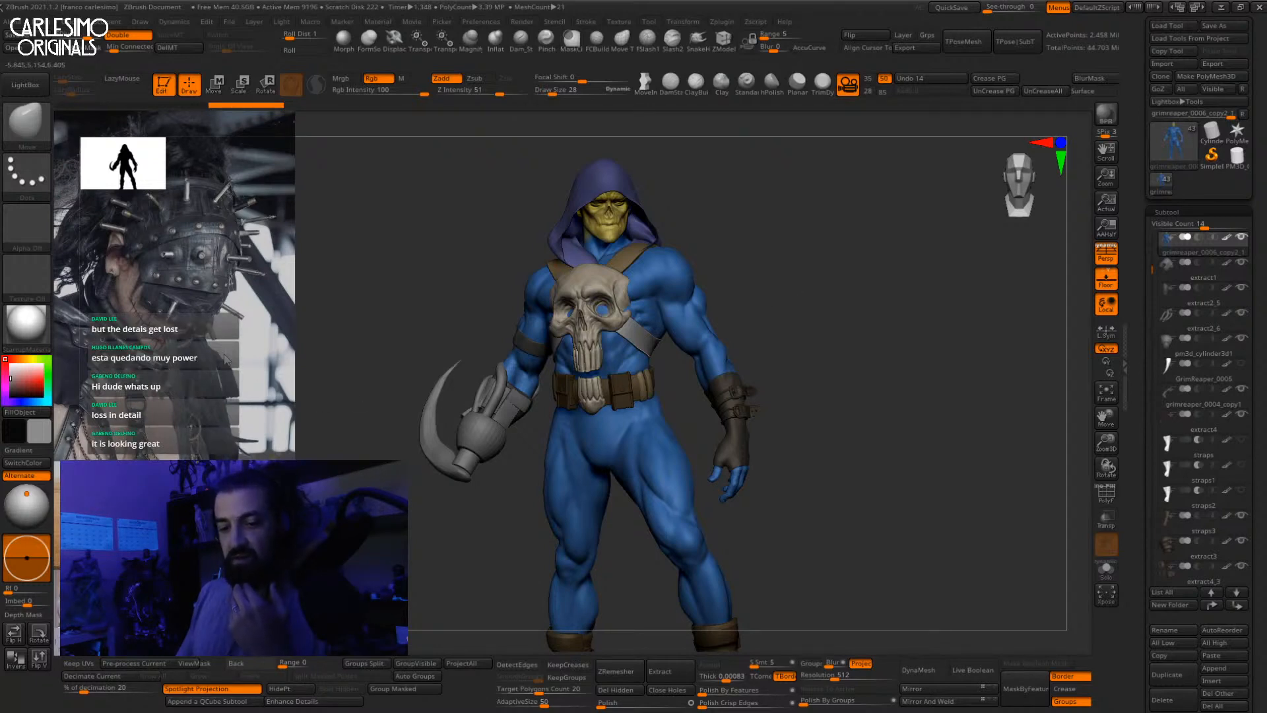
Step: Load a Plane3D primitive as the active tool, convert it to a PolyMesh3D and show its polyframe
{"action": "key", "text": "shift"}
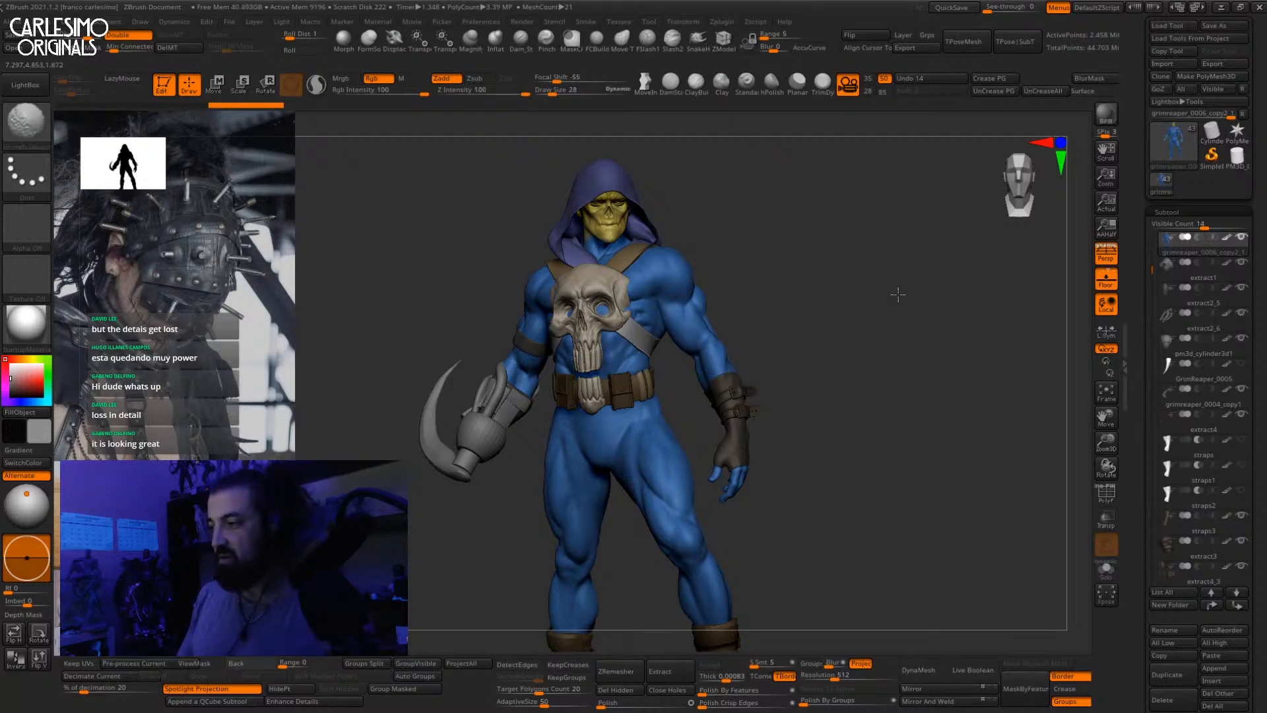
{"action": "mouse_move", "coordinate": [899, 379]}
{"action": "left_mouse_down"}
{"action": "mouse_move", "coordinate": [919, 430]}
{"action": "mouse_move", "coordinate": [896, 479]}
{"action": "left_mouse_up"}
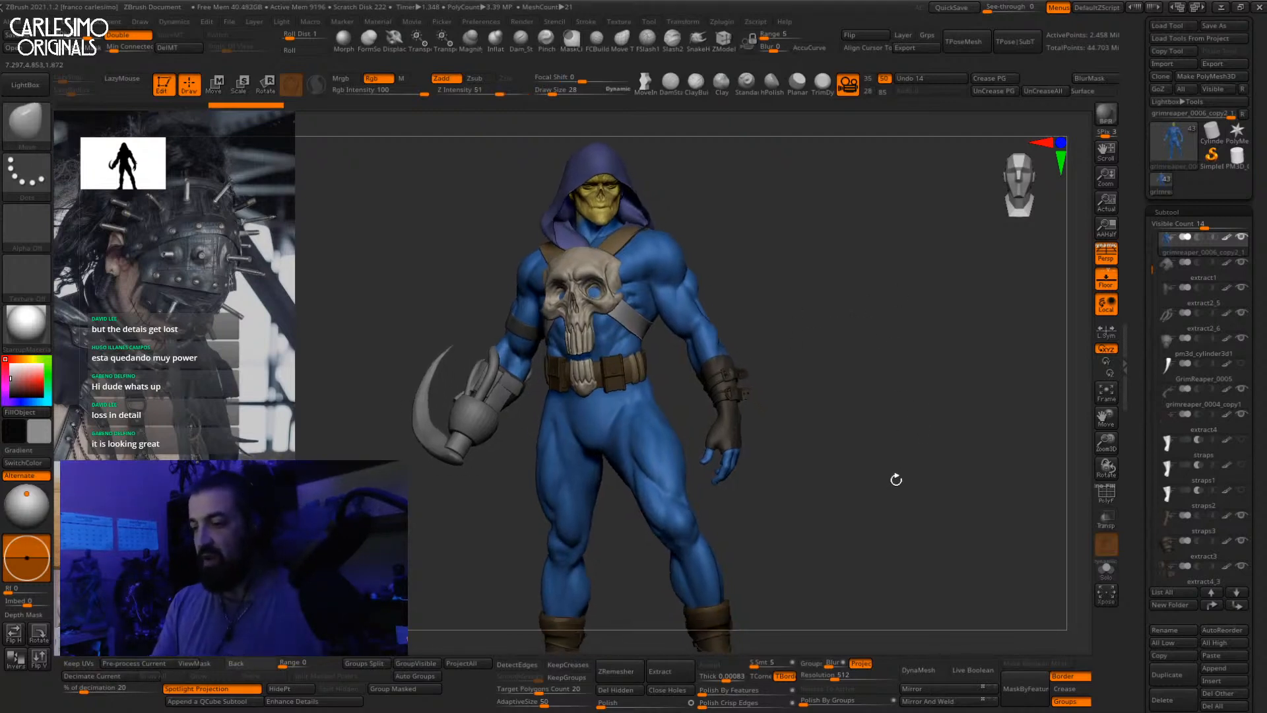
{"action": "left_click", "coordinate": [1211, 133]}
{"action": "key", "text": "f"}
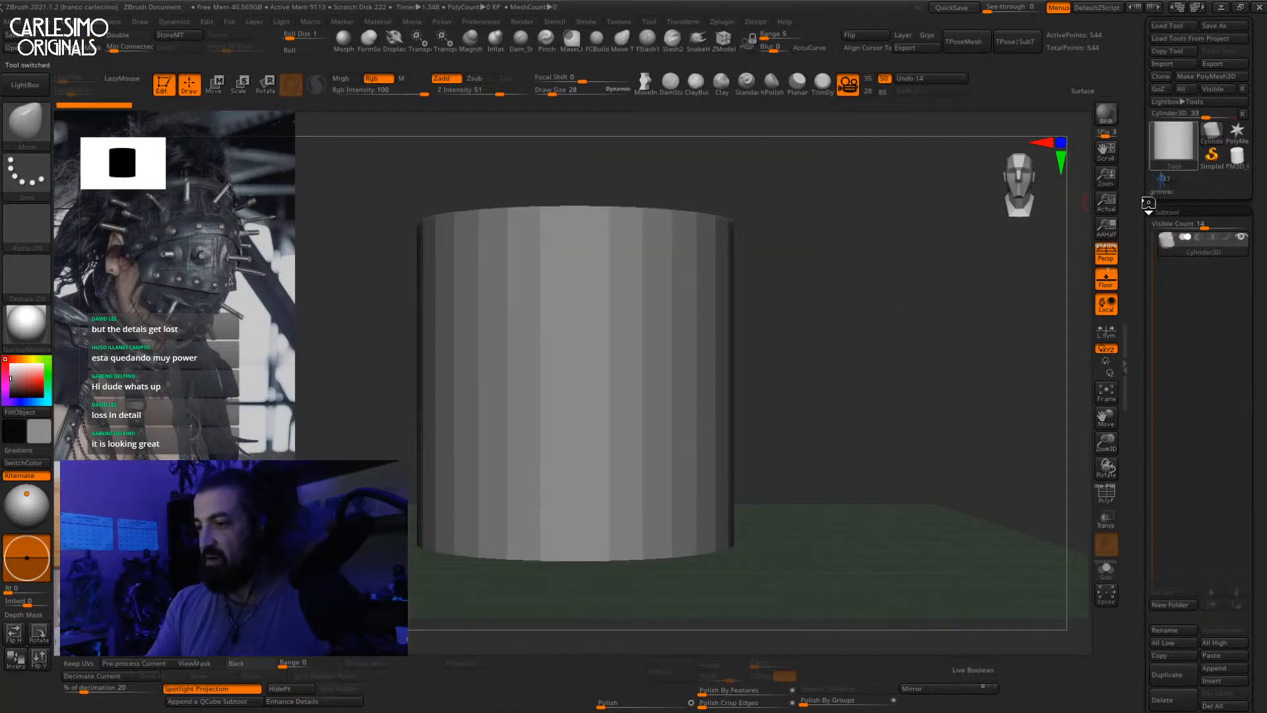
{"action": "left_click", "coordinate": [1174, 141]}
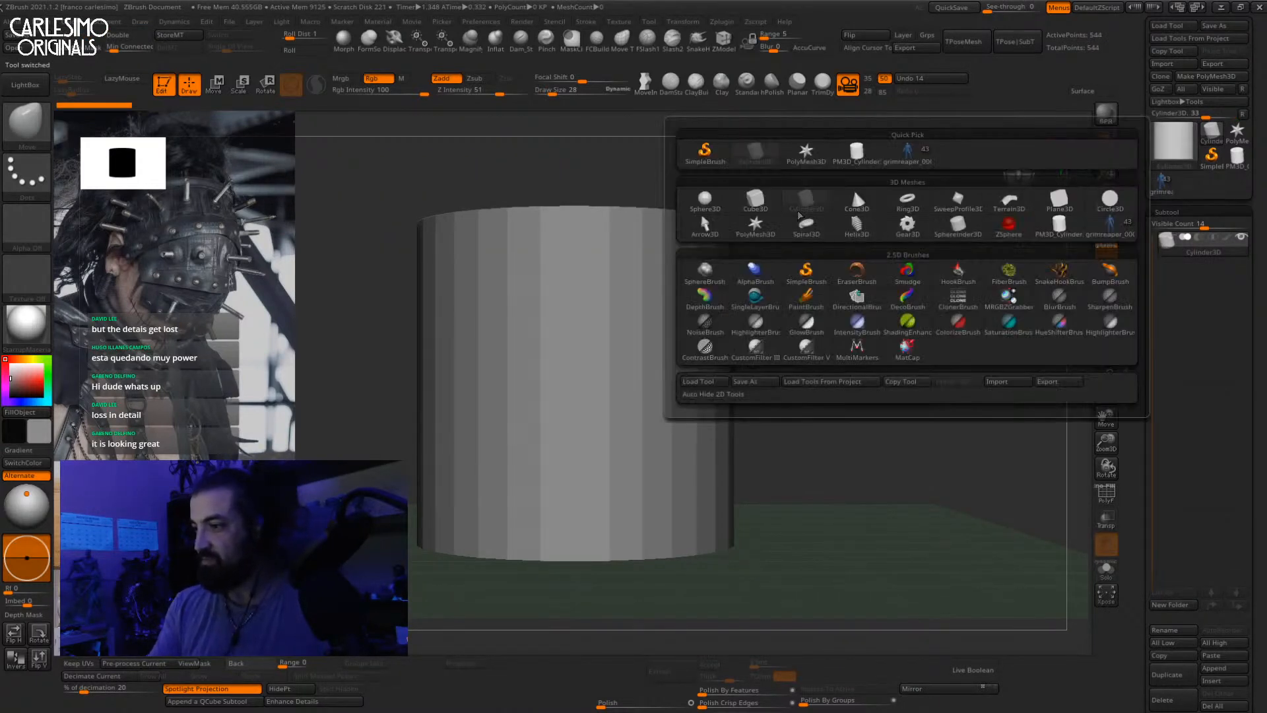
{"action": "left_click", "coordinate": [1060, 199]}
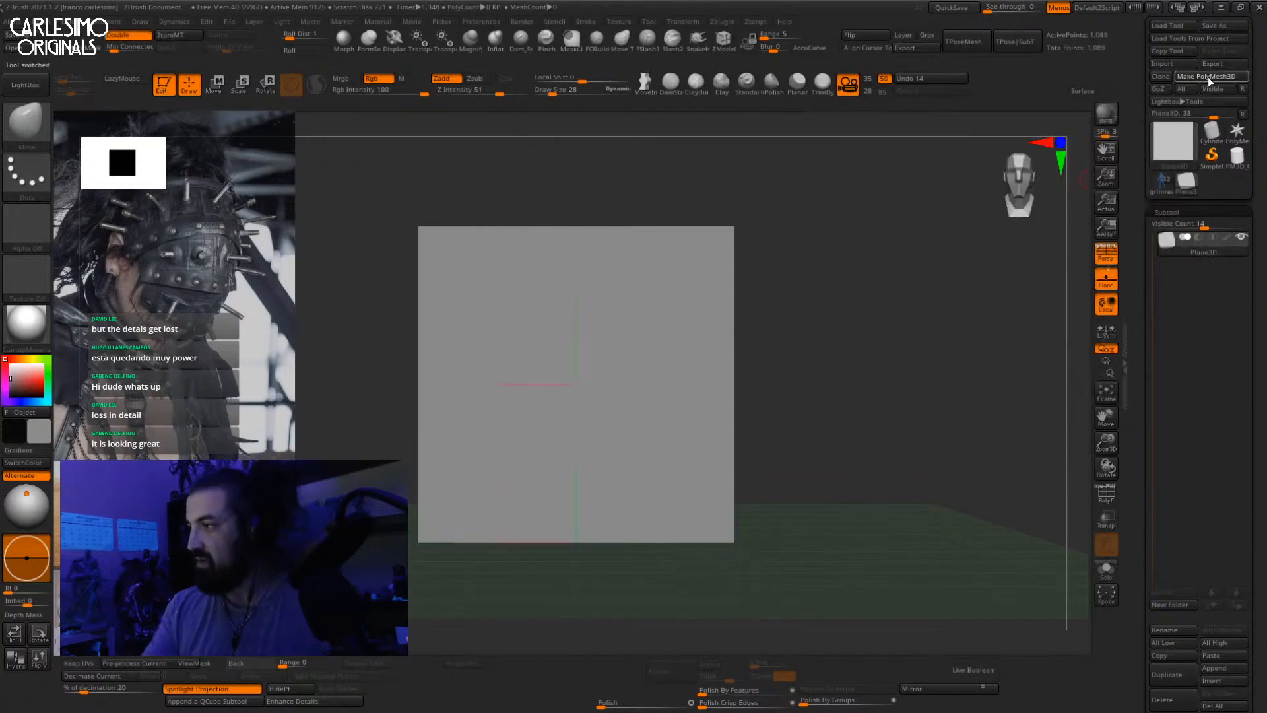
{"action": "key", "text": "ctrl+d"}
{"action": "key", "text": "shift+f"}
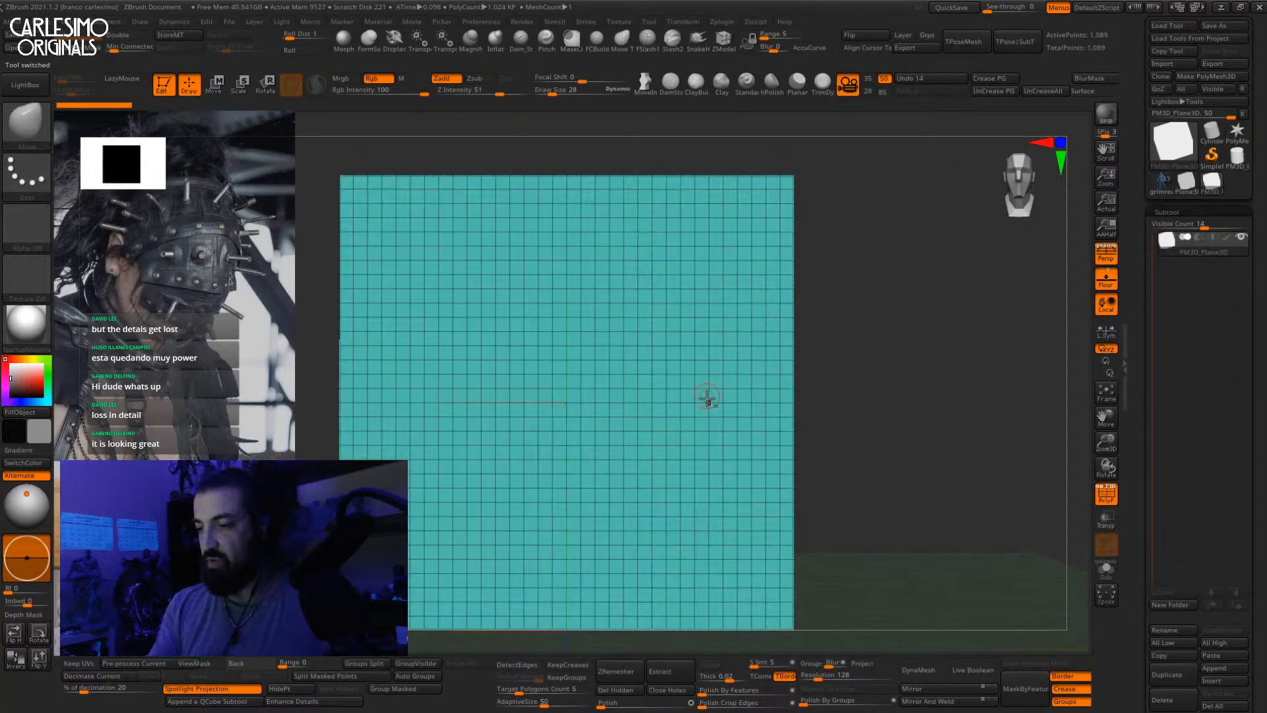
Step: Subdivide the plane four times, hide its polyframe and turn off the perspective view
{"action": "key", "text": "ctrl+d"}
{"action": "key", "text": "ctrl+d"}
{"action": "key", "text": "ctrl+d"}
{"action": "key", "text": "shift+f"}
{"action": "right_click_drag", "start_coordinate": [684, 396], "coordinate": [687, 418], "text": "alt"}
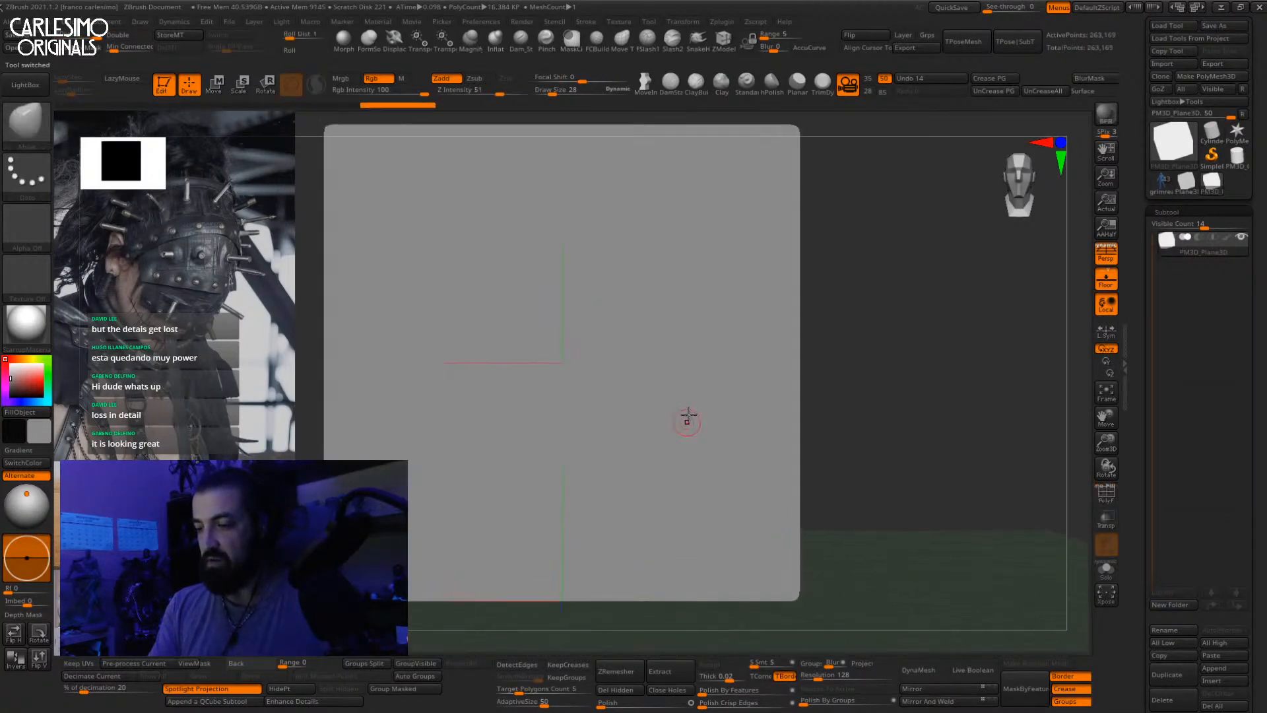
{"action": "right_click_drag", "start_coordinate": [921, 302], "coordinate": [947, 346], "text": "alt"}
{"action": "key", "text": "p"}
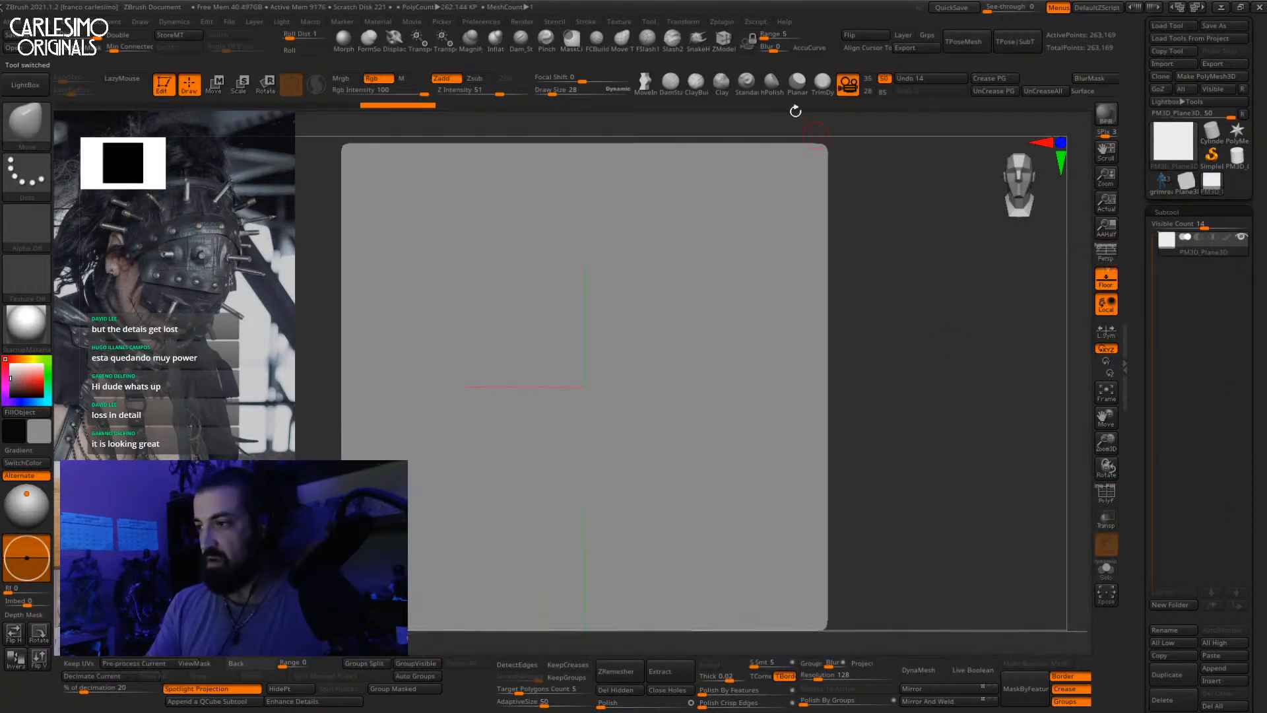
Step: Turn off Spotlight Projection and draw a mirrored diagonal test stroke on the plane with the Standard brush at draw size 77
{"action": "left_click", "coordinate": [747, 85]}
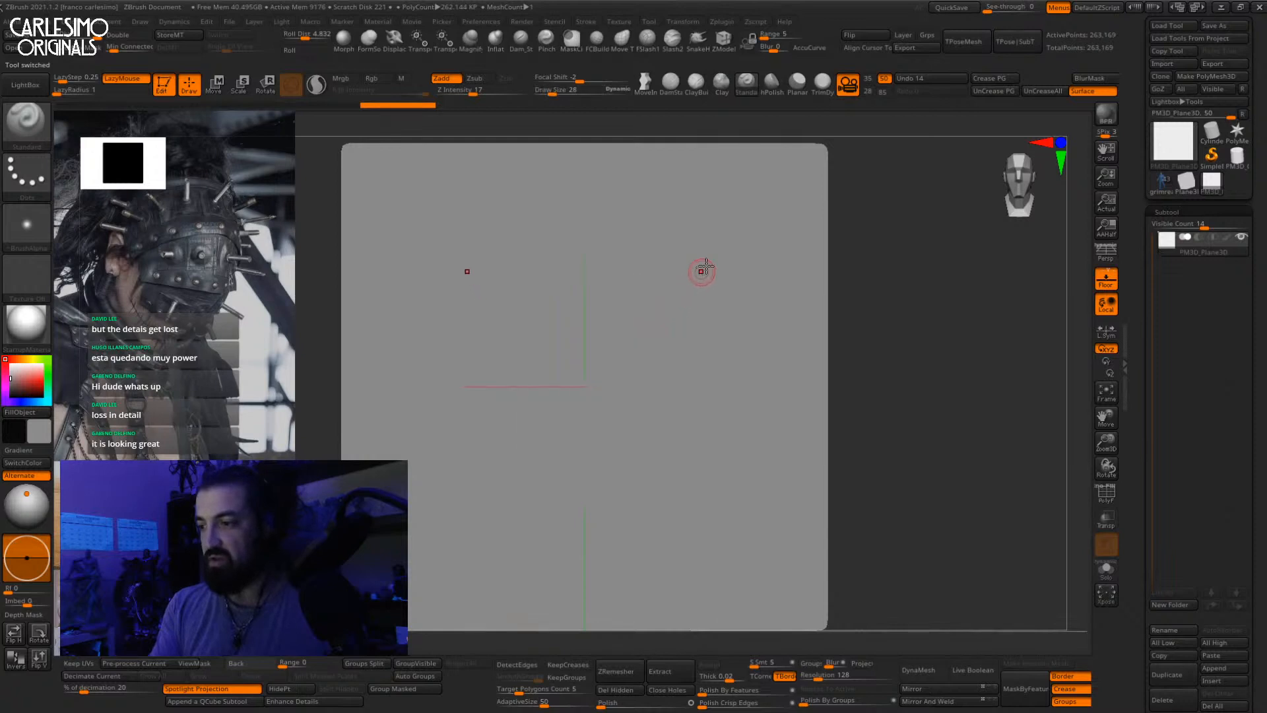
{"action": "key", "text": "space"}
{"action": "left_click_drag", "start_coordinate": [640, 337], "coordinate": [642, 338]}
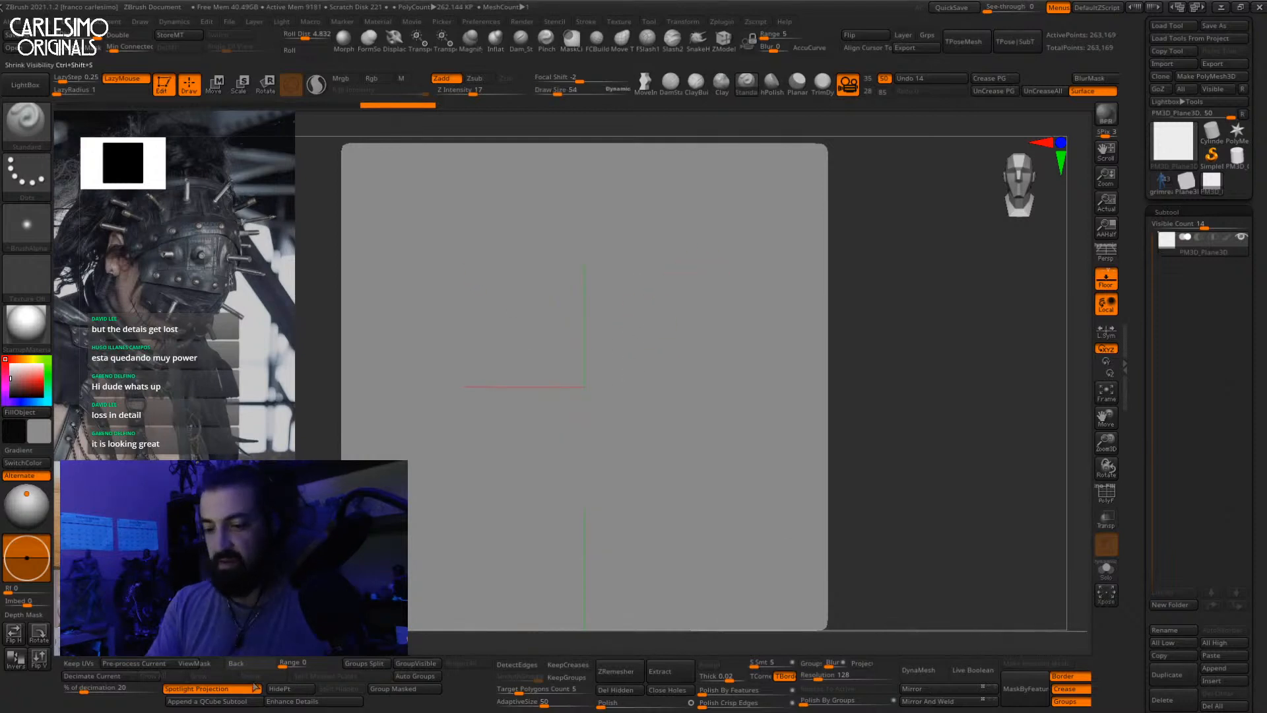
{"action": "left_click", "coordinate": [212, 688]}
{"action": "key", "text": "bracketright"}
{"action": "key", "text": "bracketright"}
{"action": "left_click_drag", "start_coordinate": [734, 244], "coordinate": [603, 382]}
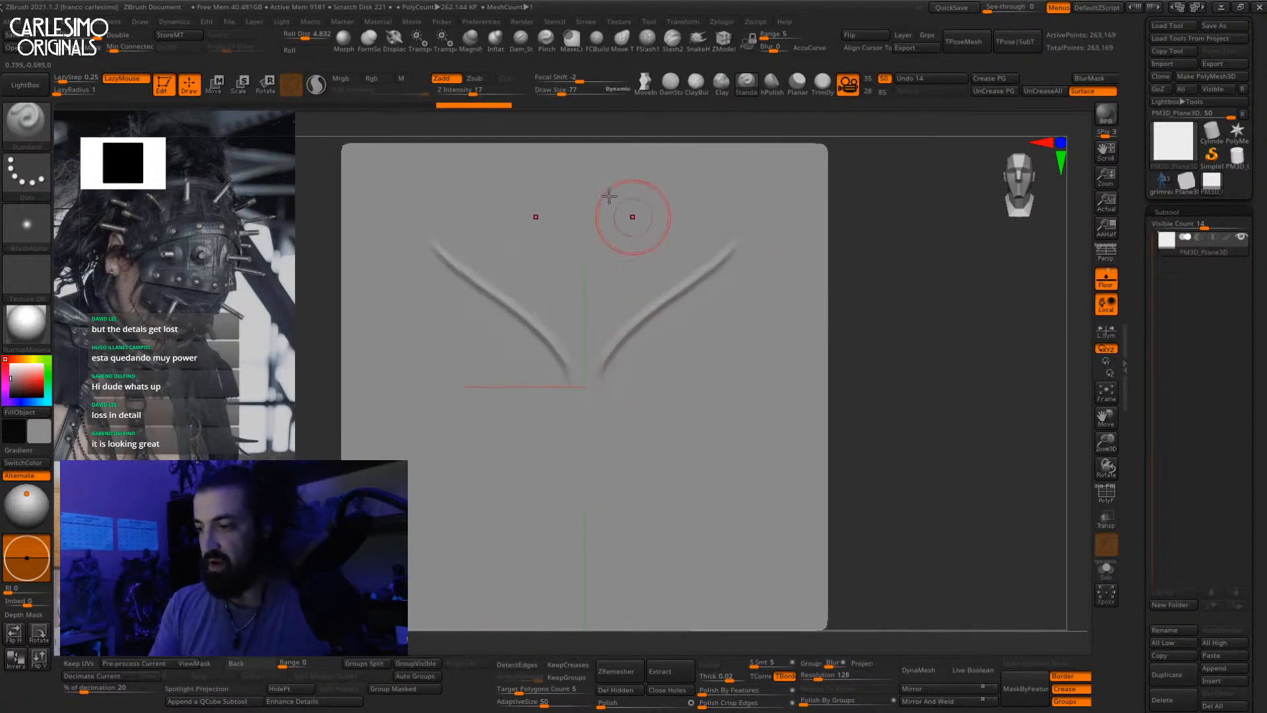
Step: Set the Standard brush to Z intensity 36 and draw size 114, and undo the diagonal test strokes on the plane
{"action": "left_click_drag", "start_coordinate": [489, 92], "coordinate": [557, 103]}
{"action": "key", "text": "bracketright"}
{"action": "key", "text": "bracketright"}
{"action": "key", "text": "ctrl+z"}
{"action": "mouse_move", "coordinate": [735, 242]}
{"action": "left_mouse_down"}
{"action": "mouse_move", "coordinate": [602, 404]}
{"action": "mouse_move", "coordinate": [605, 435]}
{"action": "left_mouse_up"}
{"action": "key", "text": "ctrl+z"}
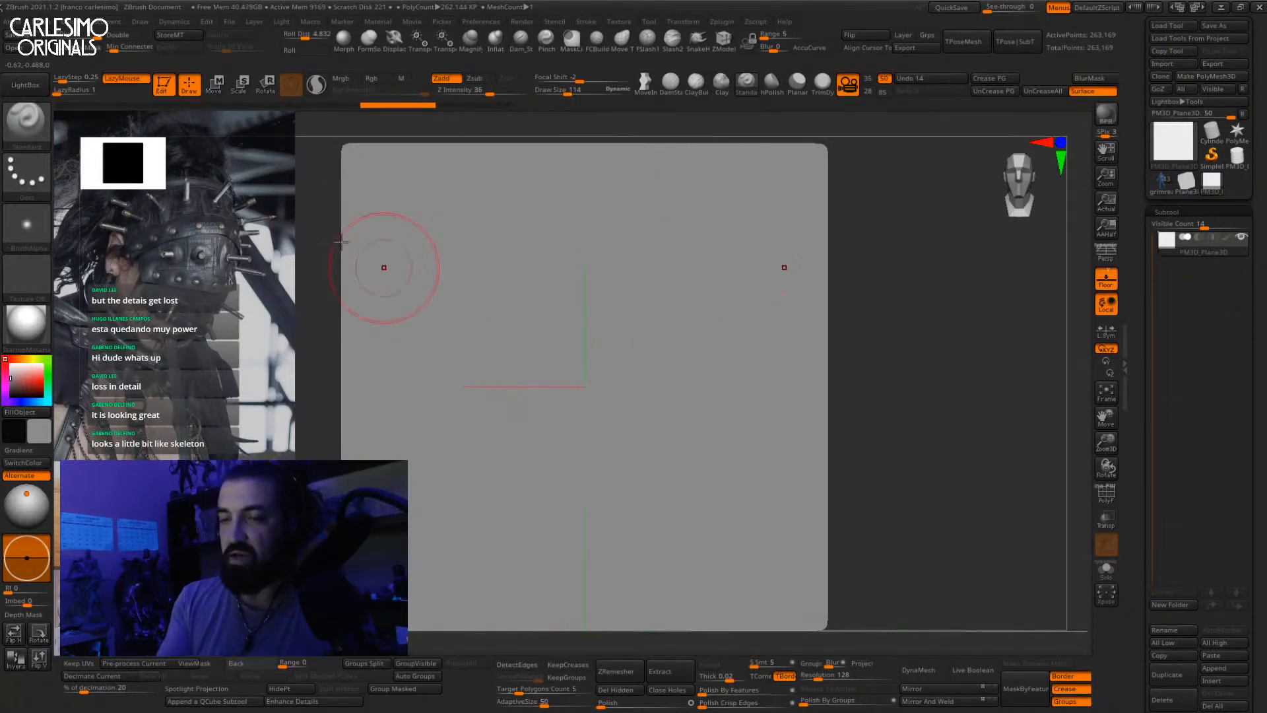
{"action": "left_click", "coordinate": [106, 21]}
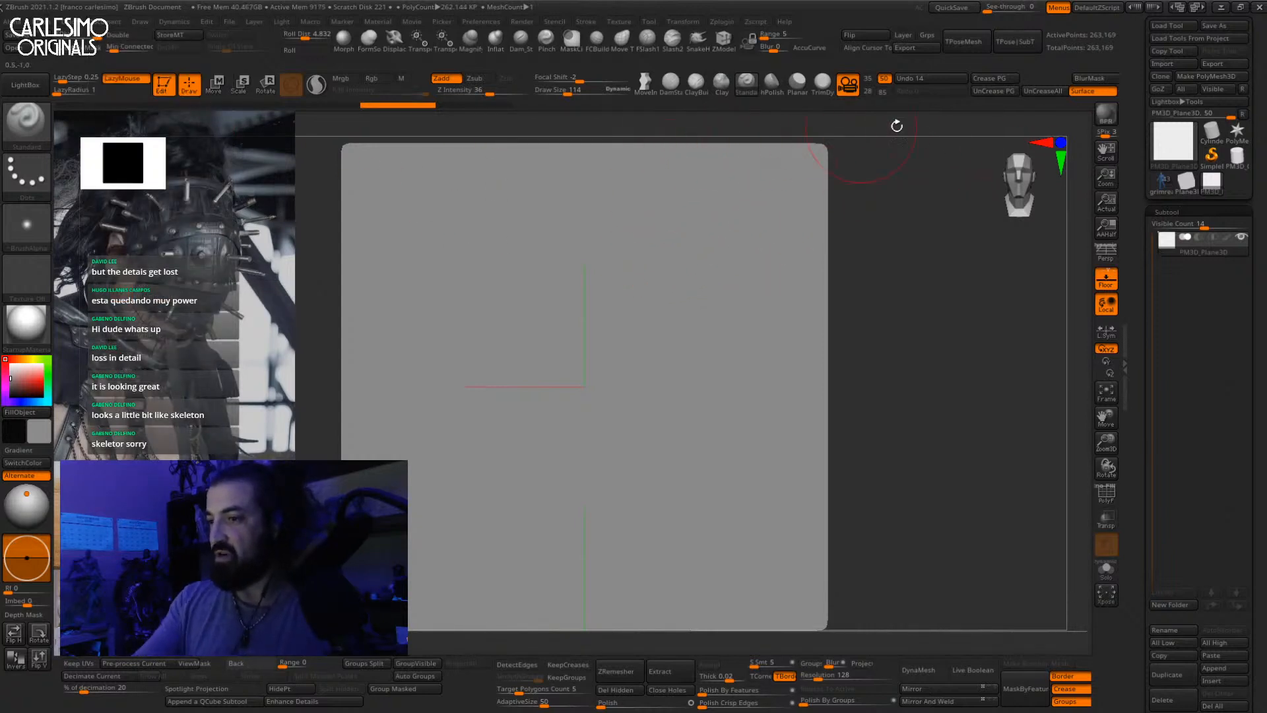
Step: Sculpt mirrored S-shaped ridges that curl into loops on the lower half of the plane, using the ClayBuildup brush at draw size 104
{"action": "key", "text": "b"}
{"action": "key", "text": "c"}
{"action": "key", "text": "b"}
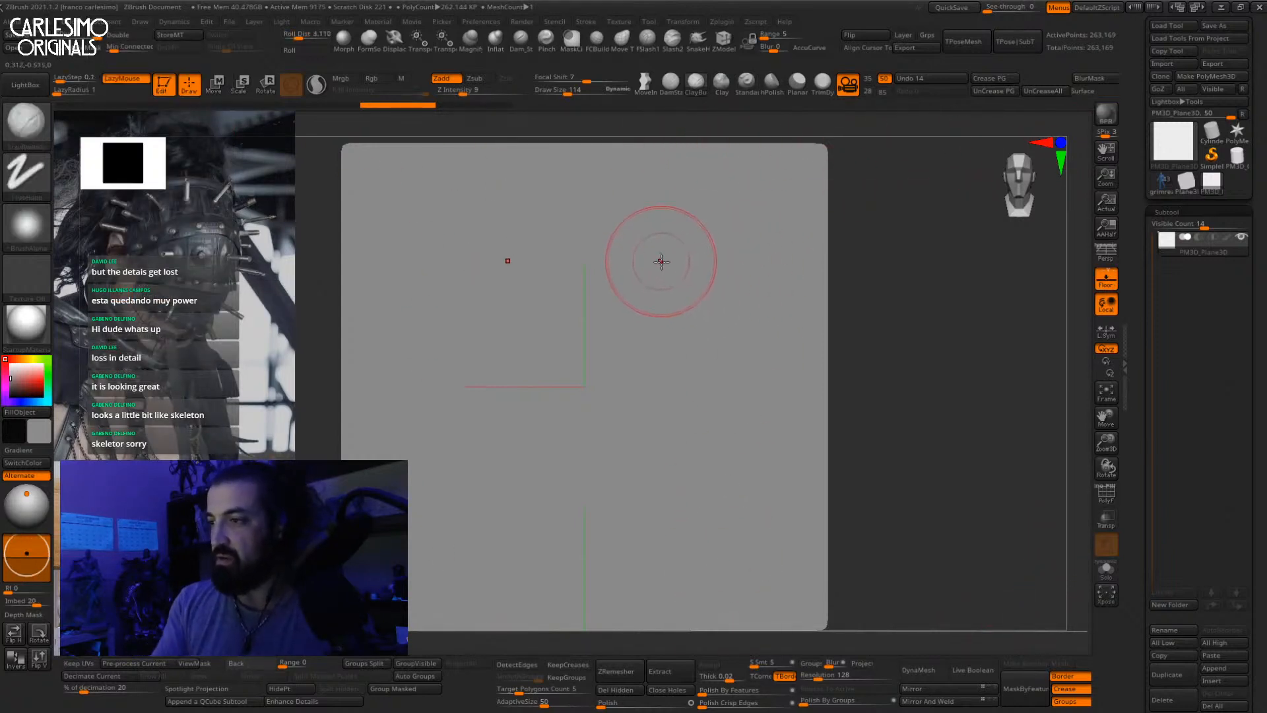
{"action": "key", "text": "bracketleft"}
{"action": "mouse_move", "coordinate": [693, 241]}
{"action": "left_mouse_down"}
{"action": "mouse_move", "coordinate": [584, 343]}
{"action": "mouse_move", "coordinate": [679, 453]}
{"action": "left_mouse_up"}
{"action": "left_click_drag", "start_coordinate": [604, 370], "coordinate": [692, 477]}
{"action": "right_click", "coordinate": [626, 455]}
{"action": "mouse_move", "coordinate": [653, 364]}
{"action": "left_mouse_down"}
{"action": "mouse_move", "coordinate": [724, 492]}
{"action": "mouse_move", "coordinate": [699, 531]}
{"action": "left_mouse_up"}
{"action": "mouse_move", "coordinate": [670, 376]}
{"action": "left_mouse_down"}
{"action": "mouse_move", "coordinate": [742, 480]}
{"action": "mouse_move", "coordinate": [627, 501]}
{"action": "mouse_move", "coordinate": [727, 509]}
{"action": "mouse_move", "coordinate": [683, 373]}
{"action": "mouse_move", "coordinate": [719, 485]}
{"action": "left_mouse_up"}
{"action": "left_click_drag", "start_coordinate": [687, 255], "coordinate": [660, 465]}
{"action": "left_click_drag", "start_coordinate": [729, 245], "coordinate": [637, 449]}
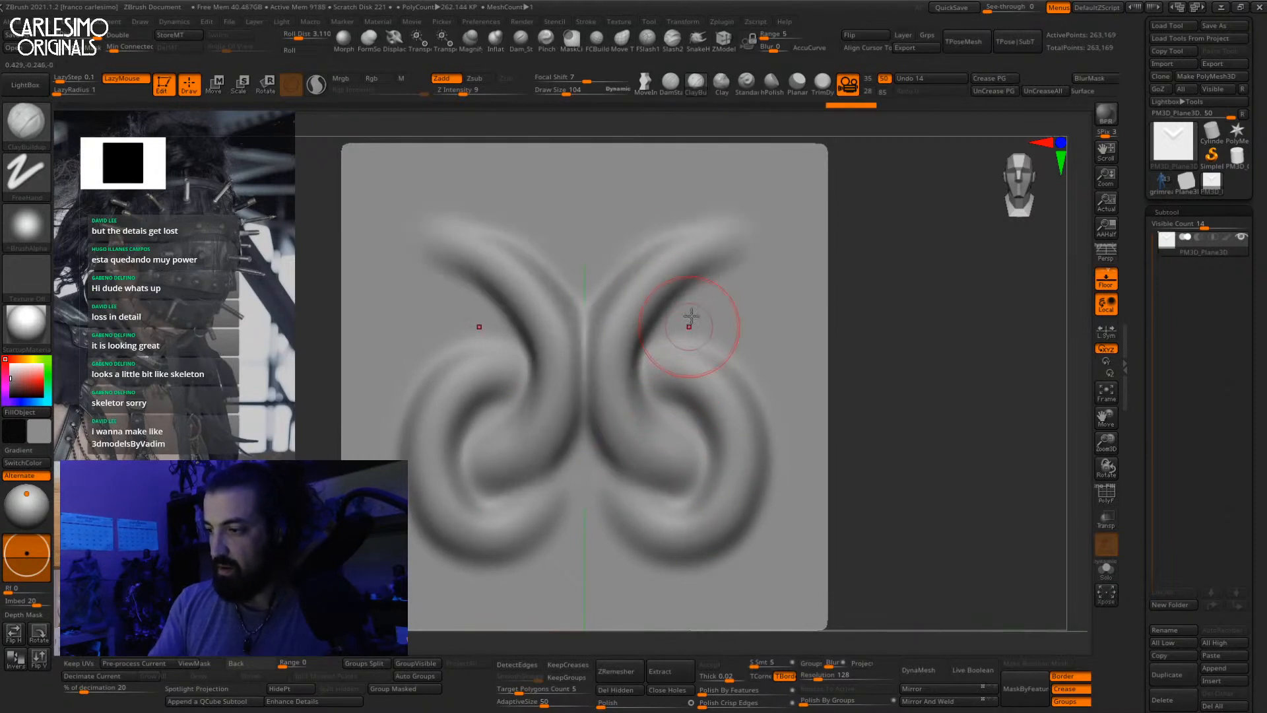
Step: Add mirrored outward-sweeping wings and, with draw size 99, short ridges above the centre to complete the ornament
{"action": "mouse_move", "coordinate": [680, 326]}
{"action": "left_mouse_down"}
{"action": "mouse_move", "coordinate": [766, 247]}
{"action": "mouse_move", "coordinate": [776, 264]}
{"action": "left_mouse_up"}
{"action": "left_click_drag", "start_coordinate": [733, 301], "coordinate": [782, 207]}
{"action": "key", "text": "space"}
{"action": "left_click_drag", "start_coordinate": [645, 274], "coordinate": [640, 274]}
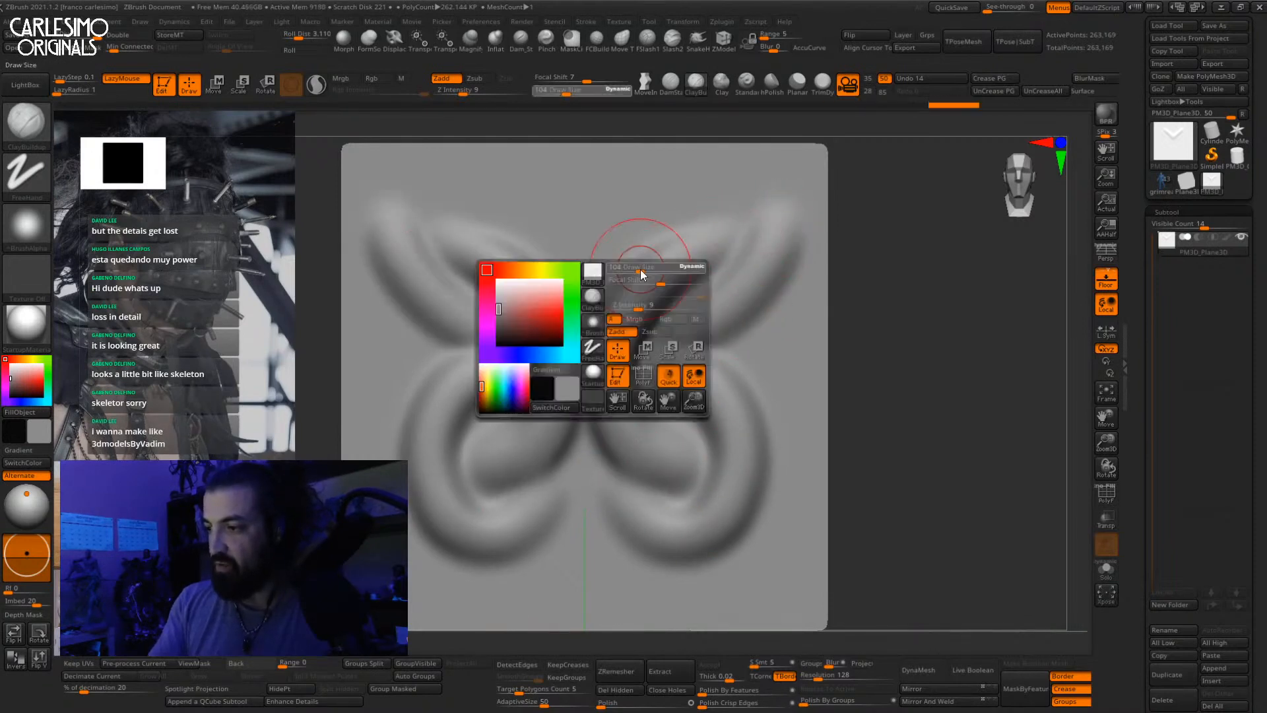
{"action": "mouse_move", "coordinate": [629, 196]}
{"action": "left_mouse_down"}
{"action": "mouse_move", "coordinate": [613, 236]}
{"action": "mouse_move", "coordinate": [641, 206]}
{"action": "mouse_move", "coordinate": [639, 240]}
{"action": "left_mouse_up"}
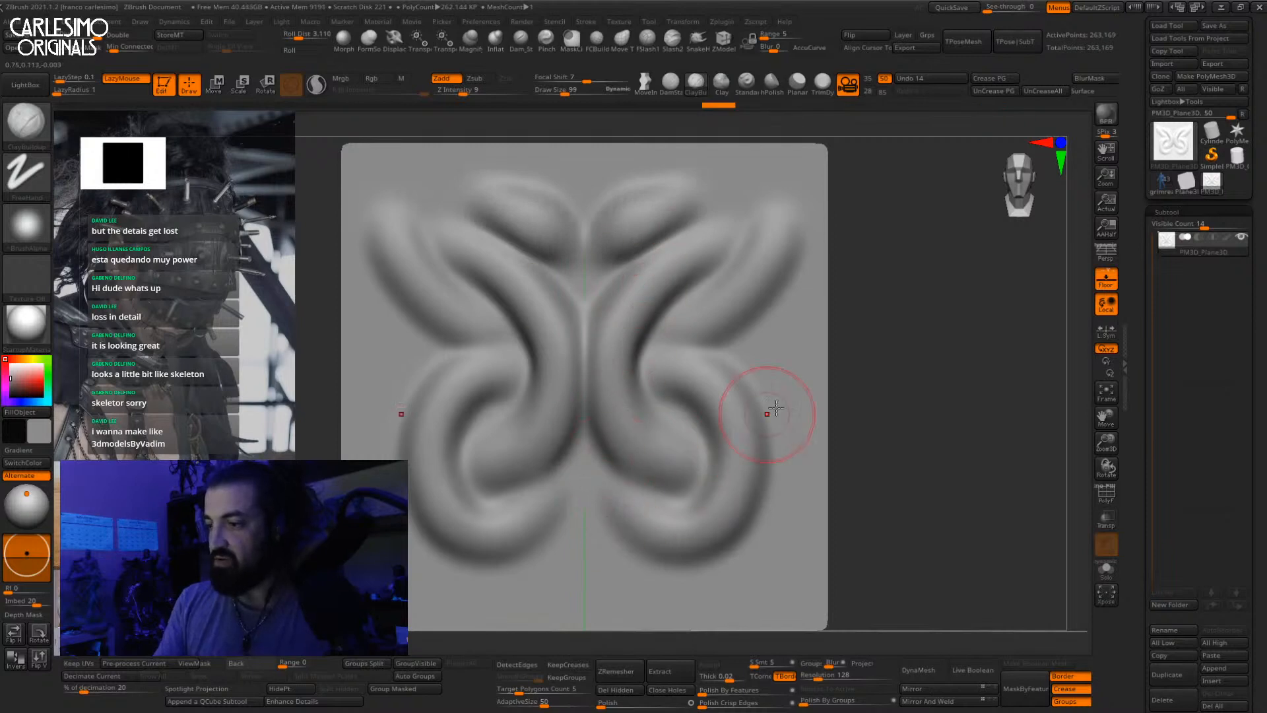
Step: Fit the ornament in the canvas and grab the document as a new alpha
{"action": "left_click_drag", "start_coordinate": [986, 418], "coordinate": [986, 427], "text": "alt"}
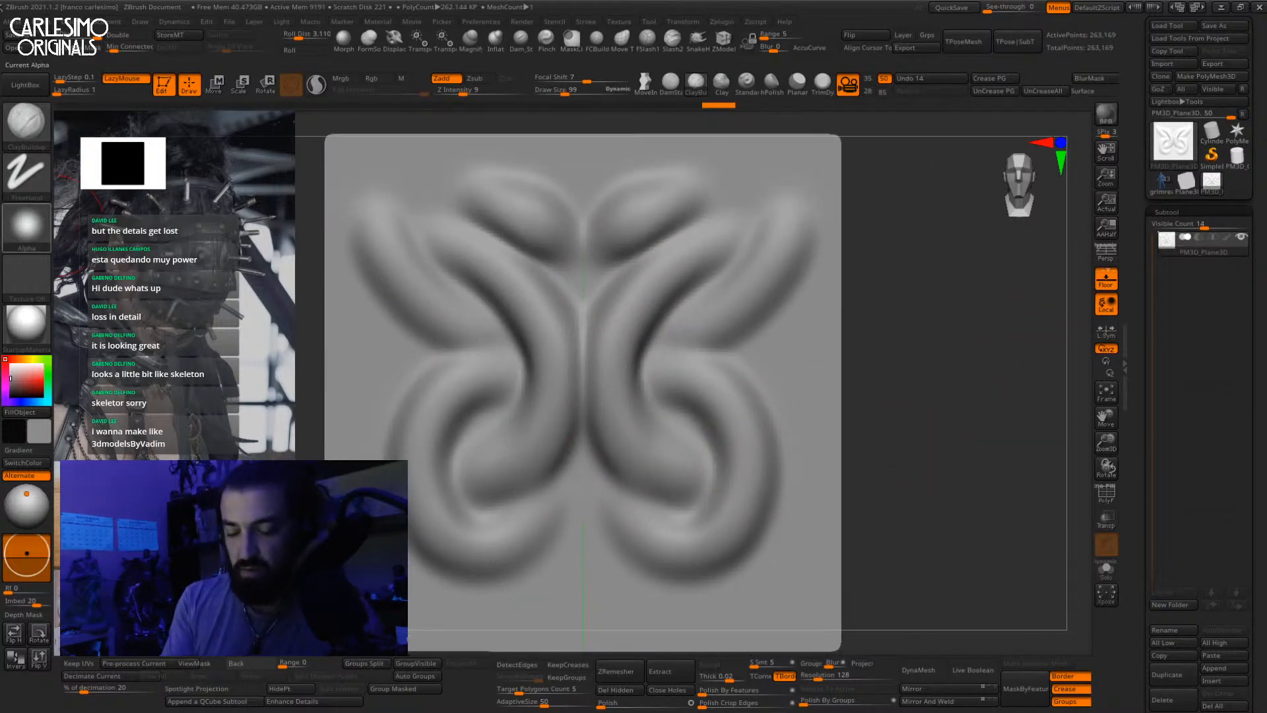
{"action": "left_click", "coordinate": [27, 226]}
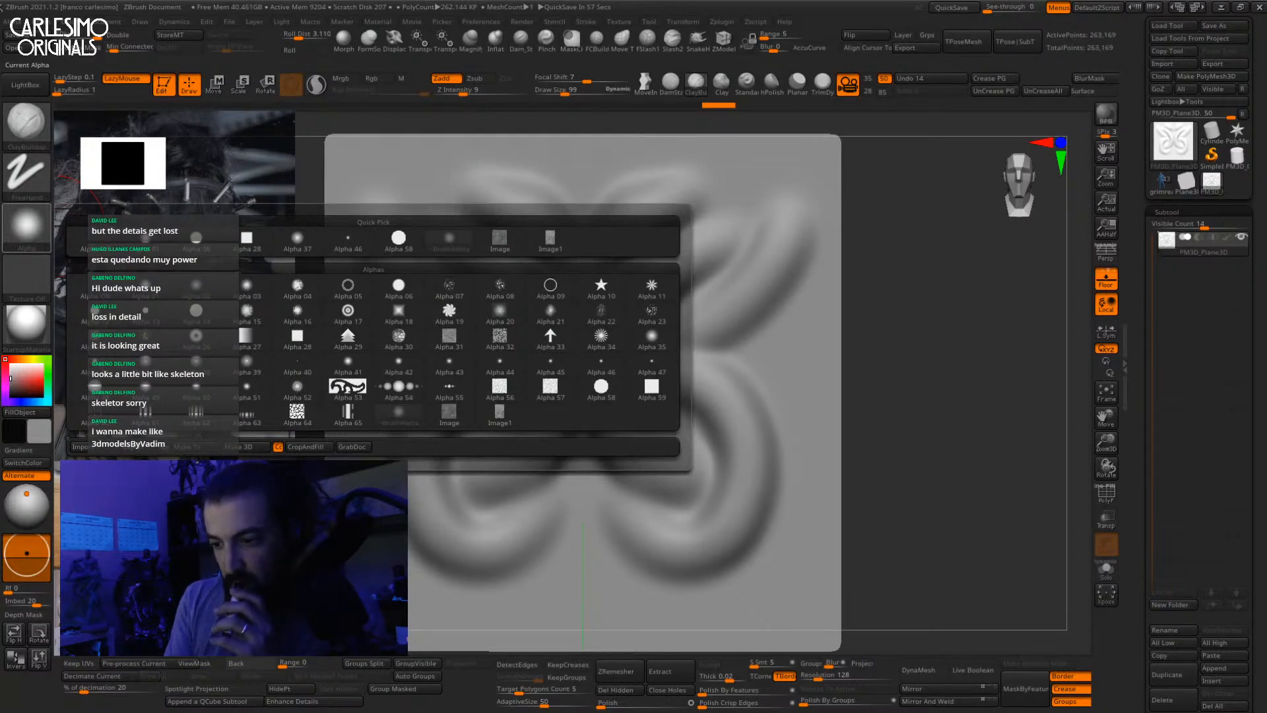
{"action": "left_click", "coordinate": [352, 447]}
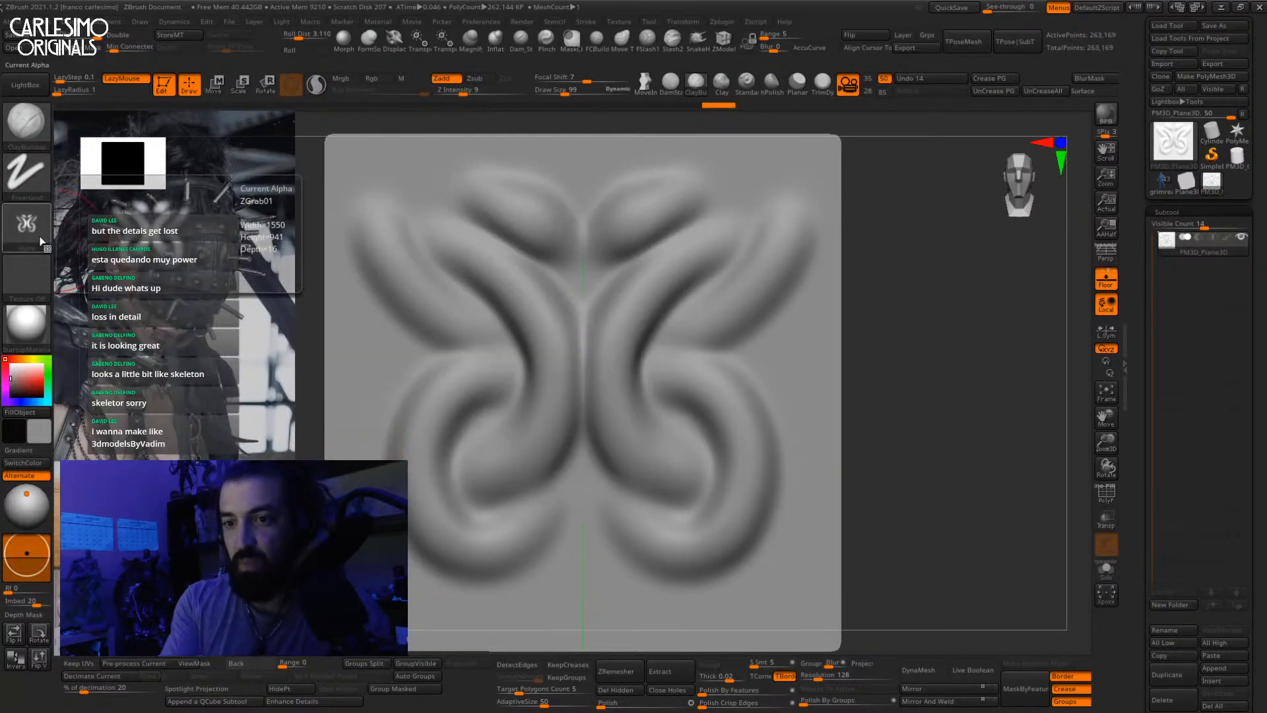
Step: Set up the Standard brush with the DragRect stroke and the captured ZGrab01 alpha
{"action": "left_click", "coordinate": [747, 84]}
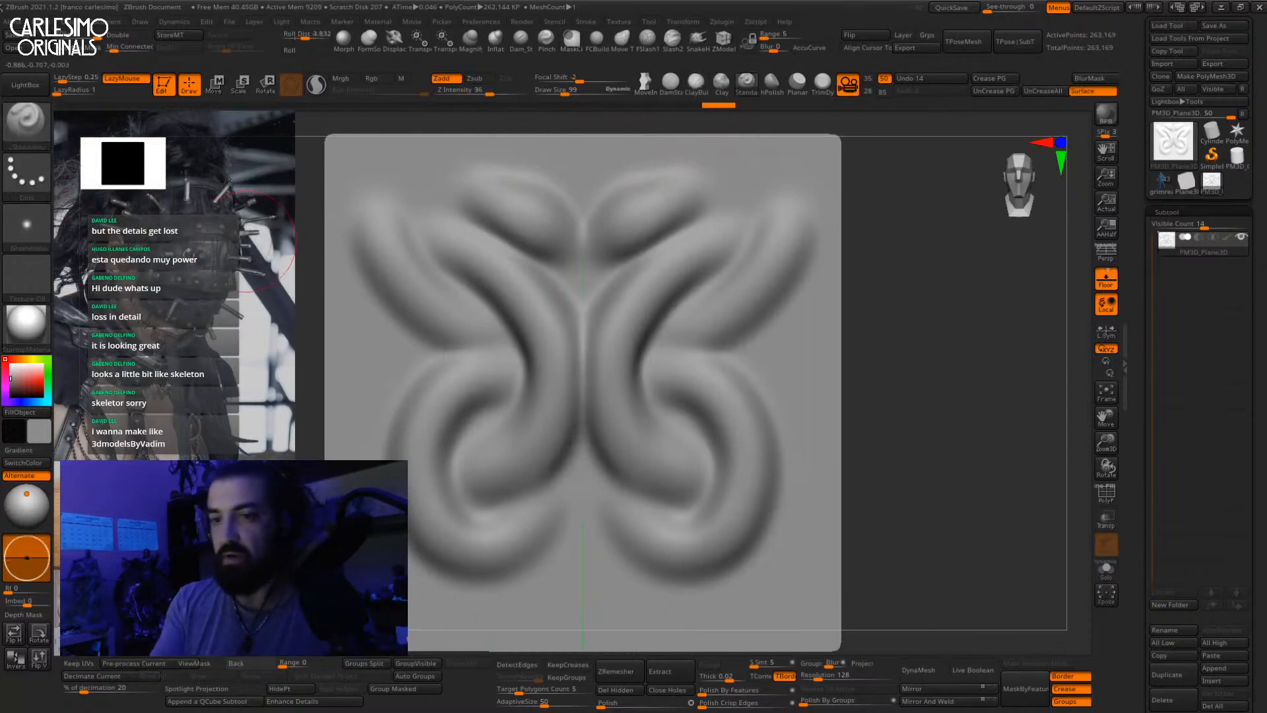
{"action": "left_click", "coordinate": [33, 225]}
{"action": "left_click", "coordinate": [28, 177]}
{"action": "left_click", "coordinate": [139, 189]}
{"action": "left_click", "coordinate": [30, 226]}
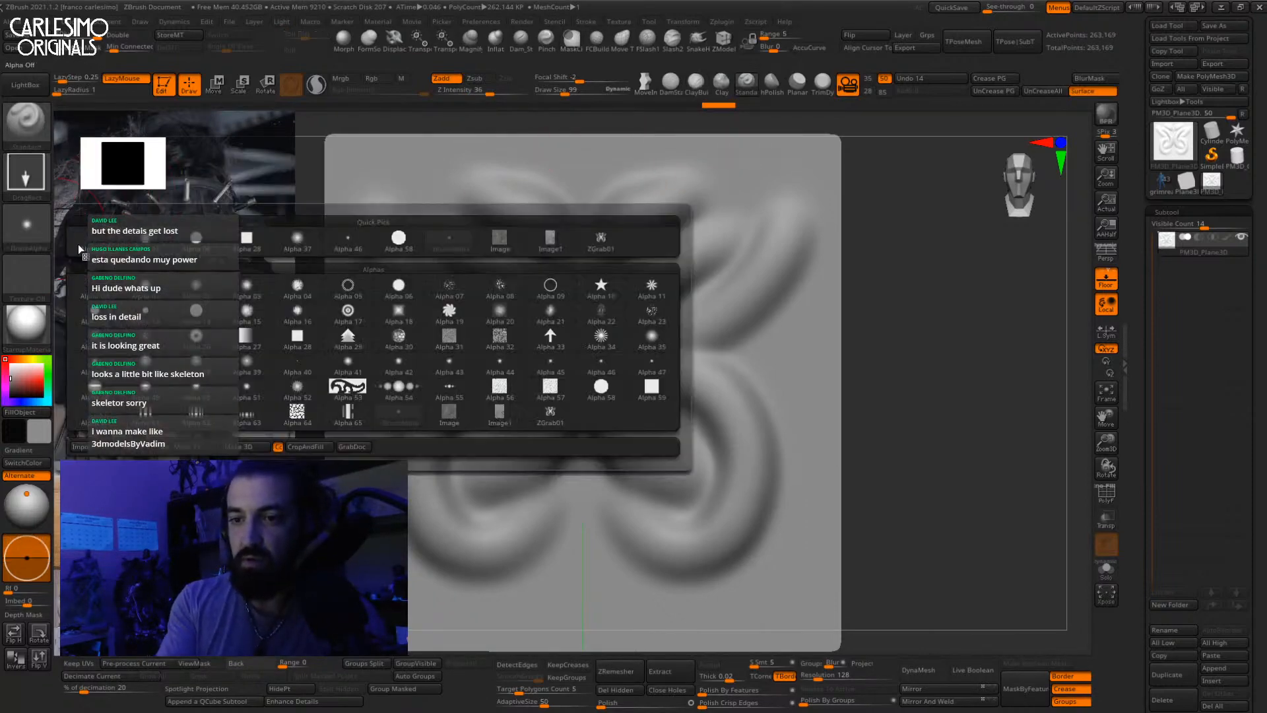
{"action": "left_click", "coordinate": [600, 239]}
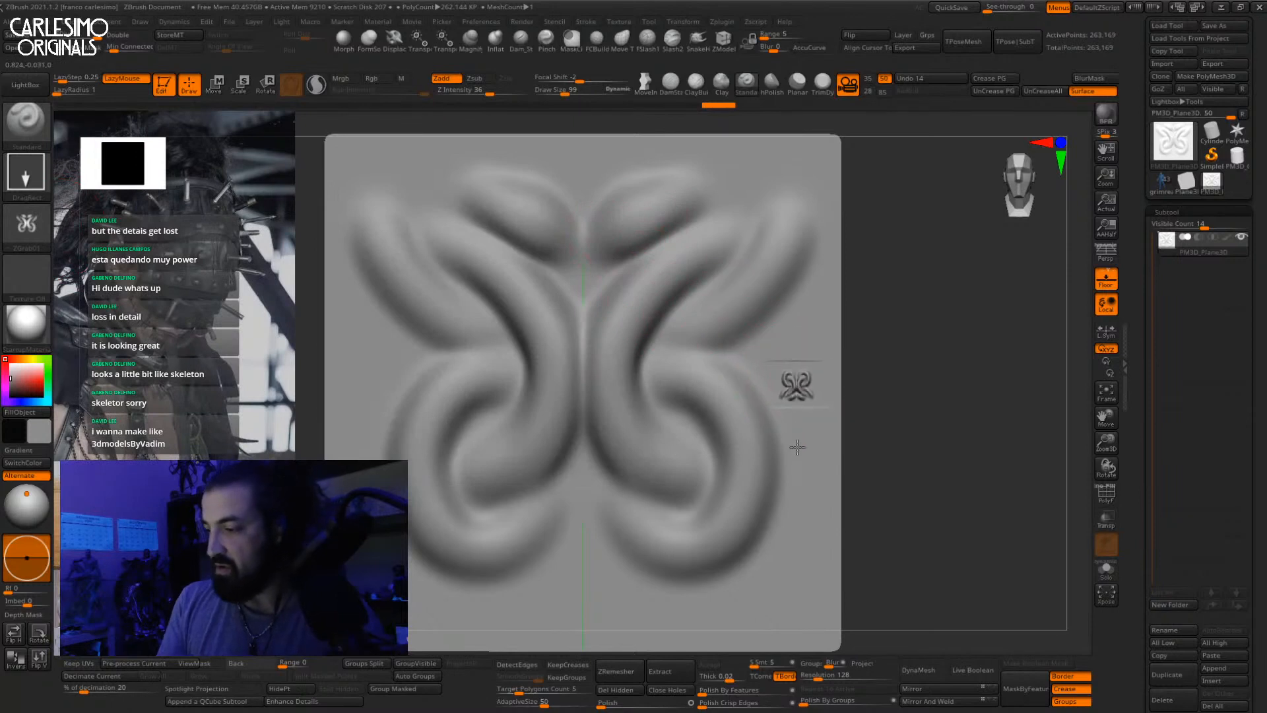
Step: Try stamping the captured alpha beside the ornament and along the plane's lower centre, undoing each attempt
{"action": "left_click_drag", "start_coordinate": [797, 447], "coordinate": [792, 518]}
{"action": "key", "text": "ctrl+z"}
{"action": "left_click_drag", "start_coordinate": [588, 511], "coordinate": [590, 647]}
{"action": "right_click_drag", "start_coordinate": [608, 614], "coordinate": [611, 547], "text": "alt"}
{"action": "key", "text": "ctrl+z"}
{"action": "left_click_drag", "start_coordinate": [592, 396], "coordinate": [585, 698]}
{"action": "key", "text": "ctrl+z"}
{"action": "left_click_drag", "start_coordinate": [585, 422], "coordinate": [598, 701]}
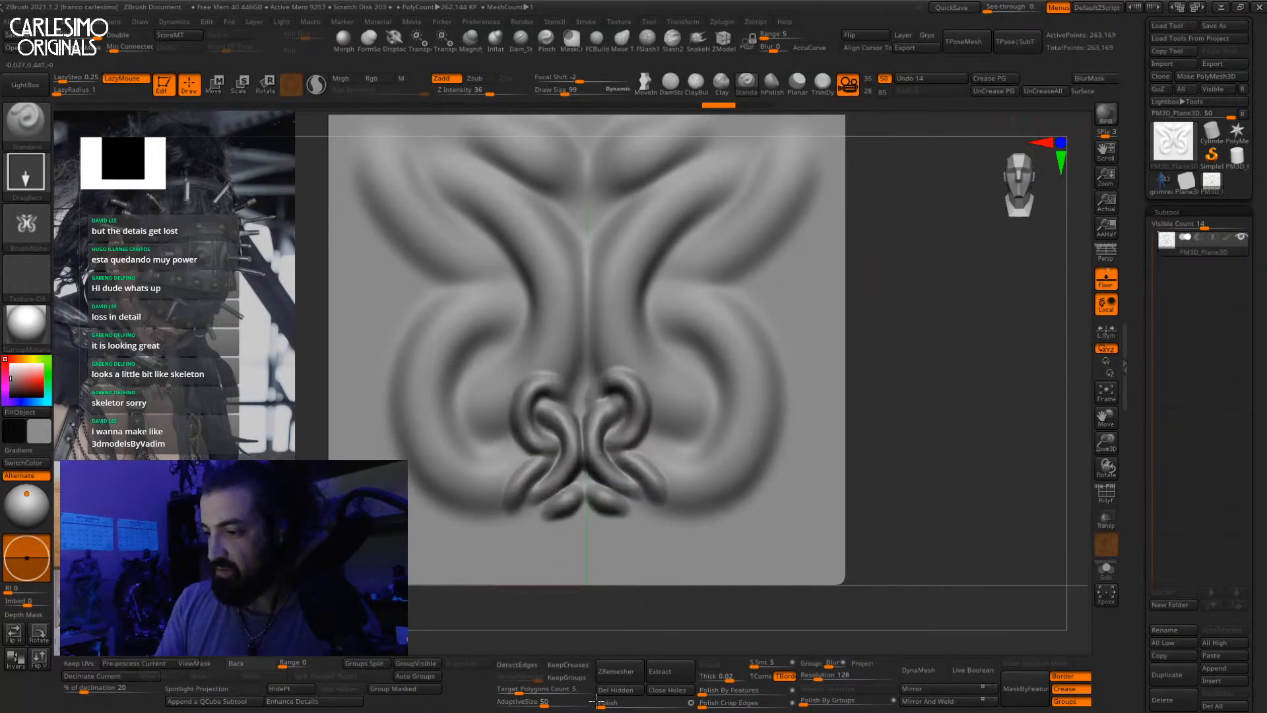
{"action": "key", "text": "ctrl+z"}
Step: Stamp the captured alpha across the right edge of the plane and turn off the brush's Surface mode
{"action": "left_click_drag", "start_coordinate": [796, 291], "coordinate": [787, 609]}
{"action": "mouse_move", "coordinate": [814, 383]}
{"action": "right_mouse_down", "text": "alt"}
{"action": "mouse_move", "coordinate": [770, 460]}
{"action": "mouse_move", "coordinate": [821, 455]}
{"action": "mouse_move", "coordinate": [803, 438]}
{"action": "mouse_move", "coordinate": [820, 381]}
{"action": "right_mouse_up", "text": "alt"}
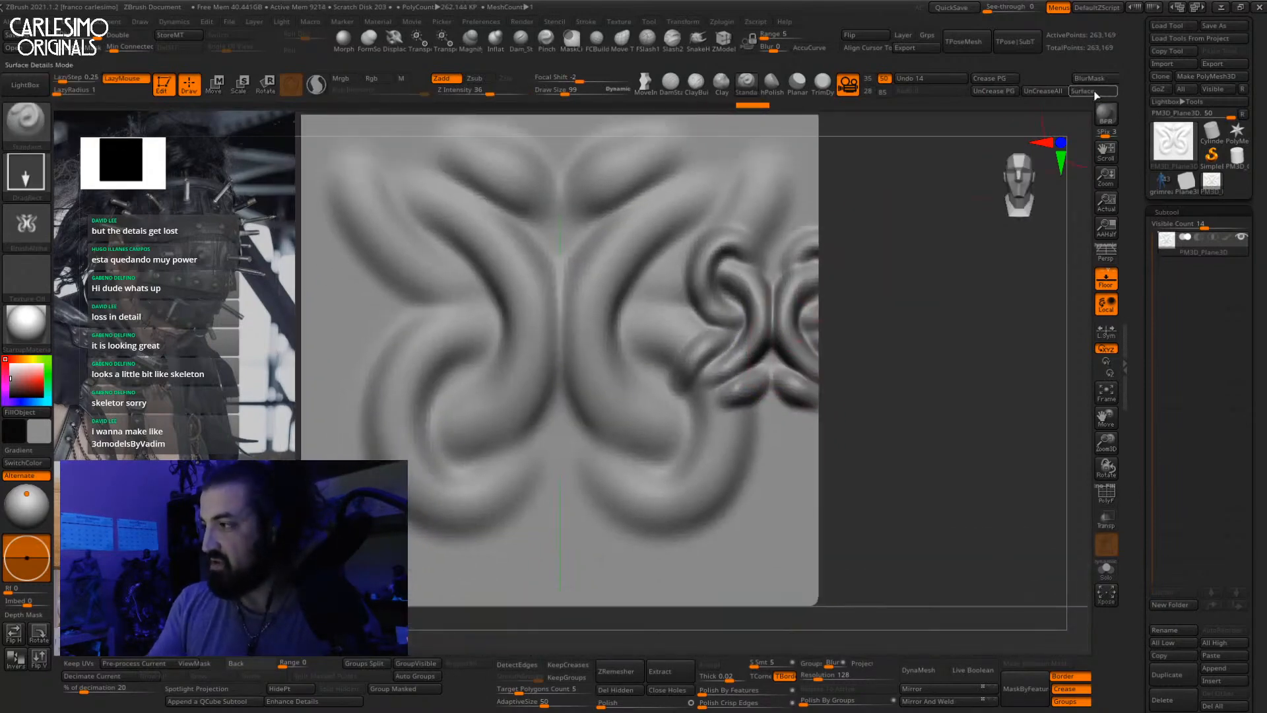
{"action": "key", "text": "ctrl"}
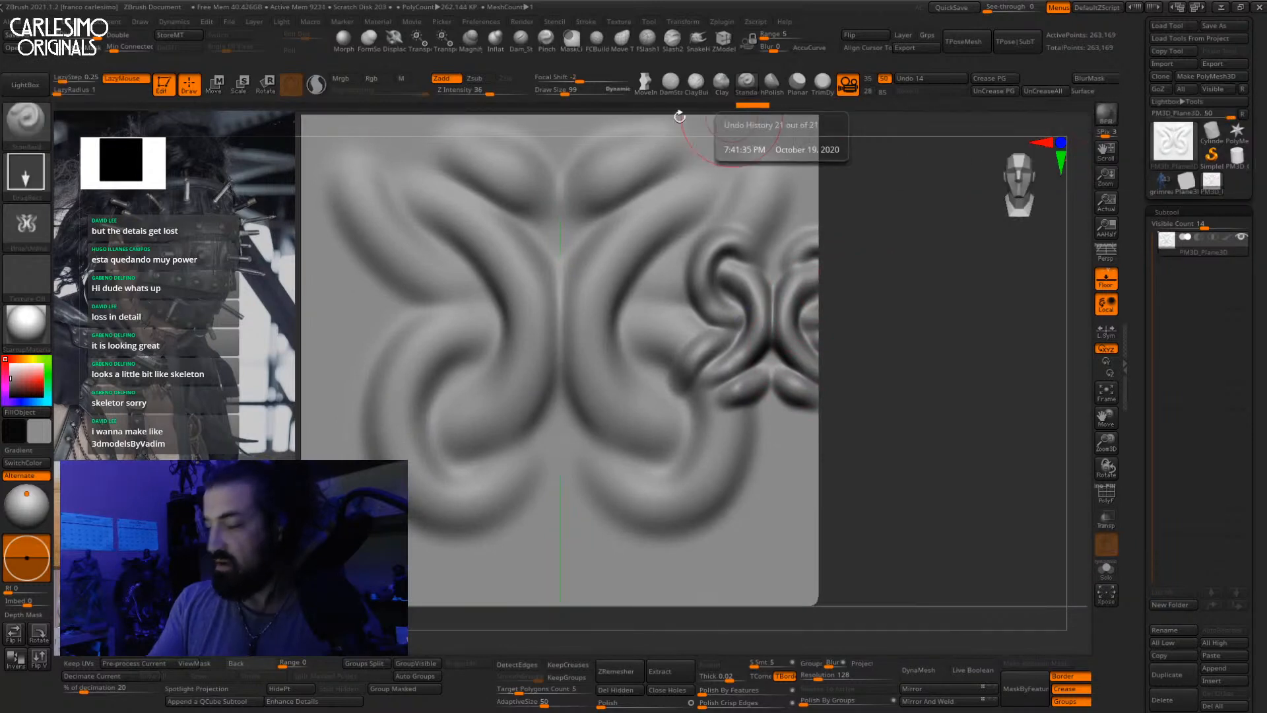
Step: Look over the alpha's Modify settings and remove the last stamp from the plane
{"action": "left_click", "coordinate": [26, 224]}
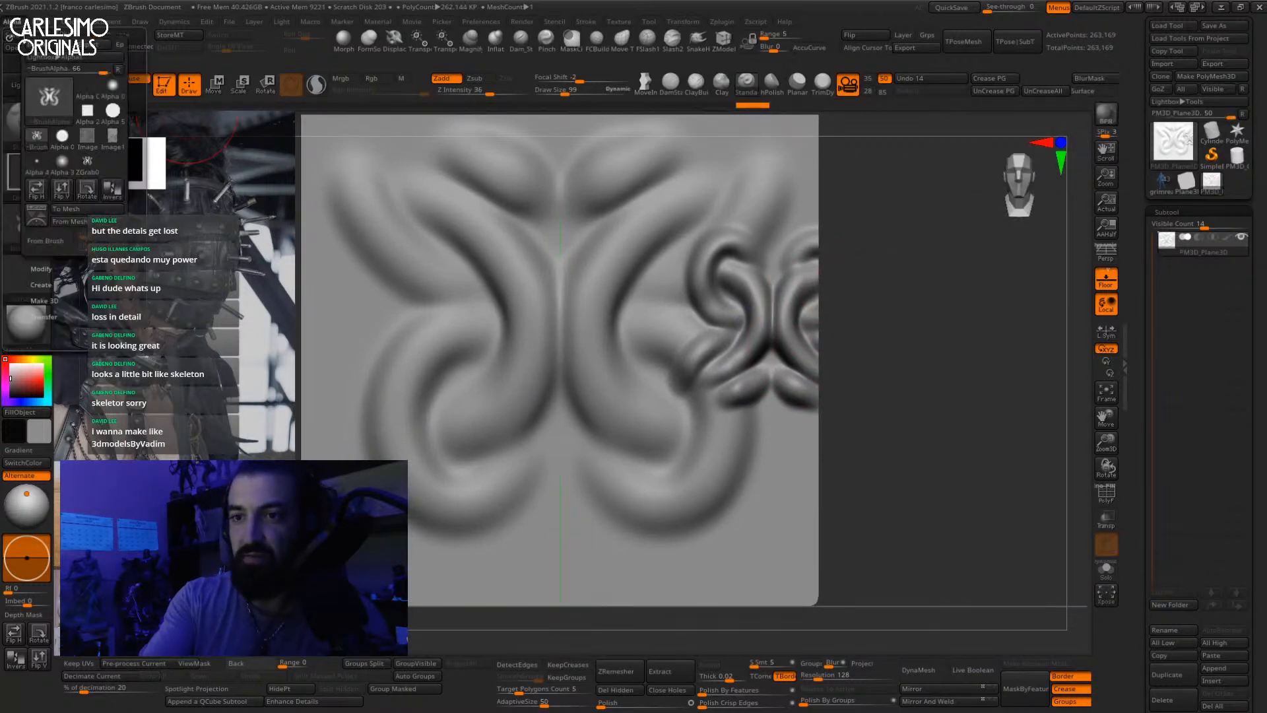
{"action": "left_click", "coordinate": [42, 269]}
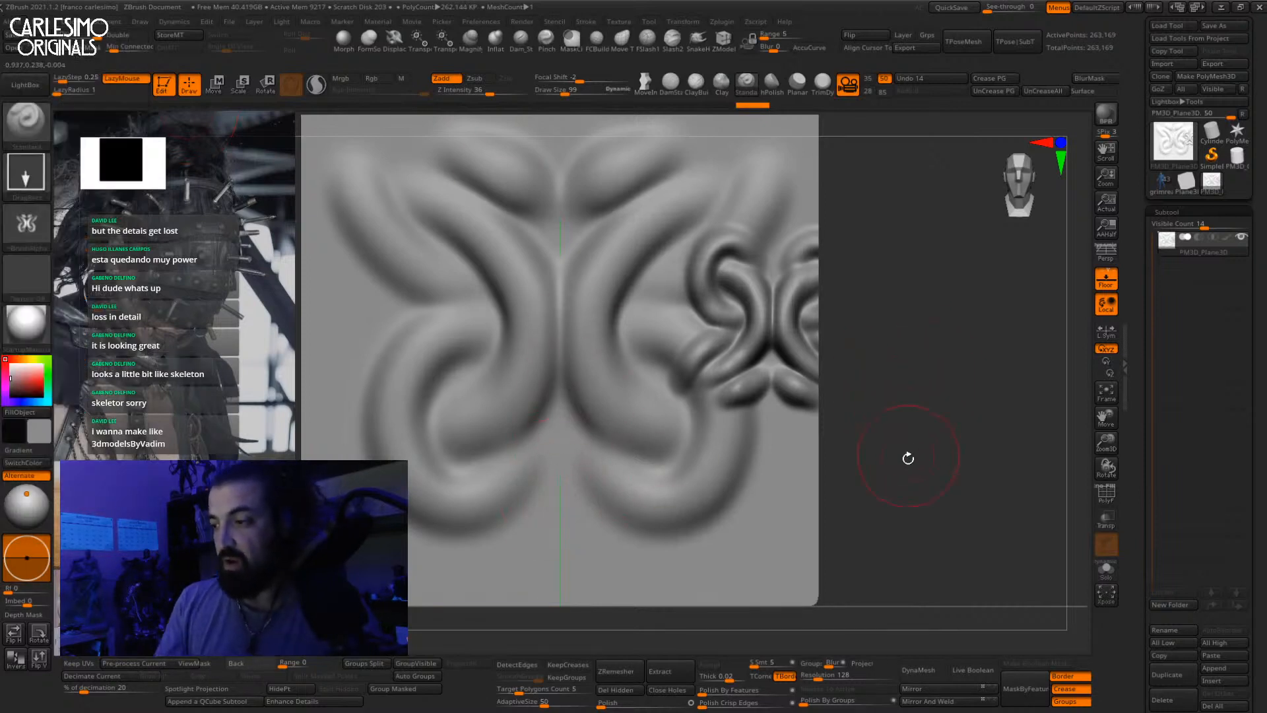
{"action": "key", "text": "f"}
{"action": "left_click_drag", "start_coordinate": [922, 418], "coordinate": [913, 475], "text": "alt"}
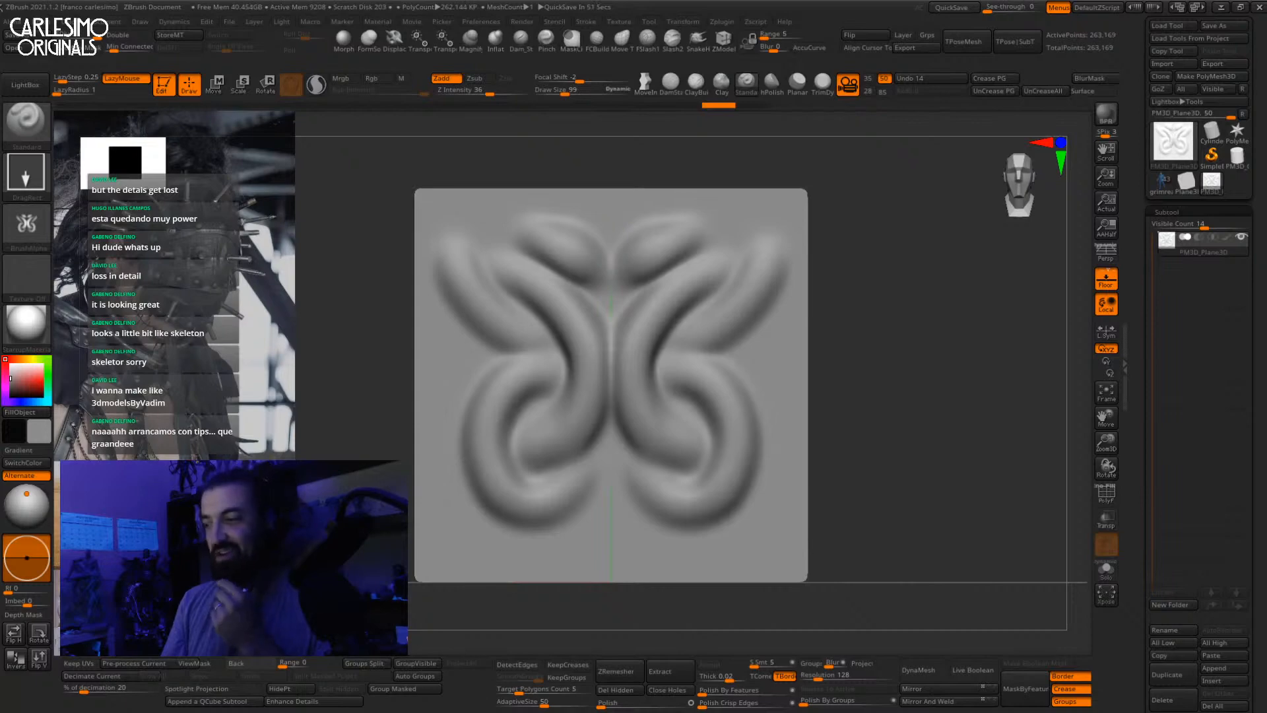
Step: Switch back to the hooded skull-faced character tool and activate the Move brush
{"action": "left_click", "coordinate": [1162, 182]}
{"action": "key", "text": "f"}
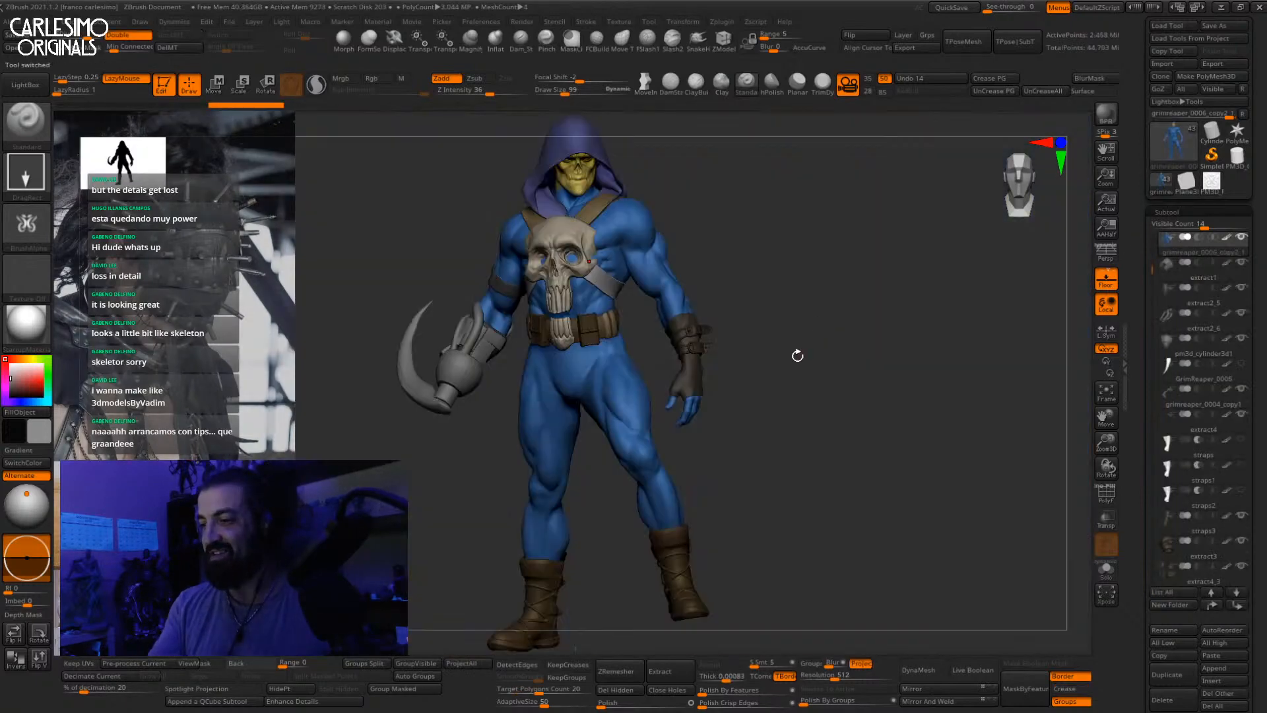
{"action": "left_click_drag", "start_coordinate": [830, 402], "coordinate": [872, 399]}
{"action": "key", "text": "b"}
{"action": "key", "text": "m"}
{"action": "key", "text": "v"}
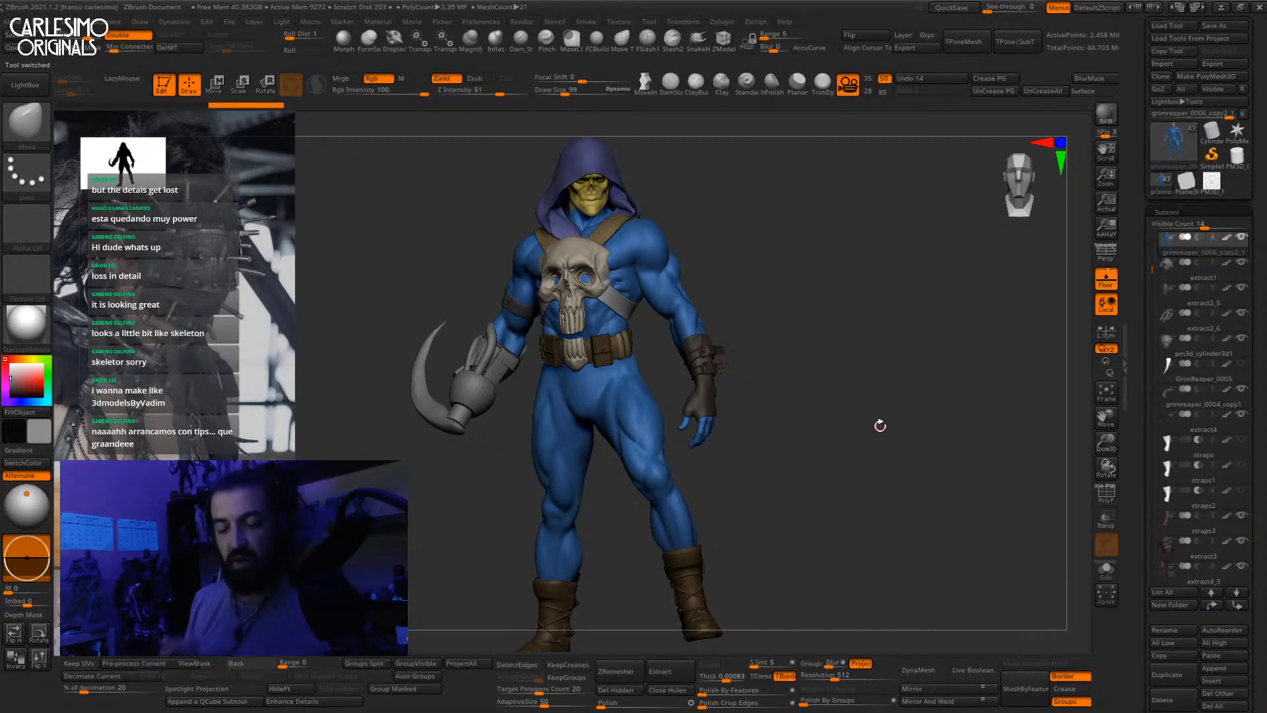
{"action": "mouse_move", "coordinate": [809, 342]}
{"action": "left_mouse_down"}
{"action": "mouse_move", "coordinate": [799, 371]}
{"action": "mouse_move", "coordinate": [799, 331]}
{"action": "mouse_move", "coordinate": [823, 328]}
{"action": "left_mouse_up"}
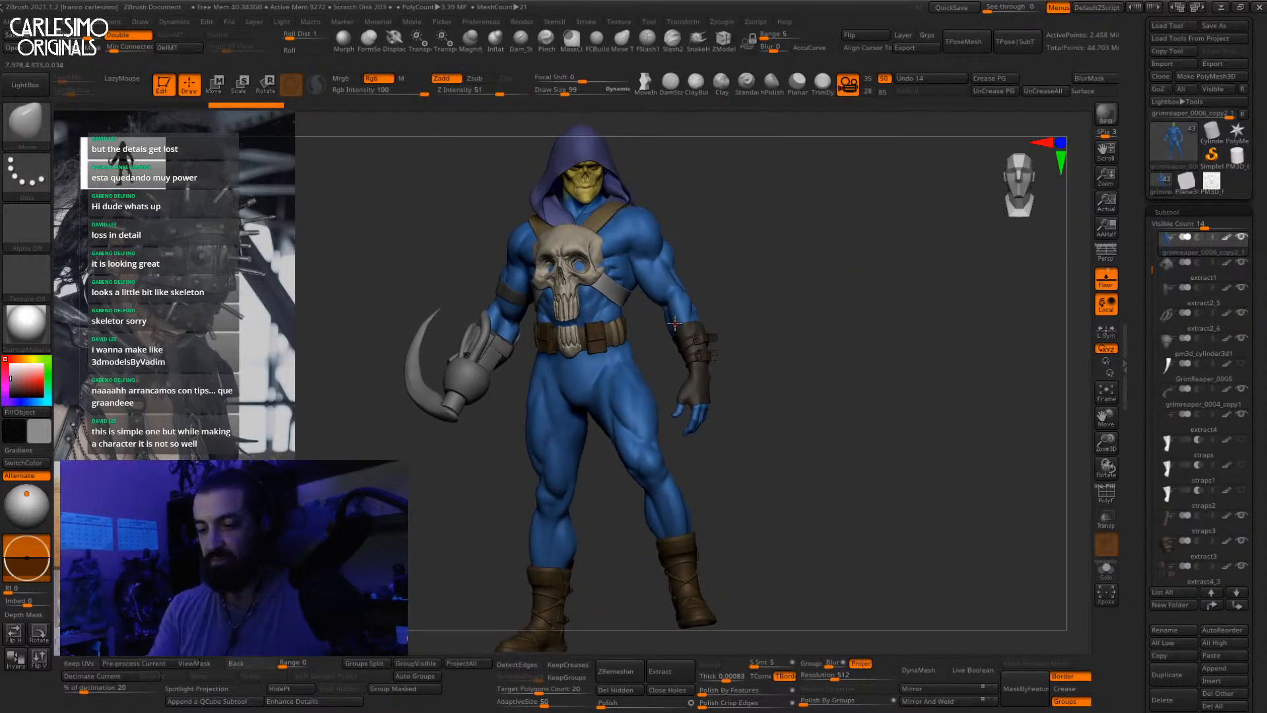
{"action": "left_click_drag", "start_coordinate": [775, 274], "coordinate": [772, 241]}
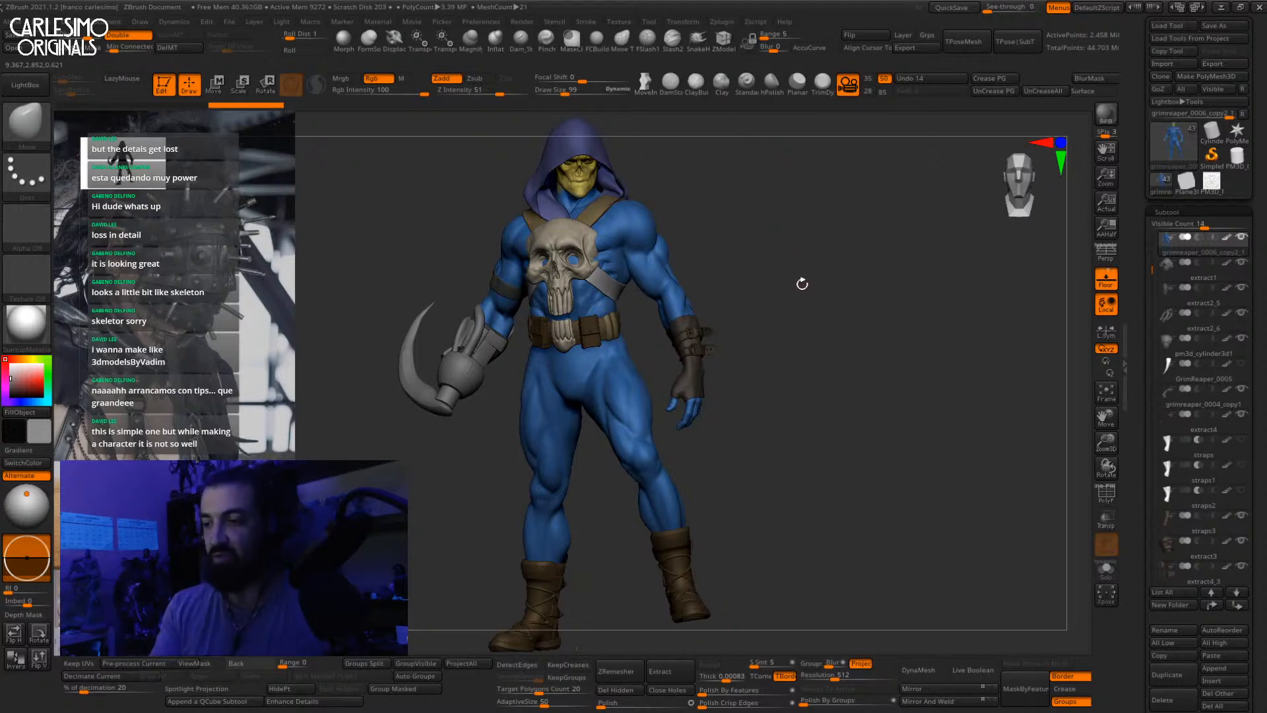
{"action": "left_click_drag", "start_coordinate": [913, 289], "coordinate": [1082, 217]}
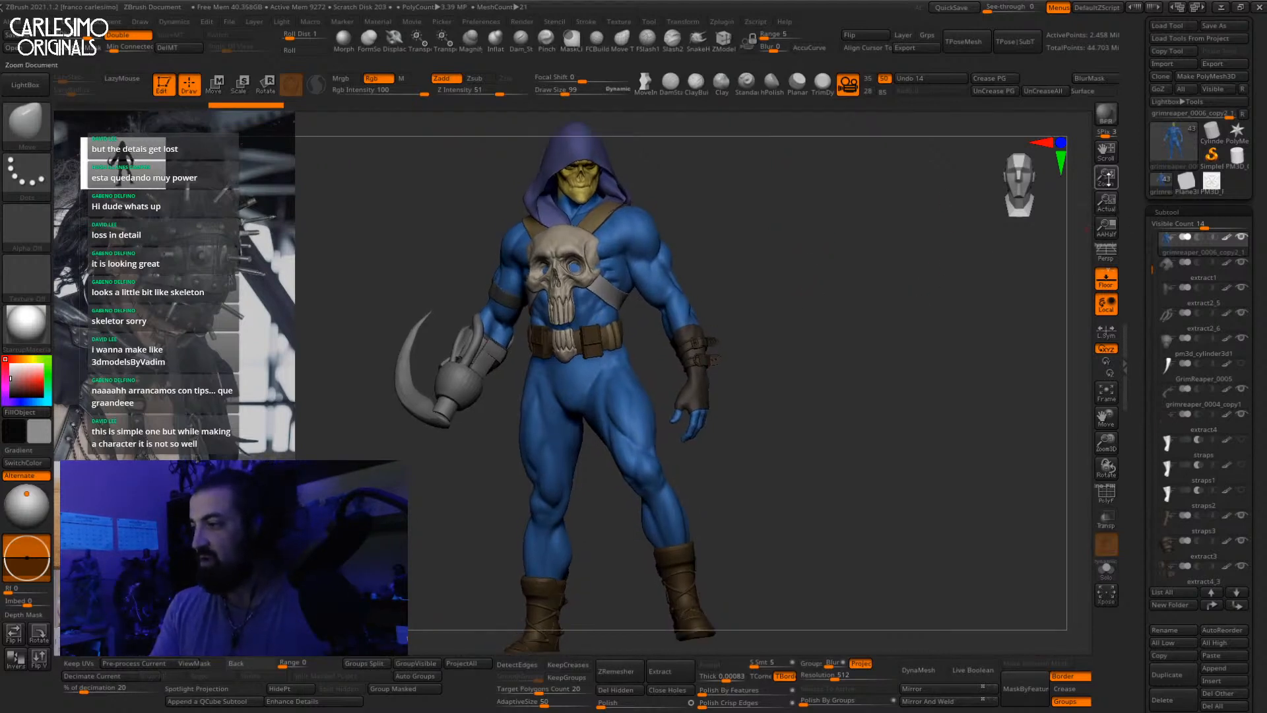
{"action": "key", "text": "f"}
{"action": "left_click_drag", "start_coordinate": [970, 263], "coordinate": [888, 348]}
{"action": "mouse_move", "coordinate": [1212, 188]}
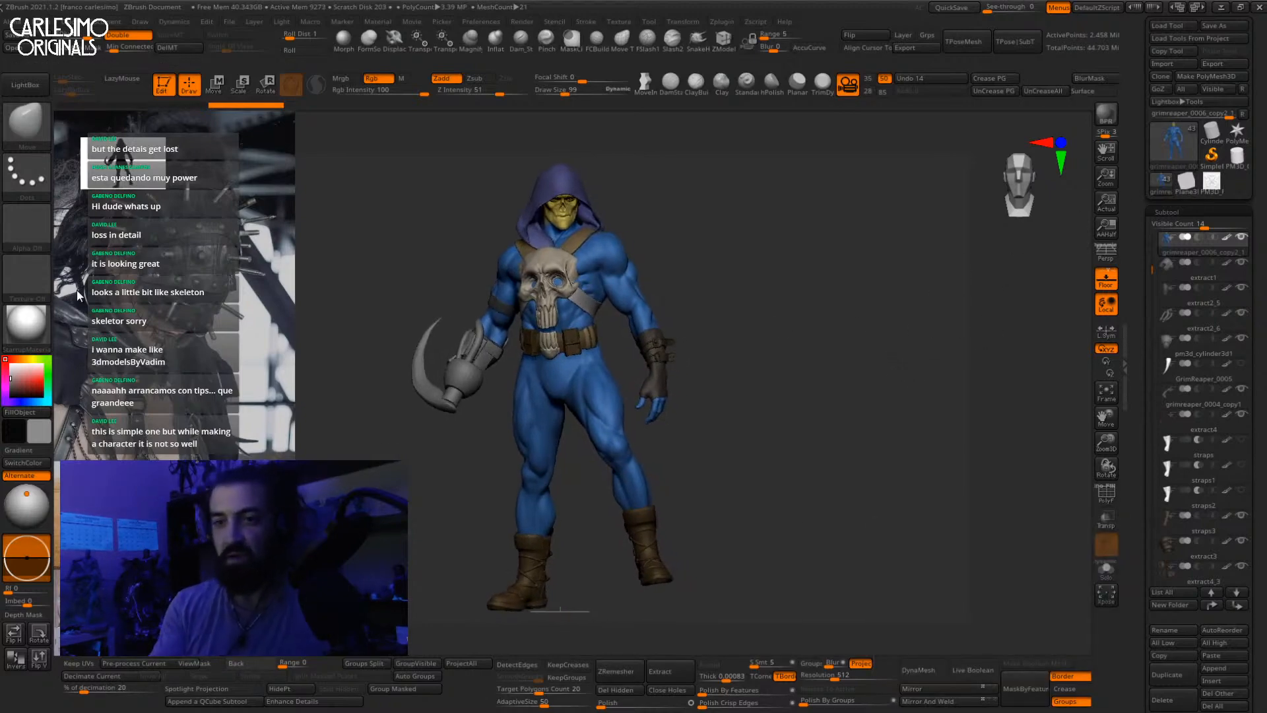
Step: Capture the full front view of the hooded skull-faced character as a new alpha with GrabDoc
{"action": "left_click", "coordinate": [27, 224]}
{"action": "left_click", "coordinate": [351, 444]}
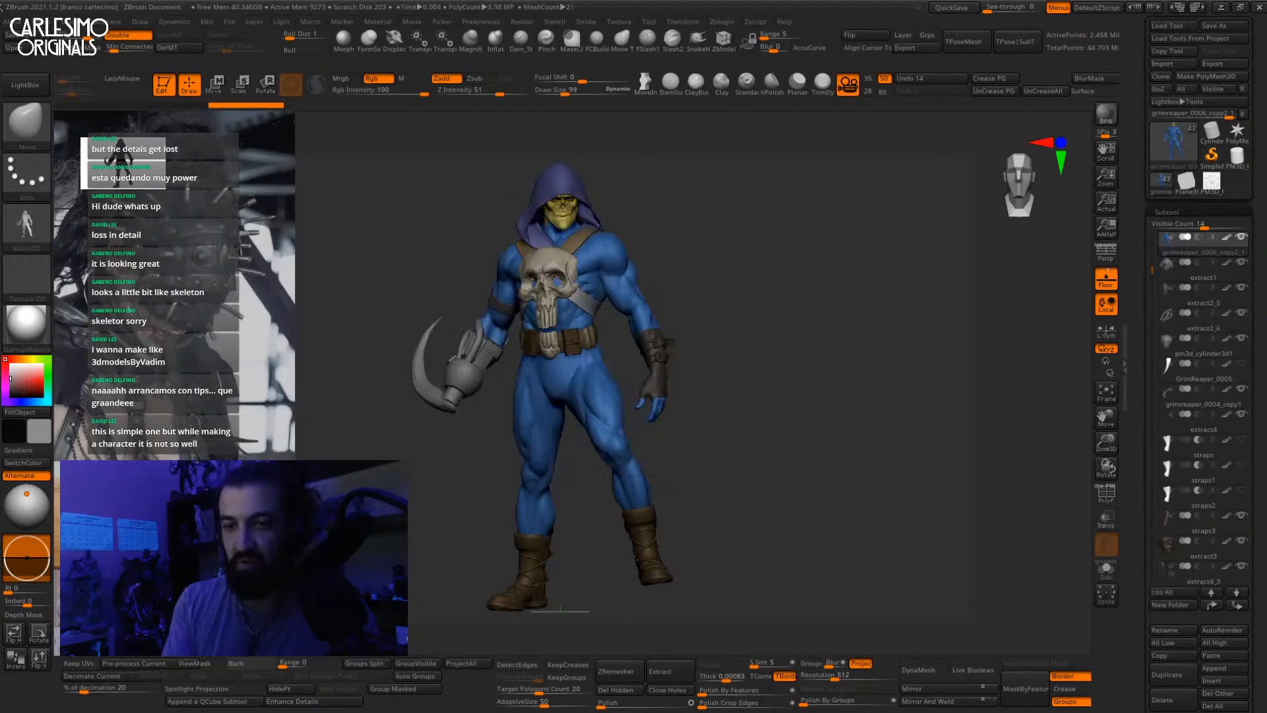
{"action": "mouse_move", "coordinate": [32, 238]}
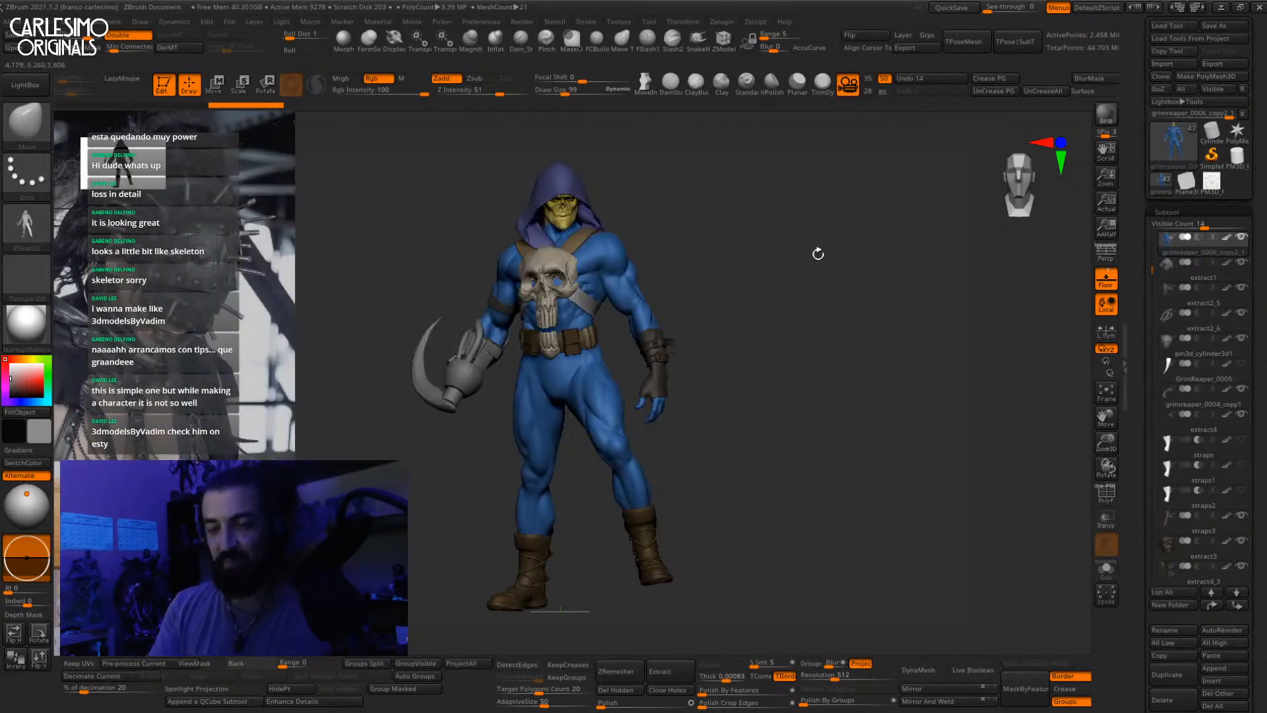
{"action": "left_click_drag", "start_coordinate": [809, 296], "coordinate": [840, 387]}
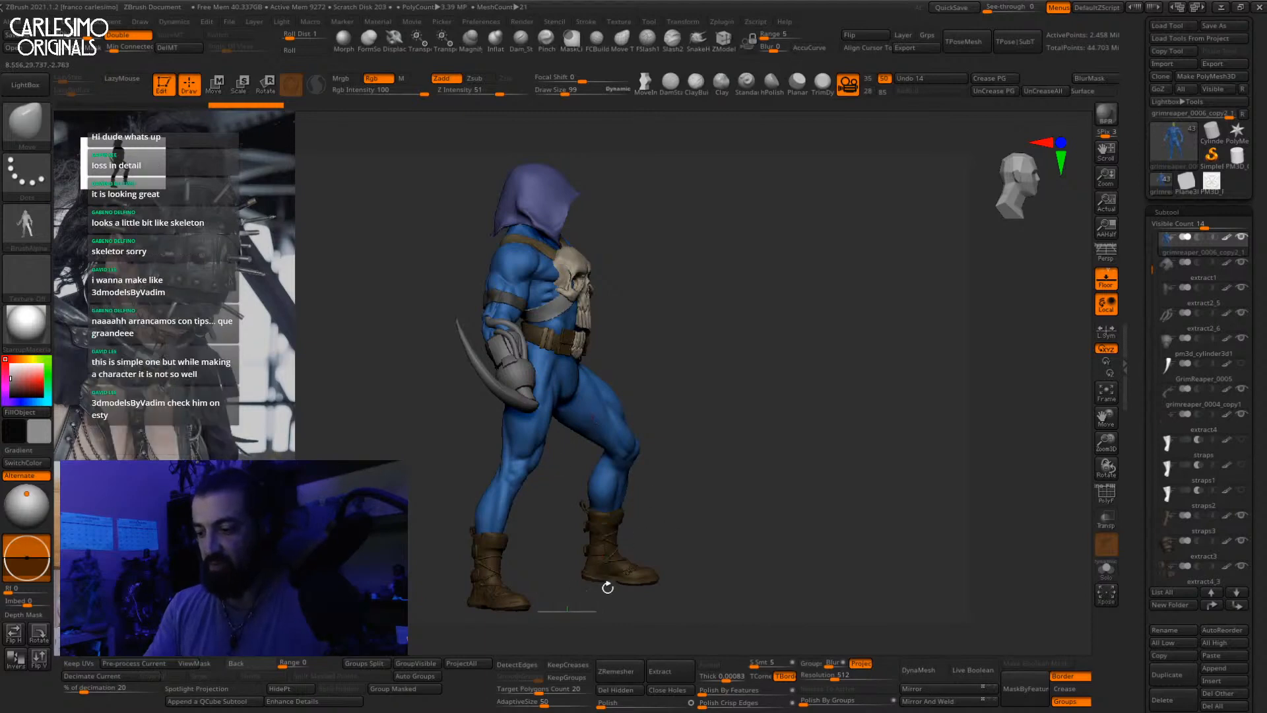
{"action": "left_click_drag", "start_coordinate": [880, 365], "coordinate": [832, 411]}
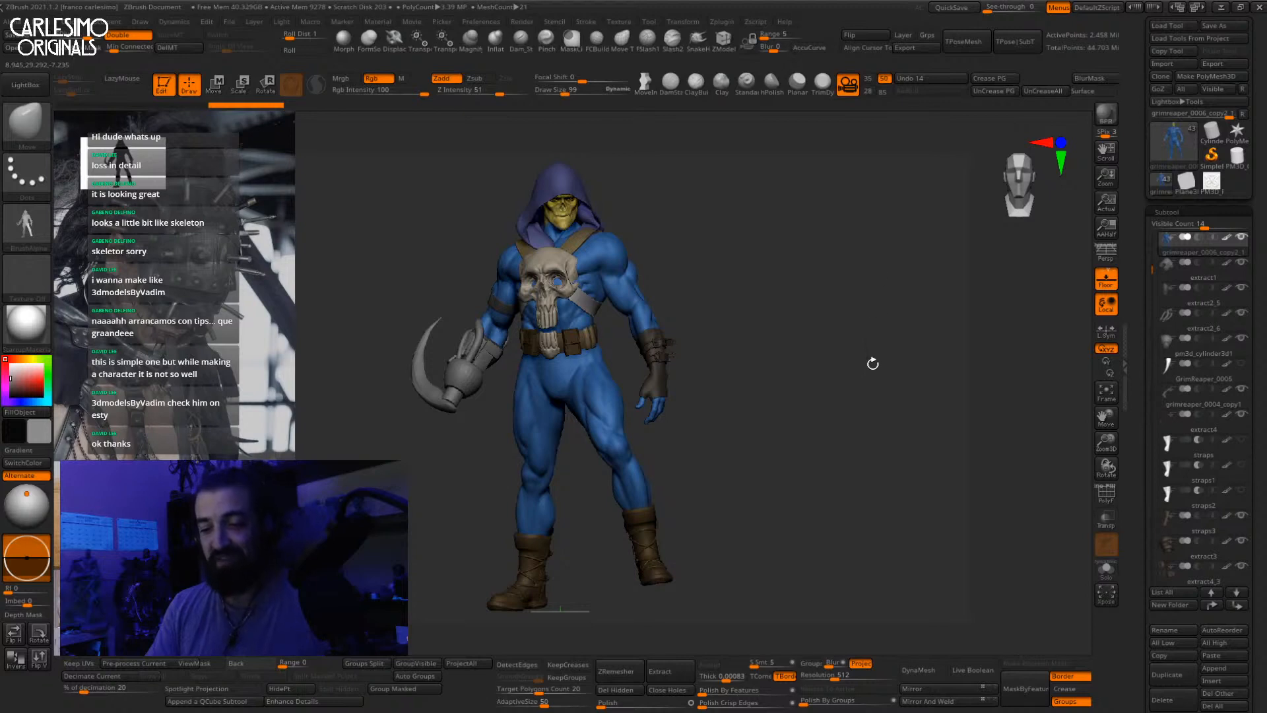
Step: Turn on perspective for the canvas view and frame the character's body more closely
{"action": "left_click", "coordinate": [1103, 230]}
{"action": "left_click", "coordinate": [1106, 204]}
{"action": "left_click_drag", "start_coordinate": [900, 364], "coordinate": [898, 388]}
{"action": "key", "text": "p"}
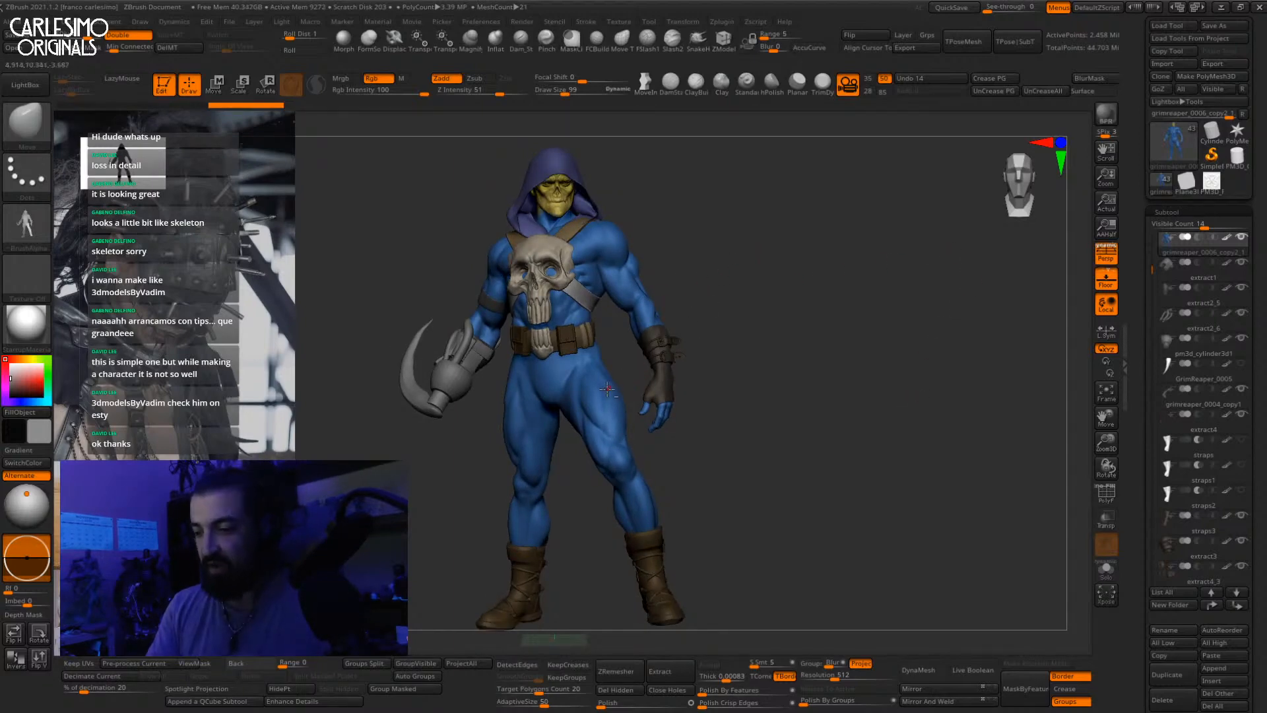
{"action": "right_click_drag", "start_coordinate": [608, 388], "coordinate": [655, 285]}
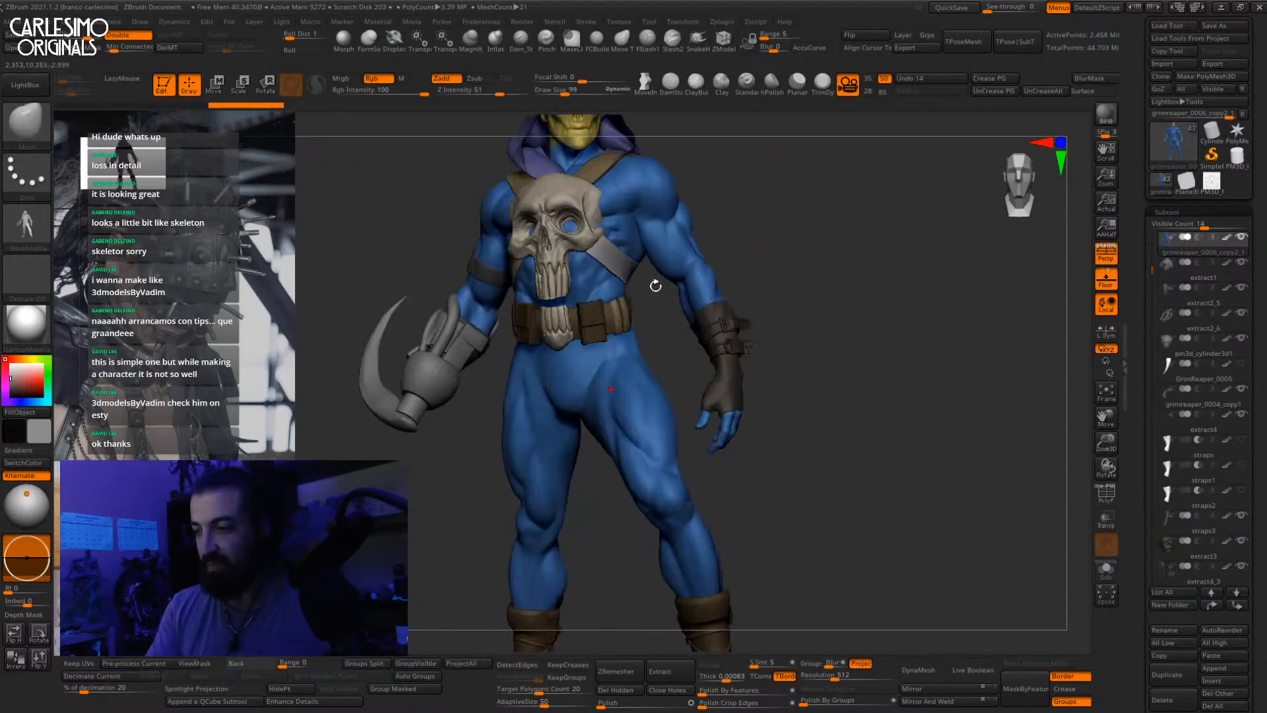
Step: Activate the ClayBuildup brush and set its draw size to 222 for working on the character's chest
{"action": "left_click", "coordinate": [696, 84]}
{"action": "key", "text": "space"}
{"action": "left_click_drag", "start_coordinate": [592, 441], "coordinate": [599, 440]}
{"action": "mouse_move", "coordinate": [596, 370]}
{"action": "right_mouse_down", "text": "alt"}
{"action": "mouse_move", "coordinate": [620, 361]}
{"action": "mouse_move", "coordinate": [666, 395]}
{"action": "mouse_move", "coordinate": [661, 415]}
{"action": "right_mouse_up", "text": "alt"}
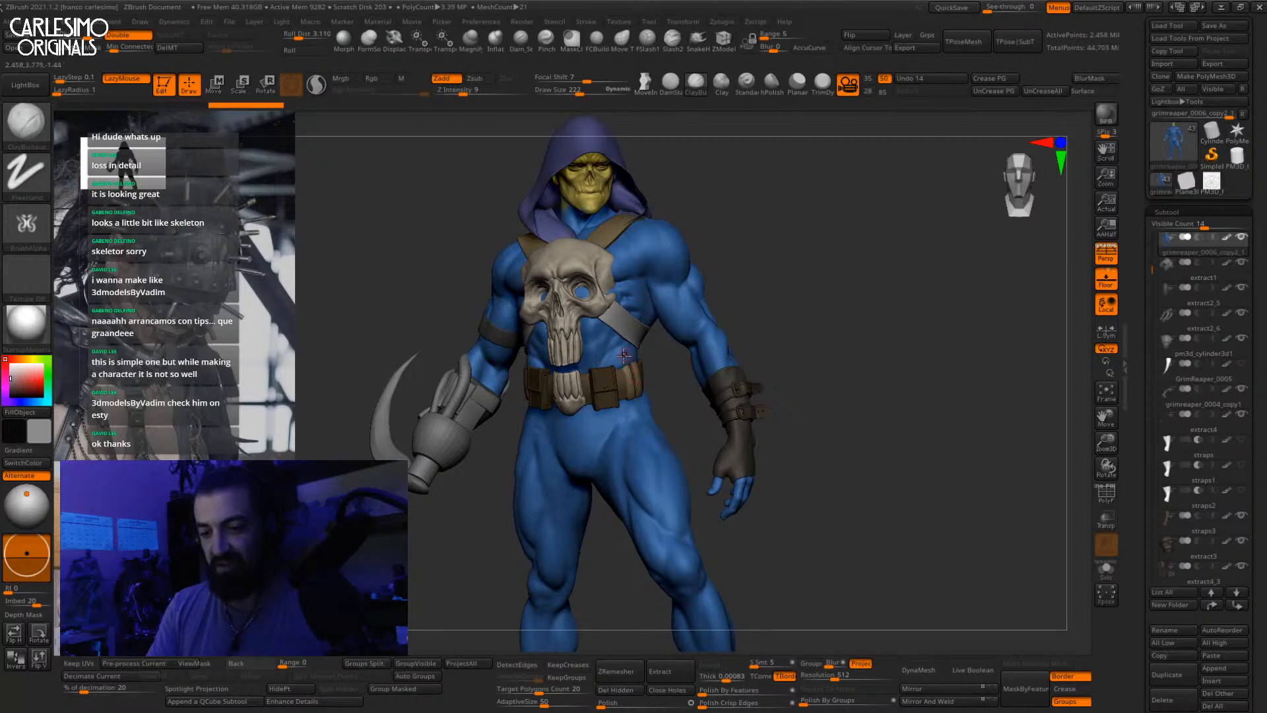
{"action": "right_click_drag", "start_coordinate": [623, 338], "coordinate": [628, 373], "text": "ctrl"}
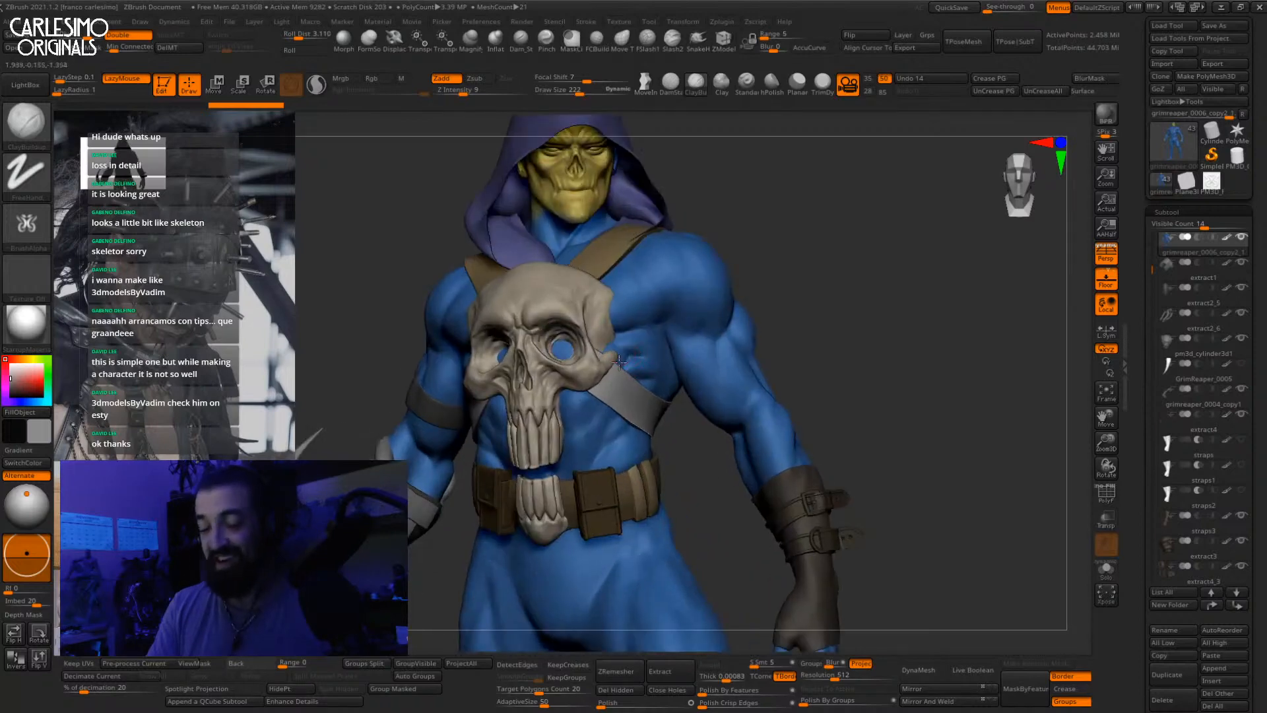
{"action": "mouse_move", "coordinate": [626, 317]}
{"action": "right_mouse_down", "text": "ctrl"}
{"action": "mouse_move", "coordinate": [626, 351]}
{"action": "mouse_move", "coordinate": [589, 350]}
{"action": "mouse_move", "coordinate": [619, 352]}
{"action": "right_mouse_up", "text": "ctrl"}
Step: Switch to the Move brush, enlarge its draw size and make the skull ornament on the chest the active subtool
{"action": "key", "text": "b"}
{"action": "key", "text": "m"}
{"action": "key", "text": "v"}
{"action": "key", "text": "]"}
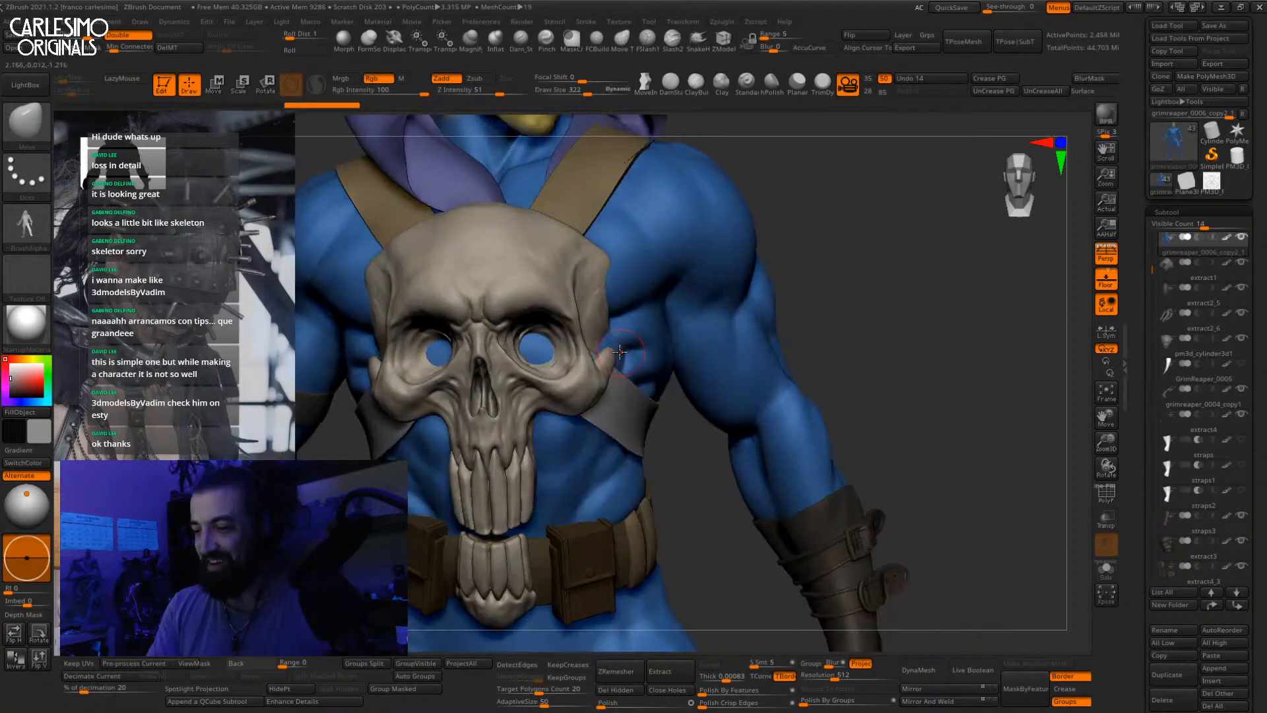
{"action": "right_click", "coordinate": [613, 345]}
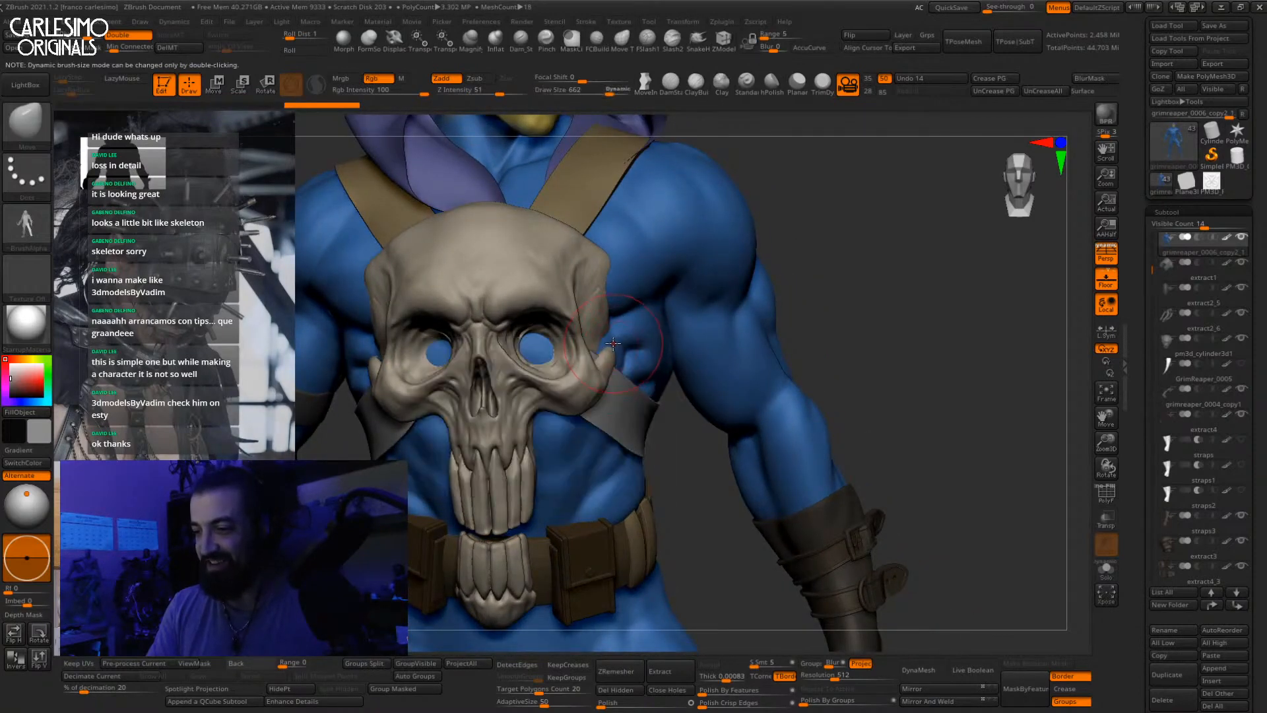
{"action": "left_click", "coordinate": [607, 341], "text": "alt"}
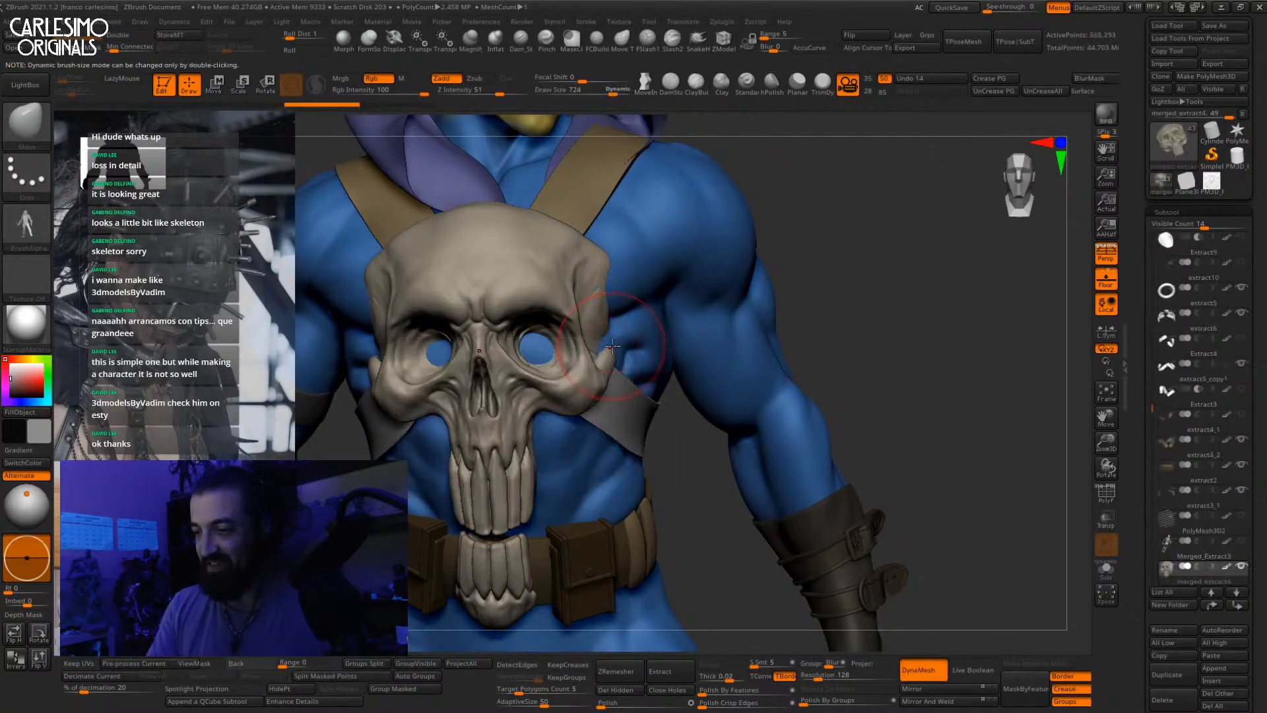
{"action": "right_click_drag", "start_coordinate": [500, 363], "coordinate": [637, 393], "text": "alt"}
{"action": "mouse_move", "coordinate": [456, 394]}
{"action": "right_mouse_down"}
{"action": "mouse_move", "coordinate": [425, 404]}
{"action": "mouse_move", "coordinate": [719, 326]}
{"action": "mouse_move", "coordinate": [745, 331]}
{"action": "mouse_move", "coordinate": [705, 319]}
{"action": "mouse_move", "coordinate": [701, 300]}
{"action": "mouse_move", "coordinate": [693, 324]}
{"action": "mouse_move", "coordinate": [620, 330]}
{"action": "mouse_move", "coordinate": [662, 321]}
{"action": "right_mouse_up"}
Step: Make the blue body the active subtool again and activate the DamStandard brush with a Z Intensity of 8
{"action": "left_click", "coordinate": [706, 319], "text": "alt"}
{"action": "type", "text": "bdsu8"}
{"action": "key", "text": "Return"}
{"action": "right_click", "coordinate": [662, 321]}
{"action": "left_click", "coordinate": [662, 321]}
{"action": "right_click_drag", "start_coordinate": [655, 275], "coordinate": [679, 375]}
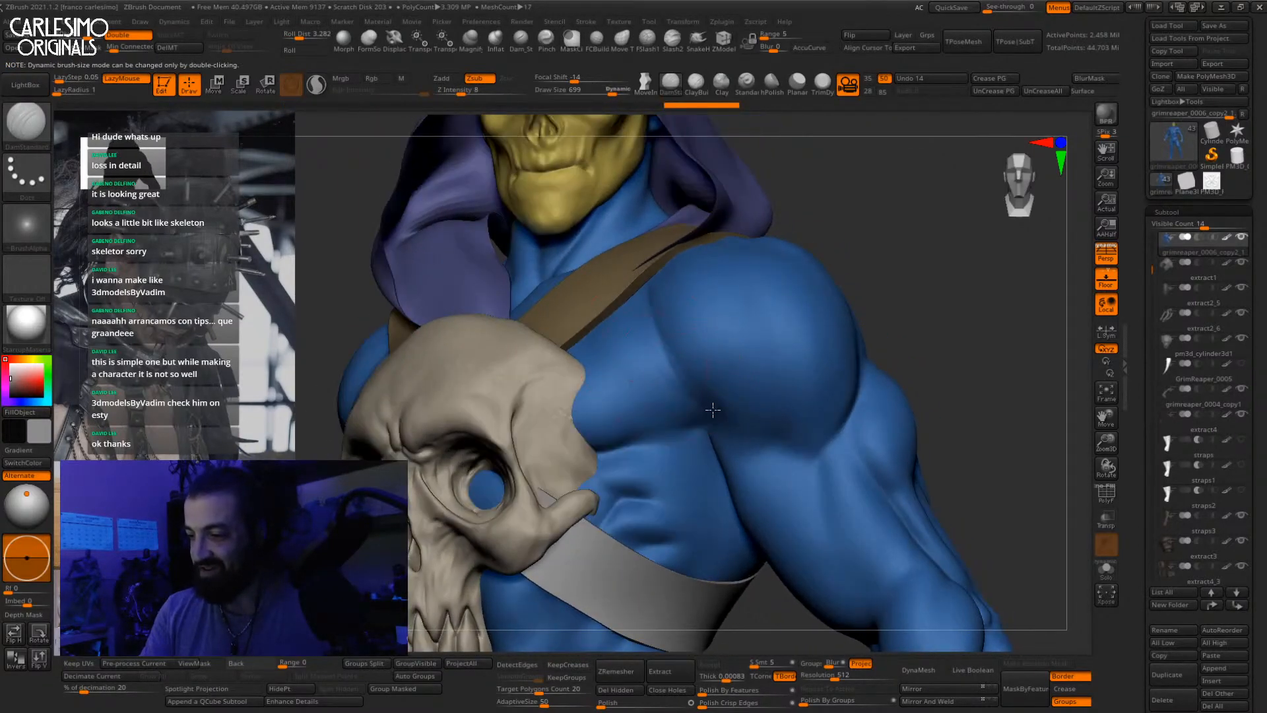
Step: Switch to the Standard brush and back to DamStandard over the front of the shoulder
{"action": "key", "text": "space"}
{"action": "key", "text": "b"}
{"action": "key", "text": "s"}
{"action": "key", "text": "t"}
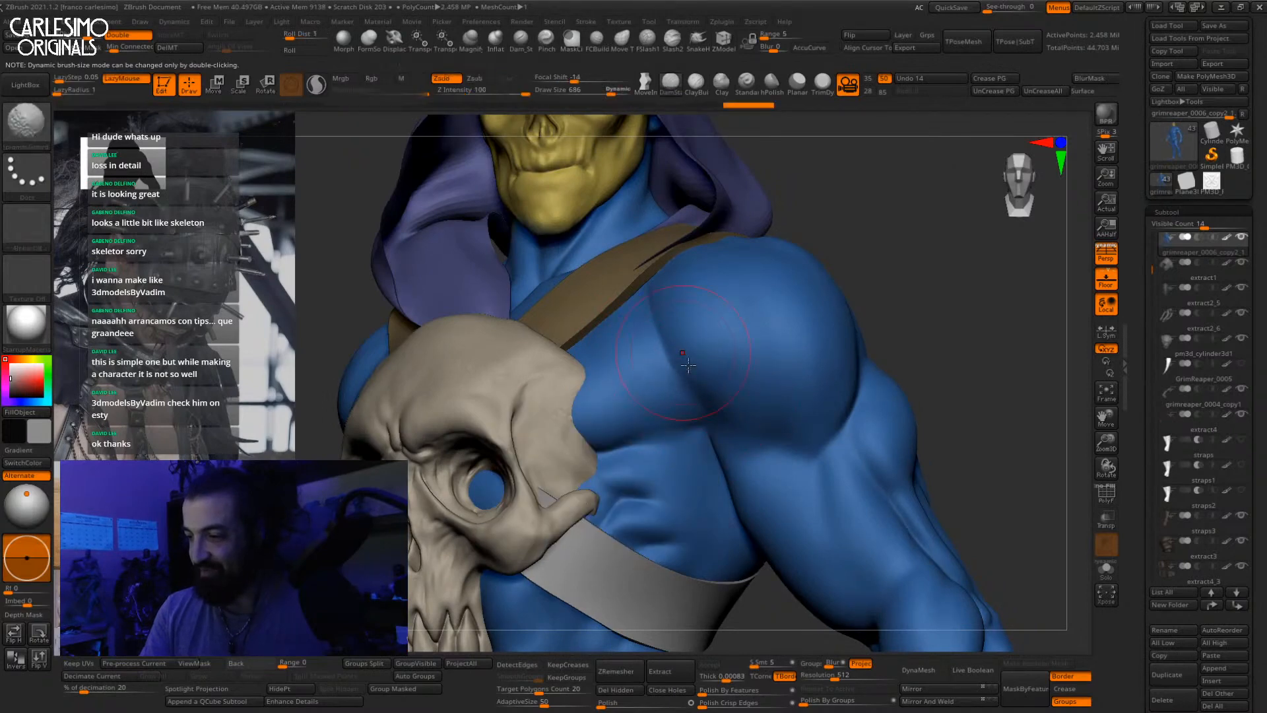
{"action": "key", "text": "b"}
{"action": "key", "text": "d"}
{"action": "key", "text": "s"}
Step: Activate the ClayBuildup brush and try strokes along the crease between the chest and the shoulder muscle
{"action": "mouse_move", "coordinate": [688, 365]}
{"action": "right_mouse_down"}
{"action": "mouse_move", "coordinate": [611, 362]}
{"action": "mouse_move", "coordinate": [689, 336]}
{"action": "mouse_move", "coordinate": [682, 375]}
{"action": "mouse_move", "coordinate": [669, 369]}
{"action": "right_mouse_up"}
{"action": "key", "text": "b"}
{"action": "key", "text": "c"}
{"action": "key", "text": "b"}
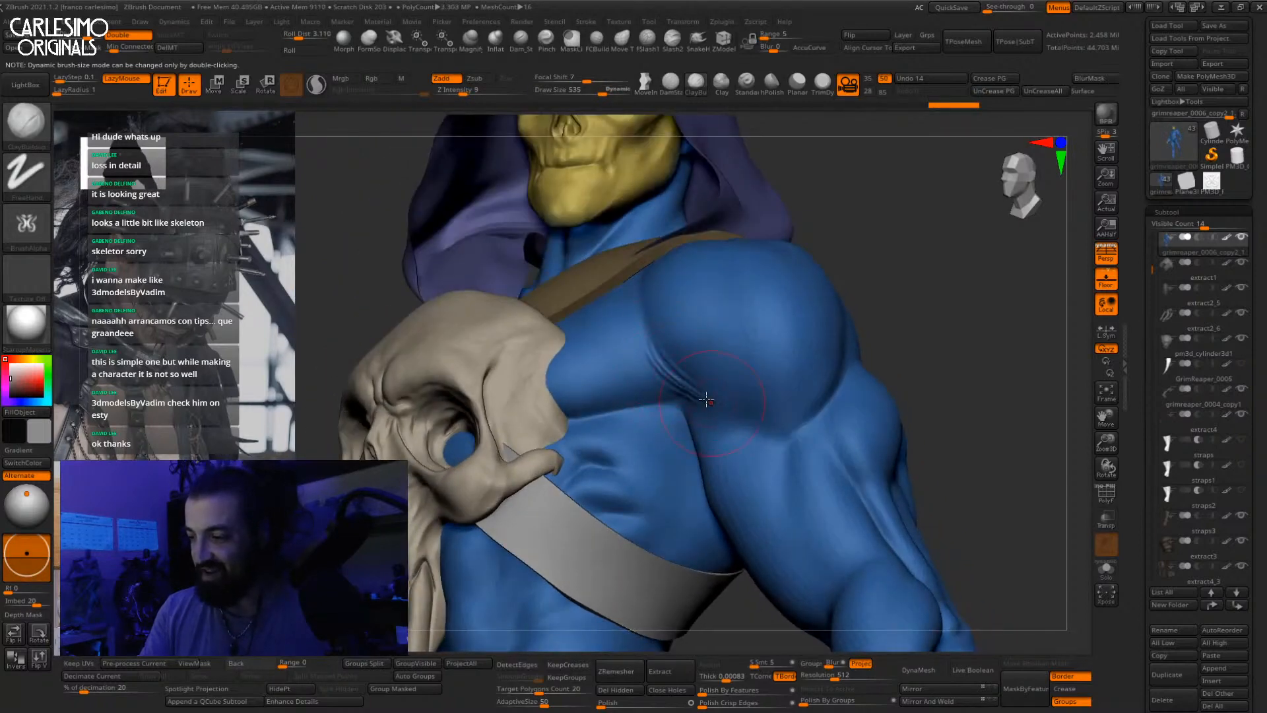
Step: Clear the patterned alpha from the ClayBuildup brush and assign a soft round alpha instead
{"action": "left_click", "coordinate": [50, 229]}
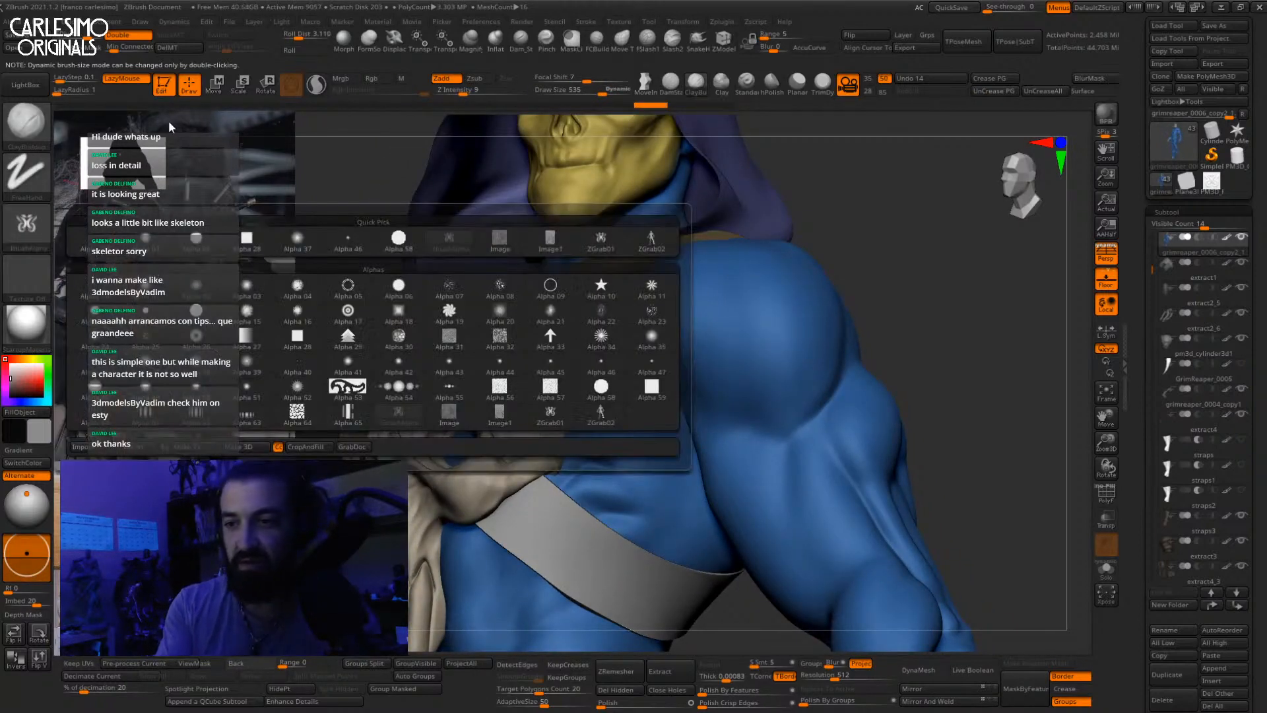
{"action": "left_click", "coordinate": [93, 240]}
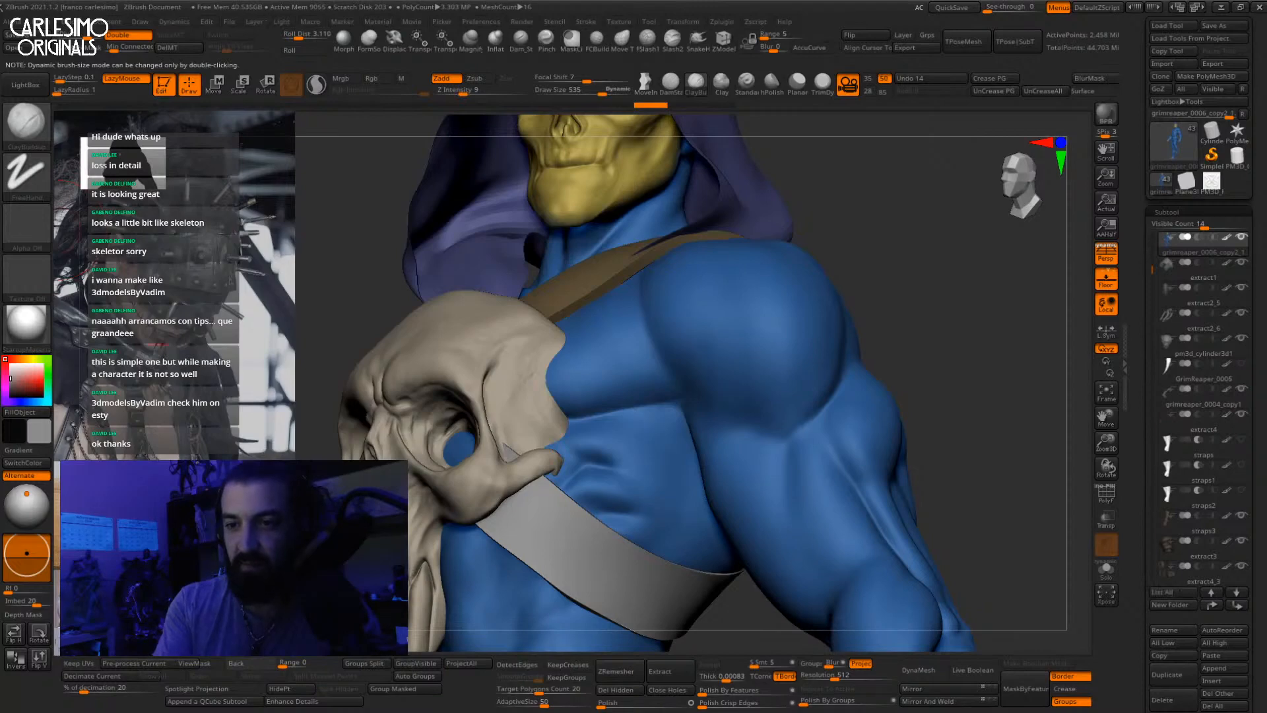
{"action": "left_click", "coordinate": [33, 229]}
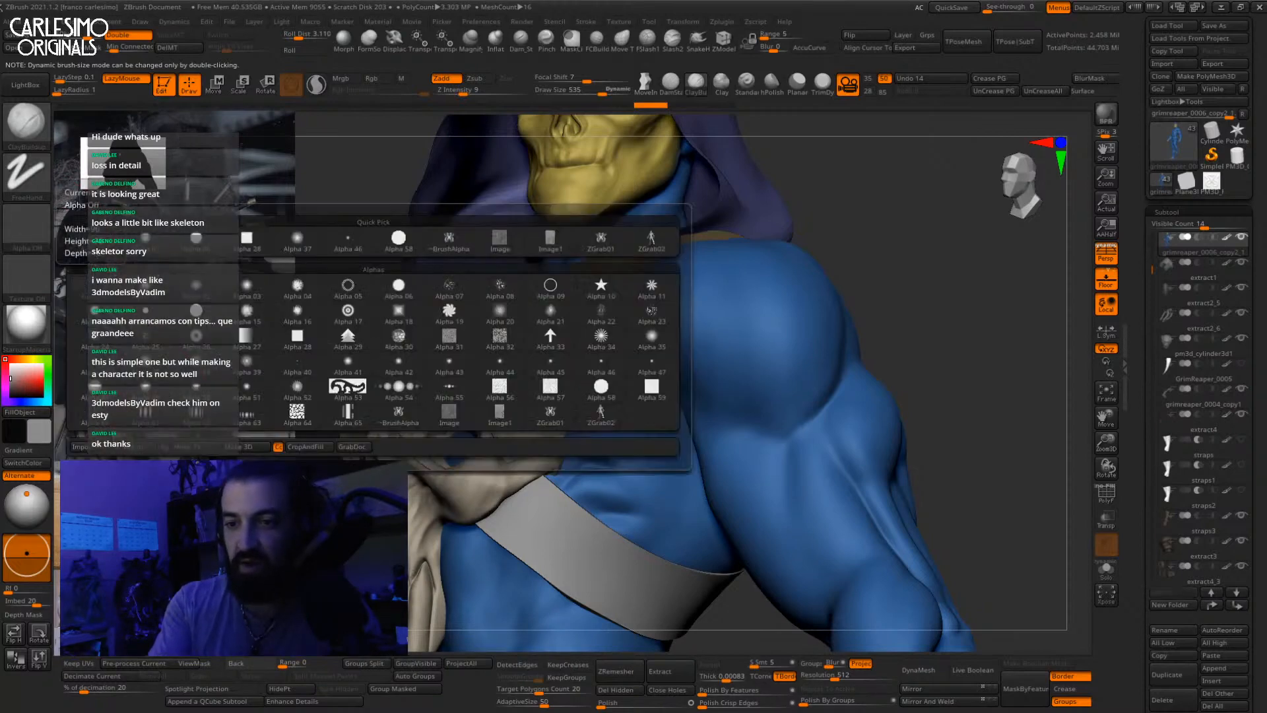
{"action": "left_click", "coordinate": [33, 228]}
{"action": "left_click", "coordinate": [33, 228]}
{"action": "left_click", "coordinate": [176, 280]}
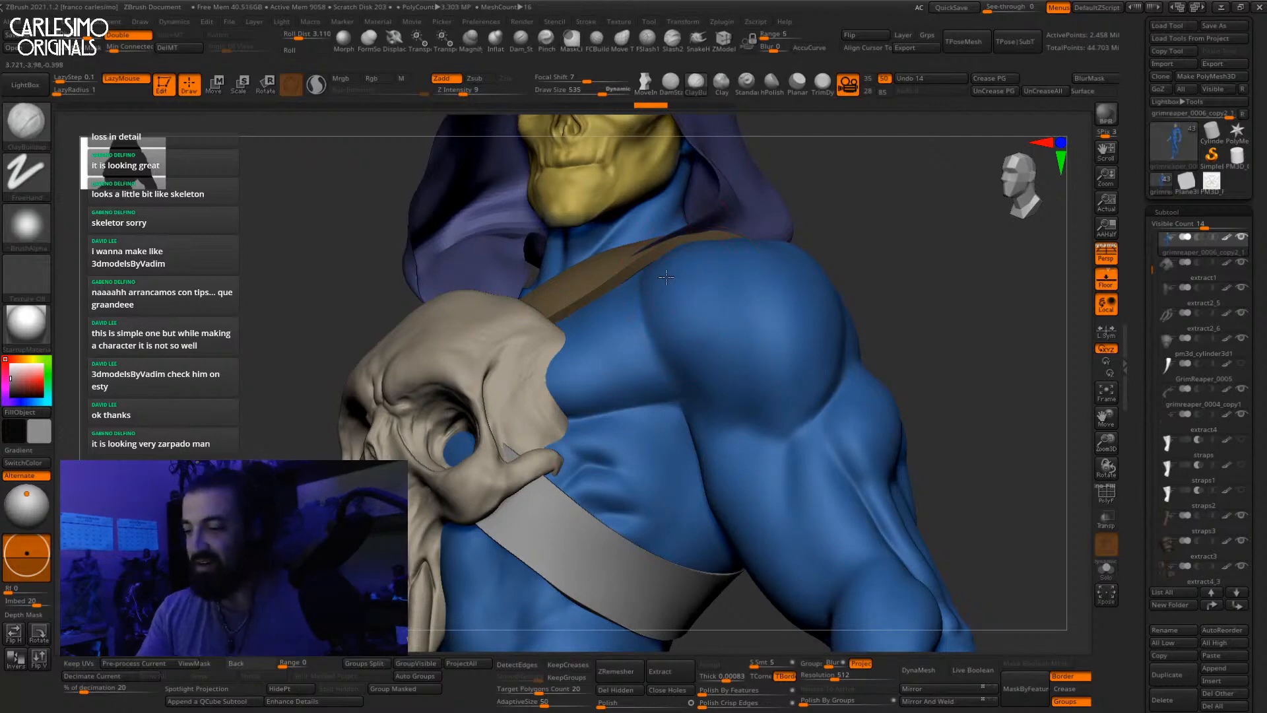
Step: Set the ClayBuildup draw size to 514 and go over the shoulder and upper chest from several angles
{"action": "right_click_drag", "start_coordinate": [667, 277], "coordinate": [674, 314]}
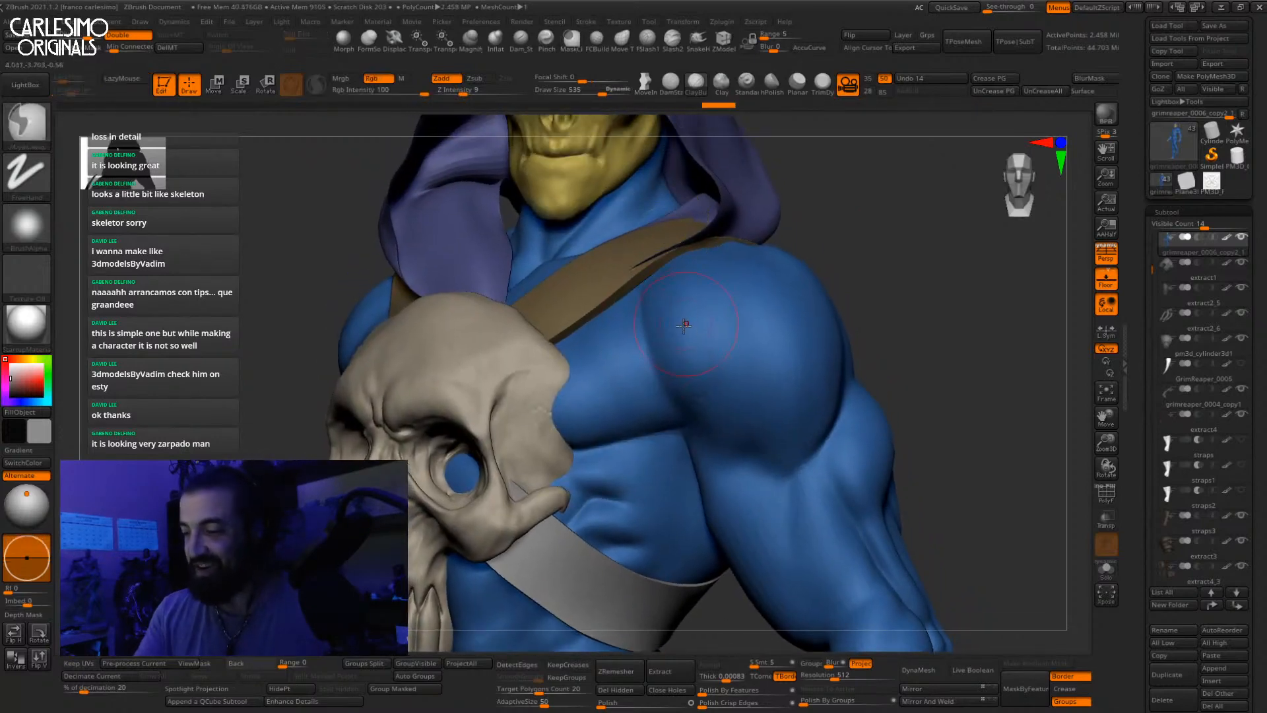
{"action": "key", "text": "space"}
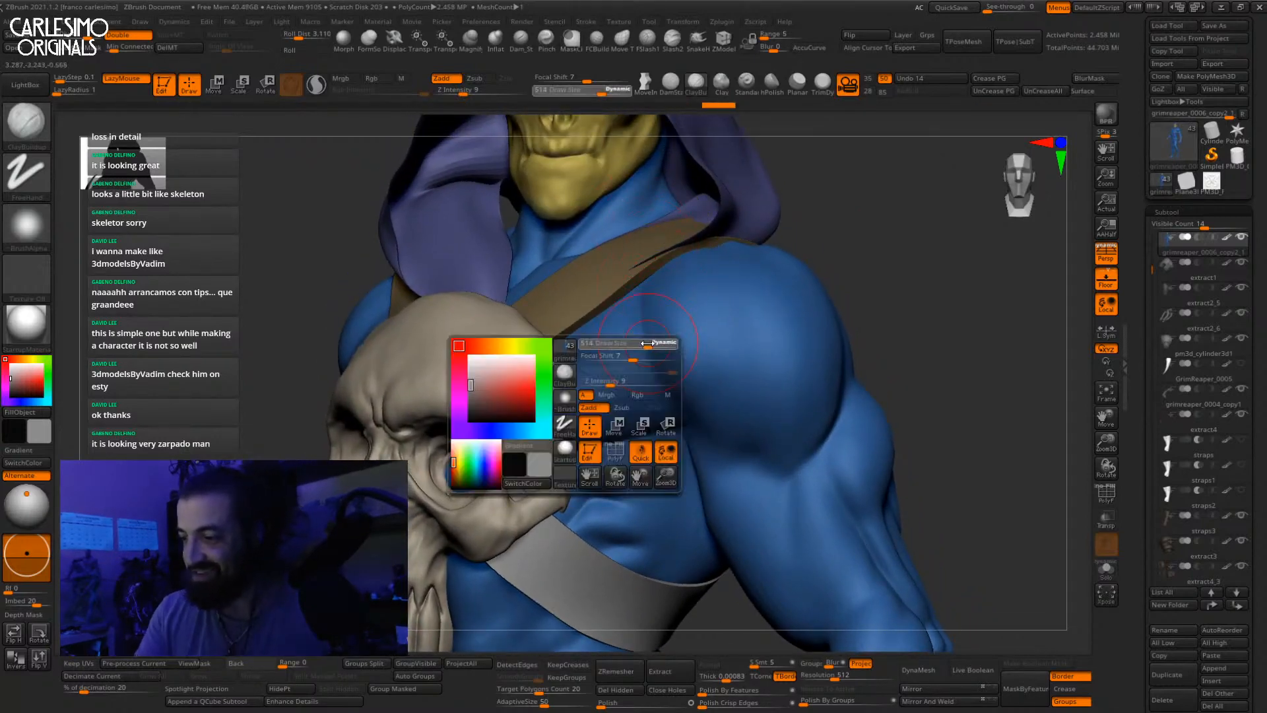
{"action": "key", "text": "space"}
{"action": "right_click_drag", "start_coordinate": [625, 322], "coordinate": [616, 302]}
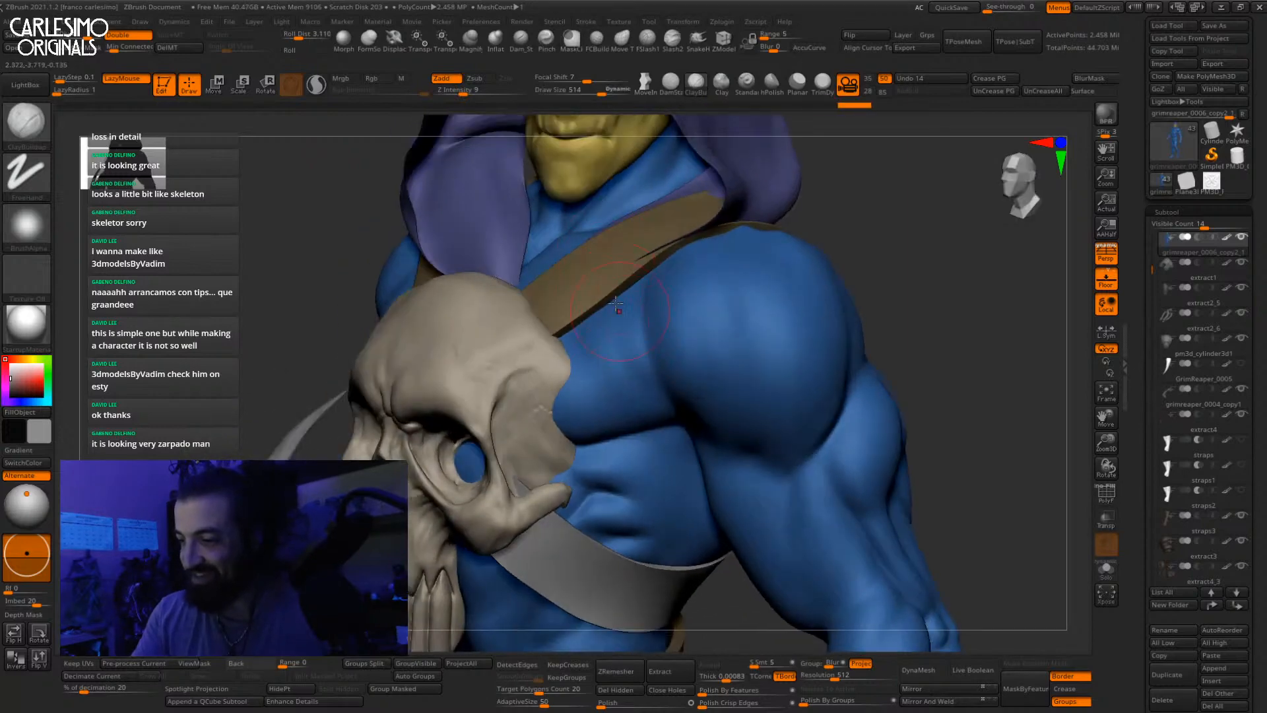
{"action": "mouse_move", "coordinate": [573, 367]}
{"action": "right_mouse_down"}
{"action": "mouse_move", "coordinate": [658, 333]}
{"action": "mouse_move", "coordinate": [686, 254]}
{"action": "mouse_move", "coordinate": [755, 264]}
{"action": "mouse_move", "coordinate": [773, 244]}
{"action": "right_mouse_up"}
{"action": "key", "text": "shift"}
{"action": "mouse_move", "coordinate": [772, 244]}
{"action": "right_mouse_down"}
{"action": "mouse_move", "coordinate": [789, 270]}
{"action": "mouse_move", "coordinate": [811, 269]}
{"action": "right_mouse_up"}
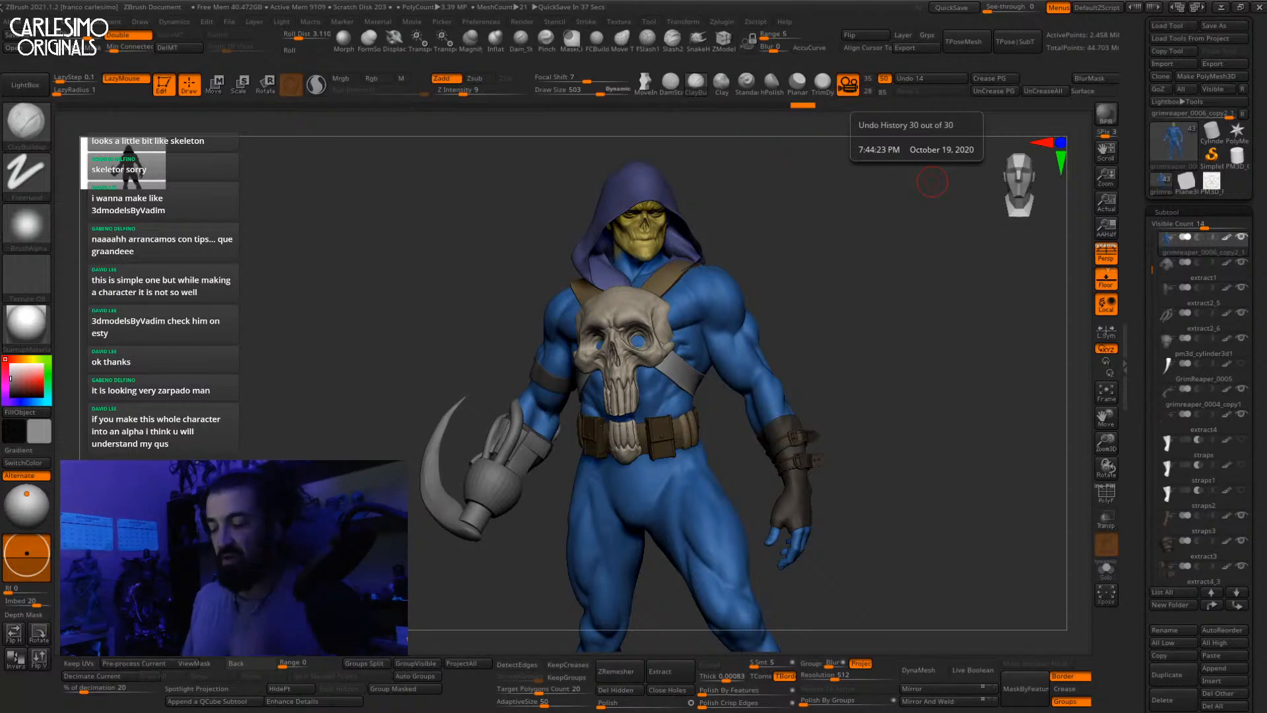
Step: QuickSave the project and resize the document to a narrow portrait canvas
{"action": "left_click_drag", "start_coordinate": [886, 331], "coordinate": [926, 336]}
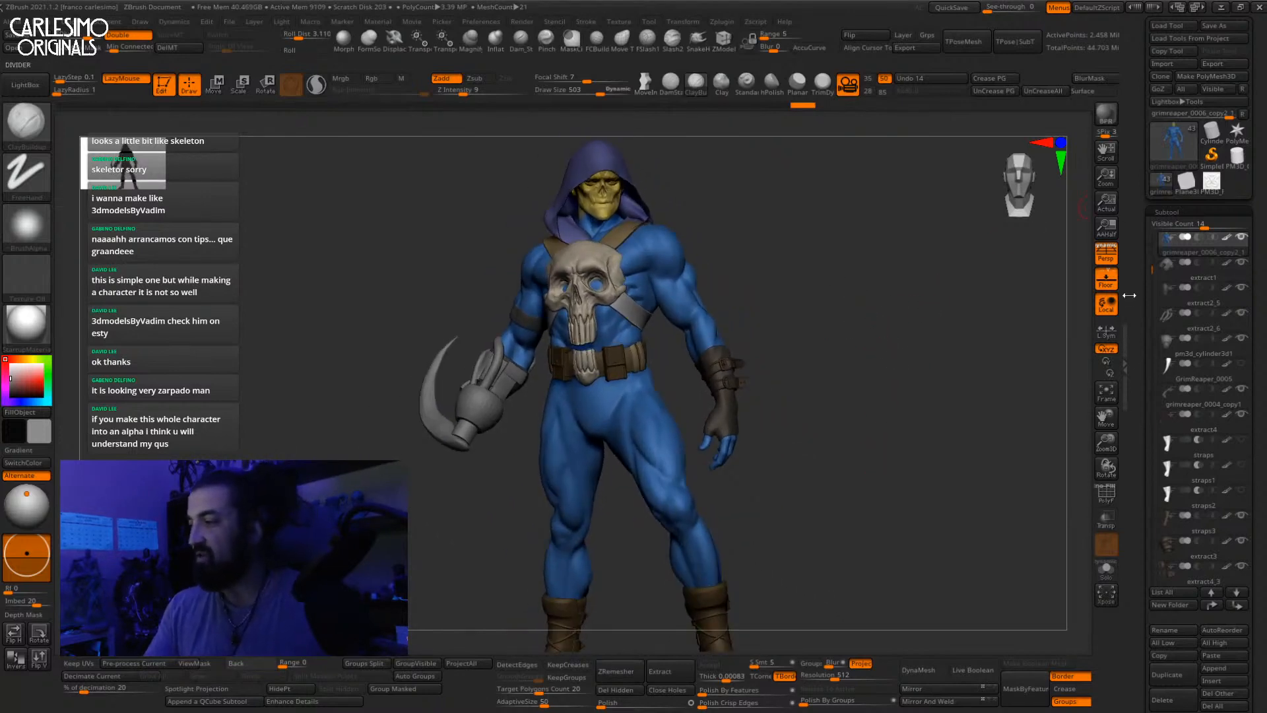
{"action": "left_click", "coordinate": [951, 8]}
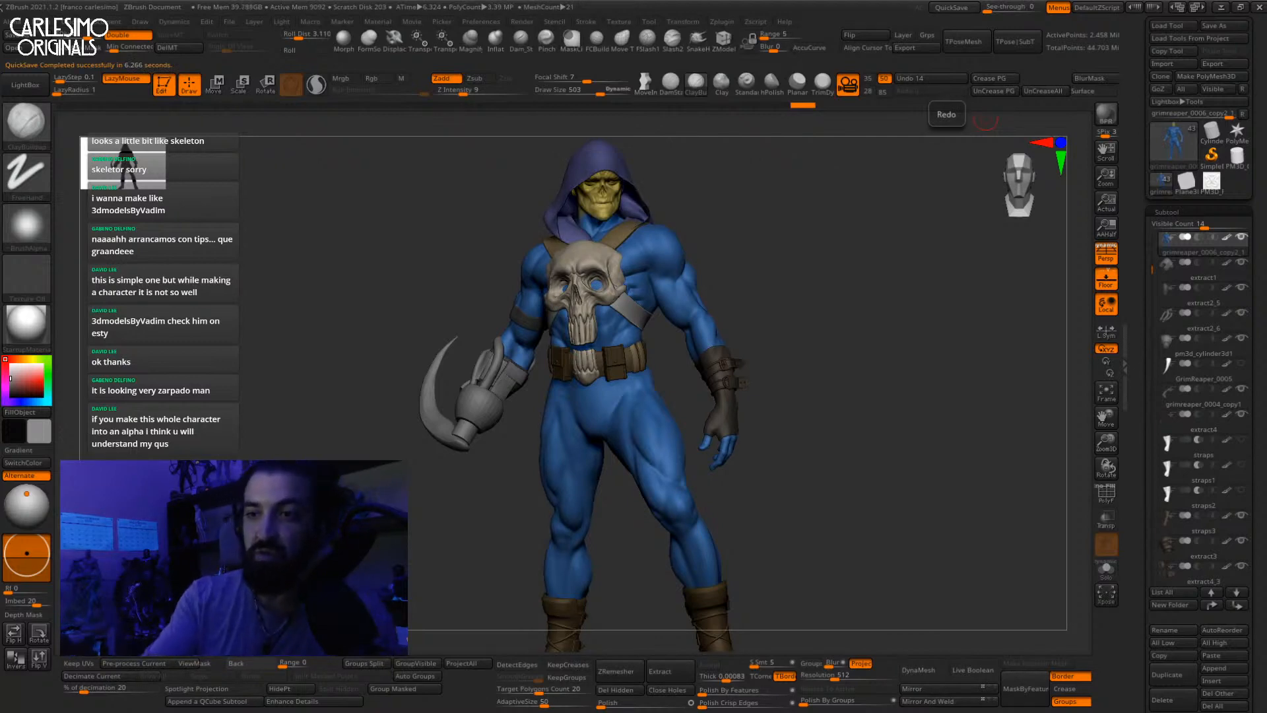
{"action": "left_click", "coordinate": [107, 22]}
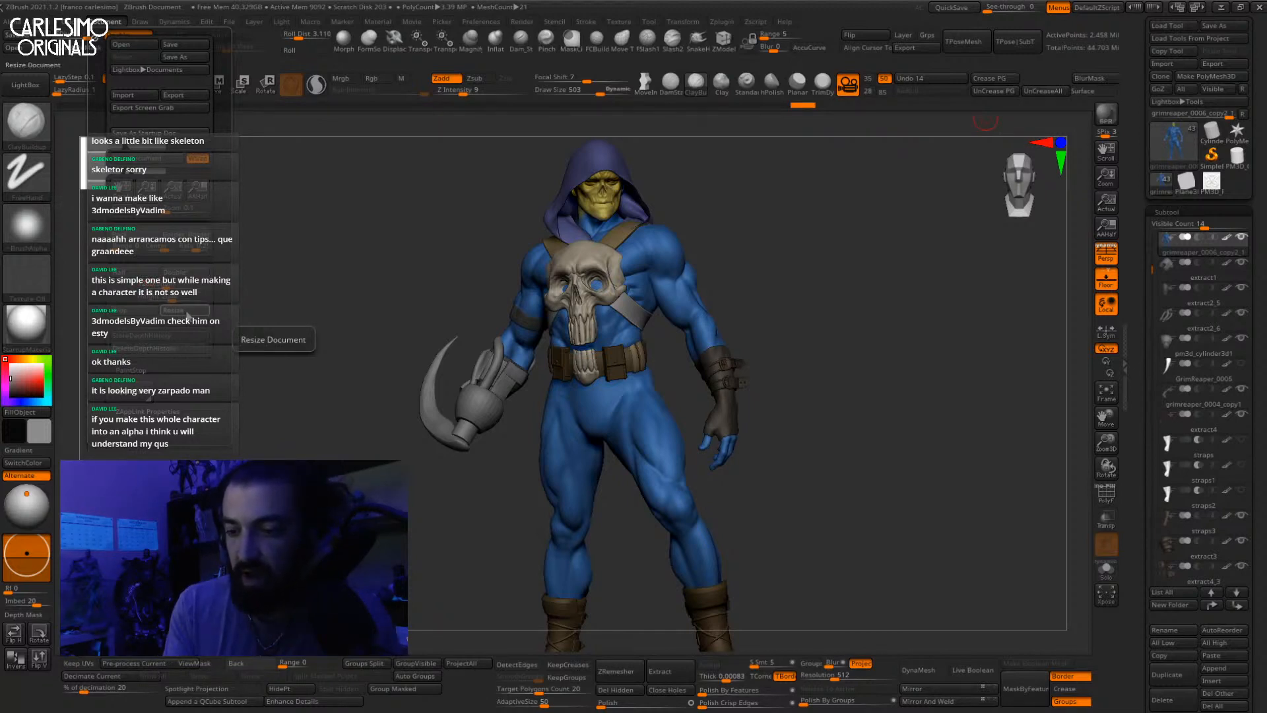
{"action": "left_click", "coordinate": [671, 406]}
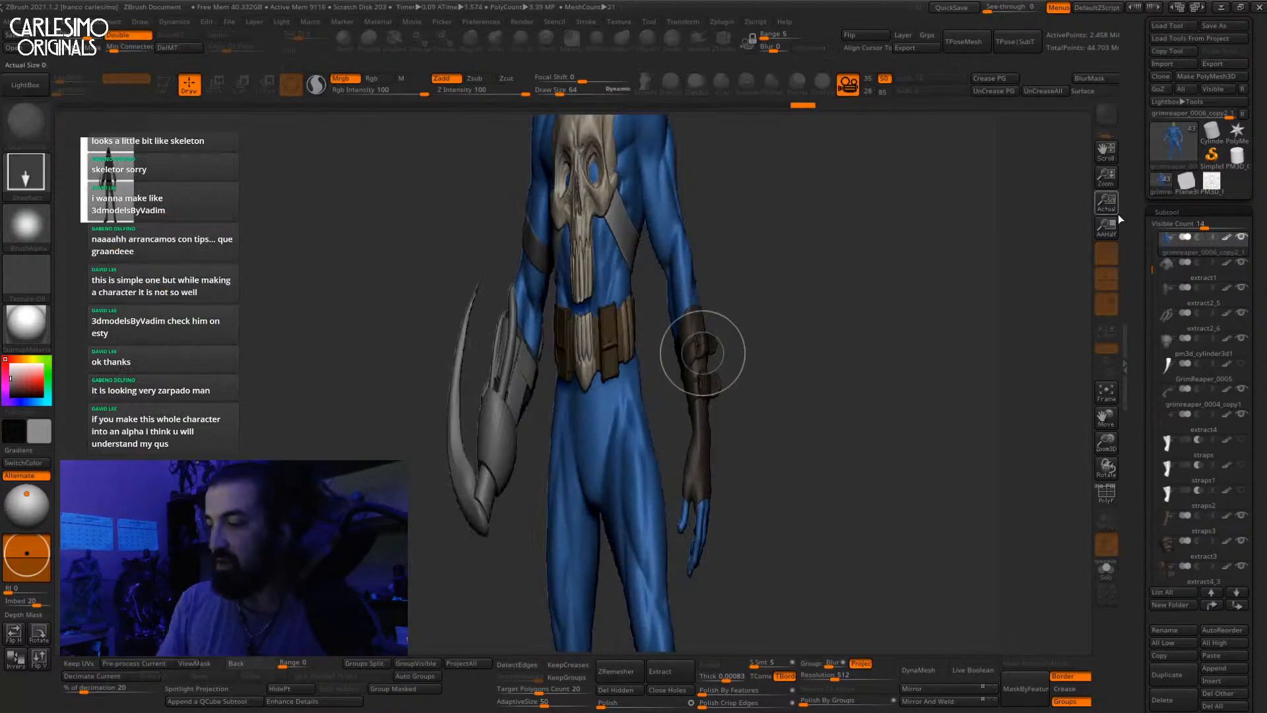
{"action": "left_click_drag", "start_coordinate": [1109, 180], "coordinate": [1106, 117]}
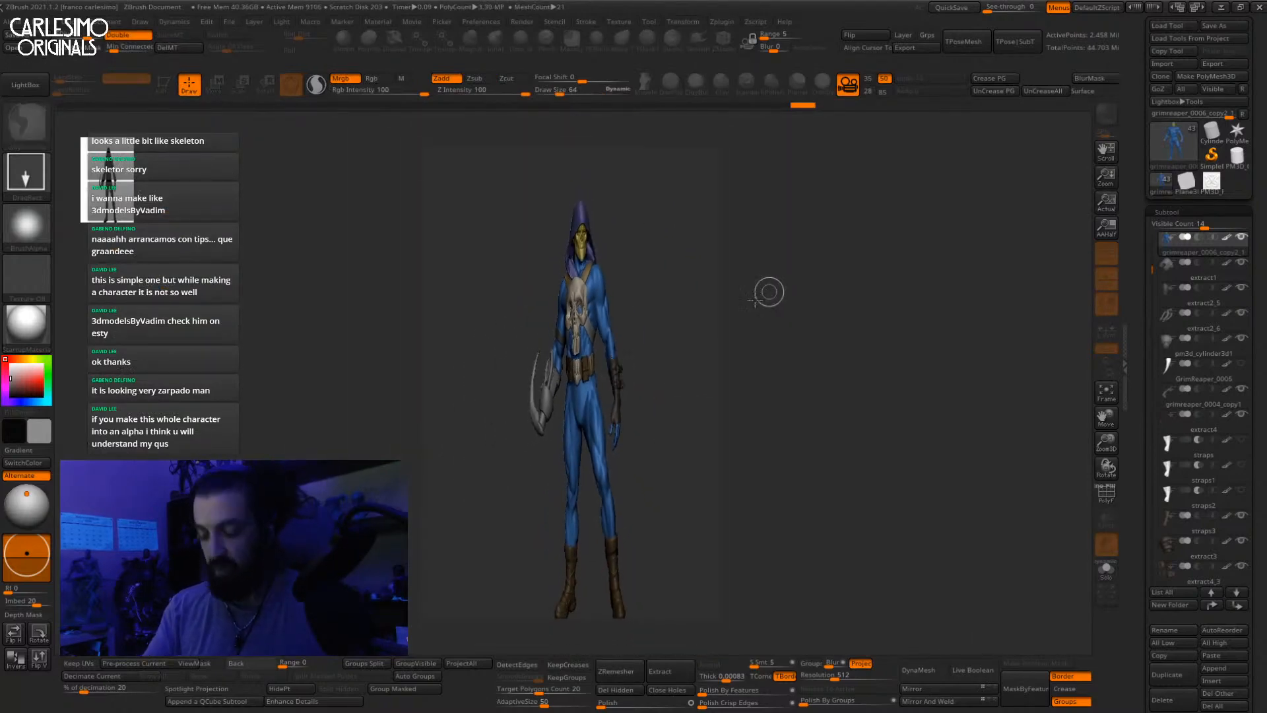
Step: Clear the portrait canvas, redraw the character in Edit mode and frame the full figure
{"action": "key", "text": "ctrl+n"}
{"action": "mouse_move", "coordinate": [574, 373]}
{"action": "left_mouse_down"}
{"action": "mouse_move", "coordinate": [576, 480]}
{"action": "mouse_move", "coordinate": [574, 448]}
{"action": "left_mouse_up"}
{"action": "key", "text": "t"}
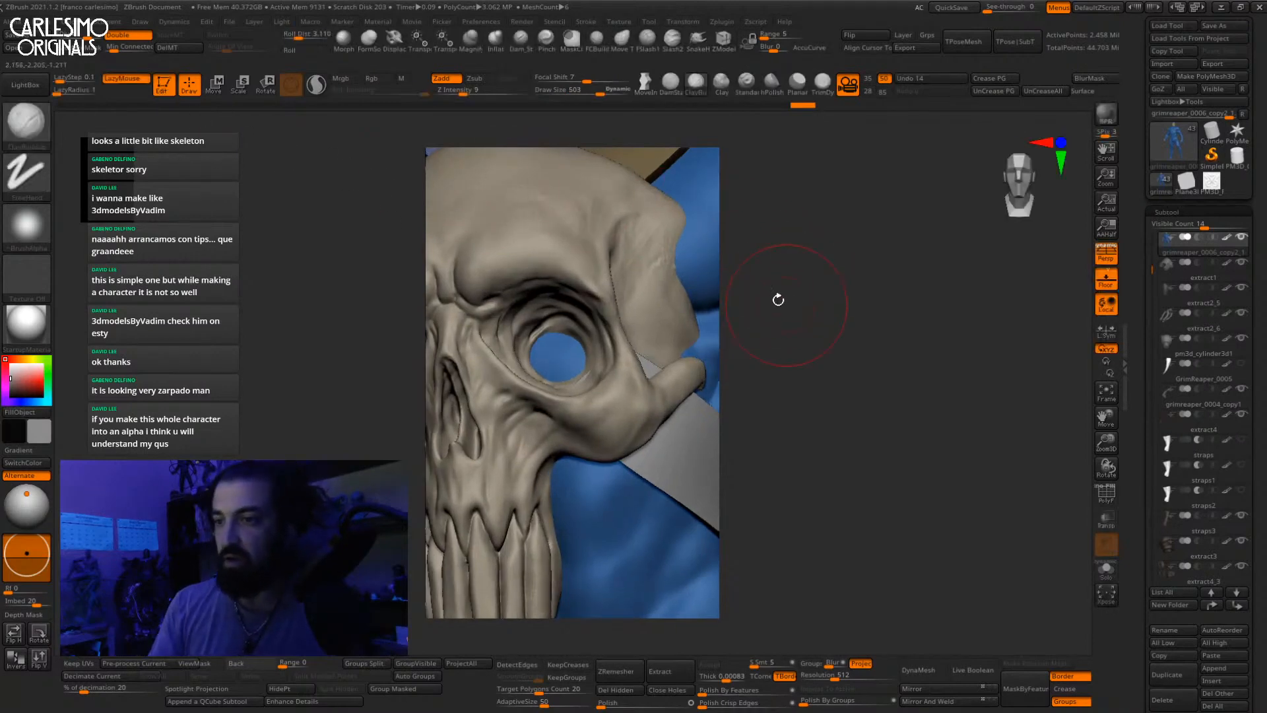
{"action": "key", "text": "f"}
{"action": "left_click_drag", "start_coordinate": [768, 344], "coordinate": [861, 222]}
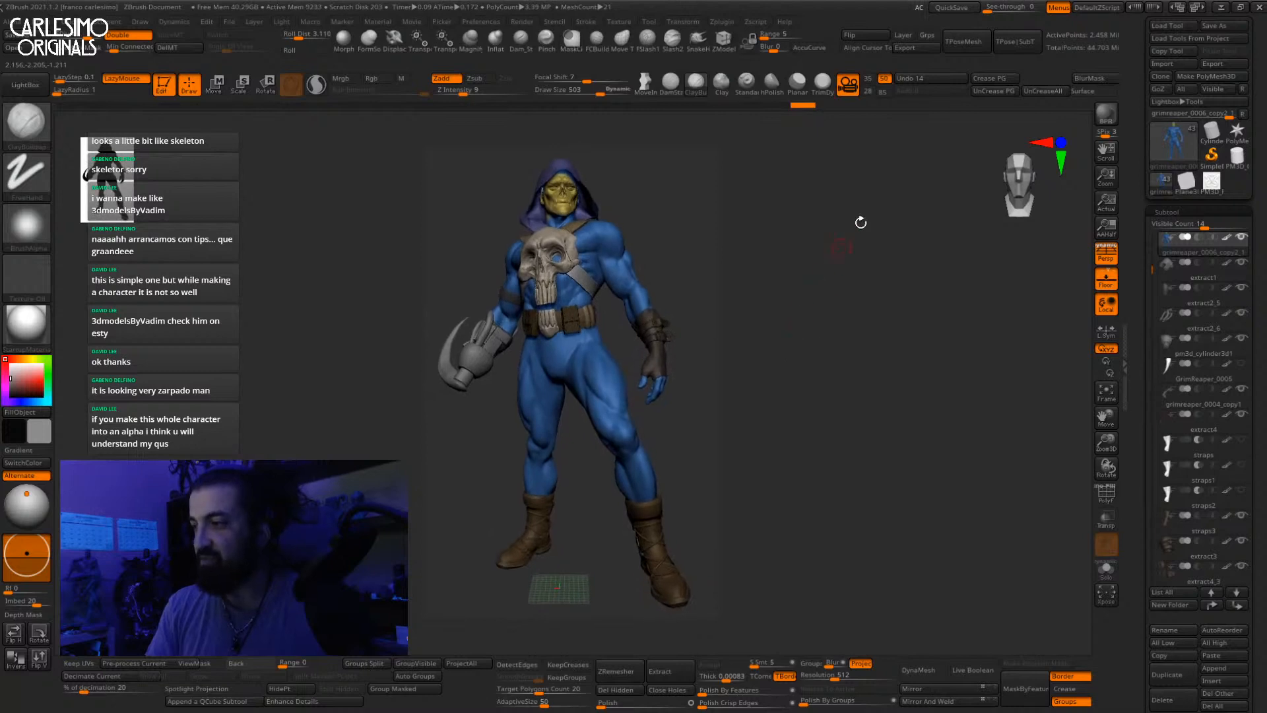
Step: Base the camera's focal length and field of view on the vertical sensor size
{"action": "left_click", "coordinate": [115, 21]}
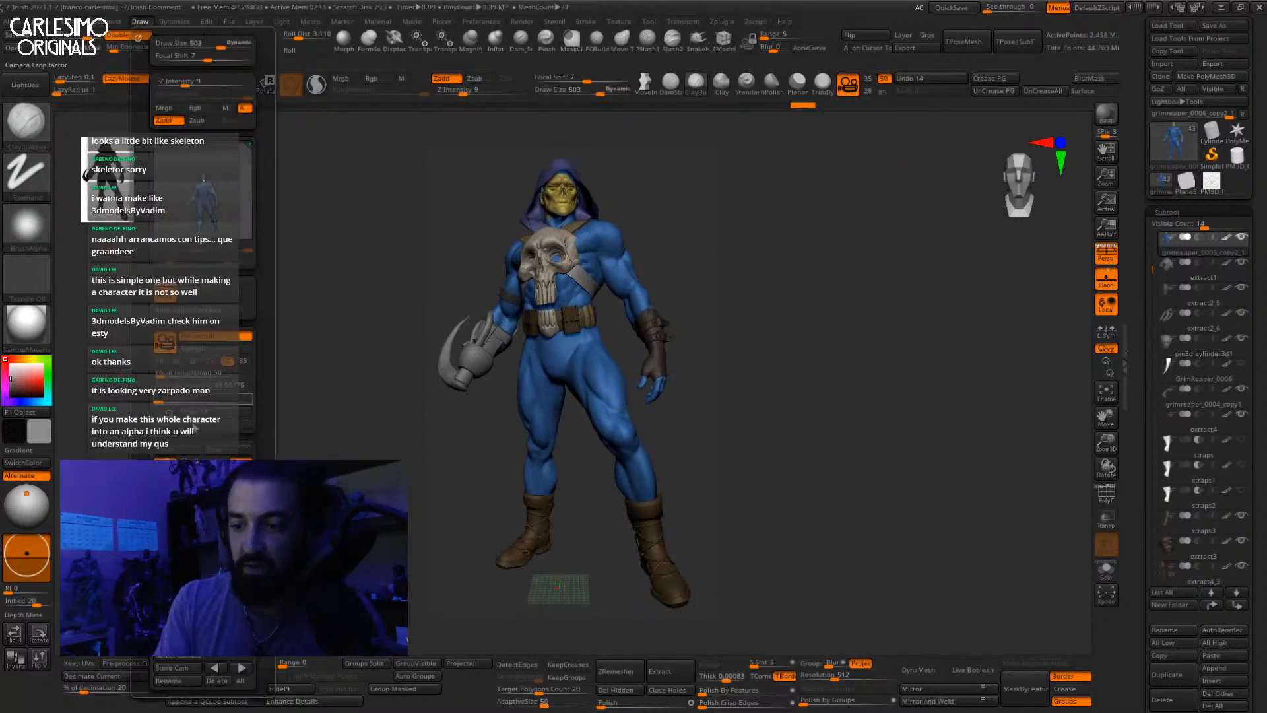
{"action": "left_click", "coordinate": [212, 349]}
{"action": "left_click", "coordinate": [212, 350]}
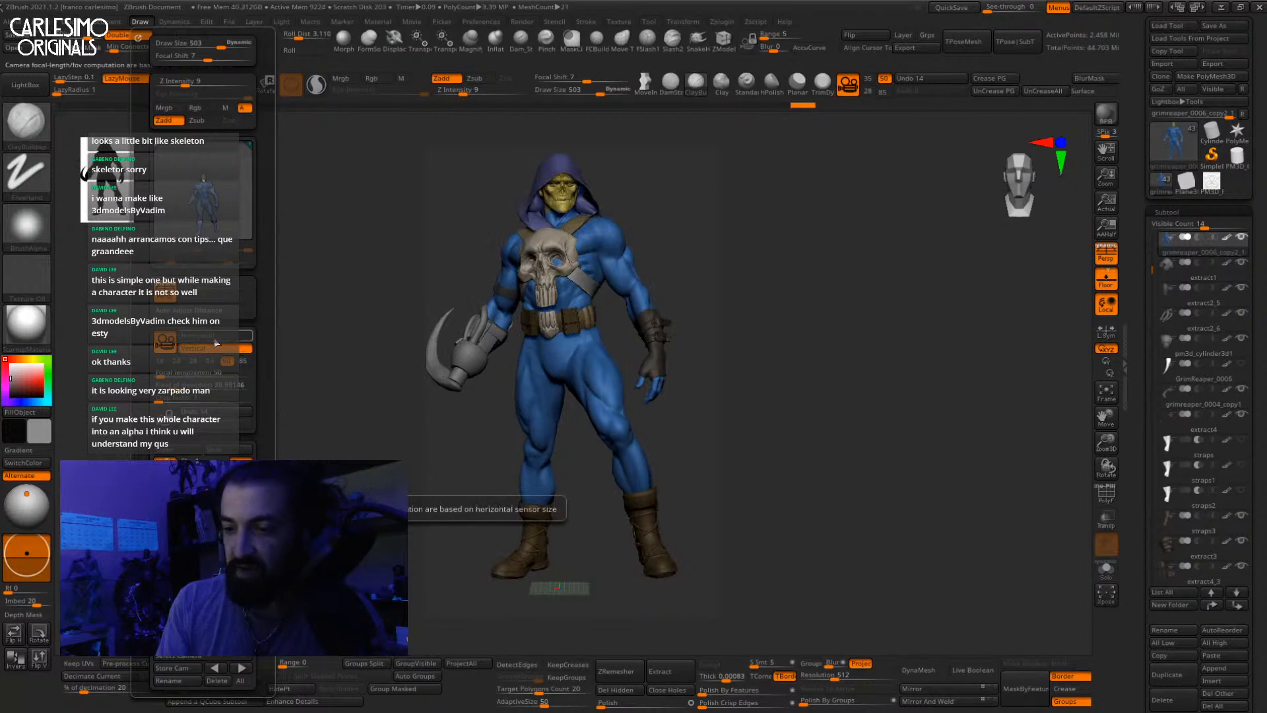
{"action": "left_click", "coordinate": [214, 350]}
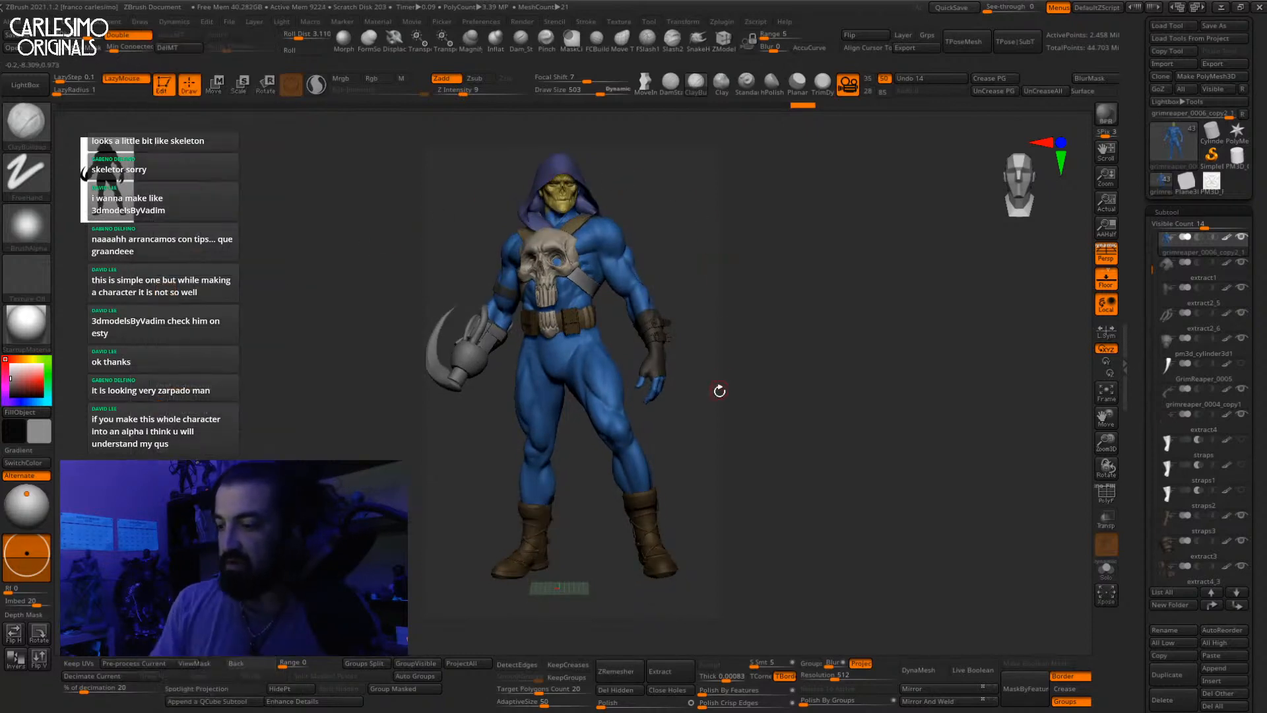
Step: Frame the full figure on the portrait canvas and capture it as a new alpha with GrabDoc
{"action": "left_click_drag", "start_coordinate": [718, 401], "coordinate": [721, 414], "text": "alt"}
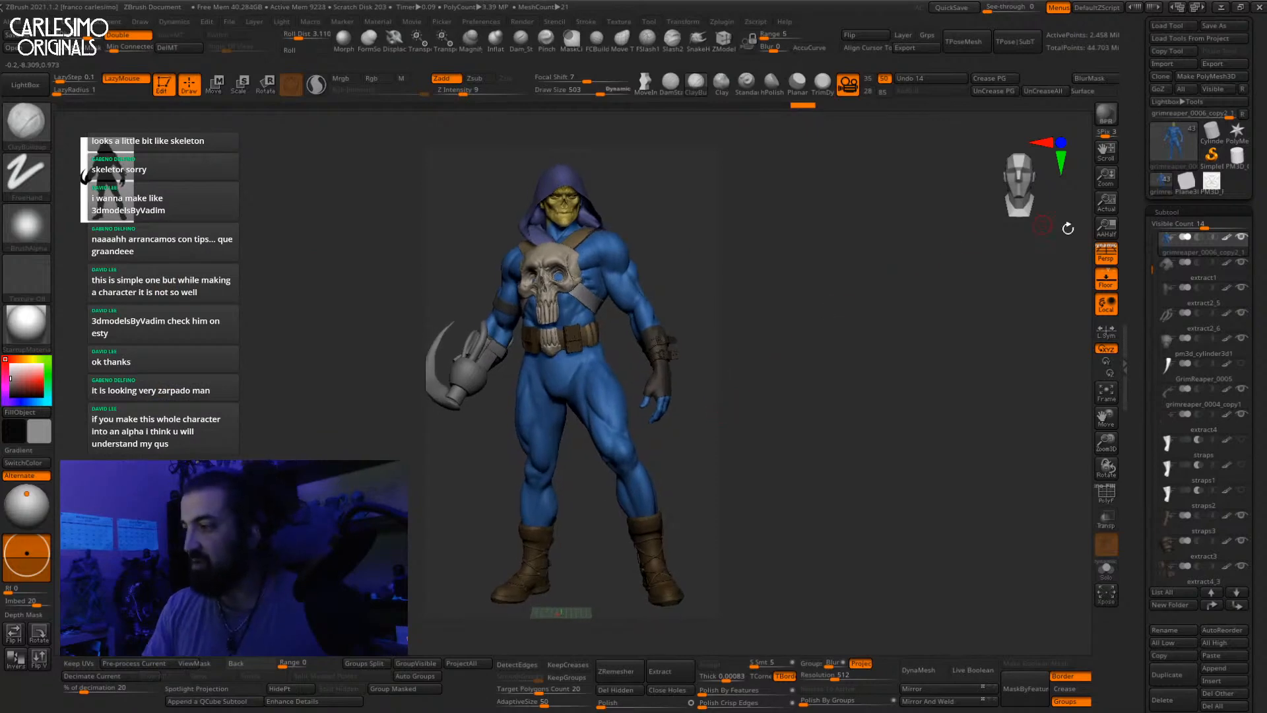
{"action": "left_click_drag", "start_coordinate": [962, 325], "coordinate": [966, 336]}
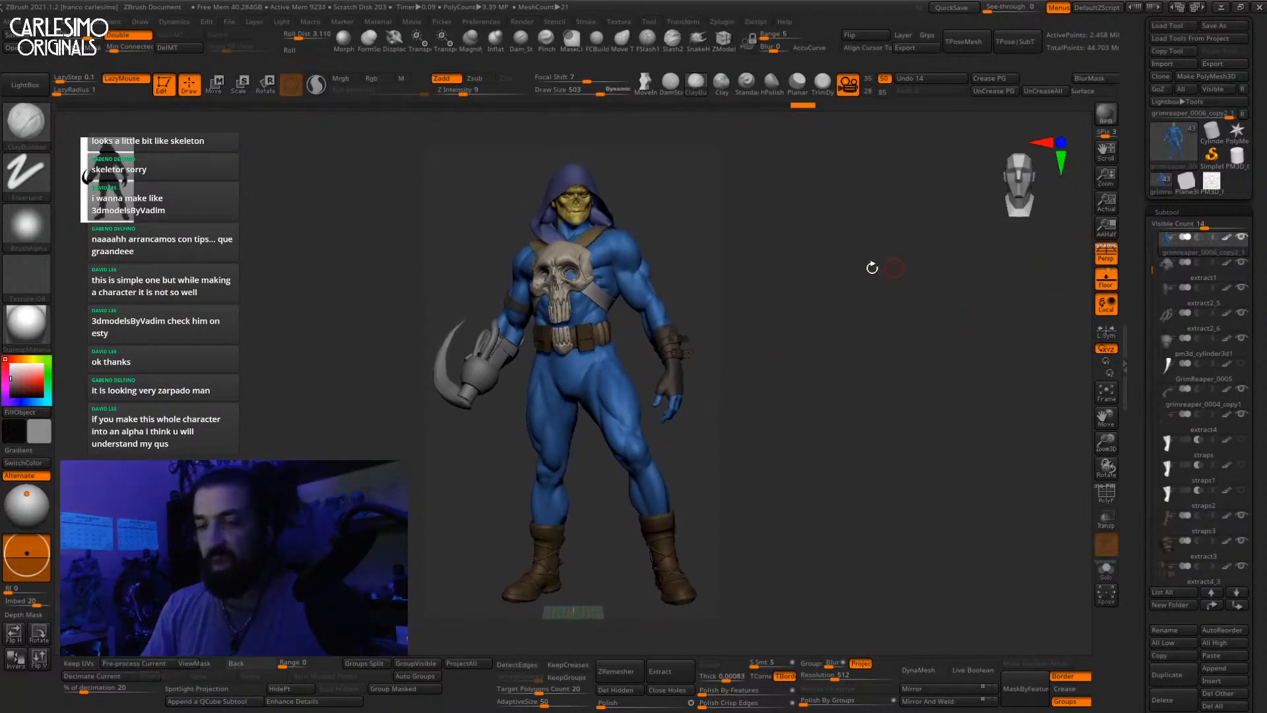
{"action": "left_click", "coordinate": [26, 228]}
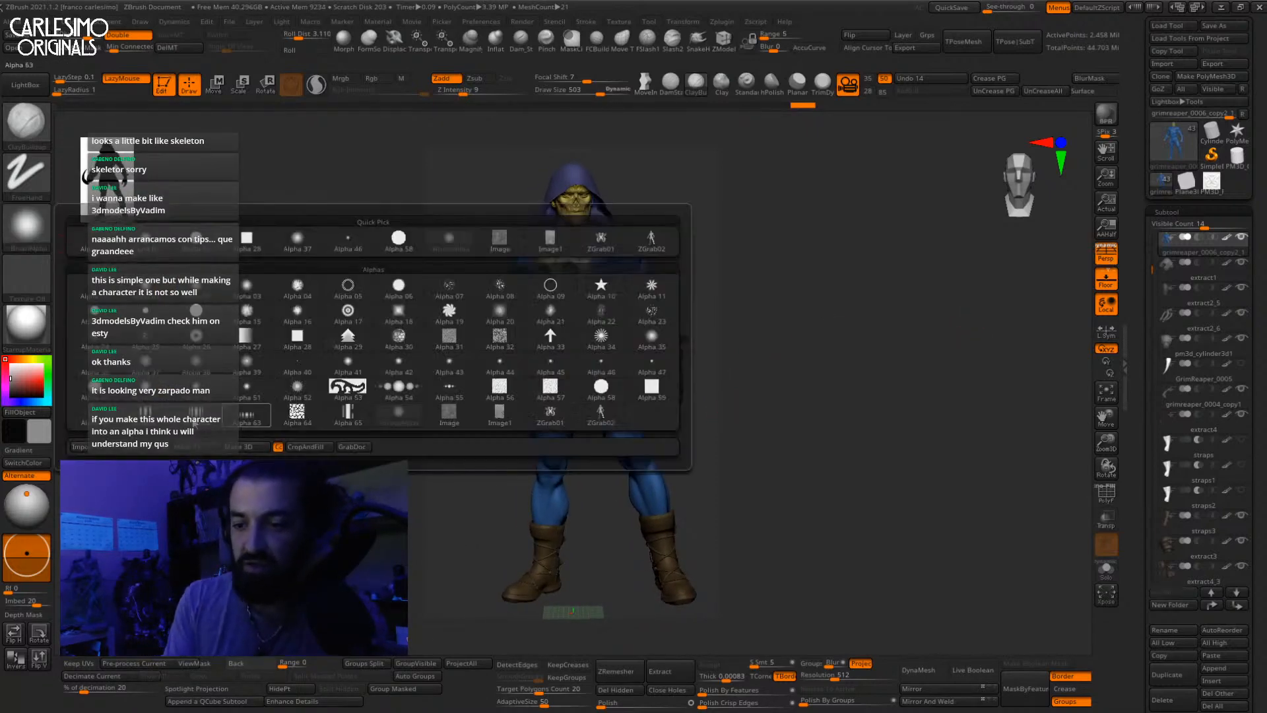
{"action": "mouse_move", "coordinate": [248, 416]}
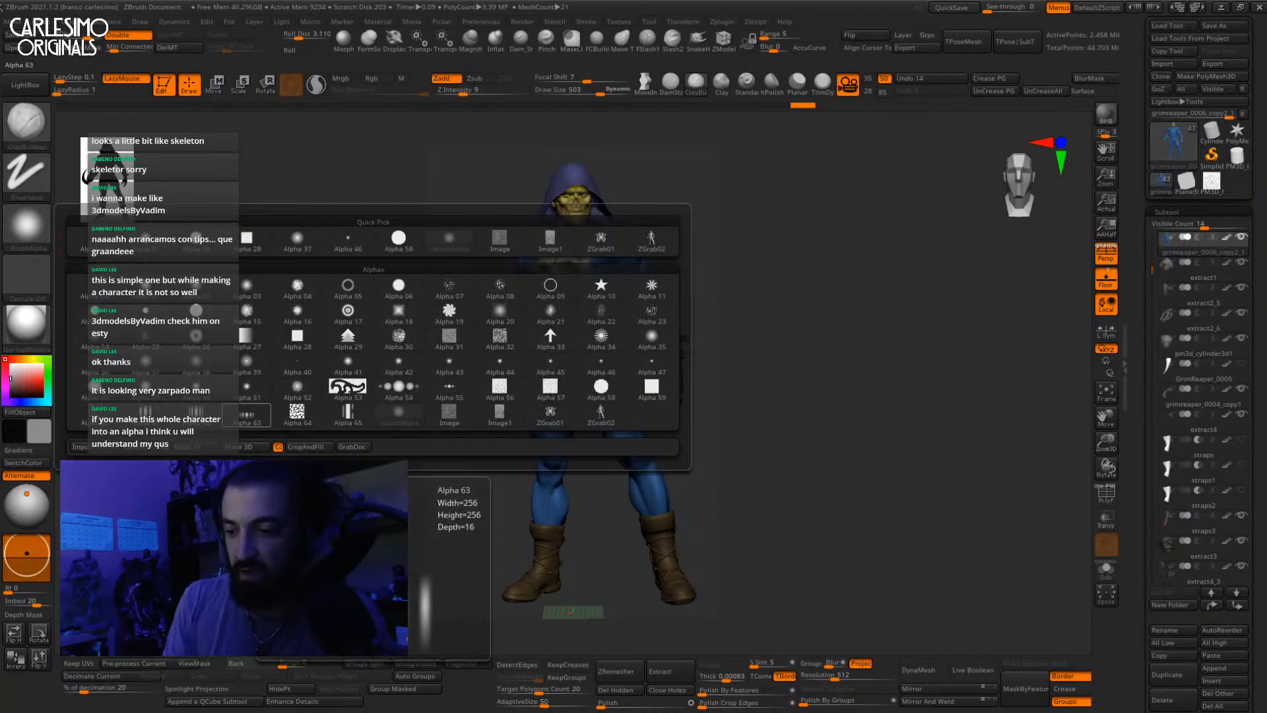
{"action": "left_click", "coordinate": [353, 446]}
{"action": "mouse_move", "coordinate": [43, 233]}
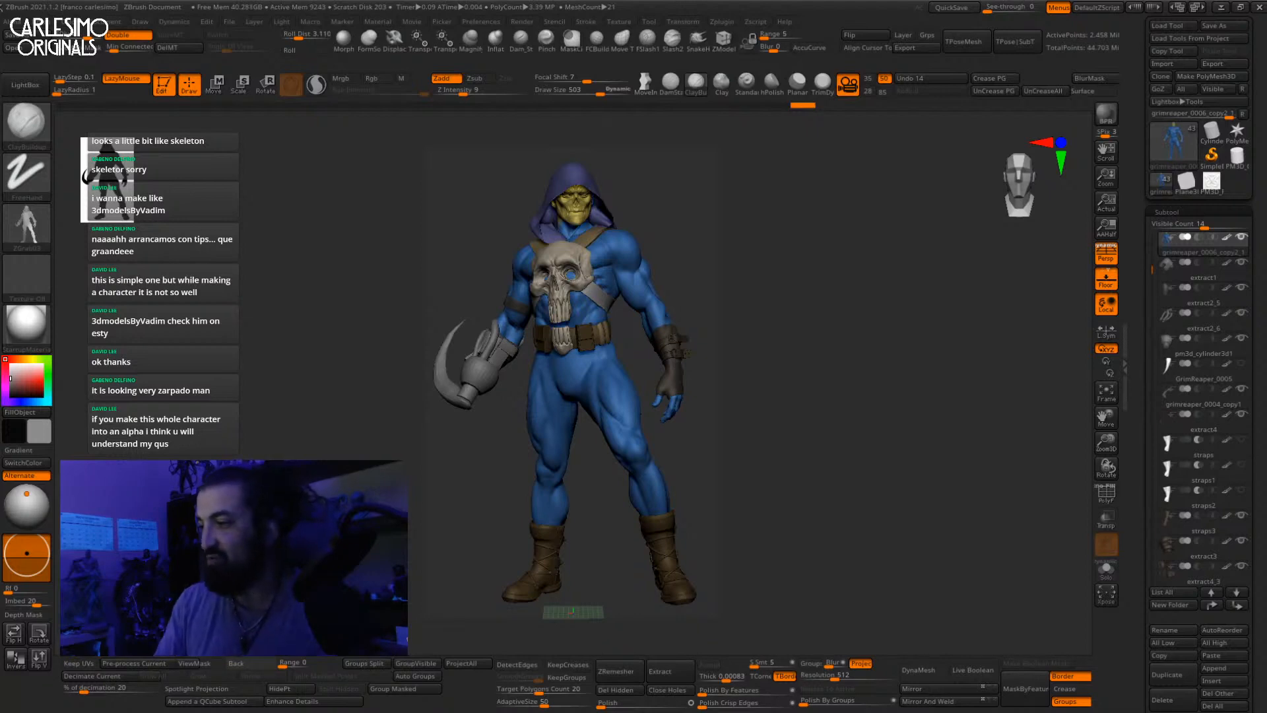
Step: Resize the document to a wide canvas, clear it, and redraw and frame the character in Edit mode
{"action": "left_click", "coordinate": [1105, 228]}
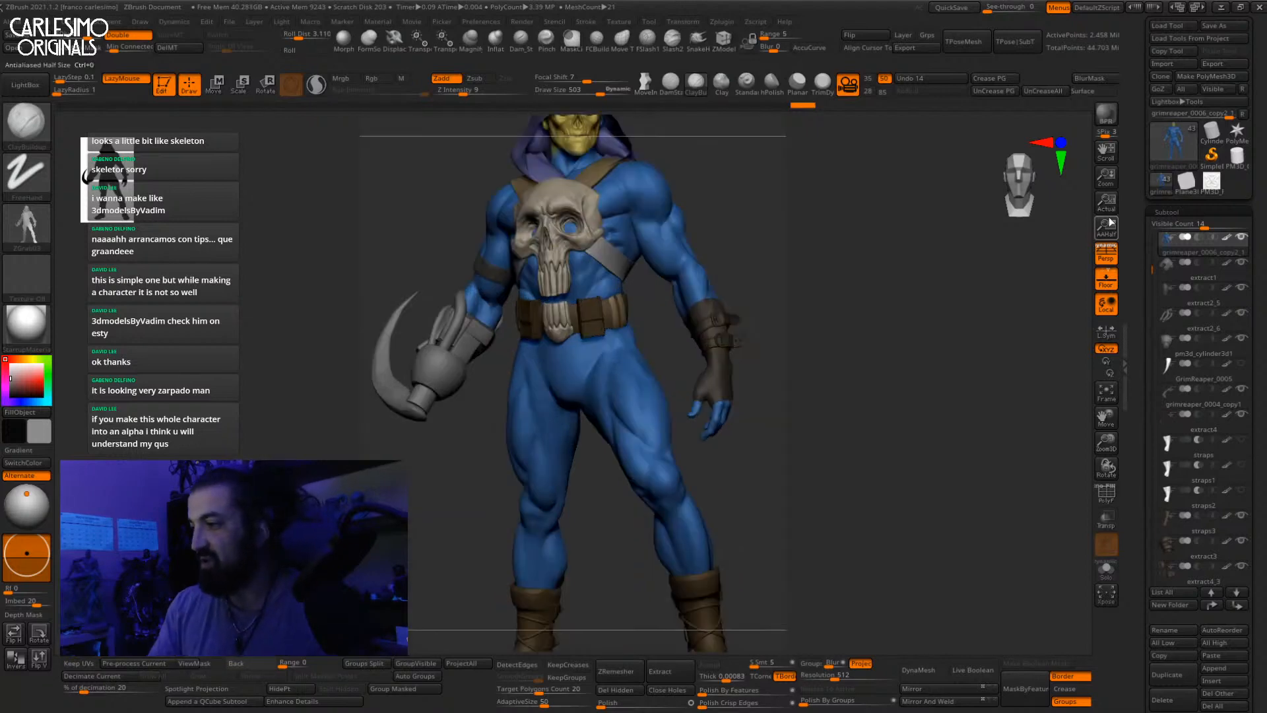
{"action": "left_click", "coordinate": [112, 23]}
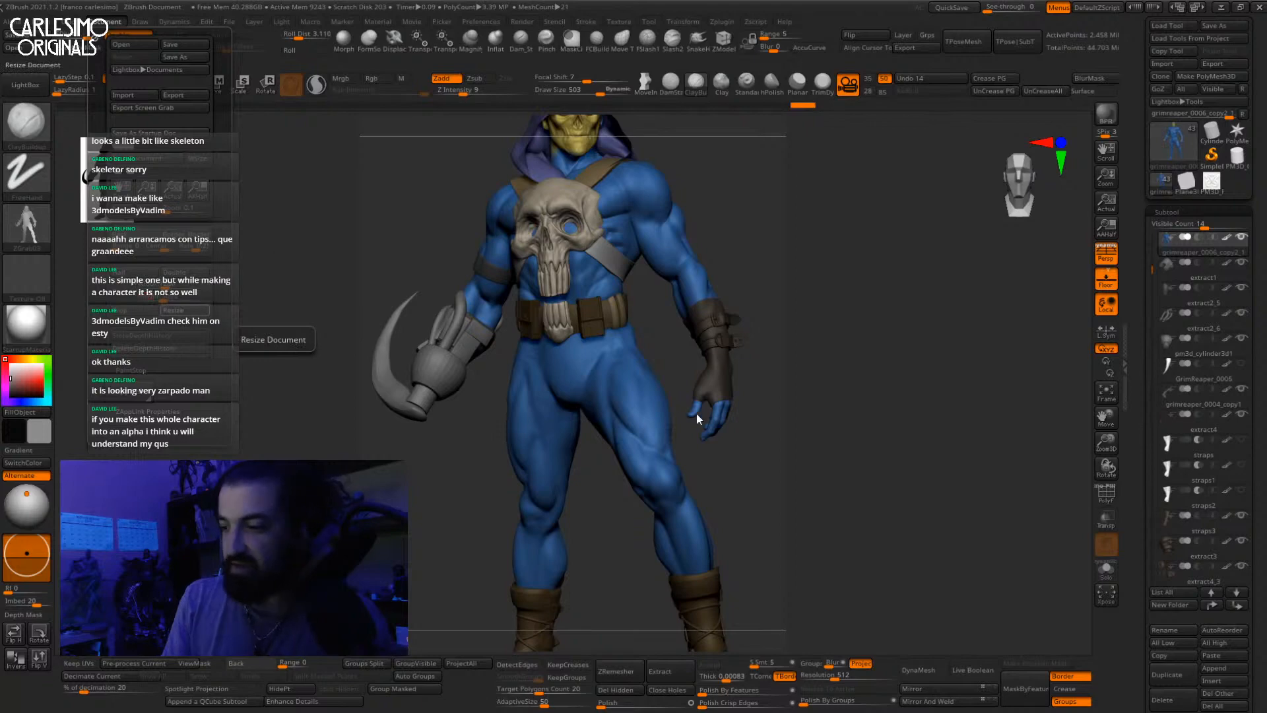
{"action": "left_click", "coordinate": [671, 405]}
{"action": "left_click_drag", "start_coordinate": [1110, 176], "coordinate": [894, 273]}
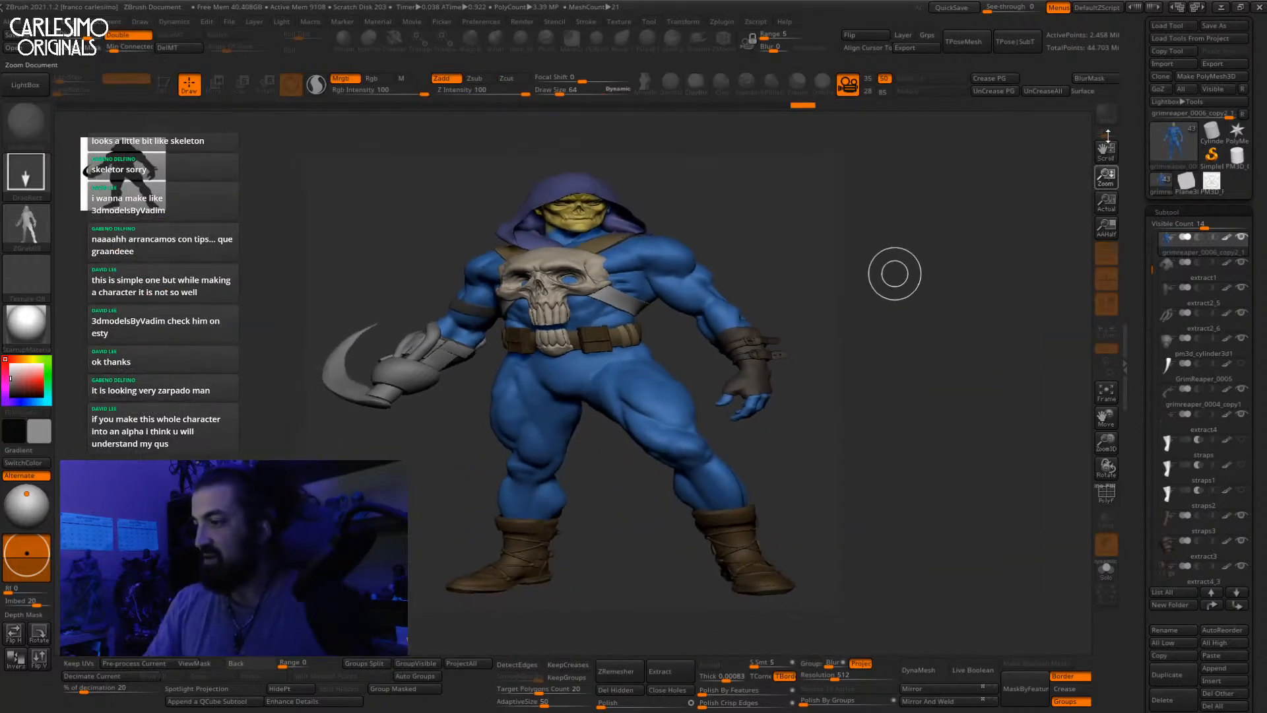
{"action": "left_click", "coordinate": [109, 22]}
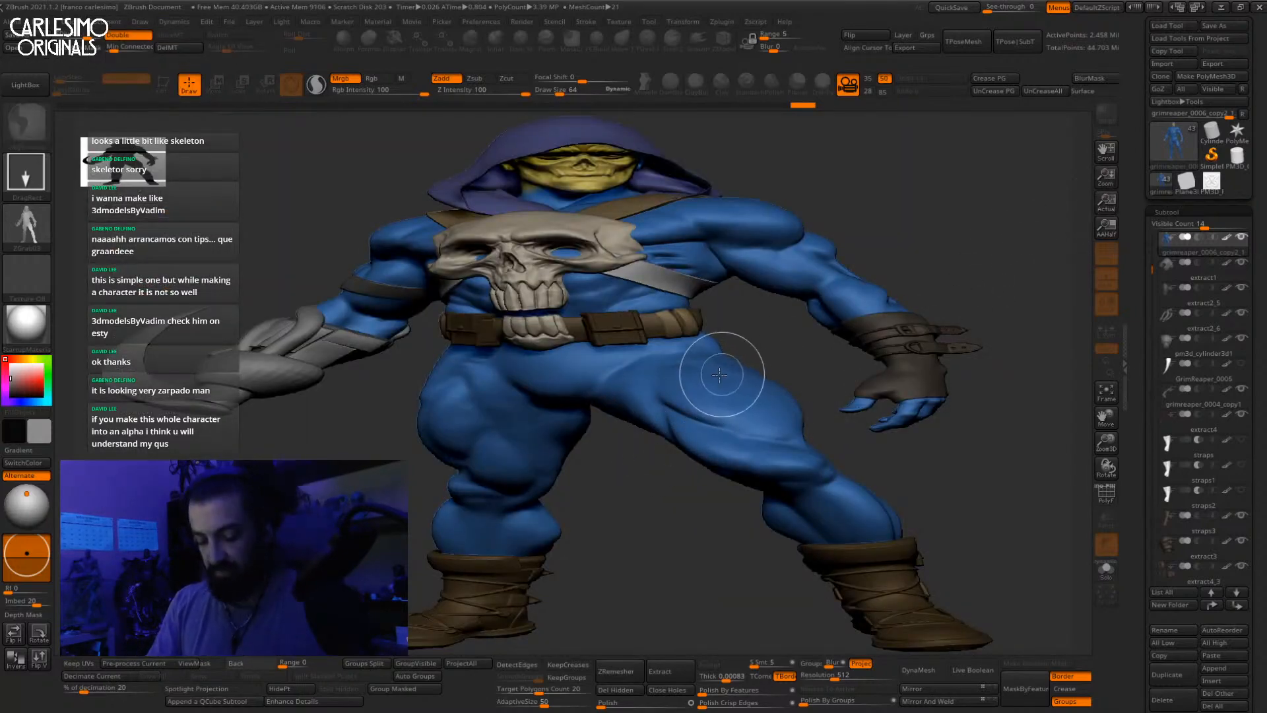
{"action": "right_click_drag", "start_coordinate": [719, 374], "coordinate": [616, 400]}
{"action": "left_click", "coordinate": [164, 84]}
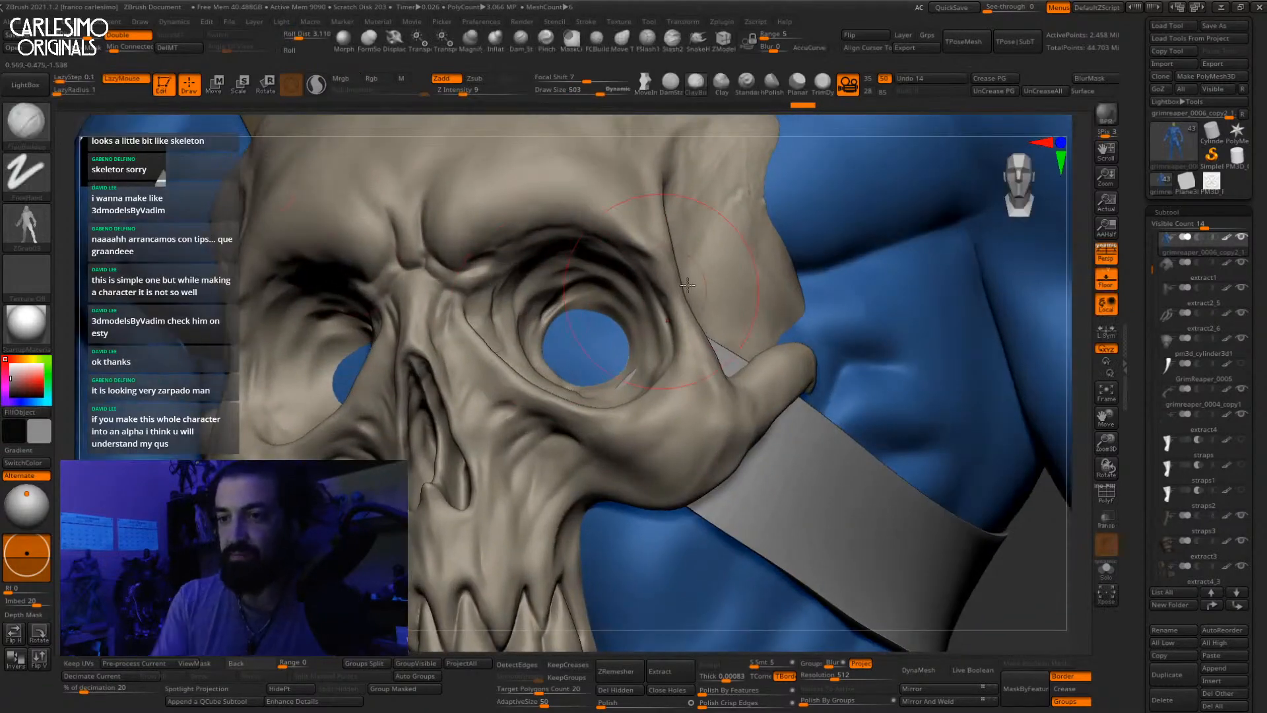
{"action": "key", "text": "f"}
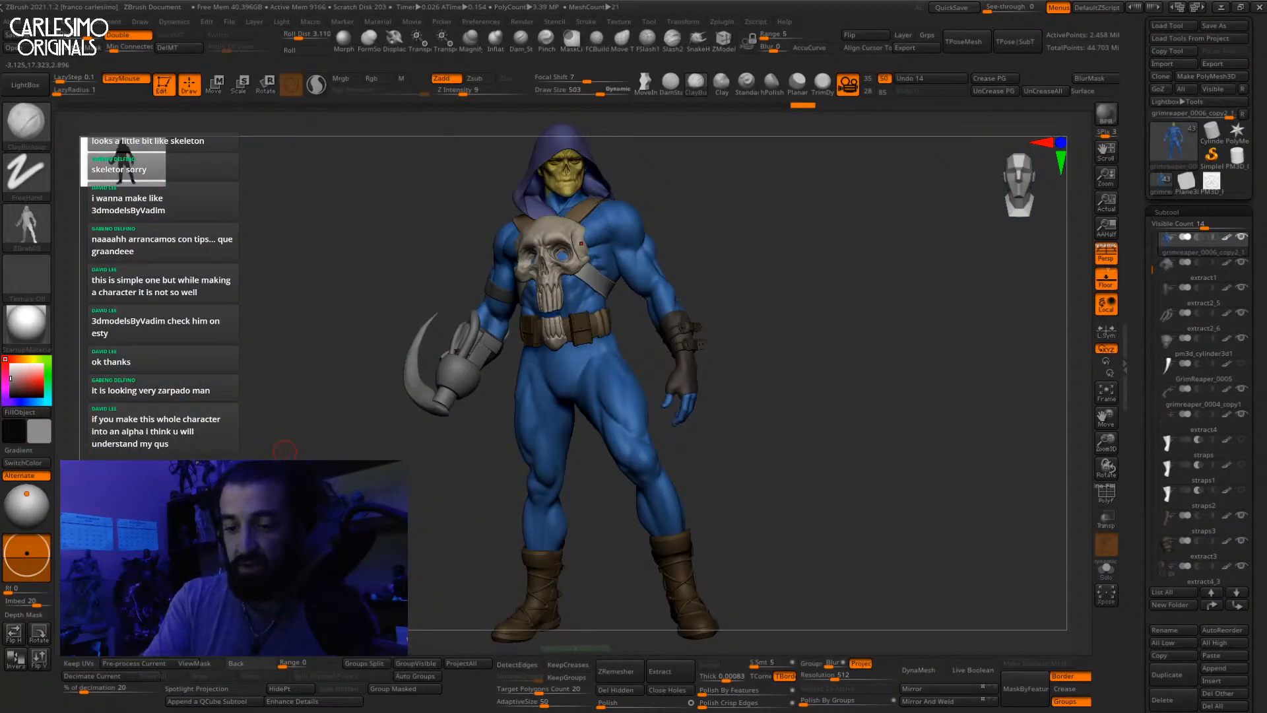
Step: Switch to the Move brush and turn off the floor grid beneath the character
{"action": "mouse_move", "coordinate": [780, 372]}
{"action": "right_mouse_down"}
{"action": "mouse_move", "coordinate": [800, 356]}
{"action": "mouse_move", "coordinate": [758, 328]}
{"action": "mouse_move", "coordinate": [782, 326]}
{"action": "right_mouse_up"}
{"action": "key", "text": "b"}
{"action": "key", "text": "m"}
{"action": "key", "text": "v"}
{"action": "right_click_drag", "start_coordinate": [782, 326], "coordinate": [778, 361], "text": "ctrl"}
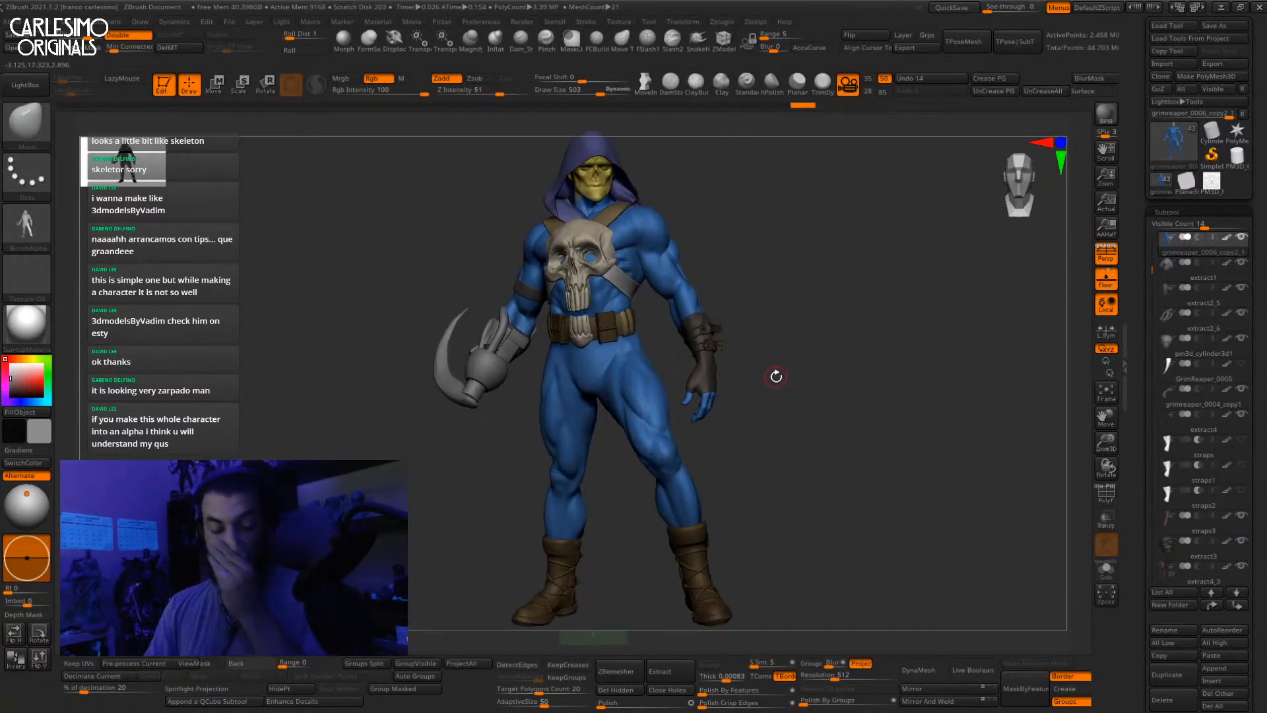
{"action": "mouse_move", "coordinate": [781, 362]}
{"action": "left_mouse_down"}
{"action": "mouse_move", "coordinate": [793, 341]}
{"action": "mouse_move", "coordinate": [814, 368]}
{"action": "mouse_move", "coordinate": [794, 466]}
{"action": "mouse_move", "coordinate": [815, 362]}
{"action": "mouse_move", "coordinate": [820, 383]}
{"action": "left_mouse_up"}
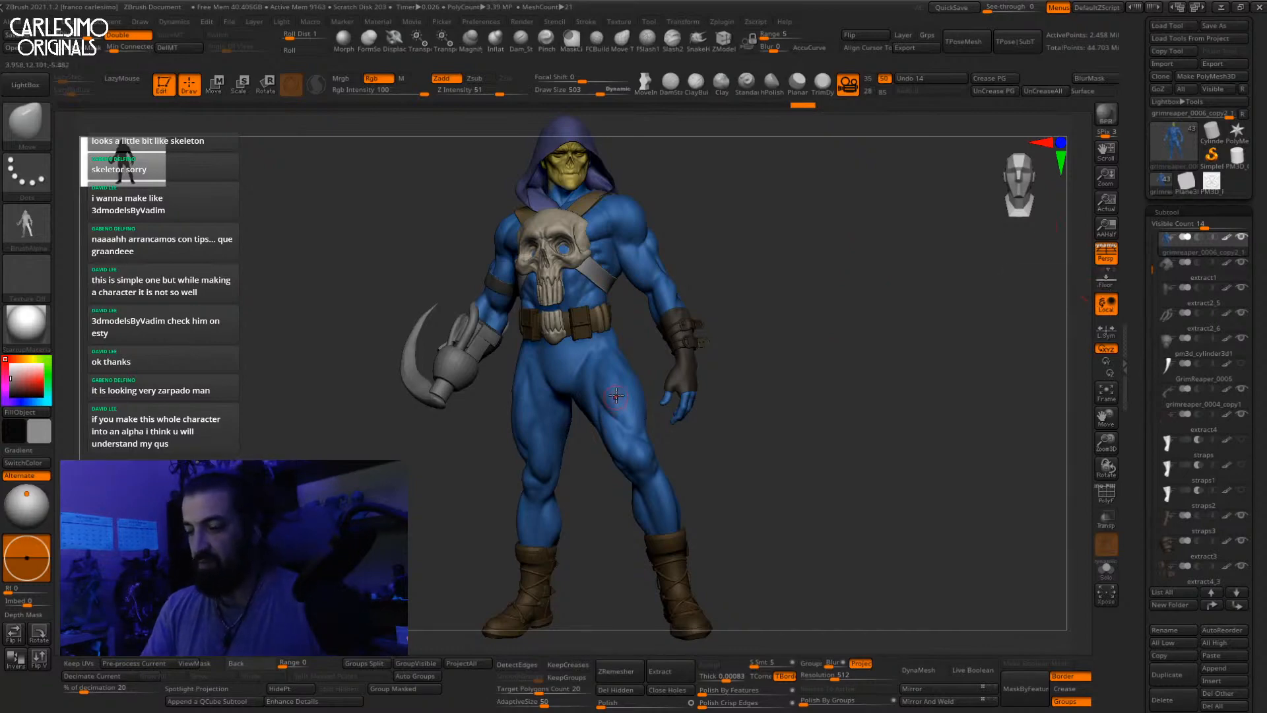
Step: Switch to the ClayBuildup brush and replace its captured figure alpha with a soft round one
{"action": "scroll", "coordinate": [608, 396], "scroll_direction": "up", "scroll_amount": 6}
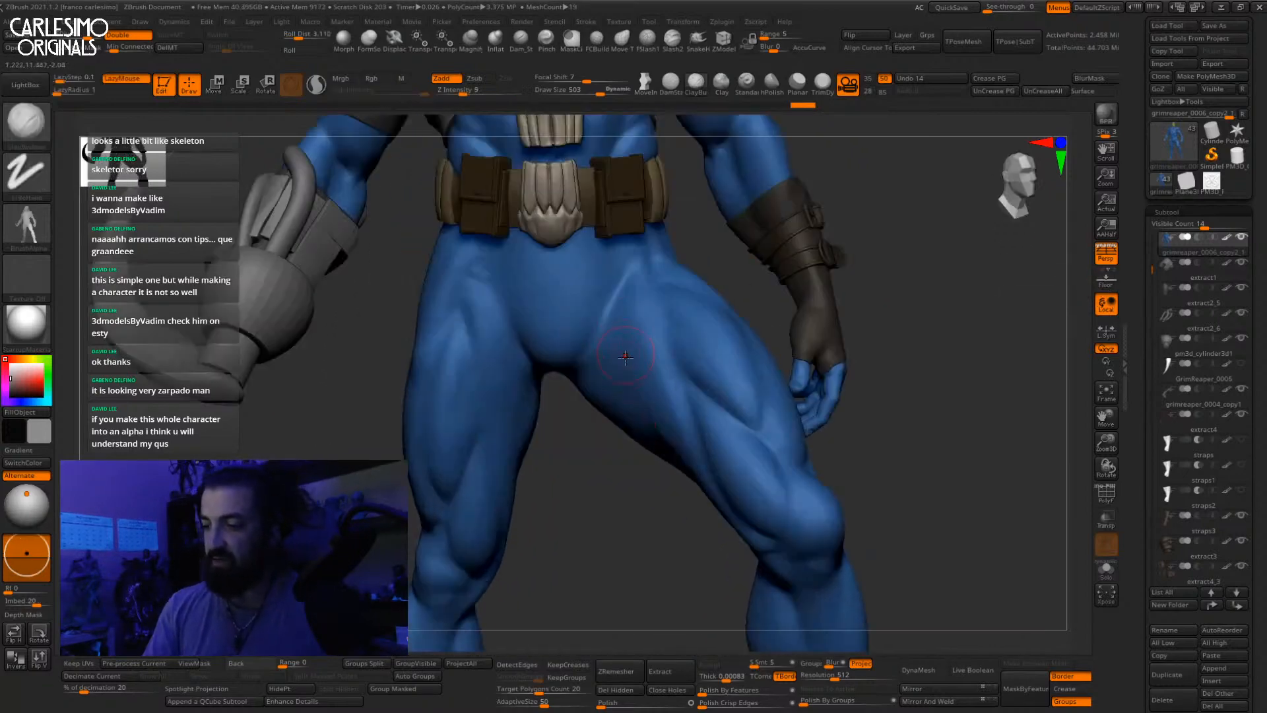
{"action": "key", "text": "b"}
{"action": "key", "text": "c"}
{"action": "key", "text": "b"}
{"action": "left_click", "coordinate": [27, 225]}
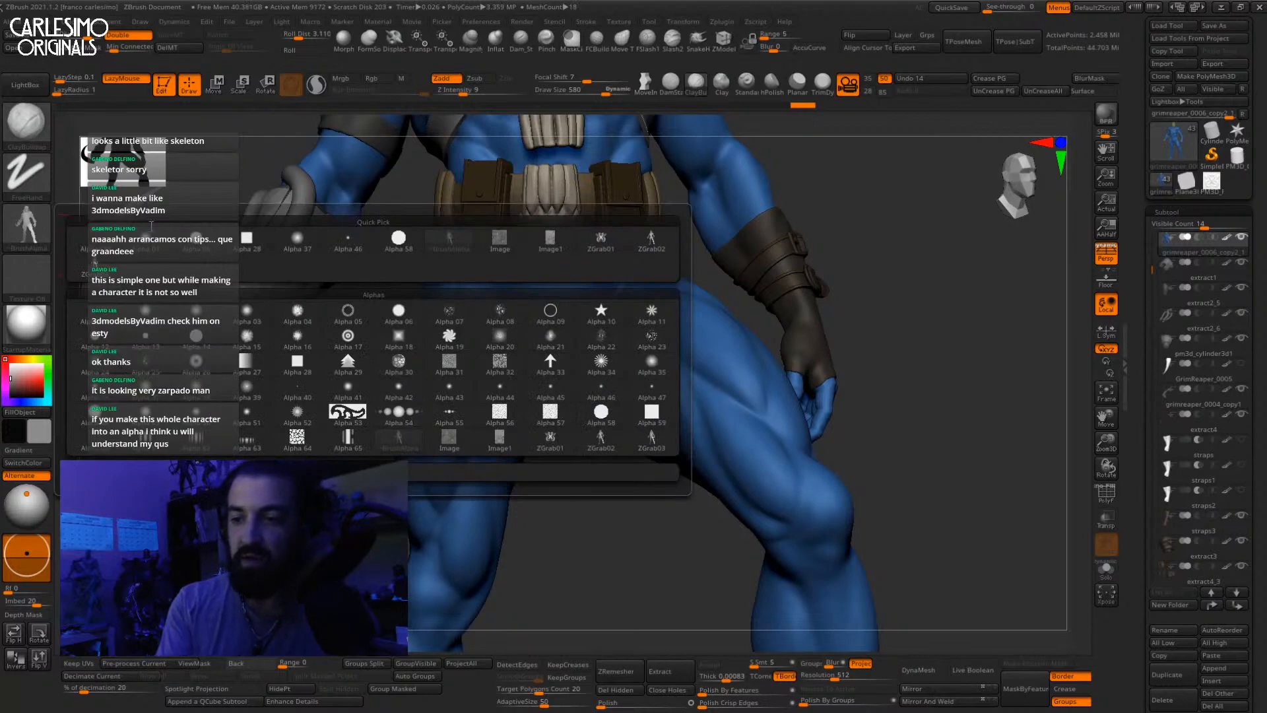
{"action": "left_click", "coordinate": [94, 262]}
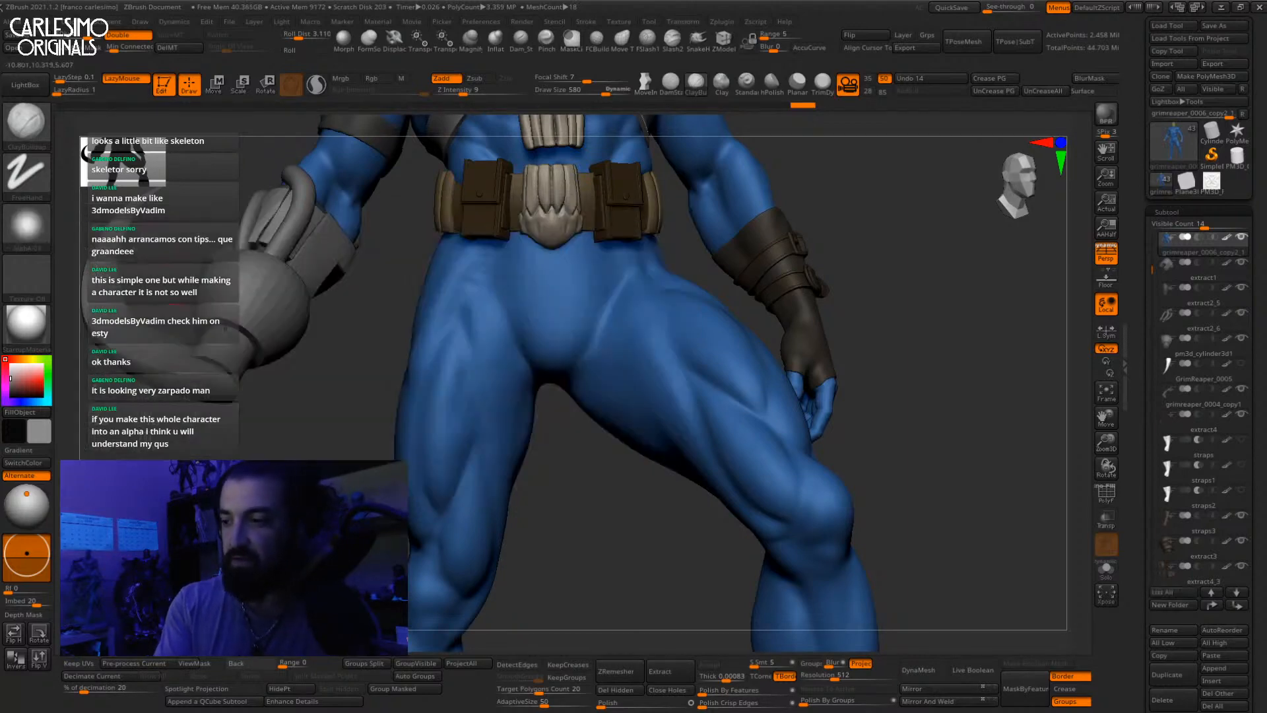
Step: Make the chest skull the active subtool and switch to the Move brush while checking the skull's sides
{"action": "left_click_drag", "start_coordinate": [891, 265], "coordinate": [1029, 634], "text": "alt"}
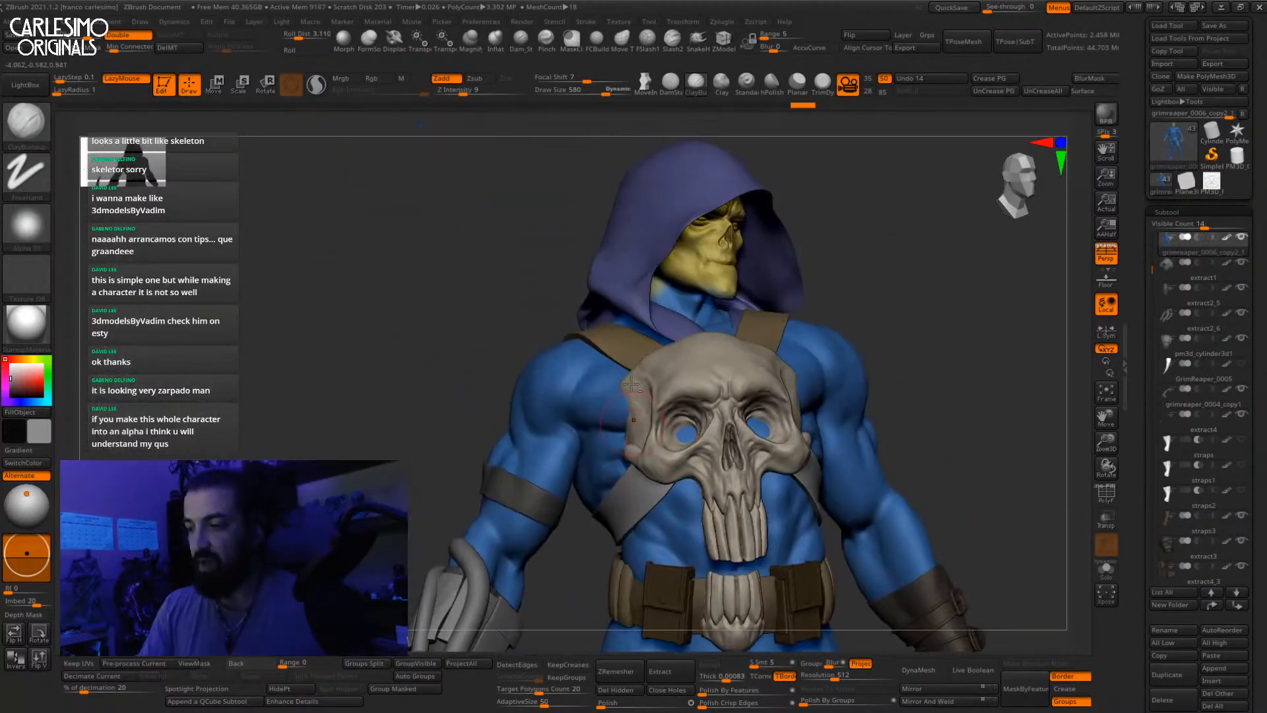
{"action": "left_click_drag", "start_coordinate": [462, 330], "coordinate": [633, 332]}
{"action": "left_click", "coordinate": [627, 345], "text": "alt"}
{"action": "right_click_drag", "start_coordinate": [627, 345], "coordinate": [666, 393]}
{"action": "left_click", "coordinate": [666, 393], "text": "alt"}
{"action": "mouse_move", "coordinate": [977, 390]}
{"action": "right_mouse_down"}
{"action": "mouse_move", "coordinate": [777, 342]}
{"action": "mouse_move", "coordinate": [772, 395]}
{"action": "mouse_move", "coordinate": [878, 398]}
{"action": "mouse_move", "coordinate": [858, 317]}
{"action": "right_mouse_up"}
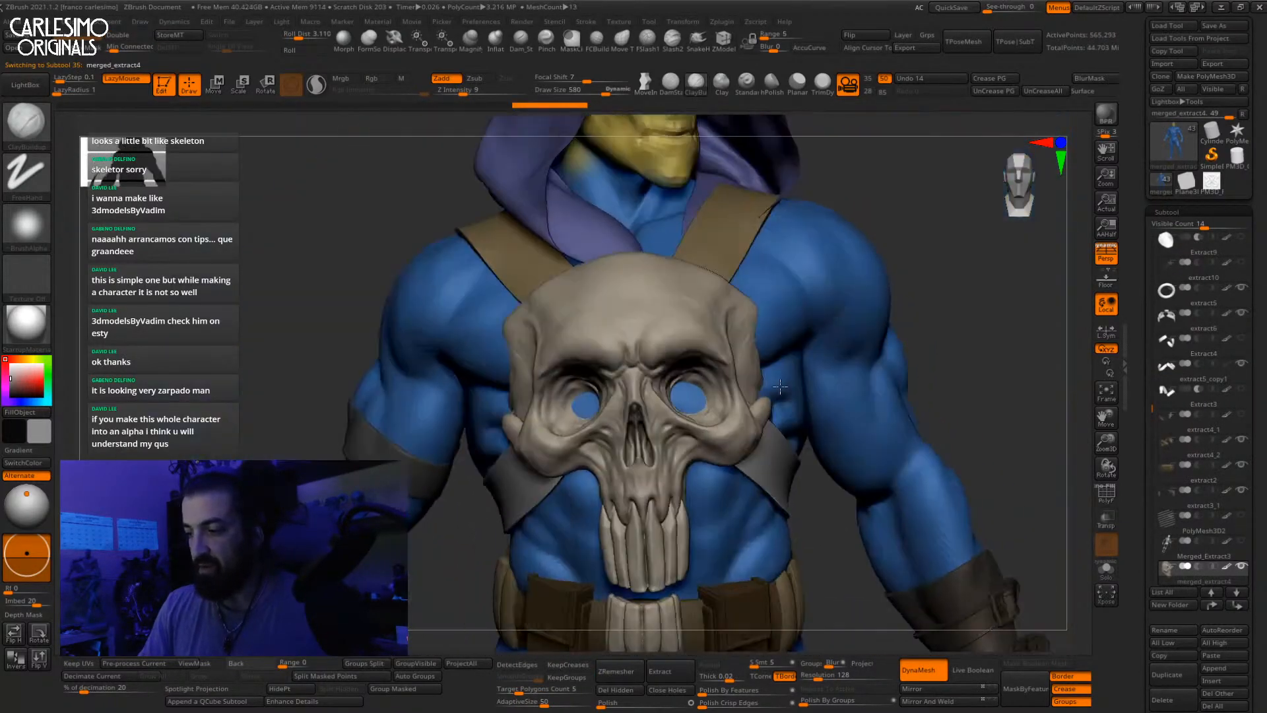
{"action": "key", "text": "b"}
{"action": "key", "text": "m"}
{"action": "key", "text": "v"}
{"action": "mouse_move", "coordinate": [778, 400]}
{"action": "right_mouse_down"}
{"action": "mouse_move", "coordinate": [751, 403]}
{"action": "mouse_move", "coordinate": [851, 395]}
{"action": "mouse_move", "coordinate": [848, 489]}
{"action": "right_mouse_up"}
{"action": "right_click_drag", "start_coordinate": [526, 407], "coordinate": [568, 356]}
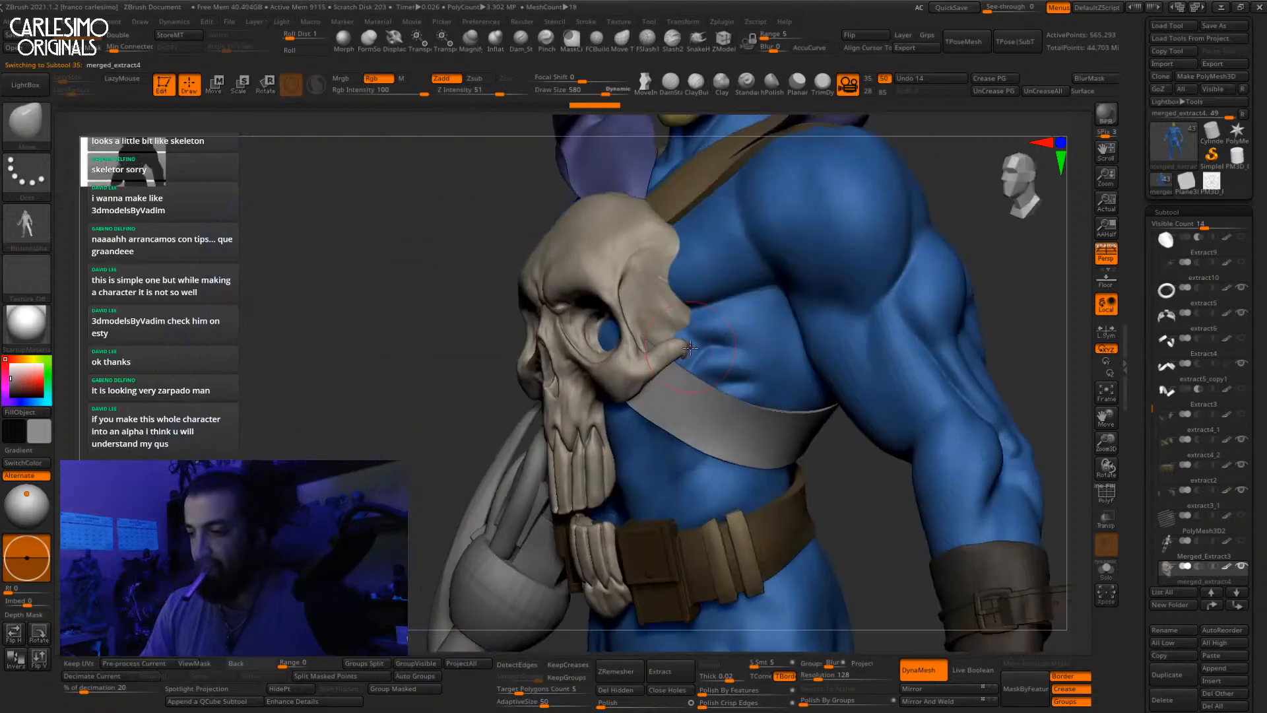
{"action": "right_click_drag", "start_coordinate": [660, 369], "coordinate": [766, 244], "text": "ctrl"}
Step: Hide the purple hood and make the head and body subtool active
{"action": "left_click", "coordinate": [773, 214], "text": "alt"}
{"action": "scroll", "coordinate": [1147, 376], "scroll_direction": "down", "scroll_amount": 5}
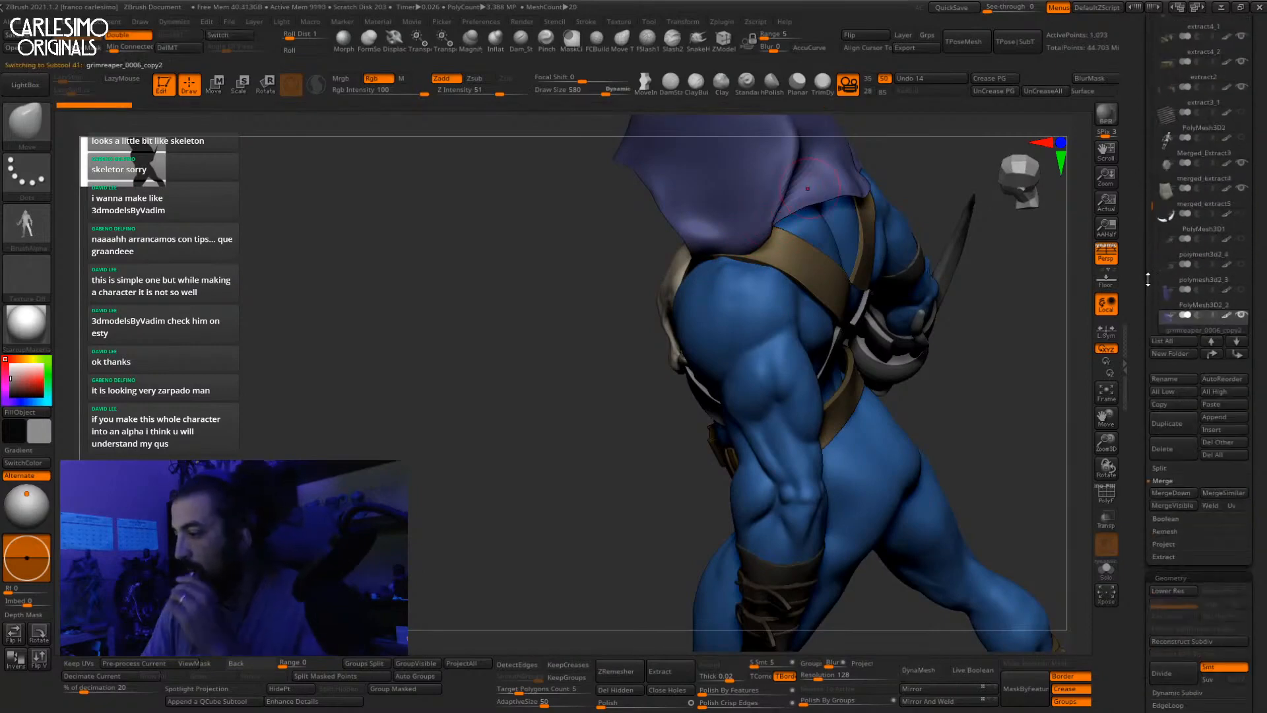
{"action": "left_click", "coordinate": [1199, 201]}
{"action": "mouse_move", "coordinate": [740, 129]}
{"action": "right_mouse_down", "text": "alt"}
{"action": "mouse_move", "coordinate": [648, 274]}
{"action": "mouse_move", "coordinate": [611, 294]}
{"action": "mouse_move", "coordinate": [584, 337]}
{"action": "mouse_move", "coordinate": [651, 219]}
{"action": "right_mouse_up", "text": "alt"}
{"action": "left_click", "coordinate": [654, 263], "text": "alt"}
{"action": "left_click", "coordinate": [583, 338], "text": "alt"}
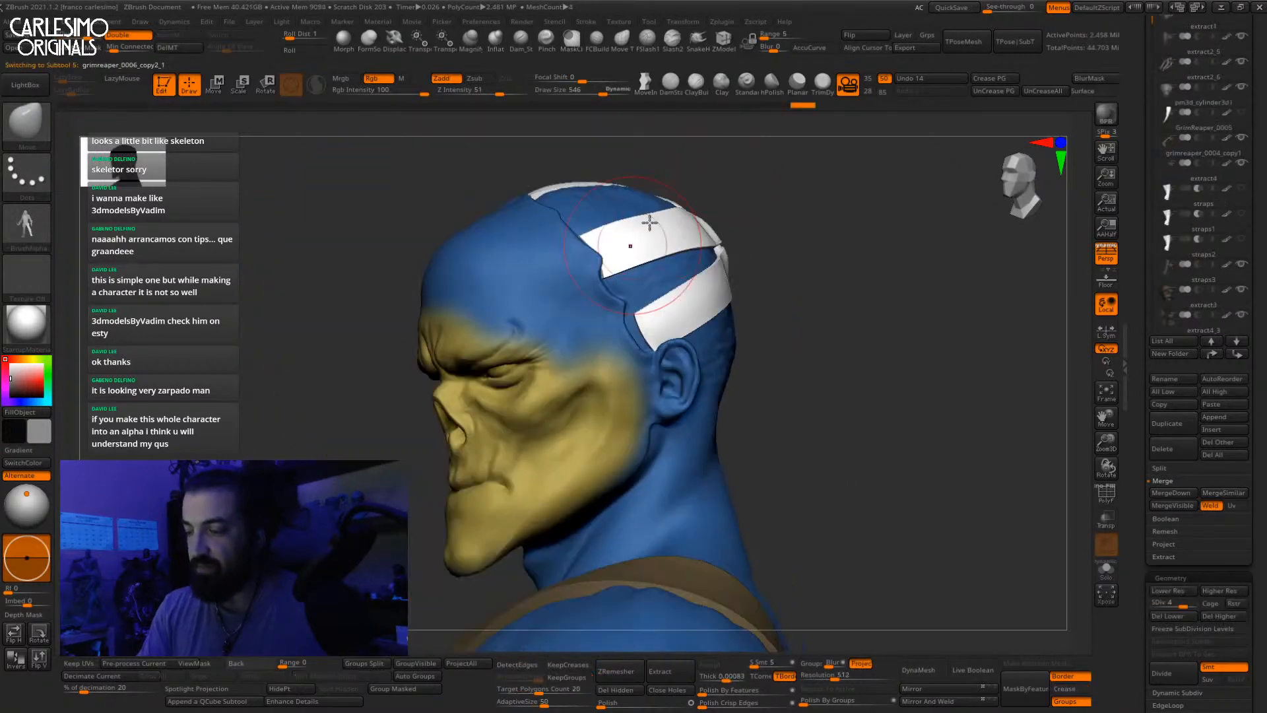
Step: Set the Standard brush to Rgb-only painting with a Dots stroke and no alpha, and pick the face's yellow
{"action": "left_click", "coordinate": [746, 83]}
{"action": "left_click", "coordinate": [377, 79]}
{"action": "left_click", "coordinate": [376, 79]}
{"action": "left_click", "coordinate": [25, 173]}
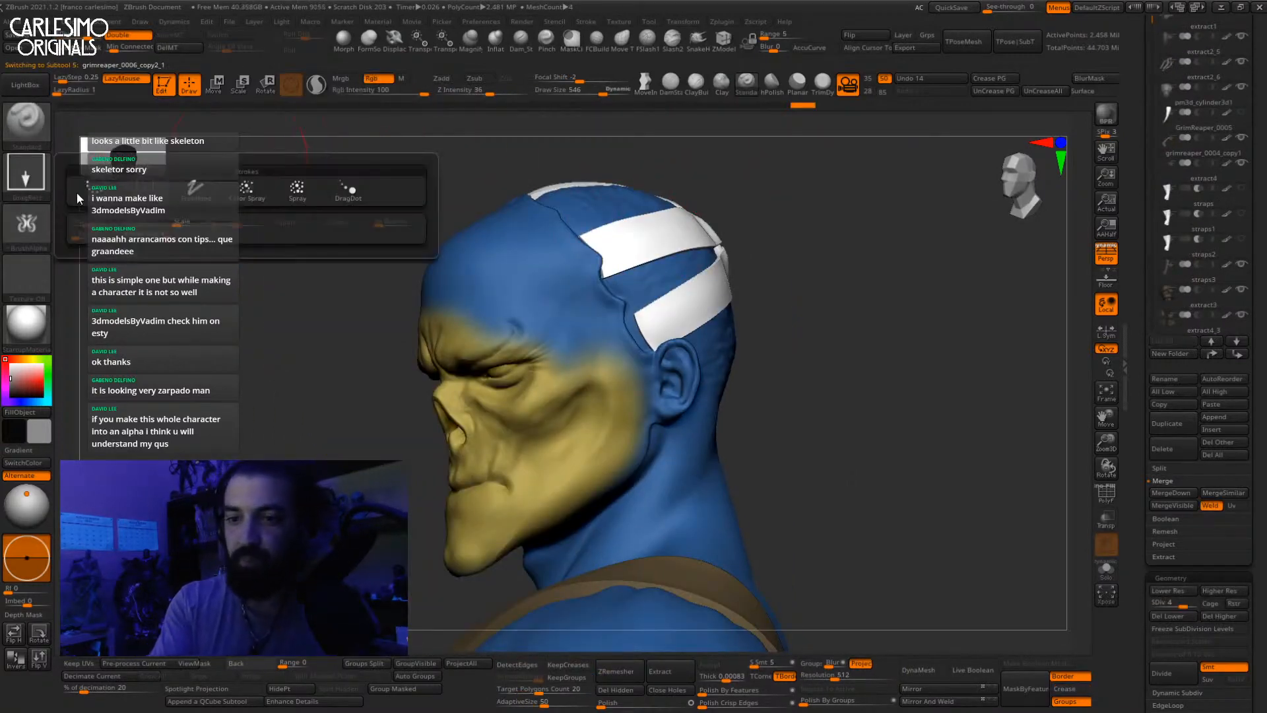
{"action": "left_click", "coordinate": [102, 185]}
{"action": "left_click", "coordinate": [27, 225]}
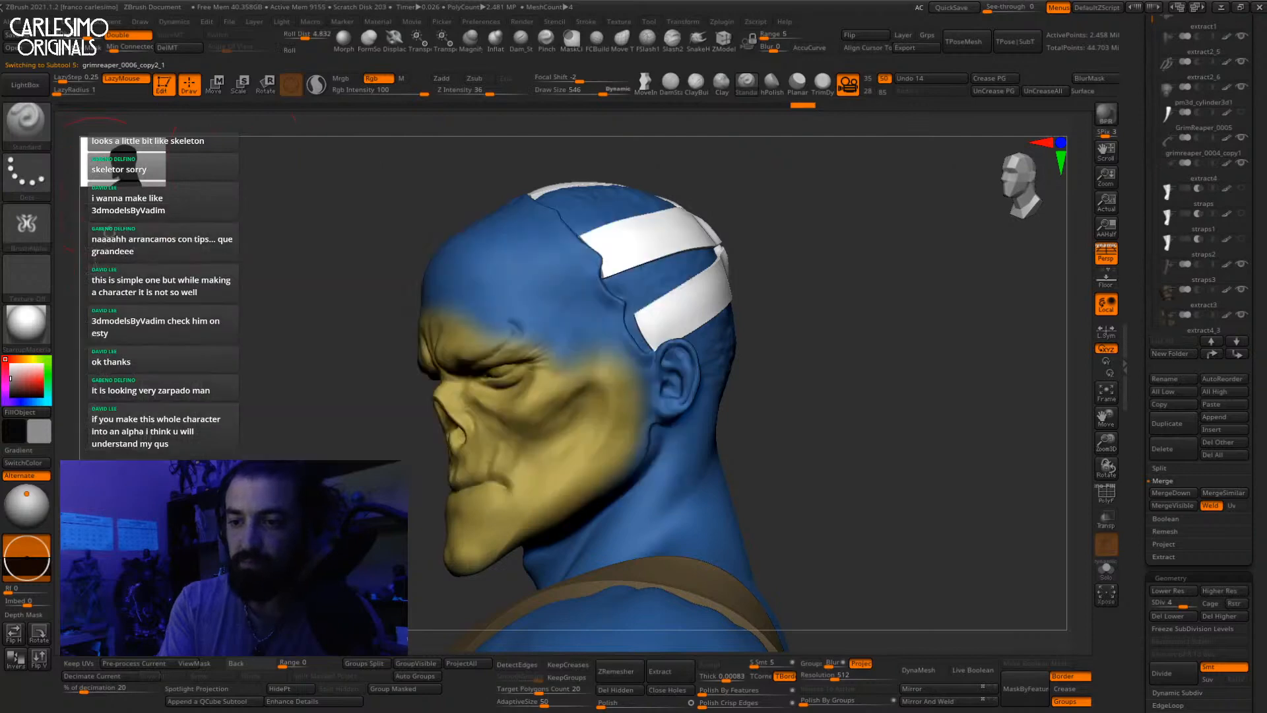
{"action": "key", "text": "c"}
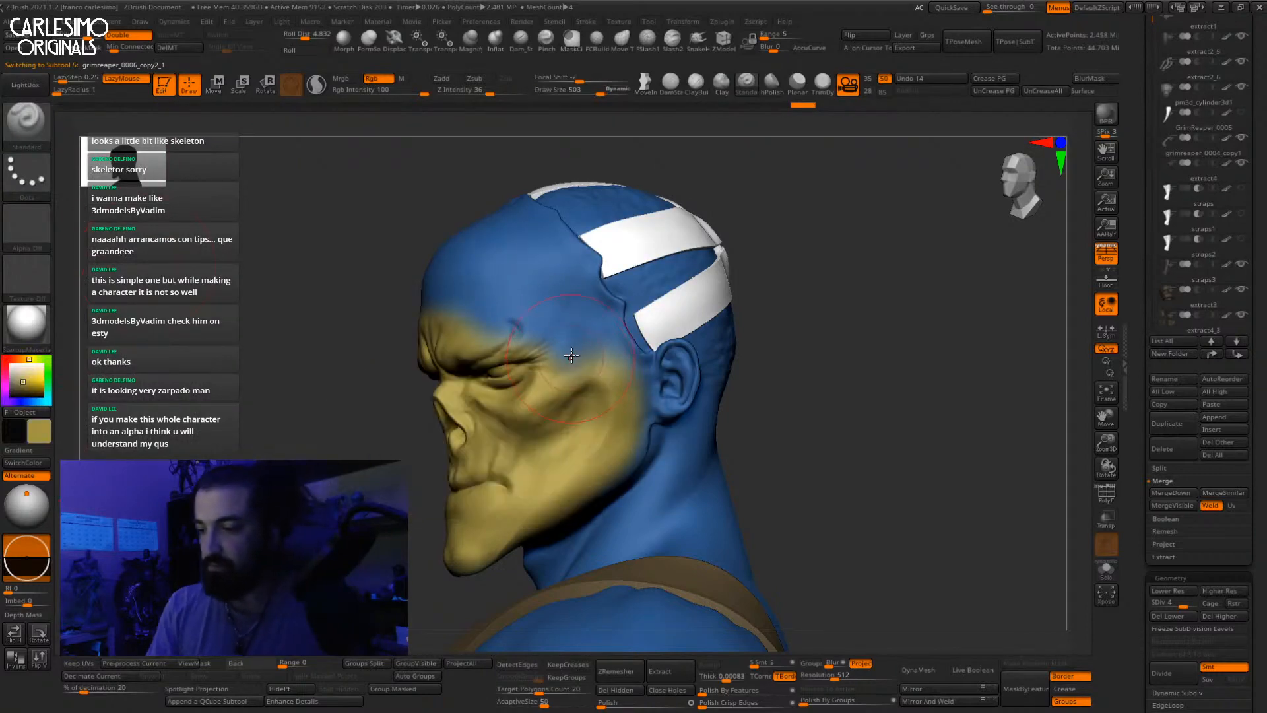
Step: Paint the temple, side of the face and ear yellow, reducing the brush size for the ear area
{"action": "mouse_move", "coordinate": [566, 355]}
{"action": "left_mouse_down"}
{"action": "mouse_move", "coordinate": [573, 333]}
{"action": "mouse_move", "coordinate": [562, 357]}
{"action": "left_mouse_up"}
{"action": "key", "text": "space"}
{"action": "mouse_move", "coordinate": [565, 353]}
{"action": "right_mouse_down"}
{"action": "mouse_move", "coordinate": [606, 337]}
{"action": "mouse_move", "coordinate": [602, 326]}
{"action": "right_mouse_up"}
{"action": "mouse_move", "coordinate": [602, 327]}
{"action": "left_mouse_down"}
{"action": "mouse_move", "coordinate": [617, 363]}
{"action": "mouse_move", "coordinate": [668, 381]}
{"action": "left_mouse_up"}
{"action": "right_click_drag", "start_coordinate": [667, 380], "coordinate": [655, 382]}
{"action": "key", "text": "space"}
{"action": "left_click_drag", "start_coordinate": [651, 414], "coordinate": [650, 414]}
{"action": "mouse_move", "coordinate": [668, 396]}
{"action": "left_mouse_down"}
{"action": "mouse_move", "coordinate": [680, 375]}
{"action": "mouse_move", "coordinate": [671, 396]}
{"action": "left_mouse_up"}
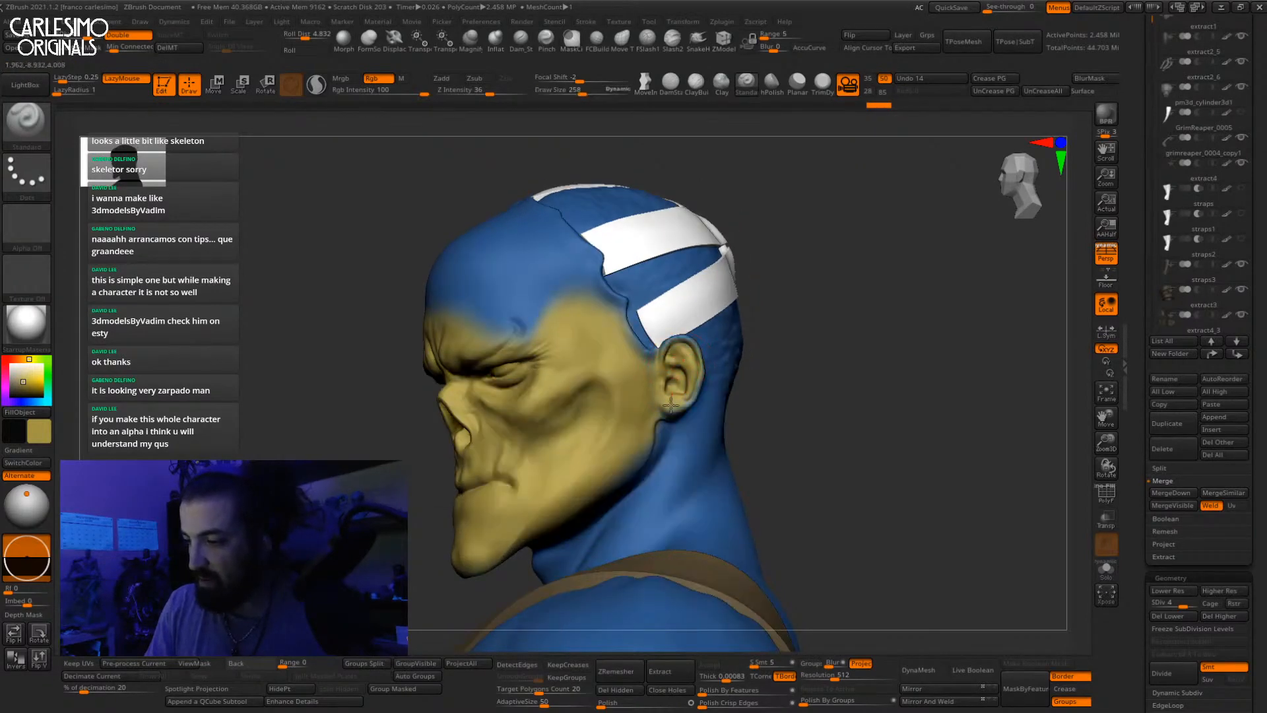
Step: Extend the yellow paint across the character's left side of the forehead
{"action": "right_click_drag", "start_coordinate": [617, 307], "coordinate": [606, 301]}
{"action": "left_click_drag", "start_coordinate": [604, 314], "coordinate": [594, 297]}
{"action": "right_click_drag", "start_coordinate": [594, 294], "coordinate": [604, 365], "text": "alt"}
{"action": "mouse_move", "coordinate": [613, 353]}
{"action": "left_mouse_down"}
{"action": "mouse_move", "coordinate": [594, 338]}
{"action": "mouse_move", "coordinate": [566, 402]}
{"action": "mouse_move", "coordinate": [527, 311]}
{"action": "mouse_move", "coordinate": [554, 383]}
{"action": "mouse_move", "coordinate": [488, 290]}
{"action": "mouse_move", "coordinate": [465, 360]}
{"action": "left_mouse_up"}
{"action": "mouse_move", "coordinate": [455, 349]}
{"action": "right_mouse_down"}
{"action": "mouse_move", "coordinate": [527, 331]}
{"action": "mouse_move", "coordinate": [541, 366]}
{"action": "right_mouse_up"}
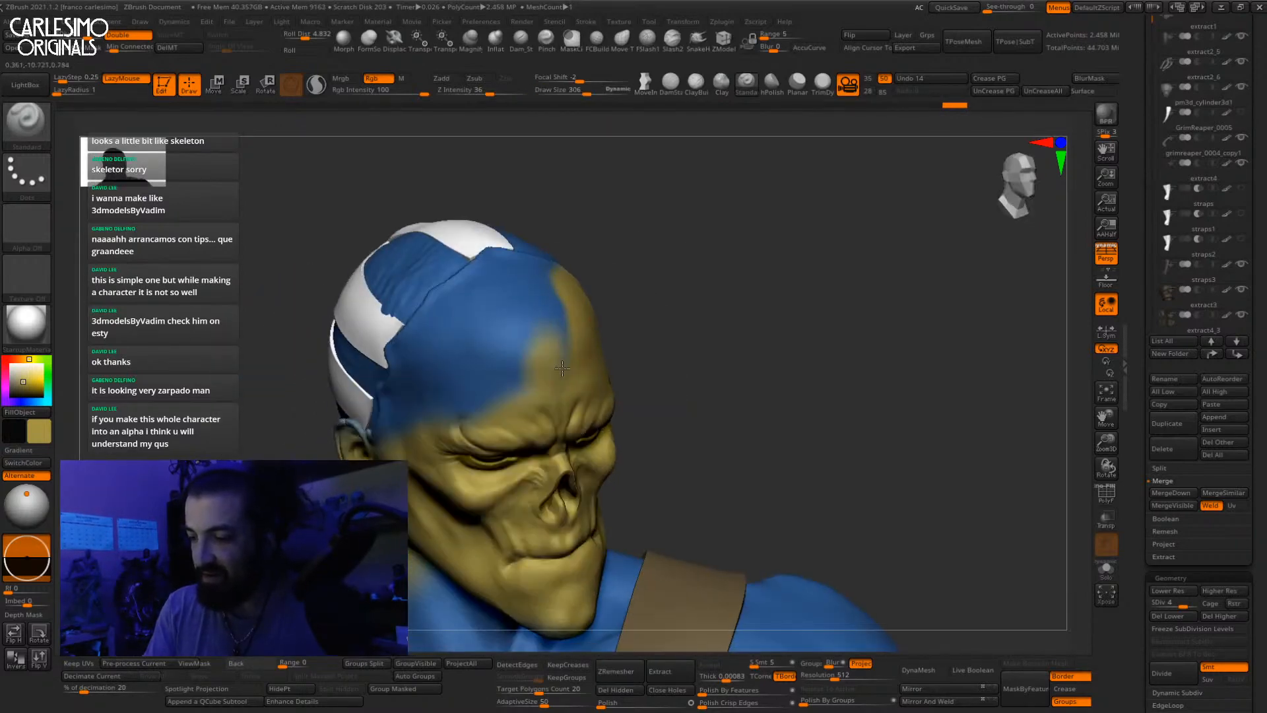
Step: Paint the remaining blue on the character's right forehead yellow up to the edge of the white head straps
{"action": "left_click_drag", "start_coordinate": [544, 357], "coordinate": [502, 375]}
{"action": "mouse_move", "coordinate": [518, 350]}
{"action": "right_mouse_down"}
{"action": "mouse_move", "coordinate": [594, 377]}
{"action": "mouse_move", "coordinate": [597, 402]}
{"action": "right_mouse_up"}
{"action": "mouse_move", "coordinate": [591, 317]}
{"action": "left_mouse_down"}
{"action": "mouse_move", "coordinate": [614, 320]}
{"action": "mouse_move", "coordinate": [623, 297]}
{"action": "mouse_move", "coordinate": [604, 293]}
{"action": "left_mouse_up"}
{"action": "right_click_drag", "start_coordinate": [614, 330], "coordinate": [561, 284]}
{"action": "mouse_move", "coordinate": [561, 284]}
{"action": "left_mouse_down"}
{"action": "mouse_move", "coordinate": [508, 340]}
{"action": "mouse_move", "coordinate": [412, 404]}
{"action": "mouse_move", "coordinate": [557, 374]}
{"action": "left_mouse_up"}
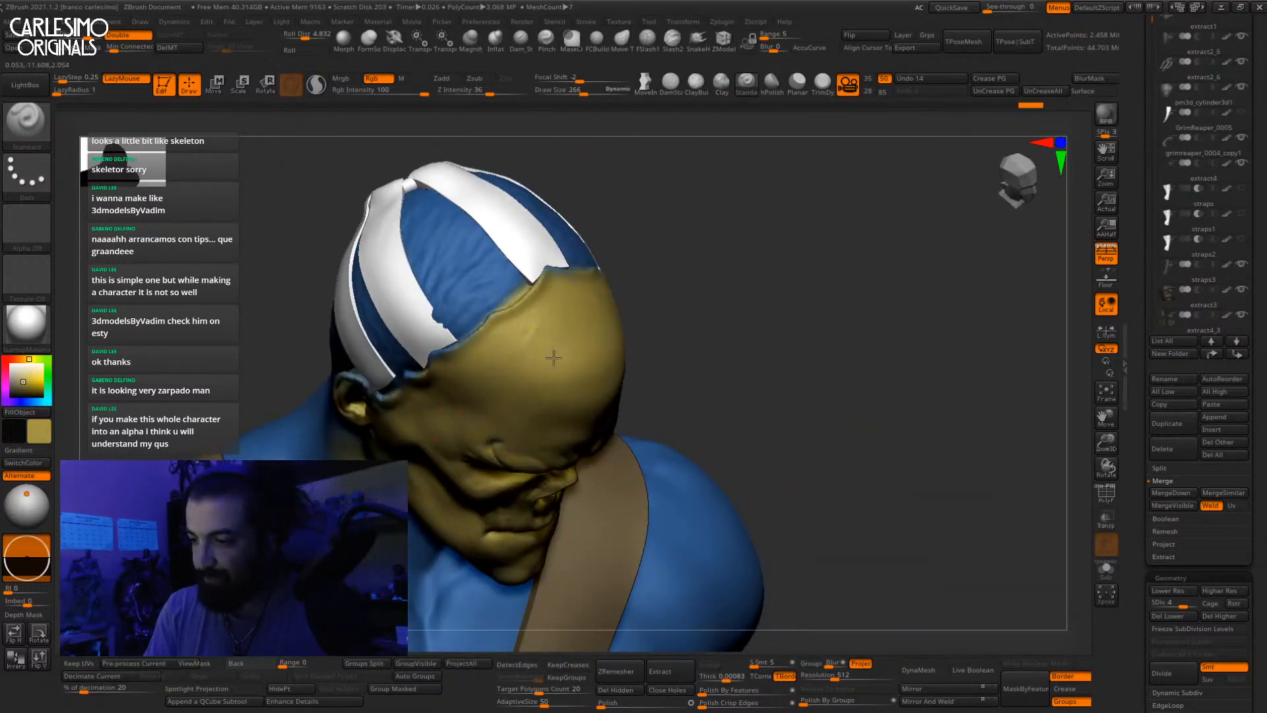
Step: Pick the body's blue as the secondary color and paint over the stray yellow on the neck below the ear
{"action": "right_click_drag", "start_coordinate": [556, 388], "coordinate": [614, 317]}
{"action": "right_click_drag", "start_coordinate": [613, 317], "coordinate": [732, 317], "text": "ctrl"}
{"action": "mouse_move", "coordinate": [732, 316]}
{"action": "right_mouse_down", "text": "ctrl"}
{"action": "mouse_move", "coordinate": [724, 358]}
{"action": "mouse_move", "coordinate": [702, 353]}
{"action": "right_mouse_up", "text": "ctrl"}
{"action": "right_click_drag", "start_coordinate": [703, 353], "coordinate": [802, 303], "text": "alt"}
{"action": "left_click_drag", "start_coordinate": [13, 435], "coordinate": [667, 489]}
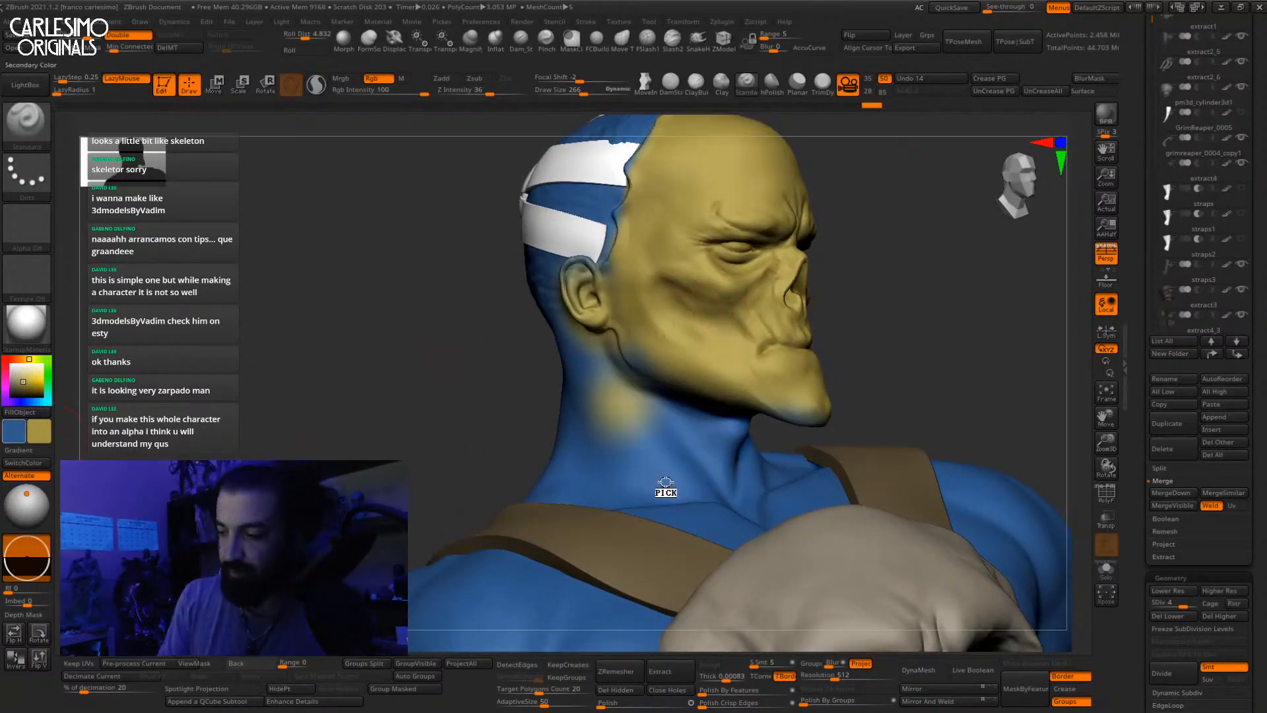
{"action": "mouse_move", "coordinate": [606, 426]}
{"action": "left_mouse_down"}
{"action": "mouse_move", "coordinate": [631, 431]}
{"action": "mouse_move", "coordinate": [577, 333]}
{"action": "left_mouse_up"}
{"action": "mouse_move", "coordinate": [577, 333]}
{"action": "right_mouse_down"}
{"action": "mouse_move", "coordinate": [514, 331]}
{"action": "mouse_move", "coordinate": [638, 362]}
{"action": "mouse_move", "coordinate": [837, 318]}
{"action": "mouse_move", "coordinate": [703, 353]}
{"action": "mouse_move", "coordinate": [751, 308]}
{"action": "mouse_move", "coordinate": [746, 284]}
{"action": "right_mouse_up"}
{"action": "right_click_drag", "start_coordinate": [746, 283], "coordinate": [729, 487]}
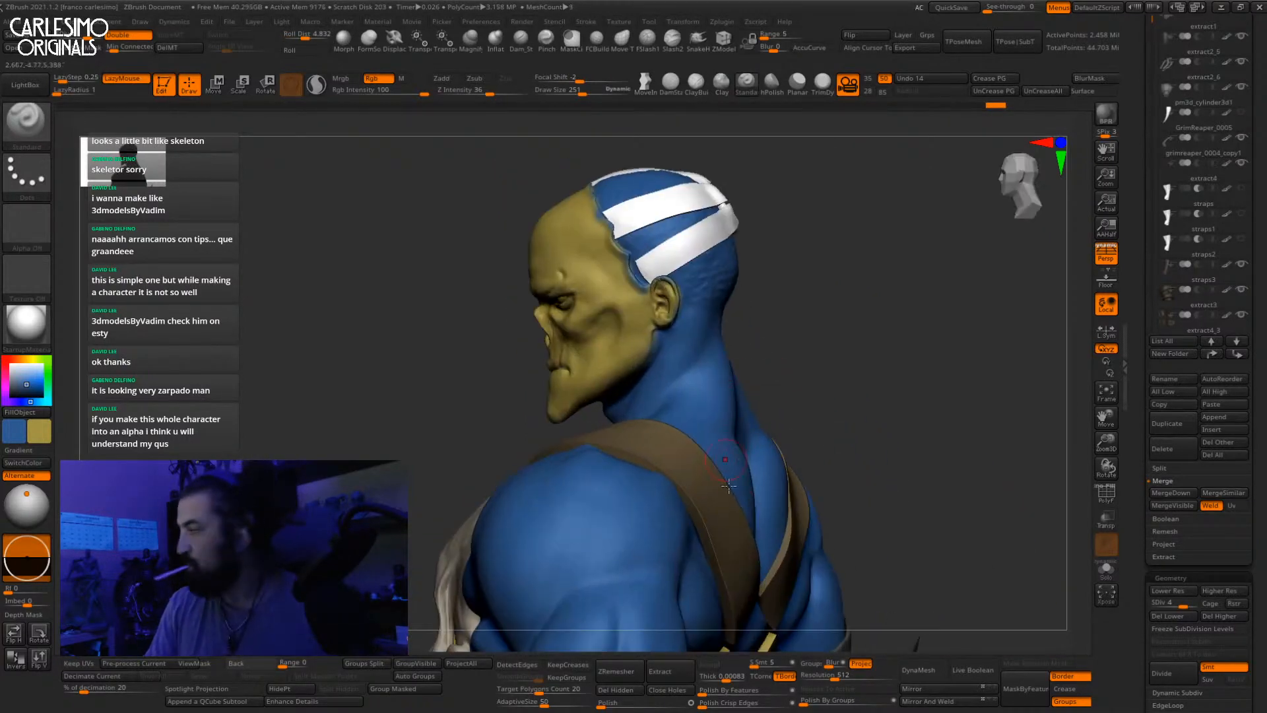
{"action": "right_click_drag", "start_coordinate": [688, 384], "coordinate": [707, 386]}
{"action": "right_click", "coordinate": [708, 386]}
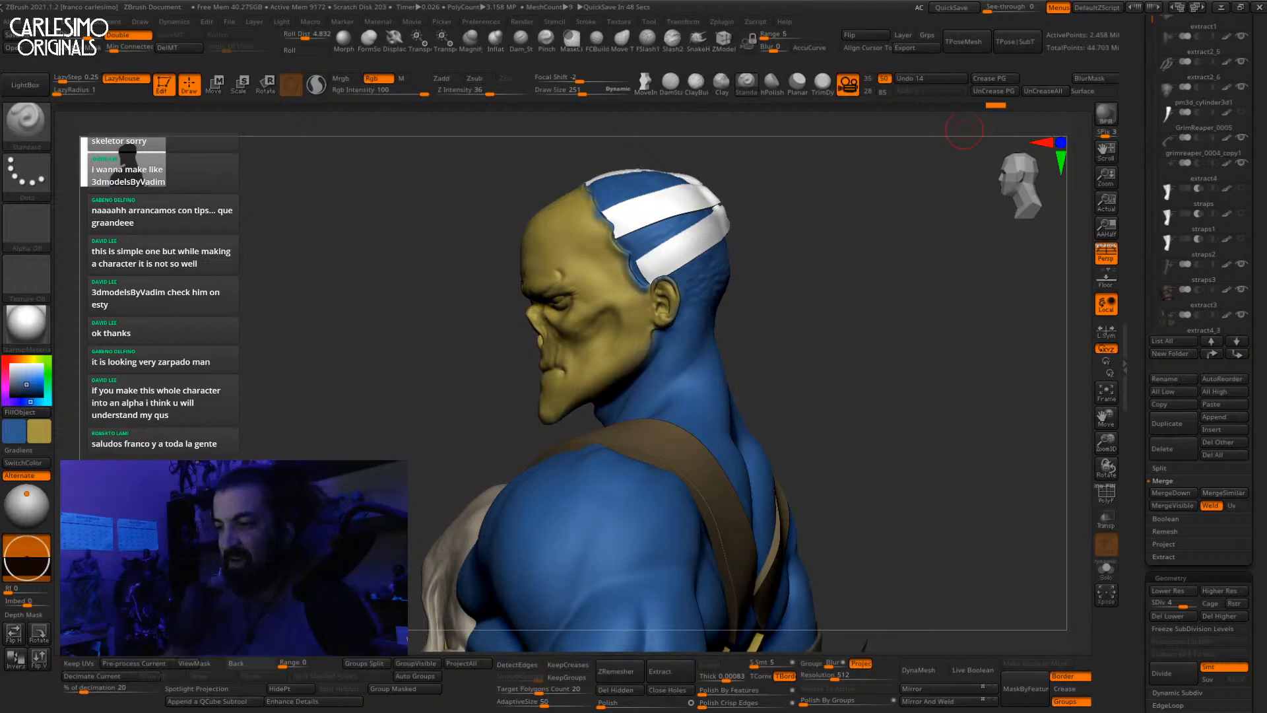
Step: Select the shoulder strap subtool, sample its brown, darken the color and fill the straps with it
{"action": "left_click_drag", "start_coordinate": [838, 323], "coordinate": [705, 276]}
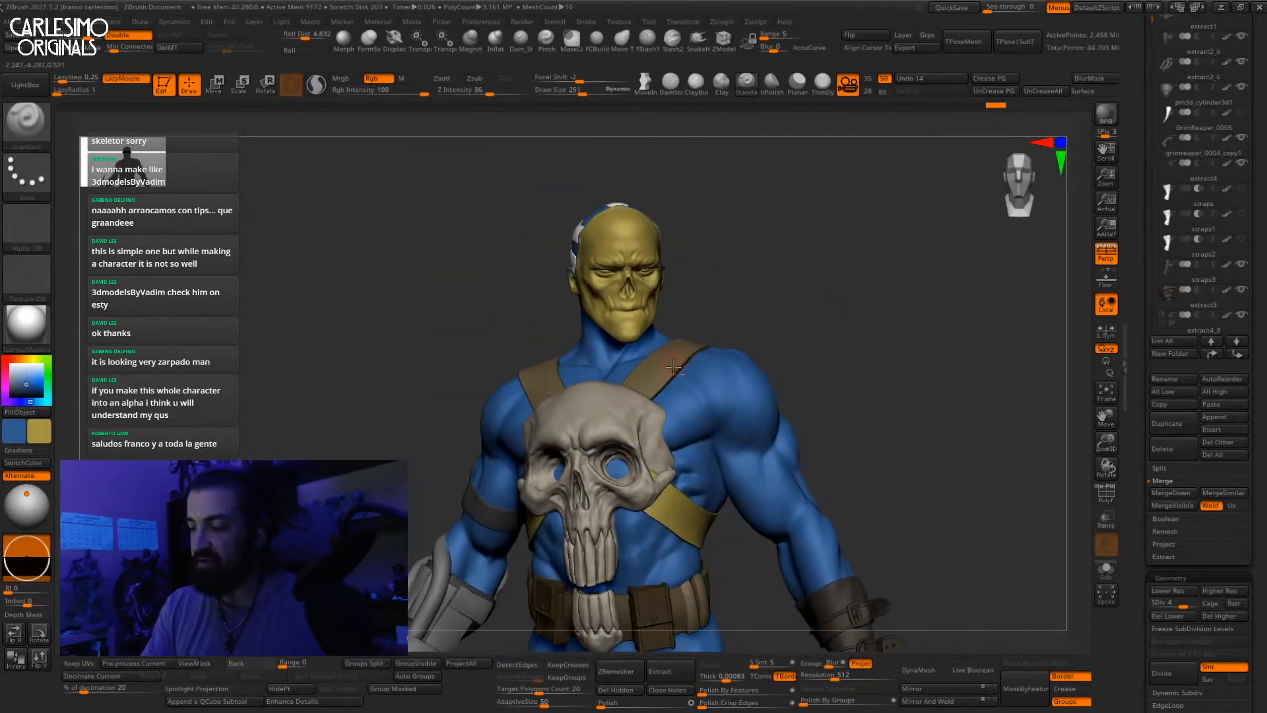
{"action": "left_click", "coordinate": [679, 365], "text": "alt"}
{"action": "key", "text": "alt+s"}
{"action": "key", "text": "alt+s"}
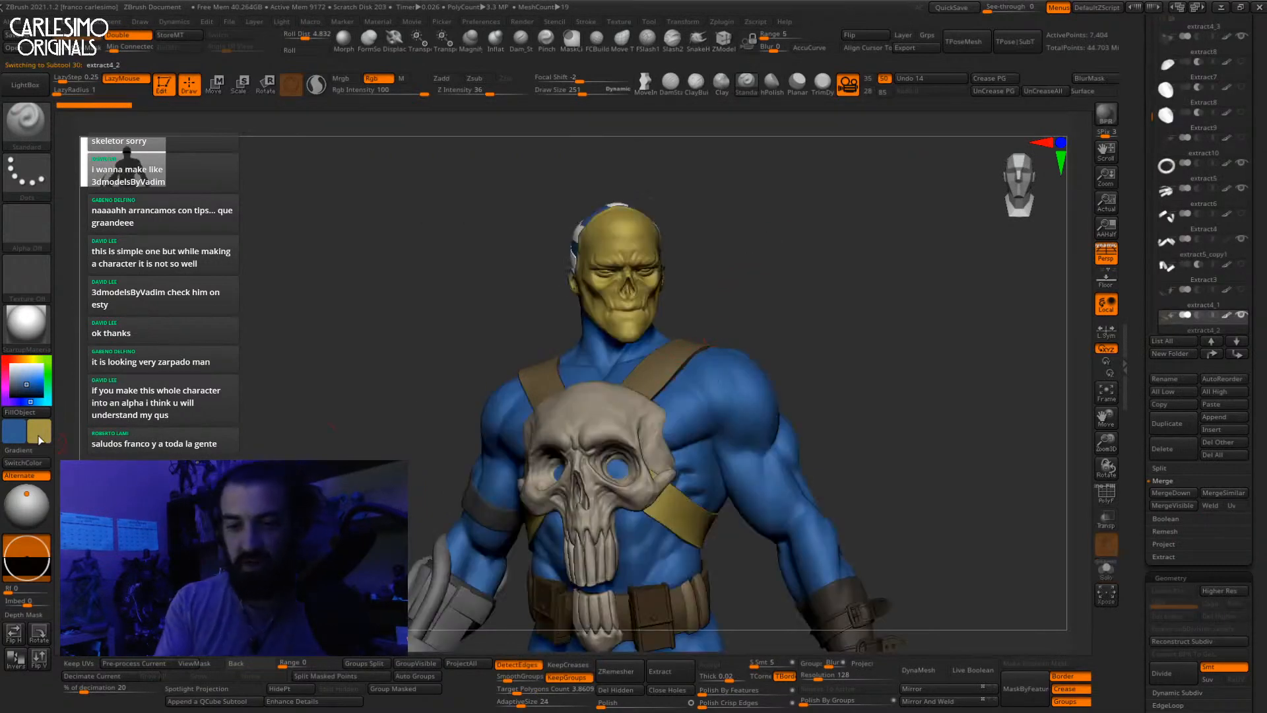
{"action": "left_click_drag", "start_coordinate": [38, 431], "coordinate": [654, 385]}
{"action": "left_click_drag", "start_coordinate": [18, 388], "coordinate": [19, 392]}
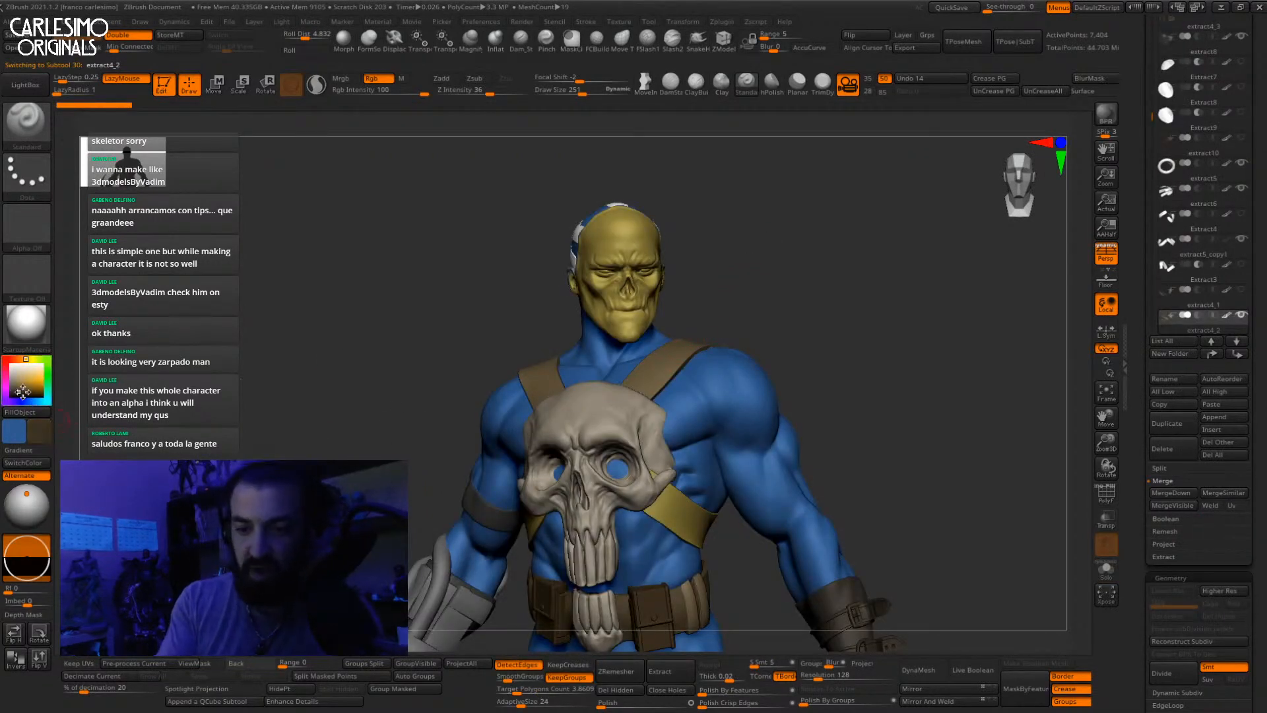
{"action": "key", "text": "alt+s"}
{"action": "key", "text": "alt+s"}
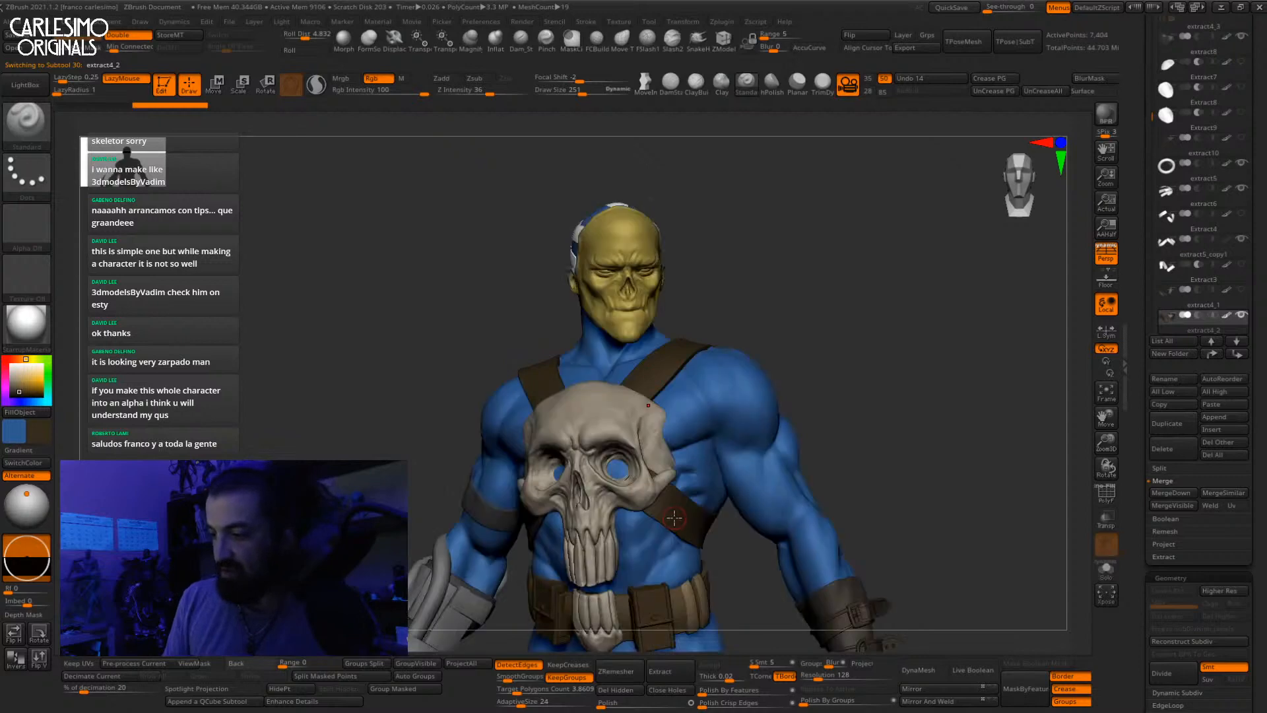
Step: Select the lower chest strap subtool and fill it with the same dark brown
{"action": "left_click", "coordinate": [679, 520], "text": "alt"}
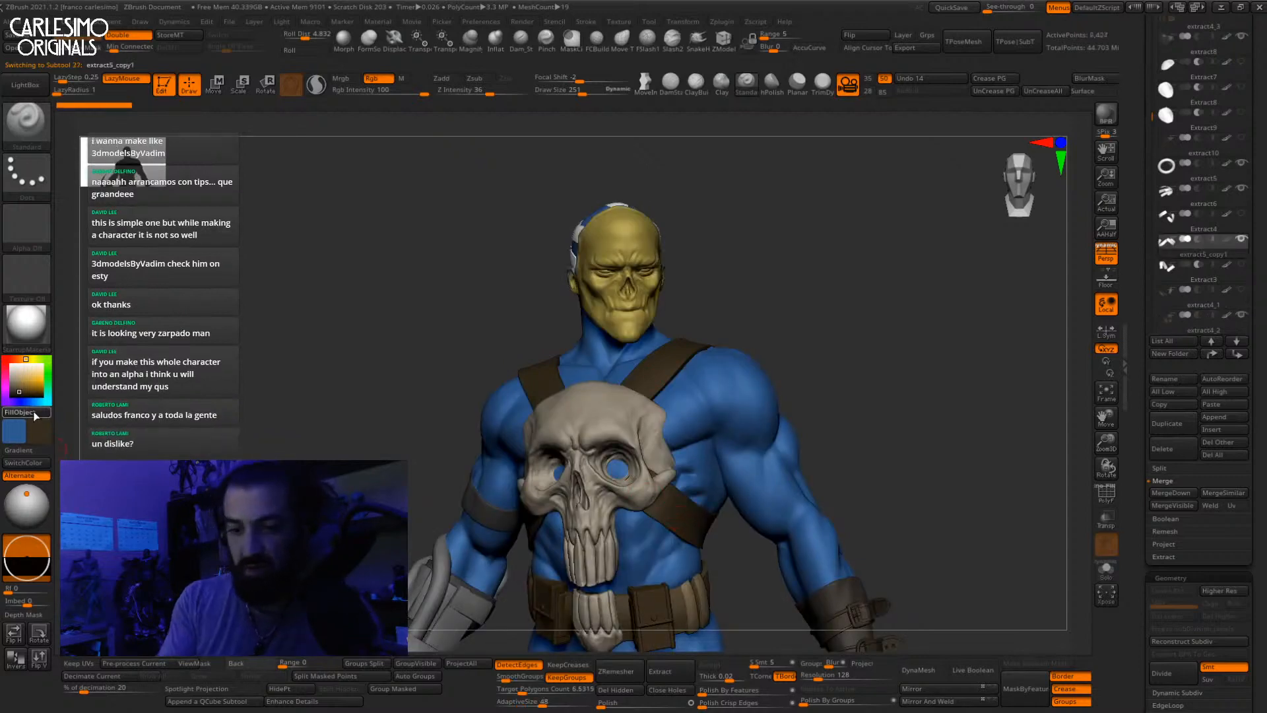
{"action": "left_click_drag", "start_coordinate": [823, 379], "coordinate": [798, 367]}
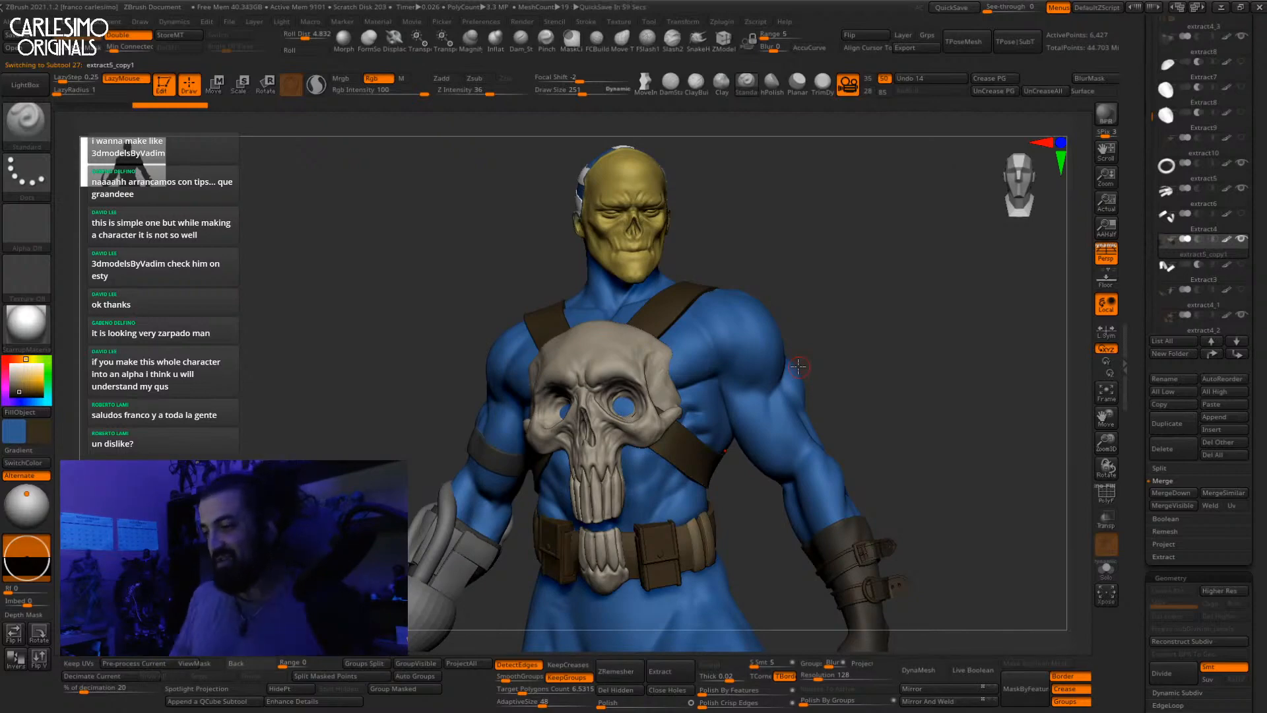
{"action": "left_click_drag", "start_coordinate": [798, 366], "coordinate": [776, 315], "text": "alt"}
Step: Select the body and refine the muscle forms around the back of the elbow with the ClayBuildup brush, smoothing the strokes
{"action": "left_click", "coordinate": [789, 419], "text": "alt"}
{"action": "mouse_move", "coordinate": [788, 419]}
{"action": "right_mouse_down", "text": "alt"}
{"action": "mouse_move", "coordinate": [765, 320]}
{"action": "mouse_move", "coordinate": [798, 327]}
{"action": "mouse_move", "coordinate": [801, 340]}
{"action": "mouse_move", "coordinate": [753, 339]}
{"action": "mouse_move", "coordinate": [682, 377]}
{"action": "right_mouse_up", "text": "alt"}
{"action": "key", "text": "b"}
{"action": "key", "text": "c"}
{"action": "key", "text": "b"}
{"action": "key", "text": "shift"}
{"action": "key", "text": "shift"}
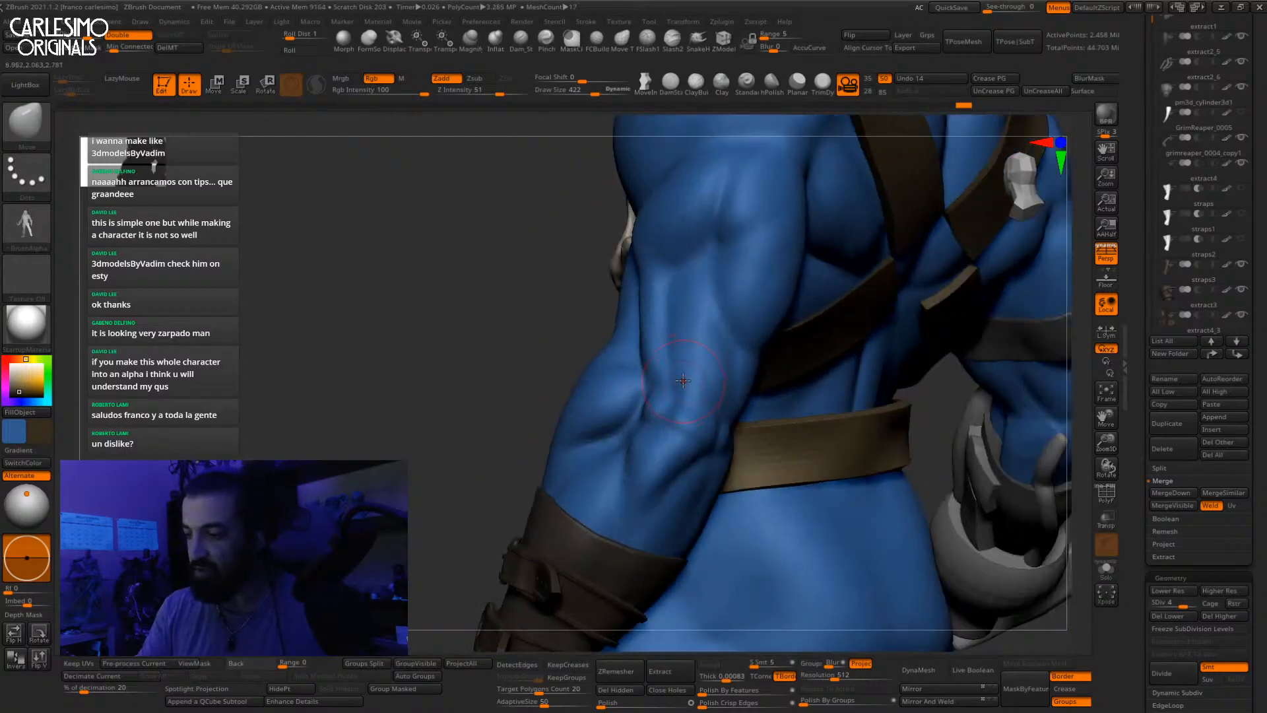
{"action": "key", "text": "bracketleft"}
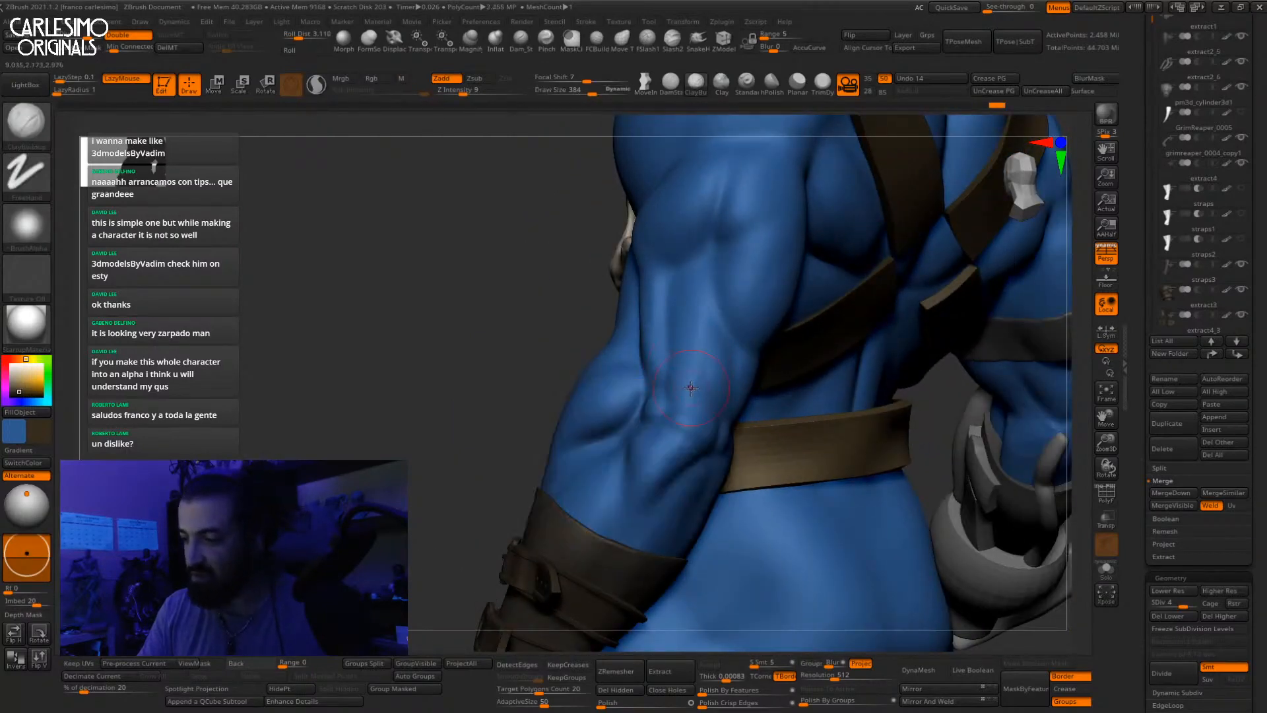
{"action": "left_click_drag", "start_coordinate": [691, 388], "coordinate": [683, 400], "text": "shift"}
Step: Isolate the body, carve the elbow and forearm creases with the DamStandard brush and smooth and rebuild the surrounding muscle
{"action": "mouse_move", "coordinate": [683, 400]}
{"action": "right_mouse_down"}
{"action": "mouse_move", "coordinate": [743, 405]}
{"action": "mouse_move", "coordinate": [660, 455]}
{"action": "right_mouse_up"}
{"action": "mouse_move", "coordinate": [660, 455]}
{"action": "right_mouse_down", "text": "alt"}
{"action": "mouse_move", "coordinate": [670, 355]}
{"action": "mouse_move", "coordinate": [683, 409]}
{"action": "mouse_move", "coordinate": [690, 389]}
{"action": "right_mouse_up", "text": "alt"}
{"action": "key", "text": "2"}
{"action": "key", "text": "shift+s"}
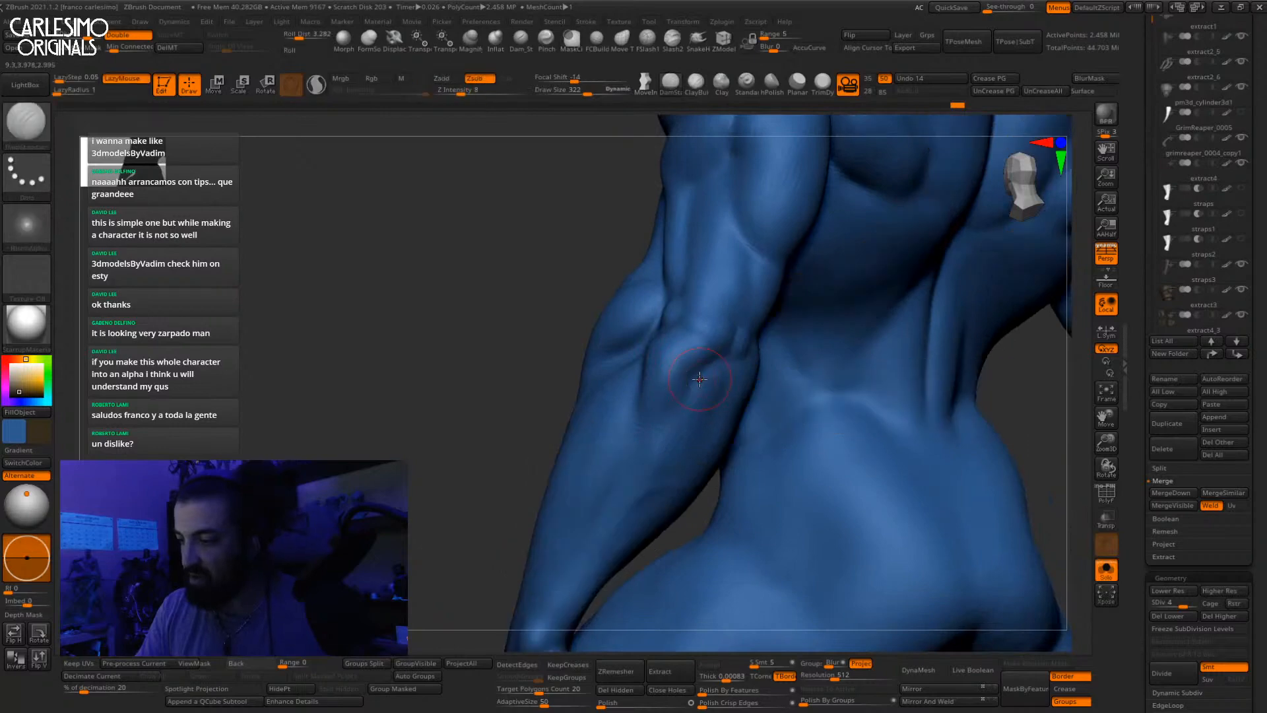
{"action": "left_click_drag", "start_coordinate": [651, 441], "coordinate": [672, 411]}
{"action": "key", "text": "shift"}
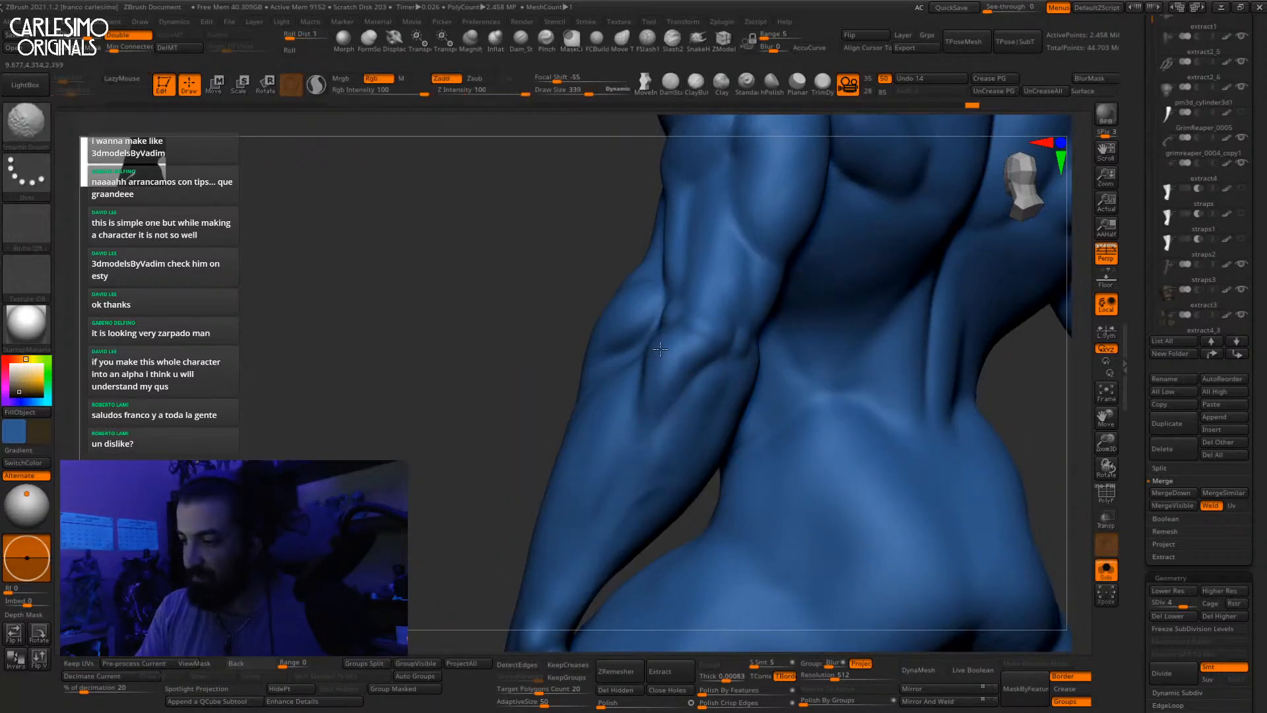
{"action": "mouse_move", "coordinate": [657, 360]}
{"action": "right_mouse_down"}
{"action": "mouse_move", "coordinate": [707, 394]}
{"action": "mouse_move", "coordinate": [715, 315]}
{"action": "mouse_move", "coordinate": [705, 376]}
{"action": "right_mouse_up"}
{"action": "mouse_move", "coordinate": [740, 314]}
{"action": "right_mouse_down"}
{"action": "mouse_move", "coordinate": [739, 333]}
{"action": "mouse_move", "coordinate": [691, 375]}
{"action": "right_mouse_up"}
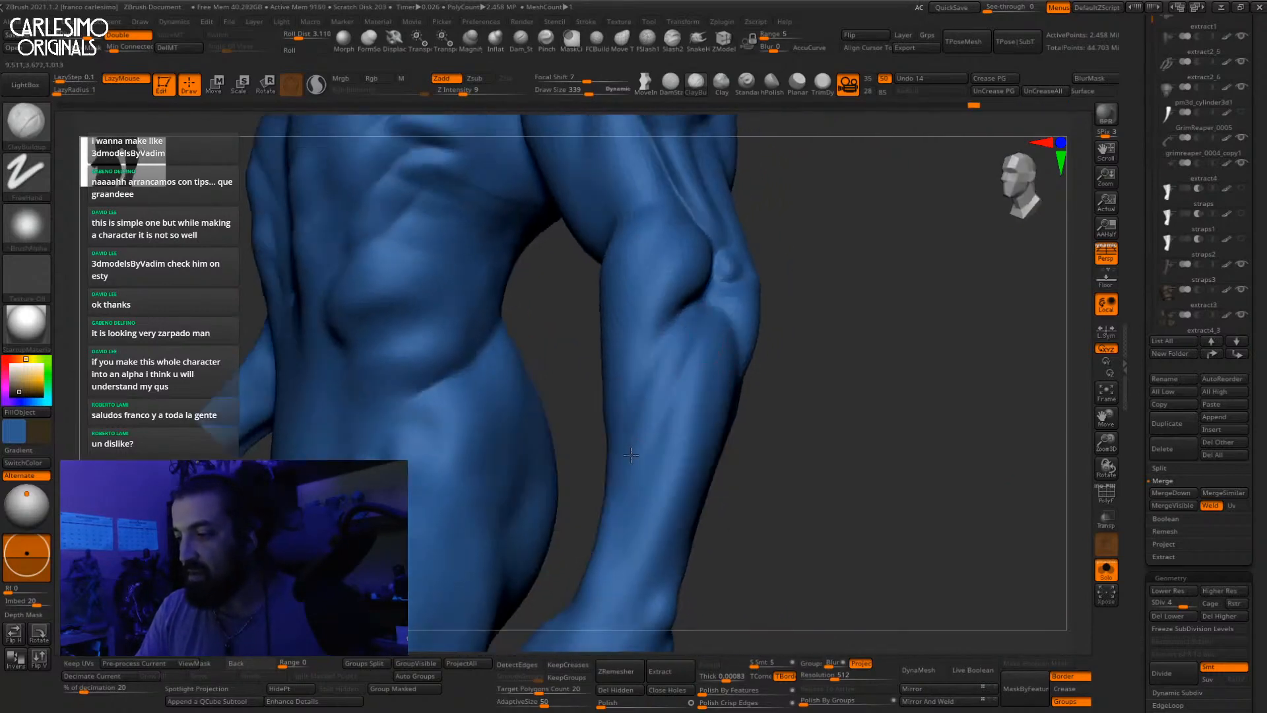
{"action": "right_click_drag", "start_coordinate": [631, 455], "coordinate": [716, 379]}
Step: Turn off the body's polypaint, set the color to white and show the other subtools again
{"action": "left_click_drag", "start_coordinate": [1144, 243], "coordinate": [1147, 354]}
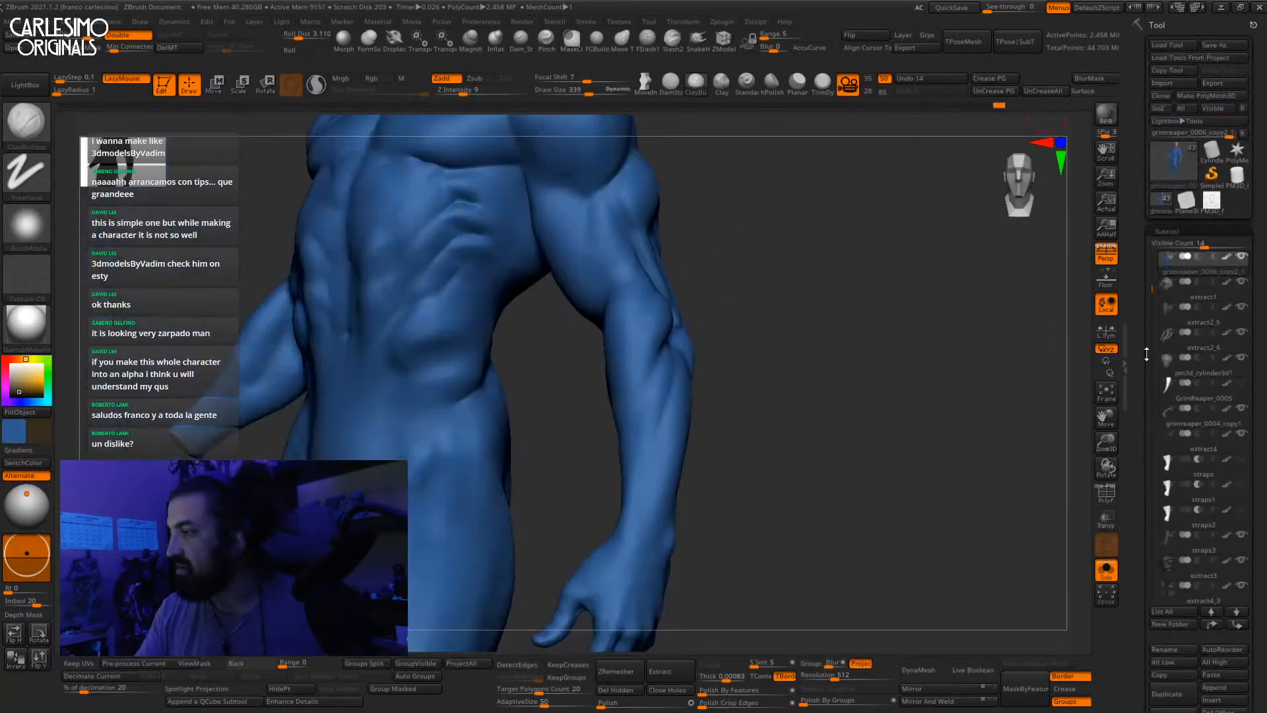
{"action": "left_click", "coordinate": [1226, 258]}
{"action": "mouse_move", "coordinate": [713, 356]}
{"action": "right_mouse_down"}
{"action": "mouse_move", "coordinate": [676, 410]}
{"action": "mouse_move", "coordinate": [627, 402]}
{"action": "right_mouse_up"}
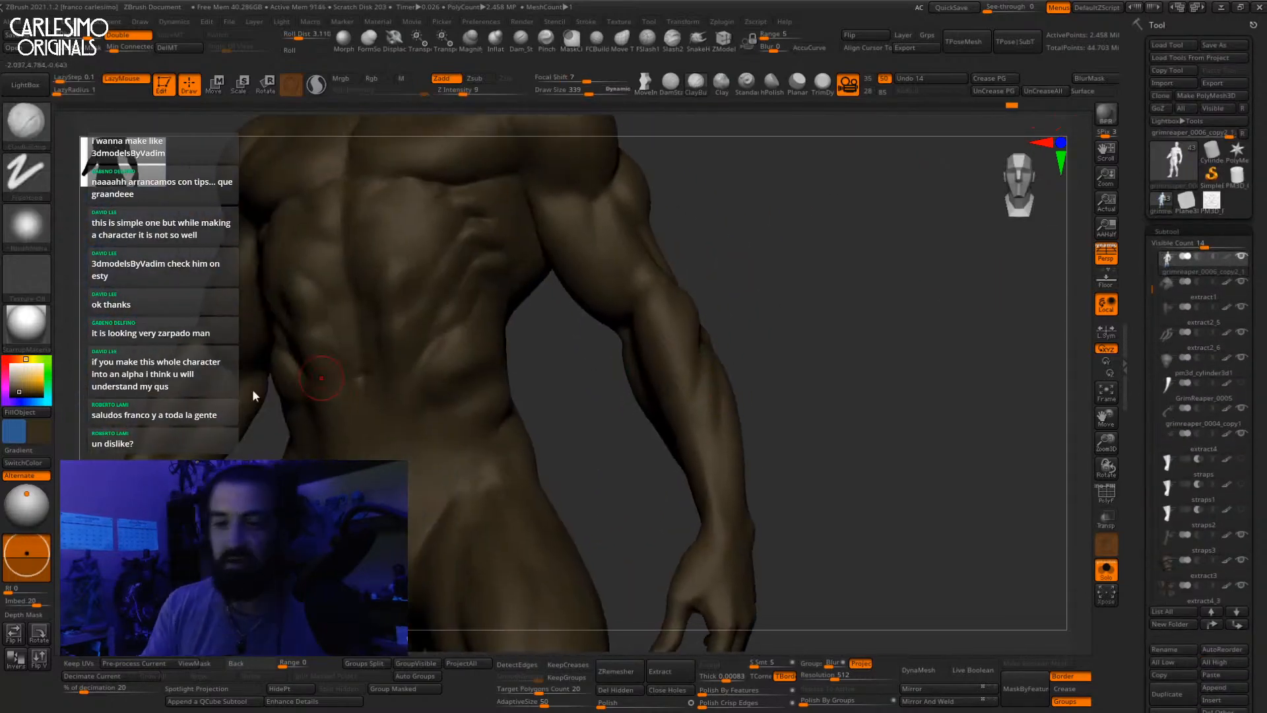
{"action": "left_click", "coordinate": [10, 369]}
{"action": "right_click_drag", "start_coordinate": [740, 326], "coordinate": [686, 323], "text": "ctrl"}
{"action": "right_click_drag", "start_coordinate": [687, 323], "coordinate": [710, 356], "text": "alt"}
{"action": "left_click", "coordinate": [811, 212]}
Step: Build up and smooth the rib muscles below the character's left pectoral, above the chest strap, with clay brushes
{"action": "right_click_drag", "start_coordinate": [710, 356], "coordinate": [586, 335]}
{"action": "key", "text": "shift"}
{"action": "right_click_drag", "start_coordinate": [586, 335], "coordinate": [592, 369], "text": "ctrl"}
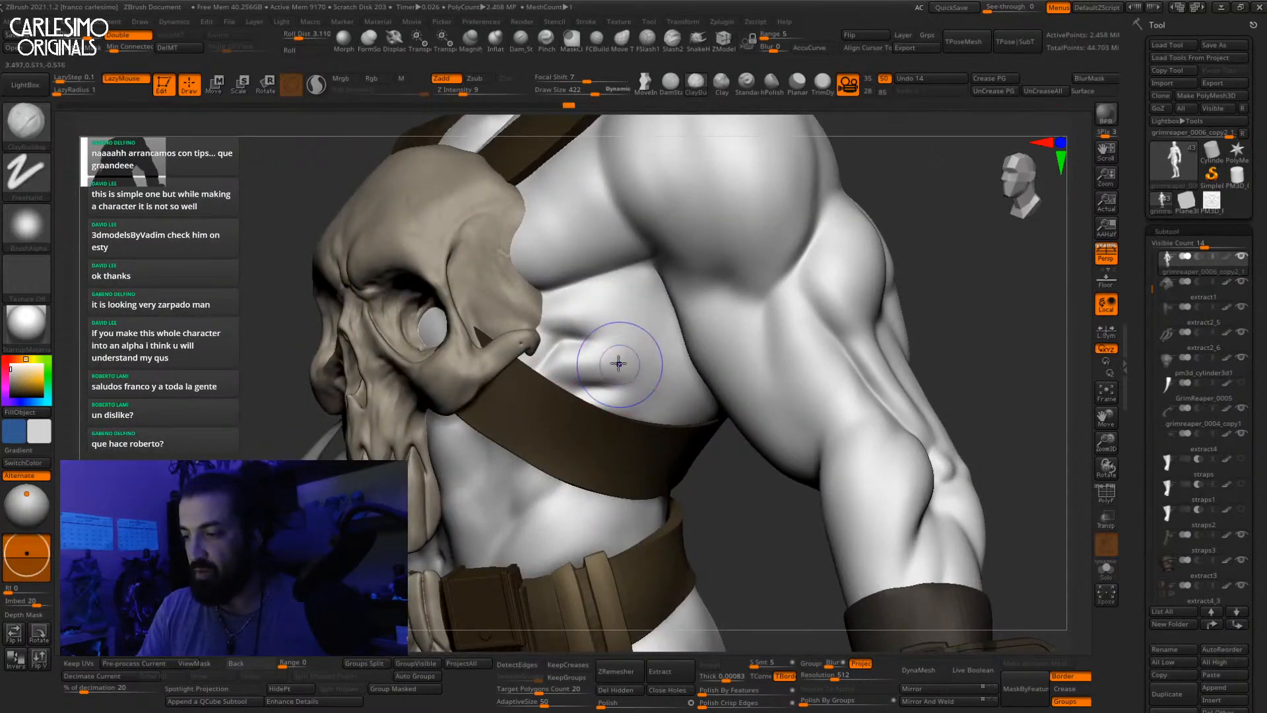
{"action": "key", "text": "shift"}
{"action": "mouse_move", "coordinate": [634, 358]}
{"action": "right_mouse_down", "text": "shift"}
{"action": "mouse_move", "coordinate": [636, 297]}
{"action": "mouse_move", "coordinate": [663, 252]}
{"action": "right_mouse_up", "text": "shift"}
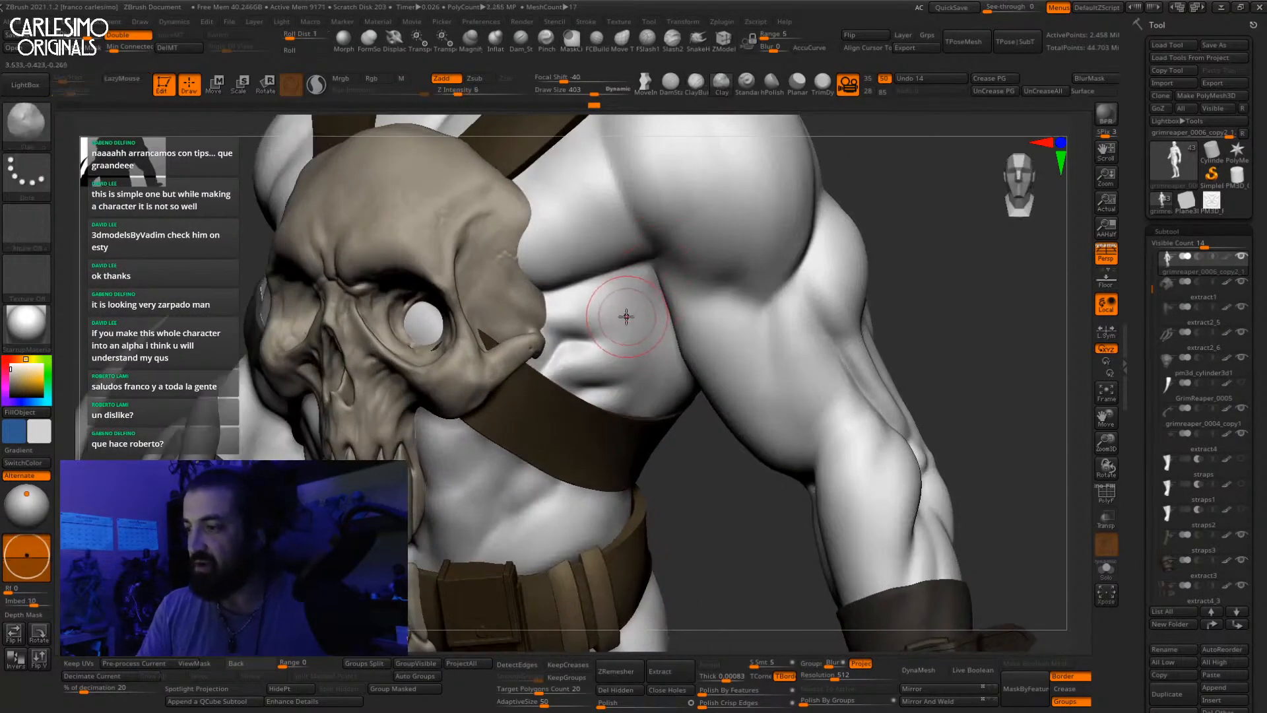
{"action": "right_click_drag", "start_coordinate": [608, 311], "coordinate": [631, 423]}
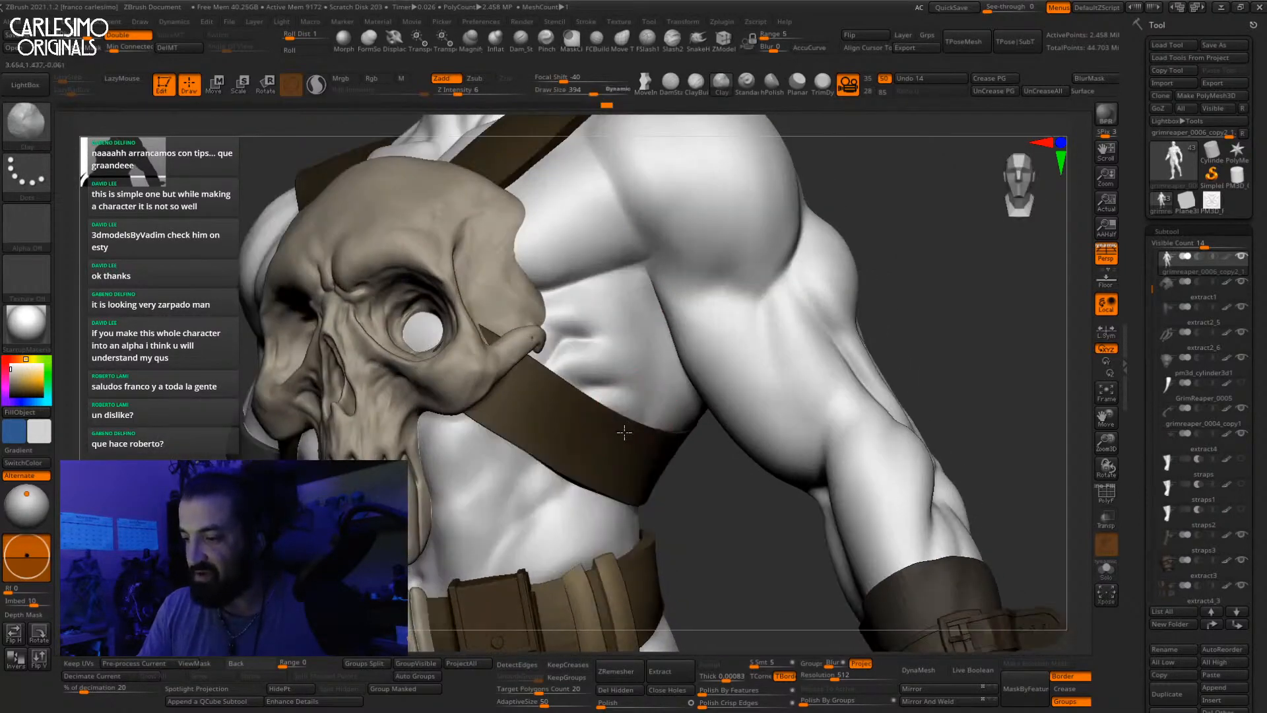
{"action": "key", "text": "shift"}
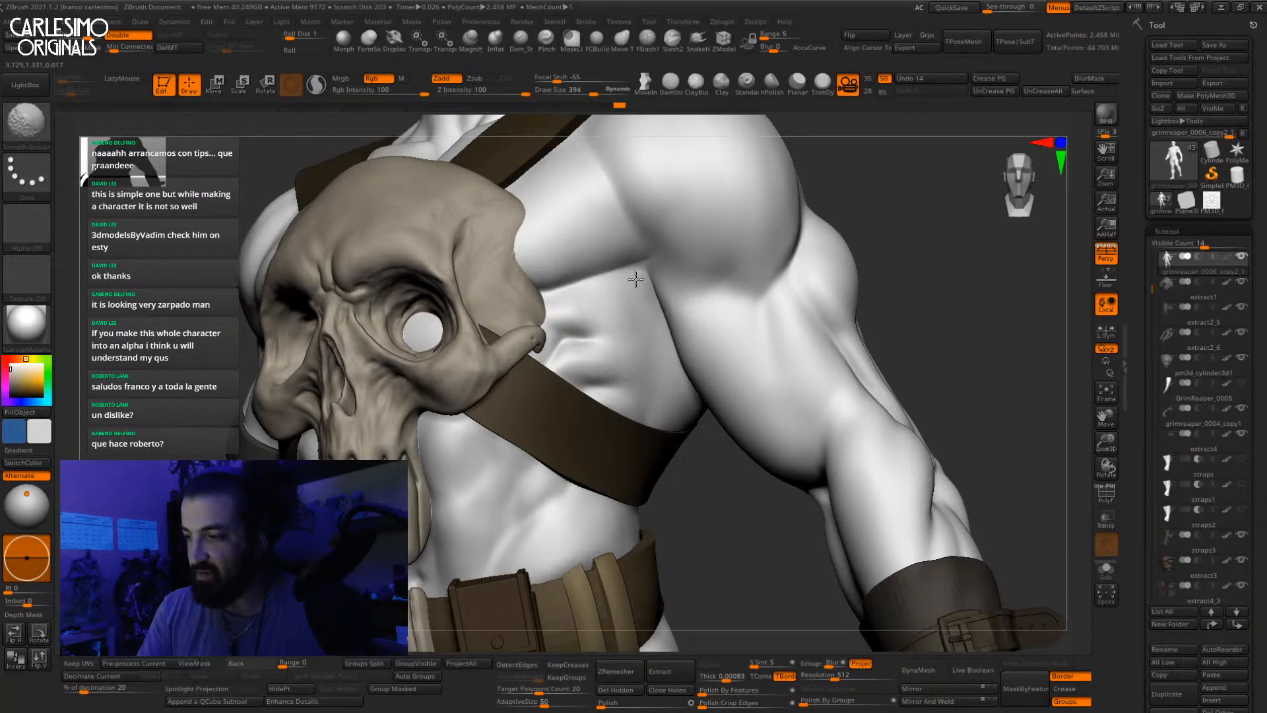
Step: Carve muscle fibre creases with the DamStandard brush where the left pectoral meets the deltoid
{"action": "mouse_move", "coordinate": [635, 279]}
{"action": "right_mouse_down", "text": "alt"}
{"action": "mouse_move", "coordinate": [655, 388]}
{"action": "mouse_move", "coordinate": [645, 334]}
{"action": "right_mouse_up", "text": "alt"}
{"action": "right_click_drag", "start_coordinate": [676, 283], "coordinate": [674, 244], "text": "alt"}
{"action": "mouse_move", "coordinate": [700, 376]}
{"action": "right_mouse_down"}
{"action": "mouse_move", "coordinate": [671, 385]}
{"action": "mouse_move", "coordinate": [716, 318]}
{"action": "mouse_move", "coordinate": [738, 328]}
{"action": "mouse_move", "coordinate": [734, 365]}
{"action": "right_mouse_up"}
{"action": "key", "text": "space"}
{"action": "left_click", "coordinate": [733, 365]}
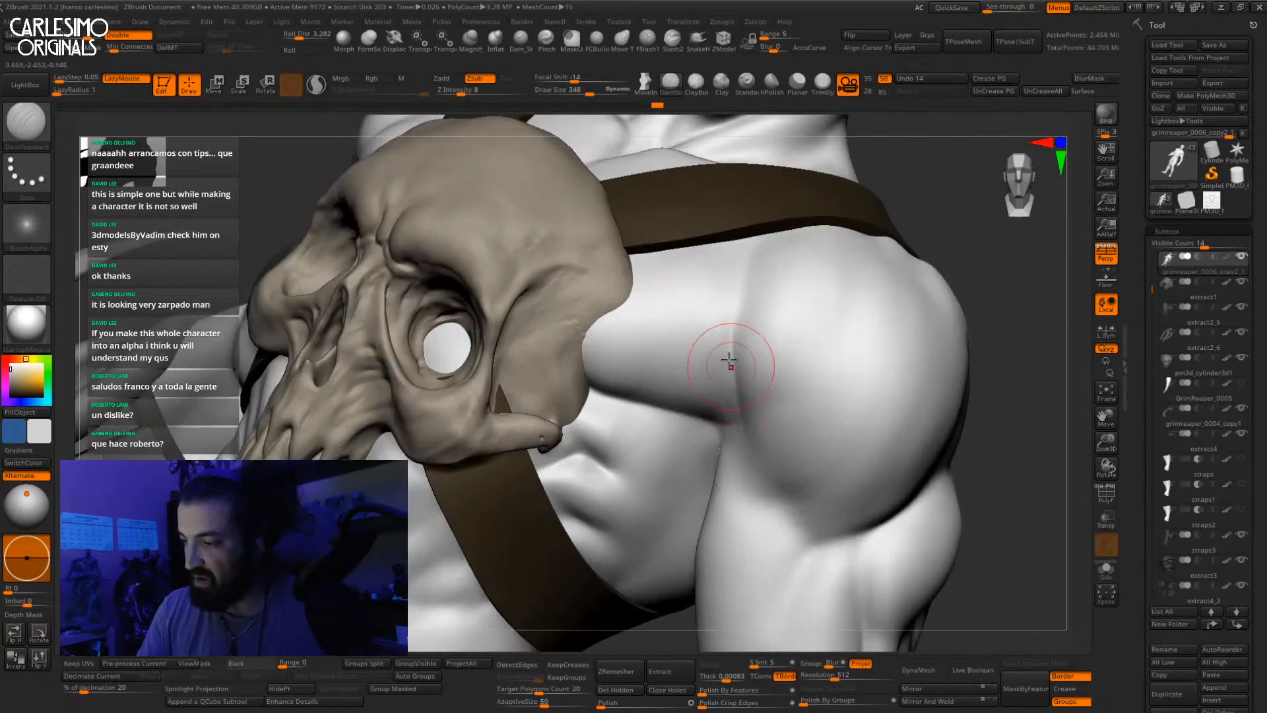
{"action": "mouse_move", "coordinate": [687, 251]}
{"action": "left_mouse_down"}
{"action": "mouse_move", "coordinate": [720, 304]}
{"action": "mouse_move", "coordinate": [726, 366]}
{"action": "left_mouse_up"}
{"action": "left_click_drag", "start_coordinate": [660, 287], "coordinate": [716, 363]}
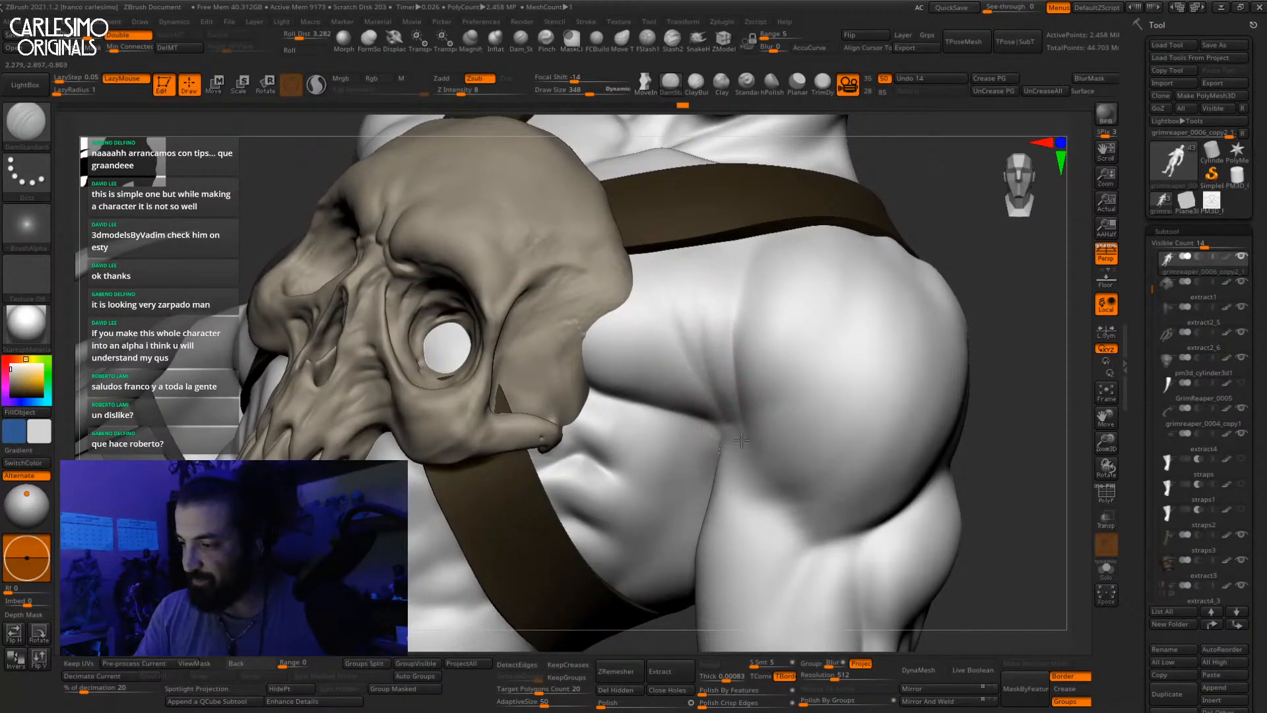
Step: Build up the left pectoral fibres beside the deltoid with the ClayTubes brush and smooth them
{"action": "key", "text": "b"}
{"action": "key", "text": "c"}
{"action": "key", "text": "t"}
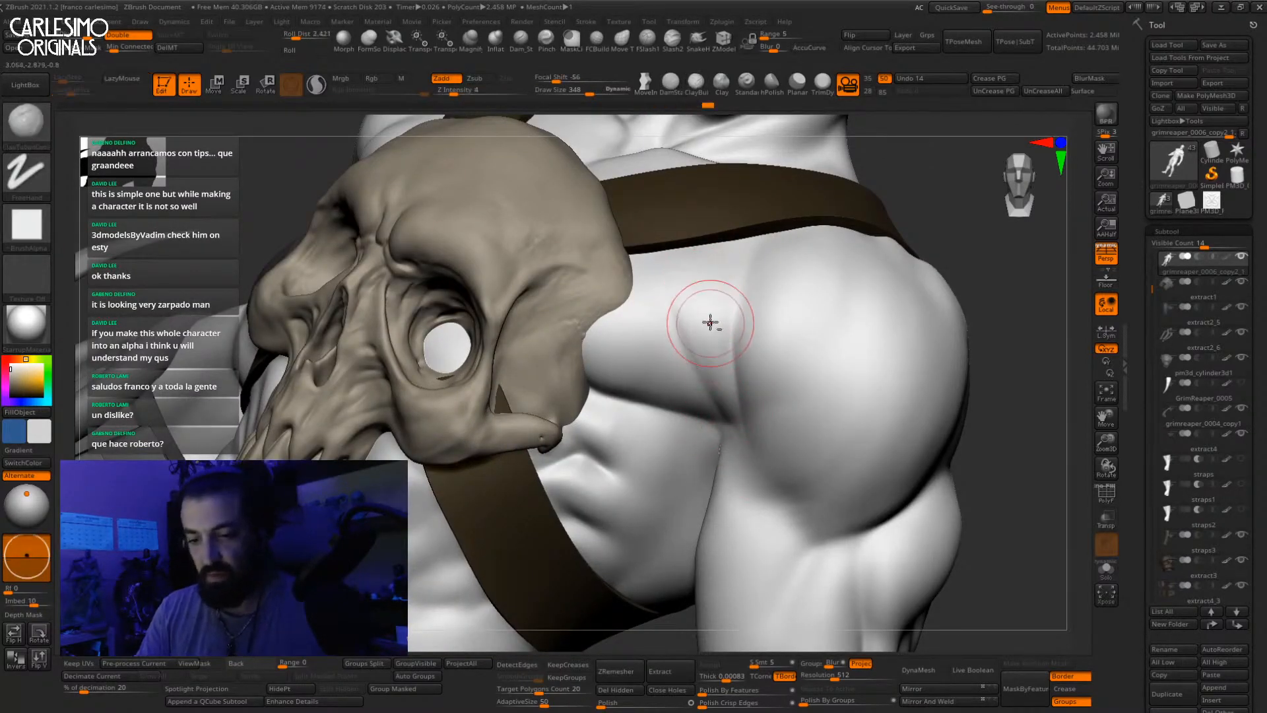
{"action": "right_click_drag", "start_coordinate": [710, 322], "coordinate": [719, 382], "text": "alt"}
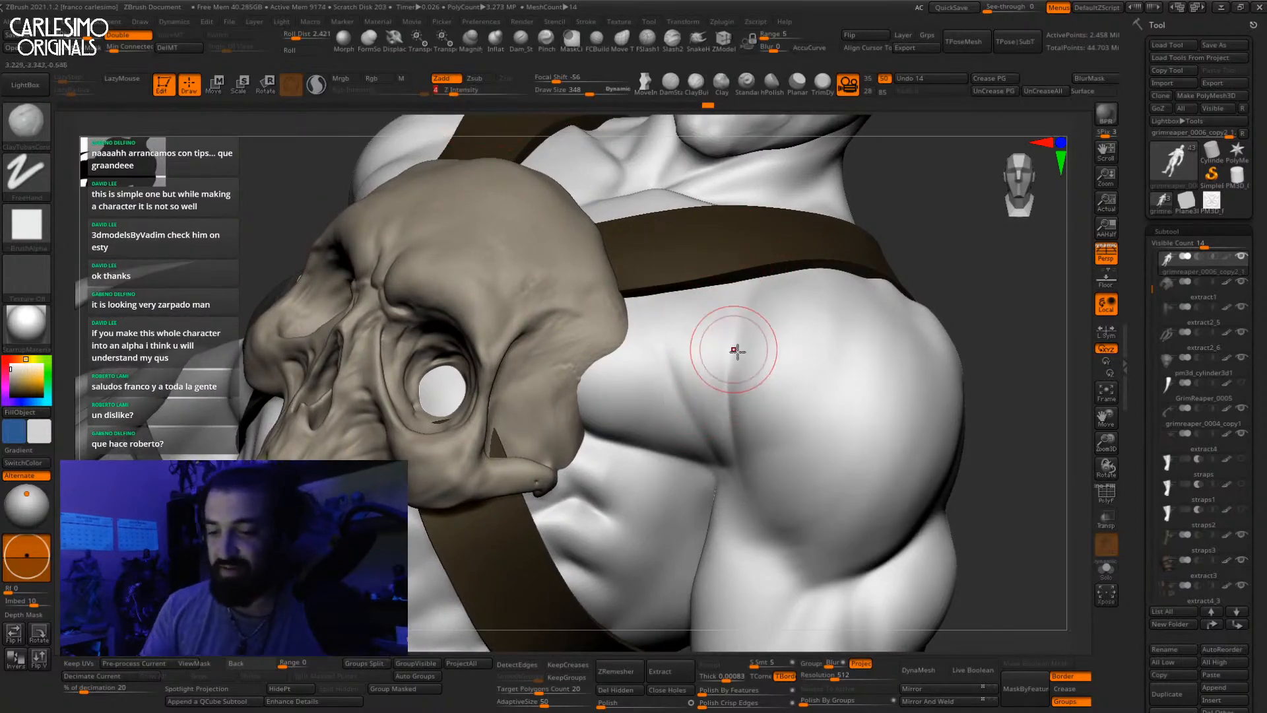
{"action": "right_click_drag", "start_coordinate": [719, 434], "coordinate": [689, 305]}
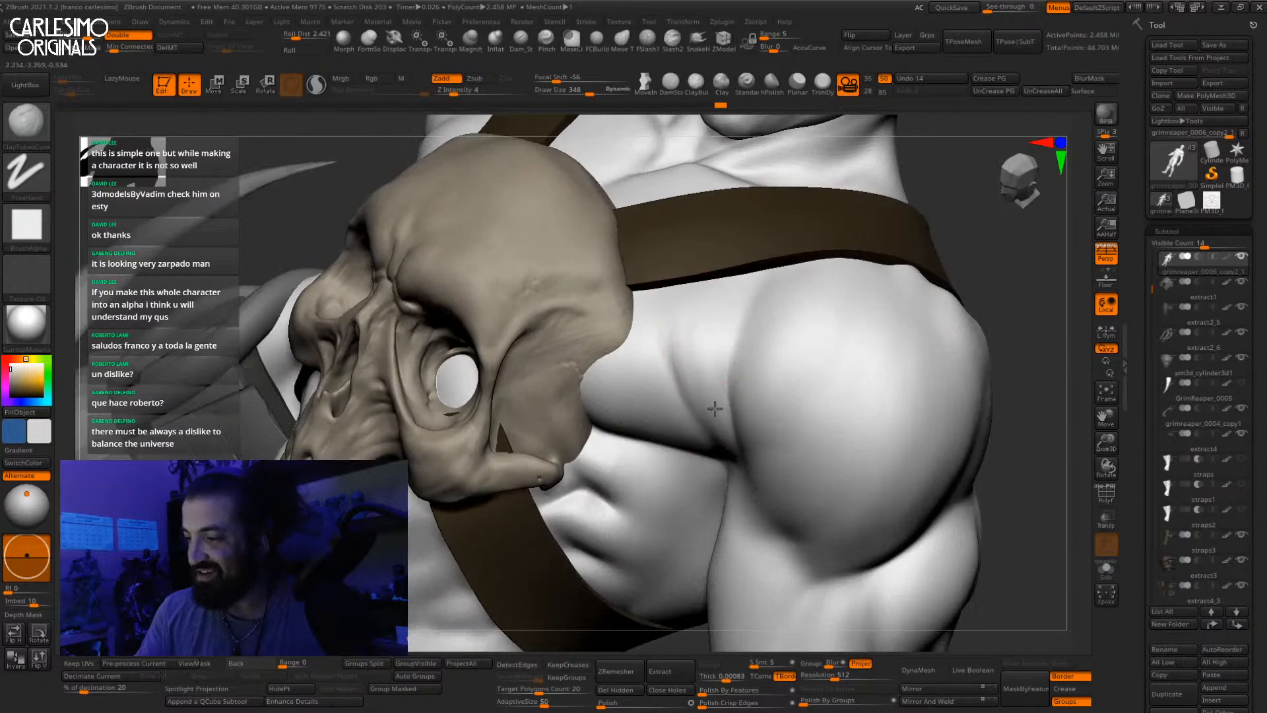
{"action": "left_click_drag", "start_coordinate": [686, 348], "coordinate": [691, 372], "text": "shift"}
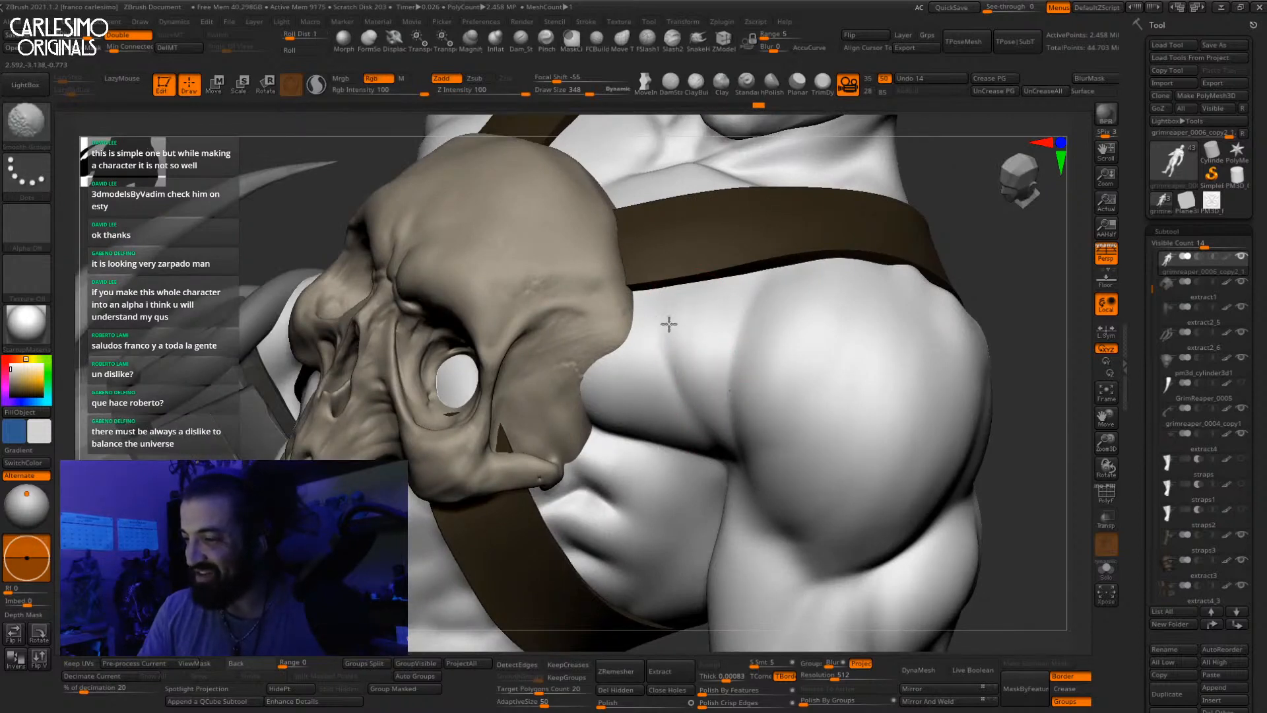
{"action": "right_click_drag", "start_coordinate": [741, 339], "coordinate": [758, 291]}
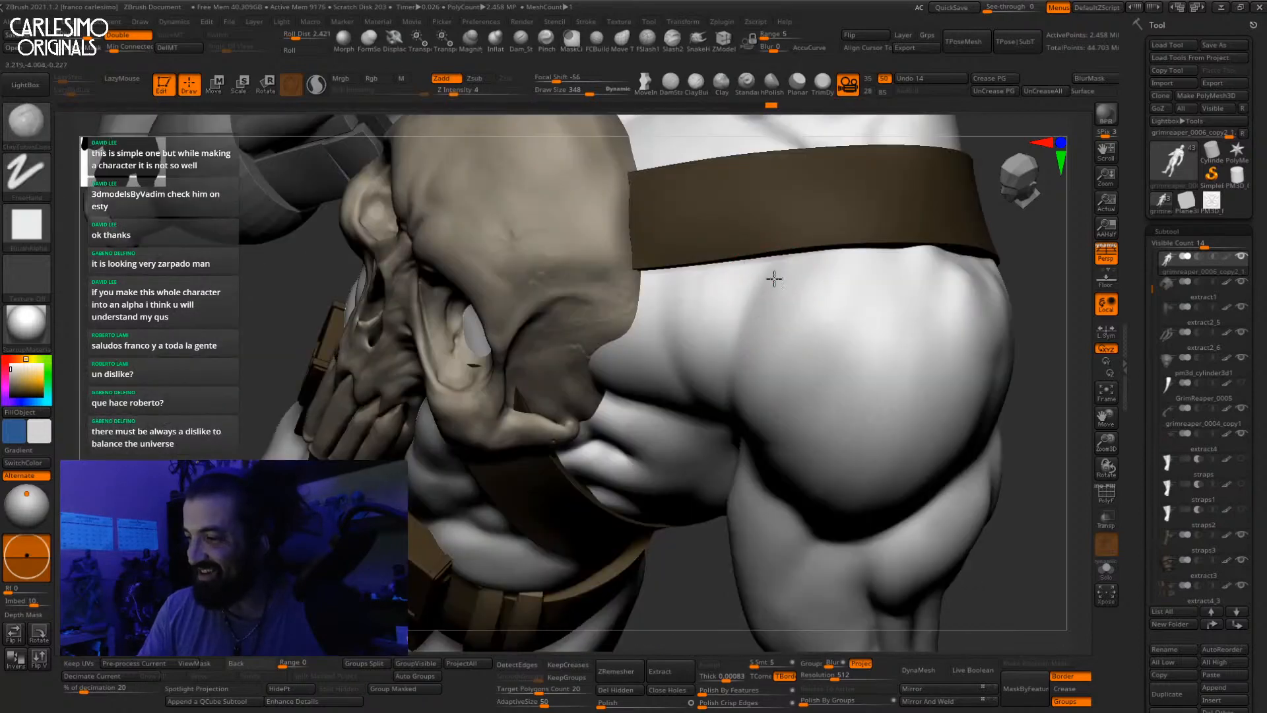
{"action": "key", "text": "shift"}
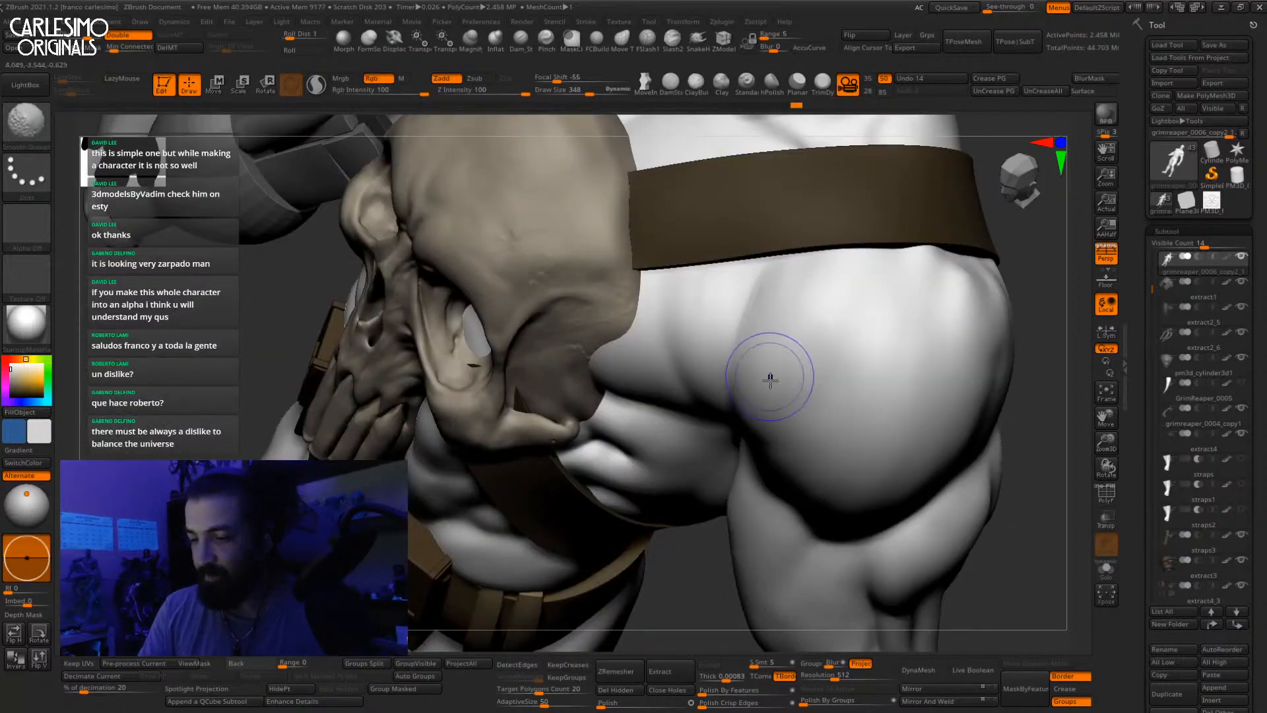
Step: Sculpt the character's right deltoid and its transition into the pectoral with clay strokes and smooth them
{"action": "mouse_move", "coordinate": [769, 378]}
{"action": "right_mouse_down", "text": "ctrl"}
{"action": "mouse_move", "coordinate": [786, 382]}
{"action": "mouse_move", "coordinate": [727, 347]}
{"action": "mouse_move", "coordinate": [750, 342]}
{"action": "mouse_move", "coordinate": [715, 319]}
{"action": "mouse_move", "coordinate": [782, 299]}
{"action": "mouse_move", "coordinate": [606, 325]}
{"action": "mouse_move", "coordinate": [606, 345]}
{"action": "mouse_move", "coordinate": [580, 294]}
{"action": "right_mouse_up", "text": "ctrl"}
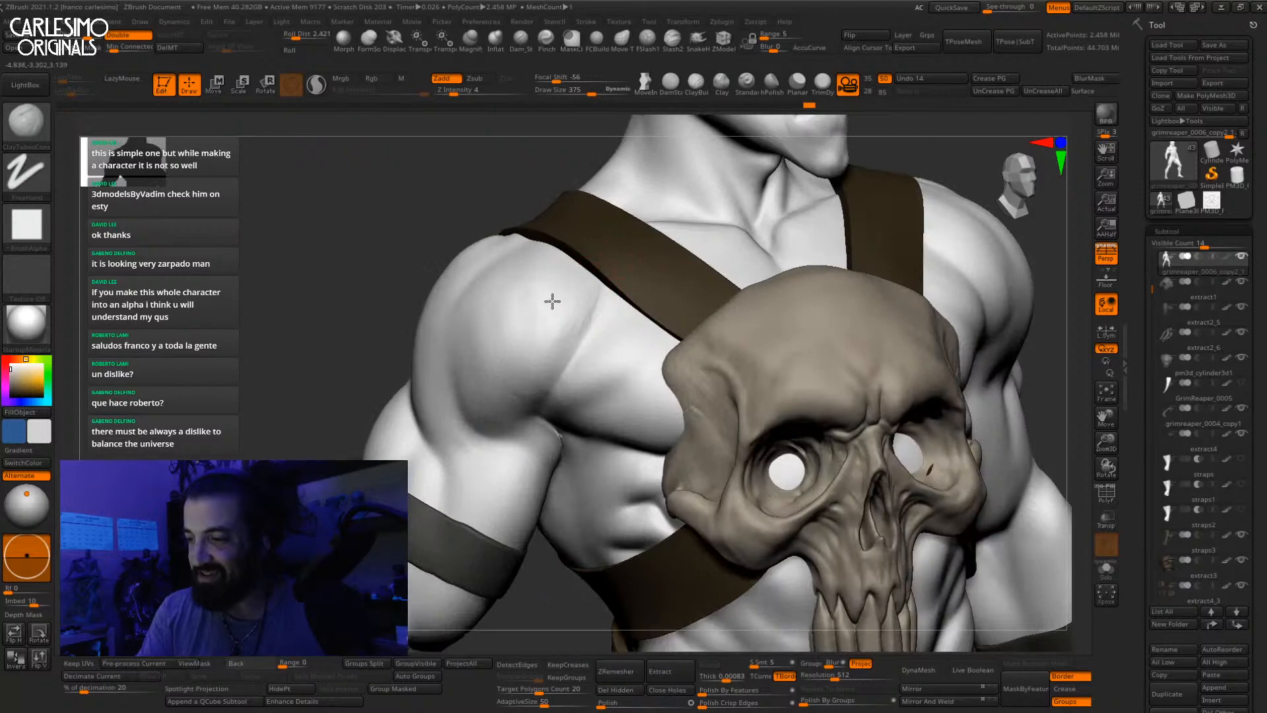
{"action": "key", "text": "space"}
{"action": "left_click", "coordinate": [567, 304]}
{"action": "key", "text": "shift"}
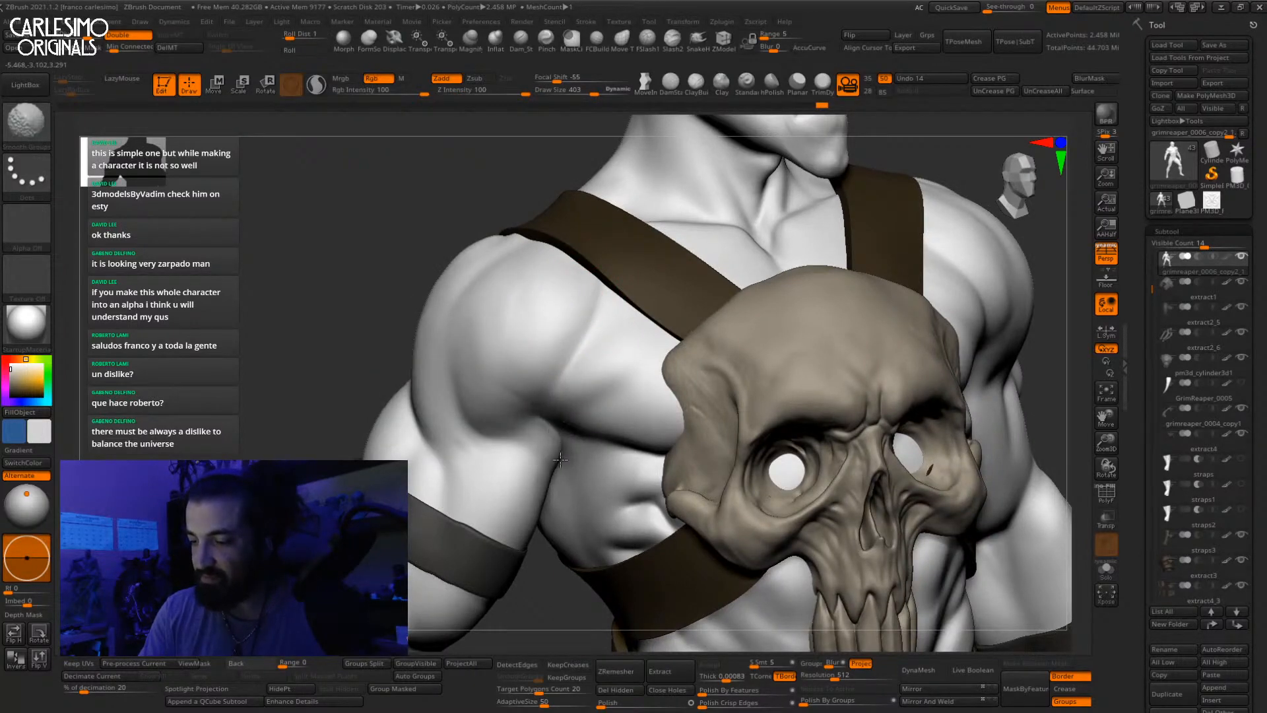
{"action": "mouse_move", "coordinate": [560, 460]}
{"action": "right_mouse_down"}
{"action": "mouse_move", "coordinate": [614, 359]}
{"action": "mouse_move", "coordinate": [614, 330]}
{"action": "right_mouse_up"}
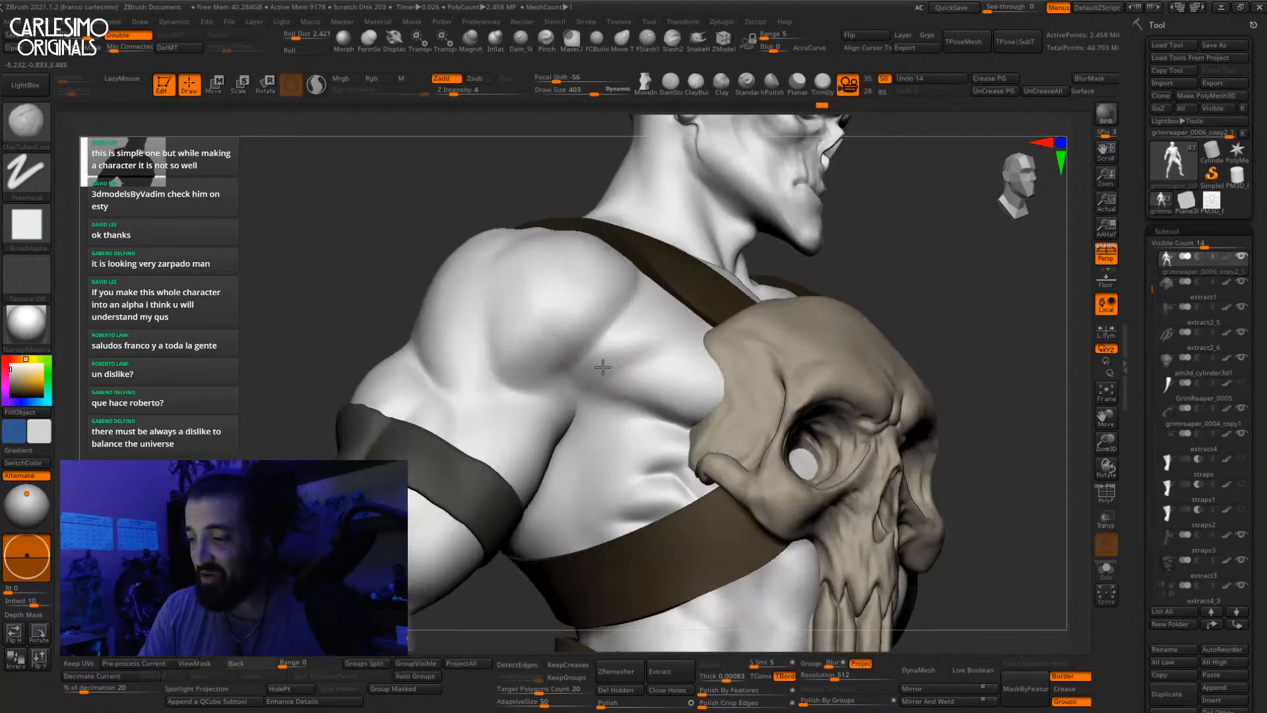
{"action": "key", "text": "shift"}
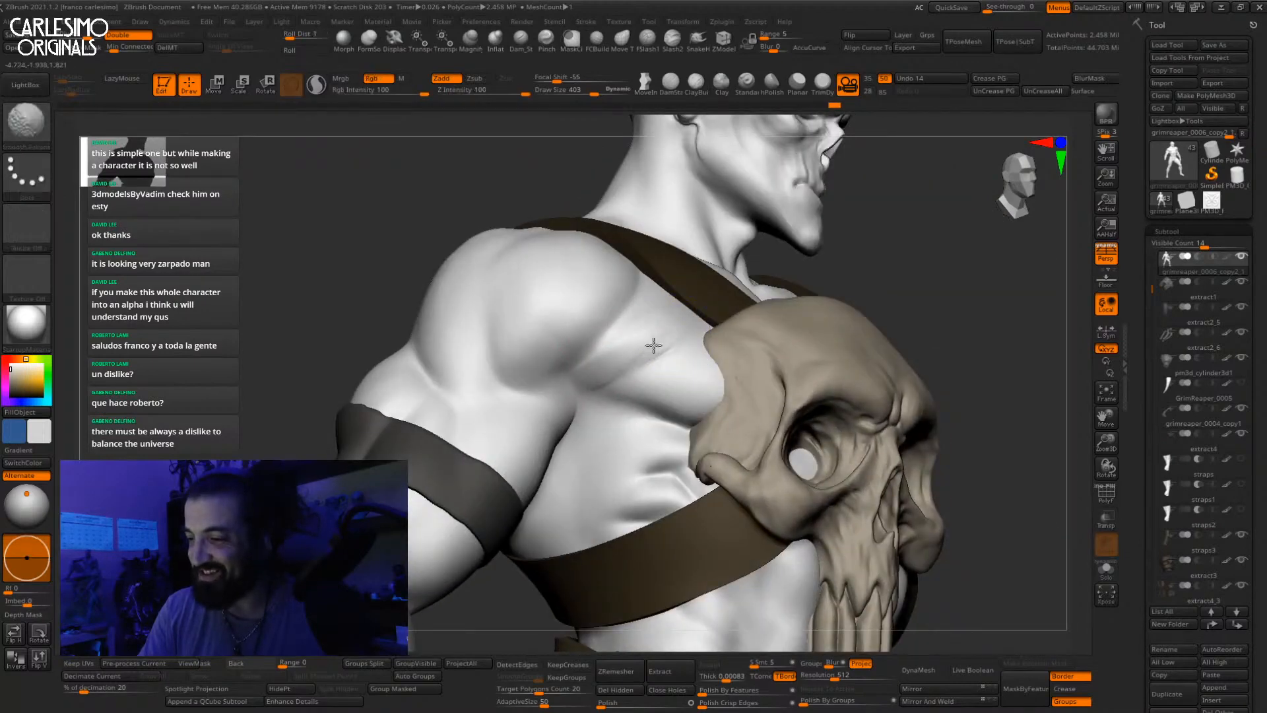
Step: Add clay strokes to the right pectoral beside the armpit and smooth the fibres toward the chest skull
{"action": "mouse_move", "coordinate": [626, 368]}
{"action": "right_mouse_down"}
{"action": "mouse_move", "coordinate": [654, 360]}
{"action": "mouse_move", "coordinate": [624, 413]}
{"action": "mouse_move", "coordinate": [631, 317]}
{"action": "right_mouse_up"}
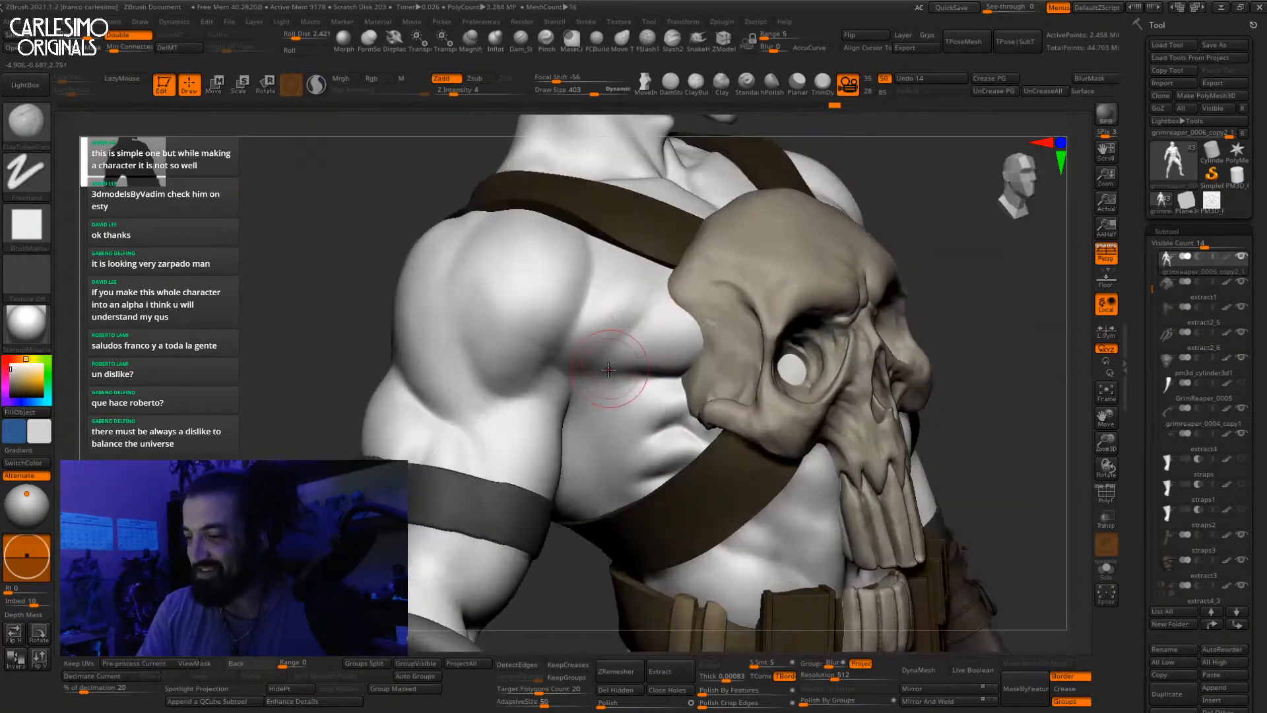
{"action": "right_click_drag", "start_coordinate": [587, 376], "coordinate": [624, 353]}
{"action": "left_click_drag", "start_coordinate": [592, 368], "coordinate": [648, 333]}
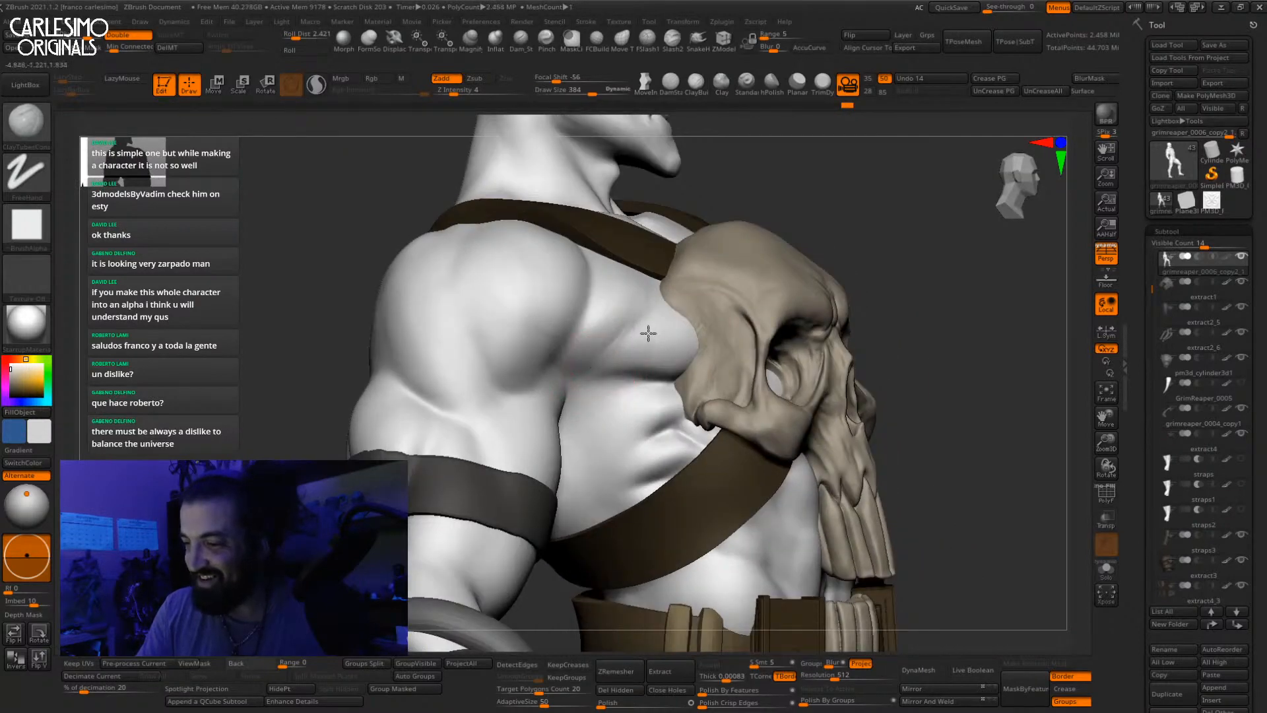
{"action": "key", "text": "shift"}
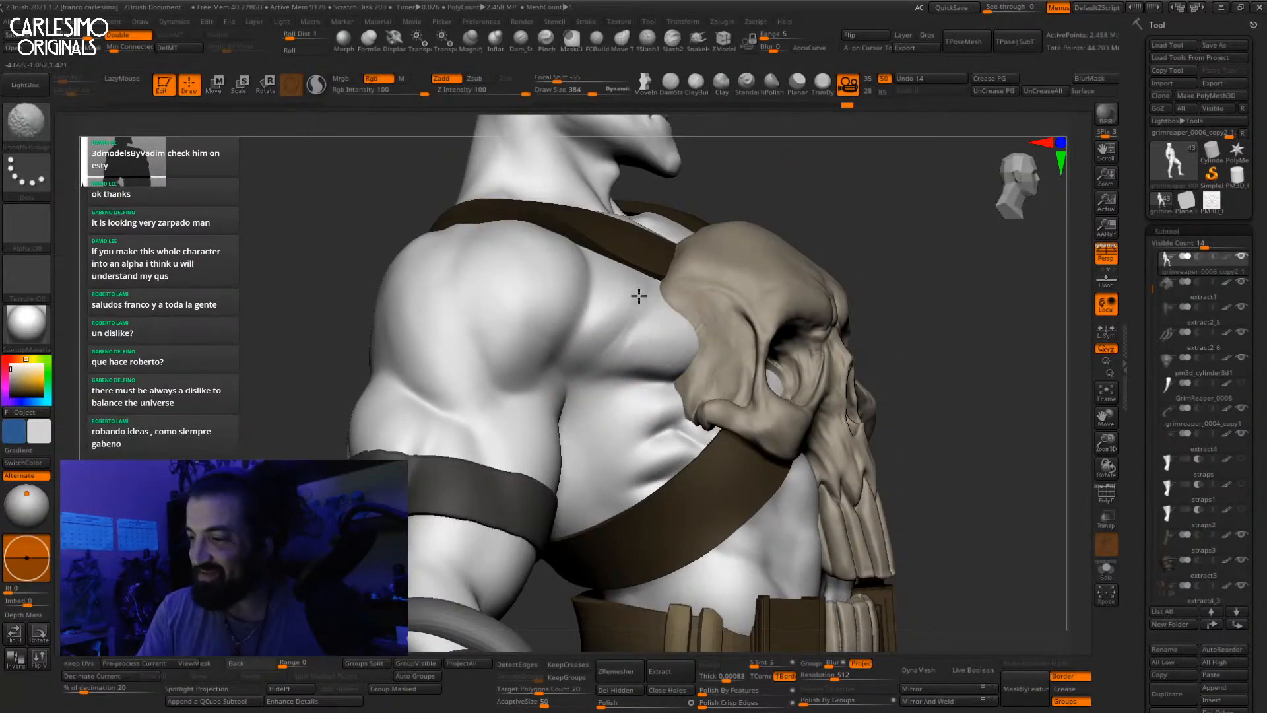
Step: Shape and smooth the right upper arm above the armband and the side of the deltoid
{"action": "mouse_move", "coordinate": [537, 305]}
{"action": "right_mouse_down"}
{"action": "mouse_move", "coordinate": [557, 396]}
{"action": "mouse_move", "coordinate": [509, 424]}
{"action": "mouse_move", "coordinate": [553, 399]}
{"action": "right_mouse_up"}
{"action": "left_click_drag", "start_coordinate": [560, 428], "coordinate": [551, 380]}
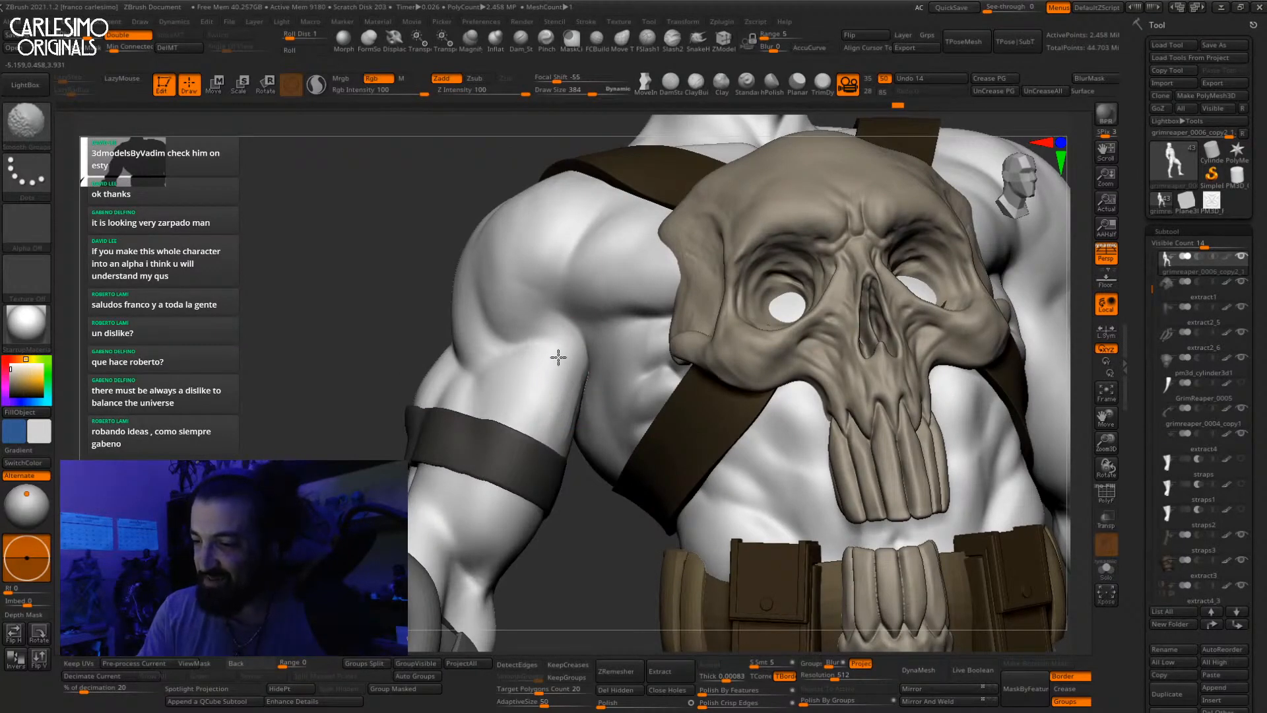
{"action": "mouse_move", "coordinate": [584, 377]}
{"action": "right_mouse_down"}
{"action": "mouse_move", "coordinate": [559, 374]}
{"action": "mouse_move", "coordinate": [561, 343]}
{"action": "mouse_move", "coordinate": [591, 342]}
{"action": "mouse_move", "coordinate": [596, 372]}
{"action": "right_mouse_up"}
{"action": "right_click_drag", "start_coordinate": [595, 371], "coordinate": [603, 391], "text": "ctrl"}
{"action": "left_click_drag", "start_coordinate": [603, 432], "coordinate": [587, 361]}
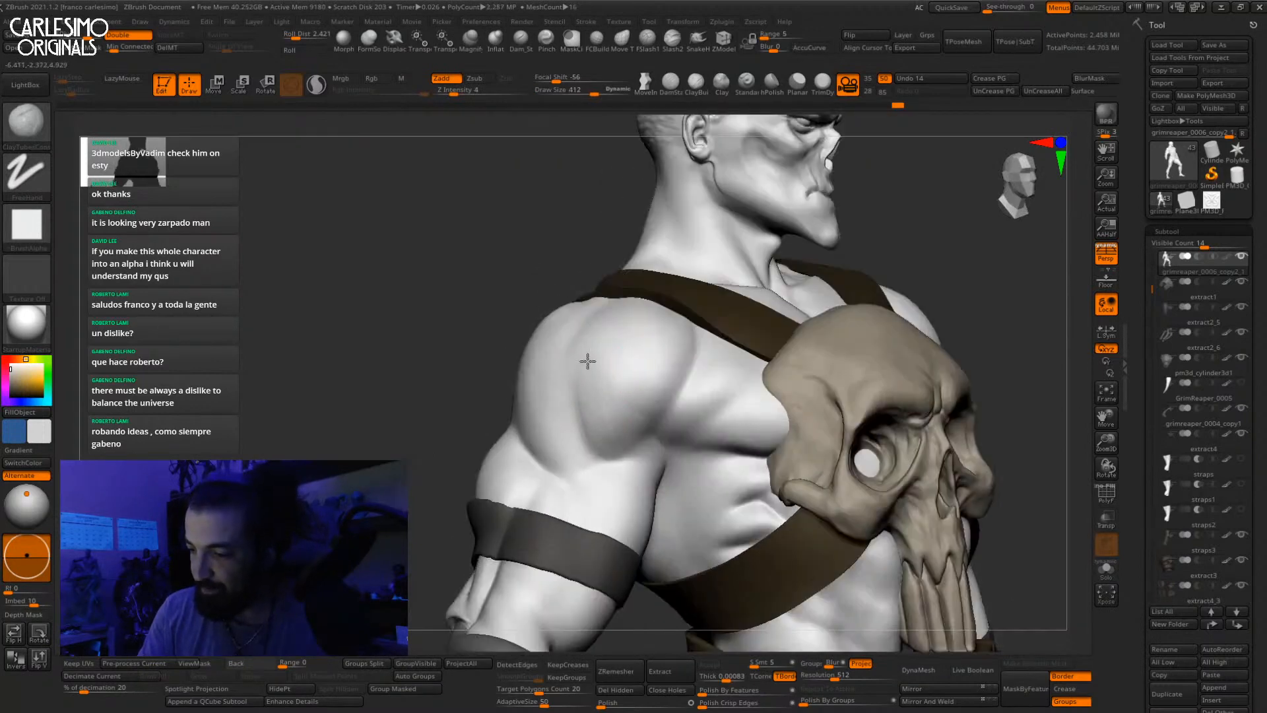
{"action": "key", "text": "shift"}
{"action": "right_click_drag", "start_coordinate": [622, 410], "coordinate": [611, 367], "text": "ctrl"}
Step: Examine the figure from the front and back, and look through the miscellaneous macros for Enhance Details
{"action": "mouse_move", "coordinate": [610, 367]}
{"action": "right_mouse_down"}
{"action": "mouse_move", "coordinate": [626, 330]}
{"action": "mouse_move", "coordinate": [644, 368]}
{"action": "mouse_move", "coordinate": [669, 354]}
{"action": "mouse_move", "coordinate": [794, 243]}
{"action": "right_mouse_up"}
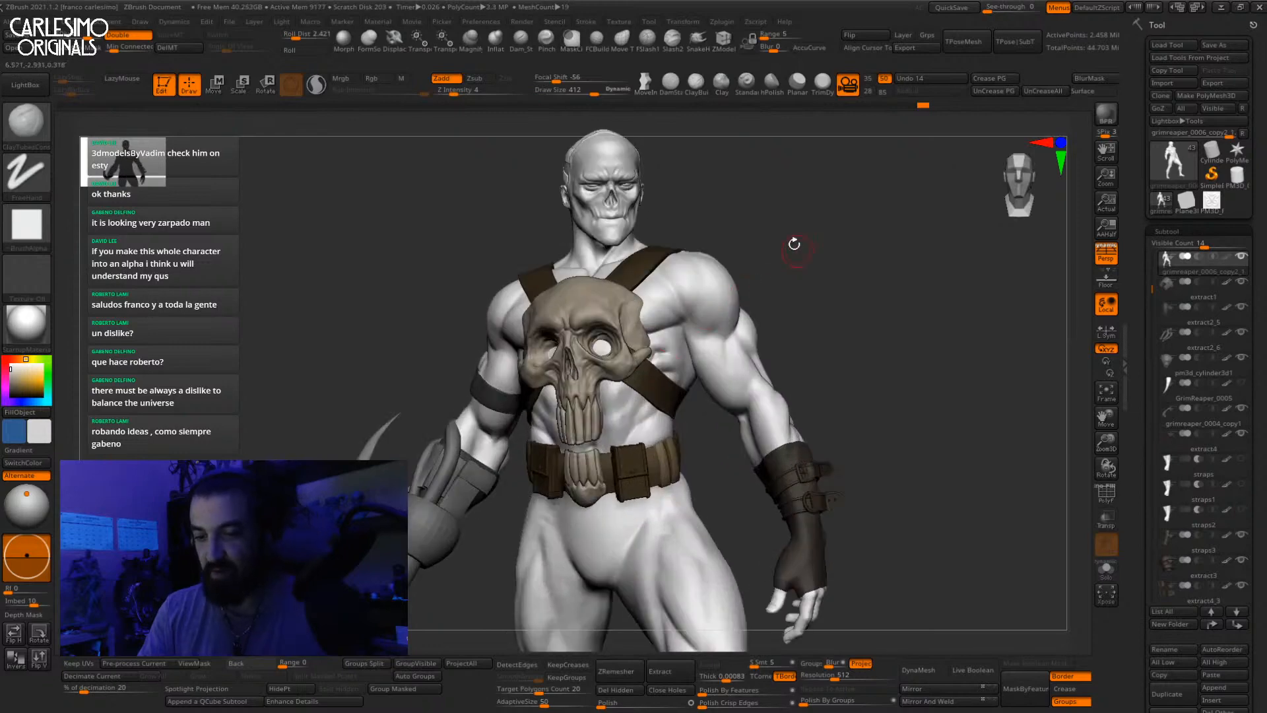
{"action": "right_click_drag", "start_coordinate": [812, 303], "coordinate": [724, 244]}
{"action": "right_click_drag", "start_coordinate": [725, 244], "coordinate": [709, 246]}
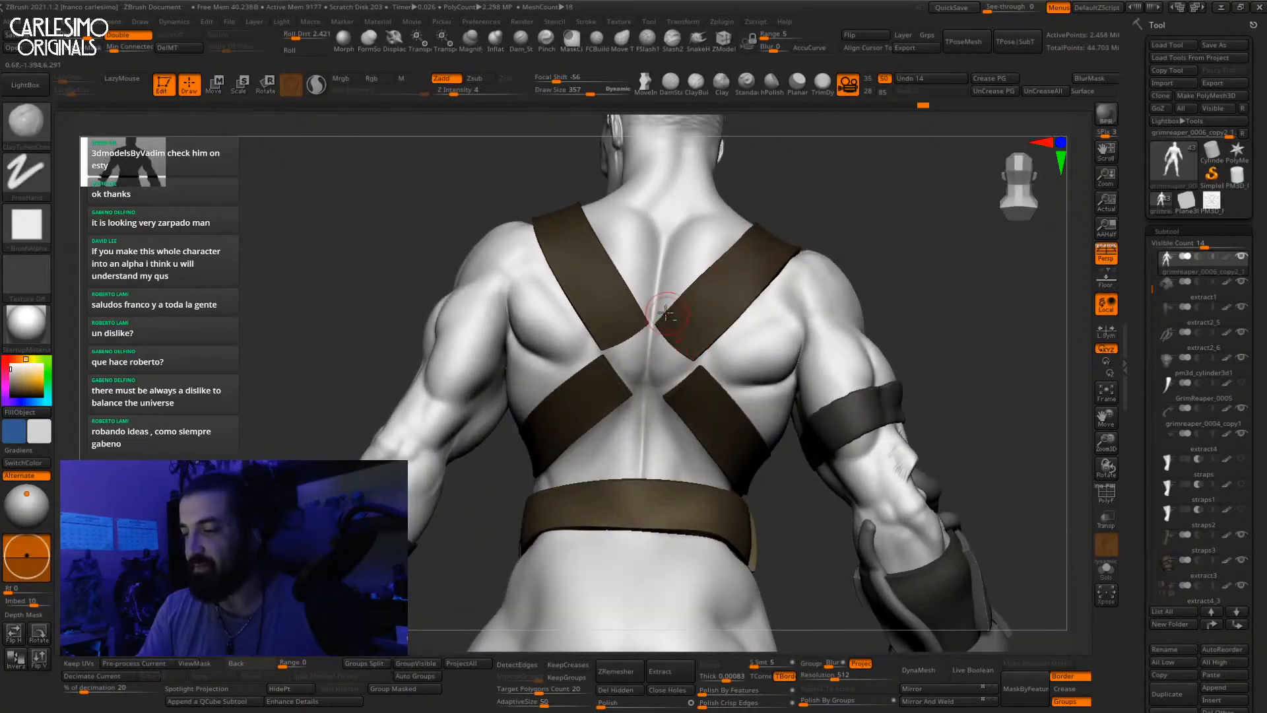
{"action": "right_click_drag", "start_coordinate": [660, 305], "coordinate": [679, 352], "text": "ctrl"}
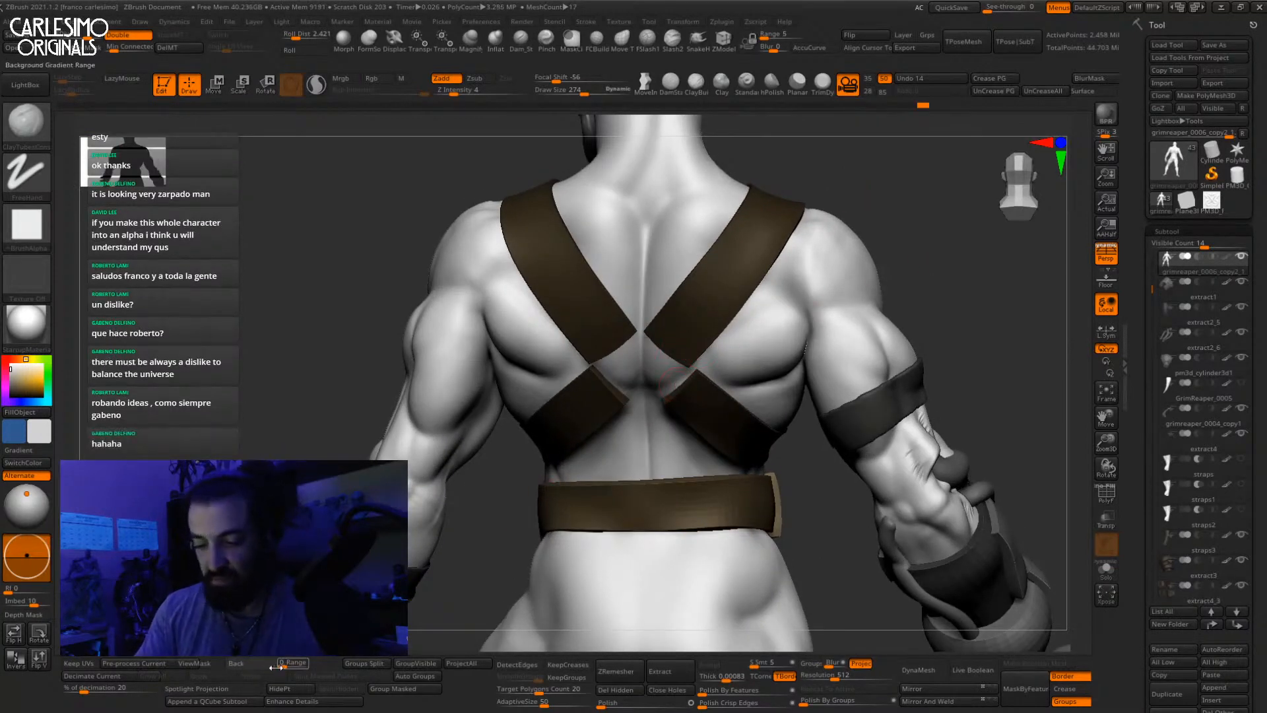
{"action": "right_click_drag", "start_coordinate": [691, 334], "coordinate": [657, 345]}
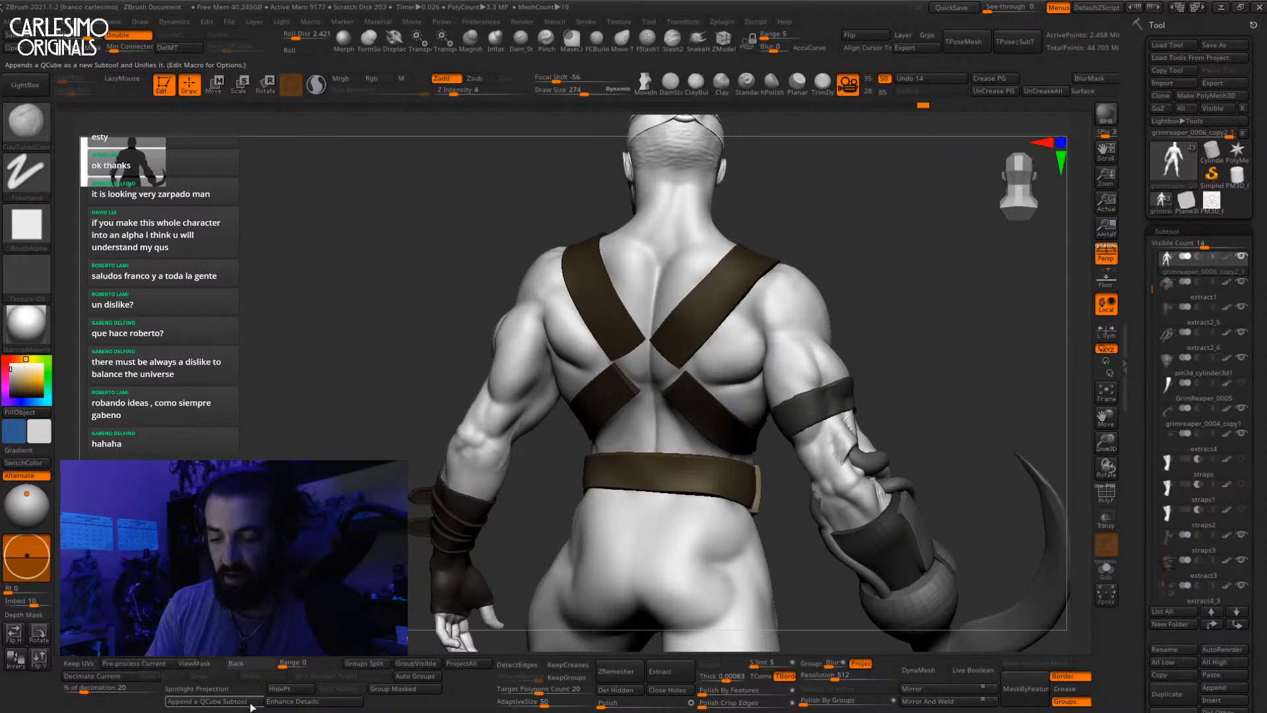
{"action": "left_click", "coordinate": [310, 21]}
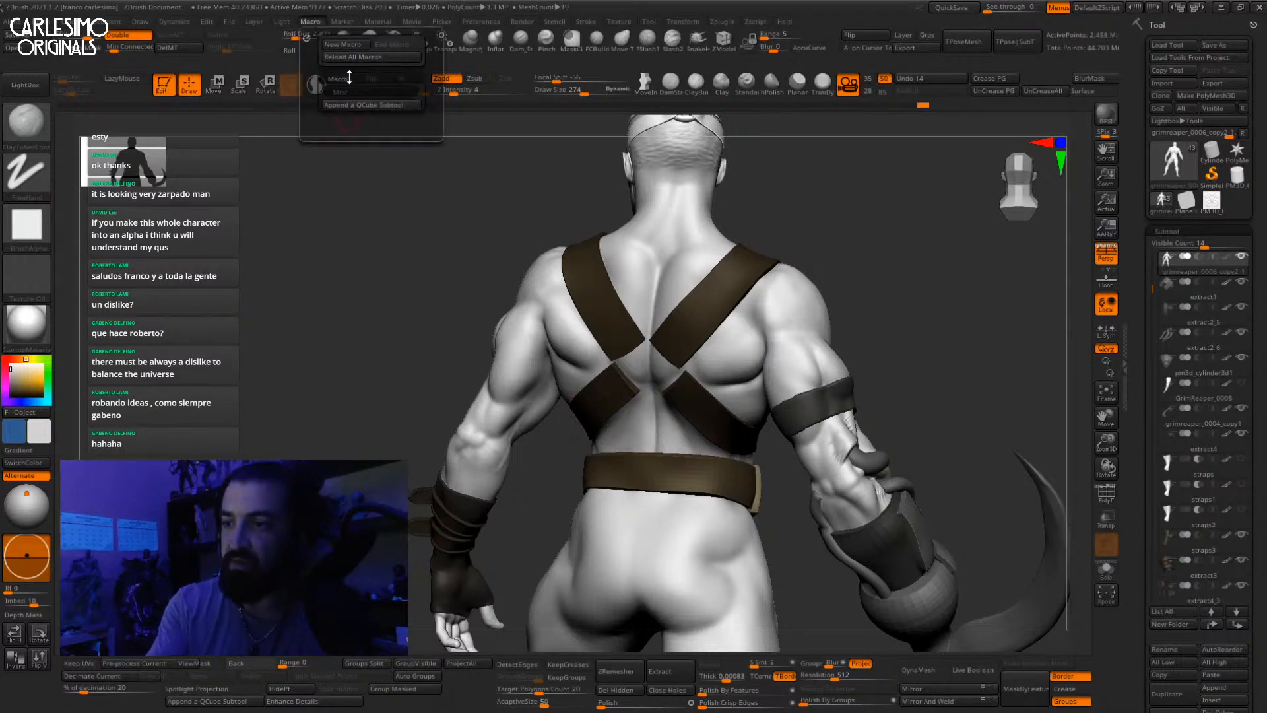
{"action": "left_click", "coordinate": [340, 92]}
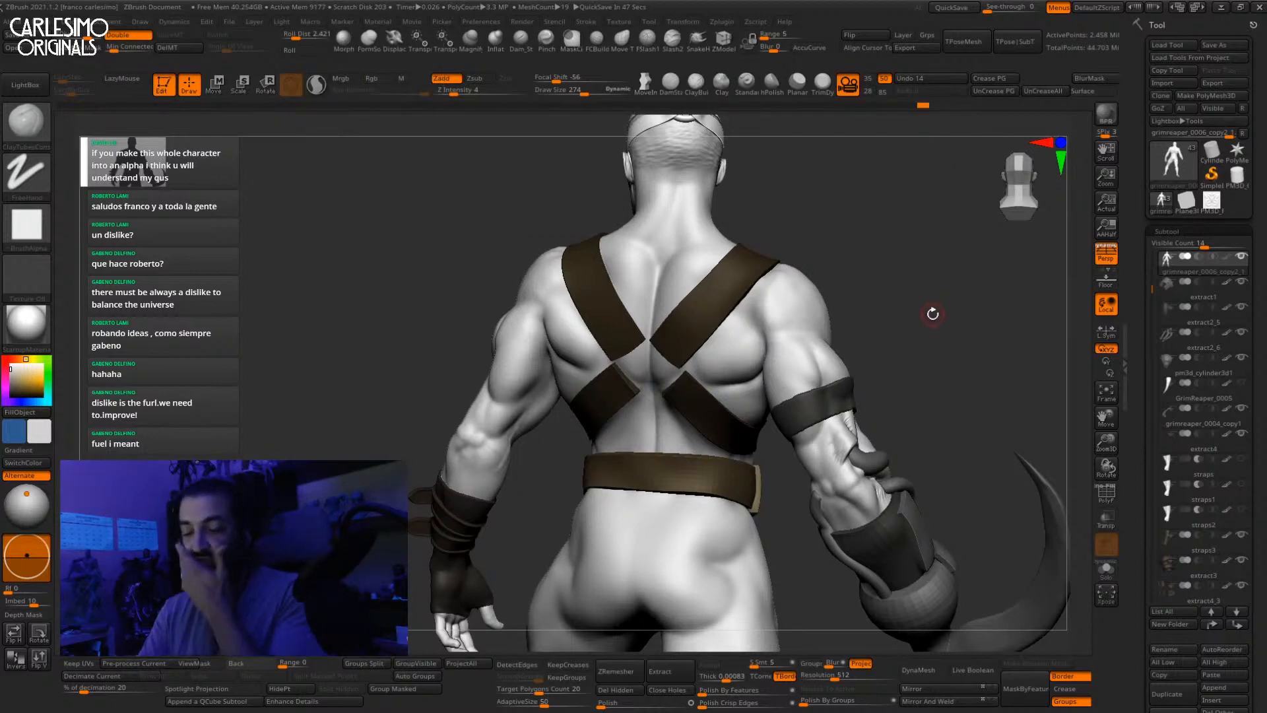
{"action": "left_click_drag", "start_coordinate": [922, 321], "coordinate": [919, 295]}
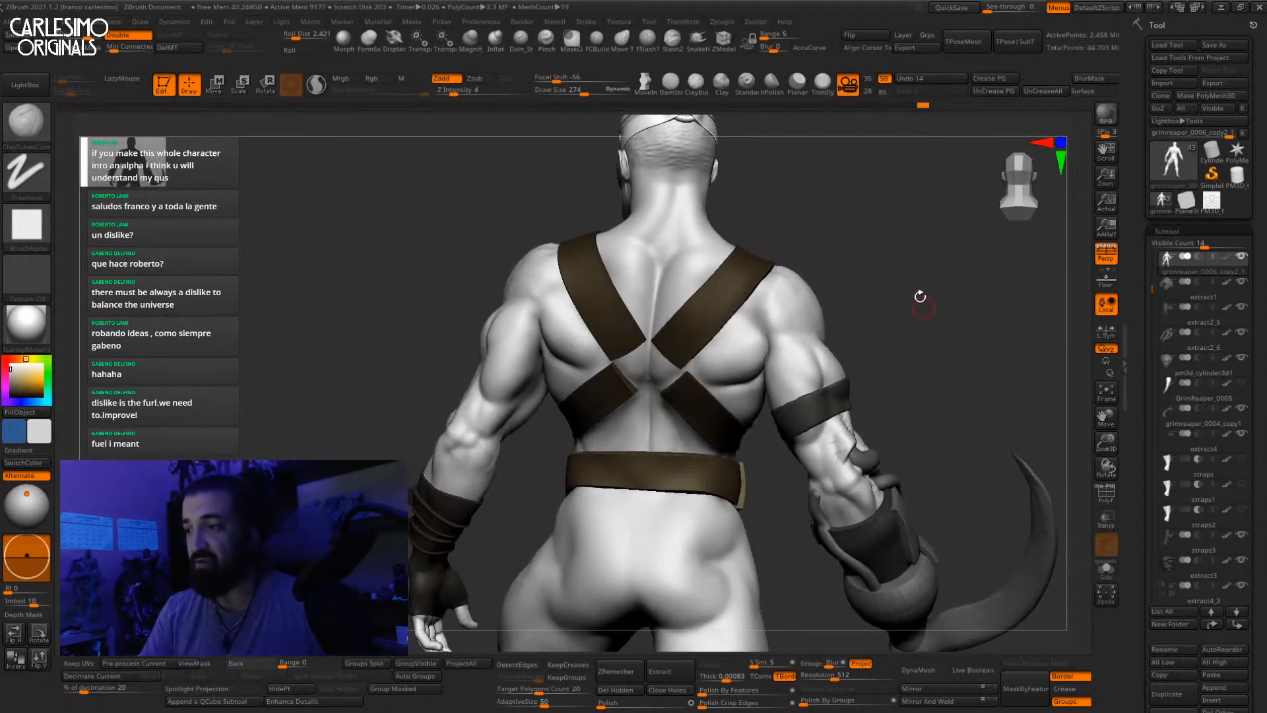
{"action": "right_click_drag", "start_coordinate": [672, 318], "coordinate": [636, 264], "text": "ctrl"}
{"action": "left_click", "coordinate": [310, 22]}
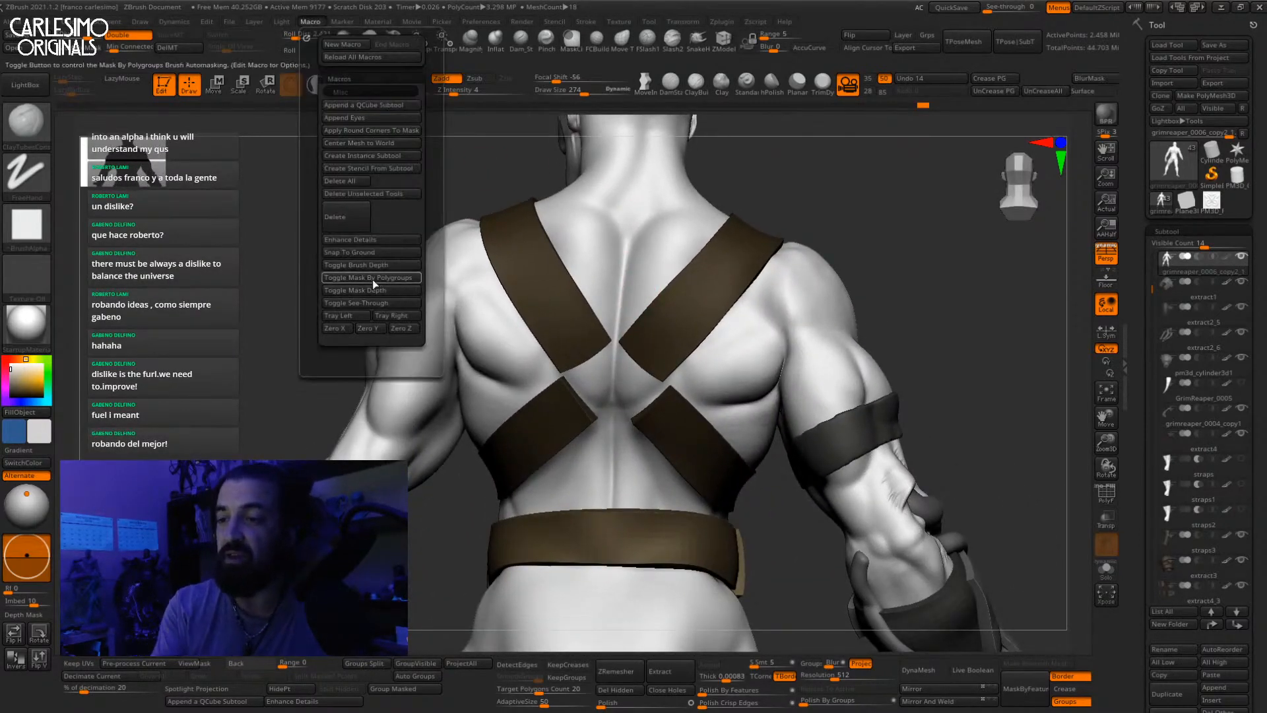
{"action": "left_click", "coordinate": [369, 239]}
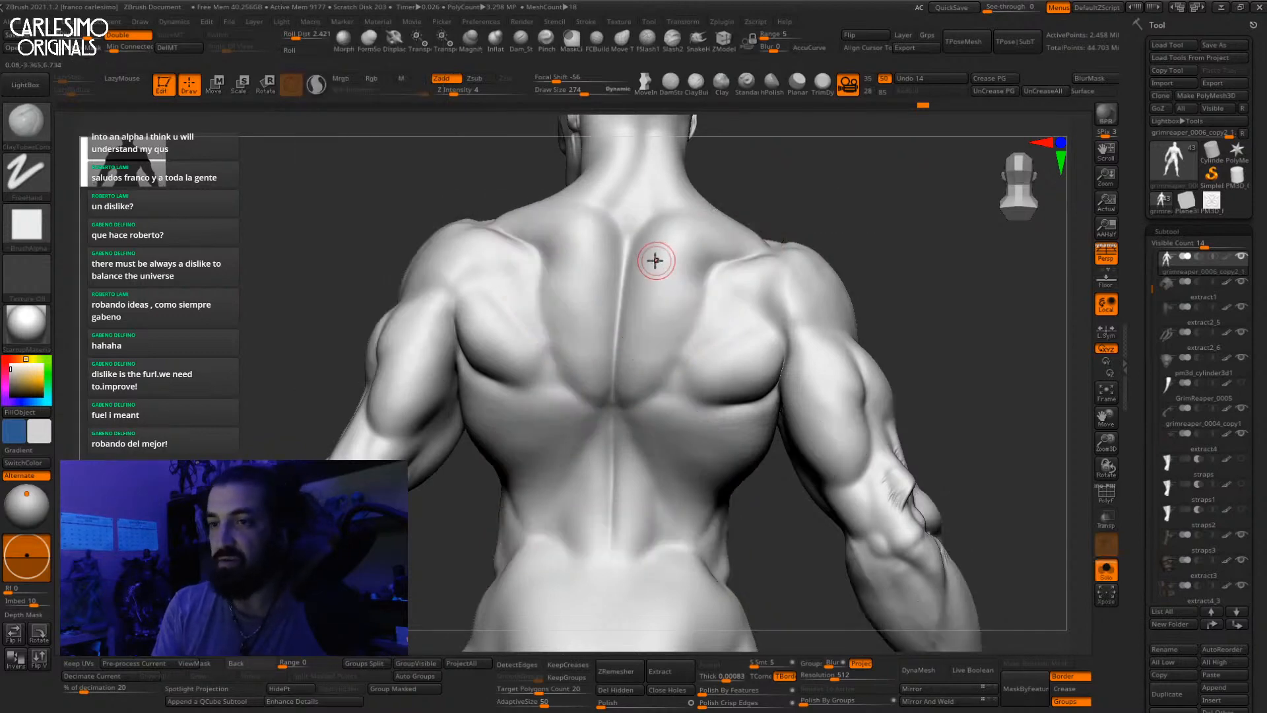
Step: Isolate the body, switch to its separate single-subtool copy and subdivide that copy once
{"action": "right_click_drag", "start_coordinate": [611, 277], "coordinate": [710, 217]}
{"action": "left_click_drag", "start_coordinate": [1137, 335], "coordinate": [1136, 449]}
{"action": "left_click", "coordinate": [1163, 207]}
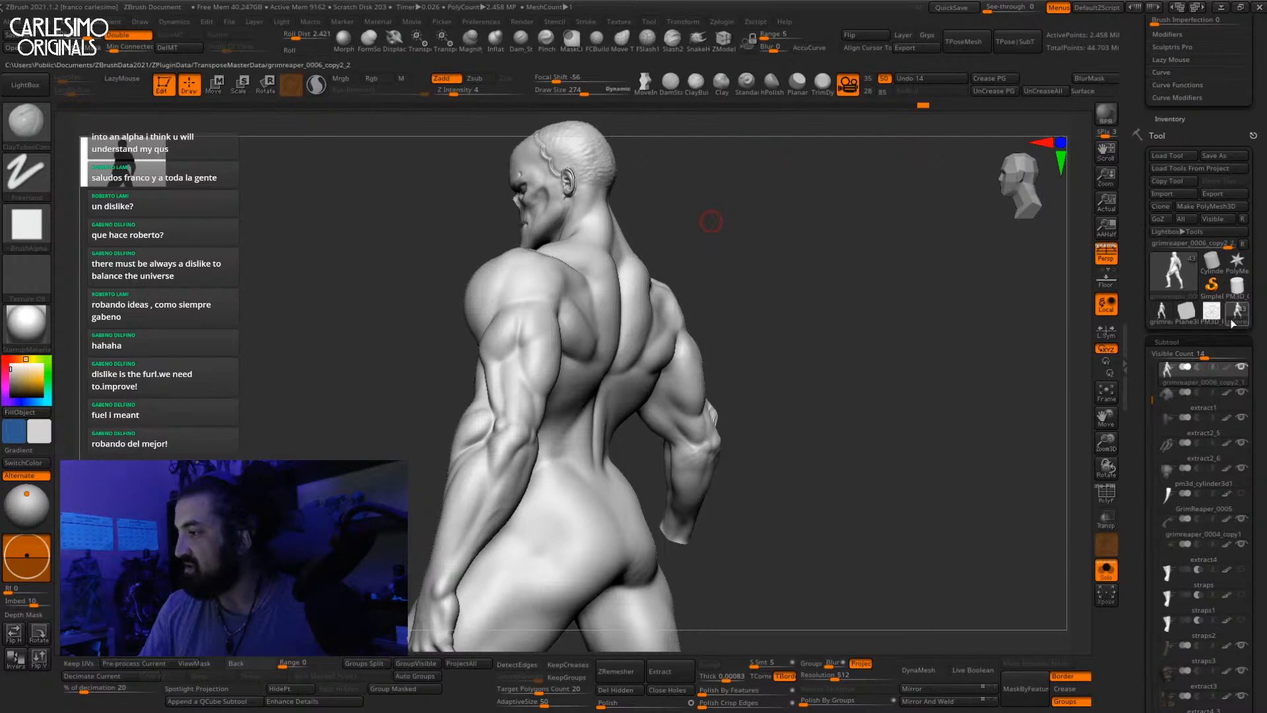
{"action": "left_click", "coordinate": [1172, 313]}
{"action": "right_click_drag", "start_coordinate": [700, 385], "coordinate": [812, 383]}
{"action": "mouse_move", "coordinate": [634, 290]}
{"action": "right_mouse_down", "text": "ctrl"}
{"action": "mouse_move", "coordinate": [558, 358]}
{"action": "mouse_move", "coordinate": [596, 405]}
{"action": "mouse_move", "coordinate": [552, 419]}
{"action": "right_mouse_up", "text": "ctrl"}
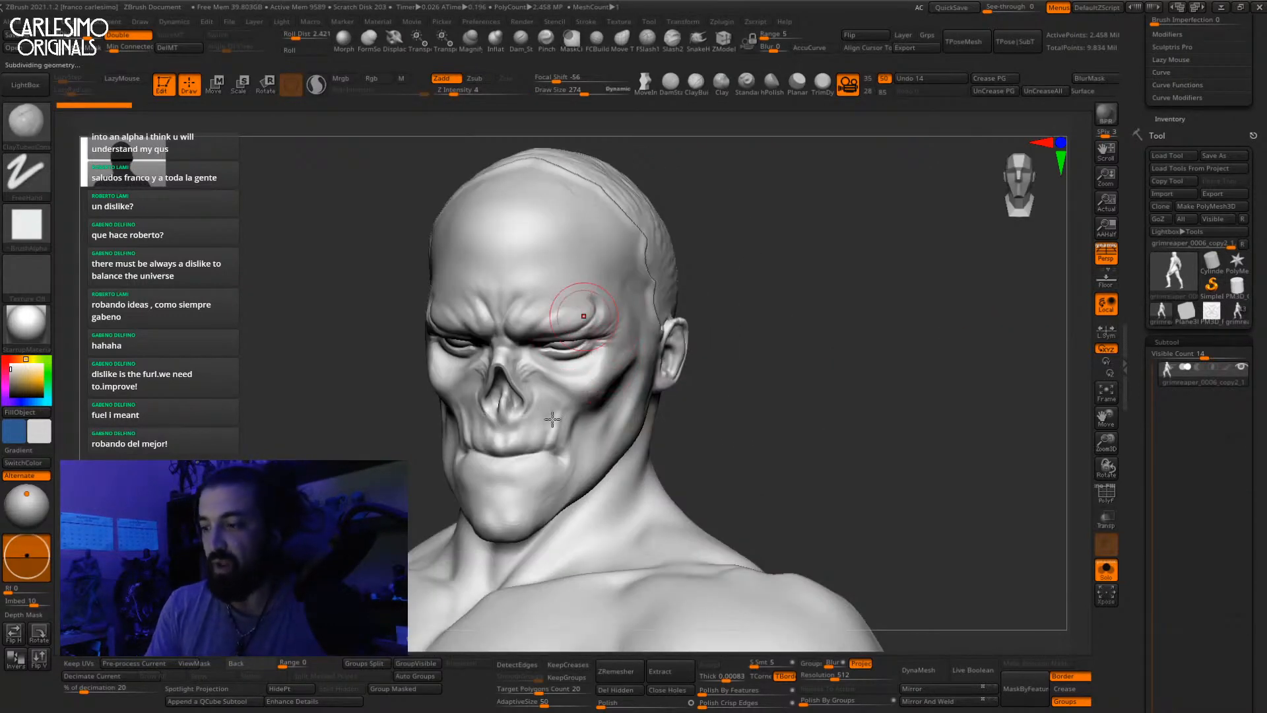
Step: Delete the lower subdivision levels of the body copy and bring up the macros
{"action": "left_click_drag", "start_coordinate": [1183, 382], "coordinate": [1174, 188]}
{"action": "left_click_drag", "start_coordinate": [1141, 373], "coordinate": [1152, 215]}
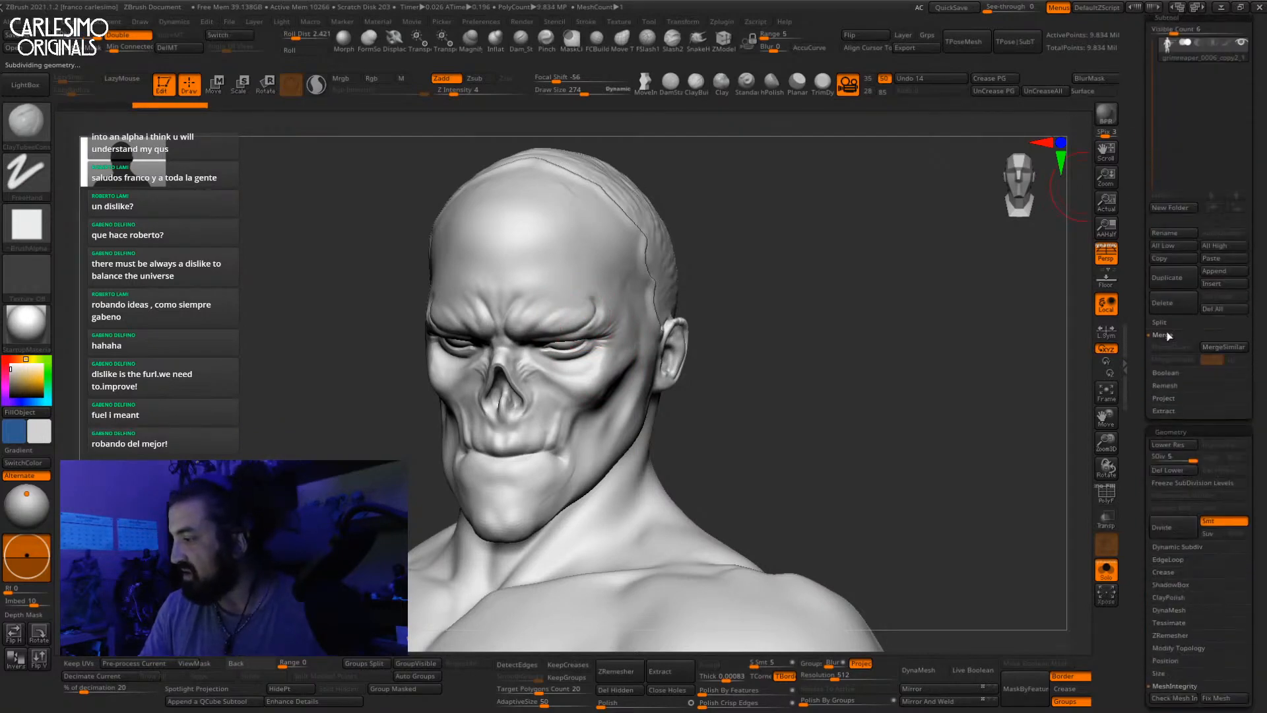
{"action": "left_click", "coordinate": [1174, 470]}
{"action": "right_click_drag", "start_coordinate": [423, 198], "coordinate": [488, 205]}
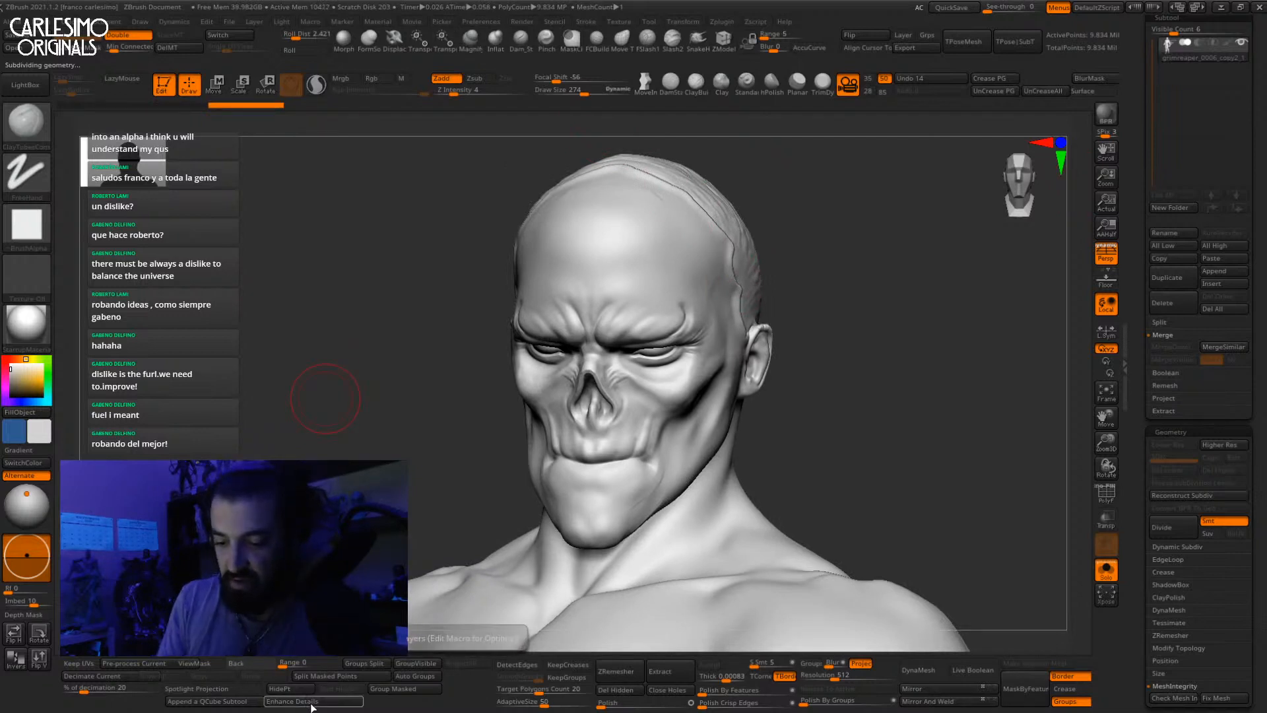
{"action": "left_click", "coordinate": [339, 24]}
{"action": "mouse_move", "coordinate": [315, 23]}
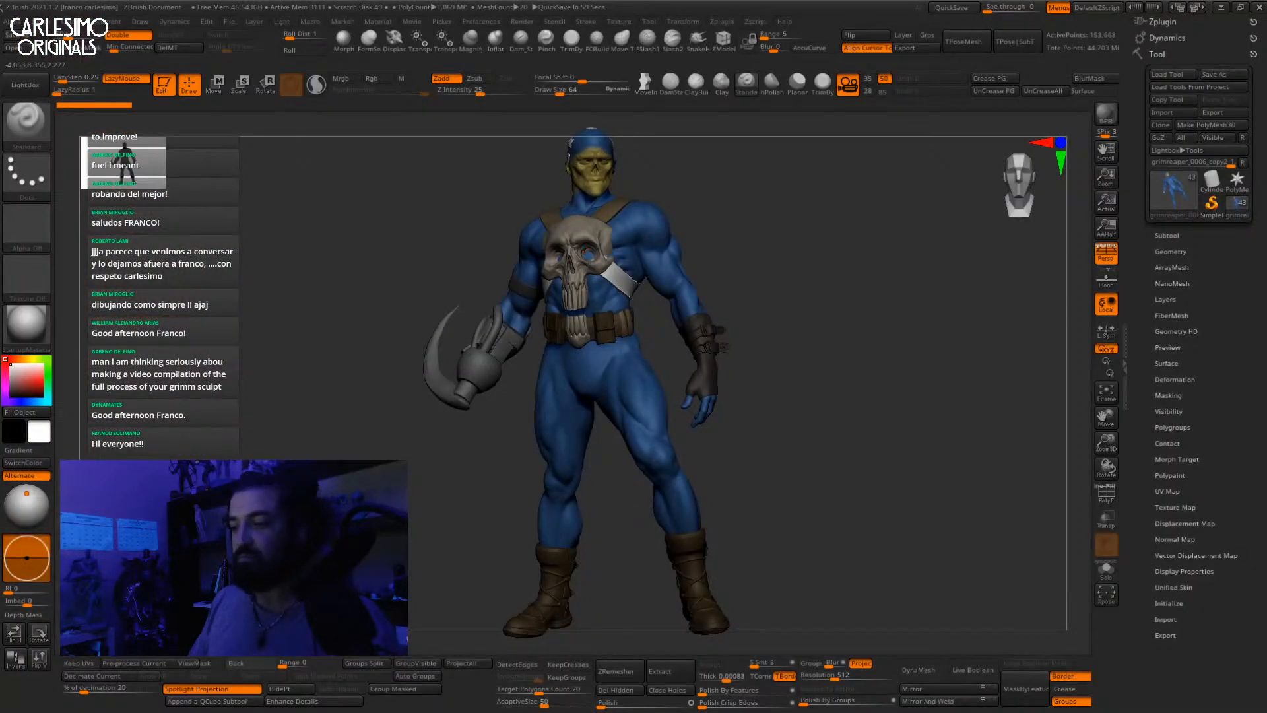
Step: Switch the active model to the PM3D_Sphere3D mesh and frame it with its wireframe shown
{"action": "left_click_drag", "start_coordinate": [474, 425], "coordinate": [491, 445], "text": "ctrl"}
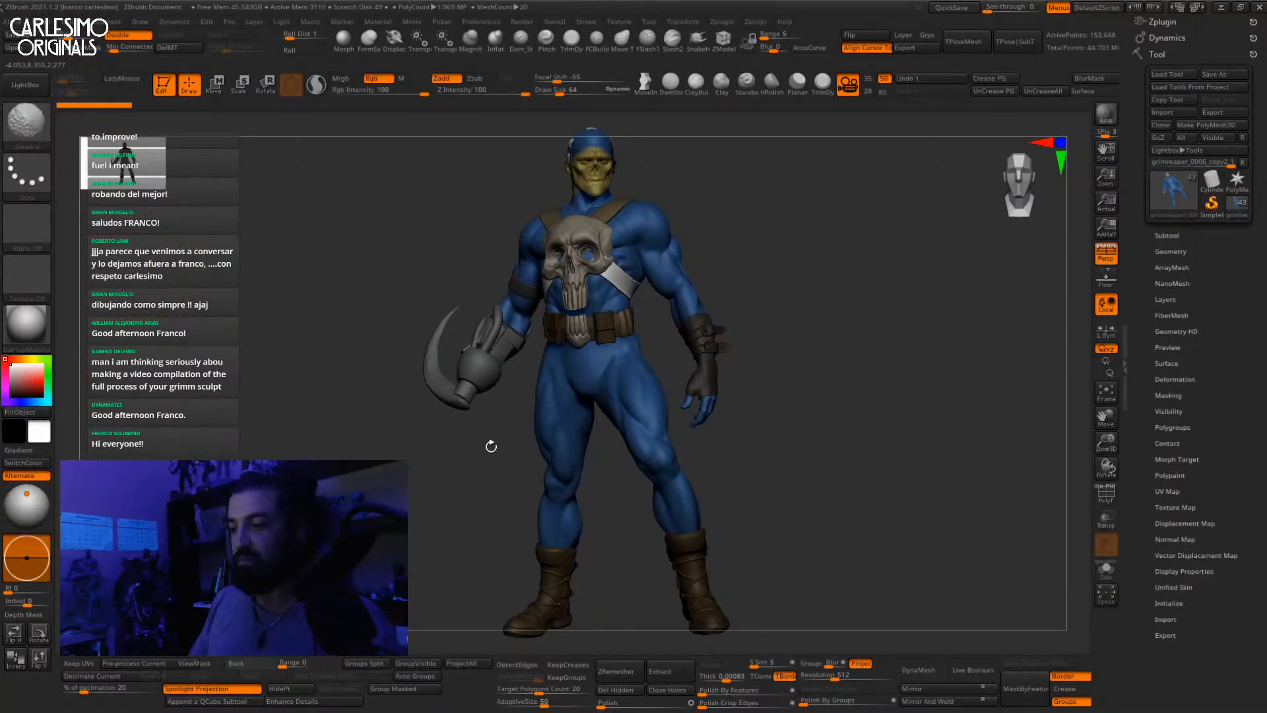
{"action": "left_click", "coordinate": [1182, 204]}
{"action": "left_click", "coordinate": [857, 253]}
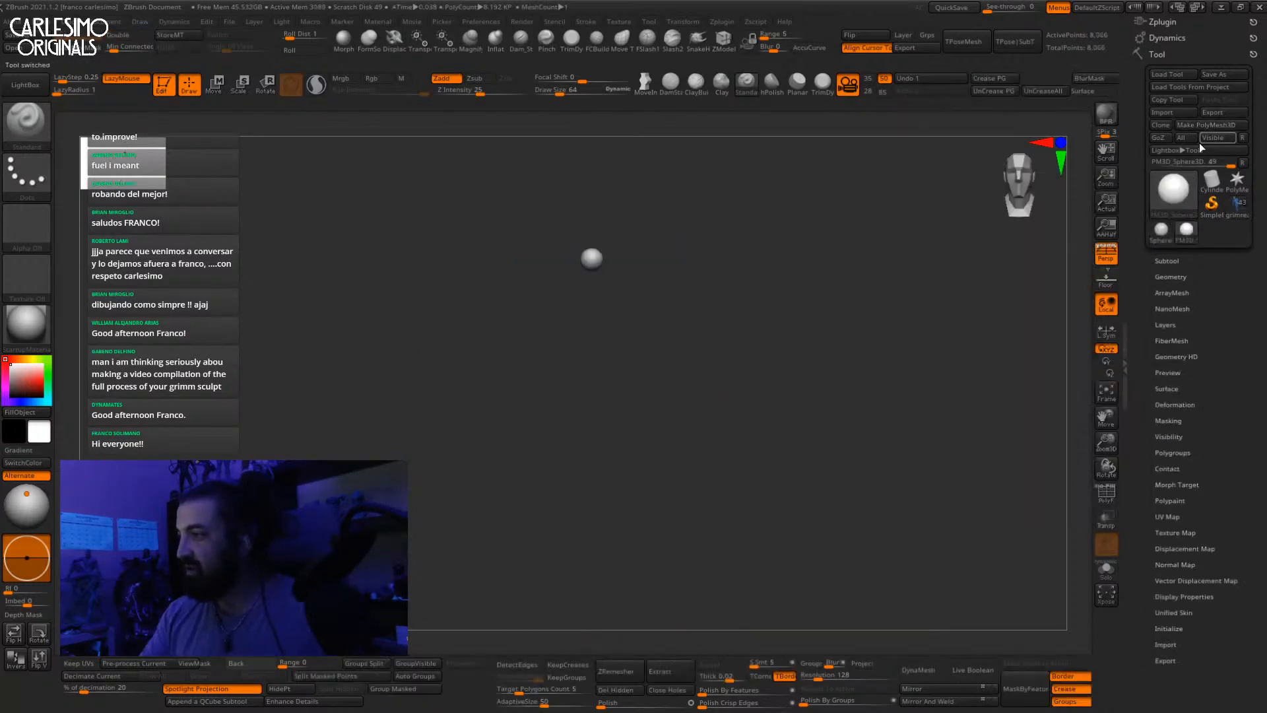
{"action": "key", "text": "f"}
{"action": "right_click_drag", "start_coordinate": [665, 387], "coordinate": [673, 348], "text": "ctrl"}
{"action": "key", "text": "shift+f"}
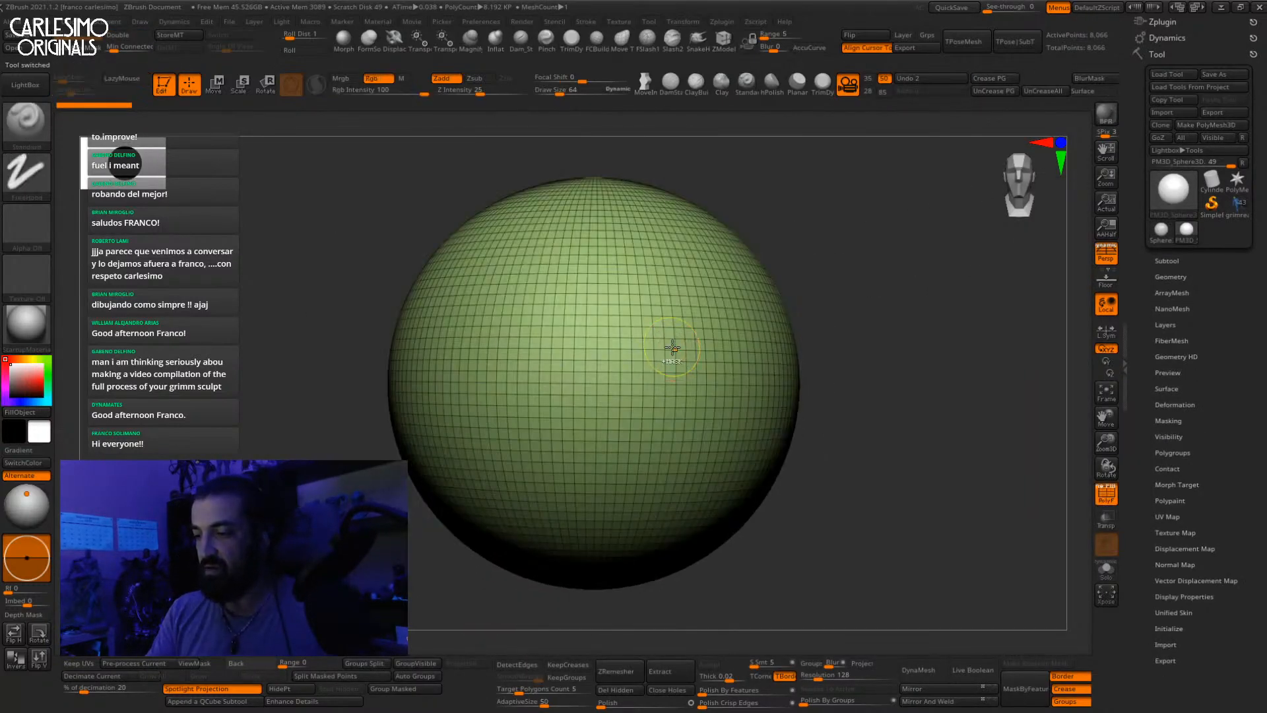
Step: Subdivide the sphere twice, hide its wireframe and delete the lower subdivision levels
{"action": "key", "text": "ctrl+d"}
{"action": "key", "text": "ctrl+d"}
{"action": "key", "text": "shift+f"}
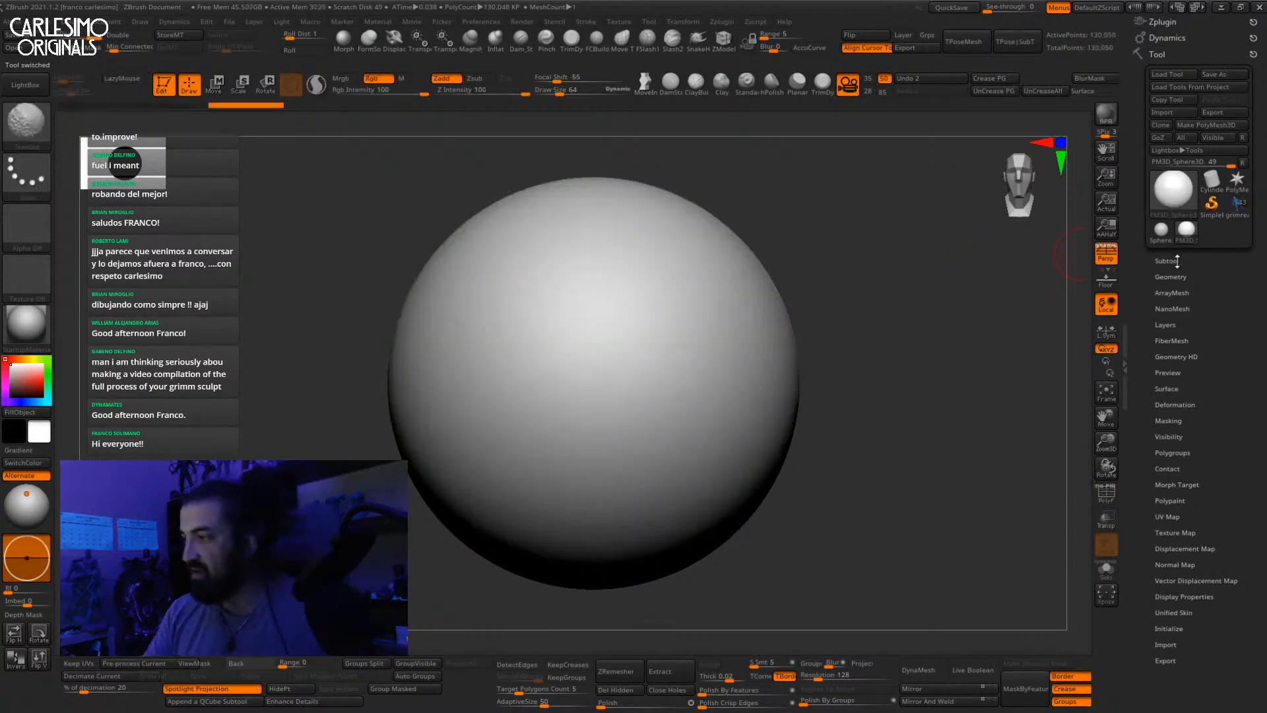
{"action": "left_click", "coordinate": [1168, 261]}
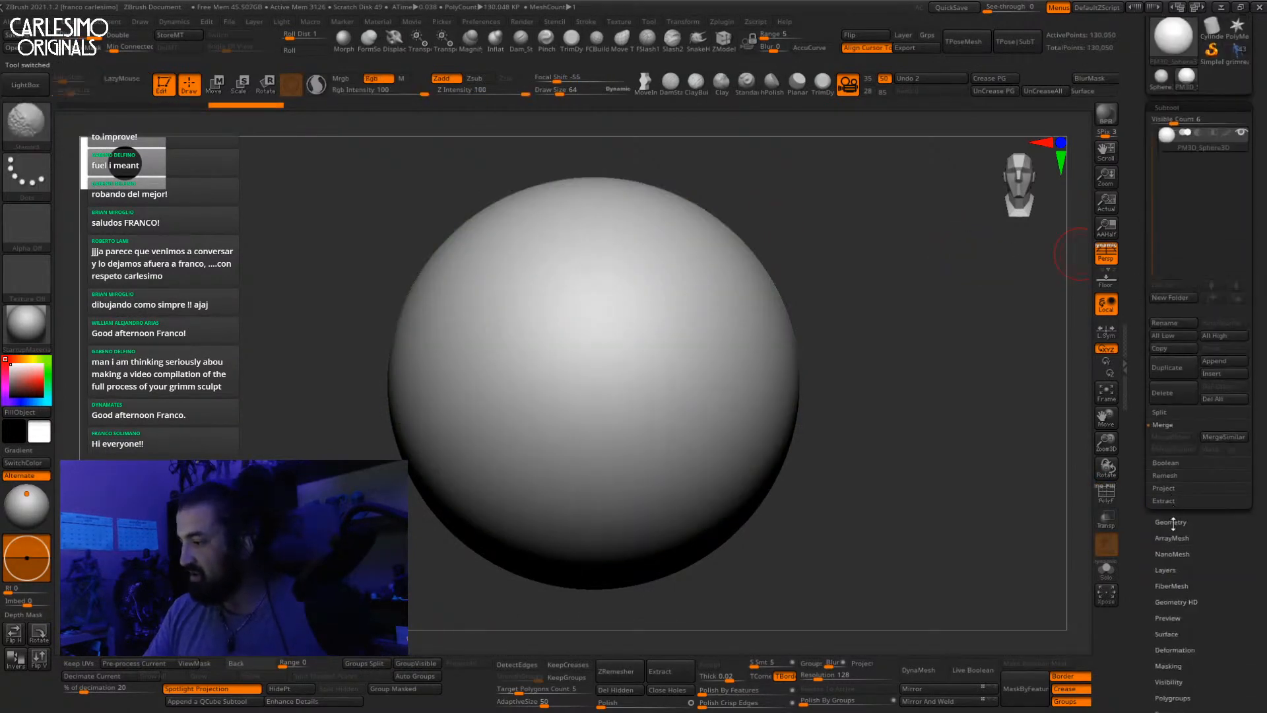
{"action": "left_click", "coordinate": [1172, 522]}
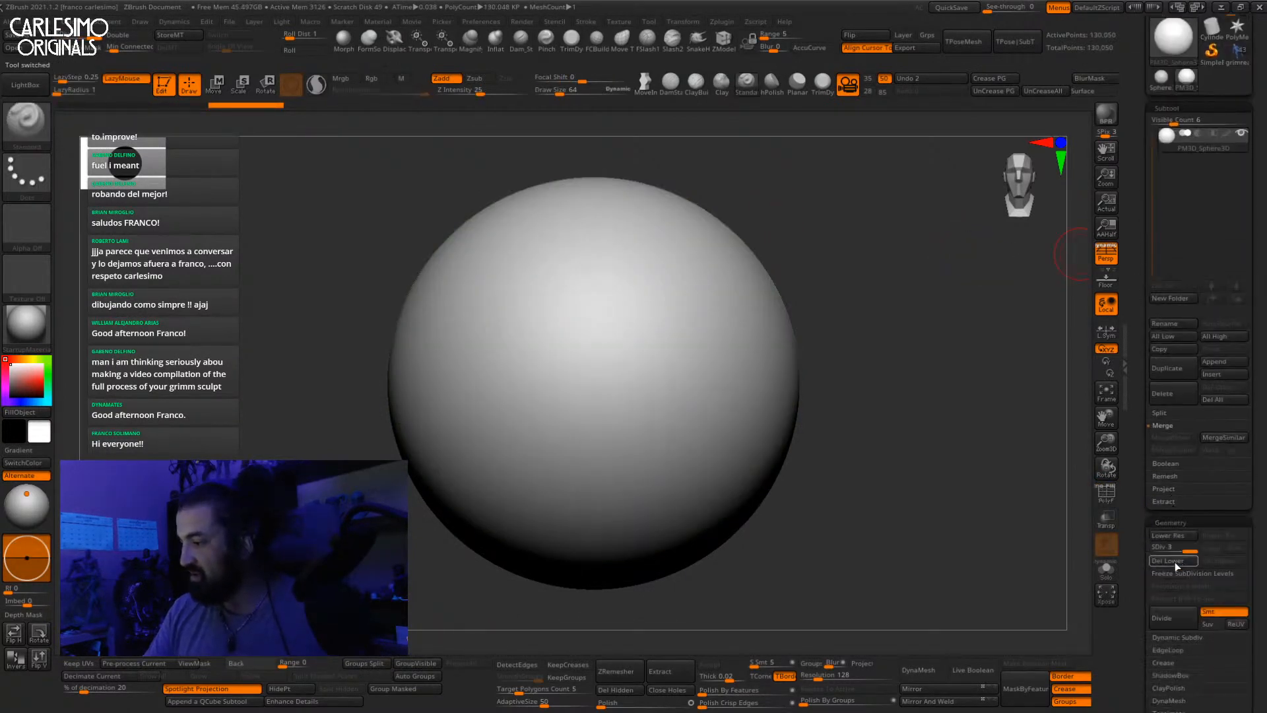
Step: Sculpt mirrored curved brow ridges on the front of the sphere with a build-up brush
{"action": "left_click", "coordinate": [599, 43]}
{"action": "left_click", "coordinate": [866, 49]}
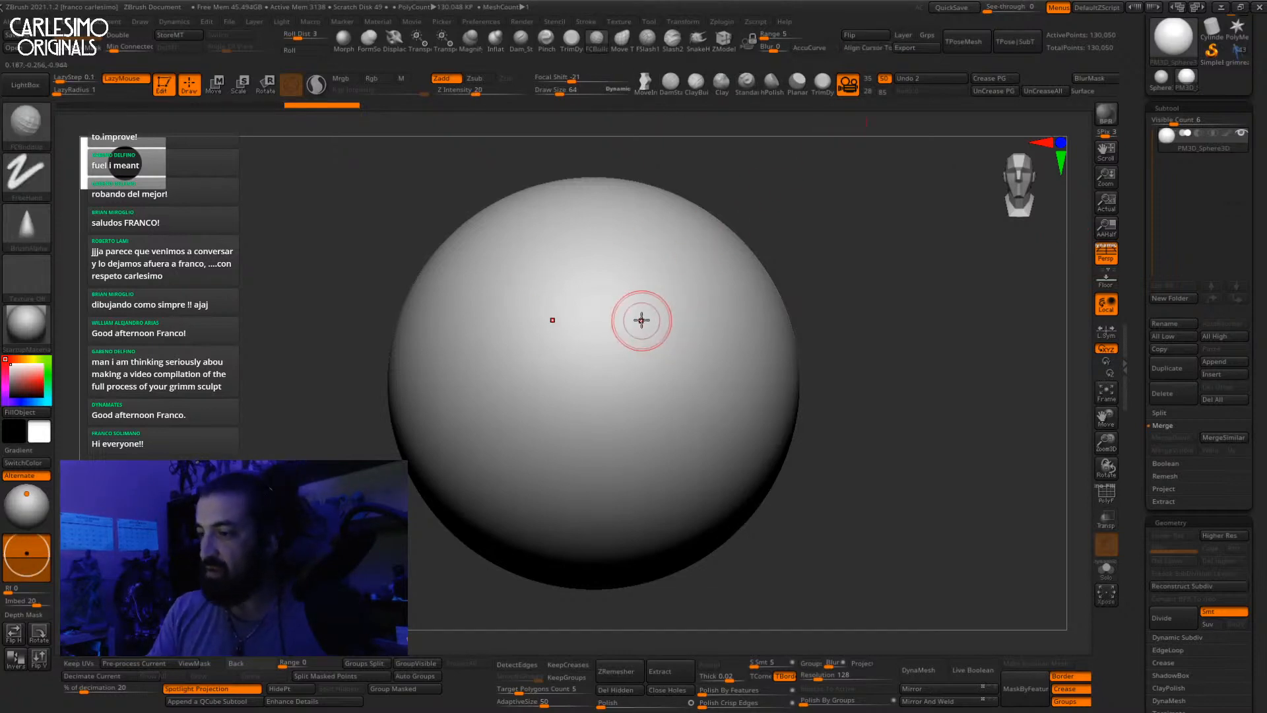
{"action": "left_click_drag", "start_coordinate": [668, 304], "coordinate": [609, 408]}
{"action": "key", "text": "ctrl+z"}
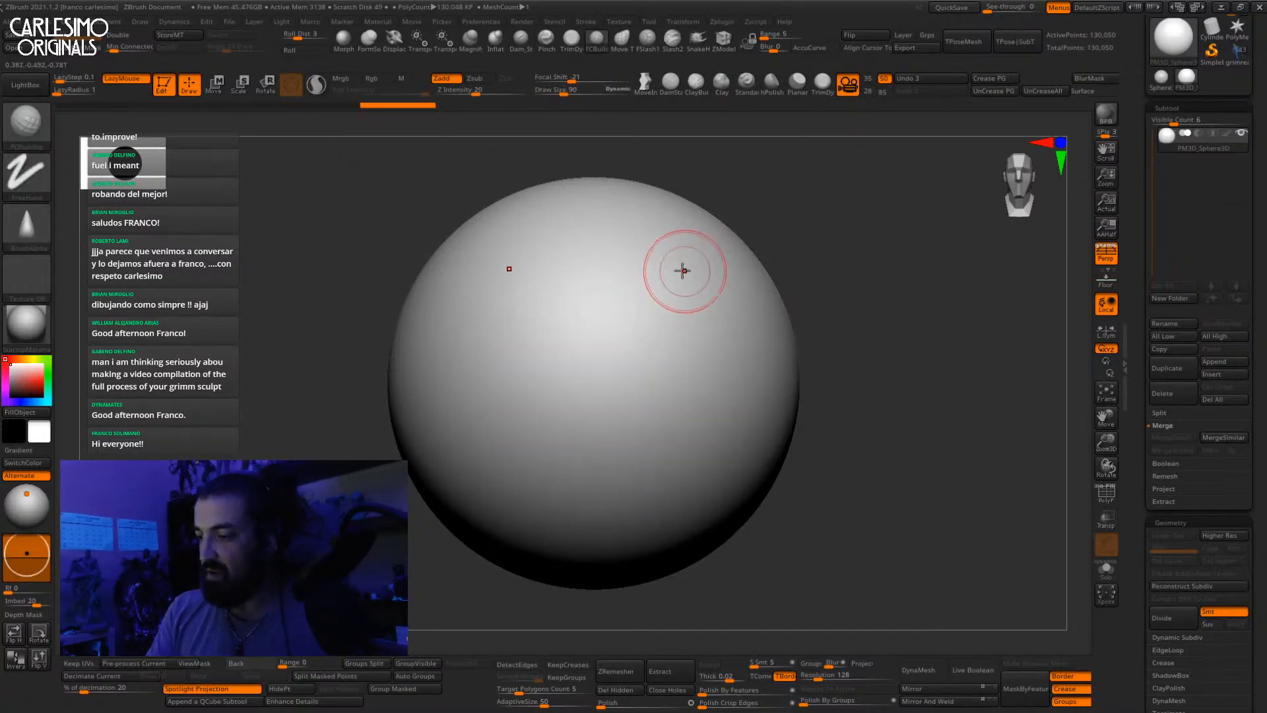
{"action": "mouse_move", "coordinate": [681, 271]}
{"action": "left_mouse_down"}
{"action": "mouse_move", "coordinate": [610, 409]}
{"action": "mouse_move", "coordinate": [662, 406]}
{"action": "mouse_move", "coordinate": [702, 377]}
{"action": "left_mouse_up"}
Step: Carve the eye sockets and build up the cheekbones and muzzle with the ClayTubes brush, smoothing the forms
{"action": "key", "text": "2"}
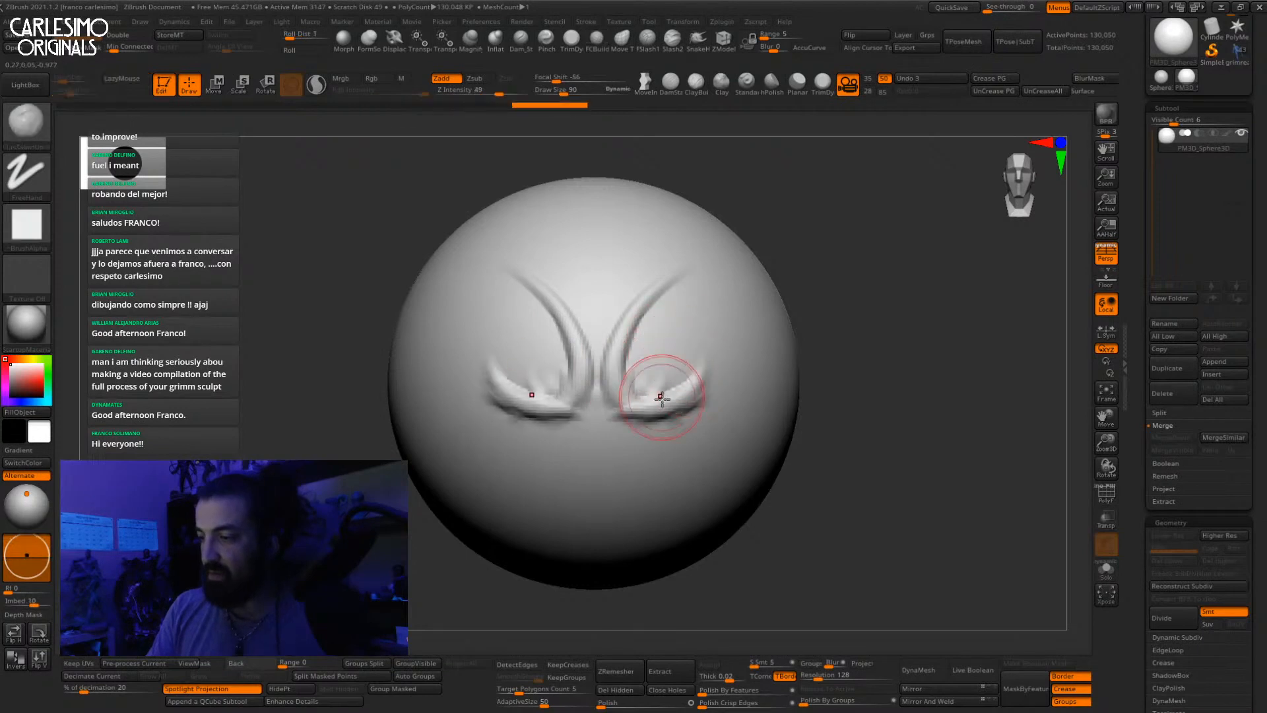
{"action": "right_click_drag", "start_coordinate": [654, 387], "coordinate": [662, 346], "text": "alt"}
{"action": "left_click_drag", "start_coordinate": [648, 335], "coordinate": [674, 316]}
{"action": "mouse_move", "coordinate": [731, 360]}
{"action": "left_mouse_down"}
{"action": "mouse_move", "coordinate": [710, 391]}
{"action": "mouse_move", "coordinate": [625, 394]}
{"action": "mouse_move", "coordinate": [619, 421]}
{"action": "mouse_move", "coordinate": [648, 404]}
{"action": "mouse_move", "coordinate": [623, 388]}
{"action": "mouse_move", "coordinate": [667, 428]}
{"action": "mouse_move", "coordinate": [621, 455]}
{"action": "mouse_move", "coordinate": [607, 364]}
{"action": "left_mouse_up"}
{"action": "mouse_move", "coordinate": [720, 370]}
{"action": "left_mouse_down"}
{"action": "mouse_move", "coordinate": [686, 388]}
{"action": "mouse_move", "coordinate": [718, 384]}
{"action": "mouse_move", "coordinate": [668, 378]}
{"action": "left_mouse_up"}
{"action": "right_click_drag", "start_coordinate": [705, 380], "coordinate": [730, 356], "text": "ctrl"}
{"action": "right_click_drag", "start_coordinate": [730, 357], "coordinate": [697, 389]}
{"action": "mouse_move", "coordinate": [697, 390]}
{"action": "left_mouse_down", "text": "shift"}
{"action": "mouse_move", "coordinate": [733, 370]}
{"action": "mouse_move", "coordinate": [645, 378]}
{"action": "left_mouse_up", "text": "shift"}
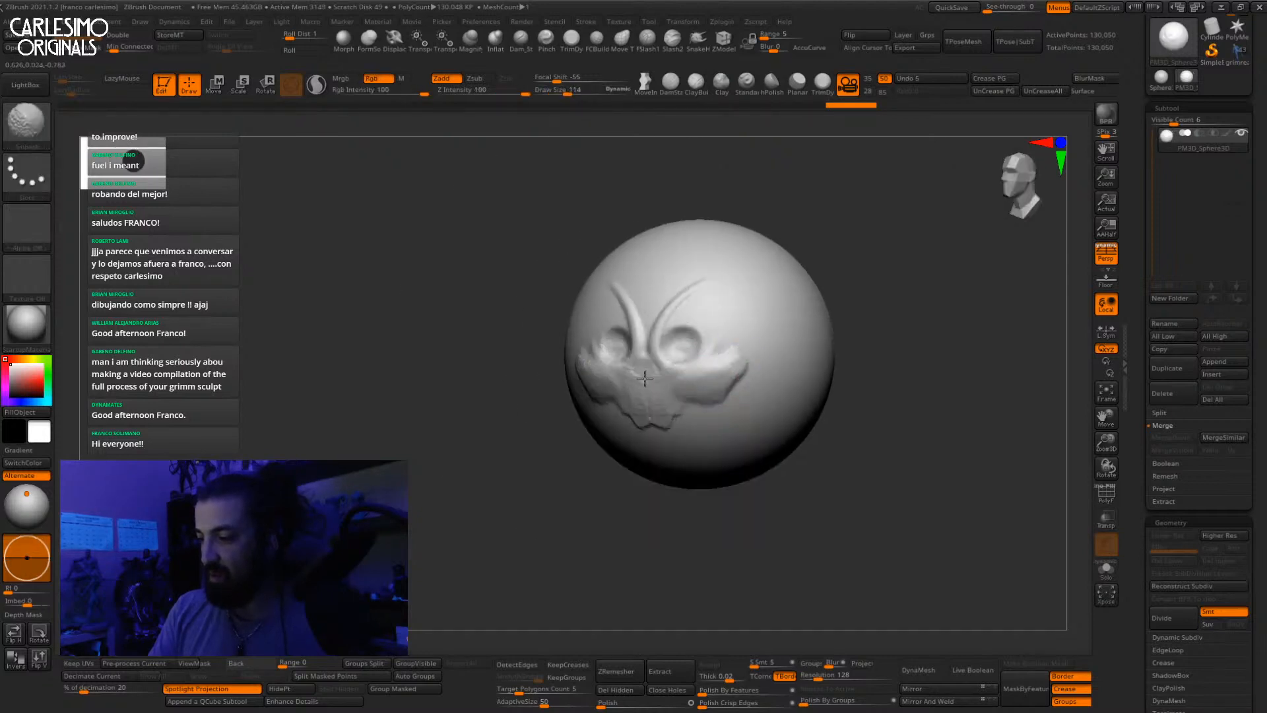
Step: Add a blocky jaw beneath the cheekbones of the sphere face and smooth it
{"action": "mouse_move", "coordinate": [635, 377]}
{"action": "right_mouse_down", "text": "shift"}
{"action": "mouse_move", "coordinate": [679, 370]}
{"action": "mouse_move", "coordinate": [679, 396]}
{"action": "right_mouse_up", "text": "shift"}
{"action": "mouse_move", "coordinate": [656, 405]}
{"action": "left_mouse_down"}
{"action": "mouse_move", "coordinate": [660, 442]}
{"action": "mouse_move", "coordinate": [647, 419]}
{"action": "mouse_move", "coordinate": [645, 459]}
{"action": "left_mouse_up"}
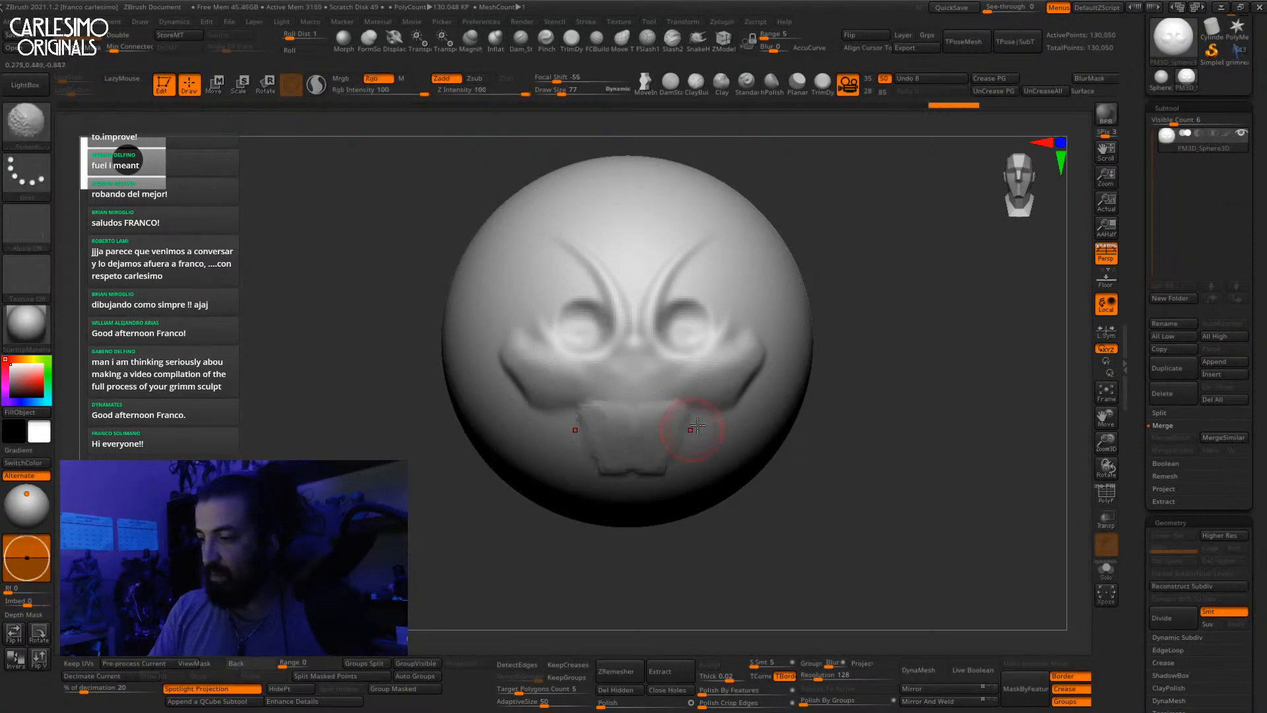
{"action": "left_click_drag", "start_coordinate": [697, 426], "coordinate": [669, 456], "text": "shift"}
Step: Apply the Enhance Details macro to the sculpted sphere face
{"action": "right_click_drag", "start_coordinate": [726, 356], "coordinate": [683, 390], "text": "alt"}
{"action": "right_click_drag", "start_coordinate": [626, 542], "coordinate": [624, 496], "text": "alt"}
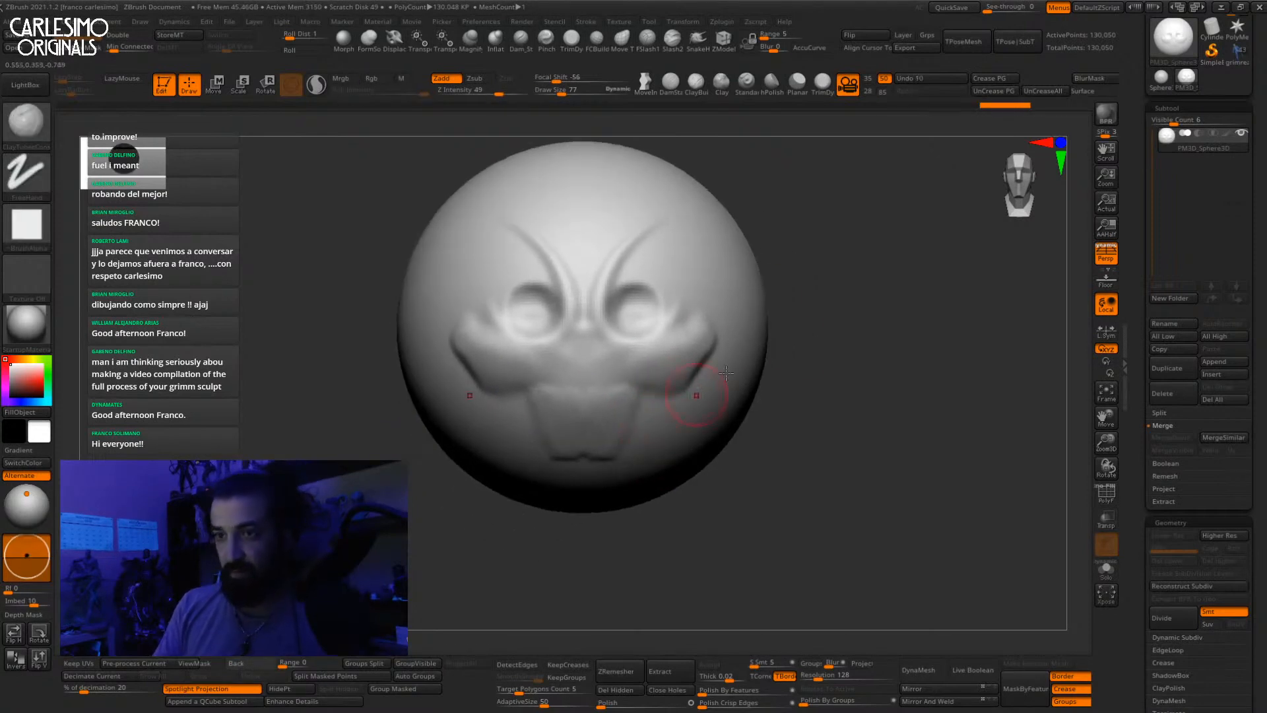
{"action": "left_click", "coordinate": [300, 703]}
{"action": "right_click_drag", "start_coordinate": [754, 308], "coordinate": [786, 297], "text": "ctrl"}
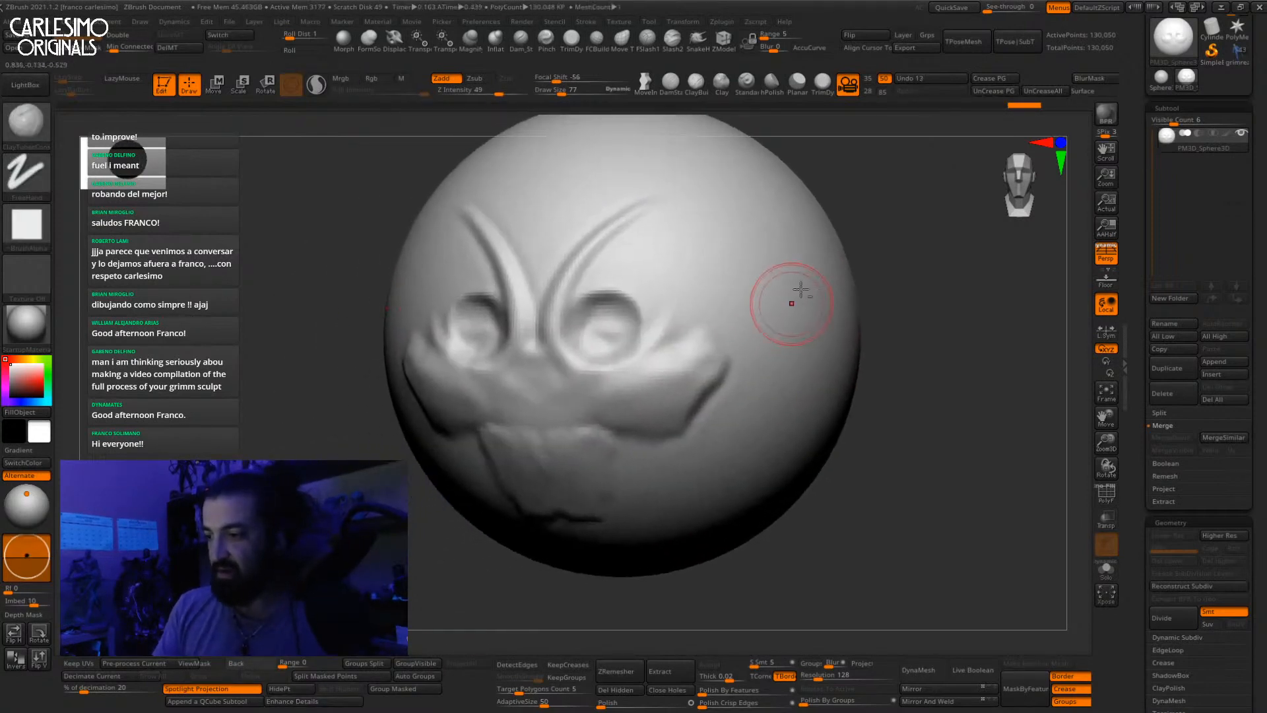
Step: Duplicate the enhanced sphere, undo the enhancement on the original subtool and isolate it
{"action": "left_click", "coordinate": [1166, 367]}
{"action": "left_click", "coordinate": [1198, 148]}
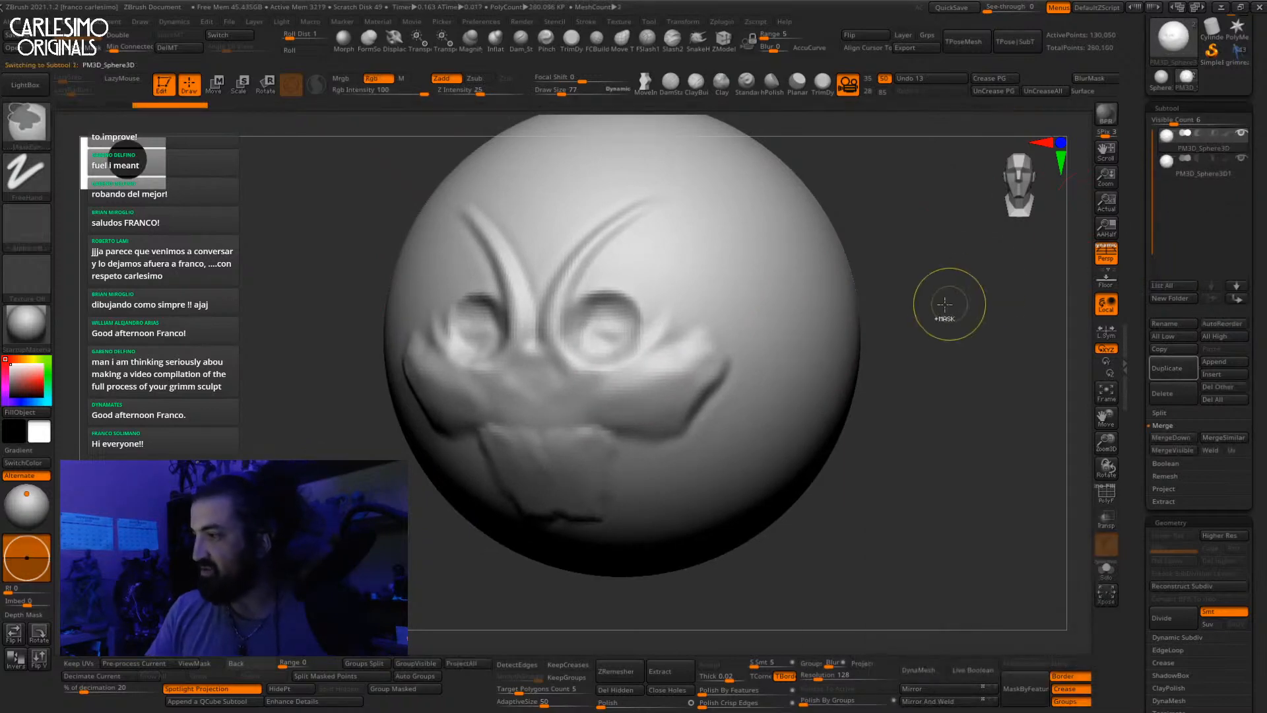
{"action": "right_click_drag", "start_coordinate": [944, 308], "coordinate": [965, 307]}
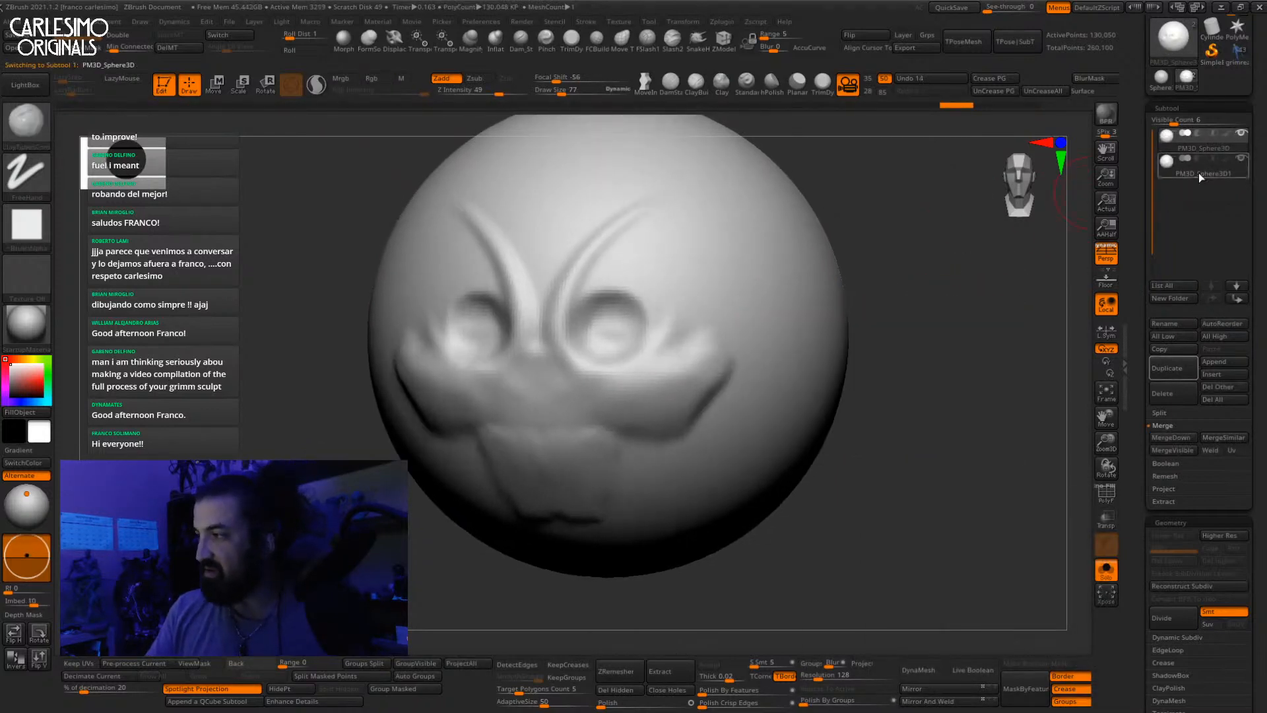
{"action": "left_click_drag", "start_coordinate": [947, 325], "coordinate": [953, 347]}
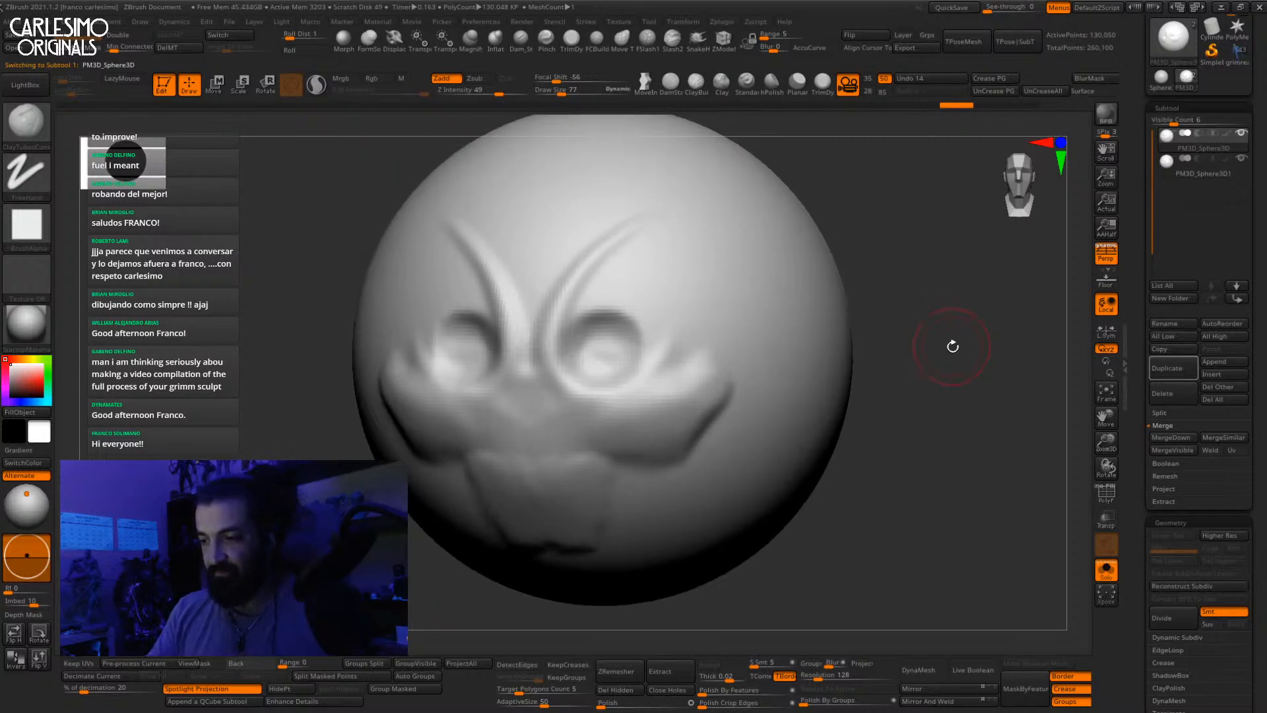
Step: Compare the original sphere with its enhanced duplicate by switching repeatedly between the two subtools in solo view
{"action": "key", "text": "Down"}
{"action": "key", "text": "Up"}
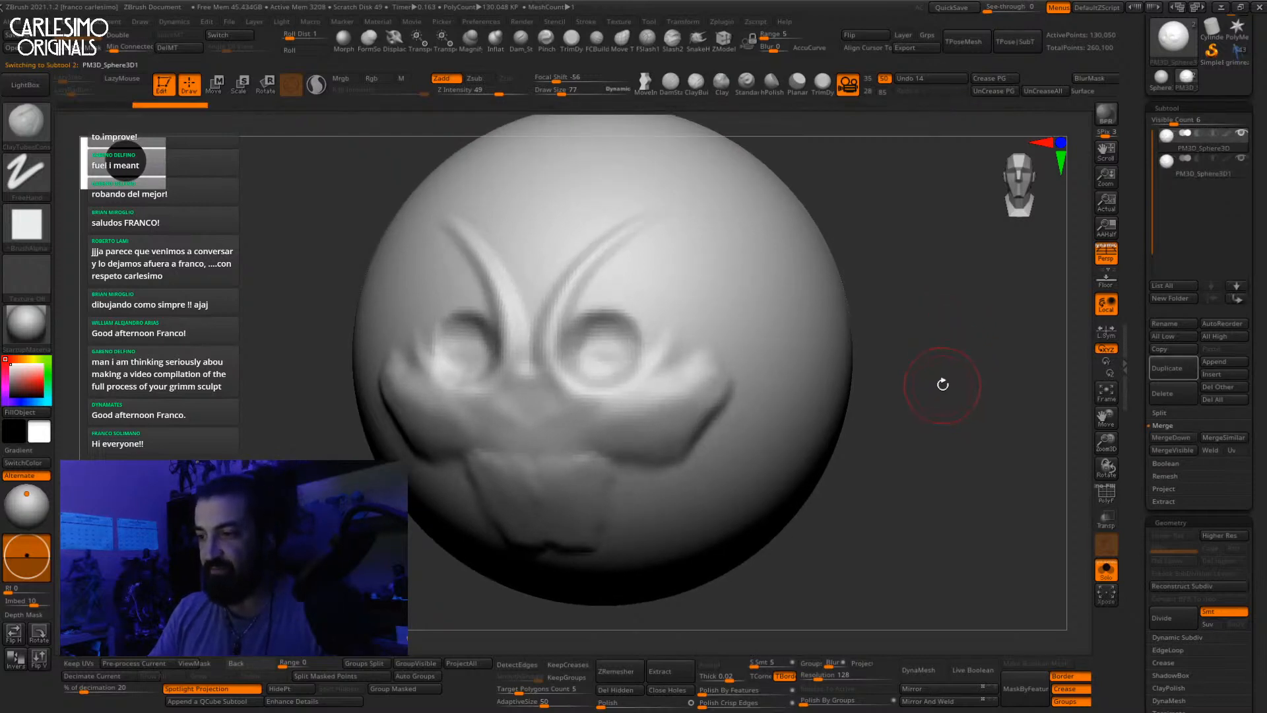
{"action": "key", "text": "Down"}
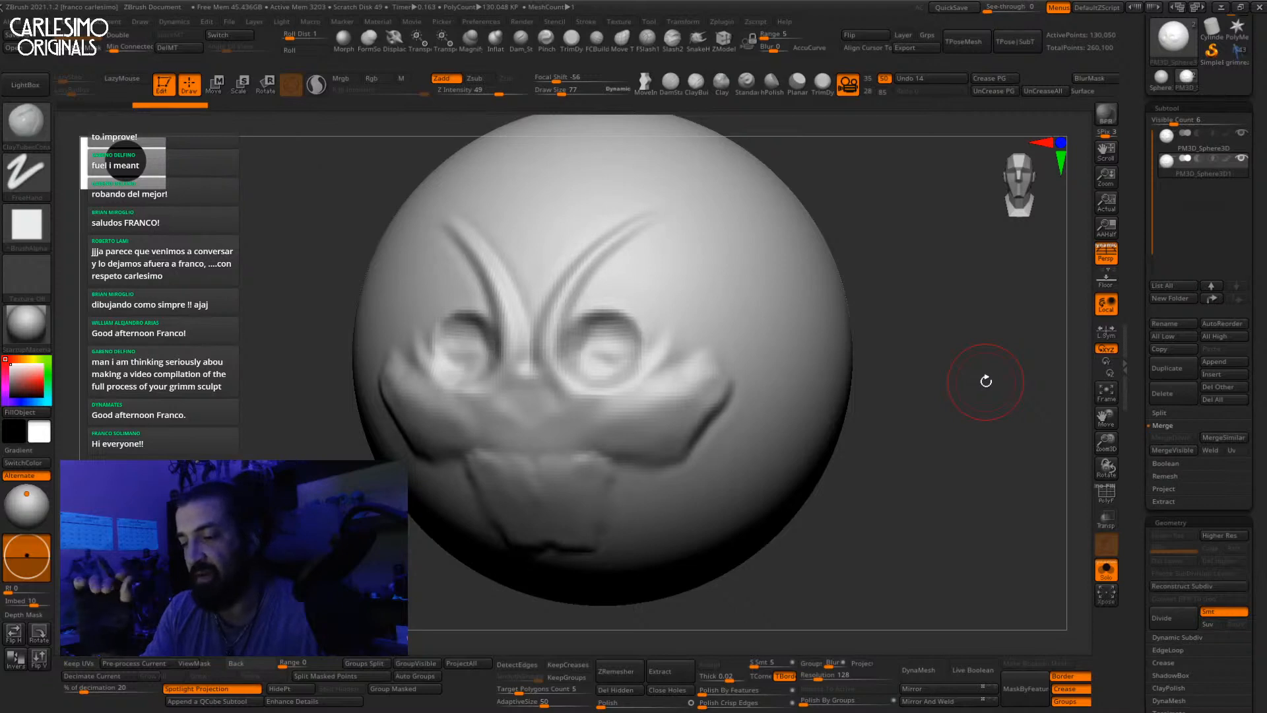
{"action": "key", "text": "Up"}
{"action": "key", "text": "Down"}
{"action": "key", "text": "Up"}
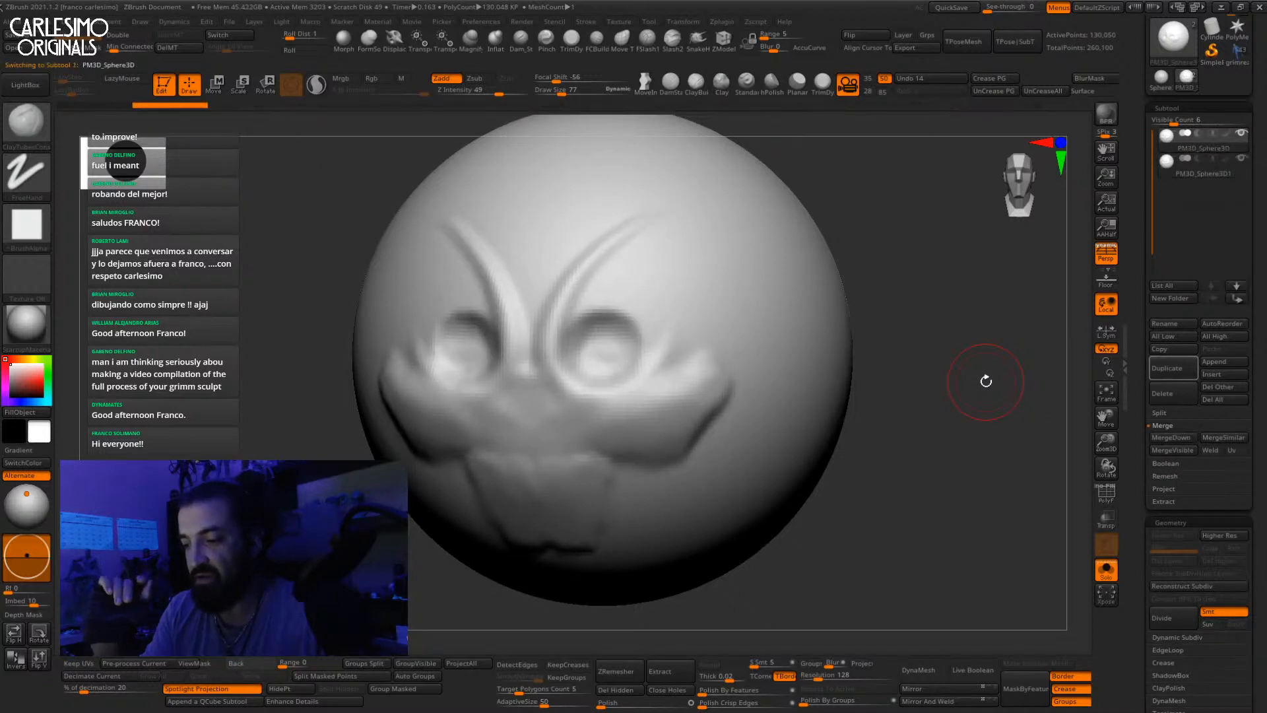
{"action": "key", "text": "Down"}
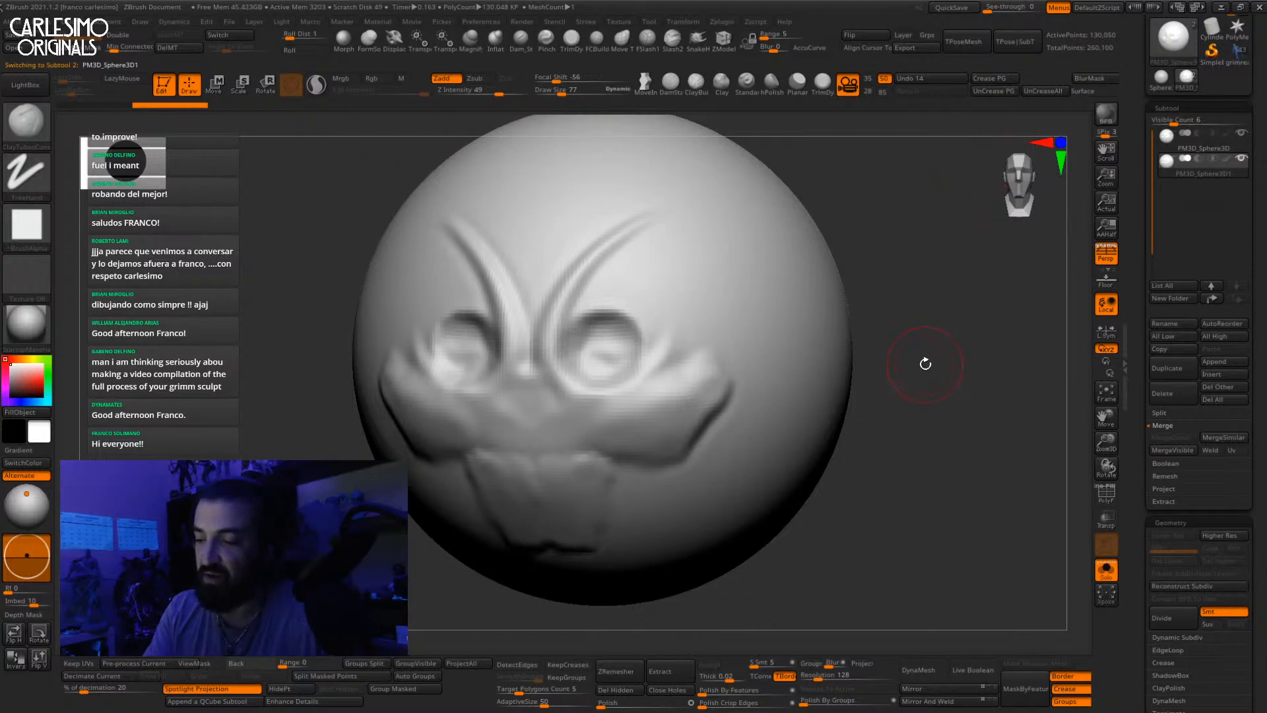
{"action": "key", "text": "Up"}
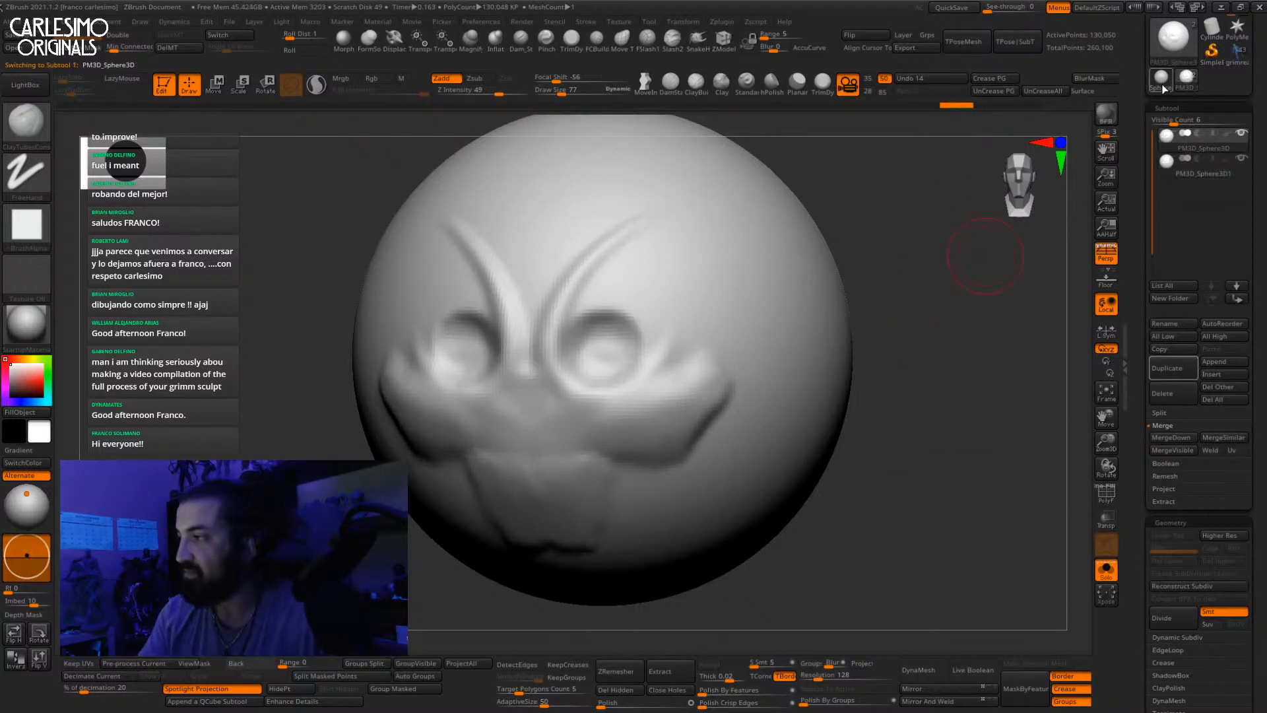
Step: Switch back to the grim reaper character, frame the full figure and leave solo view to show all its visible subtools
{"action": "left_click", "coordinate": [1240, 58]}
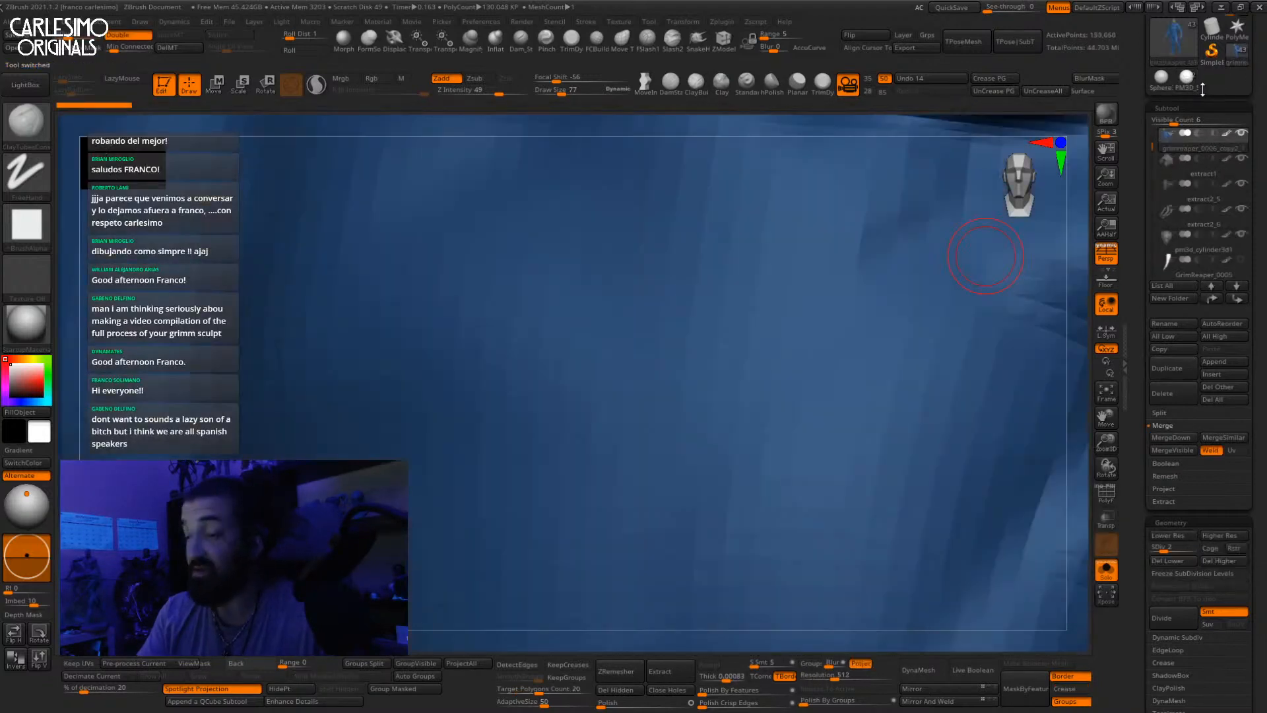
{"action": "key", "text": "f"}
{"action": "left_click_drag", "start_coordinate": [806, 320], "coordinate": [868, 285]}
{"action": "left_click_drag", "start_coordinate": [1139, 212], "coordinate": [1139, 274]}
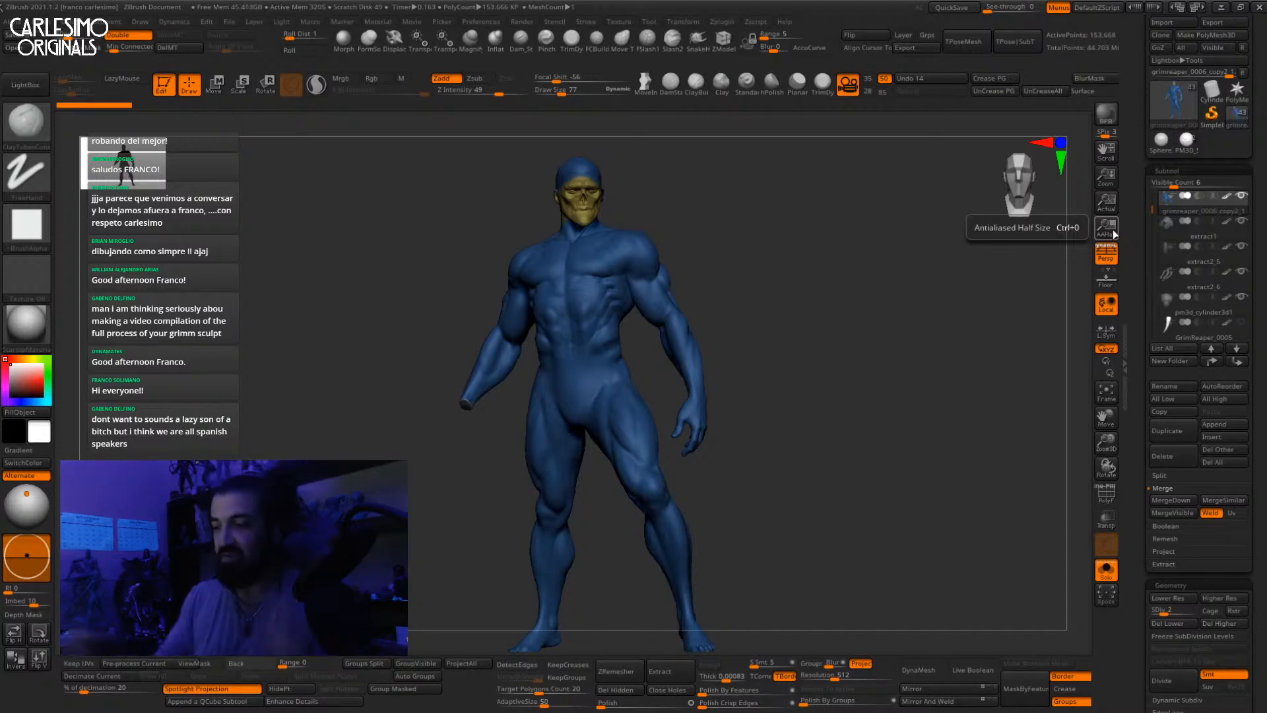
{"action": "left_click", "coordinate": [798, 313]}
{"action": "left_click_drag", "start_coordinate": [795, 331], "coordinate": [804, 303], "text": "alt"}
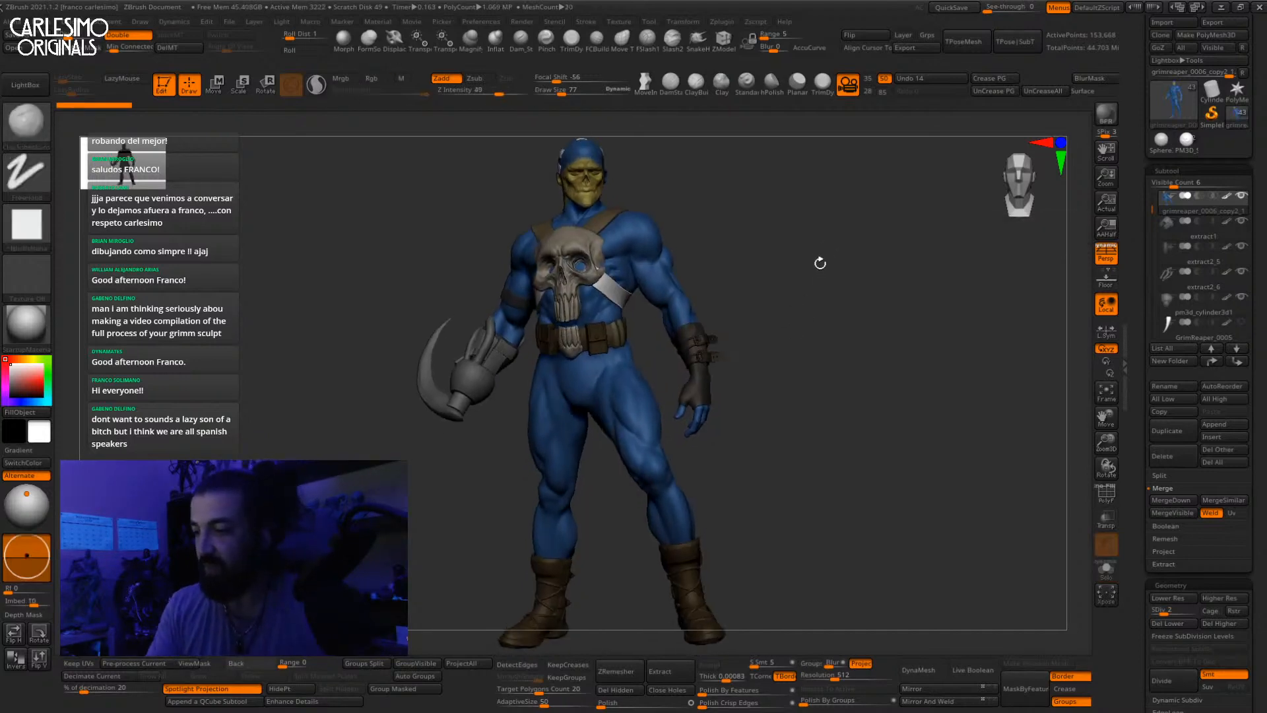
Step: Choose the Move brush, select the white chest strap subtool and enlarge the draw size to 348
{"action": "key", "text": "b"}
{"action": "key", "text": "m"}
{"action": "key", "text": "v"}
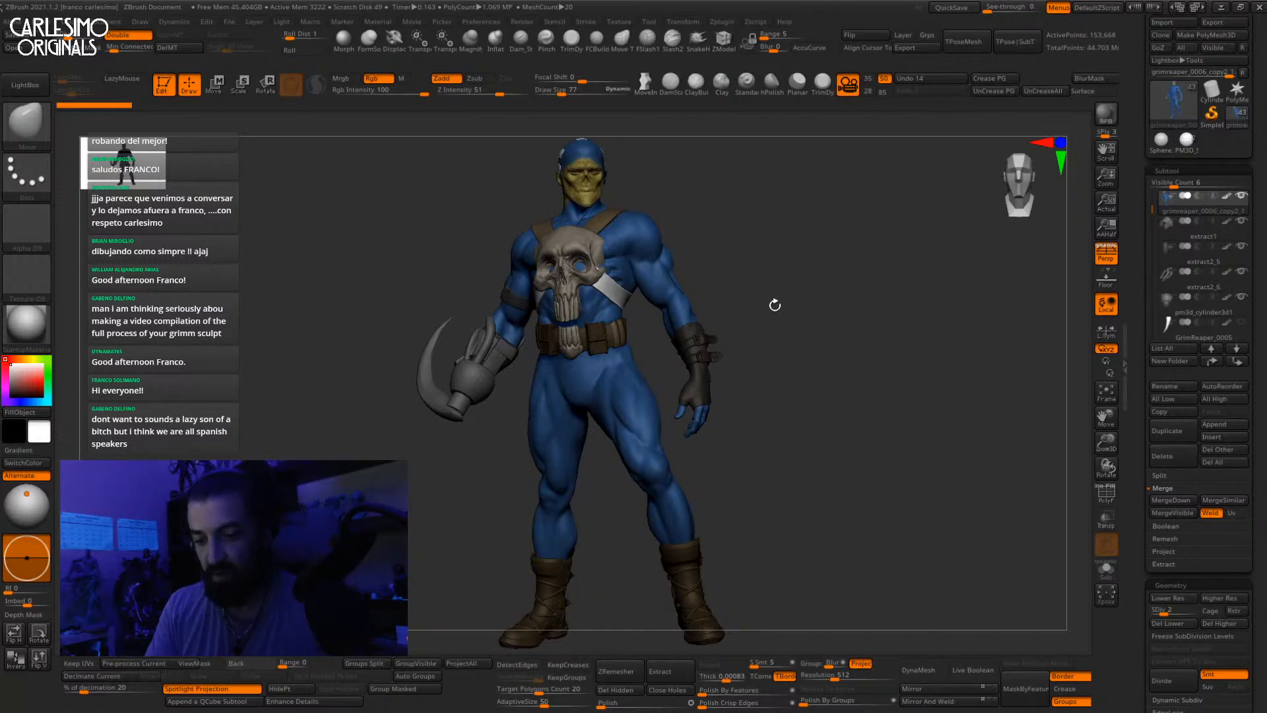
{"action": "left_click_drag", "start_coordinate": [796, 314], "coordinate": [730, 310]}
{"action": "left_click", "coordinate": [661, 355], "text": "alt"}
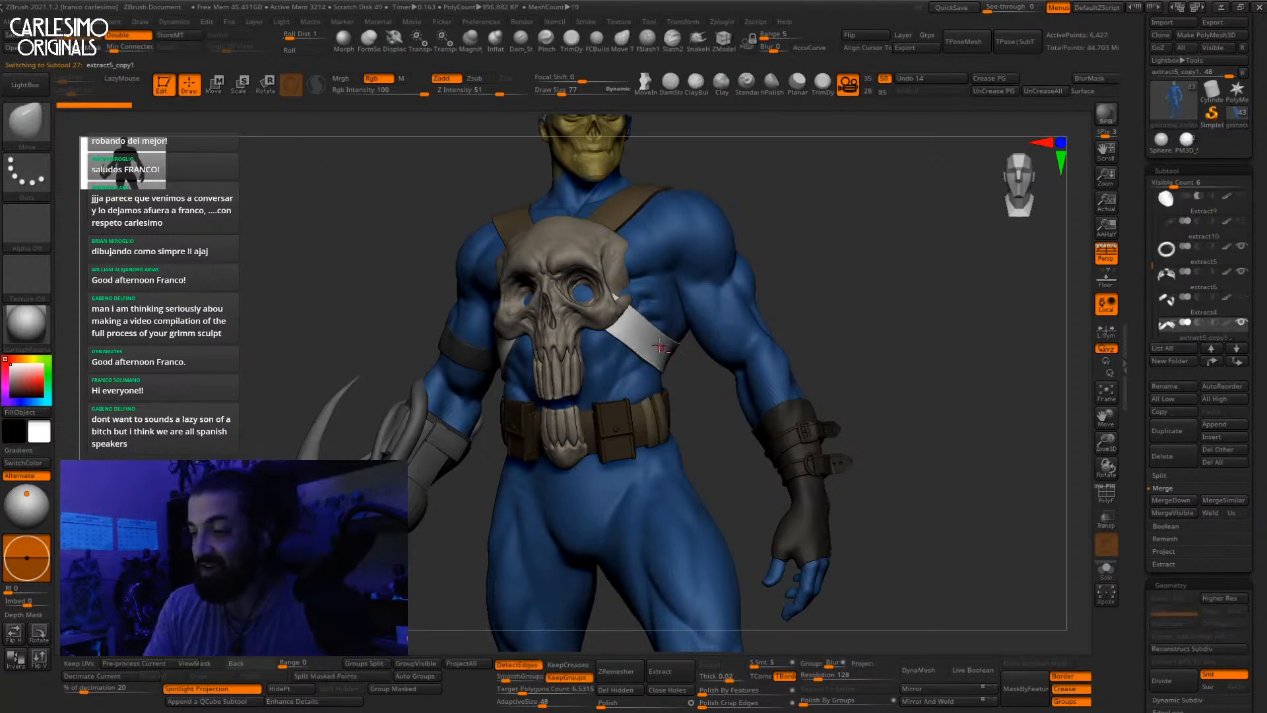
{"action": "left_click_drag", "start_coordinate": [703, 380], "coordinate": [620, 436], "text": "alt"}
{"action": "key", "text": "space"}
{"action": "left_click_drag", "start_coordinate": [650, 375], "coordinate": [680, 372]}
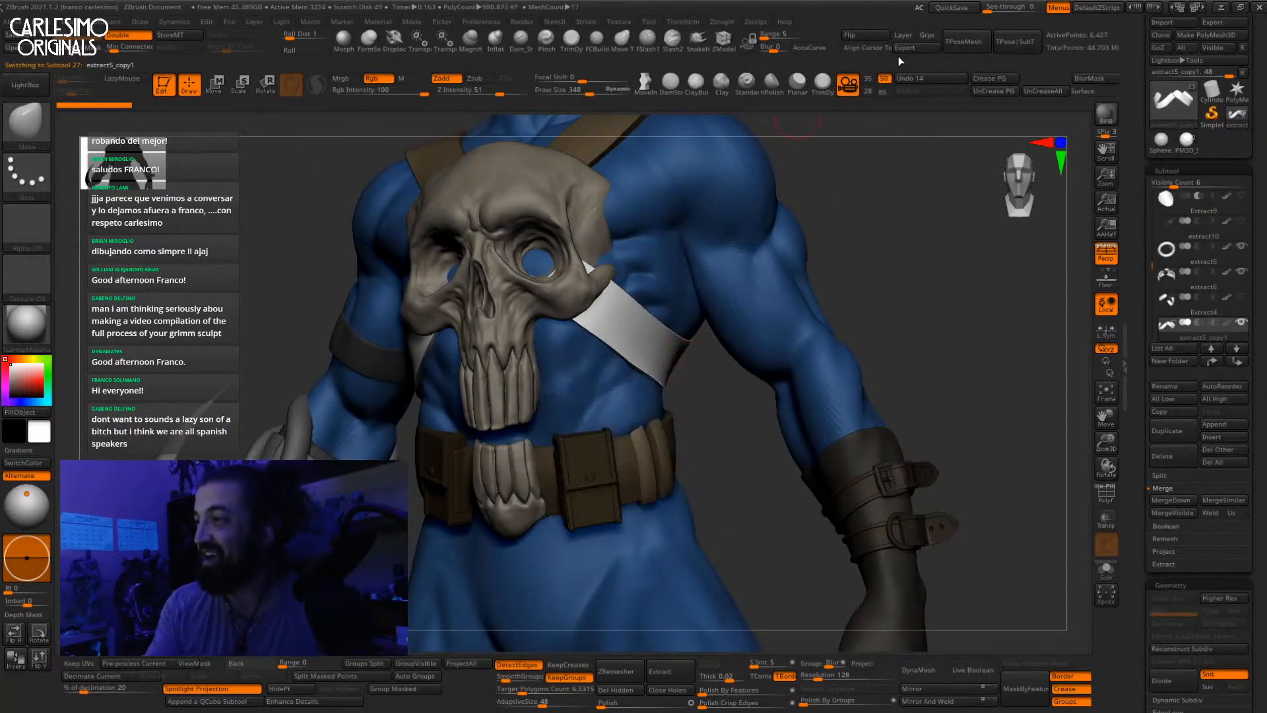
Step: Raise the maximum brush size in the drawing preferences and enlarge the Move brush's draw size to about 1243
{"action": "left_click", "coordinate": [481, 21]}
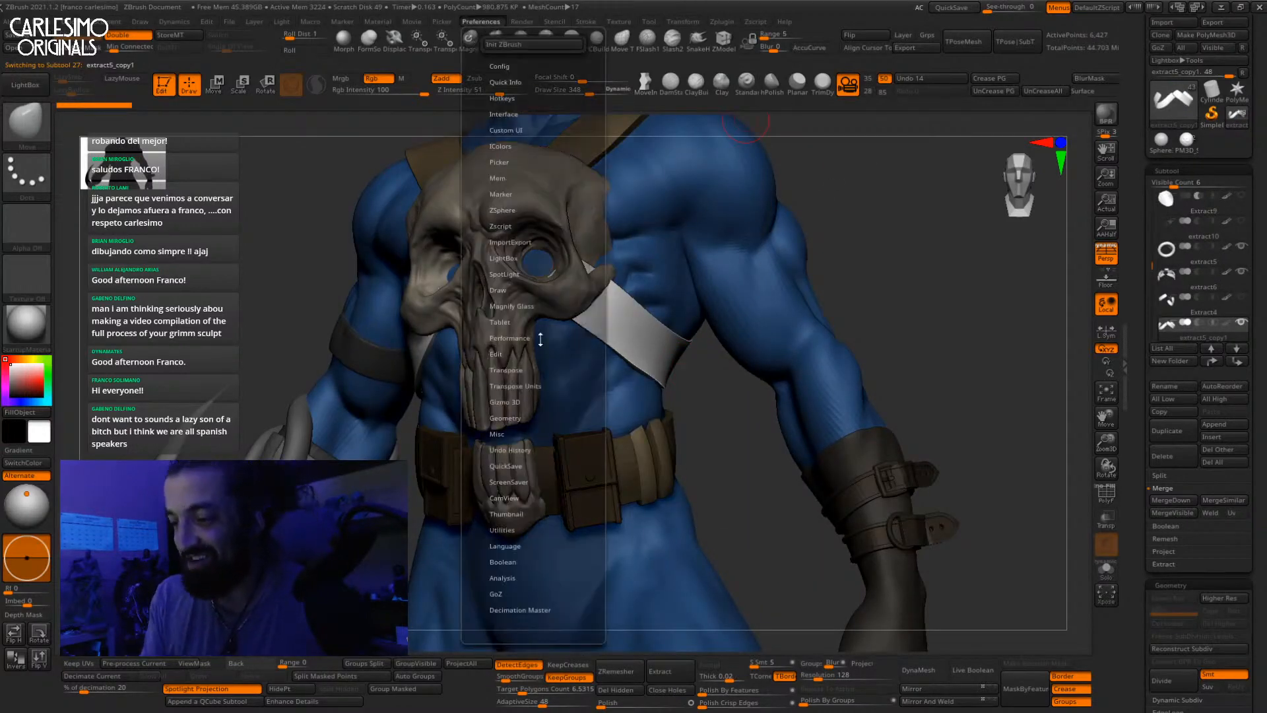
{"action": "left_click", "coordinate": [502, 356]}
{"action": "left_click", "coordinate": [509, 353]}
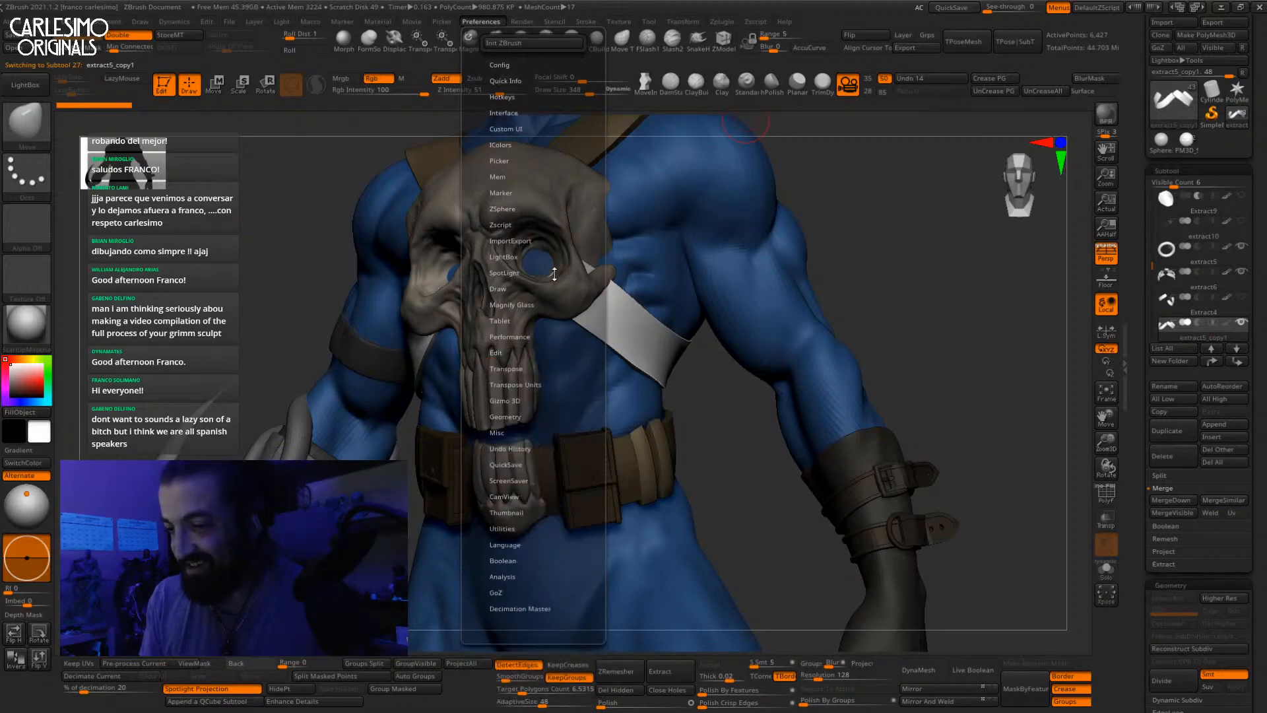
{"action": "left_click", "coordinate": [498, 289]}
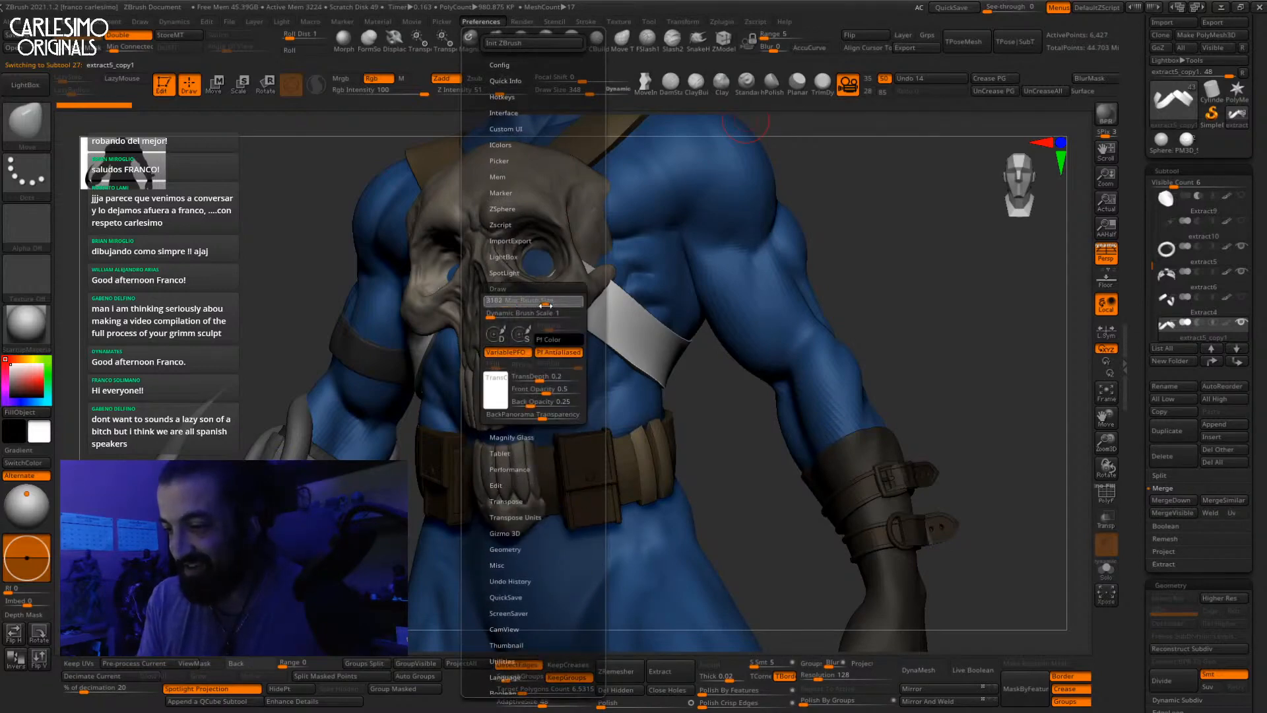
{"action": "left_click", "coordinate": [545, 305]}
{"action": "key", "text": "space"}
{"action": "left_click_drag", "start_coordinate": [671, 322], "coordinate": [699, 328]}
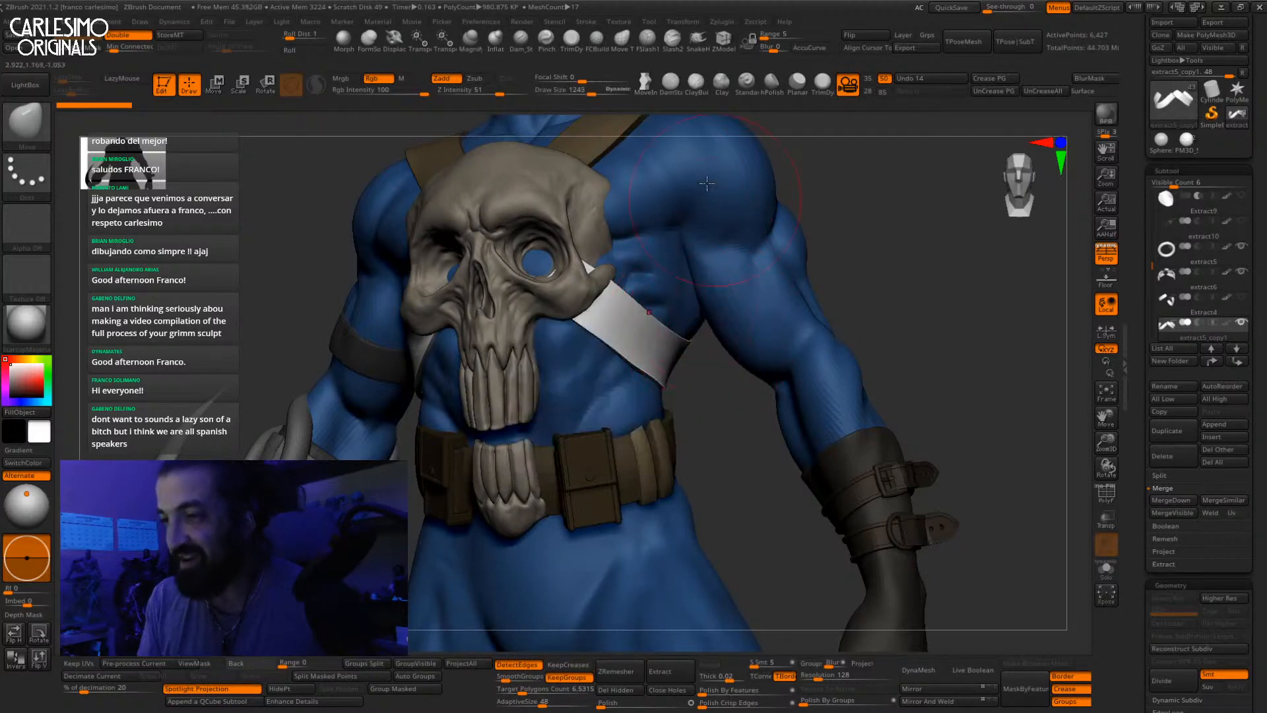
{"action": "left_click", "coordinate": [479, 24]}
{"action": "left_click", "coordinate": [550, 307]}
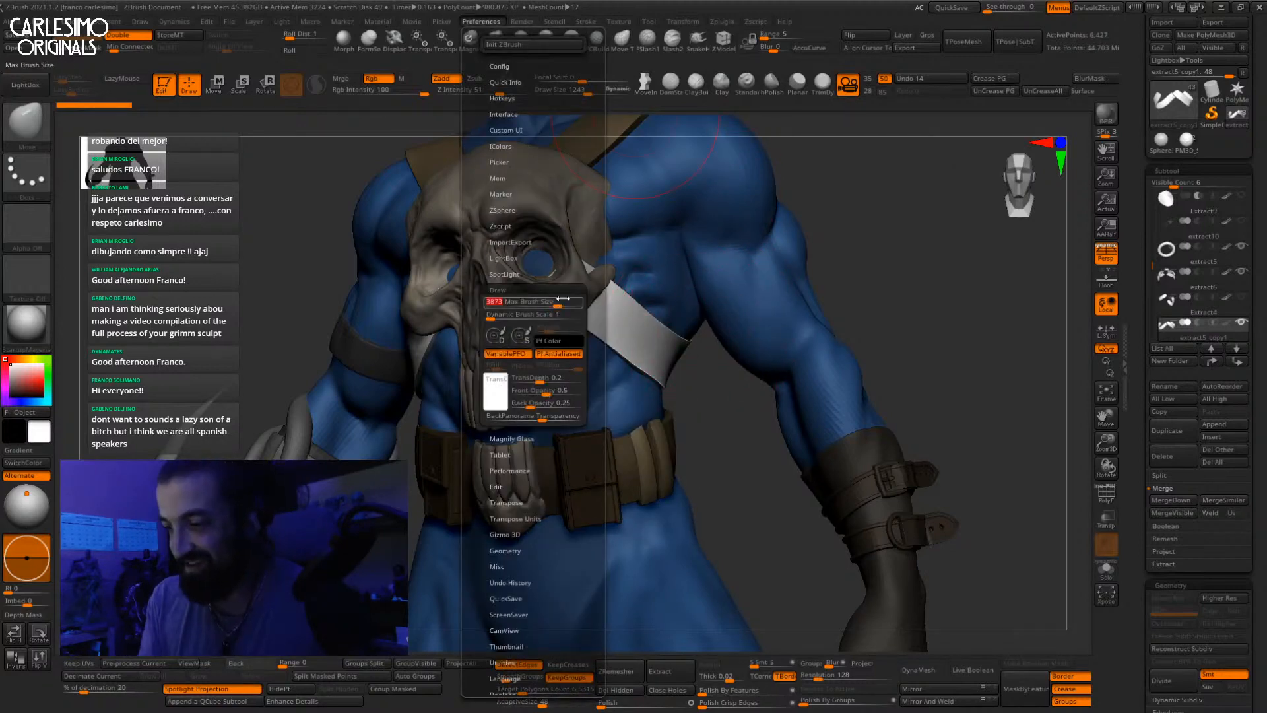
{"action": "left_click_drag", "start_coordinate": [707, 377], "coordinate": [696, 355], "text": "alt"}
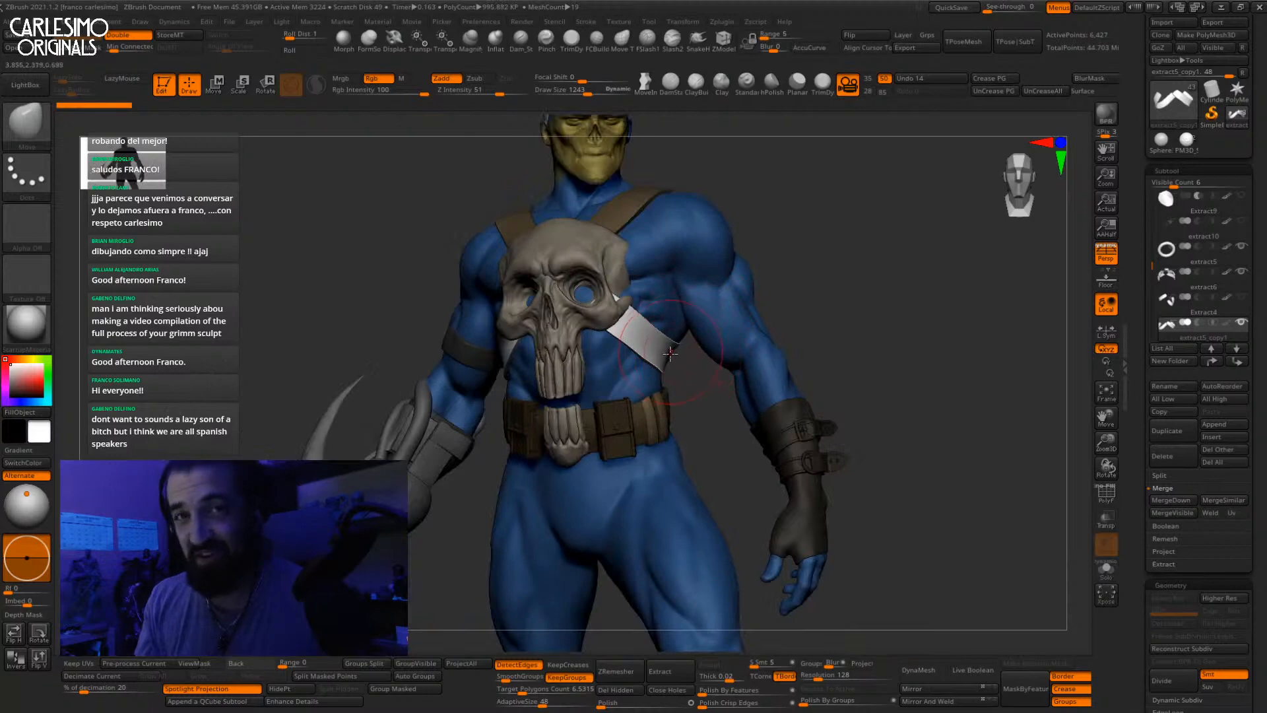
Step: Adjust the fit of the white chest strap beneath the skull emblem with a smaller Move brush
{"action": "mouse_move", "coordinate": [641, 334]}
{"action": "right_mouse_down", "text": "ctrl"}
{"action": "mouse_move", "coordinate": [604, 291]}
{"action": "mouse_move", "coordinate": [553, 291]}
{"action": "right_mouse_up", "text": "ctrl"}
{"action": "mouse_move", "coordinate": [613, 360]}
{"action": "left_mouse_down"}
{"action": "mouse_move", "coordinate": [624, 369]}
{"action": "mouse_move", "coordinate": [611, 368]}
{"action": "mouse_move", "coordinate": [636, 325]}
{"action": "left_mouse_up"}
{"action": "key", "text": "space"}
{"action": "mouse_move", "coordinate": [574, 311]}
{"action": "right_mouse_down"}
{"action": "mouse_move", "coordinate": [634, 302]}
{"action": "mouse_move", "coordinate": [616, 350]}
{"action": "right_mouse_up"}
{"action": "key", "text": "bracketleft"}
{"action": "key", "text": "bracketright"}
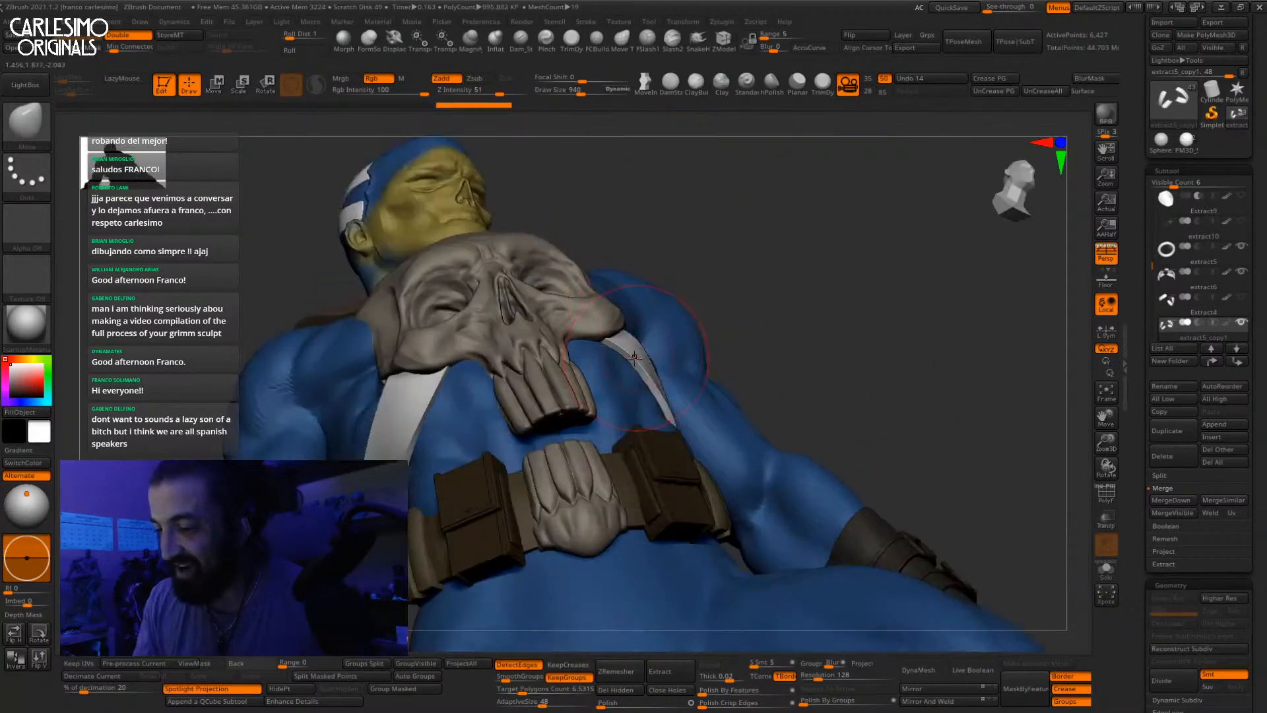
{"action": "key", "text": "bracketleft"}
{"action": "left_click_drag", "start_coordinate": [616, 350], "coordinate": [628, 335]}
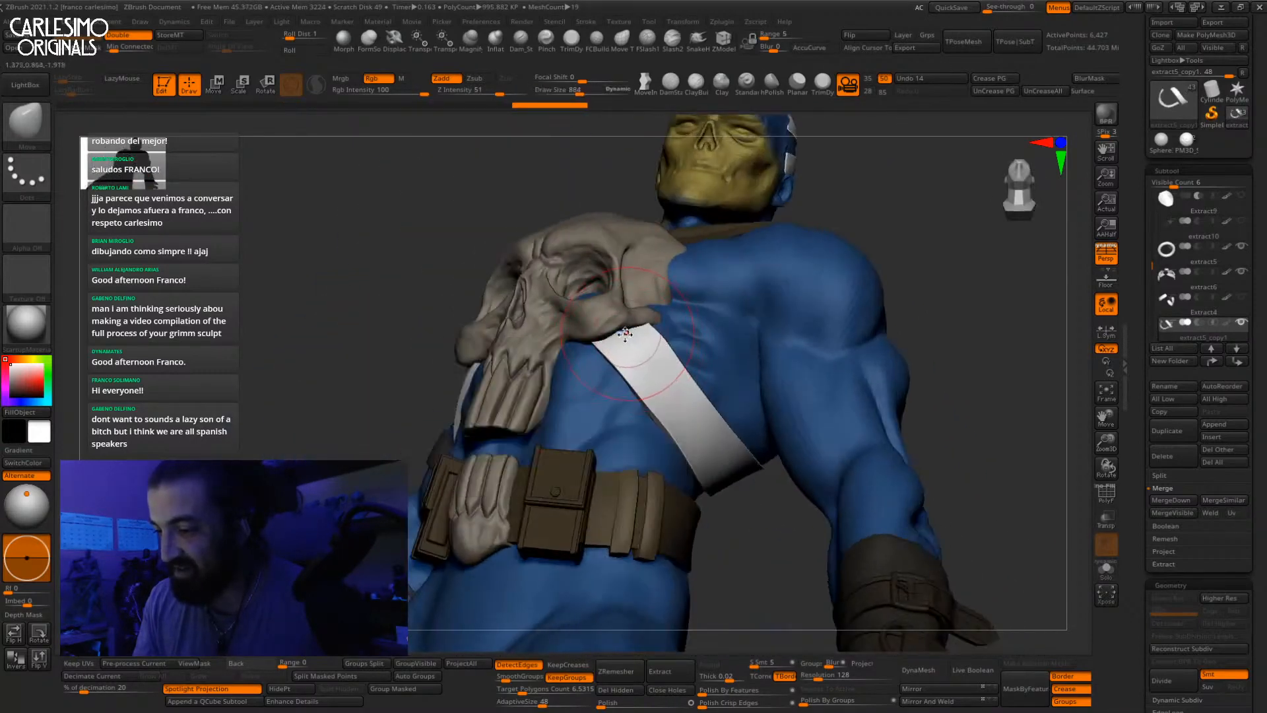
Step: Switch to the Move Topological brush at a draw size of 912 and bring the strap ends on the back into view
{"action": "mouse_move", "coordinate": [627, 328]}
{"action": "right_mouse_down"}
{"action": "mouse_move", "coordinate": [649, 344]}
{"action": "mouse_move", "coordinate": [700, 323]}
{"action": "mouse_move", "coordinate": [684, 323]}
{"action": "mouse_move", "coordinate": [666, 332]}
{"action": "mouse_move", "coordinate": [718, 338]}
{"action": "mouse_move", "coordinate": [656, 333]}
{"action": "mouse_move", "coordinate": [650, 377]}
{"action": "mouse_move", "coordinate": [654, 348]}
{"action": "mouse_move", "coordinate": [612, 351]}
{"action": "mouse_move", "coordinate": [627, 357]}
{"action": "mouse_move", "coordinate": [598, 303]}
{"action": "mouse_move", "coordinate": [587, 340]}
{"action": "right_mouse_up"}
{"action": "key", "text": "bracketright"}
{"action": "key", "text": "bracketright"}
{"action": "key", "text": "b"}
{"action": "key", "text": "m"}
{"action": "key", "text": "t"}
{"action": "key", "text": "space"}
{"action": "left_click_drag", "start_coordinate": [587, 340], "coordinate": [585, 337]}
{"action": "right_click_drag", "start_coordinate": [598, 329], "coordinate": [625, 264]}
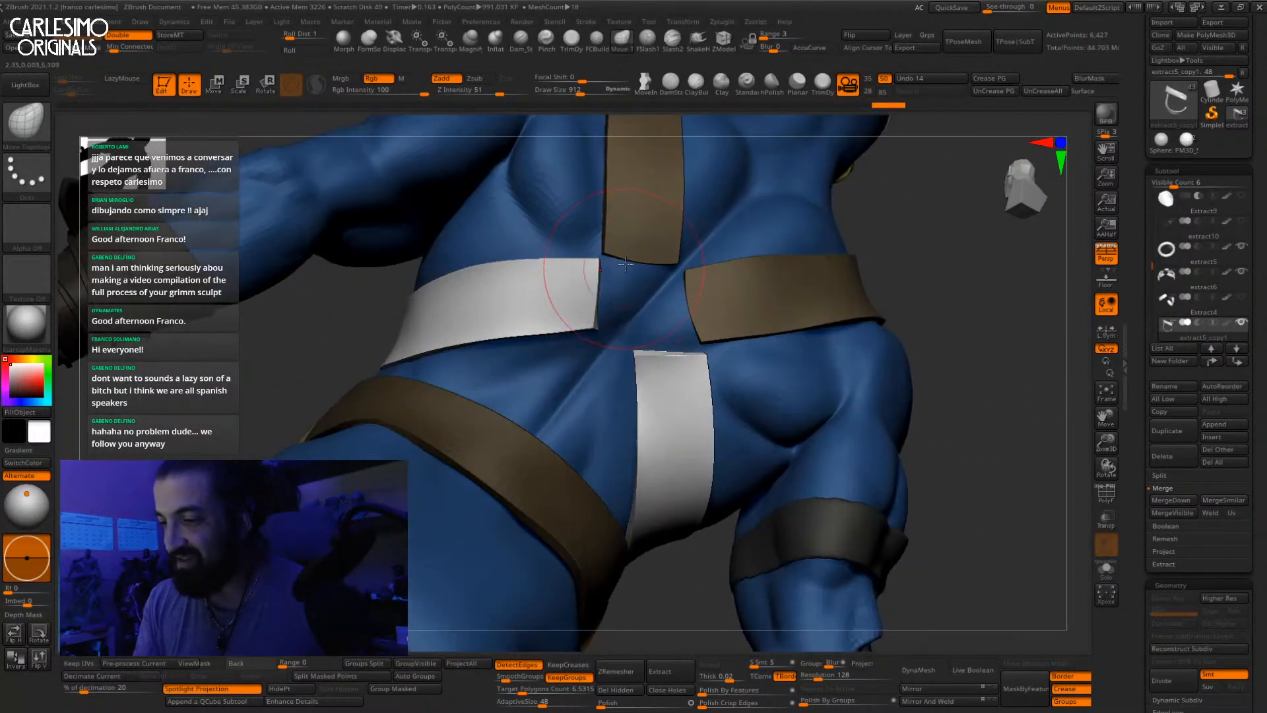
{"action": "right_click_drag", "start_coordinate": [610, 328], "coordinate": [726, 353]}
Step: Select the blue body subtool and switch back to the Move brush
{"action": "left_click", "coordinate": [729, 322], "text": "alt"}
{"action": "mouse_move", "coordinate": [699, 310]}
{"action": "right_mouse_down", "text": "ctrl"}
{"action": "mouse_move", "coordinate": [681, 335]}
{"action": "mouse_move", "coordinate": [719, 468]}
{"action": "right_mouse_up", "text": "ctrl"}
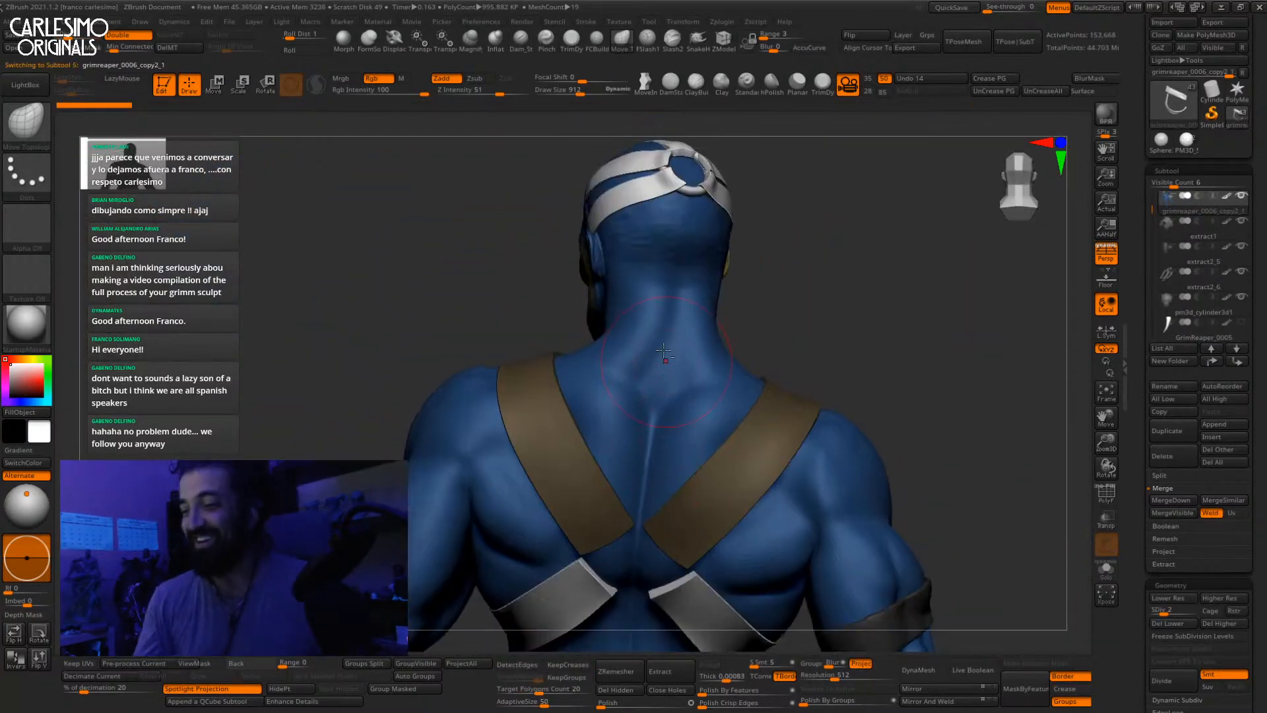
{"action": "mouse_move", "coordinate": [588, 333]}
{"action": "right_mouse_down"}
{"action": "mouse_move", "coordinate": [665, 330]}
{"action": "mouse_move", "coordinate": [701, 374]}
{"action": "mouse_move", "coordinate": [721, 343]}
{"action": "mouse_move", "coordinate": [681, 368]}
{"action": "right_mouse_up"}
{"action": "key", "text": "b"}
{"action": "key", "text": "m"}
{"action": "key", "text": "v"}
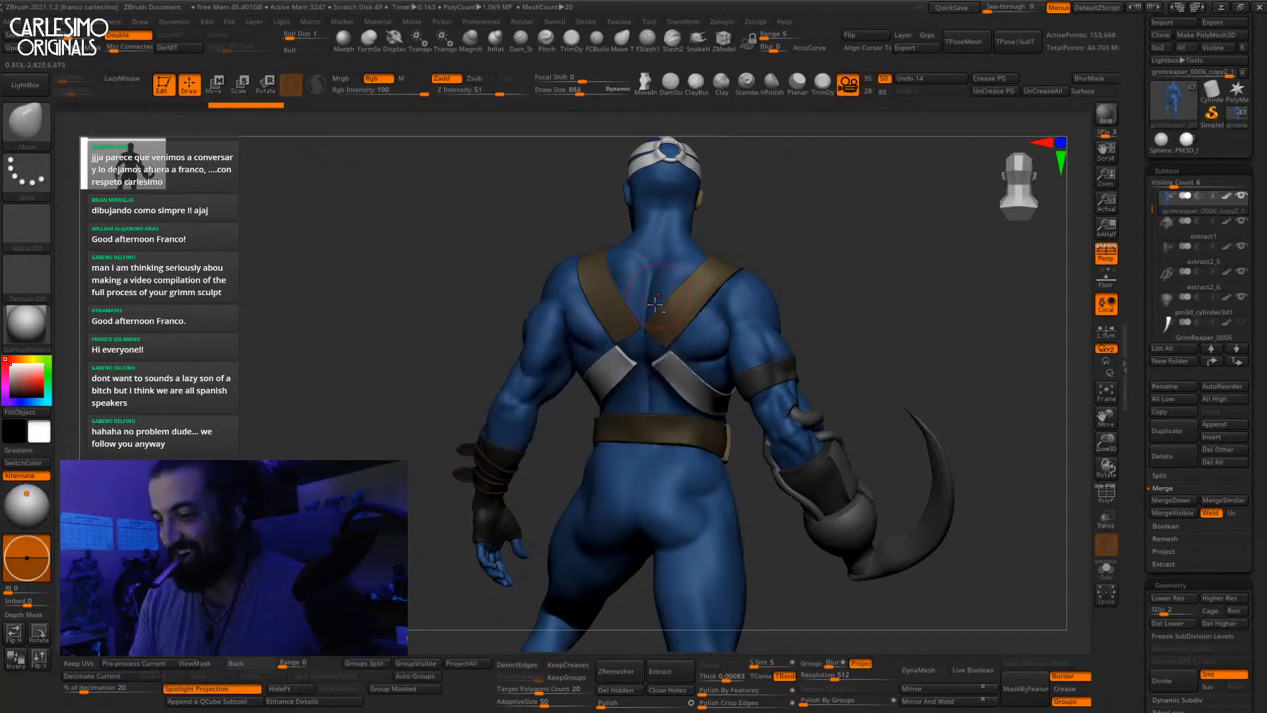
Step: Turn off Spotlight Projection while viewing the character from the back
{"action": "right_click_drag", "start_coordinate": [583, 382], "coordinate": [508, 465], "text": "ctrl"}
{"action": "right_click_drag", "start_coordinate": [508, 466], "coordinate": [524, 397], "text": "alt"}
{"action": "left_click", "coordinate": [228, 690]}
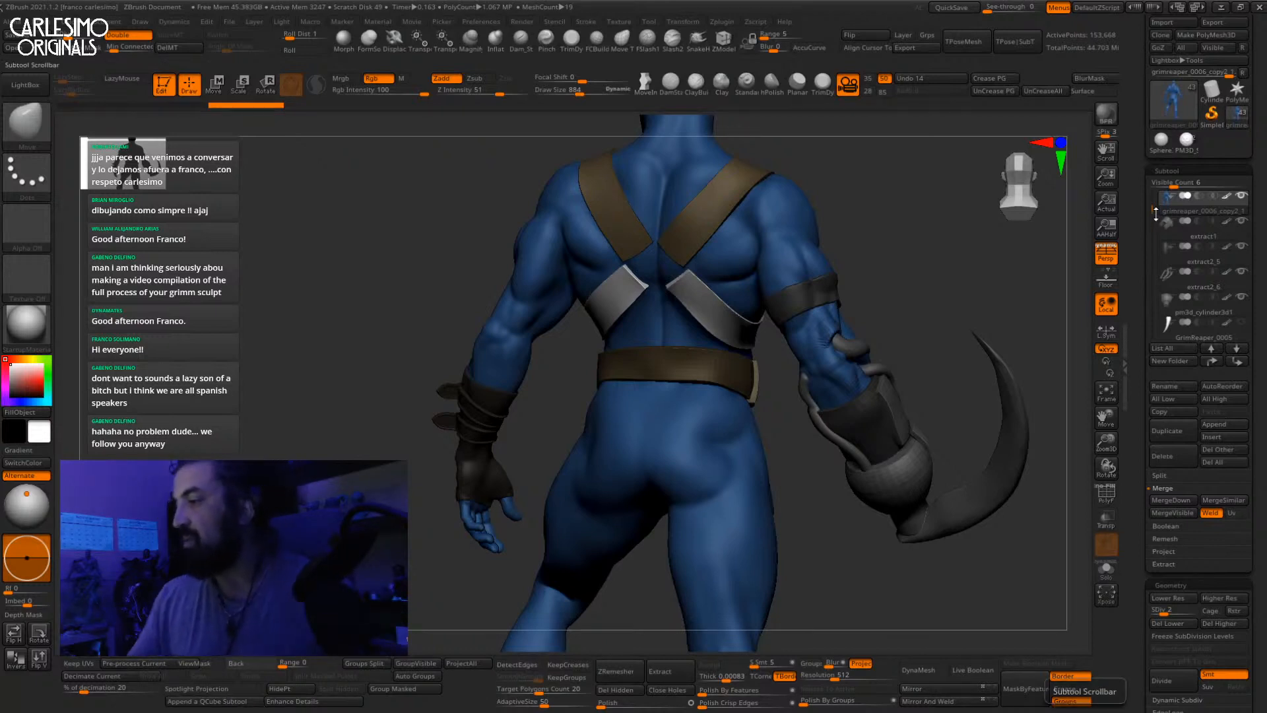
Step: Select the cape subtool in solo view, display its wireframe and turn off its dynamic subdivision
{"action": "left_click_drag", "start_coordinate": [1152, 209], "coordinate": [1144, 395]}
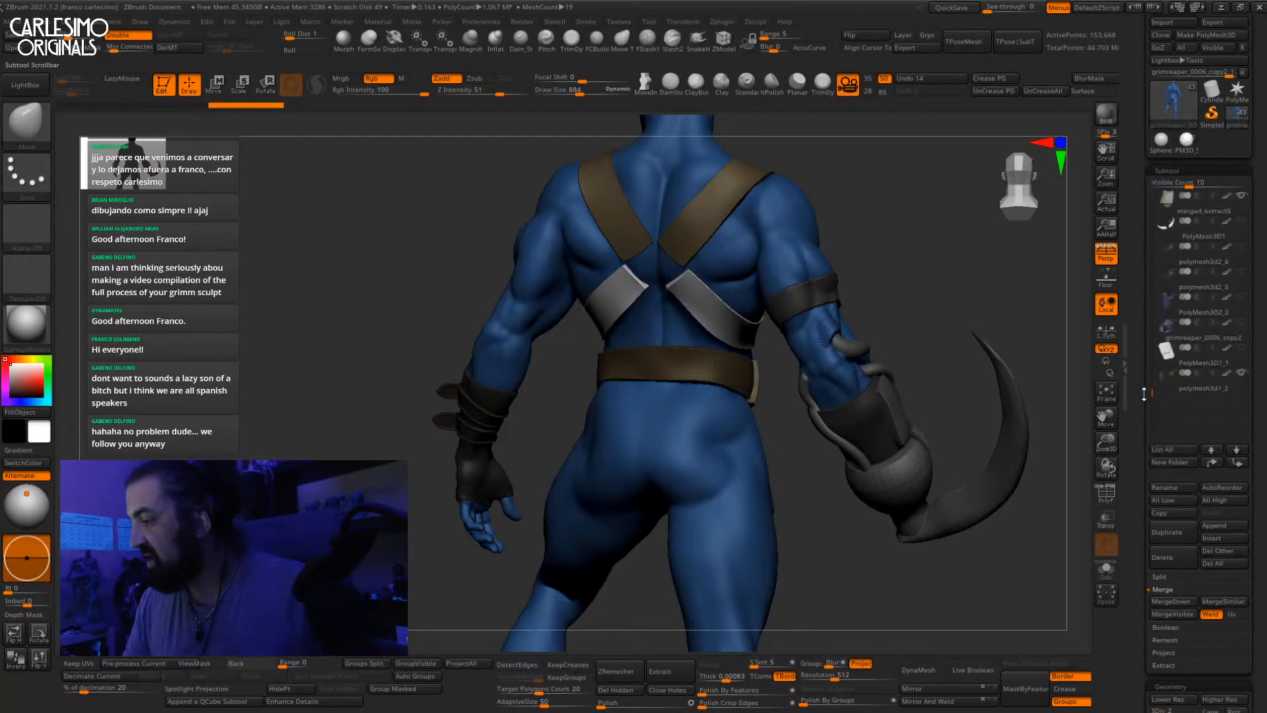
{"action": "left_click", "coordinate": [1192, 310]}
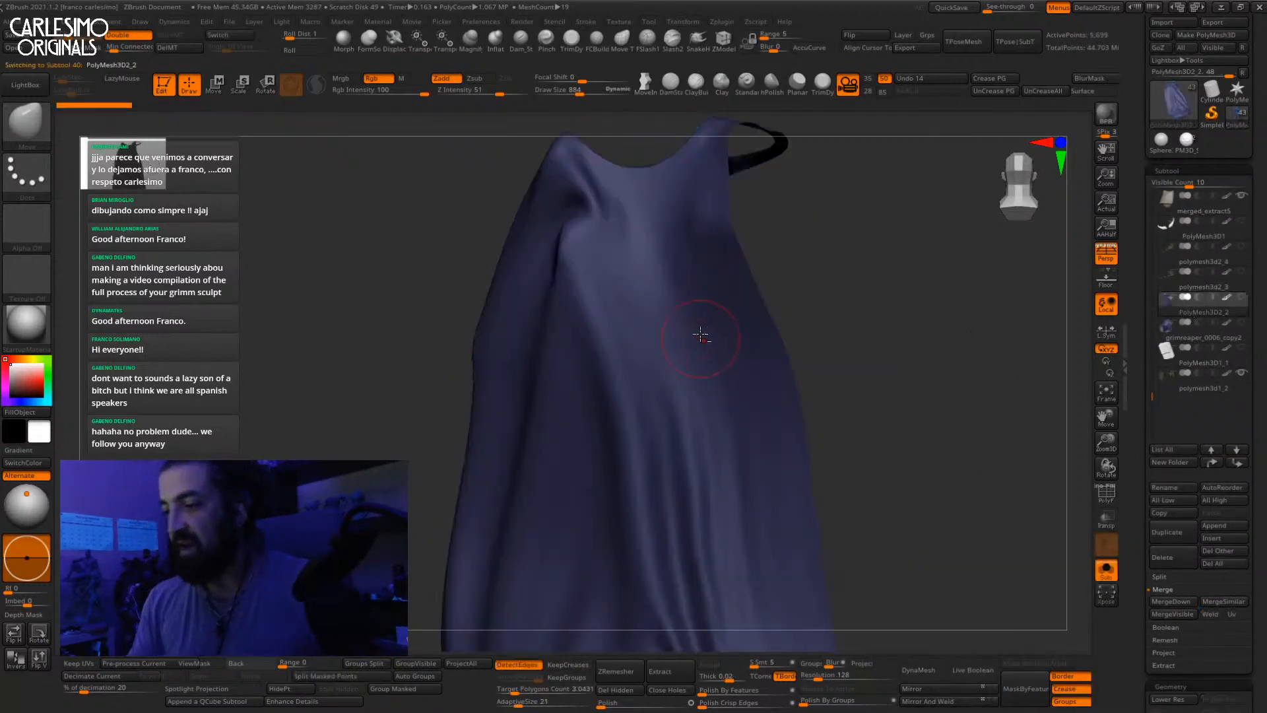
{"action": "mouse_move", "coordinate": [695, 342]}
{"action": "right_mouse_down", "text": "ctrl"}
{"action": "mouse_move", "coordinate": [698, 376]}
{"action": "mouse_move", "coordinate": [654, 334]}
{"action": "mouse_move", "coordinate": [670, 360]}
{"action": "mouse_move", "coordinate": [656, 365]}
{"action": "mouse_move", "coordinate": [685, 341]}
{"action": "right_mouse_up", "text": "ctrl"}
{"action": "key", "text": "shift+f"}
{"action": "key", "text": "shift+d"}
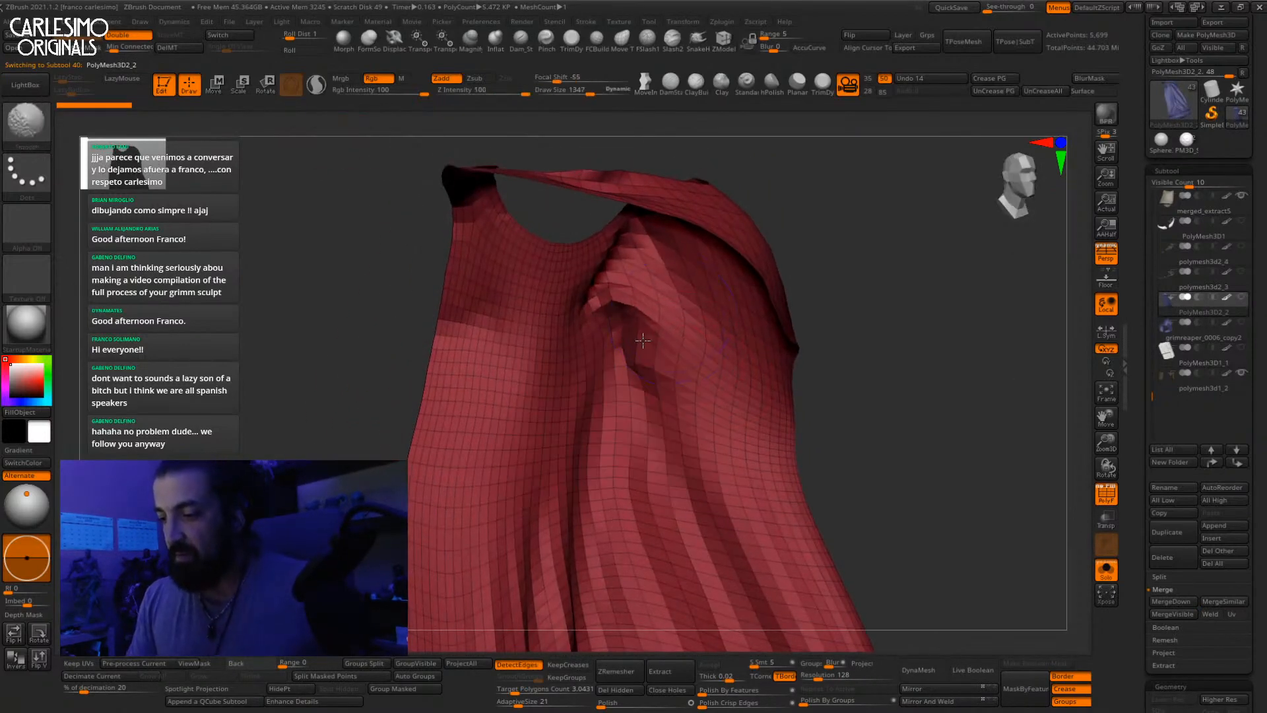
Step: Examine the cape's low-resolution mesh from several sides and toggle double-sided display to check its single-sided surface
{"action": "mouse_move", "coordinate": [642, 339]}
{"action": "left_mouse_down", "text": "shift"}
{"action": "mouse_move", "coordinate": [627, 370]}
{"action": "mouse_move", "coordinate": [656, 315]}
{"action": "left_mouse_up", "text": "shift"}
{"action": "left_click_drag", "start_coordinate": [686, 367], "coordinate": [673, 465], "text": "shift"}
{"action": "mouse_move", "coordinate": [732, 456]}
{"action": "right_mouse_down"}
{"action": "mouse_move", "coordinate": [690, 467]}
{"action": "mouse_move", "coordinate": [671, 358]}
{"action": "right_mouse_up"}
{"action": "key", "text": "shift+f"}
{"action": "right_click_drag", "start_coordinate": [1065, 376], "coordinate": [687, 353], "text": "ctrl"}
{"action": "key", "text": "shift+f"}
{"action": "left_click", "coordinate": [136, 36]}
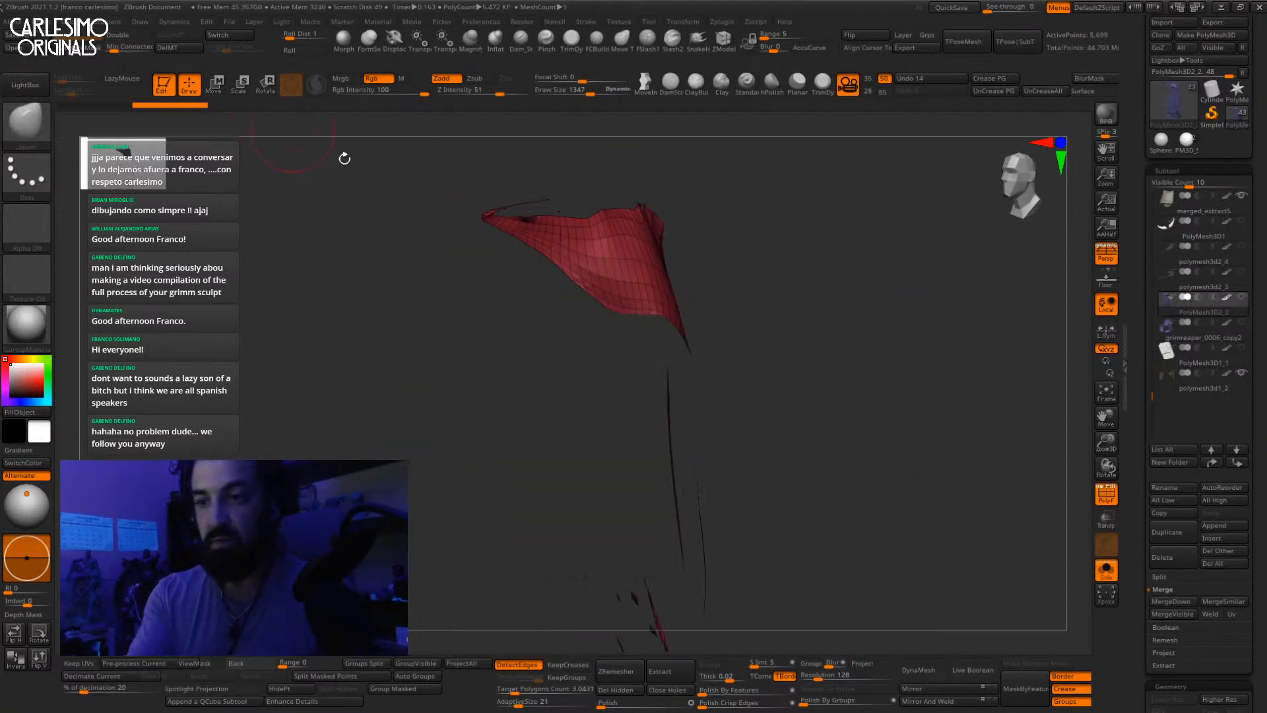
{"action": "right_click_drag", "start_coordinate": [581, 343], "coordinate": [663, 380], "text": "ctrl"}
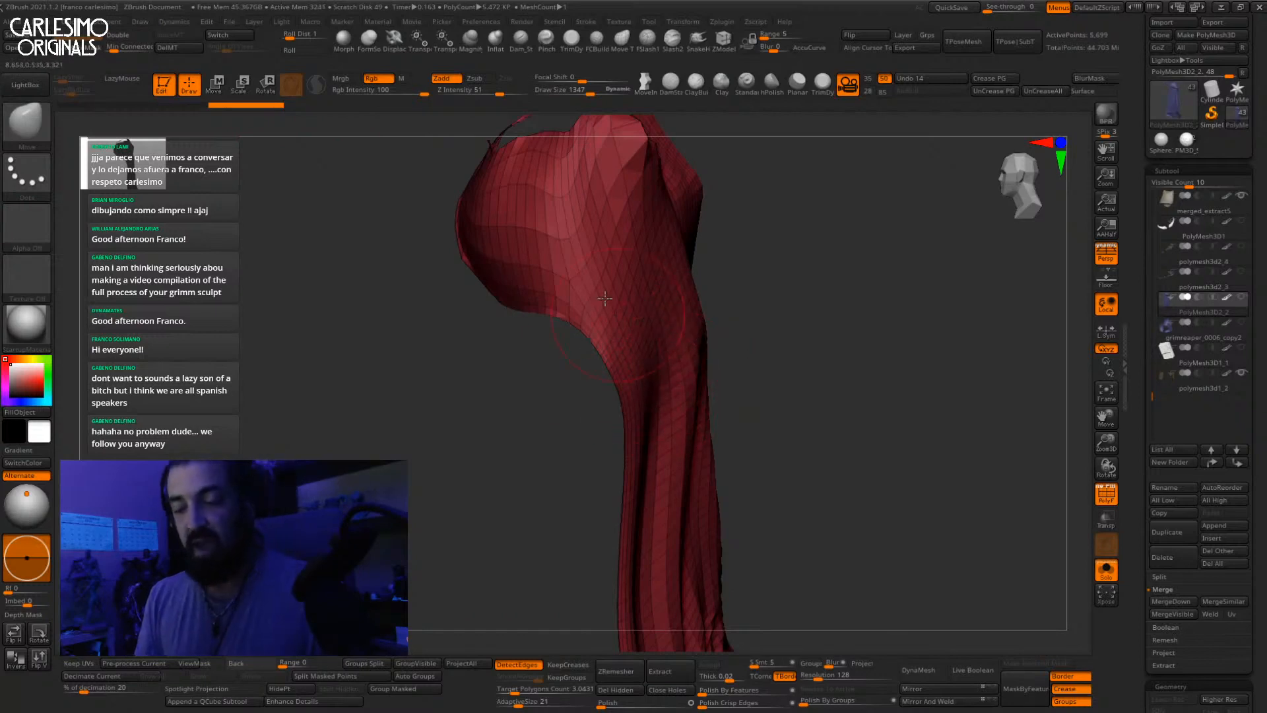
{"action": "left_click", "coordinate": [135, 36]}
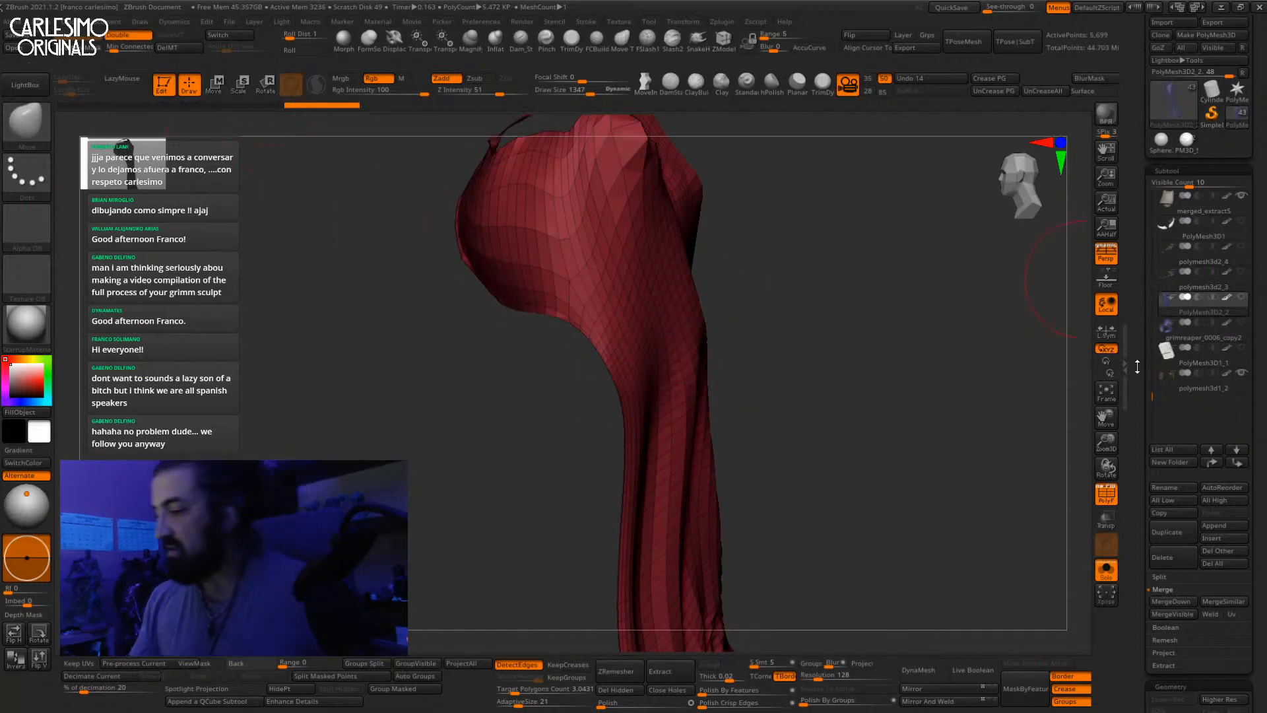
Step: Activate Dynamic Subdiv on the cape and give it a thickness of 0.093
{"action": "scroll", "coordinate": [1137, 366], "scroll_direction": "down", "scroll_amount": 8}
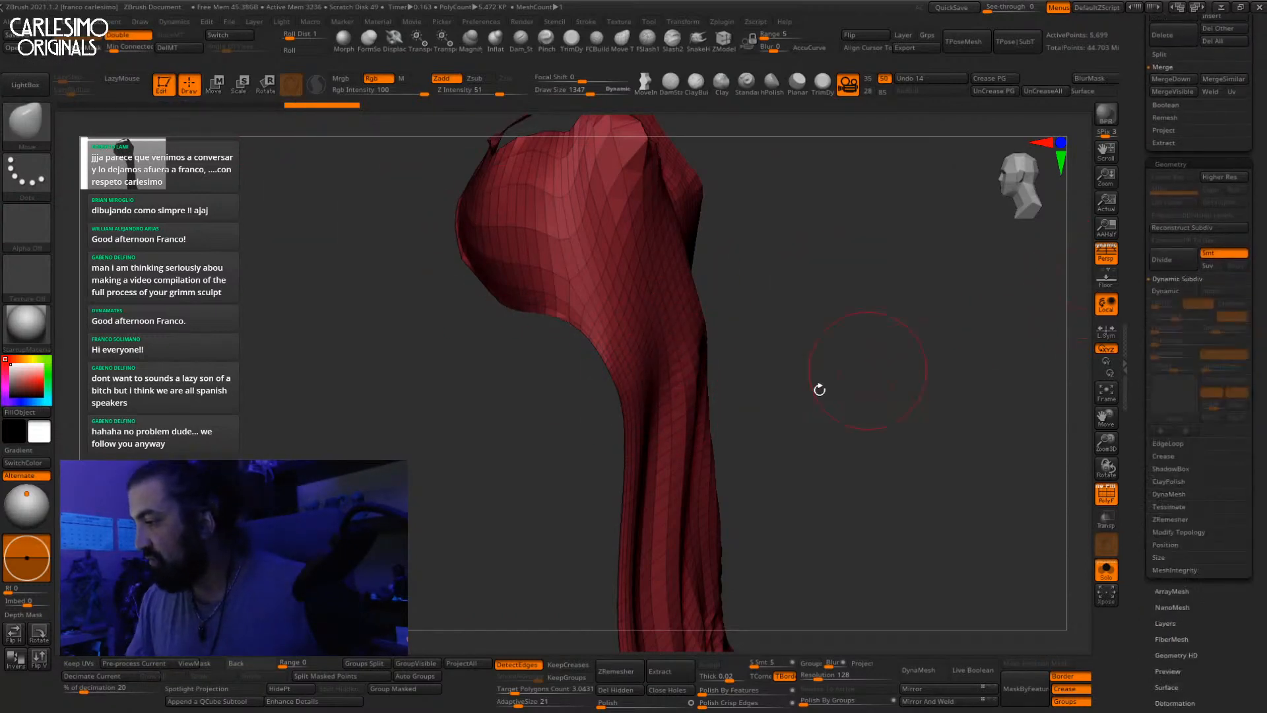
{"action": "left_click_drag", "start_coordinate": [819, 389], "coordinate": [958, 250]}
{"action": "left_click", "coordinate": [1168, 291]}
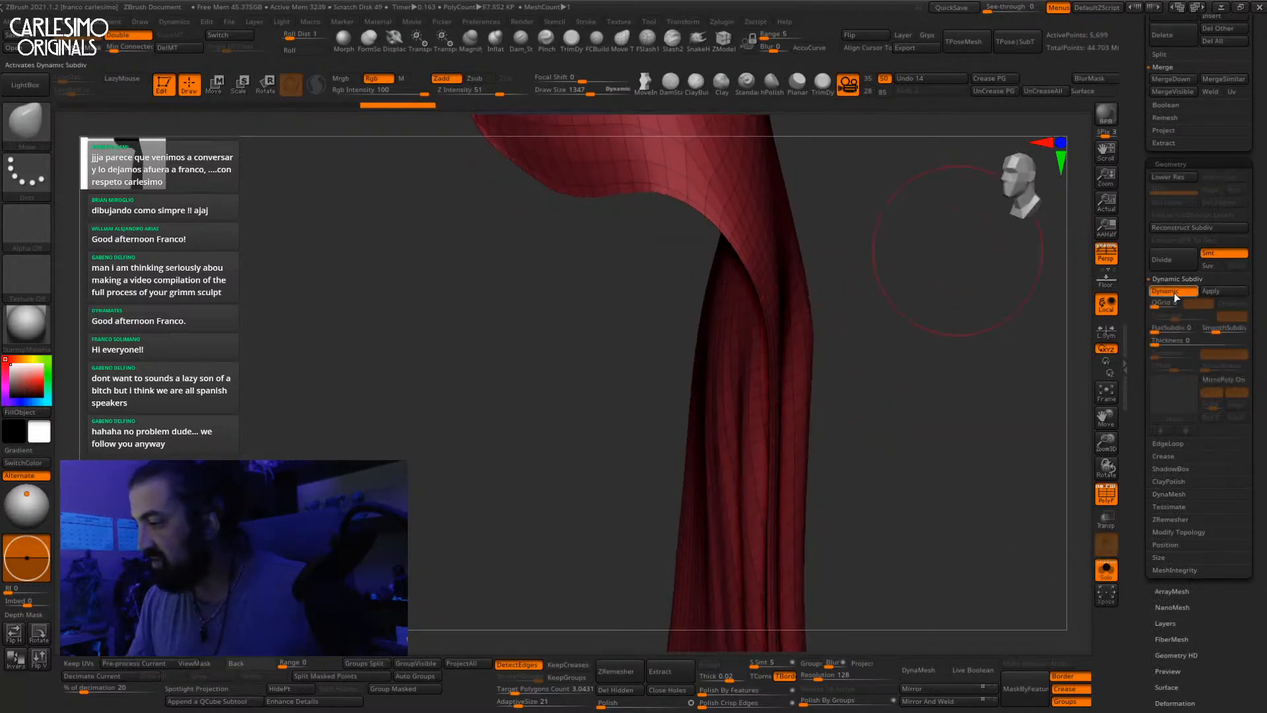
{"action": "left_click_drag", "start_coordinate": [1004, 310], "coordinate": [1000, 300]}
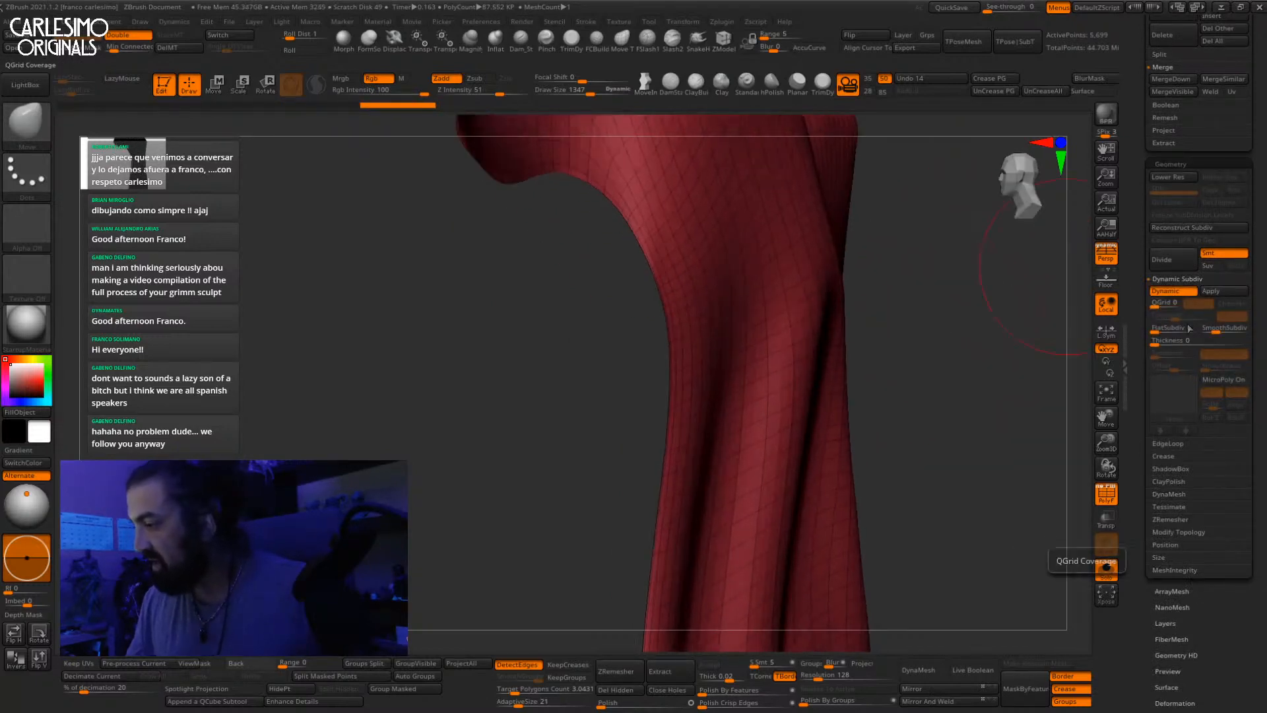
{"action": "left_click_drag", "start_coordinate": [1163, 343], "coordinate": [1177, 344]}
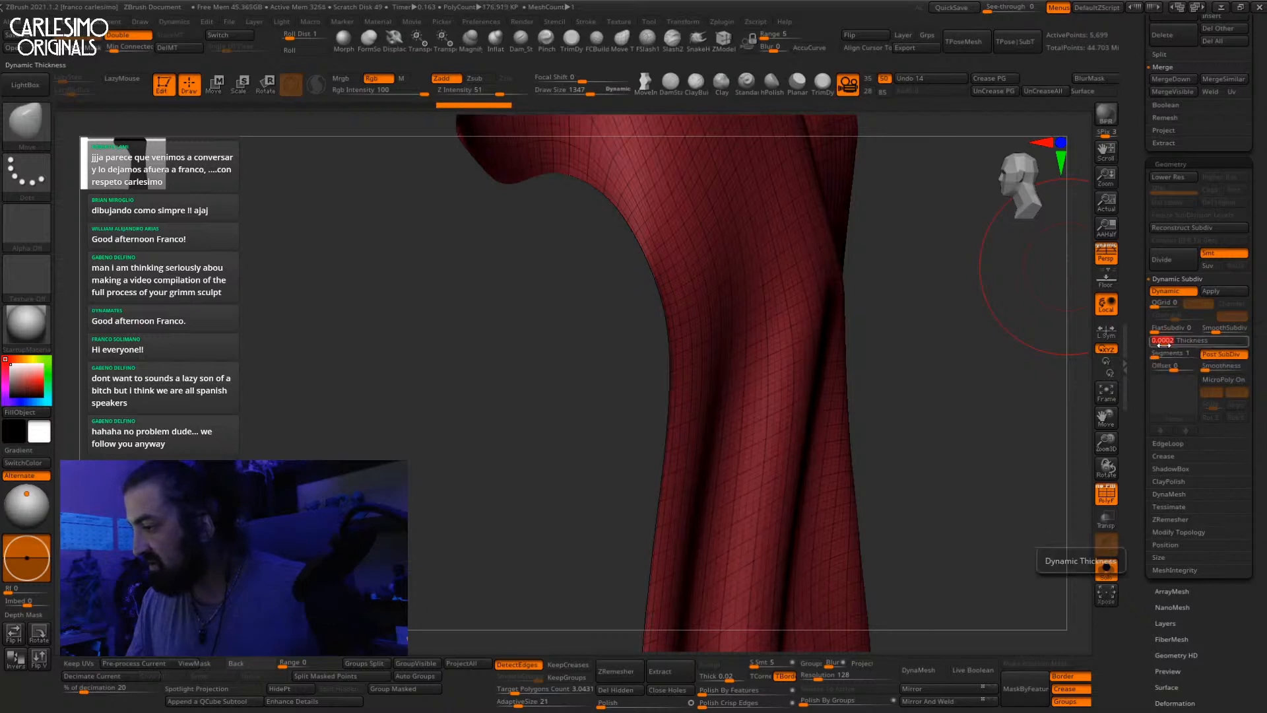
{"action": "mouse_move", "coordinate": [1049, 366]}
{"action": "left_mouse_down"}
{"action": "mouse_move", "coordinate": [958, 413]}
{"action": "mouse_move", "coordinate": [1030, 357]}
{"action": "left_mouse_up"}
{"action": "left_click_drag", "start_coordinate": [1176, 343], "coordinate": [1201, 343]}
{"action": "left_click", "coordinate": [1196, 343]}
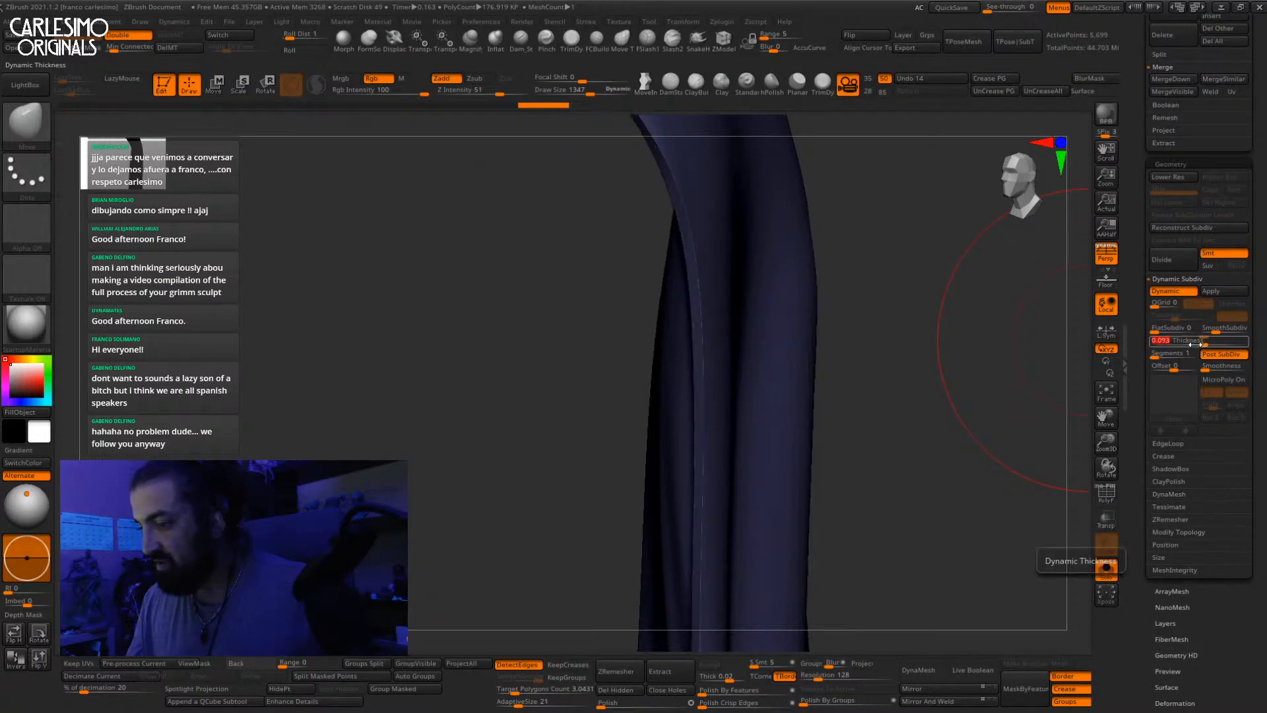
Step: Inspect the thickened edge of the cape and leave solo view to show it together with the character
{"action": "left_click_drag", "start_coordinate": [865, 350], "coordinate": [793, 323]}
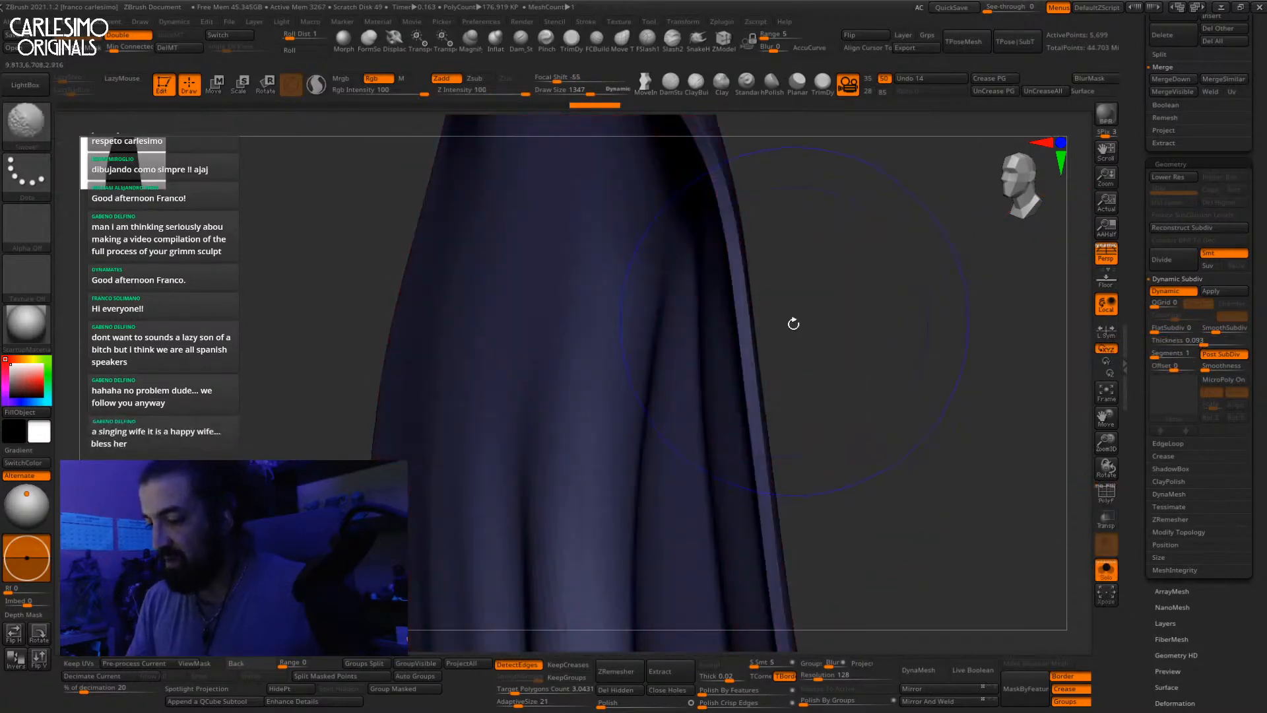
{"action": "left_click_drag", "start_coordinate": [829, 416], "coordinate": [815, 337], "text": "alt"}
{"action": "mouse_move", "coordinate": [799, 475]}
{"action": "left_mouse_down", "text": "alt"}
{"action": "mouse_move", "coordinate": [778, 412]}
{"action": "mouse_move", "coordinate": [784, 370]}
{"action": "left_mouse_up", "text": "alt"}
{"action": "left_click_drag", "start_coordinate": [784, 343], "coordinate": [806, 291]}
{"action": "key", "text": "alt+s"}
{"action": "left_click_drag", "start_coordinate": [824, 417], "coordinate": [816, 365], "text": "alt"}
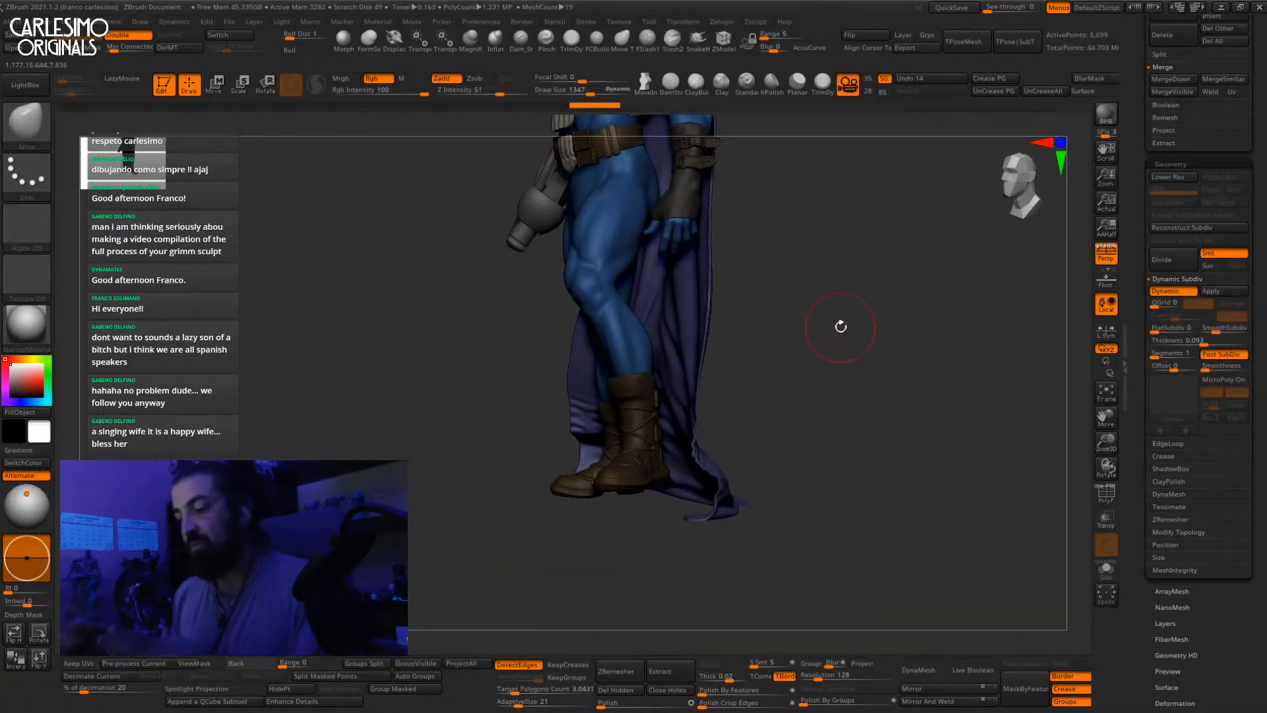
Step: Add a 1 Unit Helper cube to the scene with the Scale Master plugin
{"action": "left_click_drag", "start_coordinate": [1138, 246], "coordinate": [1143, 393]}
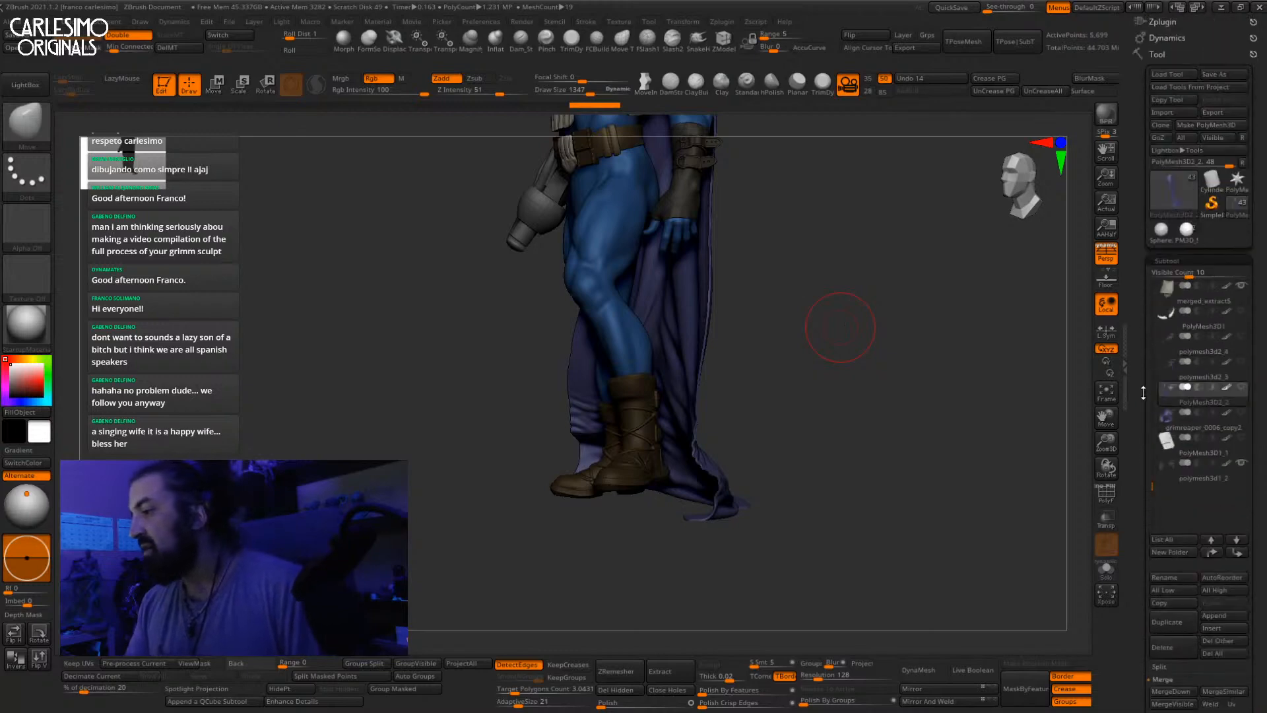
{"action": "left_click", "coordinate": [1174, 23]}
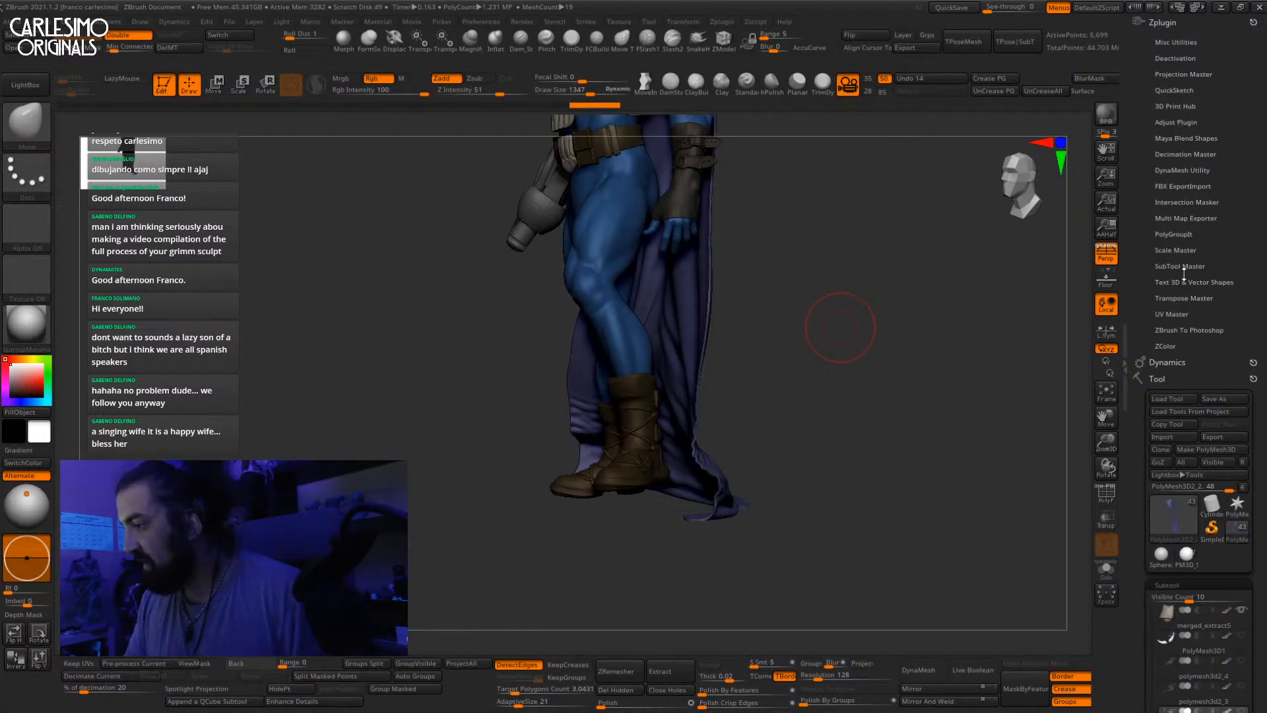
{"action": "left_click", "coordinate": [1179, 251]}
{"action": "left_click_drag", "start_coordinate": [1136, 461], "coordinate": [1135, 386]}
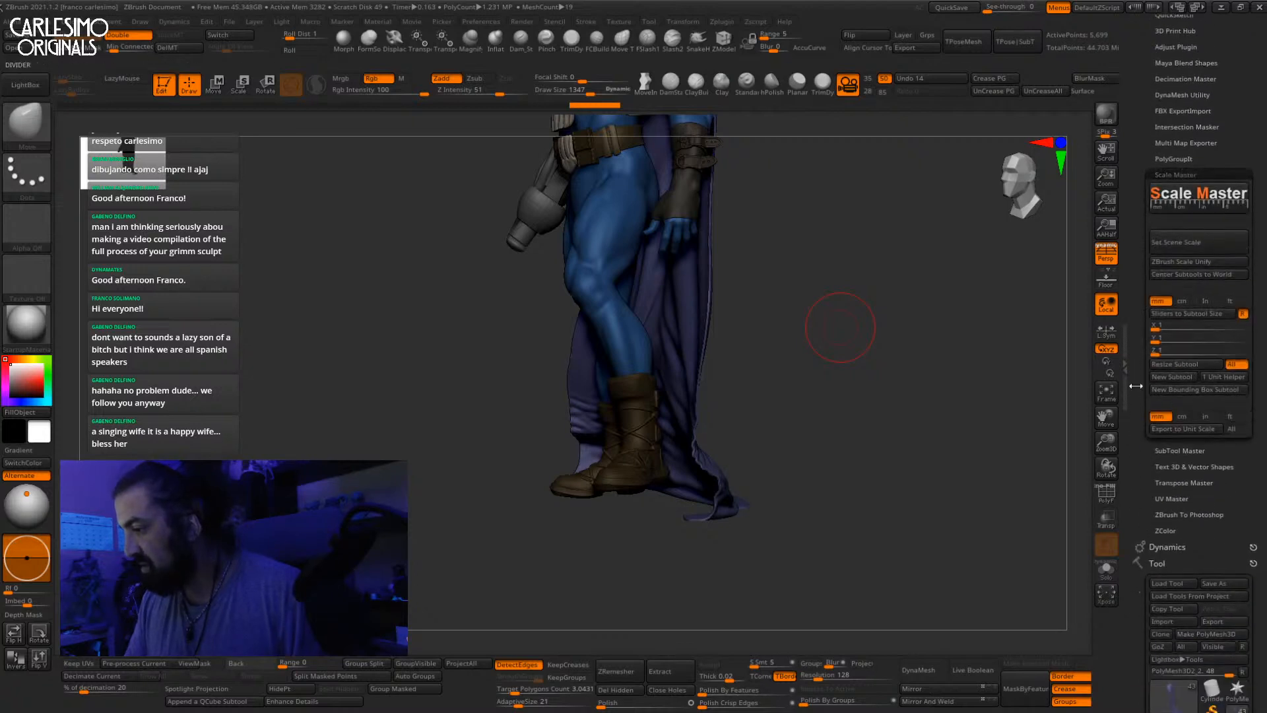
{"action": "left_click", "coordinate": [1210, 375]}
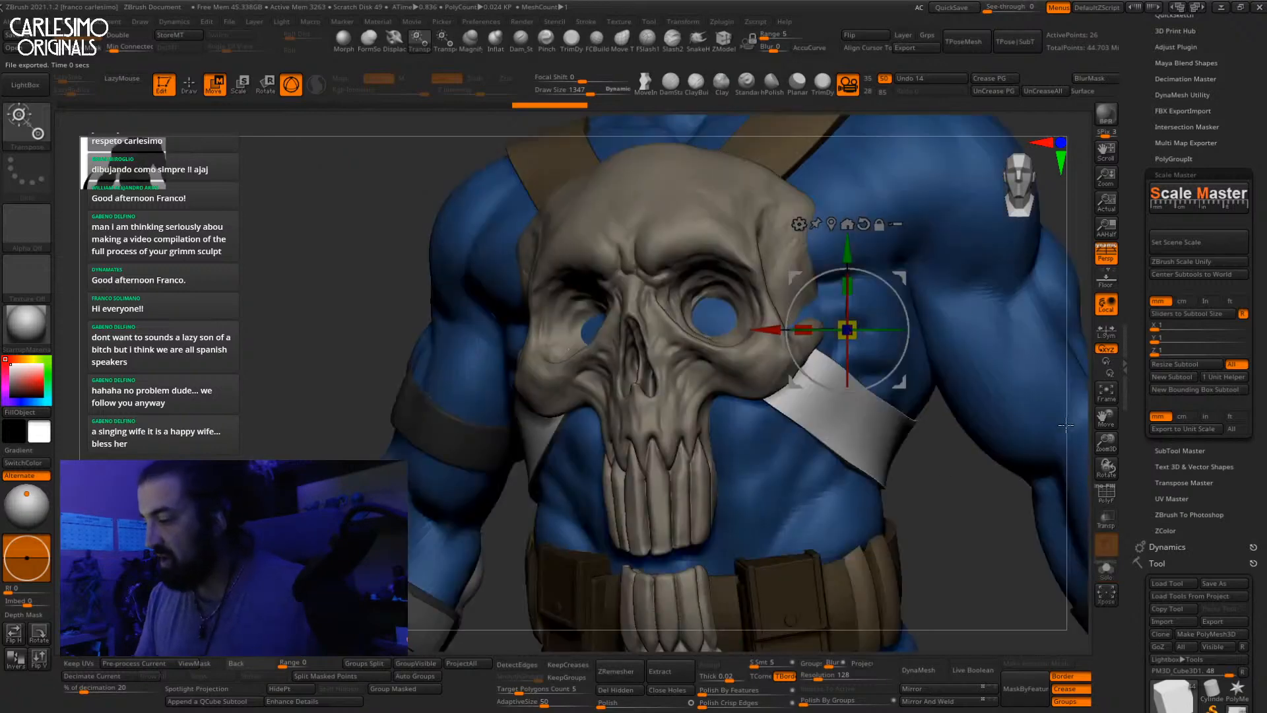
Step: Switch Scale Master to centimetres, read the current subtool's size into the sliders and add a 1 Unit Helper cube
{"action": "left_click", "coordinate": [1183, 300]}
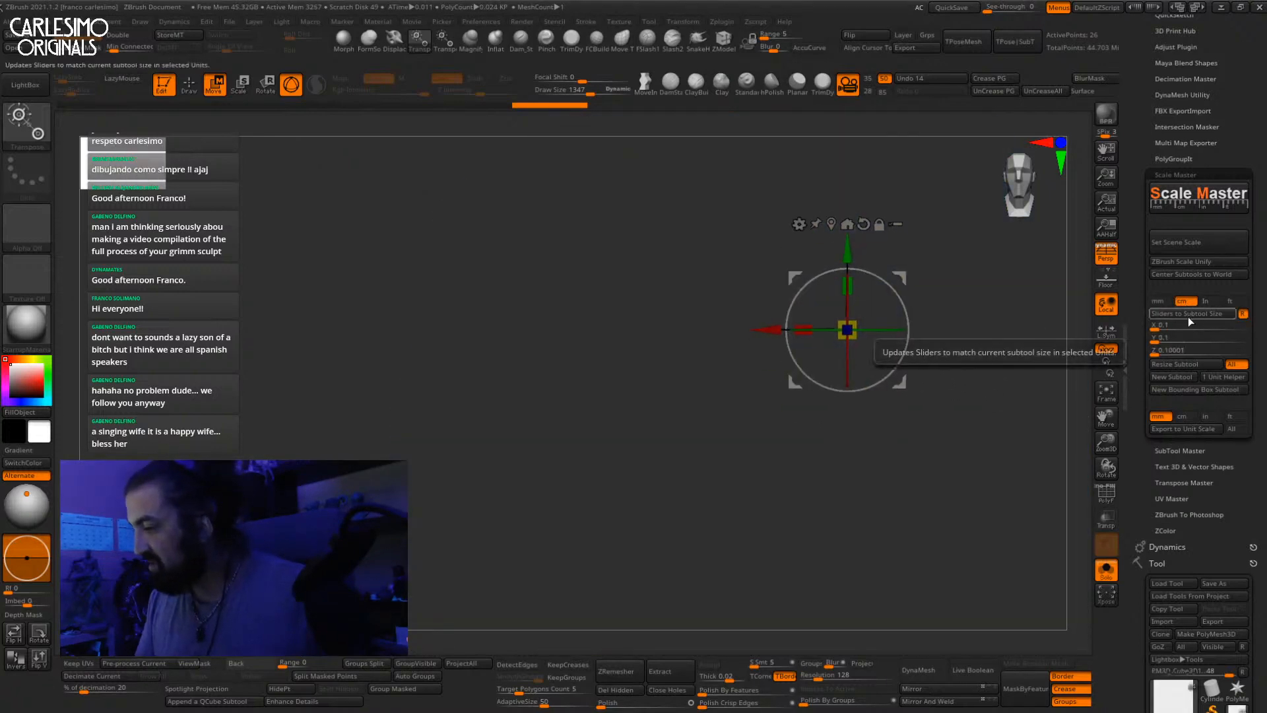
{"action": "left_click", "coordinate": [1188, 316]}
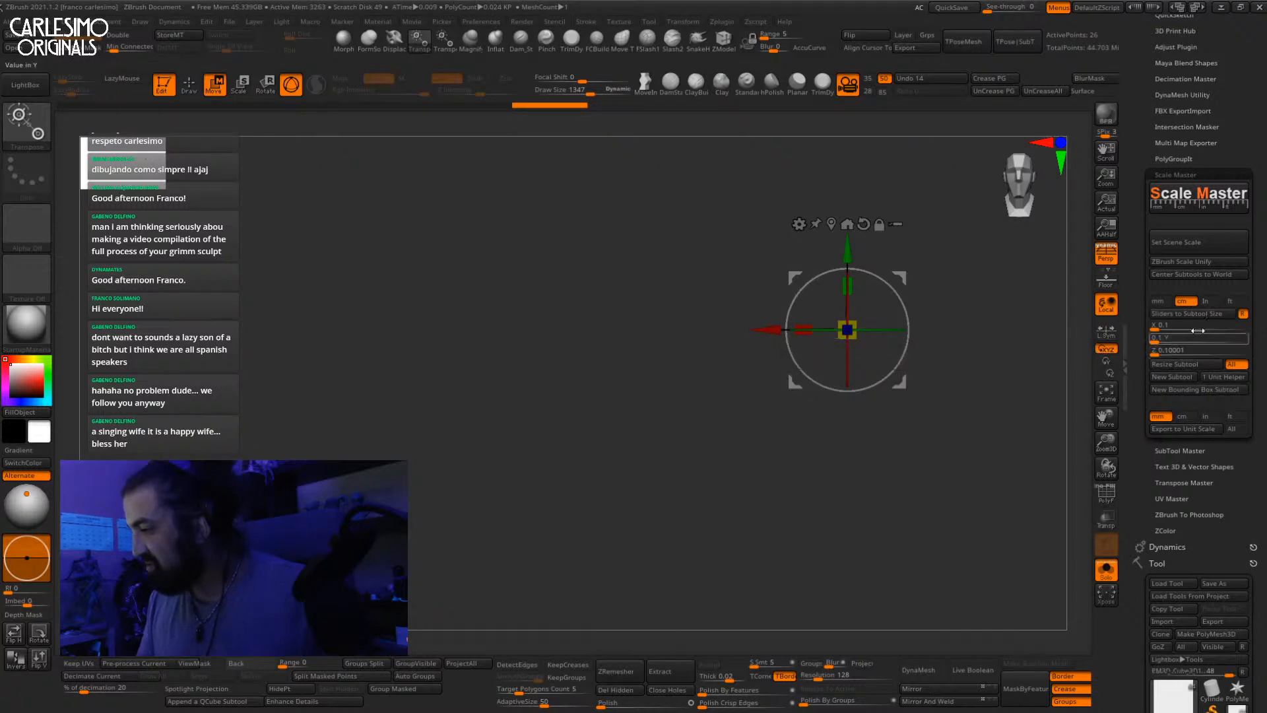
{"action": "left_click", "coordinate": [1222, 376]}
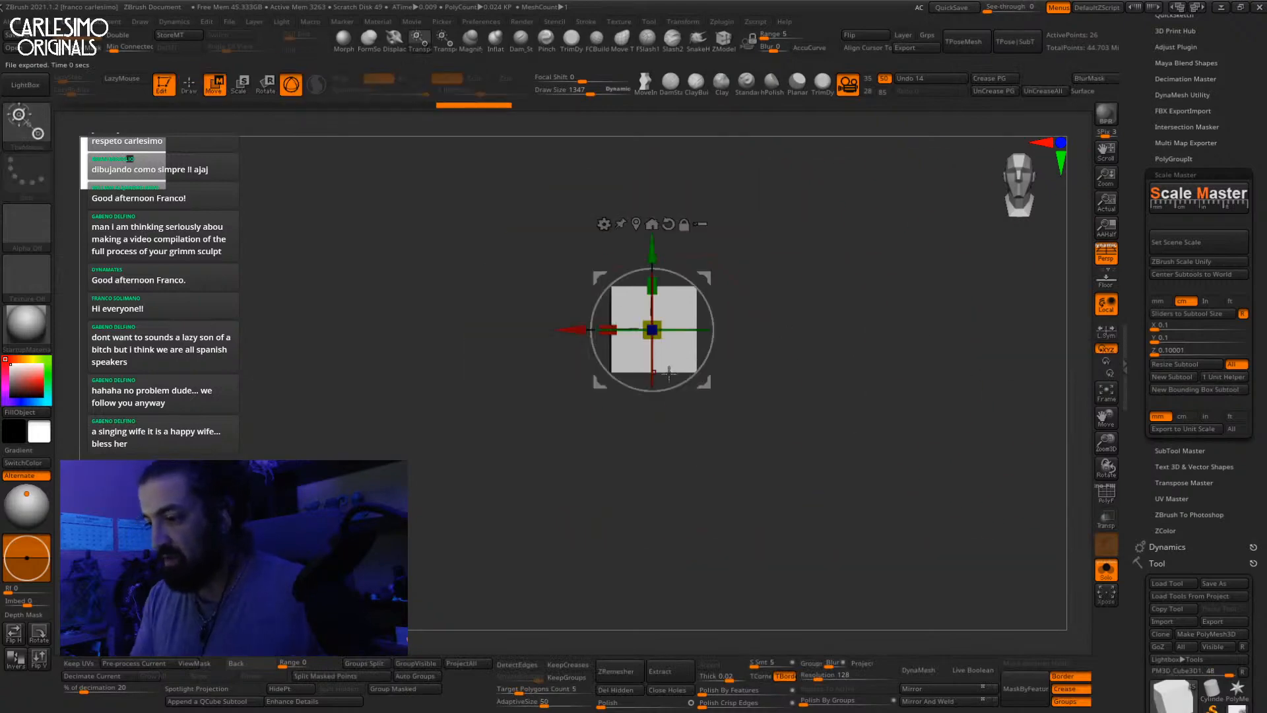
Step: Move the new 1 cm cube sideways toward the character's arm and update the Scale Master sliders to its size
{"action": "left_click", "coordinate": [574, 328]}
{"action": "left_click_drag", "start_coordinate": [574, 328], "coordinate": [849, 328]}
{"action": "left_click", "coordinate": [1188, 315]}
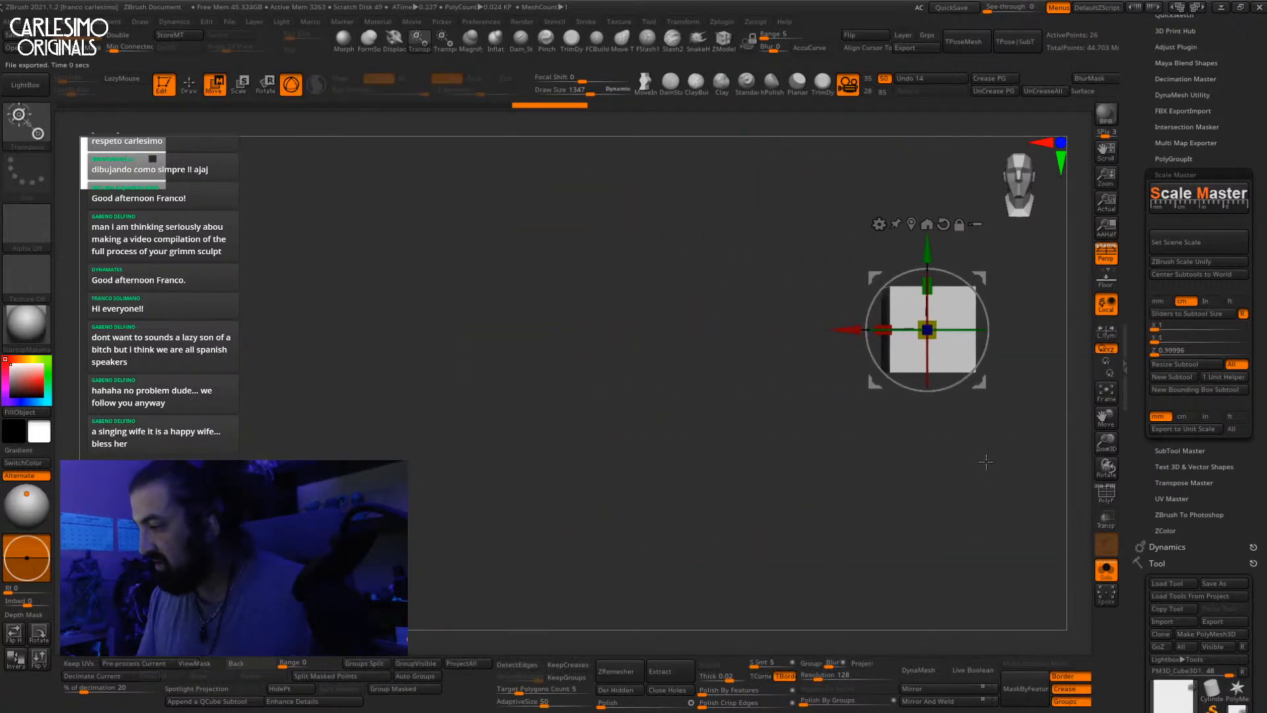
{"action": "left_click_drag", "start_coordinate": [986, 462], "coordinate": [772, 405], "text": "alt"}
{"action": "left_click_drag", "start_coordinate": [689, 321], "coordinate": [921, 323]}
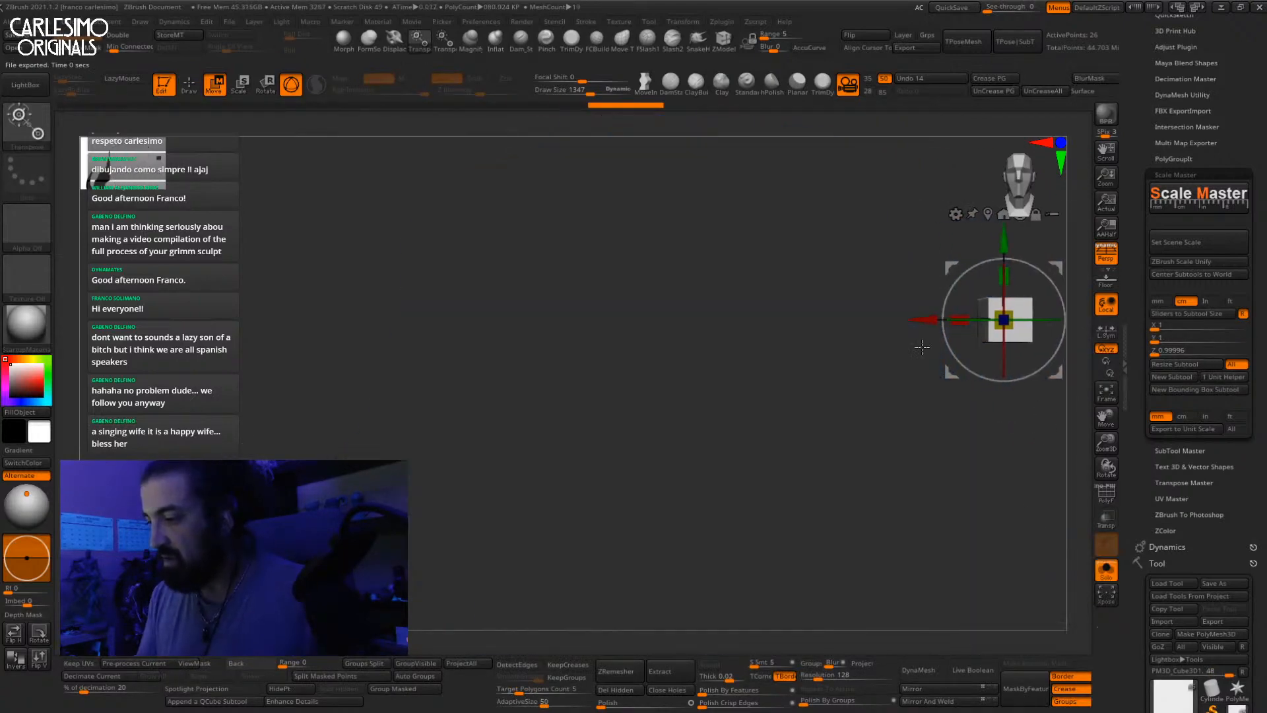
{"action": "key", "text": "ctrl+z"}
{"action": "key", "text": "q"}
Step: Delete the Cube_1mm_x_1mm_x_1mm subtool and show the whole character
{"action": "left_click_drag", "start_coordinate": [1140, 360], "coordinate": [1143, 86]}
{"action": "left_click_drag", "start_coordinate": [1138, 458], "coordinate": [1149, 414]}
{"action": "left_click", "coordinate": [1202, 403]}
{"action": "left_click", "coordinate": [1106, 570]}
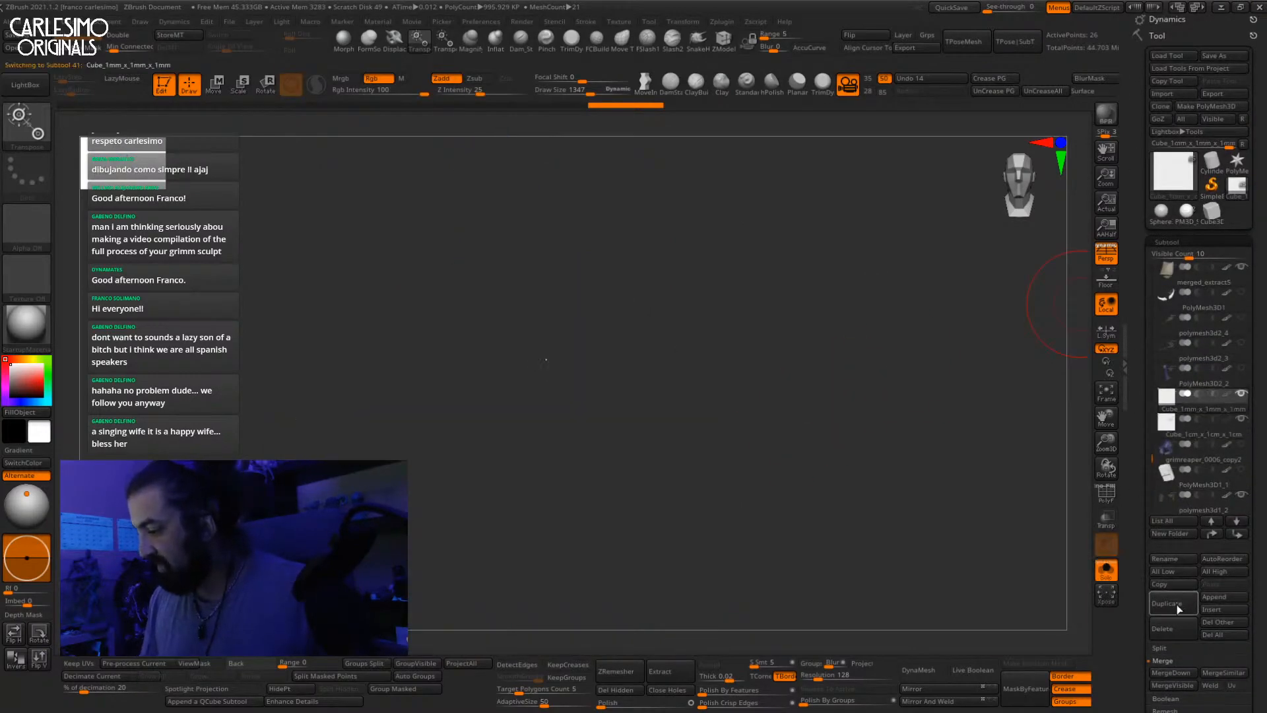
{"action": "left_click", "coordinate": [1166, 626]}
{"action": "left_click", "coordinate": [1051, 653]}
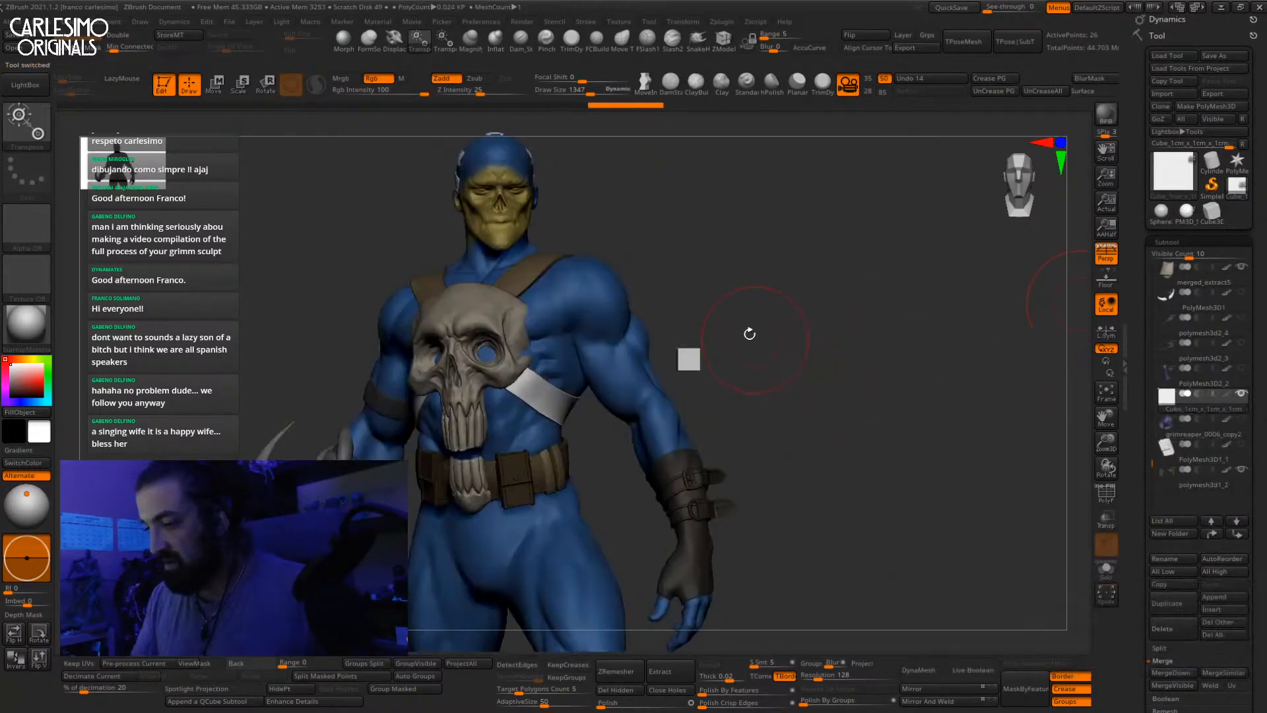
Step: View the 1 cm cube against the character in profile and make the cape subtool visible
{"action": "key", "text": "w"}
{"action": "mouse_move", "coordinate": [749, 334]}
{"action": "left_mouse_down", "text": "alt"}
{"action": "mouse_move", "coordinate": [825, 285]}
{"action": "mouse_move", "coordinate": [832, 244]}
{"action": "left_mouse_up", "text": "alt"}
{"action": "mouse_move", "coordinate": [913, 284]}
{"action": "left_mouse_down"}
{"action": "mouse_move", "coordinate": [862, 296]}
{"action": "mouse_move", "coordinate": [937, 317]}
{"action": "left_mouse_up"}
{"action": "key", "text": "q"}
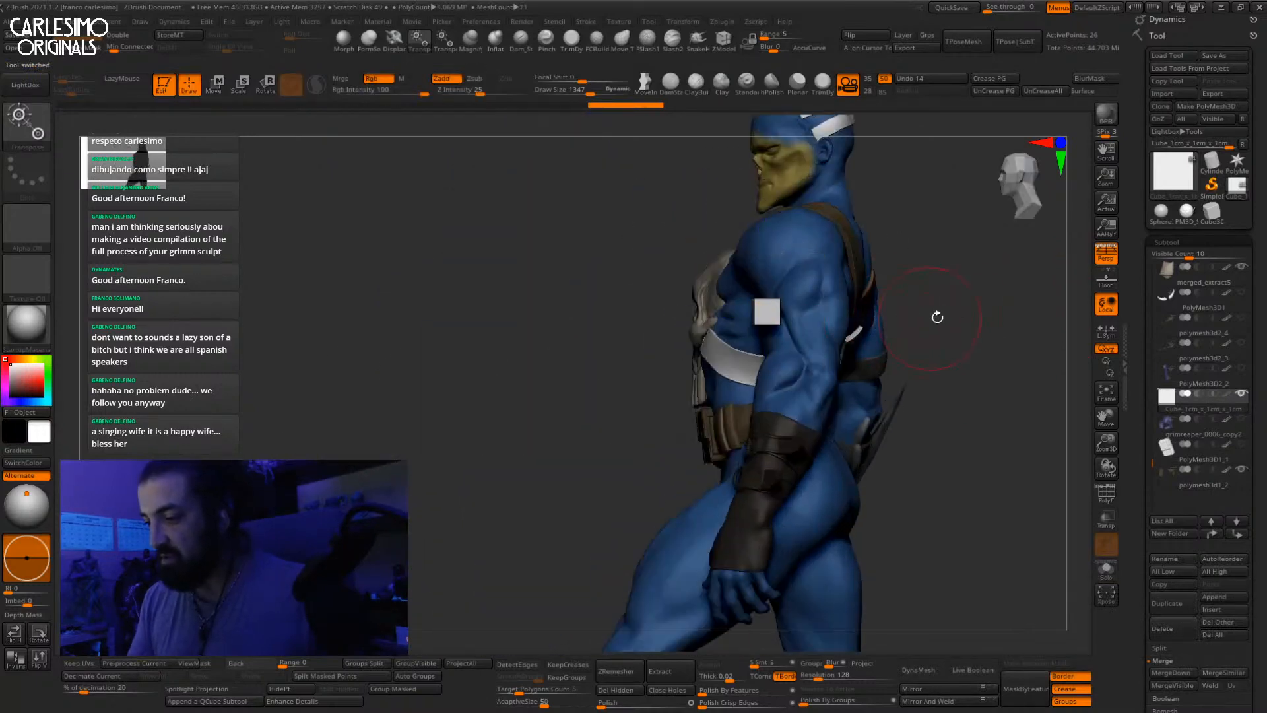
{"action": "left_click_drag", "start_coordinate": [1036, 329], "coordinate": [911, 241], "text": "alt"}
{"action": "left_click_drag", "start_coordinate": [1140, 419], "coordinate": [1139, 363]}
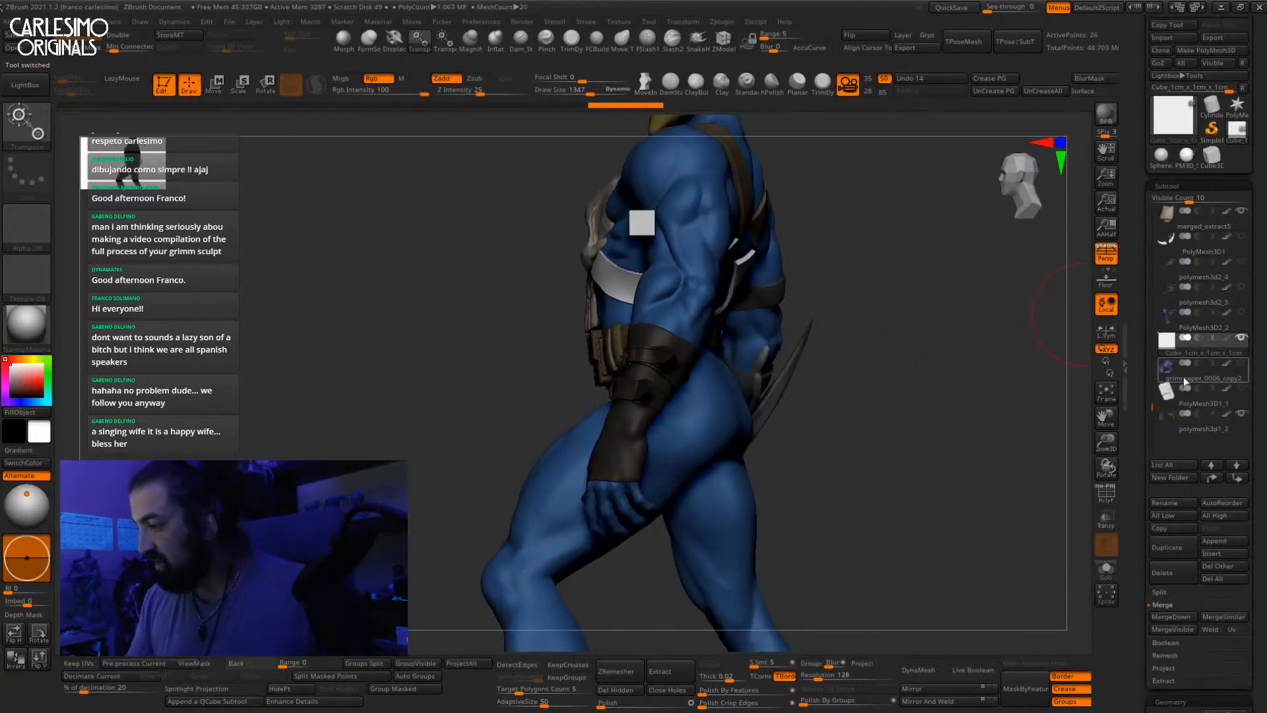
{"action": "left_click", "coordinate": [1241, 313]}
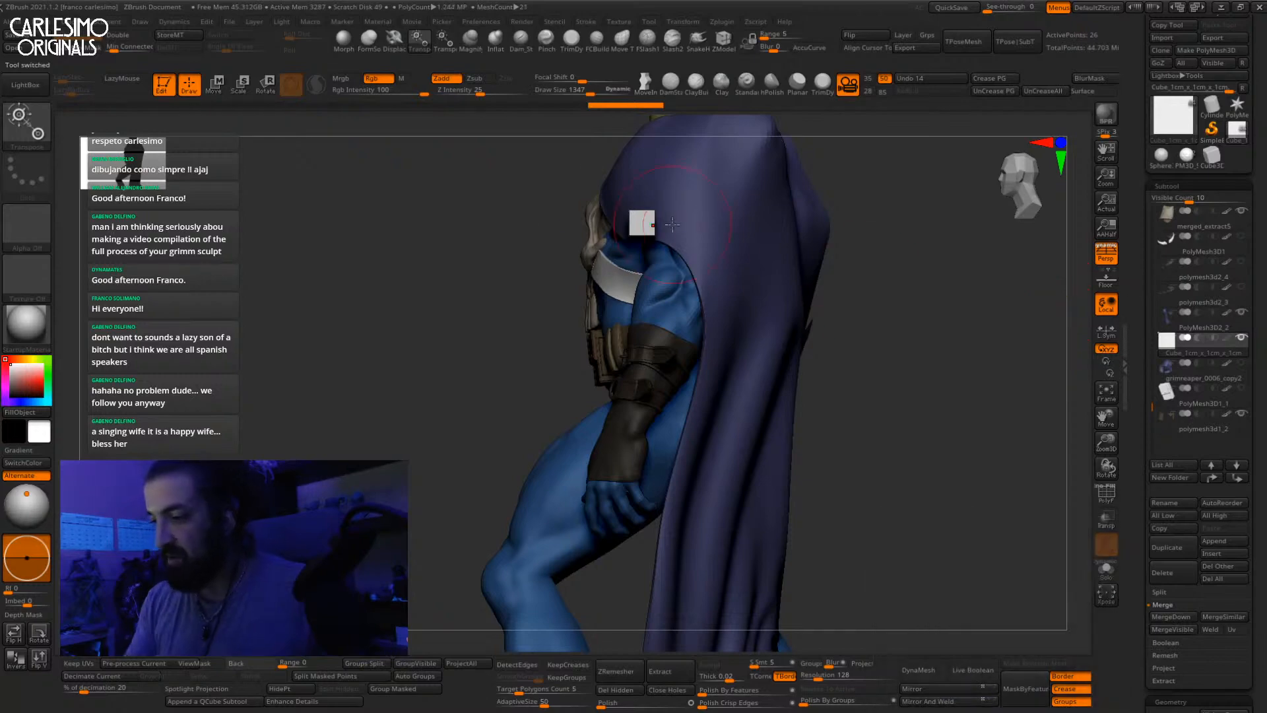
Step: Place the 1 cm cube beside the cape's edge, just above the strapped bracer, as a thickness reference
{"action": "key", "text": "w"}
{"action": "left_click_drag", "start_coordinate": [700, 171], "coordinate": [749, 260]}
{"action": "left_click_drag", "start_coordinate": [727, 316], "coordinate": [739, 360], "text": "alt"}
{"action": "left_click_drag", "start_coordinate": [729, 307], "coordinate": [779, 299]}
{"action": "mouse_move", "coordinate": [779, 299]}
{"action": "right_mouse_down"}
{"action": "mouse_move", "coordinate": [792, 301]}
{"action": "mouse_move", "coordinate": [762, 290]}
{"action": "right_mouse_up"}
{"action": "mouse_move", "coordinate": [750, 269]}
{"action": "left_mouse_down"}
{"action": "mouse_move", "coordinate": [801, 291]}
{"action": "mouse_move", "coordinate": [809, 232]}
{"action": "mouse_move", "coordinate": [759, 291]}
{"action": "left_mouse_up"}
{"action": "key", "text": "q"}
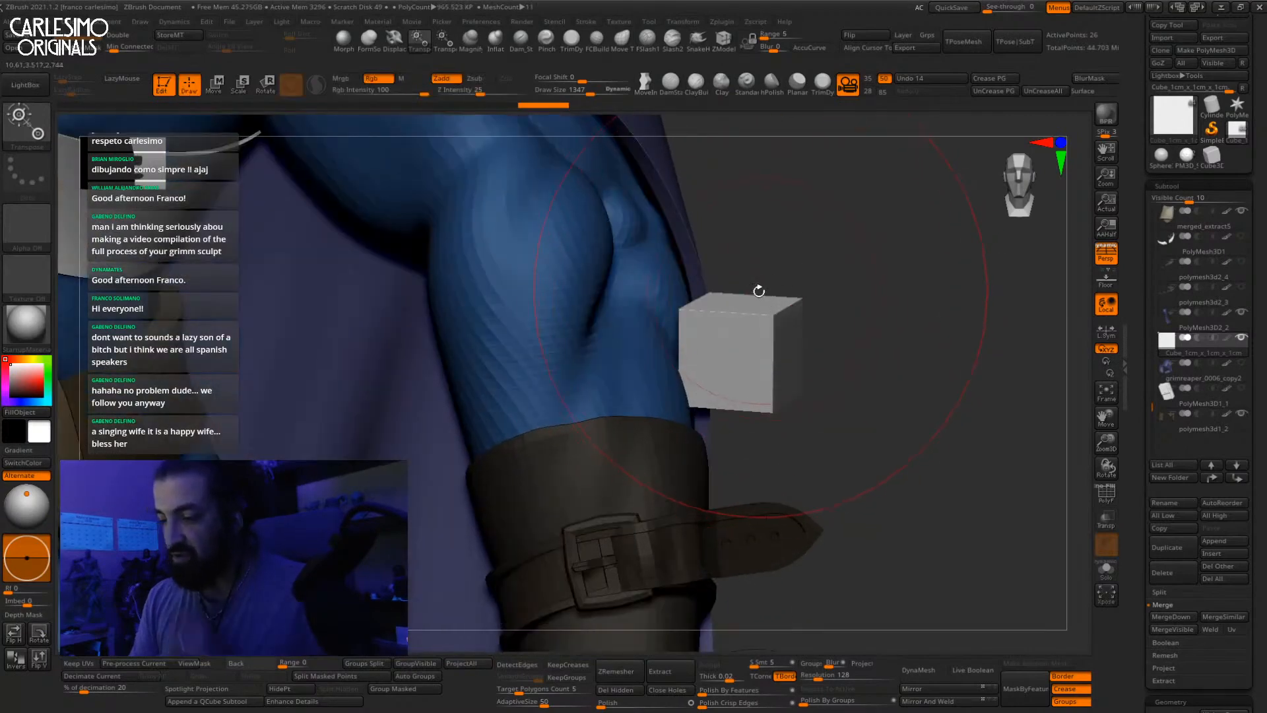
Step: Select the cape and set its Dynamic Subdiv thickness to 0.1619
{"action": "left_click", "coordinate": [698, 272], "text": "alt"}
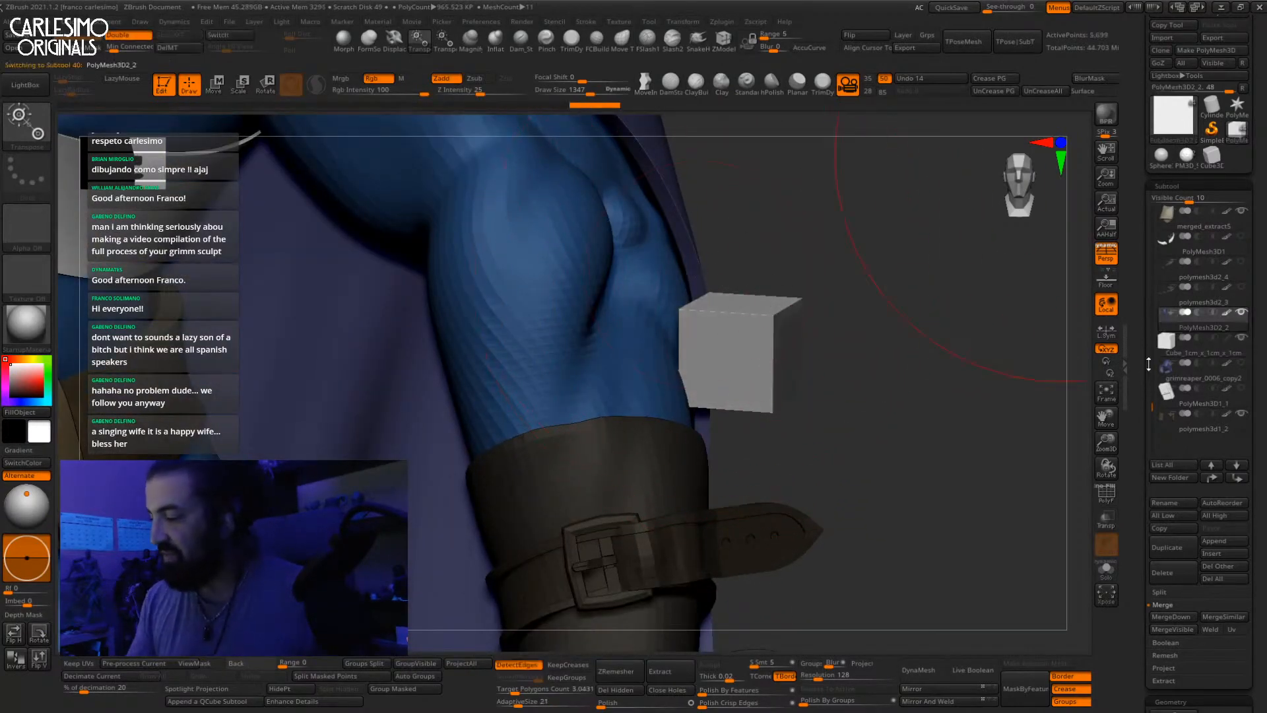
{"action": "scroll", "coordinate": [1148, 365], "scroll_direction": "down", "scroll_amount": 10}
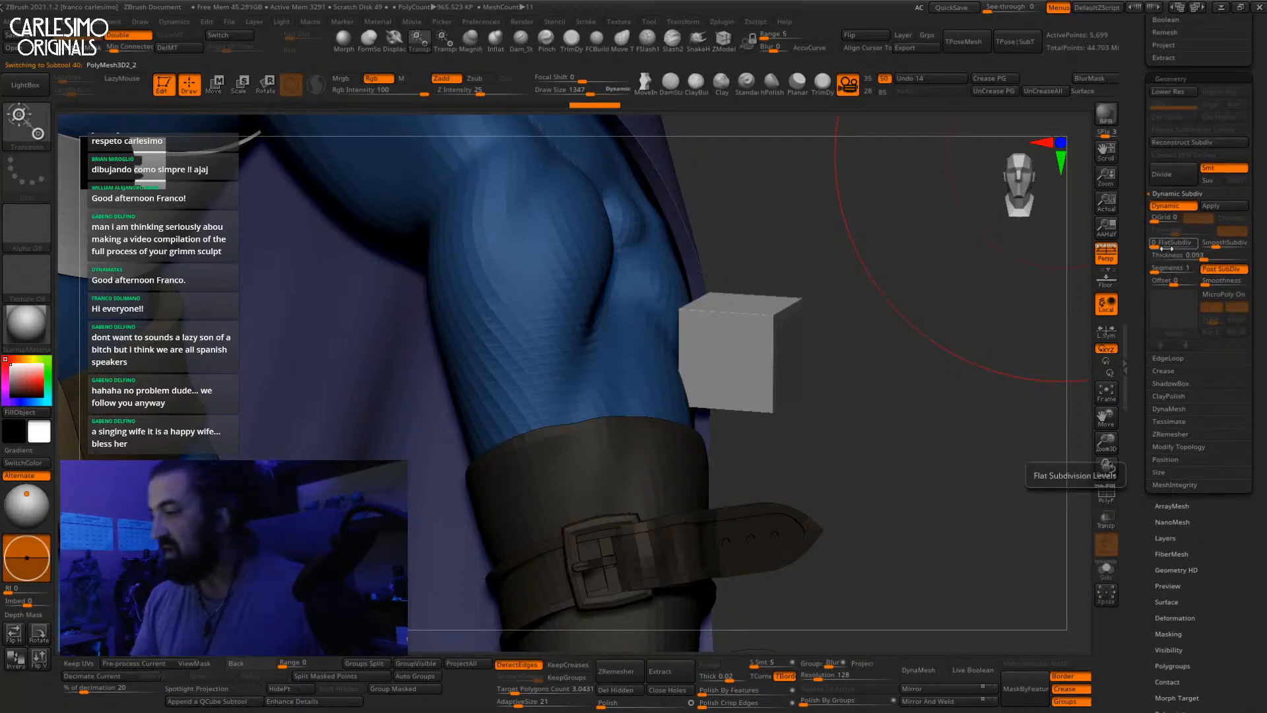
{"action": "left_click_drag", "start_coordinate": [1207, 258], "coordinate": [1210, 258]}
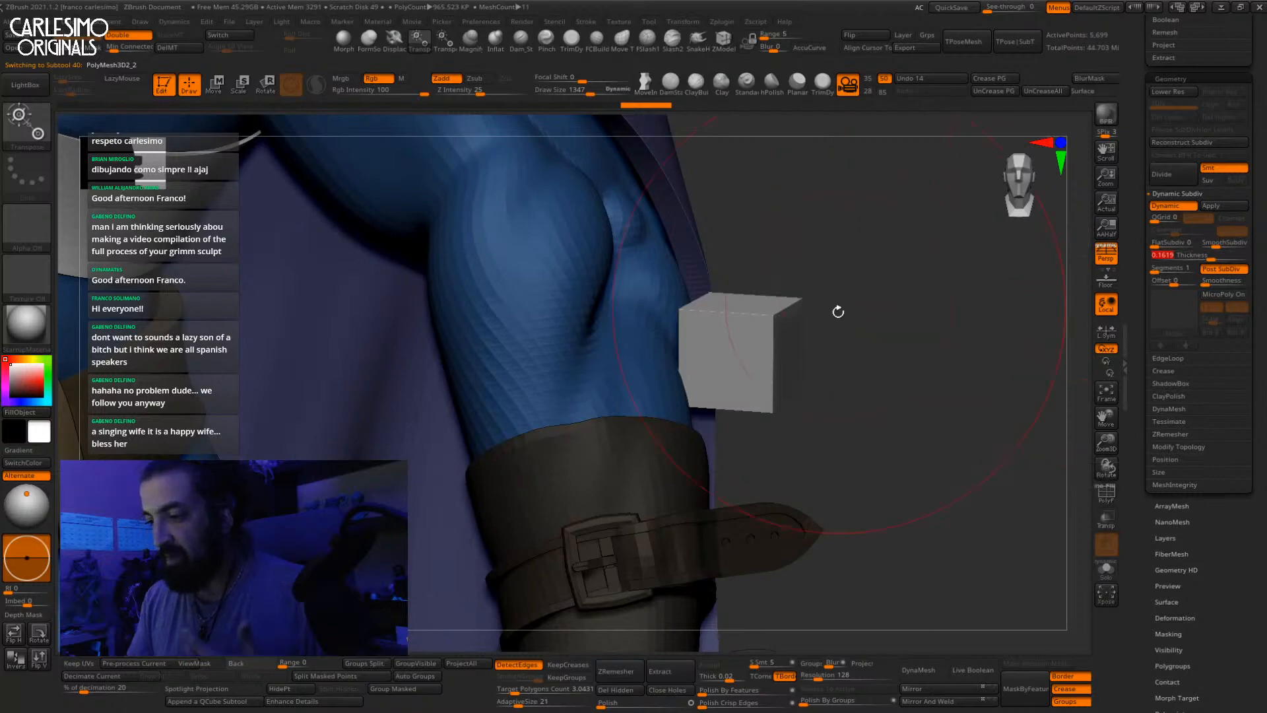
Step: Compare the thickened cape edge with the 1 cm cube from several distances and switch to the Move brush
{"action": "left_click_drag", "start_coordinate": [857, 393], "coordinate": [847, 349], "text": "alt"}
{"action": "key", "text": "w"}
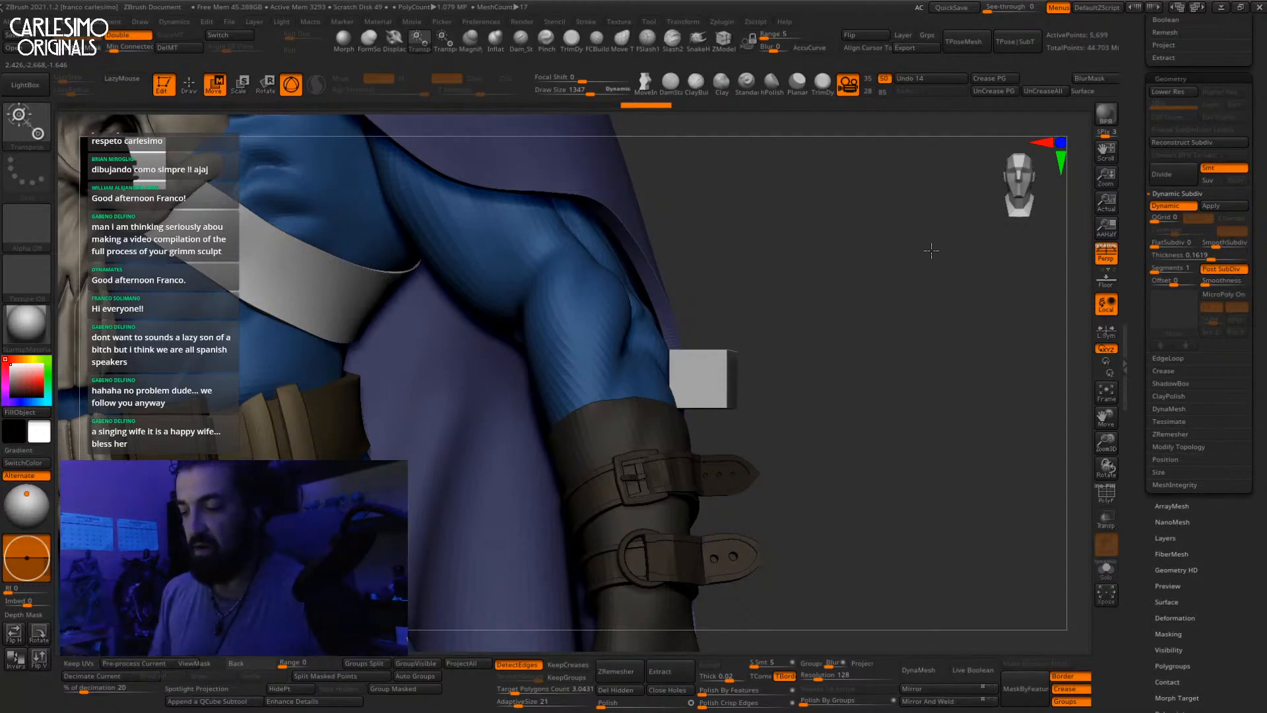
{"action": "mouse_move", "coordinate": [766, 335]}
{"action": "left_mouse_down", "text": "alt"}
{"action": "mouse_move", "coordinate": [735, 294]}
{"action": "mouse_move", "coordinate": [769, 399]}
{"action": "mouse_move", "coordinate": [854, 339]}
{"action": "mouse_move", "coordinate": [930, 543]}
{"action": "left_mouse_up", "text": "alt"}
{"action": "key", "text": "q"}
{"action": "key", "text": "b"}
{"action": "key", "text": "m"}
{"action": "key", "text": "v"}
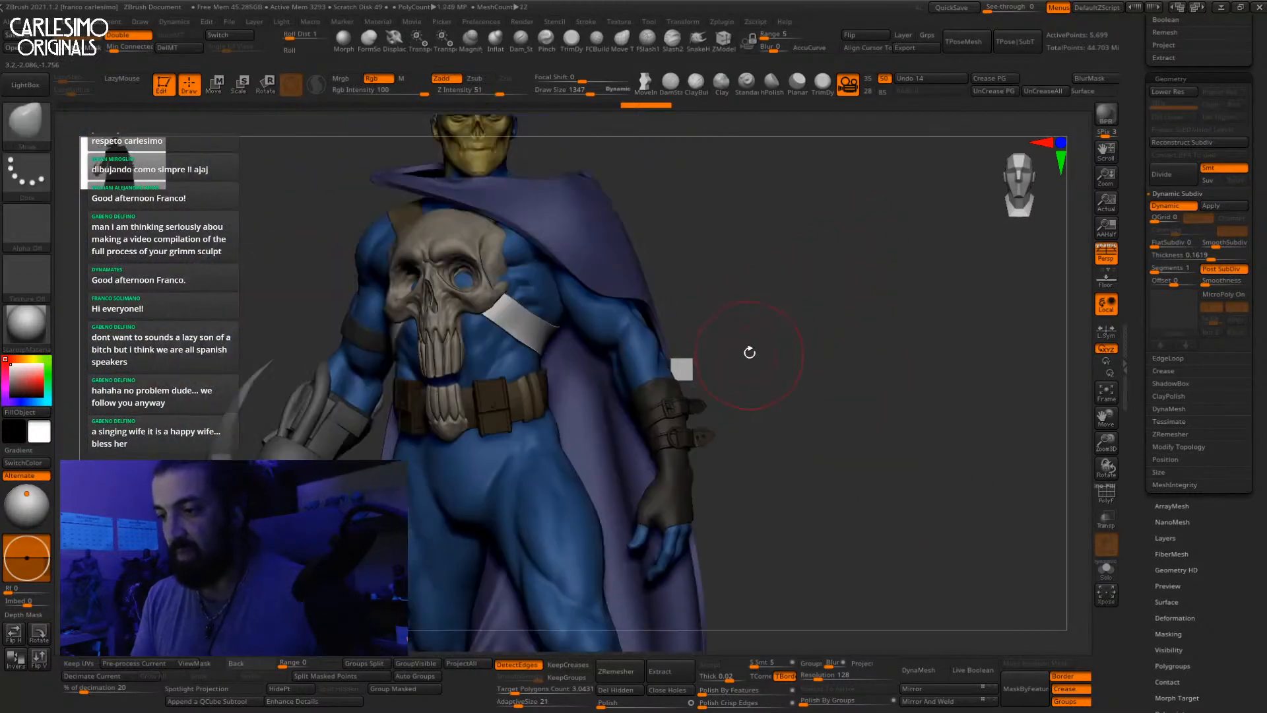
{"action": "mouse_move", "coordinate": [749, 354]}
{"action": "left_mouse_down"}
{"action": "mouse_move", "coordinate": [774, 351]}
{"action": "mouse_move", "coordinate": [701, 363]}
{"action": "mouse_move", "coordinate": [759, 458]}
{"action": "mouse_move", "coordinate": [781, 455]}
{"action": "left_mouse_up"}
{"action": "mouse_move", "coordinate": [782, 455]}
{"action": "left_mouse_down", "text": "alt"}
{"action": "mouse_move", "coordinate": [793, 356]}
{"action": "mouse_move", "coordinate": [799, 441]}
{"action": "left_mouse_up", "text": "alt"}
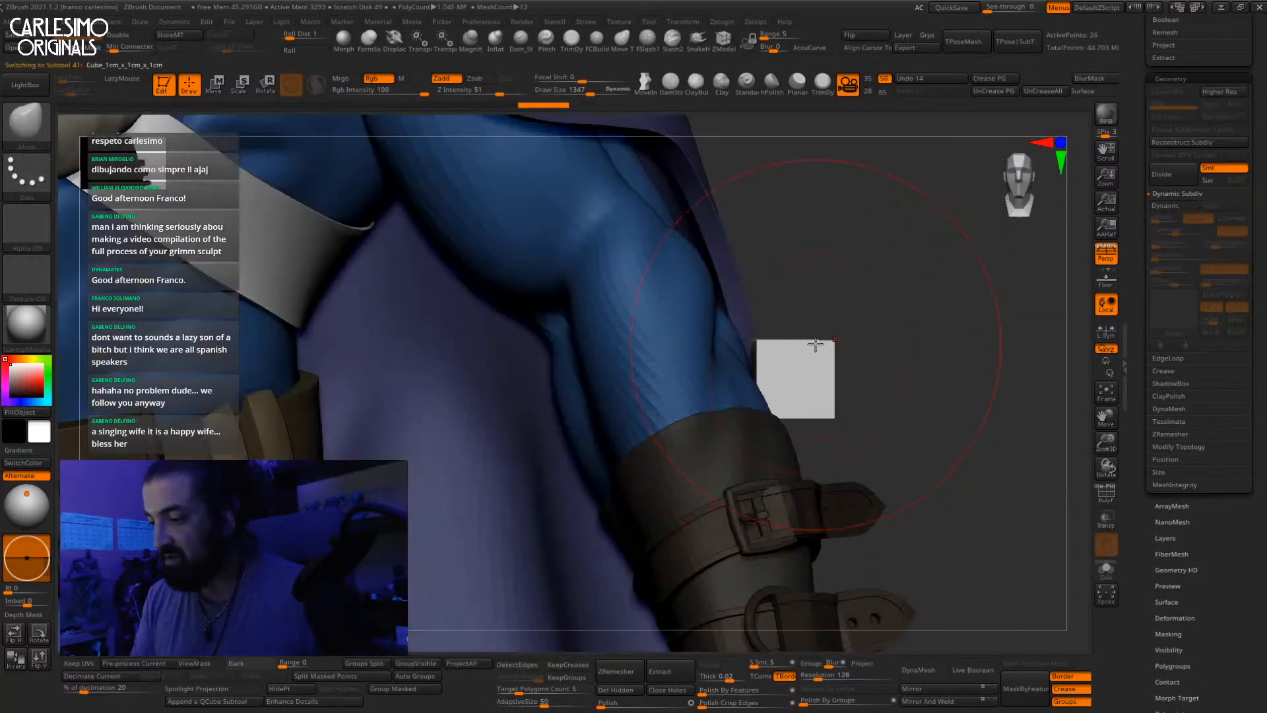
Step: Select the 1 cm cube and reposition it against the cape's edge above the strapped bracer
{"action": "key", "text": "w"}
{"action": "left_click_drag", "start_coordinate": [715, 374], "coordinate": [695, 376]}
{"action": "left_click_drag", "start_coordinate": [875, 268], "coordinate": [860, 321]}
{"action": "left_click_drag", "start_coordinate": [832, 313], "coordinate": [827, 321]}
{"action": "mouse_move", "coordinate": [873, 321]}
{"action": "left_mouse_down"}
{"action": "mouse_move", "coordinate": [866, 281]}
{"action": "mouse_move", "coordinate": [820, 334]}
{"action": "mouse_move", "coordinate": [832, 344]}
{"action": "mouse_move", "coordinate": [823, 304]}
{"action": "left_mouse_up"}
{"action": "key", "text": "q"}
{"action": "left_click_drag", "start_coordinate": [833, 403], "coordinate": [865, 242], "text": "alt"}
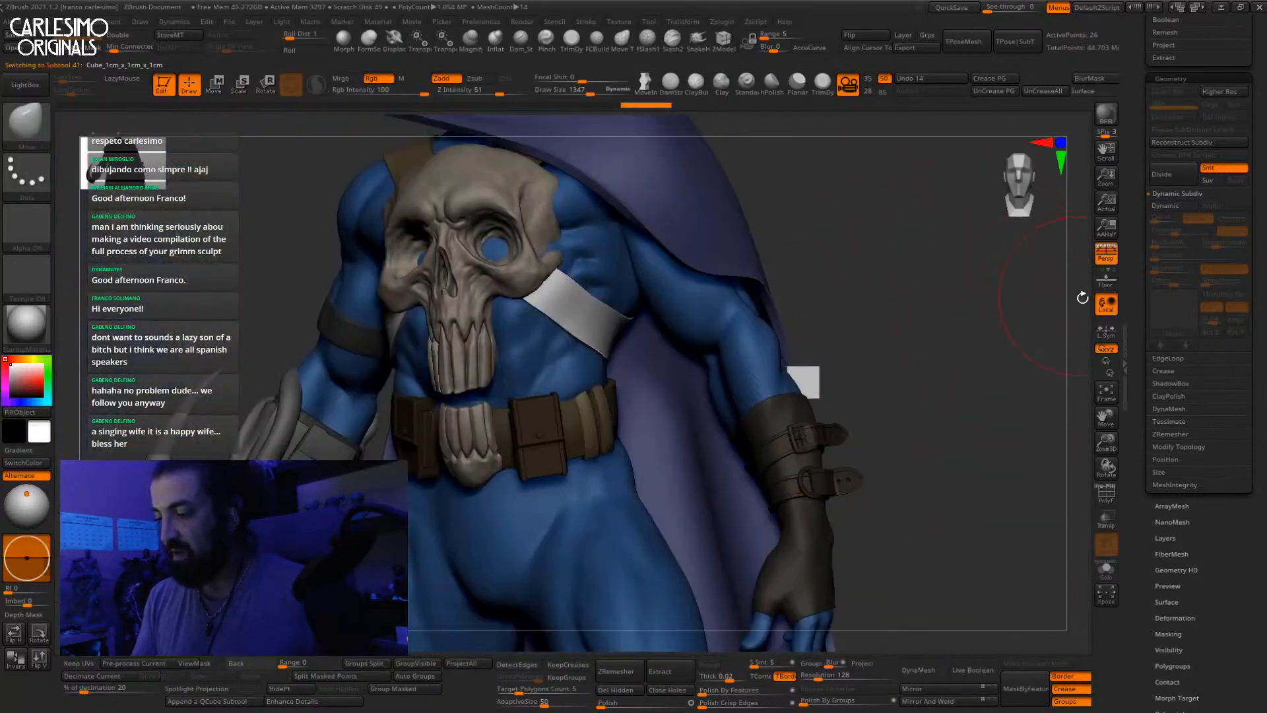
Step: Shift the 1 cm cube outward, clear of the arm, and compare its size with the full character
{"action": "left_click_drag", "start_coordinate": [1020, 422], "coordinate": [894, 292], "text": "alt"}
{"action": "key", "text": "w"}
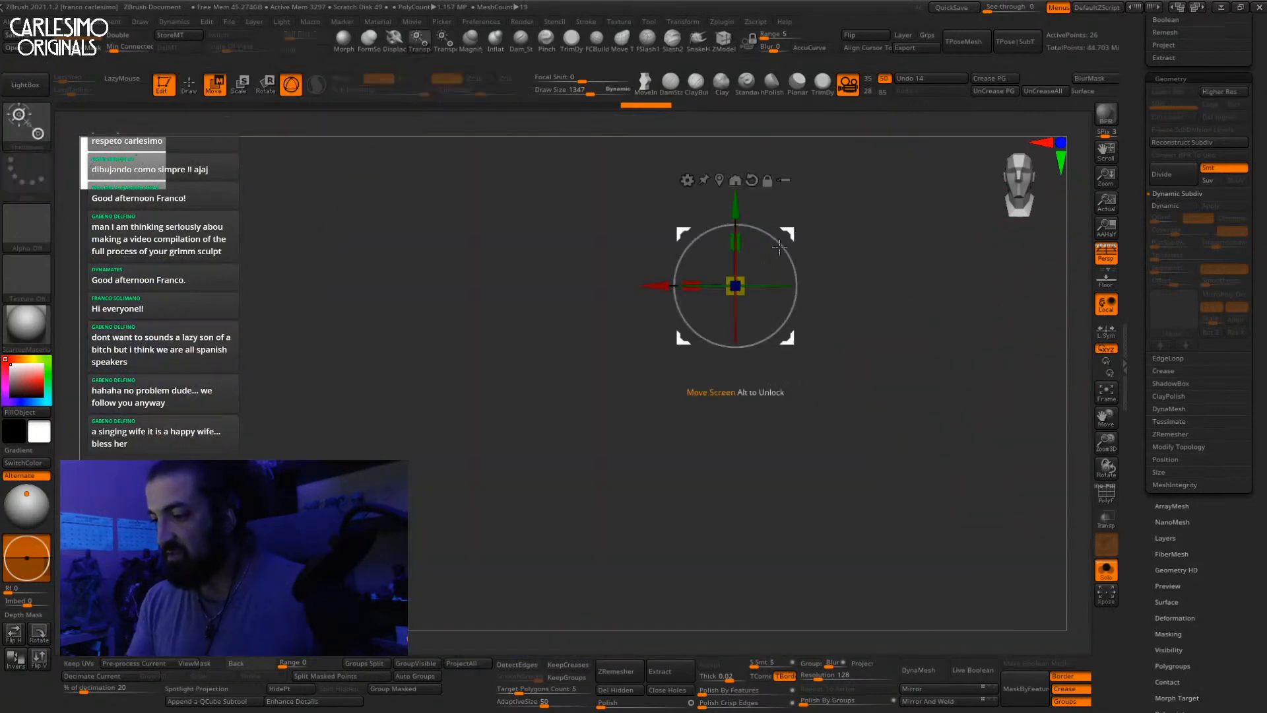
{"action": "left_click_drag", "start_coordinate": [653, 291], "coordinate": [653, 290]}
{"action": "key", "text": "q"}
{"action": "scroll", "coordinate": [1137, 289], "scroll_direction": "up", "scroll_amount": 5}
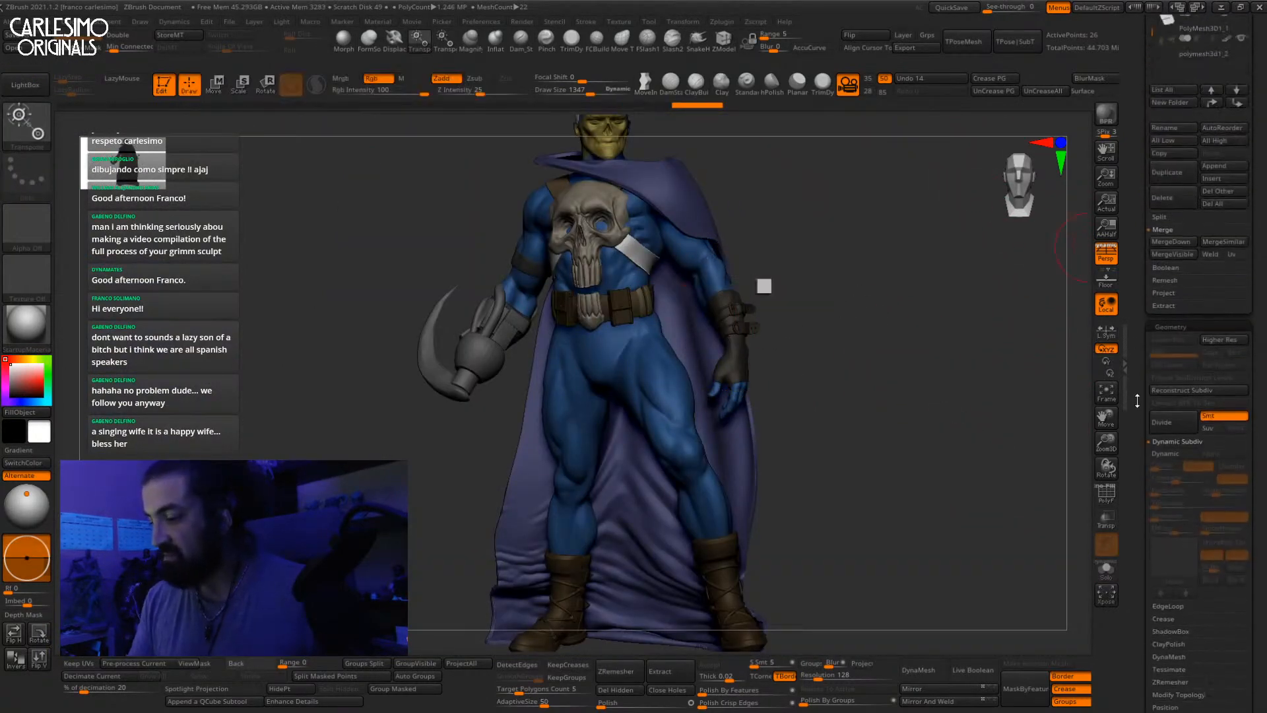
{"action": "scroll", "coordinate": [1140, 274], "scroll_direction": "up", "scroll_amount": 5}
{"action": "scroll", "coordinate": [1140, 274], "scroll_direction": "up", "scroll_amount": 2}
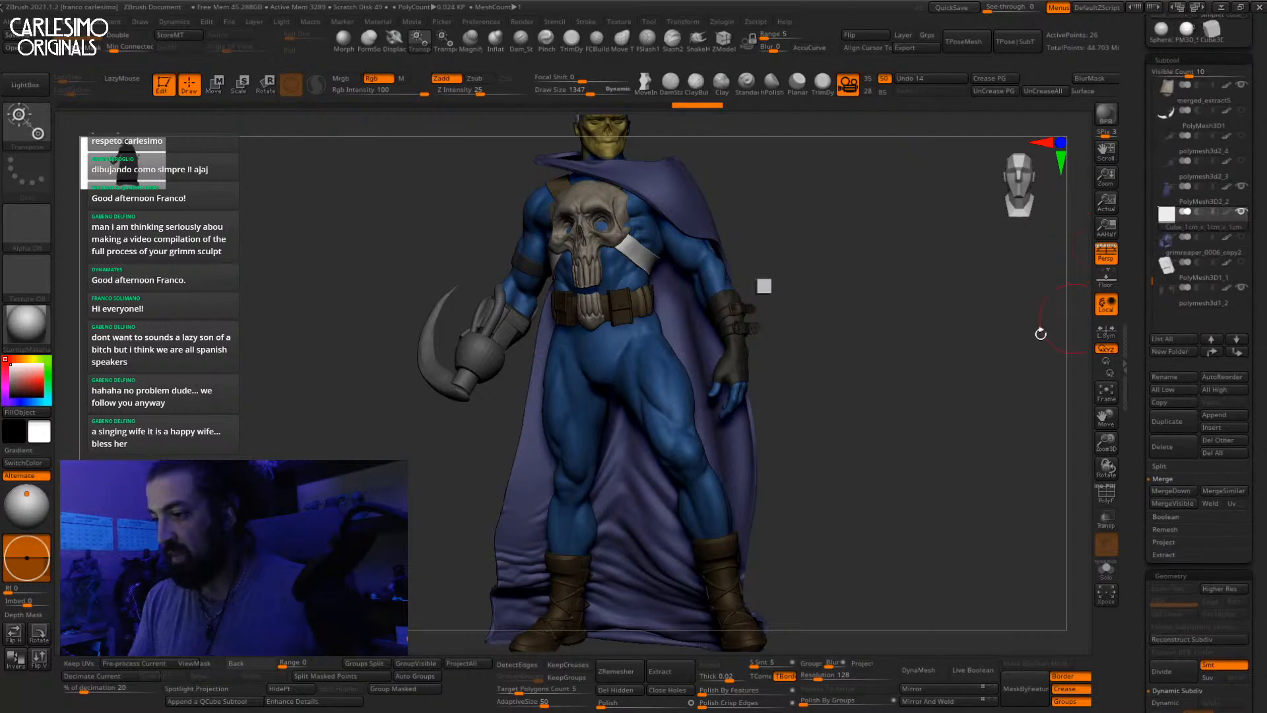
{"action": "mouse_move", "coordinate": [915, 368]}
{"action": "left_mouse_down"}
{"action": "mouse_move", "coordinate": [924, 394]}
{"action": "mouse_move", "coordinate": [913, 376]}
{"action": "left_mouse_up"}
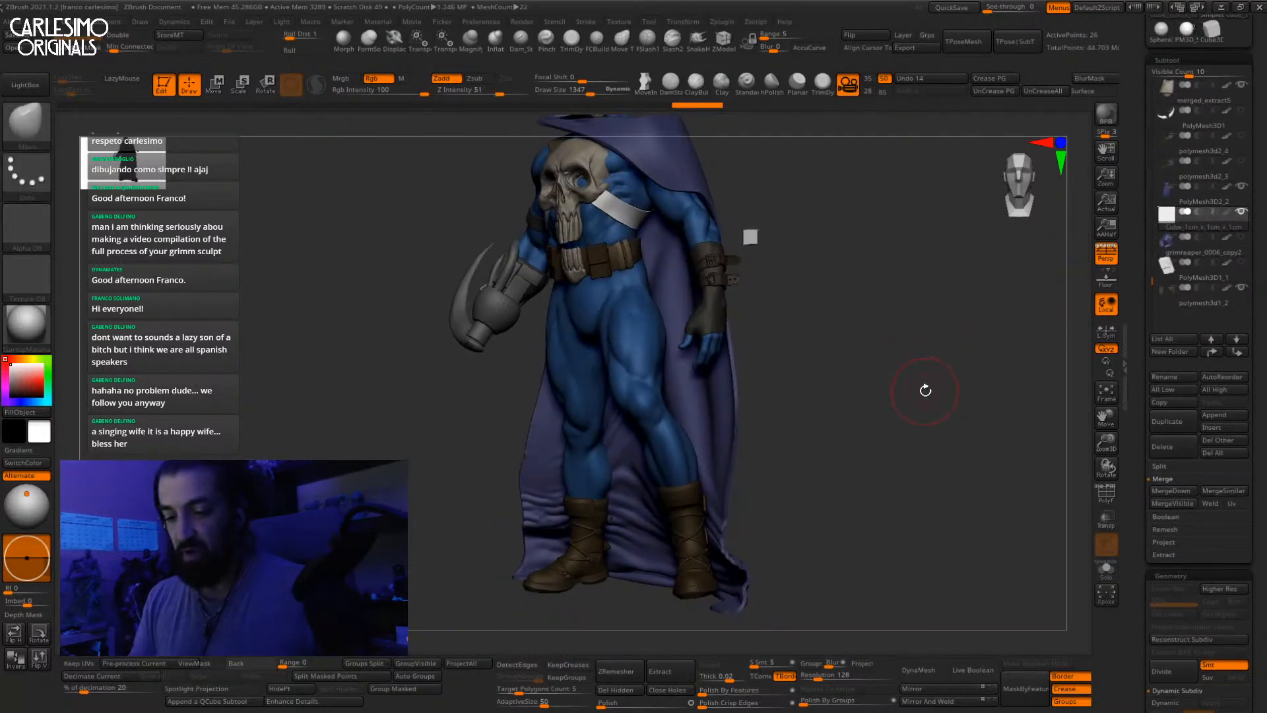
{"action": "scroll", "coordinate": [1146, 308], "scroll_direction": "up", "scroll_amount": 2}
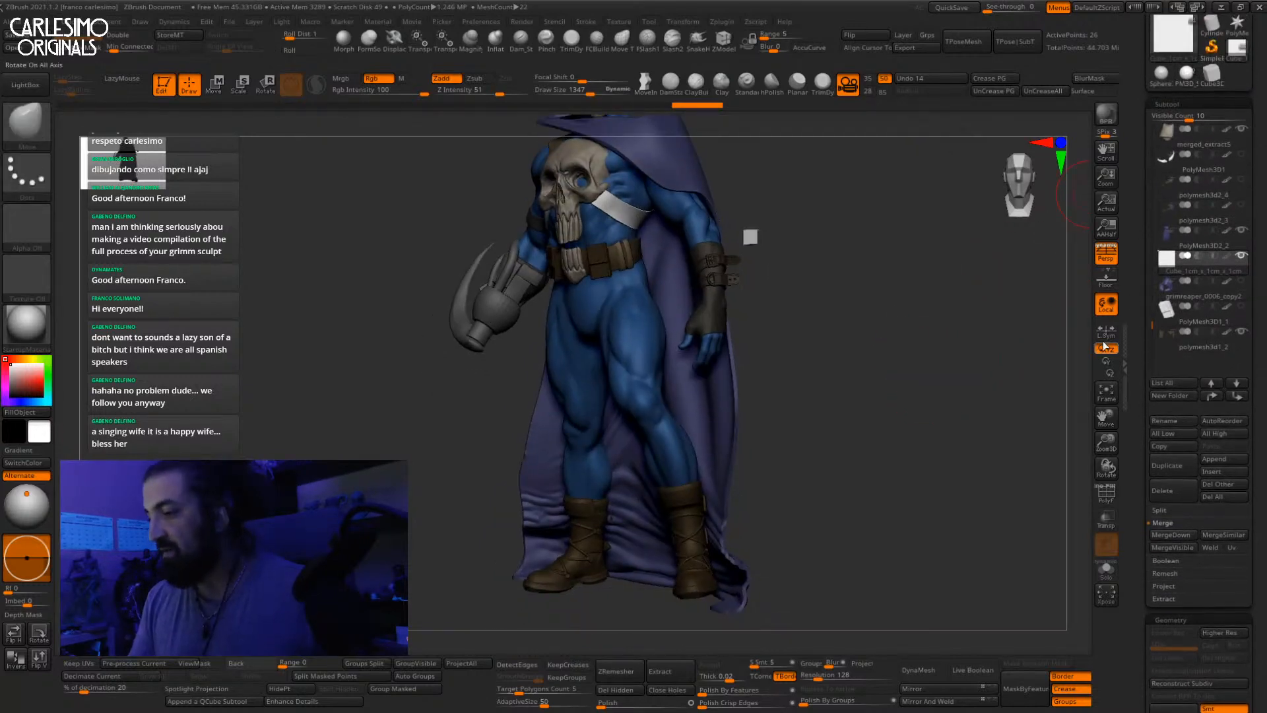
Step: Isolate the cape with its wireframe displayed and examine its mesh and thickness
{"action": "left_click", "coordinate": [720, 401], "text": "alt"}
{"action": "key", "text": "alt+s"}
{"action": "mouse_move", "coordinate": [720, 399]}
{"action": "right_mouse_down", "text": "alt"}
{"action": "mouse_move", "coordinate": [722, 428]}
{"action": "mouse_move", "coordinate": [722, 380]}
{"action": "mouse_move", "coordinate": [794, 371]}
{"action": "mouse_move", "coordinate": [746, 323]}
{"action": "right_mouse_up", "text": "alt"}
{"action": "key", "text": "shift+f"}
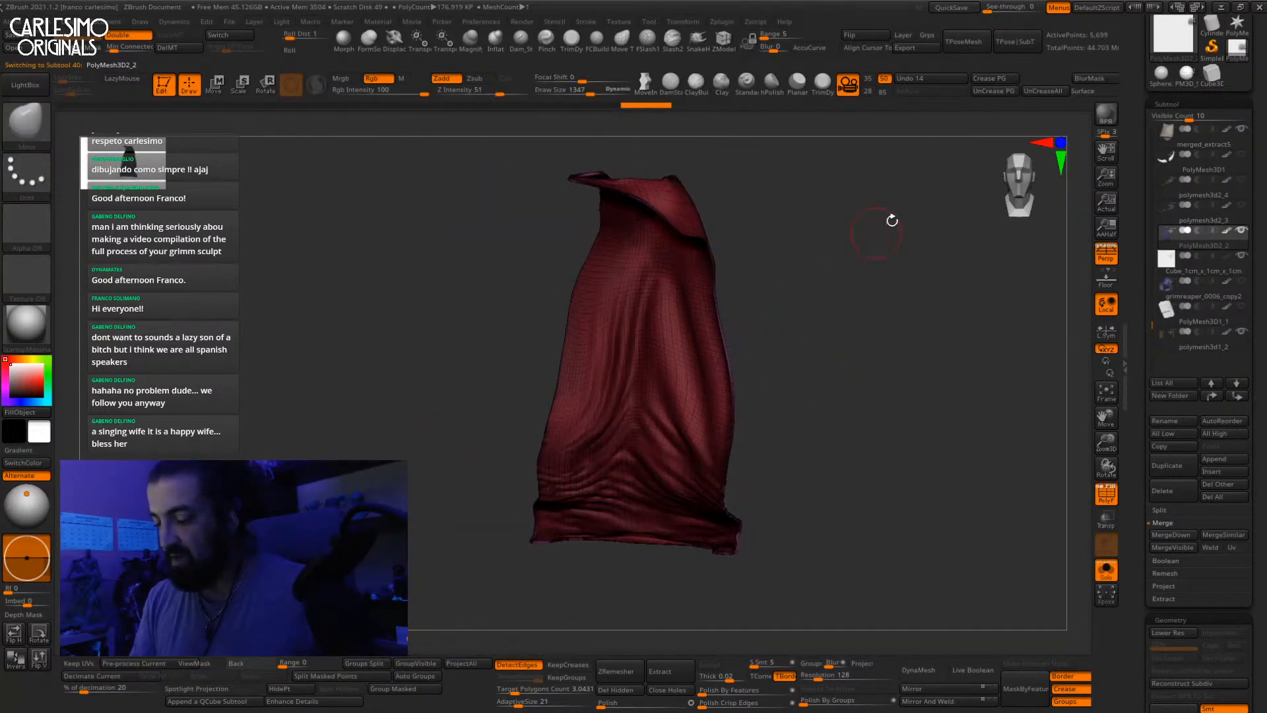
{"action": "left_click_drag", "start_coordinate": [1138, 324], "coordinate": [1136, 281]}
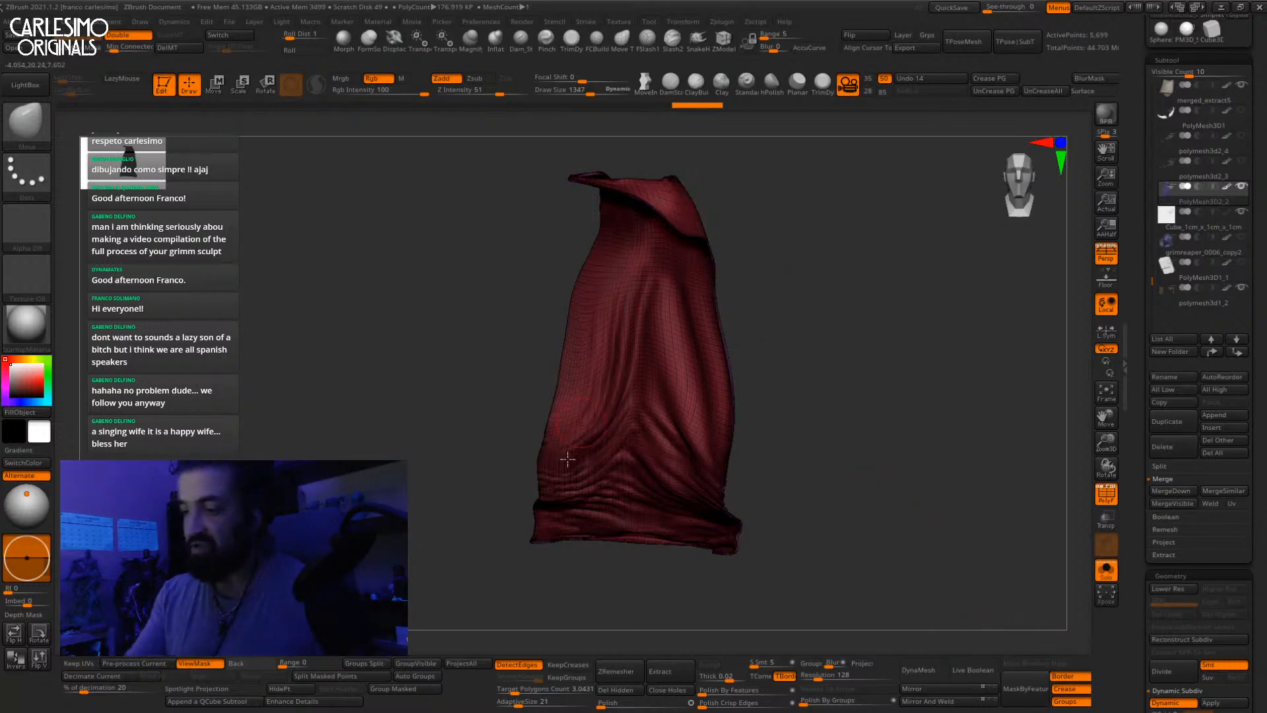
{"action": "left_click_drag", "start_coordinate": [805, 405], "coordinate": [830, 402], "text": "ctrl"}
{"action": "right_click_drag", "start_coordinate": [832, 402], "coordinate": [819, 422], "text": "ctrl"}
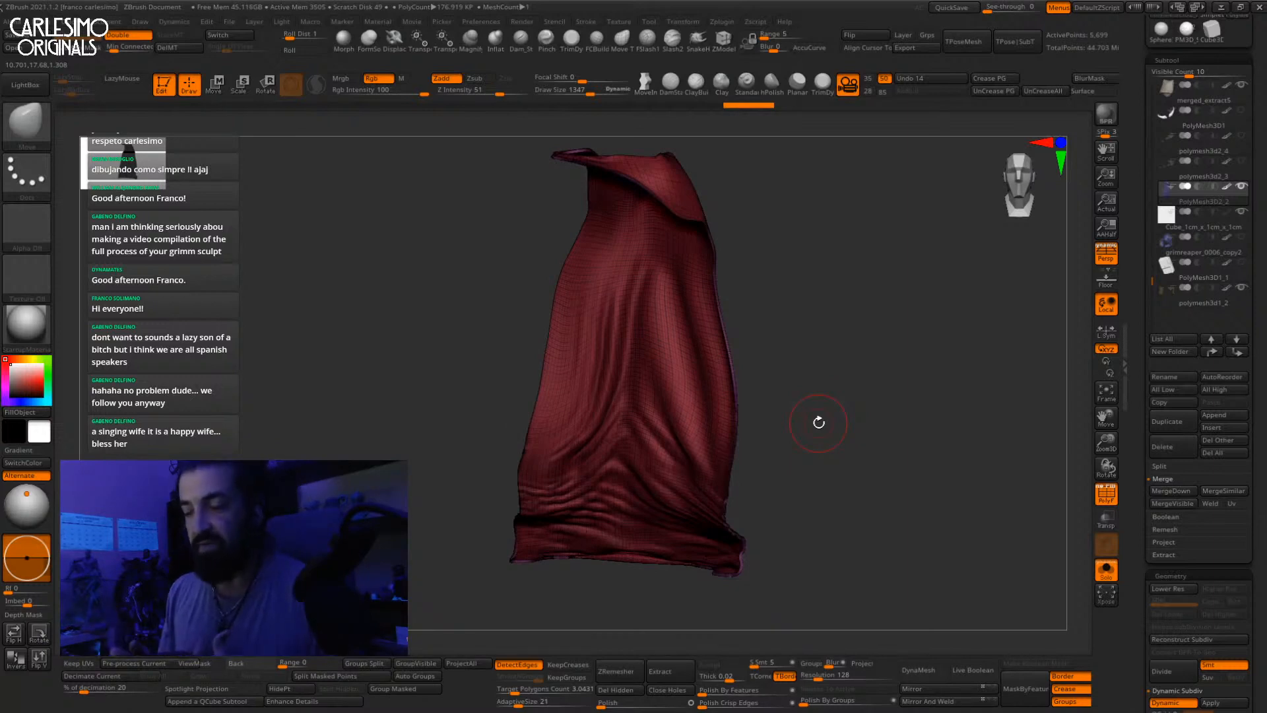
Step: Delete the 1 cm helper cube and hide the cape subtool
{"action": "left_click", "coordinate": [1192, 224]}
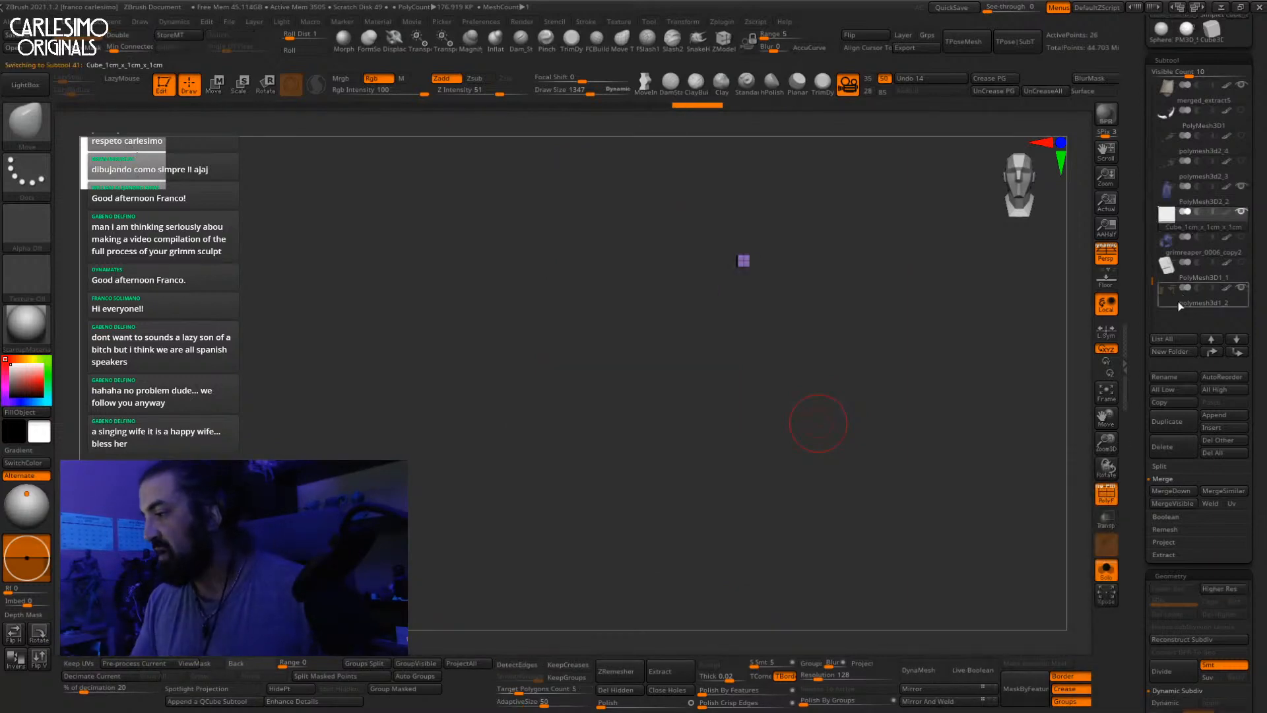
{"action": "left_click", "coordinate": [1154, 447]}
{"action": "left_click", "coordinate": [1047, 481]}
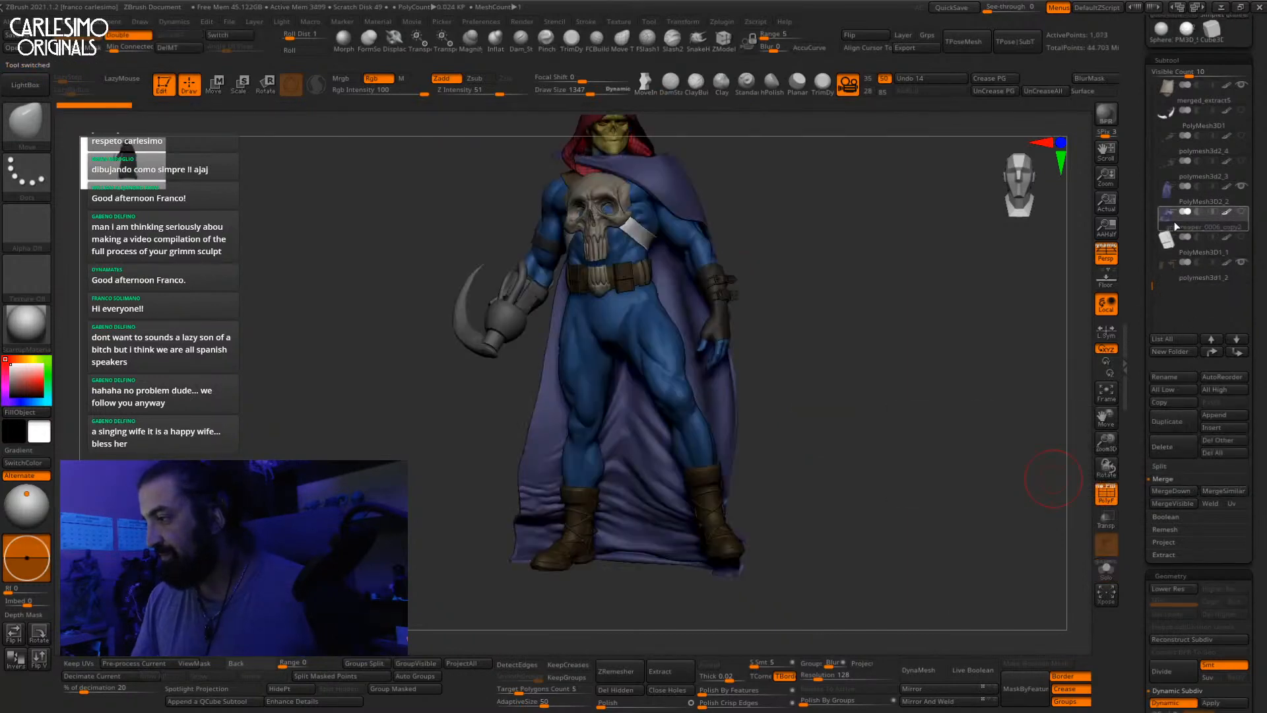
{"action": "left_click", "coordinate": [1239, 189]}
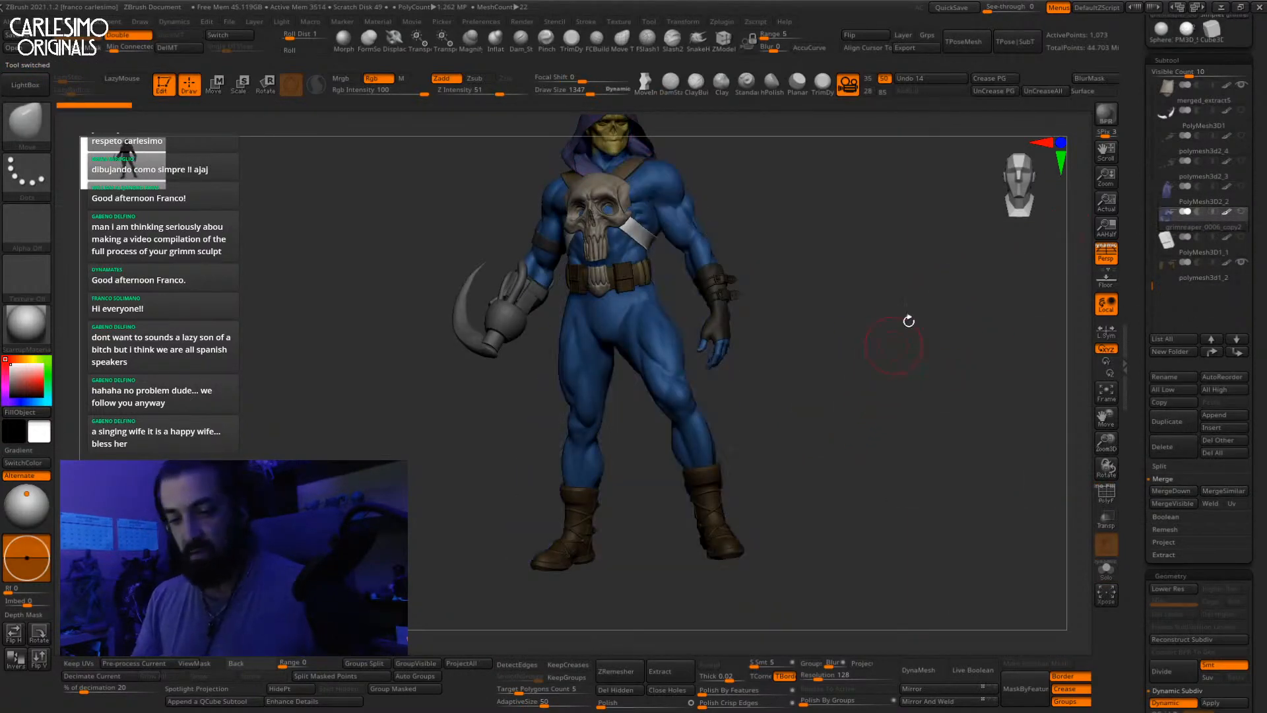
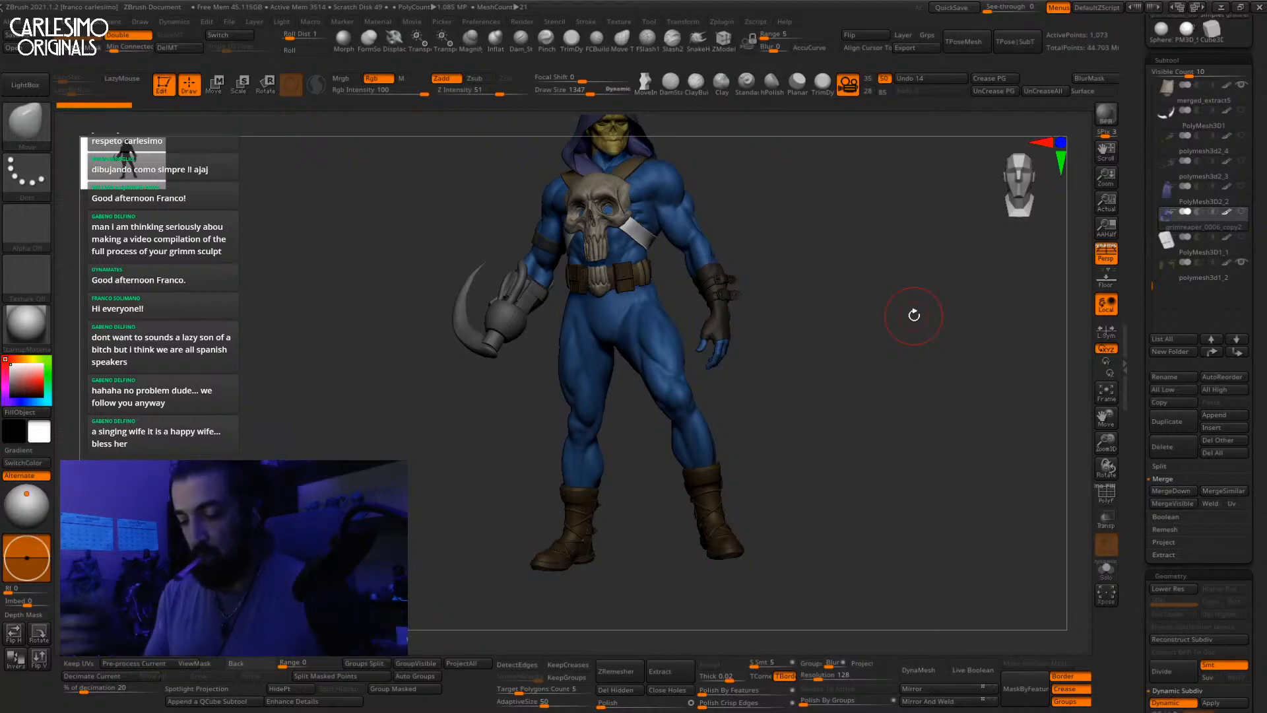
Step: Make the body the active subtool and examine the torso straps from the front and the back
{"action": "left_click_drag", "start_coordinate": [800, 263], "coordinate": [800, 456], "text": "alt"}
{"action": "left_click", "coordinate": [658, 392], "text": "alt"}
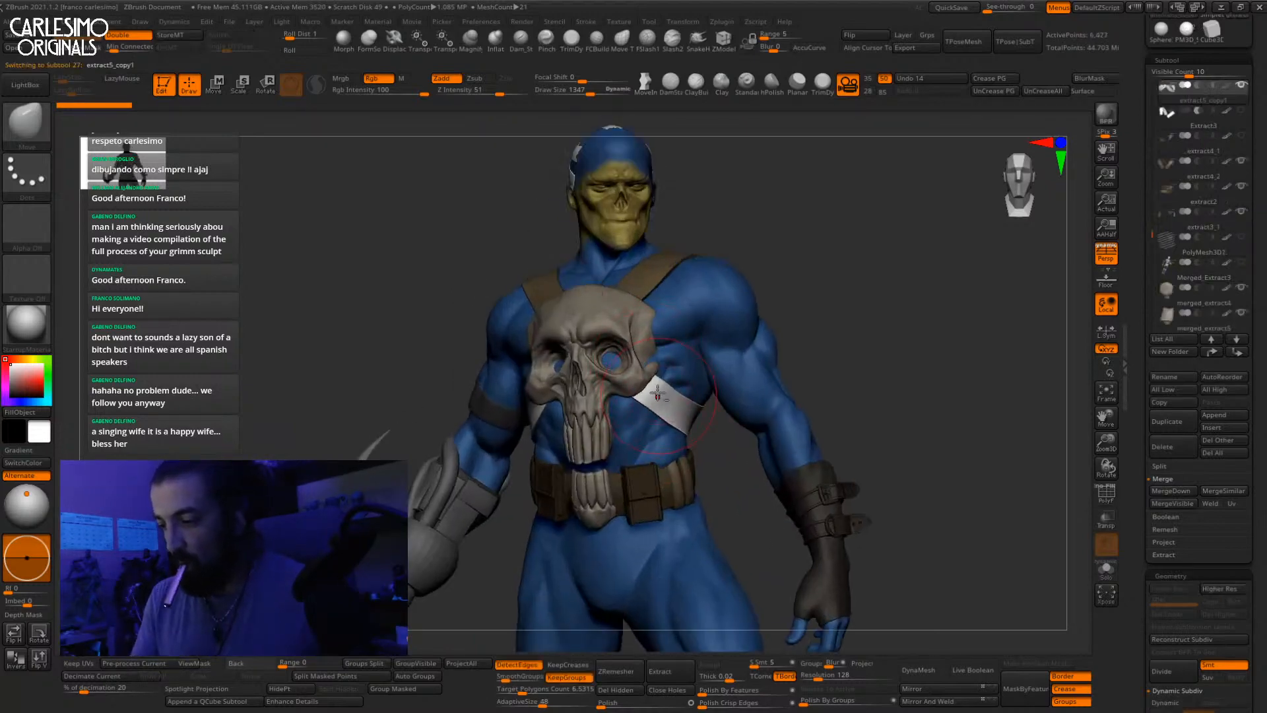
{"action": "left_click_drag", "start_coordinate": [657, 392], "coordinate": [664, 283], "text": "alt"}
{"action": "left_click", "coordinate": [666, 285], "text": "alt"}
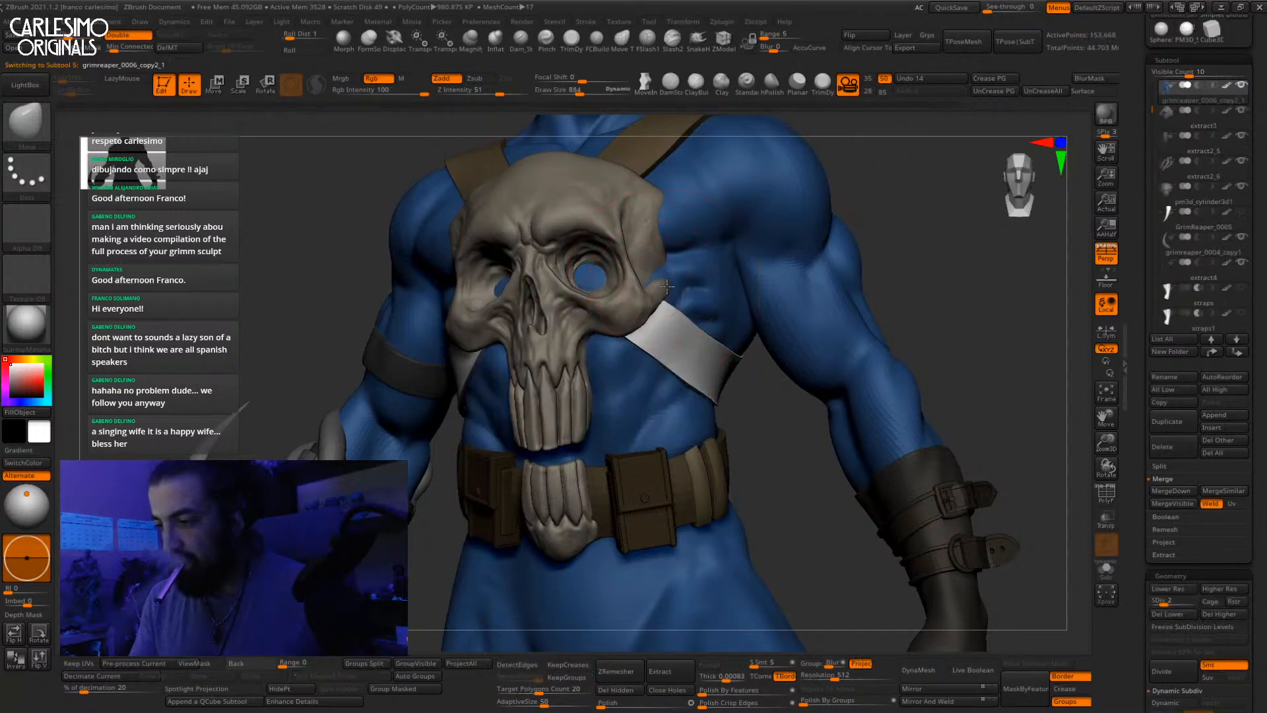
{"action": "right_click_drag", "start_coordinate": [655, 281], "coordinate": [735, 249]}
{"action": "right_click_drag", "start_coordinate": [718, 335], "coordinate": [595, 474]}
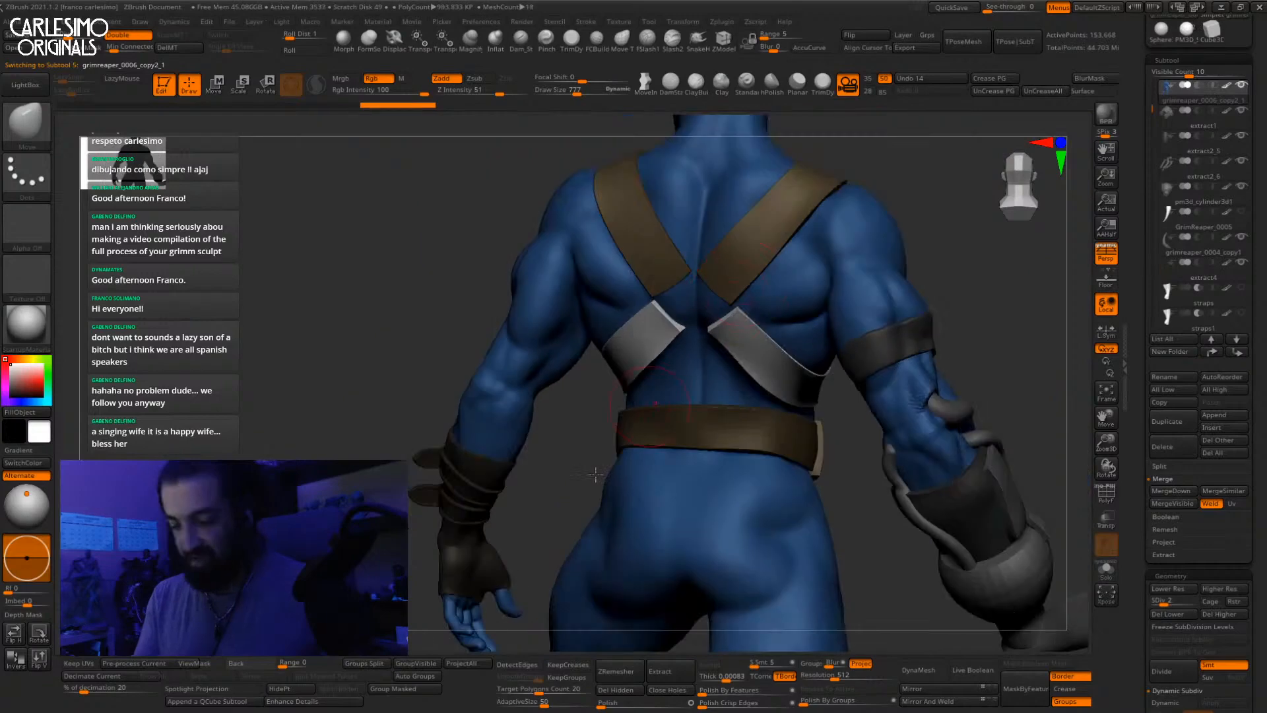
Step: Append a QCube subtool and place it at the middle of the back, where the straps converge
{"action": "left_click", "coordinate": [237, 702]}
{"action": "key", "text": "ctrl+shift+s"}
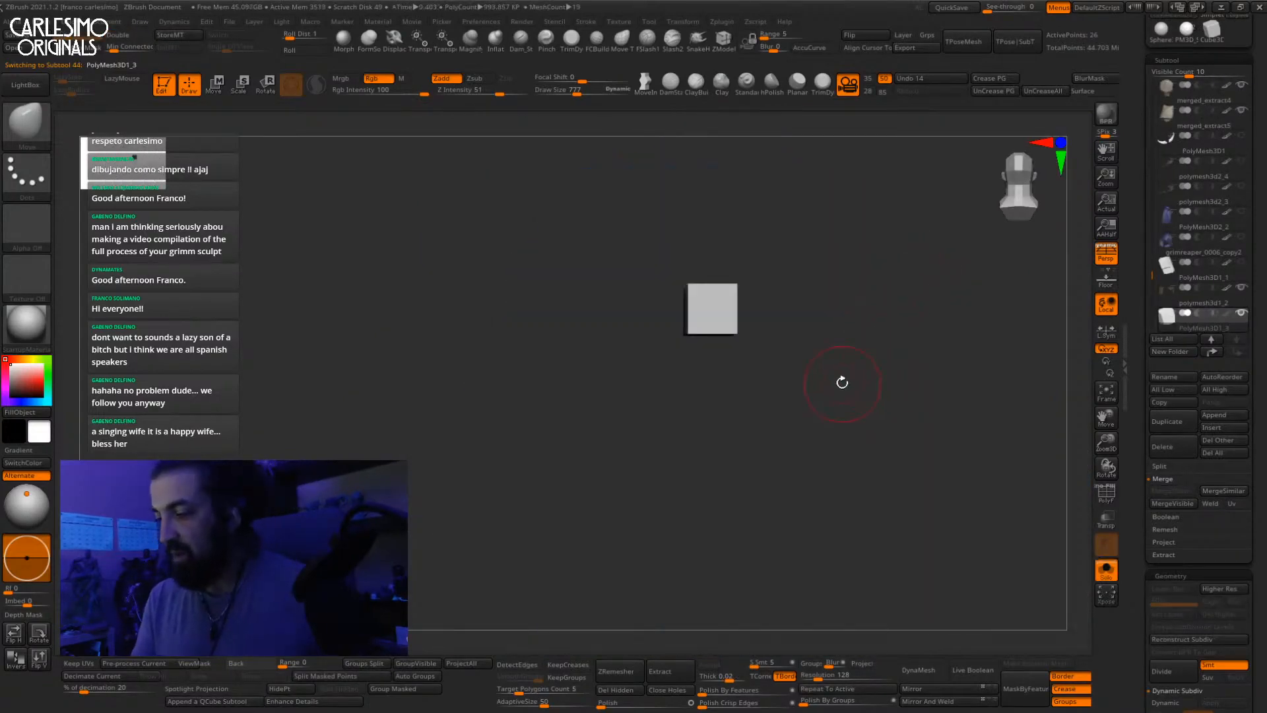
{"action": "key", "text": "ctrl+shift+s"}
{"action": "key", "text": "w"}
{"action": "left_click_drag", "start_coordinate": [651, 354], "coordinate": [791, 340]}
{"action": "mouse_move", "coordinate": [832, 282]}
{"action": "right_mouse_down", "text": "alt"}
{"action": "mouse_move", "coordinate": [714, 336]}
{"action": "mouse_move", "coordinate": [729, 376]}
{"action": "right_mouse_up", "text": "alt"}
{"action": "left_click_drag", "start_coordinate": [748, 373], "coordinate": [705, 374]}
{"action": "key", "text": "q"}
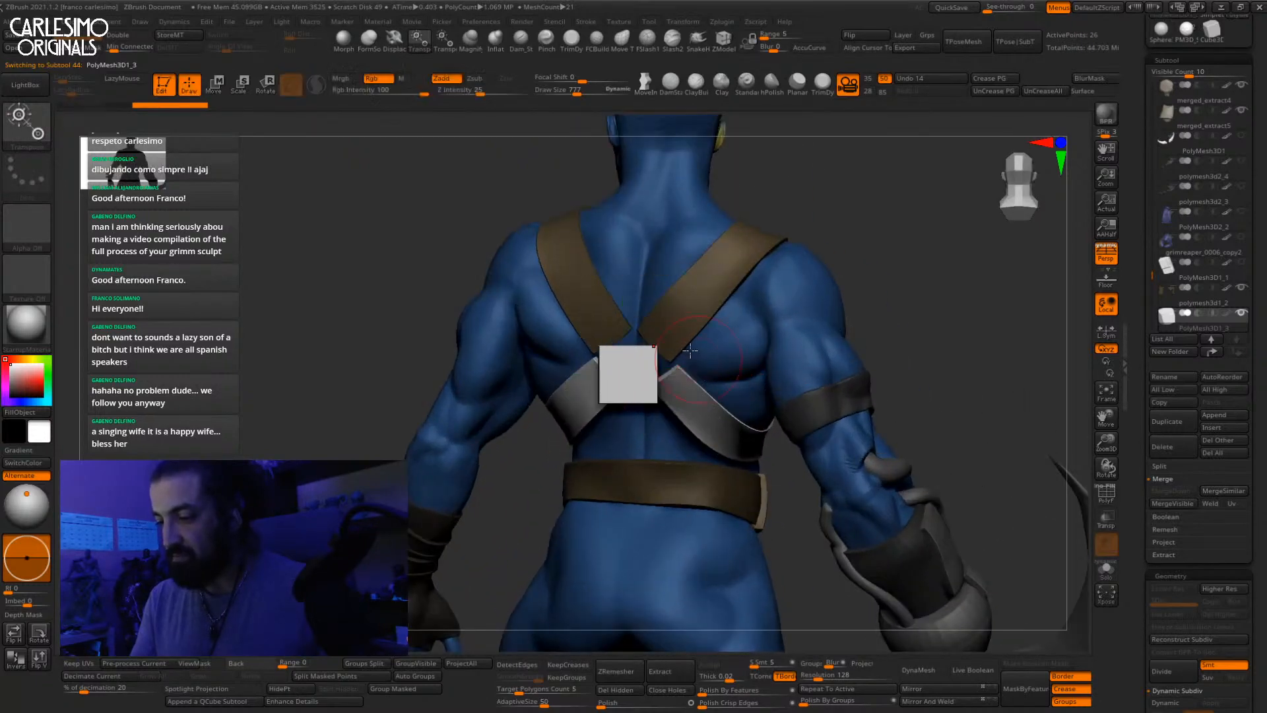
Step: Adjust the cube's depth placement behind the middle of the back, checking it in isolation from the side, and turn off perspective
{"action": "mouse_move", "coordinate": [672, 350]}
{"action": "right_mouse_down", "text": "alt"}
{"action": "mouse_move", "coordinate": [675, 381]}
{"action": "mouse_move", "coordinate": [665, 338]}
{"action": "right_mouse_up", "text": "alt"}
{"action": "key", "text": "w"}
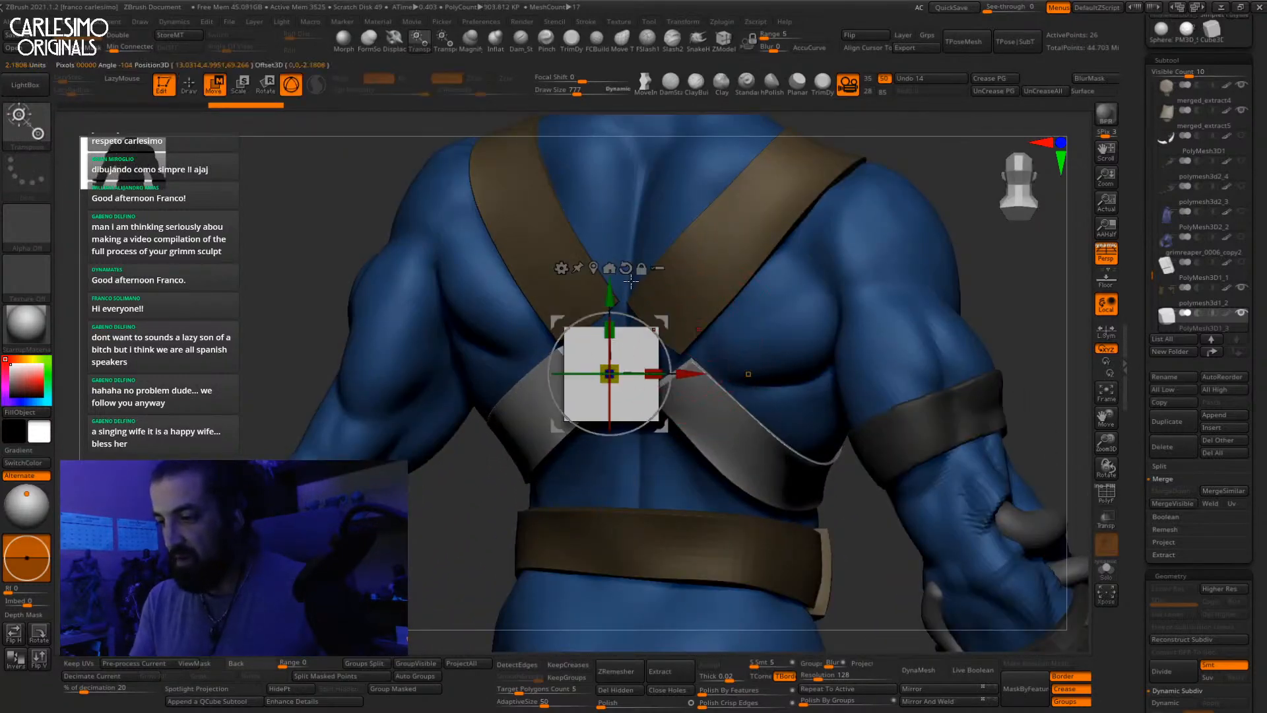
{"action": "left_click_drag", "start_coordinate": [624, 290], "coordinate": [744, 171]}
{"action": "key", "text": "ctrl+shift+s"}
{"action": "right_click_drag", "start_coordinate": [713, 336], "coordinate": [761, 330], "text": "shift"}
{"action": "key", "text": "ctrl+shift+s"}
{"action": "right_click_drag", "start_coordinate": [1016, 315], "coordinate": [836, 336], "text": "alt"}
{"action": "key", "text": "ctrl+shift+s"}
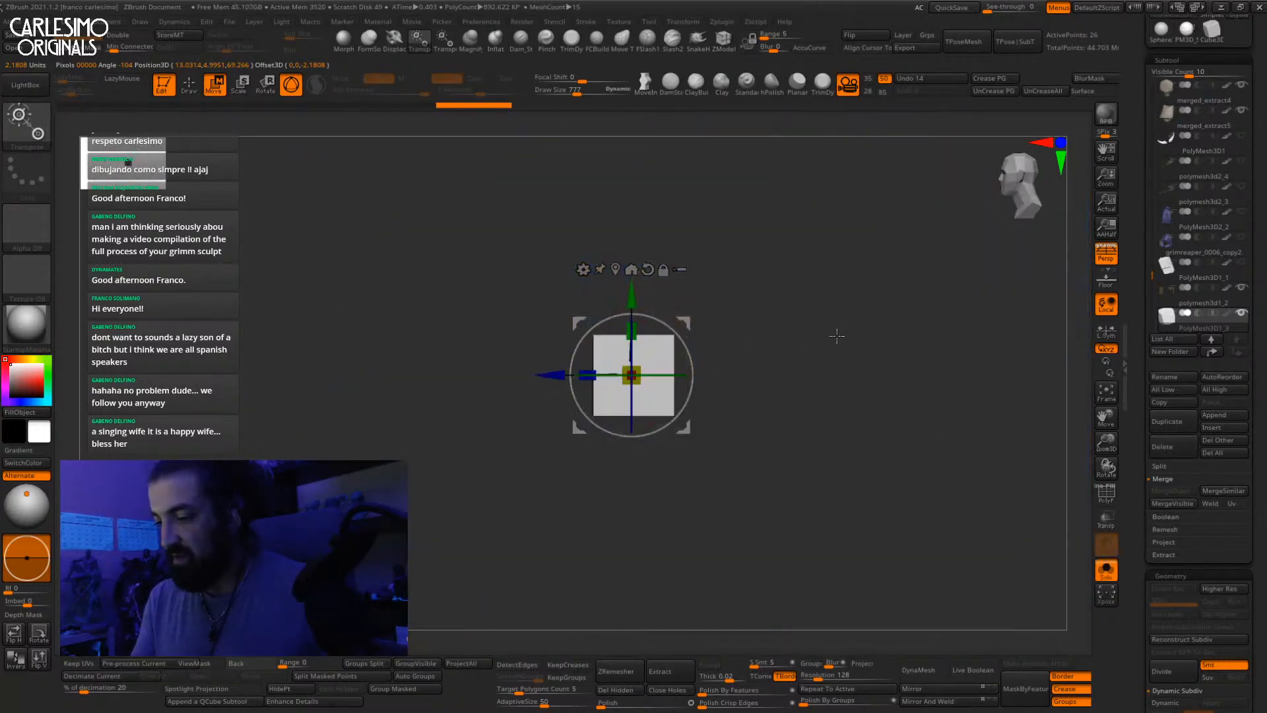
{"action": "left_click_drag", "start_coordinate": [554, 374], "coordinate": [694, 374]}
{"action": "right_click_drag", "start_coordinate": [884, 346], "coordinate": [844, 345], "text": "shift"}
{"action": "key", "text": "ctrl+shift+s"}
{"action": "right_click_drag", "start_coordinate": [1082, 314], "coordinate": [951, 323], "text": "alt"}
{"action": "right_click_drag", "start_coordinate": [950, 323], "coordinate": [1022, 282], "text": "ctrl"}
{"action": "left_click", "coordinate": [1106, 253]}
Step: Rotate the cube 45 degrees into a diamond and flatten it into a thin plate where the back straps converge
{"action": "key", "text": "q"}
{"action": "right_click_drag", "start_coordinate": [660, 364], "coordinate": [650, 354], "text": "ctrl"}
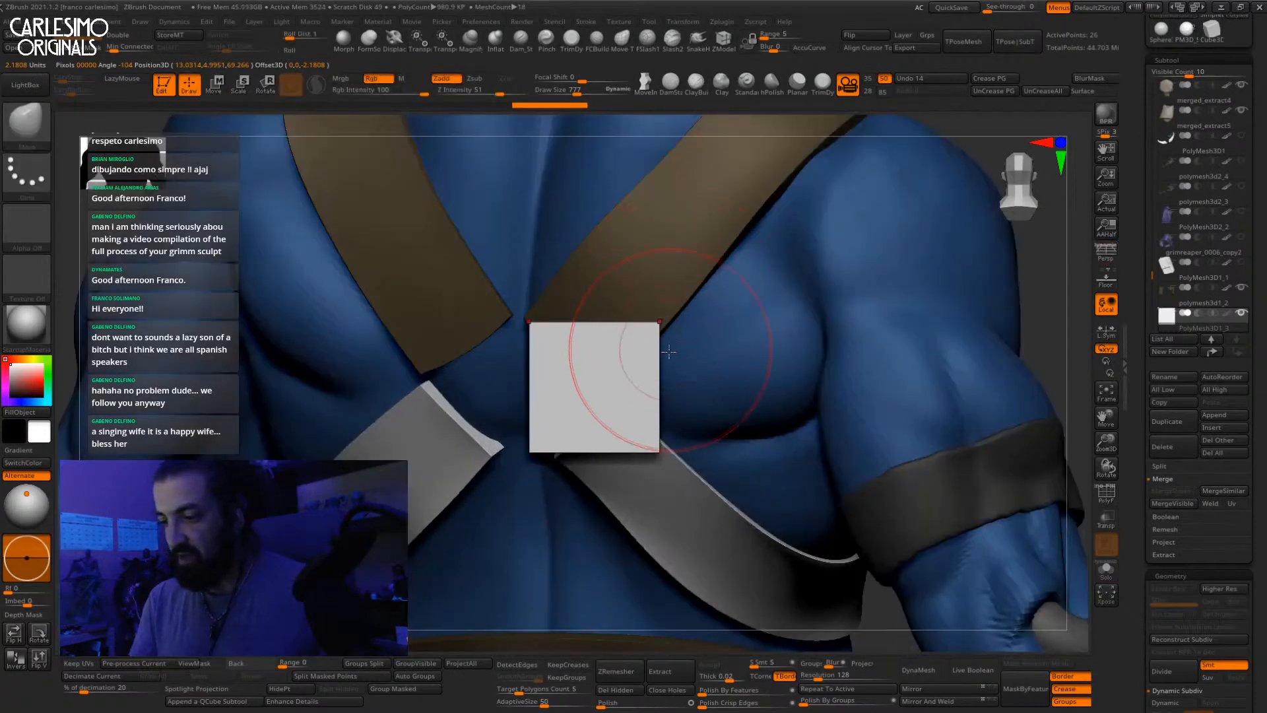
{"action": "key", "text": "w"}
{"action": "left_click_drag", "start_coordinate": [646, 371], "coordinate": [646, 388]}
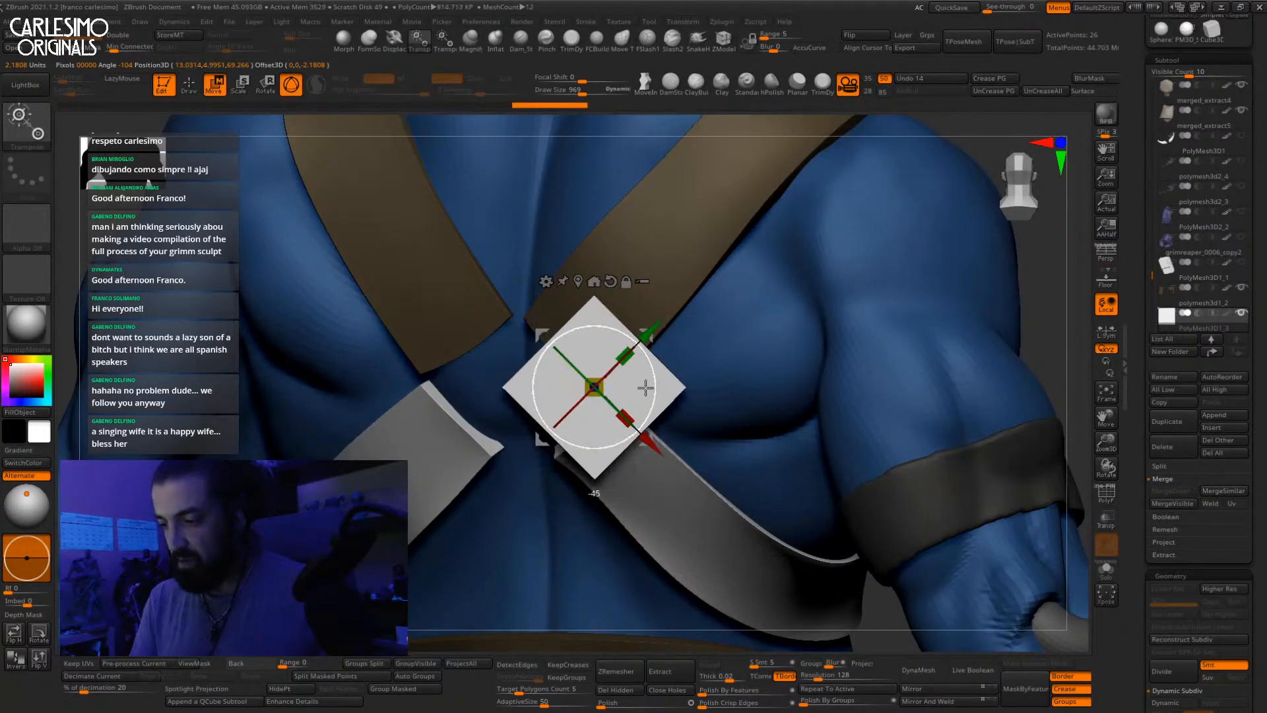
{"action": "right_click_drag", "start_coordinate": [637, 402], "coordinate": [645, 350]}
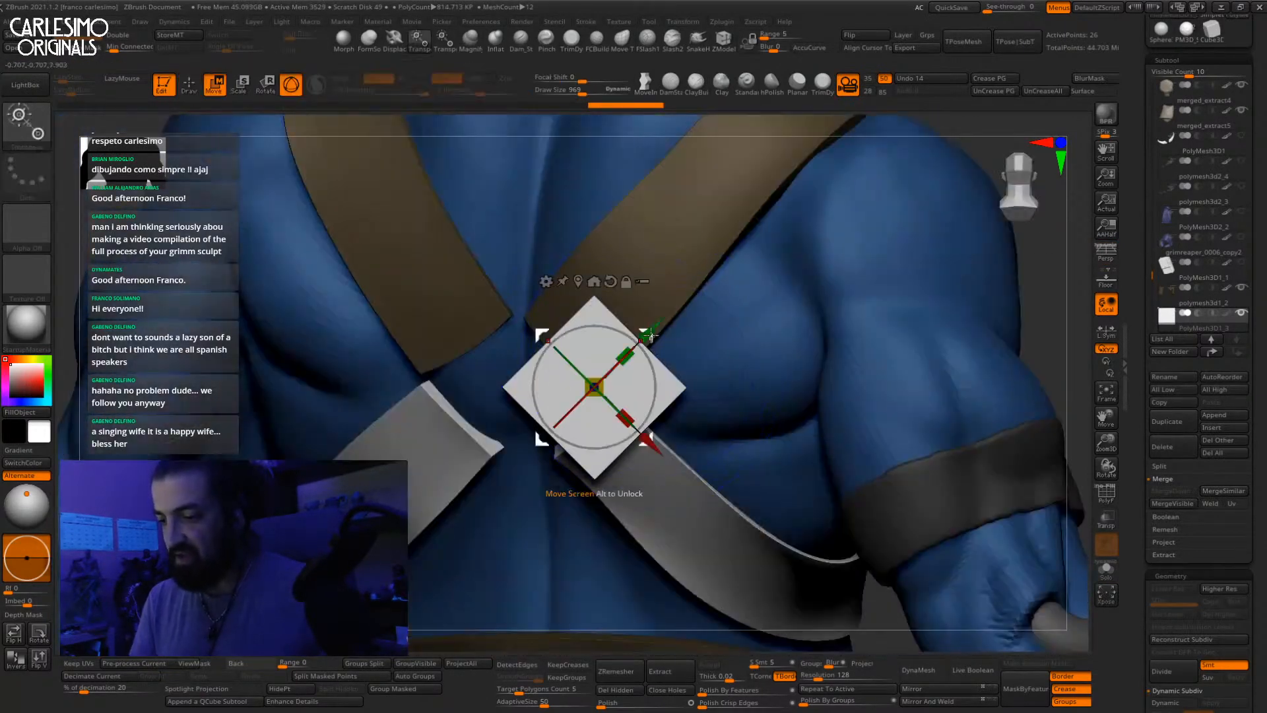
{"action": "right_click_drag", "start_coordinate": [736, 373], "coordinate": [650, 387]}
{"action": "left_click_drag", "start_coordinate": [485, 388], "coordinate": [518, 389]}
{"action": "right_click_drag", "start_coordinate": [543, 405], "coordinate": [614, 397], "text": "shift"}
Step: Using ZModeler with the wireframe shown, delete the complete edge loops crossing the plate's broad faces, keeping the mid-thickness loop
{"action": "key", "text": "q"}
{"action": "mouse_move", "coordinate": [582, 349]}
{"action": "right_mouse_down", "text": "alt"}
{"action": "mouse_move", "coordinate": [664, 348]}
{"action": "mouse_move", "coordinate": [761, 158]}
{"action": "right_mouse_up", "text": "alt"}
{"action": "key", "text": "shift+f"}
{"action": "key", "text": "shift+f"}
{"action": "key", "text": "w"}
{"action": "key", "text": "q"}
{"action": "left_click", "coordinate": [723, 41]}
{"action": "right_click_drag", "start_coordinate": [680, 453], "coordinate": [656, 439]}
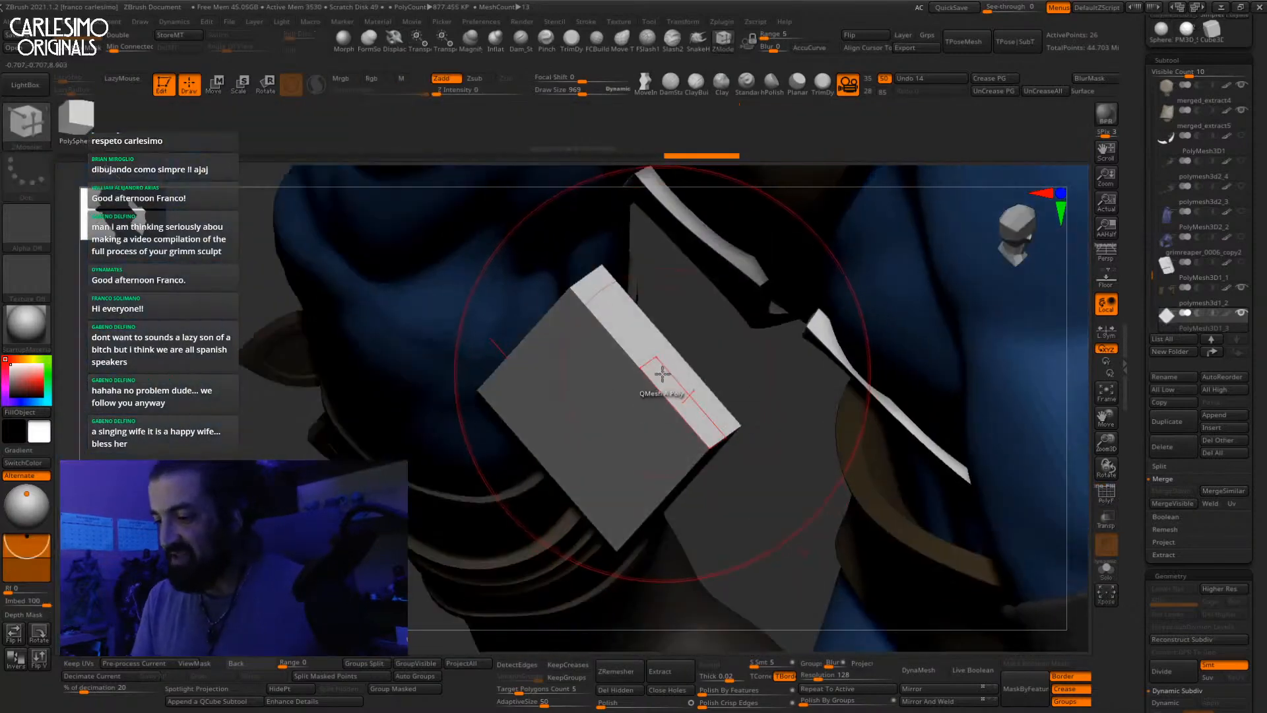
{"action": "key", "text": "shift+f"}
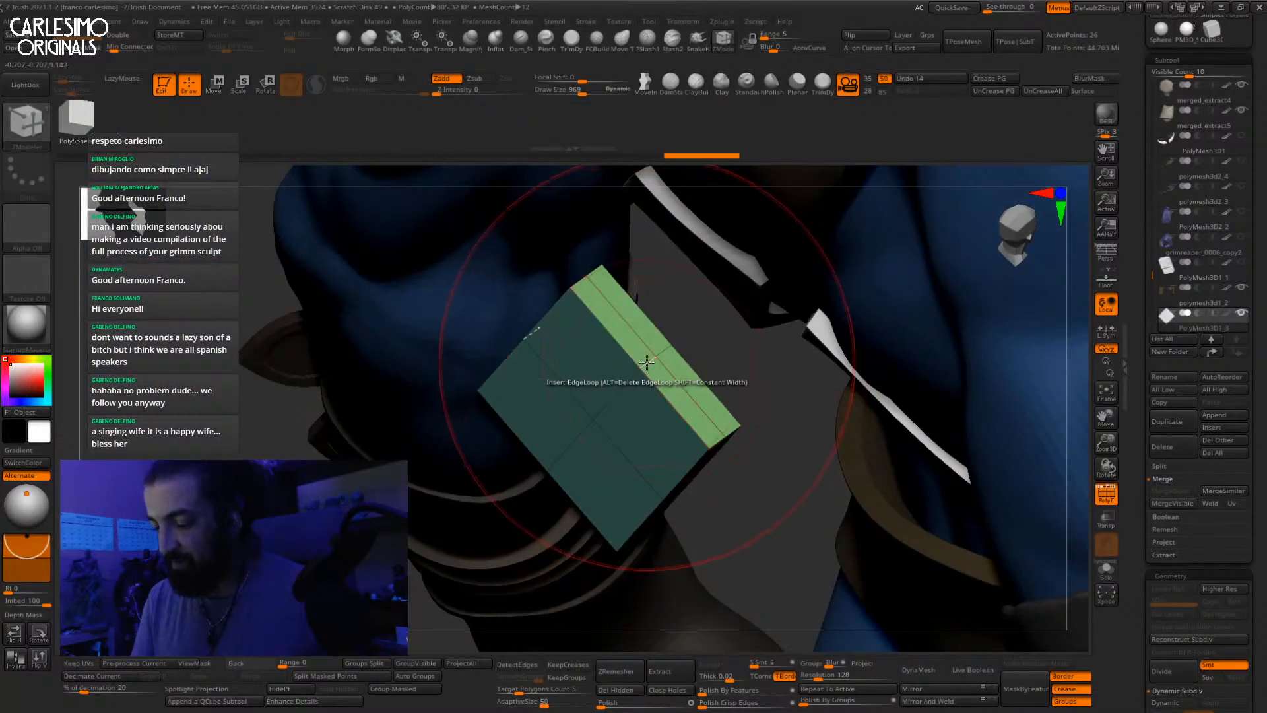
{"action": "key", "text": "space"}
{"action": "left_click", "coordinate": [564, 428]}
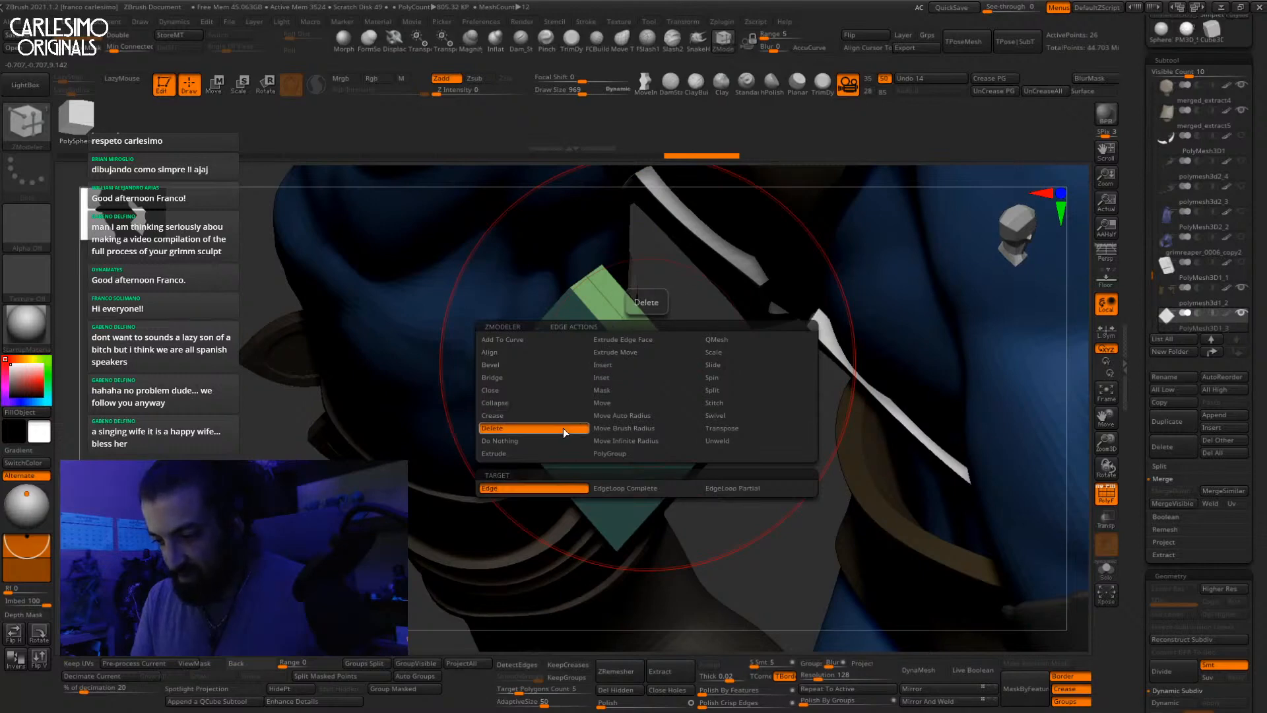
{"action": "left_click", "coordinate": [635, 488]}
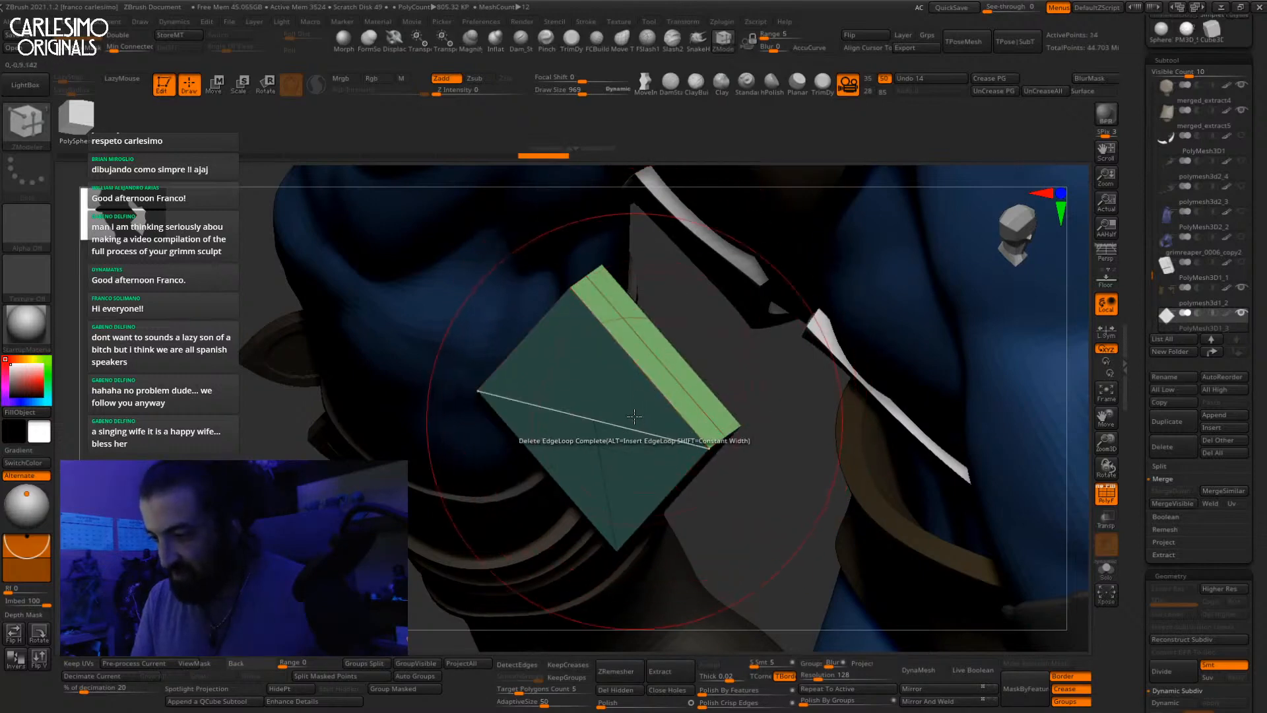
{"action": "right_click_drag", "start_coordinate": [634, 416], "coordinate": [648, 359]}
{"action": "key", "text": "ctrl+z"}
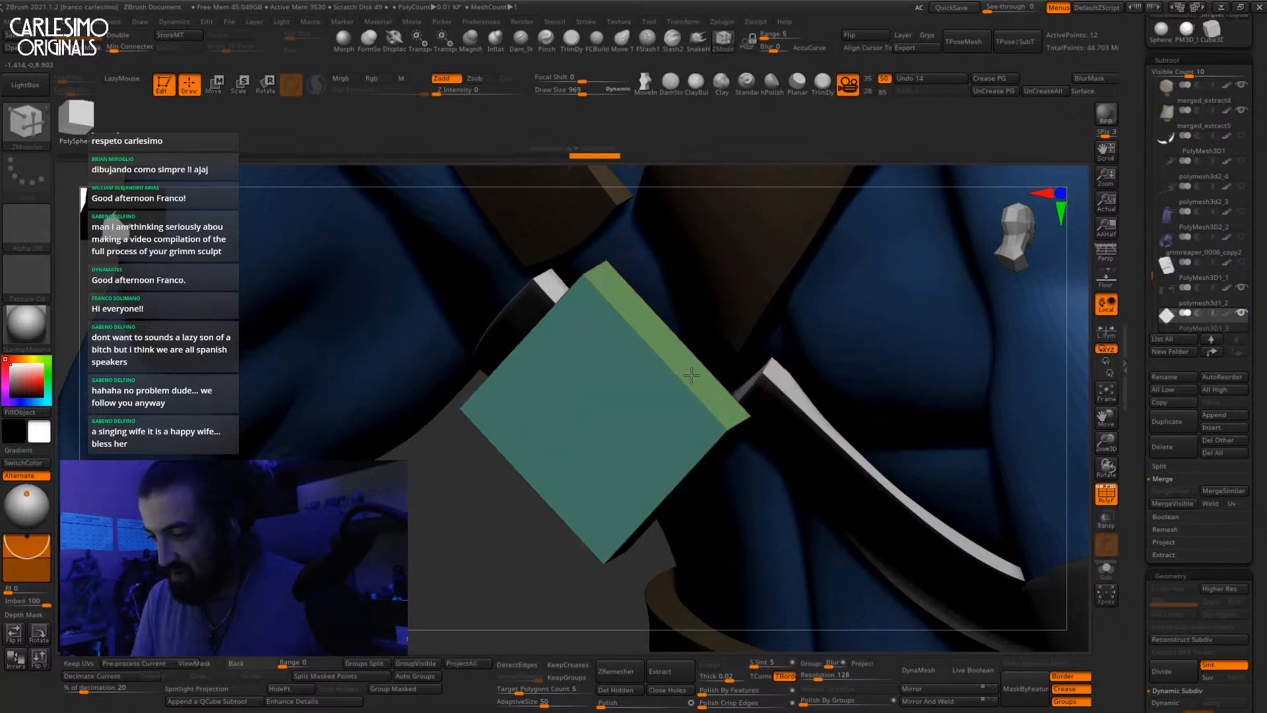
Step: Set the ZModeler edge action to Insert and add edge loops close to the plate's outer borders
{"action": "key", "text": "space"}
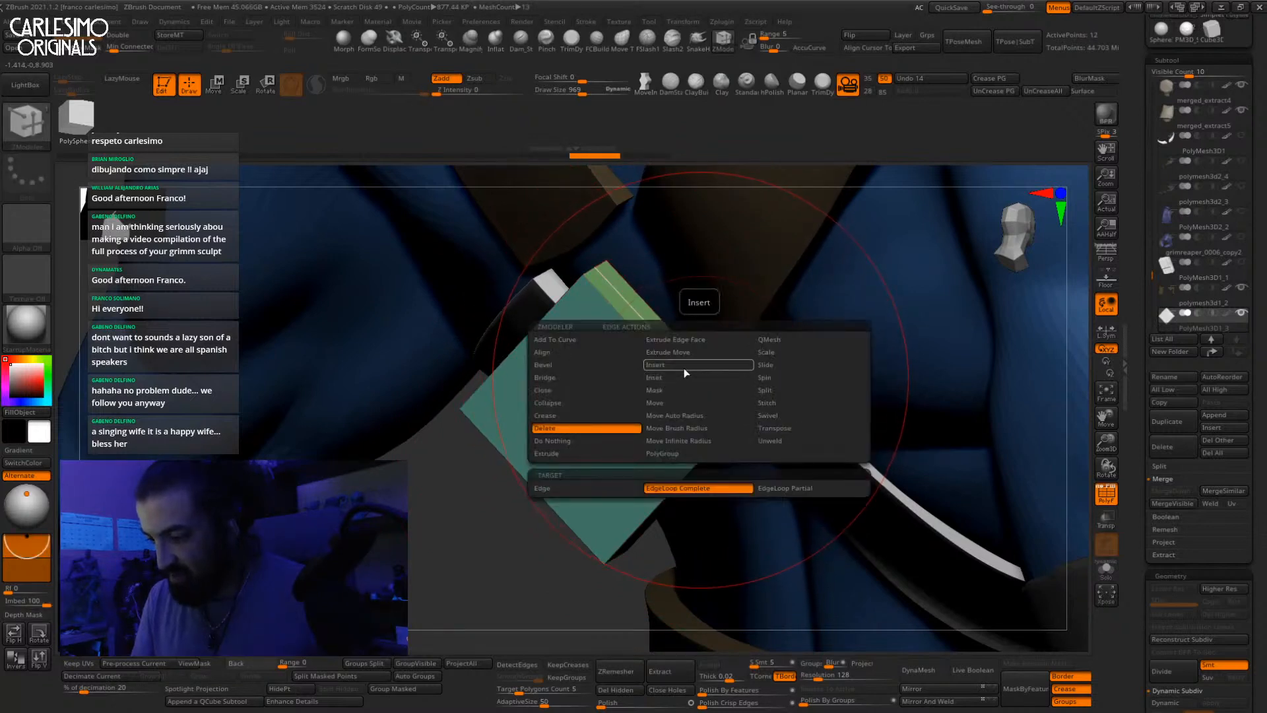
{"action": "left_click", "coordinate": [683, 367]}
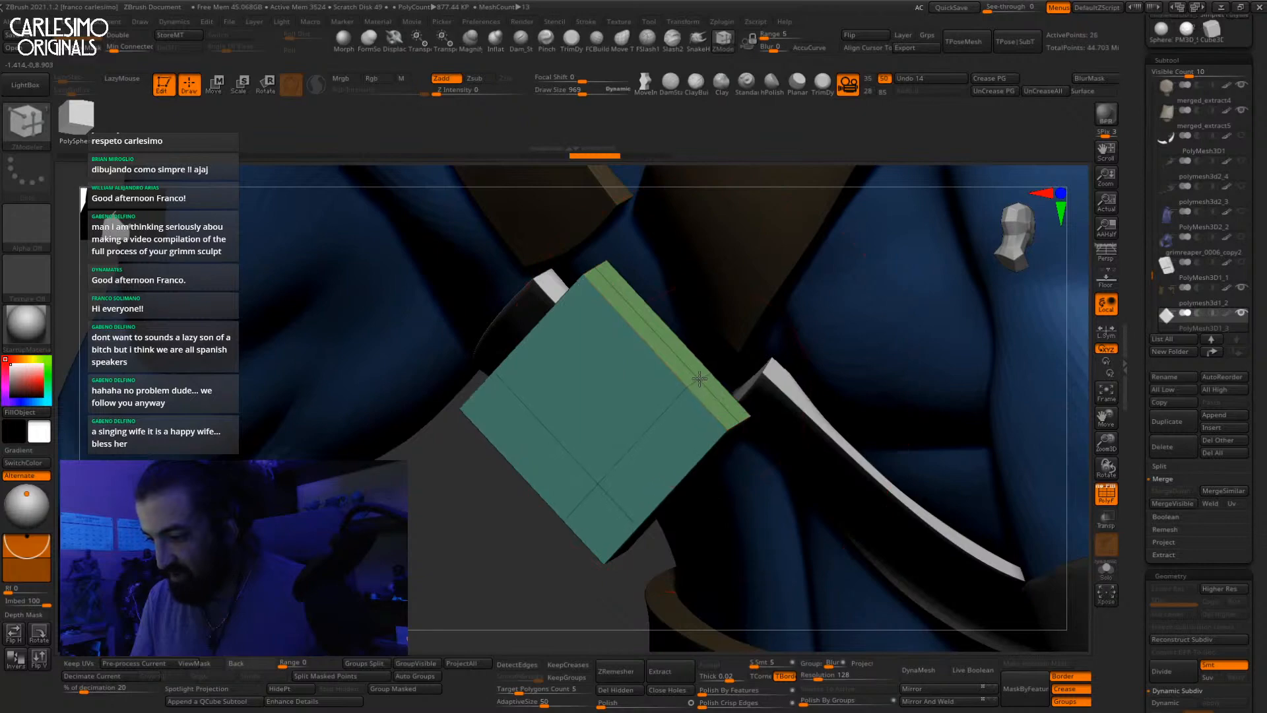
{"action": "key", "text": "ctrl+z"}
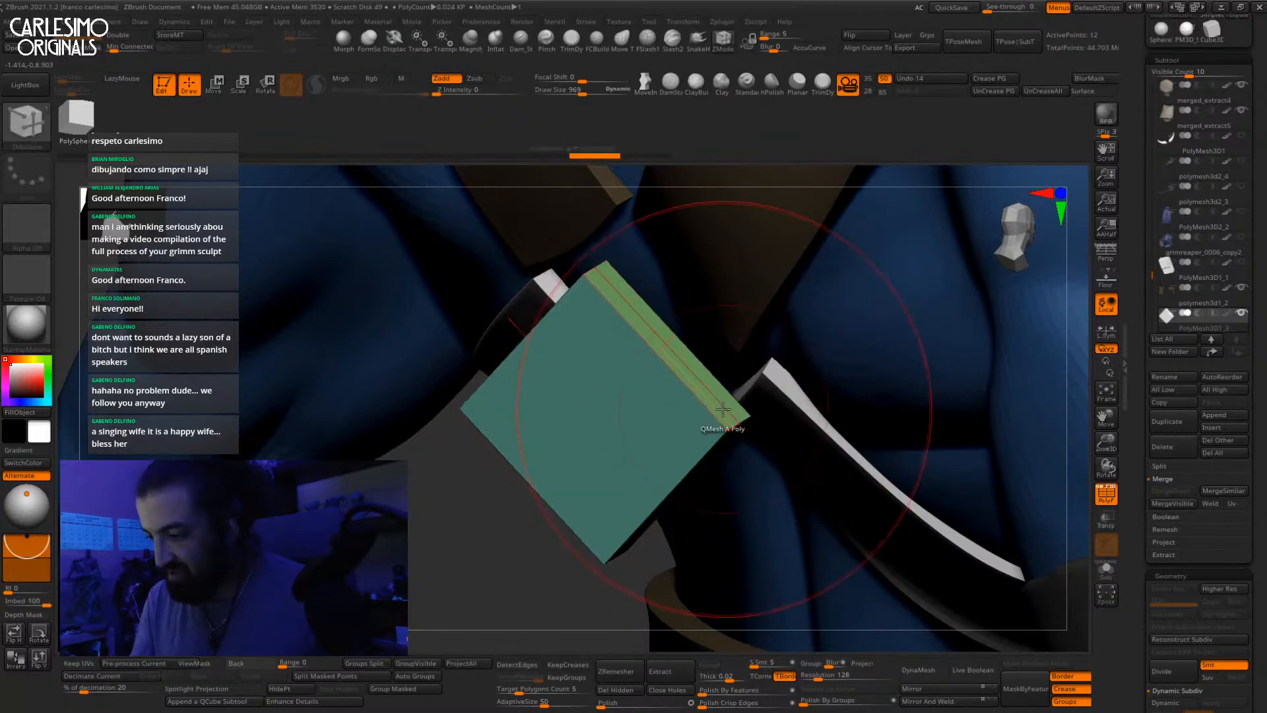
{"action": "left_click", "coordinate": [729, 410]}
{"action": "mouse_move", "coordinate": [729, 405]}
{"action": "right_mouse_down", "text": "ctrl"}
{"action": "mouse_move", "coordinate": [729, 422]}
{"action": "mouse_move", "coordinate": [726, 411]}
{"action": "right_mouse_up", "text": "ctrl"}
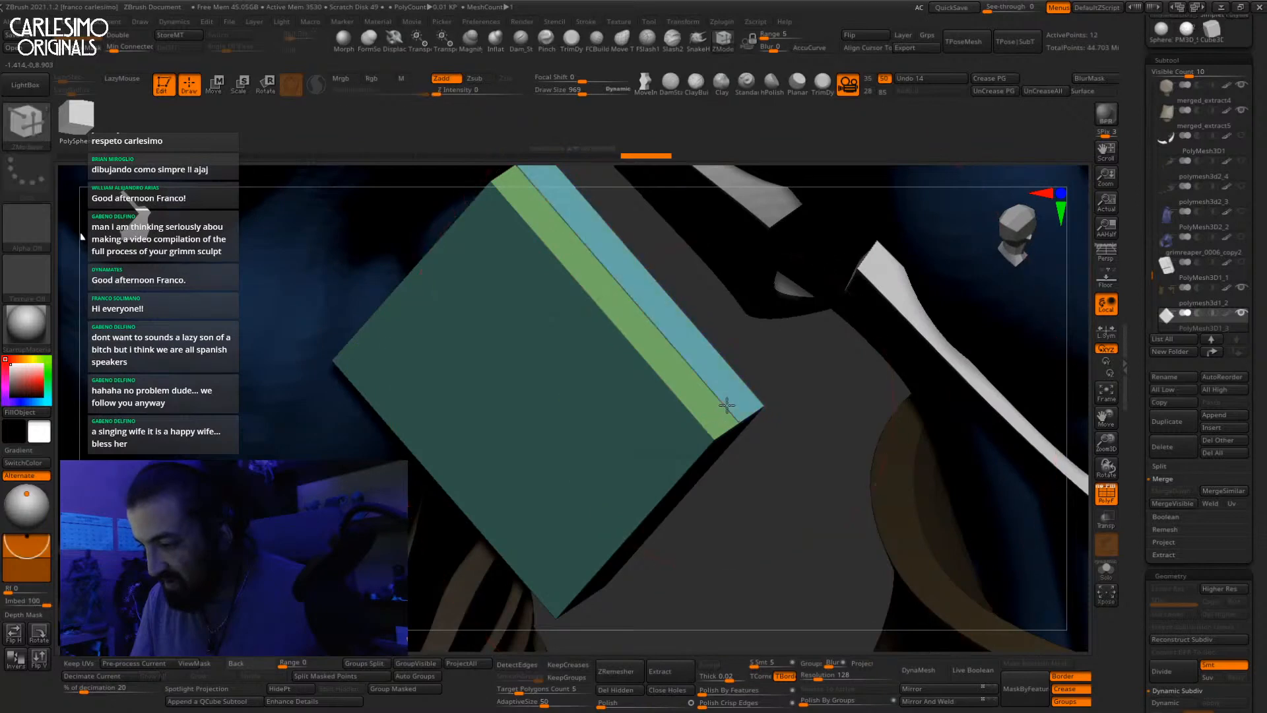
{"action": "left_click", "coordinate": [726, 405]}
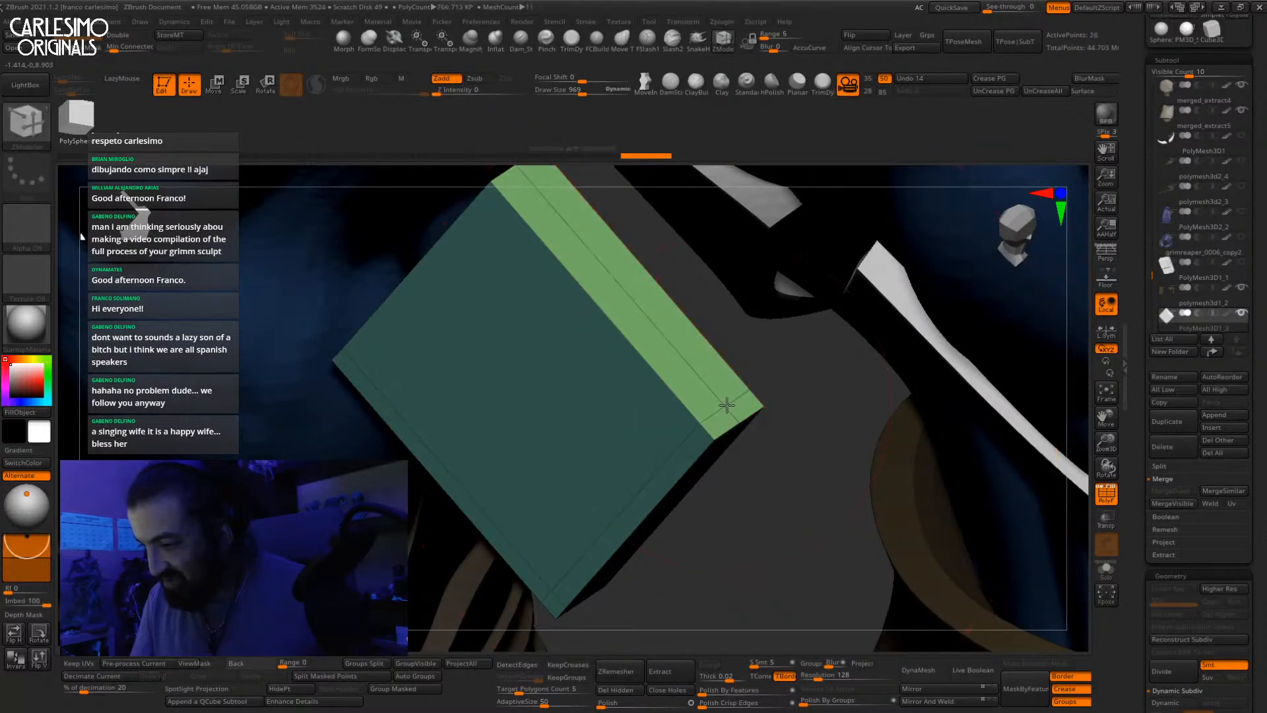
{"action": "right_click_drag", "start_coordinate": [727, 405], "coordinate": [753, 493], "text": "alt"}
{"action": "left_click", "coordinate": [567, 280]}
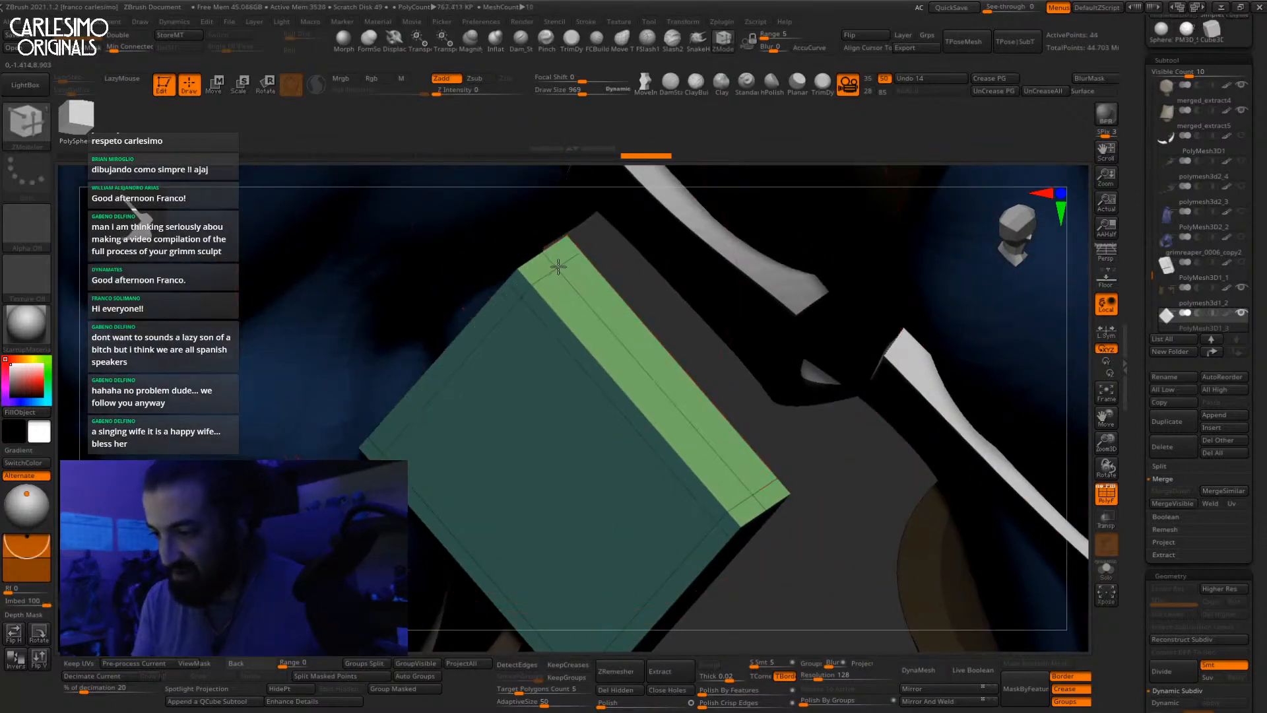
Step: Set the ZModeler polygon action to Inset and inset the long faces on the plate's narrow sides
{"action": "mouse_move", "coordinate": [579, 281]}
{"action": "right_mouse_down", "text": "ctrl"}
{"action": "mouse_move", "coordinate": [630, 395]}
{"action": "mouse_move", "coordinate": [538, 356]}
{"action": "mouse_move", "coordinate": [607, 342]}
{"action": "mouse_move", "coordinate": [648, 398]}
{"action": "mouse_move", "coordinate": [617, 423]}
{"action": "mouse_move", "coordinate": [631, 469]}
{"action": "mouse_move", "coordinate": [689, 396]}
{"action": "mouse_move", "coordinate": [679, 426]}
{"action": "mouse_move", "coordinate": [676, 373]}
{"action": "mouse_move", "coordinate": [707, 415]}
{"action": "mouse_move", "coordinate": [701, 333]}
{"action": "mouse_move", "coordinate": [691, 372]}
{"action": "mouse_move", "coordinate": [749, 320]}
{"action": "right_mouse_up", "text": "ctrl"}
{"action": "left_click", "coordinate": [688, 419], "text": "alt"}
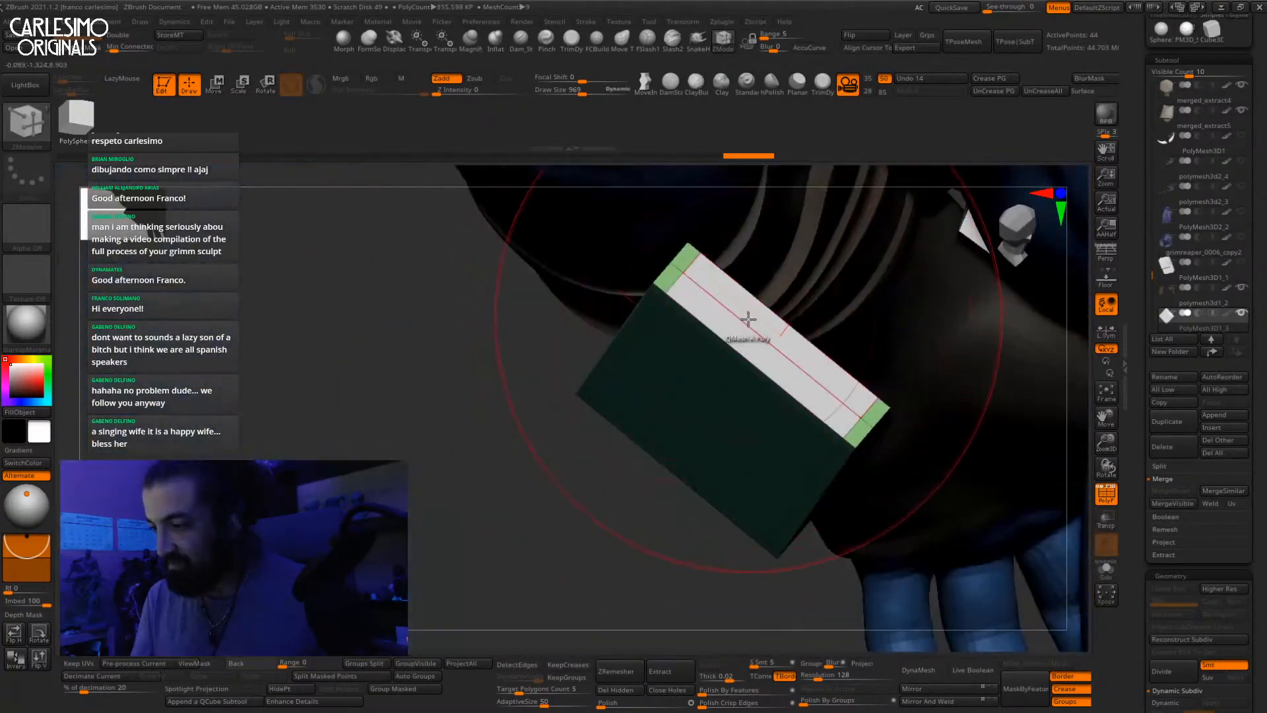
{"action": "key", "text": "space"}
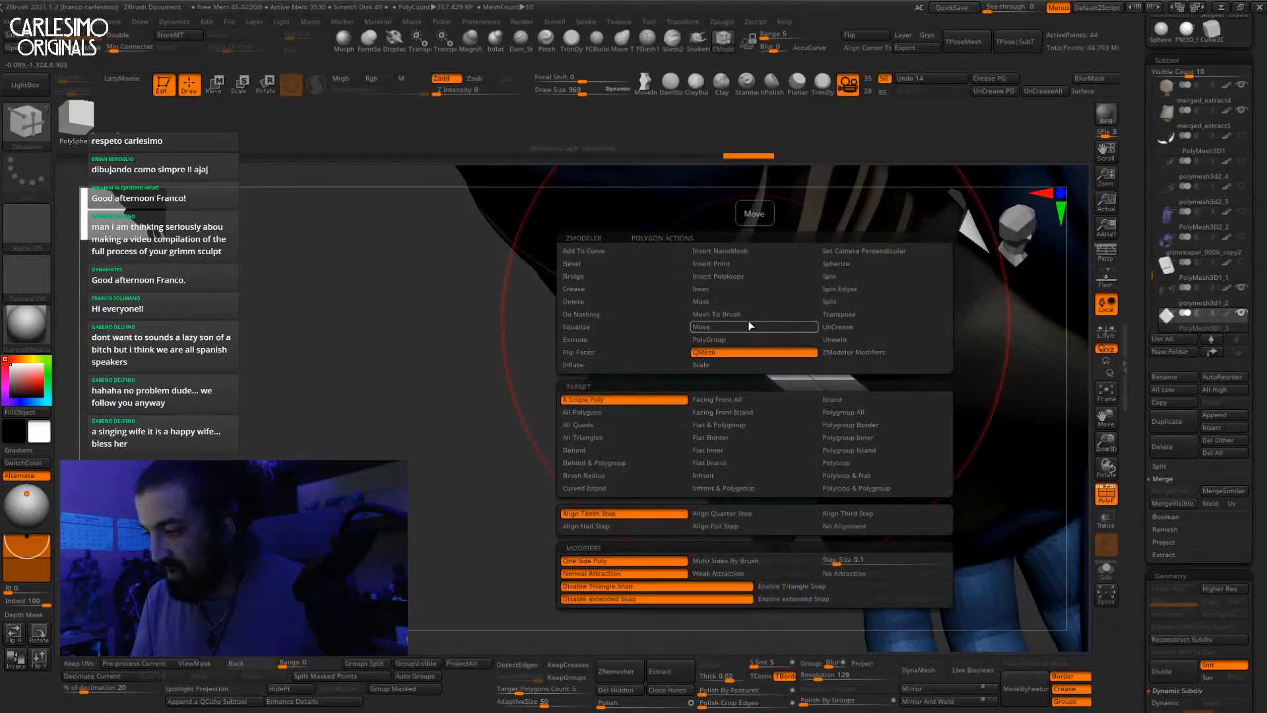
{"action": "left_click", "coordinate": [737, 290]}
{"action": "left_click_drag", "start_coordinate": [744, 297], "coordinate": [760, 302]}
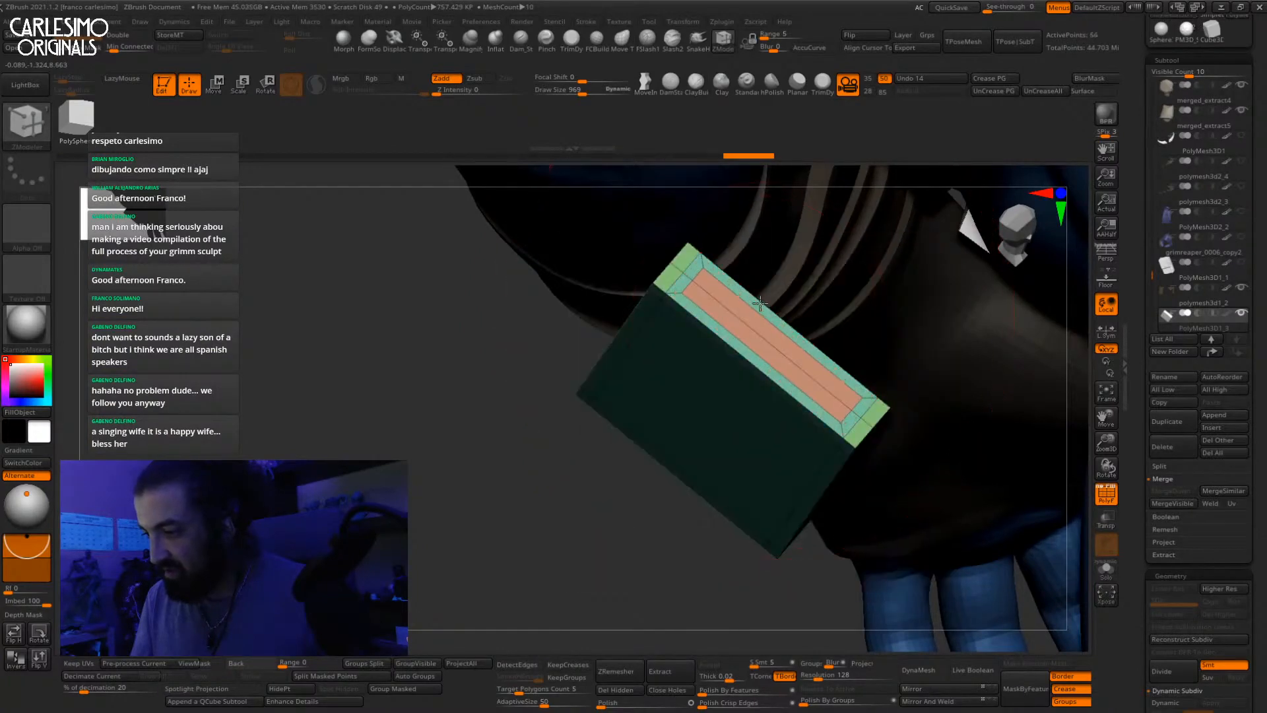
{"action": "right_click_drag", "start_coordinate": [759, 304], "coordinate": [579, 399]}
{"action": "mouse_move", "coordinate": [579, 398]}
{"action": "left_mouse_down"}
{"action": "mouse_move", "coordinate": [583, 430]}
{"action": "mouse_move", "coordinate": [584, 375]}
{"action": "left_mouse_up"}
{"action": "right_click_drag", "start_coordinate": [589, 363], "coordinate": [612, 336]}
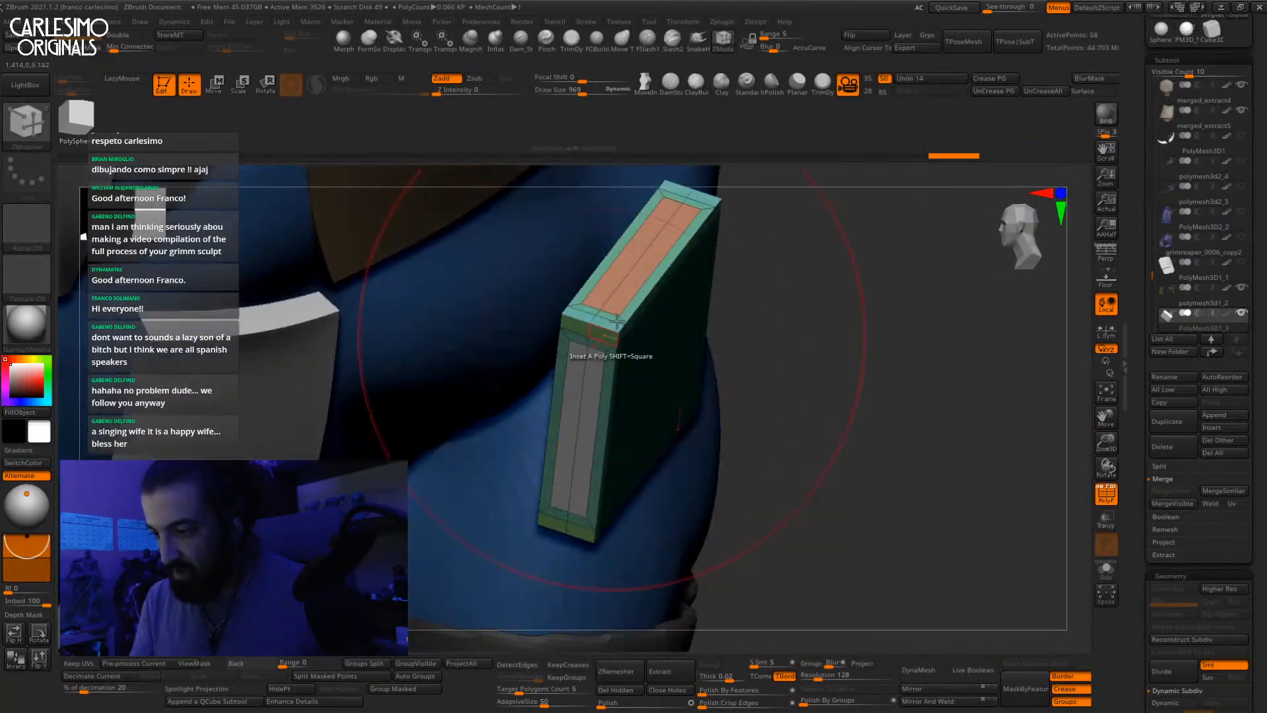
Step: Extrude the inset faces on the plate's narrow sides inward to form recessed slots
{"action": "left_click_drag", "start_coordinate": [612, 288], "coordinate": [627, 284], "text": "alt"}
{"action": "right_click_drag", "start_coordinate": [627, 284], "coordinate": [783, 288]}
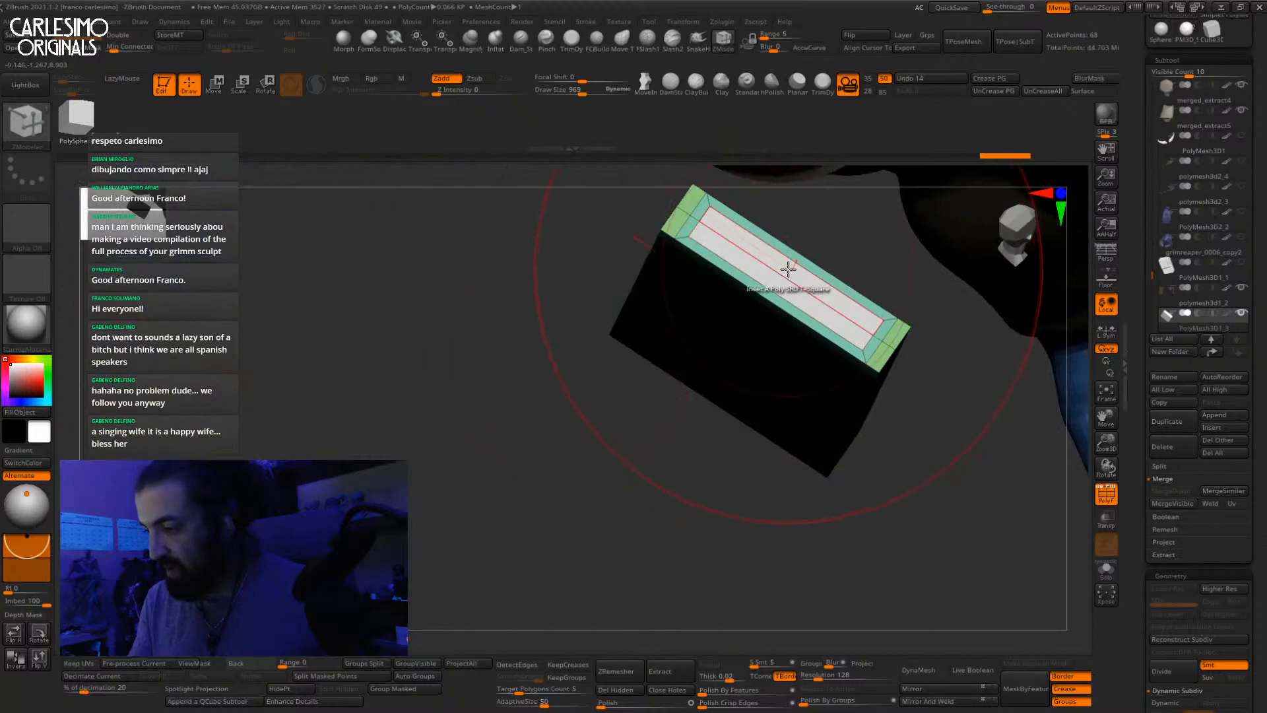
{"action": "key", "text": "space"}
{"action": "left_click", "coordinate": [648, 348]}
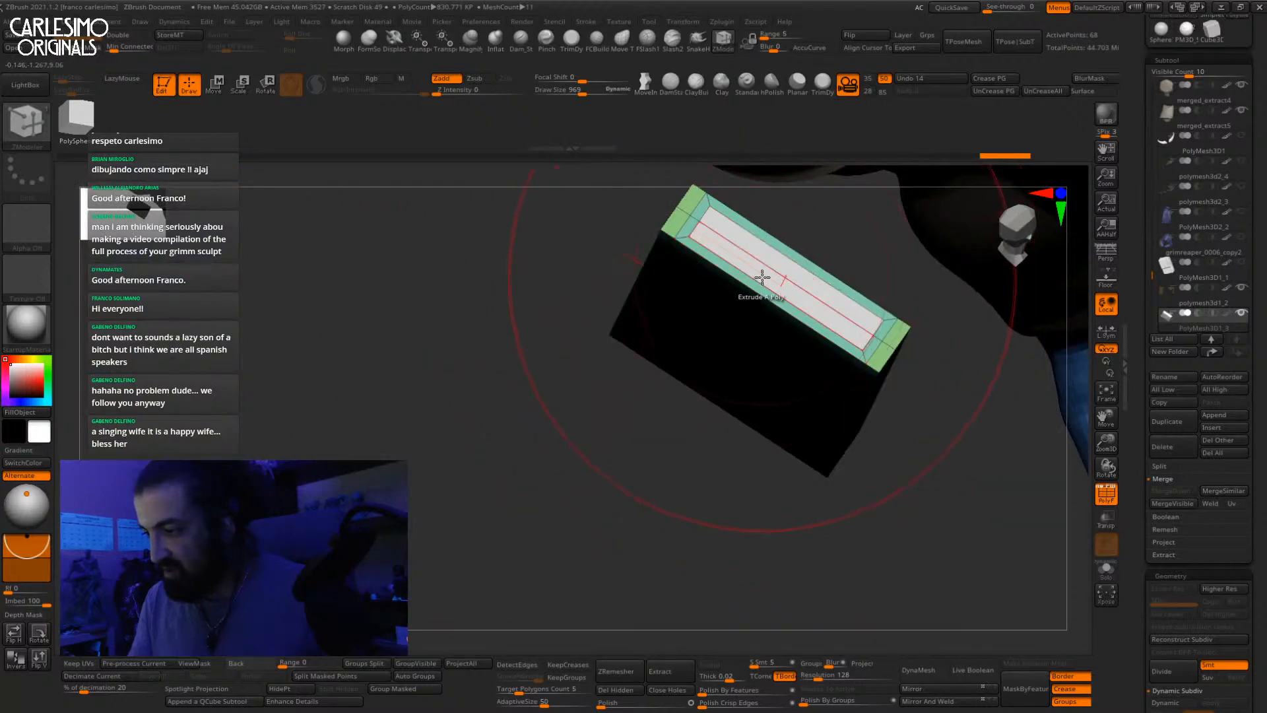
{"action": "left_click_drag", "start_coordinate": [763, 278], "coordinate": [757, 296]}
Step: Insert supporting edge loops along the plate's rims and slot edges, and activate Dynamic Subdiv with Always YES
{"action": "mouse_move", "coordinate": [748, 325]}
{"action": "right_mouse_down", "text": "ctrl"}
{"action": "mouse_move", "coordinate": [759, 303]}
{"action": "mouse_move", "coordinate": [741, 324]}
{"action": "mouse_move", "coordinate": [716, 310]}
{"action": "mouse_move", "coordinate": [686, 286]}
{"action": "mouse_move", "coordinate": [686, 261]}
{"action": "right_mouse_up", "text": "ctrl"}
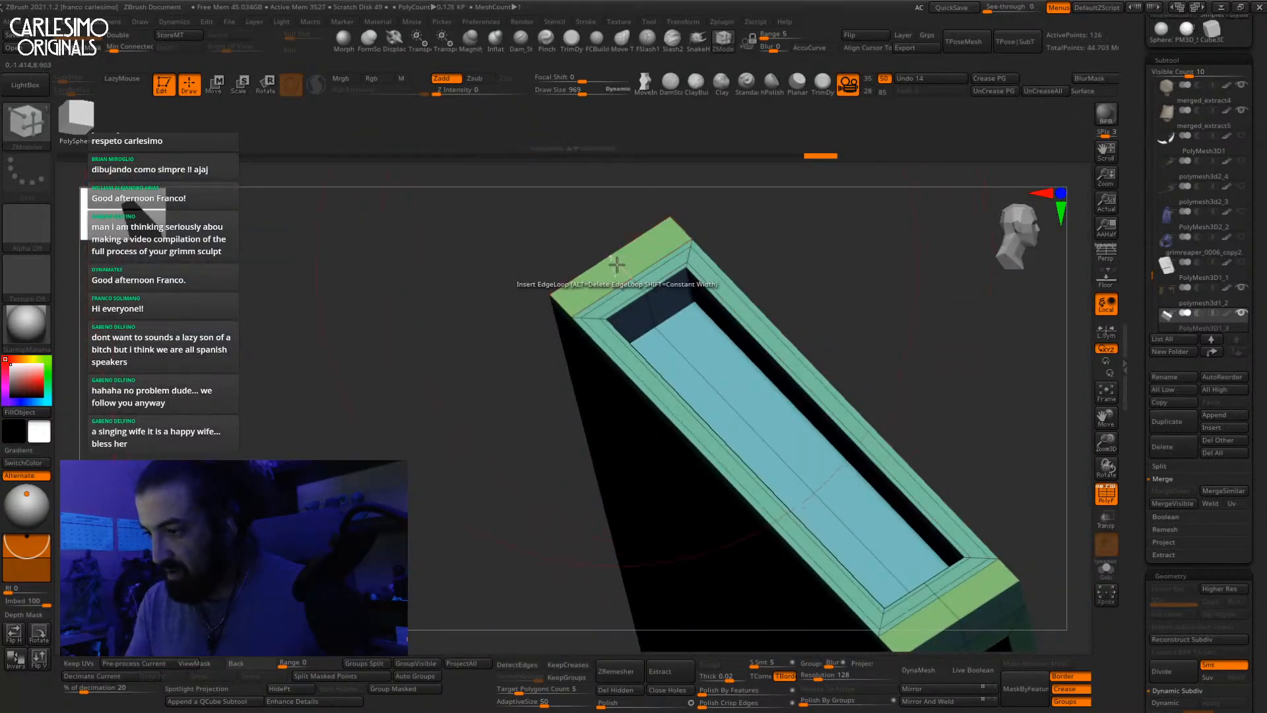
{"action": "right_click_drag", "start_coordinate": [613, 260], "coordinate": [568, 291]}
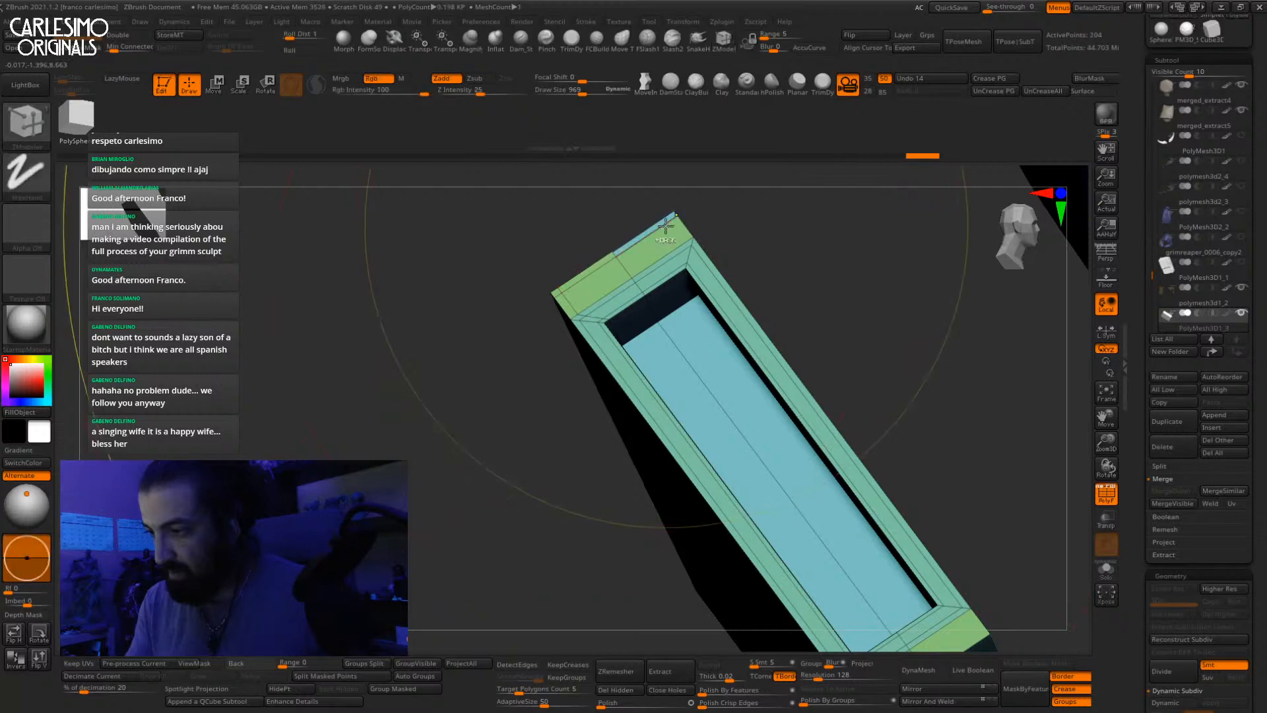
{"action": "right_click_drag", "start_coordinate": [670, 222], "coordinate": [736, 386]}
{"action": "key", "text": "d"}
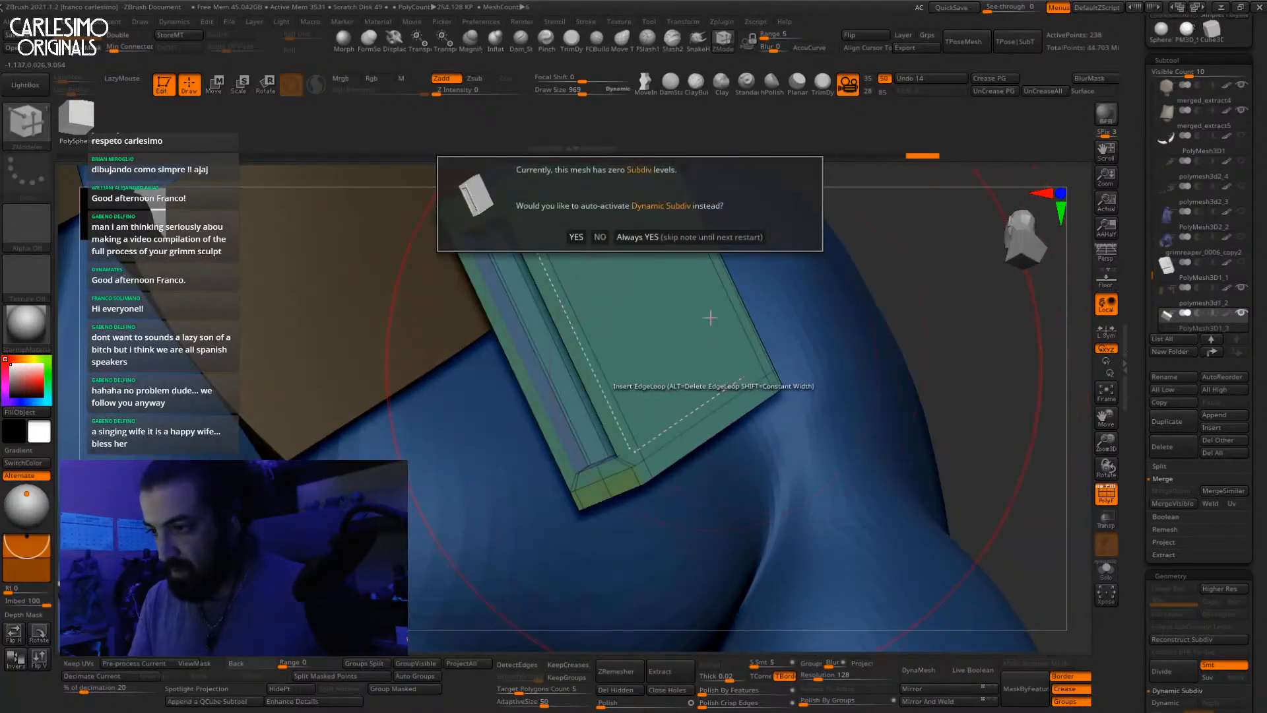
{"action": "left_click", "coordinate": [726, 241]}
Step: Isolate the smoothed plate with the Move brush active and duplicate its subtool
{"action": "right_click_drag", "start_coordinate": [701, 320], "coordinate": [717, 296]}
{"action": "key", "text": "shift+f"}
{"action": "key", "text": "shift+f"}
{"action": "key", "text": "alt+shift+s"}
{"action": "key", "text": "b"}
{"action": "key", "text": "m"}
{"action": "key", "text": "v"}
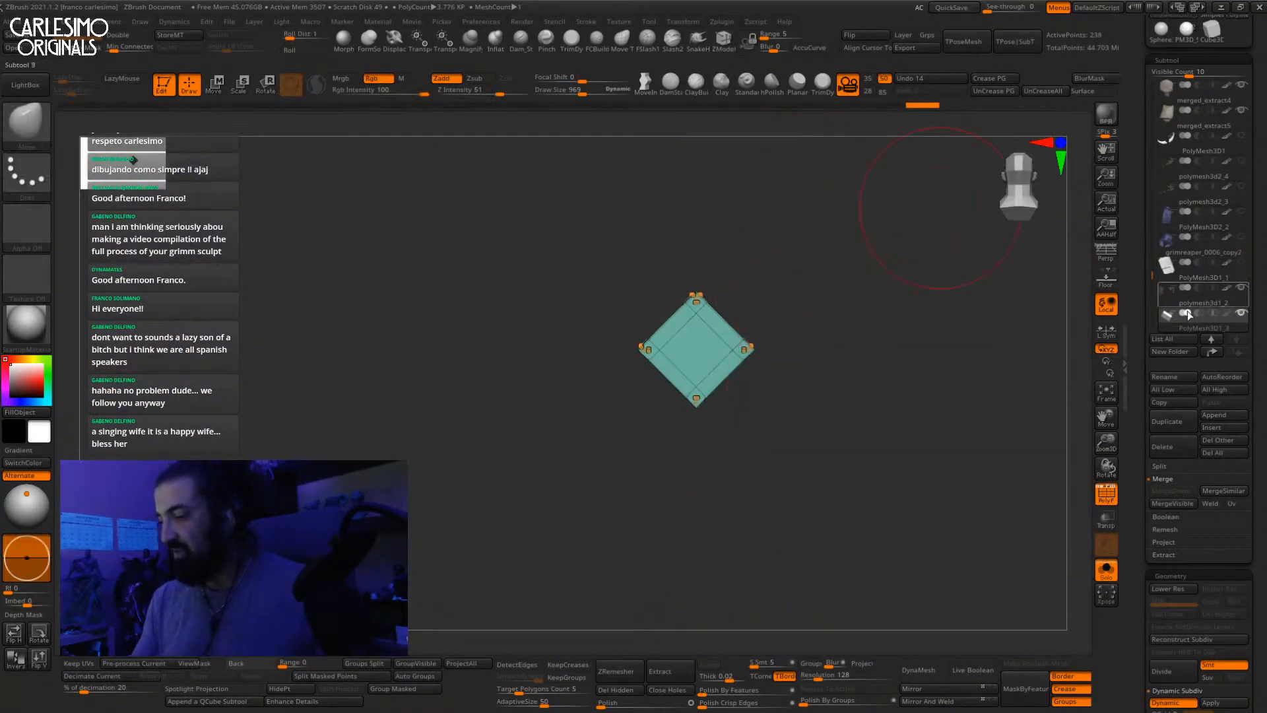
{"action": "left_click", "coordinate": [1168, 423]}
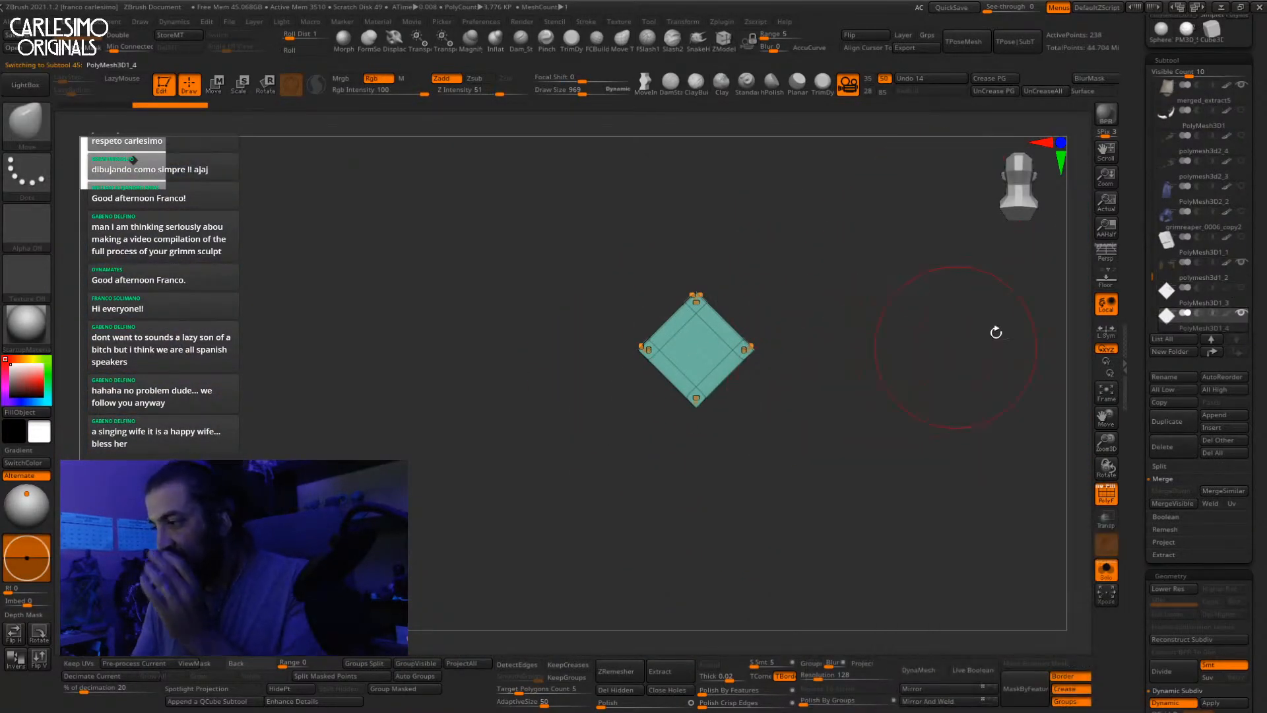
Step: Realign the gizmo to the world axes, and enlarge and place the duplicate plate over the strap crossing on the back
{"action": "key", "text": "w"}
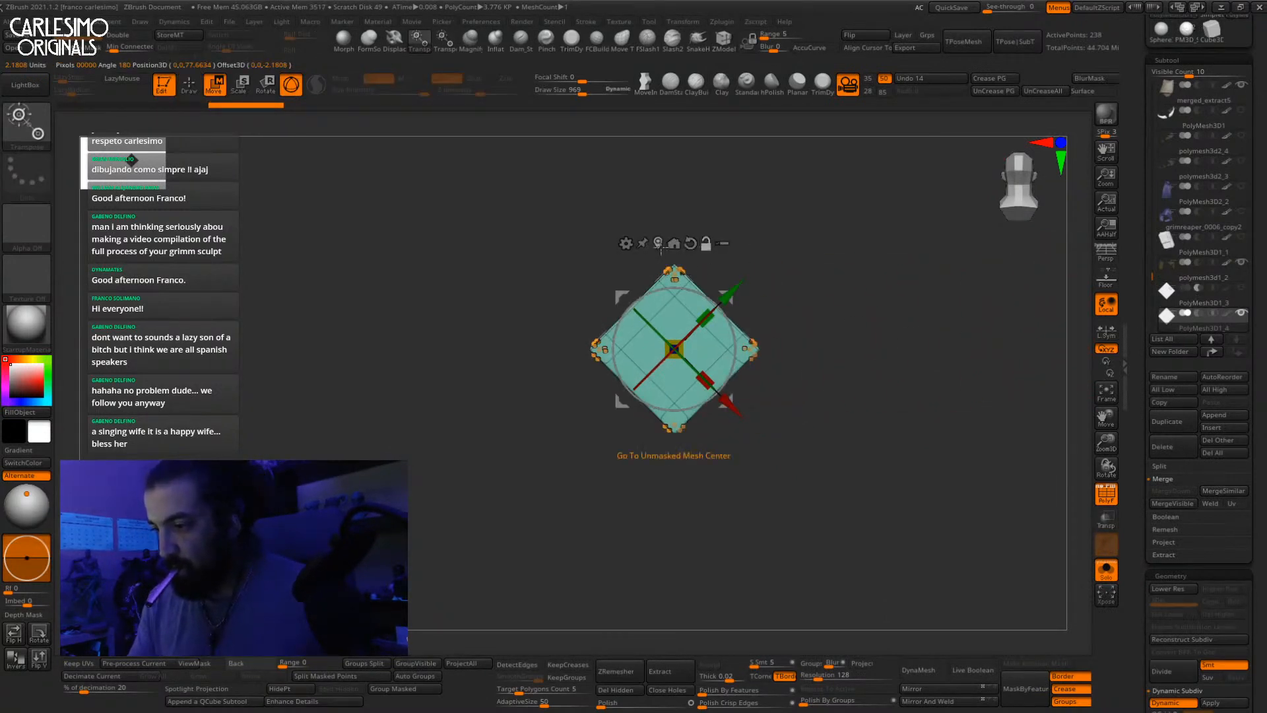
{"action": "left_click", "coordinate": [706, 244]}
{"action": "left_click_drag", "start_coordinate": [730, 298], "coordinate": [648, 302]}
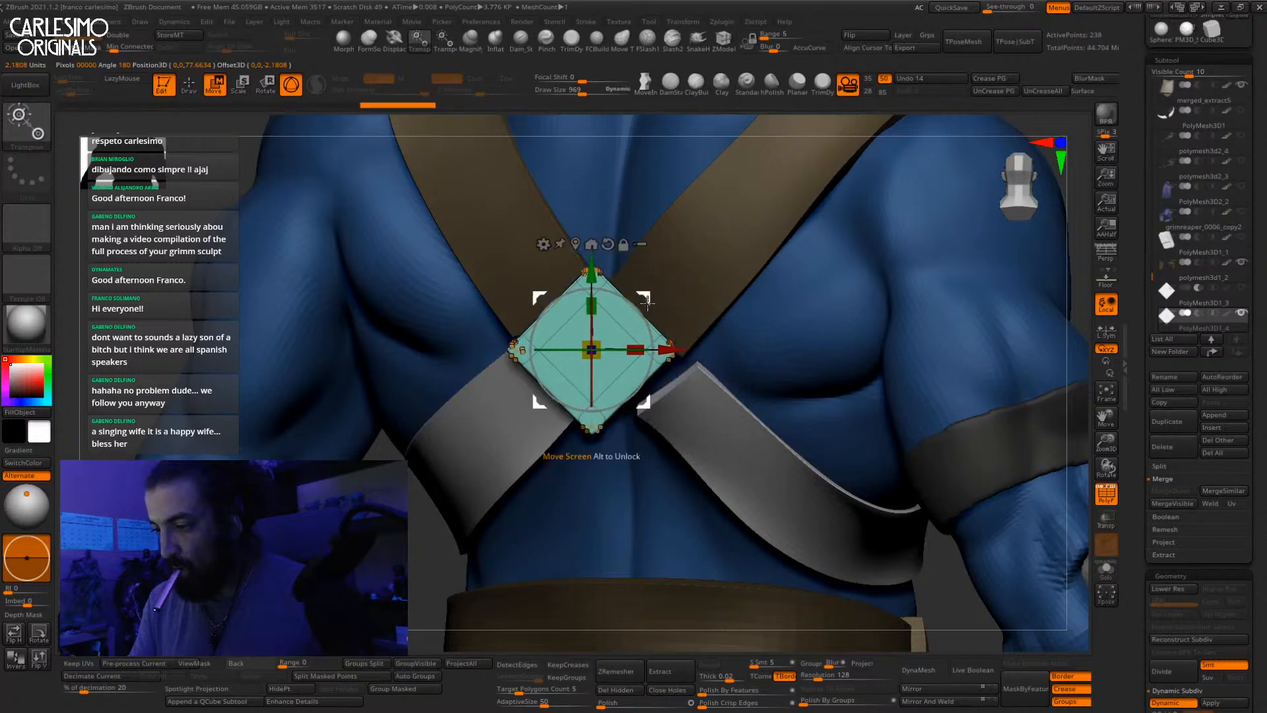
{"action": "left_click_drag", "start_coordinate": [608, 380], "coordinate": [617, 354]}
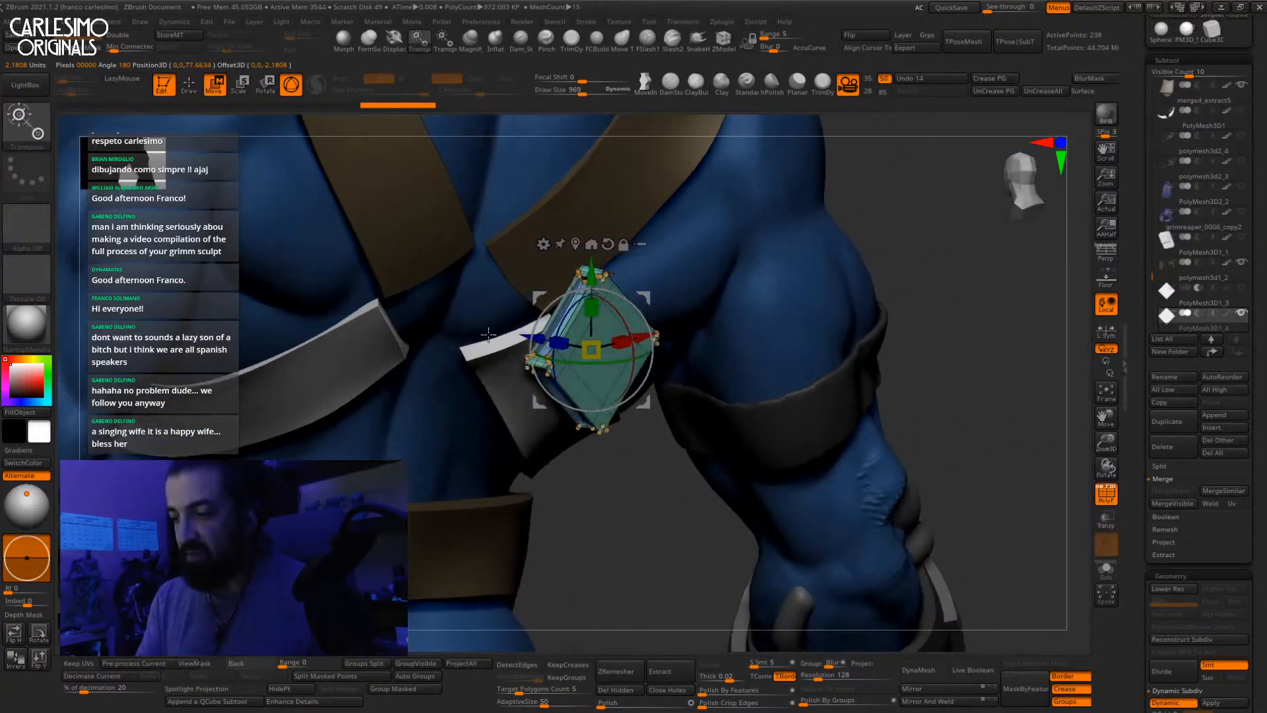
{"action": "left_click_drag", "start_coordinate": [526, 341], "coordinate": [637, 337]}
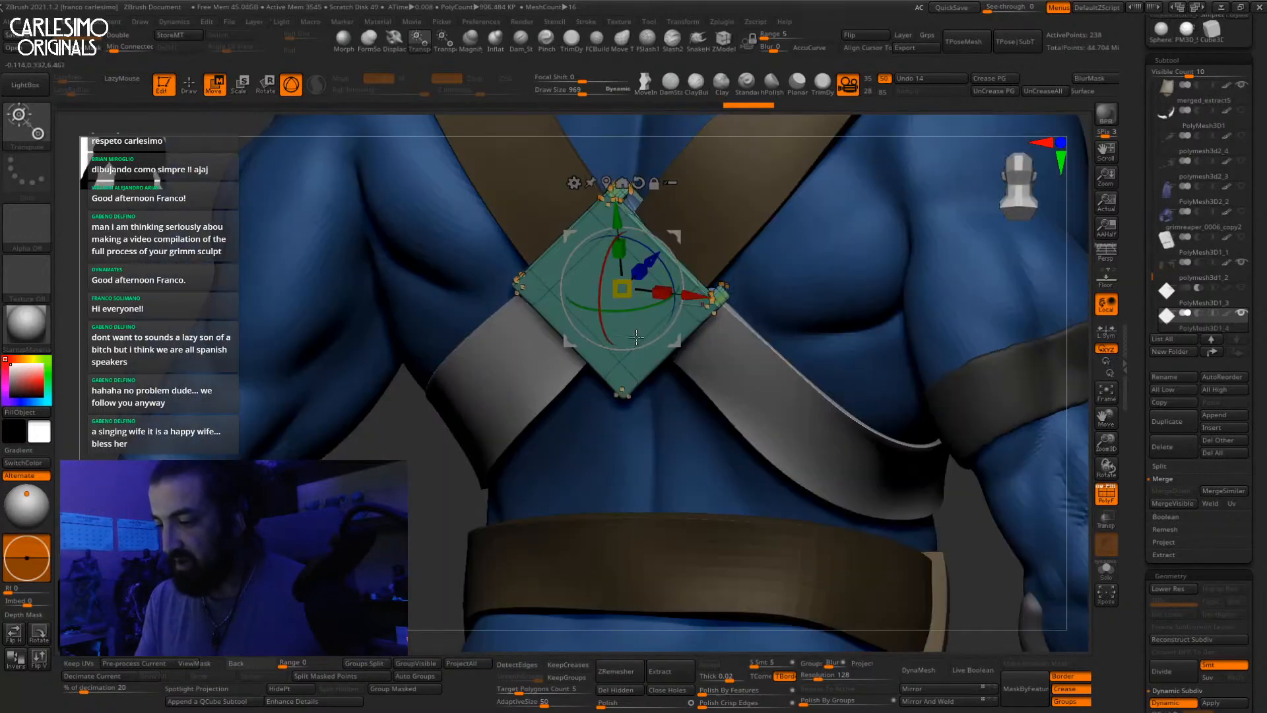
Step: Hide the wireframe and tilt and shift the plate to follow the slope of the back
{"action": "right_click_drag", "start_coordinate": [603, 337], "coordinate": [634, 290]}
{"action": "key", "text": "shift+f"}
{"action": "key", "text": "q"}
{"action": "mouse_move", "coordinate": [653, 370]}
{"action": "right_mouse_down", "text": "ctrl"}
{"action": "mouse_move", "coordinate": [653, 330]}
{"action": "mouse_move", "coordinate": [674, 336]}
{"action": "mouse_move", "coordinate": [656, 378]}
{"action": "right_mouse_up", "text": "ctrl"}
{"action": "key", "text": "w"}
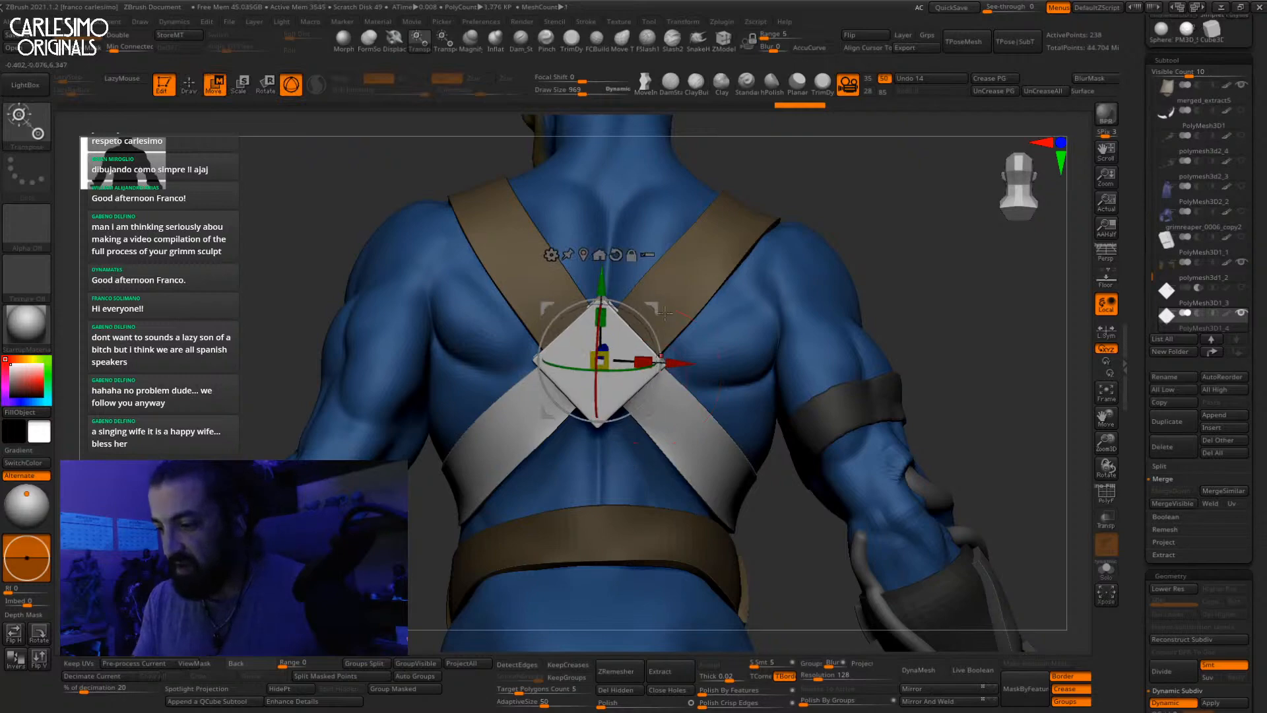
{"action": "key", "text": "q"}
{"action": "mouse_move", "coordinate": [630, 398]}
{"action": "right_mouse_down"}
{"action": "mouse_move", "coordinate": [616, 444]}
{"action": "mouse_move", "coordinate": [608, 403]}
{"action": "mouse_move", "coordinate": [511, 384]}
{"action": "right_mouse_up"}
{"action": "key", "text": "w"}
{"action": "left_click_drag", "start_coordinate": [576, 351], "coordinate": [571, 361]}
{"action": "left_click_drag", "start_coordinate": [488, 400], "coordinate": [483, 396]}
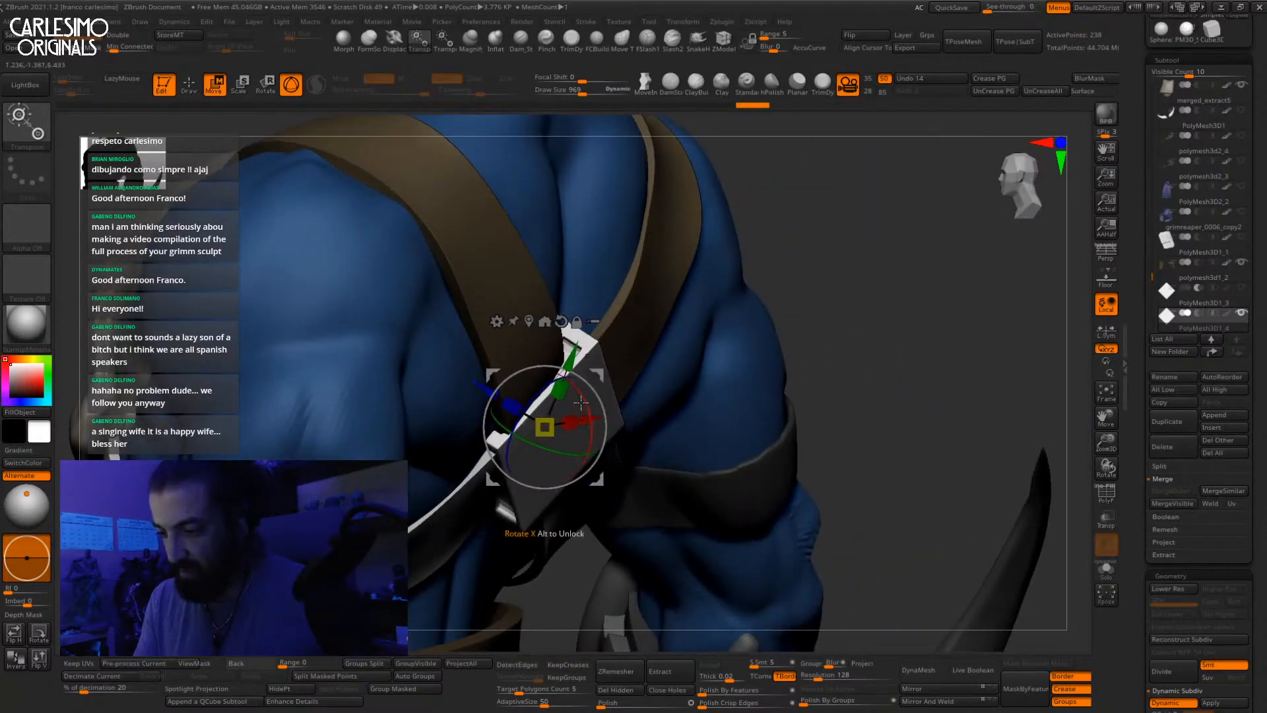
Step: Nudge the plate in depth to seat it on the crossing straps, checking the fit from below
{"action": "mouse_move", "coordinate": [581, 404]}
{"action": "right_mouse_down"}
{"action": "mouse_move", "coordinate": [652, 378]}
{"action": "mouse_move", "coordinate": [643, 343]}
{"action": "mouse_move", "coordinate": [583, 367]}
{"action": "right_mouse_up"}
{"action": "key", "text": "q"}
{"action": "key", "text": "w"}
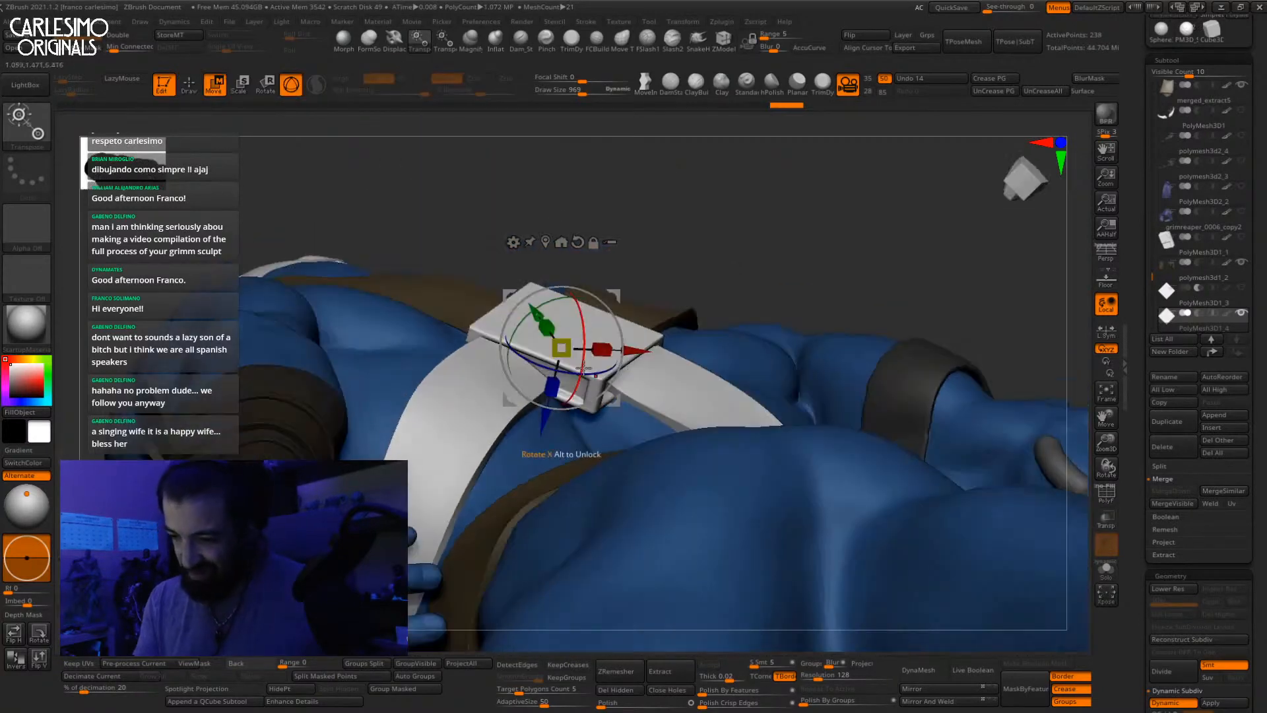
{"action": "left_click_drag", "start_coordinate": [545, 421], "coordinate": [544, 427]}
{"action": "right_click_drag", "start_coordinate": [576, 389], "coordinate": [582, 391]}
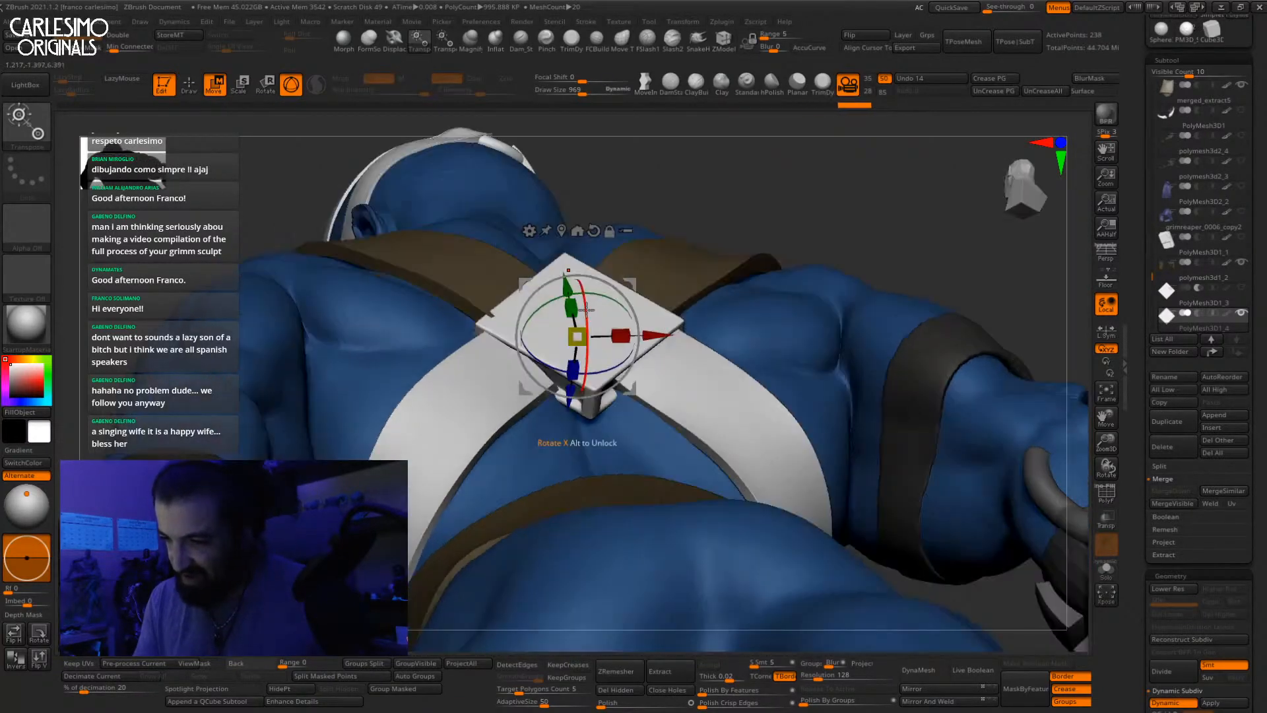
Step: Tilt the plate about its local X axis and move it along its Z axis to sit against the crossing straps
{"action": "left_click_drag", "start_coordinate": [582, 391], "coordinate": [582, 403]}
{"action": "right_click_drag", "start_coordinate": [602, 336], "coordinate": [641, 271]}
{"action": "right_click_drag", "start_coordinate": [621, 359], "coordinate": [610, 326]}
{"action": "left_click_drag", "start_coordinate": [612, 322], "coordinate": [619, 307]}
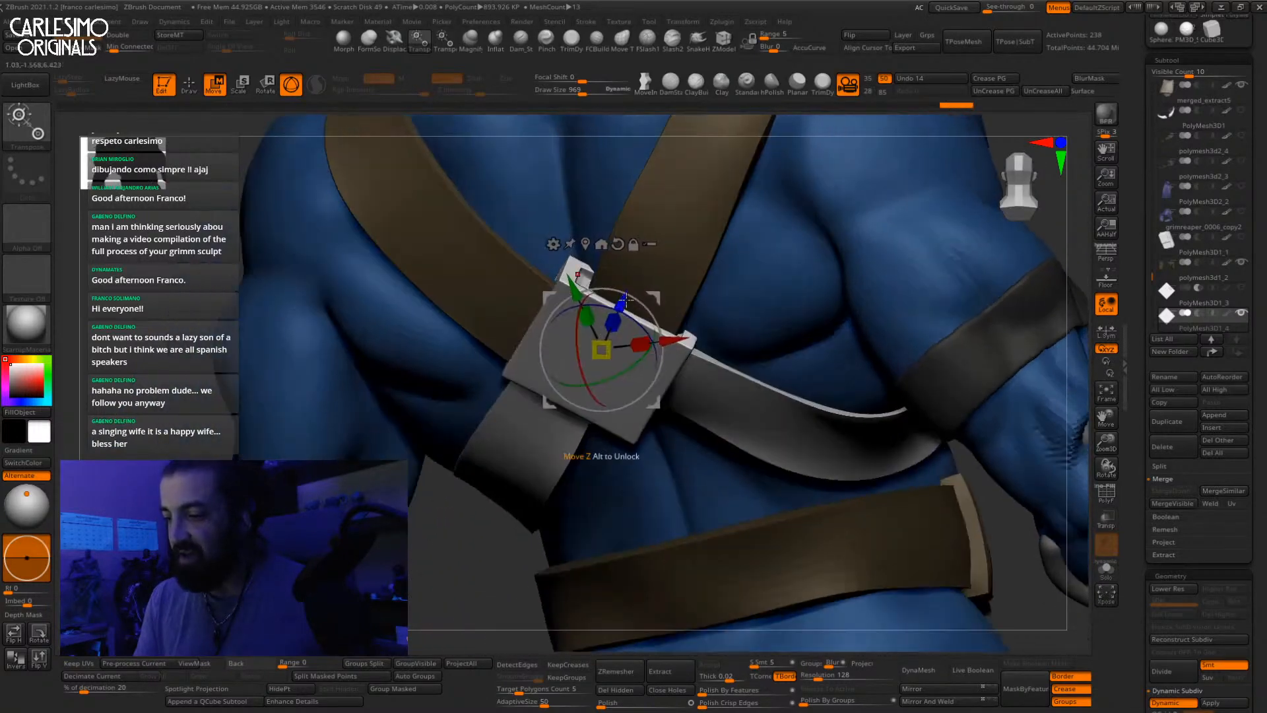
{"action": "right_click_drag", "start_coordinate": [619, 307], "coordinate": [667, 290]}
Step: Leave the gizmo, check the character from the side and front, and make the brown shoulder straps the active subtool
{"action": "key", "text": "q"}
{"action": "mouse_move", "coordinate": [700, 330]}
{"action": "right_mouse_down", "text": "ctrl"}
{"action": "mouse_move", "coordinate": [764, 291]}
{"action": "mouse_move", "coordinate": [683, 373]}
{"action": "mouse_move", "coordinate": [704, 381]}
{"action": "right_mouse_up", "text": "ctrl"}
{"action": "left_click", "coordinate": [681, 312], "text": "alt"}
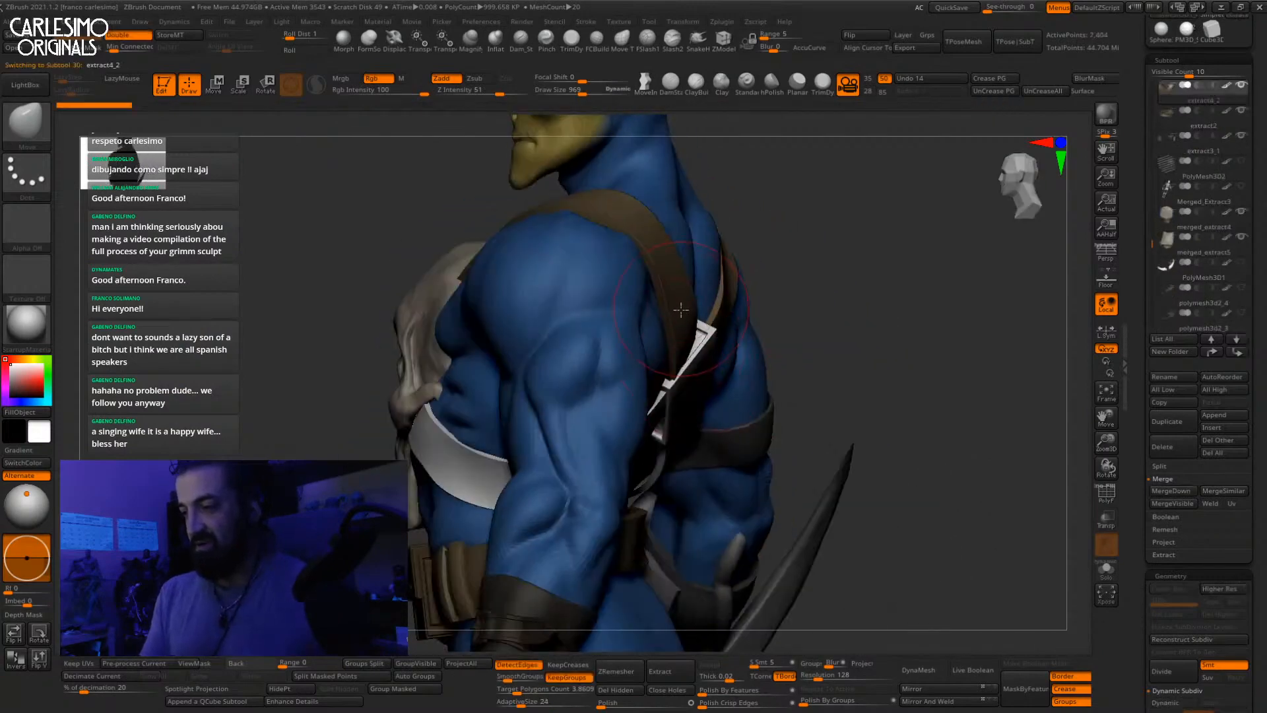
{"action": "mouse_move", "coordinate": [681, 313]}
{"action": "right_mouse_down"}
{"action": "mouse_move", "coordinate": [693, 364]}
{"action": "mouse_move", "coordinate": [726, 350]}
{"action": "mouse_move", "coordinate": [759, 360]}
{"action": "mouse_move", "coordinate": [679, 442]}
{"action": "mouse_move", "coordinate": [687, 367]}
{"action": "mouse_move", "coordinate": [694, 415]}
{"action": "mouse_move", "coordinate": [599, 361]}
{"action": "right_mouse_up"}
{"action": "key", "text": "bracketright"}
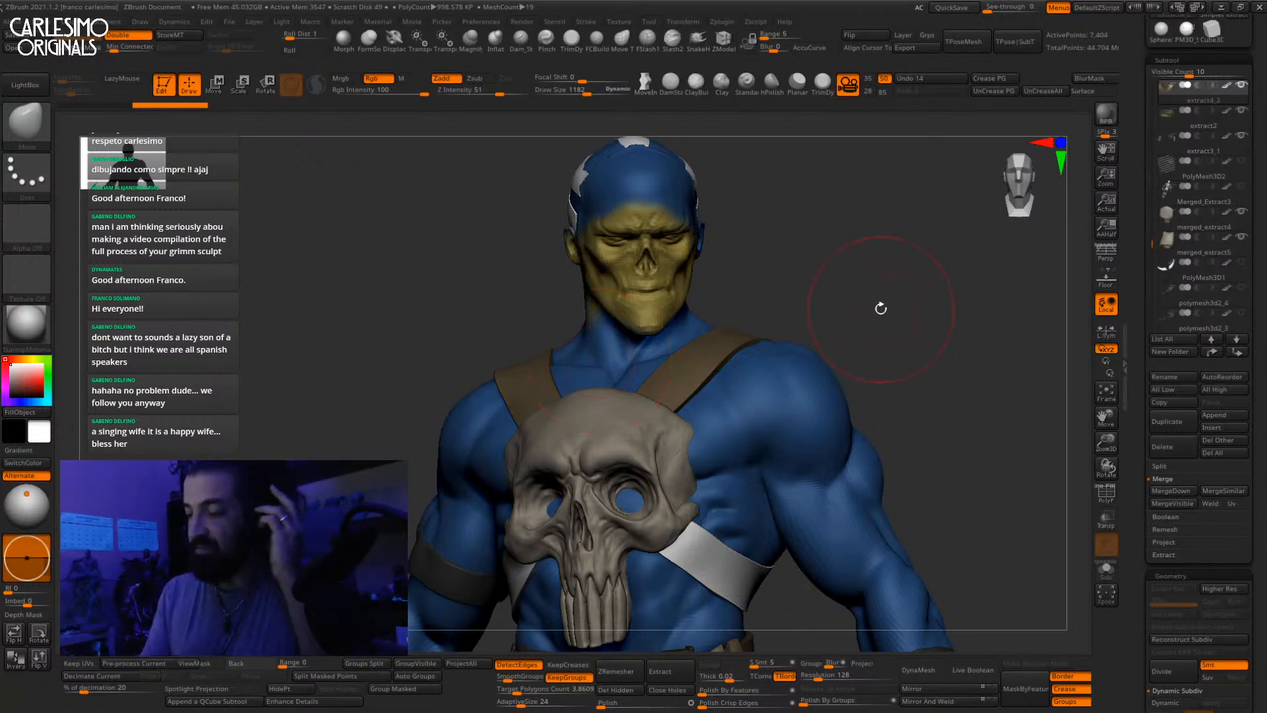
{"action": "left_click", "coordinate": [668, 310], "text": "alt"}
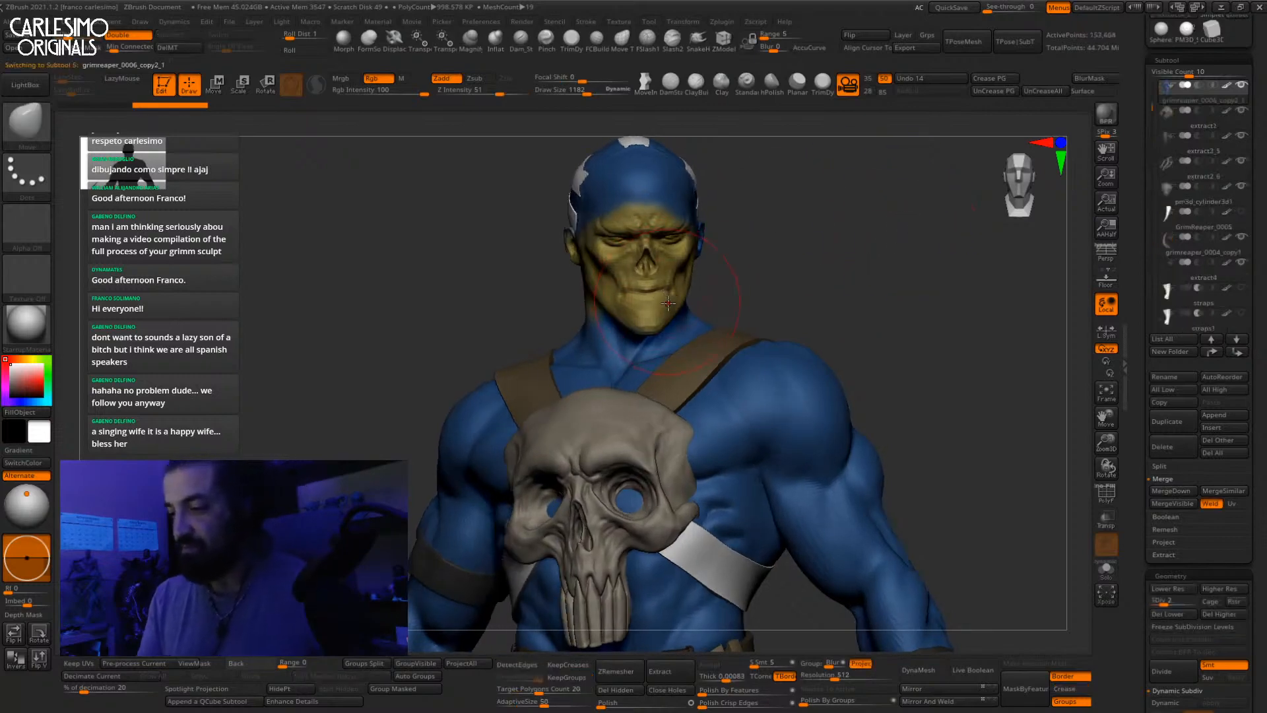
{"action": "left_click_drag", "start_coordinate": [774, 313], "coordinate": [828, 224], "text": "alt"}
{"action": "left_click_drag", "start_coordinate": [863, 277], "coordinate": [861, 307]}
{"action": "left_click", "coordinate": [632, 226], "text": "alt"}
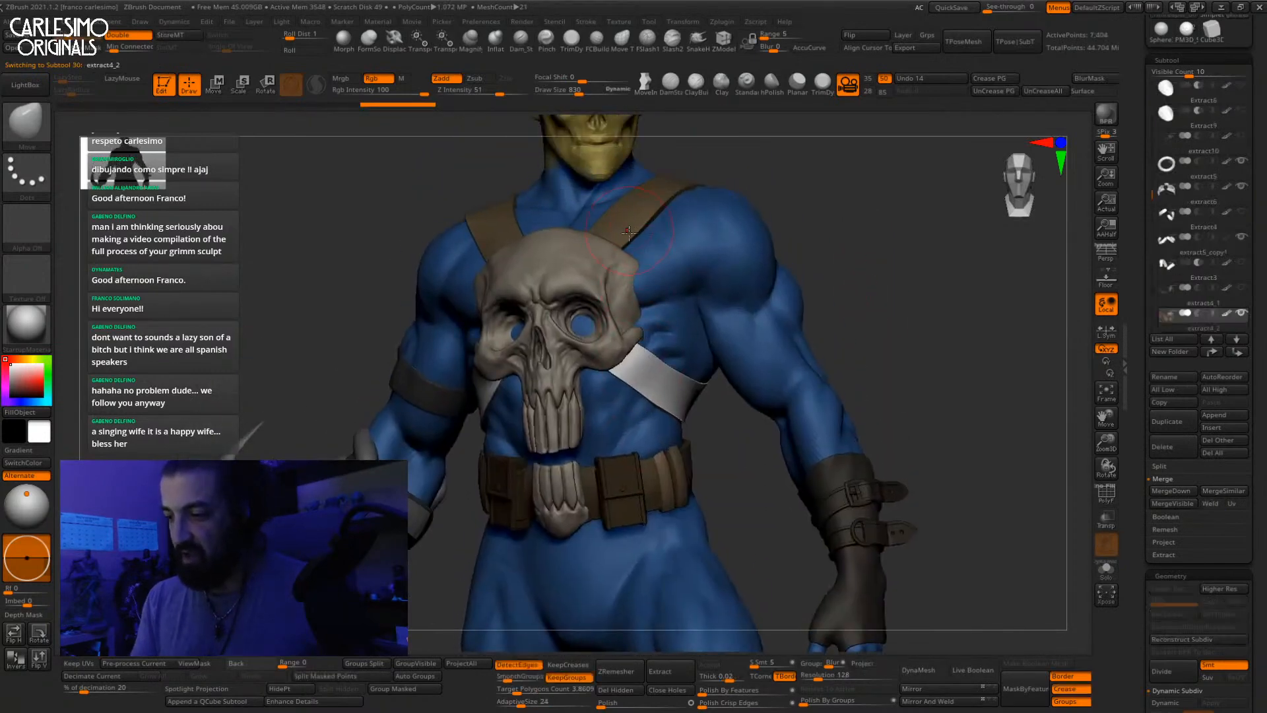
Step: Isolate the brown shoulder straps and display their wireframe and polygroups
{"action": "key", "text": "alt+shift+s"}
{"action": "key", "text": "f"}
{"action": "left_click_drag", "start_coordinate": [635, 421], "coordinate": [647, 395]}
{"action": "key", "text": "shift+f"}
{"action": "mouse_move", "coordinate": [669, 263]}
{"action": "left_mouse_down"}
{"action": "mouse_move", "coordinate": [646, 267]}
{"action": "mouse_move", "coordinate": [633, 323]}
{"action": "mouse_move", "coordinate": [645, 351]}
{"action": "left_mouse_up"}
{"action": "key", "text": "shift+f"}
{"action": "left_click_drag", "start_coordinate": [743, 241], "coordinate": [750, 315], "text": "alt"}
{"action": "key", "text": "shift+f"}
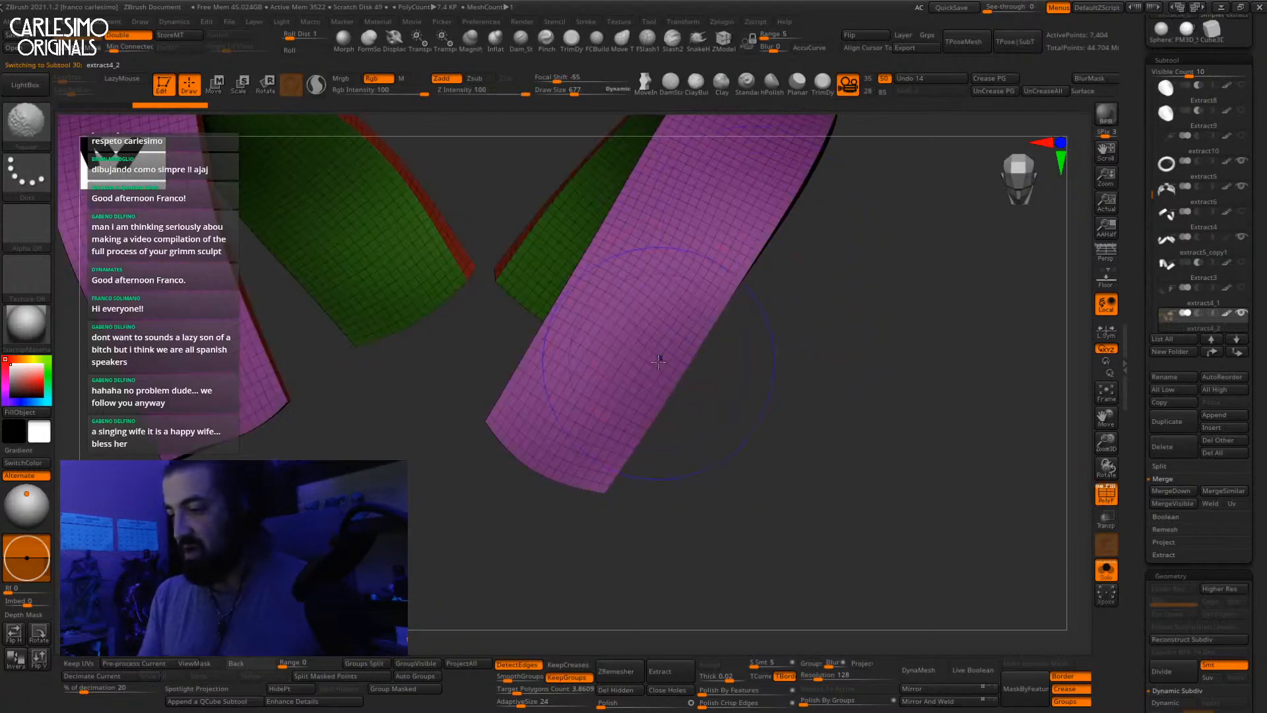
{"action": "key", "text": "shift+f"}
{"action": "key", "text": "shift+f"}
{"action": "left_click_drag", "start_coordinate": [784, 444], "coordinate": [780, 401], "text": "alt"}
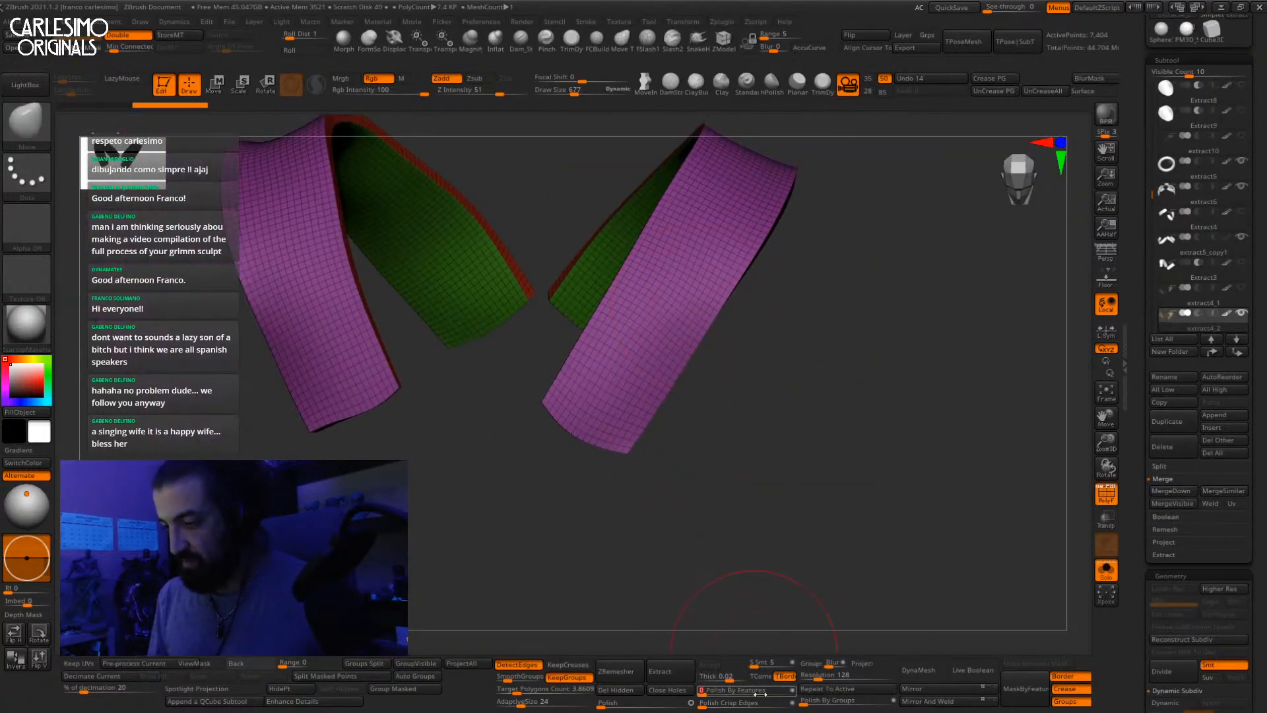
Step: Show only the straps' outer face polygroup and inspect its topology from several angles
{"action": "left_click", "coordinate": [674, 303], "text": "ctrl+shift"}
{"action": "right_click_drag", "start_coordinate": [613, 376], "coordinate": [696, 387], "text": "alt"}
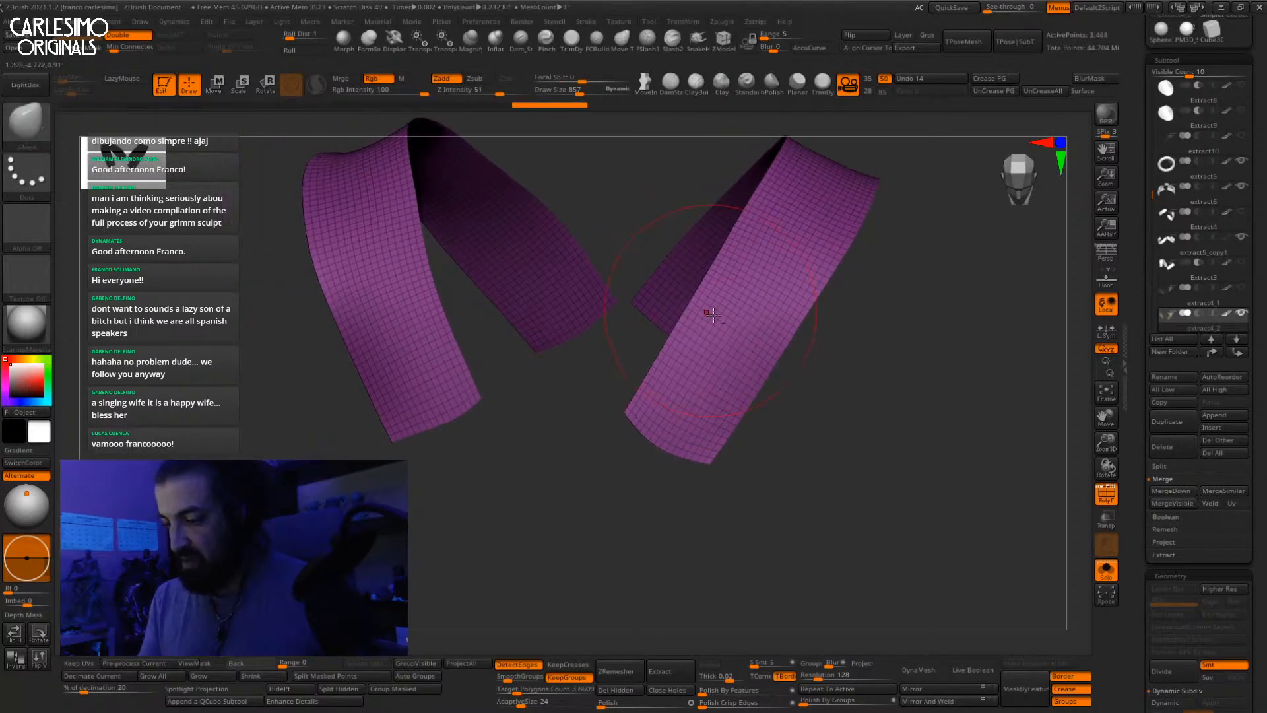
{"action": "key", "text": "space"}
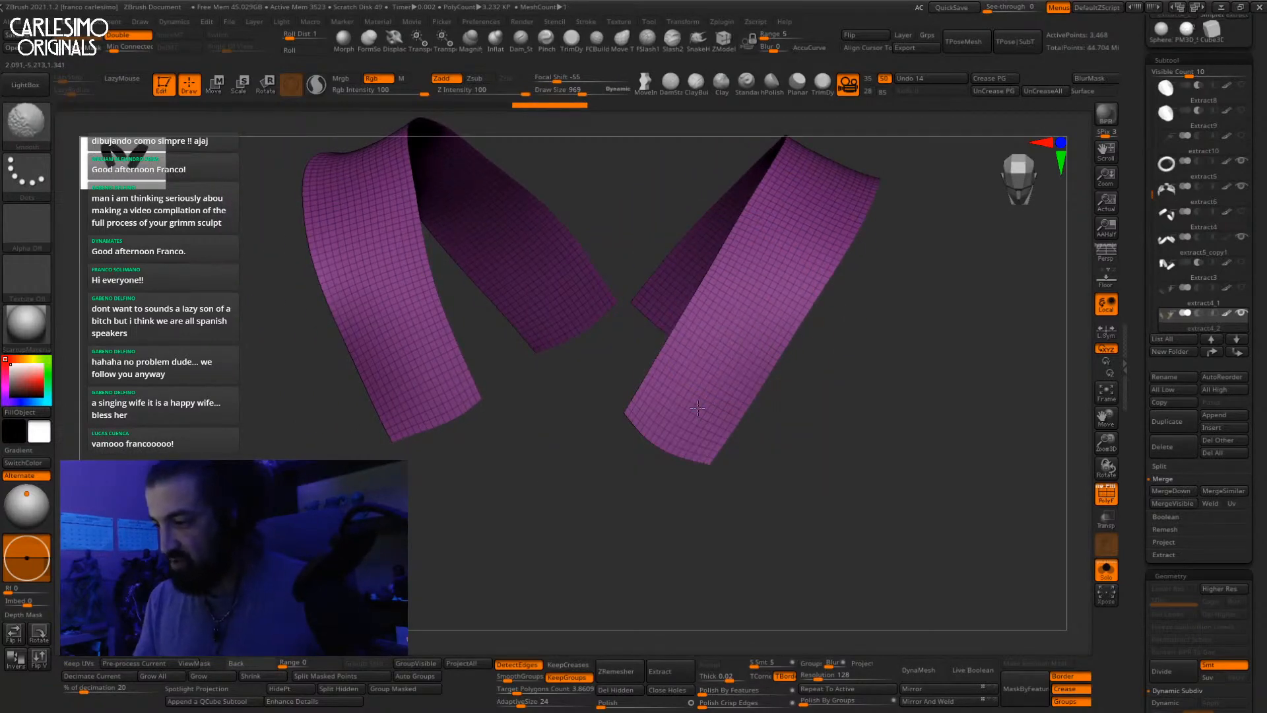
{"action": "right_click_drag", "start_coordinate": [718, 351], "coordinate": [594, 337]}
{"action": "left_click", "coordinate": [815, 328], "text": "ctrl+shift"}
{"action": "right_click_drag", "start_coordinate": [815, 328], "coordinate": [674, 321]}
{"action": "key", "text": "shift+f"}
{"action": "key", "text": "shift+f"}
{"action": "left_click", "coordinate": [472, 369], "text": "ctrl+shift"}
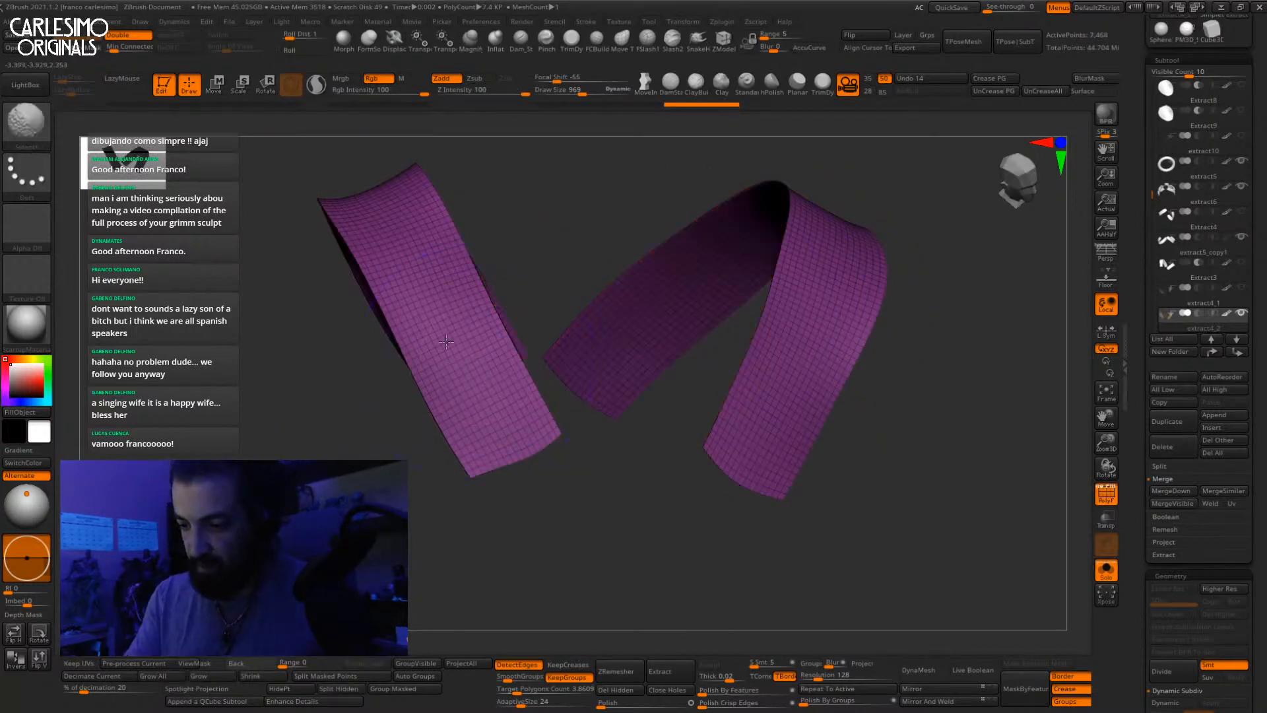
Step: Select the Move brush, unhide the full straps, and bring back the rest of the character without the wireframe
{"action": "key", "text": "b"}
{"action": "key", "text": "m"}
{"action": "key", "text": "v"}
{"action": "left_click", "coordinate": [884, 356], "text": "ctrl+shift"}
{"action": "mouse_move", "coordinate": [884, 356]}
{"action": "right_mouse_down"}
{"action": "mouse_move", "coordinate": [913, 394]}
{"action": "mouse_move", "coordinate": [785, 359]}
{"action": "right_mouse_up"}
{"action": "key", "text": "shift+f"}
{"action": "key", "text": "alt+s"}
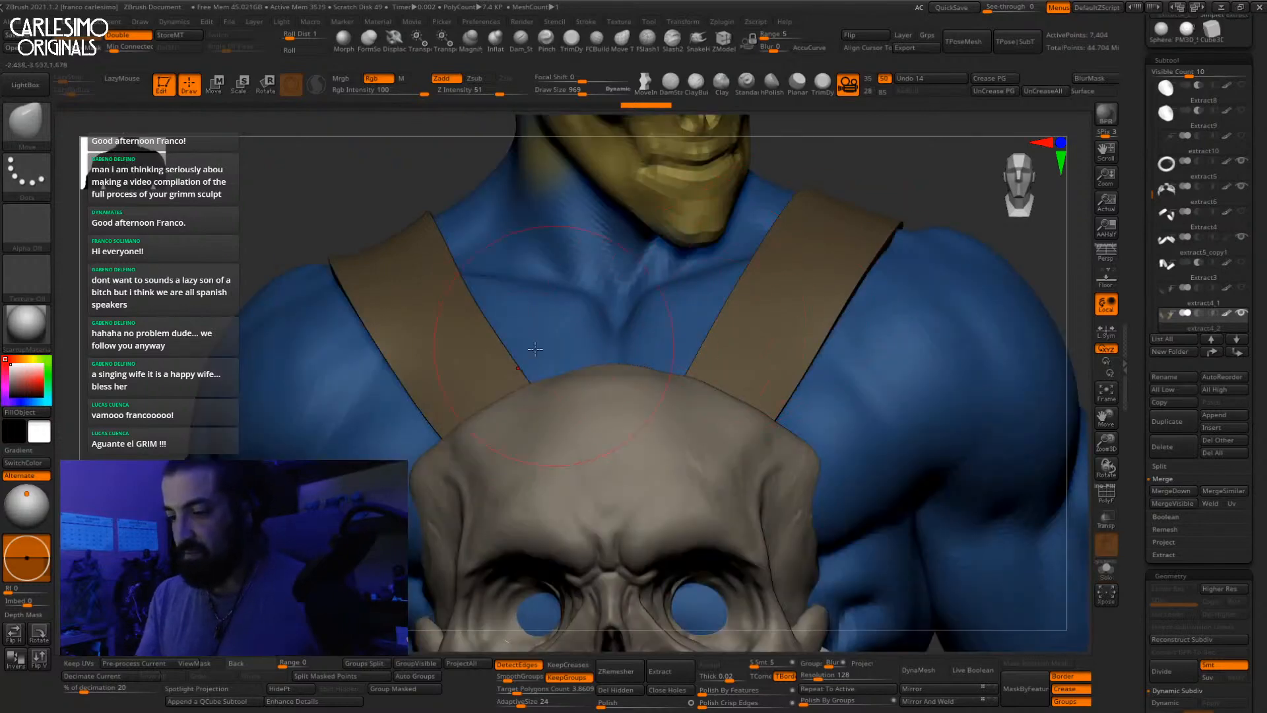
{"action": "right_click_drag", "start_coordinate": [476, 303], "coordinate": [545, 346]}
Step: Load the insert-mesh brush containing ribbed strips from the custom MyBrush folder in LightBox
{"action": "key", "text": "b"}
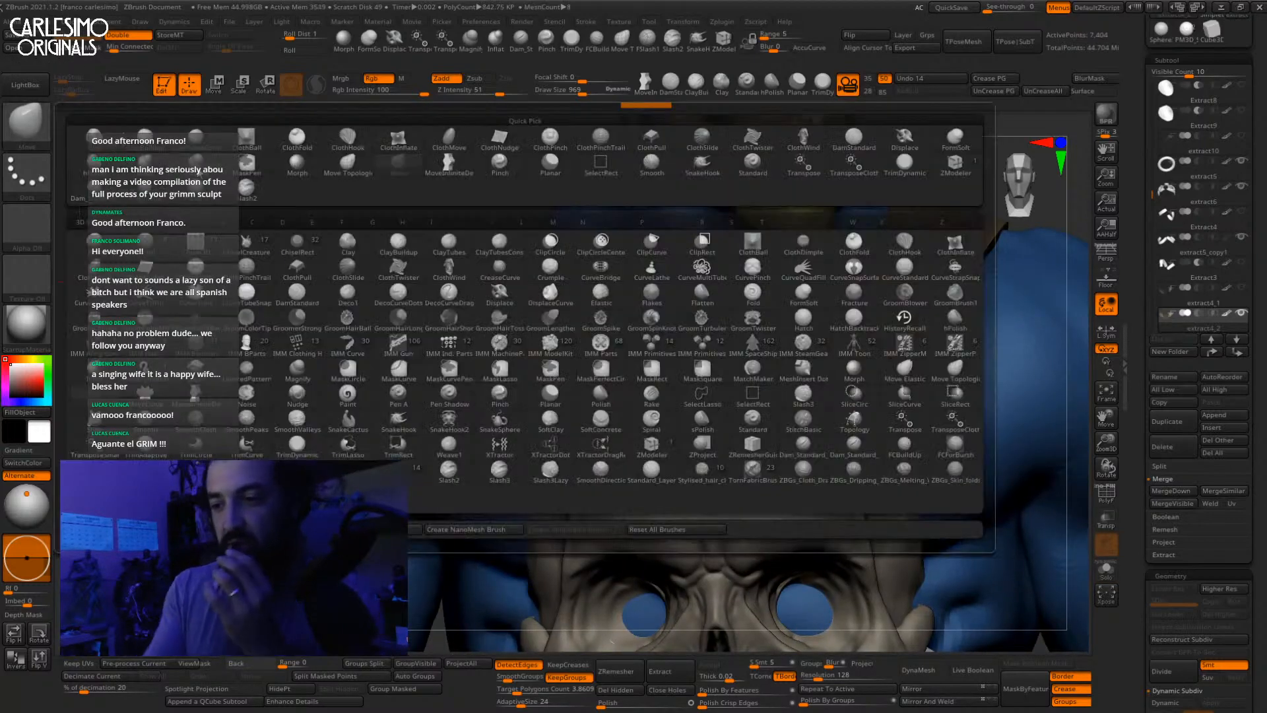
{"action": "left_click", "coordinate": [44, 89]}
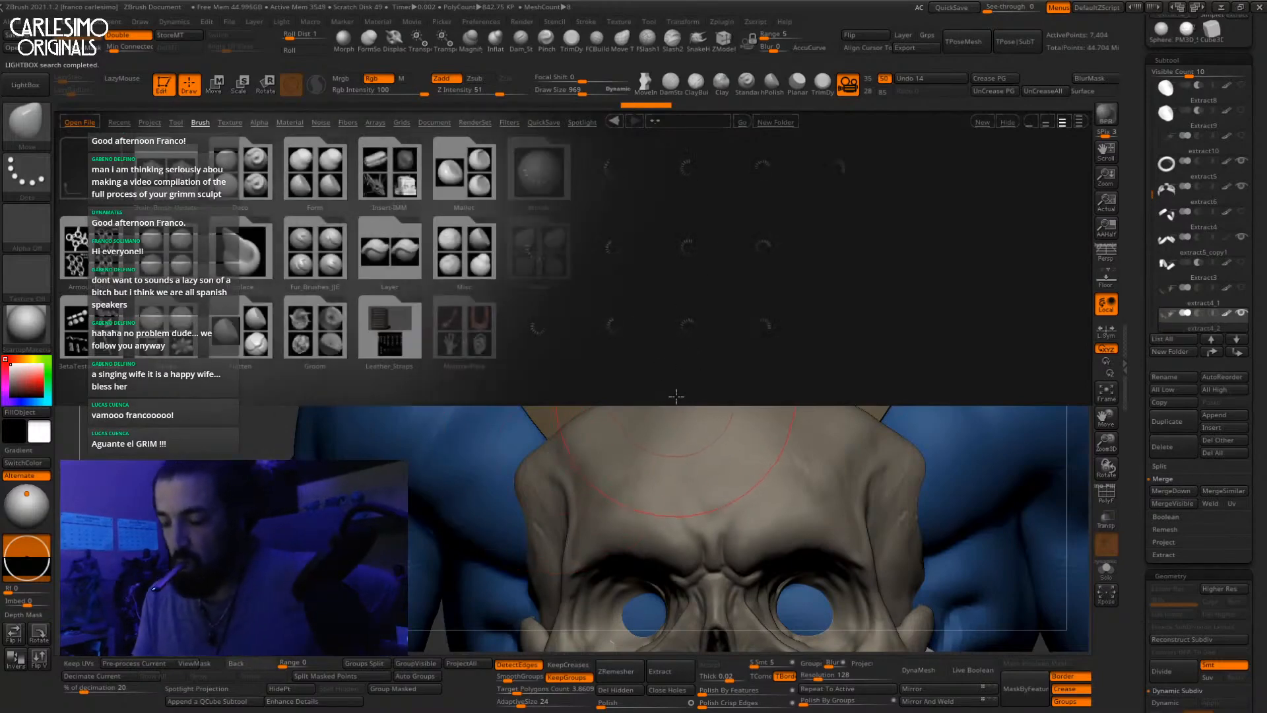
{"action": "double_click", "coordinate": [549, 337]}
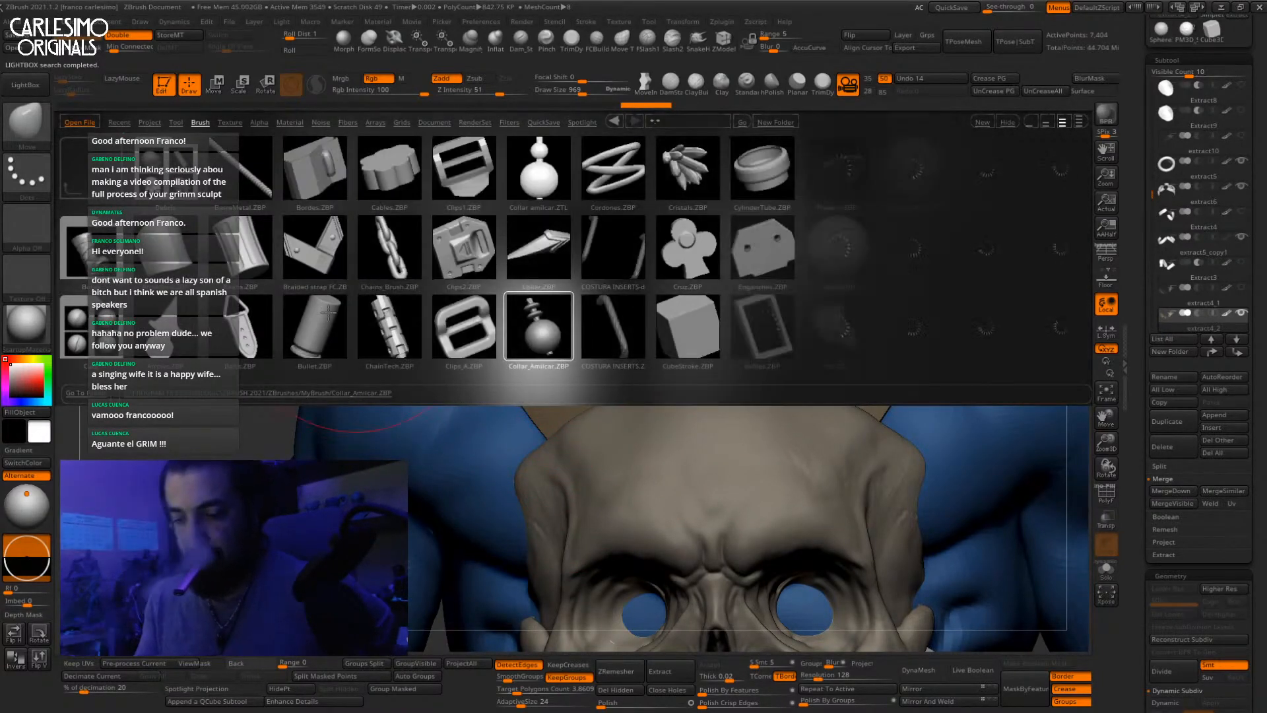
{"action": "double_click", "coordinate": [251, 315]}
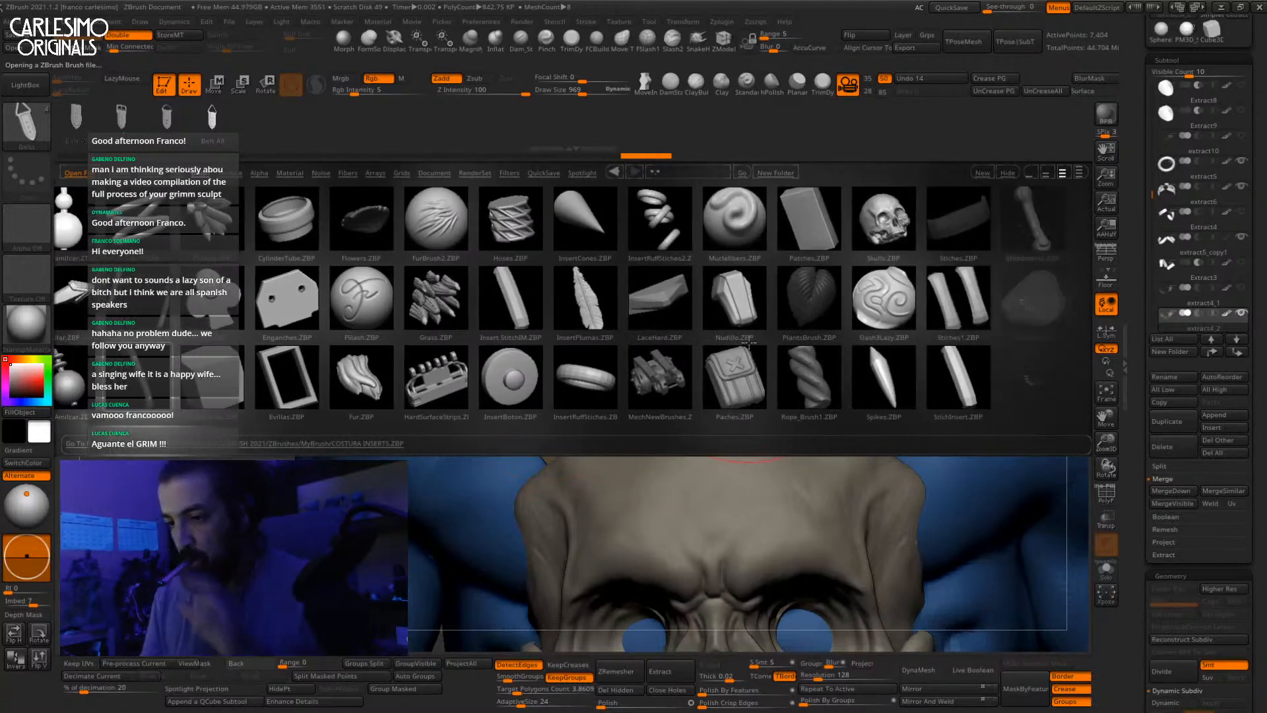
{"action": "left_click_drag", "start_coordinate": [744, 353], "coordinate": [652, 346]}
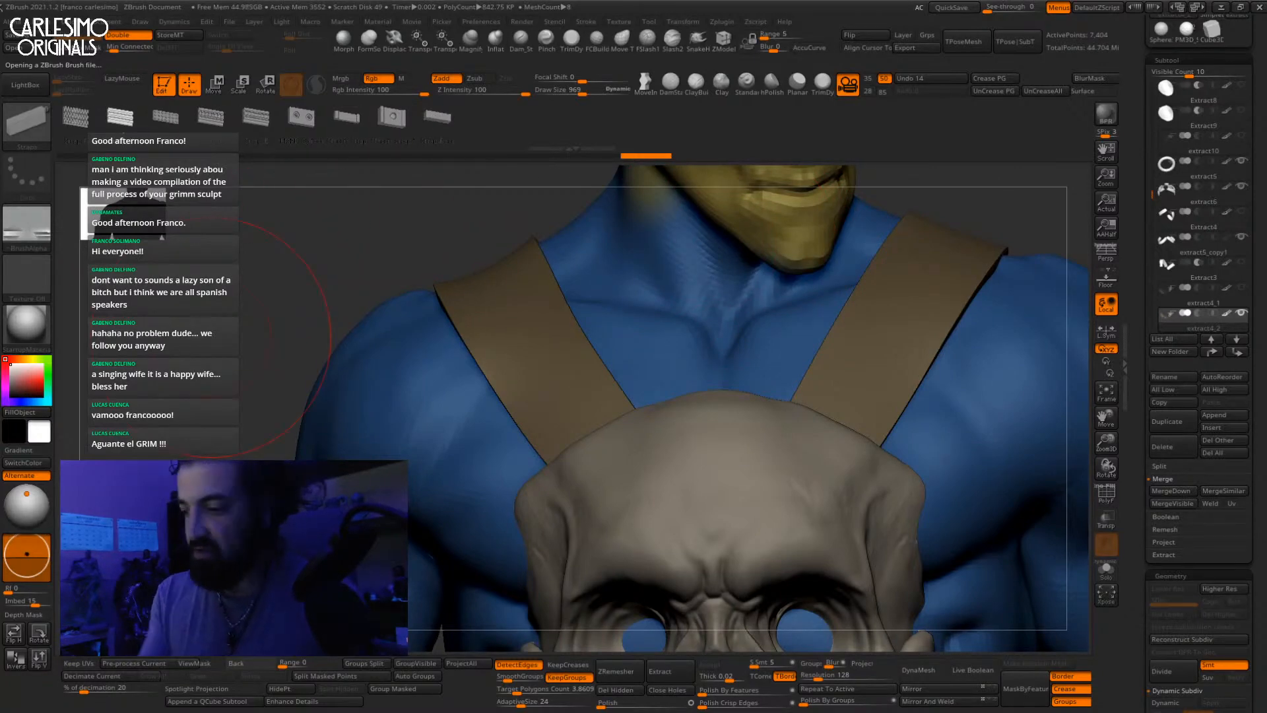
Step: Isolate the straps with polygroups shown and, after a trial stroke, reduce the insert brush's draw size to 96
{"action": "mouse_move", "coordinate": [874, 389]}
{"action": "right_mouse_down", "text": "alt"}
{"action": "mouse_move", "coordinate": [746, 376]}
{"action": "mouse_move", "coordinate": [759, 407]}
{"action": "mouse_move", "coordinate": [810, 410]}
{"action": "mouse_move", "coordinate": [743, 415]}
{"action": "right_mouse_up", "text": "alt"}
{"action": "key", "text": "alt+s"}
{"action": "key", "text": "shift+f"}
{"action": "mouse_move", "coordinate": [742, 414]}
{"action": "right_mouse_down", "text": "ctrl"}
{"action": "mouse_move", "coordinate": [737, 397]}
{"action": "mouse_move", "coordinate": [714, 400]}
{"action": "right_mouse_up", "text": "ctrl"}
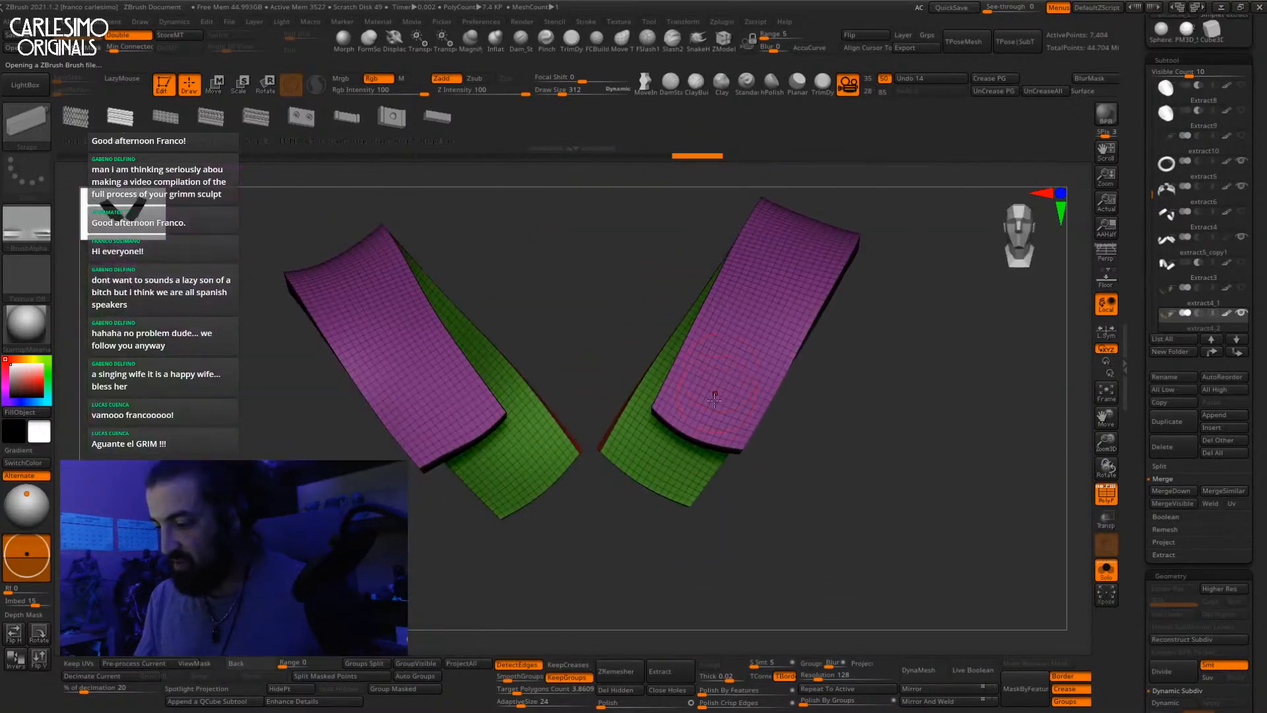
{"action": "left_click_drag", "start_coordinate": [777, 285], "coordinate": [779, 281]}
{"action": "right_click_drag", "start_coordinate": [779, 284], "coordinate": [759, 330], "text": "alt"}
{"action": "key", "text": "ctrl+z"}
{"action": "key", "text": "space"}
{"action": "left_click_drag", "start_coordinate": [726, 396], "coordinate": [713, 397]}
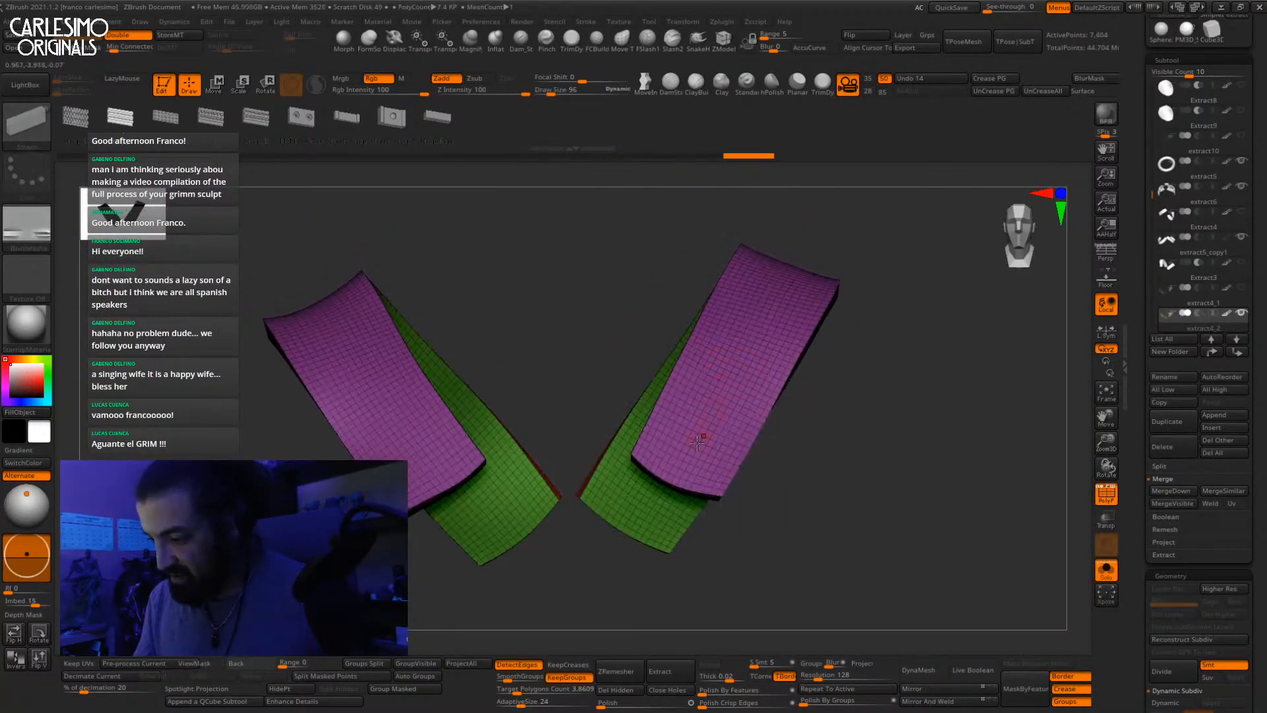
Step: Try to draw a ribbed insert strip freehand along the middle of the front strap with a draw size of 63
{"action": "left_click_drag", "start_coordinate": [672, 487], "coordinate": [786, 291]}
{"action": "key", "text": "ctrl+z"}
{"action": "left_click_drag", "start_coordinate": [676, 481], "coordinate": [772, 298]}
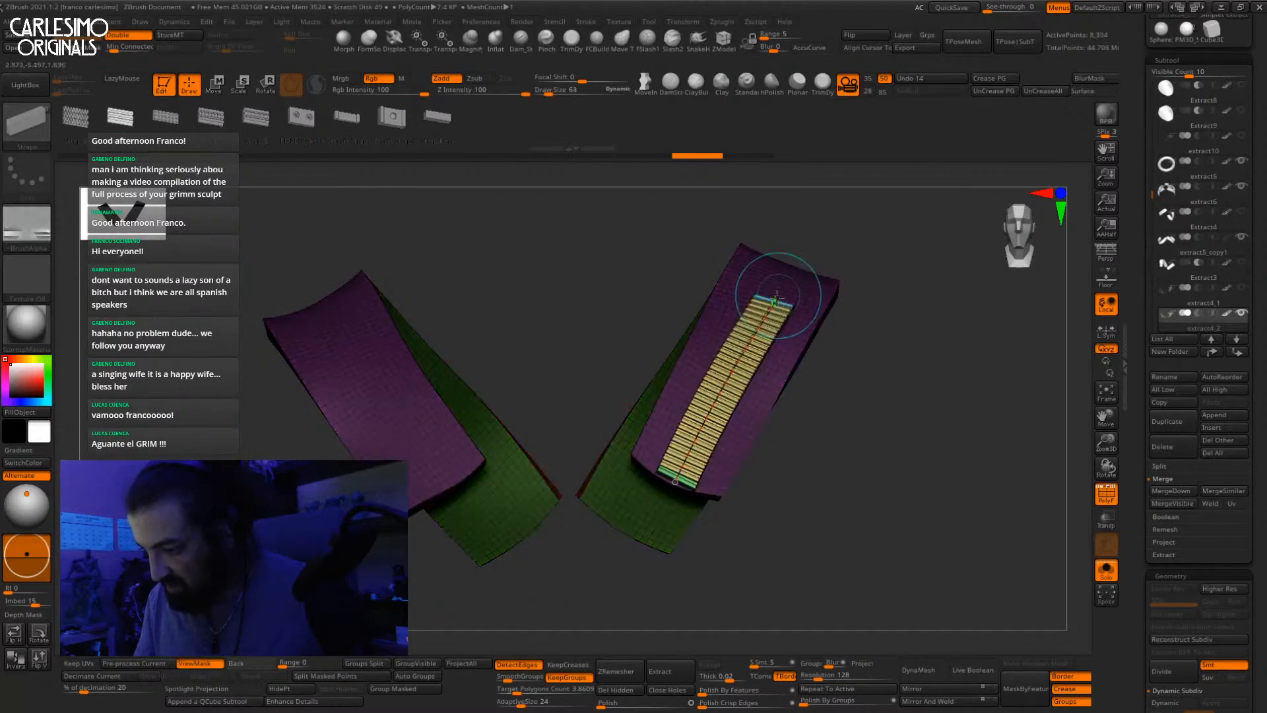
{"action": "right_click_drag", "start_coordinate": [775, 290], "coordinate": [773, 340]}
{"action": "left_click_drag", "start_coordinate": [792, 275], "coordinate": [817, 233]}
{"action": "key", "text": "ctrl+z"}
{"action": "key", "text": "ctrl+z"}
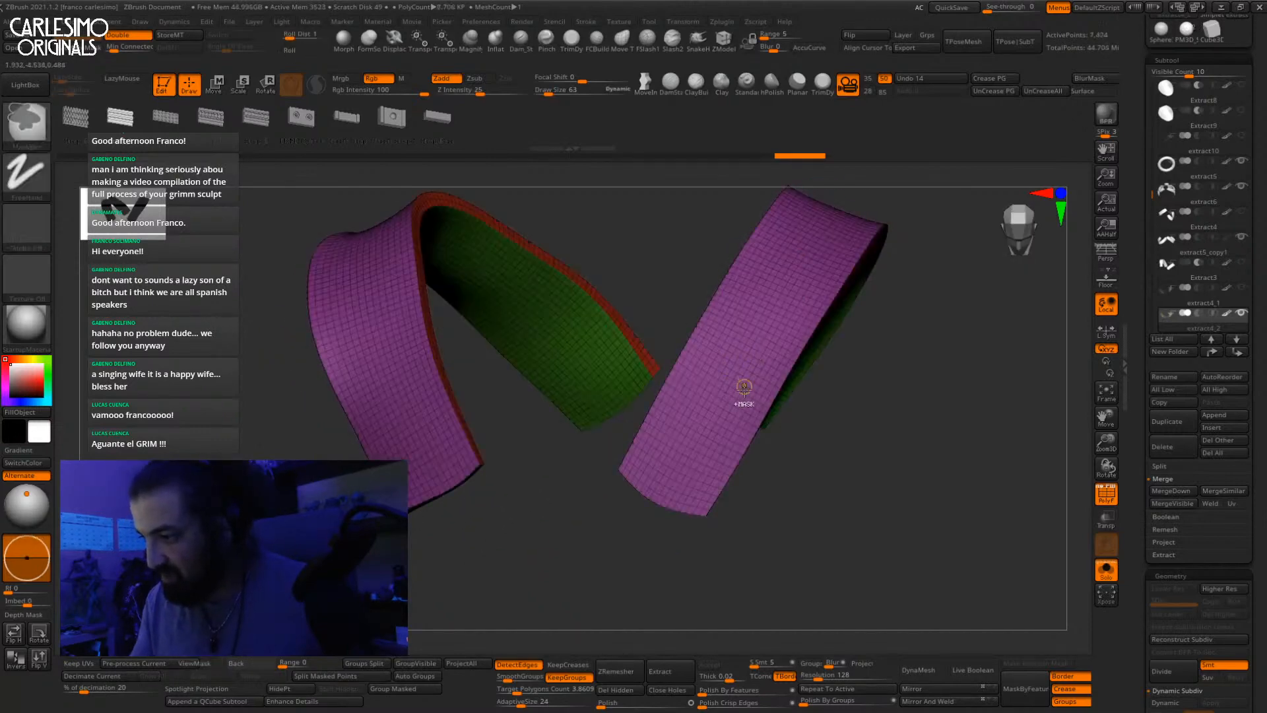
Step: Show only the straps' outer faces, duplicate the strap subtool and make the copy active
{"action": "right_click_drag", "start_coordinate": [744, 390], "coordinate": [793, 293]}
{"action": "left_click", "coordinate": [675, 436], "text": "ctrl+shift"}
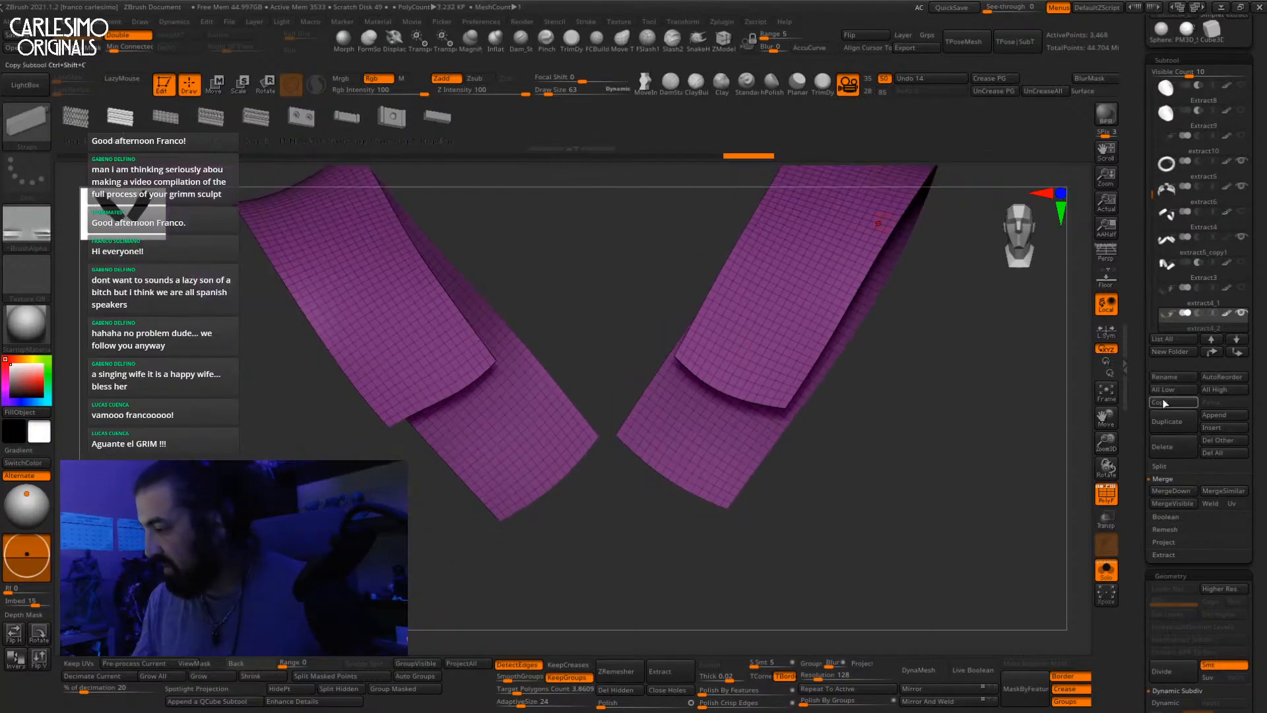
{"action": "left_click", "coordinate": [1167, 421]}
{"action": "left_click", "coordinate": [1202, 308]}
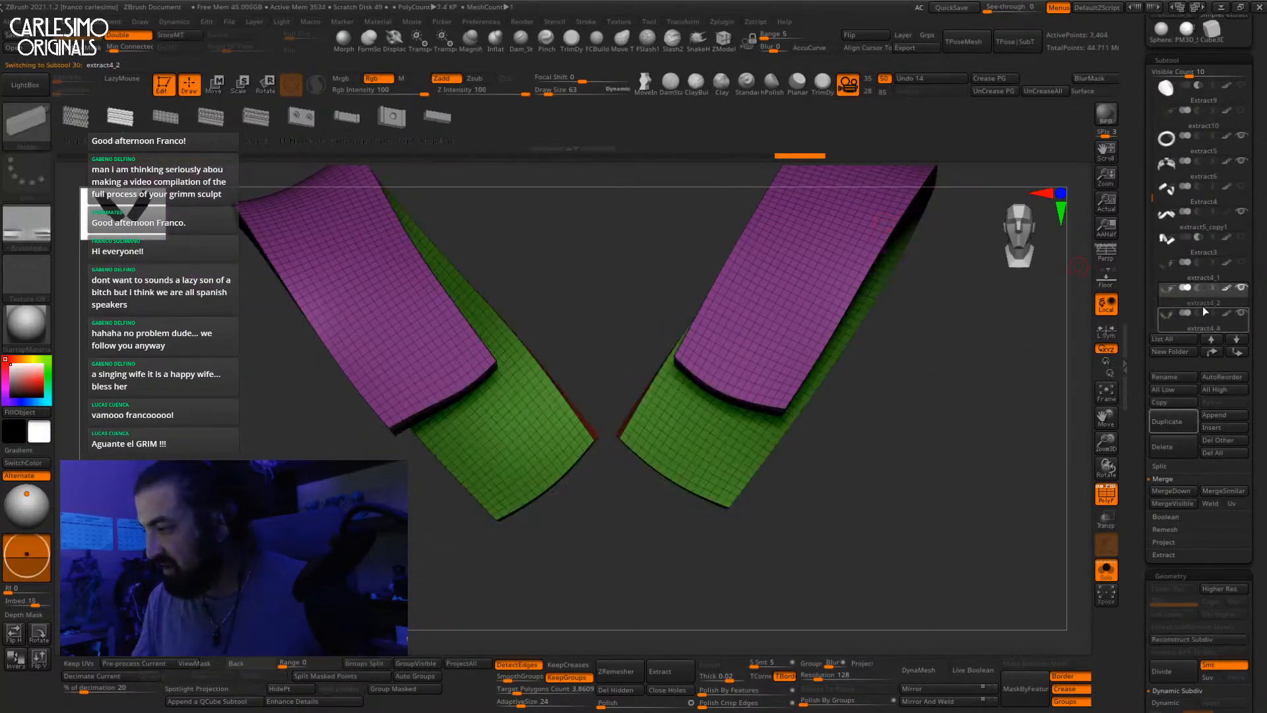
{"action": "left_click", "coordinate": [1199, 328]}
Step: Show only the outer face polygroup on the duplicated straps around the front strap's end
{"action": "mouse_move", "coordinate": [850, 335]}
{"action": "right_mouse_down"}
{"action": "mouse_move", "coordinate": [845, 322]}
{"action": "mouse_move", "coordinate": [862, 338]}
{"action": "mouse_move", "coordinate": [746, 418]}
{"action": "mouse_move", "coordinate": [750, 365]}
{"action": "right_mouse_up"}
{"action": "left_click", "coordinate": [862, 338], "text": "ctrl+shift"}
{"action": "left_click", "coordinate": [744, 378], "text": "ctrl+shift"}
{"action": "left_click", "coordinate": [739, 376], "text": "ctrl+shift"}
{"action": "left_click", "coordinate": [751, 363], "text": "ctrl+shift"}
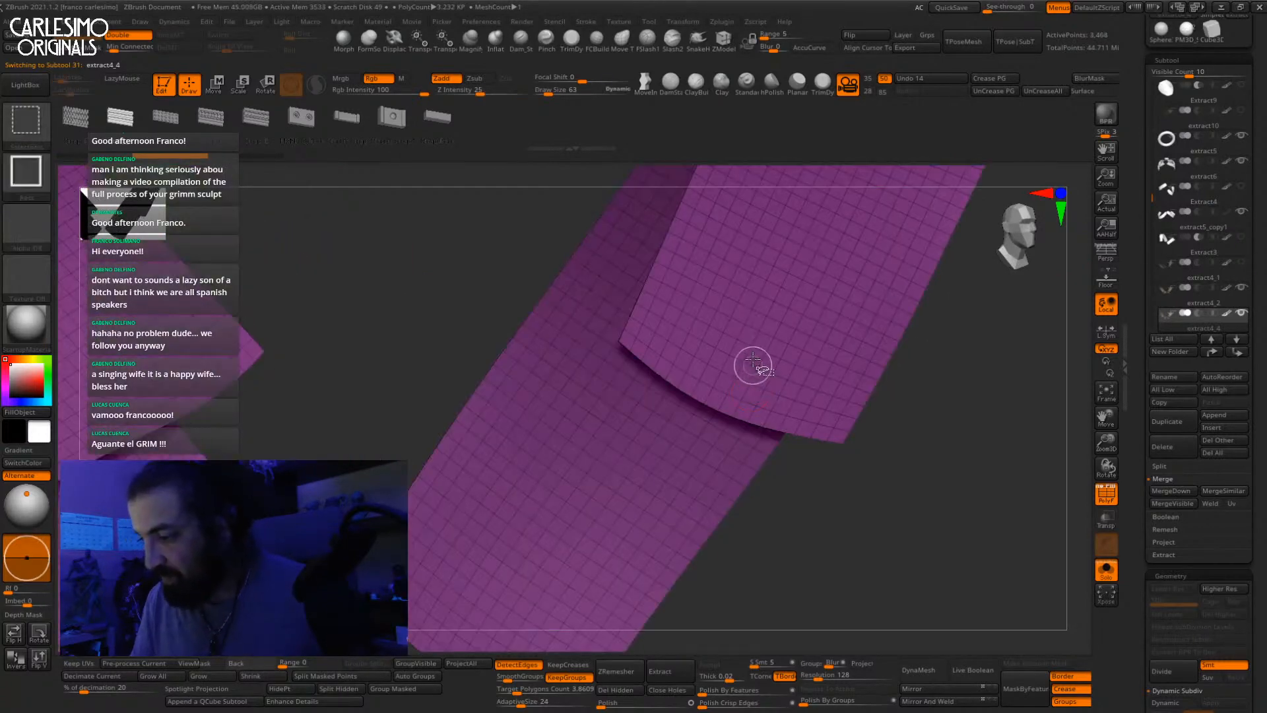
Step: Change the selection brush to SelectLasso
{"action": "left_click", "coordinate": [30, 126], "text": "ctrl+shift"}
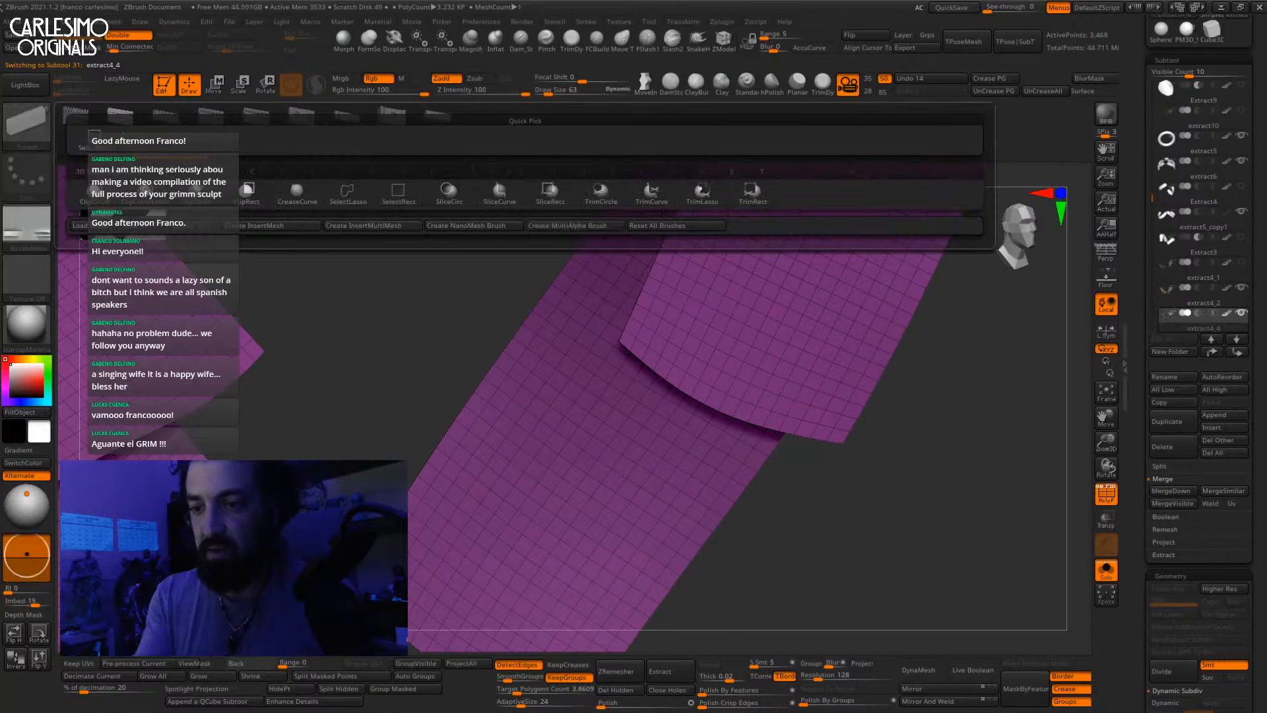
{"action": "left_click", "coordinate": [40, 131]}
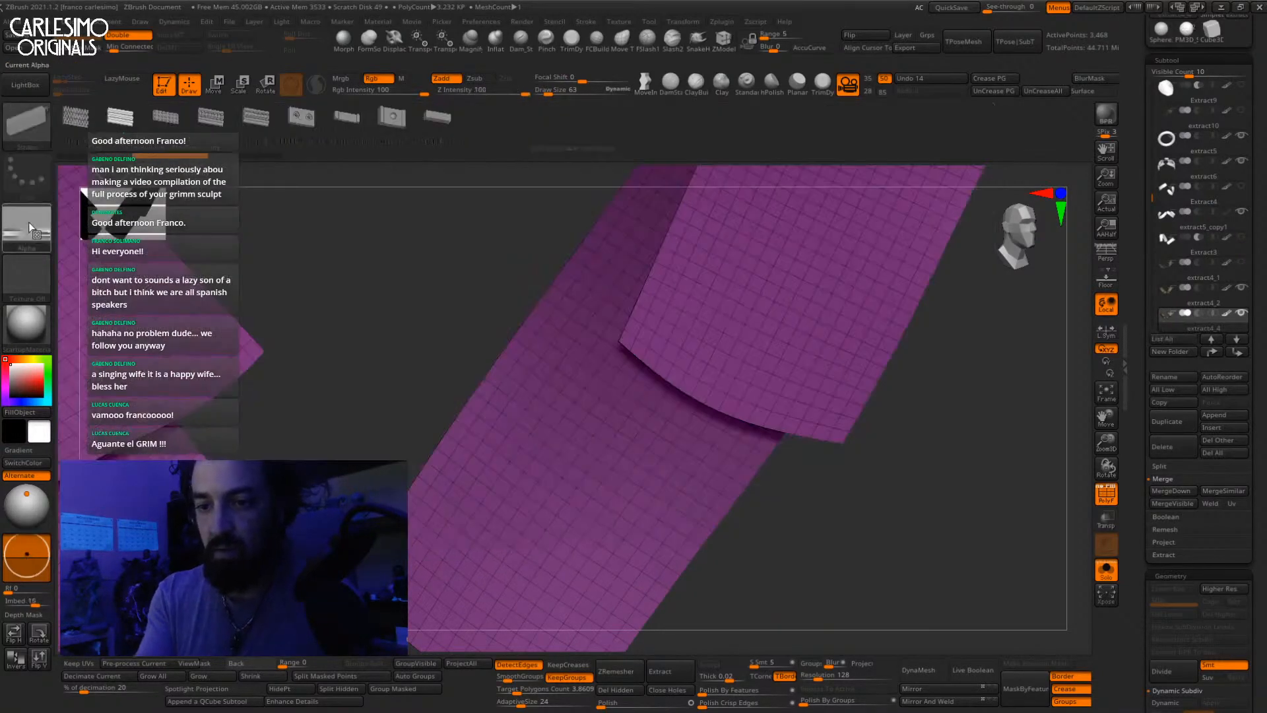
{"action": "left_click", "coordinate": [29, 222]}
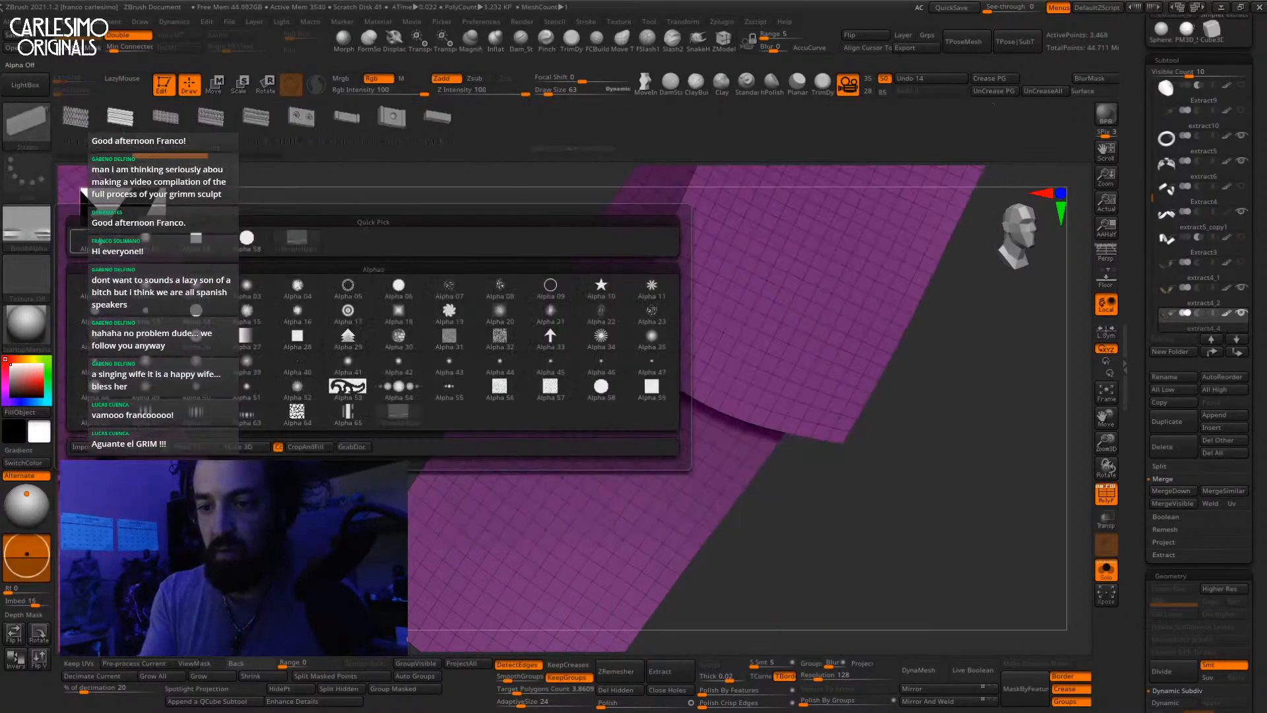
{"action": "left_click", "coordinate": [30, 129], "text": "ctrl+shift"}
{"action": "left_click", "coordinate": [349, 202], "text": "ctrl+shift"}
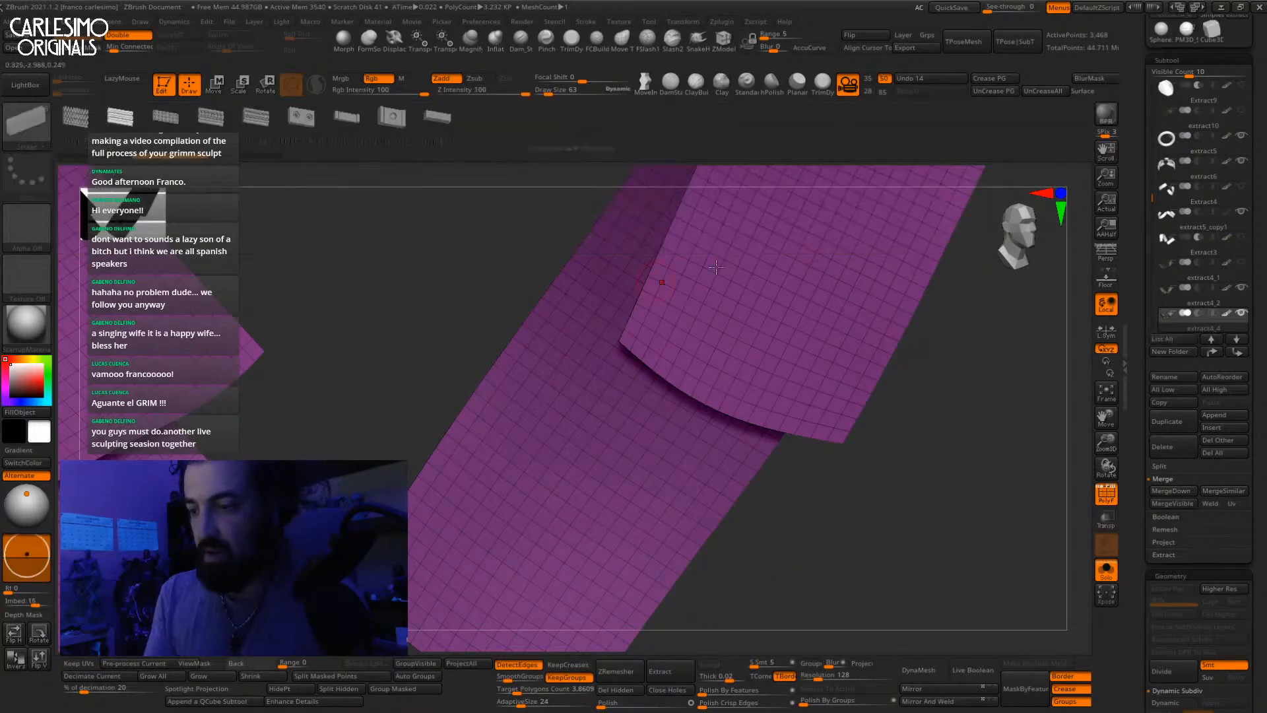
Step: Hide the edge loop down the middle of the strap, group the remaining outer faces as a new polygroup, and unhide everything
{"action": "key", "text": "ctrl+shift+s"}
{"action": "key", "text": "ctrl+shift+s"}
{"action": "left_click", "coordinate": [745, 380], "text": "ctrl+shift"}
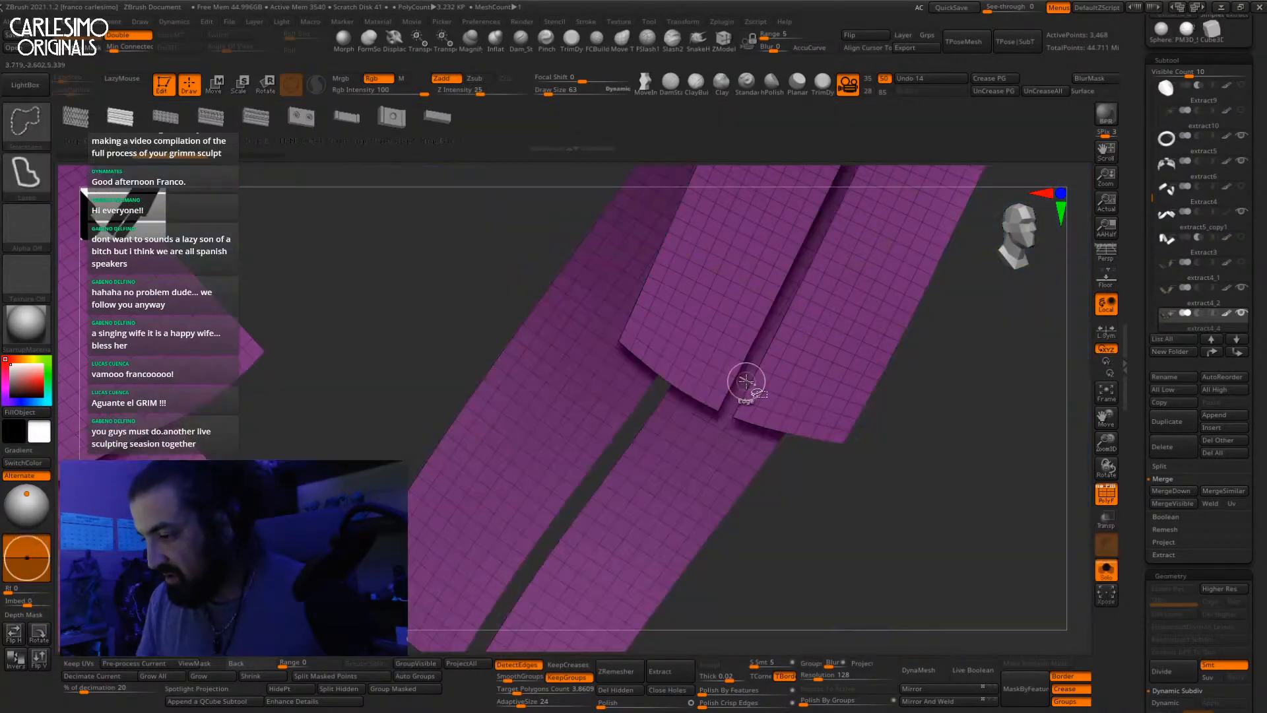
{"action": "key", "text": "ctrl+w"}
{"action": "left_click", "coordinate": [914, 365], "text": "ctrl+shift"}
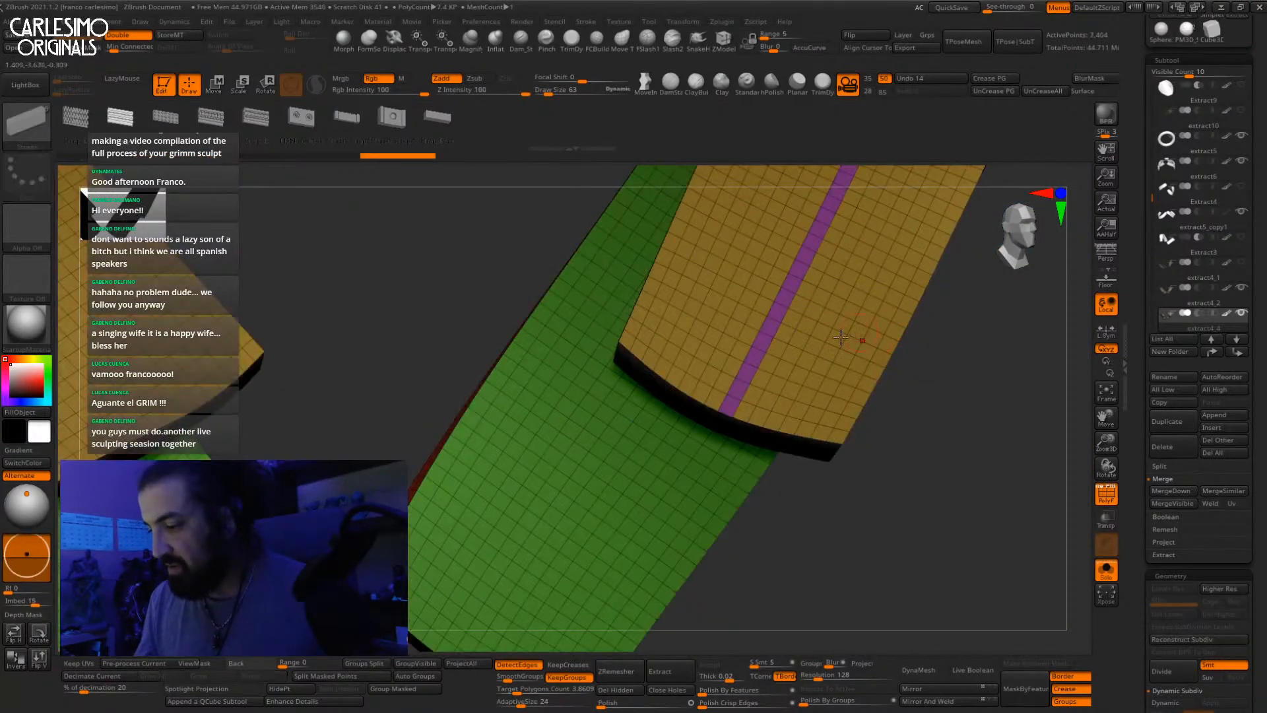
Step: Isolate the central edge loop of the opposite strap, assign it its own polygroup, and unhide the full mesh
{"action": "right_click_drag", "start_coordinate": [755, 382], "coordinate": [430, 419], "text": "ctrl"}
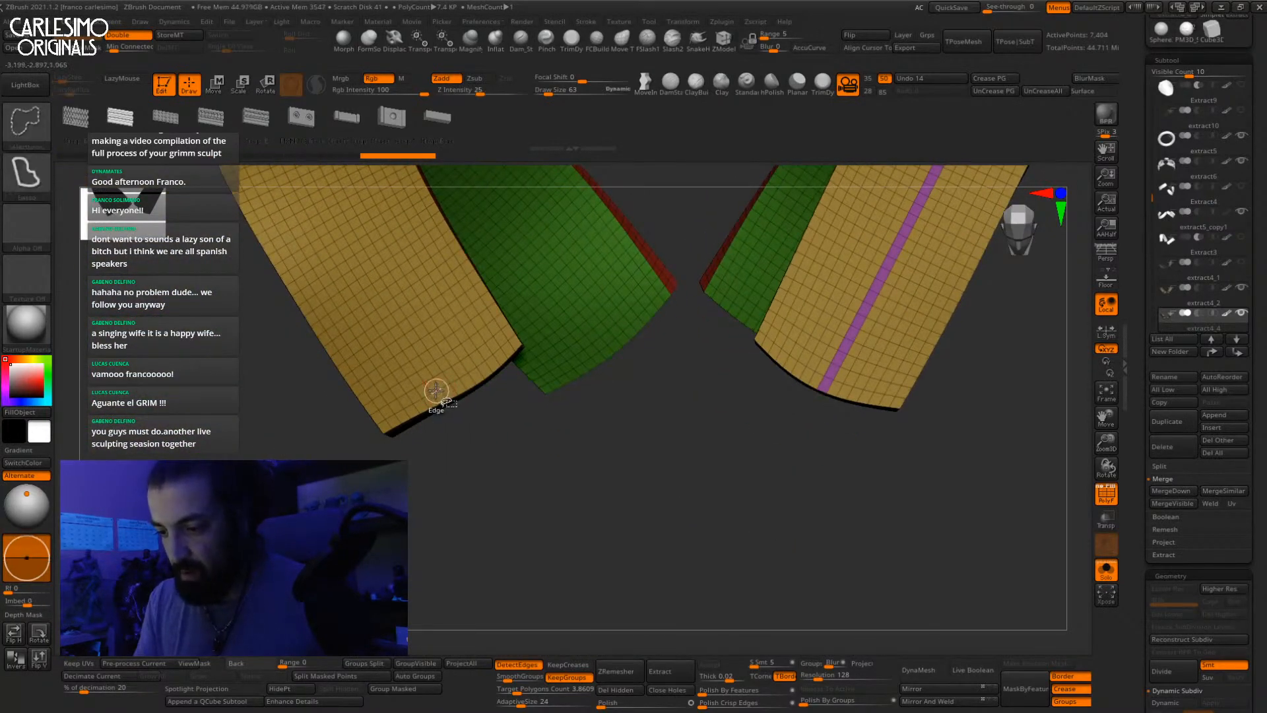
{"action": "left_click", "coordinate": [443, 412], "text": "ctrl+shift"}
{"action": "left_click_drag", "start_coordinate": [453, 459], "coordinate": [456, 465], "text": "ctrl+shift"}
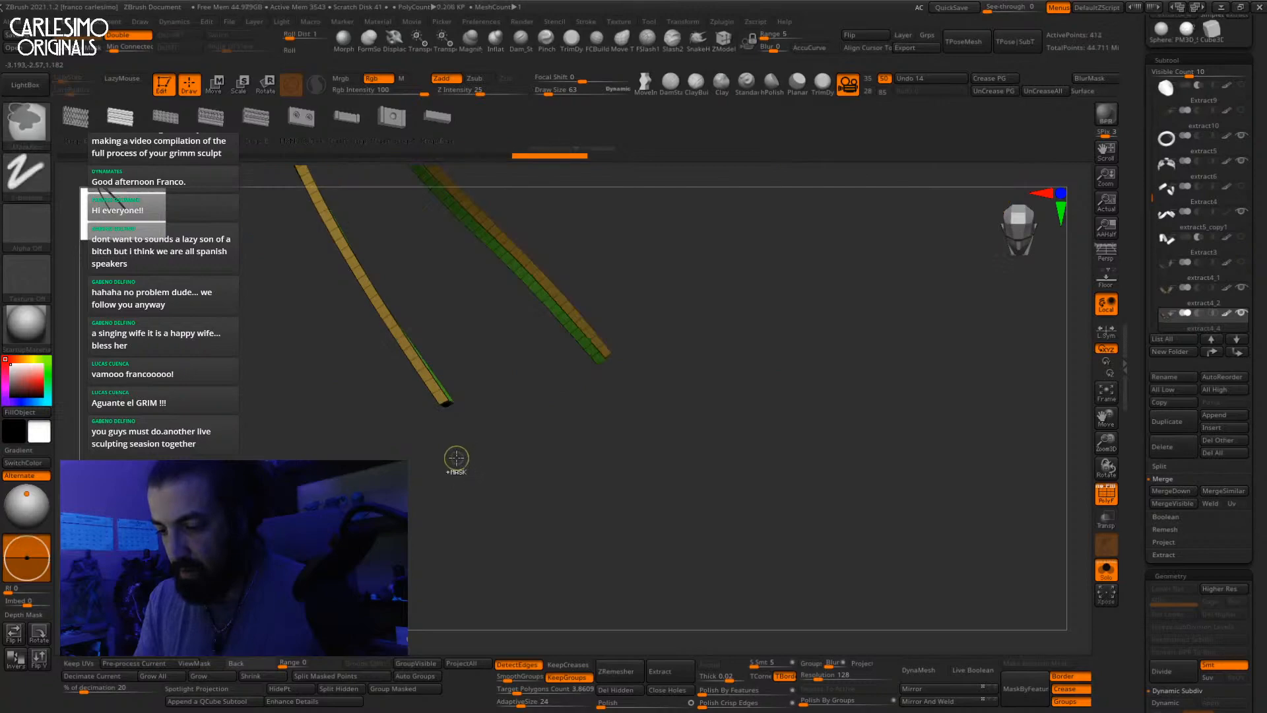
{"action": "key", "text": "ctrl+w"}
{"action": "left_click", "coordinate": [455, 470], "text": "ctrl+shift"}
{"action": "mouse_move", "coordinate": [449, 370]}
{"action": "right_mouse_down", "text": "ctrl"}
{"action": "mouse_move", "coordinate": [404, 232]}
{"action": "mouse_move", "coordinate": [460, 381]}
{"action": "right_mouse_up", "text": "ctrl"}
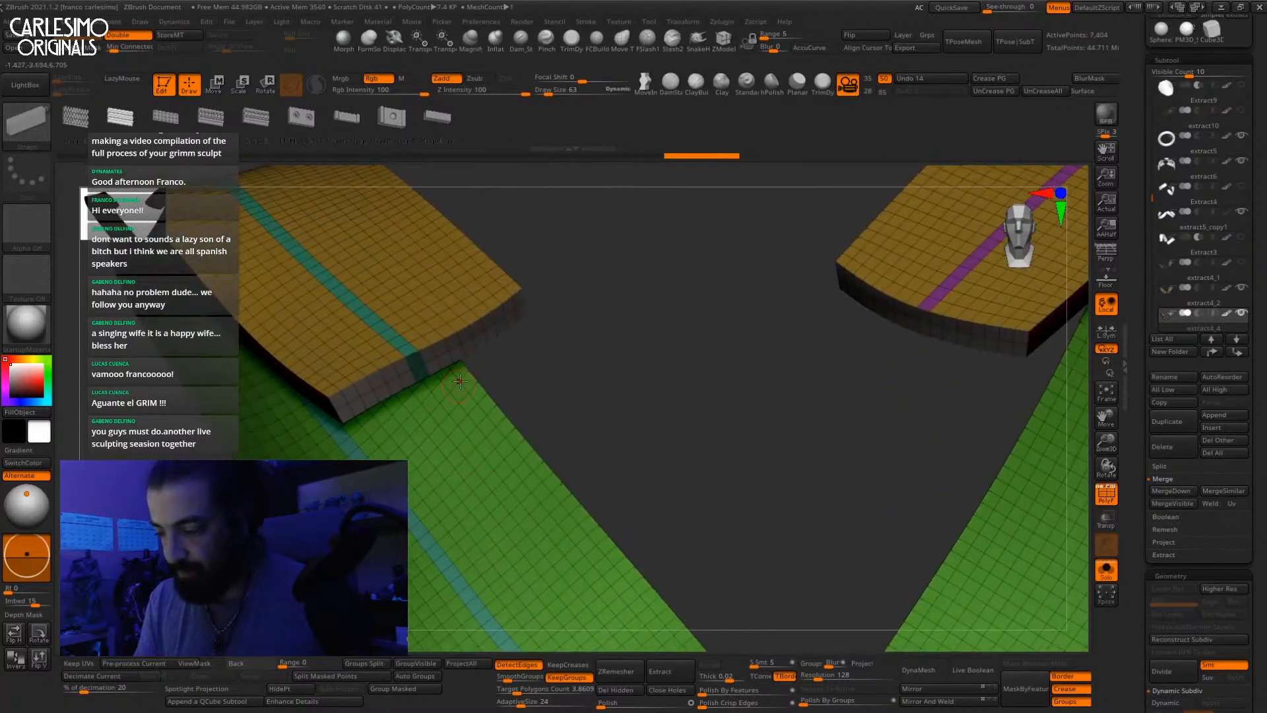
Step: Isolate the thin loop of faces around the strap's border, group it separately, and show the whole mesh again
{"action": "left_click", "coordinate": [408, 367], "text": "ctrl+shift"}
{"action": "left_click_drag", "start_coordinate": [531, 370], "coordinate": [567, 410], "text": "ctrl+shift"}
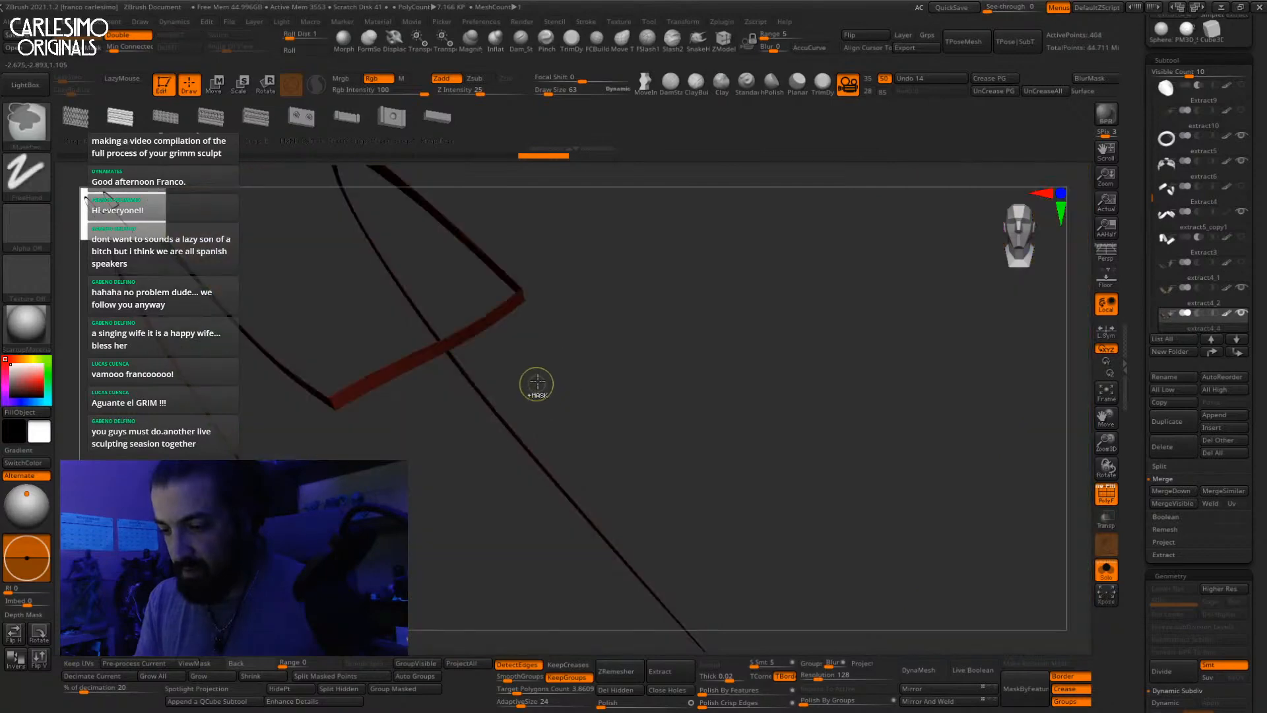
{"action": "left_click", "coordinate": [539, 374], "text": "ctrl+shift"}
{"action": "right_click_drag", "start_coordinate": [546, 371], "coordinate": [719, 338]}
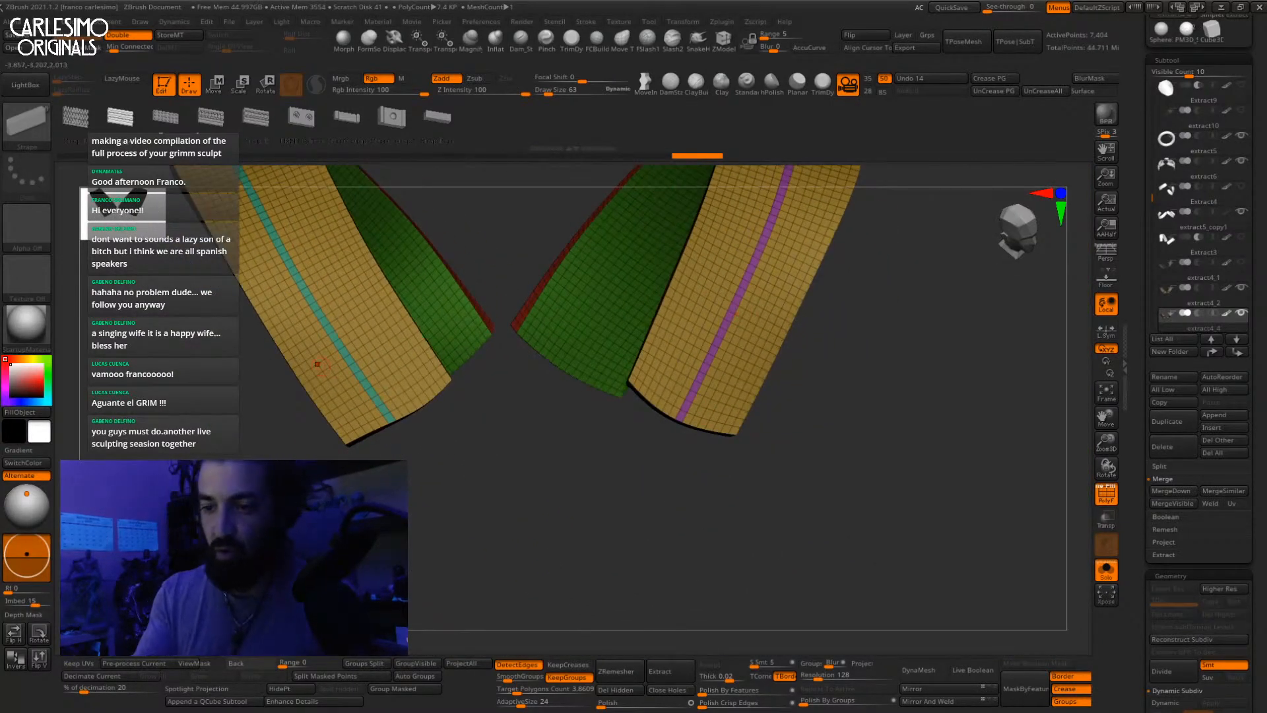
Step: Try to draw the ribbed insert strip along the central polygroup band of the duplicated strap
{"action": "left_click_drag", "start_coordinate": [701, 351], "coordinate": [741, 318]}
{"action": "mouse_move", "coordinate": [741, 318]}
{"action": "right_mouse_down"}
{"action": "mouse_move", "coordinate": [768, 326]}
{"action": "mouse_move", "coordinate": [675, 346]}
{"action": "mouse_move", "coordinate": [667, 382]}
{"action": "right_mouse_up"}
{"action": "key", "text": "ctrl+z"}
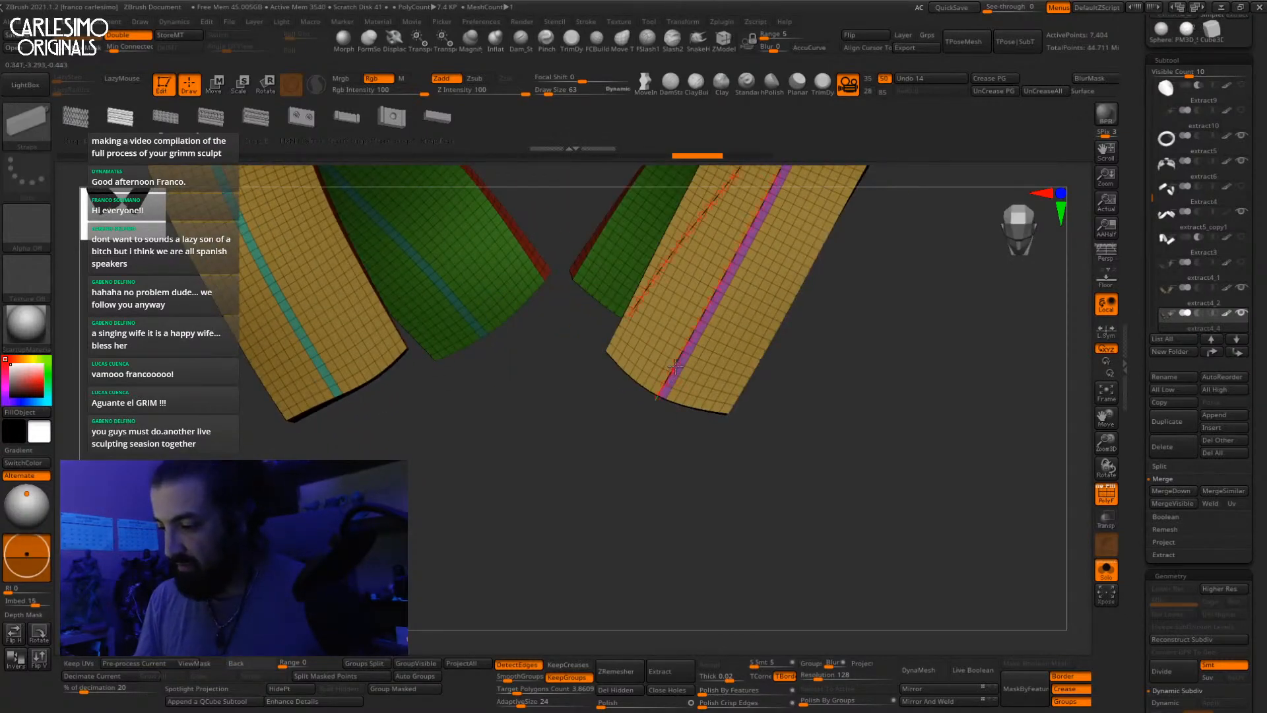
Step: Draw the ribbed insert strip along the purple central polygroup band of the duplicated strap, trying a wider draw size on its curve
{"action": "left_click", "coordinate": [676, 367]}
{"action": "right_click_drag", "start_coordinate": [741, 360], "coordinate": [660, 460]}
{"action": "key", "text": "shift+f"}
{"action": "right_click", "coordinate": [660, 460]}
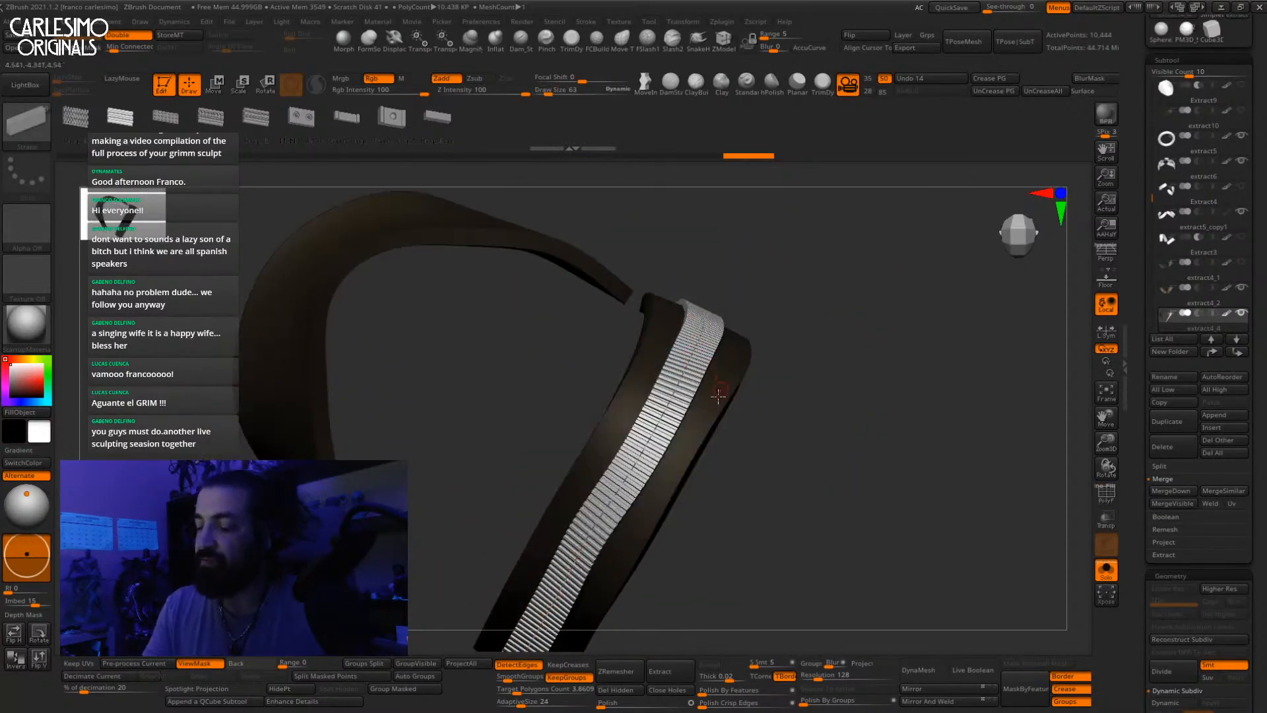
{"action": "mouse_move", "coordinate": [718, 396]}
{"action": "right_mouse_down"}
{"action": "mouse_move", "coordinate": [706, 367]}
{"action": "mouse_move", "coordinate": [719, 353]}
{"action": "mouse_move", "coordinate": [672, 382]}
{"action": "right_mouse_up"}
{"action": "key", "text": "]"}
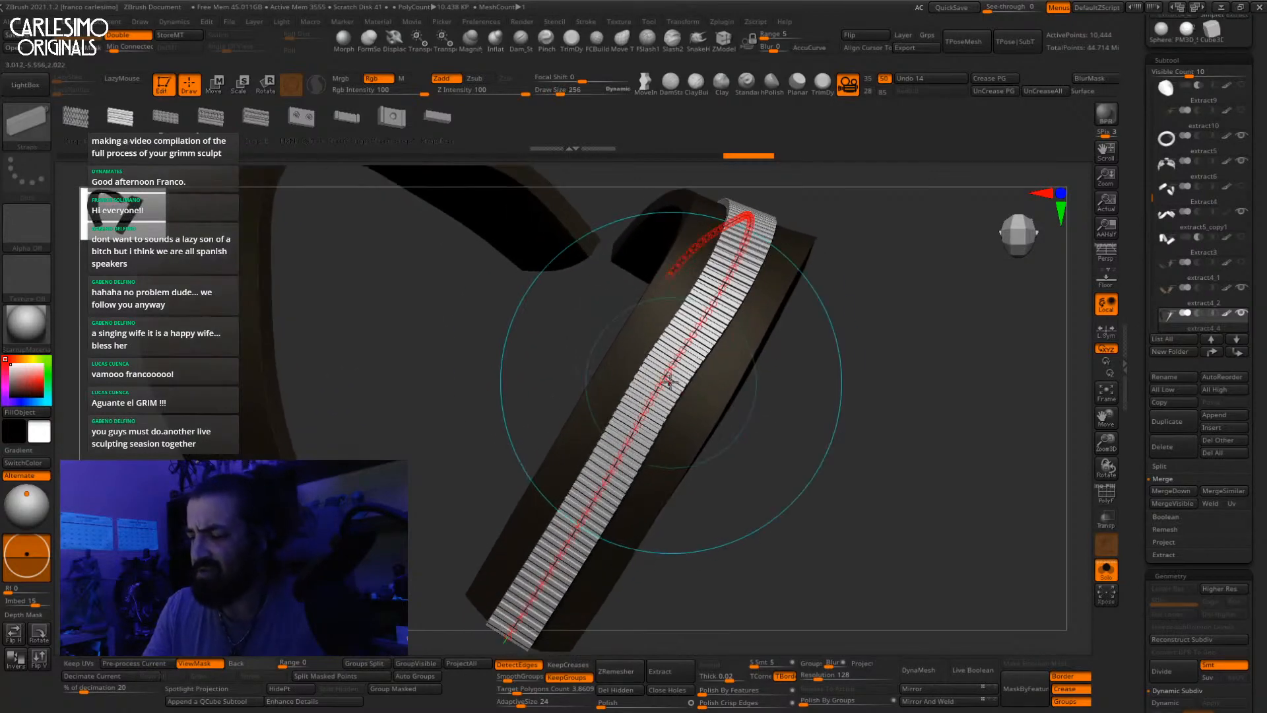
{"action": "left_click", "coordinate": [667, 386]}
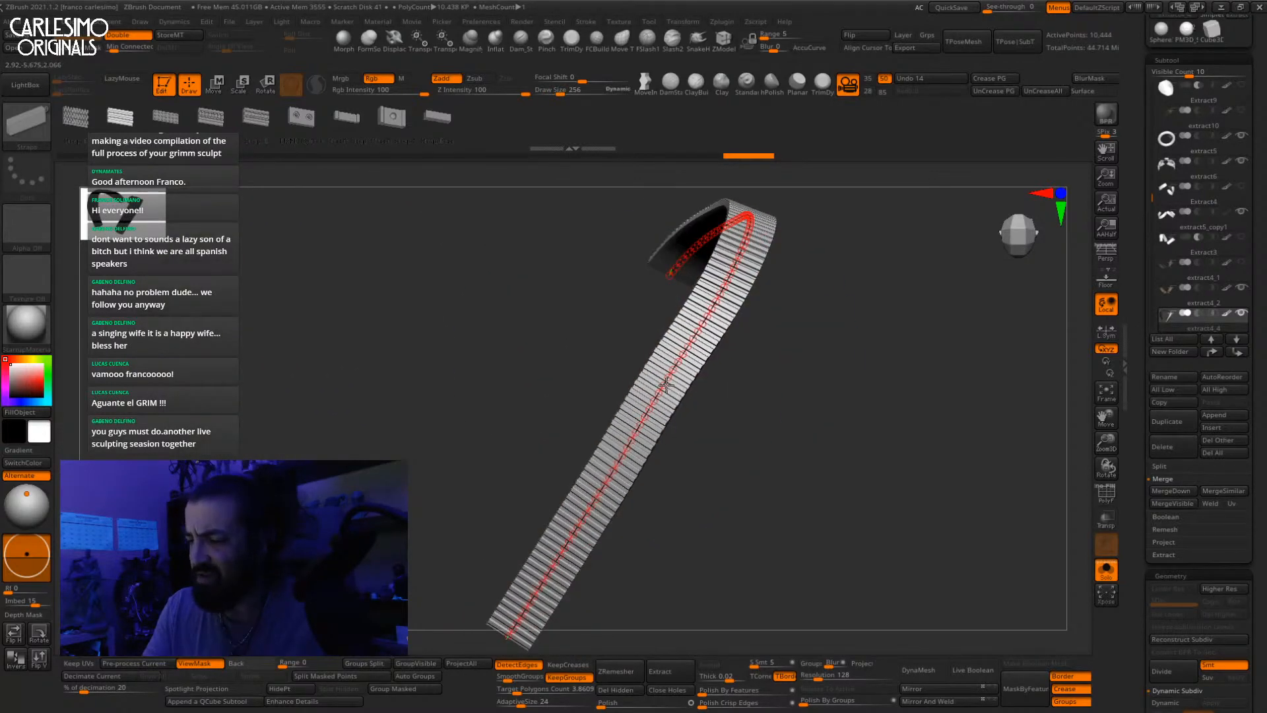
Step: Refit the ribbed strip's curve with draw size 63, keeping it centred on the strap, and split it into its own subtool
{"action": "left_click", "coordinate": [726, 292]}
{"action": "mouse_move", "coordinate": [730, 297]}
{"action": "right_mouse_down"}
{"action": "mouse_move", "coordinate": [749, 323]}
{"action": "mouse_move", "coordinate": [740, 288]}
{"action": "mouse_move", "coordinate": [755, 359]}
{"action": "mouse_move", "coordinate": [730, 425]}
{"action": "mouse_move", "coordinate": [725, 374]}
{"action": "mouse_move", "coordinate": [732, 402]}
{"action": "mouse_move", "coordinate": [740, 330]}
{"action": "right_mouse_up"}
{"action": "left_click", "coordinate": [739, 287]}
{"action": "left_click", "coordinate": [744, 301]}
{"action": "left_click", "coordinate": [744, 288]}
{"action": "left_click", "coordinate": [747, 294]}
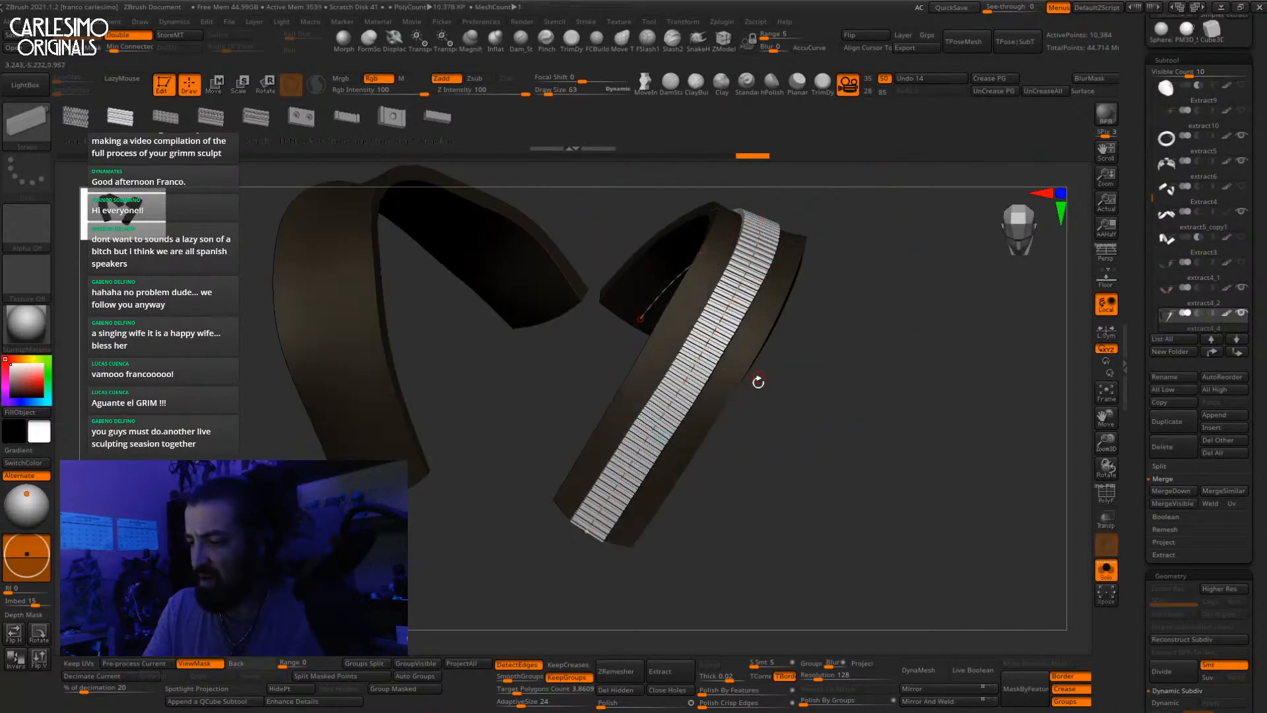
{"action": "left_click", "coordinate": [350, 677]}
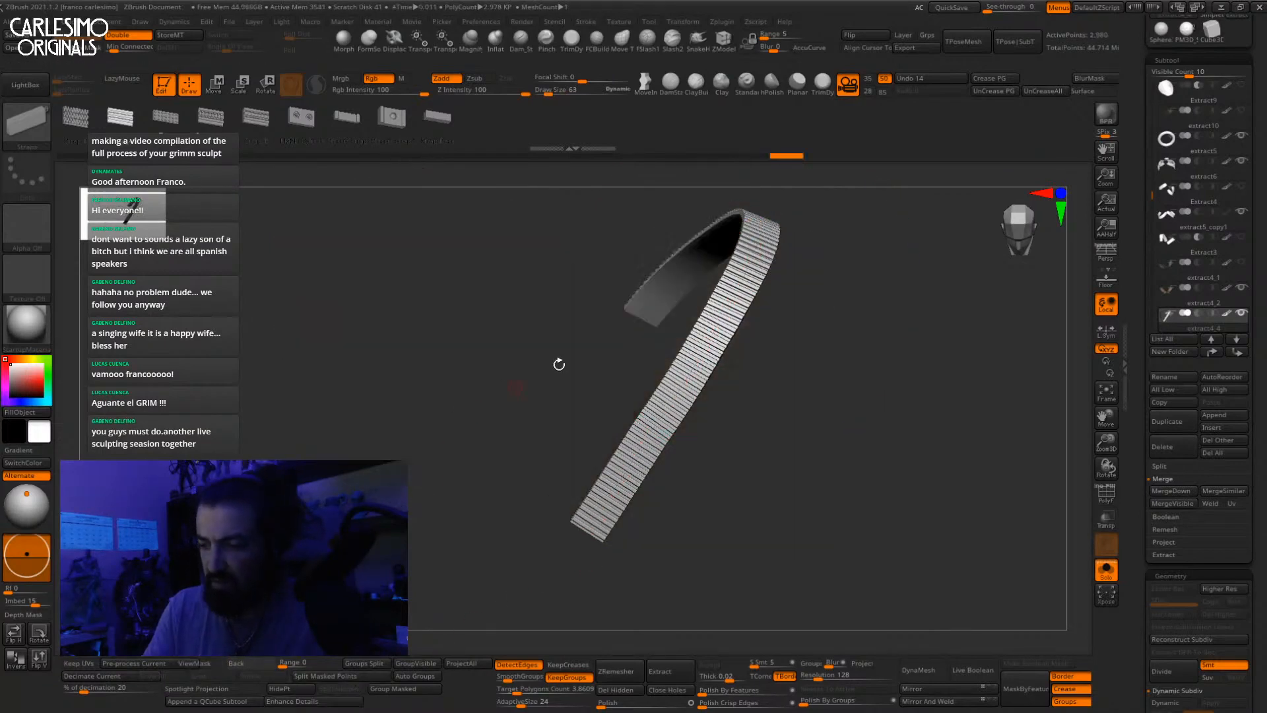
Step: Select subtool extract4_5, draw a matching ribbed strip along the other strap's central polygroup band, and split it from the strap
{"action": "key", "text": "alt+s"}
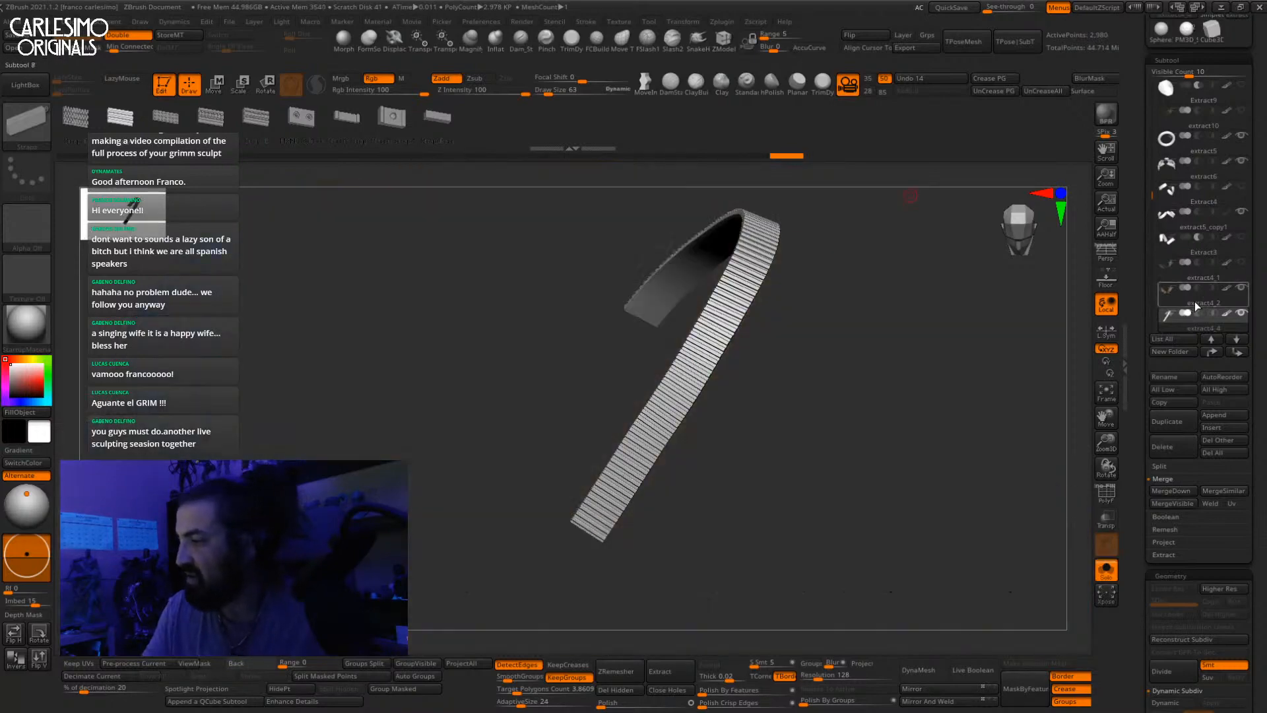
{"action": "left_click", "coordinate": [1197, 302]}
{"action": "left_click_drag", "start_coordinate": [447, 397], "coordinate": [587, 435], "text": "alt"}
{"action": "key", "text": "shift+f"}
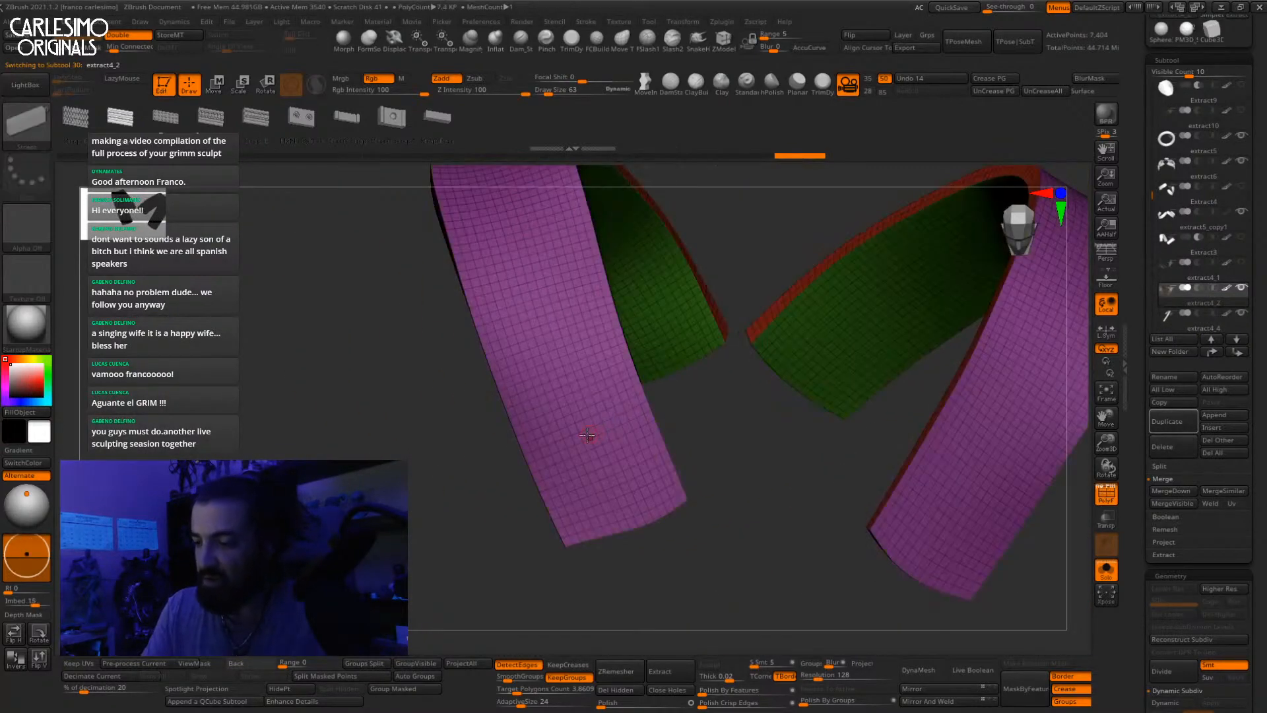
{"action": "left_click", "coordinate": [1185, 267]}
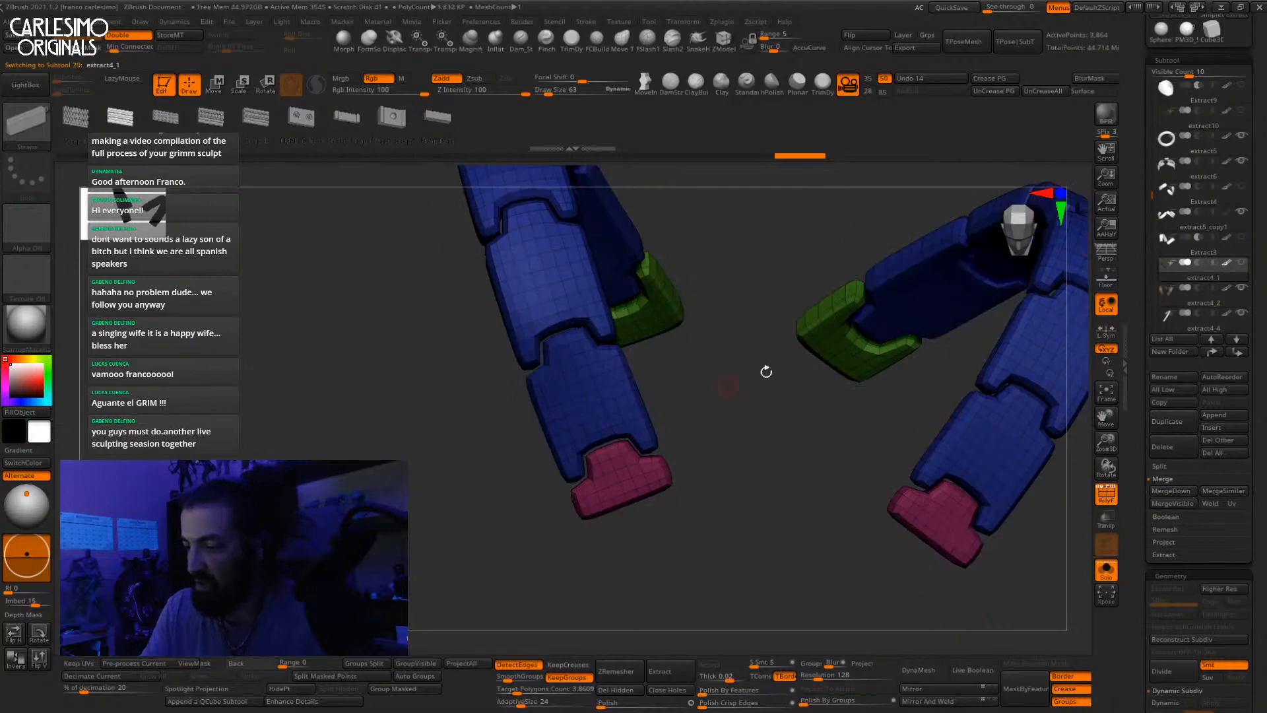
{"action": "left_click", "coordinate": [1197, 332]}
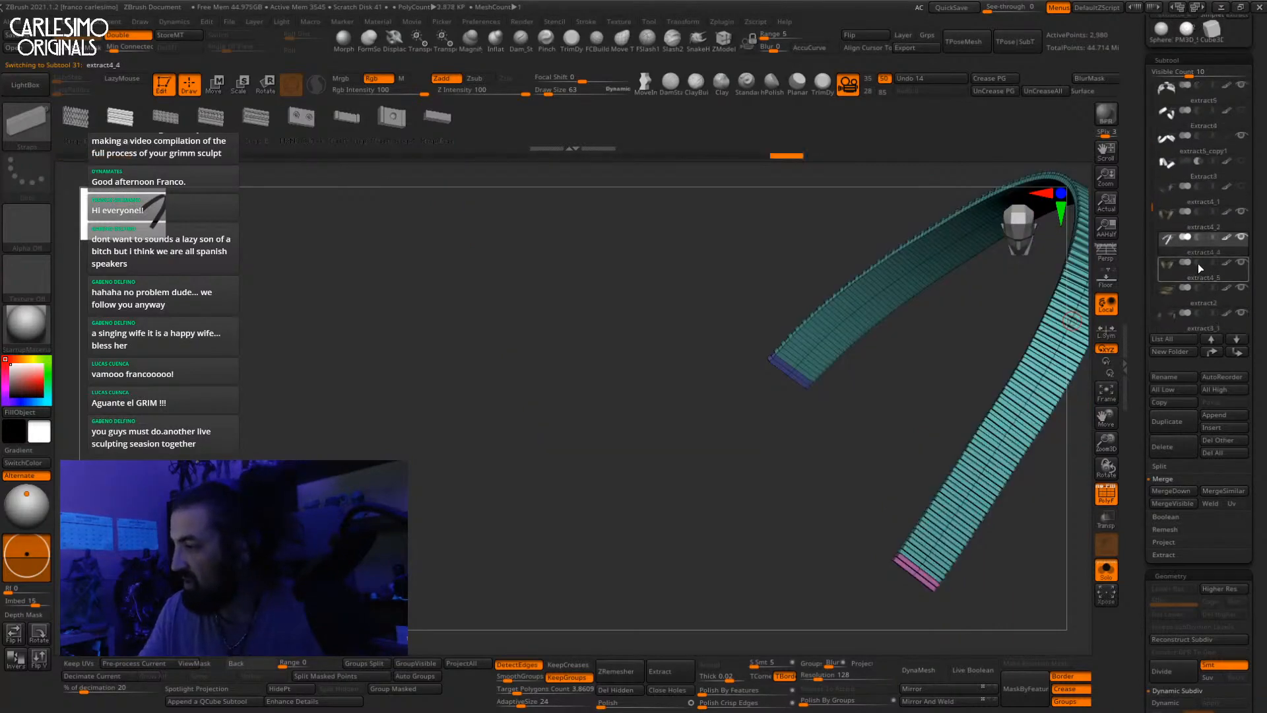
{"action": "left_click", "coordinate": [1202, 276]}
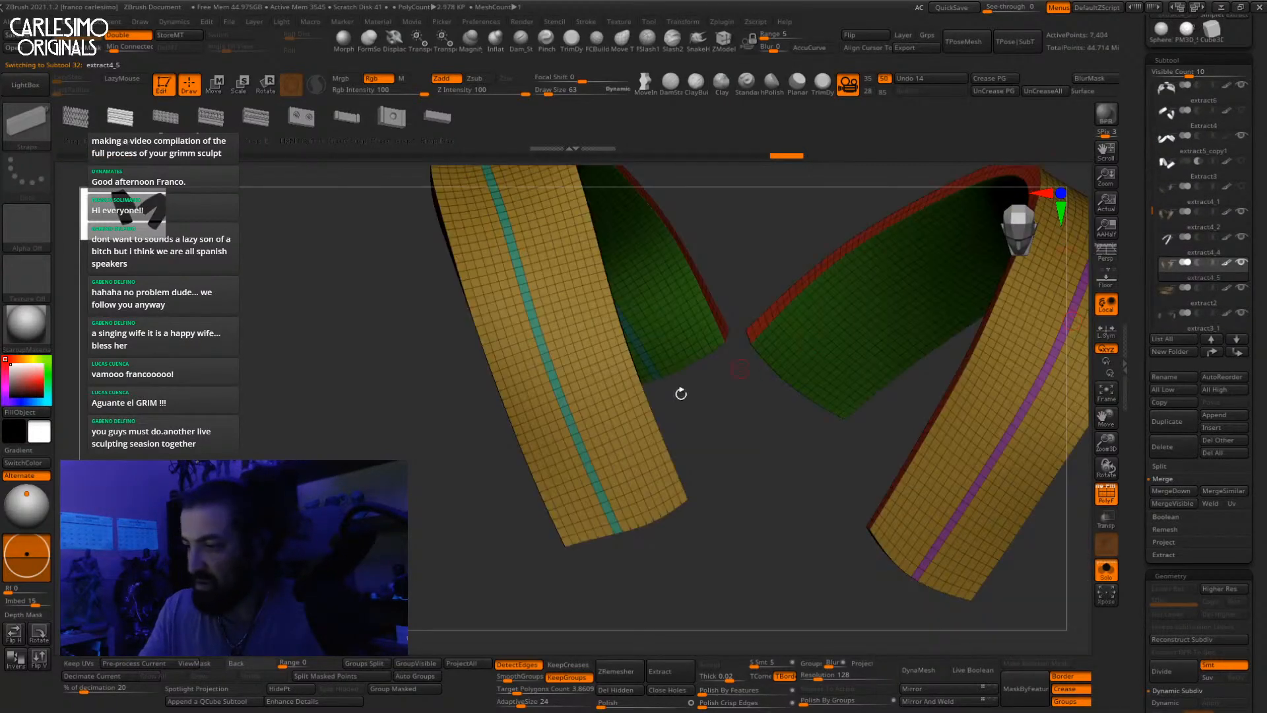
{"action": "left_click", "coordinate": [581, 444]}
{"action": "left_click", "coordinate": [582, 439]}
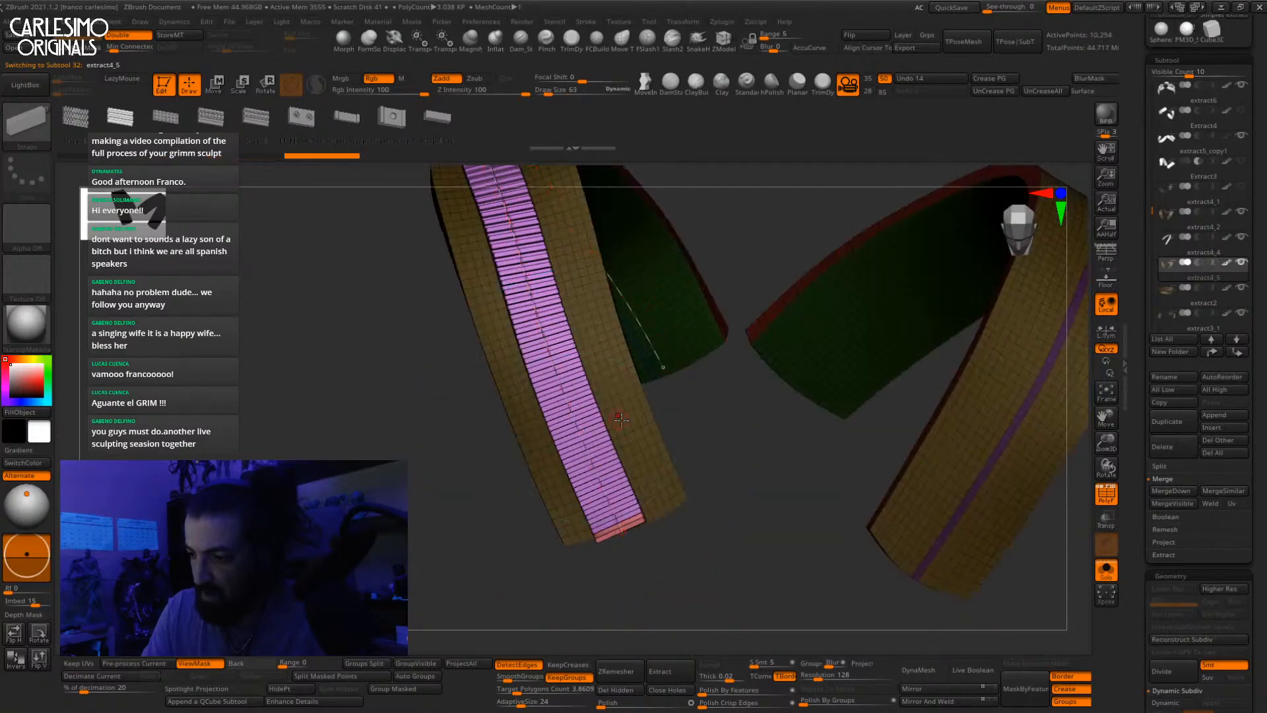
{"action": "mouse_move", "coordinate": [629, 430]}
{"action": "right_mouse_down"}
{"action": "mouse_move", "coordinate": [662, 350]}
{"action": "mouse_move", "coordinate": [664, 418]}
{"action": "mouse_move", "coordinate": [607, 394]}
{"action": "mouse_move", "coordinate": [684, 332]}
{"action": "right_mouse_up"}
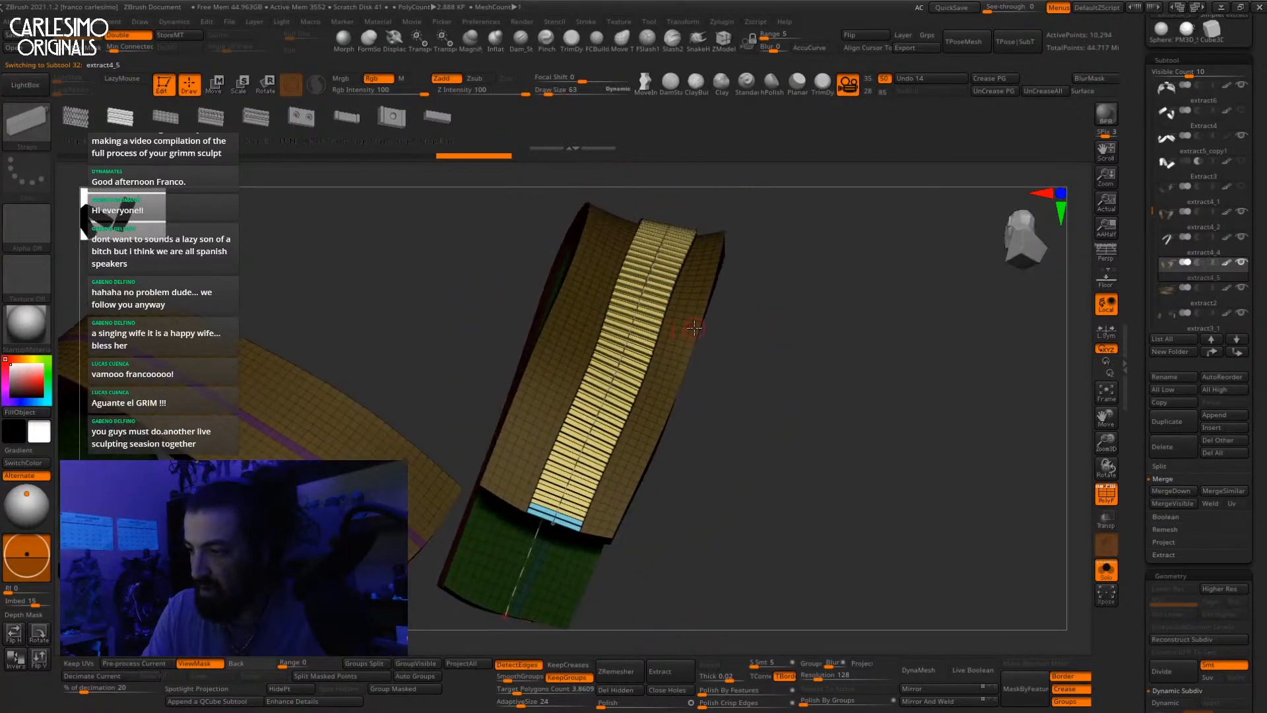
{"action": "left_click", "coordinate": [325, 676]}
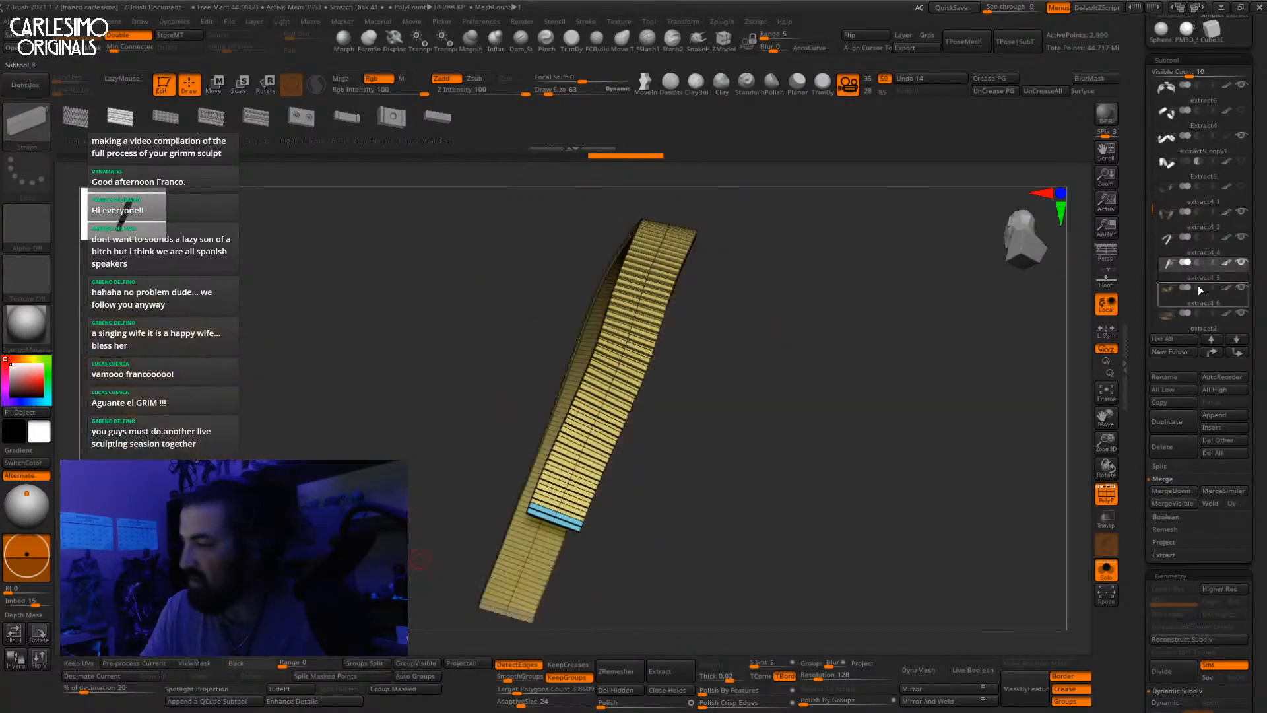
Step: Merge the two ribbed strips into one subtool and show the whole character without polyframe, with the Move brush active
{"action": "left_click", "coordinate": [1199, 255]}
{"action": "left_click_drag", "start_coordinate": [1153, 477], "coordinate": [1153, 385]}
{"action": "left_click", "coordinate": [1175, 401]}
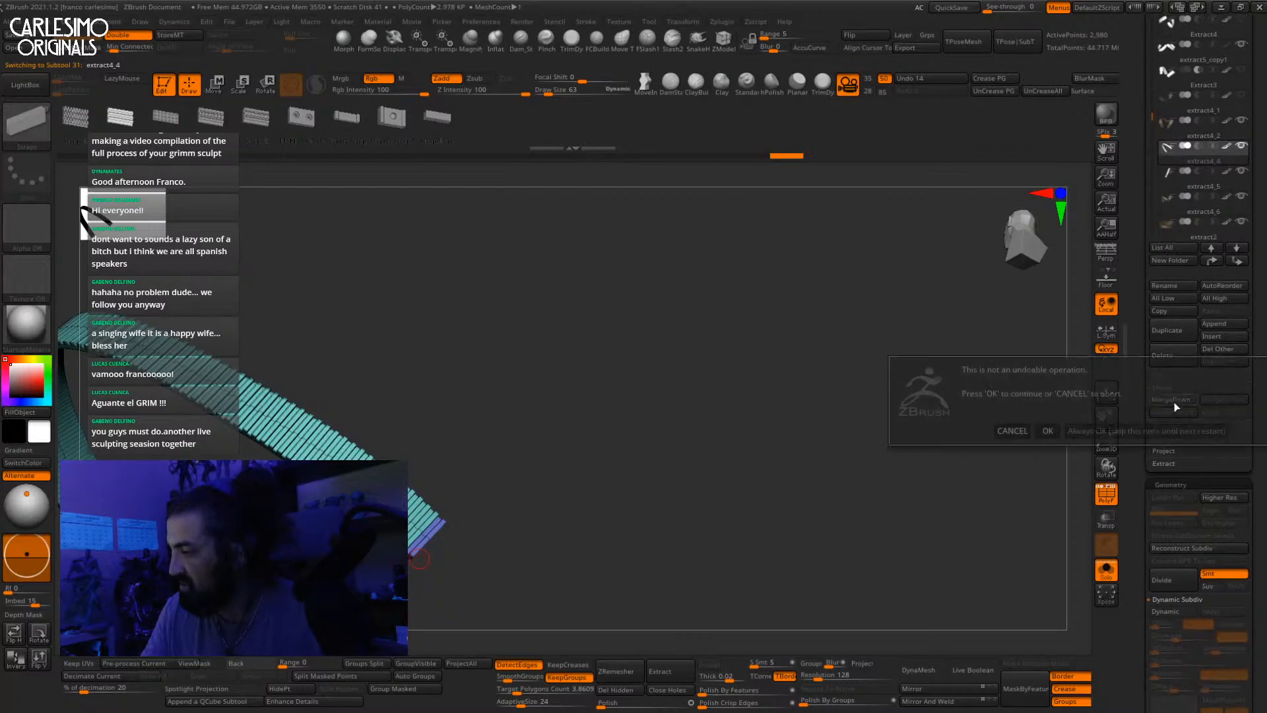
{"action": "left_click", "coordinate": [1049, 430]}
{"action": "right_click_drag", "start_coordinate": [1052, 431], "coordinate": [937, 363]}
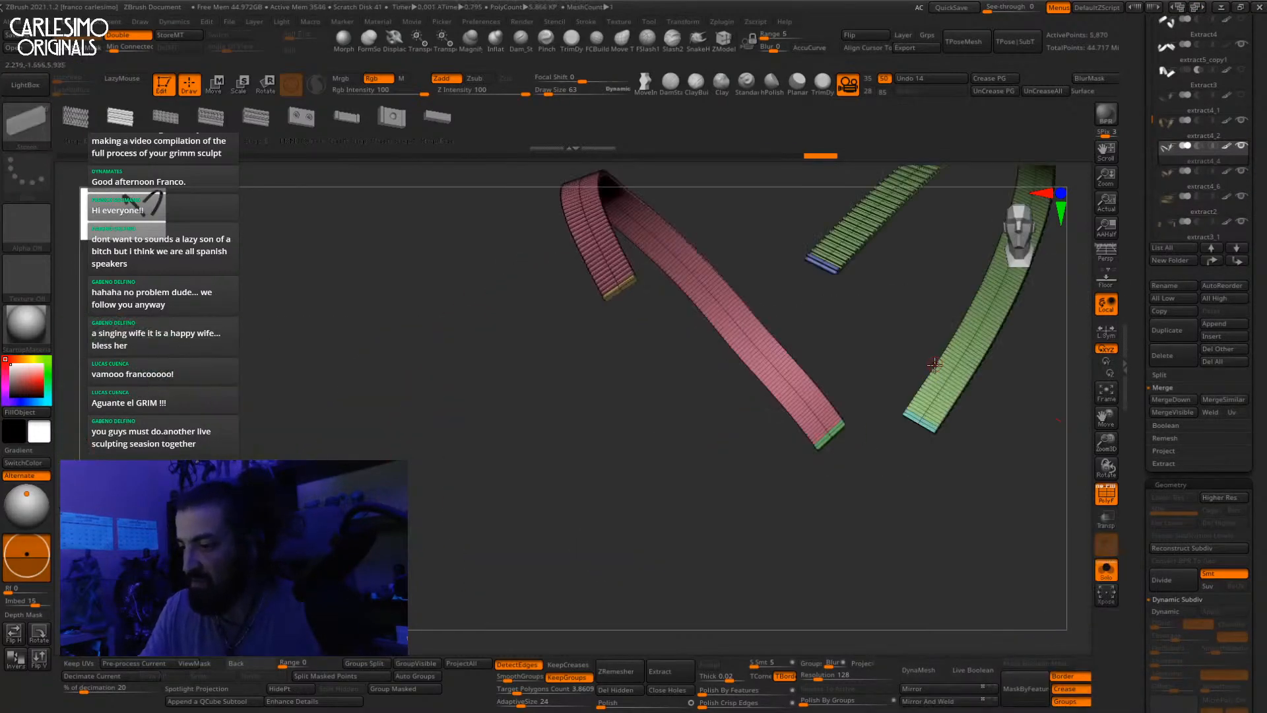
{"action": "key", "text": "shift+s"}
{"action": "key", "text": "shift+f"}
{"action": "mouse_move", "coordinate": [915, 308]}
{"action": "right_mouse_down", "text": "alt"}
{"action": "mouse_move", "coordinate": [855, 423]}
{"action": "mouse_move", "coordinate": [845, 297]}
{"action": "mouse_move", "coordinate": [884, 297]}
{"action": "mouse_move", "coordinate": [855, 324]}
{"action": "mouse_move", "coordinate": [825, 264]}
{"action": "mouse_move", "coordinate": [871, 283]}
{"action": "mouse_move", "coordinate": [890, 312]}
{"action": "mouse_move", "coordinate": [818, 264]}
{"action": "right_mouse_up", "text": "alt"}
{"action": "key", "text": "b"}
{"action": "key", "text": "m"}
{"action": "key", "text": "v"}
{"action": "right_click_drag", "start_coordinate": [818, 264], "coordinate": [817, 225], "text": "ctrl"}
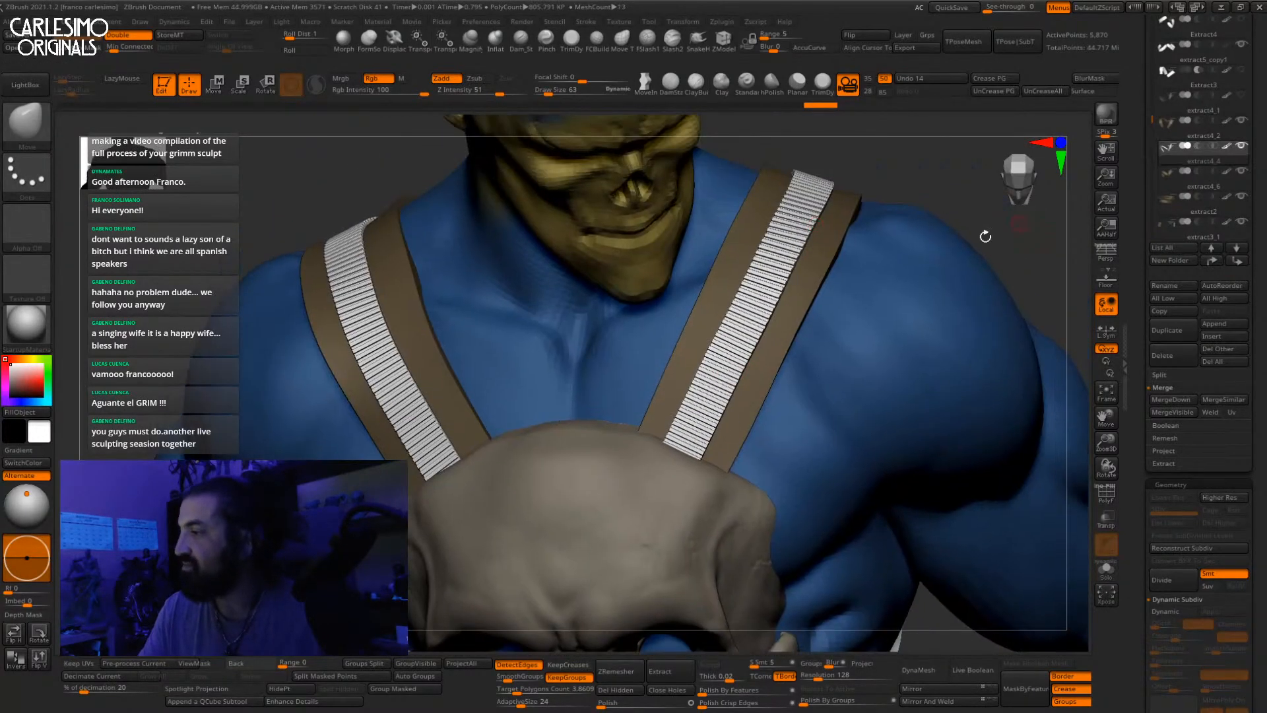
Step: Try to fit the Face C1 clip from the Clips1 insert brush onto the ribbed shoulder strap
{"action": "key", "text": "comma"}
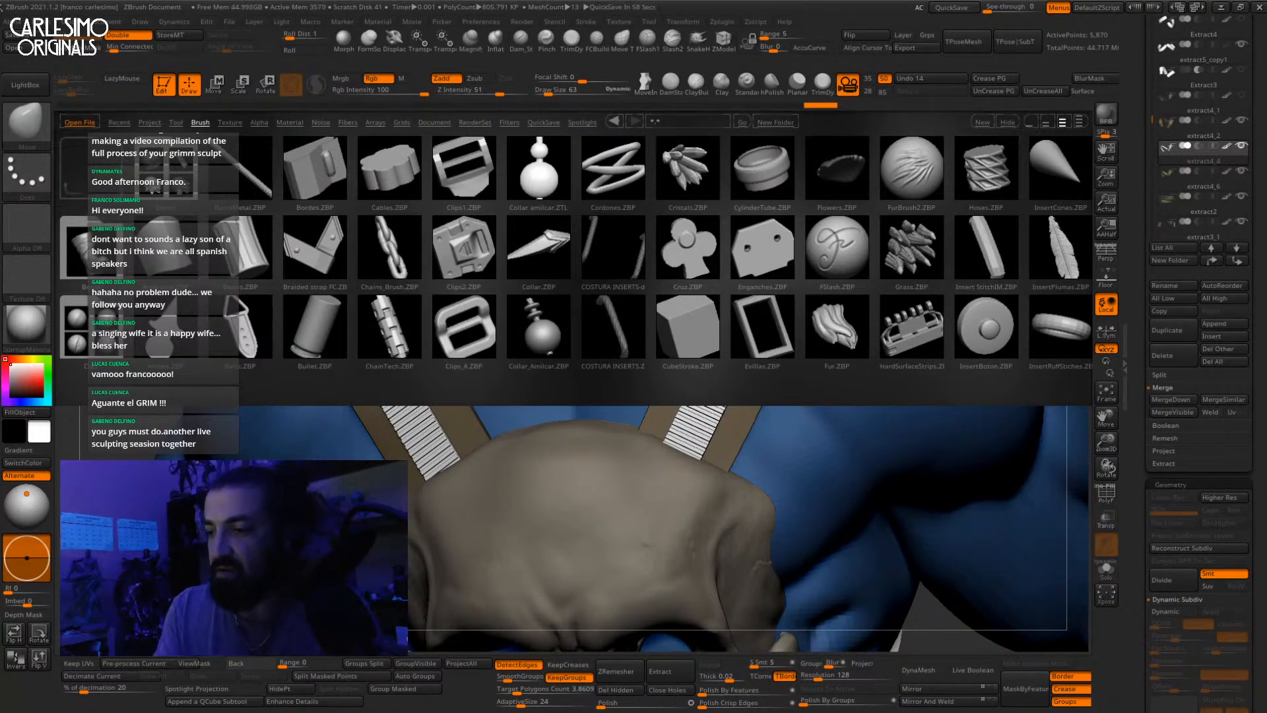
{"action": "double_click", "coordinate": [483, 266]}
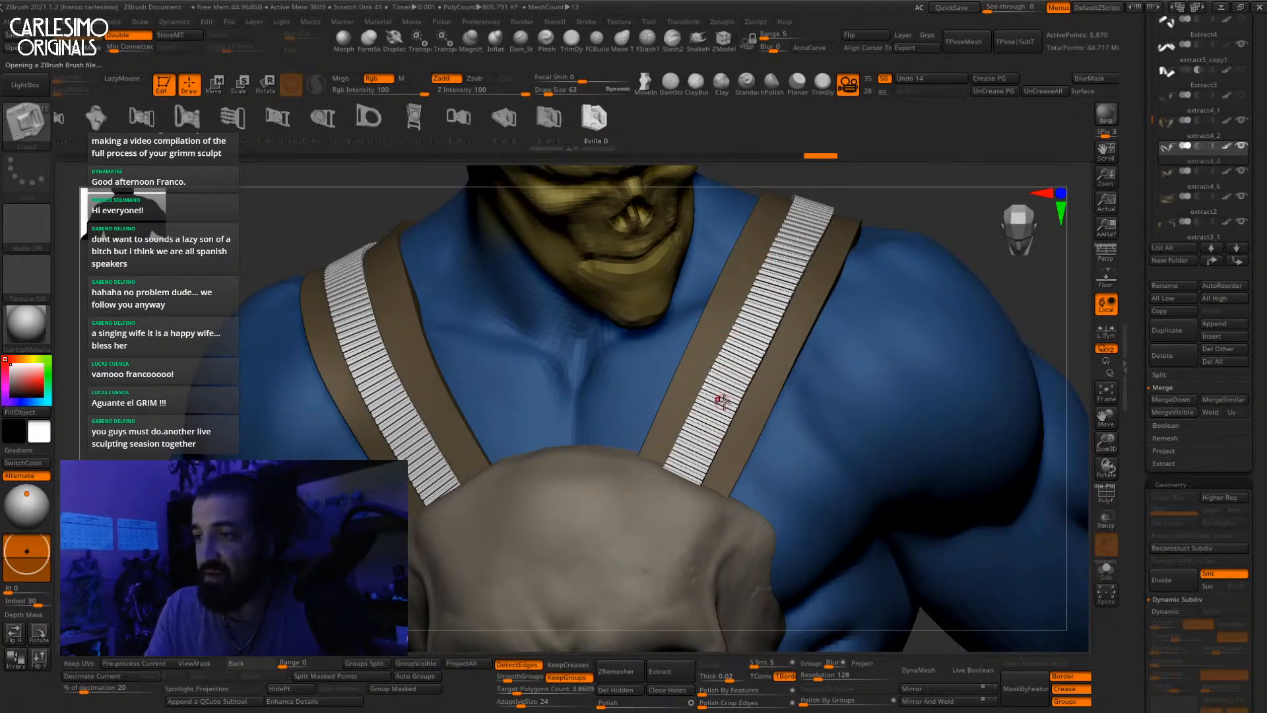
{"action": "left_click", "coordinate": [35, 88]}
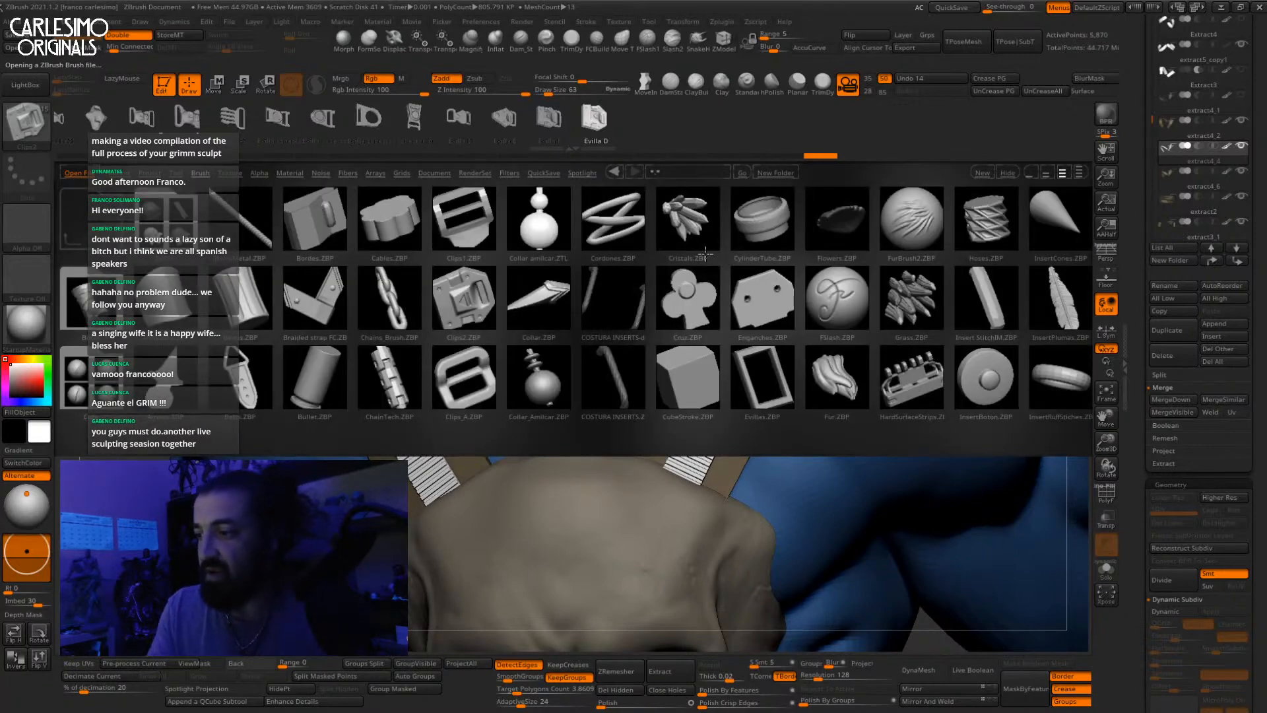
{"action": "left_click", "coordinate": [472, 236]}
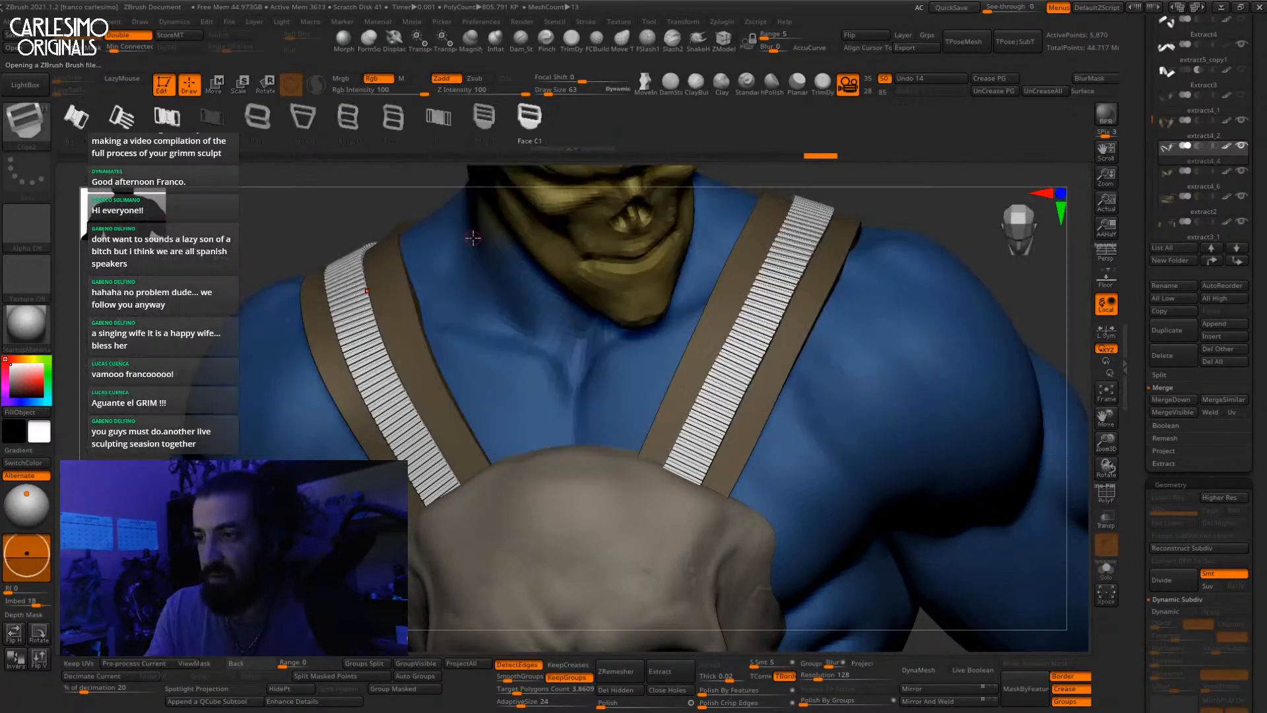
{"action": "key", "text": "comma"}
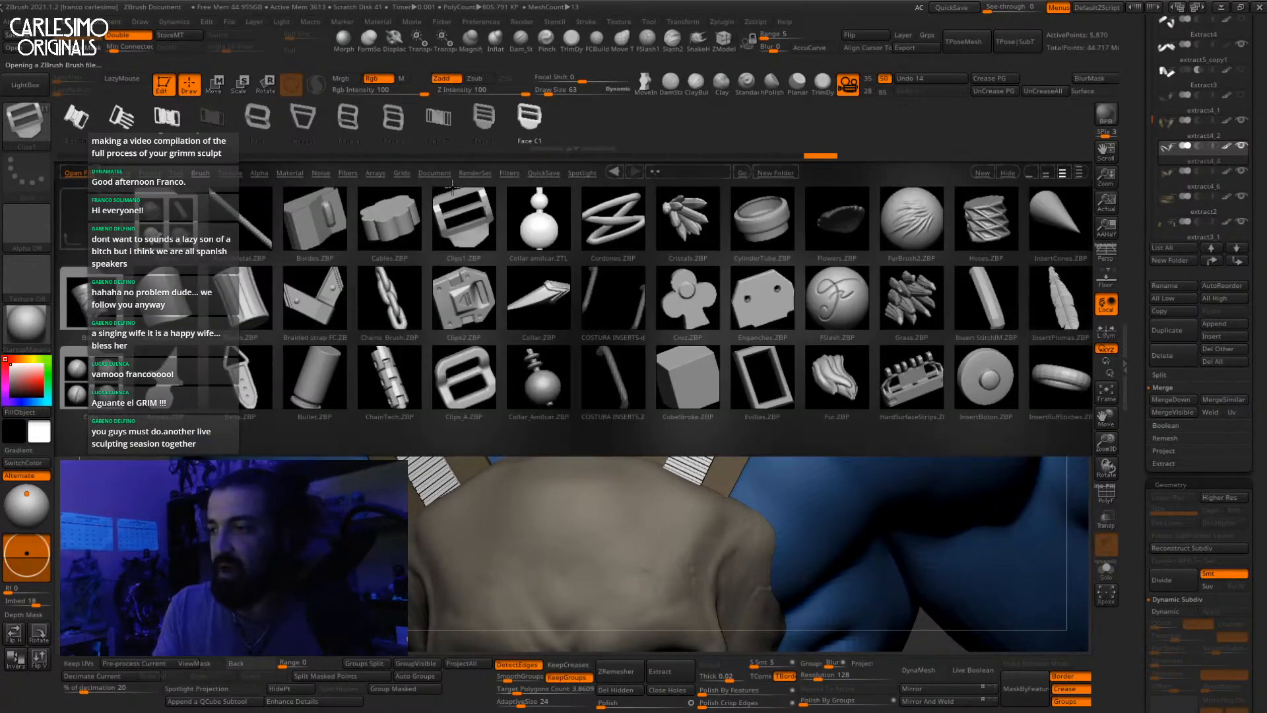
{"action": "left_click", "coordinate": [30, 88]}
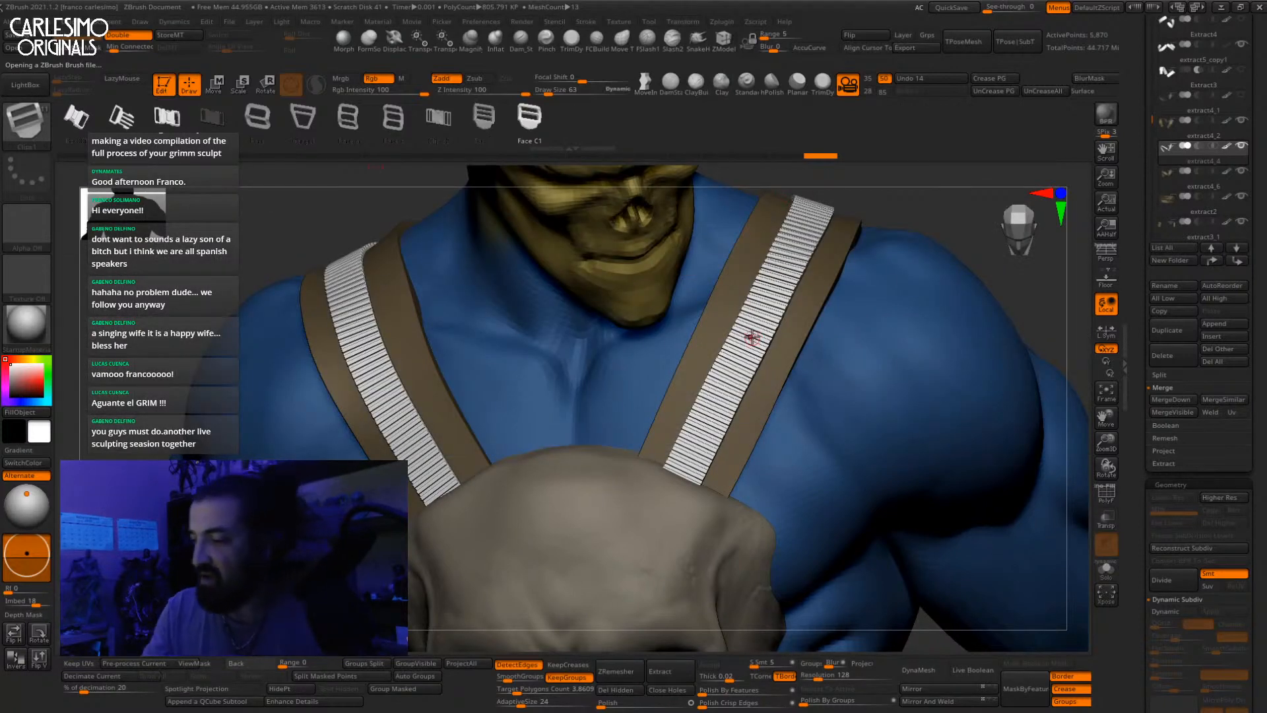
{"action": "key", "text": "w"}
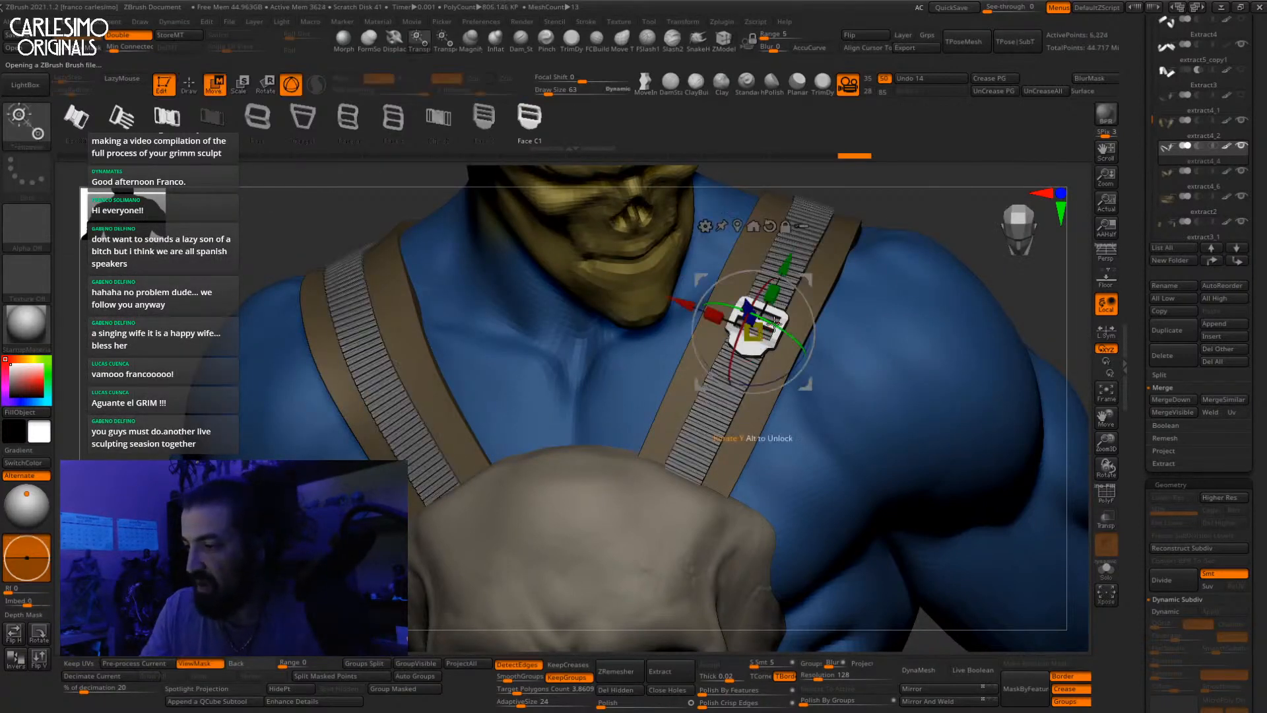
{"action": "right_click_drag", "start_coordinate": [742, 358], "coordinate": [759, 307]}
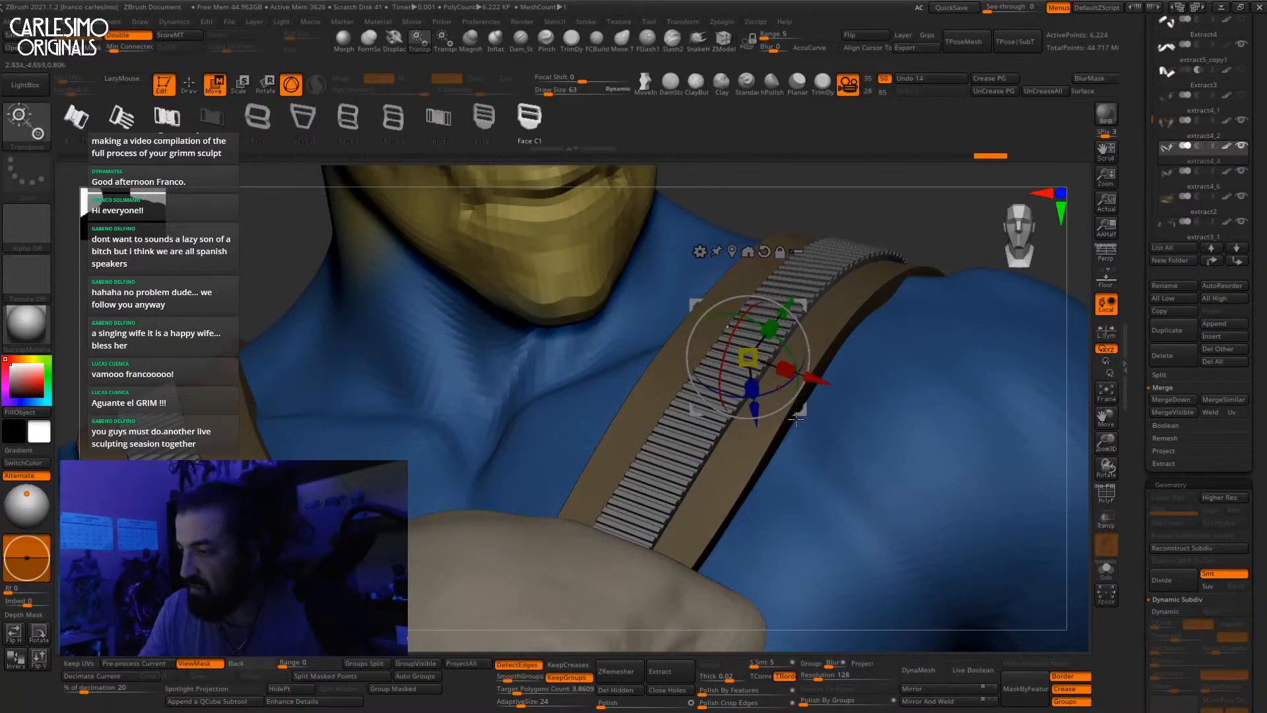
{"action": "left_click_drag", "start_coordinate": [755, 407], "coordinate": [756, 398]}
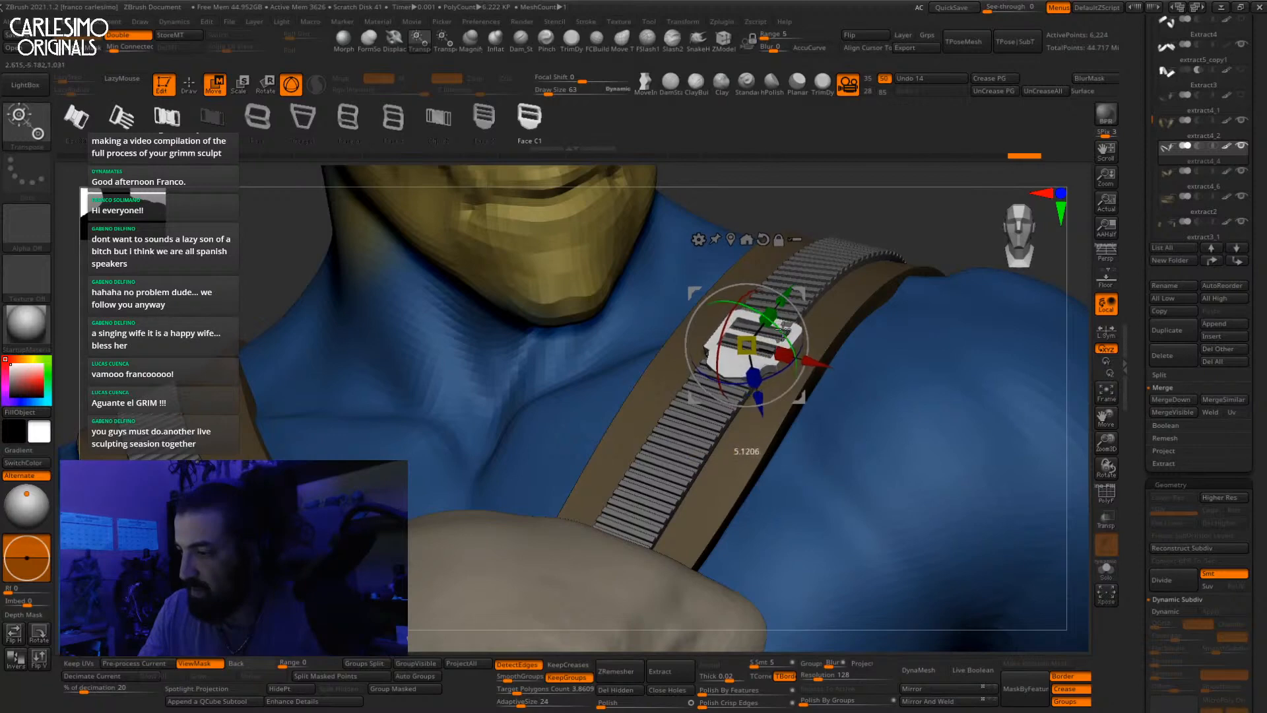
{"action": "right_click_drag", "start_coordinate": [783, 330], "coordinate": [781, 295]}
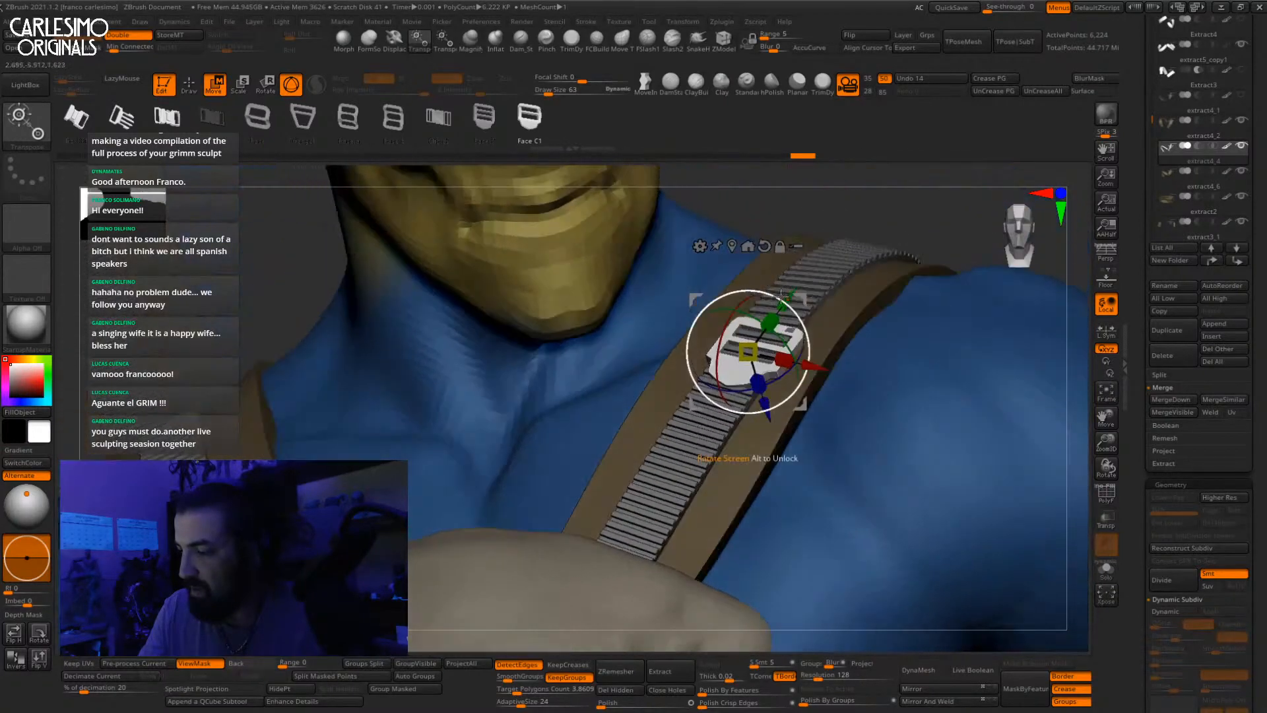
Step: Undo the clip's placement and insertion on the ribbed strap and return to draw mode
{"action": "key", "text": "ctrl+z"}
{"action": "key", "text": "ctrl+z"}
{"action": "mouse_move", "coordinate": [851, 350]}
{"action": "right_mouse_down", "text": "ctrl"}
{"action": "mouse_move", "coordinate": [857, 283]}
{"action": "mouse_move", "coordinate": [857, 322]}
{"action": "mouse_move", "coordinate": [849, 306]}
{"action": "mouse_move", "coordinate": [837, 327]}
{"action": "mouse_move", "coordinate": [850, 294]}
{"action": "mouse_move", "coordinate": [855, 311]}
{"action": "mouse_move", "coordinate": [851, 287]}
{"action": "right_mouse_up", "text": "ctrl"}
{"action": "key", "text": "ctrl+z"}
{"action": "key", "text": "ctrl+z"}
{"action": "key", "text": "ctrl+z"}
{"action": "key", "text": "ctrl+z"}
{"action": "key", "text": "ctrl+z"}
{"action": "key", "text": "ctrl+z"}
{"action": "key", "text": "q"}
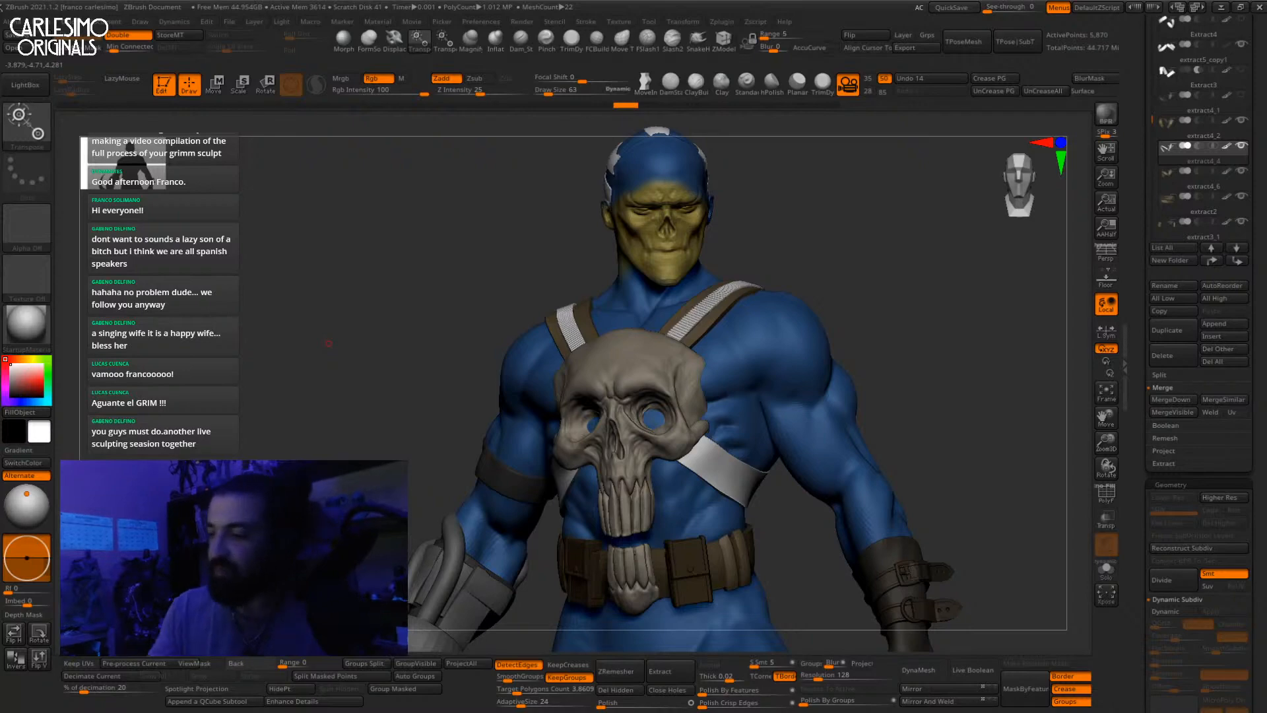
Step: Load the Enganches insert brush and choose its Conector mesh, undoing the accidental replacement of the ribbed strips
{"action": "right_click_drag", "start_coordinate": [329, 343], "coordinate": [332, 361]}
{"action": "right_click_drag", "start_coordinate": [332, 361], "coordinate": [350, 443], "text": "ctrl"}
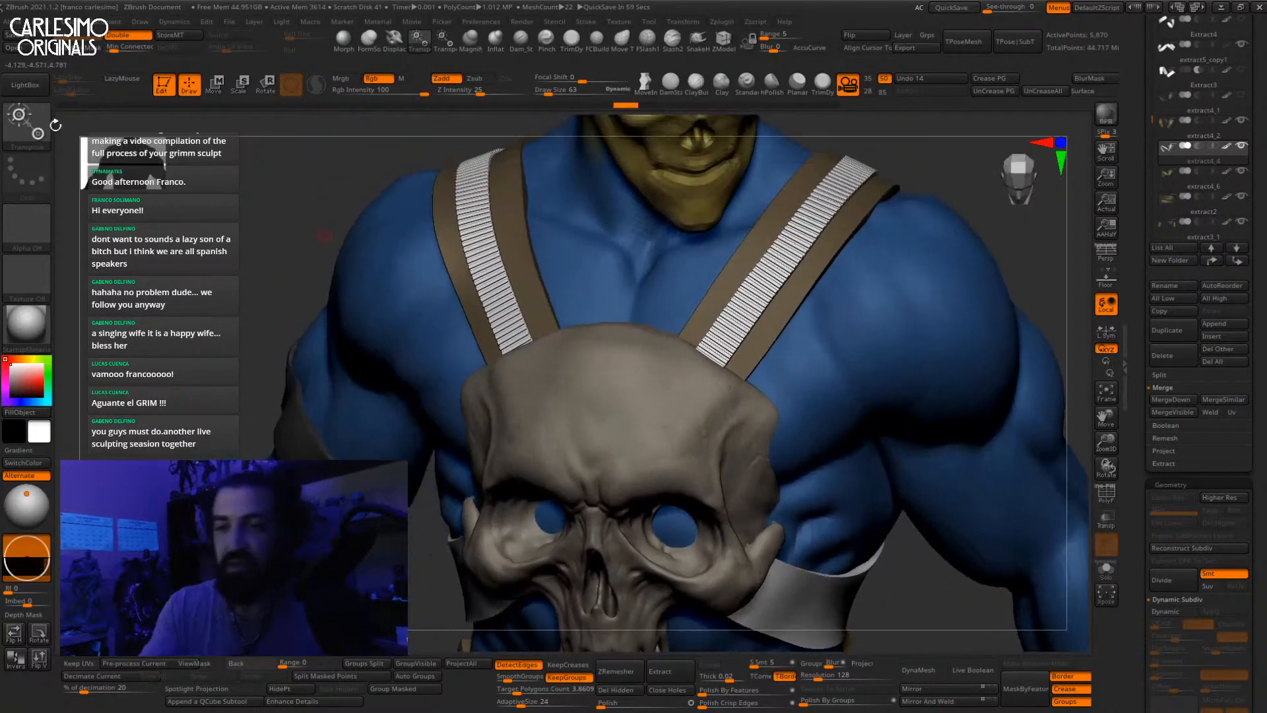
{"action": "key", "text": "comma"}
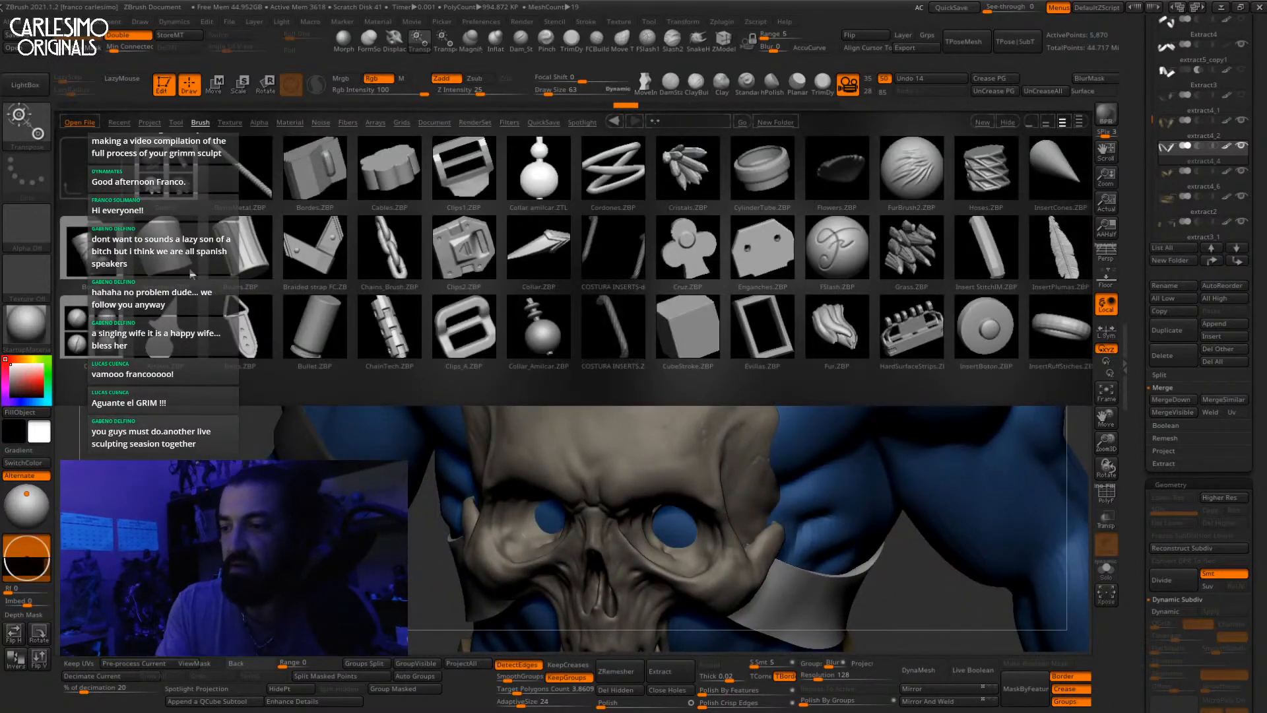
{"action": "double_click", "coordinate": [746, 269]}
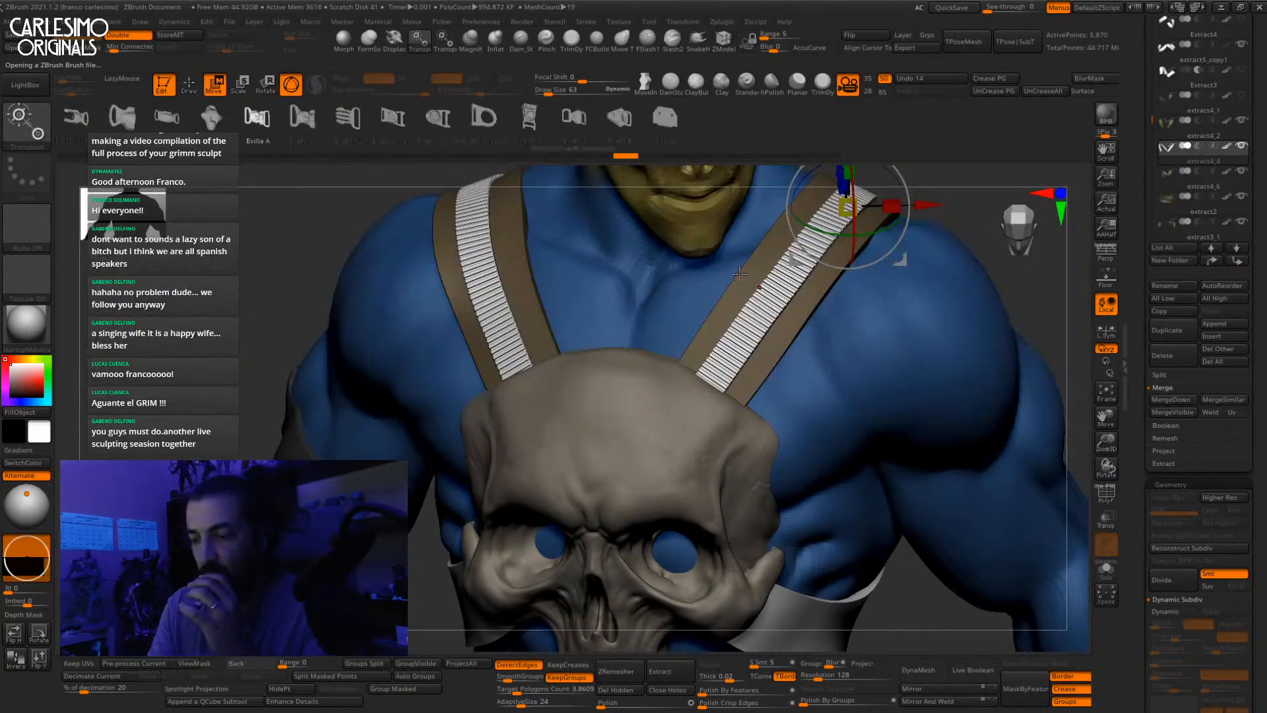
{"action": "left_click", "coordinate": [665, 120]}
{"action": "key", "text": "ctrl+z"}
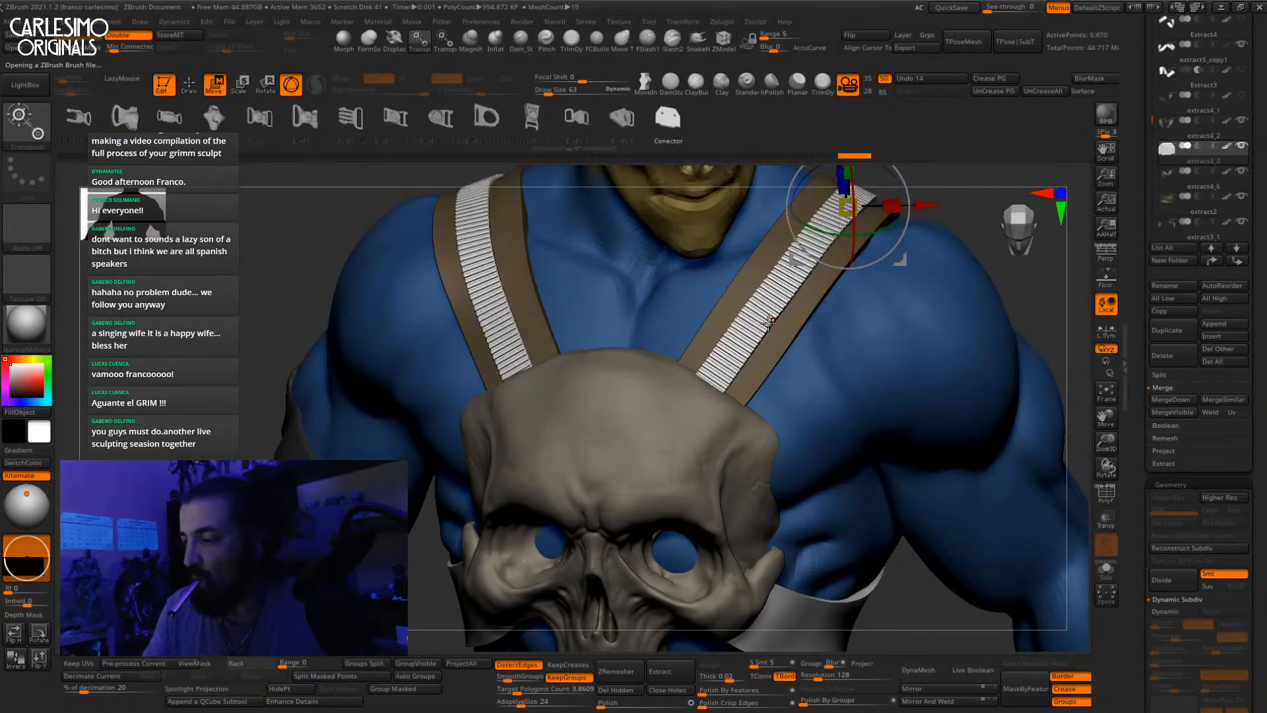
{"action": "key", "text": "q"}
{"action": "right_click_drag", "start_coordinate": [741, 300], "coordinate": [707, 368], "text": "alt"}
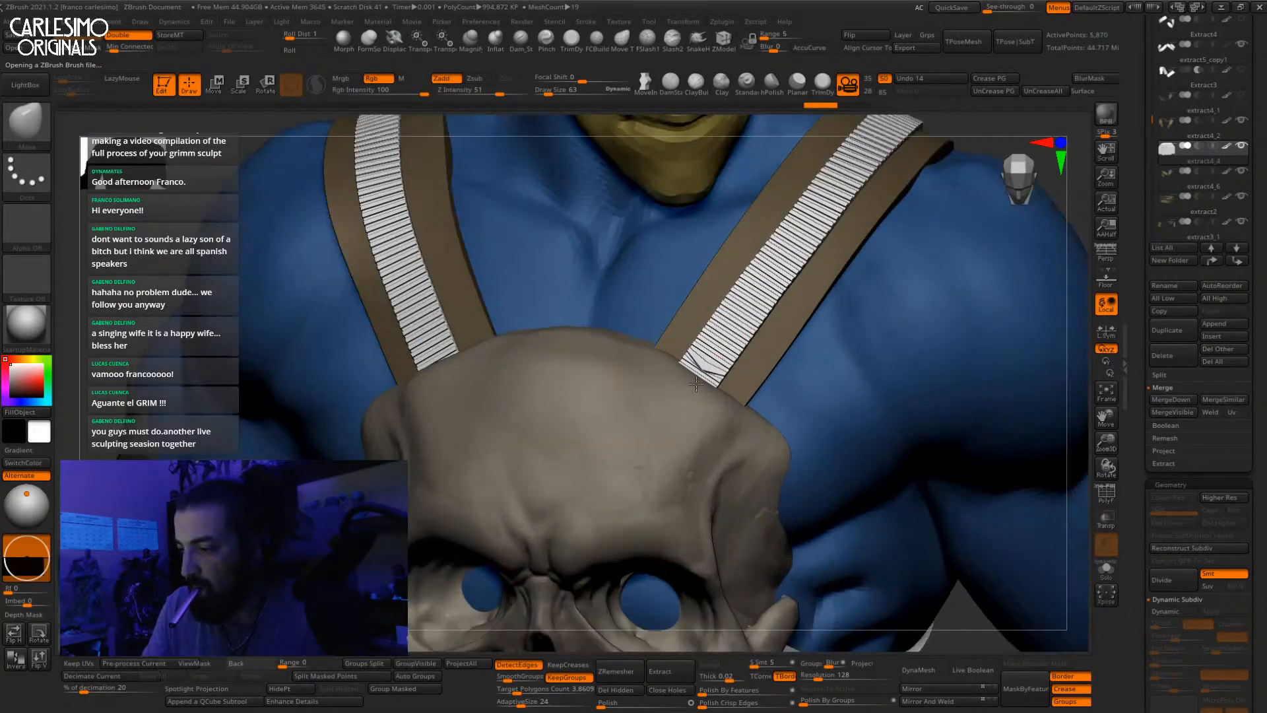
{"action": "left_click", "coordinate": [26, 122]}
{"action": "left_click", "coordinate": [548, 193]}
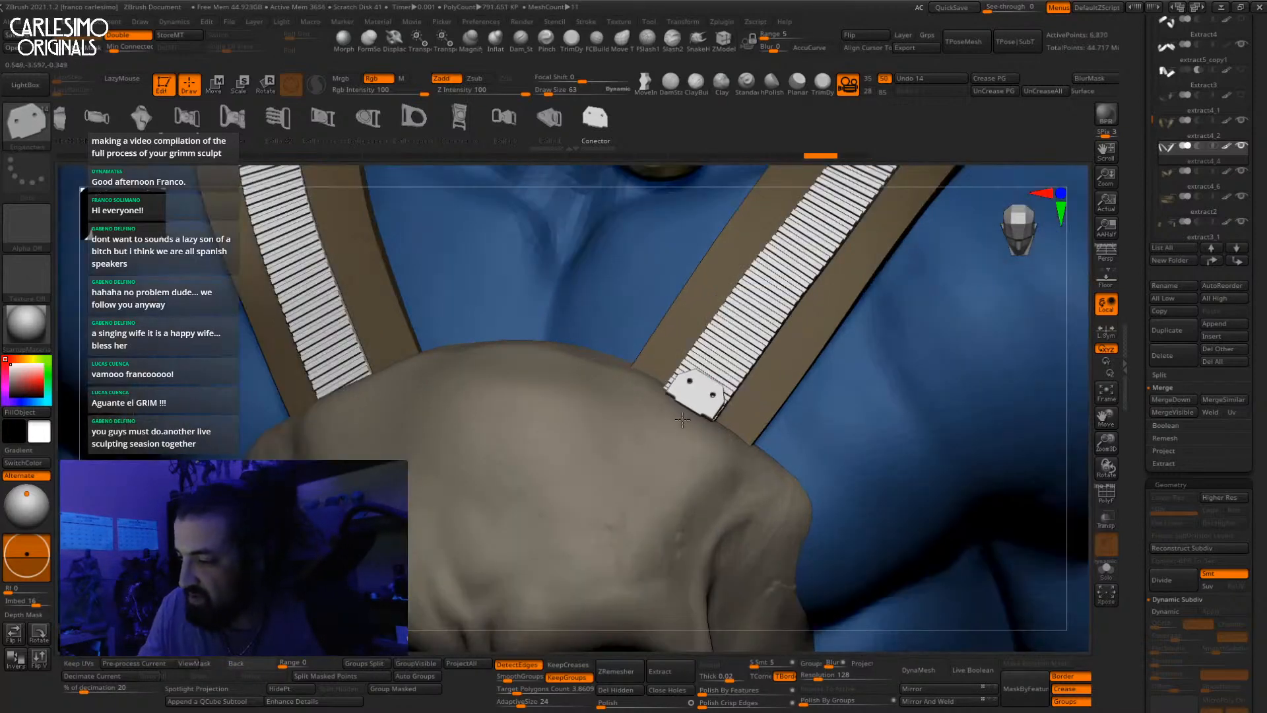
Step: Insert a Conector plate at the lower end of the ribbed strip on the character's left strap and align it with the strip
{"action": "left_click_drag", "start_coordinate": [680, 416], "coordinate": [681, 417]}
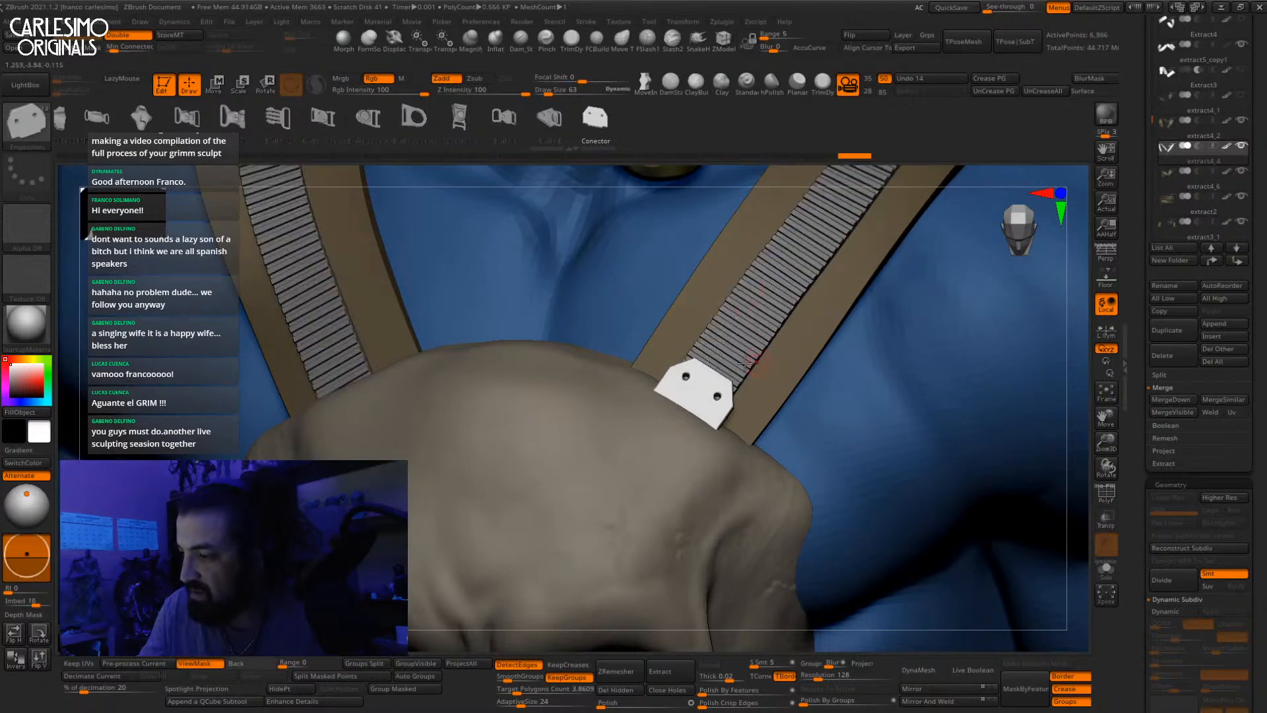
{"action": "right_click_drag", "start_coordinate": [683, 414], "coordinate": [580, 404]}
{"action": "key", "text": "w"}
{"action": "left_click_drag", "start_coordinate": [655, 355], "coordinate": [660, 357]}
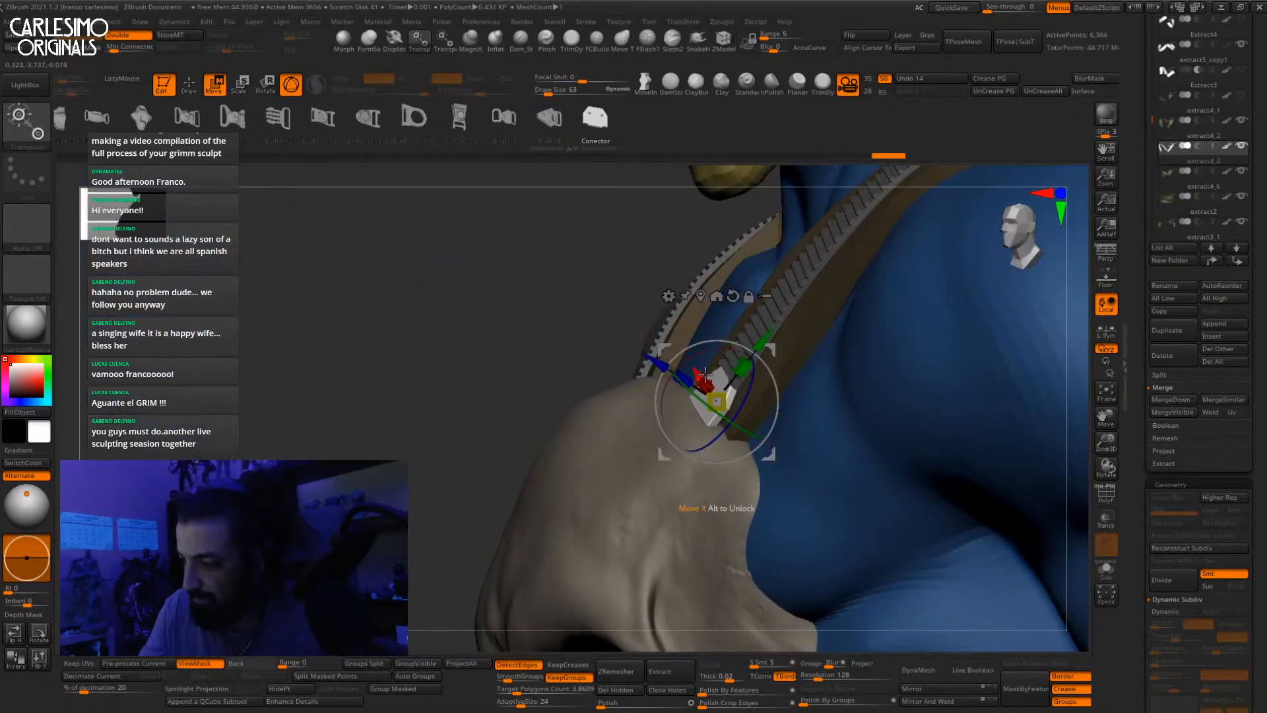
{"action": "right_click_drag", "start_coordinate": [720, 346], "coordinate": [815, 374], "text": "ctrl"}
{"action": "left_click_drag", "start_coordinate": [775, 363], "coordinate": [779, 354]}
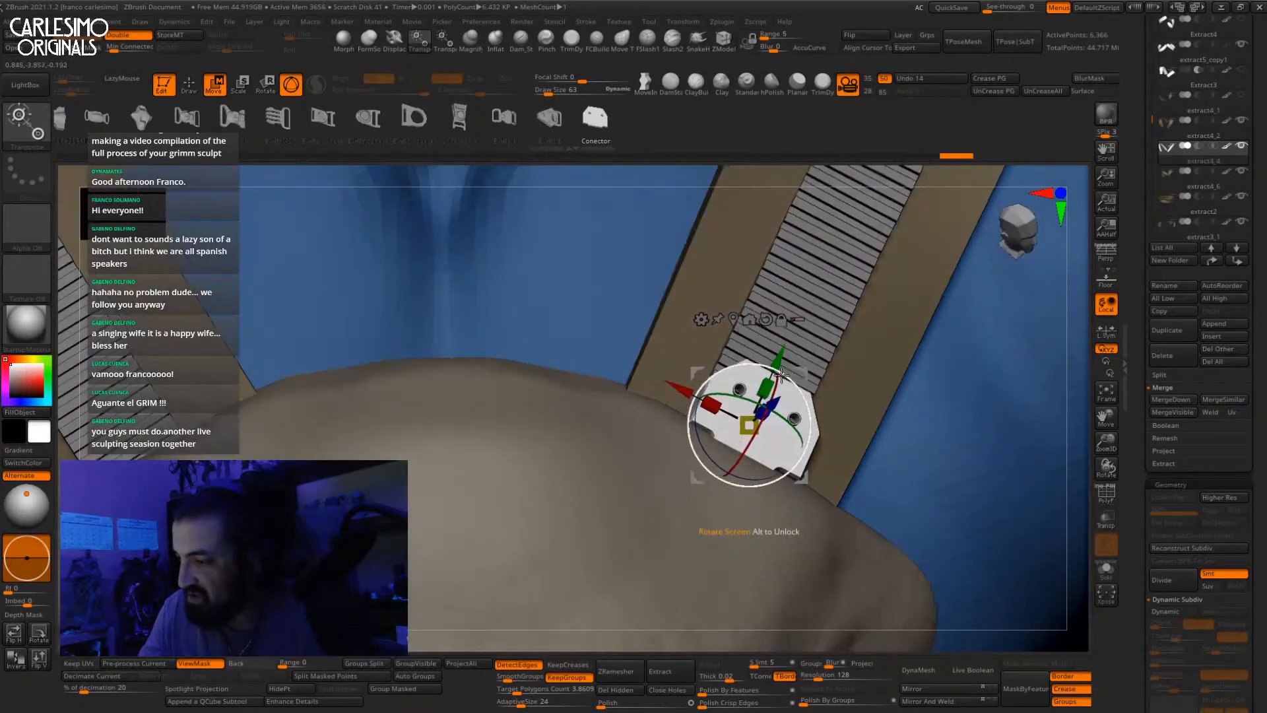
{"action": "right_click_drag", "start_coordinate": [838, 515], "coordinate": [751, 523]}
{"action": "left_click_drag", "start_coordinate": [772, 400], "coordinate": [767, 409]}
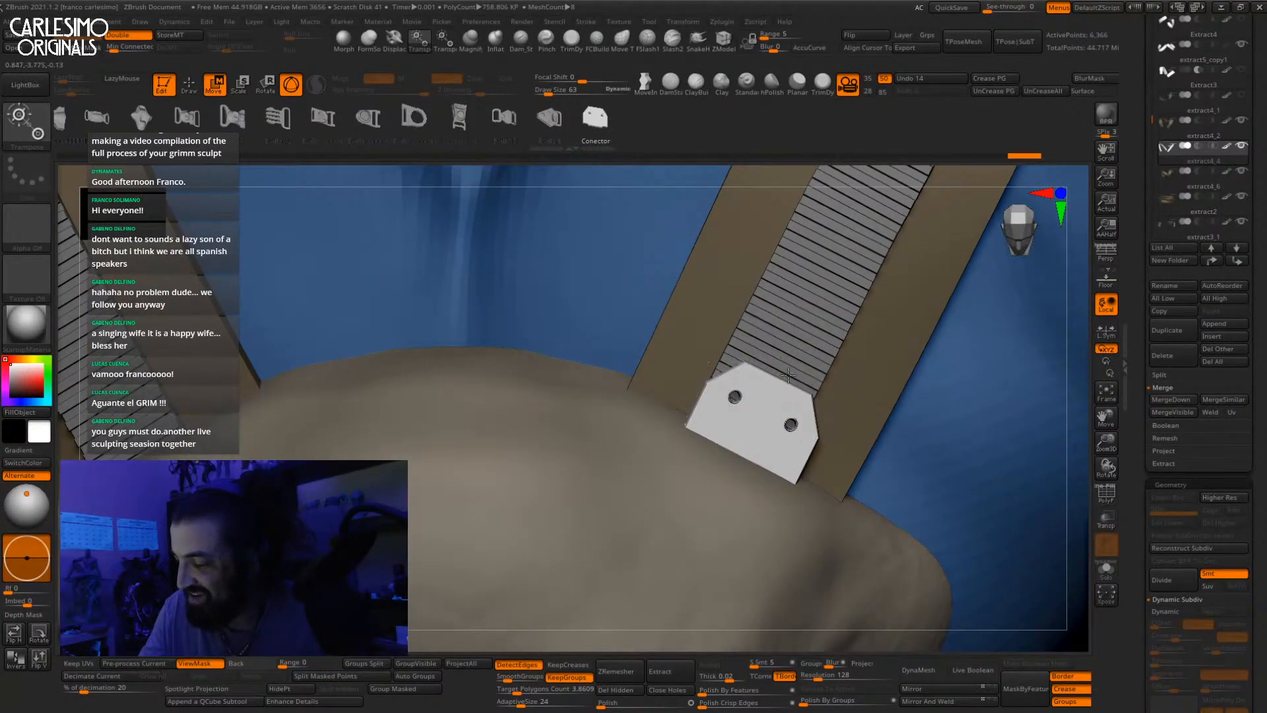
Step: Fine-tune the inserted connector plate's tilt and depth so it sits flush over the strip's end
{"action": "right_click_drag", "start_coordinate": [729, 426], "coordinate": [689, 423]}
{"action": "left_click_drag", "start_coordinate": [684, 383], "coordinate": [687, 384]}
{"action": "right_click_drag", "start_coordinate": [767, 408], "coordinate": [802, 508], "text": "ctrl"}
{"action": "right_click_drag", "start_coordinate": [779, 429], "coordinate": [799, 389]}
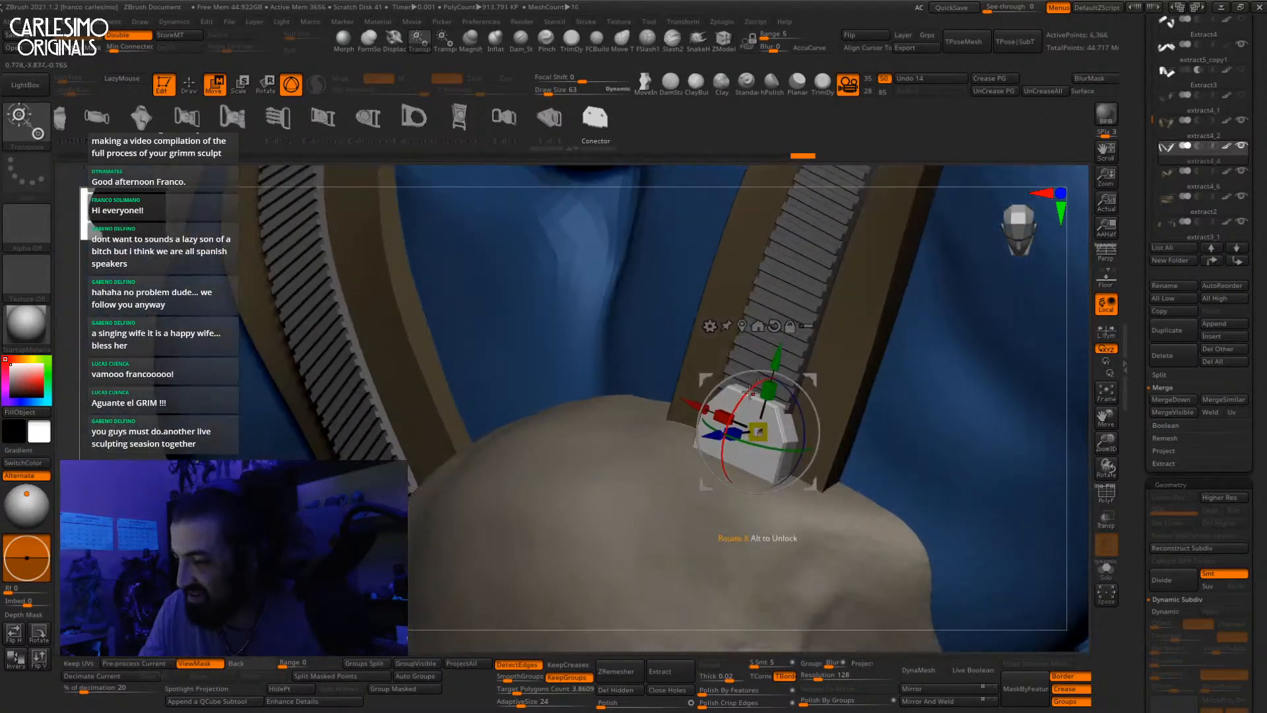
{"action": "right_click_drag", "start_coordinate": [768, 537], "coordinate": [713, 531]}
{"action": "right_click_drag", "start_coordinate": [790, 383], "coordinate": [821, 478]}
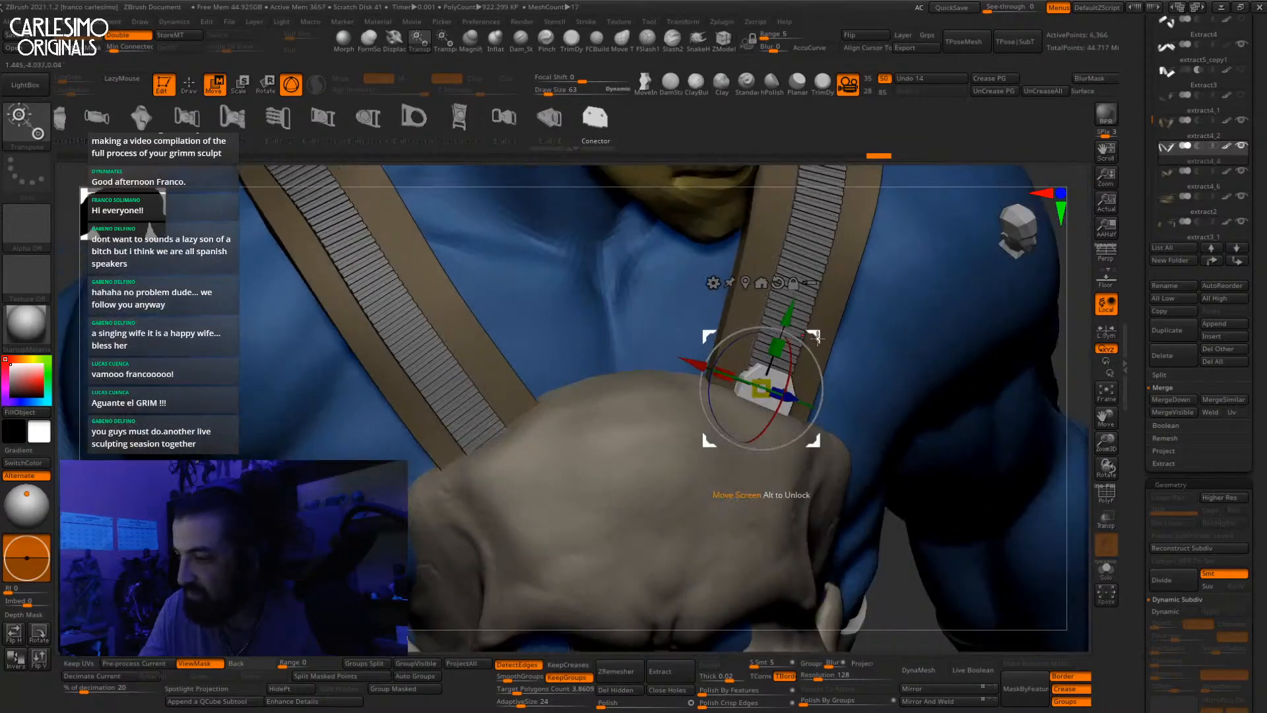
Step: Duplicate the connector plate onto the opposite ribbed strip's lower end and rotate it to follow that strap
{"action": "left_click_drag", "start_coordinate": [794, 337], "coordinate": [498, 376], "text": "ctrl"}
{"action": "right_click_drag", "start_coordinate": [429, 389], "coordinate": [517, 396], "text": "alt"}
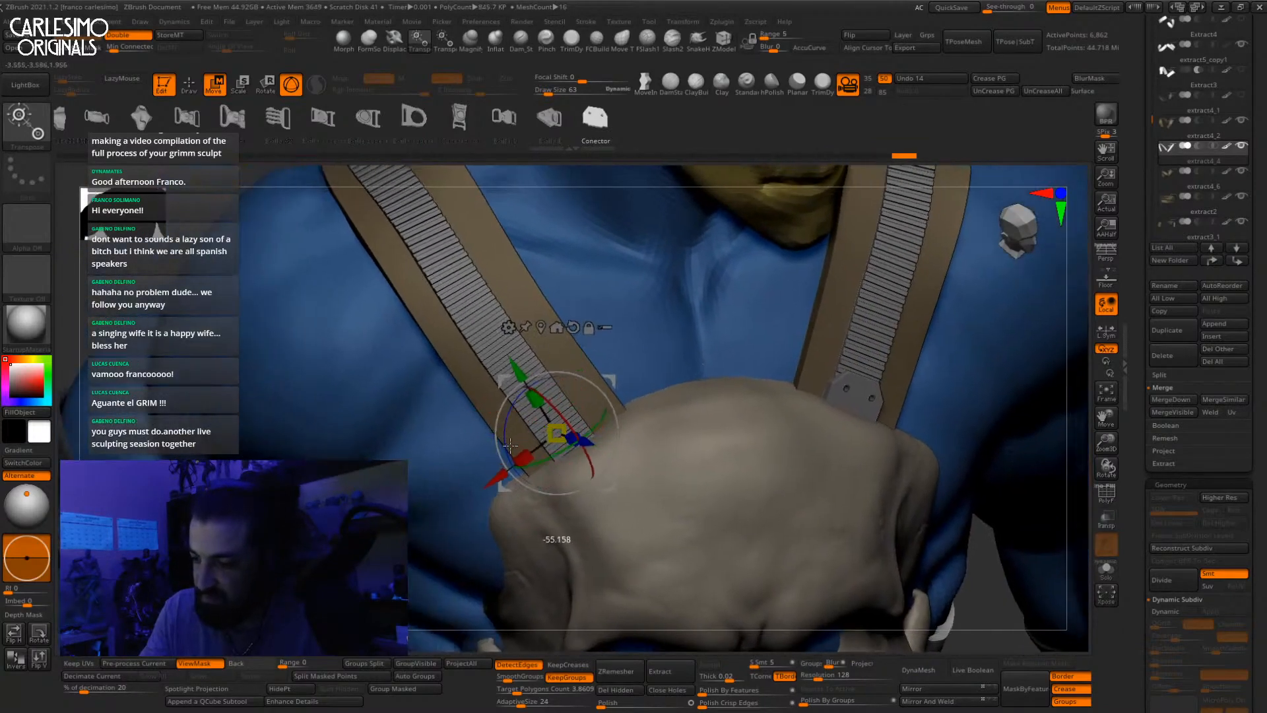
{"action": "right_click_drag", "start_coordinate": [510, 444], "coordinate": [666, 380]}
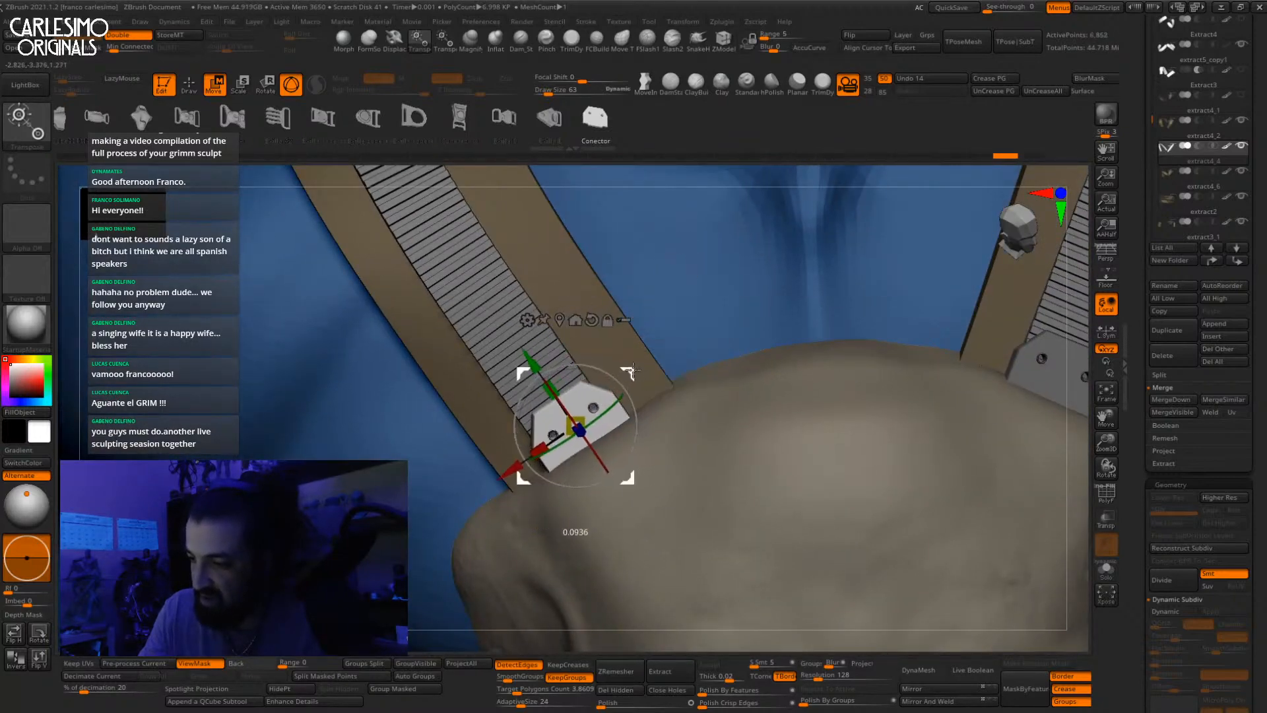
Step: Adjust the duplicated connector plate's position and depth so it seats against the strap
{"action": "right_click_drag", "start_coordinate": [629, 371], "coordinate": [671, 425]}
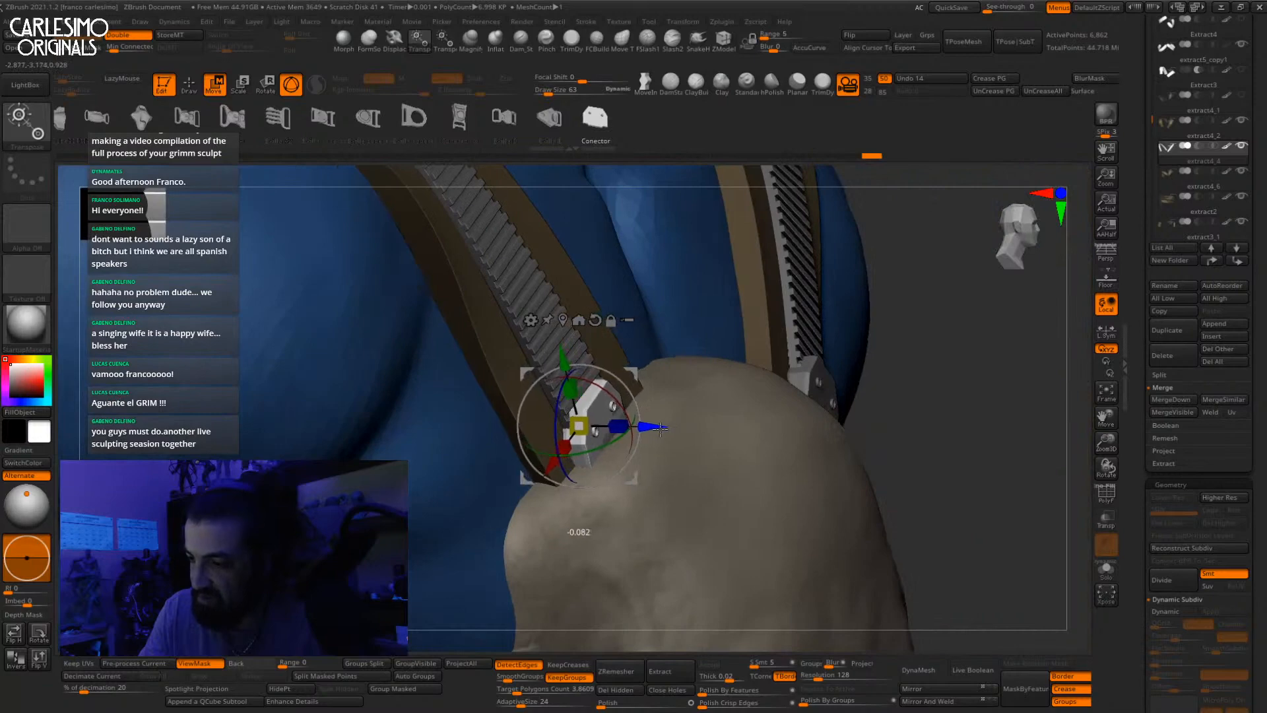
{"action": "right_click_drag", "start_coordinate": [601, 448], "coordinate": [636, 371]}
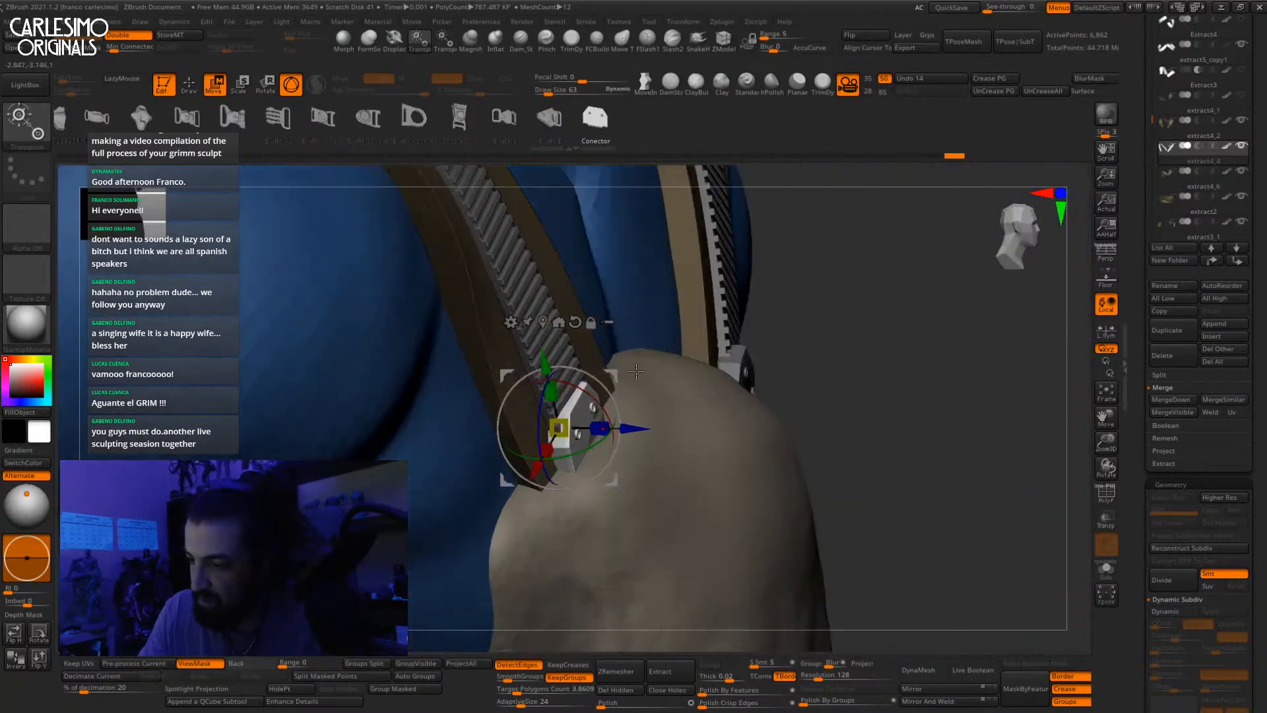
{"action": "right_click_drag", "start_coordinate": [638, 421], "coordinate": [629, 394]}
{"action": "right_click_drag", "start_coordinate": [900, 317], "coordinate": [963, 323]}
{"action": "right_click_drag", "start_coordinate": [532, 284], "coordinate": [541, 332], "text": "alt"}
{"action": "mouse_move", "coordinate": [541, 331]}
{"action": "right_mouse_down", "text": "ctrl"}
{"action": "mouse_move", "coordinate": [545, 395]}
{"action": "mouse_move", "coordinate": [527, 436]}
{"action": "right_mouse_up", "text": "ctrl"}
{"action": "right_click_drag", "start_coordinate": [528, 436], "coordinate": [578, 373], "text": "alt"}
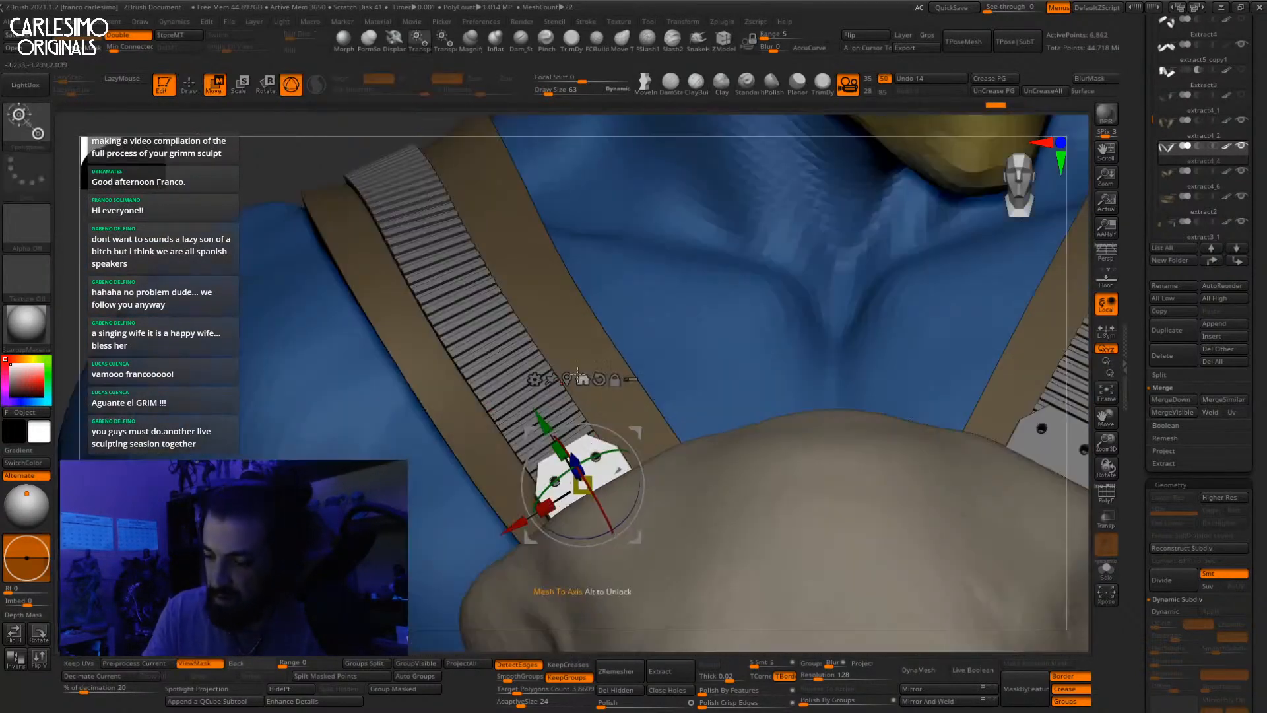
{"action": "mouse_move", "coordinate": [598, 501]}
{"action": "right_mouse_down"}
{"action": "mouse_move", "coordinate": [581, 485]}
{"action": "mouse_move", "coordinate": [587, 472]}
{"action": "mouse_move", "coordinate": [660, 435]}
{"action": "mouse_move", "coordinate": [775, 419]}
{"action": "mouse_move", "coordinate": [913, 326]}
{"action": "mouse_move", "coordinate": [899, 330]}
{"action": "mouse_move", "coordinate": [869, 278]}
{"action": "mouse_move", "coordinate": [811, 348]}
{"action": "right_mouse_up"}
Step: Return to draw mode and load the Straps insert brush for the ribbed shoulder strip
{"action": "key", "text": "q"}
{"action": "key", "text": "b"}
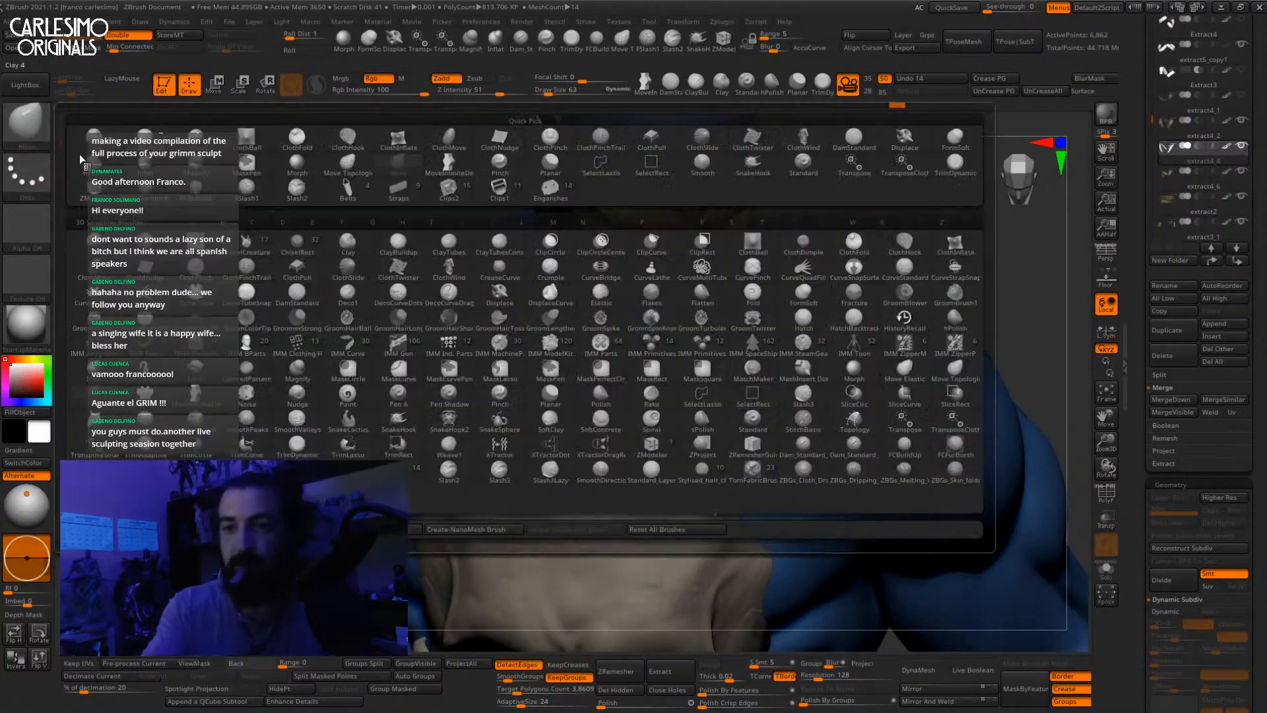
{"action": "left_click", "coordinate": [401, 190]}
{"action": "mouse_move", "coordinate": [734, 462]}
{"action": "right_mouse_down", "text": "alt"}
{"action": "mouse_move", "coordinate": [713, 430]}
{"action": "mouse_move", "coordinate": [709, 449]}
{"action": "right_mouse_up", "text": "alt"}
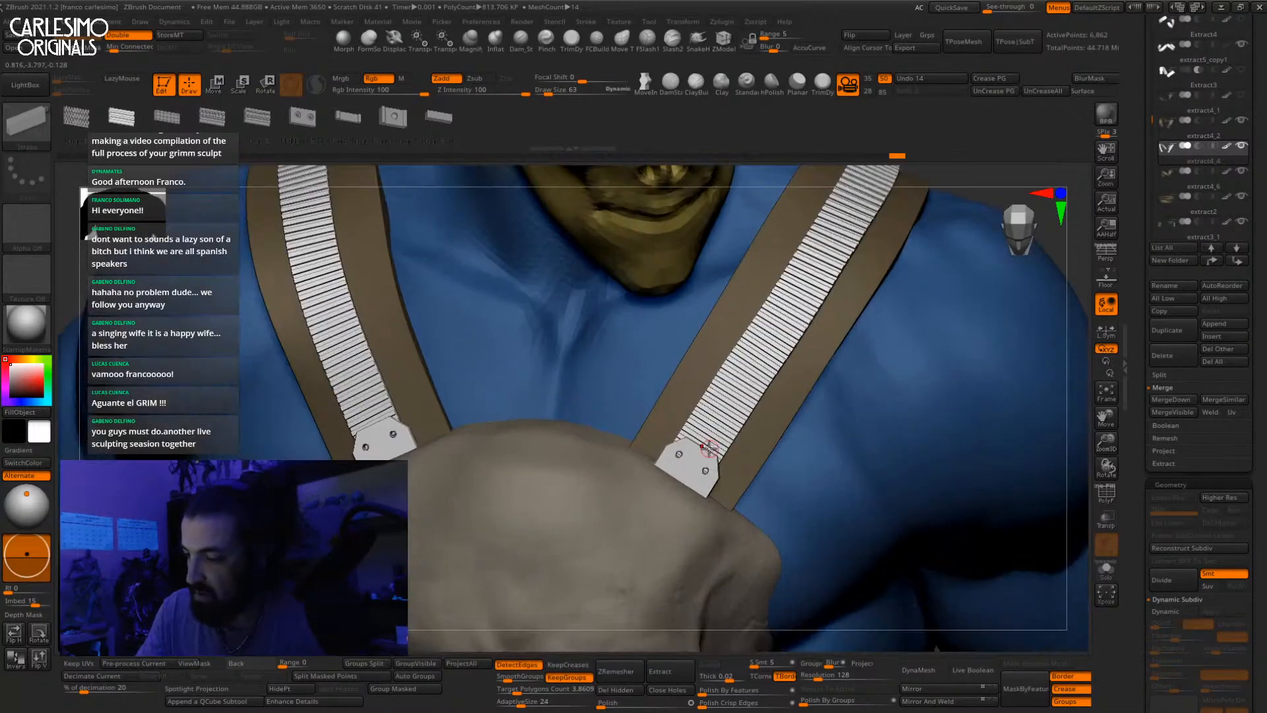
Step: Try drawing the ribbed insert strap along the shoulder strip, reducing the draw size to 50, and undo both attempts
{"action": "left_click_drag", "start_coordinate": [705, 445], "coordinate": [761, 354]}
{"action": "key", "text": "ctrl+z"}
{"action": "key", "text": "space"}
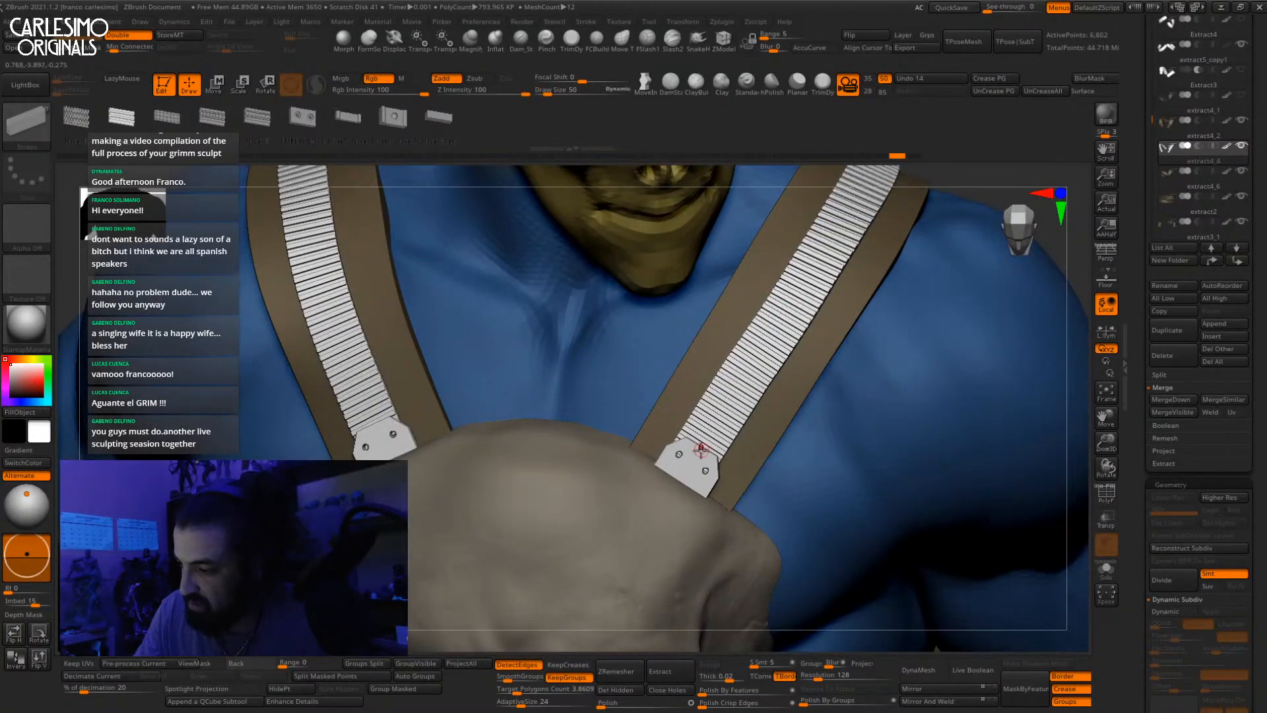
{"action": "left_click_drag", "start_coordinate": [700, 449], "coordinate": [786, 316]}
{"action": "key", "text": "ctrl+z"}
Step: Choose the Strap Base mesh, reduce the draw size to 27, and undo the trial straps drawn on the ribbed strip
{"action": "left_click", "coordinate": [438, 121]}
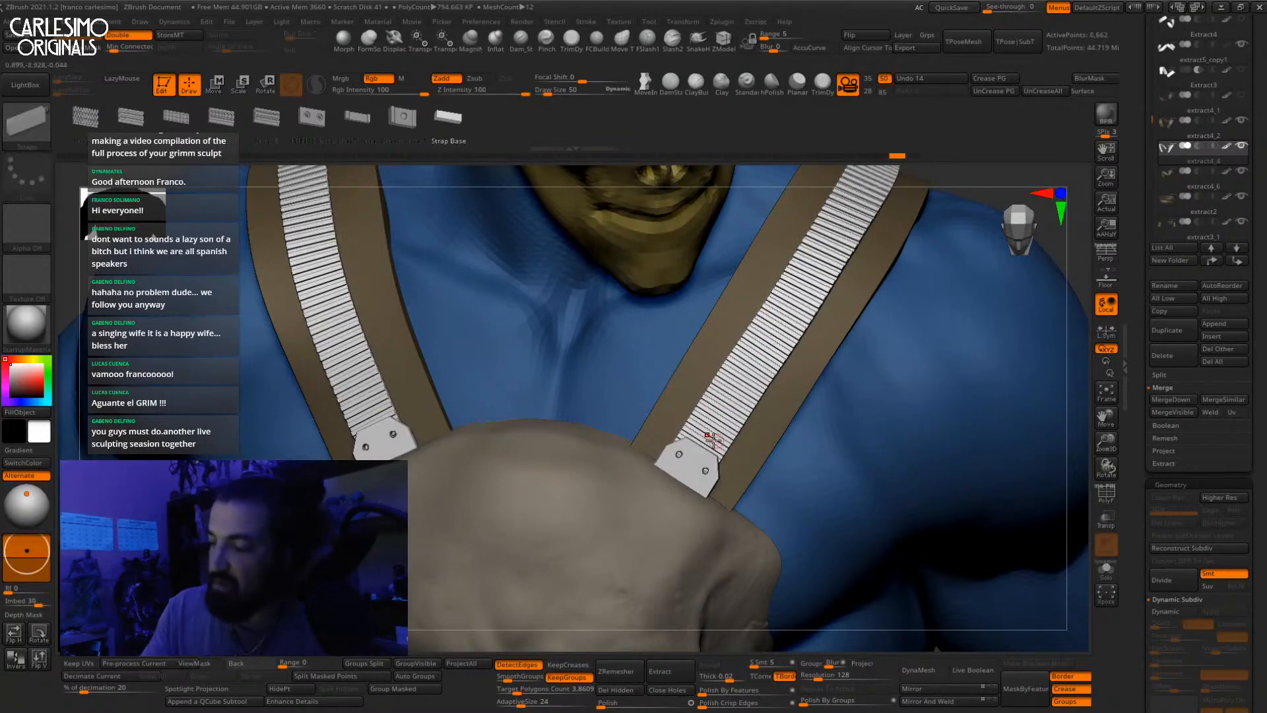
{"action": "left_click_drag", "start_coordinate": [743, 382], "coordinate": [784, 322]}
{"action": "key", "text": "ctrl+z"}
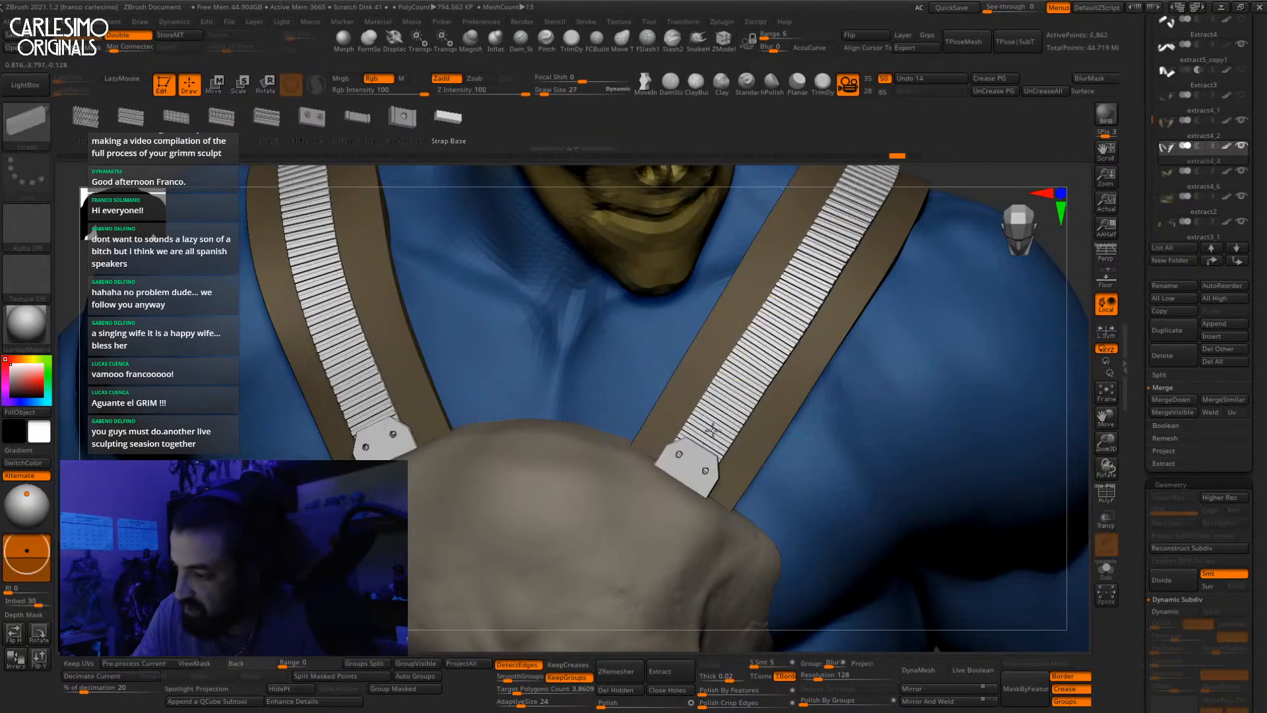
{"action": "left_click_drag", "start_coordinate": [712, 432], "coordinate": [797, 302]}
{"action": "key", "text": "ctrl+z"}
Step: Draw a Strap Base band from the connector plate up the centre of the ribbed strip, redoing the curve until it runs straight
{"action": "left_click_drag", "start_coordinate": [705, 444], "coordinate": [813, 277]}
{"action": "mouse_move", "coordinate": [787, 325]}
{"action": "right_mouse_down"}
{"action": "mouse_move", "coordinate": [780, 271]}
{"action": "mouse_move", "coordinate": [782, 315]}
{"action": "mouse_move", "coordinate": [813, 323]}
{"action": "mouse_move", "coordinate": [796, 308]}
{"action": "right_mouse_up"}
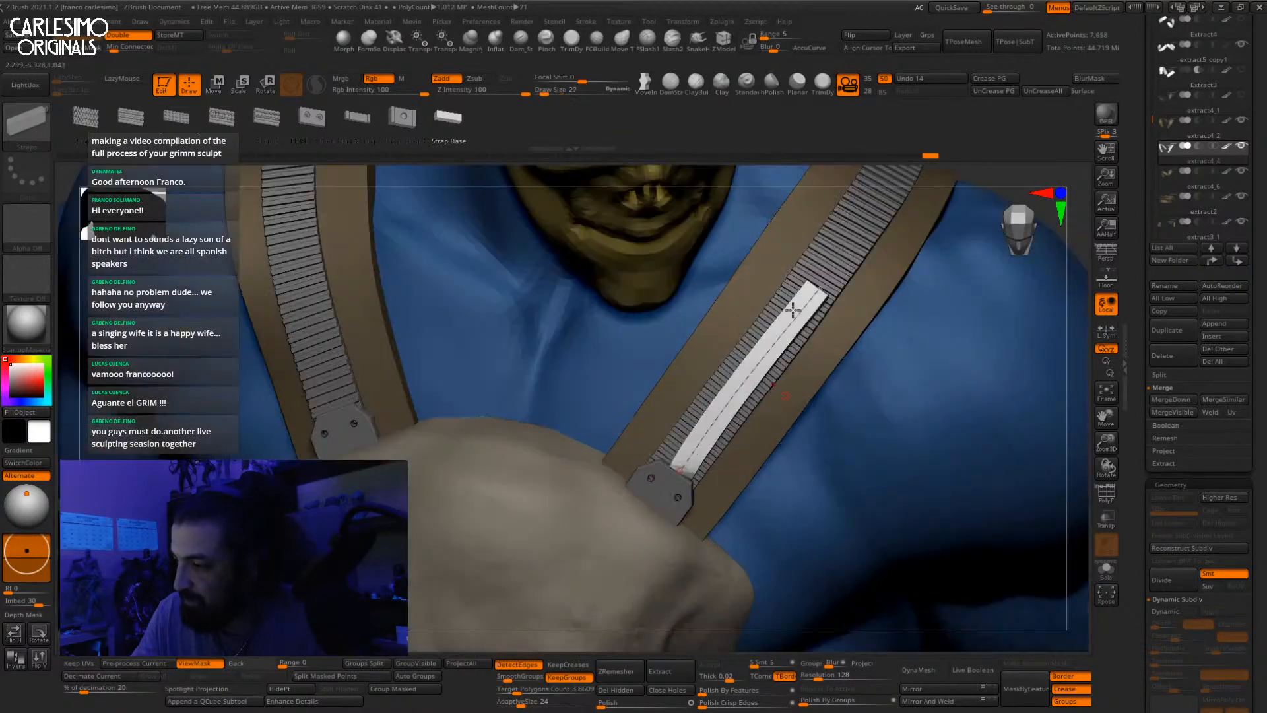
{"action": "key", "text": "ctrl+z"}
{"action": "left_click_drag", "start_coordinate": [679, 468], "coordinate": [816, 287]}
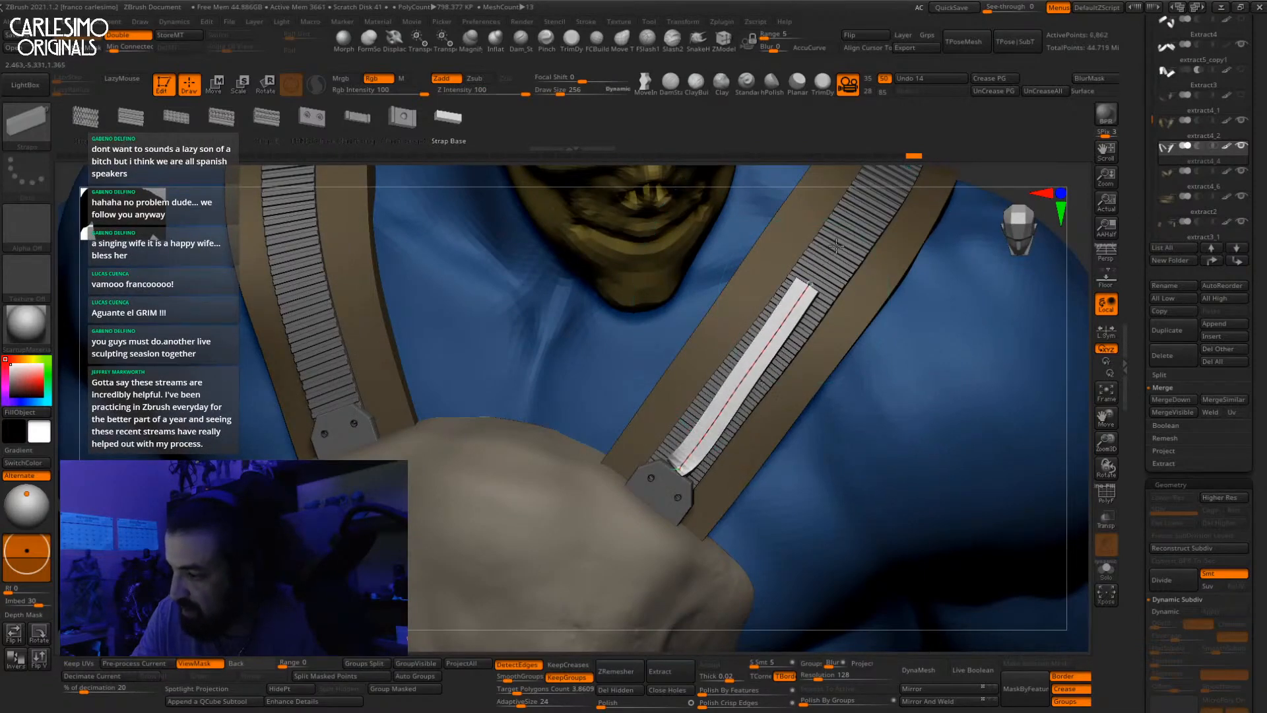
{"action": "left_click_drag", "start_coordinate": [836, 246], "coordinate": [903, 202]}
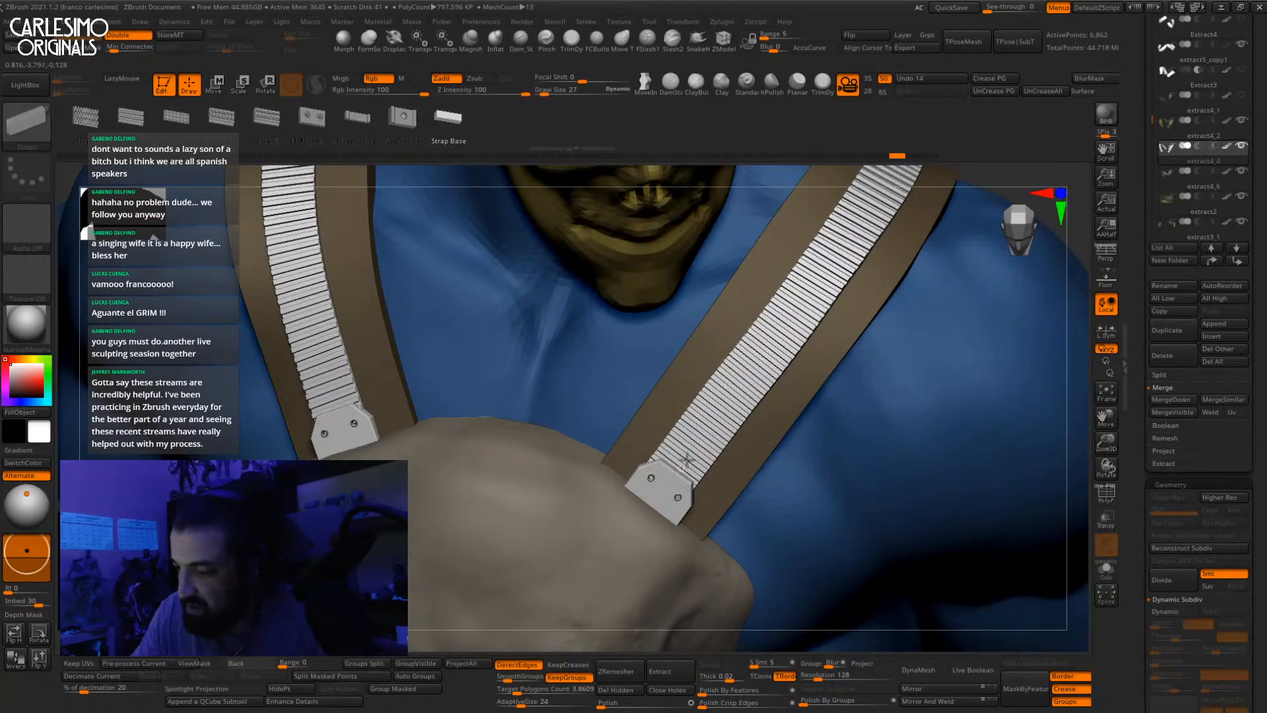
{"action": "left_click_drag", "start_coordinate": [775, 344], "coordinate": [821, 283]}
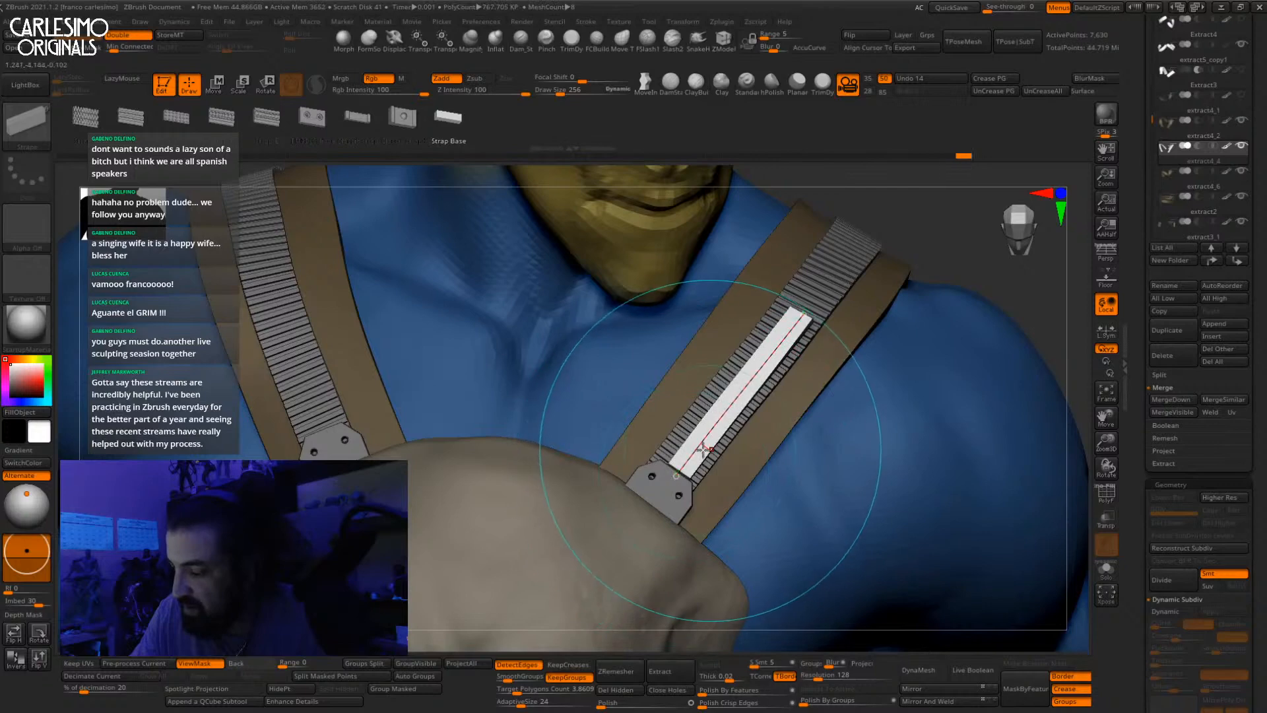
Step: Extend the flat Strap Base strip from the riveted end plate up along the ribbed shoulder webbing
{"action": "mouse_move", "coordinate": [679, 495]}
{"action": "right_mouse_down"}
{"action": "mouse_move", "coordinate": [858, 344]}
{"action": "mouse_move", "coordinate": [846, 342]}
{"action": "right_mouse_up"}
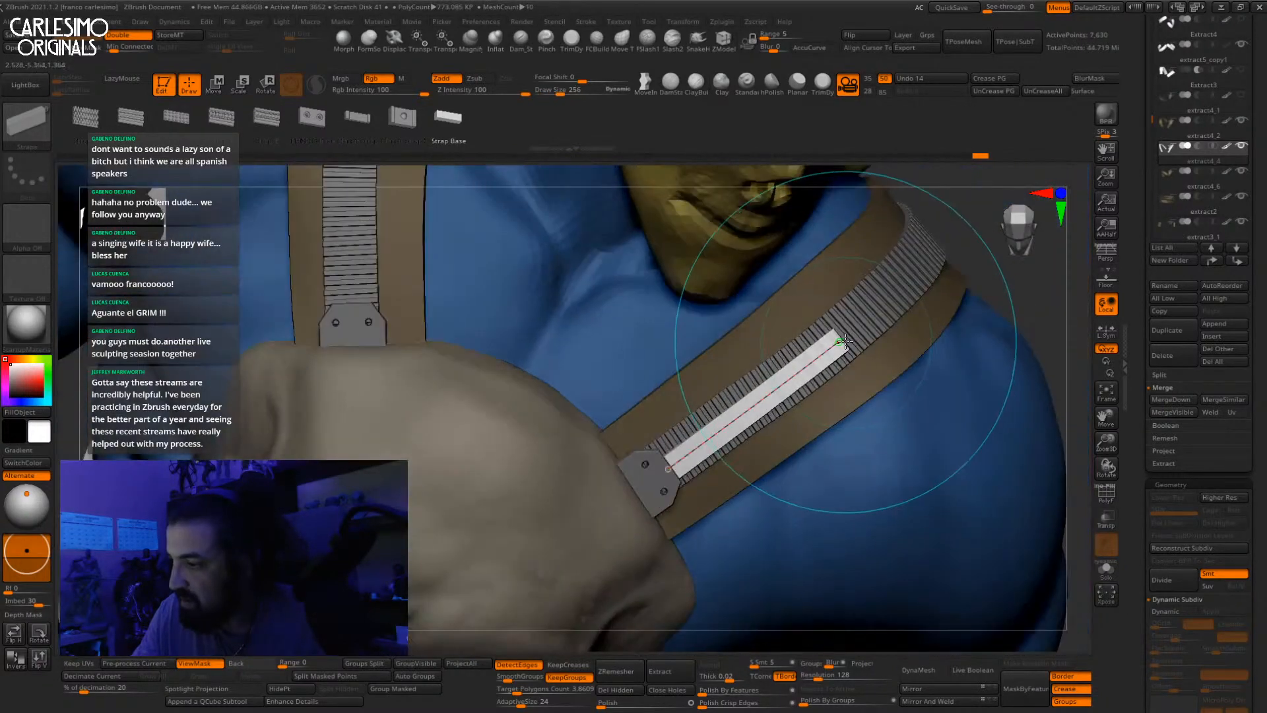
{"action": "left_click_drag", "start_coordinate": [844, 337], "coordinate": [861, 327]}
{"action": "right_click_drag", "start_coordinate": [766, 404], "coordinate": [675, 465]}
Step: Insert the Triangulo buckle from the Clips1 brush at the upper end of the flat strip
{"action": "left_click", "coordinate": [27, 125]}
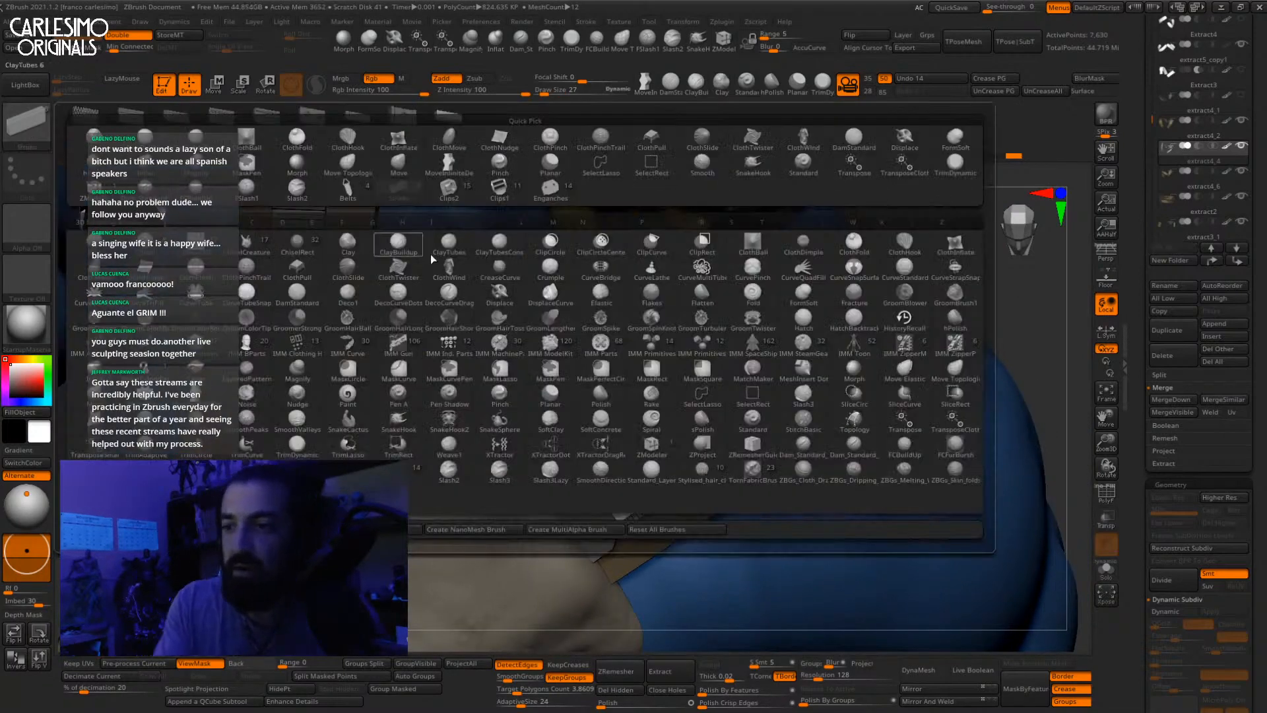
{"action": "left_click", "coordinate": [499, 195]}
{"action": "left_click", "coordinate": [430, 120]}
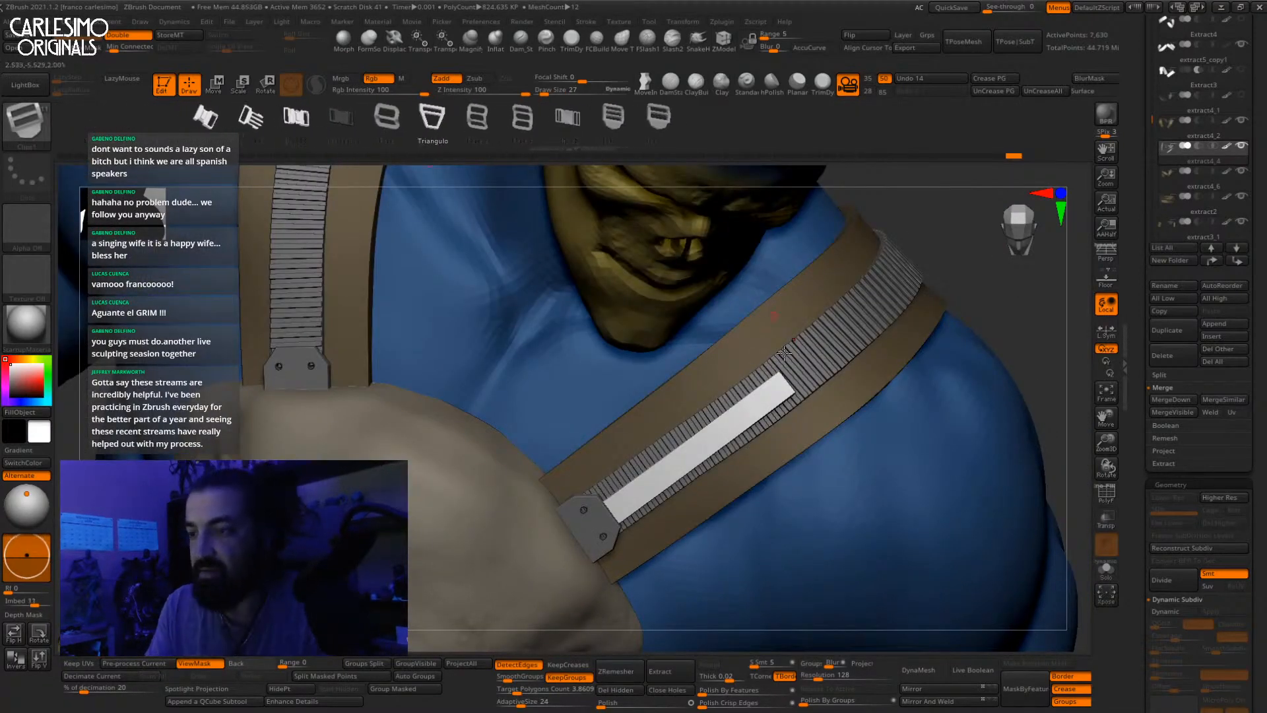
{"action": "mouse_move", "coordinate": [765, 456]}
{"action": "right_mouse_down"}
{"action": "mouse_move", "coordinate": [789, 388]}
{"action": "mouse_move", "coordinate": [784, 397]}
{"action": "right_mouse_up"}
{"action": "left_click_drag", "start_coordinate": [782, 394], "coordinate": [809, 376]}
{"action": "right_click_drag", "start_coordinate": [807, 378], "coordinate": [797, 397], "text": "ctrl"}
{"action": "key", "text": "ctrl+z"}
{"action": "left_click_drag", "start_coordinate": [790, 381], "coordinate": [803, 371]}
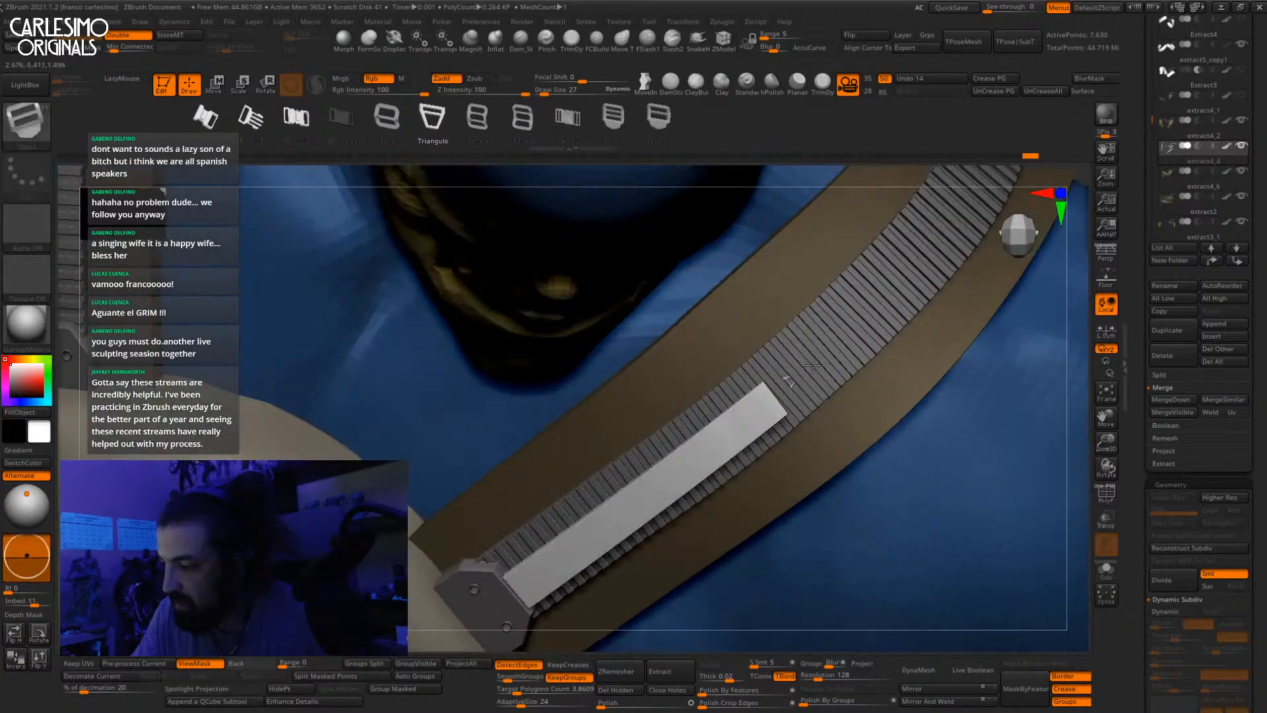
Step: Fit the triangular buckle to the webbing and sink it down onto the strap surface
{"action": "key", "text": "w"}
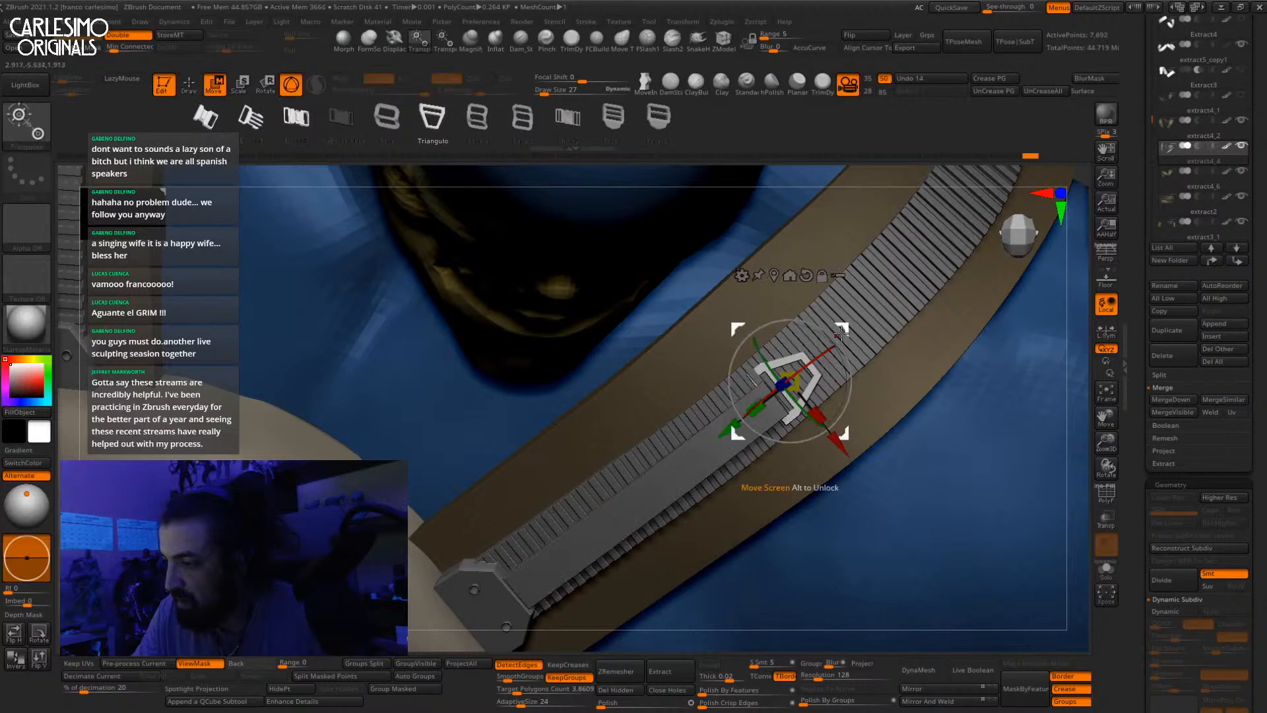
{"action": "right_click_drag", "start_coordinate": [826, 355], "coordinate": [802, 323]}
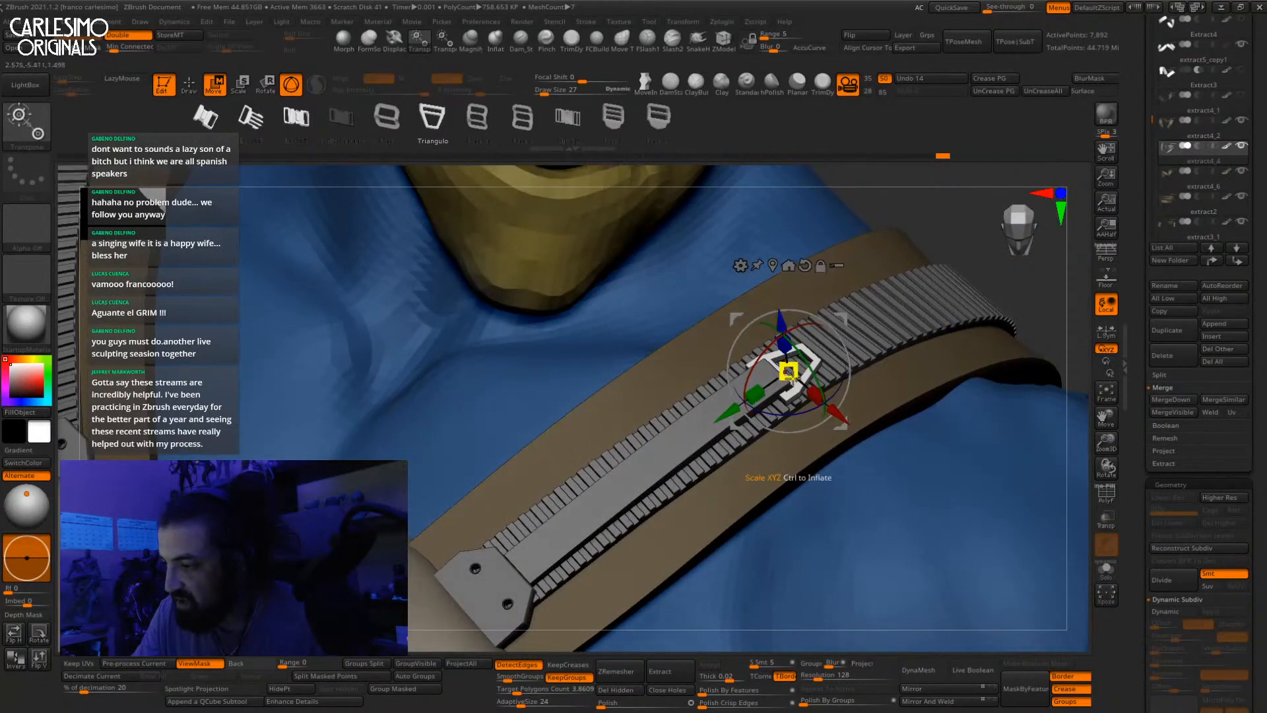
{"action": "right_click_drag", "start_coordinate": [782, 316], "coordinate": [818, 323]}
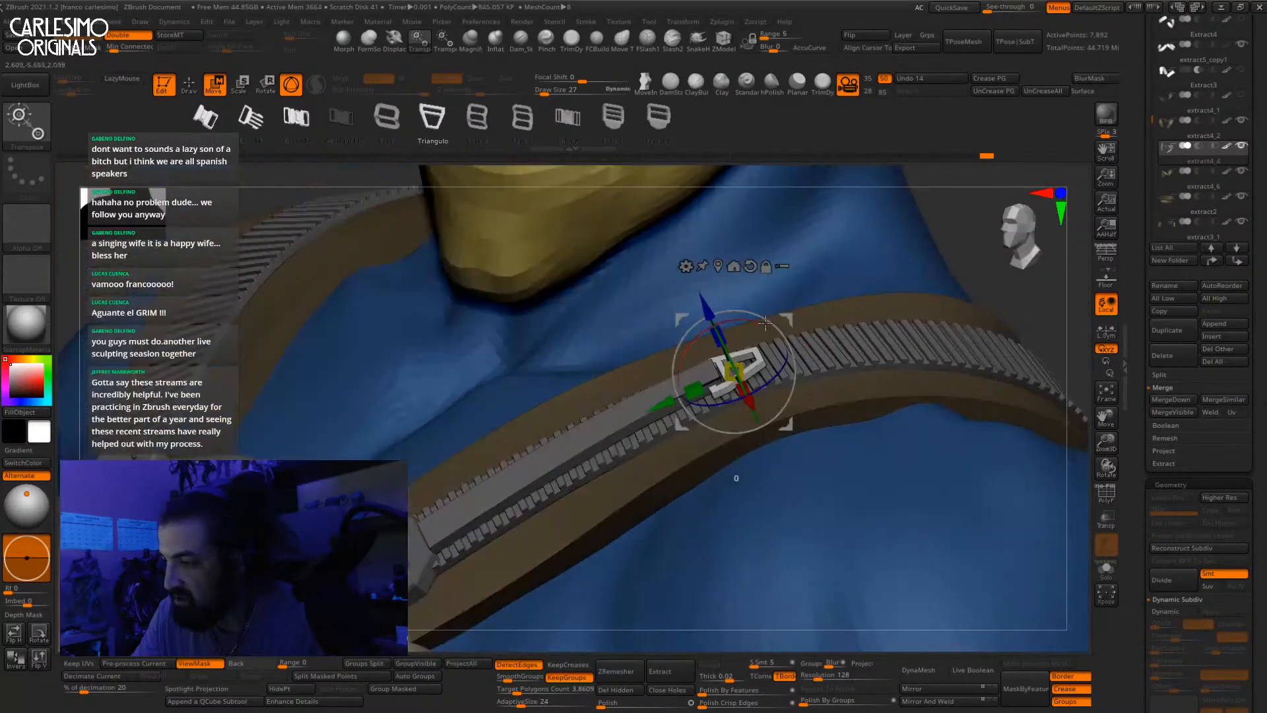
{"action": "left_click_drag", "start_coordinate": [718, 301], "coordinate": [715, 307]}
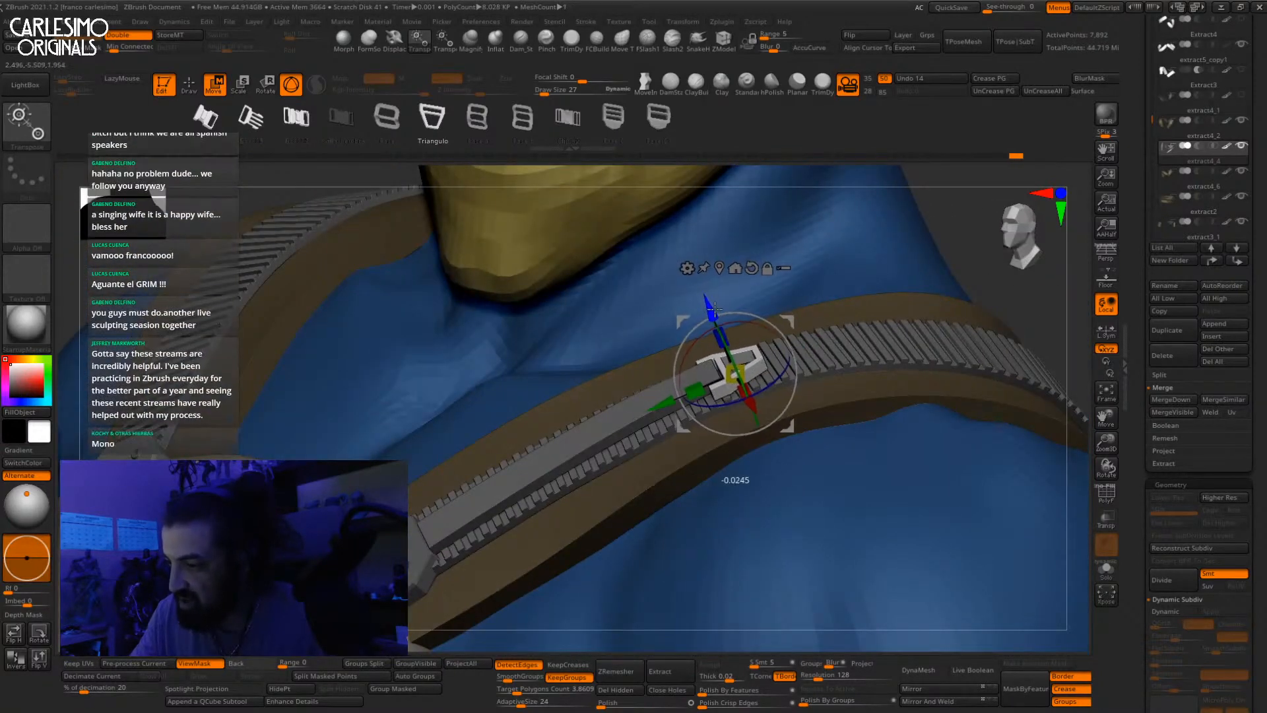
Step: Switch to the Straps brush with the Strap Base mesh for continuing the strip beyond the buckle
{"action": "right_click_drag", "start_coordinate": [754, 328], "coordinate": [478, 286]}
{"action": "key", "text": "q"}
{"action": "key", "text": "b"}
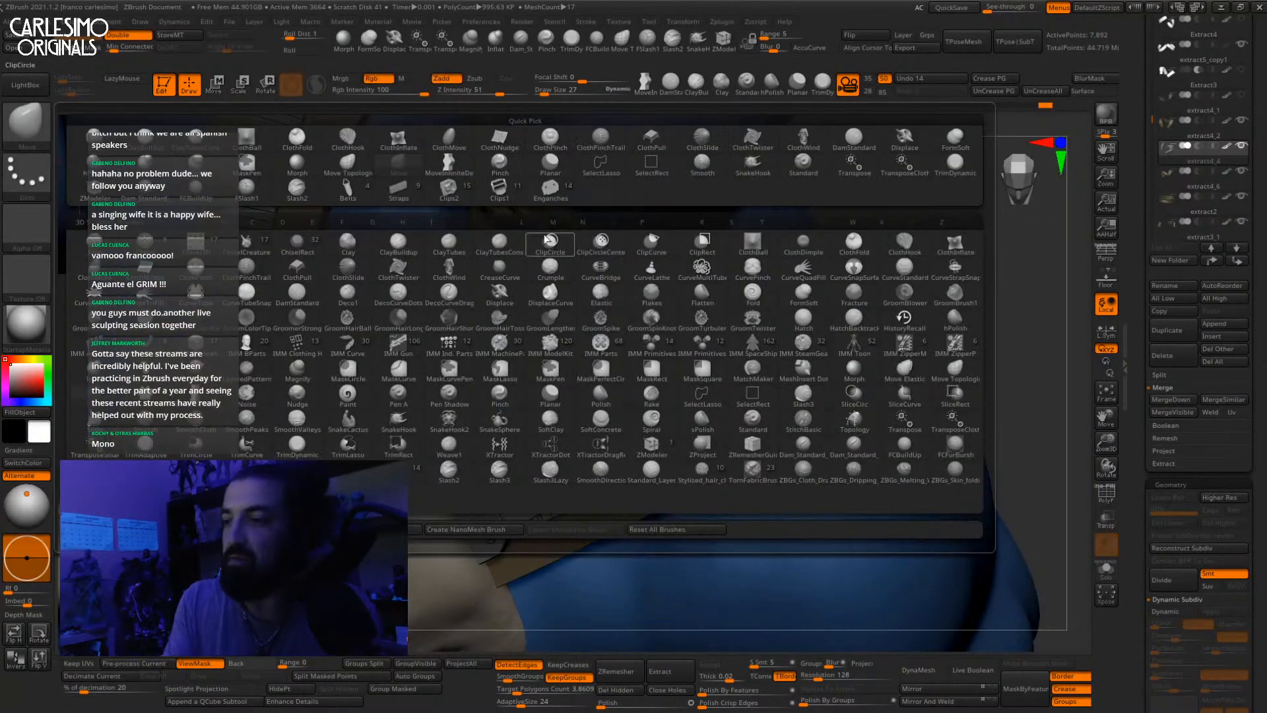
{"action": "left_click", "coordinate": [405, 195]}
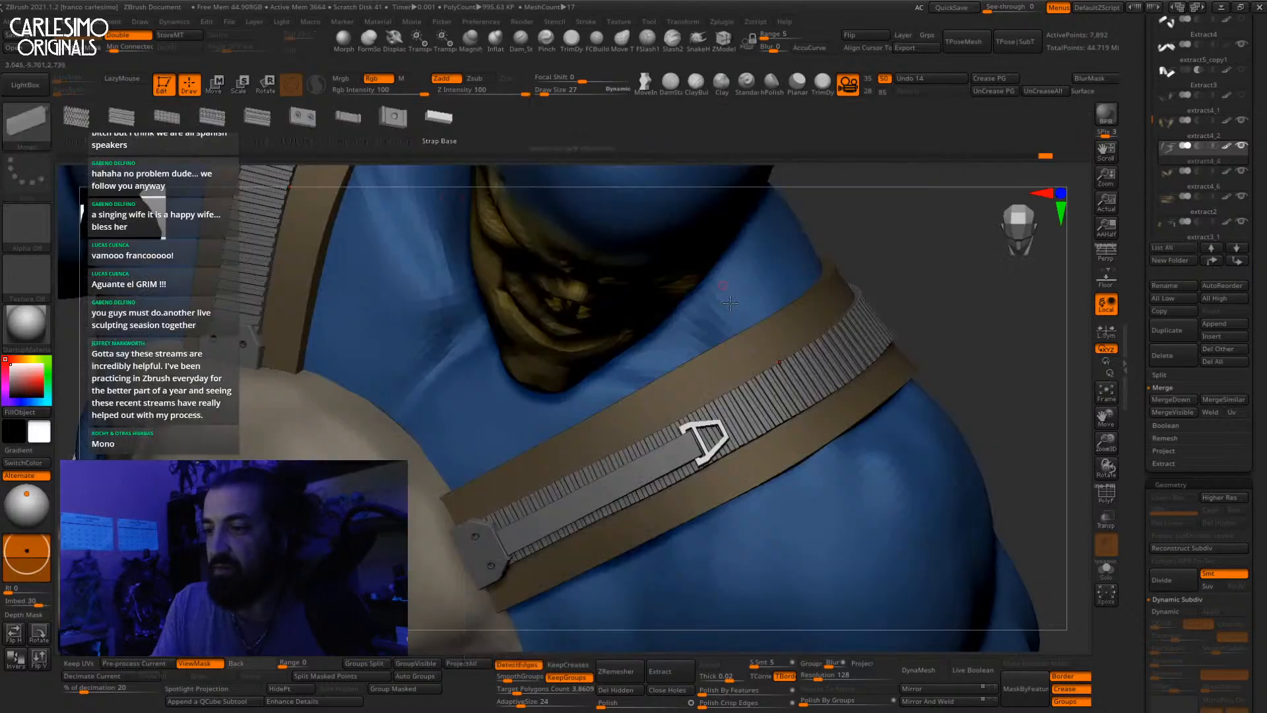
{"action": "right_click_drag", "start_coordinate": [699, 394], "coordinate": [683, 400]}
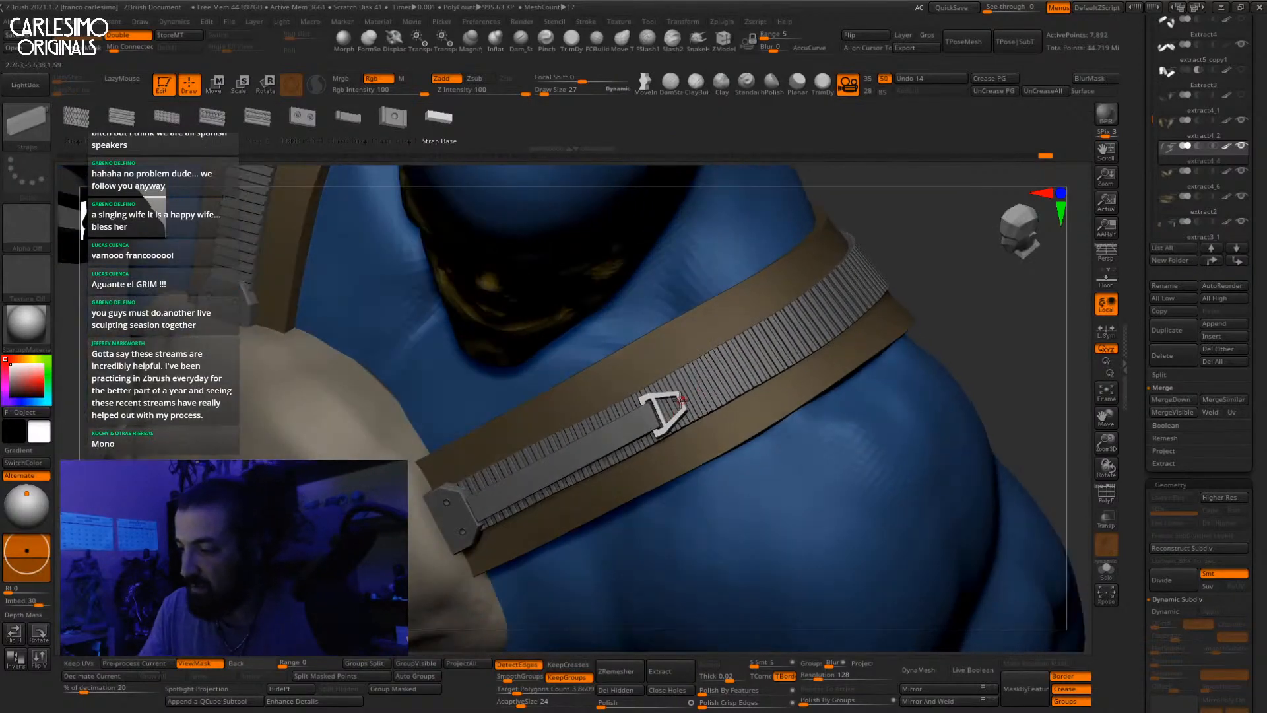
{"action": "left_click_drag", "start_coordinate": [782, 338], "coordinate": [781, 339]}
{"action": "key", "text": "ctrl+z"}
Step: Draw a Strap Base strip at draw size 15 from the triangular buckle over the shoulder to the metal plate on the back
{"action": "key", "text": "s"}
{"action": "left_click_drag", "start_coordinate": [621, 480], "coordinate": [618, 480]}
{"action": "left_click_drag", "start_coordinate": [683, 399], "coordinate": [778, 337]}
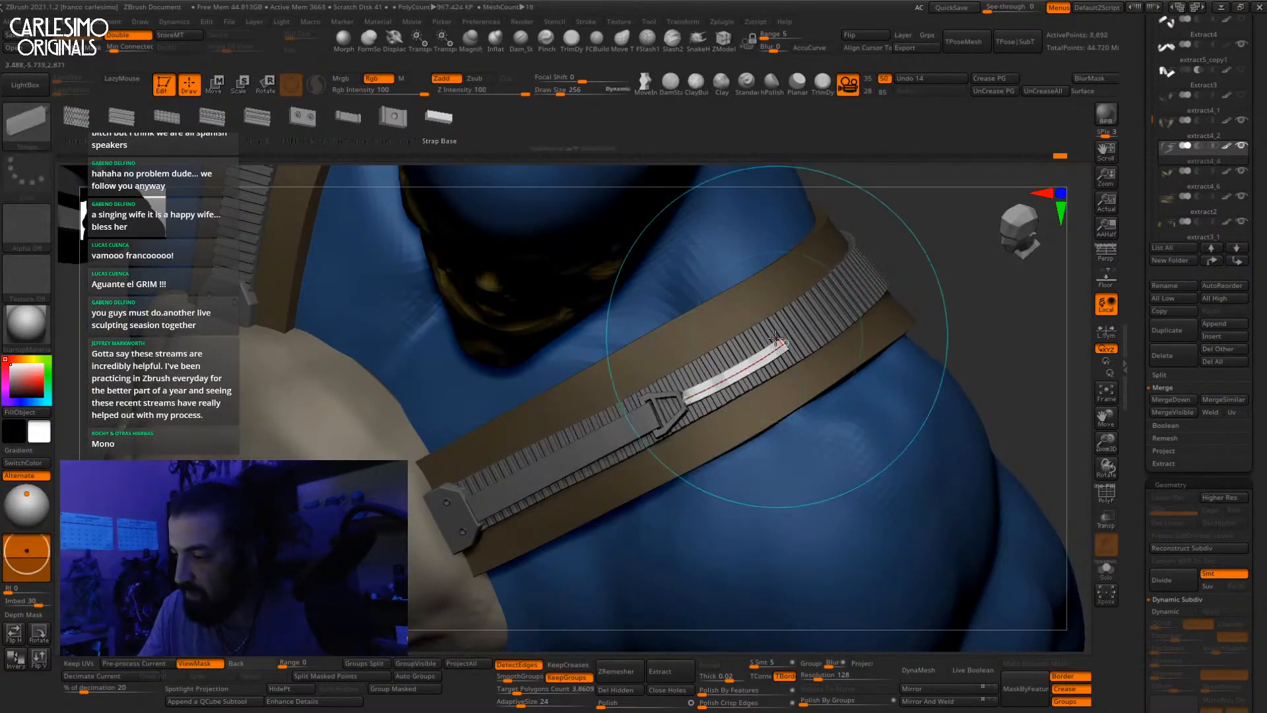
{"action": "key", "text": "ctrl+z"}
{"action": "right_click_drag", "start_coordinate": [697, 400], "coordinate": [620, 435]}
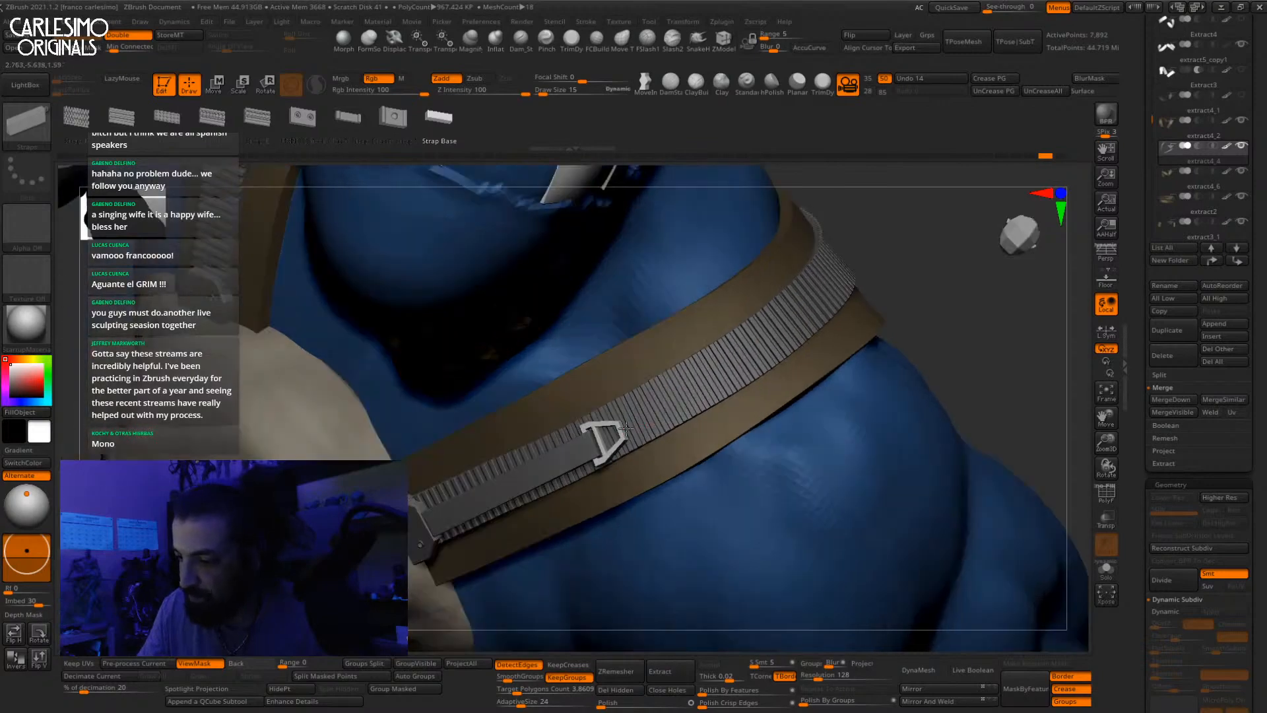
{"action": "left_click_drag", "start_coordinate": [794, 309], "coordinate": [798, 309]}
{"action": "key", "text": "p"}
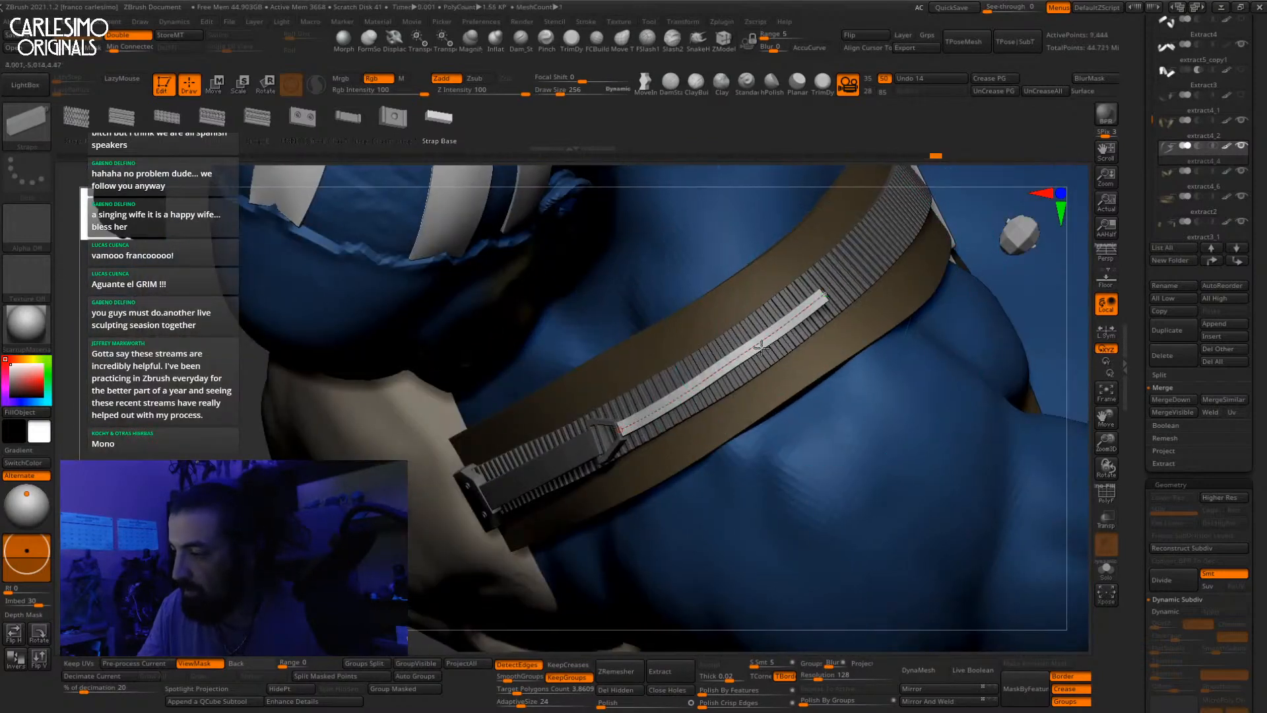
{"action": "mouse_move", "coordinate": [863, 265]}
{"action": "right_mouse_down"}
{"action": "mouse_move", "coordinate": [719, 376]}
{"action": "mouse_move", "coordinate": [651, 449]}
{"action": "mouse_move", "coordinate": [686, 409]}
{"action": "mouse_move", "coordinate": [667, 430]}
{"action": "right_mouse_up"}
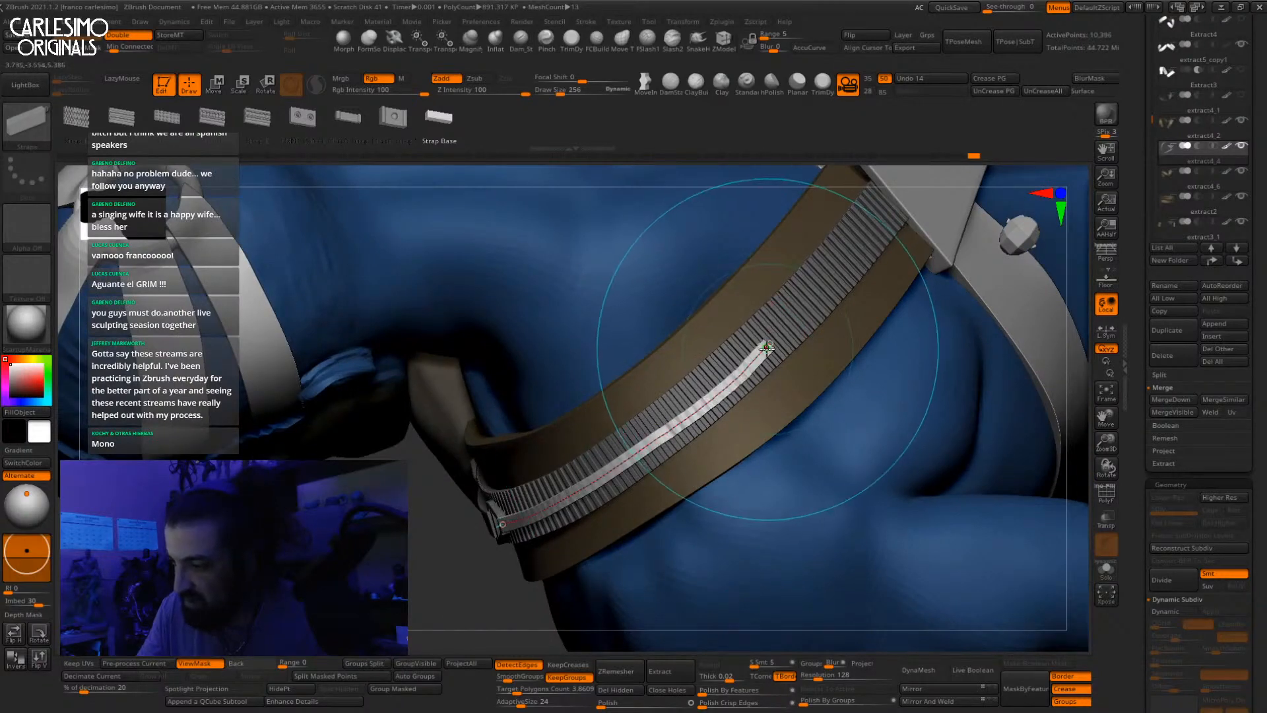
{"action": "right_click_drag", "start_coordinate": [803, 305], "coordinate": [701, 413]}
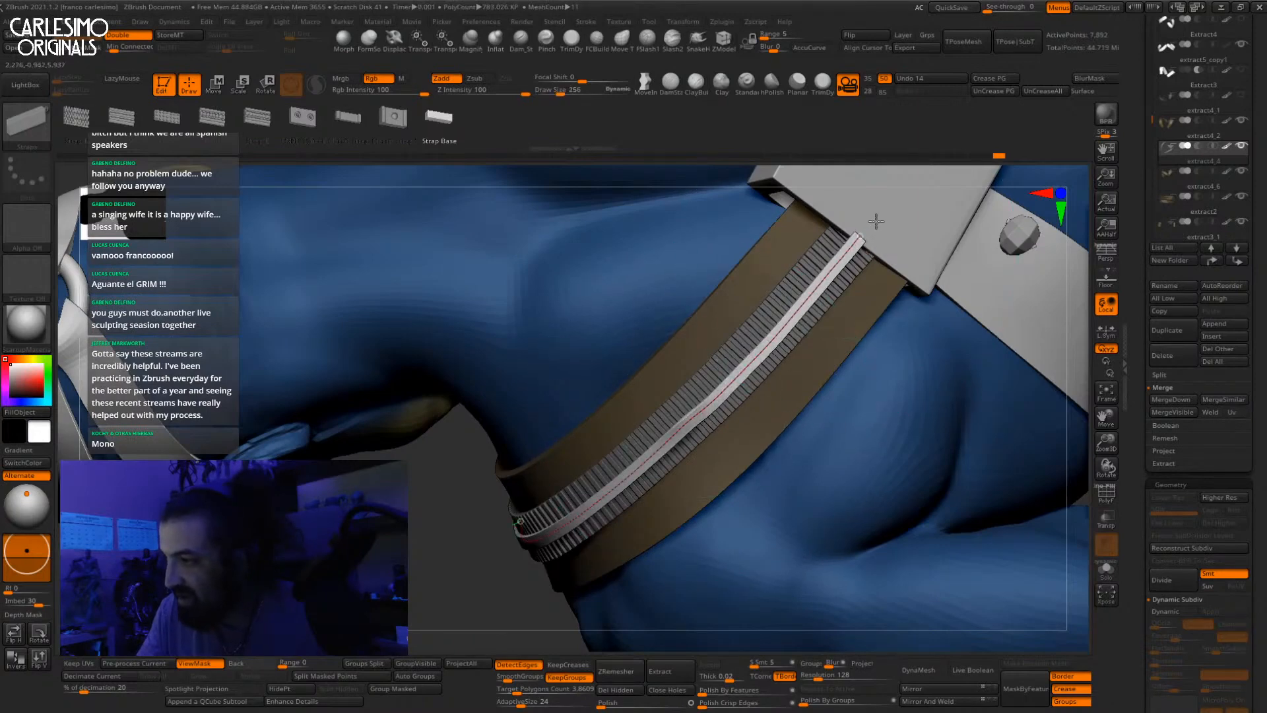
{"action": "mouse_move", "coordinate": [890, 202]}
{"action": "right_mouse_down"}
{"action": "mouse_move", "coordinate": [689, 346]}
{"action": "mouse_move", "coordinate": [866, 274]}
{"action": "right_mouse_up"}
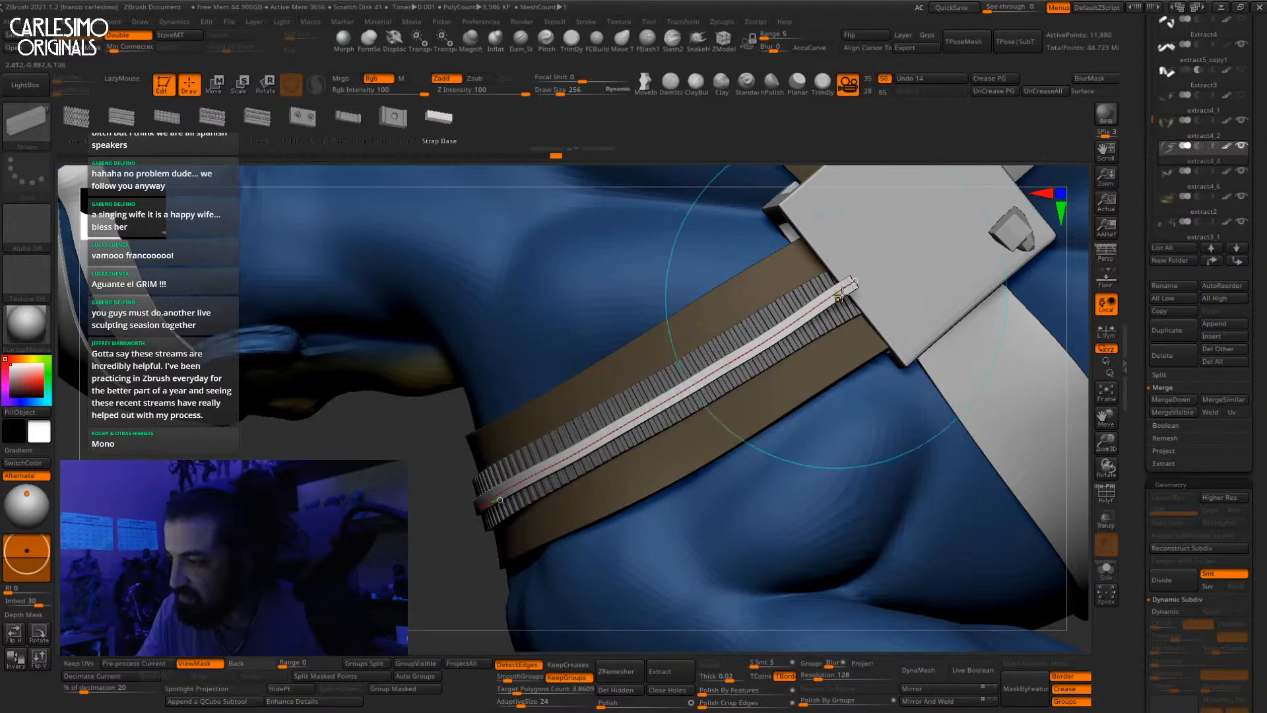
{"action": "mouse_move", "coordinate": [843, 292]}
{"action": "right_mouse_down"}
{"action": "mouse_move", "coordinate": [866, 312]}
{"action": "mouse_move", "coordinate": [881, 301]}
{"action": "mouse_move", "coordinate": [777, 341]}
{"action": "mouse_move", "coordinate": [758, 397]}
{"action": "right_mouse_up"}
Step: Reshape the lower end of the new strip with the Move brush so it meets the triangular buckle
{"action": "mouse_move", "coordinate": [681, 438]}
{"action": "right_mouse_down"}
{"action": "mouse_move", "coordinate": [764, 414]}
{"action": "mouse_move", "coordinate": [736, 335]}
{"action": "mouse_move", "coordinate": [710, 316]}
{"action": "mouse_move", "coordinate": [719, 301]}
{"action": "mouse_move", "coordinate": [705, 339]}
{"action": "mouse_move", "coordinate": [728, 334]}
{"action": "right_mouse_up"}
{"action": "key", "text": "b"}
{"action": "key", "text": "m"}
{"action": "key", "text": "v"}
{"action": "key", "text": "space"}
{"action": "key", "text": "space"}
{"action": "key", "text": "space"}
{"action": "key", "text": "space"}
{"action": "left_click_drag", "start_coordinate": [728, 334], "coordinate": [726, 328]}
{"action": "mouse_move", "coordinate": [719, 333]}
{"action": "right_mouse_down"}
{"action": "mouse_move", "coordinate": [748, 383]}
{"action": "mouse_move", "coordinate": [733, 389]}
{"action": "mouse_move", "coordinate": [746, 326]}
{"action": "mouse_move", "coordinate": [738, 337]}
{"action": "mouse_move", "coordinate": [762, 328]}
{"action": "mouse_move", "coordinate": [759, 358]}
{"action": "mouse_move", "coordinate": [774, 323]}
{"action": "mouse_move", "coordinate": [769, 350]}
{"action": "right_mouse_up"}
{"action": "key", "text": "space"}
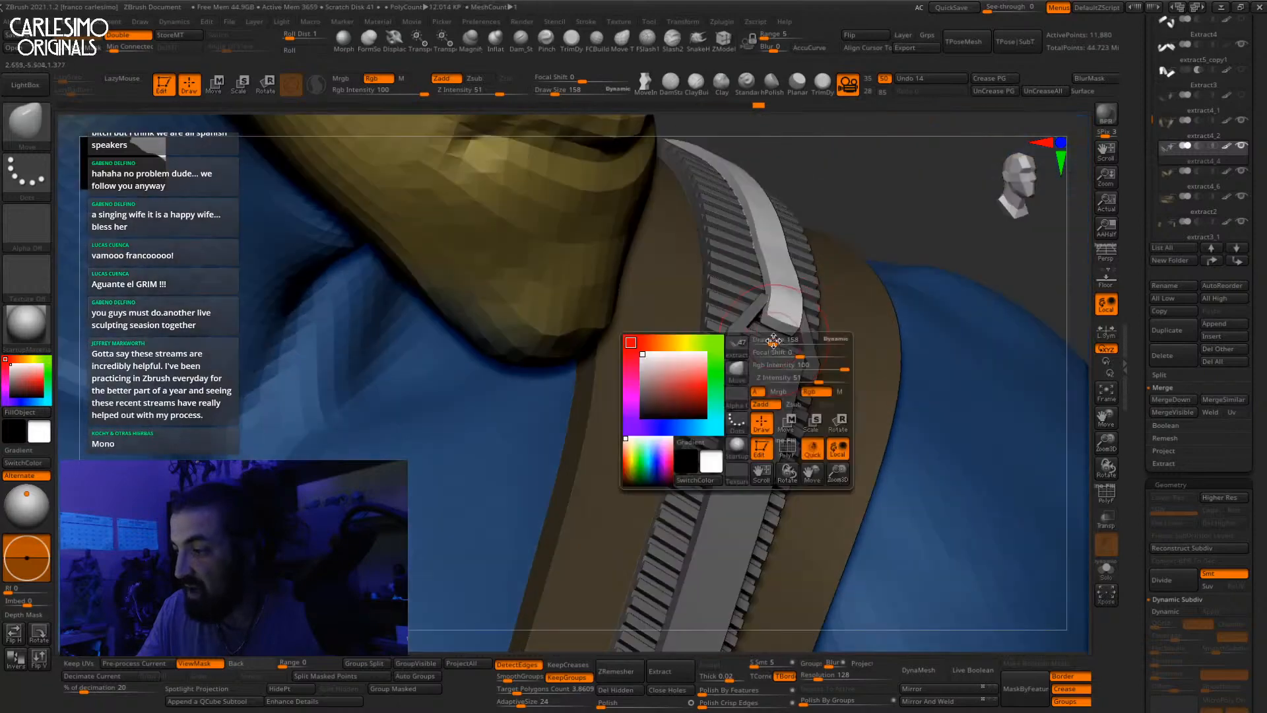
{"action": "left_click_drag", "start_coordinate": [769, 323], "coordinate": [766, 332]}
{"action": "mouse_move", "coordinate": [773, 340]}
{"action": "right_mouse_down"}
{"action": "mouse_move", "coordinate": [831, 306]}
{"action": "mouse_move", "coordinate": [771, 312]}
{"action": "mouse_move", "coordinate": [772, 365]}
{"action": "mouse_move", "coordinate": [787, 376]}
{"action": "mouse_move", "coordinate": [749, 357]}
{"action": "mouse_move", "coordinate": [750, 343]}
{"action": "mouse_move", "coordinate": [767, 361]}
{"action": "right_mouse_up"}
Step: Isolate the flat strips from the webbing and buckle, and choose the hPolish brush
{"action": "key", "text": "alt+s"}
{"action": "mouse_move", "coordinate": [779, 304]}
{"action": "right_mouse_down", "text": "alt"}
{"action": "mouse_move", "coordinate": [719, 354]}
{"action": "mouse_move", "coordinate": [754, 301]}
{"action": "mouse_move", "coordinate": [737, 274]}
{"action": "right_mouse_up", "text": "alt"}
{"action": "key", "text": "ctrl+h"}
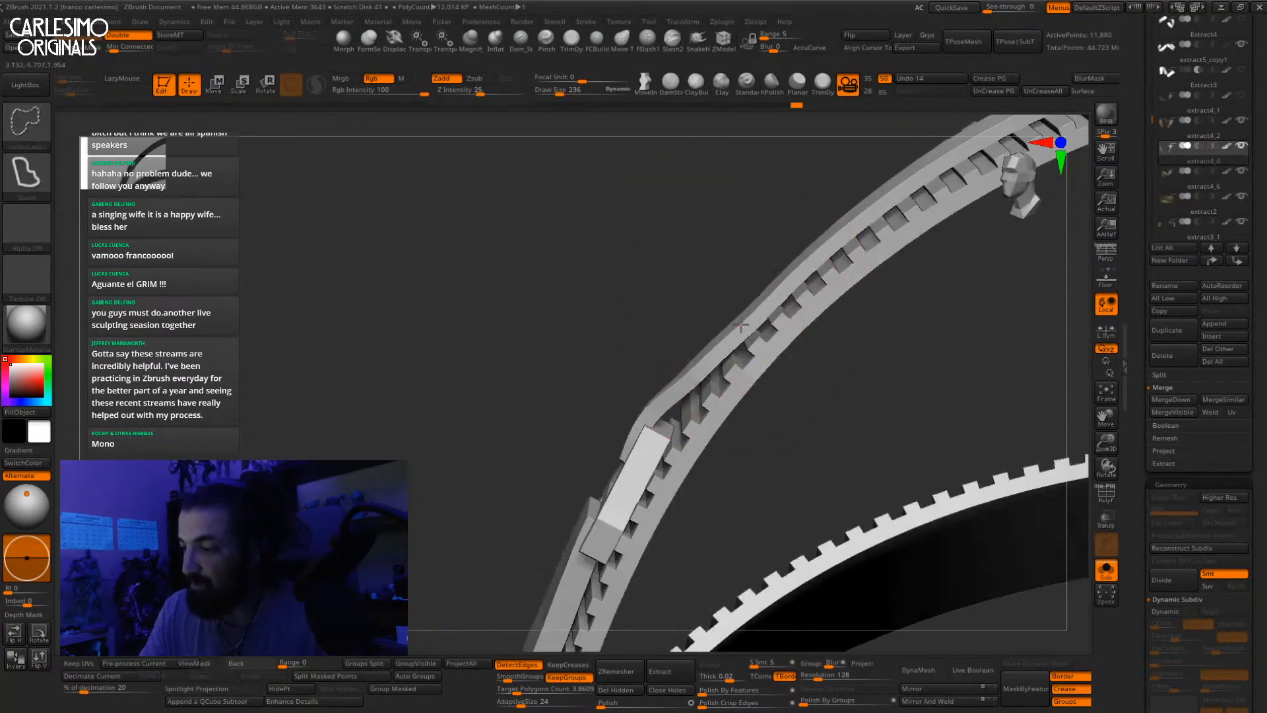
{"action": "left_click", "coordinate": [740, 324], "text": "ctrl+shift"}
{"action": "mouse_move", "coordinate": [741, 325]}
{"action": "right_mouse_down"}
{"action": "mouse_move", "coordinate": [683, 356]}
{"action": "mouse_move", "coordinate": [715, 324]}
{"action": "right_mouse_up"}
{"action": "left_click", "coordinate": [768, 92]}
{"action": "key", "text": "shift+f"}
{"action": "key", "text": "shift+f"}
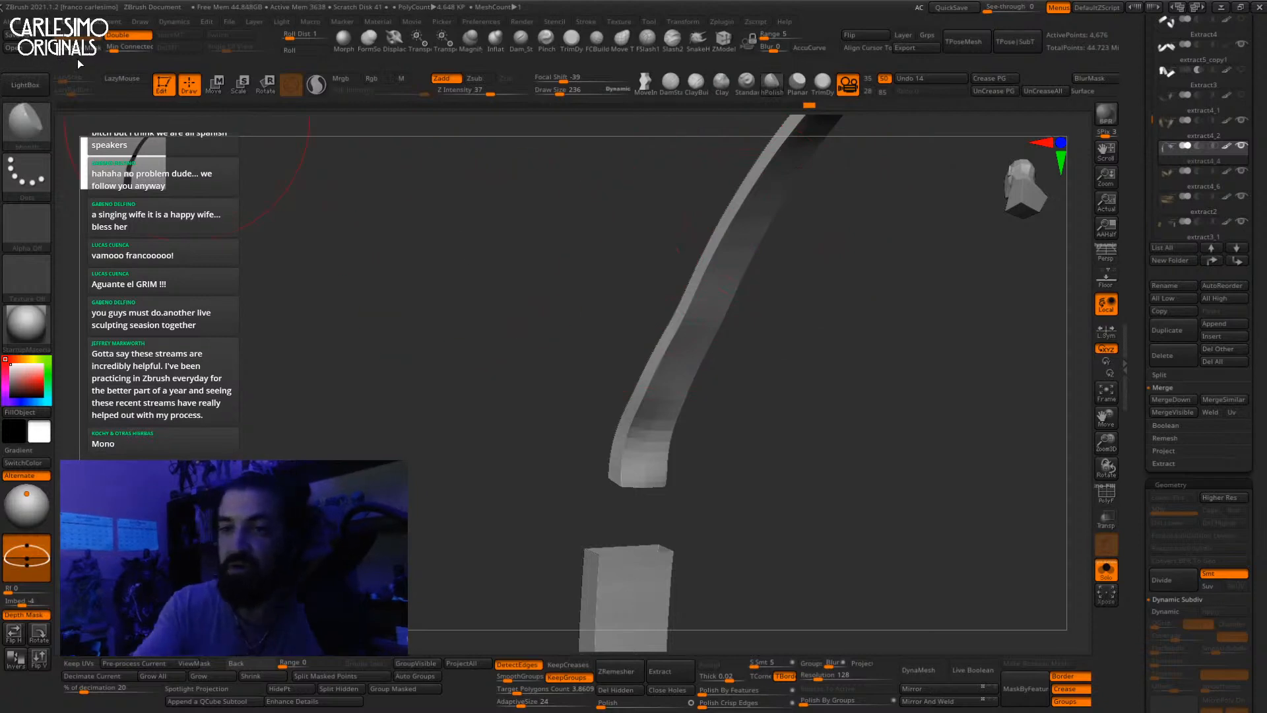
Step: Polish the long strip's surface with hPolish from the buckle end over the shoulder to its back end
{"action": "right_click_drag", "start_coordinate": [652, 409], "coordinate": [657, 450]}
{"action": "mouse_move", "coordinate": [657, 450]}
{"action": "left_mouse_down"}
{"action": "mouse_move", "coordinate": [662, 419]}
{"action": "mouse_move", "coordinate": [656, 473]}
{"action": "mouse_move", "coordinate": [673, 377]}
{"action": "mouse_move", "coordinate": [714, 272]}
{"action": "left_mouse_up"}
{"action": "right_click_drag", "start_coordinate": [714, 272], "coordinate": [651, 446]}
{"action": "right_click_drag", "start_coordinate": [679, 351], "coordinate": [642, 417]}
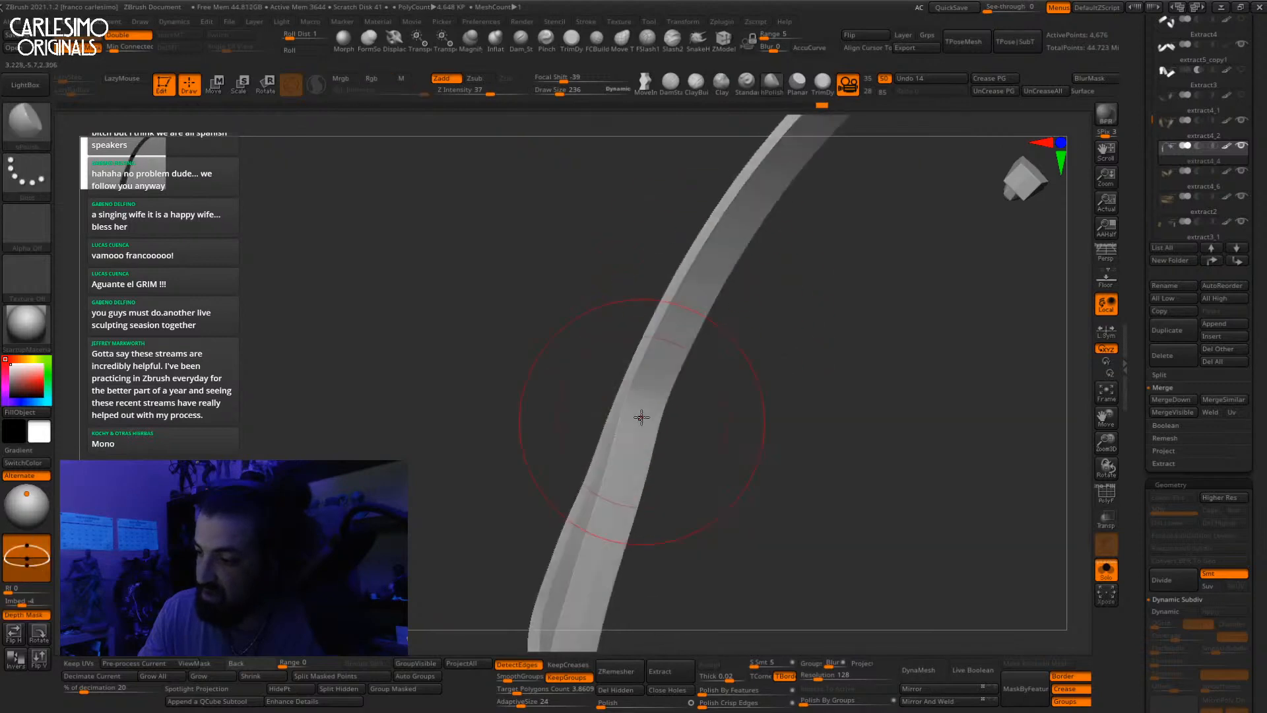
{"action": "right_click_drag", "start_coordinate": [686, 320], "coordinate": [631, 396]}
{"action": "right_click_drag", "start_coordinate": [775, 267], "coordinate": [694, 305]}
{"action": "right_click_drag", "start_coordinate": [843, 241], "coordinate": [574, 339]}
{"action": "right_click_drag", "start_coordinate": [844, 220], "coordinate": [696, 332]}
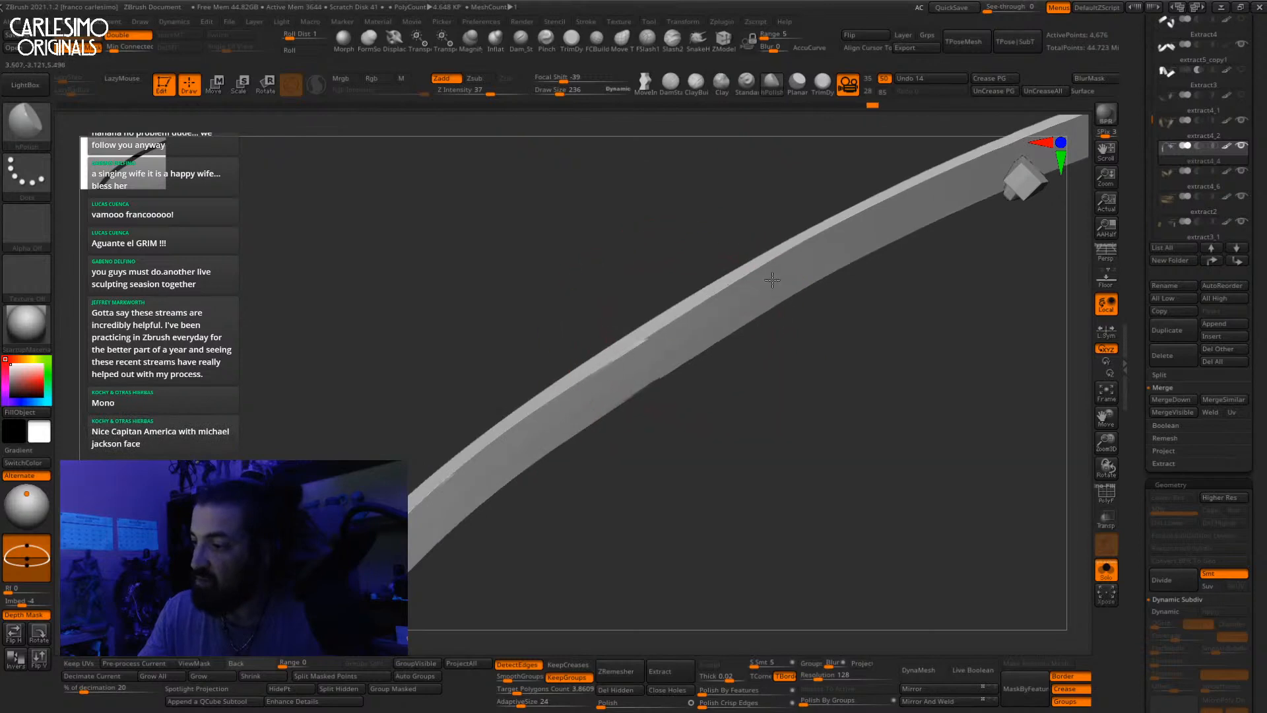
{"action": "right_click_drag", "start_coordinate": [772, 280], "coordinate": [701, 316]}
{"action": "right_click_drag", "start_coordinate": [883, 232], "coordinate": [735, 294]}
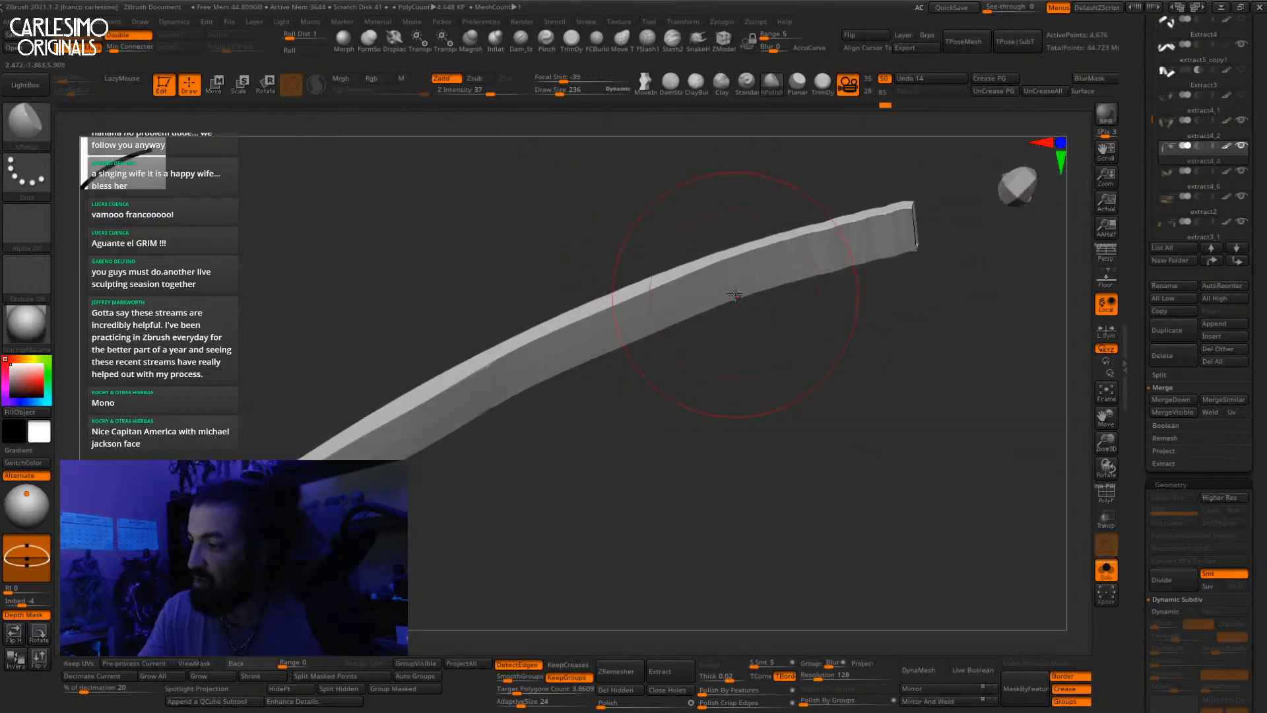
{"action": "mouse_move", "coordinate": [891, 234]}
{"action": "right_mouse_down"}
{"action": "mouse_move", "coordinate": [813, 306]}
{"action": "mouse_move", "coordinate": [772, 303]}
{"action": "mouse_move", "coordinate": [738, 387]}
{"action": "mouse_move", "coordinate": [767, 356]}
{"action": "mouse_move", "coordinate": [784, 299]}
{"action": "mouse_move", "coordinate": [724, 283]}
{"action": "mouse_move", "coordinate": [713, 299]}
{"action": "mouse_move", "coordinate": [631, 272]}
{"action": "mouse_move", "coordinate": [654, 287]}
{"action": "mouse_move", "coordinate": [634, 354]}
{"action": "mouse_move", "coordinate": [600, 334]}
{"action": "mouse_move", "coordinate": [600, 387]}
{"action": "mouse_move", "coordinate": [596, 305]}
{"action": "mouse_move", "coordinate": [599, 387]}
{"action": "right_mouse_up"}
Step: Flatten the broad face of the long strip with hPolish, working along it from its back end
{"action": "left_click", "coordinate": [853, 301], "text": "ctrl+shift"}
{"action": "left_click", "coordinate": [655, 288], "text": "ctrl+shift"}
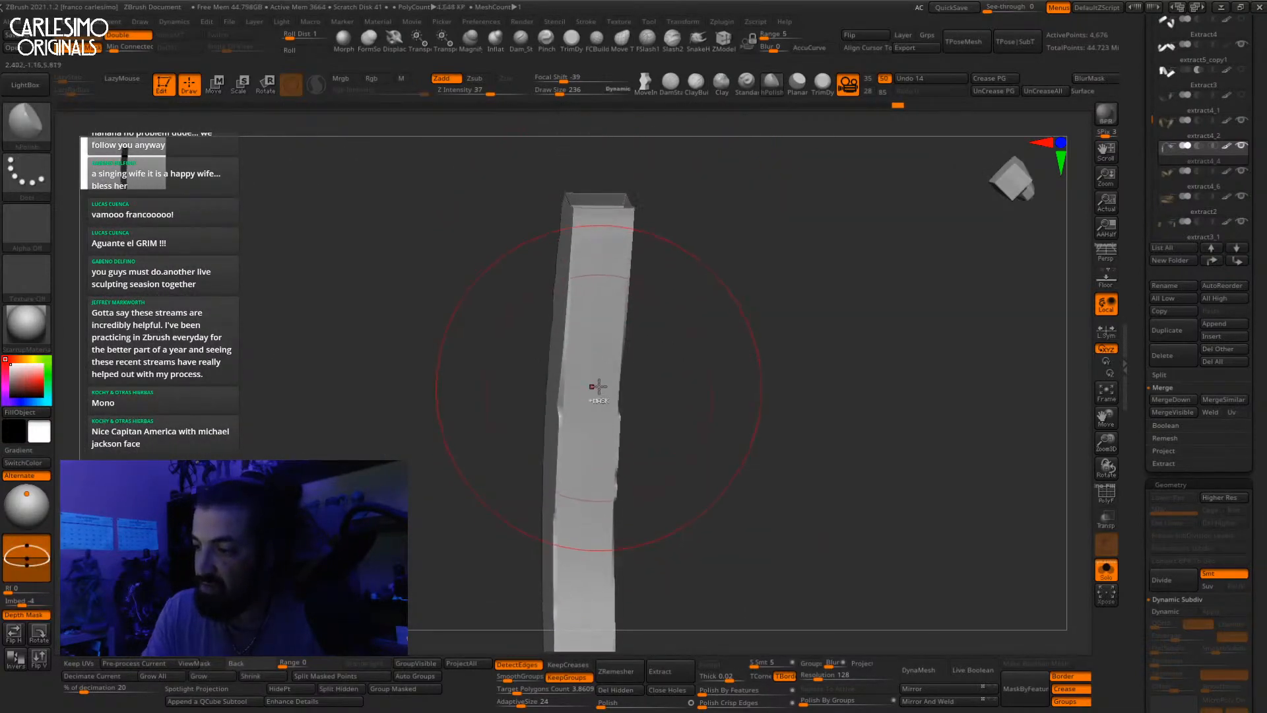
{"action": "mouse_move", "coordinate": [594, 498]}
{"action": "right_mouse_down"}
{"action": "mouse_move", "coordinate": [603, 299]}
{"action": "mouse_move", "coordinate": [597, 356]}
{"action": "mouse_move", "coordinate": [608, 346]}
{"action": "right_mouse_up"}
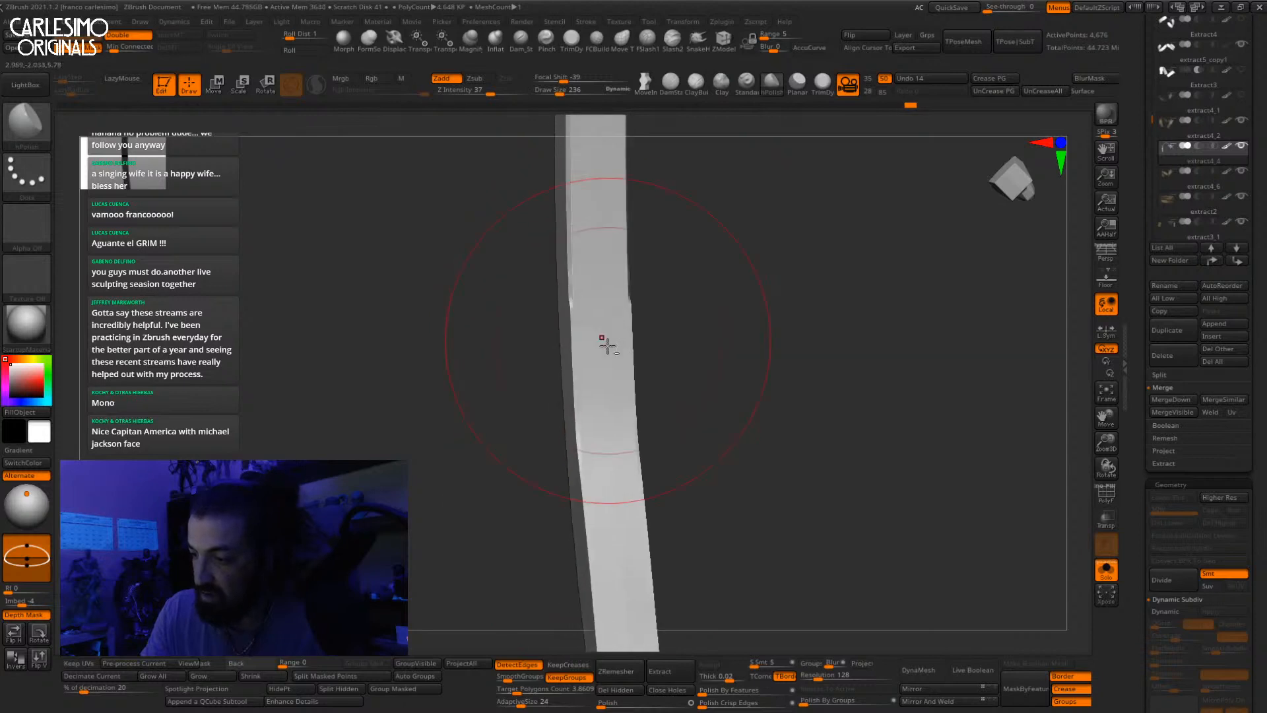
{"action": "mouse_move", "coordinate": [614, 468]}
{"action": "right_mouse_down"}
{"action": "mouse_move", "coordinate": [631, 546]}
{"action": "mouse_move", "coordinate": [609, 385]}
{"action": "right_mouse_up"}
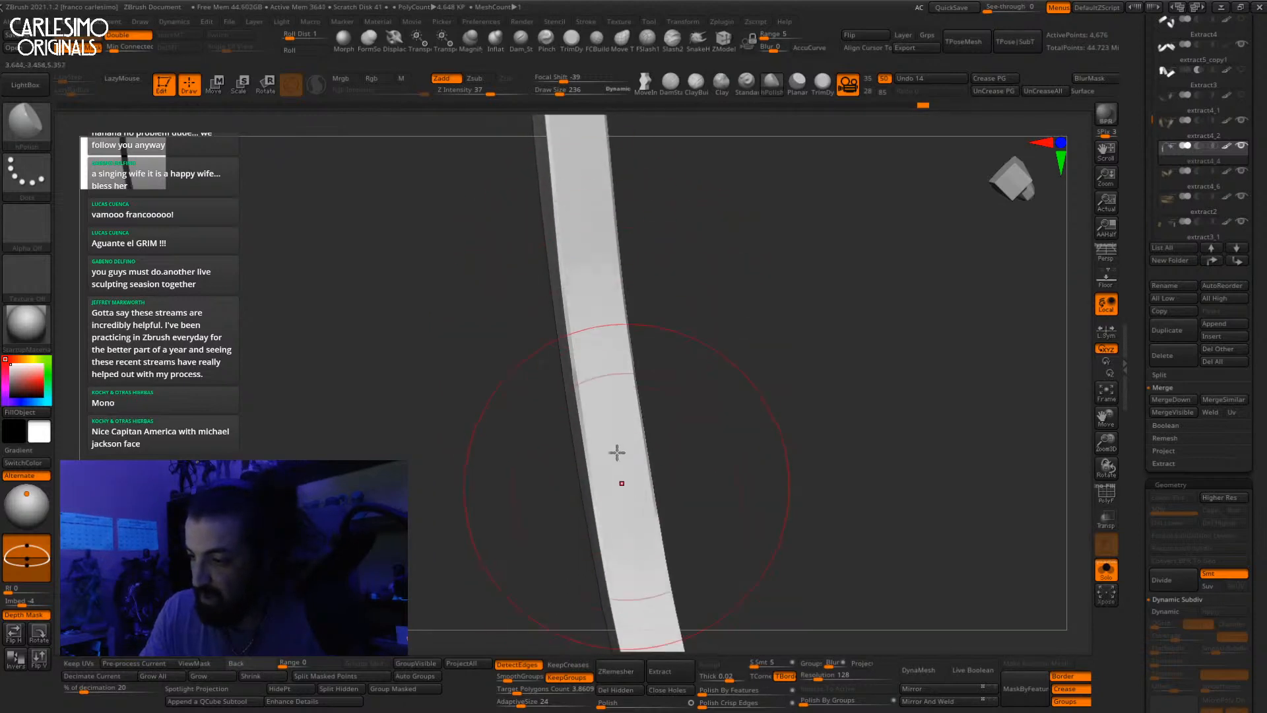
{"action": "right_click_drag", "start_coordinate": [617, 452], "coordinate": [605, 406]}
{"action": "mouse_move", "coordinate": [606, 450]}
{"action": "right_mouse_down"}
{"action": "mouse_move", "coordinate": [594, 430]}
{"action": "mouse_move", "coordinate": [627, 498]}
{"action": "mouse_move", "coordinate": [574, 370]}
{"action": "mouse_move", "coordinate": [628, 449]}
{"action": "mouse_move", "coordinate": [665, 418]}
{"action": "mouse_move", "coordinate": [649, 356]}
{"action": "mouse_move", "coordinate": [596, 328]}
{"action": "mouse_move", "coordinate": [625, 354]}
{"action": "mouse_move", "coordinate": [599, 427]}
{"action": "right_mouse_up"}
Step: Polish the short front strip between the buckle and the end plate at draw size 312
{"action": "right_click_drag", "start_coordinate": [704, 266], "coordinate": [717, 302]}
{"action": "mouse_move", "coordinate": [687, 383]}
{"action": "left_mouse_down", "text": "alt"}
{"action": "mouse_move", "coordinate": [665, 427]}
{"action": "mouse_move", "coordinate": [628, 334]}
{"action": "mouse_move", "coordinate": [647, 362]}
{"action": "mouse_move", "coordinate": [646, 302]}
{"action": "mouse_move", "coordinate": [664, 308]}
{"action": "left_mouse_up", "text": "alt"}
{"action": "left_click", "coordinate": [627, 334], "text": "ctrl+shift"}
{"action": "key", "text": "space"}
{"action": "left_click_drag", "start_coordinate": [662, 312], "coordinate": [644, 392]}
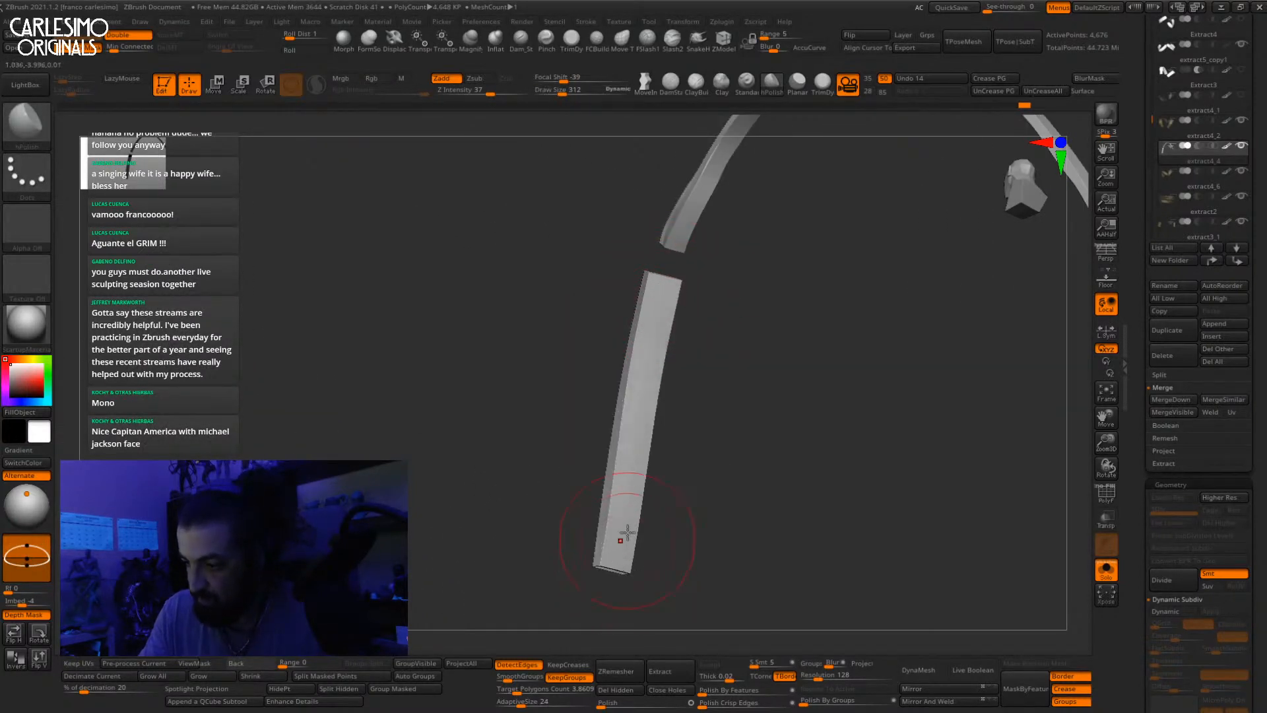
Step: Show all strap parts again and leave Solo mode to view the straps on the figure
{"action": "left_click", "coordinate": [673, 434], "text": "ctrl+shift"}
{"action": "left_click_drag", "start_coordinate": [673, 434], "coordinate": [814, 319]}
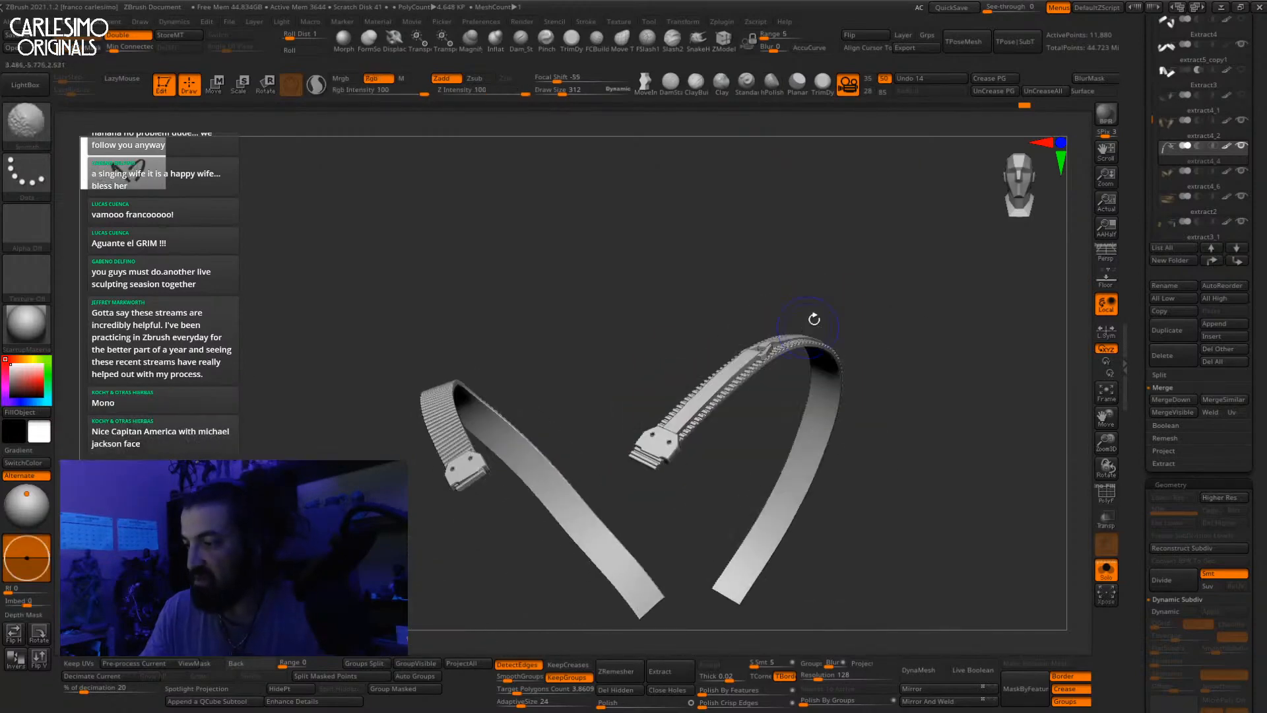
{"action": "key", "text": "shift+alt+s"}
{"action": "left_click_drag", "start_coordinate": [874, 195], "coordinate": [921, 293], "text": "alt"}
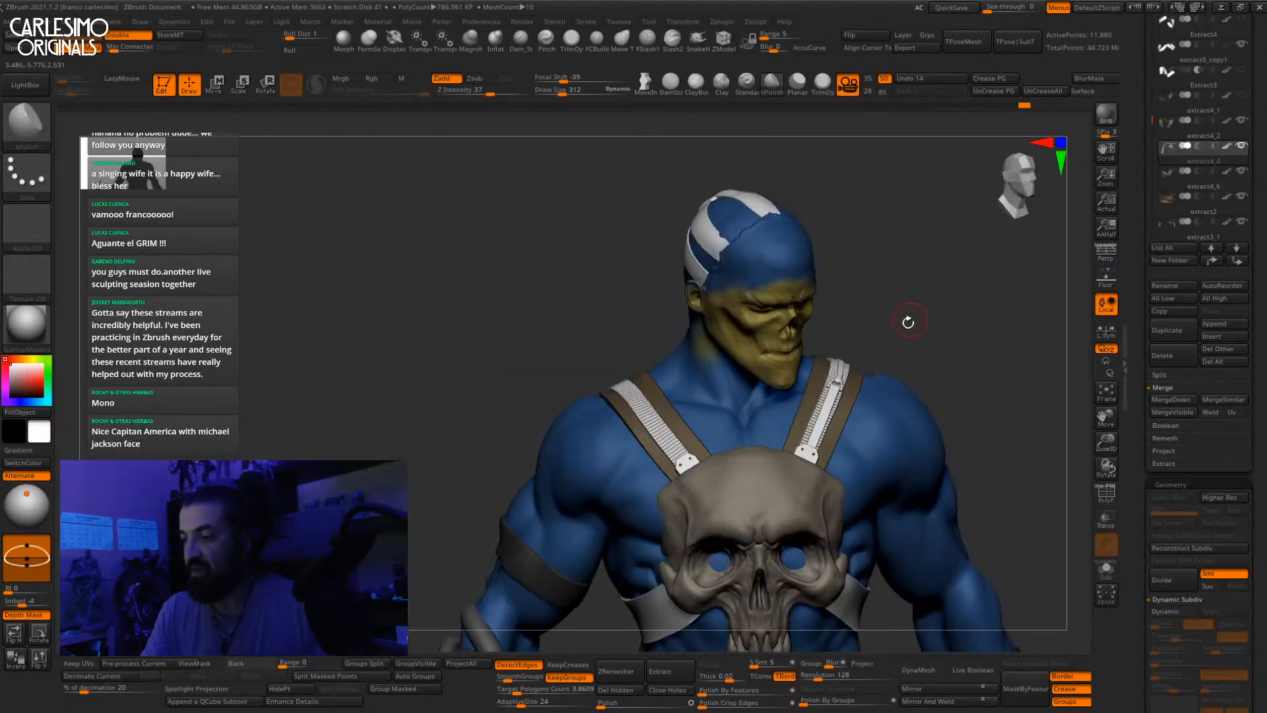
{"action": "left_click_drag", "start_coordinate": [884, 354], "coordinate": [864, 330], "text": "alt"}
Step: Mask the isolated flat strips, restore the hidden strap parts and invert the mask
{"action": "left_click", "coordinate": [776, 336], "text": "ctrl+shift"}
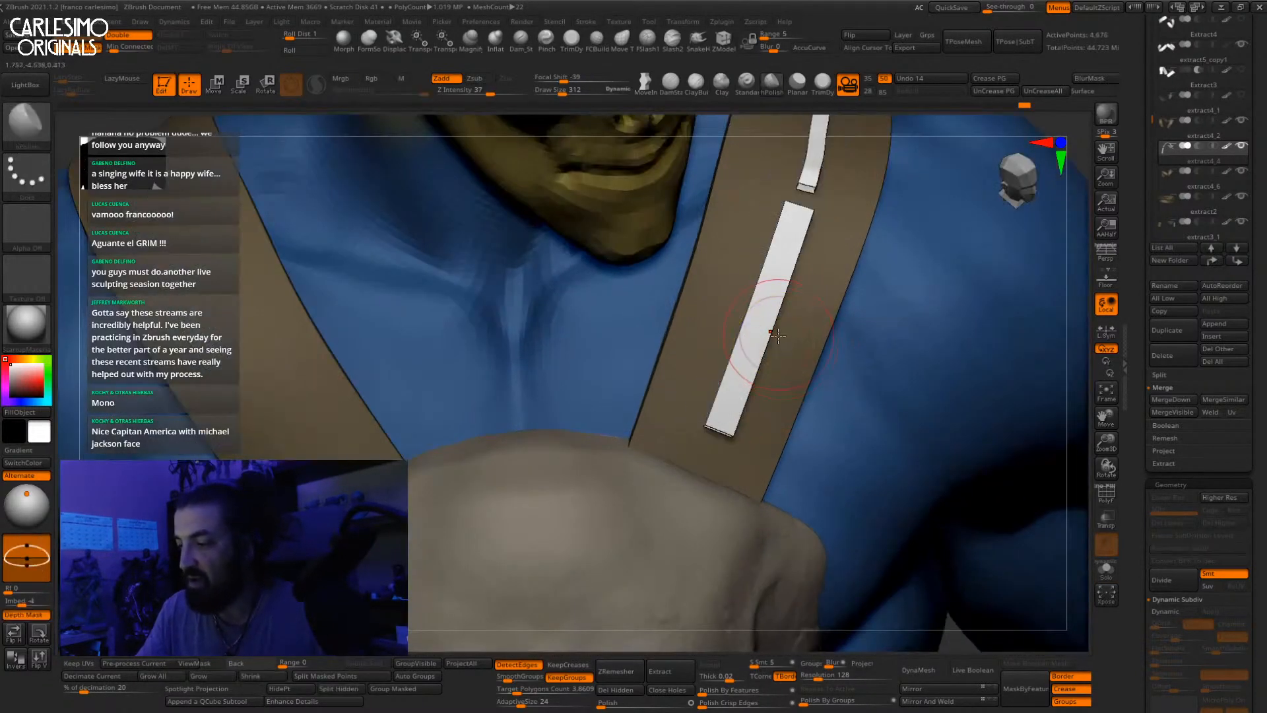
{"action": "left_click_drag", "start_coordinate": [777, 335], "coordinate": [739, 415], "text": "alt"}
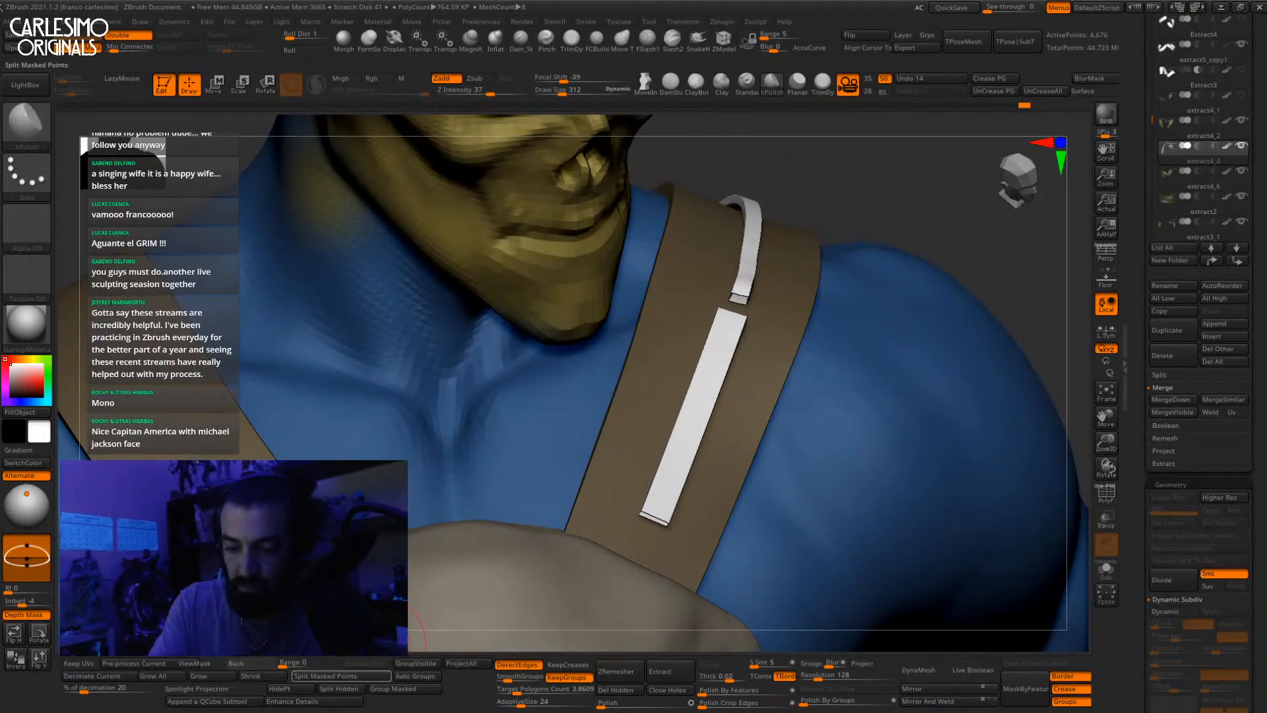
{"action": "left_click", "coordinate": [904, 208], "text": "ctrl"}
{"action": "left_click", "coordinate": [909, 203], "text": "ctrl+shift"}
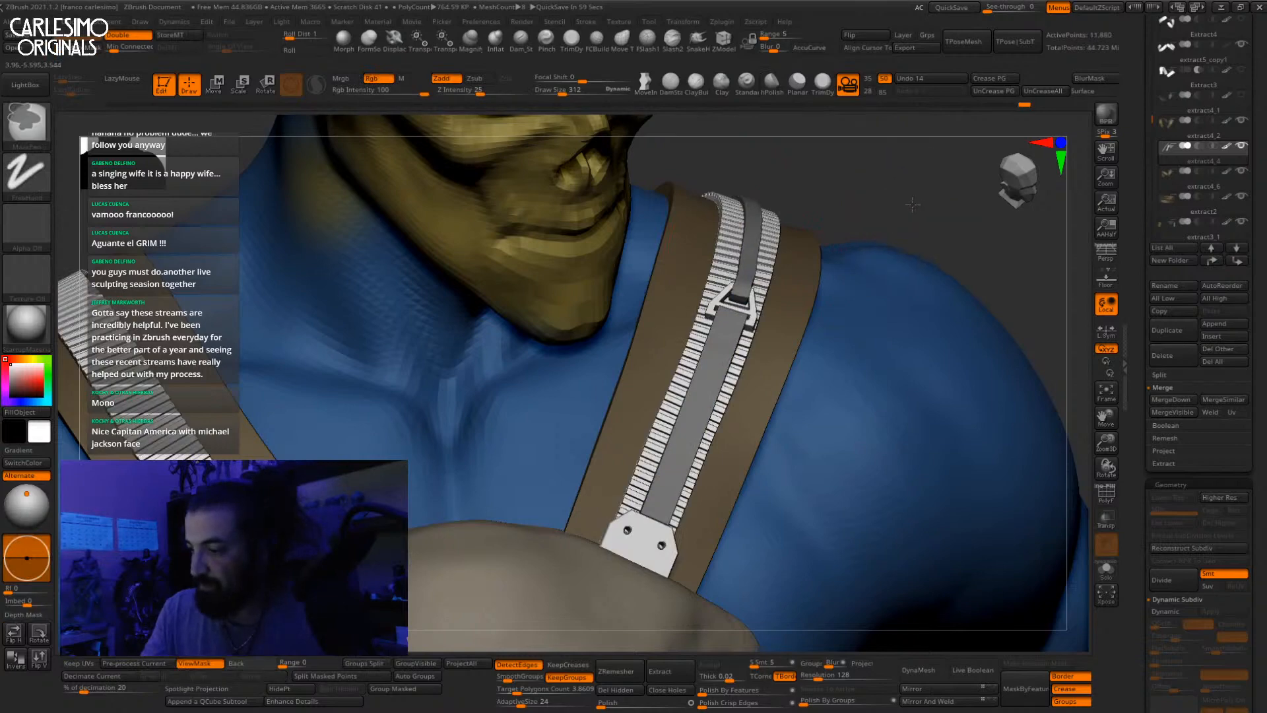
{"action": "left_click", "coordinate": [912, 204], "text": "ctrl"}
Step: Adjust the strap around the triangular buckle with the Move brush at draw size 726 and turn on the dynamic subdivision preview
{"action": "key", "text": "b"}
{"action": "key", "text": "m"}
{"action": "key", "text": "v"}
{"action": "left_click_drag", "start_coordinate": [622, 595], "coordinate": [676, 547]}
{"action": "key", "text": "space"}
{"action": "mouse_move", "coordinate": [770, 388]}
{"action": "right_mouse_down"}
{"action": "mouse_move", "coordinate": [802, 353]}
{"action": "mouse_move", "coordinate": [820, 367]}
{"action": "mouse_move", "coordinate": [760, 383]}
{"action": "right_mouse_up"}
{"action": "key", "text": "ctrl+h"}
{"action": "key", "text": "alt+shift+s"}
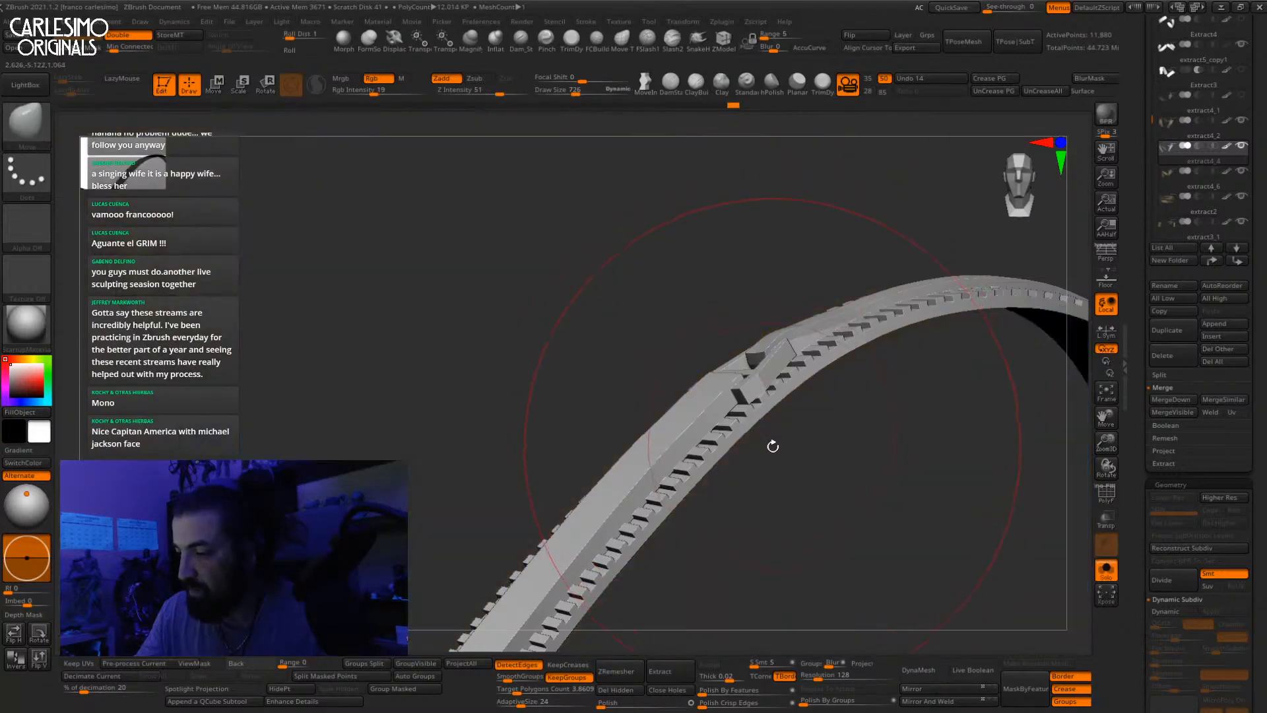
{"action": "key", "text": "d"}
{"action": "mouse_move", "coordinate": [772, 444]}
{"action": "right_mouse_down"}
{"action": "mouse_move", "coordinate": [786, 469]}
{"action": "mouse_move", "coordinate": [754, 418]}
{"action": "mouse_move", "coordinate": [766, 376]}
{"action": "mouse_move", "coordinate": [809, 323]}
{"action": "mouse_move", "coordinate": [847, 336]}
{"action": "mouse_move", "coordinate": [792, 356]}
{"action": "mouse_move", "coordinate": [835, 376]}
{"action": "mouse_move", "coordinate": [842, 339]}
{"action": "mouse_move", "coordinate": [874, 308]}
{"action": "mouse_move", "coordinate": [666, 343]}
{"action": "mouse_move", "coordinate": [705, 352]}
{"action": "mouse_move", "coordinate": [696, 376]}
{"action": "right_mouse_up"}
{"action": "key", "text": "alt+shift+s"}
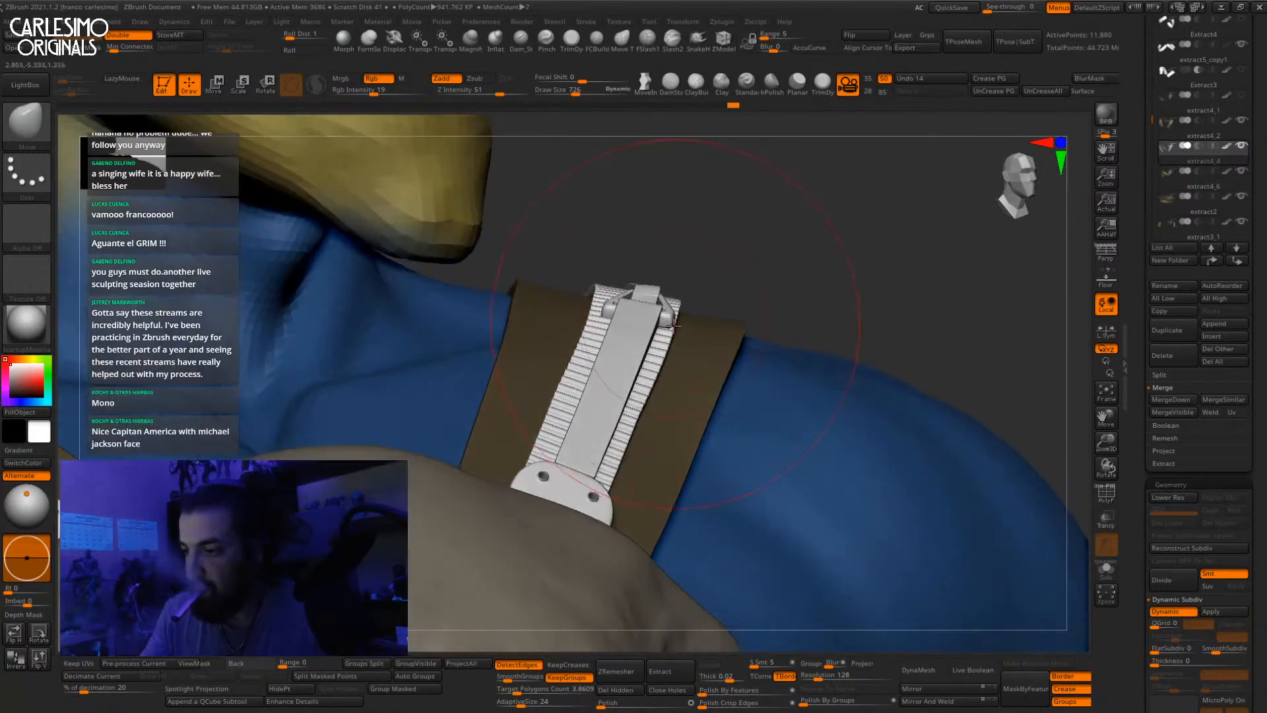
Step: Show the strap piece alone in Solo mode with all its parts and the polygroup wireframe visible
{"action": "left_click", "coordinate": [669, 321], "text": "ctrl+shift"}
{"action": "right_click_drag", "start_coordinate": [680, 324], "coordinate": [730, 303]}
{"action": "key", "text": "alt+s"}
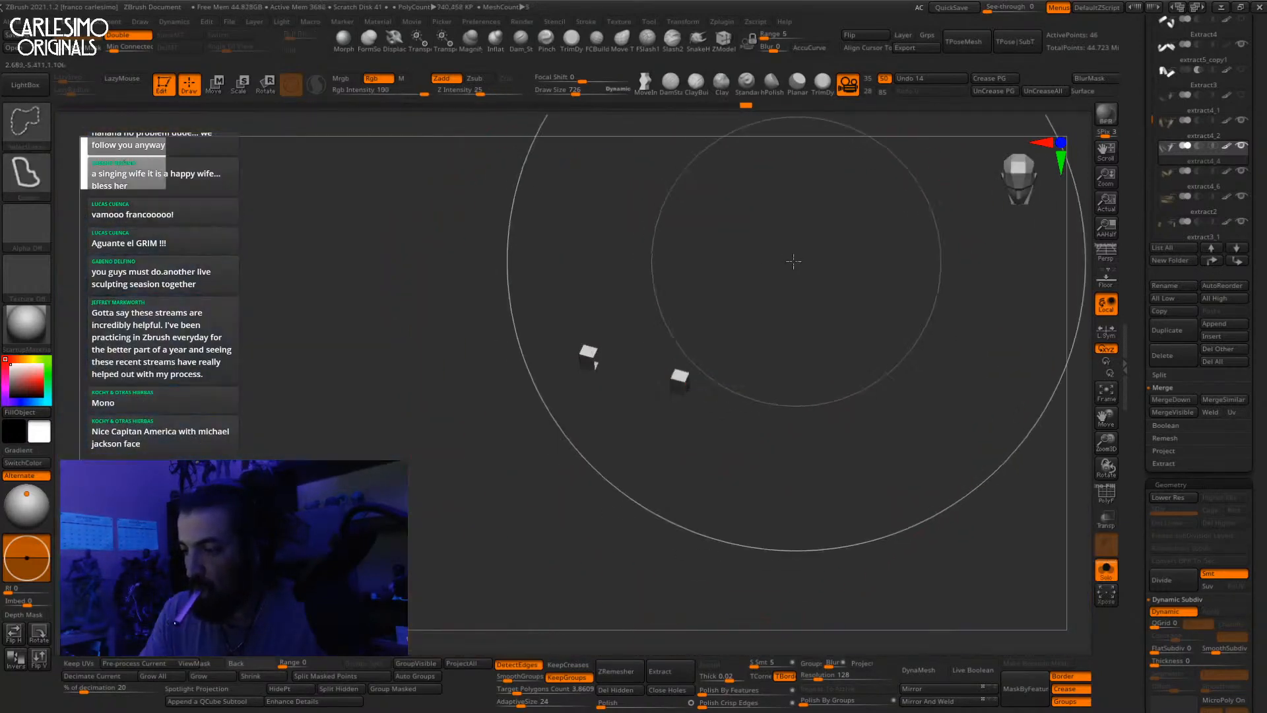
{"action": "left_click", "coordinate": [758, 257], "text": "ctrl+shift"}
{"action": "key", "text": "shift+d"}
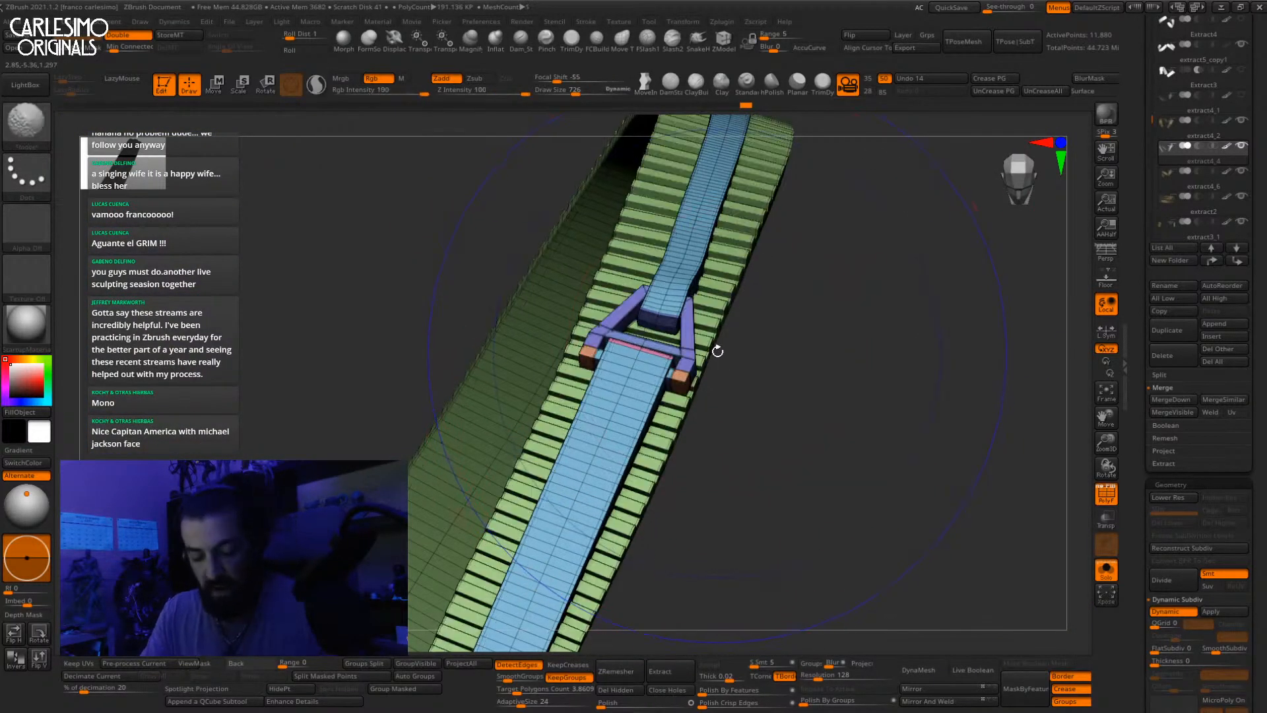
Step: Try to isolate the whole triangular buckle by growing the visible area from its two side bars
{"action": "left_click", "coordinate": [694, 360], "text": "ctrl+shift"}
{"action": "right_click_drag", "start_coordinate": [694, 360], "coordinate": [729, 256]}
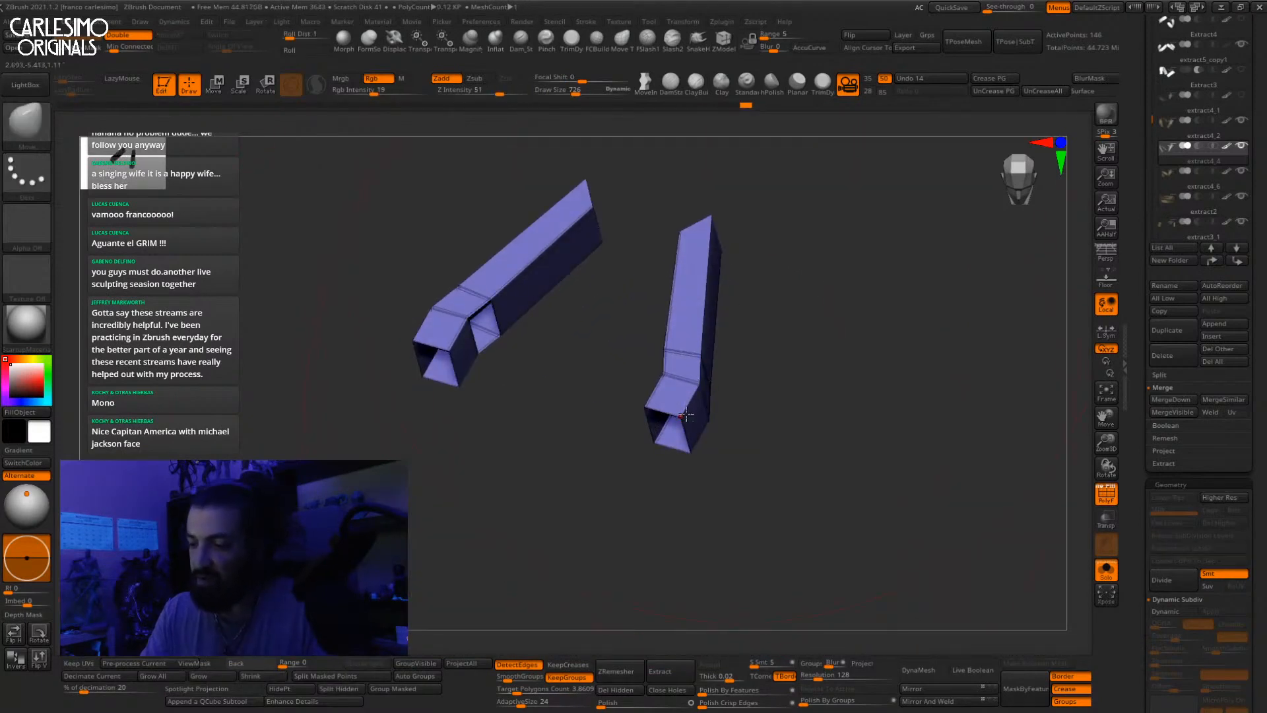
{"action": "mouse_move", "coordinate": [688, 377]}
{"action": "right_mouse_down"}
{"action": "mouse_move", "coordinate": [681, 394]}
{"action": "mouse_move", "coordinate": [699, 391]}
{"action": "right_mouse_up"}
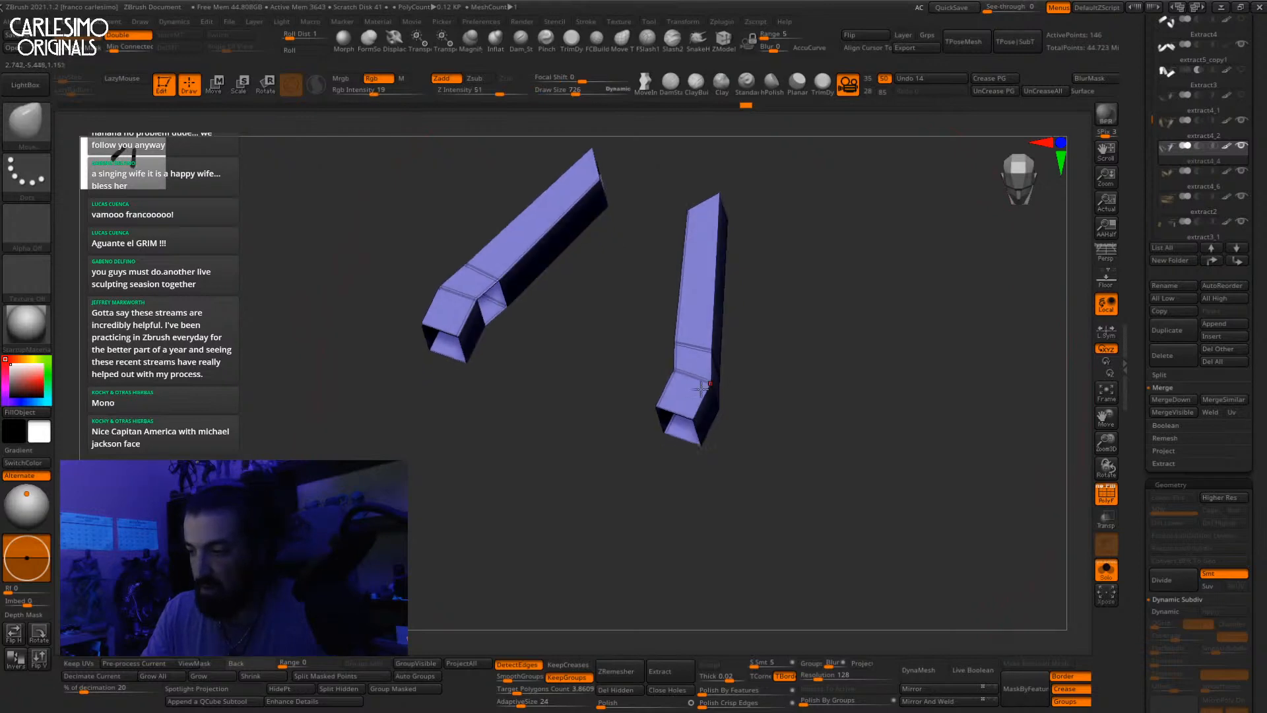
{"action": "left_click", "coordinate": [710, 349], "text": "ctrl+shift"}
{"action": "key", "text": "ctrl+shift+z"}
{"action": "key", "text": "ctrl+shift+z"}
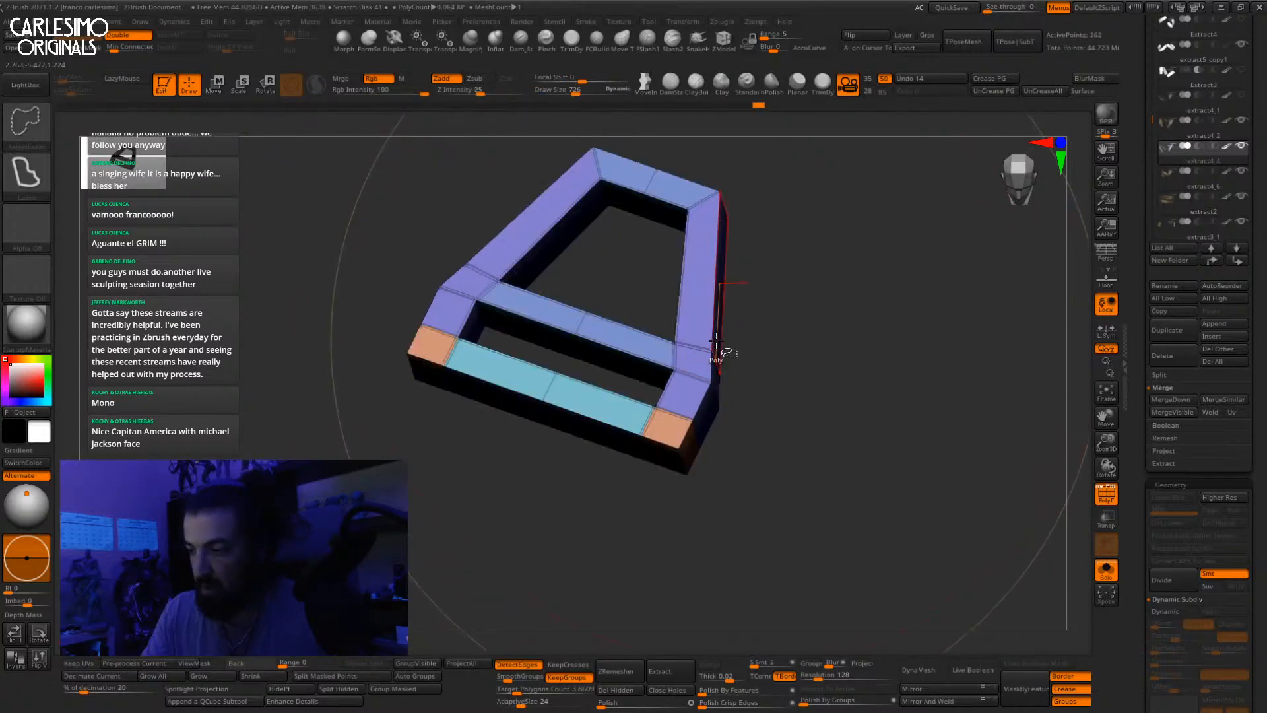
{"action": "key", "text": "ctrl+shift+z"}
{"action": "key", "text": "ctrl+shift+z"}
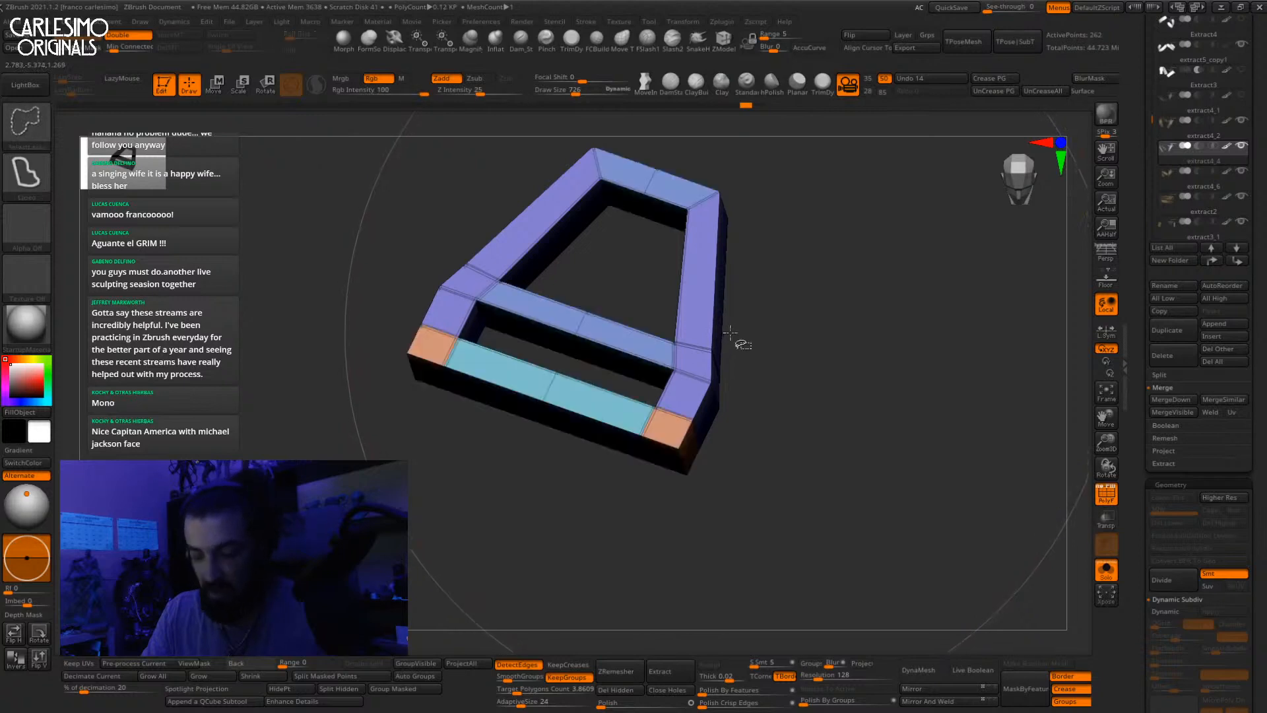
{"action": "key", "text": "ctrl+shift+z"}
{"action": "key", "text": "ctrl+shift+z"}
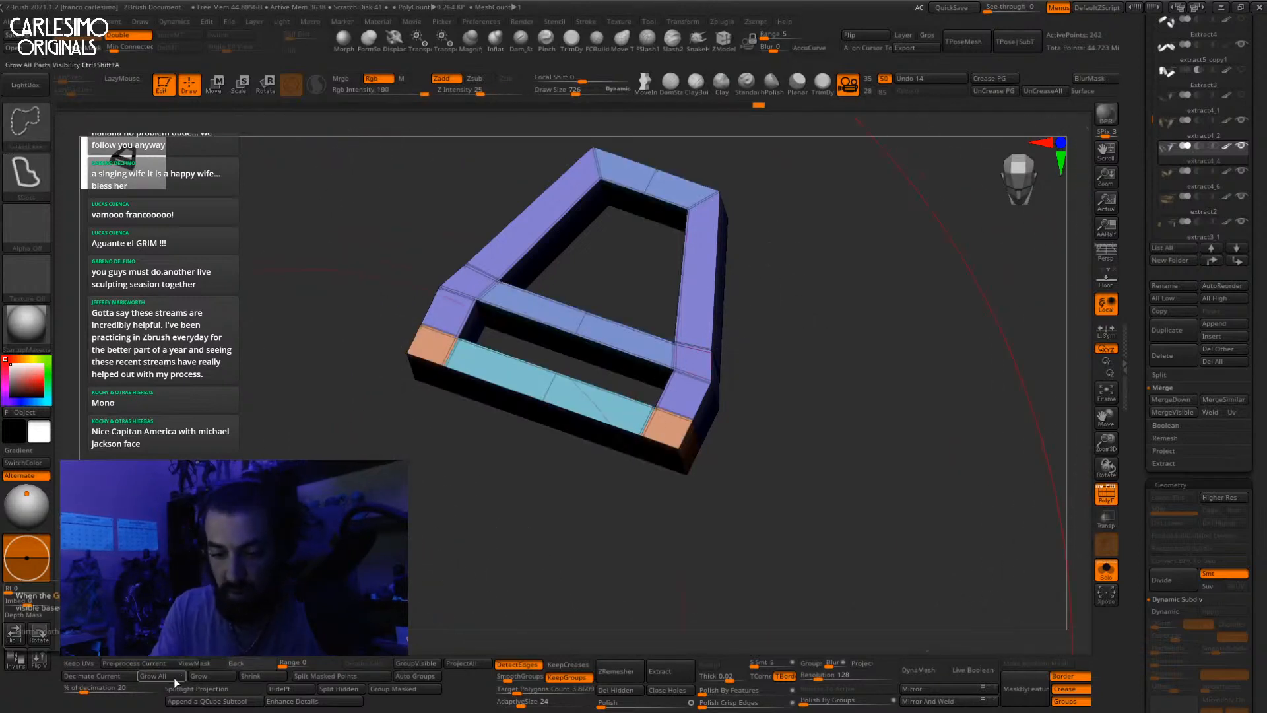
{"action": "left_click", "coordinate": [697, 313], "text": "ctrl+shift"}
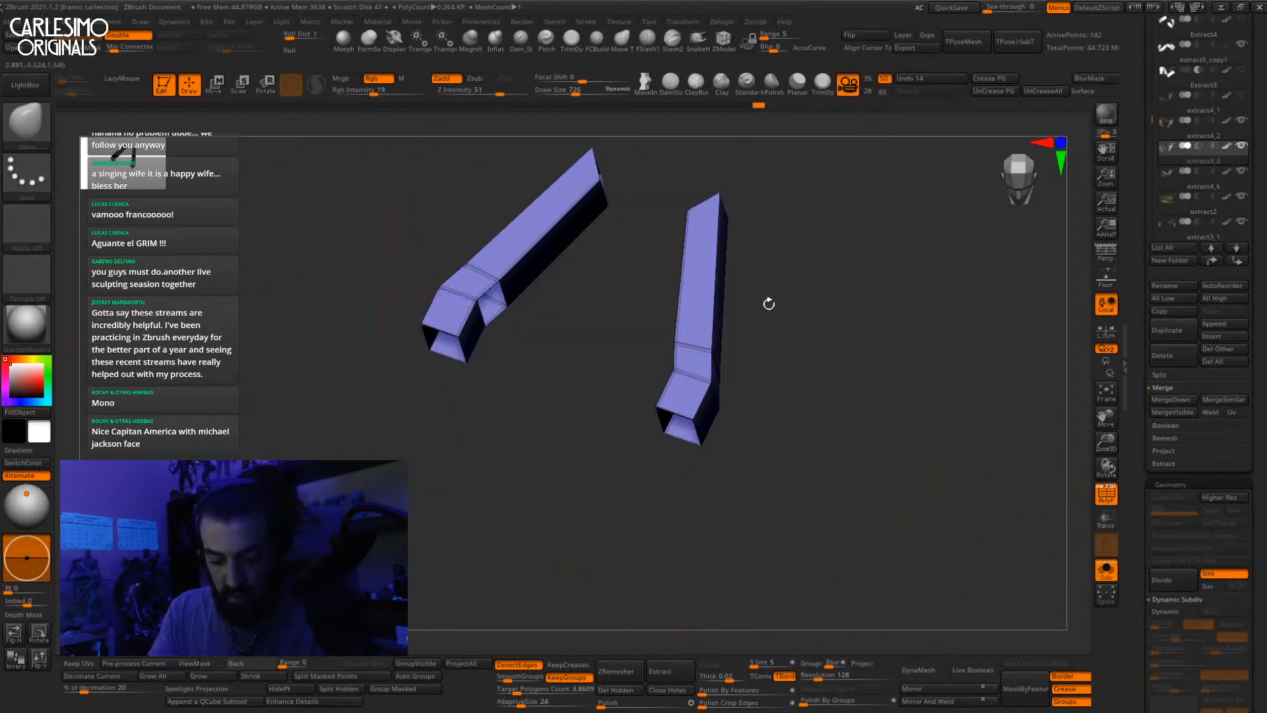
{"action": "left_click", "coordinate": [774, 298], "text": "ctrl+shift"}
{"action": "left_click_drag", "start_coordinate": [823, 325], "coordinate": [734, 363], "text": "alt"}
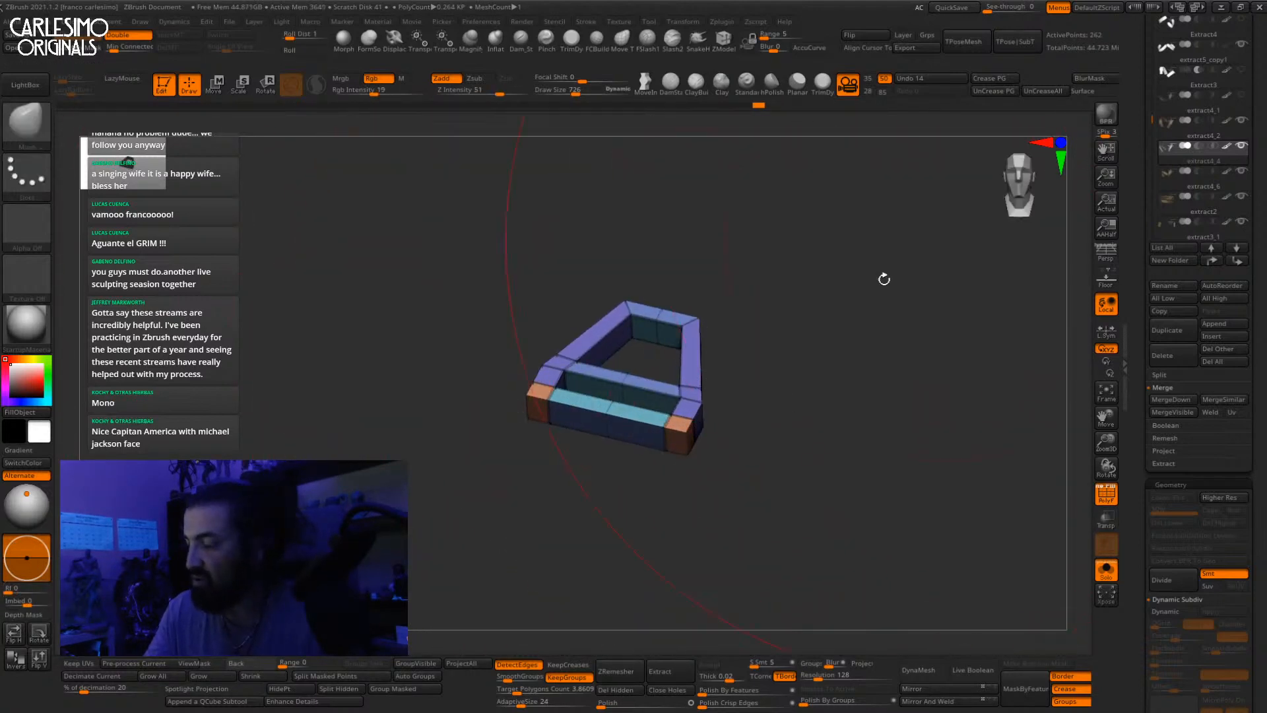
Step: Isolate the triangular buckle by showing its side bars and growing the visible area over the full frame
{"action": "left_click", "coordinate": [699, 396], "text": "ctrl+shift"}
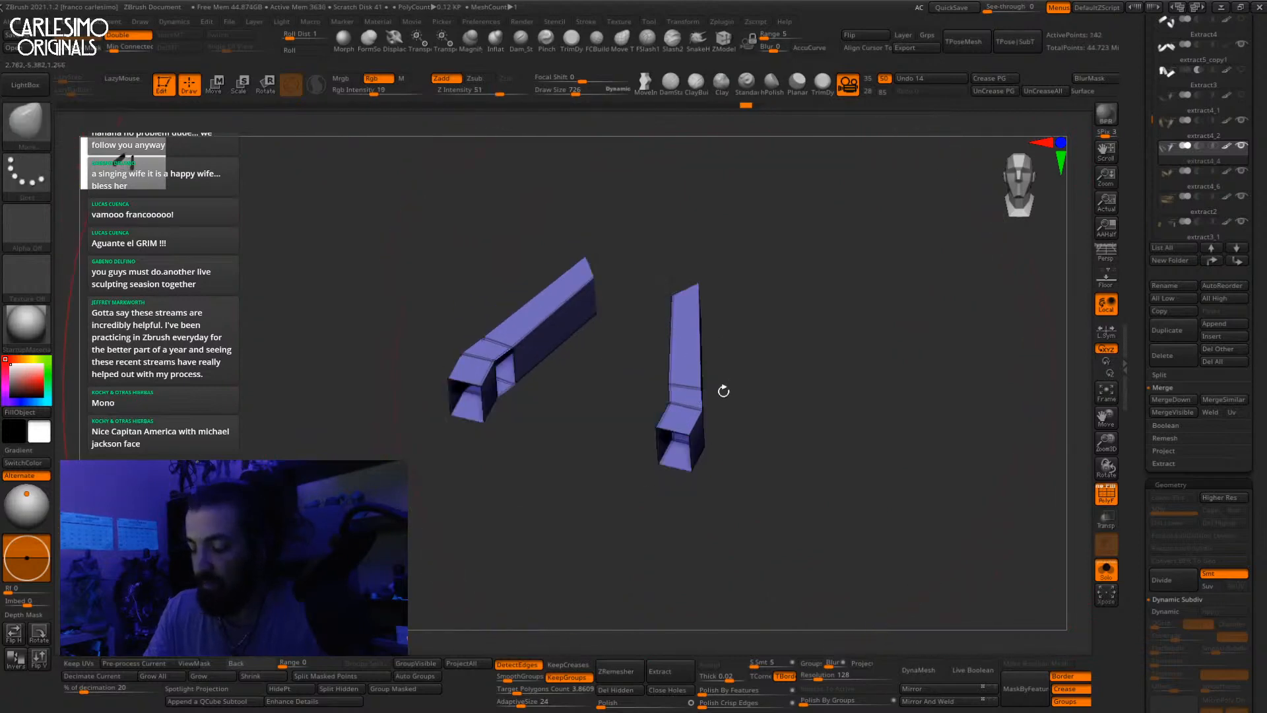
{"action": "left_click", "coordinate": [702, 372], "text": "ctrl+shift"}
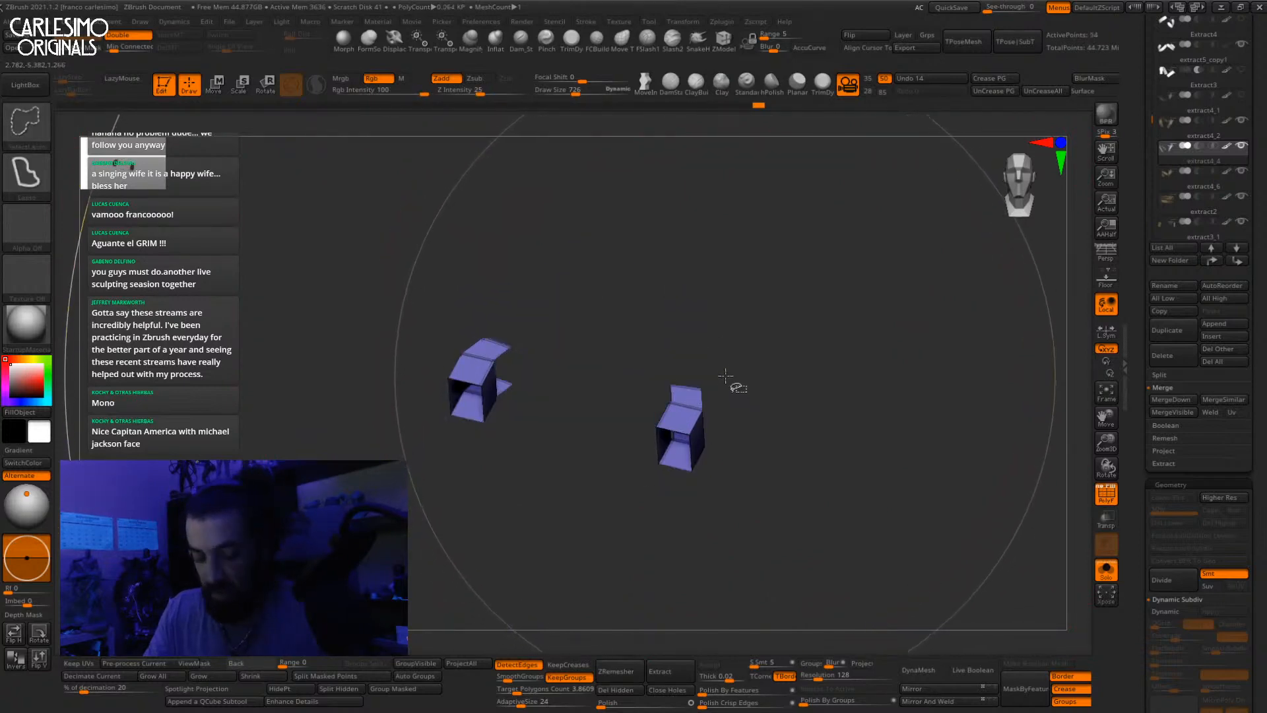
{"action": "key", "text": "ctrl+z"}
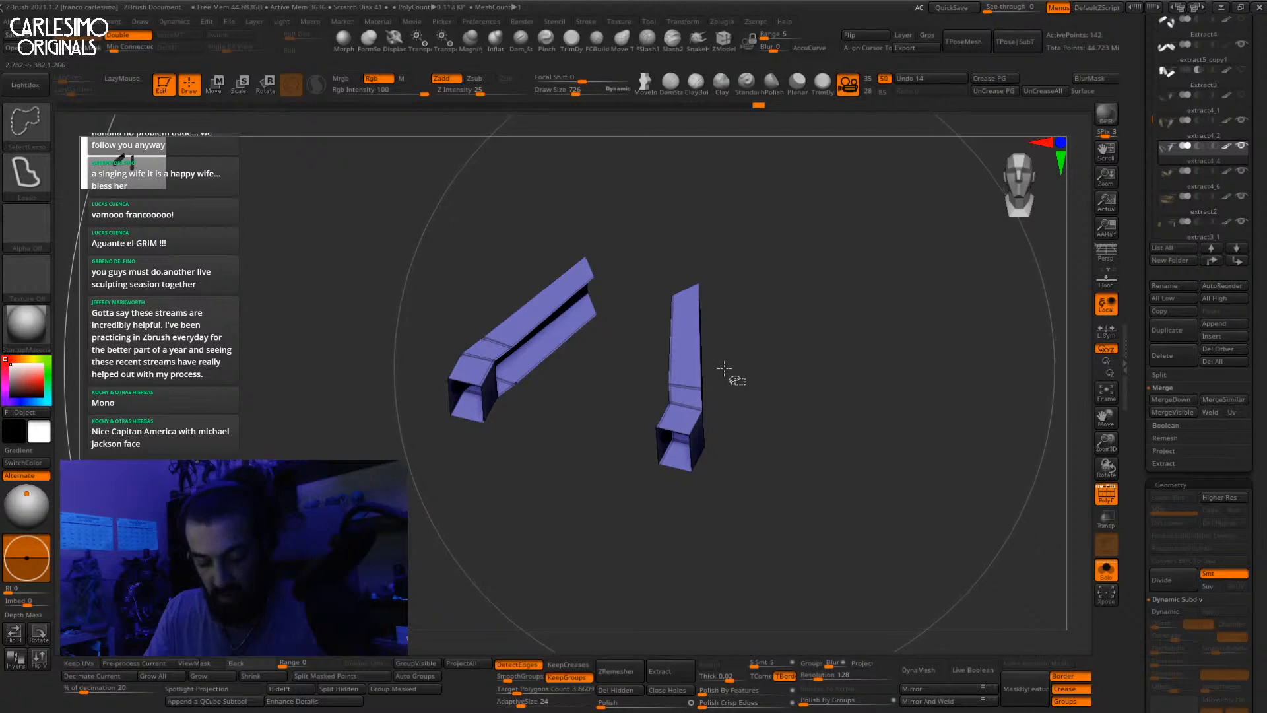
{"action": "left_click", "coordinate": [730, 355], "text": "ctrl+shift"}
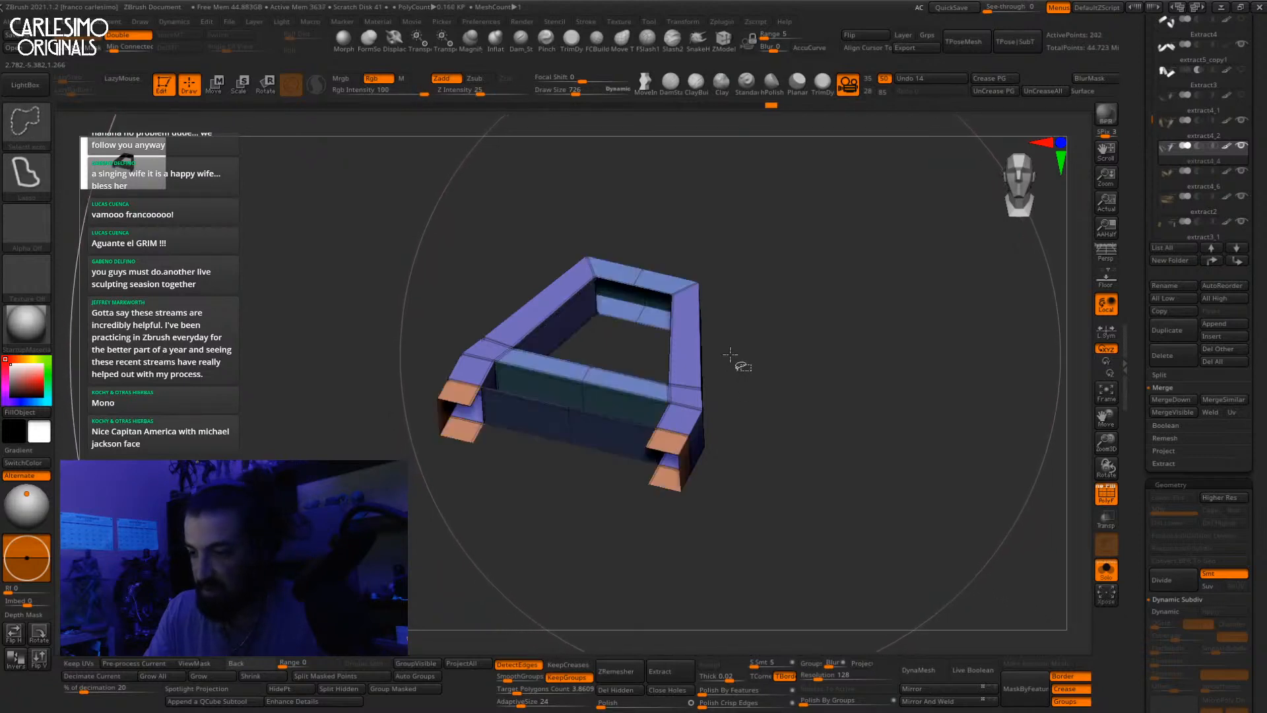
{"action": "key", "text": "ctrl+shift+x"}
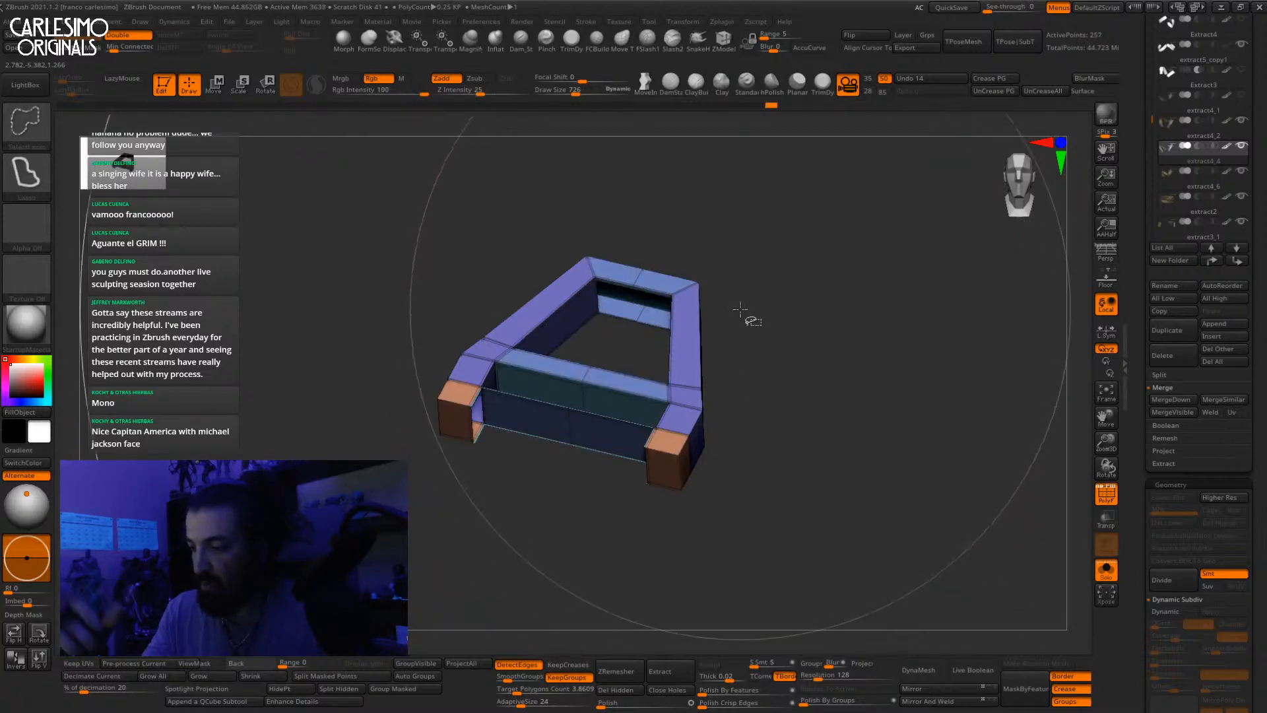
{"action": "key", "text": "ctrl+shift+x"}
{"action": "key", "text": "ctrl+shift+x"}
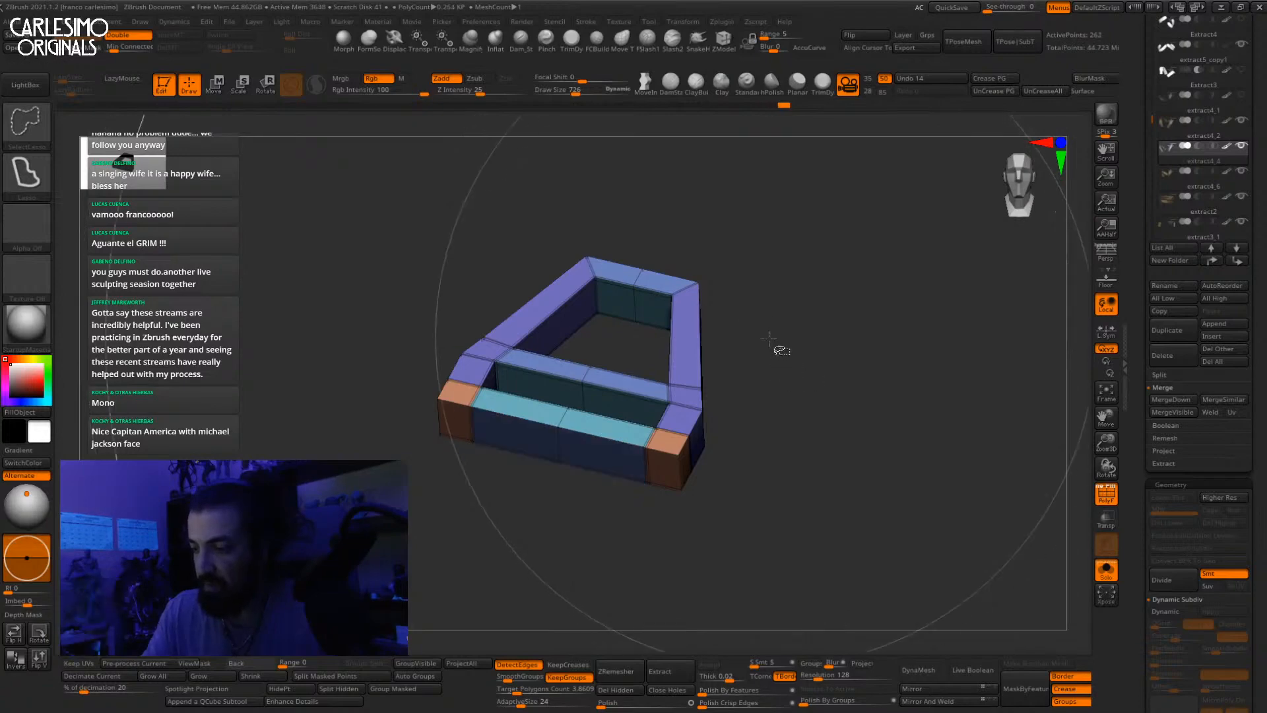
Step: Restore the hidden strap parts, leave only the buckle unmasked and set the draw size to 418
{"action": "mouse_move", "coordinate": [774, 448]}
{"action": "left_mouse_down", "text": "alt"}
{"action": "mouse_move", "coordinate": [749, 341]}
{"action": "mouse_move", "coordinate": [776, 390]}
{"action": "left_mouse_up", "text": "alt"}
{"action": "left_click", "coordinate": [782, 311], "text": "ctrl+shift"}
{"action": "mouse_move", "coordinate": [776, 389]}
{"action": "left_mouse_down", "text": "alt"}
{"action": "mouse_move", "coordinate": [759, 455]}
{"action": "mouse_move", "coordinate": [751, 403]}
{"action": "mouse_move", "coordinate": [699, 435]}
{"action": "left_mouse_up", "text": "alt"}
{"action": "key", "text": "space"}
{"action": "key", "text": "bracketleft"}
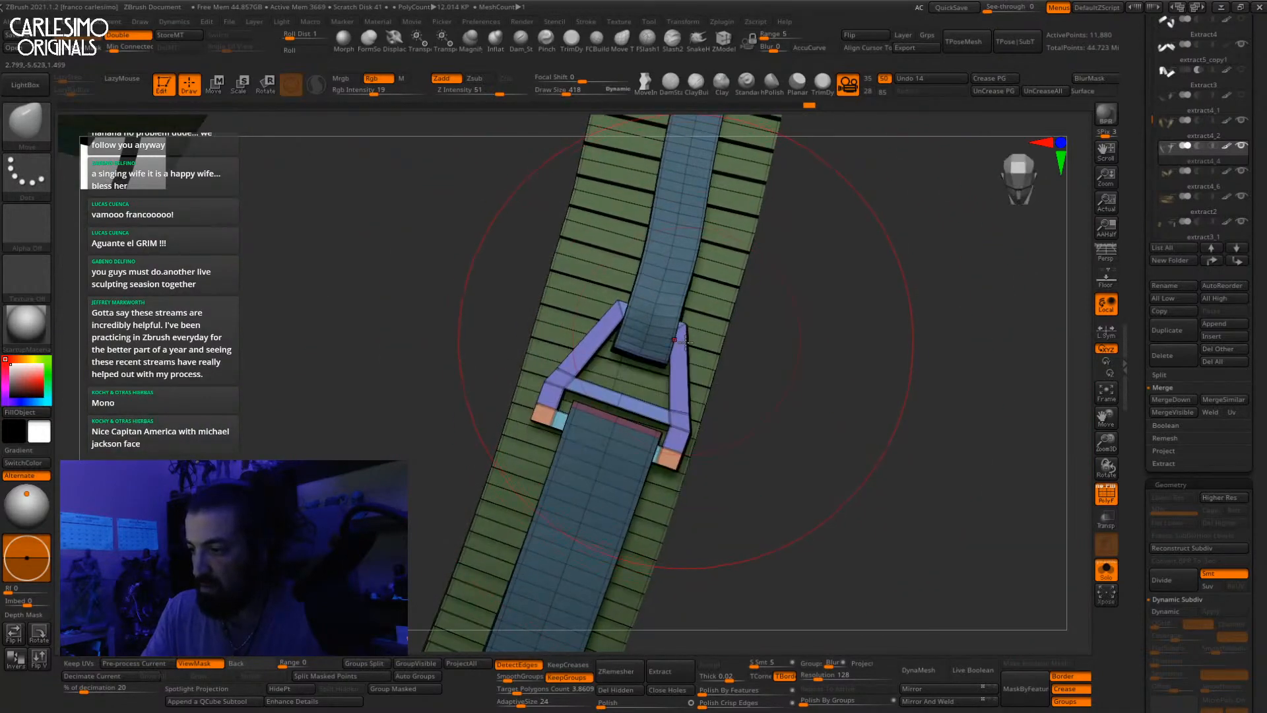
Step: Clear the mask and return to the full figure with the wireframe off and dynamic subdivision previewed
{"action": "left_click", "coordinate": [736, 374], "text": "ctrl"}
{"action": "left_click_drag", "start_coordinate": [766, 361], "coordinate": [670, 321], "text": "ctrl"}
{"action": "key", "text": "shift+f"}
{"action": "key", "text": "d"}
{"action": "key", "text": "shift+s"}
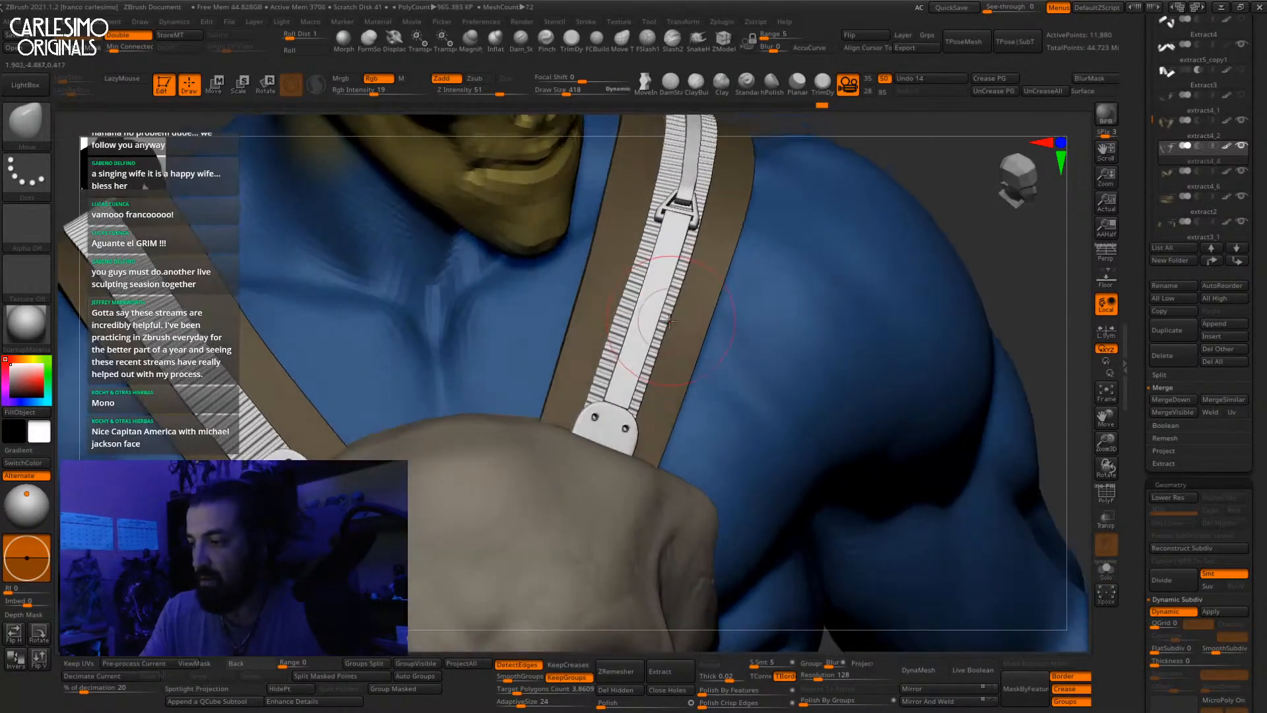
Step: Isolate the ribbed webbing, mask the other strap parts around it and set the draw size to 726
{"action": "key", "text": "shift+s"}
{"action": "left_click", "coordinate": [666, 326], "text": "ctrl+shift"}
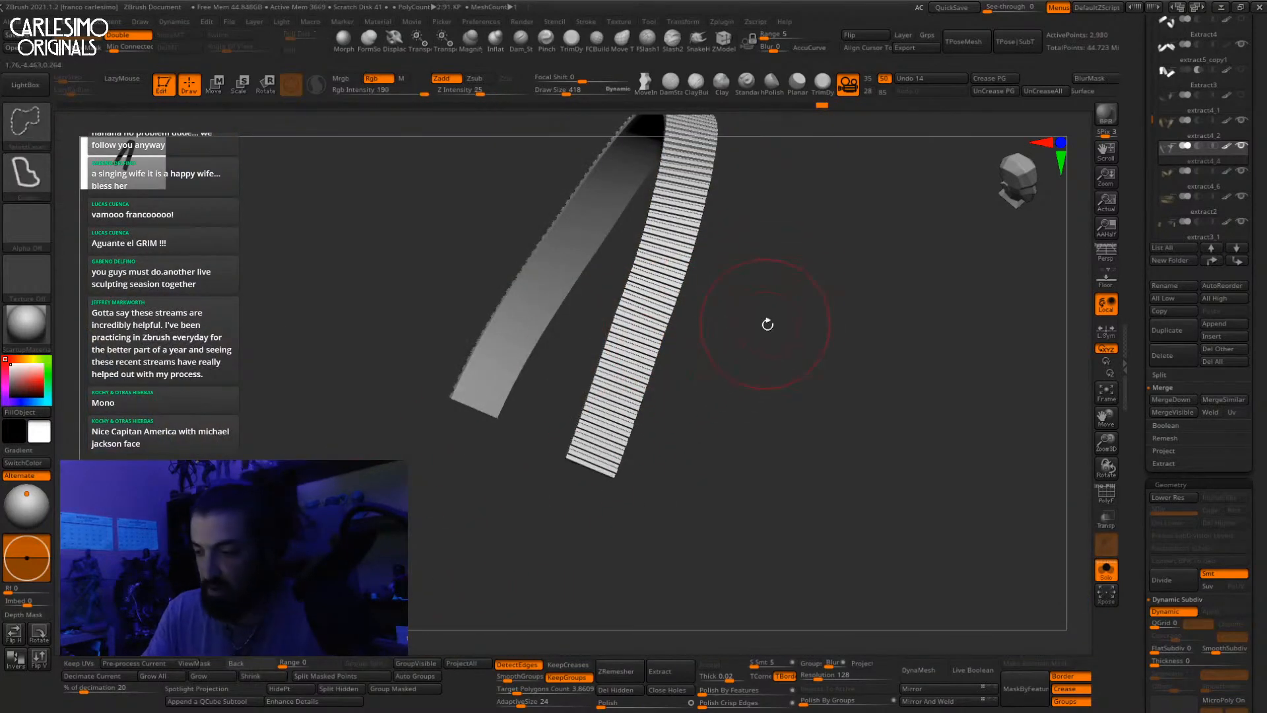
{"action": "left_click", "coordinate": [801, 260], "text": "ctrl+shift"}
{"action": "key", "text": "space"}
{"action": "key", "text": "shift+s"}
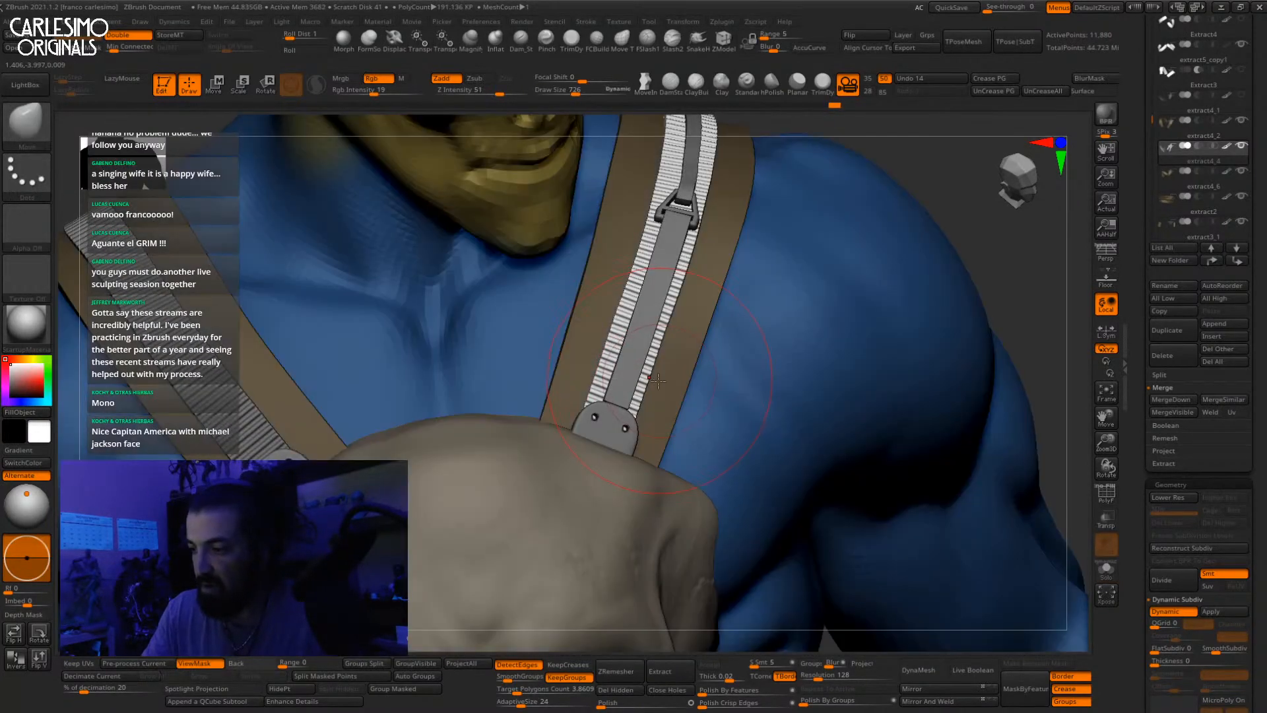
Step: Adjust the unmasked ribbed webbing between the end plate and buckle with the Move brush at draw sizes between 653 and 1028
{"action": "key", "text": "shift+s"}
{"action": "key", "text": "shift+f"}
{"action": "right_click_drag", "start_coordinate": [643, 406], "coordinate": [651, 381]}
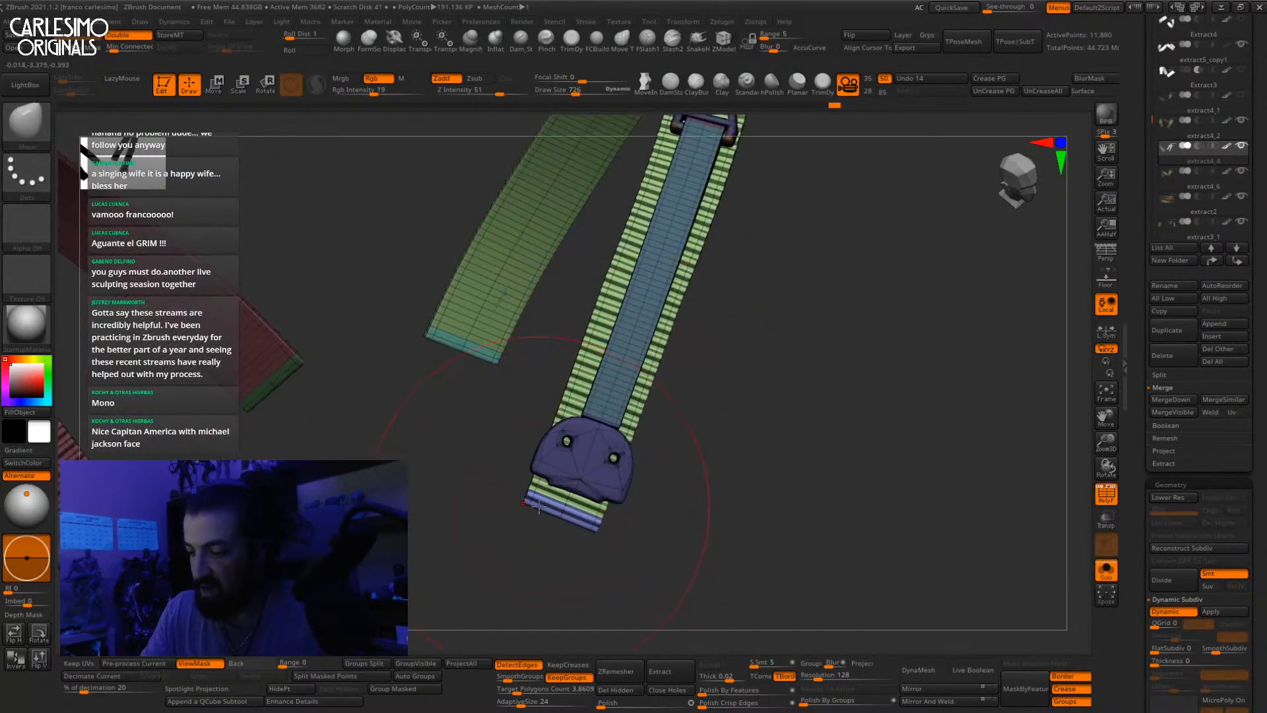
{"action": "right_click_drag", "start_coordinate": [539, 505], "coordinate": [620, 409]}
{"action": "key", "text": "shift+f"}
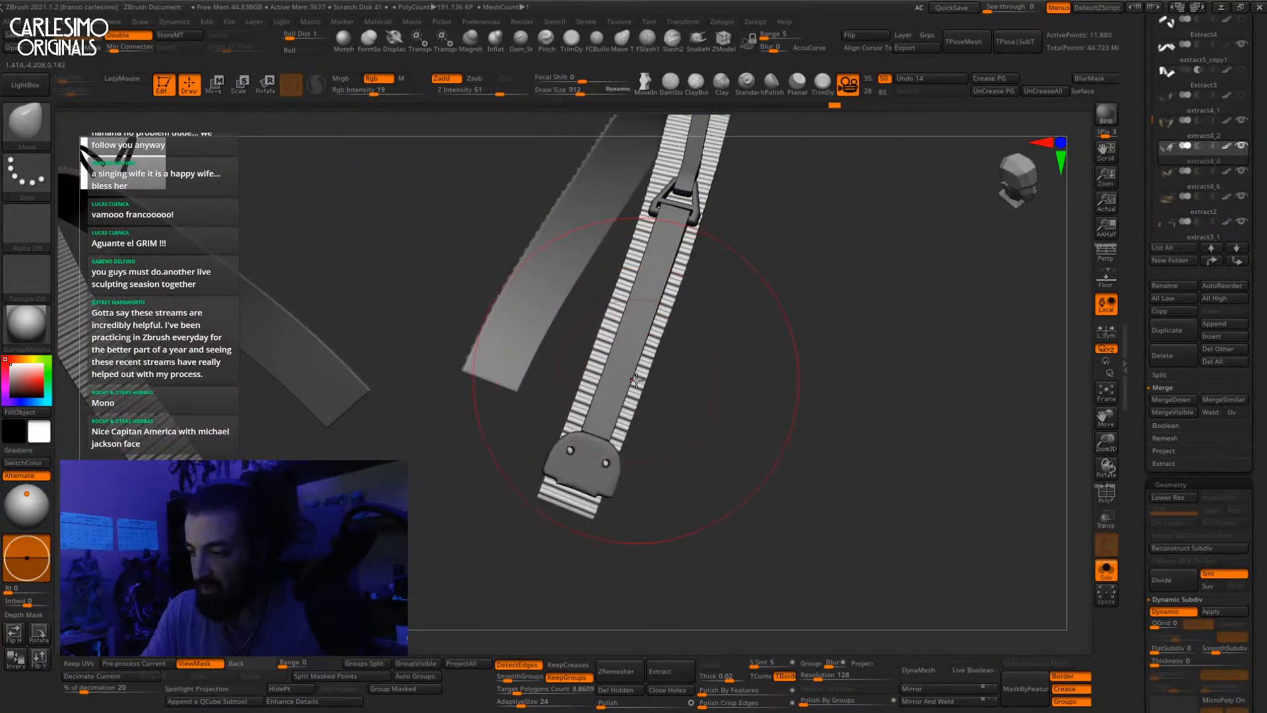
{"action": "right_click_drag", "start_coordinate": [646, 369], "coordinate": [621, 343]}
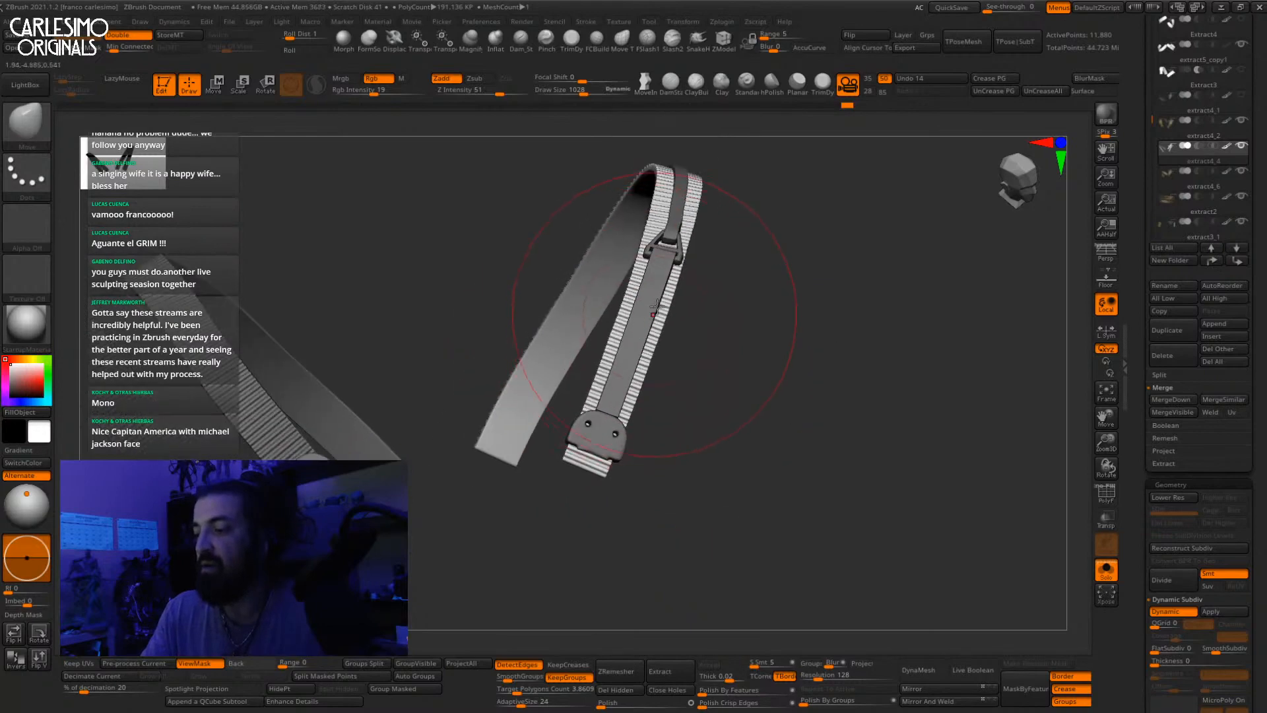
{"action": "key", "text": "space"}
{"action": "left_click_drag", "start_coordinate": [653, 334], "coordinate": [615, 332]}
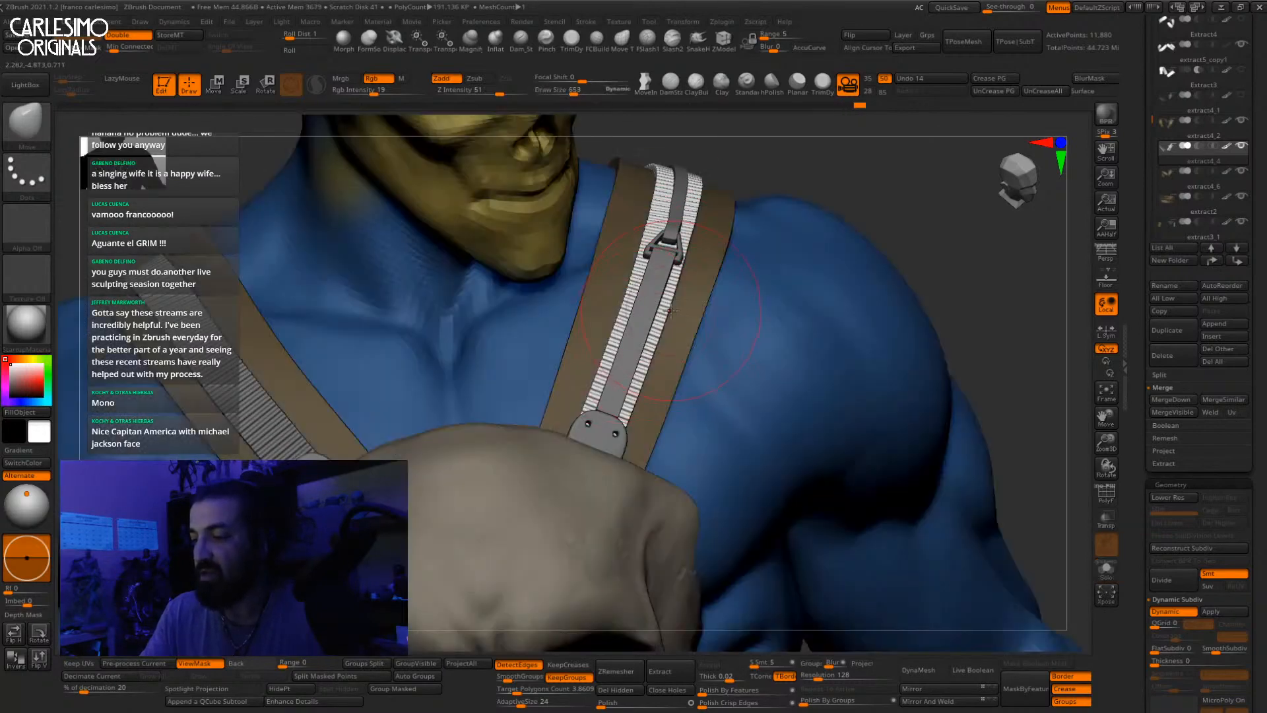
Step: Invert the mask to protect the ribbed webbing and free the flat strips, buckle and end plate
{"action": "right_click_drag", "start_coordinate": [809, 275], "coordinate": [781, 279]}
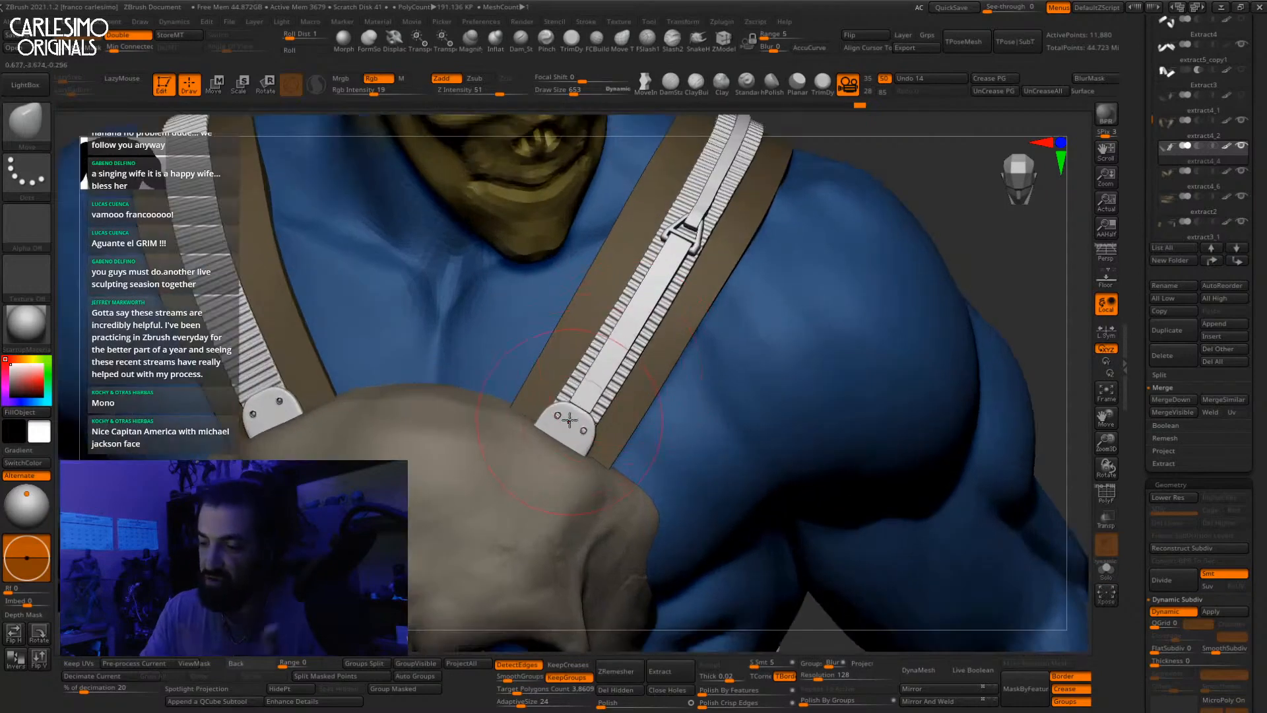
{"action": "mouse_move", "coordinate": [570, 420]}
{"action": "right_mouse_down"}
{"action": "mouse_move", "coordinate": [528, 411]}
{"action": "mouse_move", "coordinate": [554, 426]}
{"action": "mouse_move", "coordinate": [590, 416]}
{"action": "mouse_move", "coordinate": [656, 339]}
{"action": "mouse_move", "coordinate": [679, 257]}
{"action": "right_mouse_up"}
{"action": "key", "text": "ctrl"}
{"action": "right_click_drag", "start_coordinate": [833, 220], "coordinate": [672, 362]}
{"action": "key", "text": "ctrl+i"}
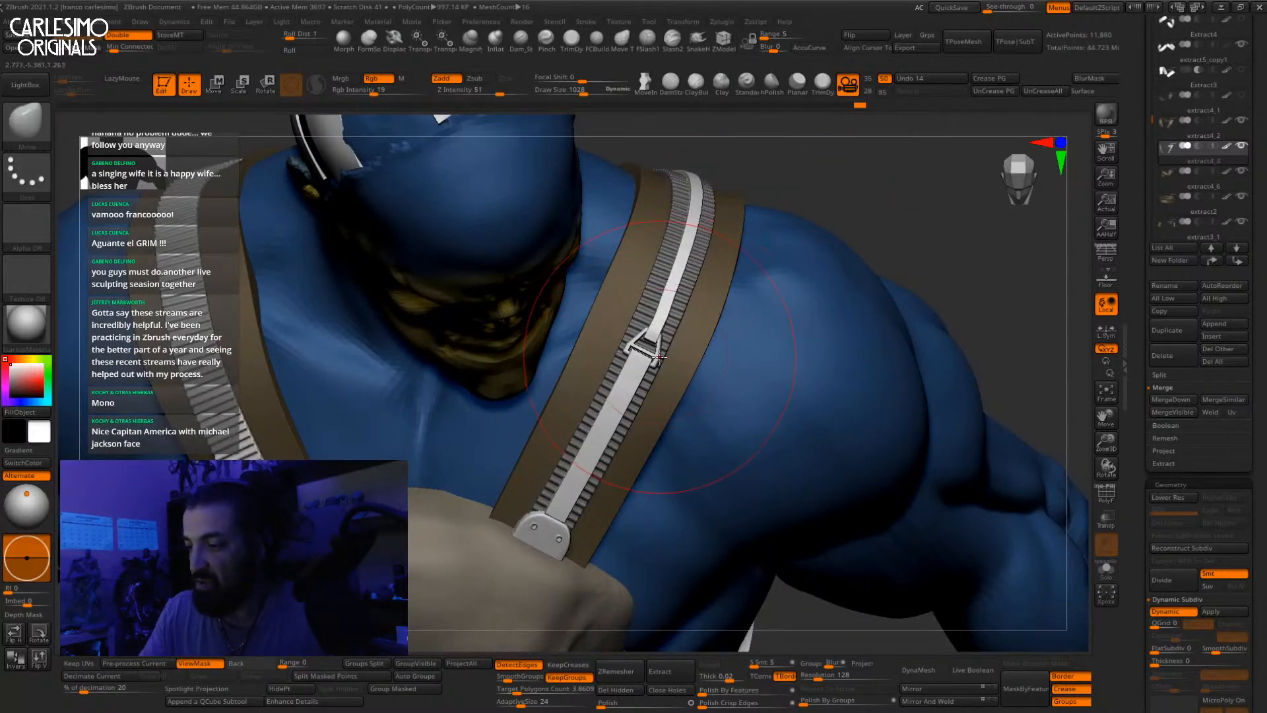
Step: Adjust the flat strips and buckle along the front of the shoulder with the Move brush, starting at draw size 912
{"action": "key", "text": "bracketleft"}
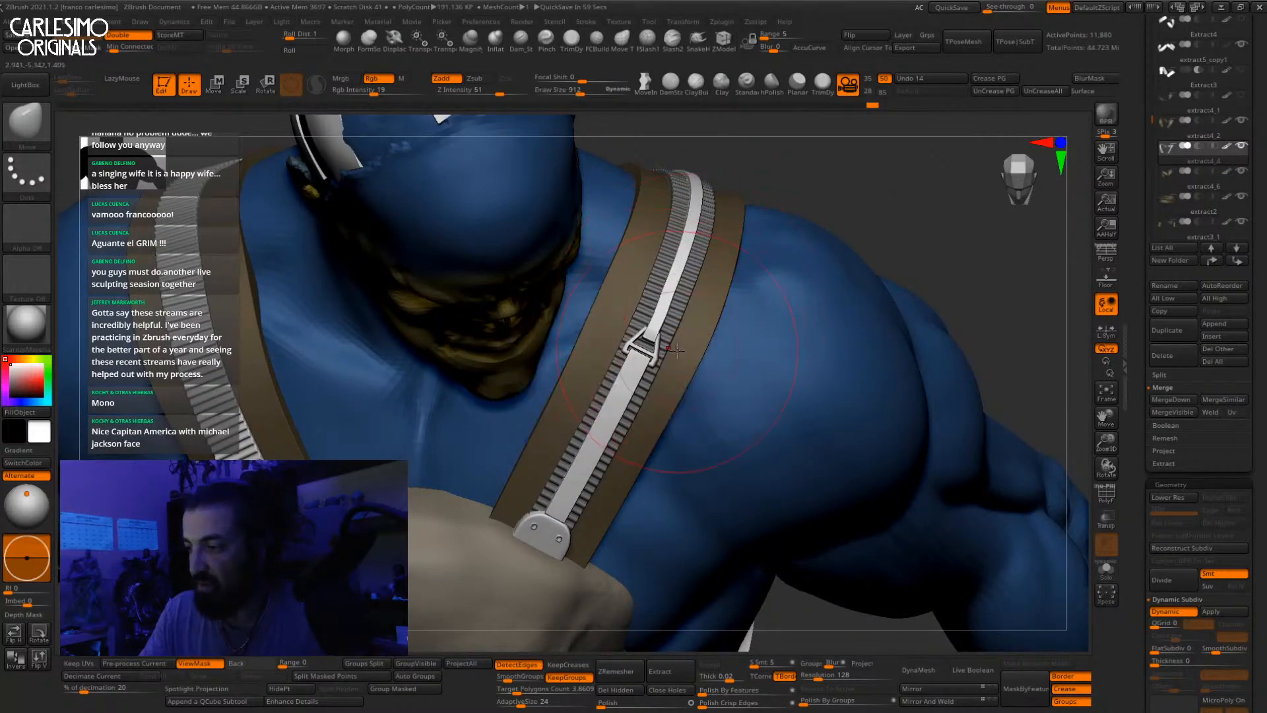
{"action": "right_click_drag", "start_coordinate": [676, 350], "coordinate": [610, 429]}
{"action": "key", "text": "space"}
{"action": "left_click_drag", "start_coordinate": [669, 362], "coordinate": [659, 363]}
{"action": "left_click_drag", "start_coordinate": [653, 370], "coordinate": [645, 379]}
{"action": "right_click_drag", "start_coordinate": [646, 379], "coordinate": [631, 407]}
Step: Set the draw size to 540 and align the flat strip over the top of the shoulder
{"action": "key", "text": "space"}
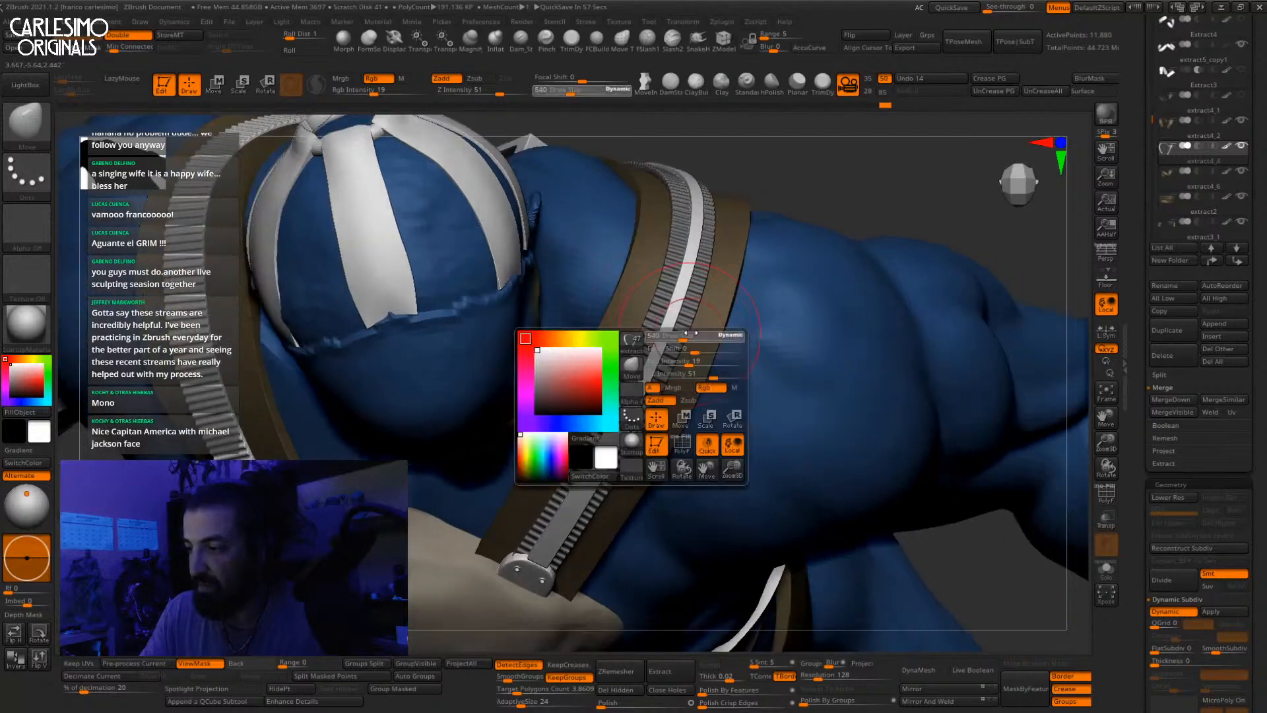
{"action": "left_click", "coordinate": [691, 333]}
{"action": "mouse_move", "coordinate": [782, 208]}
{"action": "right_mouse_down"}
{"action": "mouse_move", "coordinate": [734, 228]}
{"action": "mouse_move", "coordinate": [706, 284]}
{"action": "right_mouse_up"}
{"action": "mouse_move", "coordinate": [721, 224]}
{"action": "right_mouse_down"}
{"action": "mouse_move", "coordinate": [712, 262]}
{"action": "mouse_move", "coordinate": [700, 215]}
{"action": "right_mouse_up"}
Step: Try the Enganches and Evillas insert brushes for a fitting on the strap
{"action": "left_click", "coordinate": [28, 125]}
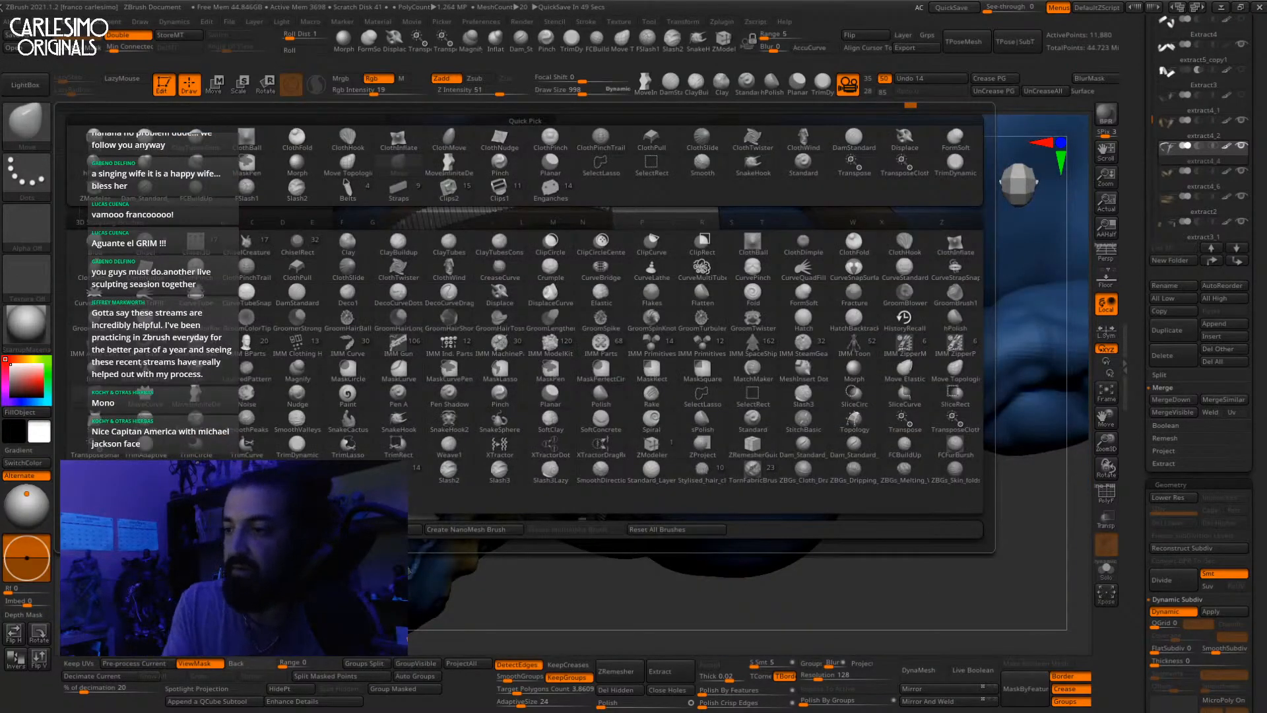
{"action": "left_click", "coordinate": [550, 187]}
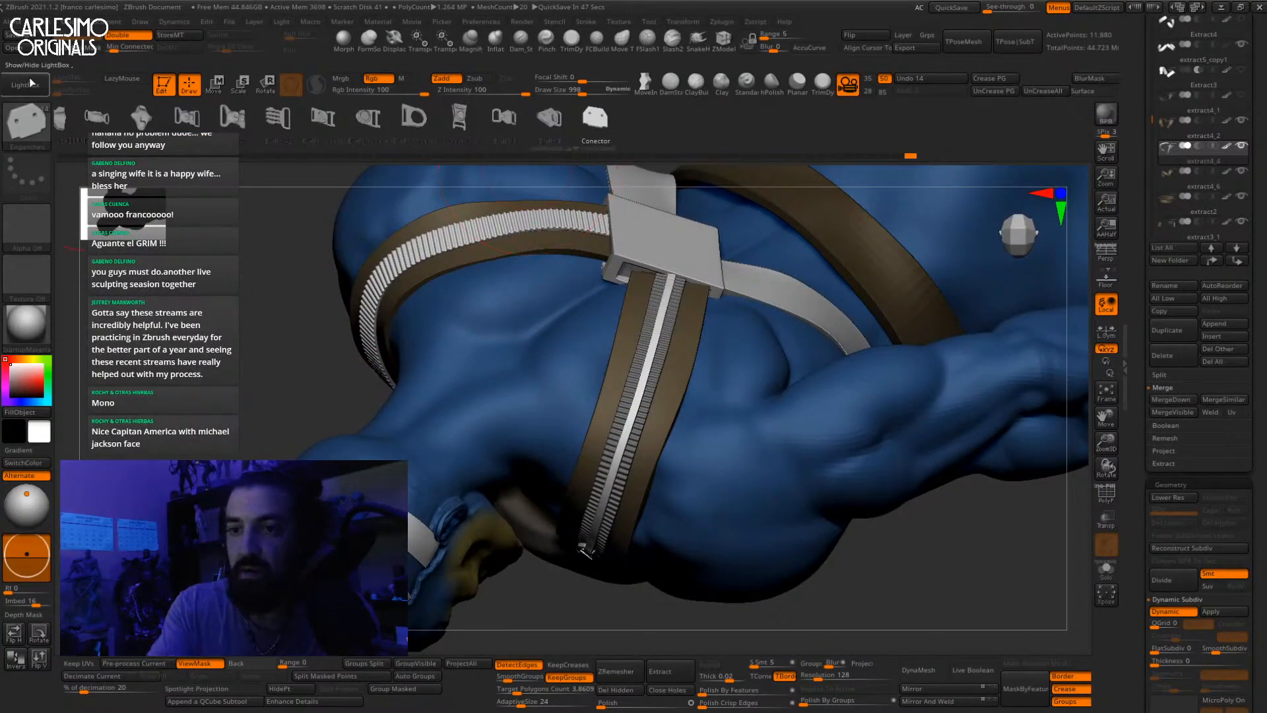
{"action": "left_click", "coordinate": [27, 84]}
{"action": "left_click_drag", "start_coordinate": [824, 288], "coordinate": [659, 280]}
{"action": "left_click_drag", "start_coordinate": [800, 270], "coordinate": [922, 250]}
{"action": "double_click", "coordinate": [691, 323]}
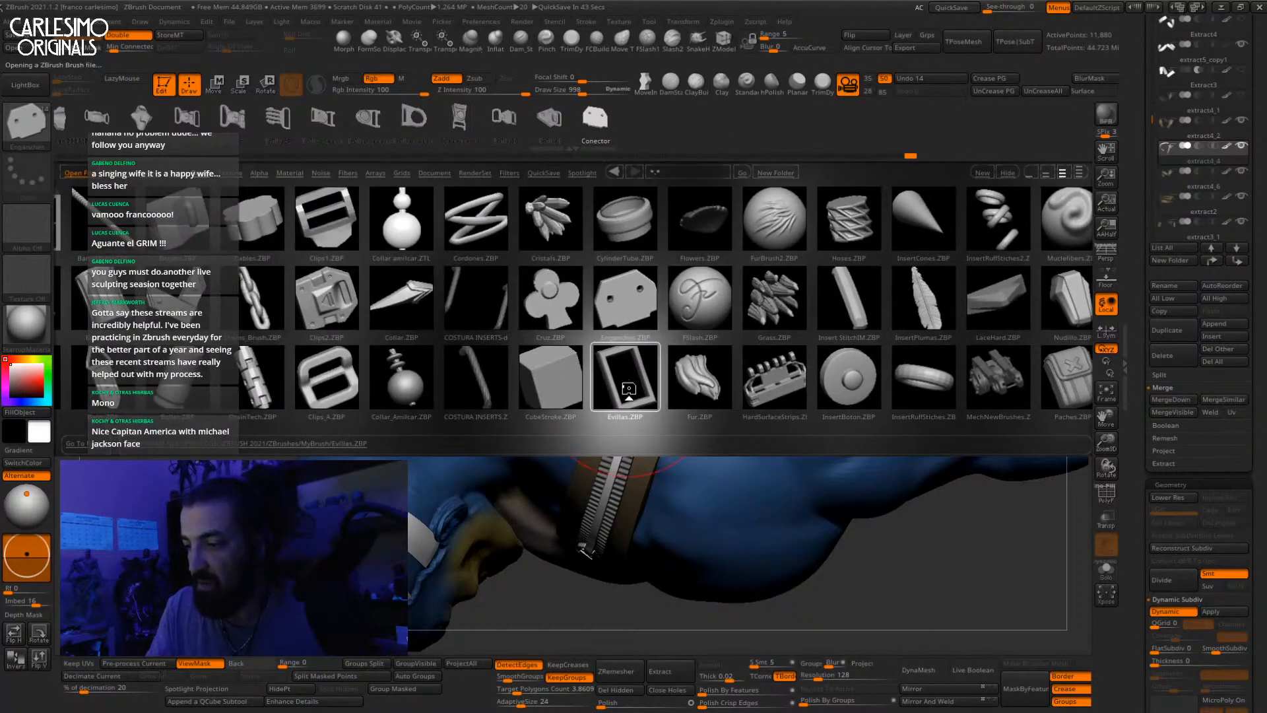
{"action": "mouse_move", "coordinate": [636, 450]}
{"action": "right_mouse_down"}
{"action": "mouse_move", "coordinate": [600, 453]}
{"action": "mouse_move", "coordinate": [630, 401]}
{"action": "right_mouse_up"}
Step: Load the Patches.ZBP insert brush and place Patch 4 across the ribbed webbing behind the buckle
{"action": "key", "text": "comma"}
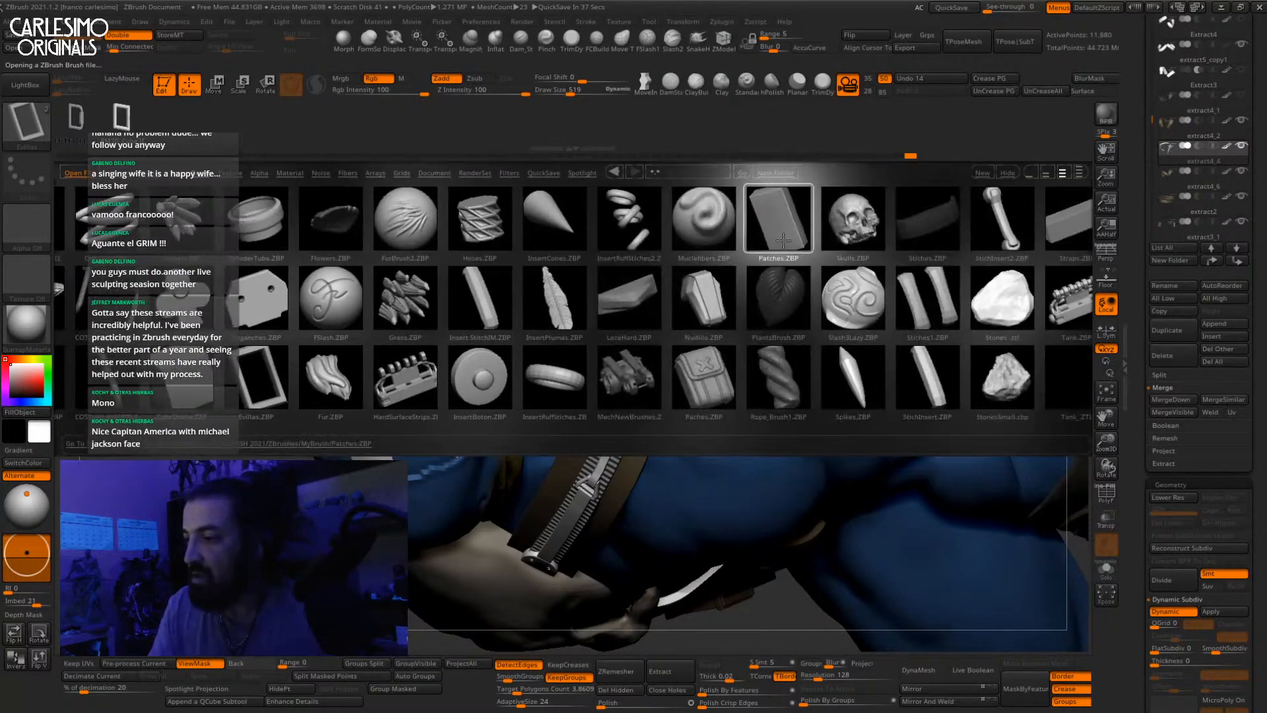
{"action": "double_click", "coordinate": [775, 221]}
{"action": "right_click_drag", "start_coordinate": [636, 476], "coordinate": [635, 430], "text": "ctrl"}
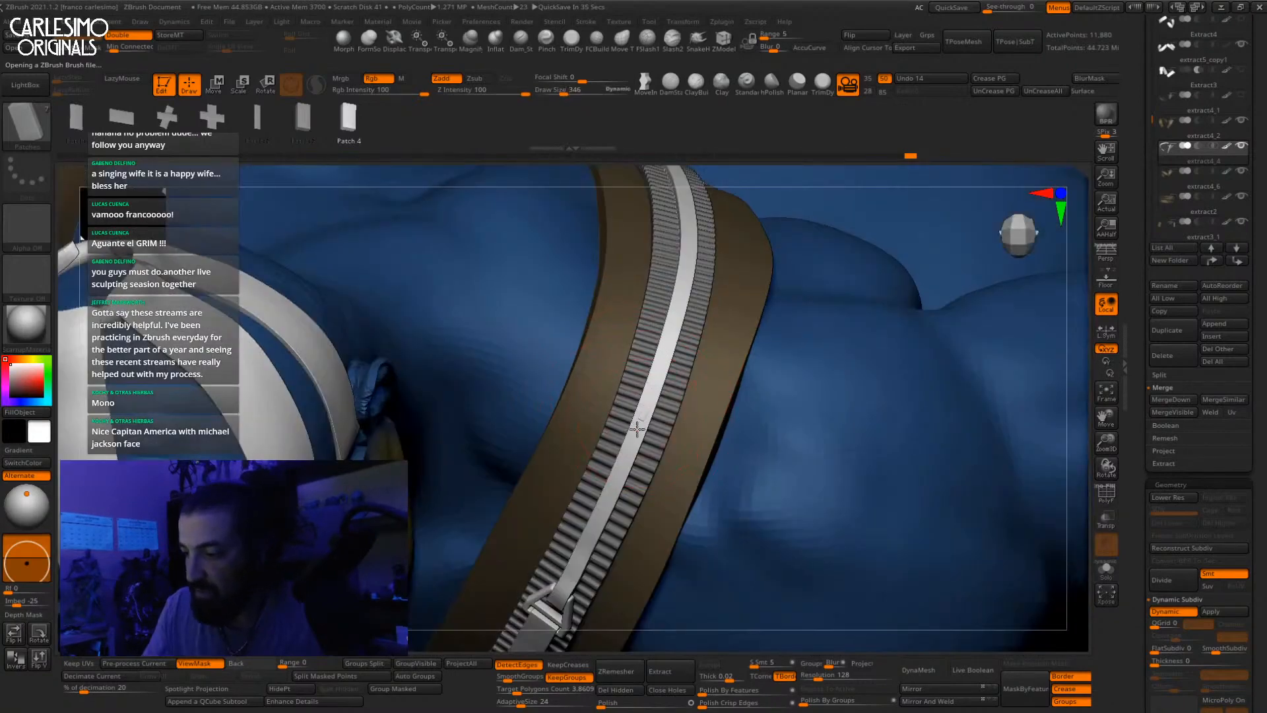
{"action": "left_click_drag", "start_coordinate": [637, 429], "coordinate": [643, 446]}
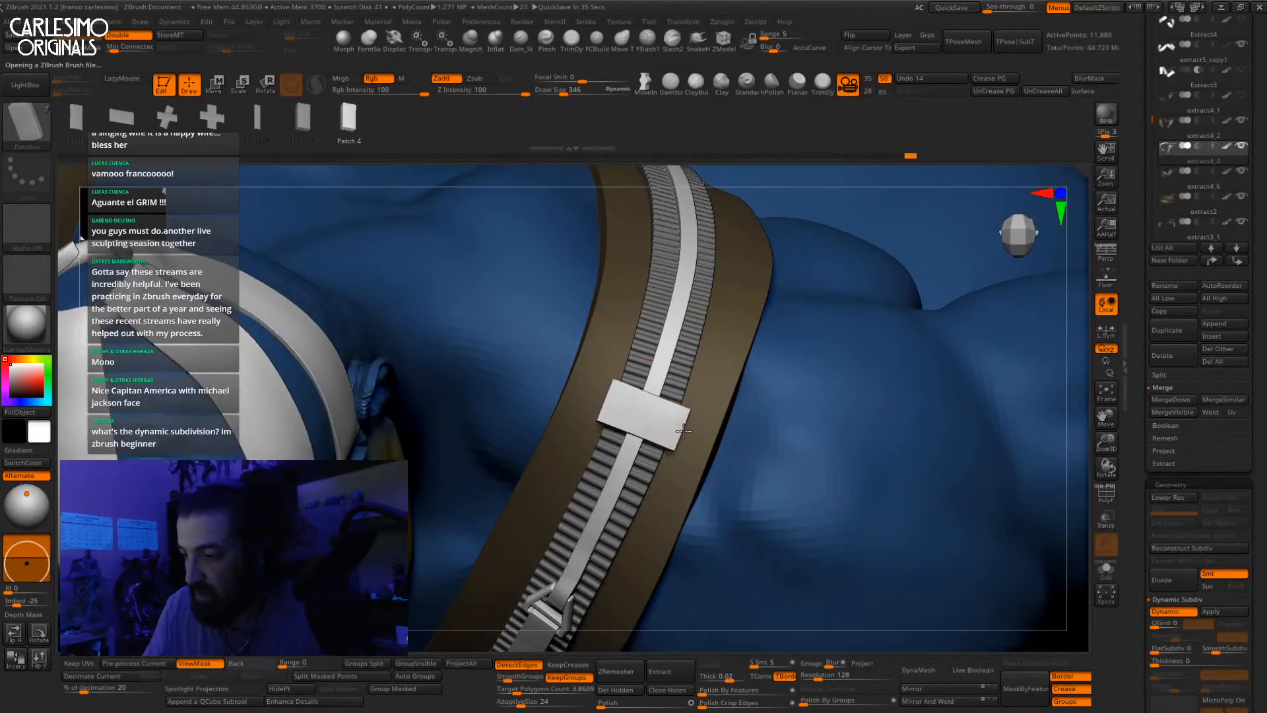
{"action": "mouse_move", "coordinate": [683, 431]}
{"action": "right_mouse_down"}
{"action": "mouse_move", "coordinate": [687, 339]}
{"action": "mouse_move", "coordinate": [665, 447]}
{"action": "right_mouse_up"}
Step: Fit the Patch 4 crossbands over the ribbed webbing on top of the shoulder and down the back of the strap
{"action": "key", "text": "w"}
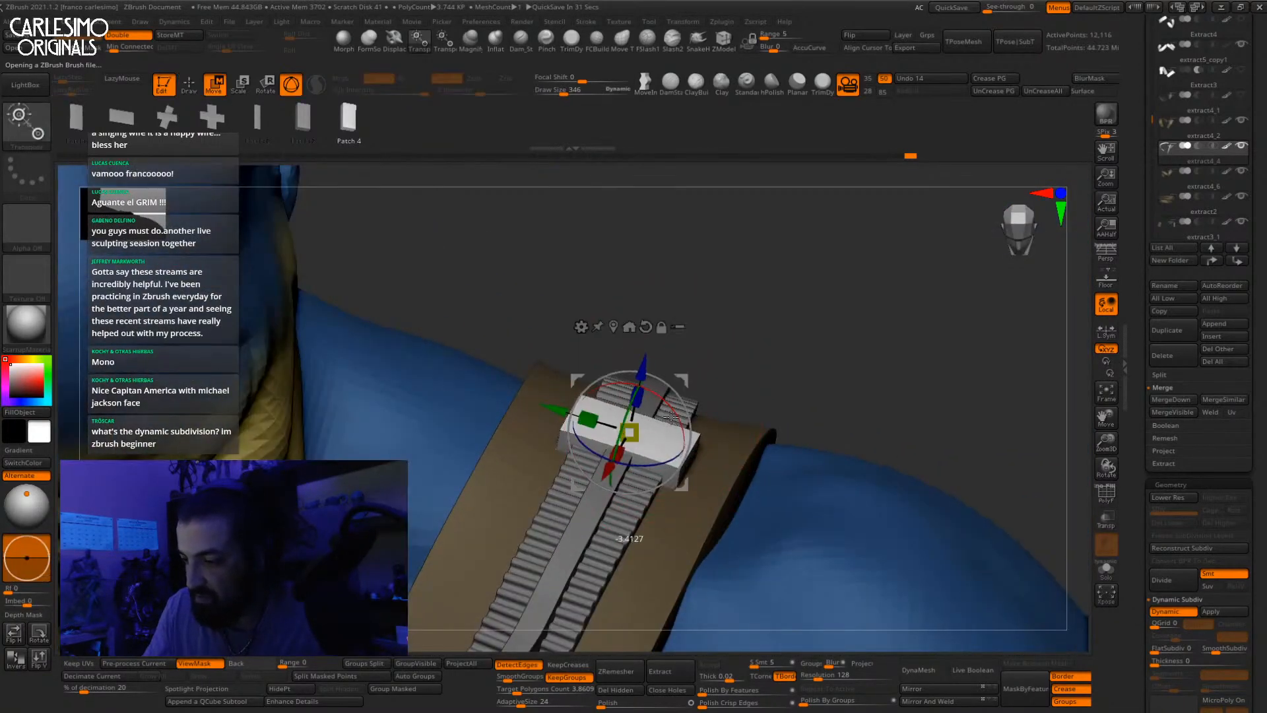
{"action": "mouse_move", "coordinate": [632, 410]}
{"action": "right_mouse_down"}
{"action": "mouse_move", "coordinate": [605, 465]}
{"action": "mouse_move", "coordinate": [640, 429]}
{"action": "mouse_move", "coordinate": [671, 494]}
{"action": "mouse_move", "coordinate": [662, 349]}
{"action": "mouse_move", "coordinate": [749, 360]}
{"action": "mouse_move", "coordinate": [670, 327]}
{"action": "right_mouse_up"}
{"action": "key", "text": "q"}
{"action": "key", "text": "w"}
{"action": "right_click_drag", "start_coordinate": [631, 369], "coordinate": [643, 338]}
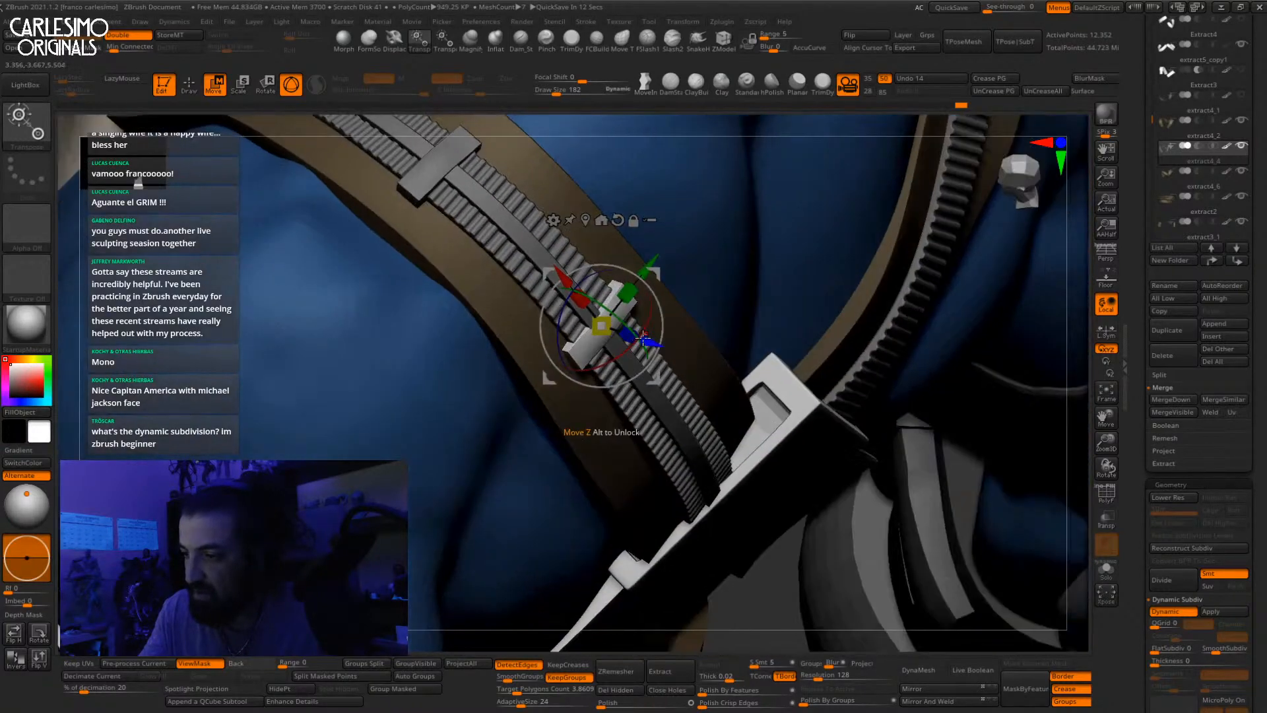
{"action": "mouse_move", "coordinate": [650, 281]}
{"action": "right_mouse_down"}
{"action": "mouse_move", "coordinate": [810, 346]}
{"action": "mouse_move", "coordinate": [811, 290]}
{"action": "mouse_move", "coordinate": [746, 330]}
{"action": "mouse_move", "coordinate": [817, 383]}
{"action": "mouse_move", "coordinate": [701, 270]}
{"action": "right_mouse_up"}
{"action": "key", "text": "q"}
Step: Insert another Patch 4 across the front webbing below the triangular buckle and sink it beneath the flat strip
{"action": "left_click", "coordinate": [37, 132]}
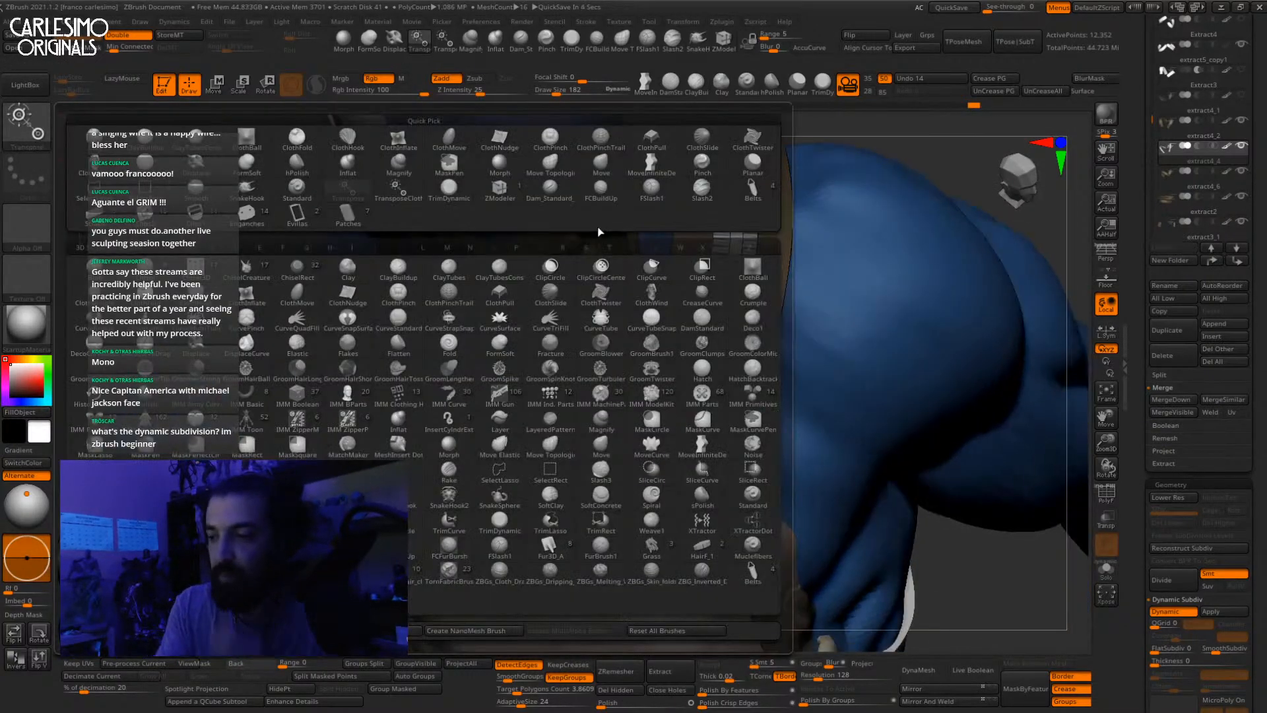
{"action": "left_click", "coordinate": [379, 218]}
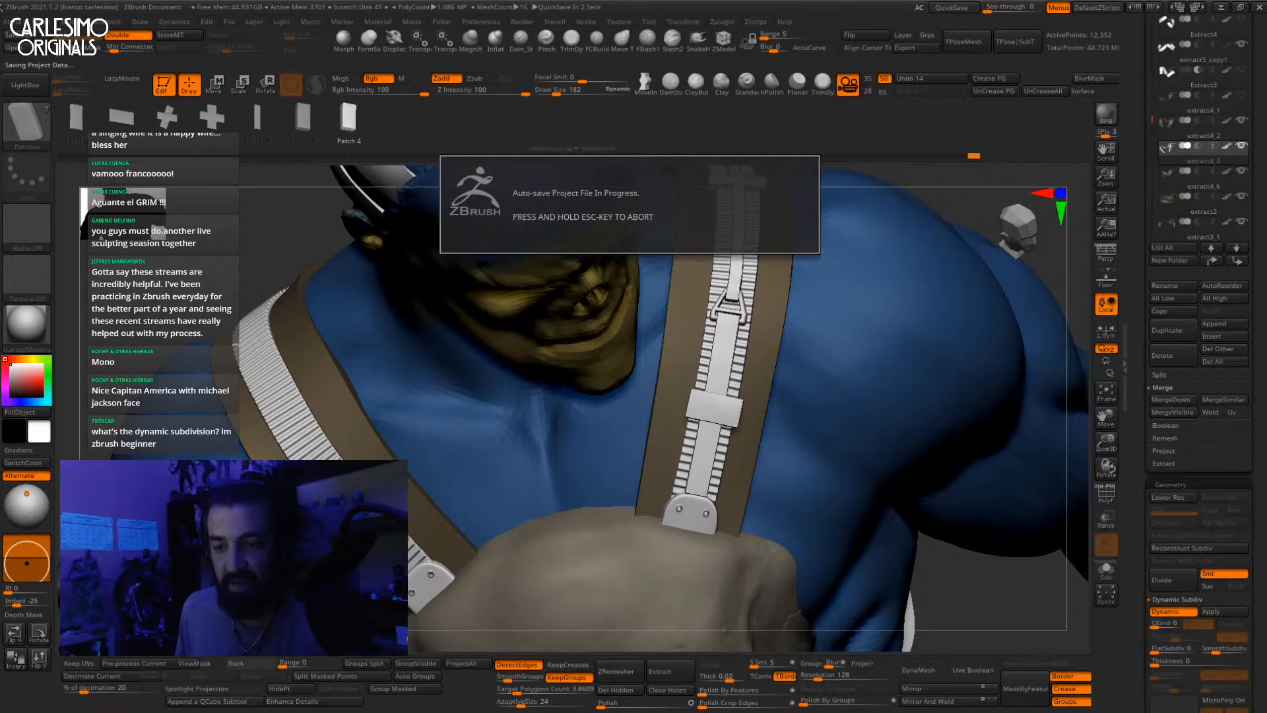
{"action": "right_click_drag", "start_coordinate": [724, 409], "coordinate": [724, 466], "text": "ctrl"}
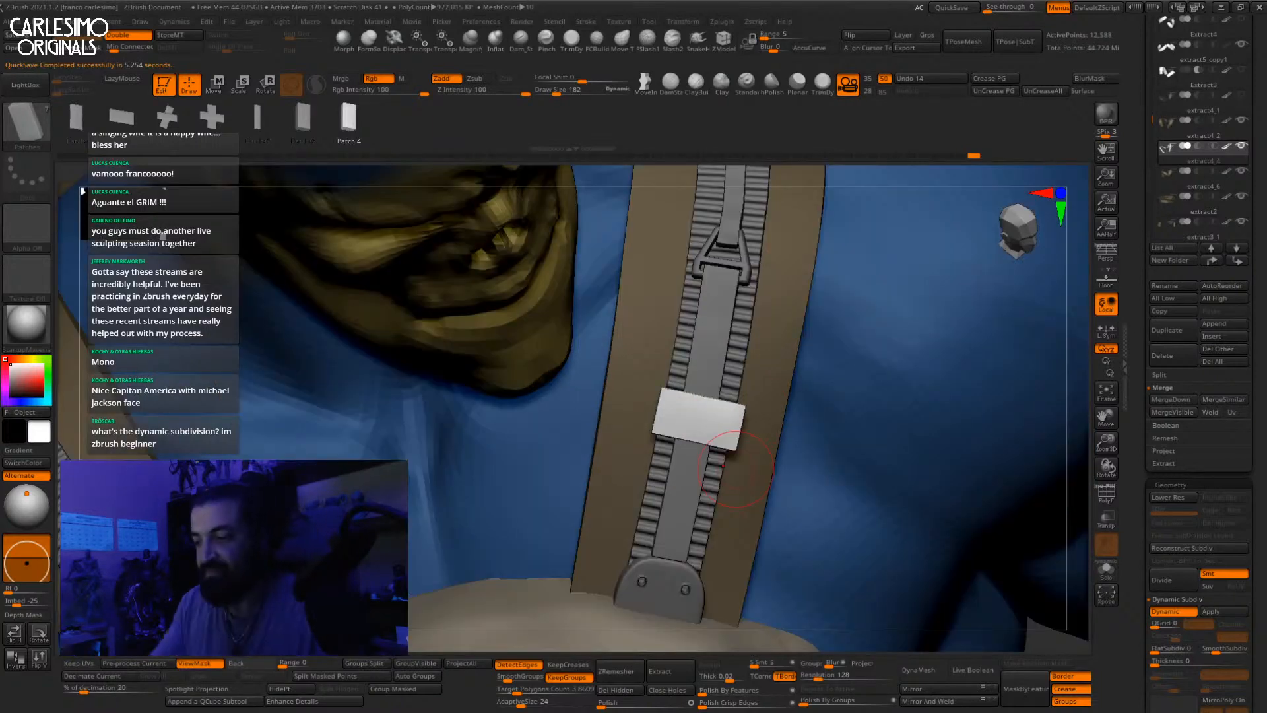
{"action": "key", "text": "w"}
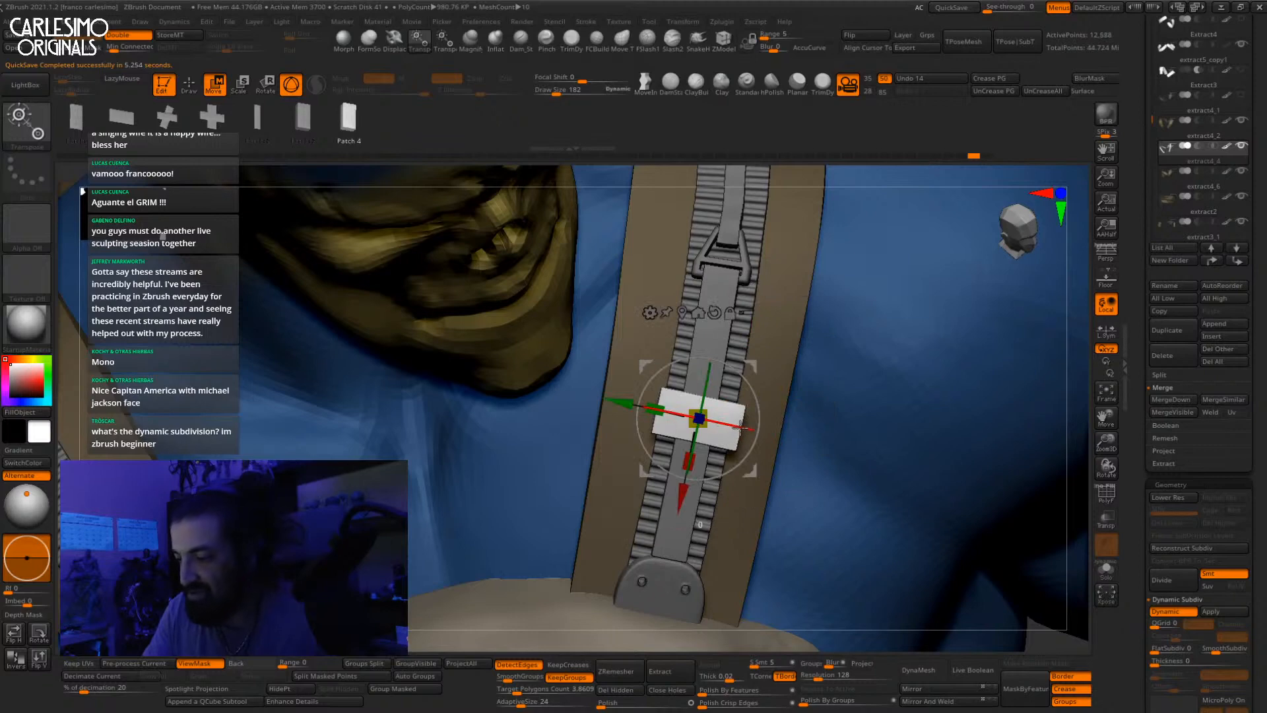
{"action": "right_click_drag", "start_coordinate": [741, 426], "coordinate": [734, 390]}
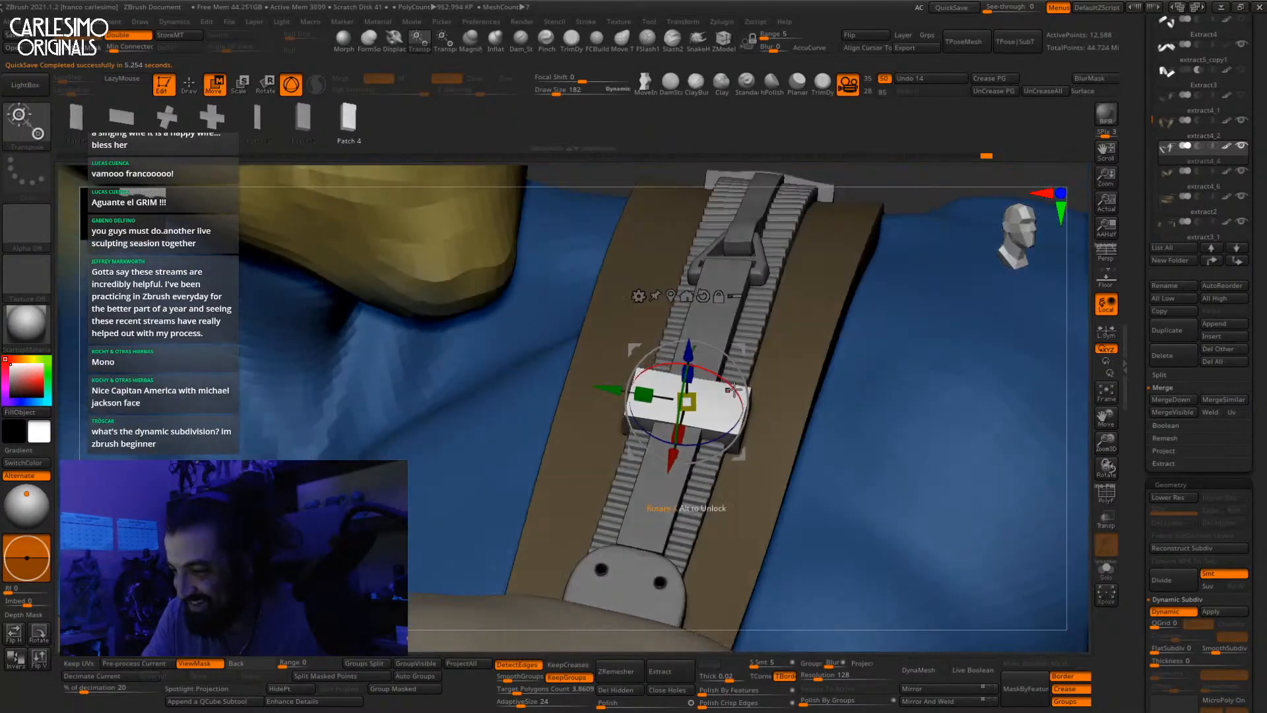
{"action": "right_click_drag", "start_coordinate": [686, 428], "coordinate": [734, 356]}
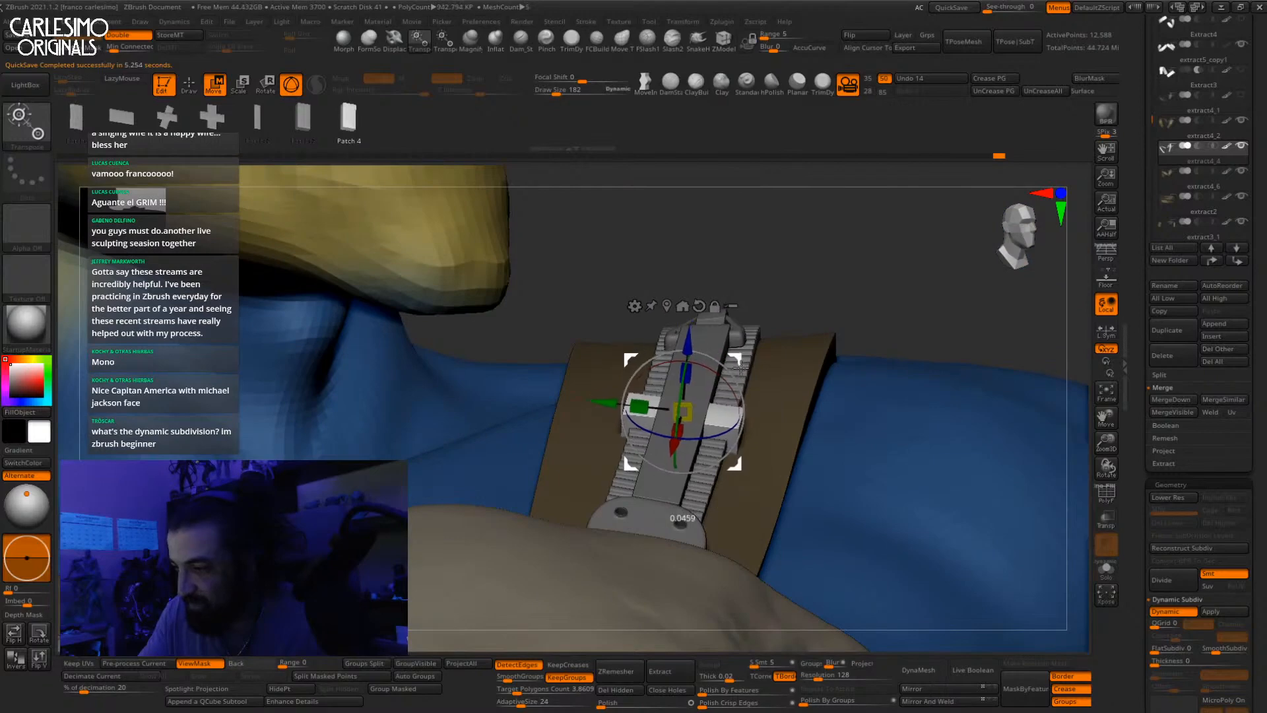
Step: Adjust the patch below the buckle against the webbing with the Move brush at draw size 265
{"action": "key", "text": "q"}
{"action": "right_click_drag", "start_coordinate": [734, 370], "coordinate": [686, 449]}
{"action": "key", "text": "space"}
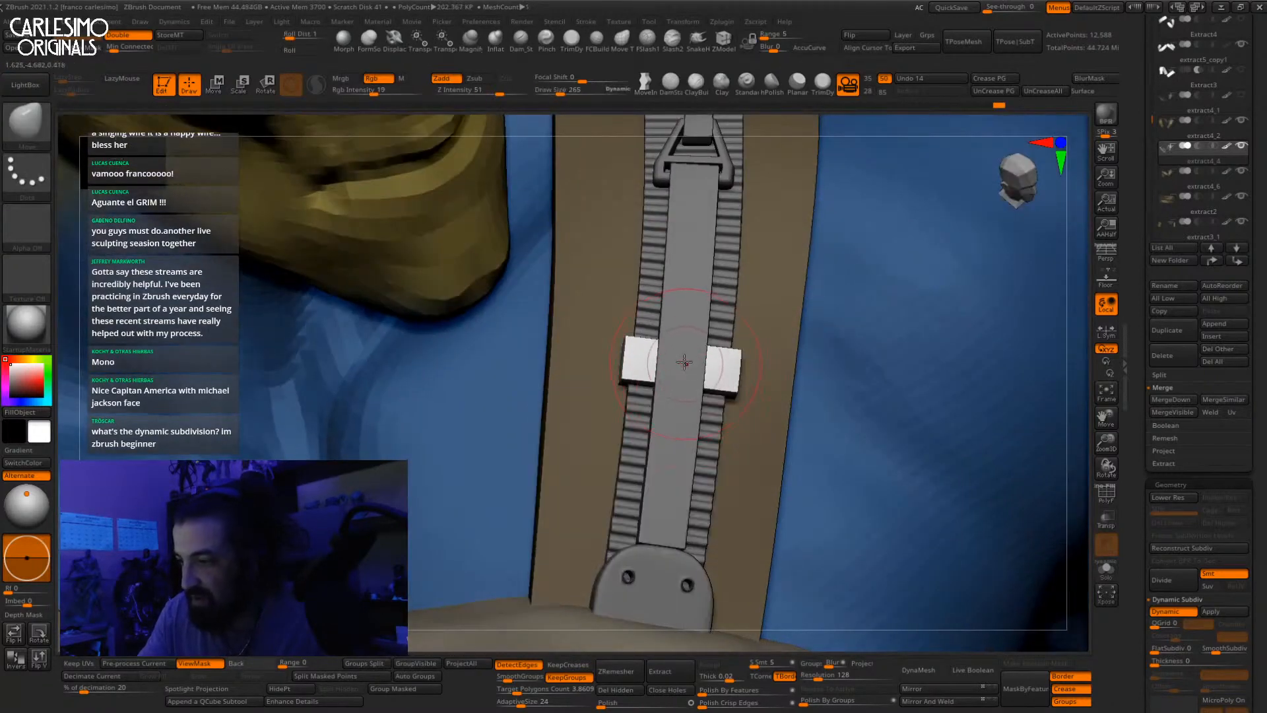
{"action": "mouse_move", "coordinate": [686, 358]}
{"action": "right_mouse_down"}
{"action": "mouse_move", "coordinate": [664, 365]}
{"action": "mouse_move", "coordinate": [686, 396]}
{"action": "mouse_move", "coordinate": [854, 279]}
{"action": "mouse_move", "coordinate": [841, 288]}
{"action": "mouse_move", "coordinate": [902, 345]}
{"action": "mouse_move", "coordinate": [885, 362]}
{"action": "mouse_move", "coordinate": [876, 416]}
{"action": "mouse_move", "coordinate": [828, 337]}
{"action": "mouse_move", "coordinate": [766, 285]}
{"action": "right_mouse_up"}
{"action": "right_click_drag", "start_coordinate": [730, 405], "coordinate": [883, 289]}
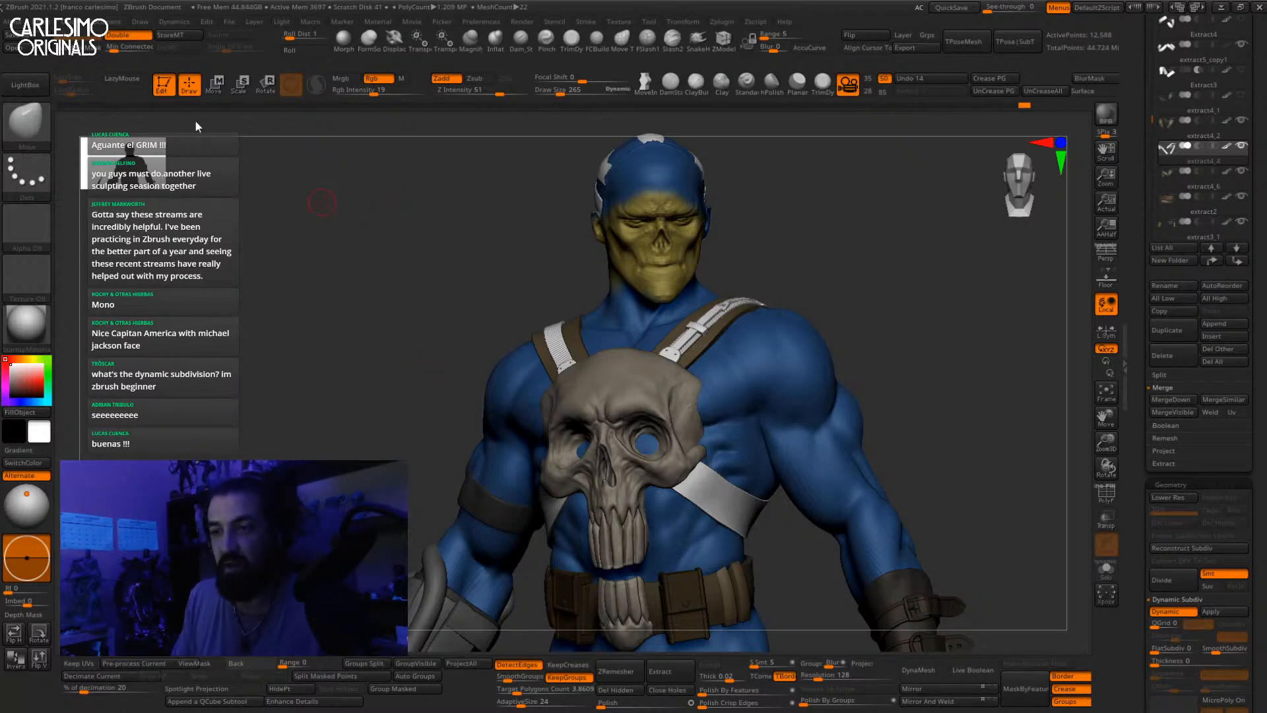
Step: Look through the custom insert brushes in LightBox and the full brush palette
{"action": "left_click", "coordinate": [14, 90]}
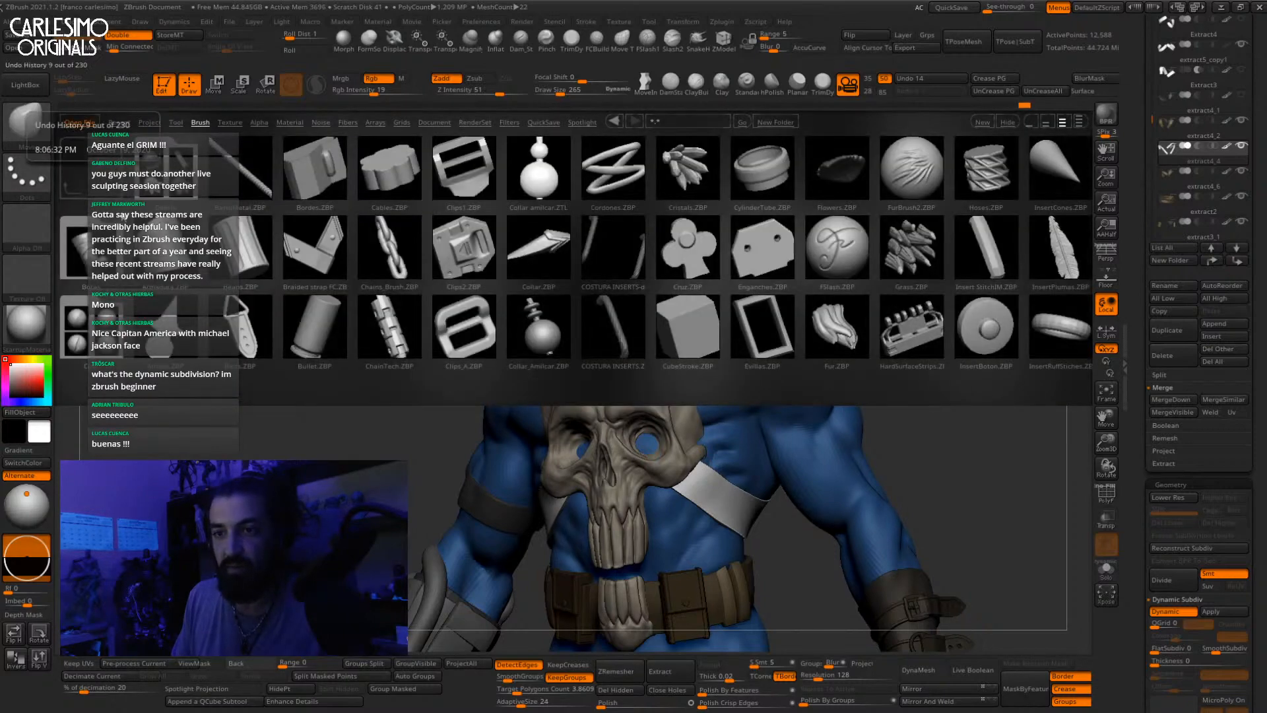
{"action": "left_click", "coordinate": [25, 85]}
{"action": "left_click", "coordinate": [30, 113]}
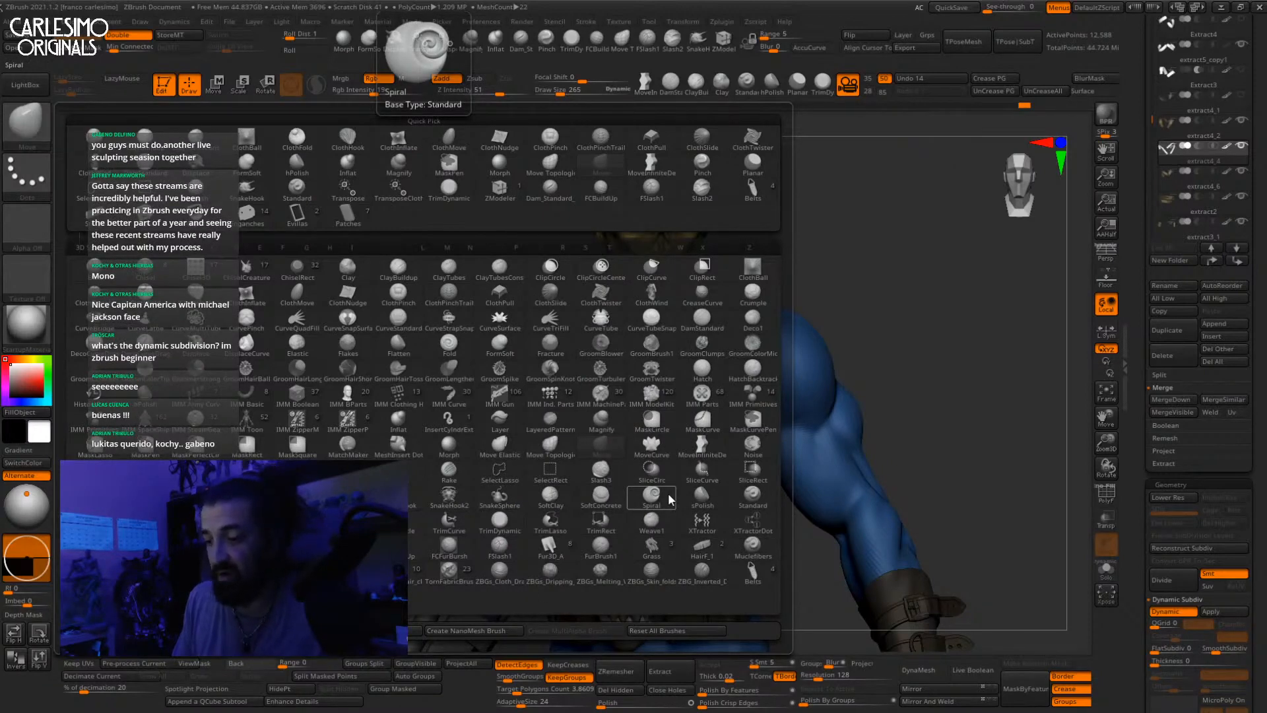
{"action": "key", "text": "b"}
{"action": "left_click", "coordinate": [40, 131]}
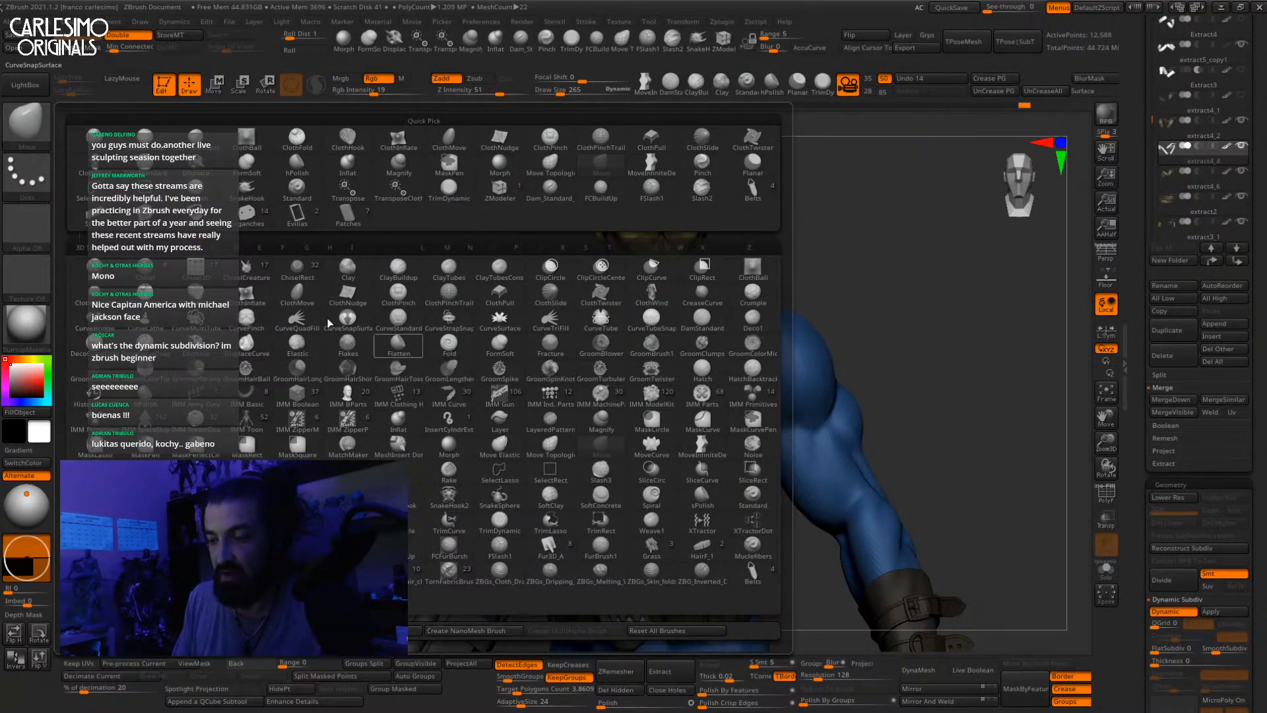
{"action": "key", "text": "comma"}
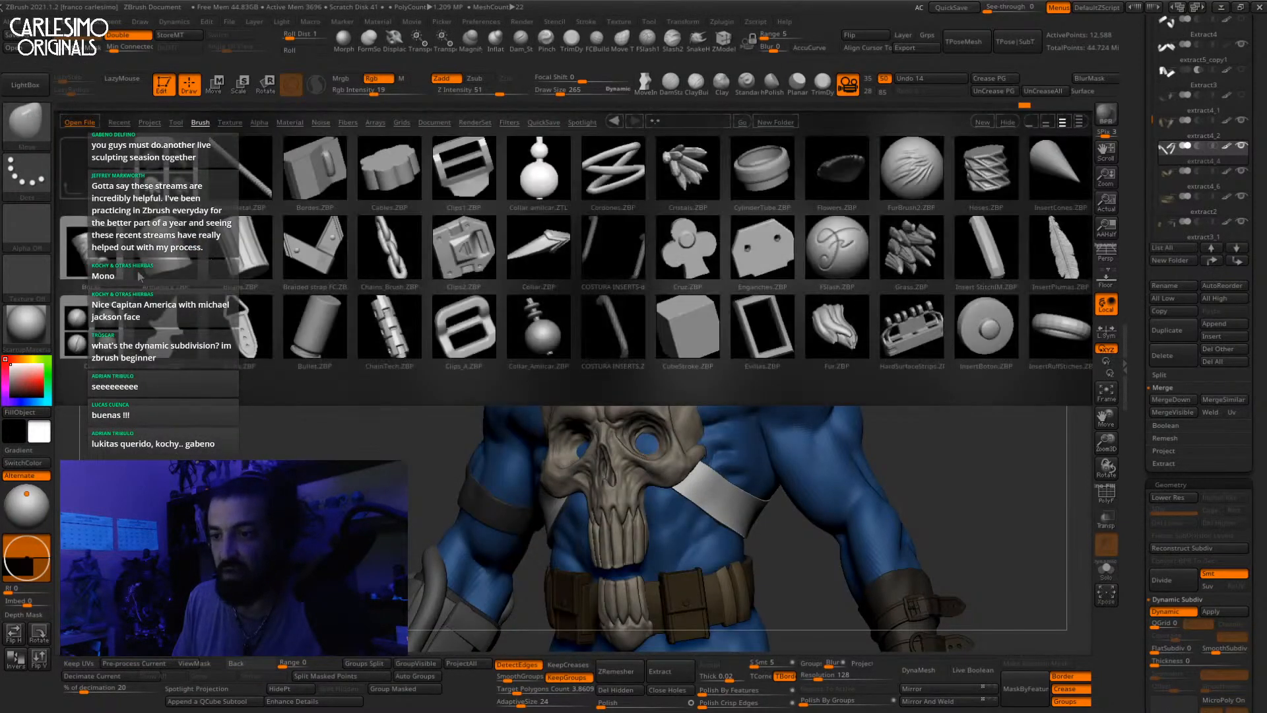
Step: Browse the LightBox brush folders at different thumbnail layouts, then look inside the MyBrush folder
{"action": "double_click", "coordinate": [111, 167]}
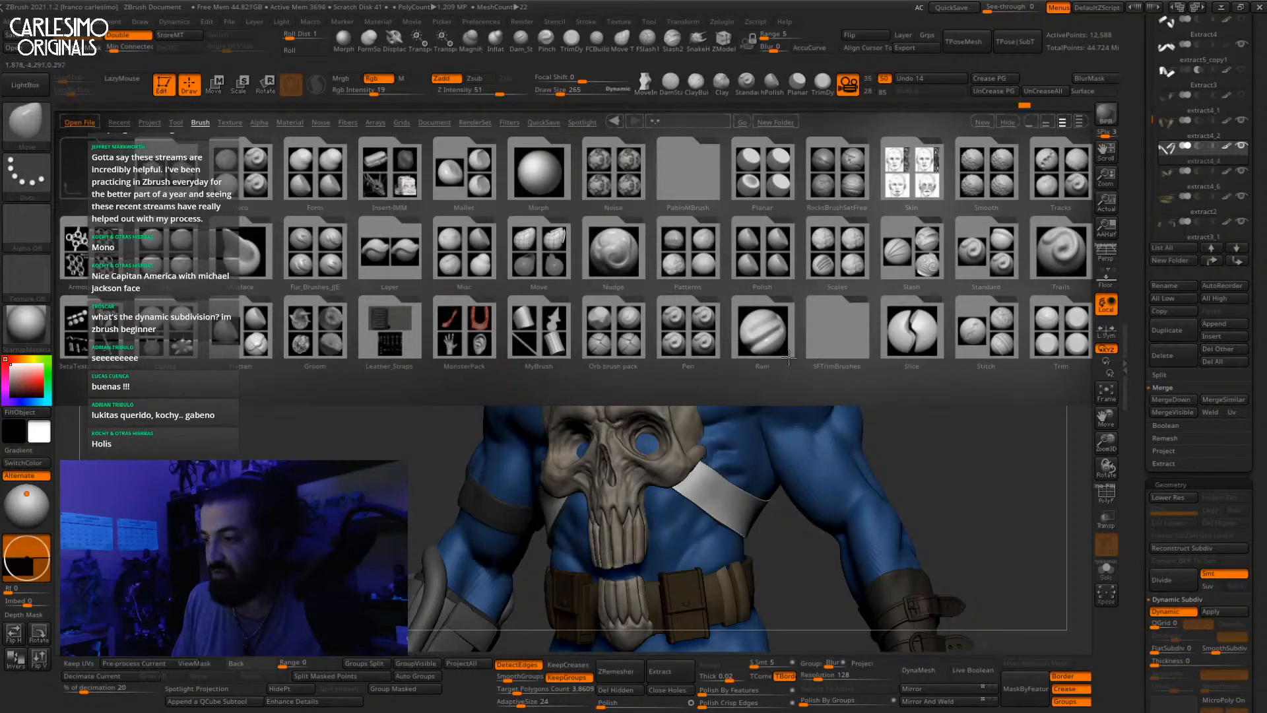
{"action": "left_click", "coordinate": [1078, 123]}
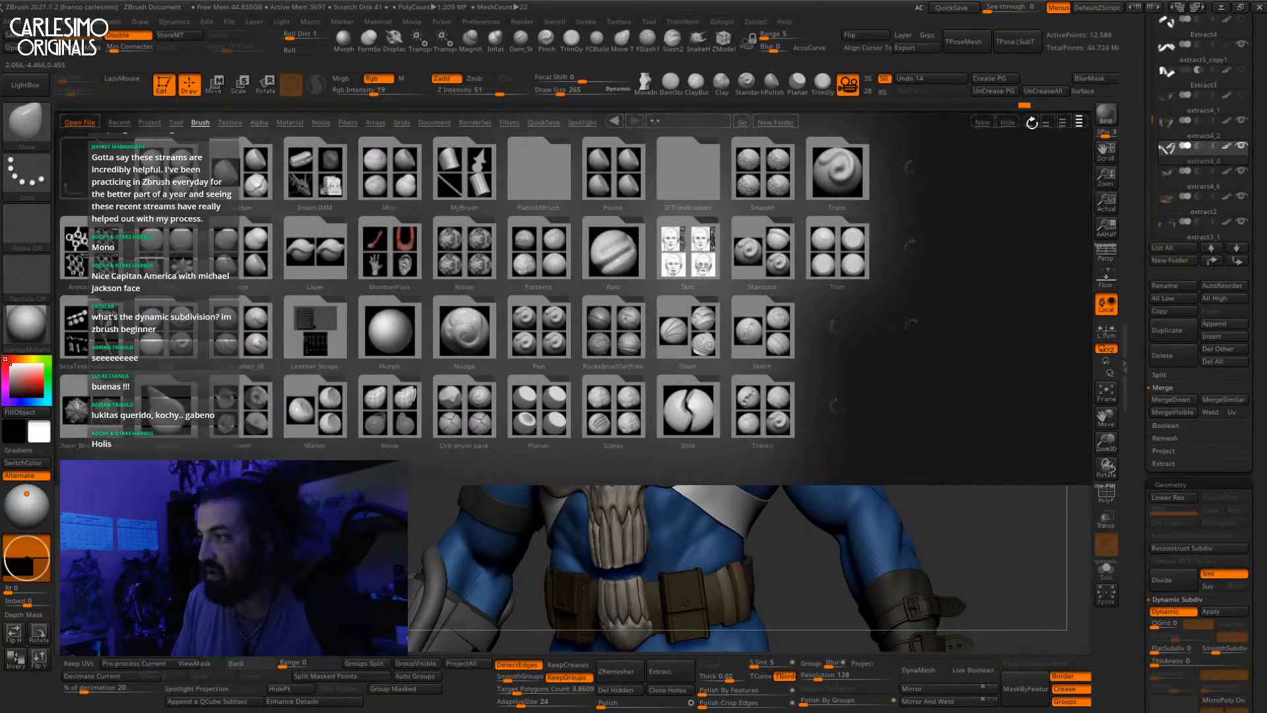
{"action": "left_click", "coordinate": [1046, 123]}
{"action": "left_click", "coordinate": [1063, 123]}
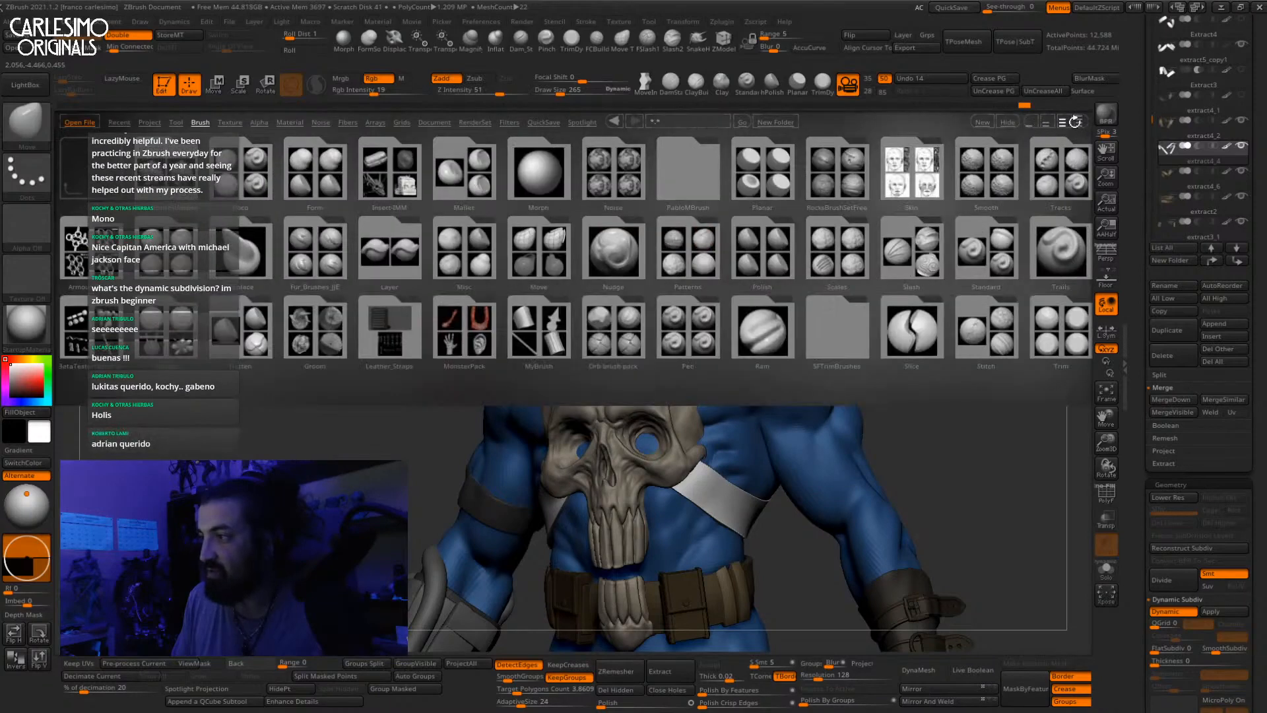
{"action": "left_click", "coordinate": [1079, 123]}
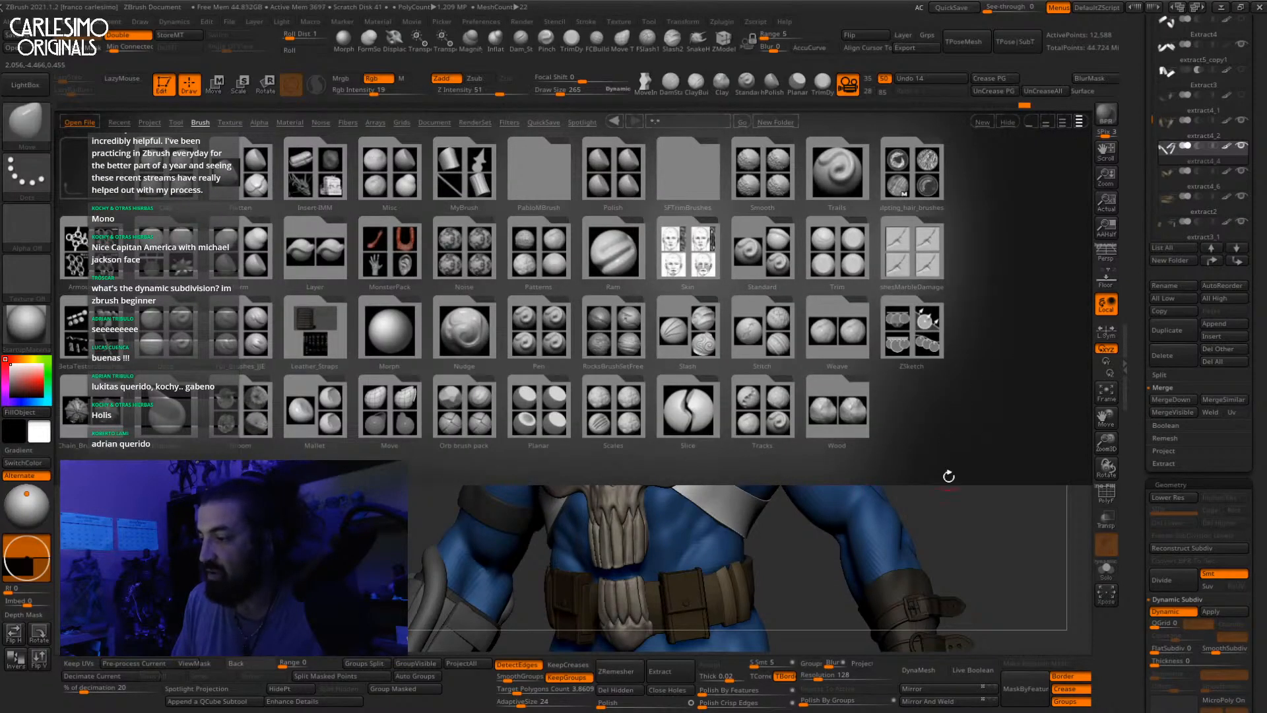
{"action": "left_click_drag", "start_coordinate": [949, 479], "coordinate": [939, 282]}
{"action": "mouse_move", "coordinate": [958, 326]}
{"action": "left_mouse_down"}
{"action": "mouse_move", "coordinate": [964, 676]}
{"action": "mouse_move", "coordinate": [961, 309]}
{"action": "mouse_move", "coordinate": [971, 399]}
{"action": "left_mouse_up"}
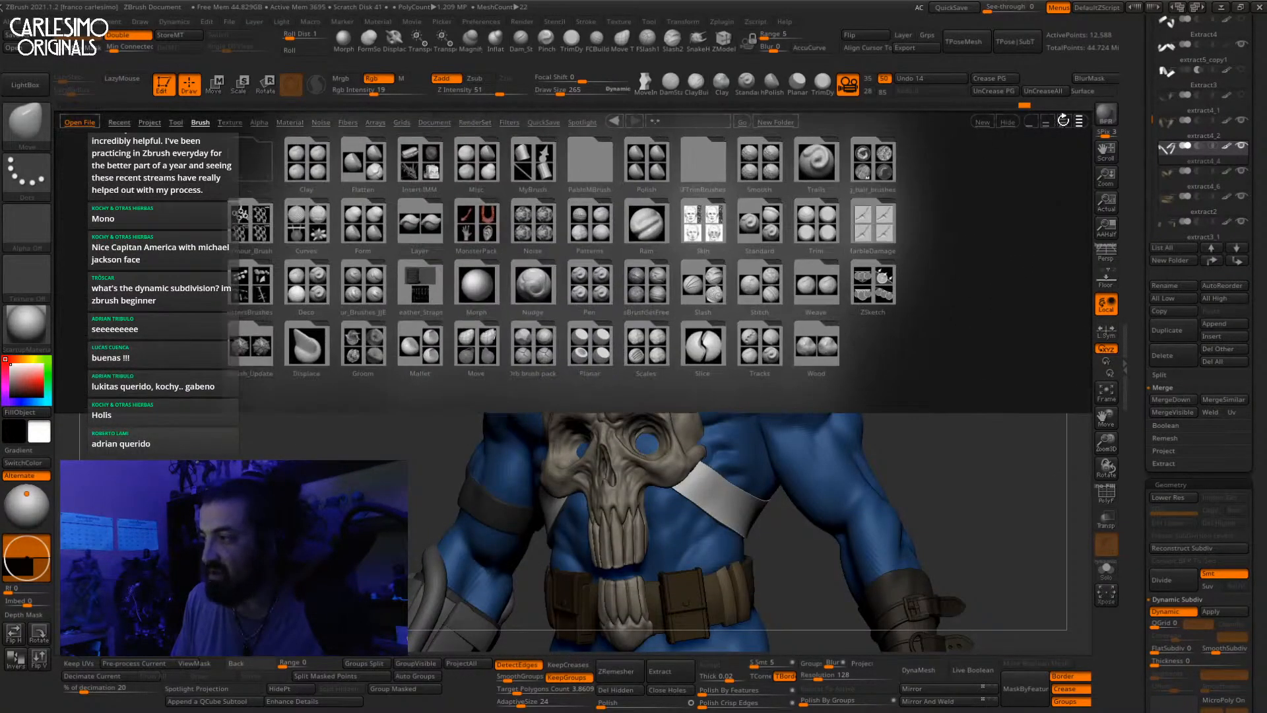
{"action": "left_click", "coordinate": [1062, 122]}
{"action": "left_click", "coordinate": [1046, 122]}
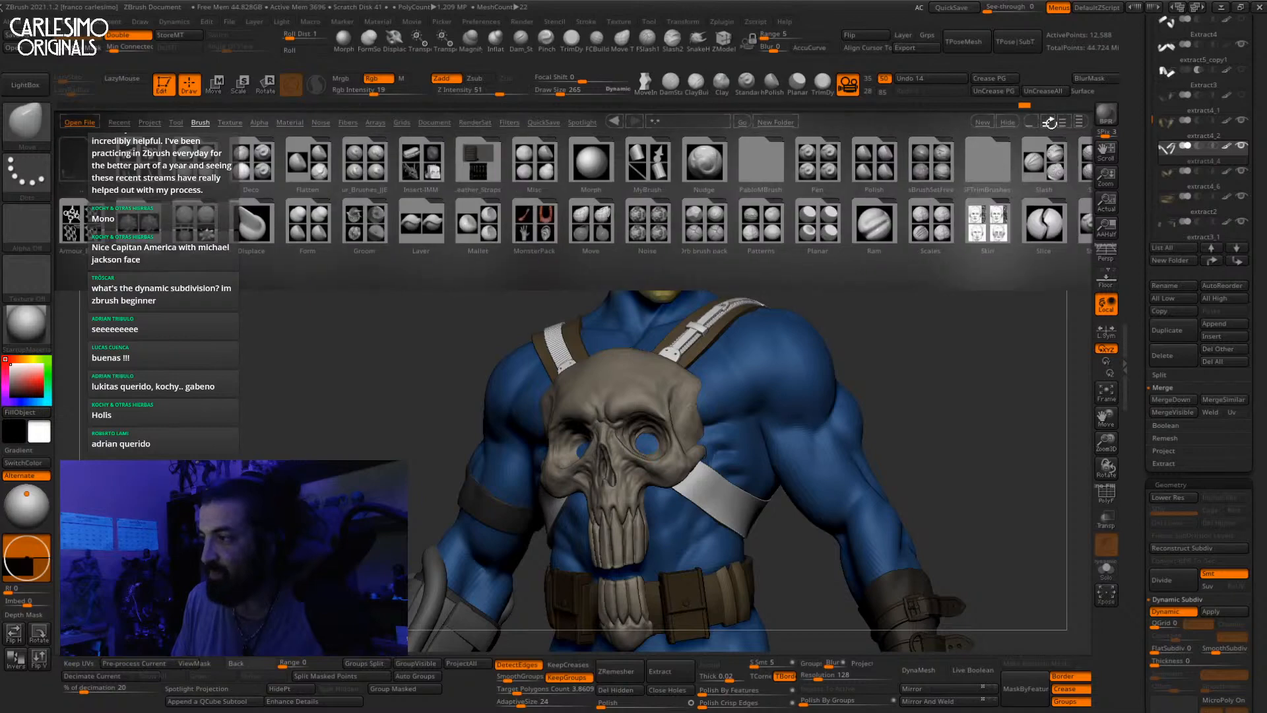
{"action": "left_click", "coordinate": [1061, 122]}
{"action": "left_click_drag", "start_coordinate": [855, 332], "coordinate": [874, 439]}
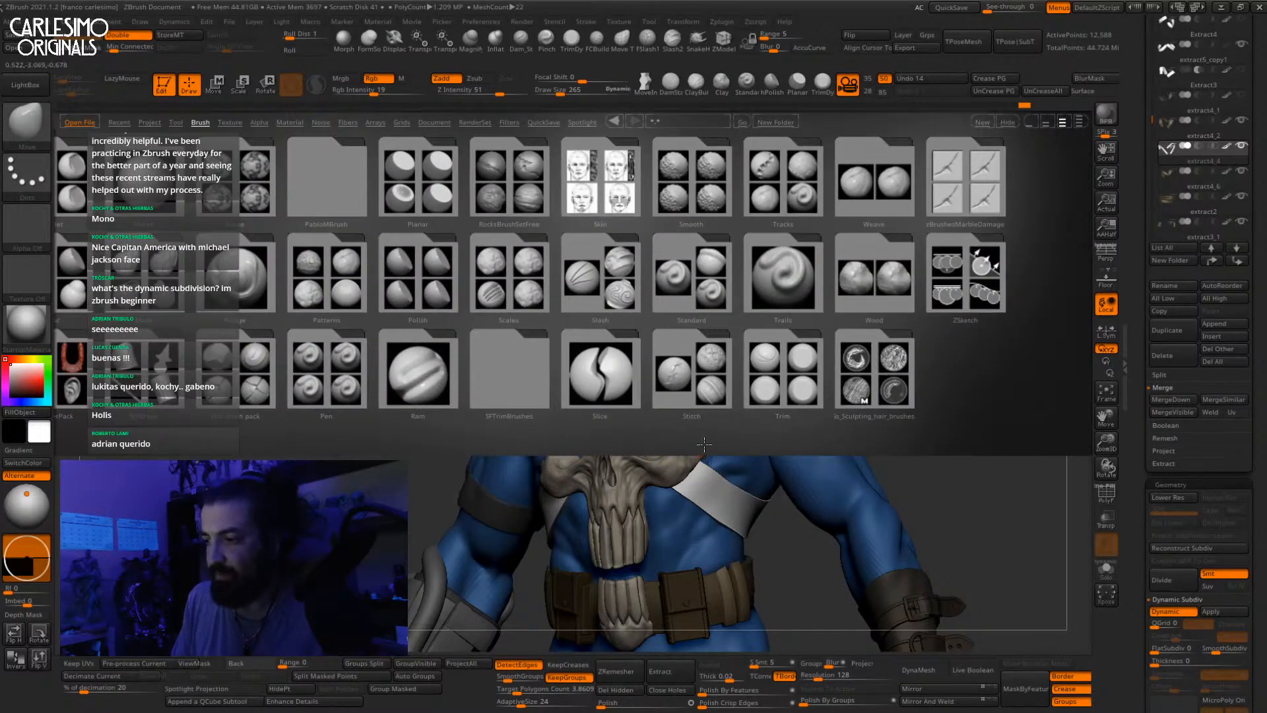
{"action": "left_click_drag", "start_coordinate": [676, 435], "coordinate": [746, 425]}
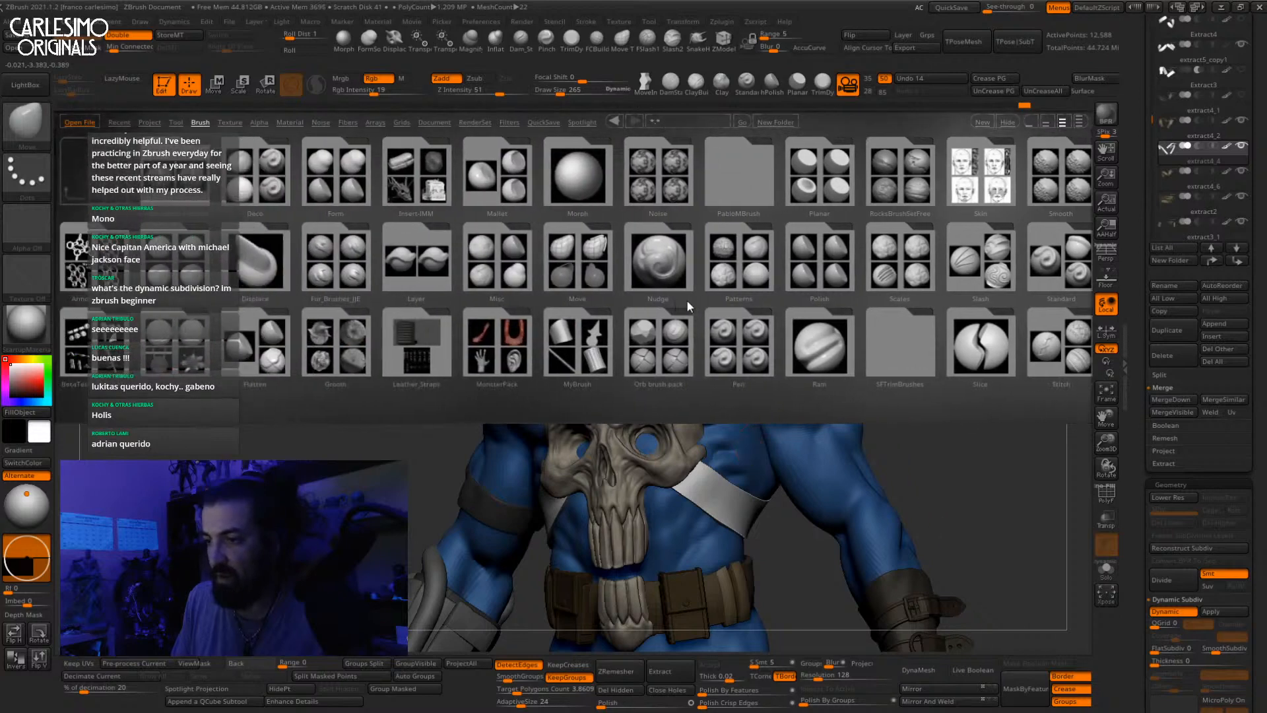
{"action": "double_click", "coordinate": [538, 343]}
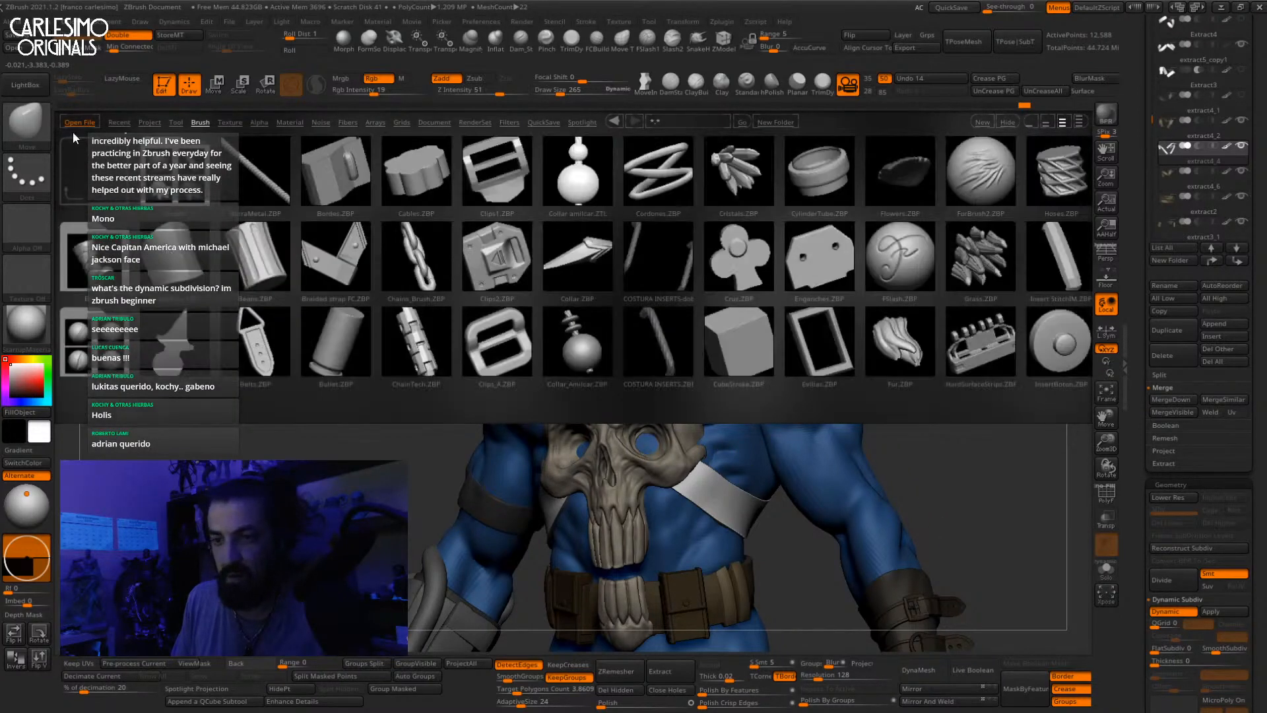
{"action": "left_click", "coordinate": [25, 85]}
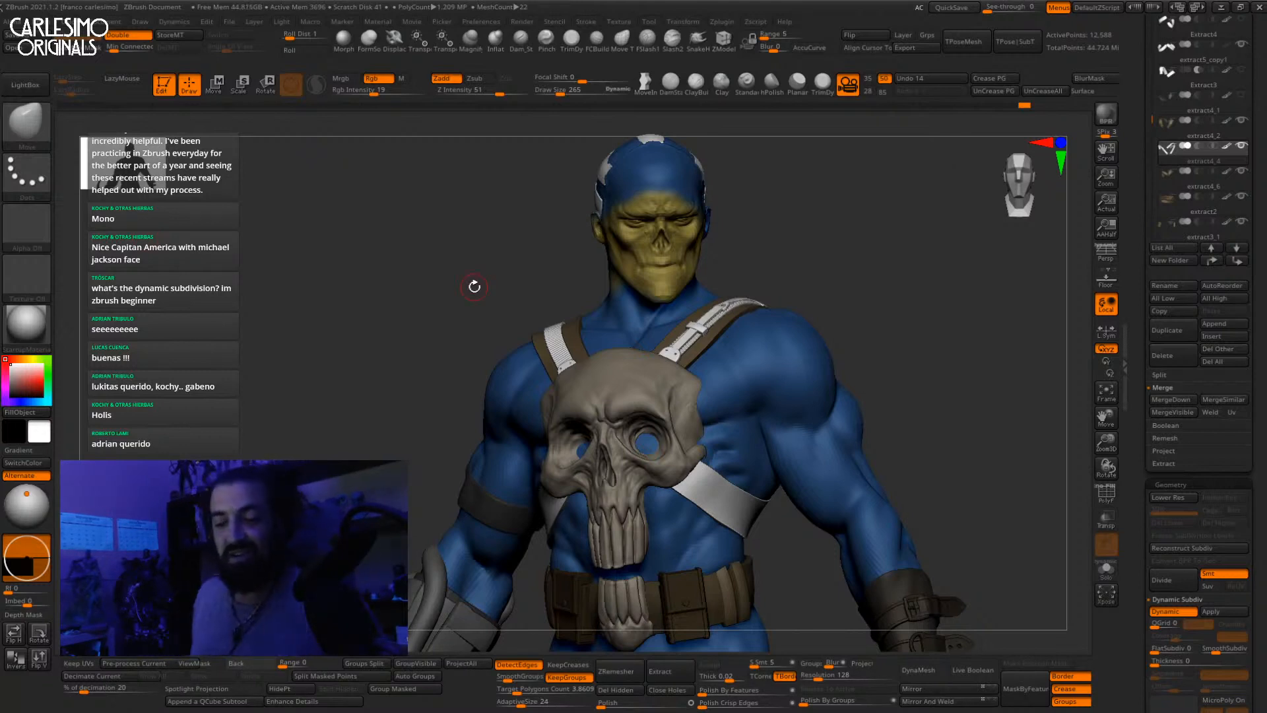
Step: Turn on perspective, select the blue body subtool and look through the subtool list
{"action": "left_click_drag", "start_coordinate": [474, 287], "coordinate": [941, 486]}
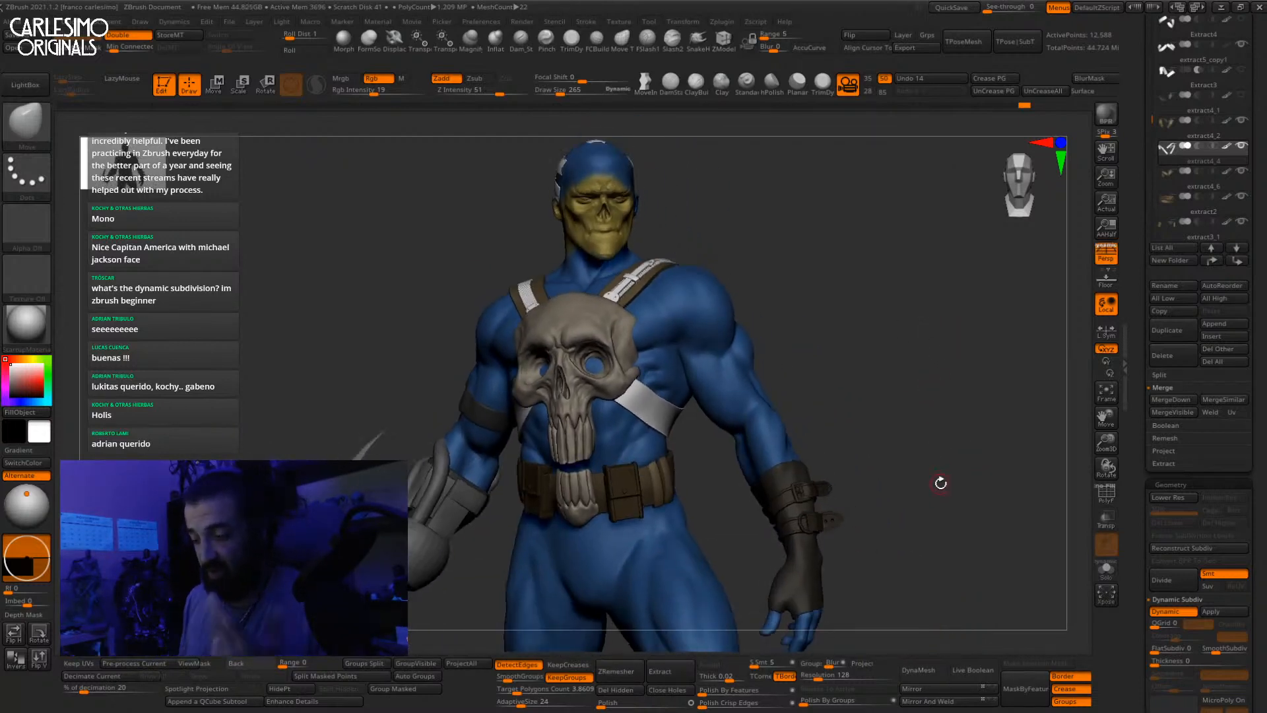
{"action": "key", "text": "p"}
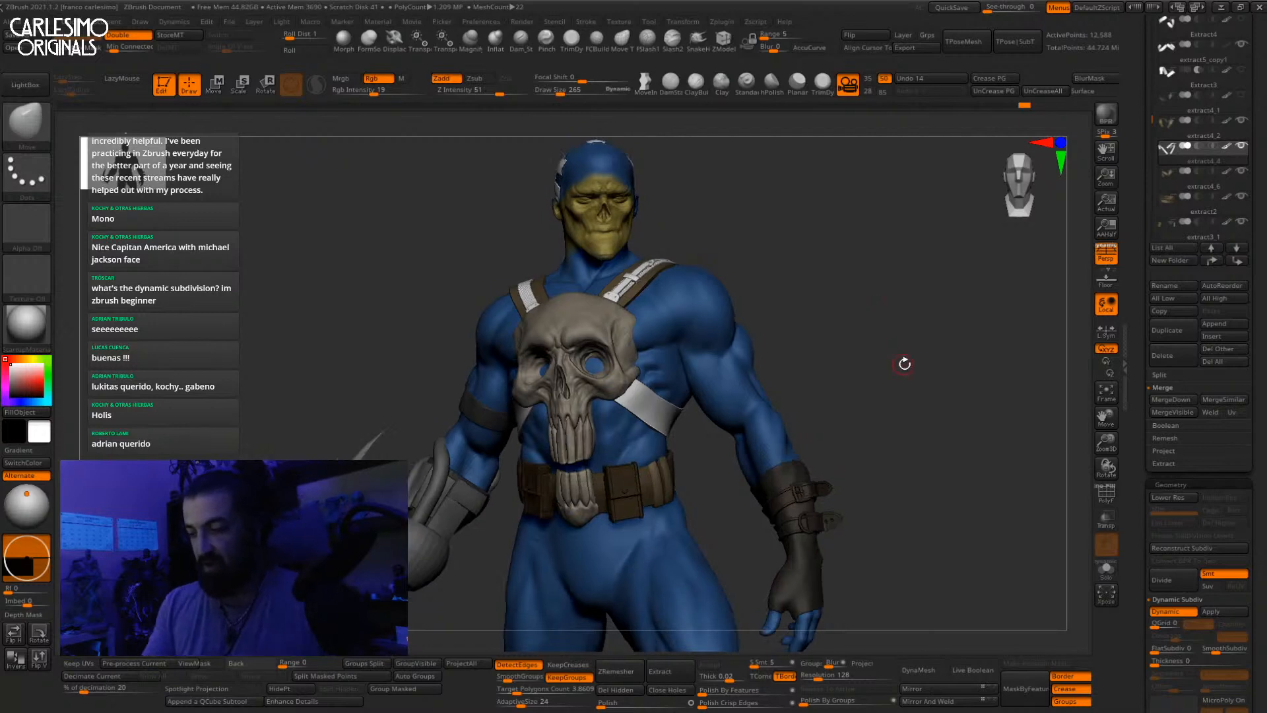
{"action": "left_click_drag", "start_coordinate": [904, 363], "coordinate": [885, 377]}
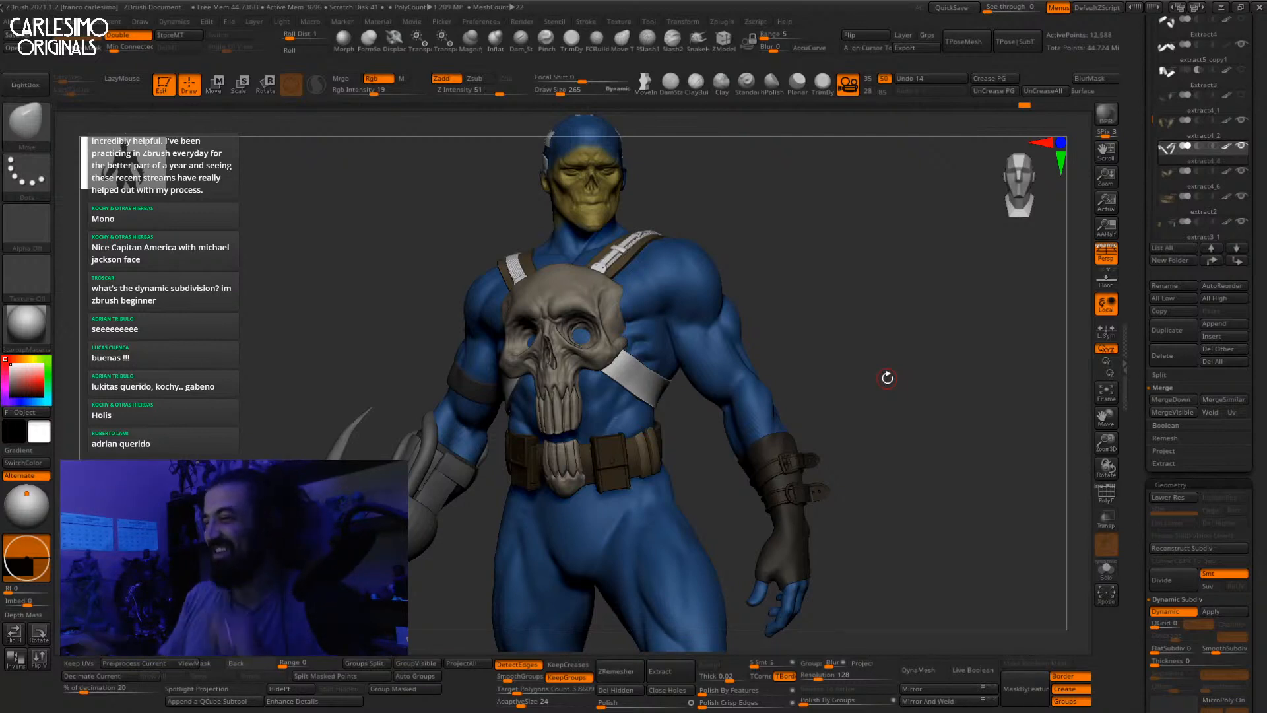
{"action": "left_click", "coordinate": [726, 339], "text": "alt"}
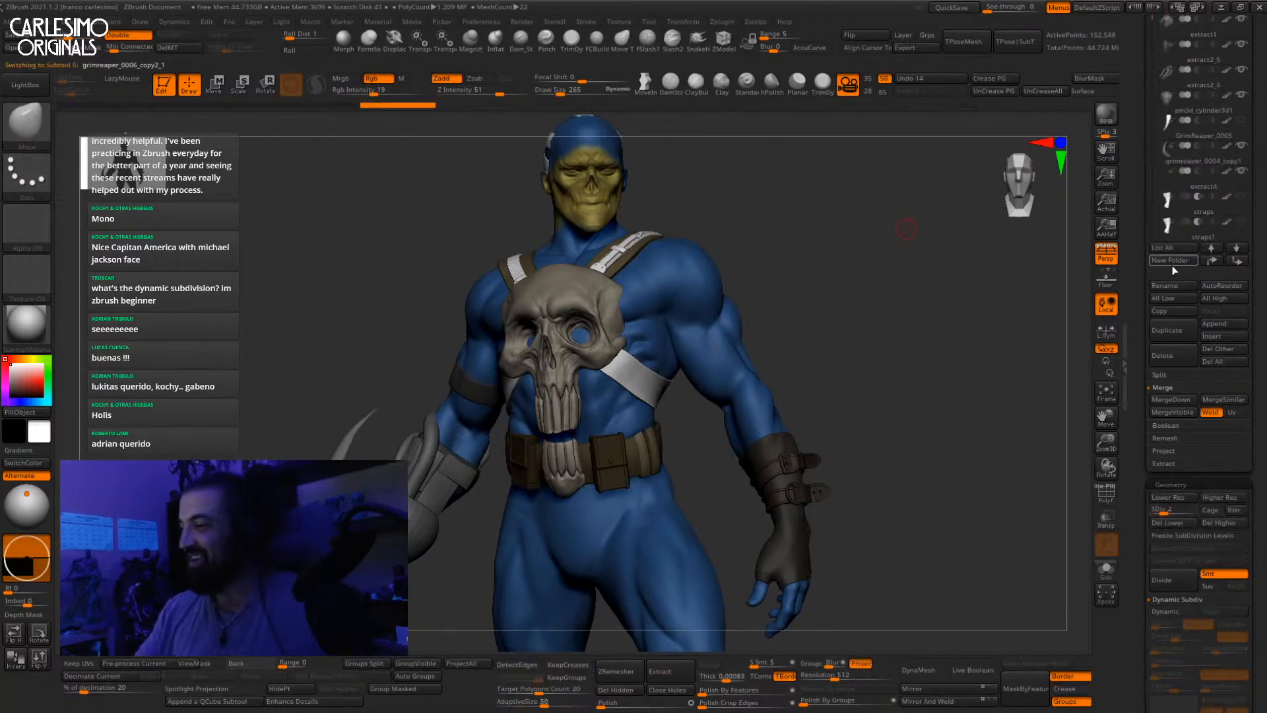
{"action": "scroll", "coordinate": [1175, 297], "scroll_direction": "up", "scroll_amount": 5}
{"action": "scroll", "coordinate": [1184, 372], "scroll_direction": "down", "scroll_amount": 3}
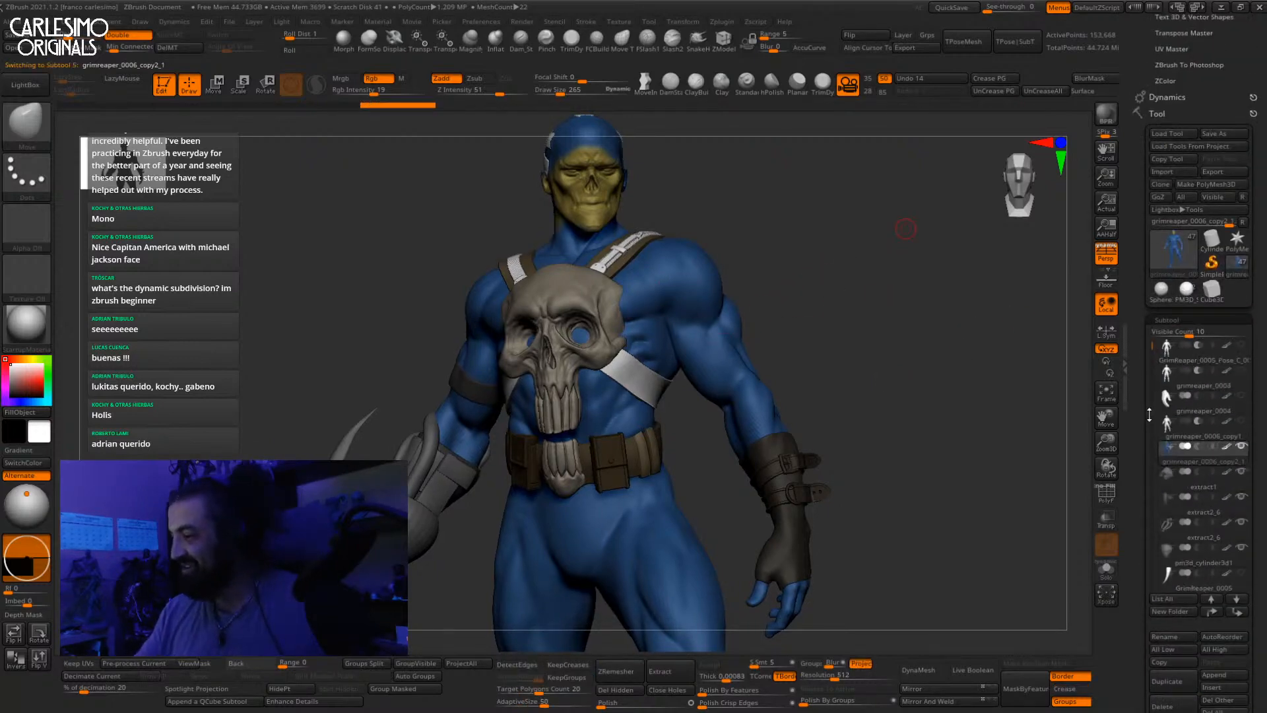
{"action": "scroll", "coordinate": [1145, 403], "scroll_direction": "down", "scroll_amount": 5}
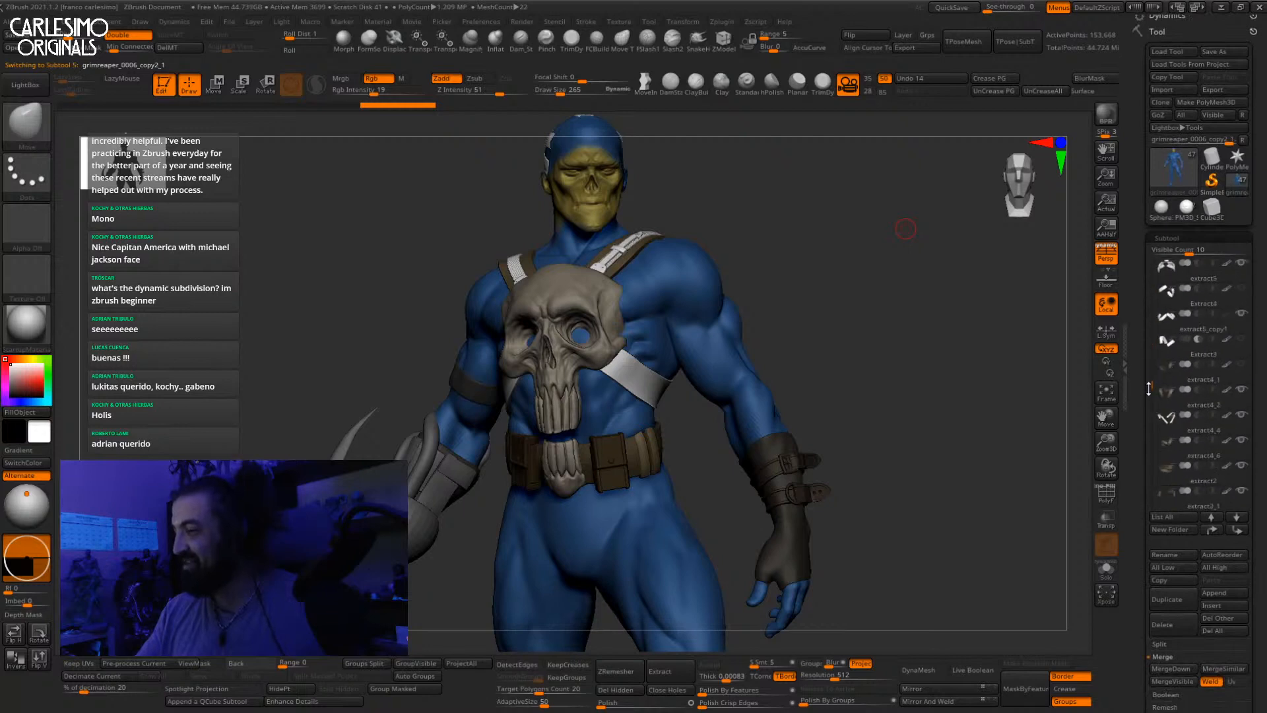
{"action": "scroll", "coordinate": [1148, 454], "scroll_direction": "up", "scroll_amount": 5}
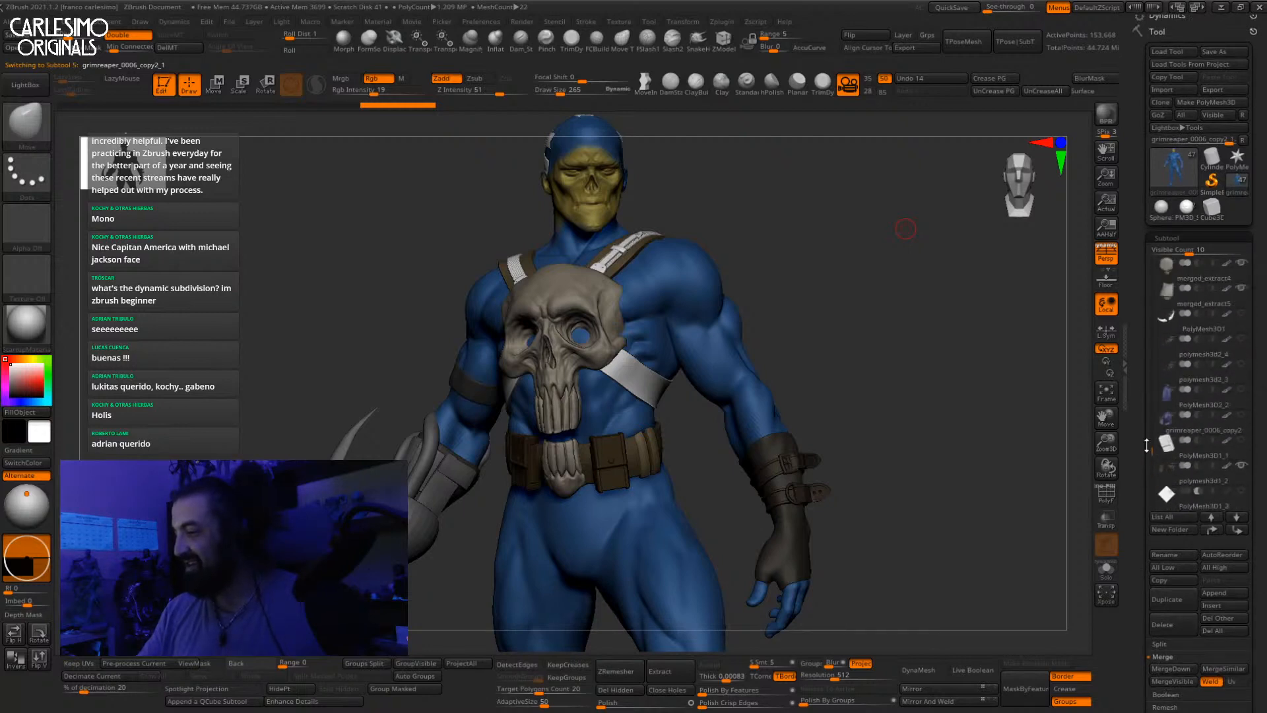
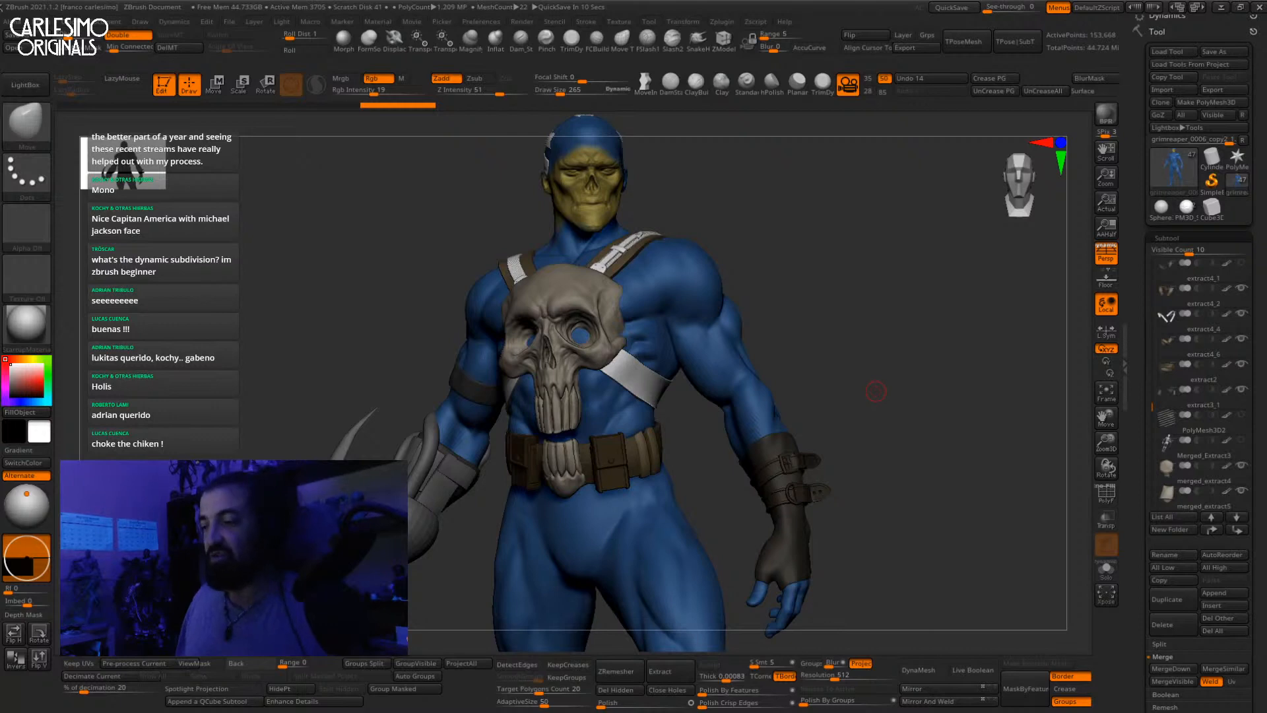
Step: Switch to the Cube3D primitive, frame it in the view and show its polygon wireframe
{"action": "left_click_drag", "start_coordinate": [1139, 344], "coordinate": [1142, 371]}
{"action": "left_click", "coordinate": [1211, 263]}
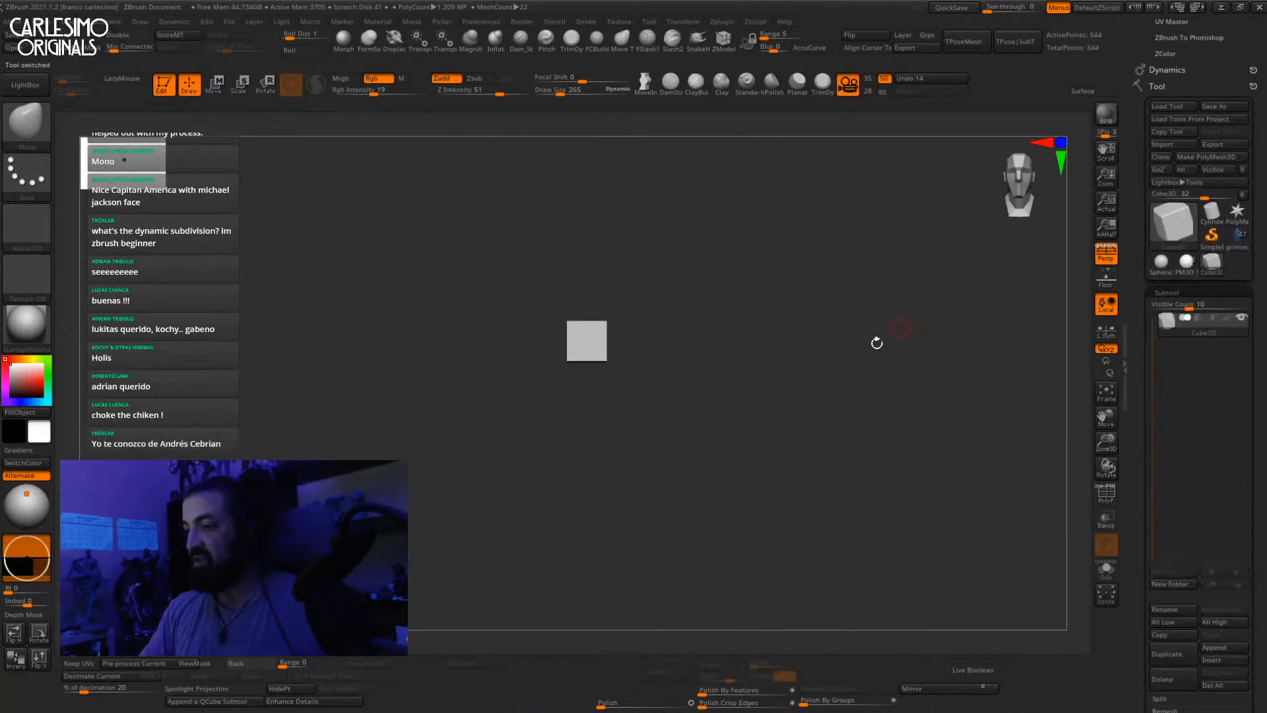
{"action": "key", "text": "f"}
{"action": "key", "text": "shift+f"}
{"action": "key", "text": "f"}
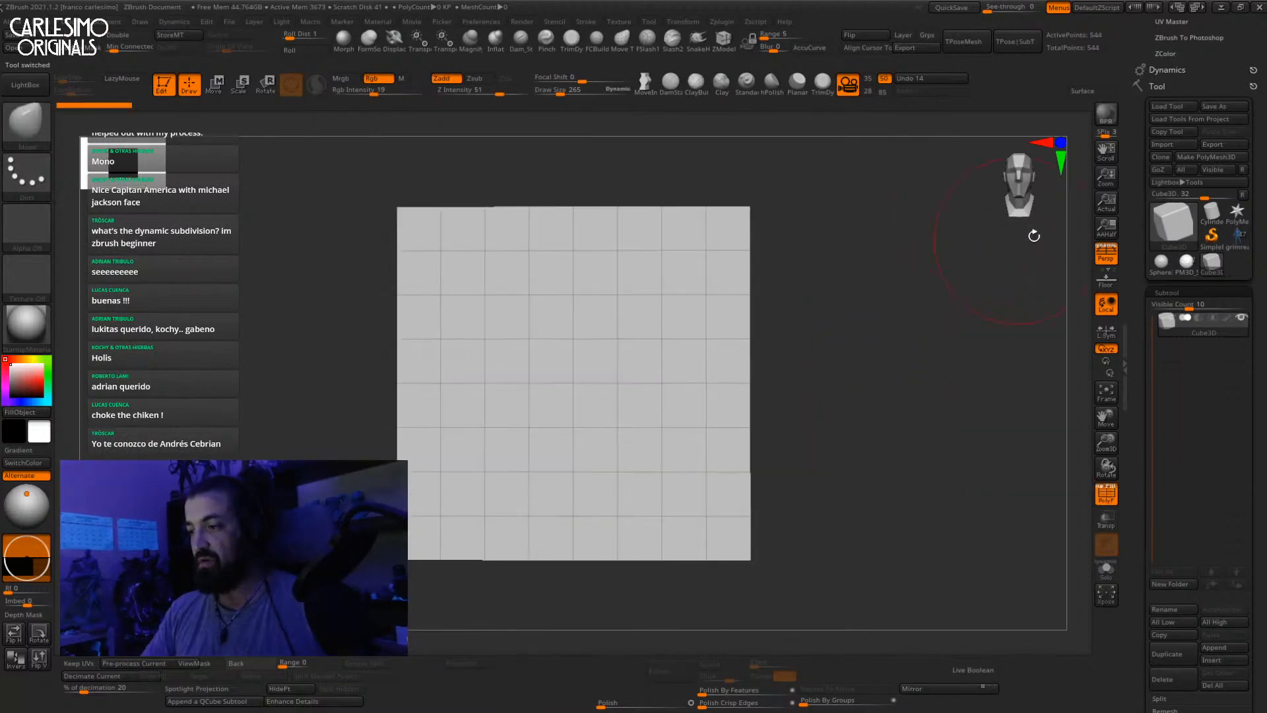
{"action": "key", "text": "shift+f"}
Step: Convert the Cube3D primitive into an editable PolyMesh3D
{"action": "left_click_drag", "start_coordinate": [1143, 441], "coordinate": [1143, 354]}
{"action": "key", "text": "shift+f"}
{"action": "left_click_drag", "start_coordinate": [1146, 407], "coordinate": [1150, 438]}
{"action": "left_click", "coordinate": [1173, 406]}
{"action": "left_click", "coordinate": [1172, 406]}
{"action": "left_click_drag", "start_coordinate": [1143, 317], "coordinate": [1141, 365]}
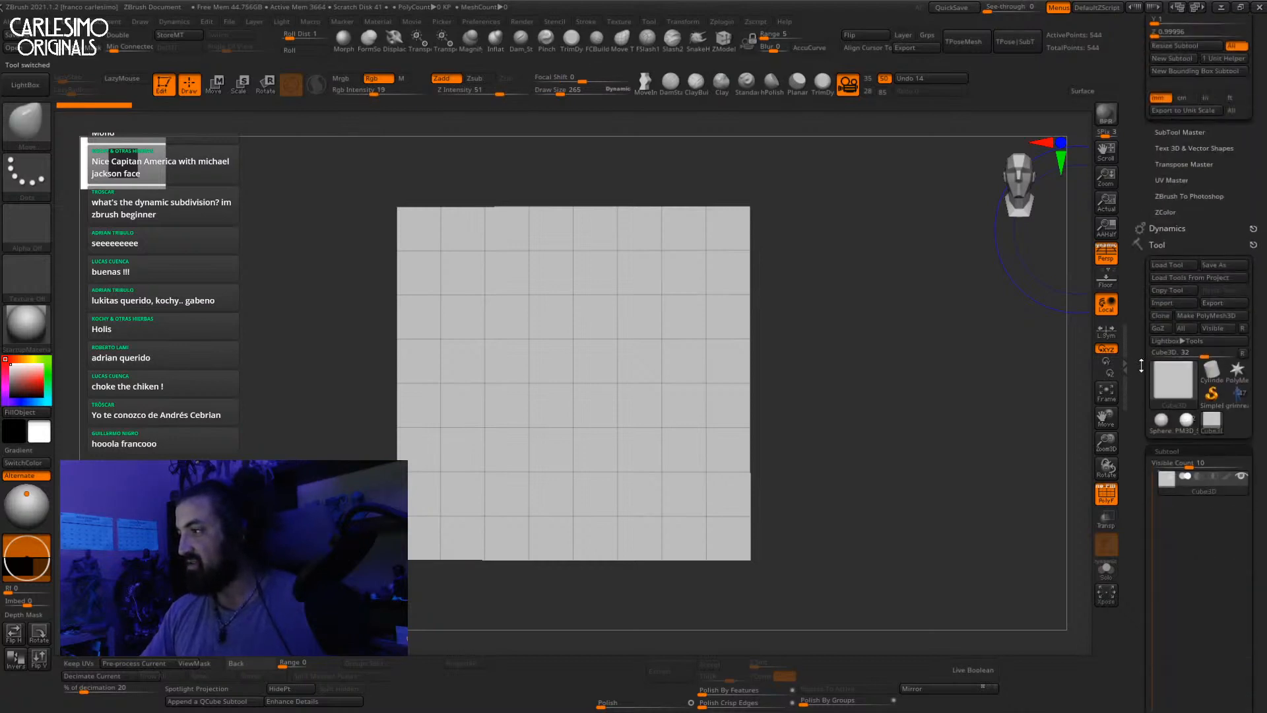
{"action": "left_click", "coordinate": [1206, 316]}
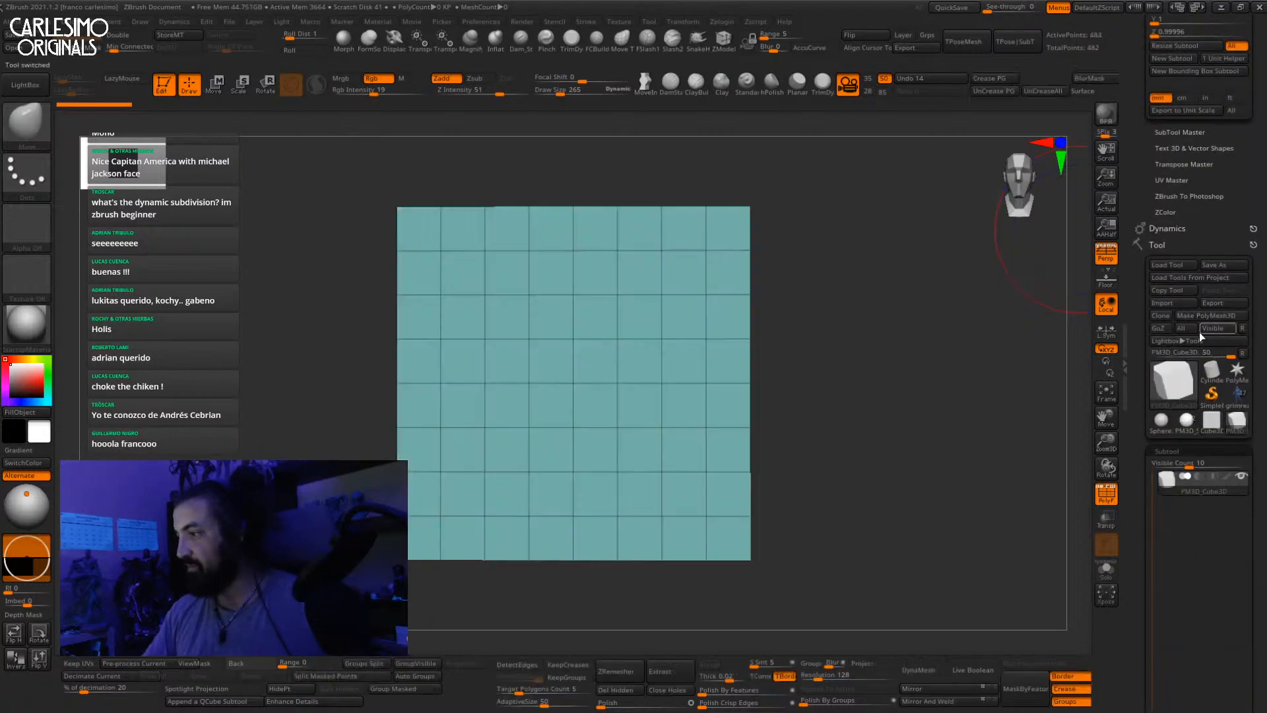
Step: Inspect the cube polymesh at an angle with and without its polygon wireframe
{"action": "left_click_drag", "start_coordinate": [1130, 394], "coordinate": [1131, 16]}
{"action": "left_click_drag", "start_coordinate": [842, 347], "coordinate": [925, 416]}
{"action": "key", "text": "shift+f"}
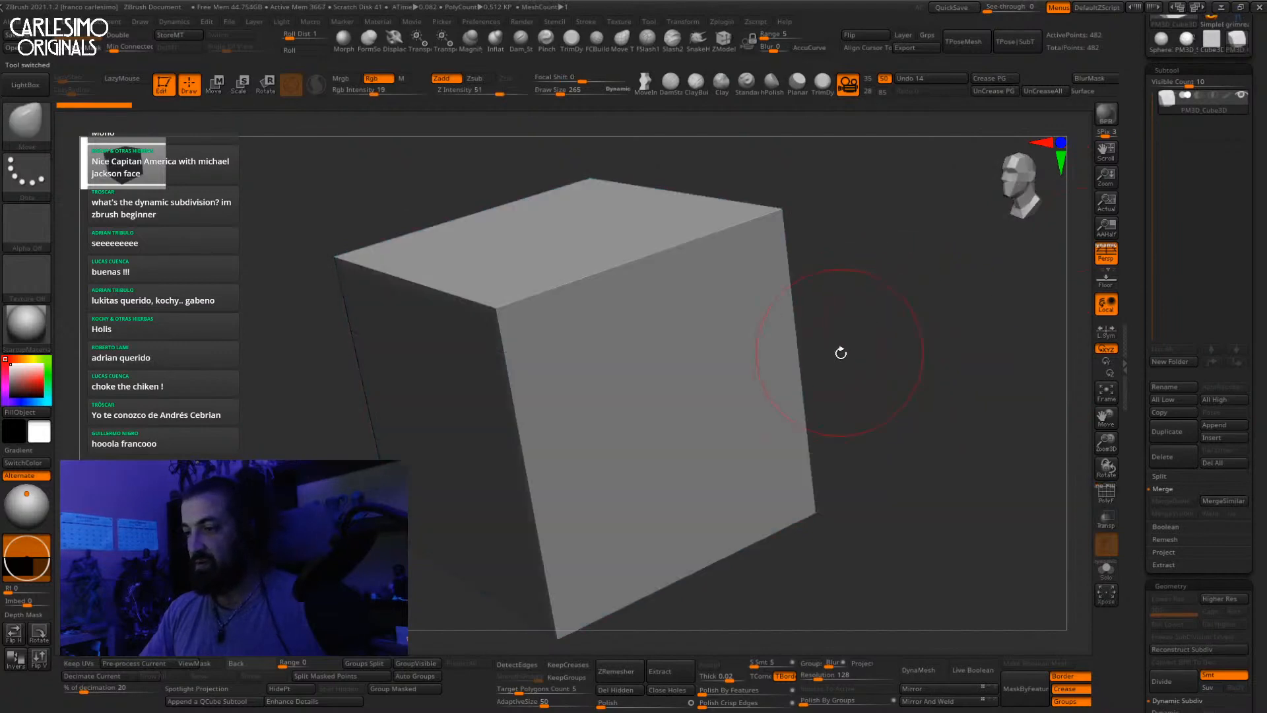
{"action": "left_click_drag", "start_coordinate": [840, 353], "coordinate": [900, 356]}
{"action": "key", "text": "shift+f"}
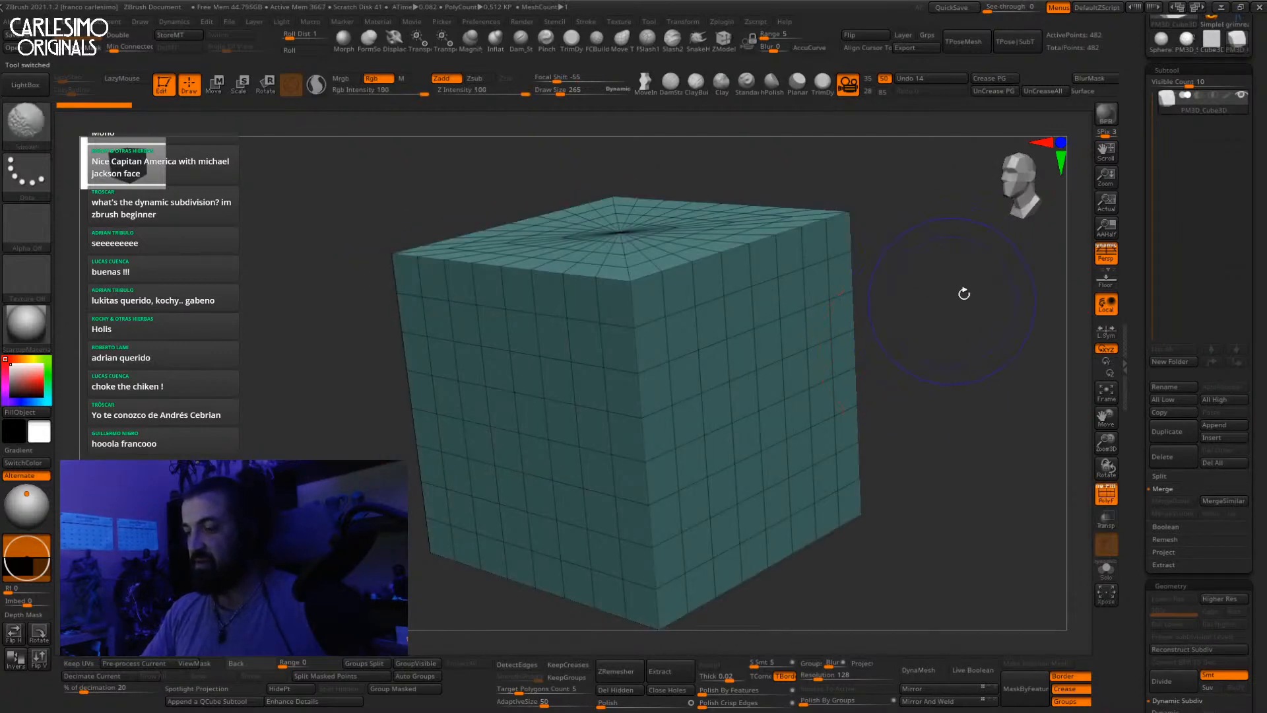
{"action": "key", "text": "shift+f"}
Step: Activate Dynamic Subdivision on the cube from its geometry settings
{"action": "left_click_drag", "start_coordinate": [1142, 420], "coordinate": [1136, 300]}
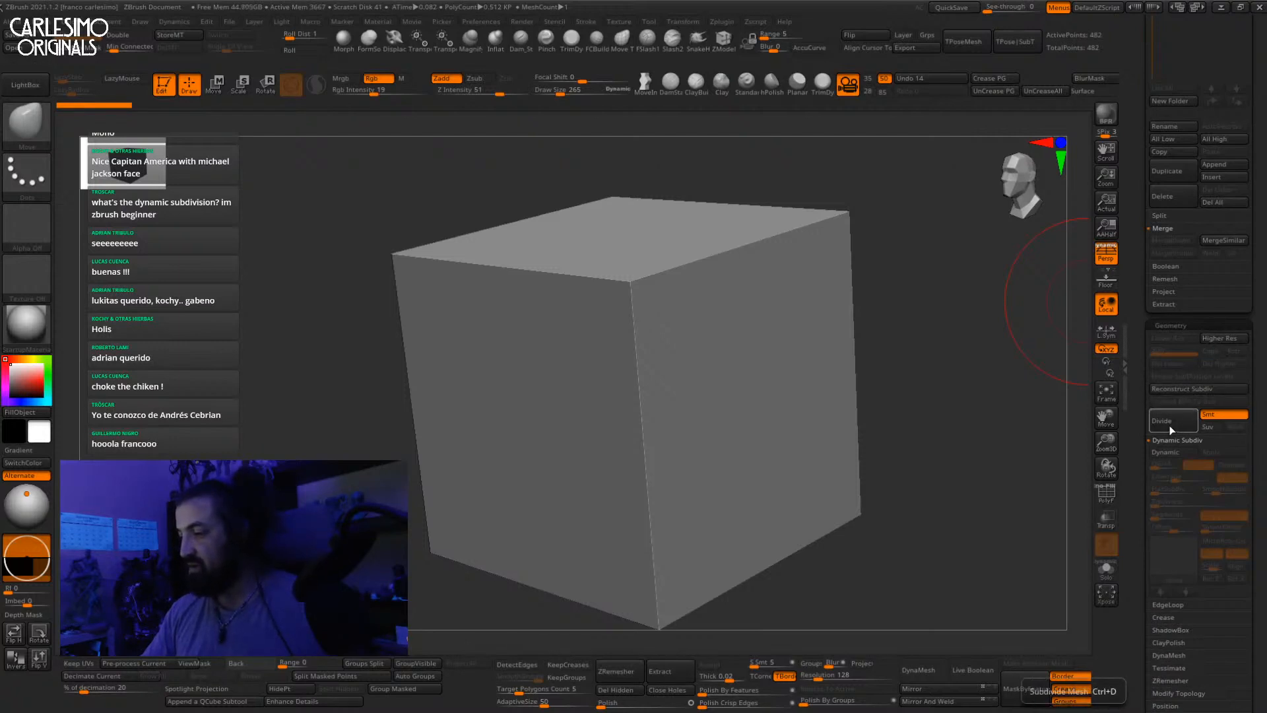
{"action": "left_click_drag", "start_coordinate": [1169, 425], "coordinate": [1180, 371]}
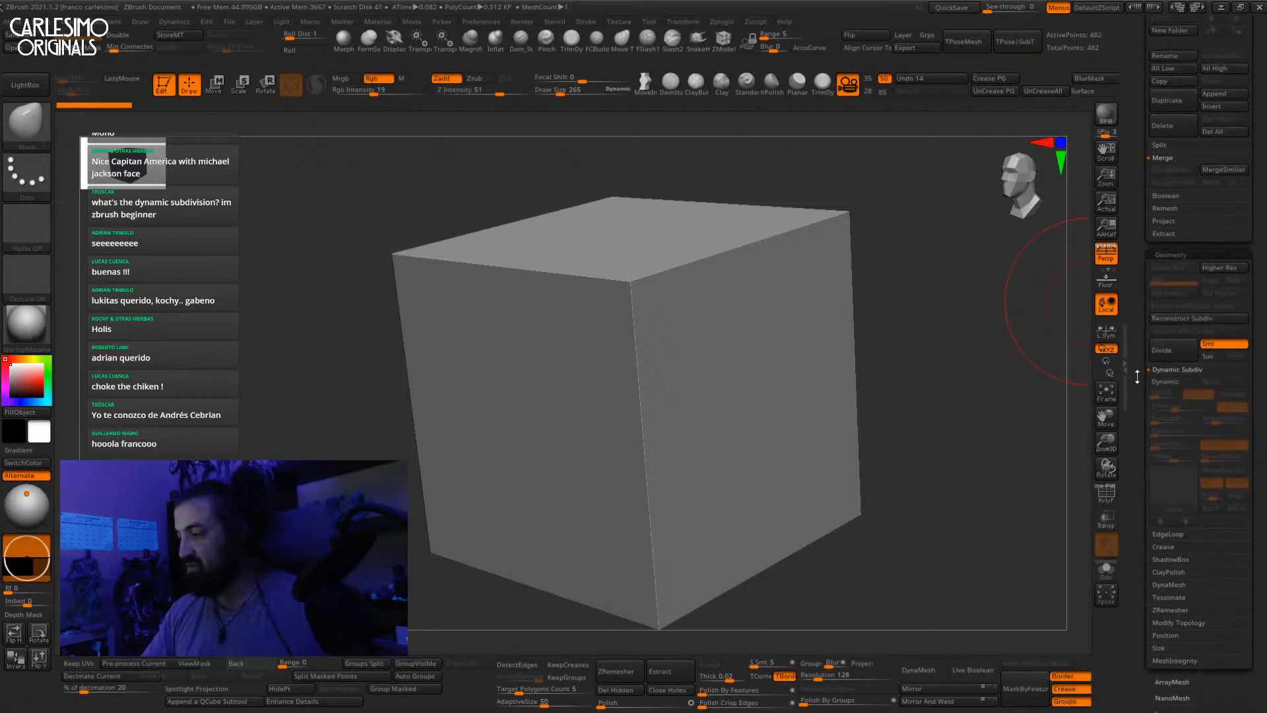
{"action": "left_click", "coordinate": [1174, 383]}
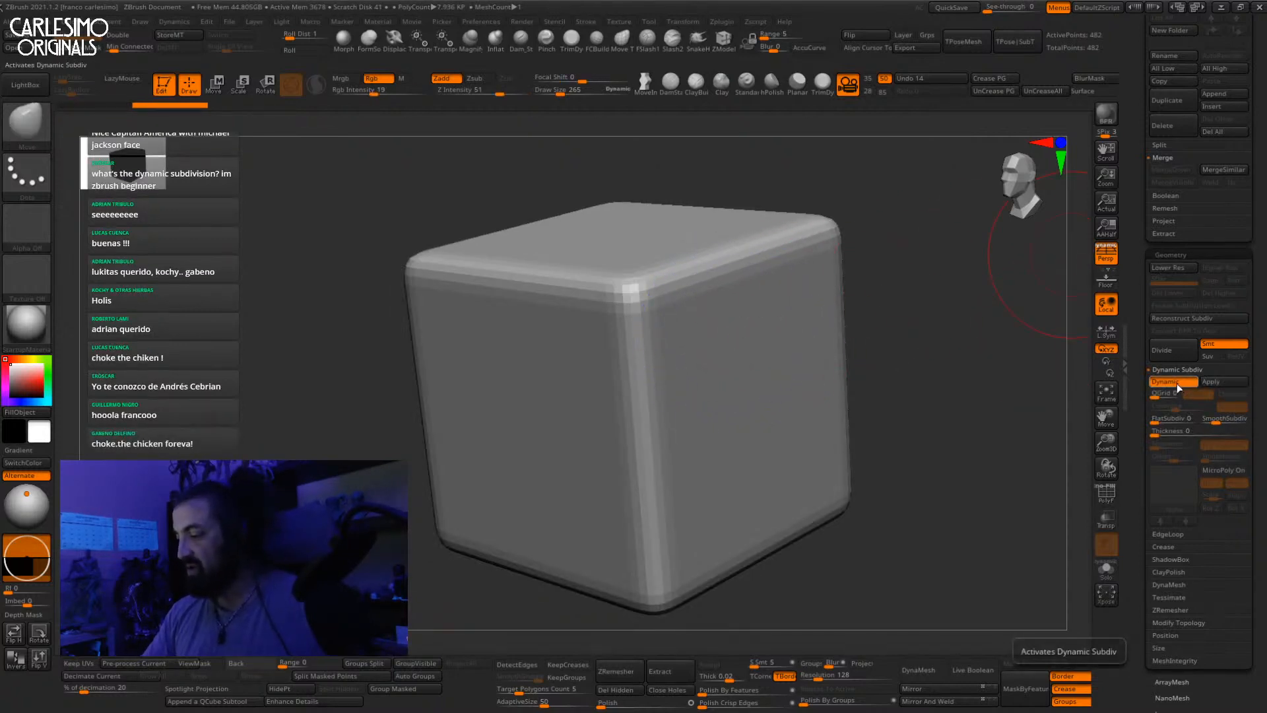
Step: Display the smoothed cube's wireframe and try pulling its upper corner upward, undo that edit and hide the wireframe
{"action": "key", "text": "shift+f"}
{"action": "right_click_drag", "start_coordinate": [762, 317], "coordinate": [878, 210], "text": "ctrl"}
{"action": "mouse_move", "coordinate": [857, 215]}
{"action": "left_mouse_down"}
{"action": "mouse_move", "coordinate": [907, 264]}
{"action": "mouse_move", "coordinate": [861, 187]}
{"action": "left_mouse_up"}
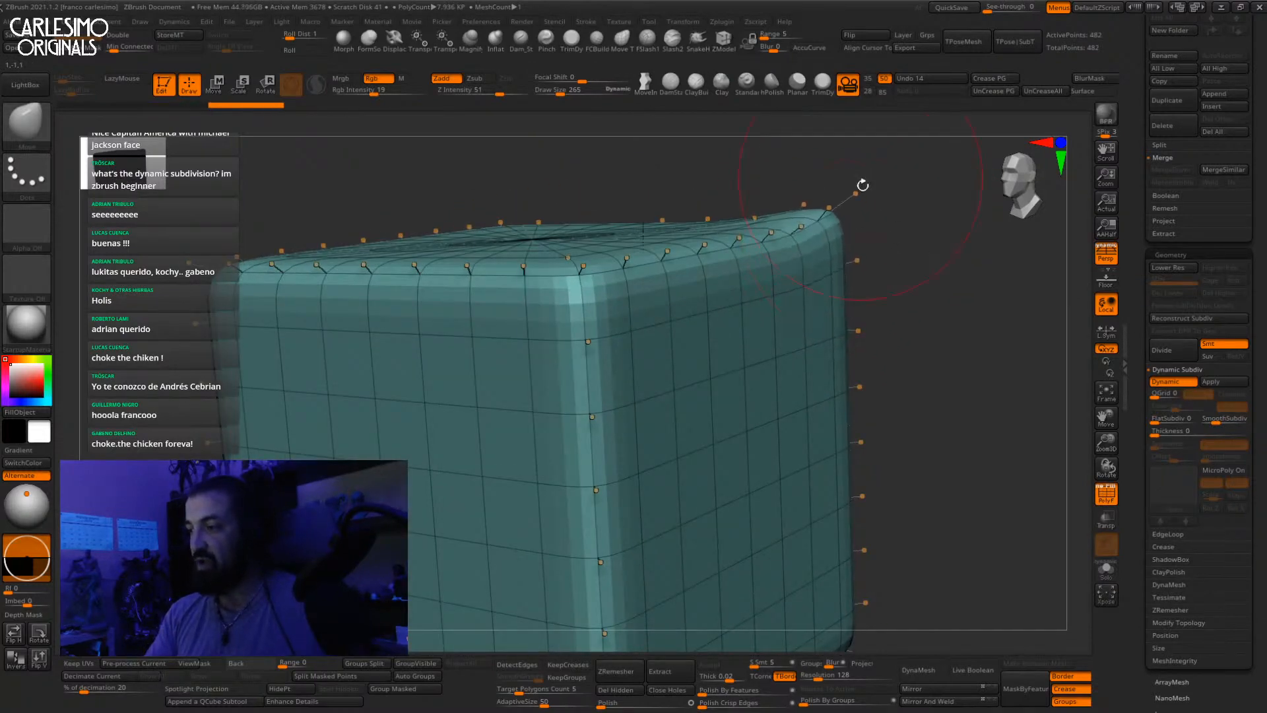
{"action": "mouse_move", "coordinate": [860, 188]}
{"action": "right_mouse_down", "text": "ctrl"}
{"action": "mouse_move", "coordinate": [854, 270]}
{"action": "mouse_move", "coordinate": [900, 260]}
{"action": "mouse_move", "coordinate": [879, 274]}
{"action": "right_mouse_up", "text": "ctrl"}
{"action": "key", "text": "ctrl+z"}
{"action": "key", "text": "shift+f"}
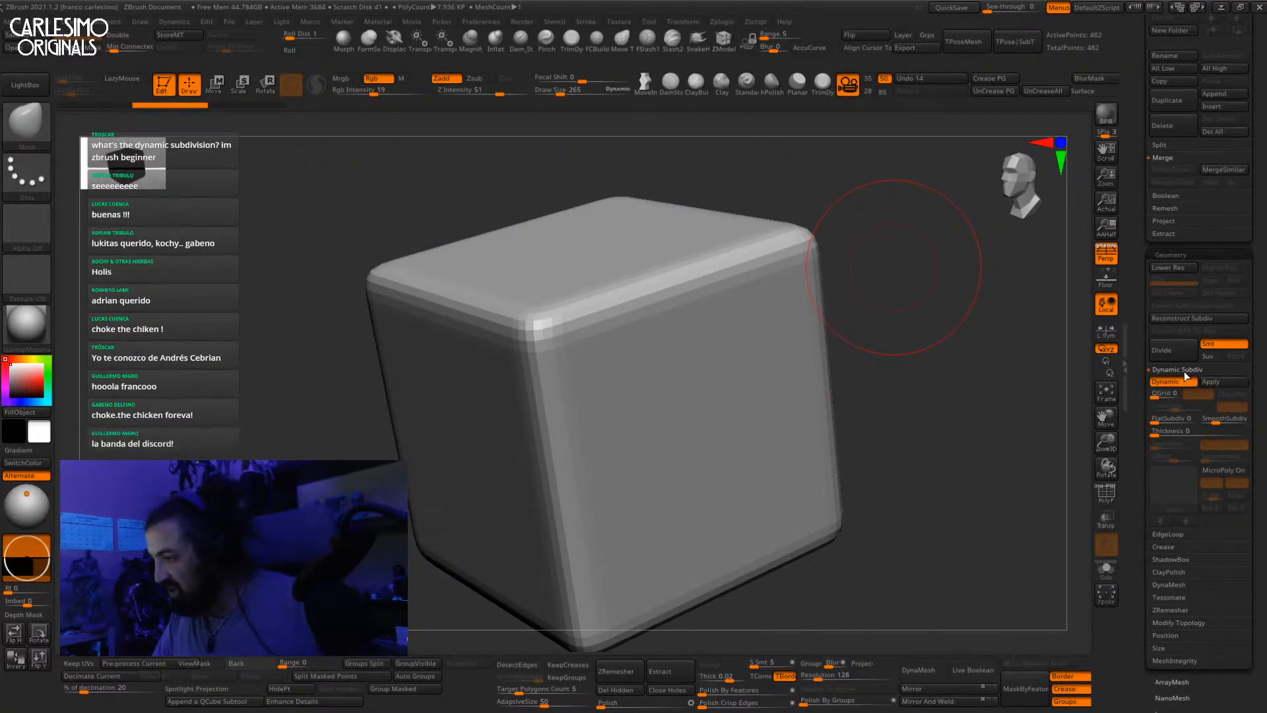
Step: Apply the cube's dynamic subdivision so it turns into real subdivision levels
{"action": "key", "text": "ctrl"}
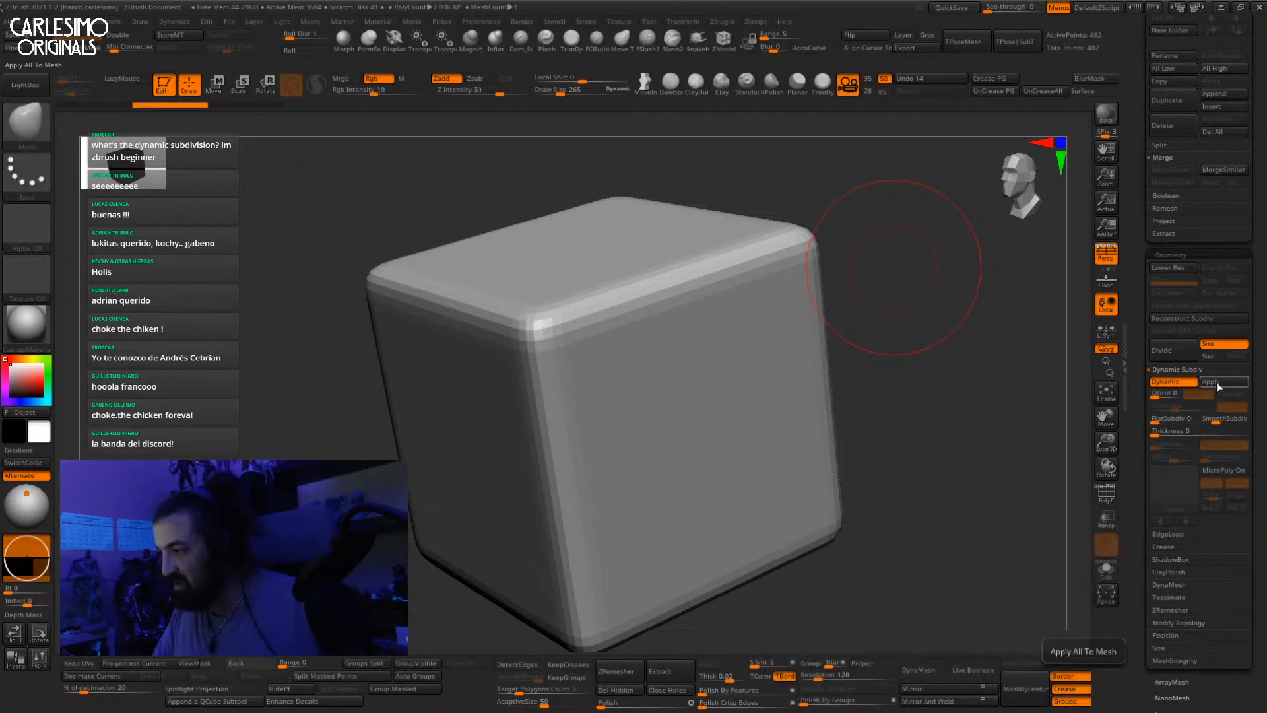
{"action": "left_click", "coordinate": [1219, 385]}
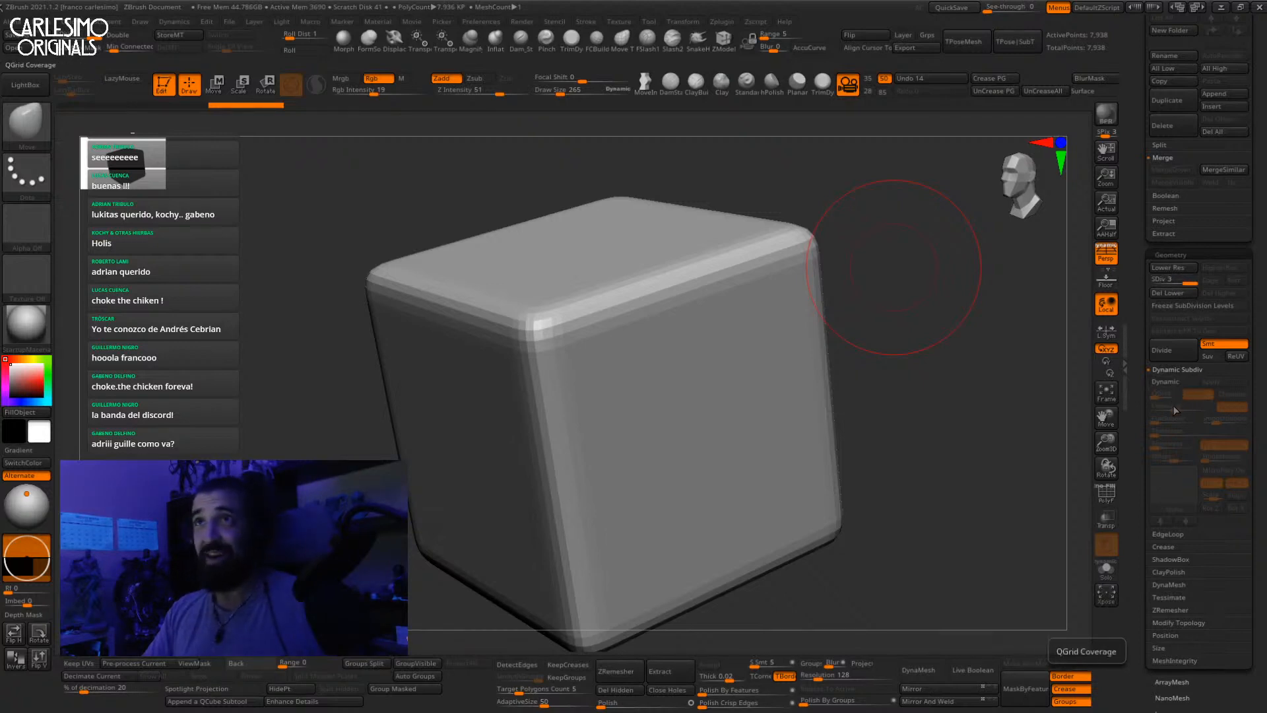
{"action": "left_click", "coordinate": [1180, 293]}
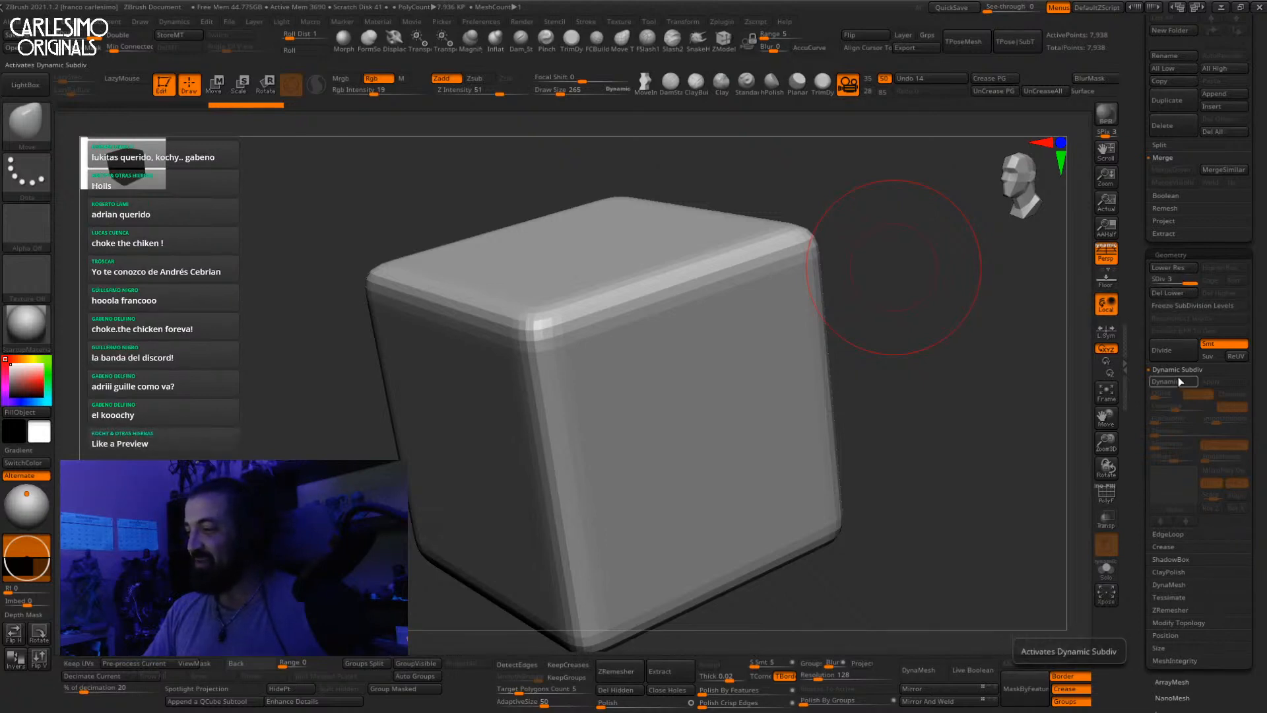
Step: Toggle the dynamic subdivision preview on and off to compare the smoothed cube with its base mesh
{"action": "left_click", "coordinate": [1174, 380]}
{"action": "key", "text": "shift+d"}
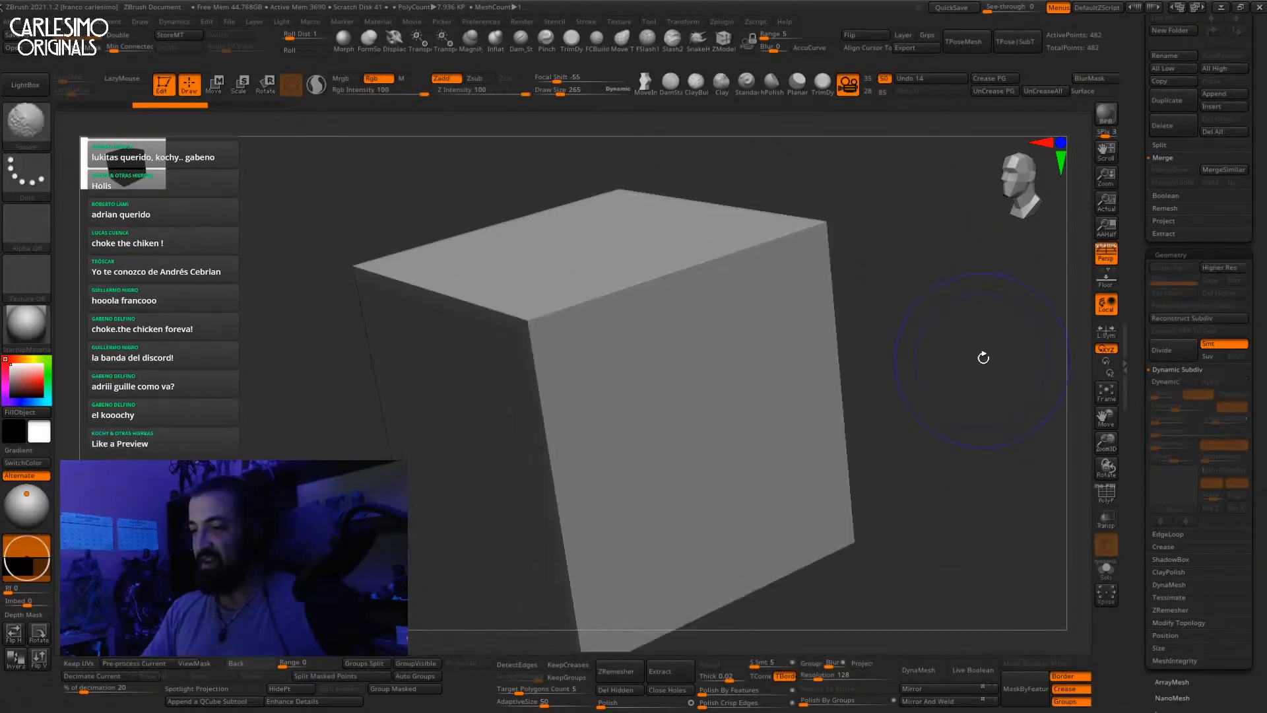
{"action": "key", "text": "d"}
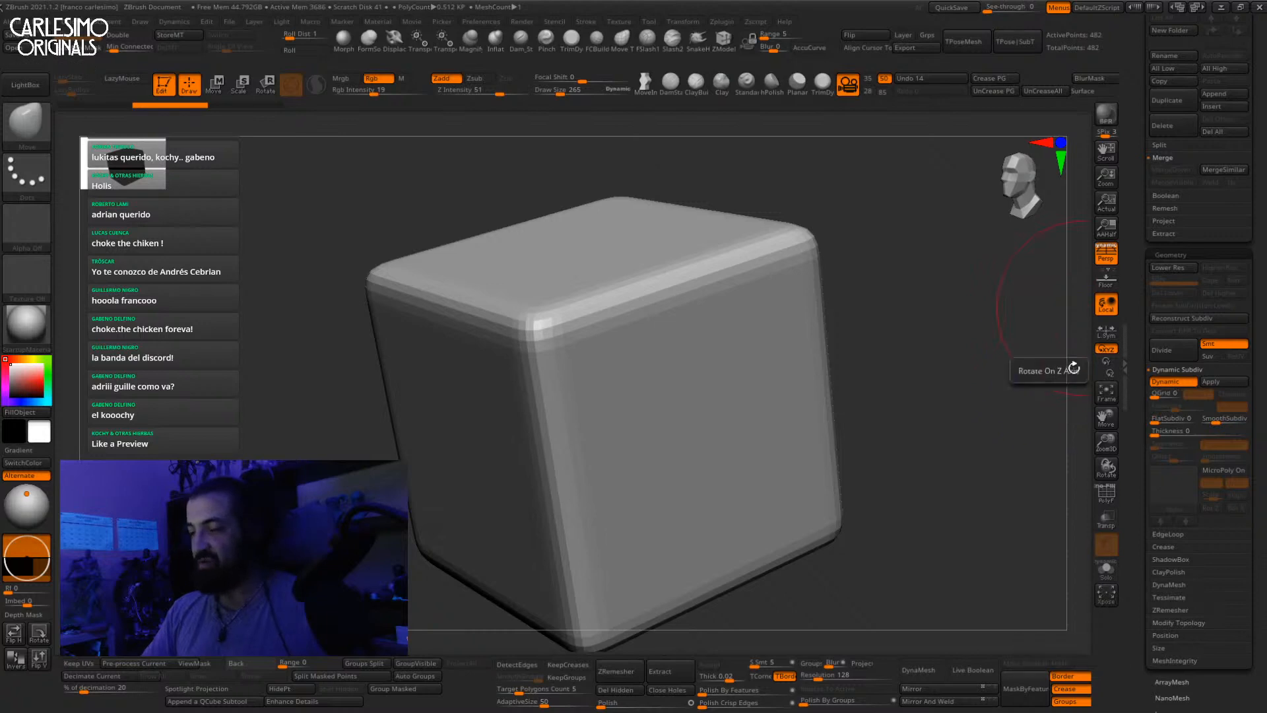
{"action": "key", "text": "shift+d"}
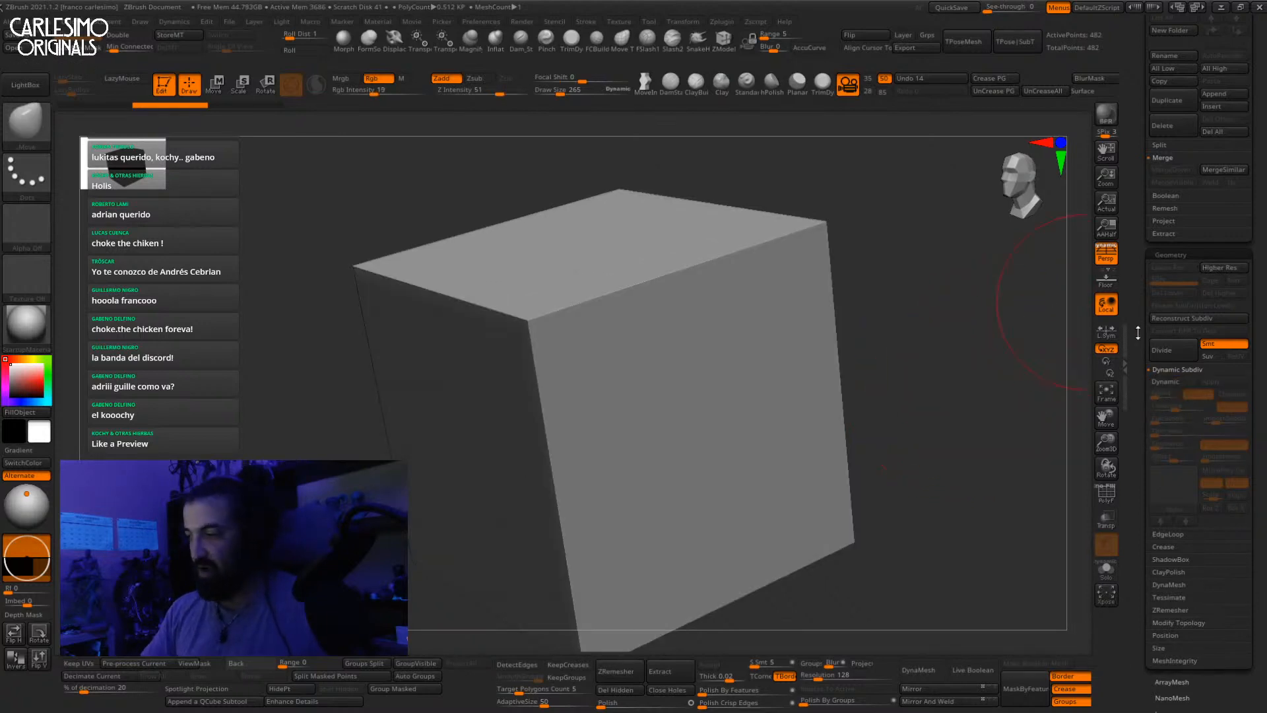
{"action": "key", "text": "d"}
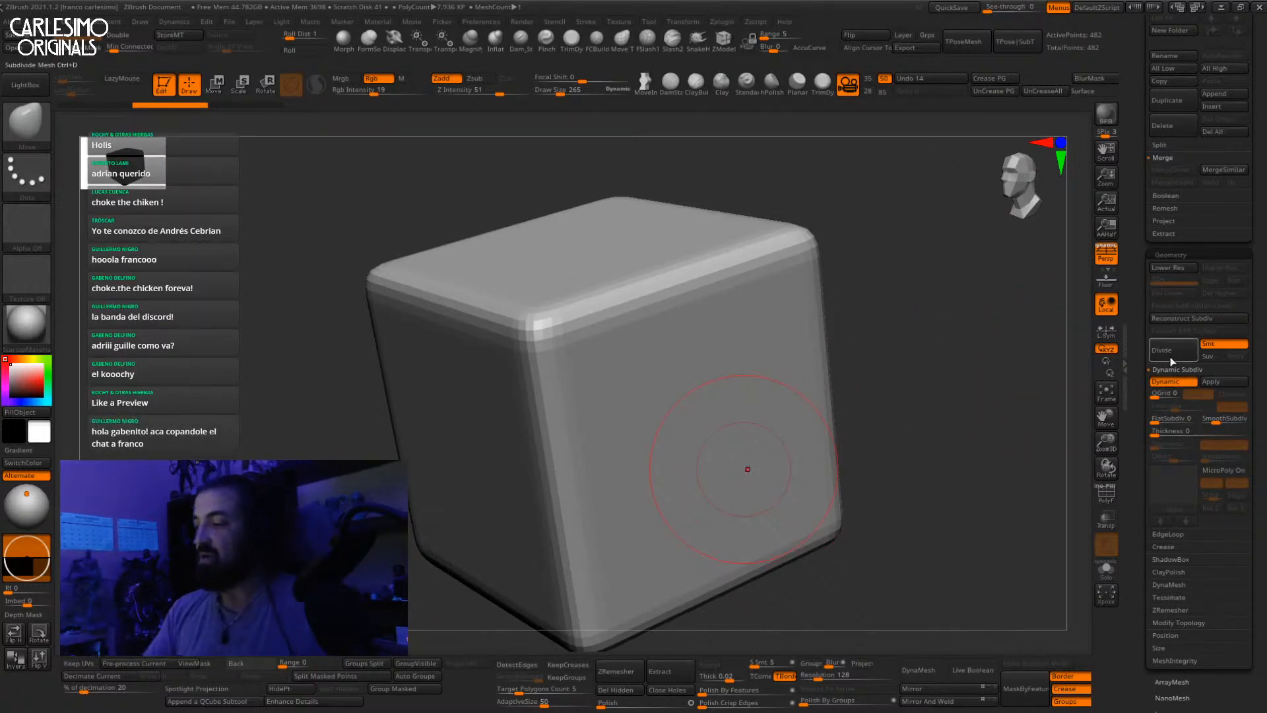
{"action": "key", "text": "shift"}
{"action": "key", "text": "shift+d"}
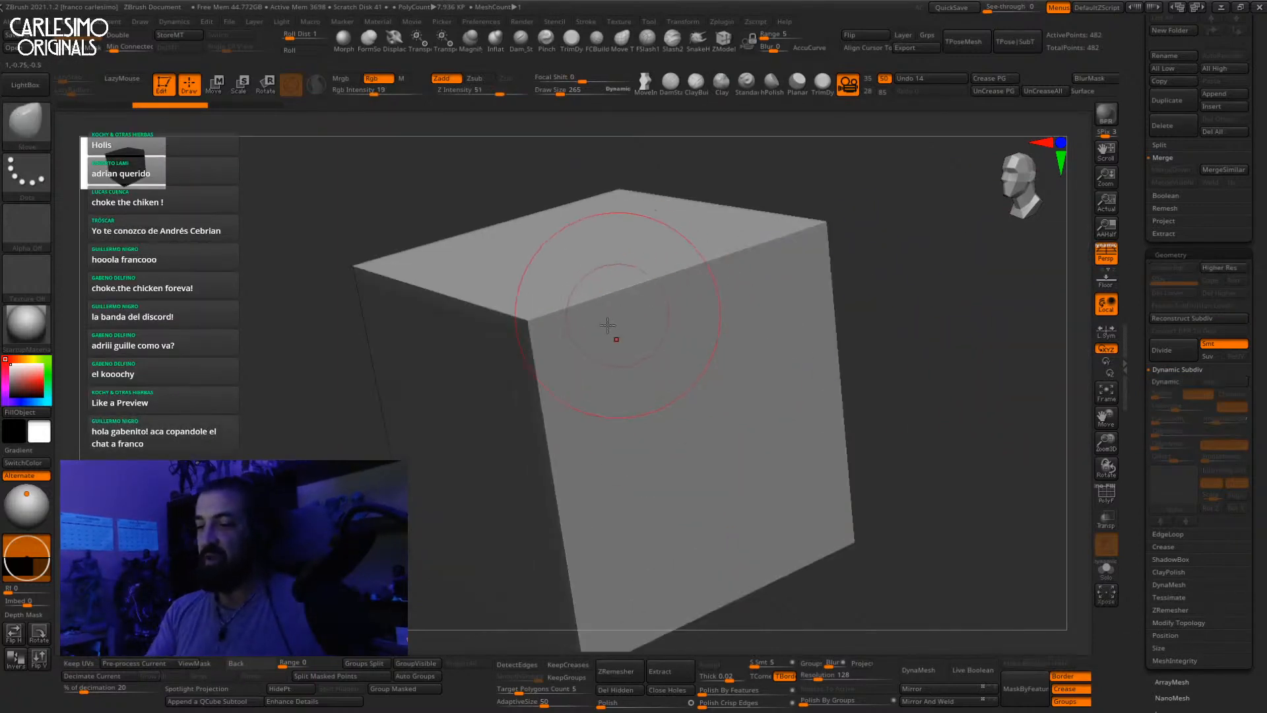
Step: Try pushing the cube's near upper corner down a little, check it with dynamic subdivision, and undo the move
{"action": "mouse_move", "coordinate": [536, 314]}
{"action": "left_mouse_down"}
{"action": "mouse_move", "coordinate": [514, 388]}
{"action": "mouse_move", "coordinate": [541, 351]}
{"action": "left_mouse_up"}
{"action": "key", "text": "d"}
{"action": "mouse_move", "coordinate": [541, 351]}
{"action": "right_mouse_down"}
{"action": "mouse_move", "coordinate": [537, 339]}
{"action": "mouse_move", "coordinate": [535, 362]}
{"action": "right_mouse_up"}
{"action": "key", "text": "ctrl+z"}
{"action": "key", "text": "shift+d"}
Step: Enlarge the Move brush to draw size 363 and pull the cube's near upper corner down, checking the shape with dynamic subdivision
{"action": "key", "text": "space"}
{"action": "left_click_drag", "start_coordinate": [547, 335], "coordinate": [558, 468]}
{"action": "right_click_drag", "start_coordinate": [558, 467], "coordinate": [684, 209], "text": "alt"}
{"action": "key", "text": "d"}
{"action": "right_click_drag", "start_coordinate": [616, 362], "coordinate": [589, 403]}
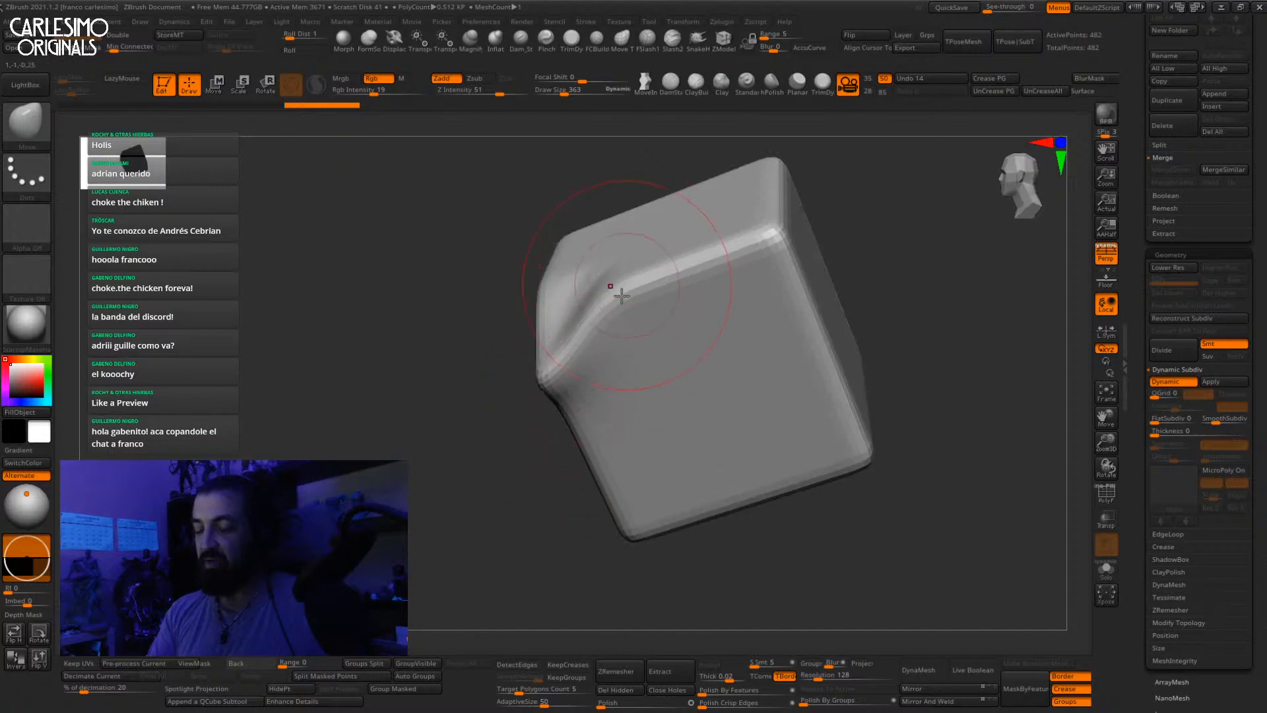
{"action": "right_click_drag", "start_coordinate": [621, 295], "coordinate": [523, 368]}
{"action": "key", "text": "shift+d"}
{"action": "mouse_move", "coordinate": [523, 368]}
{"action": "left_mouse_down"}
{"action": "mouse_move", "coordinate": [546, 418]}
{"action": "mouse_move", "coordinate": [549, 396]}
{"action": "left_mouse_up"}
{"action": "key", "text": "d"}
{"action": "right_click_drag", "start_coordinate": [549, 396], "coordinate": [579, 334]}
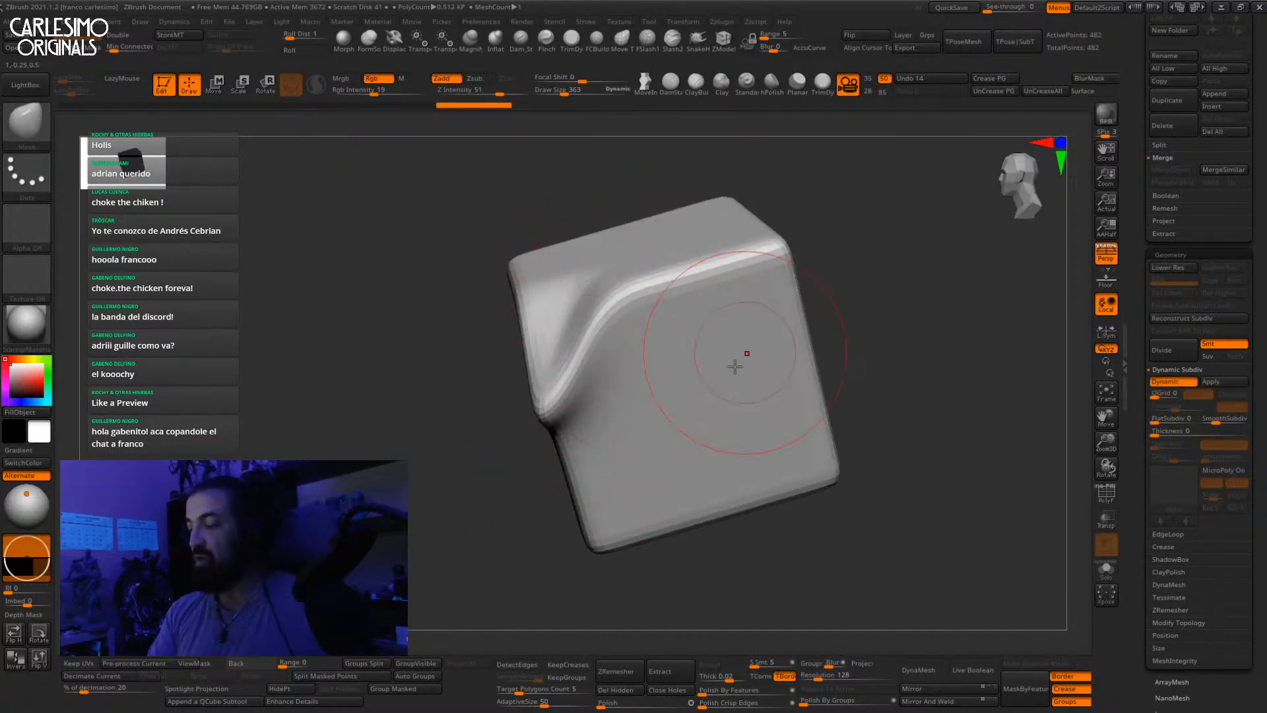
Step: Turn off the dynamic preview and divide the deformed cube three times into real subdivision levels
{"action": "key", "text": "shift+d"}
{"action": "key", "text": "ctrl"}
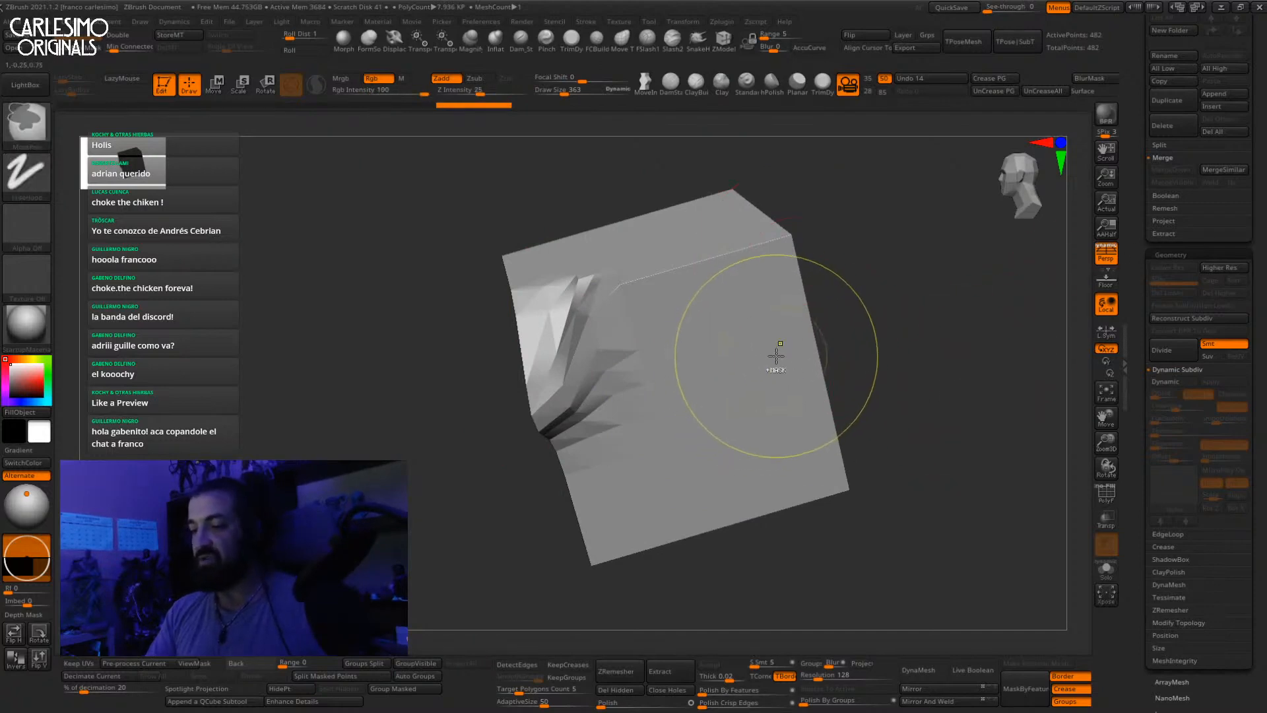
{"action": "key", "text": "ctrl+d"}
{"action": "key", "text": "ctrl+d"}
{"action": "key", "text": "ctrl+d"}
{"action": "right_click_drag", "start_coordinate": [781, 315], "coordinate": [753, 355]}
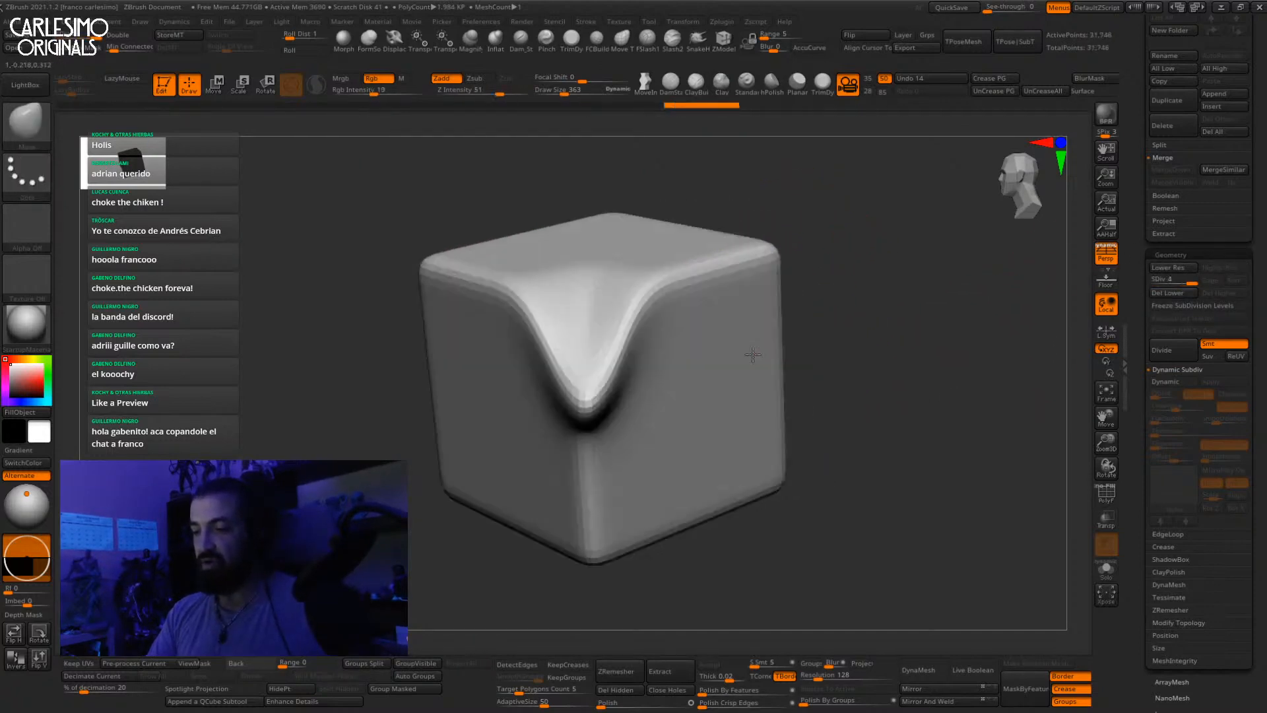
Step: Switch from the cube back to the grimreaper character tool
{"action": "mouse_move", "coordinate": [679, 461]}
{"action": "right_mouse_down"}
{"action": "mouse_move", "coordinate": [687, 376]}
{"action": "mouse_move", "coordinate": [707, 394]}
{"action": "mouse_move", "coordinate": [891, 211]}
{"action": "right_mouse_up"}
{"action": "scroll", "coordinate": [1228, 242], "scroll_direction": "up", "scroll_amount": 10}
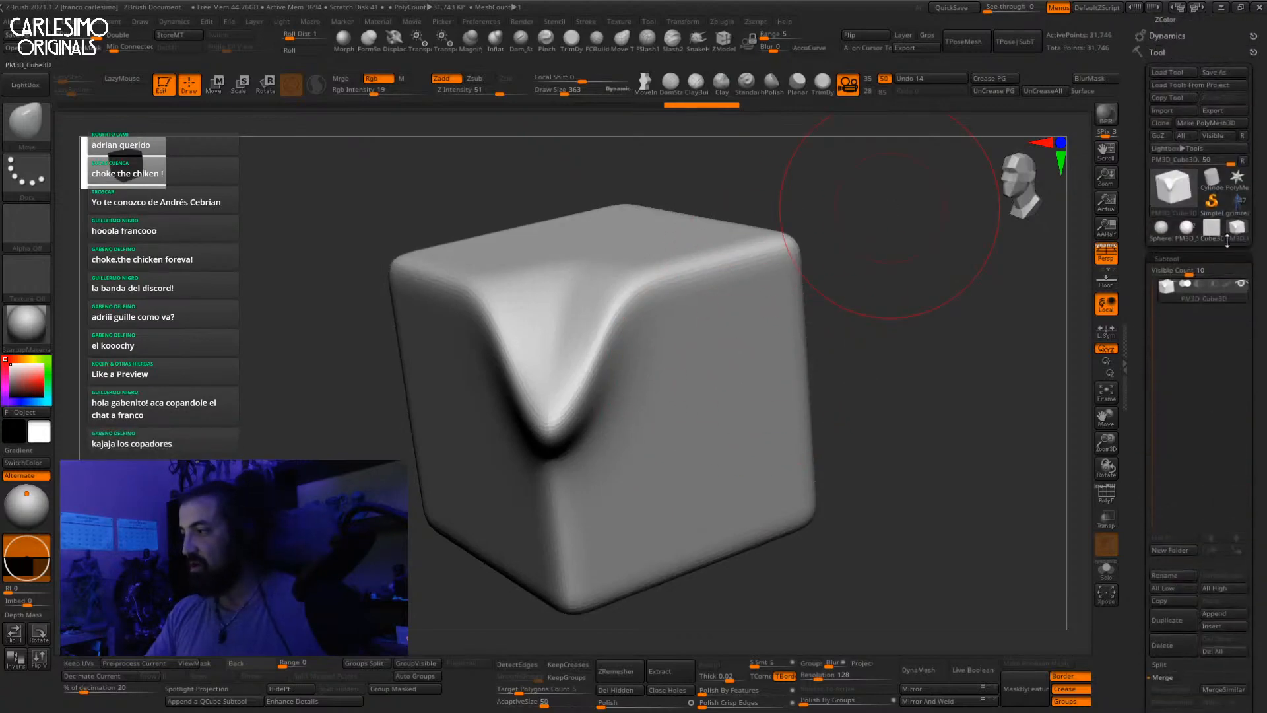
{"action": "left_click", "coordinate": [1235, 231]}
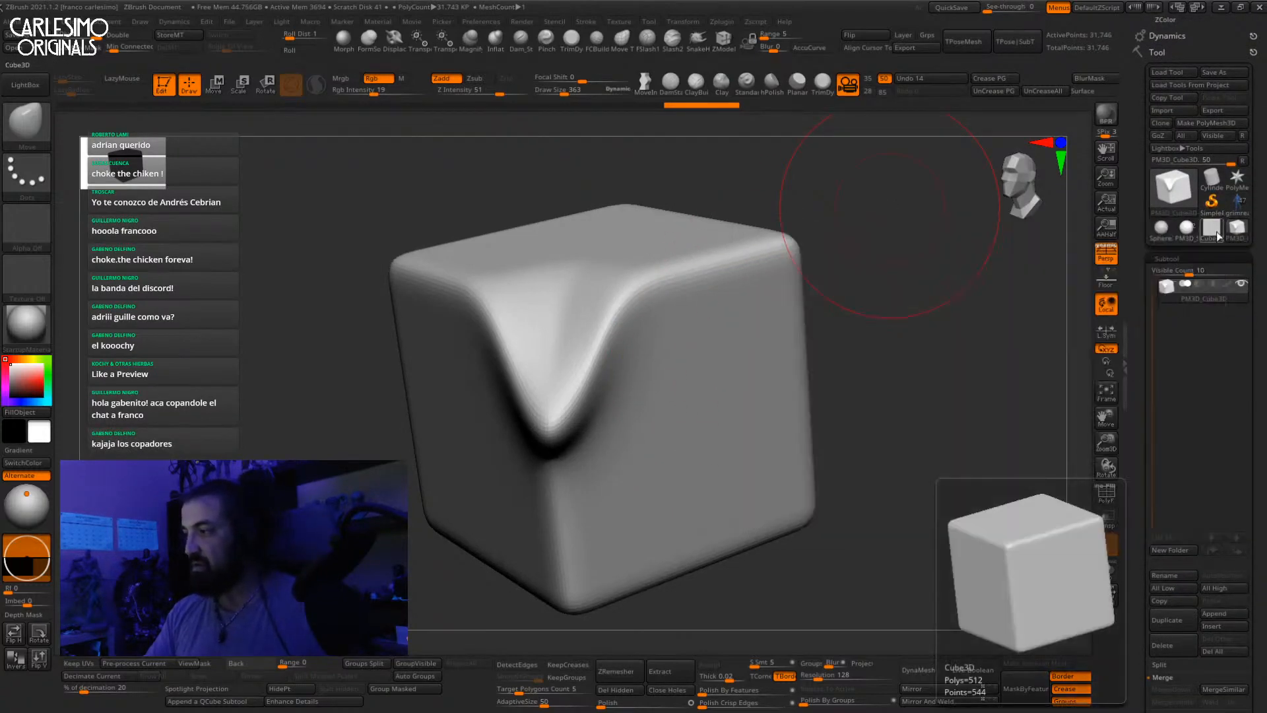
{"action": "left_click", "coordinate": [1238, 201]}
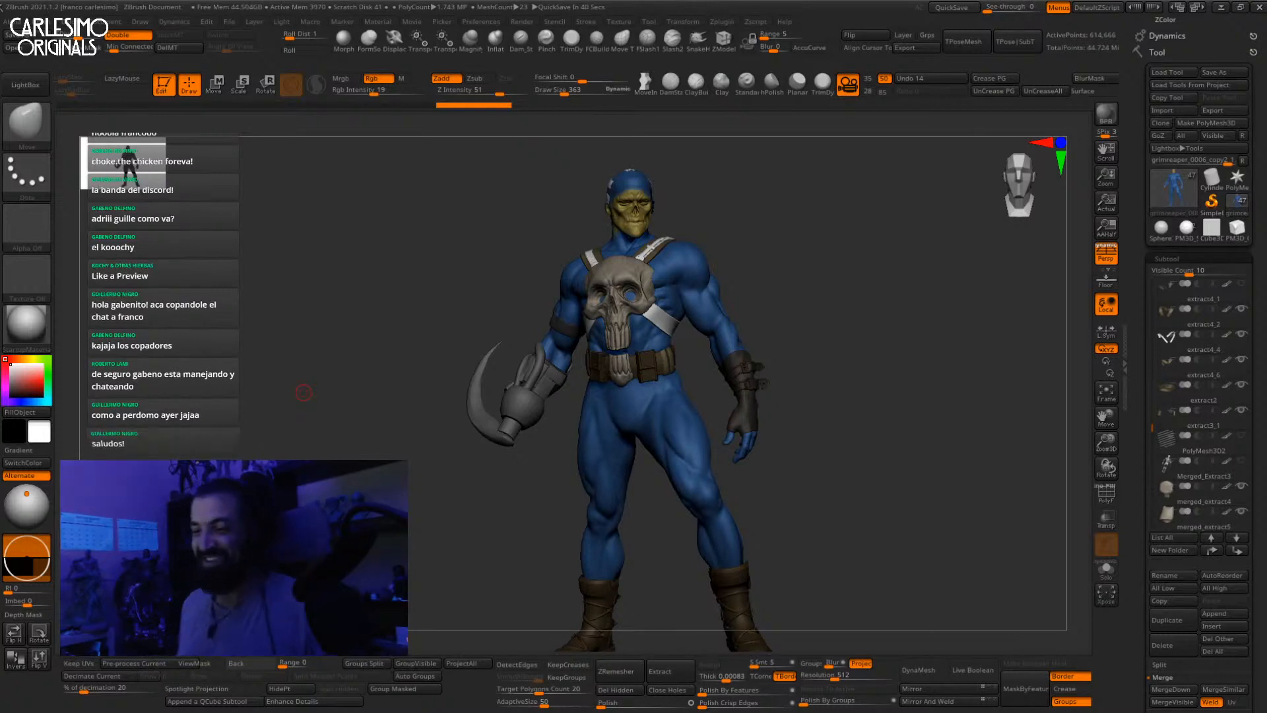
Step: Pick the Clay brush and isolate the body to check the chest muscles, then bring back all subtools
{"action": "left_click_drag", "start_coordinate": [829, 331], "coordinate": [750, 345]}
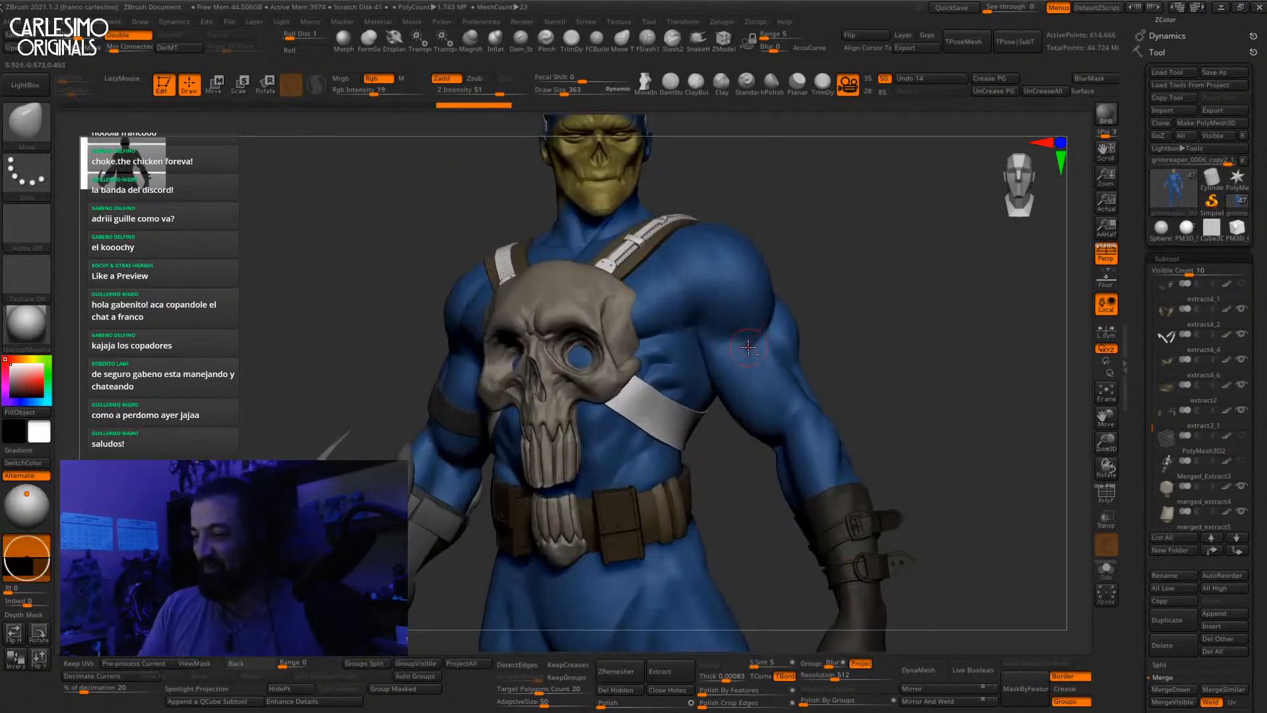
{"action": "right_click_drag", "start_coordinate": [674, 411], "coordinate": [674, 448], "text": "ctrl"}
{"action": "left_click", "coordinate": [722, 84]}
{"action": "key", "text": "alt+shift+s"}
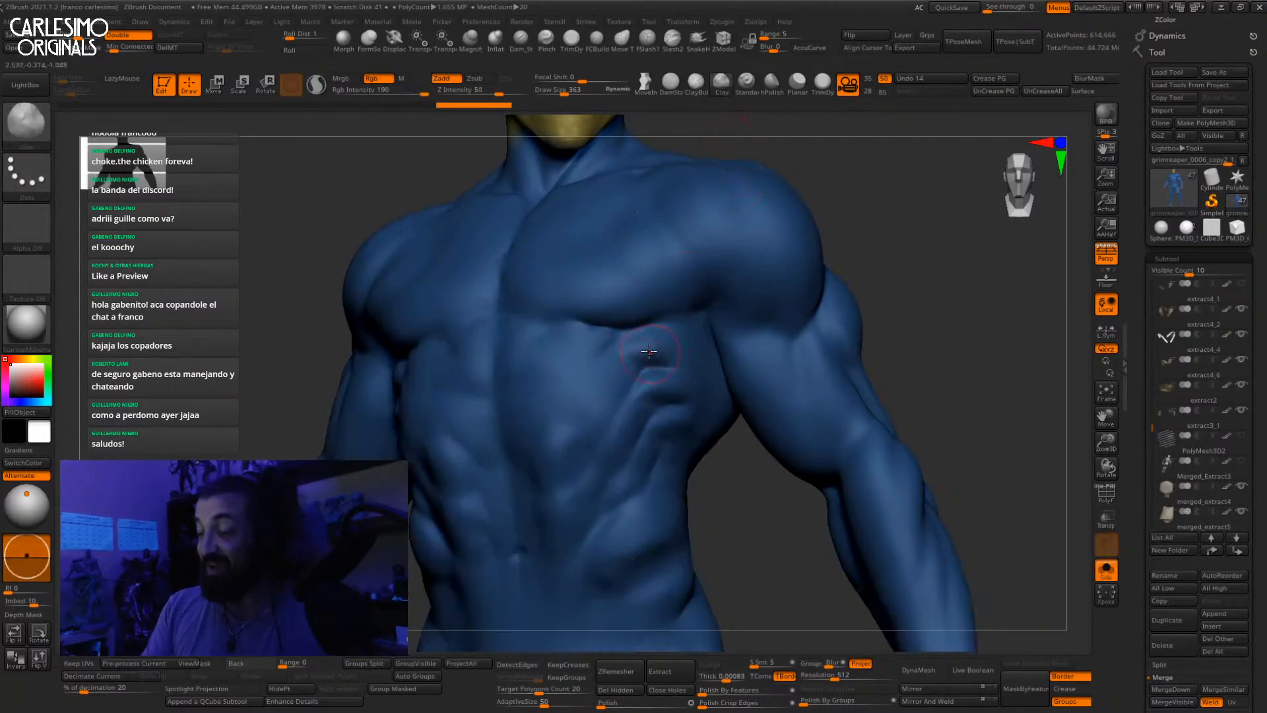
{"action": "right_click_drag", "start_coordinate": [667, 363], "coordinate": [638, 361], "text": "ctrl"}
{"action": "key", "text": "alt+shift+s"}
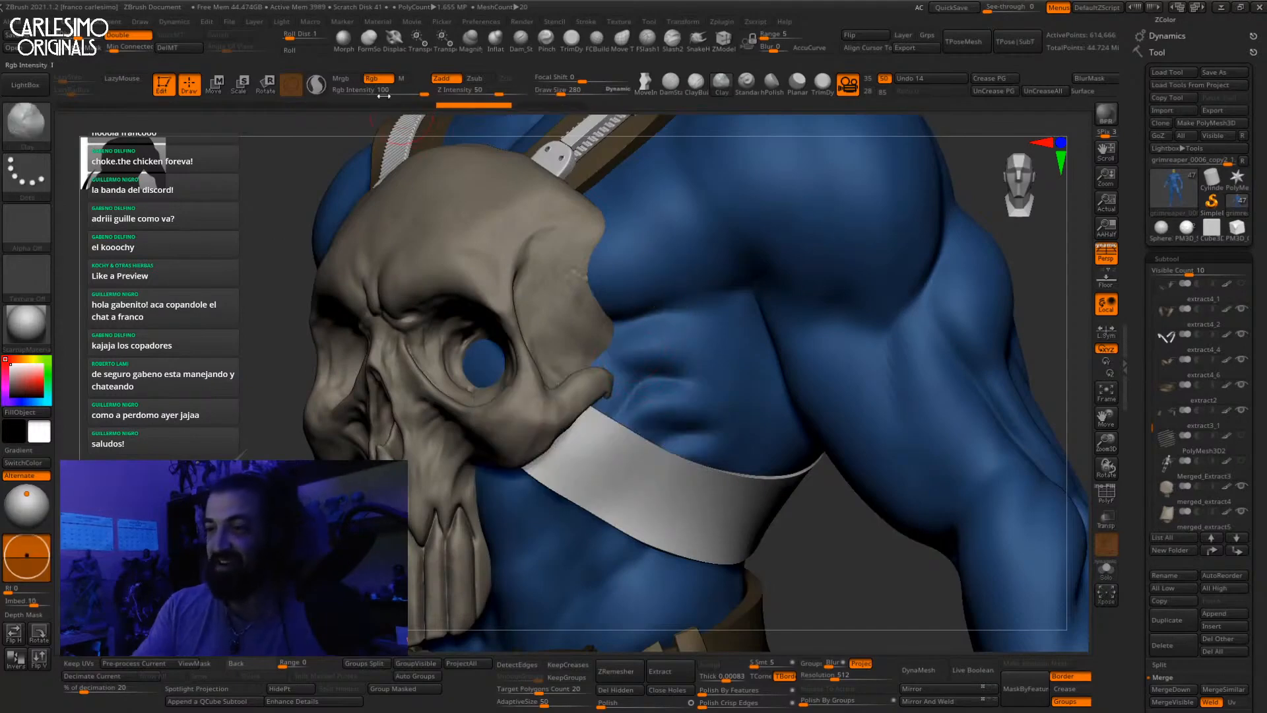
Step: Smooth the area under the pectoral and carve the muscle's lower edge near the armpit with the DamStandard brush
{"action": "left_click_drag", "start_coordinate": [638, 337], "coordinate": [679, 354], "text": "shift"}
{"action": "mouse_move", "coordinate": [739, 310]}
{"action": "right_mouse_down"}
{"action": "mouse_move", "coordinate": [702, 297]}
{"action": "mouse_move", "coordinate": [672, 308]}
{"action": "right_mouse_up"}
{"action": "key", "text": "b"}
{"action": "key", "text": "d"}
{"action": "key", "text": "s"}
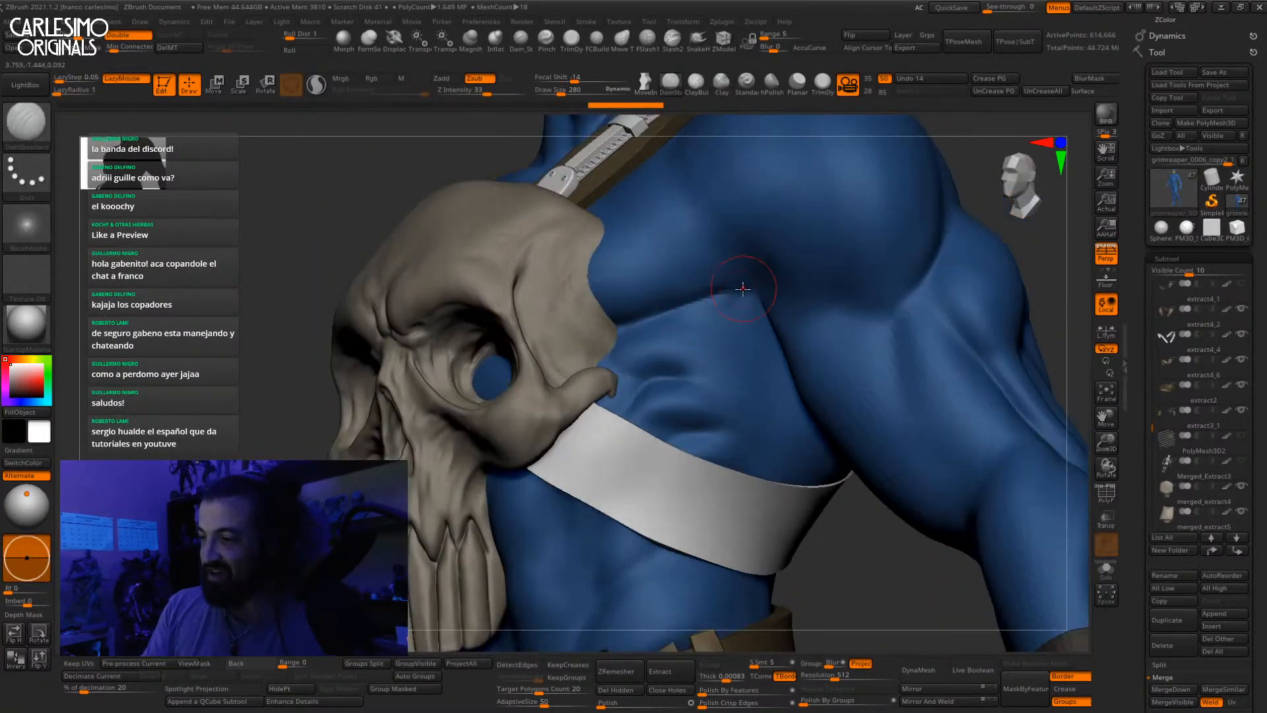
{"action": "mouse_move", "coordinate": [742, 288]}
{"action": "left_mouse_down"}
{"action": "mouse_move", "coordinate": [630, 326]}
{"action": "mouse_move", "coordinate": [642, 325]}
{"action": "left_mouse_up"}
Step: Lower the DamStandard Z Intensity to 13 and carve the groove between the pectoral and the shoulder
{"action": "mouse_move", "coordinate": [713, 295]}
{"action": "right_mouse_down", "text": "alt"}
{"action": "mouse_move", "coordinate": [687, 308]}
{"action": "mouse_move", "coordinate": [663, 370]}
{"action": "mouse_move", "coordinate": [667, 330]}
{"action": "right_mouse_up", "text": "alt"}
{"action": "mouse_move", "coordinate": [666, 330]}
{"action": "right_mouse_down"}
{"action": "mouse_move", "coordinate": [693, 334]}
{"action": "mouse_move", "coordinate": [672, 313]}
{"action": "mouse_move", "coordinate": [701, 389]}
{"action": "mouse_move", "coordinate": [683, 324]}
{"action": "mouse_move", "coordinate": [620, 330]}
{"action": "mouse_move", "coordinate": [699, 346]}
{"action": "right_mouse_up"}
{"action": "right_click_drag", "start_coordinate": [700, 347], "coordinate": [730, 375], "text": "ctrl"}
{"action": "key", "text": "space"}
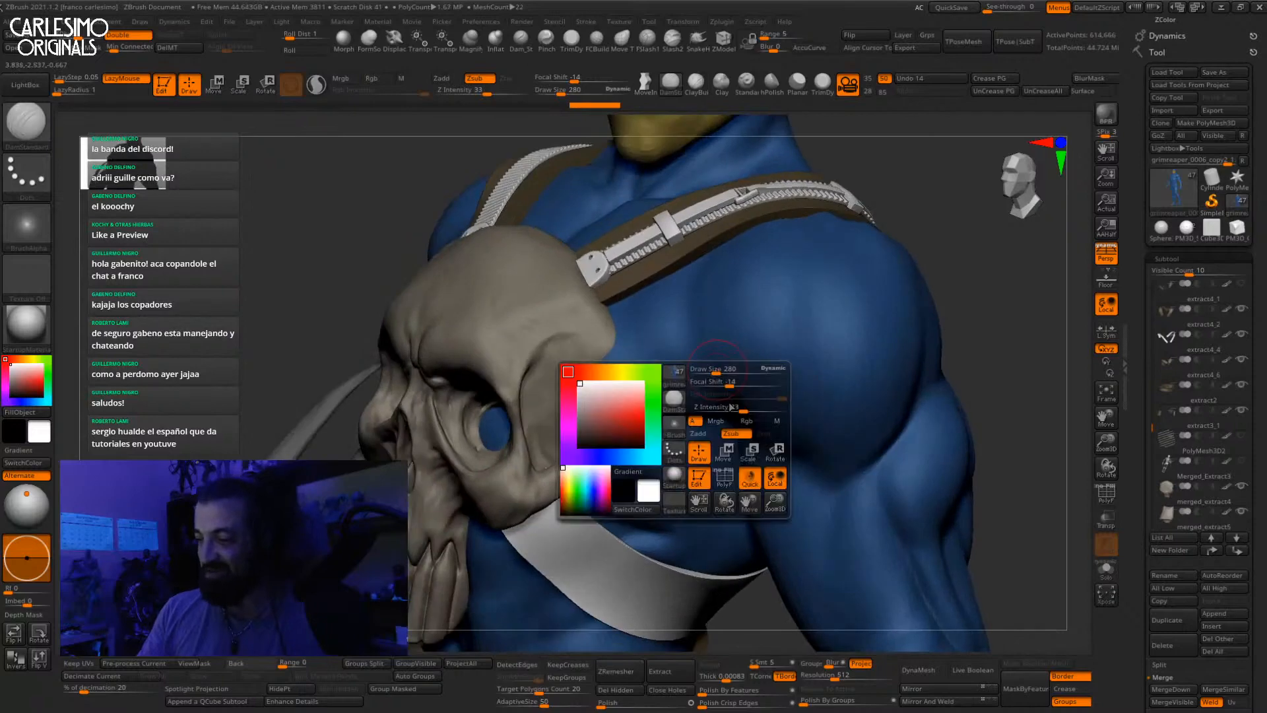
{"action": "left_click", "coordinate": [726, 400]}
{"action": "left_click_drag", "start_coordinate": [693, 299], "coordinate": [737, 412]}
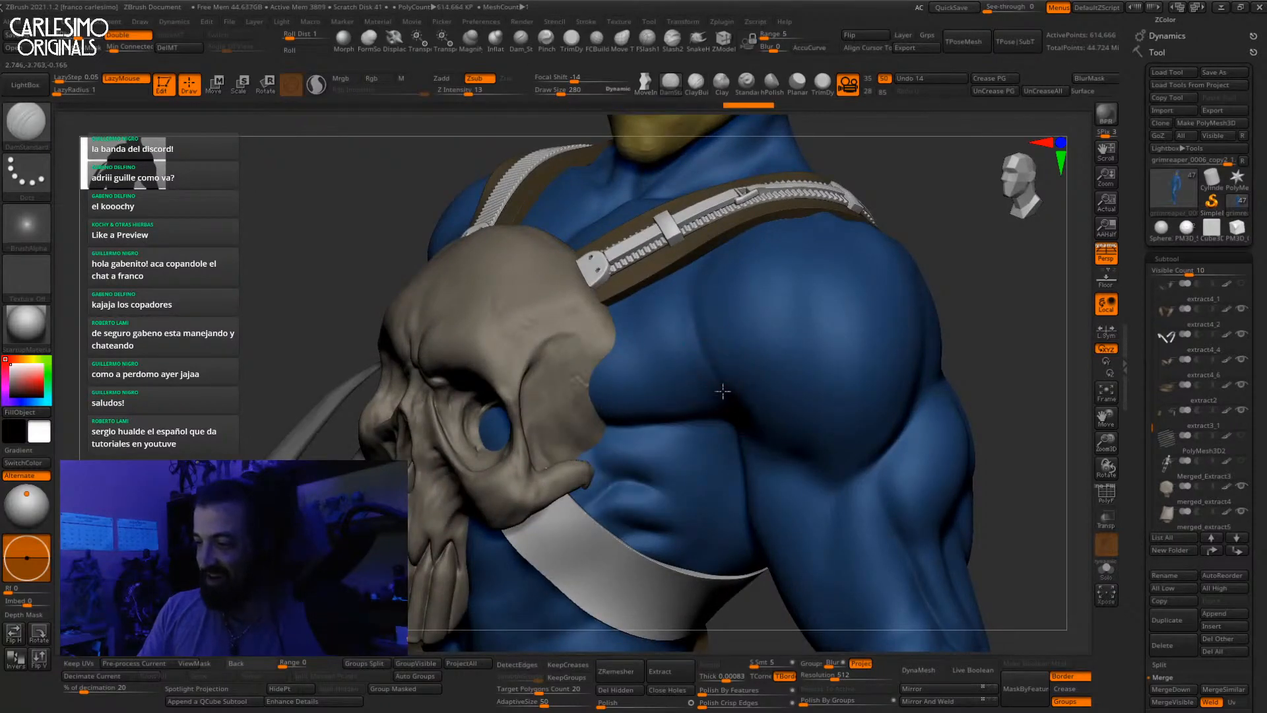
{"action": "right_click_drag", "start_coordinate": [717, 364], "coordinate": [705, 330]}
{"action": "mouse_move", "coordinate": [701, 330]}
{"action": "left_mouse_down"}
{"action": "mouse_move", "coordinate": [727, 416]}
{"action": "mouse_move", "coordinate": [686, 381]}
{"action": "mouse_move", "coordinate": [701, 388]}
{"action": "left_mouse_up"}
Step: Build up muscle fibers between the pectoral and shoulder with ClayBuildup, give the brush a soft round alpha, and smooth the strokes
{"action": "key", "text": "b"}
{"action": "key", "text": "c"}
{"action": "key", "text": "b"}
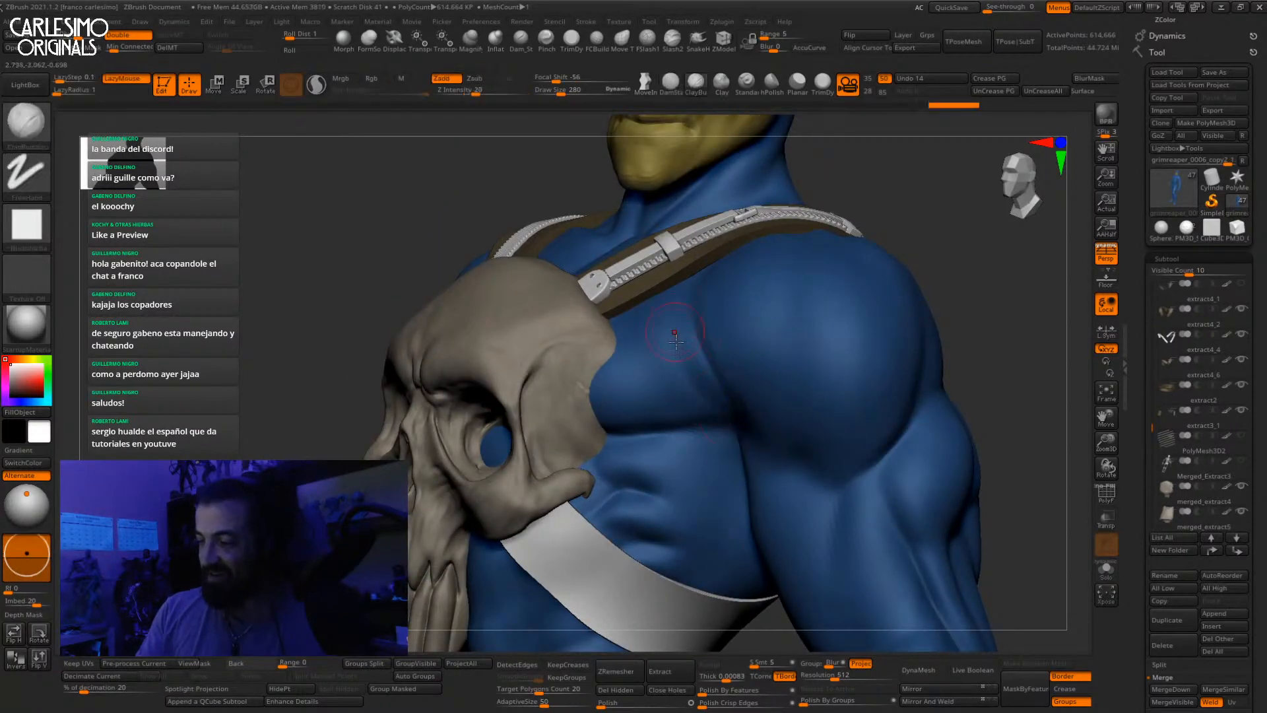
{"action": "left_click_drag", "start_coordinate": [664, 314], "coordinate": [708, 383]}
{"action": "left_click_drag", "start_coordinate": [677, 340], "coordinate": [712, 390]}
{"action": "left_click", "coordinate": [27, 228]}
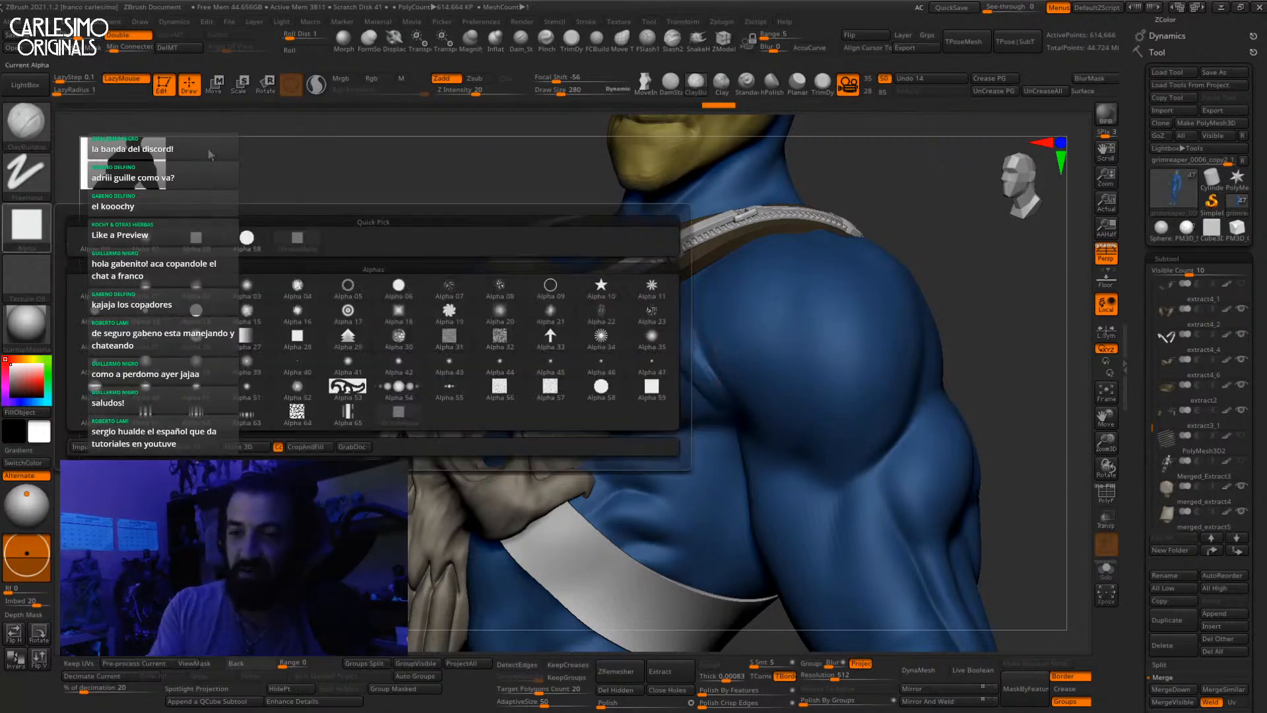
{"action": "left_click", "coordinate": [143, 244]}
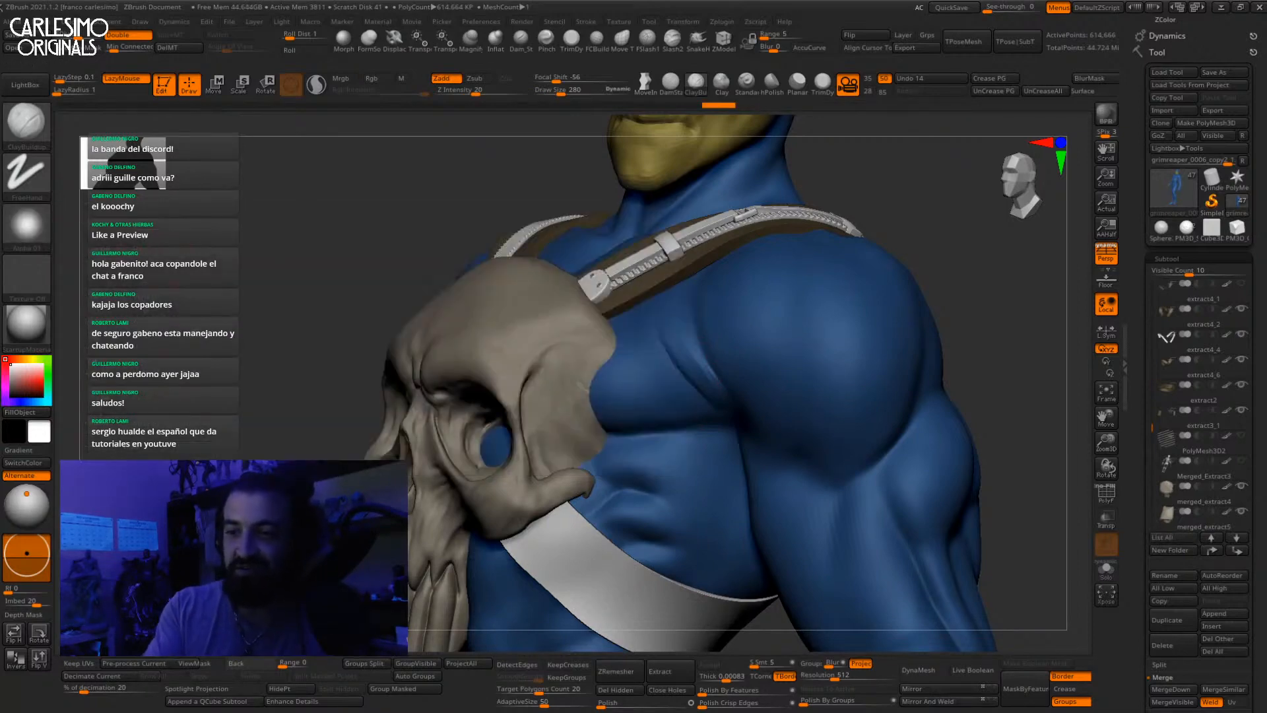
{"action": "key", "text": "shift"}
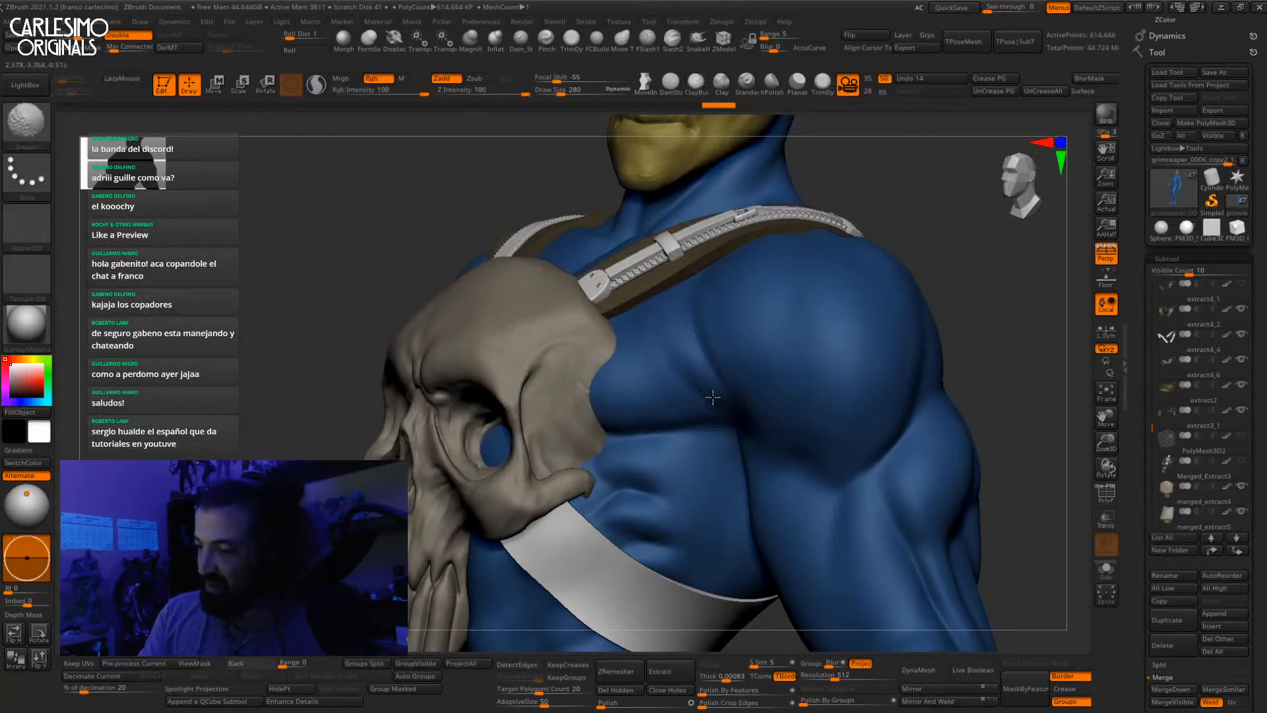
{"action": "right_click_drag", "start_coordinate": [672, 352], "coordinate": [642, 344]}
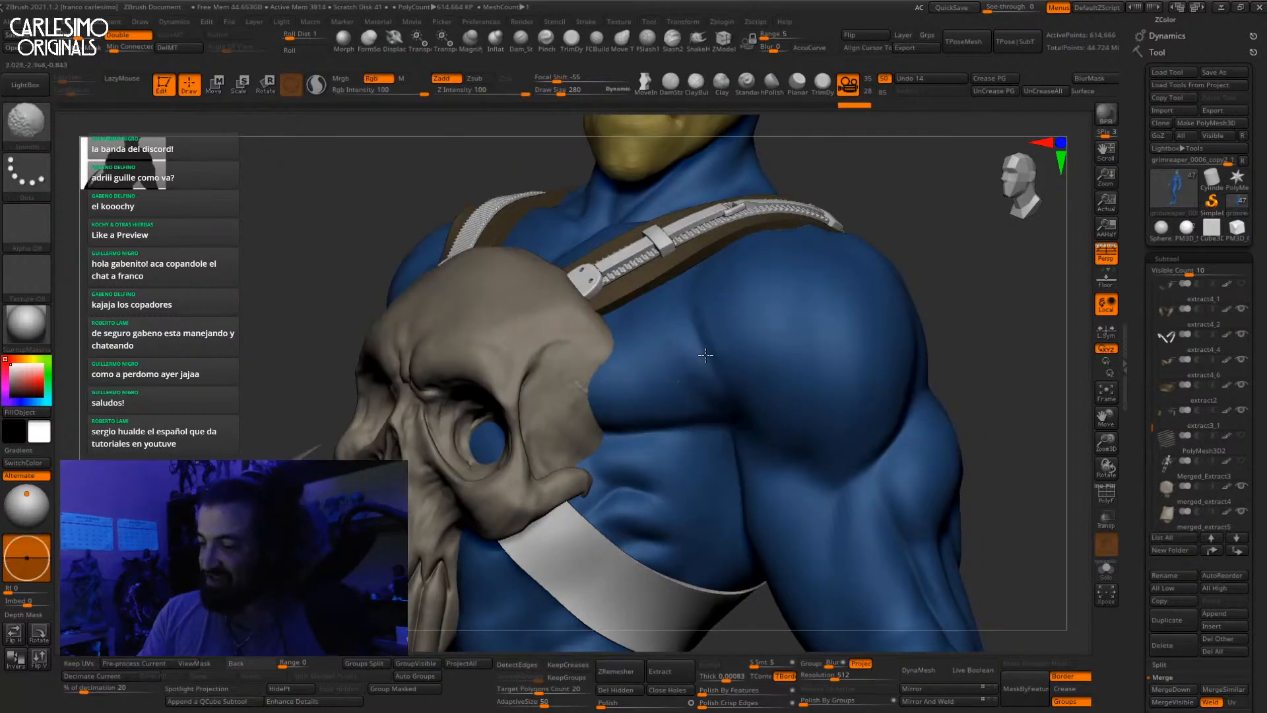
Step: Set the brush draw size to 296 and smooth the pectoral surface beside the shoulder
{"action": "mouse_move", "coordinate": [706, 355]}
{"action": "right_mouse_down"}
{"action": "mouse_move", "coordinate": [742, 359]}
{"action": "mouse_move", "coordinate": [732, 290]}
{"action": "mouse_move", "coordinate": [713, 410]}
{"action": "right_mouse_up"}
{"action": "key", "text": "space"}
{"action": "left_click_drag", "start_coordinate": [742, 409], "coordinate": [743, 400]}
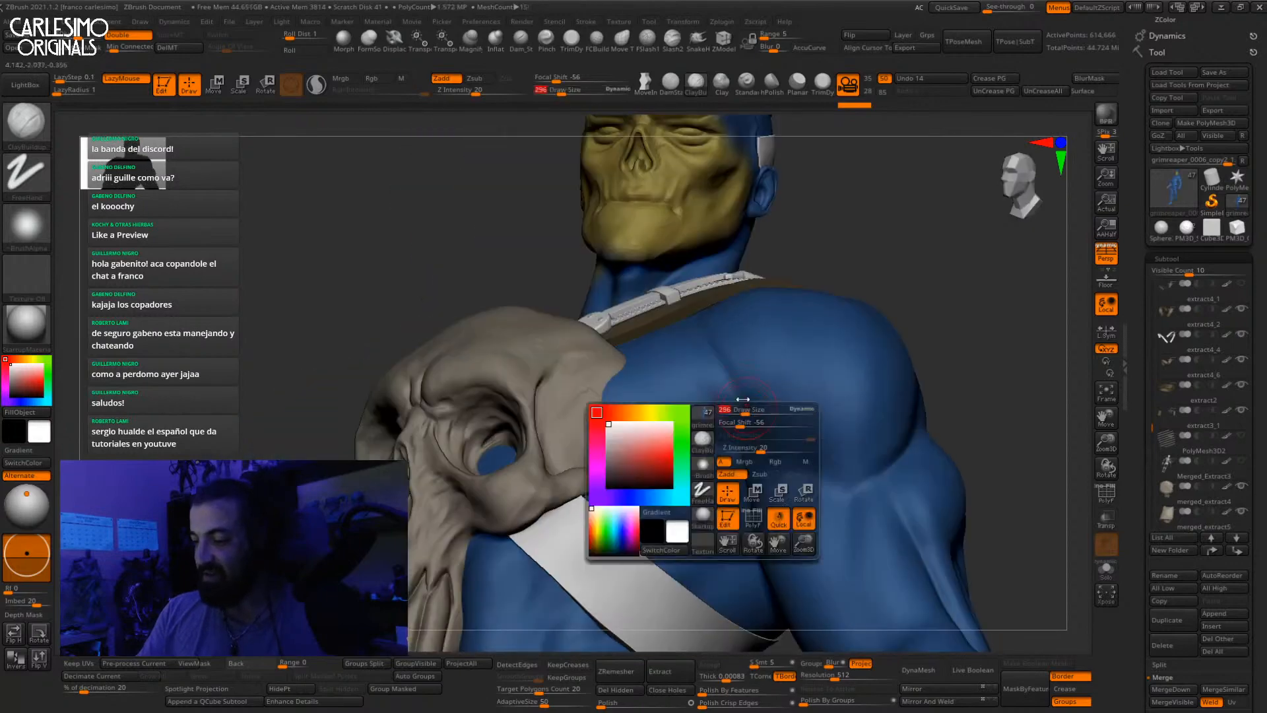
{"action": "right_click_drag", "start_coordinate": [742, 399], "coordinate": [680, 364]}
{"action": "key", "text": "shift"}
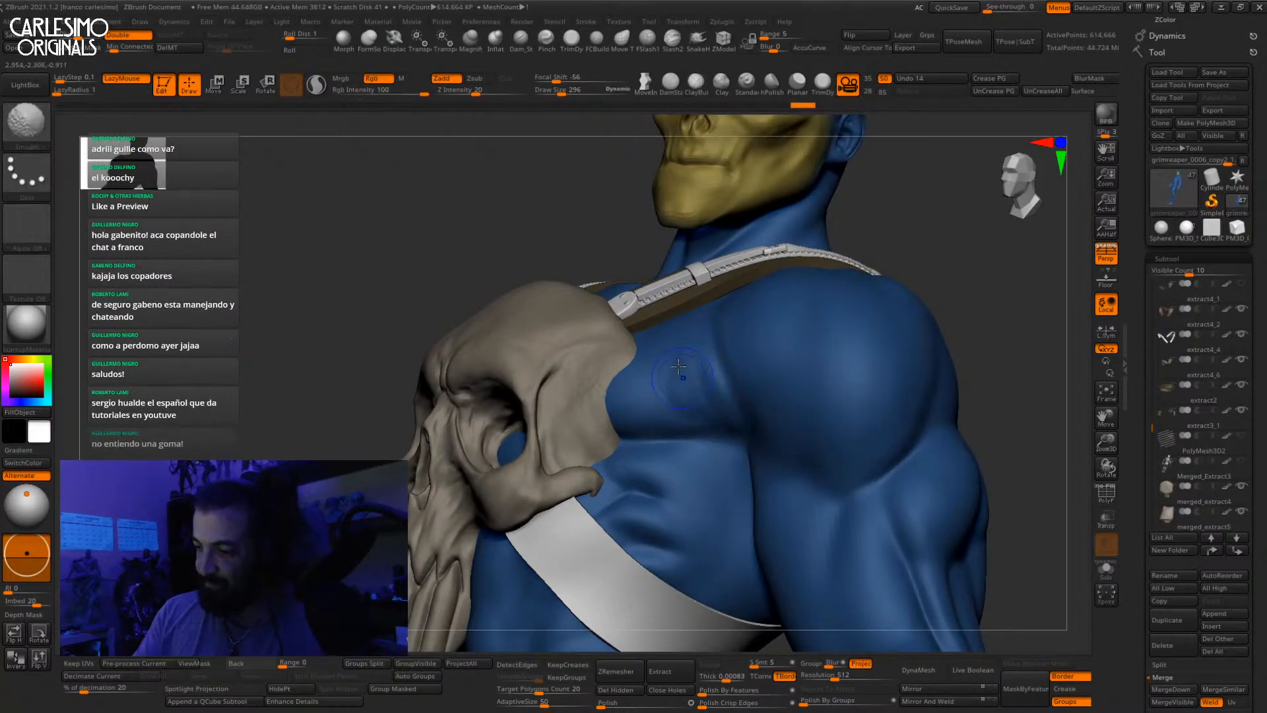
{"action": "left_click_drag", "start_coordinate": [679, 367], "coordinate": [674, 375], "text": "shift"}
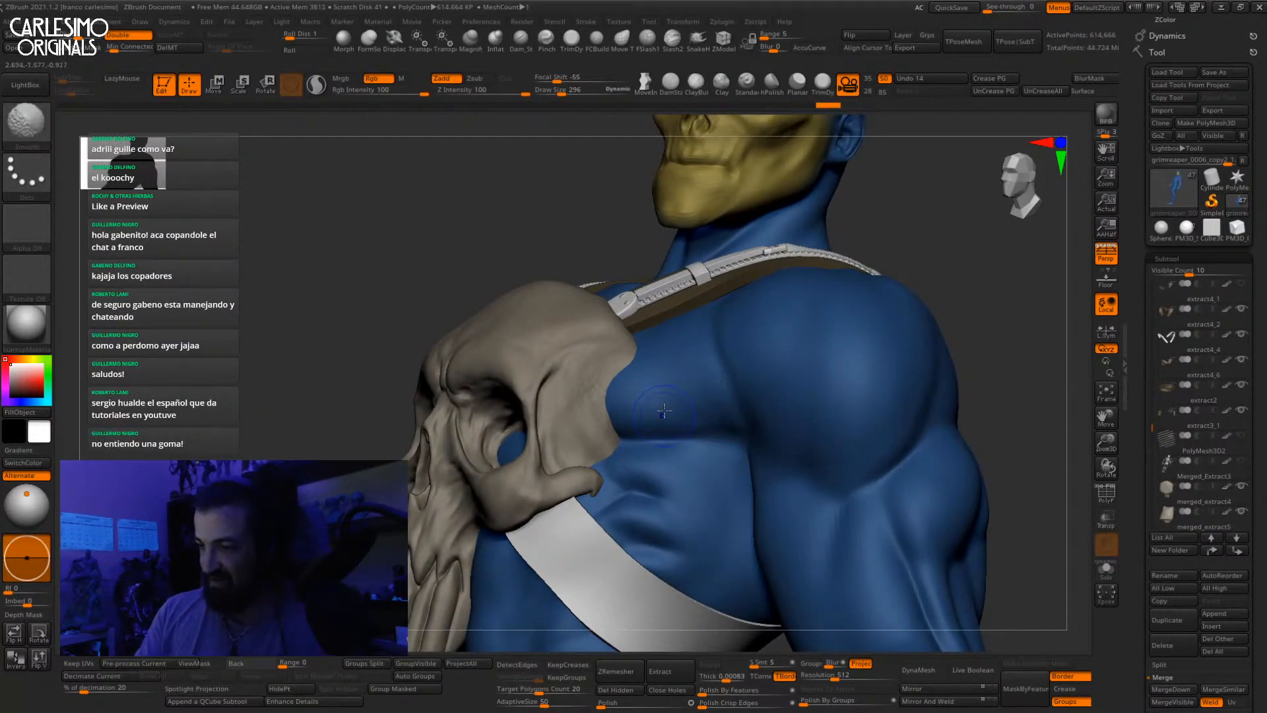
{"action": "mouse_move", "coordinate": [719, 417]}
{"action": "right_mouse_down", "text": "shift"}
{"action": "mouse_move", "coordinate": [779, 415]}
{"action": "mouse_move", "coordinate": [843, 362]}
{"action": "mouse_move", "coordinate": [911, 427]}
{"action": "mouse_move", "coordinate": [940, 417]}
{"action": "mouse_move", "coordinate": [860, 417]}
{"action": "right_mouse_up", "text": "shift"}
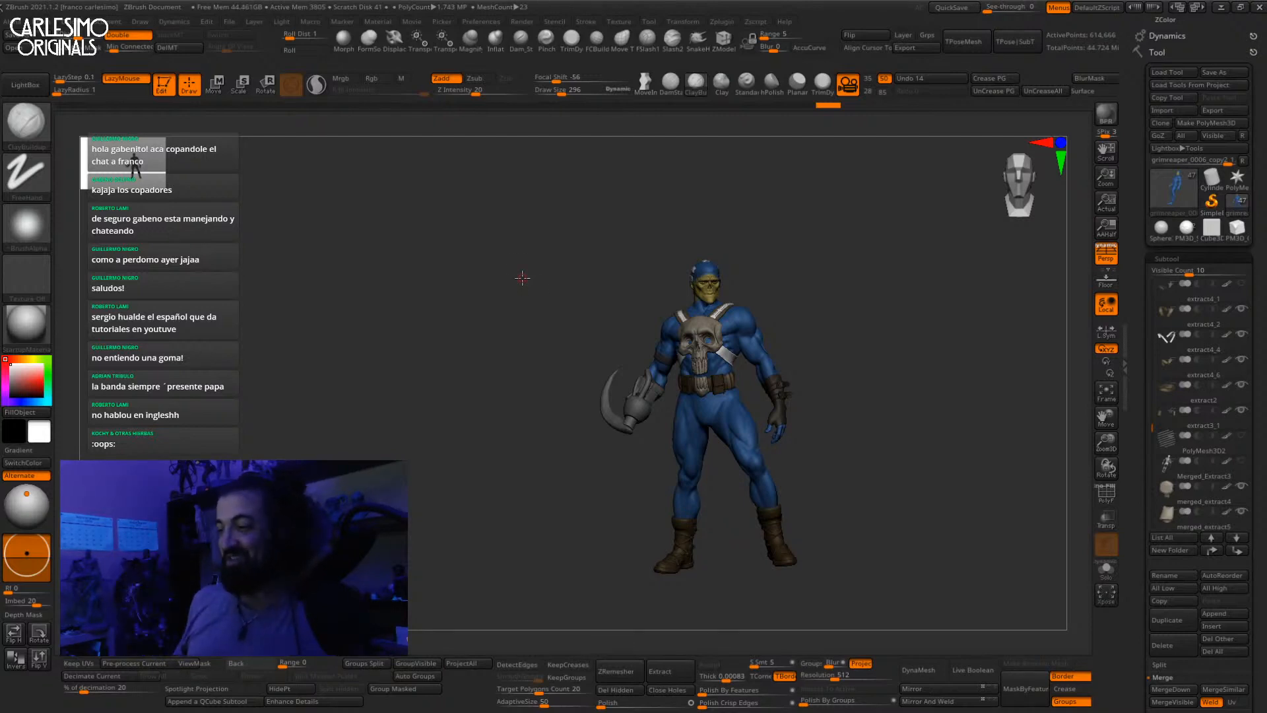
Step: Switch to the Move brush, adjust its size and nudge the body's form around the shoulder
{"action": "mouse_move", "coordinate": [913, 364]}
{"action": "left_mouse_down", "text": "alt"}
{"action": "mouse_move", "coordinate": [850, 444]}
{"action": "mouse_move", "coordinate": [879, 444]}
{"action": "mouse_move", "coordinate": [906, 468]}
{"action": "left_mouse_up", "text": "alt"}
{"action": "key", "text": "b"}
{"action": "key", "text": "m"}
{"action": "key", "text": "v"}
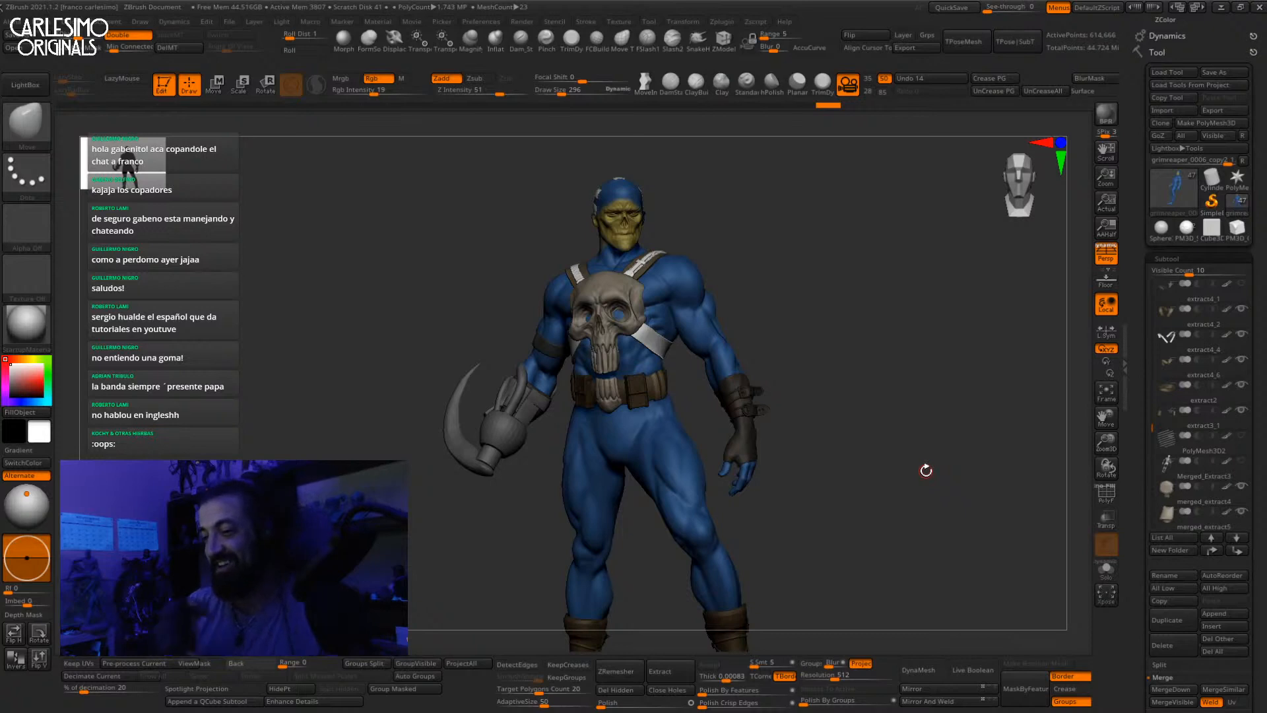
{"action": "left_click_drag", "start_coordinate": [682, 367], "coordinate": [702, 391], "text": "alt"}
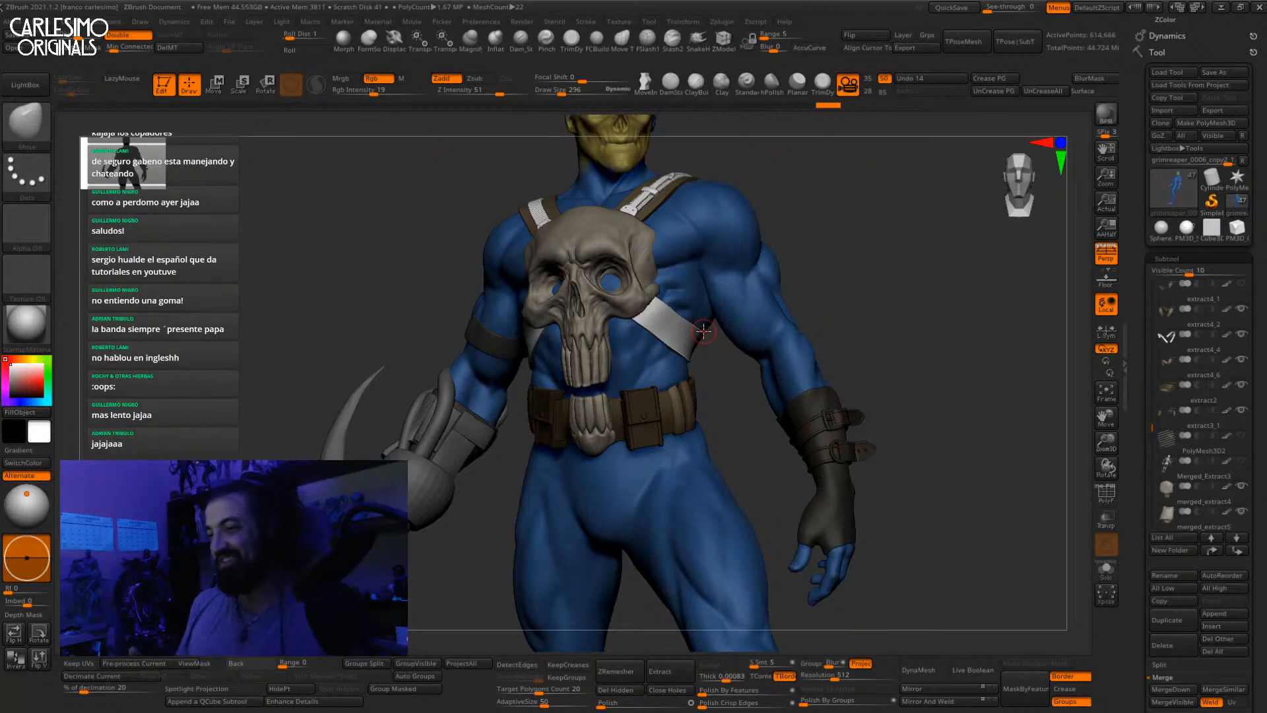
{"action": "right_click_drag", "start_coordinate": [675, 335], "coordinate": [673, 291], "text": "ctrl"}
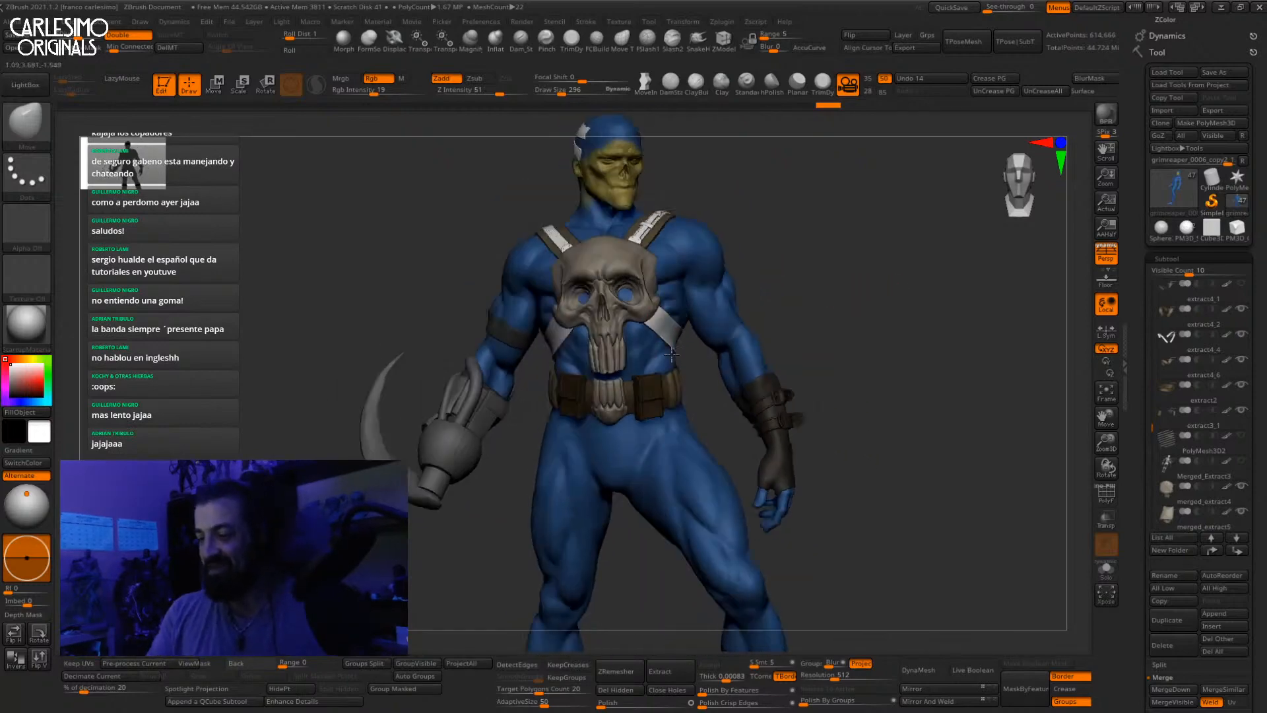
{"action": "right_click_drag", "start_coordinate": [567, 357], "coordinate": [677, 380]}
{"action": "mouse_move", "coordinate": [742, 182]}
{"action": "right_mouse_down", "text": "alt"}
{"action": "mouse_move", "coordinate": [724, 345]}
{"action": "mouse_move", "coordinate": [728, 314]}
{"action": "mouse_move", "coordinate": [715, 338]}
{"action": "mouse_move", "coordinate": [722, 369]}
{"action": "right_mouse_up", "text": "alt"}
{"action": "left_click", "coordinate": [718, 336], "text": "alt"}
{"action": "key", "text": "s"}
{"action": "left_click", "coordinate": [728, 310]}
{"action": "key", "text": "s"}
{"action": "left_click", "coordinate": [736, 330]}
{"action": "left_click_drag", "start_coordinate": [734, 305], "coordinate": [739, 301]}
{"action": "right_click_drag", "start_coordinate": [740, 301], "coordinate": [733, 317]}
{"action": "left_click_drag", "start_coordinate": [736, 311], "coordinate": [742, 315]}
Step: Select the zipper subtool on the chest harness and load the Straps insert brush with the Strap Base mesh
{"action": "right_click_drag", "start_coordinate": [746, 315], "coordinate": [780, 239], "text": "ctrl"}
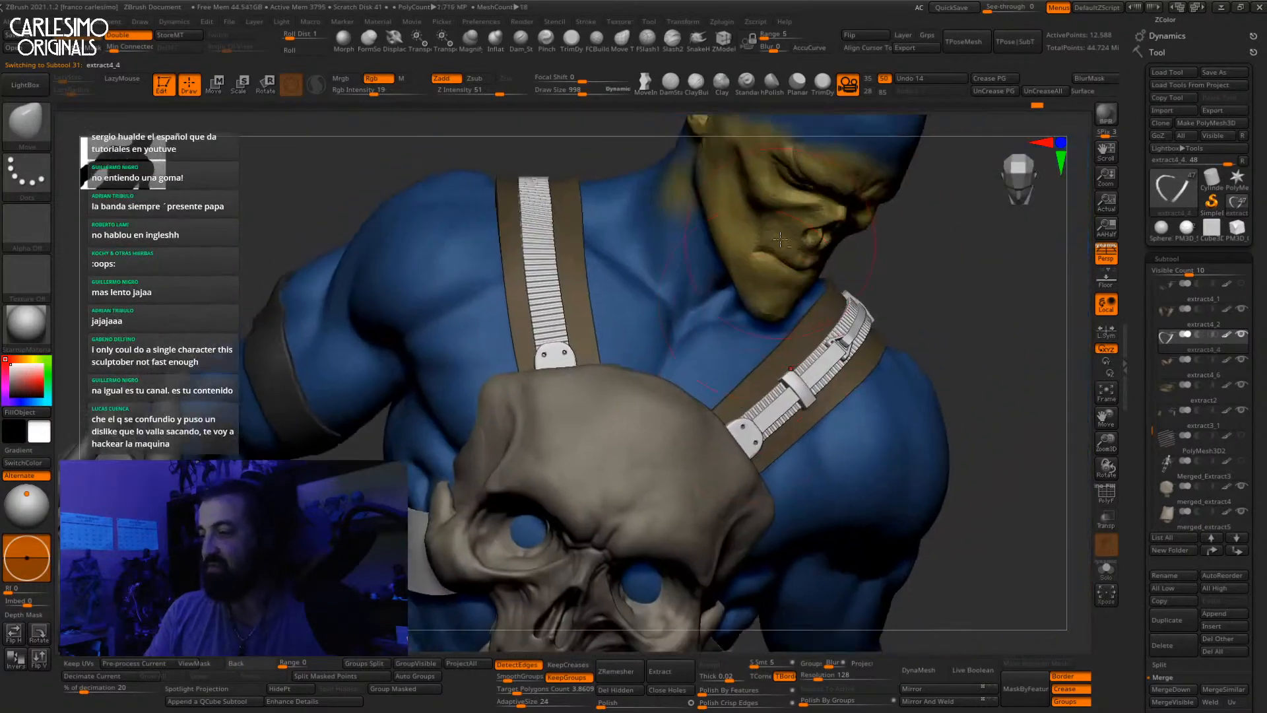
{"action": "mouse_move", "coordinate": [584, 342]}
{"action": "right_mouse_down"}
{"action": "mouse_move", "coordinate": [666, 402]}
{"action": "mouse_move", "coordinate": [811, 217]}
{"action": "mouse_move", "coordinate": [818, 346]}
{"action": "mouse_move", "coordinate": [852, 395]}
{"action": "right_mouse_up"}
{"action": "right_click_drag", "start_coordinate": [752, 409], "coordinate": [766, 330], "text": "alt"}
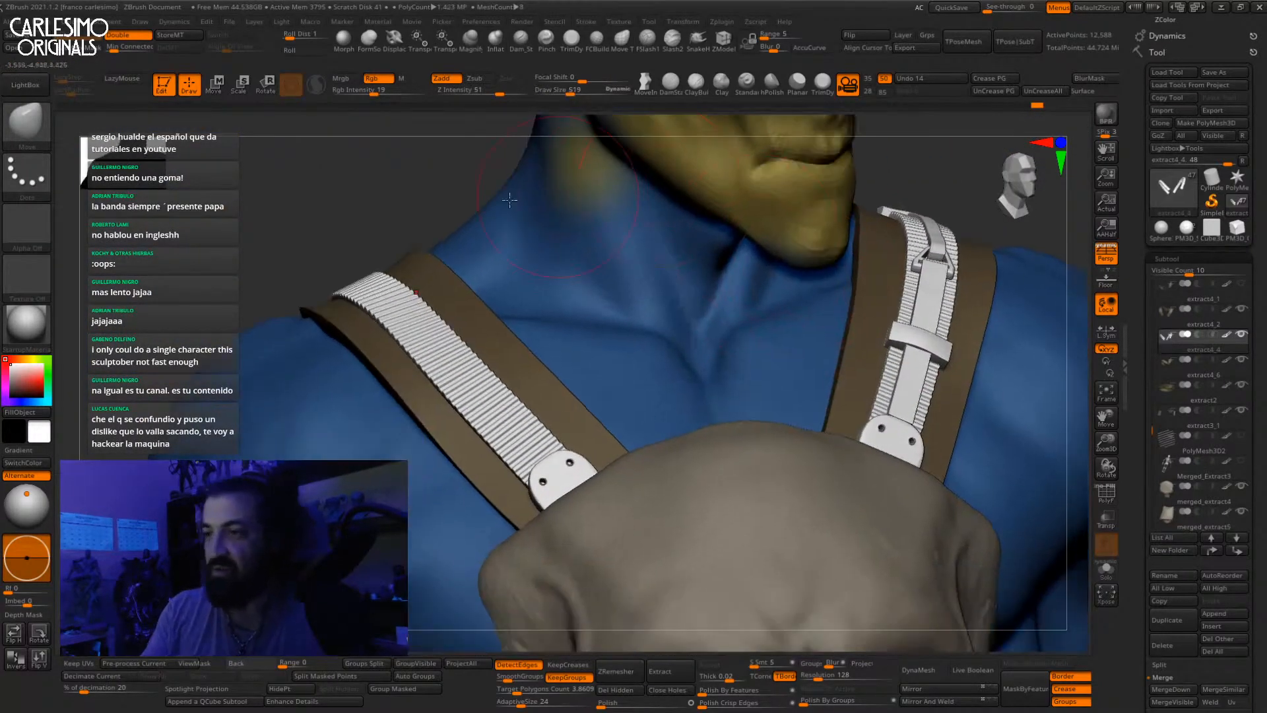
{"action": "left_click", "coordinate": [41, 130]}
{"action": "left_click", "coordinate": [361, 222]}
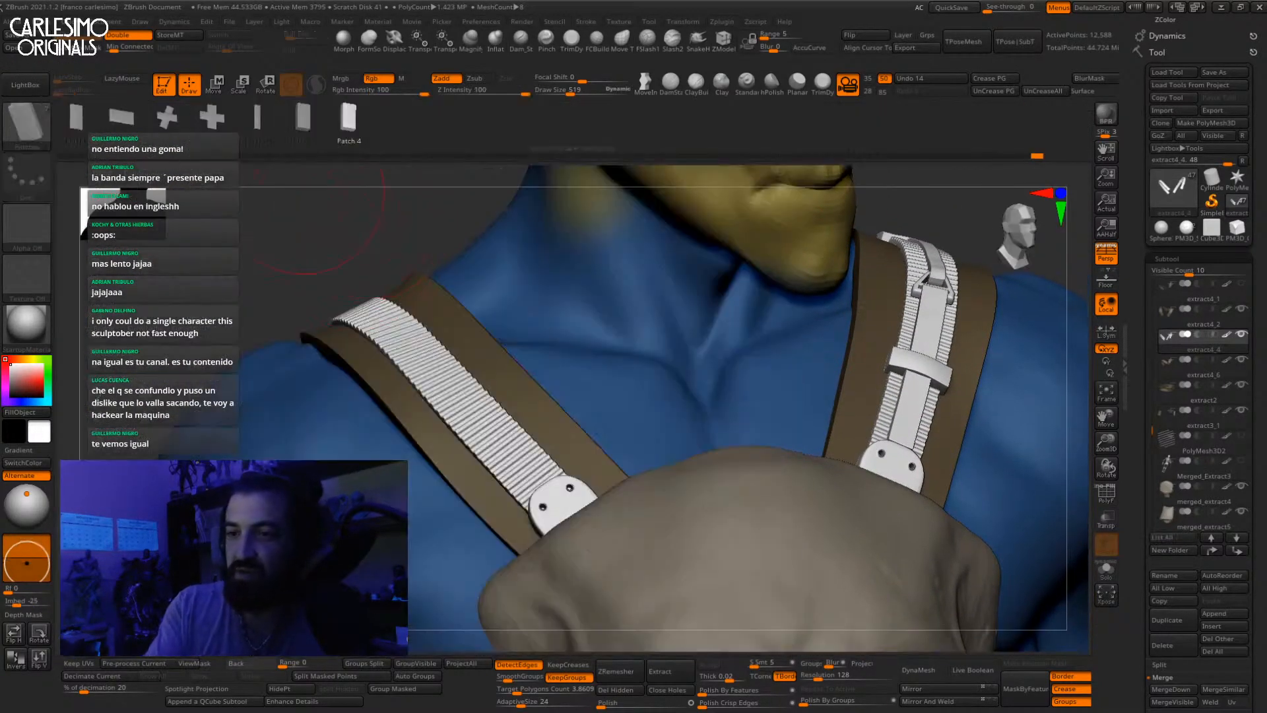
{"action": "left_click", "coordinate": [48, 128]}
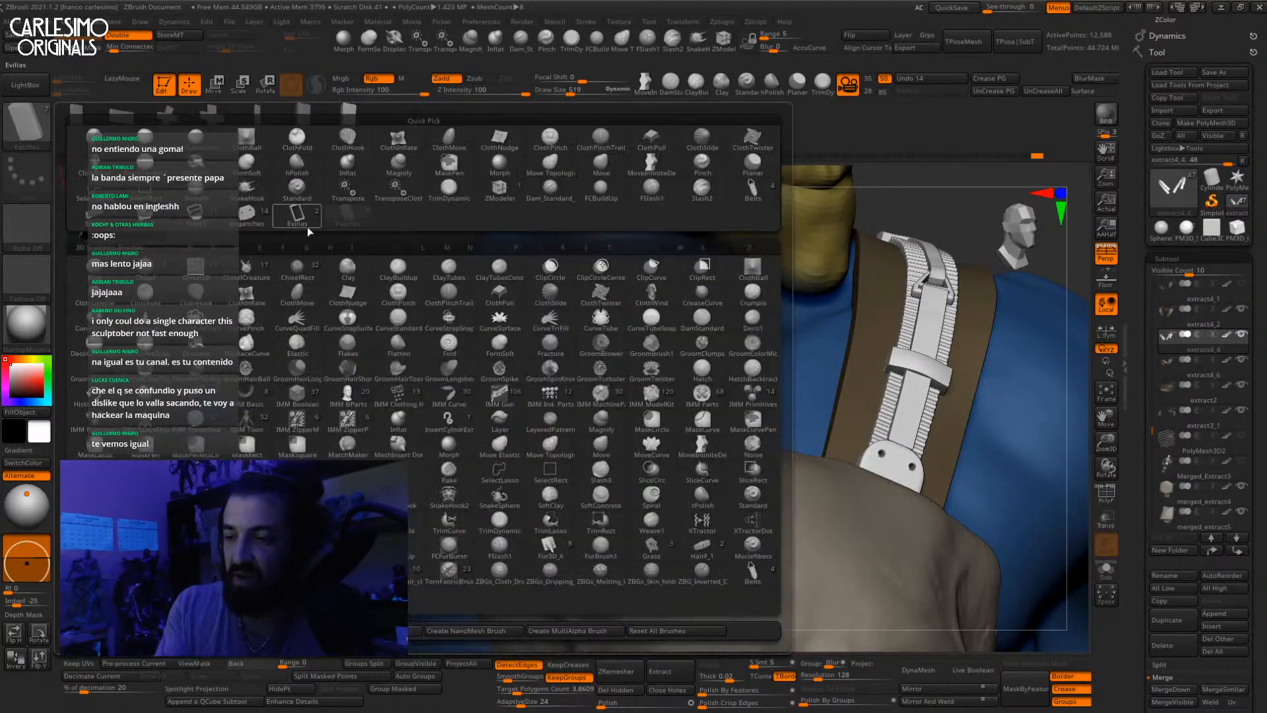
{"action": "left_click", "coordinate": [268, 227]}
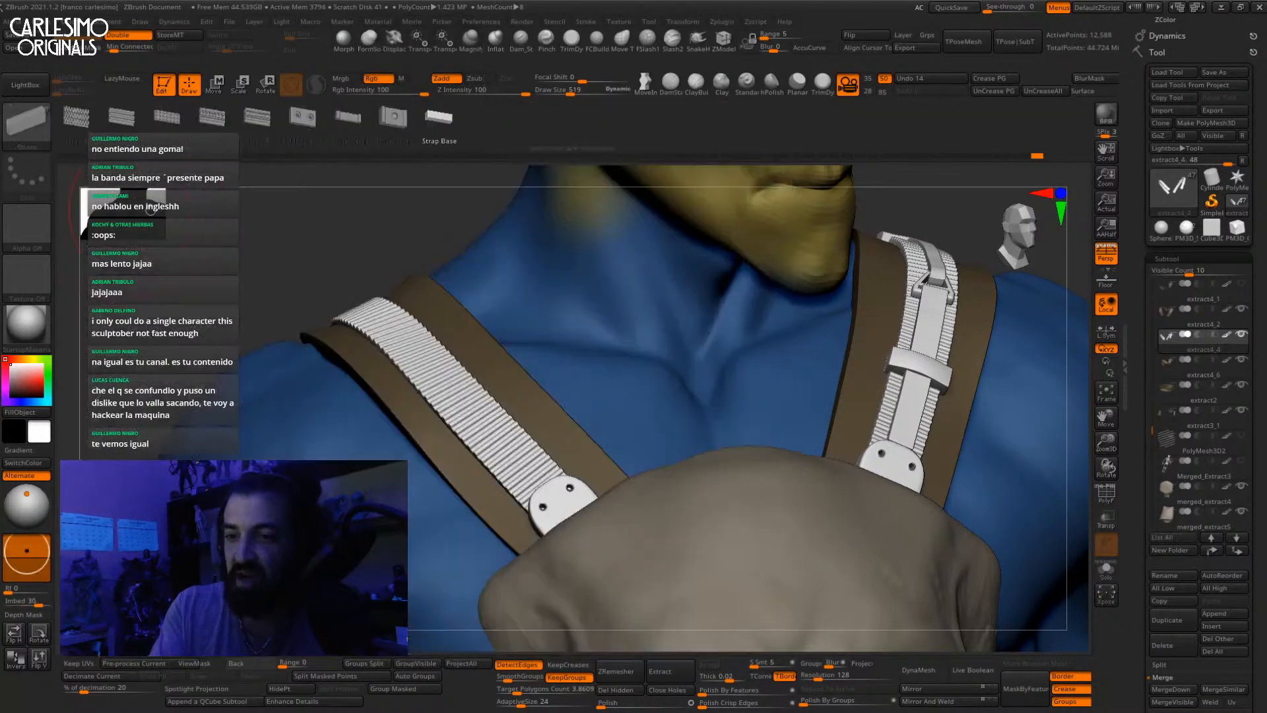
Step: Try inserting a Strap Base strip over the zipper on the buckled harness strap, reducing the brush size between attempts
{"action": "mouse_move", "coordinate": [897, 411]}
{"action": "right_mouse_down", "text": "alt"}
{"action": "mouse_move", "coordinate": [847, 335]}
{"action": "mouse_move", "coordinate": [839, 350]}
{"action": "mouse_move", "coordinate": [857, 356]}
{"action": "right_mouse_up", "text": "alt"}
{"action": "left_click_drag", "start_coordinate": [846, 382], "coordinate": [885, 281]}
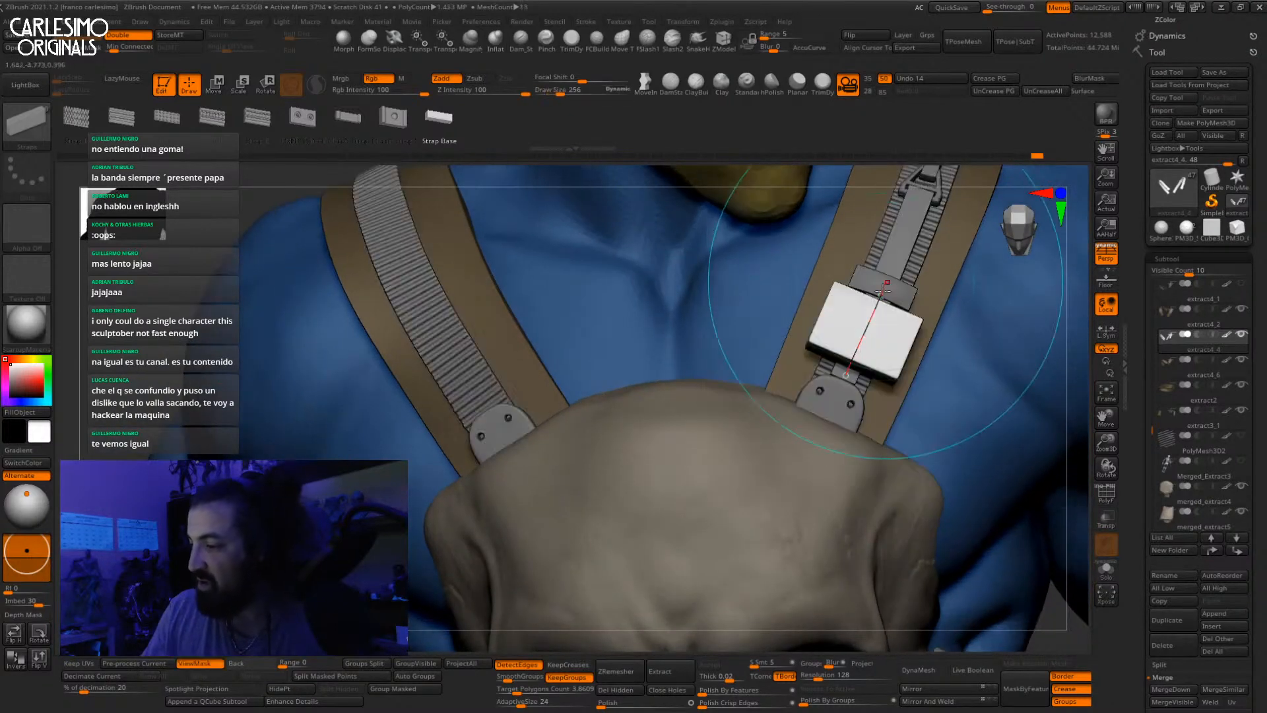
{"action": "key", "text": "ctrl+z"}
{"action": "key", "text": "space"}
{"action": "mouse_move", "coordinate": [851, 380]}
{"action": "left_mouse_down"}
{"action": "mouse_move", "coordinate": [825, 380]}
{"action": "mouse_move", "coordinate": [898, 254]}
{"action": "left_mouse_up"}
{"action": "key", "text": "ctrl+z"}
{"action": "key", "text": "space"}
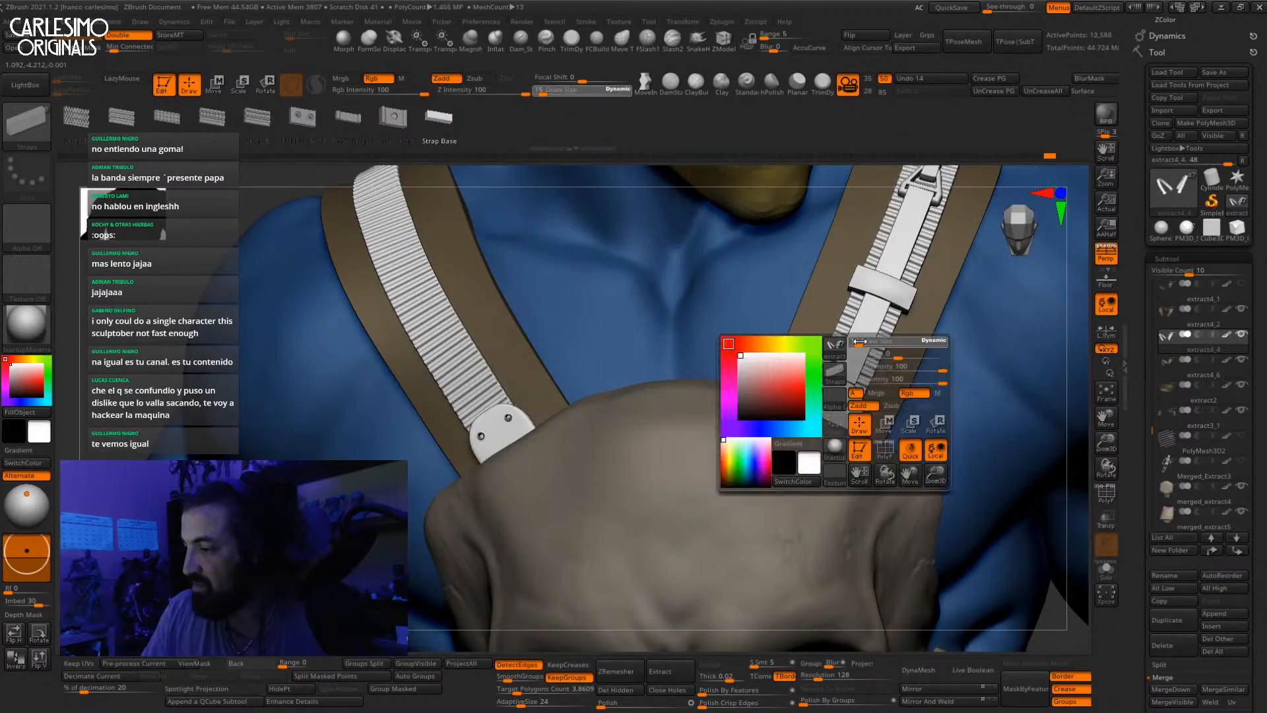
{"action": "left_click_drag", "start_coordinate": [851, 379], "coordinate": [899, 252]}
{"action": "key", "text": "ctrl+z"}
{"action": "key", "text": "space"}
{"action": "left_click_drag", "start_coordinate": [854, 370], "coordinate": [900, 249]}
{"action": "key", "text": "ctrl+z"}
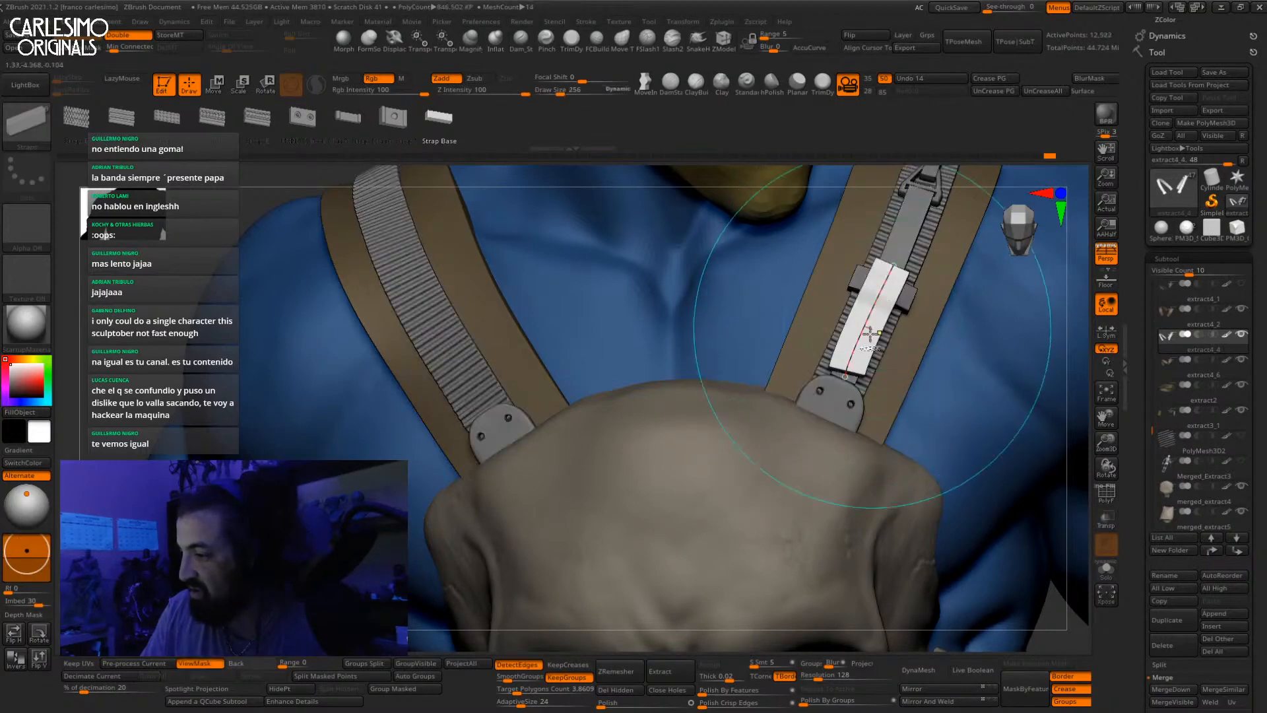
{"action": "key", "text": "ctrl+z"}
Step: Set the draw size to 25 by test-inserting strips to match the width of the strip beneath the buckle
{"action": "left_click_drag", "start_coordinate": [850, 374], "coordinate": [894, 269]}
{"action": "key", "text": "ctrl+z"}
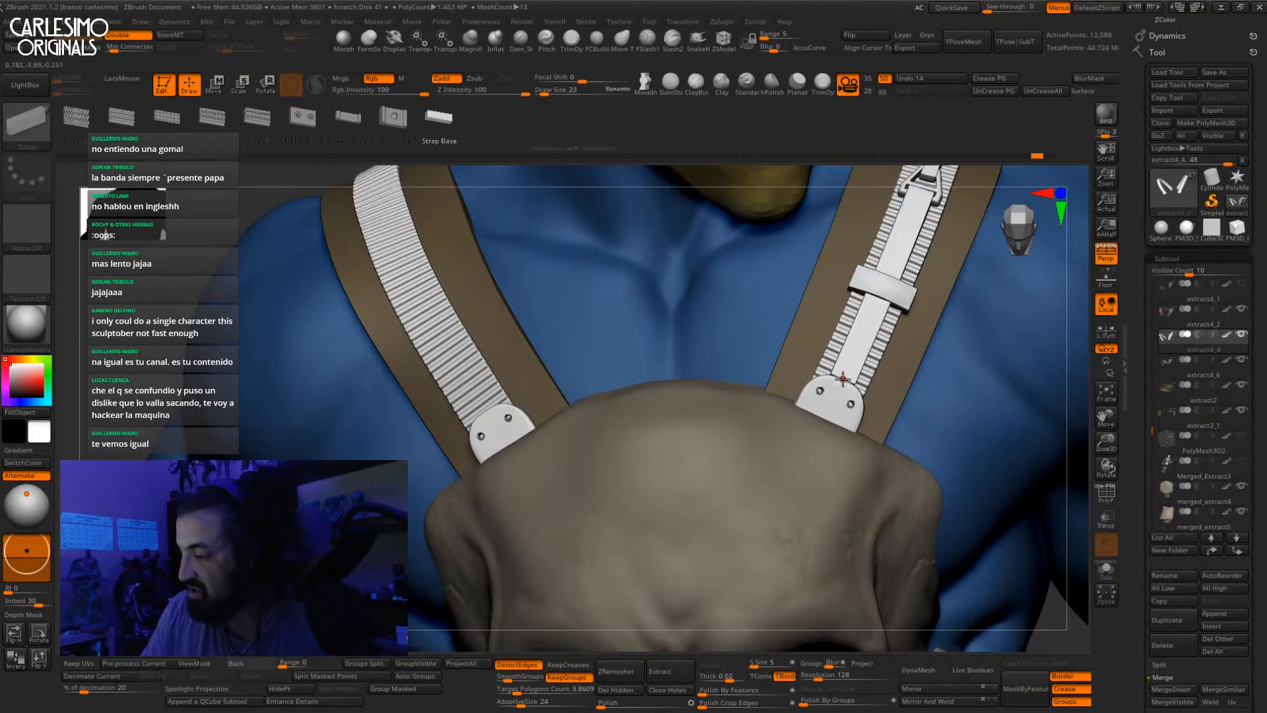
{"action": "left_click_drag", "start_coordinate": [845, 382], "coordinate": [891, 272]}
{"action": "key", "text": "ctrl+z"}
{"action": "key", "text": "space"}
{"action": "key", "text": "ctrl+z"}
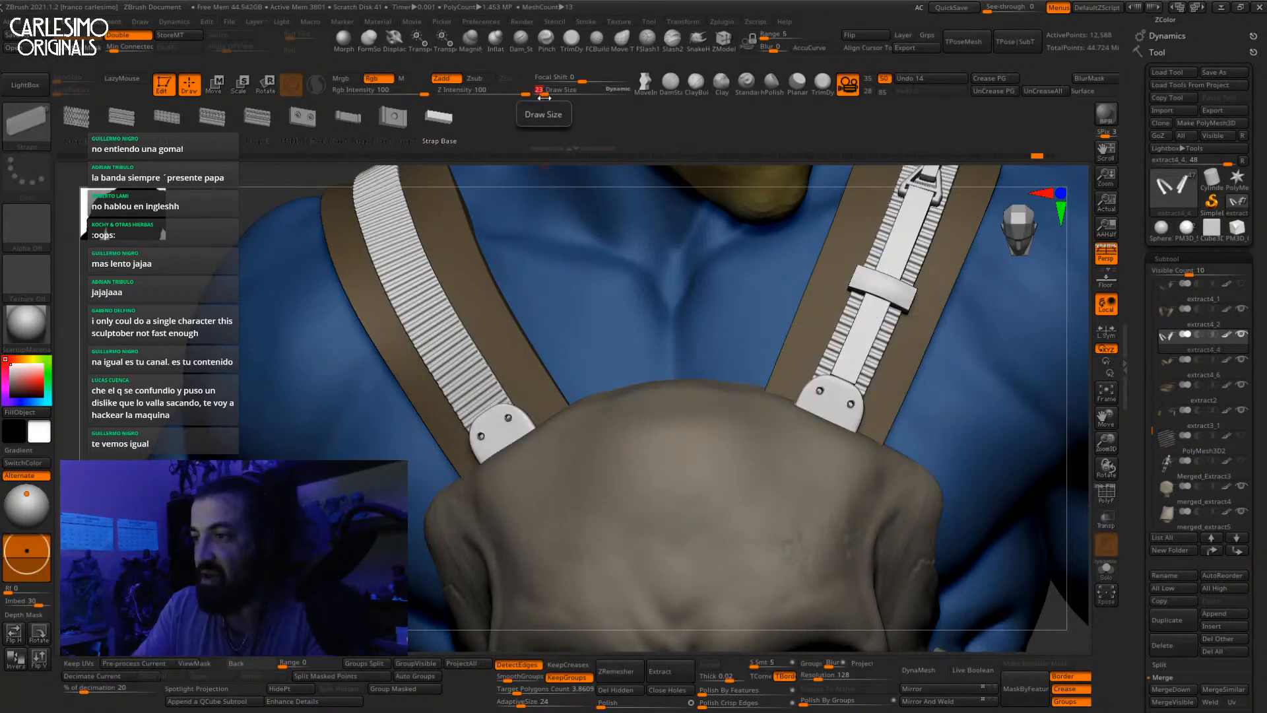
{"action": "left_click_drag", "start_coordinate": [845, 365], "coordinate": [855, 360]}
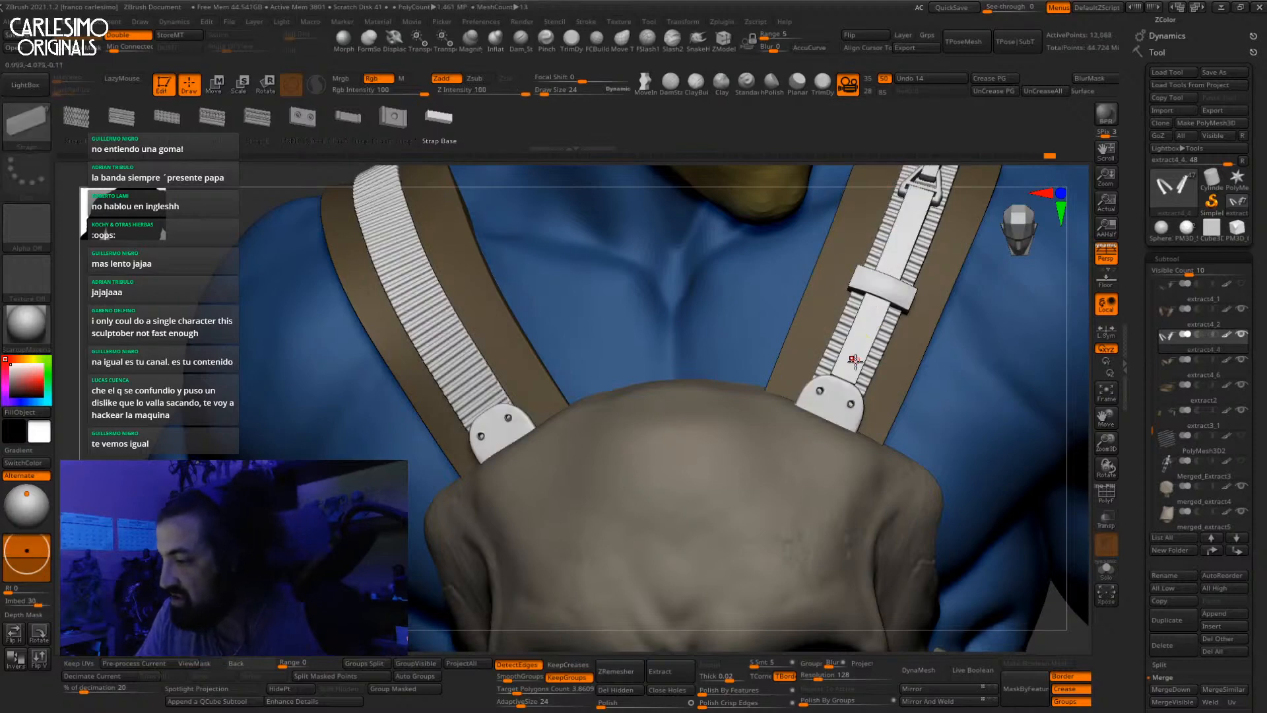
{"action": "left_click_drag", "start_coordinate": [875, 298], "coordinate": [898, 256]}
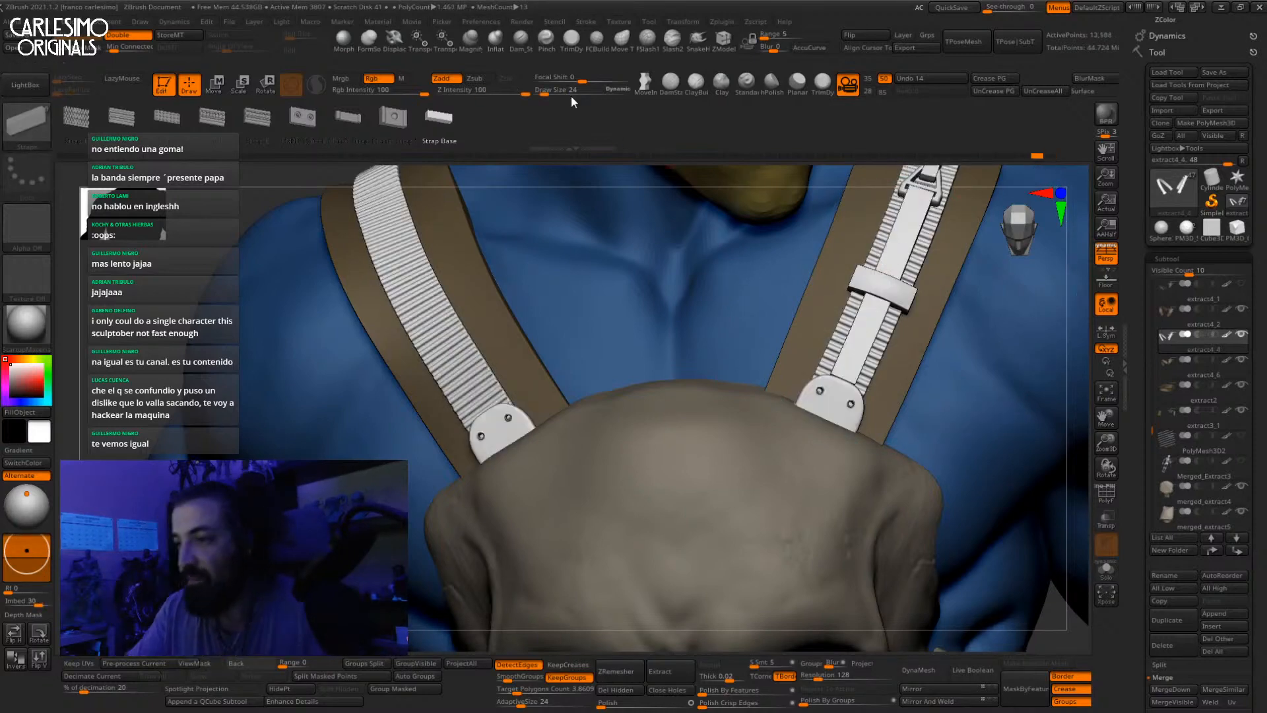
{"action": "left_click_drag", "start_coordinate": [842, 362], "coordinate": [904, 253]}
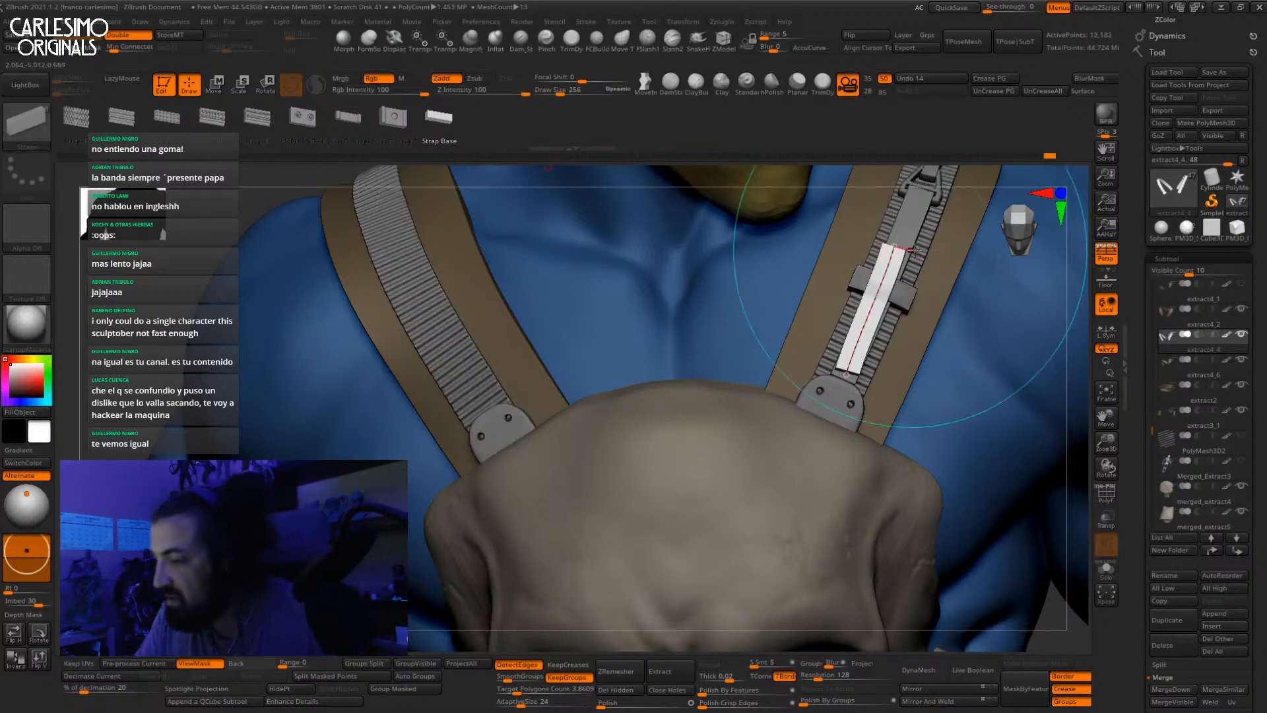
{"action": "key", "text": "ctrl+z"}
{"action": "left_click_drag", "start_coordinate": [839, 396], "coordinate": [839, 398]}
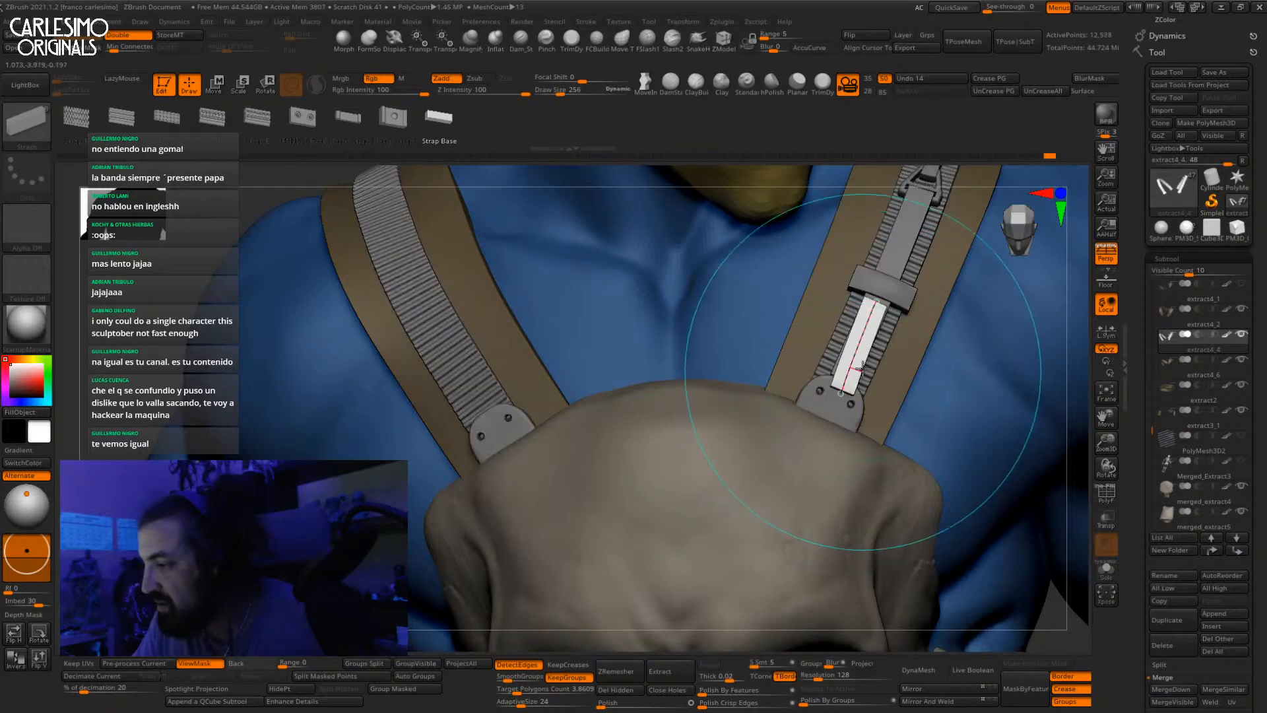
{"action": "right_click_drag", "start_coordinate": [866, 367], "coordinate": [881, 350]}
{"action": "left_click", "coordinate": [871, 362]}
{"action": "right_click_drag", "start_coordinate": [477, 351], "coordinate": [493, 447], "text": "alt"}
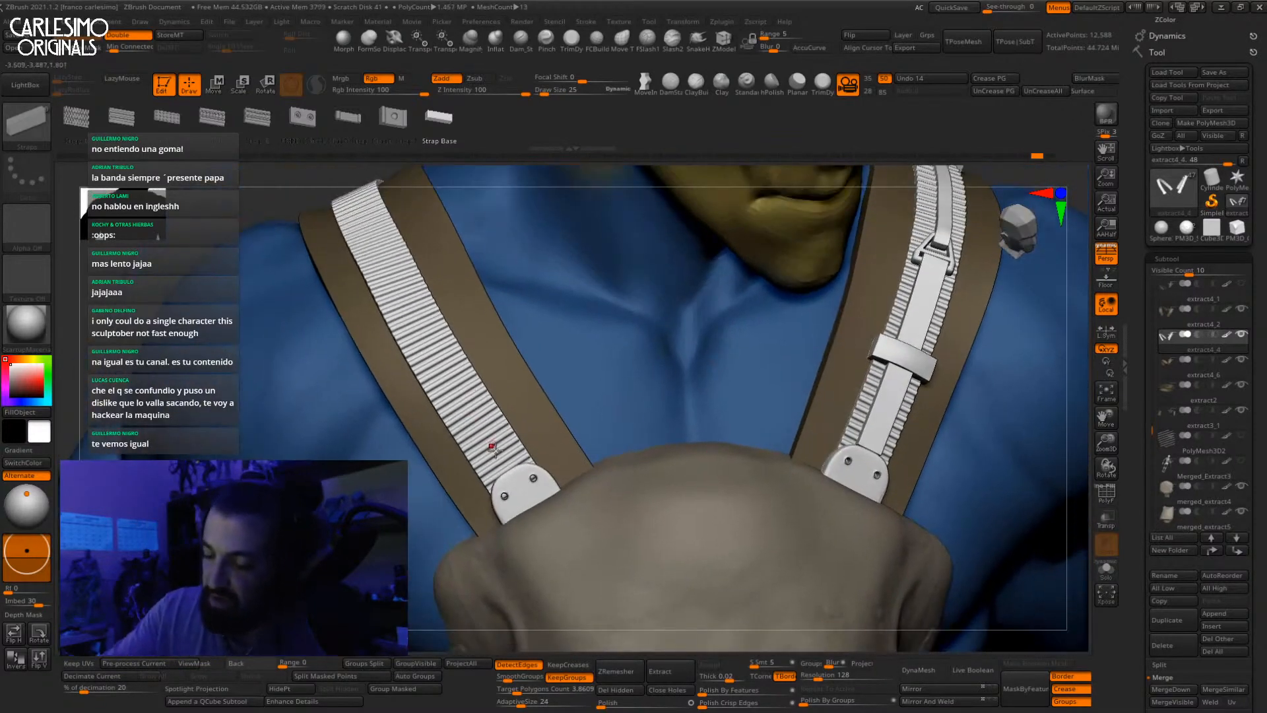
Step: Insert a Strap Base strip along the unbuckled harness strap's zipper, from the riveted plate up towards the shoulder
{"action": "left_click_drag", "start_coordinate": [470, 414], "coordinate": [432, 343]}
{"action": "right_click_drag", "start_coordinate": [432, 344], "coordinate": [407, 297]}
{"action": "right_click_drag", "start_coordinate": [512, 457], "coordinate": [517, 477]}
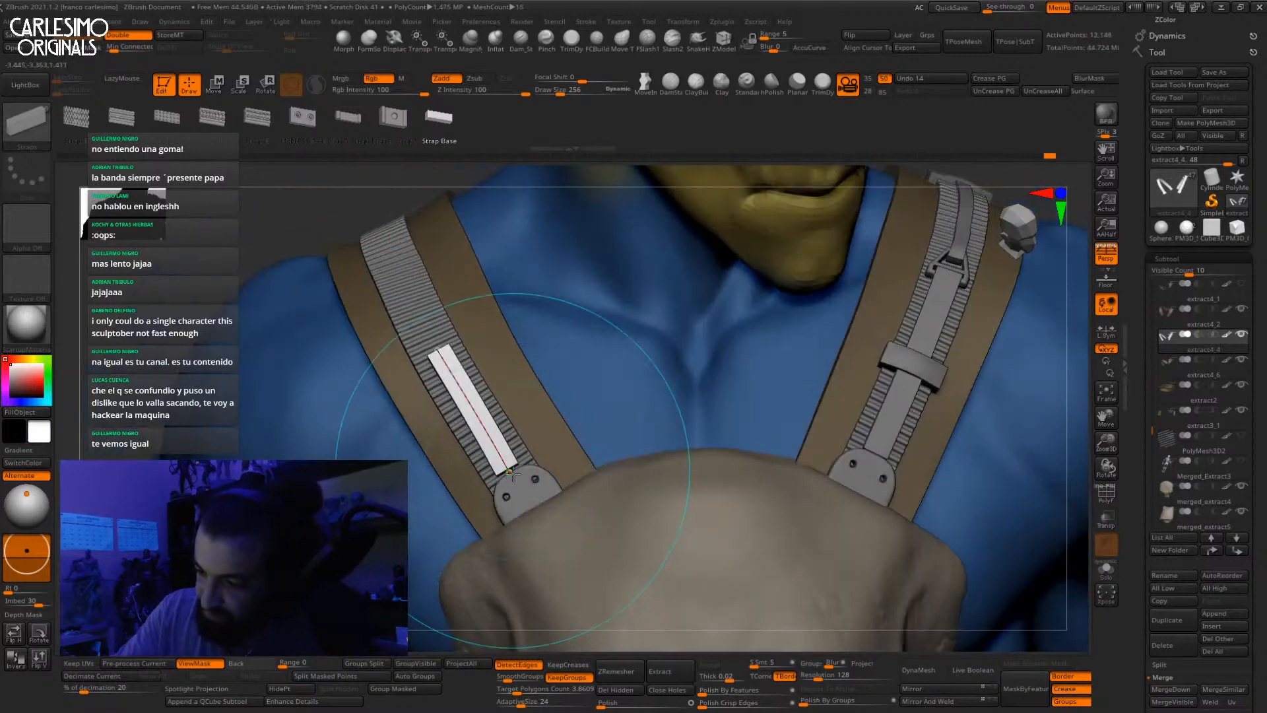
{"action": "left_click_drag", "start_coordinate": [509, 472], "coordinate": [513, 479]}
{"action": "right_click_drag", "start_coordinate": [455, 369], "coordinate": [483, 450]}
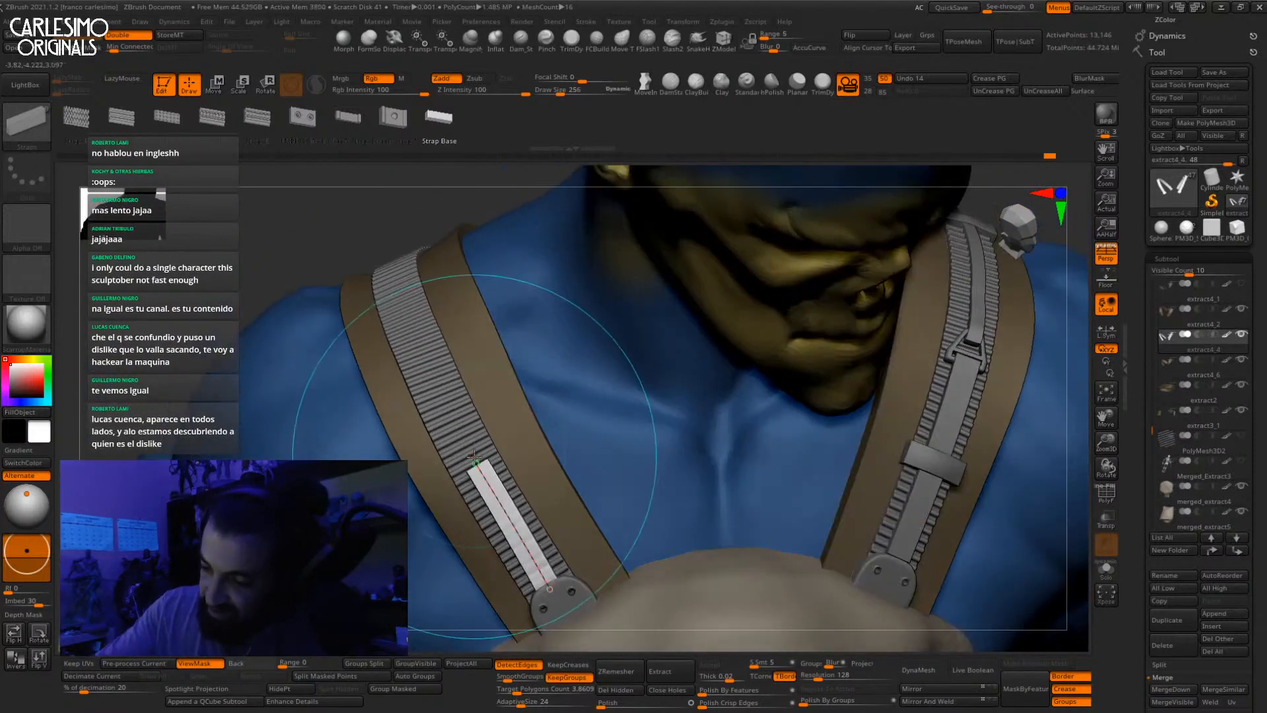
{"action": "left_click", "coordinate": [470, 452]}
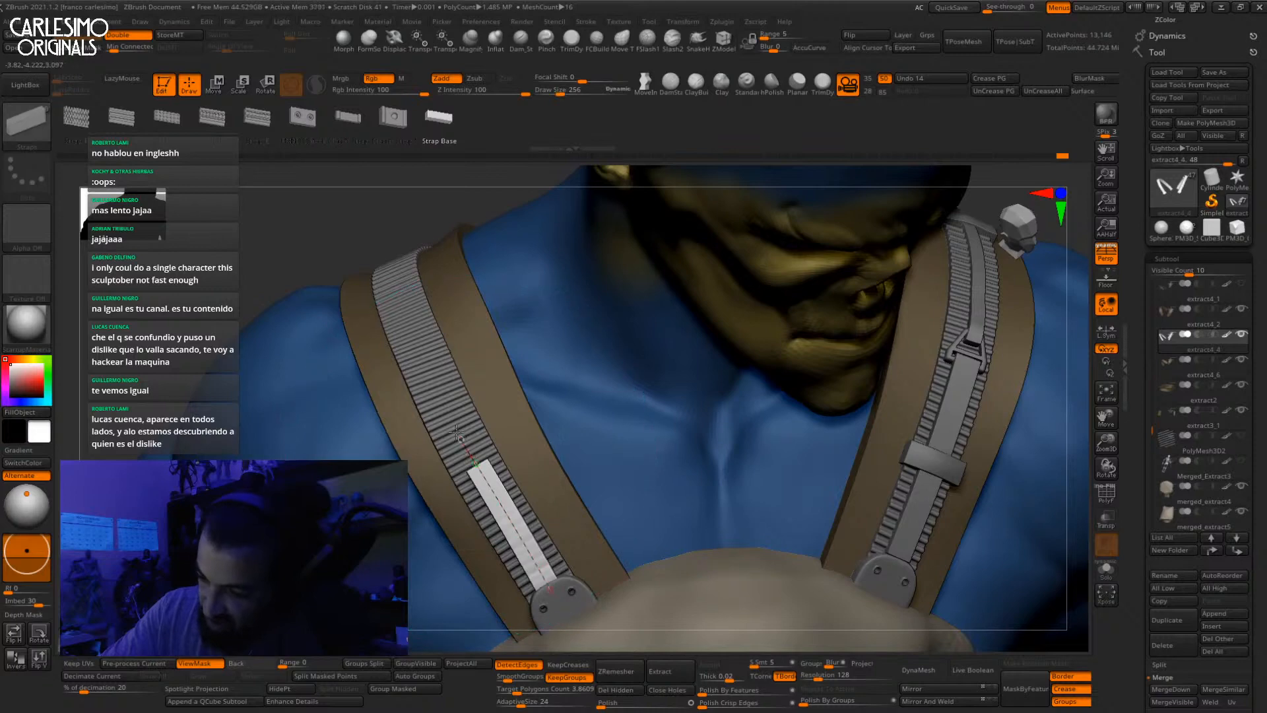
{"action": "left_click_drag", "start_coordinate": [432, 381], "coordinate": [414, 327]}
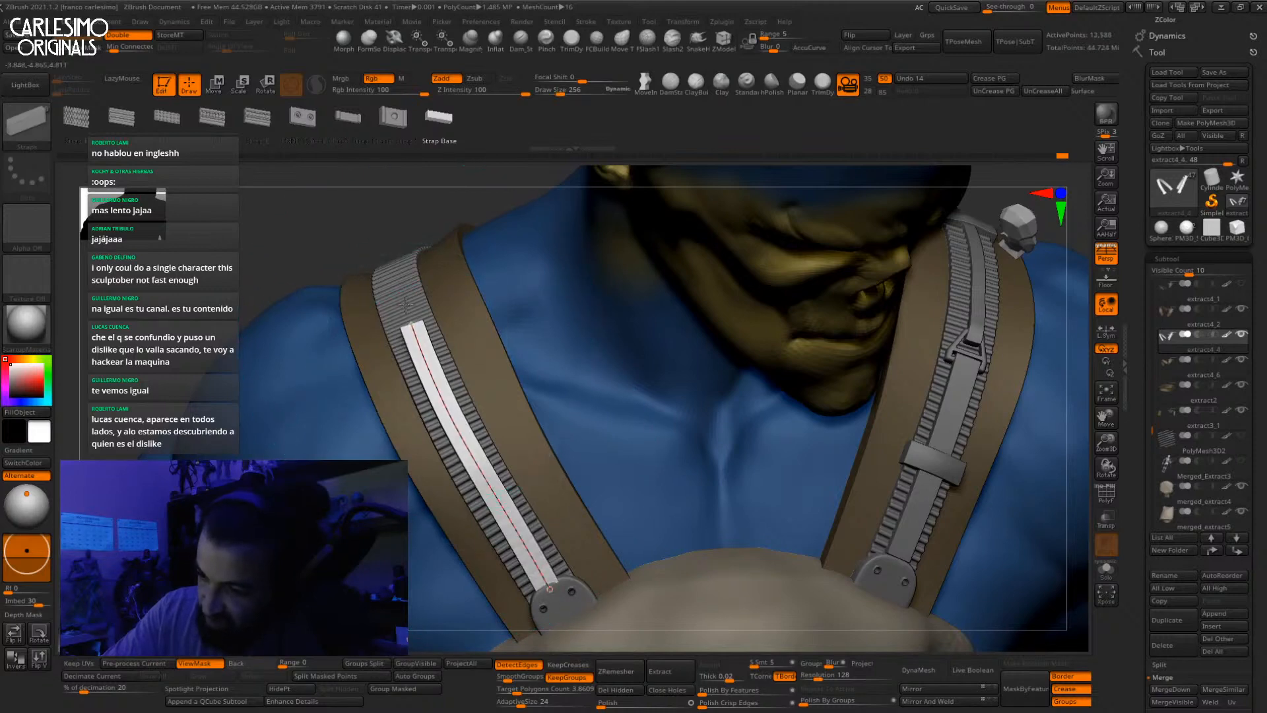
Step: Extend the strip's curve along the zipper over the top of the shoulder
{"action": "mouse_move", "coordinate": [406, 304]}
{"action": "right_mouse_down"}
{"action": "mouse_move", "coordinate": [516, 415]}
{"action": "mouse_move", "coordinate": [581, 389]}
{"action": "mouse_move", "coordinate": [612, 275]}
{"action": "mouse_move", "coordinate": [616, 300]}
{"action": "right_mouse_up"}
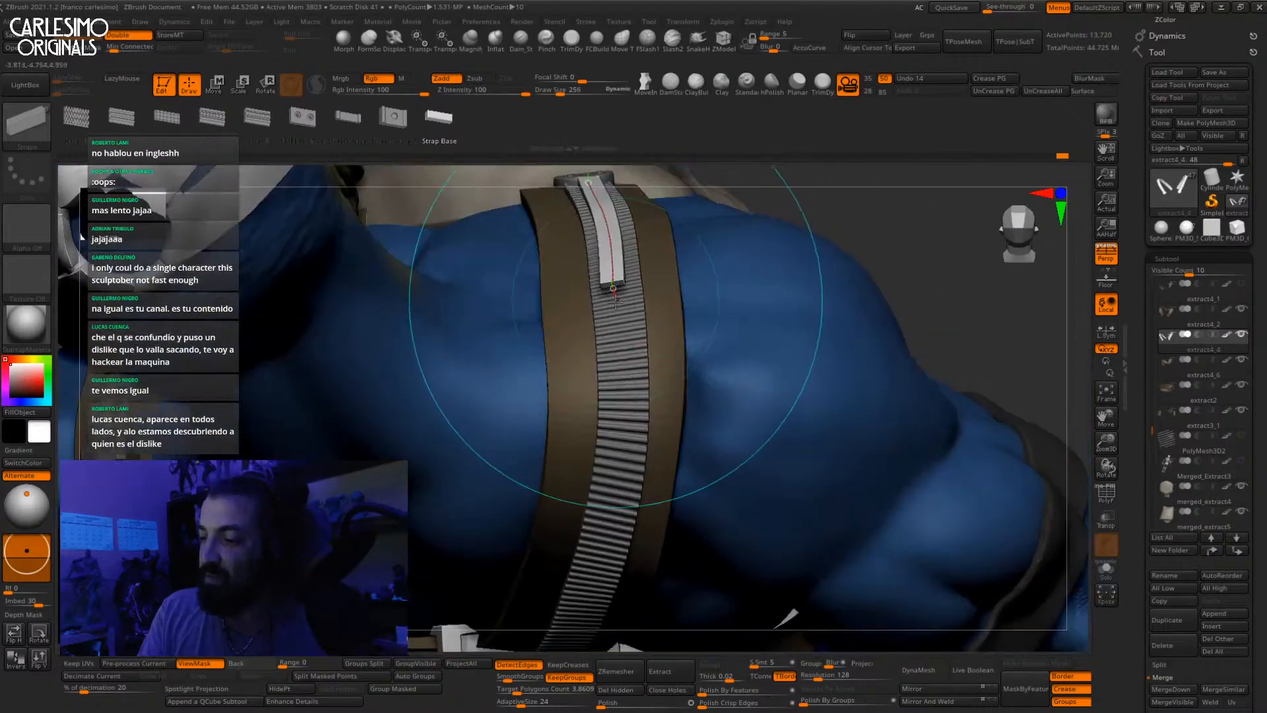
{"action": "left_click_drag", "start_coordinate": [615, 300], "coordinate": [623, 323]}
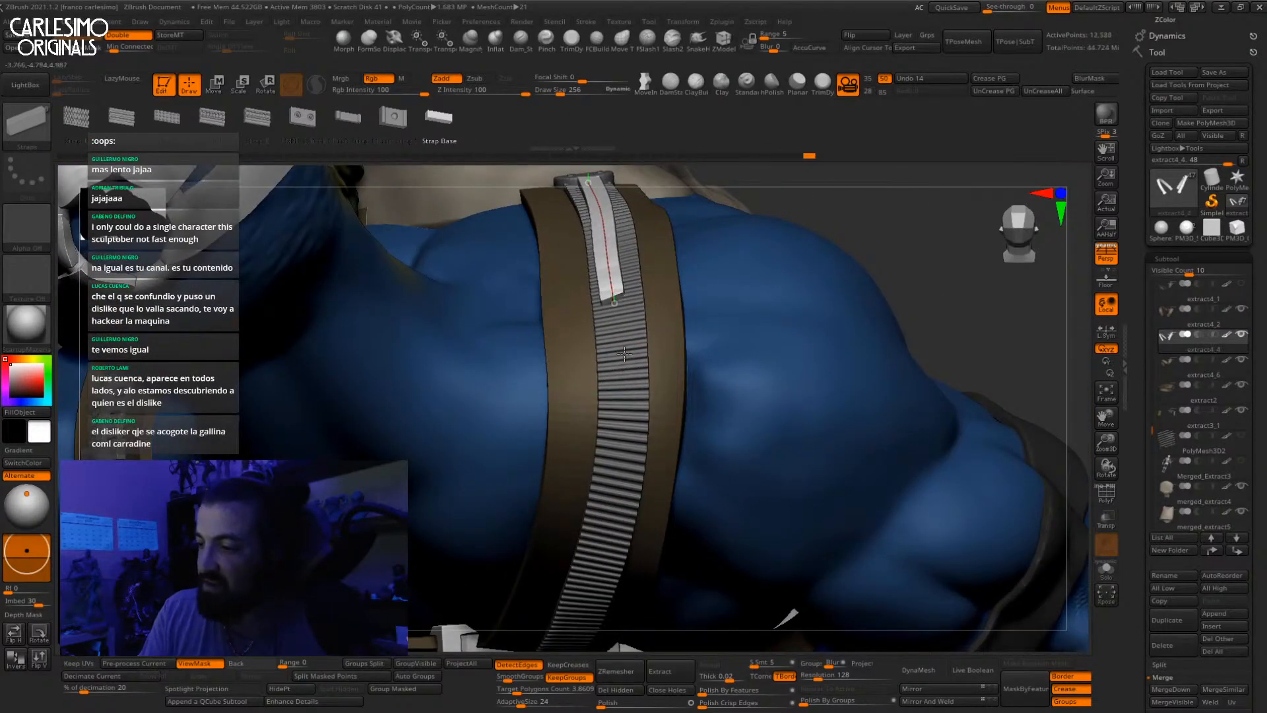
{"action": "left_click", "coordinate": [615, 272]}
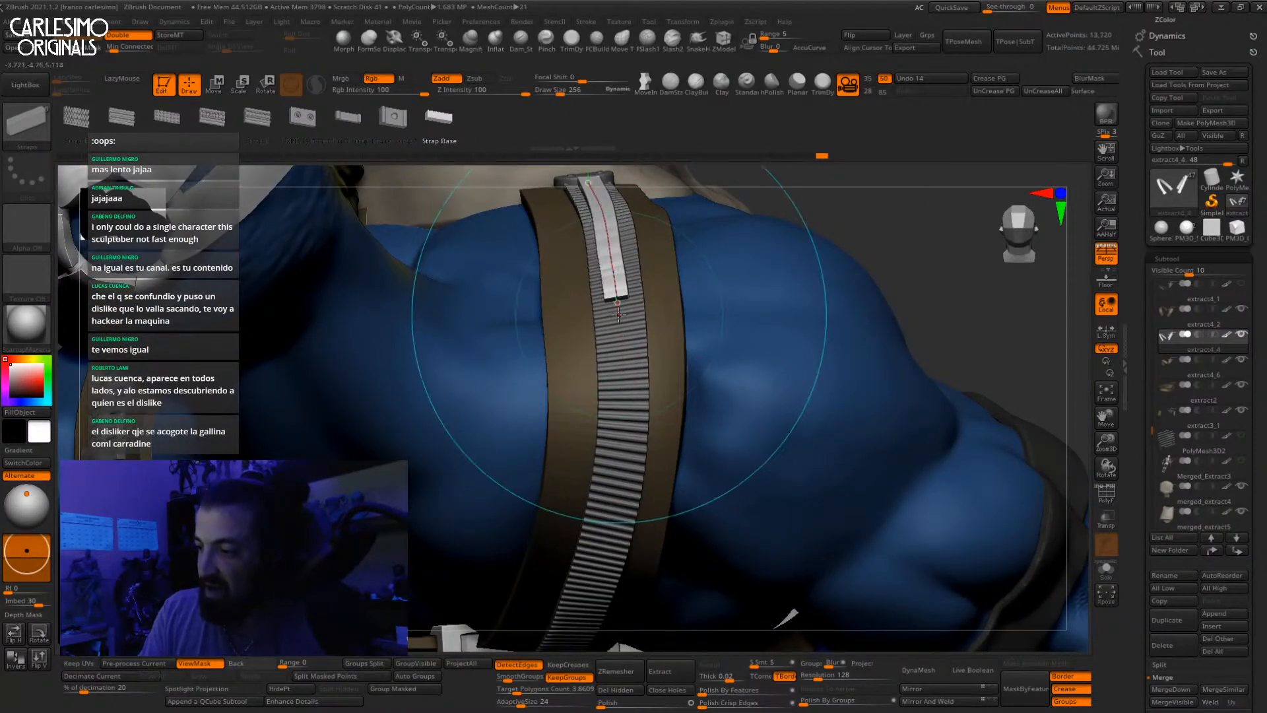
{"action": "left_click_drag", "start_coordinate": [619, 309], "coordinate": [624, 391]}
{"action": "right_click_drag", "start_coordinate": [624, 391], "coordinate": [624, 342]}
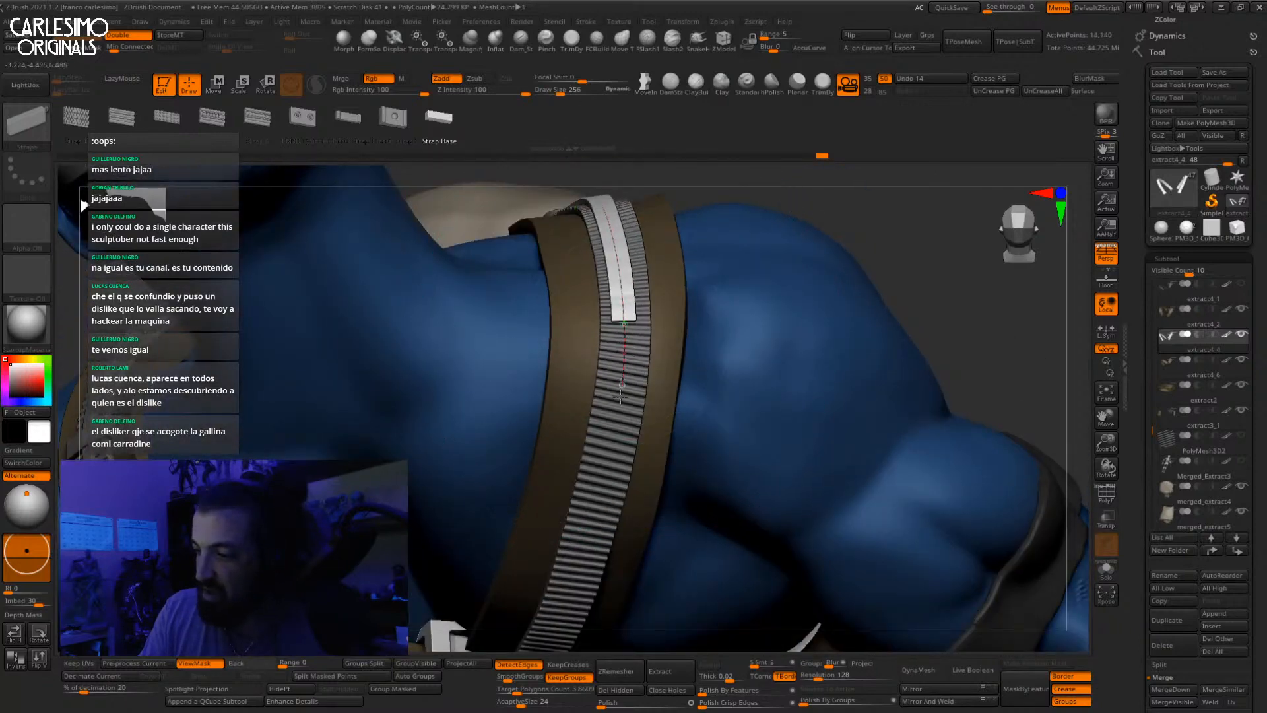
Step: Continue the strip's curve down the back along the zipper and onto the rectangular back piece of the harness
{"action": "right_click_drag", "start_coordinate": [620, 396], "coordinate": [603, 313]}
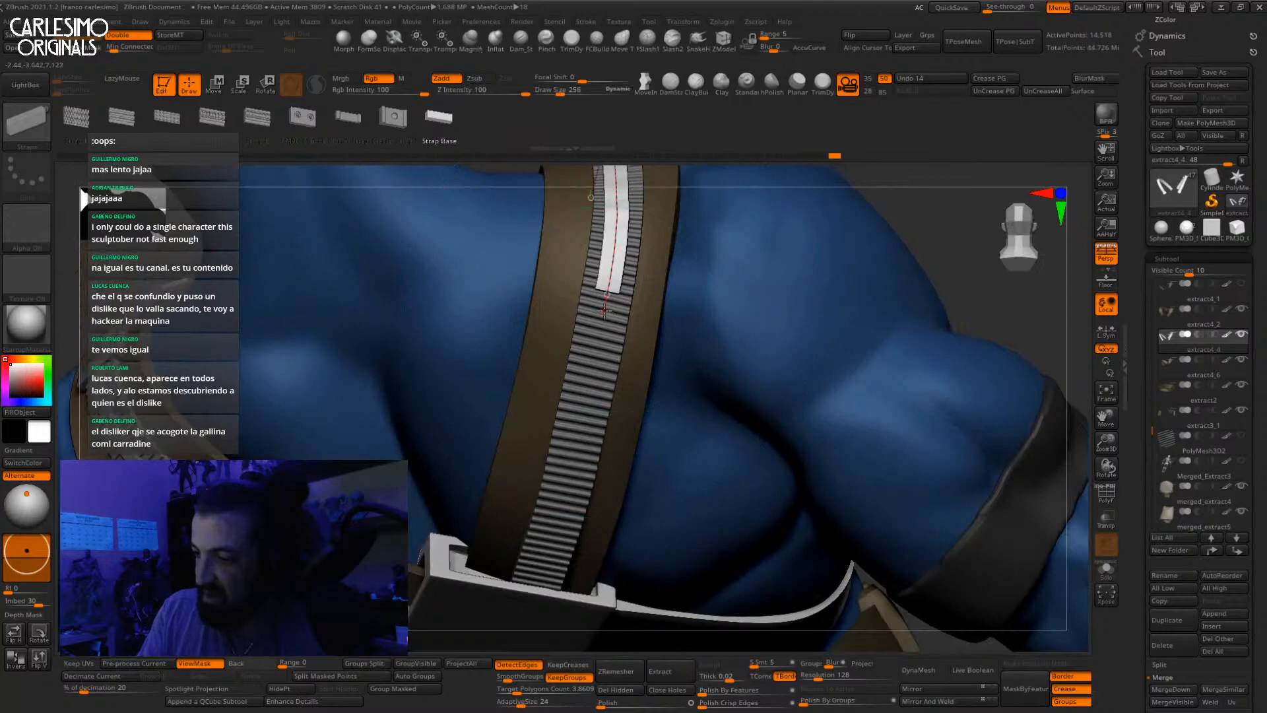
{"action": "left_click_drag", "start_coordinate": [592, 378], "coordinate": [586, 430]}
{"action": "right_click_drag", "start_coordinate": [586, 430], "coordinate": [592, 351]}
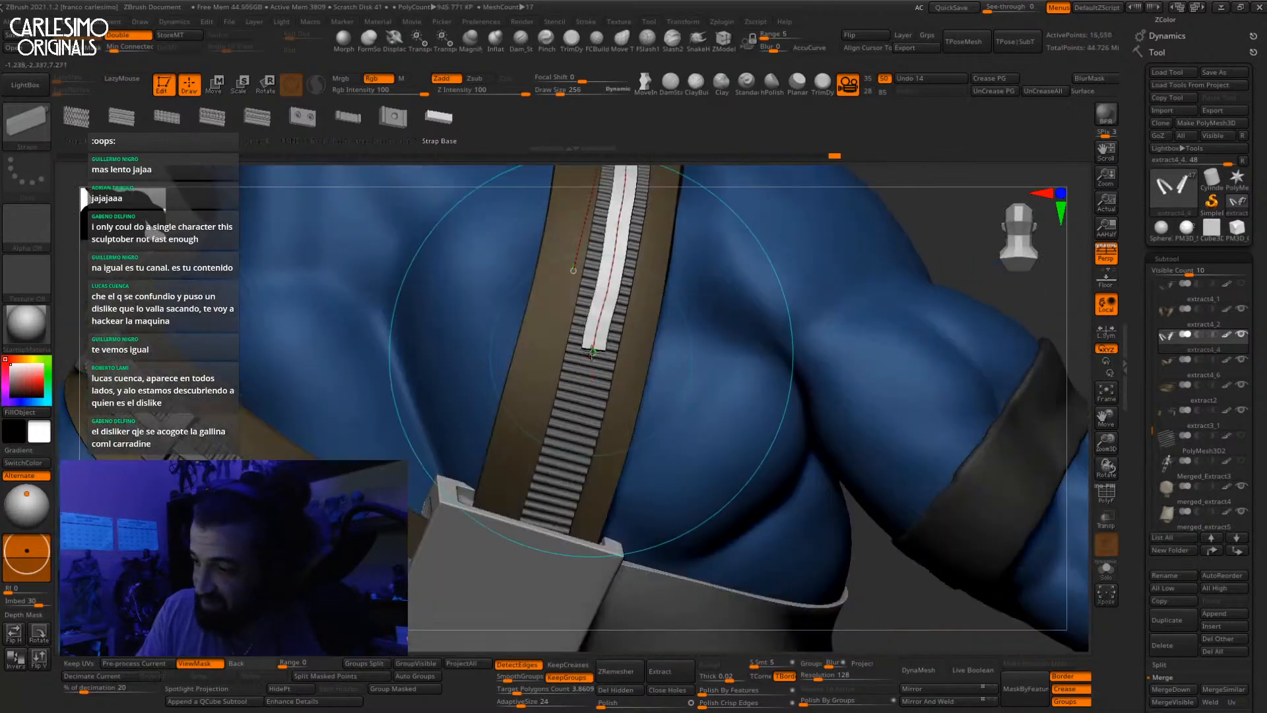
{"action": "left_click_drag", "start_coordinate": [594, 350], "coordinate": [583, 403]}
{"action": "left_click_drag", "start_coordinate": [594, 351], "coordinate": [582, 395]}
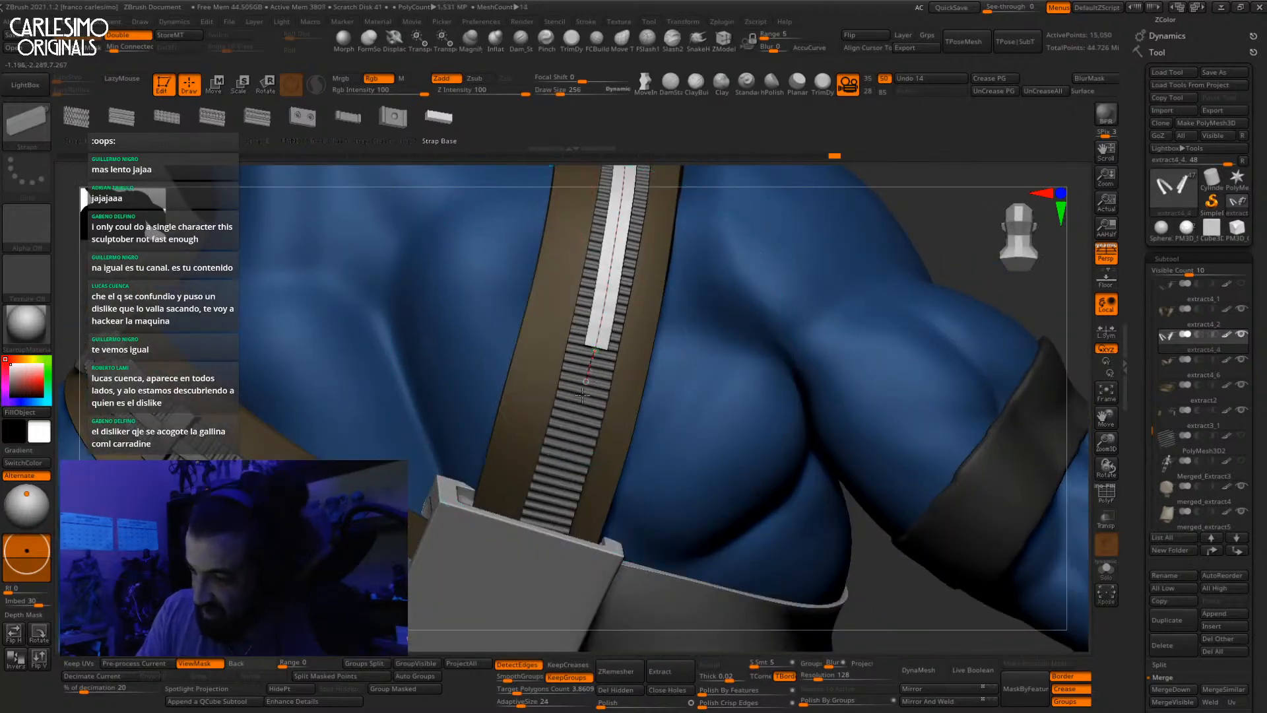
{"action": "left_click_drag", "start_coordinate": [557, 495], "coordinate": [548, 531]}
{"action": "right_click_drag", "start_coordinate": [559, 478], "coordinate": [554, 500]}
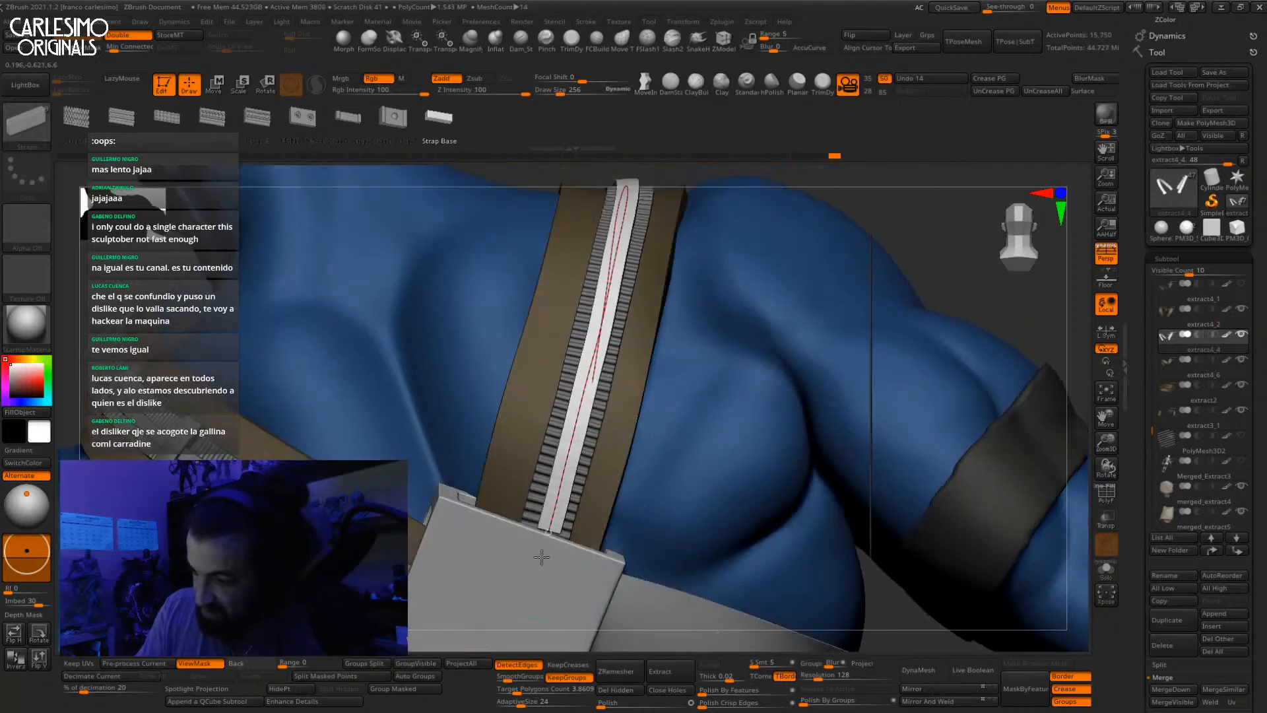
{"action": "left_click_drag", "start_coordinate": [545, 551], "coordinate": [543, 581]}
{"action": "right_click_drag", "start_coordinate": [552, 581], "coordinate": [455, 505], "text": "alt"}
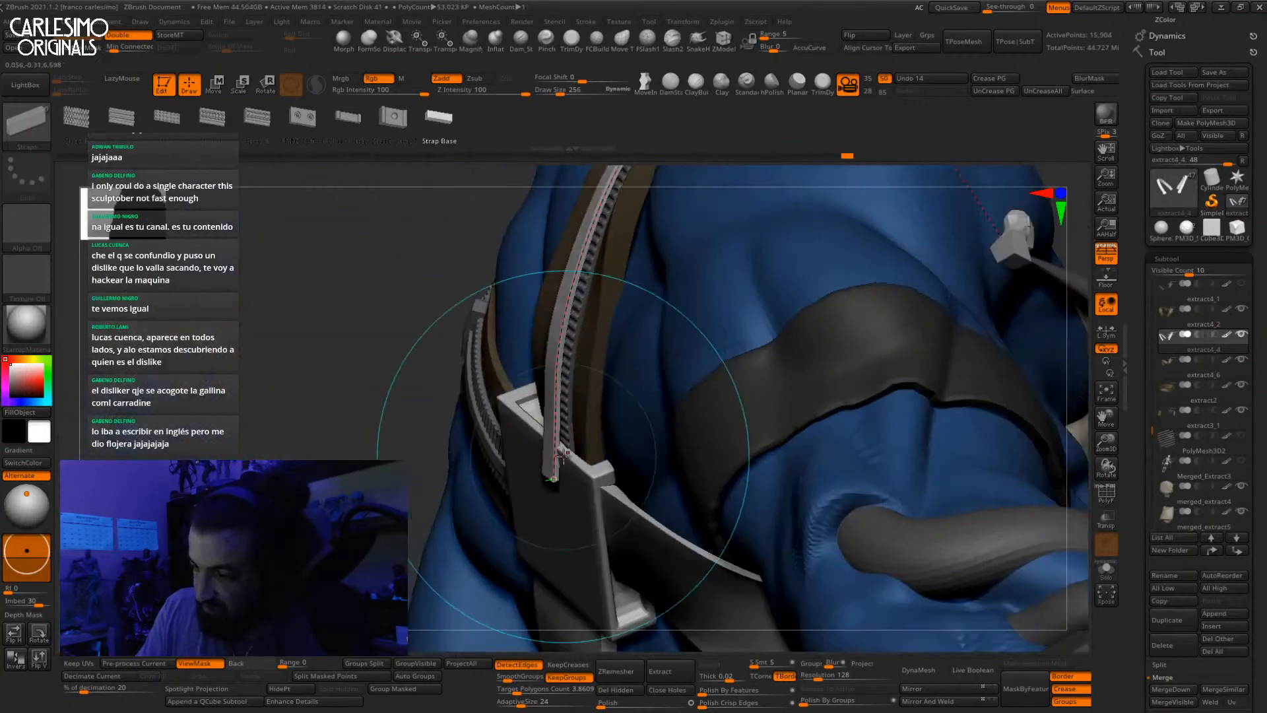
Step: Extend the lower end of the Strap Base strip's curve further onto the rectangular back piece of the harness
{"action": "right_click_drag", "start_coordinate": [566, 480], "coordinate": [551, 505]}
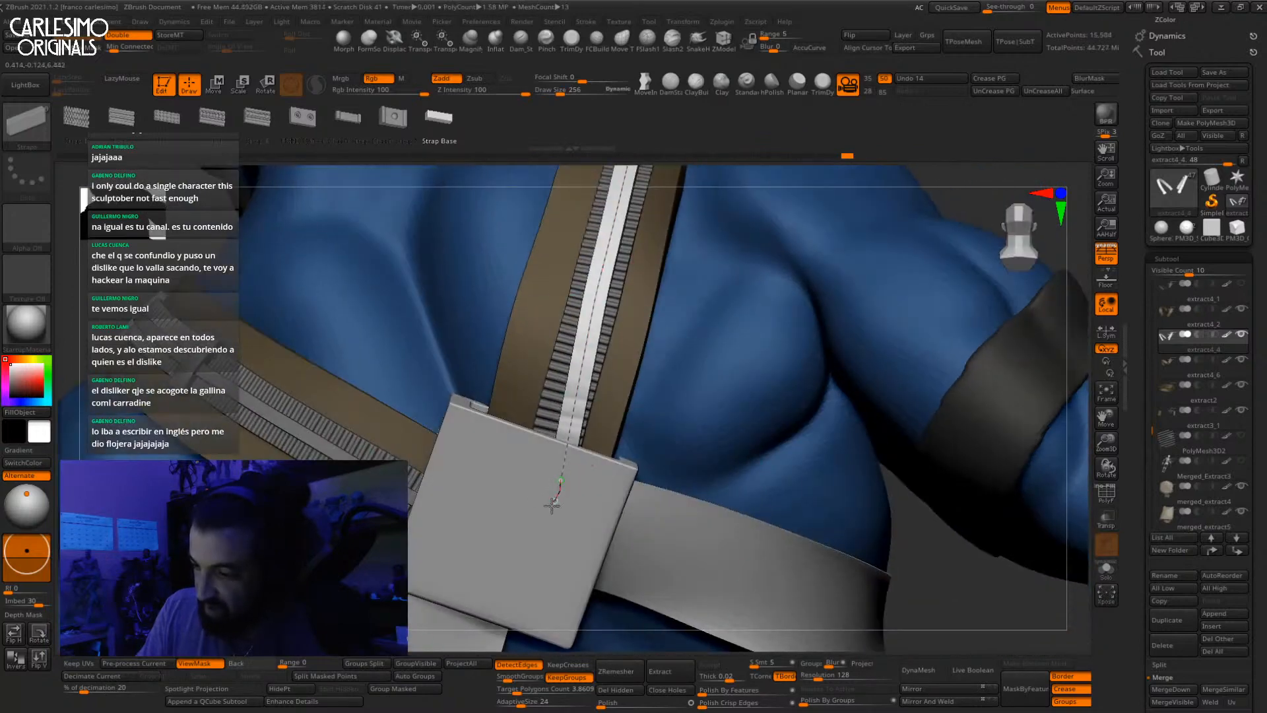
{"action": "left_click_drag", "start_coordinate": [577, 410], "coordinate": [557, 474]}
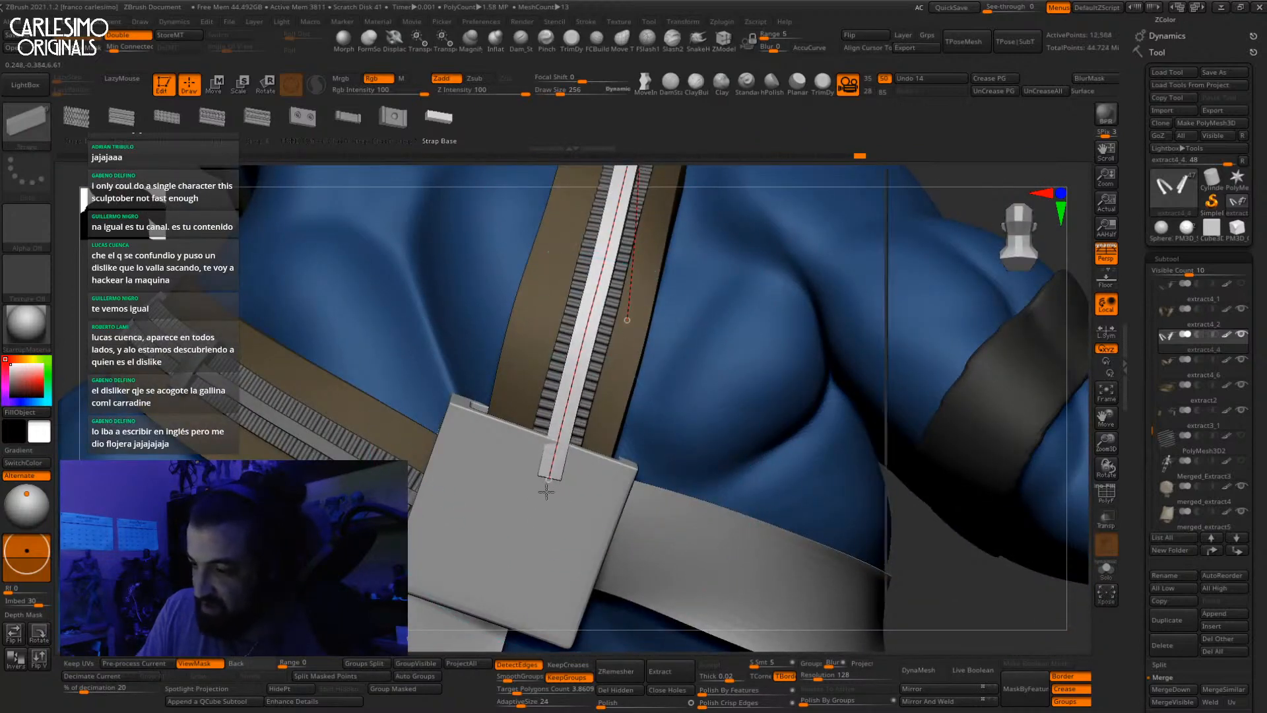
{"action": "right_click_drag", "start_coordinate": [546, 492], "coordinate": [455, 503]}
{"action": "left_click_drag", "start_coordinate": [551, 476], "coordinate": [538, 512]}
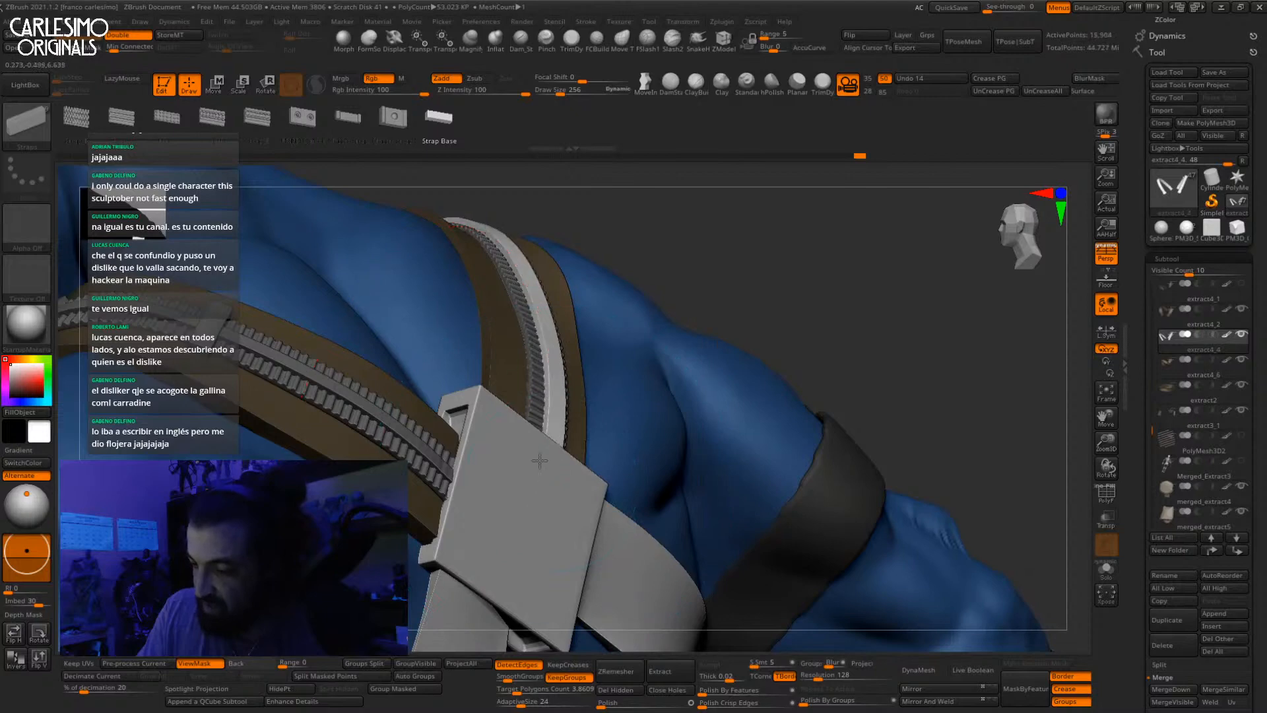
Step: Return the draw size to 25 and undo the last change to the inserted strip
{"action": "right_click_drag", "start_coordinate": [539, 461], "coordinate": [600, 417]}
{"action": "mouse_move", "coordinate": [606, 362]}
{"action": "right_mouse_down", "text": "alt"}
{"action": "mouse_move", "coordinate": [581, 448]}
{"action": "mouse_move", "coordinate": [619, 423]}
{"action": "mouse_move", "coordinate": [614, 404]}
{"action": "mouse_move", "coordinate": [619, 455]}
{"action": "mouse_move", "coordinate": [687, 287]}
{"action": "mouse_move", "coordinate": [654, 331]}
{"action": "mouse_move", "coordinate": [653, 362]}
{"action": "right_mouse_up", "text": "alt"}
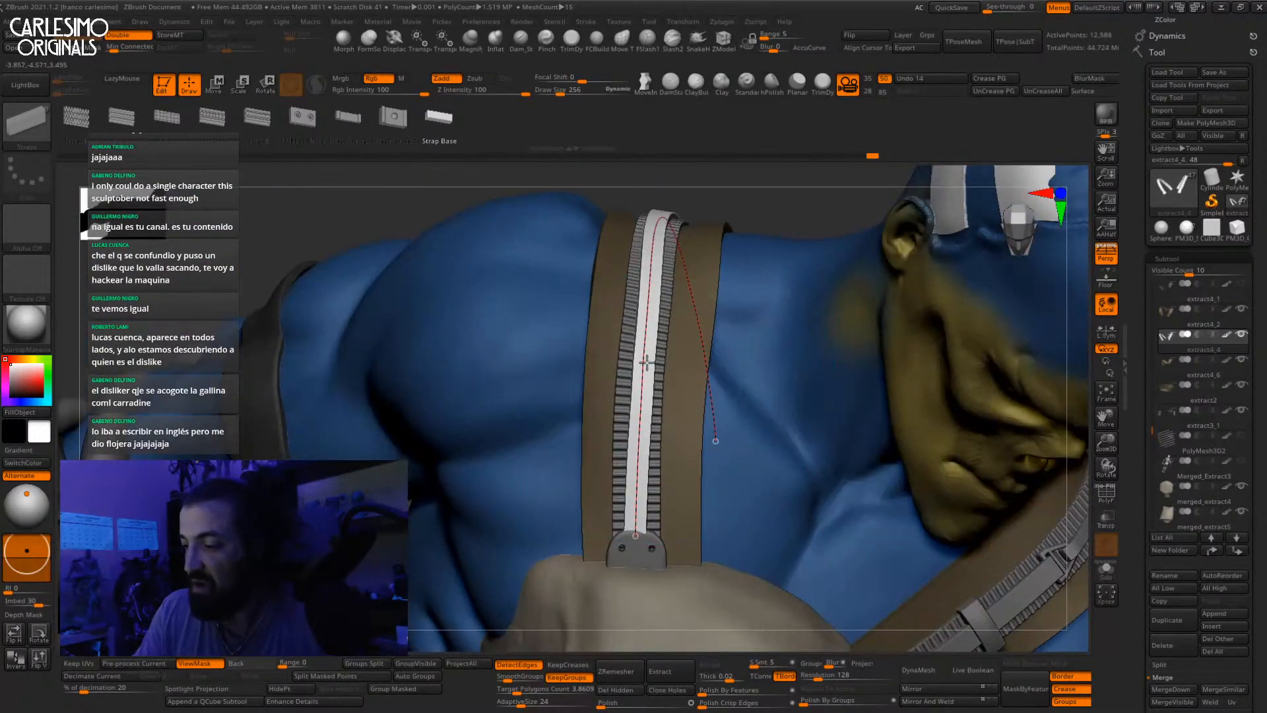
{"action": "mouse_move", "coordinate": [641, 413]}
{"action": "right_mouse_down"}
{"action": "mouse_move", "coordinate": [649, 343]}
{"action": "mouse_move", "coordinate": [647, 430]}
{"action": "mouse_move", "coordinate": [653, 353]}
{"action": "mouse_move", "coordinate": [670, 376]}
{"action": "mouse_move", "coordinate": [704, 343]}
{"action": "right_mouse_up"}
{"action": "key", "text": "space"}
{"action": "key", "text": "ctrl+z"}
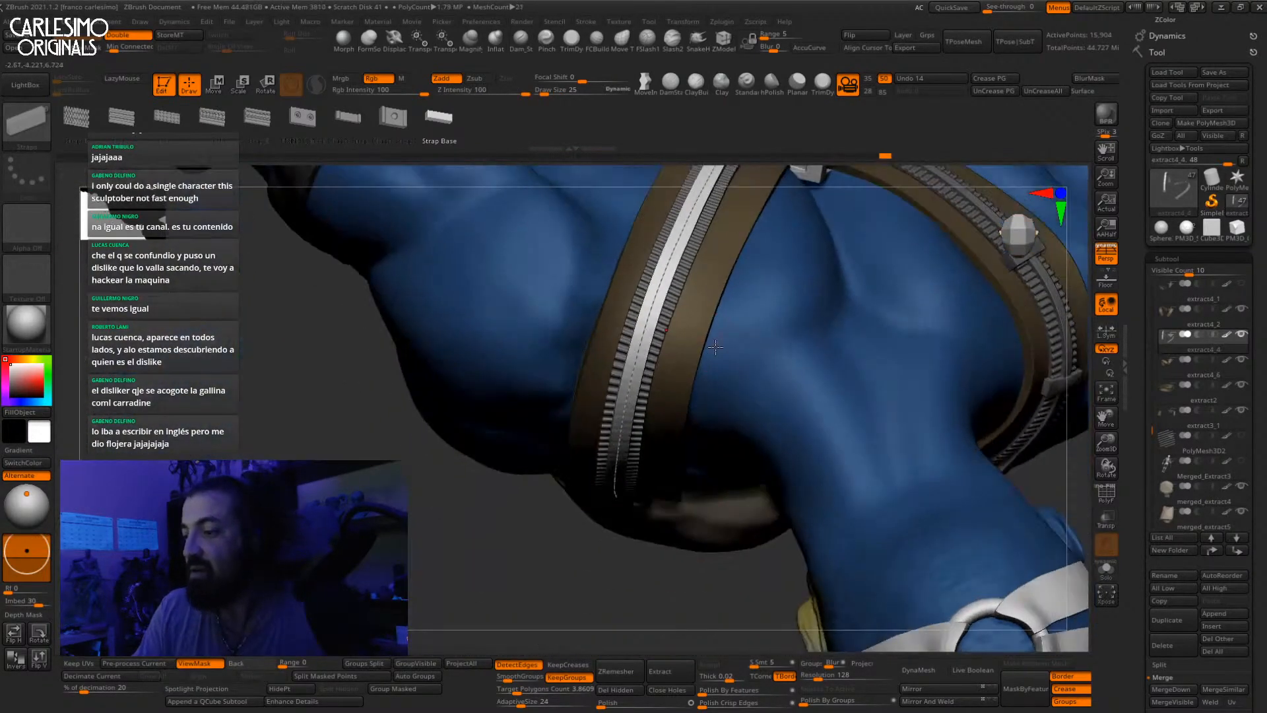
Step: Apply Polish By Features to the newly inserted strip
{"action": "right_click_drag", "start_coordinate": [673, 424], "coordinate": [662, 231]}
{"action": "left_click", "coordinate": [719, 691]}
{"action": "mouse_move", "coordinate": [666, 578]}
{"action": "right_mouse_down"}
{"action": "mouse_move", "coordinate": [612, 496]}
{"action": "mouse_move", "coordinate": [609, 561]}
{"action": "right_mouse_up"}
Step: Solo the zipper straps subtool with polyframes shown and switch to the Move brush
{"action": "key", "text": "shift+f"}
{"action": "key", "text": "alt+s"}
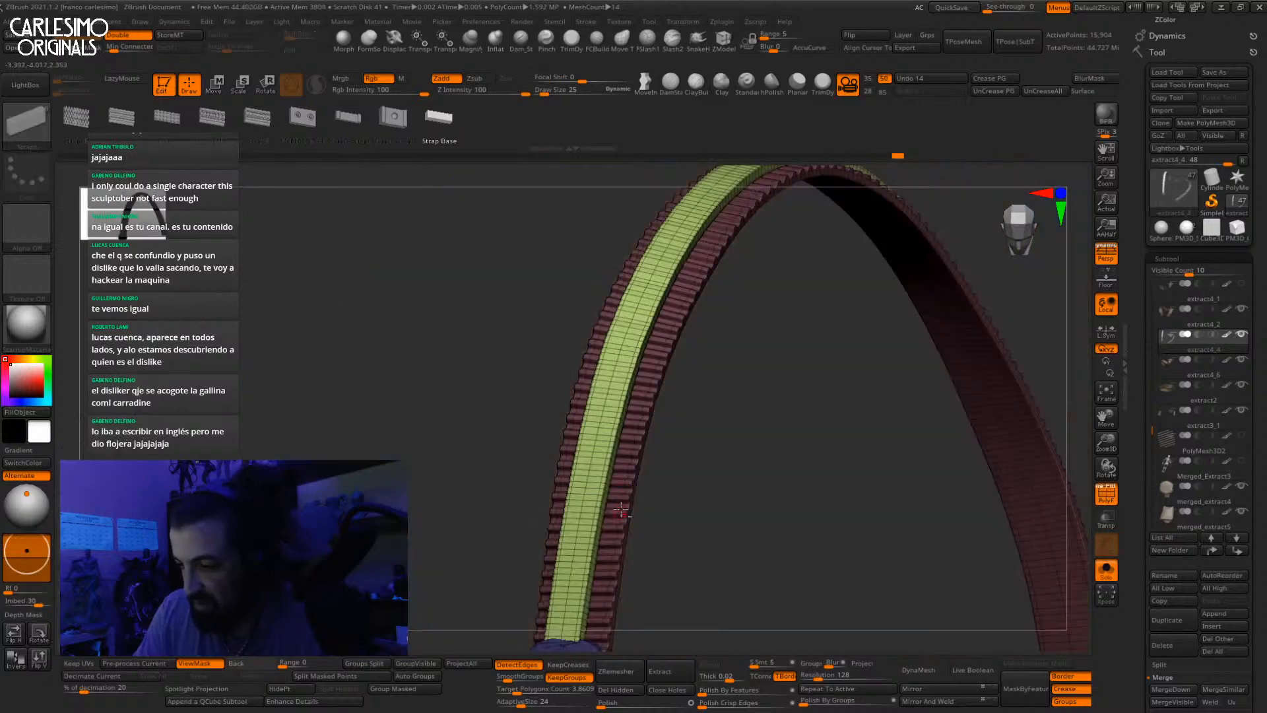
{"action": "right_click_drag", "start_coordinate": [614, 462], "coordinate": [610, 505], "text": "ctrl"}
{"action": "mouse_move", "coordinate": [610, 505]}
{"action": "right_mouse_down"}
{"action": "mouse_move", "coordinate": [597, 472]}
{"action": "mouse_move", "coordinate": [621, 454]}
{"action": "right_mouse_up"}
{"action": "key", "text": "b"}
{"action": "key", "text": "m"}
{"action": "key", "text": "v"}
{"action": "key", "text": "shift+d"}
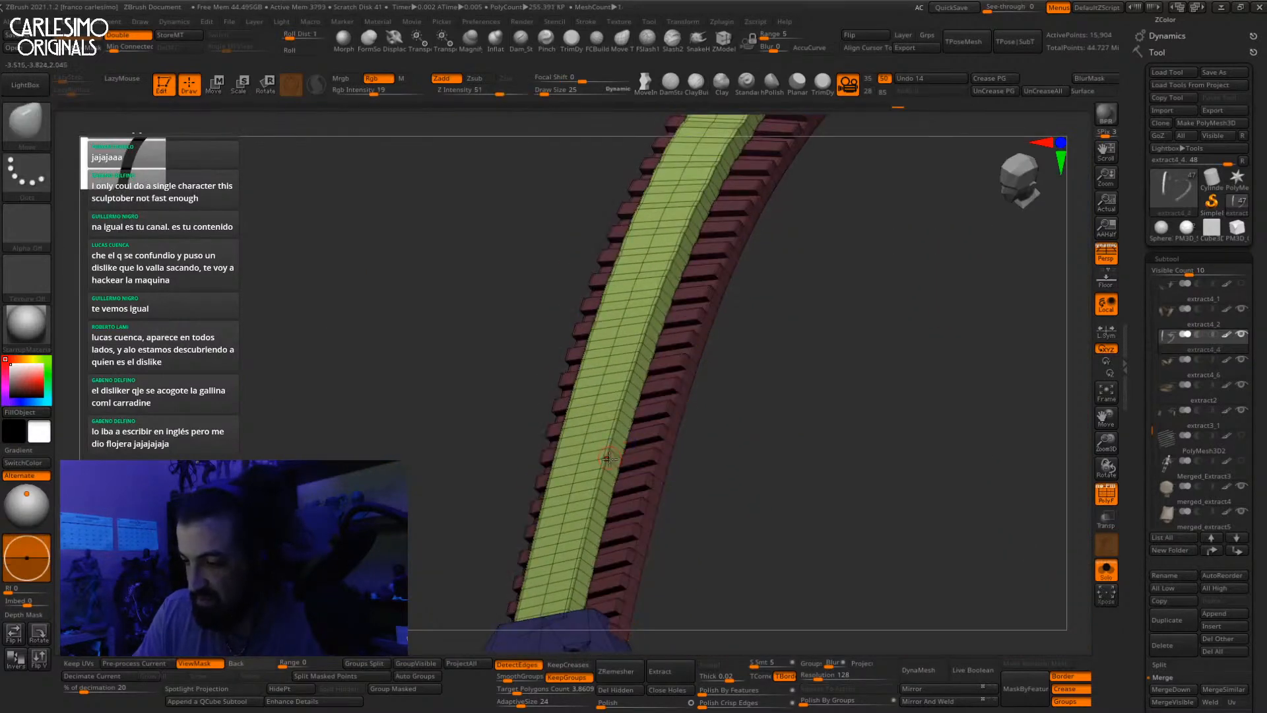
{"action": "right_click_drag", "start_coordinate": [620, 501], "coordinate": [628, 465]}
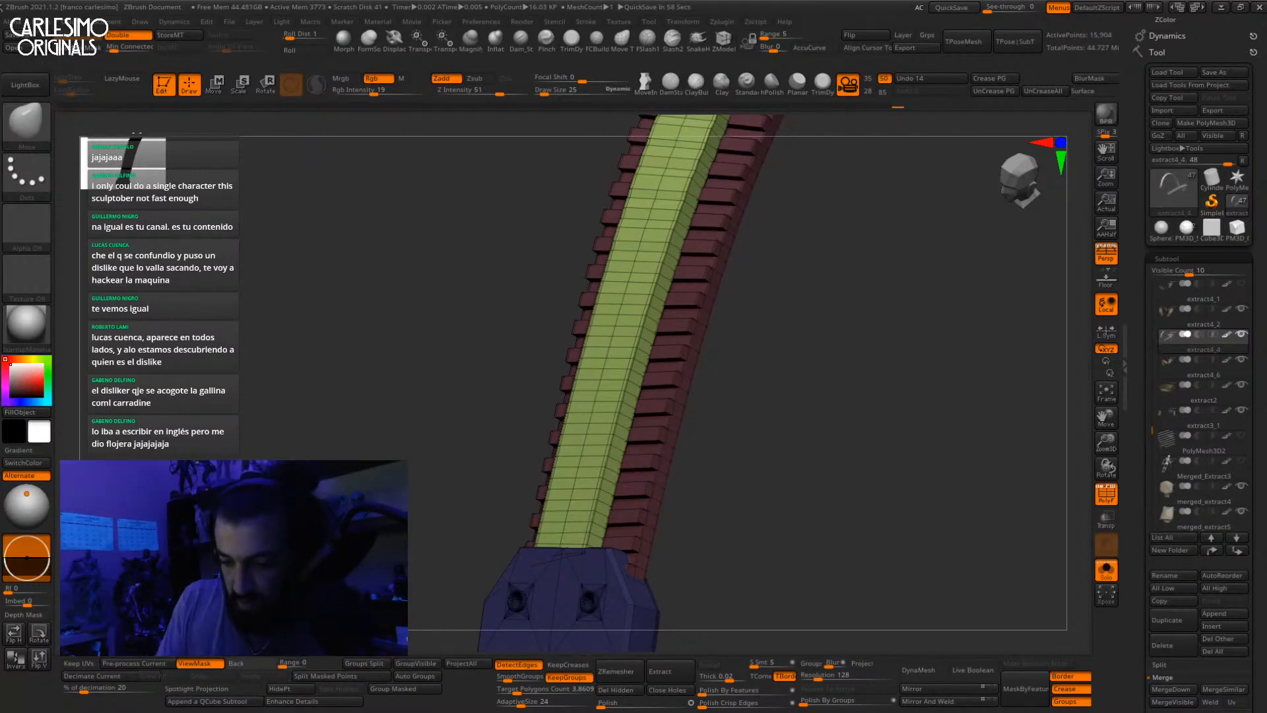
Step: Invert the mask and hide every part of the subtool except the inserted strip
{"action": "key", "text": "ctrl+i"}
{"action": "left_click", "coordinate": [303, 690]}
{"action": "right_click_drag", "start_coordinate": [615, 467], "coordinate": [600, 120]}
{"action": "key", "text": "shift+f"}
{"action": "key", "text": "shift+f"}
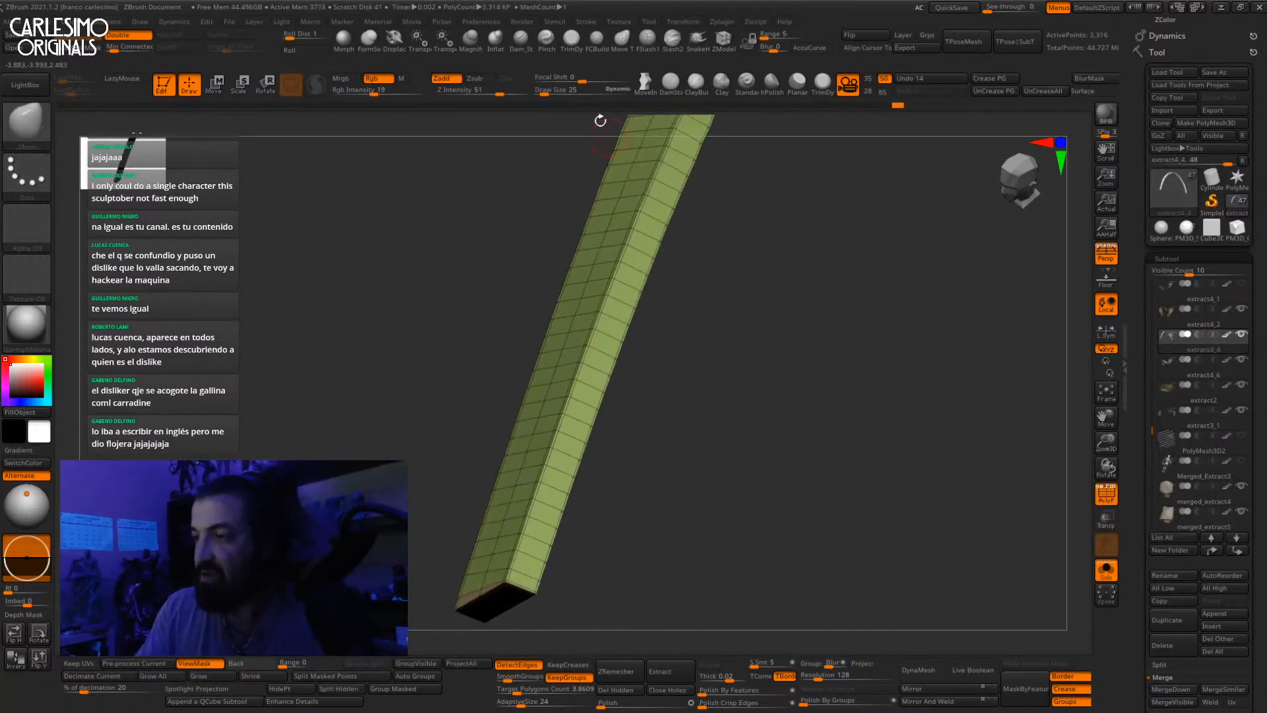
Step: With ZModeler, apply the PolyGroup edge action with the Polyloop target to separate the strip's side faces from its top
{"action": "left_click", "coordinate": [721, 41]}
{"action": "right_click_drag", "start_coordinate": [600, 370], "coordinate": [616, 526], "text": "ctrl"}
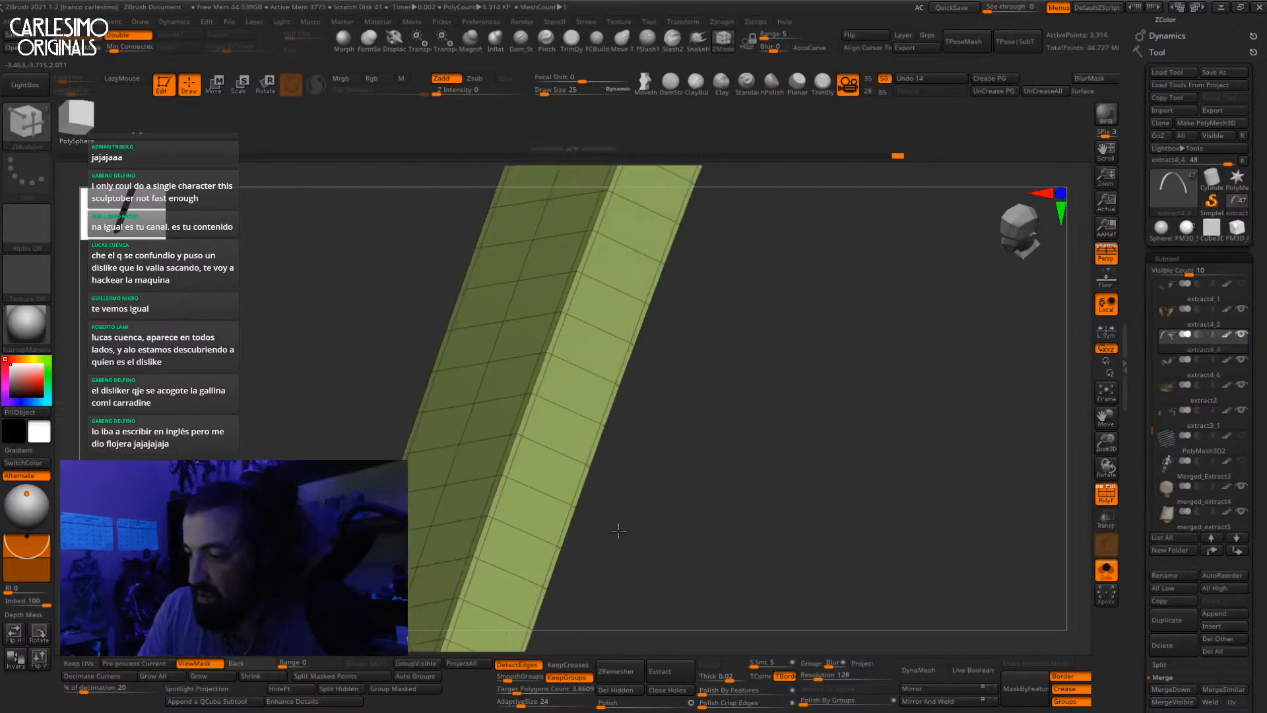
{"action": "key", "text": "space"}
{"action": "left_click", "coordinate": [580, 427]}
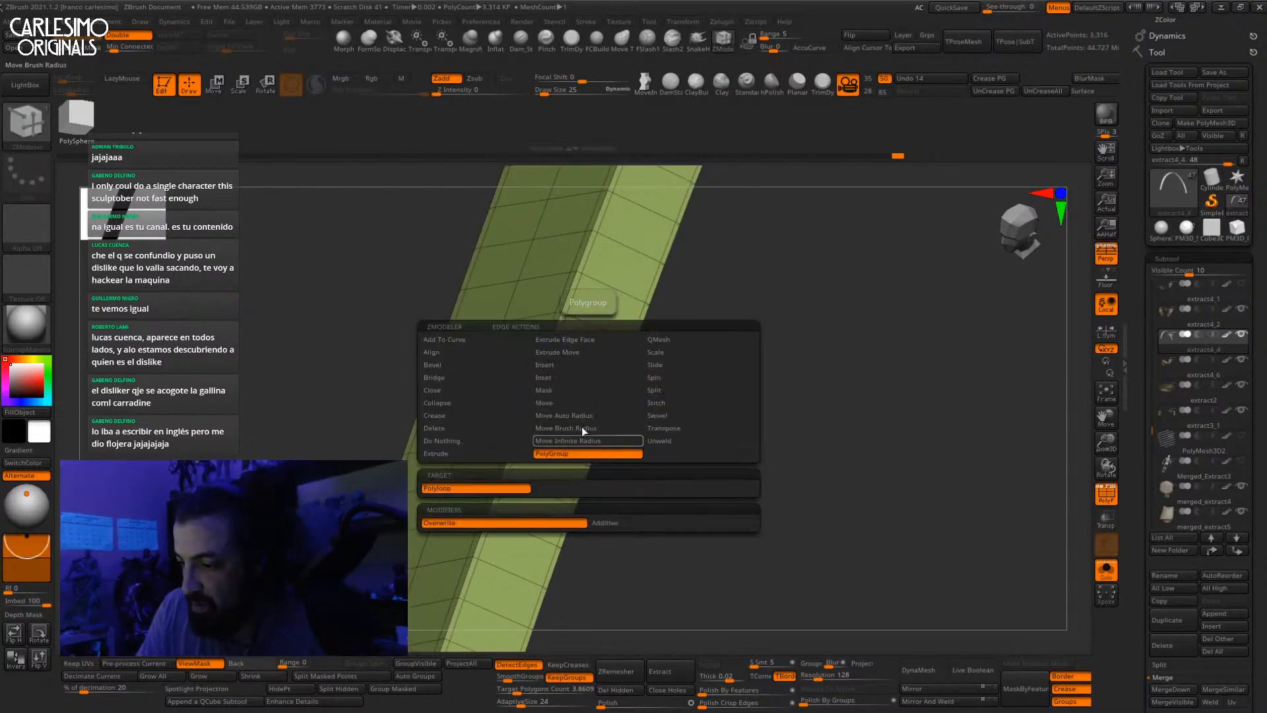
{"action": "left_click", "coordinate": [589, 370]}
{"action": "mouse_move", "coordinate": [580, 382]}
{"action": "right_mouse_down"}
{"action": "mouse_move", "coordinate": [525, 359]}
{"action": "mouse_move", "coordinate": [537, 348]}
{"action": "mouse_move", "coordinate": [656, 363]}
{"action": "mouse_move", "coordinate": [658, 410]}
{"action": "mouse_move", "coordinate": [625, 430]}
{"action": "mouse_move", "coordinate": [649, 328]}
{"action": "mouse_move", "coordinate": [661, 382]}
{"action": "right_mouse_up"}
{"action": "key", "text": "ctrl+w"}
{"action": "key", "text": "ctrl+z"}
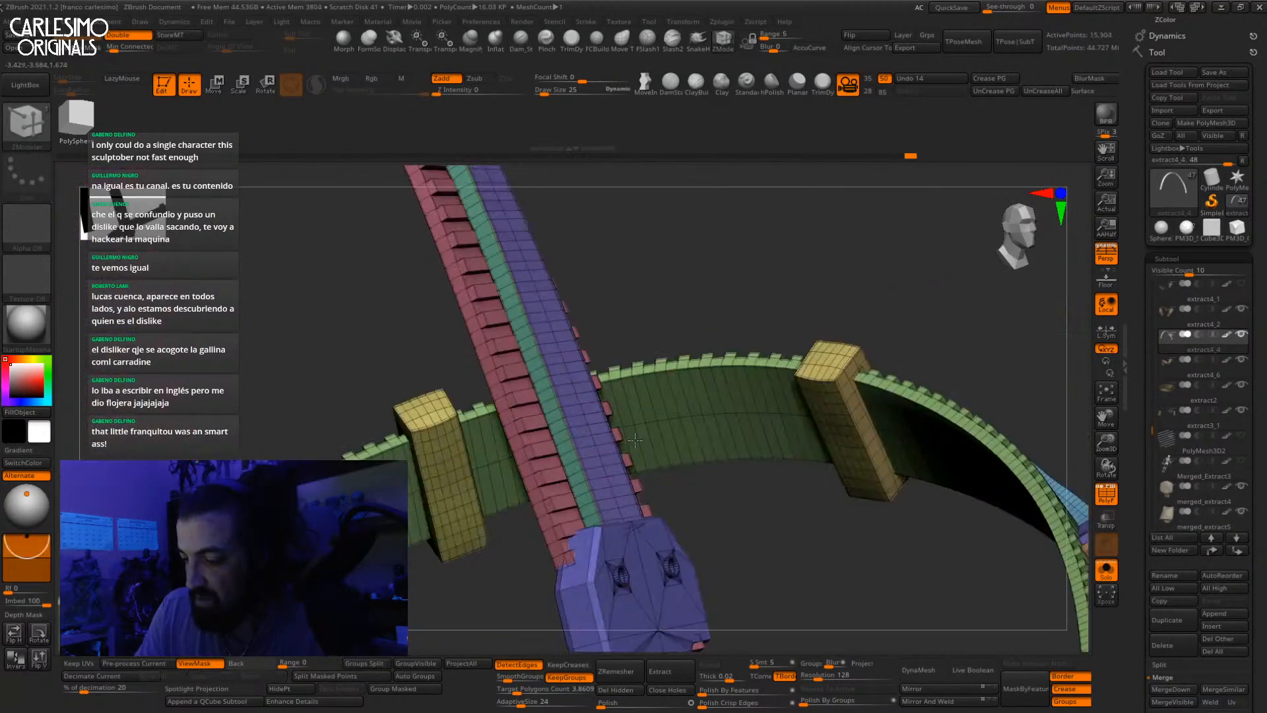
{"action": "key", "text": "ctrl+shift+z"}
{"action": "key", "text": "ctrl+z"}
Step: Isolate the polygroup of the strip's side faces and hide the connecting faces at its front end
{"action": "mouse_move", "coordinate": [662, 307]}
{"action": "right_mouse_down"}
{"action": "mouse_move", "coordinate": [614, 370]}
{"action": "mouse_move", "coordinate": [554, 409]}
{"action": "mouse_move", "coordinate": [598, 422]}
{"action": "right_mouse_up"}
{"action": "left_click", "coordinate": [555, 409], "text": "ctrl+shift"}
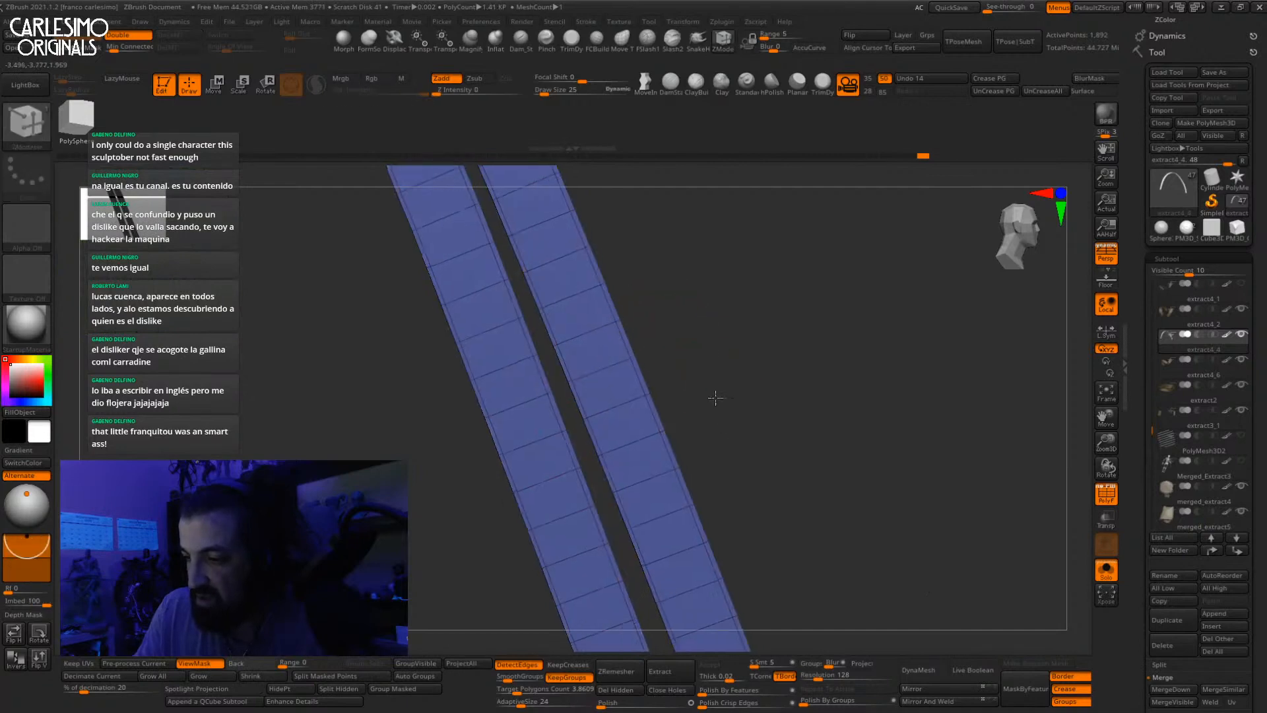
{"action": "mouse_move", "coordinate": [712, 393]}
{"action": "right_mouse_down"}
{"action": "mouse_move", "coordinate": [706, 382]}
{"action": "mouse_move", "coordinate": [622, 404]}
{"action": "mouse_move", "coordinate": [656, 426]}
{"action": "mouse_move", "coordinate": [634, 438]}
{"action": "right_mouse_up"}
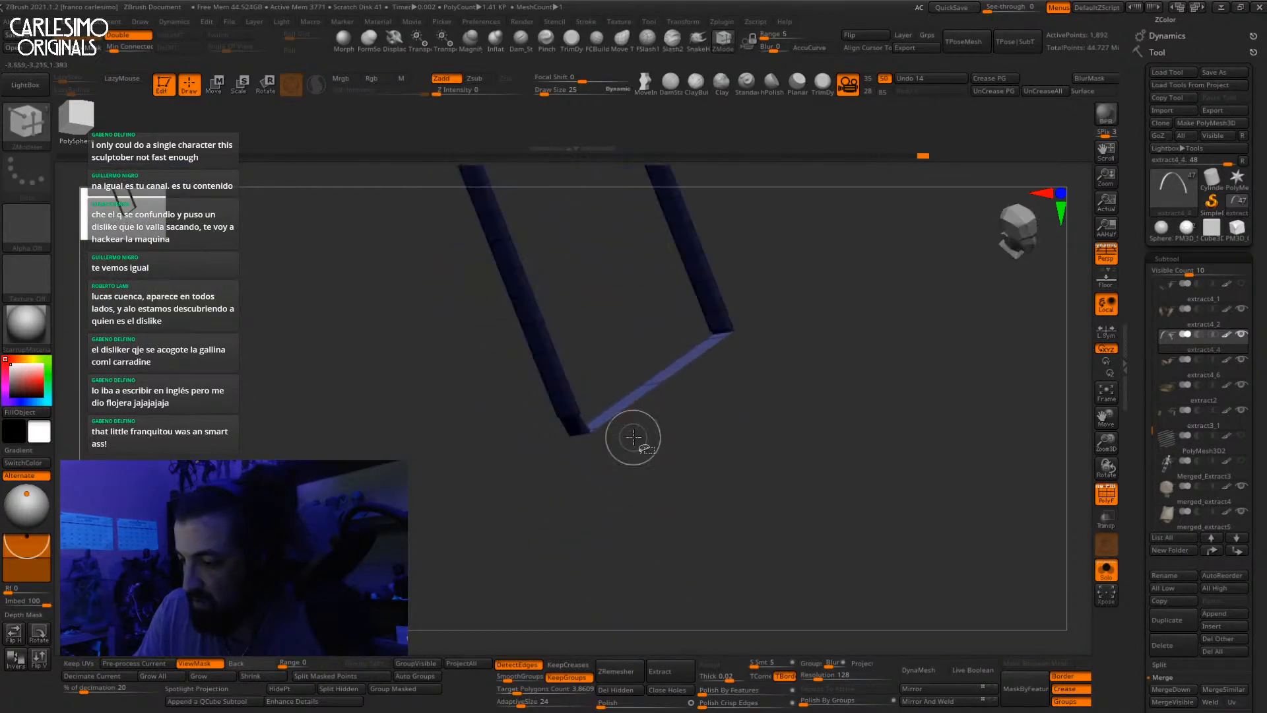
{"action": "mouse_move", "coordinate": [660, 360]}
{"action": "left_mouse_down", "text": "ctrl+alt+shift"}
{"action": "mouse_move", "coordinate": [637, 395]}
{"action": "mouse_move", "coordinate": [688, 424]}
{"action": "left_mouse_up", "text": "ctrl+alt+shift"}
{"action": "mouse_move", "coordinate": [660, 452]}
{"action": "right_mouse_down"}
{"action": "mouse_move", "coordinate": [701, 382]}
{"action": "mouse_move", "coordinate": [599, 434]}
{"action": "right_mouse_up"}
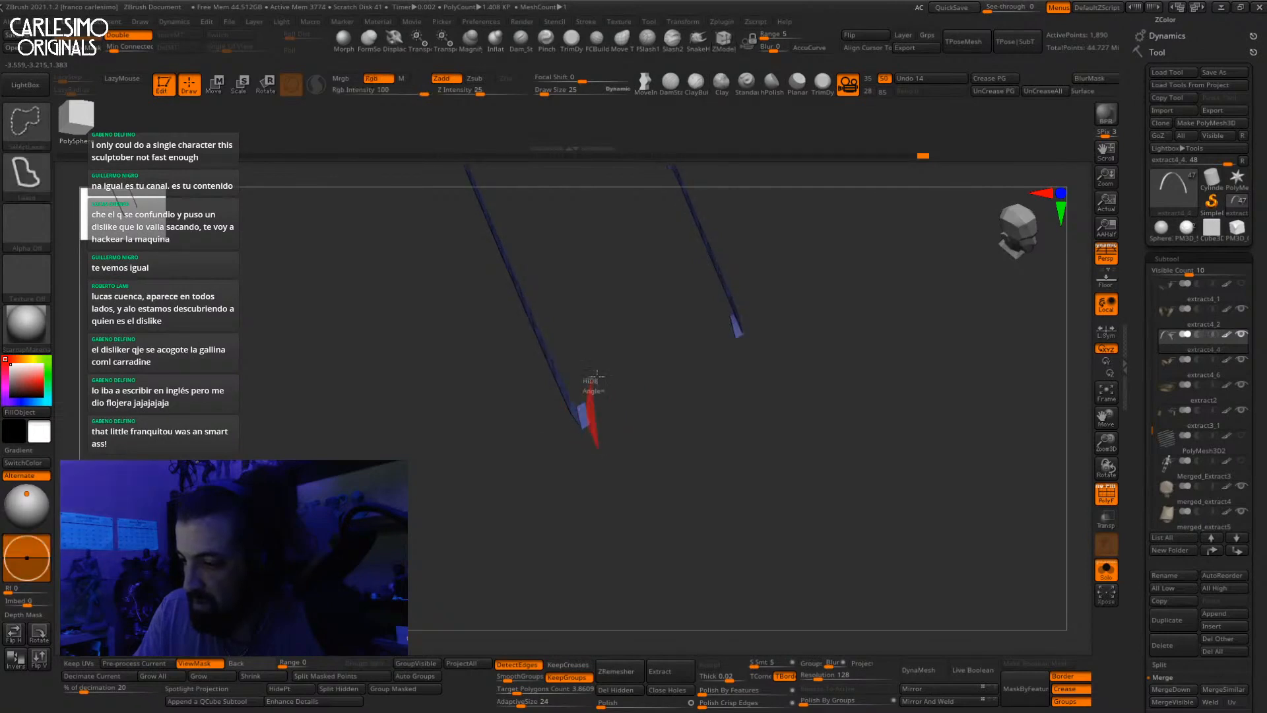
{"action": "left_click_drag", "start_coordinate": [597, 376], "coordinate": [580, 400], "text": "ctrl+alt+shift"}
{"action": "left_click_drag", "start_coordinate": [746, 347], "coordinate": [729, 330], "text": "ctrl+alt+shift"}
Step: Hide the leftover end faces at the strip's other end, leaving only the two side loops displayed
{"action": "mouse_move", "coordinate": [729, 343]}
{"action": "right_mouse_down"}
{"action": "mouse_move", "coordinate": [687, 336]}
{"action": "mouse_move", "coordinate": [645, 355]}
{"action": "mouse_move", "coordinate": [662, 439]}
{"action": "mouse_move", "coordinate": [785, 443]}
{"action": "mouse_move", "coordinate": [735, 498]}
{"action": "mouse_move", "coordinate": [714, 405]}
{"action": "mouse_move", "coordinate": [783, 268]}
{"action": "mouse_move", "coordinate": [719, 473]}
{"action": "mouse_move", "coordinate": [679, 425]}
{"action": "right_mouse_up"}
{"action": "mouse_move", "coordinate": [679, 425]}
{"action": "left_mouse_down", "text": "ctrl+alt+shift"}
{"action": "mouse_move", "coordinate": [743, 487]}
{"action": "mouse_move", "coordinate": [805, 382]}
{"action": "left_mouse_up", "text": "ctrl+alt+shift"}
{"action": "right_click_drag", "start_coordinate": [778, 396], "coordinate": [840, 377]}
{"action": "left_click", "coordinate": [833, 368], "text": "ctrl+shift"}
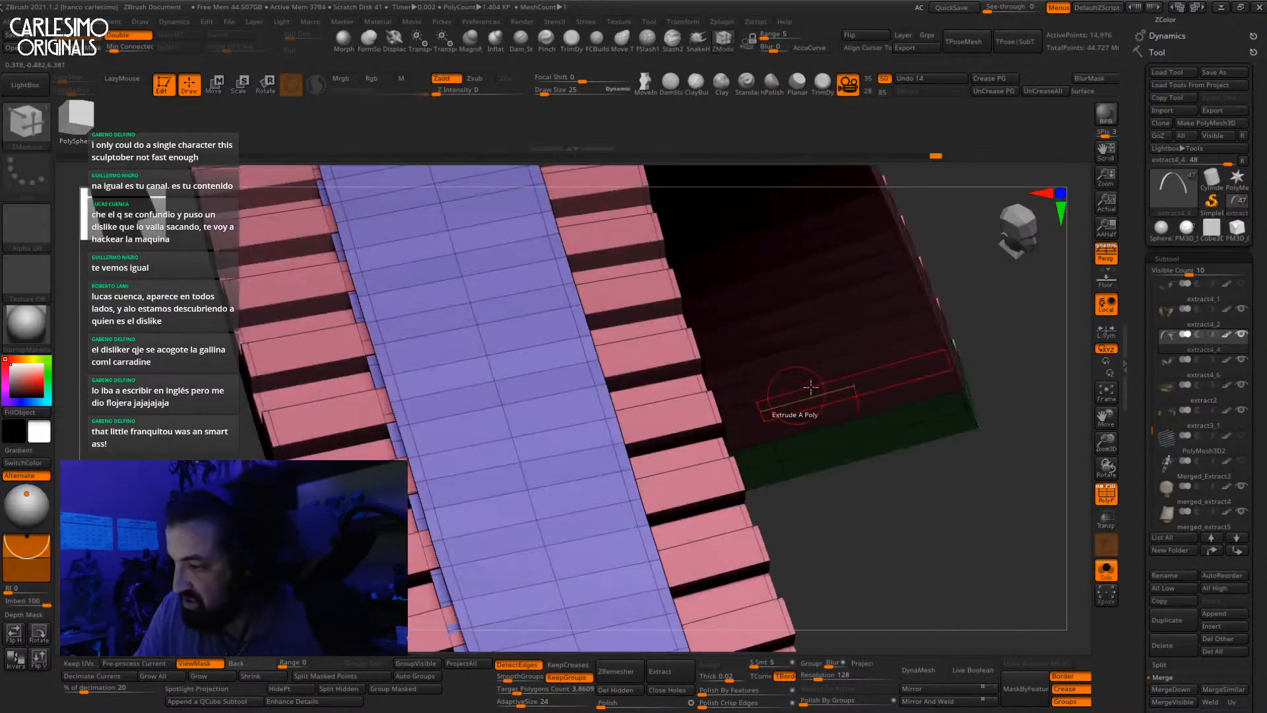
{"action": "left_click_drag", "start_coordinate": [811, 387], "coordinate": [841, 399], "text": "ctrl+shift"}
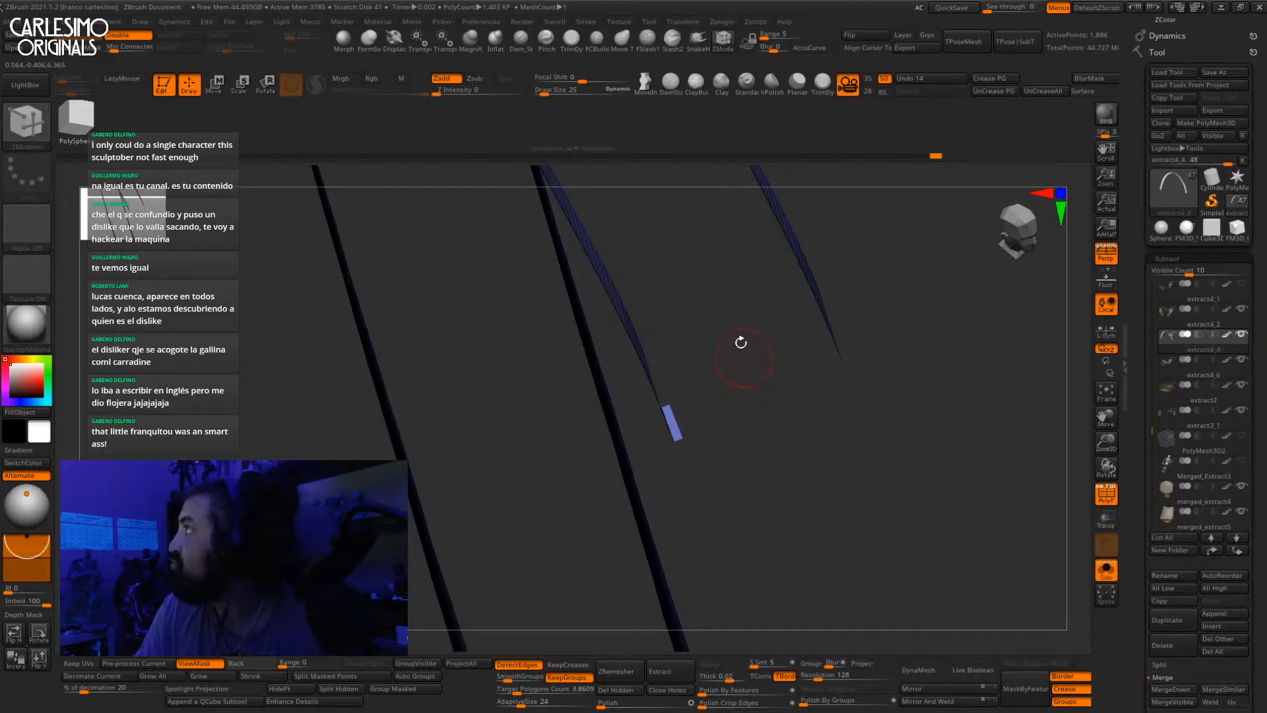
{"action": "left_click_drag", "start_coordinate": [736, 453], "coordinate": [752, 320]}
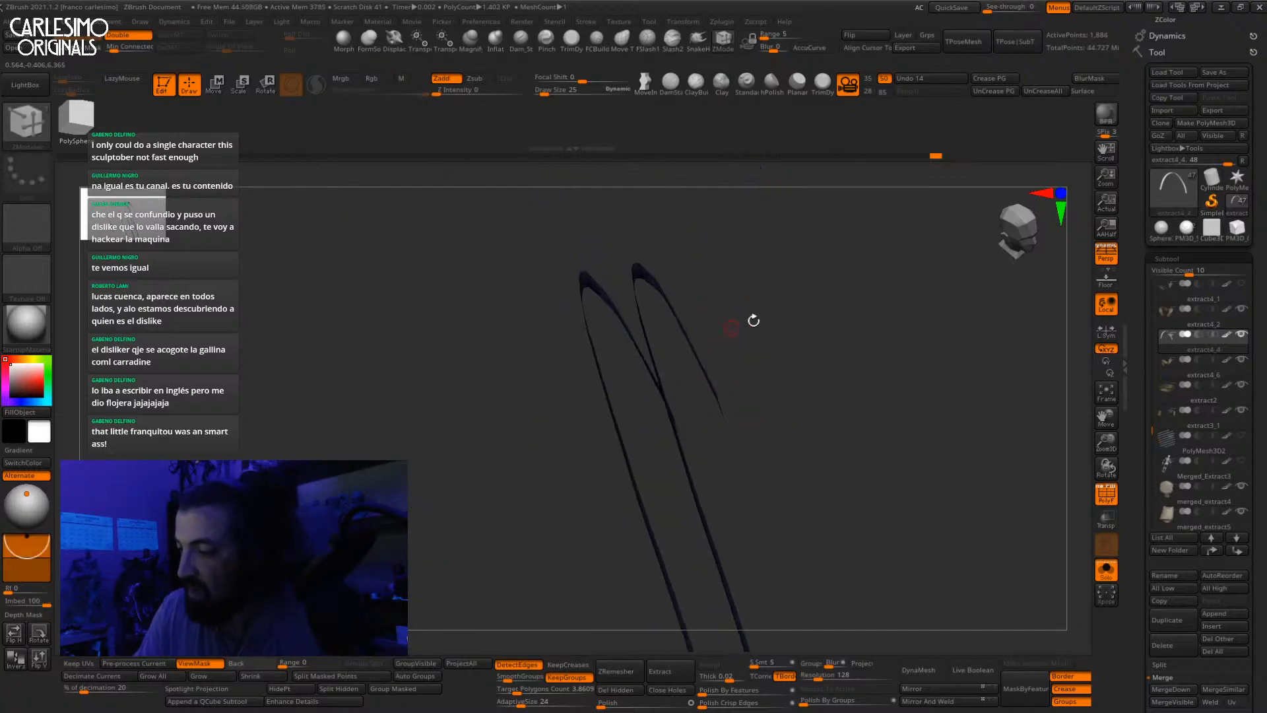
Step: Select ZModeler, turn off the polyframes and apply Polish By Features to the strip
{"action": "key", "text": "b"}
{"action": "key", "text": "z"}
{"action": "key", "text": "m"}
{"action": "mouse_move", "coordinate": [790, 248]}
{"action": "left_mouse_down"}
{"action": "mouse_move", "coordinate": [693, 334]}
{"action": "mouse_move", "coordinate": [639, 454]}
{"action": "left_mouse_up"}
{"action": "right_click_drag", "start_coordinate": [639, 456], "coordinate": [645, 283], "text": "alt"}
{"action": "key", "text": "shift+f"}
{"action": "left_click", "coordinate": [526, 337], "text": "ctrl+shift"}
{"action": "mouse_move", "coordinate": [631, 438]}
{"action": "left_mouse_down"}
{"action": "mouse_move", "coordinate": [627, 382]}
{"action": "mouse_move", "coordinate": [674, 379]}
{"action": "mouse_move", "coordinate": [643, 544]}
{"action": "mouse_move", "coordinate": [633, 399]}
{"action": "mouse_move", "coordinate": [636, 416]}
{"action": "mouse_move", "coordinate": [610, 438]}
{"action": "mouse_move", "coordinate": [639, 429]}
{"action": "left_mouse_up"}
{"action": "left_click", "coordinate": [723, 690]}
Step: Leave solo mode to show the whole character and select the Move brush
{"action": "mouse_move", "coordinate": [688, 528]}
{"action": "left_mouse_down"}
{"action": "mouse_move", "coordinate": [668, 461]}
{"action": "mouse_move", "coordinate": [600, 390]}
{"action": "mouse_move", "coordinate": [736, 300]}
{"action": "mouse_move", "coordinate": [704, 433]}
{"action": "mouse_move", "coordinate": [707, 324]}
{"action": "mouse_move", "coordinate": [740, 271]}
{"action": "mouse_move", "coordinate": [801, 228]}
{"action": "mouse_move", "coordinate": [784, 238]}
{"action": "mouse_move", "coordinate": [807, 323]}
{"action": "mouse_move", "coordinate": [833, 339]}
{"action": "mouse_move", "coordinate": [864, 335]}
{"action": "left_mouse_up"}
{"action": "key", "text": "shift+alt+s"}
{"action": "key", "text": "b"}
{"action": "key", "text": "m"}
{"action": "key", "text": "v"}
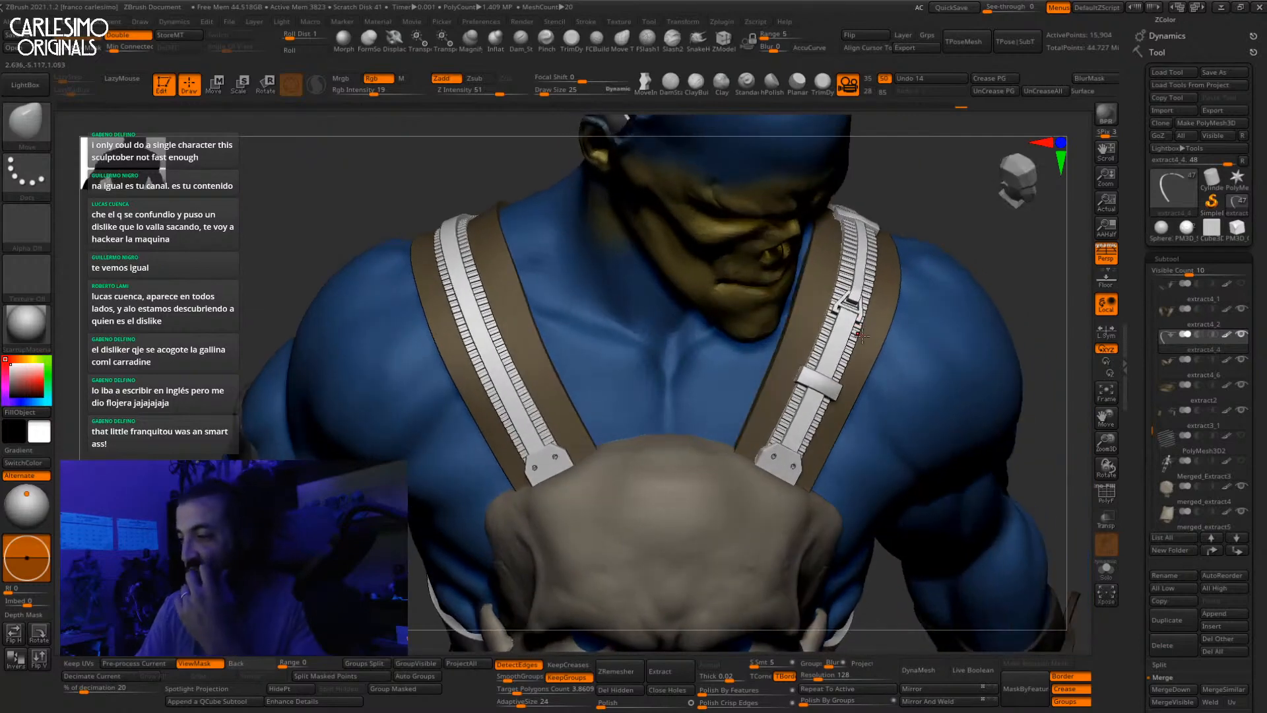
Step: Solo the zipper straps again and bring both straps into view
{"action": "left_click", "coordinate": [478, 335], "text": "ctrl+shift"}
{"action": "left_click", "coordinate": [593, 216], "text": "ctrl+shift"}
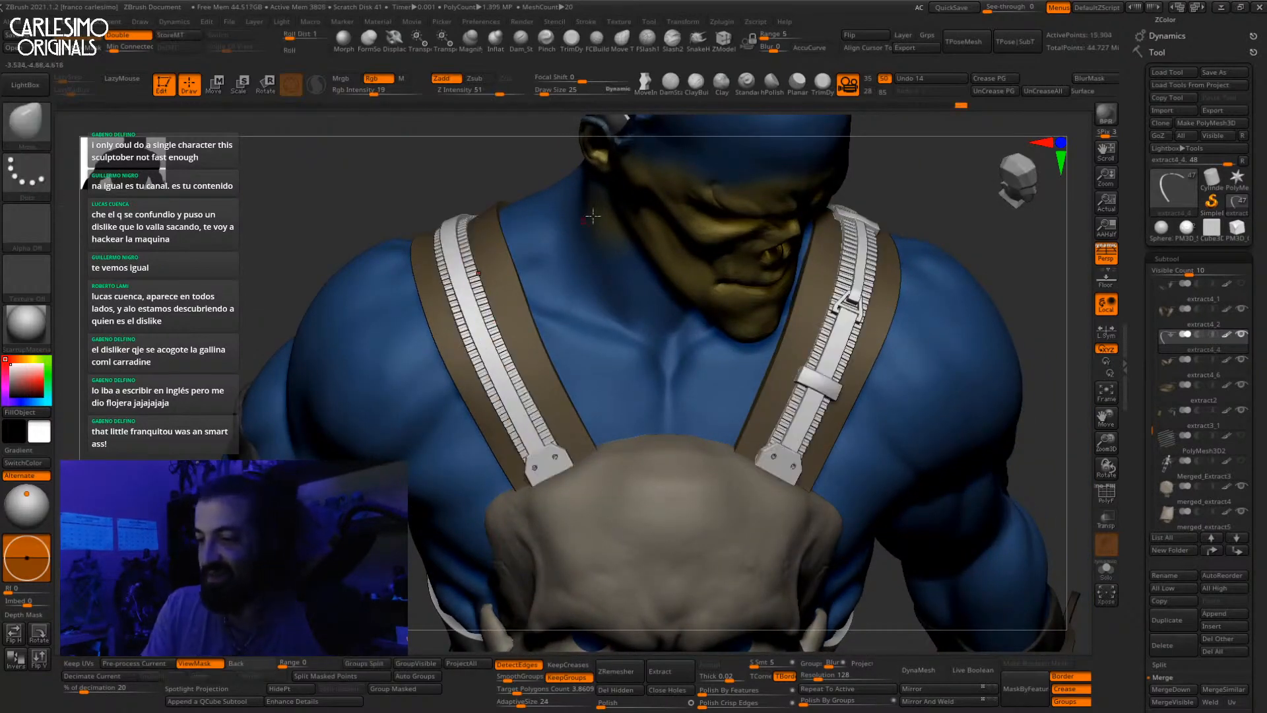
{"action": "key", "text": "alt+s"}
{"action": "right_click_drag", "start_coordinate": [851, 321], "coordinate": [821, 284]}
{"action": "right_click_drag", "start_coordinate": [821, 284], "coordinate": [905, 284], "text": "alt"}
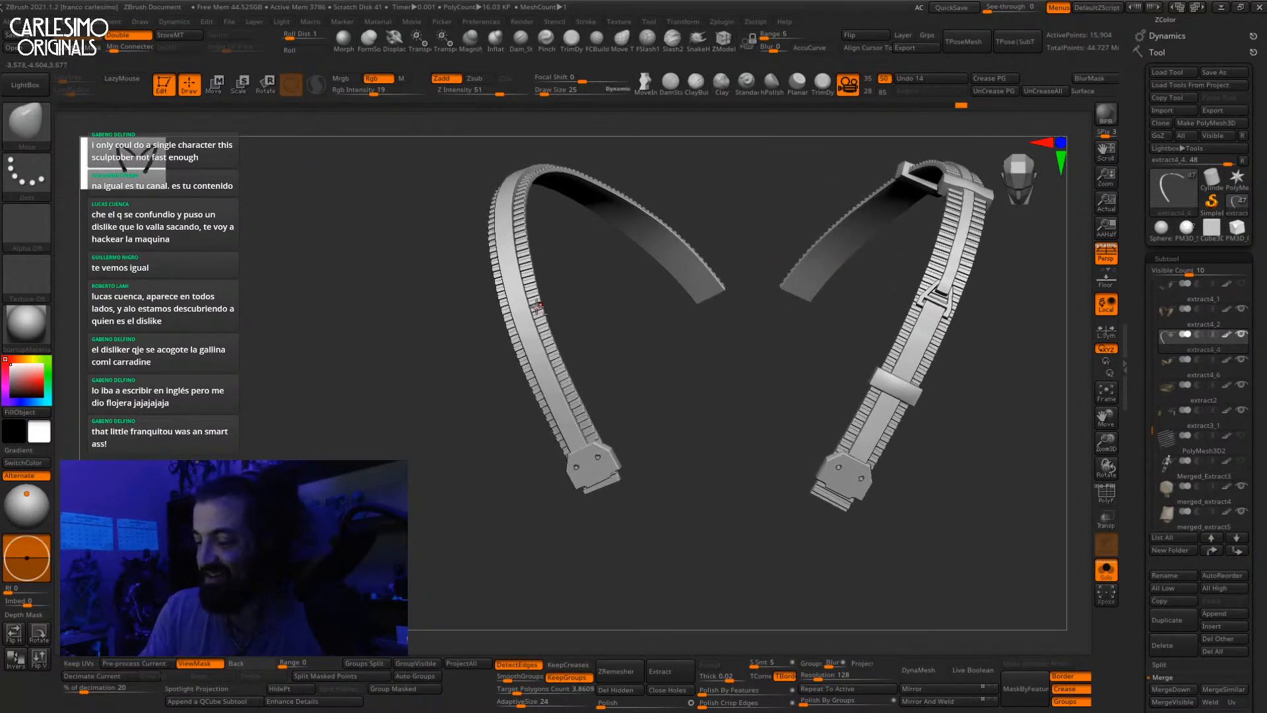
Step: Isolate the inserted strip and mask the whole subtool except the strip's lower front section
{"action": "left_click", "coordinate": [538, 307], "text": "ctrl+shift"}
{"action": "right_click_drag", "start_coordinate": [526, 313], "coordinate": [675, 379]}
{"action": "key", "text": "shift+f"}
{"action": "mouse_move", "coordinate": [691, 314]}
{"action": "right_mouse_down"}
{"action": "mouse_move", "coordinate": [721, 299]}
{"action": "mouse_move", "coordinate": [669, 316]}
{"action": "mouse_move", "coordinate": [661, 301]}
{"action": "right_mouse_up"}
{"action": "mouse_move", "coordinate": [642, 339]}
{"action": "left_mouse_down", "text": "ctrl+alt+shift"}
{"action": "mouse_move", "coordinate": [640, 170]}
{"action": "mouse_move", "coordinate": [515, 341]}
{"action": "left_mouse_up", "text": "ctrl+alt+shift"}
{"action": "mouse_move", "coordinate": [716, 350]}
{"action": "right_mouse_down", "text": "ctrl"}
{"action": "mouse_move", "coordinate": [728, 398]}
{"action": "mouse_move", "coordinate": [758, 282]}
{"action": "mouse_move", "coordinate": [720, 329]}
{"action": "right_mouse_up", "text": "ctrl"}
{"action": "left_click", "coordinate": [796, 254], "text": "ctrl+shift"}
{"action": "mouse_move", "coordinate": [653, 270]}
{"action": "right_mouse_down"}
{"action": "mouse_move", "coordinate": [679, 316]}
{"action": "mouse_move", "coordinate": [600, 334]}
{"action": "mouse_move", "coordinate": [634, 415]}
{"action": "mouse_move", "coordinate": [626, 341]}
{"action": "mouse_move", "coordinate": [783, 359]}
{"action": "mouse_move", "coordinate": [894, 300]}
{"action": "mouse_move", "coordinate": [972, 318]}
{"action": "right_mouse_up"}
{"action": "key", "text": "shift+f"}
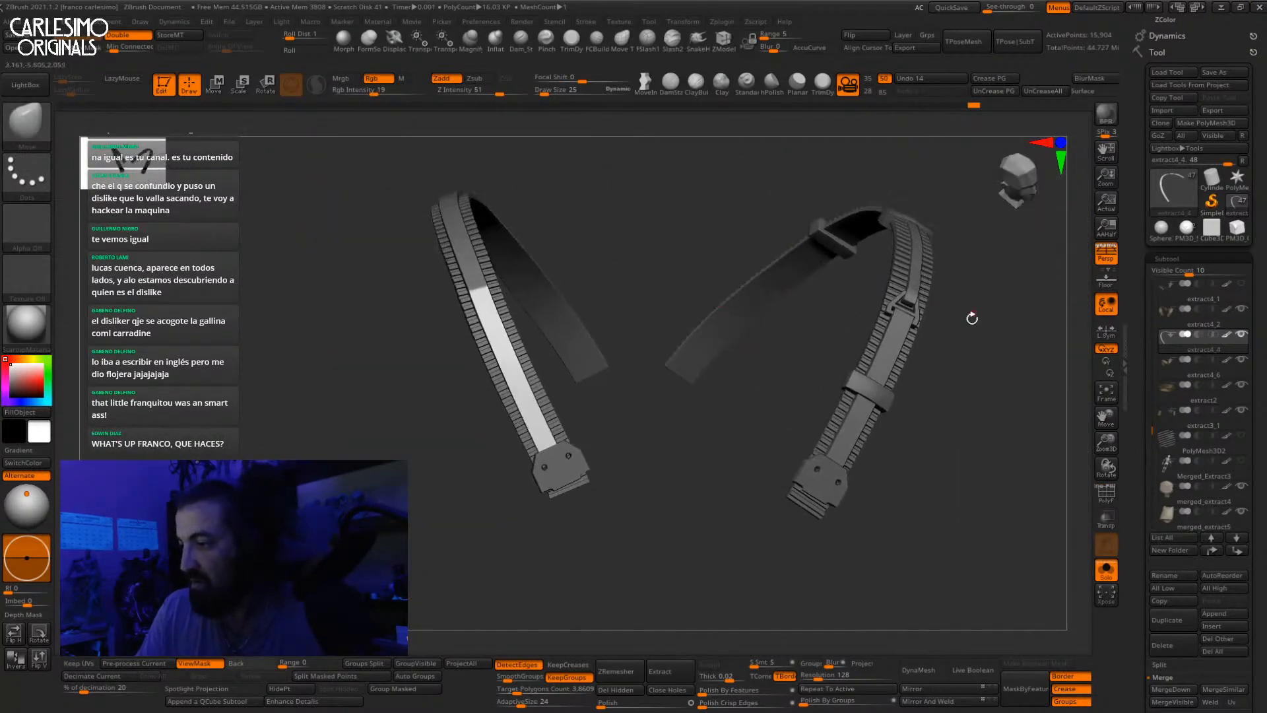
Step: Try to separate the strip's upper section from the lower front one by inverting the mask and hiding points
{"action": "right_click_drag", "start_coordinate": [741, 289], "coordinate": [808, 345], "text": "alt"}
{"action": "left_click", "coordinate": [701, 283], "text": "ctrl"}
{"action": "right_click_drag", "start_coordinate": [701, 283], "coordinate": [602, 274], "text": "ctrl"}
{"action": "key", "text": "shift+f"}
{"action": "key", "text": "shift+f"}
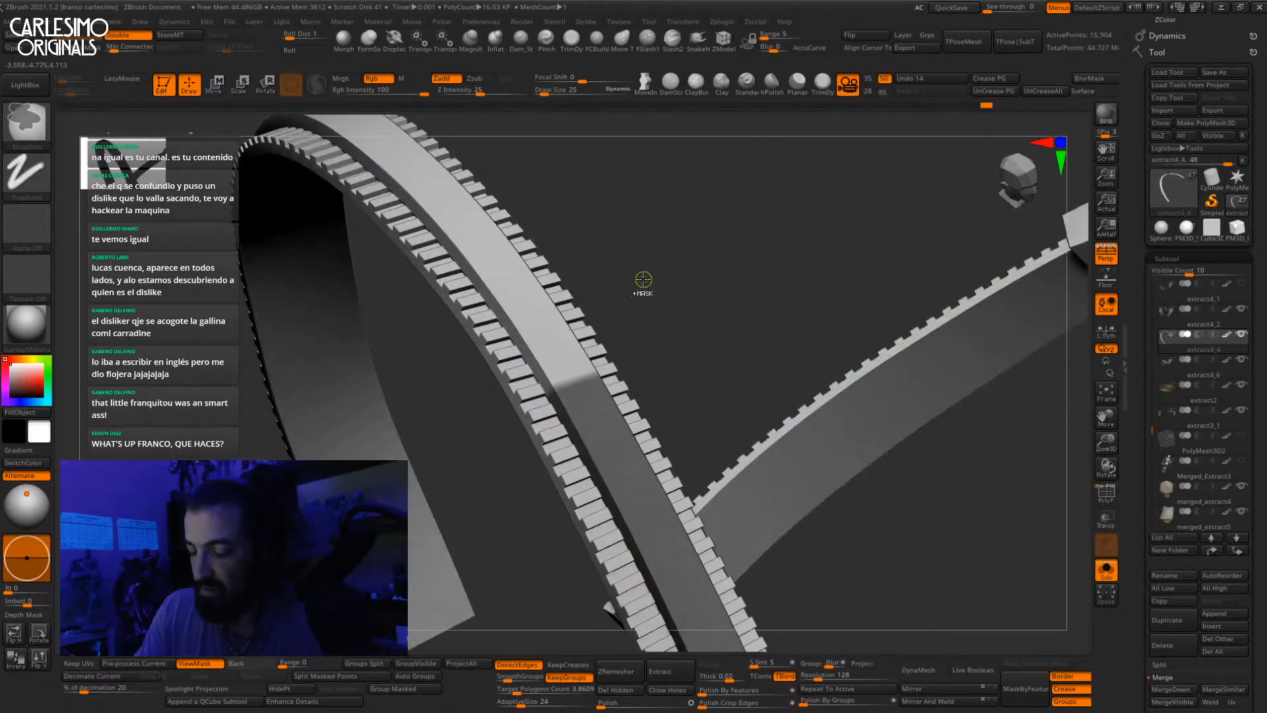
{"action": "left_click", "coordinate": [643, 279], "text": "ctrl"}
{"action": "left_click", "coordinate": [292, 692]}
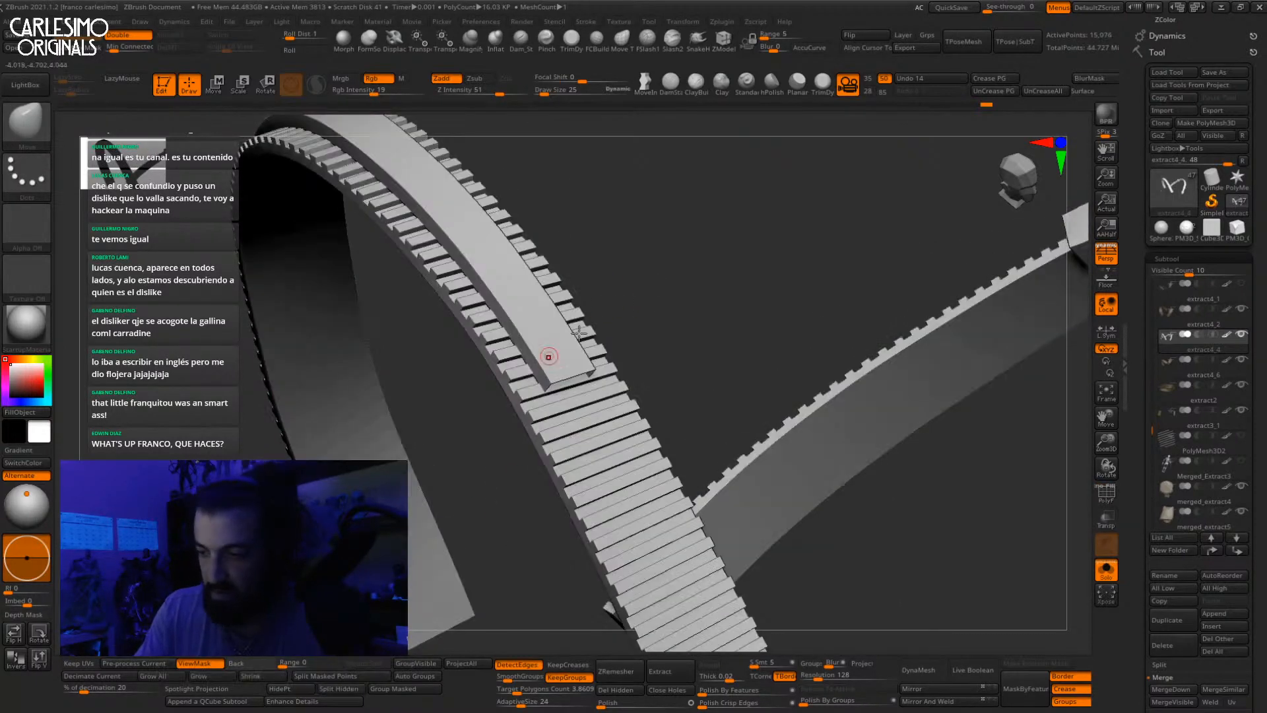
{"action": "left_click", "coordinate": [556, 372], "text": "ctrl+shift"}
{"action": "left_click", "coordinate": [562, 371], "text": "ctrl+shift"}
{"action": "left_click", "coordinate": [550, 379], "text": "ctrl+shift"}
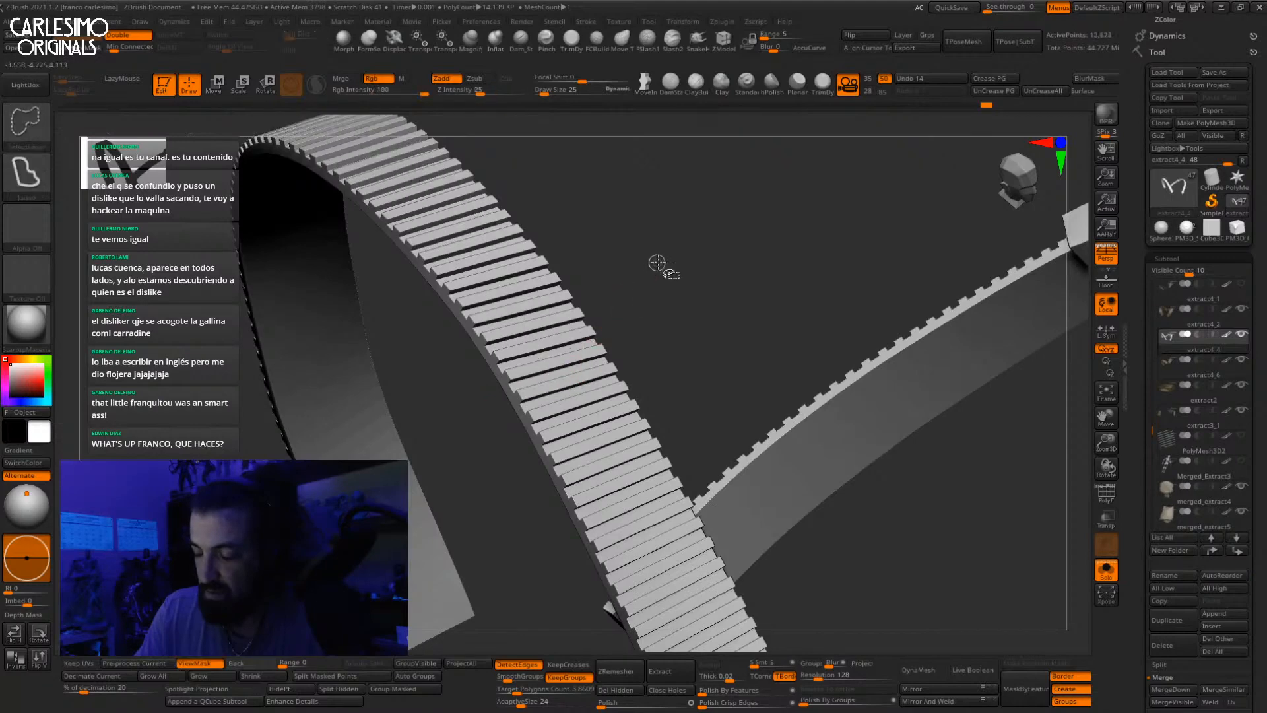
{"action": "left_click", "coordinate": [656, 290], "text": "ctrl+shift"}
Step: Turn on the polyframes, invert the mask and give the strip's lower front section its own polygroup
{"action": "key", "text": "shift+f"}
{"action": "left_click_drag", "start_coordinate": [656, 316], "coordinate": [667, 315], "text": "ctrl+shift"}
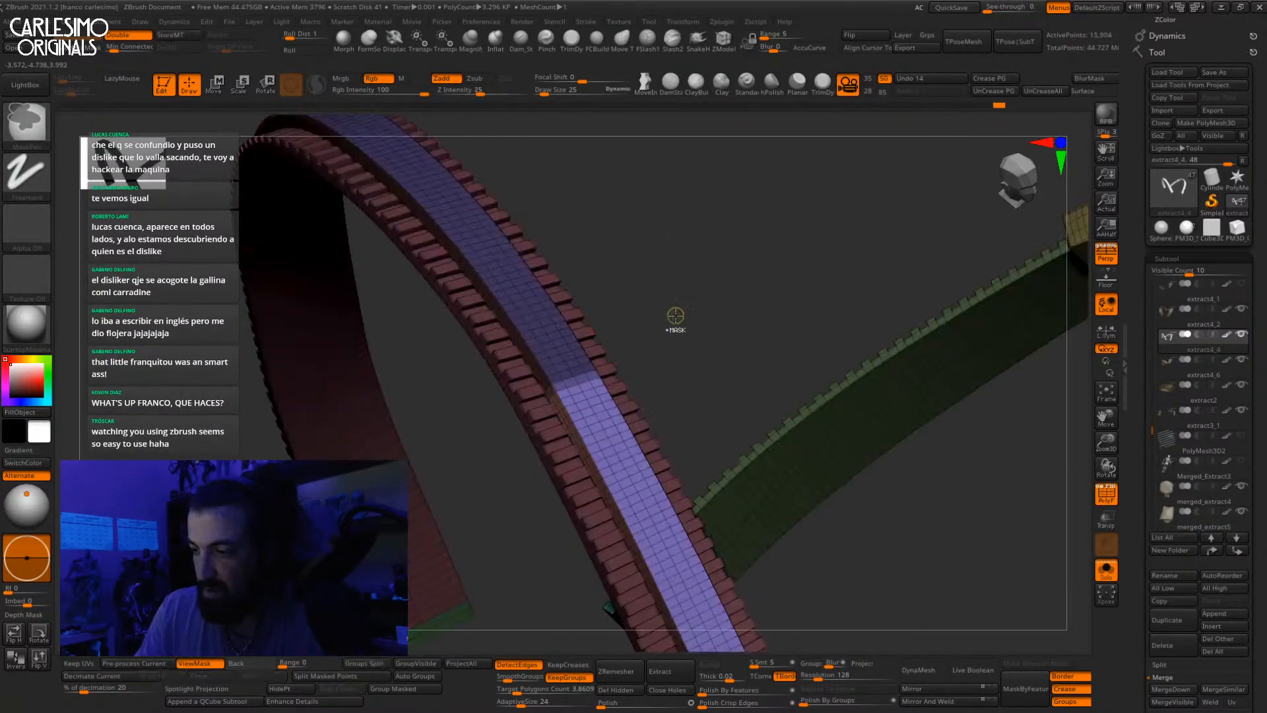
{"action": "left_click", "coordinate": [676, 318], "text": "ctrl"}
{"action": "key", "text": "ctrl+w"}
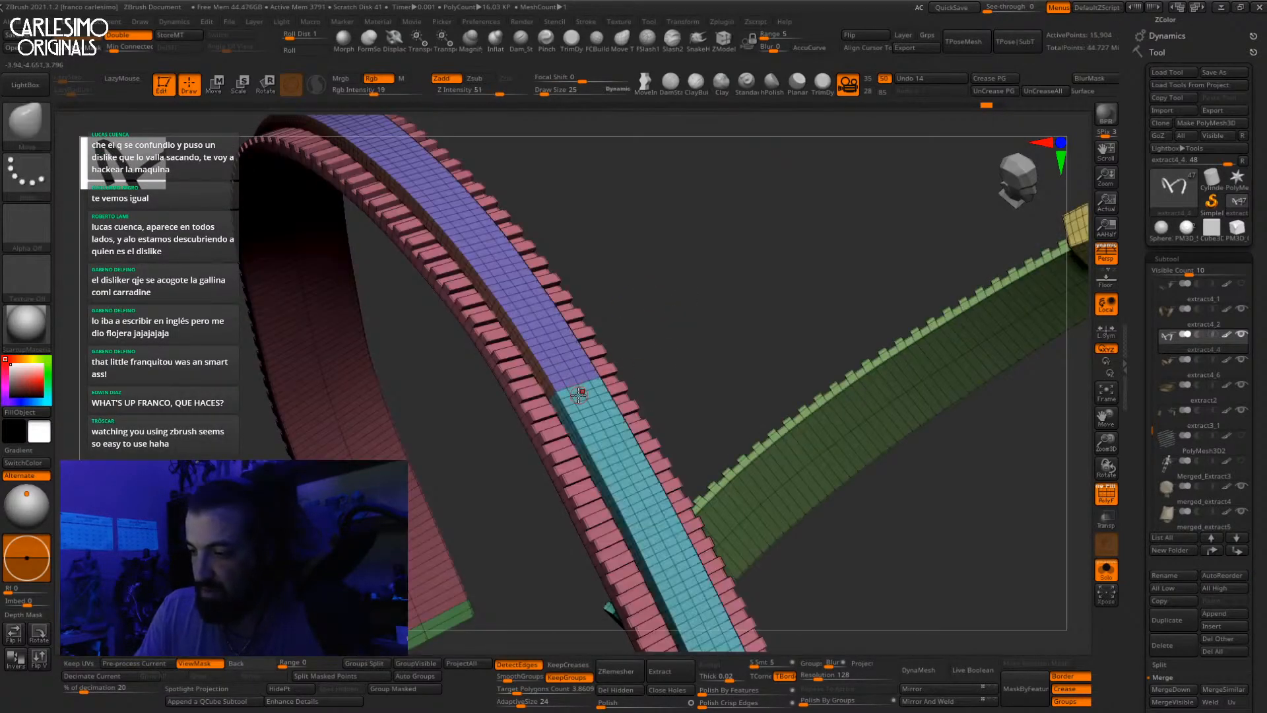
Step: Hide the strip's upper polygroup running over the shoulder and down the back, keeping the rest of the straps displayed
{"action": "left_click", "coordinate": [568, 389], "text": "ctrl+shift"}
{"action": "left_click_drag", "start_coordinate": [650, 366], "coordinate": [632, 324], "text": "alt"}
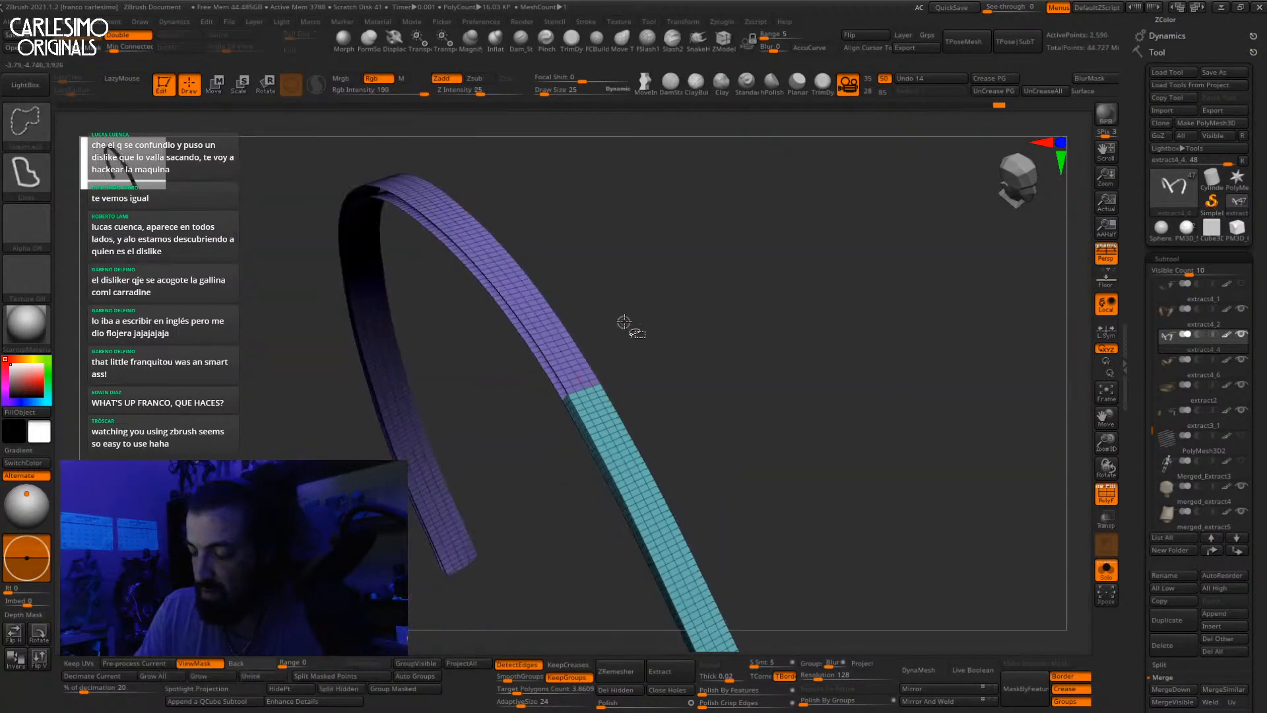
{"action": "left_click", "coordinate": [631, 325], "text": "ctrl+shift"}
{"action": "left_click", "coordinate": [571, 388], "text": "ctrl+shift"}
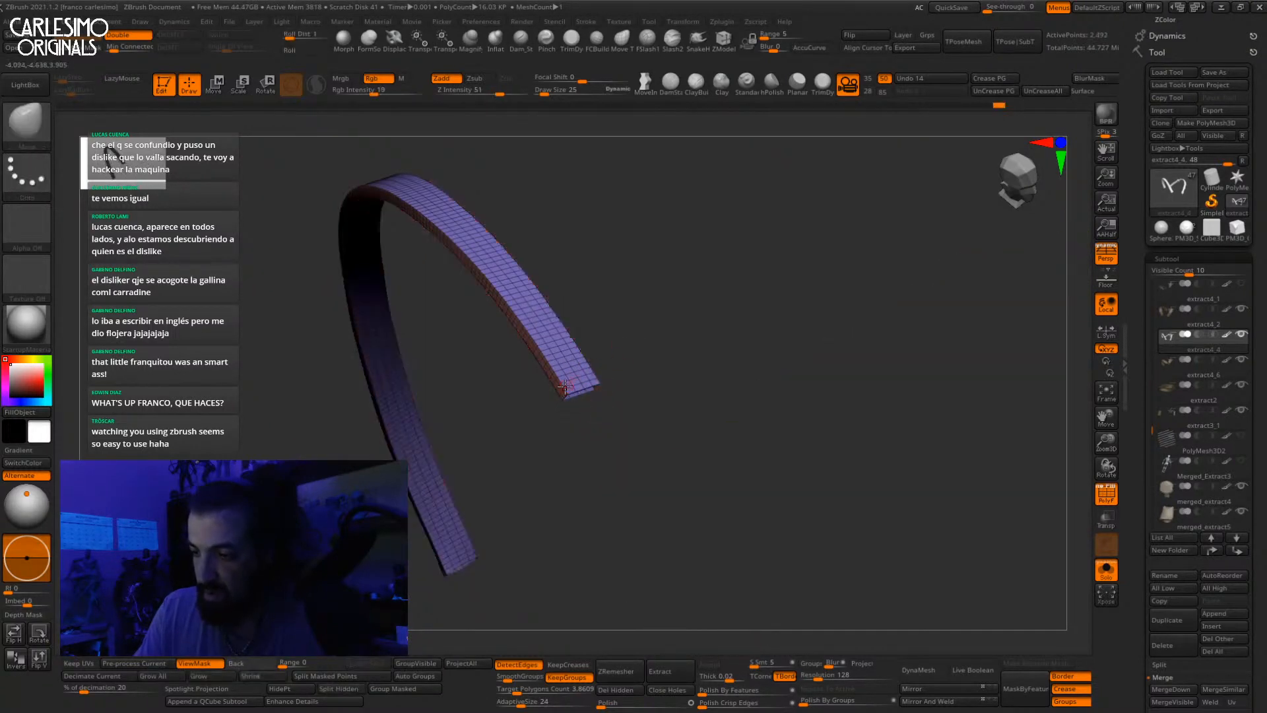
{"action": "left_click", "coordinate": [565, 387], "text": "ctrl+shift"}
{"action": "left_click_drag", "start_coordinate": [588, 521], "coordinate": [551, 412], "text": "alt"}
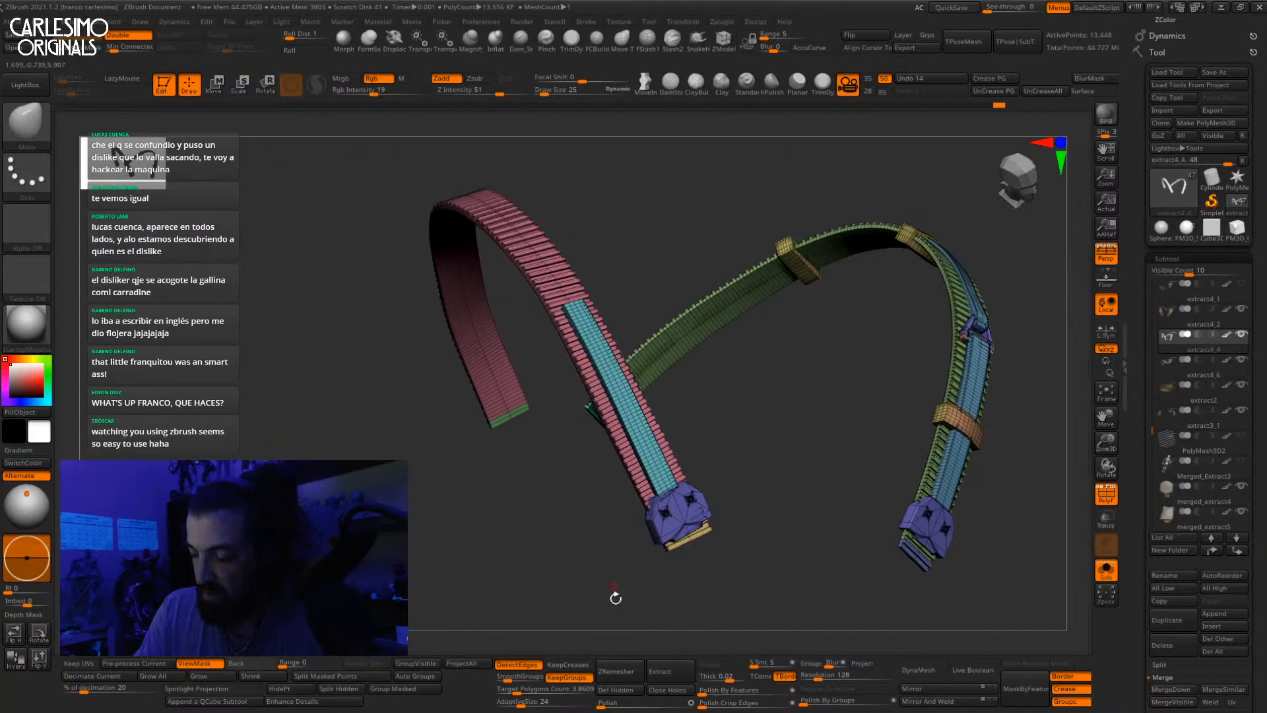
Step: Delete the hidden upper section of the strip and close the hole at its cut end
{"action": "left_click", "coordinate": [620, 691]}
{"action": "left_click_drag", "start_coordinate": [617, 329], "coordinate": [614, 424], "text": "alt"}
{"action": "left_click_drag", "start_coordinate": [592, 355], "coordinate": [535, 381]}
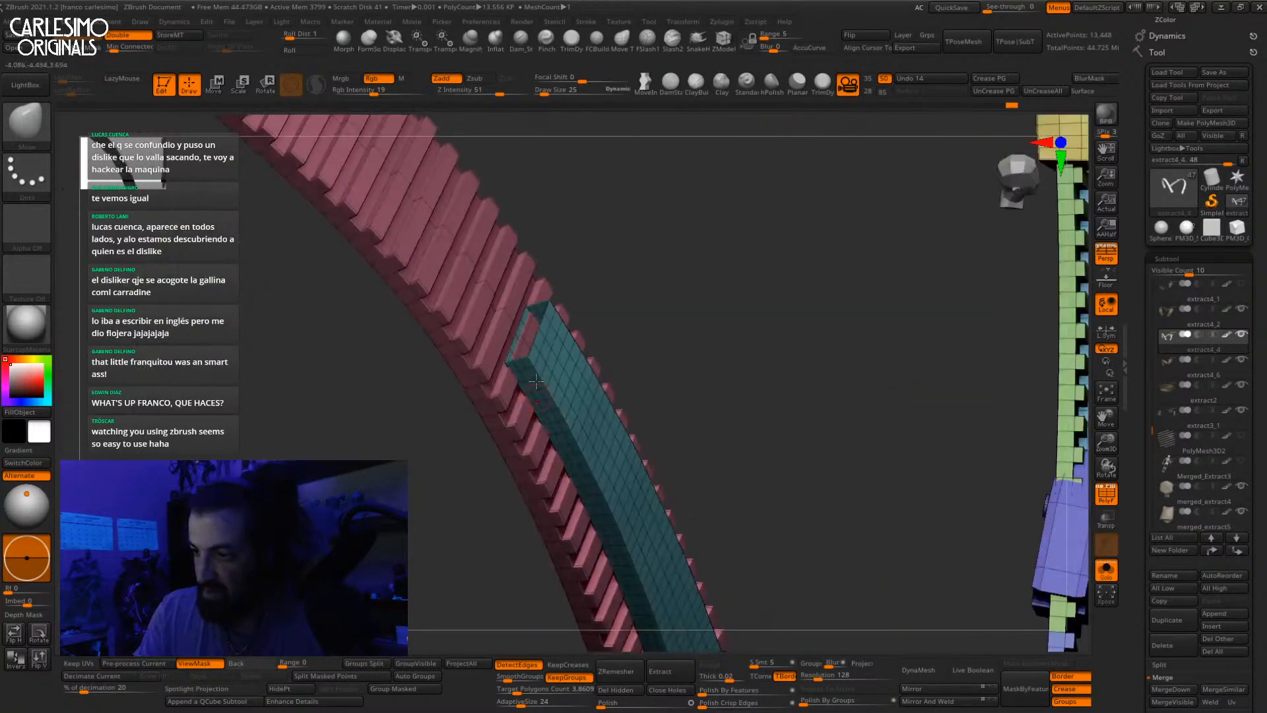
{"action": "left_click_drag", "start_coordinate": [686, 650], "coordinate": [644, 432]}
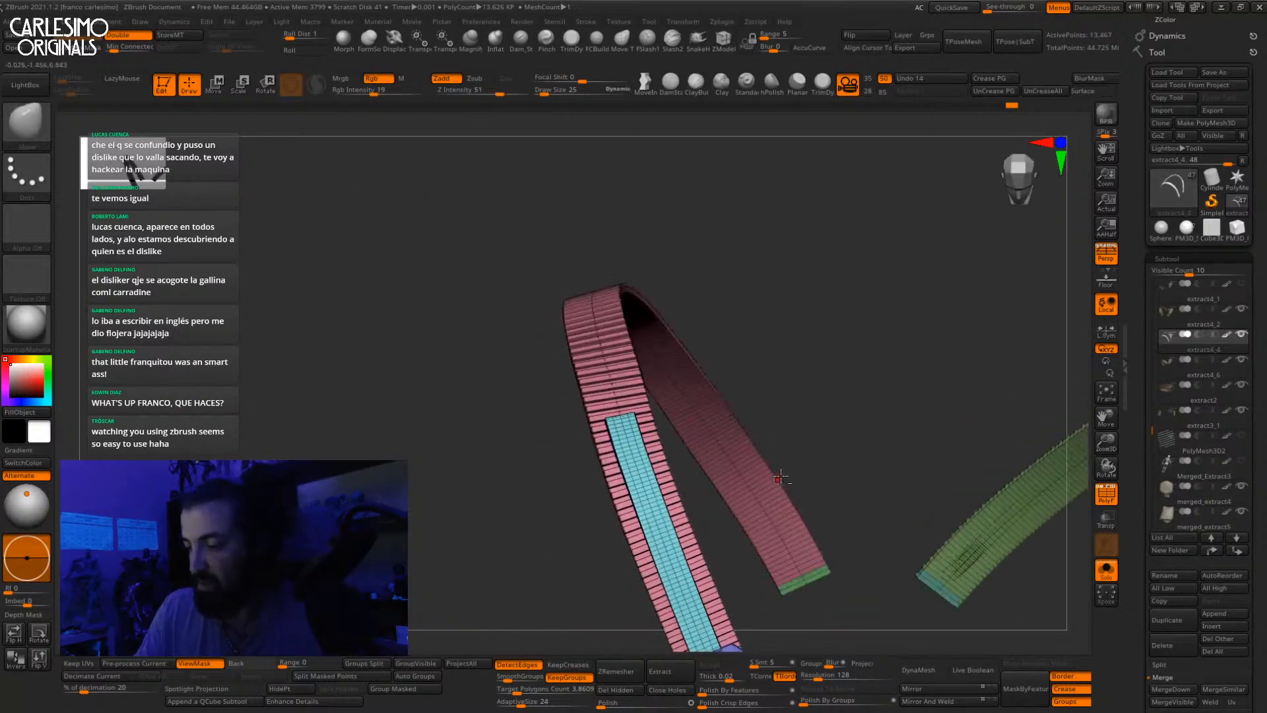
Step: Leave solo mode and turn off the polyframes to show the shortened strip on the character
{"action": "left_click_drag", "start_coordinate": [792, 455], "coordinate": [821, 341], "text": "alt"}
{"action": "key", "text": "shift+s"}
{"action": "key", "text": "shift+f"}
{"action": "left_click_drag", "start_coordinate": [939, 379], "coordinate": [881, 356], "text": "alt"}
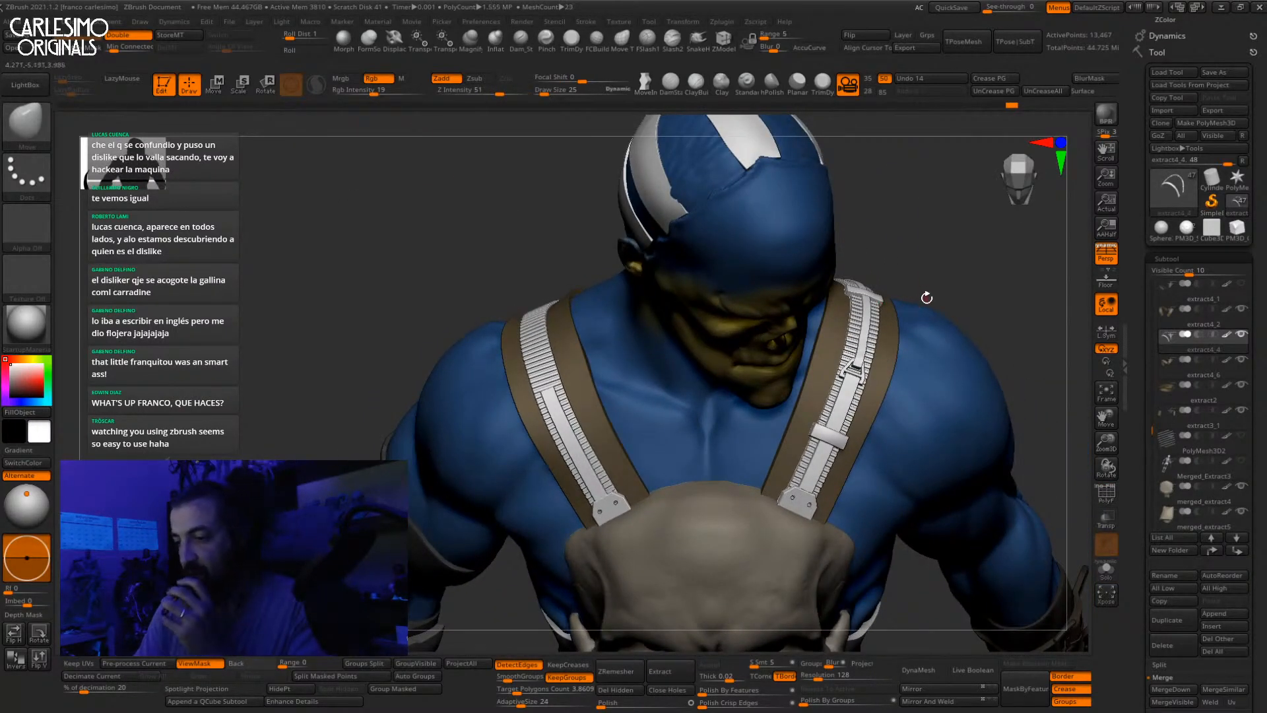
Step: Pick the clips insert-mesh brush with the Triangulo piece for the harness straps
{"action": "left_click_drag", "start_coordinate": [926, 298], "coordinate": [925, 292]}
{"action": "left_click_drag", "start_coordinate": [332, 201], "coordinate": [339, 252], "text": "alt"}
{"action": "key", "text": "b"}
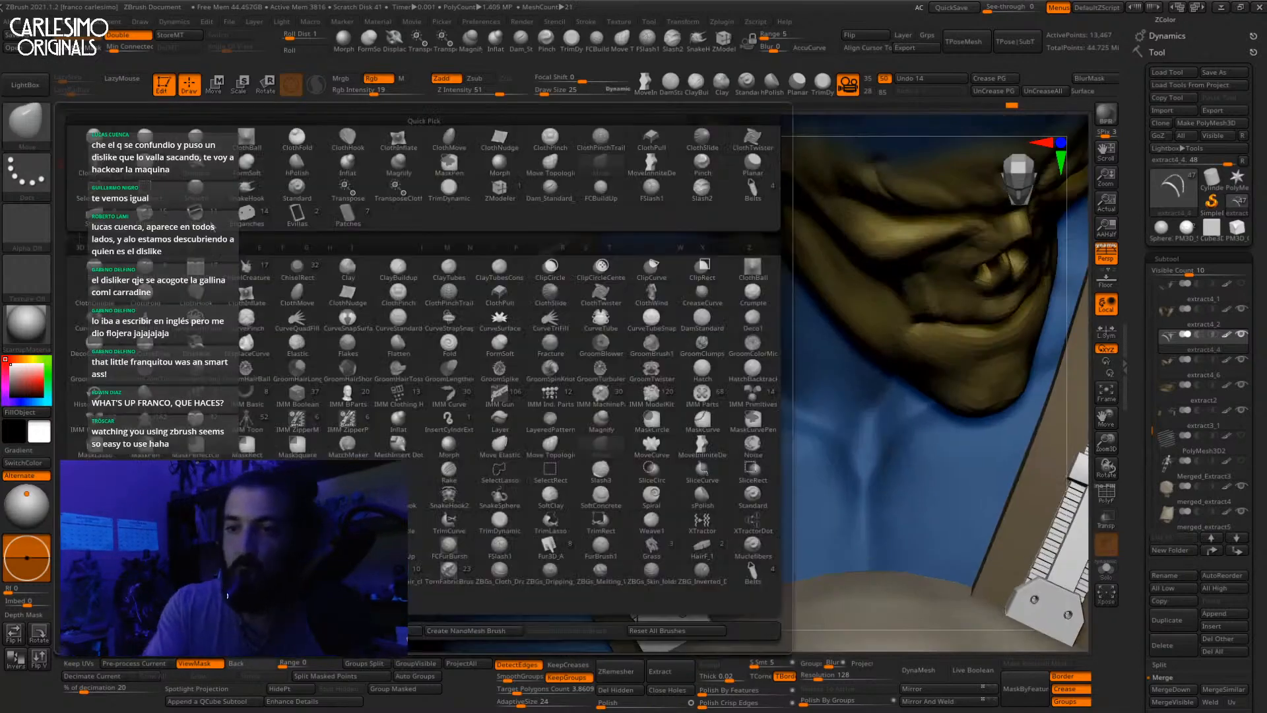
{"action": "left_click", "coordinate": [196, 213]}
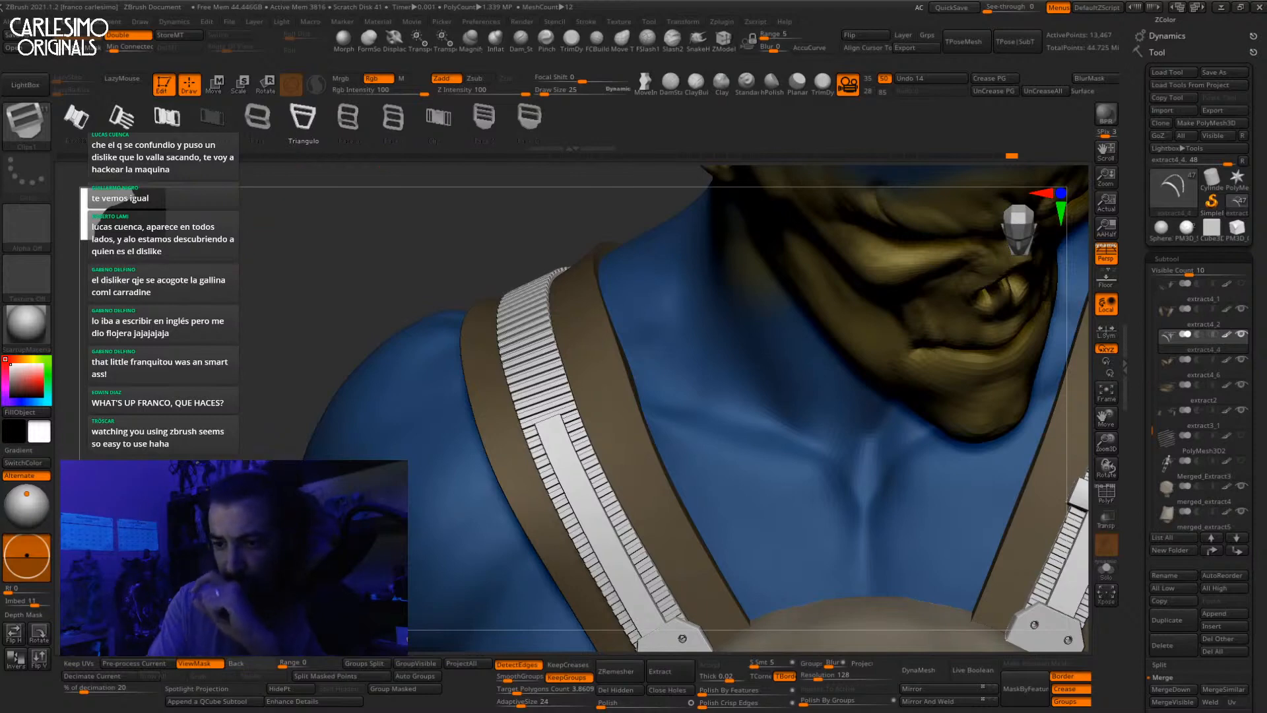
Step: Try to insert a triangle buckle on the character's left shoulder strap, next to the existing buckle
{"action": "right_click_drag", "start_coordinate": [594, 404], "coordinate": [921, 312]}
{"action": "left_click_drag", "start_coordinate": [922, 312], "coordinate": [911, 330]}
{"action": "key", "text": "ctrl+z"}
{"action": "key", "text": "ctrl+z"}
{"action": "right_click_drag", "start_coordinate": [914, 317], "coordinate": [853, 399], "text": "alt"}
{"action": "left_click_drag", "start_coordinate": [848, 402], "coordinate": [832, 427]}
{"action": "key", "text": "ctrl+z"}
{"action": "key", "text": "ctrl+z"}
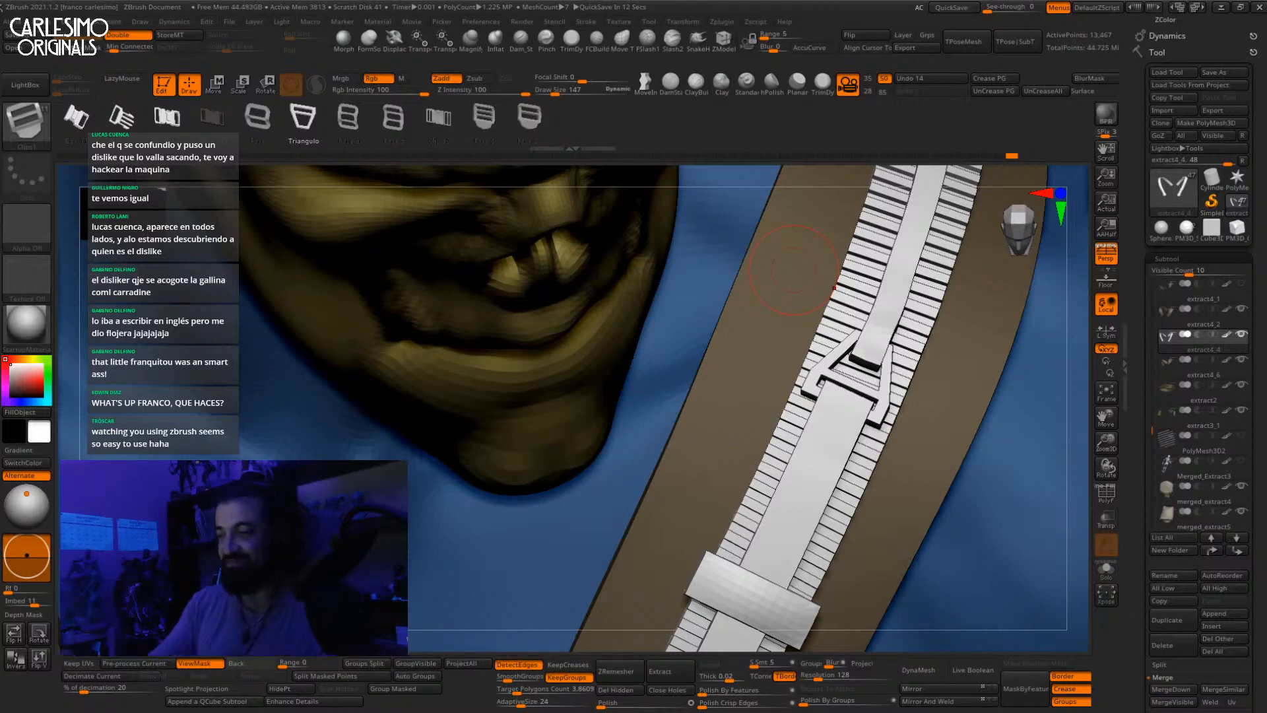
Step: Try to insert a triangle buckle at the cut end of the strip on the character's right shoulder strap
{"action": "right_click_drag", "start_coordinate": [730, 396], "coordinate": [738, 368], "text": "ctrl"}
{"action": "right_click_drag", "start_coordinate": [600, 357], "coordinate": [717, 389], "text": "alt"}
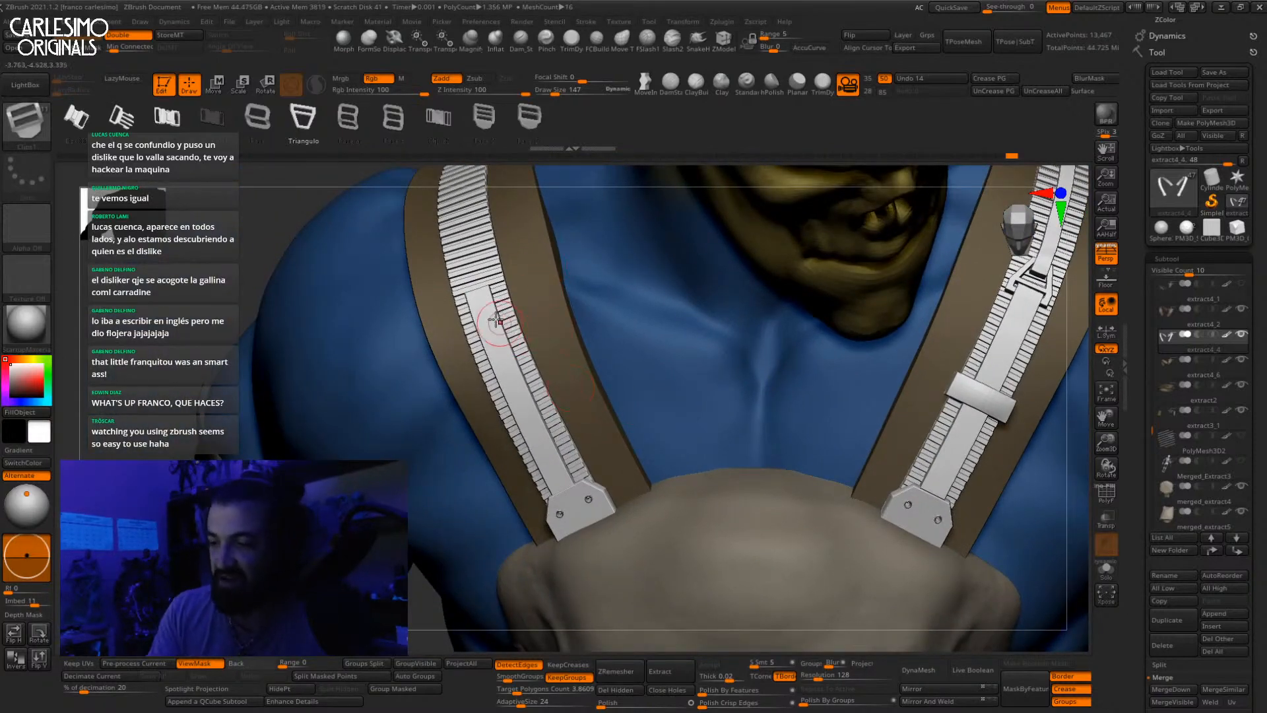
{"action": "right_click_drag", "start_coordinate": [497, 320], "coordinate": [528, 373], "text": "alt"}
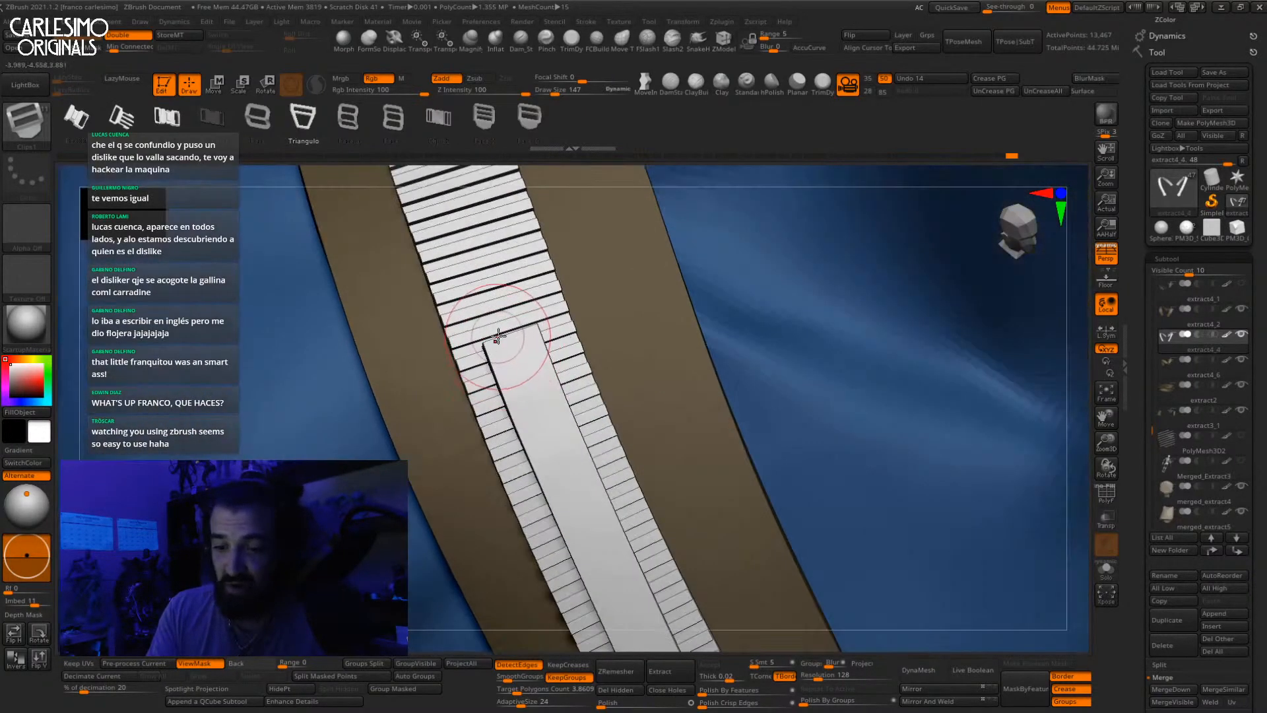
{"action": "left_click_drag", "start_coordinate": [514, 341], "coordinate": [552, 398]}
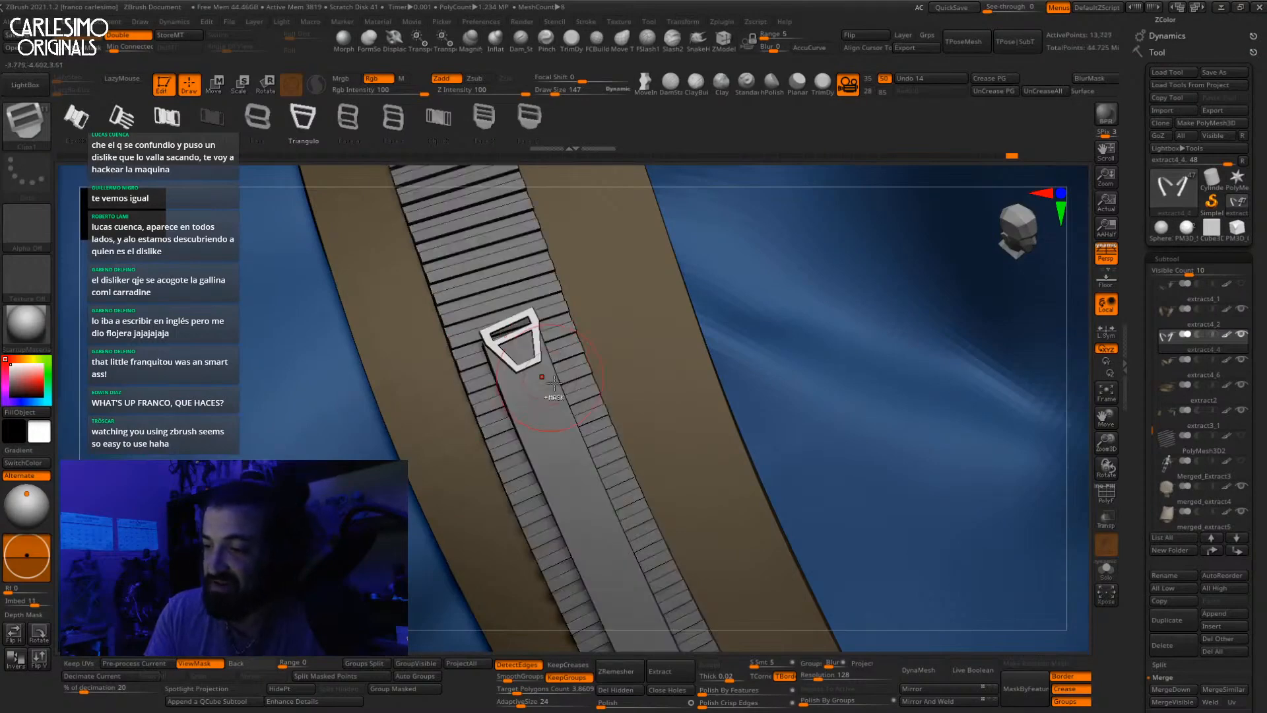
{"action": "key", "text": "ctrl+z"}
Step: Insert a triangle buckle over the existing one on the character's left shoulder strap and align it with the strap
{"action": "right_click_drag", "start_coordinate": [552, 376], "coordinate": [303, 310], "text": "ctrl"}
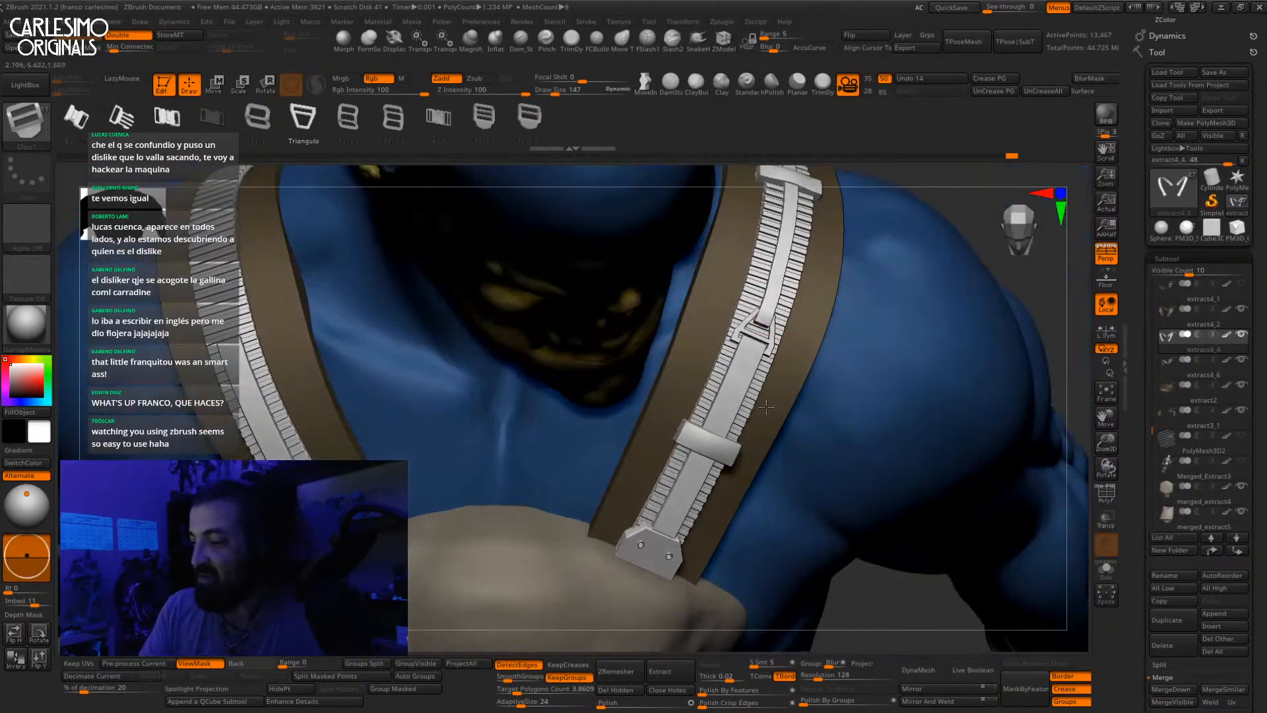
{"action": "right_click_drag", "start_coordinate": [754, 333], "coordinate": [748, 360], "text": "ctrl"}
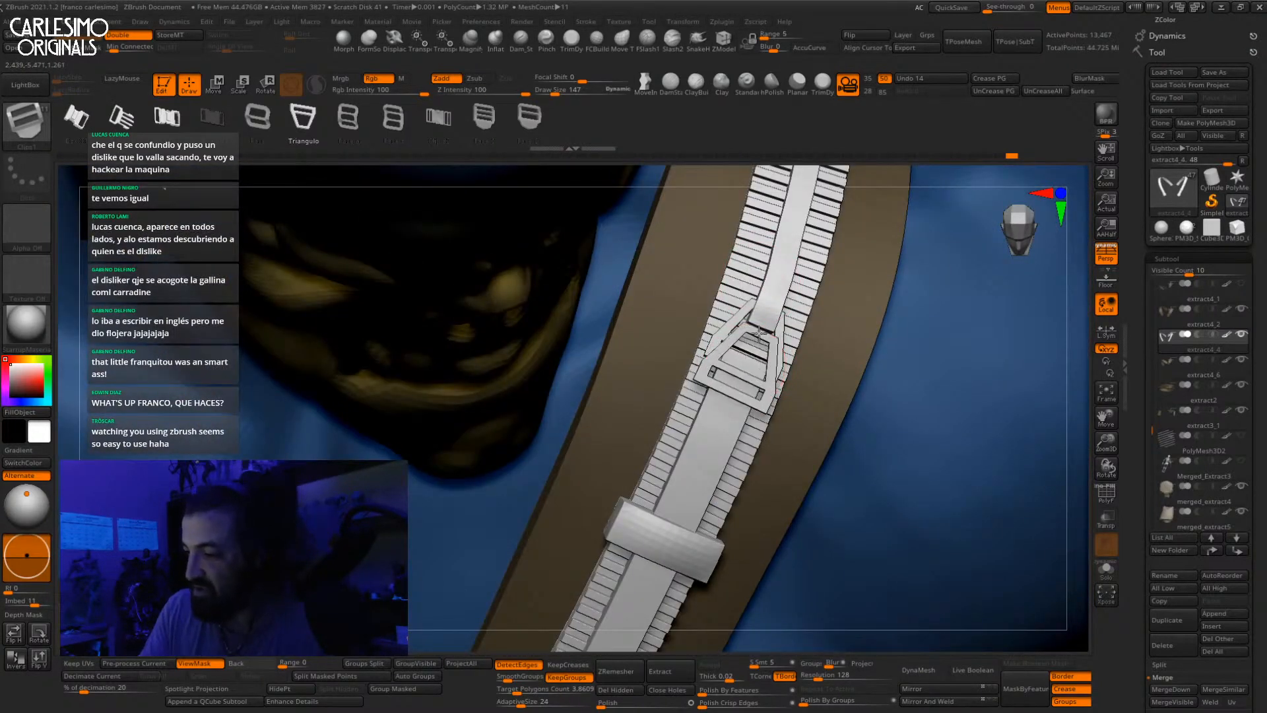
{"action": "left_click_drag", "start_coordinate": [759, 332], "coordinate": [756, 326]}
{"action": "key", "text": "ctrl+z"}
{"action": "right_click_drag", "start_coordinate": [751, 333], "coordinate": [745, 367], "text": "ctrl"}
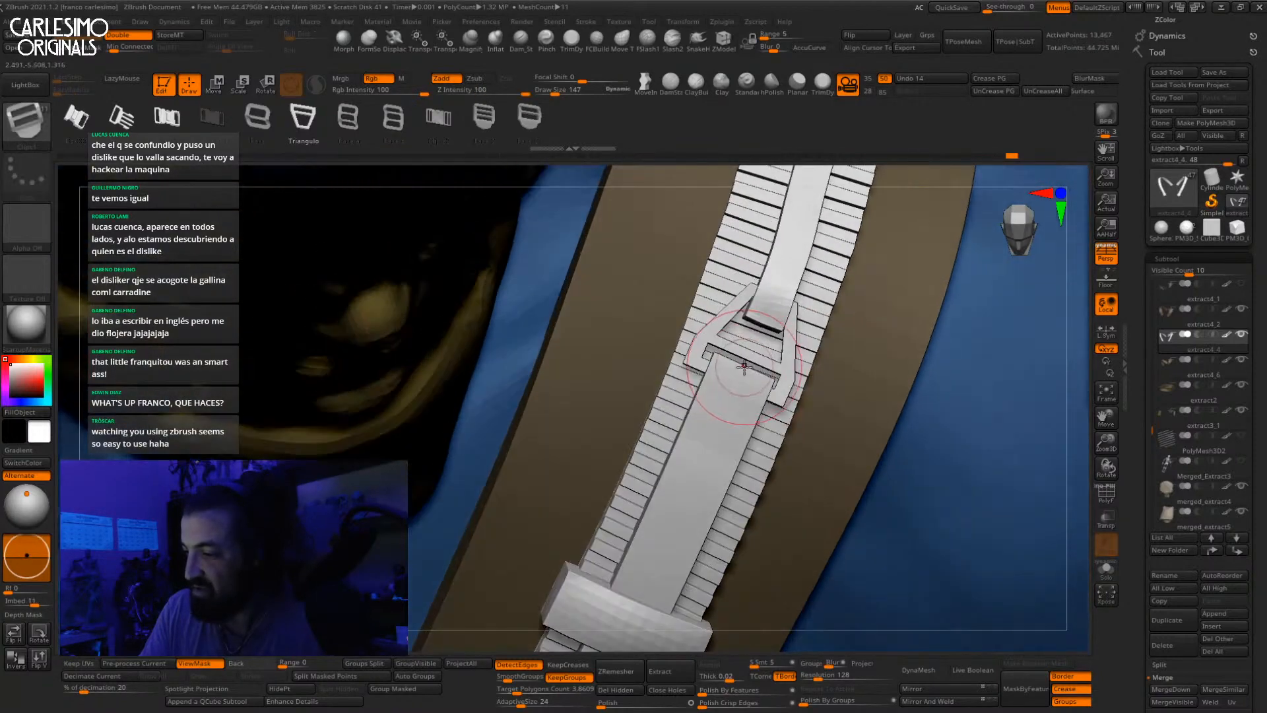
{"action": "left_click_drag", "start_coordinate": [757, 335], "coordinate": [757, 334]}
{"action": "key", "text": "w"}
{"action": "right_click_drag", "start_coordinate": [759, 336], "coordinate": [780, 348]}
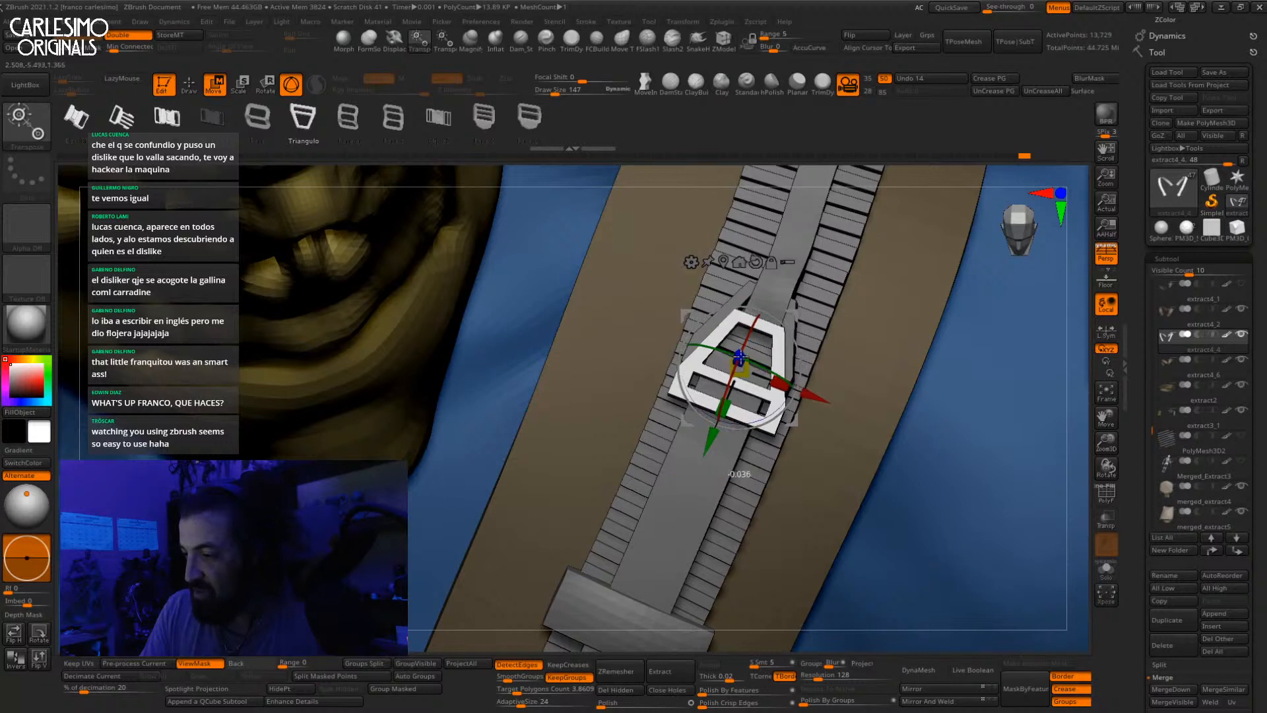
{"action": "left_click_drag", "start_coordinate": [714, 446], "coordinate": [727, 410]}
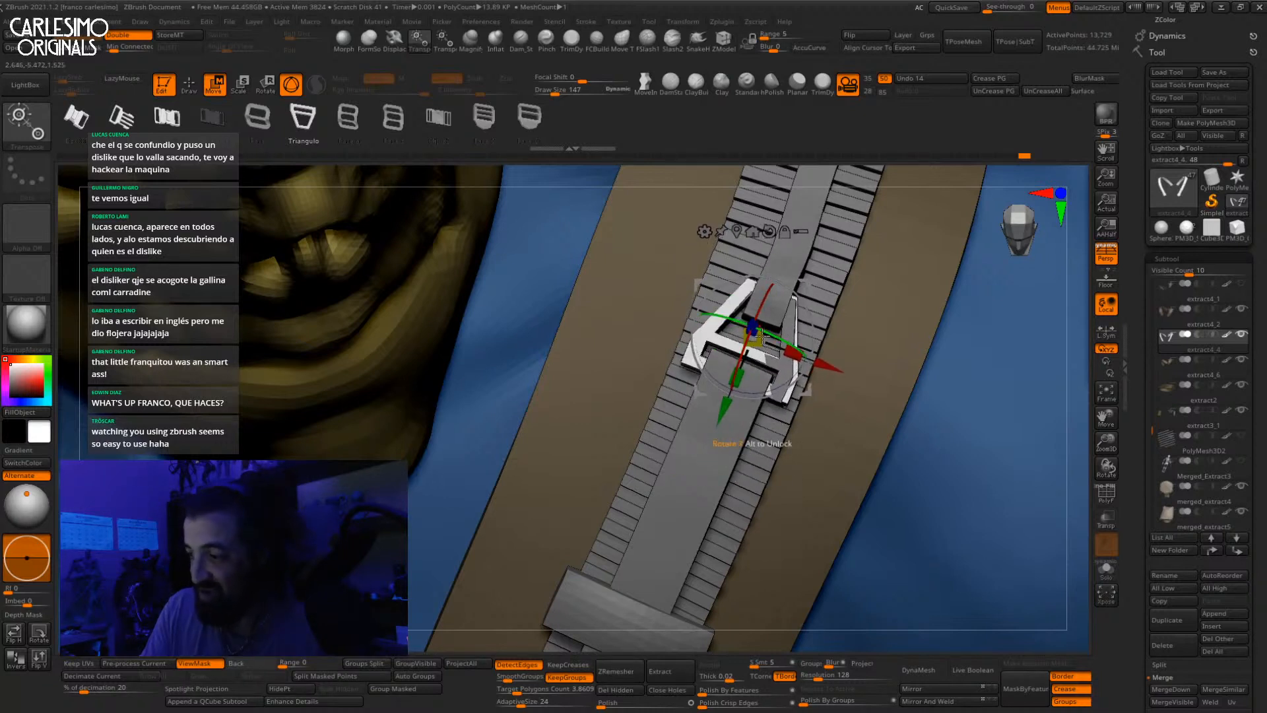
Step: Move the new triangle buckle to the strip's cut end on the character's right shoulder strap and rotate it along the zipper
{"action": "right_click_drag", "start_coordinate": [743, 347], "coordinate": [856, 316]}
{"action": "left_click_drag", "start_coordinate": [866, 262], "coordinate": [455, 275], "text": "ctrl"}
{"action": "right_click_drag", "start_coordinate": [419, 298], "coordinate": [743, 267], "text": "alt"}
{"action": "left_click_drag", "start_coordinate": [759, 214], "coordinate": [687, 293]}
{"action": "right_click_drag", "start_coordinate": [687, 294], "coordinate": [653, 370]}
{"action": "left_click_drag", "start_coordinate": [672, 384], "coordinate": [687, 388]}
{"action": "right_click_drag", "start_coordinate": [687, 388], "coordinate": [674, 346], "text": "ctrl"}
{"action": "left_click_drag", "start_coordinate": [674, 347], "coordinate": [666, 330]}
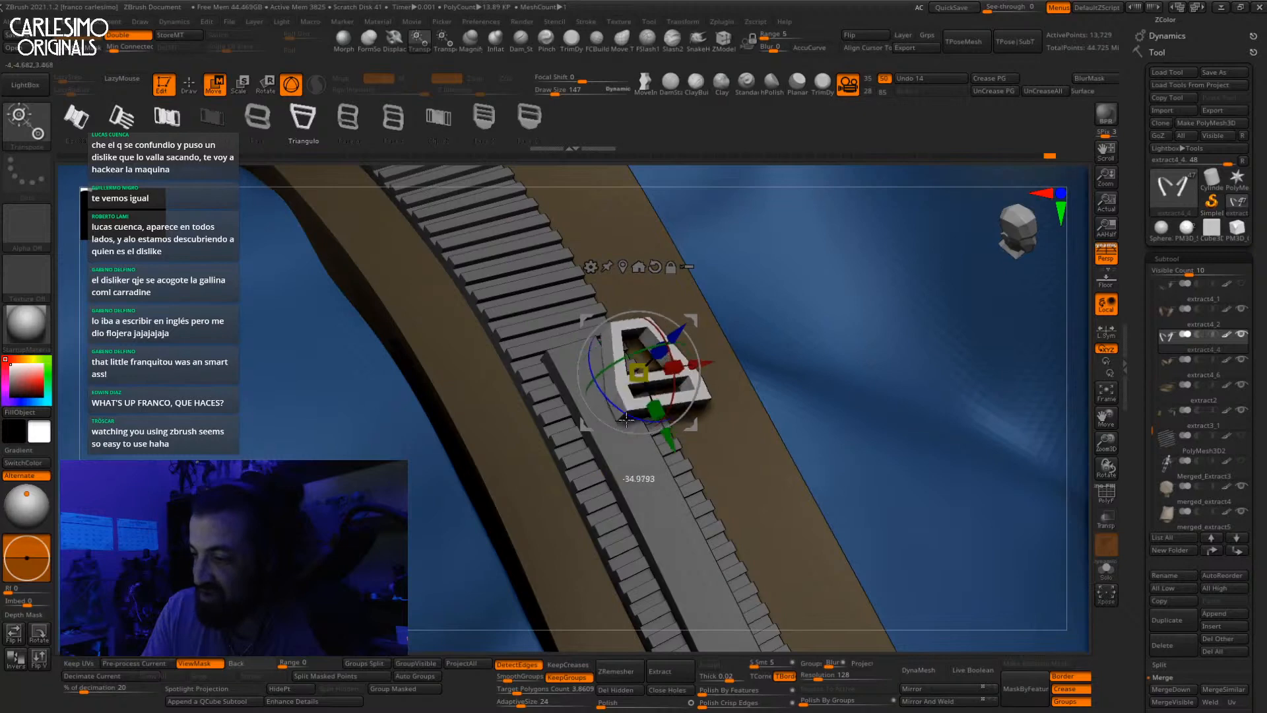
{"action": "right_click_drag", "start_coordinate": [666, 330], "coordinate": [691, 324]}
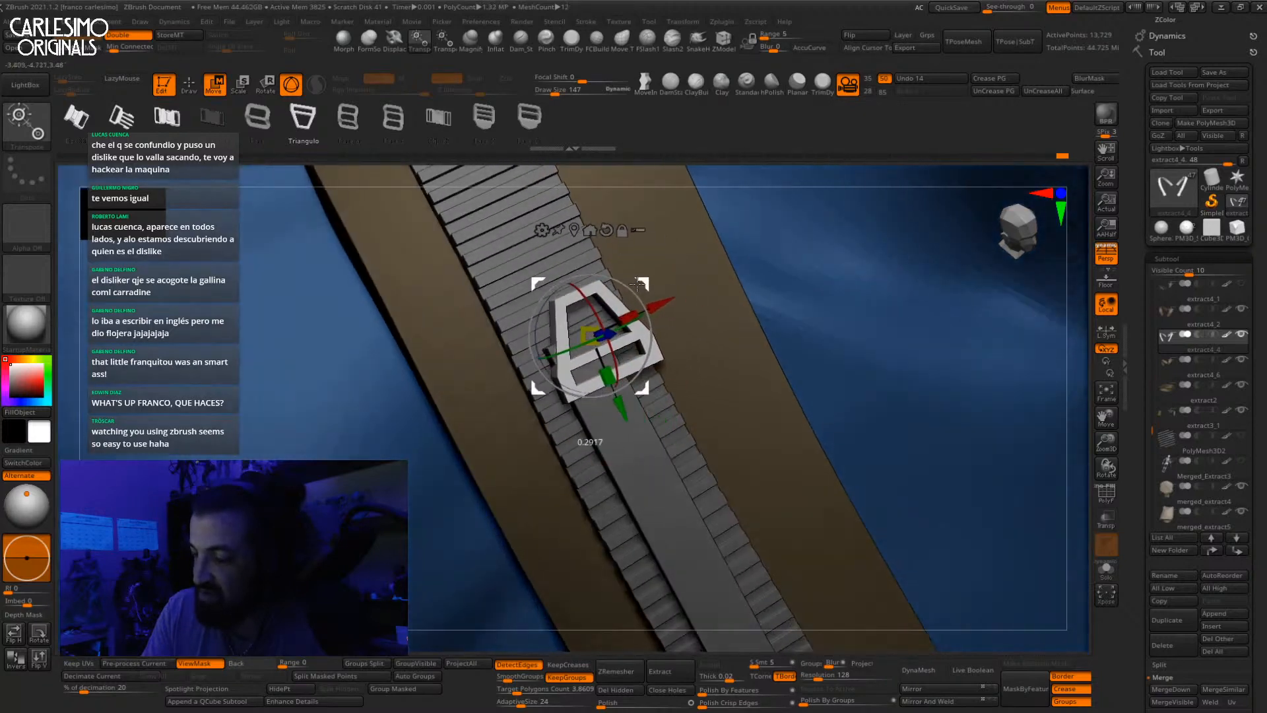
Step: Fine-tune the buckle's scale, tilt and position so it lies flat over the zipper and frames the strip's end
{"action": "left_click_drag", "start_coordinate": [638, 284], "coordinate": [628, 274]}
{"action": "right_click_drag", "start_coordinate": [628, 273], "coordinate": [661, 264]}
{"action": "left_click_drag", "start_coordinate": [662, 264], "coordinate": [656, 265]}
{"action": "right_click_drag", "start_coordinate": [656, 265], "coordinate": [611, 311]}
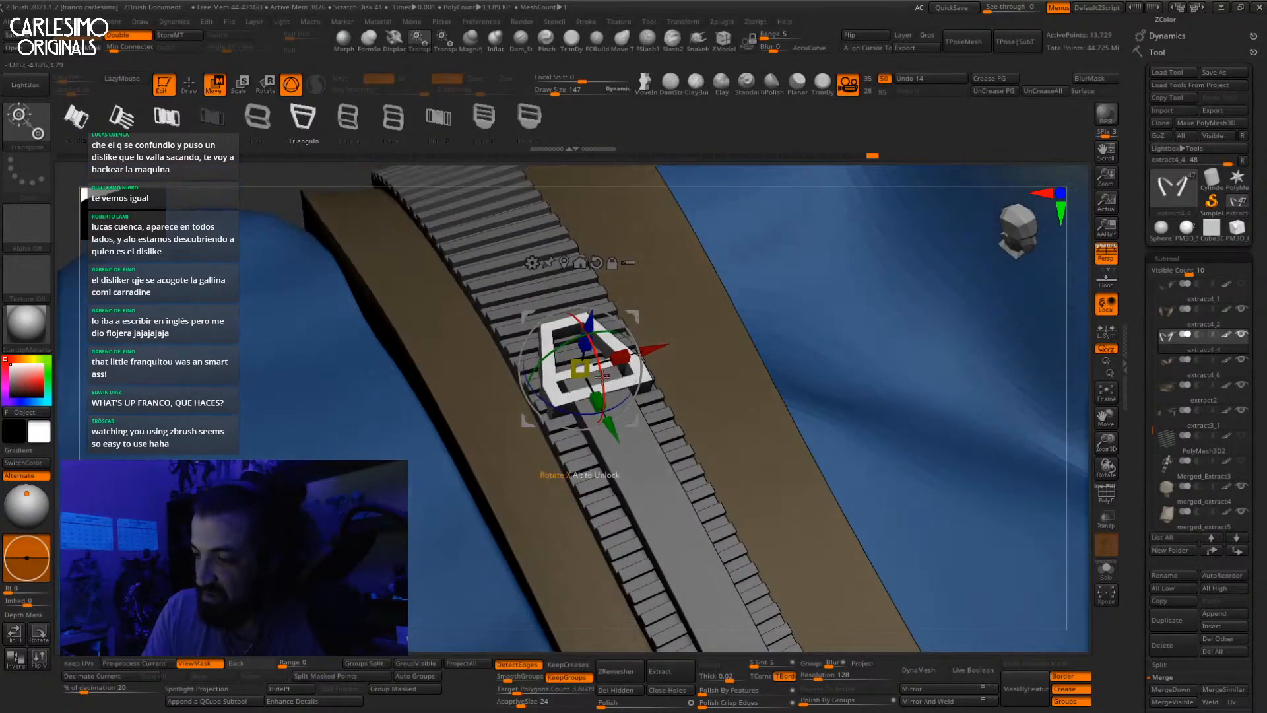
{"action": "right_click_drag", "start_coordinate": [604, 376], "coordinate": [611, 427]}
{"action": "right_click_drag", "start_coordinate": [638, 350], "coordinate": [580, 418]}
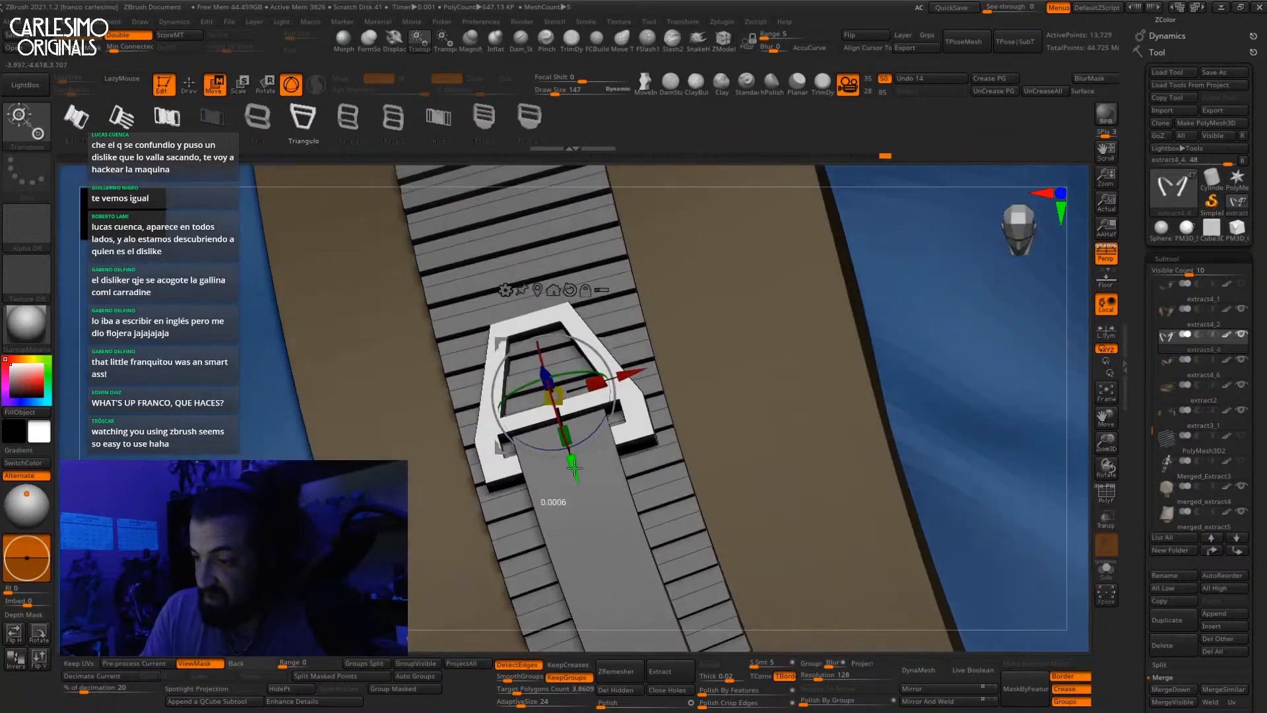
{"action": "right_click_drag", "start_coordinate": [574, 466], "coordinate": [578, 464]}
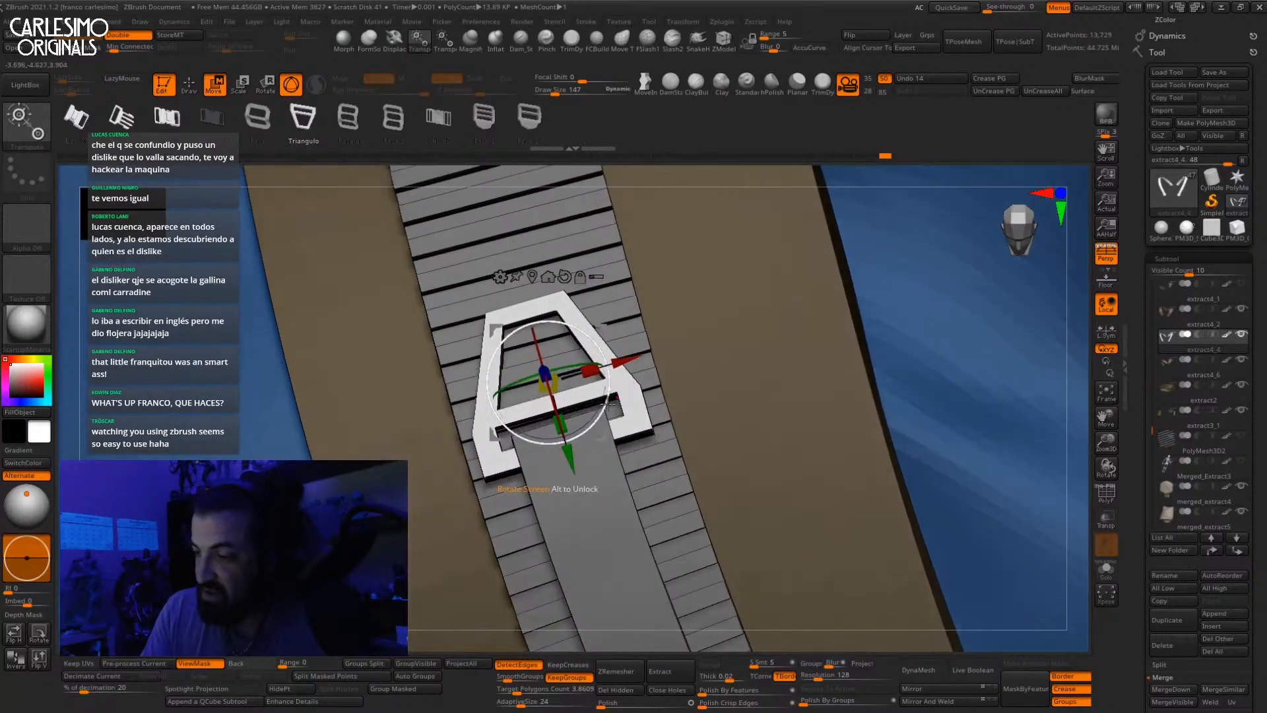
{"action": "right_click_drag", "start_coordinate": [616, 384], "coordinate": [667, 277], "text": "ctrl"}
{"action": "mouse_move", "coordinate": [825, 284]}
{"action": "right_mouse_down"}
{"action": "mouse_move", "coordinate": [904, 277]}
{"action": "mouse_move", "coordinate": [922, 315]}
{"action": "mouse_move", "coordinate": [922, 214]}
{"action": "mouse_move", "coordinate": [919, 317]}
{"action": "right_mouse_up"}
{"action": "key", "text": "q"}
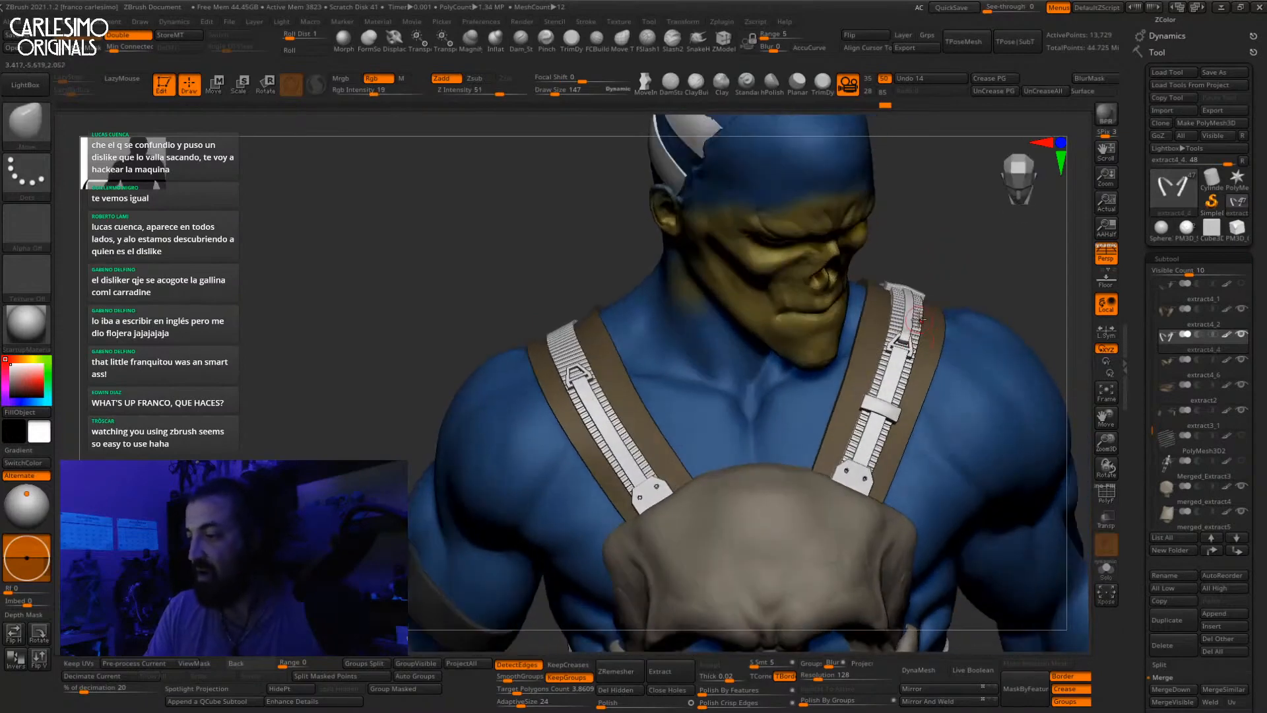
Step: Pick the straps insert-mesh brush with the Strap Base piece
{"action": "right_click_drag", "start_coordinate": [553, 395], "coordinate": [561, 418], "text": "ctrl"}
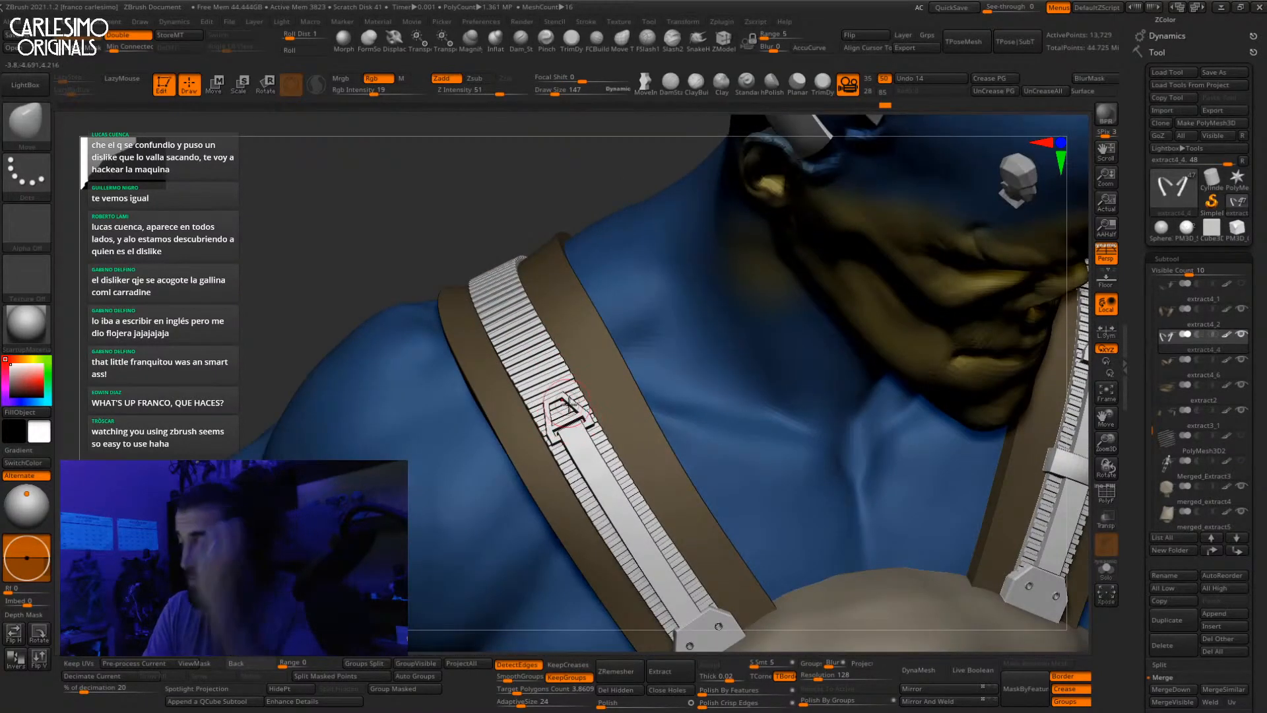
{"action": "left_click", "coordinate": [37, 129]}
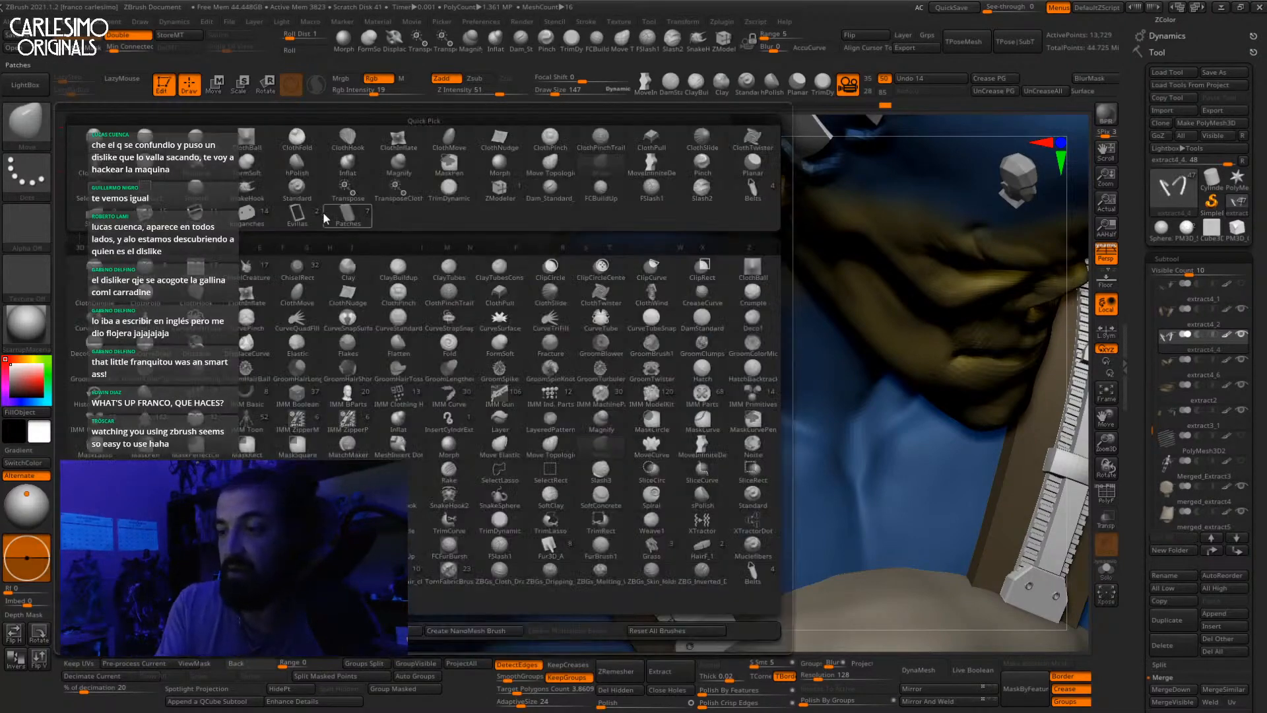
{"action": "left_click", "coordinate": [297, 215]}
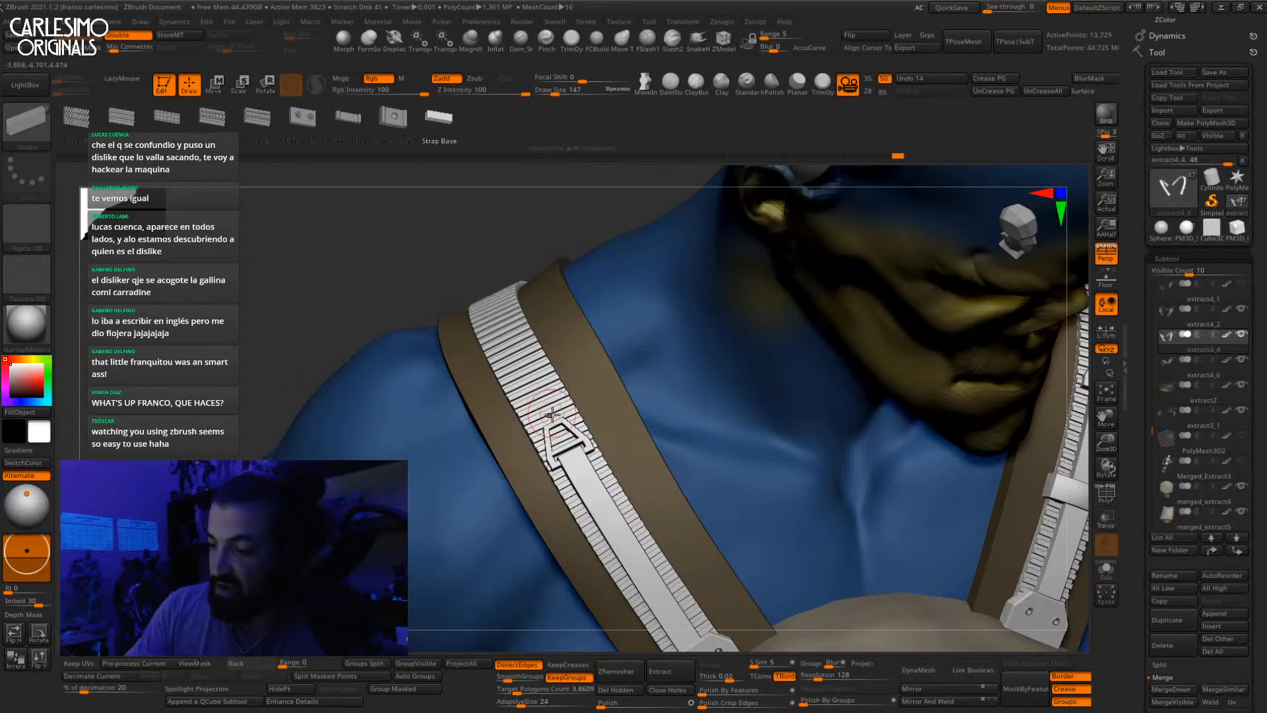
Step: Try drawing Strap Base strips from the right shoulder buckle up the zipper at different draw sizes
{"action": "key", "text": "space"}
{"action": "left_click_drag", "start_coordinate": [552, 426], "coordinate": [540, 425]}
{"action": "left_click_drag", "start_coordinate": [530, 378], "coordinate": [536, 320]}
{"action": "key", "text": "ctrl+z"}
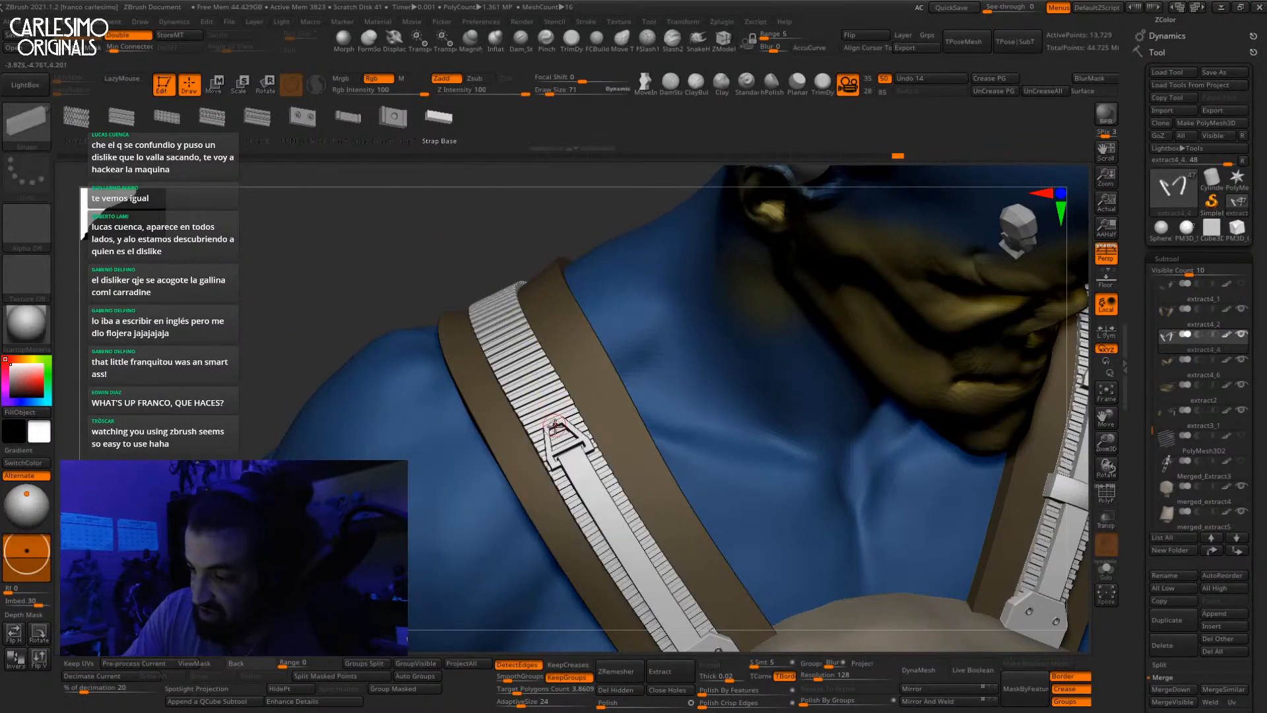
{"action": "left_click_drag", "start_coordinate": [537, 377], "coordinate": [510, 327]}
{"action": "key", "text": "ctrl+z"}
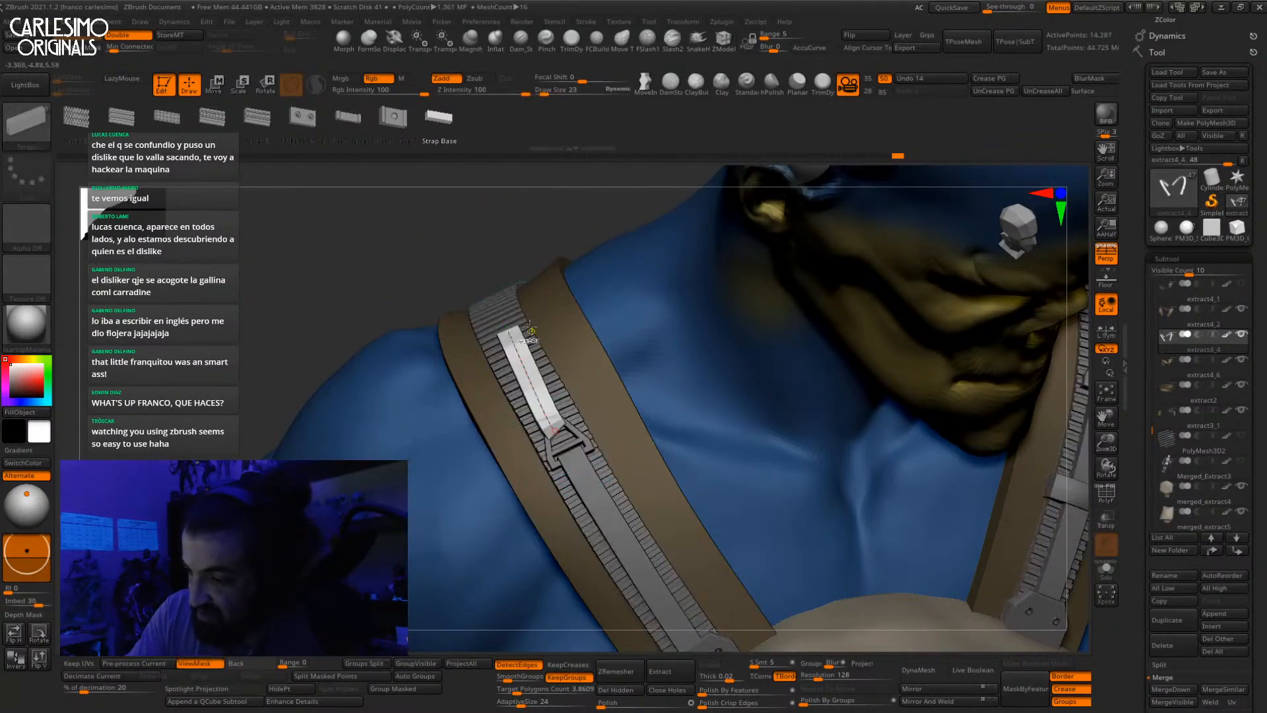
{"action": "key", "text": "ctrl+z"}
{"action": "mouse_move", "coordinate": [533, 432]}
{"action": "right_mouse_down", "text": "alt"}
{"action": "mouse_move", "coordinate": [467, 453]}
{"action": "mouse_move", "coordinate": [487, 453]}
{"action": "right_mouse_up", "text": "alt"}
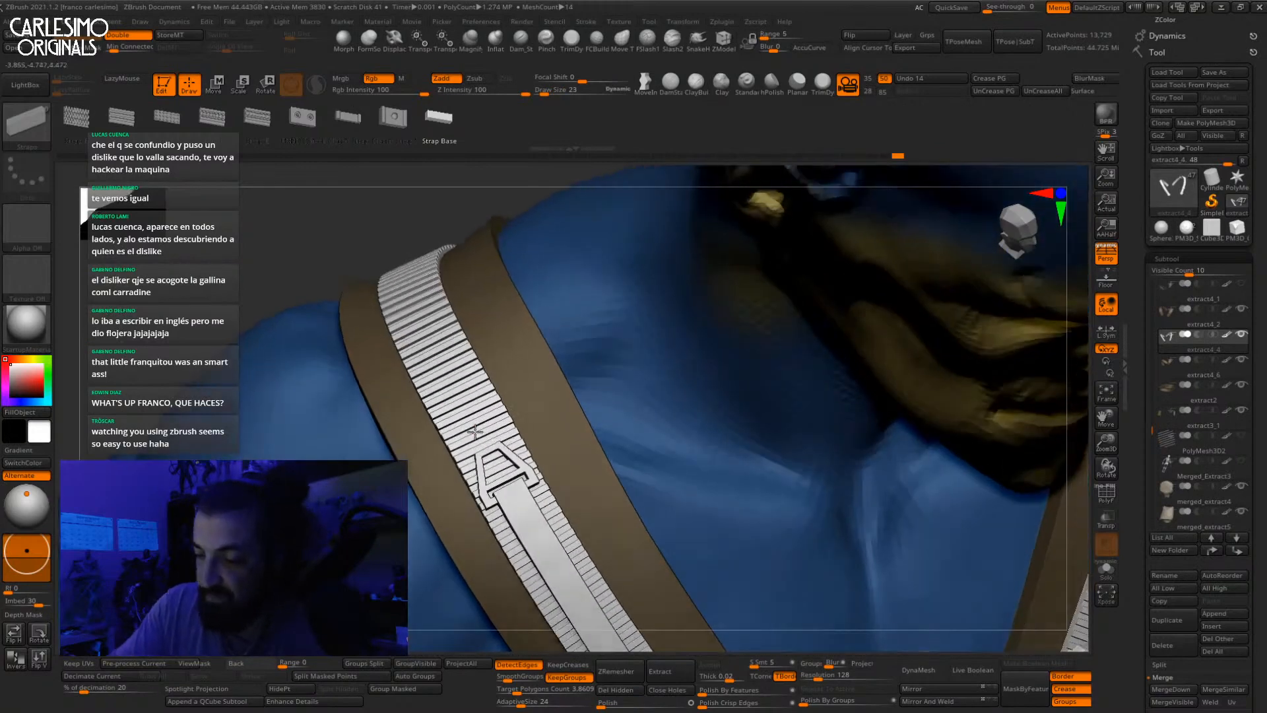
{"action": "left_click_drag", "start_coordinate": [487, 453], "coordinate": [430, 329]}
{"action": "key", "text": "ctrl+z"}
Step: Try drawing a Strap Base strip beside the narrow strip on the left shoulder to compare their widths
{"action": "right_click_drag", "start_coordinate": [529, 446], "coordinate": [522, 369], "text": "ctrl"}
{"action": "mouse_move", "coordinate": [792, 459]}
{"action": "right_mouse_down"}
{"action": "mouse_move", "coordinate": [826, 438]}
{"action": "mouse_move", "coordinate": [829, 501]}
{"action": "right_mouse_up"}
{"action": "key", "text": "ctrl+z"}
{"action": "right_click_drag", "start_coordinate": [832, 456], "coordinate": [715, 467]}
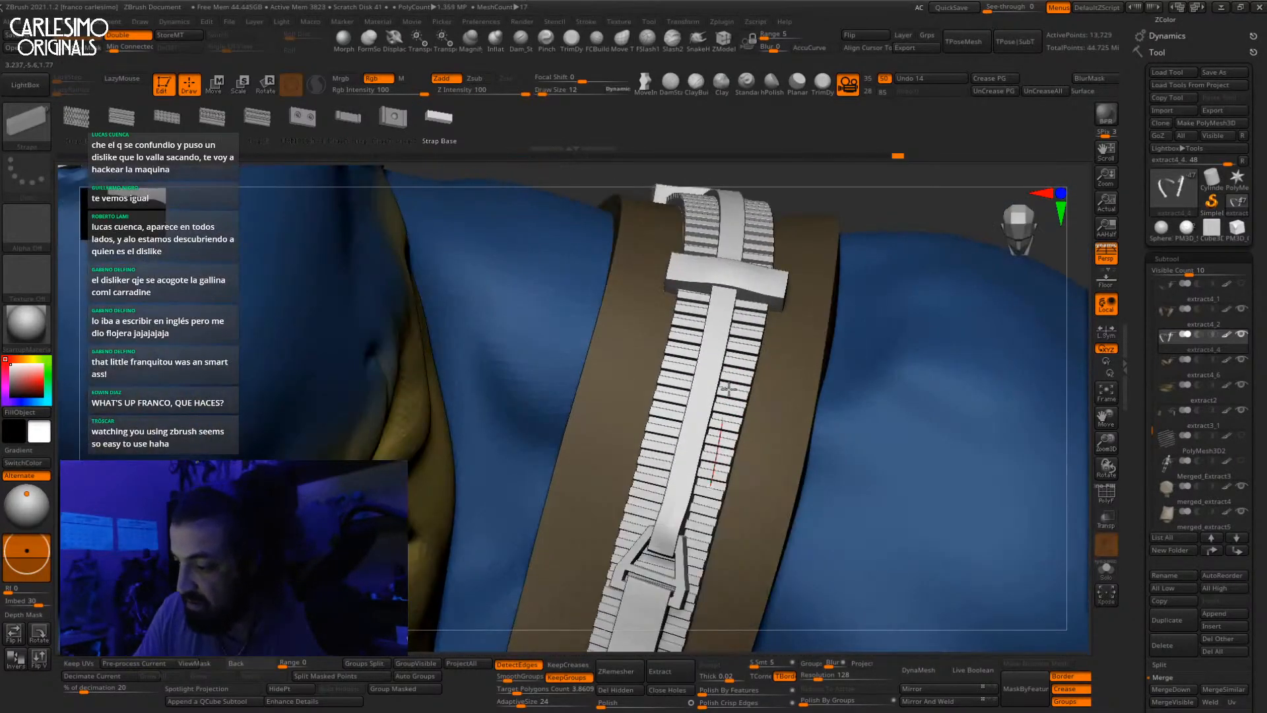
{"action": "left_click_drag", "start_coordinate": [728, 389], "coordinate": [730, 383]}
{"action": "right_click_drag", "start_coordinate": [731, 373], "coordinate": [731, 390]}
{"action": "key", "text": "ctrl+z"}
{"action": "left_click_drag", "start_coordinate": [729, 466], "coordinate": [717, 464]}
{"action": "left_click_drag", "start_coordinate": [738, 381], "coordinate": [738, 377]}
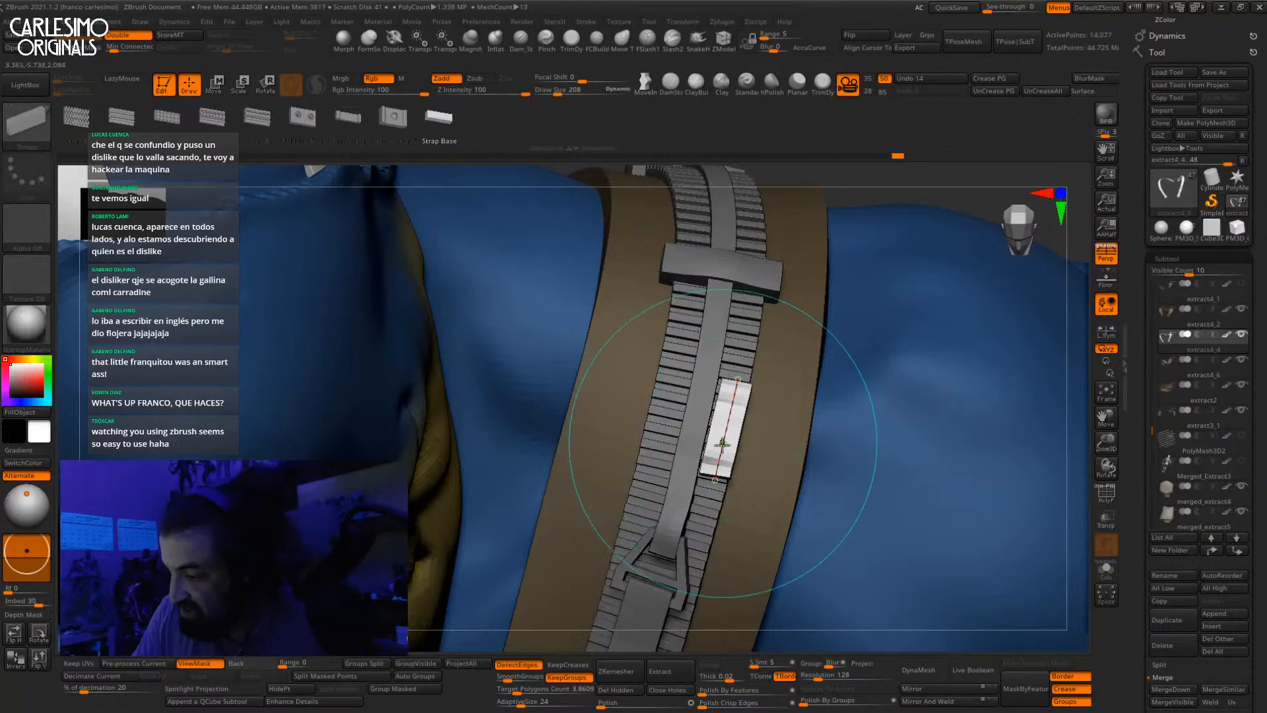
{"action": "key", "text": "ctrl+z"}
Step: Set the draw size to 15, matching the narrow strip's width with trial Strap Base strips and undoing each one
{"action": "key", "text": "space"}
{"action": "left_click_drag", "start_coordinate": [734, 473], "coordinate": [724, 474]}
{"action": "left_click_drag", "start_coordinate": [714, 482], "coordinate": [736, 378]}
{"action": "key", "text": "ctrl+z"}
{"action": "key", "text": "space"}
{"action": "left_click_drag", "start_coordinate": [717, 464], "coordinate": [735, 377]}
{"action": "key", "text": "ctrl+z"}
{"action": "key", "text": "space"}
{"action": "mouse_move", "coordinate": [710, 476]}
{"action": "left_mouse_down"}
{"action": "mouse_move", "coordinate": [735, 377]}
{"action": "mouse_move", "coordinate": [691, 458]}
{"action": "left_mouse_up"}
{"action": "key", "text": "ctrl+z"}
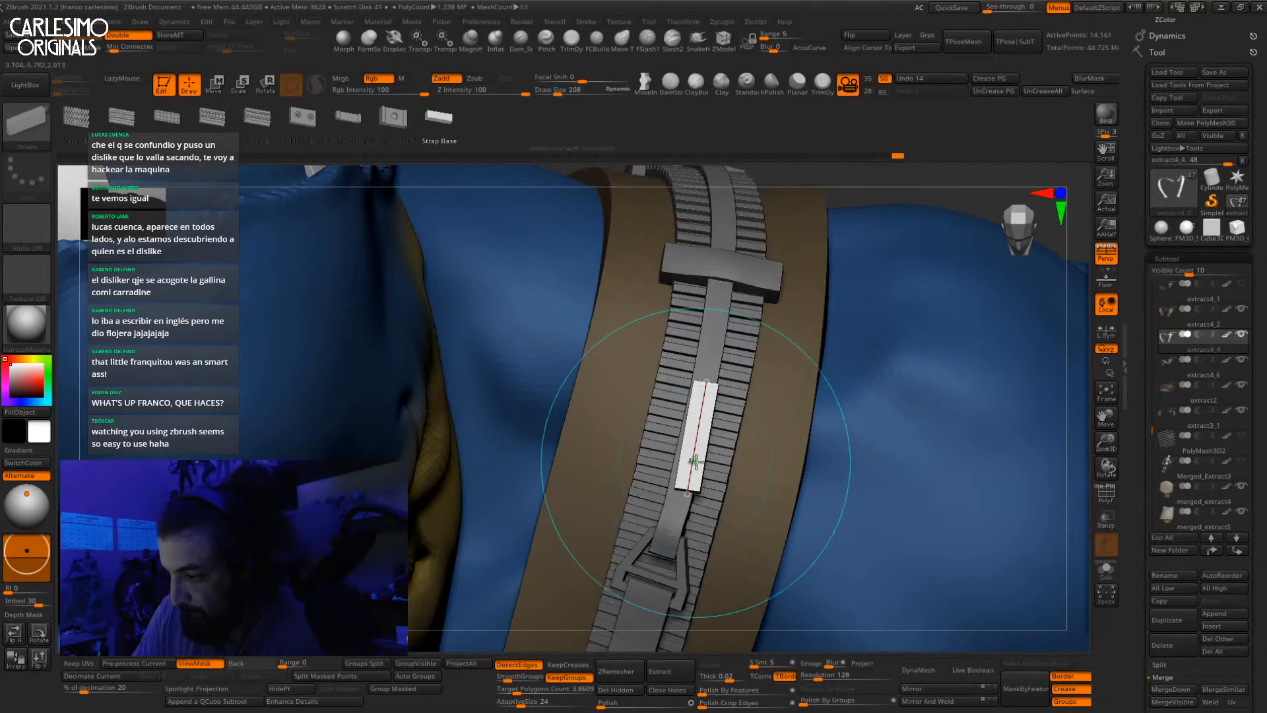
{"action": "key", "text": "ctrl+z"}
Step: Draw a Strap Base strip from the right shoulder buckle over the shoulder and extend it down the zipper to the back plate
{"action": "mouse_move", "coordinate": [727, 382]}
{"action": "right_mouse_down", "text": "alt"}
{"action": "mouse_move", "coordinate": [425, 418]}
{"action": "mouse_move", "coordinate": [502, 422]}
{"action": "mouse_move", "coordinate": [520, 464]}
{"action": "right_mouse_up", "text": "alt"}
{"action": "left_click_drag", "start_coordinate": [464, 324], "coordinate": [462, 324]}
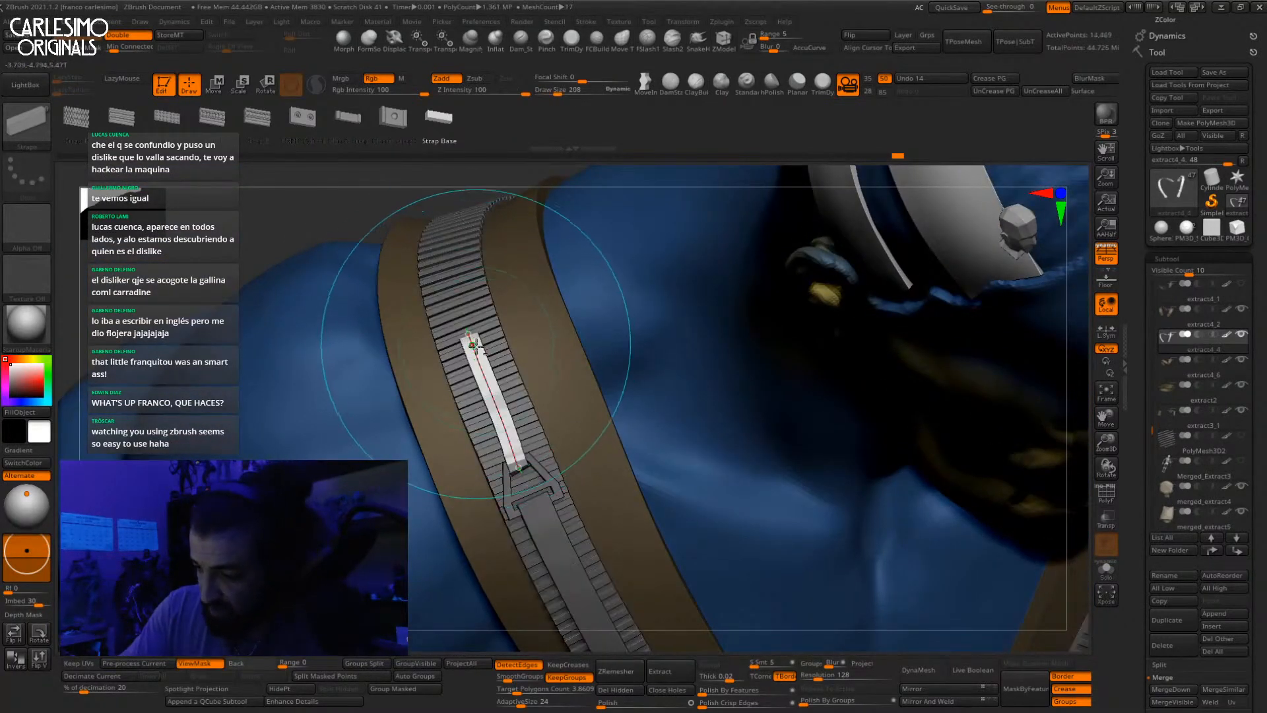
{"action": "right_click_drag", "start_coordinate": [463, 324], "coordinate": [507, 389]}
{"action": "right_click_drag", "start_coordinate": [465, 350], "coordinate": [483, 394]}
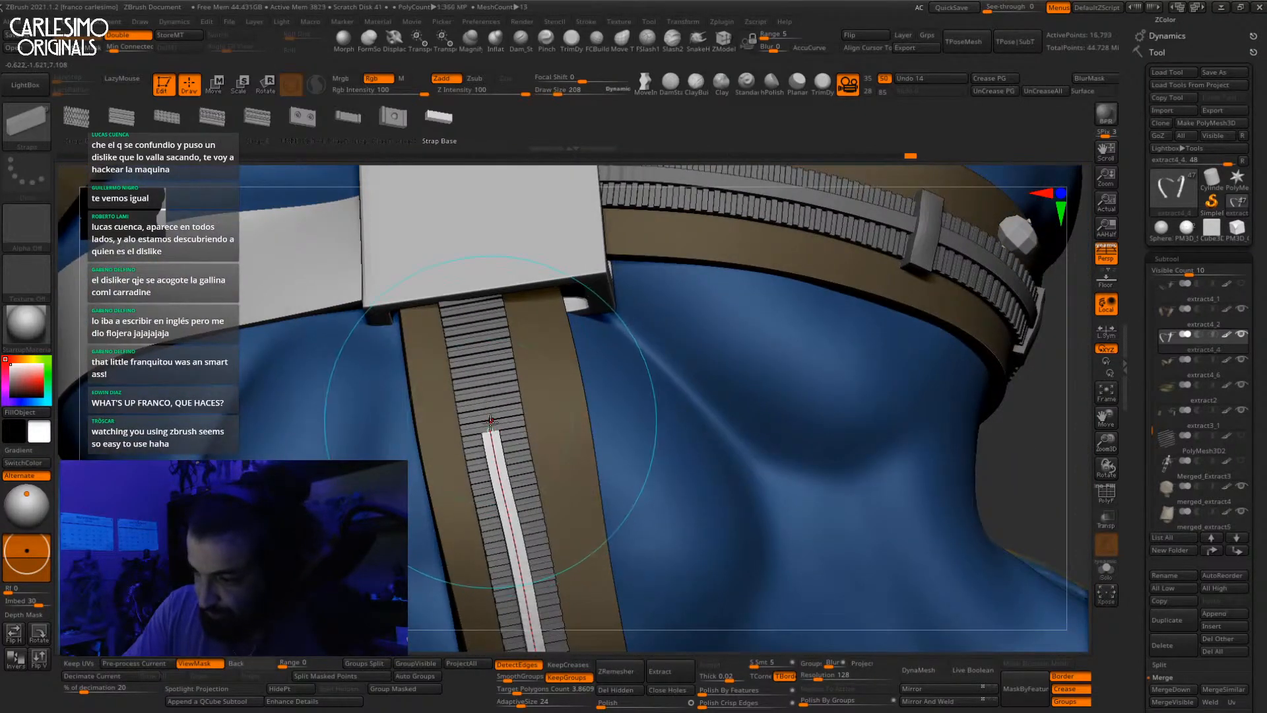
{"action": "left_click_drag", "start_coordinate": [492, 428], "coordinate": [490, 428]}
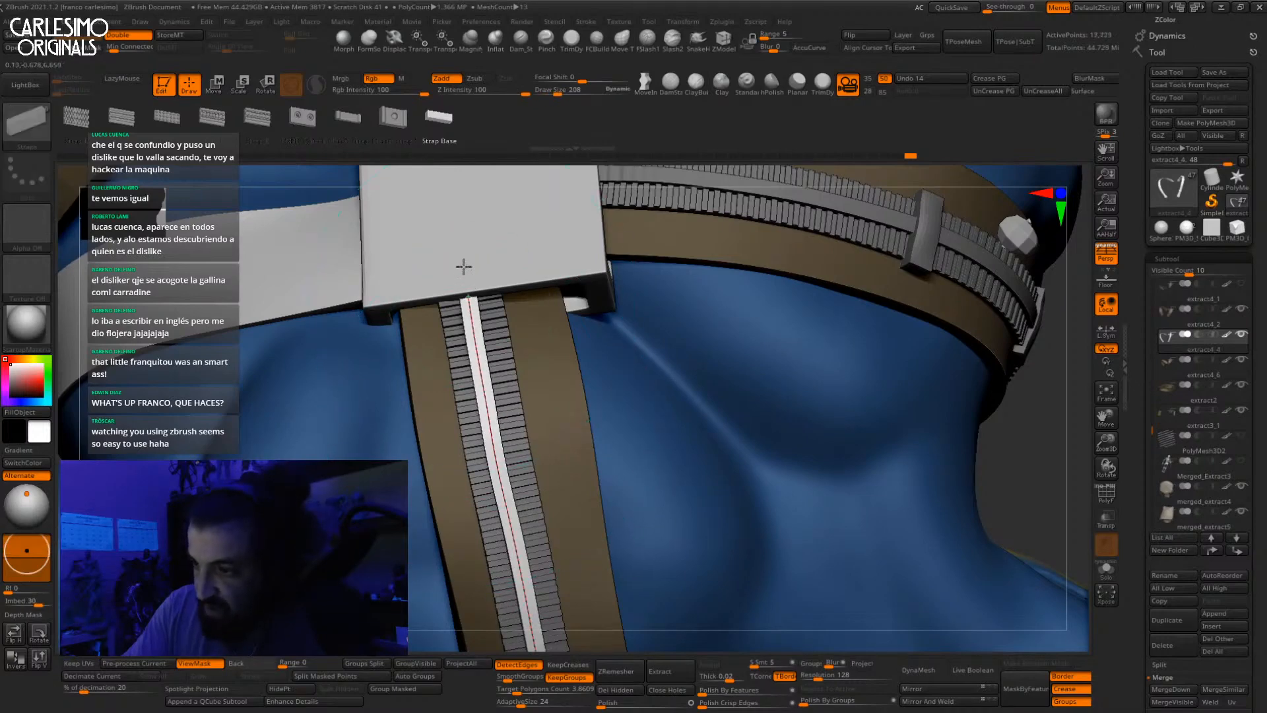
{"action": "right_click_drag", "start_coordinate": [464, 266], "coordinate": [562, 348]}
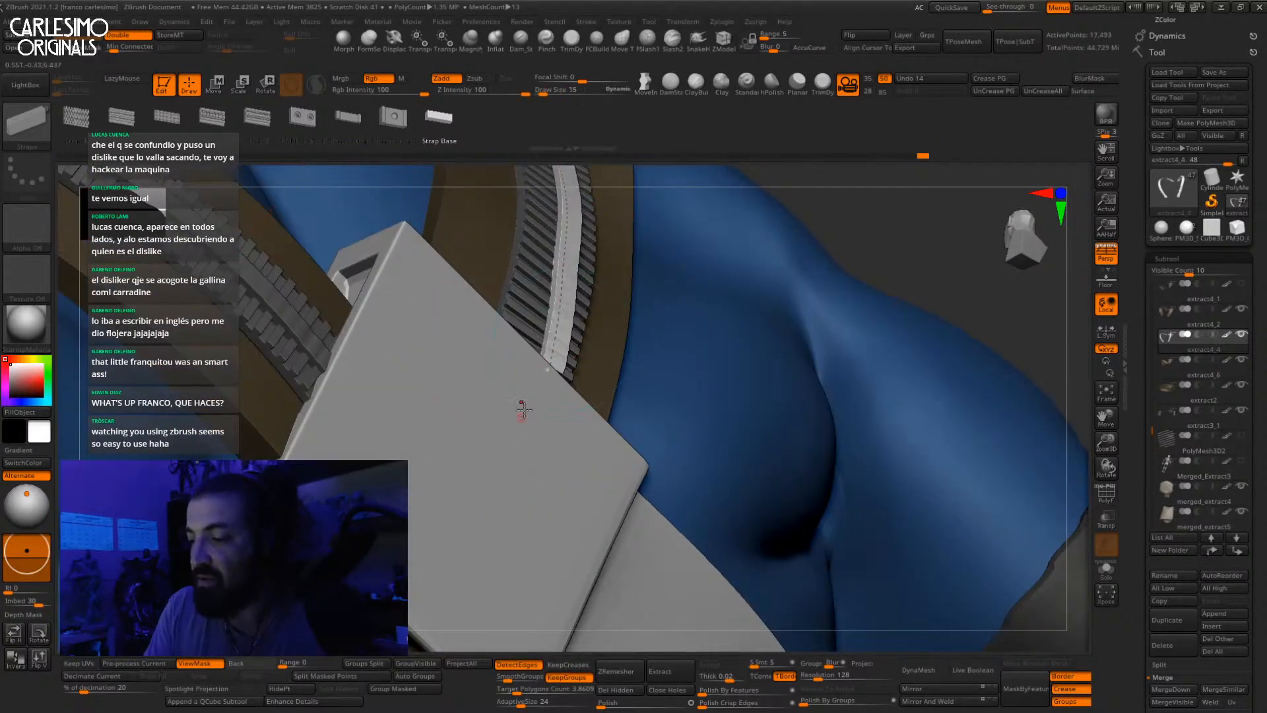
{"action": "right_click_drag", "start_coordinate": [523, 410], "coordinate": [560, 382]}
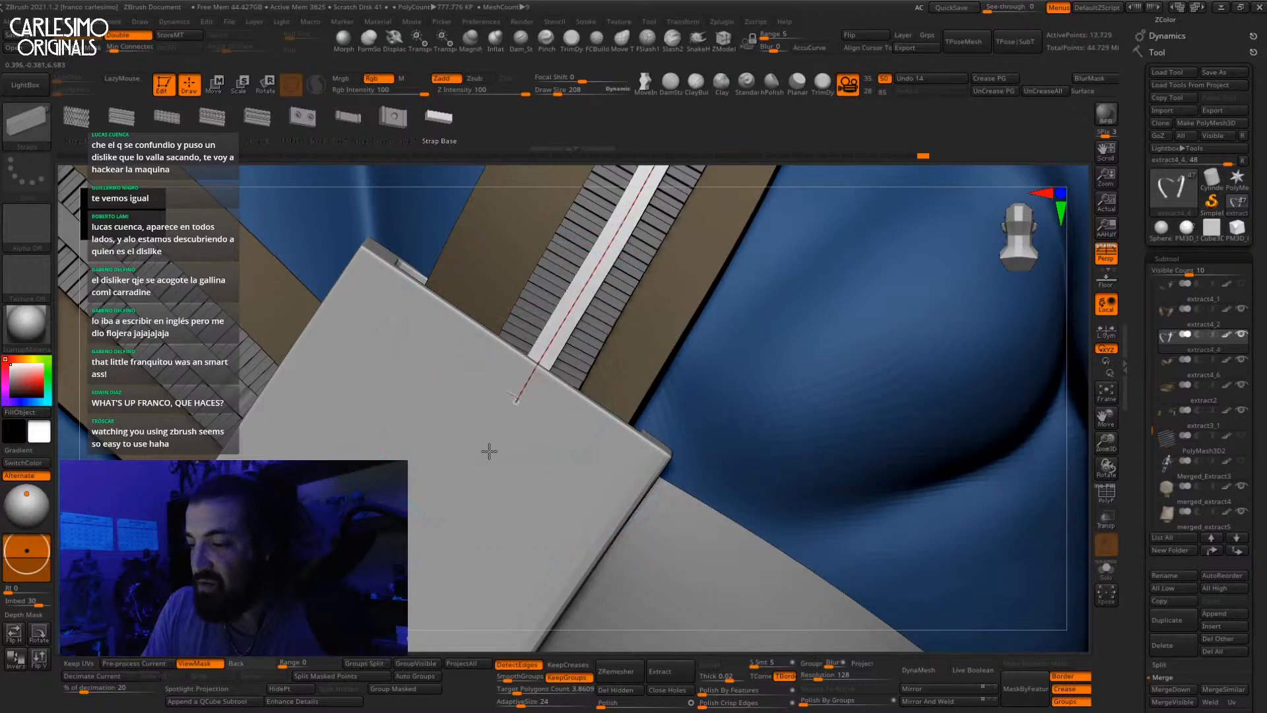
{"action": "mouse_move", "coordinate": [489, 451]}
{"action": "right_mouse_down"}
{"action": "mouse_move", "coordinate": [514, 408]}
{"action": "mouse_move", "coordinate": [625, 352]}
{"action": "mouse_move", "coordinate": [605, 405]}
{"action": "mouse_move", "coordinate": [653, 330]}
{"action": "mouse_move", "coordinate": [663, 362]}
{"action": "mouse_move", "coordinate": [574, 436]}
{"action": "mouse_move", "coordinate": [647, 396]}
{"action": "mouse_move", "coordinate": [686, 442]}
{"action": "mouse_move", "coordinate": [713, 396]}
{"action": "mouse_move", "coordinate": [663, 405]}
{"action": "mouse_move", "coordinate": [672, 460]}
{"action": "mouse_move", "coordinate": [622, 302]}
{"action": "mouse_move", "coordinate": [610, 404]}
{"action": "mouse_move", "coordinate": [611, 353]}
{"action": "mouse_move", "coordinate": [624, 386]}
{"action": "right_mouse_up"}
Step: Show the strap subtool in solo mode with polyframes on and clear its mask
{"action": "key", "text": "alt+s"}
{"action": "key", "text": "shift+f"}
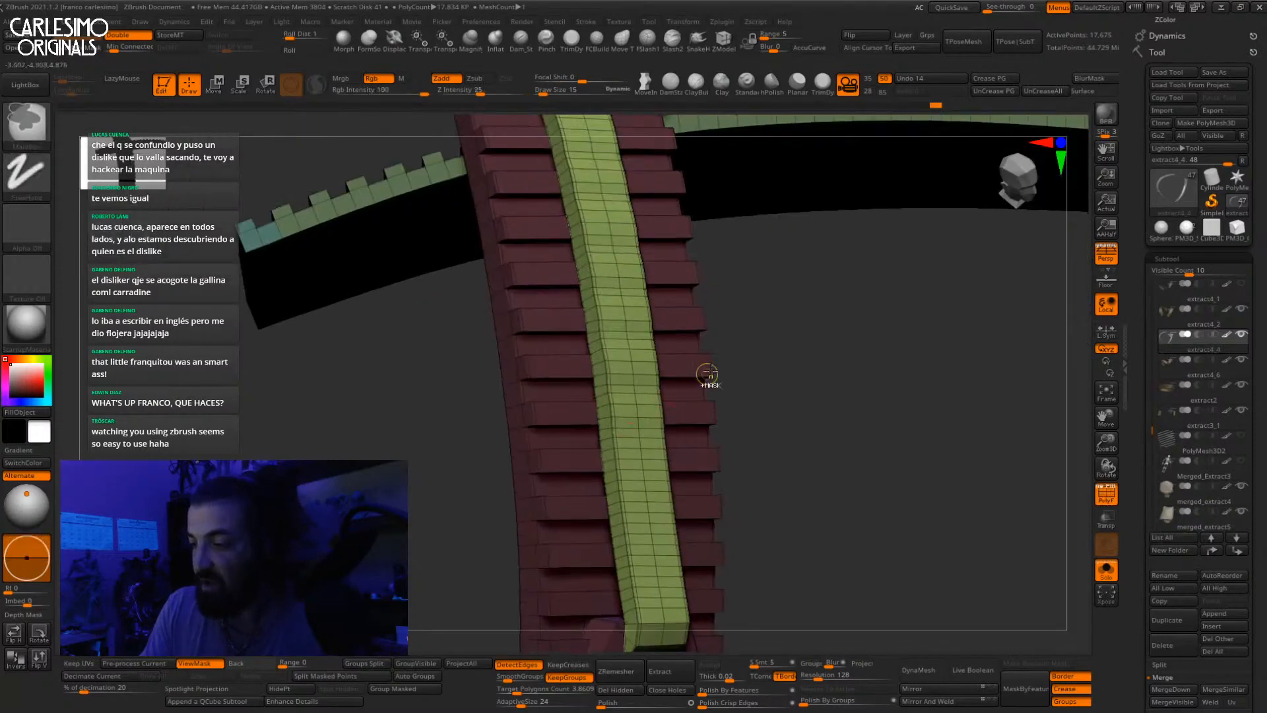
{"action": "left_click_drag", "start_coordinate": [734, 376], "coordinate": [747, 466], "text": "ctrl"}
Step: Isolate the new narrow strip's polygroup and close the hole at its open end
{"action": "left_click", "coordinate": [627, 396], "text": "ctrl+shift"}
{"action": "right_click_drag", "start_coordinate": [626, 396], "coordinate": [698, 383]}
{"action": "left_click", "coordinate": [611, 377], "text": "ctrl+shift"}
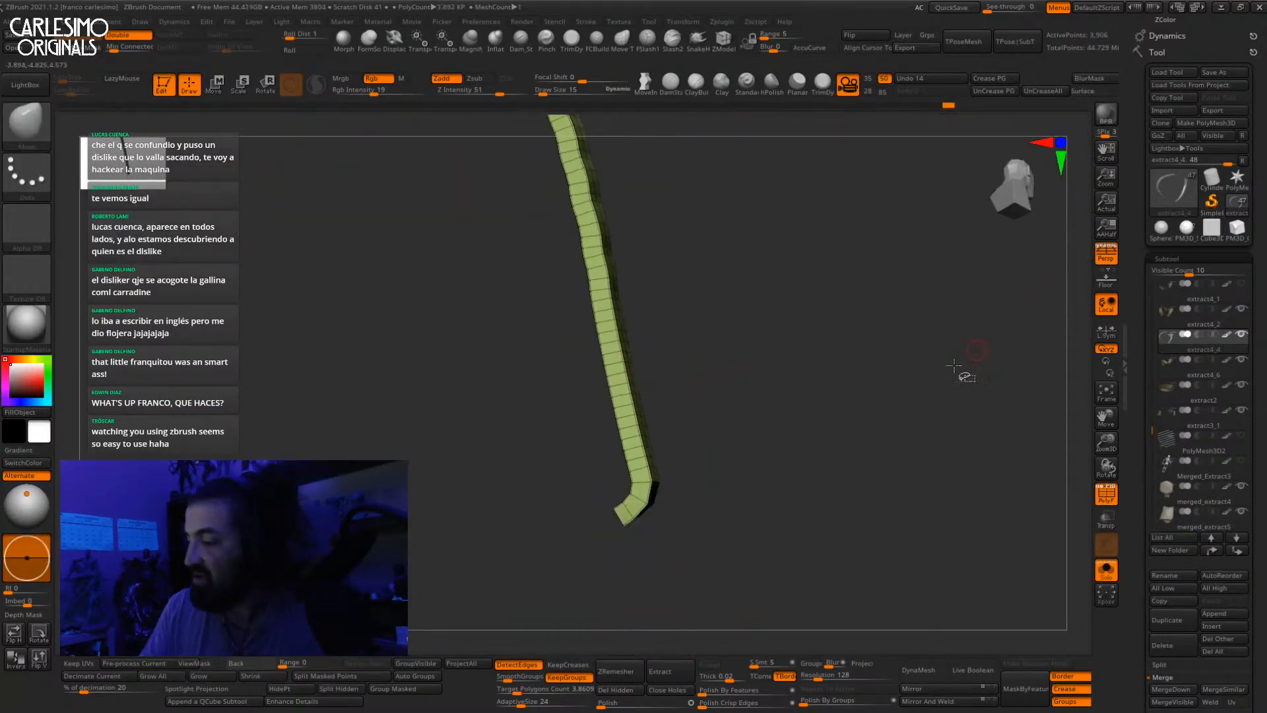
{"action": "right_click_drag", "start_coordinate": [954, 365], "coordinate": [896, 398]}
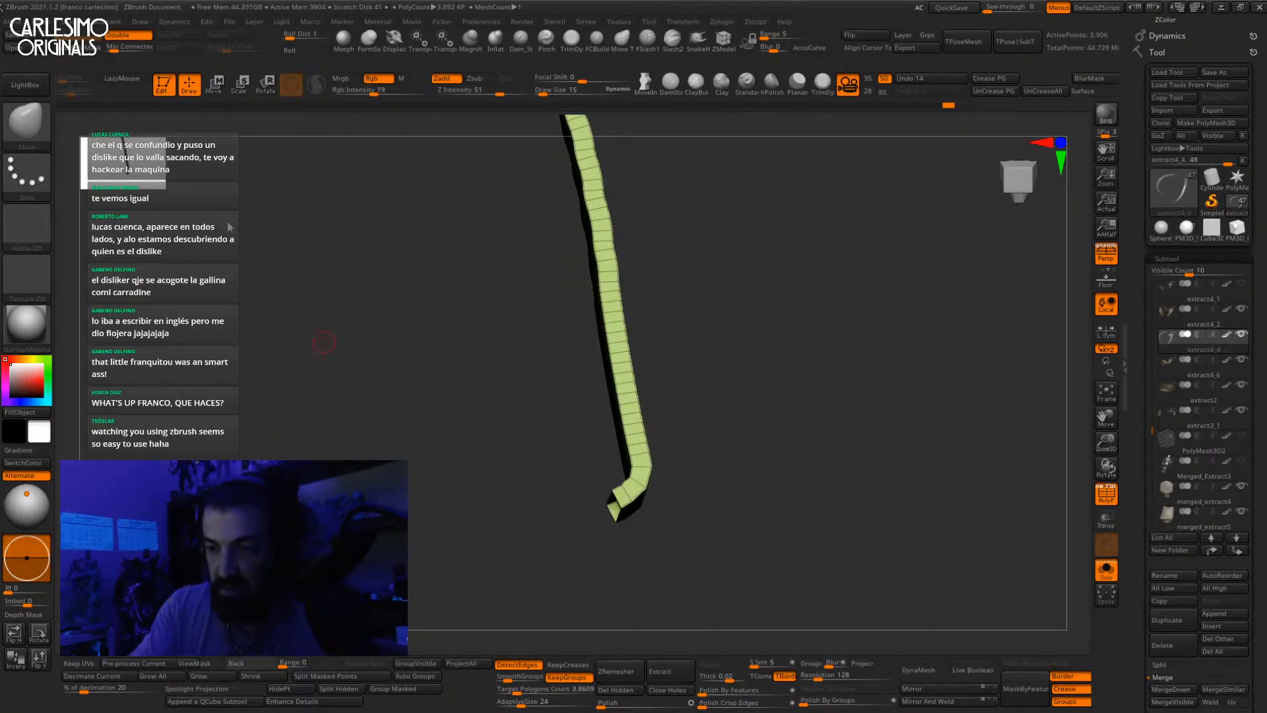
{"action": "key", "text": "ctrl+x"}
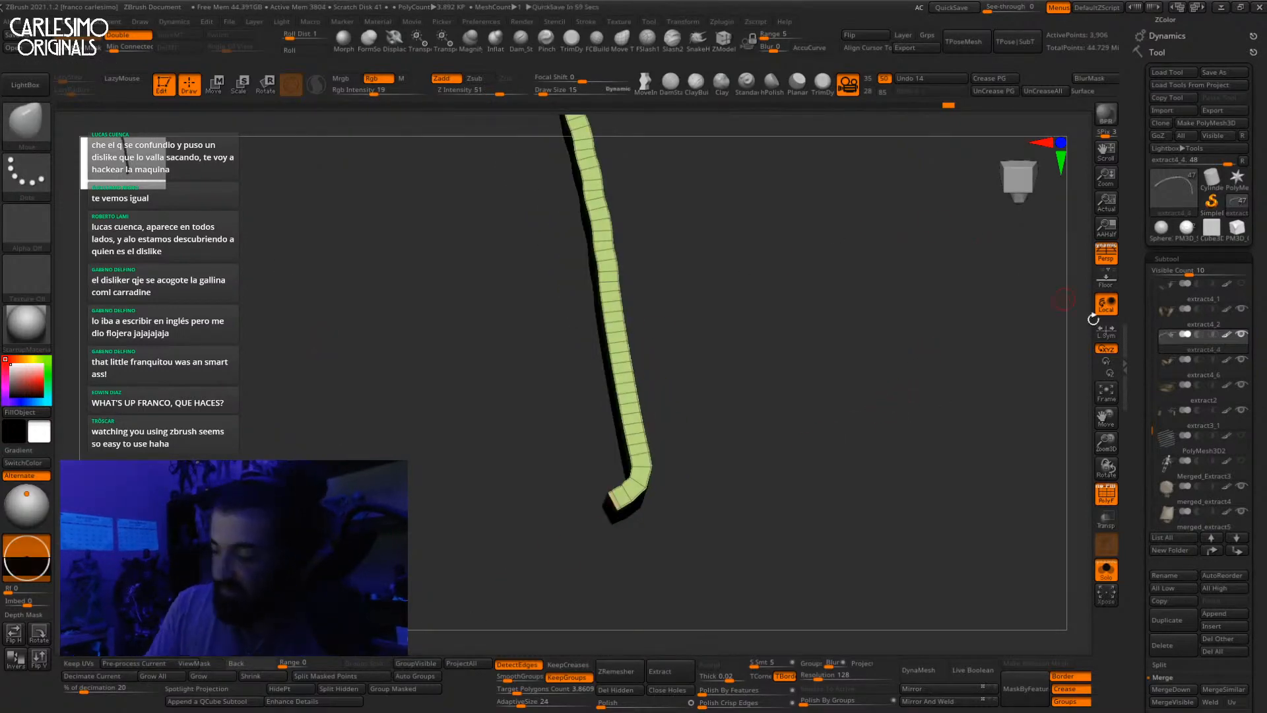
Step: Regroup the isolated narrow strip's polygroups by normals and polish the strip by features
{"action": "scroll", "coordinate": [1170, 405], "scroll_direction": "down", "scroll_amount": 5}
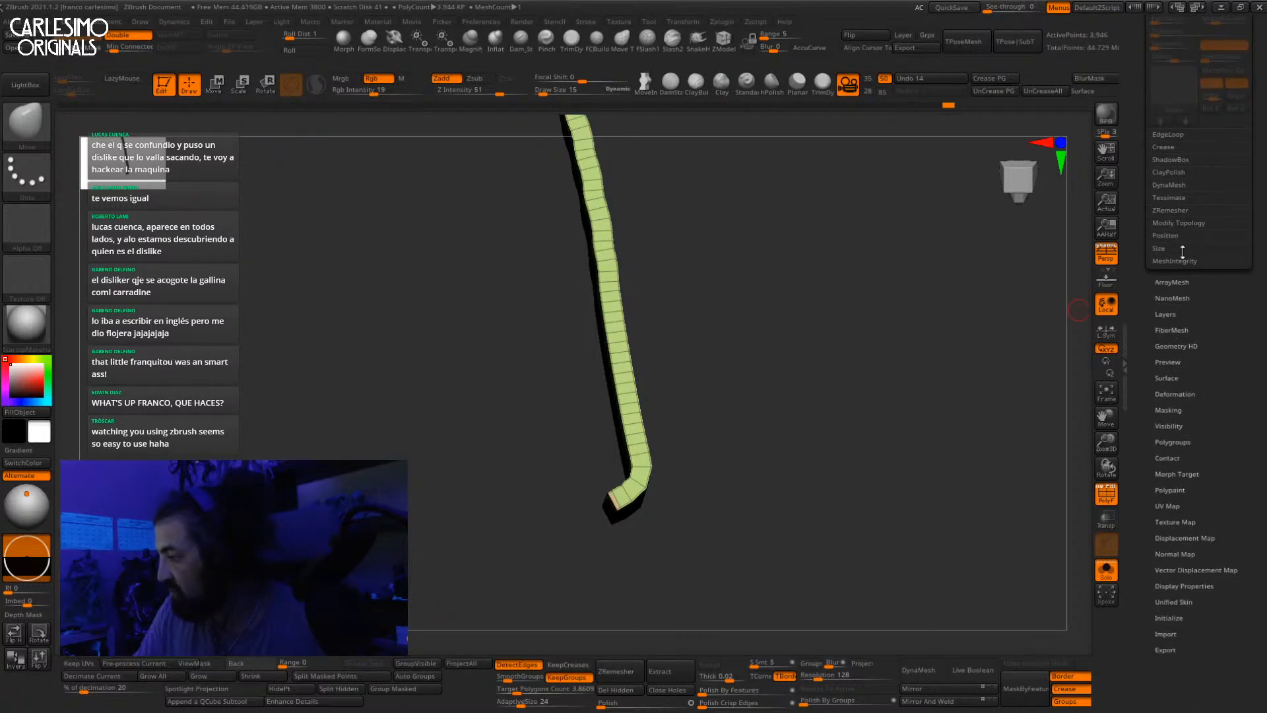
{"action": "left_click", "coordinate": [1172, 441]}
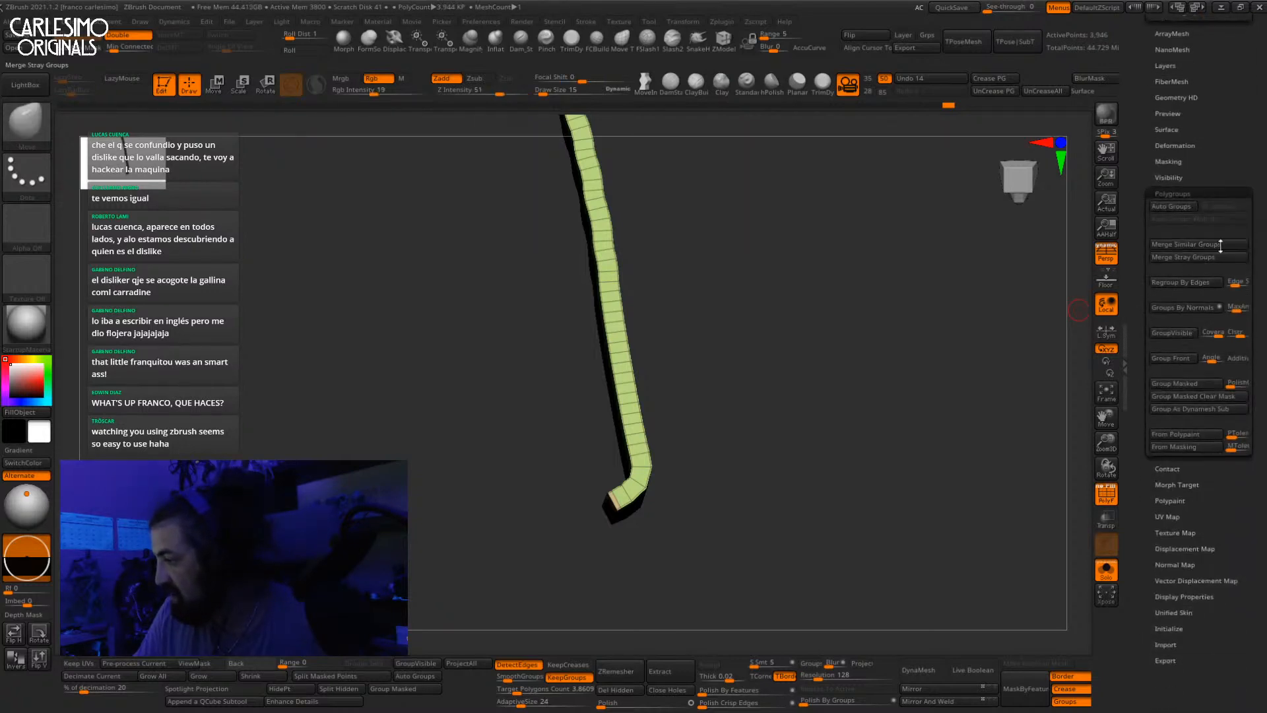
{"action": "left_click", "coordinate": [1192, 308]}
{"action": "left_click_drag", "start_coordinate": [797, 473], "coordinate": [676, 427]}
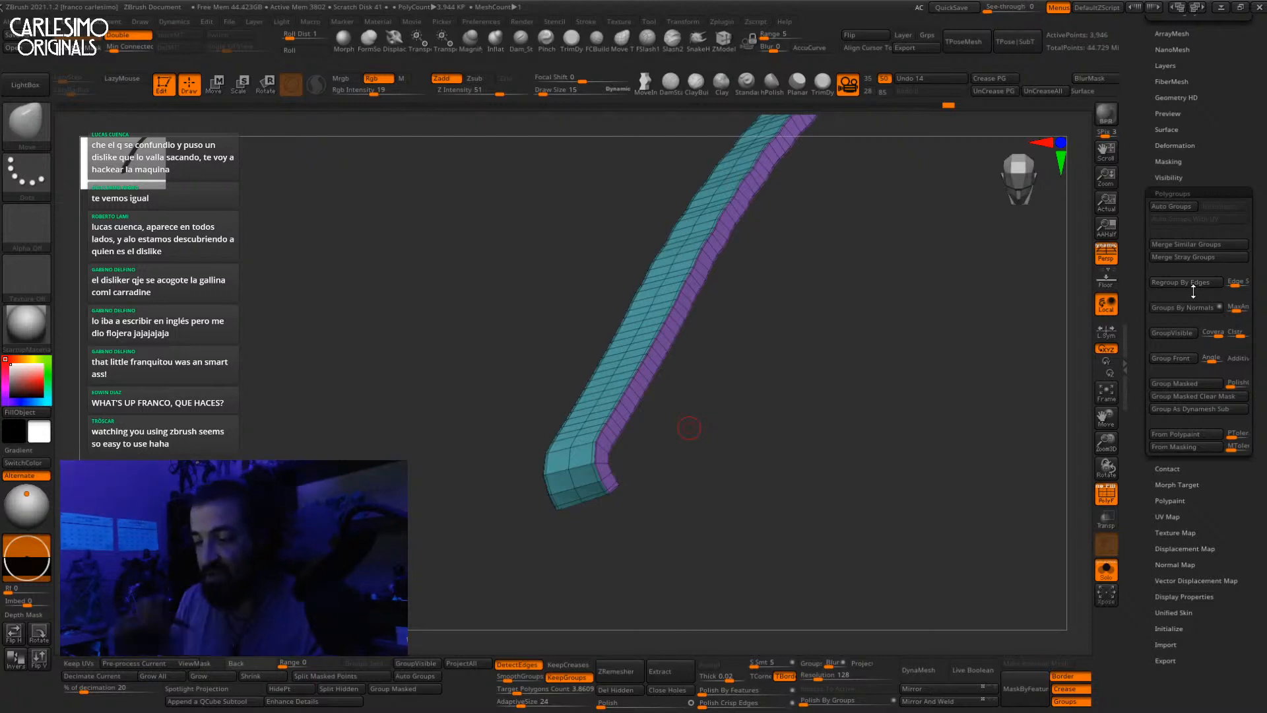
{"action": "left_click_drag", "start_coordinate": [894, 365], "coordinate": [843, 437]}
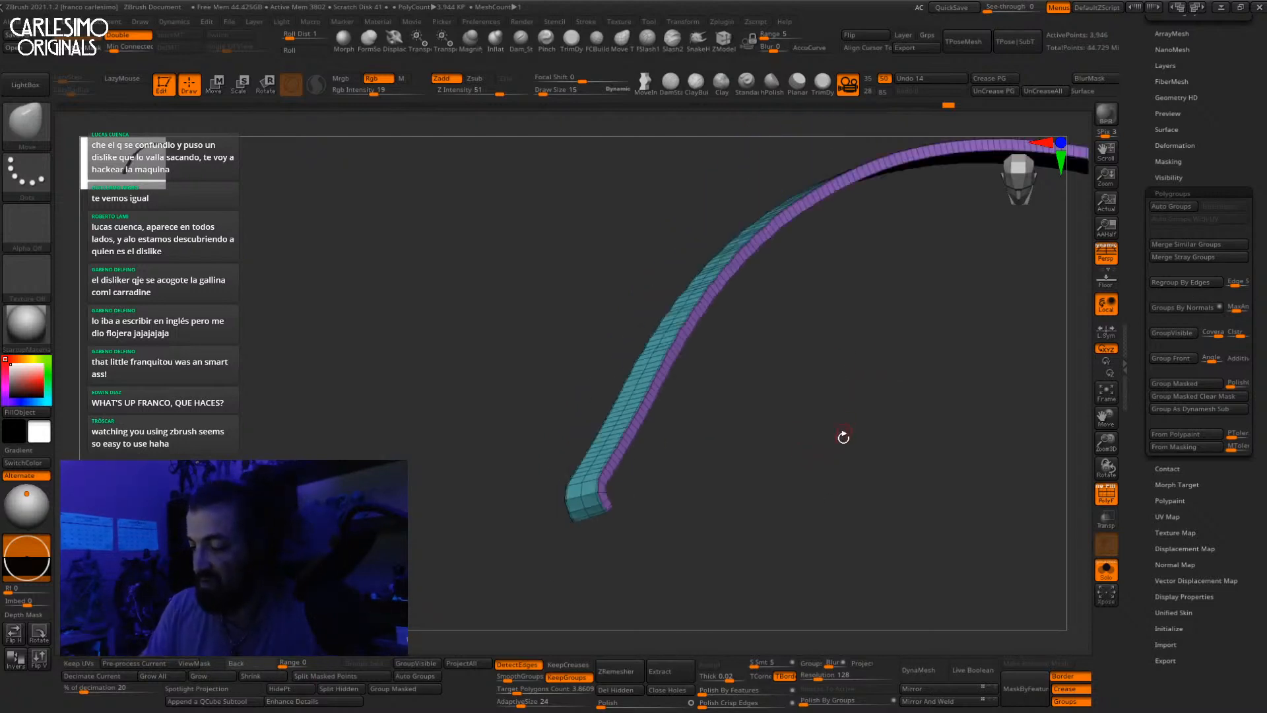
{"action": "left_click", "coordinate": [724, 691]}
{"action": "mouse_move", "coordinate": [750, 418]}
{"action": "left_mouse_down"}
{"action": "mouse_move", "coordinate": [724, 438]}
{"action": "mouse_move", "coordinate": [778, 429]}
{"action": "mouse_move", "coordinate": [747, 437]}
{"action": "mouse_move", "coordinate": [826, 339]}
{"action": "mouse_move", "coordinate": [783, 422]}
{"action": "mouse_move", "coordinate": [909, 438]}
{"action": "mouse_move", "coordinate": [901, 327]}
{"action": "mouse_move", "coordinate": [858, 369]}
{"action": "mouse_move", "coordinate": [779, 380]}
{"action": "mouse_move", "coordinate": [759, 396]}
{"action": "left_mouse_up"}
Step: Turn off polyframes and solo mode to bring back the whole character
{"action": "key", "text": "shift+f"}
{"action": "key", "text": "ctrl+shift+s"}
{"action": "key", "text": "ctrl+shift+s"}
{"action": "key", "text": "ctrl+shift+s"}
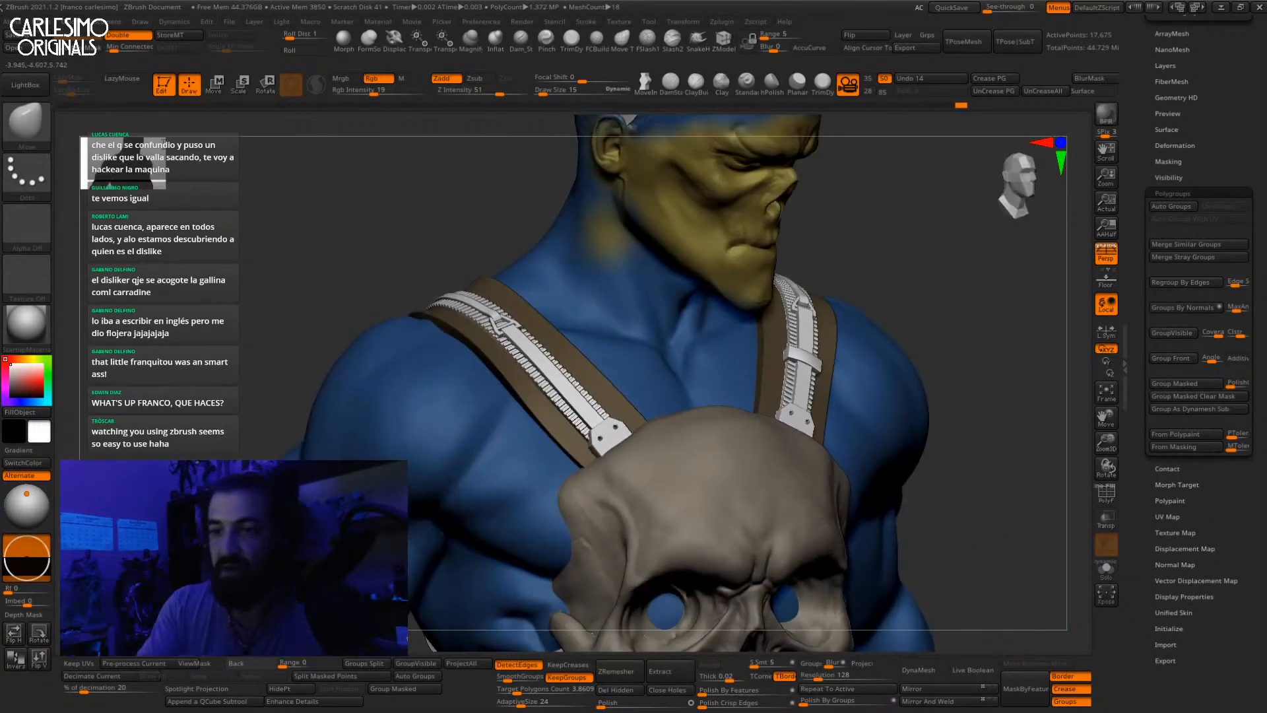
Step: Insert a Patch 4 block from the Patches brush across the narrow strip on the character's left chest strap, undoing a trial placement first
{"action": "key", "text": "b"}
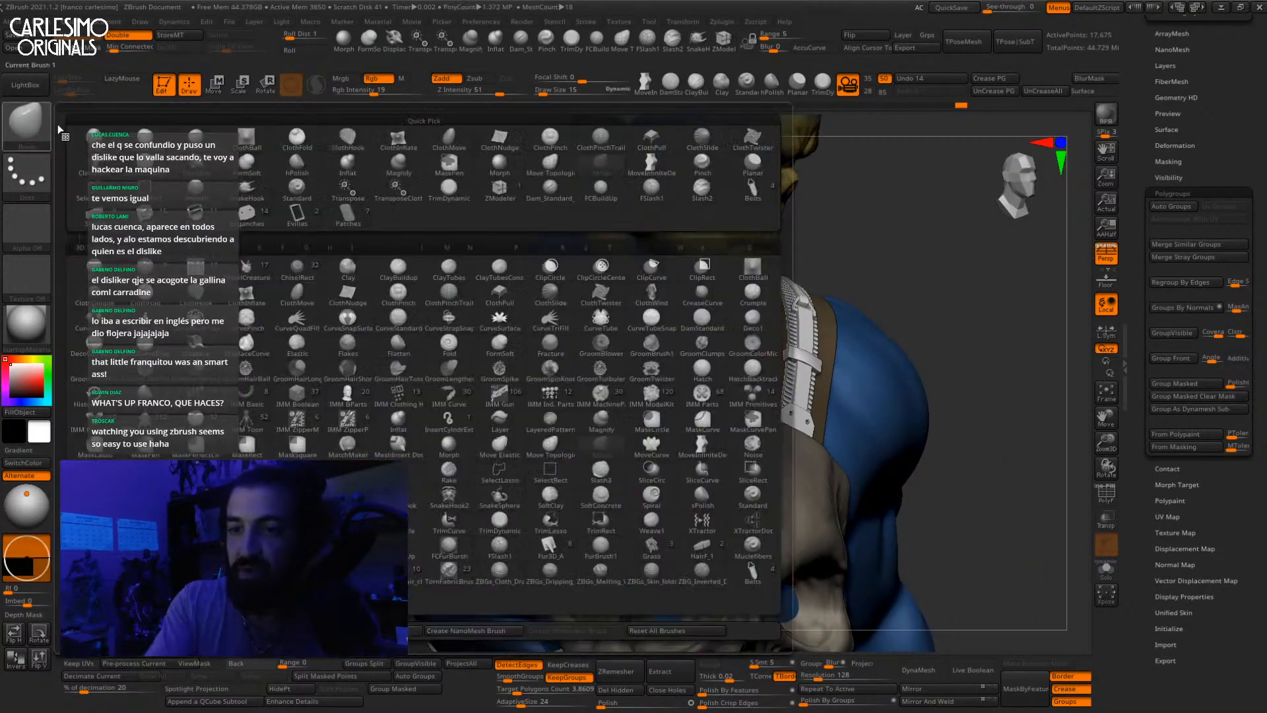
{"action": "key", "text": "b"}
{"action": "left_click", "coordinate": [348, 219]}
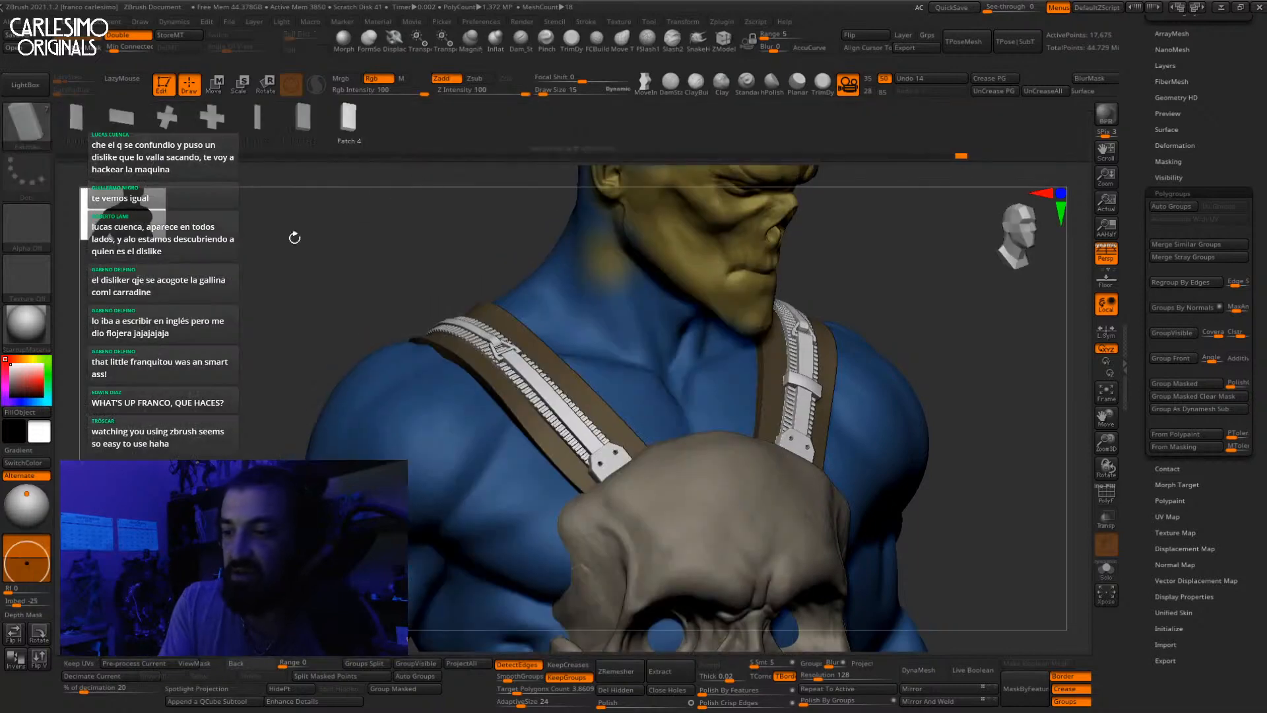
{"action": "left_click_drag", "start_coordinate": [558, 394], "coordinate": [561, 418]}
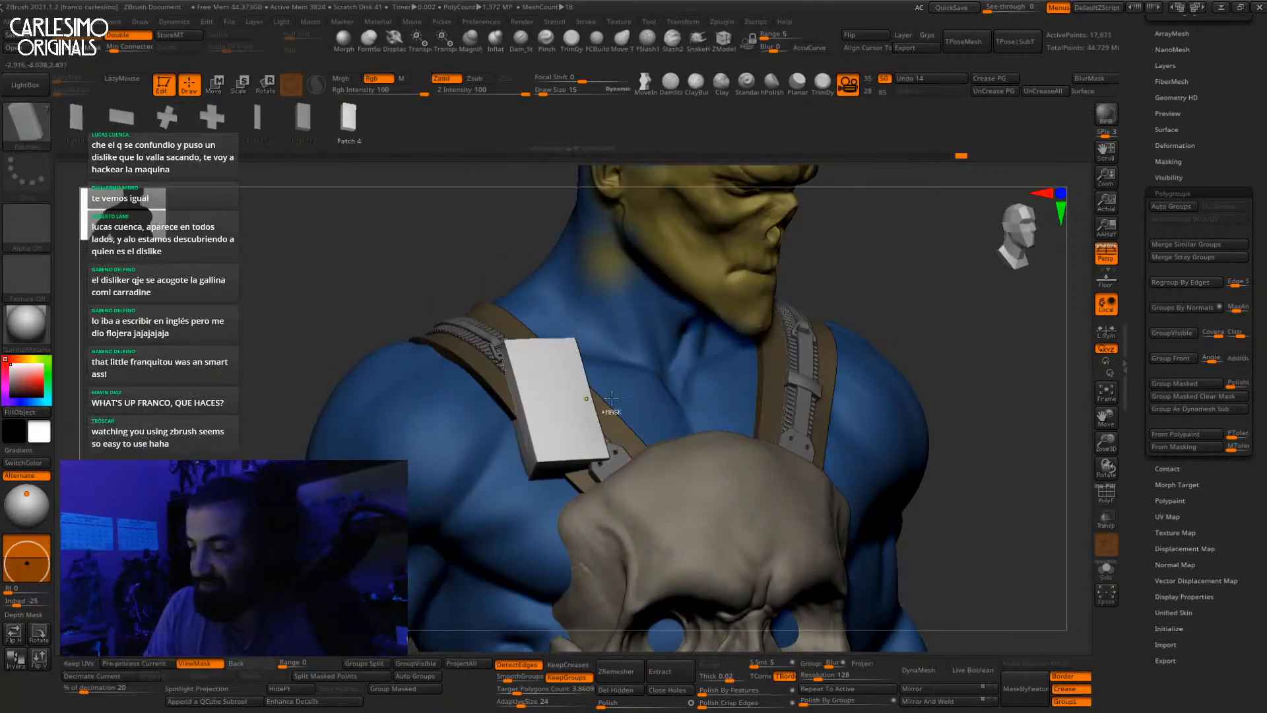
{"action": "key", "text": "ctrl+z"}
{"action": "left_click_drag", "start_coordinate": [944, 370], "coordinate": [798, 411]}
{"action": "right_click_drag", "start_coordinate": [799, 410], "coordinate": [793, 375], "text": "ctrl"}
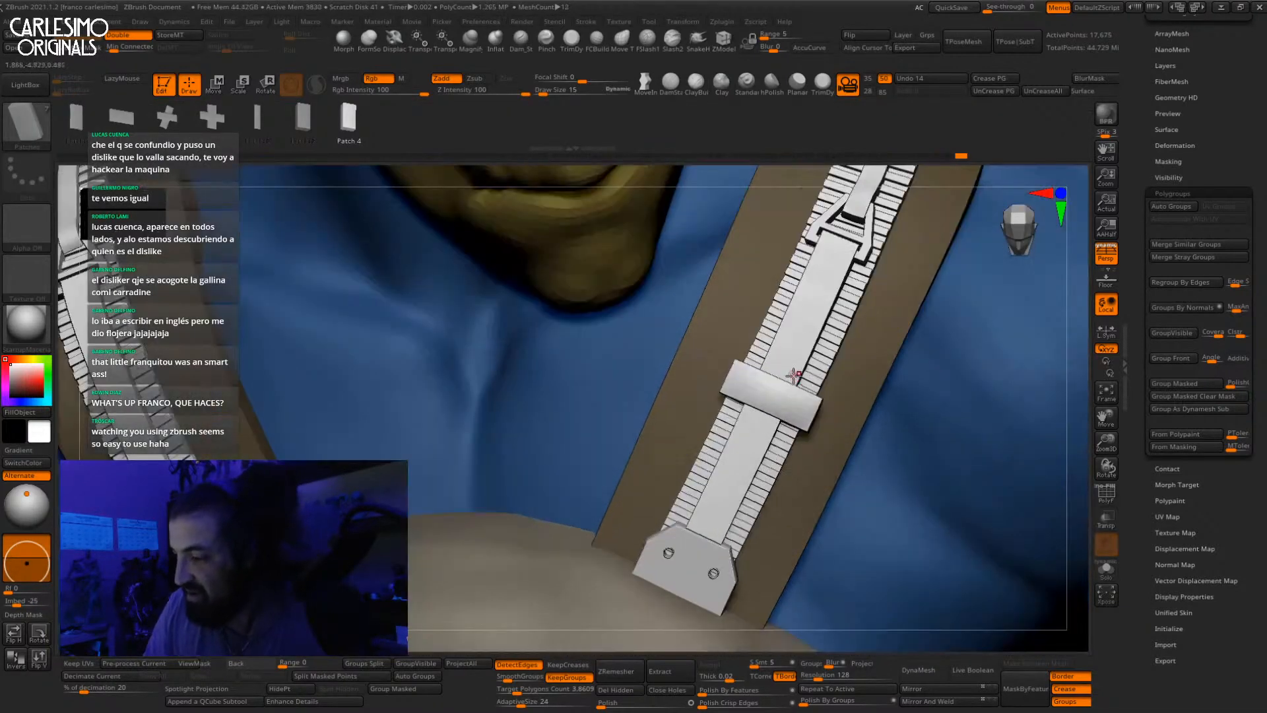
{"action": "left_click_drag", "start_coordinate": [790, 362], "coordinate": [832, 382]}
{"action": "key", "text": "w"}
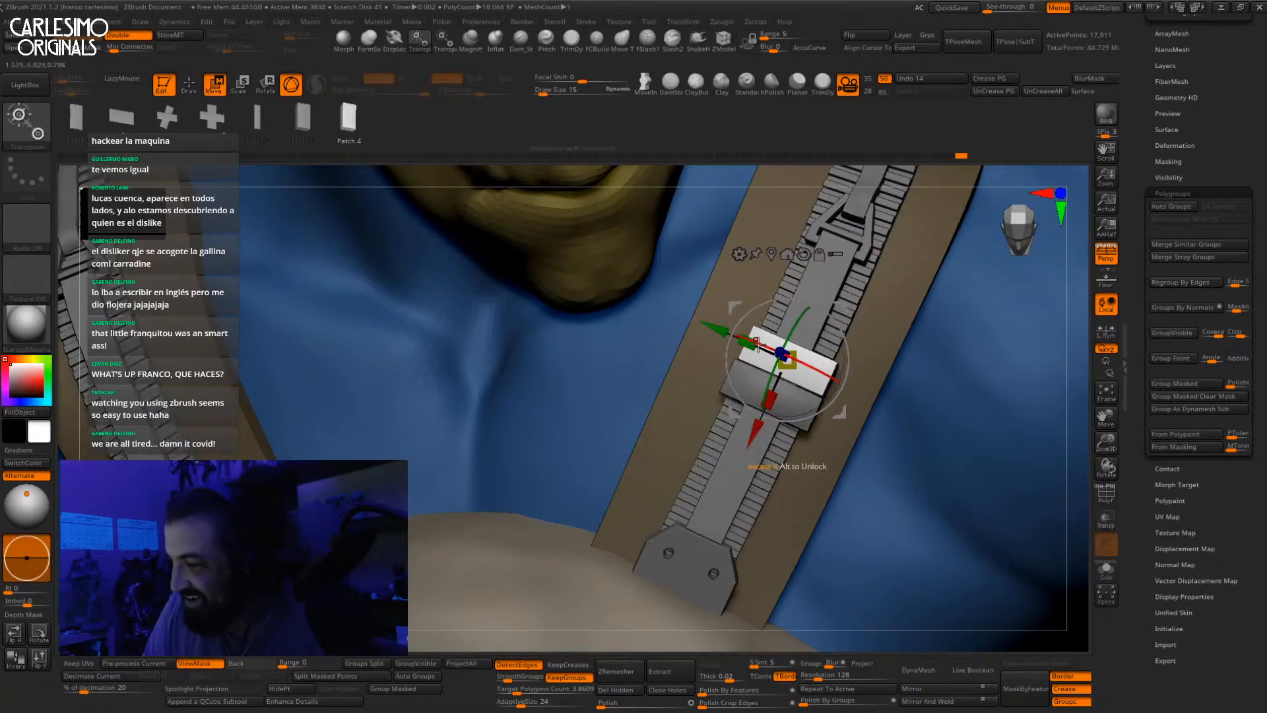
Step: Move the inserted block over to the character's right chest strap and align it across the zipper
{"action": "right_click_drag", "start_coordinate": [805, 372], "coordinate": [849, 355]}
{"action": "left_click_drag", "start_coordinate": [850, 335], "coordinate": [475, 390]}
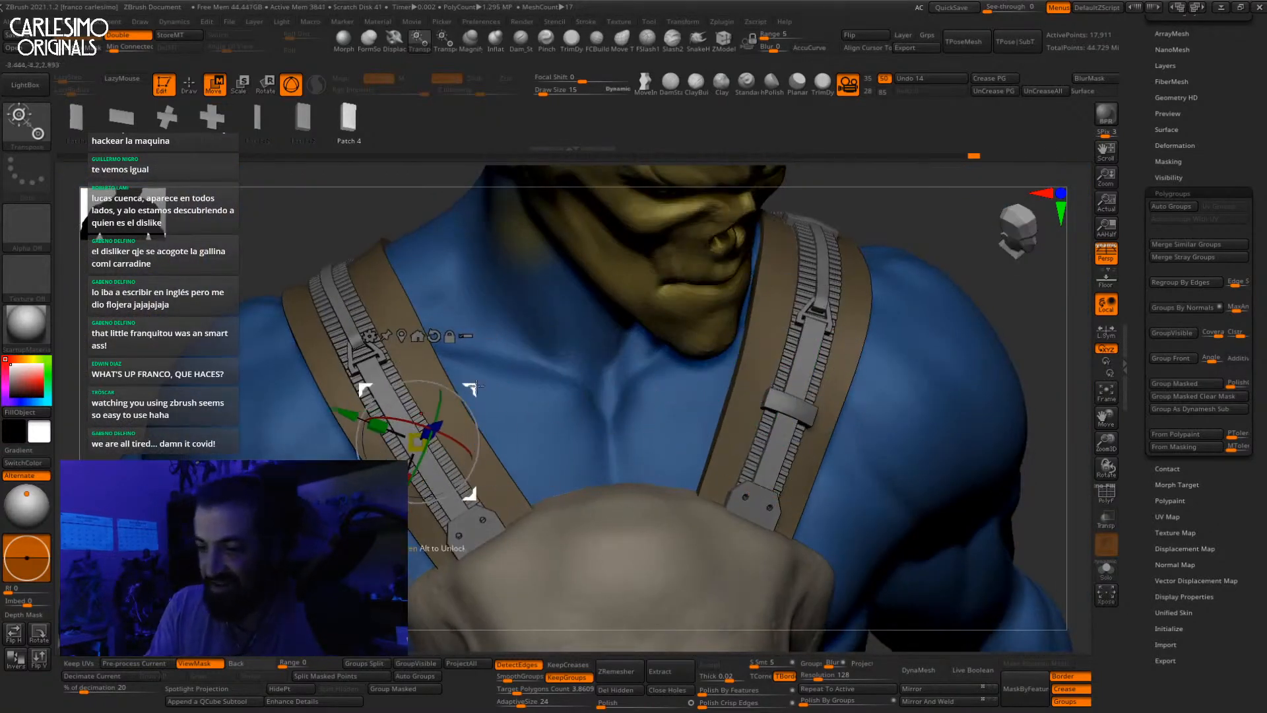
{"action": "right_click_drag", "start_coordinate": [475, 390], "coordinate": [609, 344], "text": "alt"}
{"action": "left_click_drag", "start_coordinate": [606, 343], "coordinate": [612, 330]}
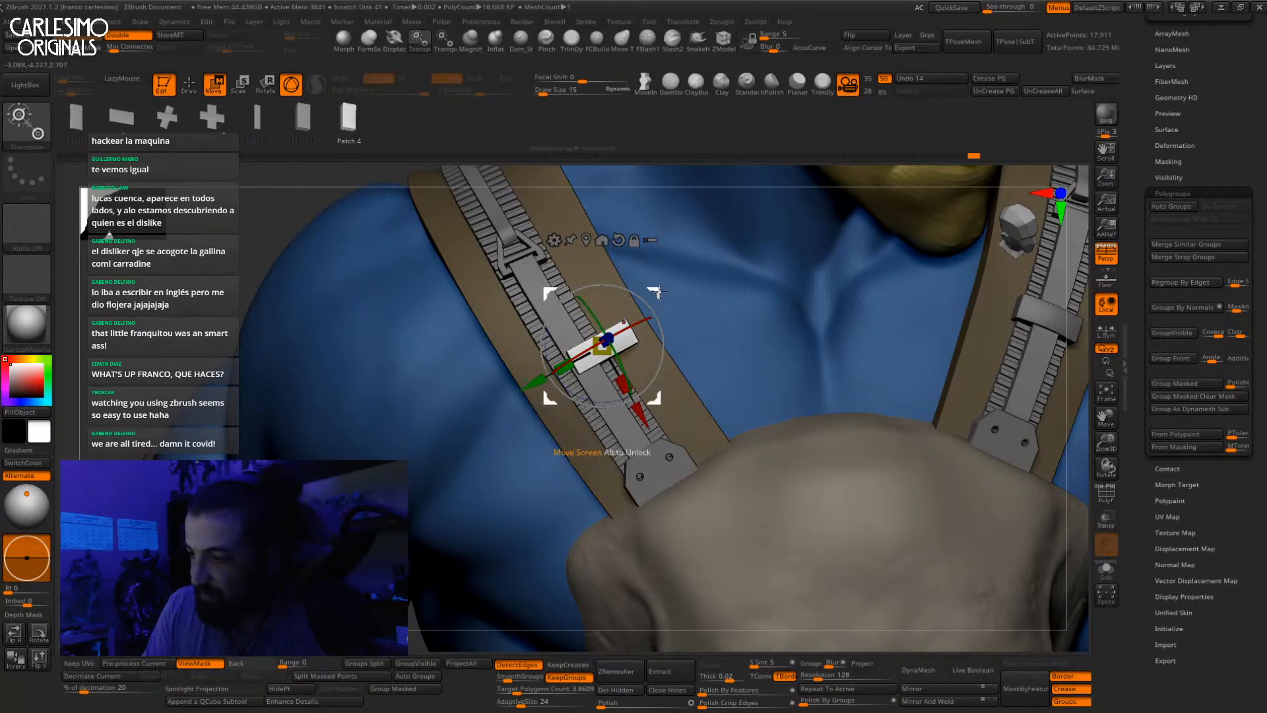
Step: Fit the block over the right chest zipper and narrow strip by shaping it with the Move brush
{"action": "mouse_move", "coordinate": [634, 303]}
{"action": "right_mouse_down"}
{"action": "mouse_move", "coordinate": [620, 274]}
{"action": "mouse_move", "coordinate": [601, 329]}
{"action": "mouse_move", "coordinate": [590, 315]}
{"action": "mouse_move", "coordinate": [614, 343]}
{"action": "mouse_move", "coordinate": [587, 389]}
{"action": "mouse_move", "coordinate": [585, 368]}
{"action": "mouse_move", "coordinate": [602, 366]}
{"action": "mouse_move", "coordinate": [569, 344]}
{"action": "mouse_move", "coordinate": [592, 396]}
{"action": "mouse_move", "coordinate": [589, 360]}
{"action": "mouse_move", "coordinate": [617, 374]}
{"action": "mouse_move", "coordinate": [595, 373]}
{"action": "mouse_move", "coordinate": [606, 350]}
{"action": "mouse_move", "coordinate": [586, 313]}
{"action": "right_mouse_up"}
{"action": "key", "text": "q"}
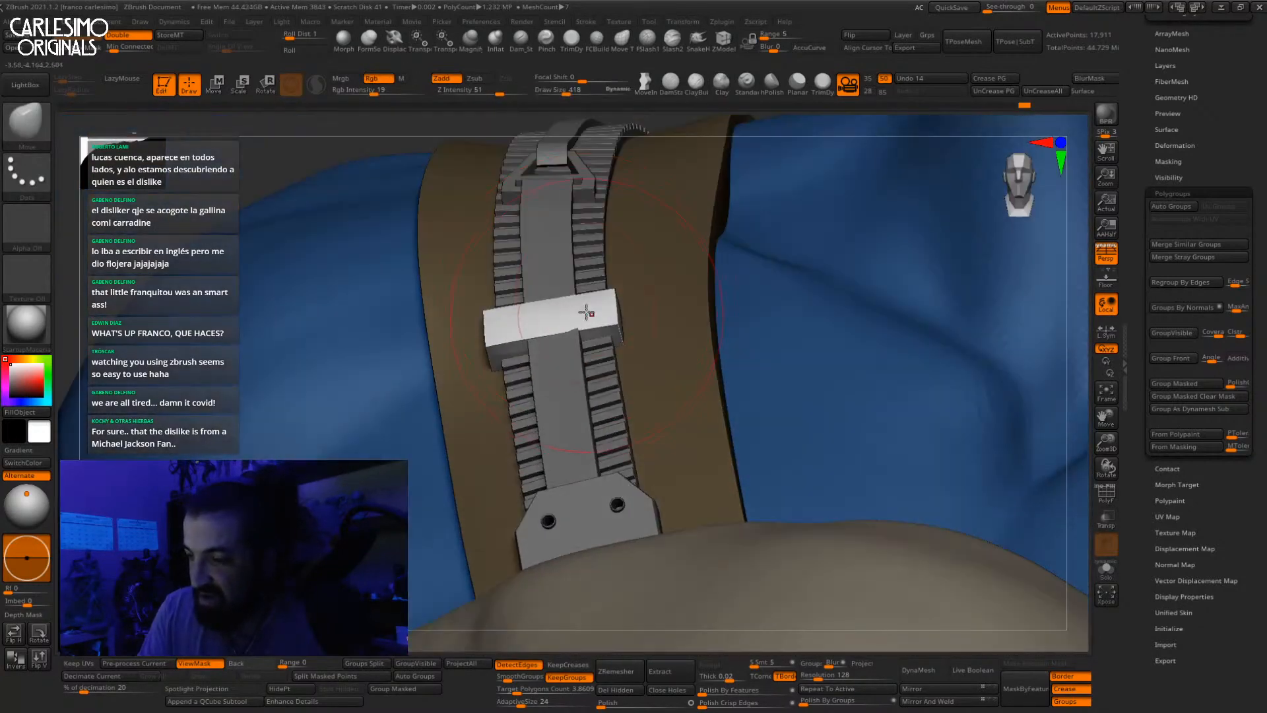
{"action": "key", "text": "w"}
{"action": "key", "text": "q"}
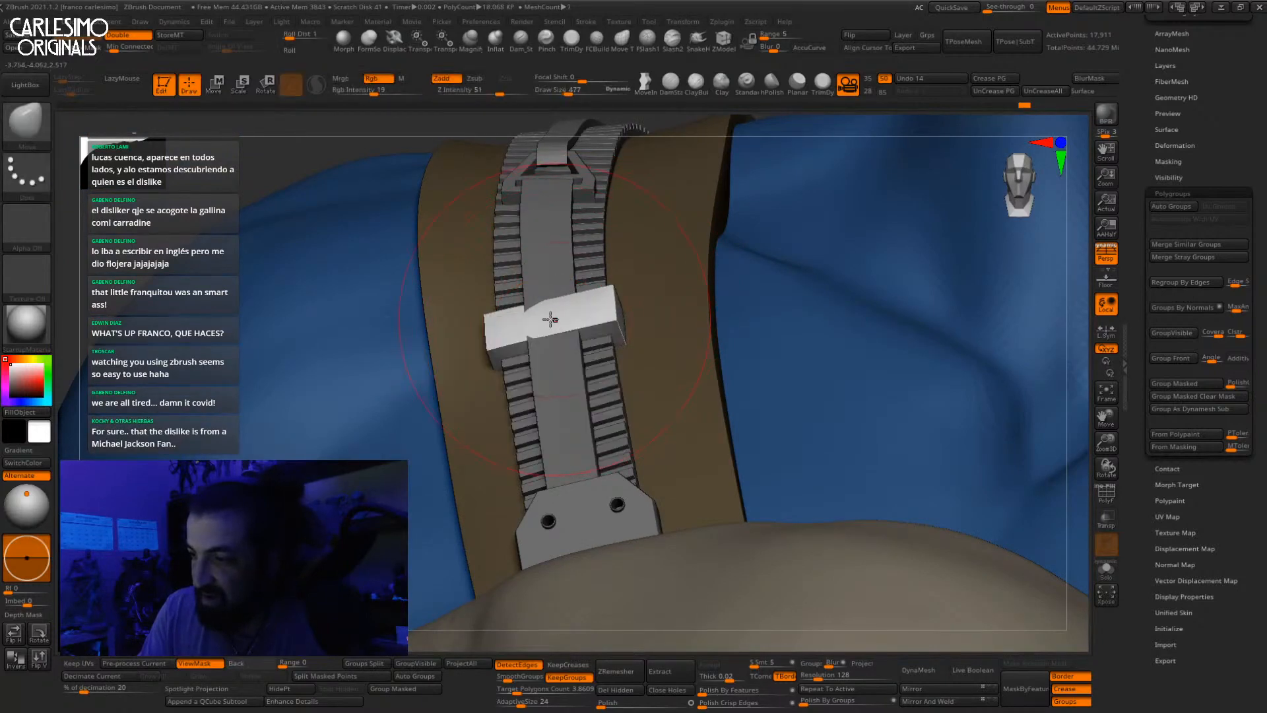
{"action": "right_click_drag", "start_coordinate": [565, 313], "coordinate": [840, 280], "text": "ctrl"}
{"action": "key", "text": "w"}
Step: Reselect the strap subtool and duplicate the fitted block along the strap towards the top of the character's right shoulder
{"action": "left_click", "coordinate": [686, 442], "text": "alt"}
{"action": "right_click", "coordinate": [685, 422]}
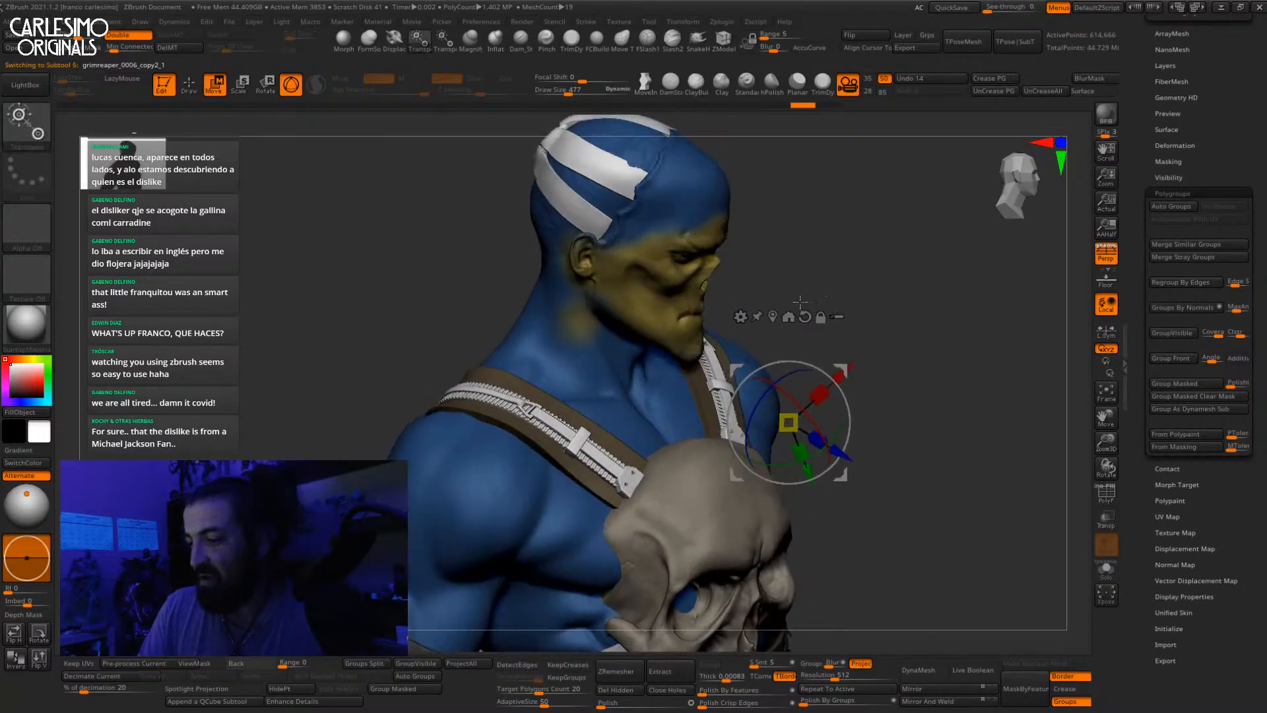
{"action": "key", "text": "q"}
{"action": "right_click_drag", "start_coordinate": [829, 294], "coordinate": [812, 289]}
{"action": "left_click", "coordinate": [502, 448], "text": "alt"}
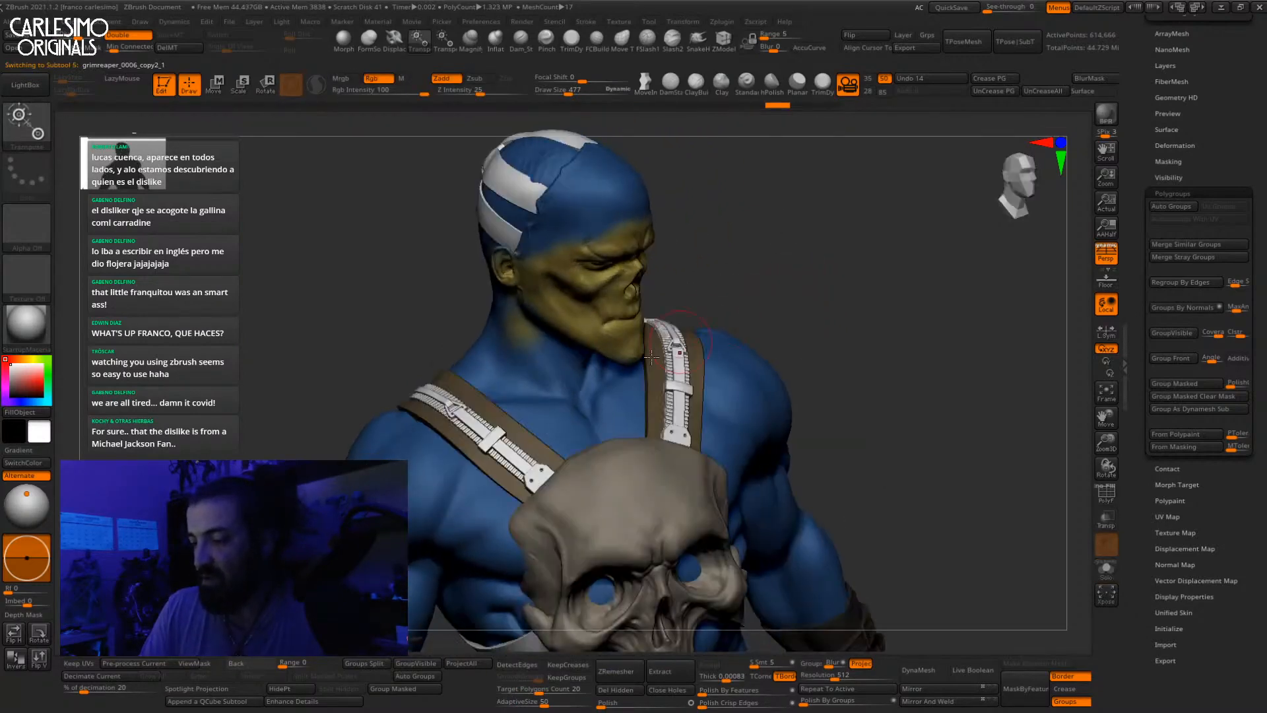
{"action": "left_click", "coordinate": [491, 440], "text": "alt"}
{"action": "right_click_drag", "start_coordinate": [593, 392], "coordinate": [739, 297], "text": "alt"}
{"action": "right_click_drag", "start_coordinate": [739, 297], "coordinate": [734, 350], "text": "ctrl"}
{"action": "key", "text": "w"}
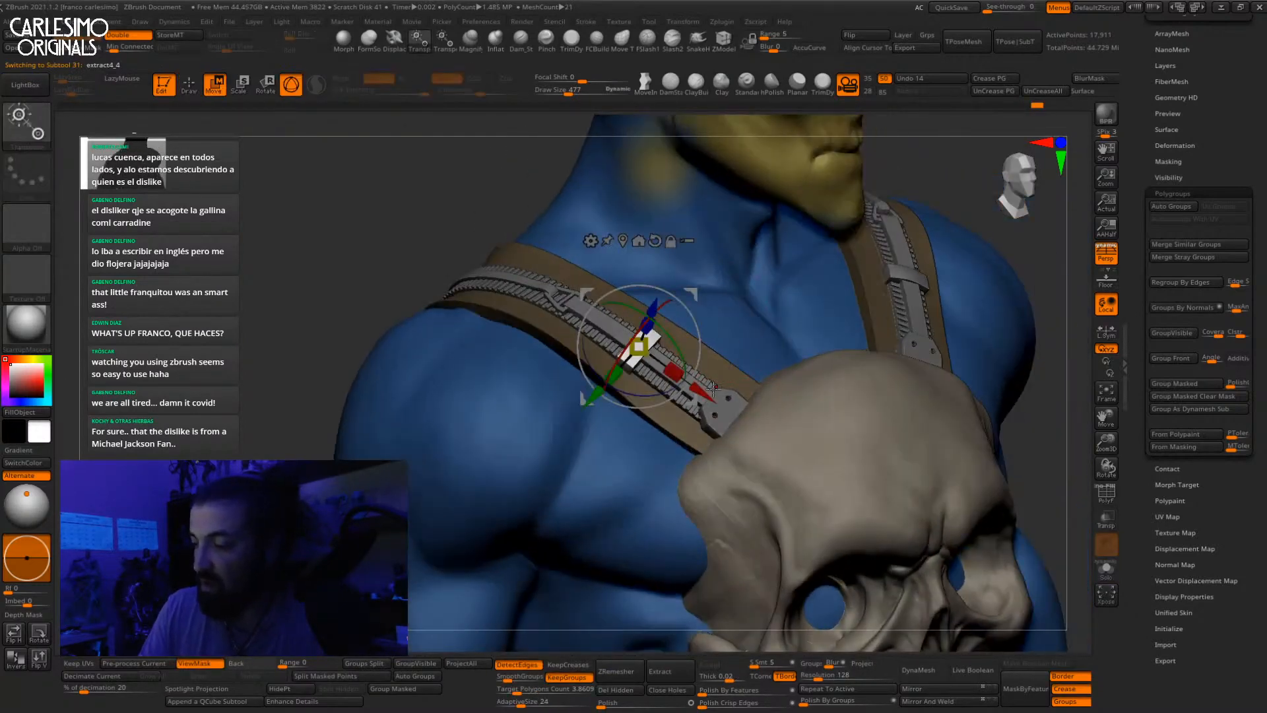
{"action": "left_click_drag", "start_coordinate": [701, 384], "coordinate": [549, 282], "text": "ctrl"}
Step: Move, rotate and scale the copied block to sit across the zipper on top of the character's right shoulder
{"action": "right_click_drag", "start_coordinate": [537, 227], "coordinate": [686, 264], "text": "alt"}
{"action": "left_click_drag", "start_coordinate": [687, 259], "coordinate": [593, 293]}
{"action": "right_click_drag", "start_coordinate": [592, 293], "coordinate": [804, 277]}
{"action": "right_click_drag", "start_coordinate": [804, 277], "coordinate": [785, 244], "text": "ctrl"}
{"action": "right_click_drag", "start_coordinate": [786, 244], "coordinate": [793, 289], "text": "ctrl"}
{"action": "right_click_drag", "start_coordinate": [816, 341], "coordinate": [784, 338]}
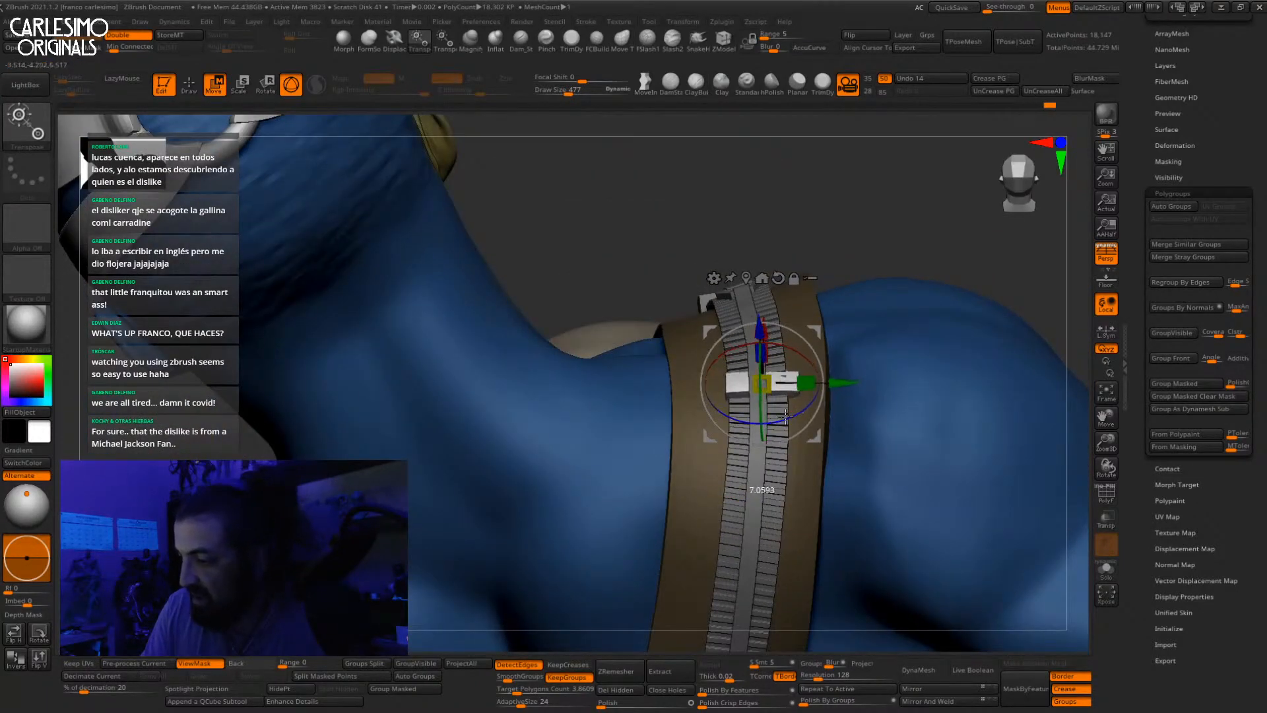
{"action": "right_click_drag", "start_coordinate": [785, 414], "coordinate": [801, 342]}
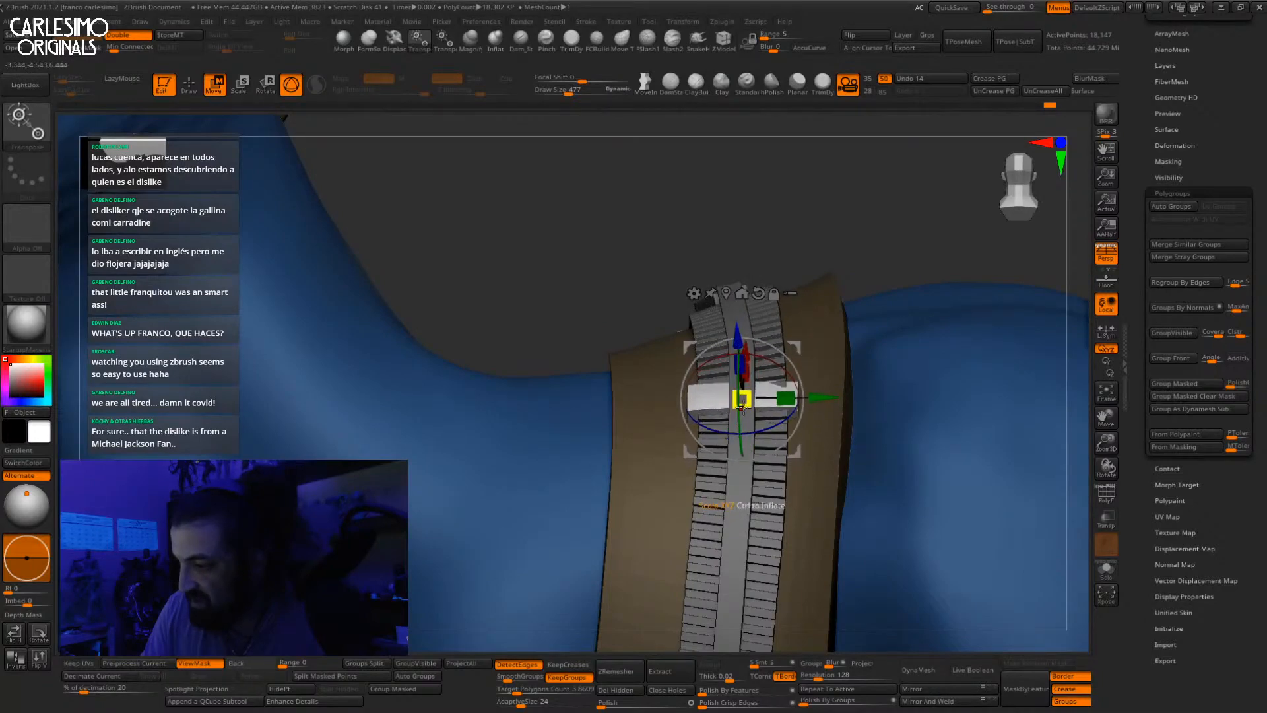
{"action": "right_click_drag", "start_coordinate": [741, 404], "coordinate": [764, 362]}
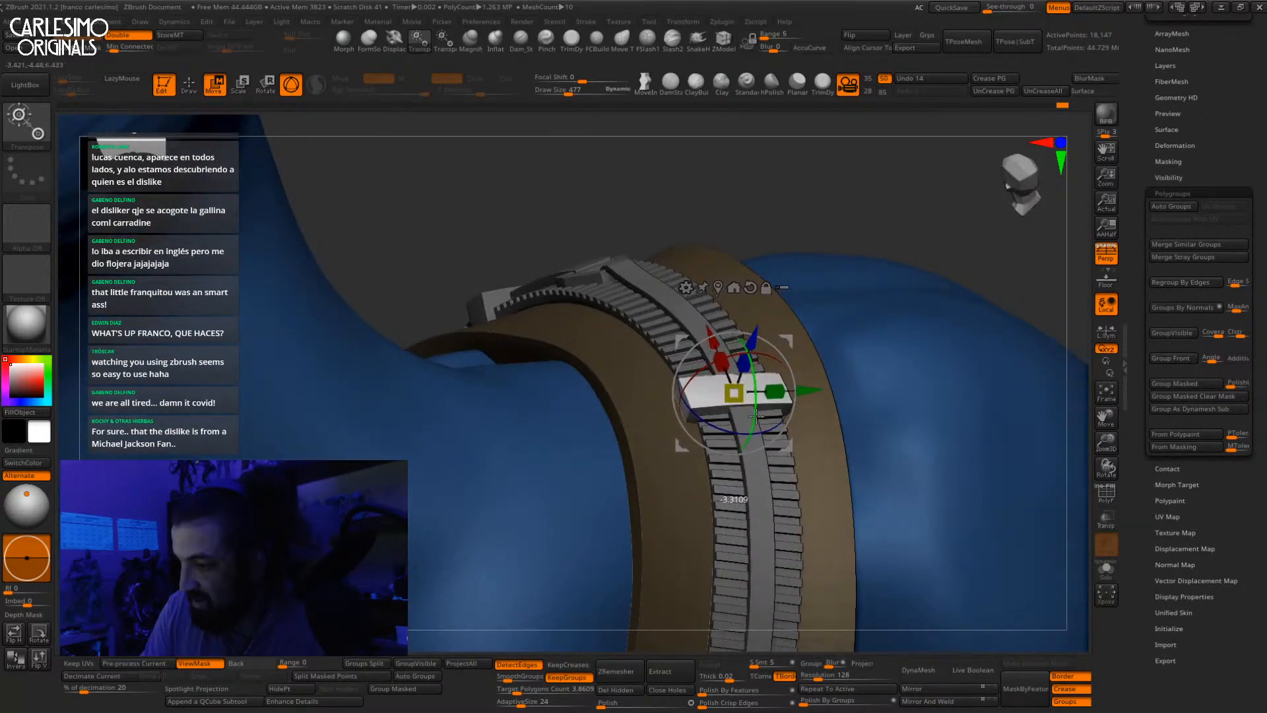
{"action": "right_click_drag", "start_coordinate": [756, 414], "coordinate": [780, 367]}
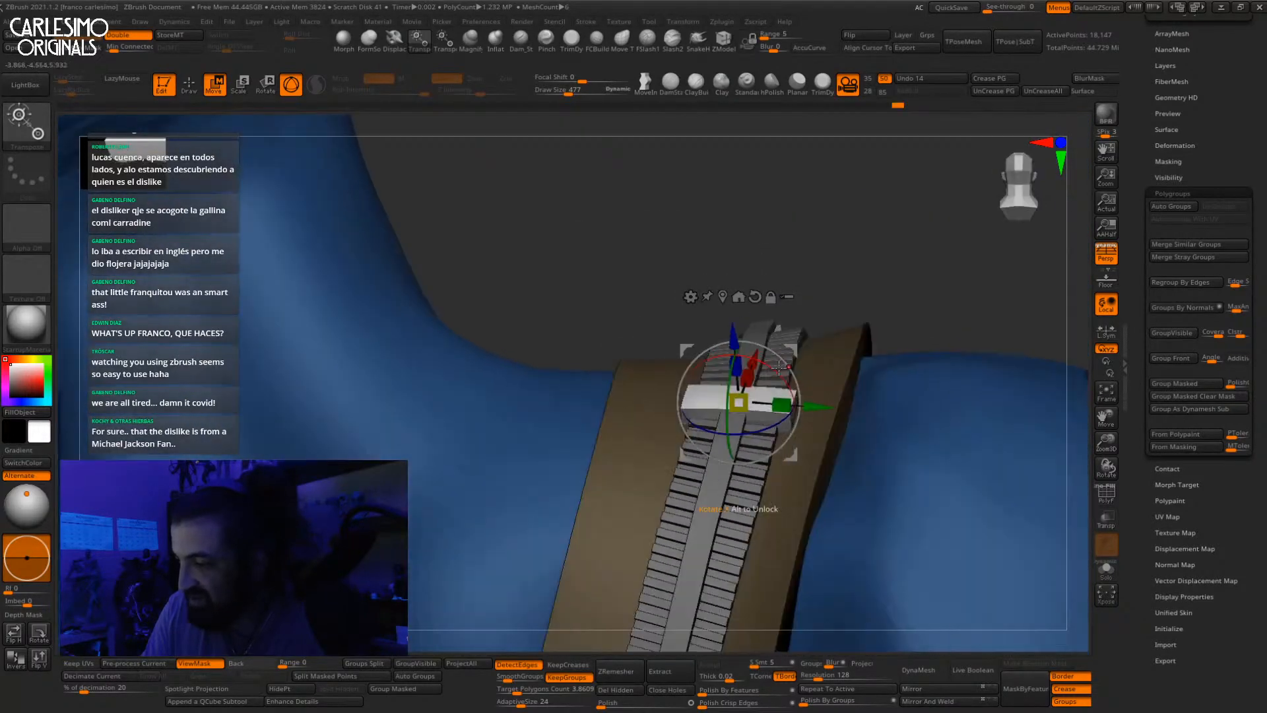
Step: Duplicate the block further down the back of the right strap, align it across the zipper and clear the mask
{"action": "right_click_drag", "start_coordinate": [780, 379], "coordinate": [737, 417]}
{"action": "right_click_drag", "start_coordinate": [710, 465], "coordinate": [719, 400]}
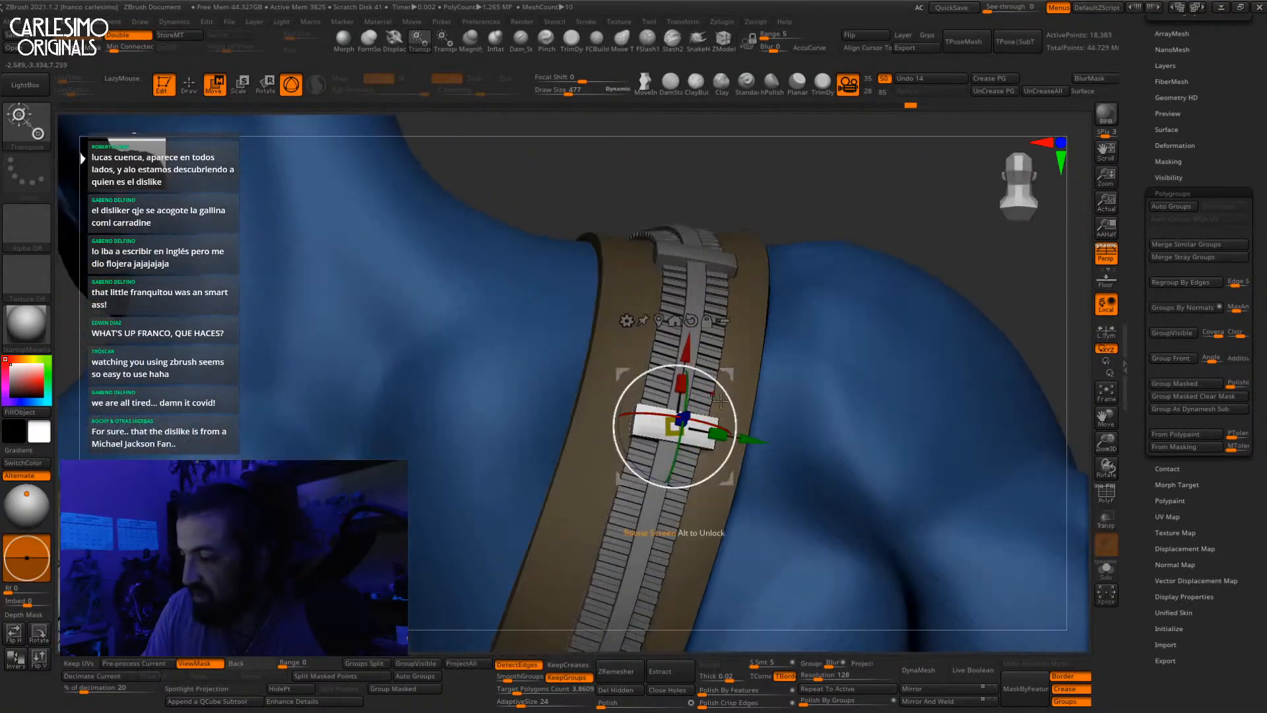
{"action": "right_click_drag", "start_coordinate": [705, 471], "coordinate": [727, 382], "text": "alt"}
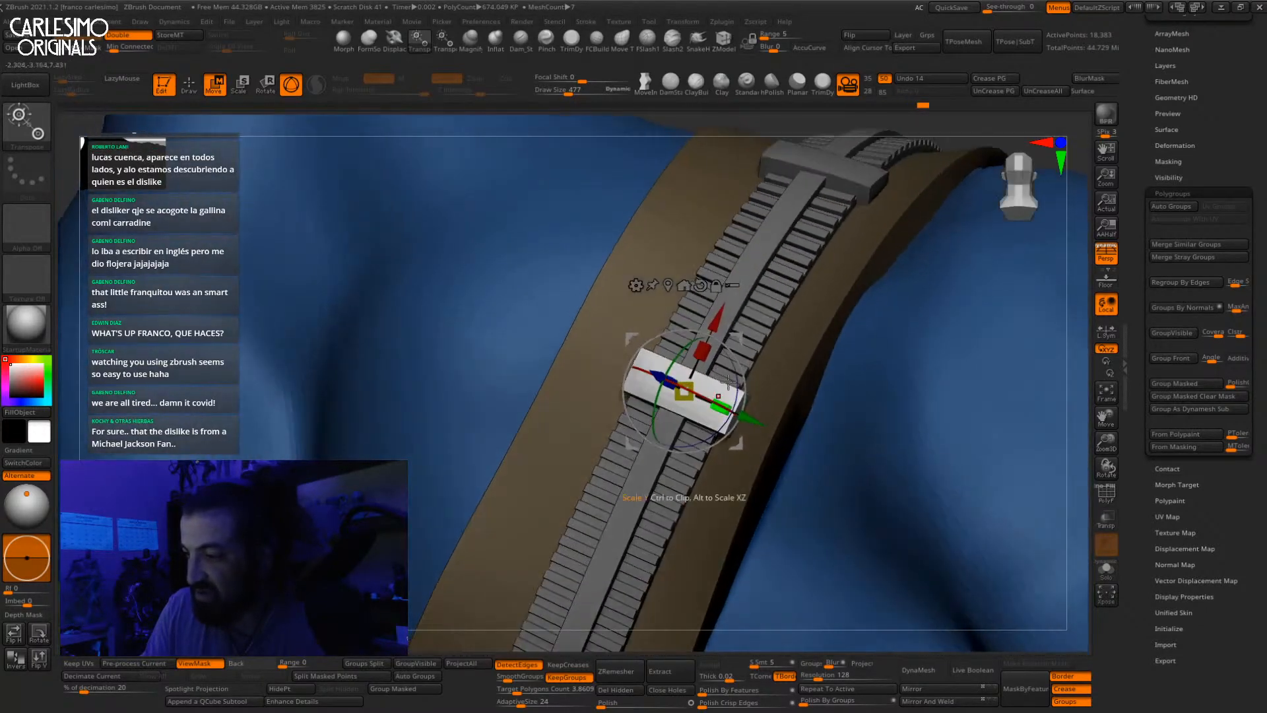
{"action": "left_click_drag", "start_coordinate": [735, 381], "coordinate": [739, 391]}
{"action": "right_click_drag", "start_coordinate": [739, 391], "coordinate": [857, 297], "text": "ctrl"}
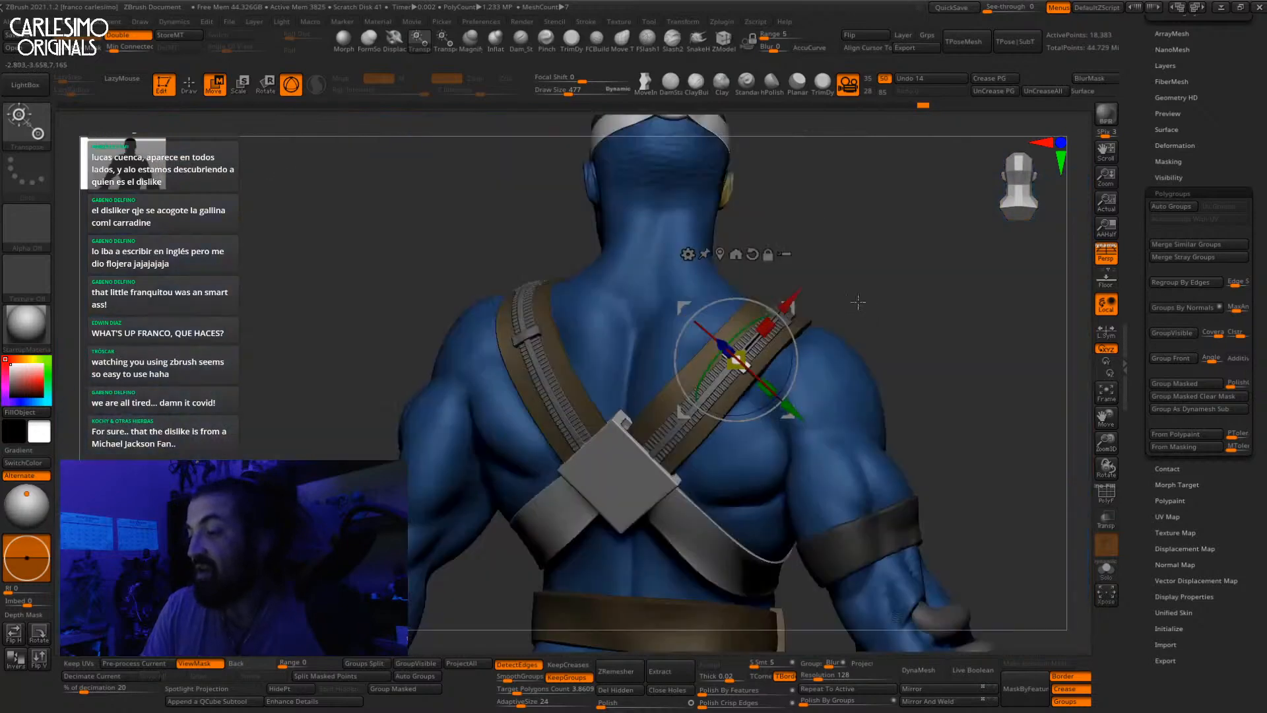
{"action": "left_click_drag", "start_coordinate": [914, 333], "coordinate": [942, 364], "text": "ctrl"}
Step: Leave the transform mode and select the curved hook blade subtool on the full figure
{"action": "mouse_move", "coordinate": [942, 363]}
{"action": "right_mouse_down", "text": "ctrl"}
{"action": "mouse_move", "coordinate": [908, 291]}
{"action": "mouse_move", "coordinate": [990, 326]}
{"action": "mouse_move", "coordinate": [913, 311]}
{"action": "mouse_move", "coordinate": [927, 310]}
{"action": "mouse_move", "coordinate": [890, 395]}
{"action": "right_mouse_up", "text": "ctrl"}
{"action": "key", "text": "q"}
{"action": "right_click_drag", "start_coordinate": [728, 319], "coordinate": [790, 293]}
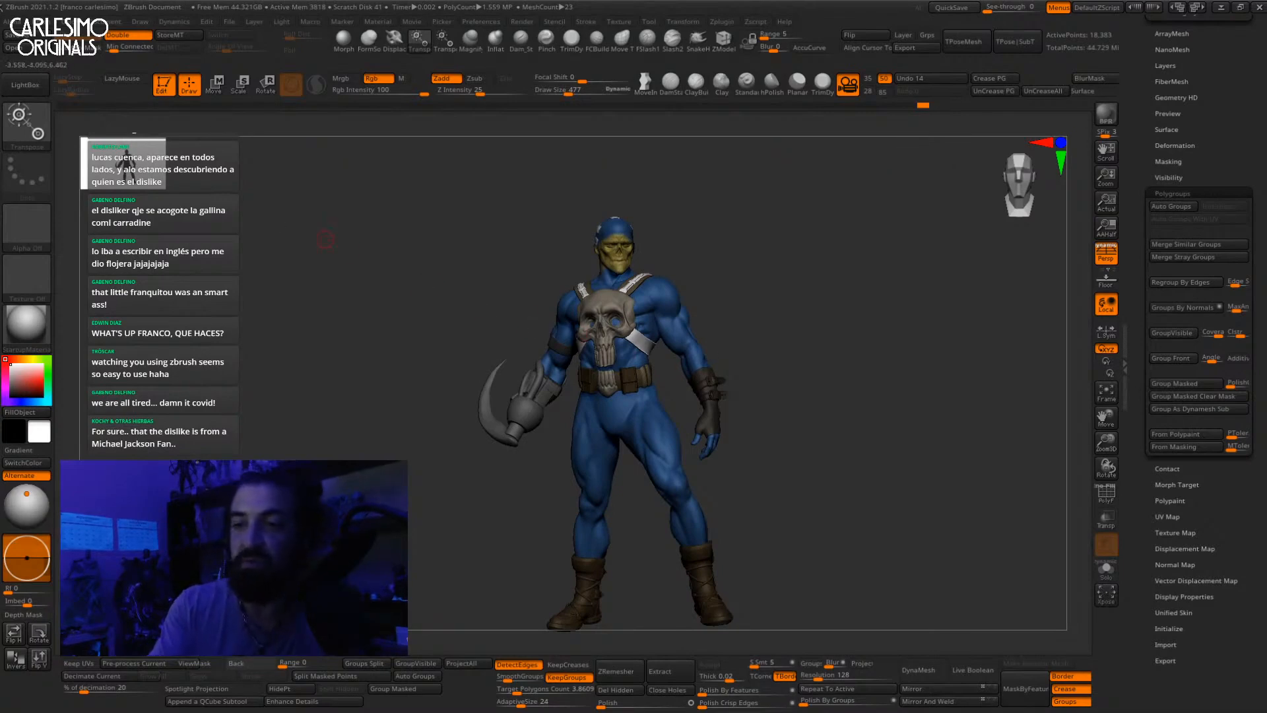
{"action": "right_click_drag", "start_coordinate": [874, 354], "coordinate": [870, 330]}
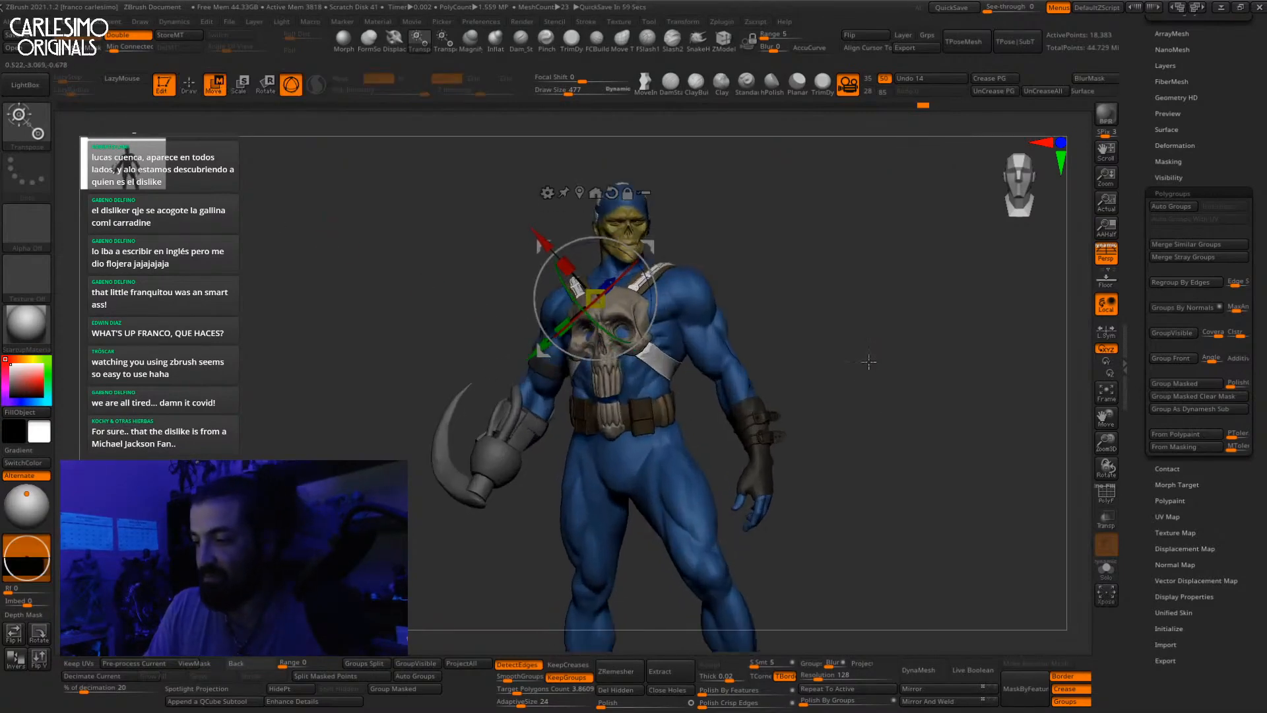
{"action": "left_click_drag", "start_coordinate": [1141, 258], "coordinate": [1137, 380]}
{"action": "left_click_drag", "start_coordinate": [1140, 165], "coordinate": [1141, 422]}
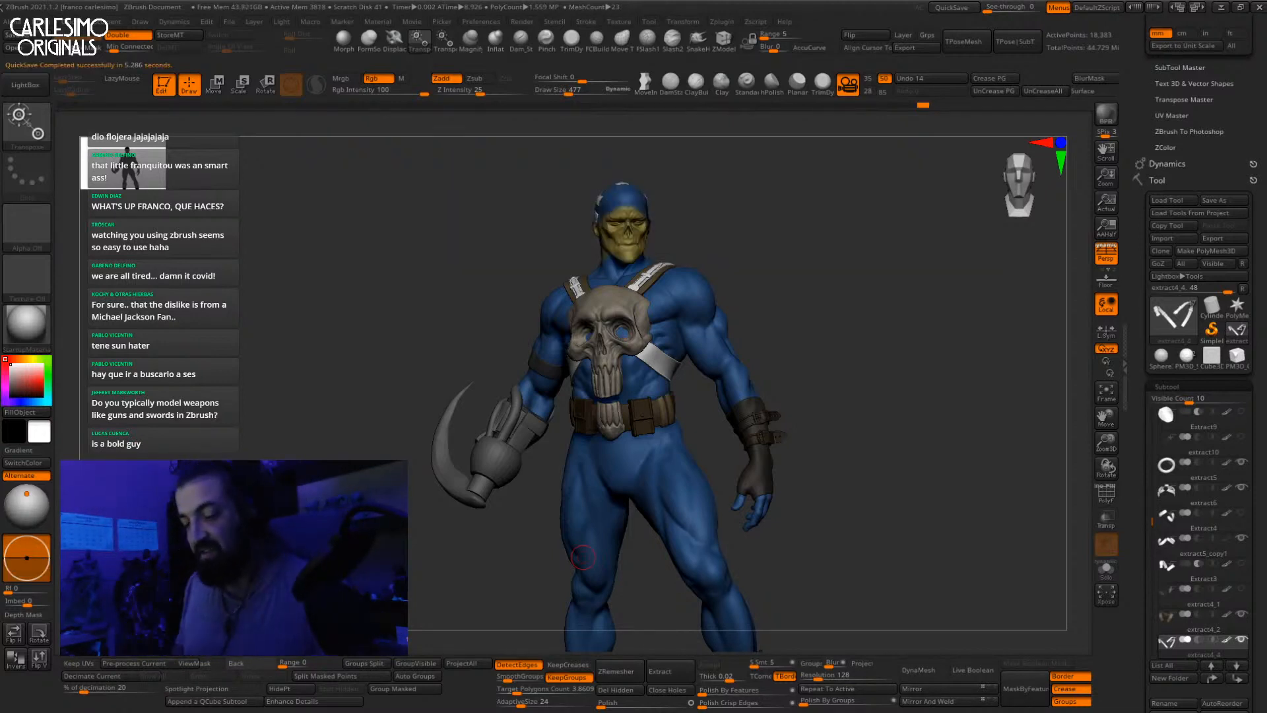
{"action": "left_click_drag", "start_coordinate": [791, 317], "coordinate": [824, 260], "text": "alt"}
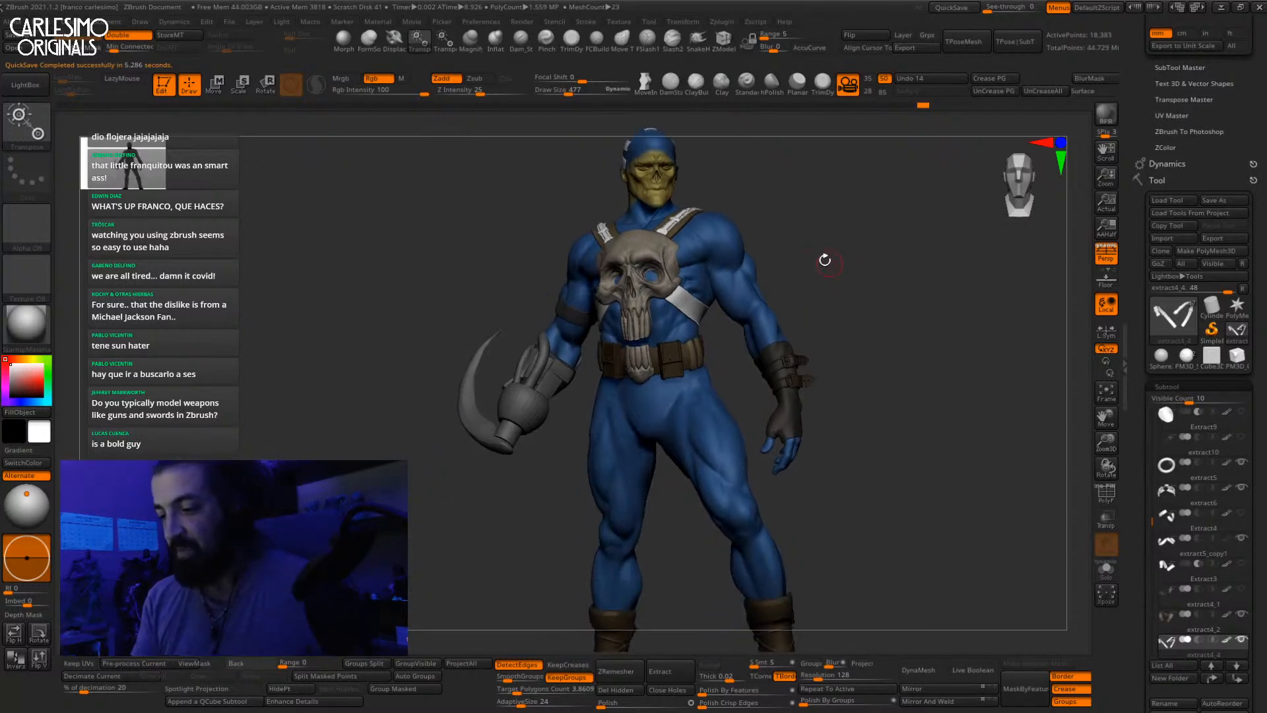
{"action": "key", "text": "q"}
{"action": "mouse_move", "coordinate": [502, 485]}
{"action": "left_mouse_down", "text": "alt"}
{"action": "mouse_move", "coordinate": [614, 417]}
{"action": "mouse_move", "coordinate": [562, 428]}
{"action": "mouse_move", "coordinate": [560, 472]}
{"action": "mouse_move", "coordinate": [585, 398]}
{"action": "left_mouse_up", "text": "alt"}
{"action": "left_click", "coordinate": [608, 377], "text": "alt"}
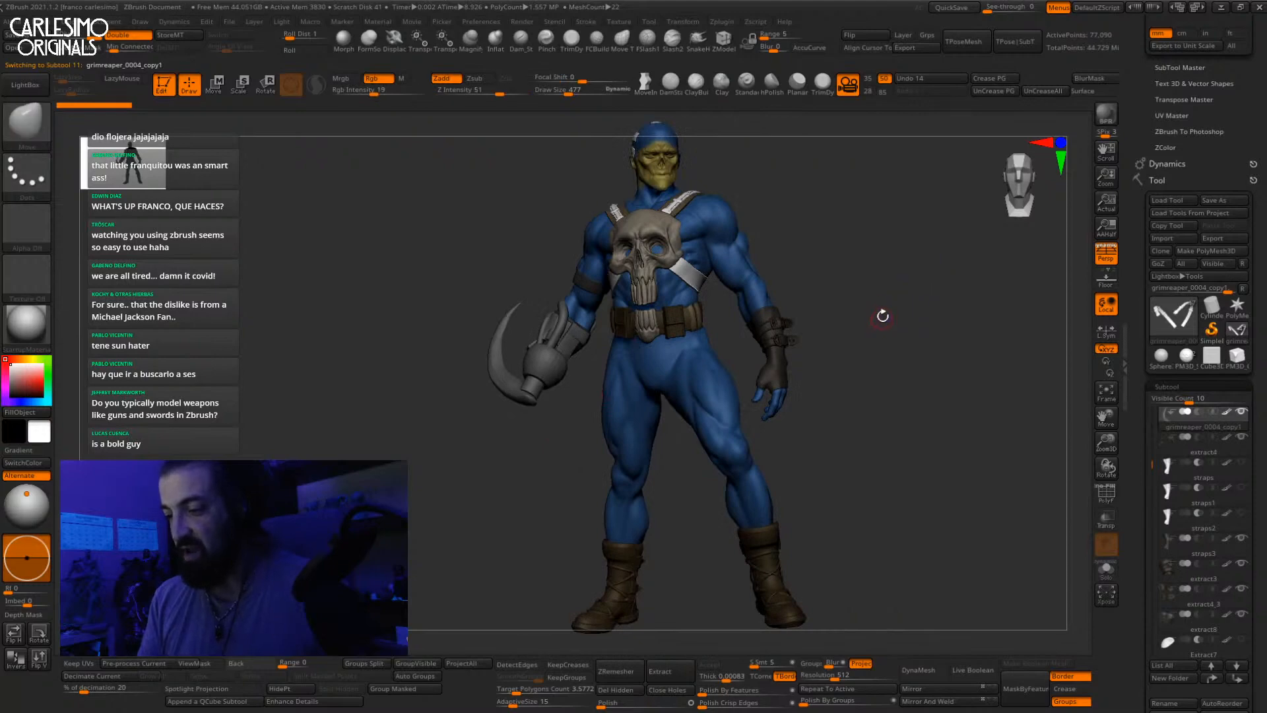
{"action": "left_click_drag", "start_coordinate": [921, 282], "coordinate": [883, 357]}
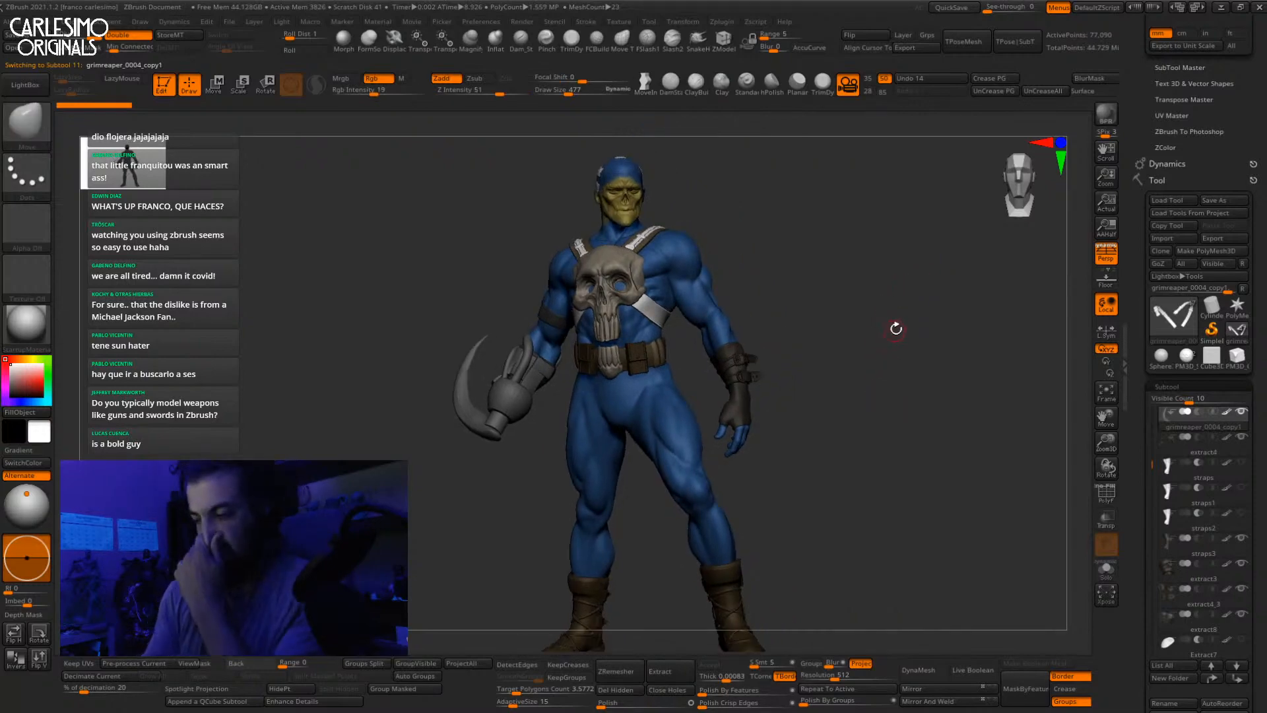
{"action": "key", "text": "b"}
{"action": "key", "text": "m"}
{"action": "key", "text": "v"}
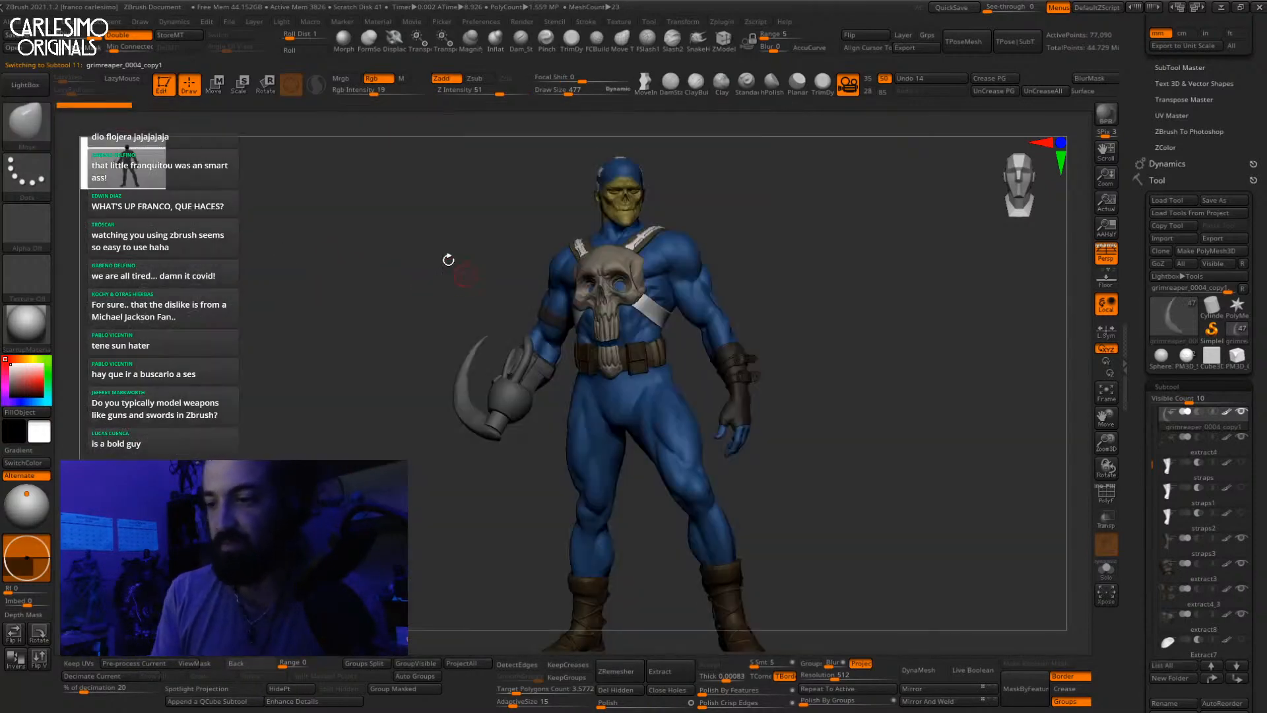
{"action": "key", "text": "b"}
{"action": "key", "text": "m"}
{"action": "key", "text": "v"}
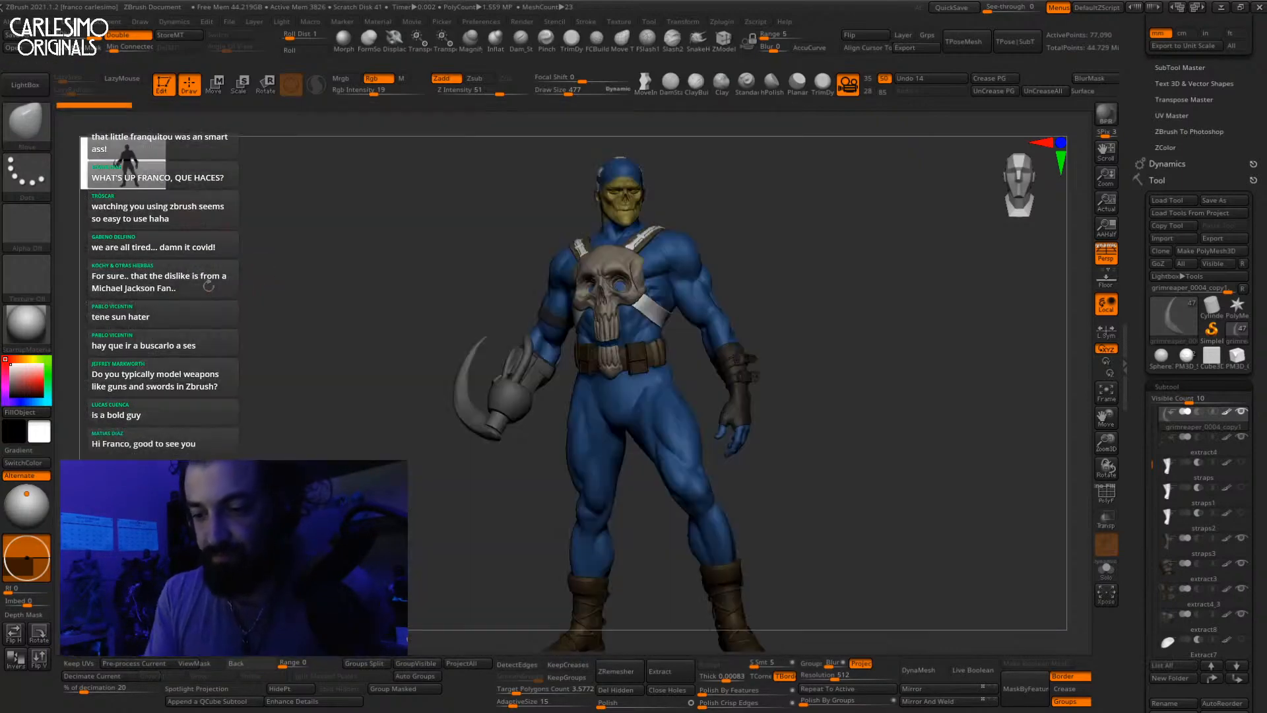
Step: Choose the CurveQuadFill brush and isolate the hook blade in solo mode
{"action": "key", "text": "b"}
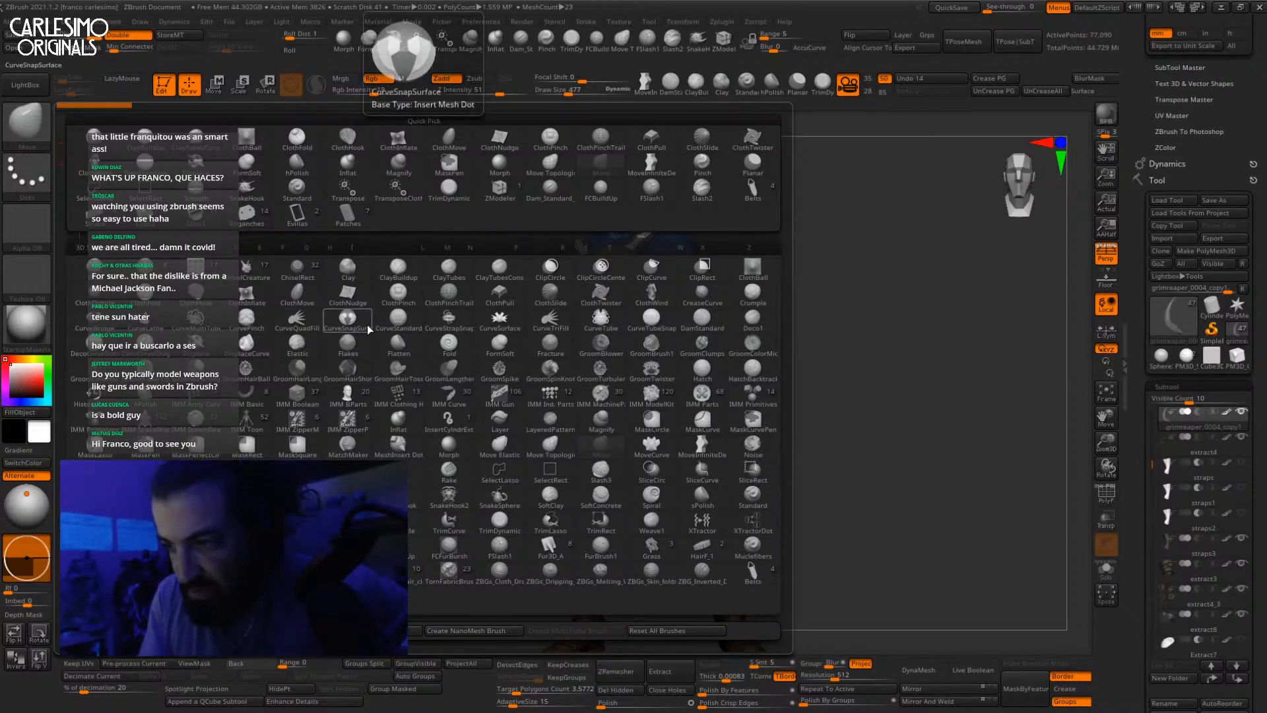
{"action": "left_click", "coordinate": [304, 322]}
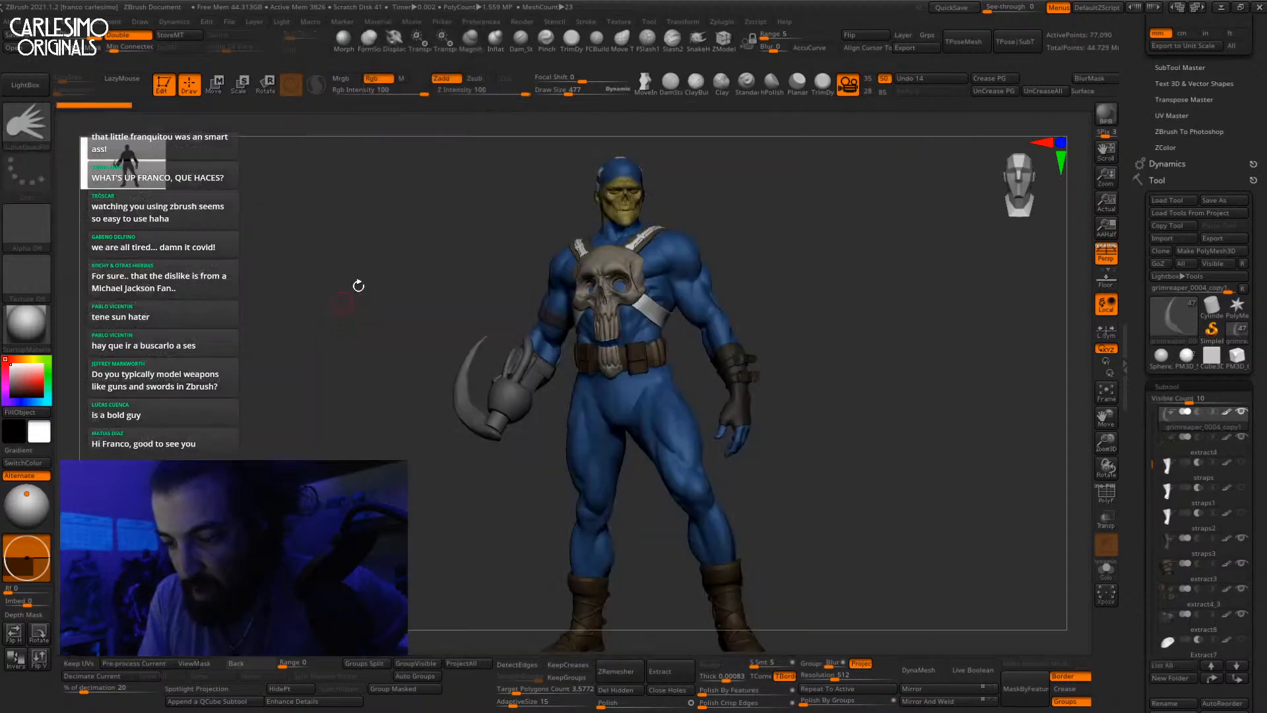
{"action": "key", "text": "alt+s"}
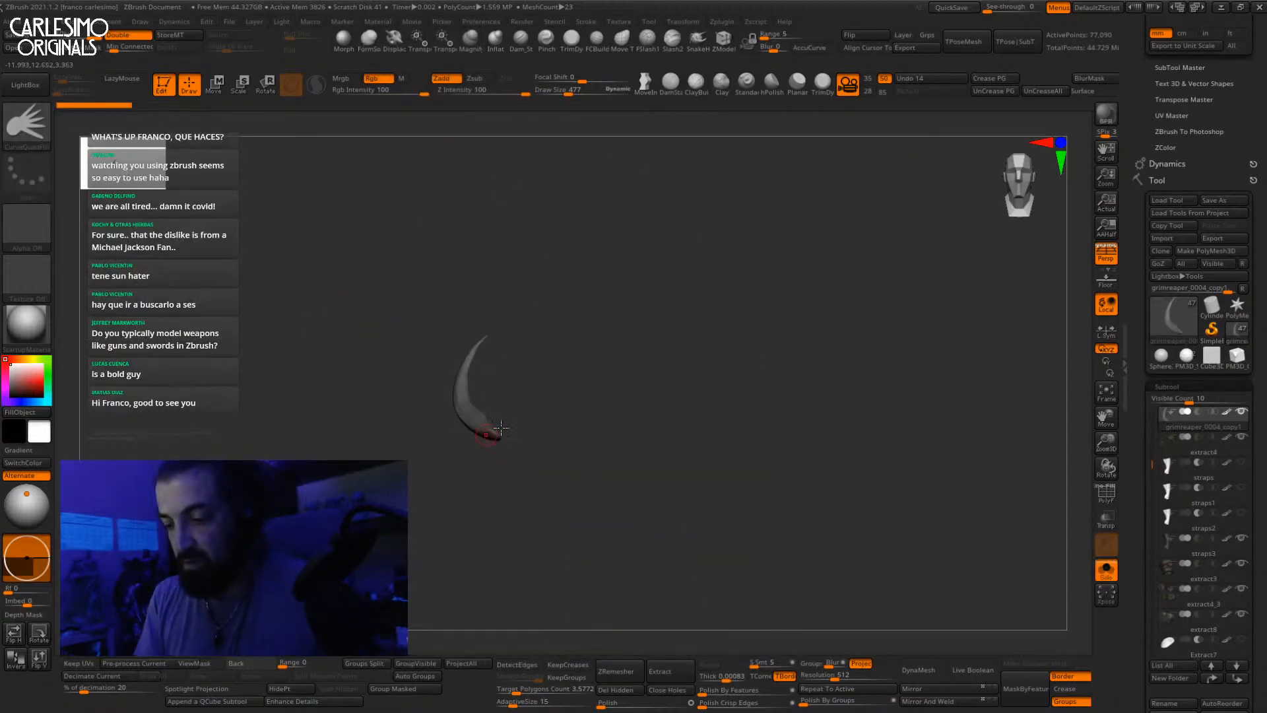
Step: Delete the hook blade's lower subdivision levels and draw a larger crescent blade beside it with the CurveQuadFill brush
{"action": "left_click_drag", "start_coordinate": [953, 241], "coordinate": [1027, 250]}
{"action": "scroll", "coordinate": [1161, 409], "scroll_direction": "down", "scroll_amount": 5}
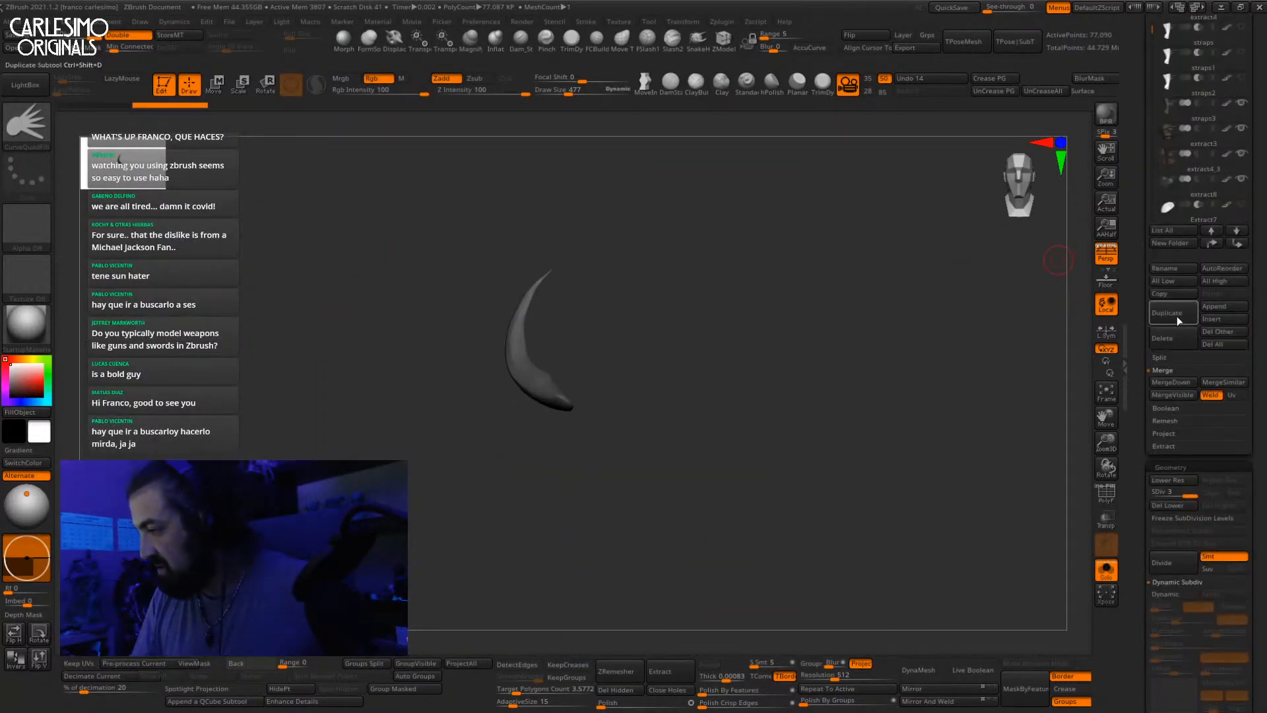
{"action": "left_click", "coordinate": [1168, 506]}
{"action": "right_click_drag", "start_coordinate": [558, 390], "coordinate": [599, 388]}
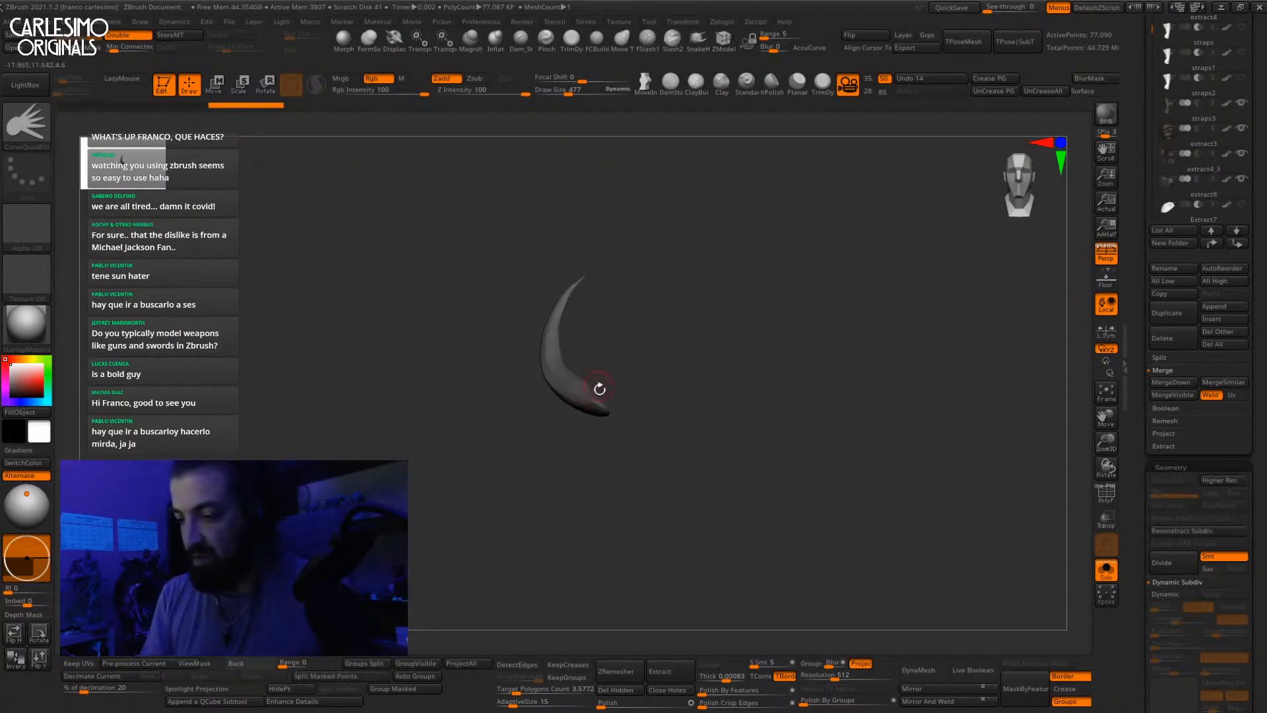
{"action": "left_click_drag", "start_coordinate": [492, 350], "coordinate": [471, 217]}
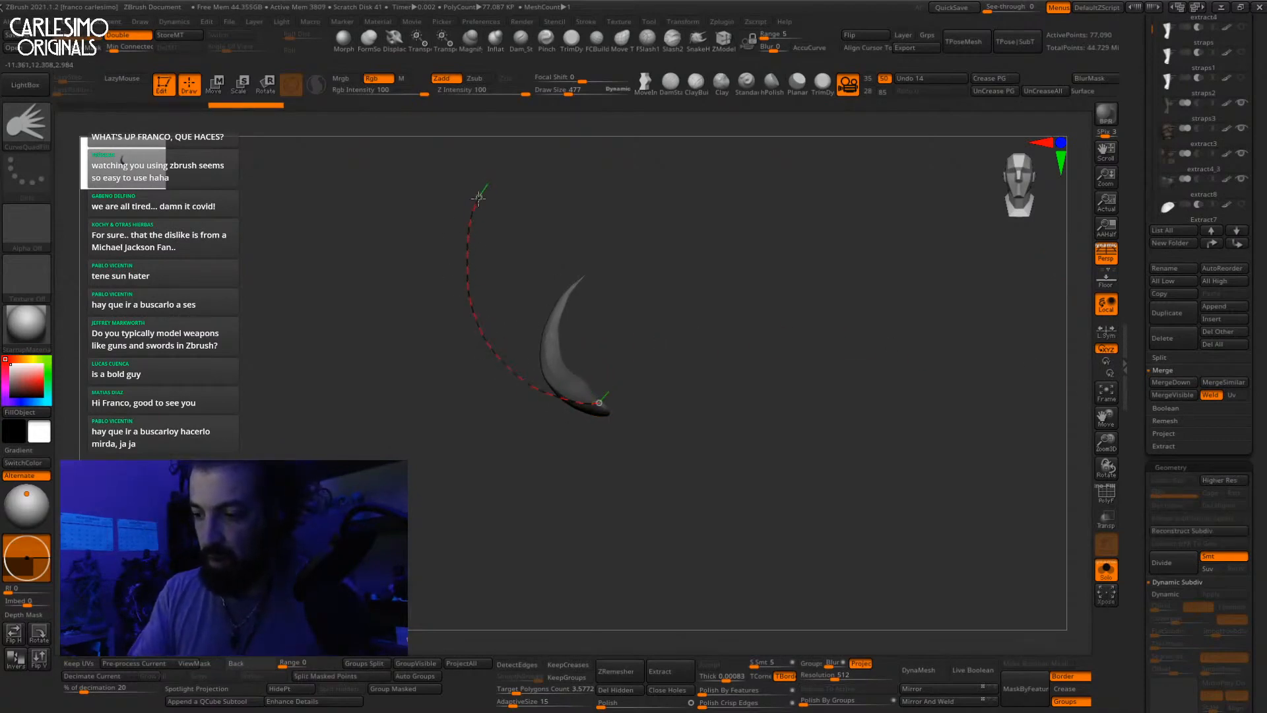
{"action": "left_click_drag", "start_coordinate": [533, 442], "coordinate": [601, 454]}
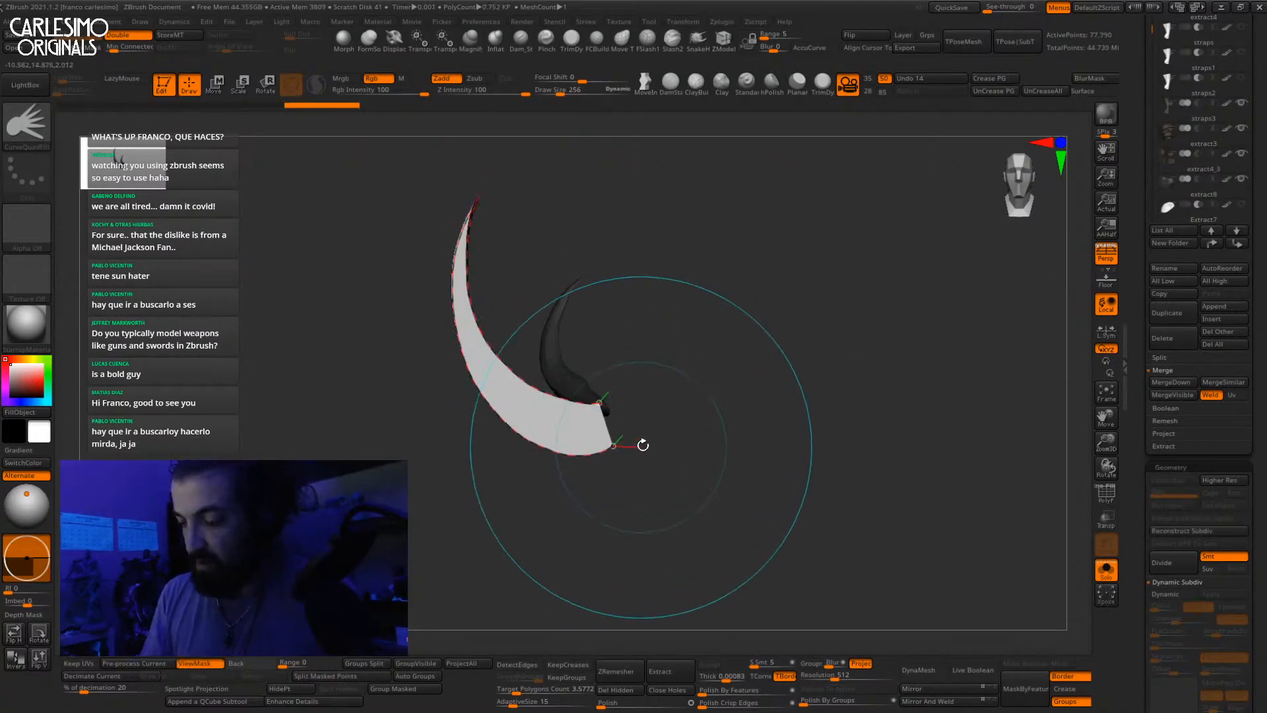
Step: Set the draw size to 208 and update the crescent's curve to make the blade thinner
{"action": "mouse_move", "coordinate": [642, 447]}
{"action": "right_mouse_down"}
{"action": "mouse_move", "coordinate": [707, 440]}
{"action": "mouse_move", "coordinate": [687, 398]}
{"action": "mouse_move", "coordinate": [729, 404]}
{"action": "mouse_move", "coordinate": [735, 382]}
{"action": "mouse_move", "coordinate": [684, 427]}
{"action": "mouse_move", "coordinate": [700, 432]}
{"action": "right_mouse_up"}
{"action": "key", "text": "space"}
{"action": "left_click", "coordinate": [708, 404]}
{"action": "left_click", "coordinate": [635, 447]}
{"action": "key", "text": "space"}
{"action": "left_click", "coordinate": [643, 453]}
{"action": "left_click_drag", "start_coordinate": [643, 453], "coordinate": [646, 452]}
{"action": "mouse_move", "coordinate": [671, 432]}
{"action": "right_mouse_down"}
{"action": "mouse_move", "coordinate": [738, 391]}
{"action": "mouse_move", "coordinate": [755, 359]}
{"action": "right_mouse_up"}
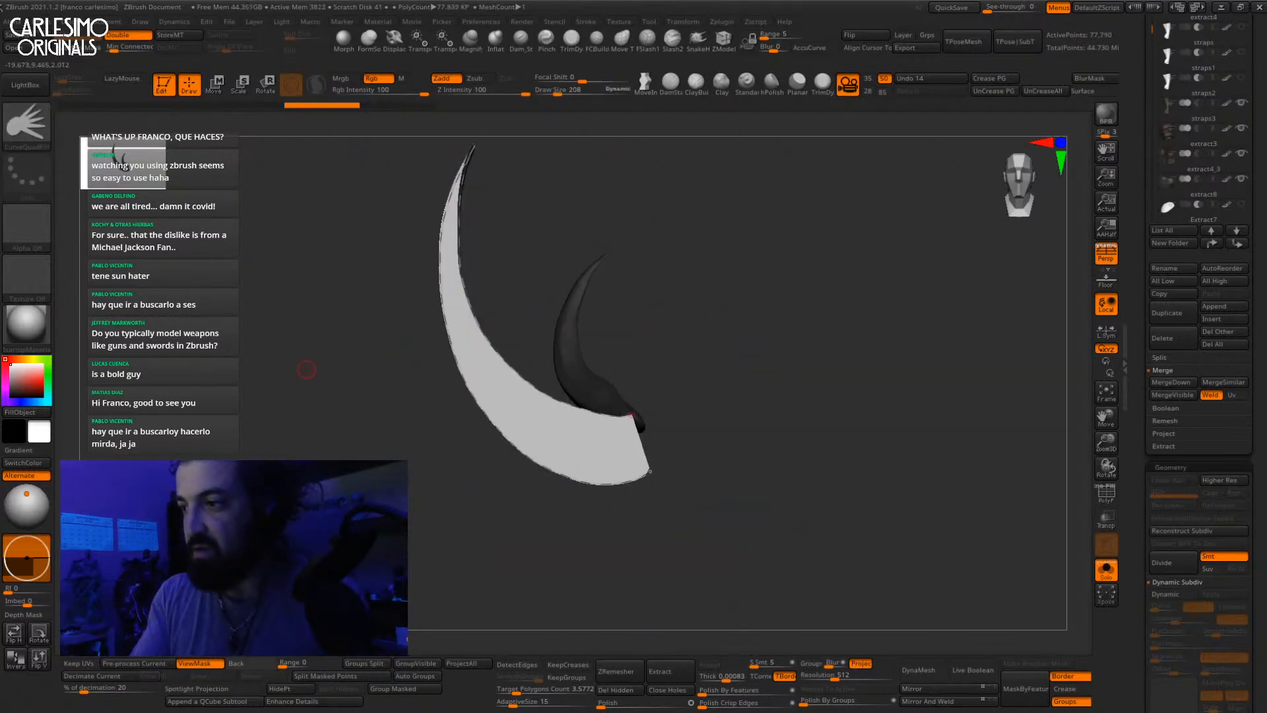
Step: Delete the drawing curve around the crescent and split the crescent from the masked hook blade into its own subtool
{"action": "mouse_move", "coordinate": [595, 25]}
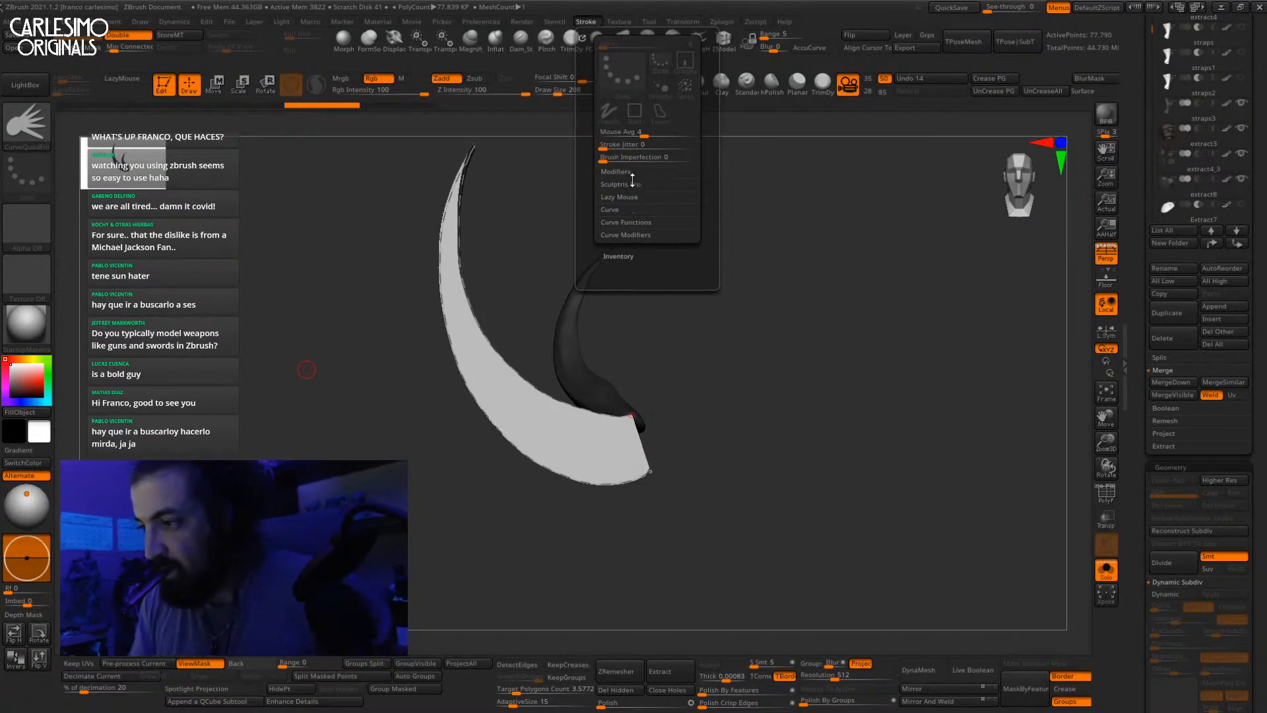
{"action": "left_click", "coordinate": [627, 208]}
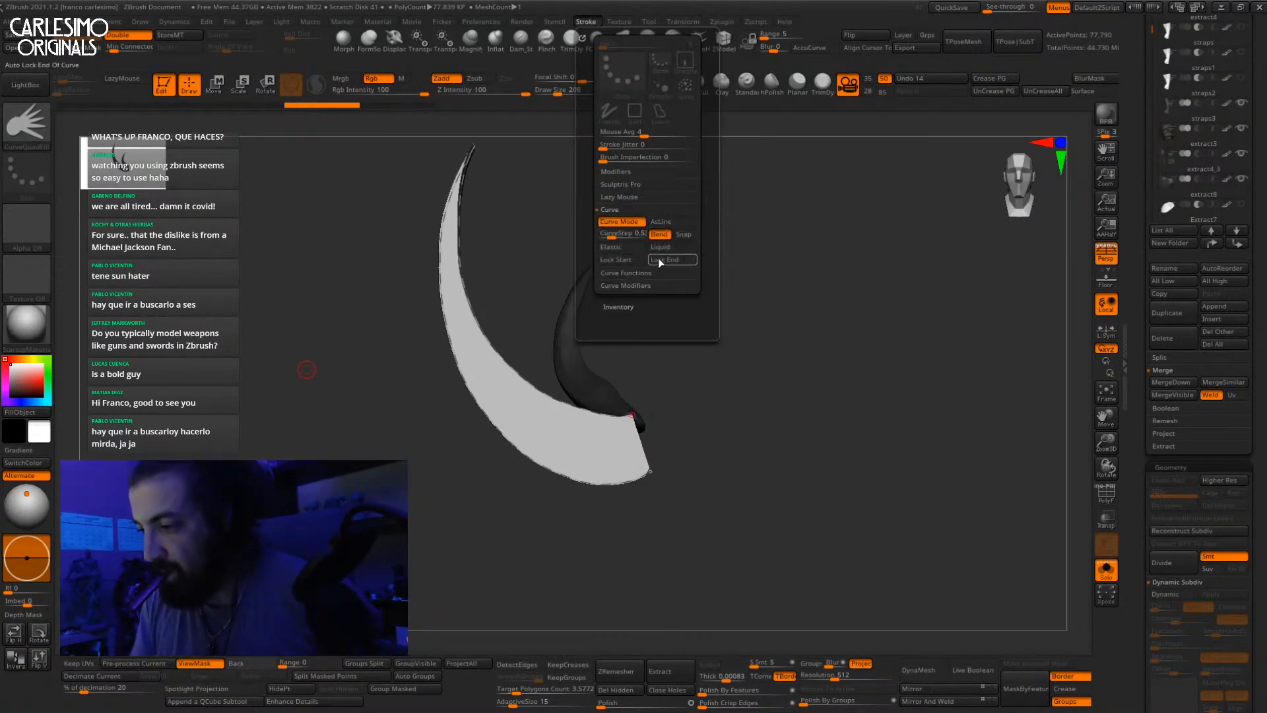
{"action": "left_click", "coordinate": [638, 222]}
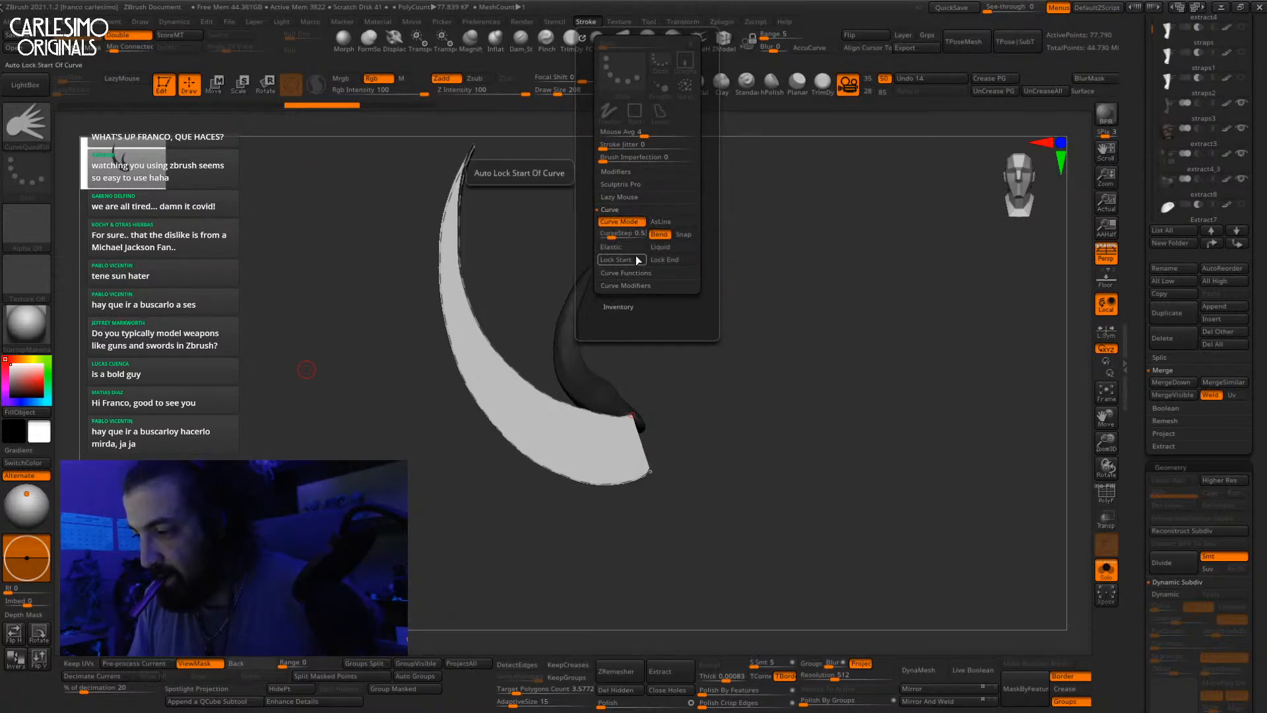
{"action": "left_click", "coordinate": [637, 273]}
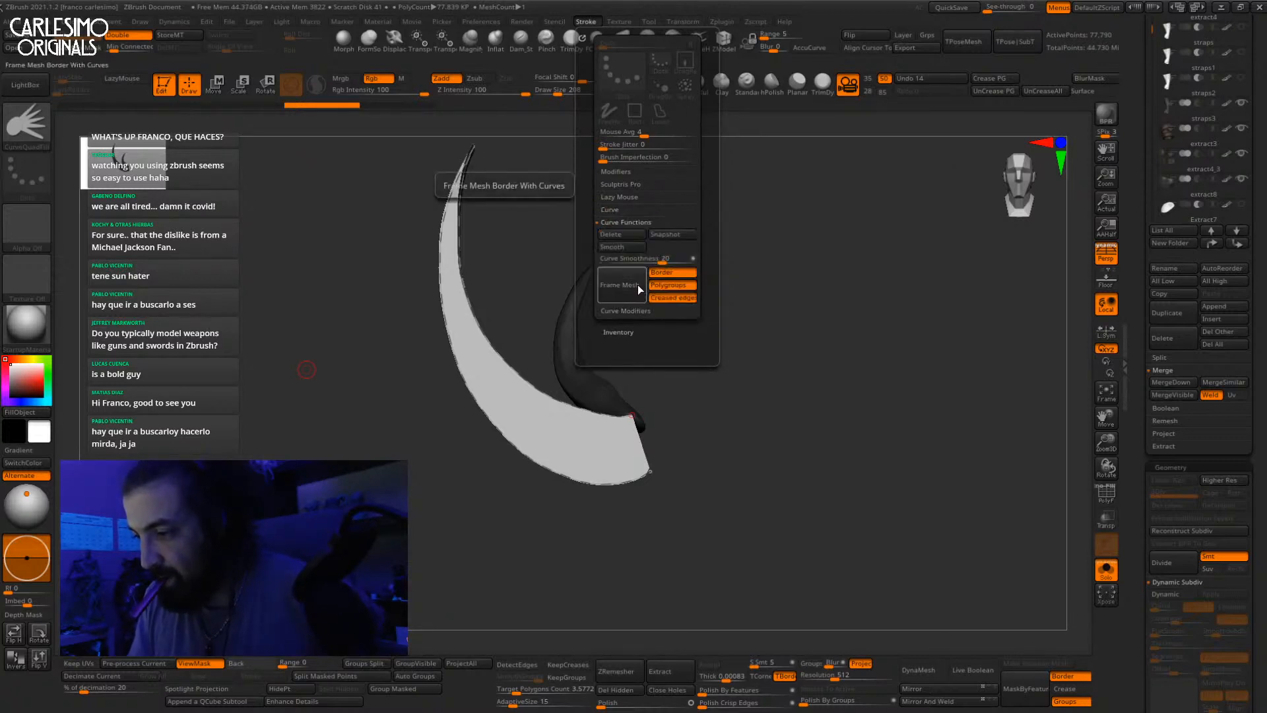
{"action": "left_click", "coordinate": [633, 243]}
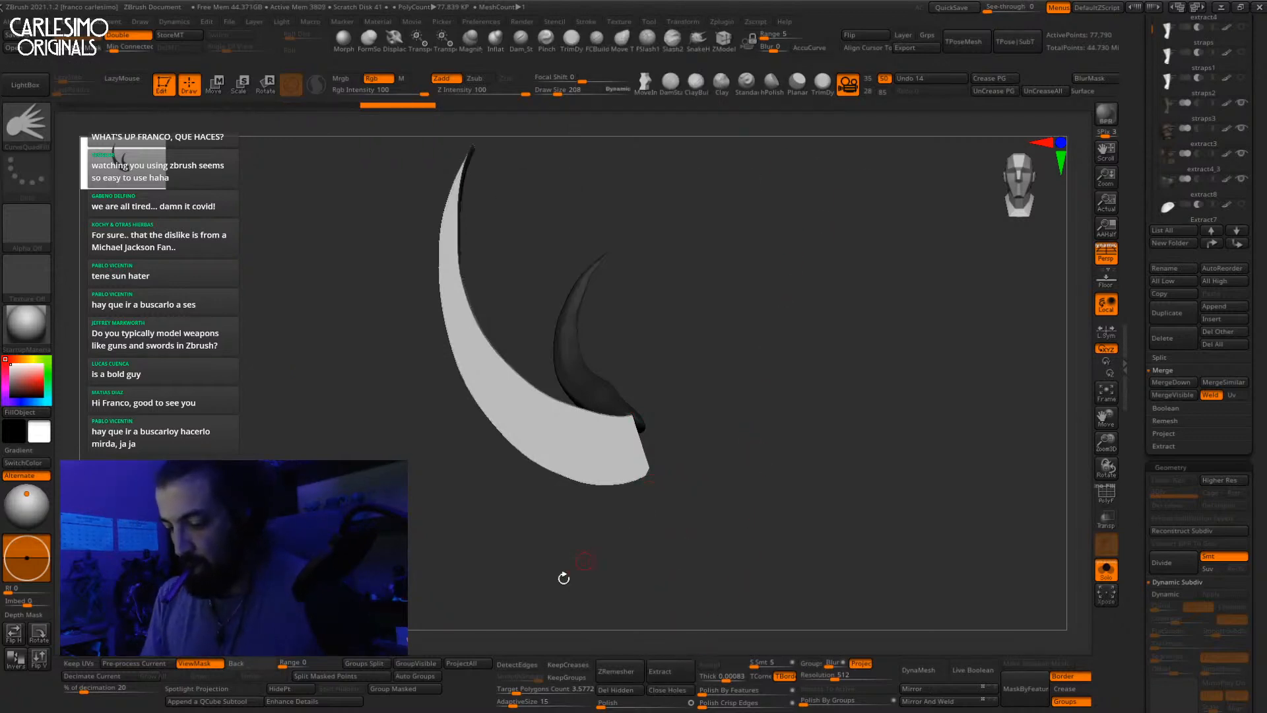
{"action": "left_click", "coordinate": [343, 677]}
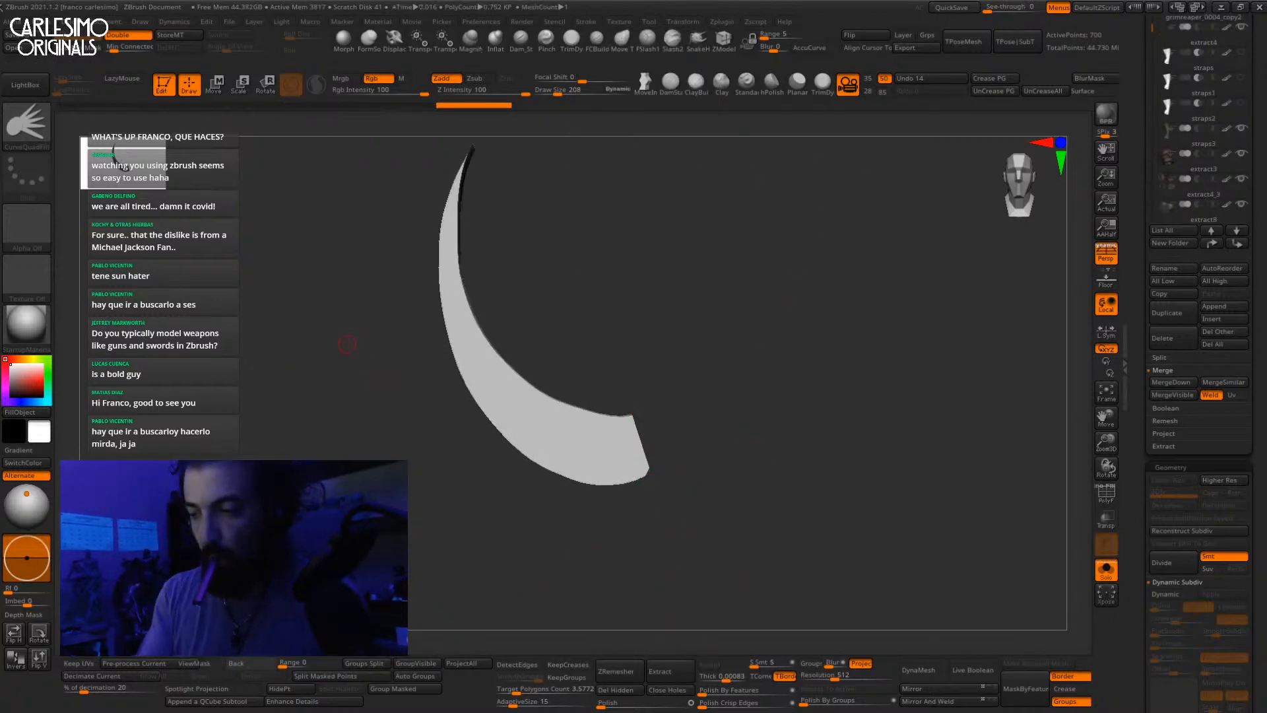
Step: Show the crescent's polyframe, centre the gizmo on it in side view and slightly reduce its thickness
{"action": "left_click_drag", "start_coordinate": [347, 344], "coordinate": [671, 274]}
{"action": "key", "text": "shift+f"}
{"action": "key", "text": "w"}
{"action": "left_click_drag", "start_coordinate": [637, 344], "coordinate": [630, 394], "text": "alt"}
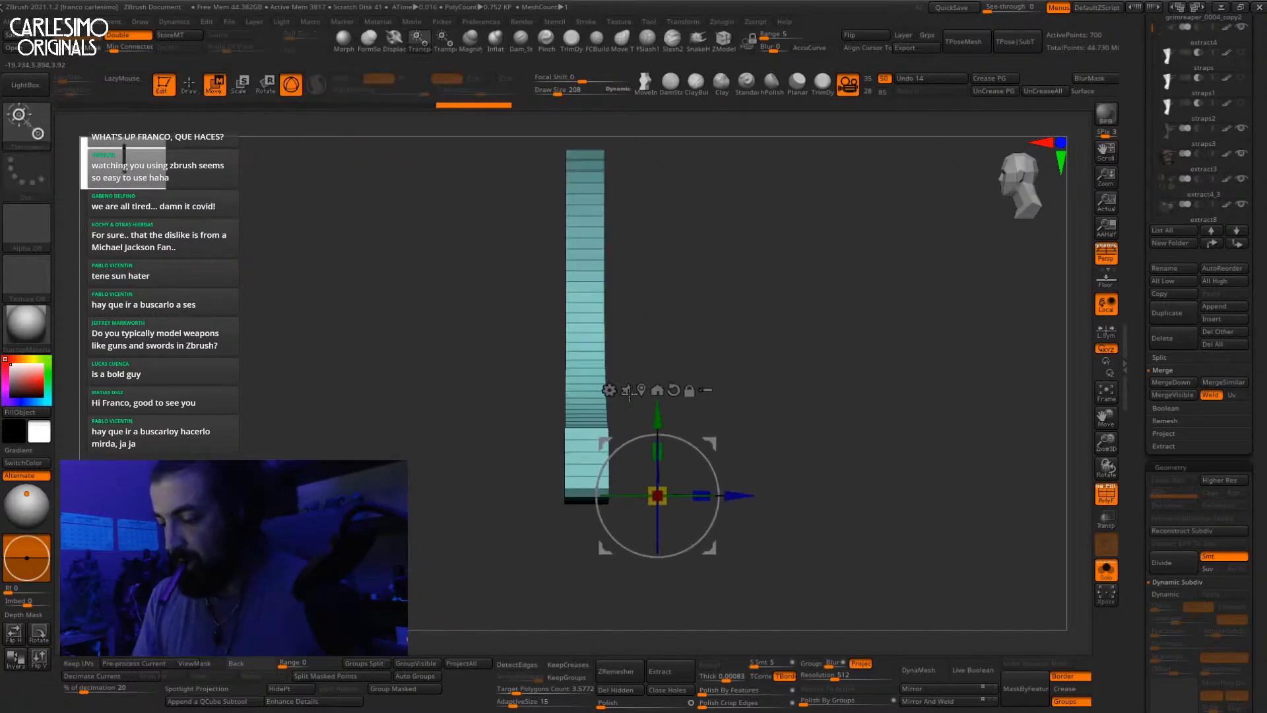
{"action": "left_click_drag", "start_coordinate": [588, 349], "coordinate": [664, 291], "text": "shift"}
{"action": "key", "text": "q"}
{"action": "mouse_move", "coordinate": [632, 345]}
{"action": "left_mouse_down"}
{"action": "mouse_move", "coordinate": [656, 350]}
{"action": "mouse_move", "coordinate": [795, 293]}
{"action": "mouse_move", "coordinate": [719, 341]}
{"action": "mouse_move", "coordinate": [652, 307]}
{"action": "mouse_move", "coordinate": [753, 294]}
{"action": "mouse_move", "coordinate": [662, 356]}
{"action": "mouse_move", "coordinate": [605, 368]}
{"action": "mouse_move", "coordinate": [679, 328]}
{"action": "left_mouse_up"}
{"action": "key", "text": "w"}
{"action": "key", "text": "q"}
{"action": "key", "text": "w"}
{"action": "left_click", "coordinate": [594, 383], "text": "alt"}
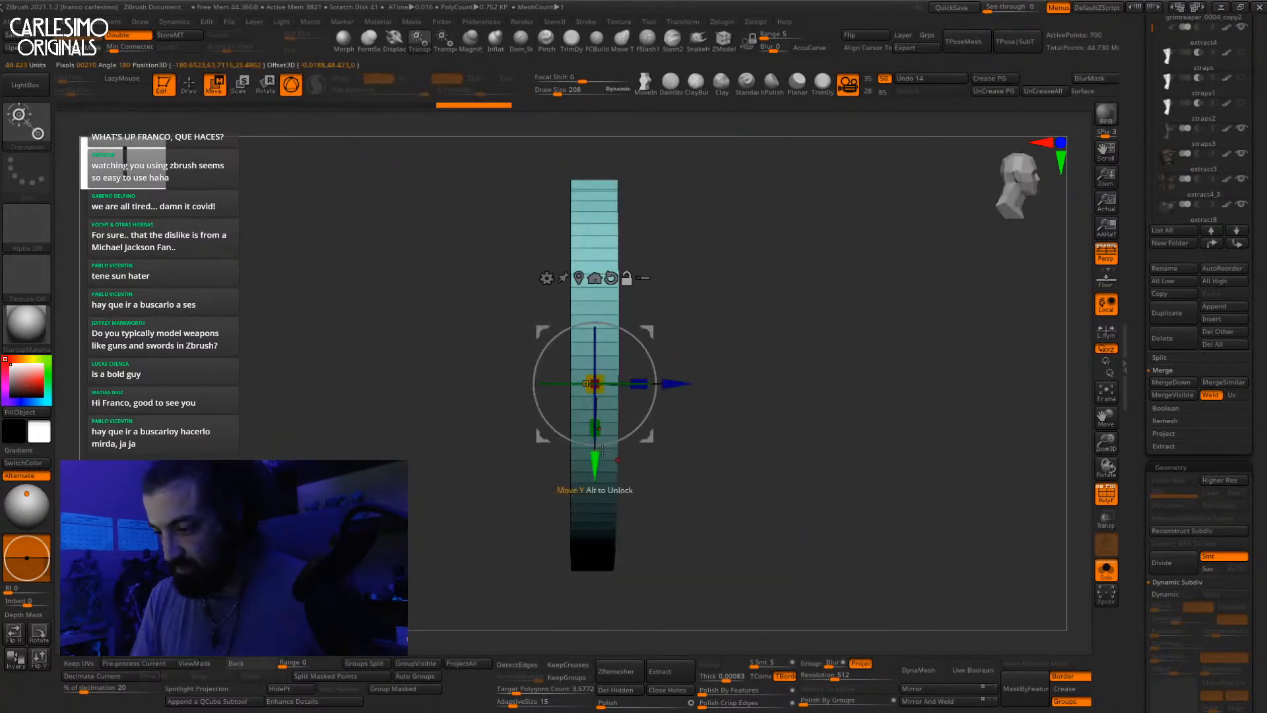
{"action": "left_click_drag", "start_coordinate": [640, 385], "coordinate": [636, 385]}
Step: Apply a Deformer Soft cage to the crescent blade and turn off perspective for a side view
{"action": "mouse_move", "coordinate": [662, 357]}
{"action": "left_mouse_down", "text": "alt"}
{"action": "mouse_move", "coordinate": [653, 315]}
{"action": "mouse_move", "coordinate": [538, 375]}
{"action": "left_mouse_up", "text": "alt"}
{"action": "key", "text": "q"}
{"action": "key", "text": "w"}
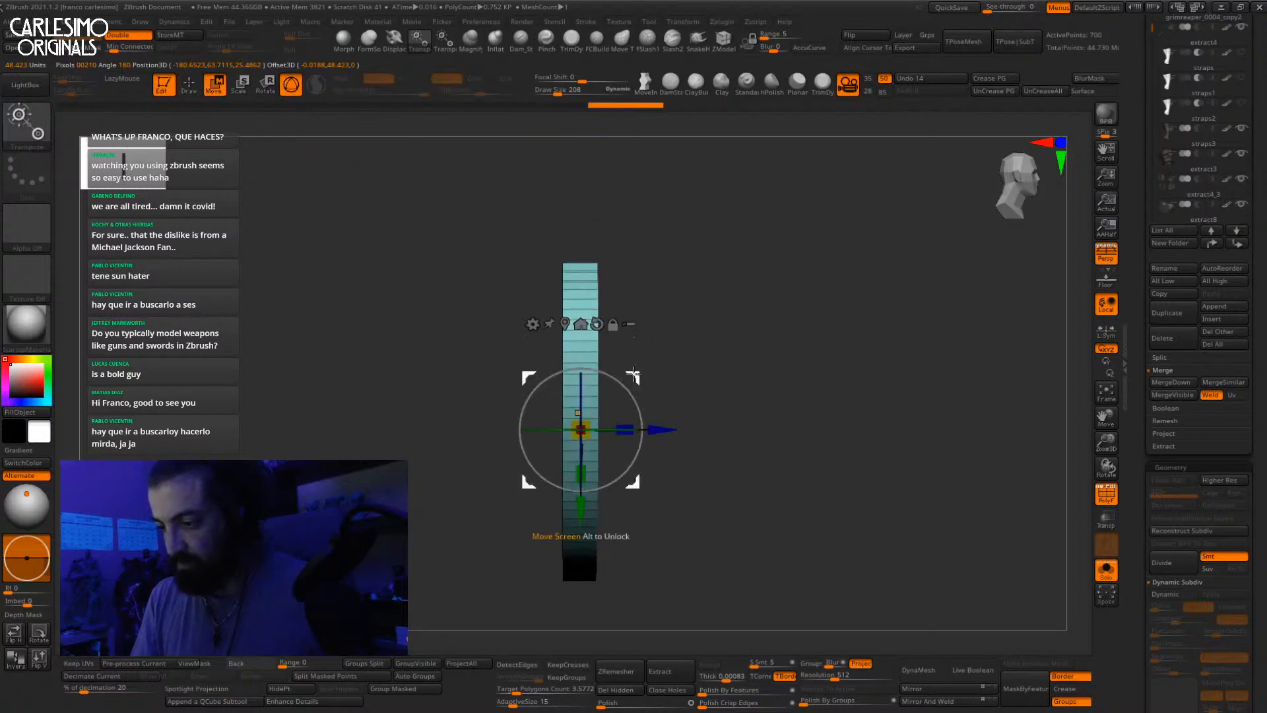
{"action": "left_click_drag", "start_coordinate": [546, 327], "coordinate": [563, 291], "text": "alt"}
{"action": "left_click", "coordinate": [551, 285]}
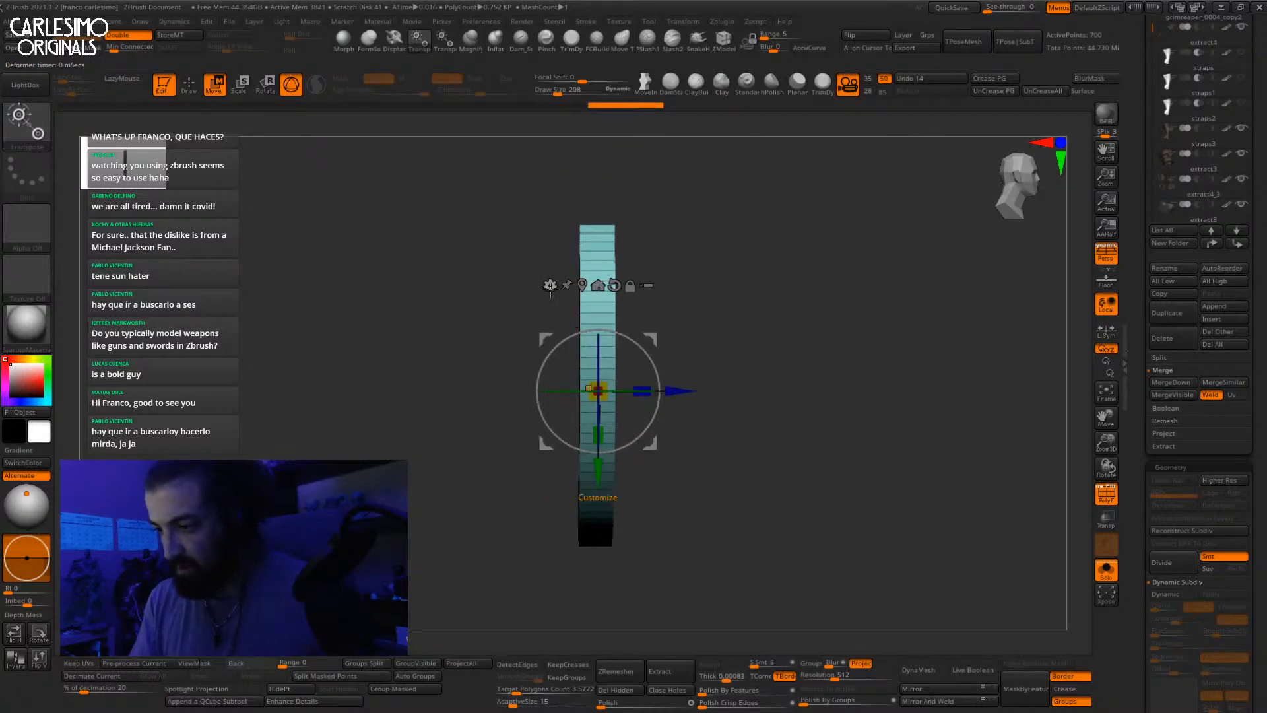
{"action": "left_click", "coordinate": [775, 333]}
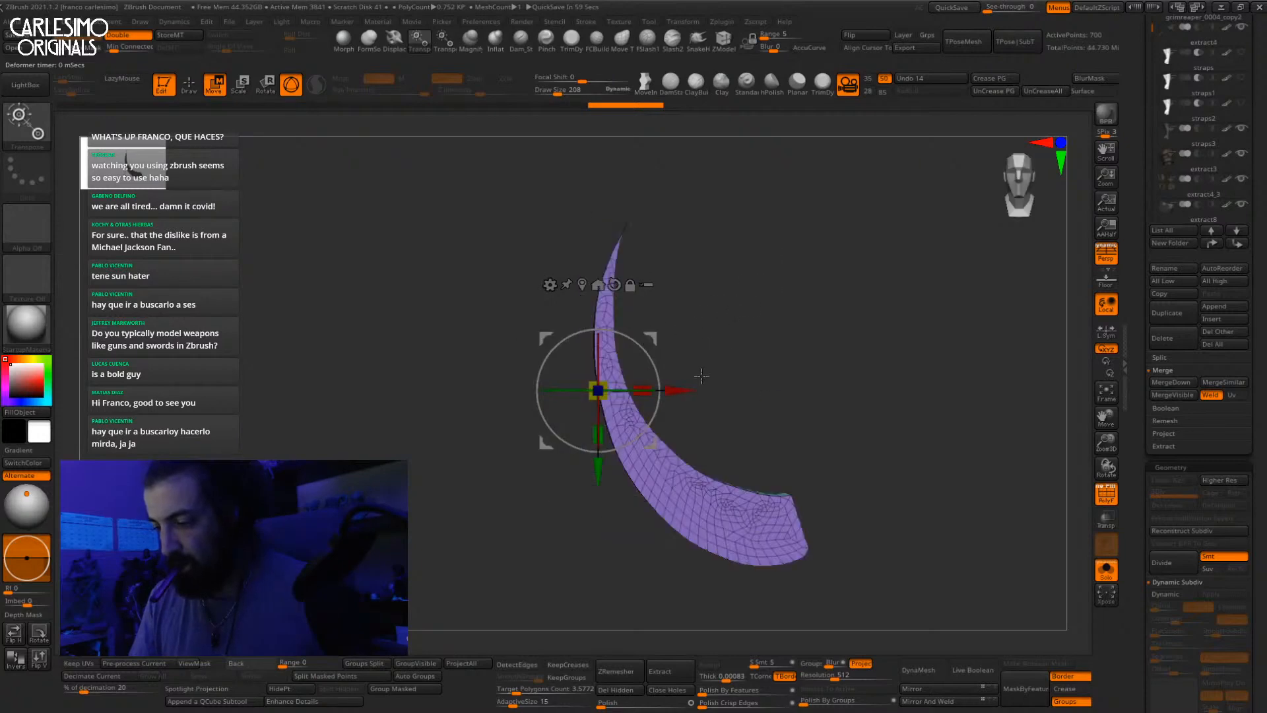
{"action": "left_click_drag", "start_coordinate": [703, 375], "coordinate": [649, 358], "text": "alt"}
{"action": "left_click", "coordinate": [496, 266]}
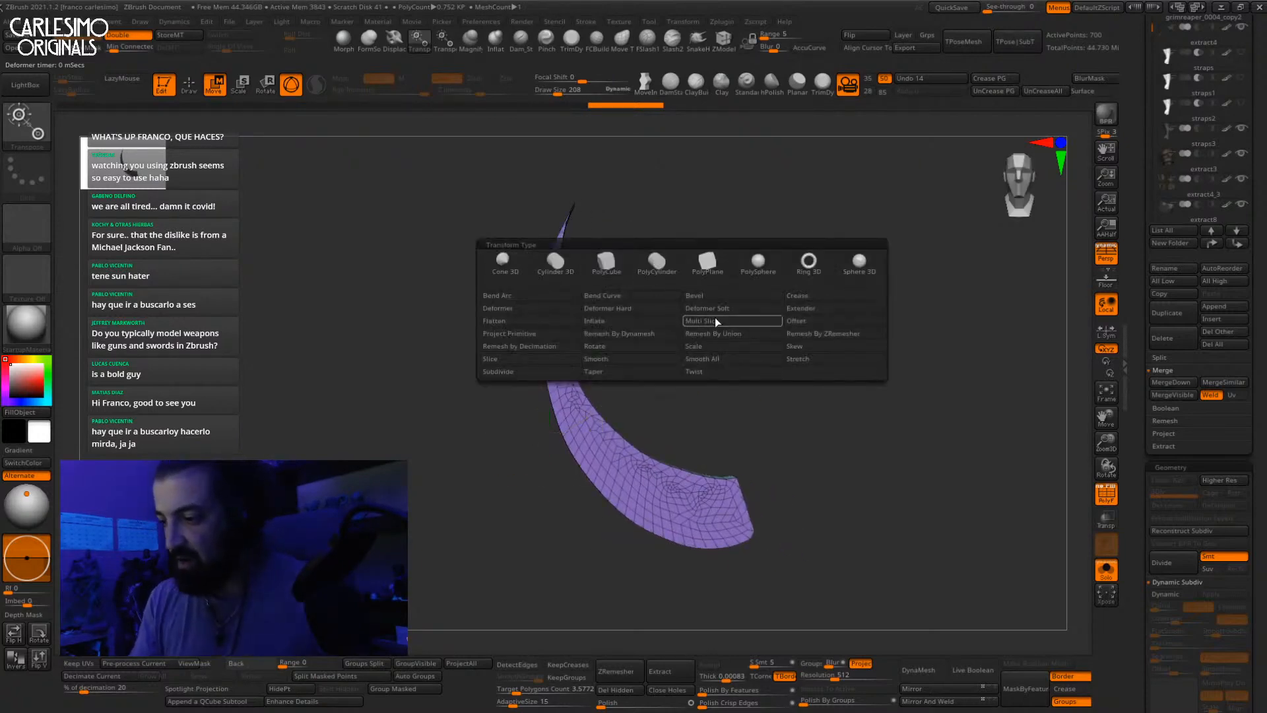
{"action": "left_click", "coordinate": [719, 309]}
{"action": "mouse_move", "coordinate": [705, 313]}
{"action": "left_mouse_down"}
{"action": "mouse_move", "coordinate": [732, 283]}
{"action": "mouse_move", "coordinate": [729, 214]}
{"action": "left_mouse_up"}
{"action": "left_click", "coordinate": [1106, 252]}
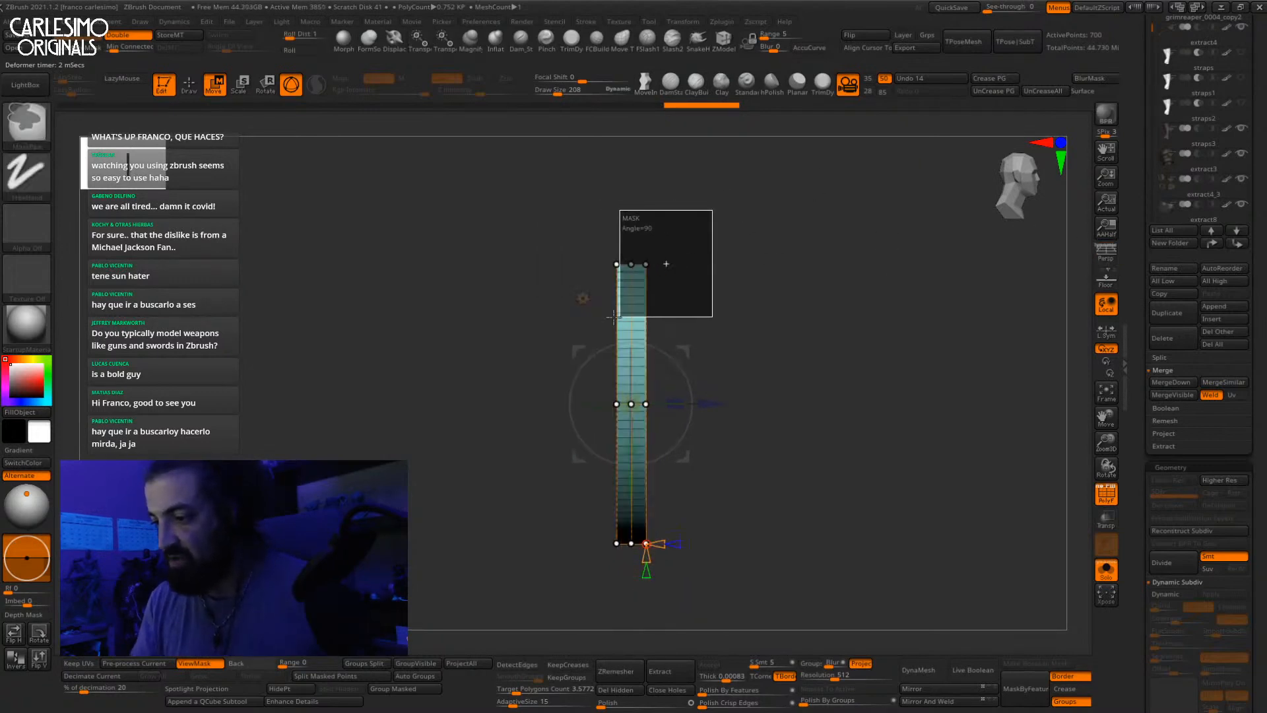
Step: Taper the blade's thickness to a point at the tip and narrow its middle with the deformer's control points
{"action": "left_click", "coordinate": [630, 264]}
{"action": "left_click_drag", "start_coordinate": [677, 270], "coordinate": [636, 280]}
{"action": "mouse_move", "coordinate": [670, 382]}
{"action": "left_mouse_down", "text": "alt"}
{"action": "mouse_move", "coordinate": [664, 345]}
{"action": "mouse_move", "coordinate": [556, 396]}
{"action": "left_mouse_up", "text": "alt"}
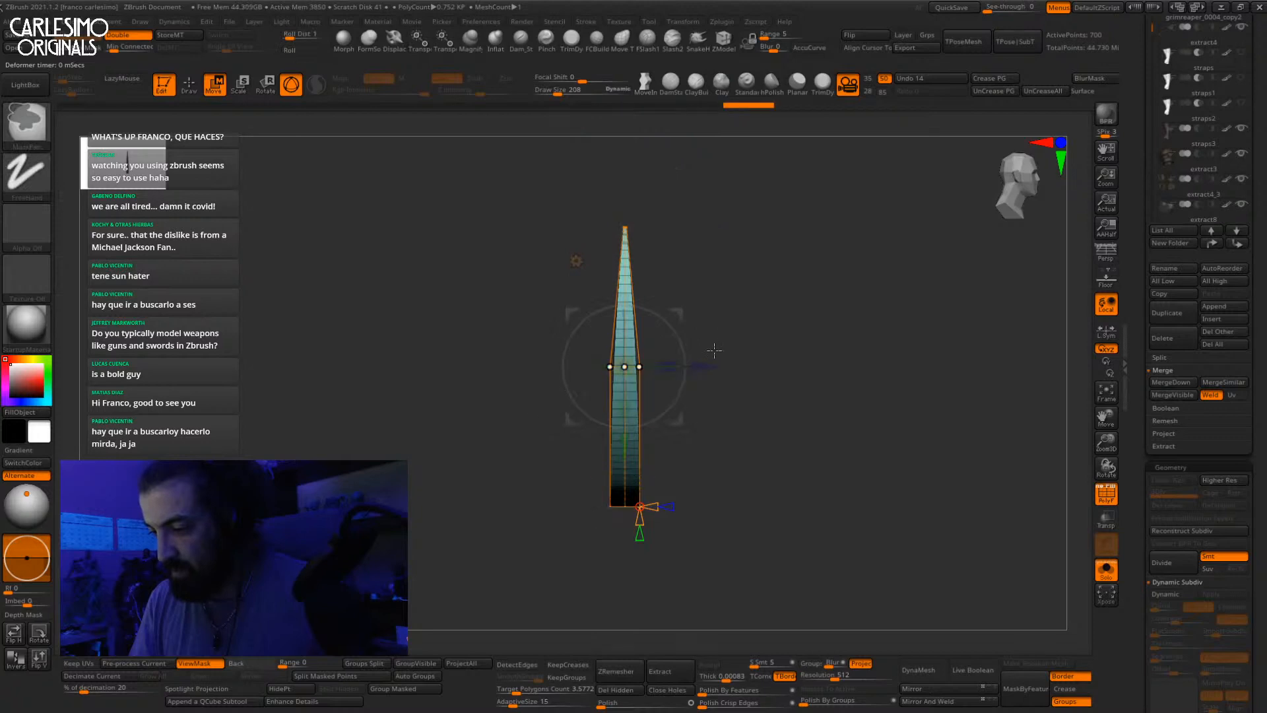
{"action": "left_click_drag", "start_coordinate": [624, 366], "coordinate": [631, 404]}
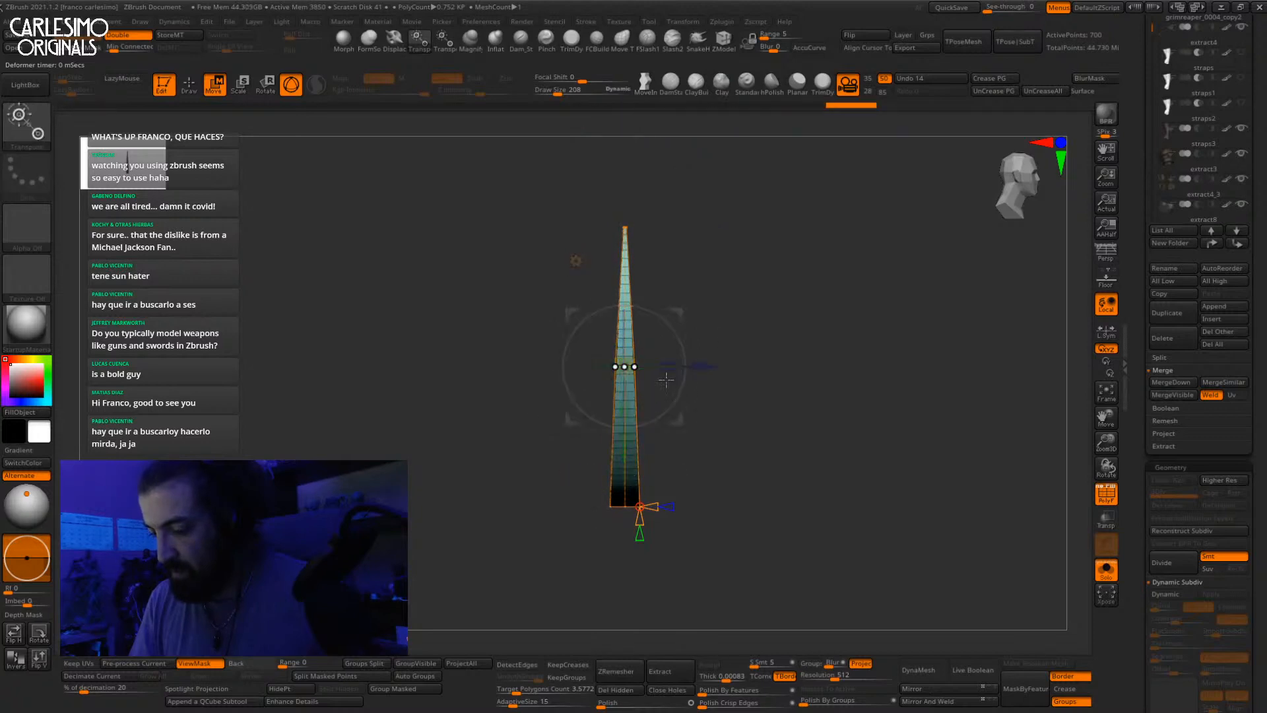
{"action": "left_click_drag", "start_coordinate": [759, 370], "coordinate": [684, 360], "text": "shift"}
{"action": "mouse_move", "coordinate": [764, 342]}
{"action": "left_mouse_down", "text": "alt"}
{"action": "mouse_move", "coordinate": [747, 372]}
{"action": "mouse_move", "coordinate": [776, 324]}
{"action": "left_mouse_up", "text": "alt"}
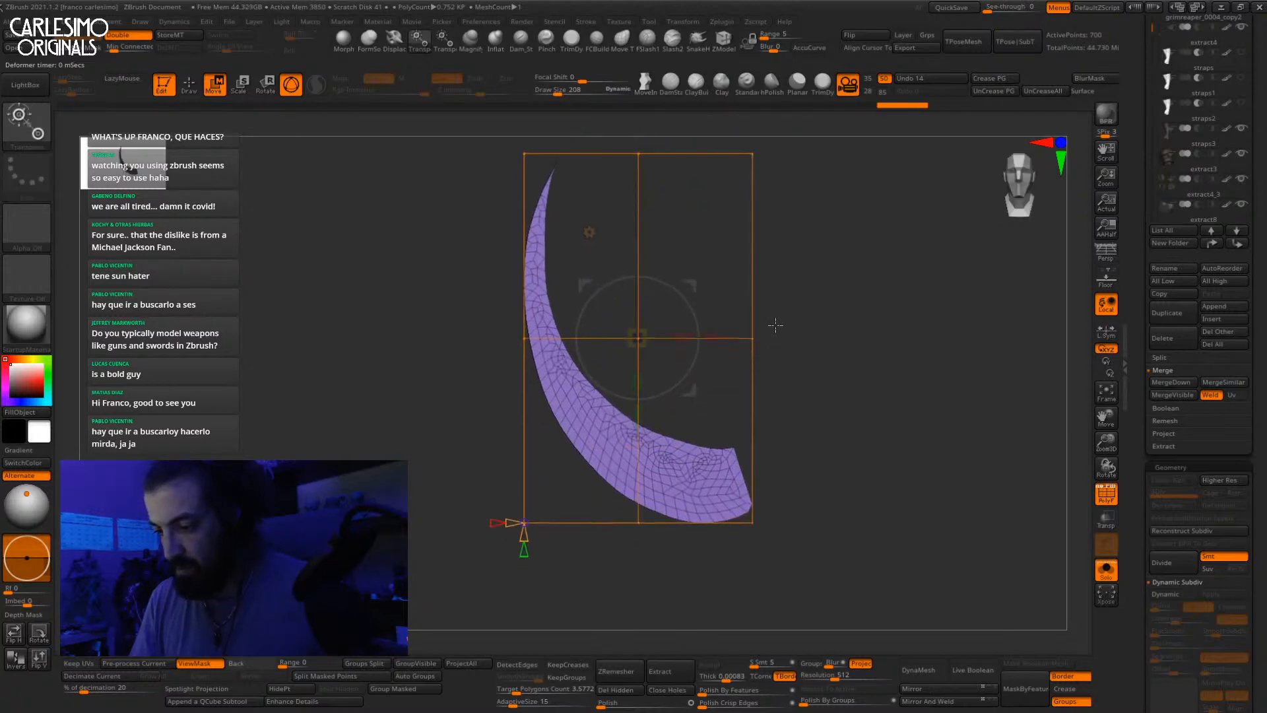
Step: Return to Gizmo 3D, leave the transform mode and ZRemesh the tapered blade with DetectEdges and KeepGroups on
{"action": "key", "text": "q"}
{"action": "key", "text": "w"}
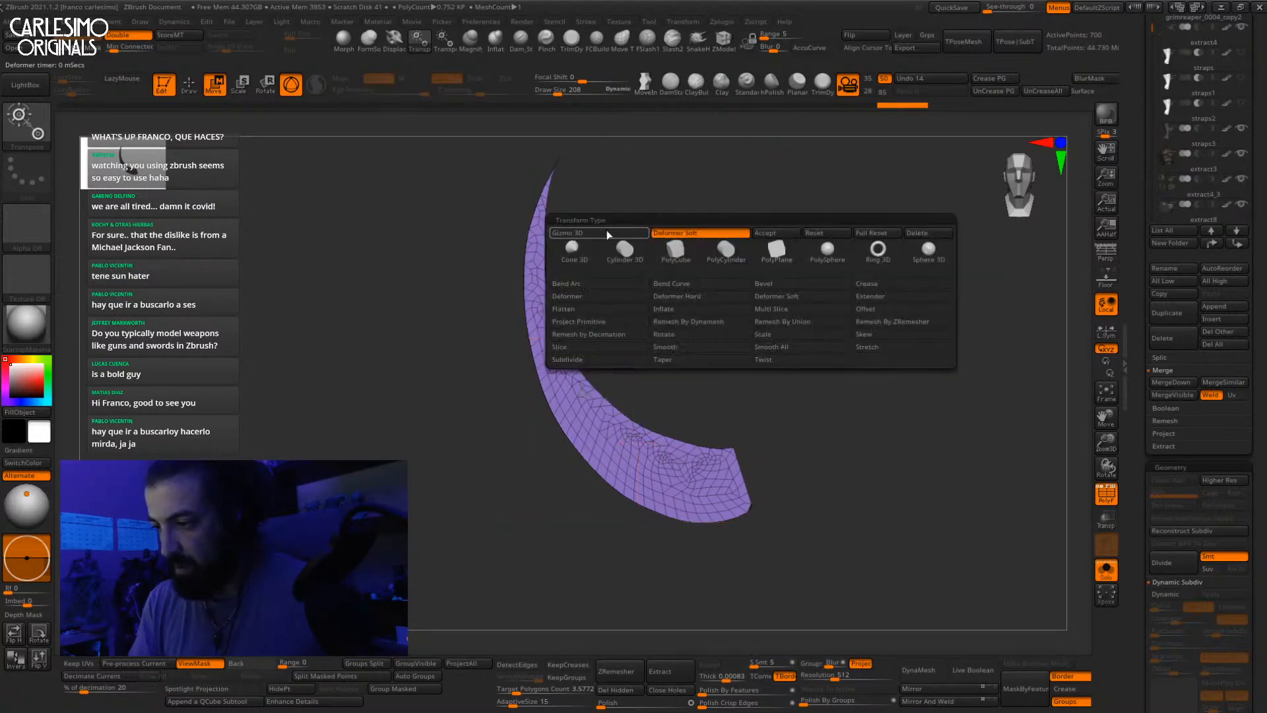
{"action": "left_click", "coordinate": [608, 235]}
{"action": "left_click_drag", "start_coordinate": [707, 229], "coordinate": [763, 211], "text": "alt"}
{"action": "key", "text": "q"}
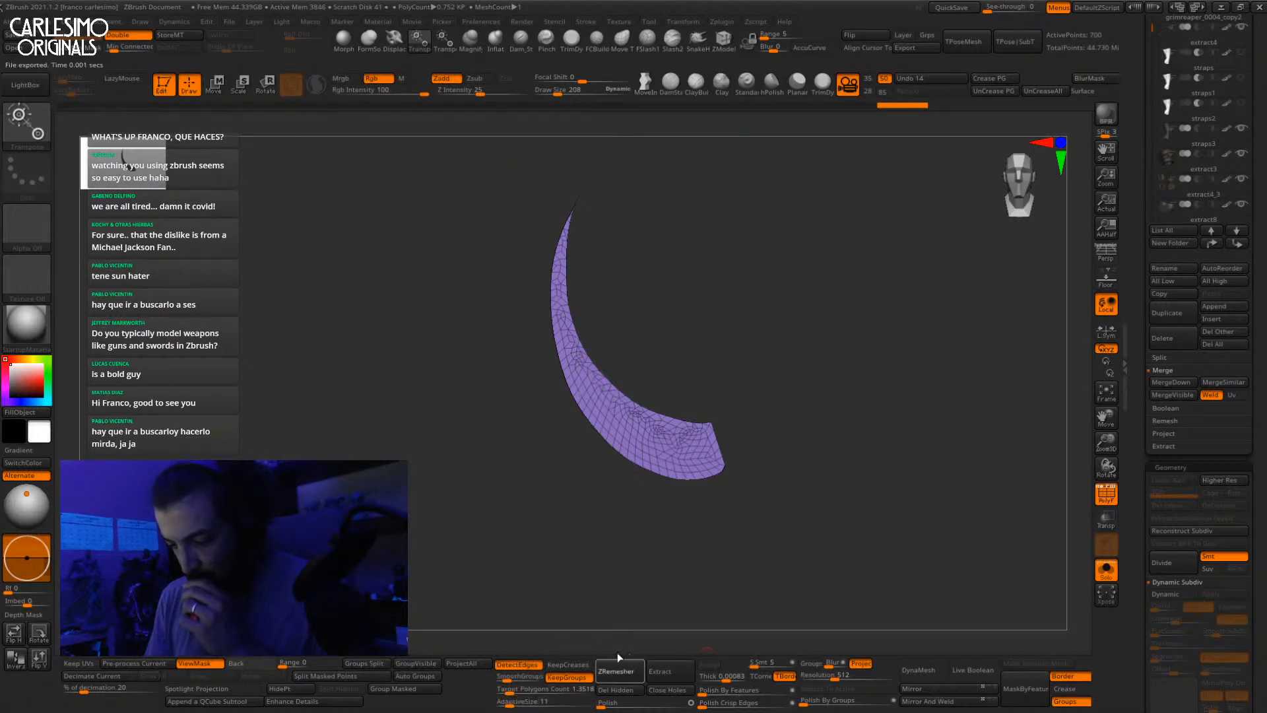
{"action": "left_click_drag", "start_coordinate": [699, 382], "coordinate": [772, 406]}
Step: Isolate the blade's two long curved edge strips, assign them one polygroup and unhide the whole blade
{"action": "left_click", "coordinate": [690, 454], "text": "ctrl+shift"}
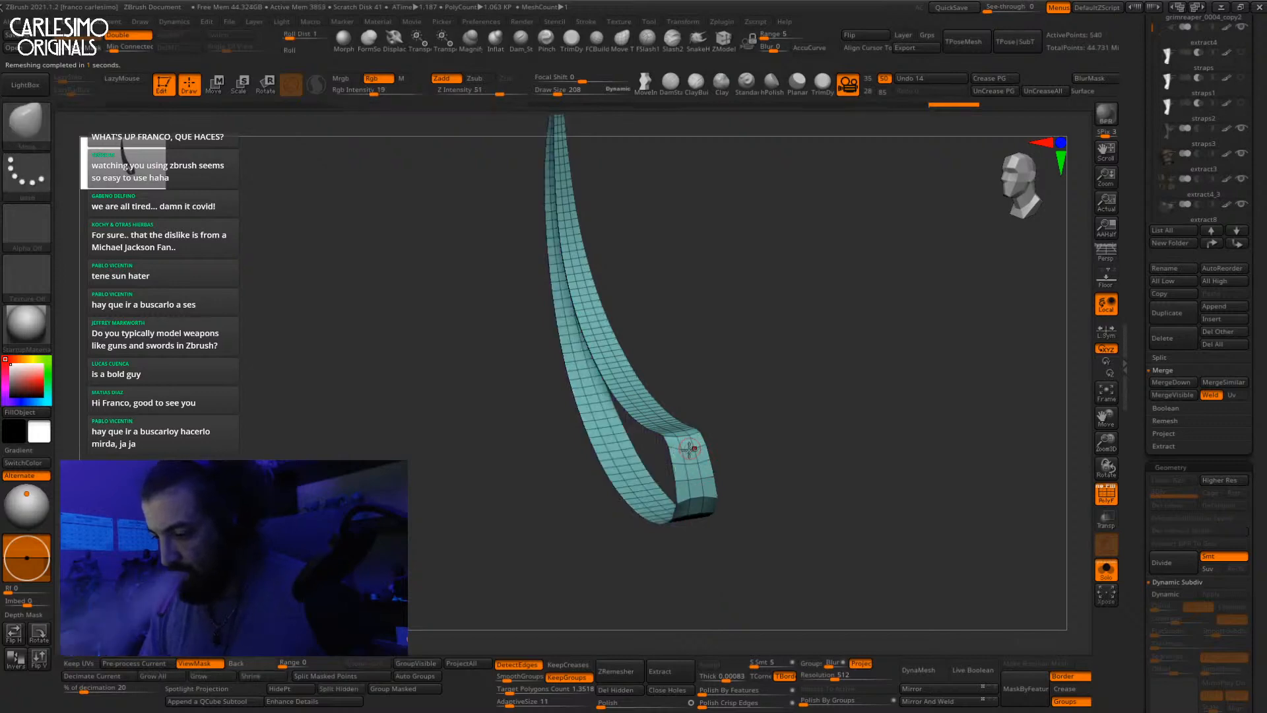
{"action": "left_click_drag", "start_coordinate": [690, 453], "coordinate": [766, 397]}
{"action": "mouse_move", "coordinate": [740, 487]}
{"action": "left_mouse_down"}
{"action": "mouse_move", "coordinate": [730, 485]}
{"action": "mouse_move", "coordinate": [756, 489]}
{"action": "mouse_move", "coordinate": [761, 469]}
{"action": "left_mouse_up"}
{"action": "key", "text": "ctrl+w"}
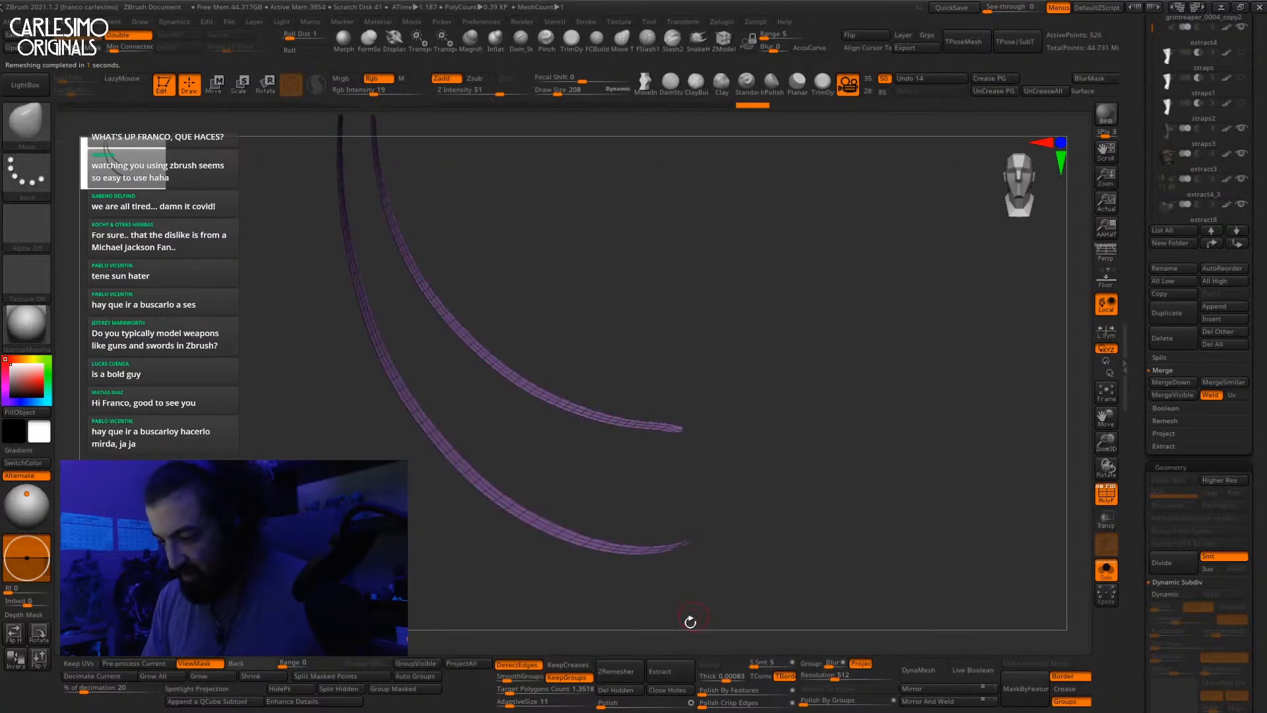
{"action": "left_click", "coordinate": [745, 539], "text": "ctrl+shift"}
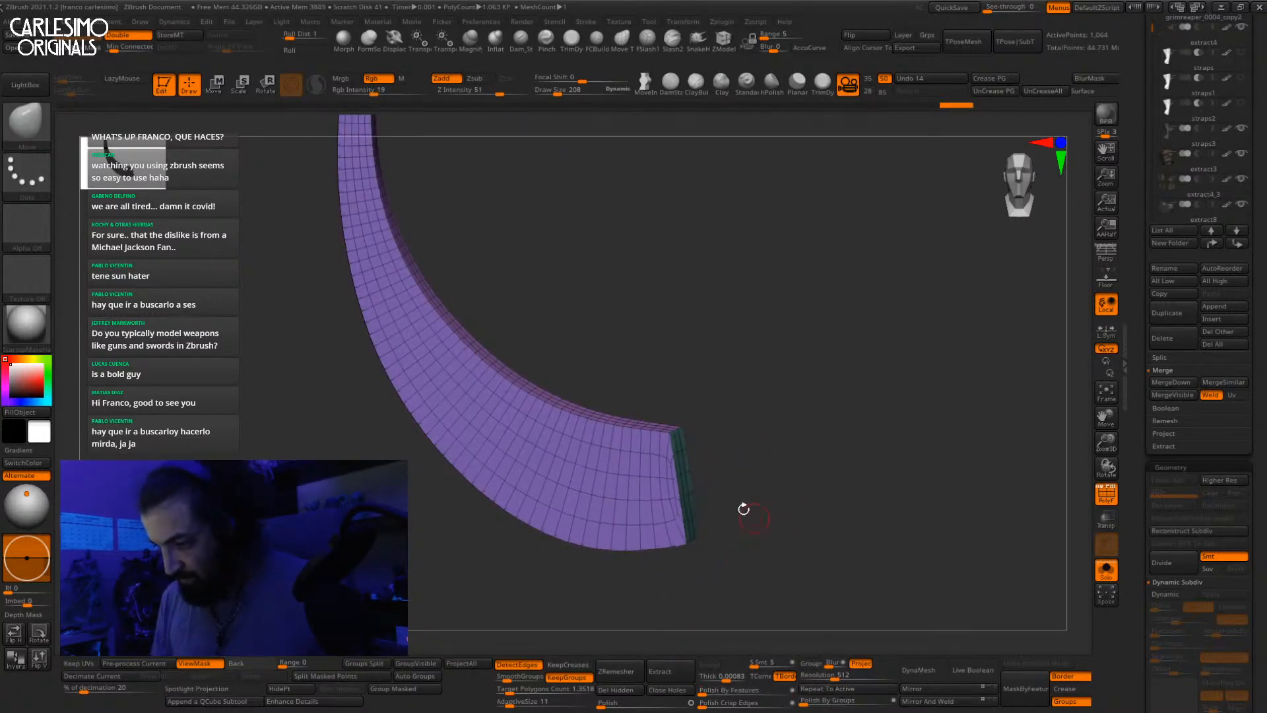
Step: Check the blade's shape with and without polyframe, undo the last change and regroup the long edge strips
{"action": "left_click_drag", "start_coordinate": [744, 508], "coordinate": [749, 492], "text": "shift"}
{"action": "left_click_drag", "start_coordinate": [749, 492], "coordinate": [733, 362], "text": "alt"}
{"action": "key", "text": "shift+f"}
{"action": "left_click_drag", "start_coordinate": [755, 455], "coordinate": [751, 403], "text": "alt"}
{"action": "left_click_drag", "start_coordinate": [753, 416], "coordinate": [707, 414]}
{"action": "key", "text": "shift+f"}
{"action": "key", "text": "shift+f"}
{"action": "mouse_move", "coordinate": [707, 414]}
{"action": "left_mouse_down", "text": "alt"}
{"action": "mouse_move", "coordinate": [712, 447]}
{"action": "mouse_move", "coordinate": [688, 407]}
{"action": "left_mouse_up", "text": "alt"}
{"action": "key", "text": "shift+f"}
{"action": "key", "text": "ctrl+z"}
{"action": "mouse_move", "coordinate": [688, 400]}
{"action": "right_mouse_down", "text": "shift"}
{"action": "mouse_move", "coordinate": [696, 490]}
{"action": "mouse_move", "coordinate": [670, 478]}
{"action": "mouse_move", "coordinate": [711, 456]}
{"action": "mouse_move", "coordinate": [694, 378]}
{"action": "right_mouse_up", "text": "shift"}
{"action": "key", "text": "ctrl+w"}
Step: Select the ZModeler brush and assign the central polygon loop around the blade's rim its own polygroup
{"action": "left_click", "coordinate": [724, 41]}
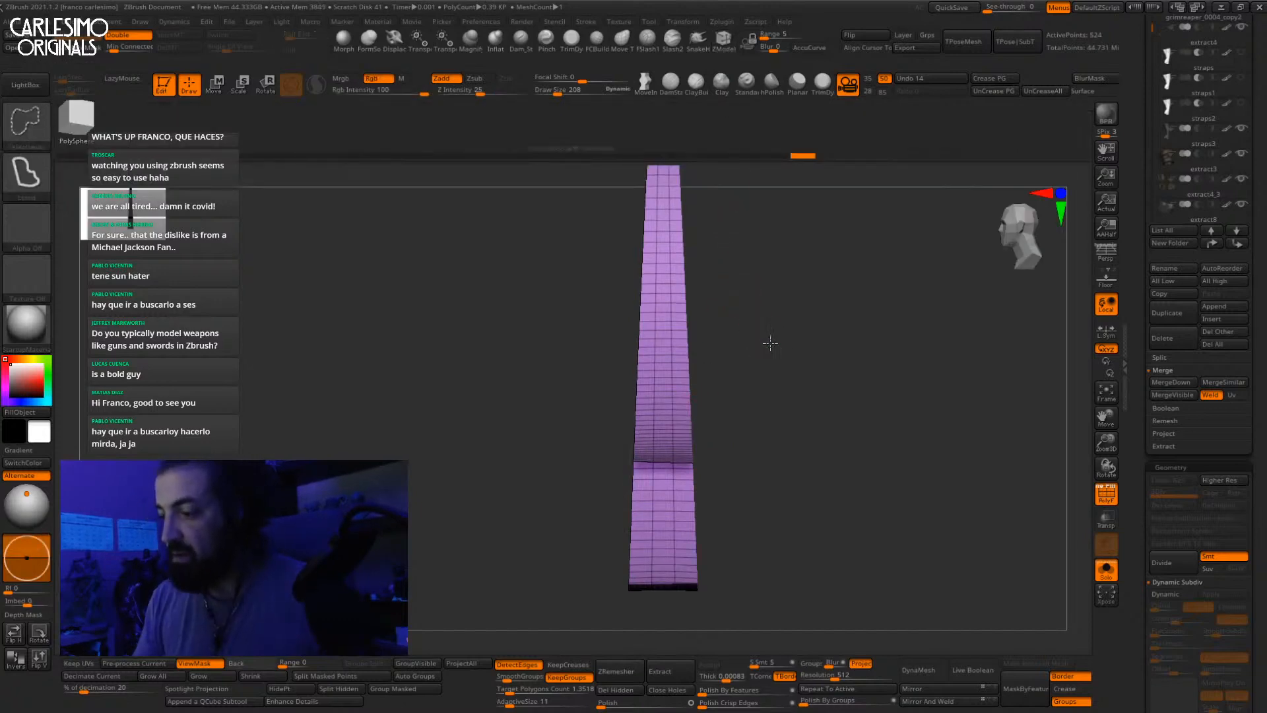
{"action": "left_click", "coordinate": [671, 374]}
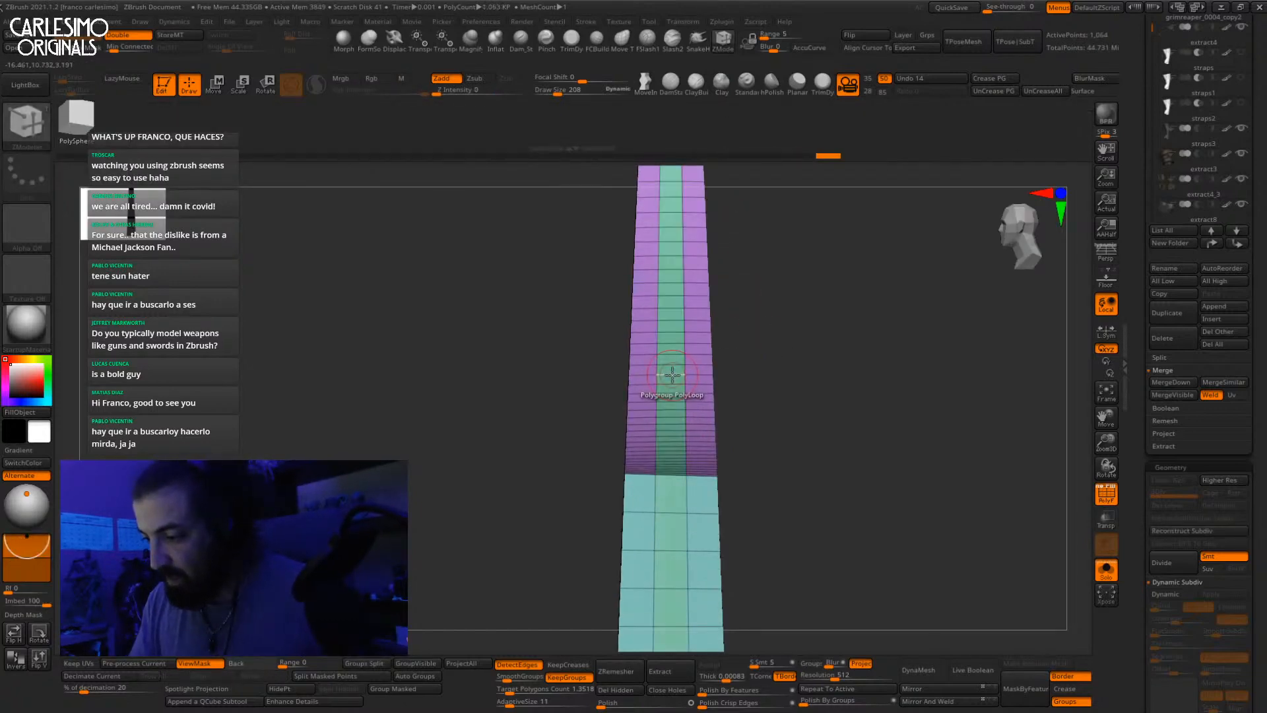
{"action": "right_click_drag", "start_coordinate": [673, 366], "coordinate": [690, 368]}
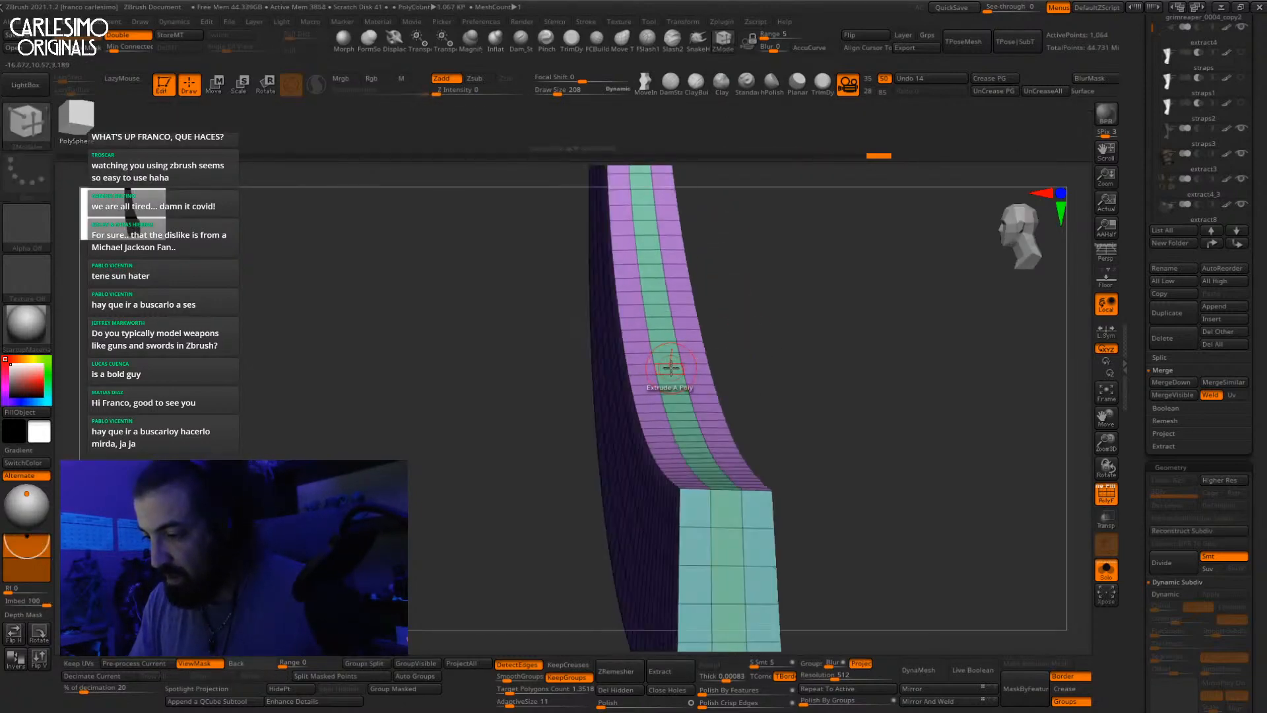
Step: Try extruding the central rim band outward with ZModeler, using Polygroup All as the target
{"action": "key", "text": "ctrl+z"}
{"action": "key", "text": "space"}
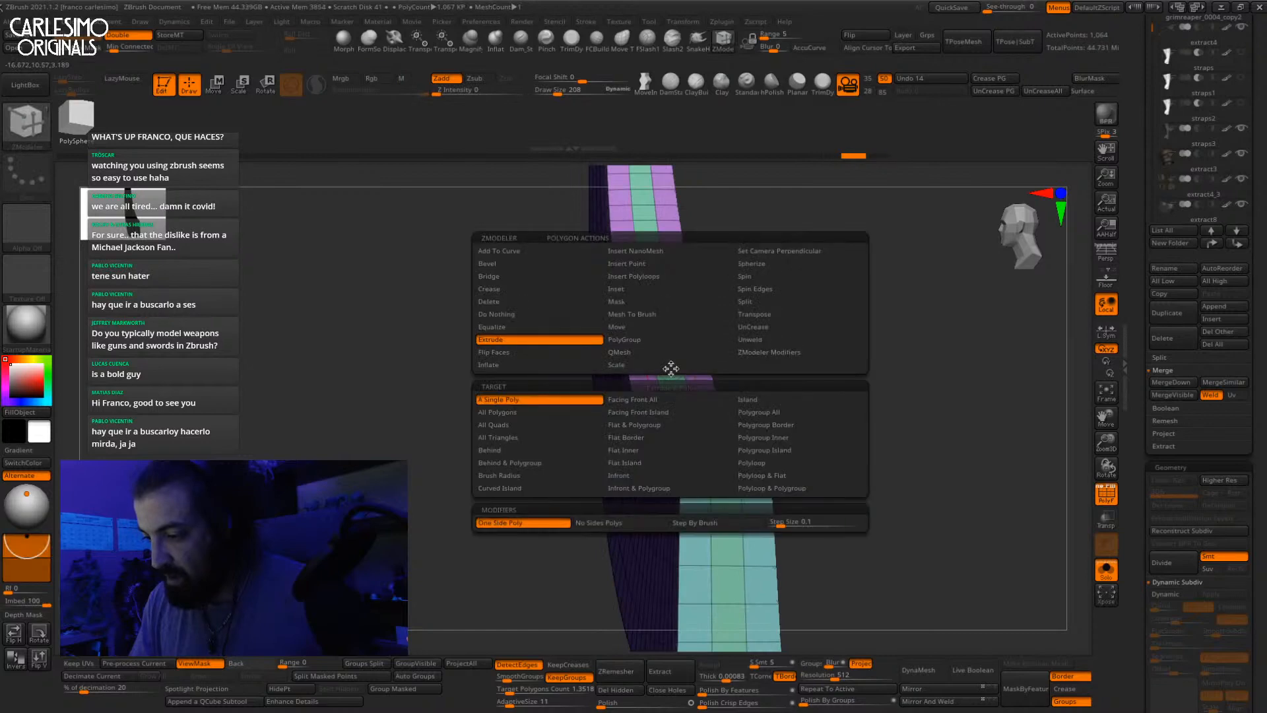
{"action": "left_click", "coordinate": [776, 411]}
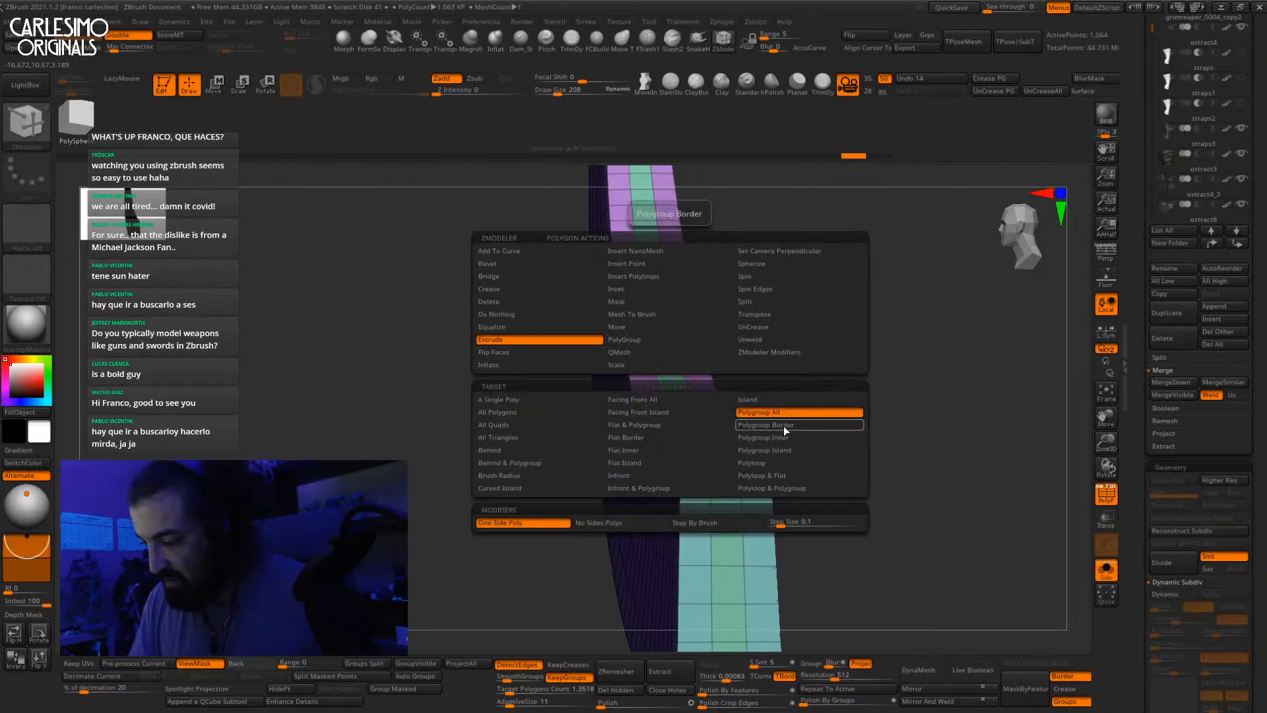
{"action": "left_click_drag", "start_coordinate": [684, 375], "coordinate": [696, 304]}
{"action": "key", "text": "alt"}
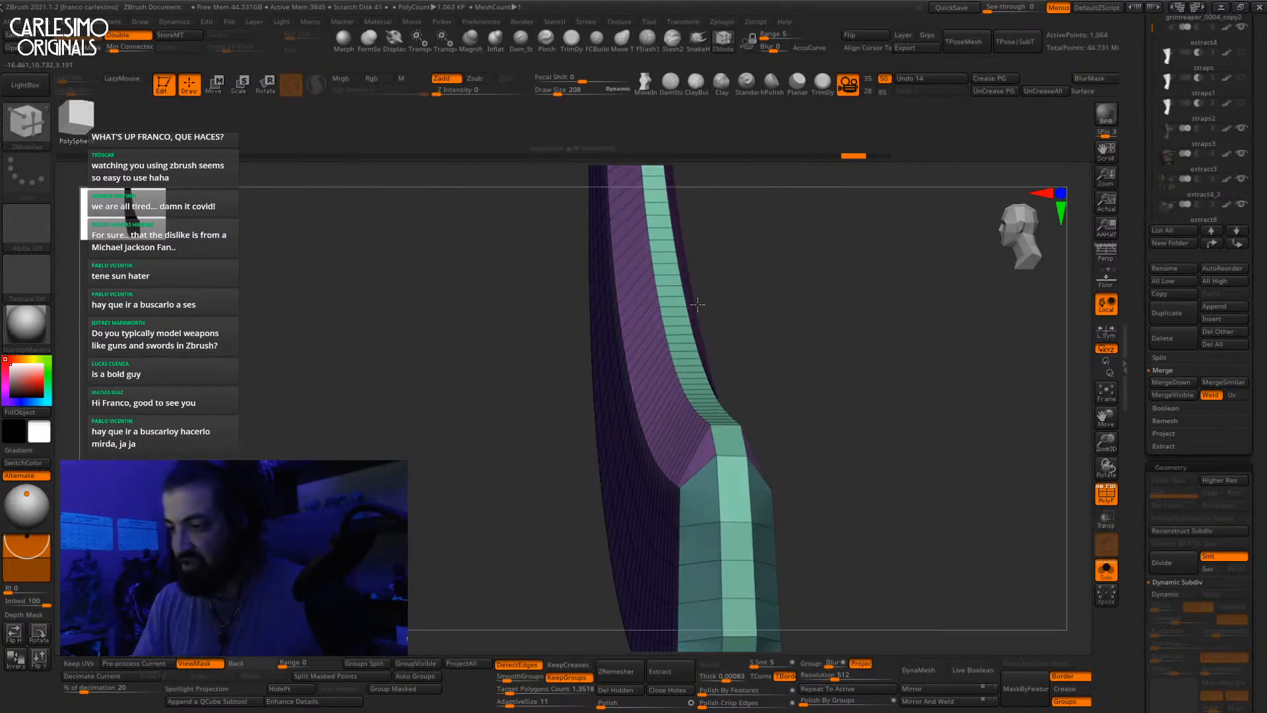
{"action": "right_click_drag", "start_coordinate": [690, 346], "coordinate": [662, 454]}
{"action": "mouse_move", "coordinate": [662, 454]}
{"action": "left_mouse_down"}
{"action": "mouse_move", "coordinate": [679, 343]}
{"action": "mouse_move", "coordinate": [660, 393]}
{"action": "mouse_move", "coordinate": [696, 300]}
{"action": "mouse_move", "coordinate": [638, 458]}
{"action": "left_mouse_up"}
Step: Insert an edge loop with ZModeler alongside the central band on the blade's rim
{"action": "key", "text": "space"}
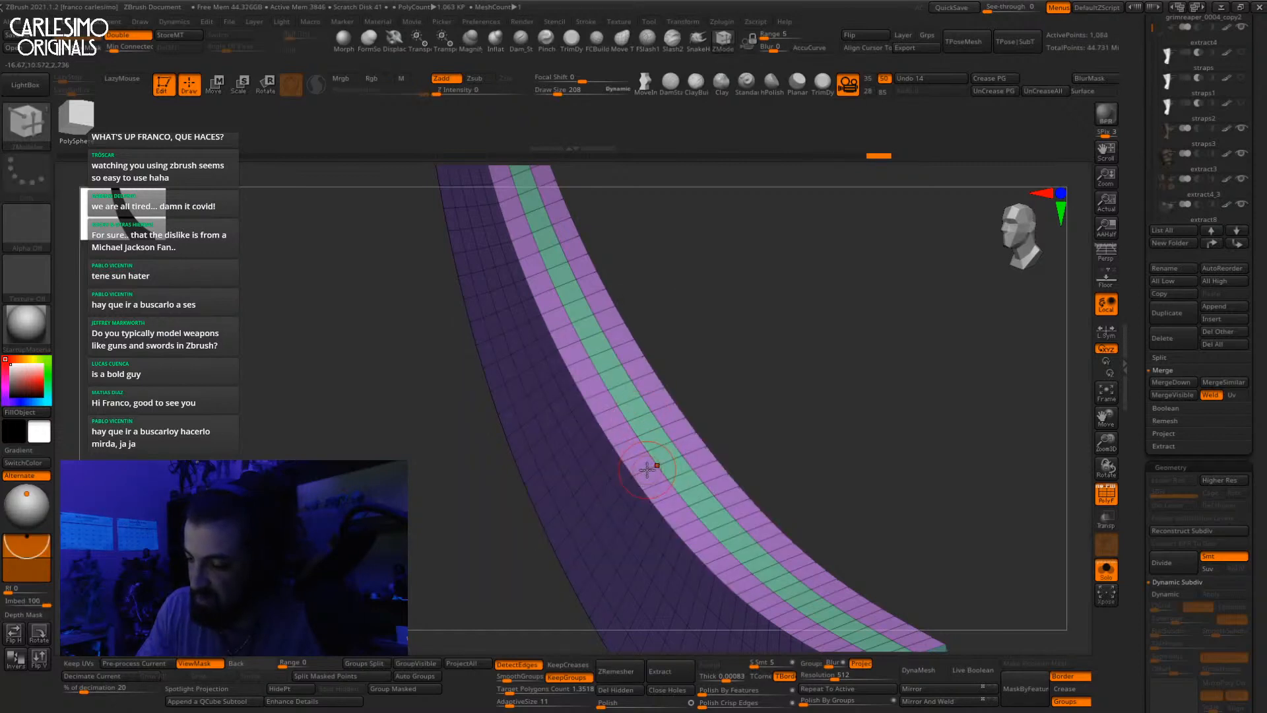
{"action": "key", "text": "space"}
{"action": "left_click", "coordinate": [632, 390]}
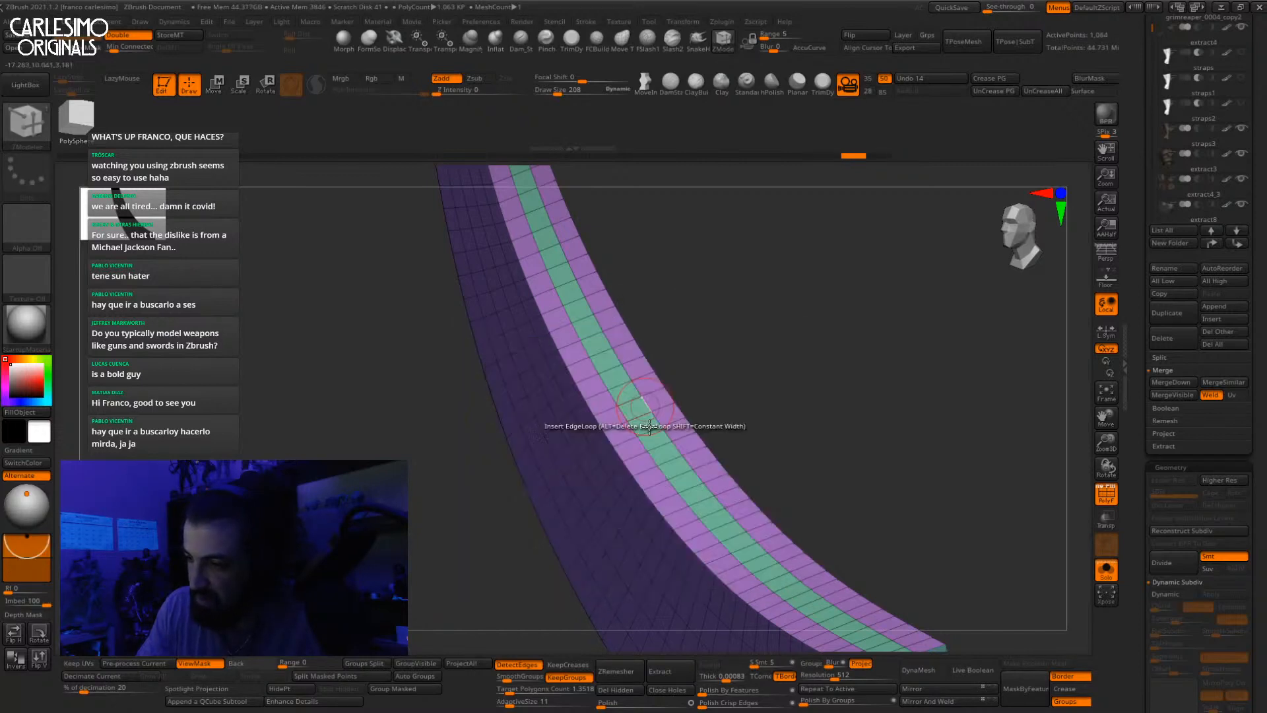
{"action": "left_click", "coordinate": [648, 471]}
{"action": "right_click_drag", "start_coordinate": [649, 472], "coordinate": [671, 458]}
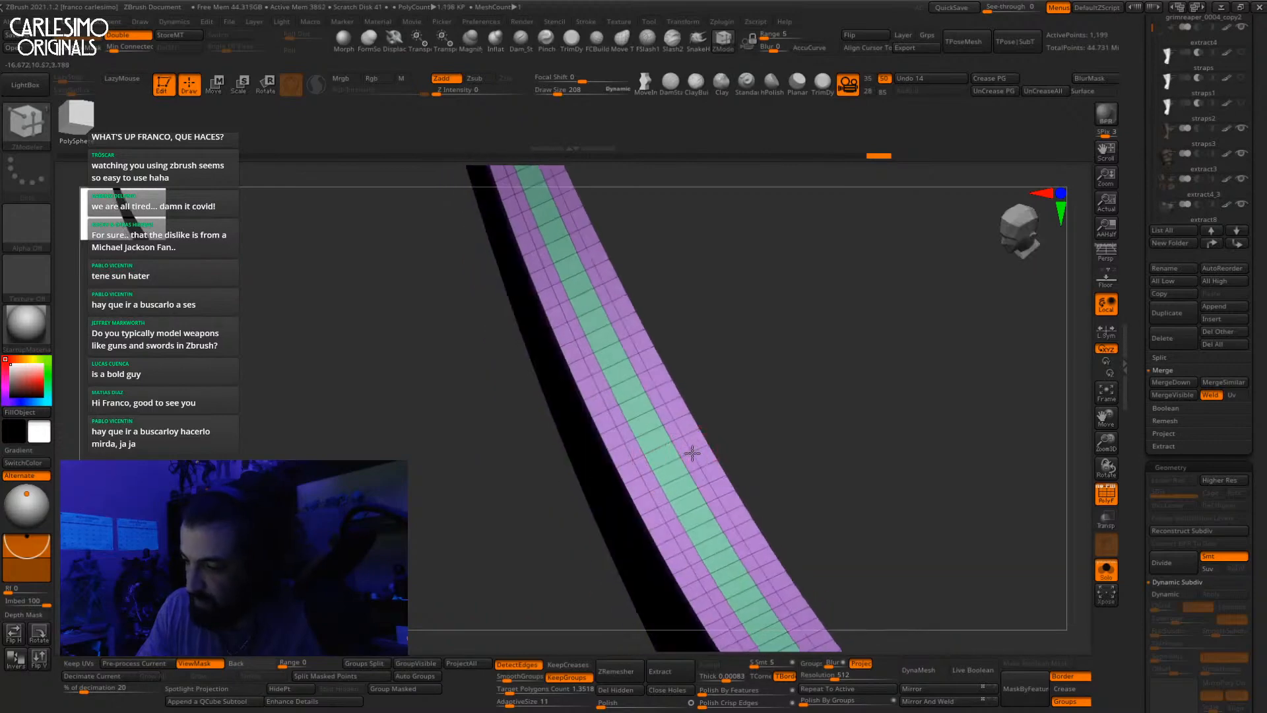
Step: Examine the blade and its rim band with and without polyframe and the Dynamic Subdivision smoothing preview
{"action": "left_click_drag", "start_coordinate": [663, 455], "coordinate": [668, 315]}
{"action": "right_click_drag", "start_coordinate": [668, 315], "coordinate": [726, 379]}
{"action": "key", "text": "shift+f"}
{"action": "key", "text": "d"}
{"action": "right_click_drag", "start_coordinate": [841, 399], "coordinate": [718, 456], "text": "ctrl"}
{"action": "mouse_move", "coordinate": [718, 456]}
{"action": "right_mouse_down", "text": "ctrl"}
{"action": "mouse_move", "coordinate": [702, 289]}
{"action": "mouse_move", "coordinate": [693, 403]}
{"action": "mouse_move", "coordinate": [670, 370]}
{"action": "mouse_move", "coordinate": [777, 359]}
{"action": "mouse_move", "coordinate": [638, 396]}
{"action": "mouse_move", "coordinate": [650, 430]}
{"action": "mouse_move", "coordinate": [627, 419]}
{"action": "mouse_move", "coordinate": [664, 432]}
{"action": "mouse_move", "coordinate": [707, 378]}
{"action": "mouse_move", "coordinate": [678, 374]}
{"action": "mouse_move", "coordinate": [670, 329]}
{"action": "mouse_move", "coordinate": [667, 399]}
{"action": "right_mouse_up", "text": "ctrl"}
{"action": "key", "text": "shift+f"}
{"action": "key", "text": "shift+d"}
{"action": "key", "text": "d"}
{"action": "key", "text": "shift+f"}
{"action": "key", "text": "shift+d"}
Step: Mask everything except the blunt end of the blade's tip, pull it outward into a sharp point and clear the mask
{"action": "key", "text": "b"}
{"action": "key", "text": "m"}
{"action": "key", "text": "v"}
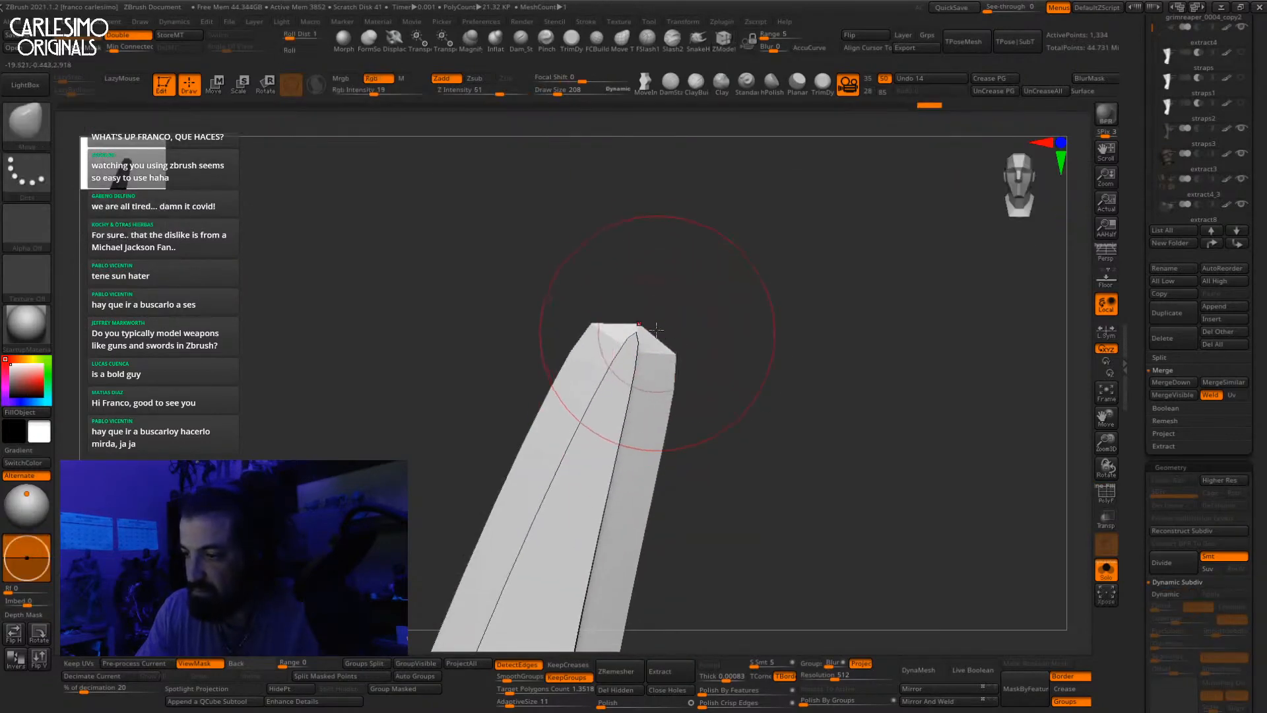
{"action": "left_click_drag", "start_coordinate": [629, 328], "coordinate": [628, 330], "text": "ctrl"}
{"action": "left_click", "coordinate": [700, 289], "text": "ctrl"}
{"action": "right_click_drag", "start_coordinate": [701, 289], "coordinate": [703, 350], "text": "alt"}
{"action": "key", "text": "w"}
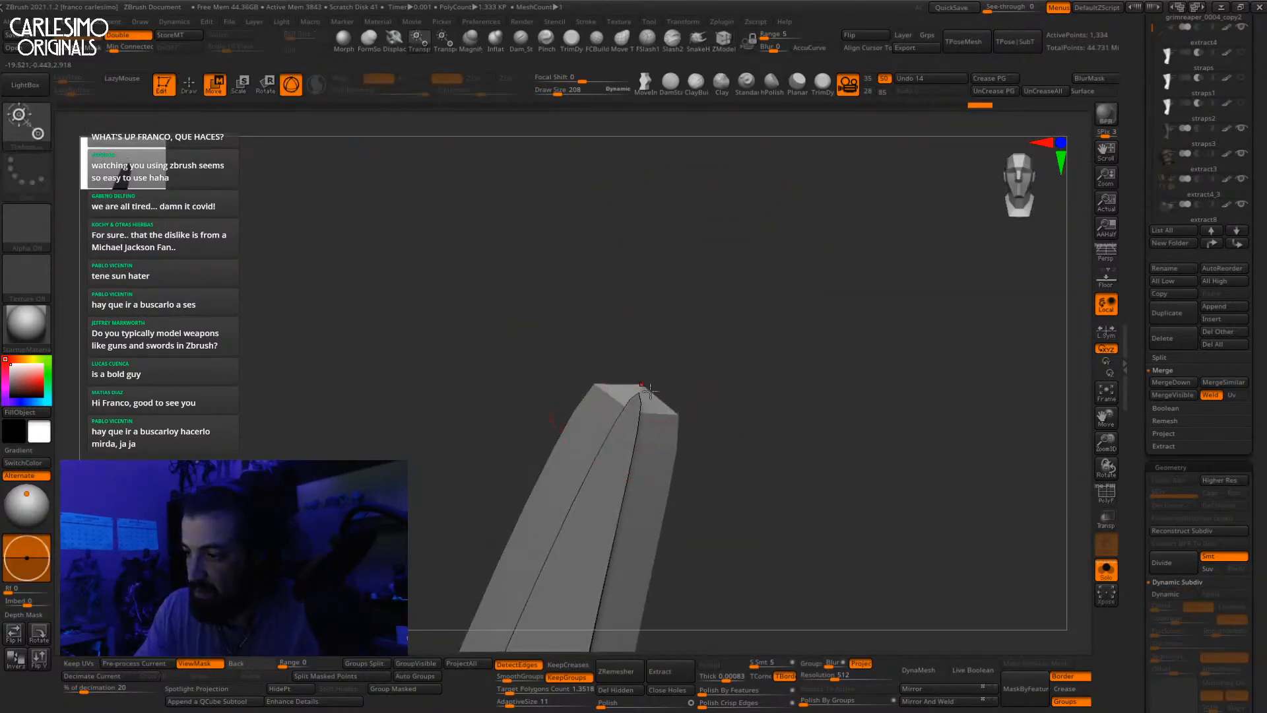
{"action": "left_click_drag", "start_coordinate": [636, 432], "coordinate": [655, 396]}
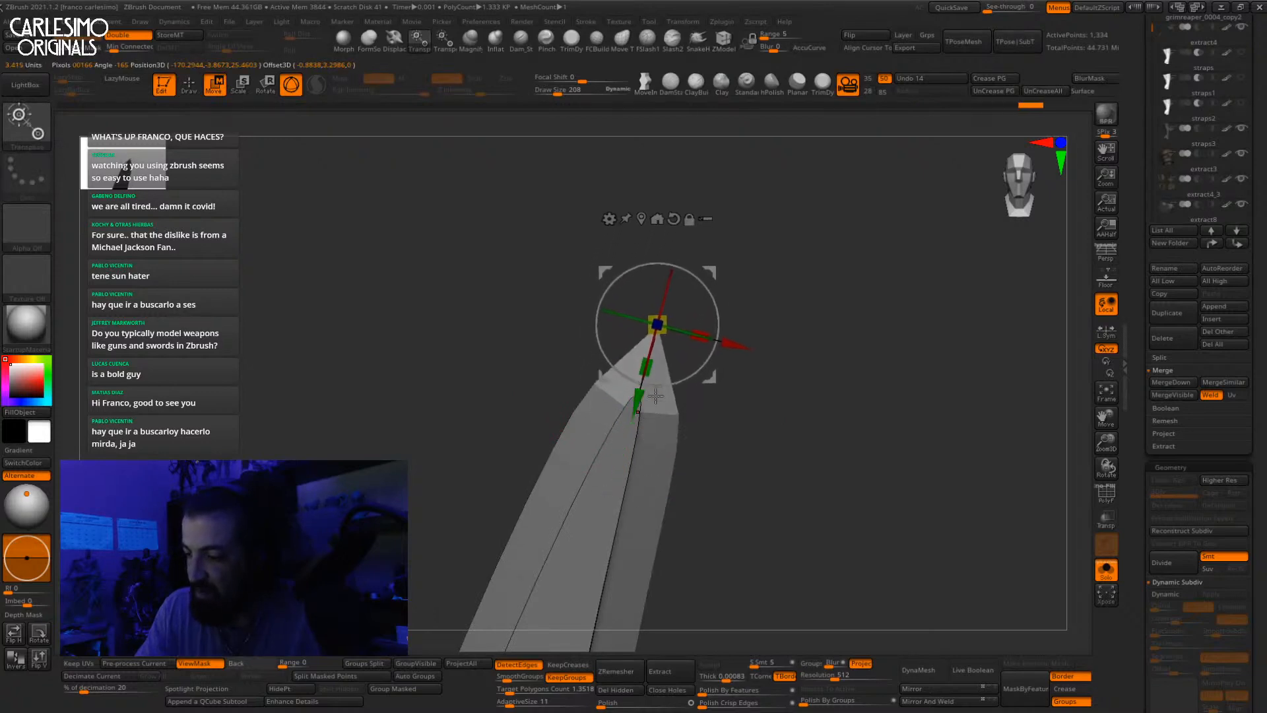
{"action": "left_click_drag", "start_coordinate": [713, 275], "coordinate": [720, 268]}
{"action": "left_click_drag", "start_coordinate": [803, 306], "coordinate": [810, 315], "text": "ctrl"}
Step: Preview the sharpened tip with Dynamic Subdivision and inspect the blade's edges with and without polyframe
{"action": "key", "text": "d"}
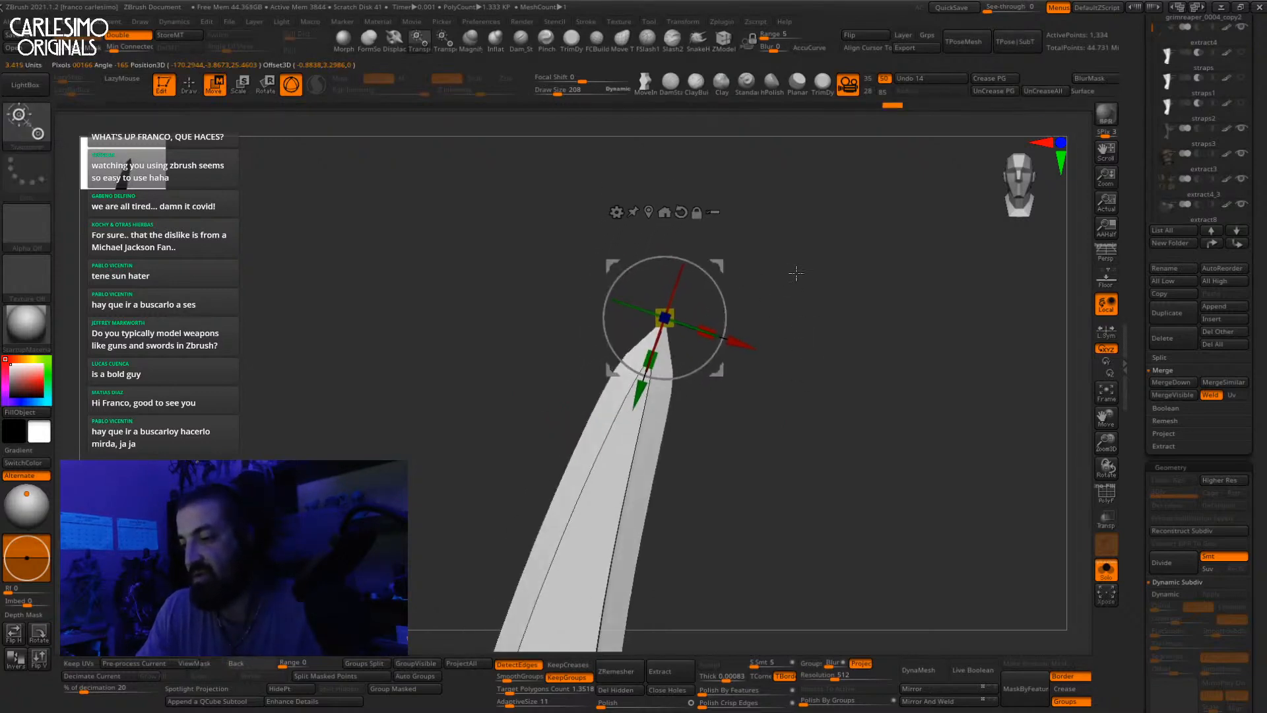
{"action": "key", "text": "shift+f"}
{"action": "key", "text": "q"}
{"action": "key", "text": "shift+f"}
{"action": "key", "text": "w"}
{"action": "key", "text": "q"}
{"action": "mouse_move", "coordinate": [789, 396]}
{"action": "right_mouse_down"}
{"action": "mouse_move", "coordinate": [699, 446]}
{"action": "mouse_move", "coordinate": [689, 343]}
{"action": "right_mouse_up"}
{"action": "key", "text": "shift+f"}
{"action": "key", "text": "shift+d"}
{"action": "mouse_move", "coordinate": [727, 393]}
{"action": "right_mouse_down", "text": "alt"}
{"action": "mouse_move", "coordinate": [742, 330]}
{"action": "mouse_move", "coordinate": [772, 316]}
{"action": "right_mouse_up", "text": "alt"}
{"action": "key", "text": "w"}
{"action": "key", "text": "q"}
Step: Isolate the blade's rim strips, split them into separate polygroups with Auto Groups and show the whole blade again
{"action": "left_click", "coordinate": [691, 382], "text": "ctrl+shift"}
{"action": "key", "text": "w"}
{"action": "mouse_move", "coordinate": [691, 382]}
{"action": "right_mouse_down"}
{"action": "mouse_move", "coordinate": [680, 344]}
{"action": "mouse_move", "coordinate": [679, 422]}
{"action": "mouse_move", "coordinate": [706, 416]}
{"action": "mouse_move", "coordinate": [693, 386]}
{"action": "right_mouse_up"}
{"action": "left_click", "coordinate": [418, 676]}
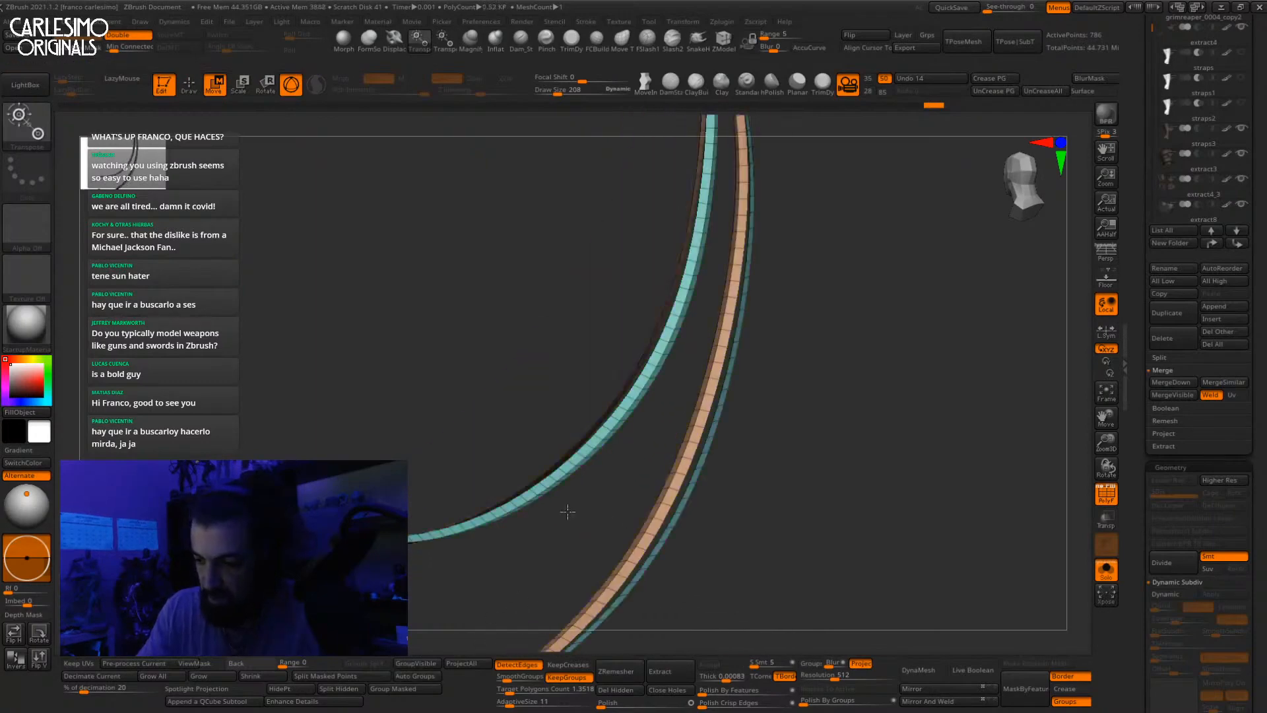
{"action": "right_click_drag", "start_coordinate": [617, 475], "coordinate": [691, 378]}
{"action": "left_click", "coordinate": [781, 325], "text": "ctrl+shift"}
{"action": "right_click_drag", "start_coordinate": [780, 325], "coordinate": [752, 369]}
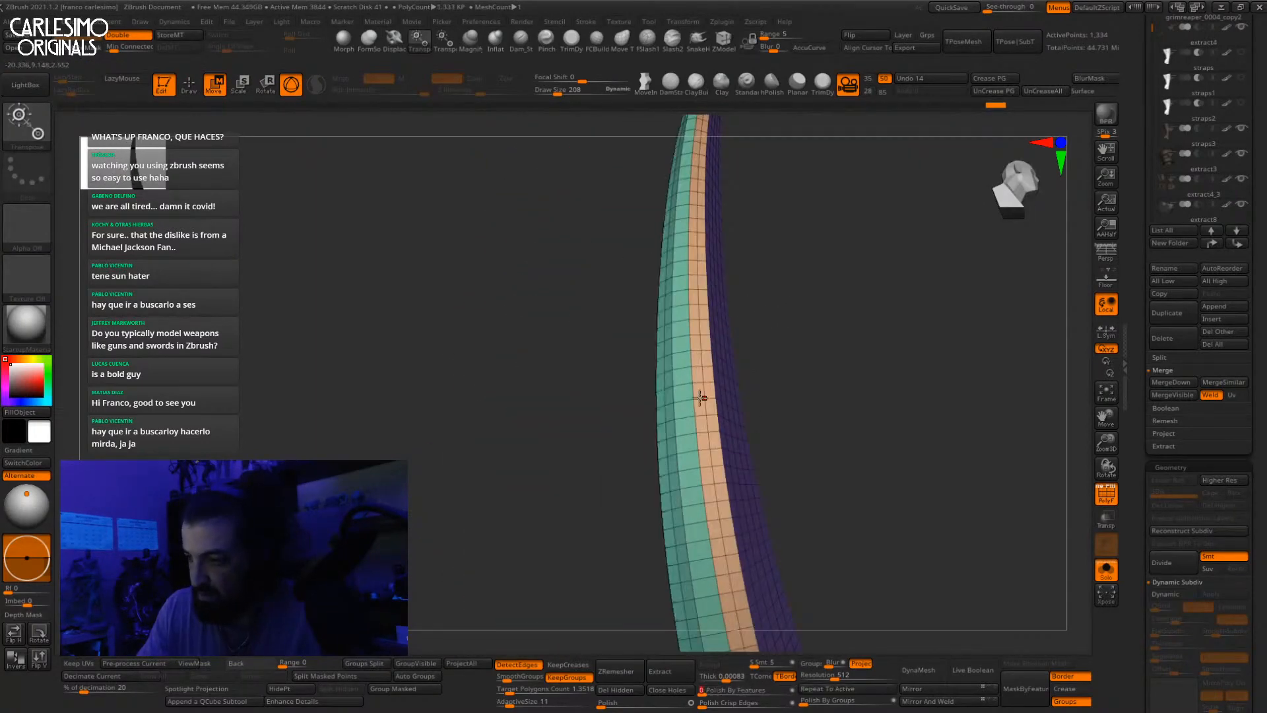
Step: Hide and isolate the central rim band to examine it, restoring the full blade each time
{"action": "right_click_drag", "start_coordinate": [702, 475], "coordinate": [670, 457]}
{"action": "left_click", "coordinate": [649, 400], "text": "ctrl"}
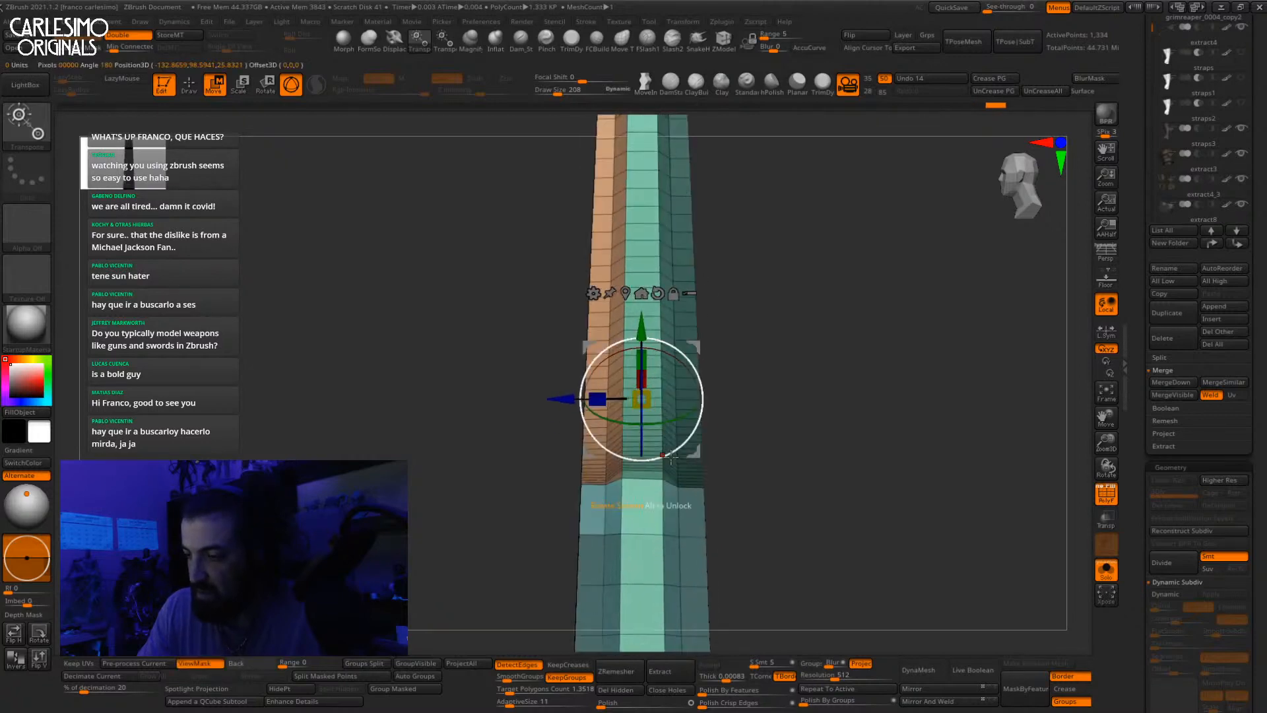
{"action": "key", "text": "q"}
{"action": "left_click", "coordinate": [647, 478], "text": "ctrl+shift"}
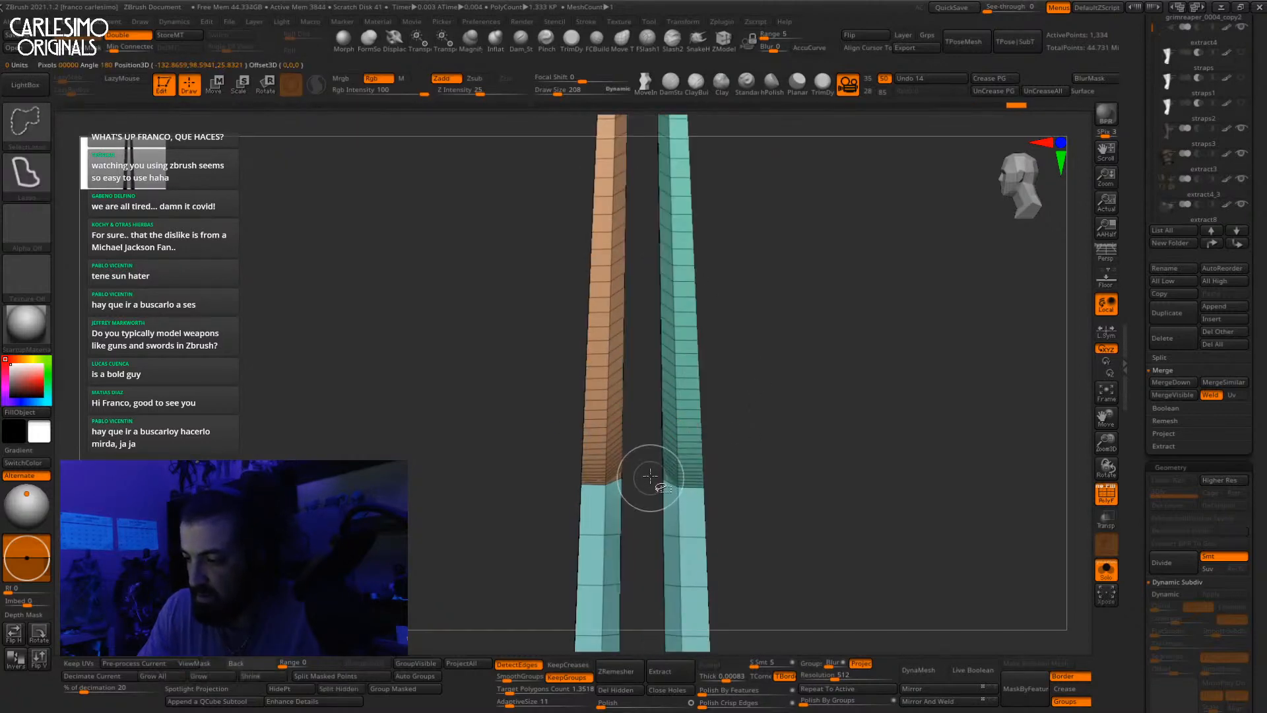
{"action": "left_click", "coordinate": [762, 347], "text": "ctrl+shift"}
{"action": "left_click", "coordinate": [647, 478], "text": "ctrl+shift"}
{"action": "left_click_drag", "start_coordinate": [764, 340], "coordinate": [777, 360], "text": "ctrl+shift"}
{"action": "key", "text": "w"}
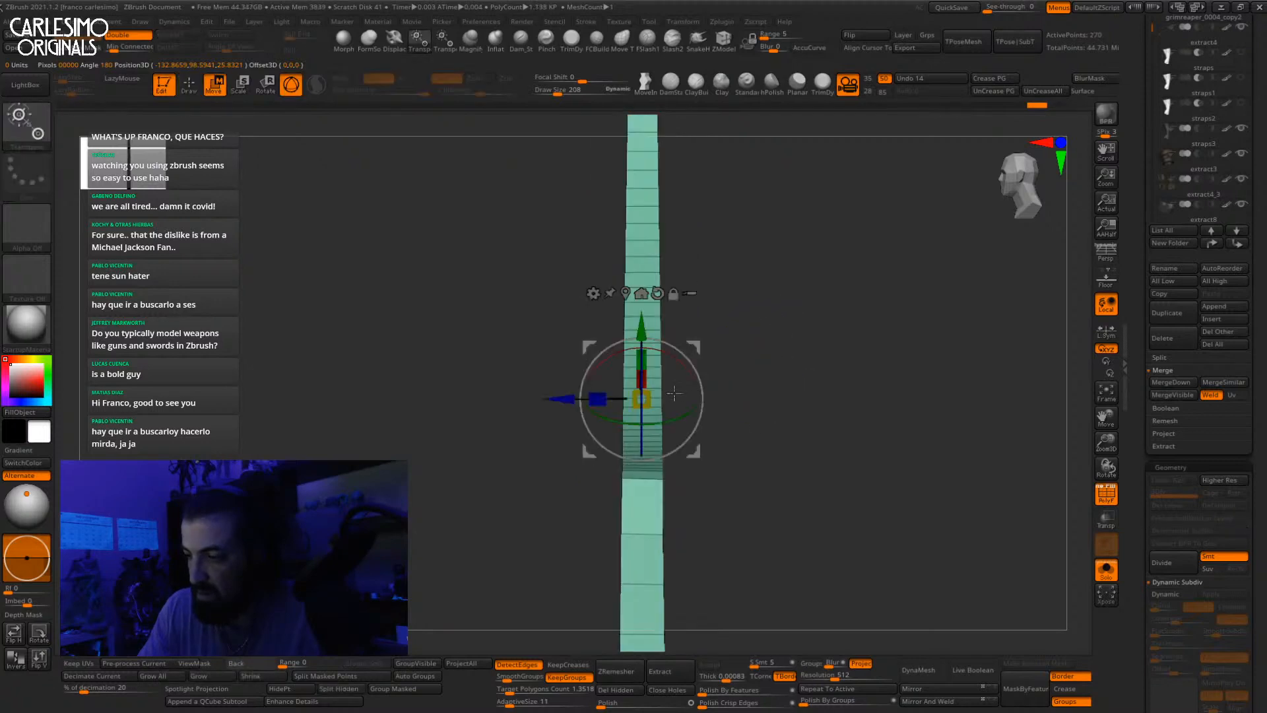
{"action": "left_click", "coordinate": [769, 330], "text": "ctrl+shift"}
Step: Check the whole blade's silhouette and rim with Dynamic Subdivision on, comparing shaded and polyframe display
{"action": "key", "text": "shift+f"}
{"action": "key", "text": "d"}
{"action": "key", "text": "shift+f"}
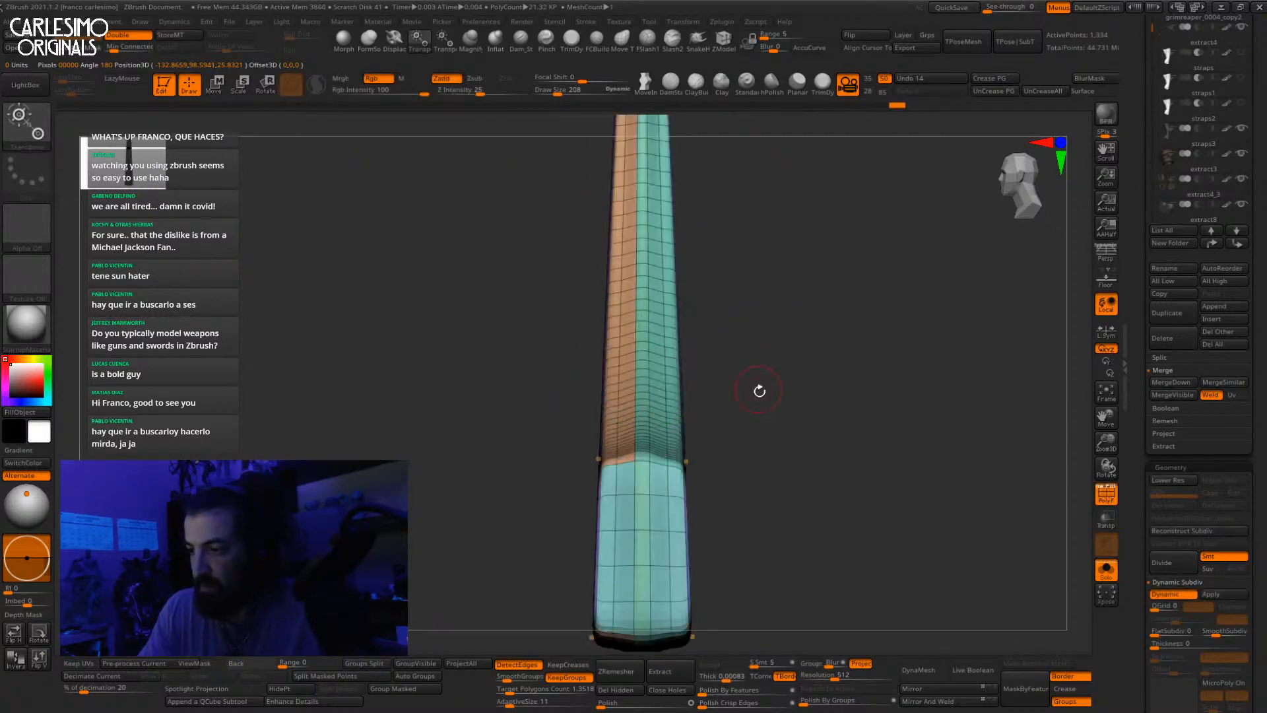
{"action": "key", "text": "shift+f"}
{"action": "mouse_move", "coordinate": [759, 390]}
{"action": "left_mouse_down", "text": "alt"}
{"action": "mouse_move", "coordinate": [761, 322]}
{"action": "mouse_move", "coordinate": [792, 329]}
{"action": "mouse_move", "coordinate": [775, 374]}
{"action": "mouse_move", "coordinate": [715, 374]}
{"action": "mouse_move", "coordinate": [690, 394]}
{"action": "mouse_move", "coordinate": [747, 477]}
{"action": "mouse_move", "coordinate": [712, 397]}
{"action": "left_mouse_up", "text": "alt"}
{"action": "key", "text": "q"}
{"action": "left_click_drag", "start_coordinate": [756, 301], "coordinate": [723, 380], "text": "alt"}
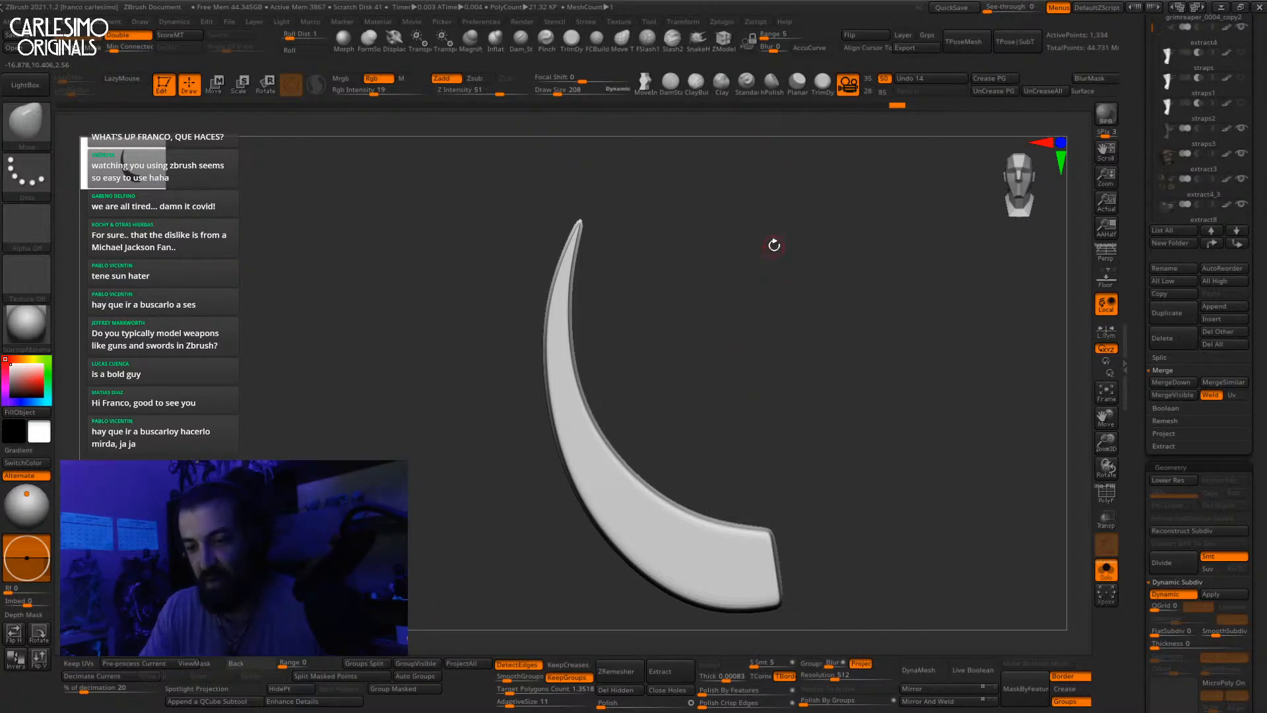
{"action": "left_click_drag", "start_coordinate": [736, 365], "coordinate": [627, 396]}
{"action": "key", "text": "shift+f"}
{"action": "key", "text": "shift+d"}
{"action": "key", "text": "shift+f"}
{"action": "left_click_drag", "start_coordinate": [627, 396], "coordinate": [656, 374], "text": "alt"}
{"action": "key", "text": "shift+f"}
Step: Mask the whole blade except the orange and teal rim strips by isolating and masking each strip, then inverting the mask
{"action": "left_click", "coordinate": [589, 439], "text": "ctrl+shift"}
{"action": "left_click", "coordinate": [744, 295], "text": "ctrl"}
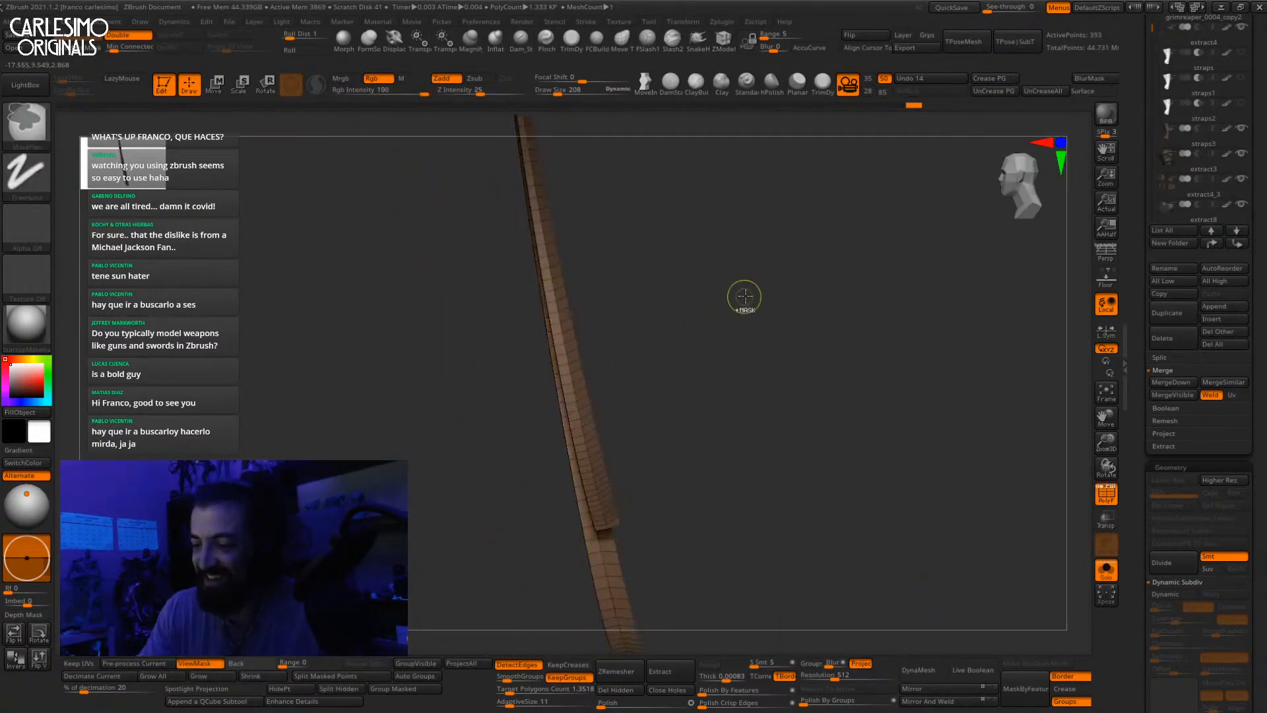
{"action": "left_click", "coordinate": [742, 297], "text": "ctrl+shift"}
{"action": "left_click_drag", "start_coordinate": [719, 330], "coordinate": [613, 403]}
{"action": "left_click", "coordinate": [592, 403], "text": "ctrl+shift"}
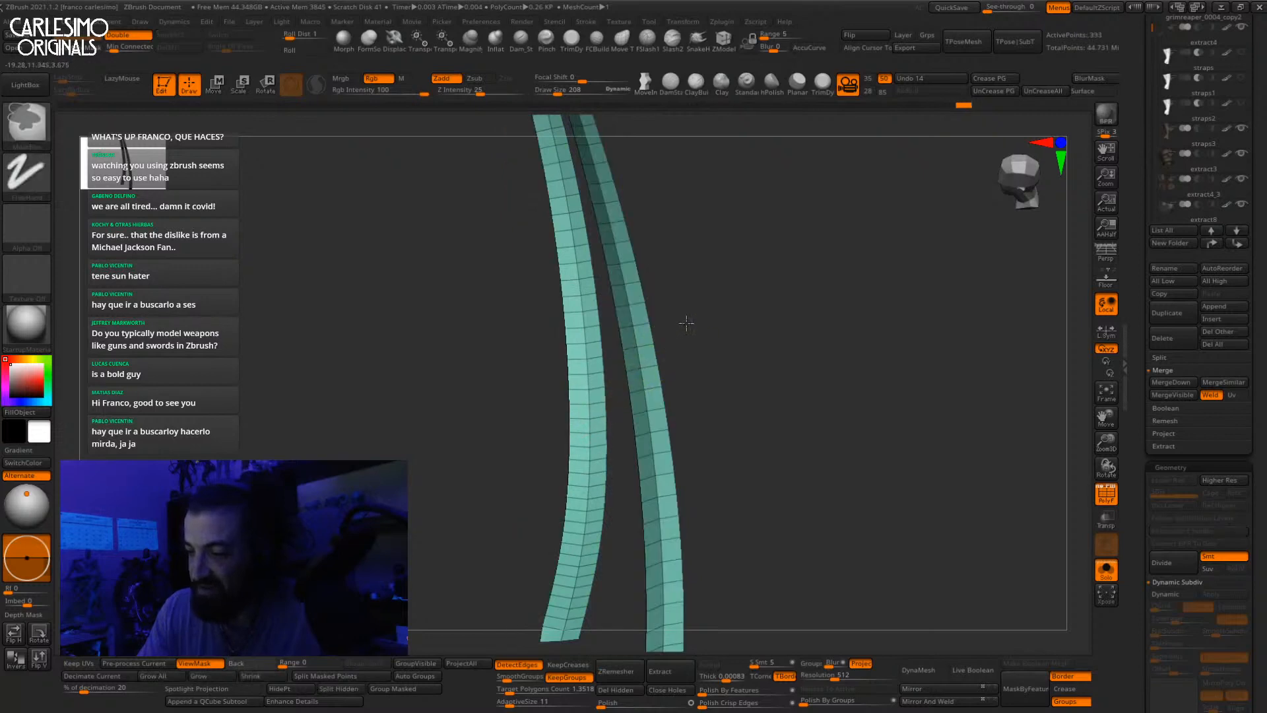
{"action": "left_click", "coordinate": [684, 323], "text": "ctrl"}
{"action": "left_click", "coordinate": [686, 327], "text": "ctrl+shift"}
{"action": "left_click_drag", "start_coordinate": [706, 384], "coordinate": [735, 285]}
{"action": "left_click", "coordinate": [758, 541], "text": "ctrl"}
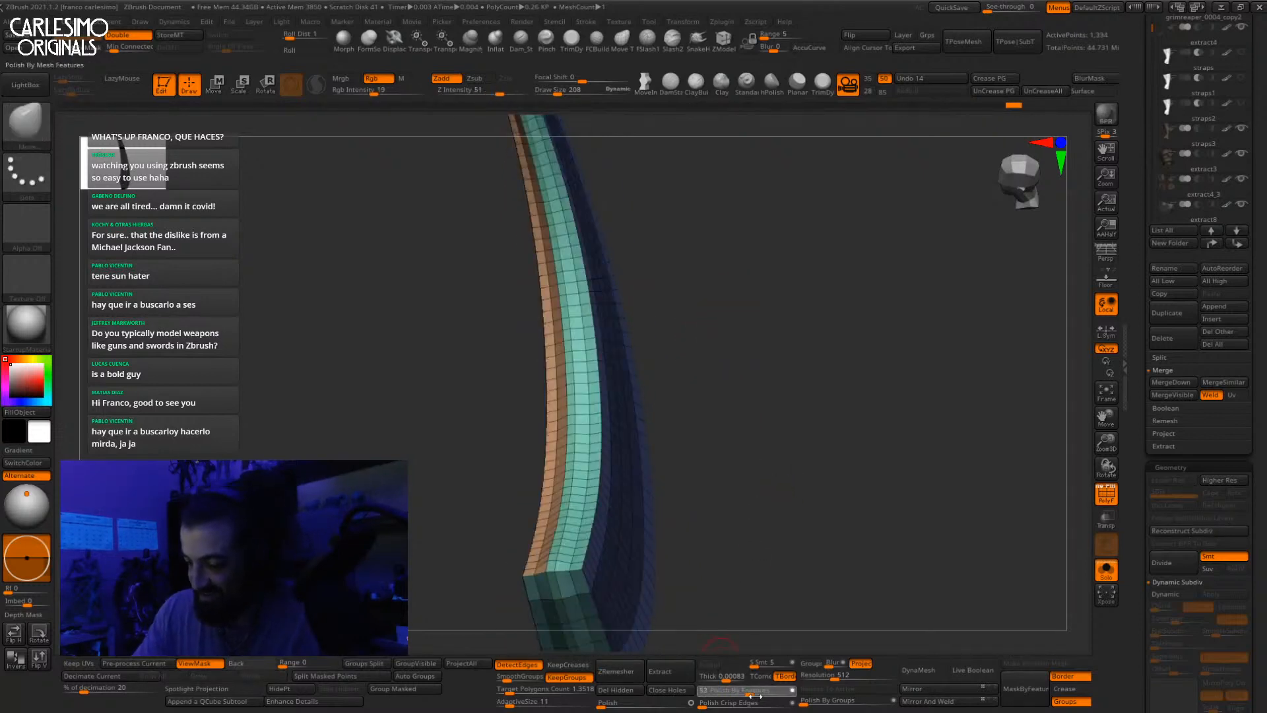
Step: Apply Polish By Features to the unmasked rim strips and check the blade in the Dynamic Subdivision preview
{"action": "mouse_move", "coordinate": [755, 696]}
{"action": "left_mouse_down"}
{"action": "mouse_move", "coordinate": [743, 691]}
{"action": "mouse_move", "coordinate": [757, 697]}
{"action": "left_mouse_up"}
{"action": "left_click_drag", "start_coordinate": [731, 574], "coordinate": [732, 465]}
{"action": "left_click_drag", "start_coordinate": [756, 691], "coordinate": [756, 691]}
{"action": "mouse_move", "coordinate": [738, 561]}
{"action": "left_mouse_down"}
{"action": "mouse_move", "coordinate": [738, 512]}
{"action": "mouse_move", "coordinate": [728, 536]}
{"action": "left_mouse_up"}
{"action": "right_click_drag", "start_coordinate": [573, 405], "coordinate": [608, 379], "text": "ctrl"}
{"action": "key", "text": "shift+f"}
{"action": "left_click_drag", "start_coordinate": [643, 380], "coordinate": [647, 321]}
{"action": "key", "text": "d"}
{"action": "key", "text": "shift+f"}
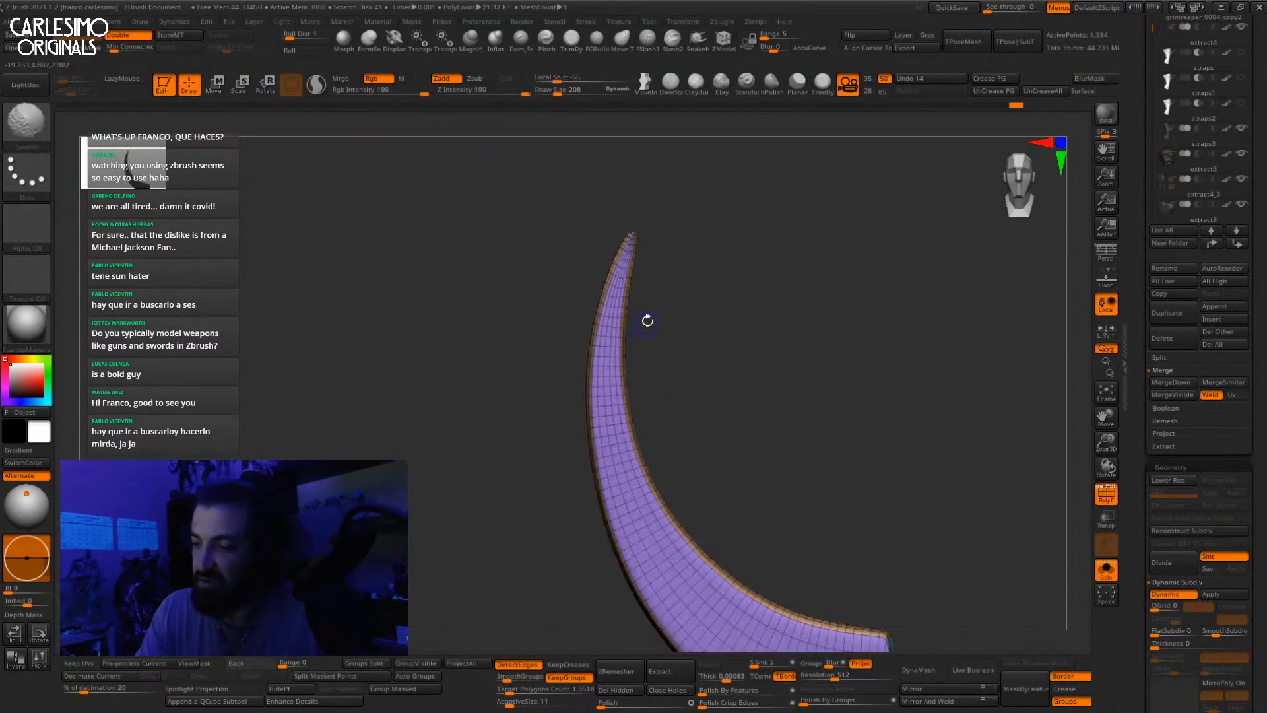
{"action": "key", "text": "shift+d"}
Step: Isolate and mask the blade's purple broad face, and show the full blade with the rim strips unmasked
{"action": "right_click_drag", "start_coordinate": [630, 325], "coordinate": [628, 355], "text": "ctrl"}
{"action": "left_click", "coordinate": [622, 338], "text": "ctrl+shift"}
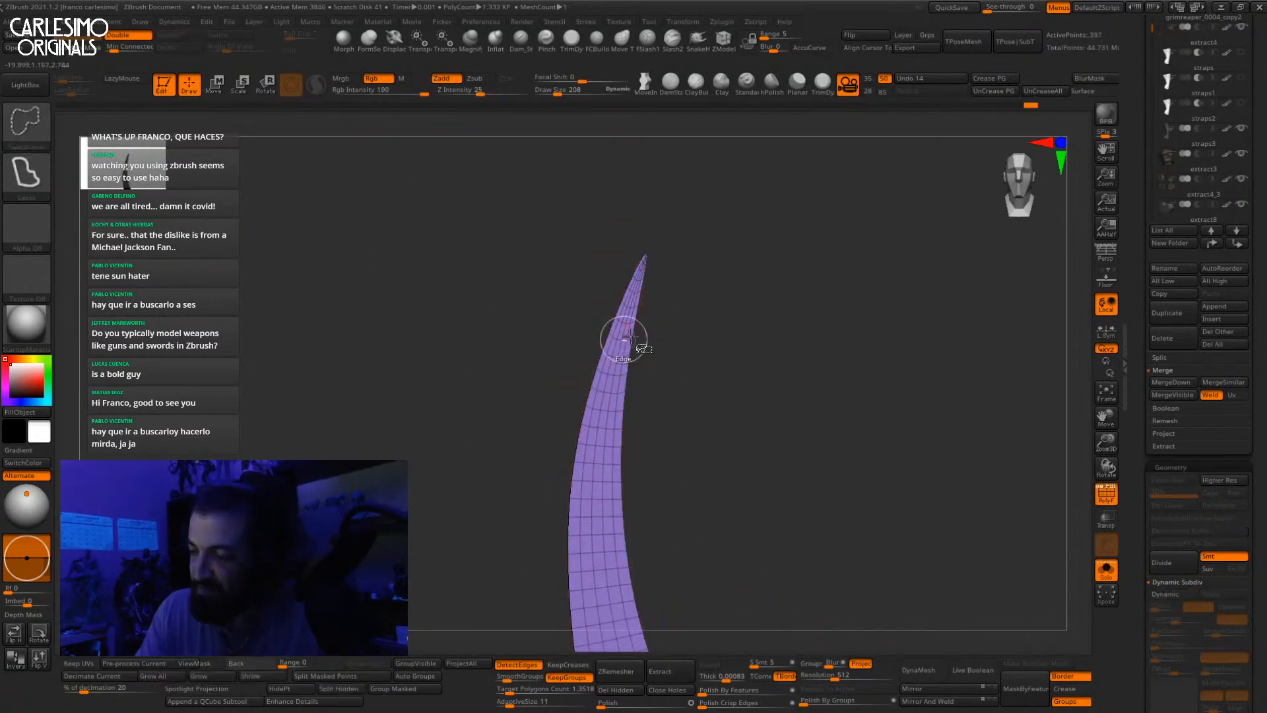
{"action": "left_click", "coordinate": [685, 306], "text": "ctrl"}
{"action": "left_click", "coordinate": [688, 304], "text": "ctrl+shift"}
{"action": "left_click", "coordinate": [689, 303], "text": "ctrl"}
{"action": "right_click_drag", "start_coordinate": [708, 415], "coordinate": [714, 379], "text": "ctrl"}
{"action": "right_click_drag", "start_coordinate": [706, 508], "coordinate": [619, 342], "text": "alt"}
{"action": "left_click", "coordinate": [680, 396], "text": "ctrl"}
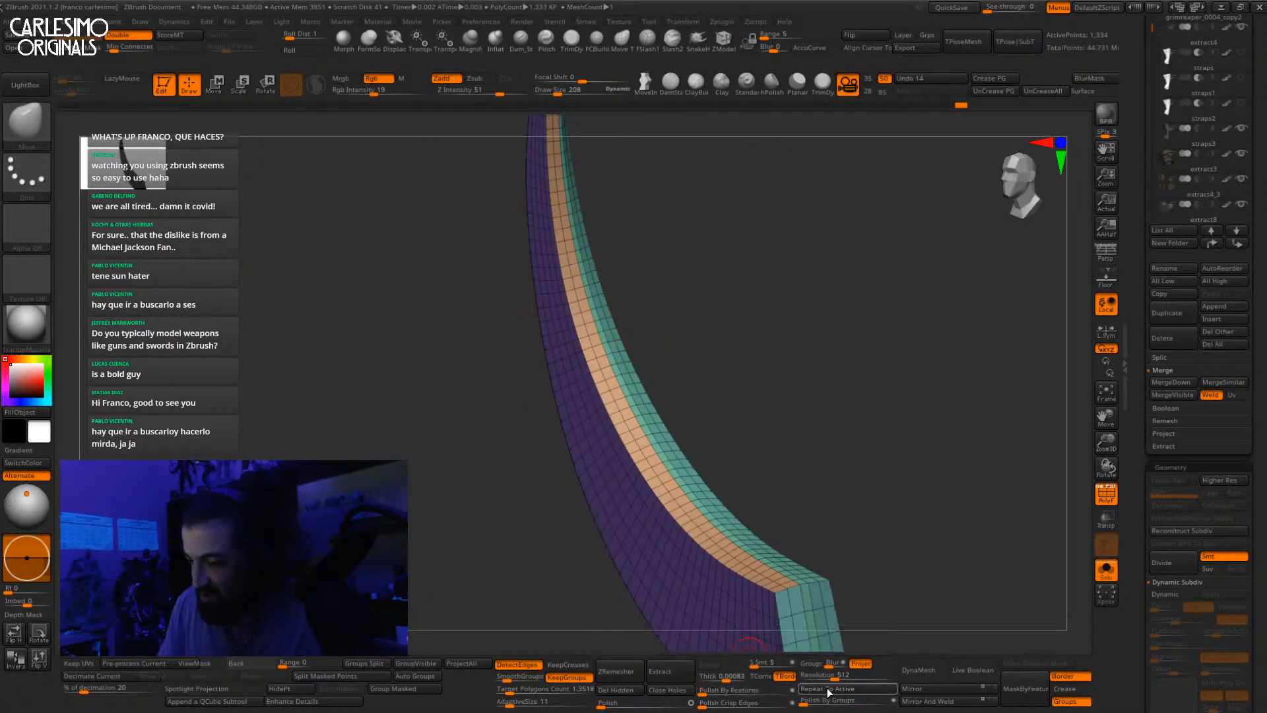
{"action": "key", "text": "shift+f"}
{"action": "right_click_drag", "start_coordinate": [681, 520], "coordinate": [670, 441], "text": "alt"}
{"action": "right_click_drag", "start_coordinate": [735, 413], "coordinate": [726, 456], "text": "shift"}
{"action": "key", "text": "shift+f"}
Step: Isolate and mask the blue and purple broad faces, and invert the mask so only those faces stay editable
{"action": "left_click", "coordinate": [725, 455], "text": "ctrl+shift"}
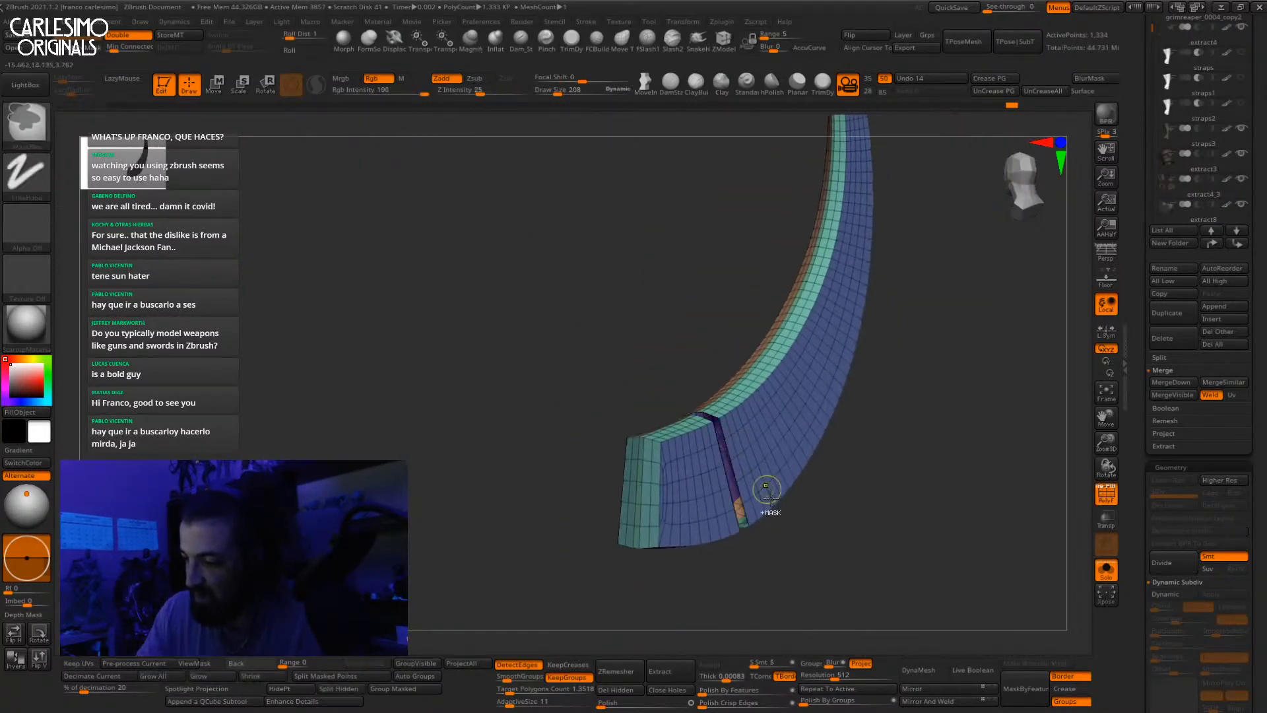
{"action": "left_click", "coordinate": [727, 446], "text": "ctrl+shift"}
{"action": "left_click", "coordinate": [763, 567], "text": "ctrl"}
{"action": "left_click", "coordinate": [765, 573], "text": "ctrl+shift"}
{"action": "right_click_drag", "start_coordinate": [767, 575], "coordinate": [757, 461]}
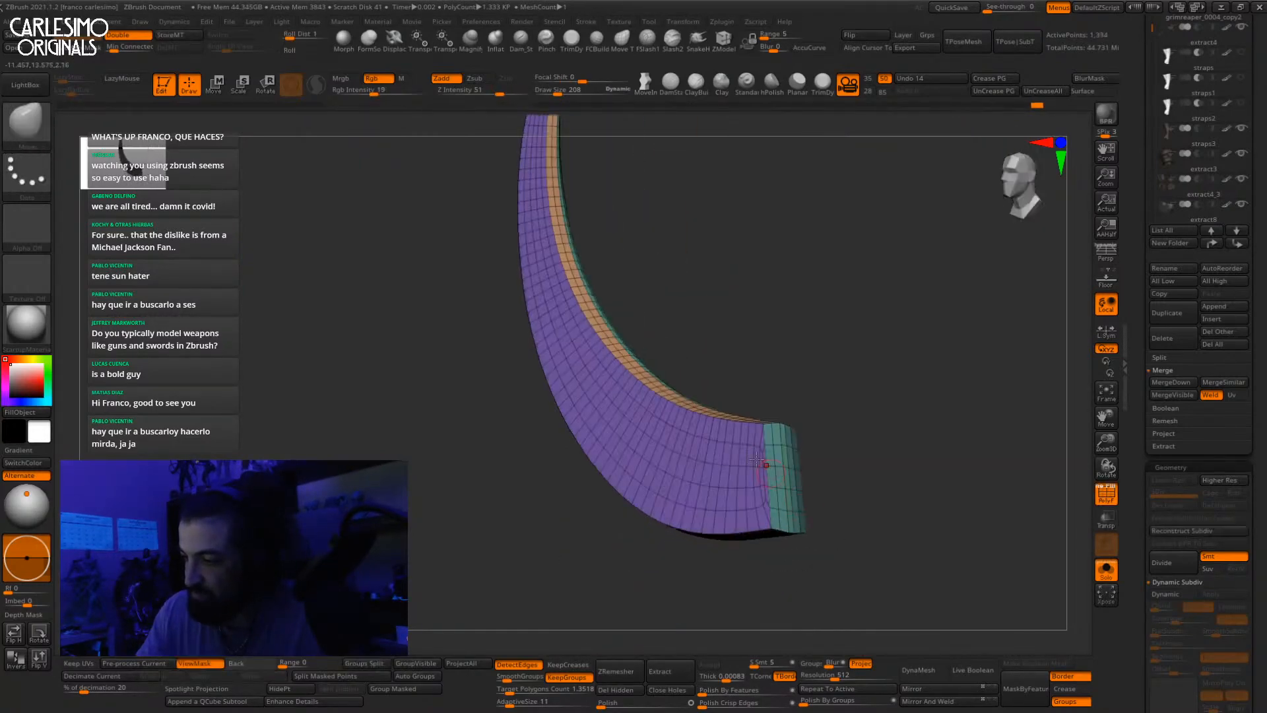
{"action": "left_click", "coordinate": [710, 441], "text": "ctrl+shift"}
{"action": "left_click", "coordinate": [797, 336], "text": "ctrl"}
{"action": "left_click", "coordinate": [802, 333], "text": "ctrl+shift"}
{"action": "left_click", "coordinate": [818, 321], "text": "ctrl"}
Step: Try moving the unmasked broad face with the gizmo, and undo the move
{"action": "key", "text": "w"}
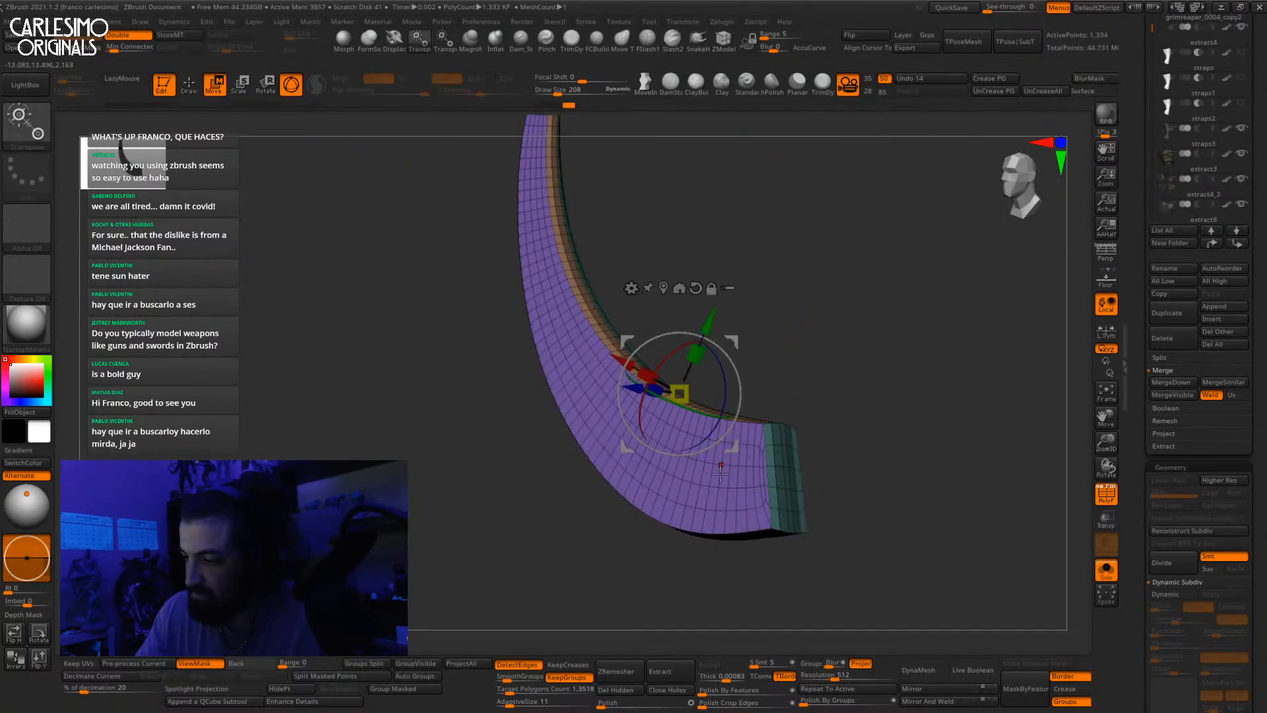
{"action": "left_click", "coordinate": [720, 464], "text": "alt"}
{"action": "left_click_drag", "start_coordinate": [717, 462], "coordinate": [716, 464]}
{"action": "mouse_move", "coordinate": [713, 573]}
{"action": "right_mouse_down"}
{"action": "mouse_move", "coordinate": [737, 572]}
{"action": "mouse_move", "coordinate": [706, 568]}
{"action": "right_mouse_up"}
{"action": "key", "text": "ctrl+z"}
Step: Isolate the teal rim strip, show the full blade again and place the gizmo on the central rim band
{"action": "mouse_move", "coordinate": [792, 379]}
{"action": "right_mouse_down"}
{"action": "mouse_move", "coordinate": [771, 372]}
{"action": "mouse_move", "coordinate": [712, 415]}
{"action": "mouse_move", "coordinate": [719, 426]}
{"action": "right_mouse_up"}
{"action": "left_click", "coordinate": [703, 400], "text": "ctrl+shift"}
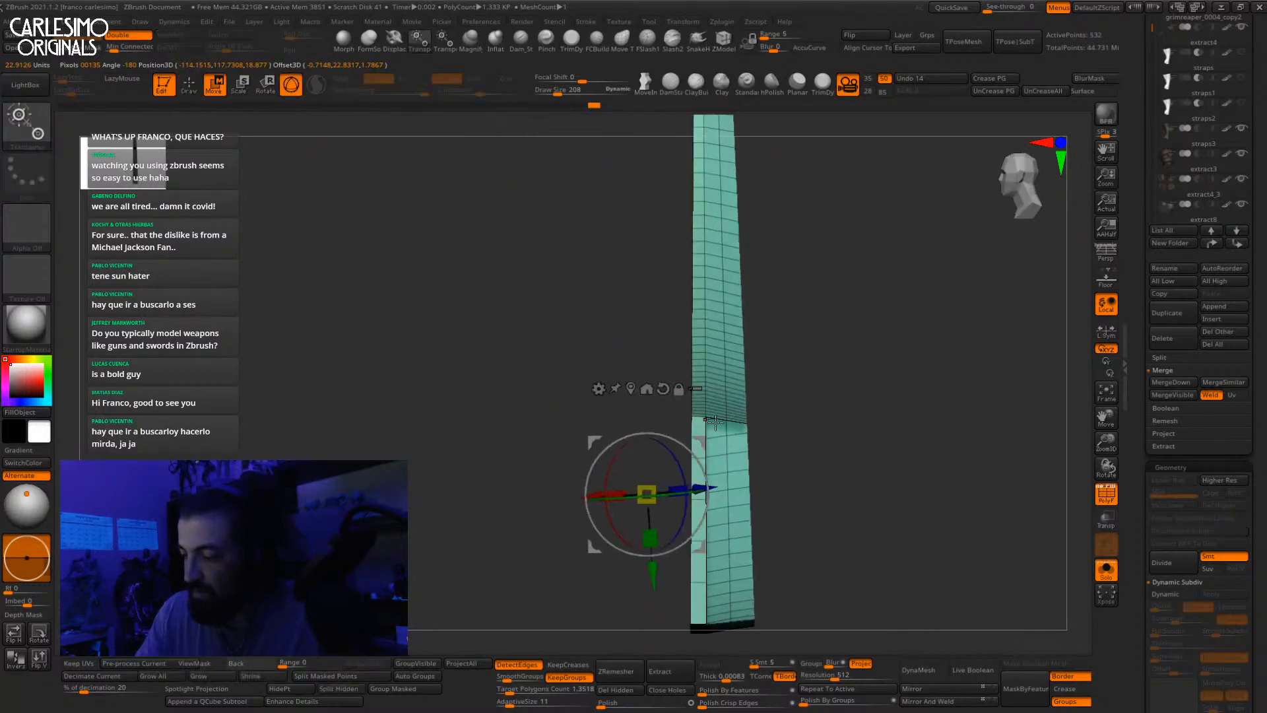
{"action": "left_click", "coordinate": [720, 425], "text": "ctrl+shift"}
{"action": "left_click", "coordinate": [795, 364], "text": "ctrl+shift"}
{"action": "key", "text": "w"}
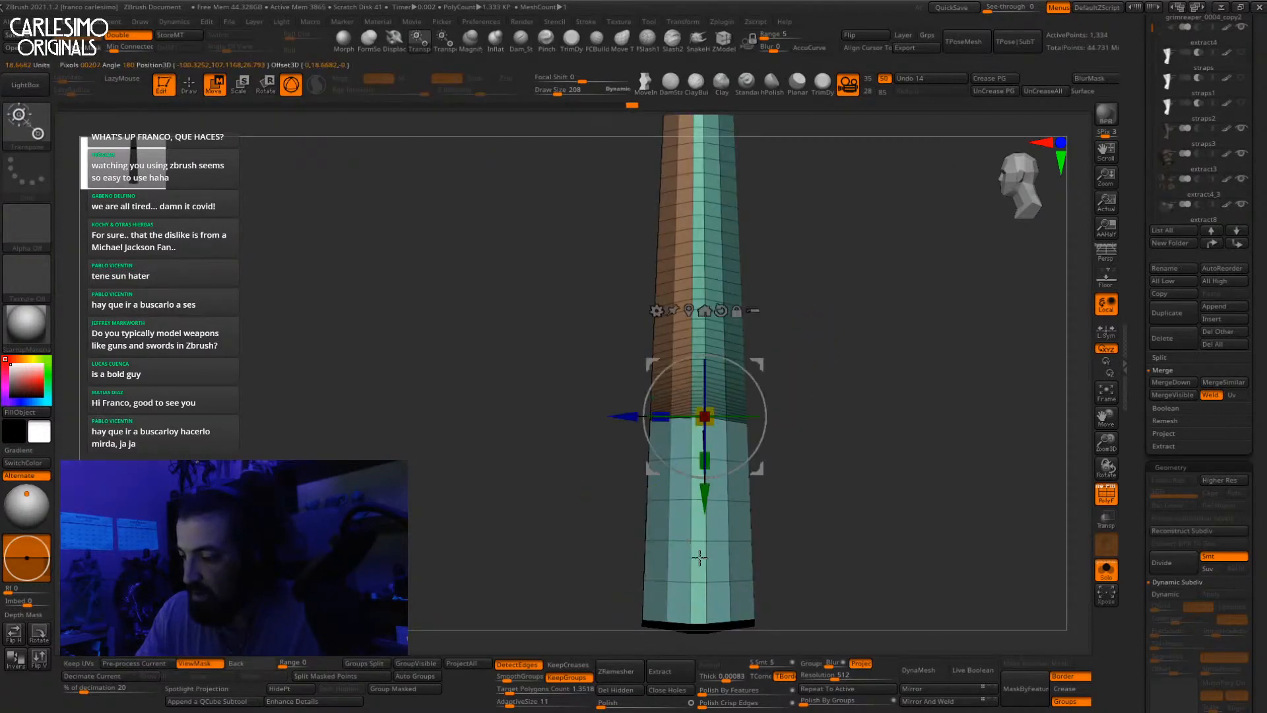
{"action": "left_click", "coordinate": [690, 313], "text": "alt"}
{"action": "right_click_drag", "start_coordinate": [695, 331], "coordinate": [705, 423], "text": "alt"}
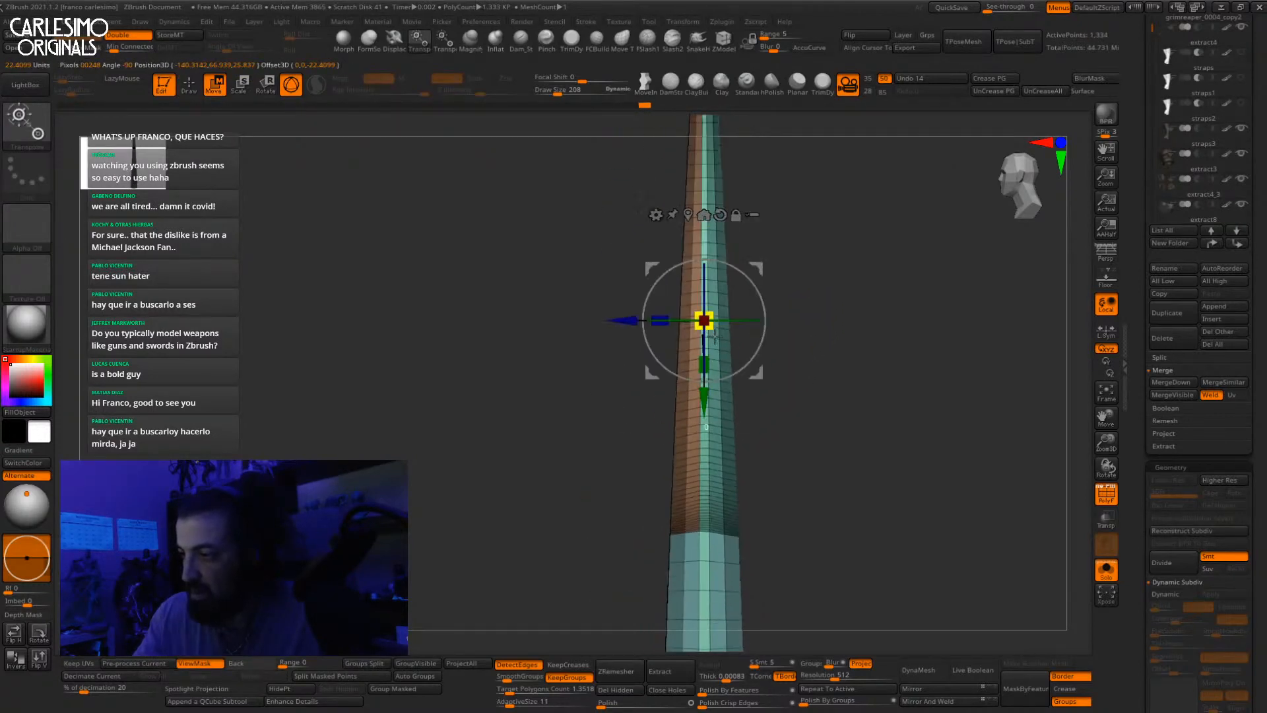
{"action": "right_click_drag", "start_coordinate": [732, 367], "coordinate": [744, 343]}
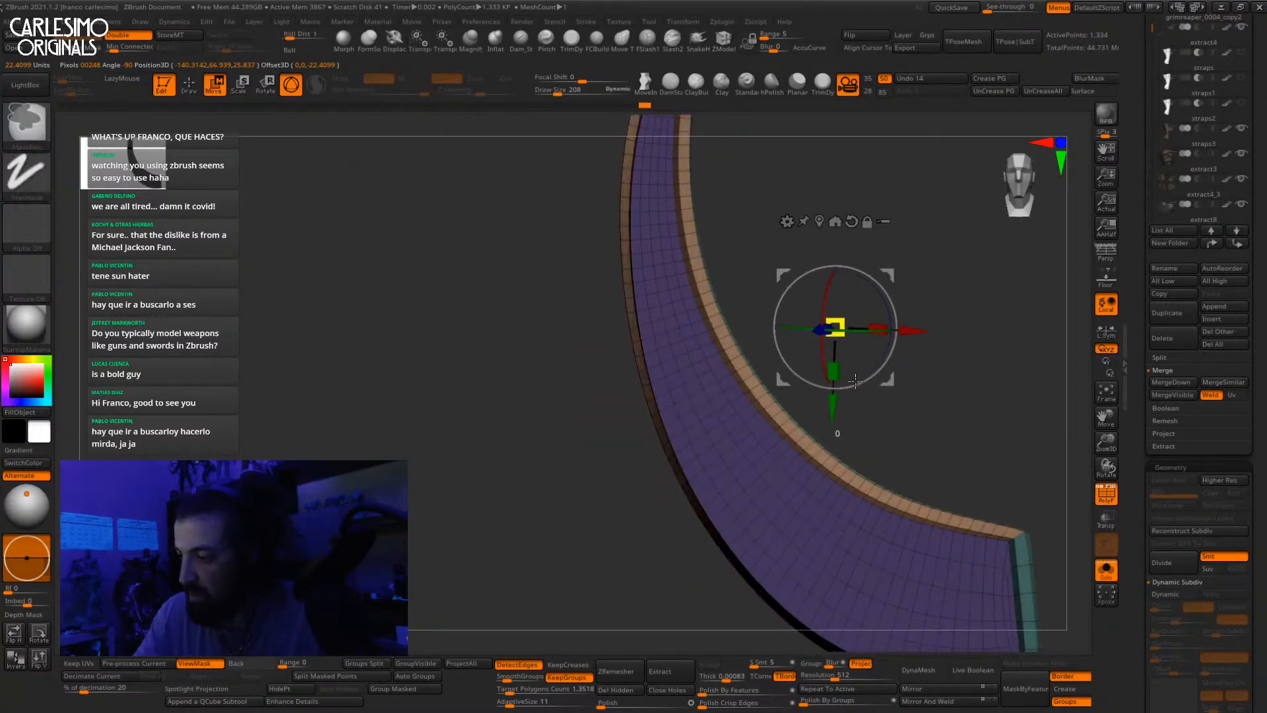
{"action": "mouse_move", "coordinate": [854, 381]}
{"action": "right_mouse_down"}
{"action": "mouse_move", "coordinate": [824, 356]}
{"action": "mouse_move", "coordinate": [809, 389]}
{"action": "right_mouse_up"}
Step: Invert the blade's mask, apply Polish By Features to the unmasked areas and inspect the rim strips
{"action": "key", "text": "q"}
{"action": "right_click_drag", "start_coordinate": [648, 400], "coordinate": [670, 410]}
{"action": "left_click", "coordinate": [711, 366], "text": "ctrl"}
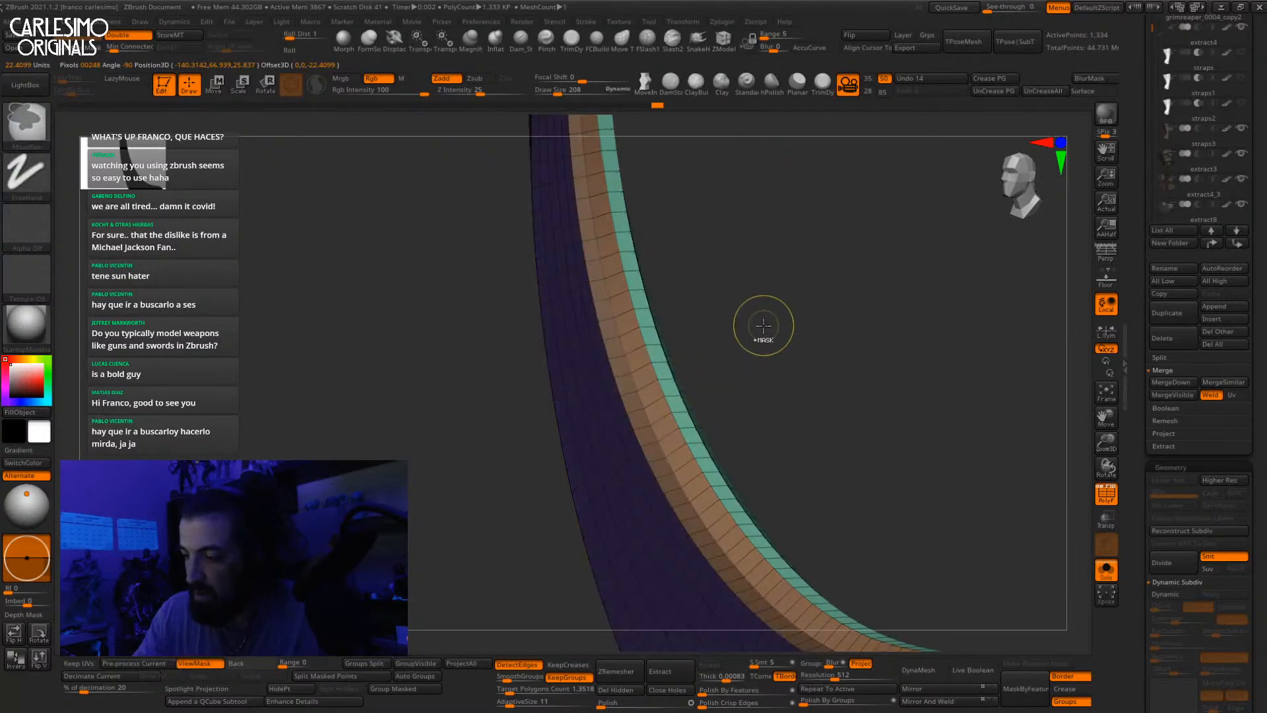
{"action": "left_click", "coordinate": [763, 325], "text": "ctrl"}
{"action": "key", "text": "w"}
{"action": "left_click_drag", "start_coordinate": [757, 698], "coordinate": [781, 691]}
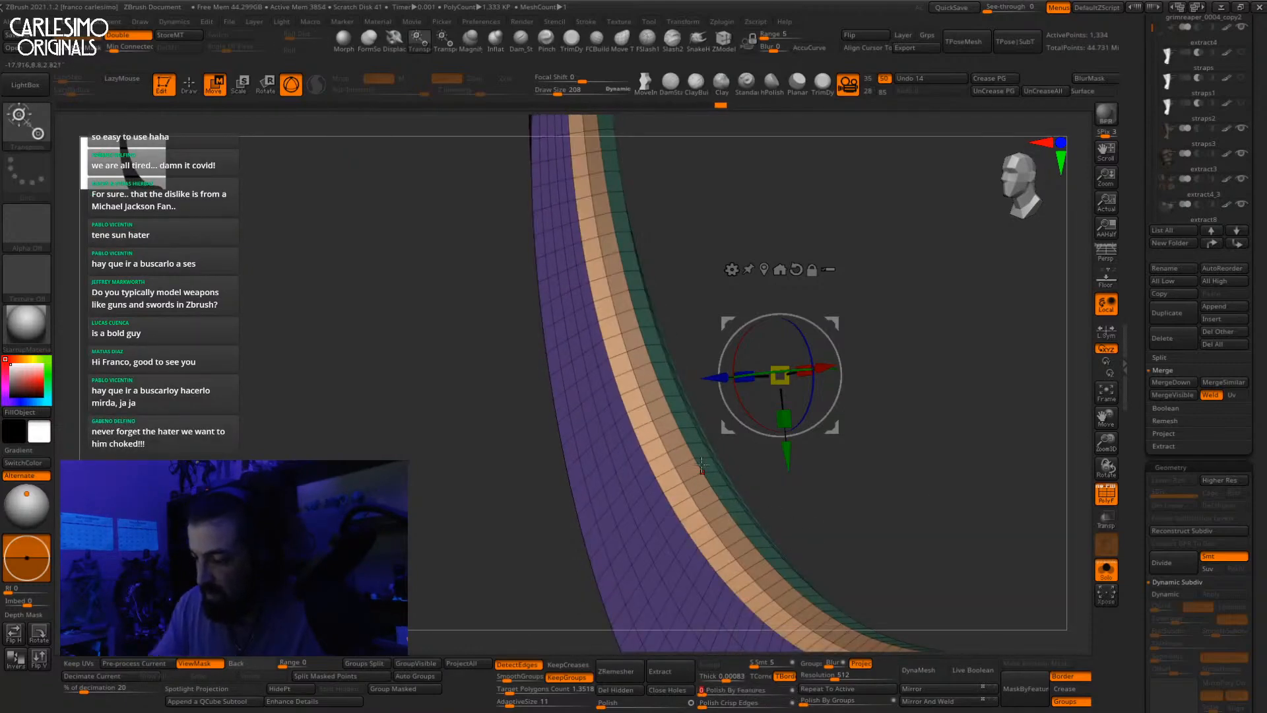
{"action": "right_click_drag", "start_coordinate": [701, 466], "coordinate": [650, 515]}
{"action": "key", "text": "q"}
{"action": "right_click", "coordinate": [646, 530]}
{"action": "key", "text": "w"}
{"action": "right_click_drag", "start_coordinate": [666, 456], "coordinate": [713, 455]}
{"action": "key", "text": "q"}
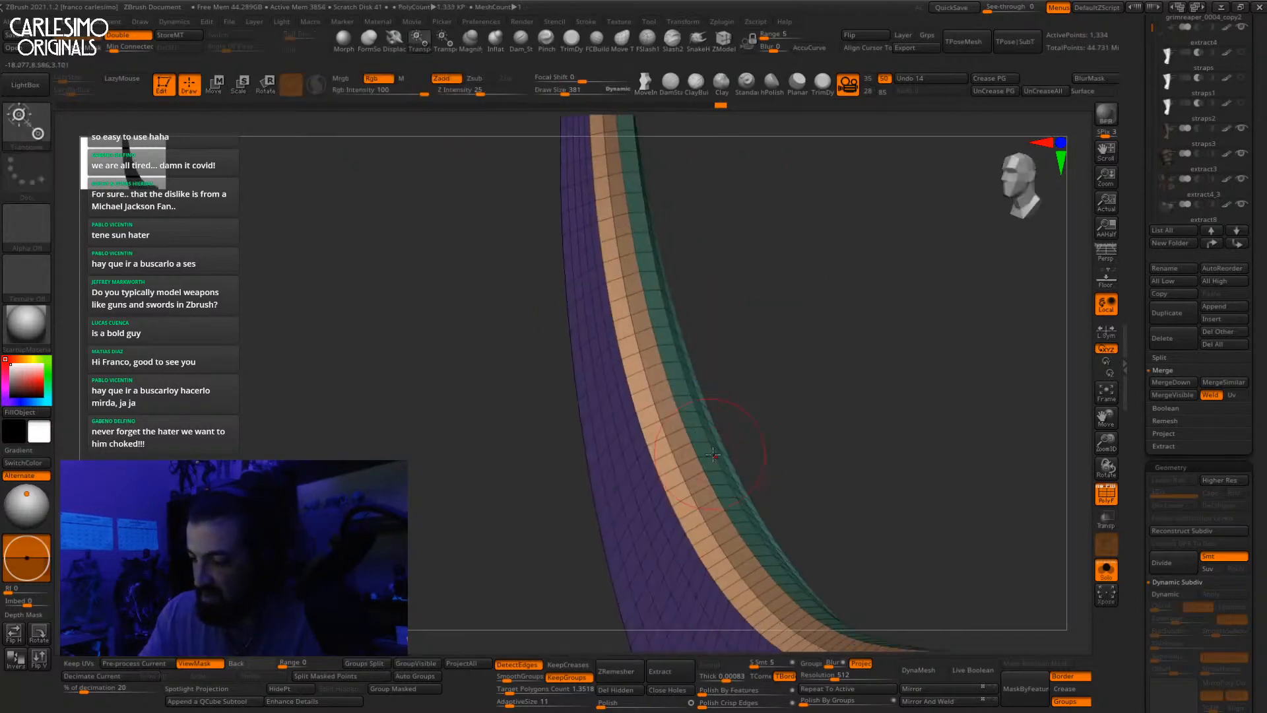
Step: Load a smoothing brush from the Smooth folder of the LightBox brush library
{"action": "left_click", "coordinate": [27, 124]}
{"action": "key", "text": "w"}
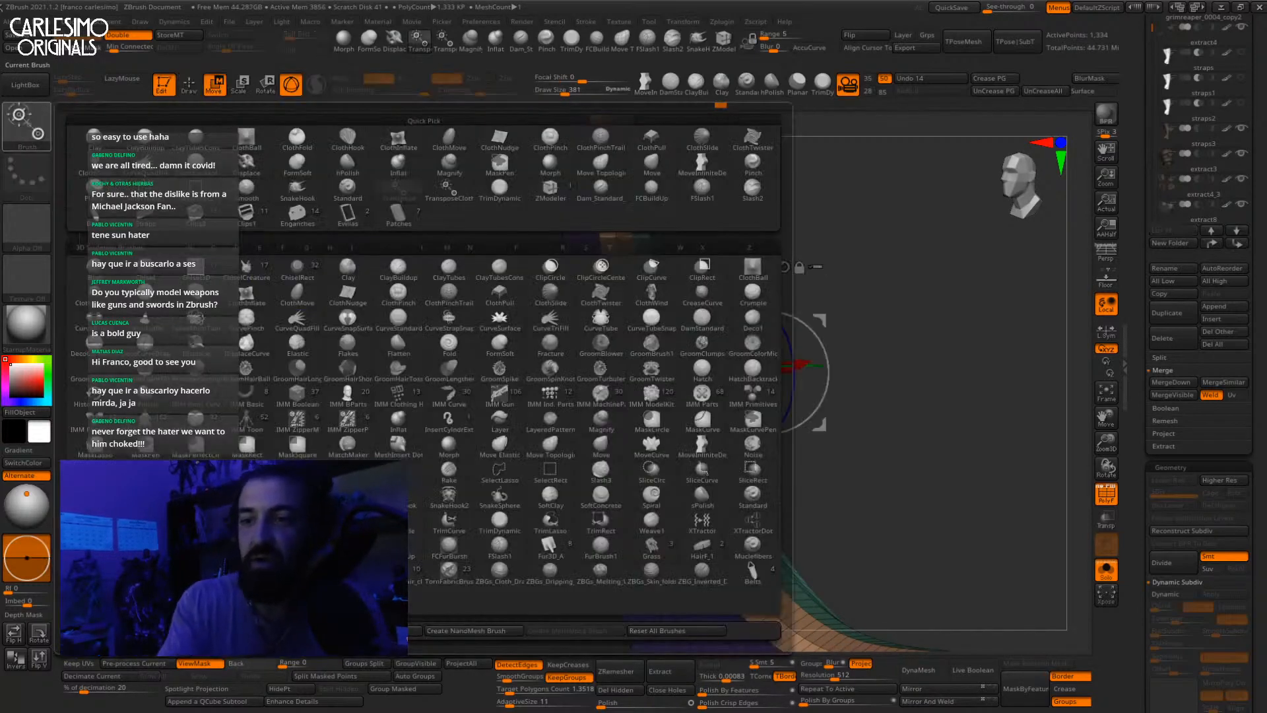
{"action": "key", "text": "comma"}
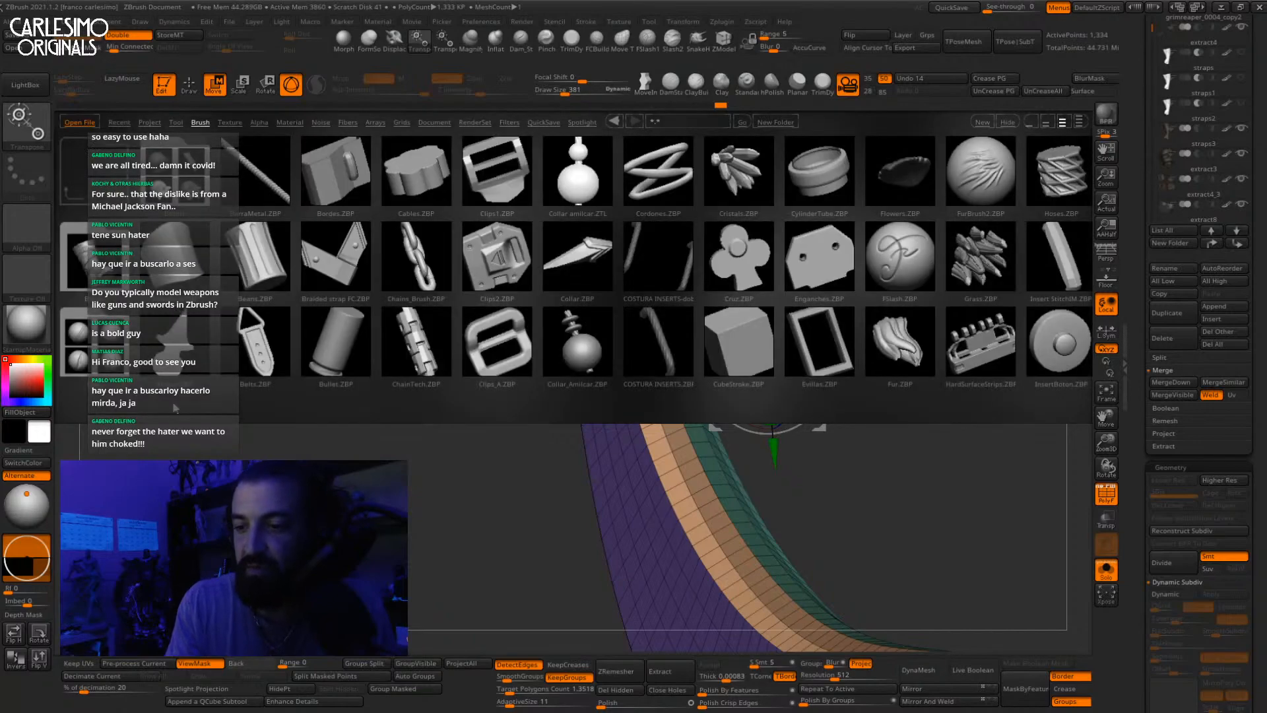
{"action": "left_click", "coordinate": [204, 124]}
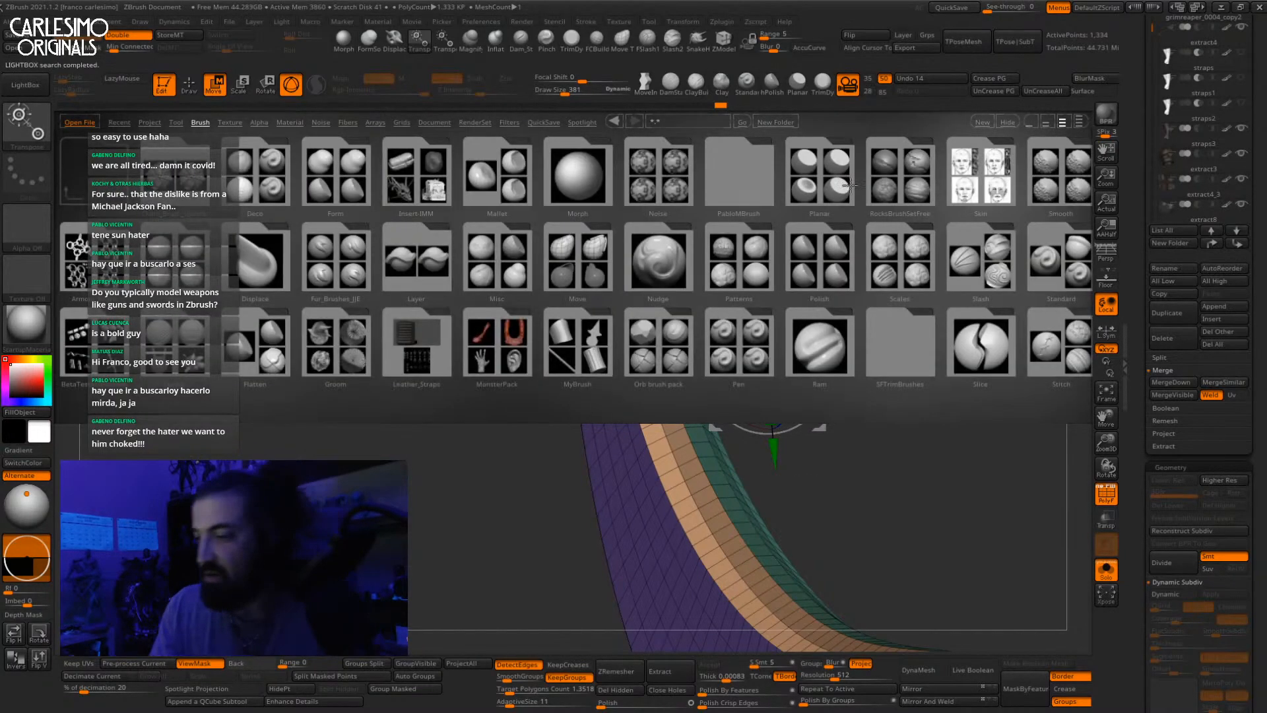
{"action": "double_click", "coordinate": [1057, 175]}
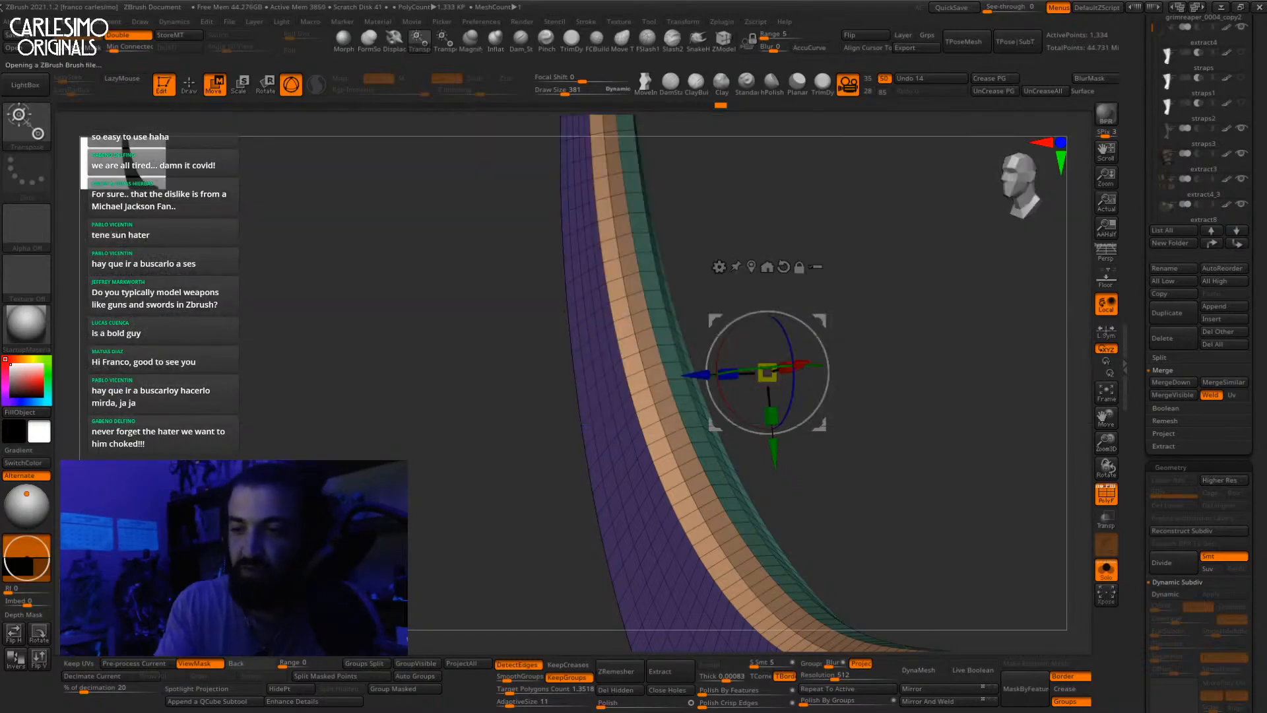
{"action": "key", "text": "q"}
Step: Smooth the blade's rim strips with the loaded brush, checking the surface with and without polyframe
{"action": "left_click_drag", "start_coordinate": [733, 343], "coordinate": [666, 339]}
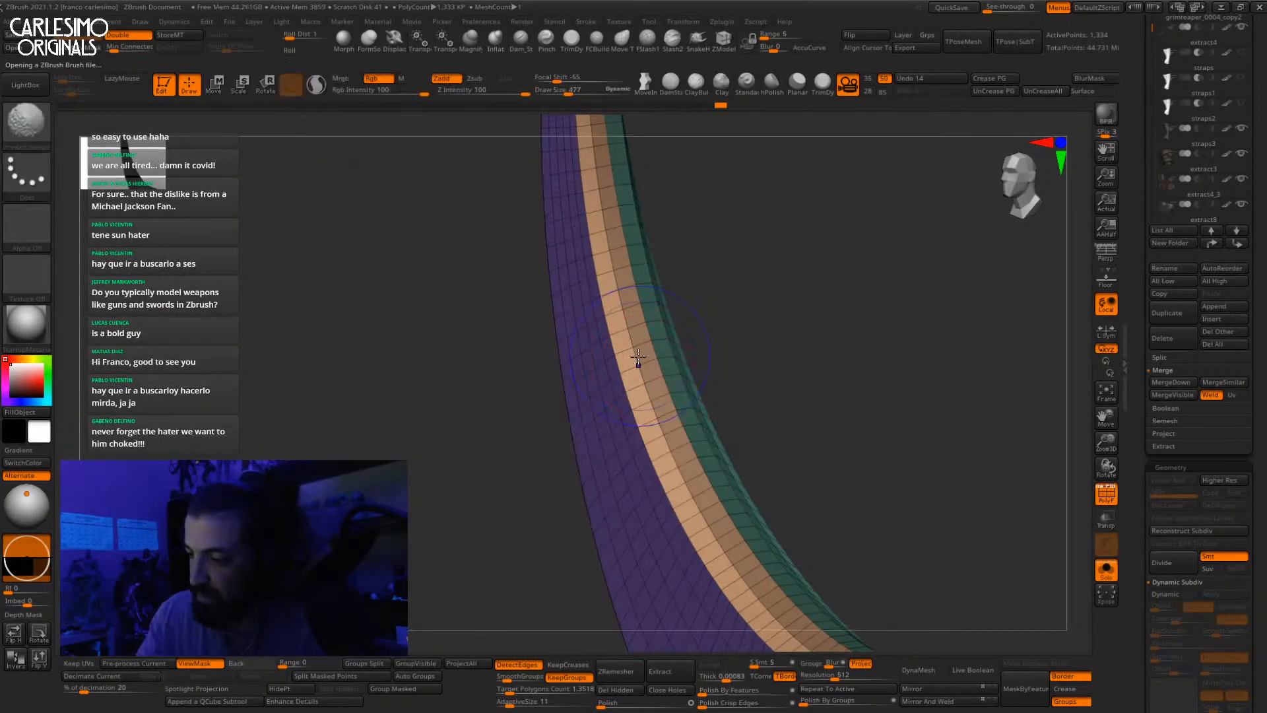
{"action": "key", "text": "w"}
{"action": "key", "text": "shift+f"}
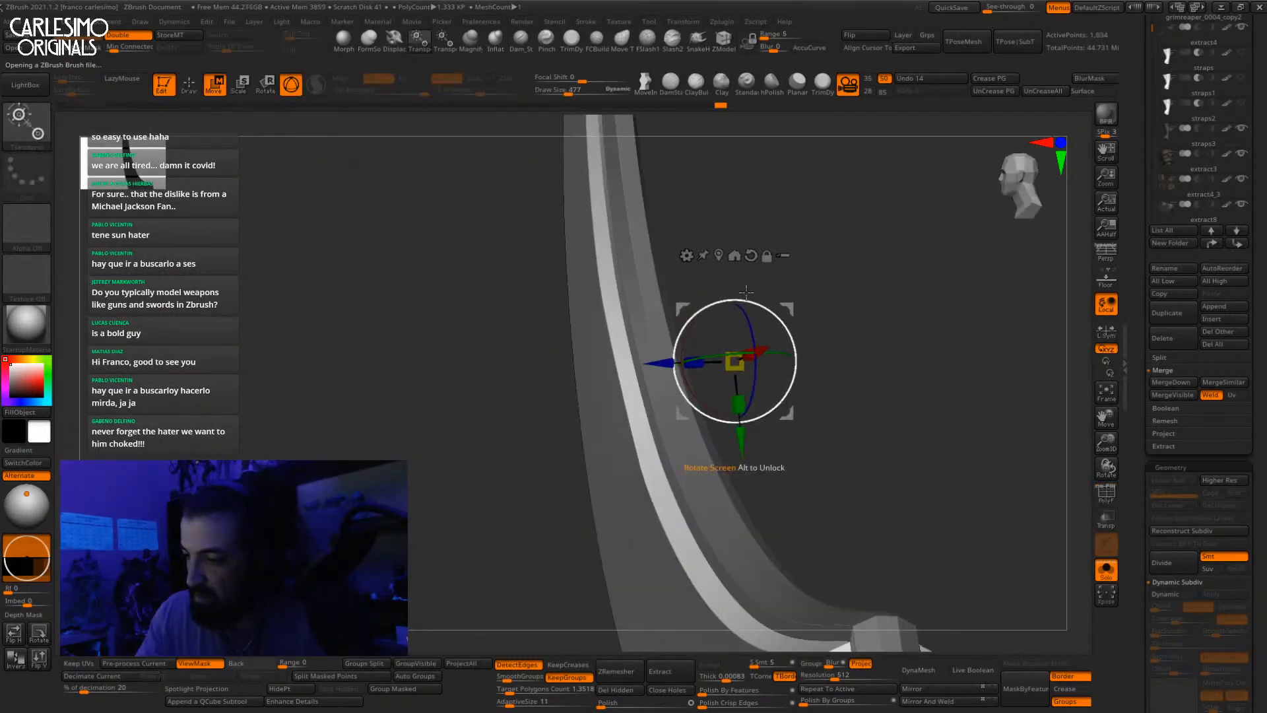
{"action": "key", "text": "q"}
{"action": "key", "text": "shift+f"}
{"action": "key", "text": "w"}
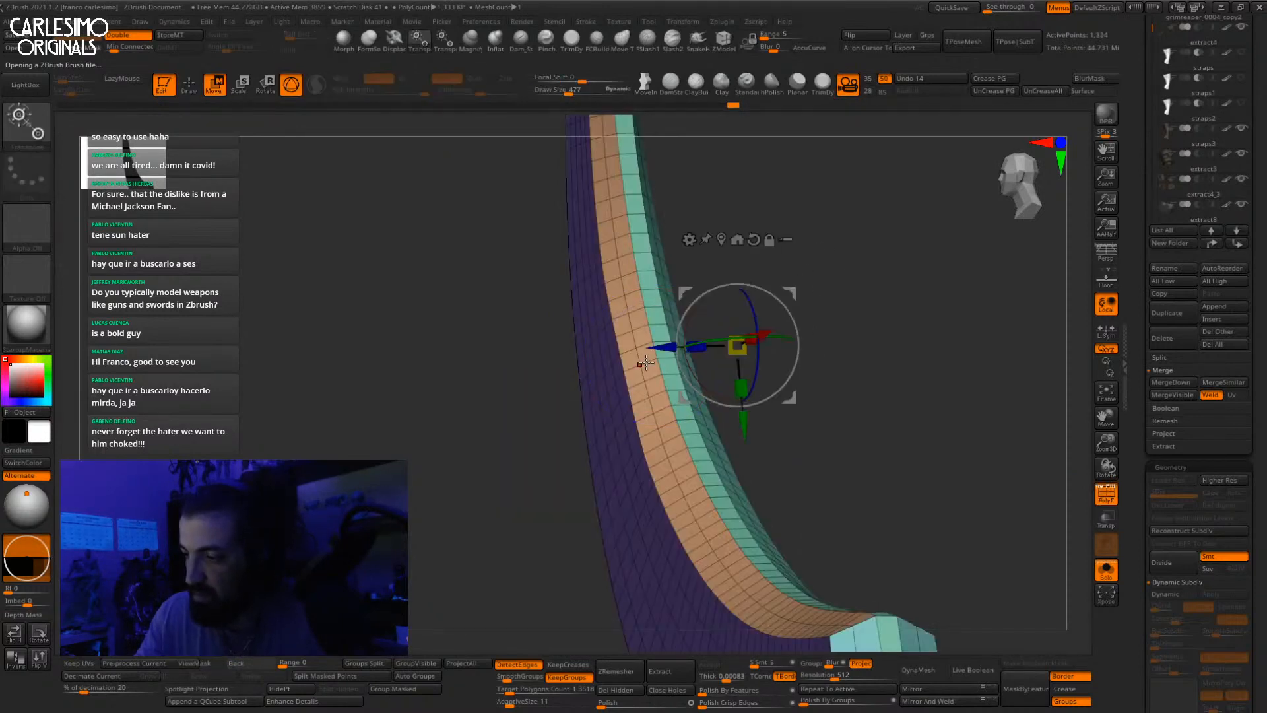
{"action": "key", "text": "shift+f"}
{"action": "key", "text": "q"}
{"action": "right_click_drag", "start_coordinate": [628, 239], "coordinate": [631, 388], "text": "alt"}
{"action": "key", "text": "w"}
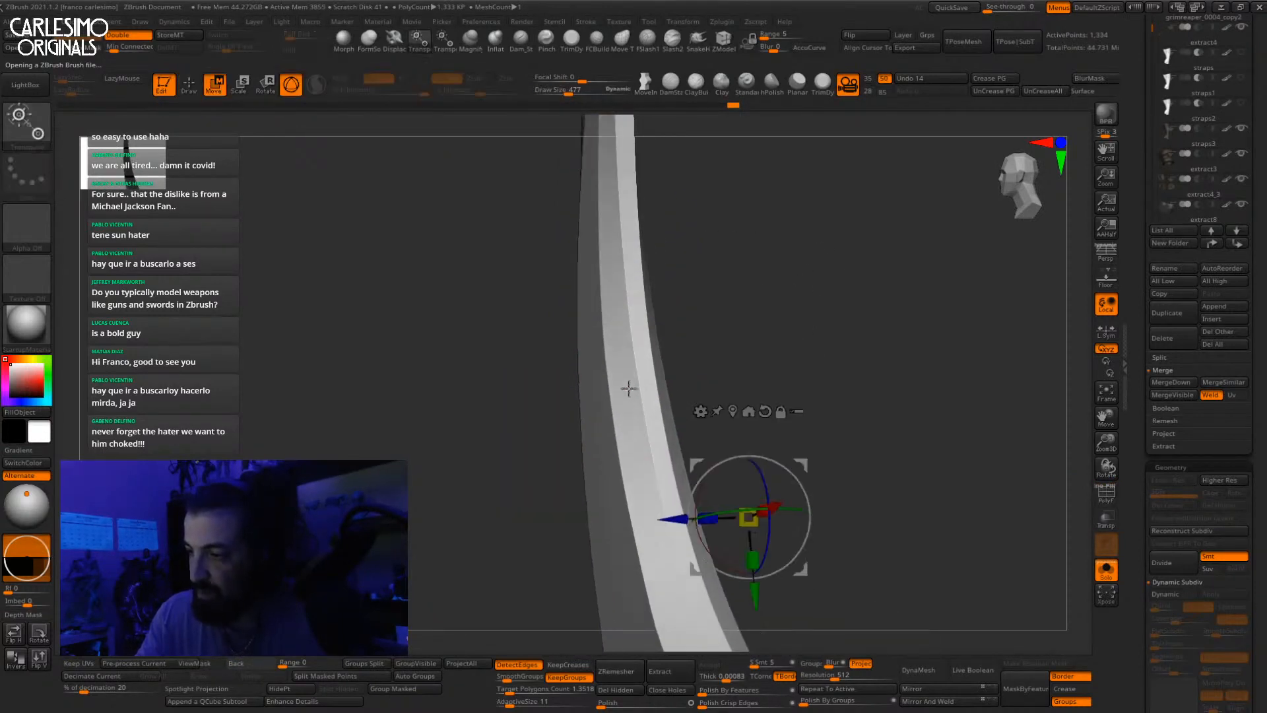
Step: Isolate the narrow teal strip along the blade's rim and scale it thinner across its width with the gizmo
{"action": "key", "text": "q"}
{"action": "mouse_move", "coordinate": [610, 284]}
{"action": "right_mouse_down"}
{"action": "mouse_move", "coordinate": [601, 328]}
{"action": "mouse_move", "coordinate": [629, 332]}
{"action": "right_mouse_up"}
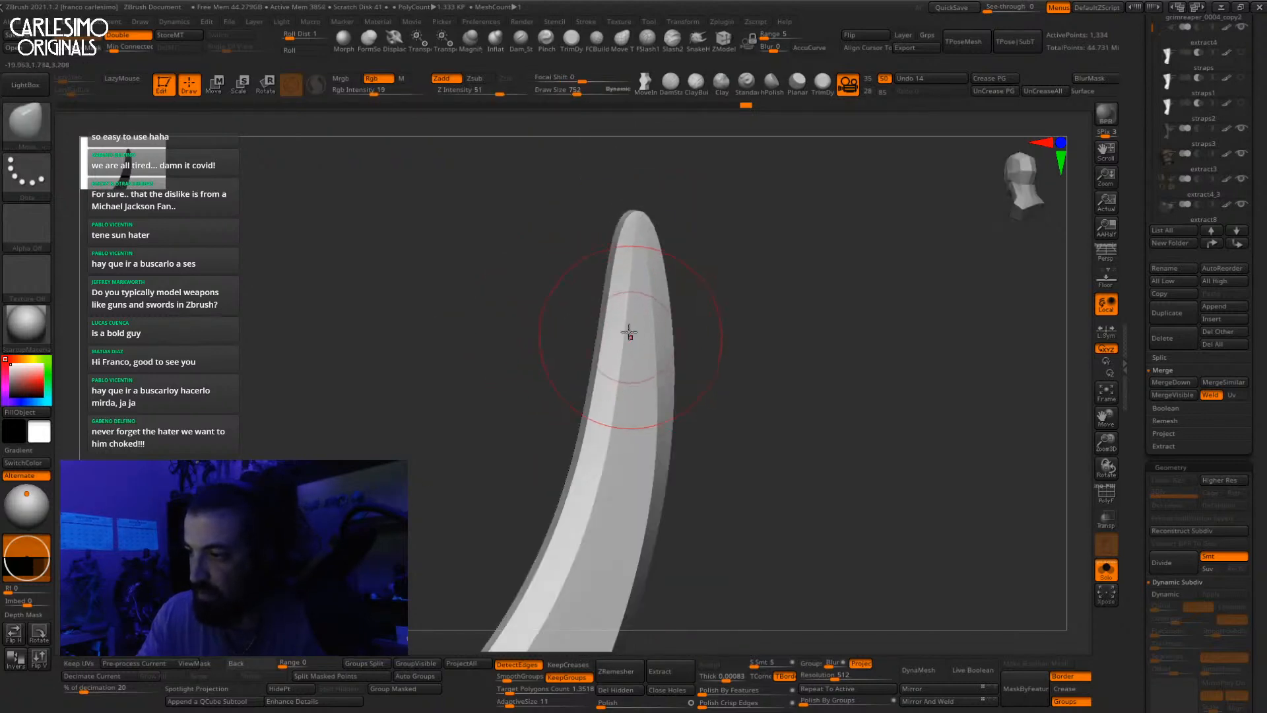
{"action": "right_click_drag", "start_coordinate": [617, 396], "coordinate": [577, 436]}
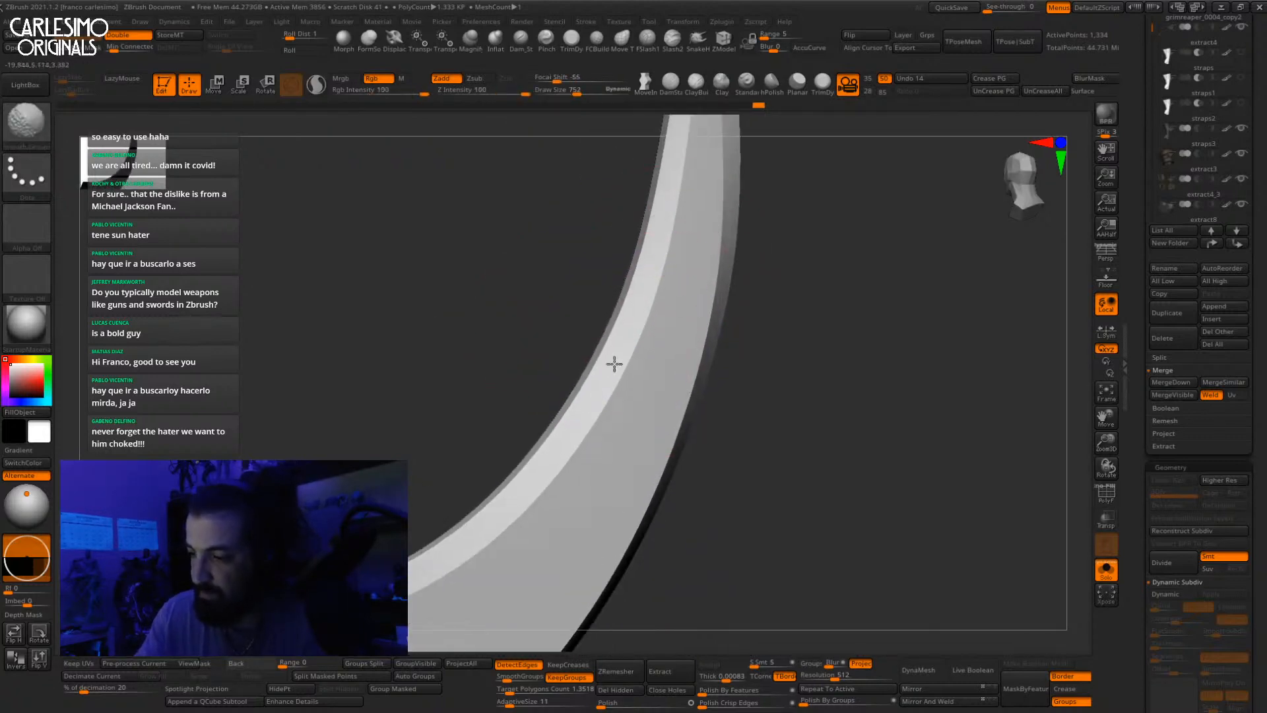
{"action": "right_click_drag", "start_coordinate": [613, 364], "coordinate": [679, 325]}
{"action": "mouse_move", "coordinate": [594, 376]}
{"action": "right_mouse_down"}
{"action": "mouse_move", "coordinate": [672, 380]}
{"action": "mouse_move", "coordinate": [605, 420]}
{"action": "mouse_move", "coordinate": [623, 414]}
{"action": "right_mouse_up"}
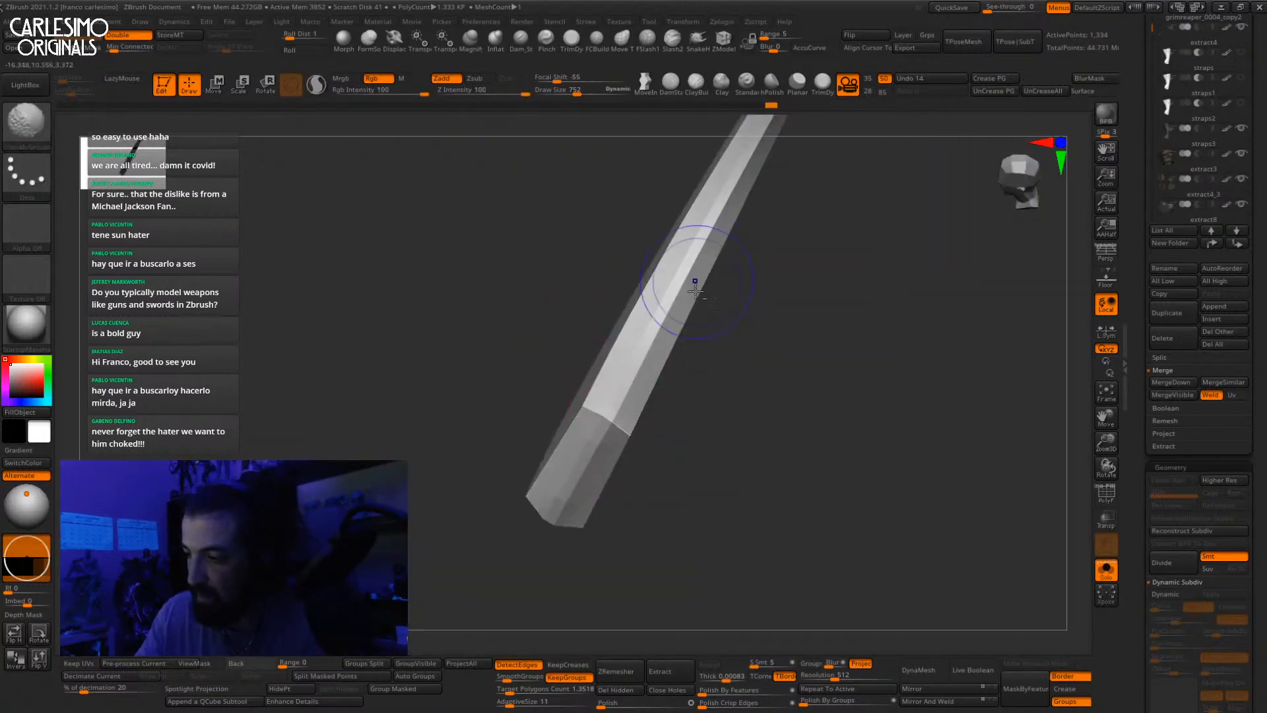
{"action": "mouse_move", "coordinate": [696, 288]}
{"action": "right_mouse_down"}
{"action": "mouse_move", "coordinate": [699, 359]}
{"action": "mouse_move", "coordinate": [733, 330]}
{"action": "mouse_move", "coordinate": [653, 333]}
{"action": "mouse_move", "coordinate": [628, 298]}
{"action": "mouse_move", "coordinate": [600, 336]}
{"action": "mouse_move", "coordinate": [611, 365]}
{"action": "right_mouse_up"}
{"action": "key", "text": "shift+f"}
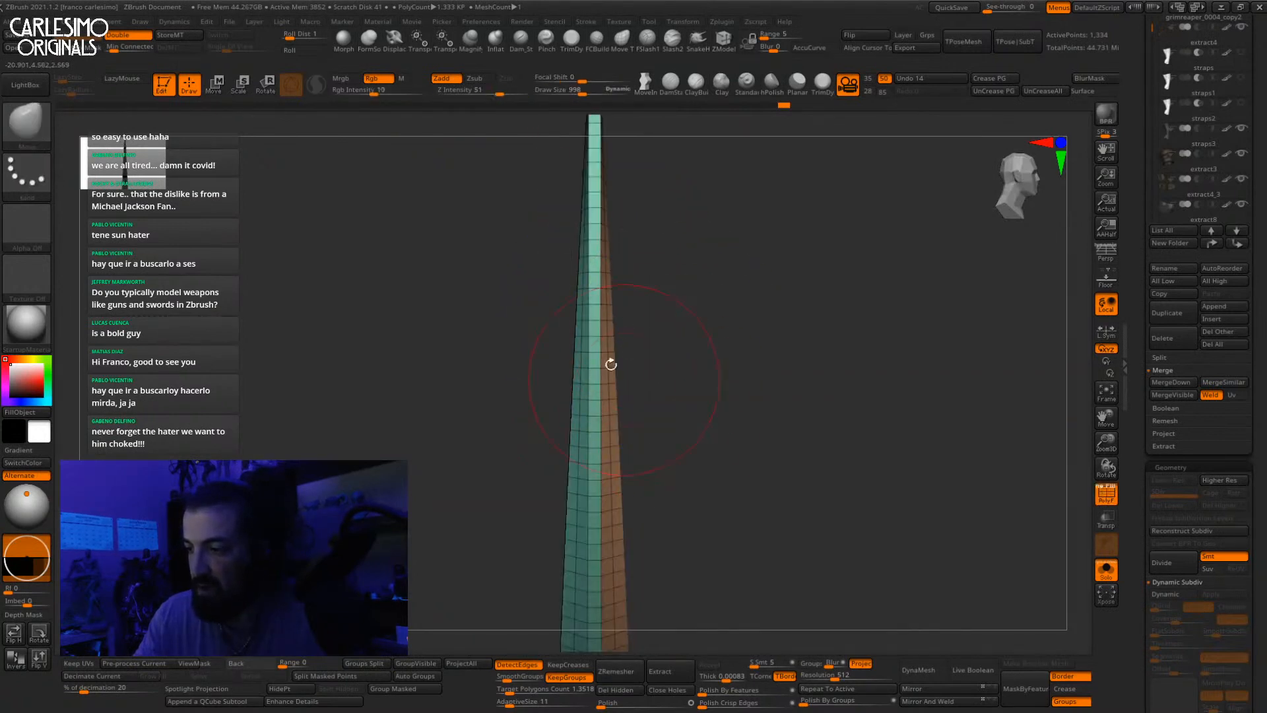
{"action": "key", "text": "w"}
{"action": "left_click", "coordinate": [598, 338], "text": "ctrl+shift"}
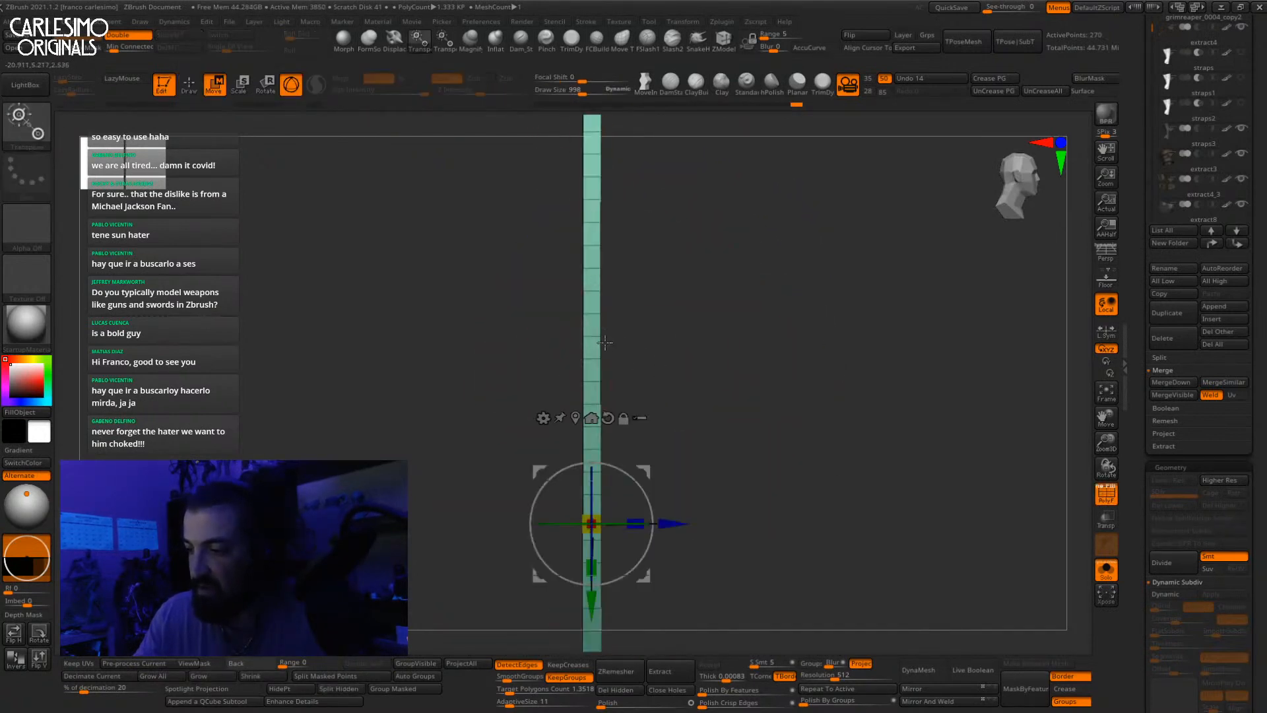
{"action": "left_click_drag", "start_coordinate": [613, 532], "coordinate": [455, 507]}
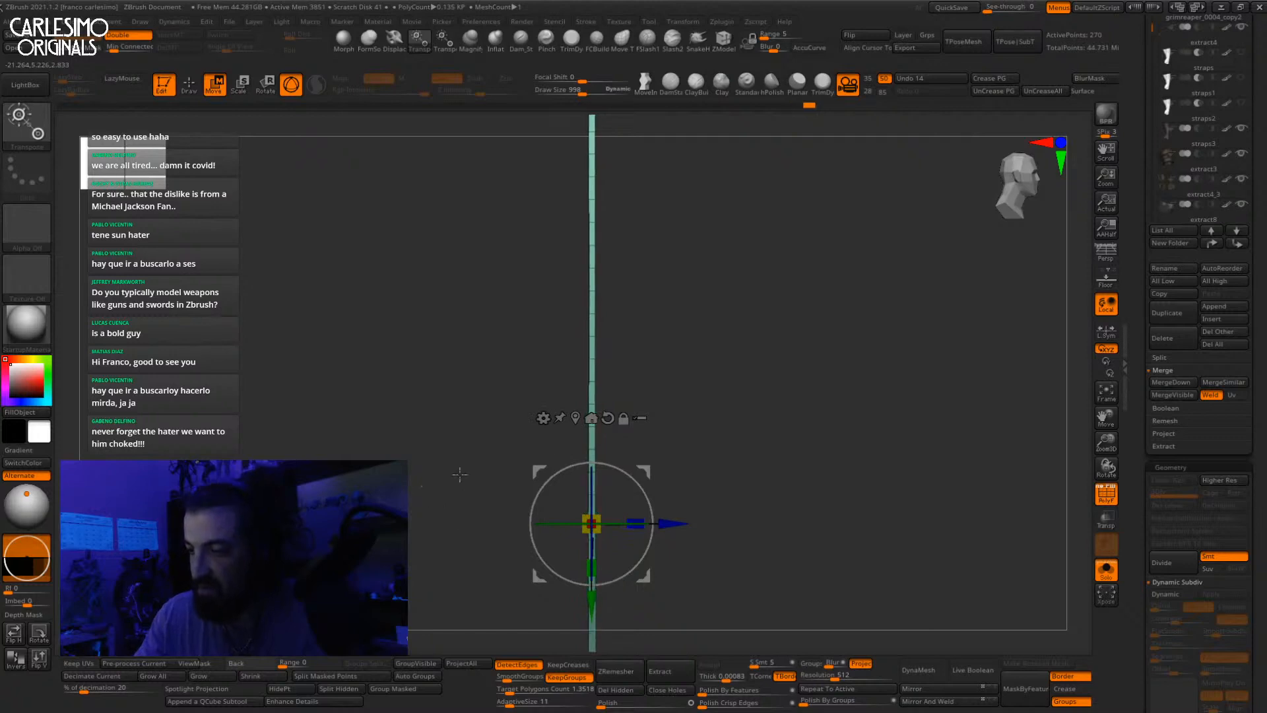
Step: Show the full blade again and preview it with Dynamic Subdivision and without polyframe
{"action": "right_click_drag", "start_coordinate": [460, 474], "coordinate": [732, 367]}
{"action": "left_click", "coordinate": [853, 309], "text": "ctrl+shift"}
{"action": "key", "text": "shift+f"}
{"action": "right_click_drag", "start_coordinate": [810, 348], "coordinate": [803, 235], "text": "shift"}
{"action": "key", "text": "d"}
{"action": "right_click_drag", "start_coordinate": [782, 308], "coordinate": [765, 373]}
{"action": "right_click_drag", "start_coordinate": [766, 373], "coordinate": [725, 389]}
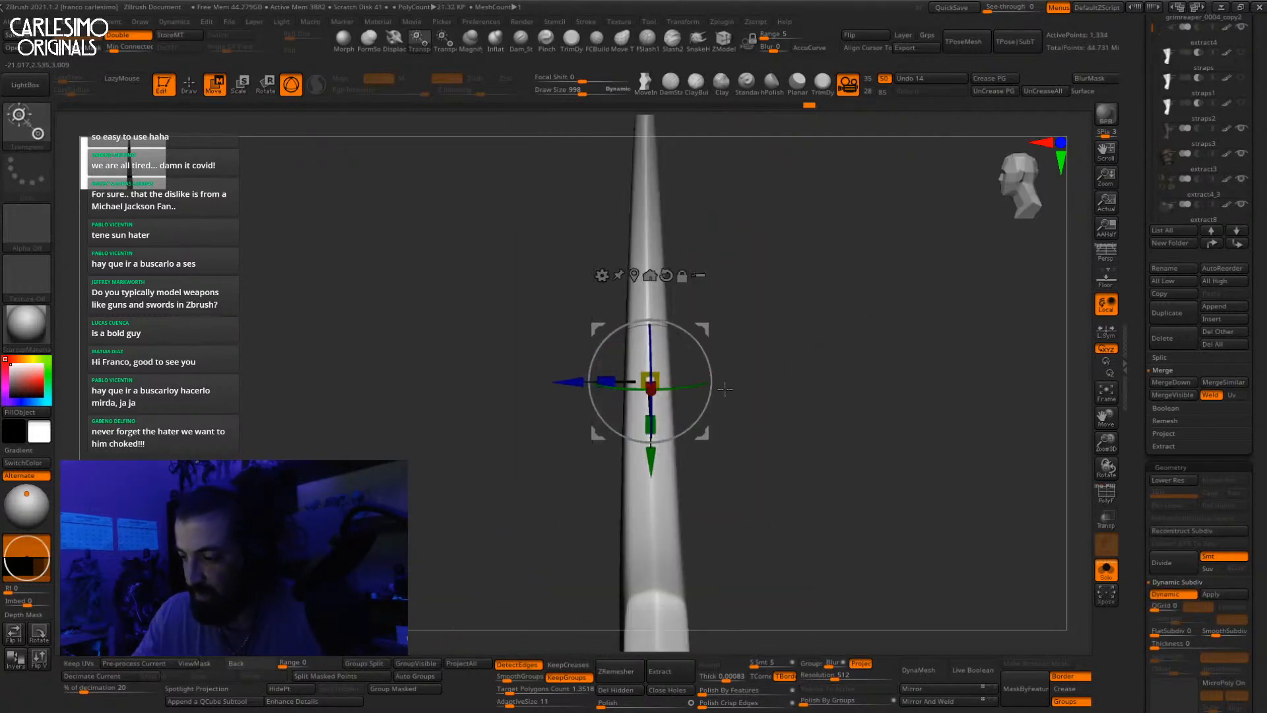
Step: Check the smoothed rim edges, then adjust the blade's thickness by scaling along the gizmo's blue axis
{"action": "key", "text": "shift+f"}
{"action": "key", "text": "q"}
{"action": "mouse_move", "coordinate": [668, 472]}
{"action": "right_mouse_down", "text": "alt"}
{"action": "mouse_move", "coordinate": [648, 359]}
{"action": "mouse_move", "coordinate": [672, 485]}
{"action": "right_mouse_up", "text": "alt"}
{"action": "key", "text": "shift+f"}
{"action": "key", "text": "w"}
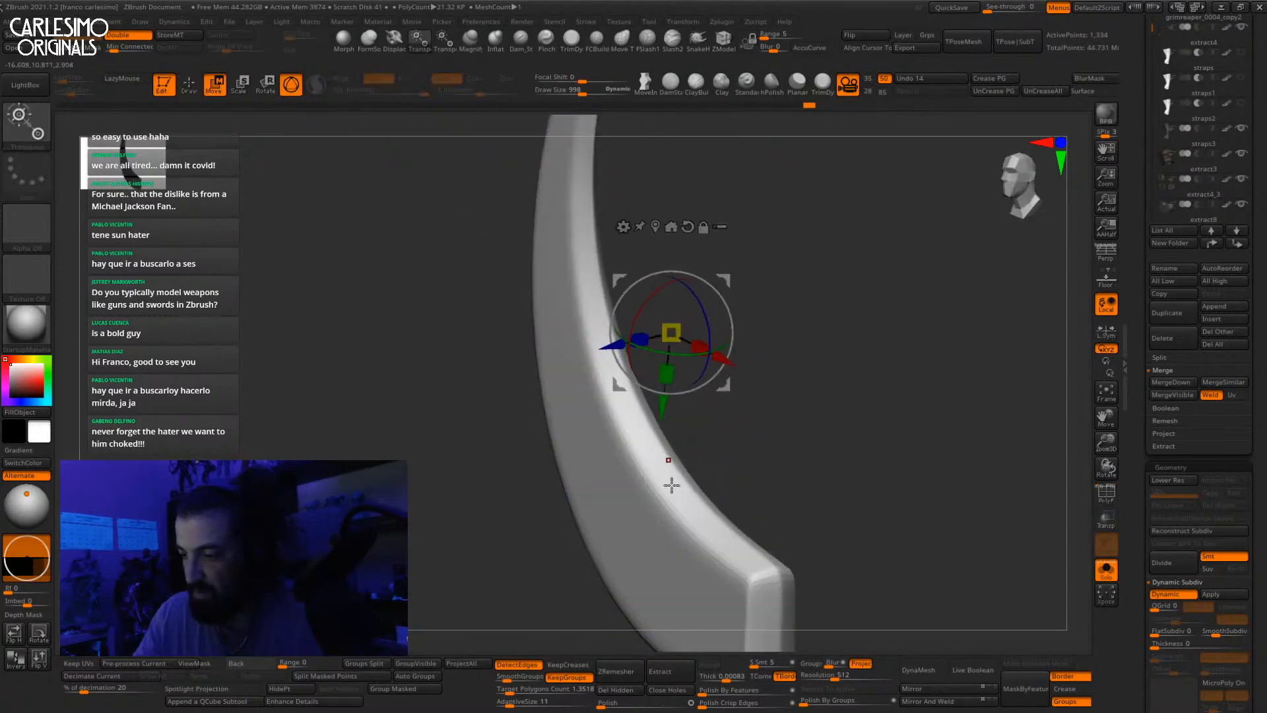
{"action": "right_click_drag", "start_coordinate": [728, 456], "coordinate": [677, 438], "text": "shift"}
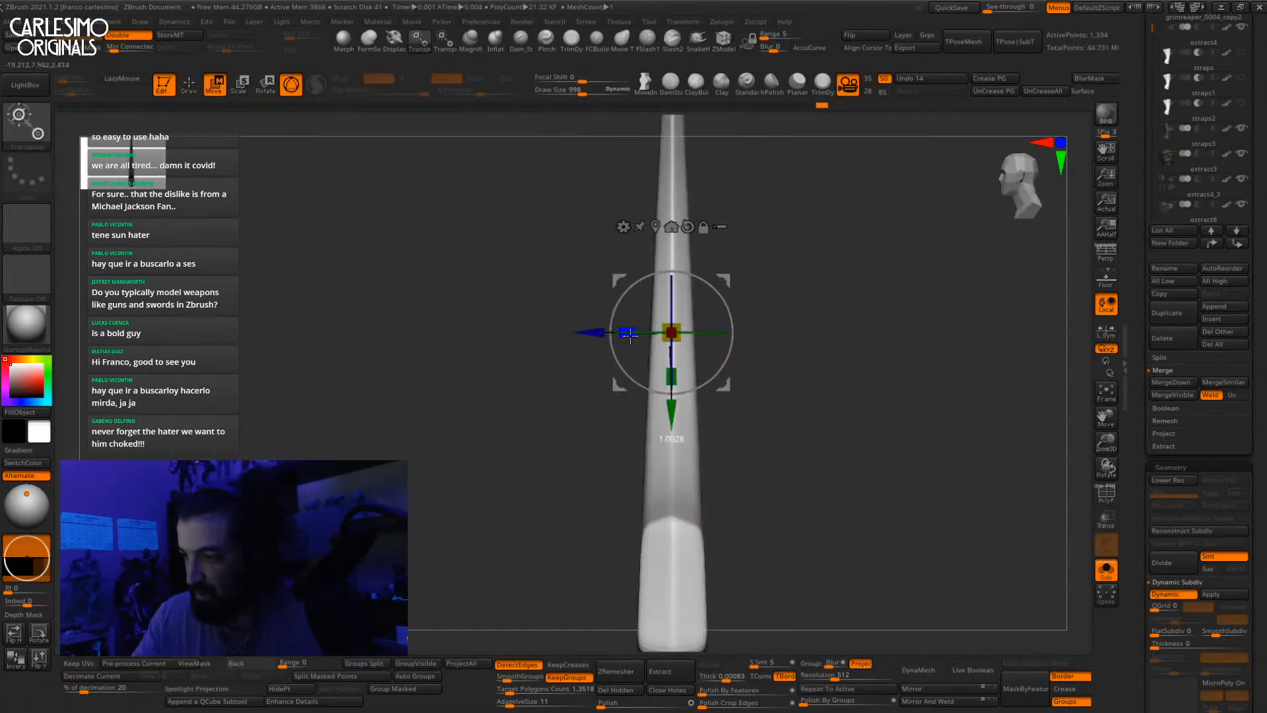
{"action": "mouse_move", "coordinate": [629, 334]}
{"action": "right_mouse_down"}
{"action": "mouse_move", "coordinate": [660, 481]}
{"action": "mouse_move", "coordinate": [713, 416]}
{"action": "mouse_move", "coordinate": [706, 265]}
{"action": "right_mouse_up"}
{"action": "right_click_drag", "start_coordinate": [707, 265], "coordinate": [700, 479], "text": "alt"}
Step: Turn off the subdivision preview, show polyframe and pull the blade's rounded tip into a point with a smaller Move brush
{"action": "key", "text": "q"}
{"action": "right_click_drag", "start_coordinate": [729, 215], "coordinate": [739, 283], "text": "ctrl"}
{"action": "mouse_move", "coordinate": [808, 188]}
{"action": "right_mouse_down", "text": "alt"}
{"action": "mouse_move", "coordinate": [767, 267]}
{"action": "mouse_move", "coordinate": [765, 353]}
{"action": "right_mouse_up", "text": "alt"}
{"action": "key", "text": "shift+f"}
{"action": "key", "text": "shift+d"}
{"action": "key", "text": "s"}
{"action": "left_click_drag", "start_coordinate": [783, 241], "coordinate": [759, 241]}
{"action": "right_click_drag", "start_coordinate": [787, 171], "coordinate": [773, 256], "text": "alt"}
{"action": "mouse_move", "coordinate": [774, 257]}
{"action": "right_mouse_down", "text": "ctrl"}
{"action": "mouse_move", "coordinate": [776, 291]}
{"action": "mouse_move", "coordinate": [761, 298]}
{"action": "right_mouse_up", "text": "ctrl"}
{"action": "key", "text": "shift+d"}
{"action": "key", "text": "space"}
{"action": "key", "text": "space"}
{"action": "mouse_move", "coordinate": [761, 299]}
{"action": "left_mouse_down"}
{"action": "mouse_move", "coordinate": [747, 299]}
{"action": "mouse_move", "coordinate": [748, 283]}
{"action": "left_mouse_up"}
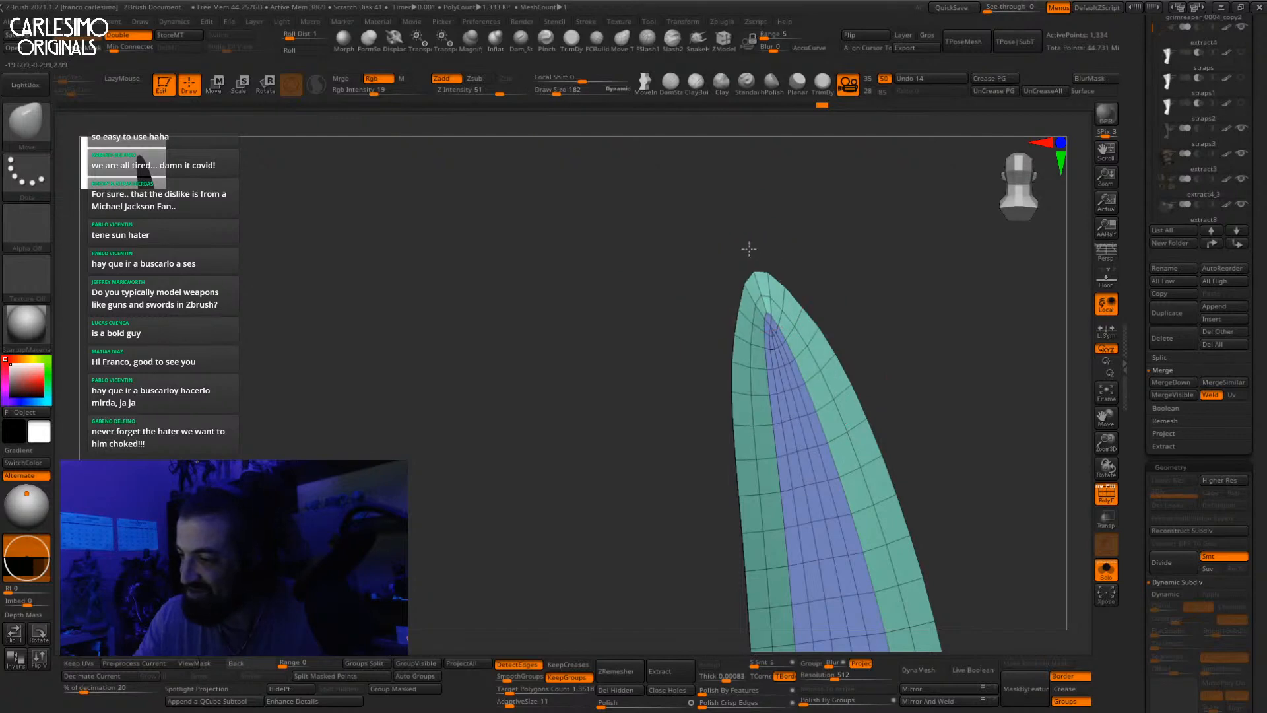
{"action": "right_click_drag", "start_coordinate": [737, 224], "coordinate": [834, 286]}
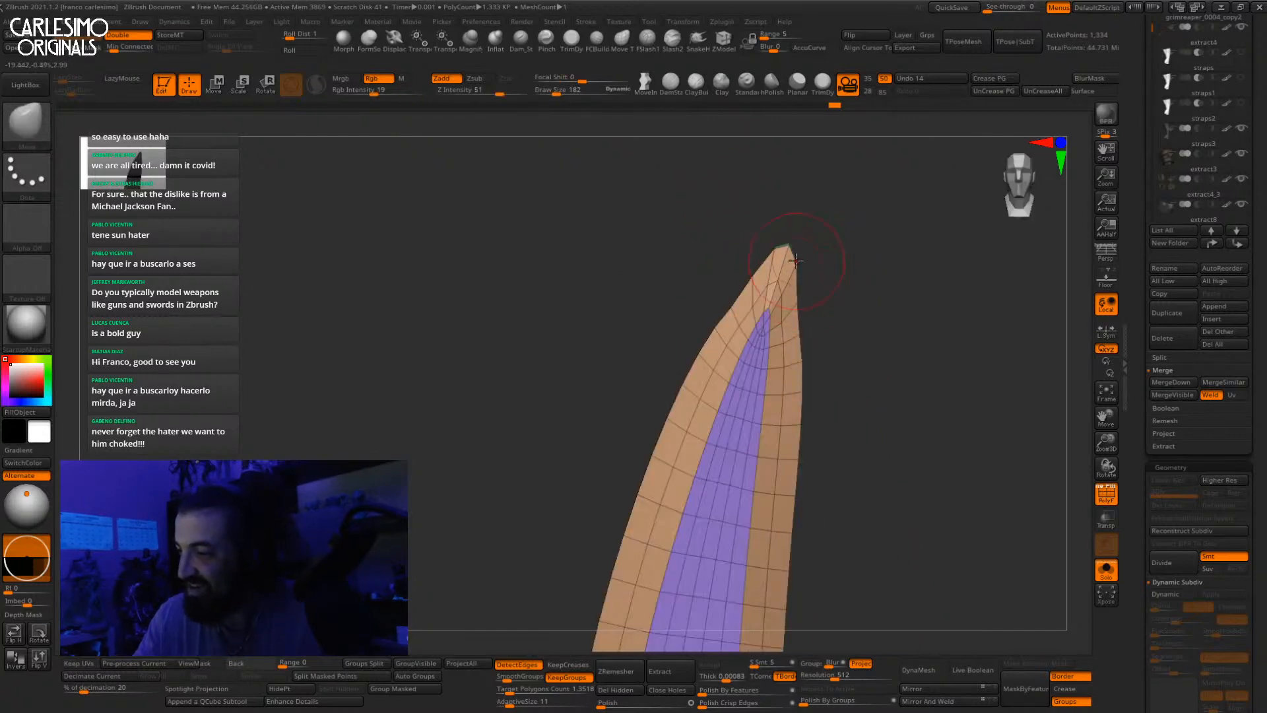
Step: Sharpen the blade's tip by pulling its end outward with the topological Move brush while previewing Dynamic Subdivision
{"action": "key", "text": "d"}
{"action": "left_click", "coordinate": [645, 85]}
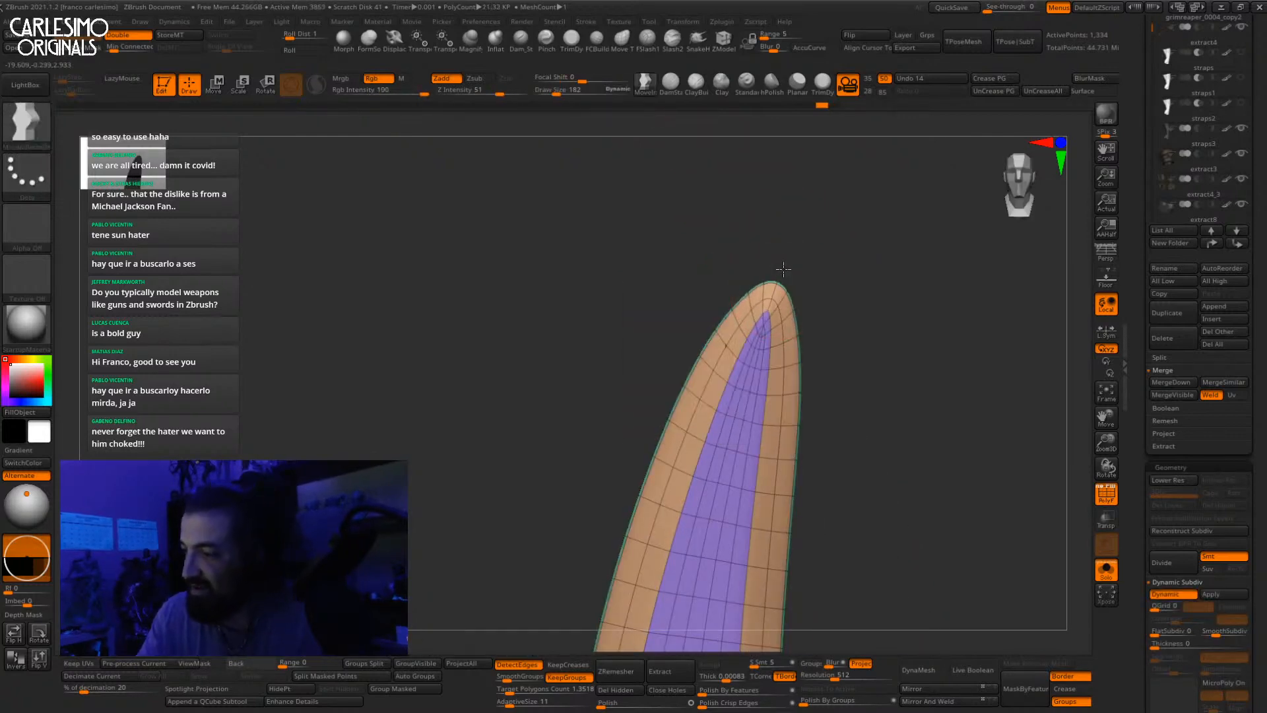
{"action": "mouse_move", "coordinate": [783, 269]}
{"action": "left_mouse_down"}
{"action": "mouse_move", "coordinate": [806, 206]}
{"action": "mouse_move", "coordinate": [803, 238]}
{"action": "left_mouse_up"}
{"action": "right_click_drag", "start_coordinate": [847, 357], "coordinate": [758, 314], "text": "ctrl"}
{"action": "right_click", "coordinate": [730, 275]}
{"action": "right_click_drag", "start_coordinate": [731, 225], "coordinate": [723, 358], "text": "ctrl"}
{"action": "key", "text": "shift+d"}
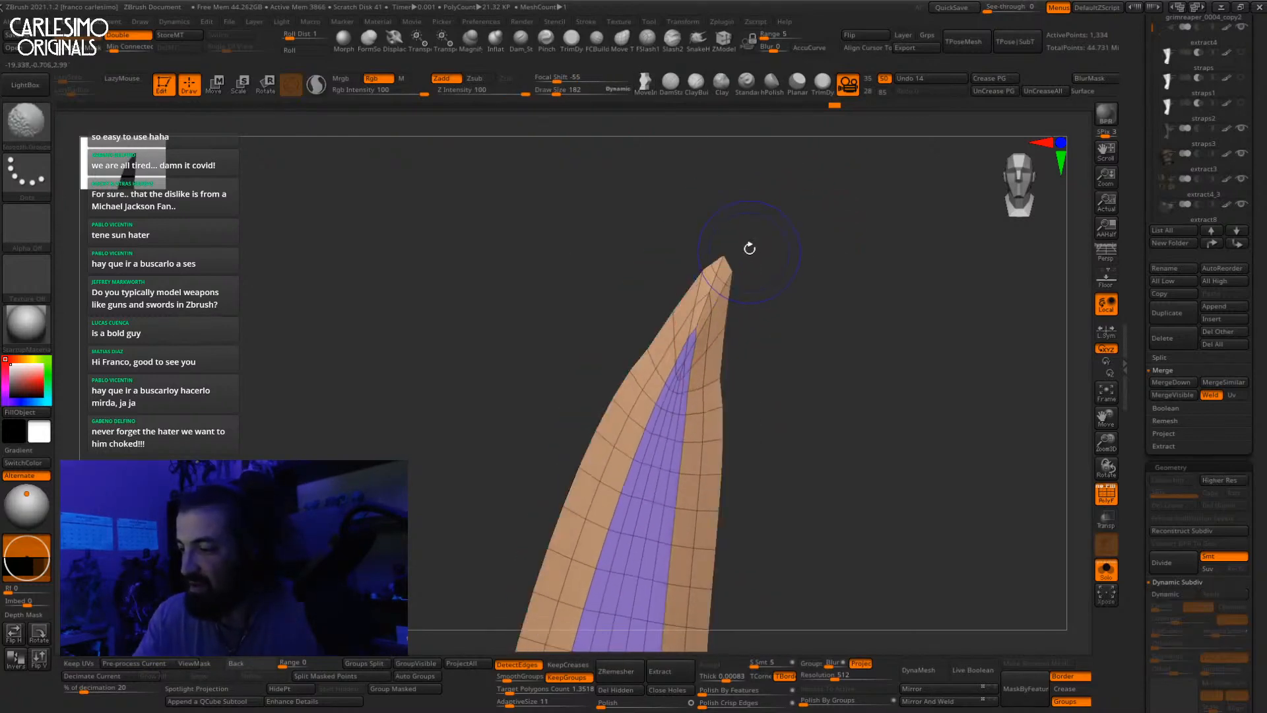
Step: Apply Polish By Features to the unsubdivided blade, then preview the whole blade with Dynamic Subdivision and without polyframe
{"action": "key", "text": "d"}
{"action": "key", "text": "shift+d"}
{"action": "left_click_drag", "start_coordinate": [720, 379], "coordinate": [724, 381]}
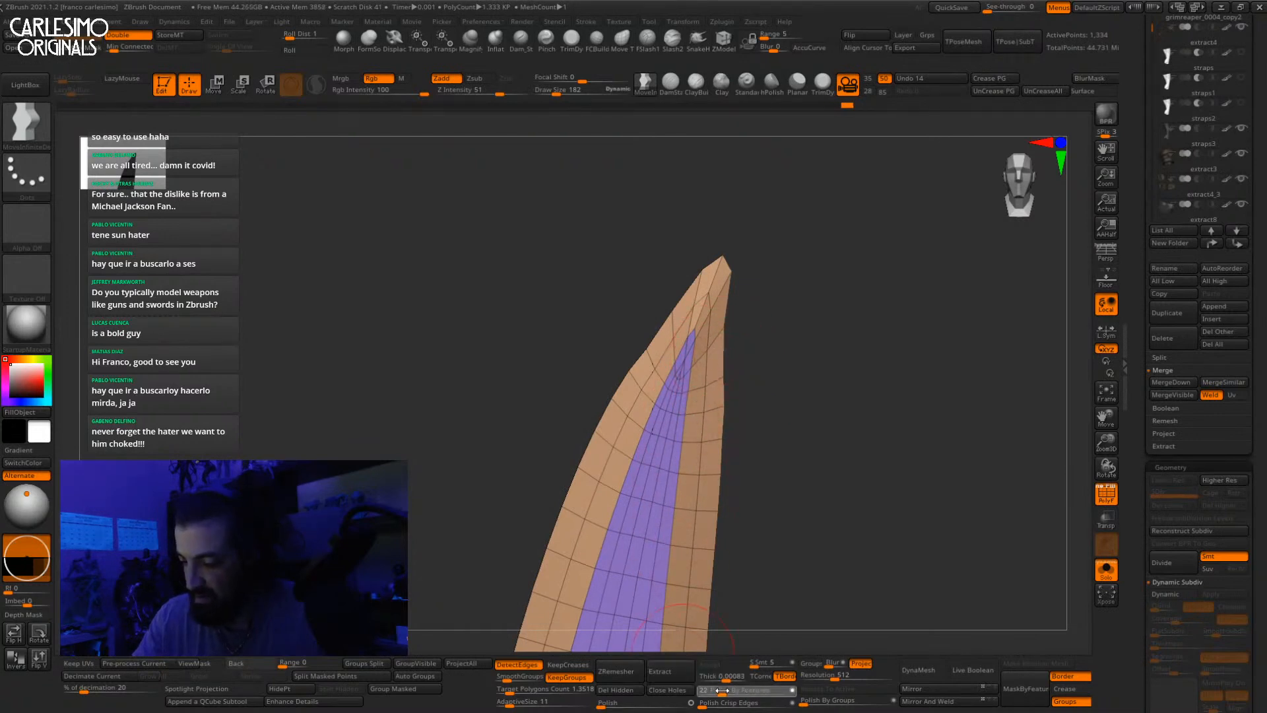
{"action": "left_click_drag", "start_coordinate": [722, 689], "coordinate": [725, 690]}
{"action": "key", "text": "shift+f"}
{"action": "key", "text": "d"}
{"action": "left_click_drag", "start_coordinate": [778, 254], "coordinate": [820, 318]}
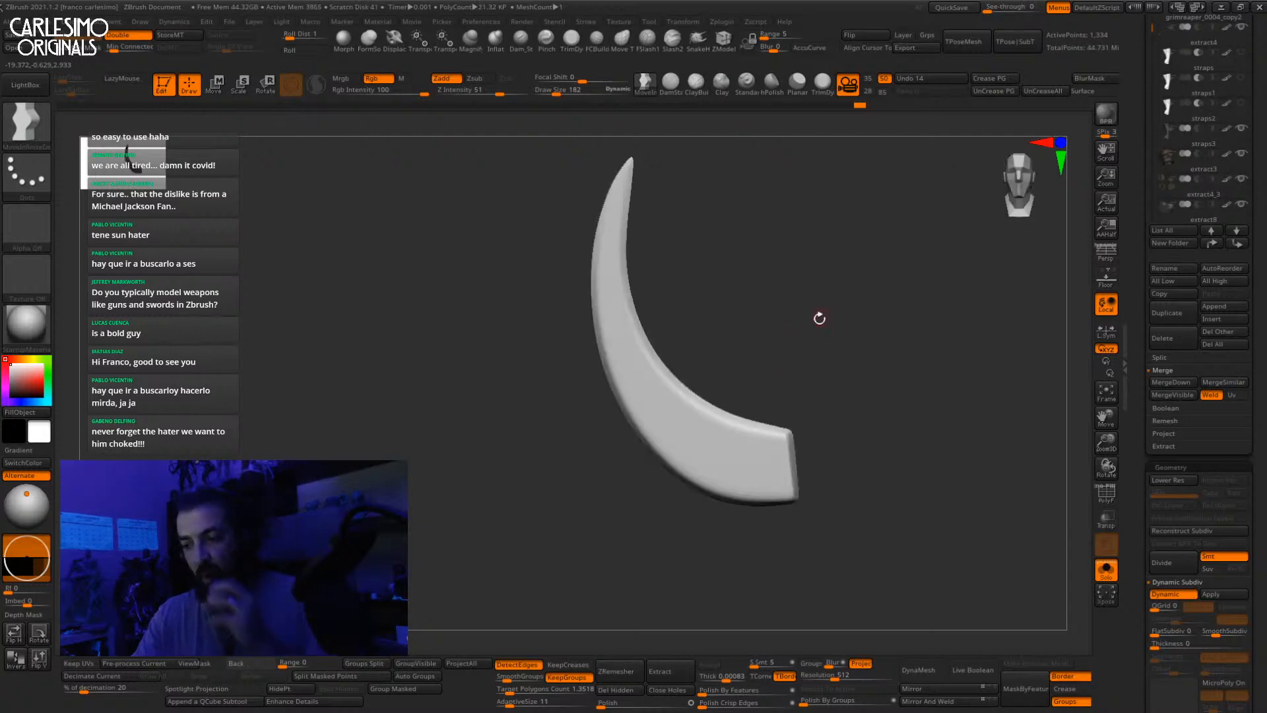
Step: Turn off dynamic subdivision on the curved blade and display its polygroup wireframe, with the Move brush active
{"action": "left_click_drag", "start_coordinate": [751, 394], "coordinate": [778, 336]}
{"action": "key", "text": "shift+d"}
{"action": "key", "text": "shift+f"}
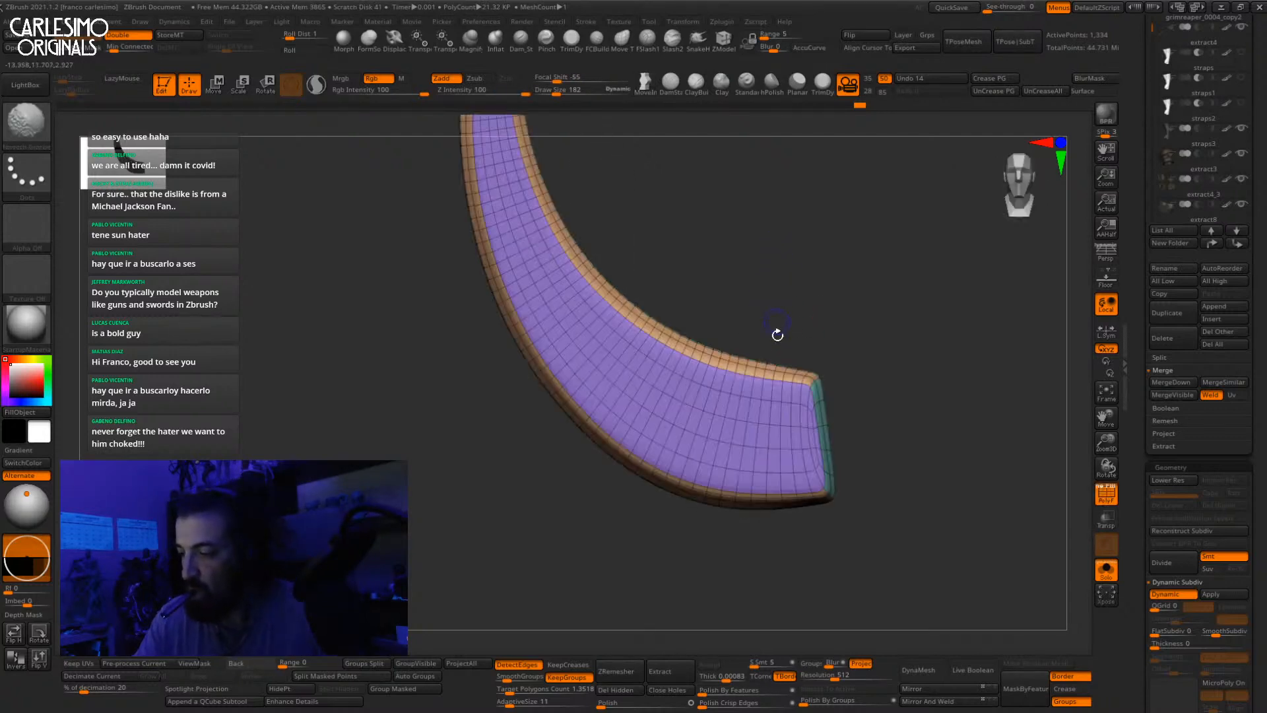
{"action": "key", "text": "b"}
{"action": "key", "text": "m"}
{"action": "key", "text": "v"}
{"action": "left_click_drag", "start_coordinate": [755, 438], "coordinate": [721, 449], "text": "alt"}
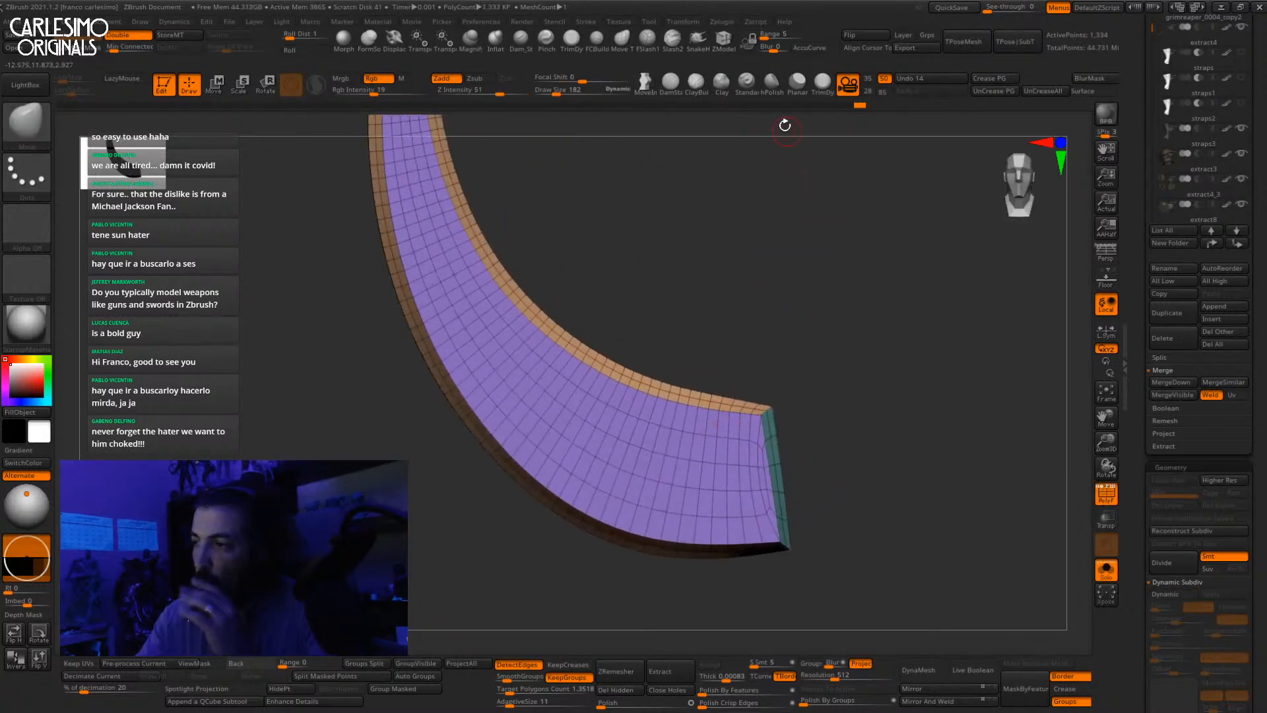
Step: Examine the blade's base mesh with and without the polygroup wireframe
{"action": "left_click", "coordinate": [748, 84]}
{"action": "left_click_drag", "start_coordinate": [753, 370], "coordinate": [768, 308], "text": "alt"}
{"action": "key", "text": "shift+f"}
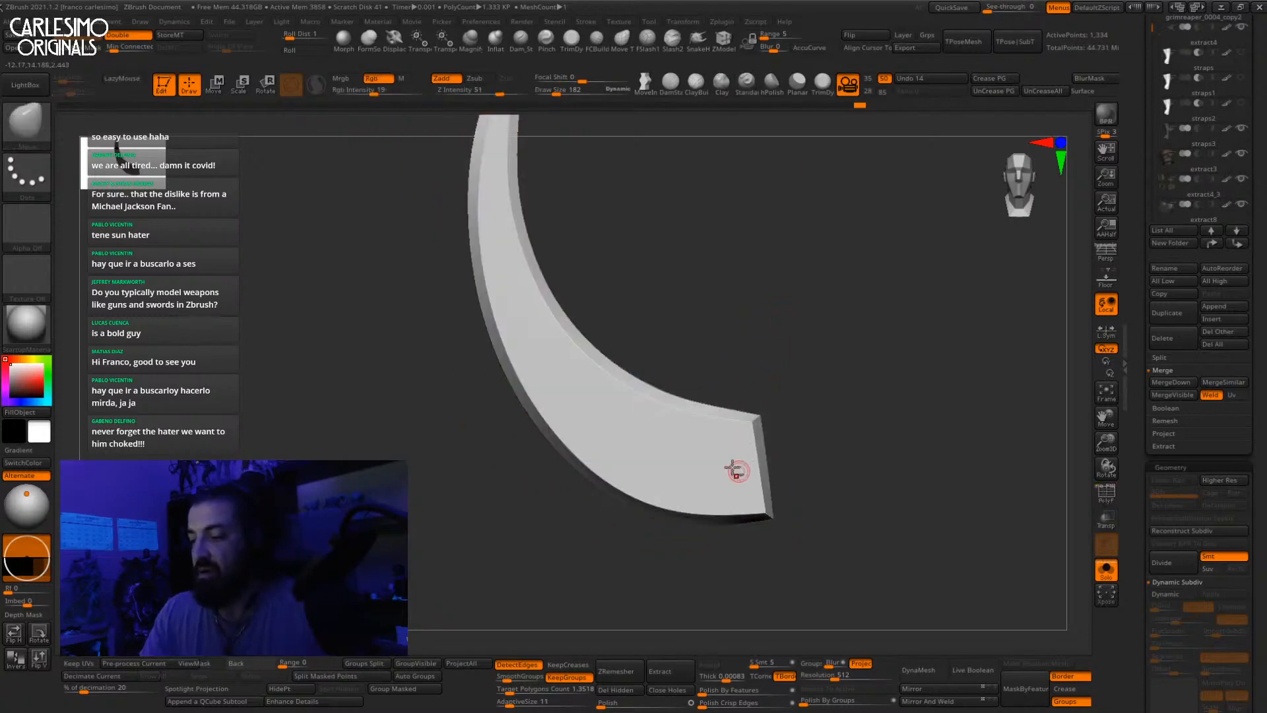
{"action": "left_click_drag", "start_coordinate": [716, 386], "coordinate": [698, 316], "text": "alt"}
{"action": "key", "text": "shift+f"}
{"action": "right_click_drag", "start_coordinate": [706, 456], "coordinate": [694, 426]}
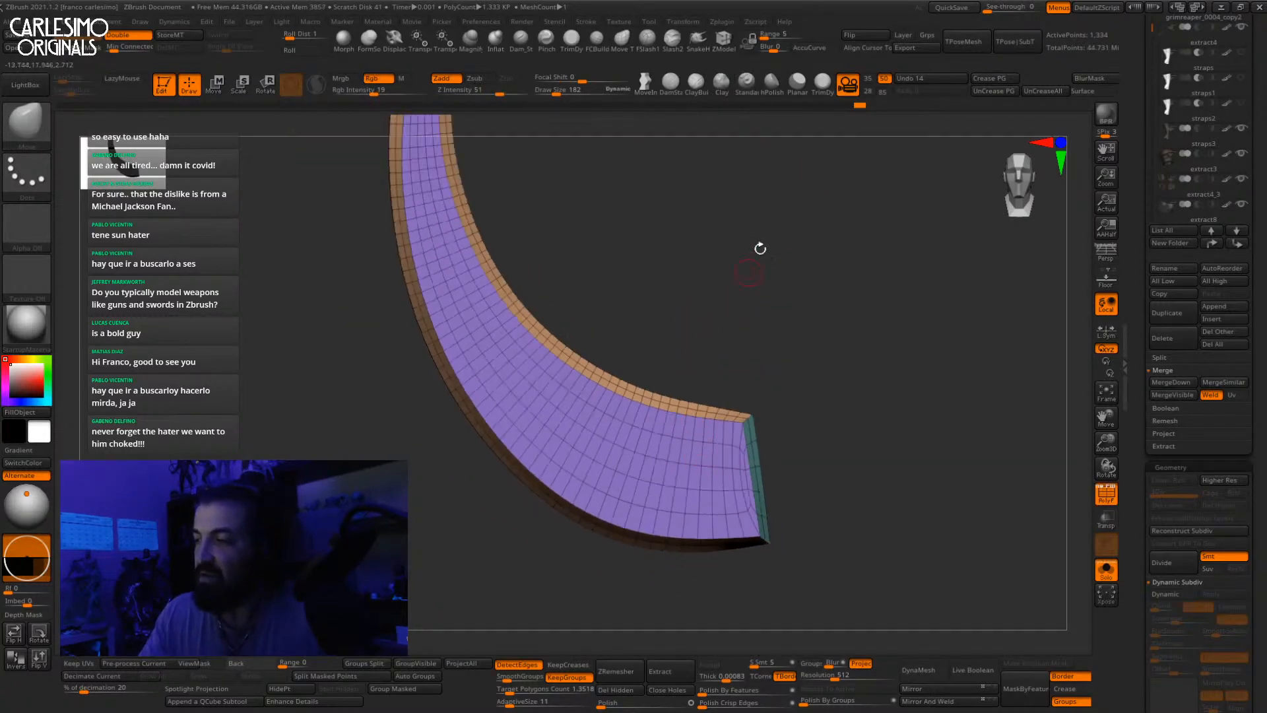
{"action": "key", "text": "b"}
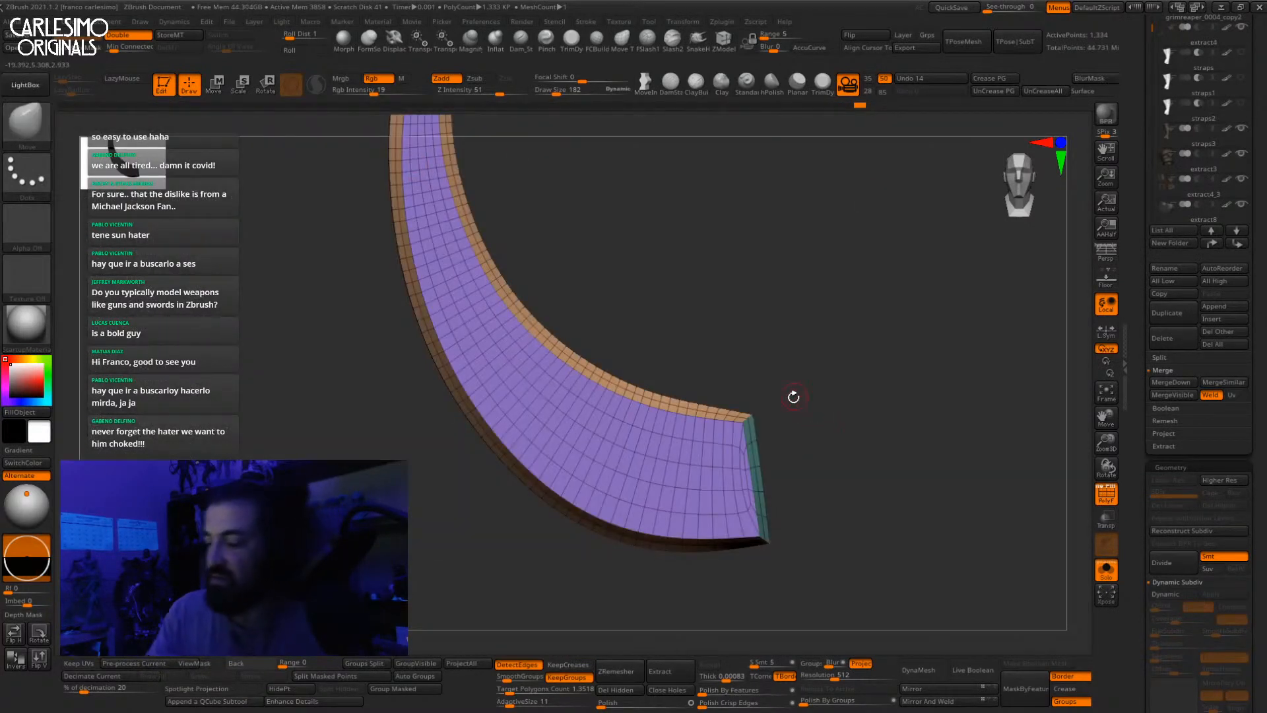
{"action": "left_click_drag", "start_coordinate": [793, 396], "coordinate": [806, 319]}
{"action": "key", "text": "shift+f"}
Step: Select the IMM Primitives brush with its Capsule mesh
{"action": "key", "text": "w"}
{"action": "key", "text": "q"}
{"action": "key", "text": "b"}
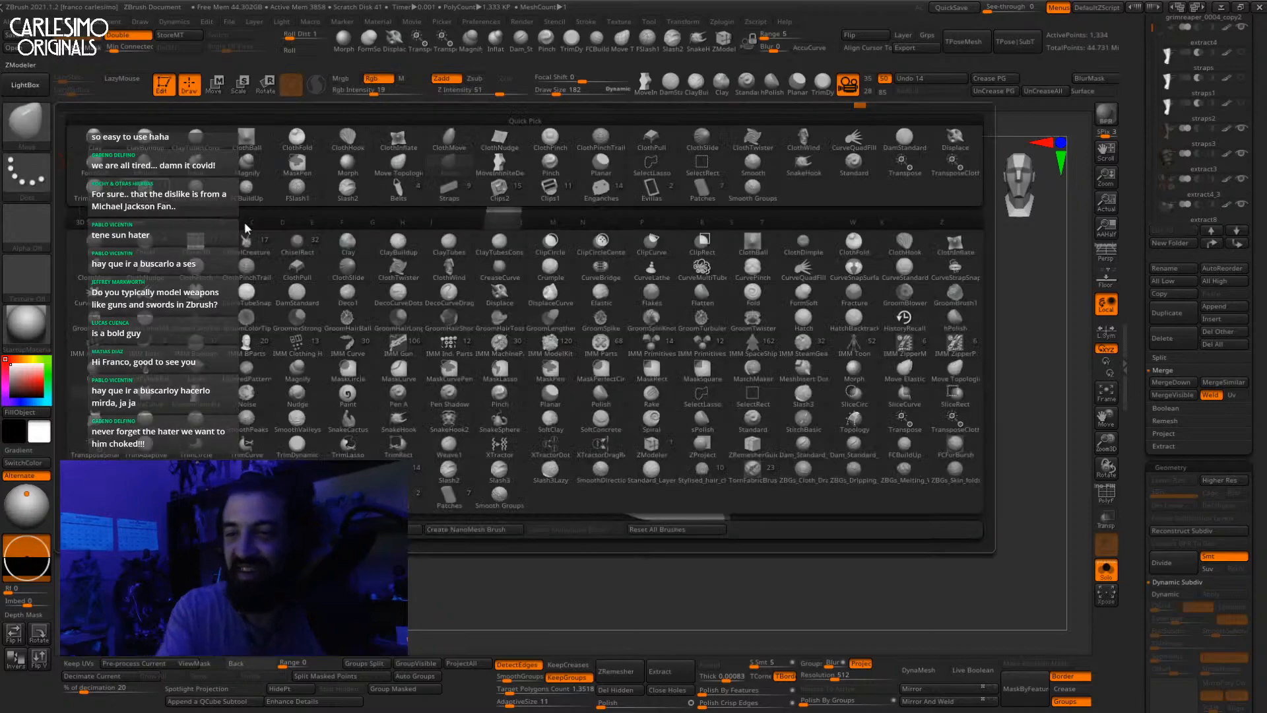
{"action": "left_click", "coordinate": [652, 344]}
{"action": "right_click_drag", "start_coordinate": [727, 447], "coordinate": [650, 430], "text": "alt"}
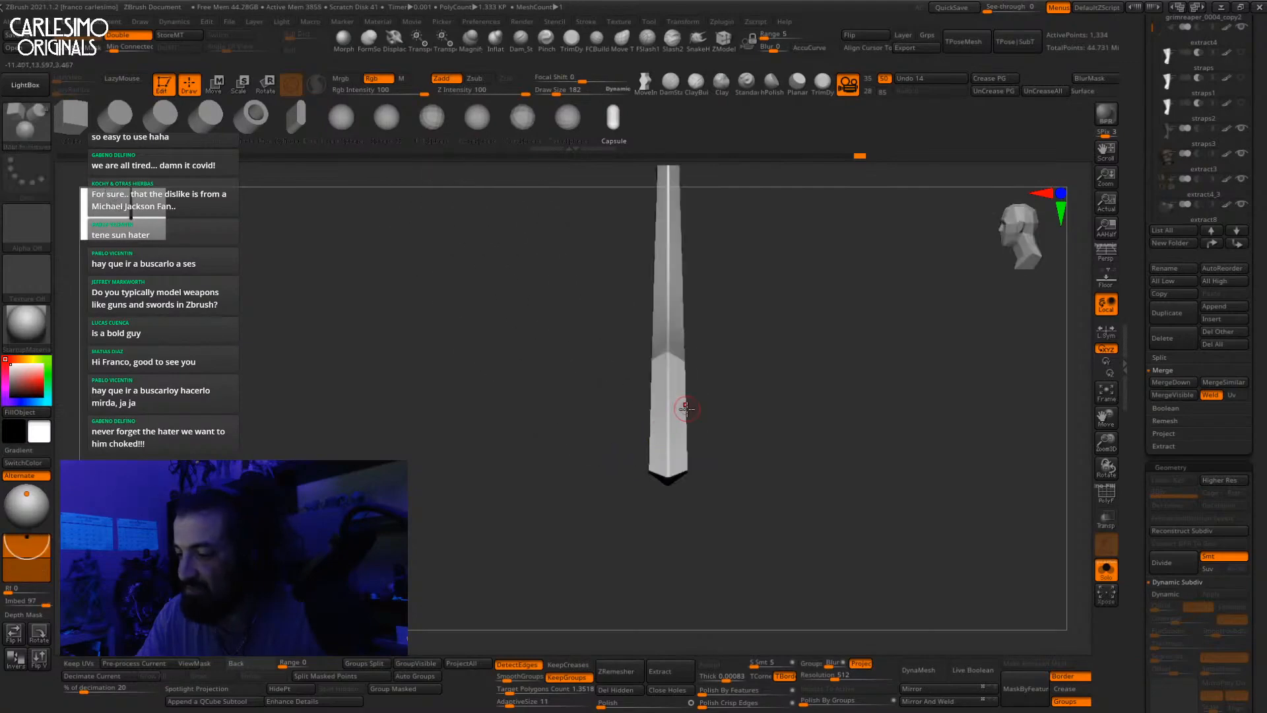
{"action": "left_click_drag", "start_coordinate": [1145, 265], "coordinate": [1141, 288]}
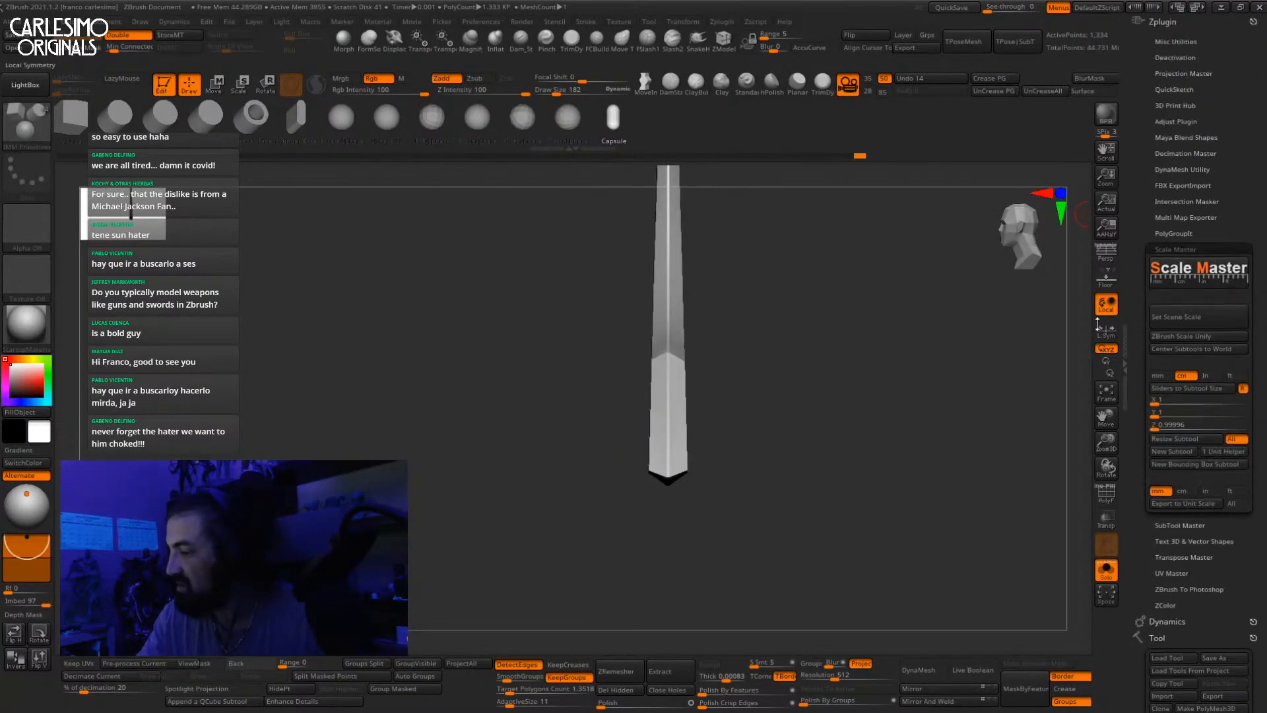
Step: Place the transform gizmo near the blade's wide end and reset its orientation
{"action": "right_click_drag", "start_coordinate": [818, 402], "coordinate": [848, 421], "text": "shift"}
{"action": "key", "text": "w"}
{"action": "left_click", "coordinate": [669, 404], "text": "alt"}
{"action": "left_click", "coordinate": [685, 298], "text": "alt"}
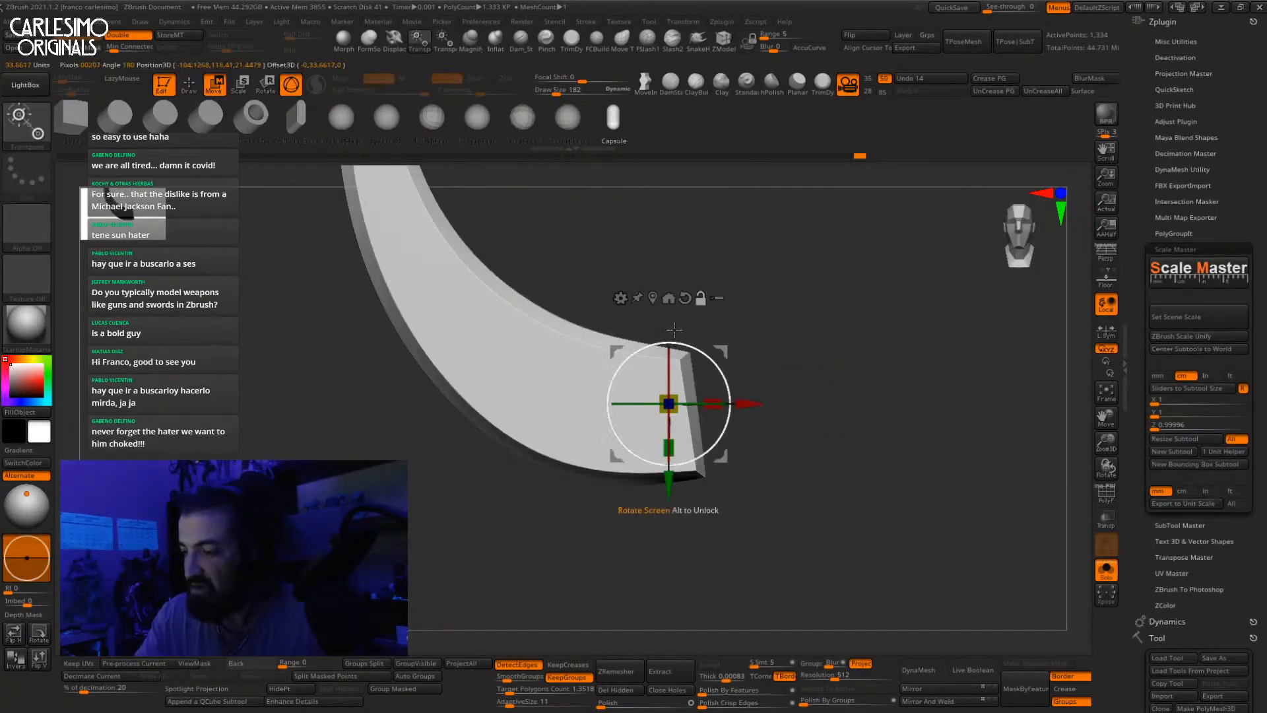
{"action": "left_click", "coordinate": [685, 298], "text": "alt"}
{"action": "right_click_drag", "start_coordinate": [704, 388], "coordinate": [789, 410], "text": "shift"}
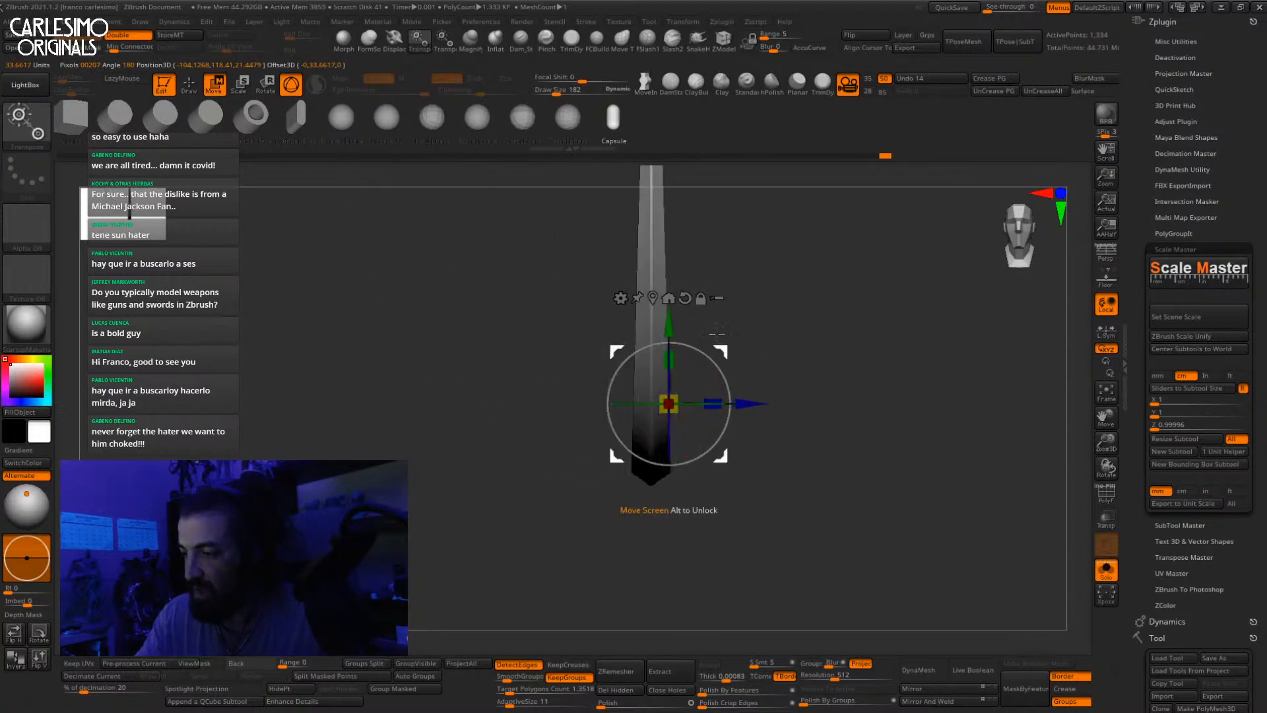
{"action": "left_click", "coordinate": [661, 300], "text": "alt"}
{"action": "right_click_drag", "start_coordinate": [684, 298], "coordinate": [687, 441], "text": "alt"}
{"action": "left_click", "coordinate": [653, 226]}
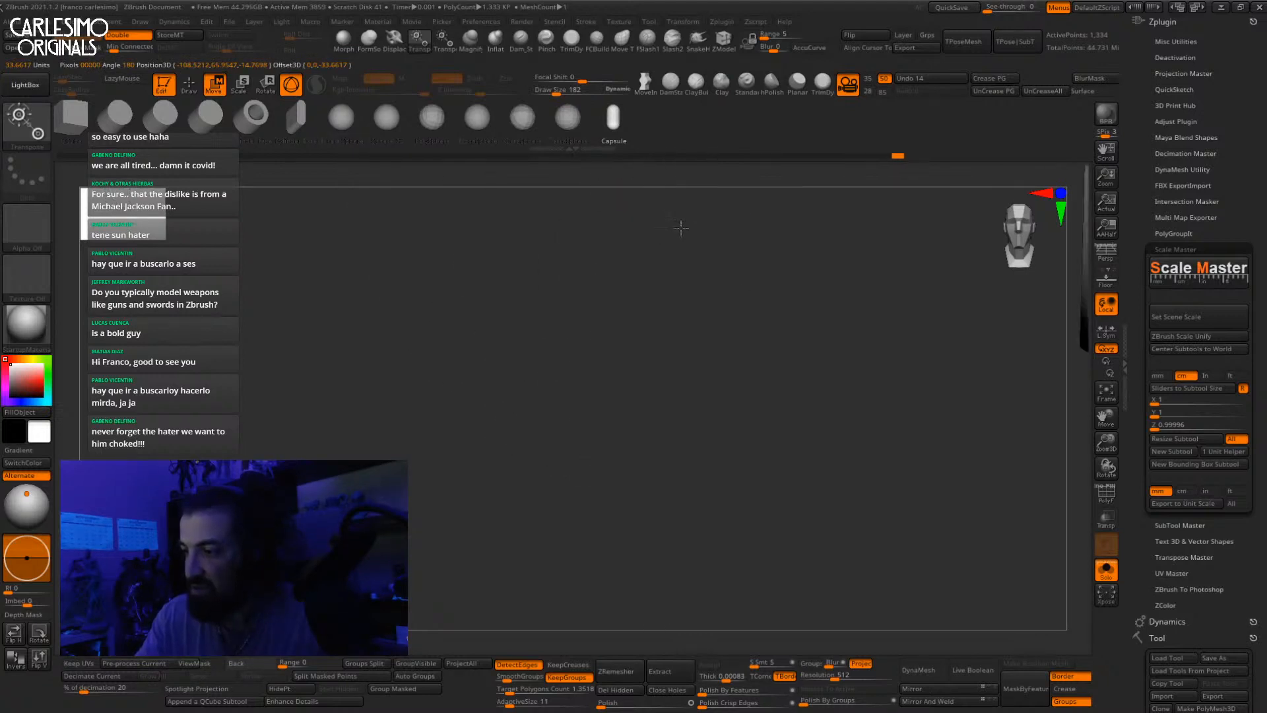
{"action": "key", "text": "f"}
{"action": "right_click_drag", "start_coordinate": [678, 369], "coordinate": [625, 453], "text": "alt"}
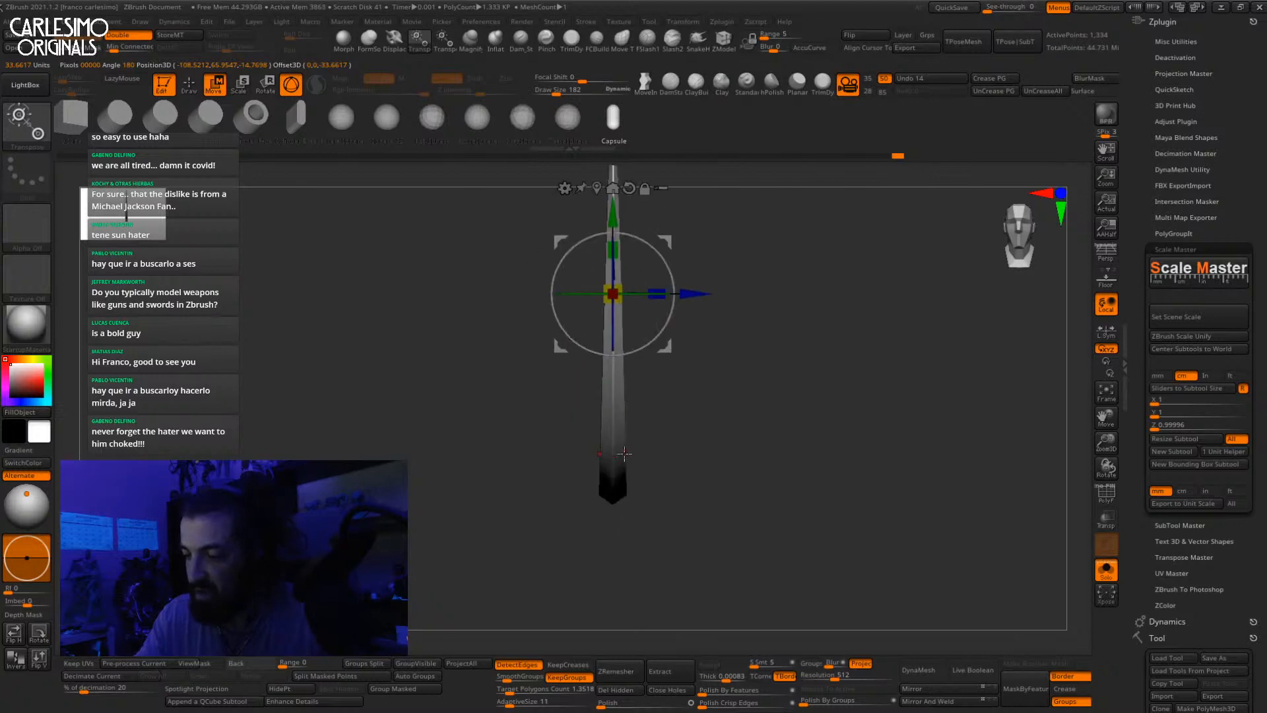
{"action": "key", "text": "q"}
{"action": "key", "text": "space"}
{"action": "key", "text": "w"}
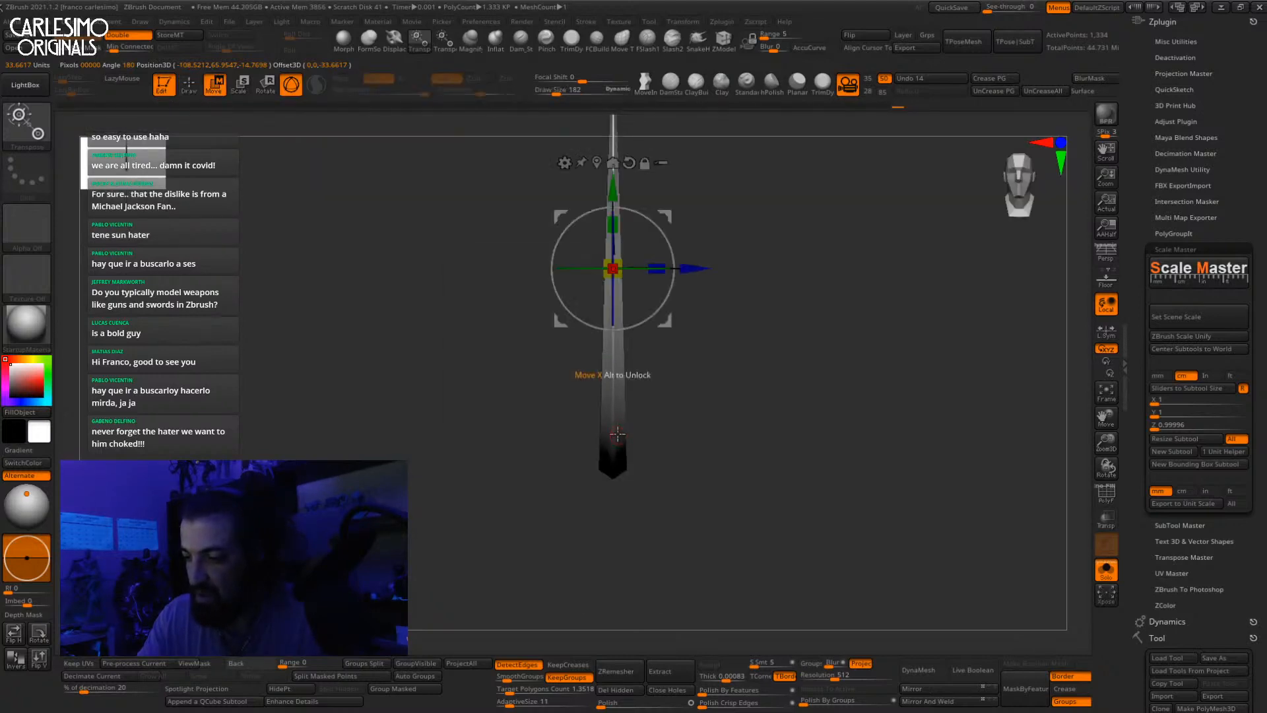
{"action": "left_click", "coordinate": [564, 163]}
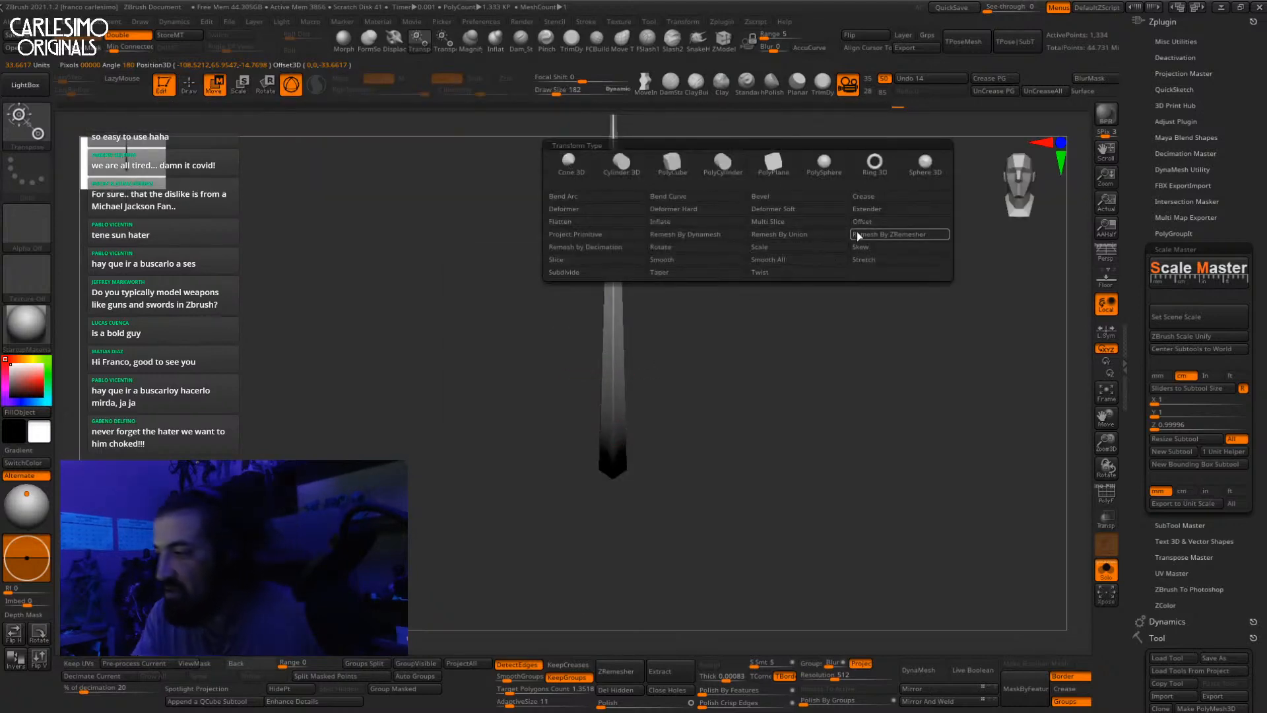
{"action": "left_click_drag", "start_coordinate": [613, 198], "coordinate": [608, 414]}
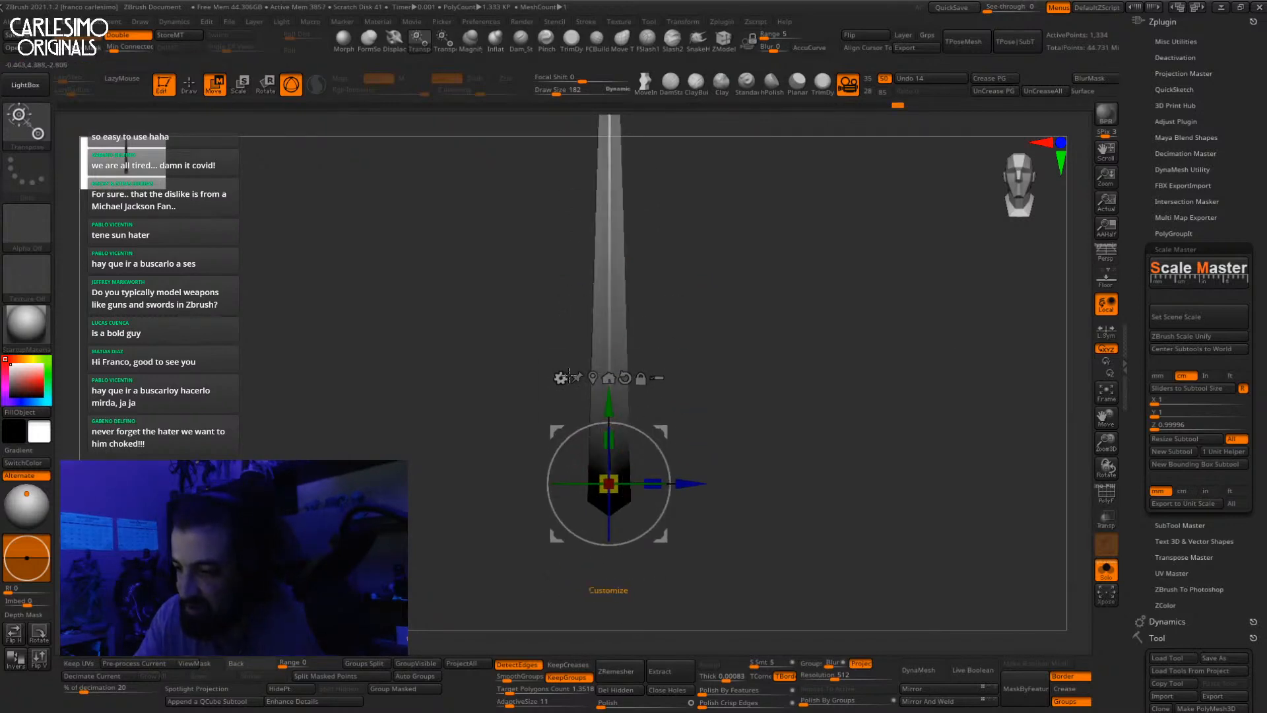
{"action": "left_click", "coordinate": [561, 378]}
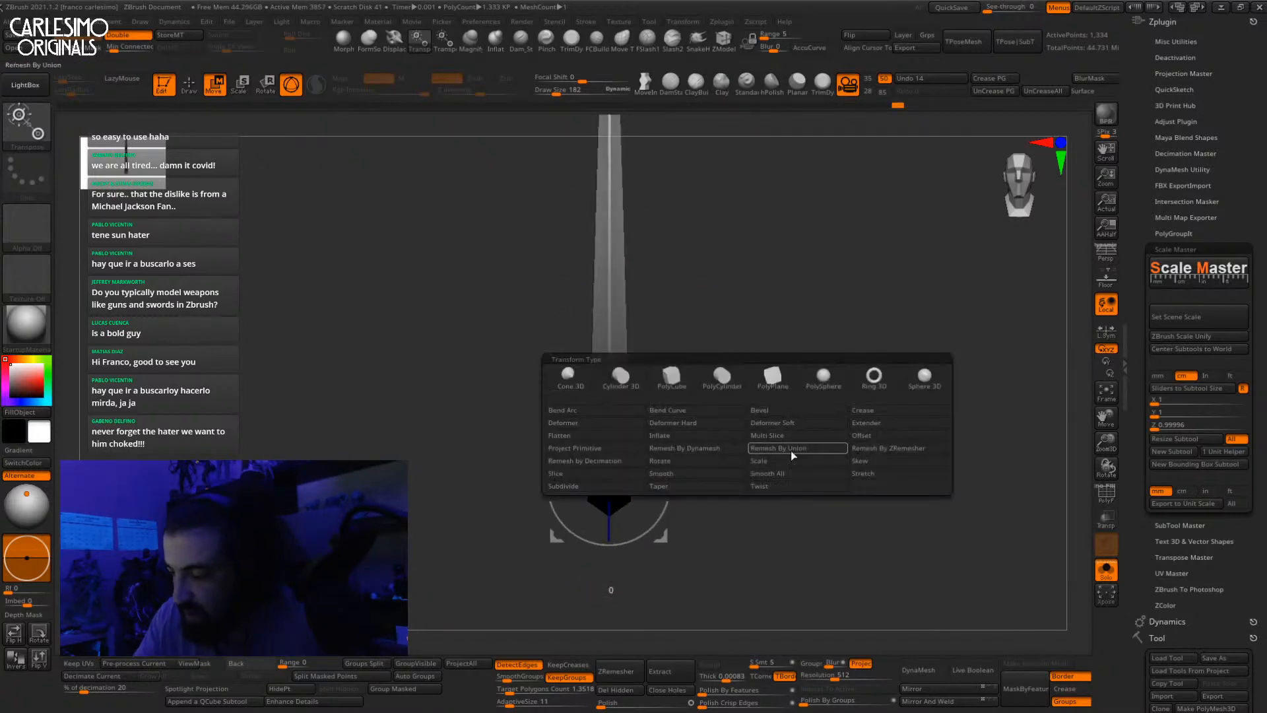
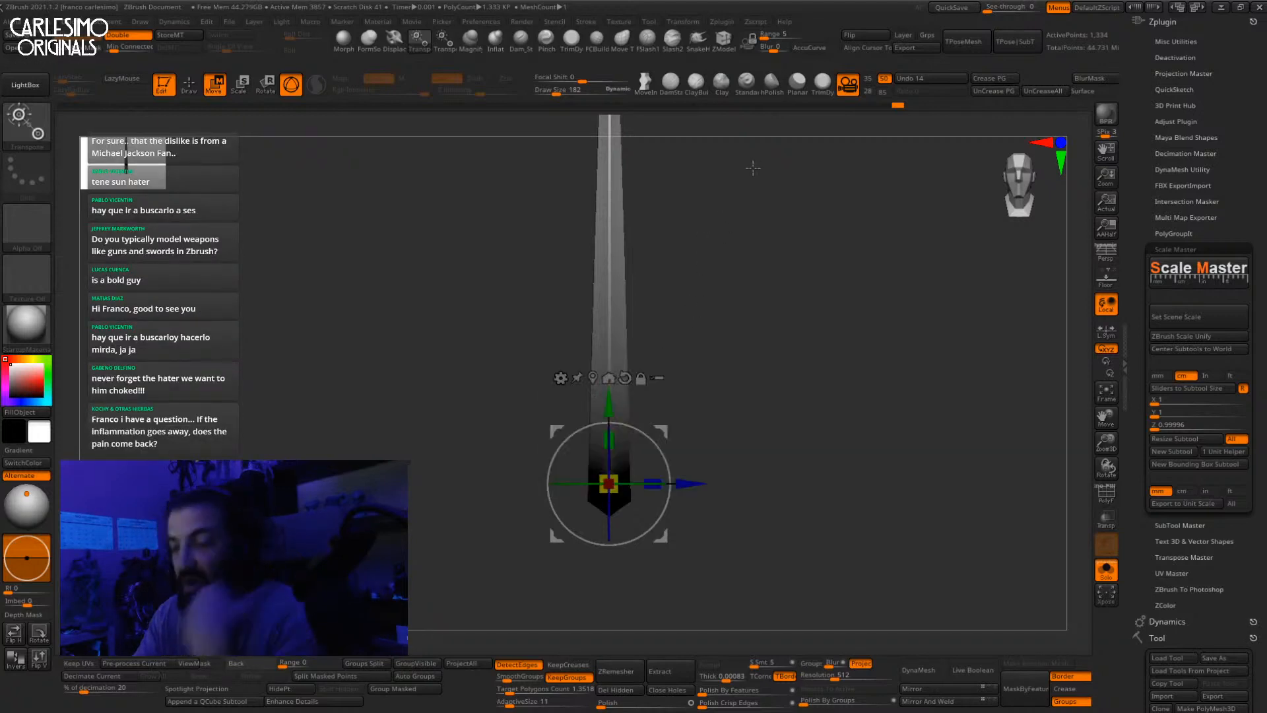
{"action": "left_click_drag", "start_coordinate": [752, 289], "coordinate": [736, 330]}
{"action": "key", "text": "q"}
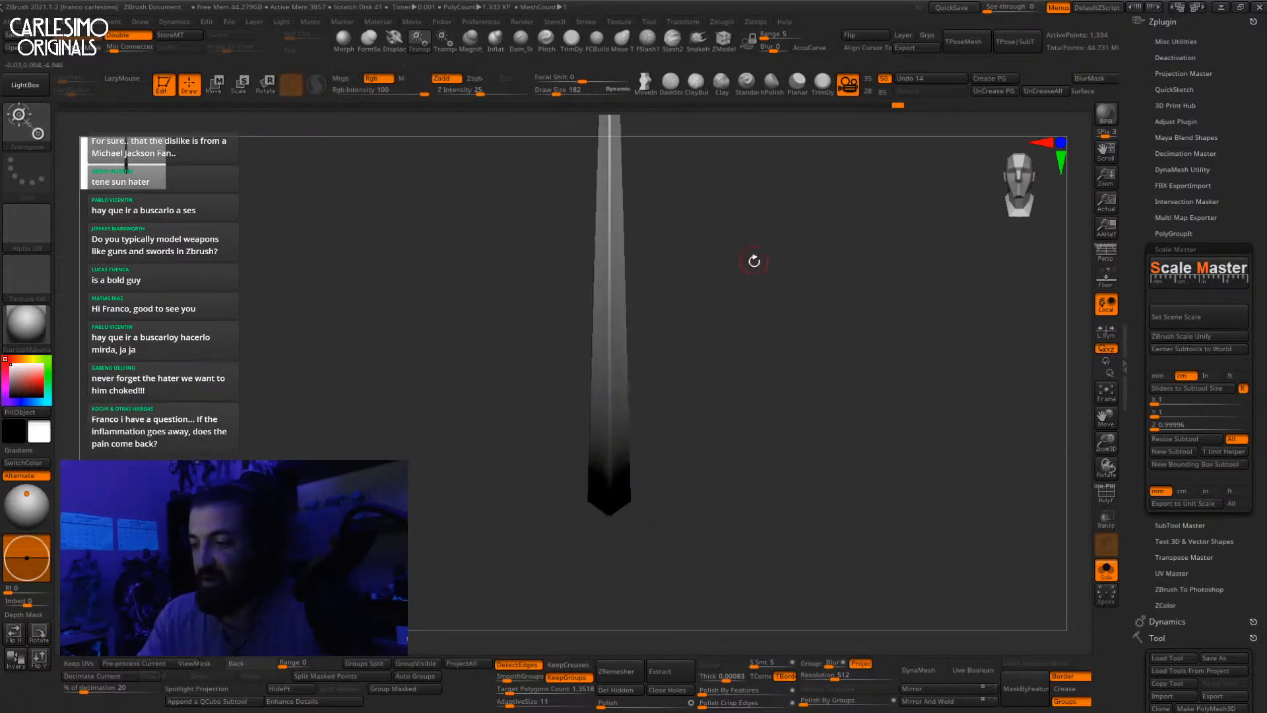
Step: Insert an IMM Primitives capsule at the blade's wide end and stretch it along the blade's length
{"action": "key", "text": "b"}
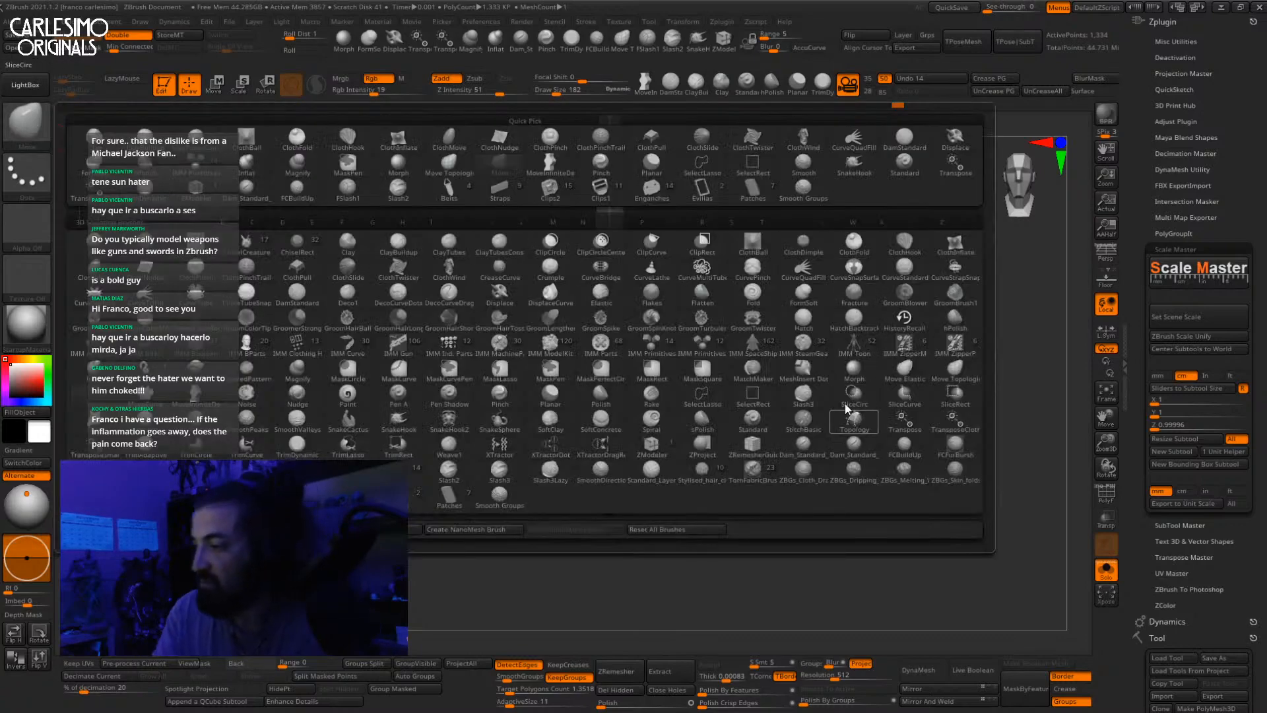
{"action": "left_click", "coordinate": [700, 346]}
{"action": "mouse_move", "coordinate": [661, 347]}
{"action": "left_mouse_down"}
{"action": "mouse_move", "coordinate": [709, 458]}
{"action": "mouse_move", "coordinate": [765, 444]}
{"action": "mouse_move", "coordinate": [792, 415]}
{"action": "mouse_move", "coordinate": [828, 421]}
{"action": "mouse_move", "coordinate": [734, 442]}
{"action": "left_mouse_up"}
{"action": "key", "text": "w"}
{"action": "left_click_drag", "start_coordinate": [752, 470], "coordinate": [660, 493]}
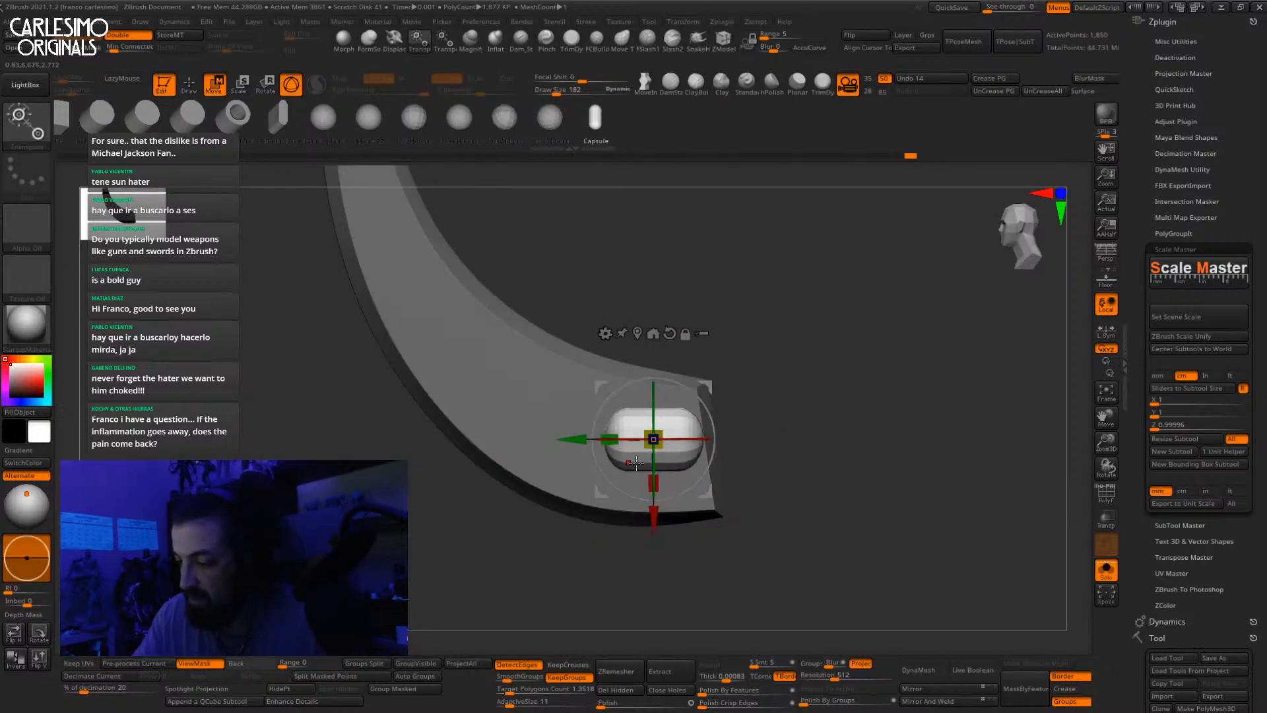
{"action": "left_click_drag", "start_coordinate": [610, 440], "coordinate": [572, 440]}
{"action": "left_click_drag", "start_coordinate": [709, 387], "coordinate": [691, 398]}
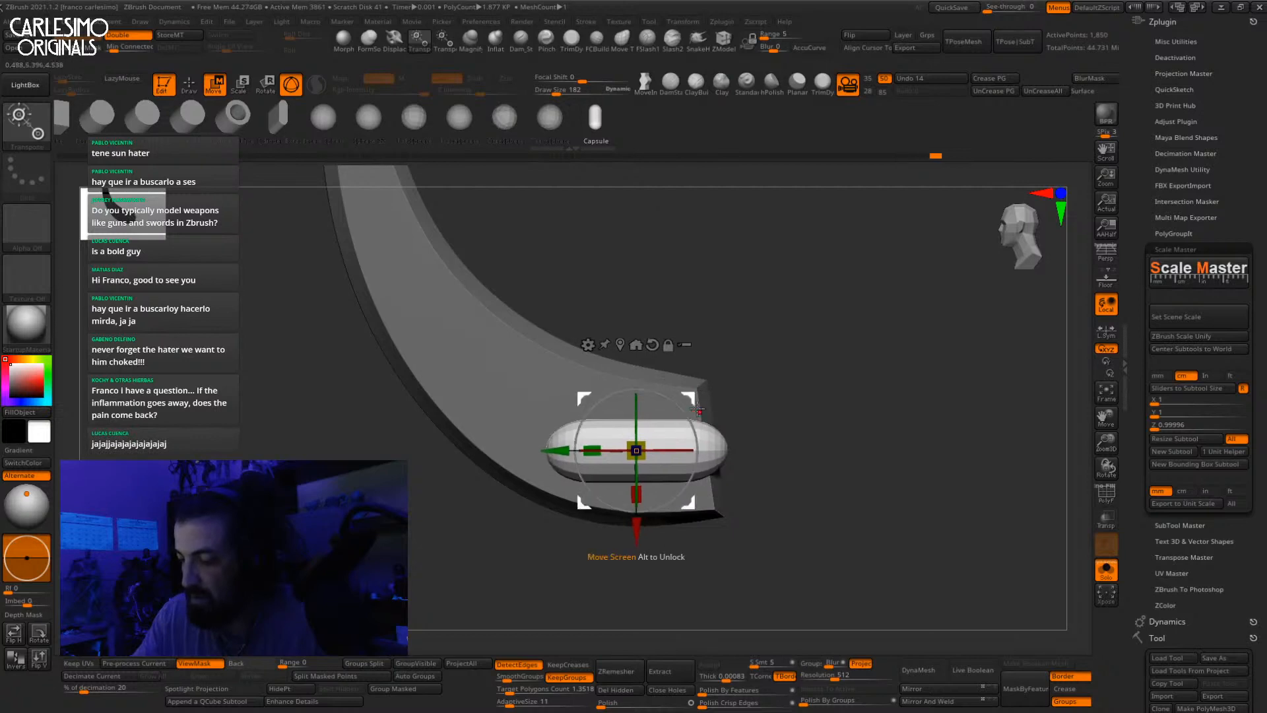
Step: Subdivide the inserted capsule several times to give it a smooth, dense surface
{"action": "key", "text": "shift+f"}
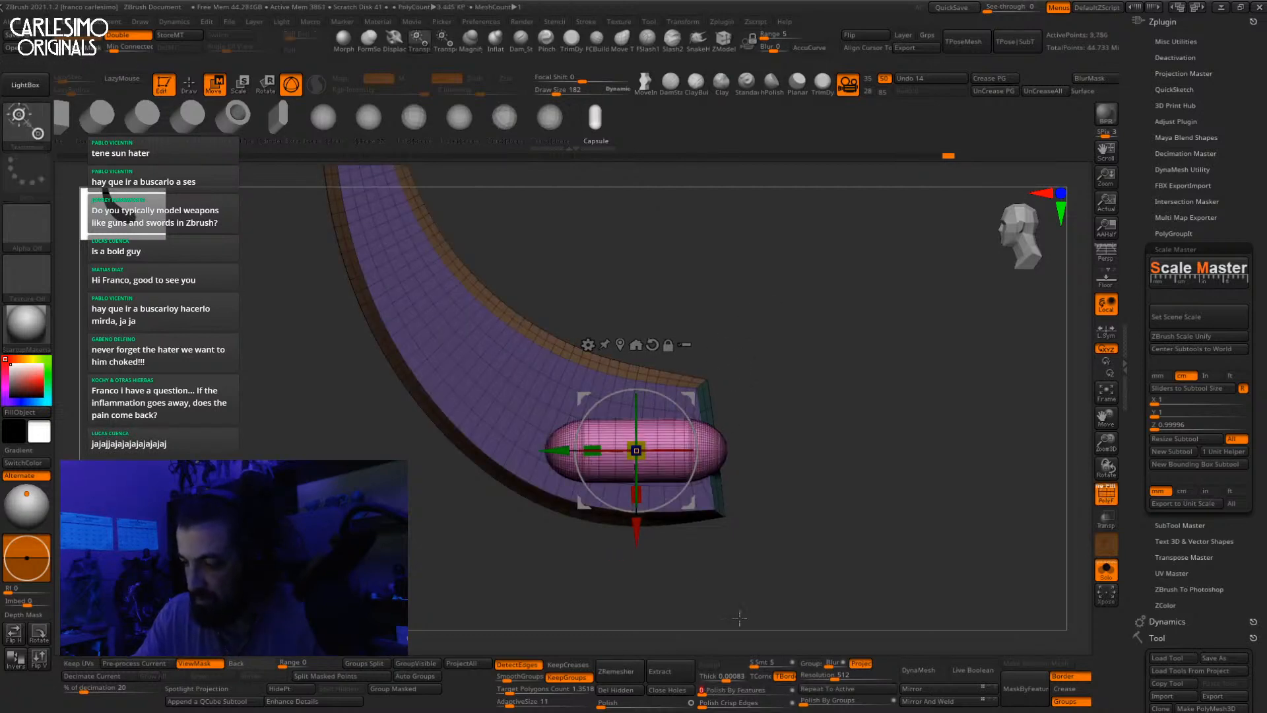
{"action": "key", "text": "shift+f"}
{"action": "key", "text": "q"}
{"action": "right_click_drag", "start_coordinate": [713, 442], "coordinate": [714, 464], "text": "ctrl"}
{"action": "key", "text": "ctrl+d"}
{"action": "key", "text": "w"}
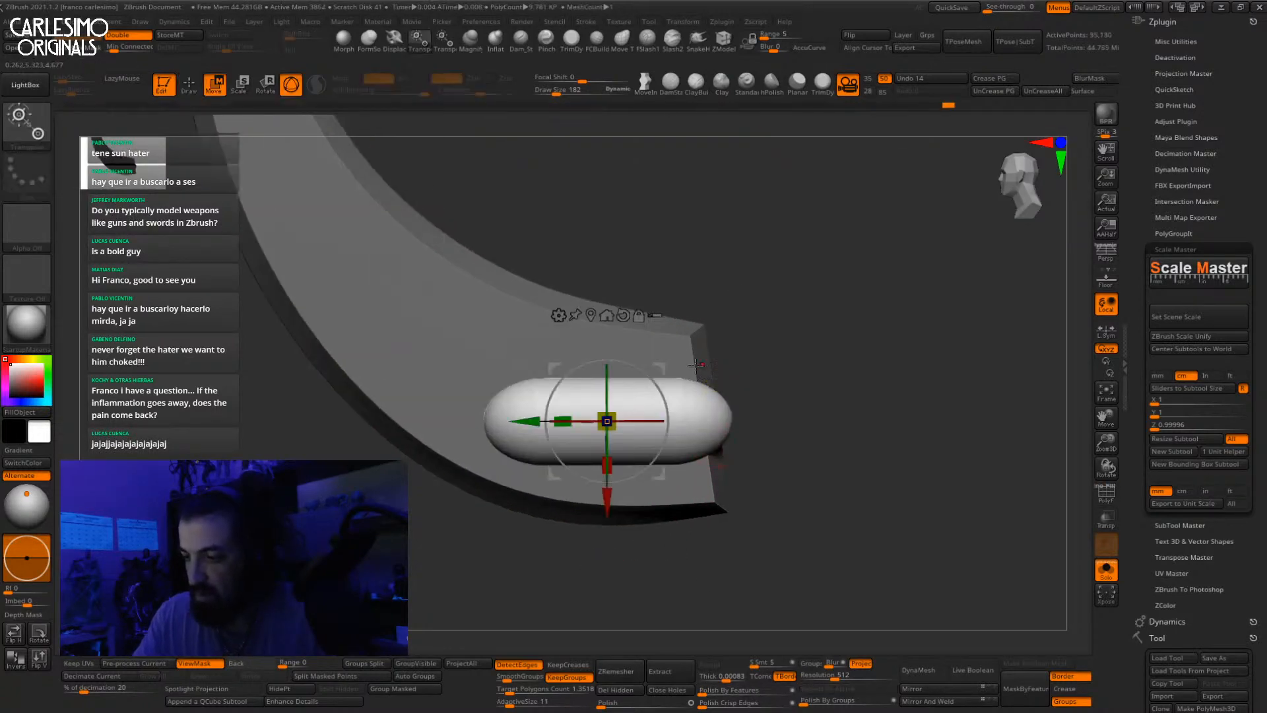
{"action": "key", "text": "shift+f"}
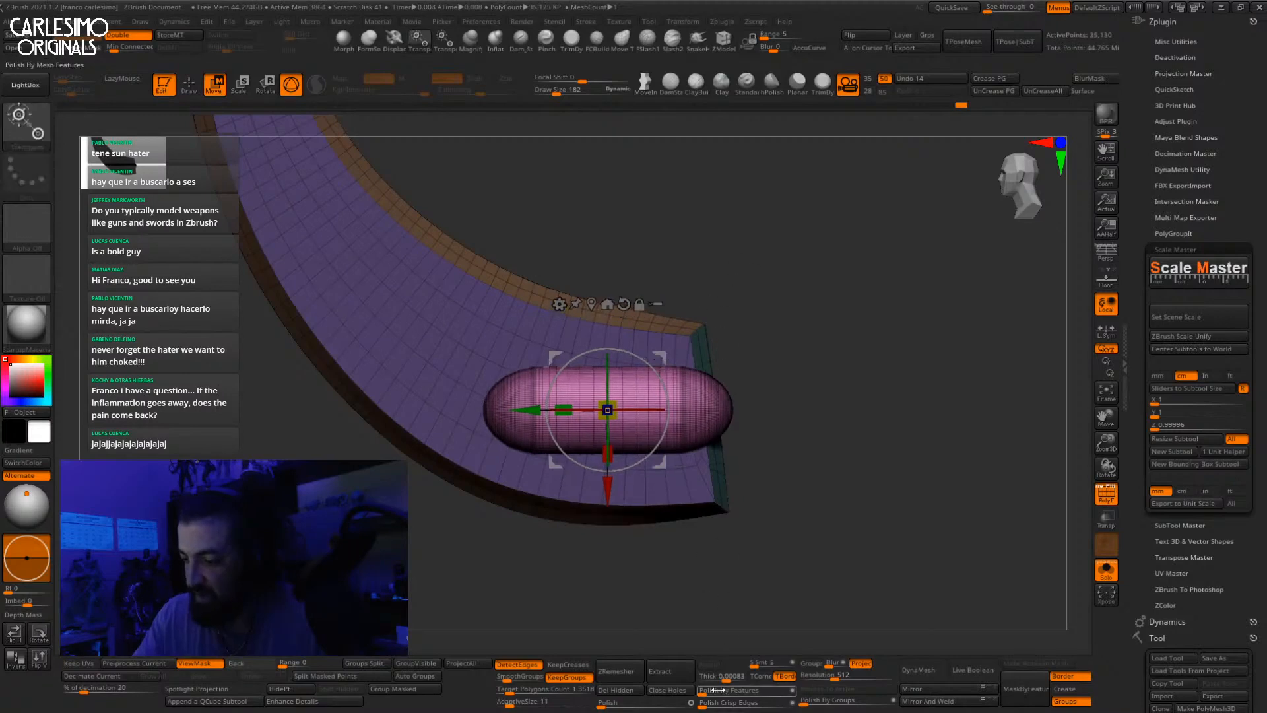
{"action": "key", "text": "shift+f"}
Step: Rotate the capsule slightly so it follows the slope of the blade's wide end
{"action": "left_click_drag", "start_coordinate": [662, 381], "coordinate": [666, 384]}
{"action": "mouse_move", "coordinate": [713, 417]}
{"action": "right_mouse_down", "text": "ctrl"}
{"action": "mouse_move", "coordinate": [720, 376]}
{"action": "mouse_move", "coordinate": [716, 414]}
{"action": "right_mouse_up", "text": "ctrl"}
{"action": "key", "text": "space"}
{"action": "key", "text": "q"}
{"action": "key", "text": "space"}
{"action": "left_click_drag", "start_coordinate": [769, 413], "coordinate": [787, 413]}
{"action": "right_click_drag", "start_coordinate": [785, 379], "coordinate": [758, 365], "text": "alt"}
{"action": "key", "text": "w"}
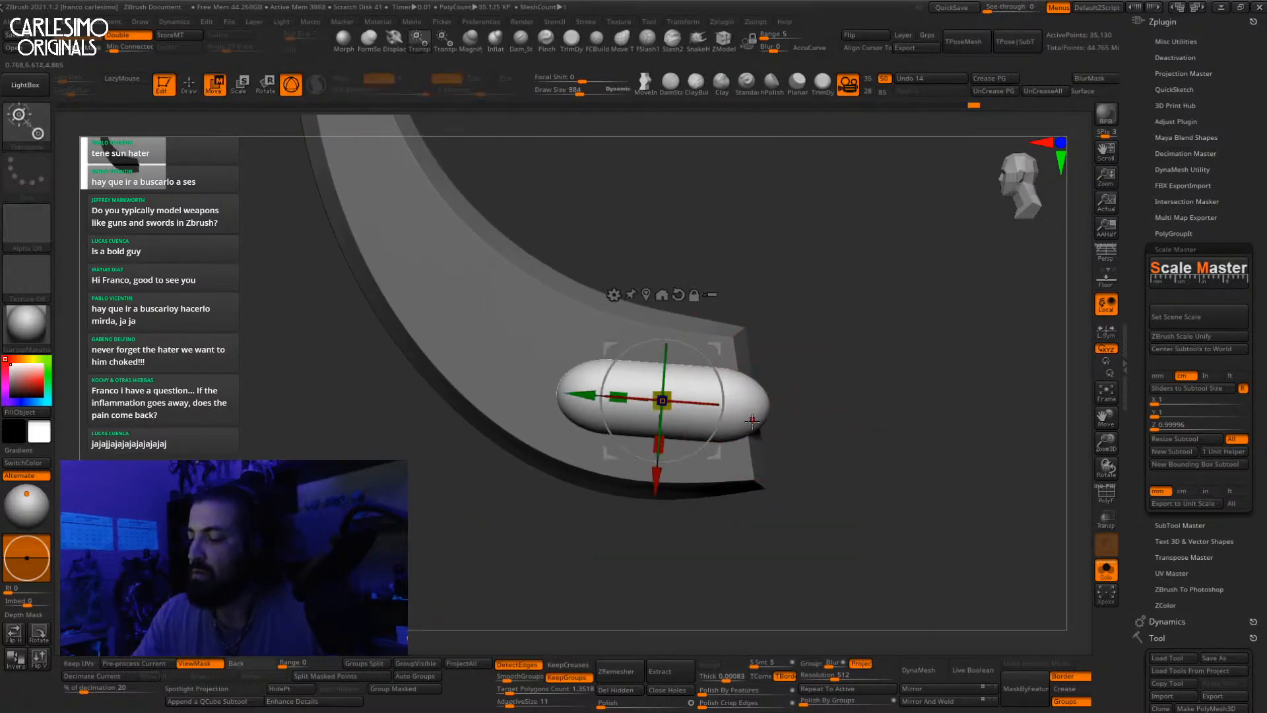
Step: Trim the capsule's protruding end flush with the blade's flat end face
{"action": "left_click", "coordinate": [749, 398]}
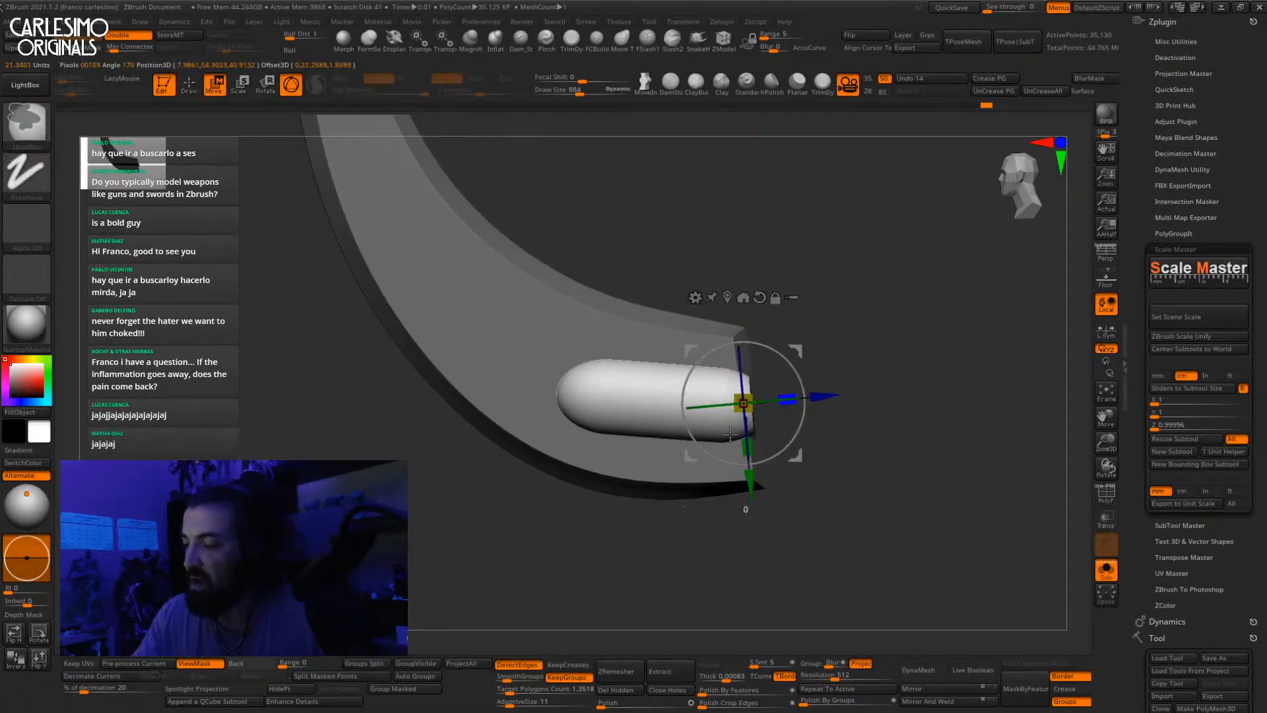
{"action": "key", "text": "q"}
{"action": "mouse_move", "coordinate": [775, 404]}
{"action": "right_mouse_down", "text": "ctrl"}
{"action": "mouse_move", "coordinate": [765, 367]}
{"action": "mouse_move", "coordinate": [752, 429]}
{"action": "mouse_move", "coordinate": [747, 419]}
{"action": "right_mouse_up", "text": "ctrl"}
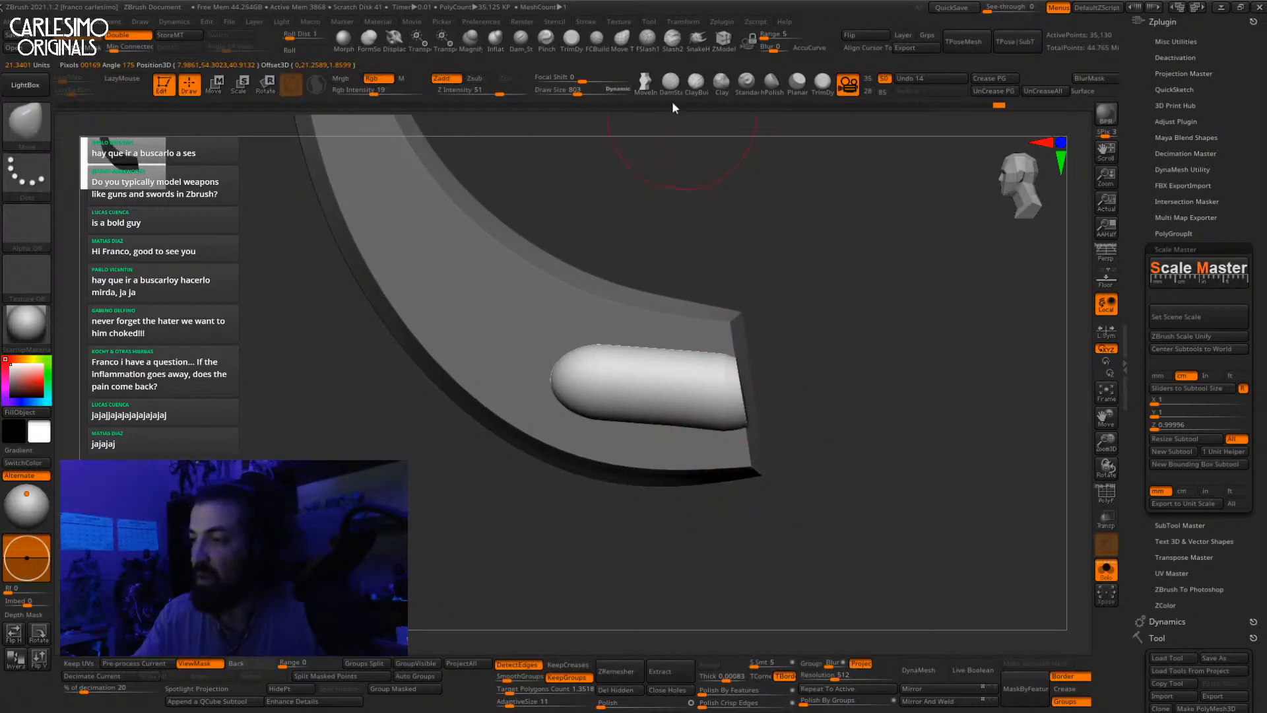
Step: Reshape the capsule's lower edge with a large Move brush so it follows the blade's curve on both sides
{"action": "left_click_drag", "start_coordinate": [669, 424], "coordinate": [668, 432]}
{"action": "right_click", "coordinate": [667, 432]}
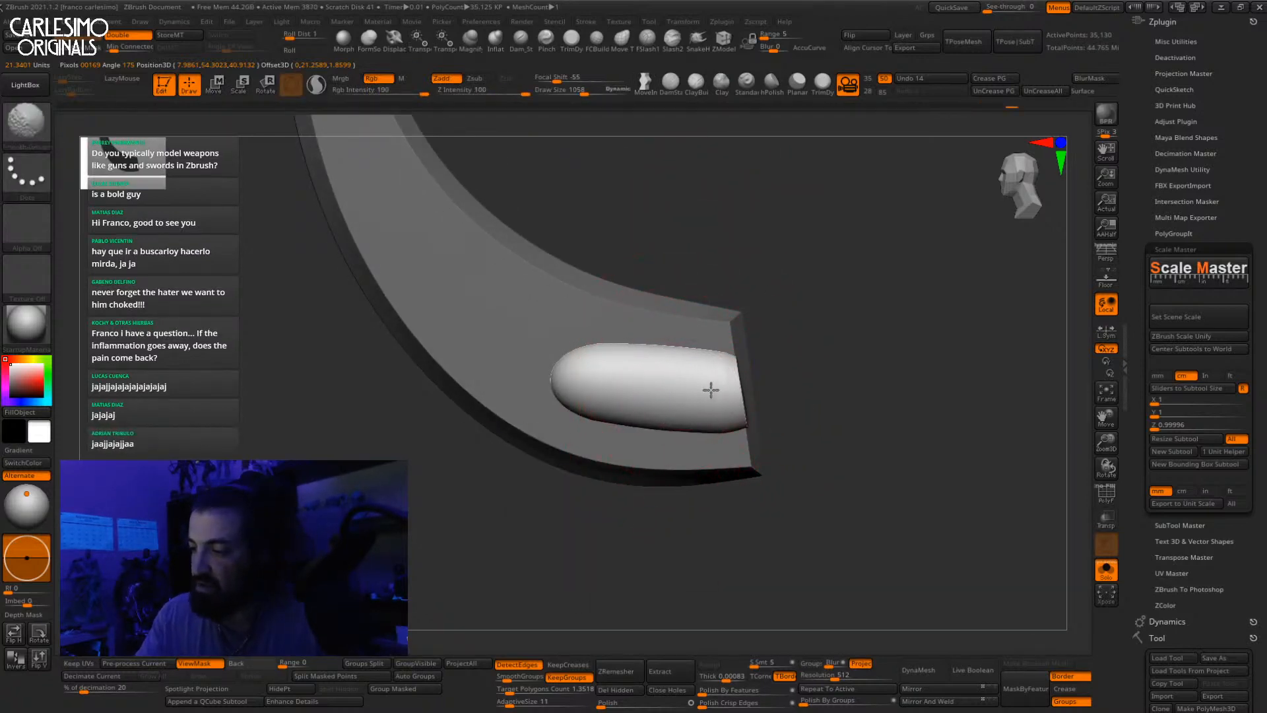
{"action": "right_click_drag", "start_coordinate": [683, 410], "coordinate": [723, 392]}
{"action": "key", "text": "shift+f"}
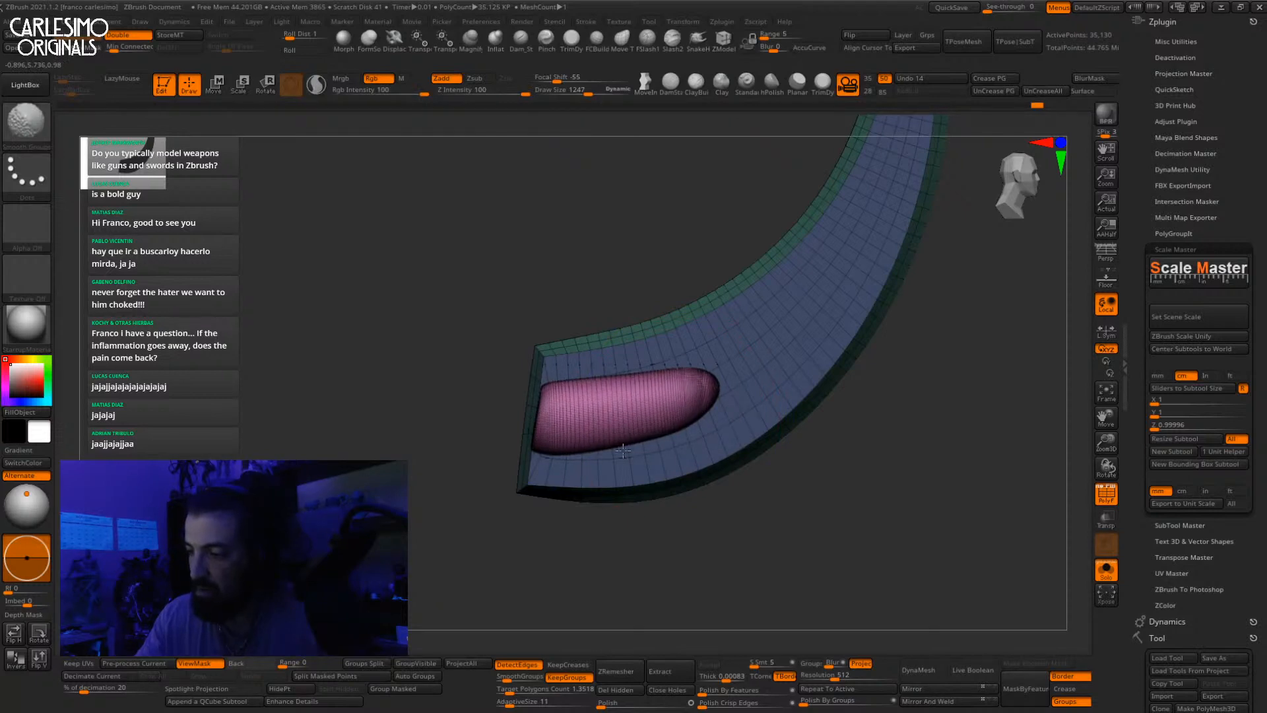
{"action": "key", "text": "shift+f"}
{"action": "key", "text": "space"}
{"action": "mouse_move", "coordinate": [631, 454]}
{"action": "left_mouse_down"}
{"action": "mouse_move", "coordinate": [649, 454]}
{"action": "mouse_move", "coordinate": [589, 451]}
{"action": "left_mouse_up"}
{"action": "mouse_move", "coordinate": [660, 462]}
{"action": "right_mouse_down", "text": "ctrl"}
{"action": "mouse_move", "coordinate": [687, 385]}
{"action": "mouse_move", "coordinate": [803, 359]}
{"action": "mouse_move", "coordinate": [811, 301]}
{"action": "mouse_move", "coordinate": [829, 330]}
{"action": "mouse_move", "coordinate": [755, 374]}
{"action": "mouse_move", "coordinate": [825, 382]}
{"action": "right_mouse_up", "text": "ctrl"}
Step: Duplicate the blade subtool with its capsule and make the copy the active subtool for transforming
{"action": "key", "text": "alt+s"}
{"action": "key", "text": "alt+s"}
{"action": "key", "text": "w"}
{"action": "key", "text": "q"}
{"action": "left_click_drag", "start_coordinate": [1139, 422], "coordinate": [1140, 348]}
{"action": "scroll", "coordinate": [1172, 331], "scroll_direction": "up", "scroll_amount": 5}
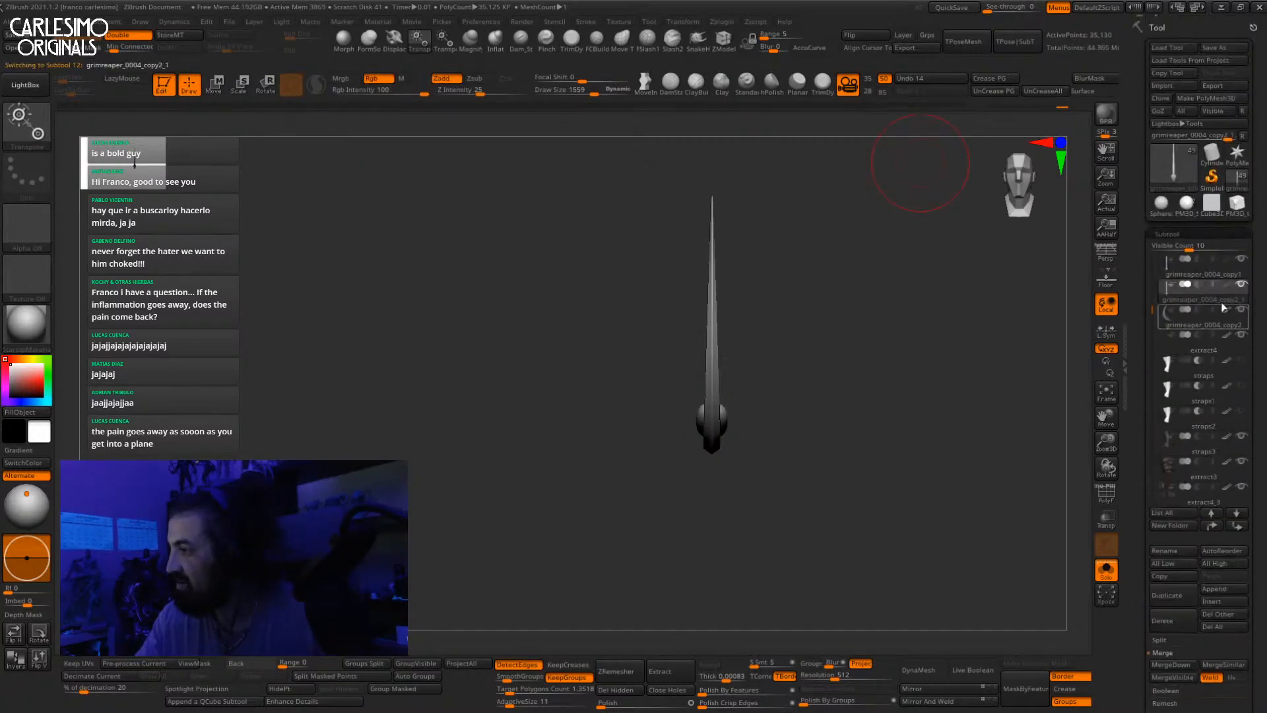
{"action": "key", "text": "w"}
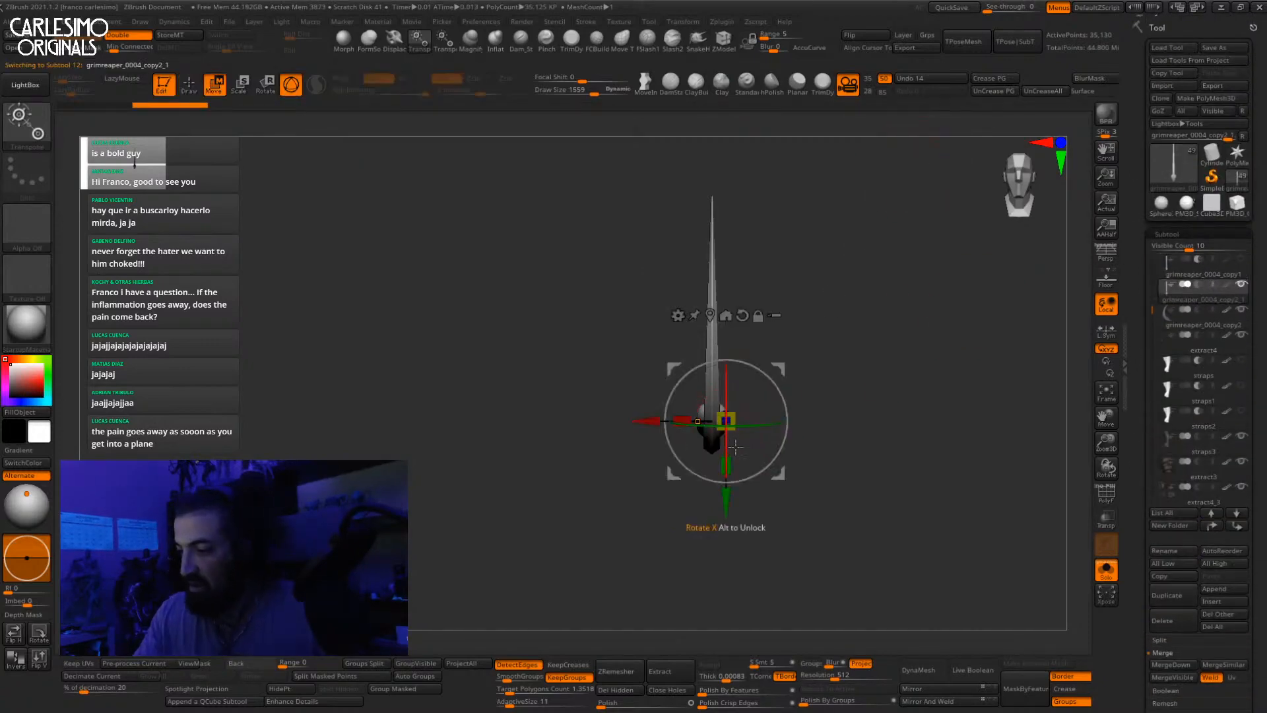
Step: Show the full character again and set the copied blade's pivot at its base beside the gauntlet
{"action": "left_click_drag", "start_coordinate": [779, 368], "coordinate": [766, 371], "text": "alt"}
{"action": "key", "text": "alt+shift+s"}
{"action": "left_click_drag", "start_coordinate": [751, 429], "coordinate": [805, 423]}
{"action": "left_click_drag", "start_coordinate": [767, 370], "coordinate": [593, 456]}
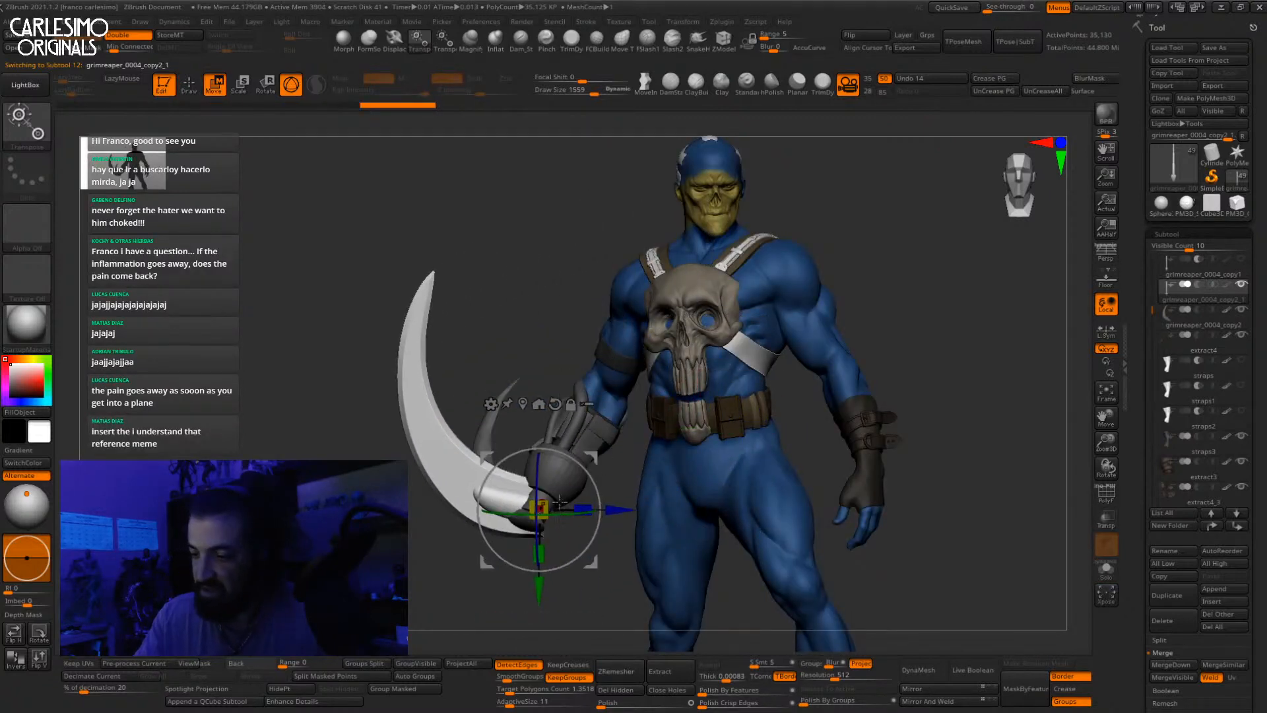
{"action": "mouse_move", "coordinate": [538, 528]}
{"action": "left_mouse_down"}
{"action": "mouse_move", "coordinate": [538, 477]}
{"action": "mouse_move", "coordinate": [560, 534]}
{"action": "left_mouse_up"}
Step: Rotate and shift the copied blade so its base meets the gauntlet's end and the blade curves below the hand
{"action": "right_click_drag", "start_coordinate": [551, 528], "coordinate": [635, 403], "text": "alt"}
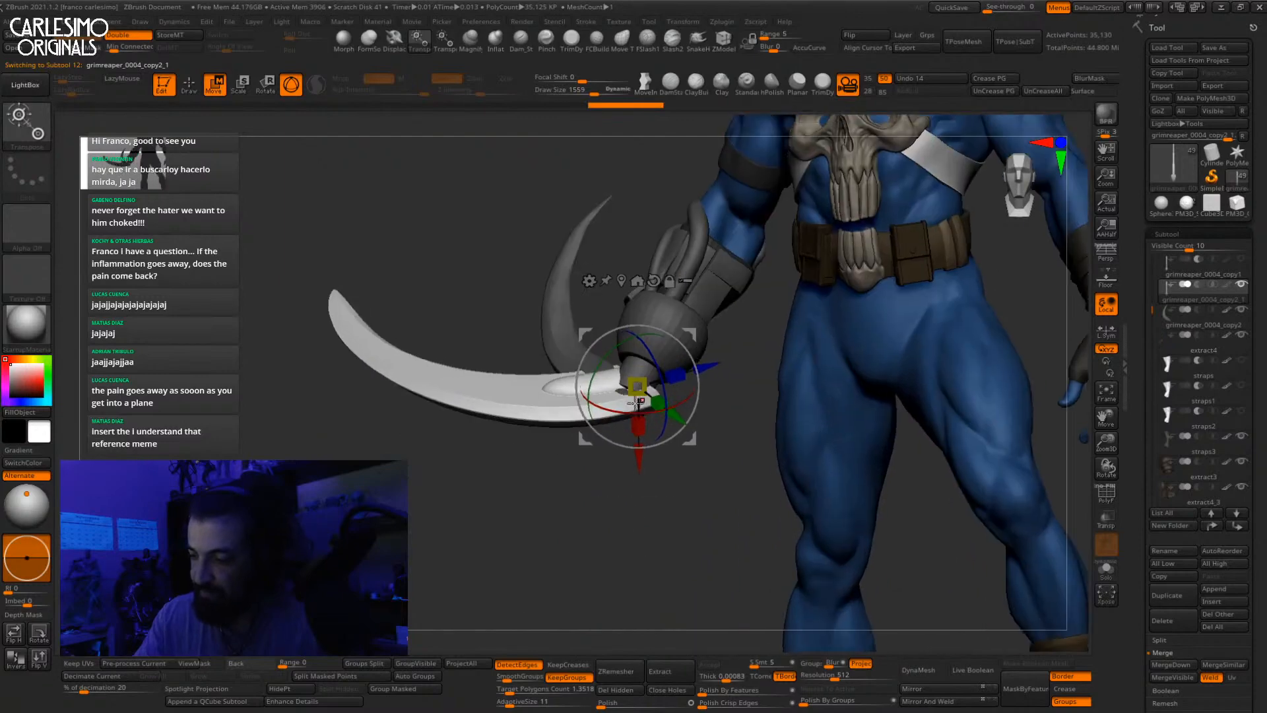
{"action": "left_click_drag", "start_coordinate": [635, 401], "coordinate": [649, 430]}
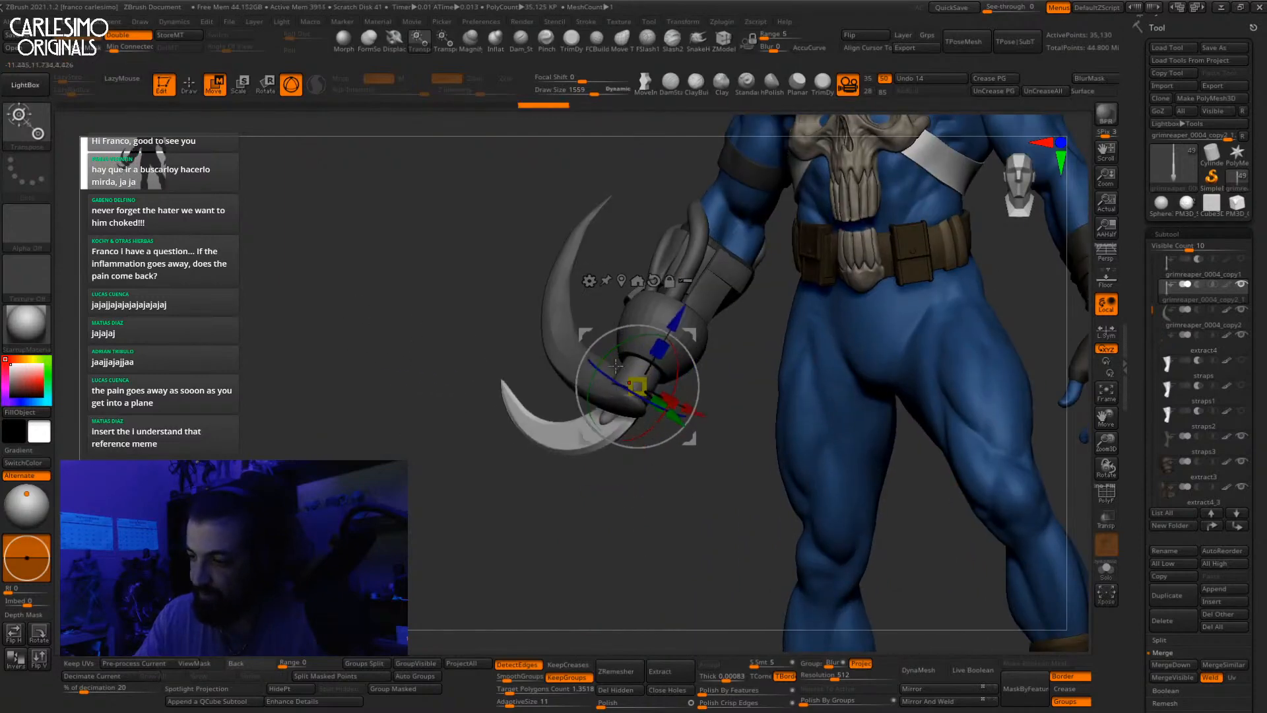
{"action": "right_click_drag", "start_coordinate": [670, 399], "coordinate": [673, 400]}
{"action": "left_click_drag", "start_coordinate": [673, 400], "coordinate": [641, 371]}
{"action": "right_click_drag", "start_coordinate": [643, 368], "coordinate": [648, 371]}
{"action": "left_click_drag", "start_coordinate": [640, 374], "coordinate": [643, 378]}
{"action": "right_click_drag", "start_coordinate": [666, 377], "coordinate": [699, 373]}
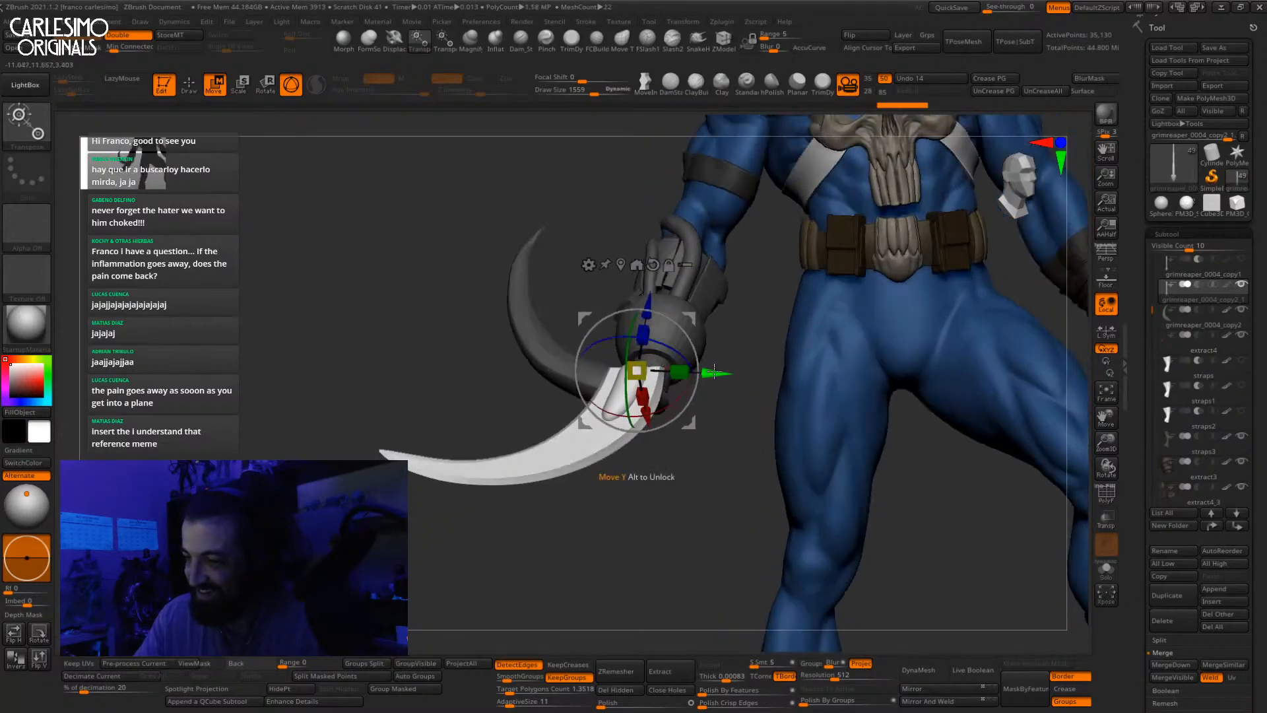
{"action": "left_click_drag", "start_coordinate": [656, 431], "coordinate": [674, 410]}
{"action": "right_click_drag", "start_coordinate": [681, 403], "coordinate": [686, 426]}
{"action": "left_click_drag", "start_coordinate": [722, 394], "coordinate": [731, 395]}
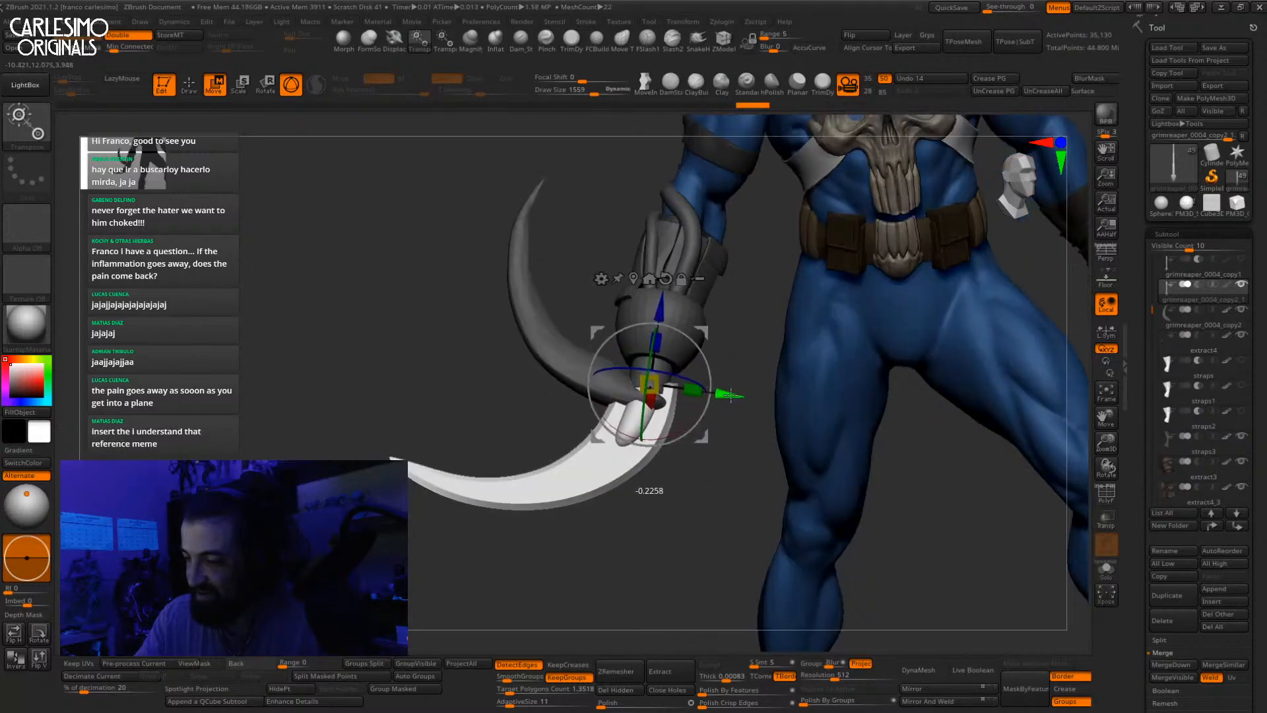
Step: Hide the other curved blade and tilt the copied blade back up, adjusting its placement against the gauntlet from front and side
{"action": "left_click", "coordinate": [1201, 286]}
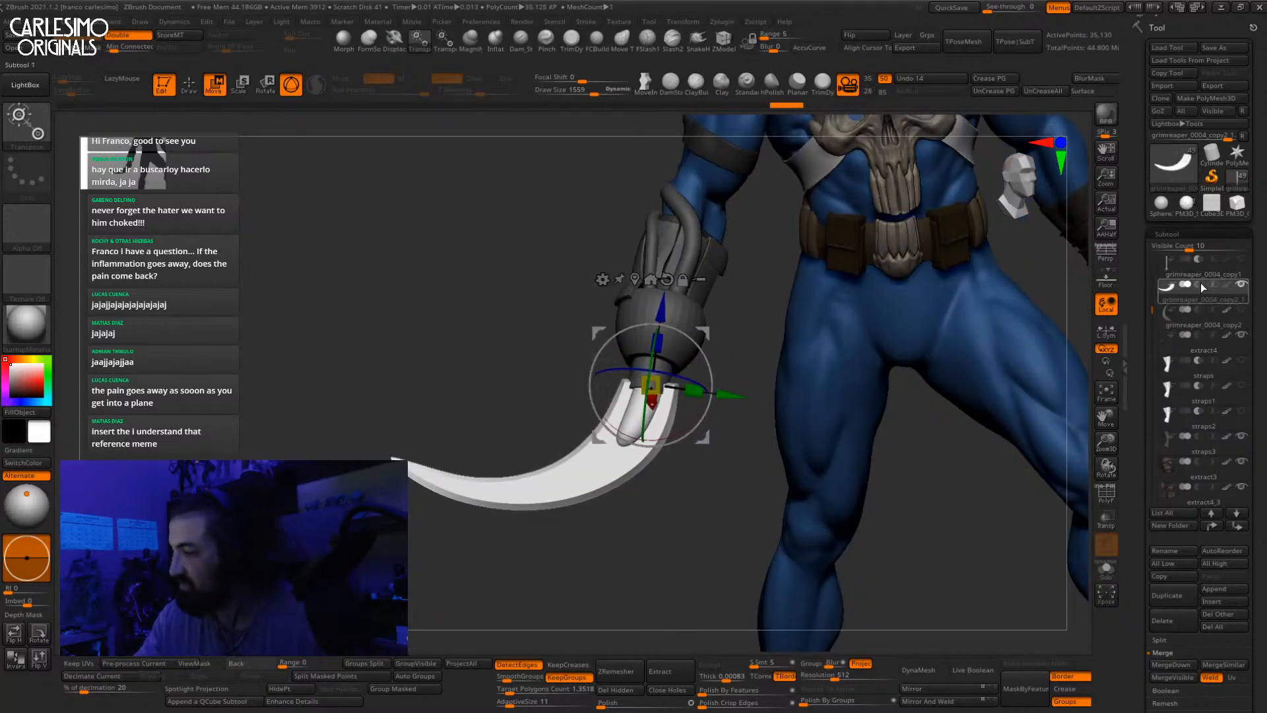
{"action": "mouse_move", "coordinate": [714, 409]}
{"action": "right_mouse_down"}
{"action": "mouse_move", "coordinate": [722, 425]}
{"action": "mouse_move", "coordinate": [734, 418]}
{"action": "right_mouse_up"}
{"action": "left_click_drag", "start_coordinate": [697, 392], "coordinate": [683, 393]}
{"action": "mouse_move", "coordinate": [683, 394]}
{"action": "right_mouse_down"}
{"action": "mouse_move", "coordinate": [696, 410]}
{"action": "mouse_move", "coordinate": [679, 400]}
{"action": "right_mouse_up"}
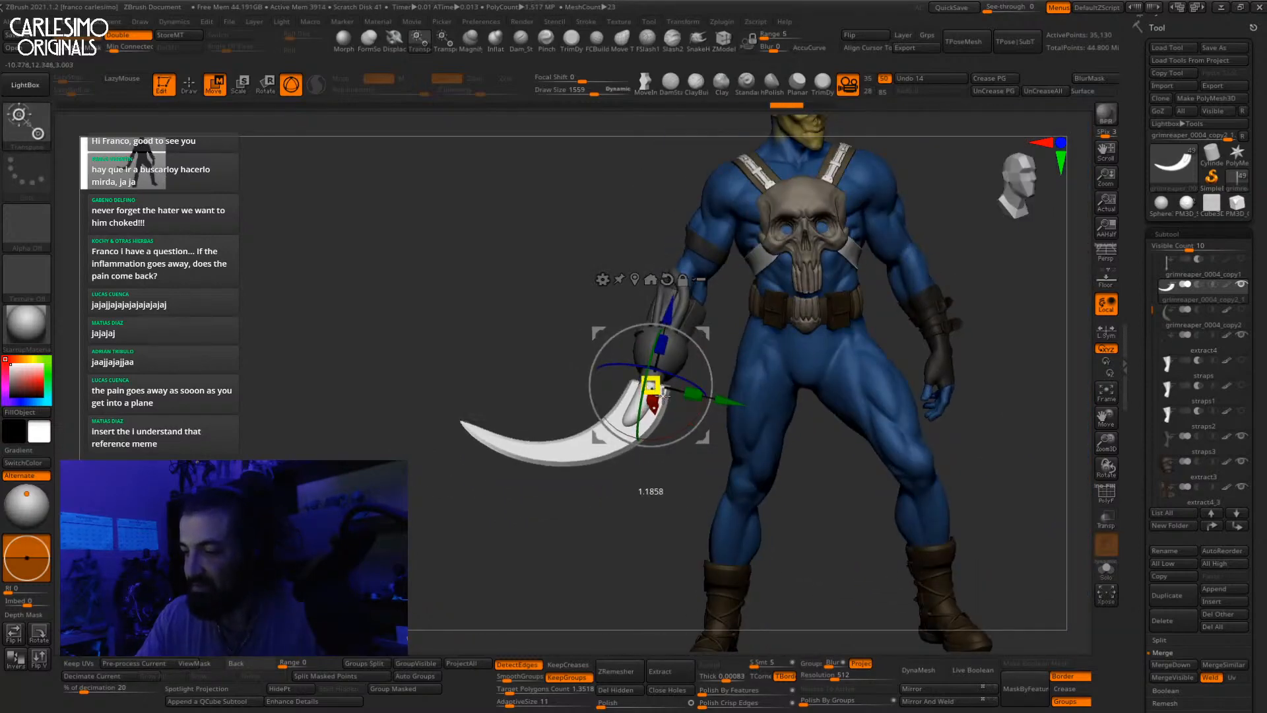
{"action": "left_click_drag", "start_coordinate": [678, 424], "coordinate": [706, 439]}
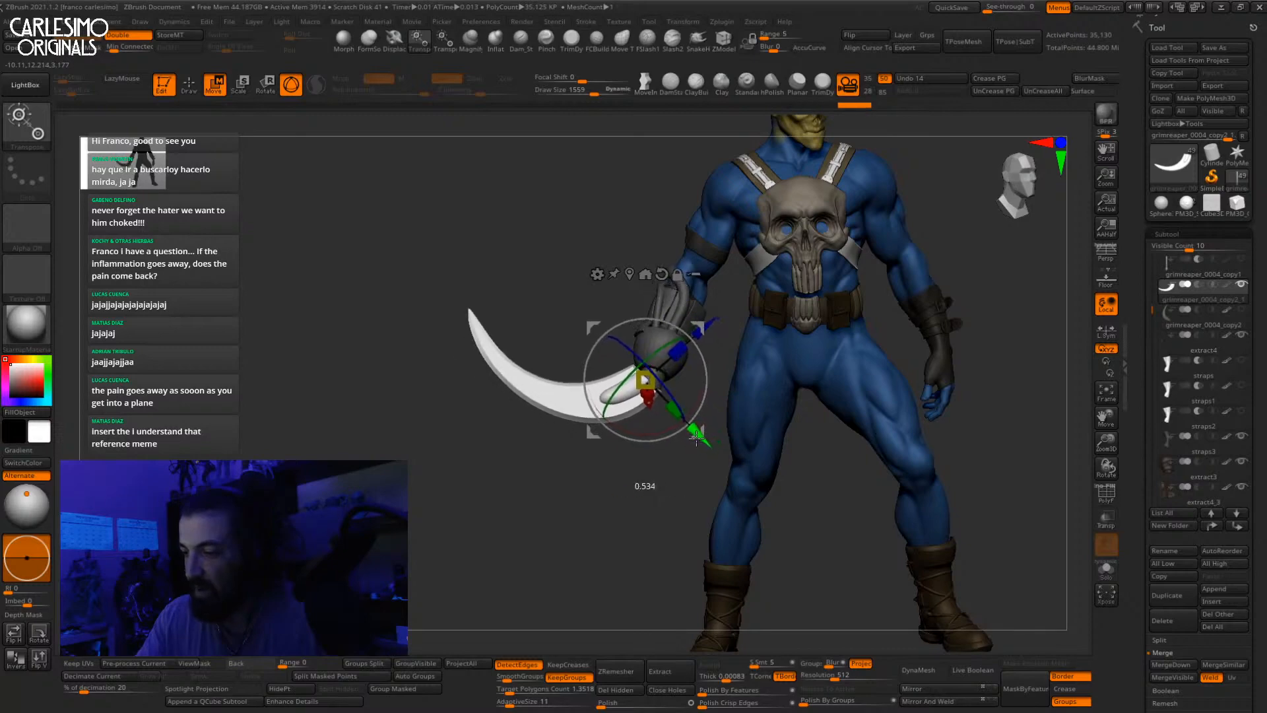
{"action": "right_click_drag", "start_coordinate": [696, 438], "coordinate": [694, 470]}
{"action": "left_click_drag", "start_coordinate": [680, 357], "coordinate": [683, 361]}
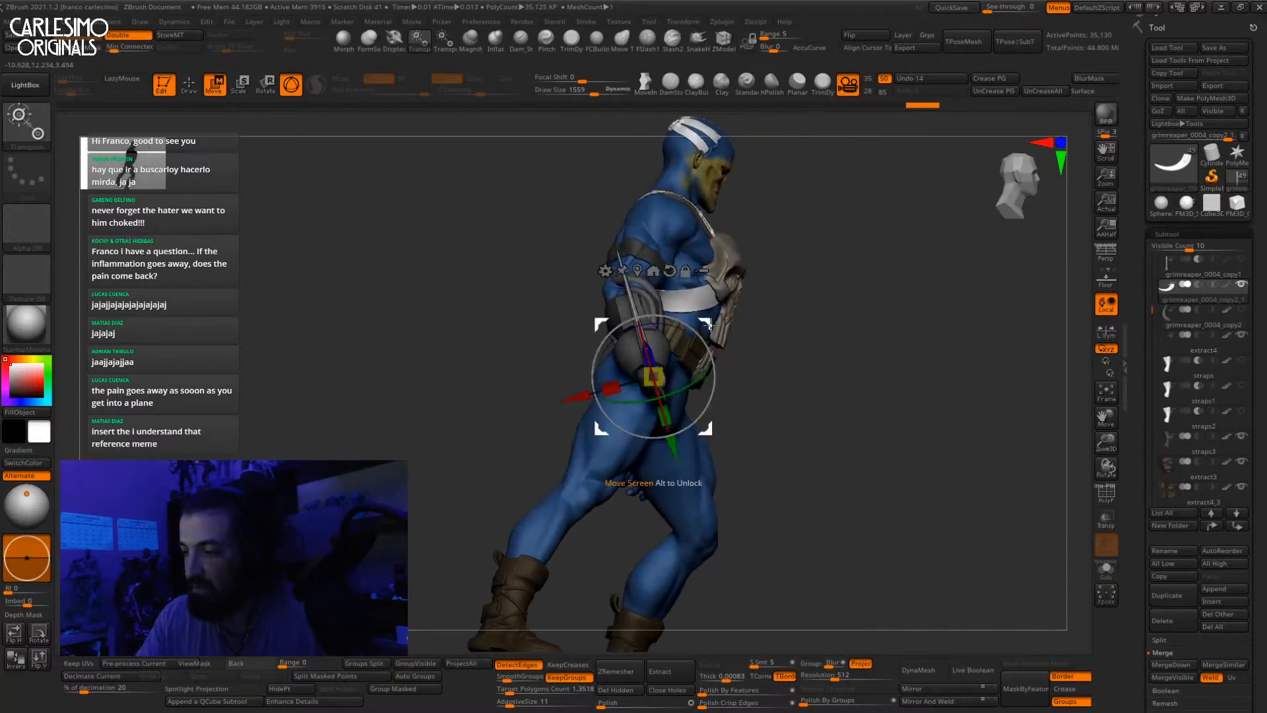
{"action": "left_click_drag", "start_coordinate": [707, 322], "coordinate": [697, 323]}
Step: Rotate the copied blade about its base so its tip points upward and outward beside the gauntlet
{"action": "mouse_move", "coordinate": [858, 429]}
{"action": "left_mouse_down"}
{"action": "mouse_move", "coordinate": [720, 452]}
{"action": "mouse_move", "coordinate": [699, 409]}
{"action": "mouse_move", "coordinate": [663, 429]}
{"action": "left_mouse_up"}
{"action": "key", "text": "q"}
{"action": "key", "text": "w"}
{"action": "left_click_drag", "start_coordinate": [621, 518], "coordinate": [667, 561]}
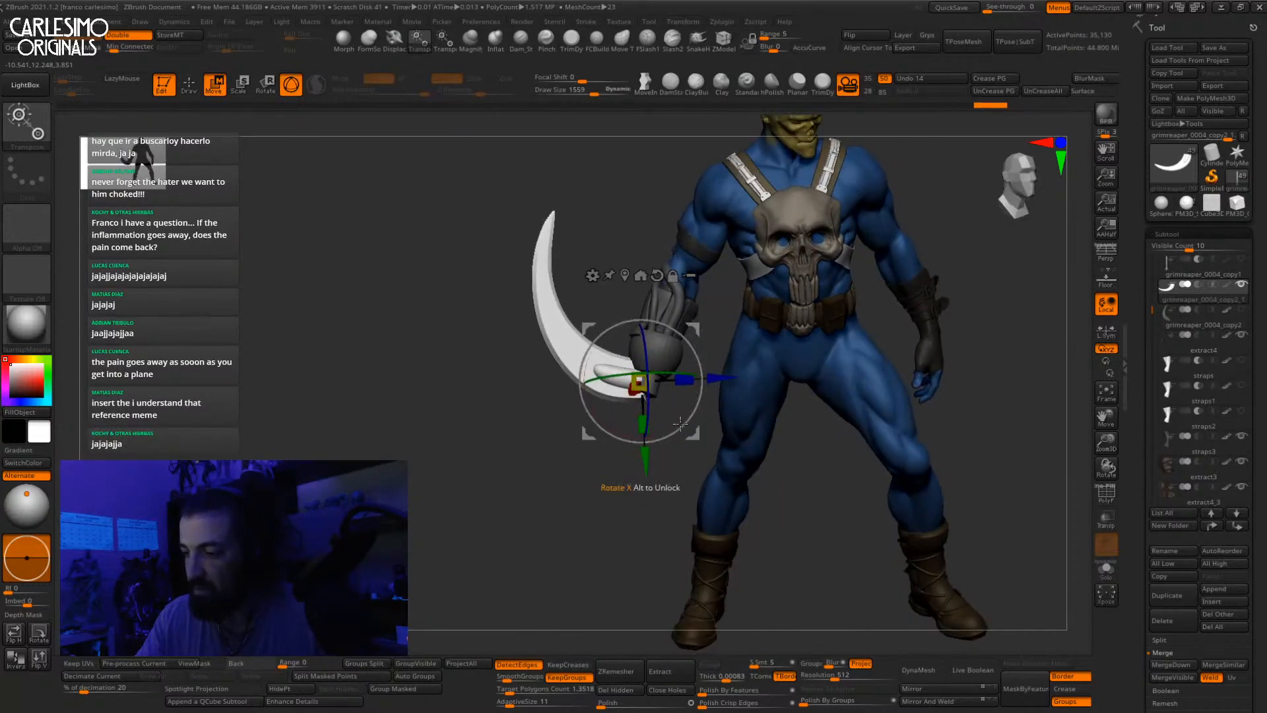
{"action": "left_click_drag", "start_coordinate": [668, 428], "coordinate": [655, 433]}
{"action": "key", "text": "q"}
Step: Sample the gauntlet's grey colour and fill the blade subtool with it at RGB intensity 100
{"action": "mouse_move", "coordinate": [923, 412]}
{"action": "left_mouse_down"}
{"action": "mouse_move", "coordinate": [884, 396]}
{"action": "mouse_move", "coordinate": [869, 323]}
{"action": "left_mouse_up"}
{"action": "left_click_drag", "start_coordinate": [910, 362], "coordinate": [881, 406], "text": "alt"}
{"action": "key", "text": "shift+f"}
{"action": "left_click_drag", "start_coordinate": [910, 359], "coordinate": [904, 409], "text": "alt"}
{"action": "key", "text": "shift+f"}
{"action": "left_click", "coordinate": [616, 433], "text": "alt"}
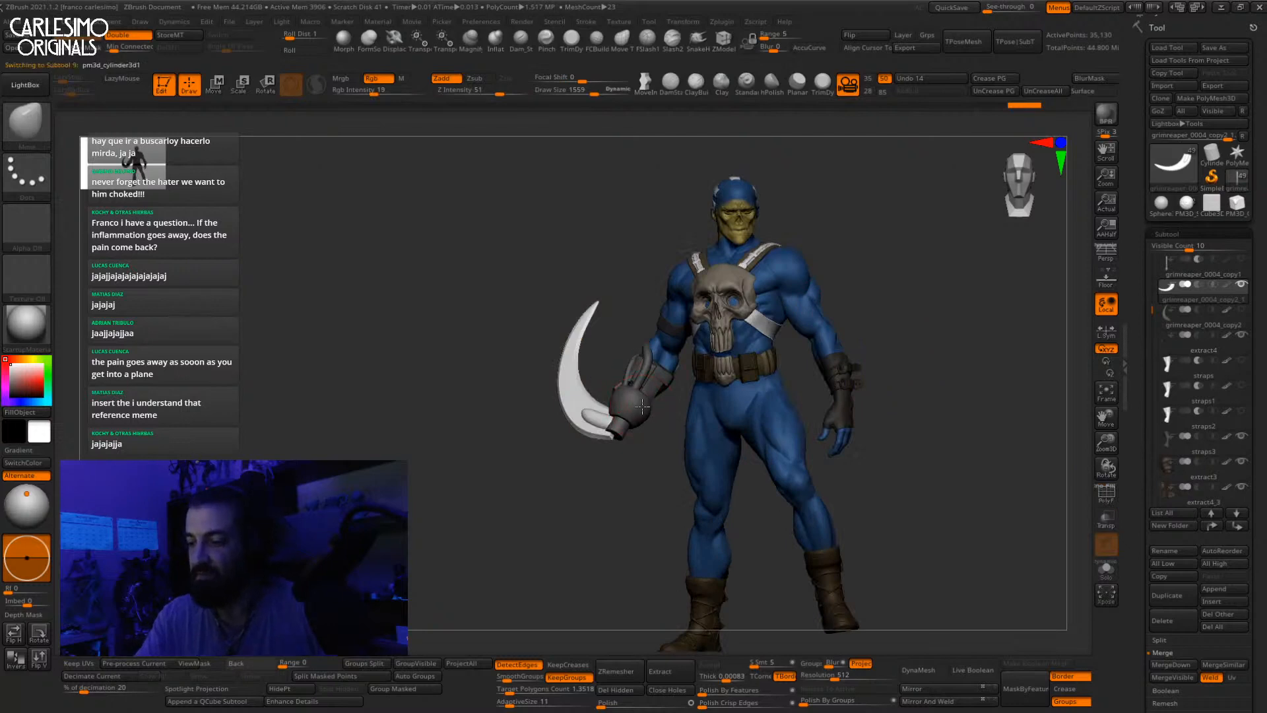
{"action": "left_click_drag", "start_coordinate": [615, 457], "coordinate": [553, 471], "text": "alt"}
{"action": "left_click_drag", "start_coordinate": [40, 431], "coordinate": [568, 427]}
{"action": "left_click", "coordinate": [533, 423]}
{"action": "left_click", "coordinate": [532, 424], "text": "alt"}
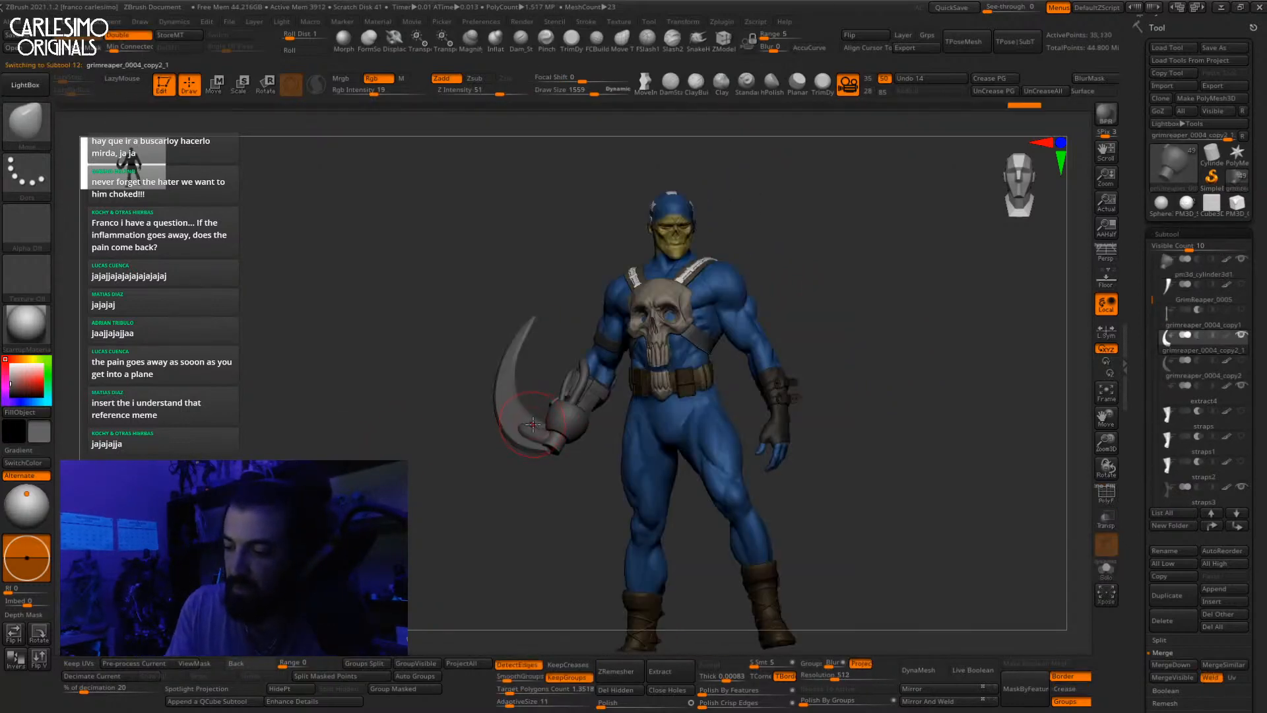
{"action": "key", "text": "ctrl+z"}
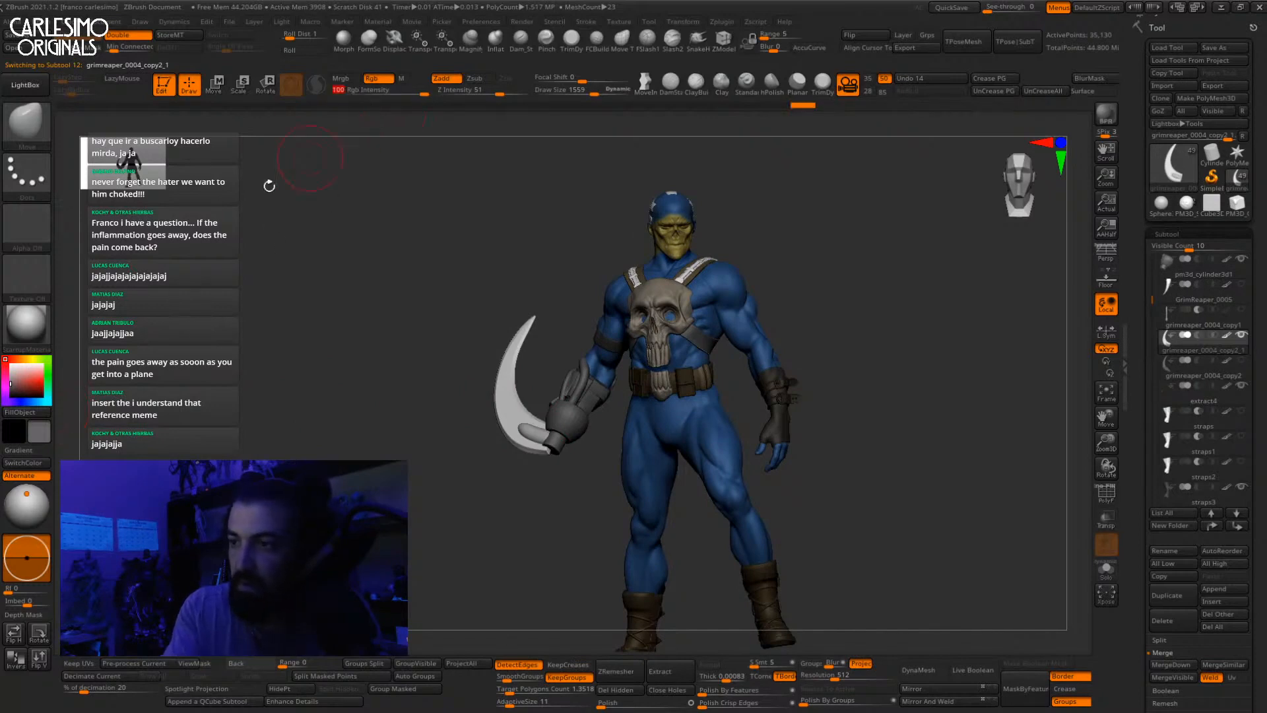
{"action": "left_click", "coordinate": [45, 413]}
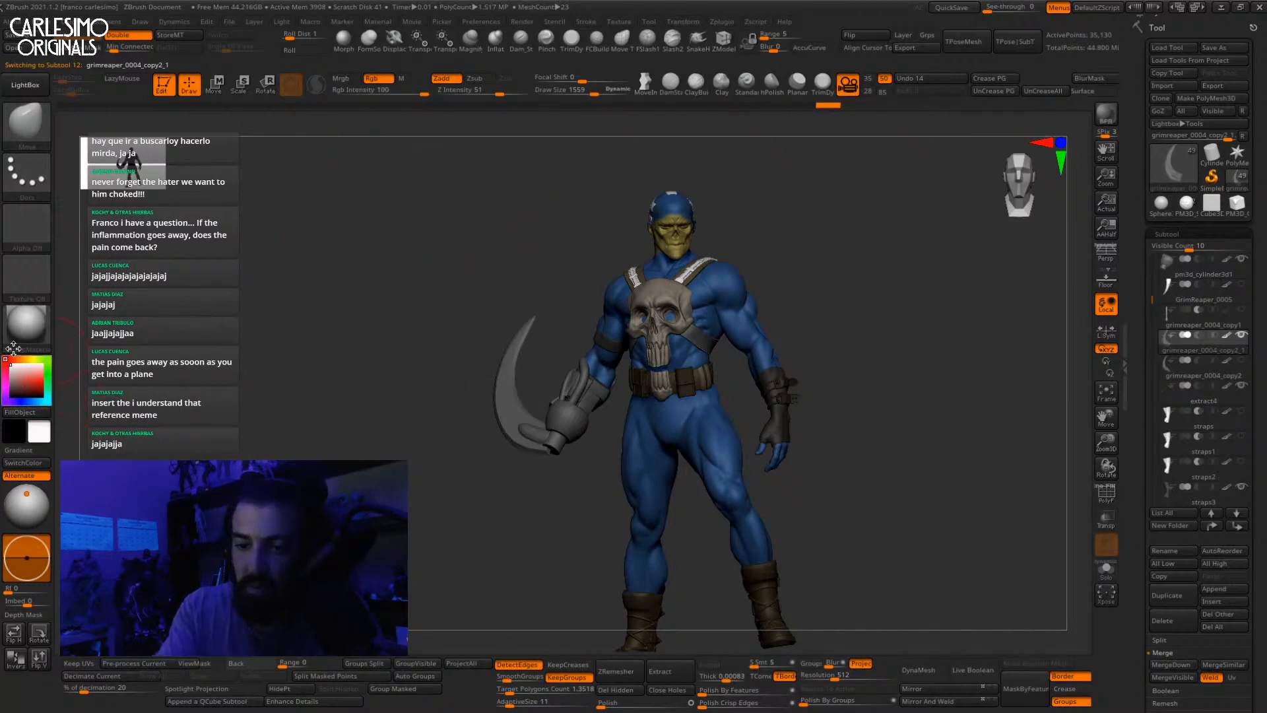
Step: Select the body subtool and adjust the outer contour of the upper arm with the Move brush enlarged to draw size 1709
{"action": "left_click", "coordinate": [710, 342], "text": "alt"}
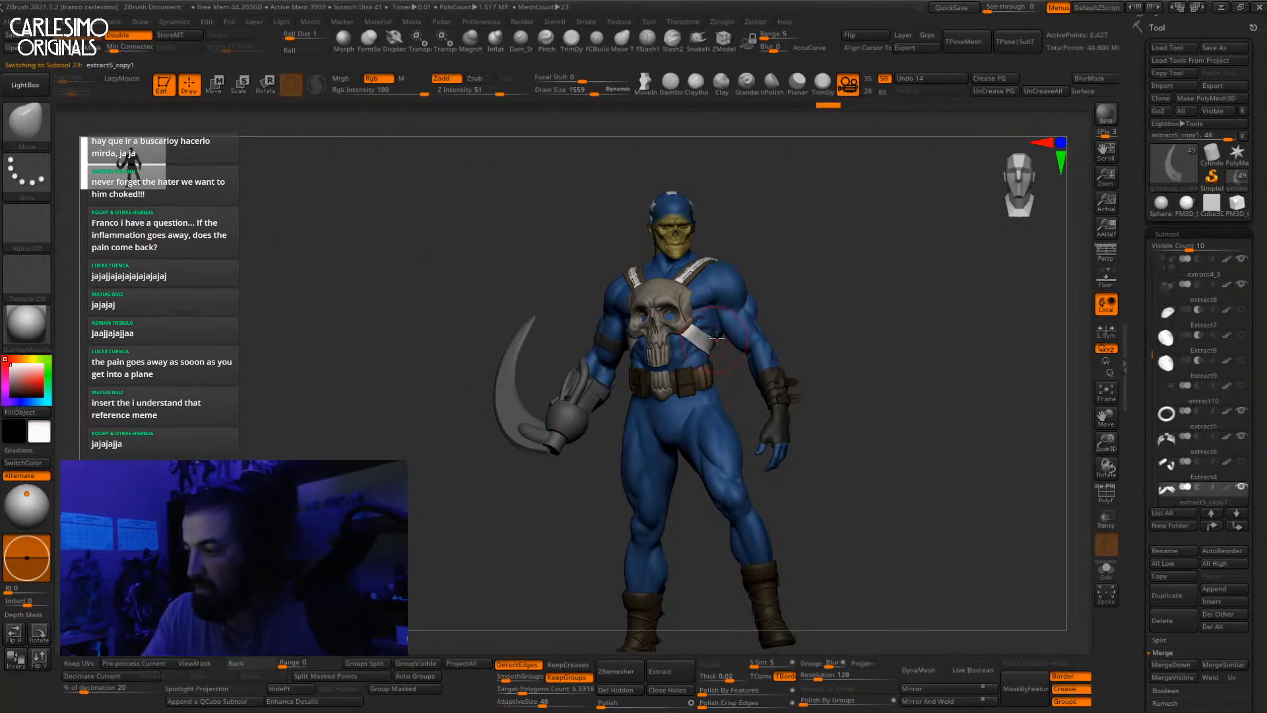
{"action": "left_click_drag", "start_coordinate": [820, 227], "coordinate": [829, 266], "text": "alt"}
{"action": "left_click_drag", "start_coordinate": [894, 291], "coordinate": [843, 293]}
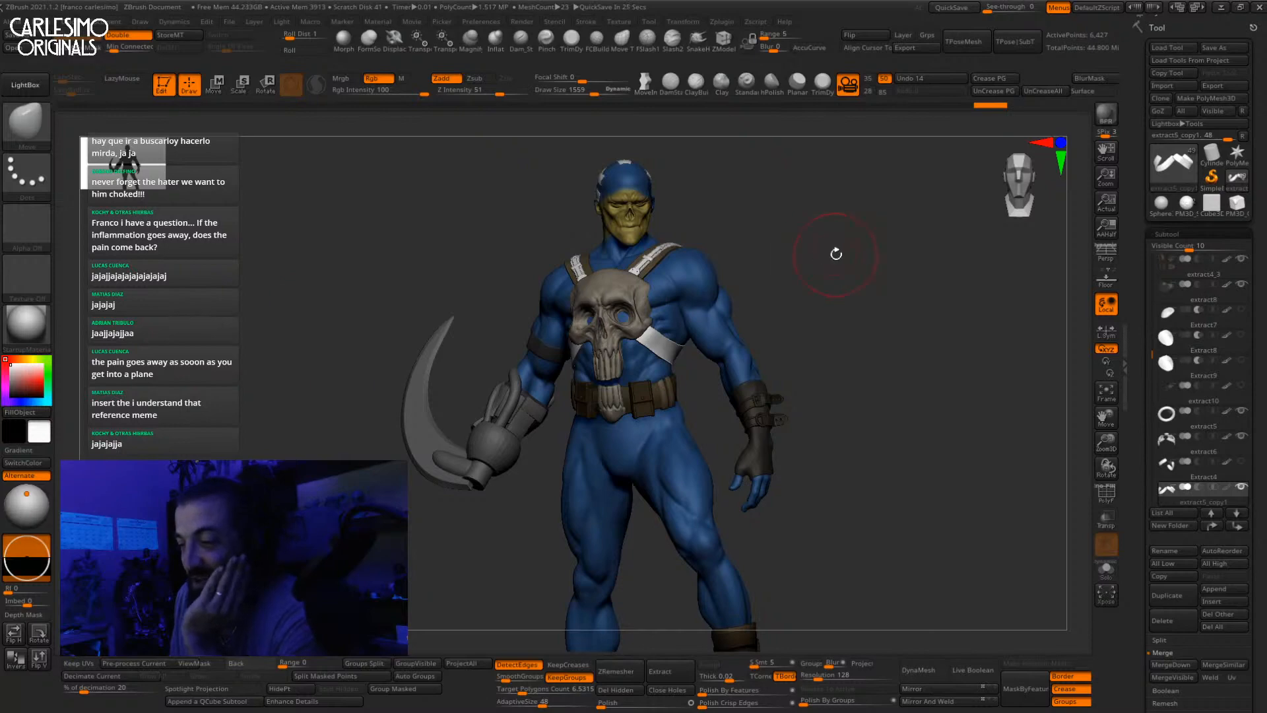
{"action": "left_click_drag", "start_coordinate": [834, 252], "coordinate": [863, 255]}
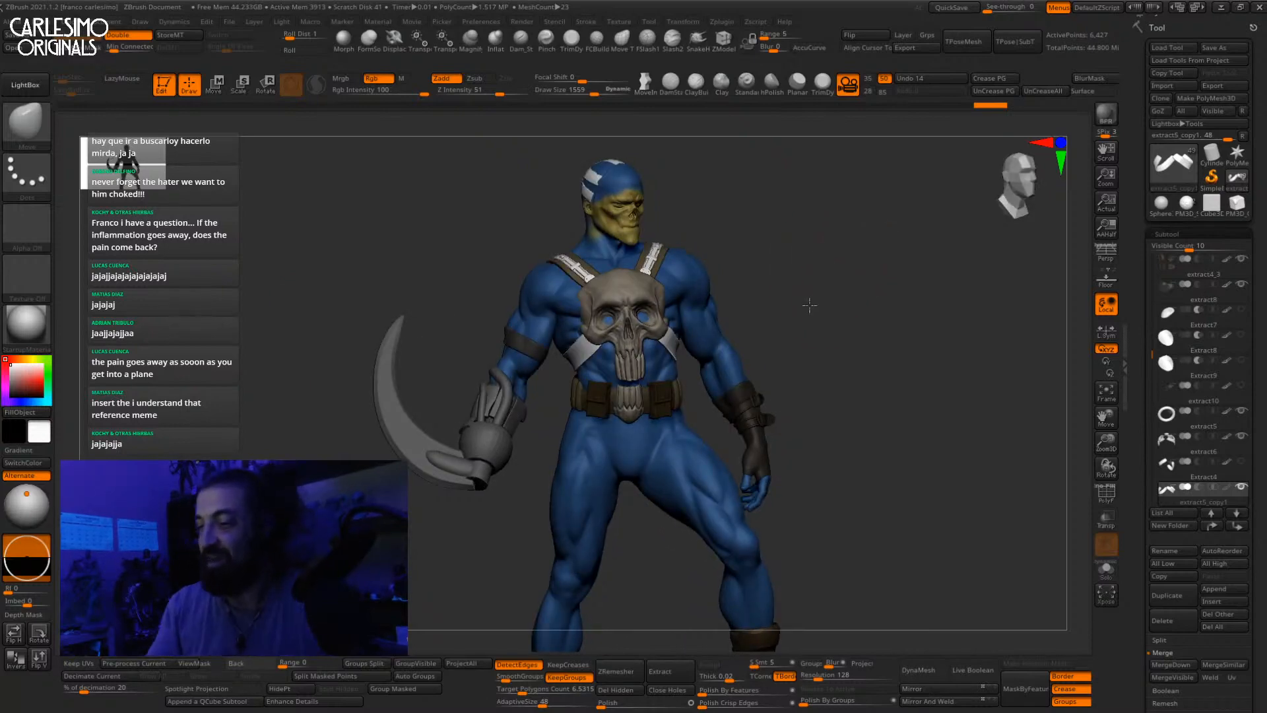
{"action": "left_click", "coordinate": [701, 278], "text": "alt"}
{"action": "left_click_drag", "start_coordinate": [810, 304], "coordinate": [713, 306]}
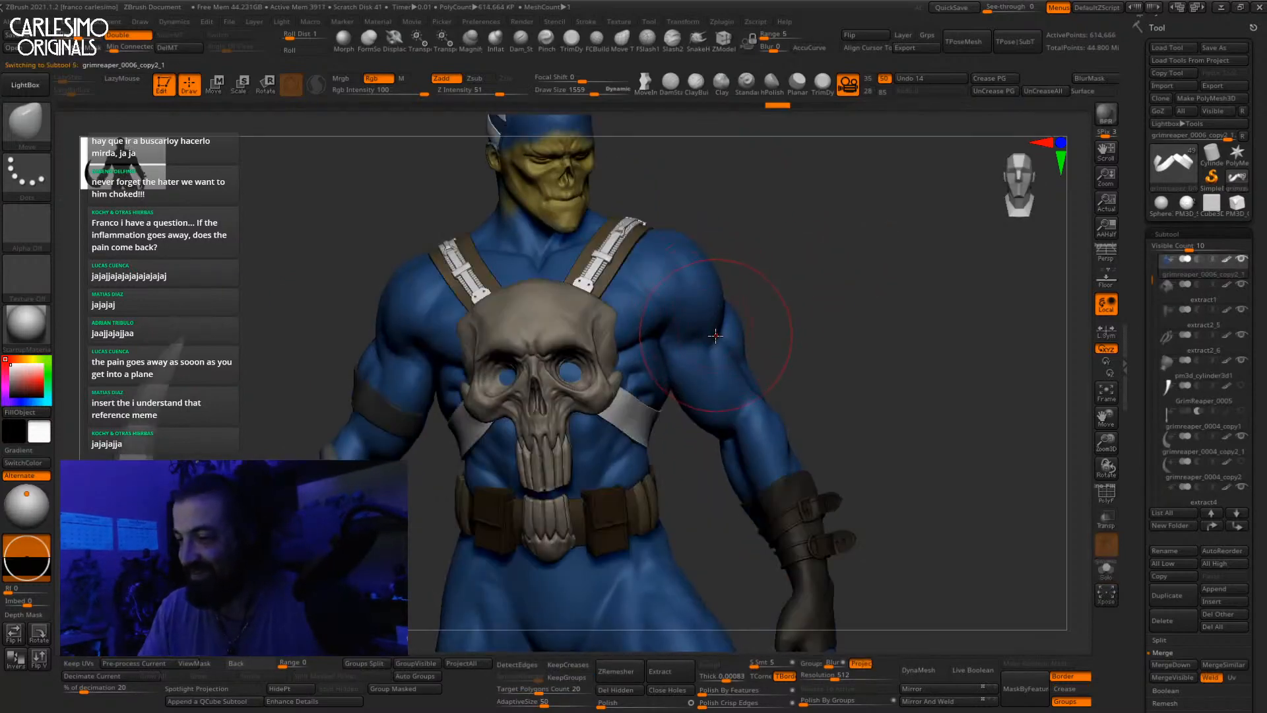
{"action": "right_click_drag", "start_coordinate": [716, 336], "coordinate": [713, 328]}
{"action": "right_click", "coordinate": [713, 328]}
{"action": "left_click_drag", "start_coordinate": [713, 328], "coordinate": [716, 328]}
{"action": "right_click", "coordinate": [720, 298]}
{"action": "mouse_move", "coordinate": [715, 323]}
{"action": "right_mouse_down"}
{"action": "mouse_move", "coordinate": [721, 298]}
{"action": "mouse_move", "coordinate": [785, 249]}
{"action": "right_mouse_up"}
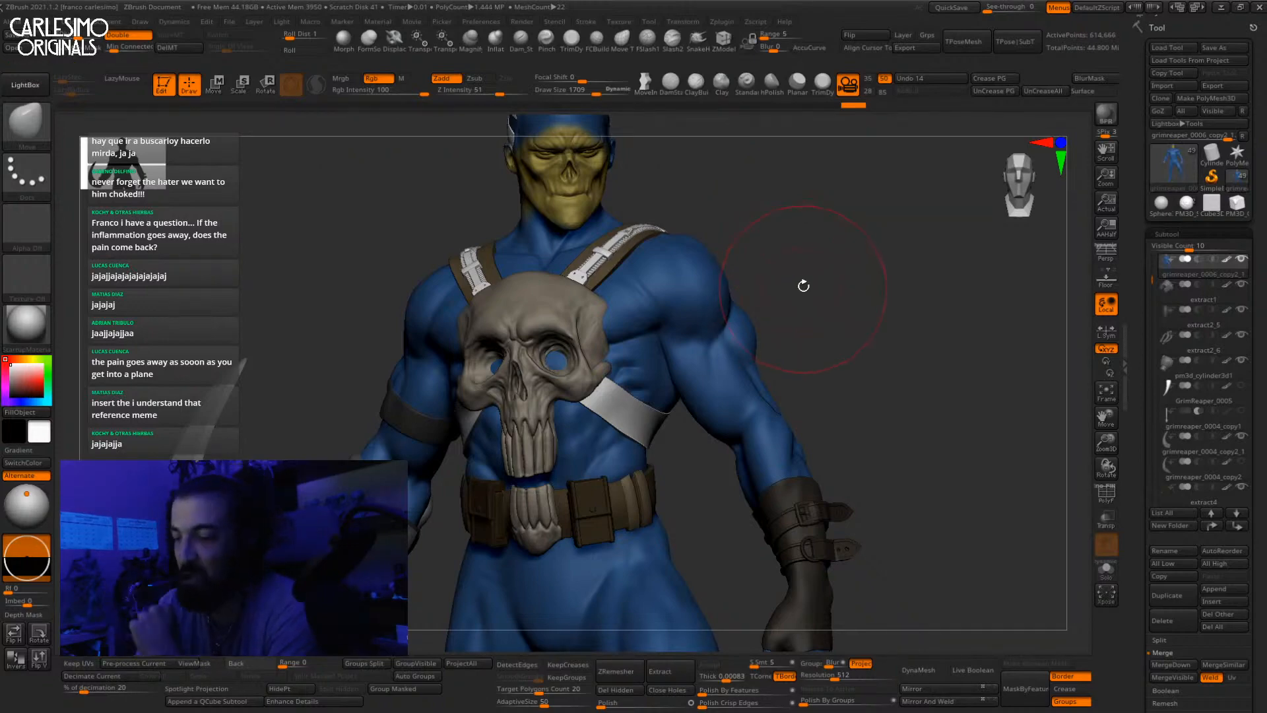
Step: Raise the body's mesh subdivision and shrink the Move brush to draw size 381 for the face
{"action": "right_click_drag", "start_coordinate": [803, 285], "coordinate": [769, 386]}
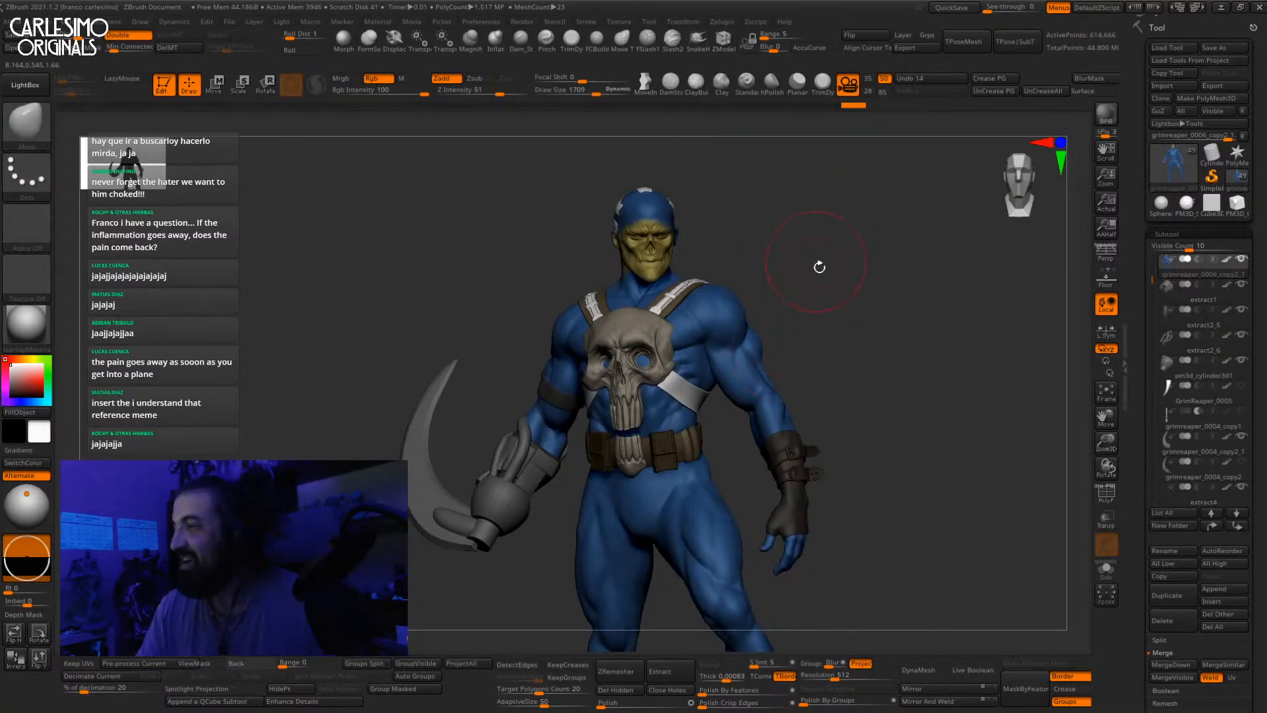
{"action": "right_click_drag", "start_coordinate": [819, 266], "coordinate": [833, 382], "text": "alt"}
{"action": "right_click_drag", "start_coordinate": [680, 310], "coordinate": [683, 389], "text": "ctrl"}
{"action": "key", "text": "space"}
{"action": "left_click_drag", "start_coordinate": [680, 367], "coordinate": [659, 367]}
{"action": "mouse_move", "coordinate": [680, 277]}
{"action": "right_mouse_down", "text": "alt"}
{"action": "mouse_move", "coordinate": [680, 325]}
{"action": "mouse_move", "coordinate": [693, 319]}
{"action": "right_mouse_up", "text": "alt"}
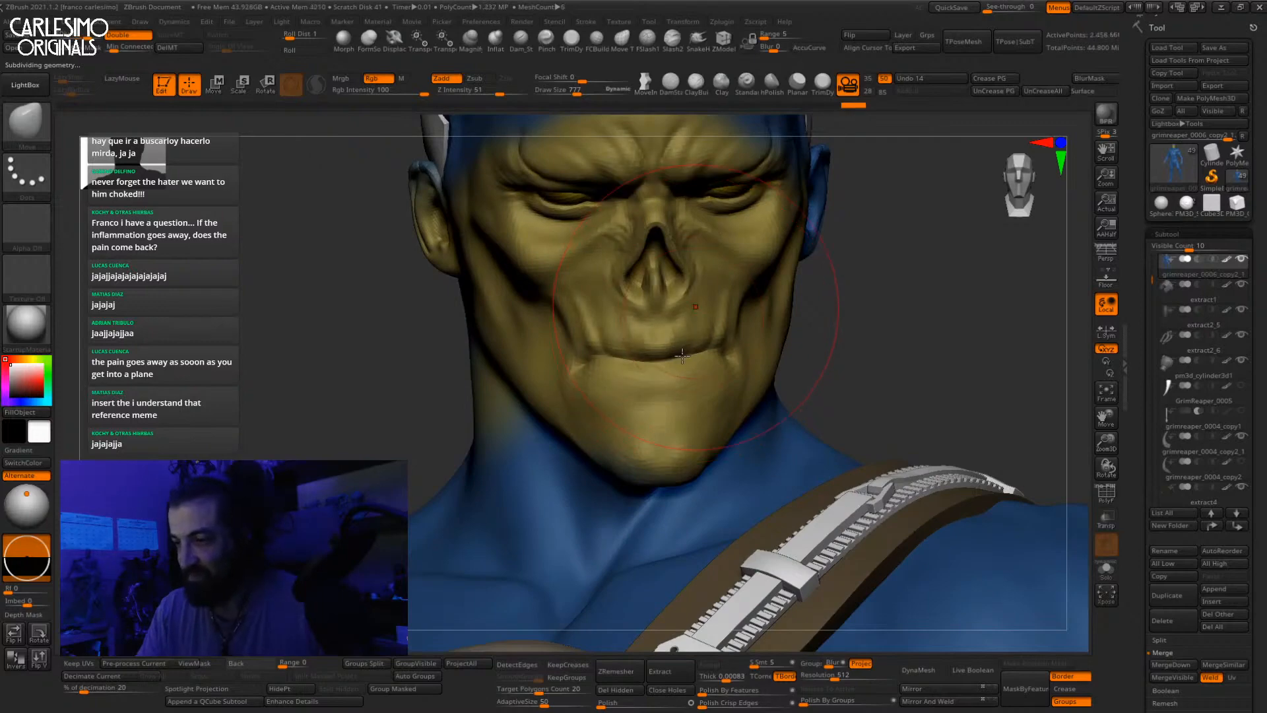
{"action": "key", "text": "space"}
{"action": "left_click_drag", "start_coordinate": [668, 353], "coordinate": [656, 353]}
{"action": "mouse_move", "coordinate": [712, 301]}
{"action": "right_mouse_down", "text": "alt"}
{"action": "mouse_move", "coordinate": [698, 386]}
{"action": "mouse_move", "coordinate": [693, 344]}
{"action": "right_mouse_up", "text": "alt"}
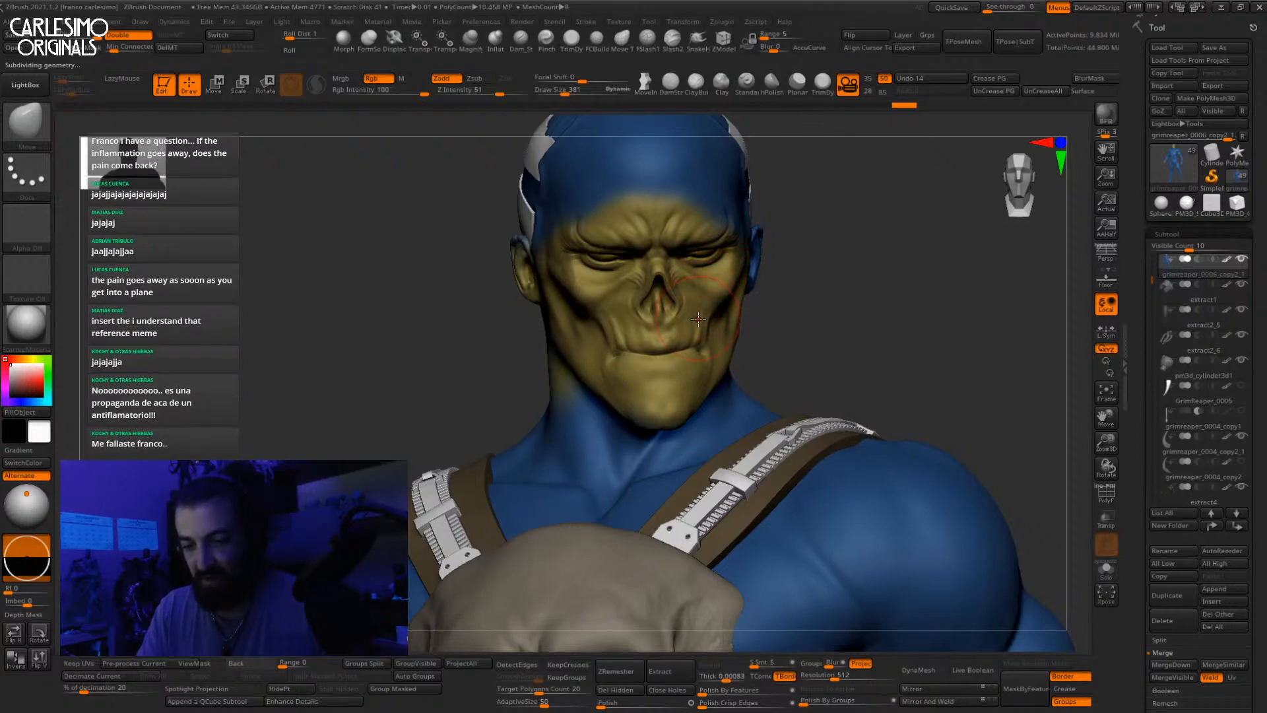
Step: Try the Dam Standard and Clay brushes on the face's cheek
{"action": "mouse_move", "coordinate": [698, 319]}
{"action": "right_mouse_down"}
{"action": "mouse_move", "coordinate": [661, 324]}
{"action": "mouse_move", "coordinate": [682, 334]}
{"action": "right_mouse_up"}
{"action": "key", "text": "b"}
{"action": "key", "text": "d"}
{"action": "key", "text": "s"}
{"action": "key", "text": "ctrl"}
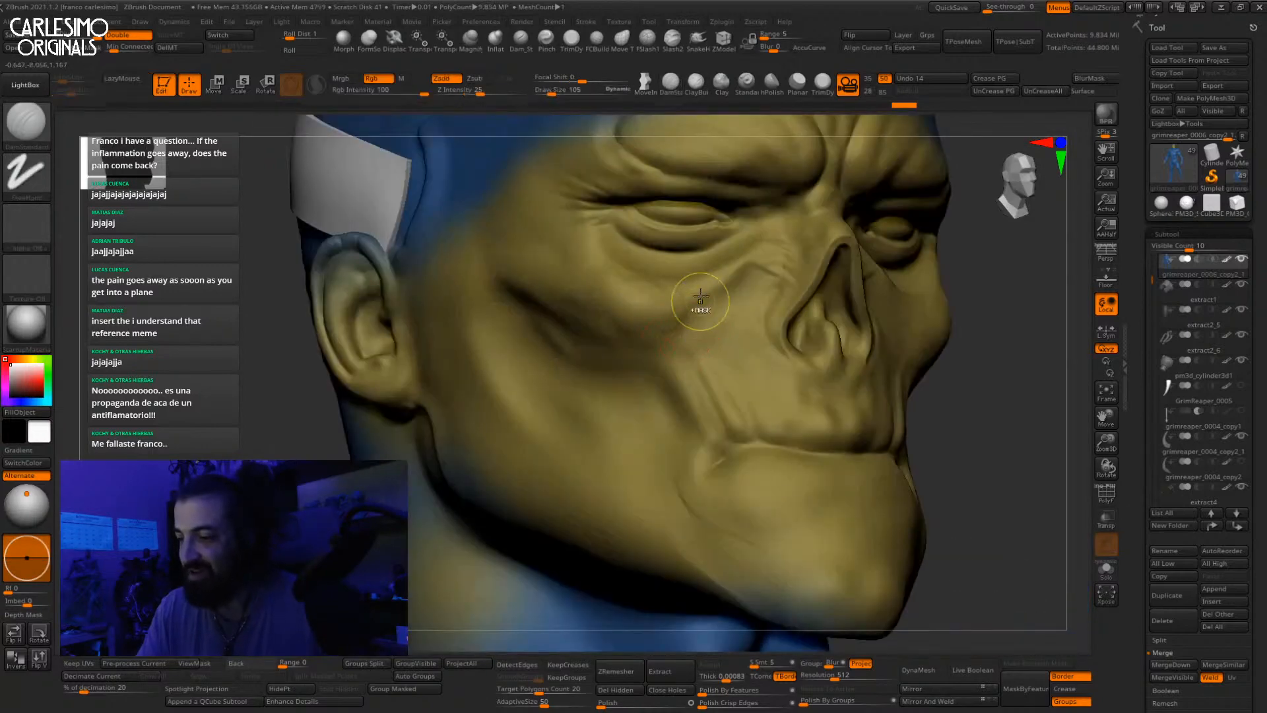
{"action": "left_click", "coordinate": [722, 84]}
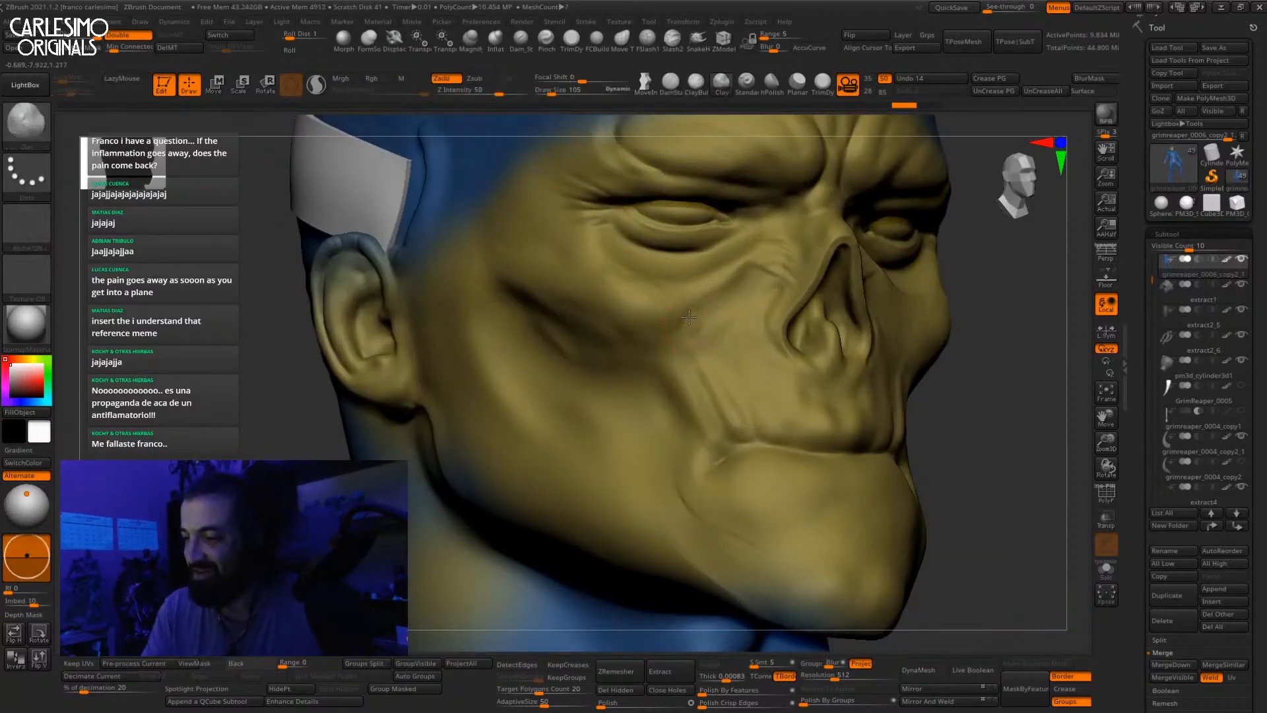
{"action": "key", "text": "shift"}
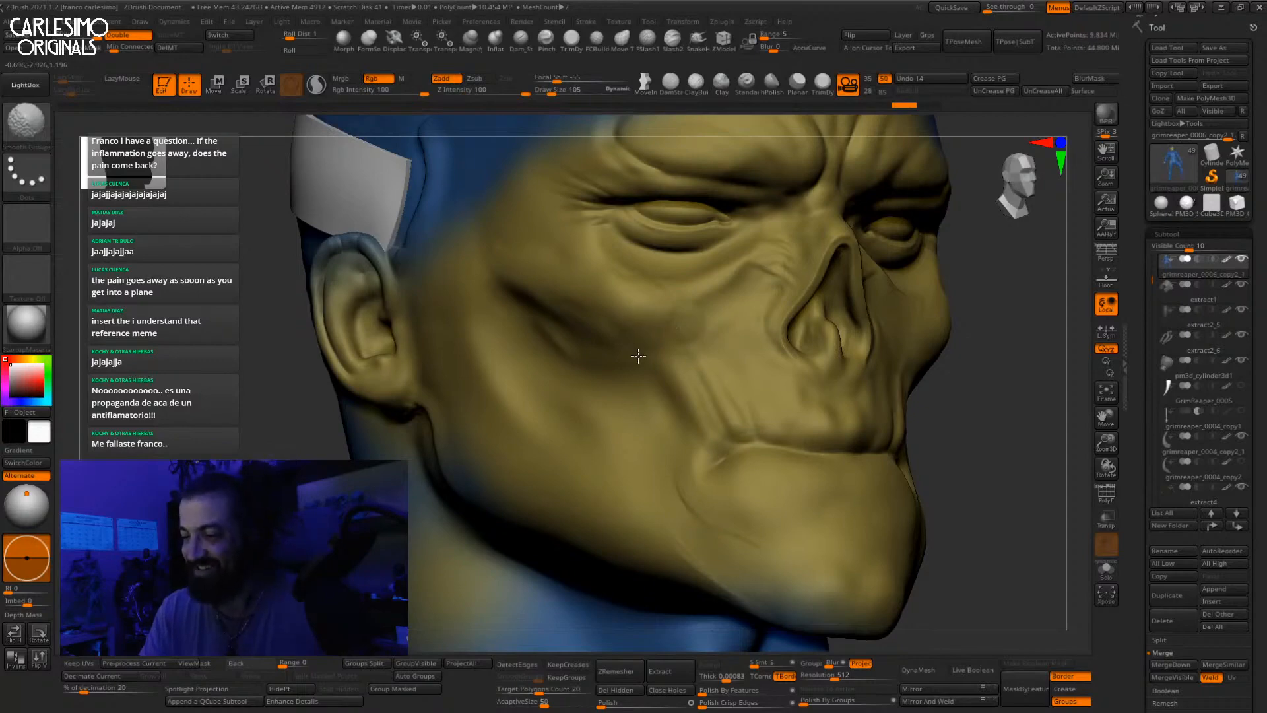
{"action": "mouse_move", "coordinate": [639, 351]}
{"action": "right_mouse_down", "text": "ctrl"}
{"action": "mouse_move", "coordinate": [673, 370]}
{"action": "mouse_move", "coordinate": [664, 331]}
{"action": "right_mouse_up", "text": "ctrl"}
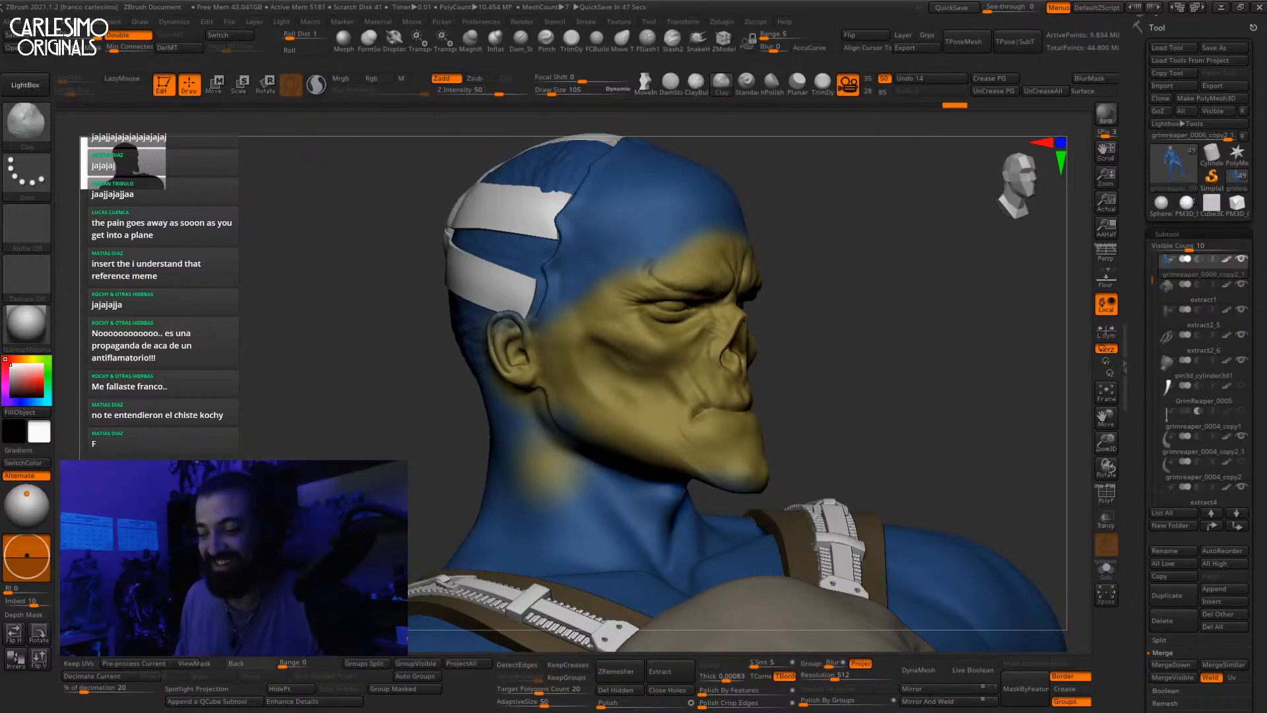
Step: Switch back to the Move brush and bring the character's waist area into view
{"action": "mouse_move", "coordinate": [854, 283]}
{"action": "left_mouse_down"}
{"action": "mouse_move", "coordinate": [942, 296]}
{"action": "mouse_move", "coordinate": [845, 402]}
{"action": "mouse_move", "coordinate": [806, 356]}
{"action": "mouse_move", "coordinate": [828, 274]}
{"action": "mouse_move", "coordinate": [871, 347]}
{"action": "mouse_move", "coordinate": [806, 342]}
{"action": "mouse_move", "coordinate": [848, 362]}
{"action": "mouse_move", "coordinate": [867, 324]}
{"action": "mouse_move", "coordinate": [820, 299]}
{"action": "mouse_move", "coordinate": [829, 342]}
{"action": "left_mouse_up"}
{"action": "key", "text": "b"}
{"action": "key", "text": "m"}
{"action": "key", "text": "v"}
{"action": "mouse_move", "coordinate": [821, 399]}
{"action": "left_mouse_down", "text": "alt"}
{"action": "mouse_move", "coordinate": [799, 297]}
{"action": "mouse_move", "coordinate": [832, 294]}
{"action": "mouse_move", "coordinate": [813, 396]}
{"action": "left_mouse_up", "text": "alt"}
Step: Hide the vertical bands and the pouches attached to the belt
{"action": "left_click", "coordinate": [783, 399], "text": "alt"}
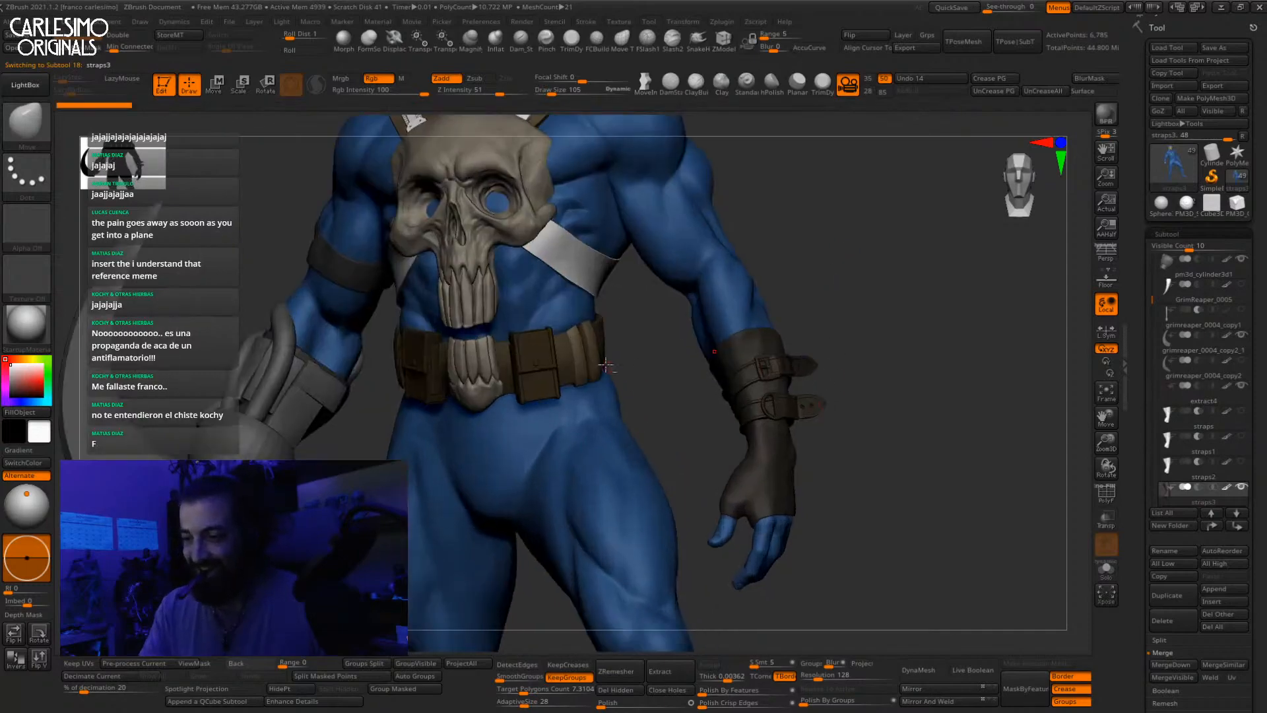
{"action": "left_click_drag", "start_coordinate": [605, 365], "coordinate": [670, 396], "text": "alt"}
{"action": "left_click", "coordinate": [639, 401], "text": "alt"}
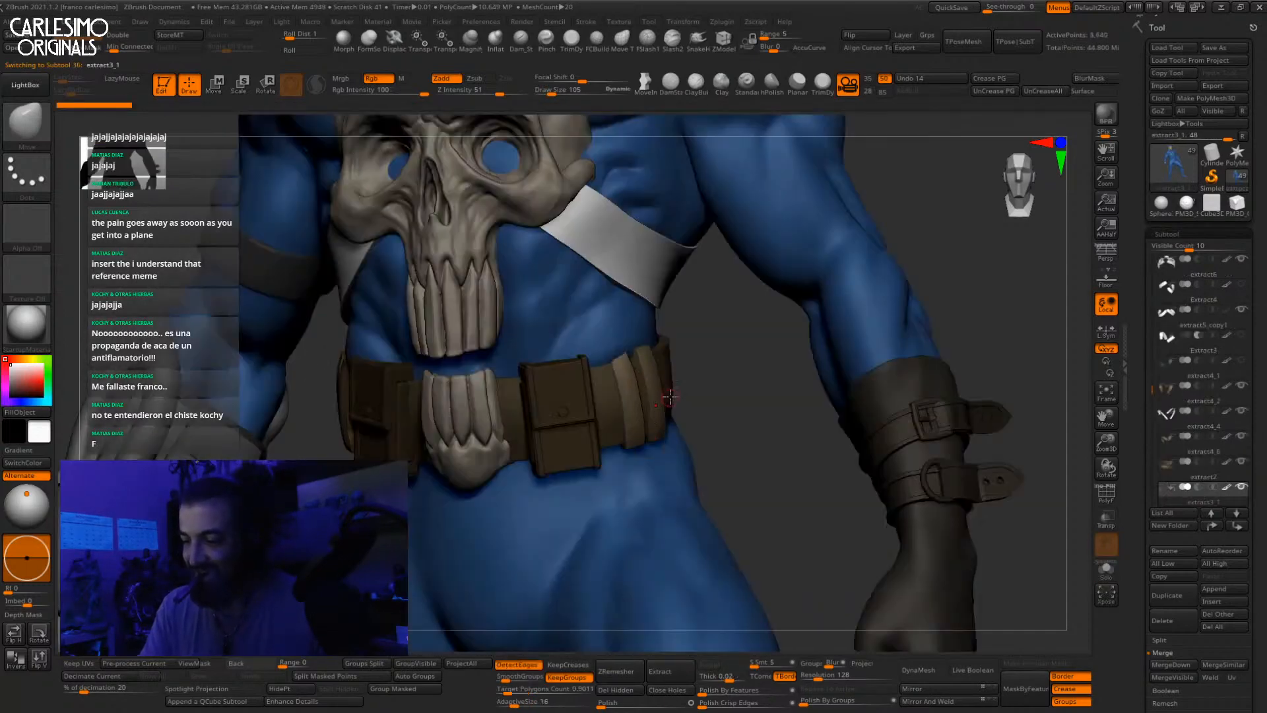
{"action": "left_click_drag", "start_coordinate": [1134, 393], "coordinate": [1114, 282]}
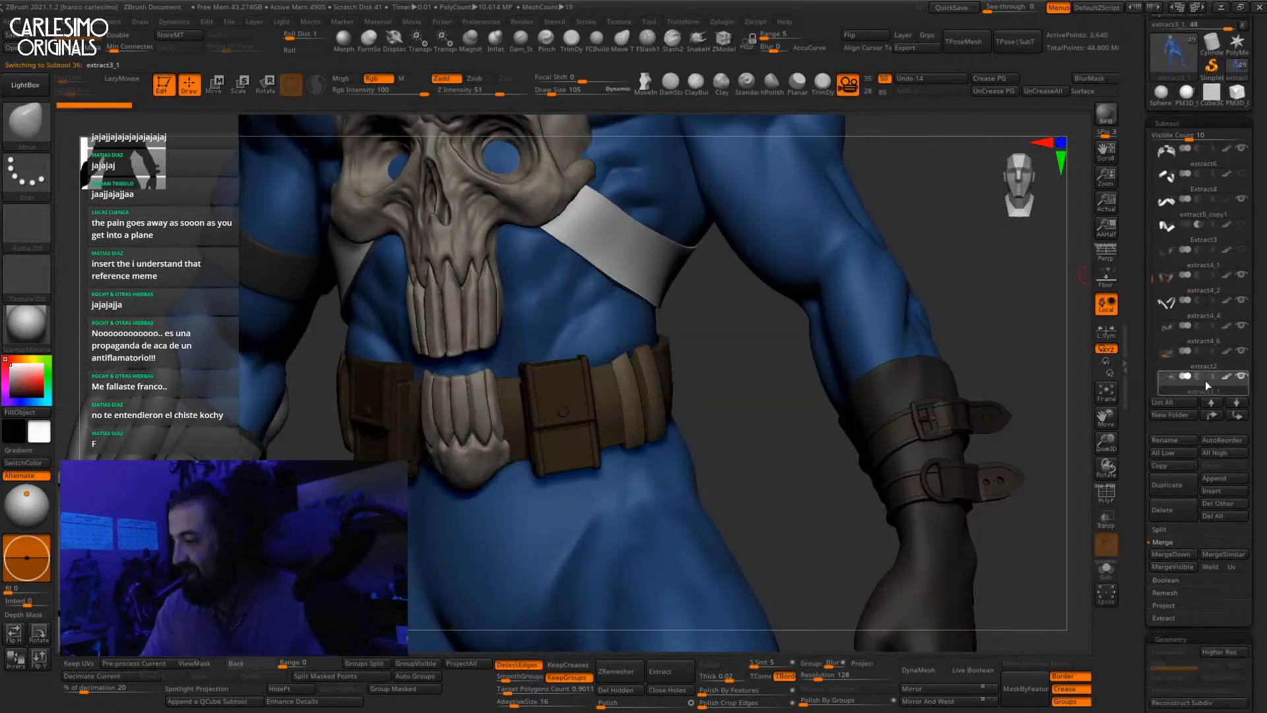
{"action": "left_click", "coordinate": [1241, 377]}
{"action": "left_click", "coordinate": [585, 416], "text": "alt"}
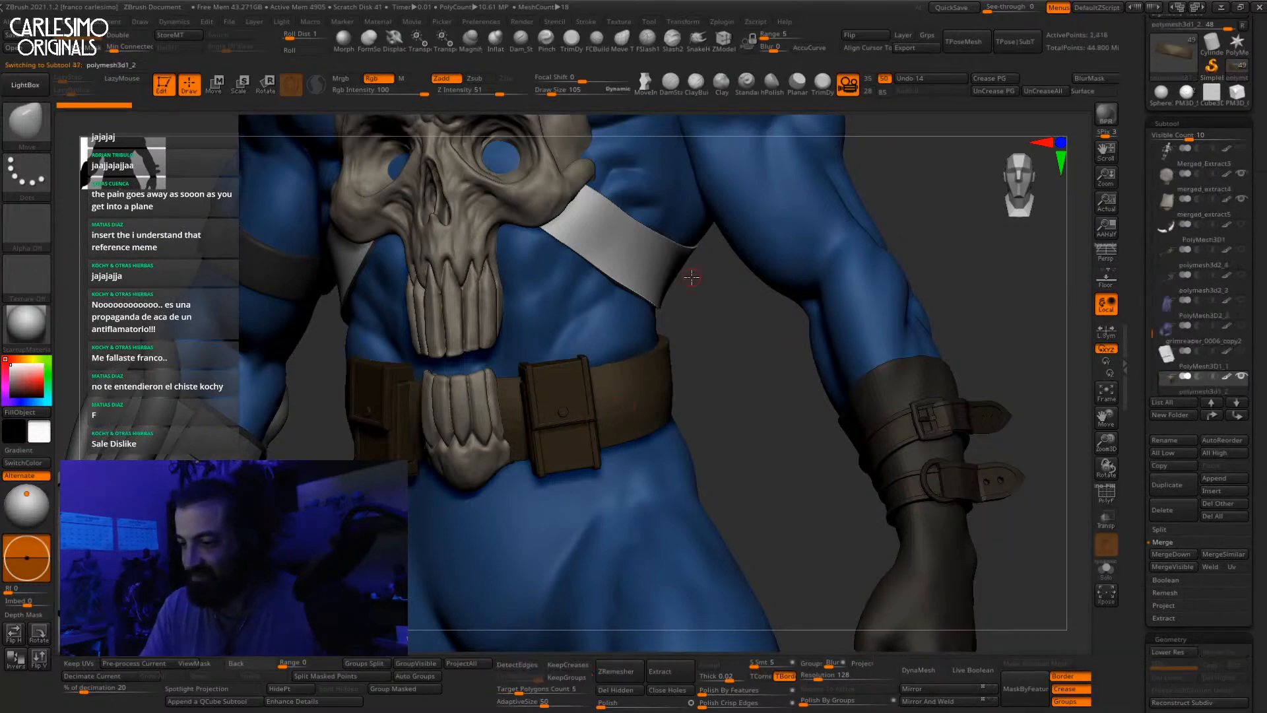
{"action": "left_click", "coordinate": [1241, 377]}
{"action": "left_click", "coordinate": [1197, 331]}
Step: Select the belt subtool and nudge its side against the waist with an enlarged Move brush
{"action": "left_click", "coordinate": [613, 414], "text": "alt"}
{"action": "right_click_drag", "start_coordinate": [613, 414], "coordinate": [694, 336], "text": "alt"}
{"action": "key", "text": "alt+s"}
{"action": "right_click_drag", "start_coordinate": [577, 345], "coordinate": [678, 388], "text": "alt"}
{"action": "key", "text": "alt+s"}
{"action": "key", "text": "s"}
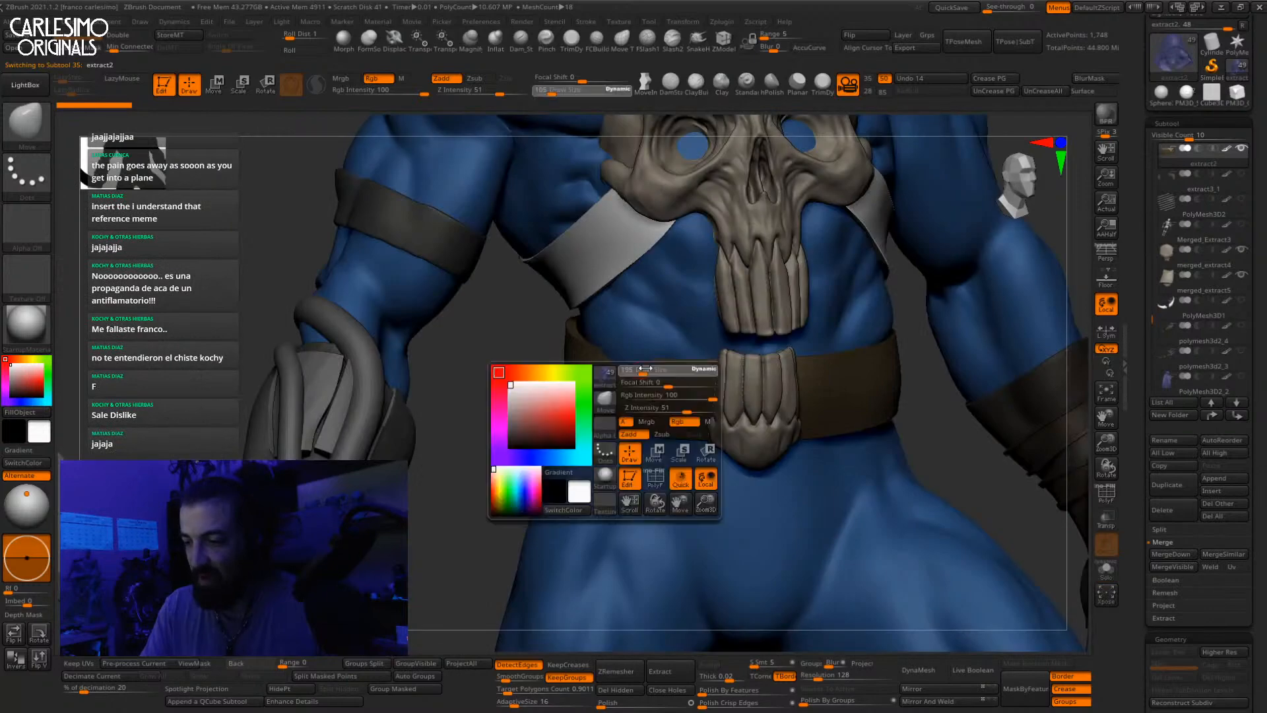
{"action": "key", "text": "s"}
{"action": "mouse_move", "coordinate": [637, 369]}
{"action": "left_mouse_down"}
{"action": "mouse_move", "coordinate": [649, 367]}
{"action": "mouse_move", "coordinate": [636, 355]}
{"action": "left_mouse_up"}
{"action": "key", "text": "s"}
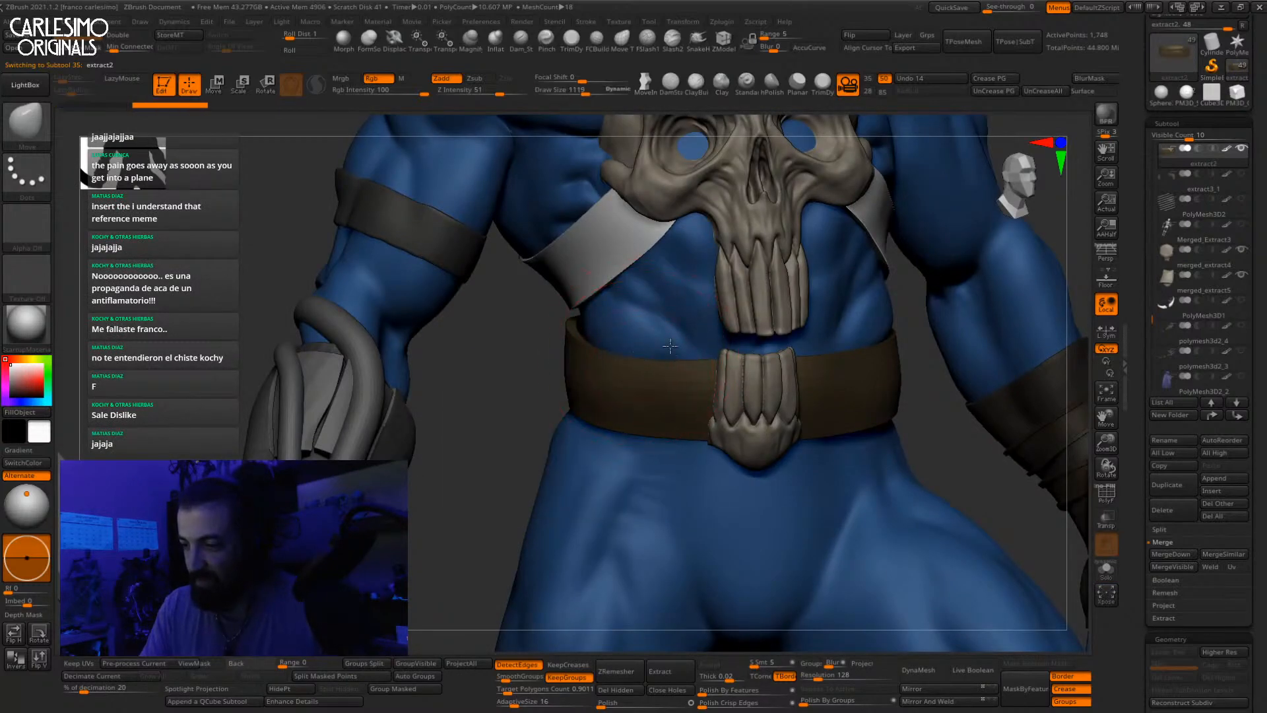
{"action": "right_click_drag", "start_coordinate": [670, 346], "coordinate": [730, 377]}
{"action": "key", "text": "space"}
{"action": "left_click_drag", "start_coordinate": [660, 389], "coordinate": [671, 389]}
{"action": "left_click_drag", "start_coordinate": [660, 383], "coordinate": [650, 381]}
Step: Adjust the back section of the belt around the waist with the Move brush at draw size 1709
{"action": "mouse_move", "coordinate": [634, 378]}
{"action": "right_mouse_down"}
{"action": "mouse_move", "coordinate": [701, 376]}
{"action": "mouse_move", "coordinate": [698, 394]}
{"action": "mouse_move", "coordinate": [673, 381]}
{"action": "right_mouse_up"}
{"action": "key", "text": "space"}
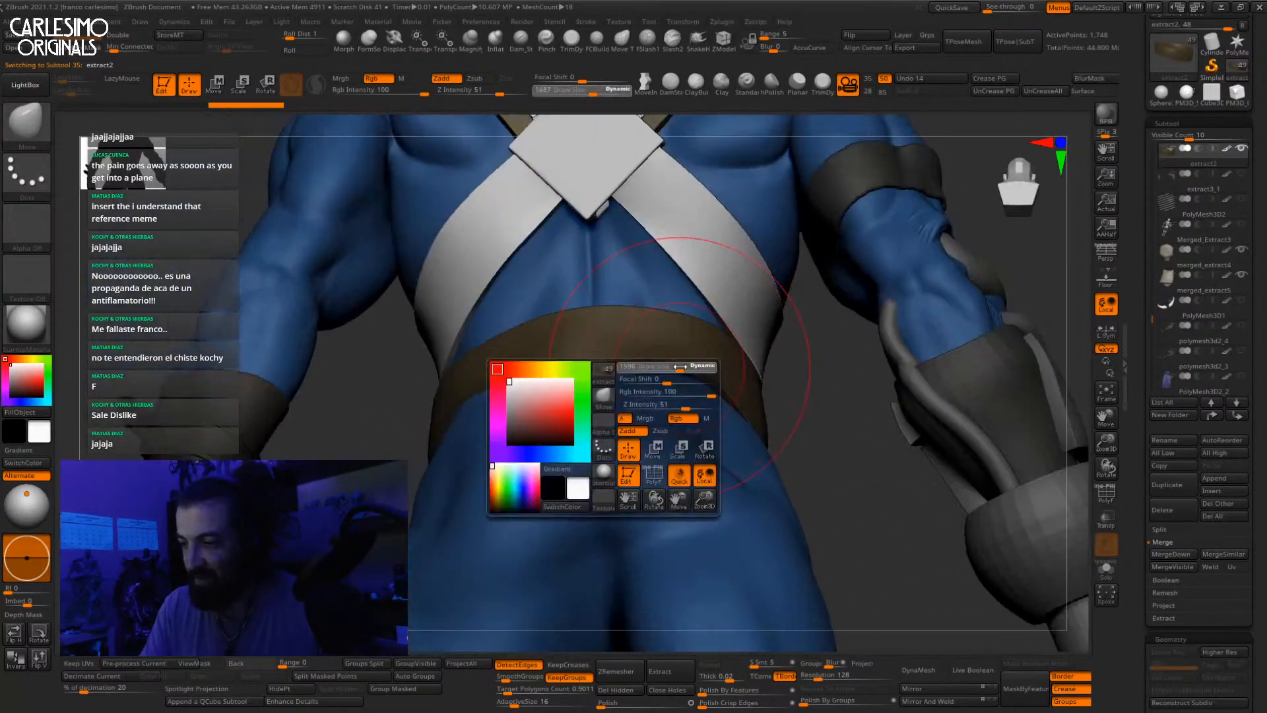
{"action": "left_click_drag", "start_coordinate": [668, 381], "coordinate": [674, 380]}
{"action": "left_click_drag", "start_coordinate": [689, 378], "coordinate": [685, 368]}
{"action": "mouse_move", "coordinate": [685, 367]}
{"action": "right_mouse_down"}
{"action": "mouse_move", "coordinate": [702, 472]}
{"action": "mouse_move", "coordinate": [659, 389]}
{"action": "right_mouse_up"}
Step: Isolate the belt with its polygroups shown, delete its hidden inner faces and close the resulting holes
{"action": "key", "text": "alt+s"}
{"action": "key", "text": "shift+f"}
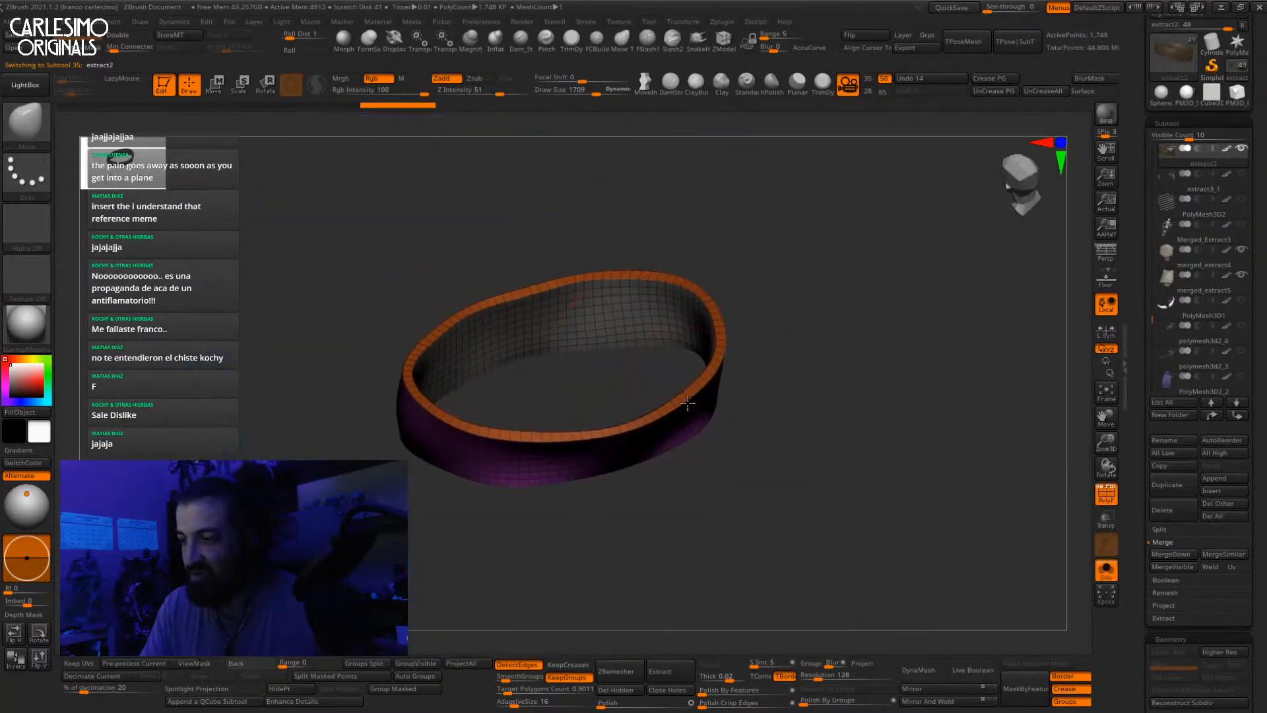
{"action": "left_click", "coordinate": [644, 325], "text": "ctrl+shift"}
{"action": "left_click", "coordinate": [699, 454], "text": "ctrl+shift"}
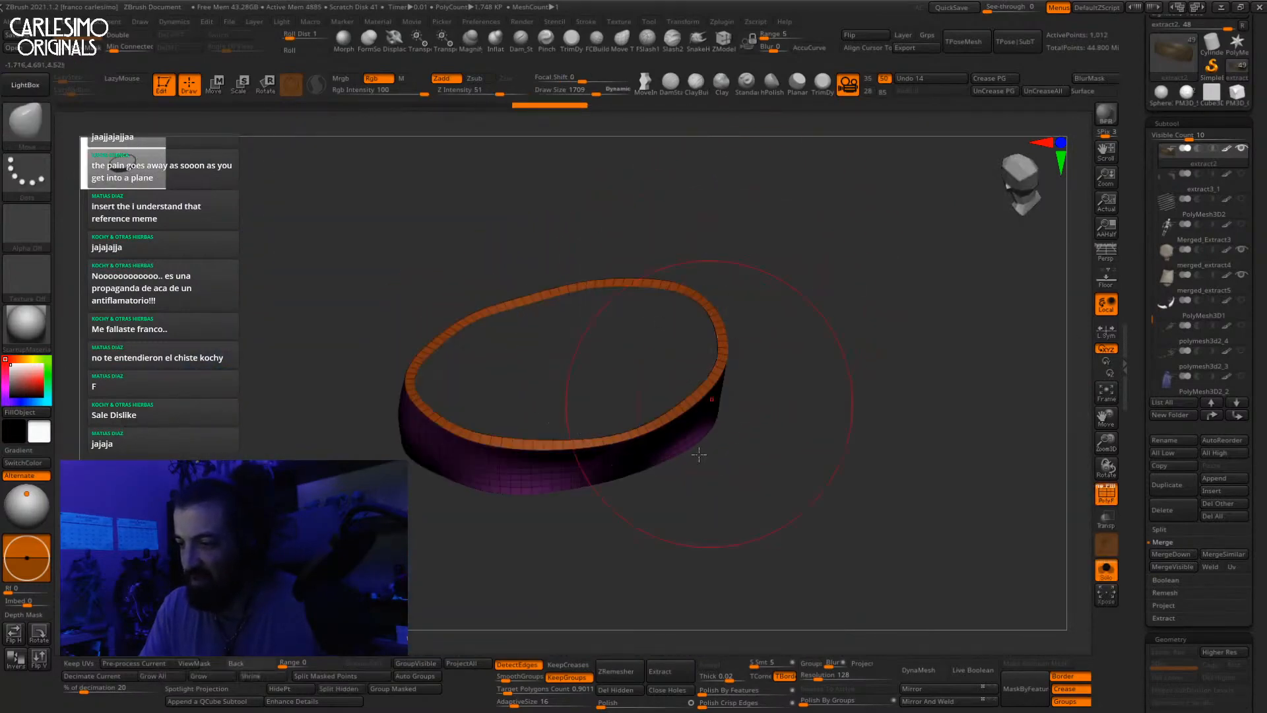
{"action": "left_click", "coordinate": [636, 691]}
{"action": "left_click", "coordinate": [669, 691]}
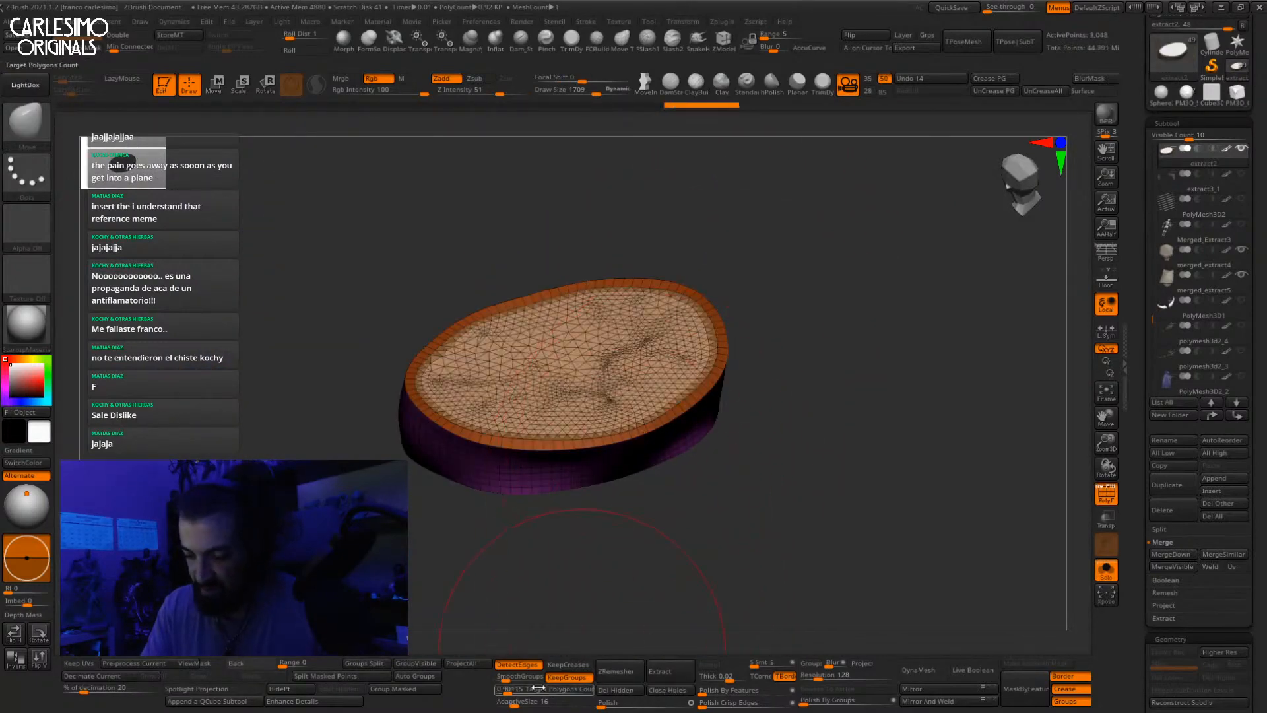
Step: Rebuild the isolated belt mesh with ZRemesher, run Polish By Features on it and turn off the wireframe display
{"action": "left_click", "coordinate": [617, 672]}
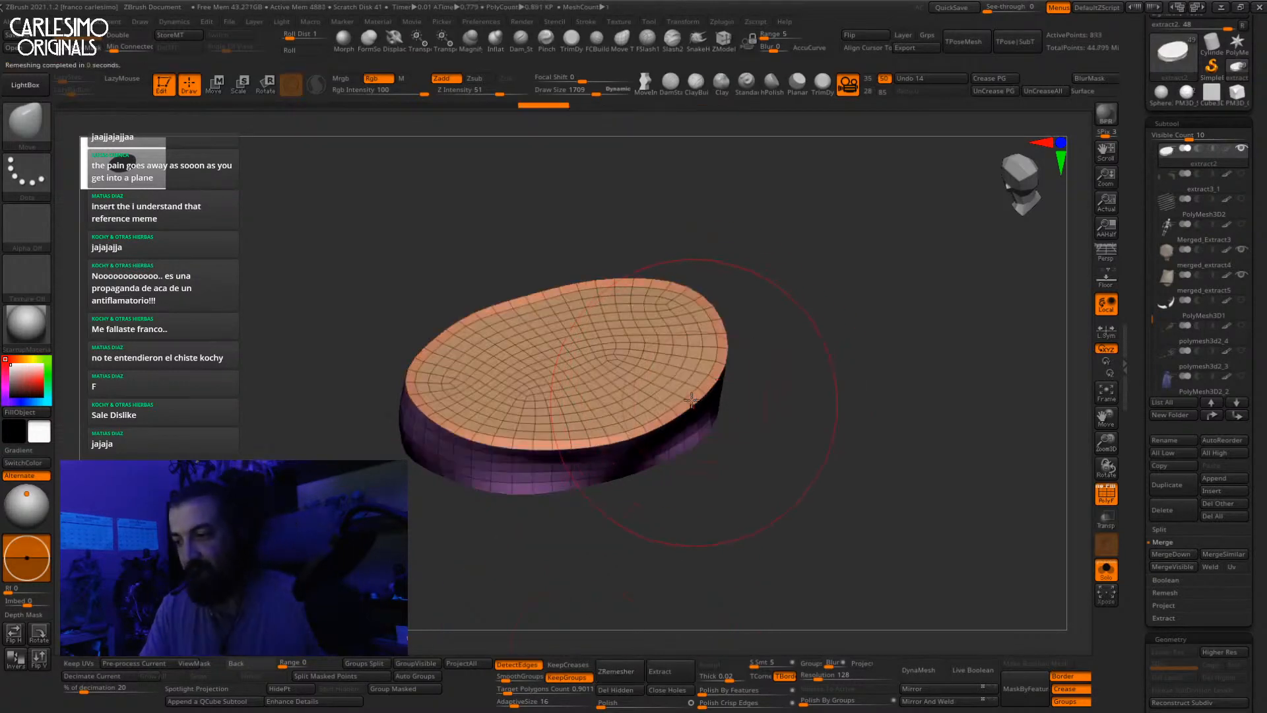
{"action": "left_click_drag", "start_coordinate": [727, 349], "coordinate": [794, 480]}
{"action": "left_click", "coordinate": [753, 690]}
{"action": "left_click_drag", "start_coordinate": [799, 567], "coordinate": [779, 462]}
{"action": "key", "text": "shift+f"}
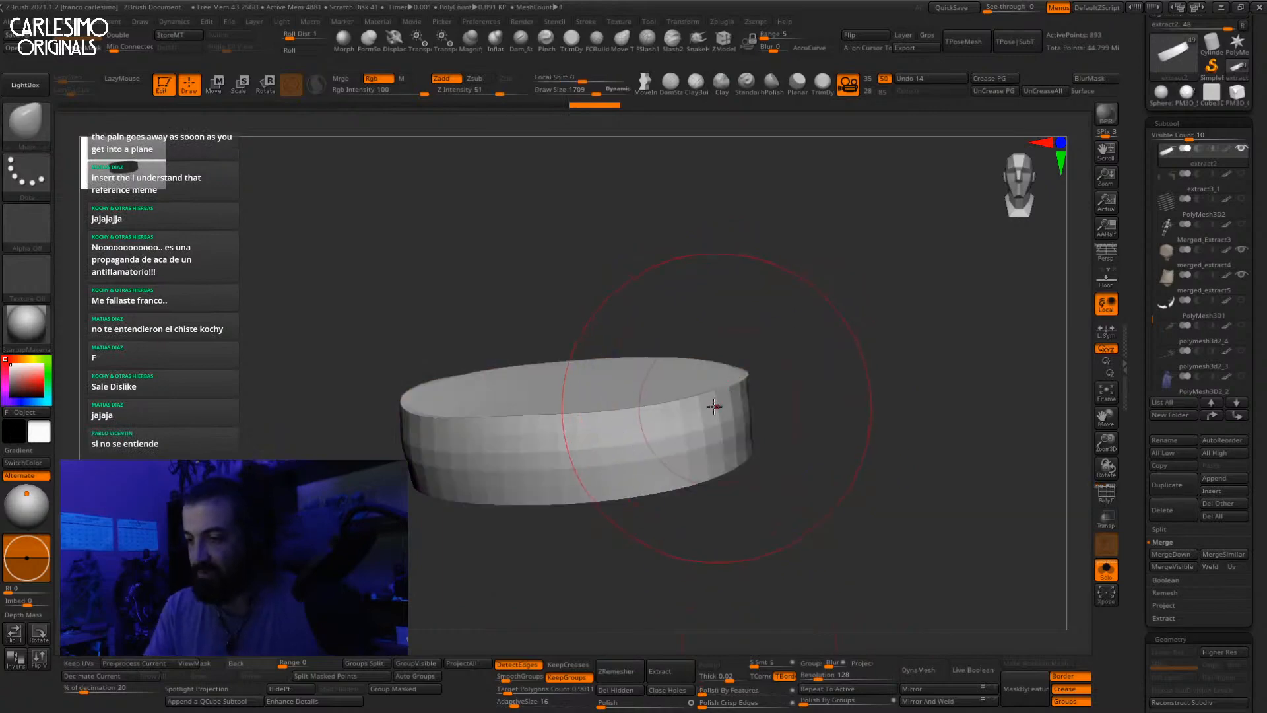
Step: Bring back the whole character, turn on Live Boolean and set the belt's boolean operation to additive
{"action": "key", "text": "alt+s"}
{"action": "right_click_drag", "start_coordinate": [703, 436], "coordinate": [732, 389]}
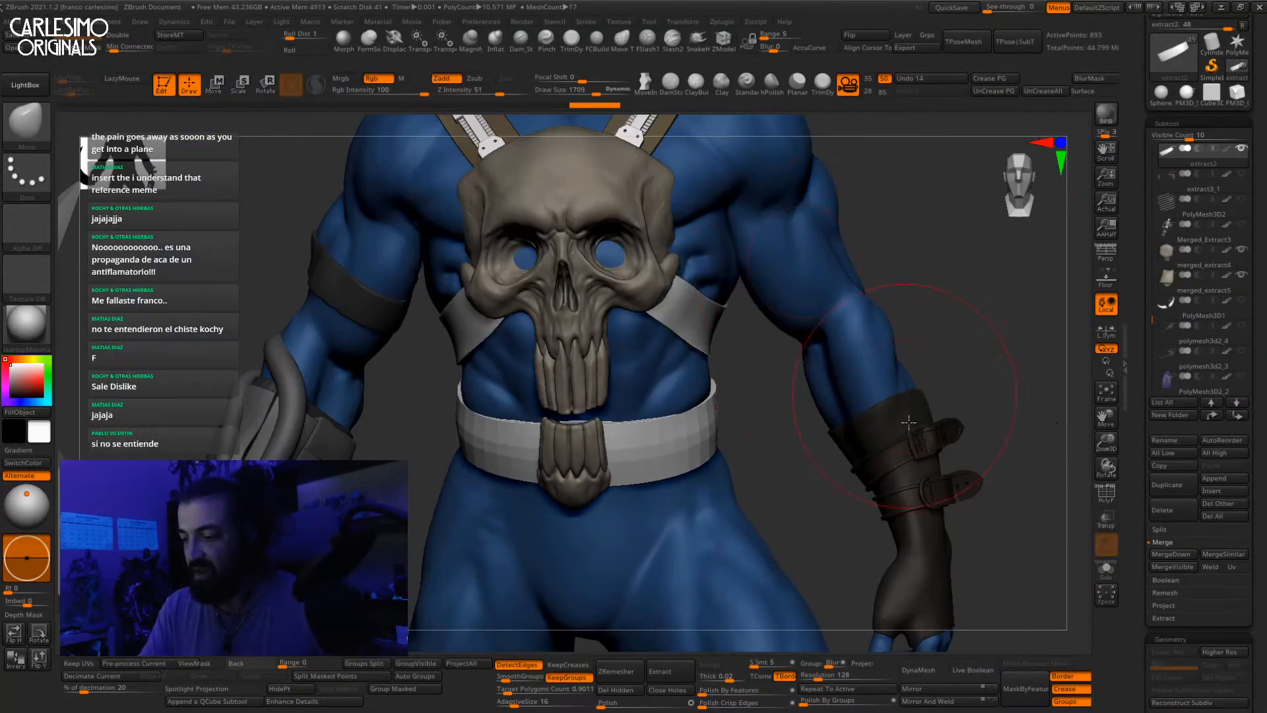
{"action": "left_click", "coordinate": [983, 664]}
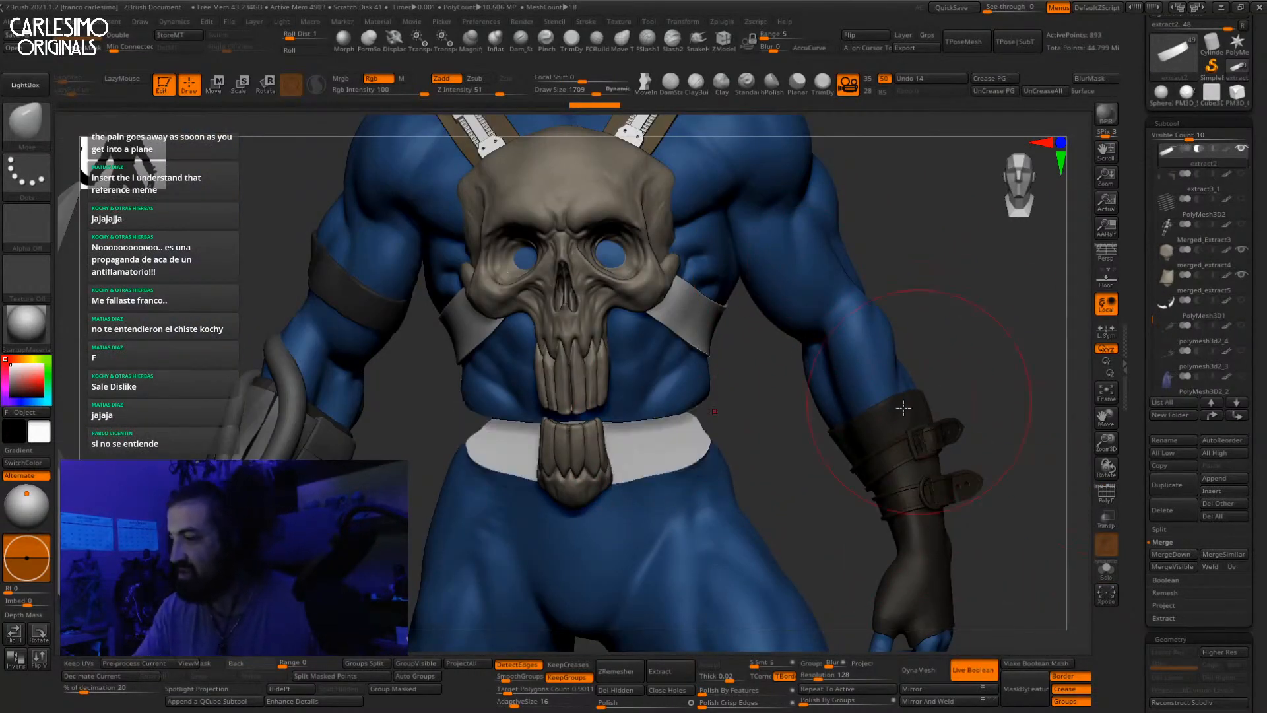
{"action": "right_click_drag", "start_coordinate": [899, 409], "coordinate": [705, 369]}
{"action": "left_click", "coordinate": [1186, 148]}
{"action": "right_click_drag", "start_coordinate": [677, 438], "coordinate": [714, 465]}
Step: Isolate the belt's outer side band by polygroup and smooth its front section beside the skull buckle
{"action": "left_click", "coordinate": [704, 462], "text": "ctrl+shift"}
{"action": "left_click", "coordinate": [705, 464], "text": "ctrl+shift"}
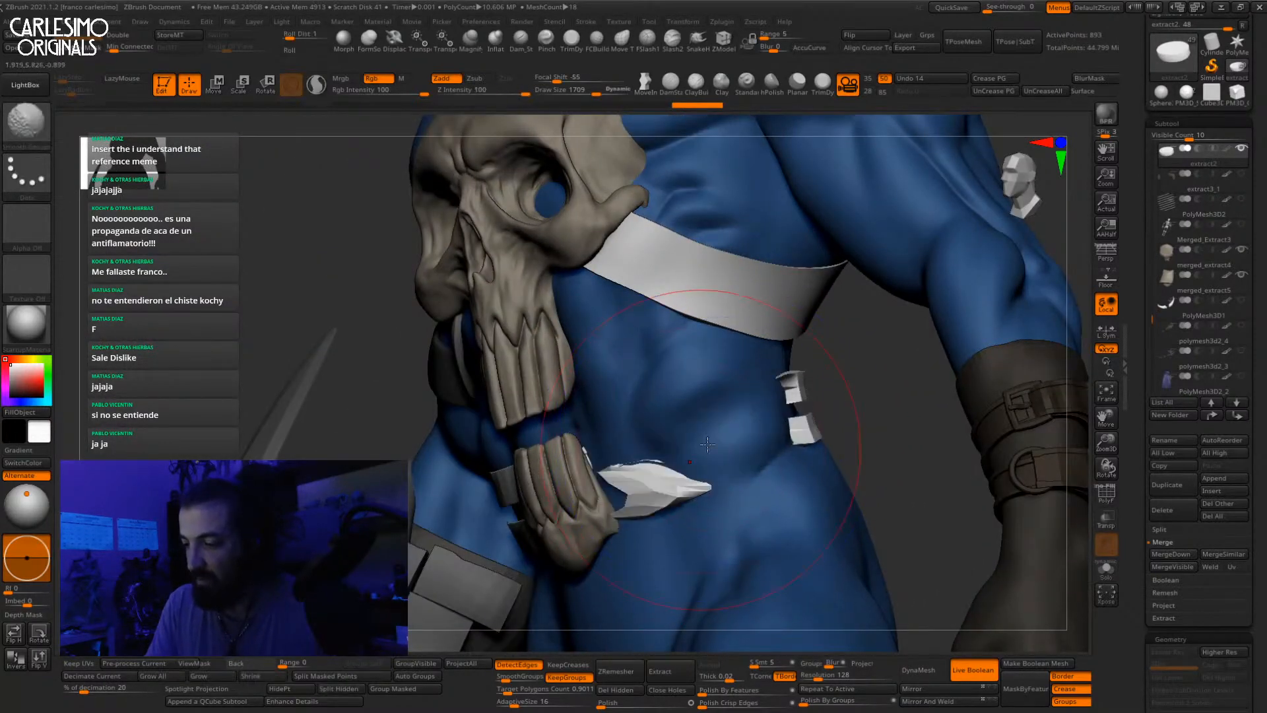
{"action": "left_click", "coordinate": [835, 387], "text": "ctrl+shift"}
{"action": "mouse_move", "coordinate": [687, 444]}
{"action": "left_mouse_down", "text": "ctrl+alt+shift"}
{"action": "mouse_move", "coordinate": [726, 415]}
{"action": "mouse_move", "coordinate": [733, 439]}
{"action": "left_mouse_up", "text": "ctrl+alt+shift"}
{"action": "right_click_drag", "start_coordinate": [693, 458], "coordinate": [709, 458]}
{"action": "left_click_drag", "start_coordinate": [703, 458], "coordinate": [651, 481], "text": "shift"}
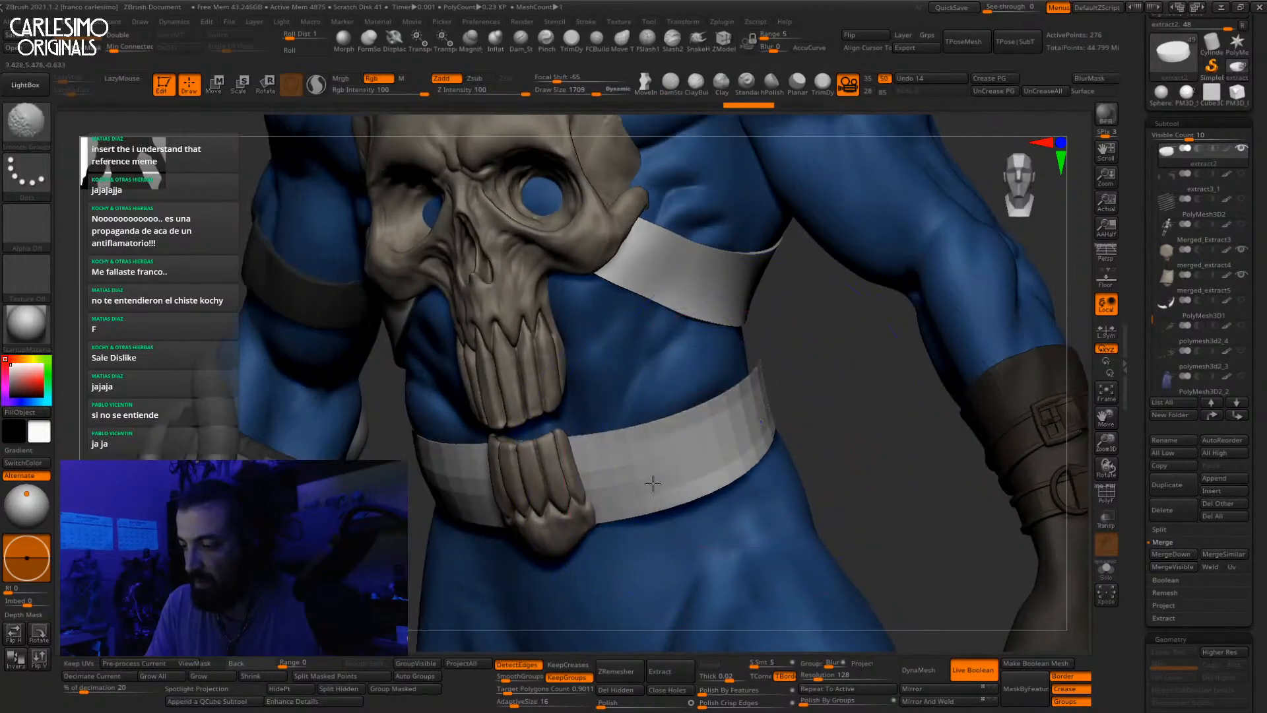
Step: Smooth the other front side of the belt at the waist and run Polish By Features on it
{"action": "right_click_drag", "start_coordinate": [650, 481], "coordinate": [676, 432]}
{"action": "right_click_drag", "start_coordinate": [464, 489], "coordinate": [592, 444], "text": "alt"}
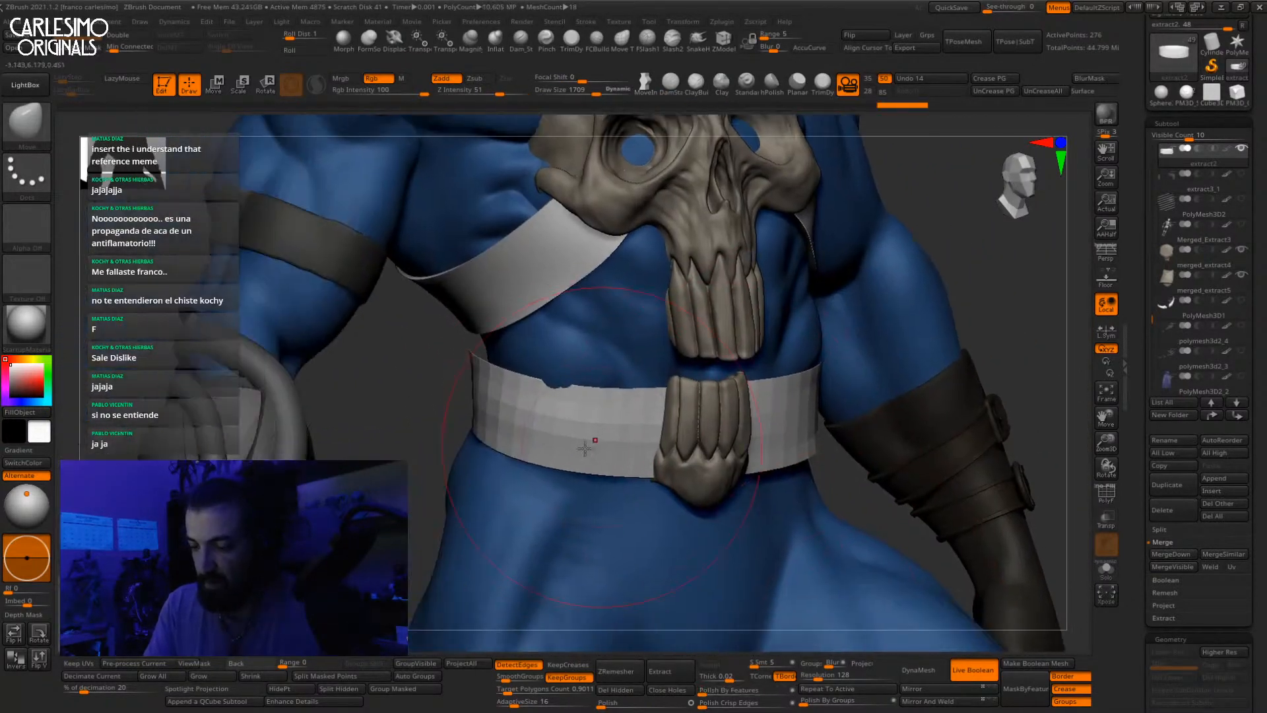
{"action": "left_click_drag", "start_coordinate": [565, 386], "coordinate": [550, 387], "text": "shift"}
{"action": "left_click", "coordinate": [509, 425], "text": "shift"}
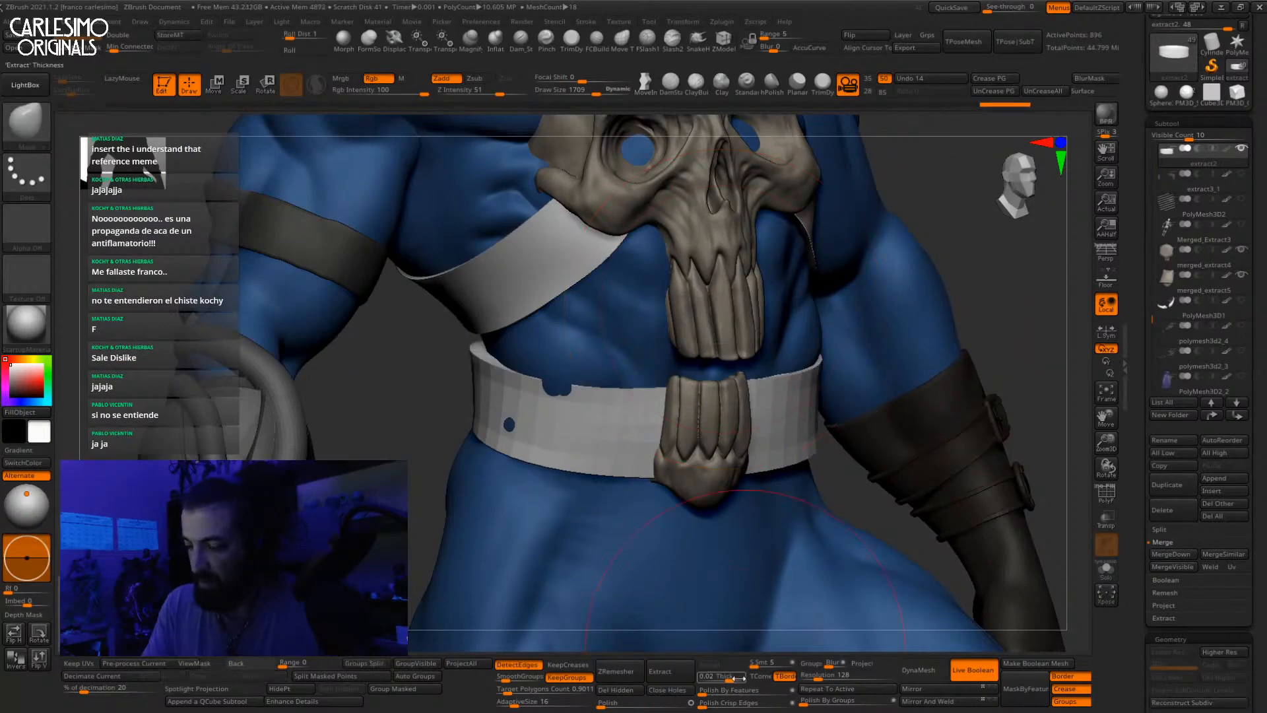
{"action": "left_click", "coordinate": [702, 690]}
Step: Pull the belt's front and sides outward with the Move brush to cover the spots where the body pokes through
{"action": "left_click_drag", "start_coordinate": [568, 418], "coordinate": [557, 419]}
{"action": "right_click_drag", "start_coordinate": [557, 419], "coordinate": [492, 424]}
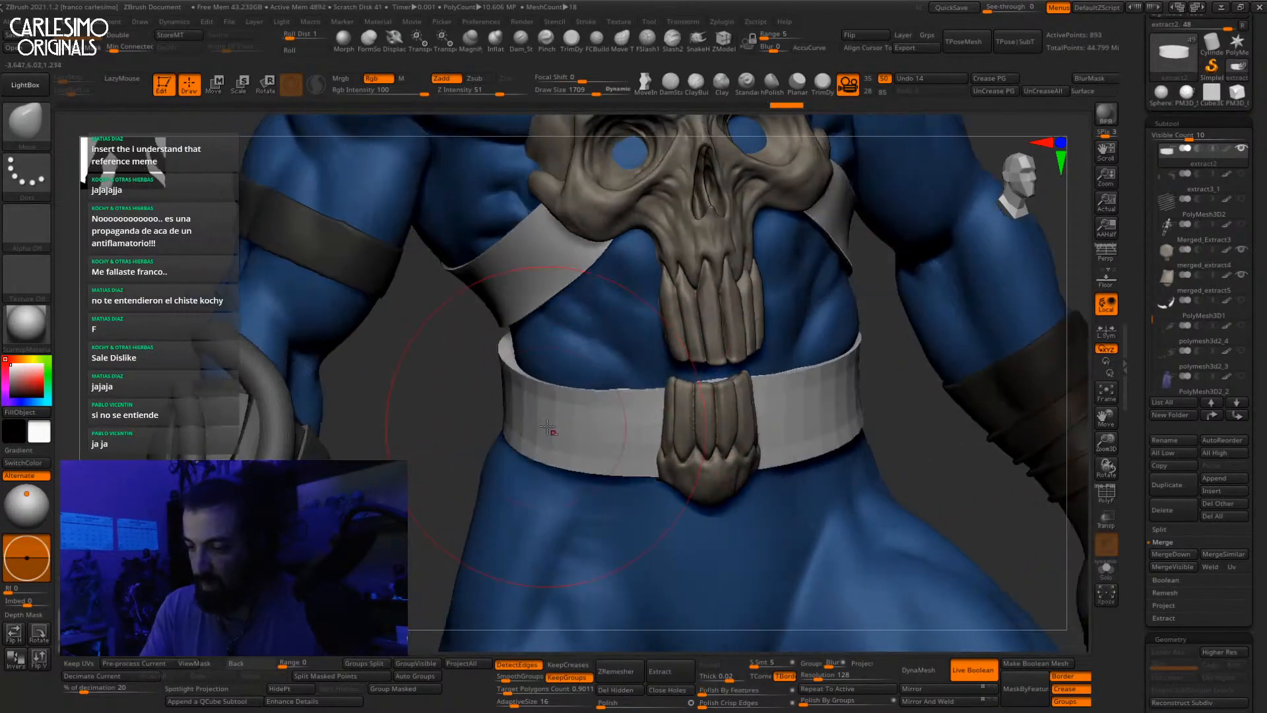
{"action": "left_click_drag", "start_coordinate": [549, 424], "coordinate": [535, 424]}
{"action": "mouse_move", "coordinate": [923, 409]}
{"action": "right_mouse_down"}
{"action": "mouse_move", "coordinate": [838, 396]}
{"action": "mouse_move", "coordinate": [813, 378]}
{"action": "right_mouse_up"}
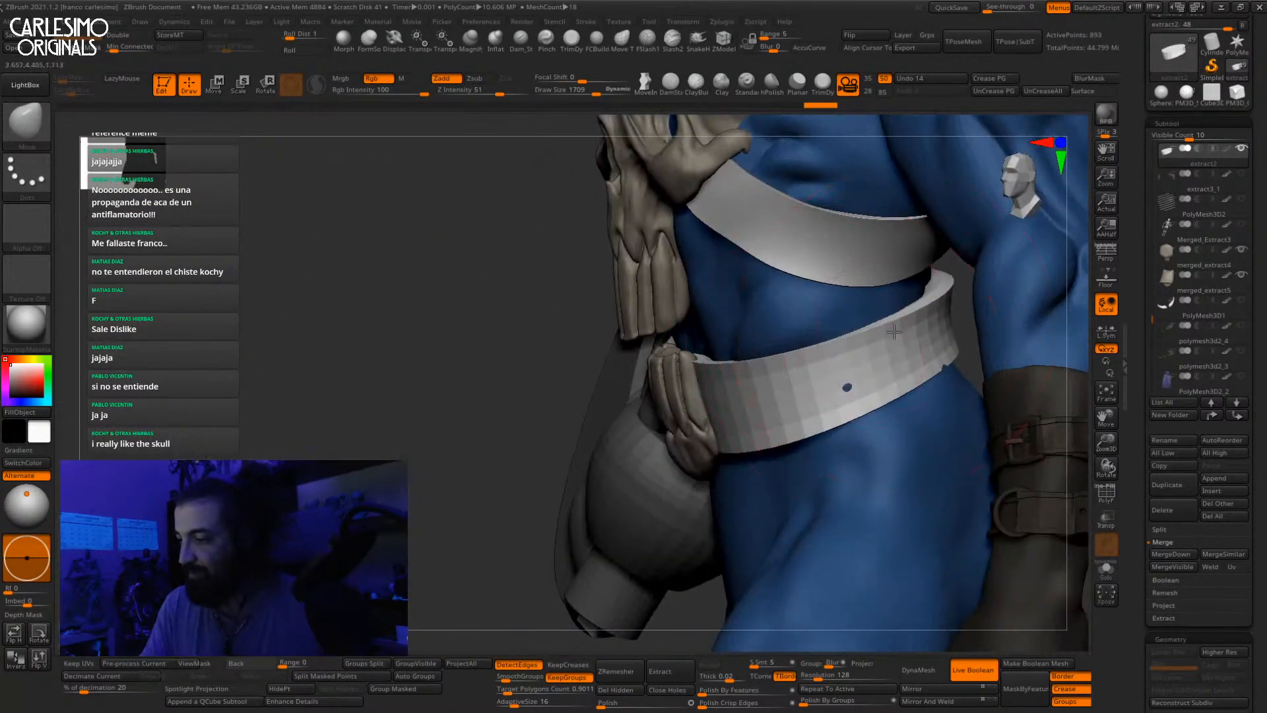
{"action": "left_click_drag", "start_coordinate": [858, 385], "coordinate": [873, 380]}
{"action": "mouse_move", "coordinate": [934, 369]}
{"action": "right_mouse_down"}
{"action": "mouse_move", "coordinate": [867, 359]}
{"action": "mouse_move", "coordinate": [802, 379]}
{"action": "right_mouse_up"}
{"action": "left_click_drag", "start_coordinate": [749, 404], "coordinate": [741, 396]}
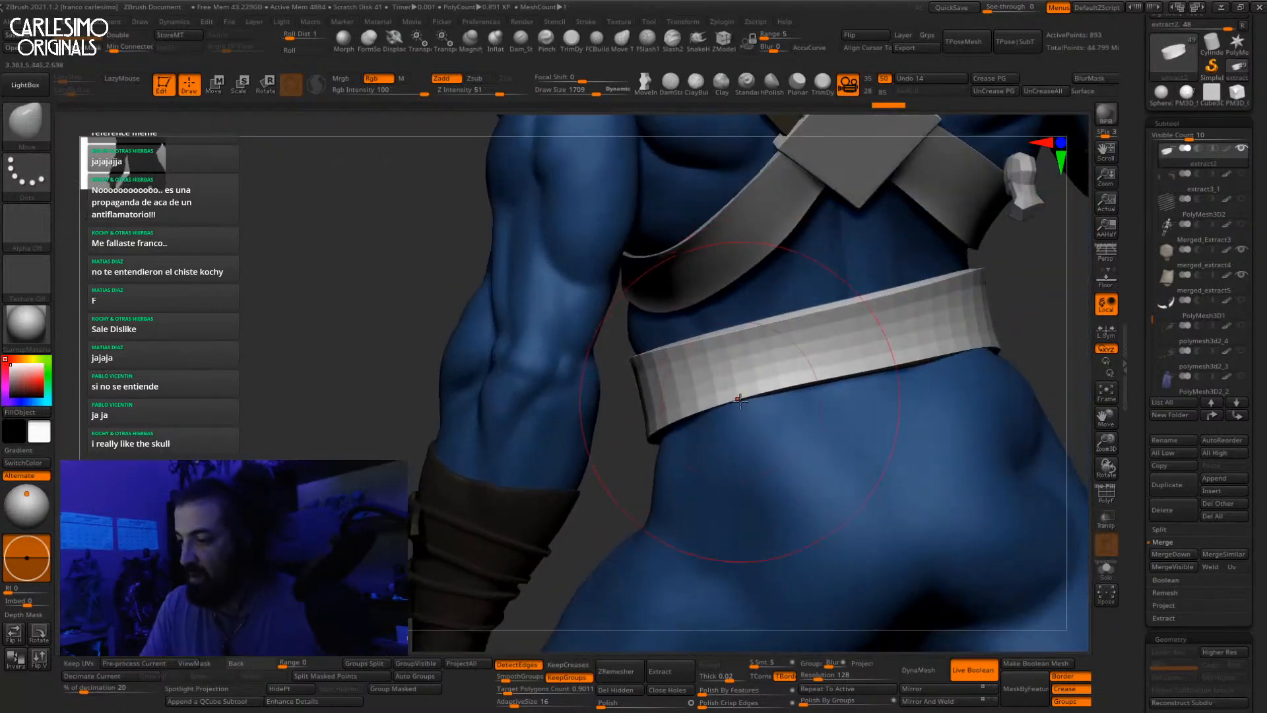
Step: Refit the belt's lower edge across the back of the waist with the Move brush at draw size 1487
{"action": "right_click_drag", "start_coordinate": [742, 396], "coordinate": [700, 423]}
{"action": "key", "text": "space"}
{"action": "left_click_drag", "start_coordinate": [726, 406], "coordinate": [720, 405]}
{"action": "mouse_move", "coordinate": [757, 363]}
{"action": "right_mouse_down"}
{"action": "mouse_move", "coordinate": [826, 362]}
{"action": "mouse_move", "coordinate": [802, 348]}
{"action": "mouse_move", "coordinate": [842, 322]}
{"action": "mouse_move", "coordinate": [769, 409]}
{"action": "right_mouse_up"}
{"action": "key", "text": "space"}
{"action": "left_click_drag", "start_coordinate": [769, 409], "coordinate": [768, 396]}
{"action": "mouse_move", "coordinate": [769, 396]}
{"action": "right_mouse_down"}
{"action": "mouse_move", "coordinate": [809, 396]}
{"action": "mouse_move", "coordinate": [815, 305]}
{"action": "mouse_move", "coordinate": [718, 339]}
{"action": "mouse_move", "coordinate": [737, 364]}
{"action": "mouse_move", "coordinate": [758, 293]}
{"action": "right_mouse_up"}
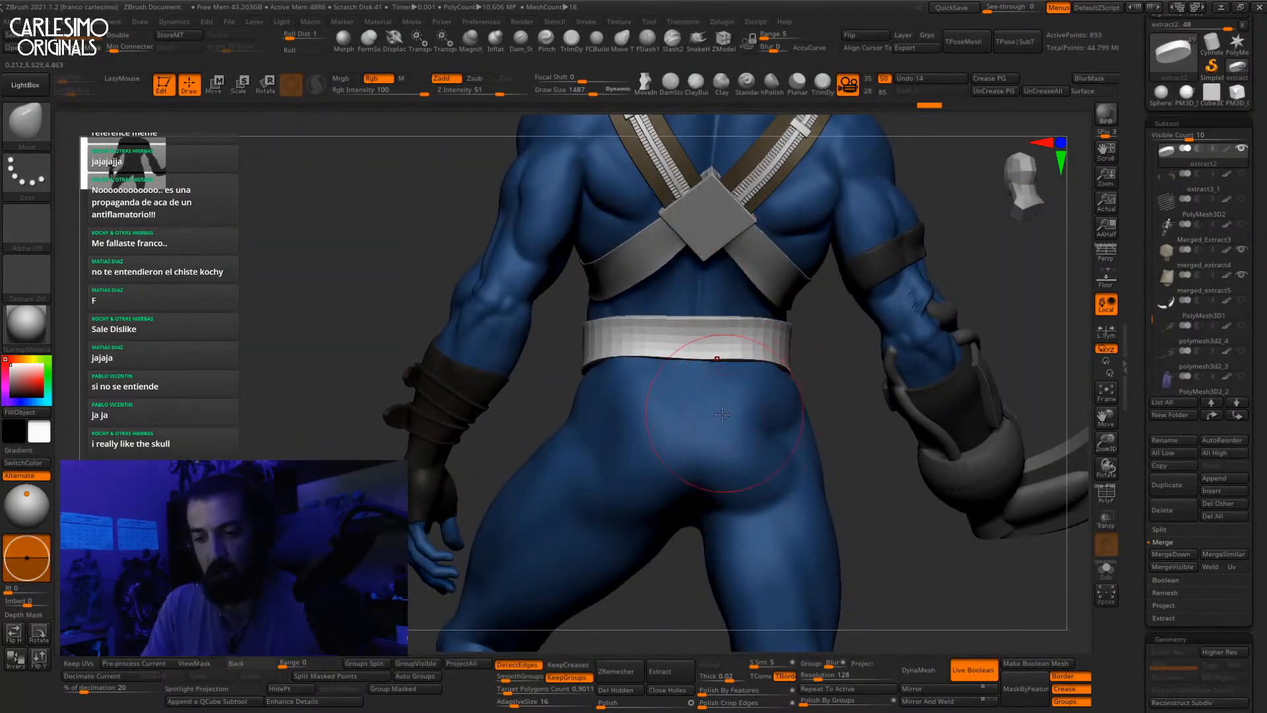
{"action": "mouse_move", "coordinate": [722, 413]}
{"action": "right_mouse_down"}
{"action": "mouse_move", "coordinate": [705, 394]}
{"action": "mouse_move", "coordinate": [755, 413]}
{"action": "mouse_move", "coordinate": [737, 394]}
{"action": "right_mouse_up"}
{"action": "mouse_move", "coordinate": [737, 344]}
{"action": "right_mouse_down"}
{"action": "mouse_move", "coordinate": [750, 345]}
{"action": "mouse_move", "coordinate": [724, 392]}
{"action": "mouse_move", "coordinate": [739, 397]}
{"action": "right_mouse_up"}
{"action": "right_click_drag", "start_coordinate": [796, 354], "coordinate": [712, 374], "text": "alt"}
{"action": "right_click_drag", "start_coordinate": [712, 485], "coordinate": [710, 387], "text": "ctrl"}
{"action": "right_click_drag", "start_coordinate": [711, 303], "coordinate": [708, 357]}
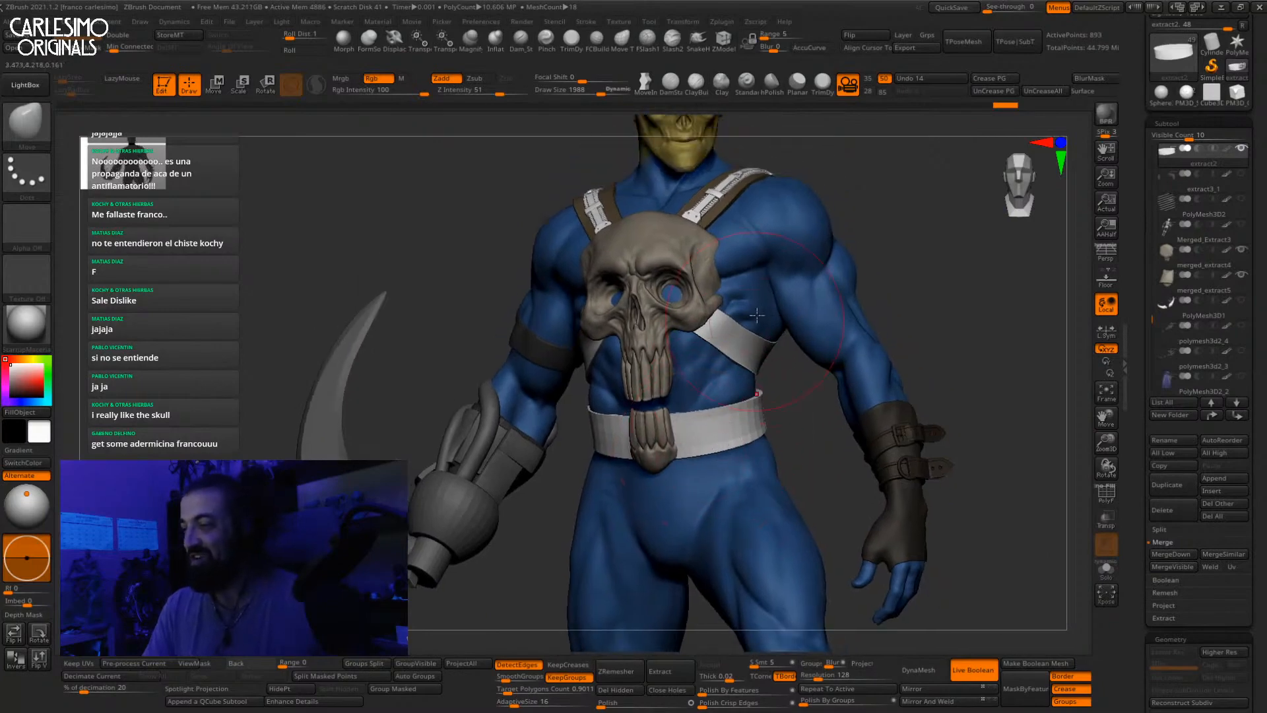
Step: Select the body subtool and set up the Clay brush with a draw size of 752
{"action": "mouse_move", "coordinate": [672, 299]}
{"action": "right_mouse_down"}
{"action": "mouse_move", "coordinate": [713, 291]}
{"action": "mouse_move", "coordinate": [709, 327]}
{"action": "mouse_move", "coordinate": [703, 297]}
{"action": "right_mouse_up"}
{"action": "left_click", "coordinate": [708, 291], "text": "alt"}
{"action": "key", "text": "b"}
{"action": "key", "text": "c"}
{"action": "key", "text": "l"}
{"action": "key", "text": "space"}
{"action": "key", "text": "space"}
{"action": "left_click_drag", "start_coordinate": [710, 289], "coordinate": [694, 286]}
{"action": "key", "text": "space"}
{"action": "right_click_drag", "start_coordinate": [608, 295], "coordinate": [740, 260]}
{"action": "right_click_drag", "start_coordinate": [760, 360], "coordinate": [742, 218], "text": "ctrl"}
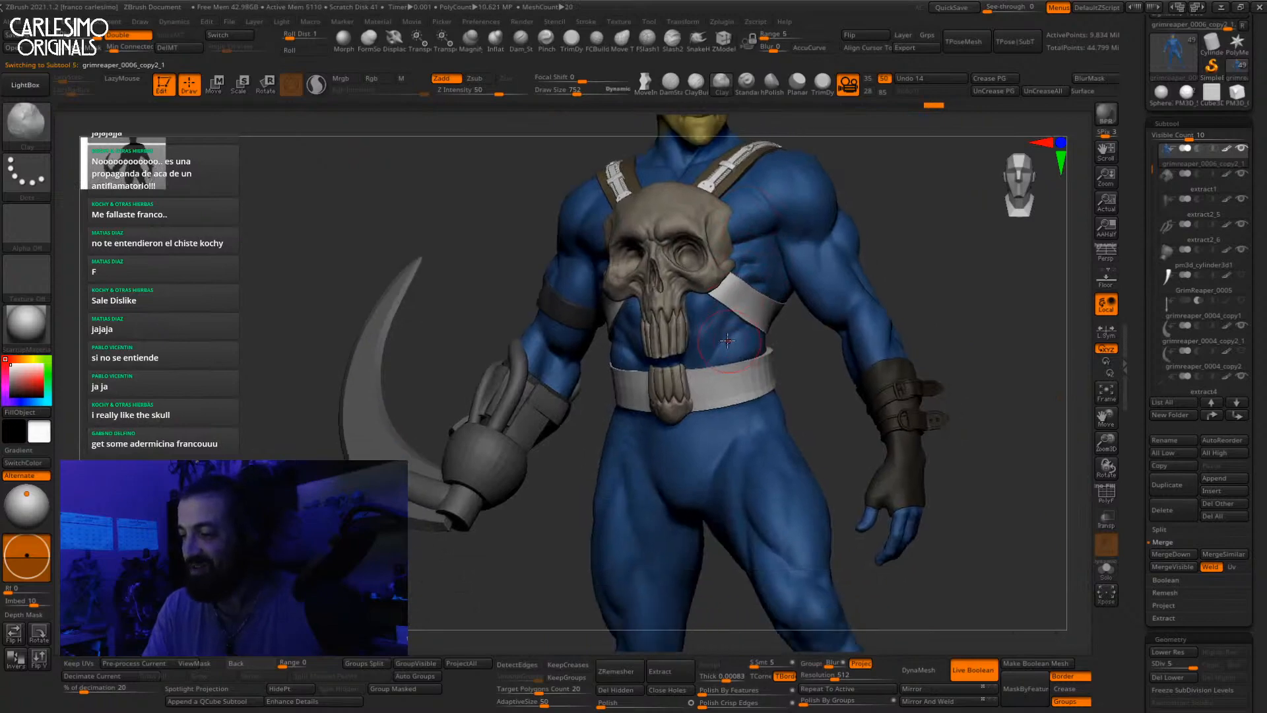
Step: Select and isolate the belt with its polygroups shown, activate the ZModeler brush and duplicate the belt subtool
{"action": "left_click", "coordinate": [728, 385], "text": "alt"}
{"action": "right_click_drag", "start_coordinate": [727, 384], "coordinate": [756, 442], "text": "alt"}
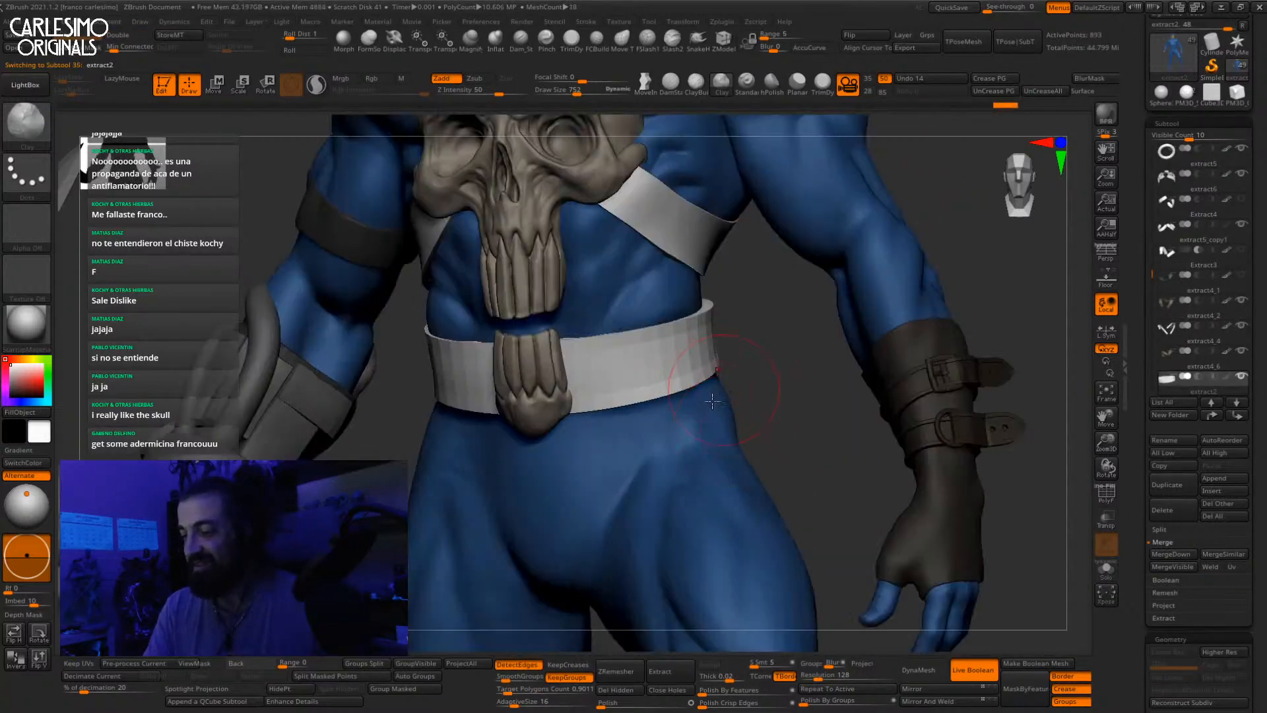
{"action": "right_click_drag", "start_coordinate": [765, 356], "coordinate": [712, 375]}
{"action": "key", "text": "alt+s"}
{"action": "key", "text": "shift+f"}
{"action": "key", "text": "f"}
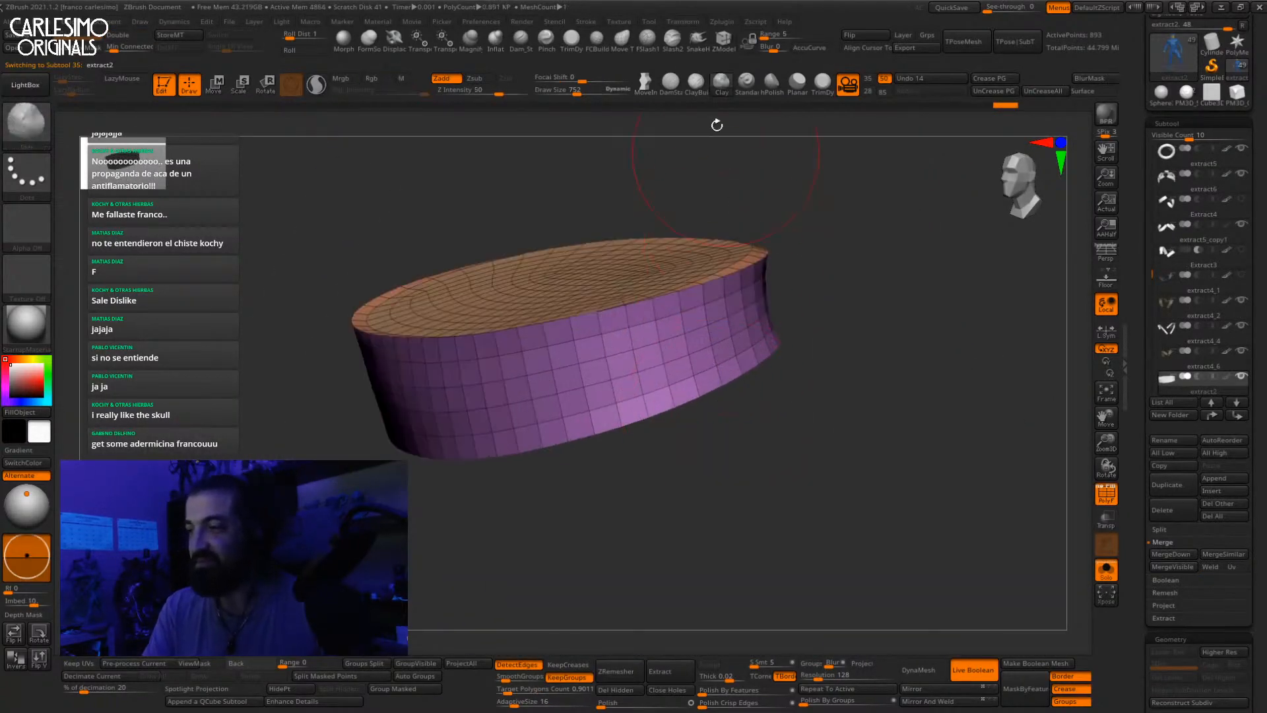
{"action": "left_click", "coordinate": [721, 48]}
{"action": "left_click_drag", "start_coordinate": [1147, 397], "coordinate": [1146, 380]}
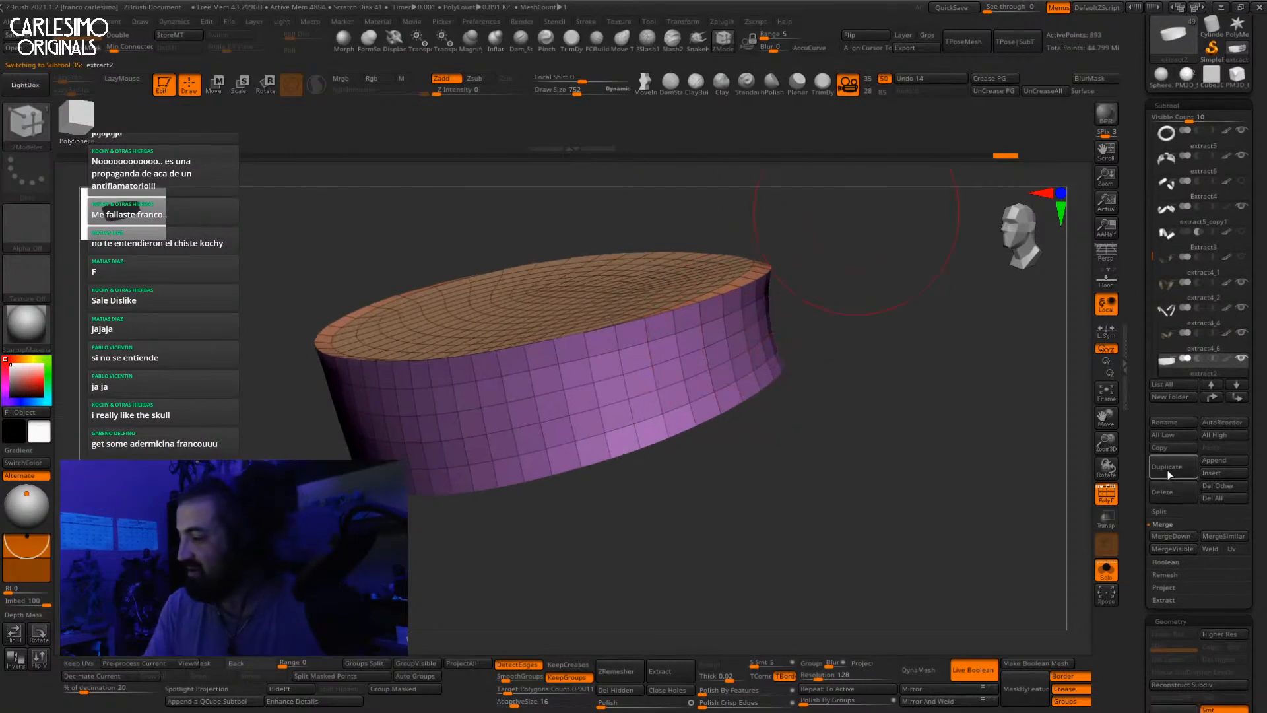
{"action": "left_click", "coordinate": [1168, 473]}
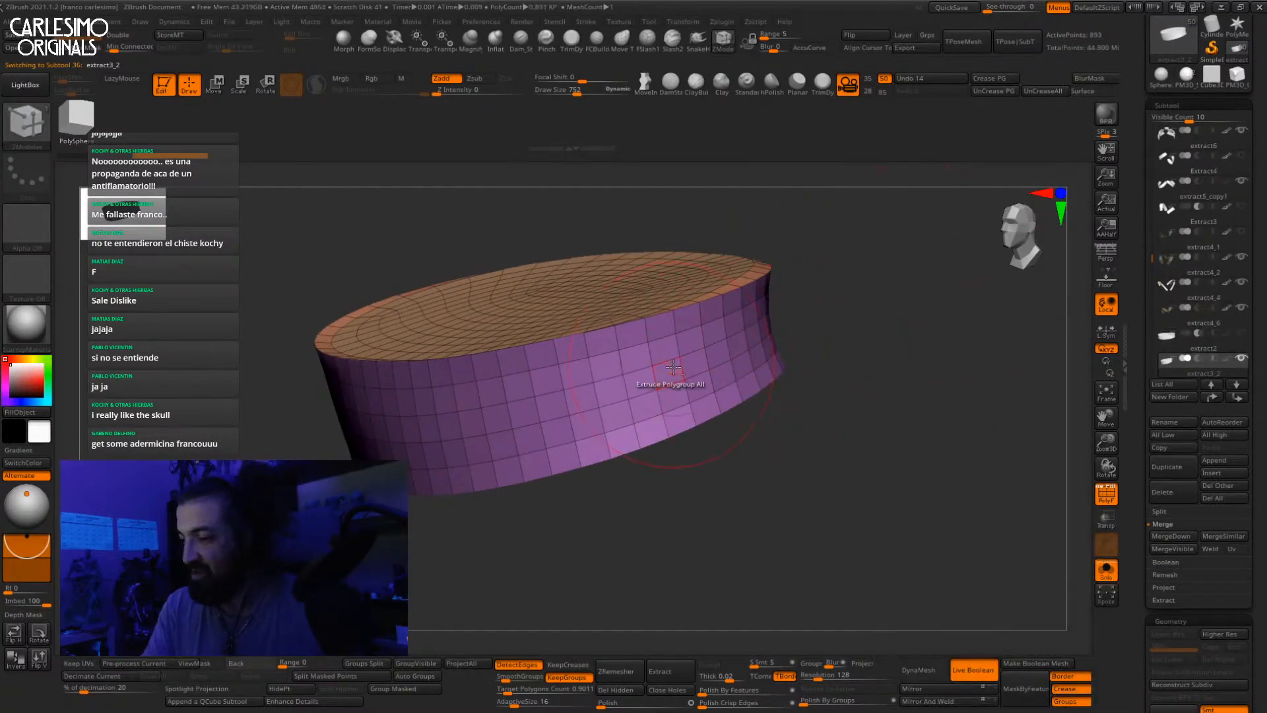
Step: Extrude the inner faces of the duplicated belt's side polygroup outward using ZModeler's Extrude with the Polygroup Inner target
{"action": "key", "text": "f"}
{"action": "right_click_drag", "start_coordinate": [668, 377], "coordinate": [676, 370]}
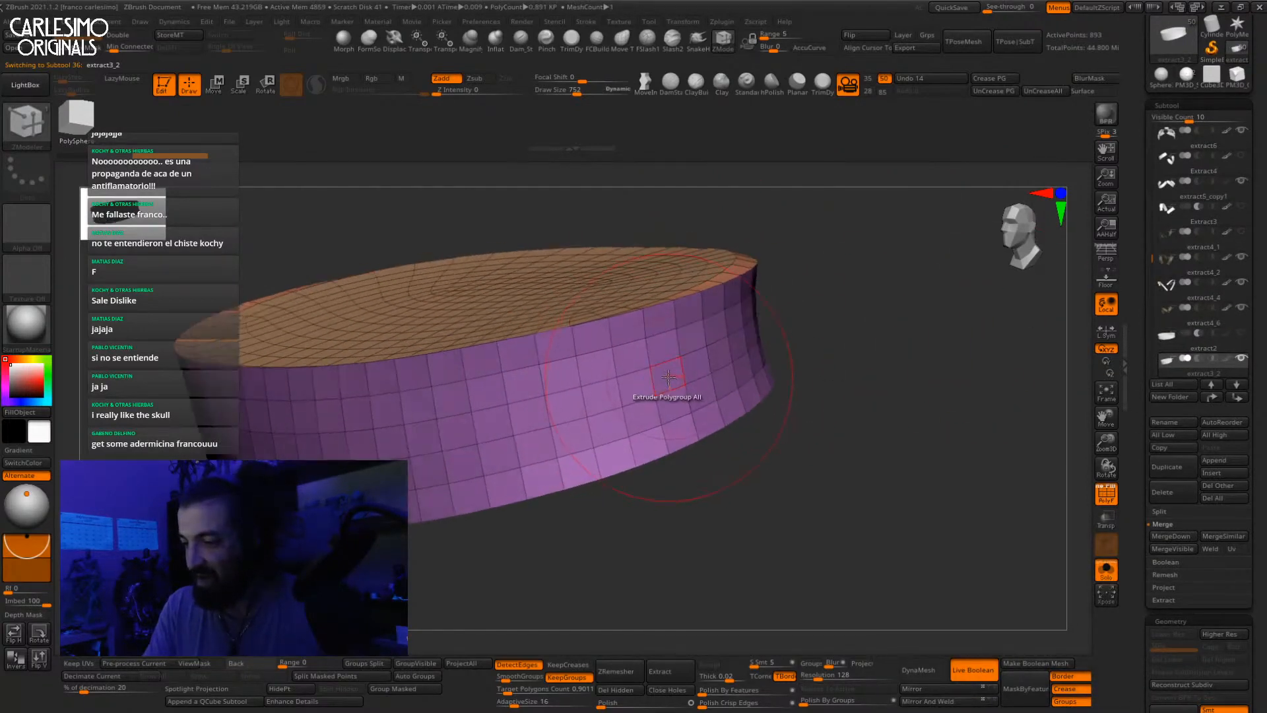
{"action": "key", "text": "space"}
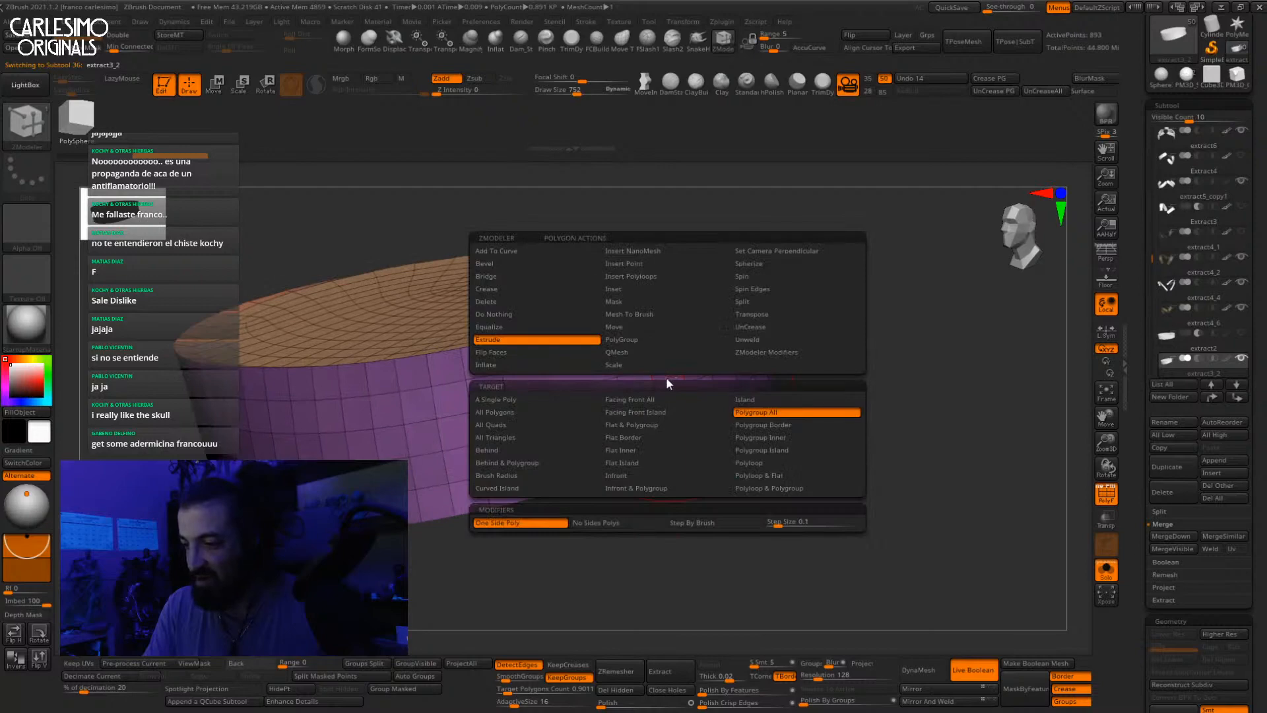
{"action": "left_click", "coordinate": [790, 438]}
{"action": "left_click_drag", "start_coordinate": [715, 385], "coordinate": [716, 368]}
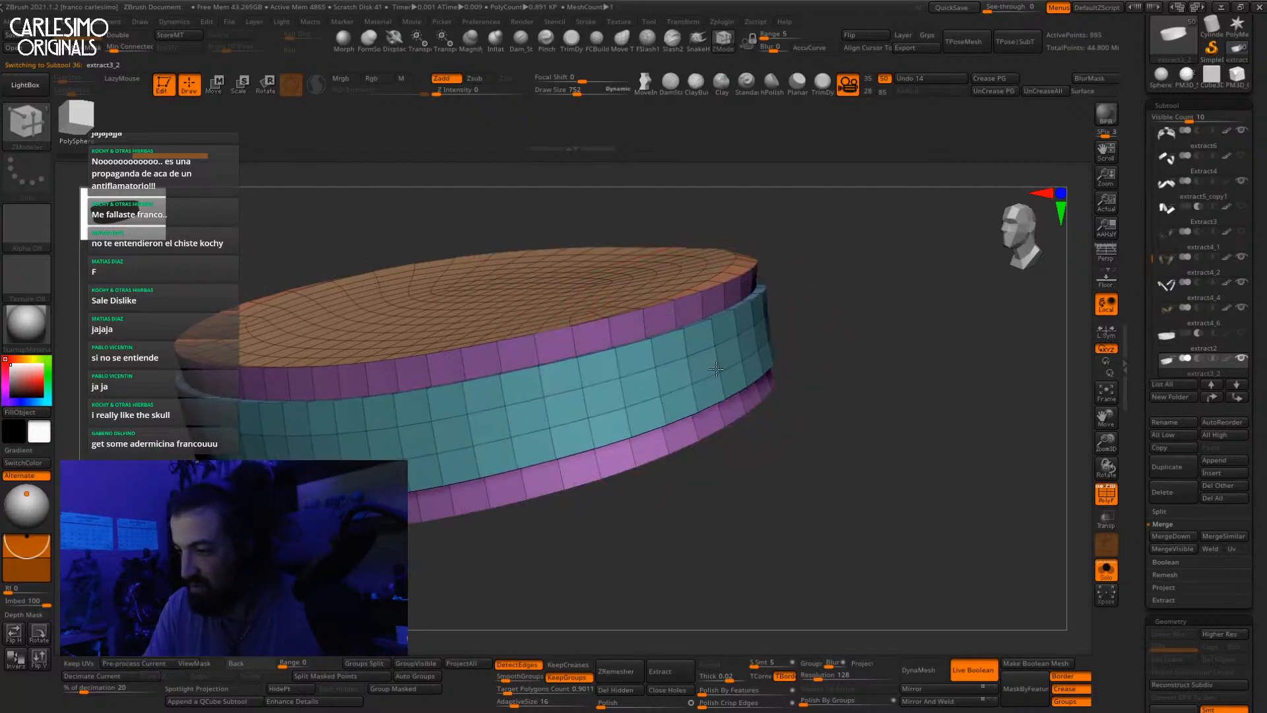
Step: Preview the extruded belt with dynamic subdivision, both on the full character and isolated
{"action": "right_click_drag", "start_coordinate": [719, 371], "coordinate": [734, 366], "text": "ctrl"}
{"action": "mouse_move", "coordinate": [734, 365]}
{"action": "right_mouse_down", "text": "ctrl"}
{"action": "mouse_move", "coordinate": [737, 393]}
{"action": "mouse_move", "coordinate": [744, 351]}
{"action": "mouse_move", "coordinate": [713, 394]}
{"action": "mouse_move", "coordinate": [713, 367]}
{"action": "right_mouse_up", "text": "ctrl"}
{"action": "key", "text": "d"}
{"action": "key", "text": "shift+f"}
{"action": "key", "text": "alt+s"}
{"action": "key", "text": "alt+s"}
{"action": "key", "text": "shift+f"}
{"action": "key", "text": "shift+d"}
Step: Insert edge loops on the belt's upper ledge, close to the edges of the raised band
{"action": "right_click_drag", "start_coordinate": [713, 367], "coordinate": [714, 373], "text": "ctrl"}
{"action": "mouse_move", "coordinate": [716, 301]}
{"action": "right_mouse_down", "text": "ctrl"}
{"action": "mouse_move", "coordinate": [720, 314]}
{"action": "mouse_move", "coordinate": [728, 295]}
{"action": "right_mouse_up", "text": "ctrl"}
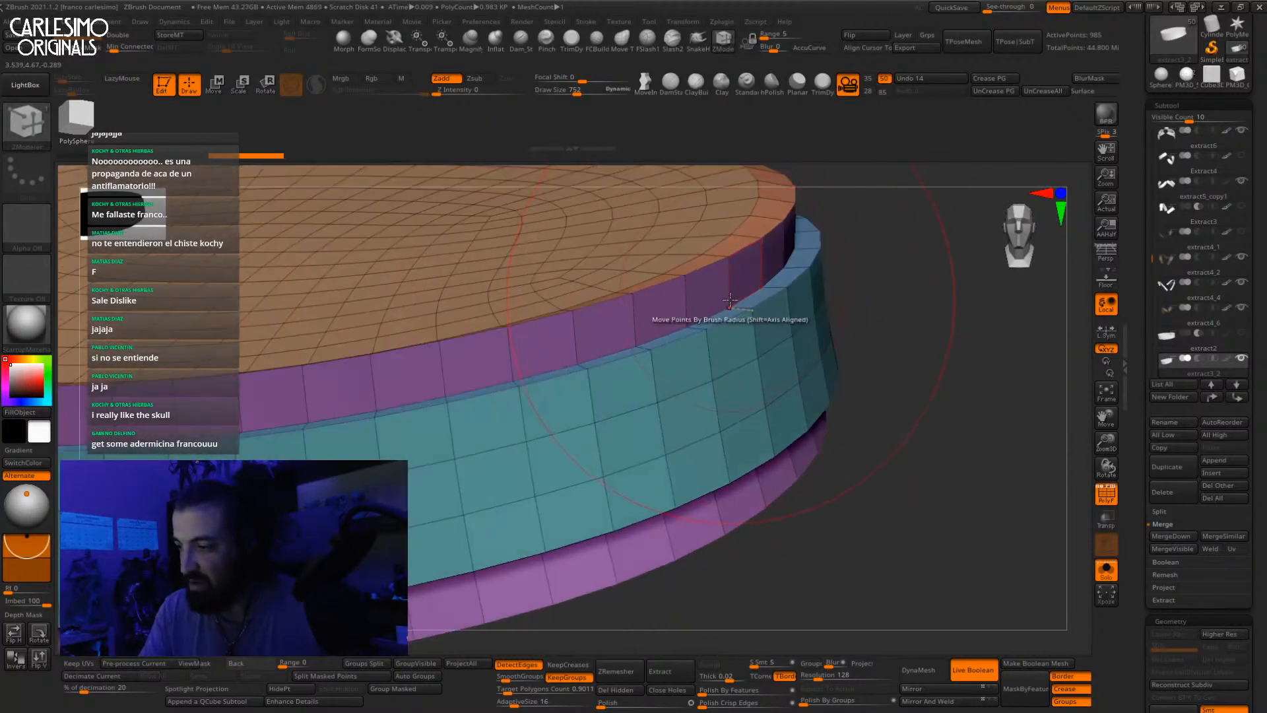
{"action": "key", "text": "space"}
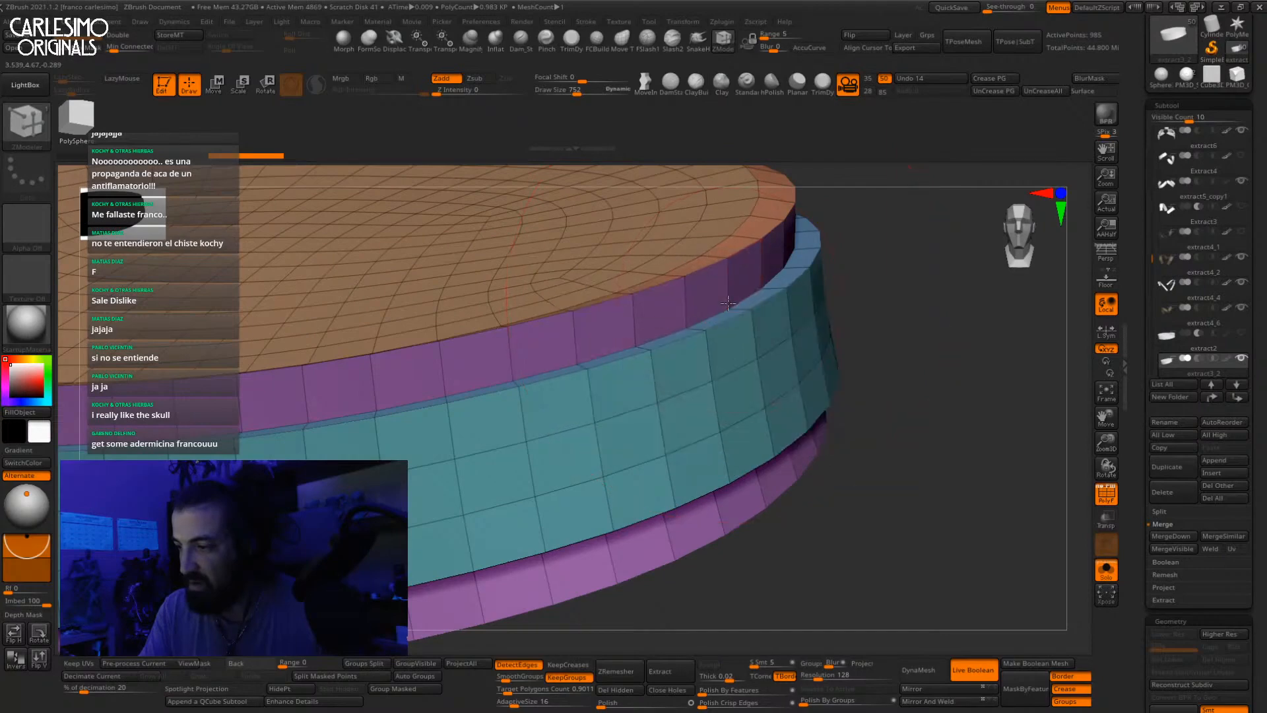
{"action": "mouse_move", "coordinate": [729, 300]}
{"action": "right_mouse_down"}
{"action": "mouse_move", "coordinate": [725, 363]}
{"action": "mouse_move", "coordinate": [731, 301]}
{"action": "right_mouse_up"}
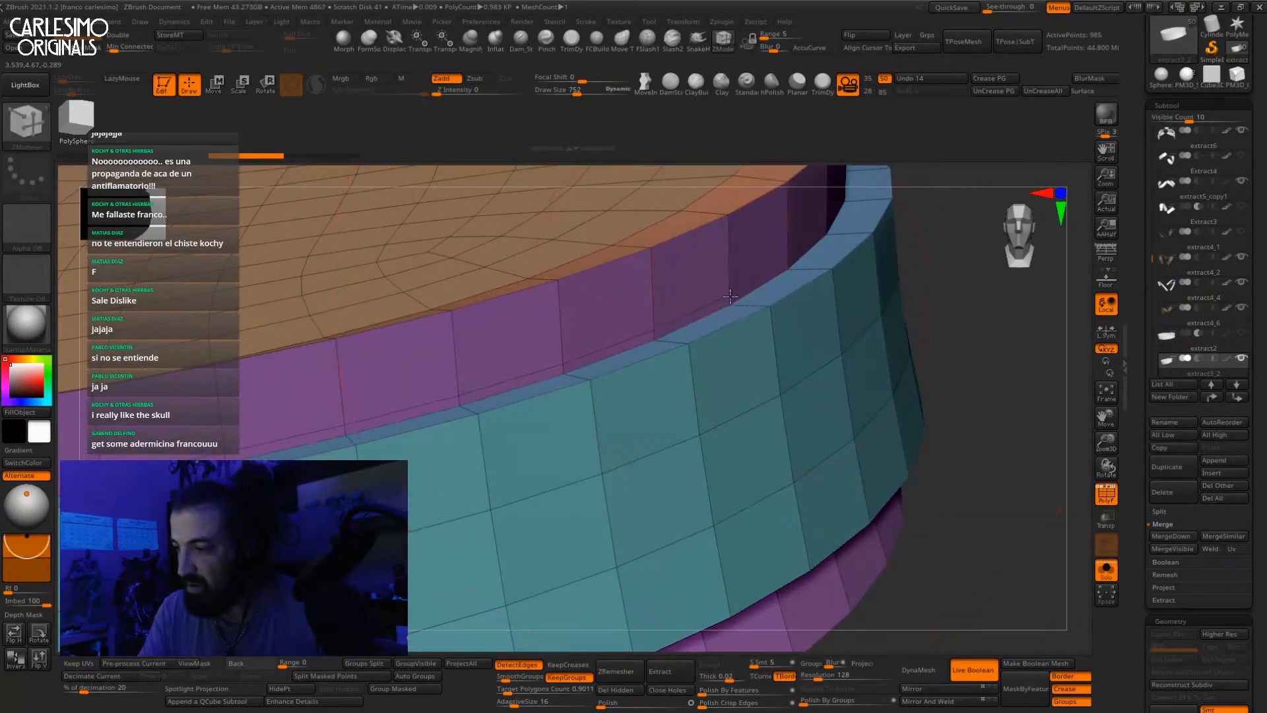
{"action": "left_click", "coordinate": [743, 307]}
{"action": "right_click_drag", "start_coordinate": [732, 307], "coordinate": [781, 433]}
{"action": "left_click_drag", "start_coordinate": [772, 390], "coordinate": [775, 379]}
{"action": "right_click_drag", "start_coordinate": [791, 468], "coordinate": [770, 275]}
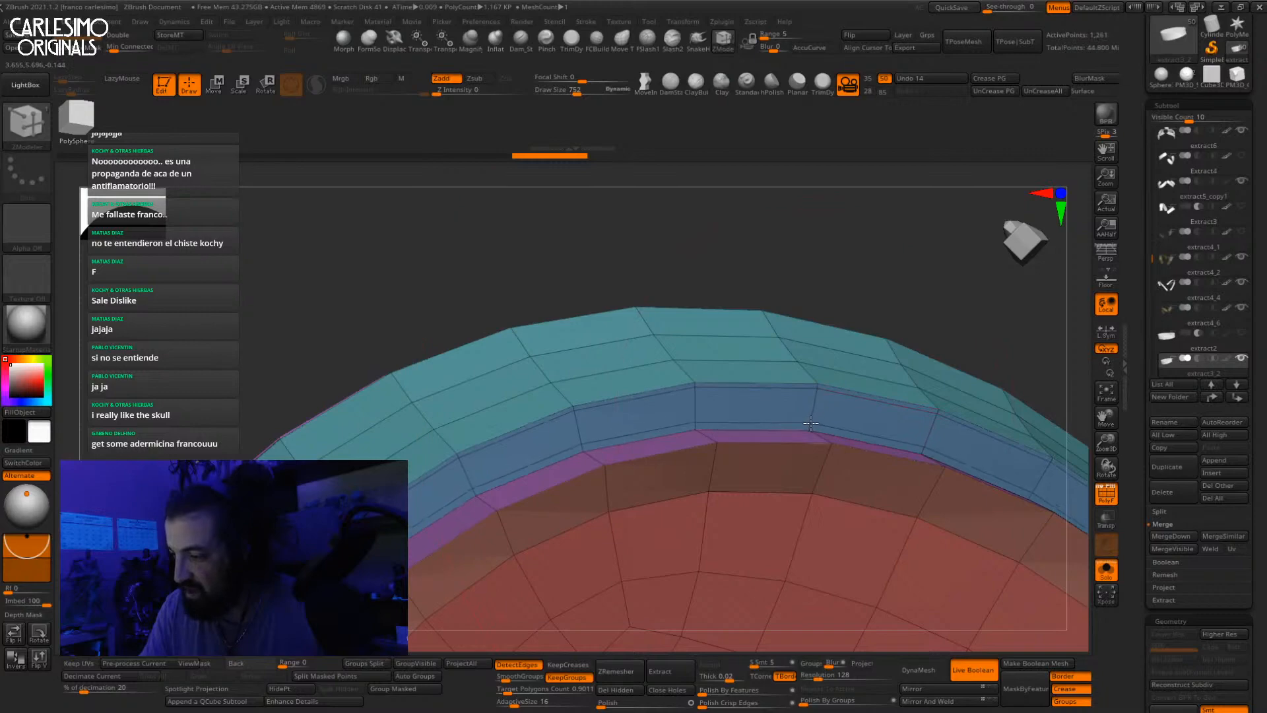
Step: Insert further supporting edge loops along the belt's underside ledge and its narrow outer rims
{"action": "right_click_drag", "start_coordinate": [810, 423], "coordinate": [811, 464]}
{"action": "left_click_drag", "start_coordinate": [812, 461], "coordinate": [815, 428]}
{"action": "right_click_drag", "start_coordinate": [820, 449], "coordinate": [810, 433]}
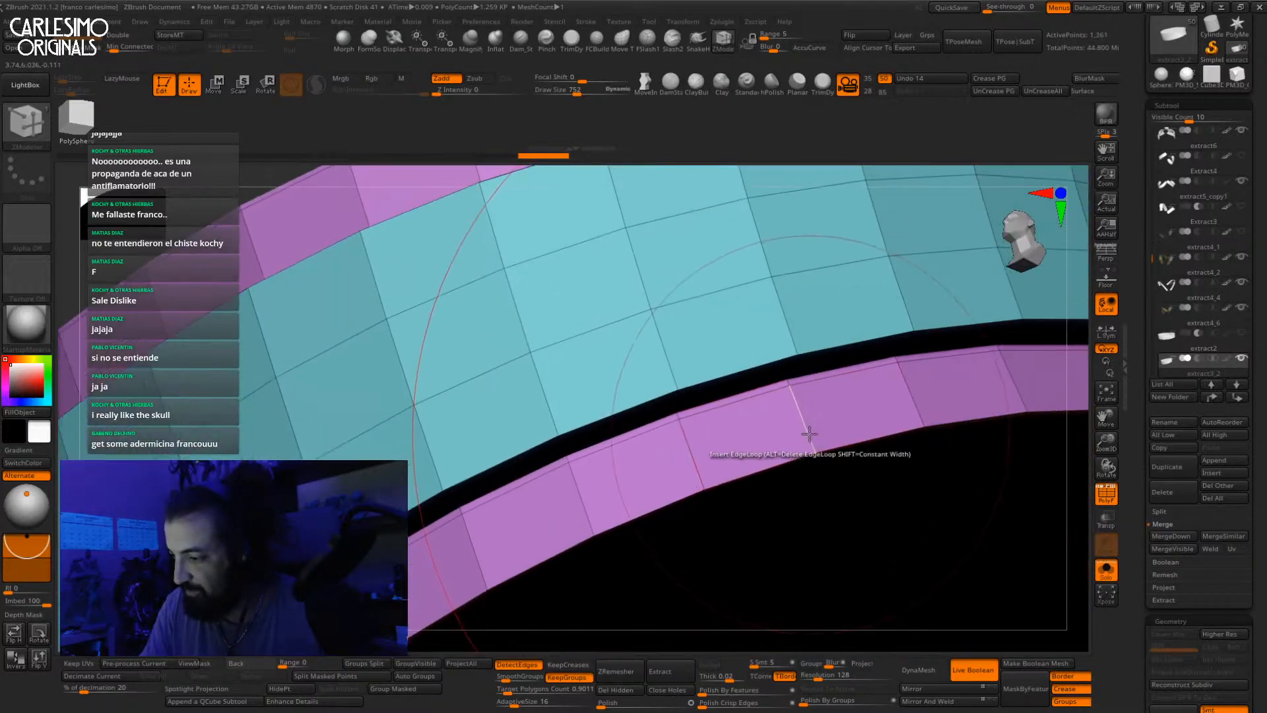
{"action": "left_click_drag", "start_coordinate": [810, 434], "coordinate": [812, 447]}
{"action": "right_click_drag", "start_coordinate": [817, 458], "coordinate": [830, 212]}
{"action": "left_click", "coordinate": [716, 319]}
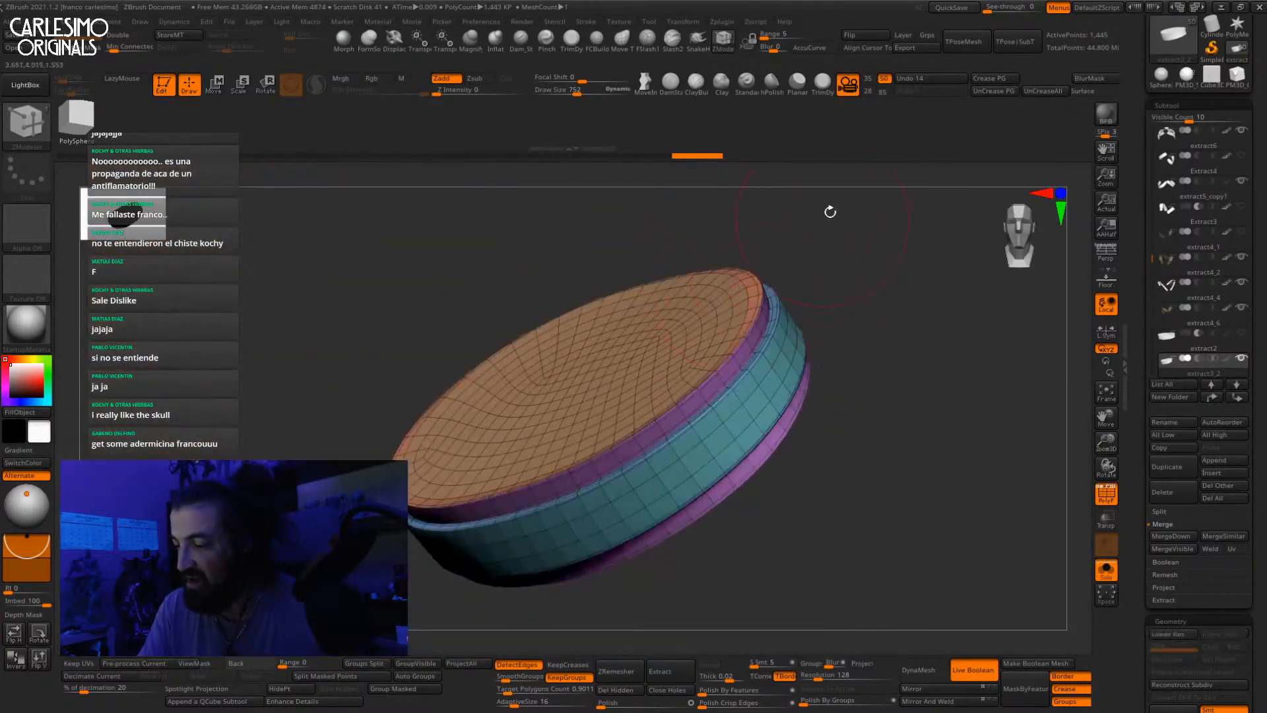
Step: Hide the wireframe, switch to the Move brush at draw size 1028 and inspect the belt isolated and on the character
{"action": "key", "text": "shift+f"}
{"action": "mouse_move", "coordinate": [814, 415]}
{"action": "right_mouse_down"}
{"action": "mouse_move", "coordinate": [791, 291]}
{"action": "mouse_move", "coordinate": [717, 346]}
{"action": "mouse_move", "coordinate": [723, 270]}
{"action": "mouse_move", "coordinate": [815, 277]}
{"action": "mouse_move", "coordinate": [789, 280]}
{"action": "mouse_move", "coordinate": [774, 346]}
{"action": "right_mouse_up"}
{"action": "key", "text": "alt+s"}
{"action": "key", "text": "b"}
{"action": "key", "text": "m"}
{"action": "key", "text": "v"}
{"action": "key", "text": "space"}
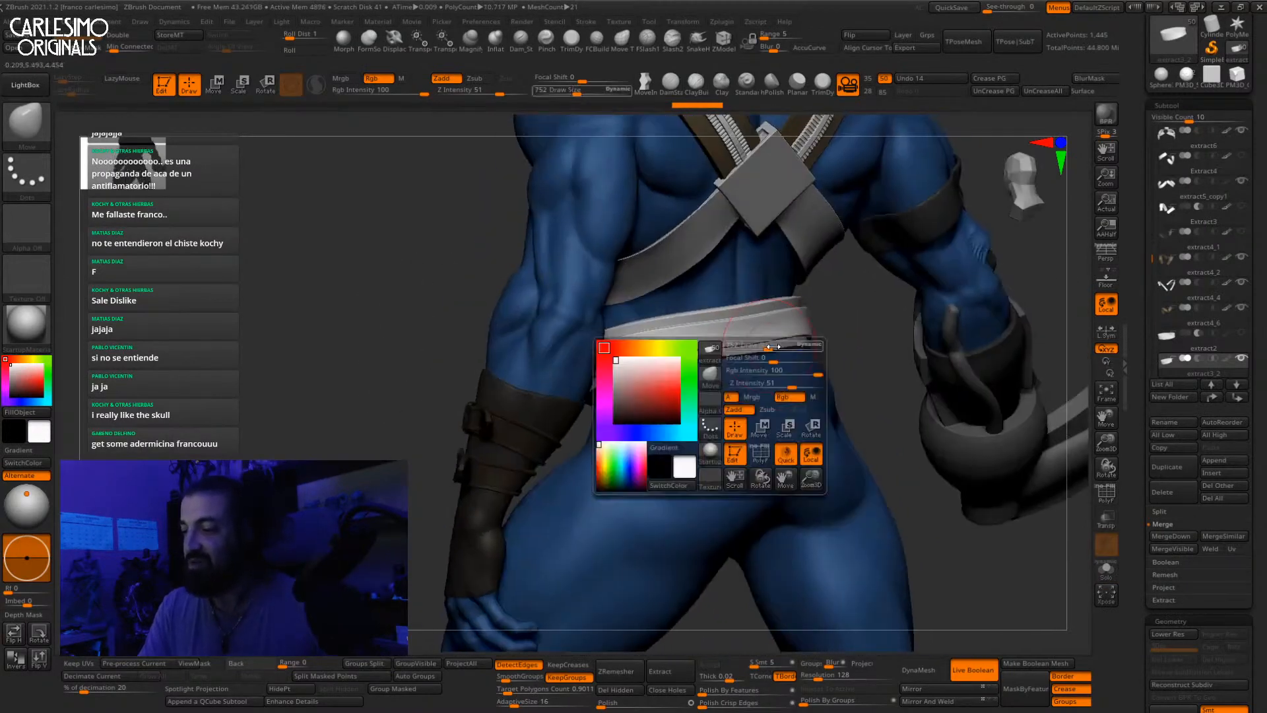
{"action": "left_click_drag", "start_coordinate": [774, 347], "coordinate": [780, 346]}
{"action": "mouse_move", "coordinate": [923, 353]}
{"action": "right_mouse_down"}
{"action": "mouse_move", "coordinate": [780, 376]}
{"action": "mouse_move", "coordinate": [769, 353]}
{"action": "right_mouse_up"}
{"action": "key", "text": "alt+s"}
{"action": "right_click_drag", "start_coordinate": [769, 353], "coordinate": [781, 338], "text": "ctrl"}
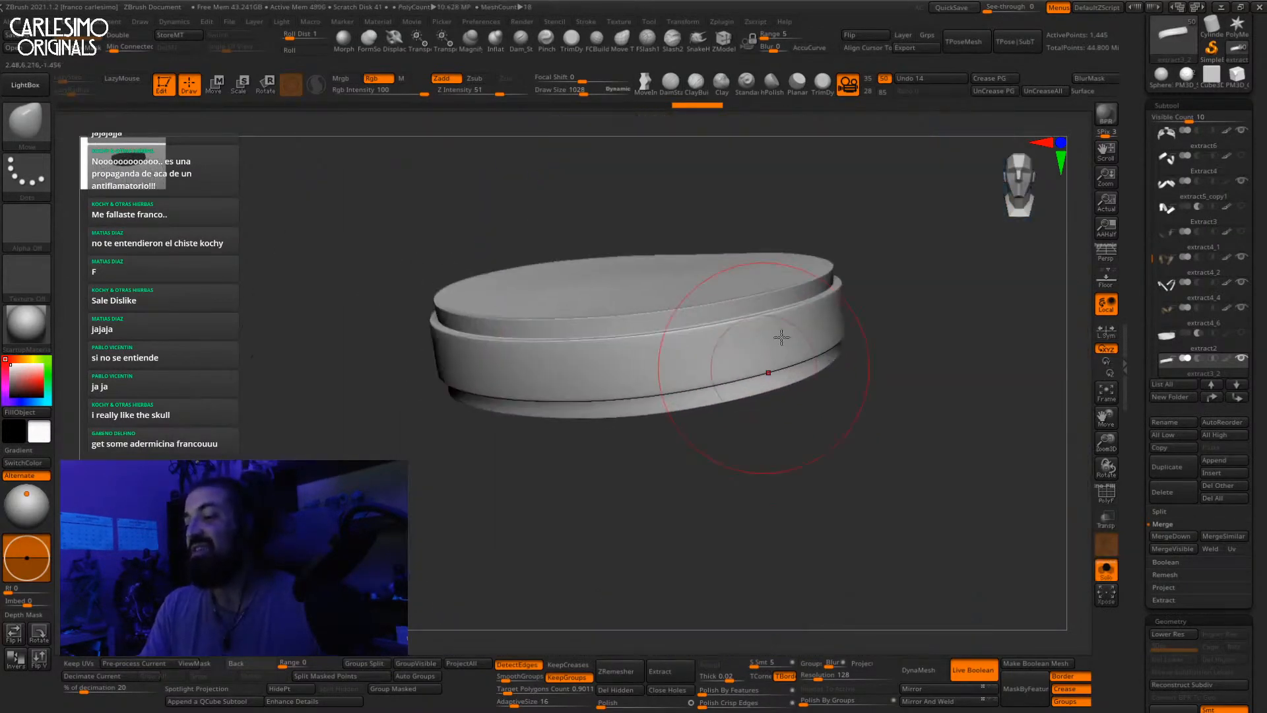
{"action": "key", "text": "alt+s"}
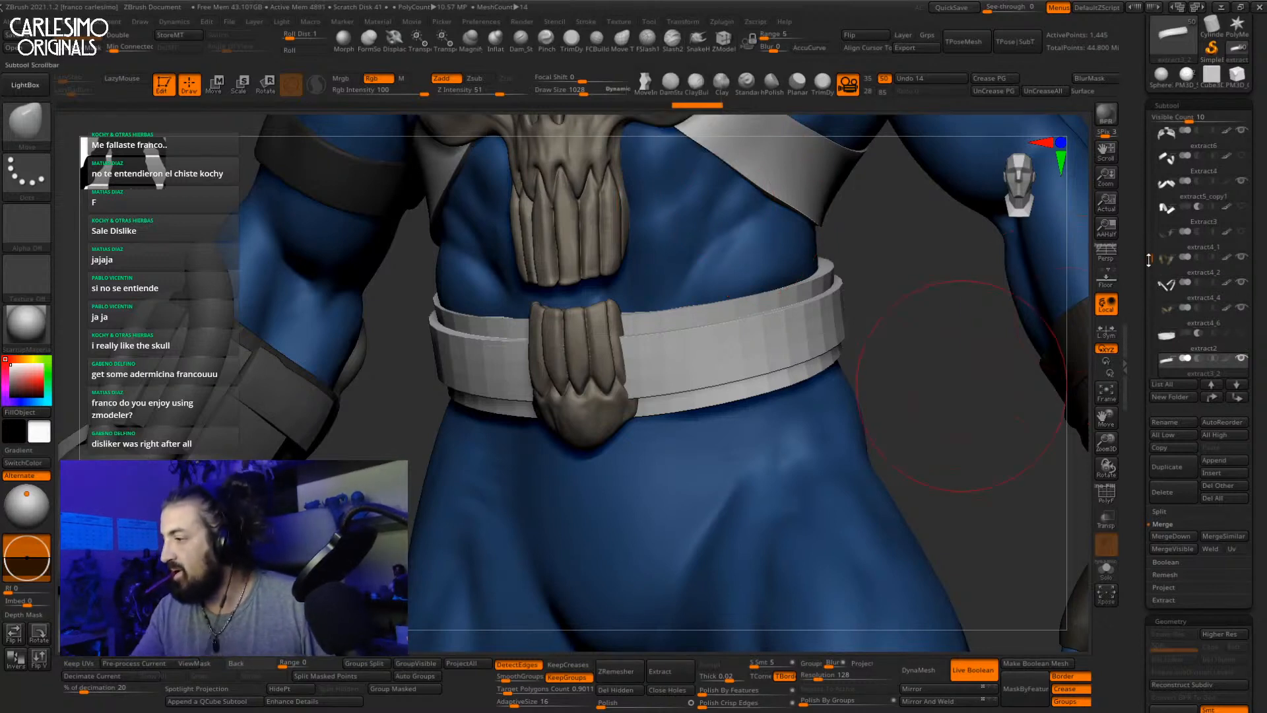
Step: Unhide and select the vertical belt bands, then adjust the pair beside the buckle over the thicker belt
{"action": "left_click_drag", "start_coordinate": [1153, 260], "coordinate": [1153, 277]}
{"action": "left_click", "coordinate": [1242, 282]}
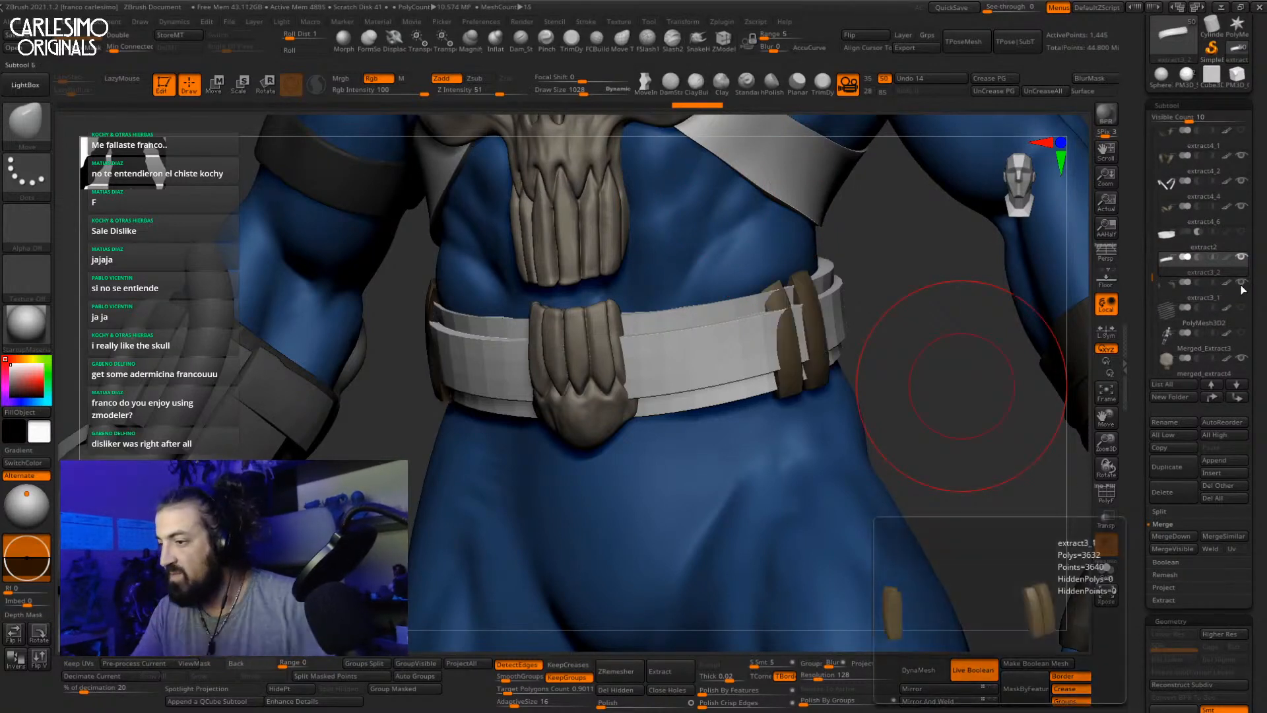
{"action": "left_click", "coordinate": [1222, 298]}
{"action": "key", "text": "space"}
{"action": "left_click_drag", "start_coordinate": [770, 311], "coordinate": [782, 297]}
{"action": "right_click_drag", "start_coordinate": [778, 297], "coordinate": [798, 297]}
{"action": "right_click_drag", "start_coordinate": [904, 323], "coordinate": [788, 336]}
Step: Shape the bands on the belt's other side around the raised profile with the Move brush at draw size 1487
{"action": "key", "text": "shift+s"}
{"action": "right_click_drag", "start_coordinate": [788, 337], "coordinate": [862, 322]}
{"action": "key", "text": "shift+s"}
{"action": "key", "text": "space"}
{"action": "left_click_drag", "start_coordinate": [470, 362], "coordinate": [503, 336]}
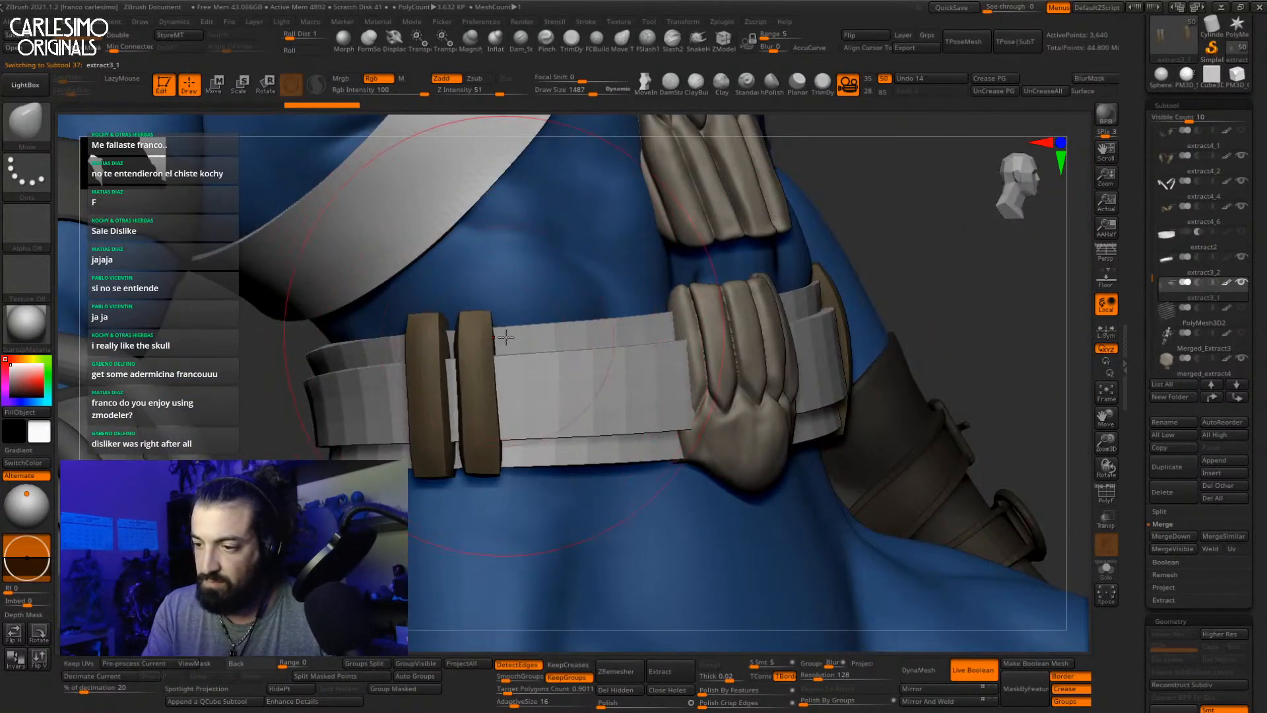
{"action": "right_click_drag", "start_coordinate": [503, 336], "coordinate": [510, 346]}
{"action": "left_click_drag", "start_coordinate": [510, 347], "coordinate": [518, 390]}
{"action": "right_click_drag", "start_coordinate": [517, 398], "coordinate": [533, 403]}
{"action": "left_click_drag", "start_coordinate": [512, 413], "coordinate": [518, 414]}
{"action": "mouse_move", "coordinate": [508, 412]}
{"action": "right_mouse_down"}
{"action": "mouse_move", "coordinate": [524, 409]}
{"action": "mouse_move", "coordinate": [538, 369]}
{"action": "mouse_move", "coordinate": [517, 365]}
{"action": "mouse_move", "coordinate": [528, 316]}
{"action": "mouse_move", "coordinate": [664, 396]}
{"action": "mouse_move", "coordinate": [1087, 188]}
{"action": "right_mouse_up"}
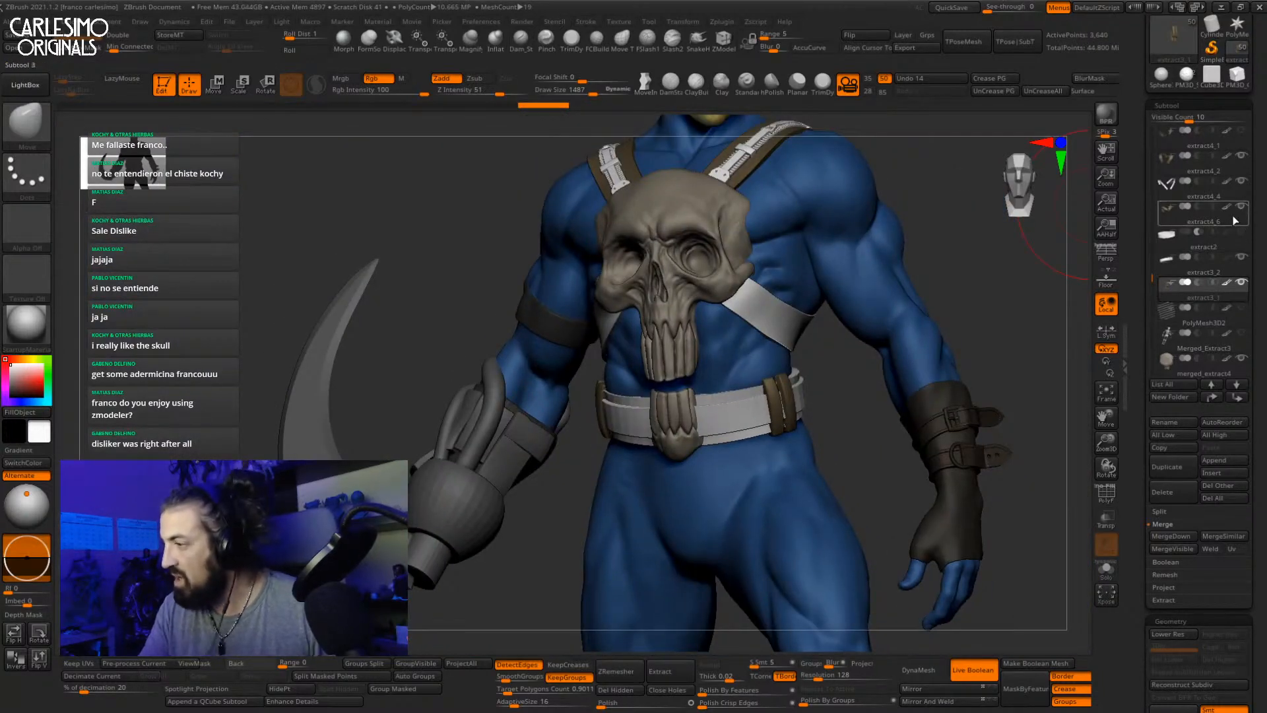
Step: Find the extract4_1 subtool and delete it from the character
{"action": "mouse_move", "coordinate": [1213, 211]}
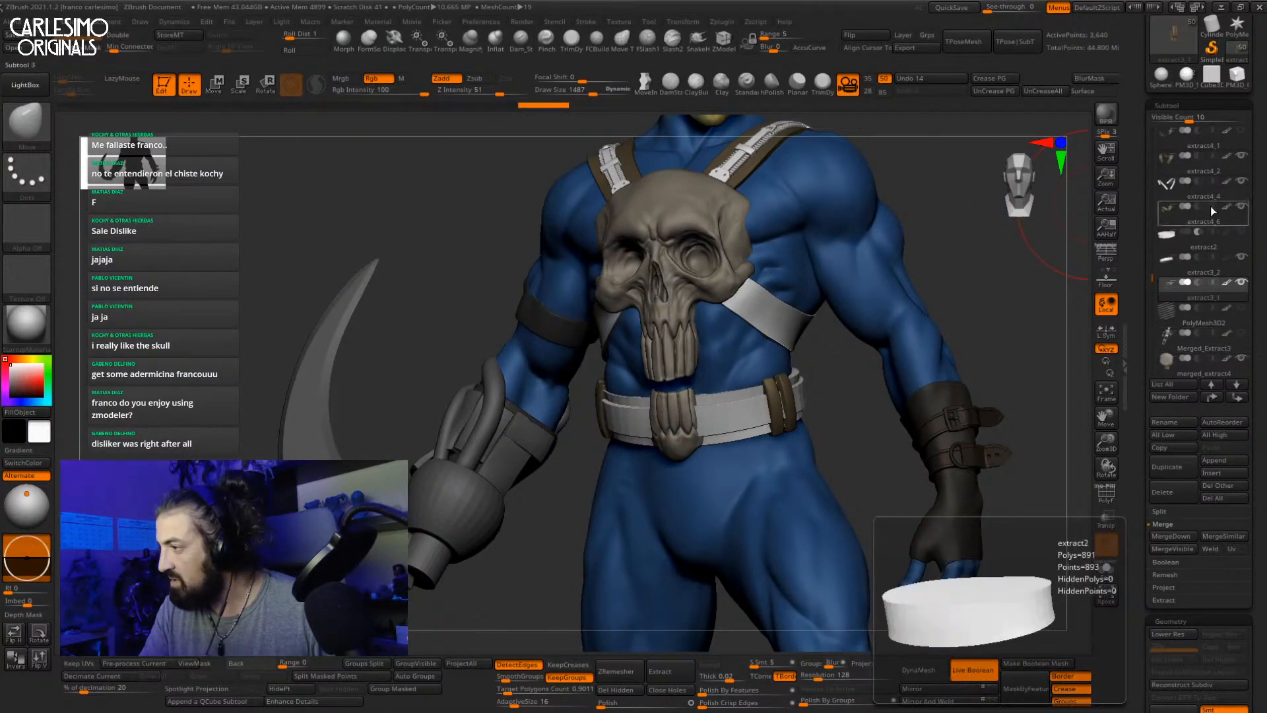
{"action": "left_click", "coordinate": [1241, 133]}
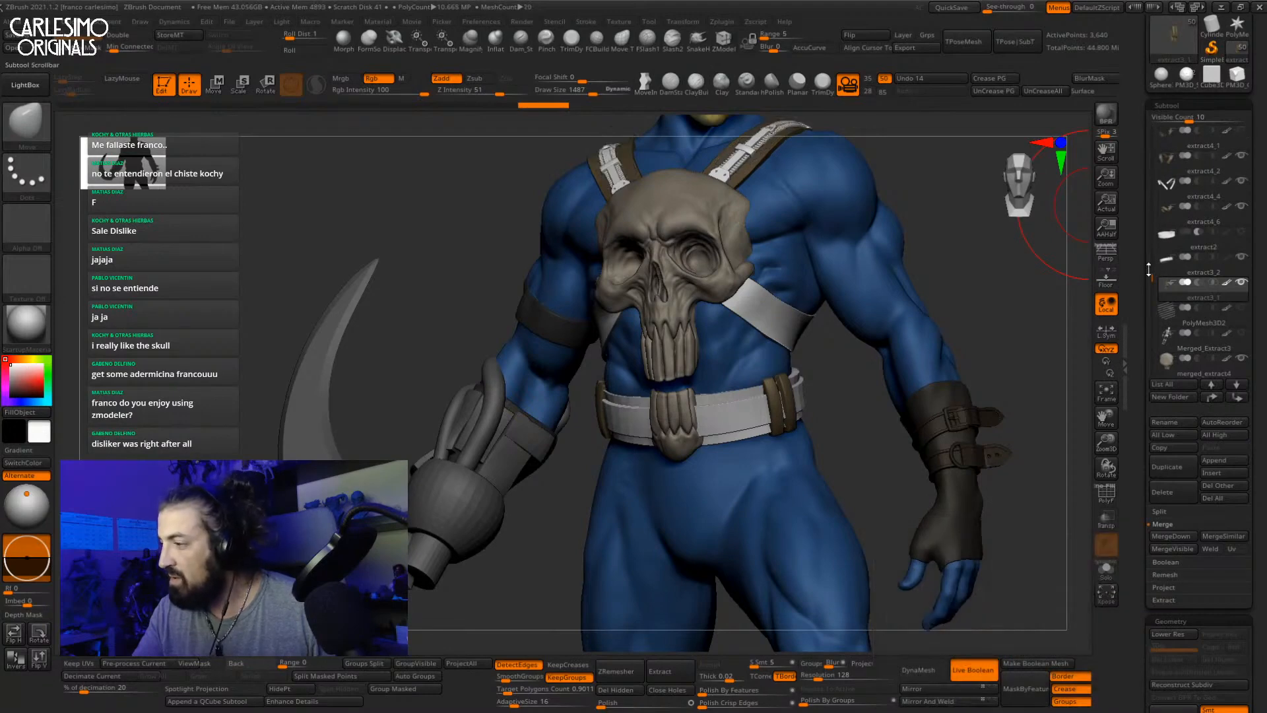
{"action": "scroll", "coordinate": [1149, 267], "scroll_direction": "up", "scroll_amount": 2}
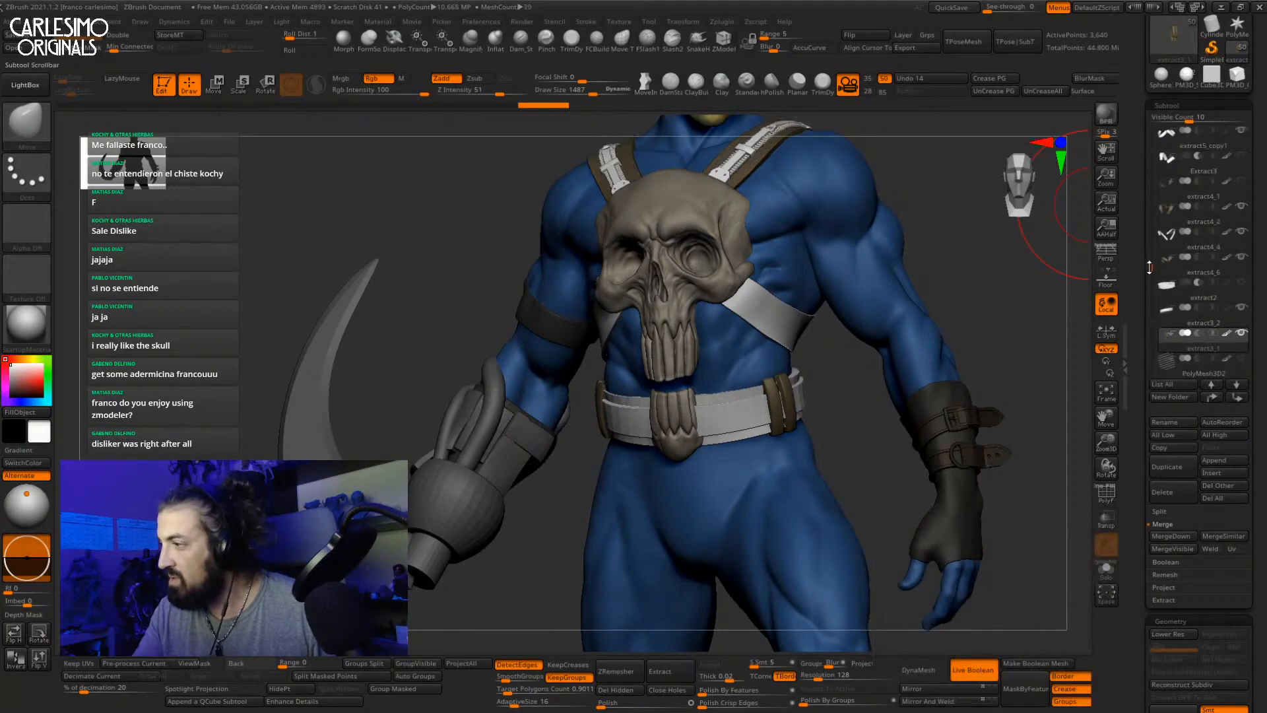
{"action": "left_click", "coordinate": [1201, 198]}
{"action": "right_click_drag", "start_coordinate": [902, 325], "coordinate": [833, 290]}
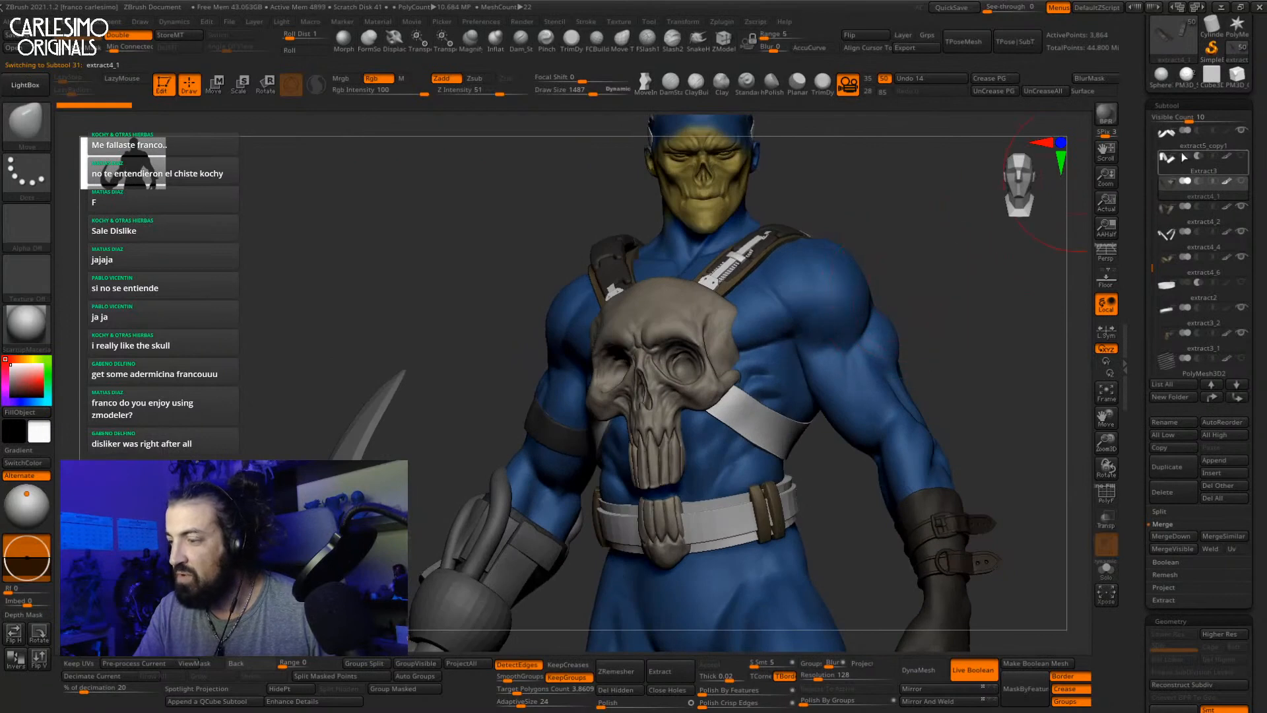
{"action": "left_click", "coordinate": [1166, 498]}
{"action": "left_click", "coordinate": [1048, 523]}
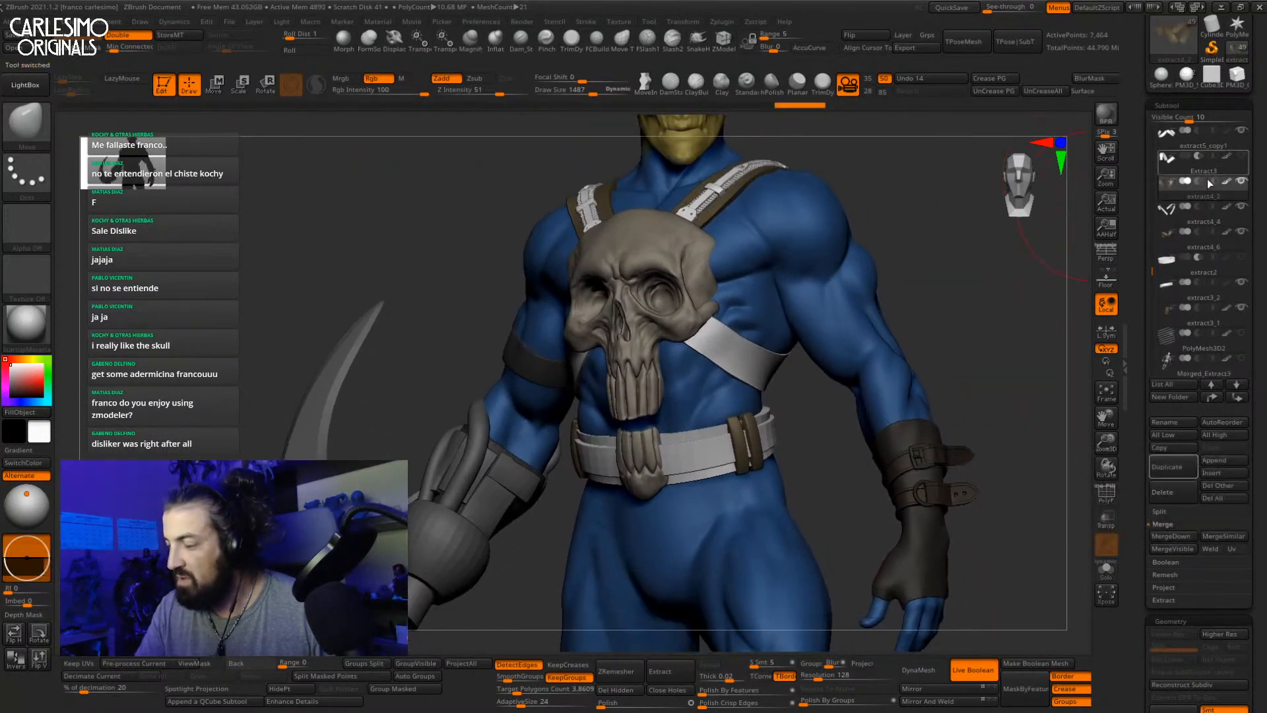
Step: Select and show the belt pouches subtool polymesh3d1_2, and inspect the pouches isolated and on the belt
{"action": "left_click_drag", "start_coordinate": [1152, 273], "coordinate": [1153, 283]}
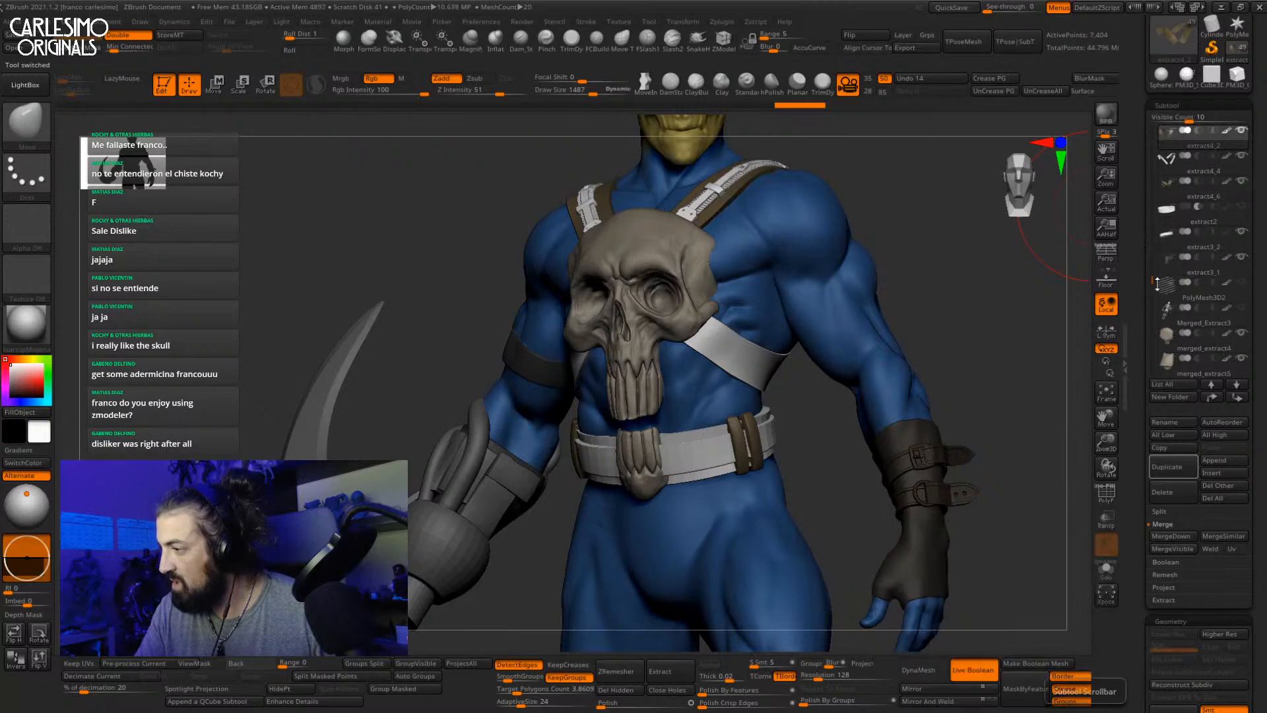
{"action": "key", "text": "n"}
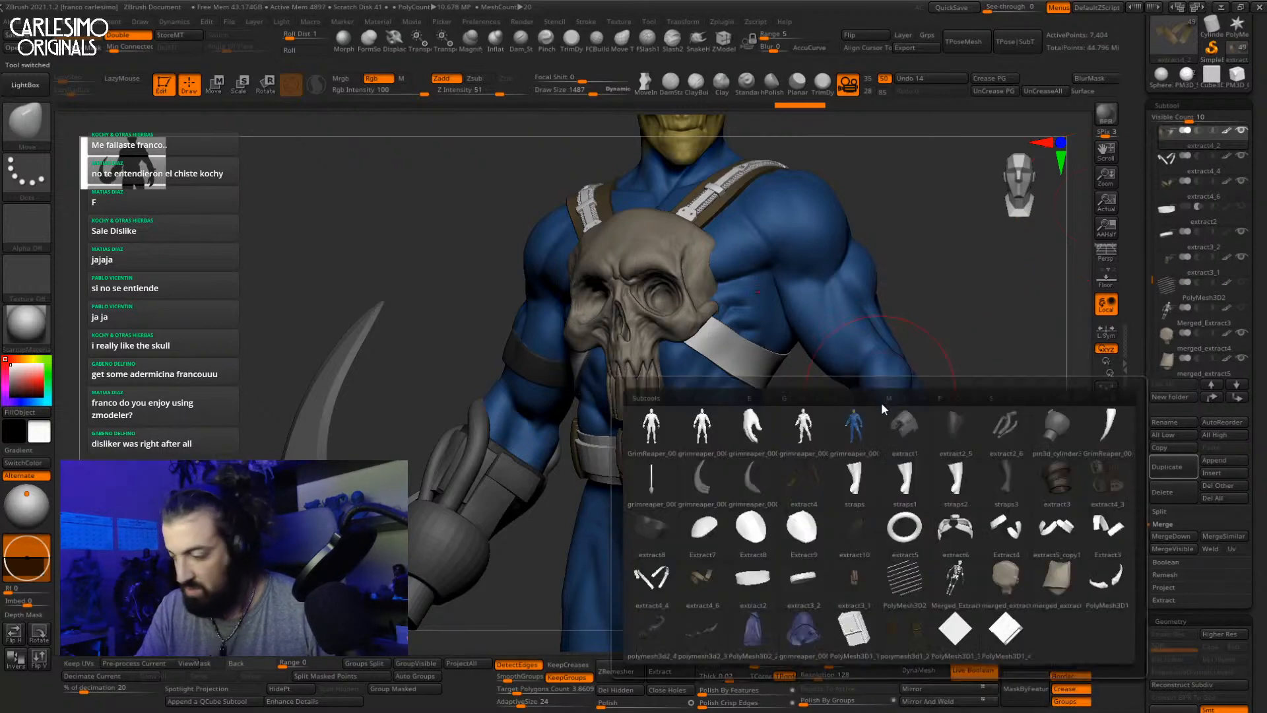
{"action": "mouse_move", "coordinate": [818, 481]}
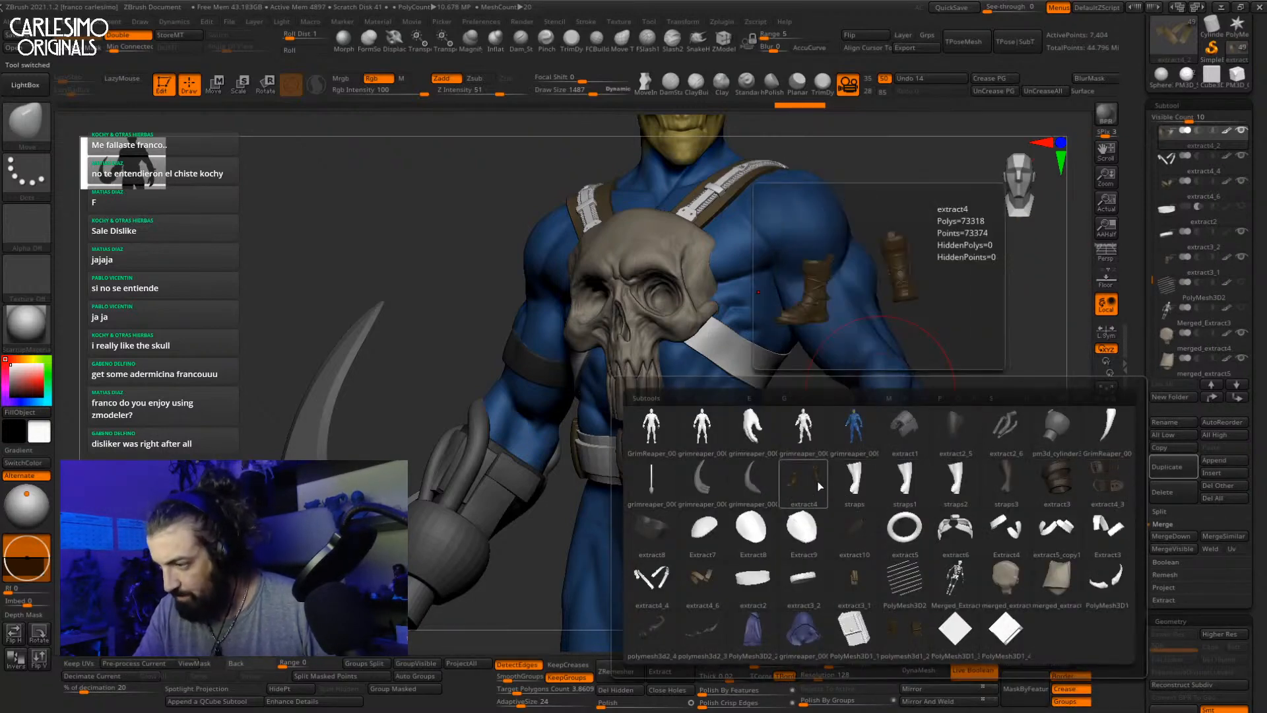
{"action": "left_click", "coordinate": [909, 631]}
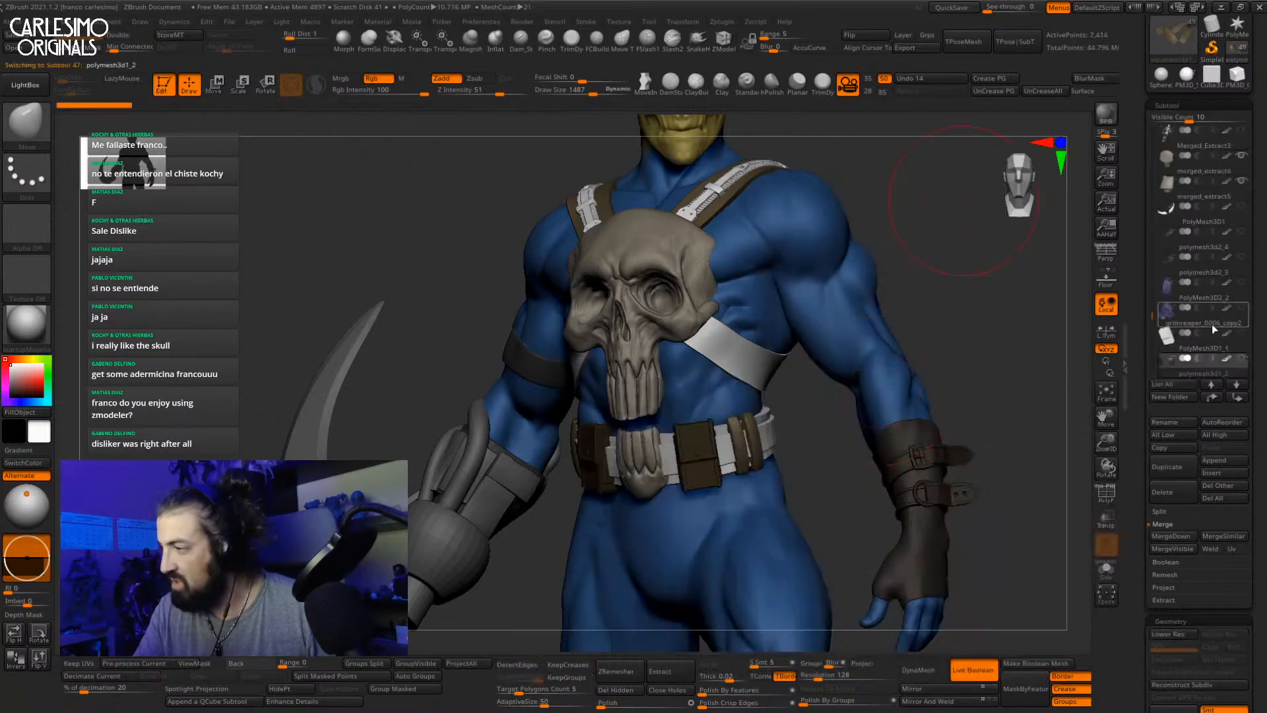
{"action": "left_click", "coordinate": [1106, 570]}
{"action": "key", "text": "f"}
{"action": "left_click_drag", "start_coordinate": [755, 563], "coordinate": [808, 554]}
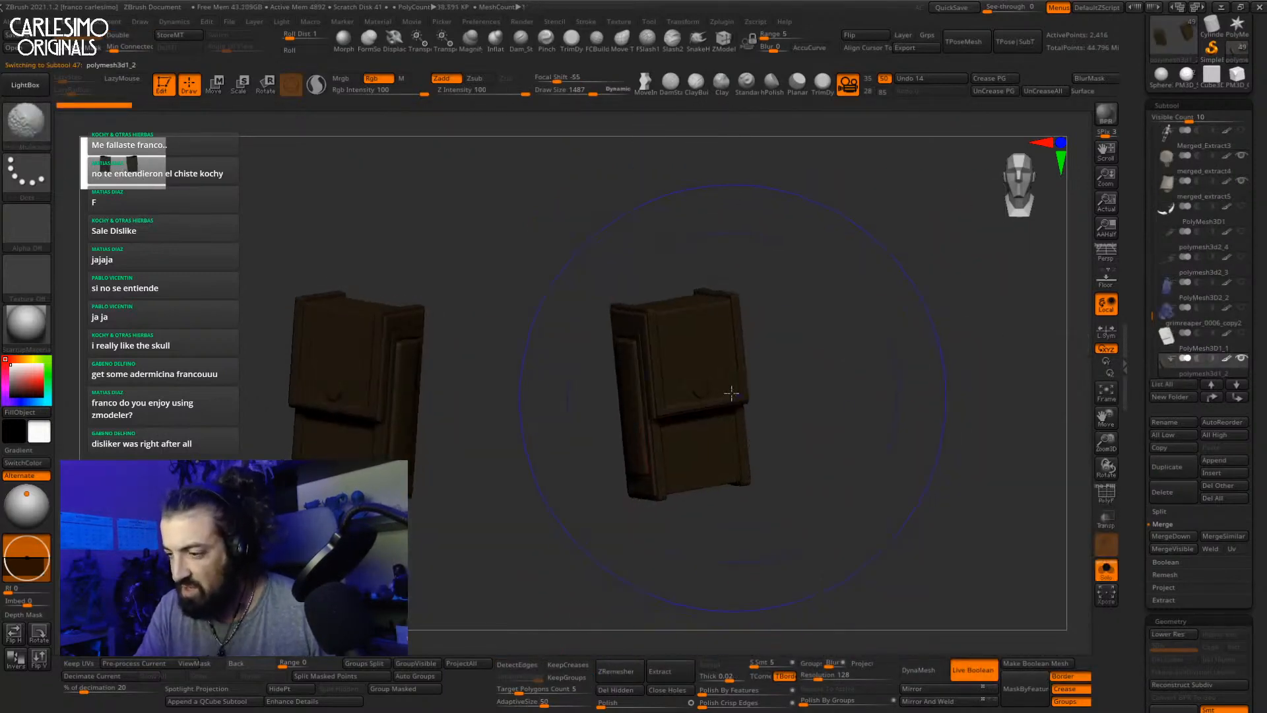
{"action": "key", "text": "shift+f"}
{"action": "key", "text": "shift+f"}
{"action": "right_click_drag", "start_coordinate": [720, 382], "coordinate": [715, 331]}
{"action": "key", "text": "alt+s"}
{"action": "mouse_move", "coordinate": [715, 330]}
{"action": "right_mouse_down"}
{"action": "mouse_move", "coordinate": [753, 368]}
{"action": "mouse_move", "coordinate": [723, 383]}
{"action": "mouse_move", "coordinate": [746, 379]}
{"action": "right_mouse_up"}
Step: Select the belt, set the Move brush's draw size to 477 and isolate the belt with its wireframe shown
{"action": "left_click", "coordinate": [716, 378], "text": "alt"}
{"action": "key", "text": "space"}
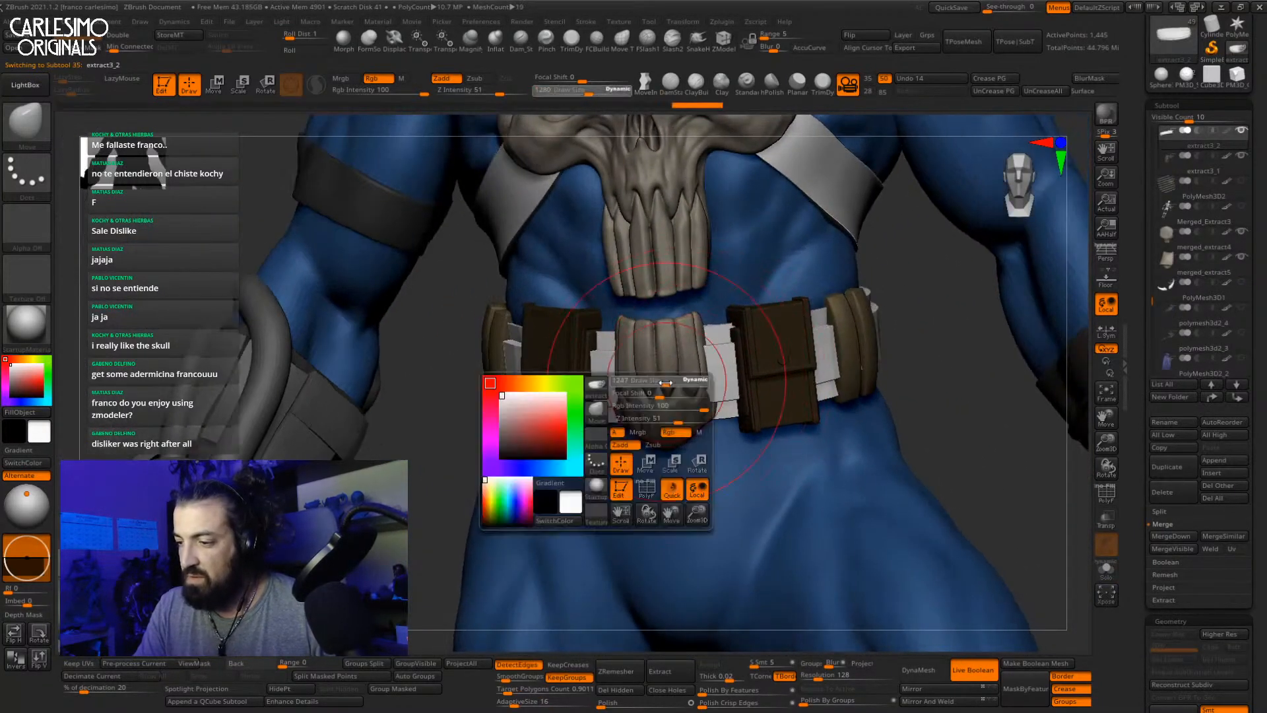
{"action": "left_click_drag", "start_coordinate": [650, 383], "coordinate": [654, 382]}
{"action": "mouse_move", "coordinate": [655, 383]}
{"action": "right_mouse_down"}
{"action": "mouse_move", "coordinate": [692, 396]}
{"action": "mouse_move", "coordinate": [587, 393]}
{"action": "right_mouse_up"}
{"action": "mouse_move", "coordinate": [713, 396]}
{"action": "right_mouse_down", "text": "alt"}
{"action": "mouse_move", "coordinate": [679, 366]}
{"action": "mouse_move", "coordinate": [674, 402]}
{"action": "right_mouse_up", "text": "alt"}
{"action": "key", "text": "space"}
{"action": "left_click_drag", "start_coordinate": [742, 331], "coordinate": [735, 332]}
{"action": "key", "text": "alt+s"}
{"action": "mouse_move", "coordinate": [739, 317]}
{"action": "right_mouse_down"}
{"action": "mouse_move", "coordinate": [718, 398]}
{"action": "mouse_move", "coordinate": [740, 293]}
{"action": "mouse_move", "coordinate": [705, 383]}
{"action": "mouse_move", "coordinate": [731, 362]}
{"action": "mouse_move", "coordinate": [710, 380]}
{"action": "mouse_move", "coordinate": [728, 334]}
{"action": "right_mouse_up"}
{"action": "key", "text": "d"}
{"action": "key", "text": "shift+f"}
{"action": "key", "text": "shift+d"}
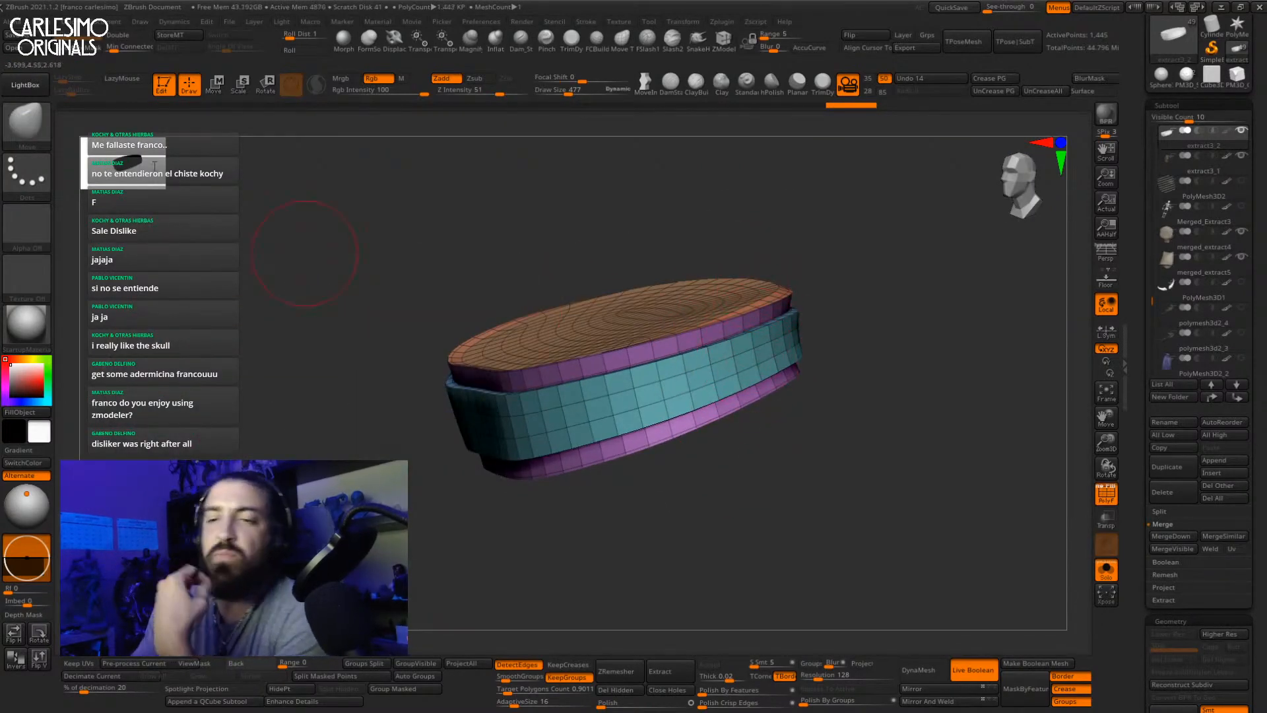
Step: Load the insert-mesh brush containing the Pico1 spike from the MyBrush library folder
{"action": "key", "text": "comma"}
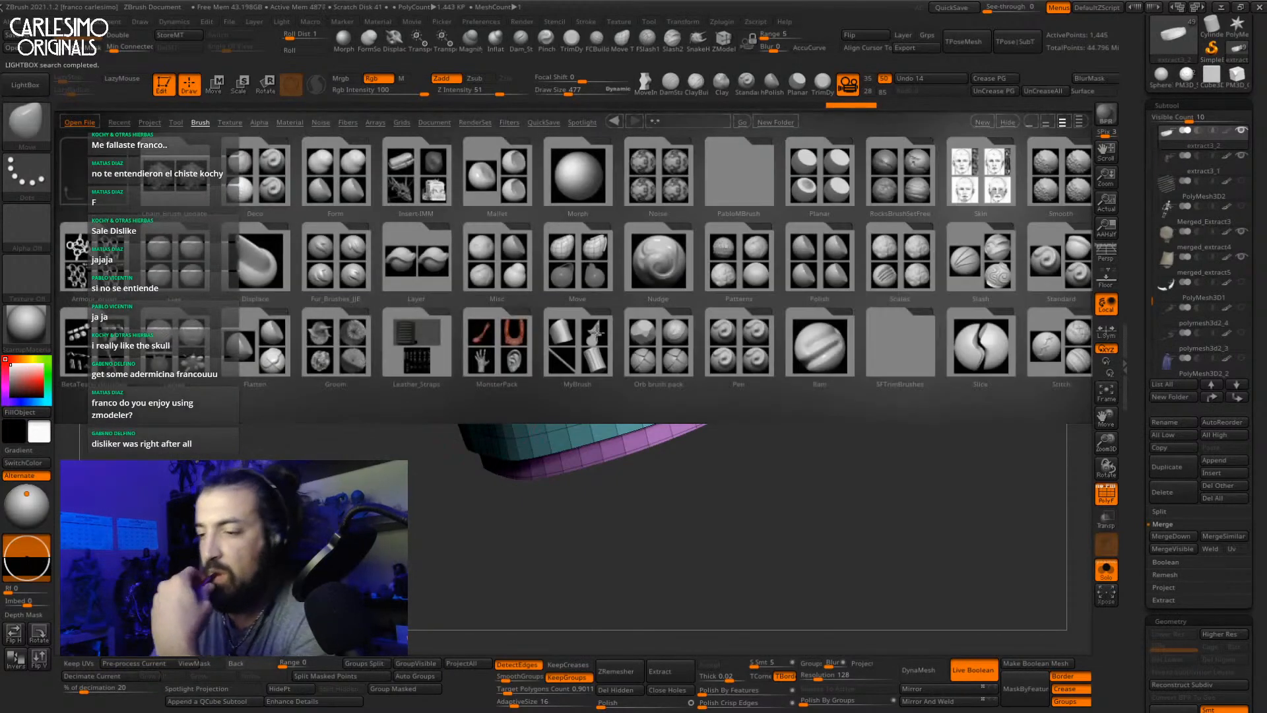
{"action": "left_click", "coordinate": [587, 351]}
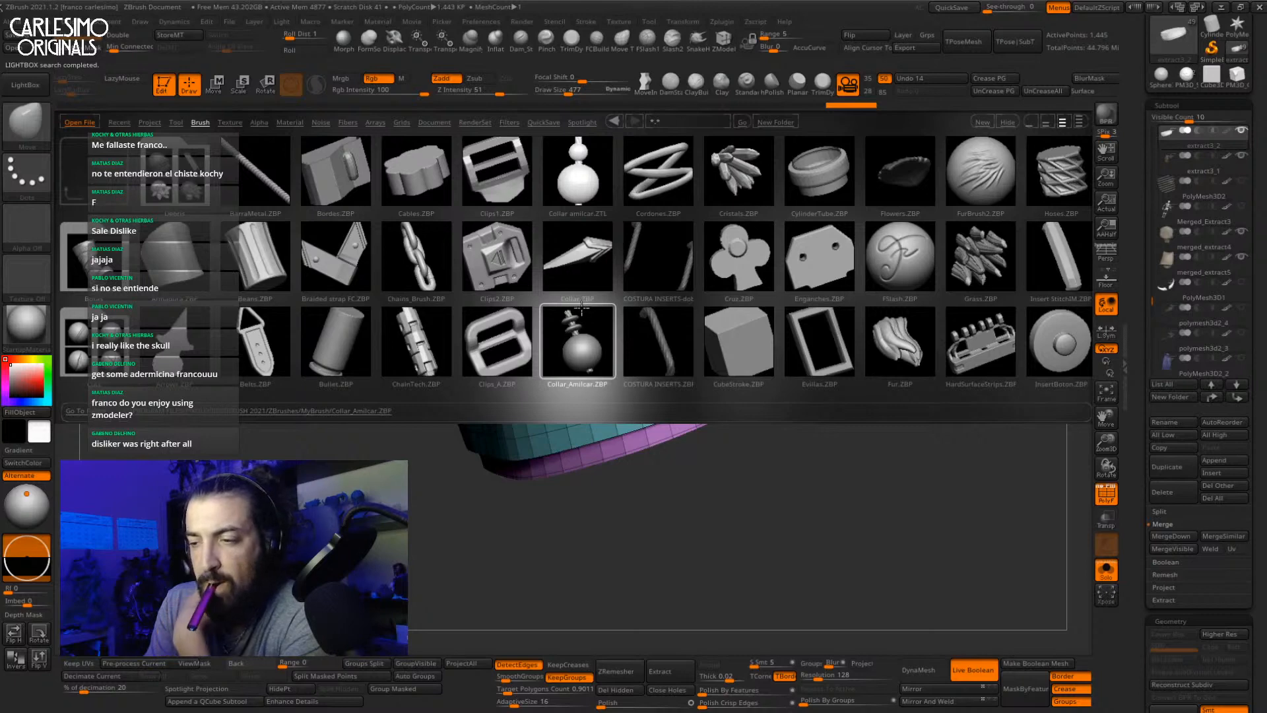
{"action": "double_click", "coordinate": [577, 340]}
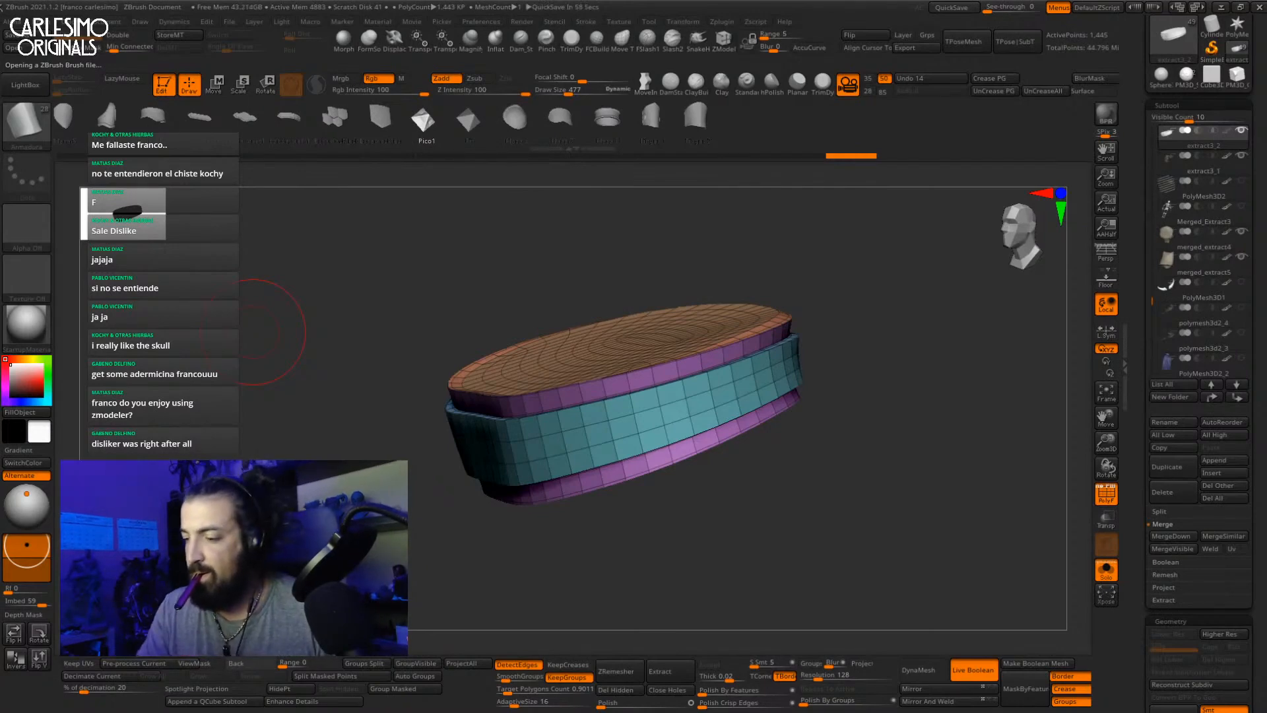
Step: Try inserting a Pico1 spike on the belt's raised band with the draw size reduced to 170
{"action": "right_click_drag", "start_coordinate": [731, 400], "coordinate": [650, 453], "text": "ctrl"}
{"action": "key", "text": "space"}
{"action": "left_click", "coordinate": [688, 380]}
{"action": "left_click_drag", "start_coordinate": [666, 354], "coordinate": [680, 359]}
{"action": "key", "text": "ctrl+z"}
{"action": "key", "text": "shift+f"}
{"action": "key", "text": "ctrl+z"}
{"action": "mouse_move", "coordinate": [679, 371]}
{"action": "right_mouse_down"}
{"action": "mouse_move", "coordinate": [673, 362]}
{"action": "mouse_move", "coordinate": [653, 442]}
{"action": "mouse_move", "coordinate": [710, 356]}
{"action": "right_mouse_up"}
{"action": "key", "text": "shift+f"}
{"action": "key", "text": "space"}
{"action": "left_click", "coordinate": [684, 386]}
Step: Mask all of the belt except its raised middle band by masking that polygroup and inverting the mask
{"action": "scroll", "coordinate": [1147, 346], "scroll_direction": "down", "scroll_amount": 10}
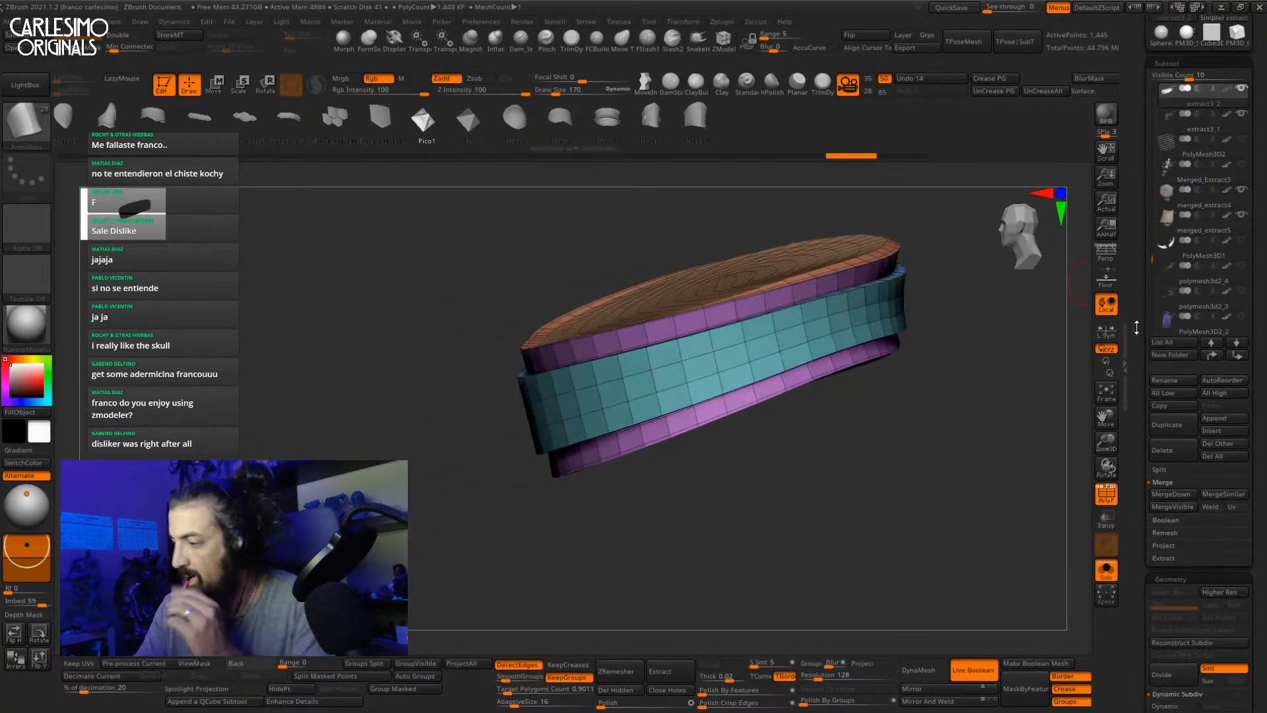
{"action": "left_click", "coordinate": [725, 351], "text": "ctrl+shift"}
{"action": "left_click", "coordinate": [855, 495], "text": "ctrl+shift"}
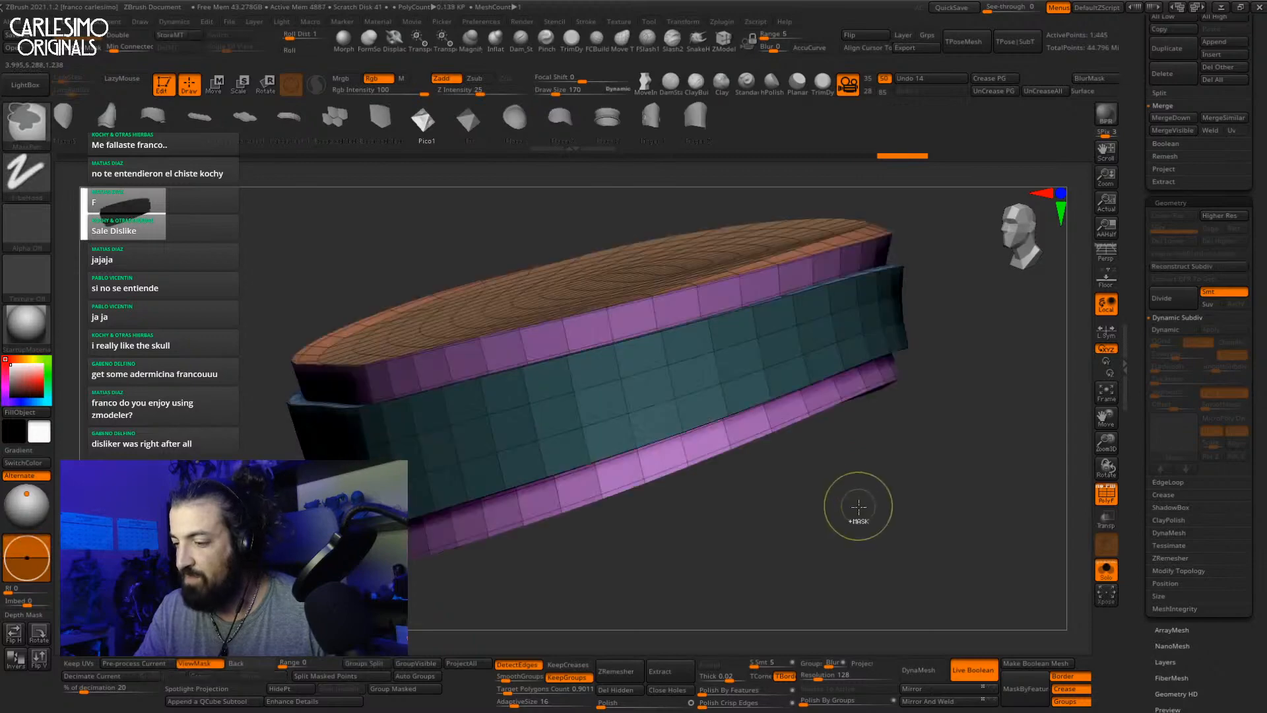
{"action": "key", "text": "space"}
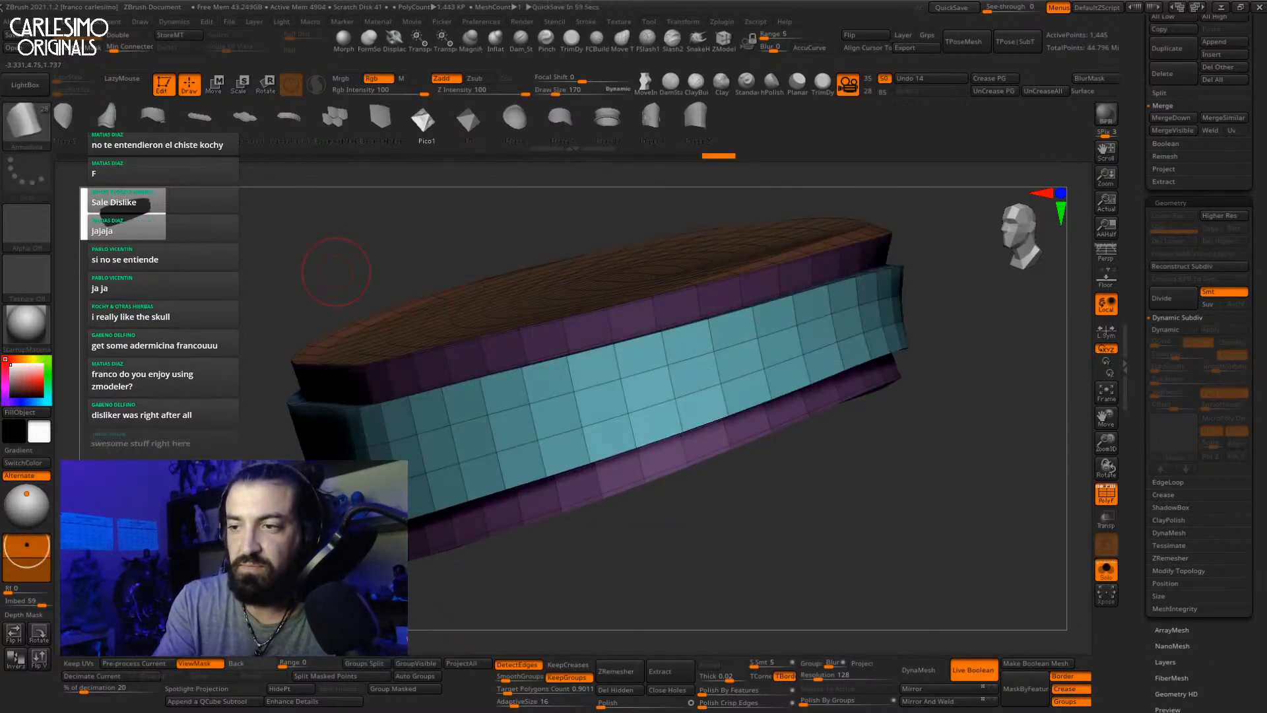
Step: Create a NanoMesh brush from the insert parts, then try the finger part and the Pico1 spike on the raised band
{"action": "key", "text": "b"}
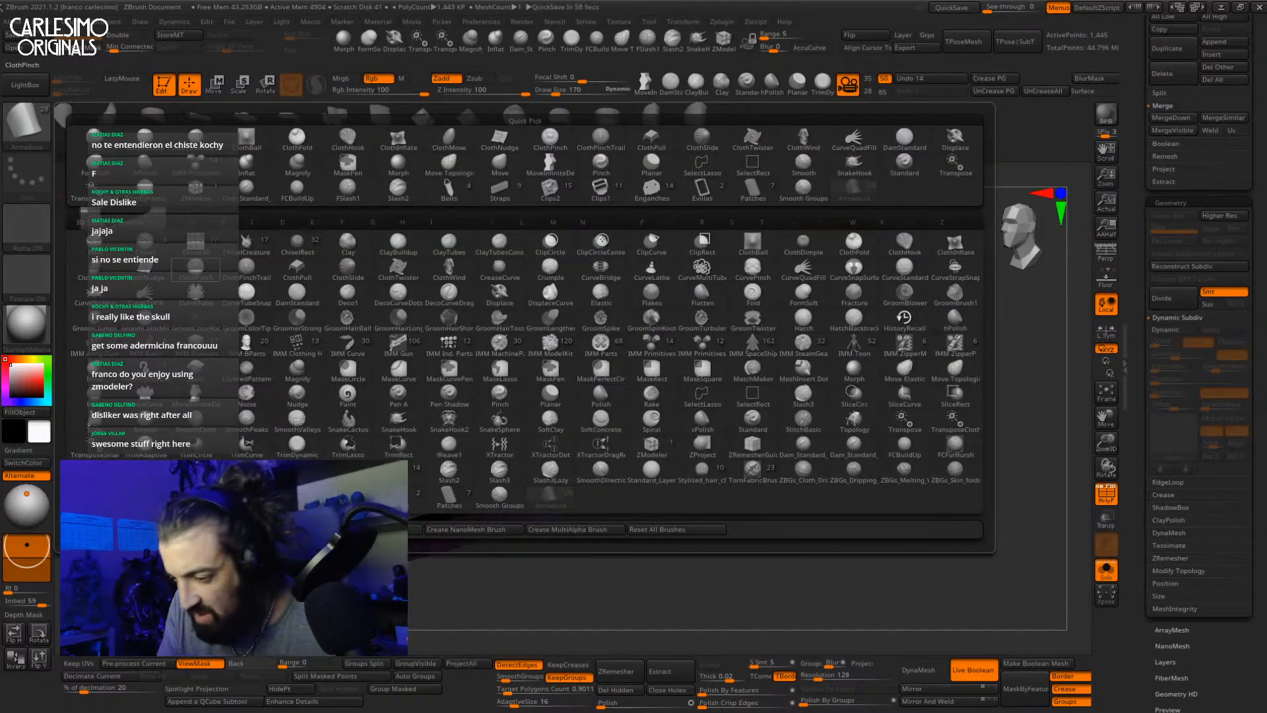
{"action": "left_click", "coordinate": [466, 529]}
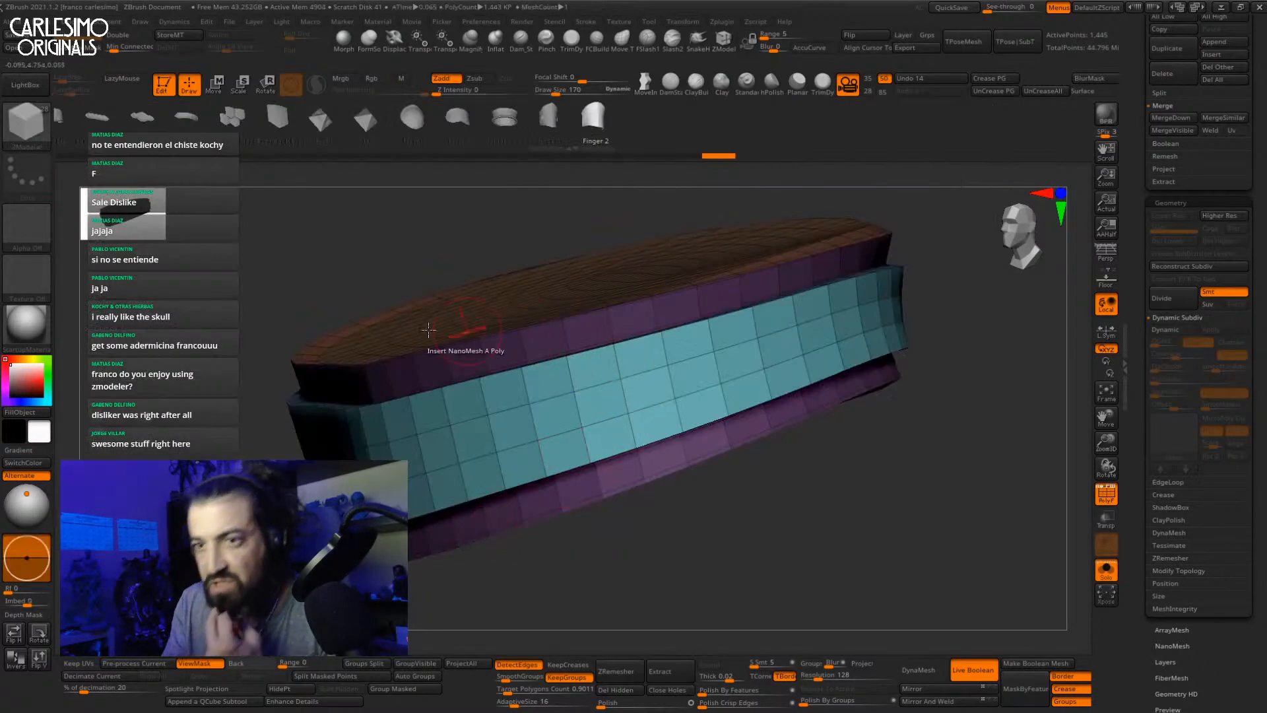
{"action": "left_click", "coordinate": [699, 360]}
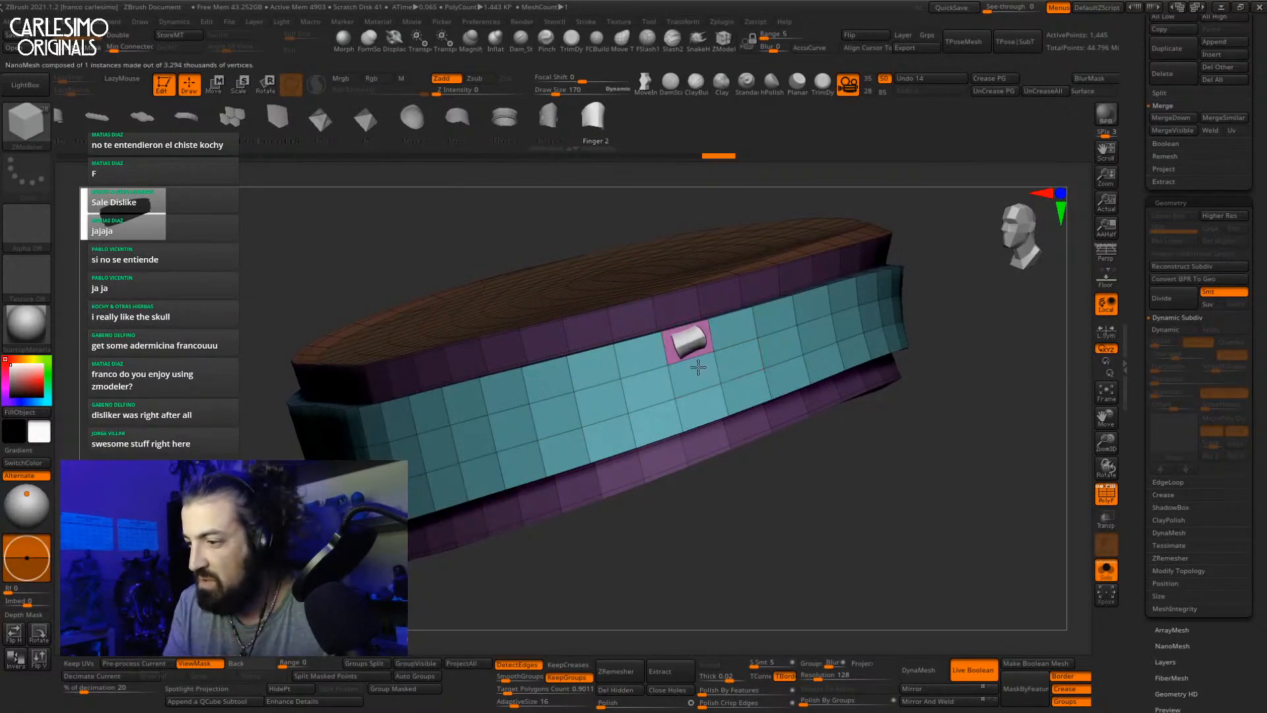
{"action": "key", "text": "ctrl+z"}
{"action": "right_click_drag", "start_coordinate": [721, 364], "coordinate": [714, 327], "text": "alt"}
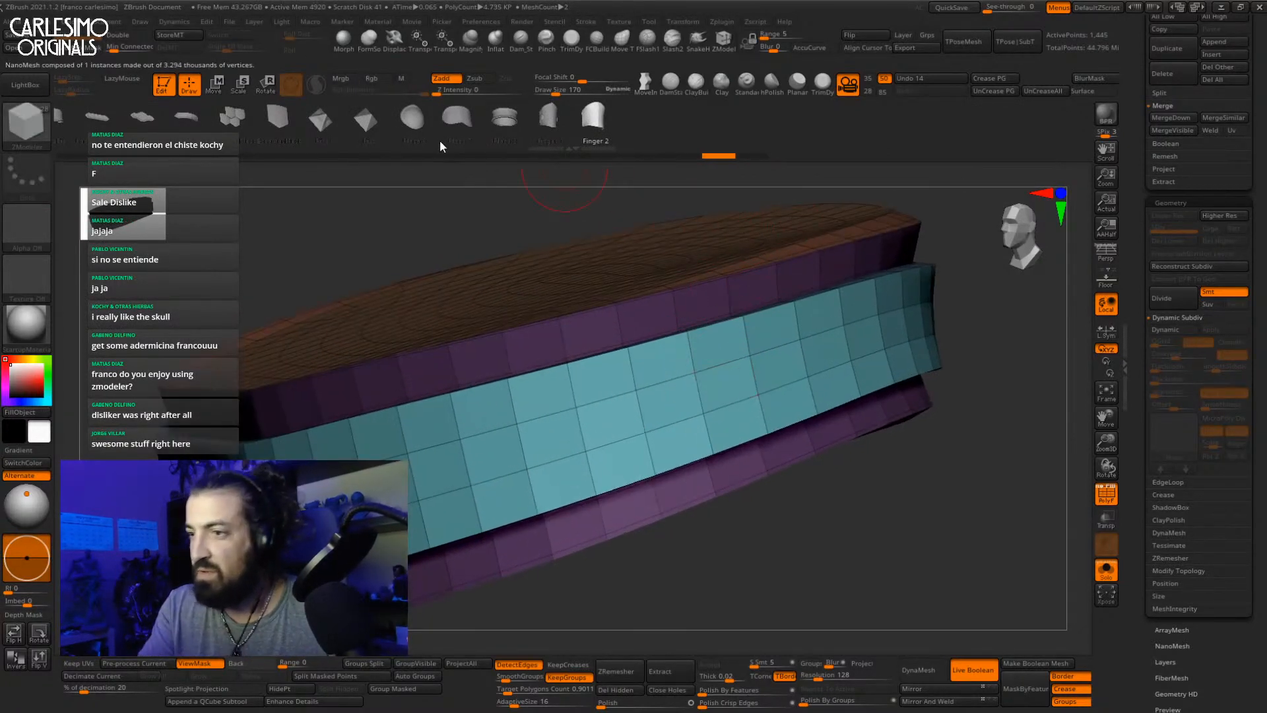
{"action": "left_click", "coordinate": [323, 121]}
{"action": "left_click", "coordinate": [708, 358]}
{"action": "key", "text": "ctrl+z"}
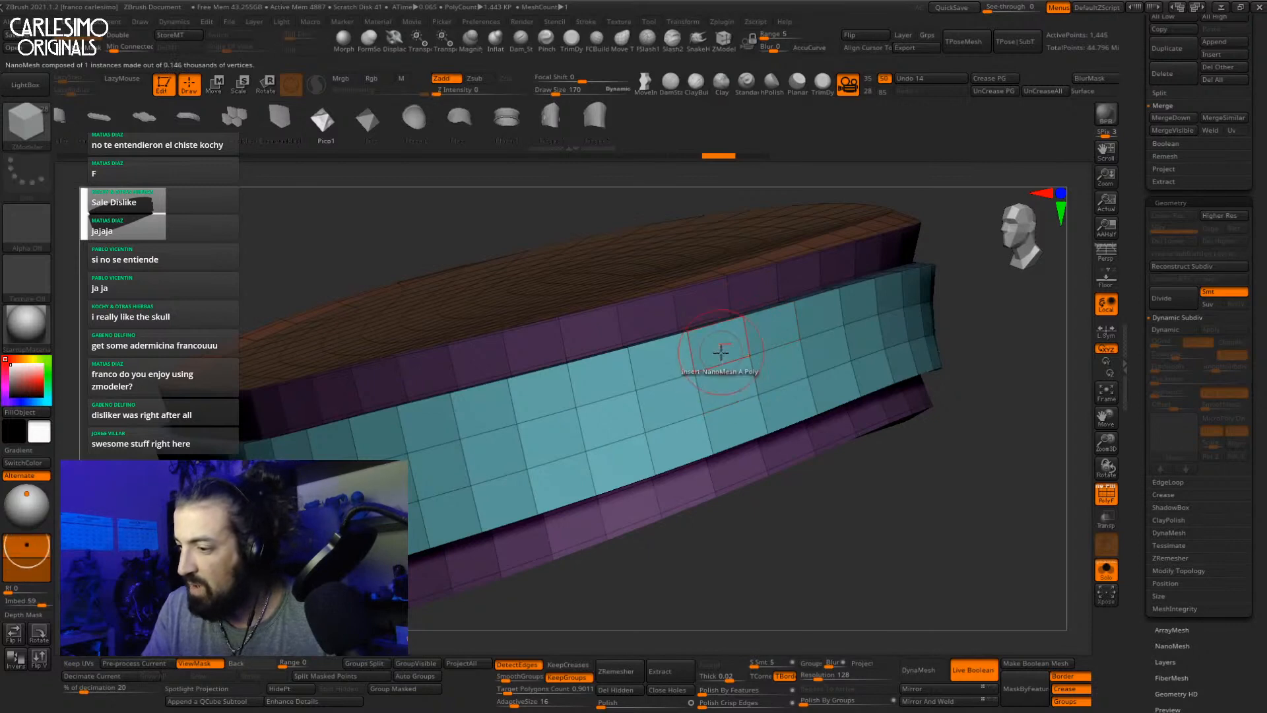
Step: Open the NanoMesh settings and try Pico1 spikes at different sizes on single polygons of the raised band
{"action": "scroll", "coordinate": [1160, 379], "scroll_direction": "down", "scroll_amount": 5}
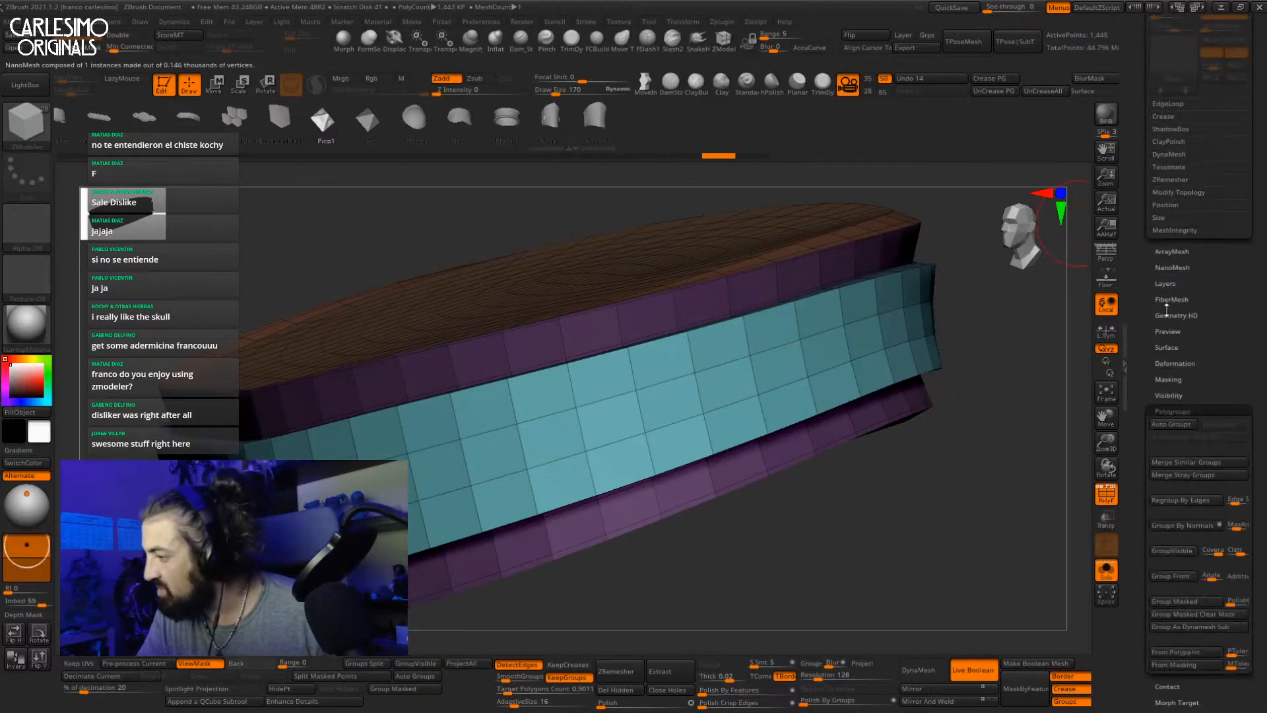
{"action": "left_click", "coordinate": [1170, 268]}
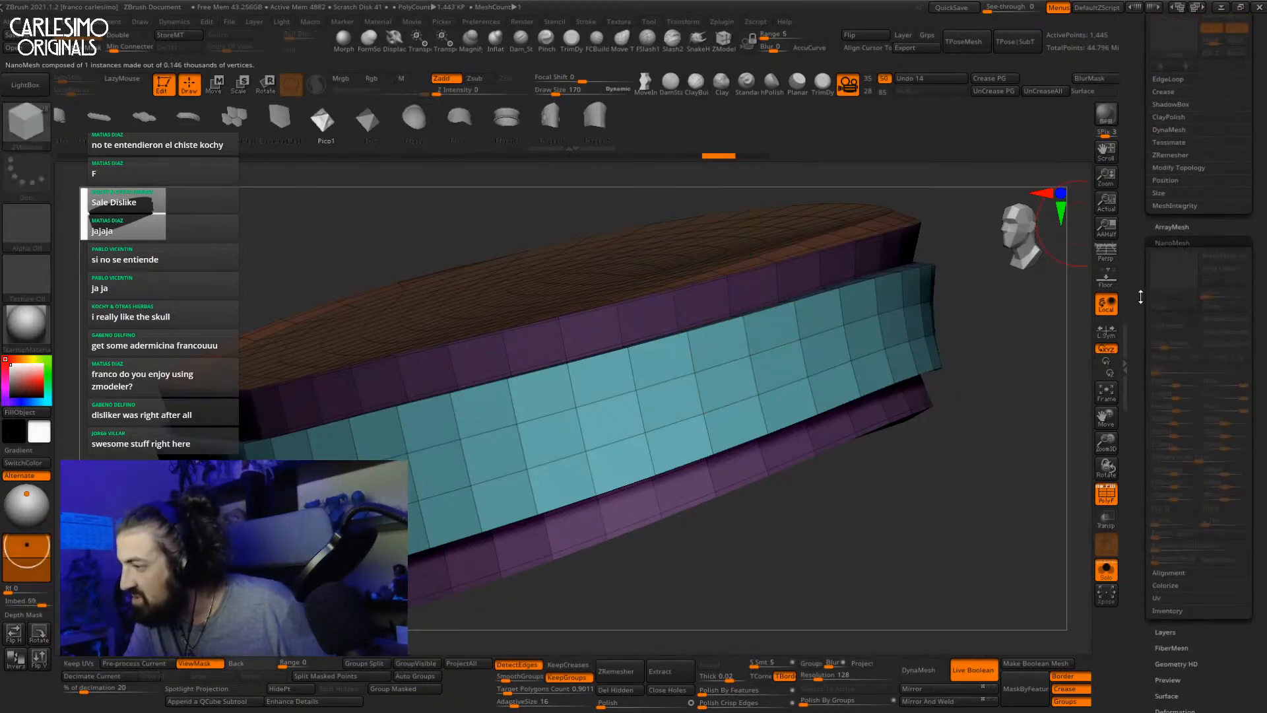
{"action": "left_click", "coordinate": [664, 383]}
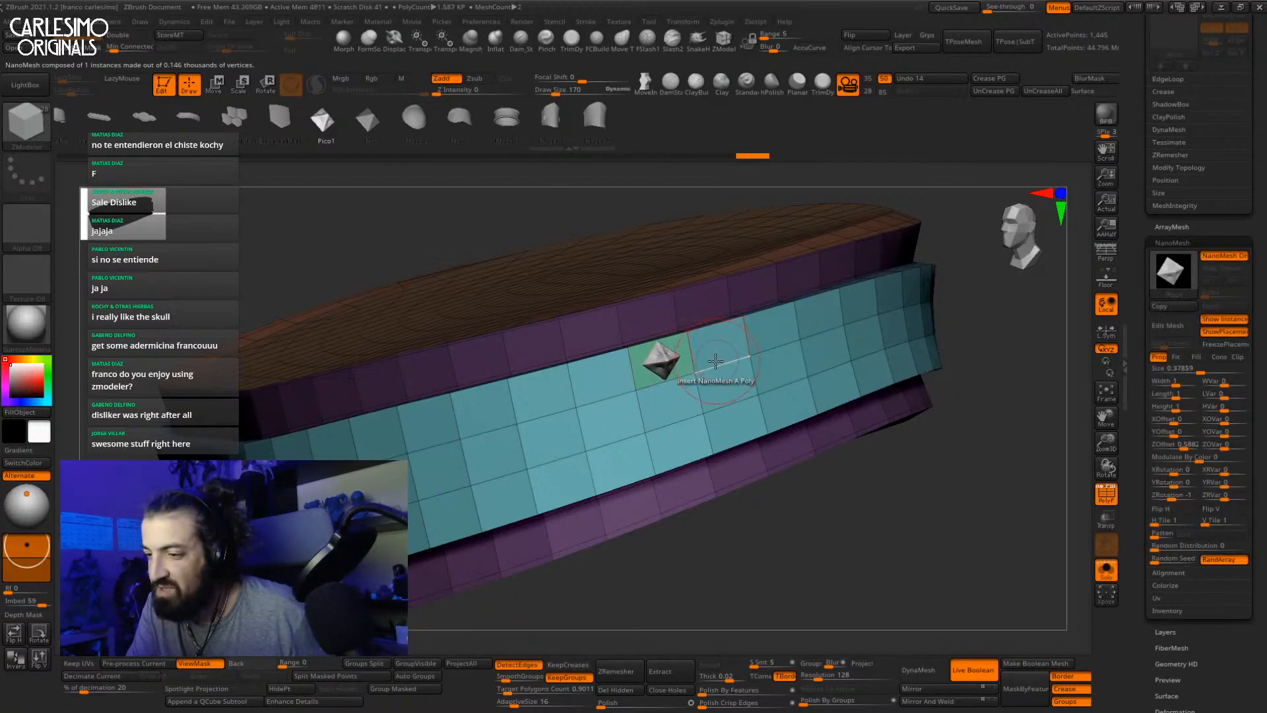
{"action": "mouse_move", "coordinate": [716, 360]}
{"action": "left_mouse_down"}
{"action": "mouse_move", "coordinate": [721, 346]}
{"action": "mouse_move", "coordinate": [724, 359]}
{"action": "left_mouse_up"}
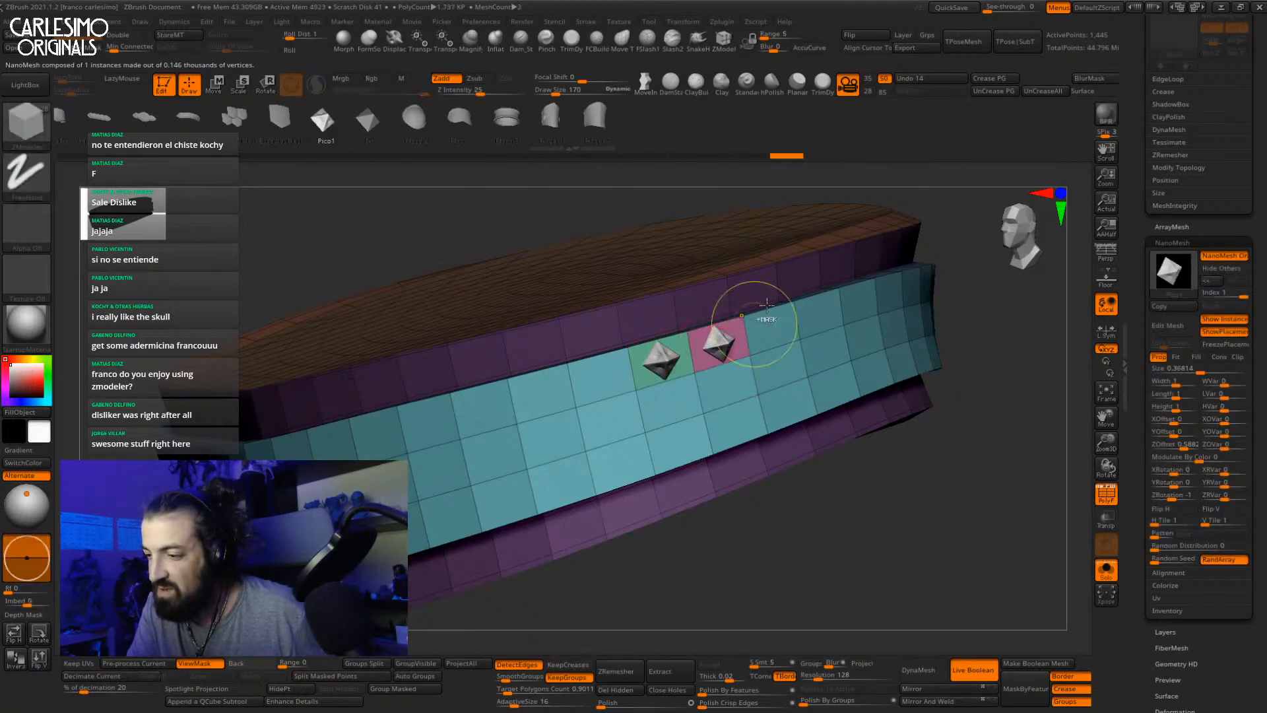
{"action": "key", "text": "ctrl+z"}
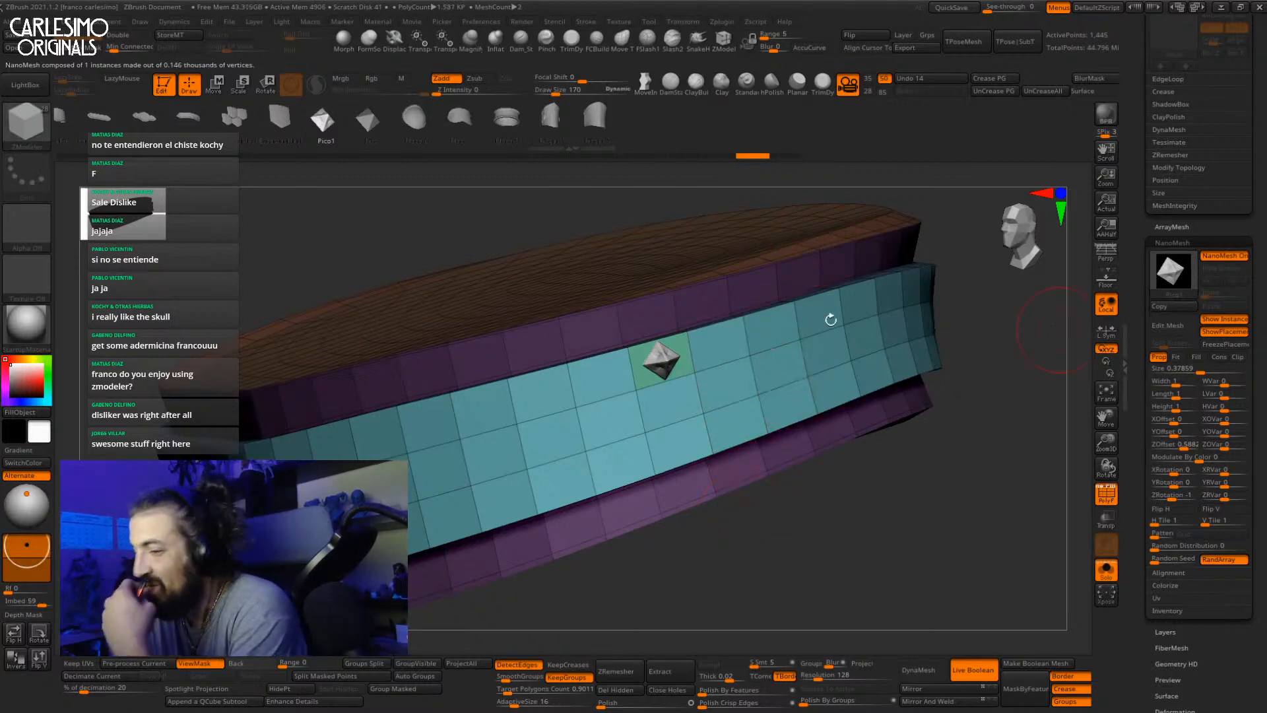
{"action": "scroll", "coordinate": [1182, 317], "scroll_direction": "down", "scroll_amount": 2}
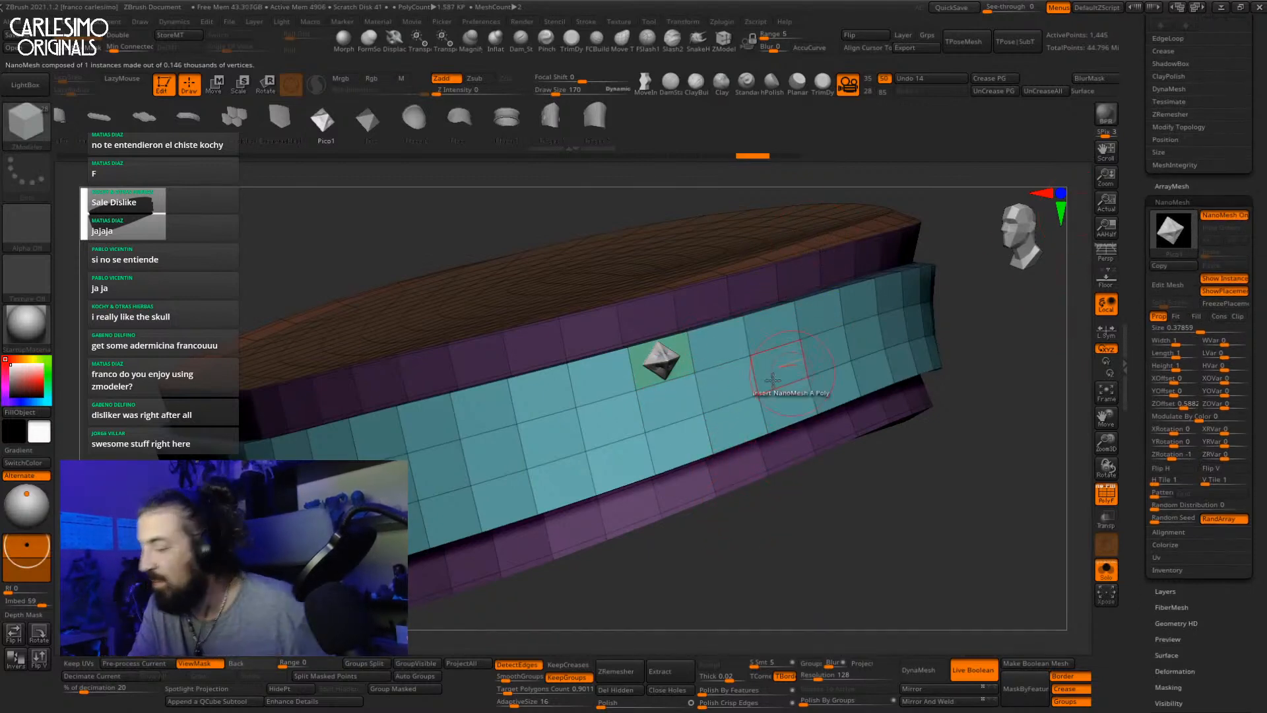
{"action": "left_click_drag", "start_coordinate": [658, 362], "coordinate": [665, 393]}
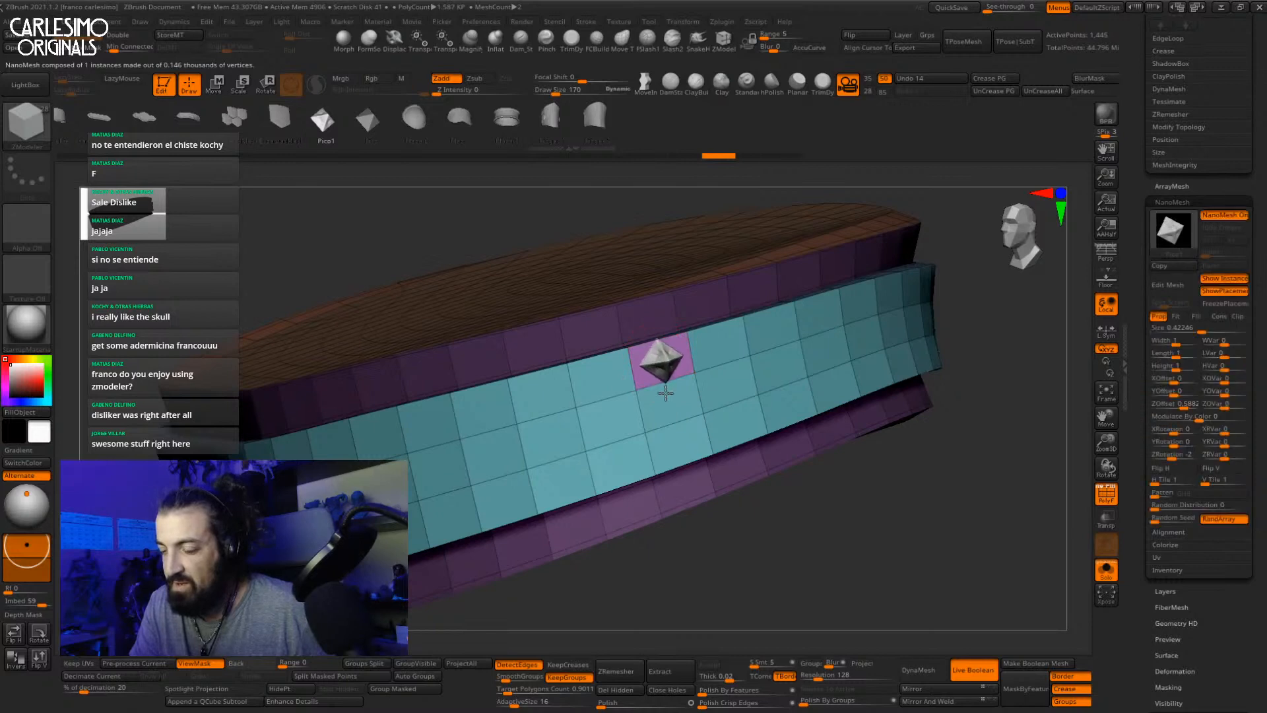
{"action": "key", "text": "ctrl+z"}
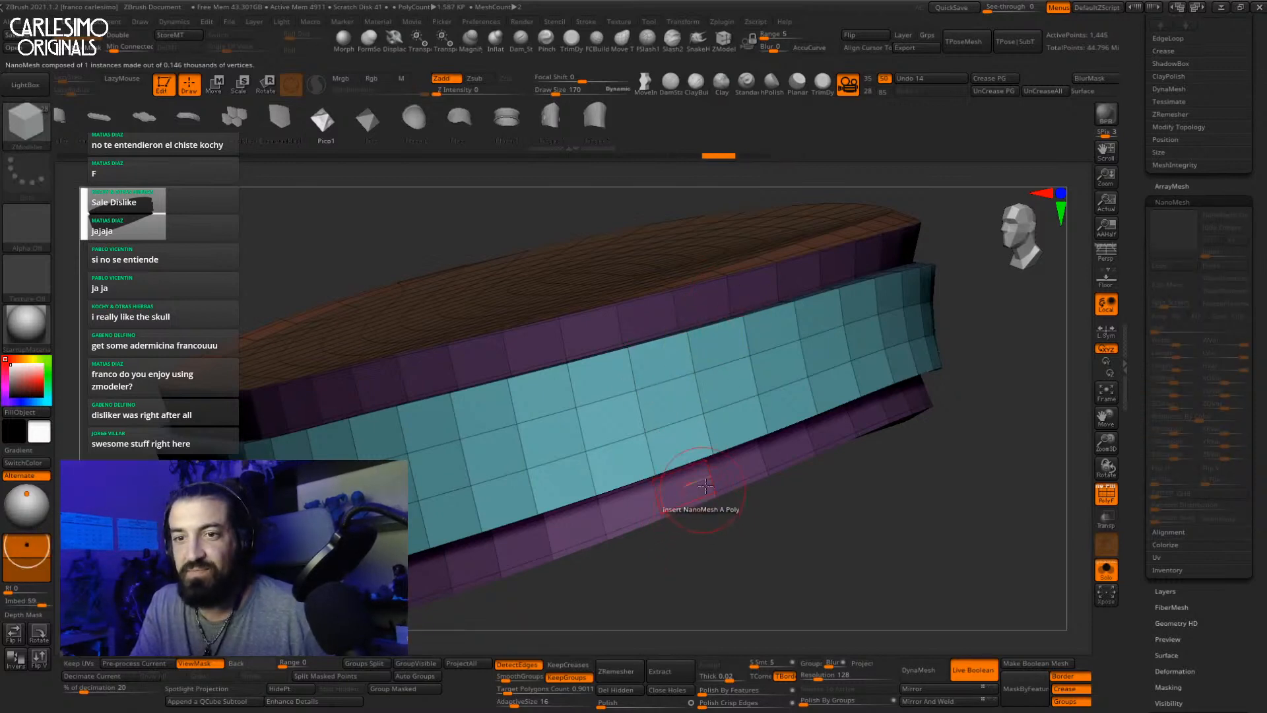
Step: Switch back to the NanoMesh version of the ZModeler brush and insert a Pico1 spike on the raised band's upper row
{"action": "left_click", "coordinate": [723, 39]}
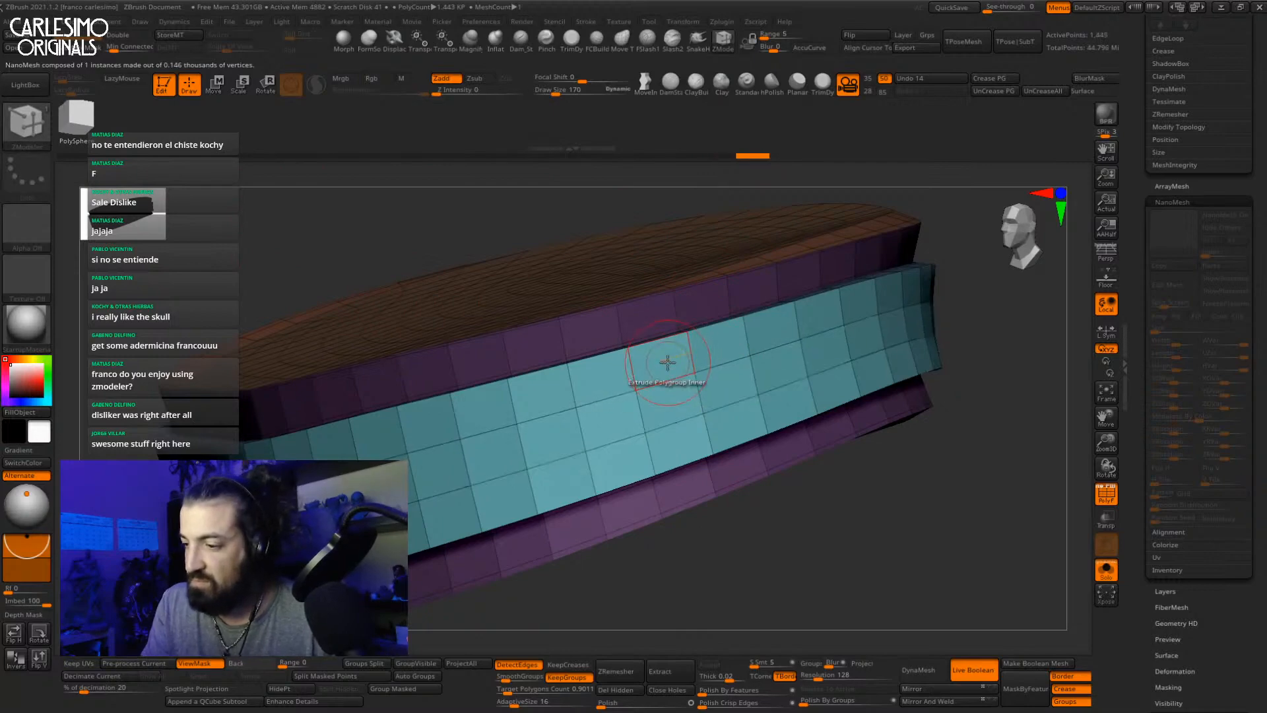
{"action": "key", "text": "space"}
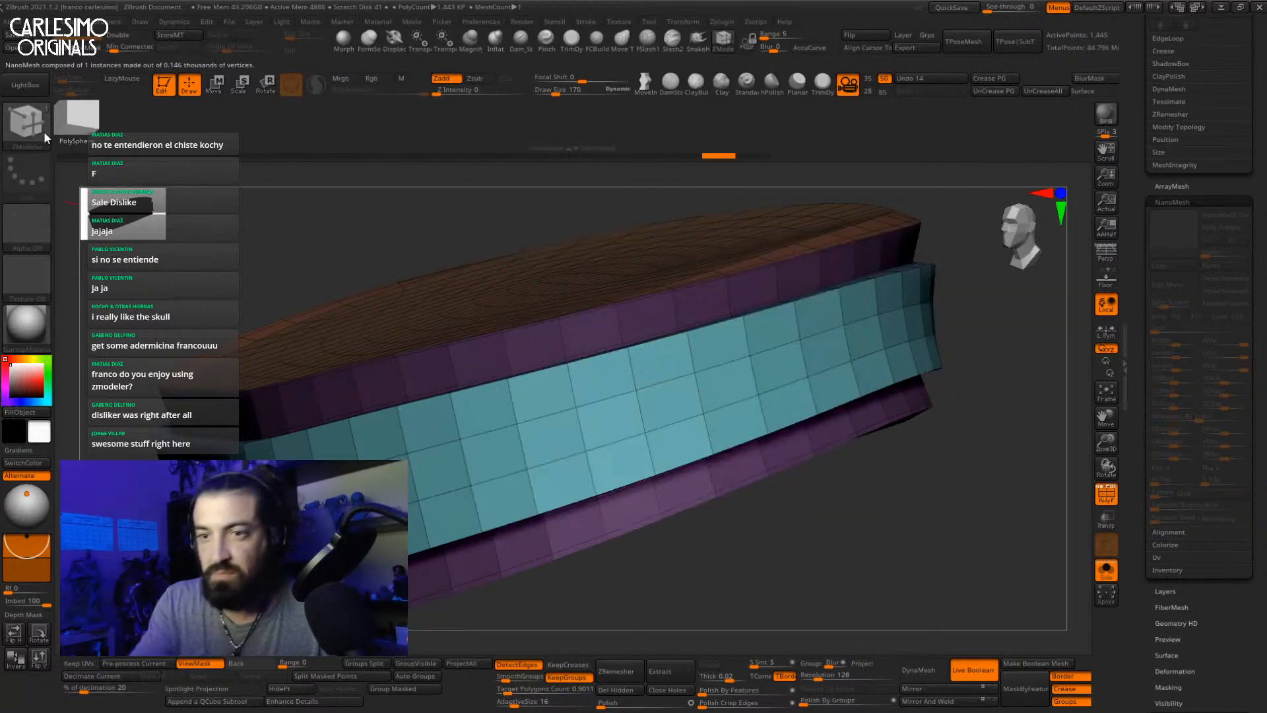
{"action": "left_click", "coordinate": [43, 130]}
{"action": "left_click", "coordinate": [908, 191]}
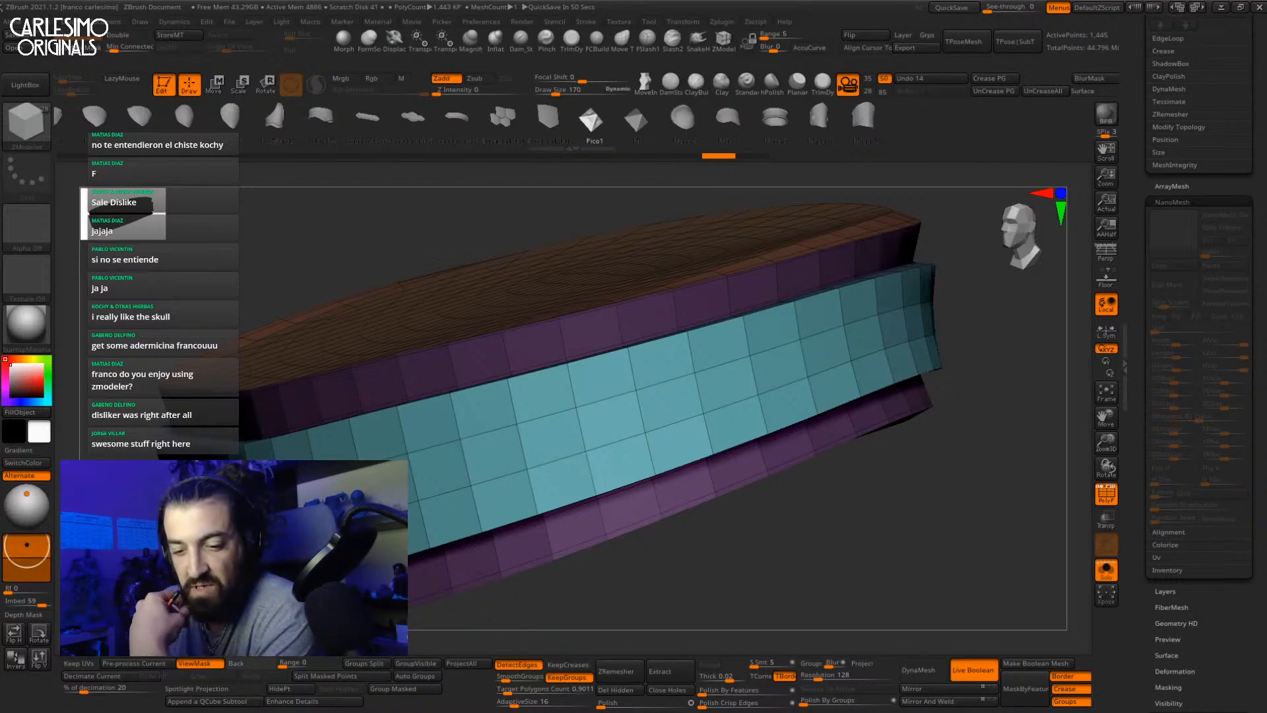
{"action": "left_click", "coordinate": [718, 350]}
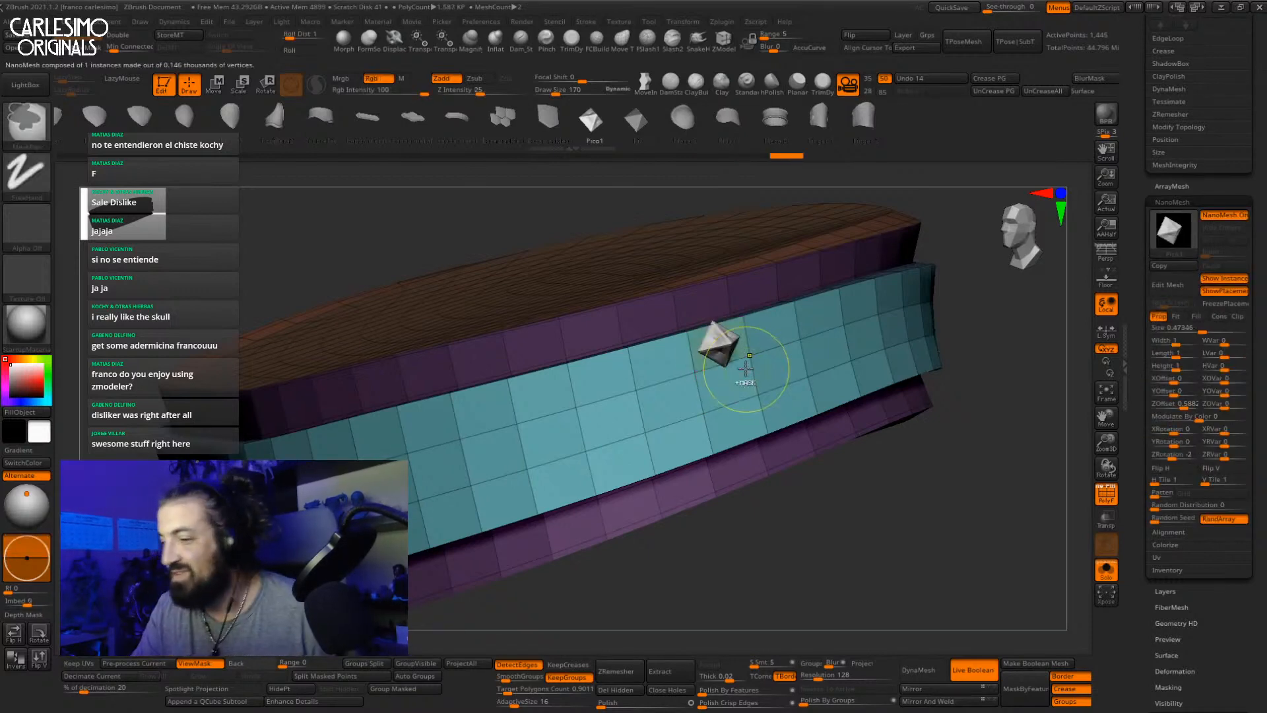
Step: Undo the current NanoMesh spike and reinsert a Pico1 spike on the band's upper row at a size of about 0.41
{"action": "key", "text": "ctrl+z"}
{"action": "key", "text": "ctrl+z"}
{"action": "mouse_move", "coordinate": [720, 354]}
{"action": "left_mouse_down"}
{"action": "mouse_move", "coordinate": [719, 367]}
{"action": "mouse_move", "coordinate": [733, 356]}
{"action": "left_mouse_up"}
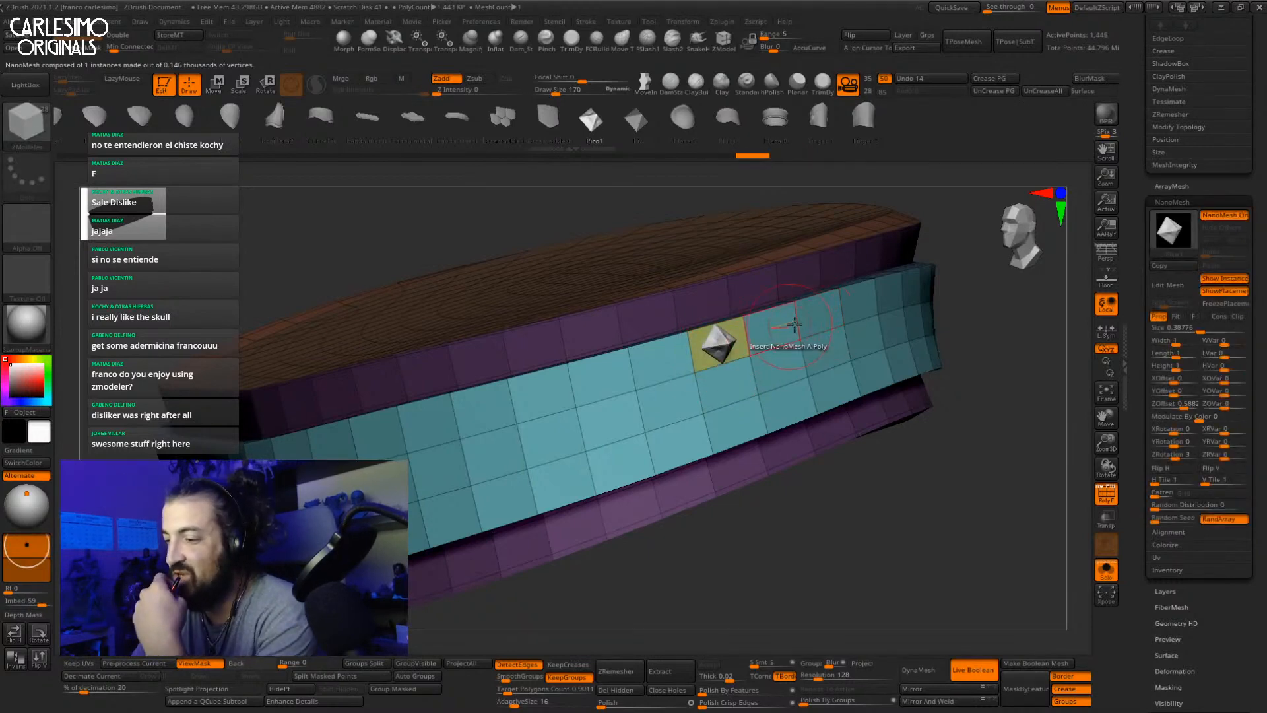
{"action": "key", "text": "ctrl+z"}
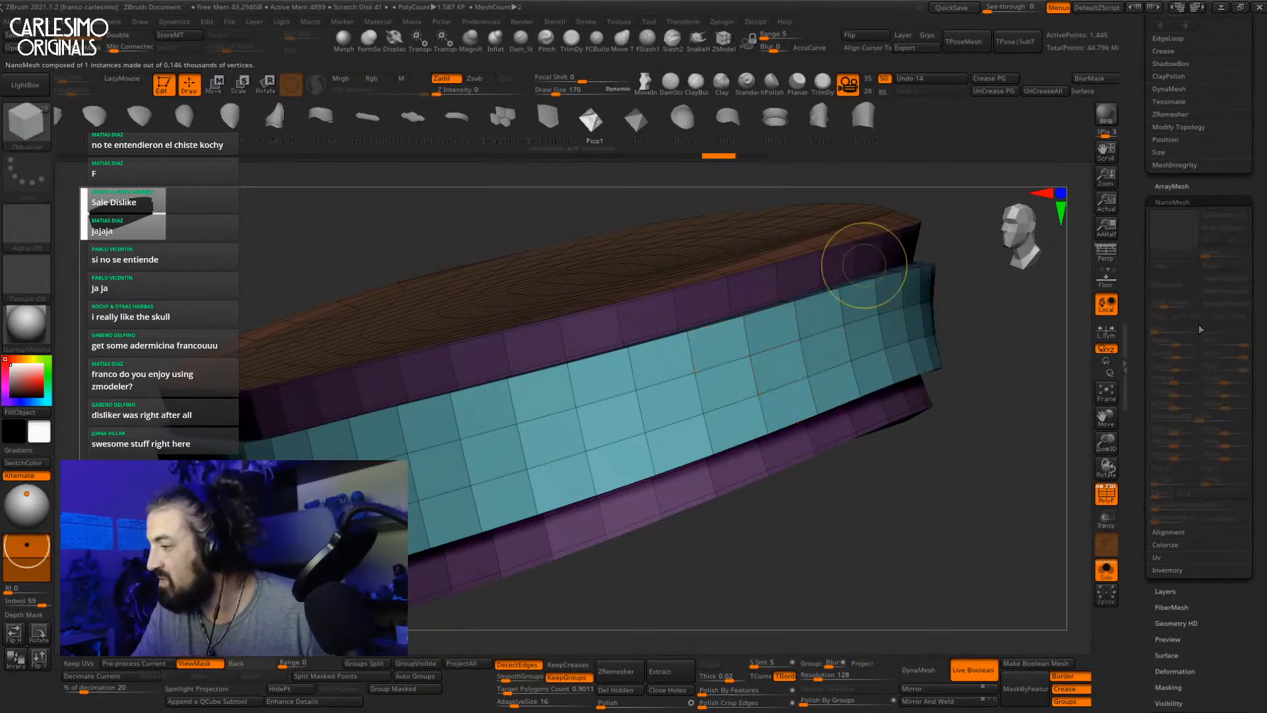
{"action": "left_click_drag", "start_coordinate": [718, 352], "coordinate": [723, 375]}
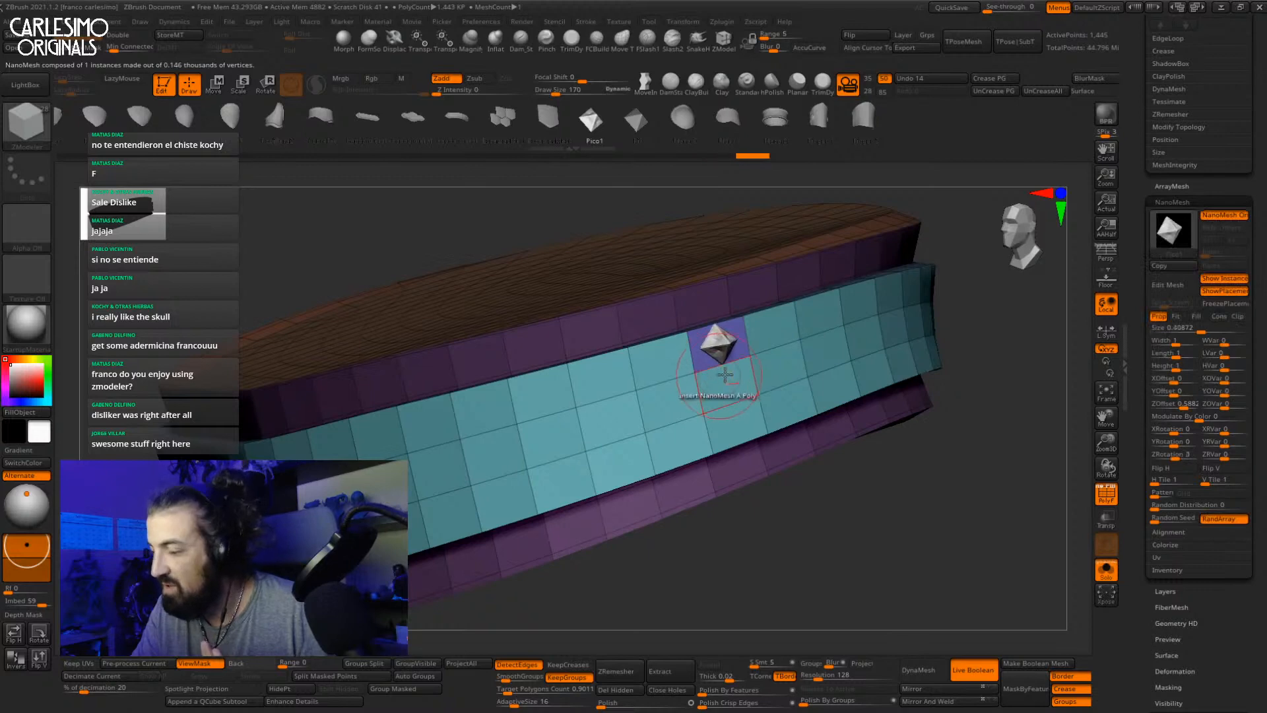
Step: Try the Fit, Fill and centring placement options on the NanoMesh spike, then return it to proportional placement
{"action": "left_click_drag", "start_coordinate": [1141, 491], "coordinate": [1142, 383]}
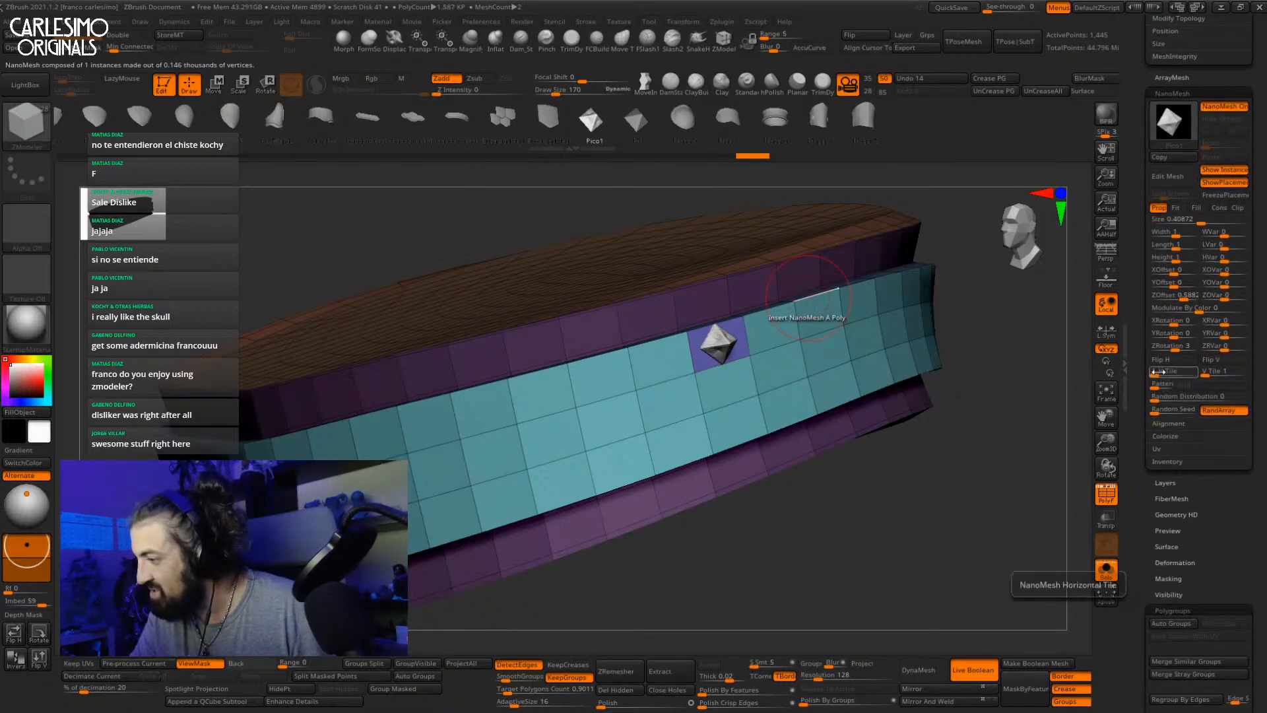
{"action": "left_click", "coordinate": [1179, 208]}
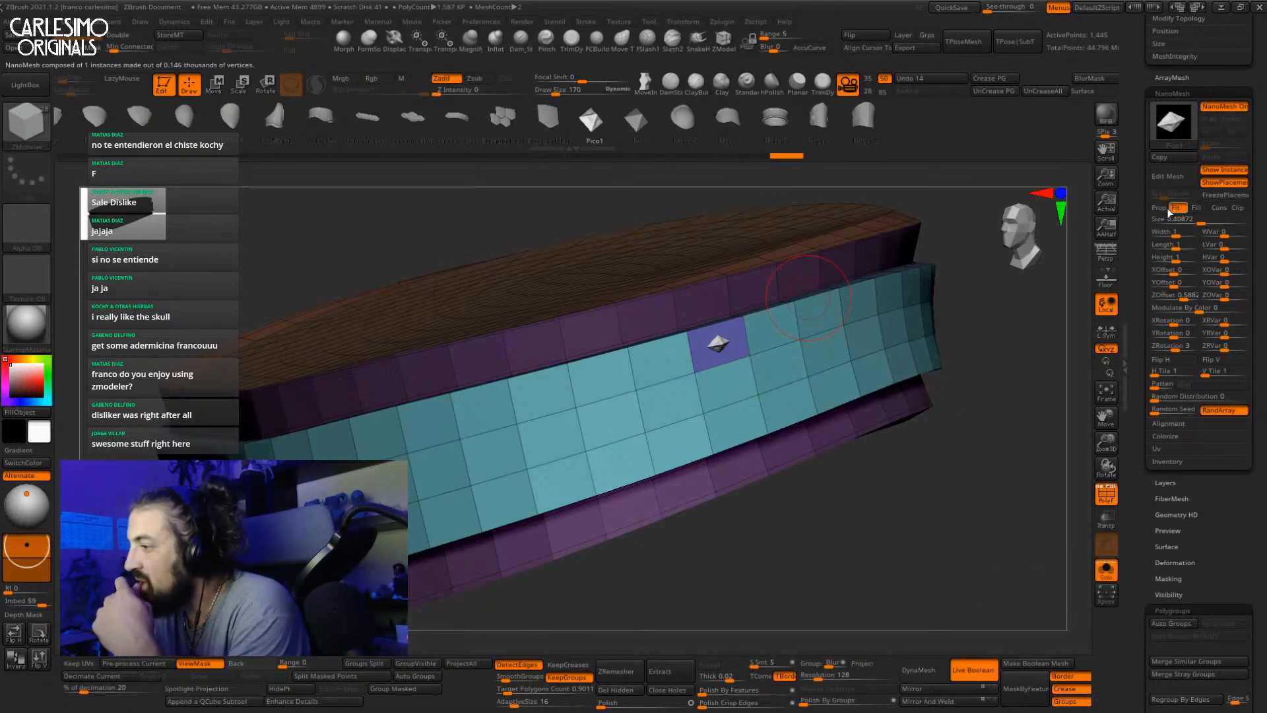
{"action": "left_click", "coordinate": [1162, 209]}
{"action": "left_click", "coordinate": [1201, 210]}
{"action": "left_click", "coordinate": [1219, 209]}
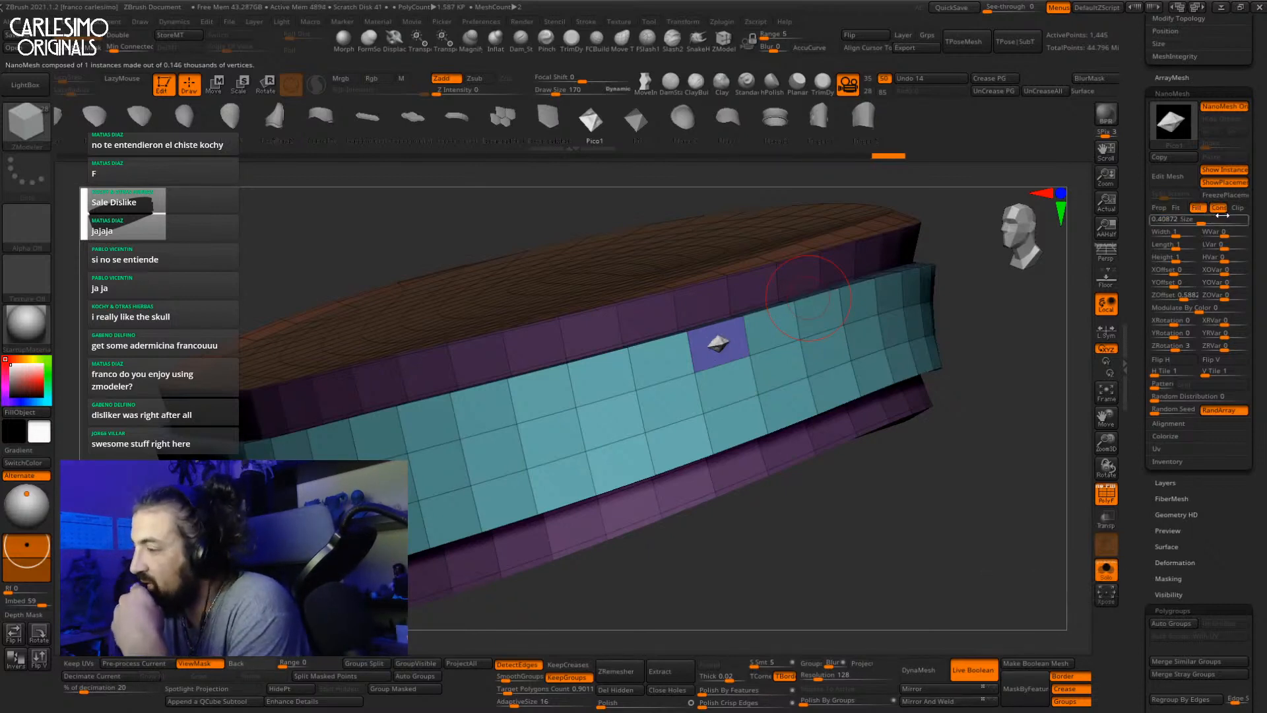
{"action": "left_click", "coordinate": [1159, 207]}
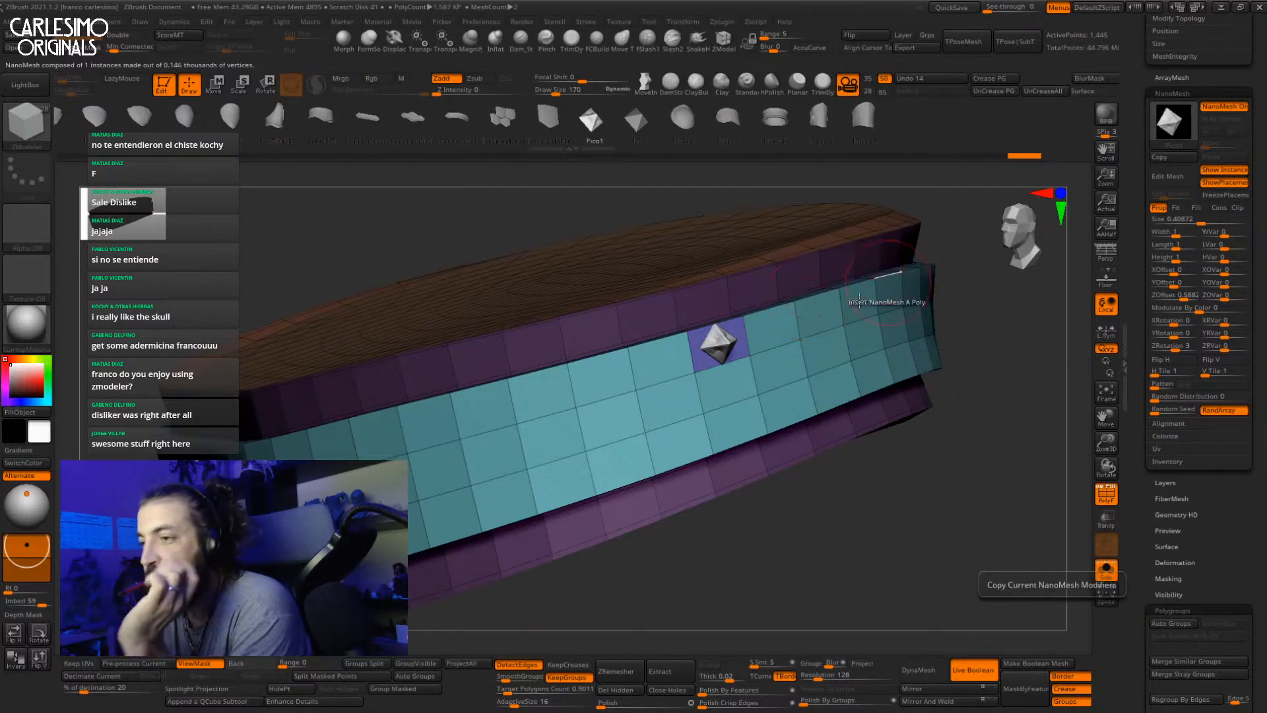
Step: Try inserting another spike on a neighbouring polygon, then undo the NanoMesh insertions back to the bare band
{"action": "left_click_drag", "start_coordinate": [772, 332], "coordinate": [783, 394]}
{"action": "mouse_move", "coordinate": [797, 383]}
{"action": "right_mouse_down"}
{"action": "mouse_move", "coordinate": [805, 366]}
{"action": "mouse_move", "coordinate": [812, 377]}
{"action": "right_mouse_up"}
{"action": "key", "text": "ctrl+z"}
{"action": "key", "text": "ctrl+z"}
{"action": "key", "text": "ctrl+z"}
{"action": "key", "text": "ctrl+z"}
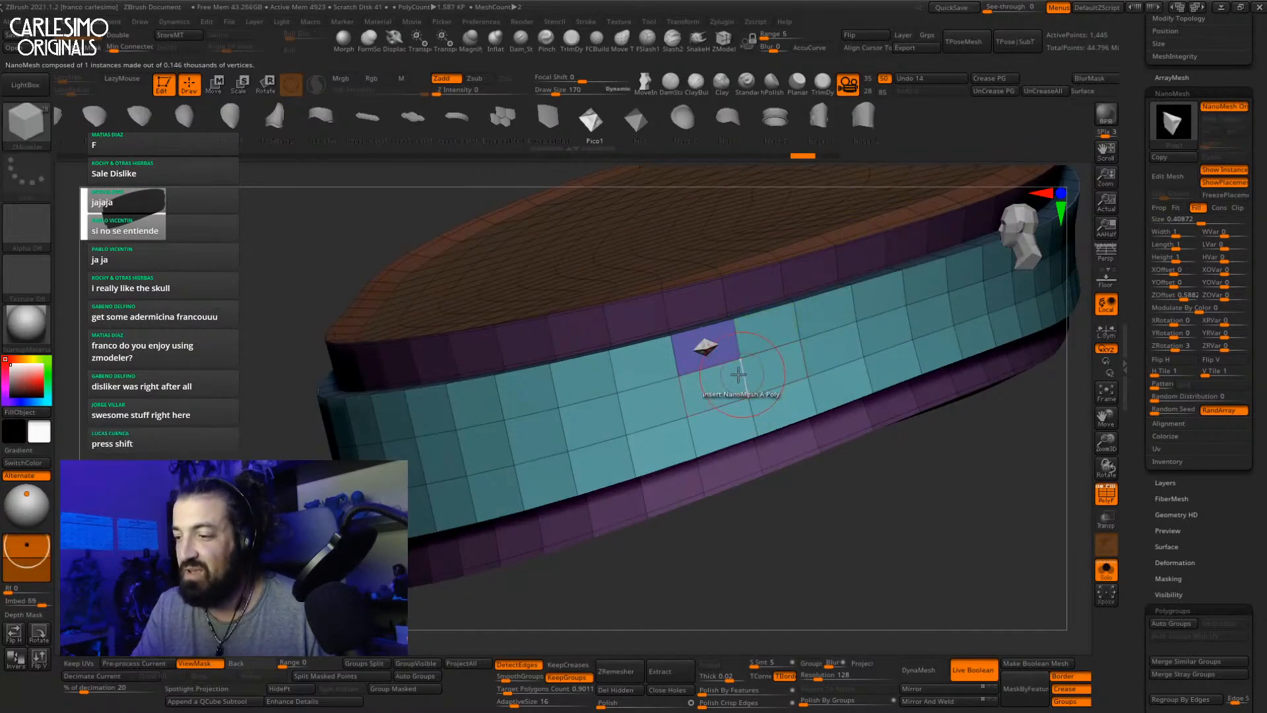
{"action": "key", "text": "ctrl+z"}
{"action": "key", "text": "ctrl+z"}
{"action": "key", "text": "ctrl+z"}
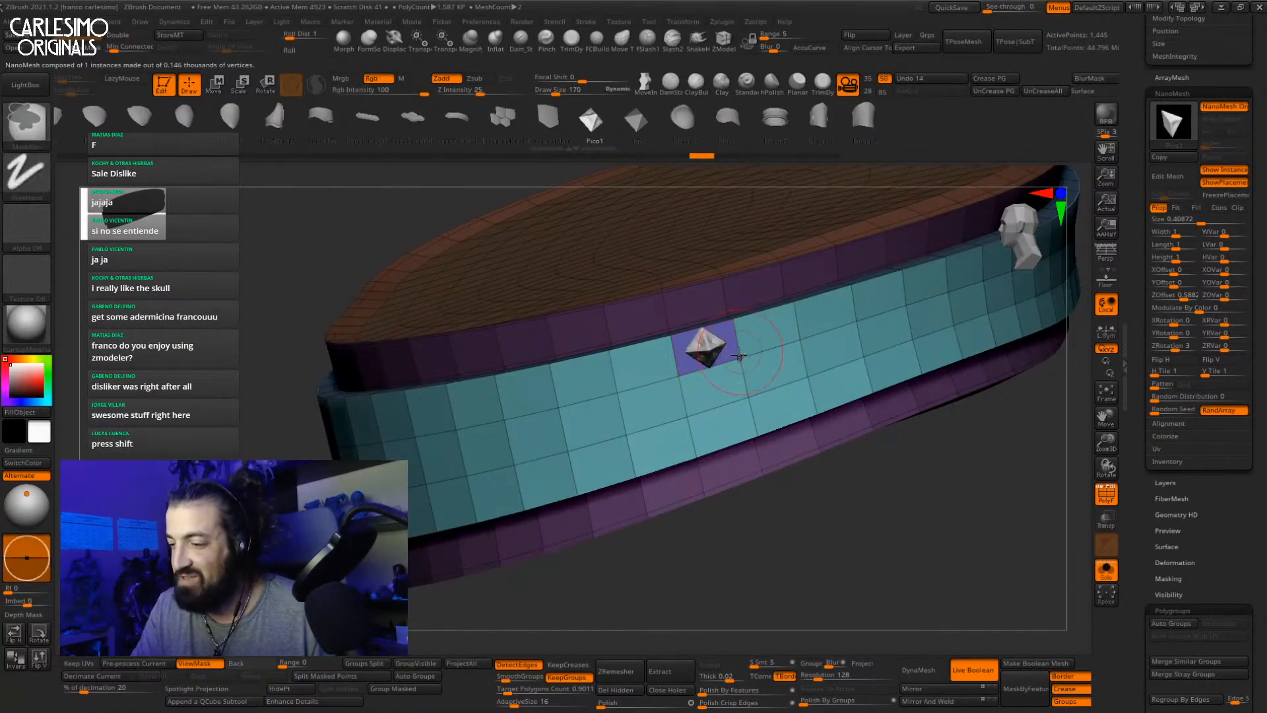
{"action": "key", "text": "ctrl+z"}
{"action": "key", "text": "ctrl+z"}
{"action": "key", "text": "ctrl+z"}
{"action": "key", "text": "ctrl+z"}
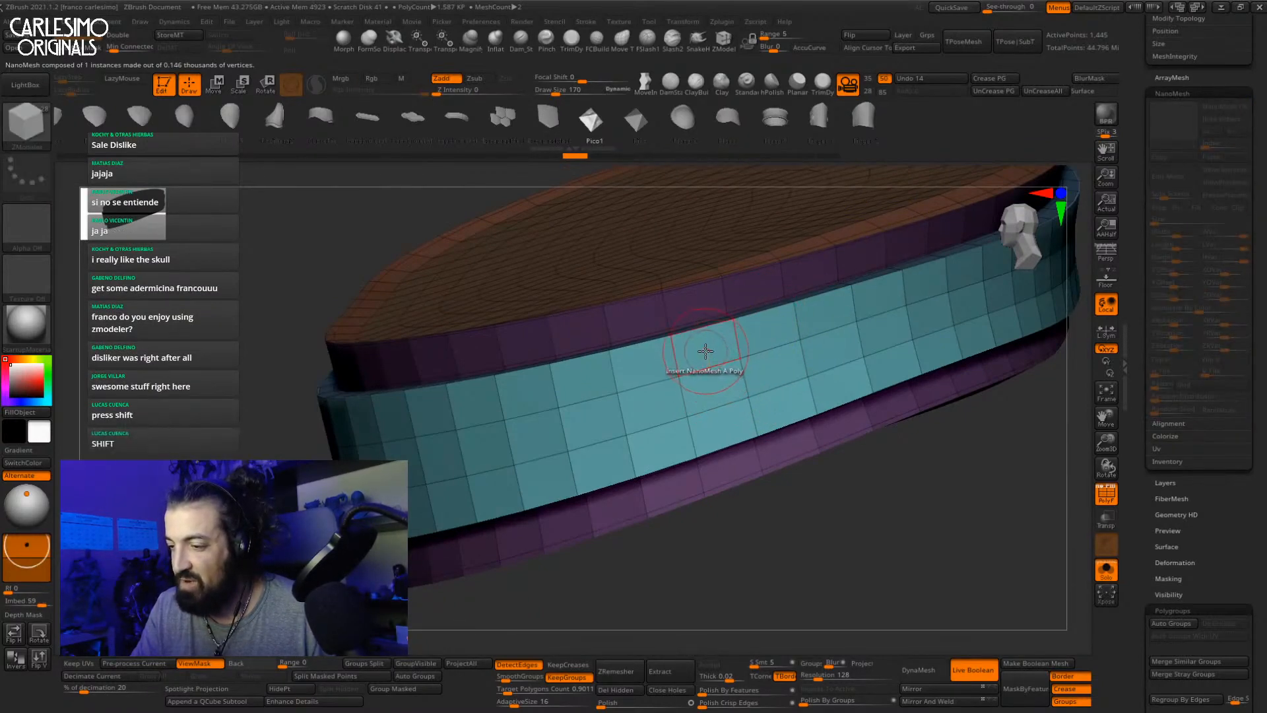
Step: Place Pico1 spikes of size about 0.39 on the raised band, filling a block of three columns across its three rows
{"action": "key", "text": "ctrl+shift+z"}
{"action": "key", "text": "ctrl+shift+z"}
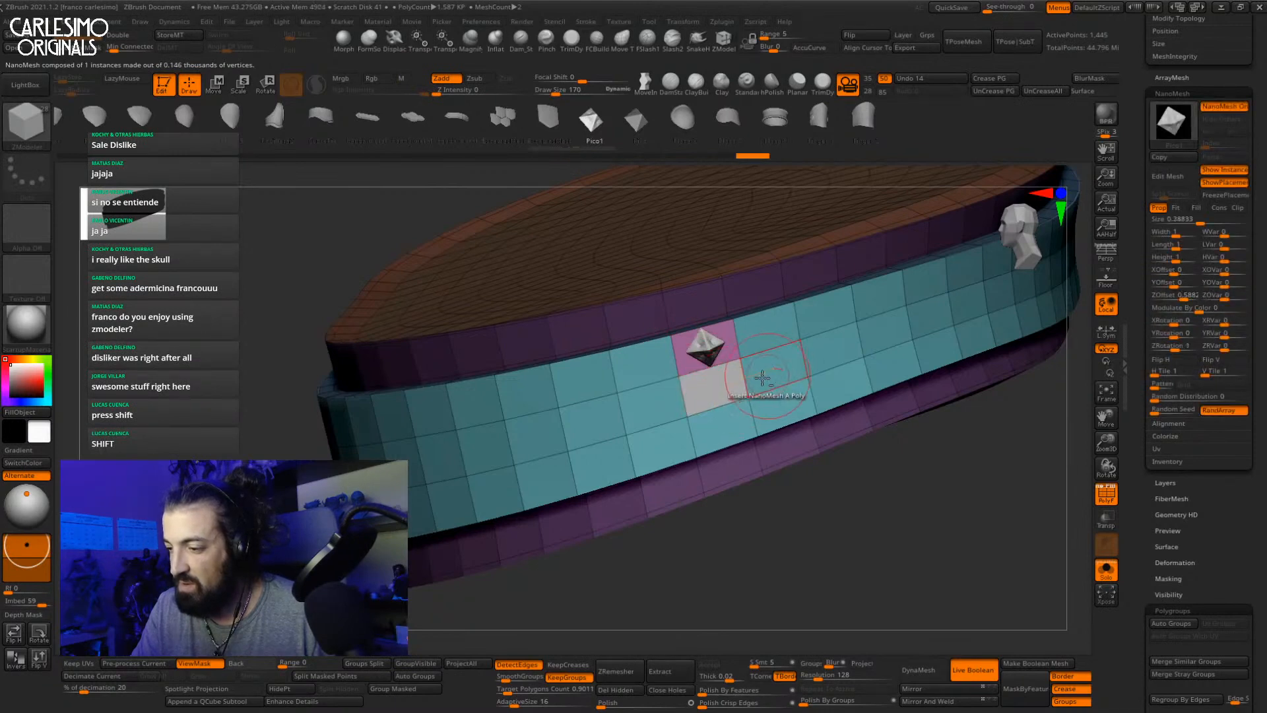
{"action": "key", "text": "ctrl+shift+z"}
{"action": "left_click", "coordinate": [718, 394]}
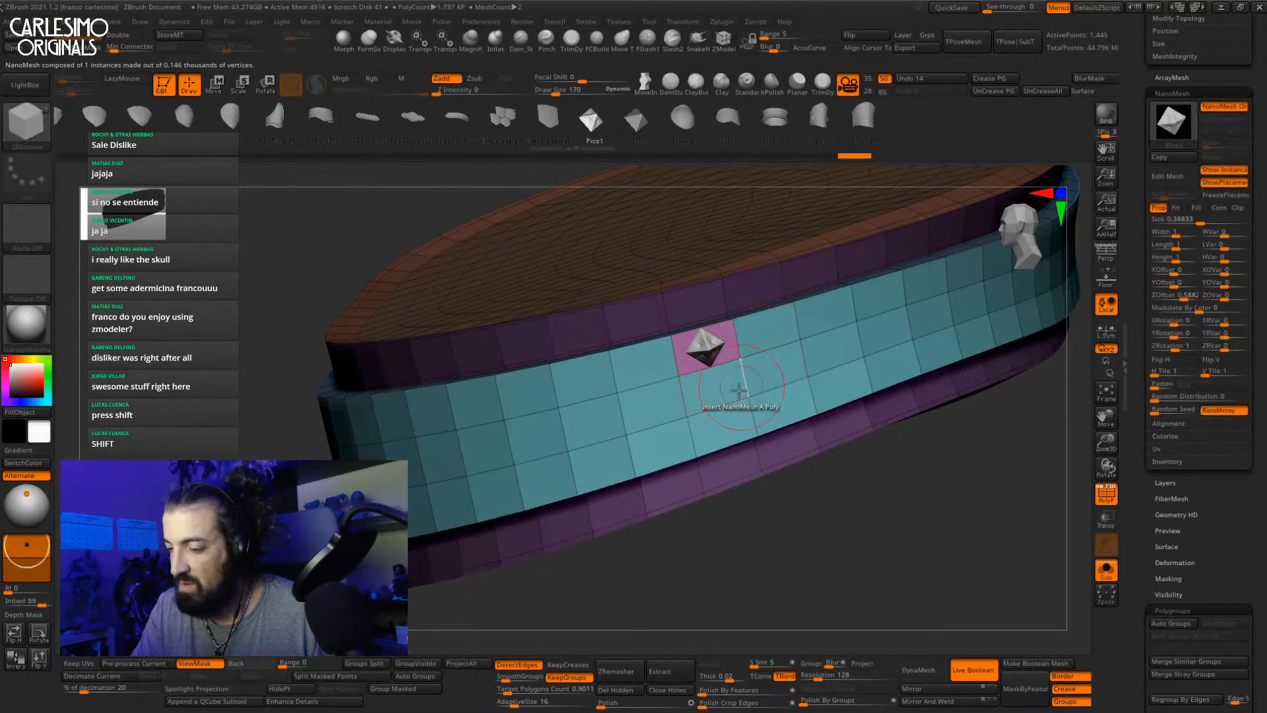
{"action": "left_click", "coordinate": [778, 369]}
{"action": "left_click", "coordinate": [789, 315]}
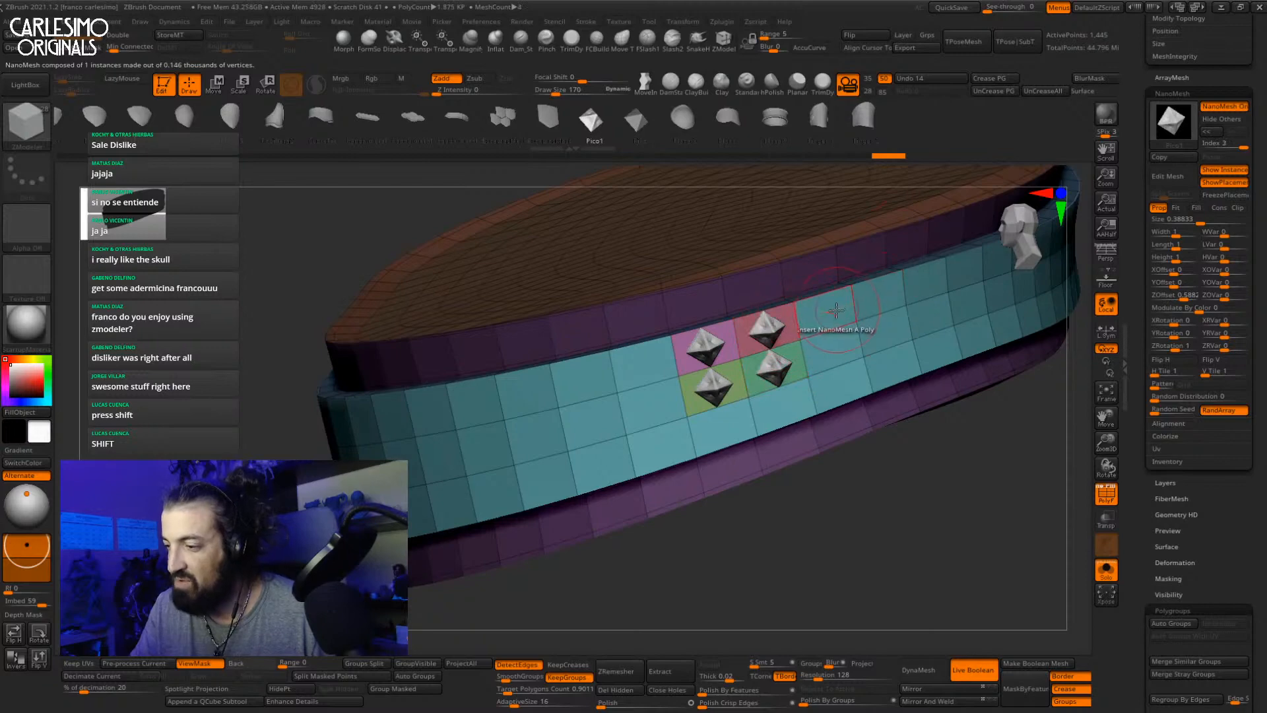
{"action": "left_click", "coordinate": [836, 310]}
{"action": "left_click", "coordinate": [846, 355]}
{"action": "left_click", "coordinate": [780, 408]}
{"action": "left_click", "coordinate": [839, 388]}
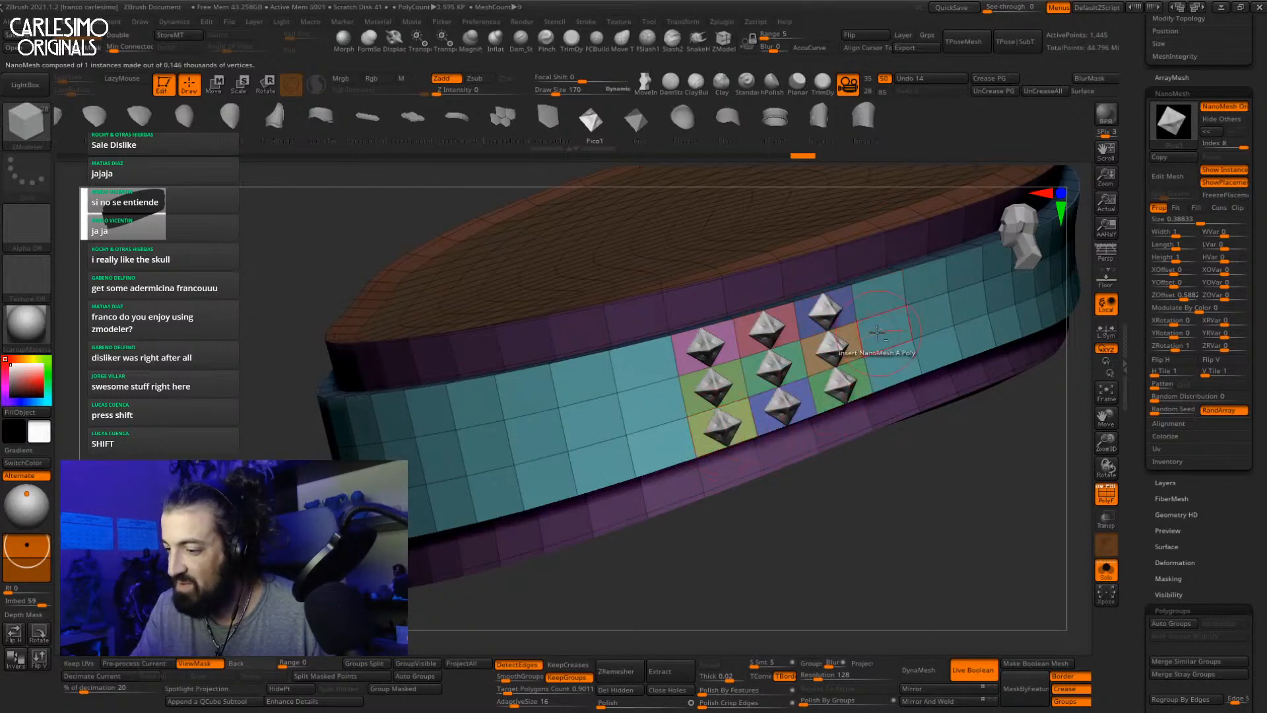
Step: Add a fourth column of spikes to the block and check it with the whole character shown
{"action": "right_click_drag", "start_coordinate": [876, 332], "coordinate": [732, 381], "text": "ctrl"}
{"action": "key", "text": "alt+s"}
{"action": "key", "text": "alt+s"}
{"action": "left_click", "coordinate": [751, 434]}
{"action": "right_click_drag", "start_coordinate": [751, 434], "coordinate": [858, 356]}
{"action": "key", "text": "alt+s"}
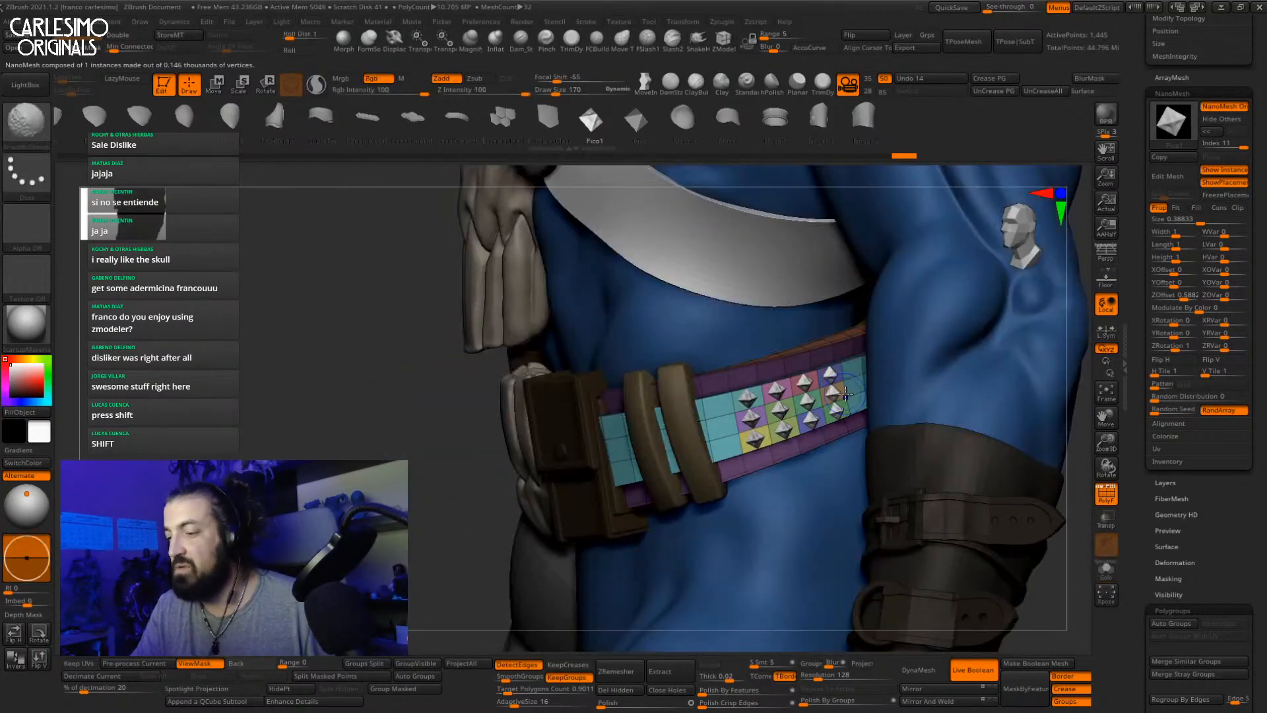
{"action": "key", "text": "shift+f"}
{"action": "key", "text": "shift+f"}
{"action": "key", "text": "alt+s"}
Step: Isolate the belt and insert a matching block of four spike columns across three rows on the band's other side
{"action": "right_click_drag", "start_coordinate": [801, 416], "coordinate": [728, 383]}
{"action": "key", "text": "alt+s"}
{"action": "key", "text": "alt+s"}
{"action": "key", "text": "alt+s"}
{"action": "key", "text": "alt+s"}
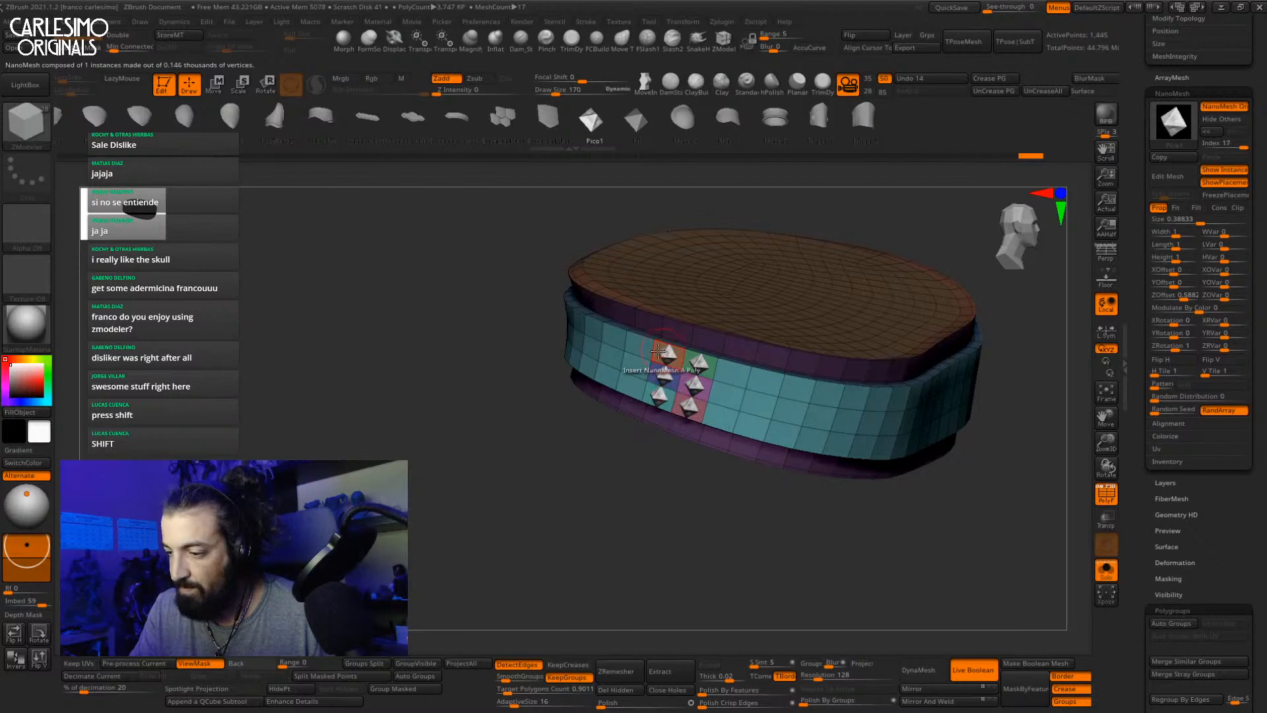
{"action": "left_click", "coordinate": [613, 372]}
{"action": "left_click", "coordinate": [612, 357]}
{"action": "left_click", "coordinate": [615, 336]}
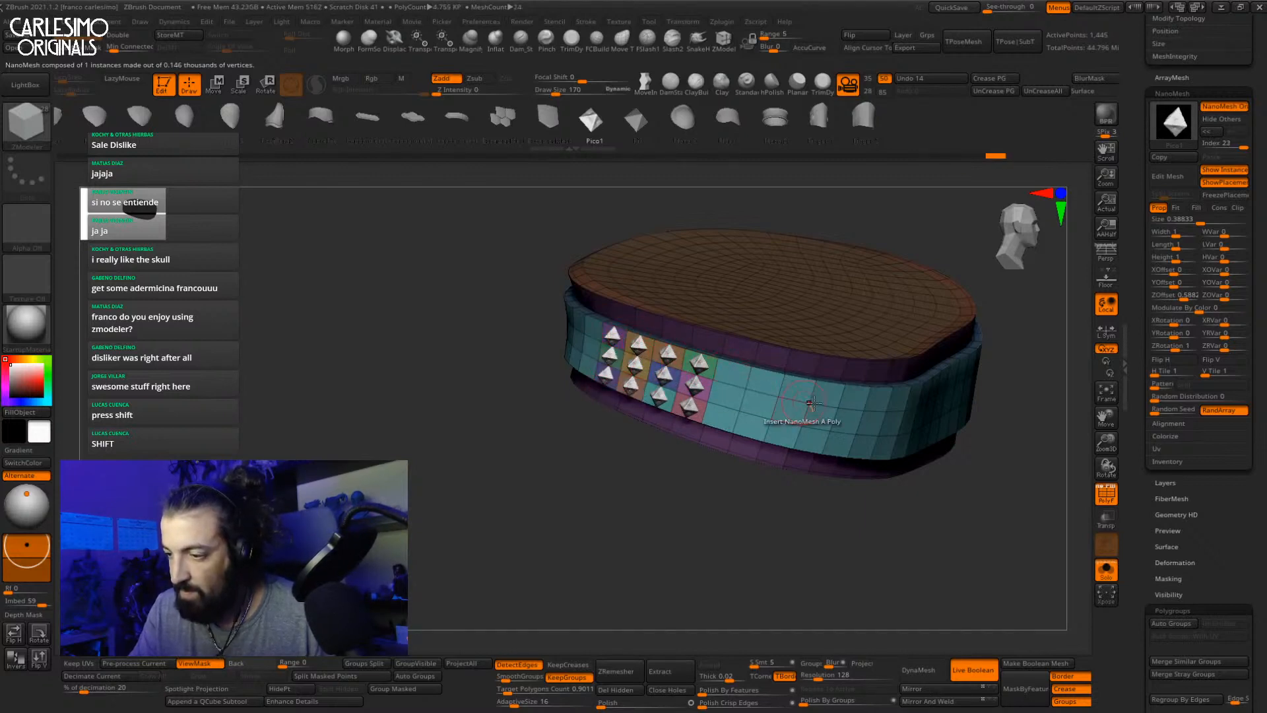
Step: Examine the spike blocks around the belt from several angles, with and without the polygon wireframe and the rest of the character
{"action": "right_click_drag", "start_coordinate": [805, 418], "coordinate": [891, 398], "text": "ctrl"}
{"action": "key", "text": "alt+s"}
{"action": "mouse_move", "coordinate": [915, 269]}
{"action": "right_mouse_down"}
{"action": "mouse_move", "coordinate": [886, 419]}
{"action": "mouse_move", "coordinate": [857, 421]}
{"action": "mouse_move", "coordinate": [924, 396]}
{"action": "mouse_move", "coordinate": [957, 413]}
{"action": "right_mouse_up"}
{"action": "key", "text": "shift+f"}
{"action": "key", "text": "b"}
{"action": "key", "text": "m"}
{"action": "key", "text": "v"}
{"action": "key", "text": "alt+s"}
{"action": "right_click_drag", "start_coordinate": [639, 390], "coordinate": [655, 425], "text": "ctrl"}
{"action": "right_click_drag", "start_coordinate": [655, 425], "coordinate": [651, 413]}
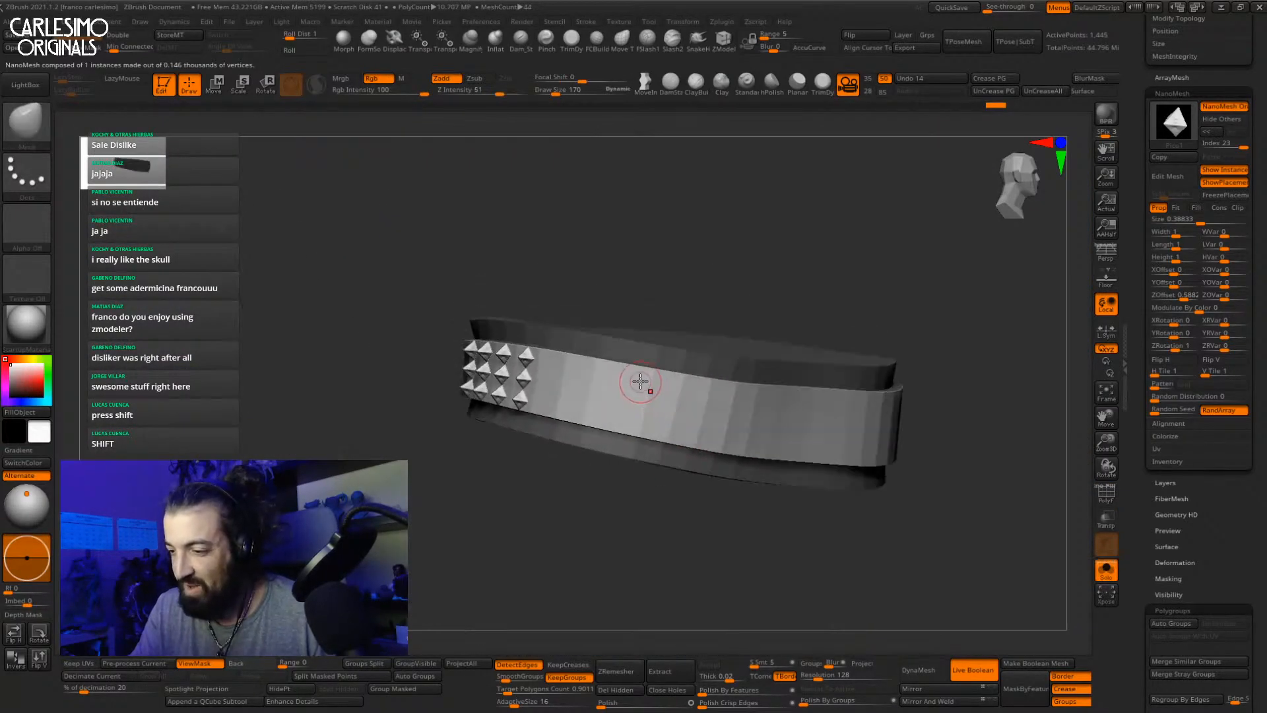
{"action": "key", "text": "shift+f"}
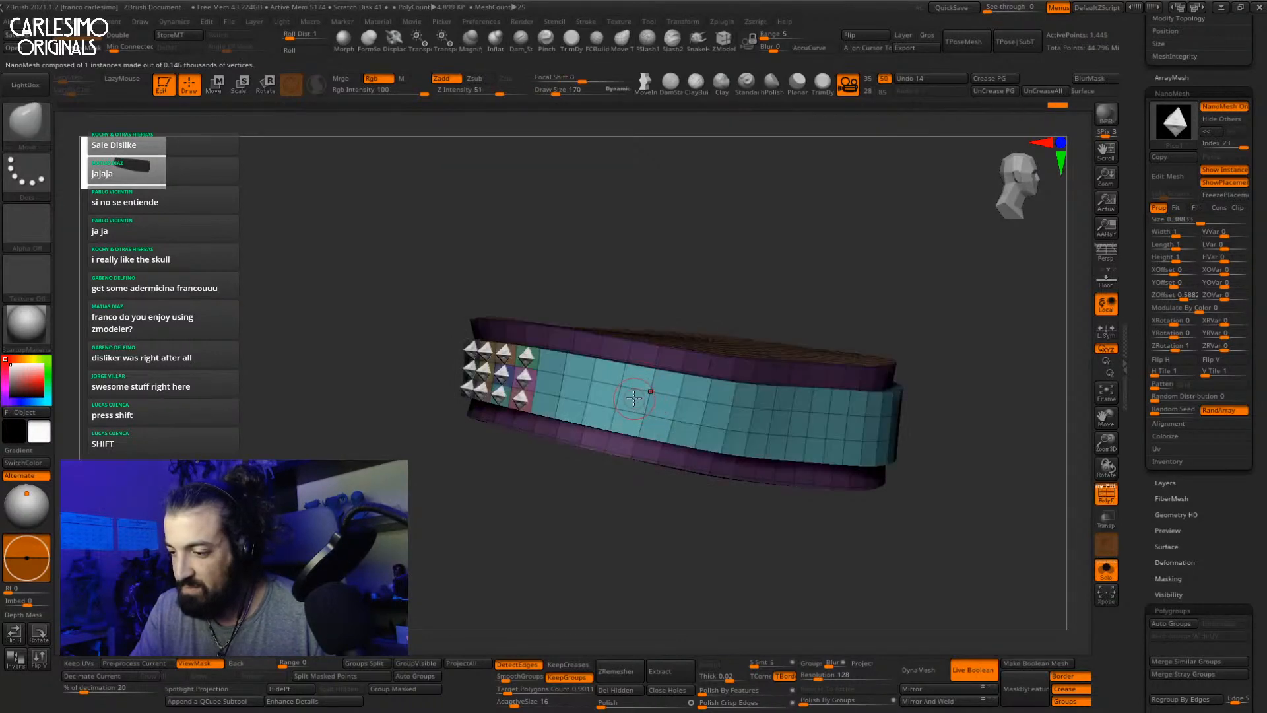
{"action": "right_click_drag", "start_coordinate": [634, 396], "coordinate": [640, 394], "text": "ctrl"}
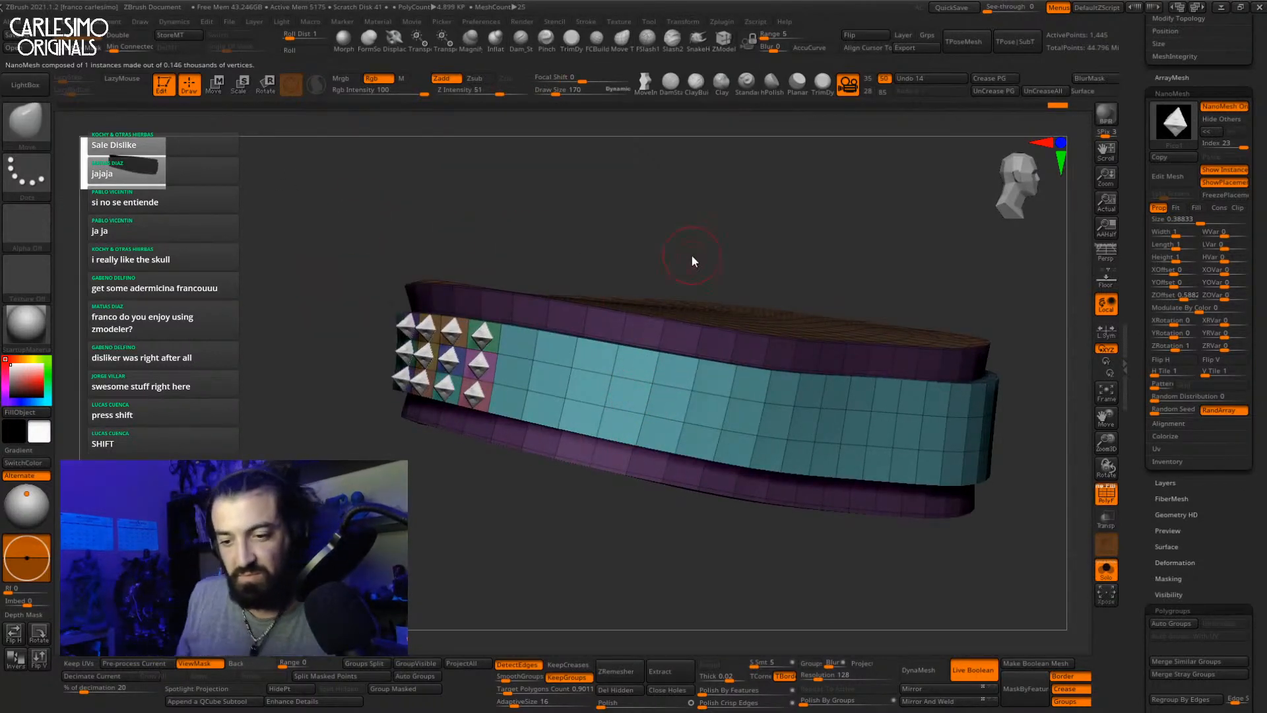
{"action": "left_click_drag", "start_coordinate": [668, 266], "coordinate": [635, 243]}
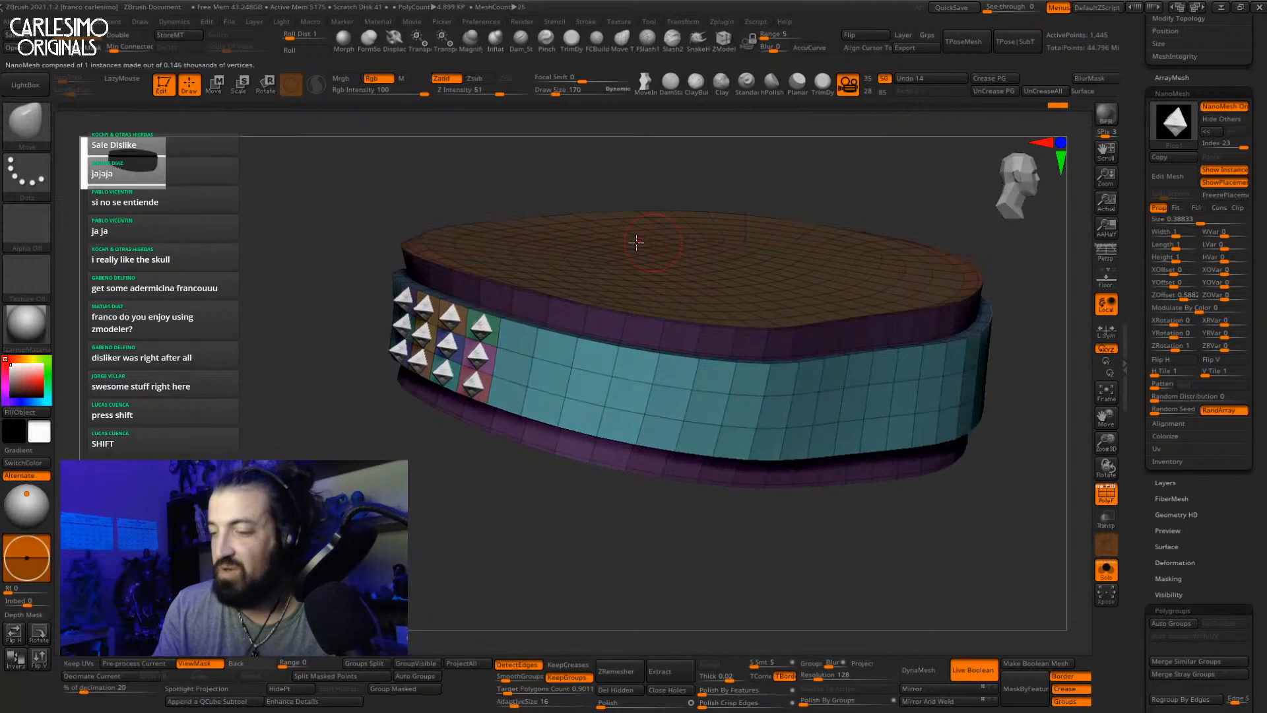
Step: Return to the ZModeler NanoMesh brush and insert Pico1 spikes of size about 0.42 on all remaining polygons of the raised band
{"action": "left_click", "coordinate": [48, 144]}
{"action": "left_click", "coordinate": [907, 194]}
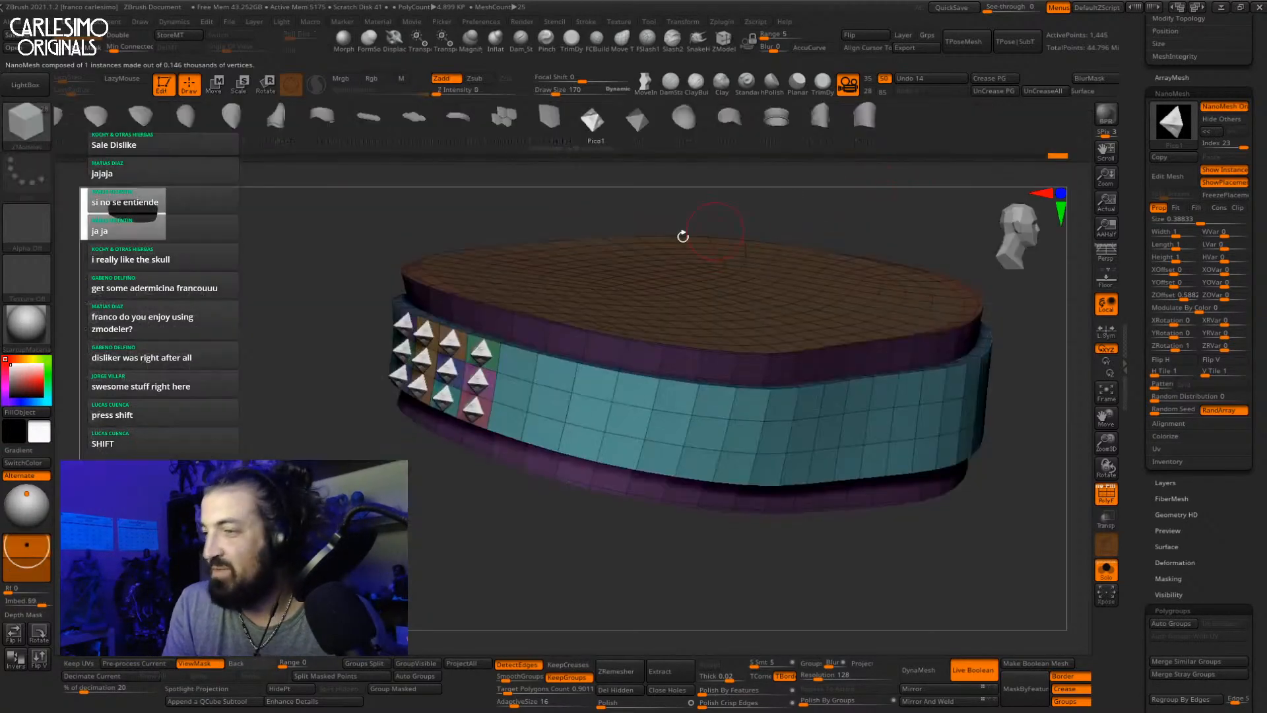
{"action": "left_click_drag", "start_coordinate": [675, 405], "coordinate": [674, 416]}
{"action": "key", "text": "ctrl+z"}
{"action": "mouse_move", "coordinate": [674, 416]}
{"action": "right_mouse_down", "text": "ctrl"}
{"action": "mouse_move", "coordinate": [631, 453]}
{"action": "mouse_move", "coordinate": [680, 509]}
{"action": "mouse_move", "coordinate": [656, 438]}
{"action": "mouse_move", "coordinate": [659, 452]}
{"action": "mouse_move", "coordinate": [670, 407]}
{"action": "mouse_move", "coordinate": [690, 400]}
{"action": "mouse_move", "coordinate": [764, 269]}
{"action": "mouse_move", "coordinate": [653, 394]}
{"action": "mouse_move", "coordinate": [661, 401]}
{"action": "right_mouse_up", "text": "ctrl"}
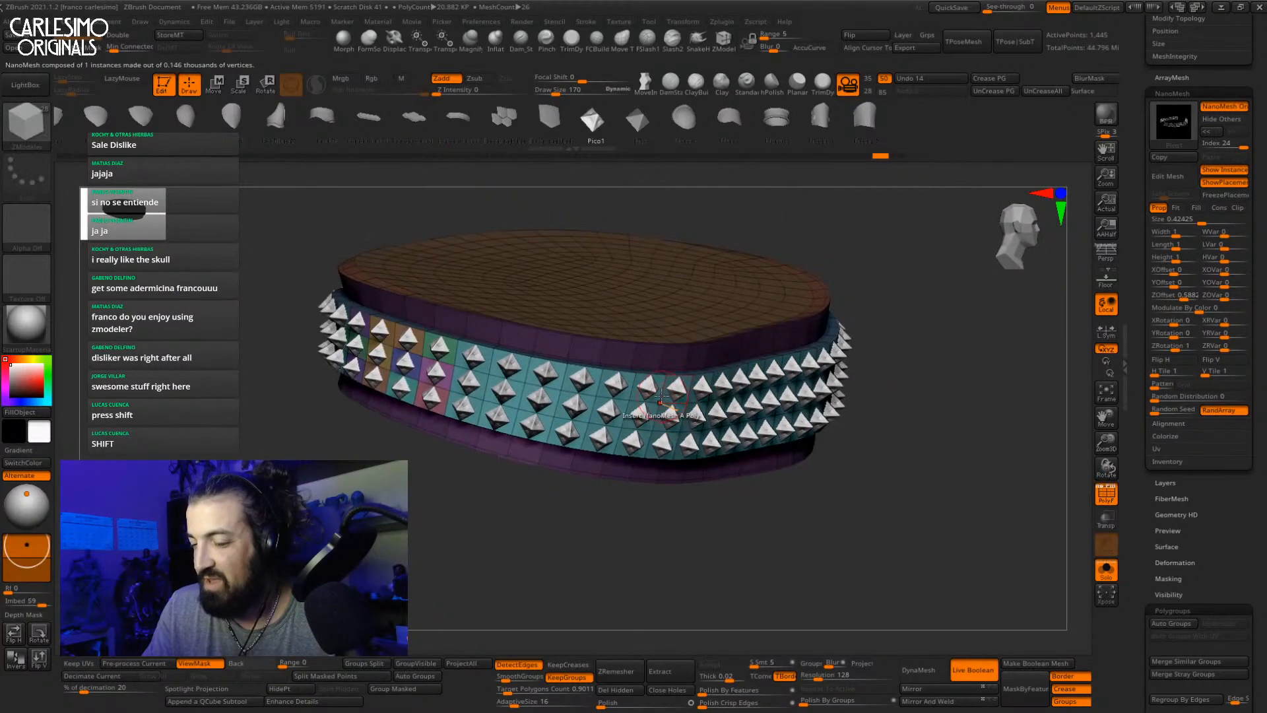
Step: Clear the spikes from all three rows along the band's front by marking those polygons column by column
{"action": "key", "text": "shift+s"}
{"action": "key", "text": "shift+s"}
{"action": "right_click_drag", "start_coordinate": [665, 515], "coordinate": [669, 518]}
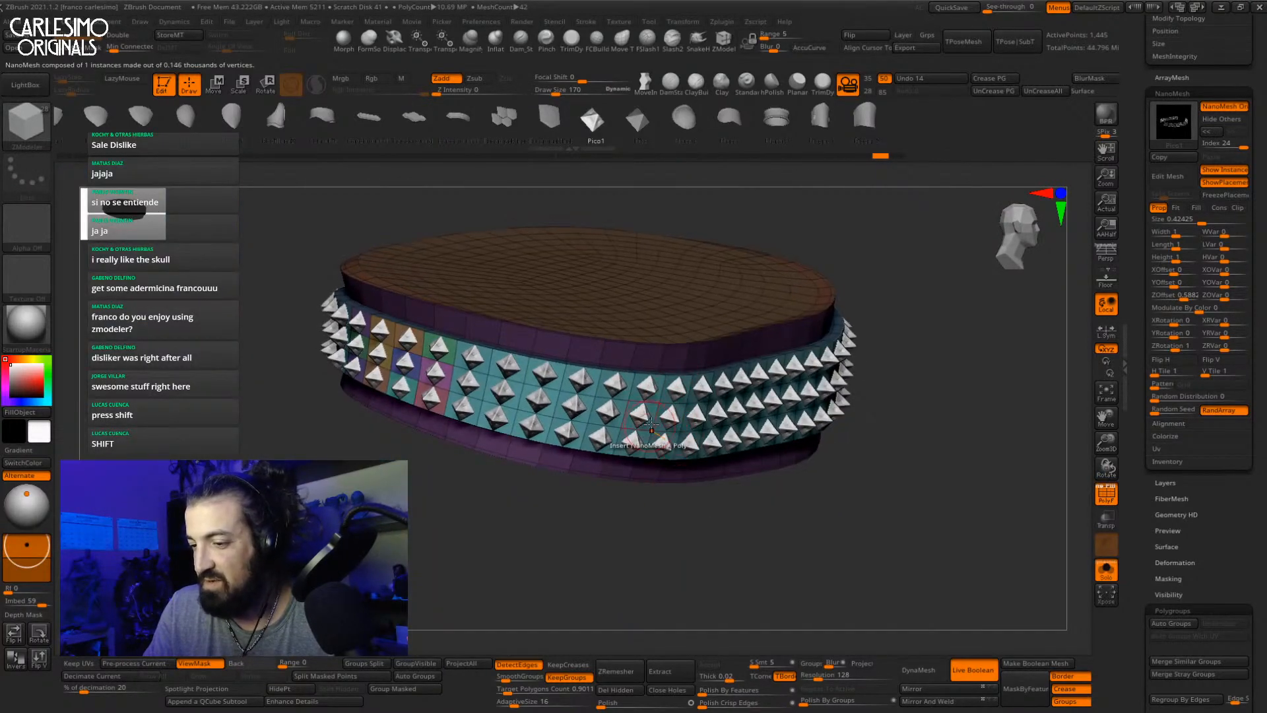
{"action": "key", "text": "shift+s"}
{"action": "key", "text": "shift+s"}
{"action": "right_click_drag", "start_coordinate": [620, 396], "coordinate": [648, 384]}
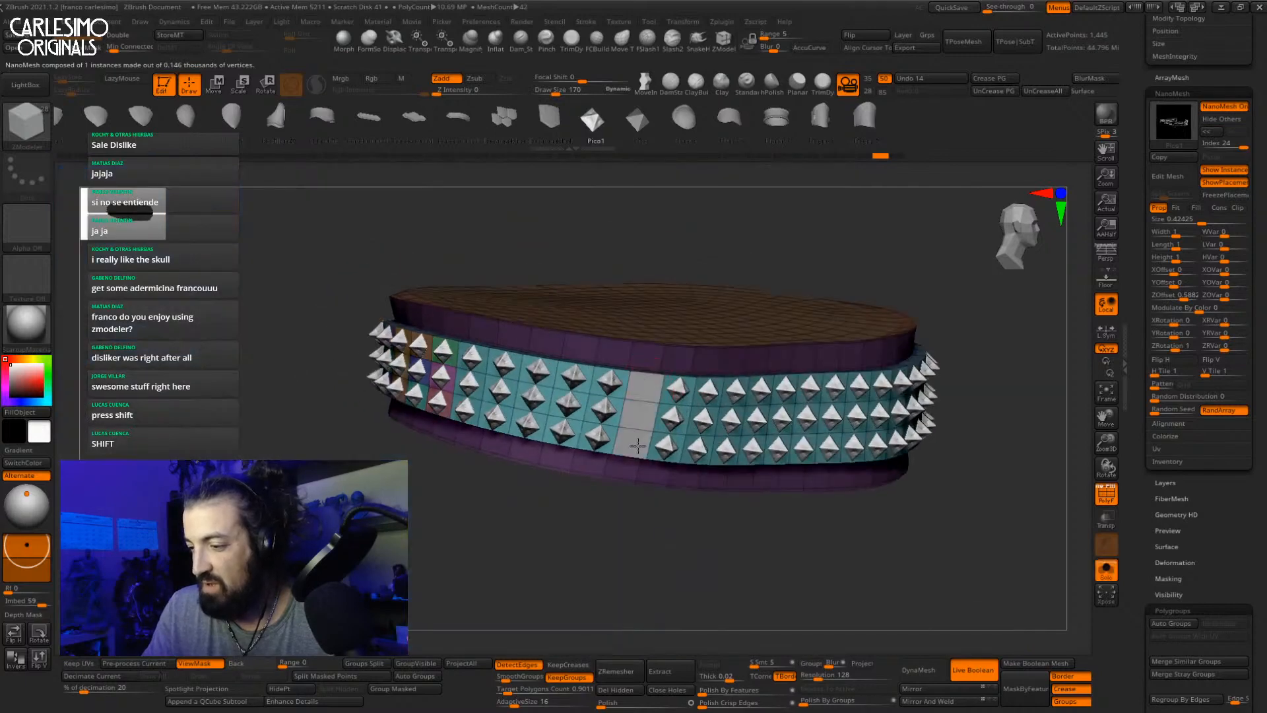
{"action": "right_click_drag", "start_coordinate": [671, 437], "coordinate": [631, 395]}
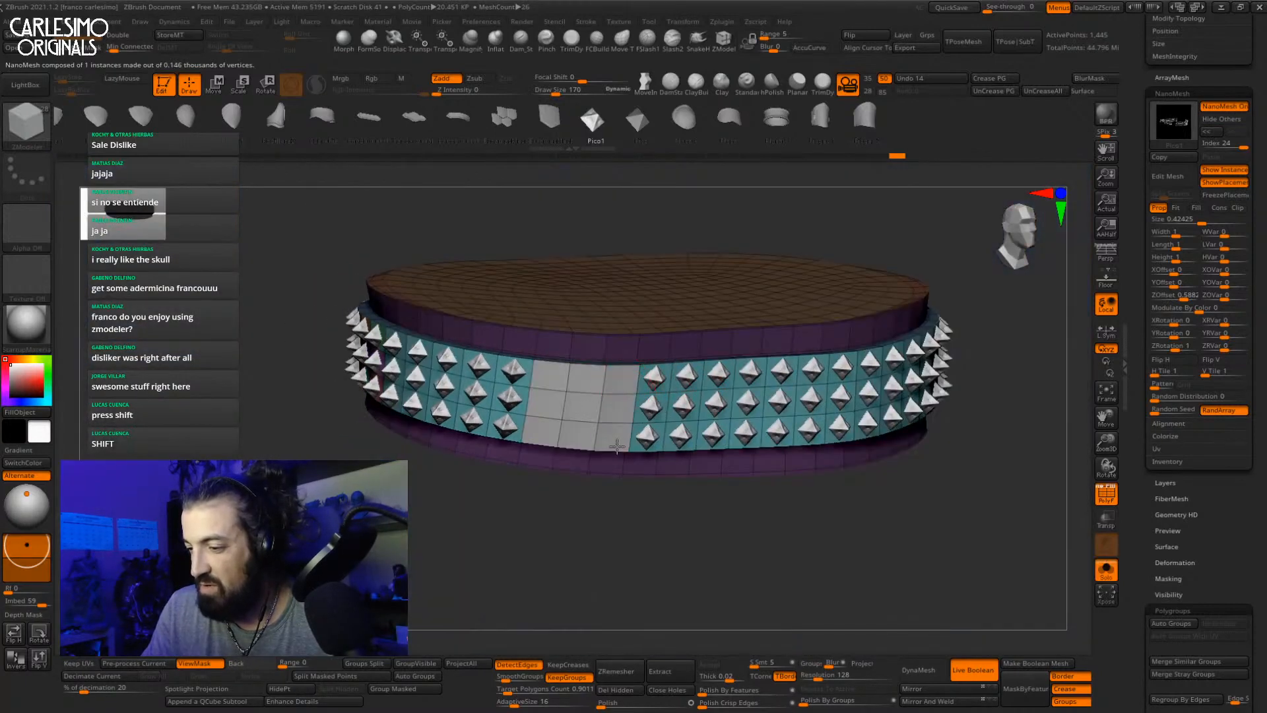
{"action": "right_click_drag", "start_coordinate": [617, 447], "coordinate": [653, 374]}
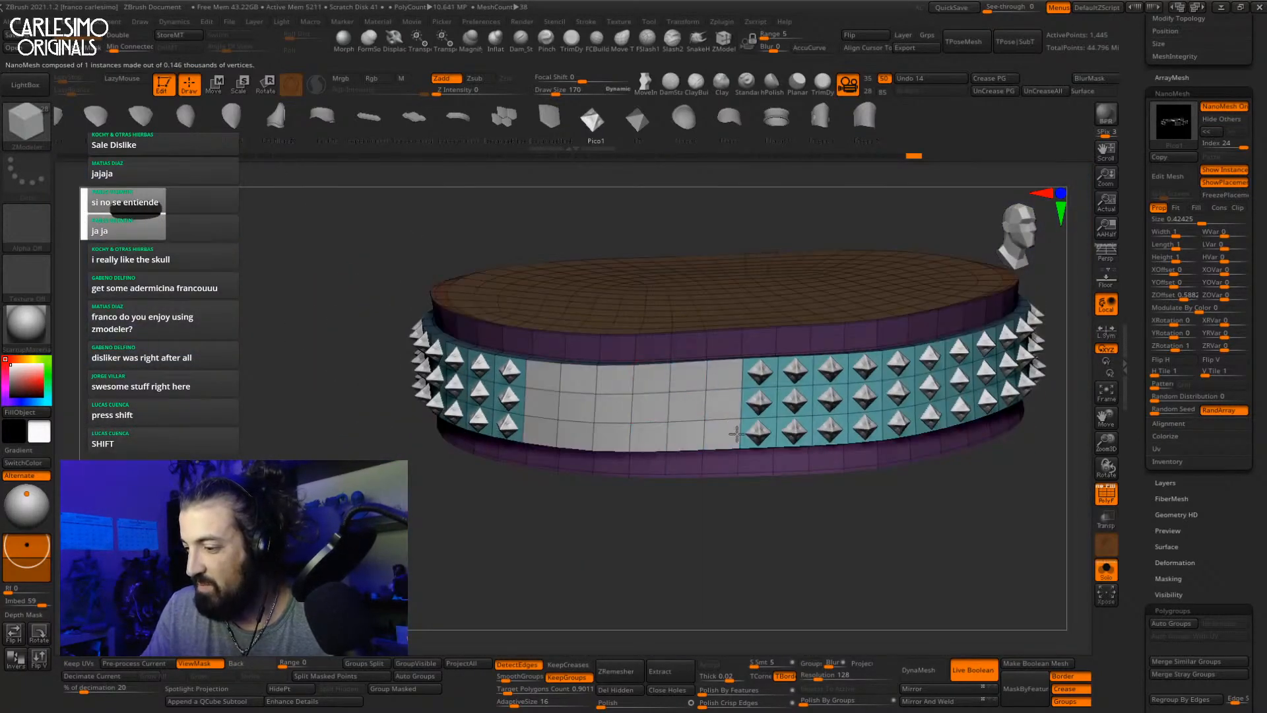
{"action": "left_click_drag", "start_coordinate": [737, 434], "coordinate": [759, 371], "text": "alt"}
{"action": "right_click_drag", "start_coordinate": [758, 371], "coordinate": [706, 376]}
{"action": "left_click_drag", "start_coordinate": [751, 433], "coordinate": [780, 371], "text": "alt"}
{"action": "right_click_drag", "start_coordinate": [779, 372], "coordinate": [703, 374], "text": "alt"}
{"action": "left_click_drag", "start_coordinate": [741, 371], "coordinate": [749, 437], "text": "alt"}
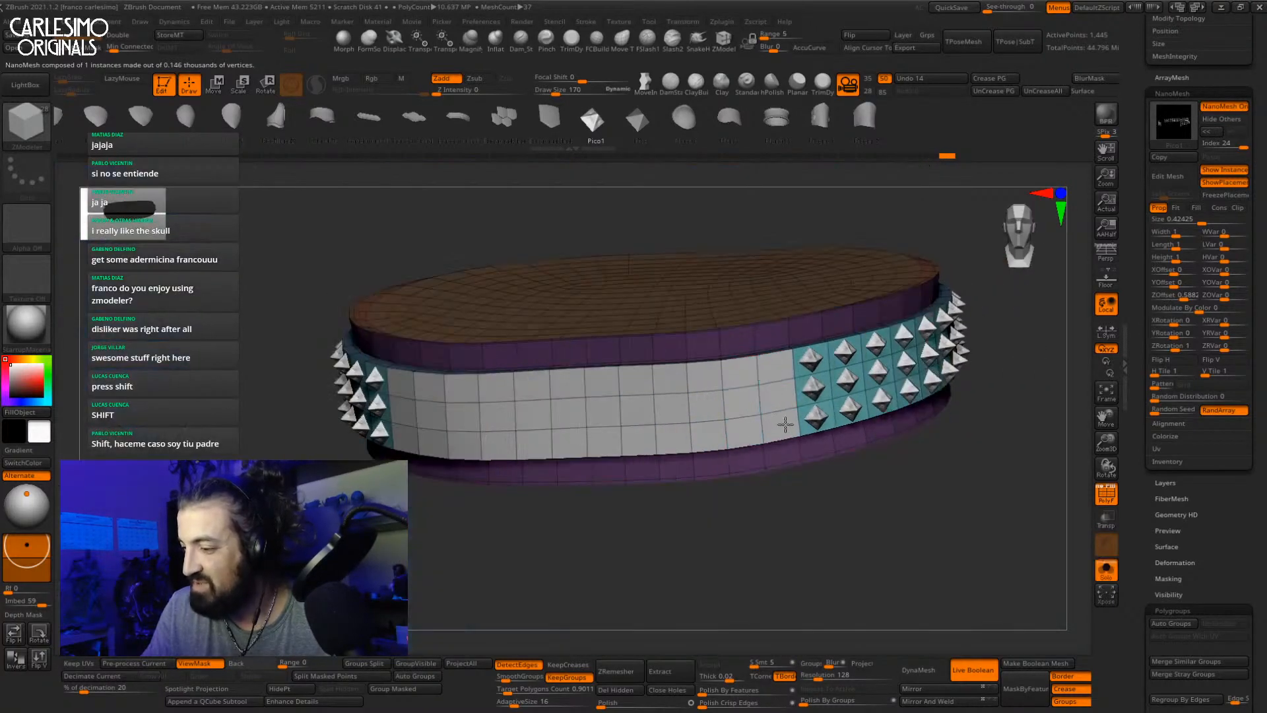
{"action": "right_click_drag", "start_coordinate": [785, 425], "coordinate": [729, 400]}
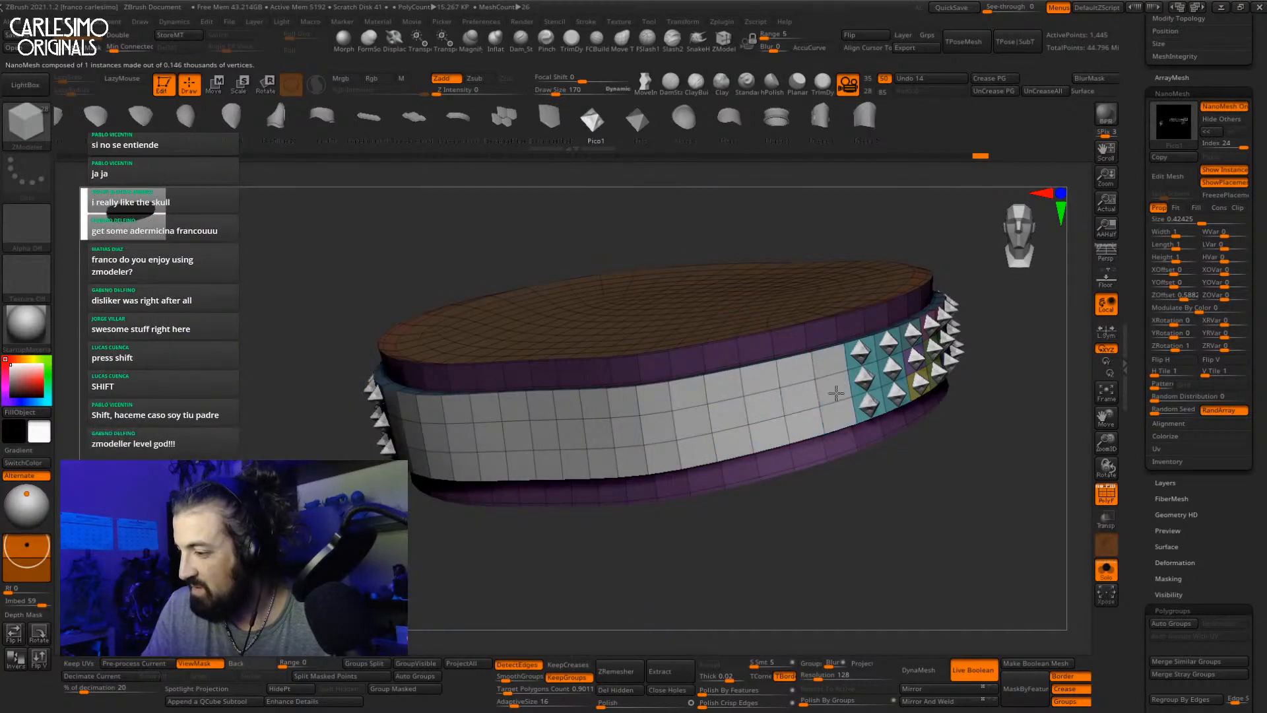
{"action": "right_click_drag", "start_coordinate": [940, 314], "coordinate": [888, 283]}
{"action": "left_click_drag", "start_coordinate": [860, 343], "coordinate": [870, 404], "text": "alt"}
Step: Show the whole character and mark the polygon columns across the middle of the belt's back to clear their spikes
{"action": "right_click_drag", "start_coordinate": [947, 363], "coordinate": [720, 396], "text": "alt"}
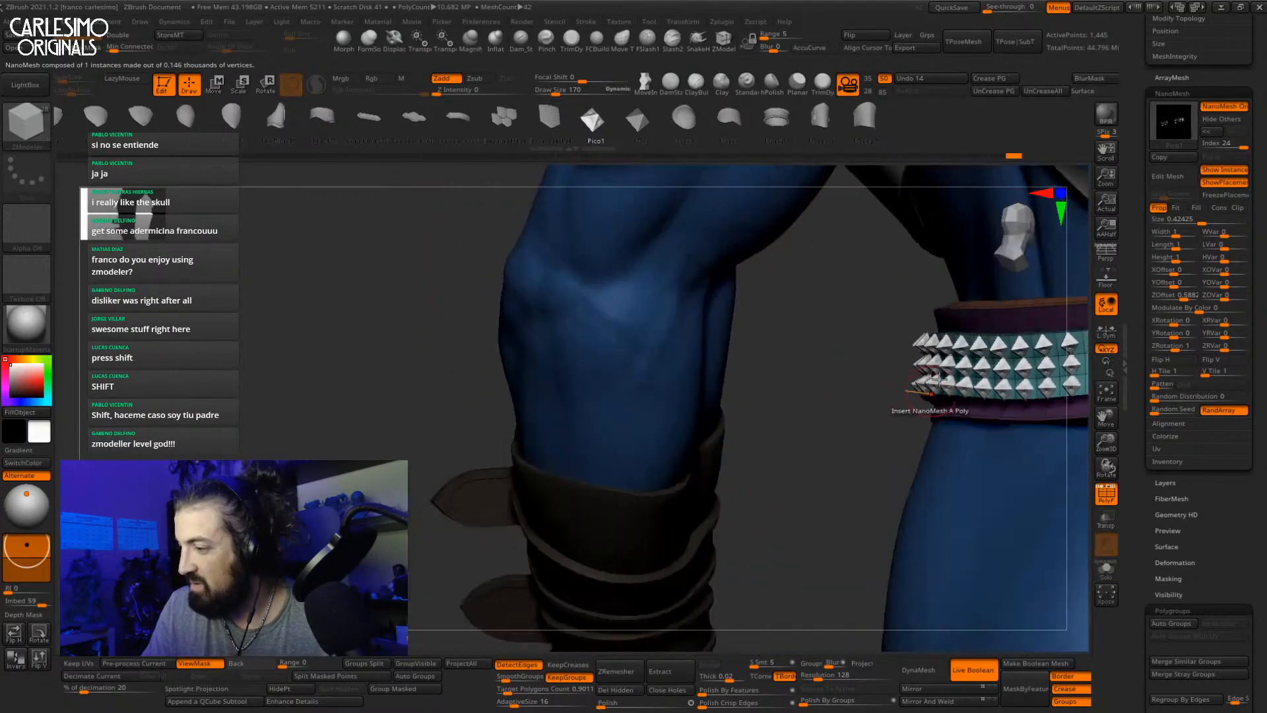
{"action": "right_click_drag", "start_coordinate": [970, 387], "coordinate": [666, 427], "text": "alt"}
{"action": "right_click_drag", "start_coordinate": [847, 437], "coordinate": [839, 407], "text": "ctrl"}
{"action": "right_click_drag", "start_coordinate": [752, 383], "coordinate": [967, 356]}
{"action": "right_click_drag", "start_coordinate": [805, 380], "coordinate": [778, 310]}
{"action": "left_click", "coordinate": [779, 334]}
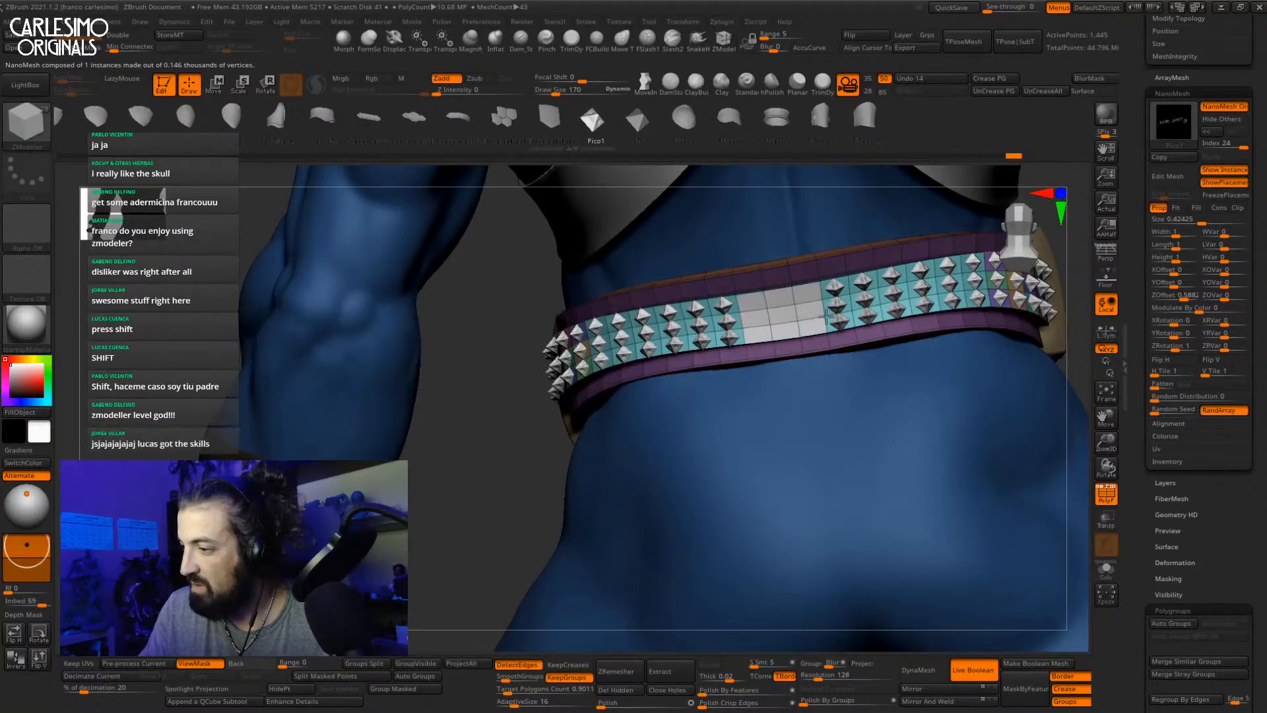
{"action": "left_click", "coordinate": [865, 305]}
{"action": "left_click", "coordinate": [892, 301]}
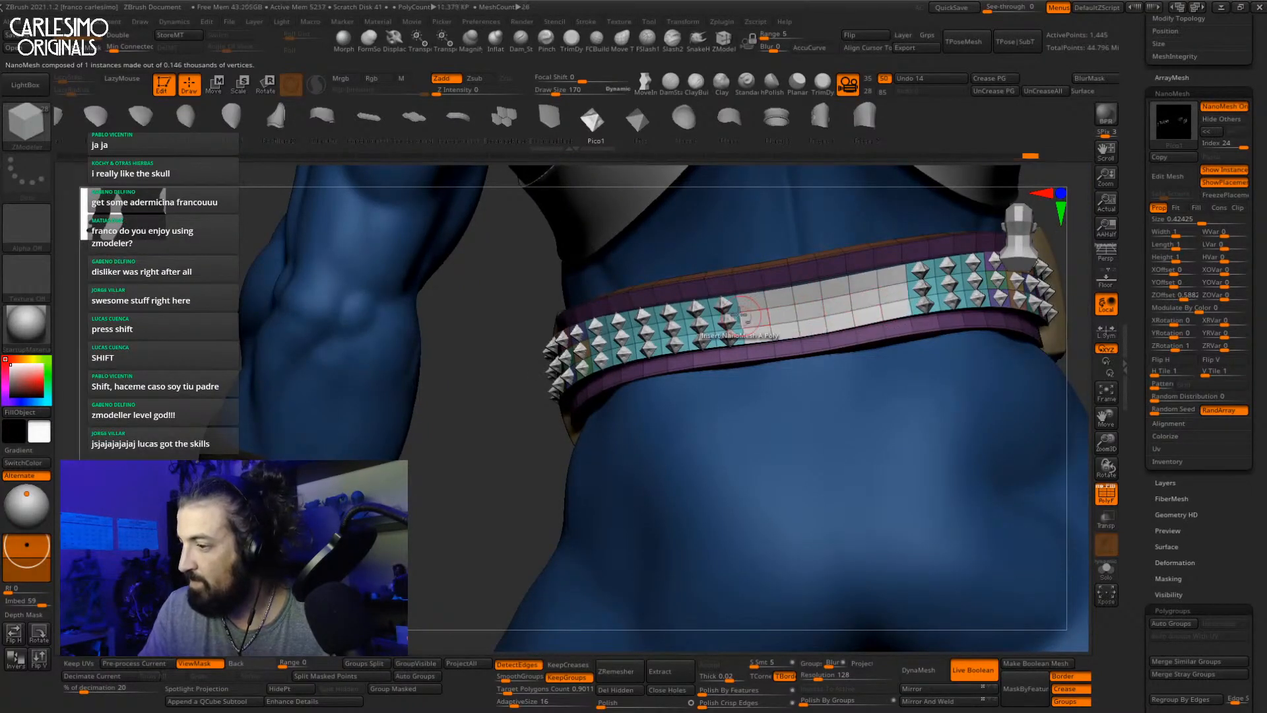
{"action": "left_click", "coordinate": [729, 333]}
Step: Inspect the spiked belt on the full character from the front and side without the polygon wireframe
{"action": "right_click_drag", "start_coordinate": [732, 337], "coordinate": [718, 388]}
{"action": "key", "text": "alt+s"}
{"action": "key", "text": "alt+s"}
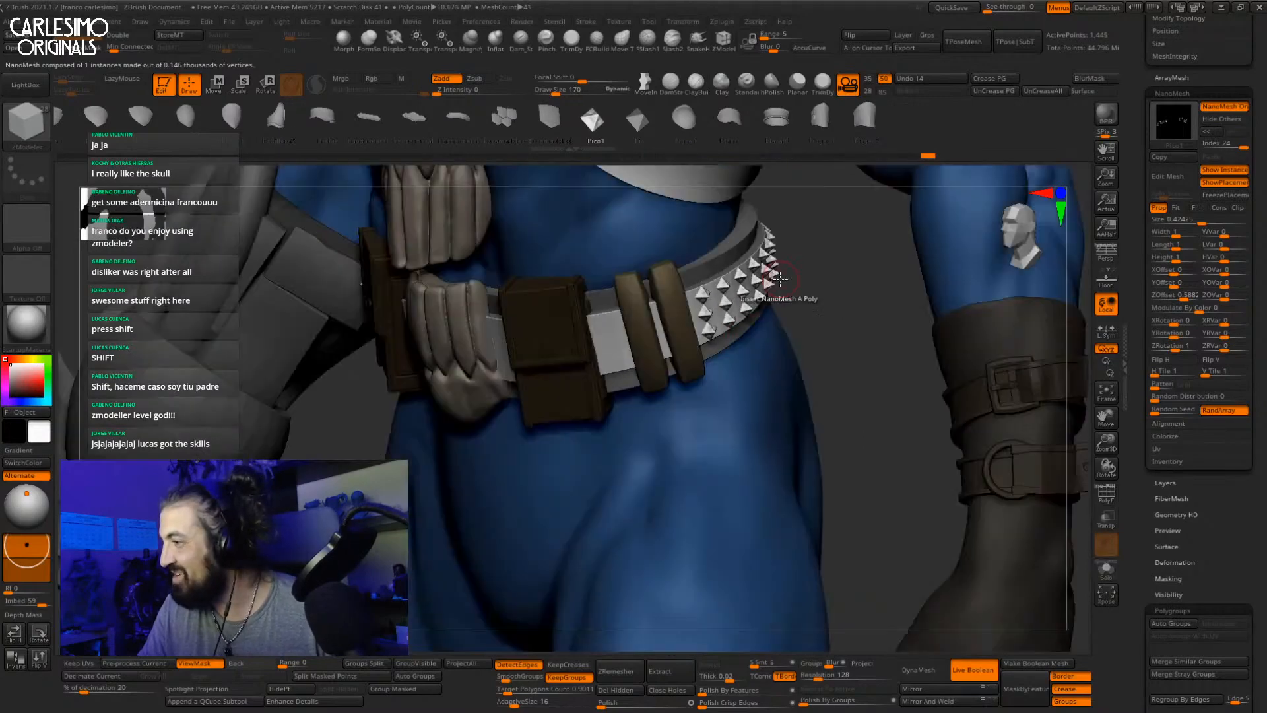
{"action": "key", "text": "alt+s"}
{"action": "right_click_drag", "start_coordinate": [831, 343], "coordinate": [769, 399]}
{"action": "key", "text": "alt+s"}
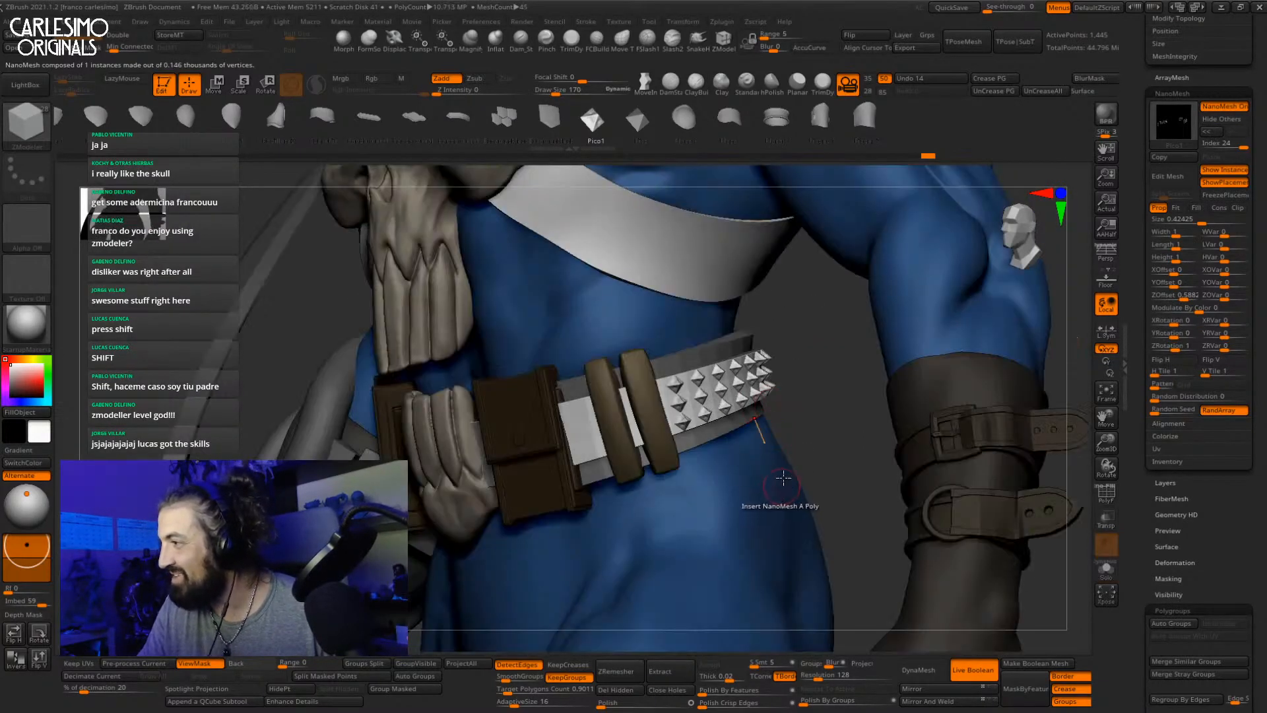
{"action": "left_click_drag", "start_coordinate": [743, 423], "coordinate": [757, 449]}
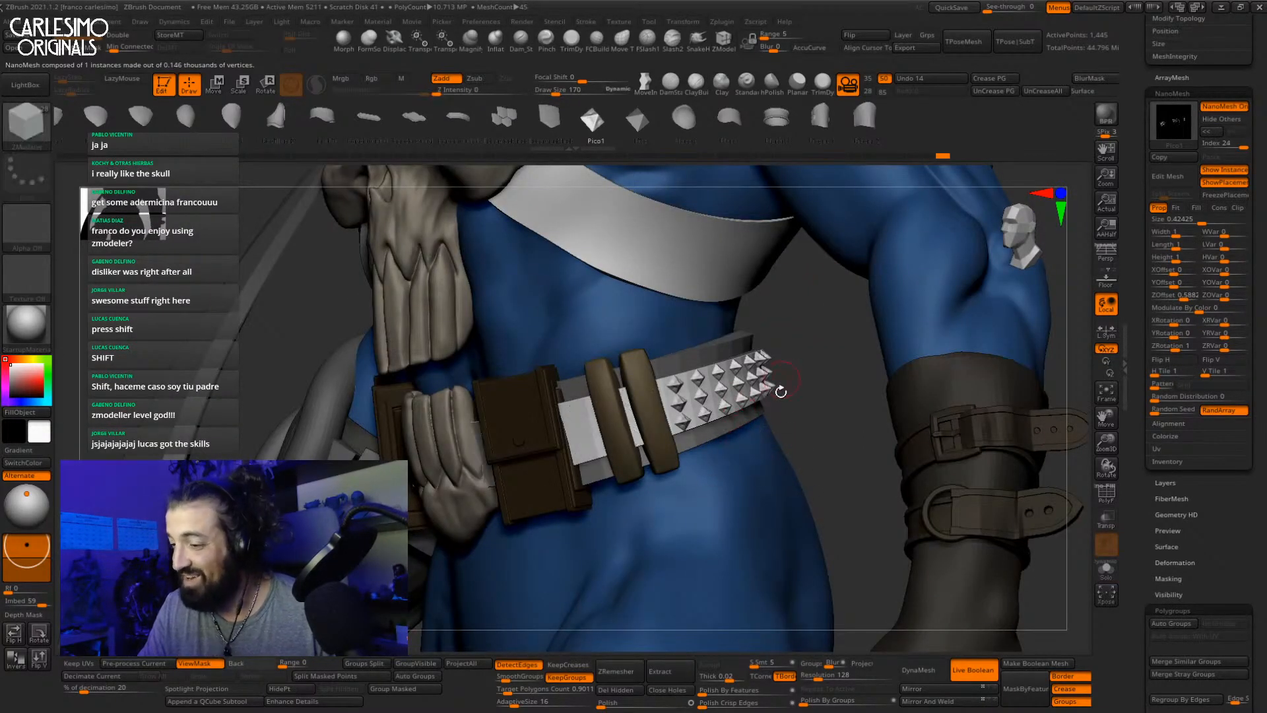
Step: Look through the belt's NanoMesh alignment and placement settings for a way to turn the spikes into geometry
{"action": "left_click_drag", "start_coordinate": [781, 392], "coordinate": [785, 388]}
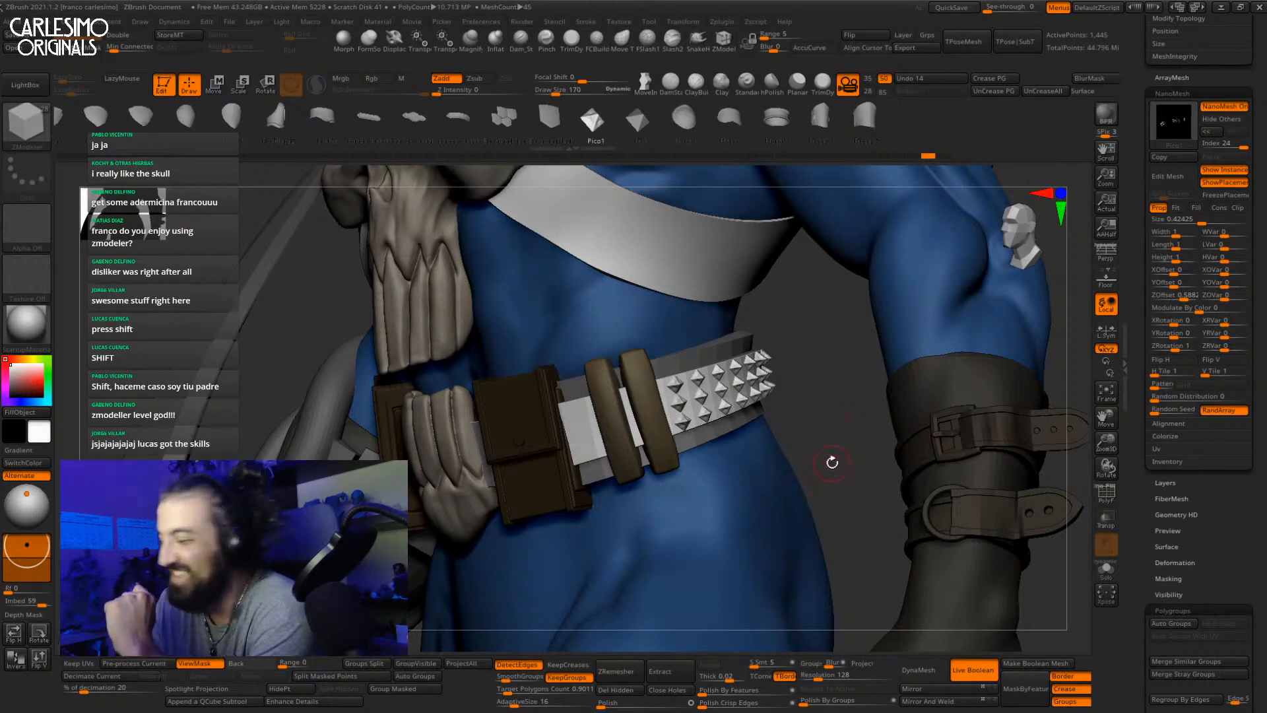
{"action": "left_click", "coordinate": [1180, 424]}
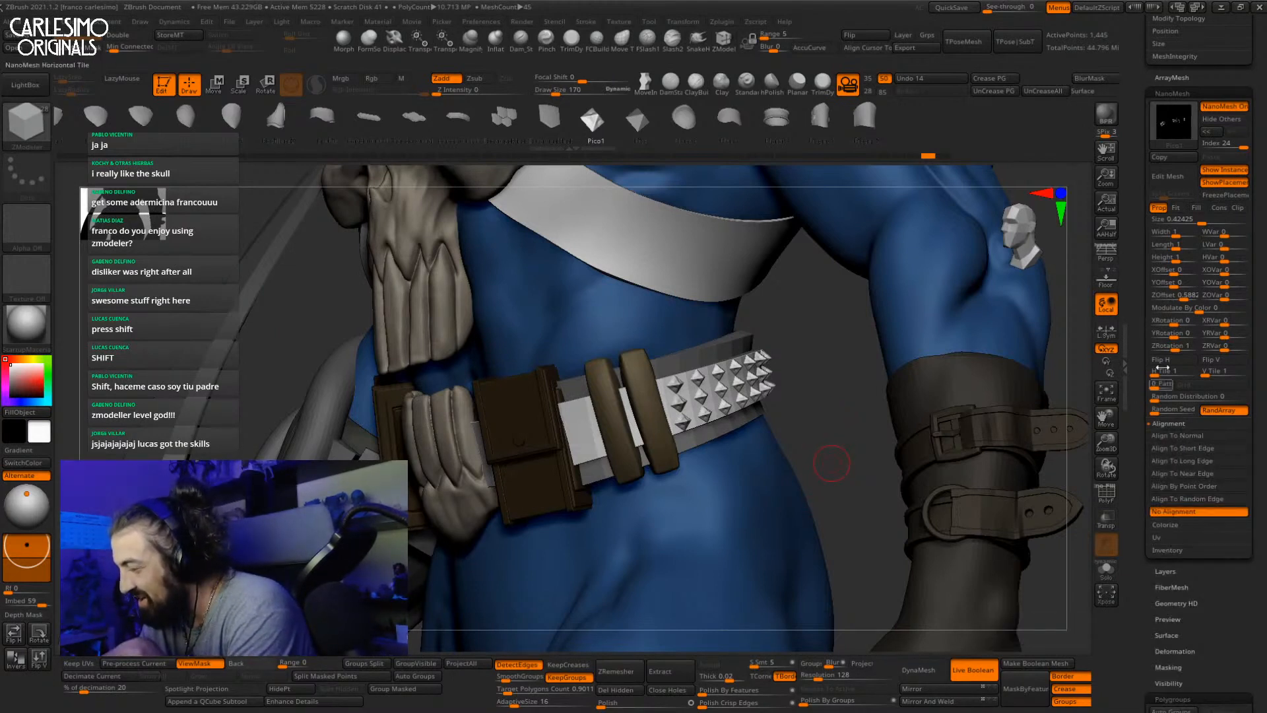
{"action": "left_click", "coordinate": [1240, 196]}
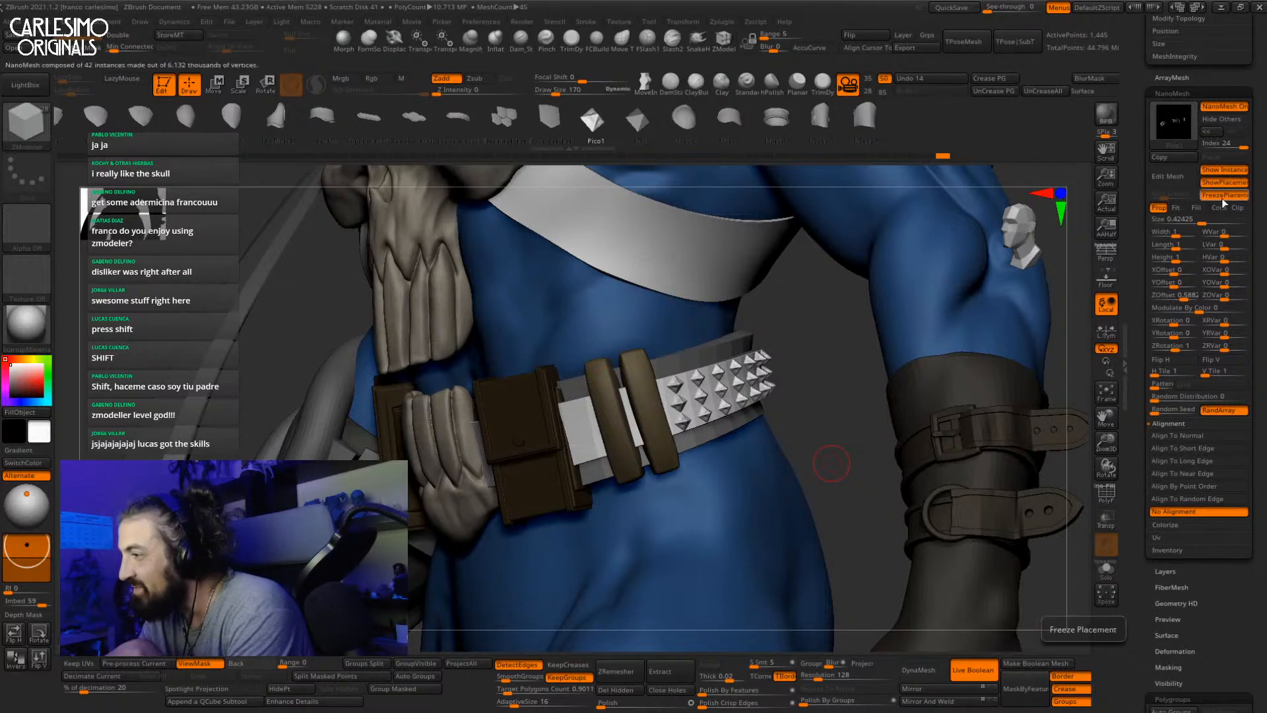
{"action": "left_click", "coordinate": [1224, 107]}
{"action": "left_click", "coordinate": [1226, 109]}
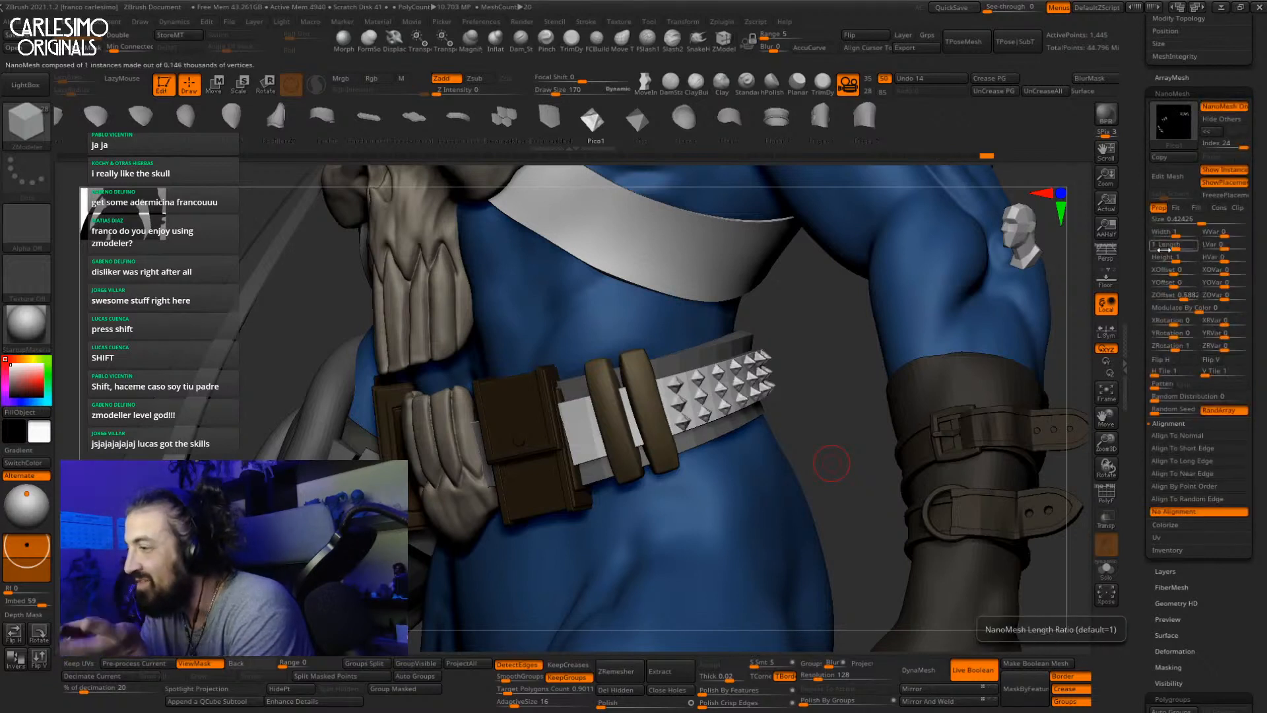
{"action": "left_click_drag", "start_coordinate": [1148, 338], "coordinate": [1148, 314]}
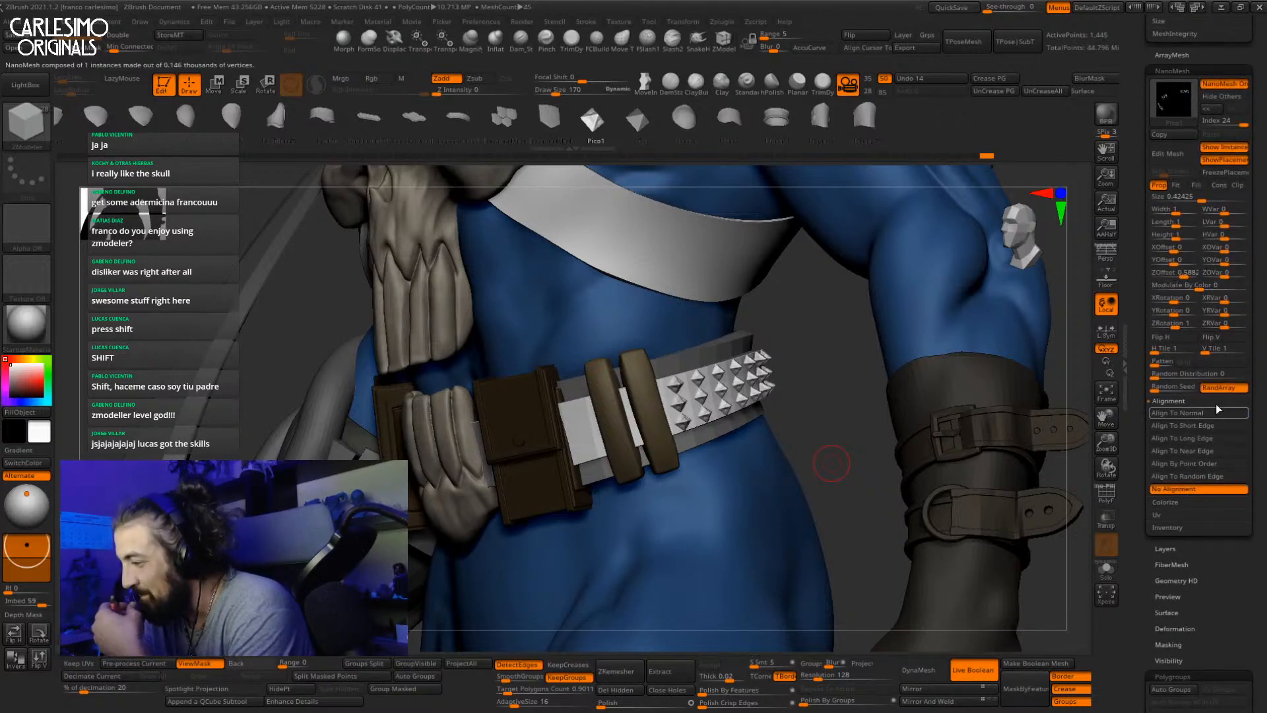
{"action": "left_click_drag", "start_coordinate": [1132, 478], "coordinate": [1132, 391]}
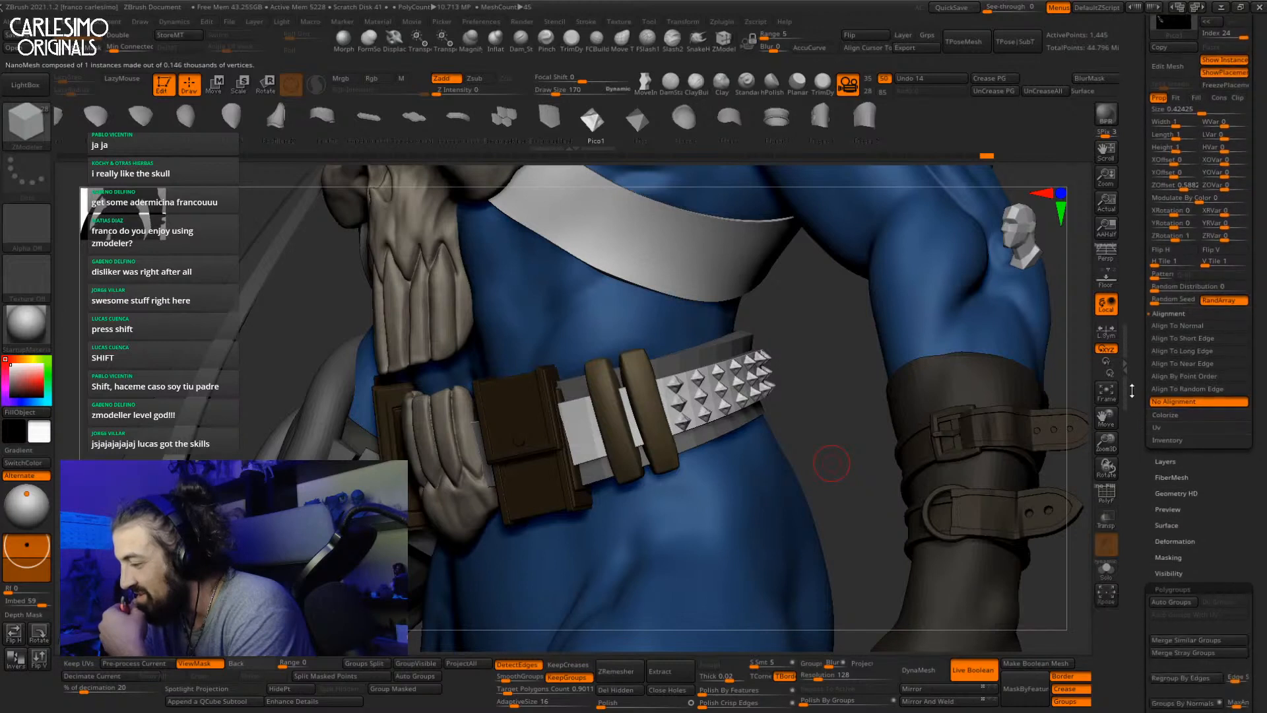
Step: Send all of the belt's NanoMesh spikes to a brush from the NanoMesh inventory
{"action": "left_click", "coordinate": [1167, 439]}
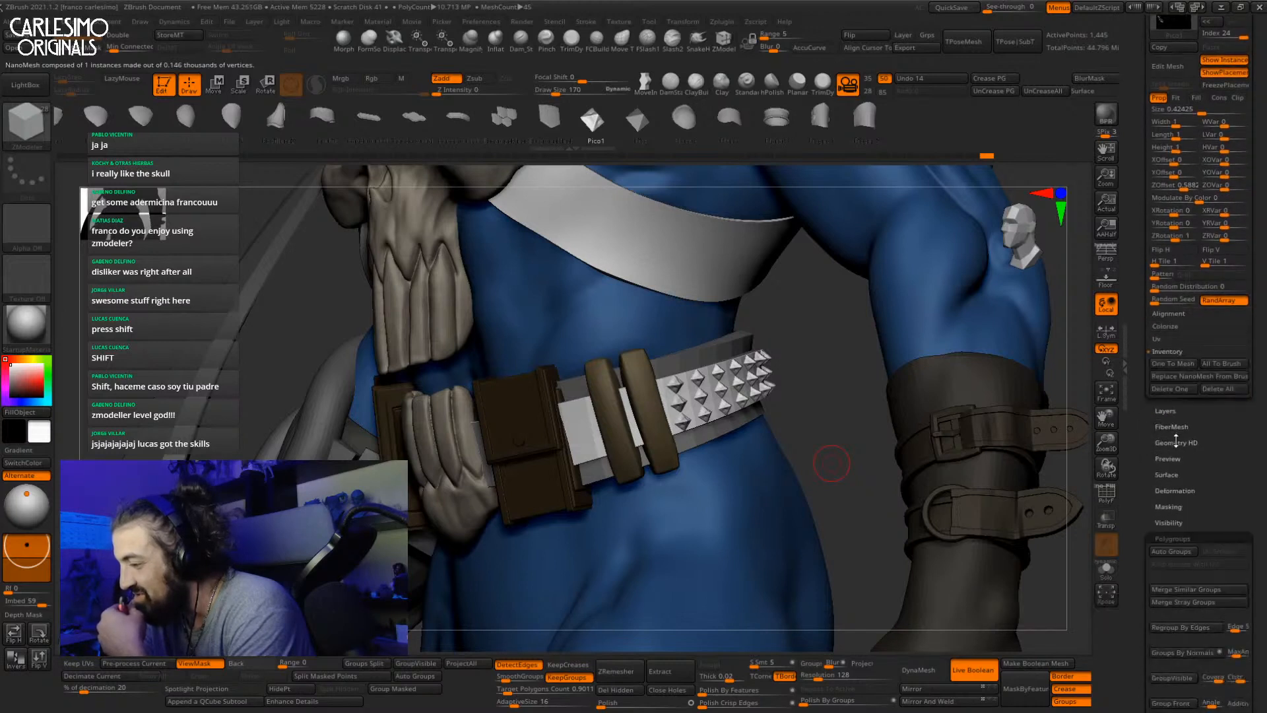
{"action": "left_click", "coordinate": [1230, 370]}
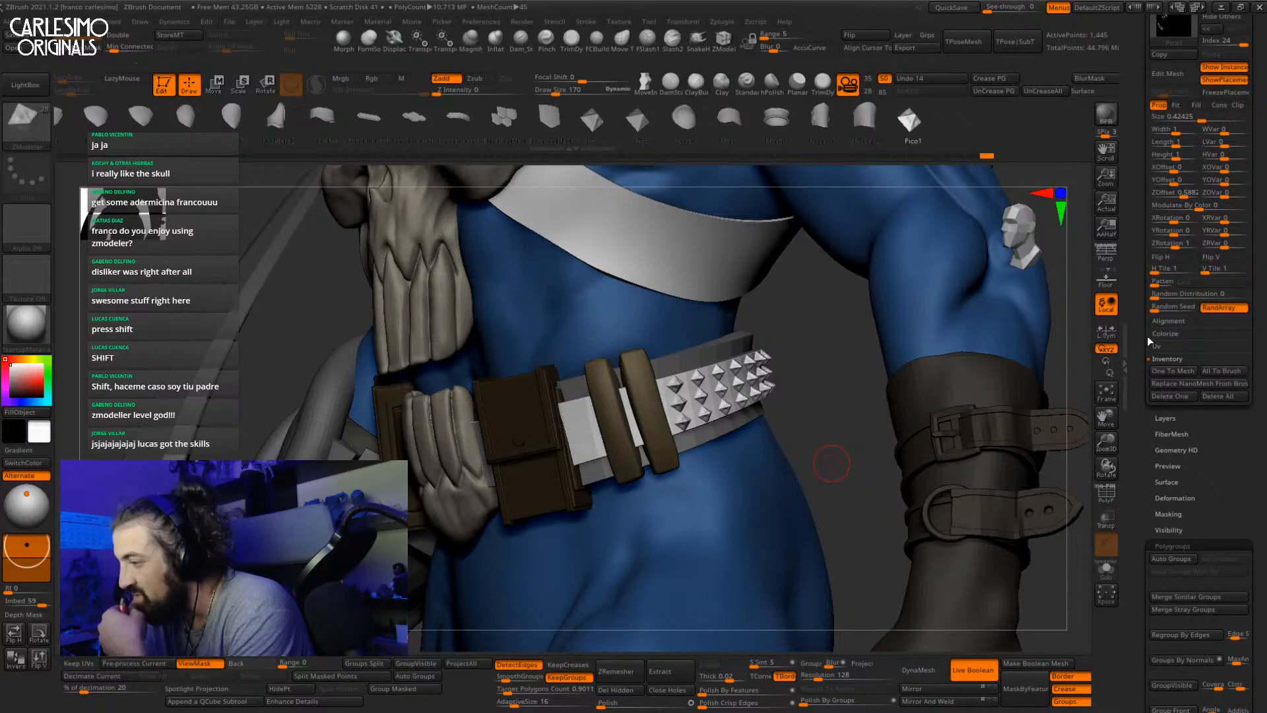
{"action": "left_click_drag", "start_coordinate": [1141, 334], "coordinate": [1147, 403]}
{"action": "scroll", "coordinate": [1139, 440], "scroll_direction": "up", "scroll_amount": 8}
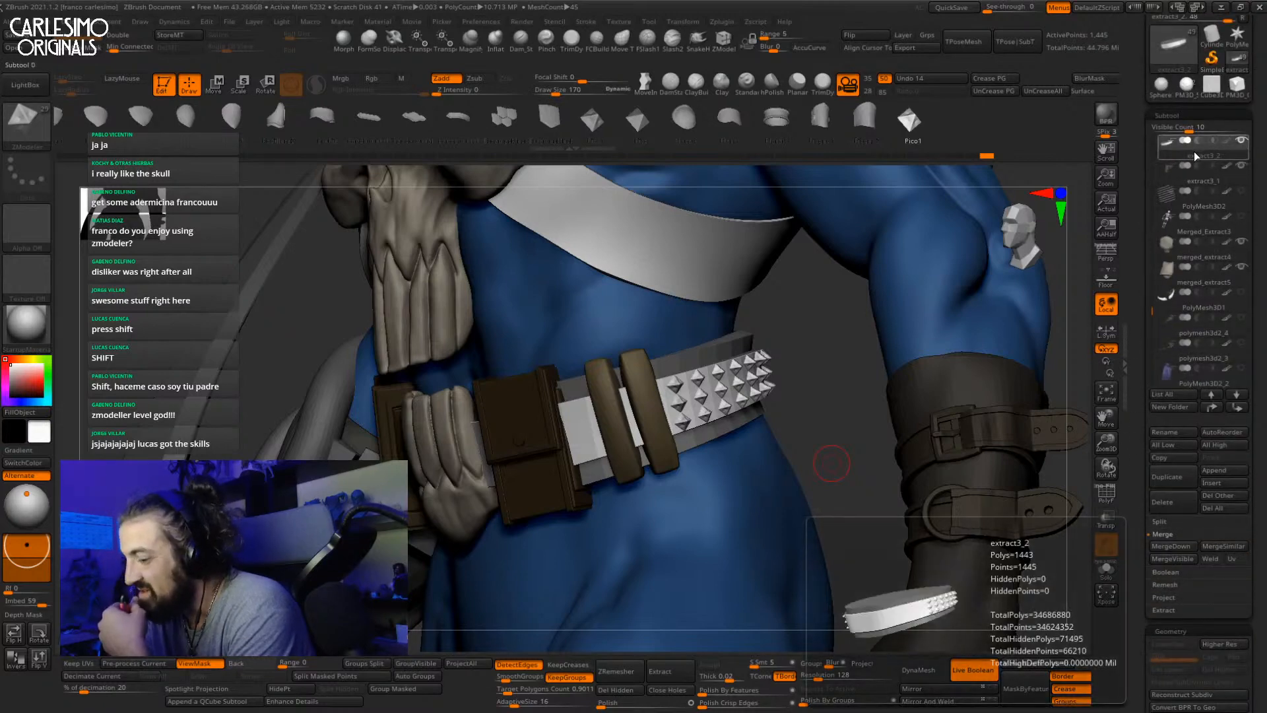
{"action": "right_click_drag", "start_coordinate": [747, 486], "coordinate": [738, 438], "text": "alt"}
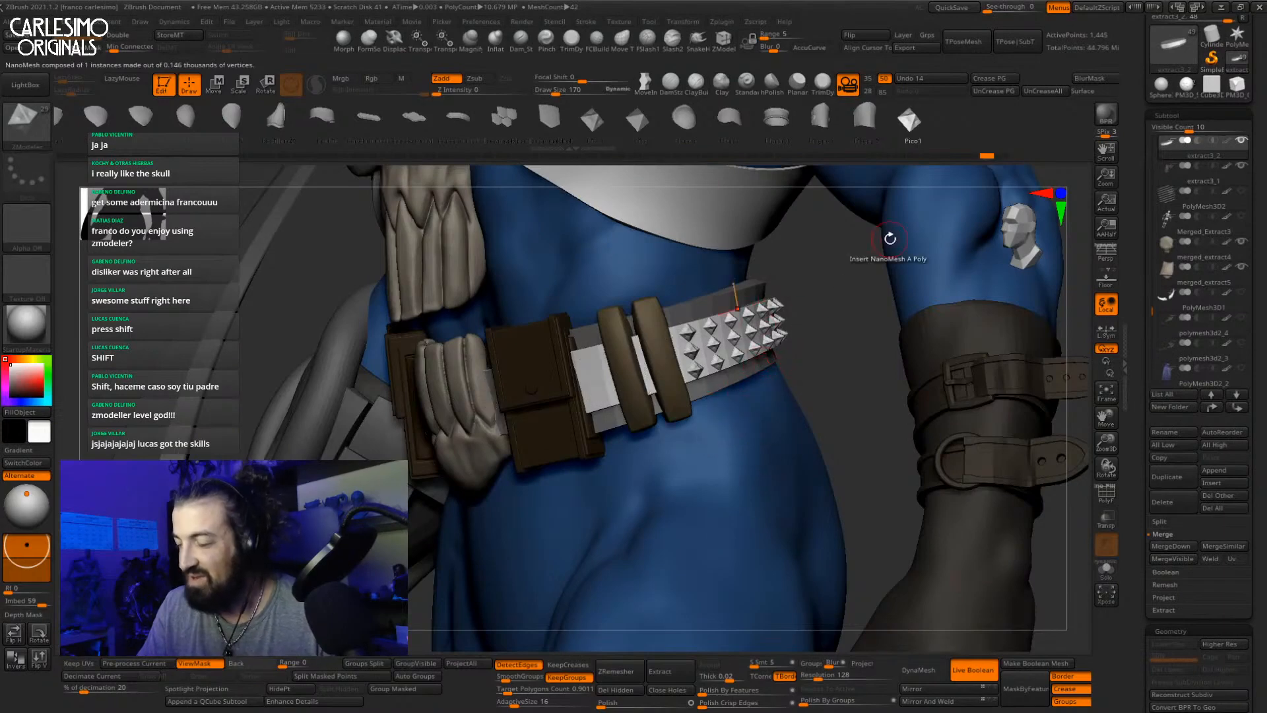
Step: Review the ZModeler polygon actions for the spiked band and isolate the belt subtool
{"action": "key", "text": "space"}
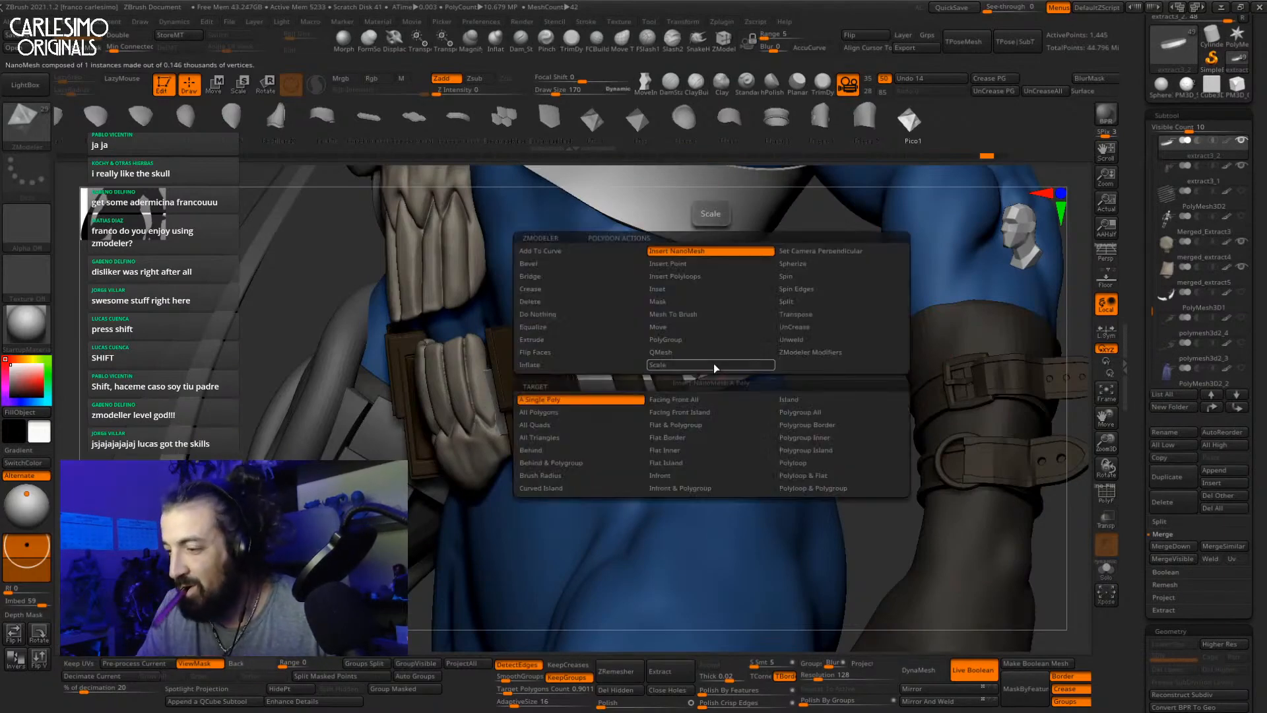
{"action": "key", "text": "space"}
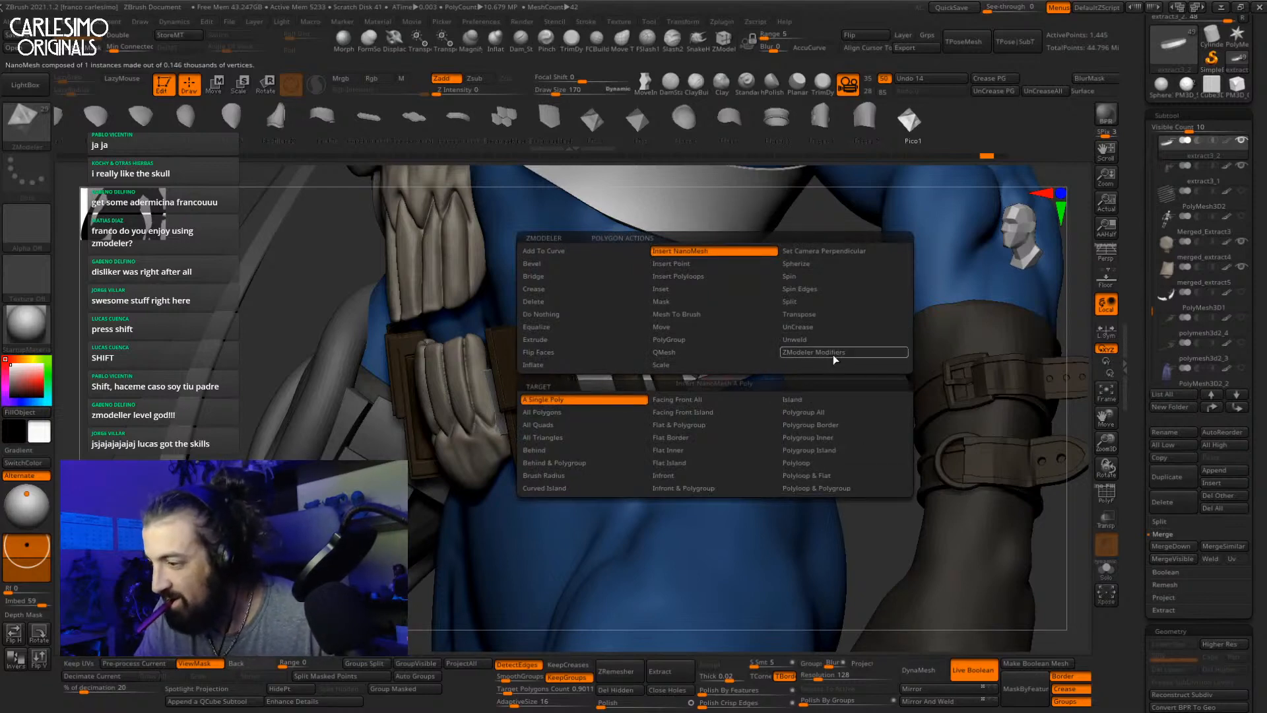
{"action": "key", "text": "space"}
{"action": "key", "text": "alt+s"}
{"action": "key", "text": "f"}
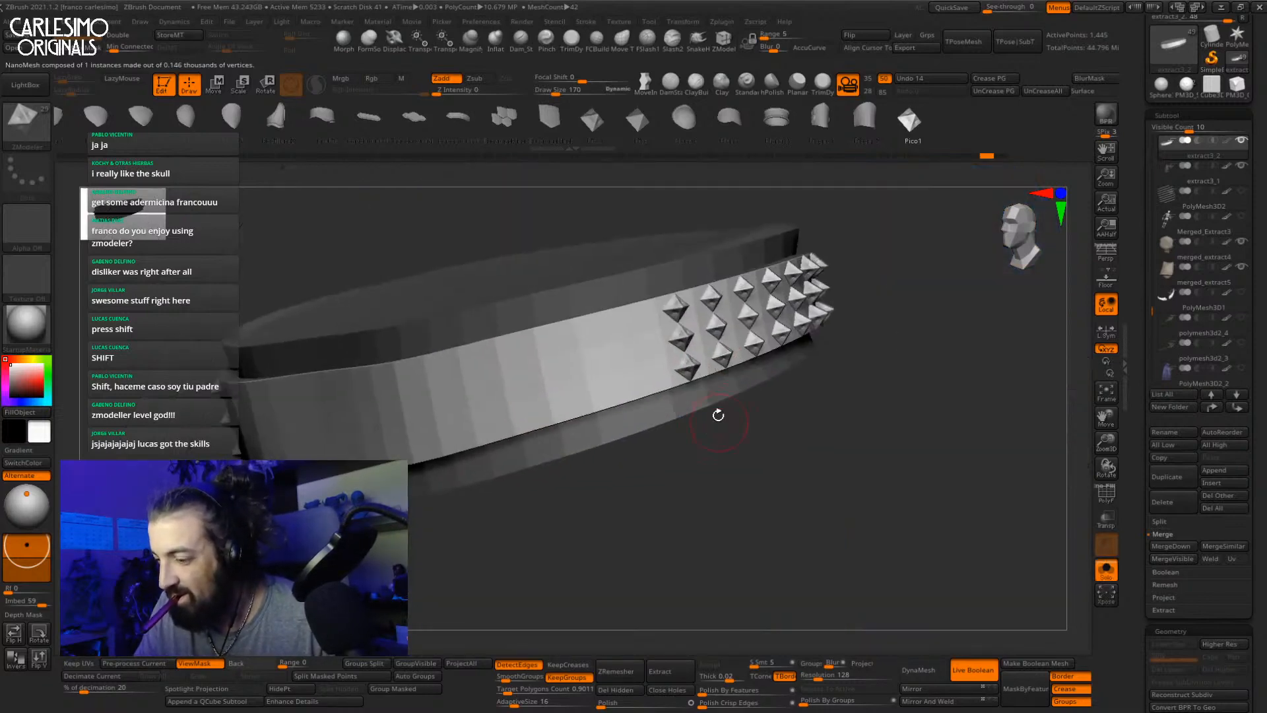
{"action": "key", "text": "space"}
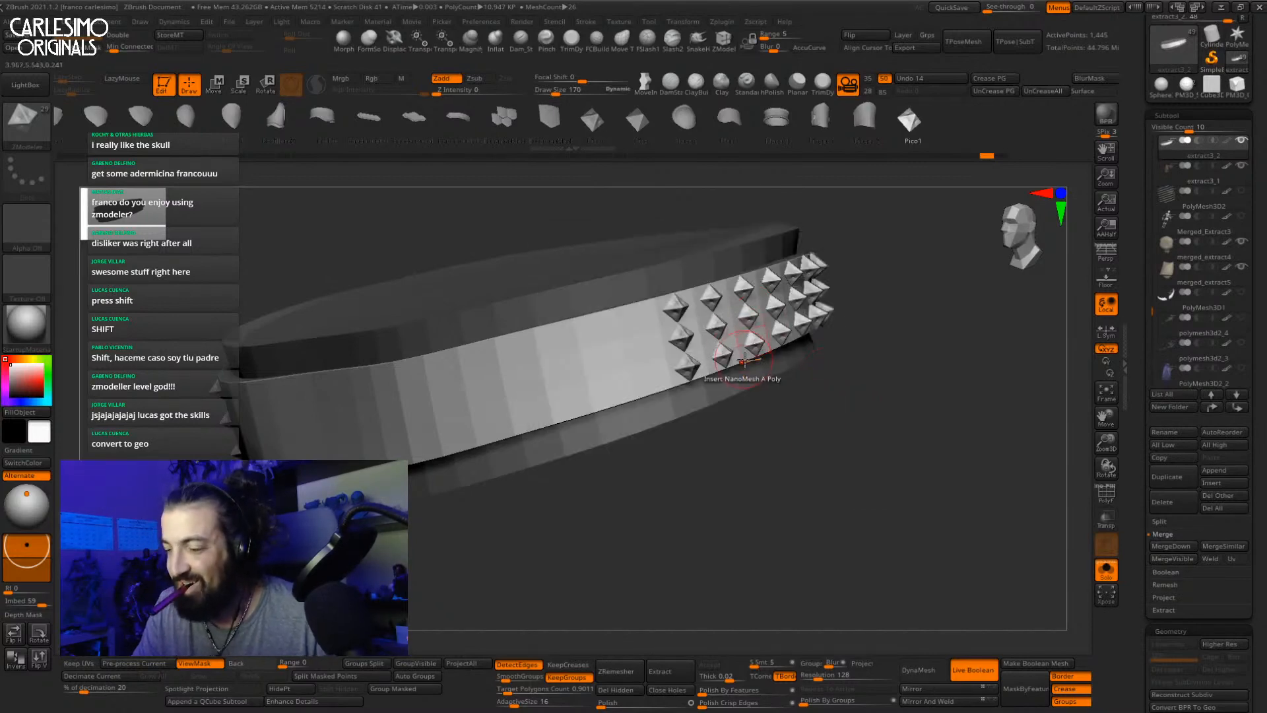
Step: Examine the isolated belt's NanoMesh inventory, alignment and display options for a conversion command
{"action": "left_click_drag", "start_coordinate": [1141, 345], "coordinate": [1151, 319]}
{"action": "scroll", "coordinate": [1199, 353], "scroll_direction": "down", "scroll_amount": 6}
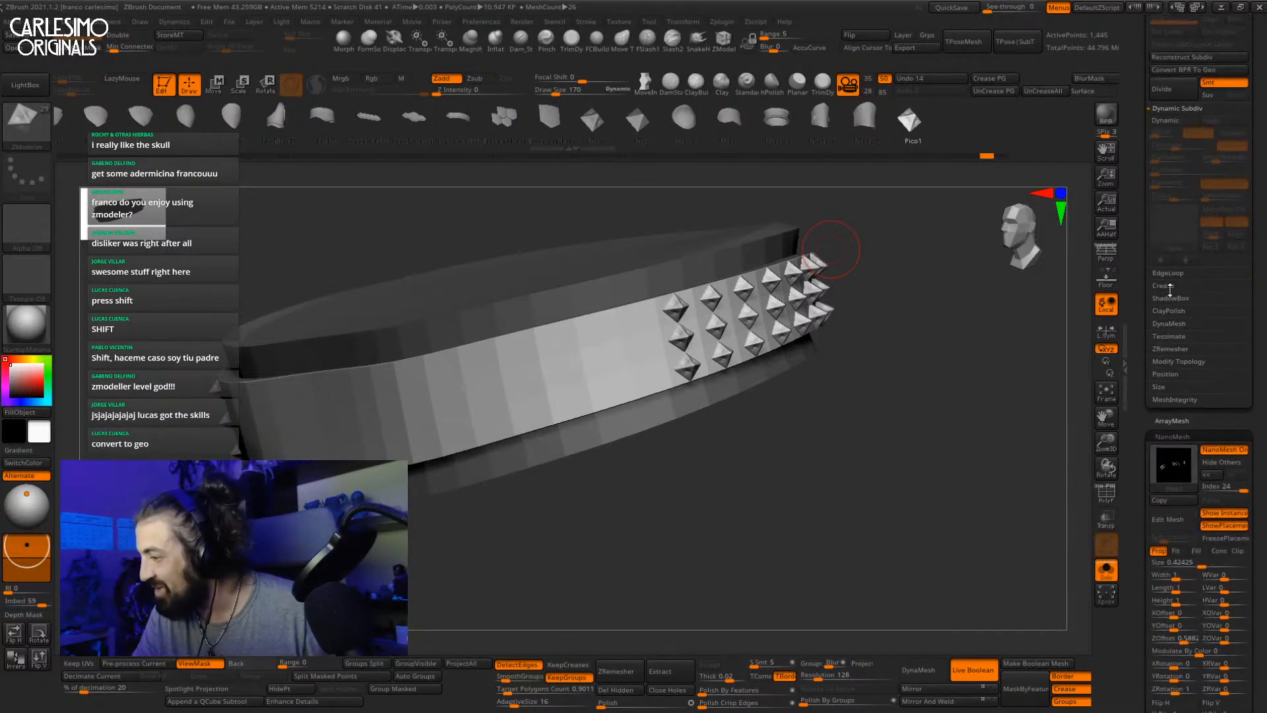
{"action": "scroll", "coordinate": [1151, 389], "scroll_direction": "down", "scroll_amount": 7}
{"action": "scroll", "coordinate": [1145, 414], "scroll_direction": "down", "scroll_amount": 2}
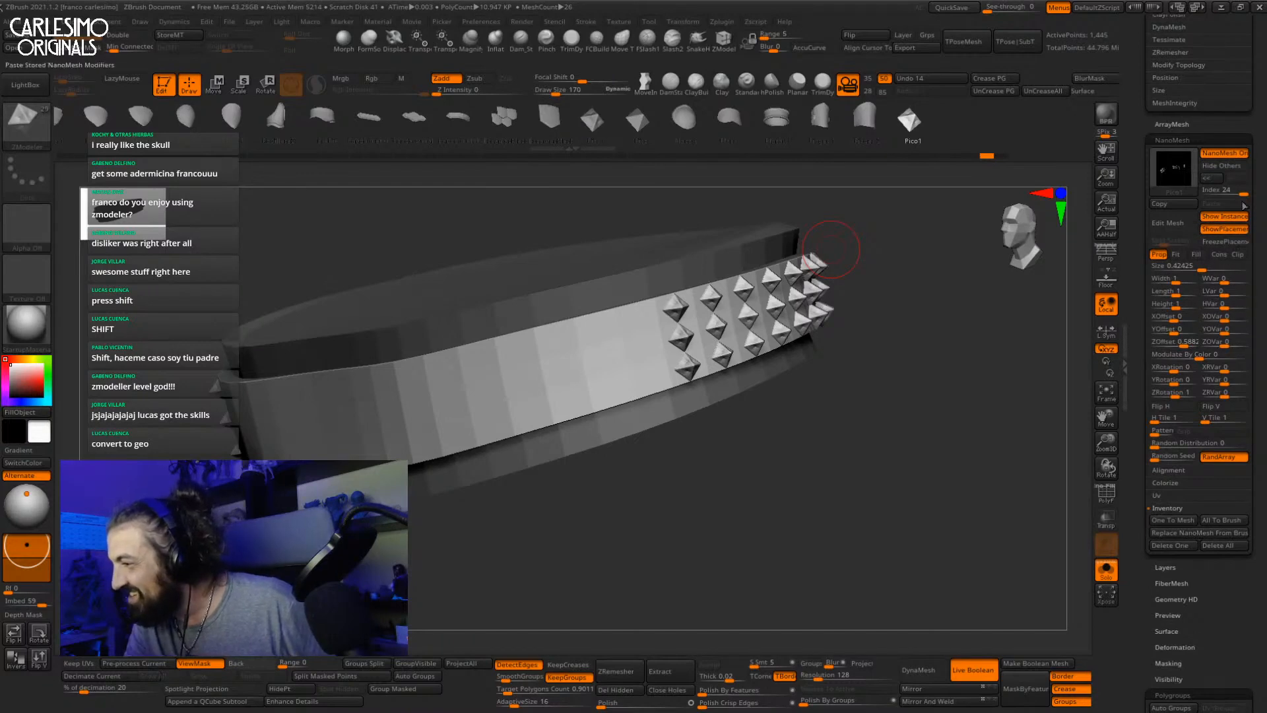
{"action": "scroll", "coordinate": [1139, 481], "scroll_direction": "down", "scroll_amount": 3}
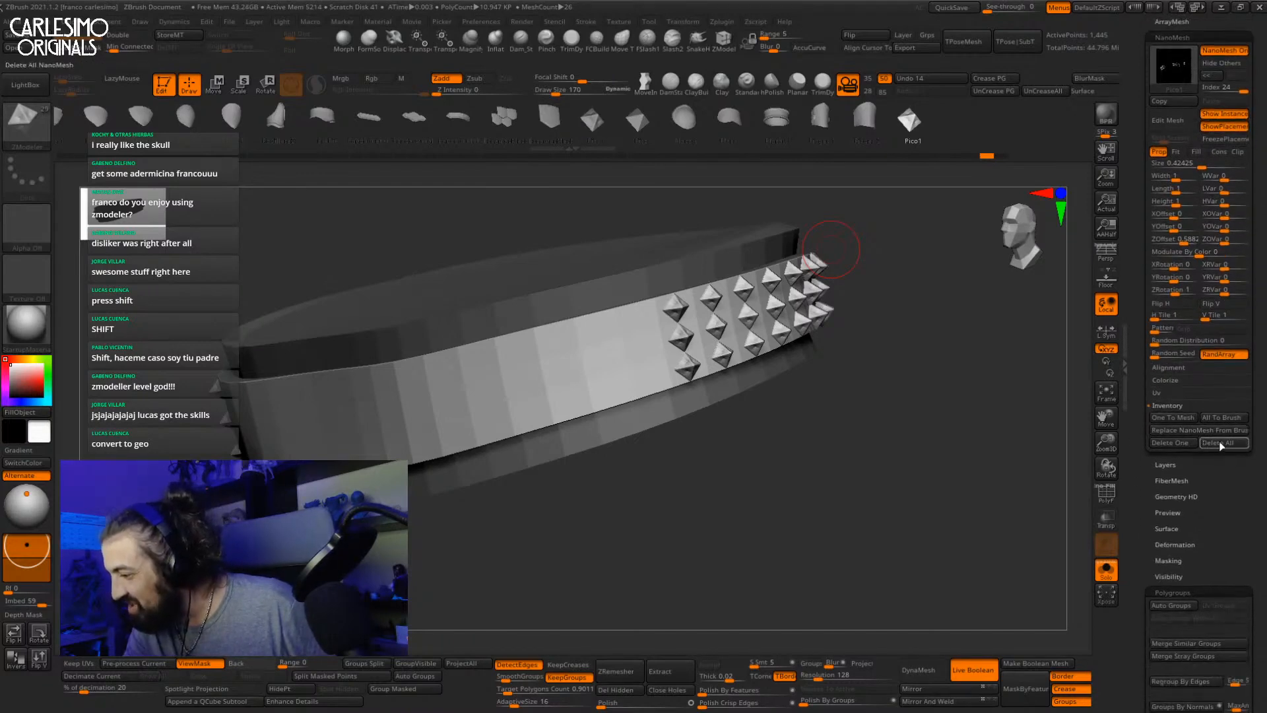
{"action": "left_click", "coordinate": [1169, 368]}
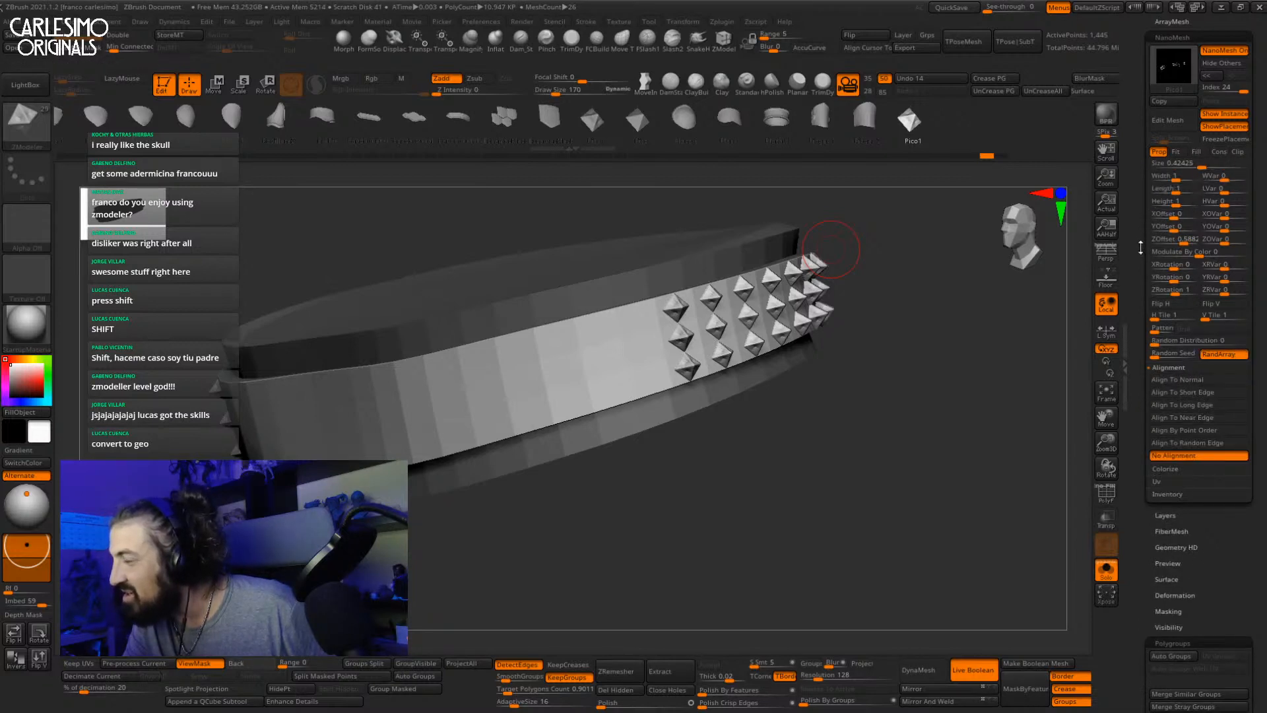
{"action": "left_click_drag", "start_coordinate": [1141, 248], "coordinate": [1141, 285]}
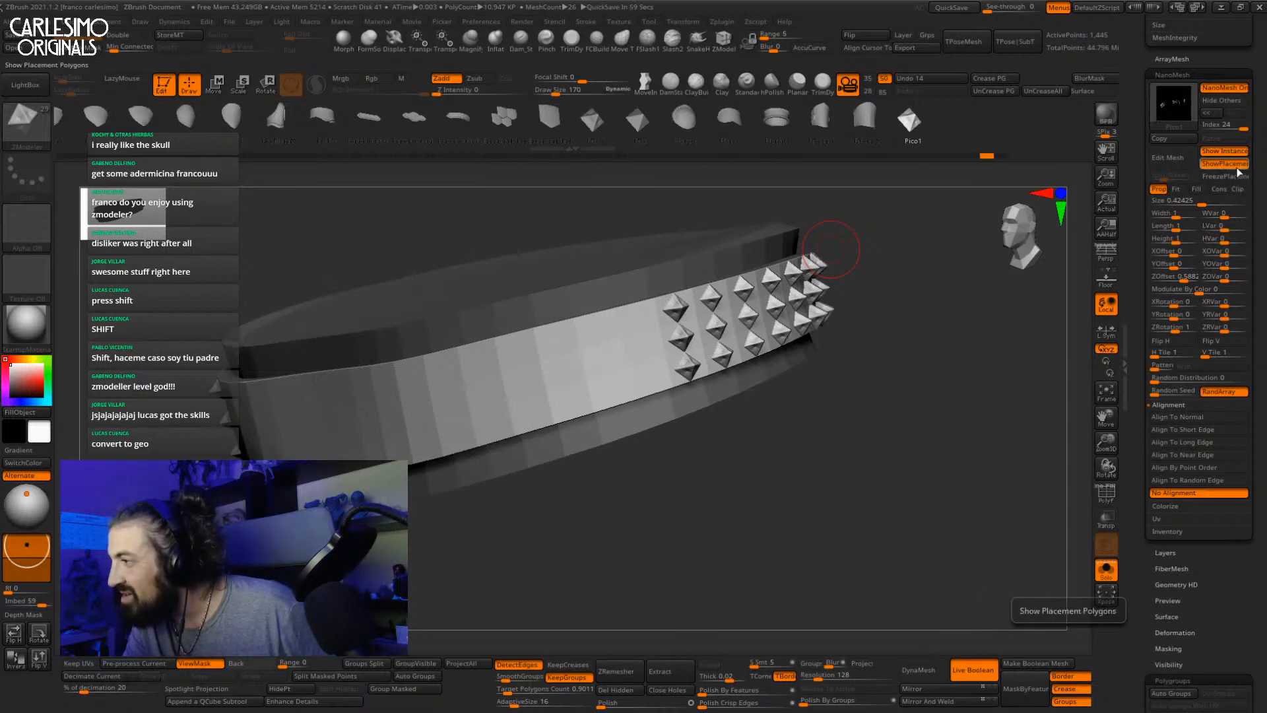
Step: Switch to NanoMesh index 23 and search its inventory and UV options for a geometry conversion
{"action": "left_click", "coordinate": [1214, 116]}
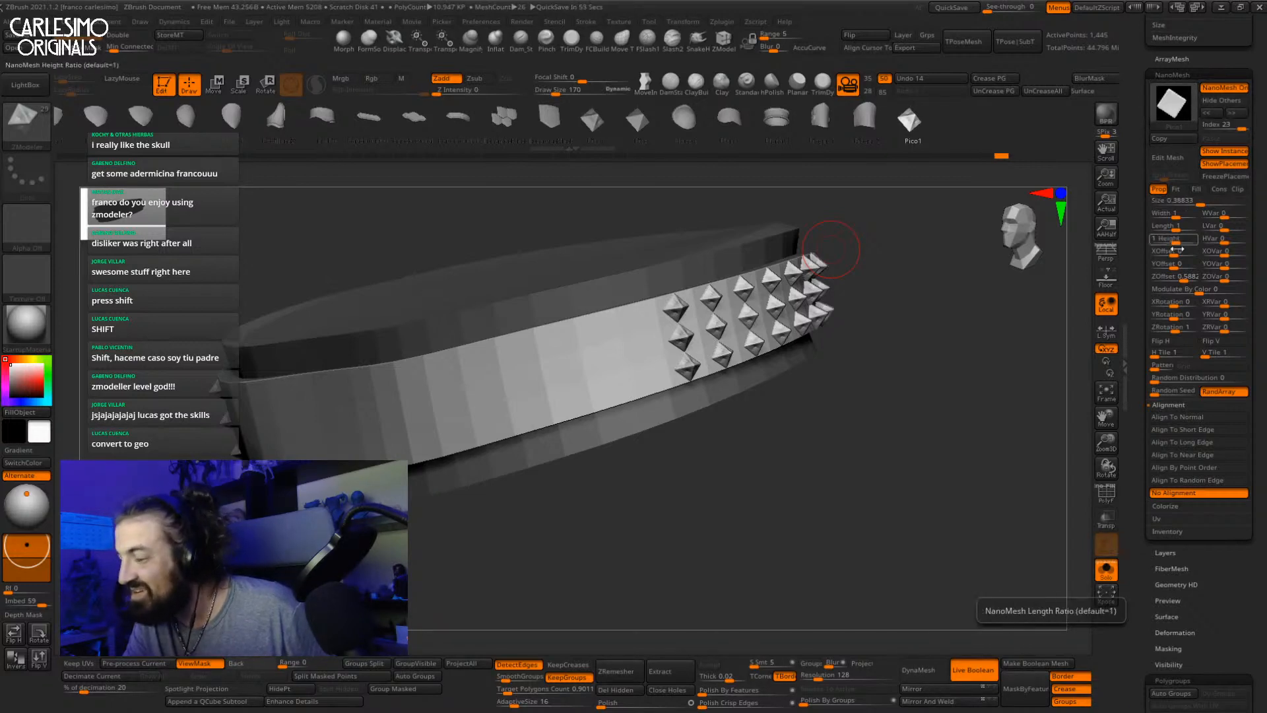
{"action": "left_click_drag", "start_coordinate": [1142, 417], "coordinate": [1143, 392]}
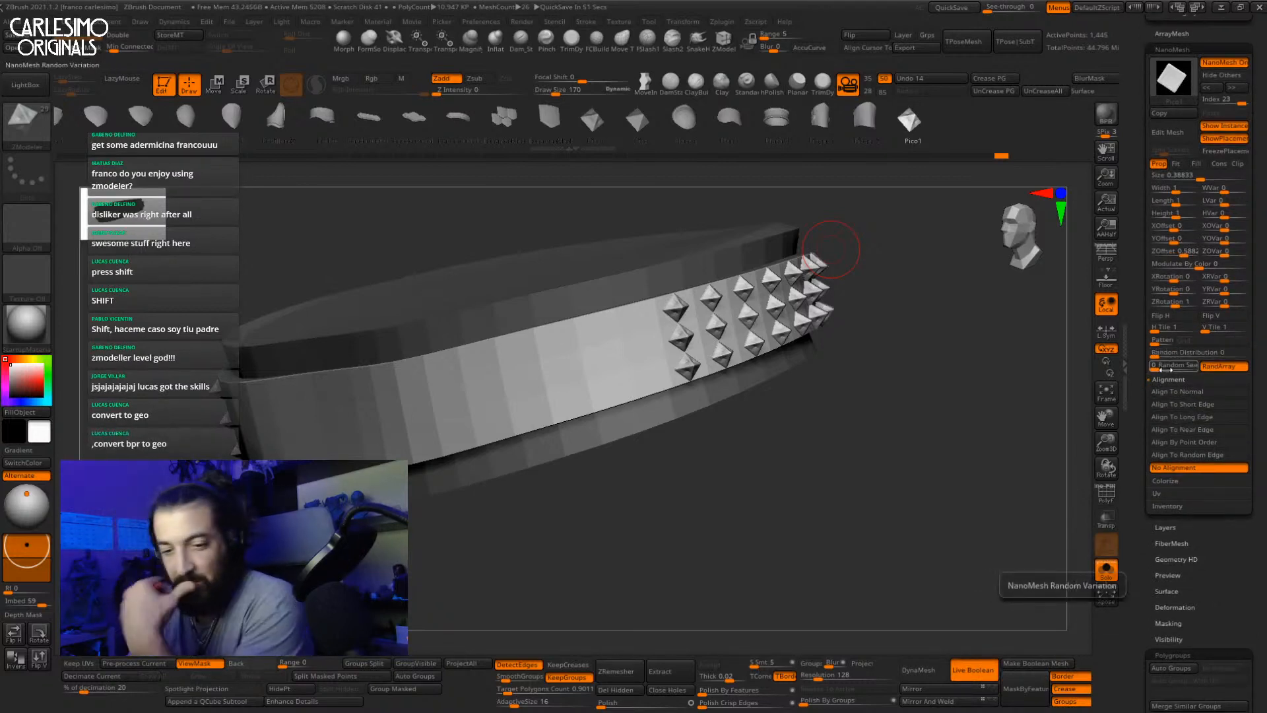
{"action": "left_click", "coordinate": [1174, 481]}
{"action": "left_click", "coordinate": [1171, 531]}
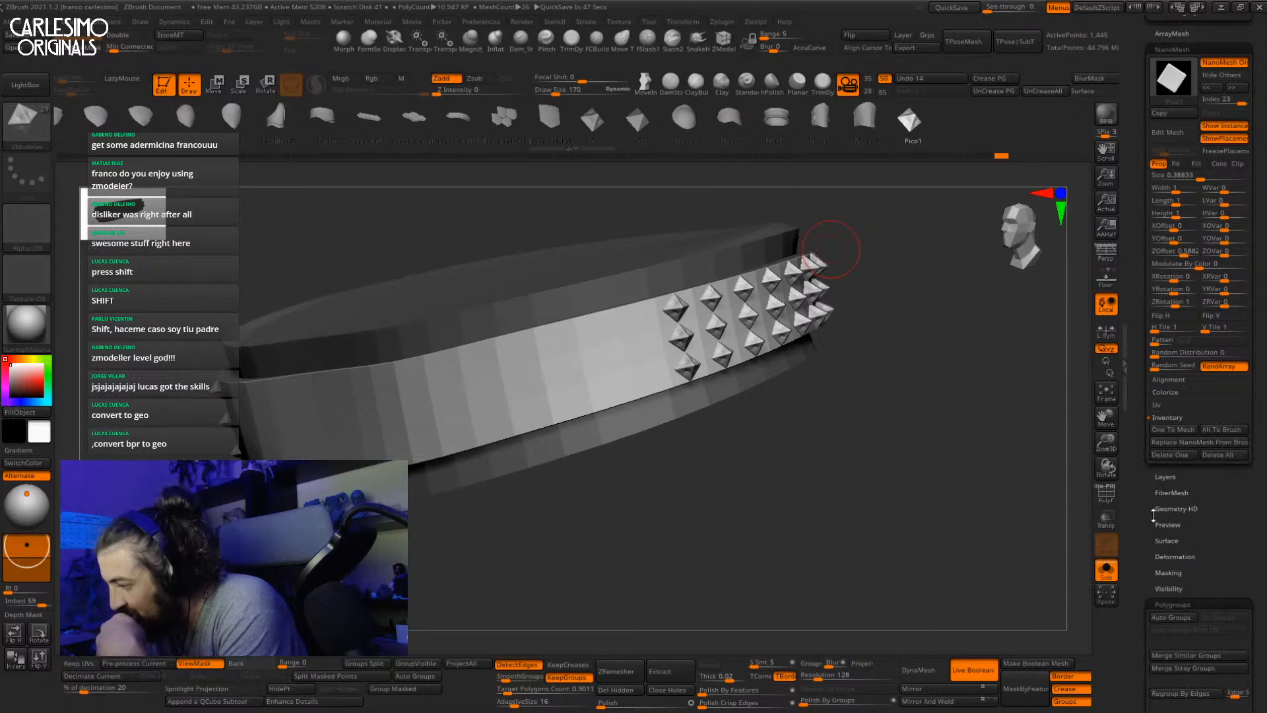
{"action": "left_click_drag", "start_coordinate": [1144, 524], "coordinate": [1143, 513]}
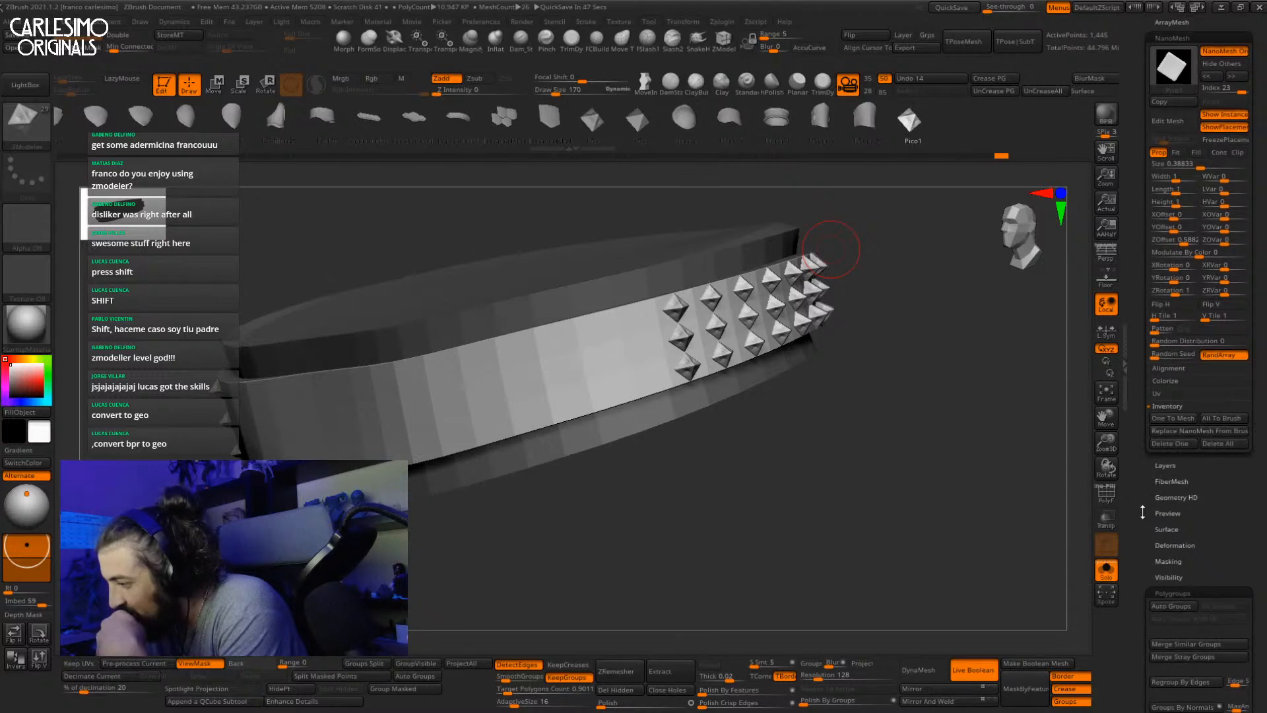
{"action": "left_click", "coordinate": [1168, 398]}
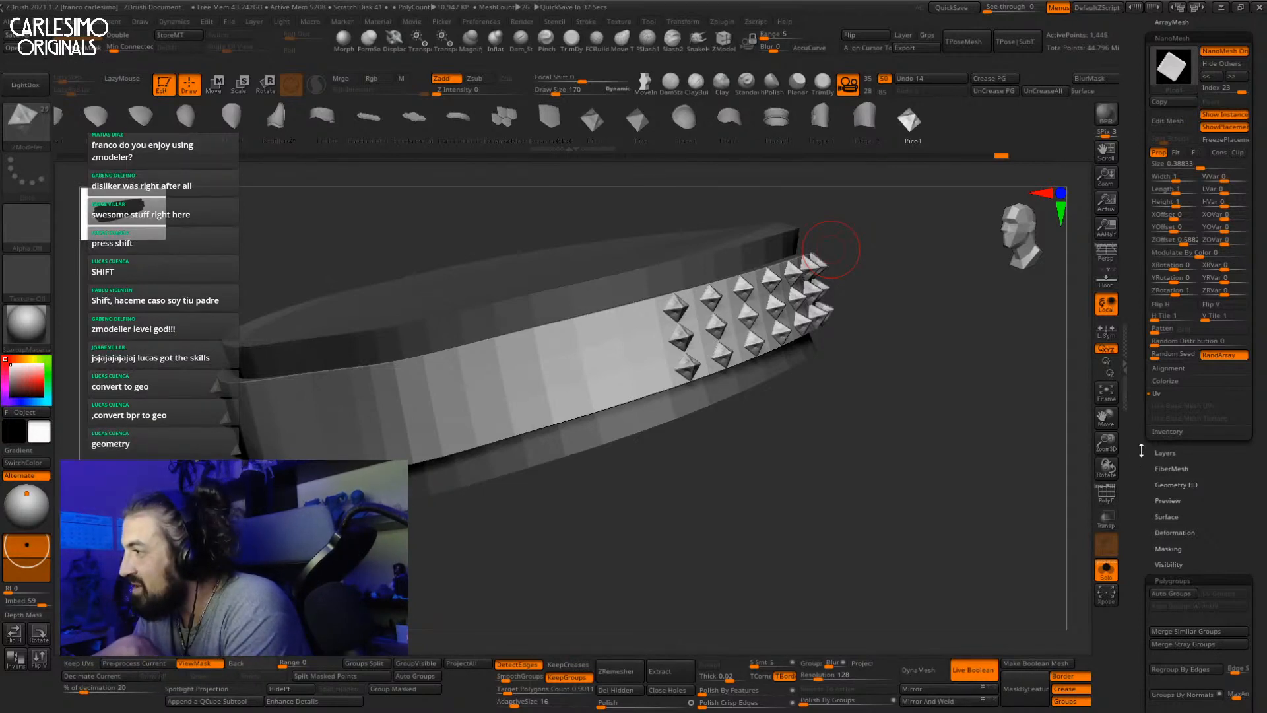
{"action": "left_click_drag", "start_coordinate": [1138, 467], "coordinate": [1153, 453]}
{"action": "left_click_drag", "start_coordinate": [1140, 393], "coordinate": [1136, 487]}
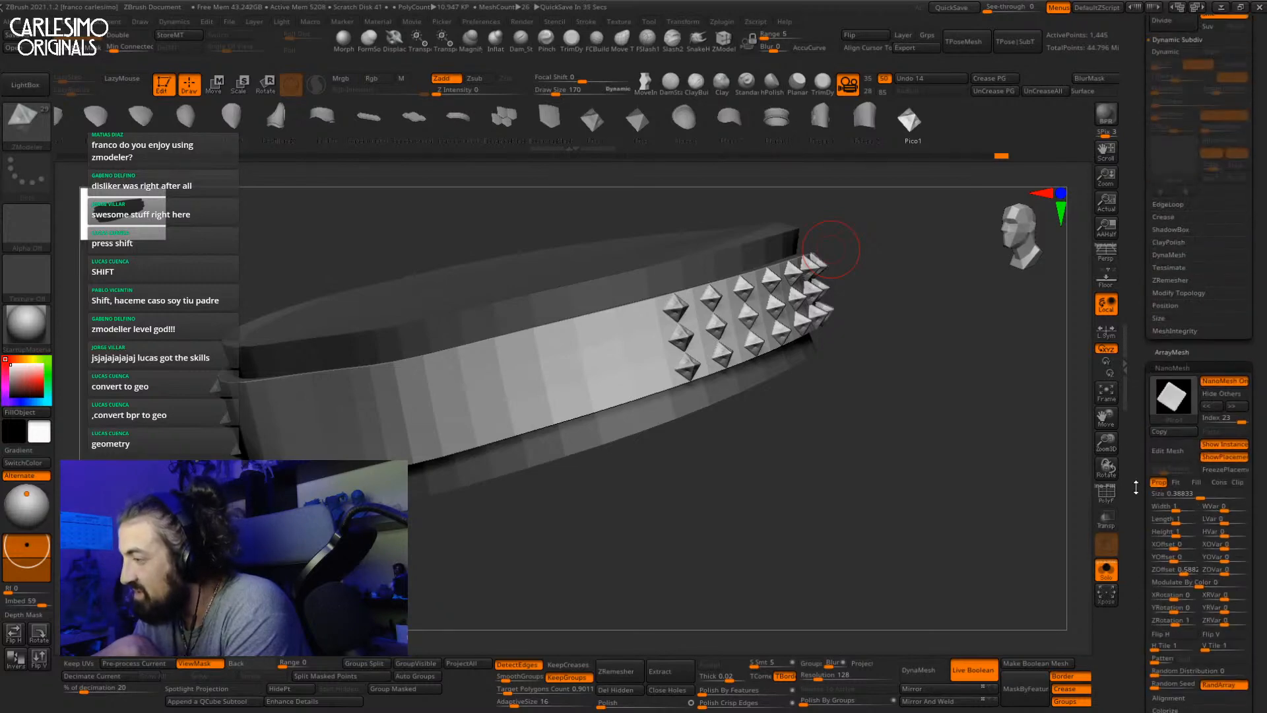
{"action": "mouse_move", "coordinate": [1143, 405]}
{"action": "left_mouse_down"}
{"action": "mouse_move", "coordinate": [1138, 433]}
{"action": "mouse_move", "coordinate": [1139, 363]}
{"action": "mouse_move", "coordinate": [1141, 422]}
{"action": "mouse_move", "coordinate": [1150, 409]}
{"action": "left_mouse_up"}
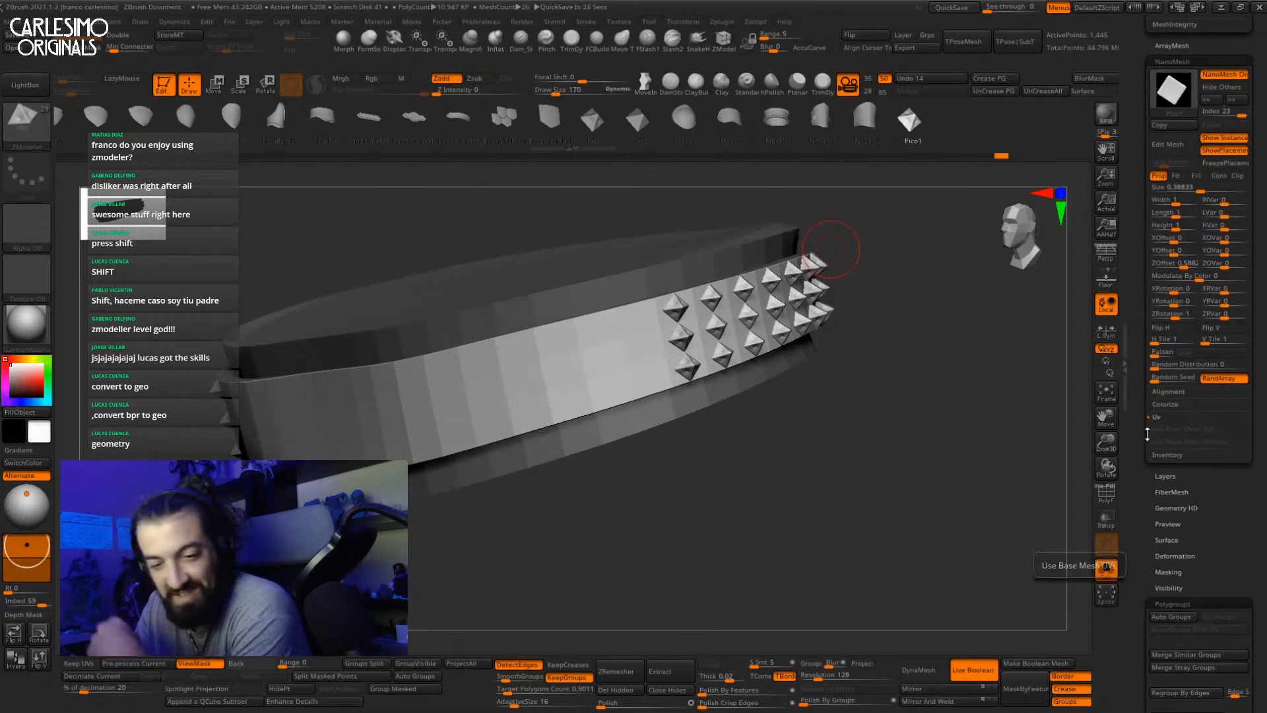
Step: Convert the belt's NanoMesh spikes into real geometry with Convert BPR To Geo and check the resulting subtool
{"action": "left_click_drag", "start_coordinate": [1139, 351], "coordinate": [1143, 435]}
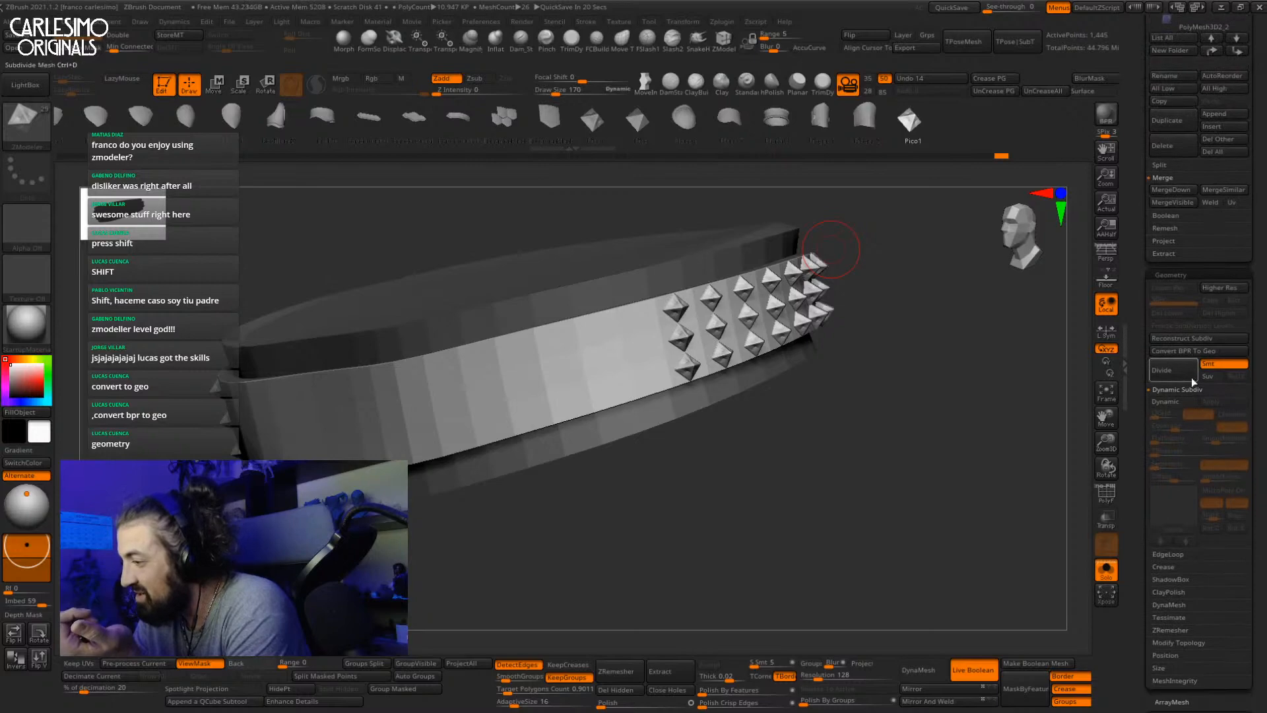
{"action": "left_click", "coordinate": [1212, 351]}
{"action": "left_click_drag", "start_coordinate": [1139, 402], "coordinate": [1138, 476]}
{"action": "mouse_move", "coordinate": [1192, 198]}
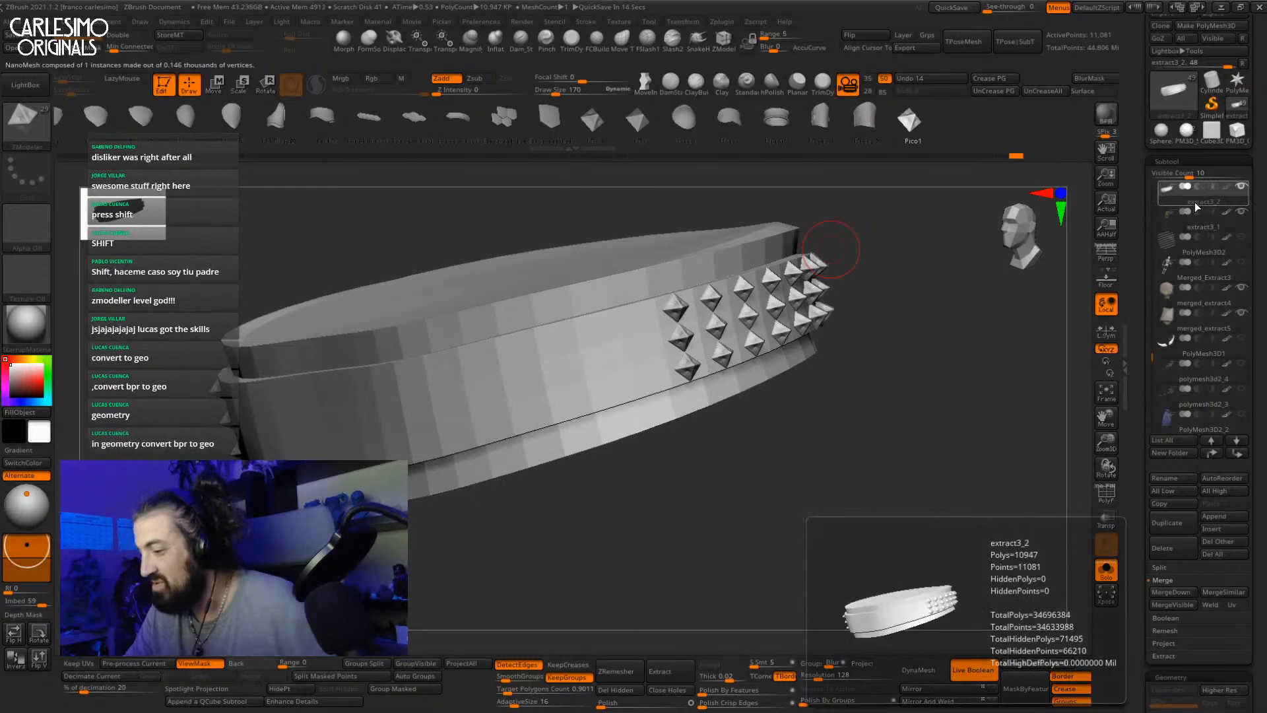
{"action": "key", "text": "alt+s"}
{"action": "key", "text": "alt+s"}
Step: Switch to the Move brush and show the belt's polygroup wireframe
{"action": "mouse_move", "coordinate": [823, 380]}
{"action": "left_mouse_down"}
{"action": "mouse_move", "coordinate": [768, 457]}
{"action": "mouse_move", "coordinate": [704, 438]}
{"action": "mouse_move", "coordinate": [747, 438]}
{"action": "mouse_move", "coordinate": [766, 359]}
{"action": "mouse_move", "coordinate": [811, 367]}
{"action": "mouse_move", "coordinate": [766, 413]}
{"action": "left_mouse_up"}
{"action": "key", "text": "b"}
{"action": "key", "text": "m"}
{"action": "key", "text": "v"}
{"action": "key", "text": "shift+f"}
{"action": "key", "text": "space"}
Step: Isolate the spikes' polygroup so that the rest of the belt is hidden
{"action": "left_click", "coordinate": [815, 322], "text": "ctrl+shift"}
{"action": "left_click", "coordinate": [778, 458], "text": "ctrl+shift"}
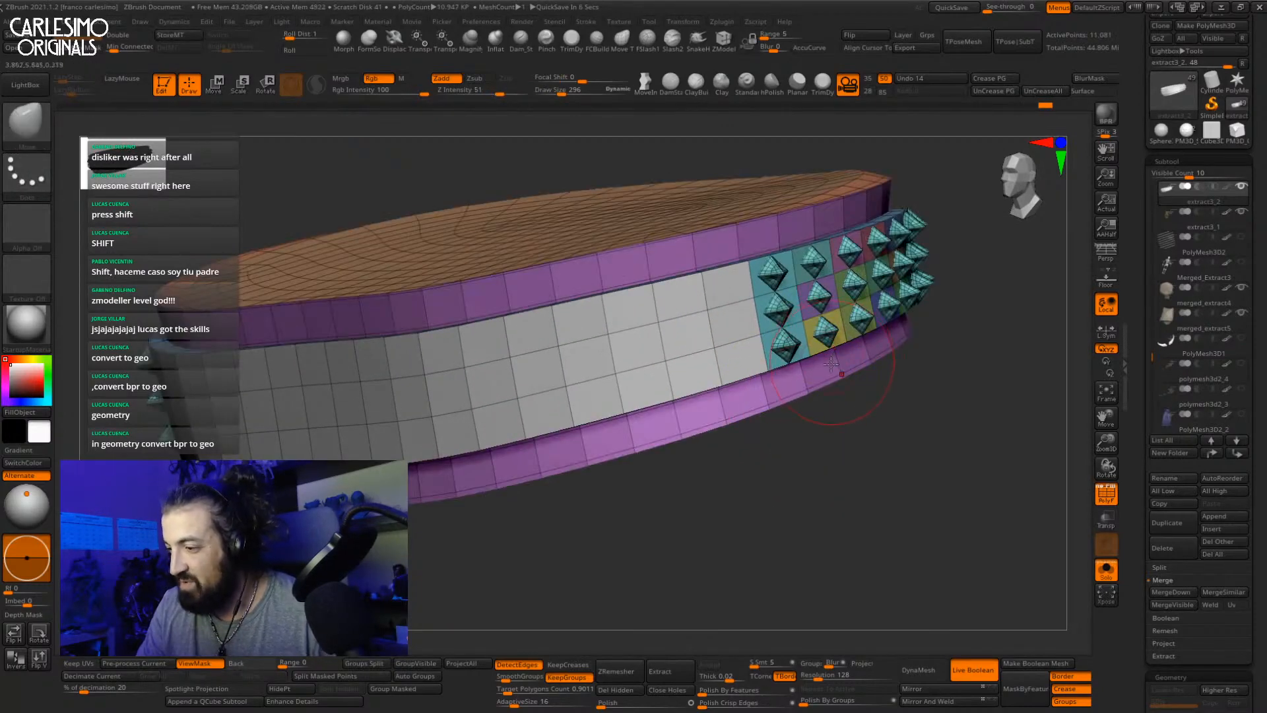
{"action": "left_click_drag", "start_coordinate": [831, 365], "coordinate": [821, 341]}
{"action": "key", "text": "shift+s"}
{"action": "key", "text": "shift+s"}
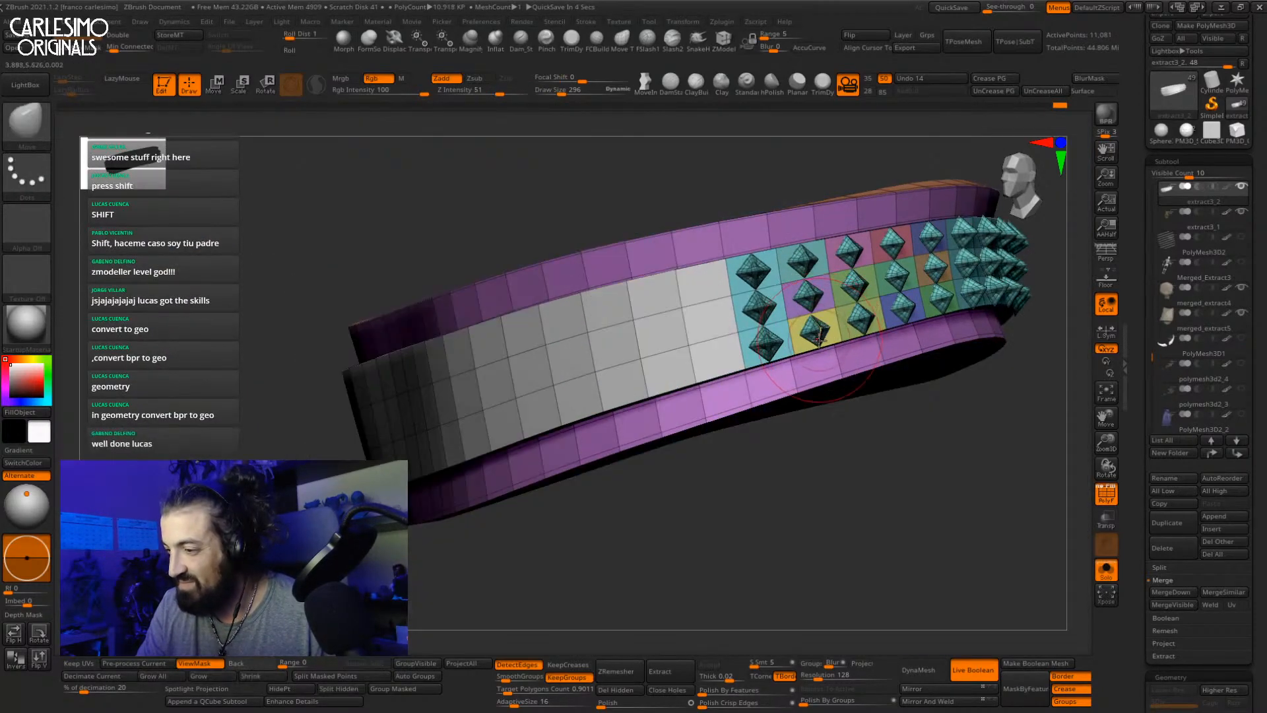
{"action": "left_click", "coordinate": [818, 339], "text": "ctrl+shift"}
{"action": "left_click_drag", "start_coordinate": [805, 370], "coordinate": [783, 453]}
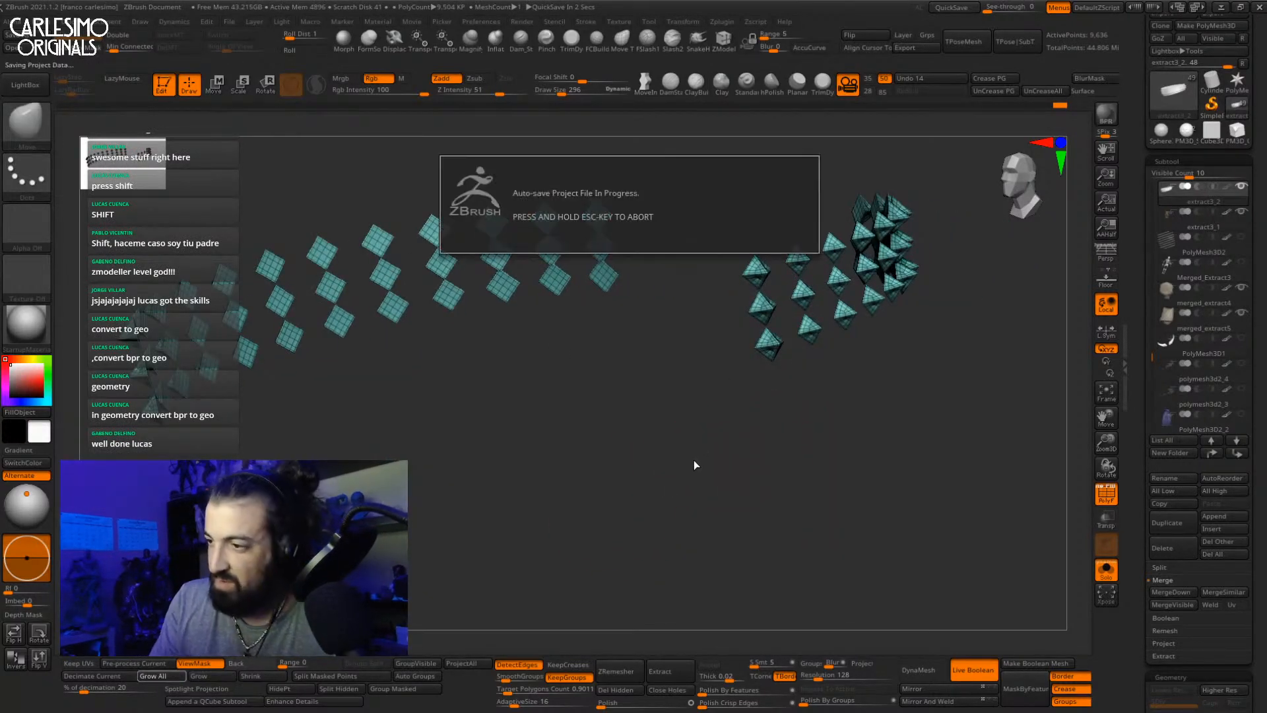
Step: Split the hidden belt from the spikes into a separate subtool and isolate the belt without spikes
{"action": "key", "text": "Escape"}
{"action": "left_click_drag", "start_coordinate": [723, 418], "coordinate": [723, 417]}
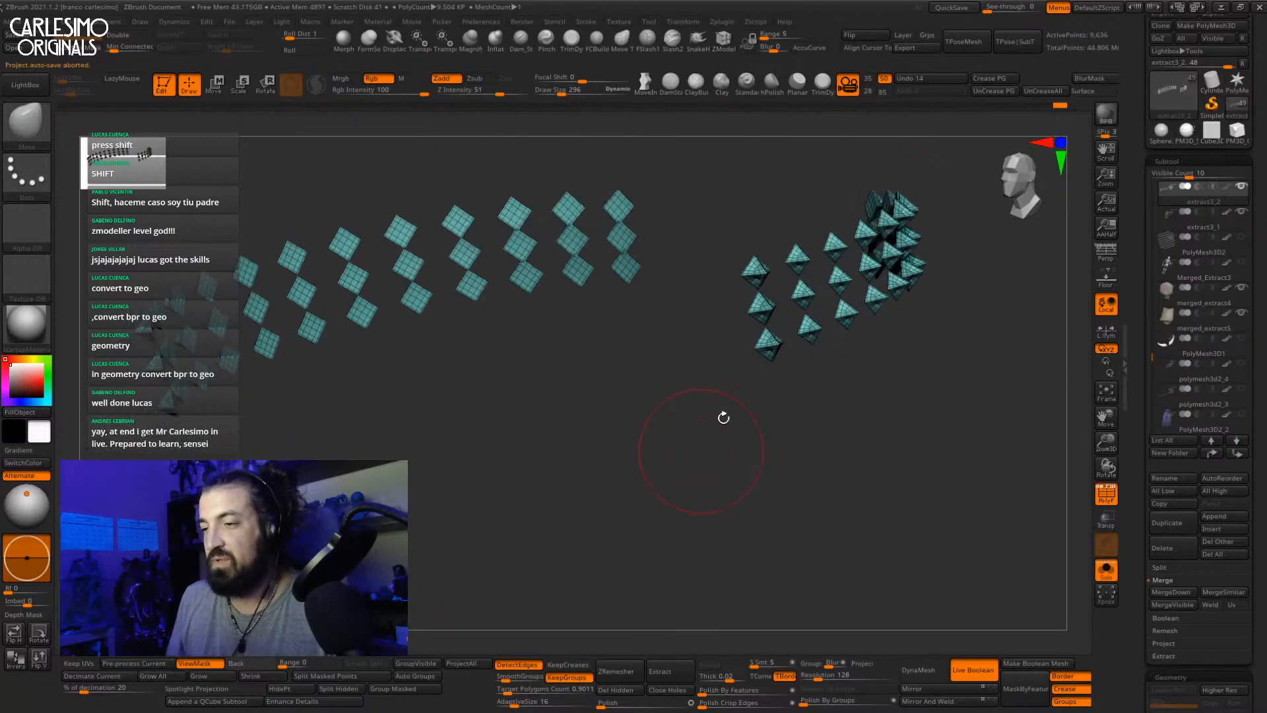
{"action": "left_click_drag", "start_coordinate": [694, 504], "coordinate": [730, 433]}
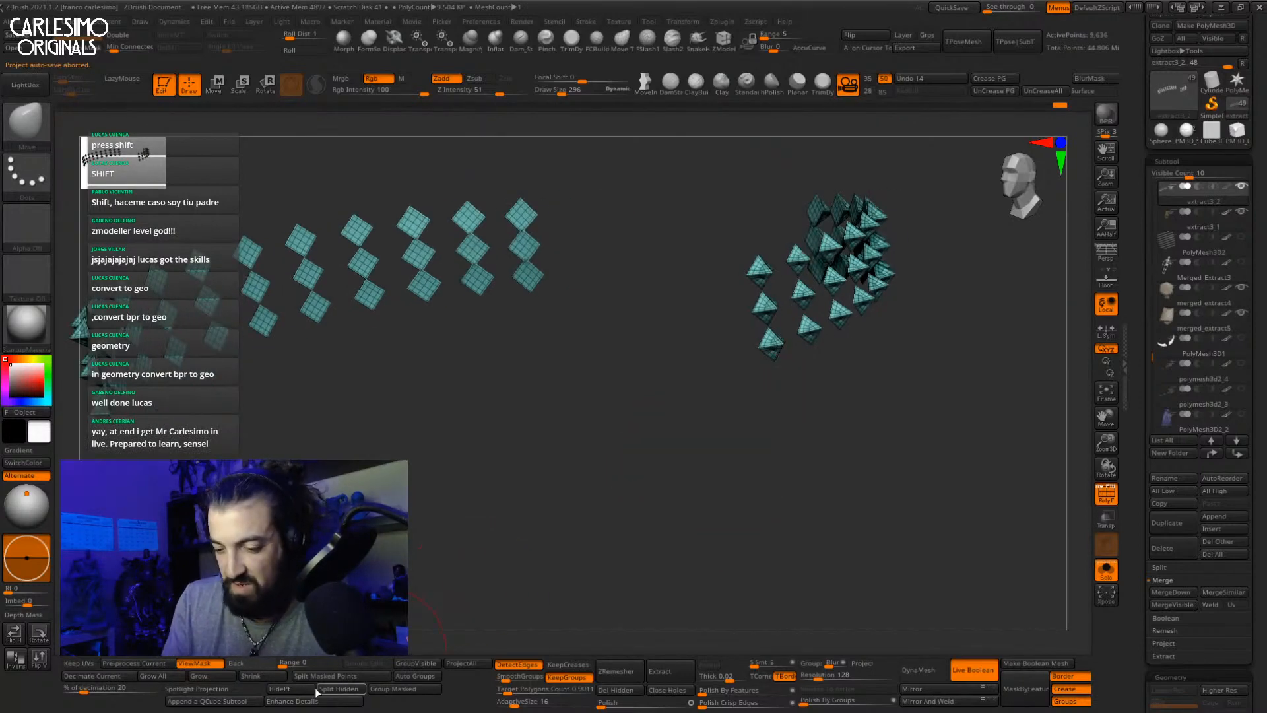
{"action": "left_click", "coordinate": [340, 689]}
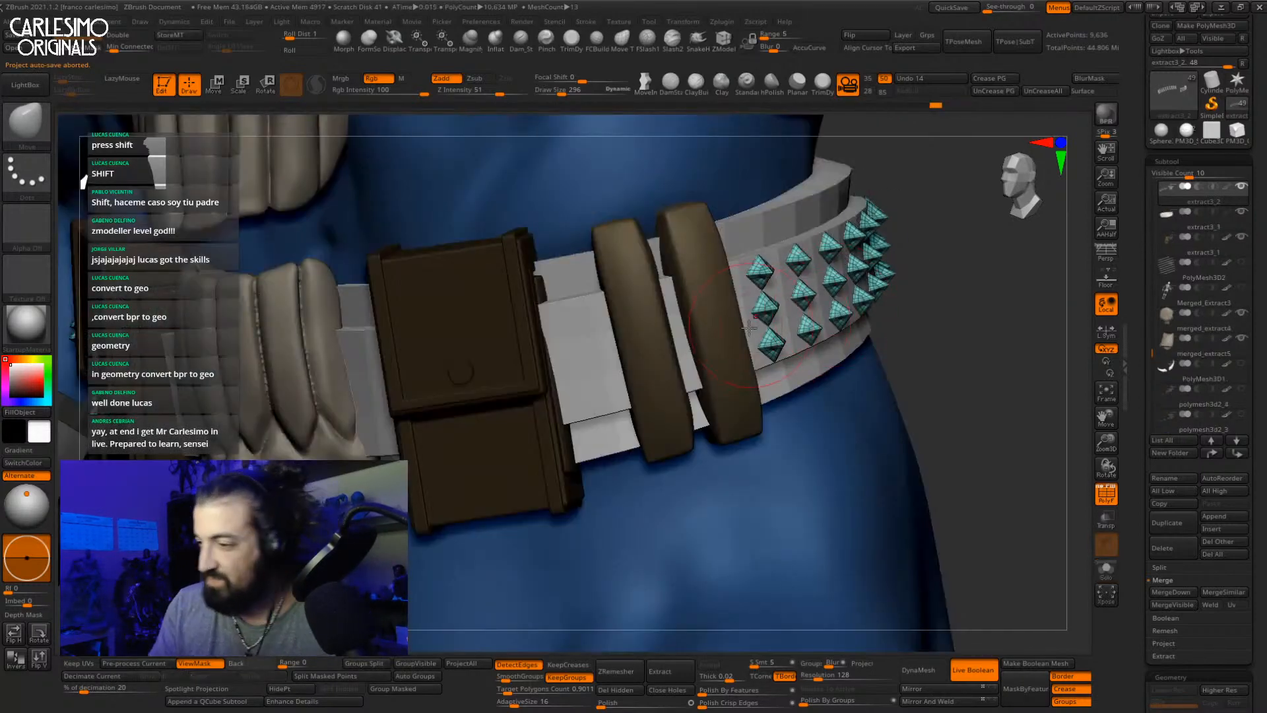
{"action": "key", "text": "alt+shift+s"}
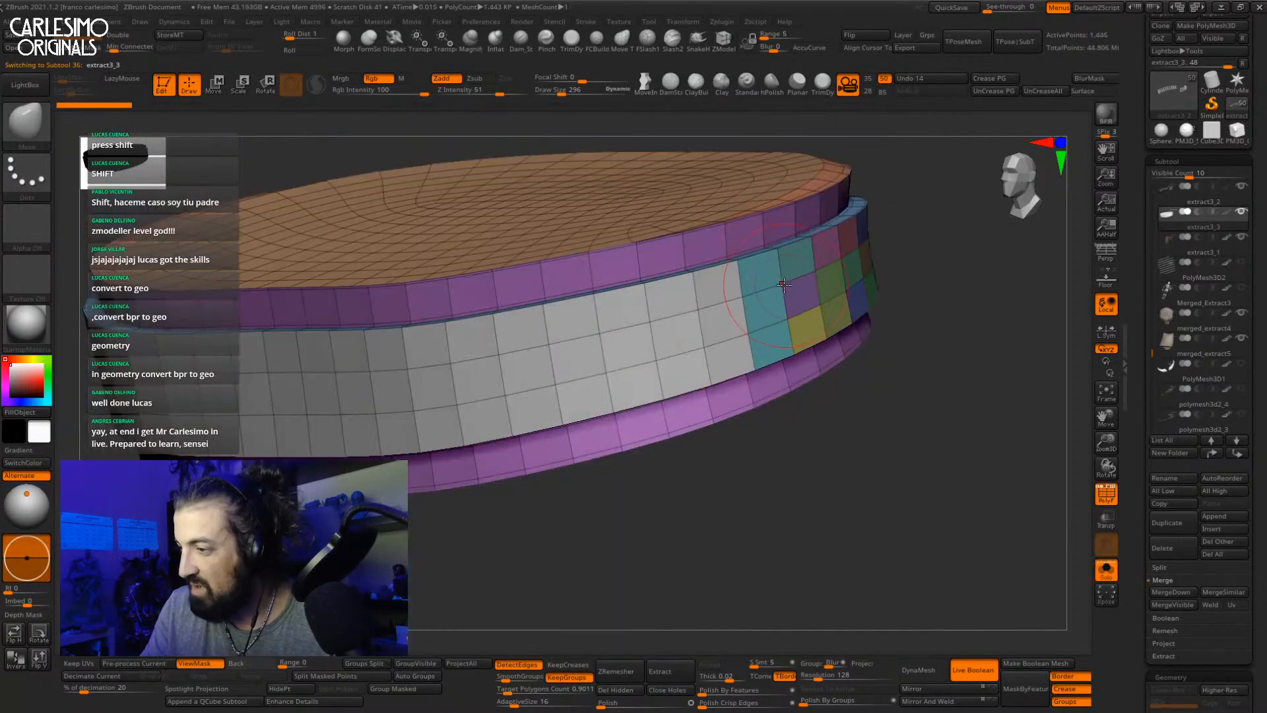
Step: Hide the coloured polygroup patches and the plain section of the belt's middle band, one polygroup at a time
{"action": "left_click", "coordinate": [788, 288], "text": "ctrl+shift"}
{"action": "left_click", "coordinate": [791, 291], "text": "ctrl+shift"}
{"action": "left_click_drag", "start_coordinate": [796, 293], "coordinate": [759, 323]}
{"action": "left_click", "coordinate": [776, 311], "text": "ctrl+shift"}
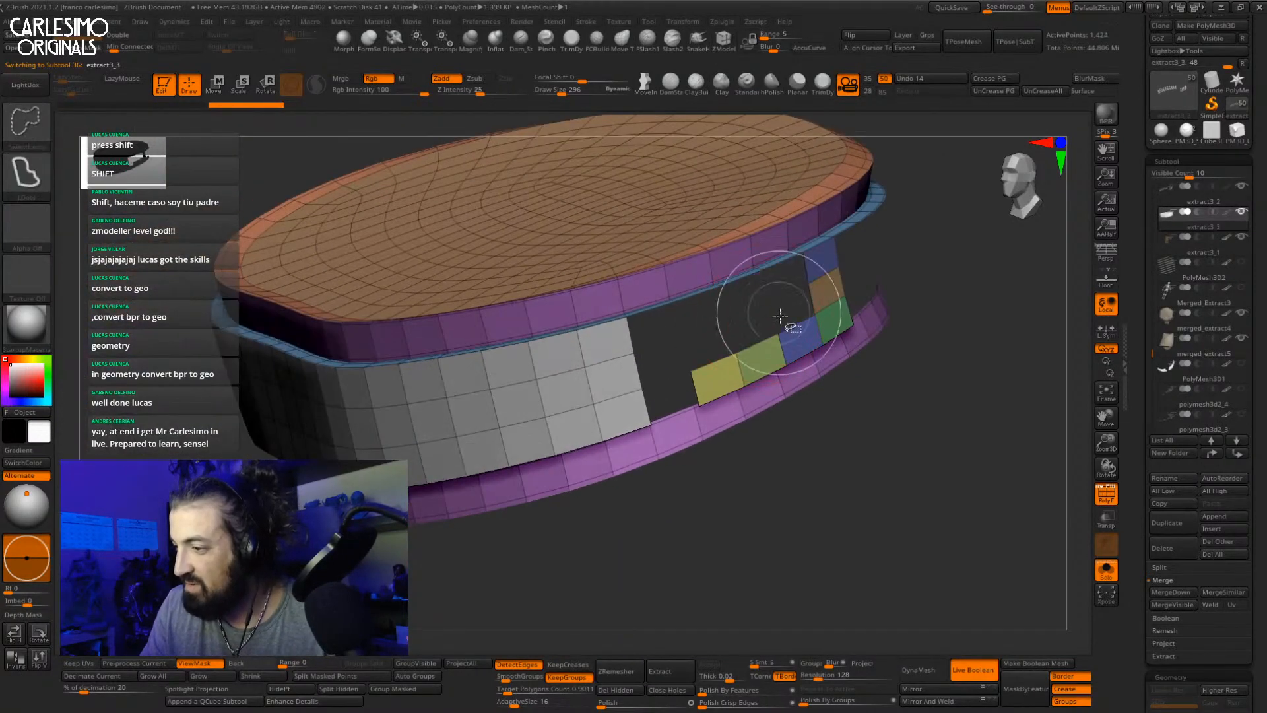
{"action": "left_click", "coordinate": [777, 338], "text": "ctrl+shift"}
{"action": "left_click", "coordinate": [735, 360], "text": "ctrl+shift"}
{"action": "left_click", "coordinate": [828, 308], "text": "ctrl+shift"}
{"action": "key", "text": "ctrl+z"}
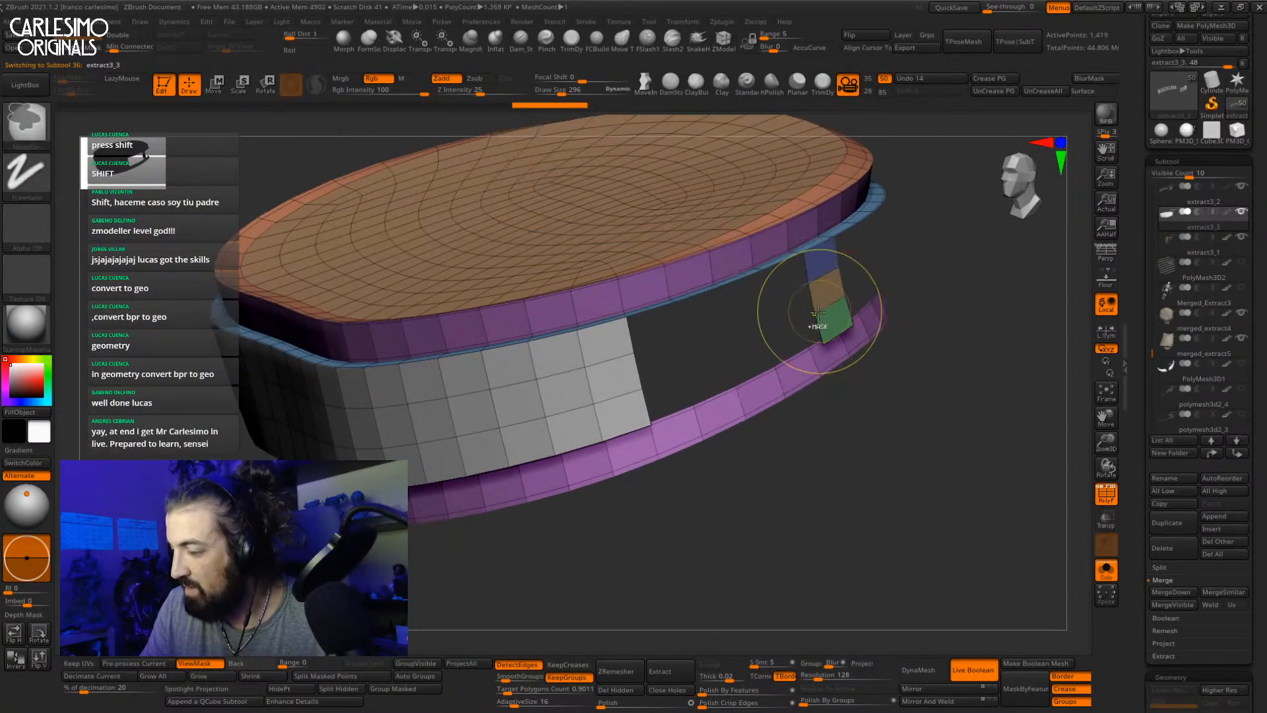
{"action": "left_click", "coordinate": [828, 322], "text": "ctrl+shift"}
{"action": "left_click", "coordinate": [822, 302], "text": "ctrl+shift"}
{"action": "left_click", "coordinate": [817, 276], "text": "ctrl+shift"}
{"action": "mouse_move", "coordinate": [827, 310]}
{"action": "left_mouse_down"}
{"action": "mouse_move", "coordinate": [717, 356]}
{"action": "mouse_move", "coordinate": [770, 325]}
{"action": "left_mouse_up"}
{"action": "left_click", "coordinate": [723, 347], "text": "ctrl+shift"}
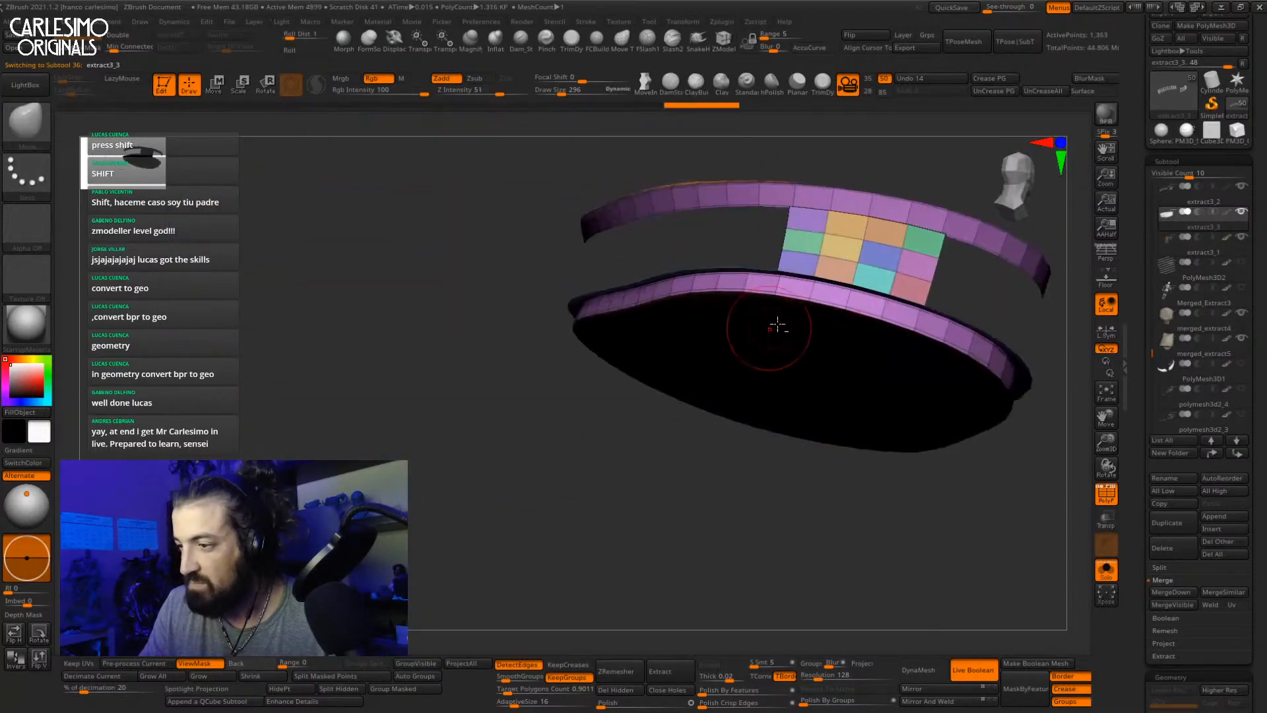
Step: Hide the remaining coloured patches on the belt's other side, and invert the visibility to isolate the middle band
{"action": "key", "text": "ctrl+shift"}
{"action": "left_click", "coordinate": [875, 235], "text": "ctrl+shift"}
{"action": "left_click", "coordinate": [916, 250], "text": "ctrl+shift"}
{"action": "left_click", "coordinate": [912, 264], "text": "ctrl+shift"}
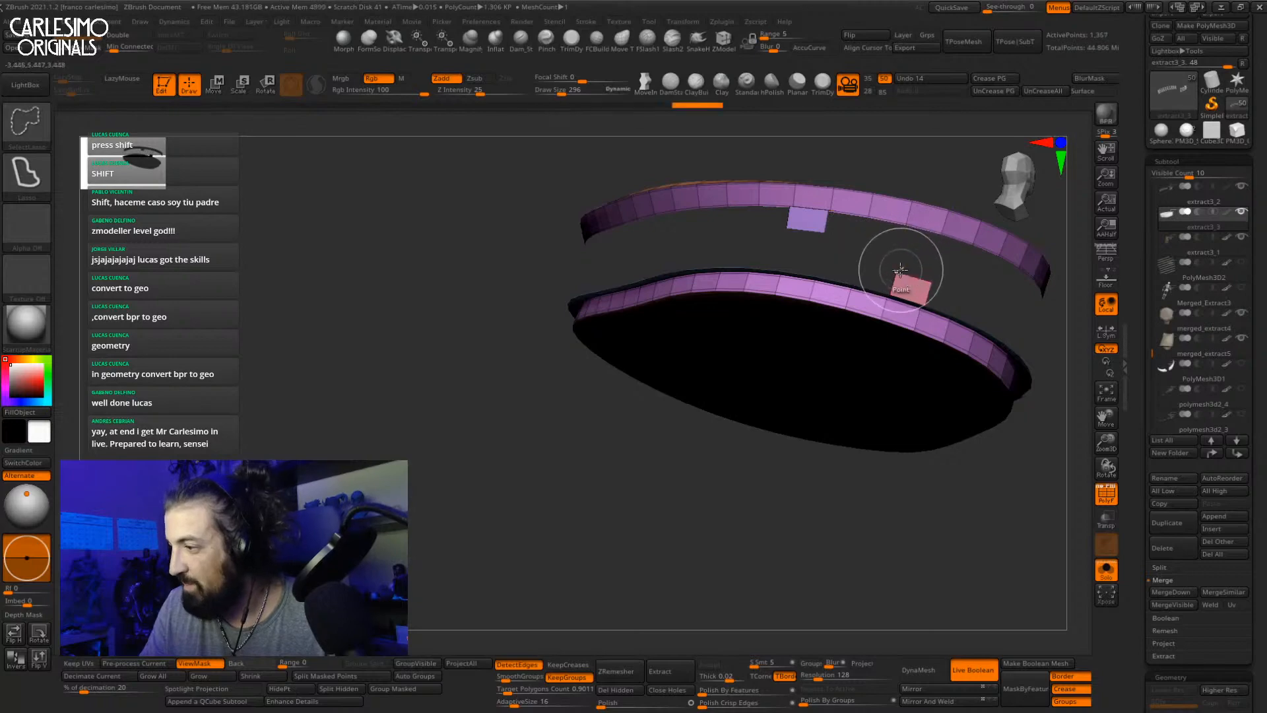
{"action": "left_click", "coordinate": [905, 282], "text": "ctrl+shift"}
{"action": "left_click", "coordinate": [820, 228], "text": "ctrl+shift"}
{"action": "left_click_drag", "start_coordinate": [817, 269], "coordinate": [820, 296]}
{"action": "left_click_drag", "start_coordinate": [819, 396], "coordinate": [820, 416], "text": "ctrl+shift"}
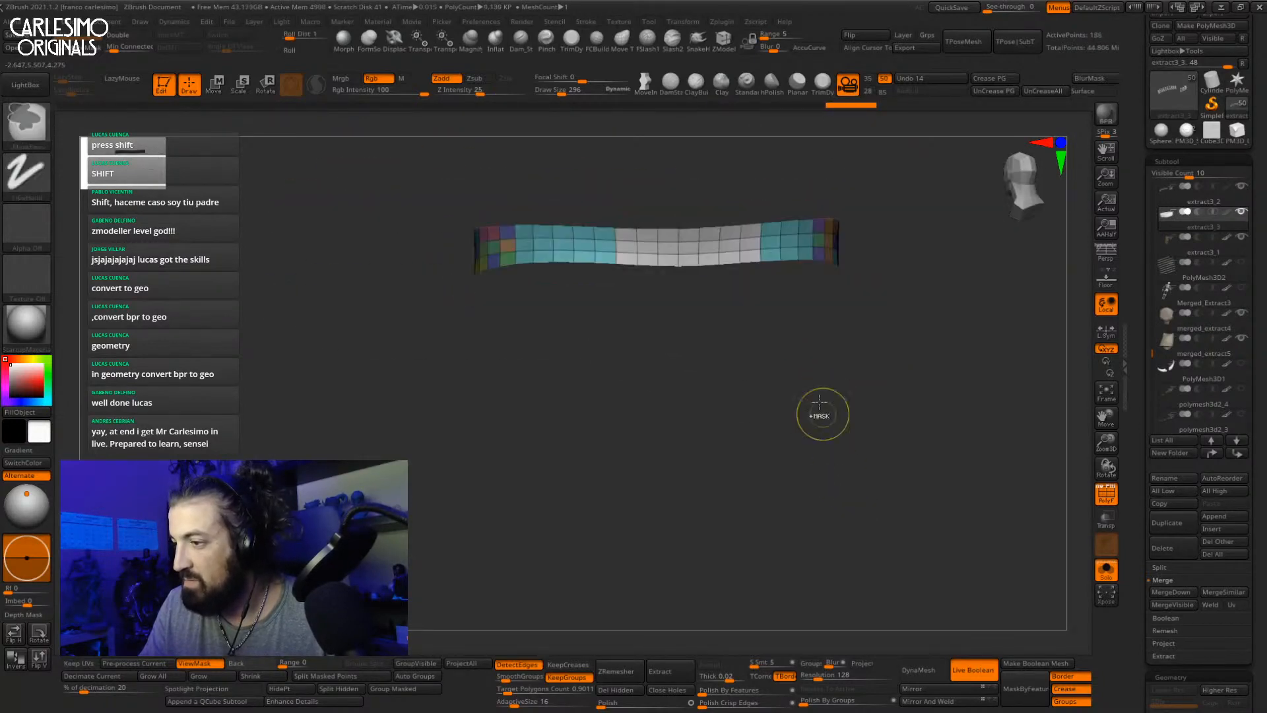
Step: Merge the isolated middle band into a single polygroup, and bring back the whole belt with the other subtools
{"action": "mouse_move", "coordinate": [808, 328]}
{"action": "left_mouse_down"}
{"action": "mouse_move", "coordinate": [800, 362]}
{"action": "mouse_move", "coordinate": [894, 289]}
{"action": "mouse_move", "coordinate": [828, 322]}
{"action": "left_mouse_up"}
{"action": "key", "text": "ctrl+w"}
{"action": "left_click", "coordinate": [814, 379], "text": "ctrl+shift"}
{"action": "key", "text": "alt+s"}
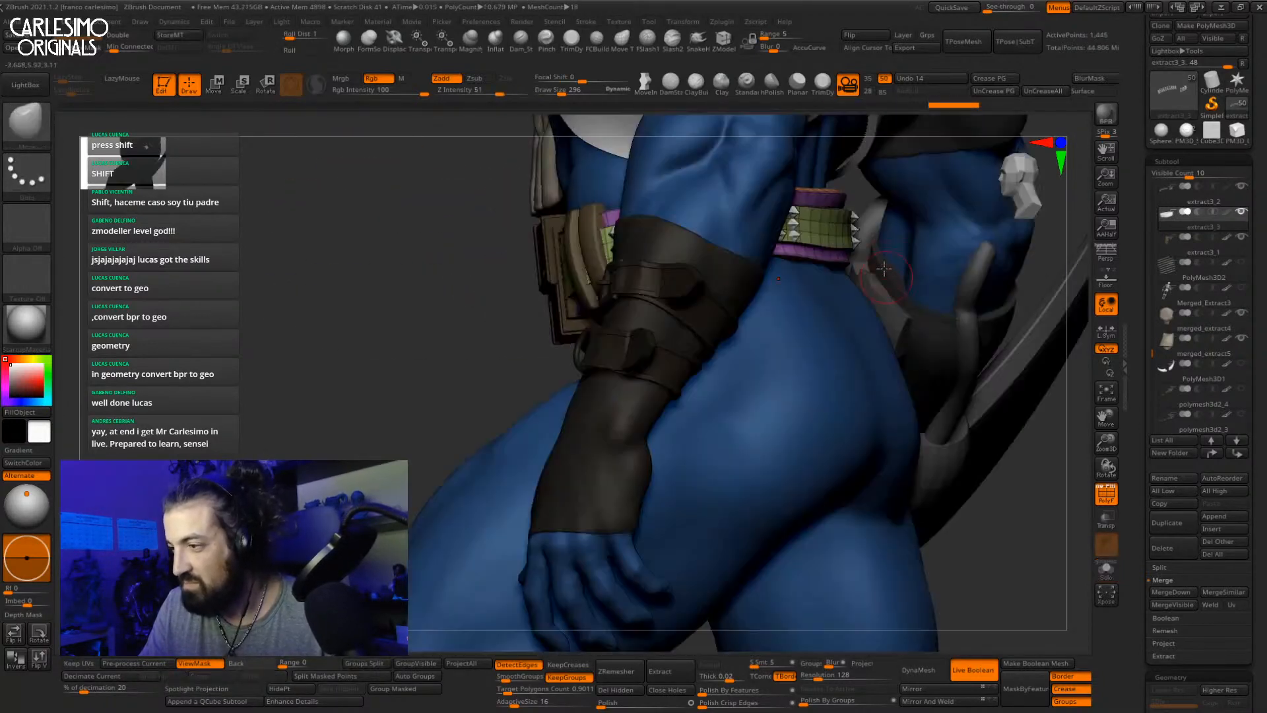
Step: Turn off the polygroup wireframe, make the body the active subtool and isolate it, framed on the head
{"action": "key", "text": "shift+f"}
{"action": "right_click_drag", "start_coordinate": [808, 319], "coordinate": [845, 333]}
{"action": "mouse_move", "coordinate": [845, 333]}
{"action": "left_mouse_down"}
{"action": "mouse_move", "coordinate": [814, 311]}
{"action": "mouse_move", "coordinate": [769, 342]}
{"action": "mouse_move", "coordinate": [854, 229]}
{"action": "mouse_move", "coordinate": [884, 235]}
{"action": "mouse_move", "coordinate": [863, 314]}
{"action": "mouse_move", "coordinate": [901, 294]}
{"action": "left_mouse_up"}
{"action": "mouse_move", "coordinate": [901, 293]}
{"action": "left_mouse_down"}
{"action": "mouse_move", "coordinate": [844, 334]}
{"action": "mouse_move", "coordinate": [896, 317]}
{"action": "mouse_move", "coordinate": [877, 323]}
{"action": "mouse_move", "coordinate": [873, 244]}
{"action": "left_mouse_up"}
{"action": "left_click_drag", "start_coordinate": [859, 291], "coordinate": [838, 404], "text": "alt"}
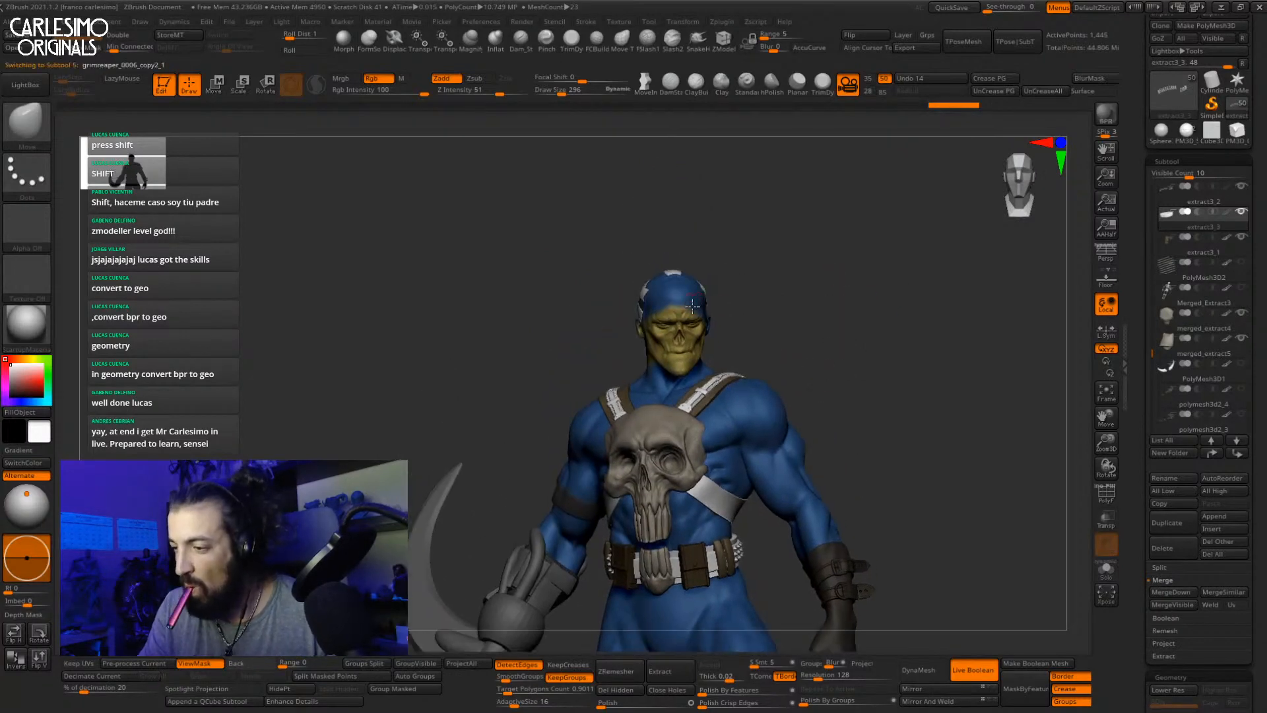
{"action": "key", "text": "alt+s"}
{"action": "left_click_drag", "start_coordinate": [864, 316], "coordinate": [858, 211], "text": "alt"}
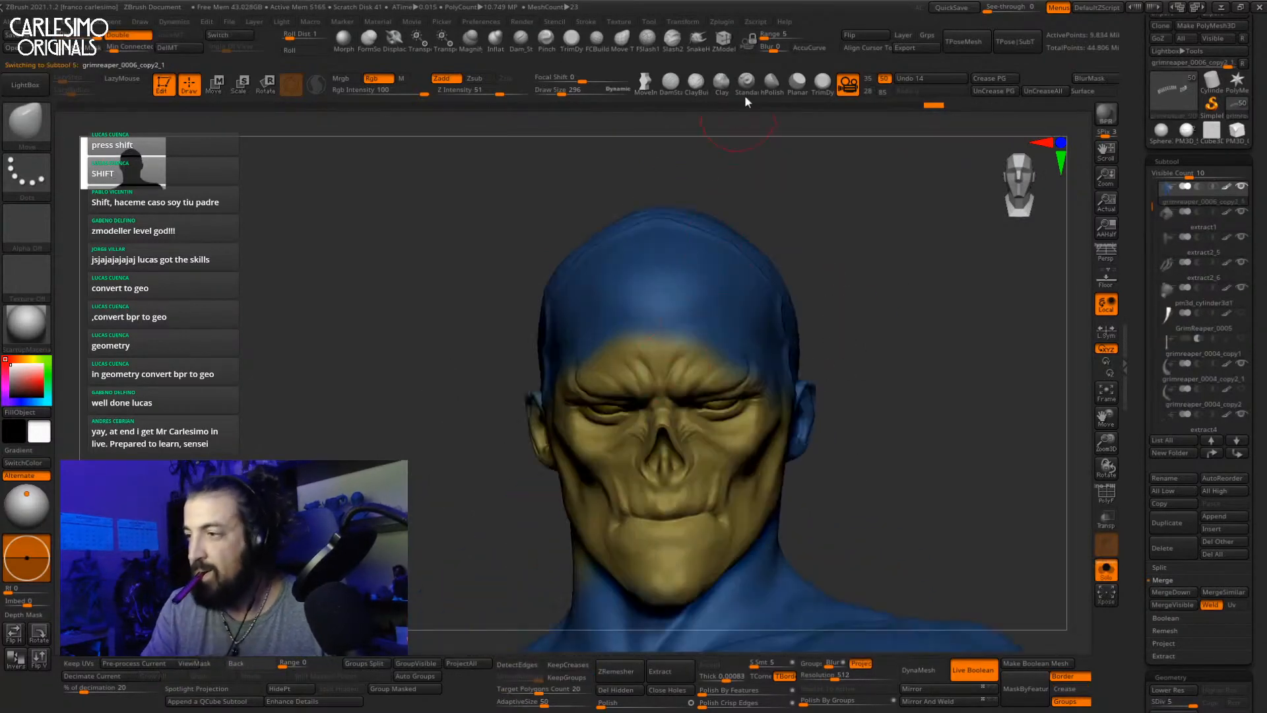
Step: With the Standard brush at Focal Shift -46, paint the forehead in the yellow sampled from the face
{"action": "left_click", "coordinate": [747, 99]}
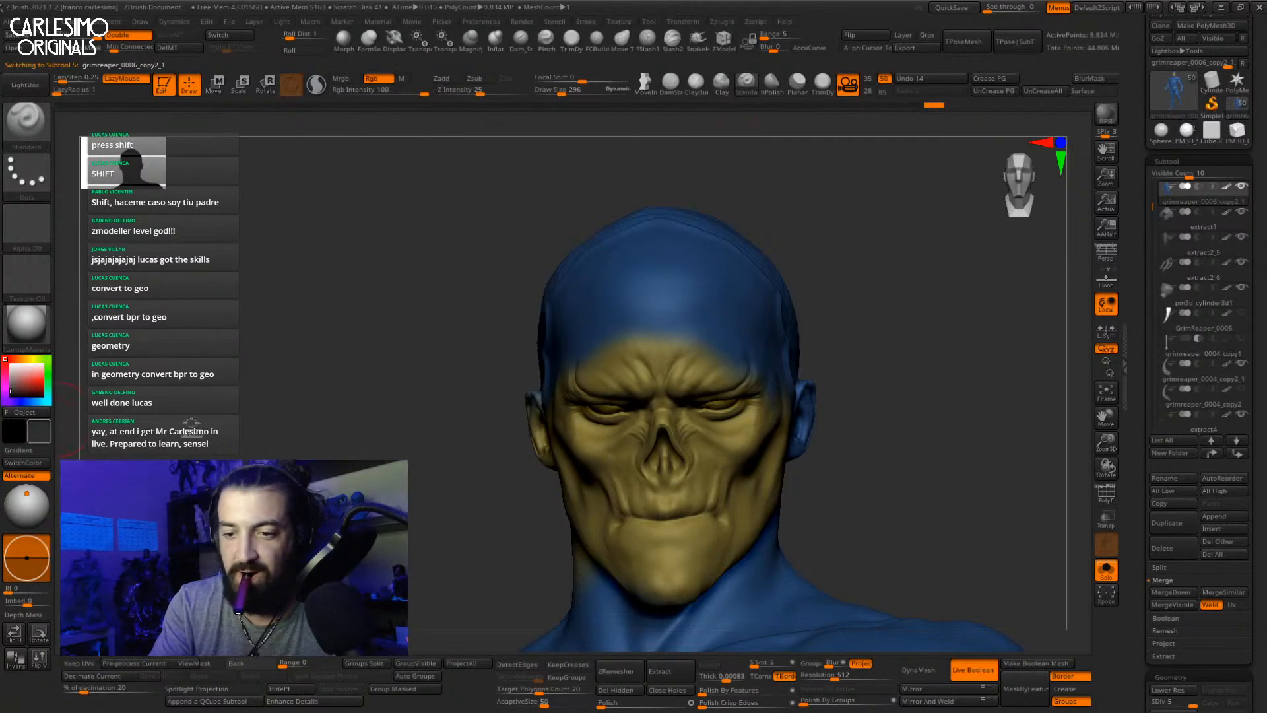
{"action": "key", "text": "c"}
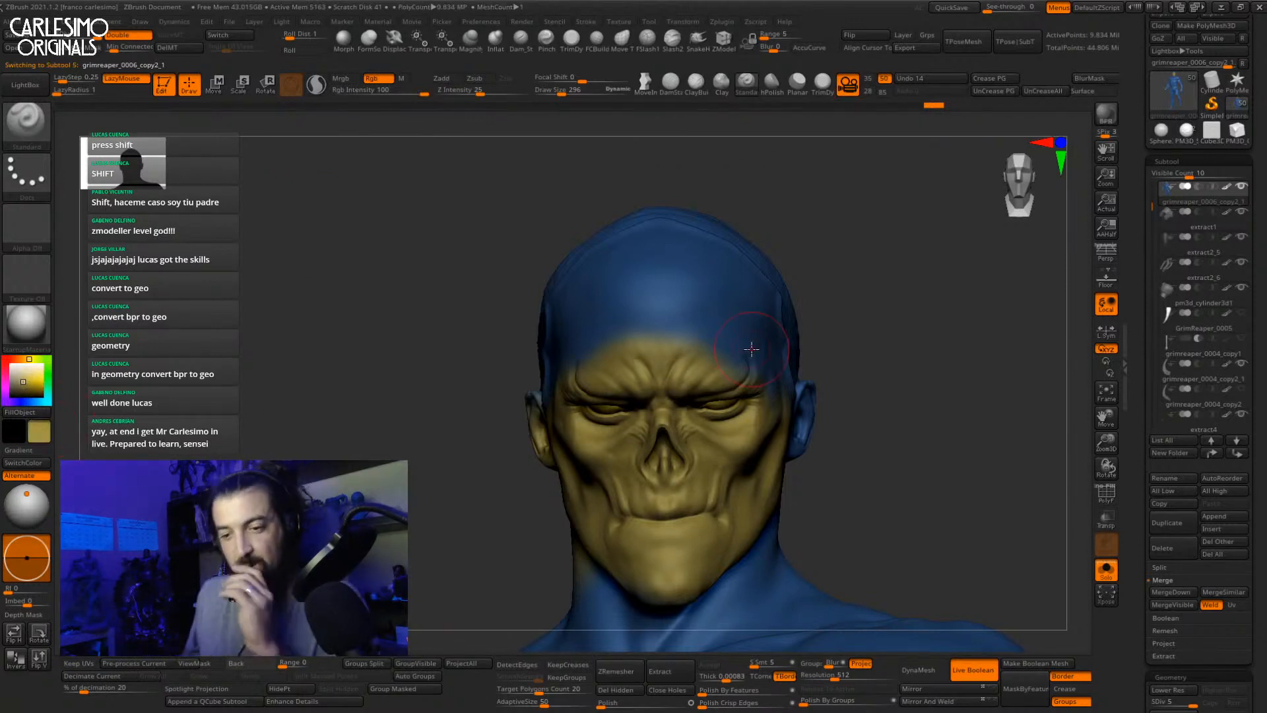
{"action": "right_click_drag", "start_coordinate": [685, 339], "coordinate": [684, 320], "text": "ctrl"}
{"action": "mouse_move", "coordinate": [683, 330]}
{"action": "left_mouse_down"}
{"action": "mouse_move", "coordinate": [685, 344]}
{"action": "mouse_move", "coordinate": [672, 315]}
{"action": "left_mouse_up"}
{"action": "left_click_drag", "start_coordinate": [582, 81], "coordinate": [565, 88]}
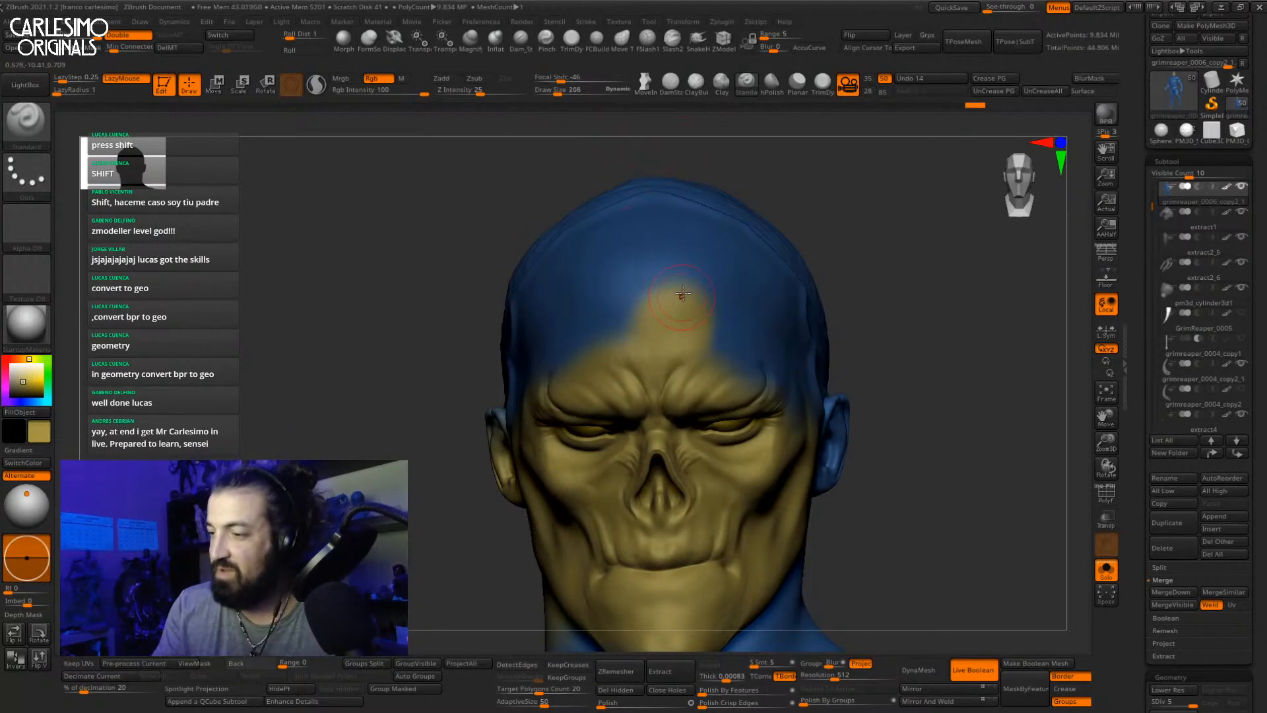
{"action": "mouse_move", "coordinate": [683, 294]}
{"action": "left_mouse_down"}
{"action": "mouse_move", "coordinate": [649, 291]}
{"action": "mouse_move", "coordinate": [661, 276]}
{"action": "mouse_move", "coordinate": [625, 306]}
{"action": "left_mouse_up"}
{"action": "right_click_drag", "start_coordinate": [488, 340], "coordinate": [566, 356]}
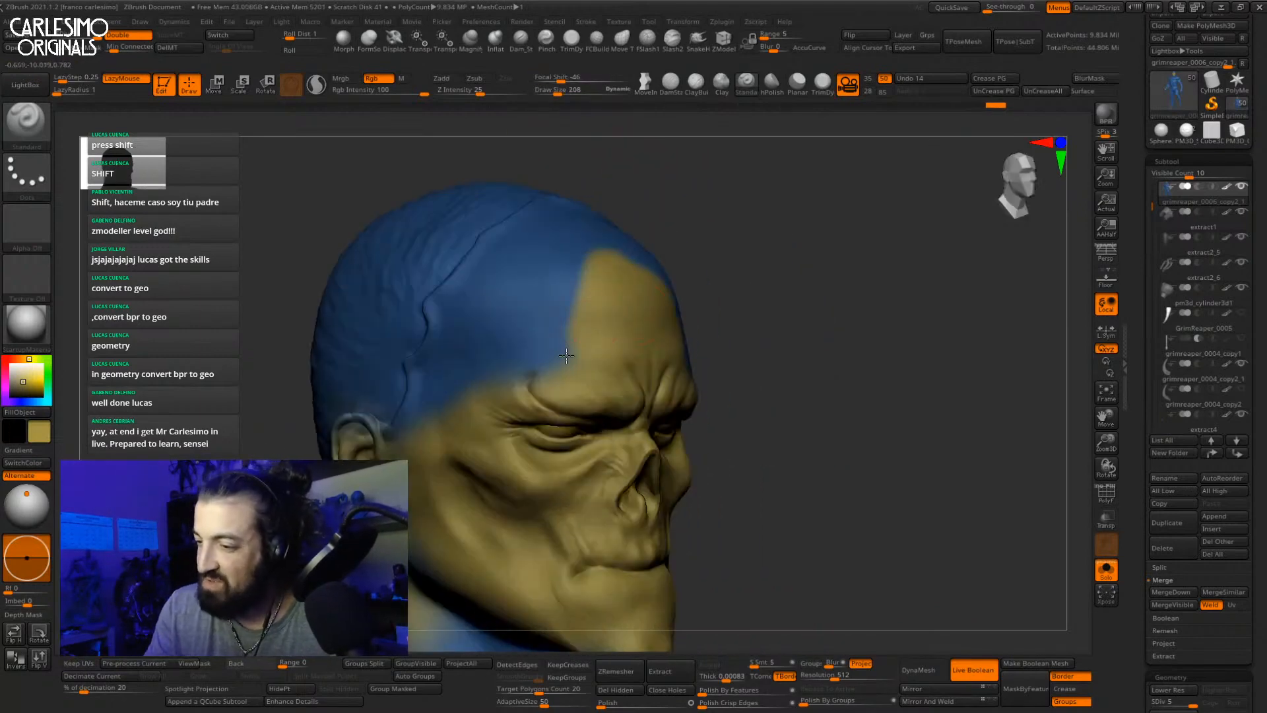
{"action": "left_click_drag", "start_coordinate": [566, 356], "coordinate": [546, 357]}
{"action": "mouse_move", "coordinate": [547, 357]}
{"action": "right_mouse_down"}
{"action": "mouse_move", "coordinate": [500, 356]}
{"action": "mouse_move", "coordinate": [560, 347]}
{"action": "right_mouse_up"}
{"action": "left_click_drag", "start_coordinate": [594, 335], "coordinate": [570, 358]}
{"action": "mouse_move", "coordinate": [528, 363]}
{"action": "right_mouse_down"}
{"action": "mouse_move", "coordinate": [620, 372]}
{"action": "mouse_move", "coordinate": [567, 389]}
{"action": "right_mouse_up"}
Step: Paint the temple yellow up to the sculpted hairline above the ear, using Draw Size 115 and 63
{"action": "key", "text": "space"}
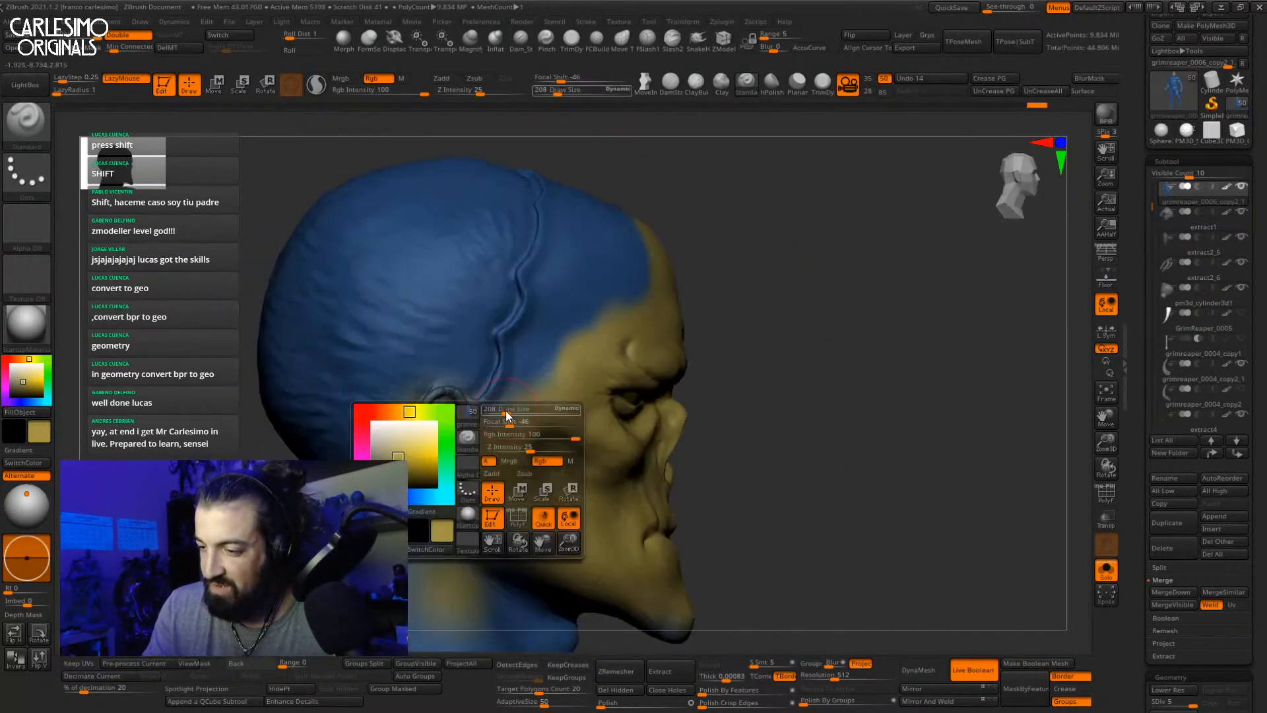
{"action": "left_click_drag", "start_coordinate": [506, 415], "coordinate": [496, 414]}
{"action": "right_click_drag", "start_coordinate": [497, 414], "coordinate": [611, 241], "text": "alt"}
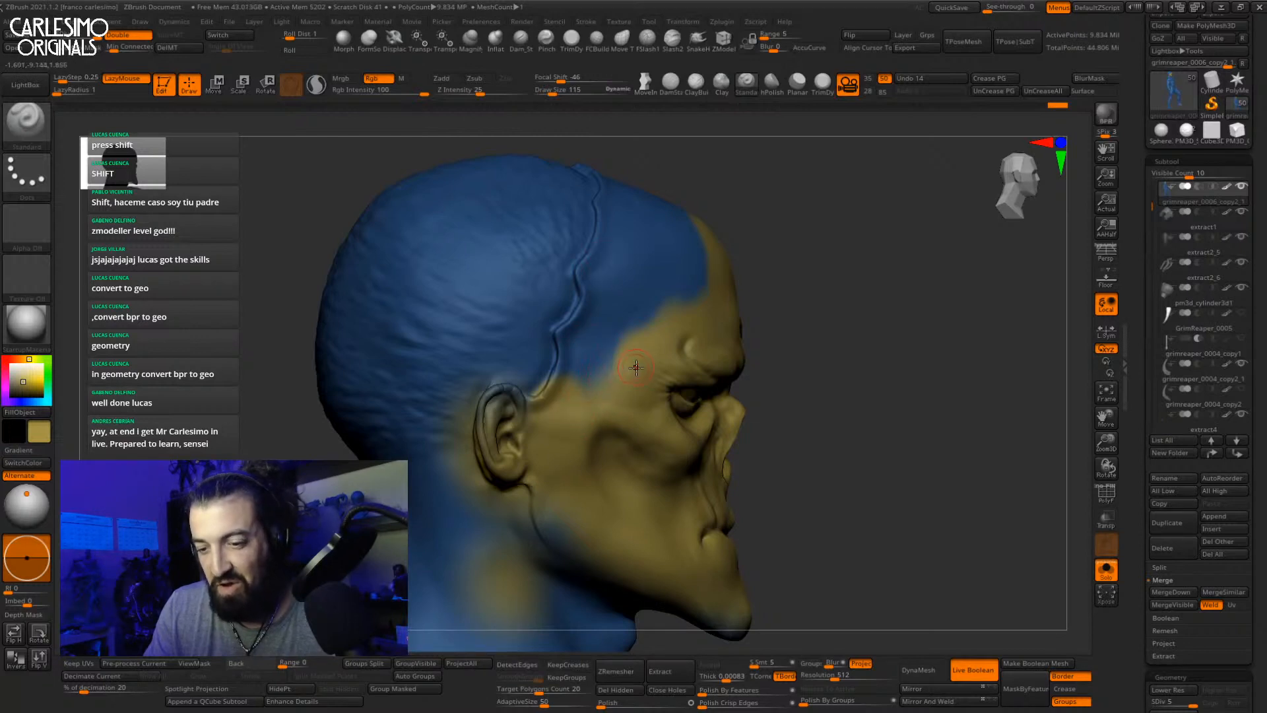
{"action": "right_click_drag", "start_coordinate": [636, 367], "coordinate": [594, 364]}
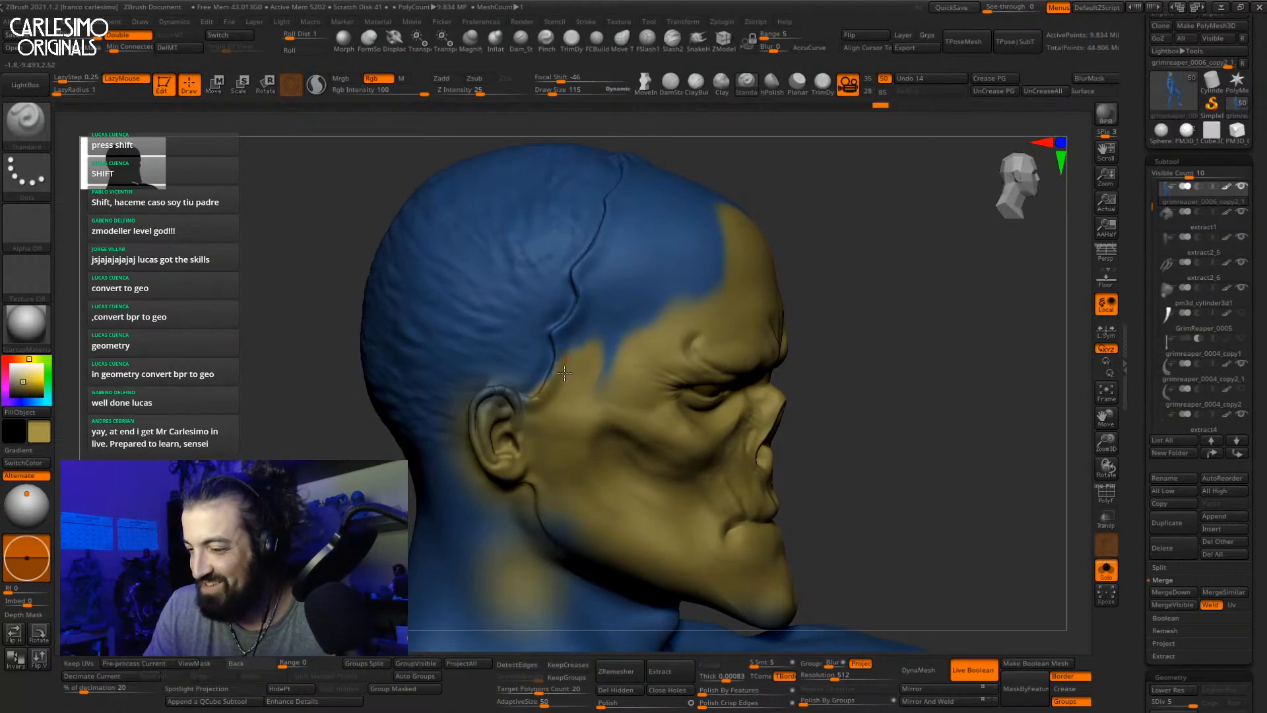
{"action": "key", "text": "bracketleft"}
{"action": "key", "text": "bracketleft"}
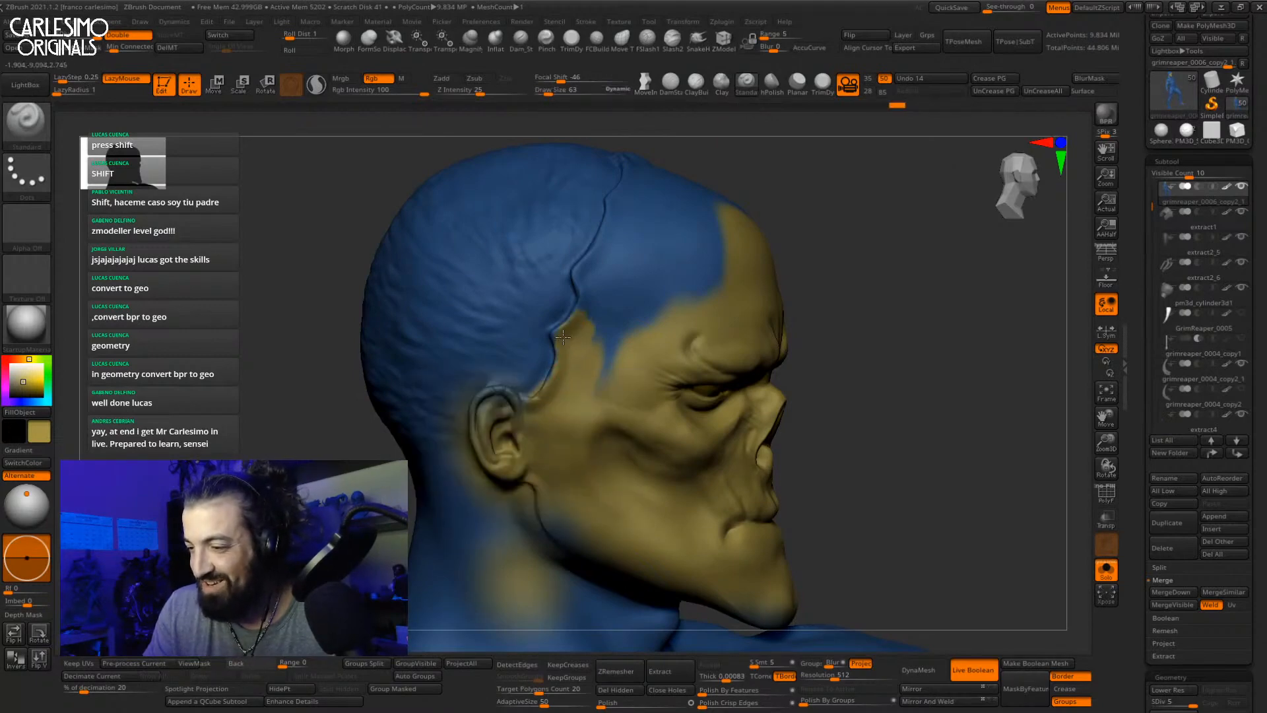
{"action": "right_click_drag", "start_coordinate": [563, 337], "coordinate": [573, 429]}
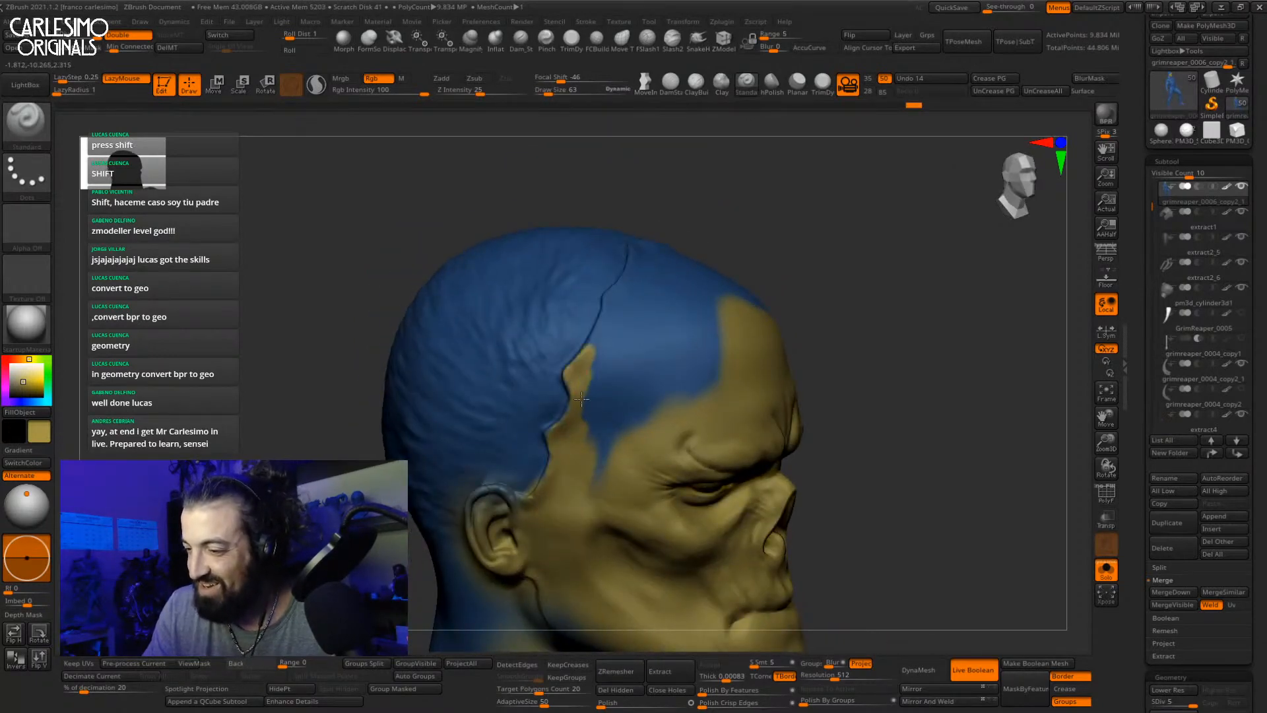
{"action": "left_click_drag", "start_coordinate": [603, 325], "coordinate": [595, 467]}
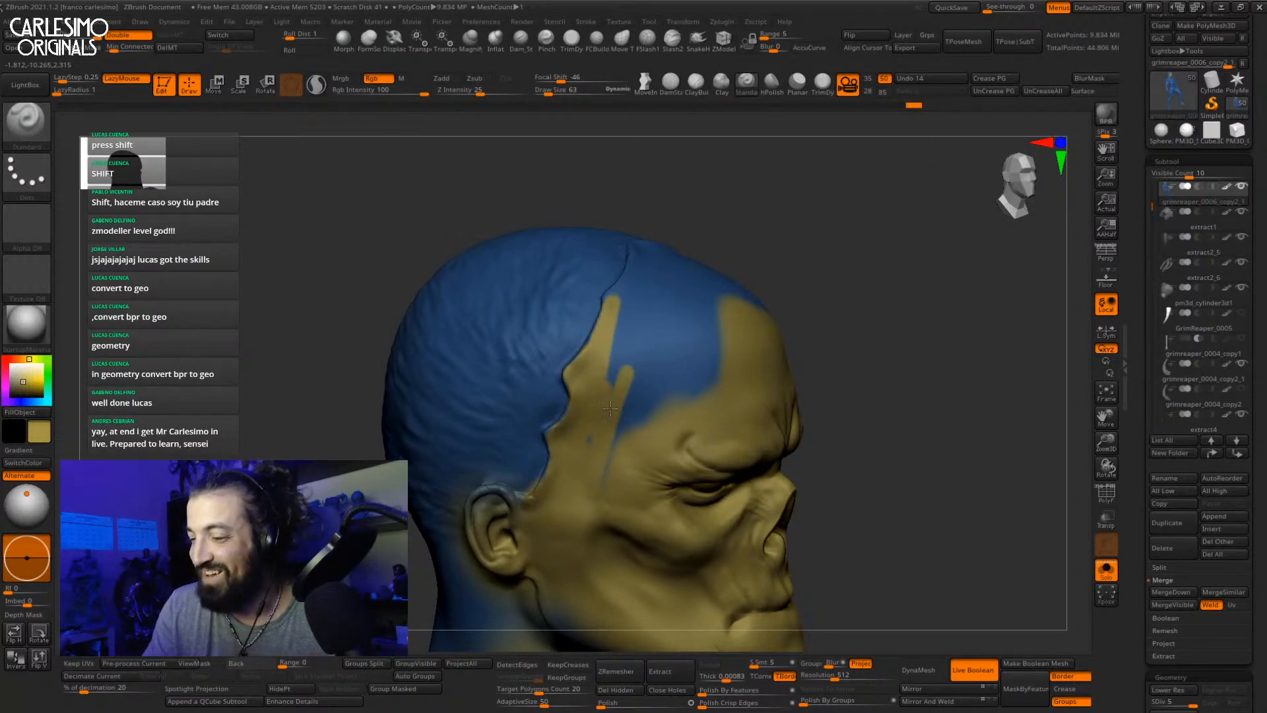
Step: Fill more of the blue area between temple and forehead with yellow at Draw Size 115
{"action": "key", "text": "bracketright"}
{"action": "key", "text": "bracketright"}
{"action": "left_click_drag", "start_coordinate": [666, 363], "coordinate": [708, 394]}
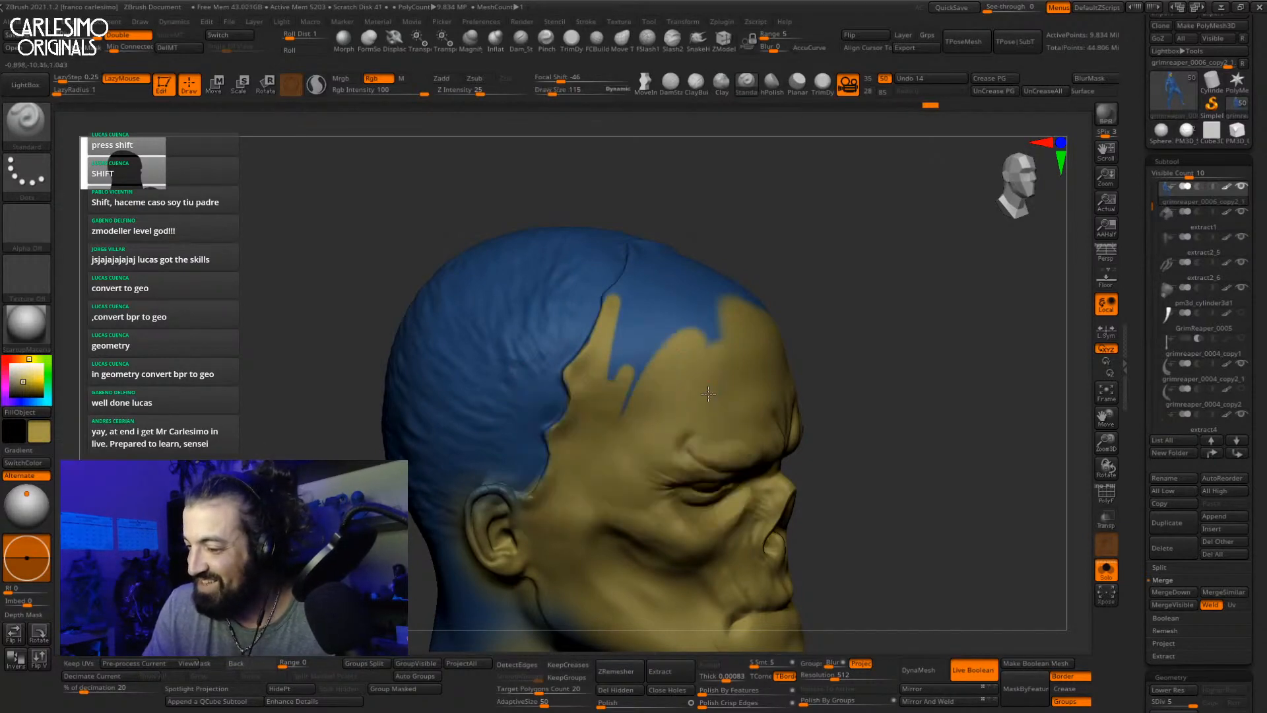
{"action": "right_click_drag", "start_coordinate": [628, 405], "coordinate": [623, 345]}
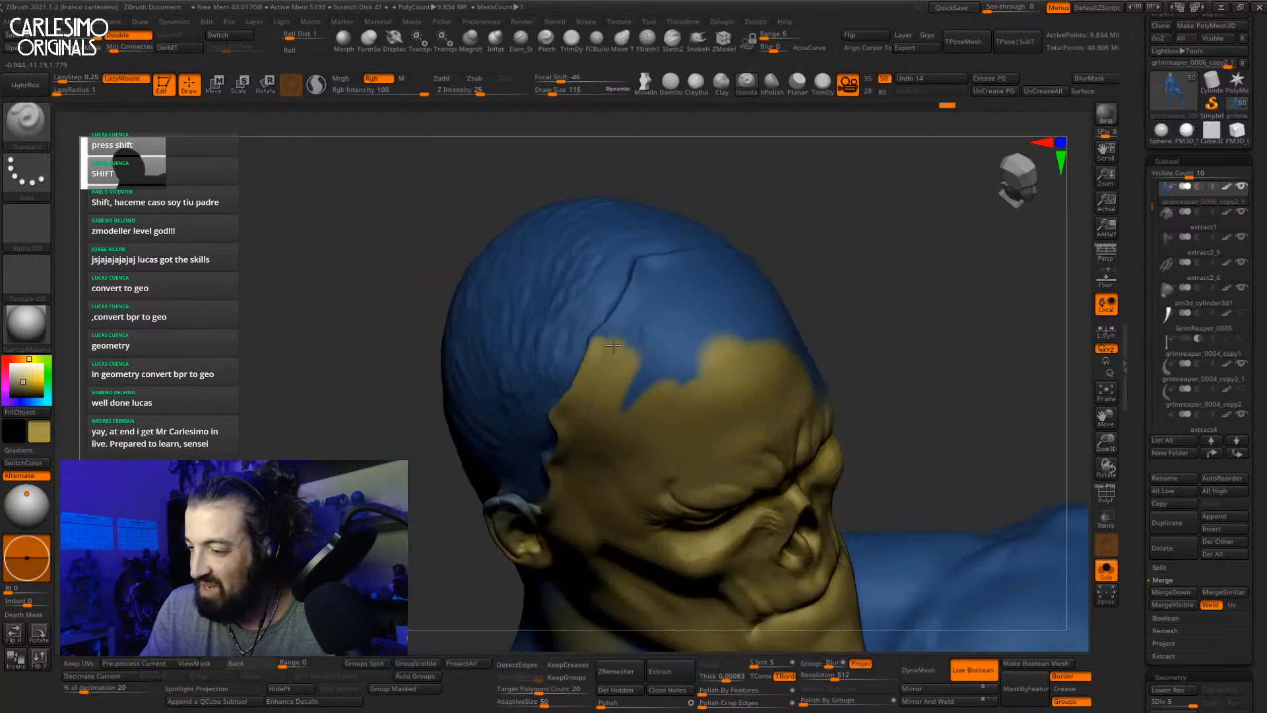
{"action": "left_click_drag", "start_coordinate": [614, 345], "coordinate": [619, 333]}
Step: Trace the front edge of the sculpted hairline in yellow across the crown to the other ear at Draw Size 63
{"action": "right_click_drag", "start_coordinate": [619, 333], "coordinate": [579, 490], "text": "alt"}
{"action": "key", "text": "space"}
{"action": "left_click", "coordinate": [601, 429]}
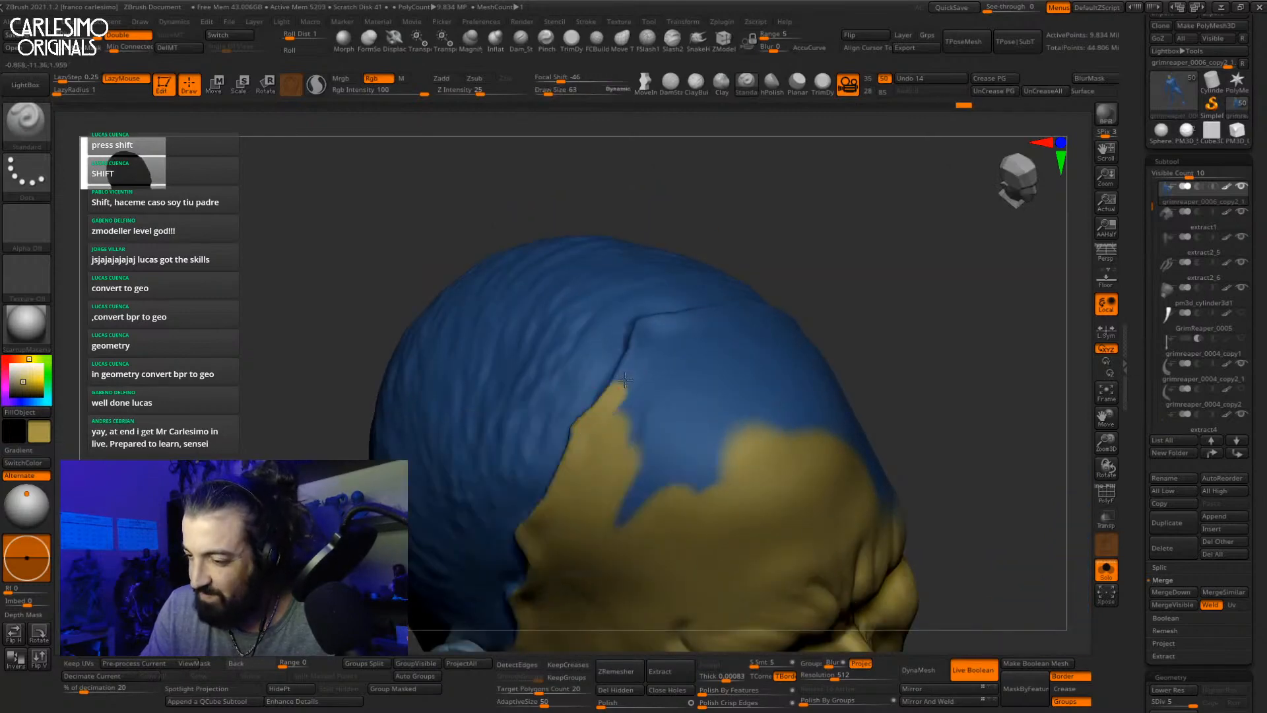
{"action": "right_click_drag", "start_coordinate": [643, 328], "coordinate": [658, 336]}
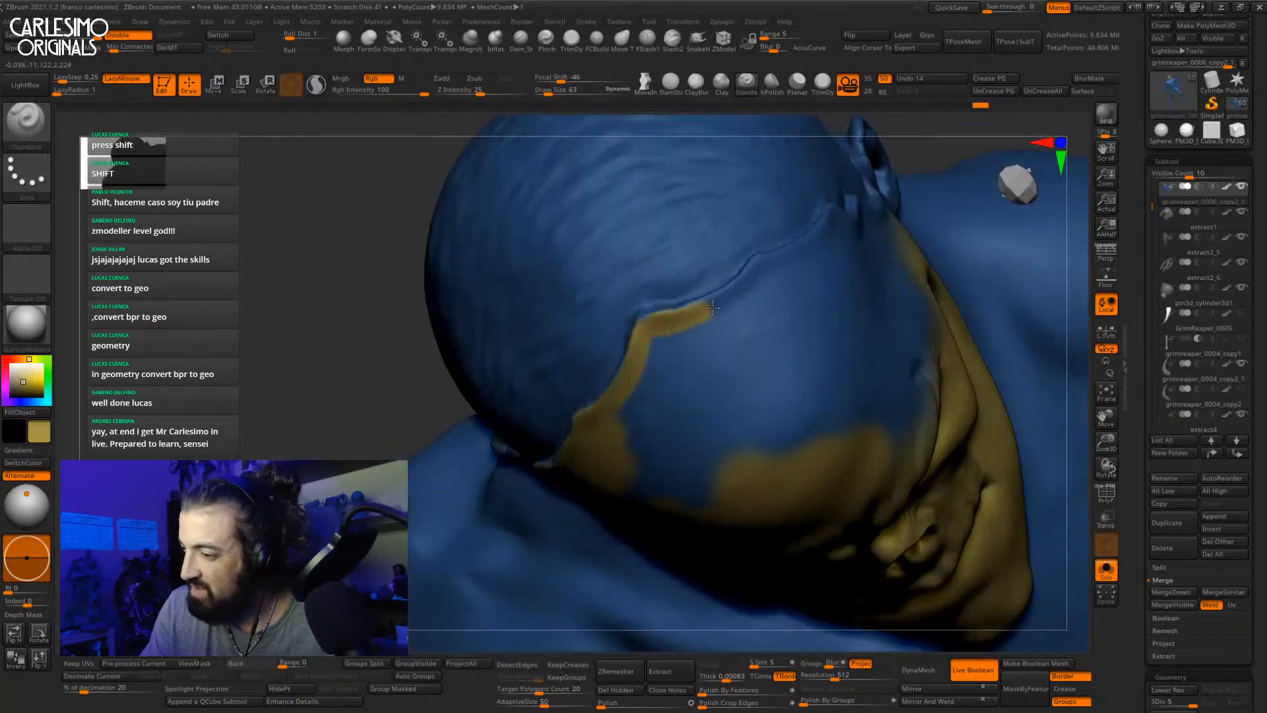
{"action": "right_click_drag", "start_coordinate": [713, 307], "coordinate": [594, 409]}
{"action": "left_click_drag", "start_coordinate": [624, 367], "coordinate": [696, 328]}
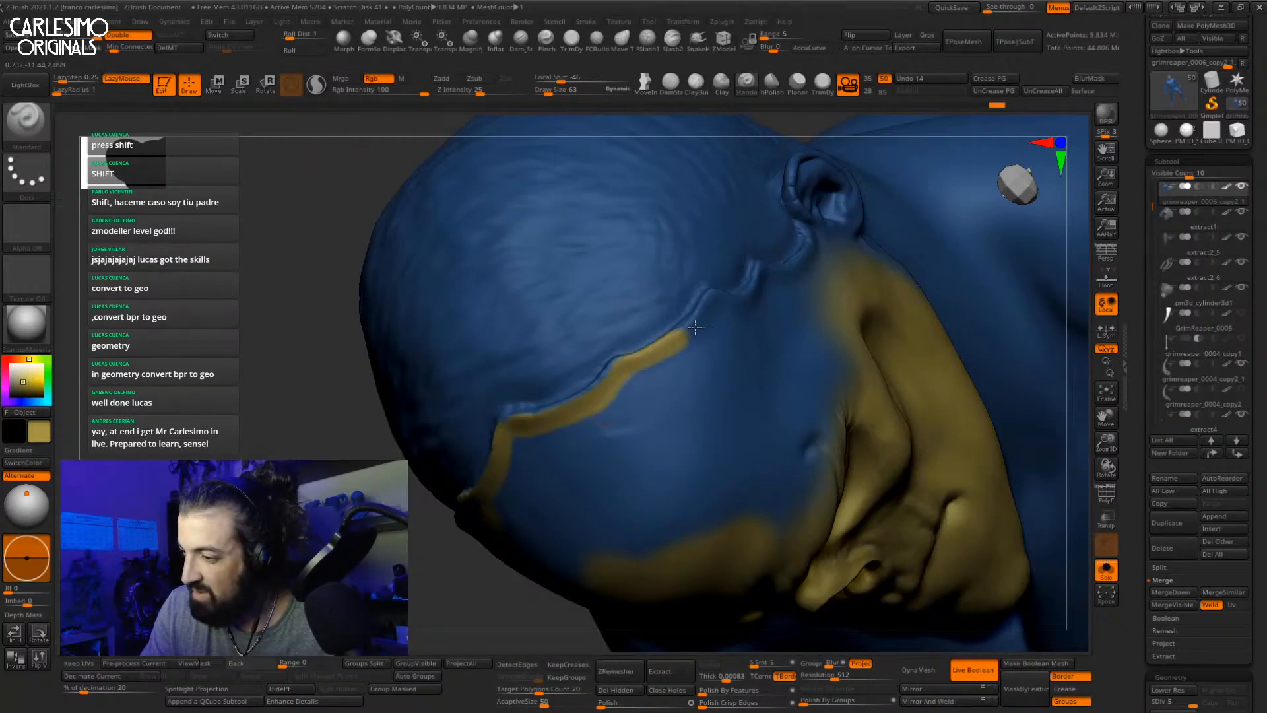
{"action": "right_click_drag", "start_coordinate": [713, 302], "coordinate": [644, 355]}
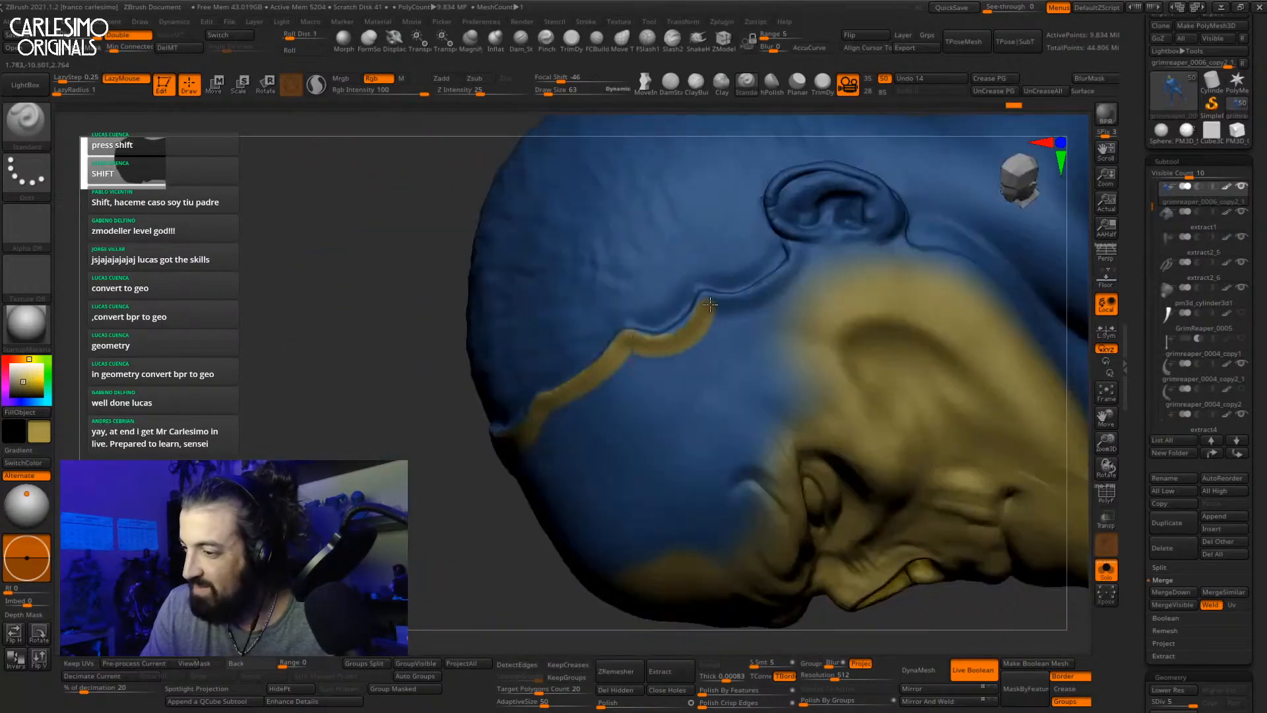
{"action": "left_click_drag", "start_coordinate": [823, 242], "coordinate": [813, 287]}
{"action": "right_click_drag", "start_coordinate": [840, 299], "coordinate": [833, 264], "text": "ctrl"}
{"action": "right_click_drag", "start_coordinate": [832, 264], "coordinate": [851, 270]}
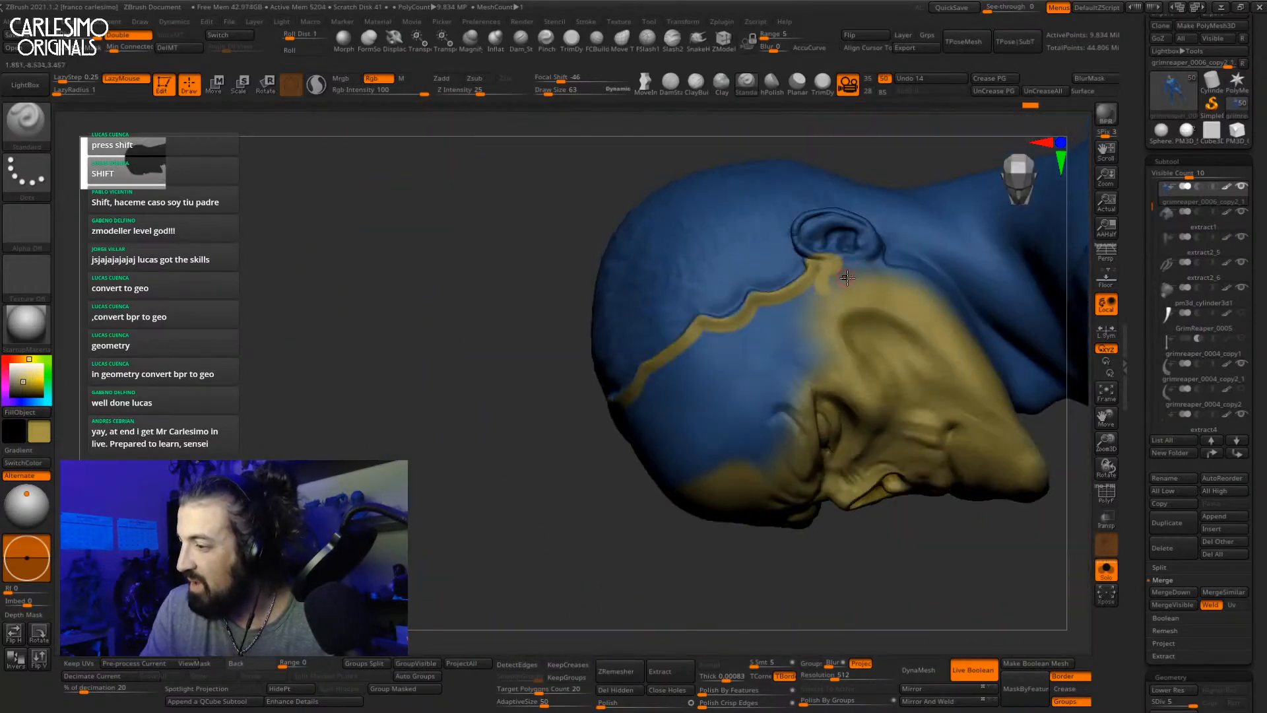
{"action": "left_click_drag", "start_coordinate": [849, 270], "coordinate": [838, 295]}
Step: Fill the remaining blue area between the traced hairline and the face with yellow at Draw Size 182
{"action": "mouse_move", "coordinate": [799, 343]}
{"action": "left_mouse_down"}
{"action": "mouse_move", "coordinate": [804, 365]}
{"action": "mouse_move", "coordinate": [773, 333]}
{"action": "mouse_move", "coordinate": [765, 406]}
{"action": "mouse_move", "coordinate": [778, 438]}
{"action": "left_mouse_up"}
{"action": "right_click_drag", "start_coordinate": [778, 438], "coordinate": [778, 304]}
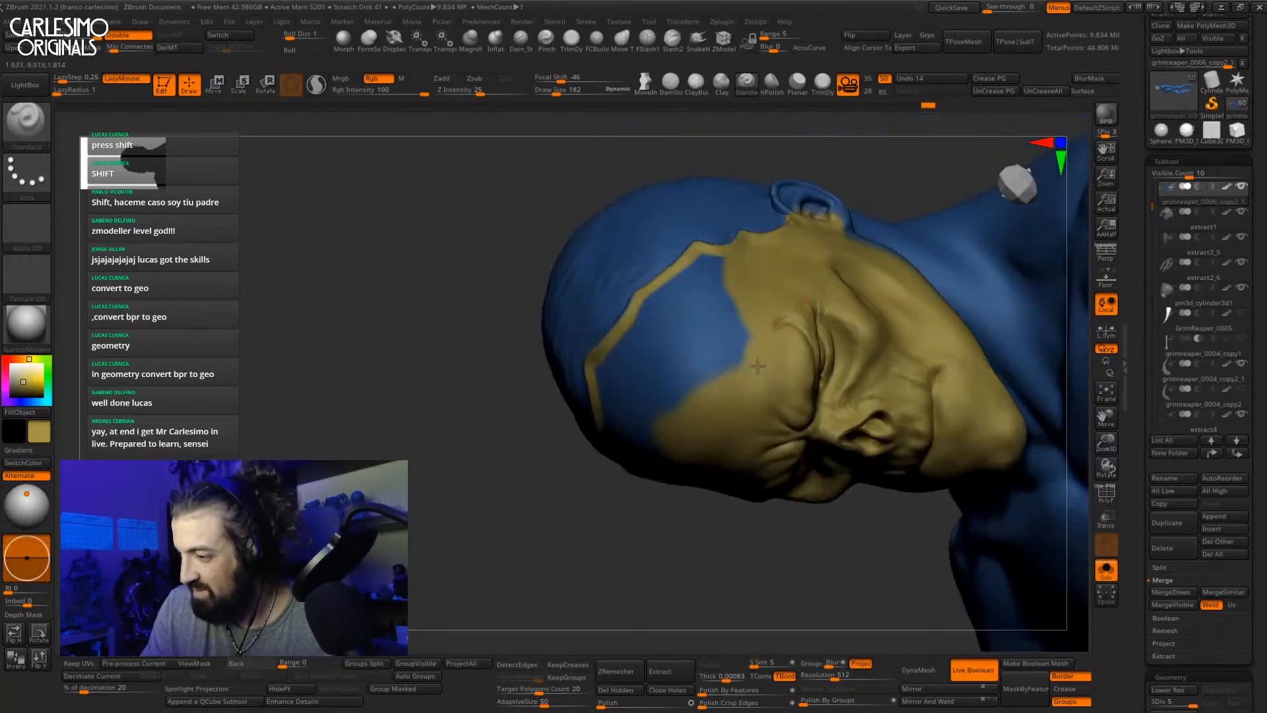
{"action": "mouse_move", "coordinate": [757, 366]}
{"action": "left_mouse_down"}
{"action": "mouse_move", "coordinate": [729, 357]}
{"action": "mouse_move", "coordinate": [706, 310]}
{"action": "mouse_move", "coordinate": [715, 263]}
{"action": "left_mouse_up"}
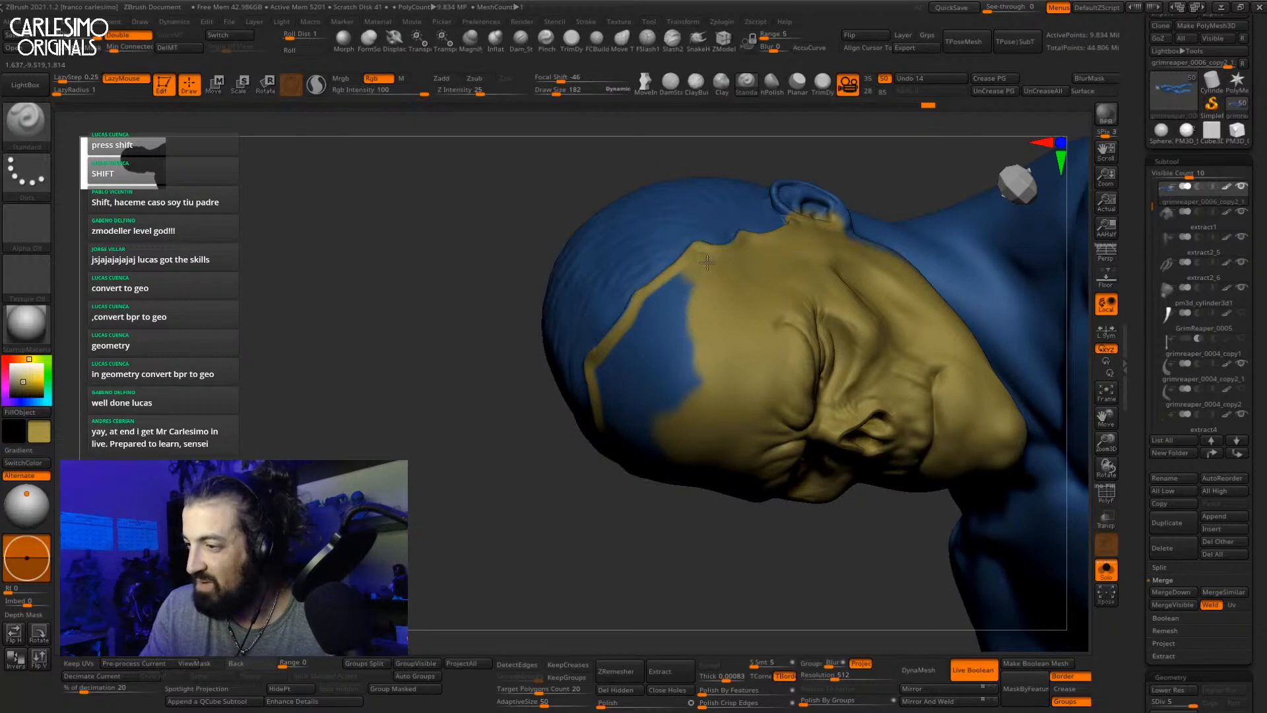
{"action": "right_click_drag", "start_coordinate": [707, 263], "coordinate": [659, 320]}
{"action": "mouse_move", "coordinate": [625, 330]}
{"action": "left_mouse_down"}
{"action": "mouse_move", "coordinate": [591, 400]}
{"action": "mouse_move", "coordinate": [608, 439]}
{"action": "mouse_move", "coordinate": [663, 390]}
{"action": "mouse_move", "coordinate": [658, 422]}
{"action": "left_mouse_up"}
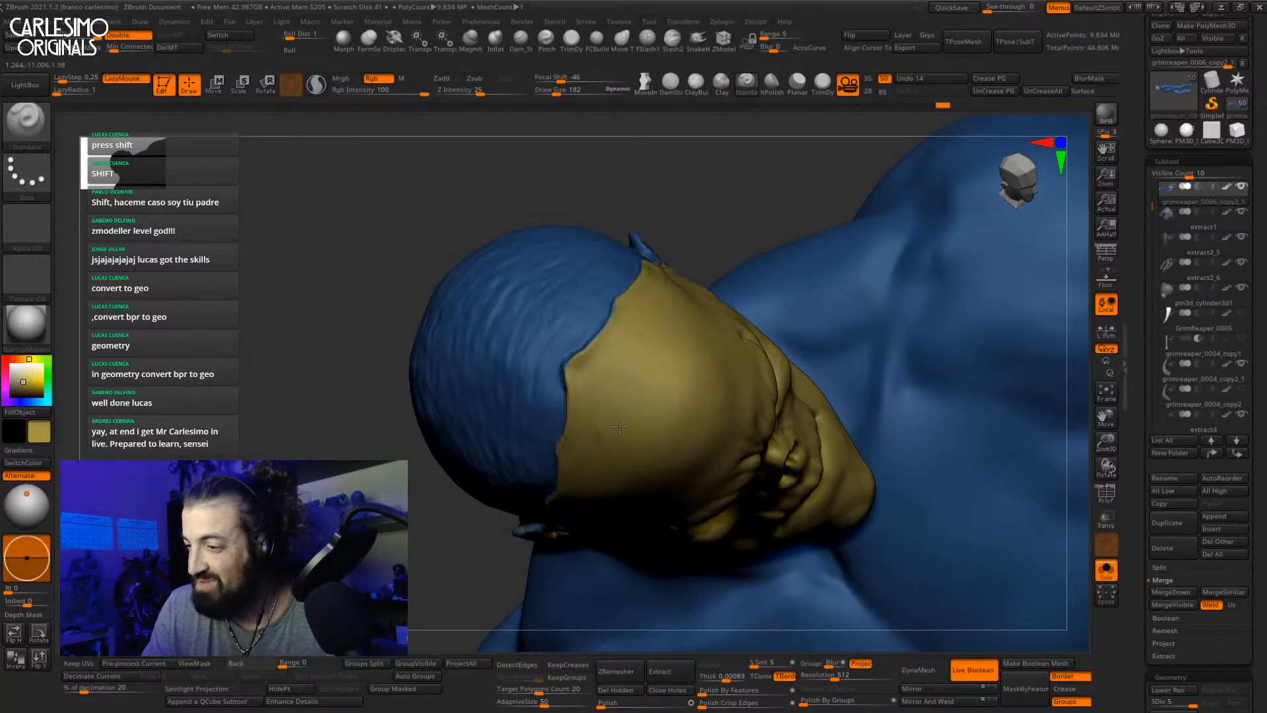
Step: Sample the suit's blue and paint over the yellow spill behind the ear at Draw Size 158
{"action": "right_click_drag", "start_coordinate": [656, 353], "coordinate": [668, 332]}
{"action": "mouse_move", "coordinate": [676, 449]}
{"action": "right_mouse_down"}
{"action": "mouse_move", "coordinate": [659, 362]}
{"action": "mouse_move", "coordinate": [620, 396]}
{"action": "mouse_move", "coordinate": [718, 354]}
{"action": "mouse_move", "coordinate": [569, 356]}
{"action": "right_mouse_up"}
{"action": "right_click_drag", "start_coordinate": [569, 356], "coordinate": [548, 365], "text": "ctrl"}
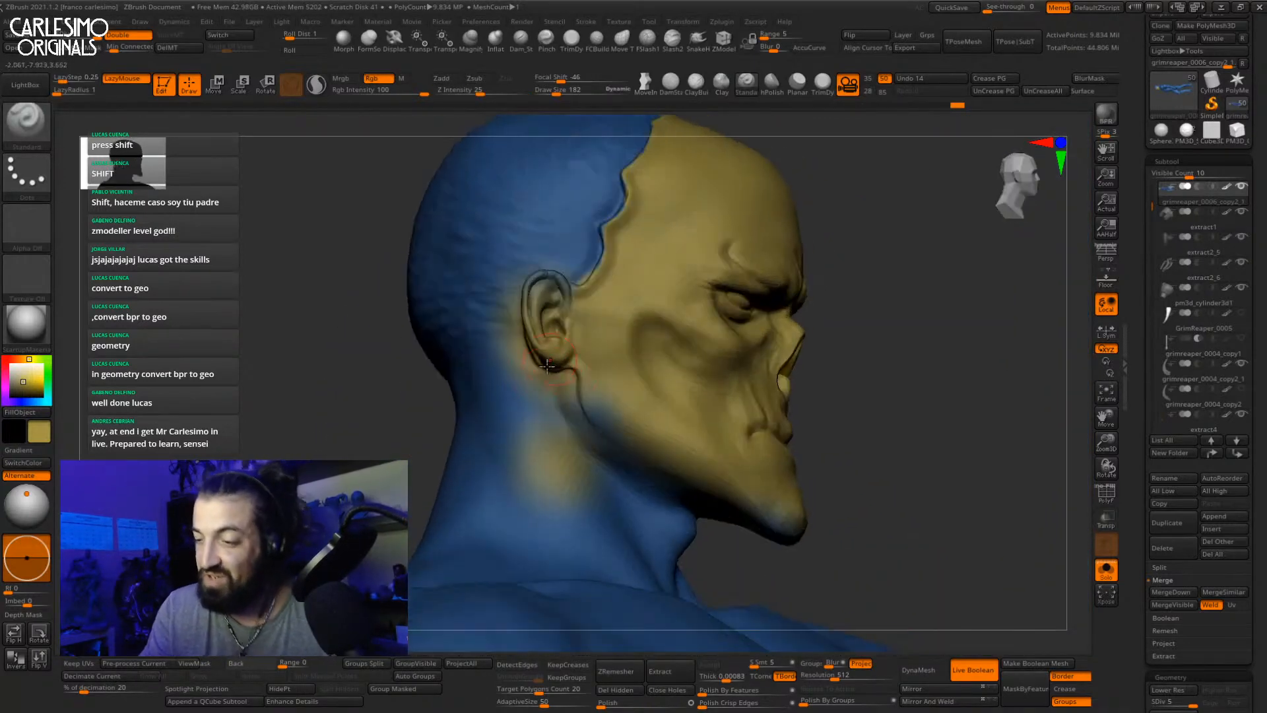
{"action": "key", "text": "space"}
{"action": "left_click_drag", "start_coordinate": [599, 398], "coordinate": [617, 427]}
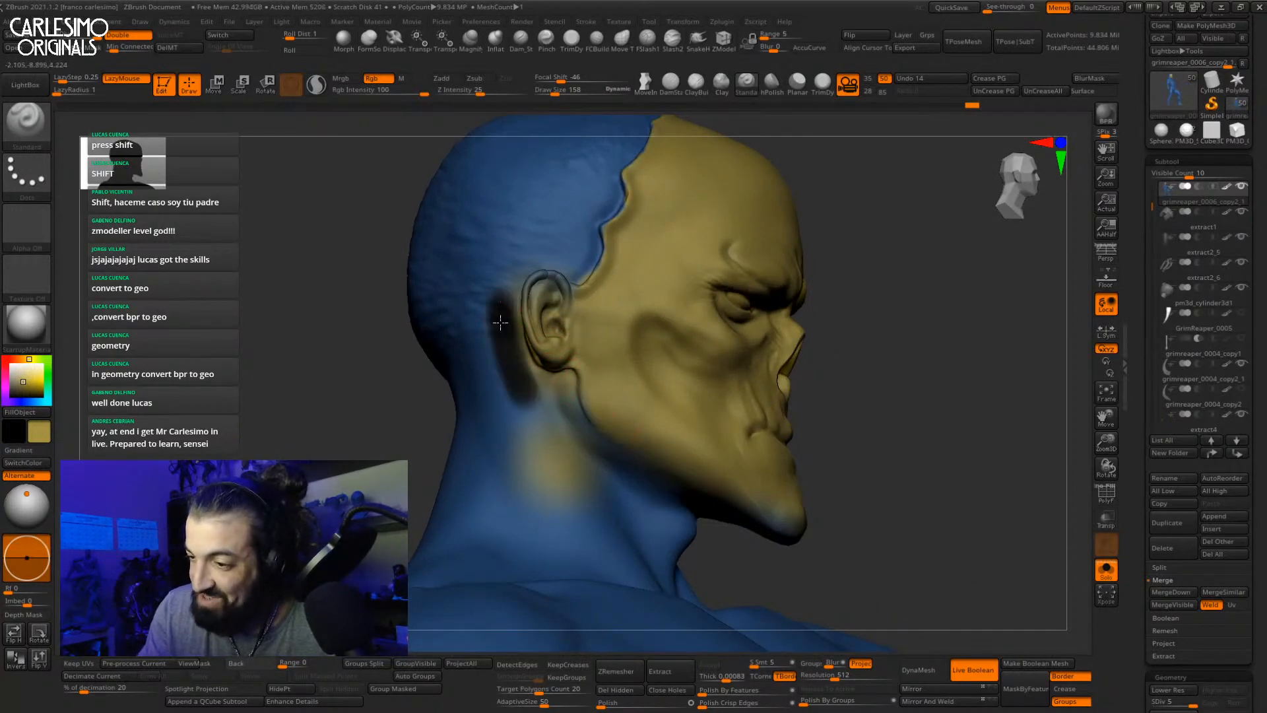
{"action": "key", "text": "shift"}
{"action": "key", "text": "c"}
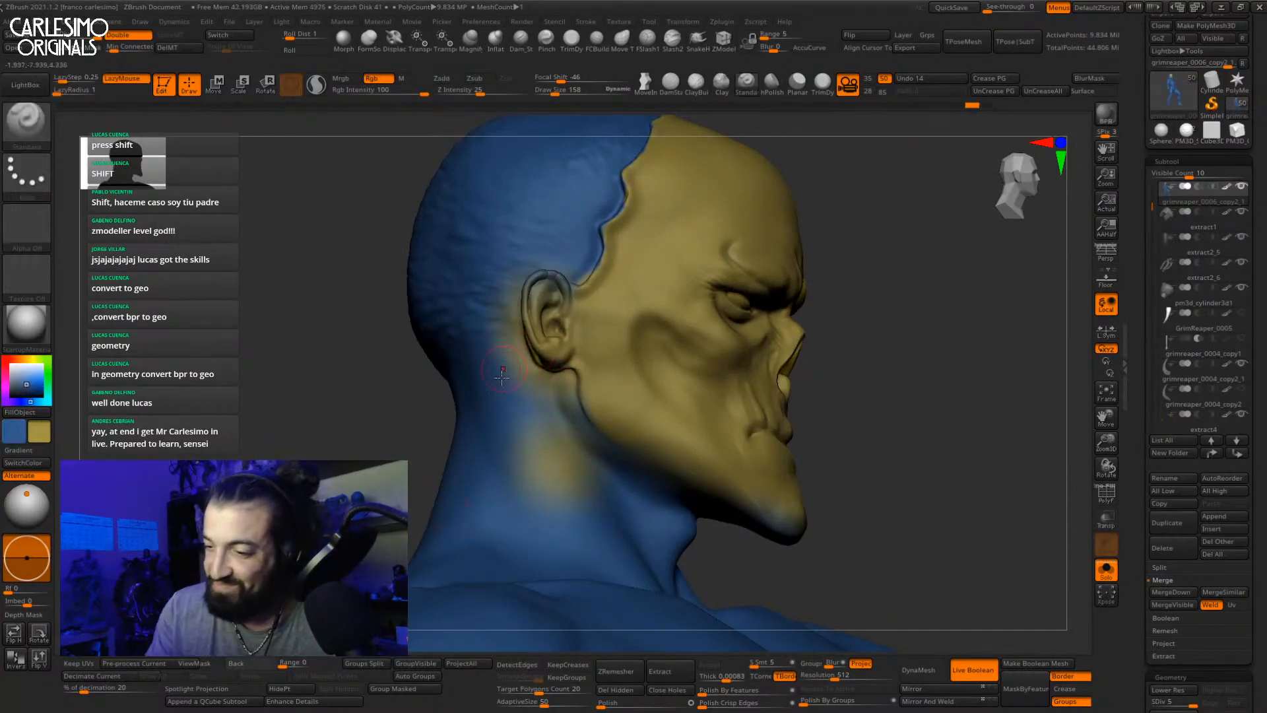
{"action": "mouse_move", "coordinate": [502, 320]}
{"action": "left_mouse_down"}
{"action": "mouse_move", "coordinate": [575, 433]}
{"action": "mouse_move", "coordinate": [554, 472]}
{"action": "left_mouse_up"}
Step: Cover the yellow patch on the side of the neck with blue at Draw Size 236
{"action": "key", "text": "space"}
{"action": "right_click_drag", "start_coordinate": [588, 489], "coordinate": [545, 485]}
{"action": "key", "text": "bracketright"}
{"action": "key", "text": "bracketright"}
{"action": "left_click_drag", "start_coordinate": [551, 423], "coordinate": [532, 454]}
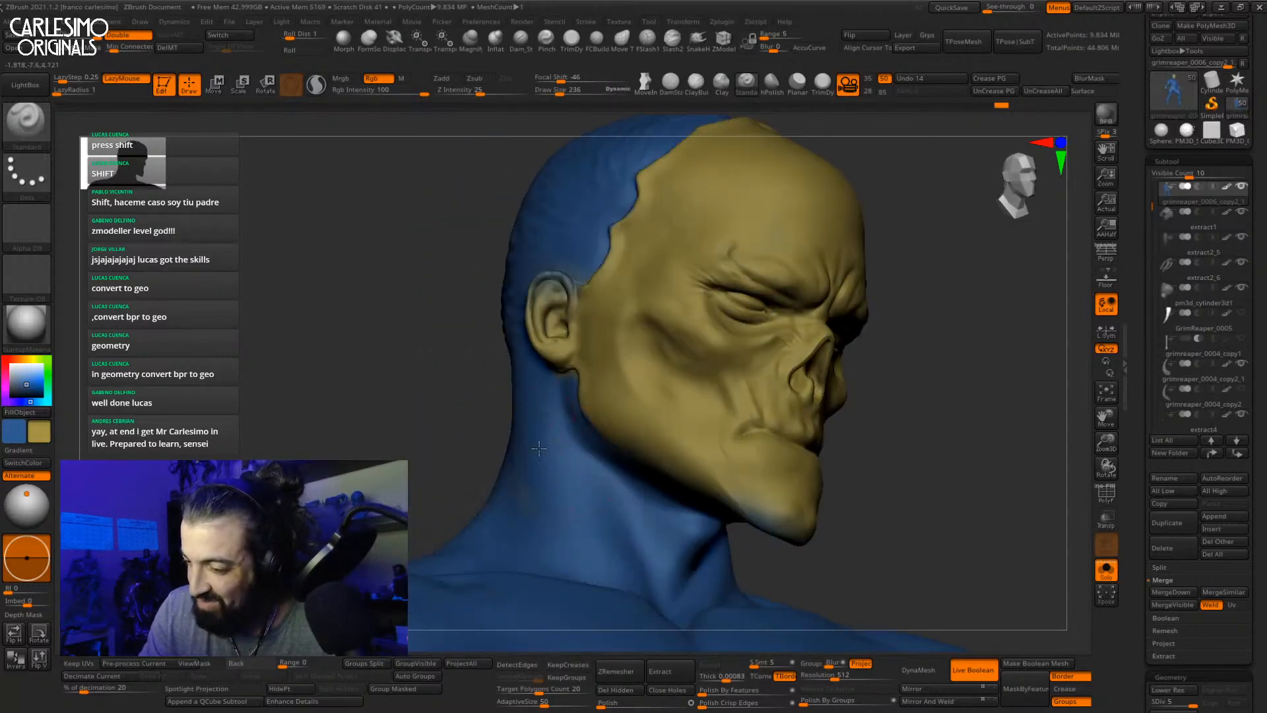
Step: Paint blue behind the other ear and along the groove behind the jaw at Draw Size 105
{"action": "mouse_move", "coordinate": [505, 424]}
{"action": "right_mouse_down"}
{"action": "mouse_move", "coordinate": [541, 423]}
{"action": "mouse_move", "coordinate": [541, 492]}
{"action": "right_mouse_up"}
{"action": "key", "text": "bracketleft"}
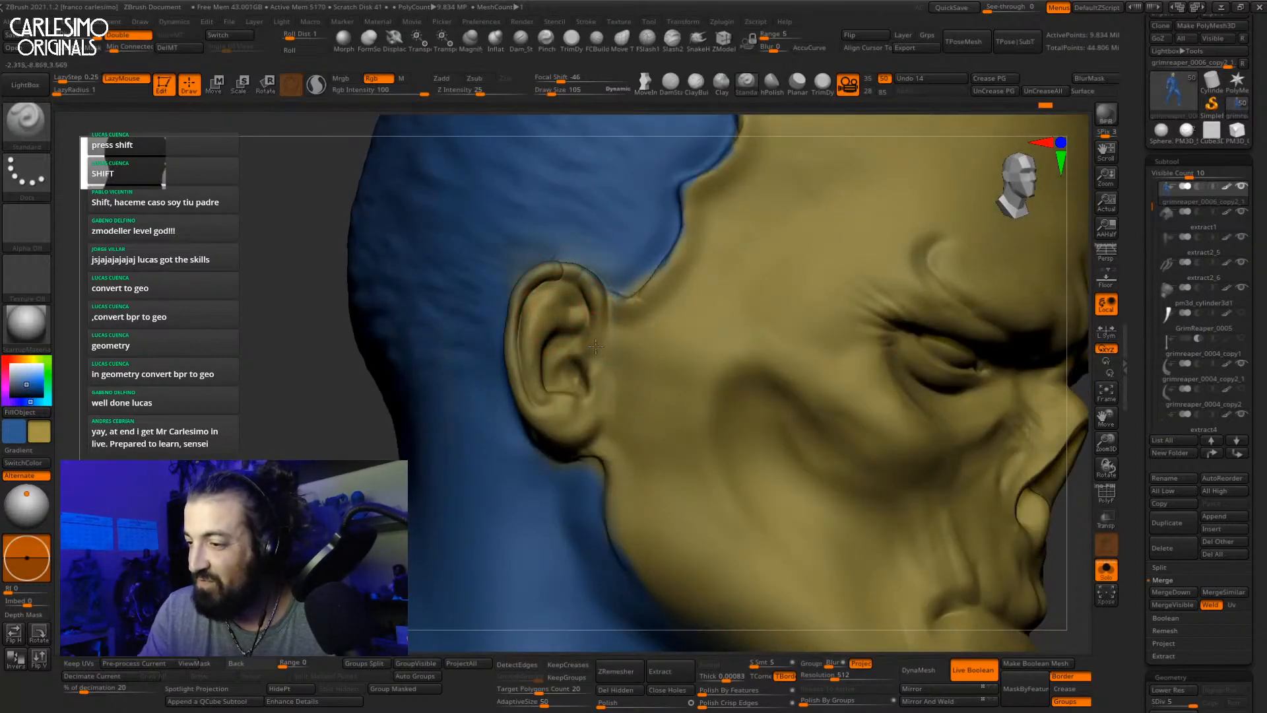
{"action": "right_click_drag", "start_coordinate": [595, 347], "coordinate": [604, 277], "text": "ctrl"}
{"action": "right_click_drag", "start_coordinate": [727, 345], "coordinate": [502, 340]}
{"action": "mouse_move", "coordinate": [811, 300]}
{"action": "right_mouse_down", "text": "ctrl"}
{"action": "mouse_move", "coordinate": [809, 360]}
{"action": "mouse_move", "coordinate": [800, 290]}
{"action": "right_mouse_up", "text": "ctrl"}
{"action": "mouse_move", "coordinate": [796, 304]}
{"action": "left_mouse_down"}
{"action": "mouse_move", "coordinate": [788, 319]}
{"action": "mouse_move", "coordinate": [832, 350]}
{"action": "mouse_move", "coordinate": [782, 403]}
{"action": "left_mouse_up"}
{"action": "mouse_move", "coordinate": [782, 403]}
{"action": "right_mouse_down"}
{"action": "mouse_move", "coordinate": [770, 342]}
{"action": "mouse_move", "coordinate": [735, 310]}
{"action": "right_mouse_up"}
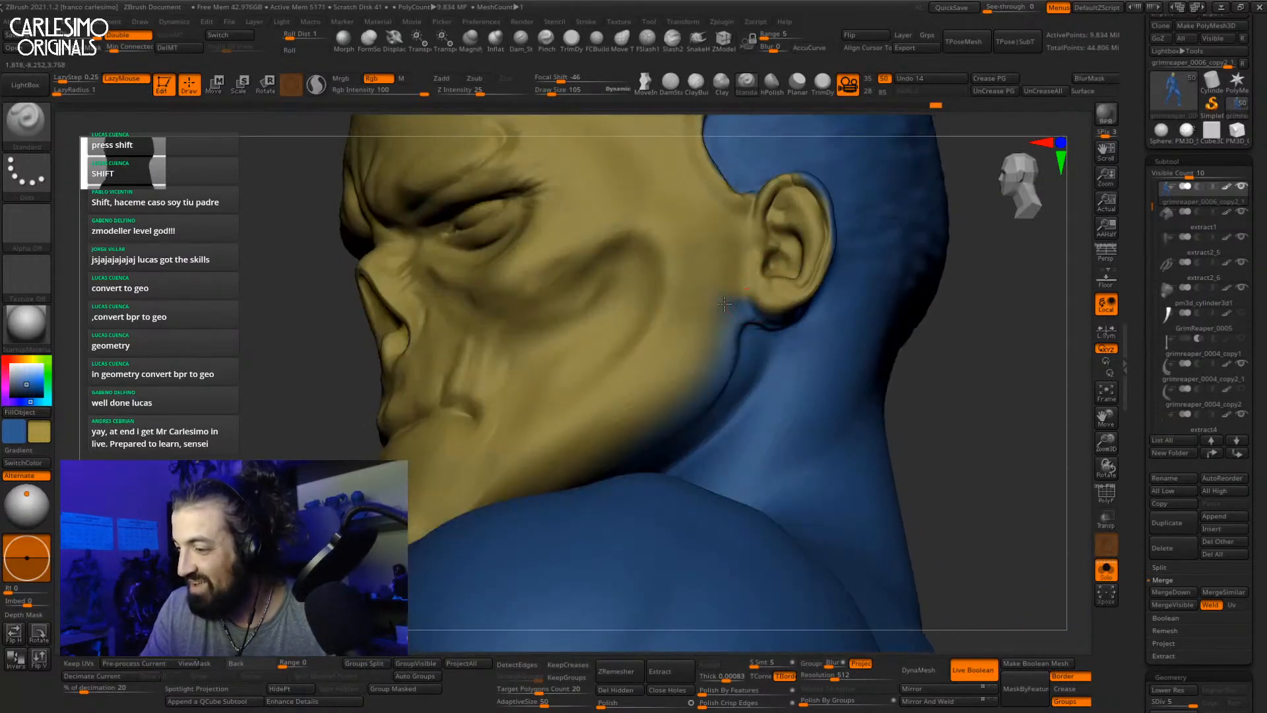
{"action": "mouse_move", "coordinate": [743, 300]}
{"action": "left_mouse_down"}
{"action": "mouse_move", "coordinate": [708, 381]}
{"action": "mouse_move", "coordinate": [667, 426]}
{"action": "left_mouse_up"}
{"action": "mouse_move", "coordinate": [666, 426]}
{"action": "right_mouse_down", "text": "ctrl"}
{"action": "mouse_move", "coordinate": [667, 379]}
{"action": "mouse_move", "coordinate": [638, 390]}
{"action": "mouse_move", "coordinate": [681, 402]}
{"action": "right_mouse_up", "text": "ctrl"}
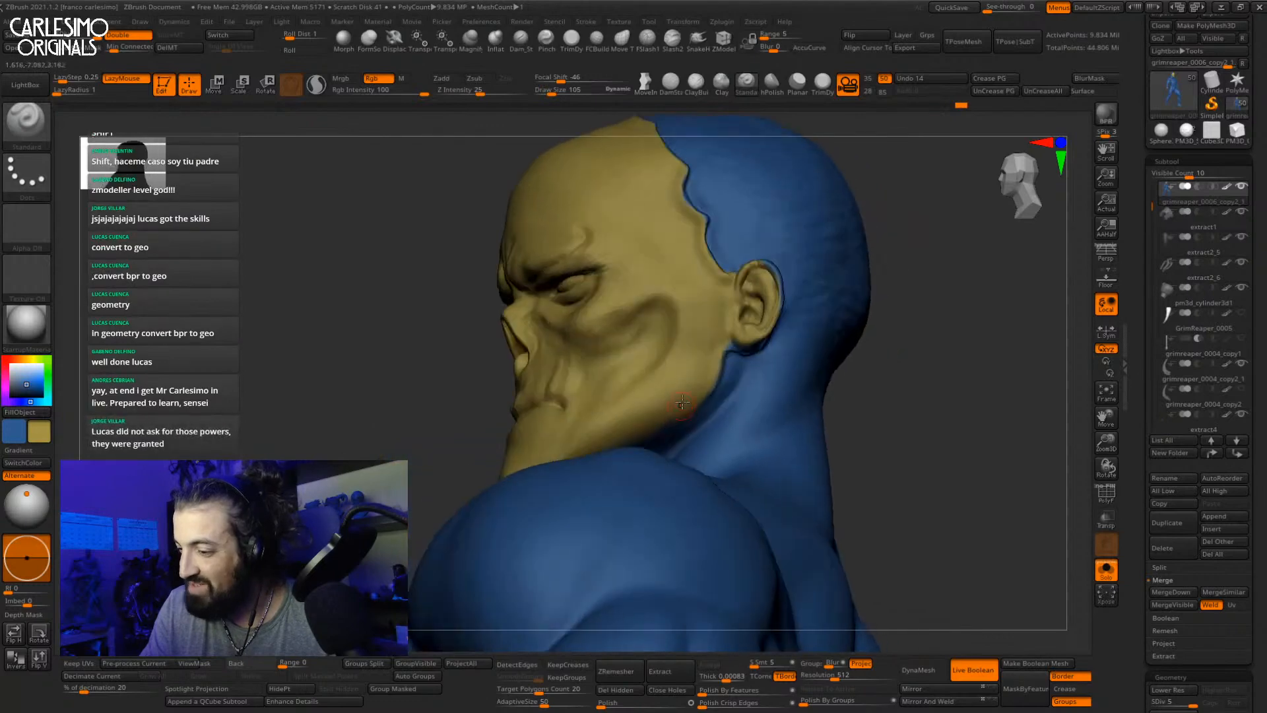
Step: Bring back the full figure and fill the yellow diagonal chest strap with dark brown
{"action": "mouse_move", "coordinate": [721, 358]}
{"action": "right_mouse_down"}
{"action": "mouse_move", "coordinate": [741, 332]}
{"action": "mouse_move", "coordinate": [772, 449]}
{"action": "right_mouse_up"}
{"action": "right_click_drag", "start_coordinate": [772, 449], "coordinate": [759, 297], "text": "ctrl"}
{"action": "right_click_drag", "start_coordinate": [759, 297], "coordinate": [747, 294]}
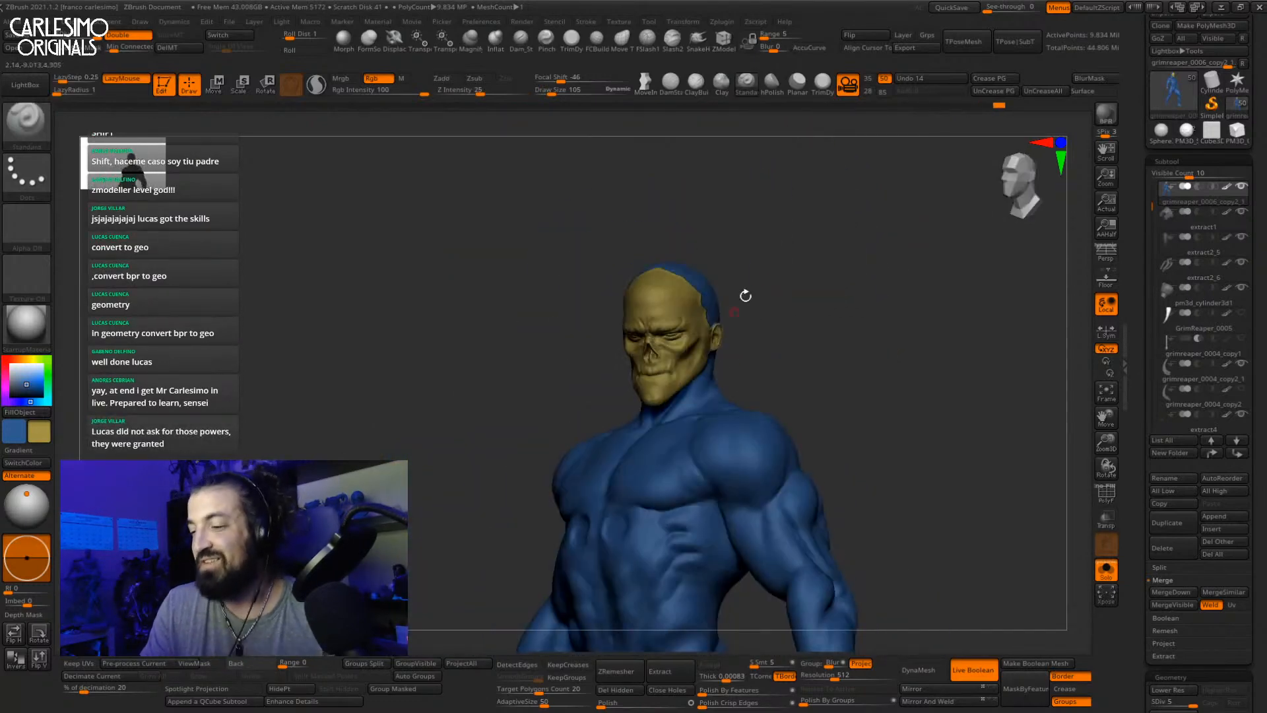
{"action": "key", "text": "alt+s"}
{"action": "right_click_drag", "start_coordinate": [753, 356], "coordinate": [786, 328], "text": "shift"}
{"action": "key", "text": "b"}
{"action": "key", "text": "m"}
{"action": "key", "text": "v"}
{"action": "right_click_drag", "start_coordinate": [781, 393], "coordinate": [693, 355], "text": "alt"}
{"action": "mouse_move", "coordinate": [702, 428]}
{"action": "right_mouse_down"}
{"action": "mouse_move", "coordinate": [742, 339]}
{"action": "mouse_move", "coordinate": [641, 402]}
{"action": "right_mouse_up"}
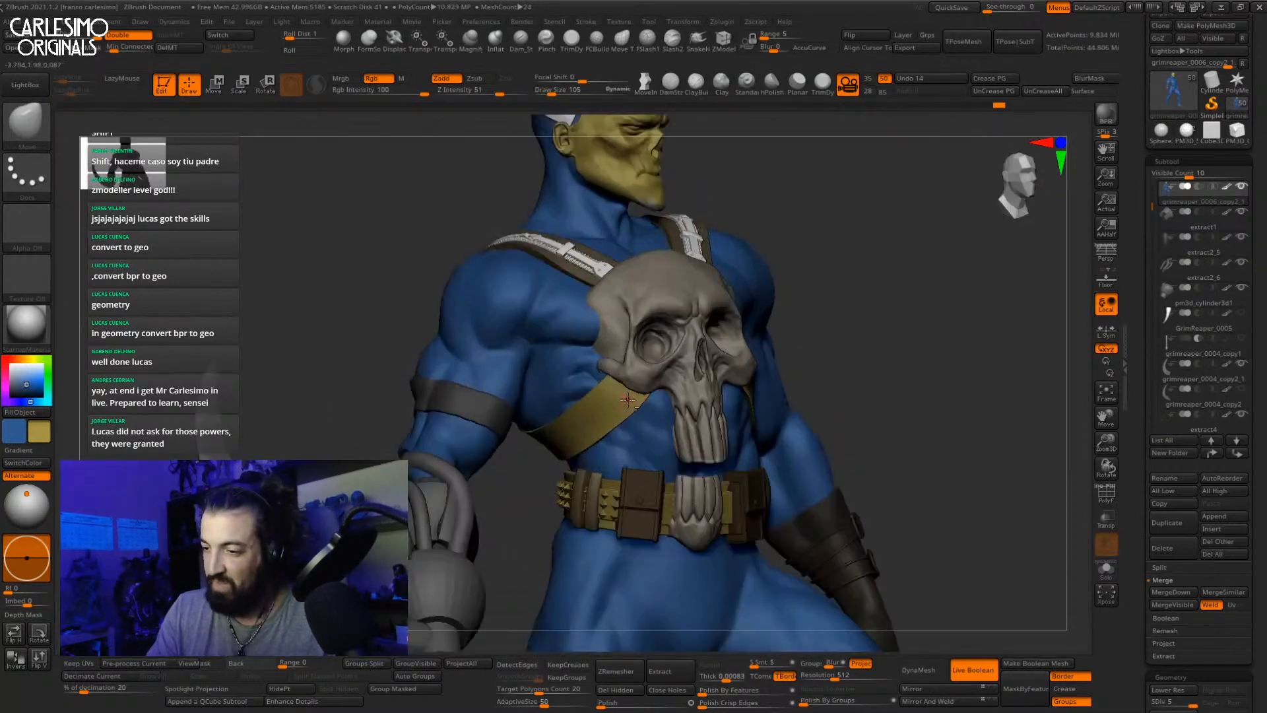
{"action": "left_click", "coordinate": [614, 404], "text": "alt"}
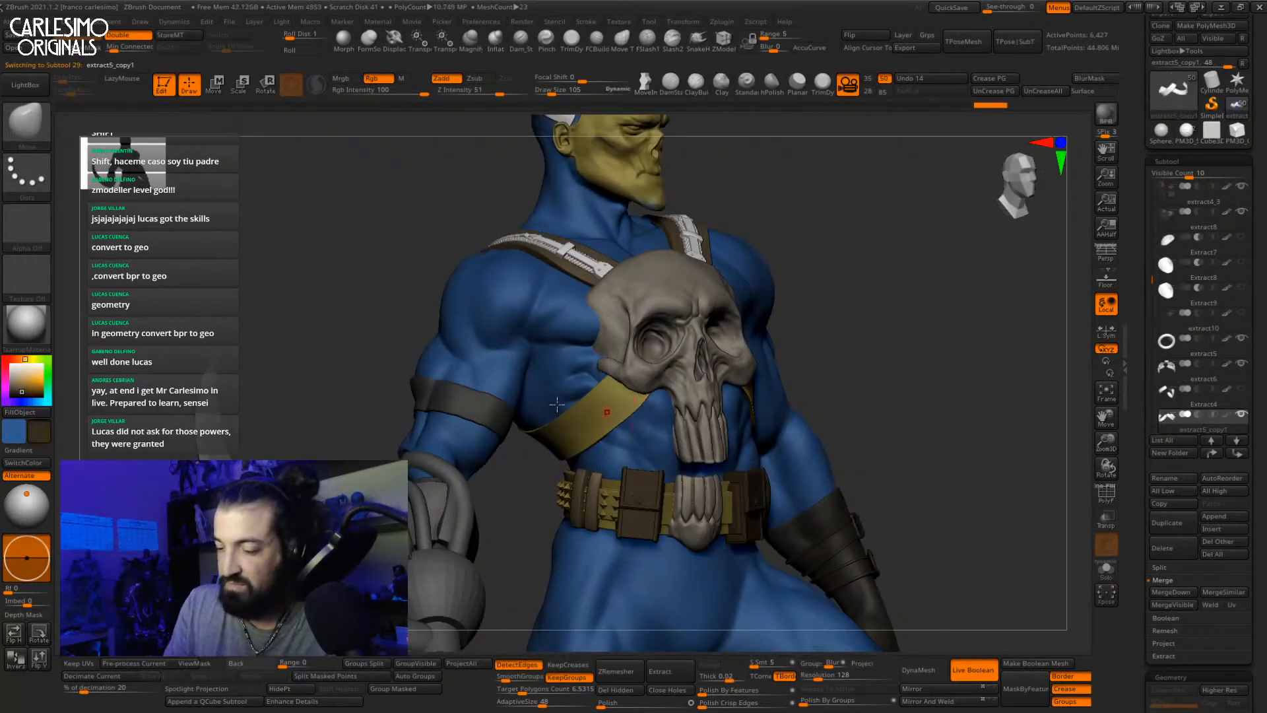
{"action": "left_click", "coordinate": [38, 413]}
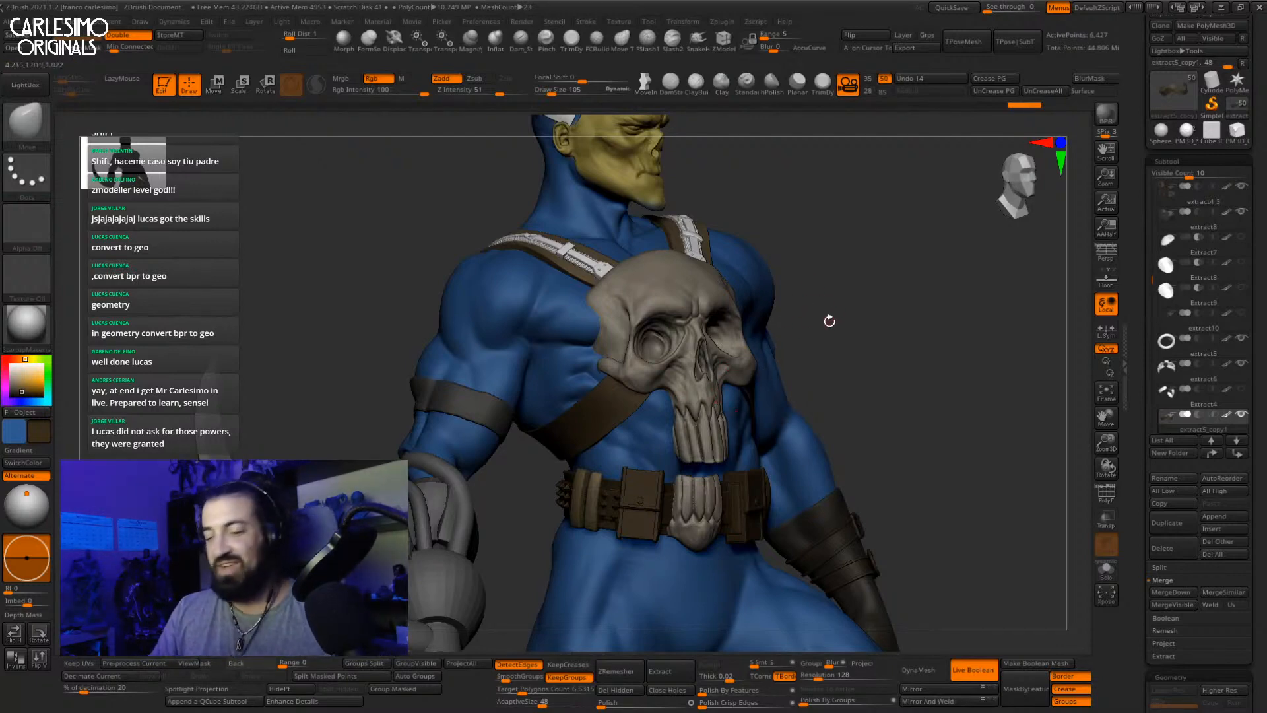
{"action": "right_click_drag", "start_coordinate": [829, 321], "coordinate": [748, 354], "text": "ctrl"}
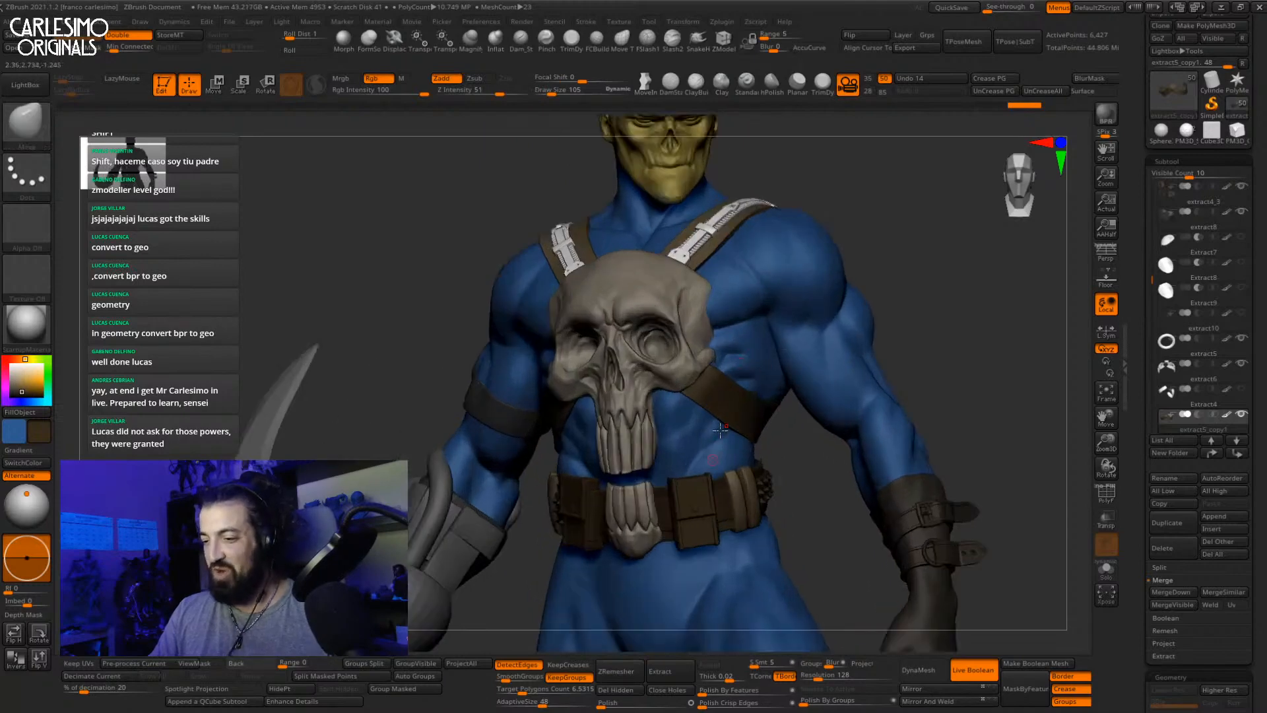
{"action": "right_click_drag", "start_coordinate": [719, 430], "coordinate": [765, 319], "text": "alt"}
{"action": "left_click", "coordinate": [667, 426], "text": "alt"}
{"action": "mouse_move", "coordinate": [666, 427]}
{"action": "right_mouse_down"}
{"action": "mouse_move", "coordinate": [690, 423]}
{"action": "mouse_move", "coordinate": [662, 447]}
{"action": "right_mouse_up"}
{"action": "key", "text": "w"}
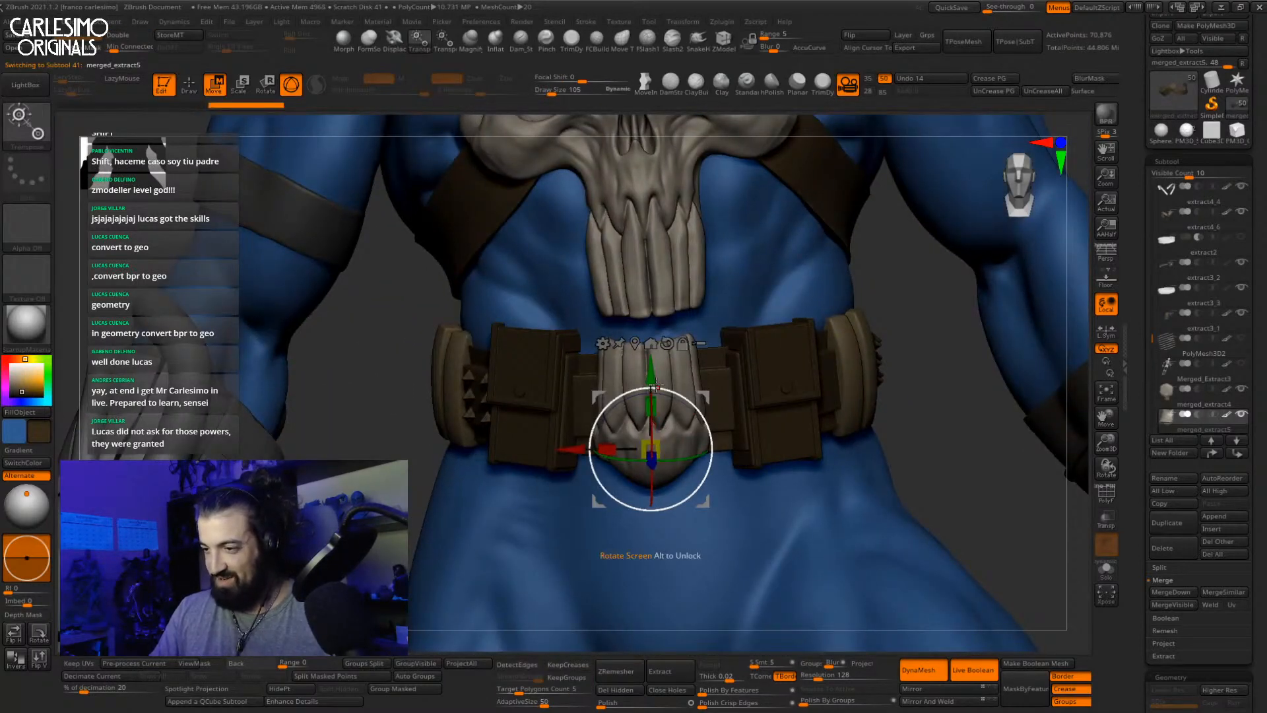
{"action": "key", "text": "q"}
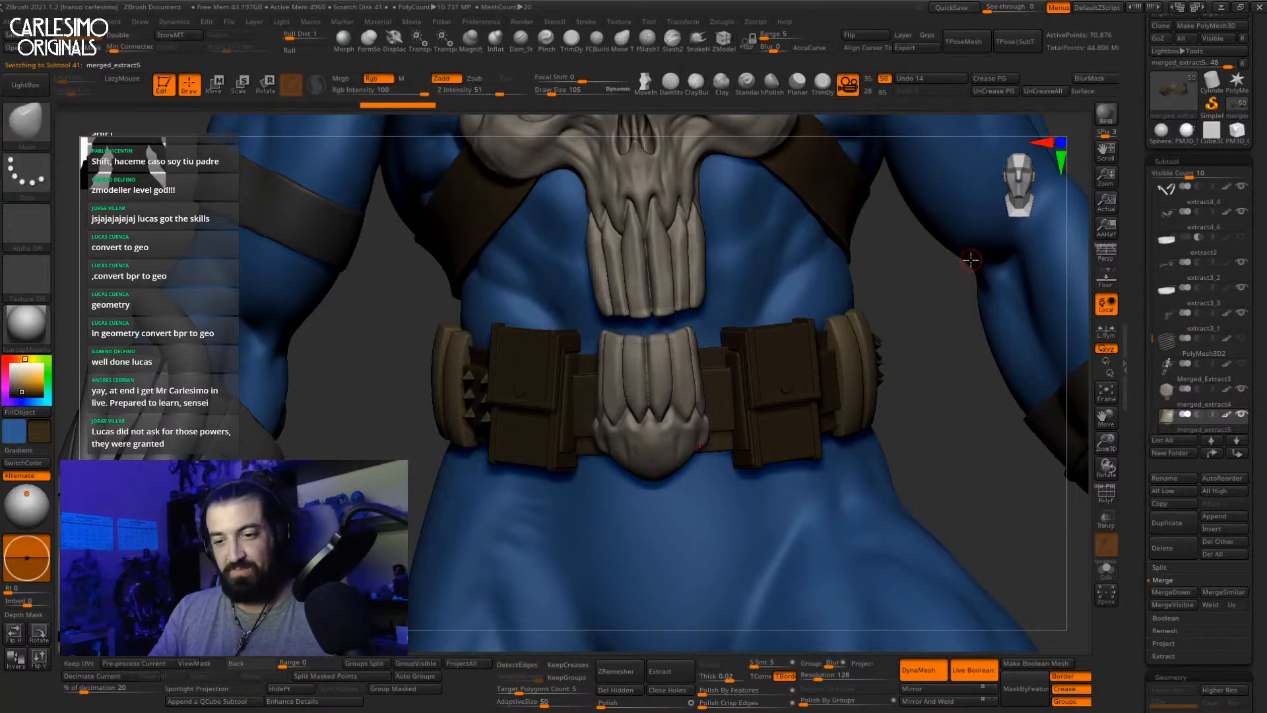
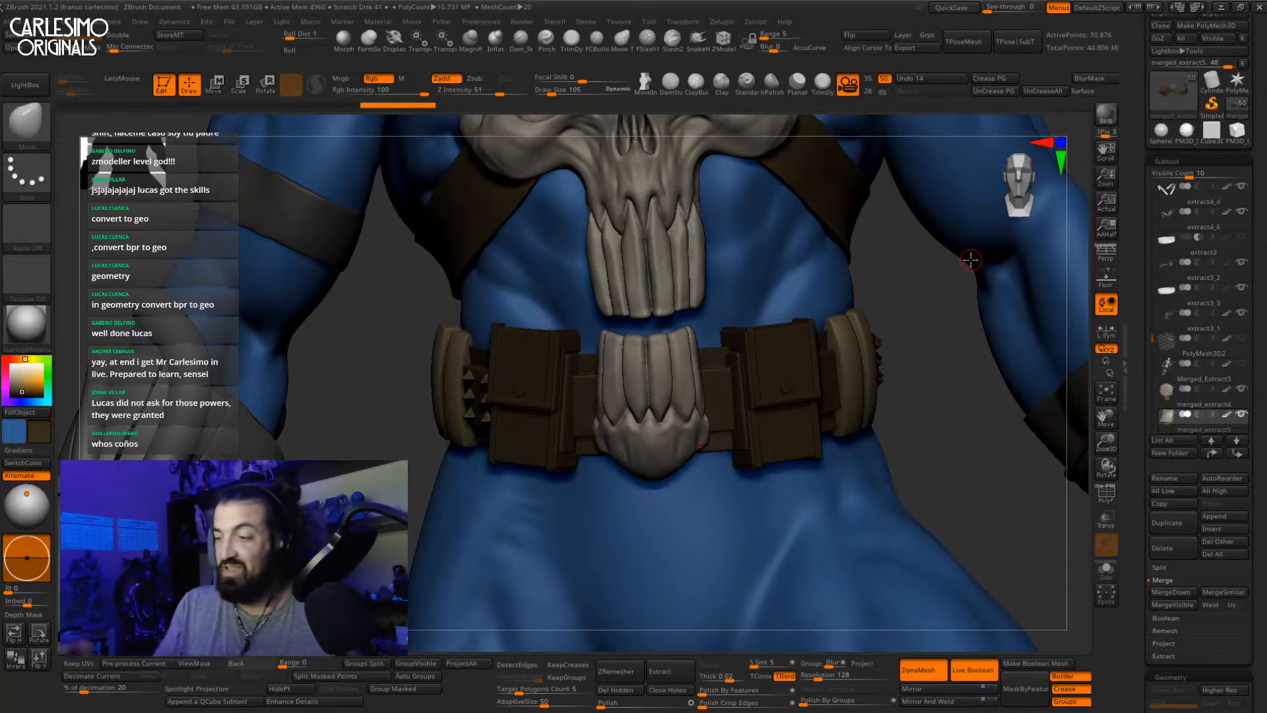
Step: Isolate the blue body and lower it by two subdivision levels
{"action": "right_click_drag", "start_coordinate": [729, 383], "coordinate": [784, 368], "text": "ctrl"}
{"action": "left_click", "coordinate": [704, 439], "text": "alt"}
{"action": "key", "text": "alt+s"}
{"action": "right_click_drag", "start_coordinate": [704, 439], "coordinate": [709, 416], "text": "ctrl"}
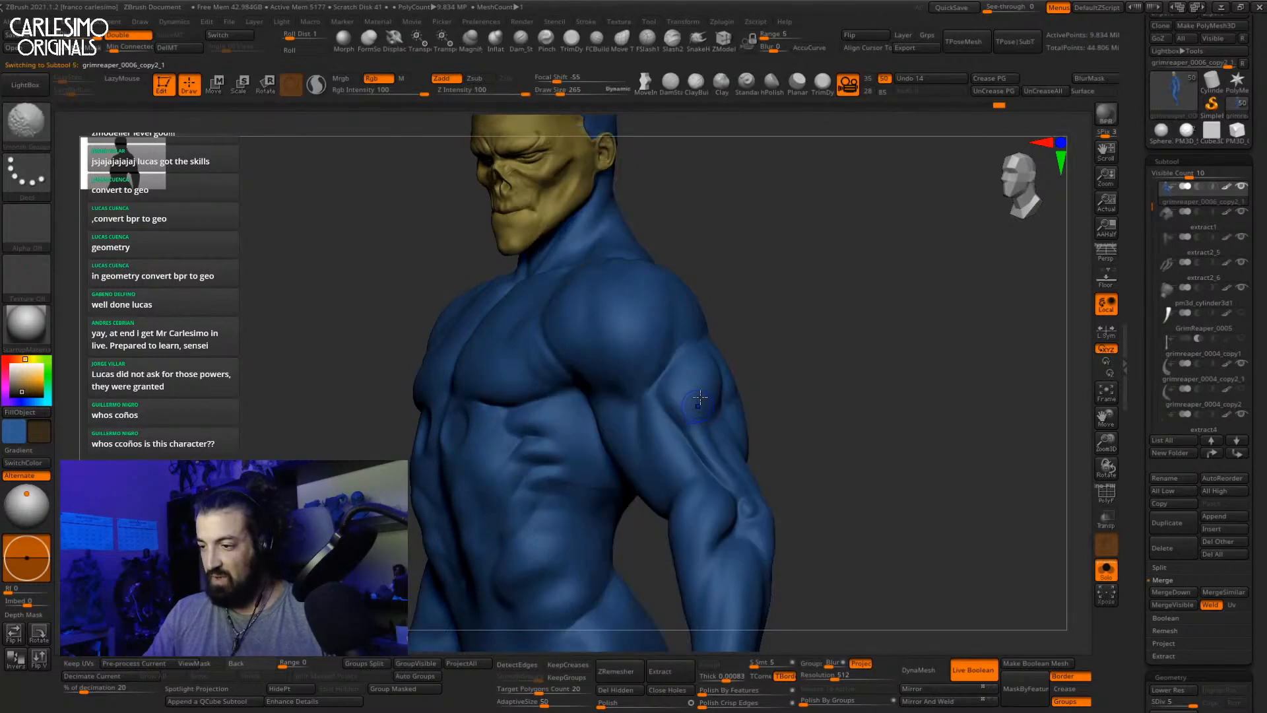
{"action": "key", "text": "shift+d"}
{"action": "mouse_move", "coordinate": [687, 422]}
{"action": "right_mouse_down", "text": "alt"}
{"action": "mouse_move", "coordinate": [695, 454]}
{"action": "mouse_move", "coordinate": [687, 432]}
{"action": "mouse_move", "coordinate": [714, 397]}
{"action": "mouse_move", "coordinate": [673, 383]}
{"action": "mouse_move", "coordinate": [687, 370]}
{"action": "right_mouse_up", "text": "alt"}
{"action": "key", "text": "shift+d"}
Step: Sculpt the inner upper arm with the clay brush at Draw Size 381 and Z Intensity 30, then show all parts
{"action": "key", "text": "space"}
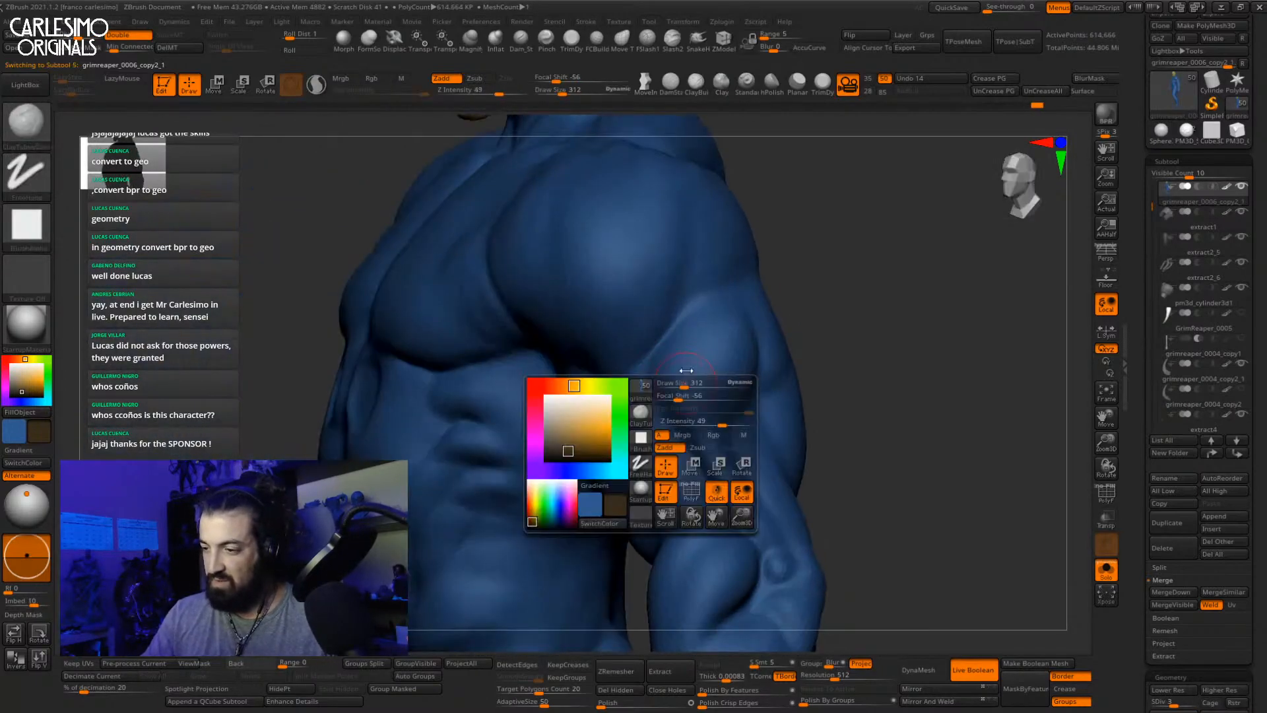
{"action": "key", "text": "shift"}
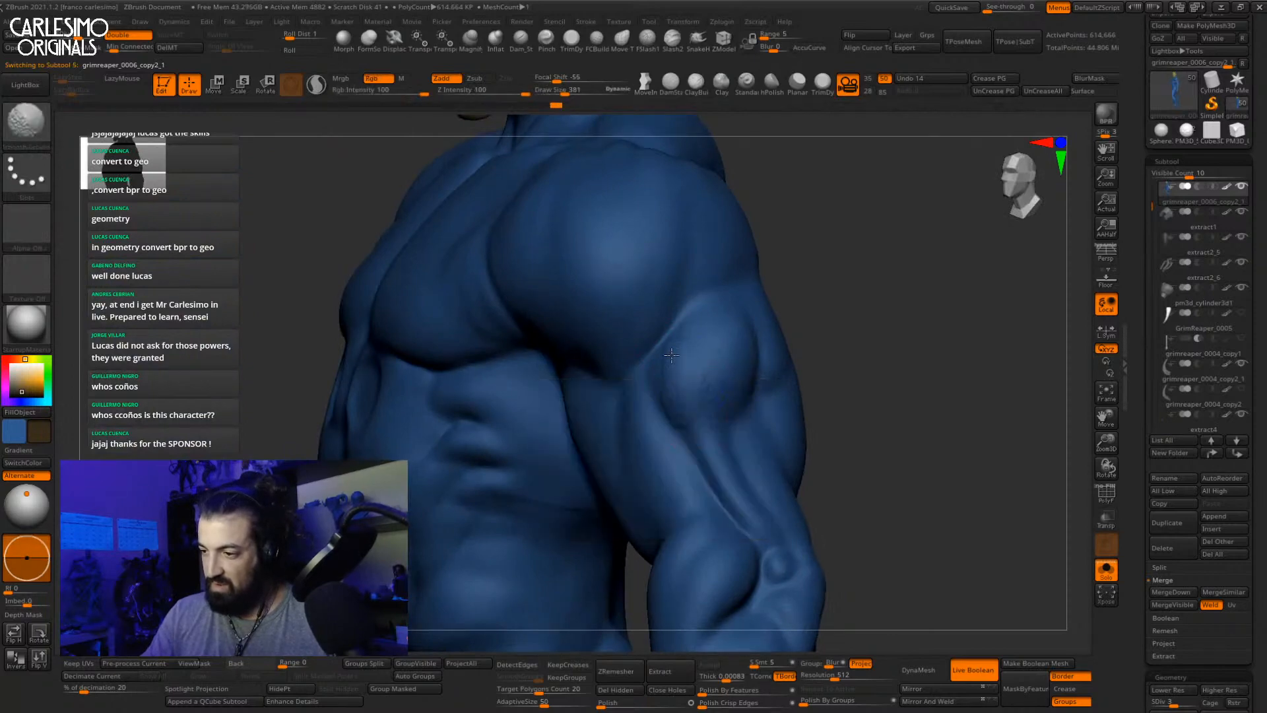
{"action": "right_click_drag", "start_coordinate": [691, 432], "coordinate": [676, 418]}
{"action": "left_click", "coordinate": [302, 37]}
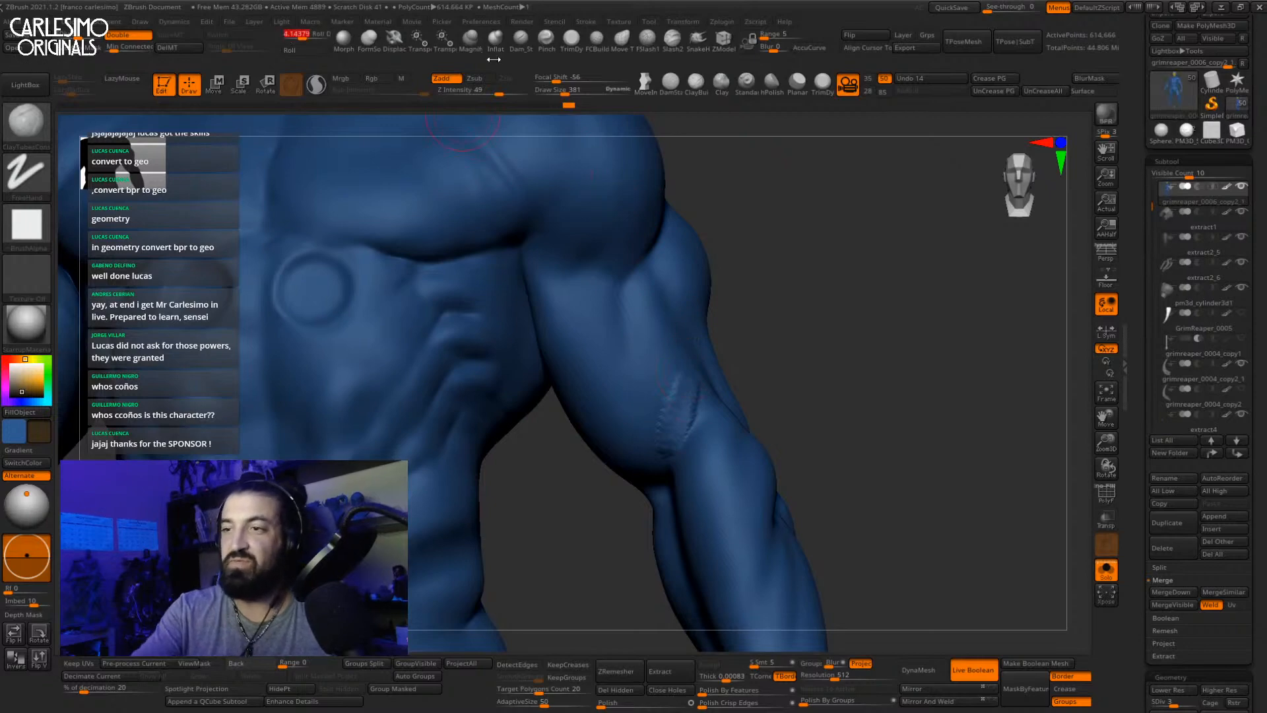
{"action": "left_click", "coordinate": [485, 93]}
{"action": "key", "text": "ctrl+z"}
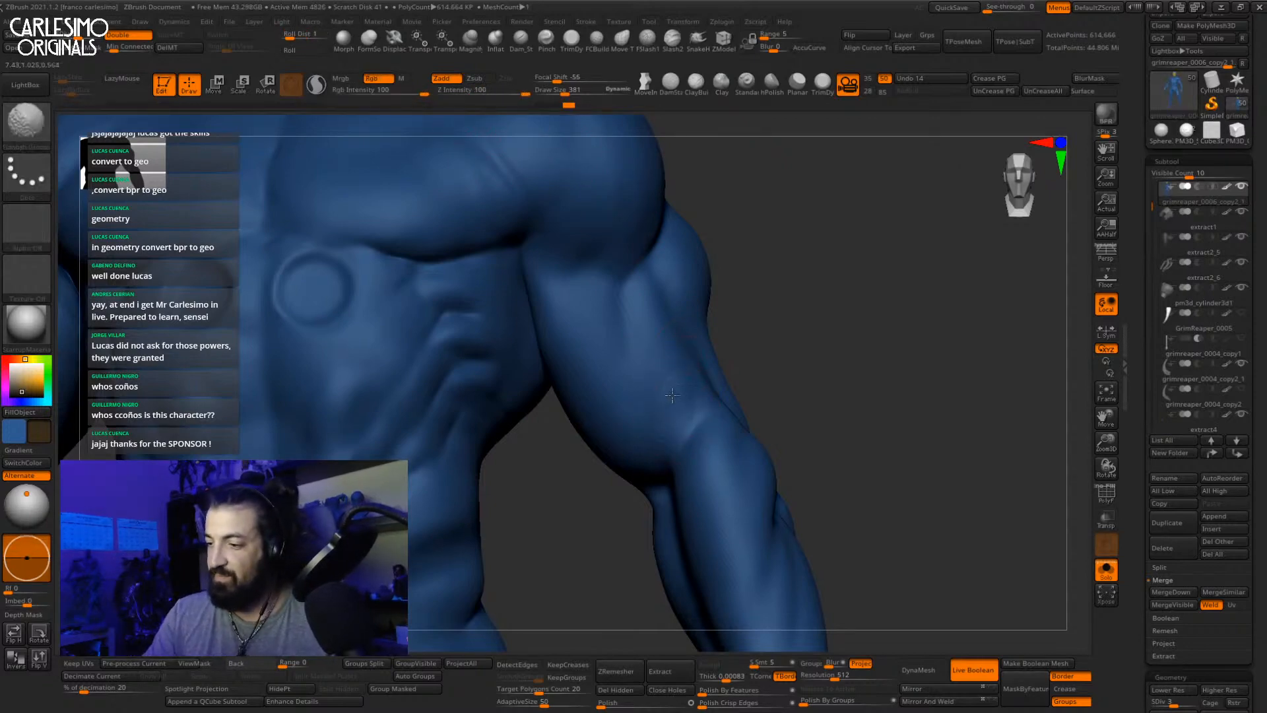
{"action": "right_click_drag", "start_coordinate": [683, 409], "coordinate": [643, 333]}
{"action": "left_click_drag", "start_coordinate": [643, 330], "coordinate": [646, 310]}
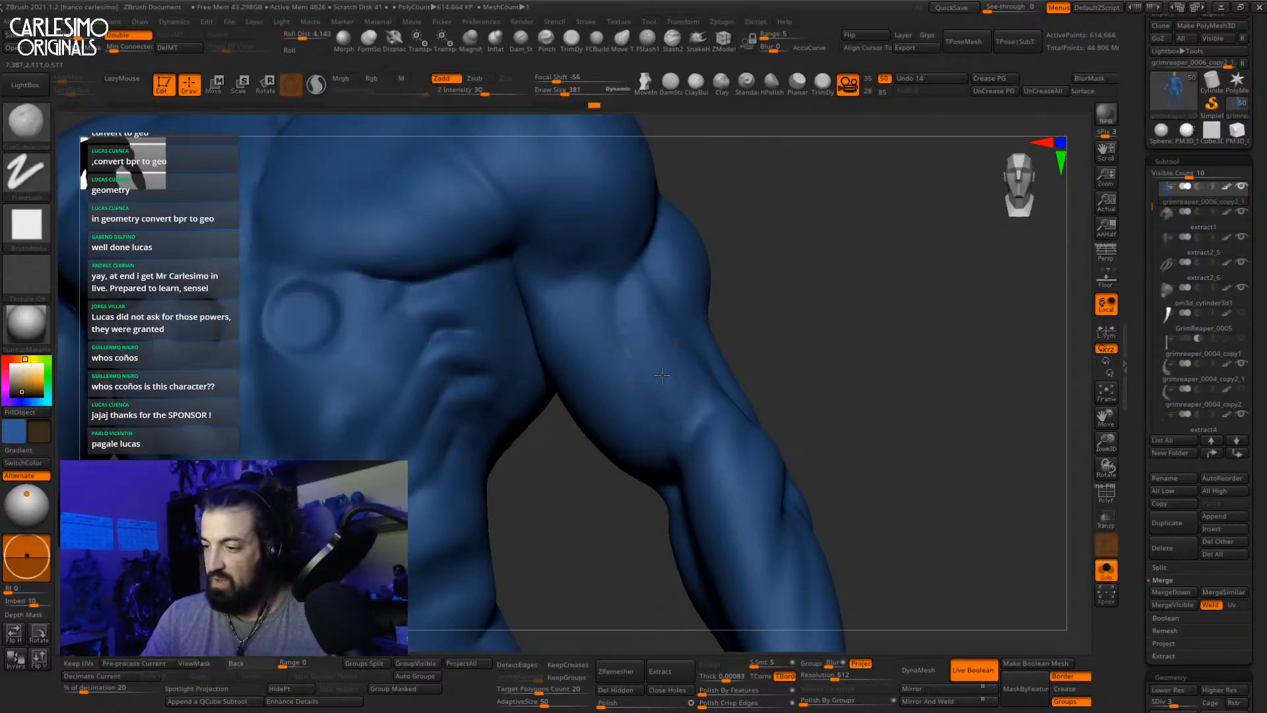
{"action": "key", "text": "alt+s"}
Step: Reshape the front end of the lower white head strap above the ear with the Move brush
{"action": "right_click_drag", "start_coordinate": [701, 277], "coordinate": [721, 224], "text": "ctrl"}
{"action": "mouse_move", "coordinate": [774, 345]}
{"action": "right_mouse_down", "text": "alt"}
{"action": "mouse_move", "coordinate": [811, 315]}
{"action": "mouse_move", "coordinate": [829, 215]}
{"action": "right_mouse_up", "text": "alt"}
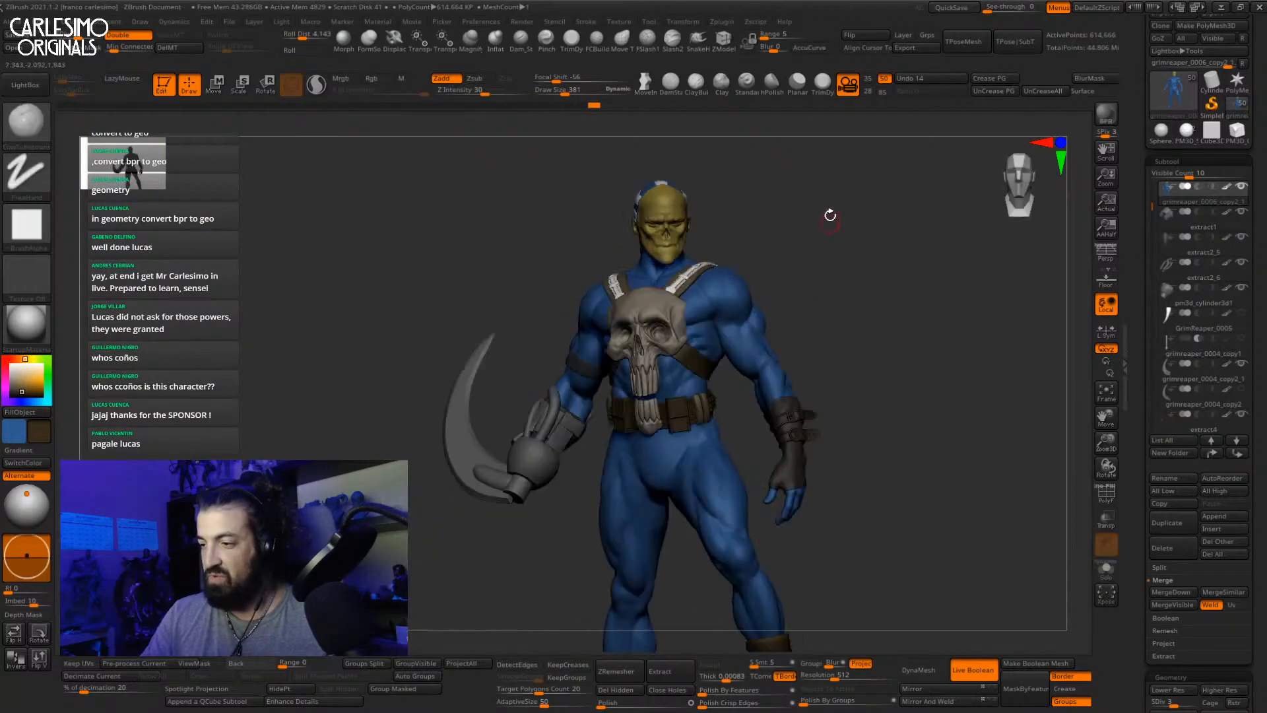
{"action": "key", "text": "b"}
{"action": "key", "text": "m"}
{"action": "key", "text": "v"}
{"action": "mouse_move", "coordinate": [806, 328]}
{"action": "right_mouse_down"}
{"action": "mouse_move", "coordinate": [819, 310]}
{"action": "mouse_move", "coordinate": [745, 277]}
{"action": "mouse_move", "coordinate": [730, 345]}
{"action": "mouse_move", "coordinate": [702, 306]}
{"action": "right_mouse_up"}
{"action": "right_click_drag", "start_coordinate": [703, 360], "coordinate": [785, 472], "text": "alt"}
{"action": "right_click_drag", "start_coordinate": [785, 472], "coordinate": [633, 340], "text": "ctrl"}
{"action": "left_click", "coordinate": [645, 347], "text": "alt"}
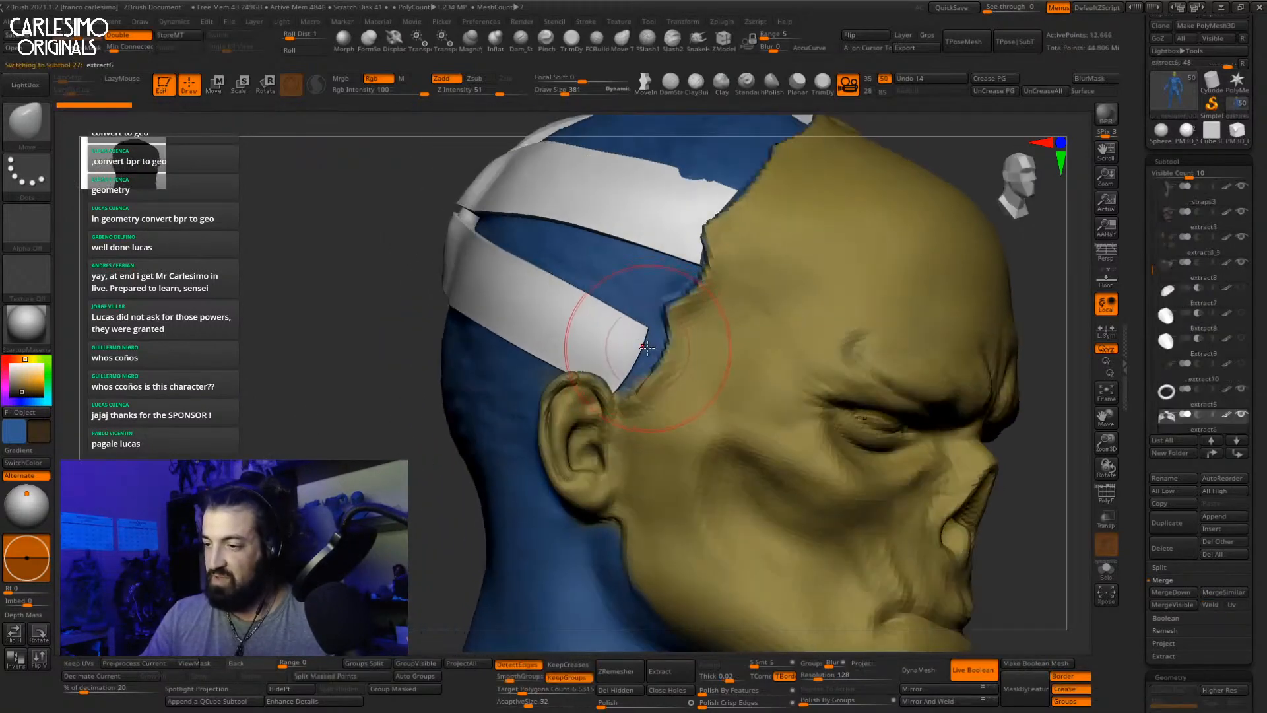
{"action": "mouse_move", "coordinate": [641, 339]}
{"action": "left_mouse_down"}
{"action": "mouse_move", "coordinate": [652, 344]}
{"action": "mouse_move", "coordinate": [629, 378]}
{"action": "left_mouse_up"}
{"action": "right_click_drag", "start_coordinate": [632, 385], "coordinate": [637, 411], "text": "alt"}
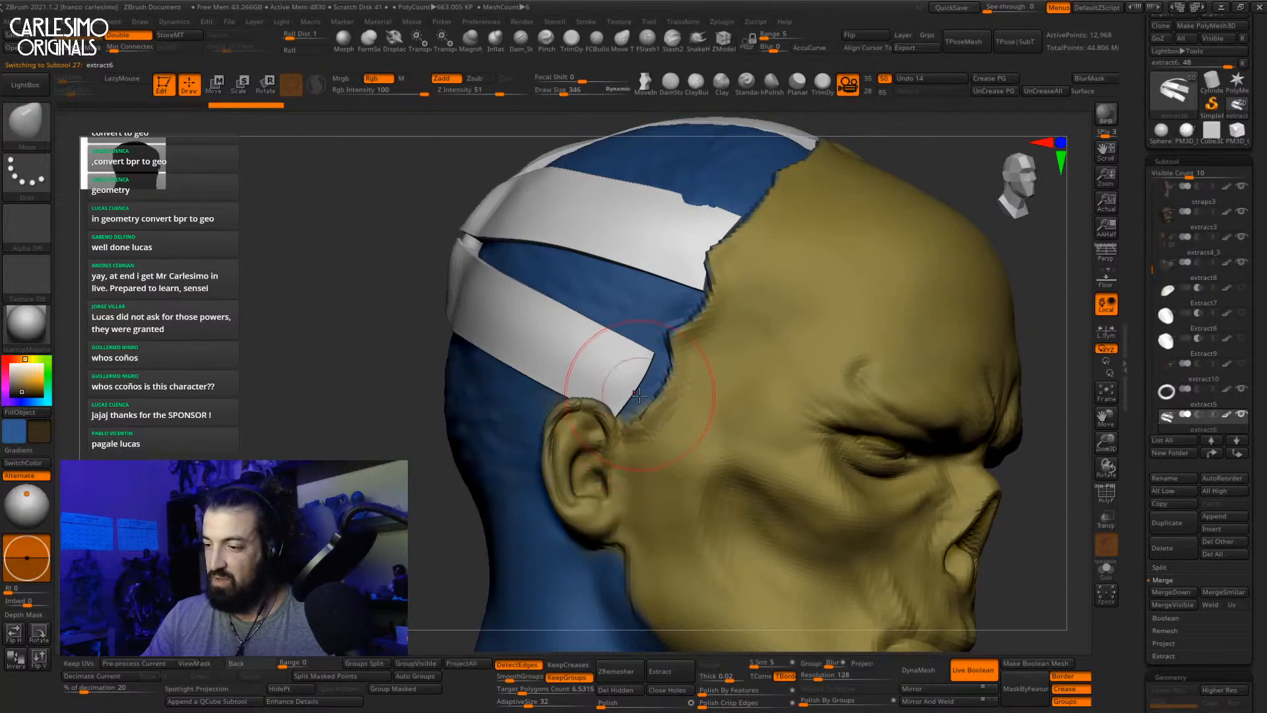
{"action": "mouse_move", "coordinate": [581, 357]}
{"action": "left_mouse_down"}
{"action": "mouse_move", "coordinate": [600, 379]}
{"action": "mouse_move", "coordinate": [586, 424]}
{"action": "left_mouse_up"}
{"action": "right_click_drag", "start_coordinate": [586, 424], "coordinate": [594, 421]}
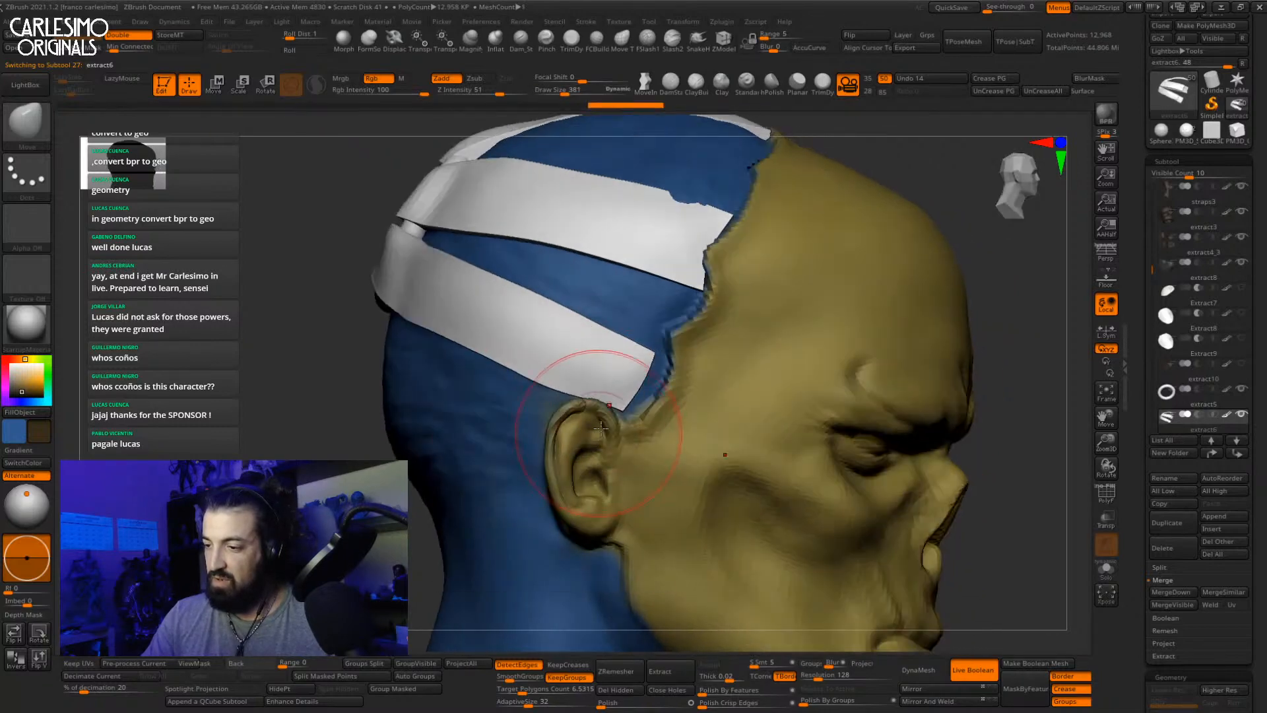
Step: Pull the lower corner of the head strap's front edge forward toward the hairline at Draw Size 381
{"action": "left_click_drag", "start_coordinate": [617, 406], "coordinate": [656, 372]}
{"action": "right_click_drag", "start_coordinate": [663, 368], "coordinate": [641, 419]}
{"action": "key", "text": "space"}
{"action": "left_click_drag", "start_coordinate": [639, 420], "coordinate": [642, 421]}
{"action": "right_click_drag", "start_coordinate": [642, 421], "coordinate": [684, 302], "text": "alt"}
{"action": "left_click", "coordinate": [650, 391], "text": "alt"}
{"action": "left_click", "coordinate": [634, 350], "text": "alt"}
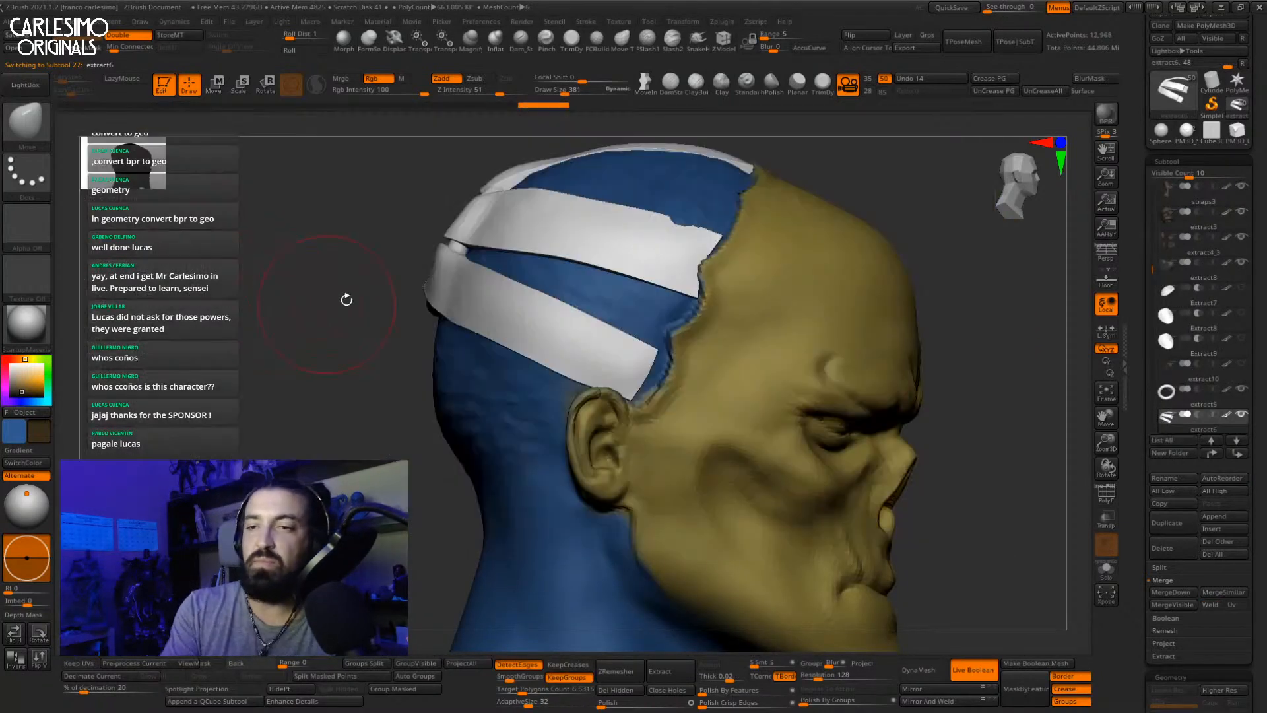
Step: Compare the Belts and Evillas insert brushes and switch to the insert brush with basic primitives
{"action": "key", "text": "b"}
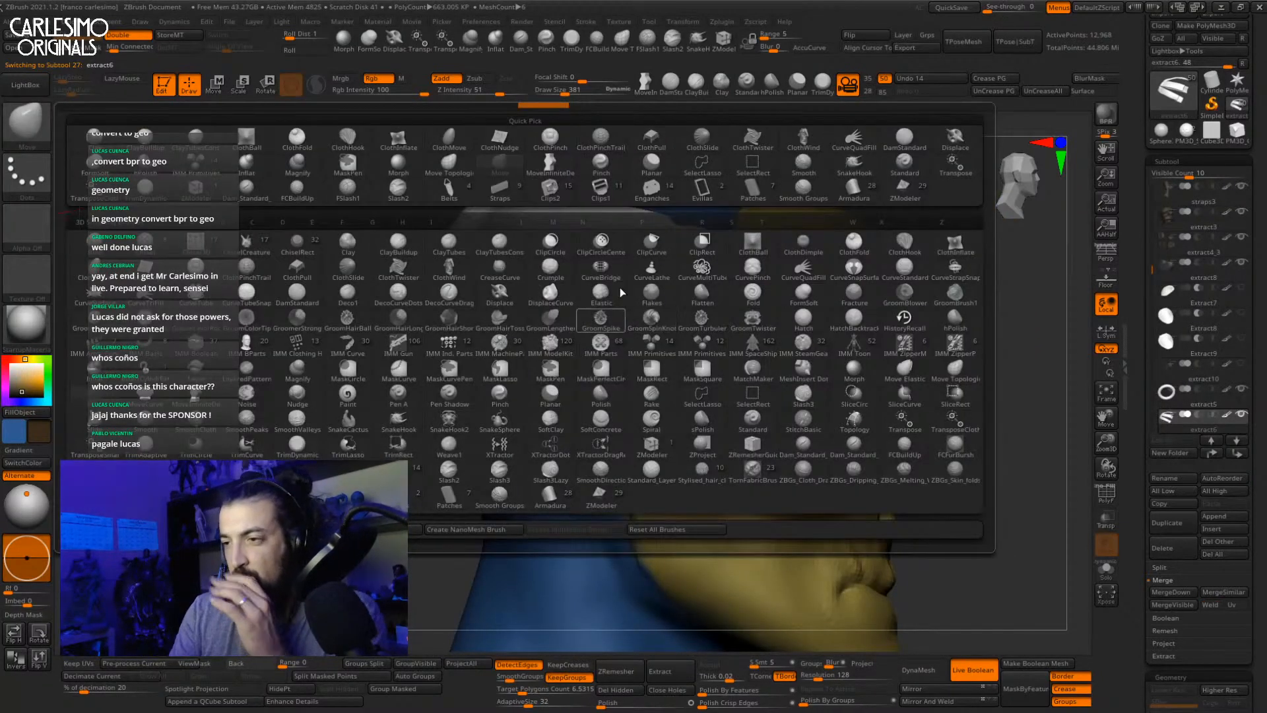
{"action": "left_click", "coordinate": [462, 196]}
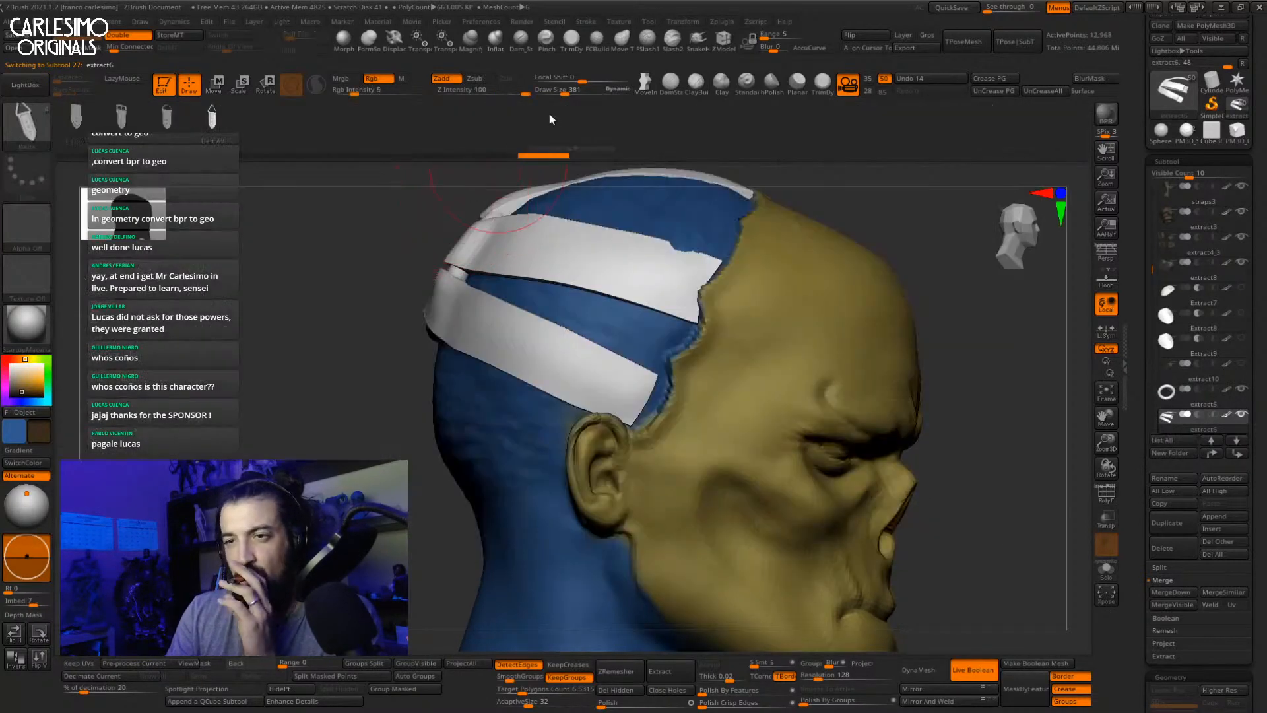
{"action": "key", "text": "b"}
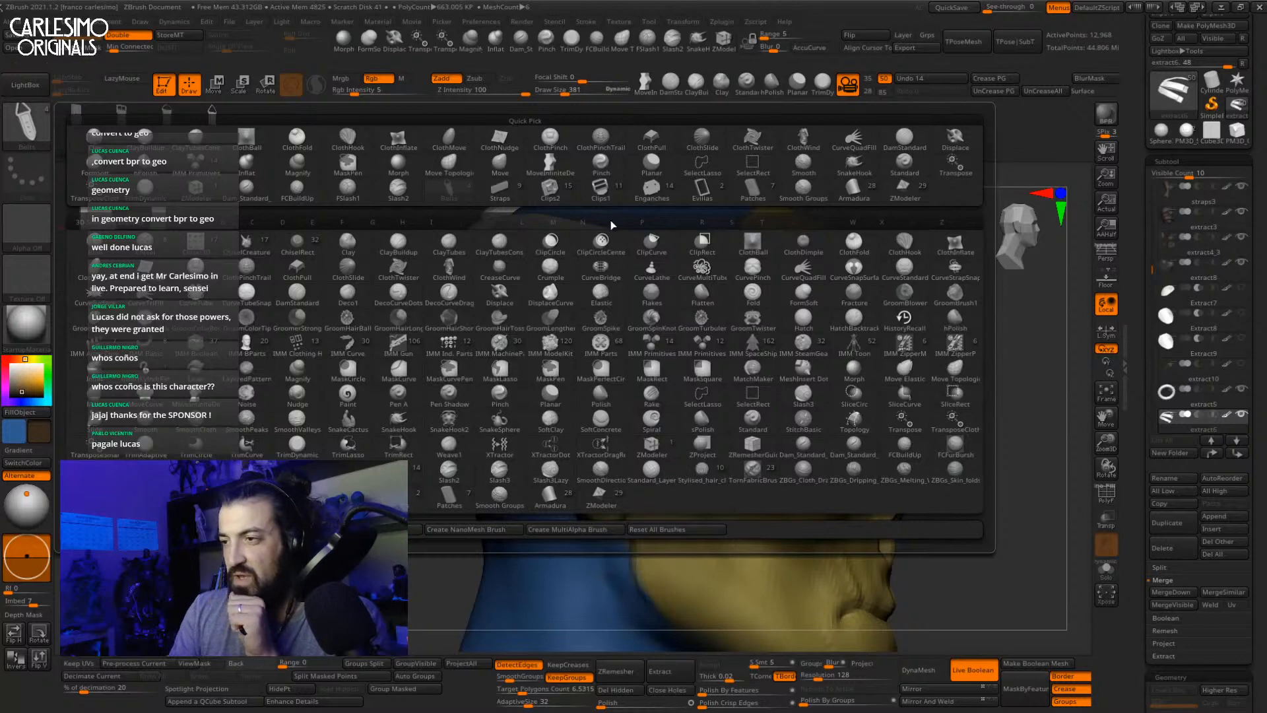
{"action": "left_click", "coordinate": [701, 196]}
{"action": "key", "text": "b"}
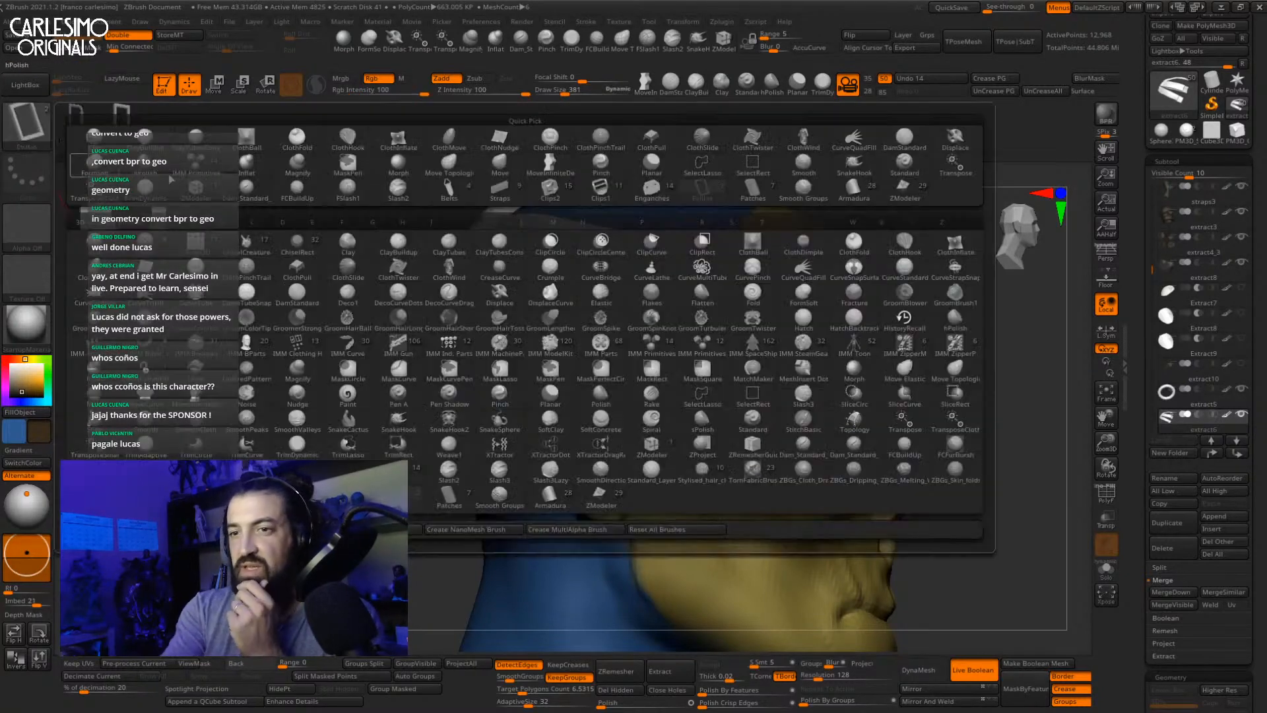
{"action": "left_click", "coordinate": [297, 446]}
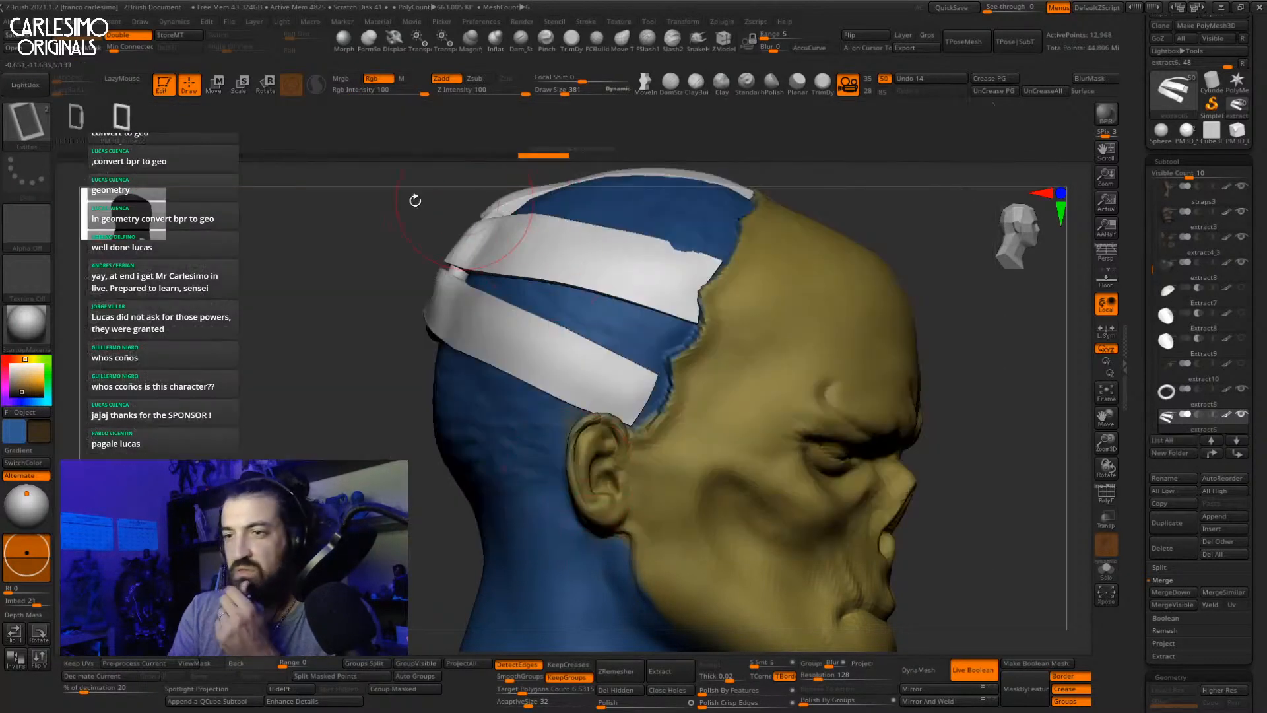
{"action": "key", "text": "b"}
{"action": "left_click", "coordinate": [450, 191]}
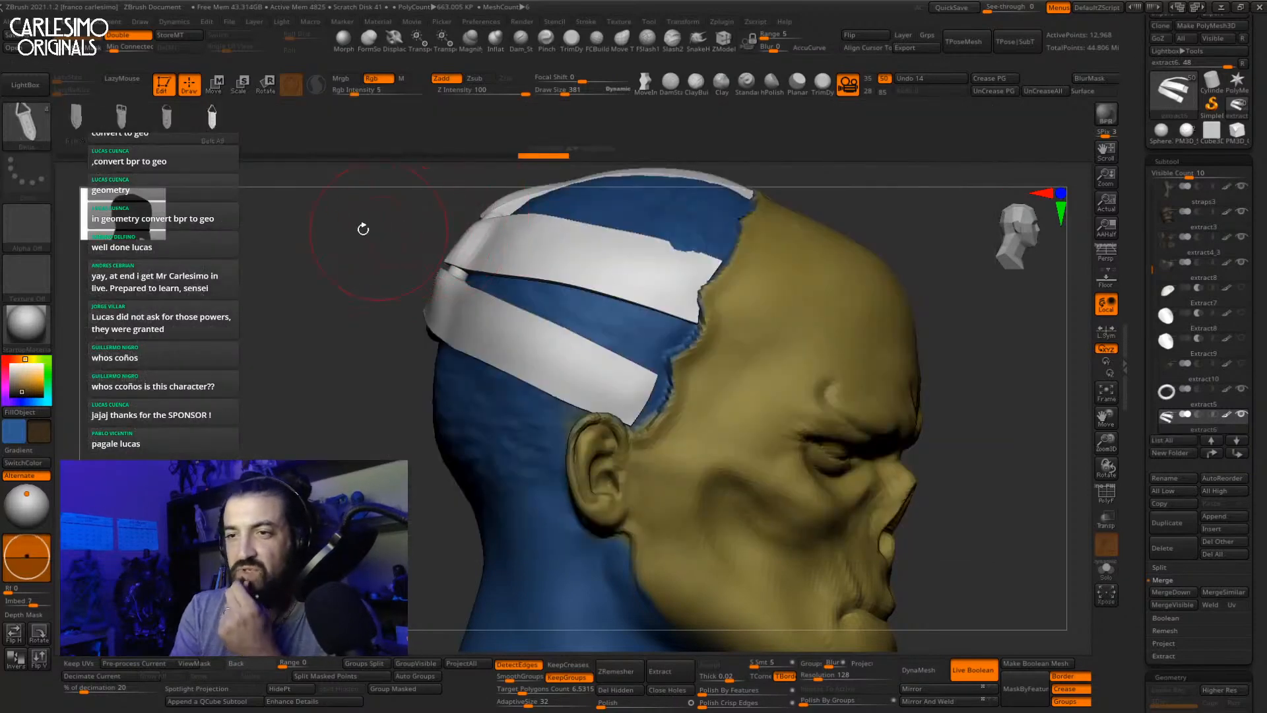
{"action": "key", "text": "b"}
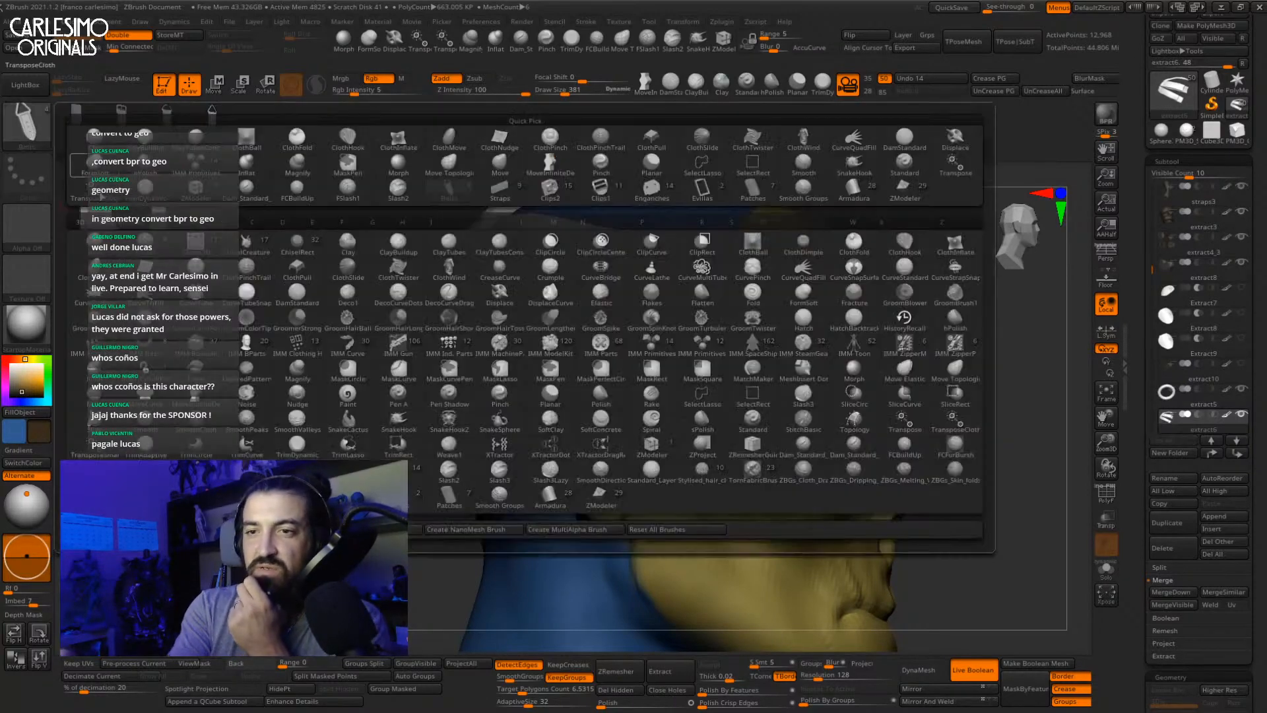
{"action": "left_click", "coordinate": [710, 196]}
{"action": "key", "text": "b"}
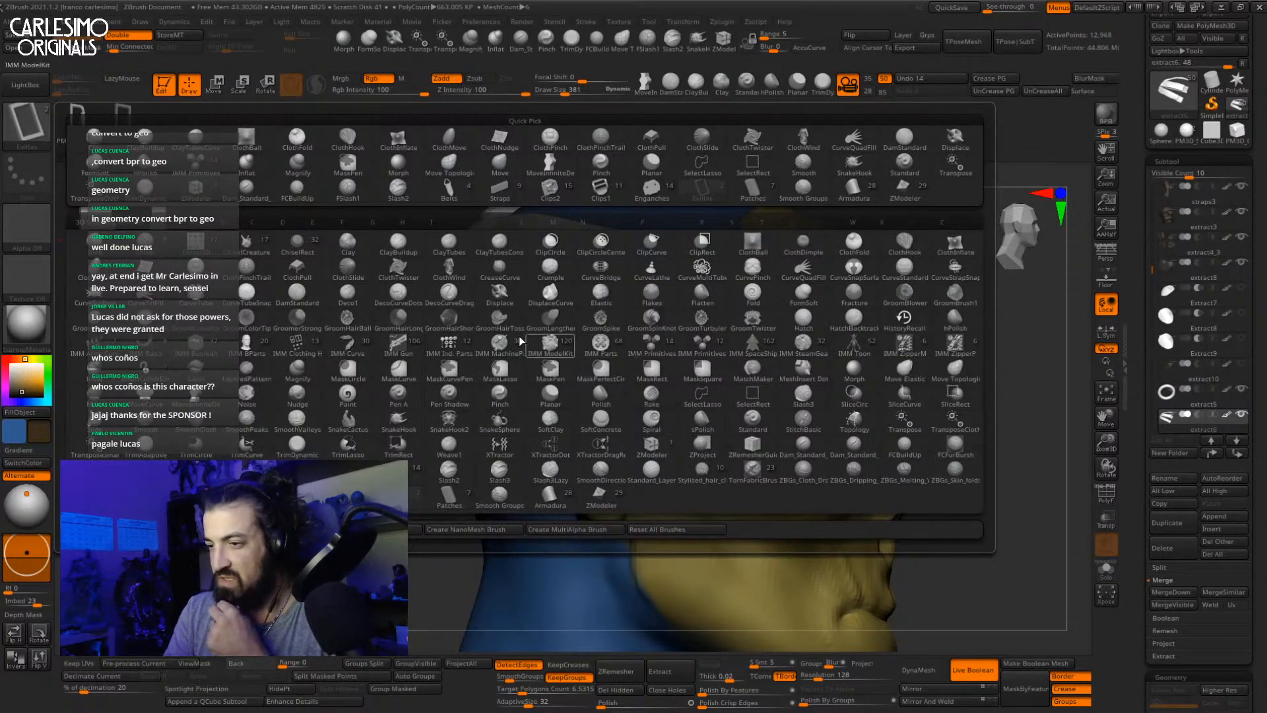
{"action": "left_click", "coordinate": [297, 321]}
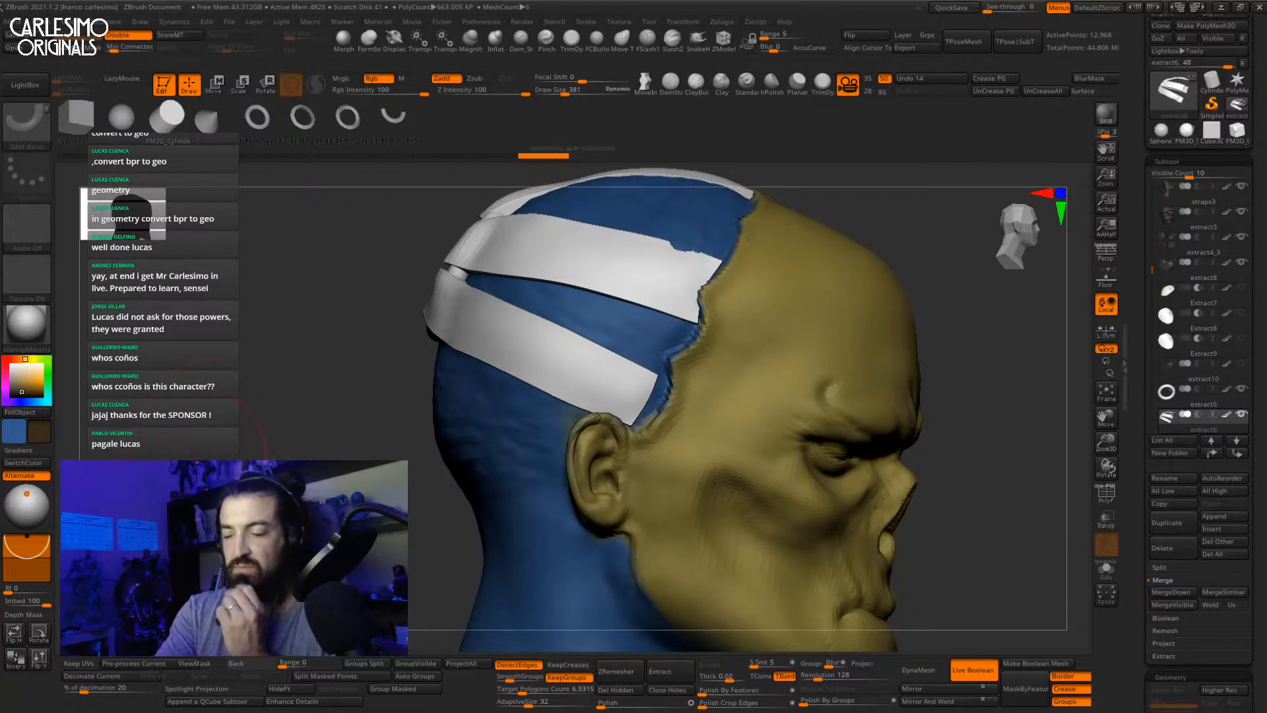
{"action": "left_click", "coordinate": [196, 450], "text": "ctrl"}
{"action": "key", "text": "space"}
{"action": "key", "text": "ctrl+z"}
{"action": "left_click_drag", "start_coordinate": [636, 410], "coordinate": [671, 384]}
{"action": "key", "text": "ctrl+z"}
Step: Set the colour to white and insert a PM3D_Ring3D at the lower head strap's front end at Draw Size 195
{"action": "right_click_drag", "start_coordinate": [648, 379], "coordinate": [649, 408], "text": "alt"}
{"action": "left_click", "coordinate": [257, 118]}
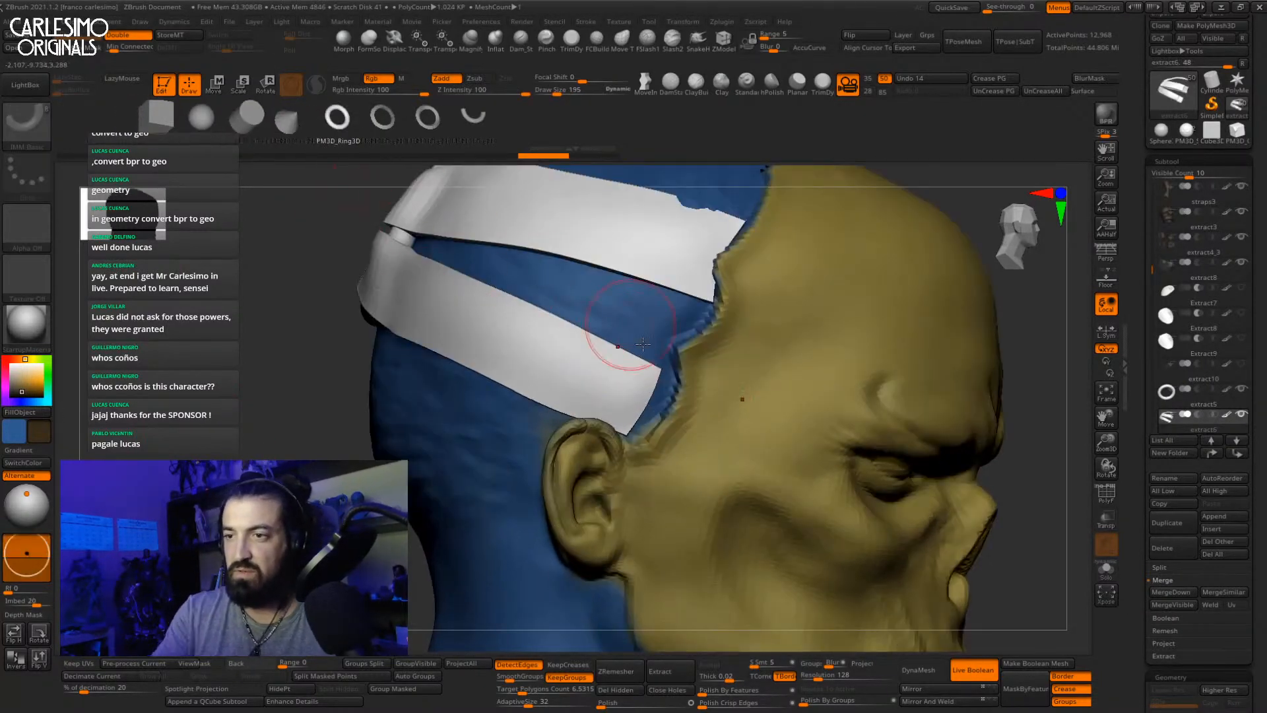
{"action": "left_click_drag", "start_coordinate": [31, 384], "coordinate": [10, 364]}
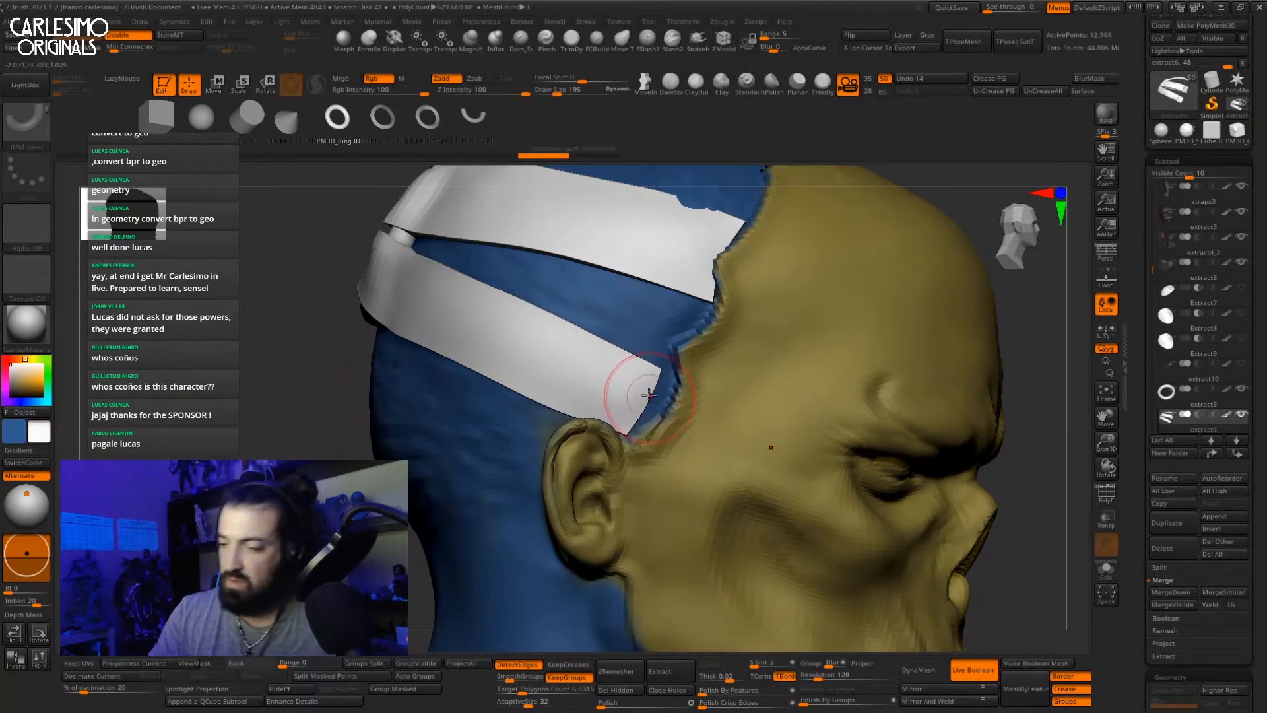
{"action": "left_click_drag", "start_coordinate": [644, 421], "coordinate": [645, 426]}
Step: Adjust the inserted ring's placement around the strap's front end just above the ear
{"action": "key", "text": "w"}
{"action": "right_click_drag", "start_coordinate": [666, 433], "coordinate": [617, 434]}
{"action": "left_click_drag", "start_coordinate": [702, 444], "coordinate": [710, 468]}
{"action": "left_click_drag", "start_coordinate": [662, 419], "coordinate": [661, 421]}
{"action": "right_click_drag", "start_coordinate": [661, 421], "coordinate": [658, 452], "text": "alt"}
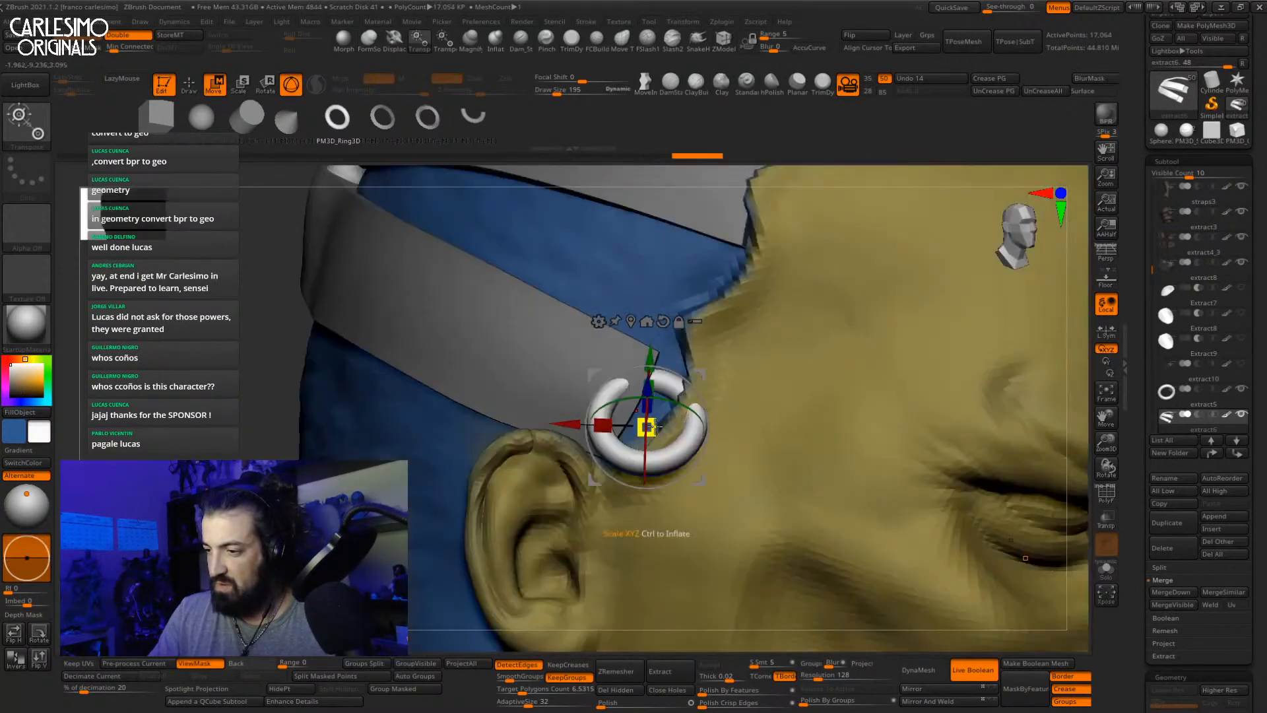
Step: Turn on local symmetry and scale the strap ring down to about 0.75
{"action": "left_click_drag", "start_coordinate": [652, 412], "coordinate": [652, 419]}
{"action": "key", "text": "ctrl+z"}
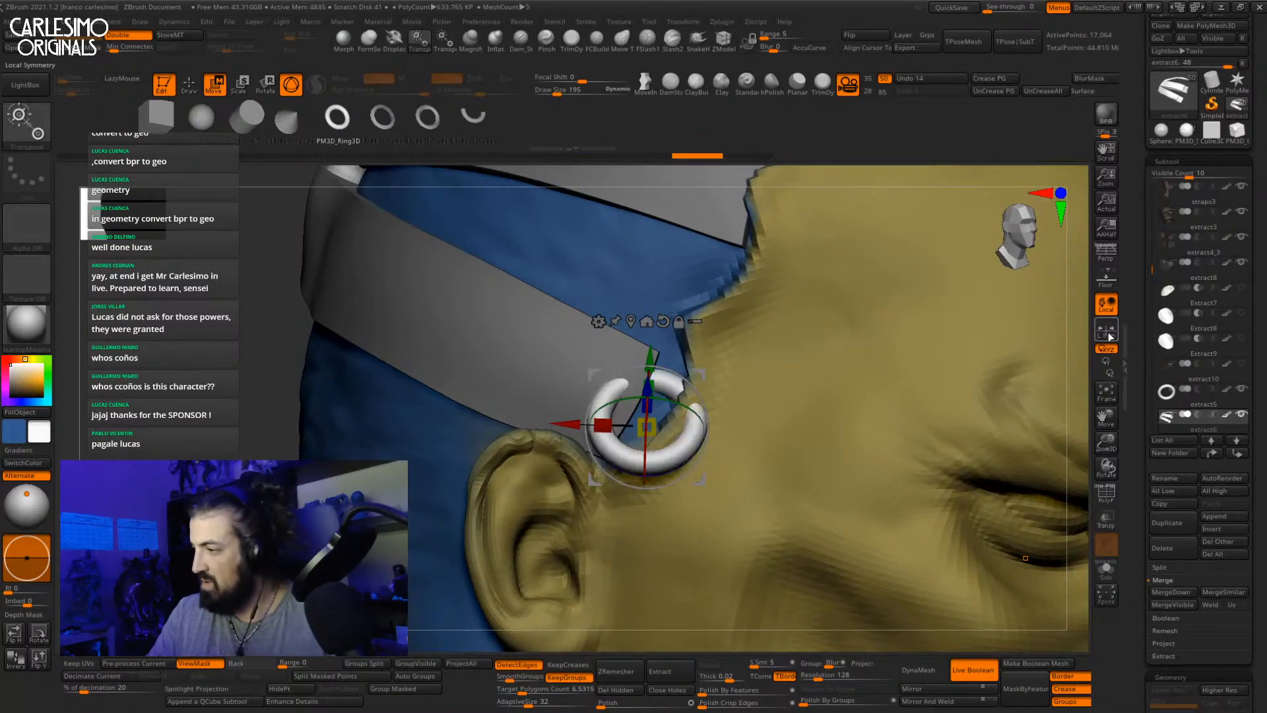
{"action": "left_click", "coordinate": [1106, 332]}
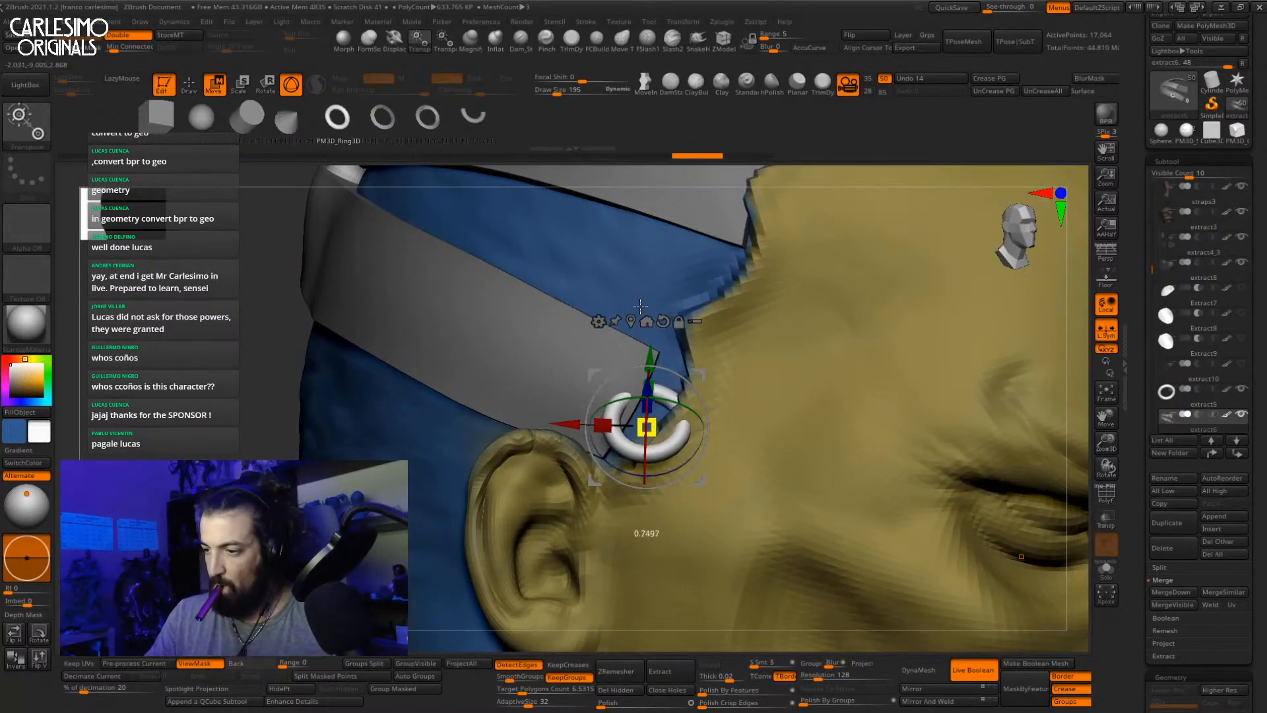
{"action": "right_click_drag", "start_coordinate": [640, 306], "coordinate": [680, 465]}
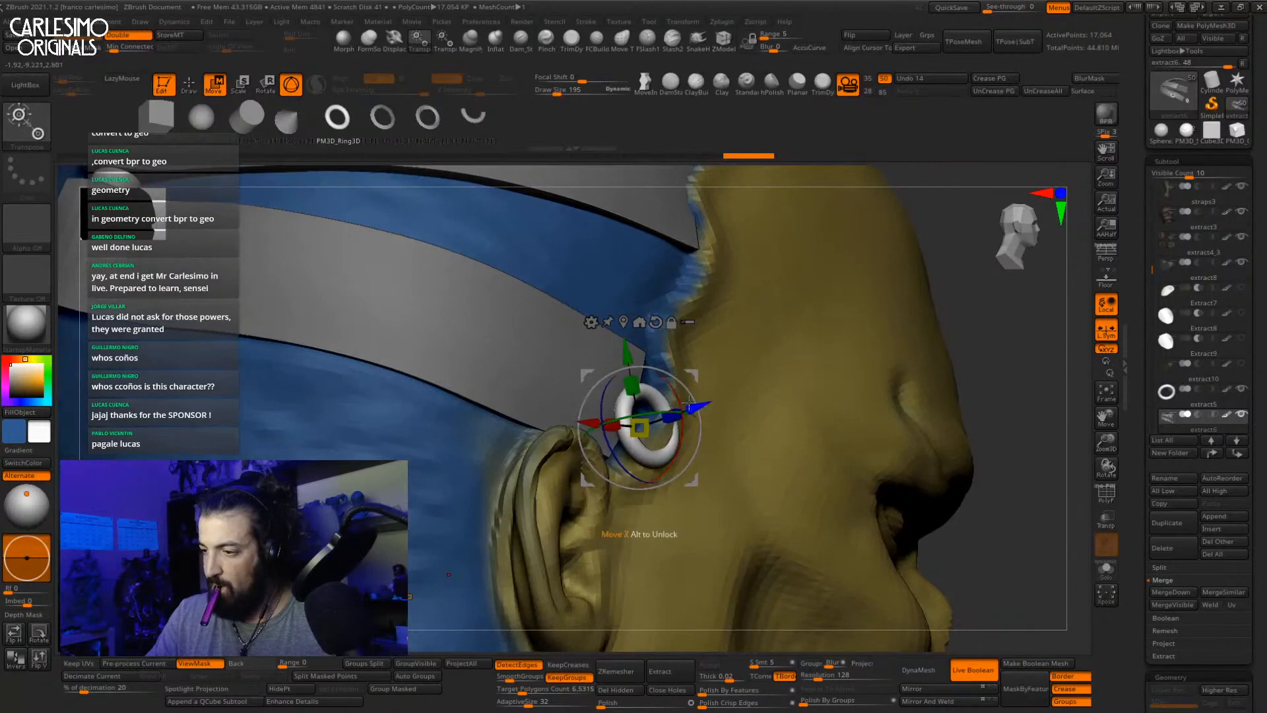
{"action": "right_click_drag", "start_coordinate": [688, 400], "coordinate": [702, 410]}
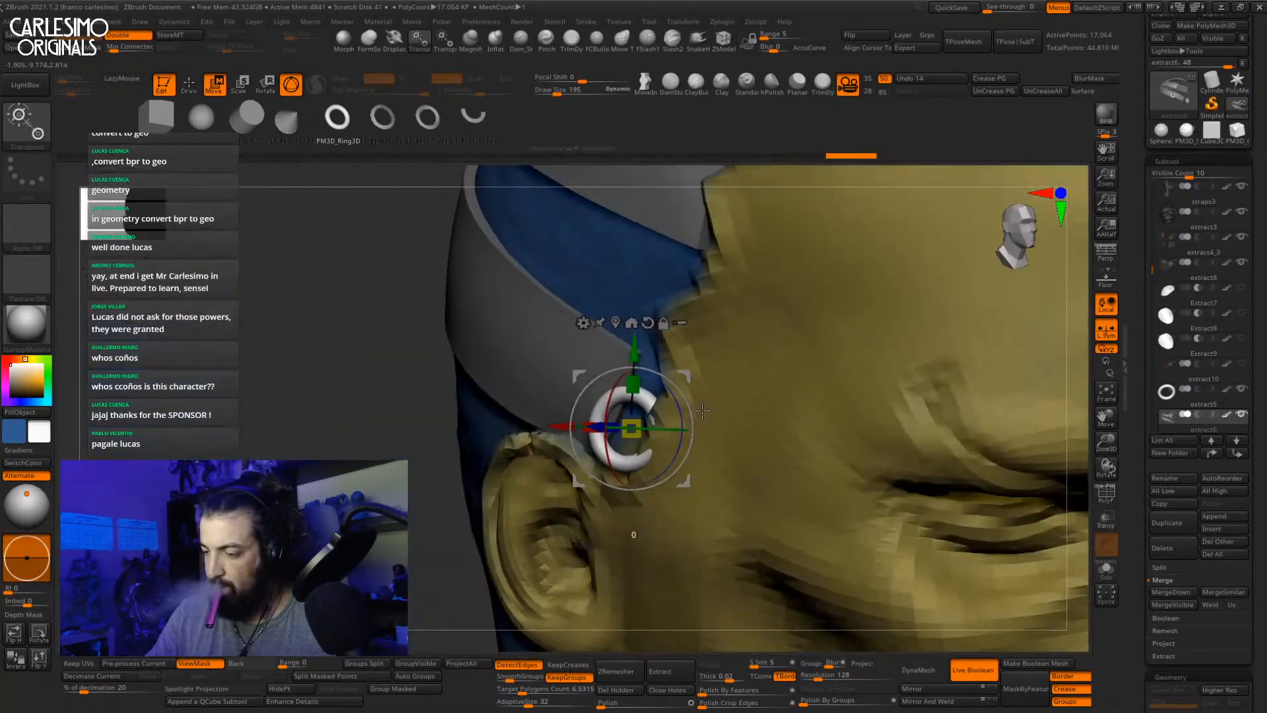
Step: Rotate and move the lower strap's ring so it sits around the strap's front end above the ear
{"action": "left_click_drag", "start_coordinate": [608, 401], "coordinate": [610, 393]}
{"action": "right_click_drag", "start_coordinate": [688, 378], "coordinate": [689, 383]}
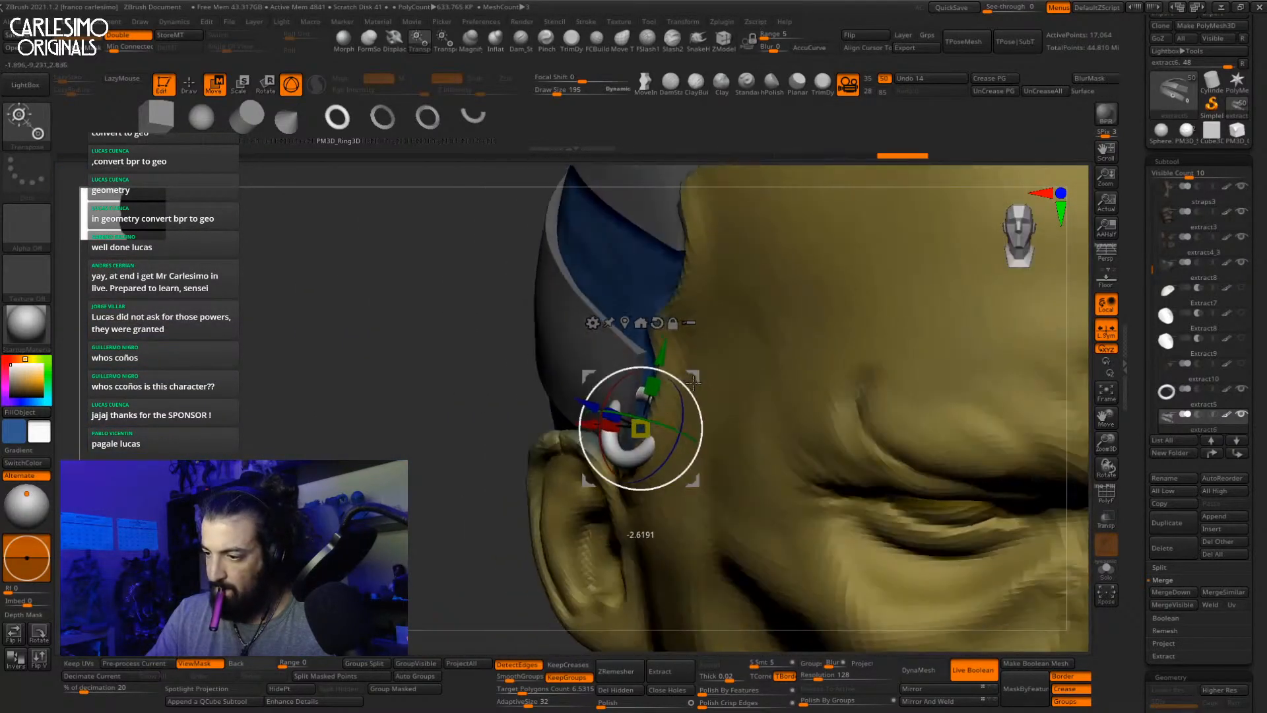
{"action": "left_click_drag", "start_coordinate": [694, 382], "coordinate": [694, 381]}
{"action": "left_click_drag", "start_coordinate": [693, 377], "coordinate": [697, 373]}
{"action": "right_click_drag", "start_coordinate": [690, 388], "coordinate": [708, 395]}
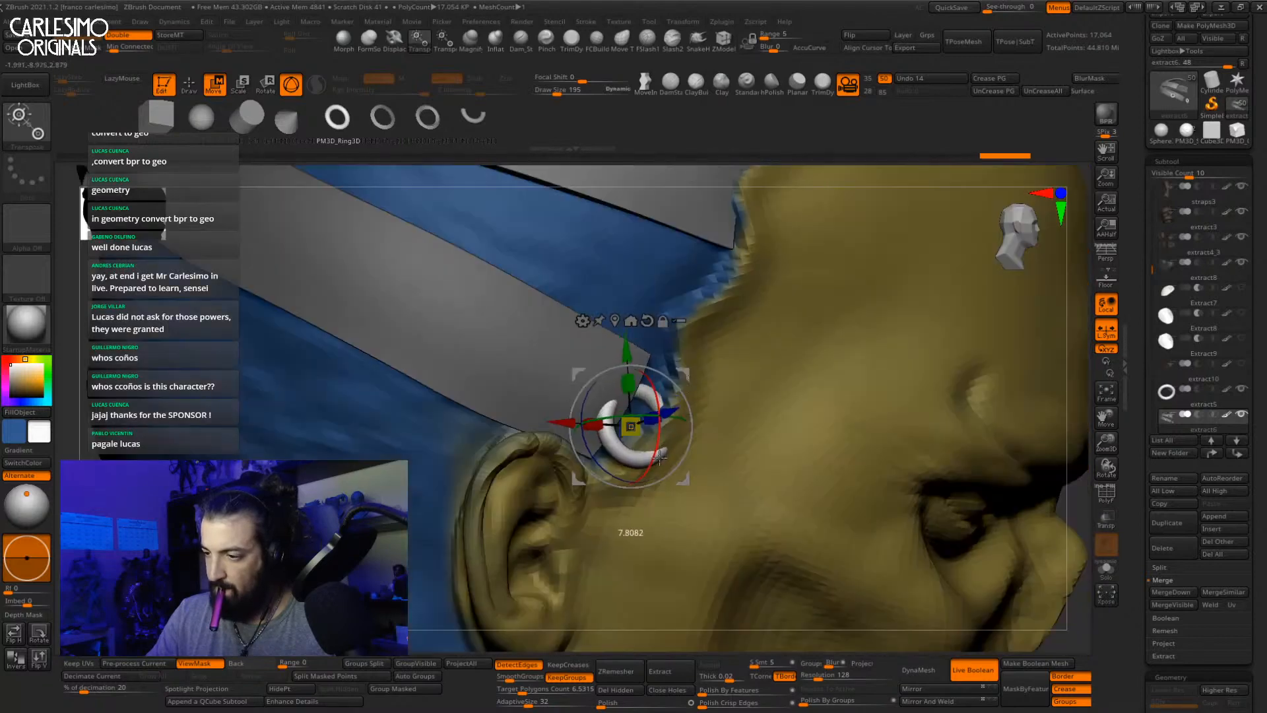
{"action": "right_click_drag", "start_coordinate": [660, 456], "coordinate": [689, 462], "text": "ctrl"}
Step: Copy the ring to the middle side strap's front end and angle it to follow the strap's edge
{"action": "left_click_drag", "start_coordinate": [696, 485], "coordinate": [771, 328], "text": "ctrl"}
{"action": "right_click_drag", "start_coordinate": [765, 328], "coordinate": [731, 360]}
{"action": "right_click_drag", "start_coordinate": [732, 360], "coordinate": [695, 383], "text": "ctrl"}
{"action": "left_click_drag", "start_coordinate": [693, 359], "coordinate": [702, 352]}
{"action": "right_click_drag", "start_coordinate": [702, 369], "coordinate": [707, 395]}
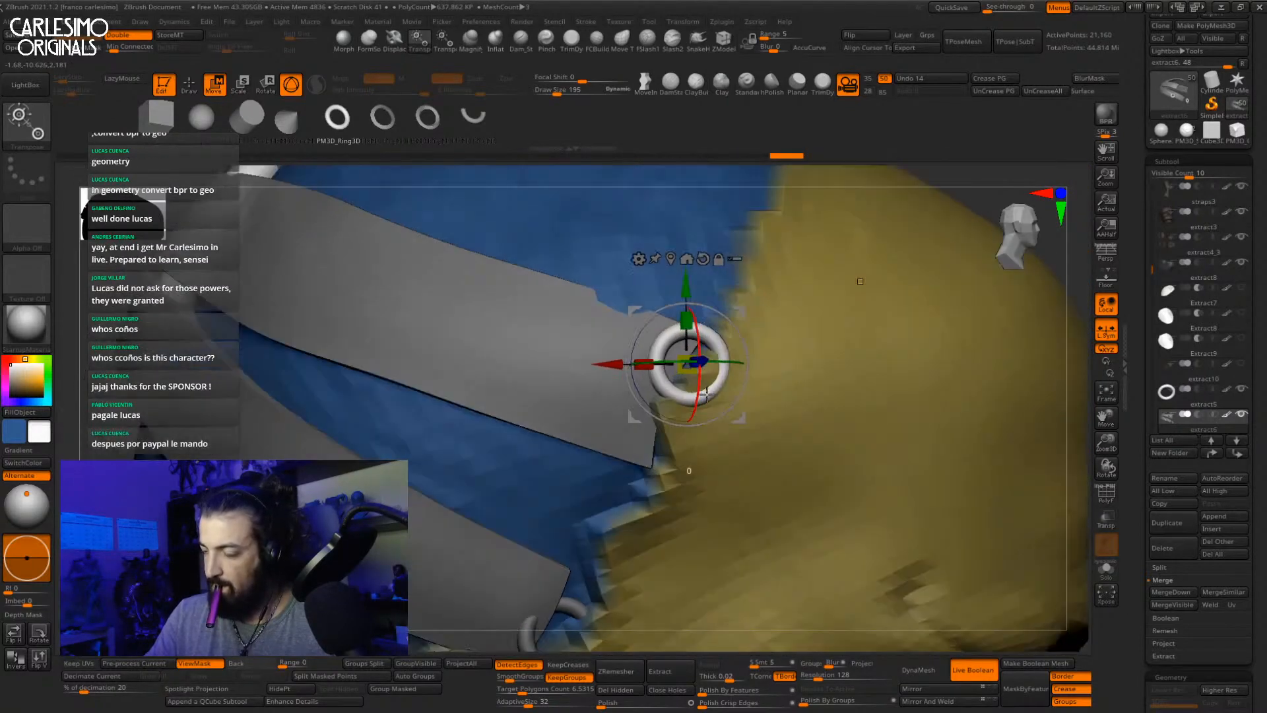
{"action": "left_click_drag", "start_coordinate": [707, 394], "coordinate": [701, 402]}
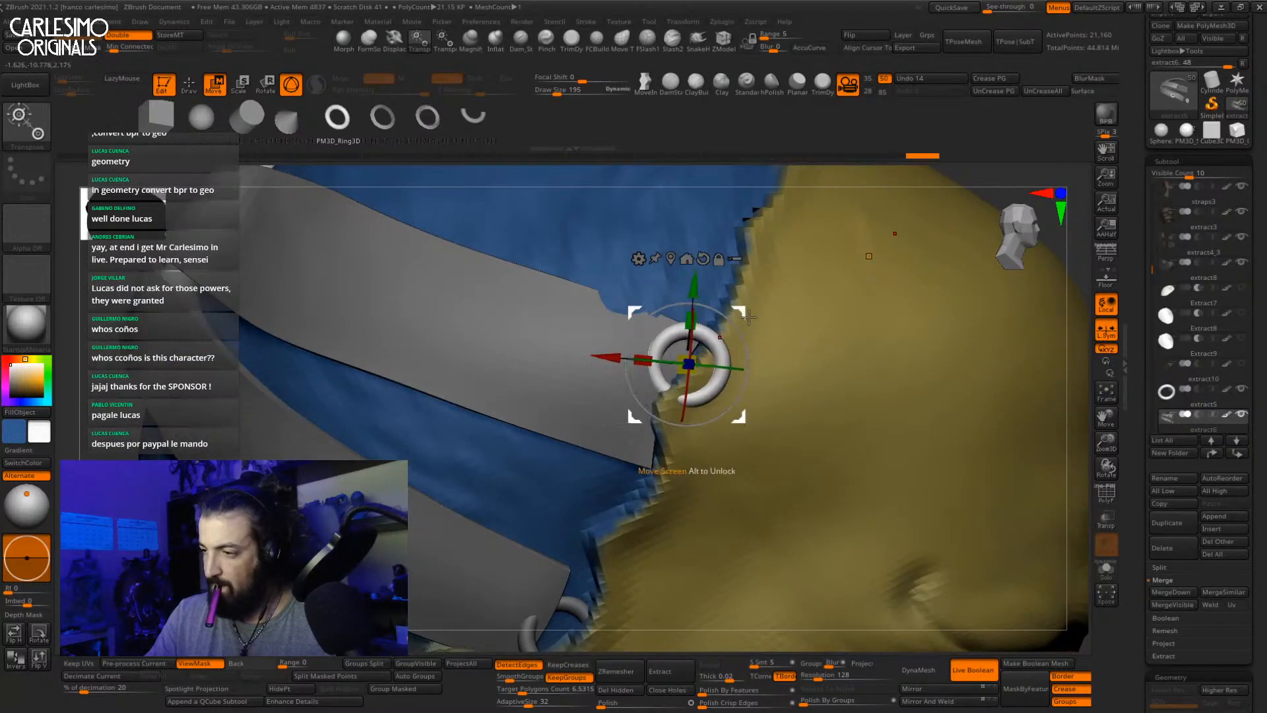
{"action": "right_click_drag", "start_coordinate": [749, 317], "coordinate": [744, 323]}
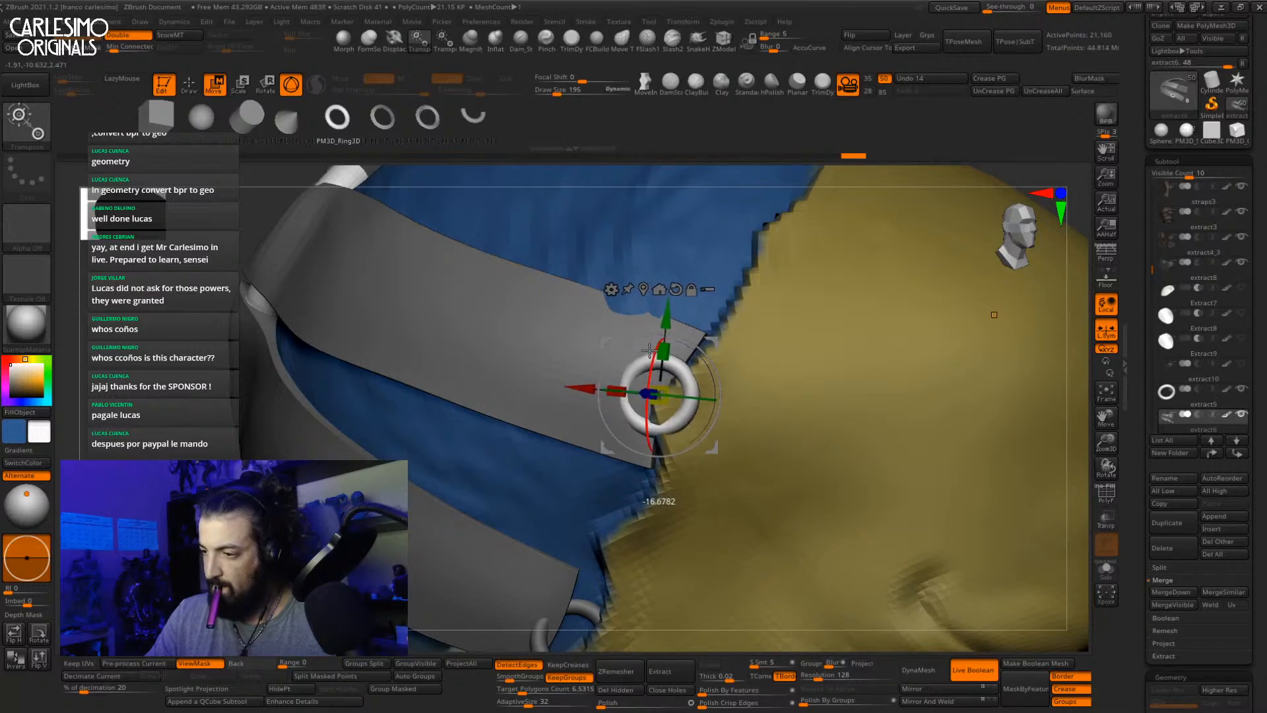
{"action": "right_click_drag", "start_coordinate": [650, 350], "coordinate": [642, 357]}
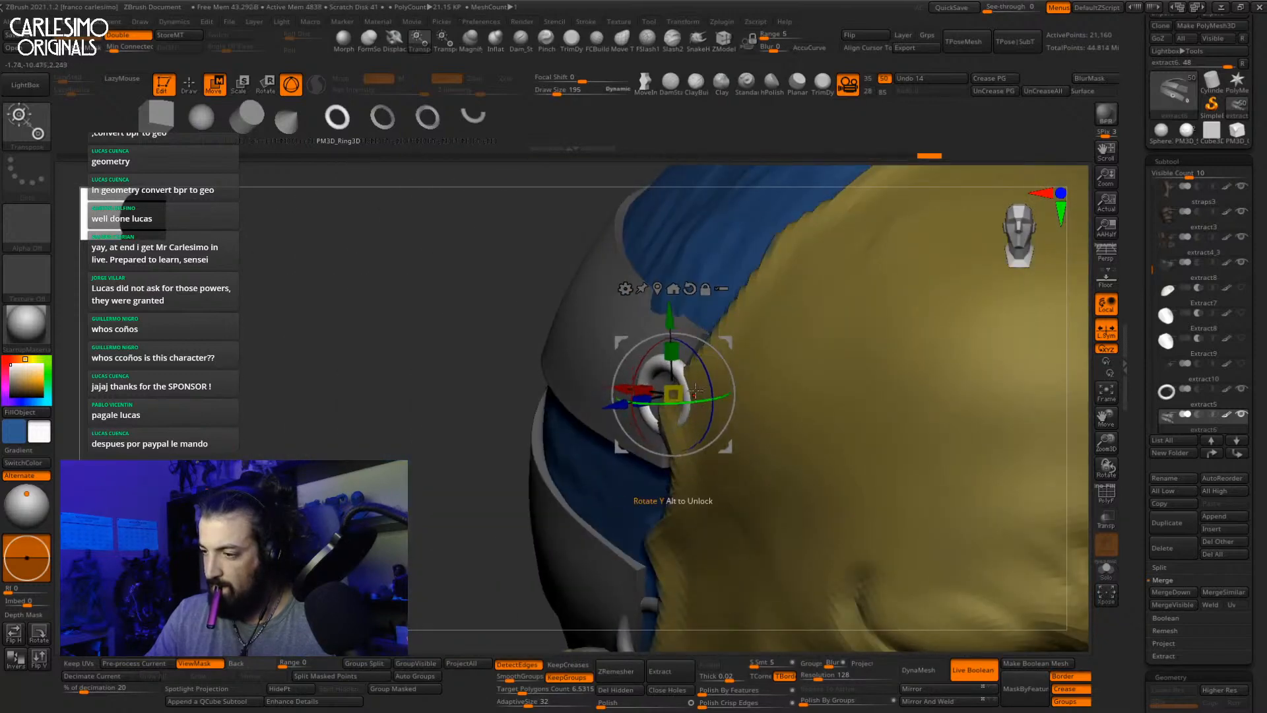
{"action": "right_click_drag", "start_coordinate": [687, 409], "coordinate": [629, 469]}
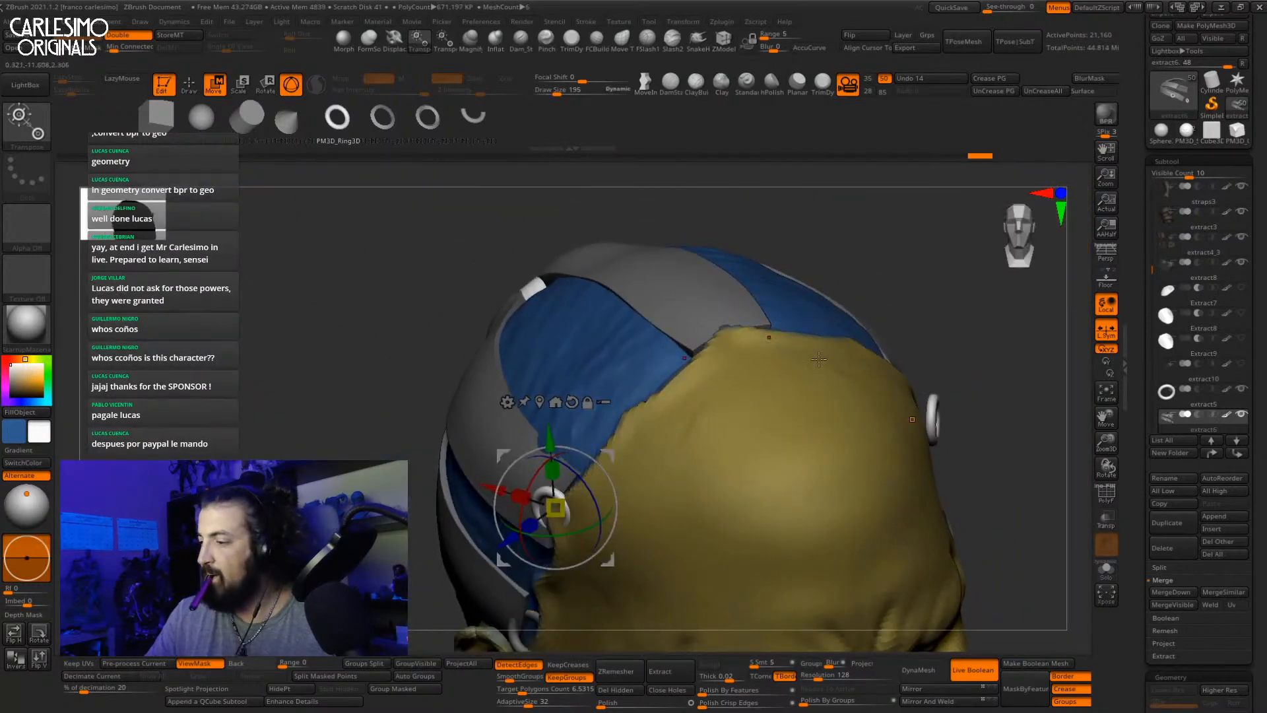
{"action": "right_click_drag", "start_coordinate": [818, 359], "coordinate": [766, 330]}
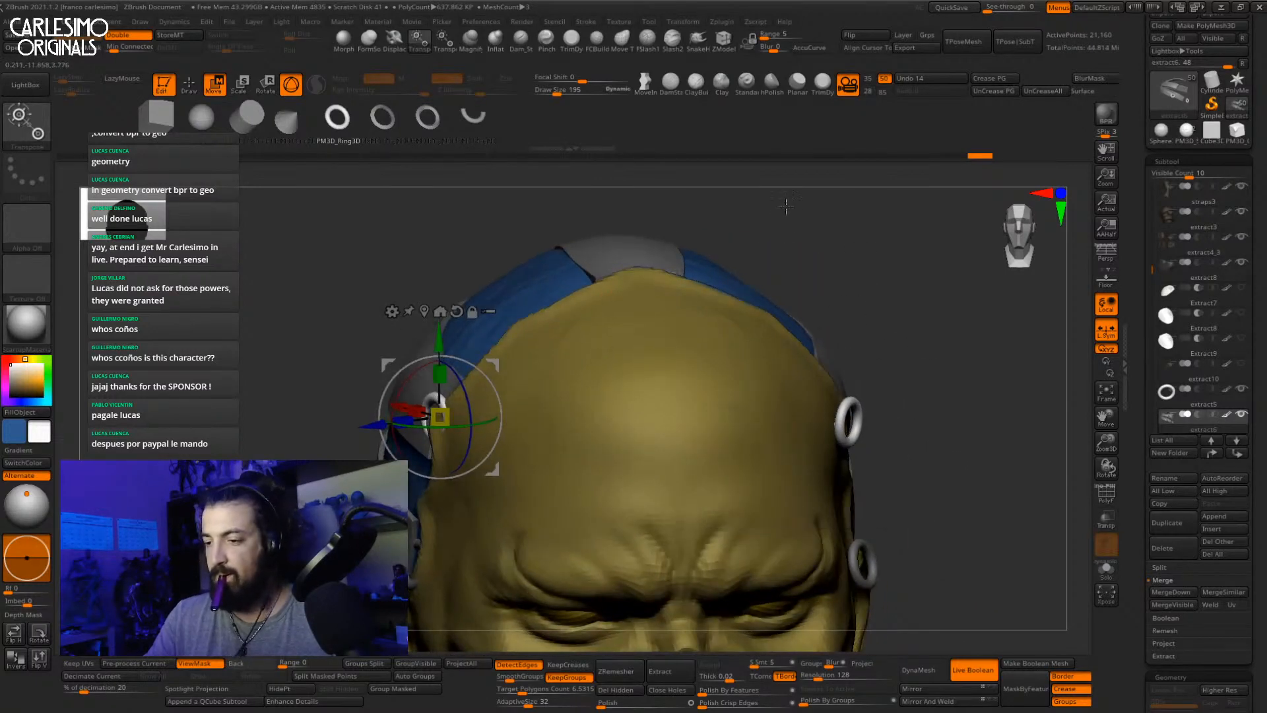
{"action": "left_click_drag", "start_coordinate": [494, 365], "coordinate": [693, 227], "text": "ctrl"}
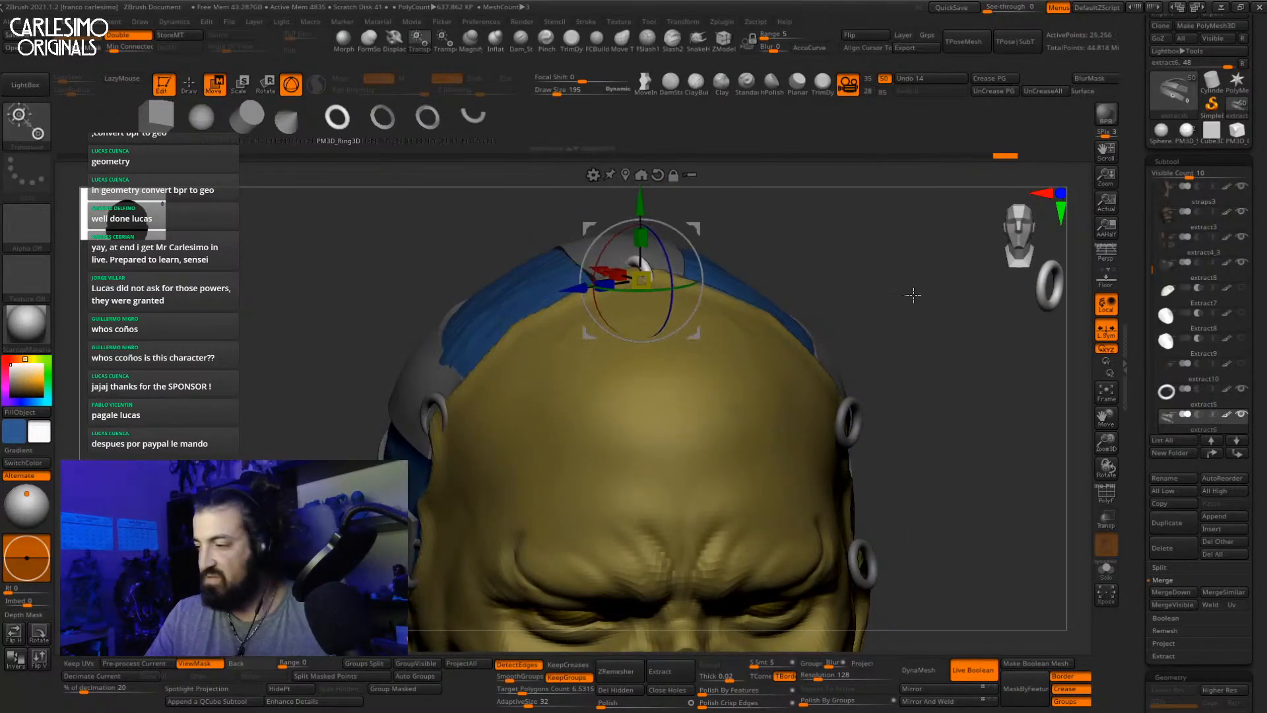
{"action": "key", "text": "ctrl+z"}
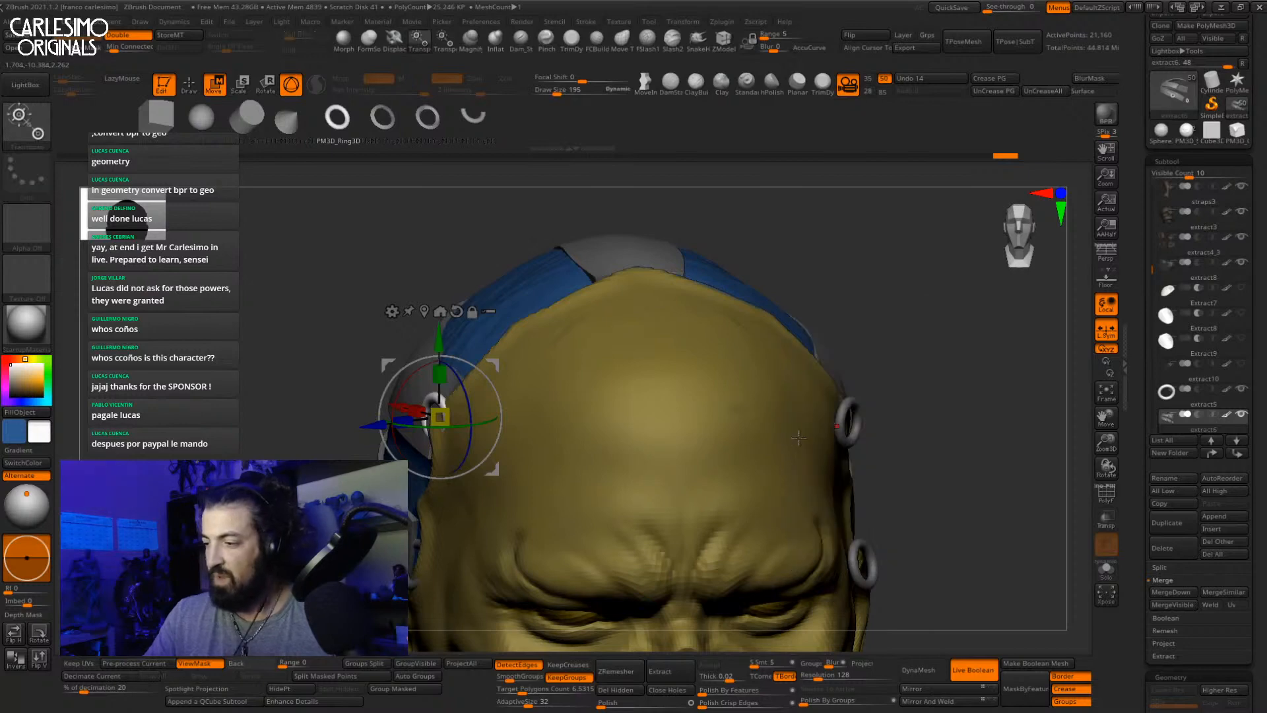
Step: Copy the ring to the top strap and angle one ring around each of its two front corners
{"action": "left_click_drag", "start_coordinate": [494, 364], "coordinate": [701, 220], "text": "ctrl"}
{"action": "right_click_drag", "start_coordinate": [684, 223], "coordinate": [680, 284], "text": "ctrl"}
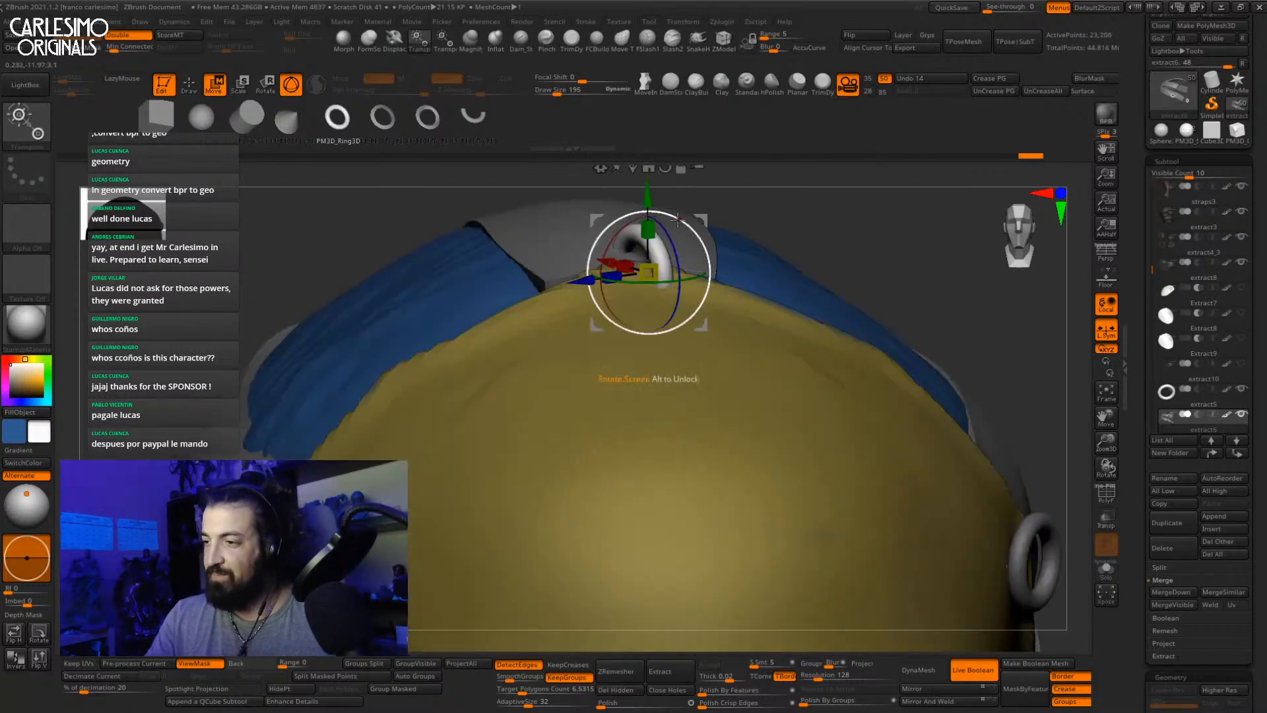
{"action": "right_click_drag", "start_coordinate": [678, 219], "coordinate": [680, 367]}
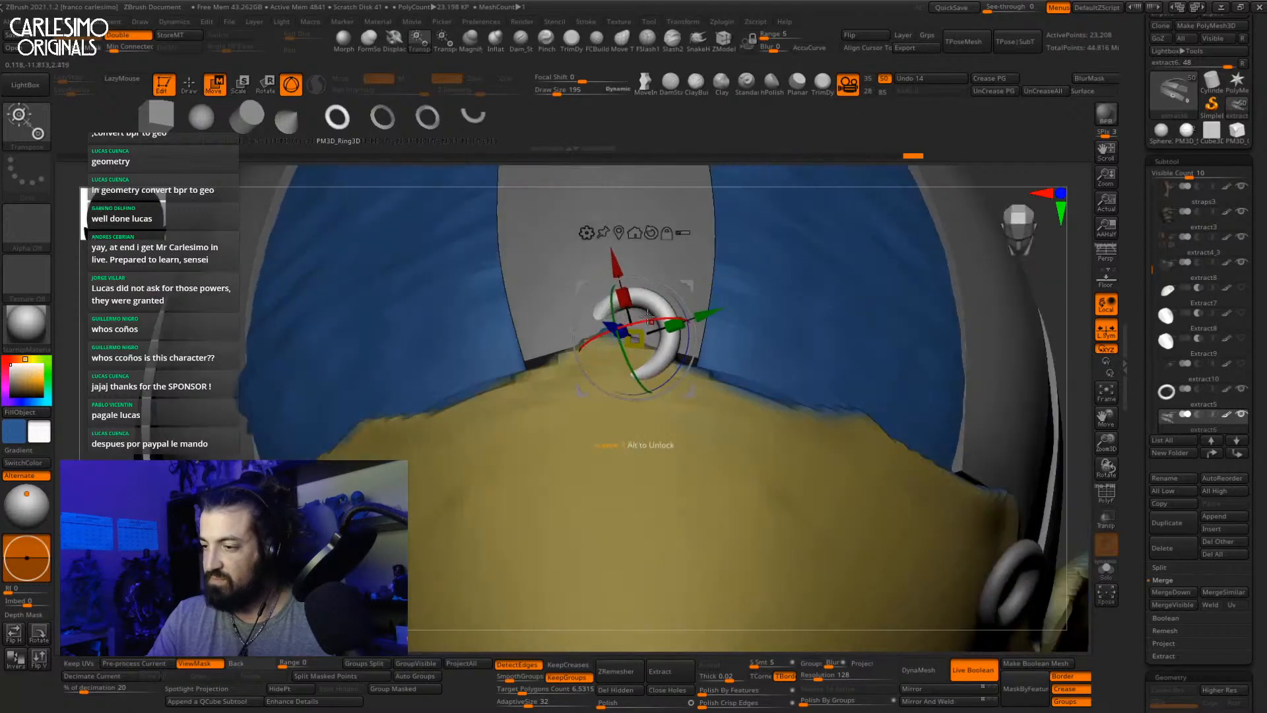
{"action": "right_click_drag", "start_coordinate": [648, 318], "coordinate": [731, 292]}
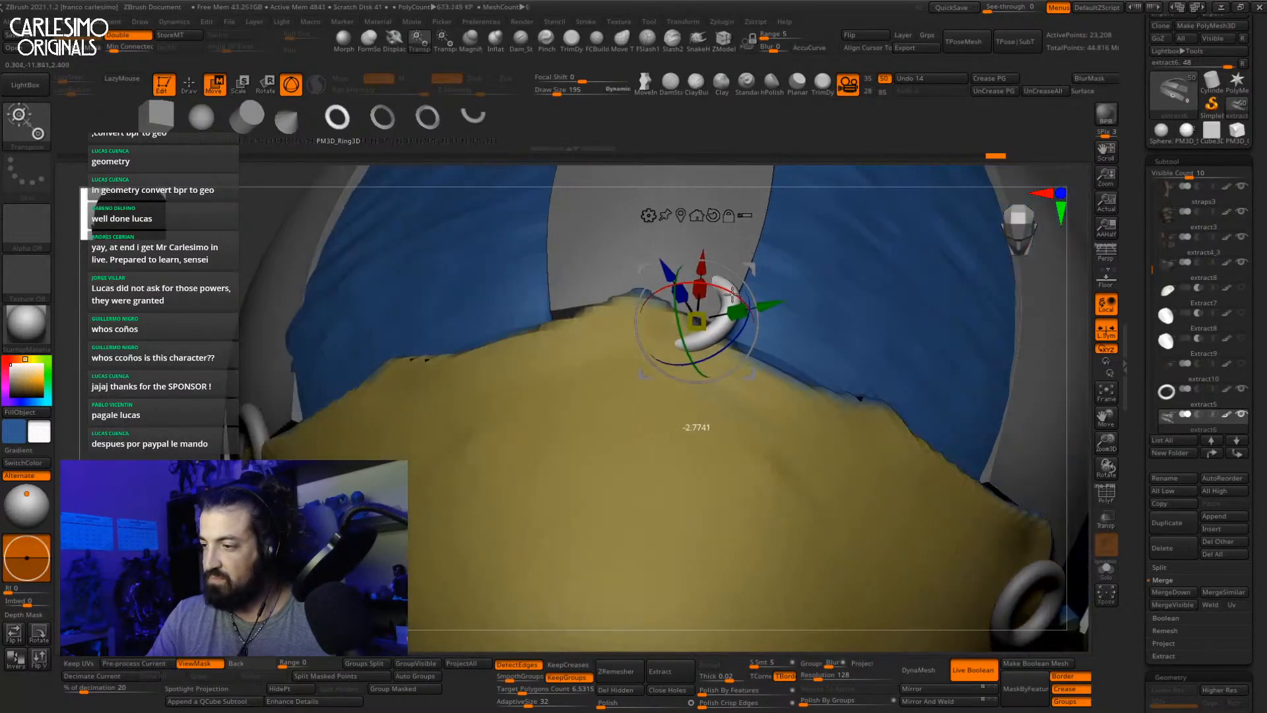
{"action": "left_click_drag", "start_coordinate": [685, 333], "coordinate": [685, 351]}
{"action": "left_click_drag", "start_coordinate": [730, 287], "coordinate": [628, 265]}
{"action": "left_click_drag", "start_coordinate": [609, 291], "coordinate": [655, 265]}
{"action": "right_click_drag", "start_coordinate": [680, 389], "coordinate": [700, 336]}
Step: Clear the mask and sink the side strap rings partly into the head with the Move Topological brush at Draw Size 182
{"action": "left_click_drag", "start_coordinate": [827, 322], "coordinate": [705, 124]}
{"action": "left_click", "coordinate": [622, 41]}
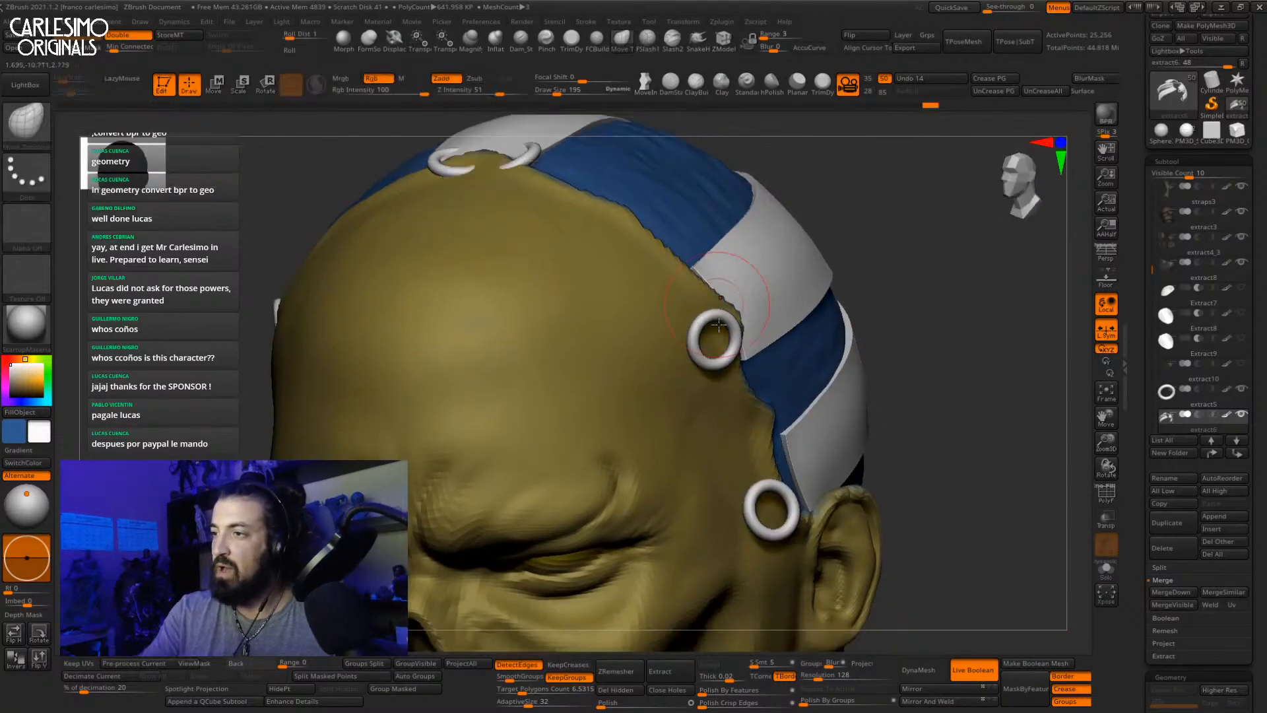
{"action": "right_click_drag", "start_coordinate": [730, 284], "coordinate": [739, 333], "text": "ctrl"}
{"action": "key", "text": "space"}
{"action": "left_click_drag", "start_coordinate": [739, 337], "coordinate": [705, 336]}
{"action": "mouse_move", "coordinate": [712, 330]}
{"action": "right_mouse_down"}
{"action": "mouse_move", "coordinate": [668, 323]}
{"action": "mouse_move", "coordinate": [692, 344]}
{"action": "right_mouse_up"}
{"action": "key", "text": "space"}
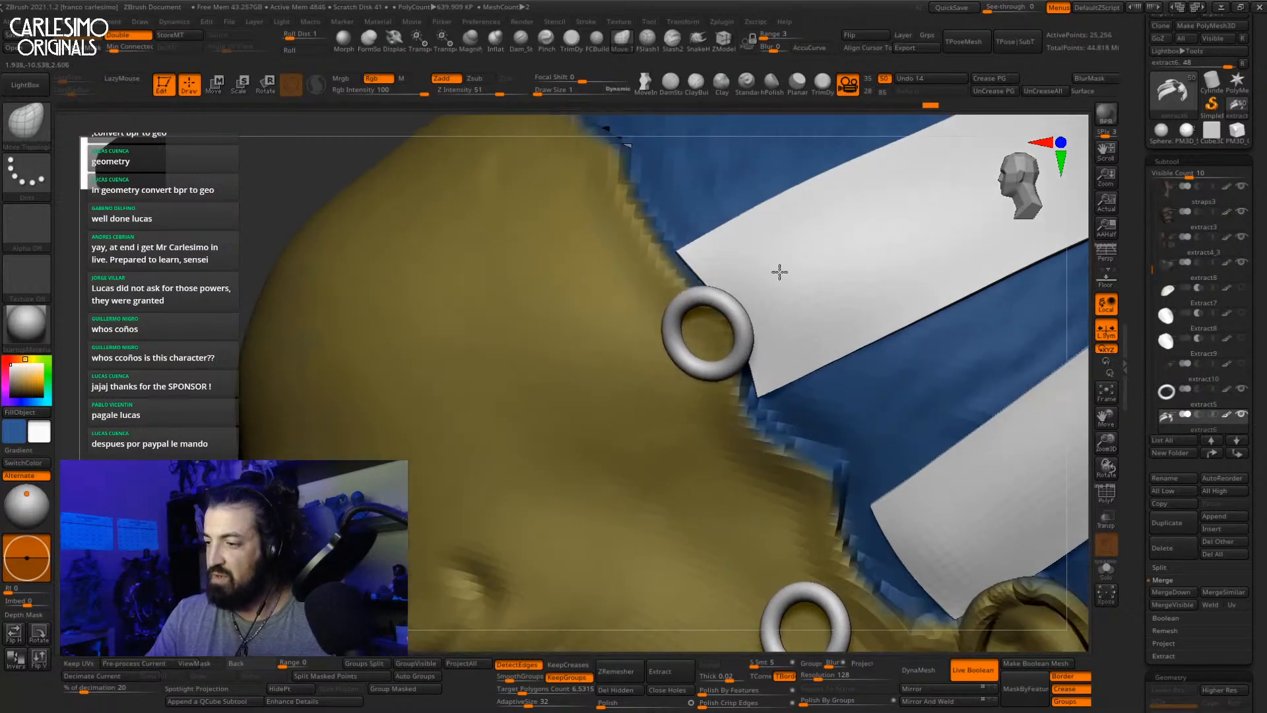
{"action": "right_click_drag", "start_coordinate": [779, 272], "coordinate": [764, 400]}
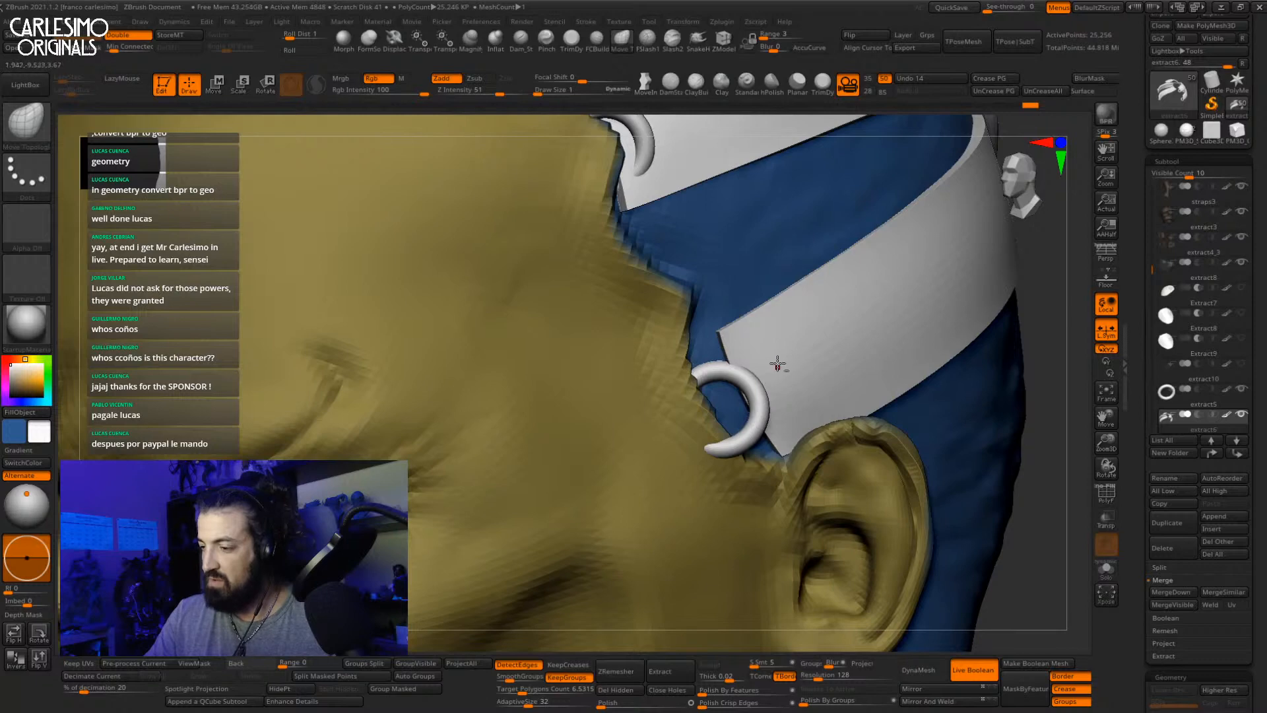
{"action": "right_click_drag", "start_coordinate": [752, 397], "coordinate": [754, 429]}
{"action": "right_click_drag", "start_coordinate": [758, 368], "coordinate": [693, 346]}
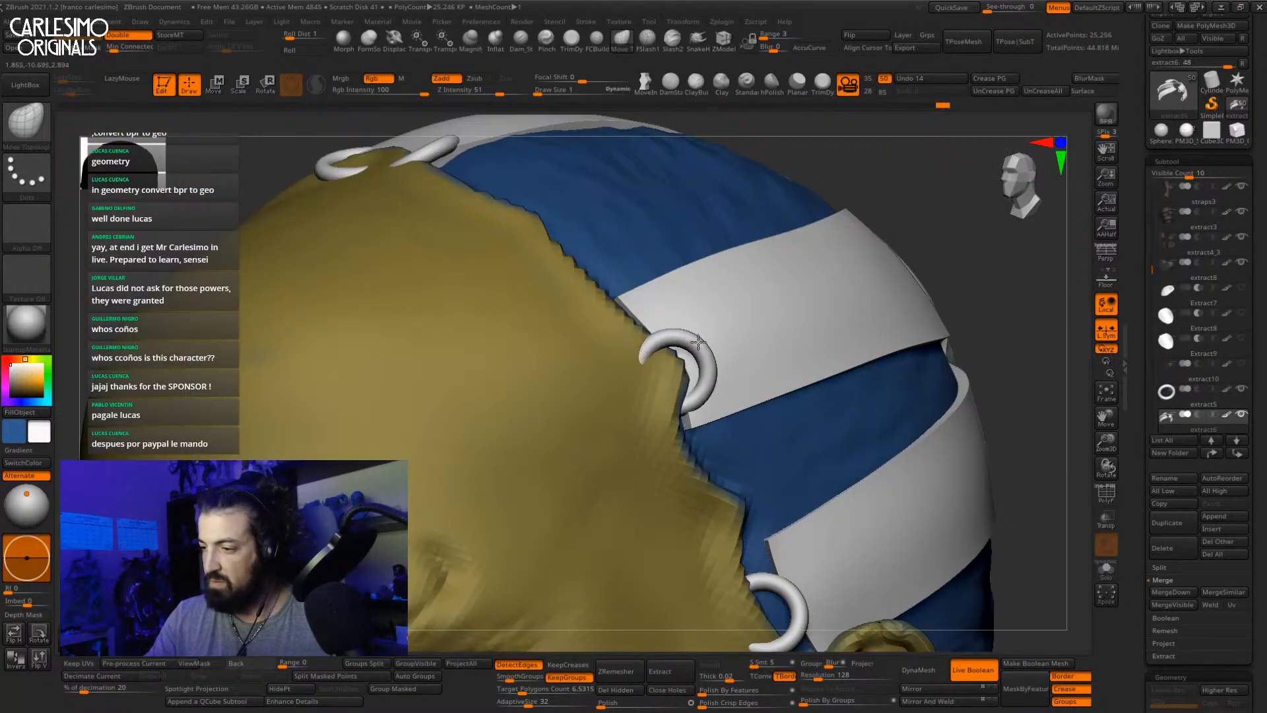
{"action": "key", "text": "space"}
{"action": "left_click_drag", "start_coordinate": [681, 352], "coordinate": [707, 355]}
{"action": "mouse_move", "coordinate": [707, 355]}
{"action": "right_mouse_down"}
{"action": "mouse_move", "coordinate": [659, 366]}
{"action": "mouse_move", "coordinate": [708, 368]}
{"action": "mouse_move", "coordinate": [715, 394]}
{"action": "mouse_move", "coordinate": [720, 372]}
{"action": "mouse_move", "coordinate": [721, 396]}
{"action": "right_mouse_up"}
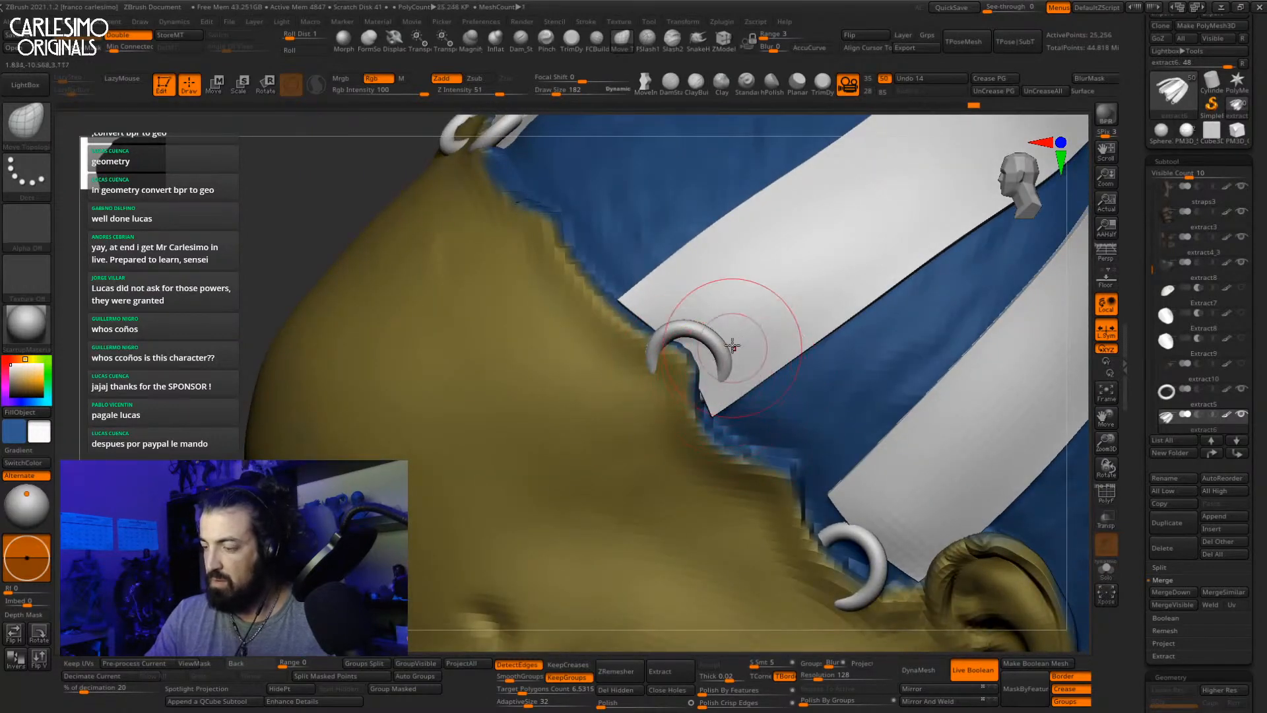
Step: Isolate the rings and split them from the straps into their own subtool
{"action": "key", "text": "alt+s"}
{"action": "left_click", "coordinate": [716, 359], "text": "ctrl+shift"}
{"action": "mouse_move", "coordinate": [720, 356]}
{"action": "right_mouse_down", "text": "ctrl"}
{"action": "mouse_move", "coordinate": [730, 311]}
{"action": "mouse_move", "coordinate": [746, 317]}
{"action": "right_mouse_up", "text": "ctrl"}
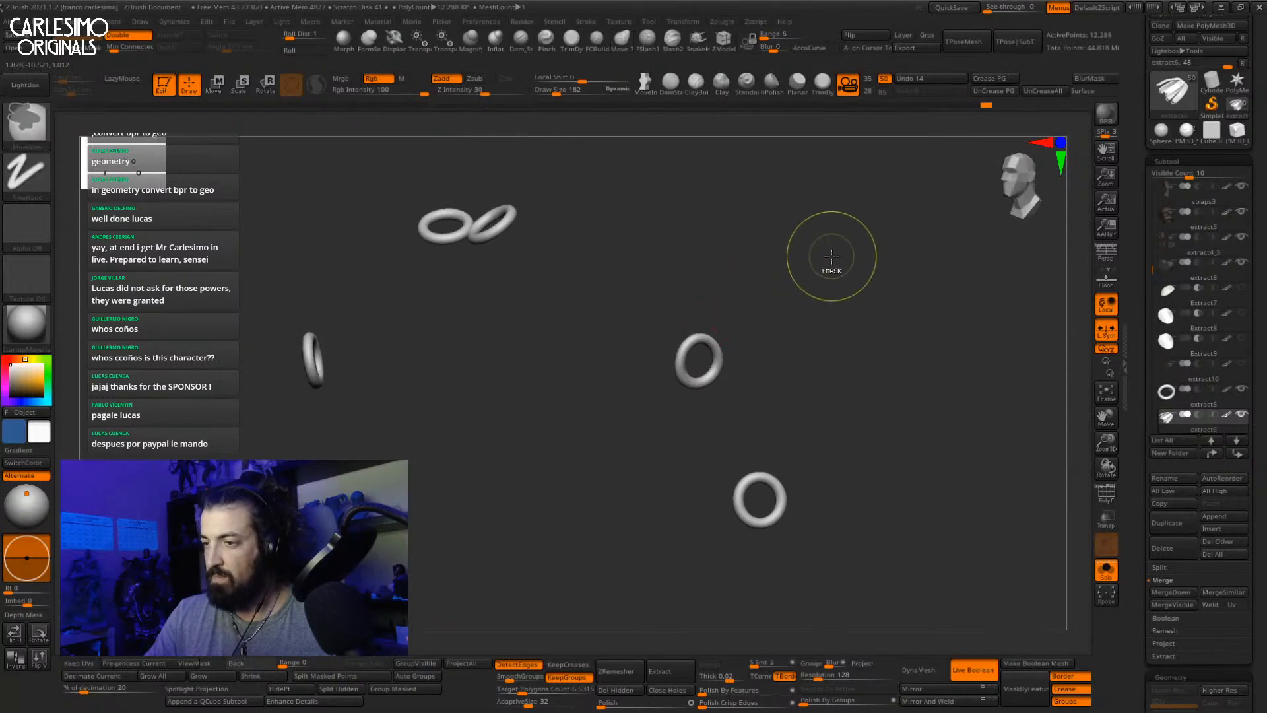
{"action": "left_click", "coordinate": [346, 690]}
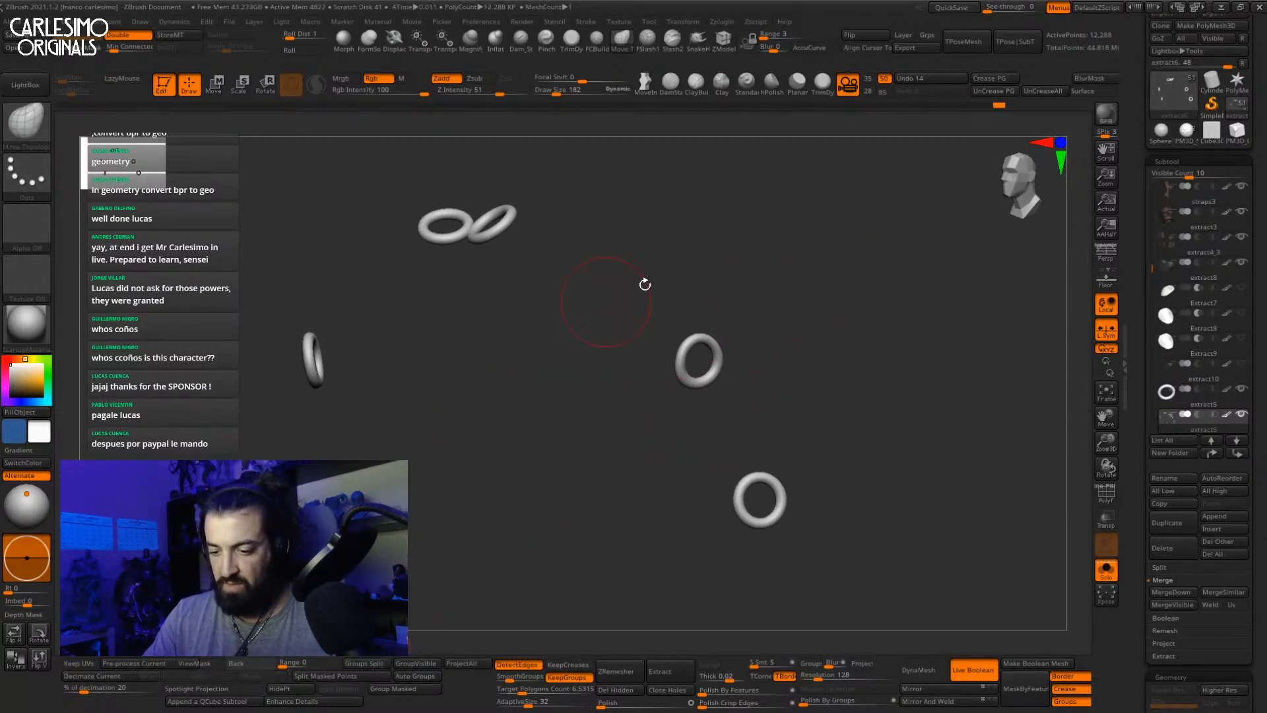
Step: Adjust the middle side strap's front end beside its ring with the Move brush at Draw Size 381
{"action": "key", "text": "space"}
{"action": "key", "text": "space"}
{"action": "left_click_drag", "start_coordinate": [712, 377], "coordinate": [718, 377]}
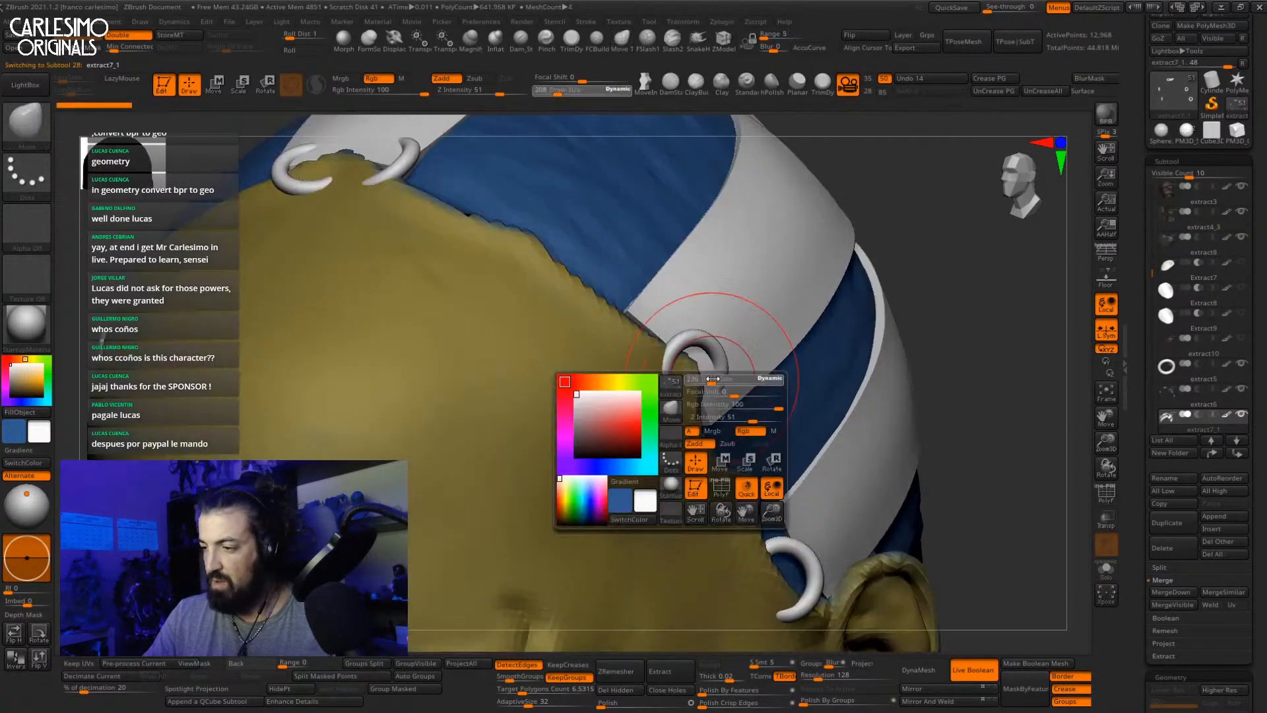
{"action": "right_click_drag", "start_coordinate": [734, 369], "coordinate": [714, 376]}
{"action": "key", "text": "b"}
{"action": "key", "text": "m"}
{"action": "key", "text": "v"}
{"action": "left_click_drag", "start_coordinate": [714, 377], "coordinate": [712, 386]}
{"action": "key", "text": "space"}
{"action": "left_click_drag", "start_coordinate": [668, 322], "coordinate": [677, 322]}
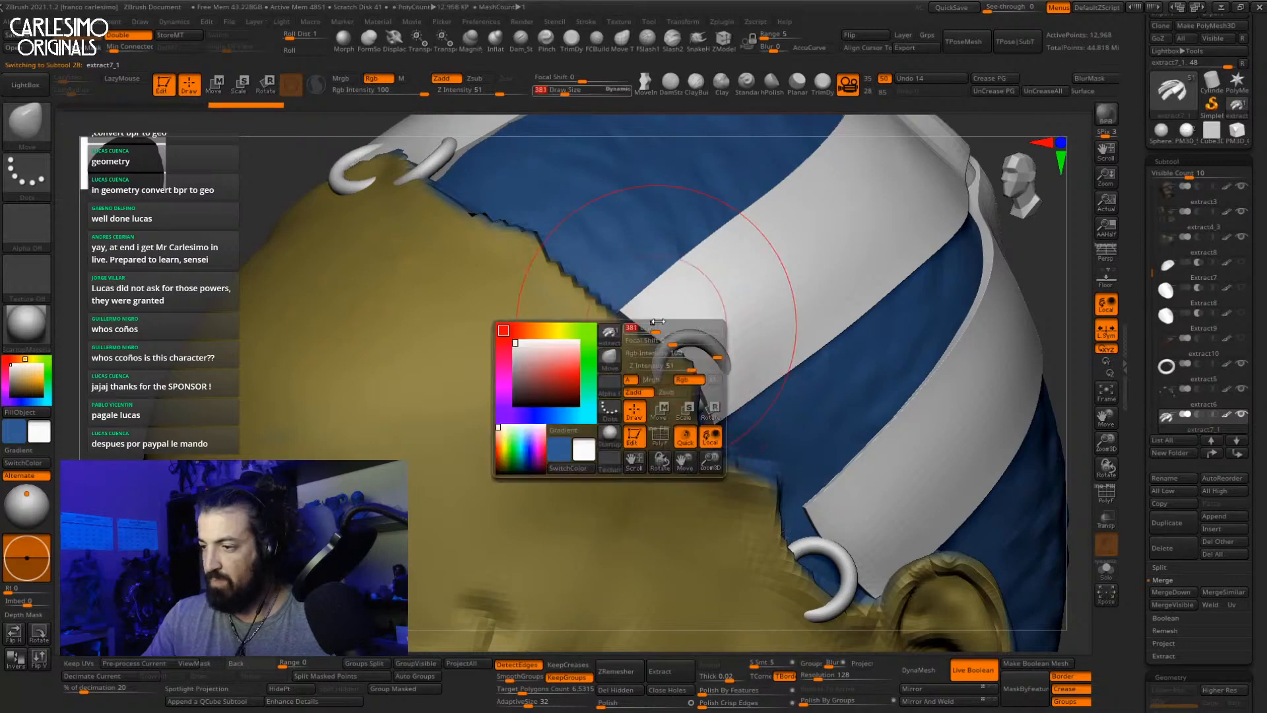
{"action": "mouse_move", "coordinate": [697, 264]}
{"action": "right_mouse_down", "text": "ctrl"}
{"action": "mouse_move", "coordinate": [717, 351]}
{"action": "mouse_move", "coordinate": [706, 356]}
{"action": "right_mouse_up", "text": "ctrl"}
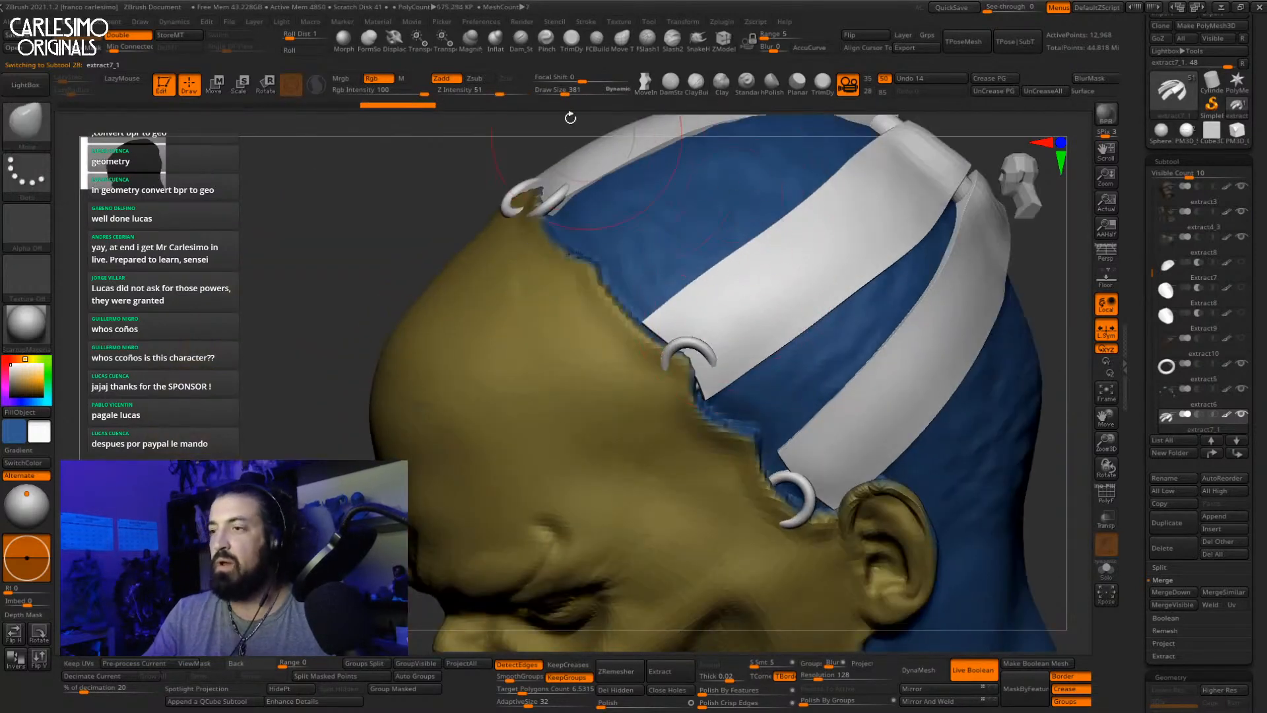
Step: Choose the Pinch brush at Draw Size 519 and duplicate the strap subtool
{"action": "left_click", "coordinate": [547, 41]}
{"action": "key", "text": "space"}
{"action": "left_click_drag", "start_coordinate": [754, 322], "coordinate": [761, 322]}
{"action": "right_click_drag", "start_coordinate": [706, 337], "coordinate": [740, 284]}
{"action": "left_click", "coordinate": [1175, 520]}
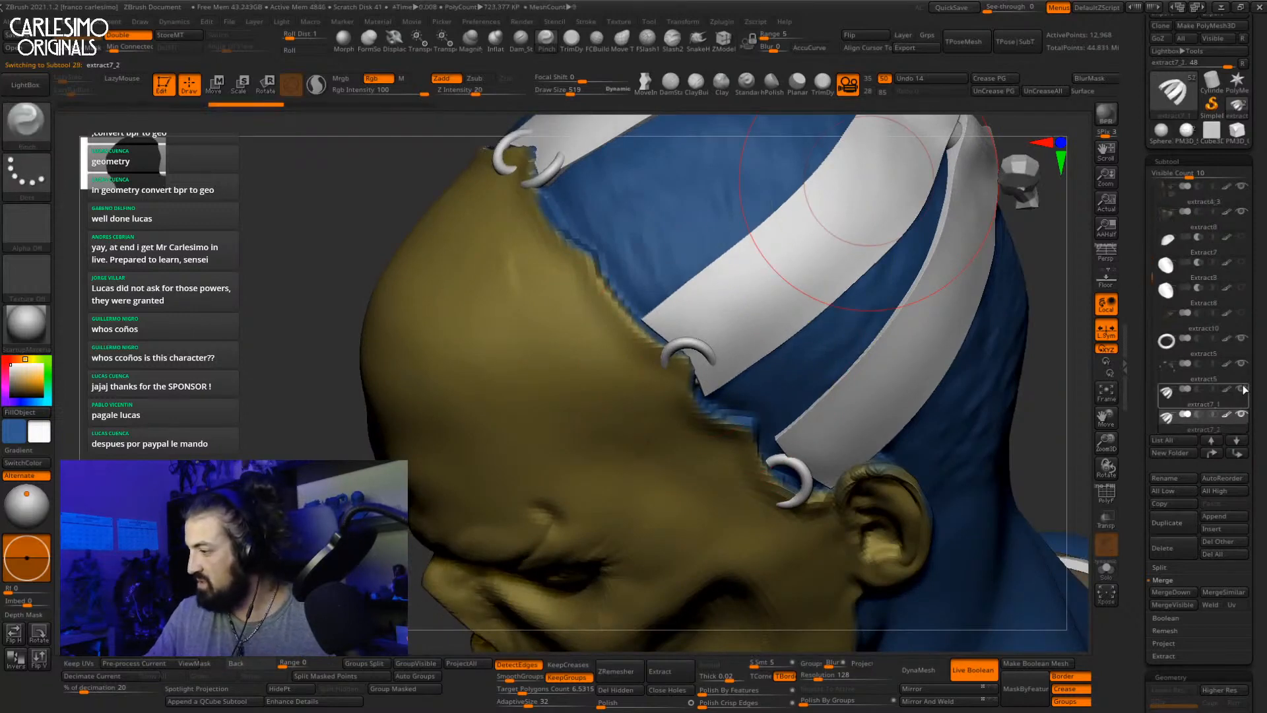
Step: Narrow the middle side strap toward its ring by pinching and smoothing at Draw Size 562
{"action": "left_click_drag", "start_coordinate": [749, 316], "coordinate": [708, 348]}
{"action": "right_click_drag", "start_coordinate": [710, 346], "coordinate": [715, 336]}
{"action": "left_click_drag", "start_coordinate": [715, 336], "coordinate": [764, 290], "text": "shift"}
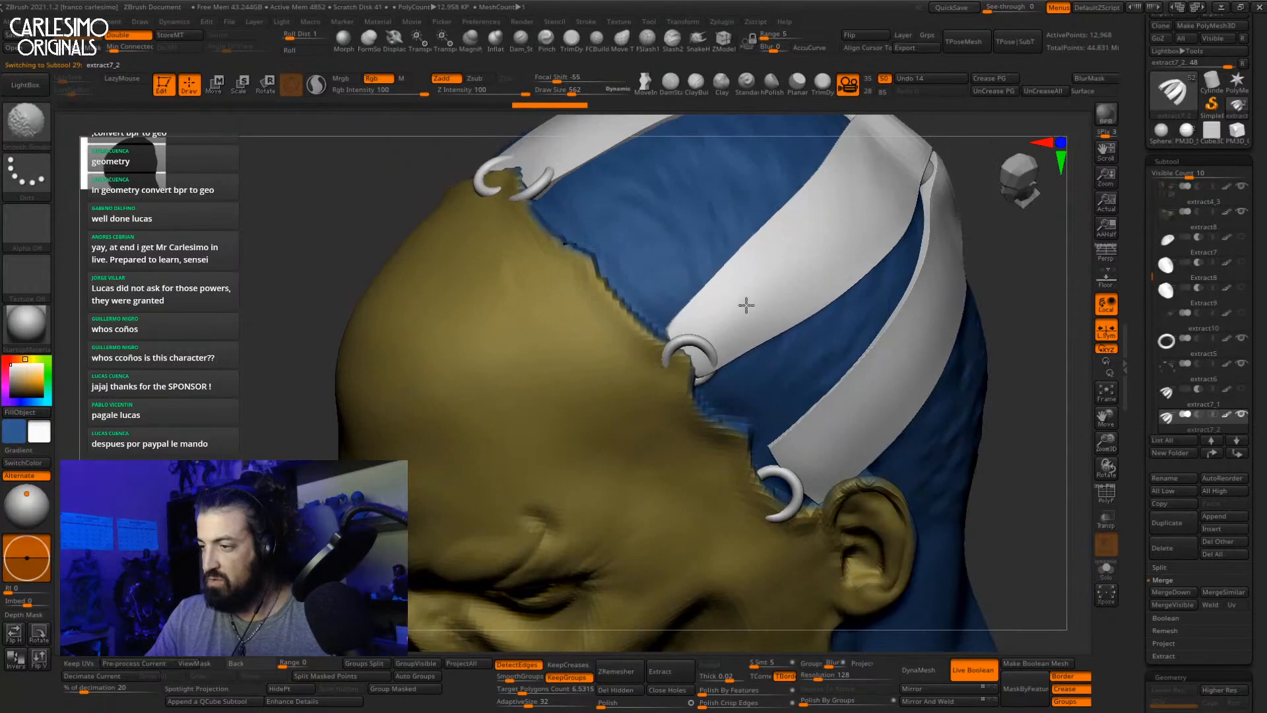
{"action": "right_click_drag", "start_coordinate": [699, 362], "coordinate": [723, 355]}
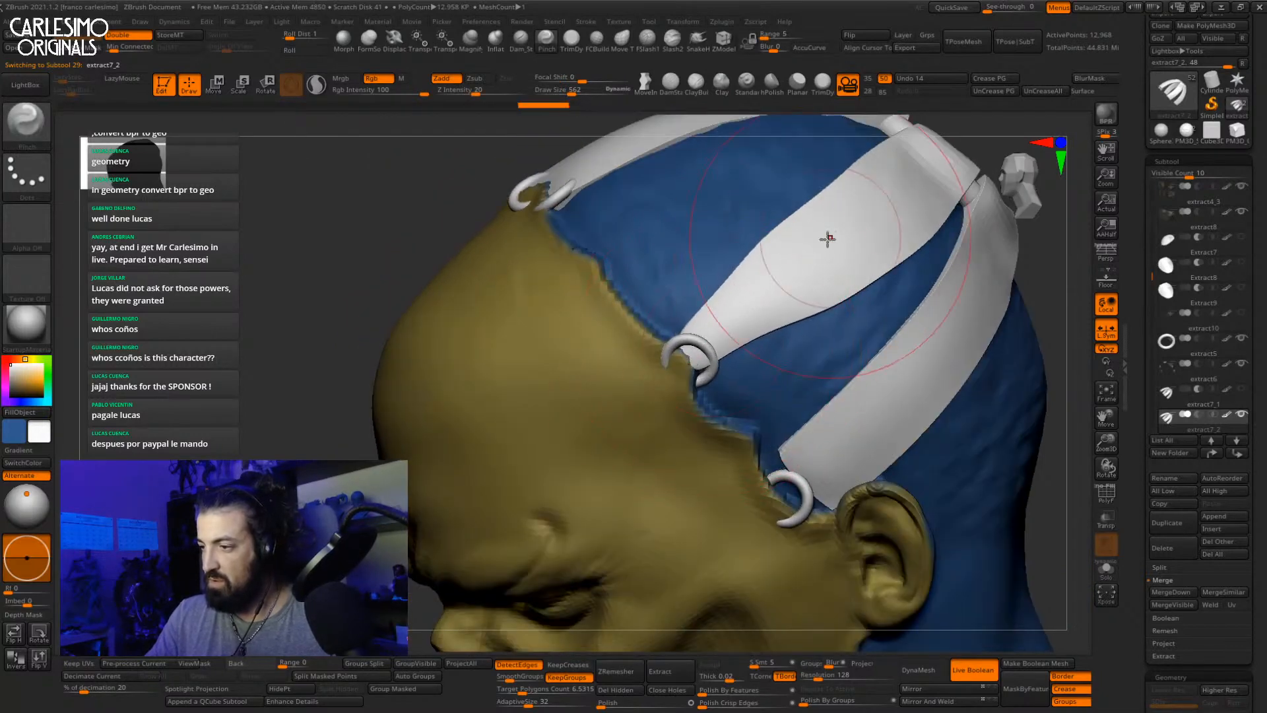
{"action": "mouse_move", "coordinate": [828, 239]}
{"action": "left_mouse_down"}
{"action": "mouse_move", "coordinate": [792, 263]}
{"action": "mouse_move", "coordinate": [786, 286]}
{"action": "left_mouse_up"}
{"action": "mouse_move", "coordinate": [786, 285]}
{"action": "right_mouse_down"}
{"action": "mouse_move", "coordinate": [752, 343]}
{"action": "mouse_move", "coordinate": [798, 305]}
{"action": "right_mouse_up"}
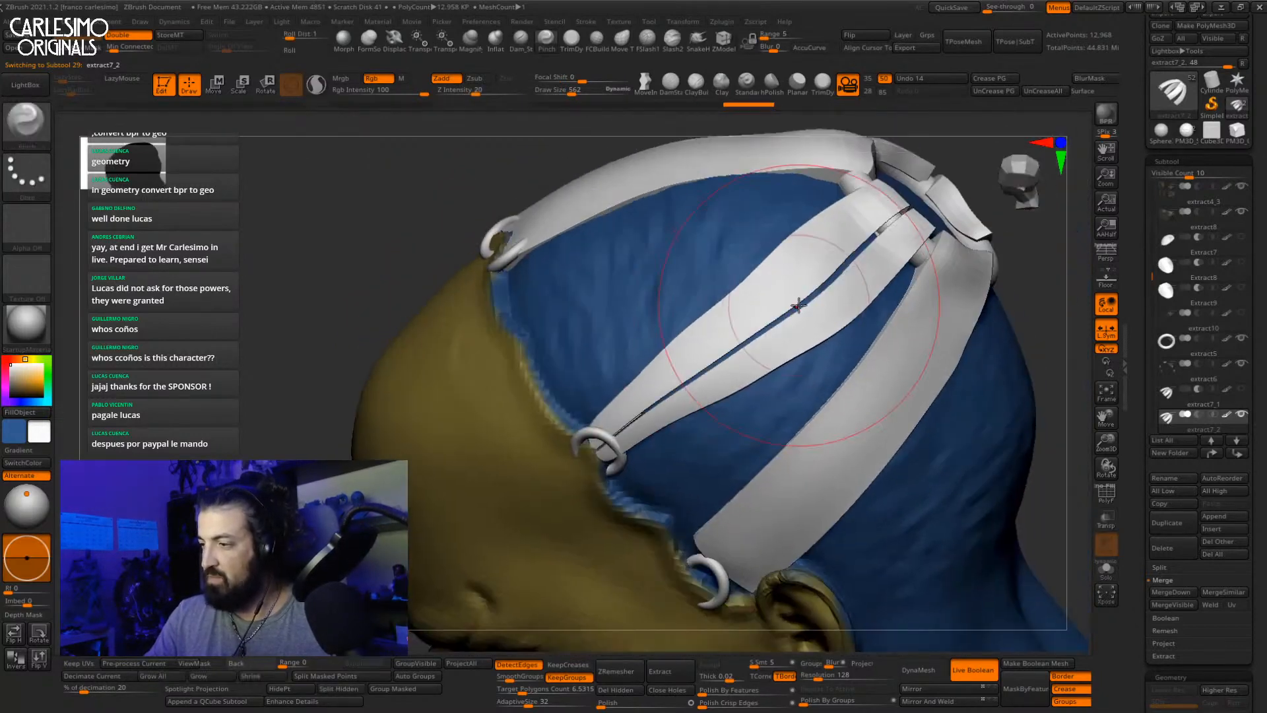
Step: Show the straps alone with polyframe, switch to the rectangular selection brush and isolate the middle side strap's surface polygroup
{"action": "key", "text": "alt+s"}
{"action": "key", "text": "shift+f"}
{"action": "left_click", "coordinate": [662, 466], "text": "ctrl+shift"}
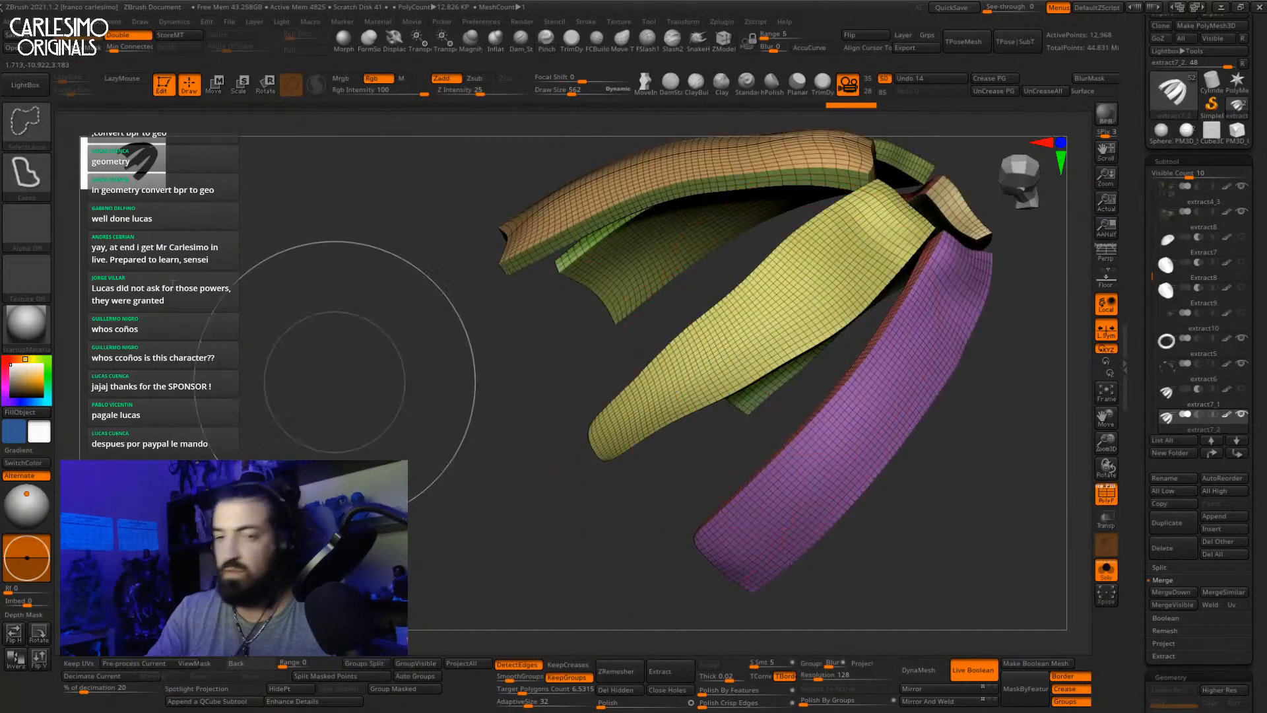
{"action": "left_click", "coordinate": [27, 124], "text": "ctrl+shift"}
{"action": "left_click", "coordinate": [246, 144], "text": "ctrl+shift"}
{"action": "left_click", "coordinate": [741, 362], "text": "ctrl+shift"}
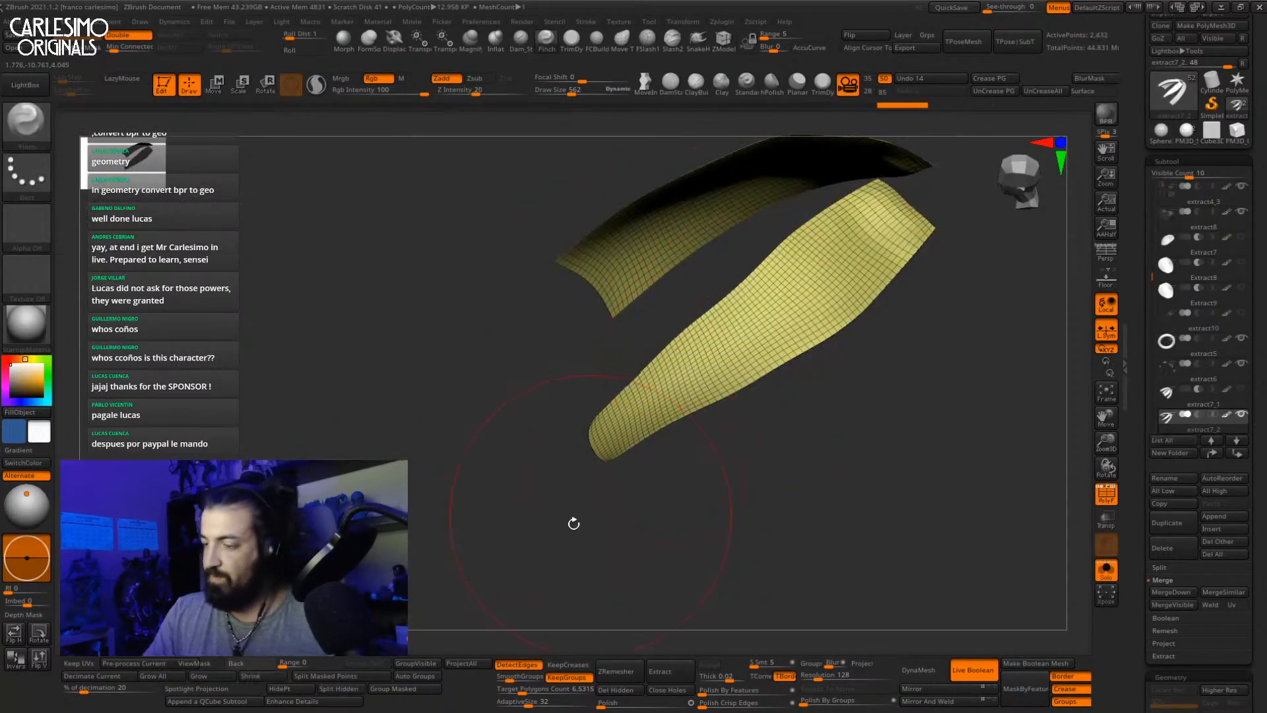
Step: Mask every strap except the middle side strap and return to the full model without polyframe
{"action": "right_click_drag", "start_coordinate": [497, 572], "coordinate": [467, 424]}
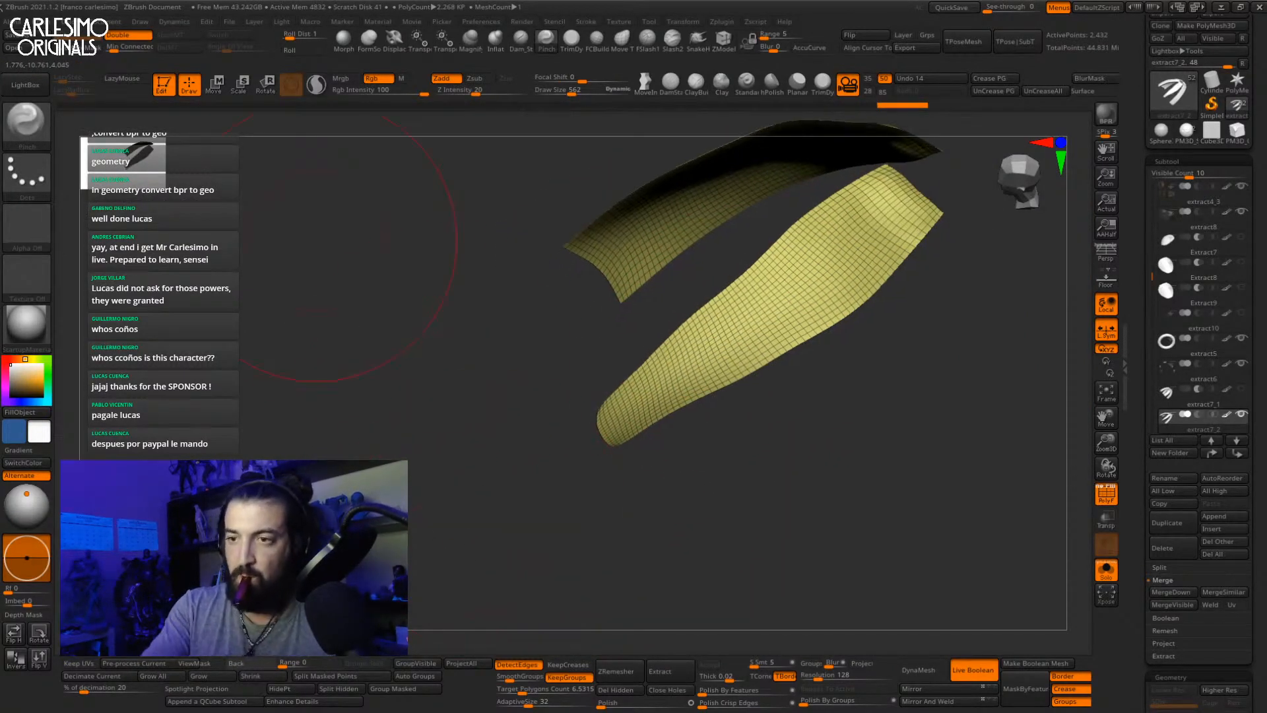
{"action": "left_click", "coordinate": [495, 521], "text": "ctrl+shift"}
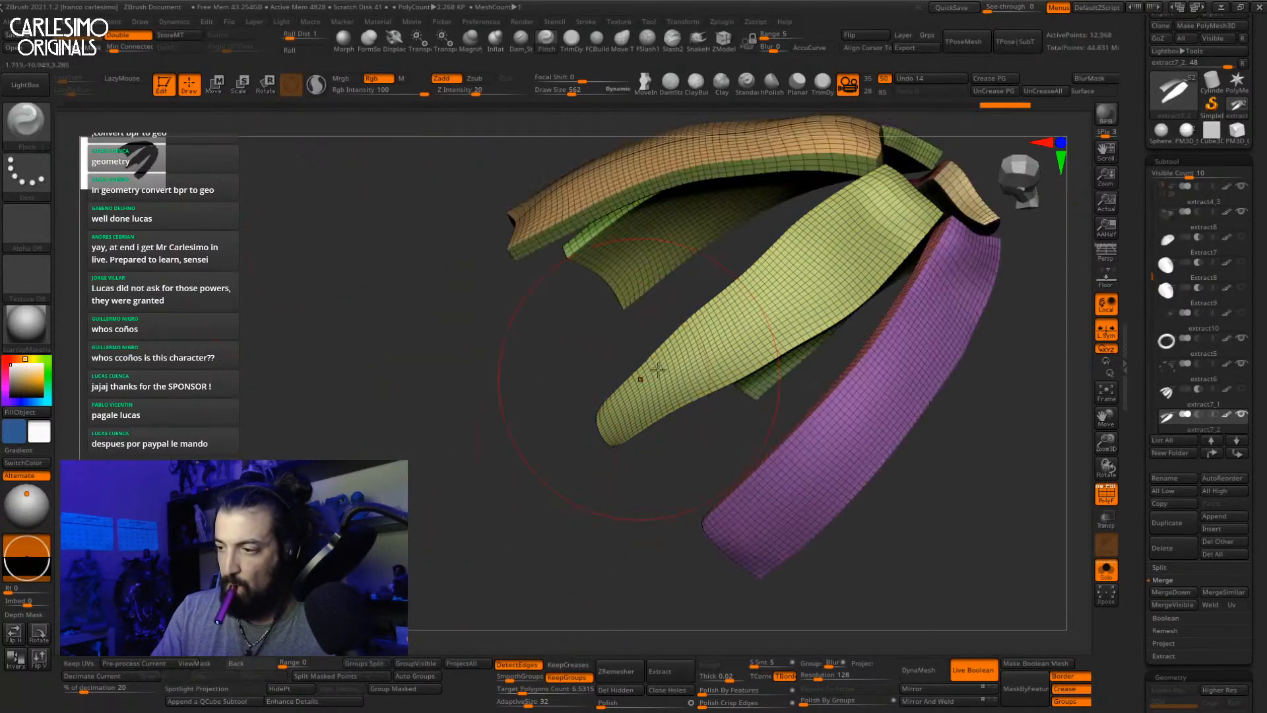
{"action": "left_click", "coordinate": [658, 369], "text": "ctrl+shift"}
{"action": "right_click_drag", "start_coordinate": [557, 487], "coordinate": [549, 523]}
{"action": "left_click", "coordinate": [507, 526], "text": "ctrl+shift"}
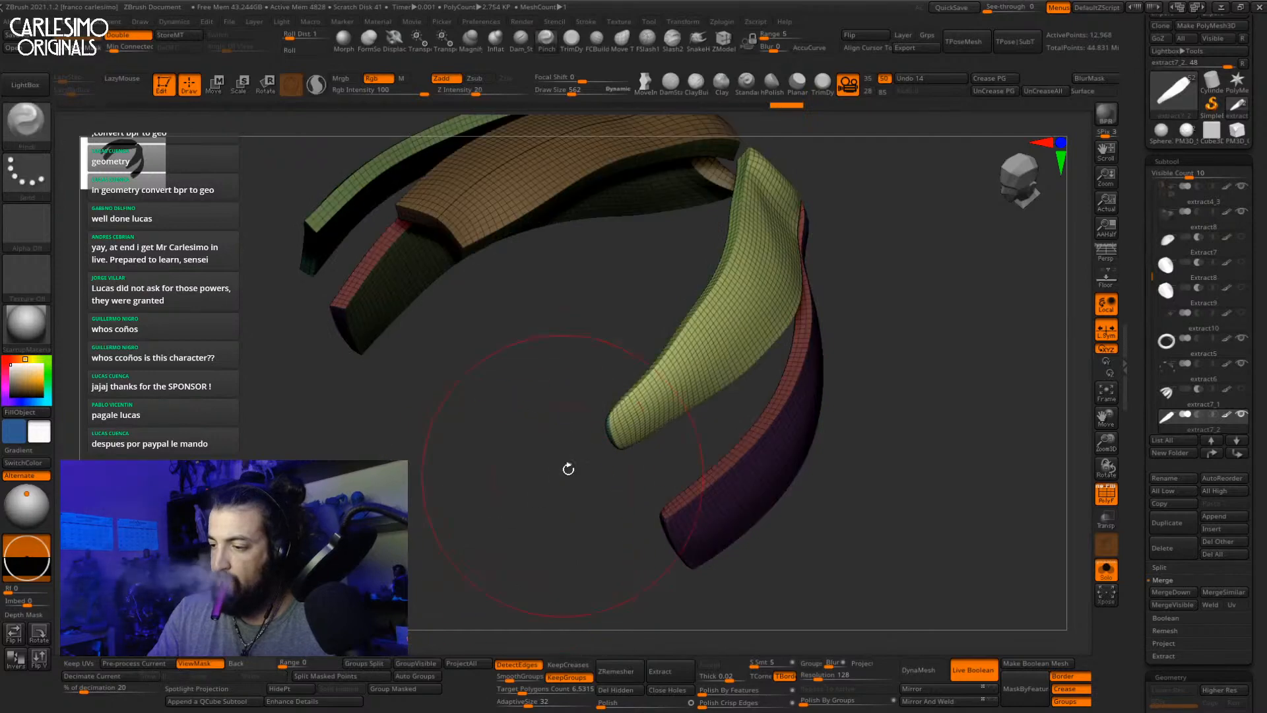
{"action": "left_click_drag", "start_coordinate": [568, 469], "coordinate": [594, 450]}
{"action": "key", "text": "shift+f"}
{"action": "key", "text": "alt+s"}
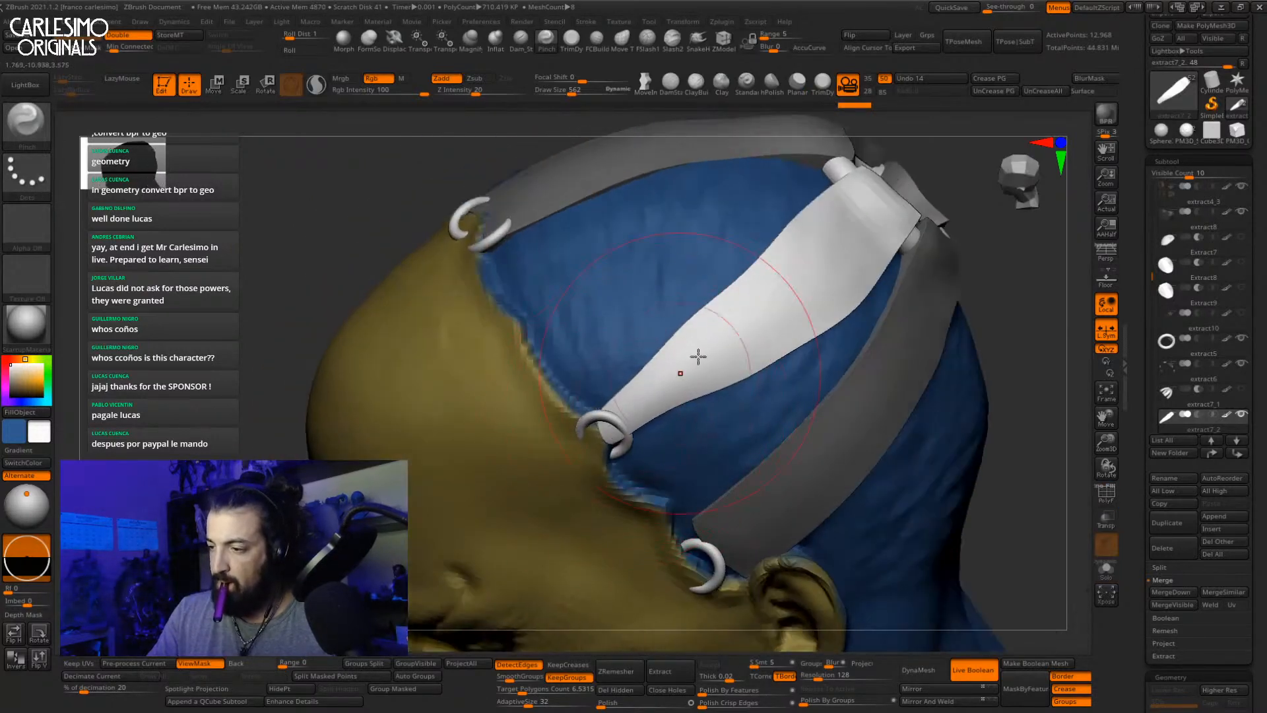
Step: Pull the middle side strap's lower edge inward with the Move brush at Draw Size 562
{"action": "right_click_drag", "start_coordinate": [730, 334], "coordinate": [789, 277]}
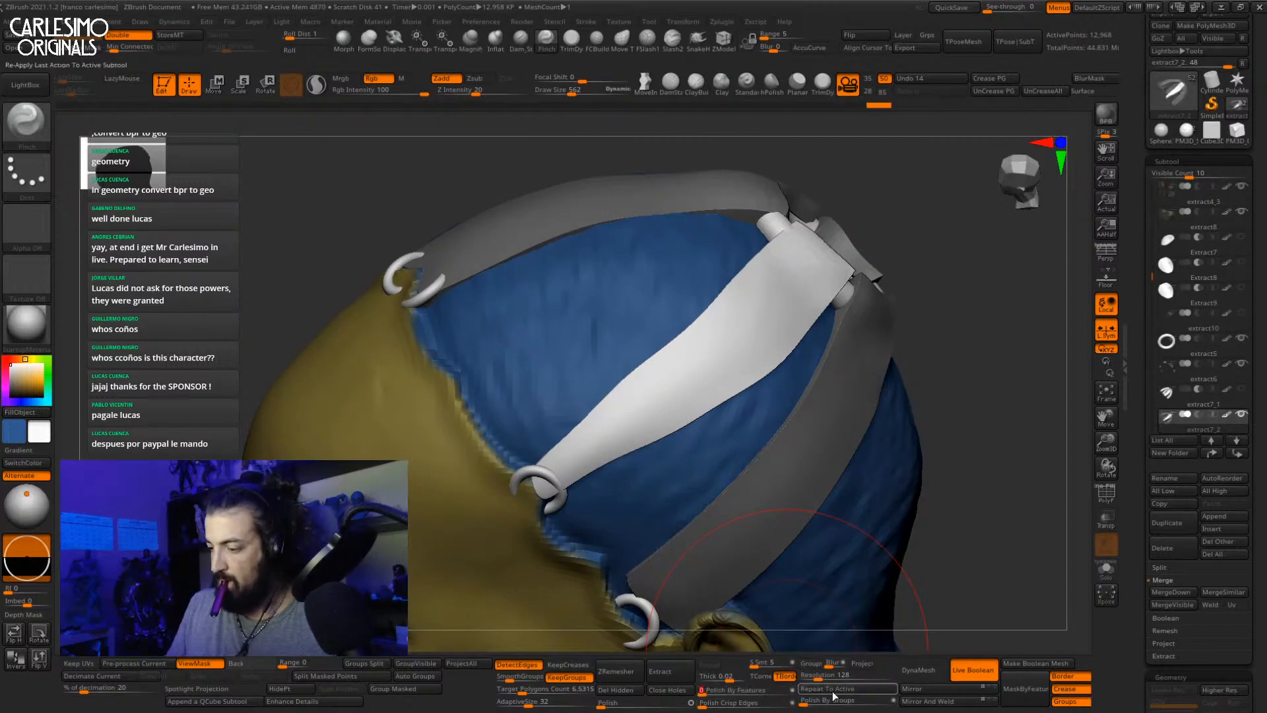
{"action": "key", "text": "b"}
{"action": "key", "text": "m"}
{"action": "key", "text": "v"}
{"action": "left_click_drag", "start_coordinate": [774, 441], "coordinate": [758, 406]}
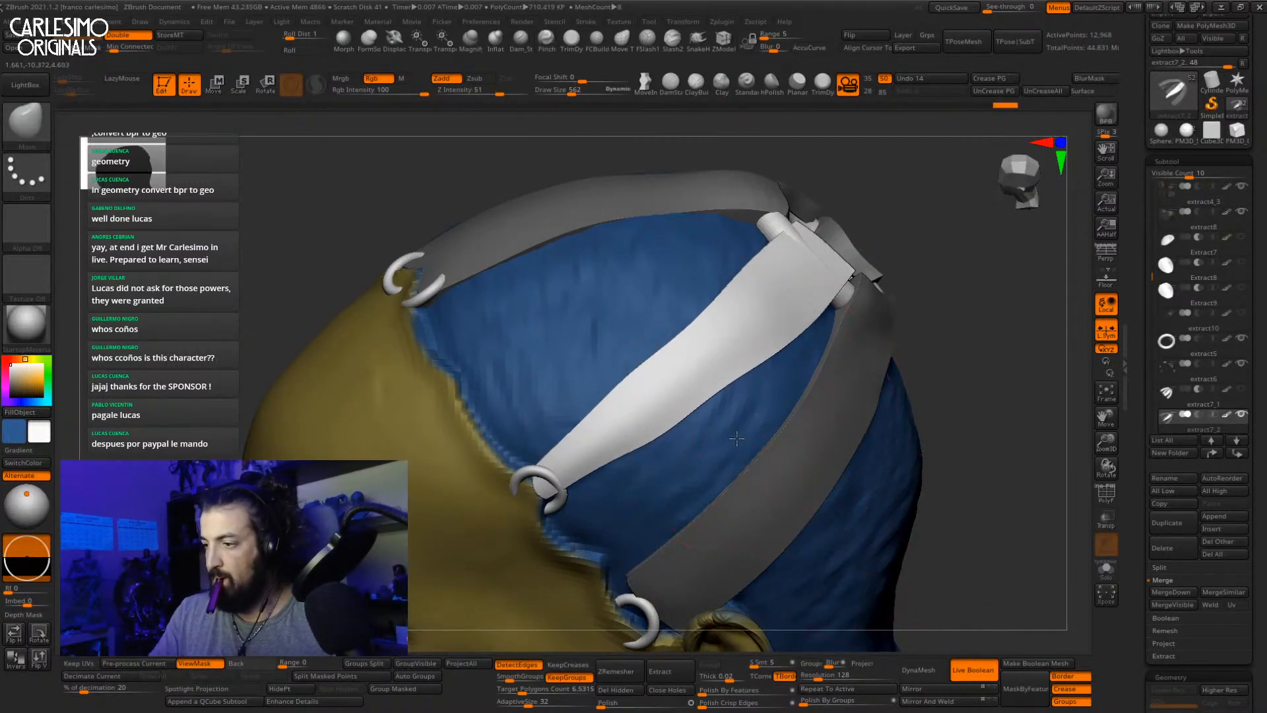
Step: Smooth the middle side strap and pull its rear end toward the crown ring with the Move brush at Draw Size 519
{"action": "key", "text": "b"}
{"action": "key", "text": "c"}
{"action": "key", "text": "b"}
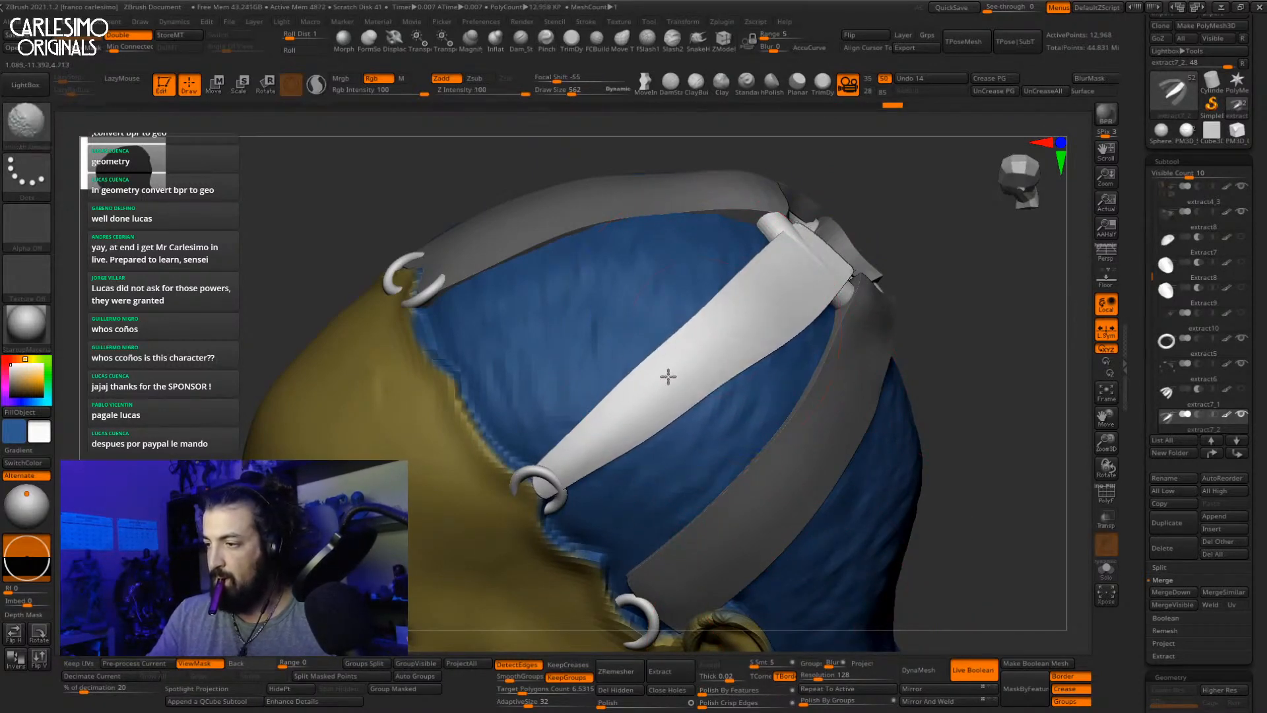
{"action": "left_click_drag", "start_coordinate": [756, 308], "coordinate": [765, 301], "text": "shift"}
{"action": "right_click_drag", "start_coordinate": [780, 297], "coordinate": [729, 347]}
{"action": "left_click_drag", "start_coordinate": [812, 246], "coordinate": [829, 226]}
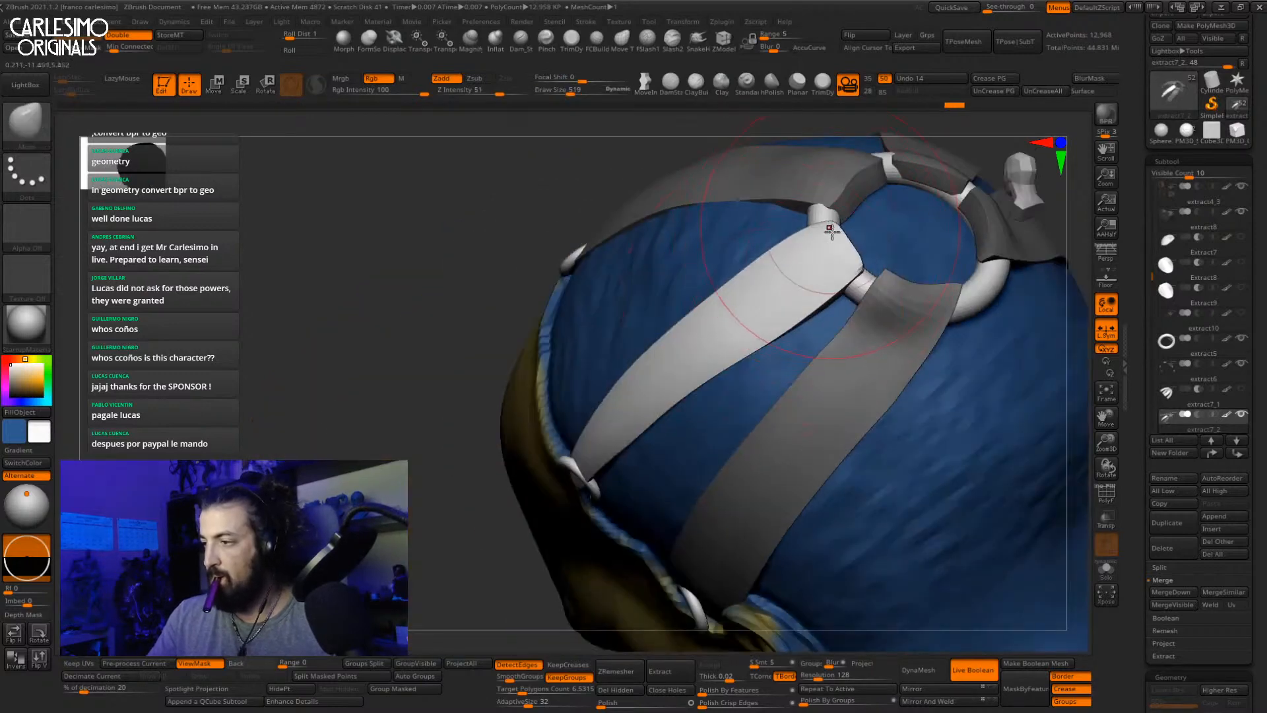
{"action": "mouse_move", "coordinate": [713, 320]}
{"action": "right_mouse_down"}
{"action": "mouse_move", "coordinate": [756, 271]}
{"action": "mouse_move", "coordinate": [742, 211]}
{"action": "right_mouse_up"}
{"action": "right_click_drag", "start_coordinate": [742, 212], "coordinate": [698, 382]}
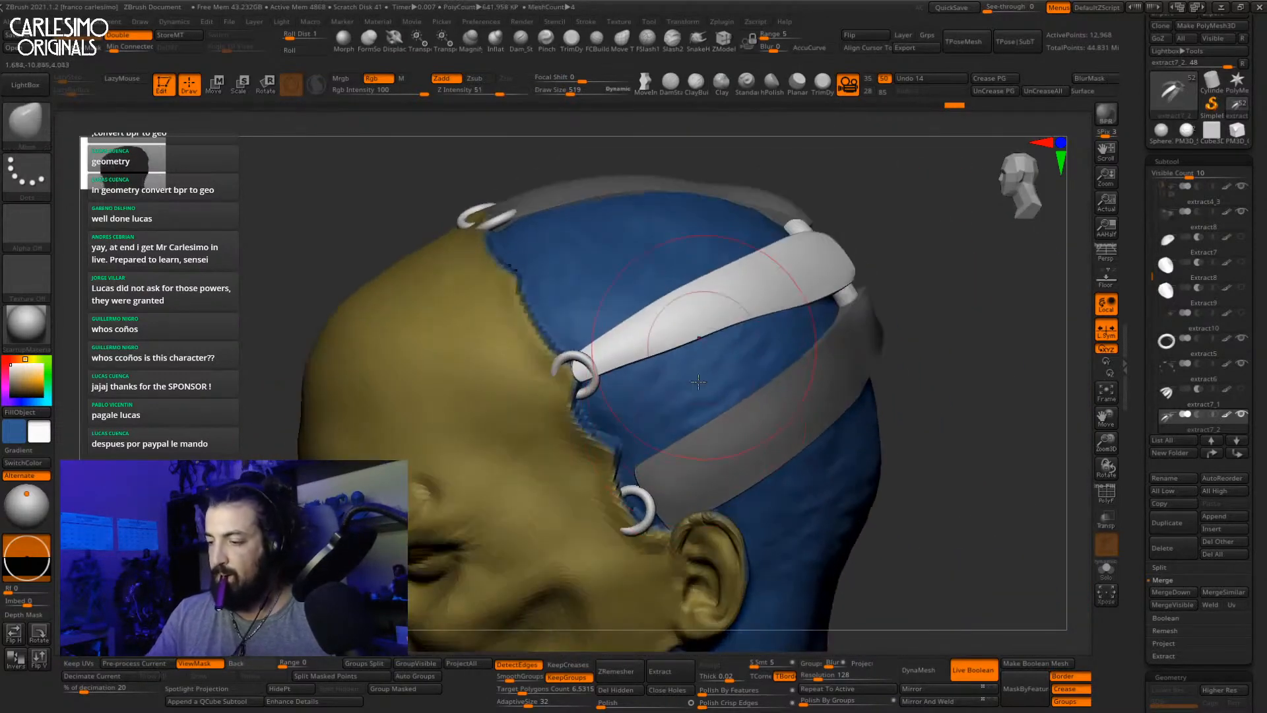
Step: Tuck the middle side strap's front end into its ring with the Move brush at Draw Size 438
{"action": "left_click_drag", "start_coordinate": [737, 703], "coordinate": [738, 702]}
{"action": "mouse_move", "coordinate": [594, 330]}
{"action": "right_mouse_down", "text": "ctrl"}
{"action": "mouse_move", "coordinate": [583, 382]}
{"action": "mouse_move", "coordinate": [595, 382]}
{"action": "right_mouse_up", "text": "ctrl"}
{"action": "key", "text": "space"}
{"action": "left_click_drag", "start_coordinate": [595, 382], "coordinate": [587, 380]}
{"action": "mouse_move", "coordinate": [584, 373]}
{"action": "right_mouse_down"}
{"action": "mouse_move", "coordinate": [600, 339]}
{"action": "mouse_move", "coordinate": [712, 398]}
{"action": "mouse_move", "coordinate": [701, 426]}
{"action": "mouse_move", "coordinate": [697, 404]}
{"action": "mouse_move", "coordinate": [759, 350]}
{"action": "right_mouse_up"}
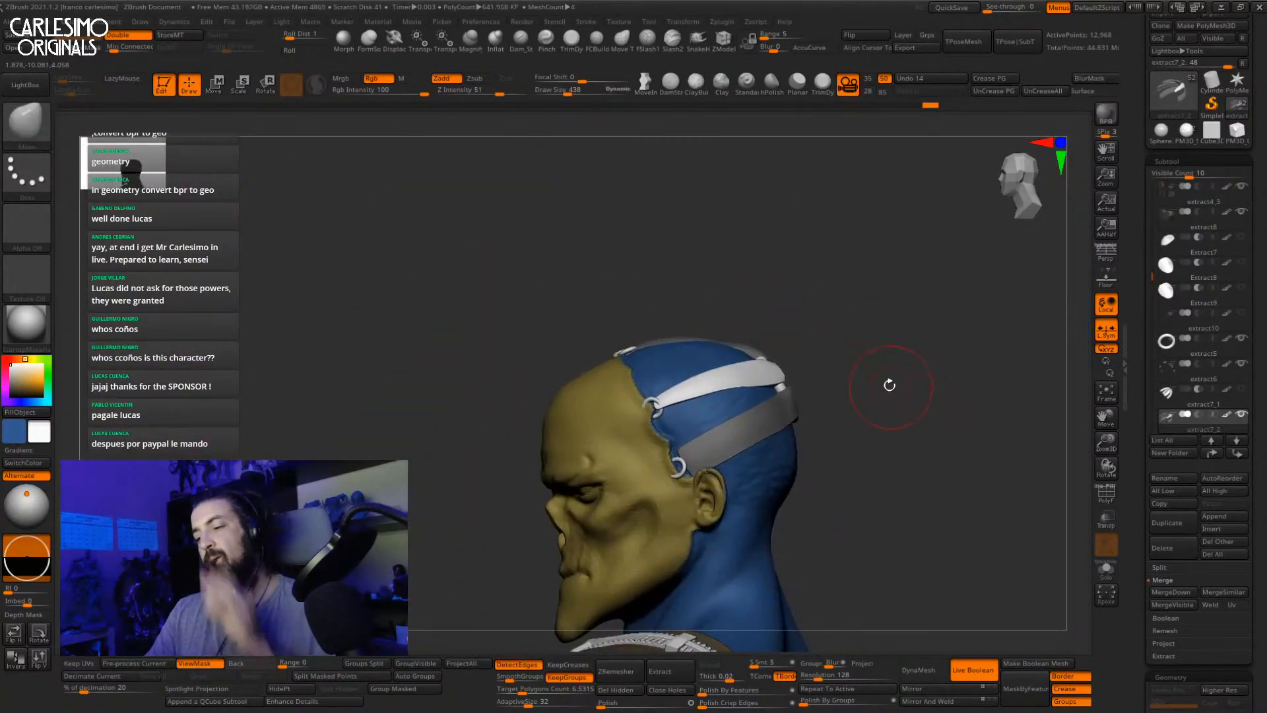
{"action": "right_click_drag", "start_coordinate": [889, 384], "coordinate": [845, 462]}
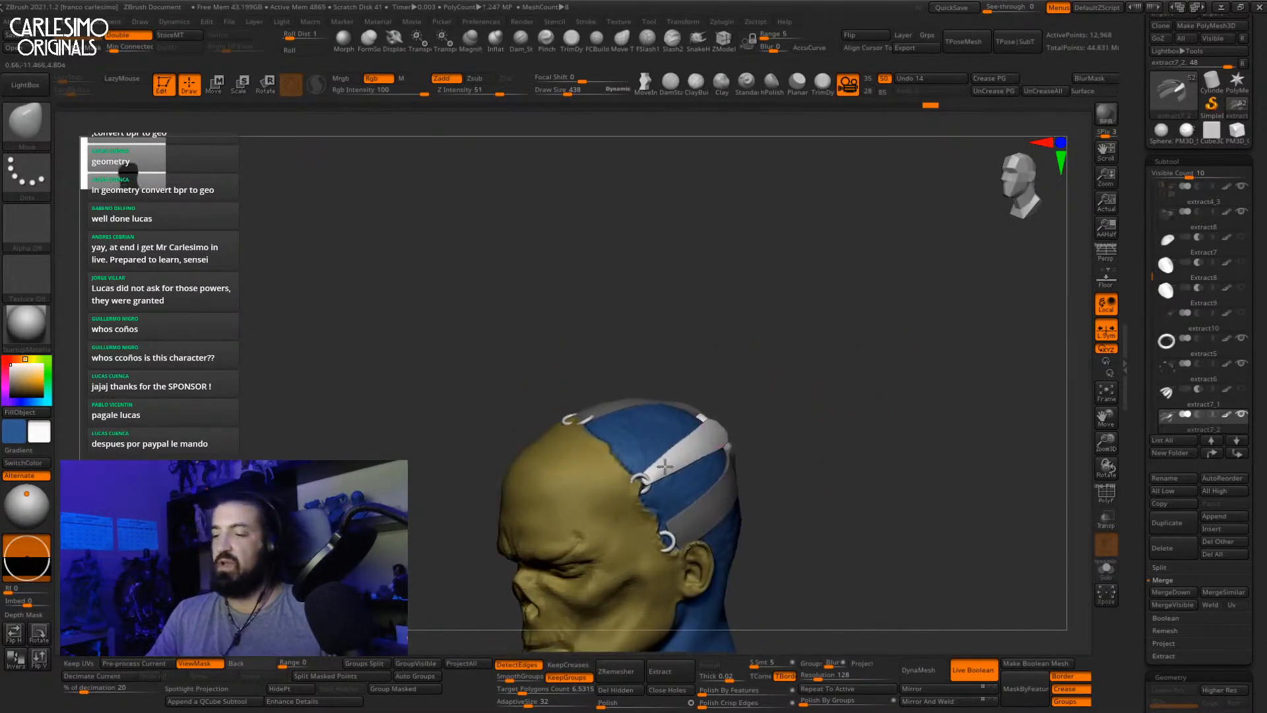
Step: Clear the mask, then regroup the straps as separate pieces in solo view and isolate the lower side strap
{"action": "right_click_drag", "start_coordinate": [665, 466], "coordinate": [699, 521], "text": "ctrl"}
{"action": "right_click_drag", "start_coordinate": [699, 521], "coordinate": [701, 413], "text": "alt"}
{"action": "left_click_drag", "start_coordinate": [858, 380], "coordinate": [857, 460], "text": "ctrl"}
{"action": "mouse_move", "coordinate": [716, 436]}
{"action": "right_mouse_down", "text": "alt"}
{"action": "mouse_move", "coordinate": [707, 377]}
{"action": "mouse_move", "coordinate": [708, 432]}
{"action": "right_mouse_up", "text": "alt"}
{"action": "right_click_drag", "start_coordinate": [708, 432], "coordinate": [713, 511], "text": "alt"}
{"action": "key", "text": "alt+s"}
{"action": "left_click", "coordinate": [715, 393], "text": "ctrl+shift"}
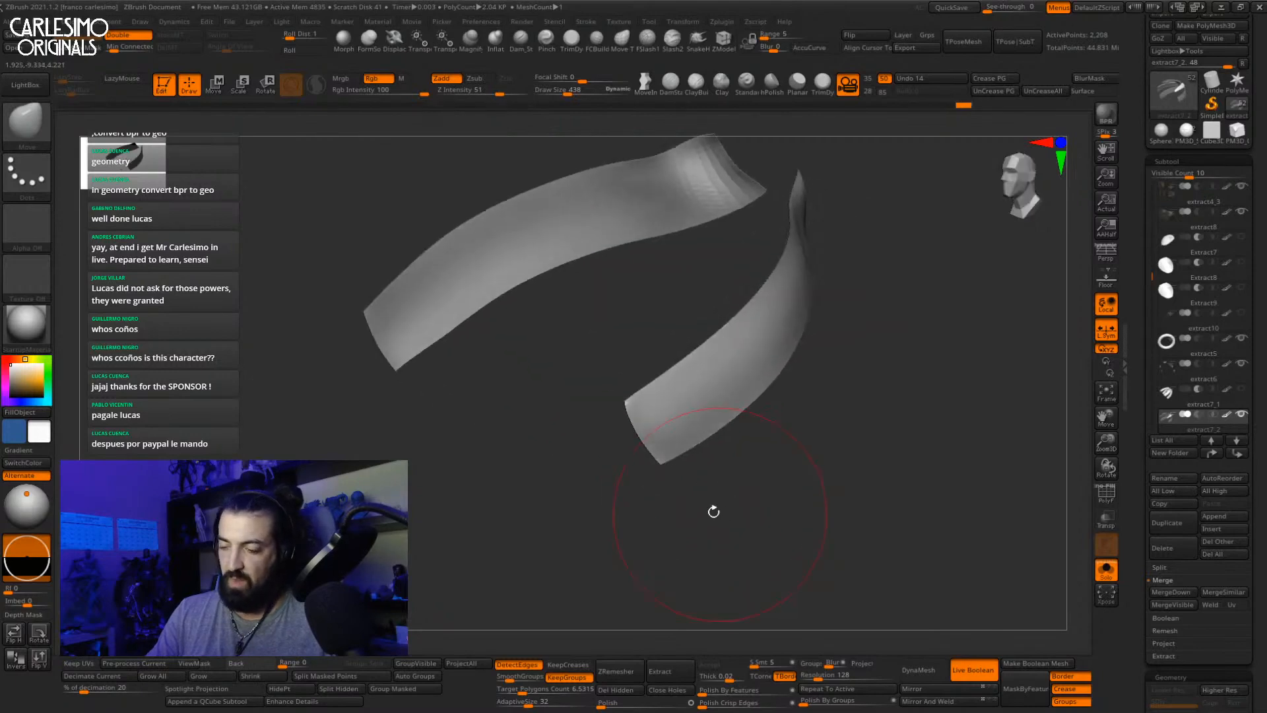
{"action": "left_click", "coordinate": [428, 683]}
{"action": "left_click", "coordinate": [517, 523], "text": "ctrl+shift"}
{"action": "left_click", "coordinate": [695, 385], "text": "ctrl+shift"}
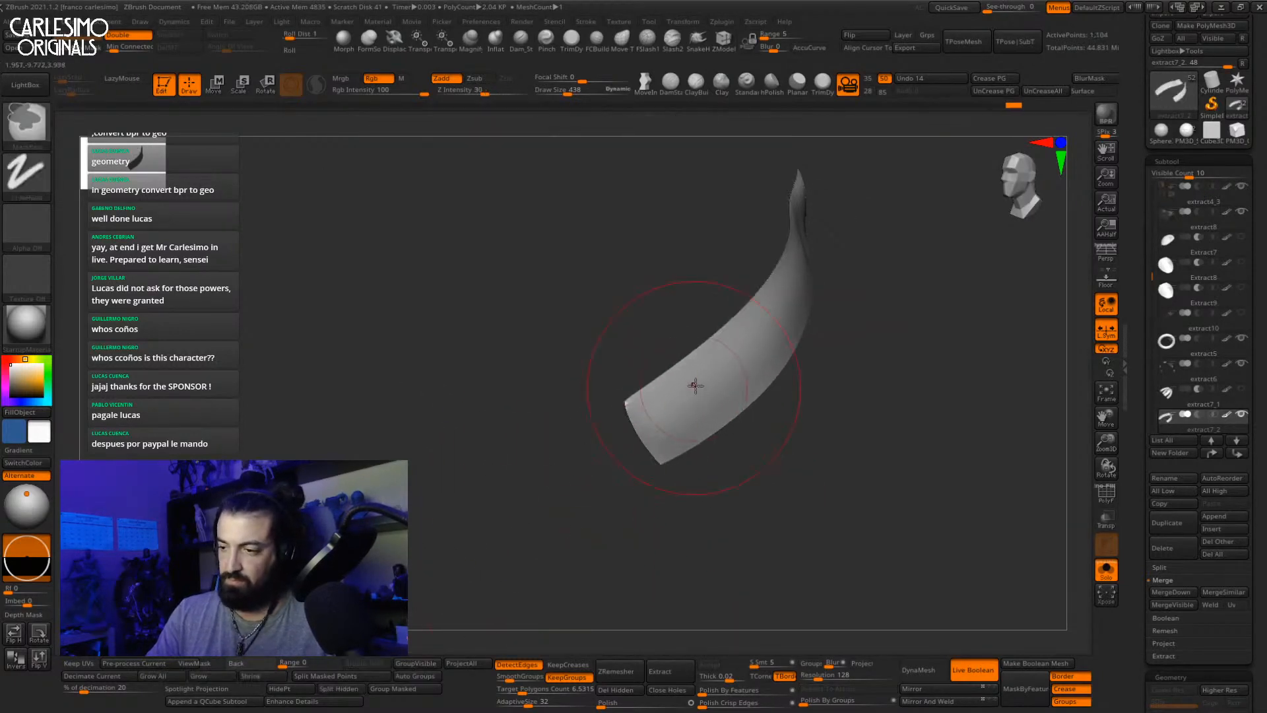
Step: Mask every strap except the lower side strap and return to the full model
{"action": "key", "text": "ctrl+shift+a"}
{"action": "right_click_drag", "start_coordinate": [826, 394], "coordinate": [775, 429]}
{"action": "left_click", "coordinate": [872, 353], "text": "ctrl+shift"}
{"action": "left_click", "coordinate": [887, 339], "text": "ctrl"}
{"action": "right_click_drag", "start_coordinate": [888, 338], "coordinate": [878, 293]}
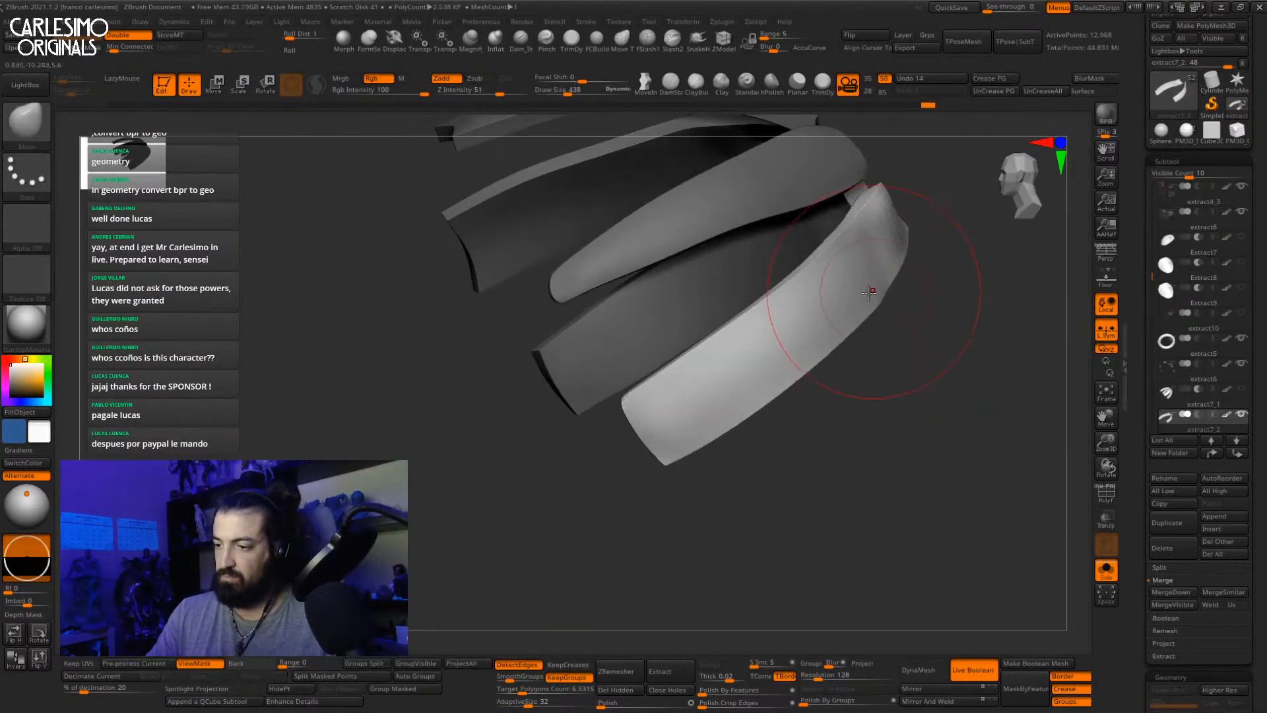
{"action": "key", "text": "alt+s"}
Step: Narrow the lower side strap's front end with the Pinch brush and fit it into the ring above the ear at Draw Size 857
{"action": "left_click", "coordinate": [546, 39]}
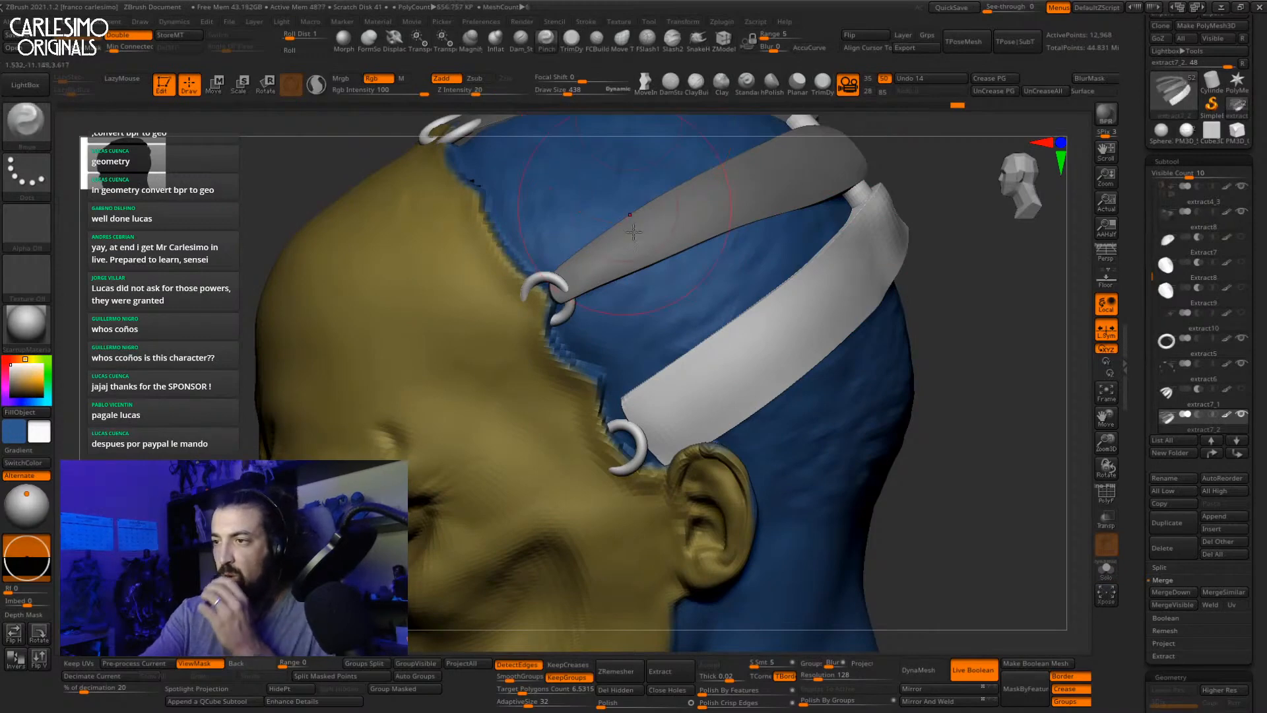
{"action": "right_click_drag", "start_coordinate": [698, 408], "coordinate": [720, 397]}
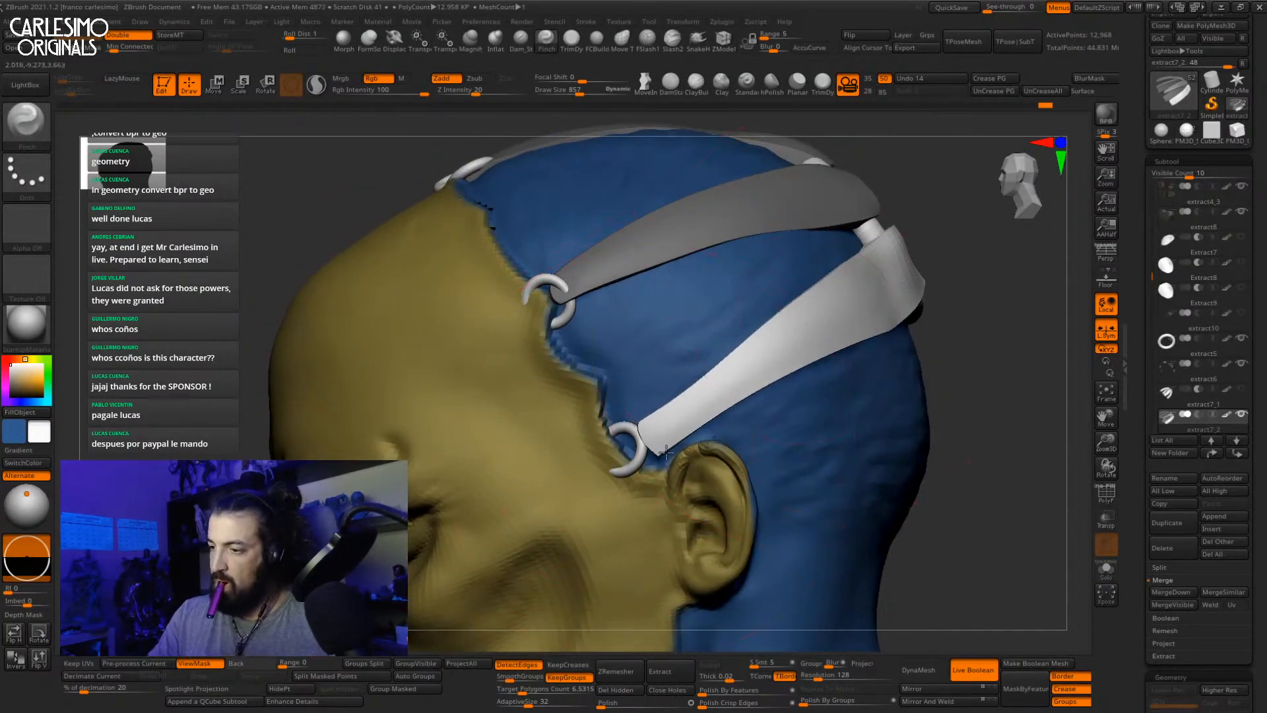
{"action": "mouse_move", "coordinate": [665, 452]}
{"action": "right_mouse_down"}
{"action": "mouse_move", "coordinate": [622, 471]}
{"action": "mouse_move", "coordinate": [597, 451]}
{"action": "right_mouse_up"}
Step: Even out the lower side strap's taper along its length with the Pinch brush at Draw Size 752
{"action": "key", "text": "space"}
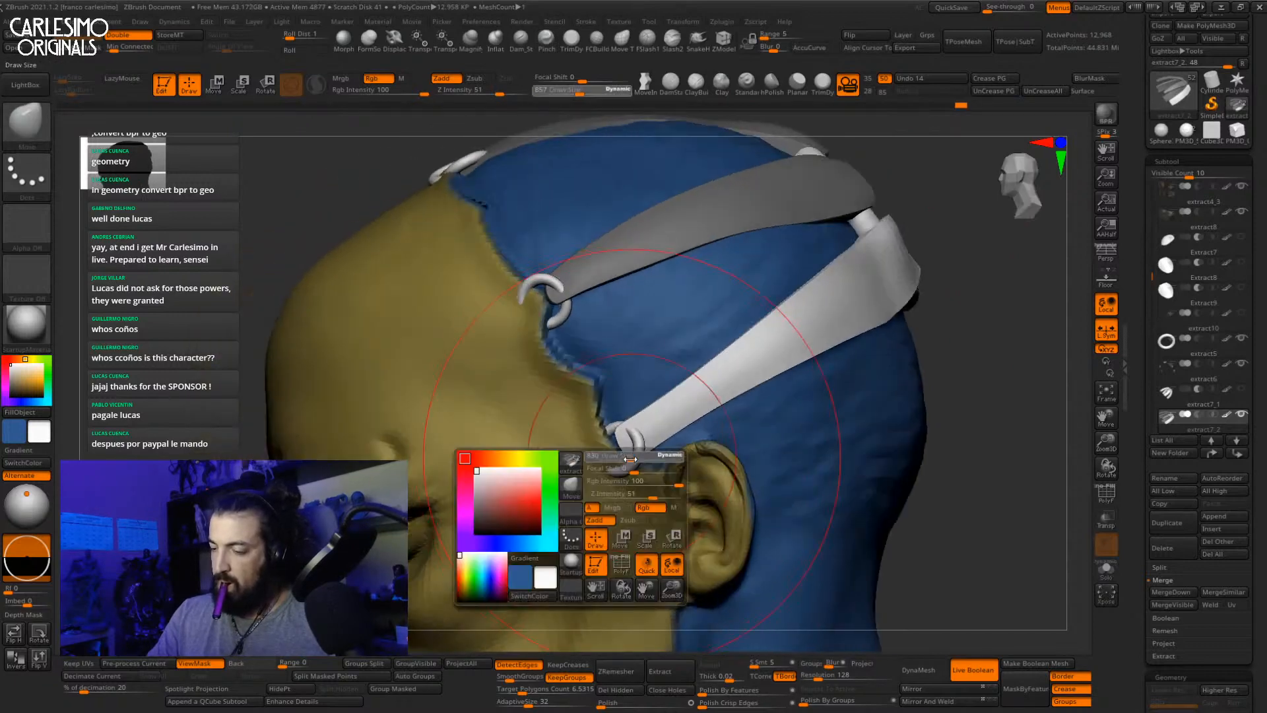
{"action": "left_click_drag", "start_coordinate": [633, 450], "coordinate": [631, 465]}
{"action": "key", "text": "space"}
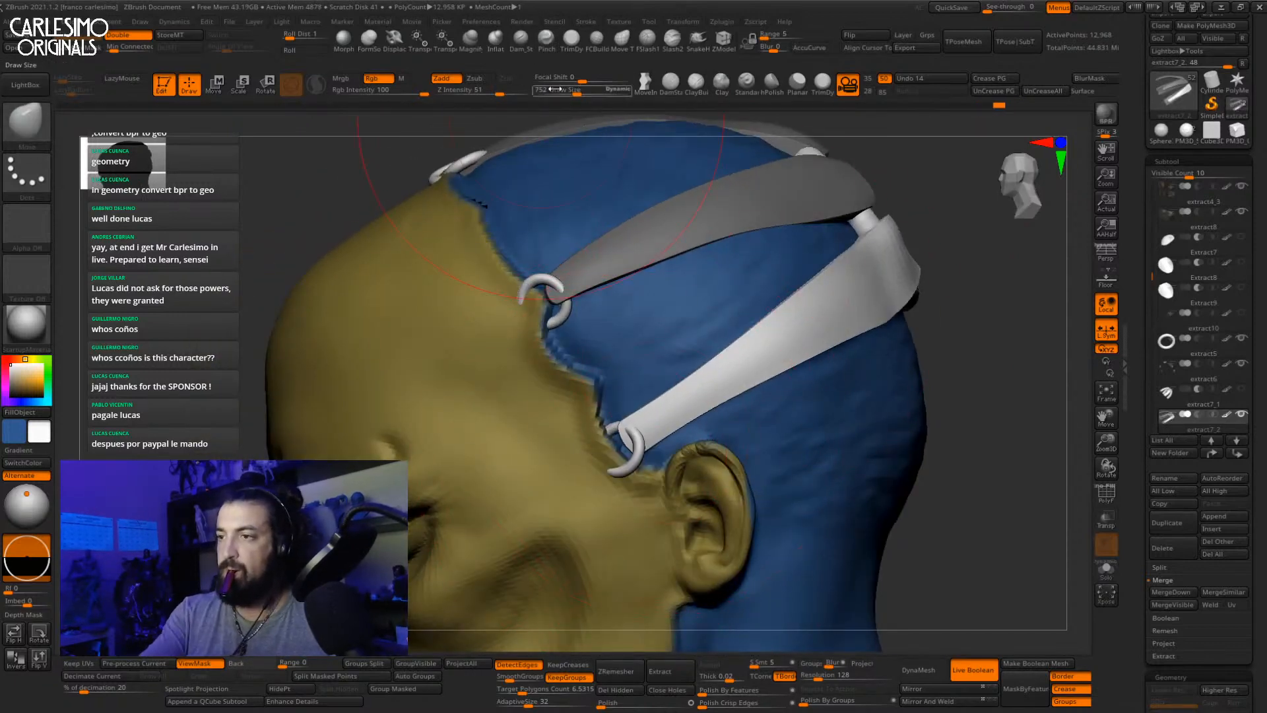
{"action": "left_click", "coordinate": [547, 40]}
{"action": "right_click_drag", "start_coordinate": [845, 315], "coordinate": [836, 325]}
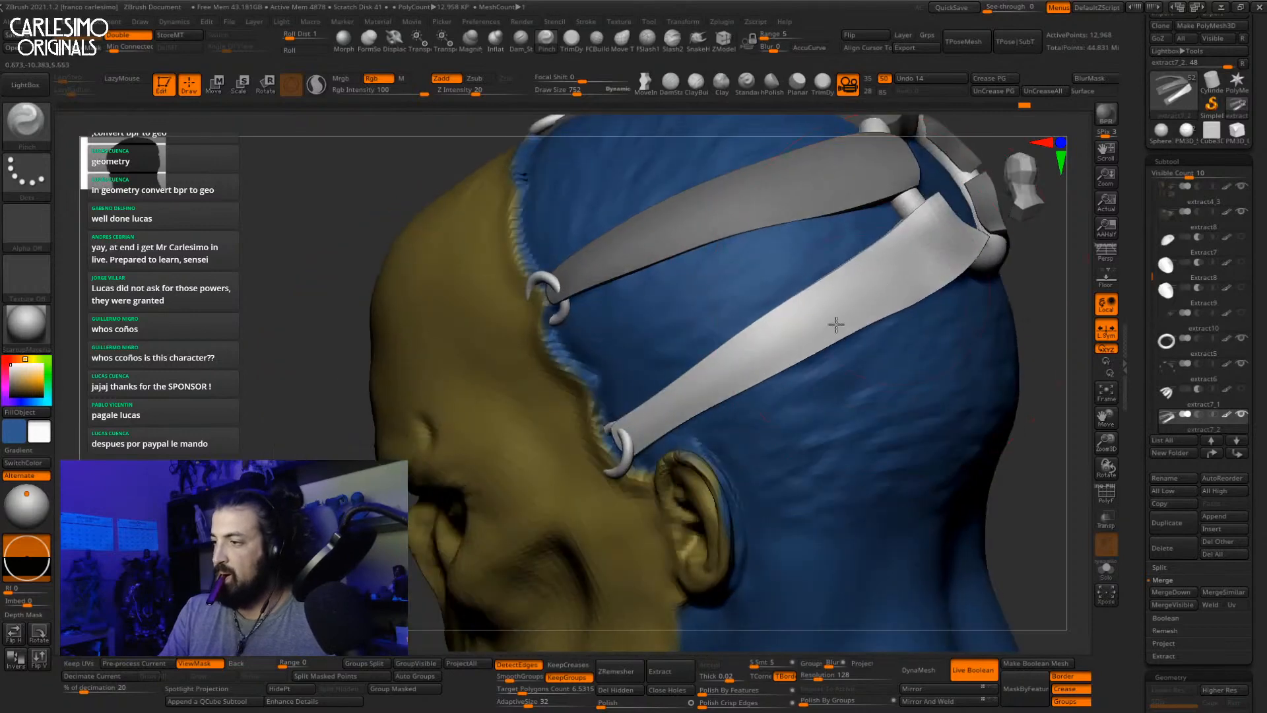
{"action": "right_click_drag", "start_coordinate": [725, 375], "coordinate": [707, 383]}
{"action": "right_click_drag", "start_coordinate": [802, 315], "coordinate": [837, 309]}
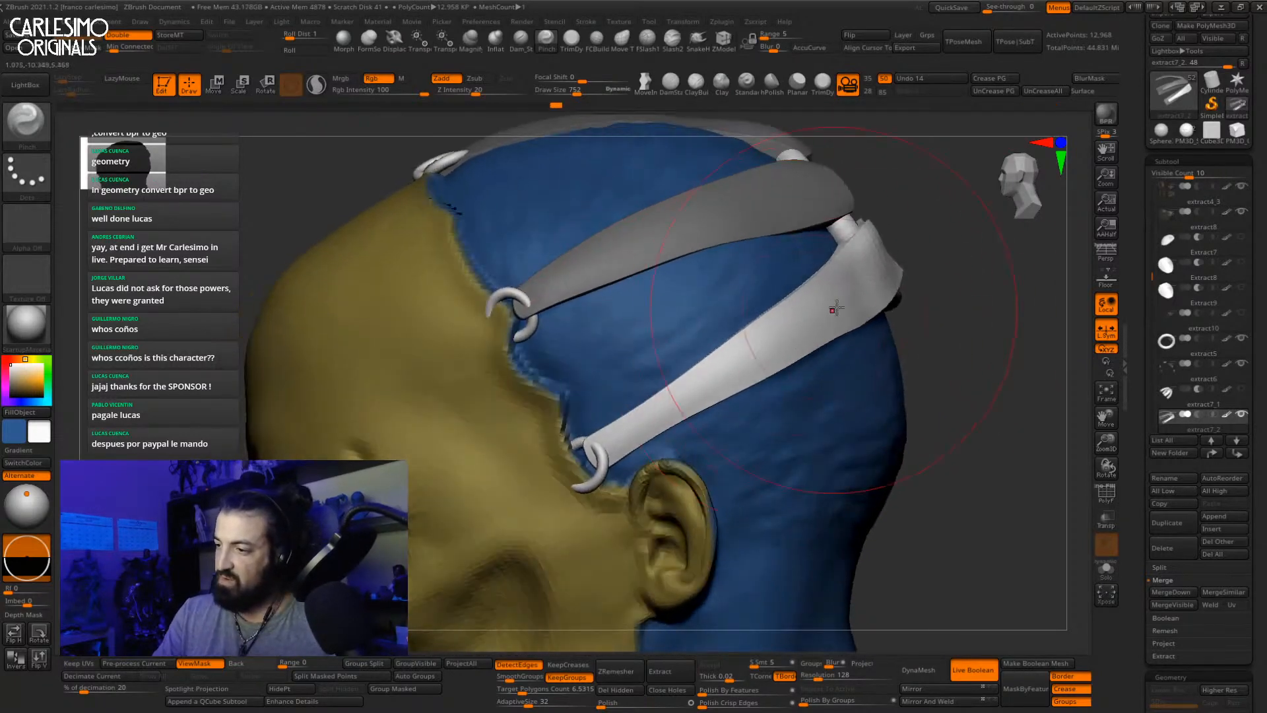
{"action": "right_click_drag", "start_coordinate": [758, 361], "coordinate": [838, 299]}
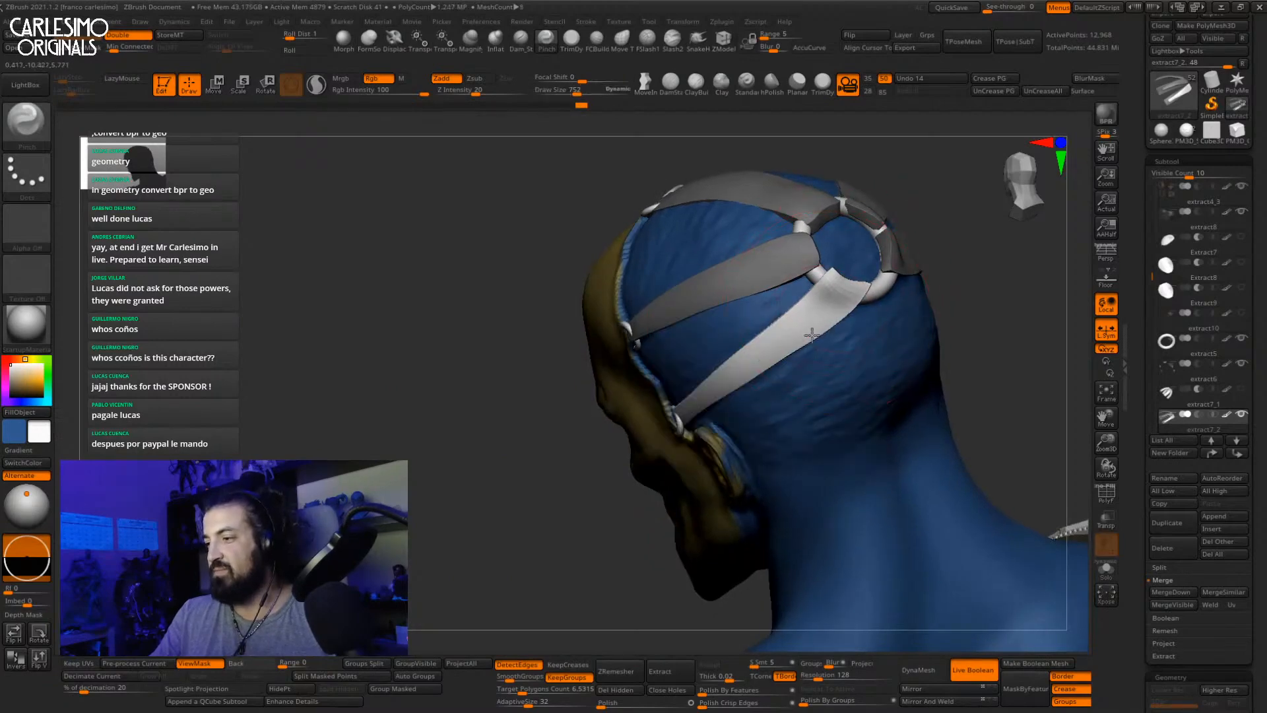
Step: Mask every strap except the top centre strap in solo view and return to the full model
{"action": "mouse_move", "coordinate": [773, 357]}
{"action": "right_mouse_down"}
{"action": "mouse_move", "coordinate": [686, 323]}
{"action": "mouse_move", "coordinate": [664, 360]}
{"action": "mouse_move", "coordinate": [769, 316]}
{"action": "right_mouse_up"}
{"action": "key", "text": "alt+s"}
{"action": "left_click", "coordinate": [858, 279], "text": "ctrl"}
{"action": "left_click", "coordinate": [869, 273], "text": "ctrl+shift"}
{"action": "left_click", "coordinate": [866, 274], "text": "ctrl"}
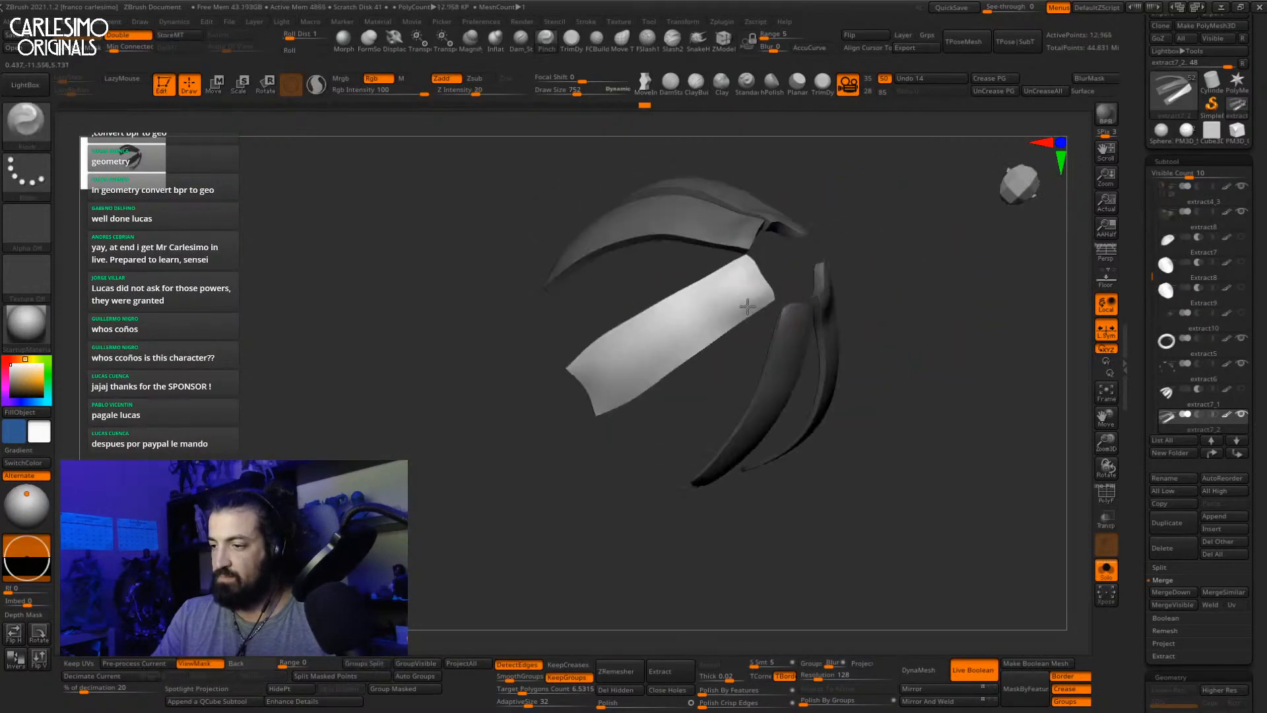
{"action": "key", "text": "alt+s"}
Step: Narrow the top centre strap toward the forehead rings by pinching and smoothing at Draw Size 752
{"action": "right_click_drag", "start_coordinate": [633, 368], "coordinate": [590, 381]}
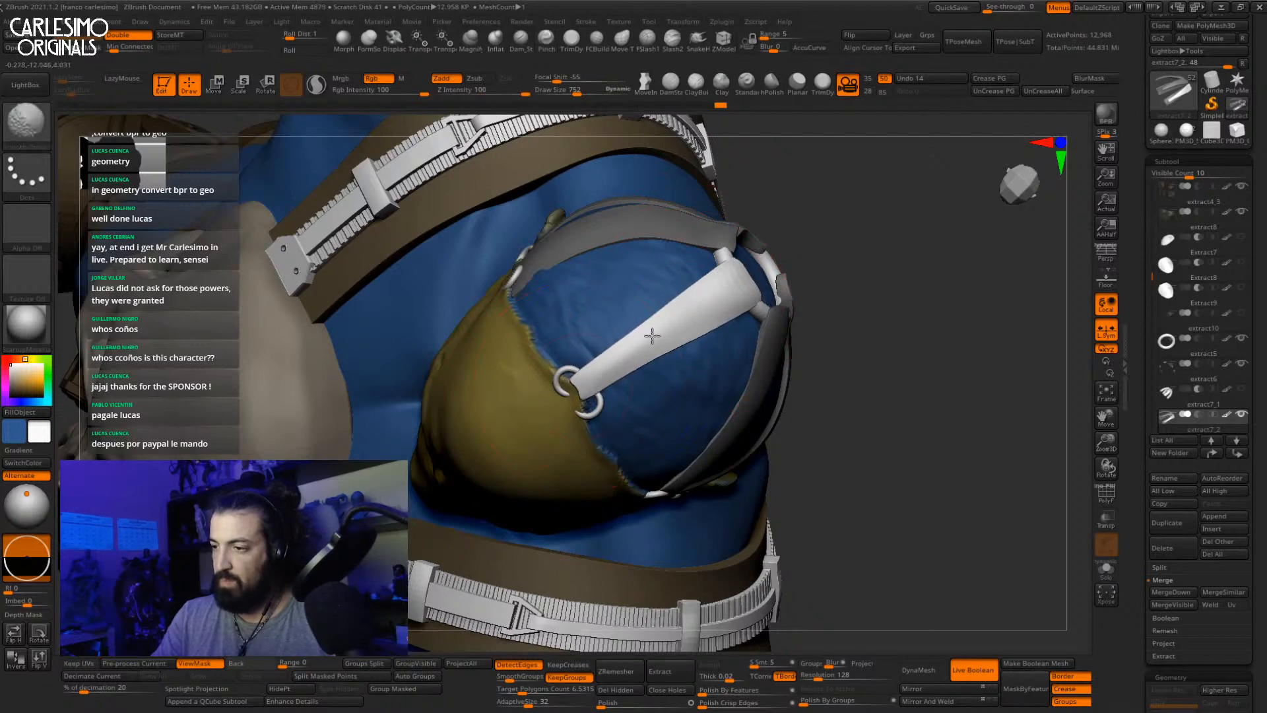
{"action": "mouse_move", "coordinate": [629, 357]}
{"action": "right_mouse_down"}
{"action": "mouse_move", "coordinate": [635, 420]}
{"action": "mouse_move", "coordinate": [648, 346]}
{"action": "right_mouse_up"}
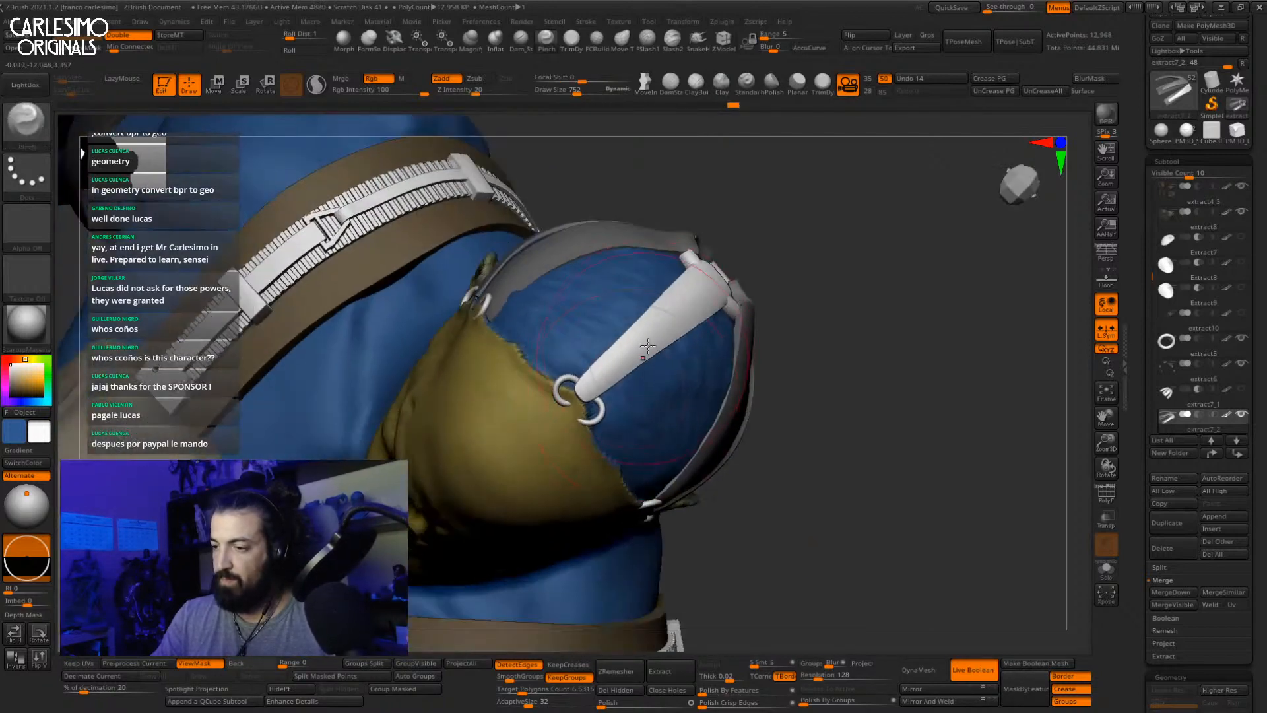
{"action": "key", "text": "b"}
{"action": "key", "text": "m"}
{"action": "key", "text": "v"}
{"action": "mouse_move", "coordinate": [591, 415]}
{"action": "right_mouse_down"}
{"action": "mouse_move", "coordinate": [614, 439]}
{"action": "mouse_move", "coordinate": [611, 380]}
{"action": "mouse_move", "coordinate": [600, 404]}
{"action": "mouse_move", "coordinate": [574, 411]}
{"action": "mouse_move", "coordinate": [660, 305]}
{"action": "right_mouse_up"}
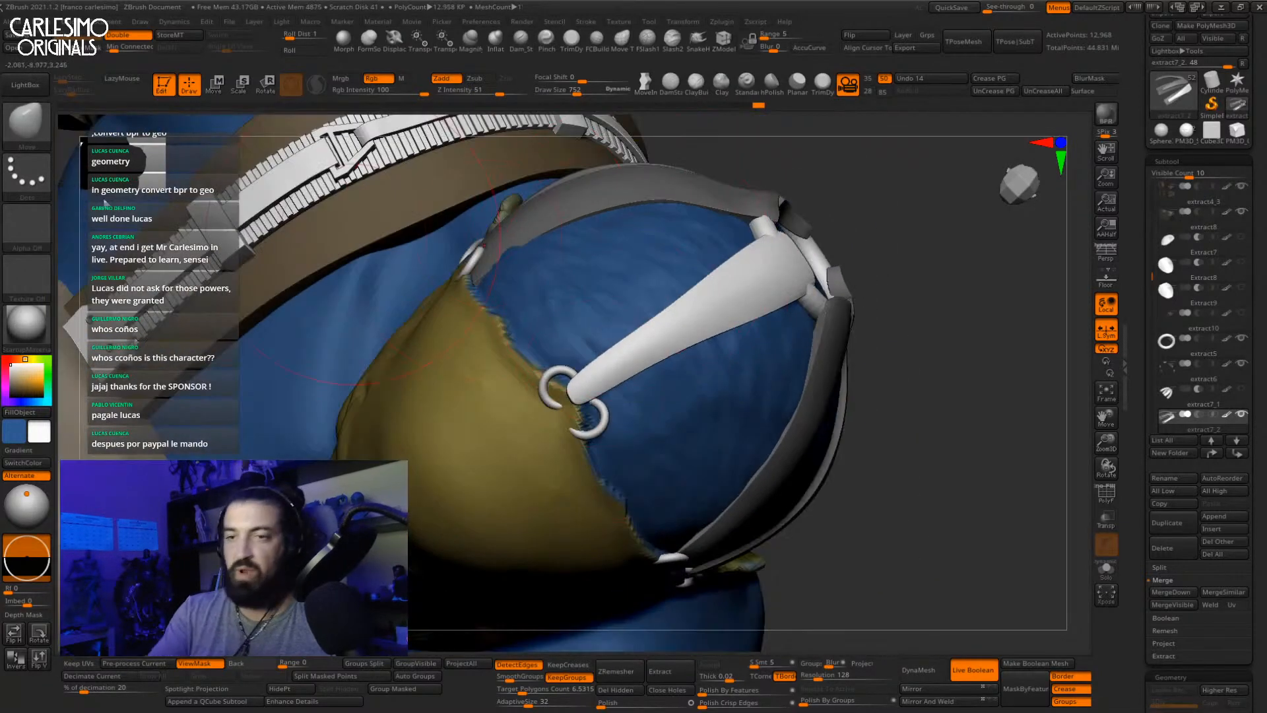
Step: Try the ZProject brush at Draw Size 752 on the top centre strap's front end
{"action": "key", "text": "b"}
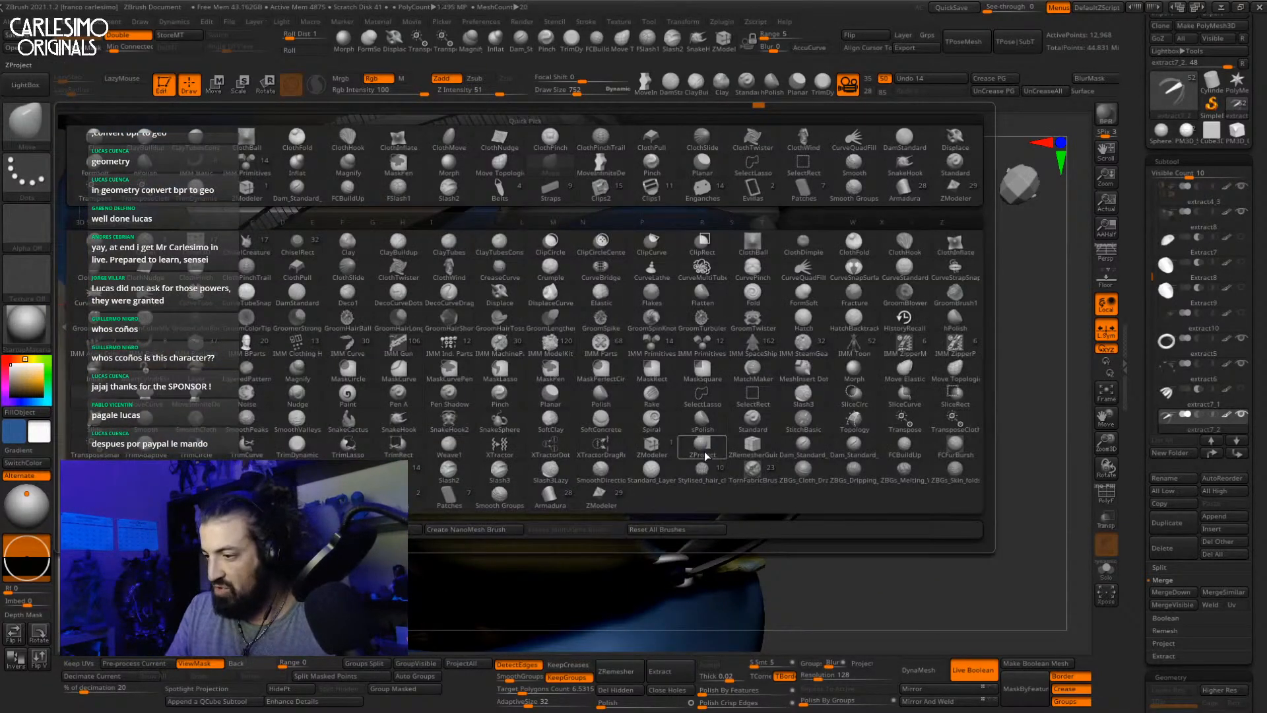
{"action": "left_click", "coordinate": [702, 449]}
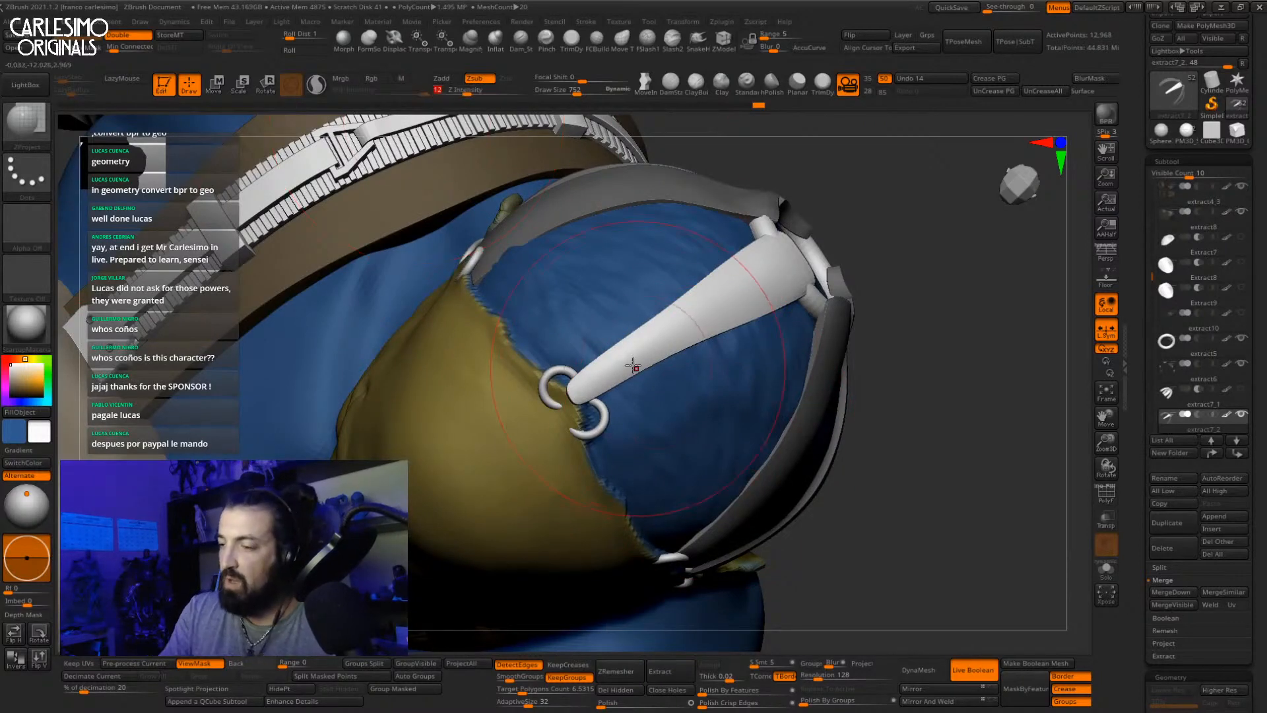
{"action": "mouse_move", "coordinate": [633, 365]}
{"action": "right_mouse_down"}
{"action": "mouse_move", "coordinate": [656, 334]}
{"action": "mouse_move", "coordinate": [744, 293]}
{"action": "mouse_move", "coordinate": [751, 262]}
{"action": "mouse_move", "coordinate": [766, 298]}
{"action": "mouse_move", "coordinate": [680, 310]}
{"action": "mouse_move", "coordinate": [661, 364]}
{"action": "mouse_move", "coordinate": [660, 333]}
{"action": "mouse_move", "coordinate": [670, 373]}
{"action": "right_mouse_up"}
Step: Shape the top centre strap's front end between the forehead rings with the Move brush, reducing Draw Size to 280
{"action": "key", "text": "b"}
{"action": "key", "text": "m"}
{"action": "key", "text": "v"}
{"action": "key", "text": "b"}
{"action": "key", "text": "m"}
{"action": "key", "text": "v"}
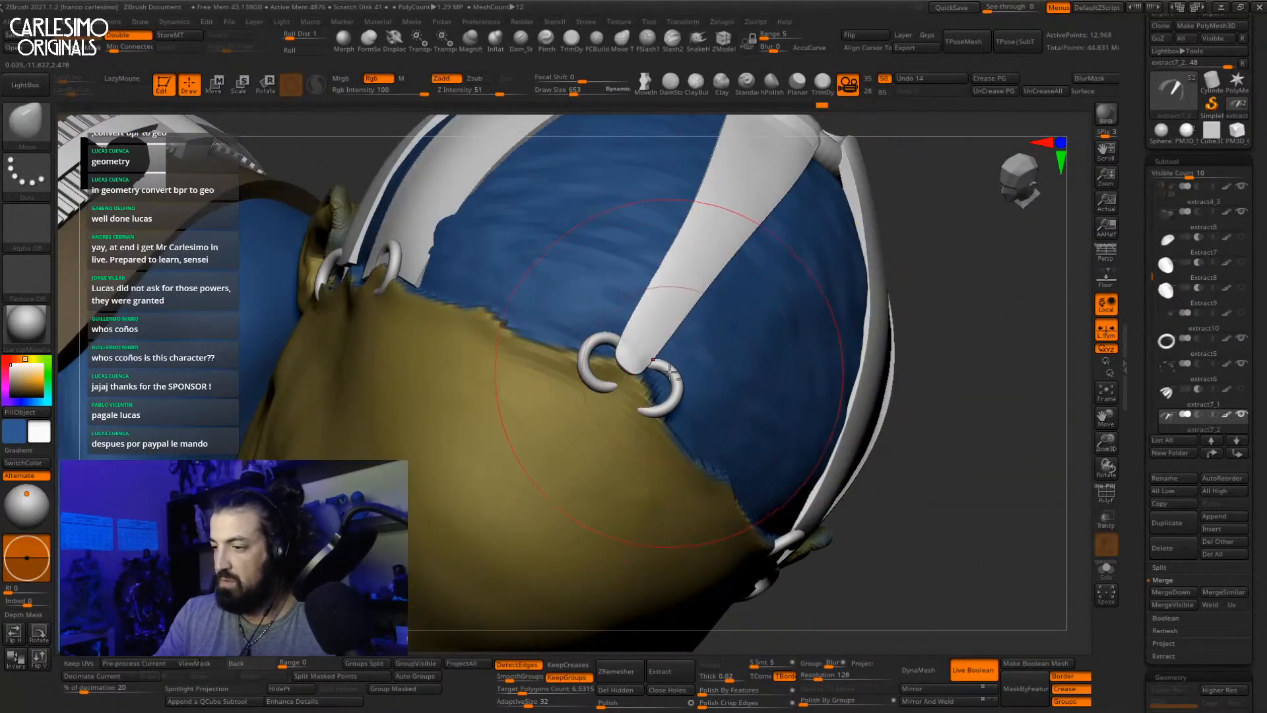
{"action": "left_click", "coordinate": [669, 372], "text": "alt"}
{"action": "left_click", "coordinate": [650, 338], "text": "alt"}
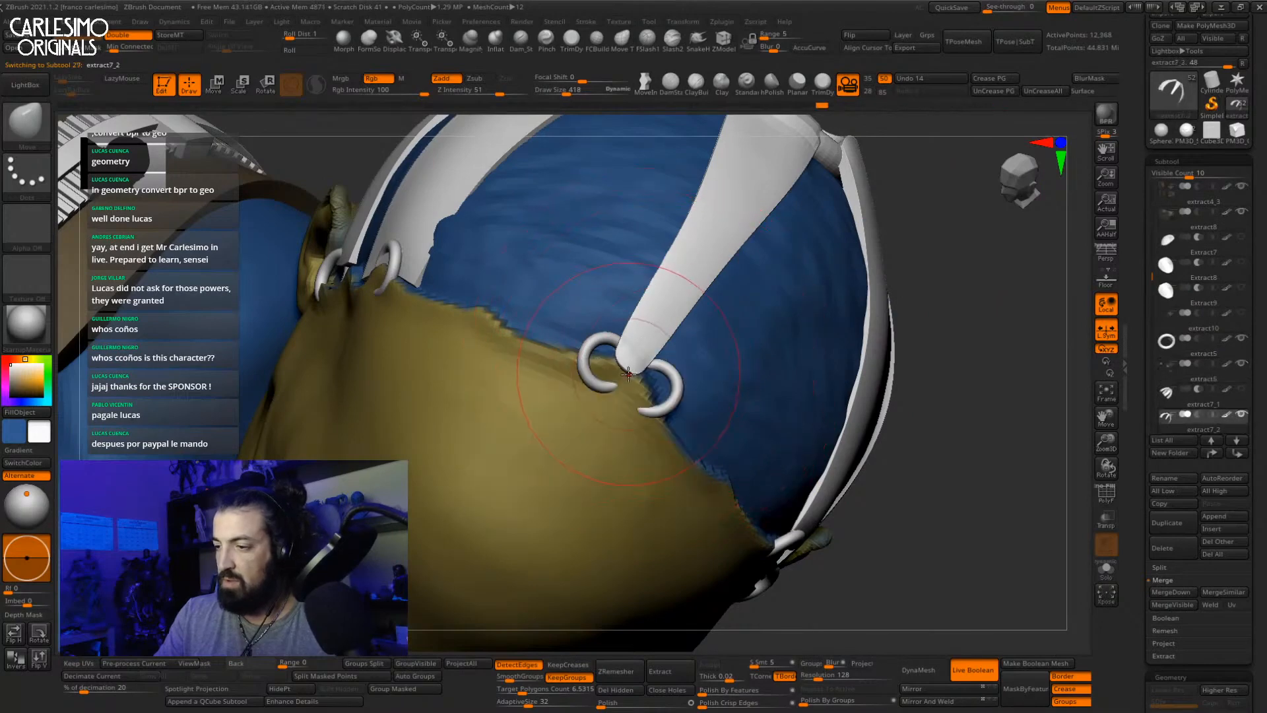
{"action": "right_click_drag", "start_coordinate": [623, 376], "coordinate": [602, 391]}
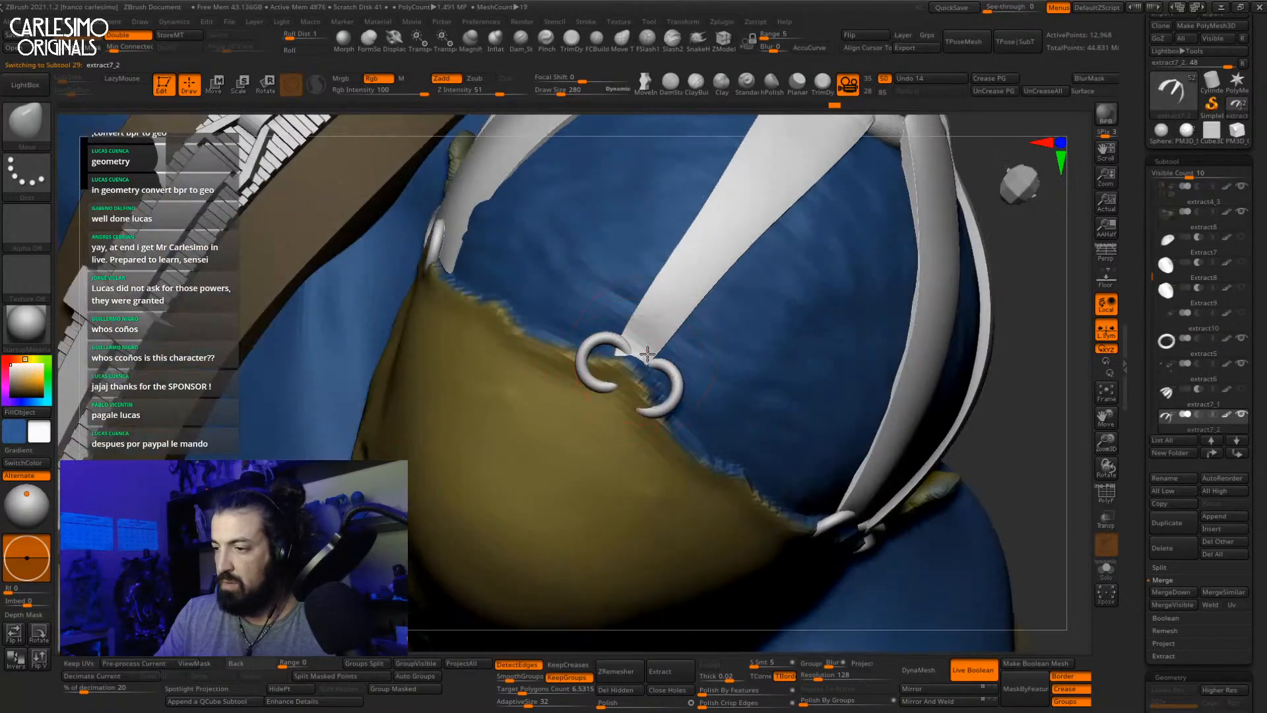
Step: Select the rings and pull one forehead ring over its neighbour with the Move Topological brush at Draw Size 1
{"action": "left_click", "coordinate": [666, 363], "text": "alt"}
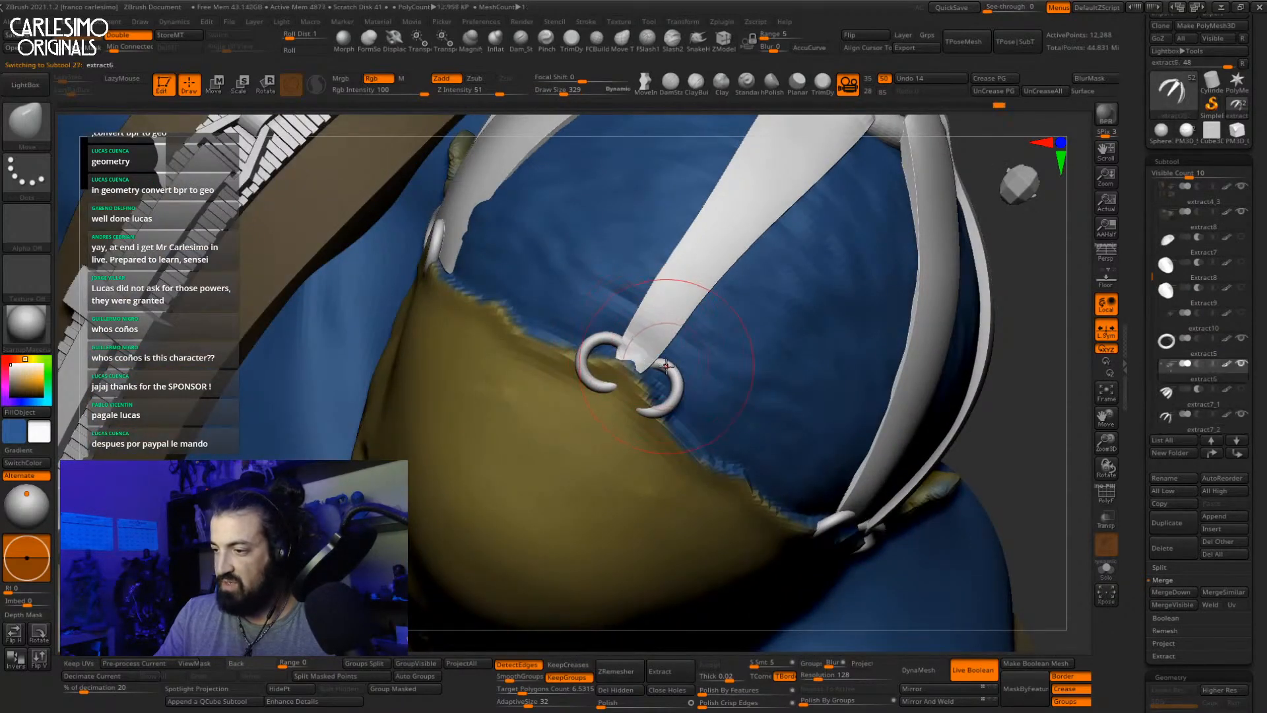
{"action": "left_click", "coordinate": [629, 50]}
{"action": "key", "text": "space"}
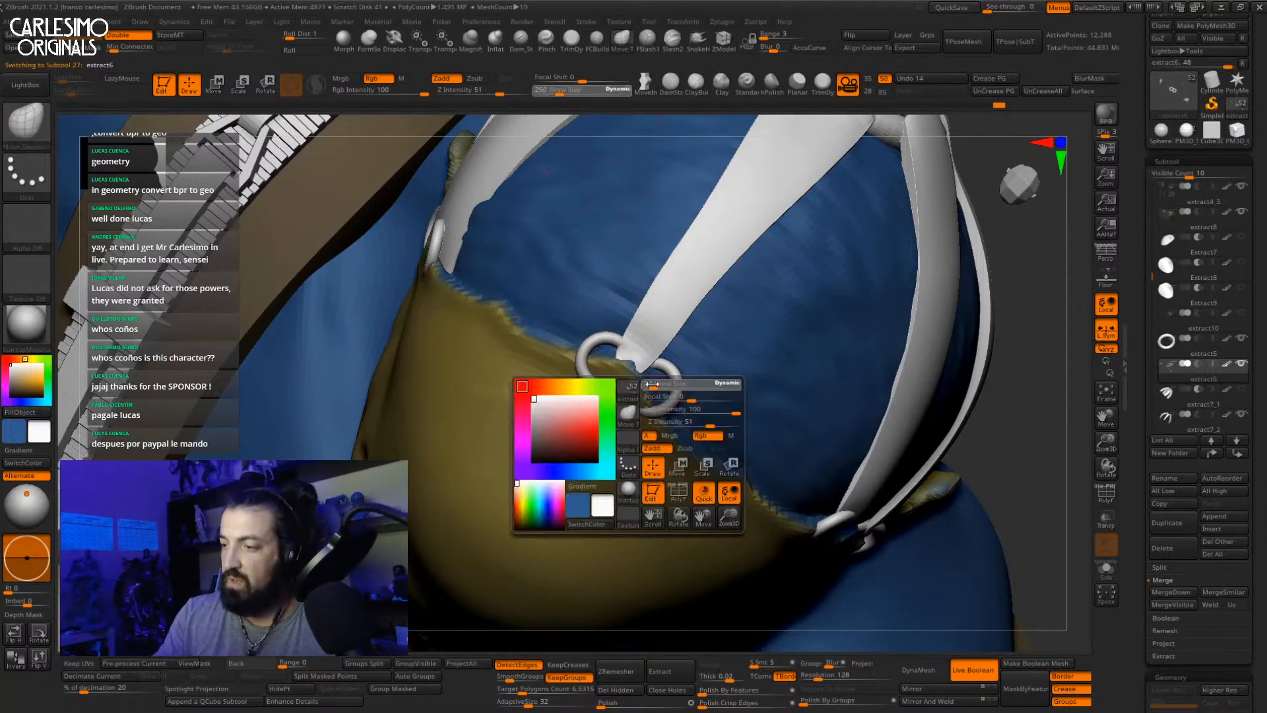
{"action": "left_click_drag", "start_coordinate": [687, 386], "coordinate": [653, 384]}
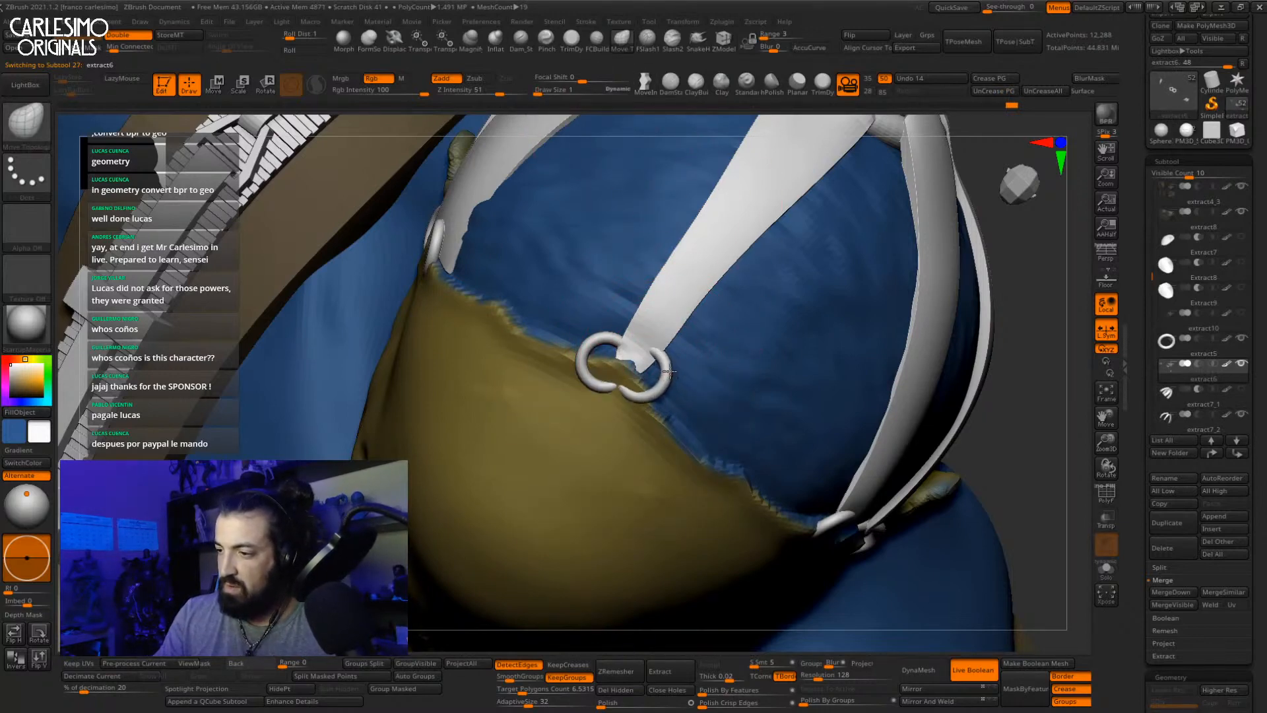
{"action": "right_click_drag", "start_coordinate": [661, 379], "coordinate": [656, 381]}
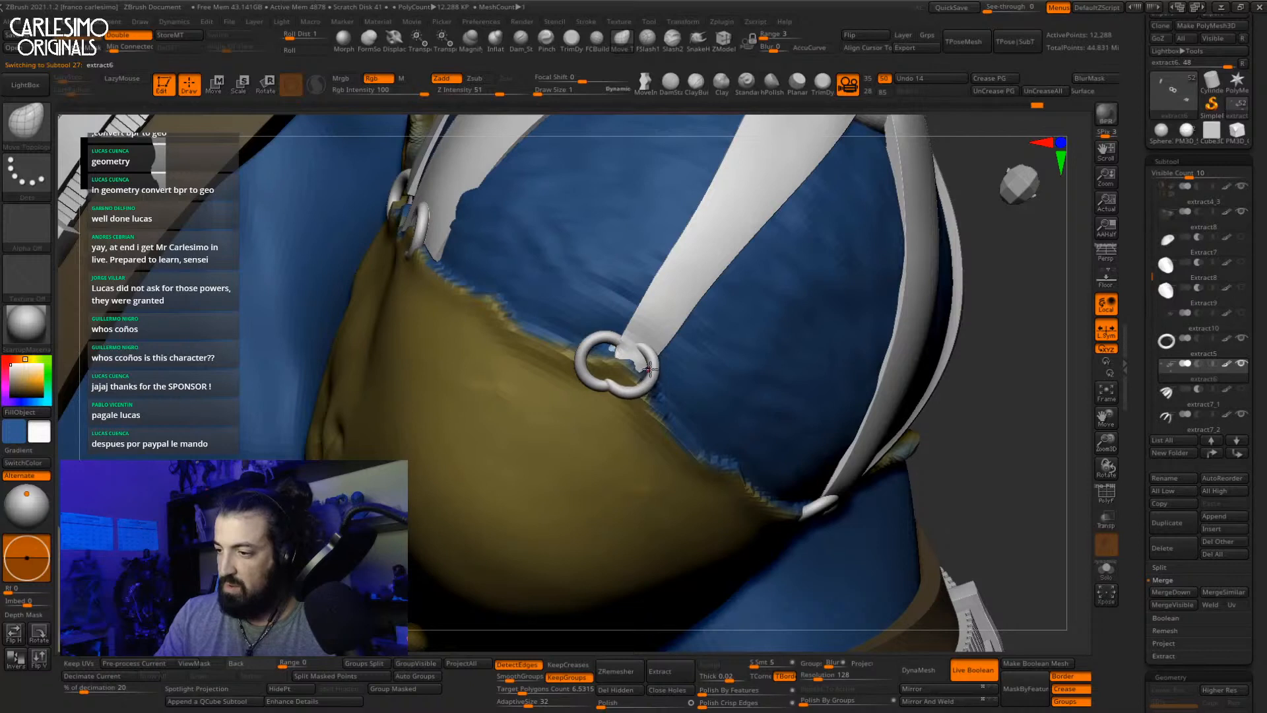
Step: Show the rings alone and try to mask one of the two overlapping forehead rings
{"action": "key", "text": "ctrl+shift+s"}
{"action": "key", "text": "r"}
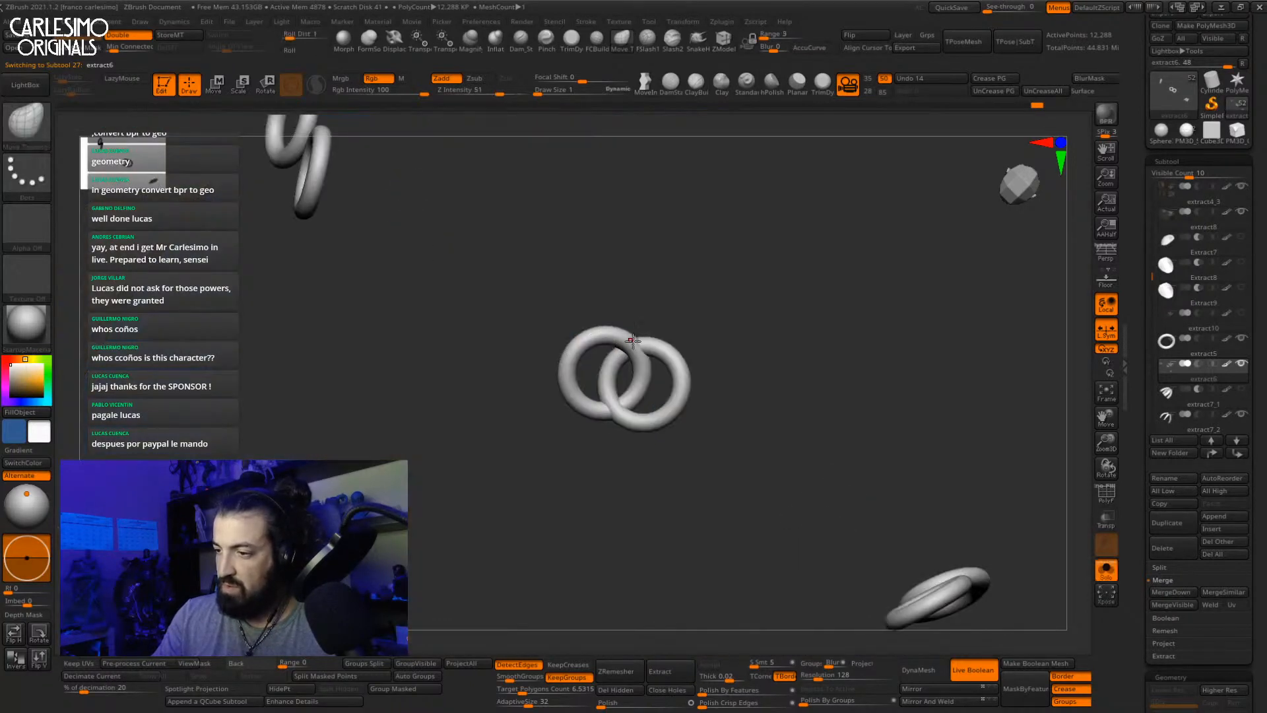
{"action": "left_click_drag", "start_coordinate": [666, 321], "coordinate": [611, 545], "text": "alt"}
{"action": "mouse_move", "coordinate": [613, 334]}
{"action": "left_mouse_down", "text": "ctrl"}
{"action": "mouse_move", "coordinate": [602, 540]}
{"action": "mouse_move", "coordinate": [737, 234]}
{"action": "left_mouse_up", "text": "ctrl"}
{"action": "left_click", "coordinate": [736, 307], "text": "ctrl"}
{"action": "key", "text": "q"}
{"action": "key", "text": "ctrl+w"}
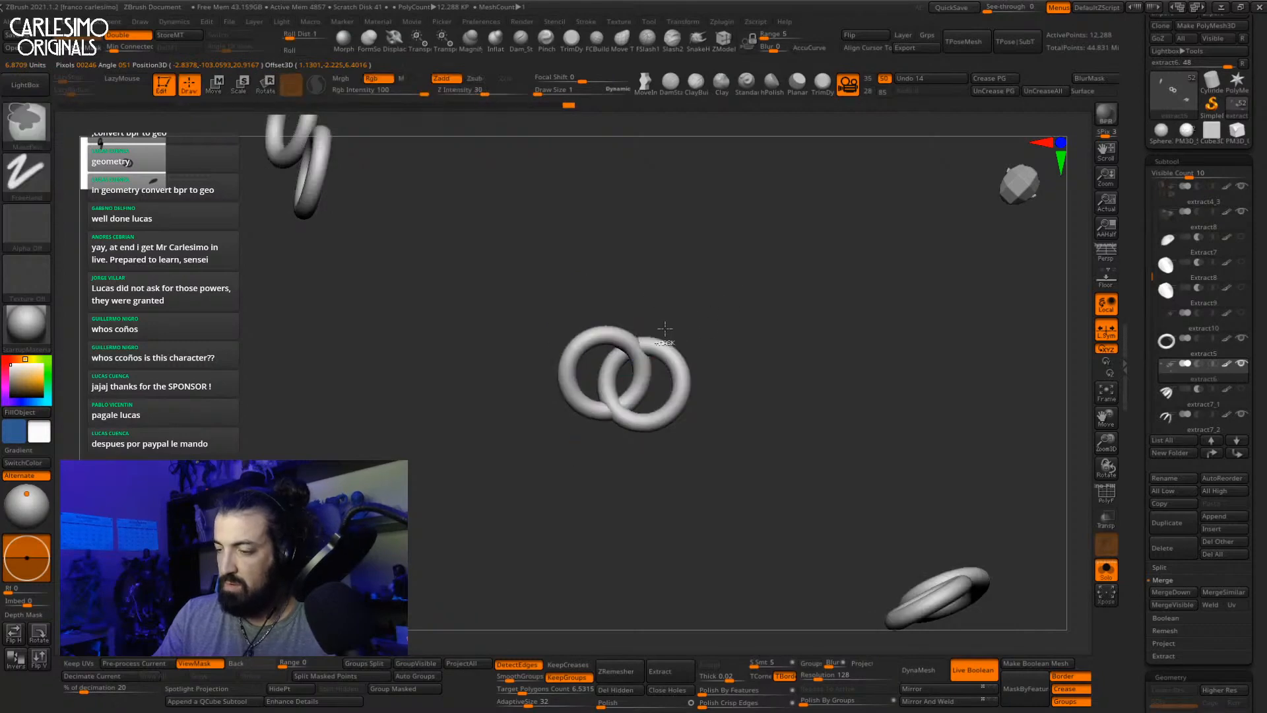
Step: Delete one of the two overlapping forehead rings, keeping a single centre ring, and return to the full model
{"action": "left_click", "coordinate": [627, 333], "text": "ctrl+shift"}
{"action": "key", "text": "w"}
{"action": "left_click_drag", "start_coordinate": [625, 329], "coordinate": [670, 525], "text": "alt"}
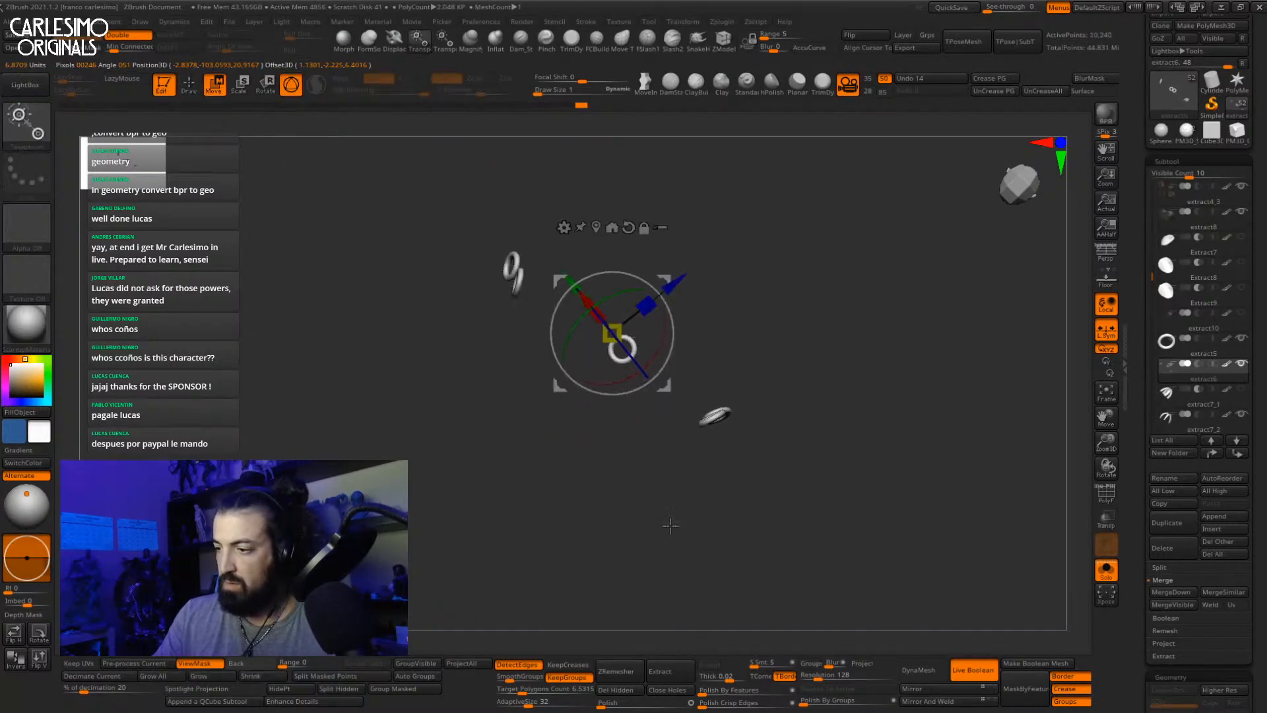
{"action": "left_click", "coordinate": [625, 693]}
{"action": "left_click_drag", "start_coordinate": [786, 448], "coordinate": [753, 288]}
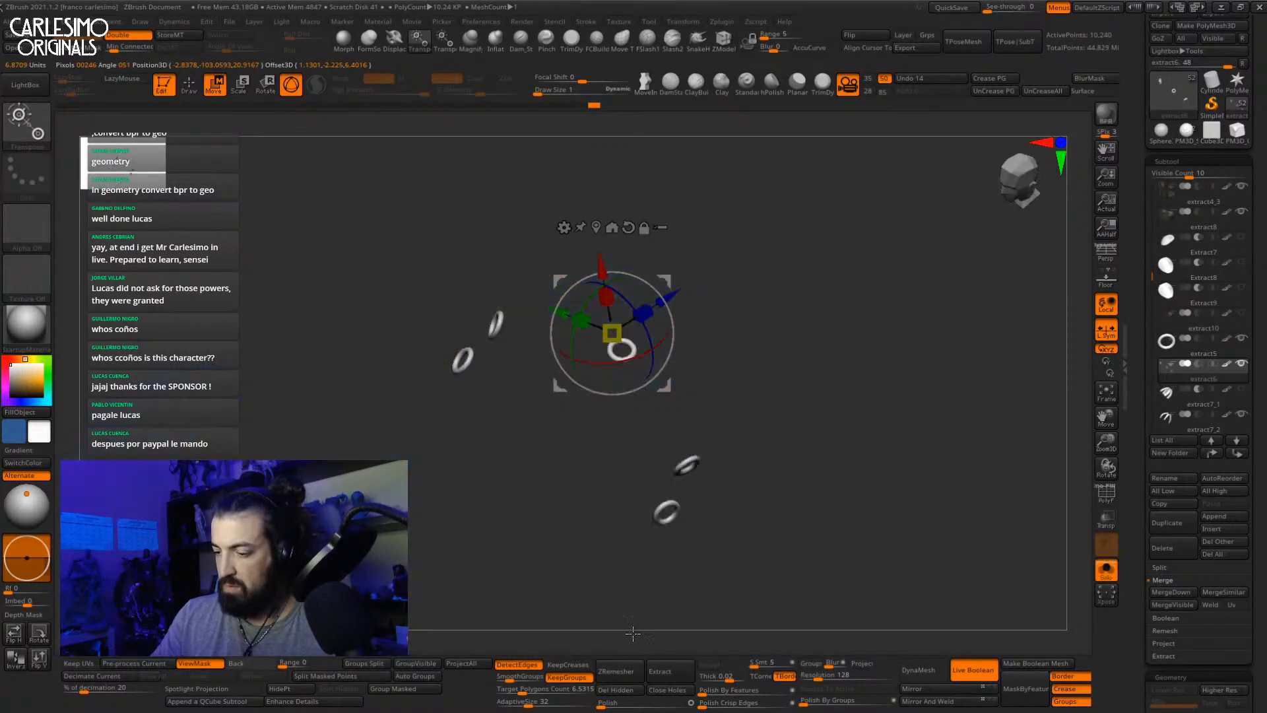
{"action": "left_click", "coordinate": [620, 691]}
{"action": "key", "text": "q"}
{"action": "key", "text": "alt+shift+s"}
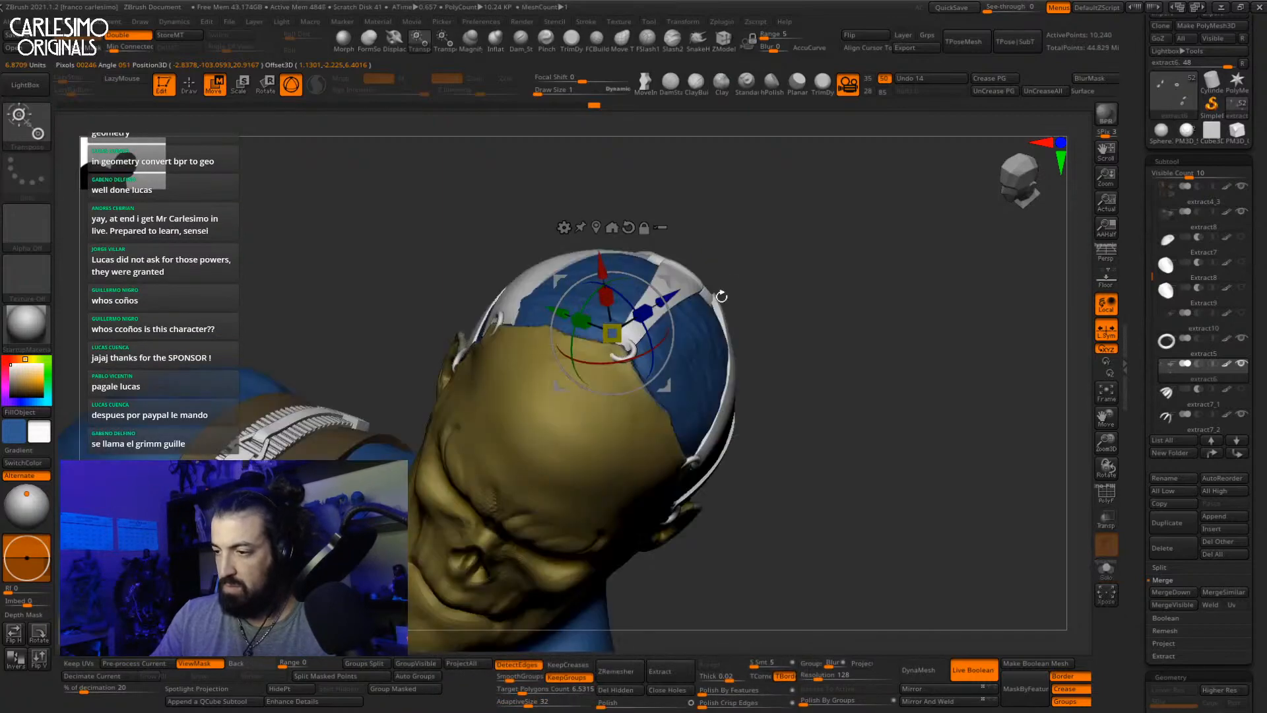
Step: Select the head straps and mask all of them except the upper side strap
{"action": "mouse_move", "coordinate": [728, 295]}
{"action": "left_mouse_down", "text": "shift"}
{"action": "mouse_move", "coordinate": [706, 305]}
{"action": "mouse_move", "coordinate": [772, 323]}
{"action": "mouse_move", "coordinate": [786, 396]}
{"action": "left_mouse_up", "text": "shift"}
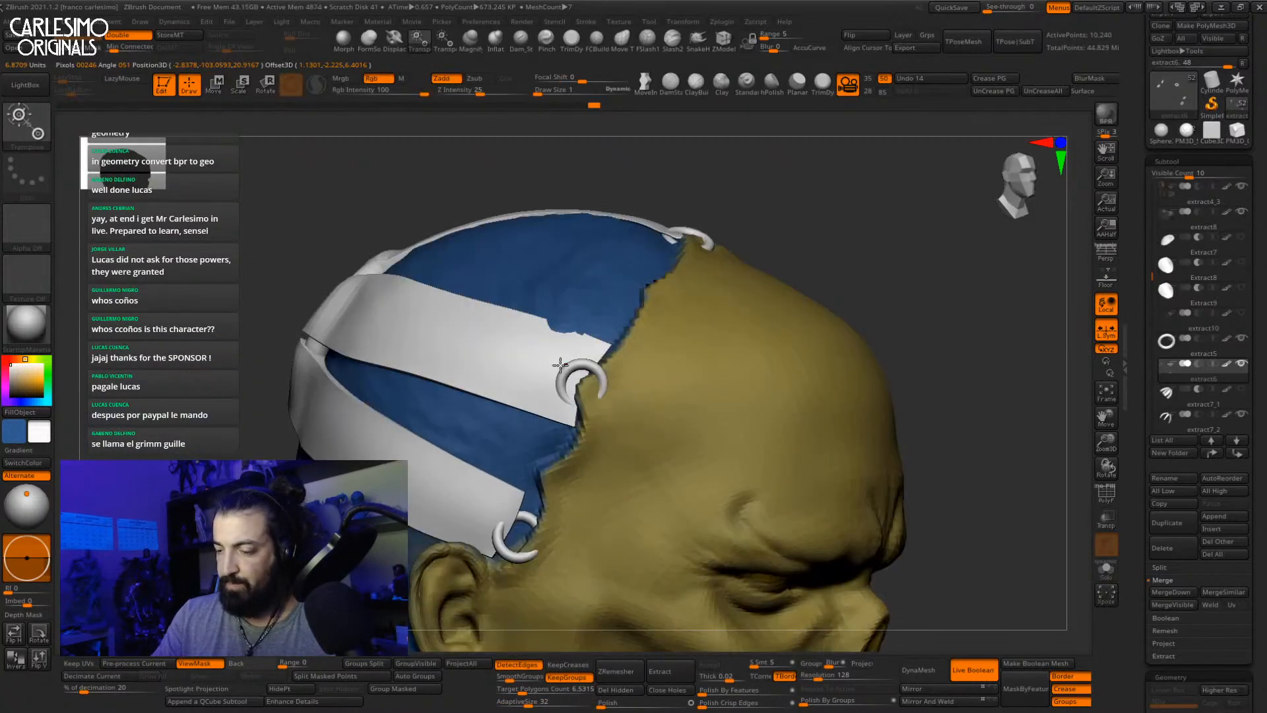
{"action": "left_click", "coordinate": [565, 376], "text": "alt"}
{"action": "left_click_drag", "start_coordinate": [565, 376], "coordinate": [594, 374]}
{"action": "key", "text": "w"}
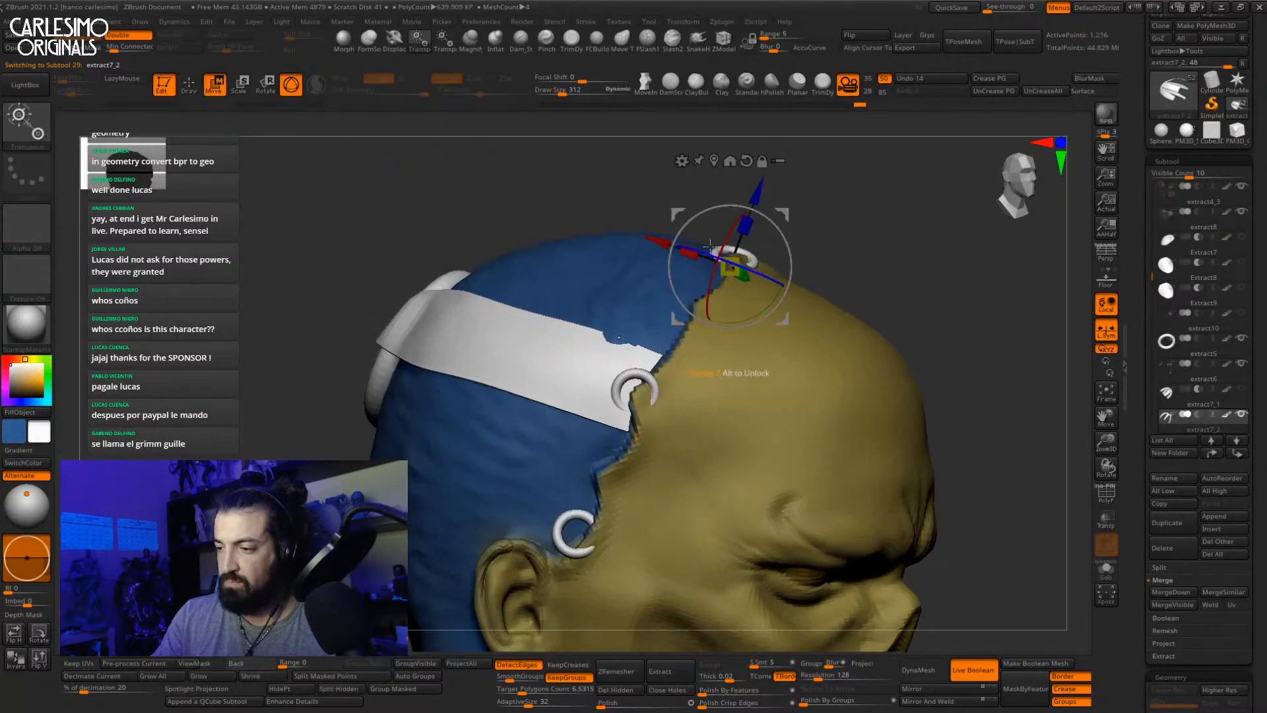
{"action": "left_click", "coordinate": [838, 246], "text": "ctrl+shift"}
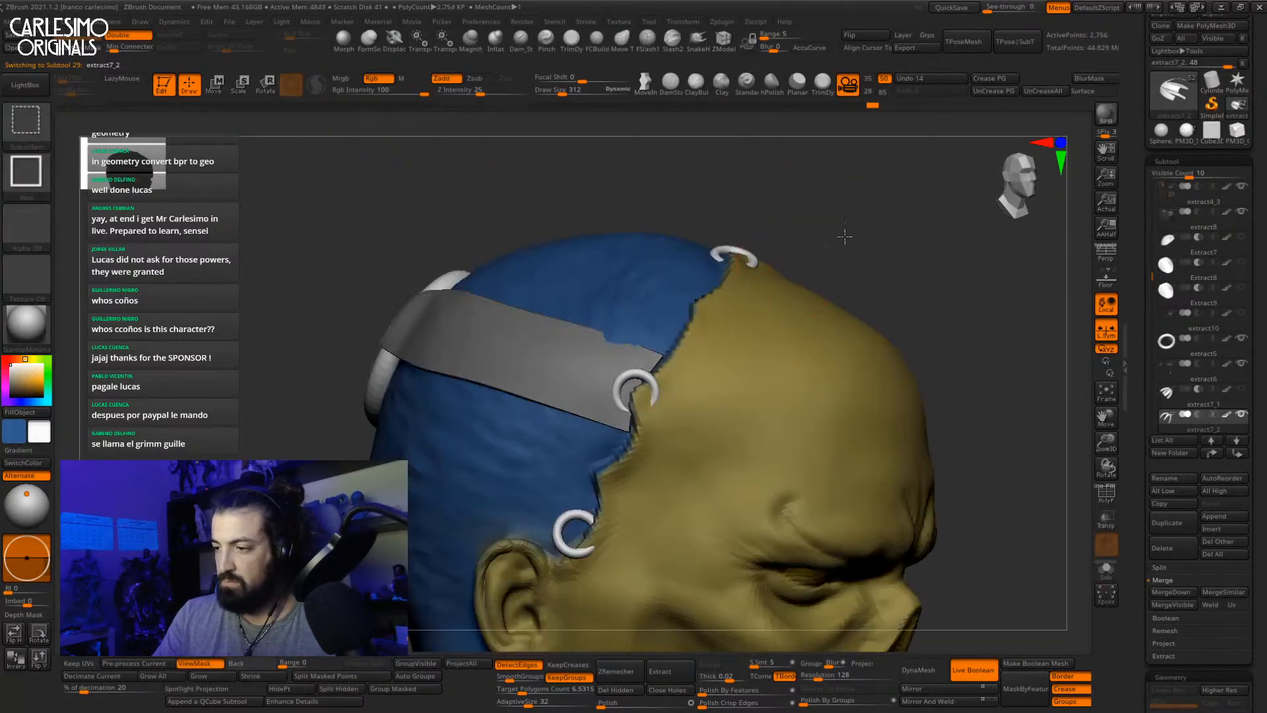
{"action": "key", "text": "q"}
Step: Narrow the front half of the upper side strap toward its forehead ring with the Pinch brush, raising Z Intensity to 100
{"action": "left_click", "coordinate": [545, 40]}
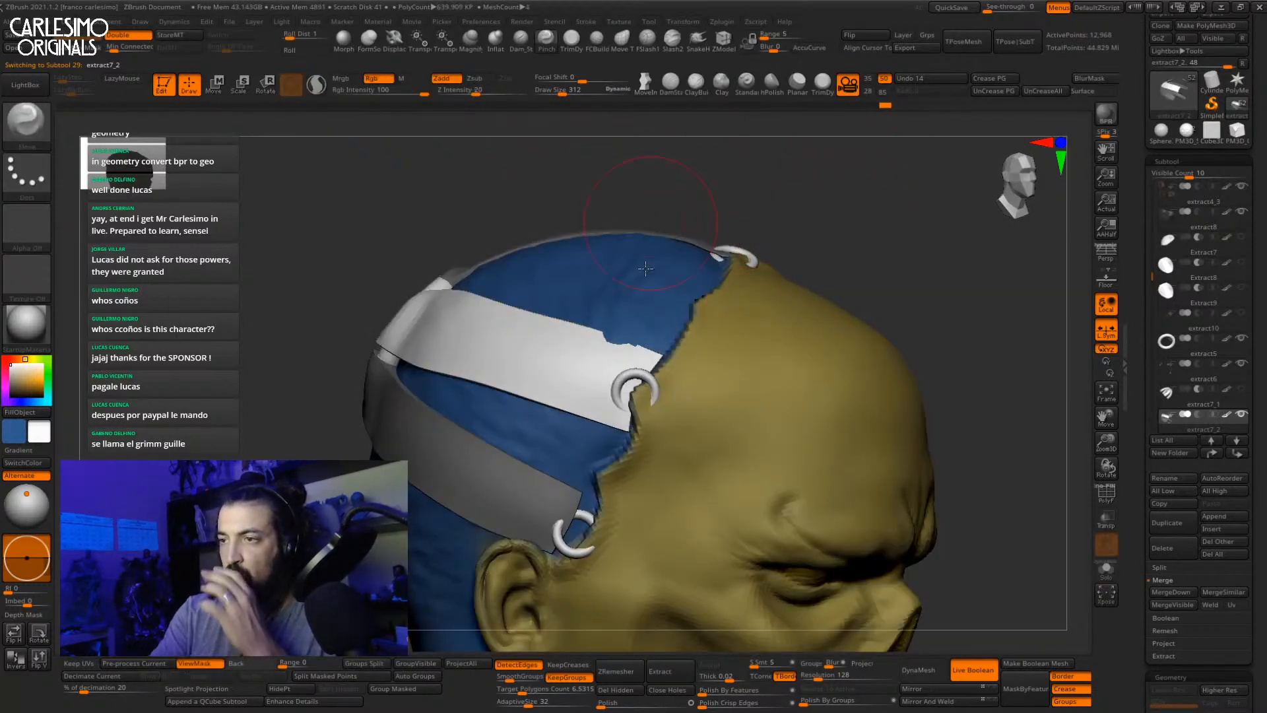
{"action": "key", "text": "space"}
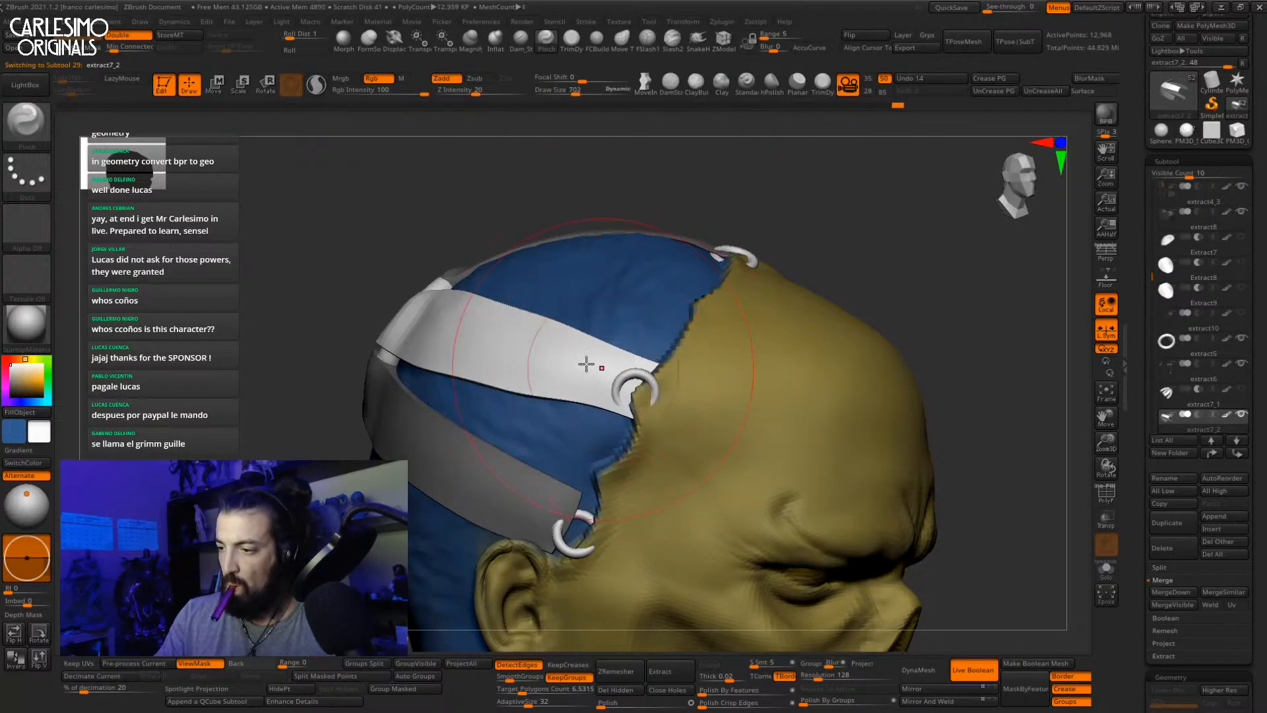
{"action": "right_click_drag", "start_coordinate": [586, 363], "coordinate": [494, 325]}
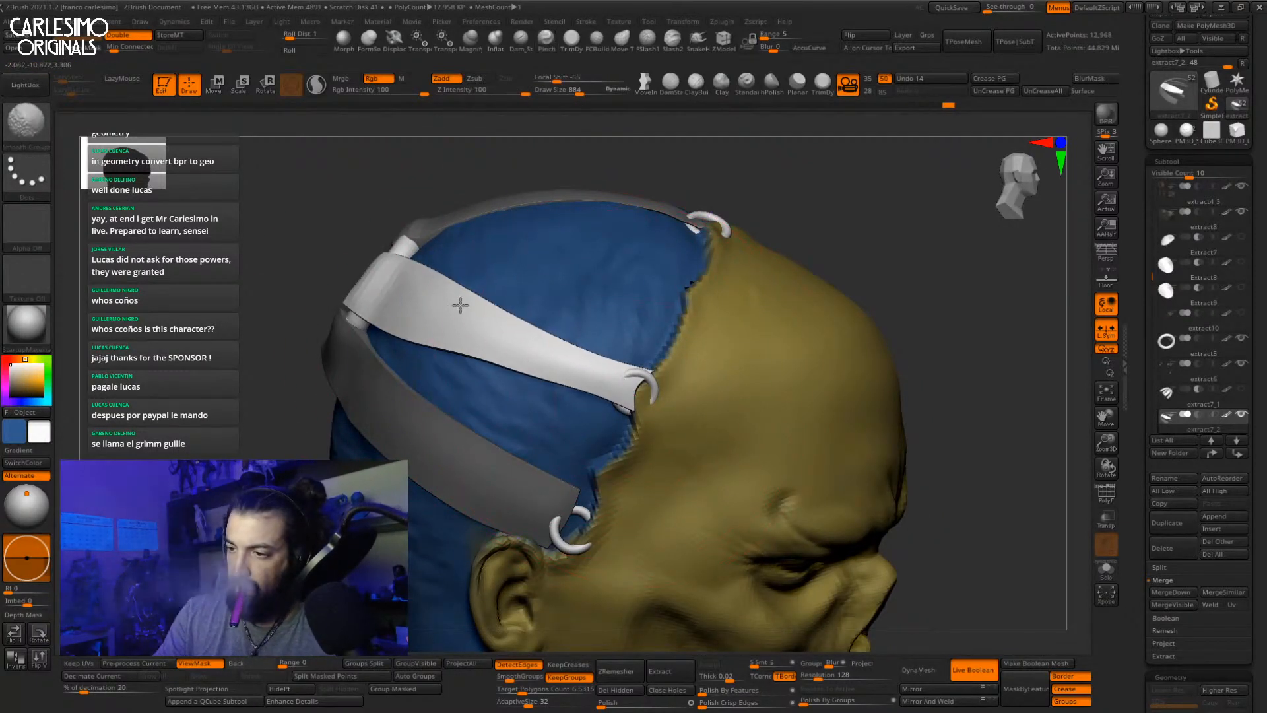
{"action": "right_click_drag", "start_coordinate": [469, 335], "coordinate": [388, 288]}
Step: Fit the upper side strap's front end into its ring with the Move brush, reducing Draw Size to 540
{"action": "key", "text": "b"}
{"action": "key", "text": "m"}
{"action": "key", "text": "v"}
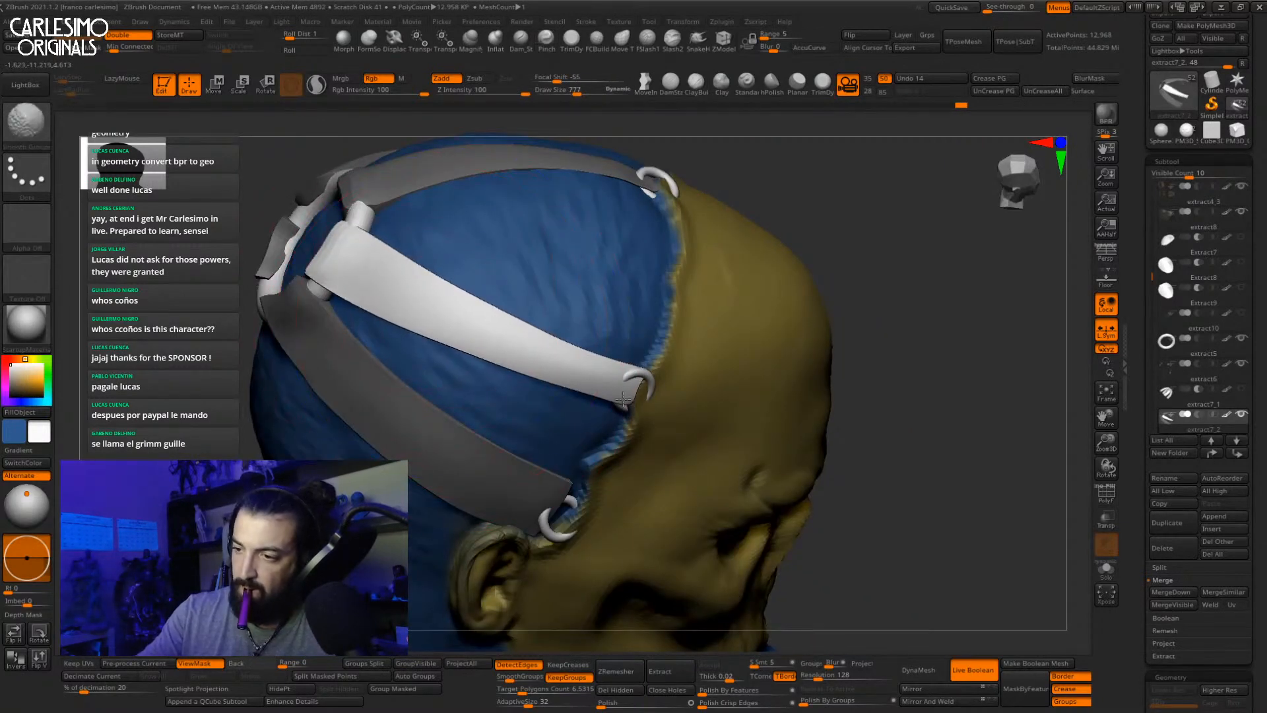
{"action": "mouse_move", "coordinate": [628, 323]}
{"action": "right_mouse_down"}
{"action": "mouse_move", "coordinate": [660, 410]}
{"action": "mouse_move", "coordinate": [620, 373]}
{"action": "right_mouse_up"}
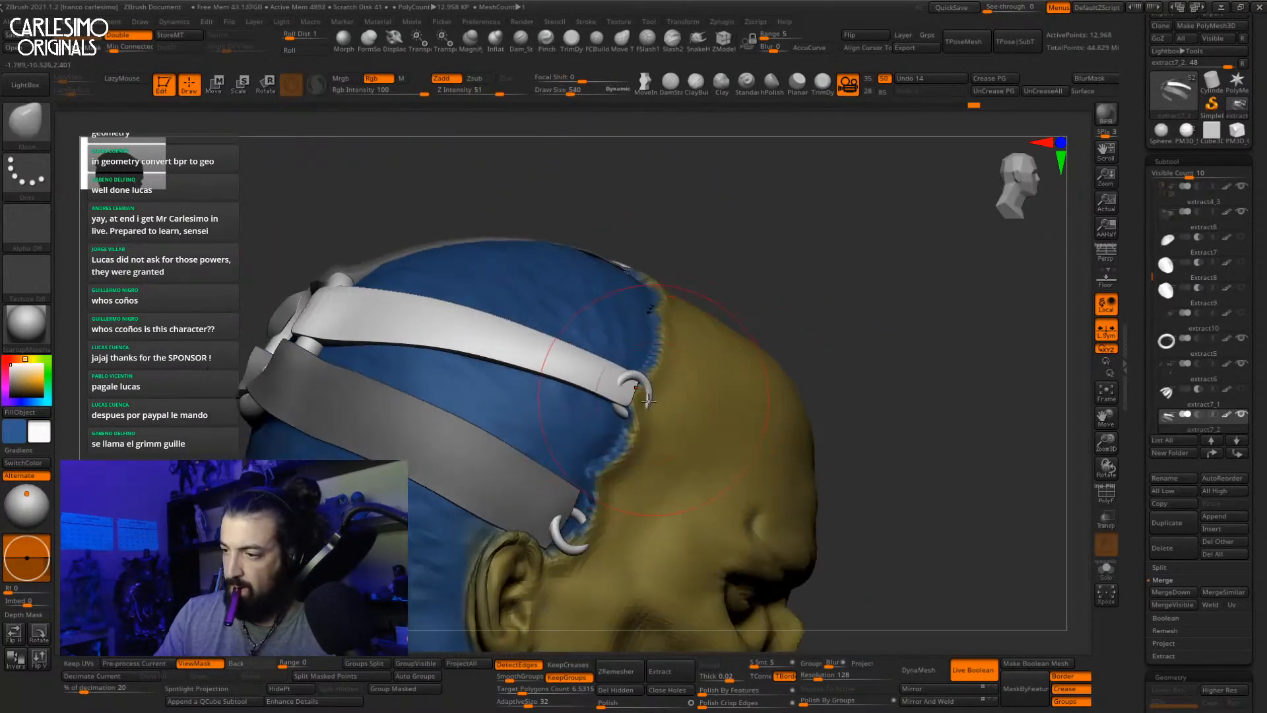
{"action": "right_click_drag", "start_coordinate": [693, 396], "coordinate": [792, 284], "text": "alt"}
Step: Clear the mask, isolate the lower side strap, and mask all the other straps with the full head shown again
{"action": "left_click_drag", "start_coordinate": [891, 252], "coordinate": [903, 278], "text": "ctrl"}
{"action": "left_click", "coordinate": [642, 391], "text": "ctrl+shift"}
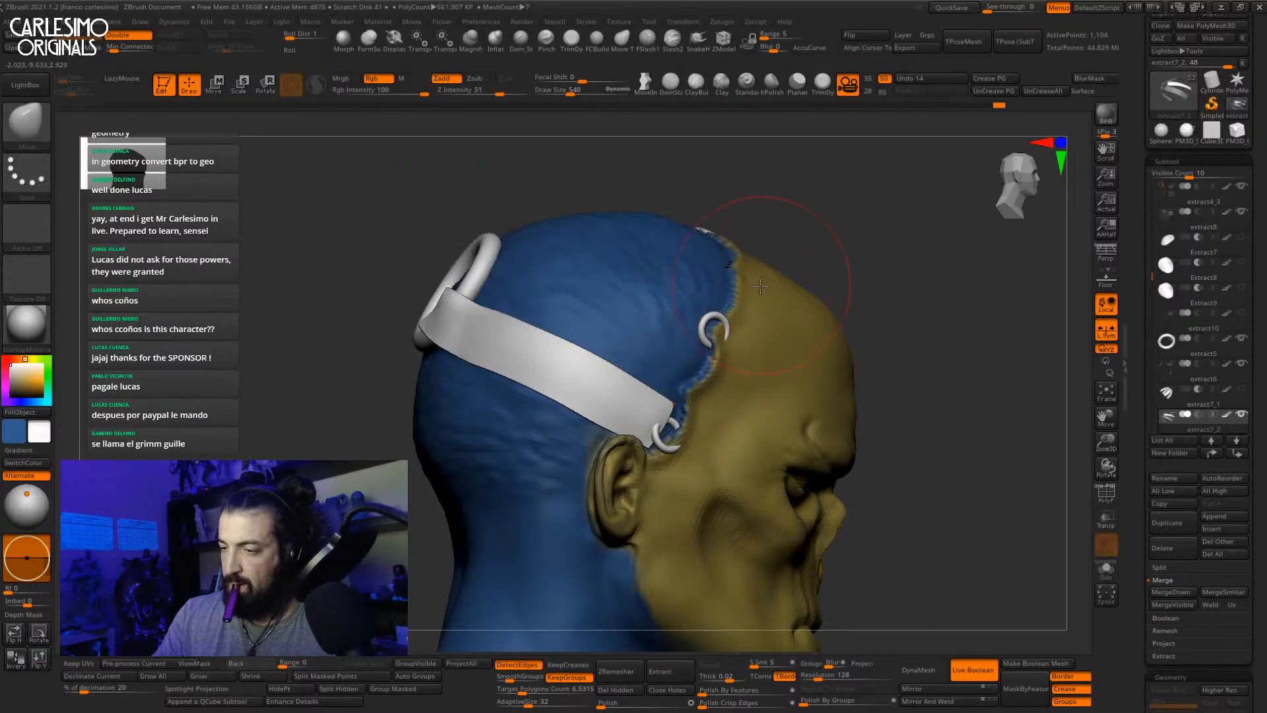
{"action": "key", "text": "alt+s"}
{"action": "right_click_drag", "start_coordinate": [756, 253], "coordinate": [800, 281]}
{"action": "left_click", "coordinate": [801, 280], "text": "ctrl"}
{"action": "left_click", "coordinate": [879, 238], "text": "ctrl+shift"}
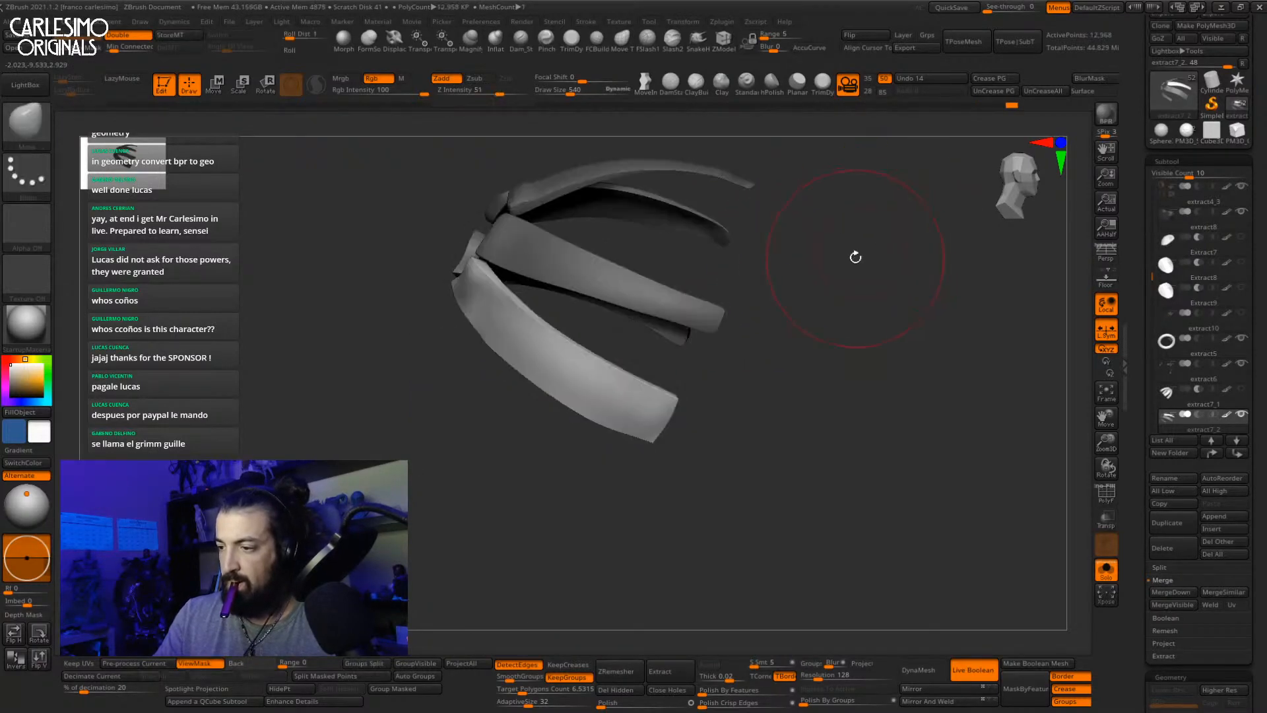
{"action": "key", "text": "alt+s"}
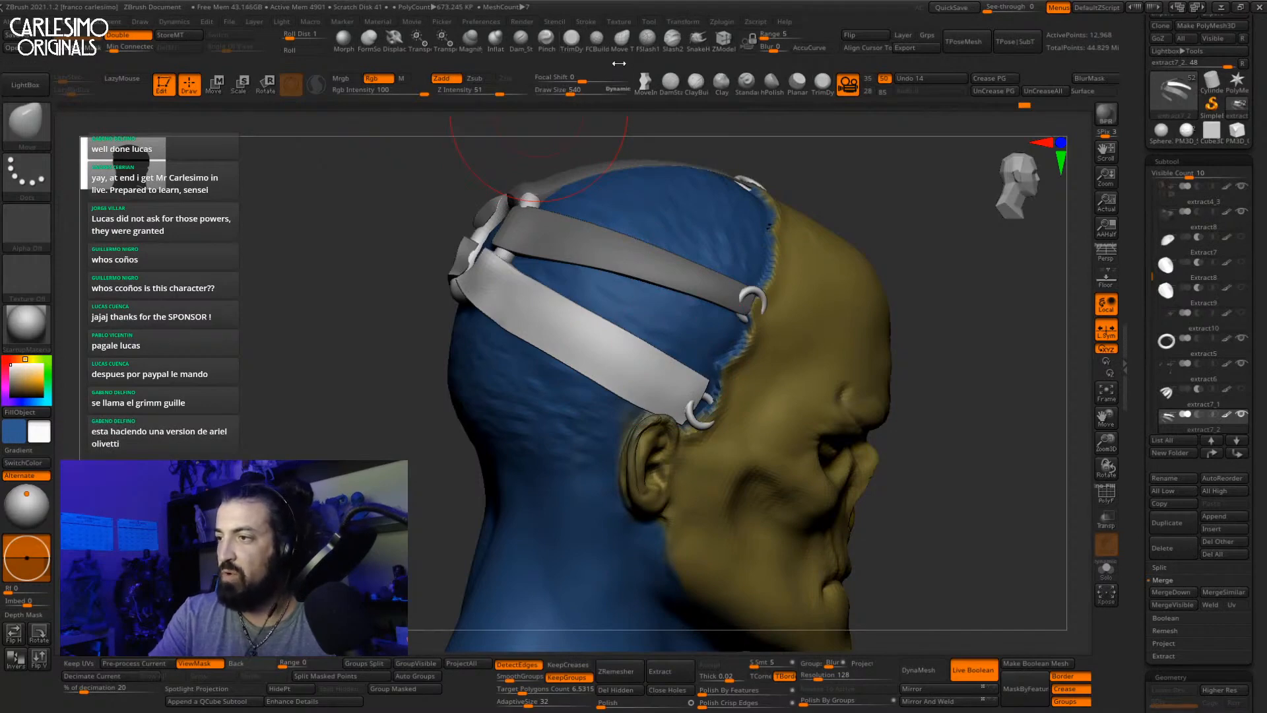
Step: Taper the lower side strap toward the ring above the ear with the Pinch brush, raising Draw Size to 777
{"action": "key", "text": "space"}
{"action": "left_click", "coordinate": [642, 380]}
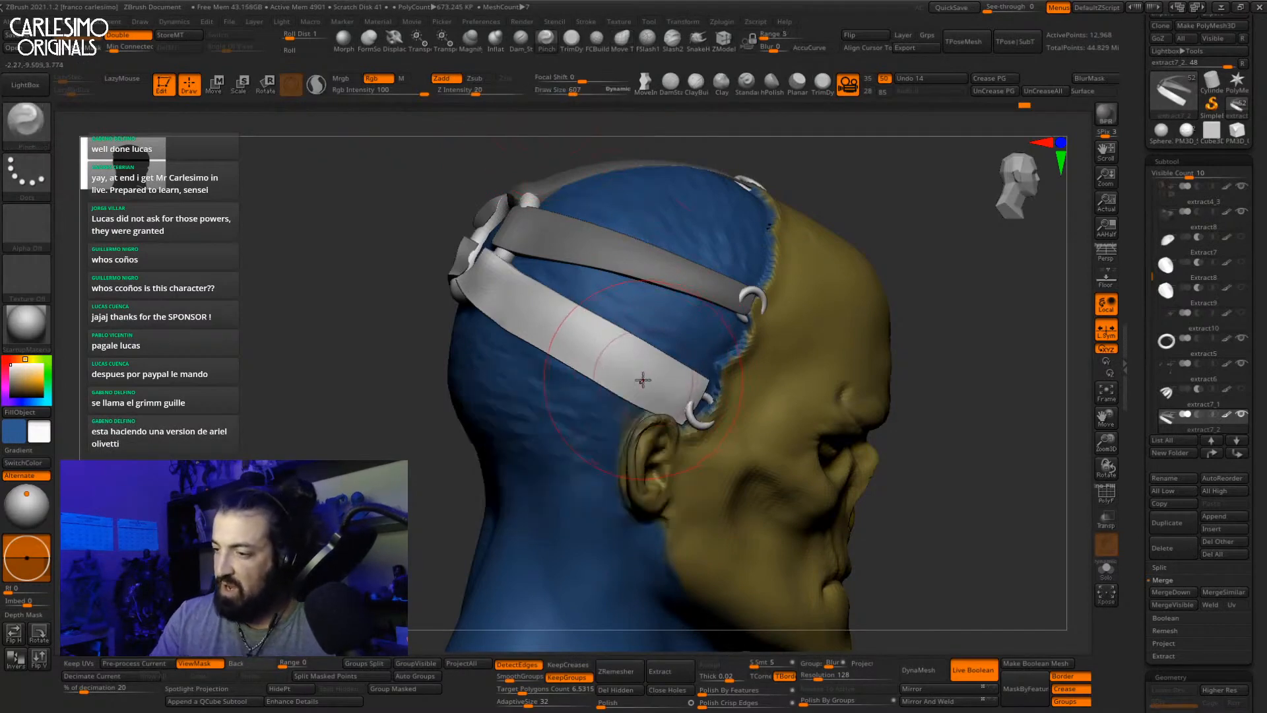
{"action": "right_click_drag", "start_coordinate": [692, 414], "coordinate": [704, 427]}
{"action": "right_click_drag", "start_coordinate": [636, 366], "coordinate": [670, 365]}
{"action": "left_click_drag", "start_coordinate": [524, 297], "coordinate": [644, 379]}
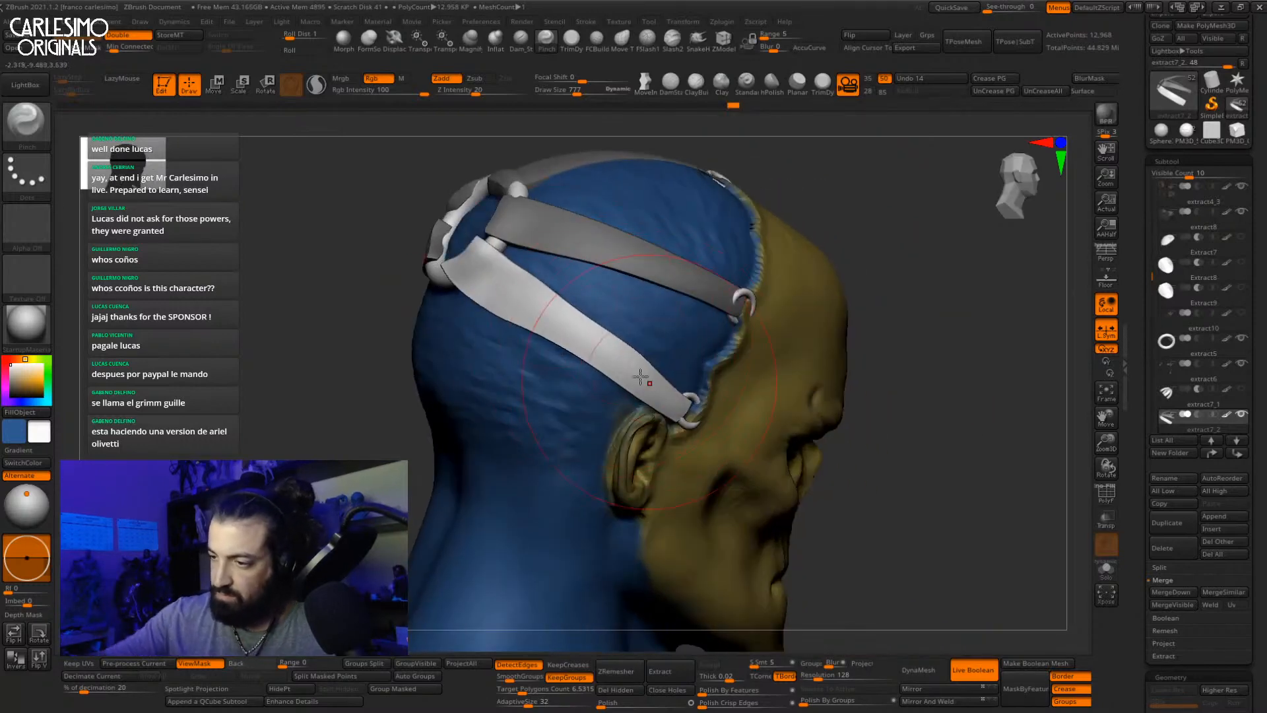
Step: Refine and smooth the lower side strap's taper into its ring above the ear at Draw Size 630
{"action": "mouse_move", "coordinate": [637, 370]}
{"action": "right_mouse_down"}
{"action": "mouse_move", "coordinate": [584, 363]}
{"action": "mouse_move", "coordinate": [701, 433]}
{"action": "right_mouse_up"}
{"action": "key", "text": "b"}
{"action": "key", "text": "s"}
{"action": "key", "text": "t"}
{"action": "scroll", "coordinate": [716, 433], "scroll_direction": "up", "scroll_amount": 4}
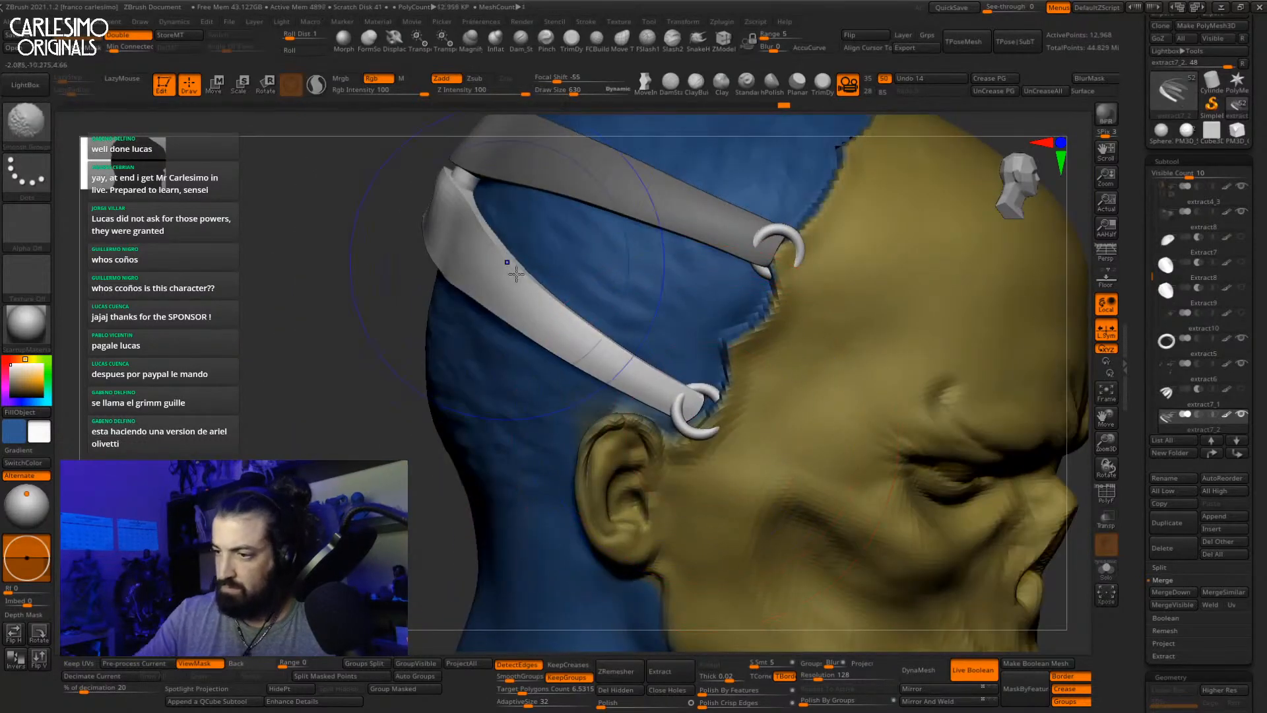
{"action": "right_click_drag", "start_coordinate": [704, 433], "coordinate": [558, 247]}
{"action": "right_click_drag", "start_coordinate": [510, 302], "coordinate": [569, 339]}
{"action": "scroll", "coordinate": [569, 339], "scroll_direction": "down", "scroll_amount": 3}
Step: Examine the tapered straps in wireframe and on their own, and check them on the full bust from the front
{"action": "right_click_drag", "start_coordinate": [786, 343], "coordinate": [831, 232]}
{"action": "key", "text": "shift+f"}
{"action": "key", "text": "shift+f"}
{"action": "right_click_drag", "start_coordinate": [840, 280], "coordinate": [865, 258]}
{"action": "key", "text": "alt+s"}
{"action": "key", "text": "alt+s"}
{"action": "right_click_drag", "start_coordinate": [908, 336], "coordinate": [950, 277], "text": "ctrl"}
{"action": "left_click_drag", "start_coordinate": [1139, 217], "coordinate": [1142, 471]}
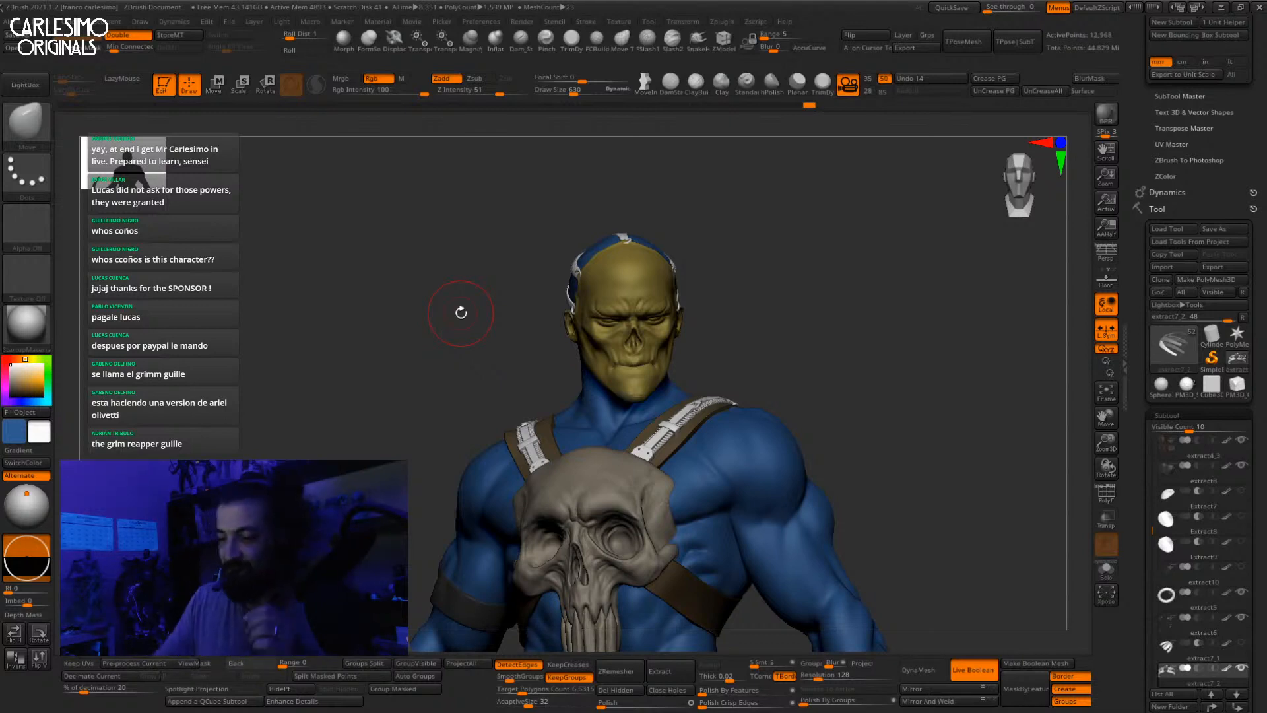
Step: Collapse the Scale Master settings and dock the Texture palette in the tray to bring up the Spotlight references
{"action": "left_click_drag", "start_coordinate": [891, 345], "coordinate": [805, 359]}
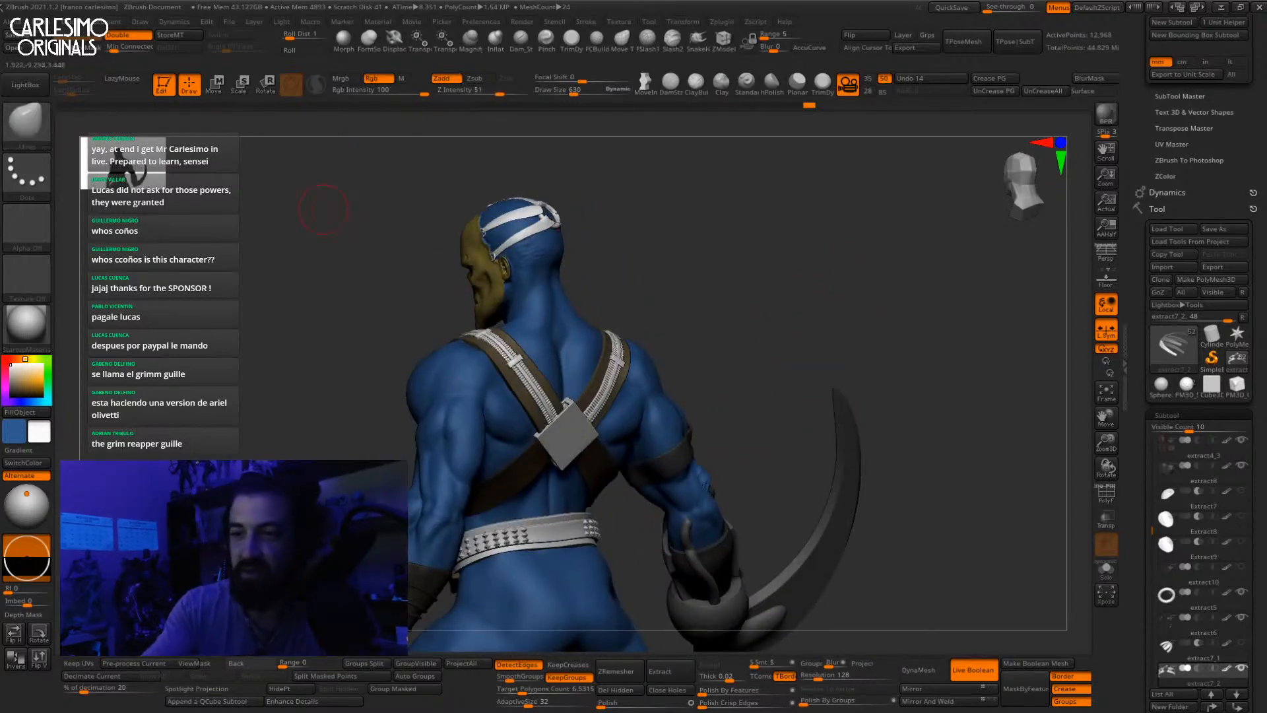
{"action": "left_click_drag", "start_coordinate": [1137, 206], "coordinate": [1139, 291]}
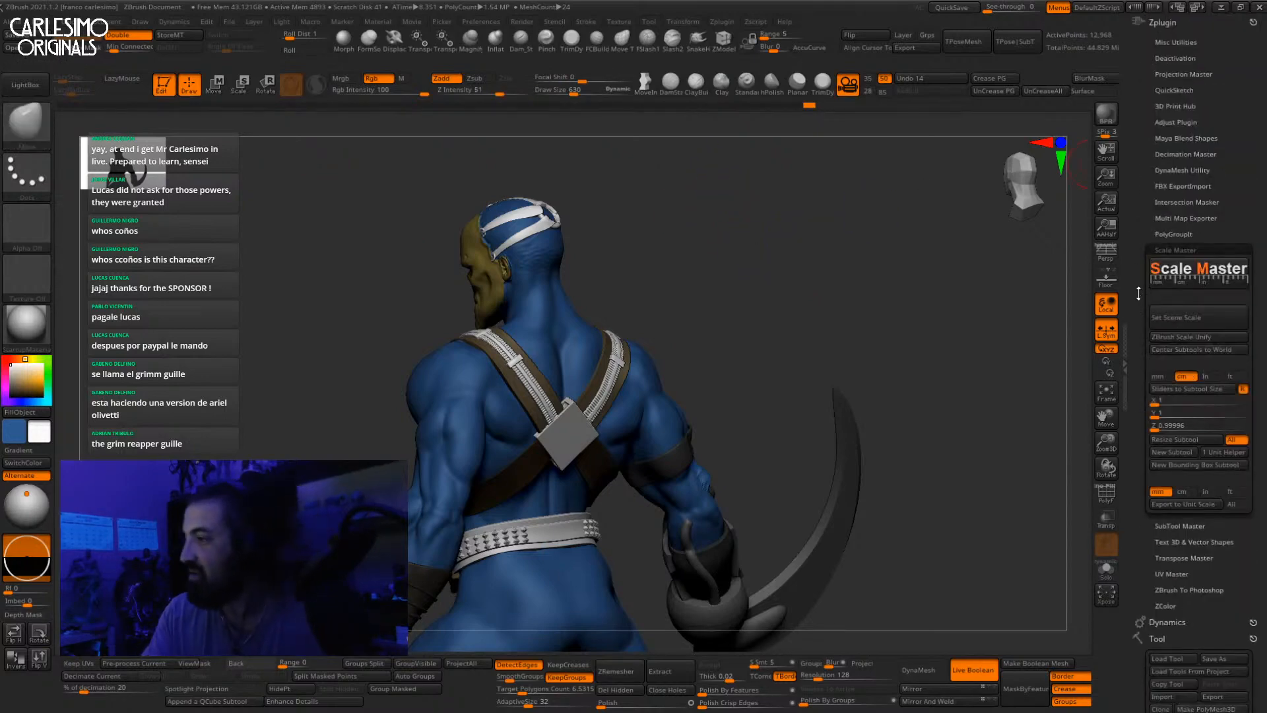
{"action": "left_click", "coordinate": [1174, 250]}
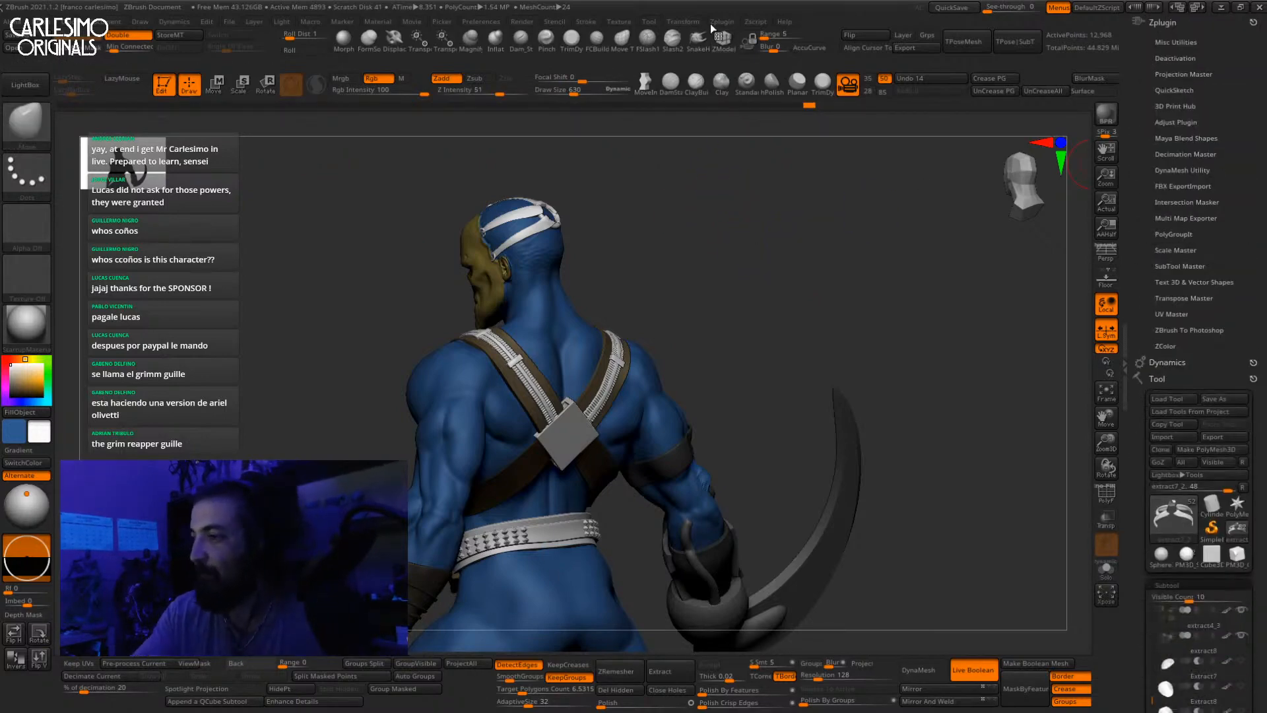
{"action": "mouse_move", "coordinate": [615, 26]}
{"action": "left_click_drag", "start_coordinate": [614, 30], "coordinate": [1149, 42]}
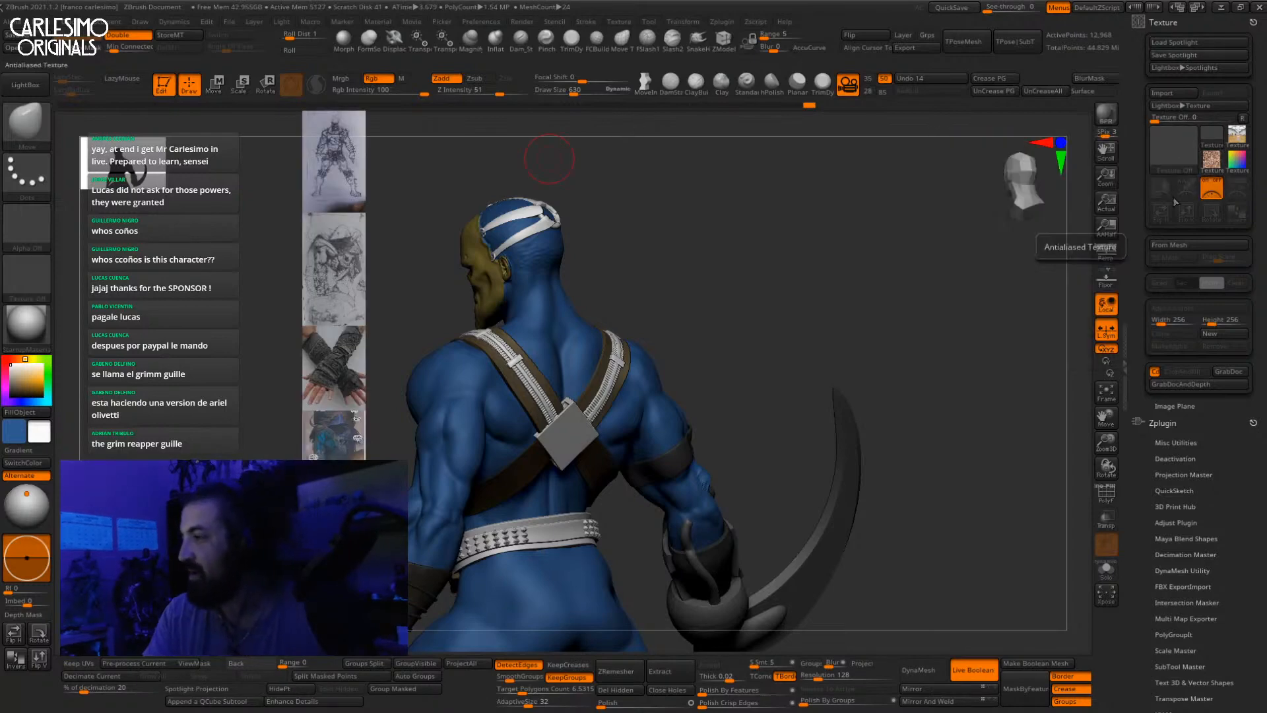
Step: Place the hooded pencil sketch reference beside the model in Spotlight and enlarge it
{"action": "left_click_drag", "start_coordinate": [381, 296], "coordinate": [548, 301]}
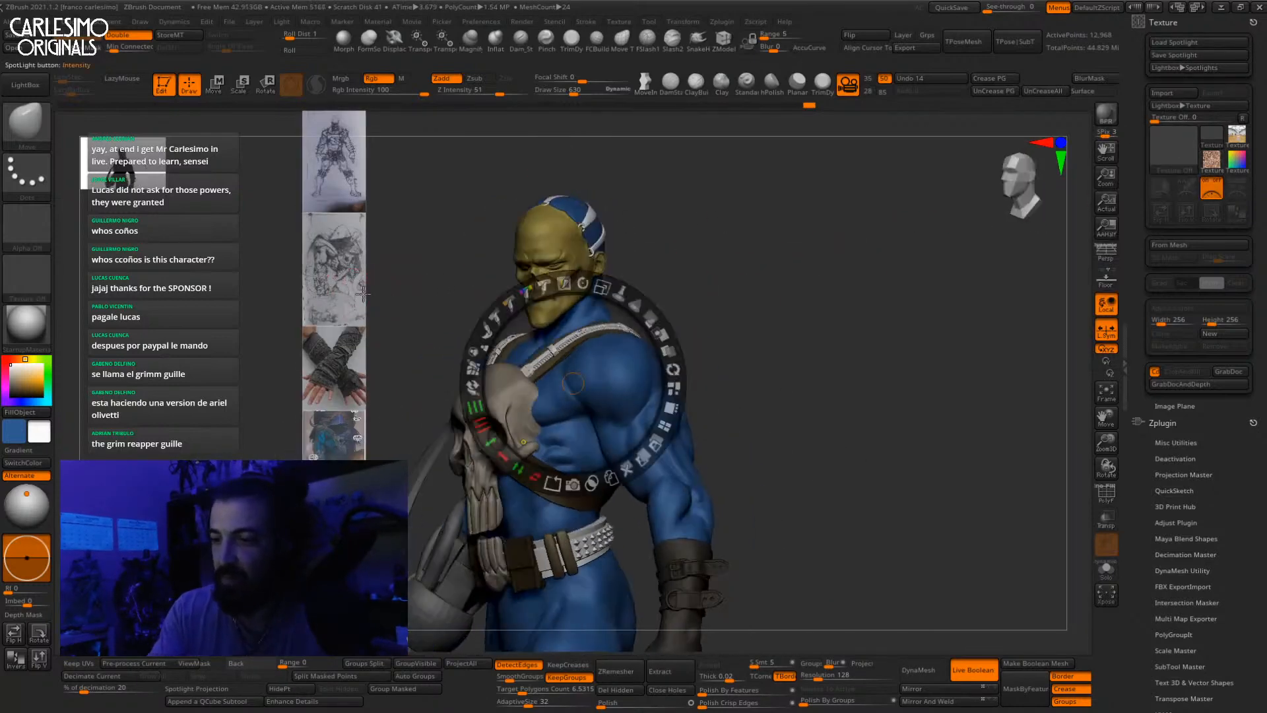
{"action": "mouse_move", "coordinate": [363, 218]}
{"action": "left_mouse_down"}
{"action": "mouse_move", "coordinate": [927, 258]}
{"action": "mouse_move", "coordinate": [990, 305]}
{"action": "left_mouse_up"}
{"action": "key", "text": "z"}
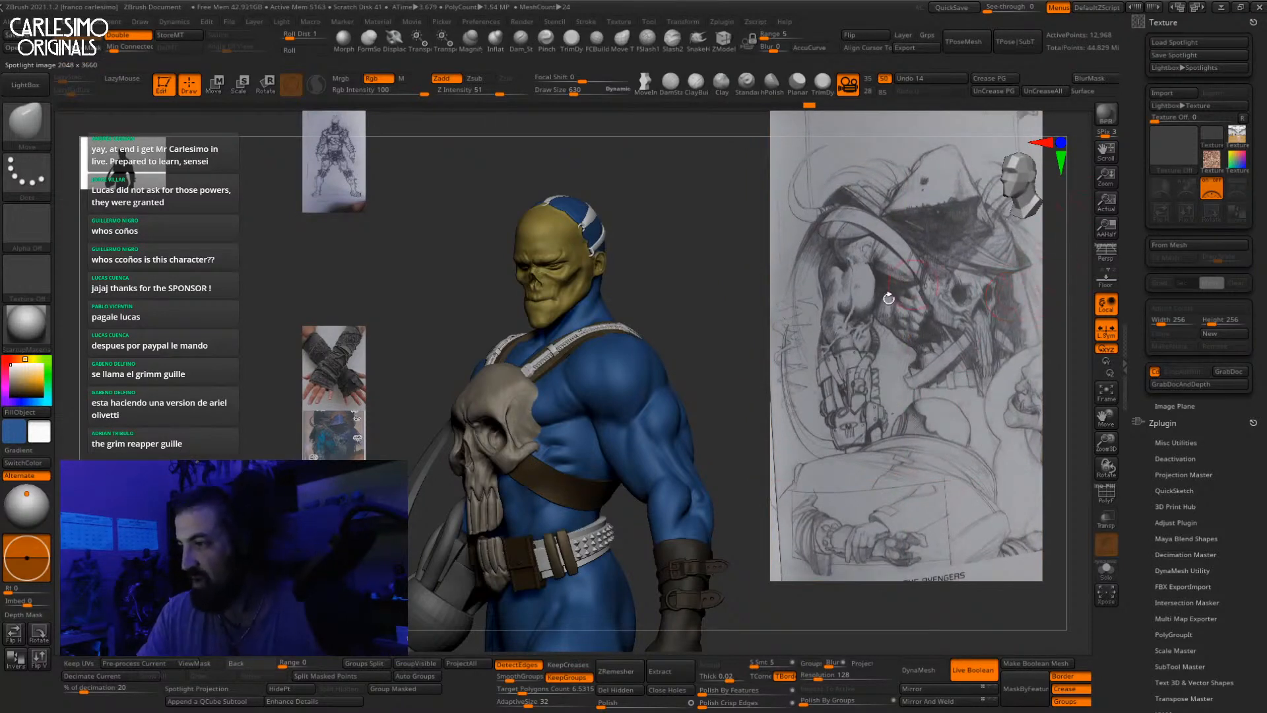
Step: Rearrange the Spotlight references so the coloured comic page stands enlarged beside the model
{"action": "key", "text": "z"}
{"action": "left_click_drag", "start_coordinate": [334, 367], "coordinate": [470, 242]}
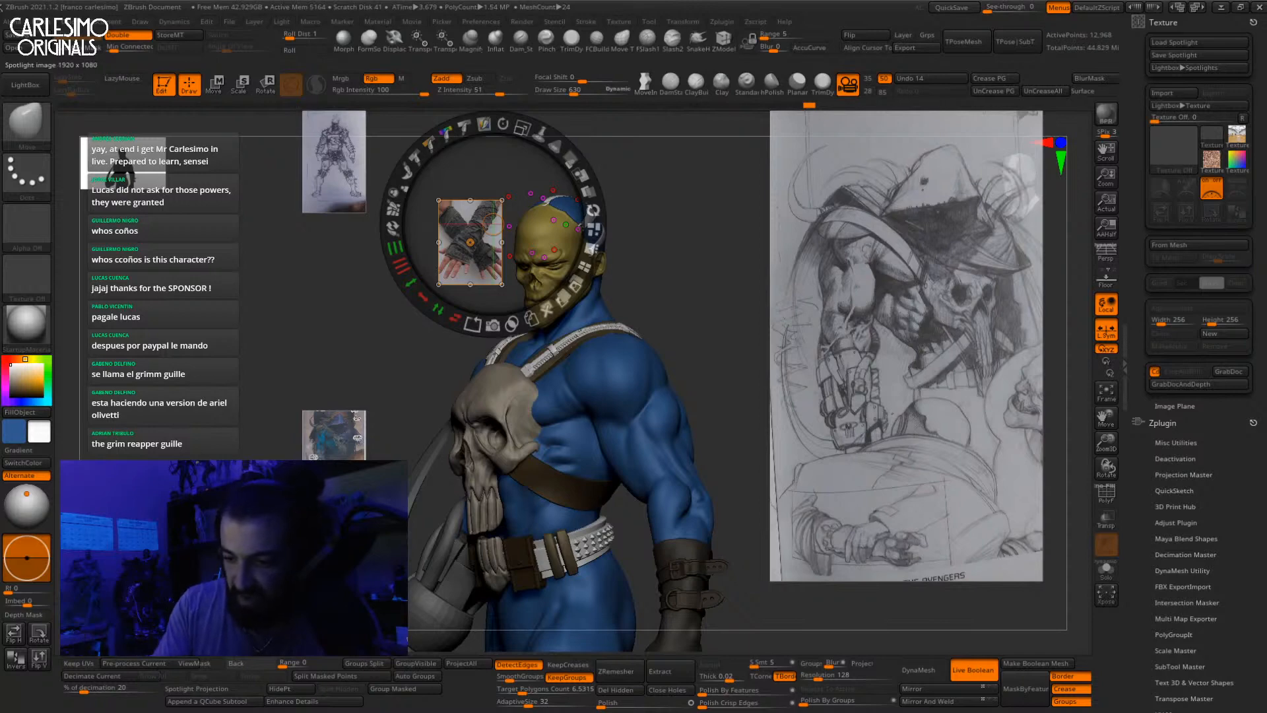
{"action": "left_click_drag", "start_coordinate": [353, 442], "coordinate": [762, 363]}
{"action": "left_click_drag", "start_coordinate": [796, 268], "coordinate": [811, 489]}
{"action": "left_click", "coordinate": [860, 388]}
{"action": "left_click_drag", "start_coordinate": [468, 343], "coordinate": [1076, 387]}
{"action": "key", "text": "z"}
Step: Replace the comic page beside the model with the Grim Reaper concept sheet, showing its full-body sketch
{"action": "left_click_drag", "start_coordinate": [806, 427], "coordinate": [779, 330]}
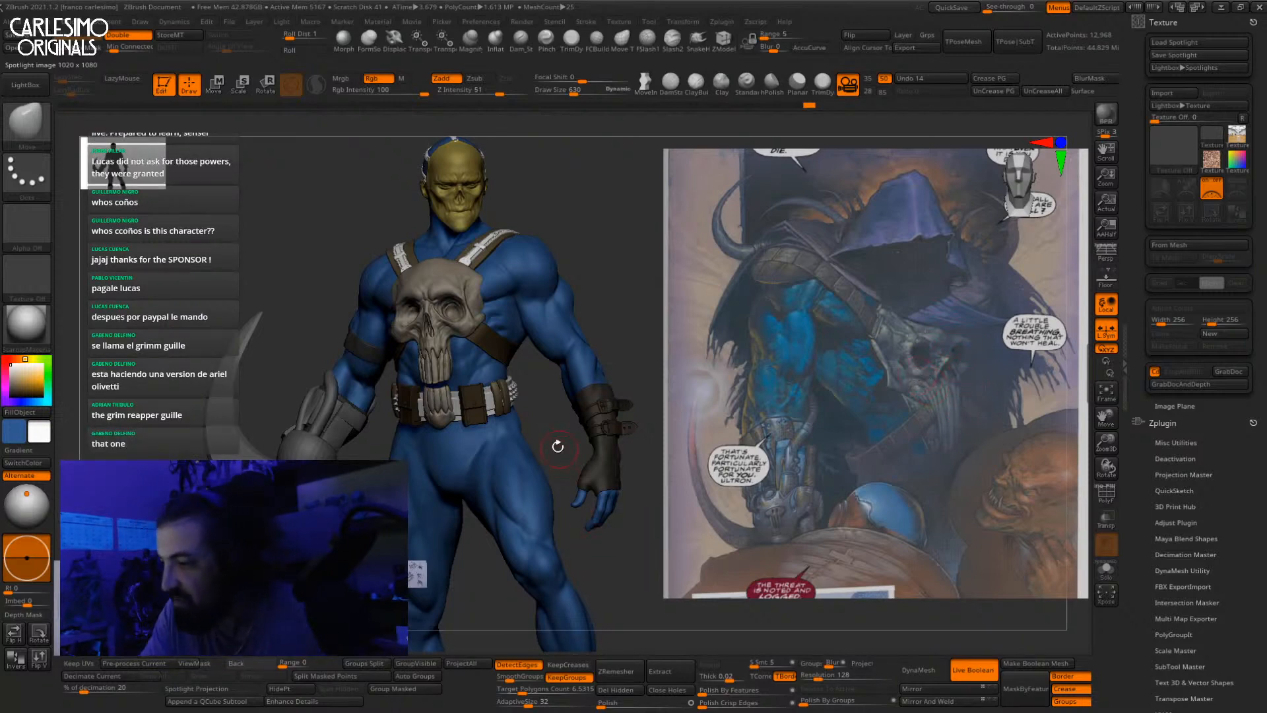
{"action": "left_click_drag", "start_coordinate": [565, 453], "coordinate": [567, 436]}
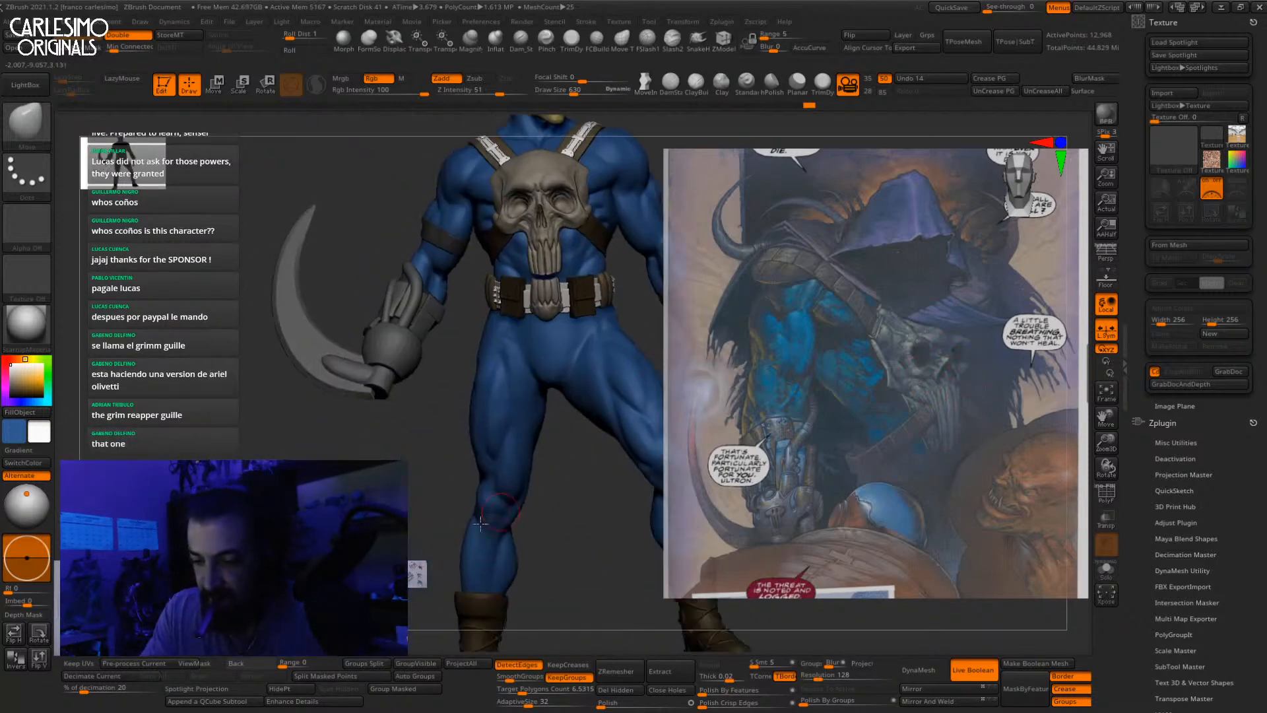
{"action": "key", "text": "z"}
{"action": "left_click", "coordinate": [532, 566]}
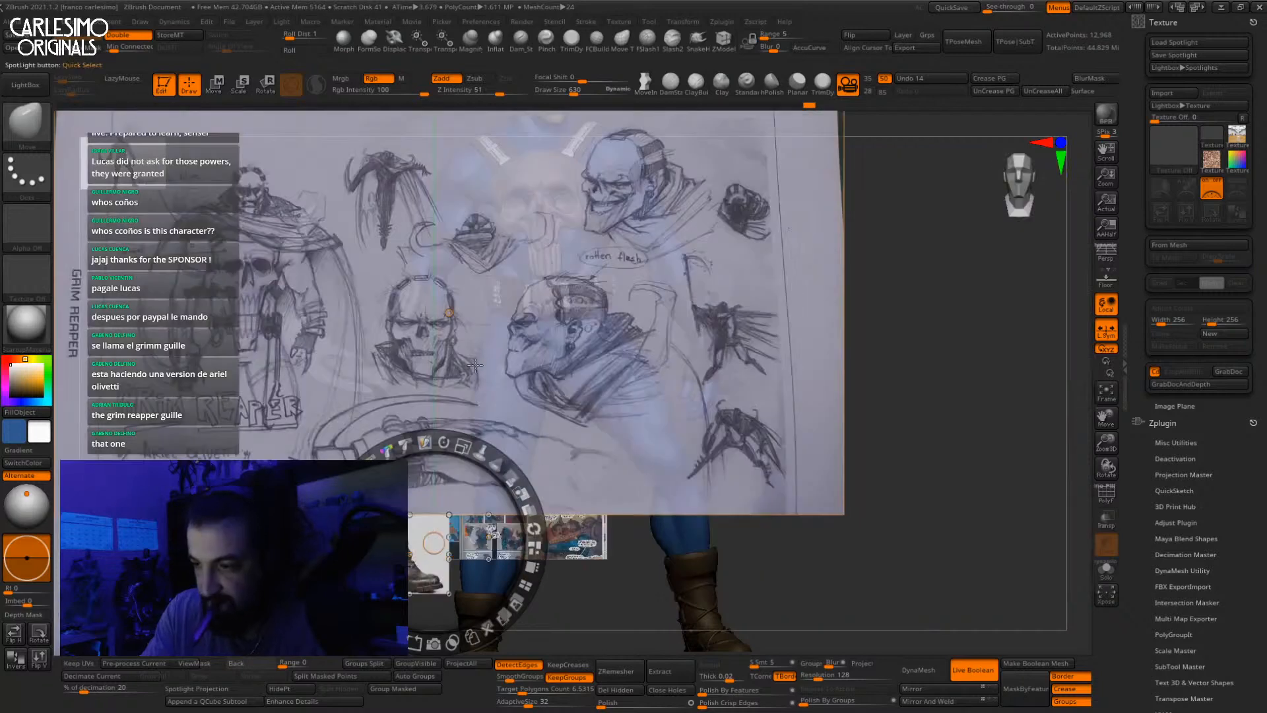
{"action": "left_click_drag", "start_coordinate": [447, 358], "coordinate": [983, 382]}
{"action": "left_click_drag", "start_coordinate": [829, 347], "coordinate": [931, 334]}
{"action": "left_click_drag", "start_coordinate": [949, 240], "coordinate": [967, 248]}
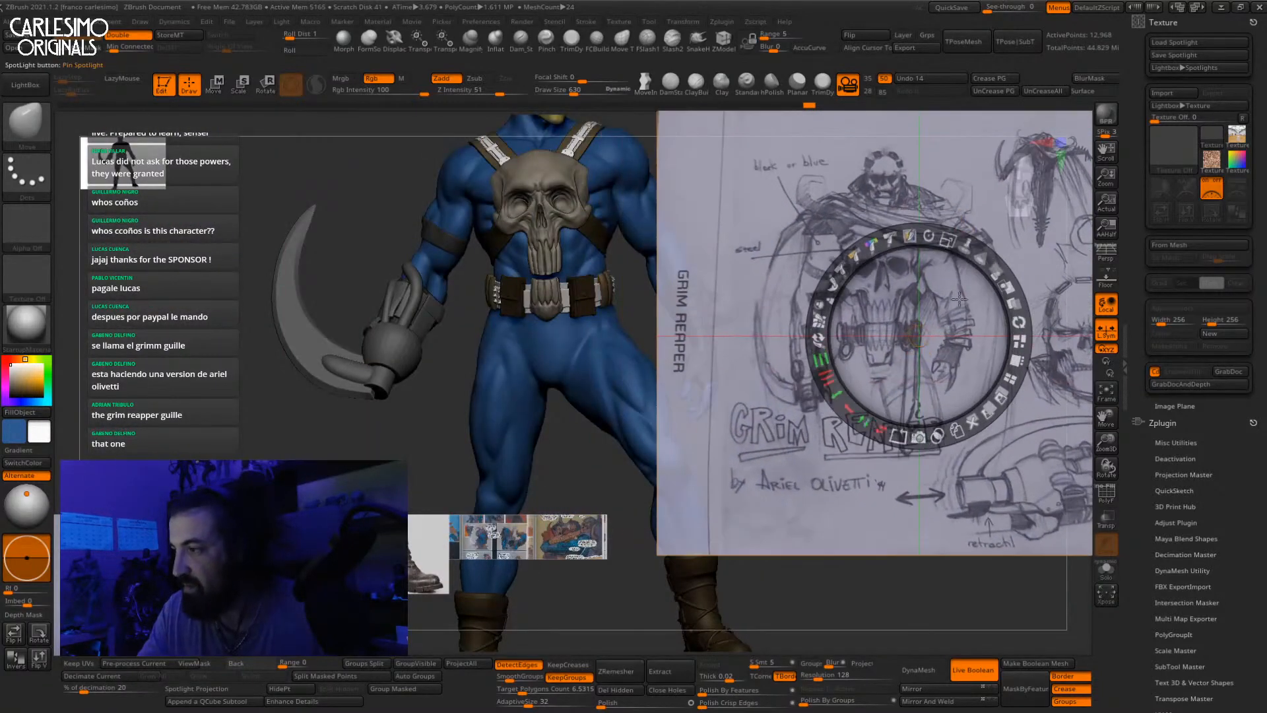
{"action": "key", "text": "z"}
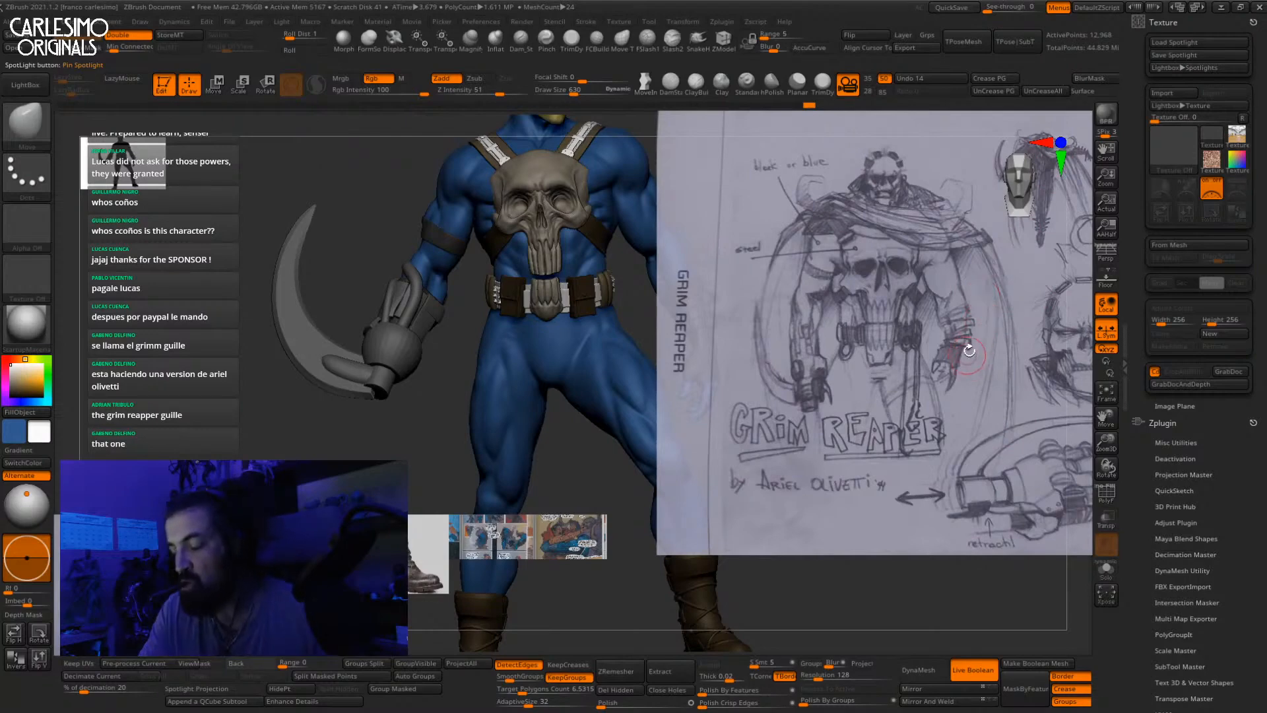
Step: Hide the reference images and make the brown belt loops the active subtool
{"action": "key", "text": "shift+z"}
{"action": "left_click_drag", "start_coordinate": [950, 337], "coordinate": [881, 335]}
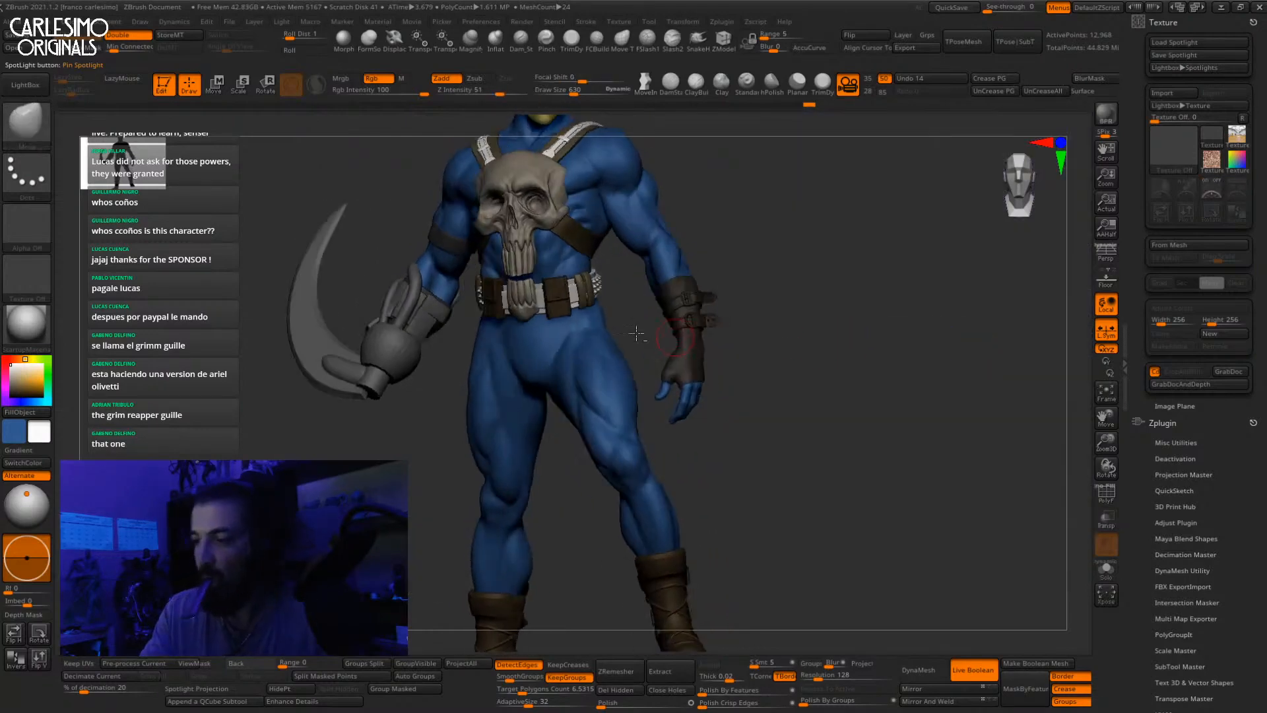
{"action": "left_click_drag", "start_coordinate": [732, 264], "coordinate": [621, 303], "text": "alt"}
{"action": "mouse_move", "coordinate": [602, 571]}
{"action": "right_mouse_down", "text": "alt"}
{"action": "mouse_move", "coordinate": [617, 579]}
{"action": "mouse_move", "coordinate": [623, 426]}
{"action": "mouse_move", "coordinate": [632, 470]}
{"action": "mouse_move", "coordinate": [643, 371]}
{"action": "right_mouse_up", "text": "alt"}
{"action": "left_click", "coordinate": [623, 427], "text": "alt"}
Step: Insert a ring primitive at the lower end of the belt loop nearest the spikes, using the primitives insert brush
{"action": "left_click", "coordinate": [28, 126]}
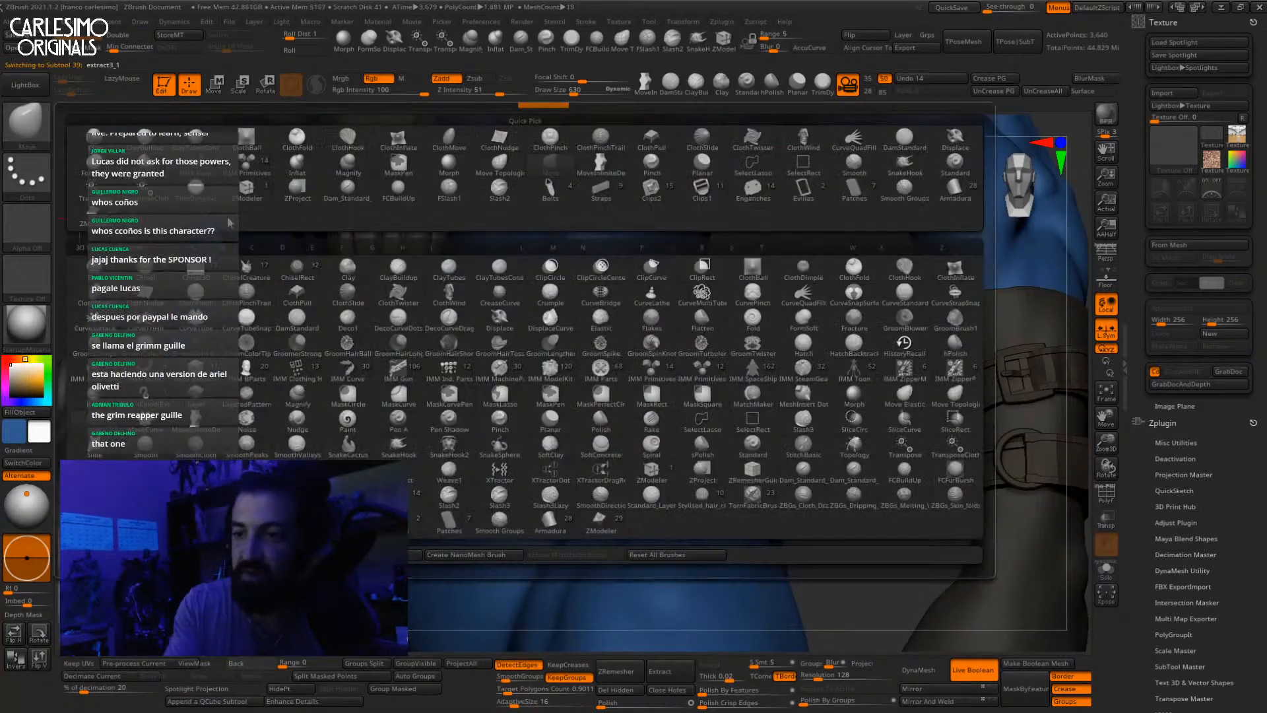
{"action": "left_click", "coordinate": [196, 165]}
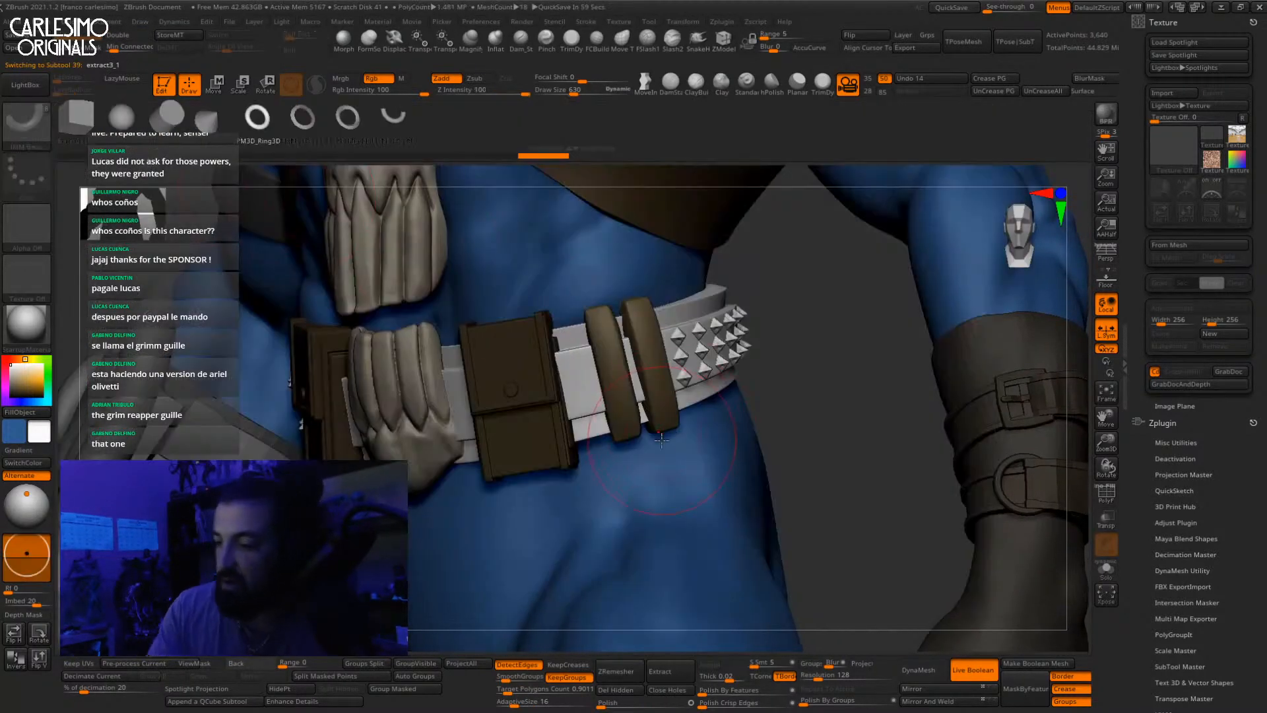
{"action": "mouse_move", "coordinate": [587, 417]}
{"action": "right_mouse_down", "text": "ctrl"}
{"action": "mouse_move", "coordinate": [671, 449]}
{"action": "mouse_move", "coordinate": [651, 382]}
{"action": "mouse_move", "coordinate": [674, 432]}
{"action": "right_mouse_up", "text": "ctrl"}
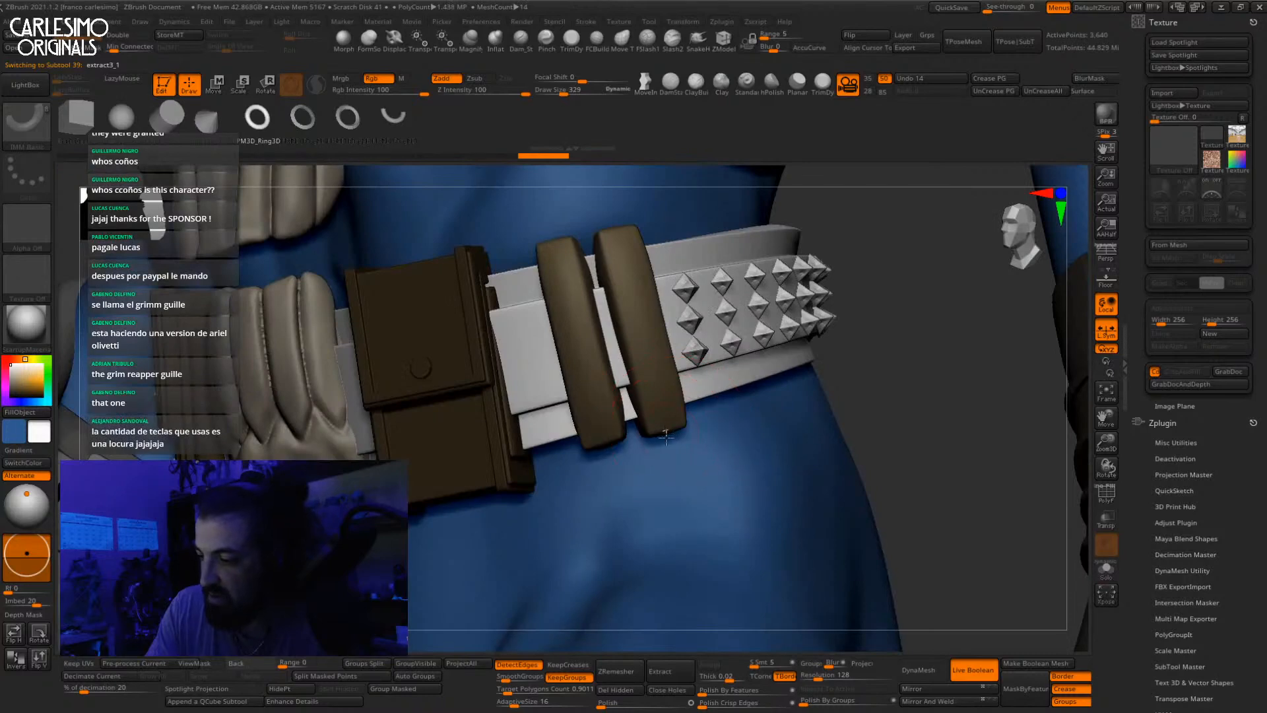
{"action": "key", "text": "ctrl+z"}
{"action": "left_click_drag", "start_coordinate": [668, 419], "coordinate": [687, 457]}
Step: Move and rotate the inserted ring with the gizmo so it hangs from the lower end of the belt loop
{"action": "key", "text": "w"}
{"action": "right_click_drag", "start_coordinate": [687, 454], "coordinate": [687, 409]}
{"action": "left_click_drag", "start_coordinate": [671, 357], "coordinate": [680, 372]}
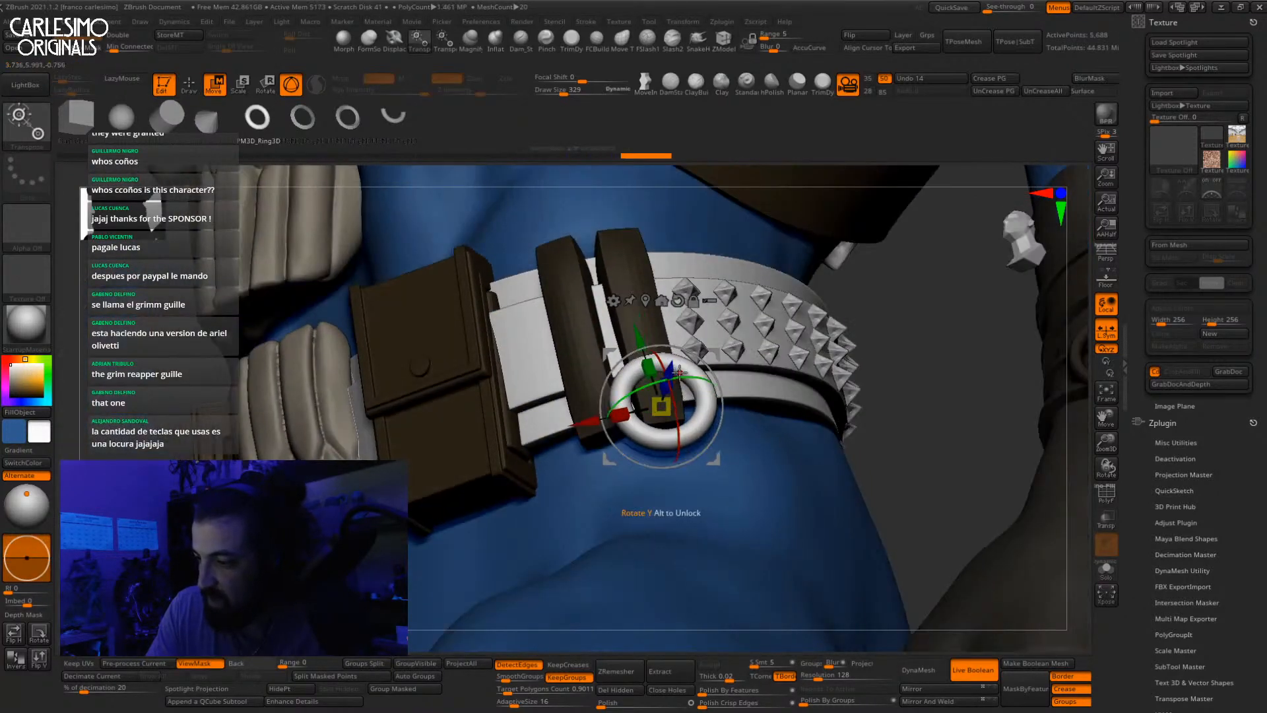
{"action": "right_click_drag", "start_coordinate": [673, 391], "coordinate": [726, 523]}
{"action": "left_click_drag", "start_coordinate": [776, 367], "coordinate": [516, 378], "text": "ctrl"}
{"action": "right_click_drag", "start_coordinate": [516, 378], "coordinate": [734, 374]}
{"action": "right_click_drag", "start_coordinate": [787, 316], "coordinate": [800, 307]}
{"action": "left_click_drag", "start_coordinate": [800, 286], "coordinate": [692, 291]}
{"action": "right_click_drag", "start_coordinate": [692, 291], "coordinate": [719, 298]}
{"action": "right_click_drag", "start_coordinate": [719, 298], "coordinate": [653, 359], "text": "ctrl"}
Step: Try to duplicate the ring along the belt towards the opposite hip
{"action": "left_click_drag", "start_coordinate": [478, 352], "coordinate": [752, 391]}
{"action": "right_click_drag", "start_coordinate": [753, 391], "coordinate": [841, 298], "text": "alt"}
{"action": "left_click_drag", "start_coordinate": [770, 299], "coordinate": [1124, 308]}
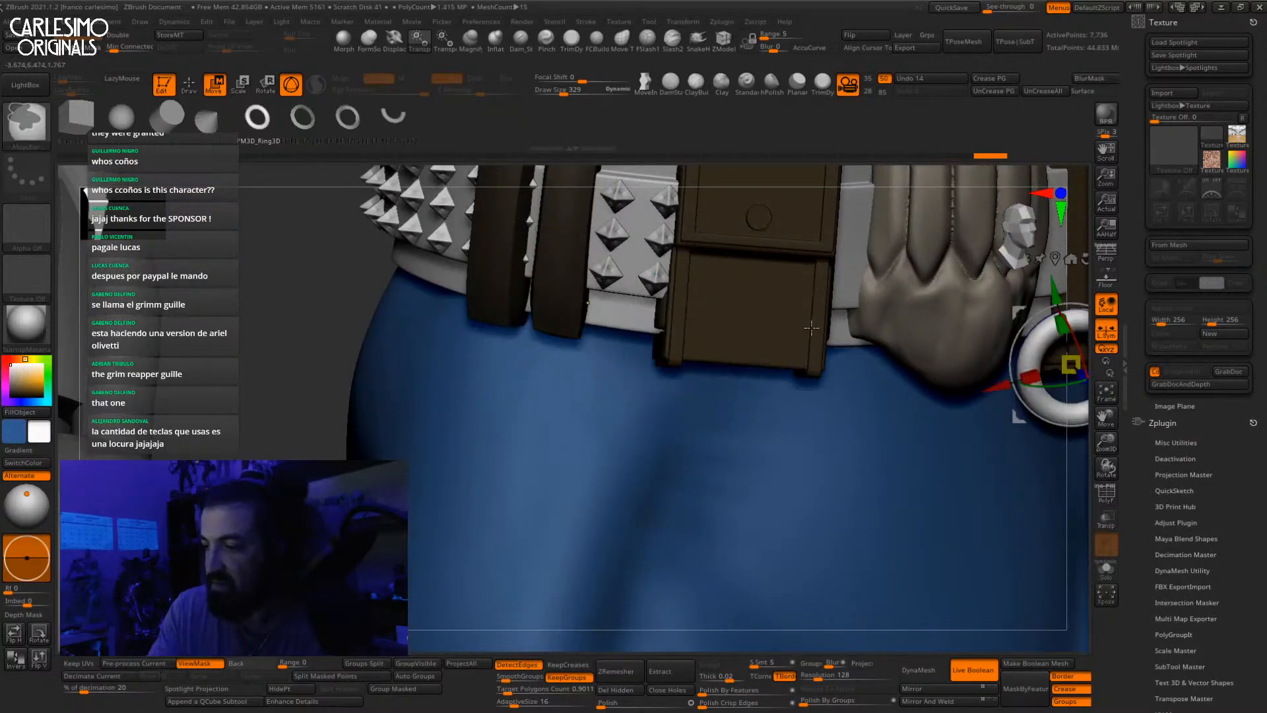
{"action": "right_click_drag", "start_coordinate": [1055, 357], "coordinate": [953, 294], "text": "ctrl"}
{"action": "key", "text": "ctrl+z"}
{"action": "key", "text": "ctrl+z"}
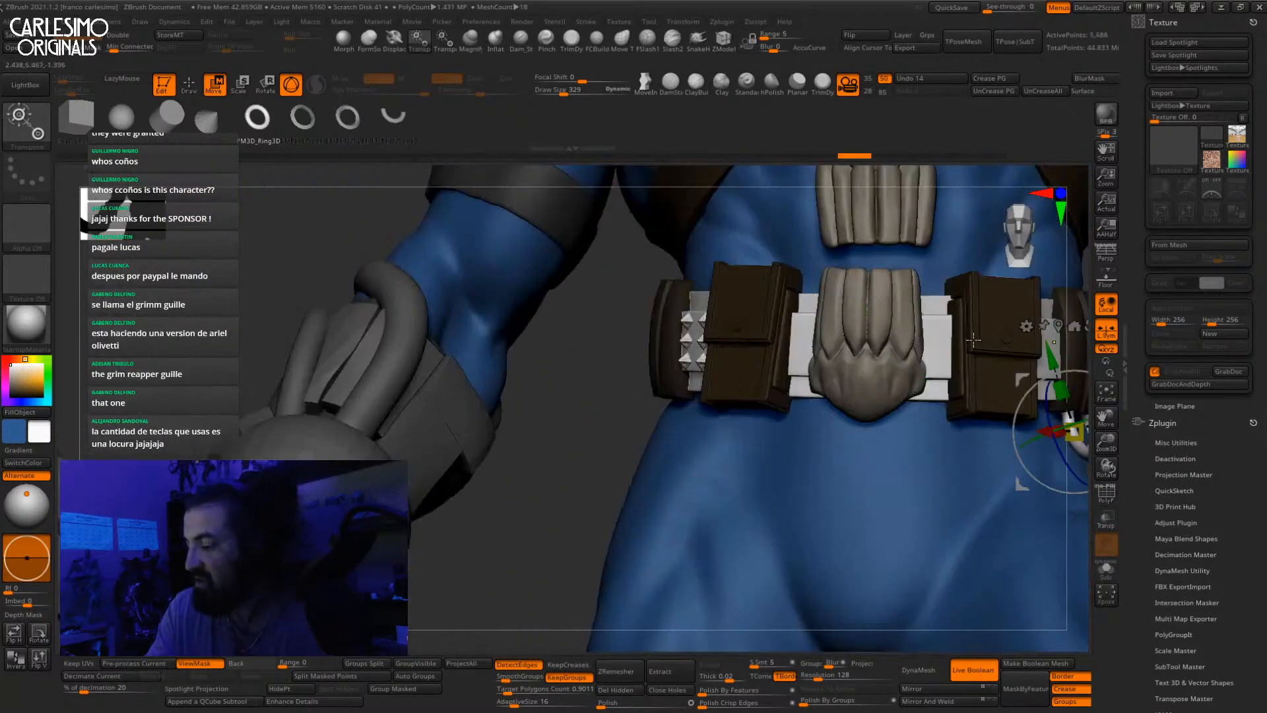
Step: Insert a rectangular buckle at the lower end of a belt loop on the opposite hip, using the buckle insert brush
{"action": "mouse_move", "coordinate": [1027, 326]}
{"action": "right_mouse_down", "text": "alt"}
{"action": "mouse_move", "coordinate": [860, 358]}
{"action": "mouse_move", "coordinate": [937, 363]}
{"action": "right_mouse_up", "text": "alt"}
{"action": "key", "text": "q"}
{"action": "key", "text": "b"}
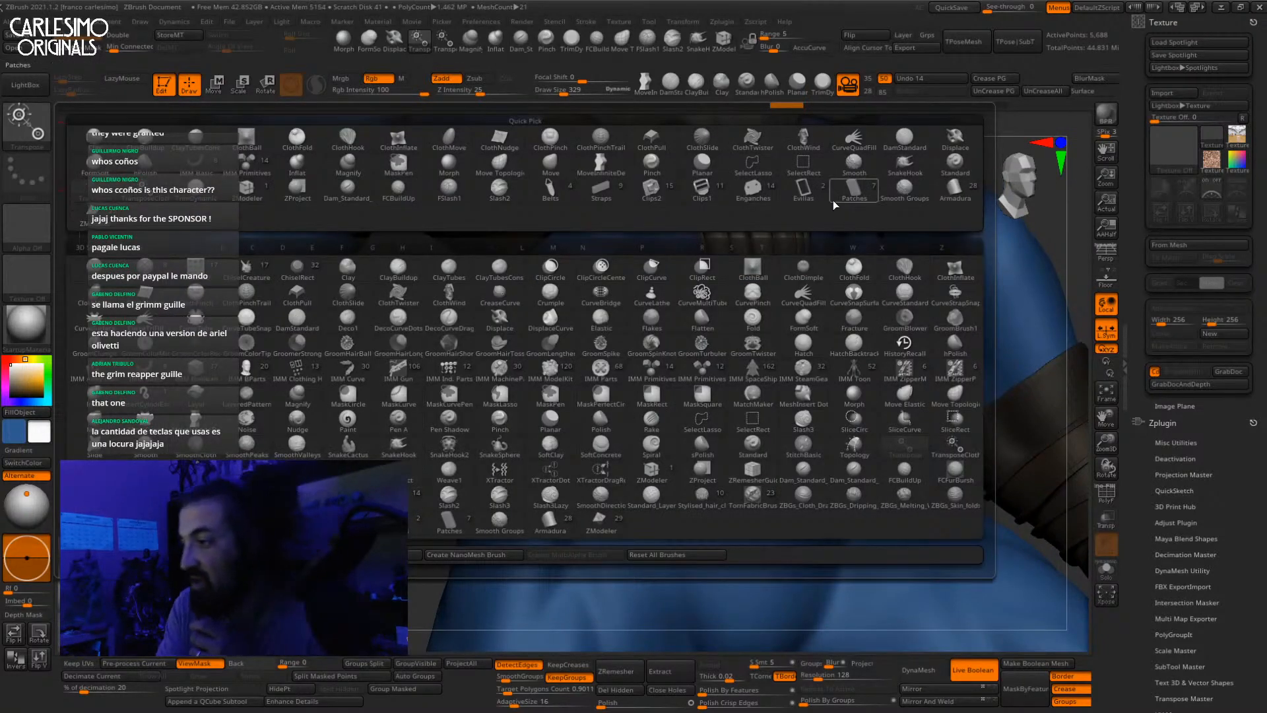
{"action": "left_click", "coordinate": [853, 190]}
{"action": "right_click_drag", "start_coordinate": [559, 405], "coordinate": [529, 454]}
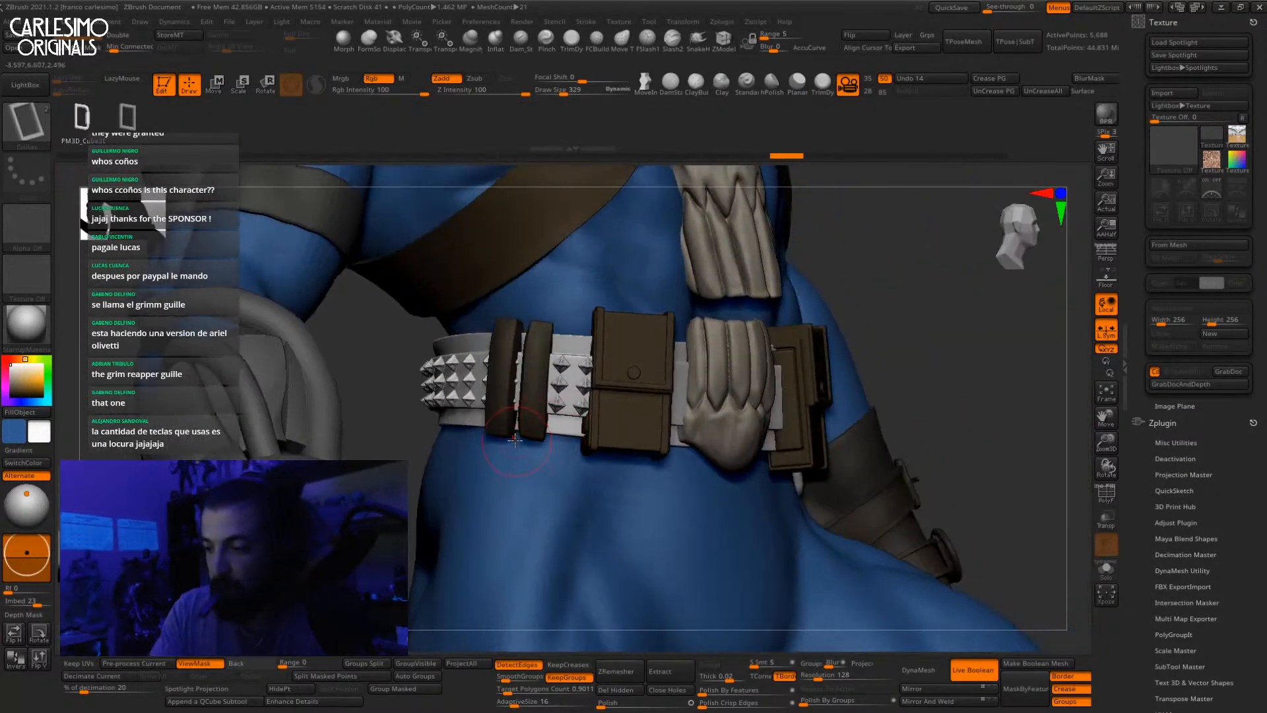
{"action": "key", "text": "w"}
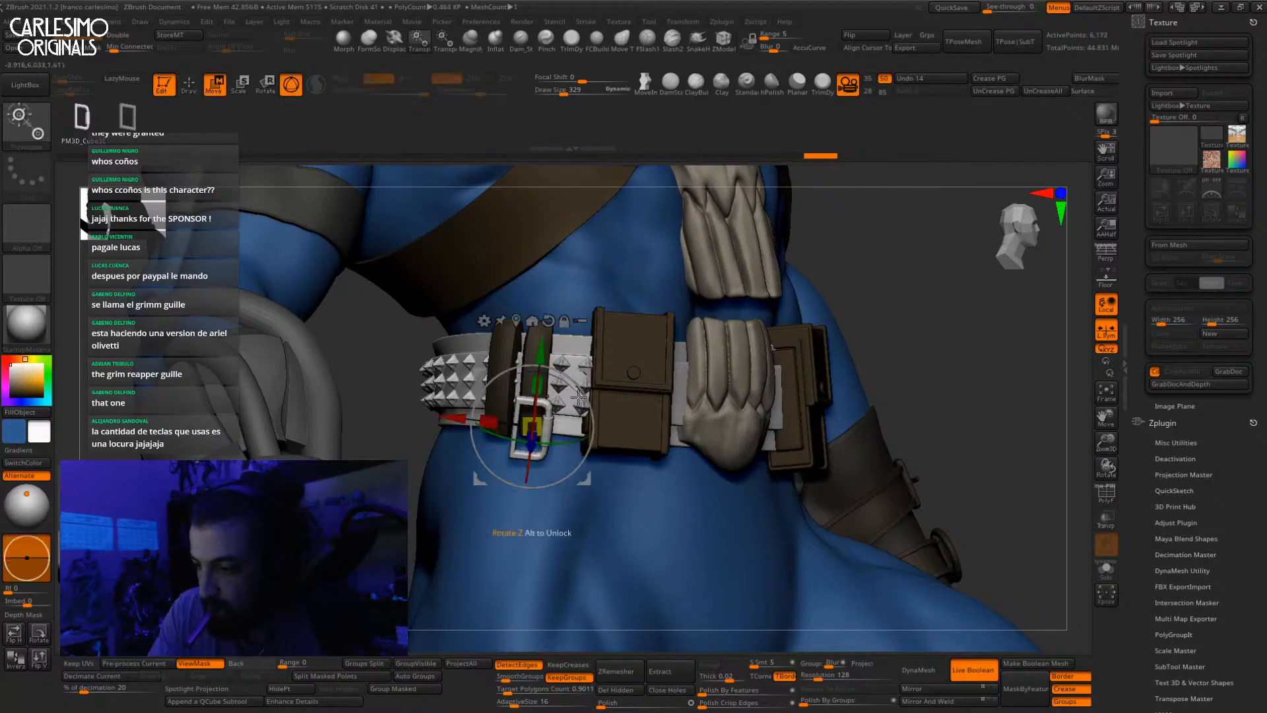
Step: Rotate, enlarge and move the buckle so it hangs lengthwise beneath both belt loops
{"action": "right_click_drag", "start_coordinate": [528, 446], "coordinate": [553, 441], "text": "ctrl"}
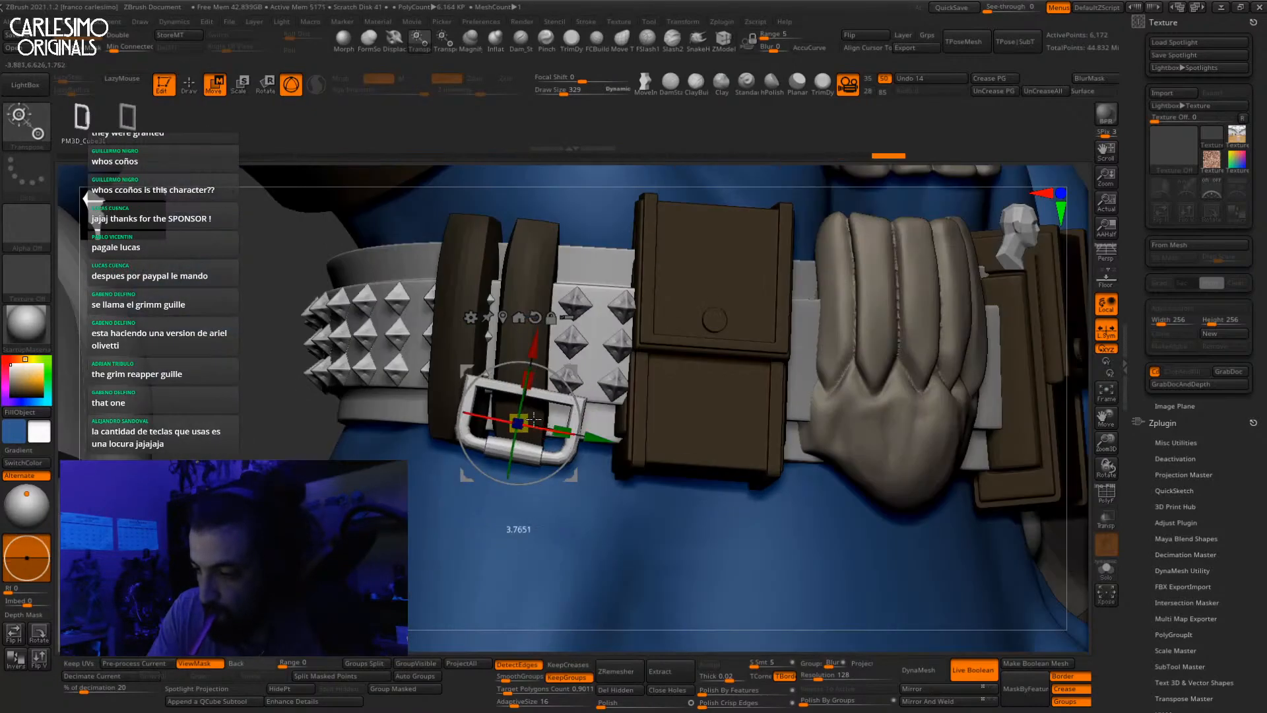
{"action": "left_click_drag", "start_coordinate": [526, 446], "coordinate": [476, 470]}
{"action": "right_click_drag", "start_coordinate": [478, 440], "coordinate": [521, 470]}
{"action": "left_click_drag", "start_coordinate": [537, 452], "coordinate": [498, 487]}
{"action": "left_click_drag", "start_coordinate": [542, 418], "coordinate": [543, 426]}
{"action": "right_click_drag", "start_coordinate": [544, 428], "coordinate": [538, 443]}
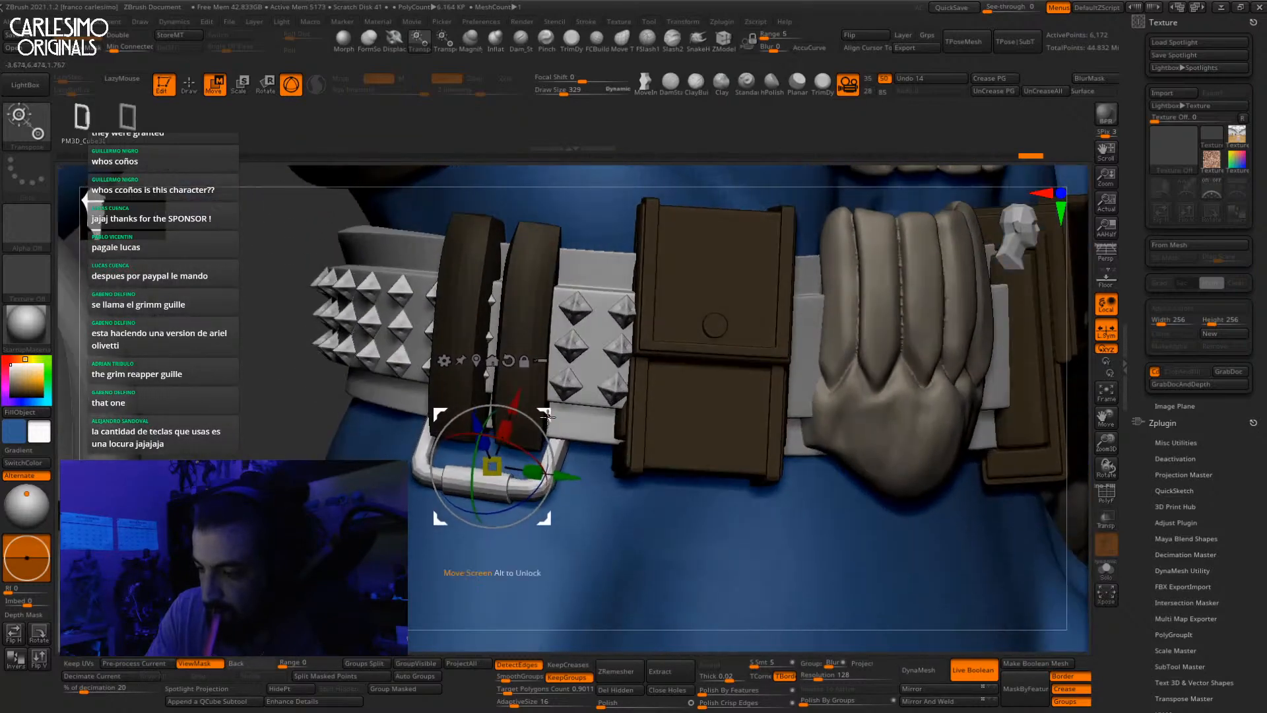
{"action": "left_click_drag", "start_coordinate": [547, 414], "coordinate": [542, 429]}
{"action": "right_click_drag", "start_coordinate": [551, 425], "coordinate": [545, 390]}
{"action": "key", "text": "q"}
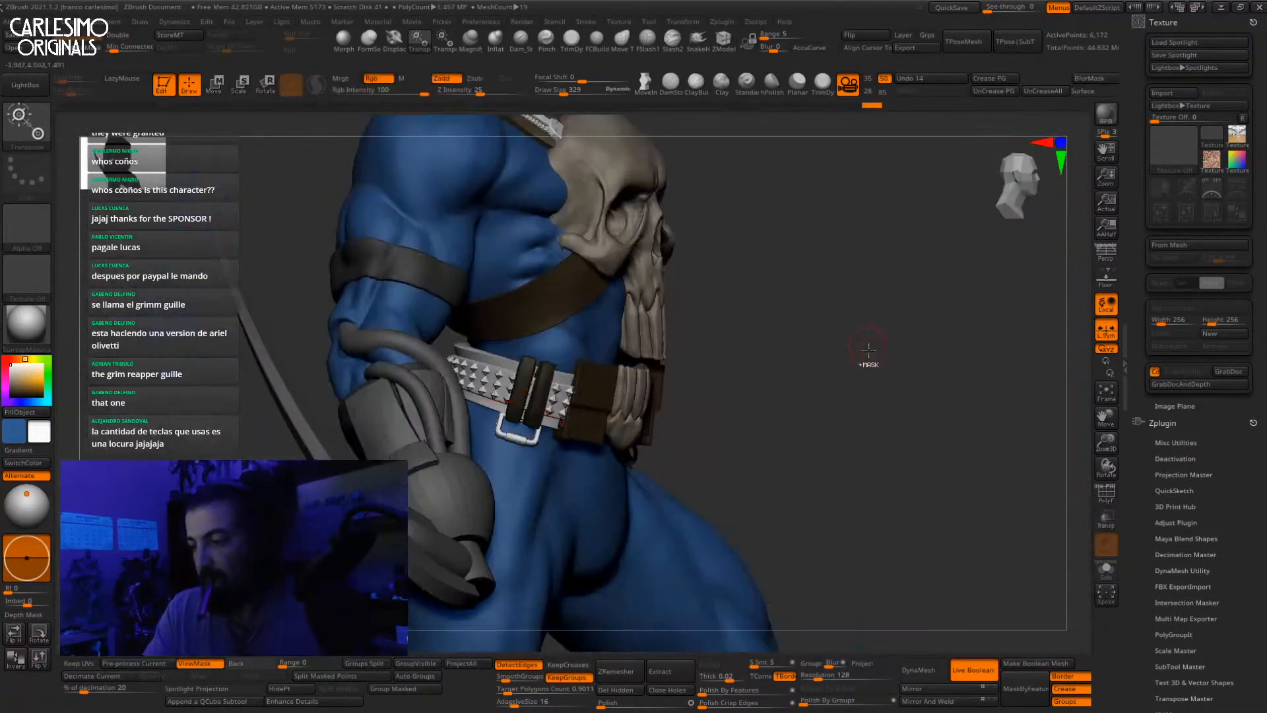
{"action": "key", "text": "w"}
{"action": "key", "text": "q"}
Step: Compare the whole figure with the Grim Reaper concept sheet, then hide the references
{"action": "mouse_move", "coordinate": [852, 368]}
{"action": "right_mouse_down"}
{"action": "mouse_move", "coordinate": [839, 342]}
{"action": "mouse_move", "coordinate": [868, 334]}
{"action": "mouse_move", "coordinate": [854, 311]}
{"action": "mouse_move", "coordinate": [891, 300]}
{"action": "mouse_move", "coordinate": [866, 303]}
{"action": "mouse_move", "coordinate": [853, 344]}
{"action": "right_mouse_up"}
{"action": "key", "text": "shift+z"}
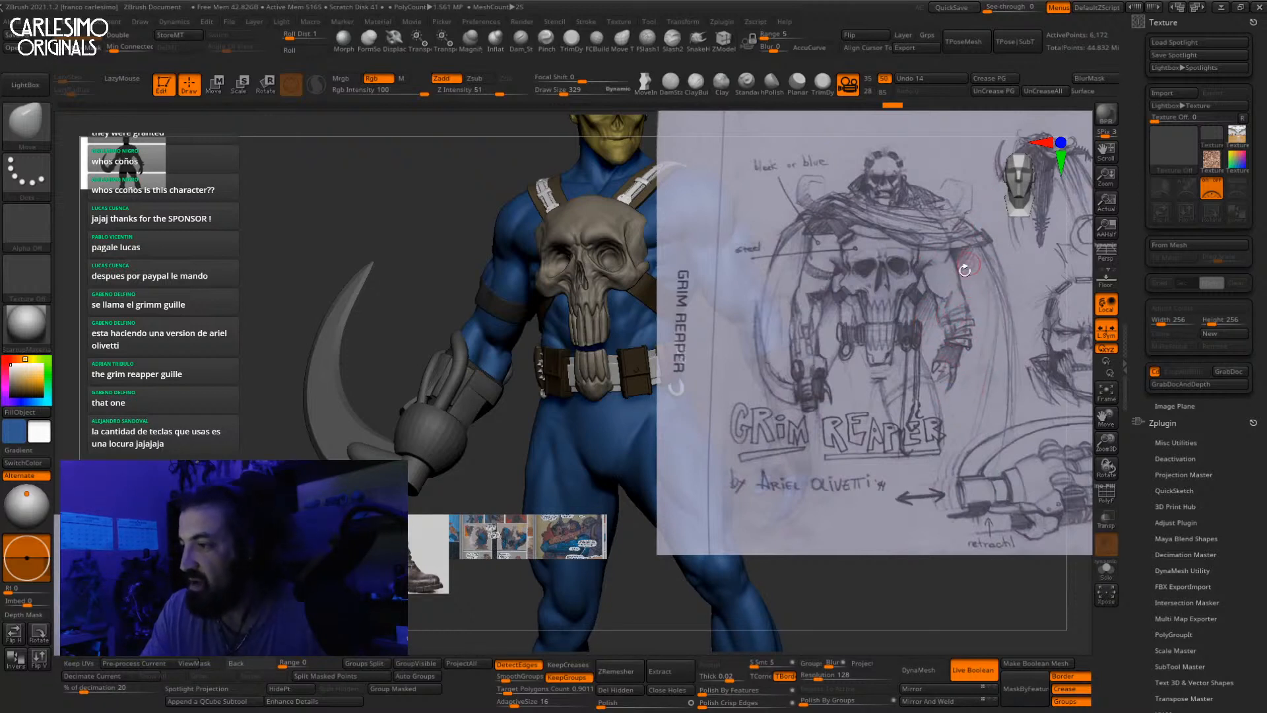
{"action": "key", "text": "z"}
{"action": "left_click_drag", "start_coordinate": [456, 276], "coordinate": [317, 334]}
{"action": "key", "text": "z"}
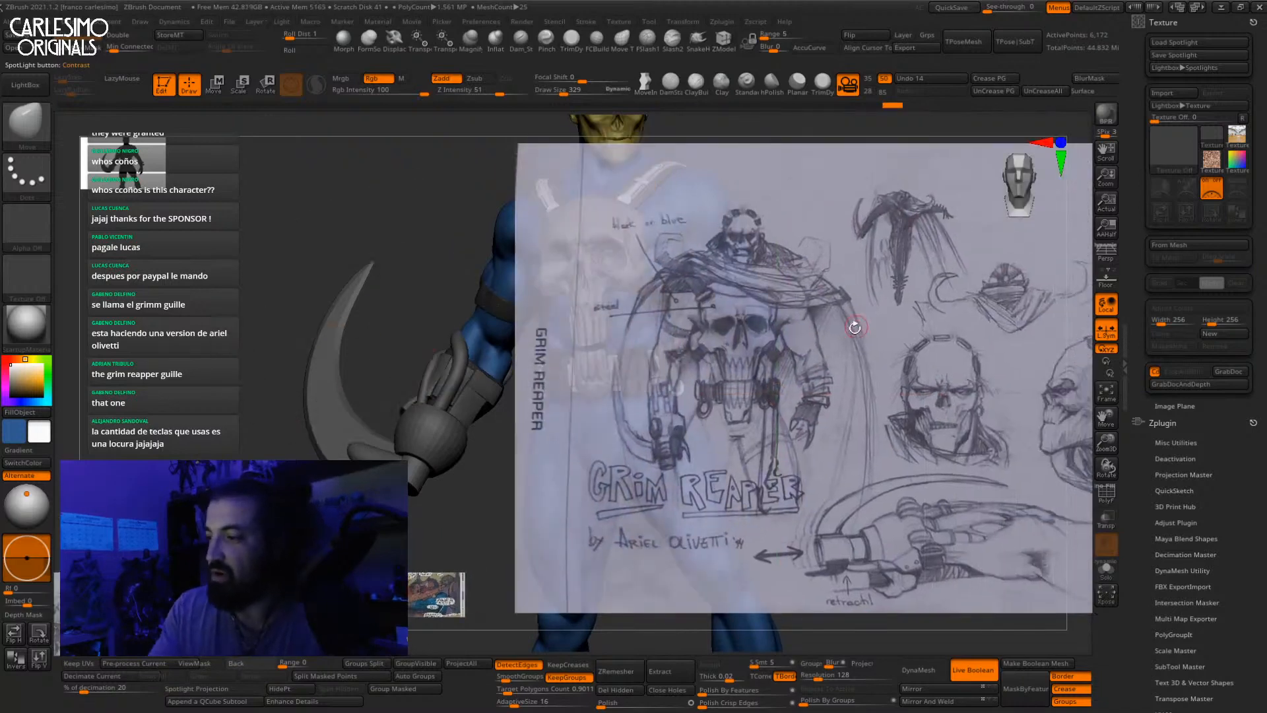
{"action": "key", "text": "shift+z"}
{"action": "mouse_move", "coordinate": [872, 303]}
{"action": "left_mouse_down", "text": "alt"}
{"action": "mouse_move", "coordinate": [811, 356]}
{"action": "mouse_move", "coordinate": [837, 281]}
{"action": "left_mouse_up", "text": "alt"}
{"action": "left_click_drag", "start_coordinate": [864, 353], "coordinate": [893, 306], "text": "alt"}
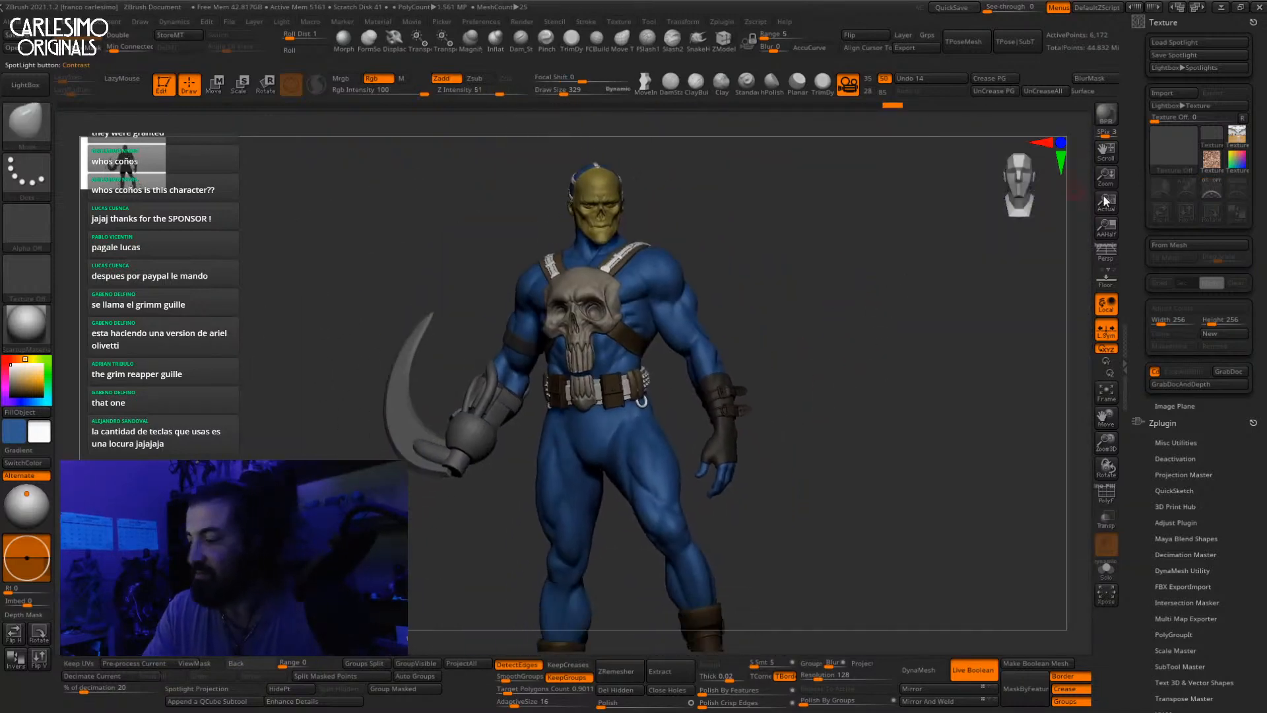
Step: Find the shoulder pad subtool extract10 in the subtool list, select it and make it visible
{"action": "left_click_drag", "start_coordinate": [1144, 344], "coordinate": [1145, 3]}
{"action": "key", "text": "n"}
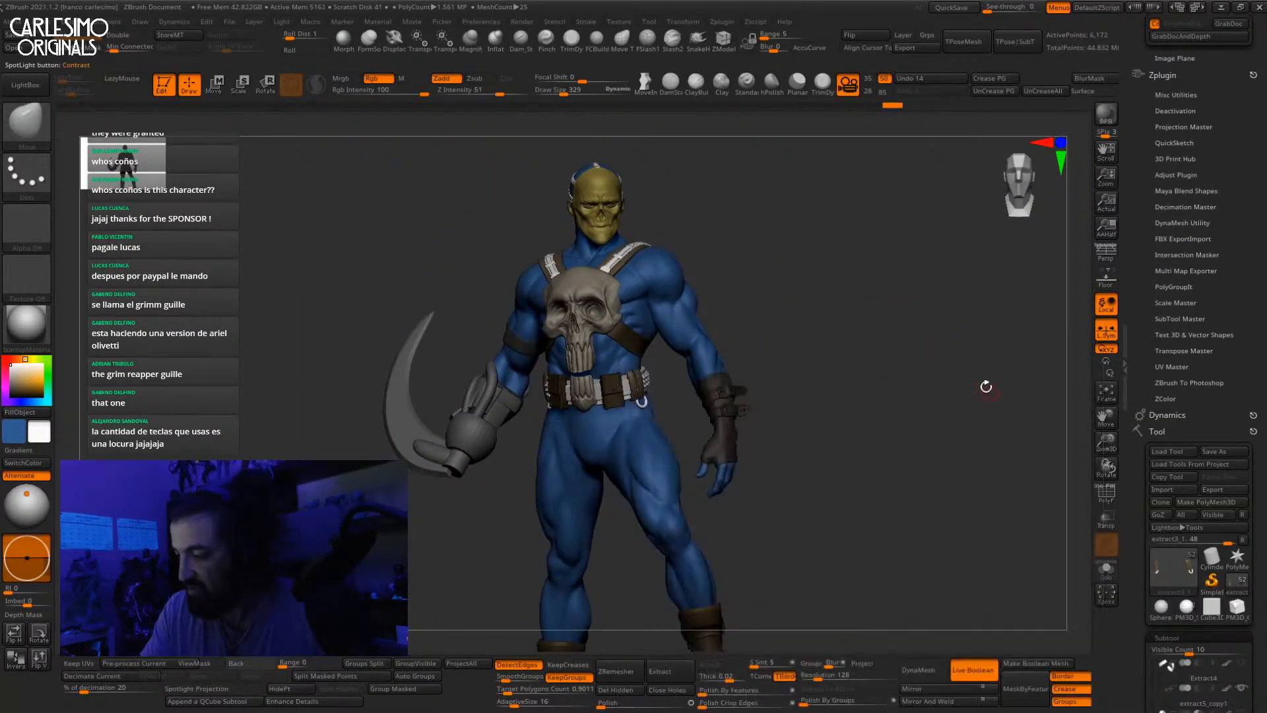
{"action": "key", "text": "n"}
{"action": "mouse_move", "coordinate": [1040, 421]}
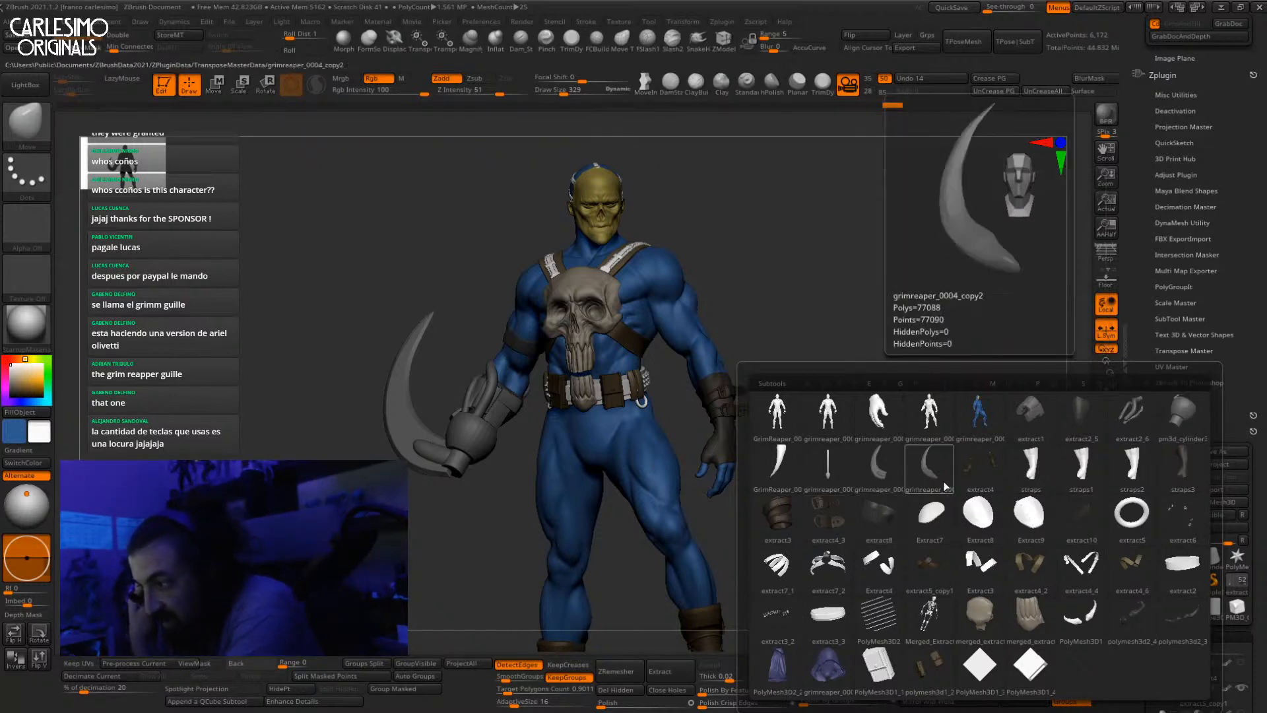
{"action": "left_click", "coordinate": [931, 515]}
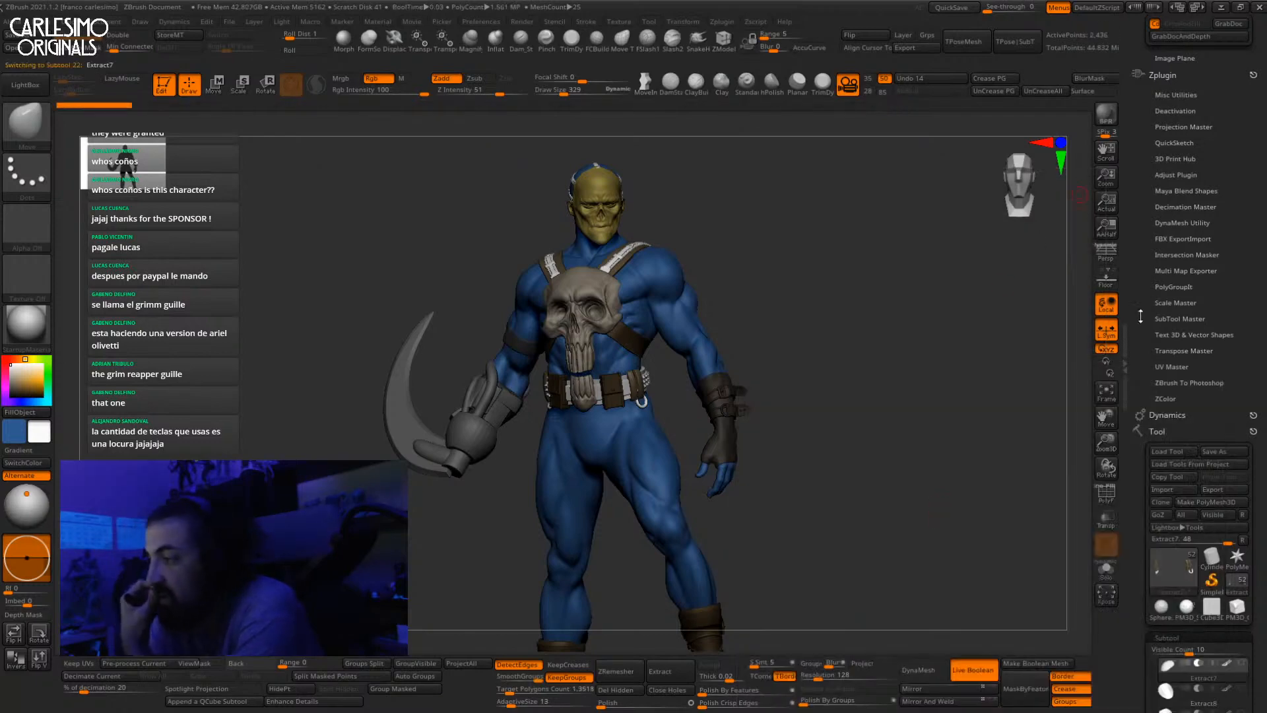
{"action": "scroll", "coordinate": [1148, 346], "scroll_direction": "down", "scroll_amount": 5}
{"action": "mouse_move", "coordinate": [1195, 372]}
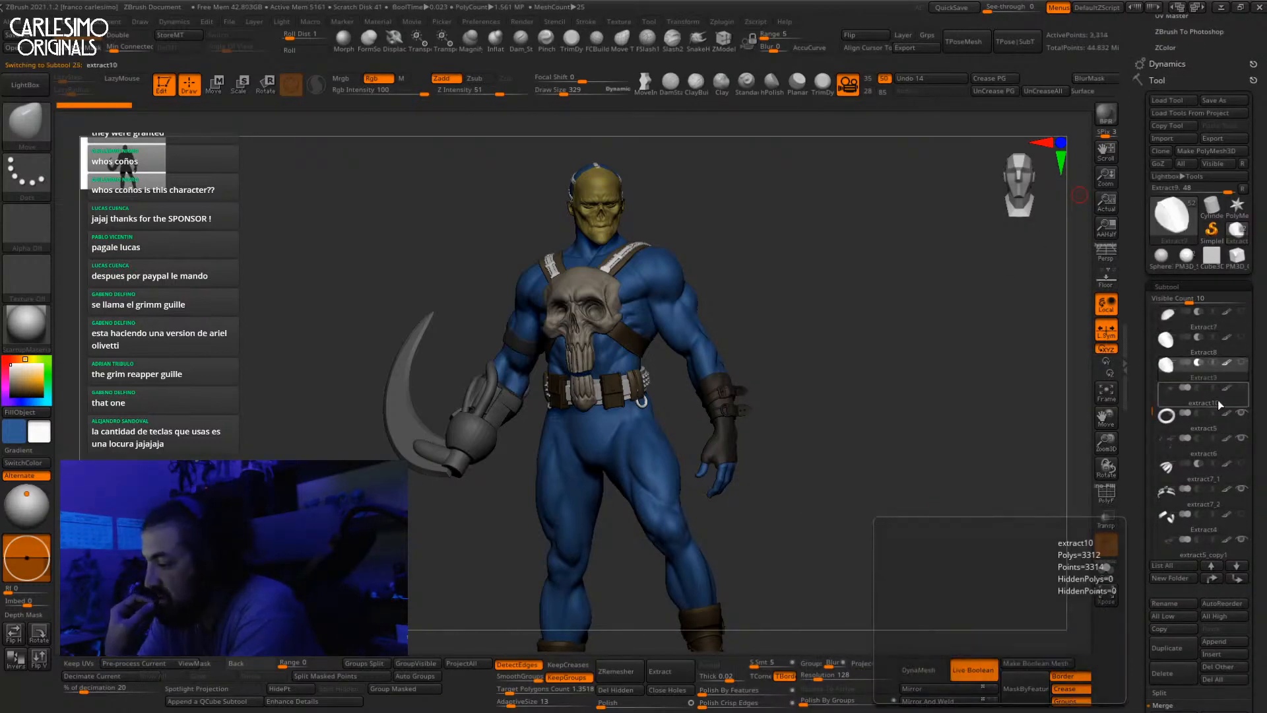
{"action": "left_click", "coordinate": [1218, 399]}
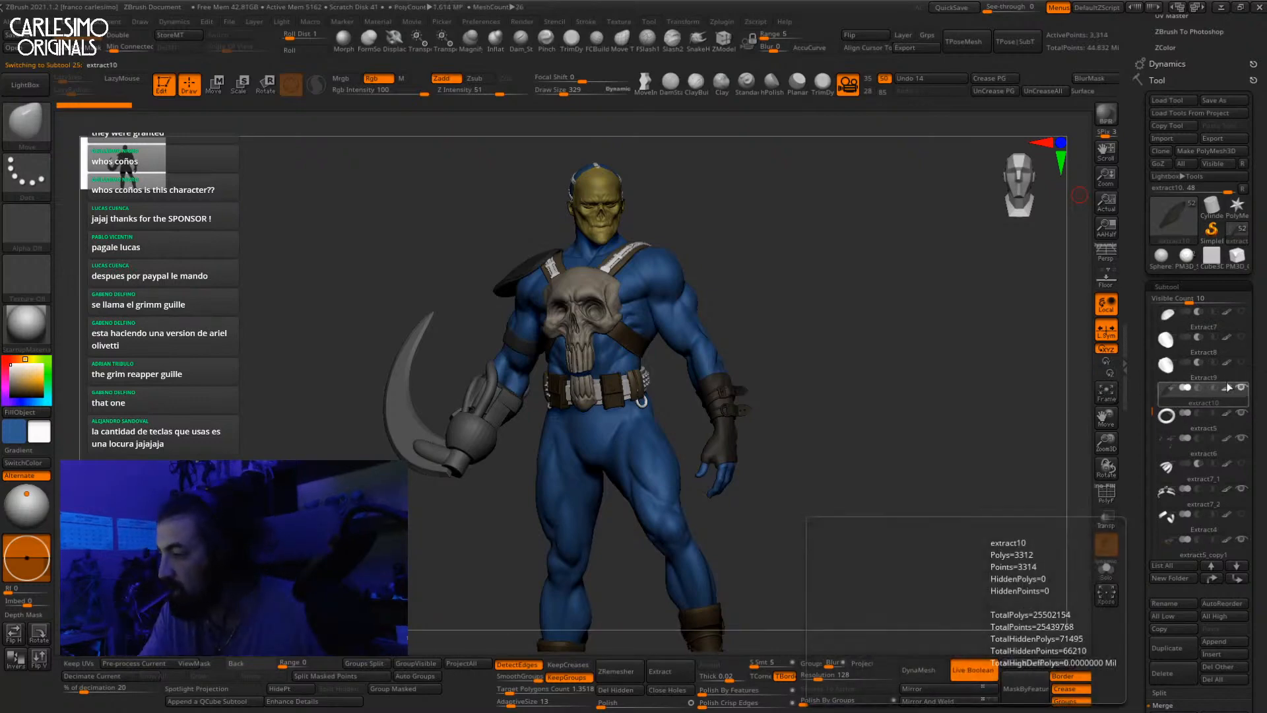
Step: Place the gizmo at the shoulder pad's inner edge and lower the pad slightly onto the shoulder
{"action": "left_click_drag", "start_coordinate": [542, 238], "coordinate": [568, 462], "text": "alt"}
{"action": "left_click_drag", "start_coordinate": [548, 353], "coordinate": [645, 520]}
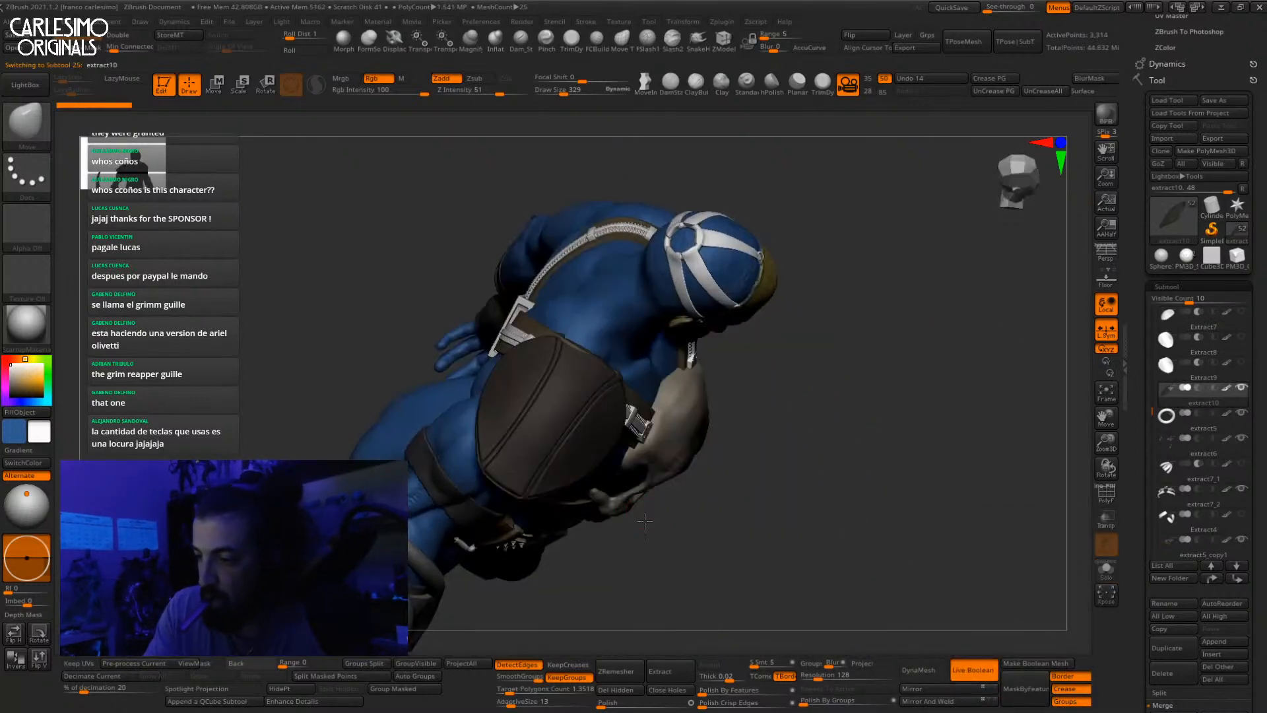
{"action": "right_click_drag", "start_coordinate": [603, 433], "coordinate": [712, 271], "text": "alt"}
{"action": "key", "text": "w"}
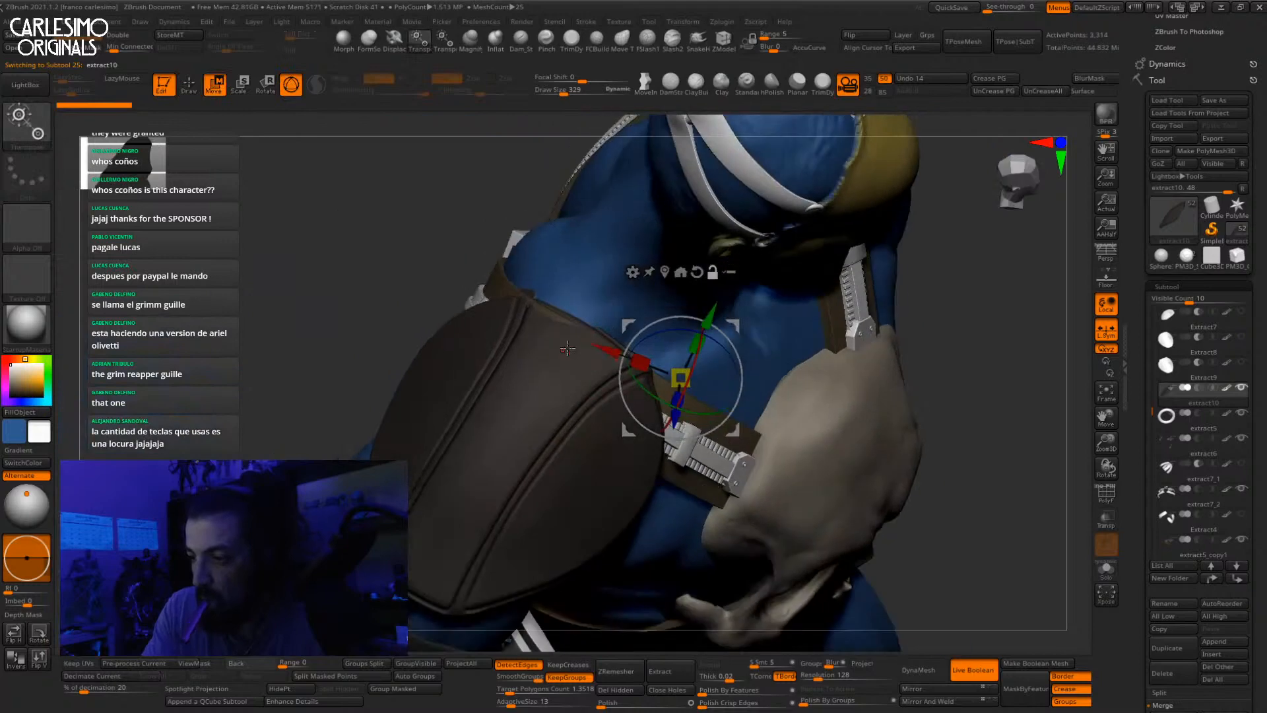
{"action": "left_click", "coordinate": [568, 344], "text": "alt"}
{"action": "right_click_drag", "start_coordinate": [595, 378], "coordinate": [614, 429]}
{"action": "left_click_drag", "start_coordinate": [562, 291], "coordinate": [596, 341]}
{"action": "mouse_move", "coordinate": [596, 341]}
{"action": "right_mouse_down"}
{"action": "mouse_move", "coordinate": [603, 350]}
{"action": "mouse_move", "coordinate": [660, 325]}
{"action": "mouse_move", "coordinate": [730, 319]}
{"action": "mouse_move", "coordinate": [716, 320]}
{"action": "mouse_move", "coordinate": [786, 345]}
{"action": "mouse_move", "coordinate": [851, 286]}
{"action": "mouse_move", "coordinate": [718, 330]}
{"action": "mouse_move", "coordinate": [672, 318]}
{"action": "right_mouse_up"}
{"action": "key", "text": "q"}
{"action": "key", "text": "w"}
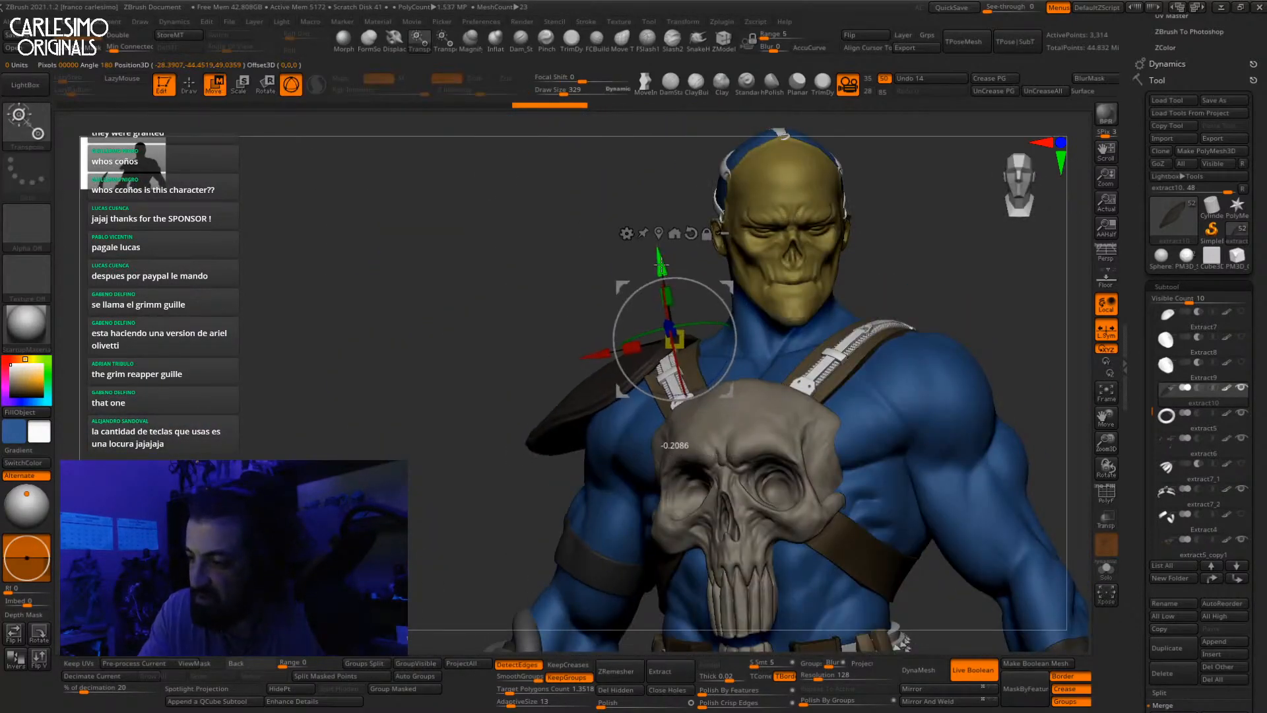
{"action": "left_click_drag", "start_coordinate": [662, 265], "coordinate": [663, 268]}
Step: Adjust the shoulder pad's tilt and shift it slightly forward so it sits over the shoulder
{"action": "mouse_move", "coordinate": [662, 268]}
{"action": "right_mouse_down"}
{"action": "mouse_move", "coordinate": [723, 394]}
{"action": "mouse_move", "coordinate": [745, 320]}
{"action": "right_mouse_up"}
{"action": "key", "text": "q"}
{"action": "key", "text": "w"}
{"action": "right_click_drag", "start_coordinate": [719, 367], "coordinate": [722, 203]}
{"action": "key", "text": "q"}
{"action": "mouse_move", "coordinate": [696, 350]}
{"action": "right_mouse_down", "text": "ctrl"}
{"action": "mouse_move", "coordinate": [709, 285]}
{"action": "mouse_move", "coordinate": [812, 291]}
{"action": "mouse_move", "coordinate": [765, 292]}
{"action": "right_mouse_up", "text": "ctrl"}
{"action": "right_click_drag", "start_coordinate": [567, 290], "coordinate": [629, 292]}
{"action": "key", "text": "w"}
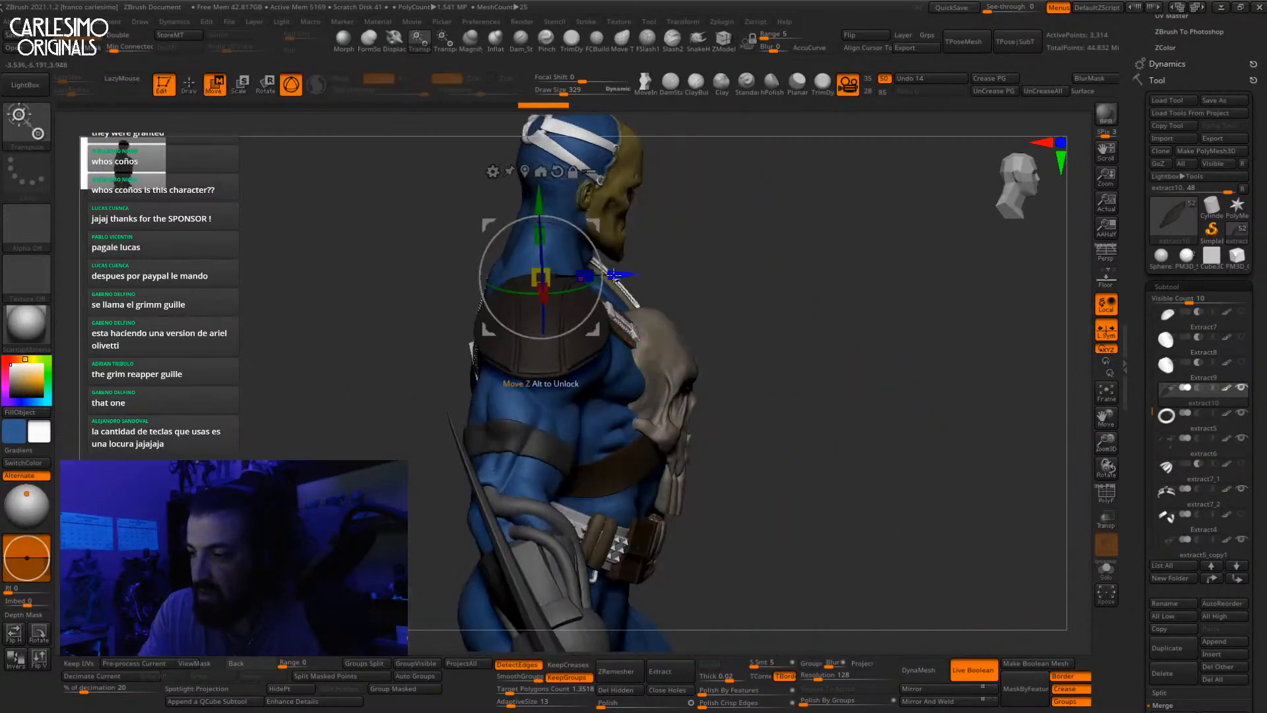
{"action": "left_click_drag", "start_coordinate": [589, 250], "coordinate": [590, 253]}
{"action": "right_click_drag", "start_coordinate": [590, 254], "coordinate": [568, 280]}
{"action": "left_click_drag", "start_coordinate": [593, 282], "coordinate": [601, 284]}
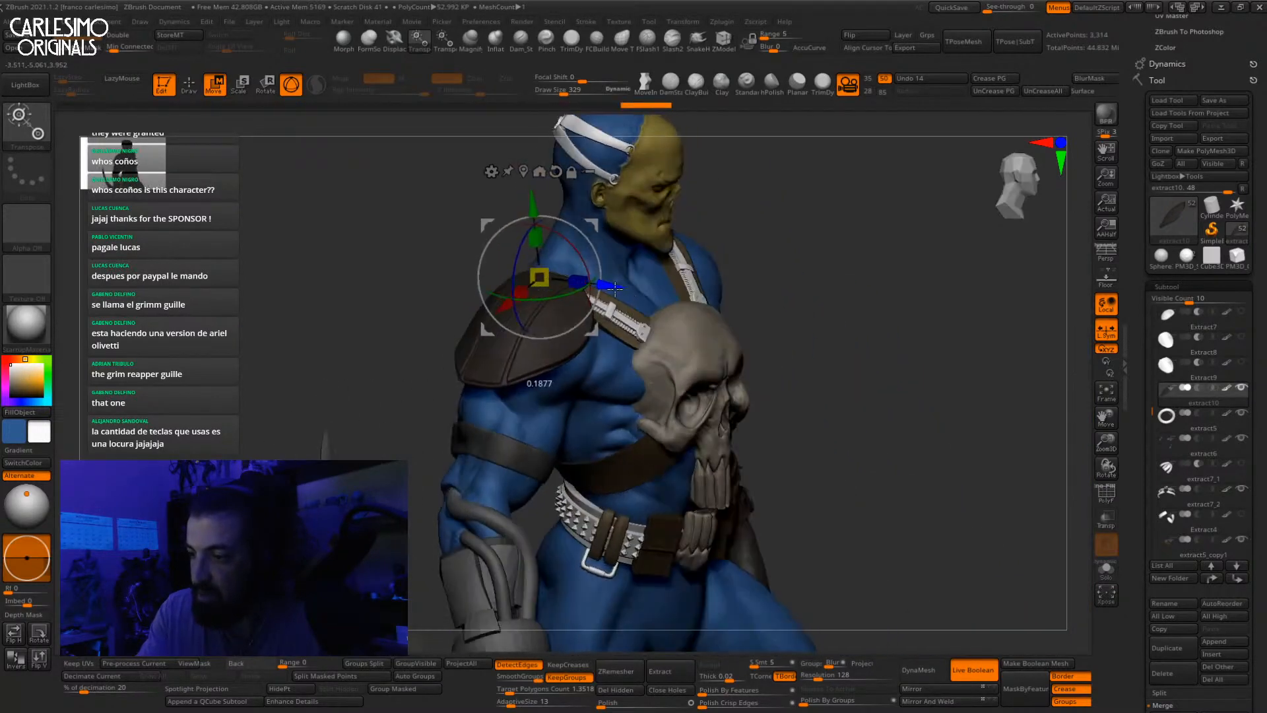
Step: Select and isolate the body subtool, set the draw size to 400 and show its wireframe
{"action": "mouse_move", "coordinate": [611, 285]}
{"action": "right_mouse_down"}
{"action": "mouse_move", "coordinate": [541, 293]}
{"action": "mouse_move", "coordinate": [544, 396]}
{"action": "mouse_move", "coordinate": [570, 398]}
{"action": "mouse_move", "coordinate": [584, 343]}
{"action": "mouse_move", "coordinate": [595, 426]}
{"action": "mouse_move", "coordinate": [596, 376]}
{"action": "right_mouse_up"}
{"action": "key", "text": "q"}
{"action": "left_click", "coordinate": [571, 398], "text": "alt"}
{"action": "key", "text": "alt+s"}
{"action": "key", "text": "s"}
{"action": "left_click_drag", "start_coordinate": [597, 376], "coordinate": [605, 364]}
{"action": "key", "text": "w"}
{"action": "key", "text": "shift+f"}
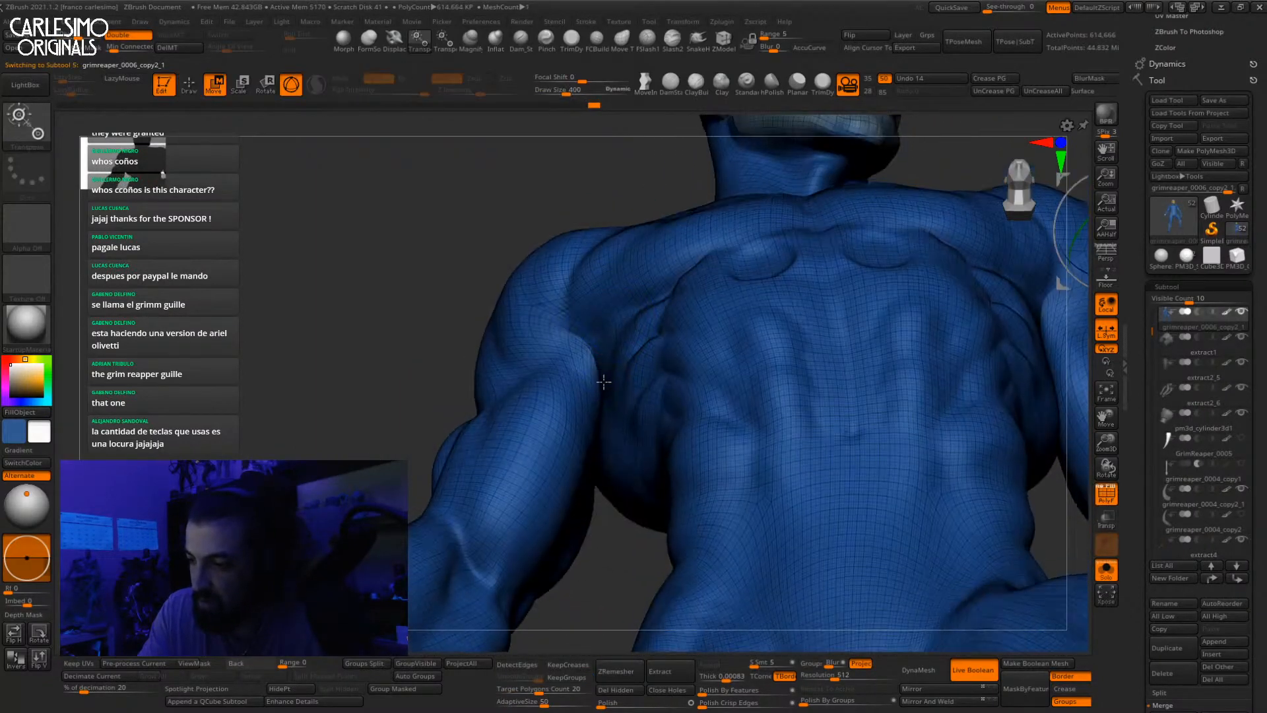
Step: Step the body down to its lowest subdivision level
{"action": "right_click_drag", "start_coordinate": [600, 379], "coordinate": [606, 372]}
{"action": "key", "text": "ctrl+d"}
{"action": "key", "text": "shift+d"}
{"action": "key", "text": "shift+d"}
{"action": "right_click_drag", "start_coordinate": [594, 300], "coordinate": [627, 307]}
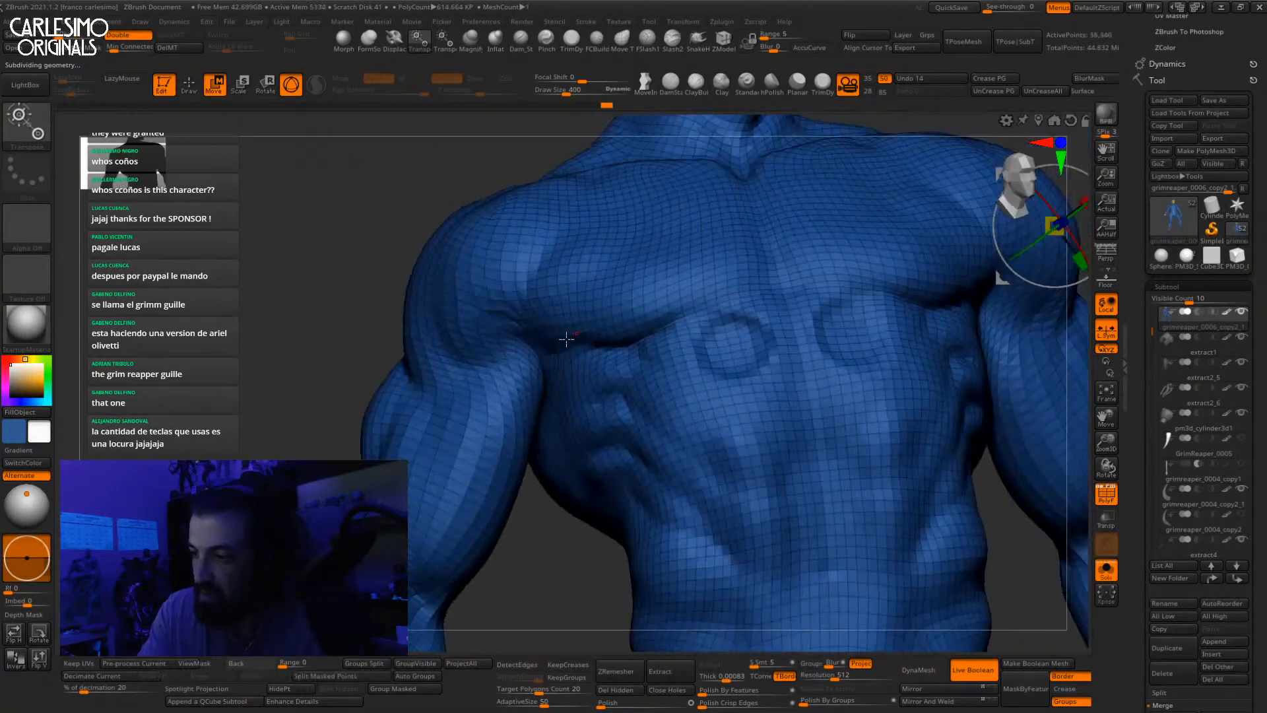
Step: Mask the weapon-side arm of the body and turn it into its own polygroup
{"action": "key", "text": "r"}
{"action": "left_click_drag", "start_coordinate": [512, 340], "coordinate": [507, 361], "text": "ctrl"}
{"action": "right_click_drag", "start_coordinate": [547, 562], "coordinate": [525, 468], "text": "ctrl"}
{"action": "left_click", "coordinate": [537, 458], "text": "ctrl"}
{"action": "key", "text": "q"}
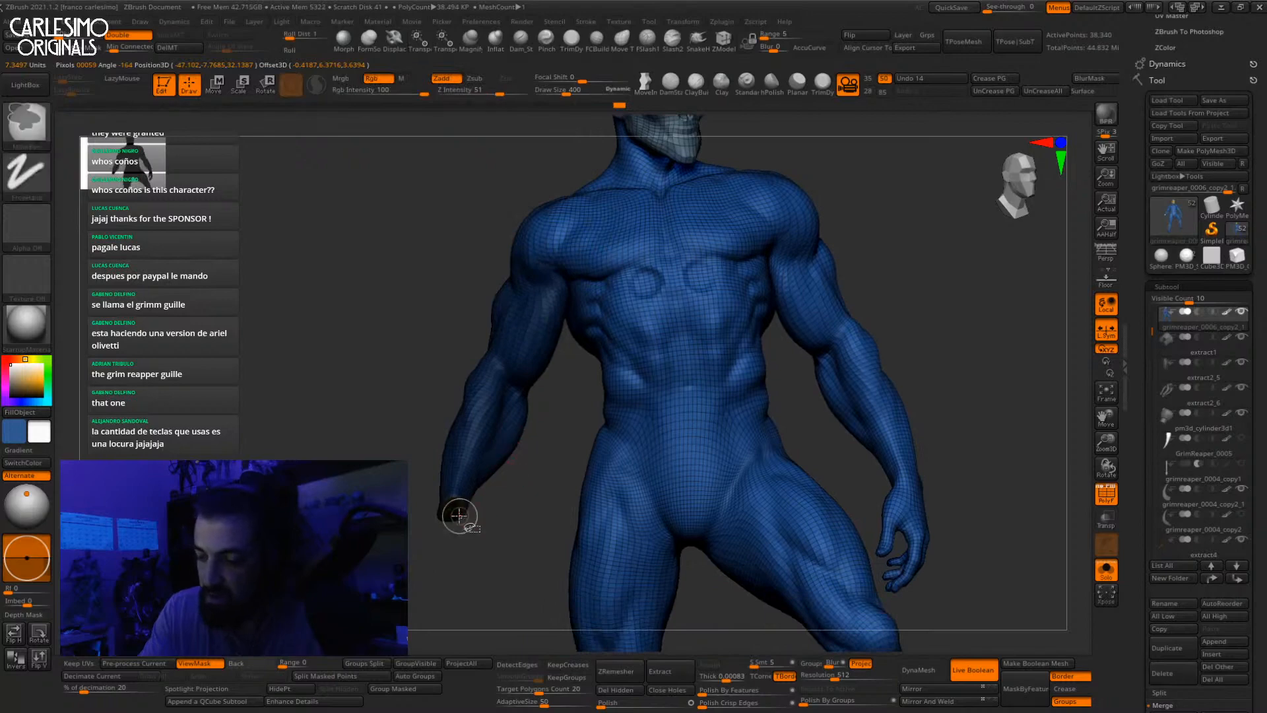
{"action": "left_click", "coordinate": [459, 515], "text": "ctrl+shift"}
{"action": "left_click_drag", "start_coordinate": [459, 505], "coordinate": [469, 517], "text": "ctrl+shift"}
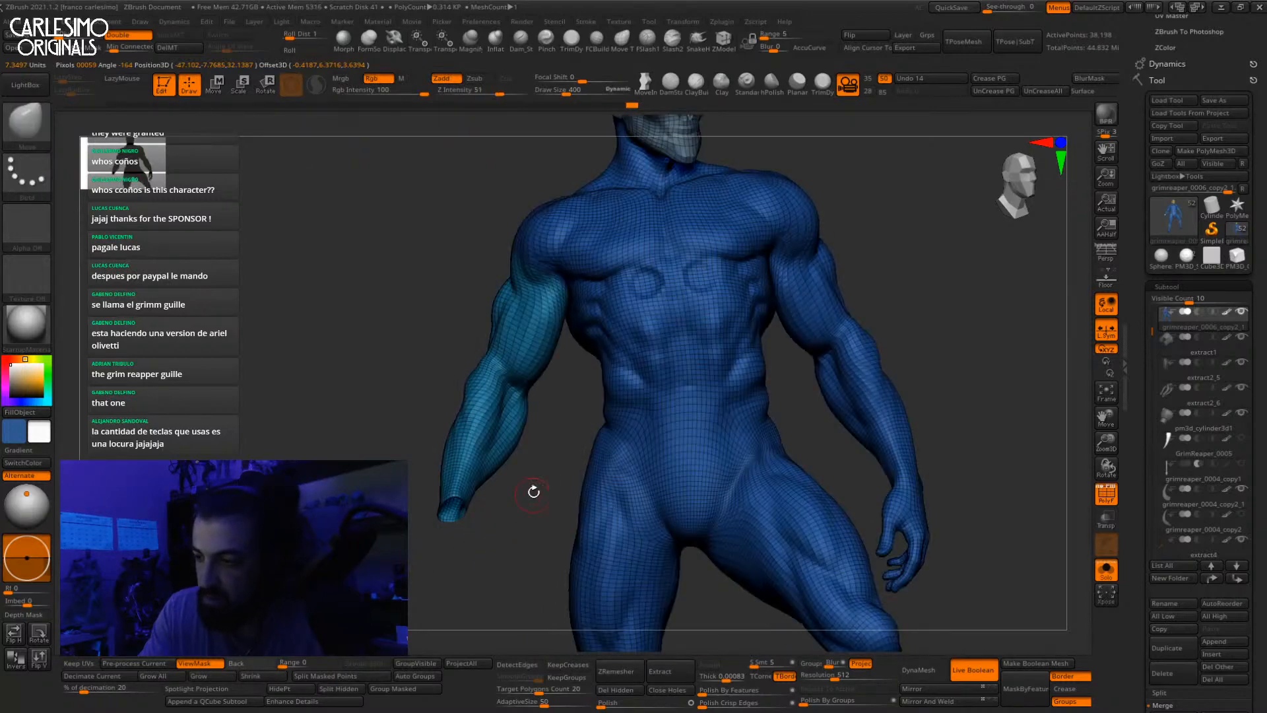
Step: Mask the whole body except the weapon-side arm's polygroup
{"action": "left_click", "coordinate": [540, 342], "text": "ctrl+shift"}
{"action": "right_click_drag", "start_coordinate": [551, 377], "coordinate": [568, 433], "text": "ctrl"}
{"action": "left_click", "coordinate": [569, 433], "text": "ctrl"}
{"action": "left_click", "coordinate": [573, 430], "text": "ctrl+shift"}
{"action": "left_click", "coordinate": [577, 427], "text": "ctrl"}
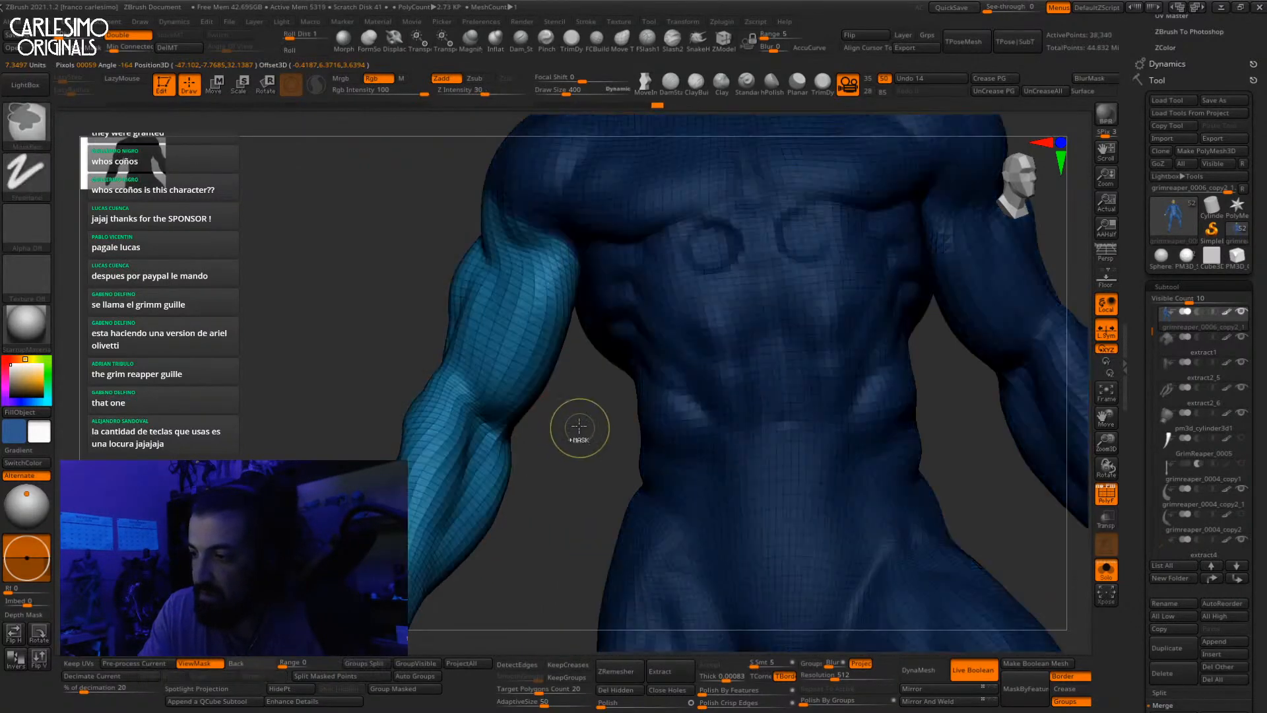
Step: Hide the wireframe and smooth the back of the unmasked upper arm near the armpit
{"action": "key", "text": "shift+f"}
{"action": "right_click_drag", "start_coordinate": [572, 310], "coordinate": [574, 407]}
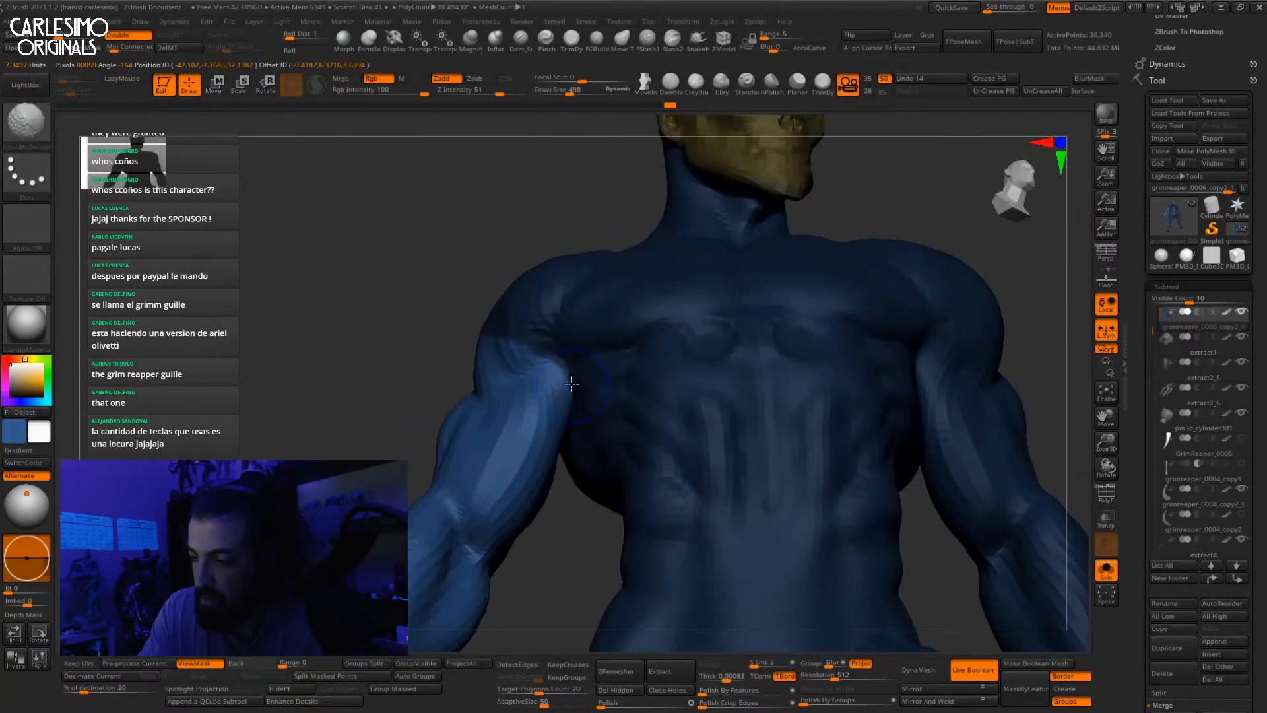
{"action": "left_click_drag", "start_coordinate": [571, 384], "coordinate": [570, 378], "text": "shift"}
{"action": "mouse_move", "coordinate": [571, 378]}
{"action": "right_mouse_down"}
{"action": "mouse_move", "coordinate": [572, 353]}
{"action": "mouse_move", "coordinate": [572, 384]}
{"action": "right_mouse_up"}
{"action": "left_click_drag", "start_coordinate": [572, 442], "coordinate": [571, 437], "text": "shift"}
{"action": "right_click_drag", "start_coordinate": [571, 437], "coordinate": [575, 429]}
{"action": "left_click_drag", "start_coordinate": [570, 426], "coordinate": [571, 421], "text": "shift"}
{"action": "mouse_move", "coordinate": [571, 421]}
{"action": "right_mouse_down"}
{"action": "mouse_move", "coordinate": [574, 334]}
{"action": "mouse_move", "coordinate": [566, 410]}
{"action": "mouse_move", "coordinate": [559, 378]}
{"action": "right_mouse_up"}
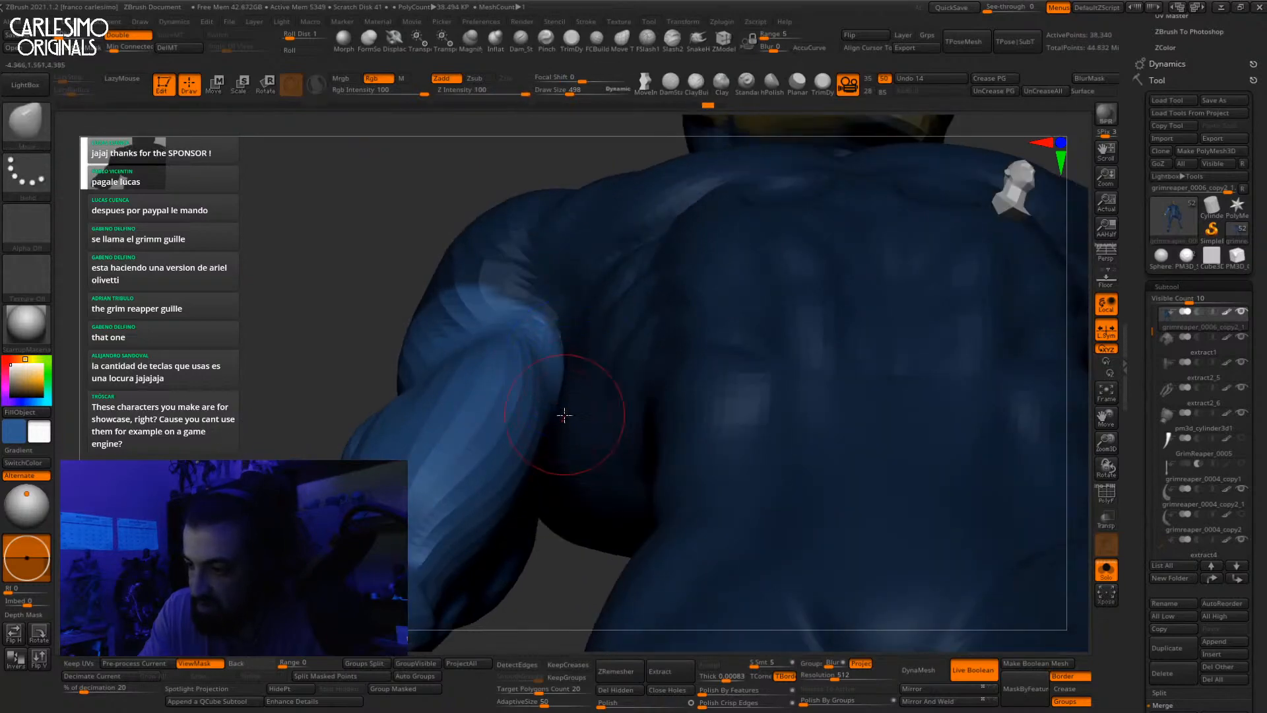
Step: Clear the mask on the body and bring the costume subtools back into view
{"action": "left_click_drag", "start_coordinate": [567, 592], "coordinate": [573, 607], "text": "ctrl"}
{"action": "mouse_move", "coordinate": [565, 495]}
{"action": "right_mouse_down"}
{"action": "mouse_move", "coordinate": [558, 404]}
{"action": "mouse_move", "coordinate": [571, 350]}
{"action": "mouse_move", "coordinate": [611, 373]}
{"action": "mouse_move", "coordinate": [640, 363]}
{"action": "right_mouse_up"}
{"action": "key", "text": "s"}
{"action": "key", "text": "shift+f"}
{"action": "key", "text": "shift+f"}
{"action": "key", "text": "shift+f"}
{"action": "key", "text": "shift+s"}
{"action": "key", "text": "shift+f"}
Step: Try to insert a Strap Base piece on the body behind the shoulder using the Straps brush
{"action": "key", "text": "b"}
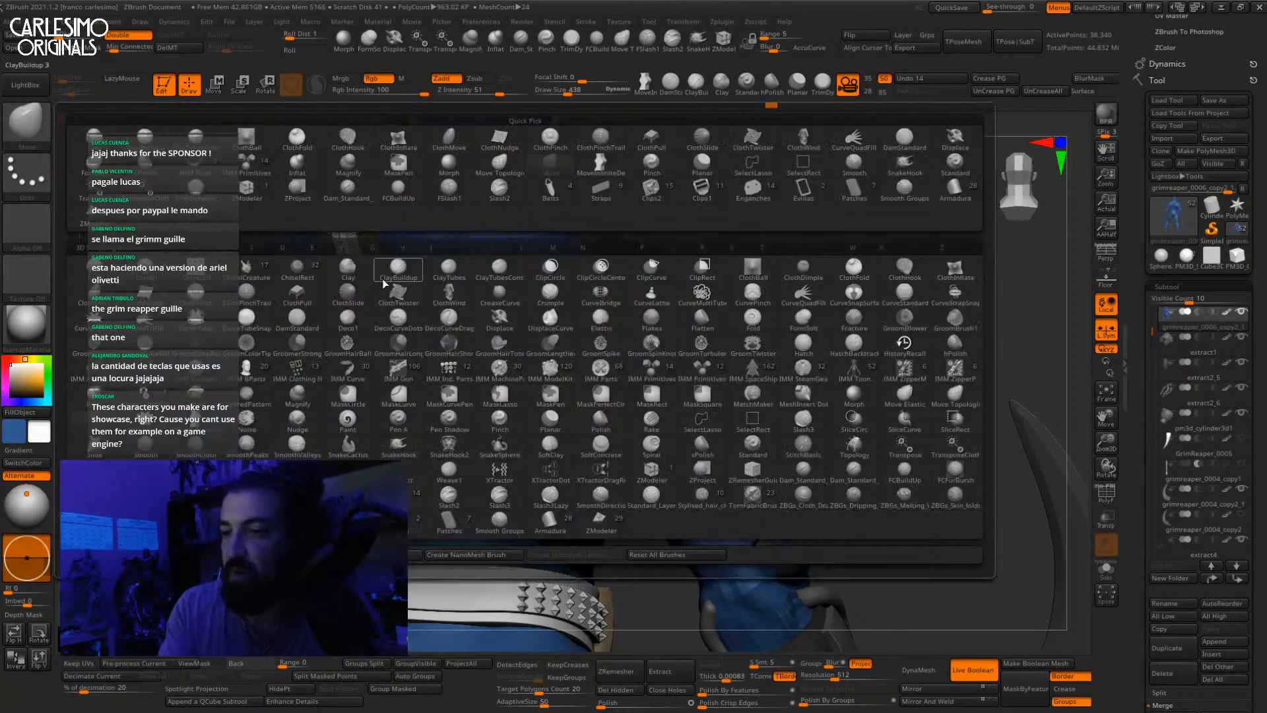
{"action": "left_click", "coordinate": [857, 195]}
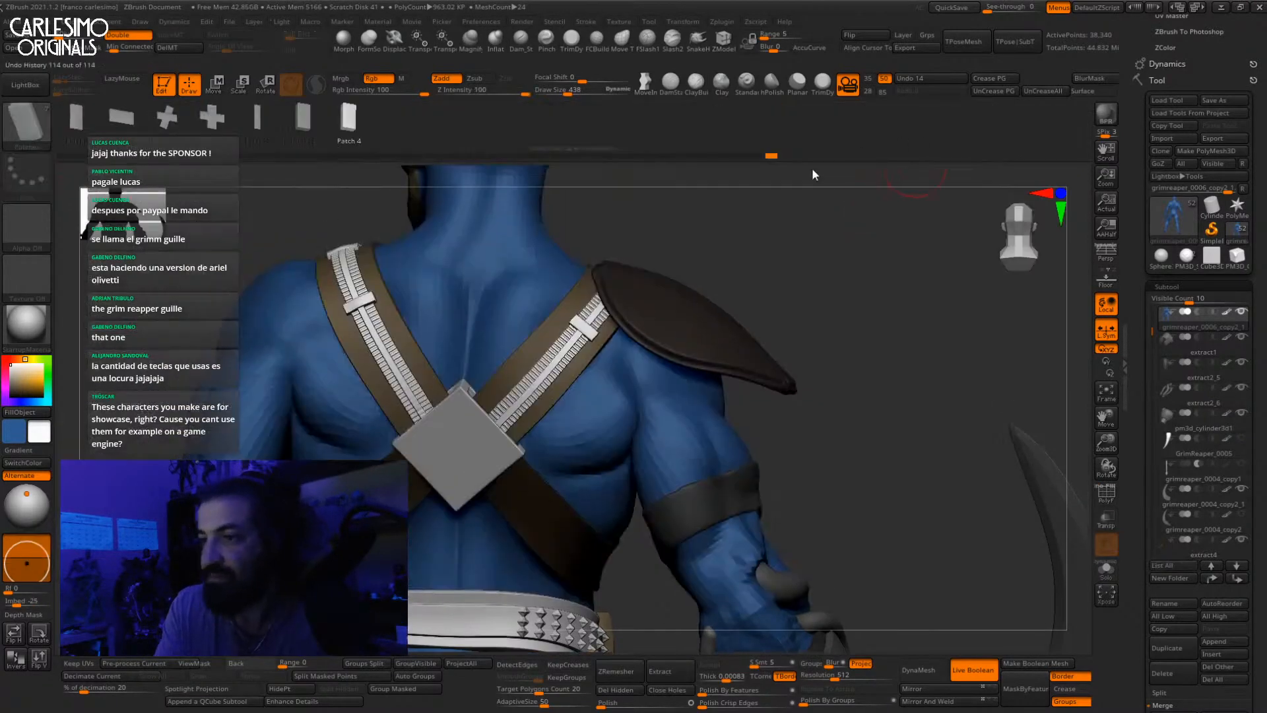
{"action": "key", "text": "b"}
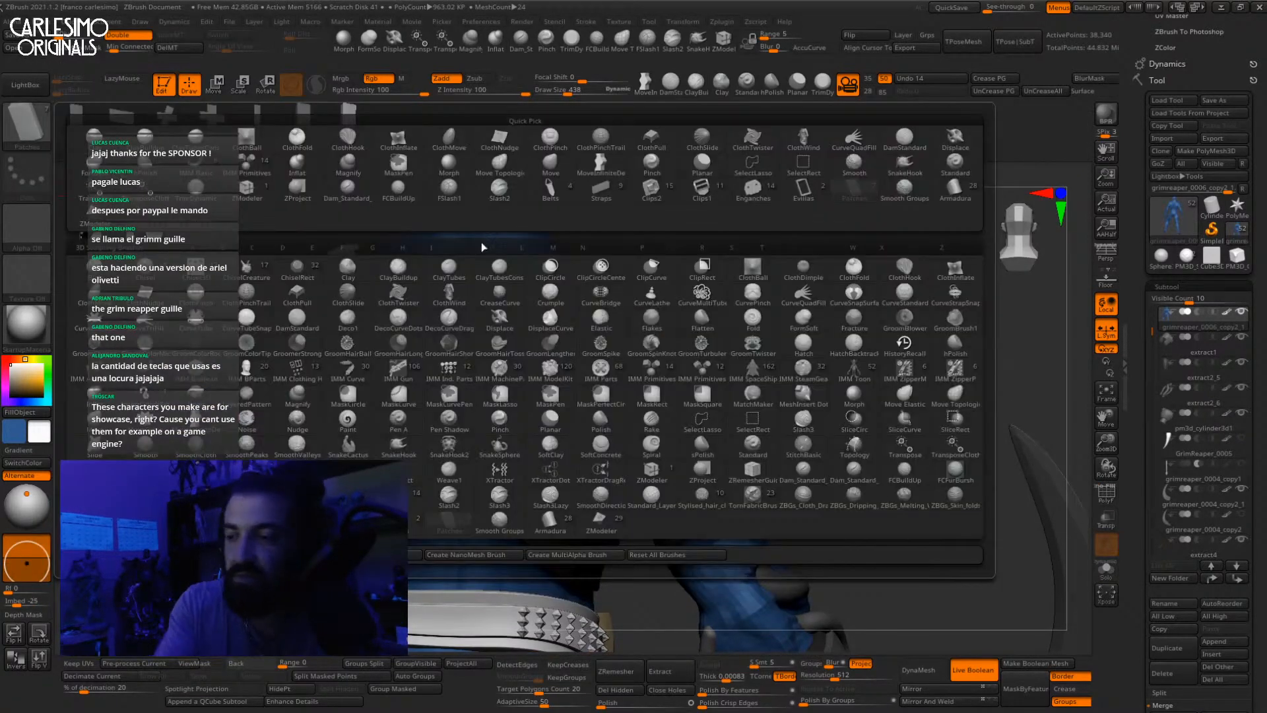
{"action": "left_click", "coordinate": [605, 204]}
{"action": "key", "text": "space"}
{"action": "left_click_drag", "start_coordinate": [655, 394], "coordinate": [645, 394]}
{"action": "right_click_drag", "start_coordinate": [645, 369], "coordinate": [646, 401], "text": "ctrl"}
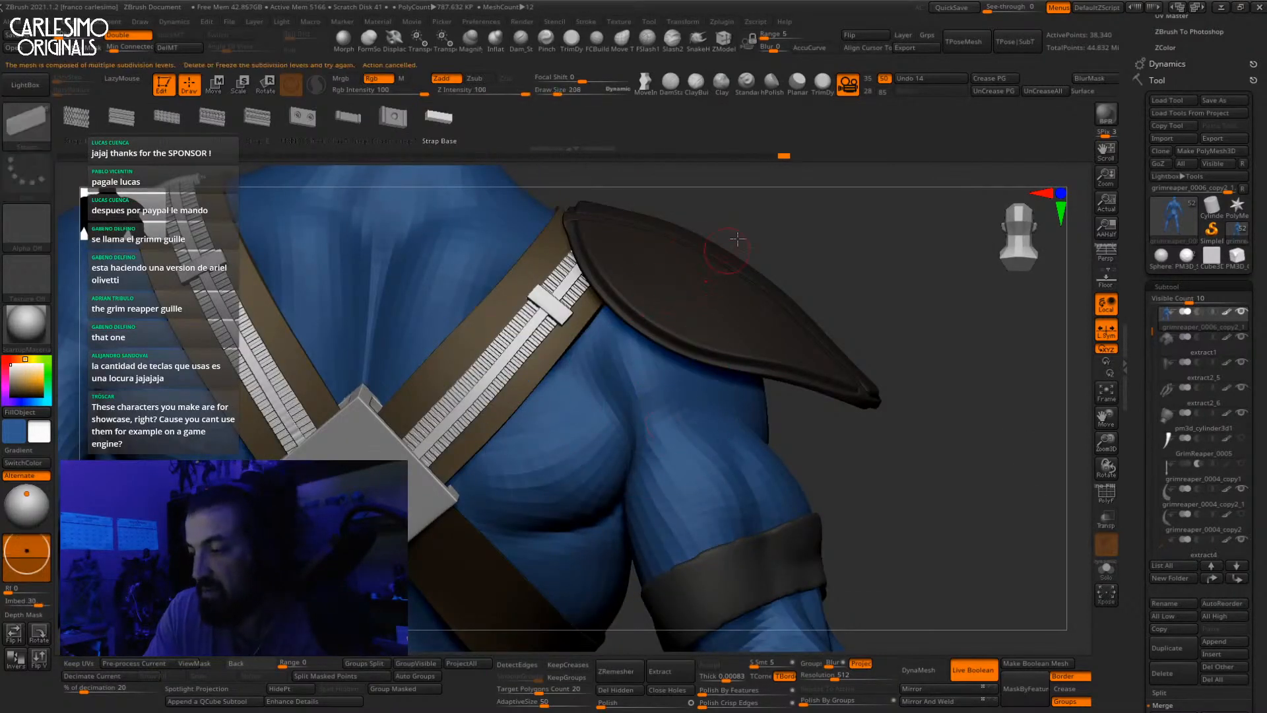
Step: Duplicate the body subtool, remove the copy's subdivision levels and isolate the copy
{"action": "scroll", "coordinate": [1145, 373], "scroll_direction": "down", "scroll_amount": 5}
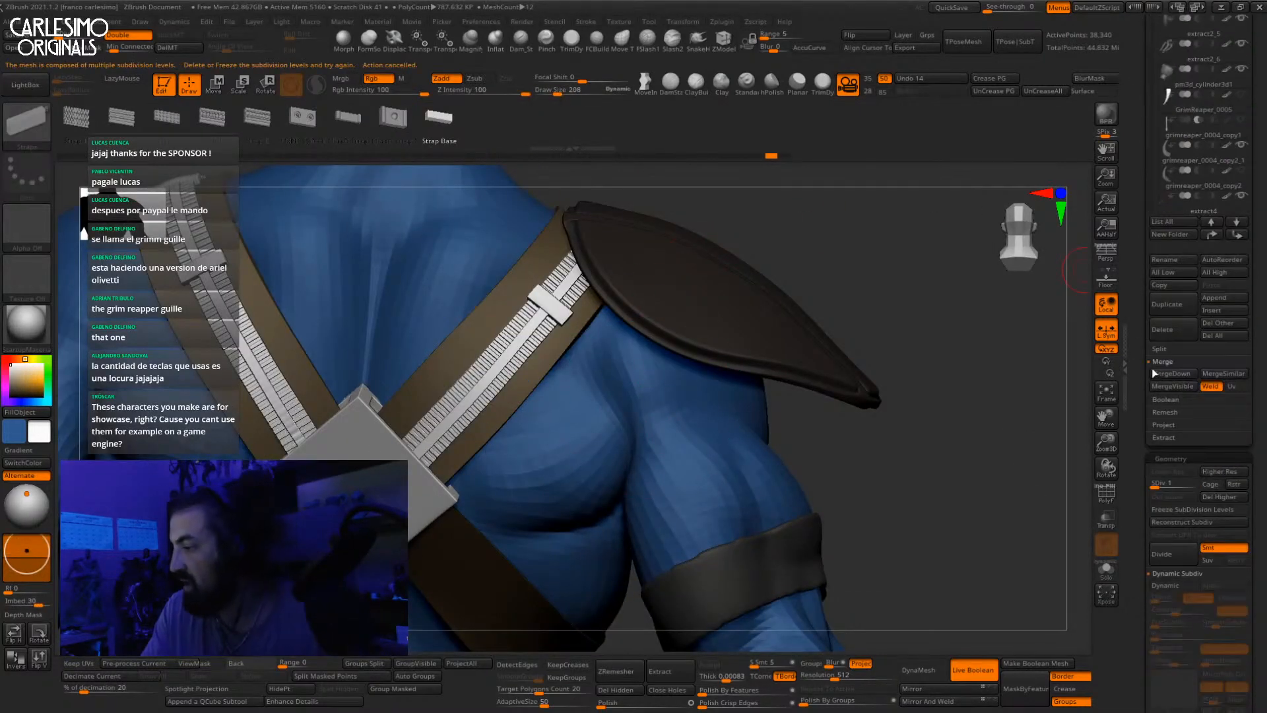
{"action": "left_click", "coordinate": [1164, 315]}
{"action": "scroll", "coordinate": [1181, 327], "scroll_direction": "down", "scroll_amount": 3}
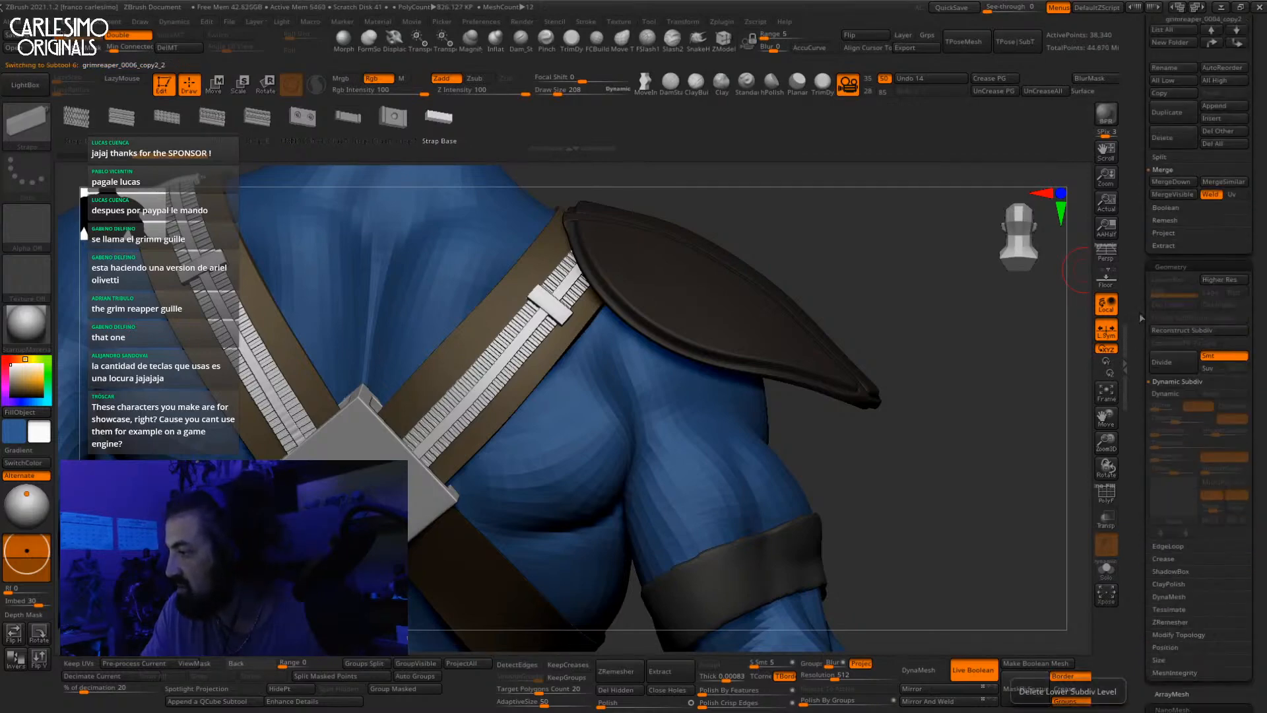
{"action": "key", "text": "alt+s"}
{"action": "key", "text": "shift+f"}
Step: Try to place a Strap Base piece on the back of the copied body's shoulder at smaller draw sizes
{"action": "right_click_drag", "start_coordinate": [633, 383], "coordinate": [632, 439], "text": "ctrl"}
{"action": "key", "text": "shift+f"}
{"action": "key", "text": "space"}
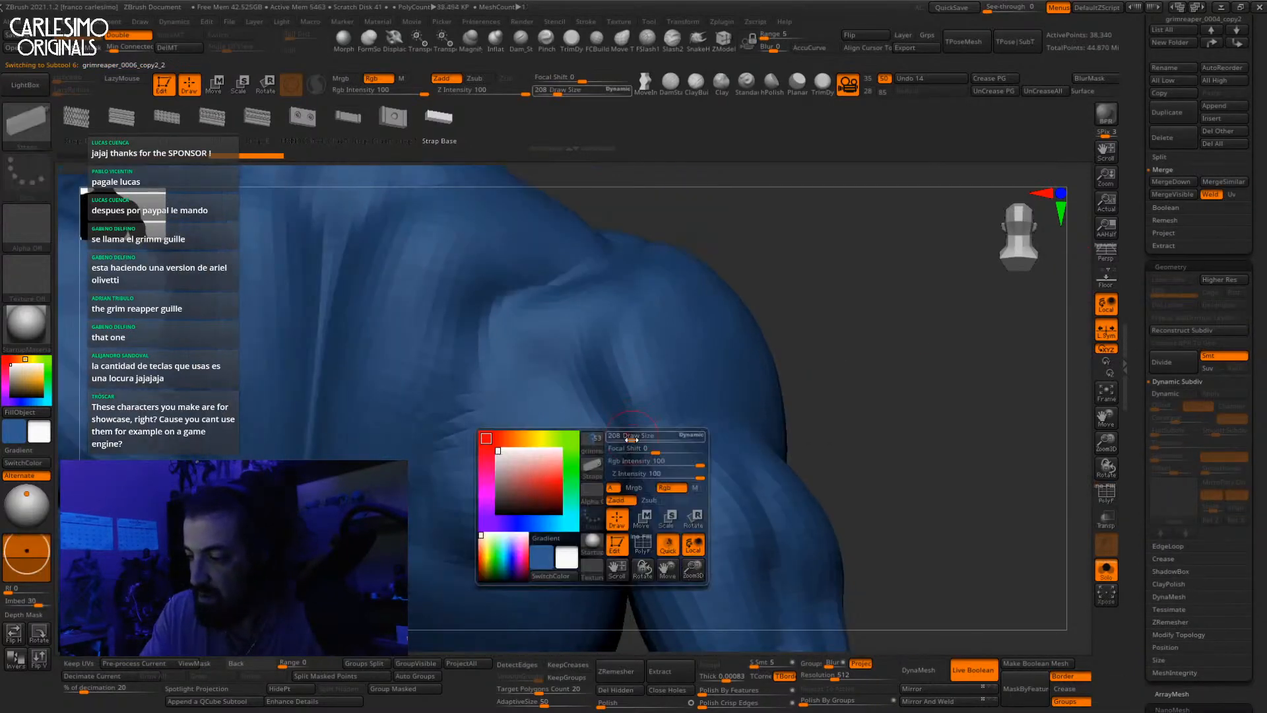
{"action": "left_click_drag", "start_coordinate": [631, 439], "coordinate": [627, 439]}
{"action": "left_click_drag", "start_coordinate": [628, 458], "coordinate": [638, 358]}
{"action": "right_click_drag", "start_coordinate": [646, 355], "coordinate": [645, 396]}
{"action": "key", "text": "ctrl+z"}
{"action": "left_click_drag", "start_coordinate": [640, 357], "coordinate": [619, 472]}
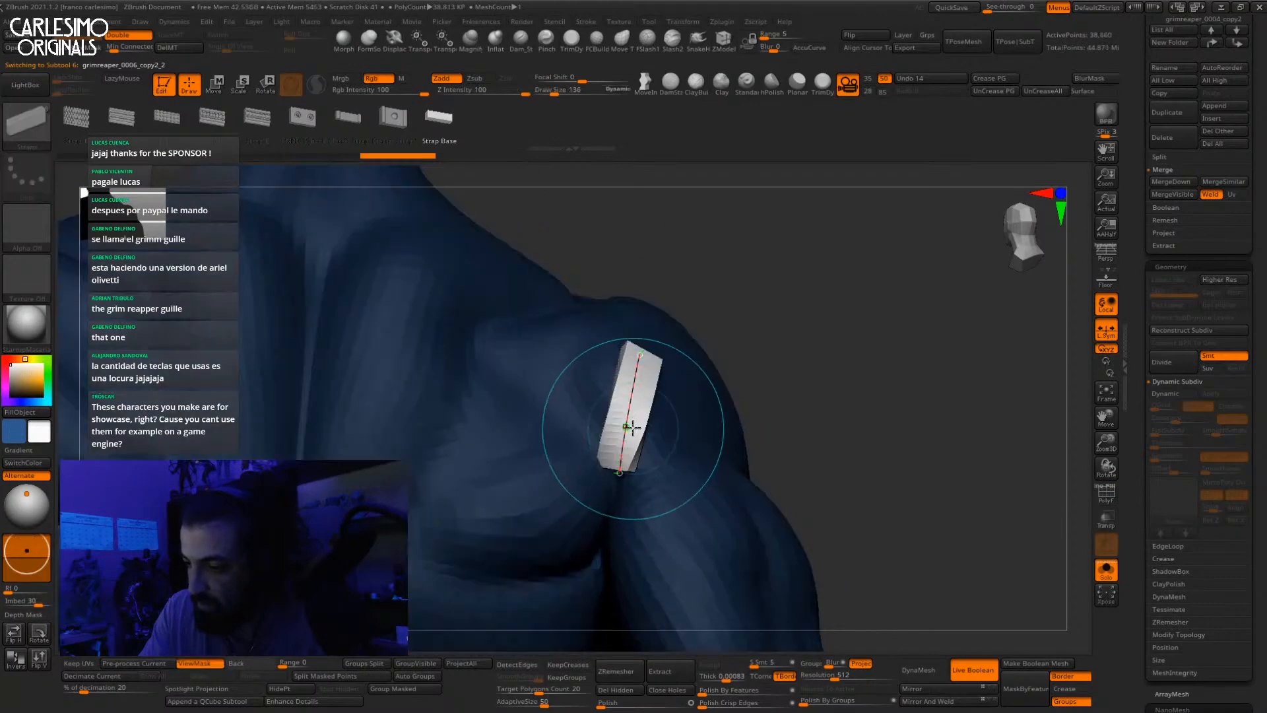
{"action": "key", "text": "ctrl+z"}
{"action": "key", "text": "space"}
{"action": "mouse_move", "coordinate": [638, 400]}
{"action": "left_mouse_down"}
{"action": "mouse_move", "coordinate": [623, 456]}
{"action": "mouse_move", "coordinate": [651, 334]}
{"action": "left_mouse_up"}
{"action": "key", "text": "ctrl+z"}
{"action": "key", "text": "ctrl+z"}
{"action": "right_click_drag", "start_coordinate": [688, 409], "coordinate": [699, 336], "text": "ctrl"}
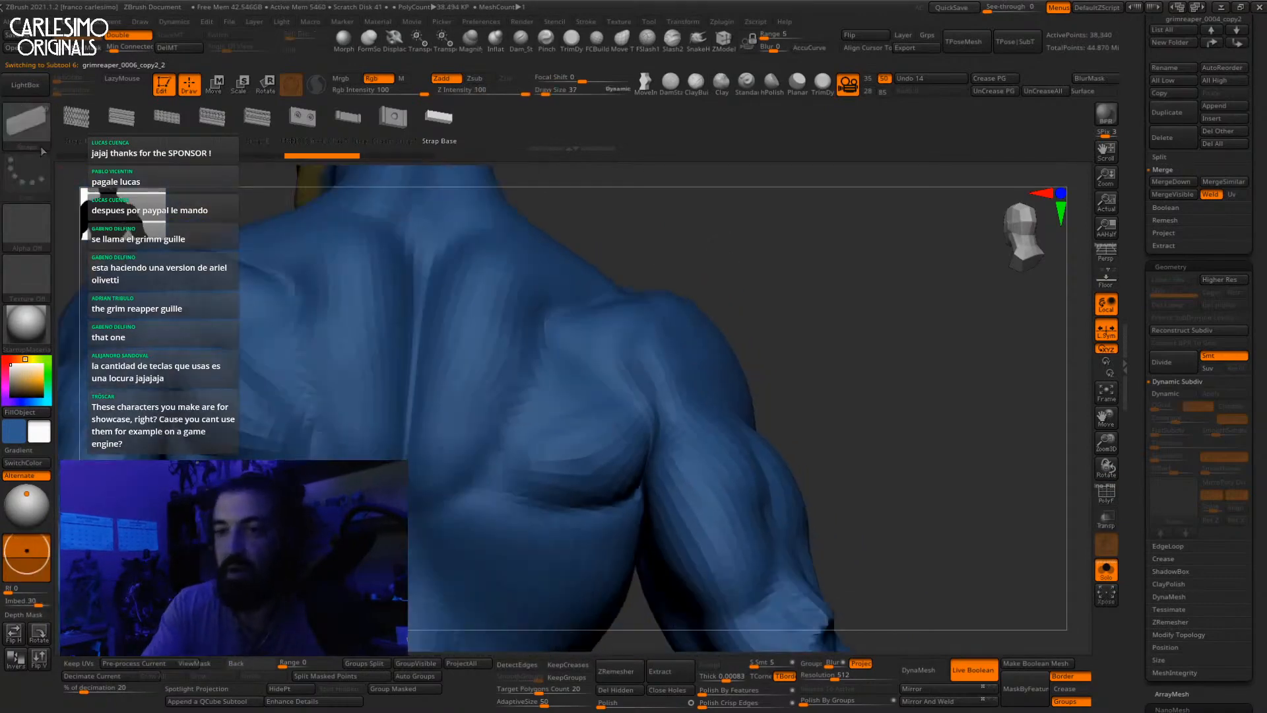
Step: Insert a cylinder at the copied body's shoulder using the primitives insert brush
{"action": "left_click", "coordinate": [41, 149]}
{"action": "left_click", "coordinate": [722, 377]}
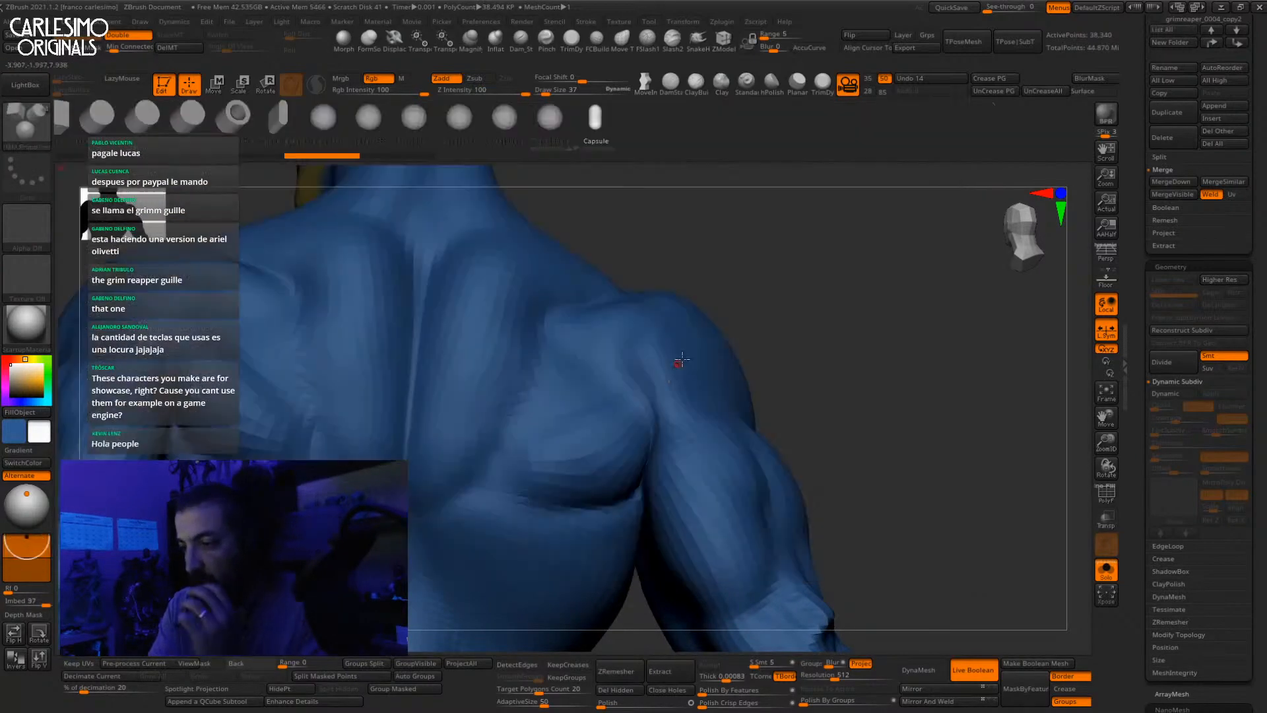
{"action": "left_click", "coordinate": [105, 118]}
{"action": "mouse_move", "coordinate": [792, 370]}
{"action": "right_mouse_down"}
{"action": "mouse_move", "coordinate": [726, 374]}
{"action": "mouse_move", "coordinate": [771, 357]}
{"action": "right_mouse_up"}
{"action": "left_click_drag", "start_coordinate": [768, 360], "coordinate": [757, 434]}
Step: Shorten the cylinder into a thin disc and tilt it to follow the shoulder joint
{"action": "key", "text": "w"}
{"action": "right_click_drag", "start_coordinate": [755, 400], "coordinate": [776, 363]}
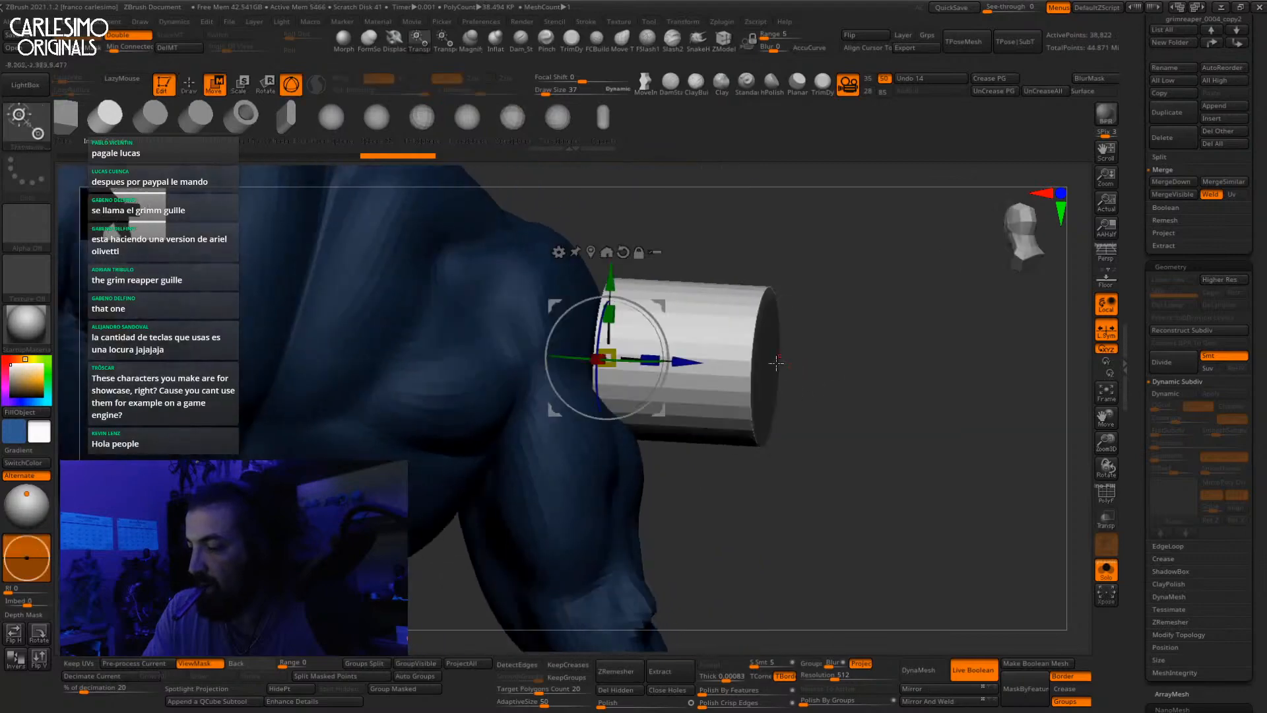
{"action": "left_click_drag", "start_coordinate": [651, 371], "coordinate": [612, 373]}
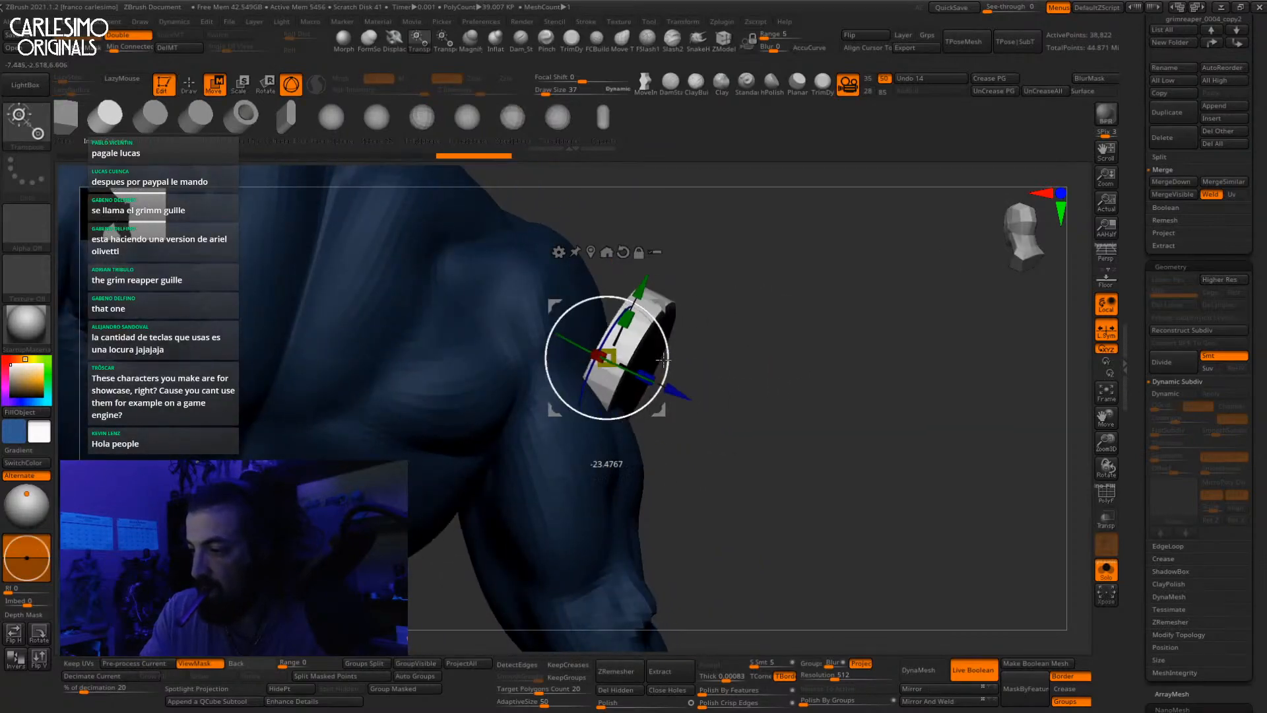
{"action": "right_click_drag", "start_coordinate": [639, 345], "coordinate": [631, 308]}
{"action": "right_click_drag", "start_coordinate": [790, 306], "coordinate": [693, 267], "text": "alt"}
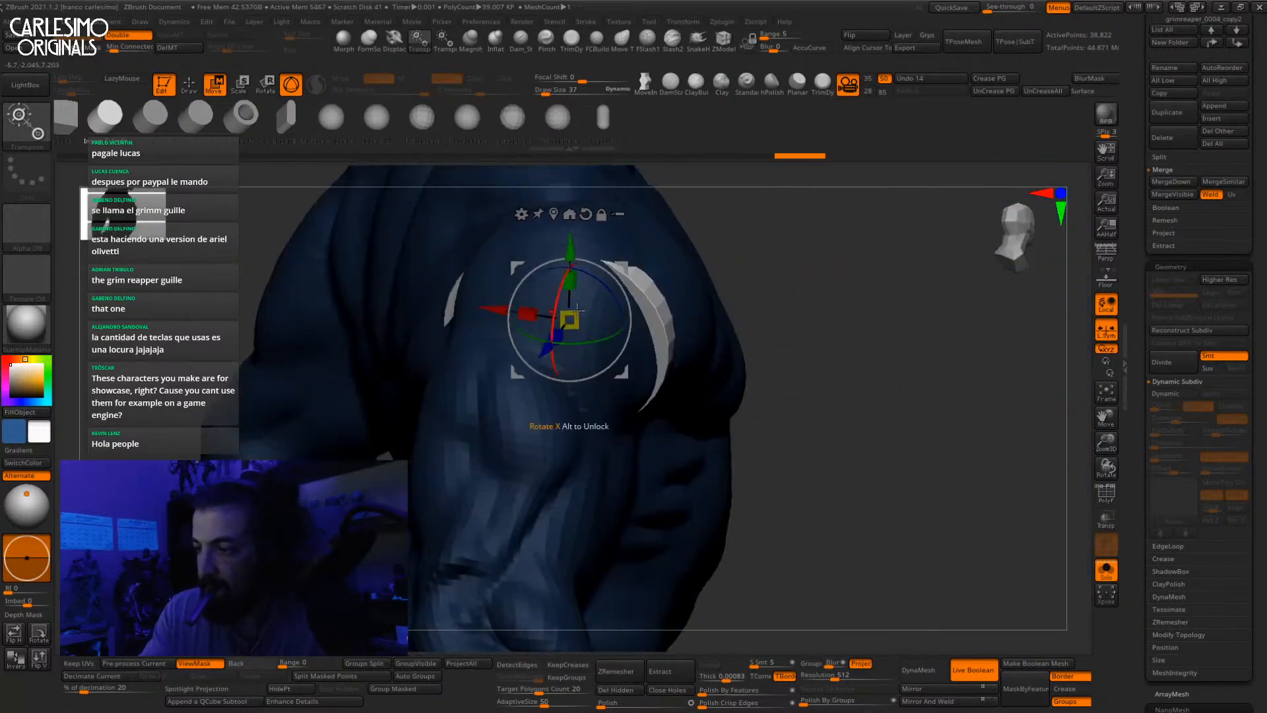
{"action": "key", "text": "q"}
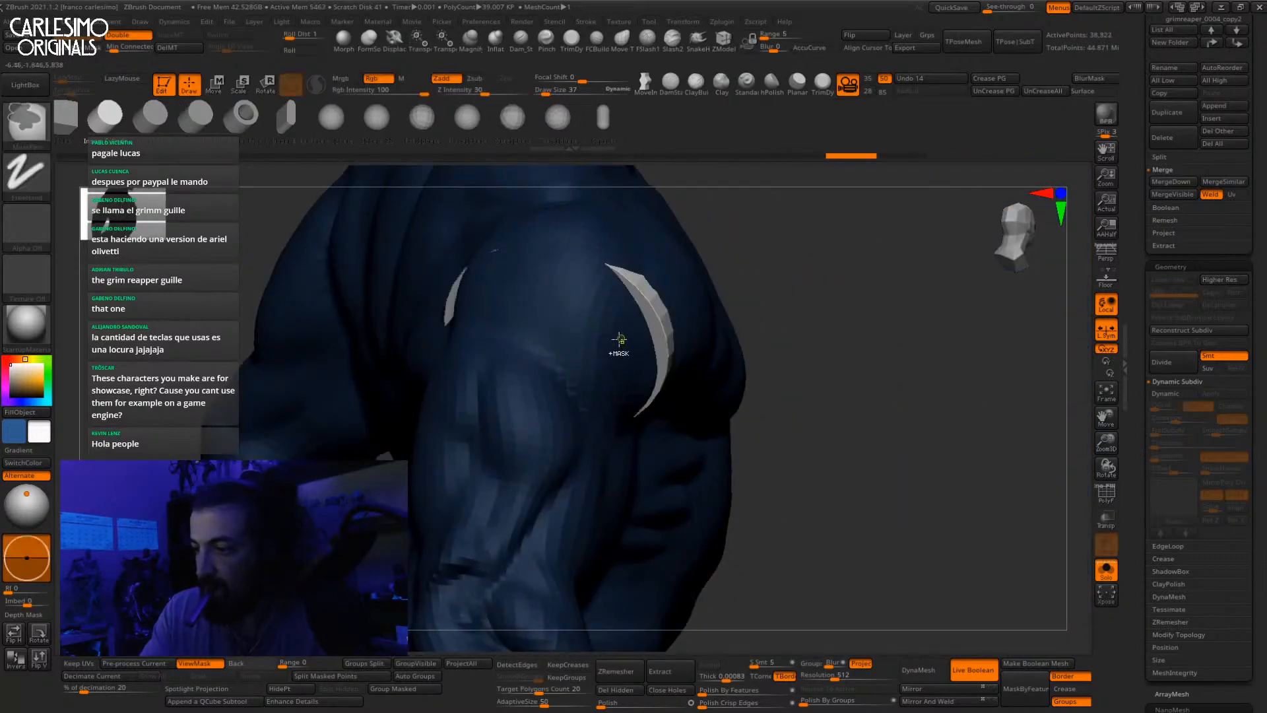
{"action": "key", "text": "w"}
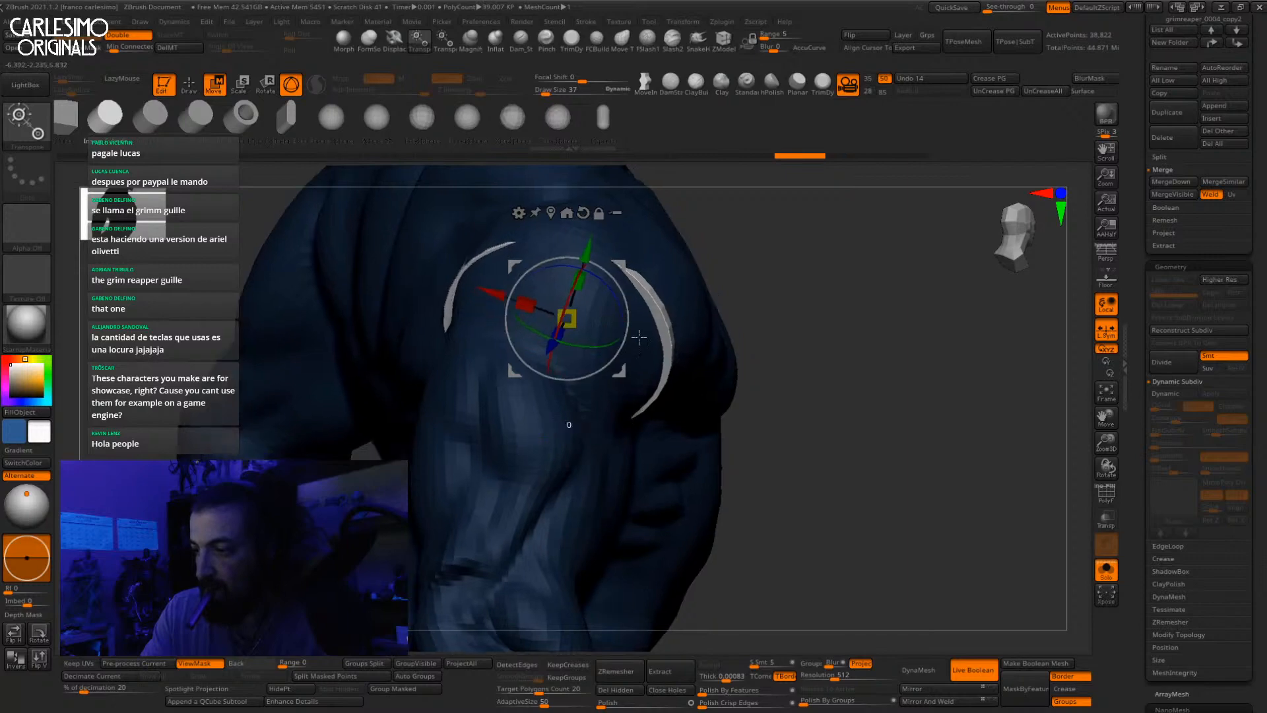
{"action": "mouse_move", "coordinate": [620, 290]}
{"action": "right_mouse_down"}
{"action": "mouse_move", "coordinate": [696, 332]}
{"action": "mouse_move", "coordinate": [687, 340]}
{"action": "mouse_move", "coordinate": [833, 345]}
{"action": "mouse_move", "coordinate": [726, 353]}
{"action": "mouse_move", "coordinate": [691, 416]}
{"action": "right_mouse_up"}
Step: Try to reshape the disc around the shoulder with the Move brush at a large draw size
{"action": "key", "text": "q"}
{"action": "key", "text": "shift+s"}
{"action": "key", "text": "shift+s"}
{"action": "key", "text": "b"}
{"action": "key", "text": "m"}
{"action": "key", "text": "v"}
{"action": "key", "text": "space"}
{"action": "left_click_drag", "start_coordinate": [732, 344], "coordinate": [751, 335]}
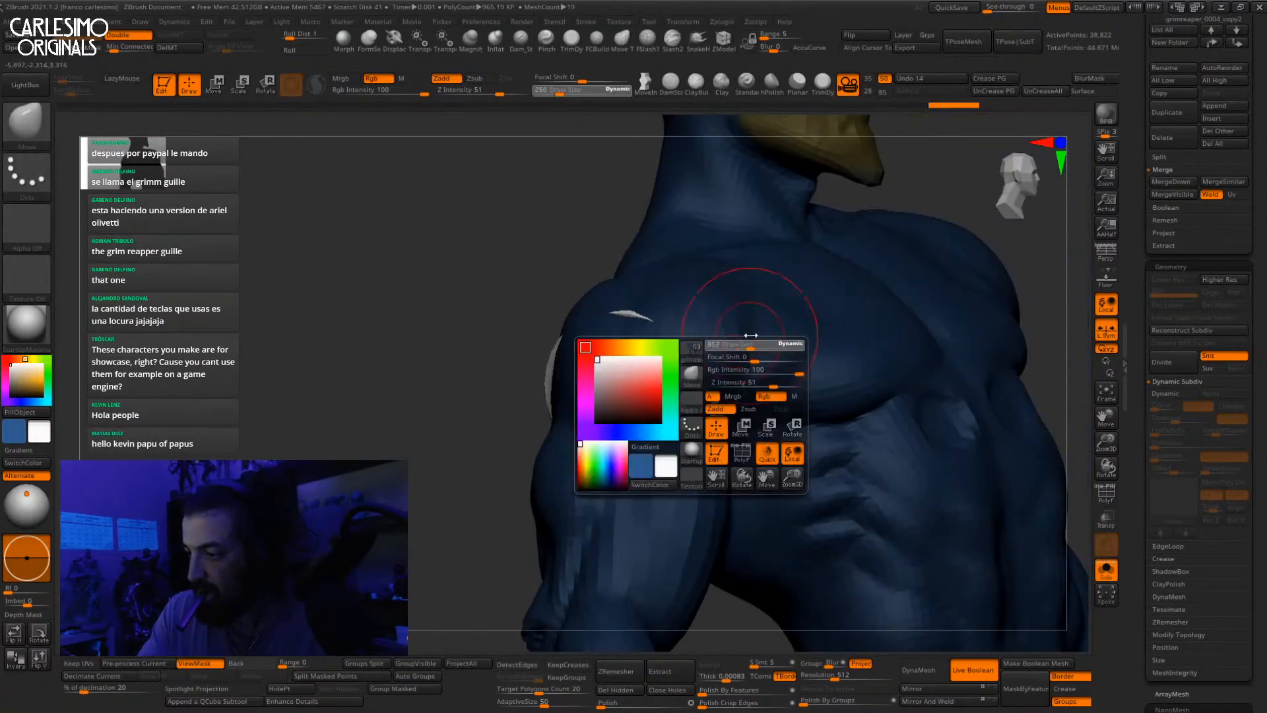
{"action": "right_click_drag", "start_coordinate": [751, 335], "coordinate": [727, 346]}
{"action": "key", "text": "space"}
{"action": "left_click_drag", "start_coordinate": [724, 345], "coordinate": [734, 338]}
{"action": "key", "text": "ctrl+z"}
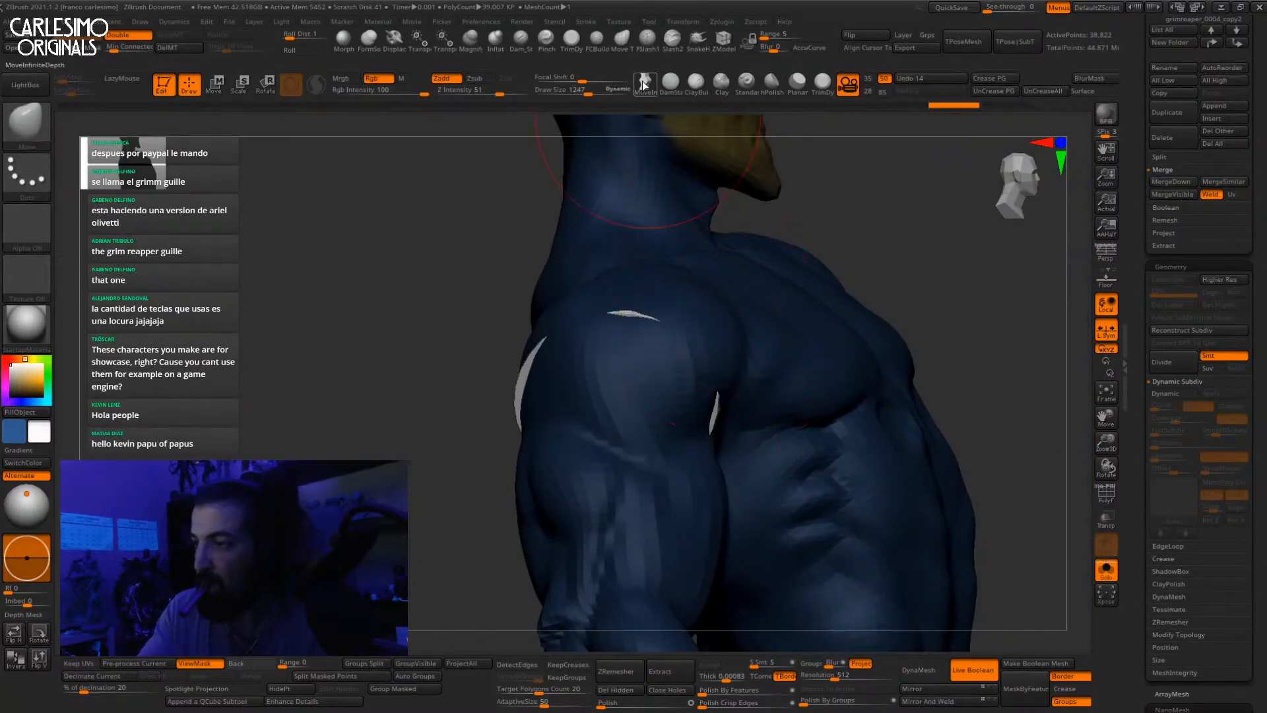
{"action": "left_click", "coordinate": [646, 83]}
{"action": "mouse_move", "coordinate": [759, 292]}
{"action": "right_mouse_down"}
{"action": "mouse_move", "coordinate": [726, 329]}
{"action": "mouse_move", "coordinate": [774, 343]}
{"action": "mouse_move", "coordinate": [710, 335]}
{"action": "mouse_move", "coordinate": [724, 376]}
{"action": "mouse_move", "coordinate": [716, 407]}
{"action": "mouse_move", "coordinate": [730, 416]}
{"action": "mouse_move", "coordinate": [716, 432]}
{"action": "mouse_move", "coordinate": [738, 436]}
{"action": "mouse_move", "coordinate": [740, 422]}
{"action": "right_mouse_up"}
Step: Reshape the disc with the Move brush so its rim wraps around the shoulder from top to armpit
{"action": "key", "text": "b"}
{"action": "key", "text": "m"}
{"action": "key", "text": "v"}
{"action": "key", "text": "space"}
{"action": "key", "text": "space"}
{"action": "left_click_drag", "start_coordinate": [740, 422], "coordinate": [736, 422]}
{"action": "right_click_drag", "start_coordinate": [739, 413], "coordinate": [733, 350]}
{"action": "left_click_drag", "start_coordinate": [753, 339], "coordinate": [759, 338]}
{"action": "mouse_move", "coordinate": [759, 338]}
{"action": "right_mouse_down"}
{"action": "mouse_move", "coordinate": [775, 343]}
{"action": "mouse_move", "coordinate": [698, 379]}
{"action": "right_mouse_up"}
{"action": "left_click_drag", "start_coordinate": [686, 366], "coordinate": [697, 365]}
{"action": "mouse_move", "coordinate": [697, 365]}
{"action": "right_mouse_down"}
{"action": "mouse_move", "coordinate": [710, 383]}
{"action": "mouse_move", "coordinate": [683, 344]}
{"action": "right_mouse_up"}
{"action": "key", "text": "bracketright"}
{"action": "key", "text": "bracketright"}
{"action": "left_click_drag", "start_coordinate": [679, 319], "coordinate": [674, 326]}
{"action": "mouse_move", "coordinate": [675, 326]}
{"action": "right_mouse_down"}
{"action": "mouse_move", "coordinate": [685, 351]}
{"action": "mouse_move", "coordinate": [554, 301]}
{"action": "mouse_move", "coordinate": [594, 294]}
{"action": "mouse_move", "coordinate": [563, 361]}
{"action": "mouse_move", "coordinate": [578, 356]}
{"action": "mouse_move", "coordinate": [616, 387]}
{"action": "mouse_move", "coordinate": [602, 370]}
{"action": "mouse_move", "coordinate": [663, 377]}
{"action": "mouse_move", "coordinate": [746, 318]}
{"action": "mouse_move", "coordinate": [887, 165]}
{"action": "mouse_move", "coordinate": [910, 188]}
{"action": "mouse_move", "coordinate": [792, 344]}
{"action": "mouse_move", "coordinate": [424, 640]}
{"action": "right_mouse_up"}
{"action": "key", "text": "shift+s"}
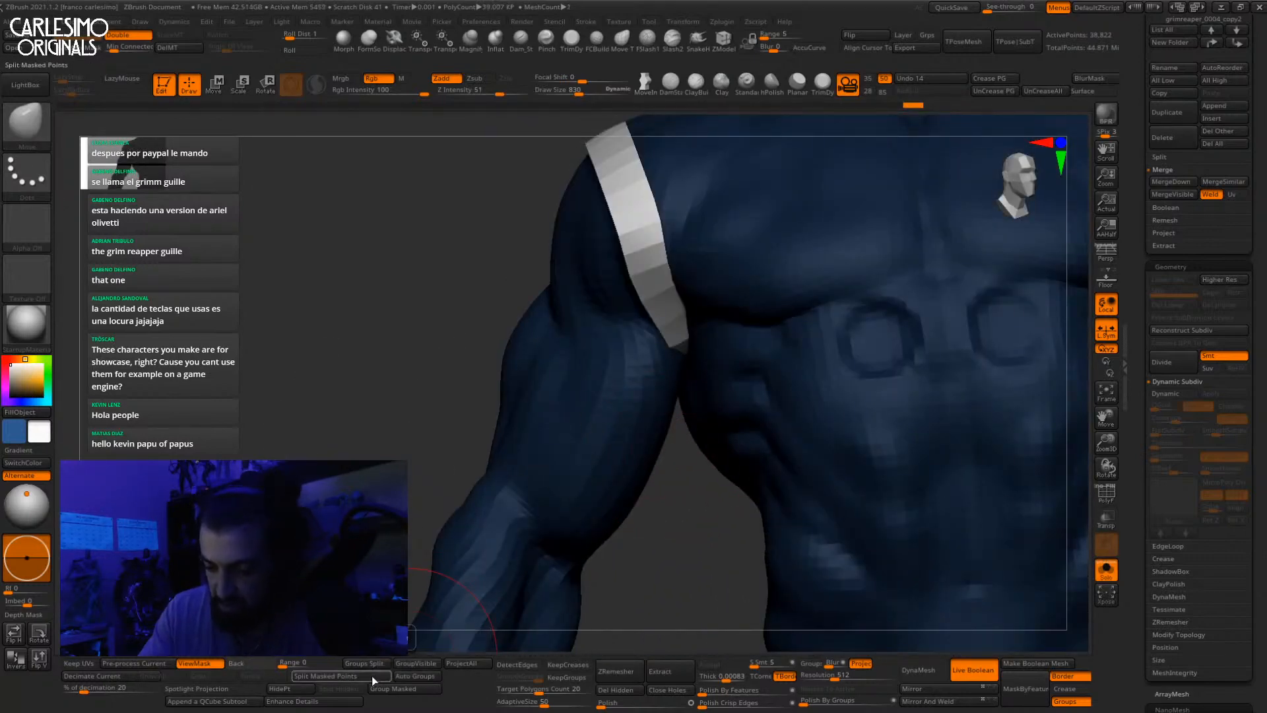
Step: Split the disc into its own subtool and delete the leftover body copy
{"action": "left_click", "coordinate": [373, 678]}
{"action": "scroll", "coordinate": [1138, 357], "scroll_direction": "up", "scroll_amount": 5}
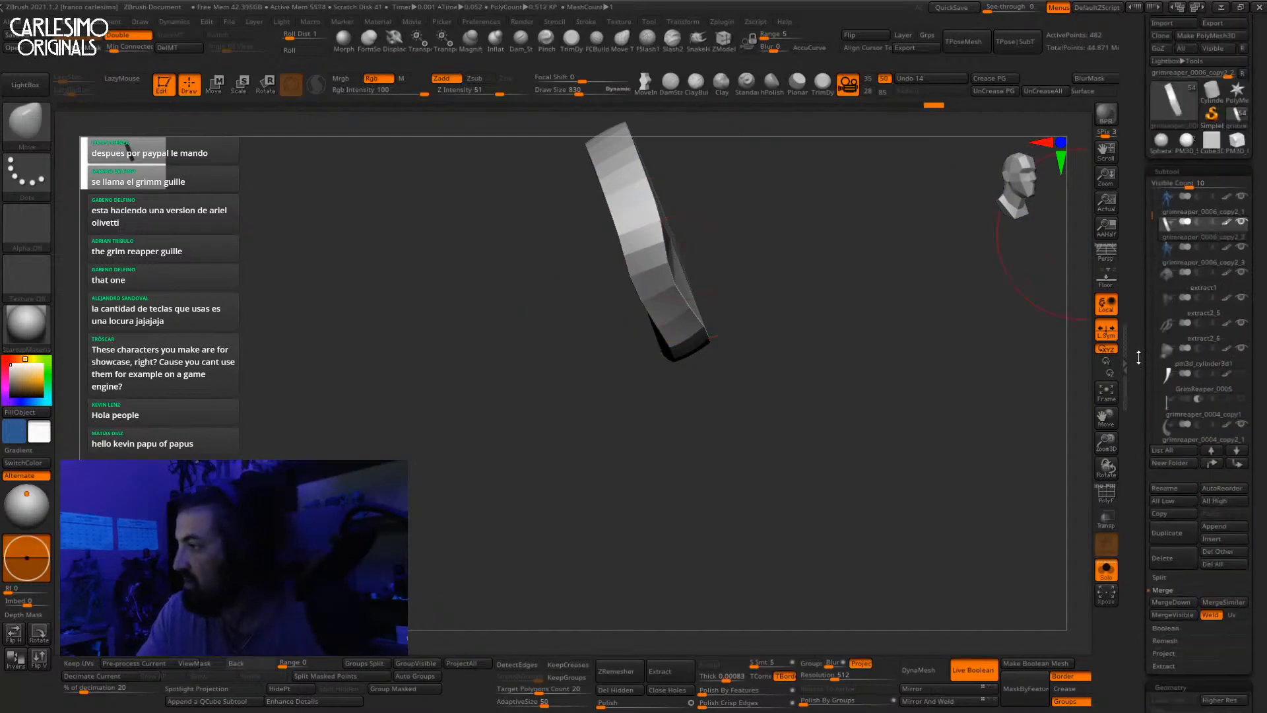
{"action": "left_click", "coordinate": [1200, 260]}
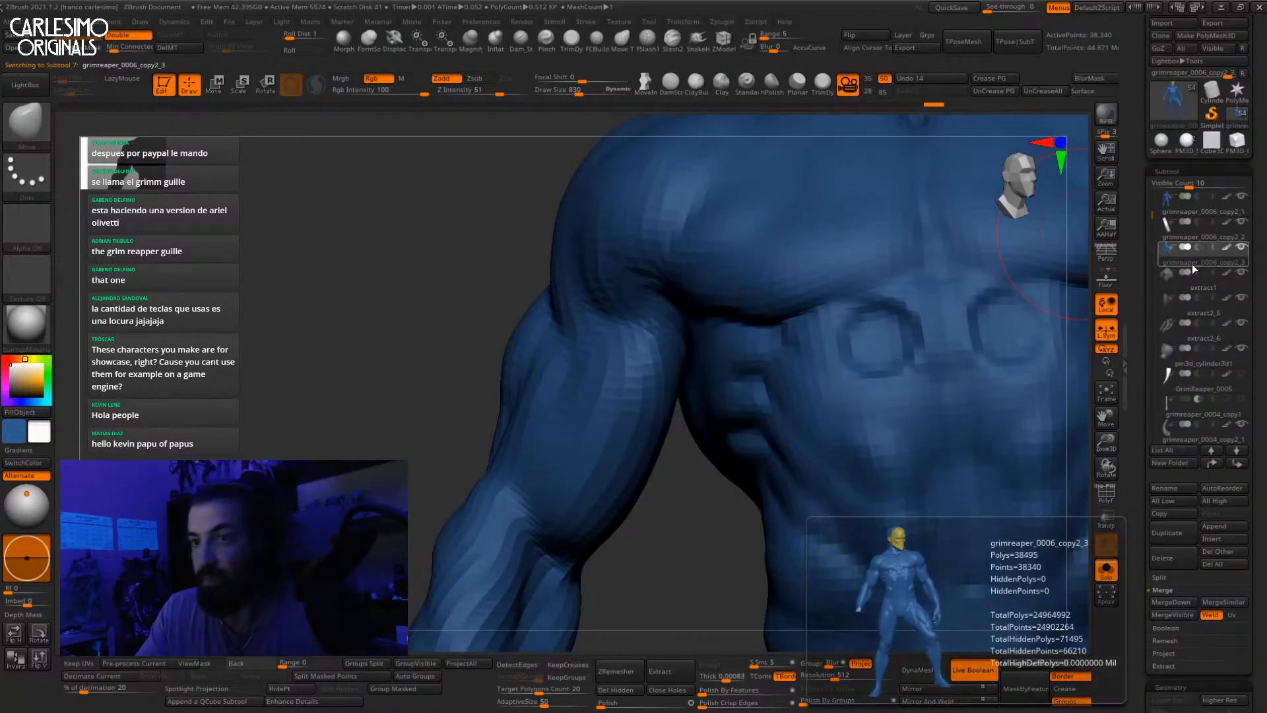
{"action": "left_click", "coordinate": [1166, 559]}
{"action": "left_click", "coordinate": [1076, 597]}
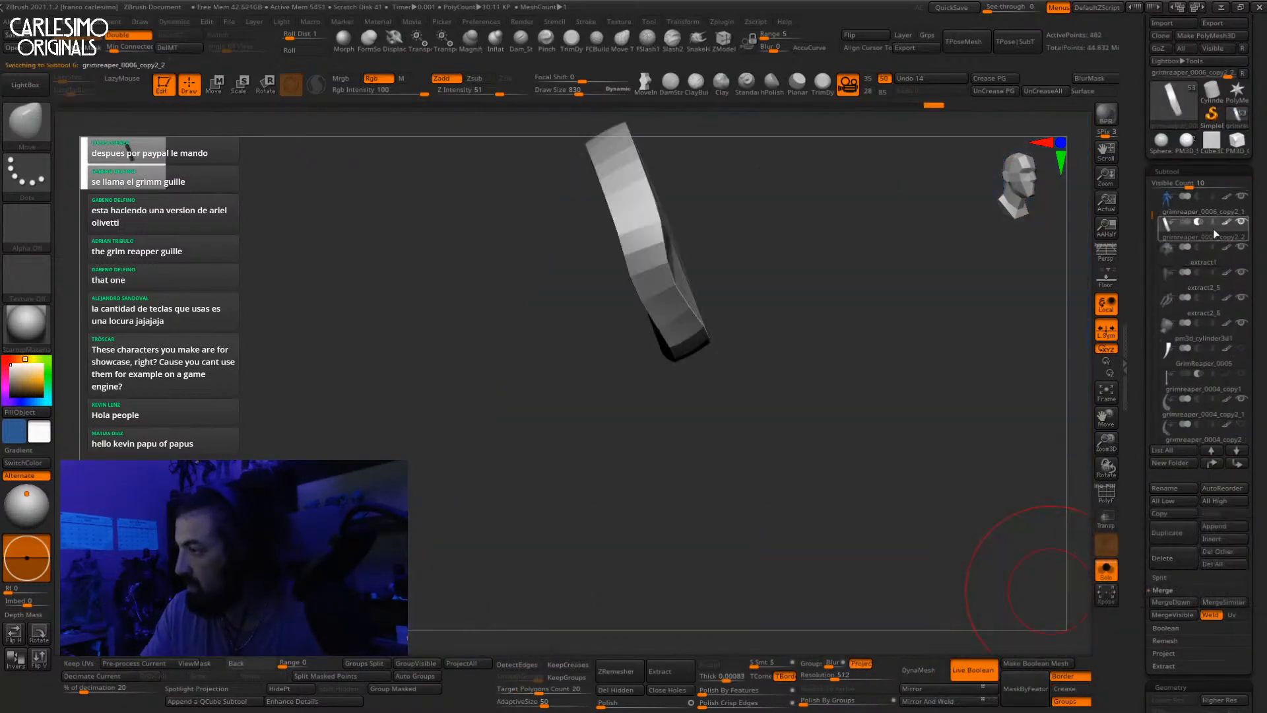
Step: Preview the disc as a boolean subtraction at the shoulder with all subtools visible
{"action": "key", "text": "alt+s"}
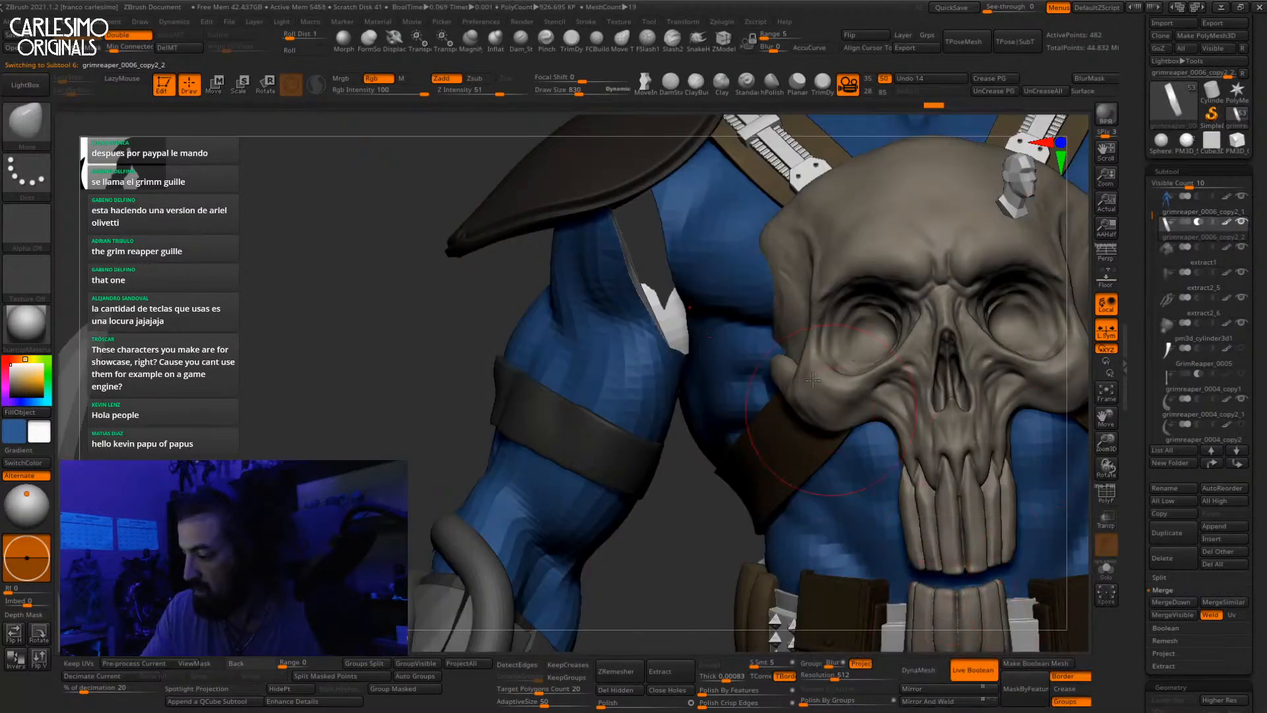
{"action": "right_click_drag", "start_coordinate": [813, 380], "coordinate": [701, 346]}
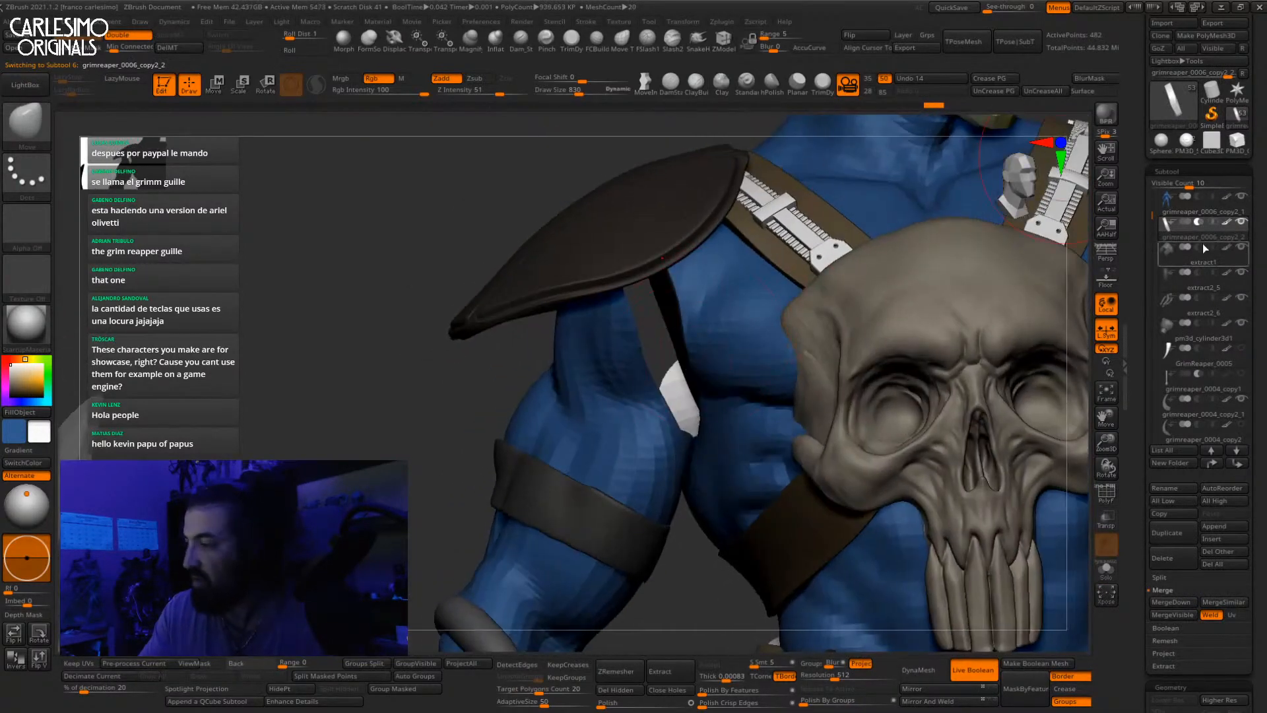
Step: Examine the disc in isolation and in place at the shoulder, turning Live Boolean off for the comparison
{"action": "key", "text": "alt+s"}
{"action": "key", "text": "f"}
{"action": "key", "text": "shift+f"}
{"action": "mouse_move", "coordinate": [910, 300]}
{"action": "right_mouse_down"}
{"action": "mouse_move", "coordinate": [791, 325]}
{"action": "mouse_move", "coordinate": [785, 307]}
{"action": "mouse_move", "coordinate": [768, 342]}
{"action": "mouse_move", "coordinate": [813, 331]}
{"action": "mouse_move", "coordinate": [786, 324]}
{"action": "mouse_move", "coordinate": [805, 267]}
{"action": "right_mouse_up"}
{"action": "key", "text": "alt+s"}
{"action": "key", "text": "shift+f"}
{"action": "key", "text": "alt+s"}
{"action": "key", "text": "alt+s"}
{"action": "right_click_drag", "start_coordinate": [802, 359], "coordinate": [759, 413]}
{"action": "key", "text": "alt+s"}
{"action": "right_click_drag", "start_coordinate": [815, 314], "coordinate": [743, 358]}
{"action": "key", "text": "shift+f"}
{"action": "key", "text": "shift+f"}
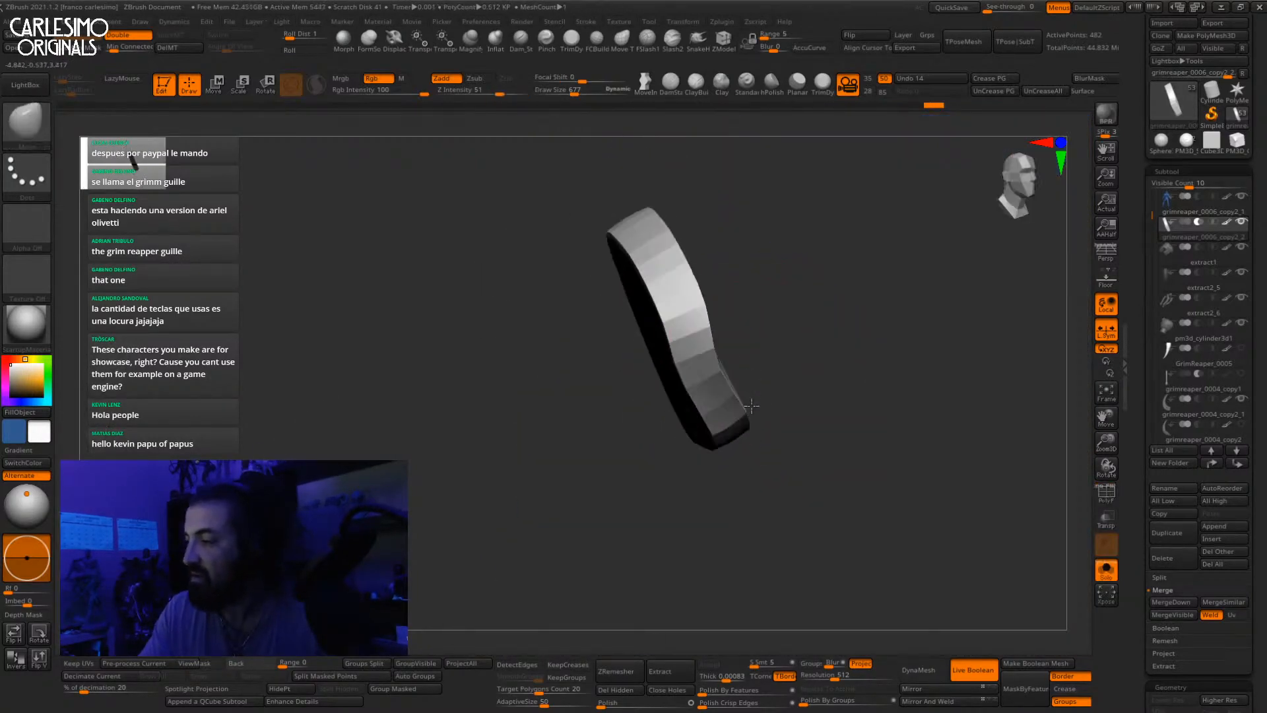
{"action": "key", "text": "alt+s"}
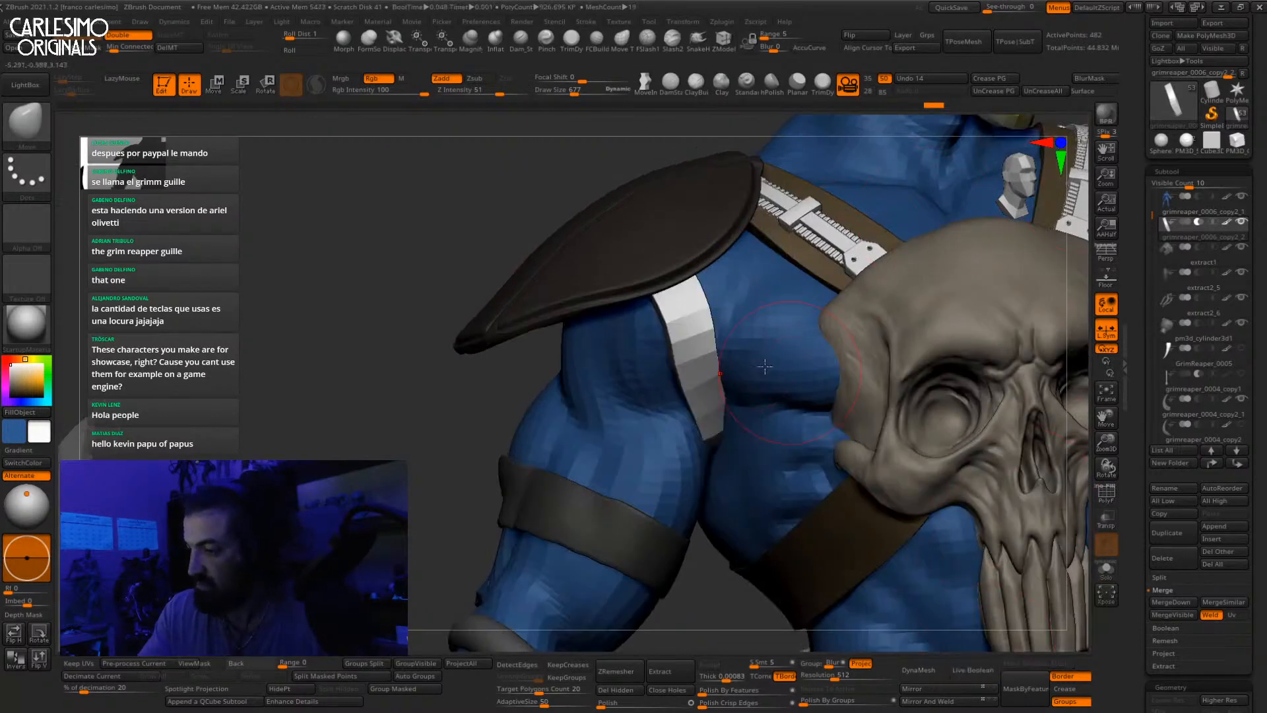
Step: Isolate the disc and give its rim and flat faces separate polygroups with Groups By Normals
{"action": "right_click_drag", "start_coordinate": [765, 366], "coordinate": [691, 410]}
{"action": "key", "text": "alt+s"}
{"action": "key", "text": "shift+f"}
{"action": "right_click_drag", "start_coordinate": [691, 409], "coordinate": [680, 385], "text": "ctrl"}
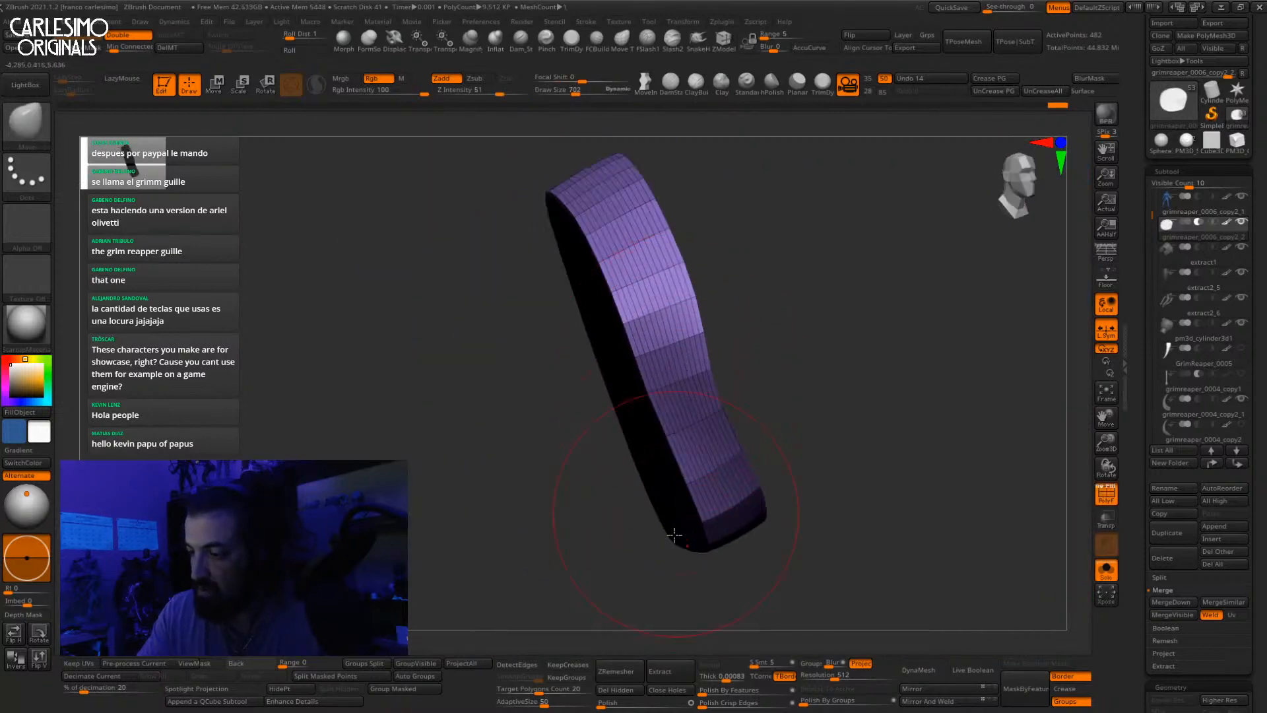
{"action": "scroll", "coordinate": [1145, 420], "scroll_direction": "down", "scroll_amount": 10}
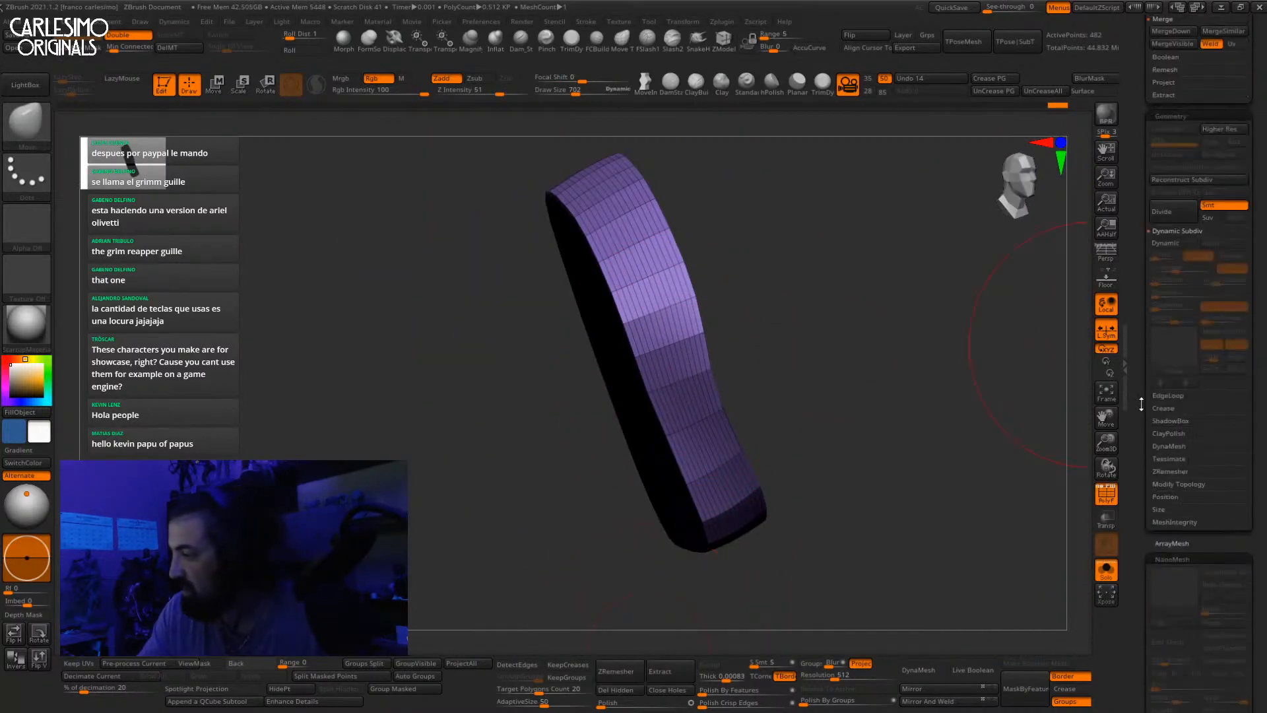
{"action": "left_click", "coordinate": [1162, 387]}
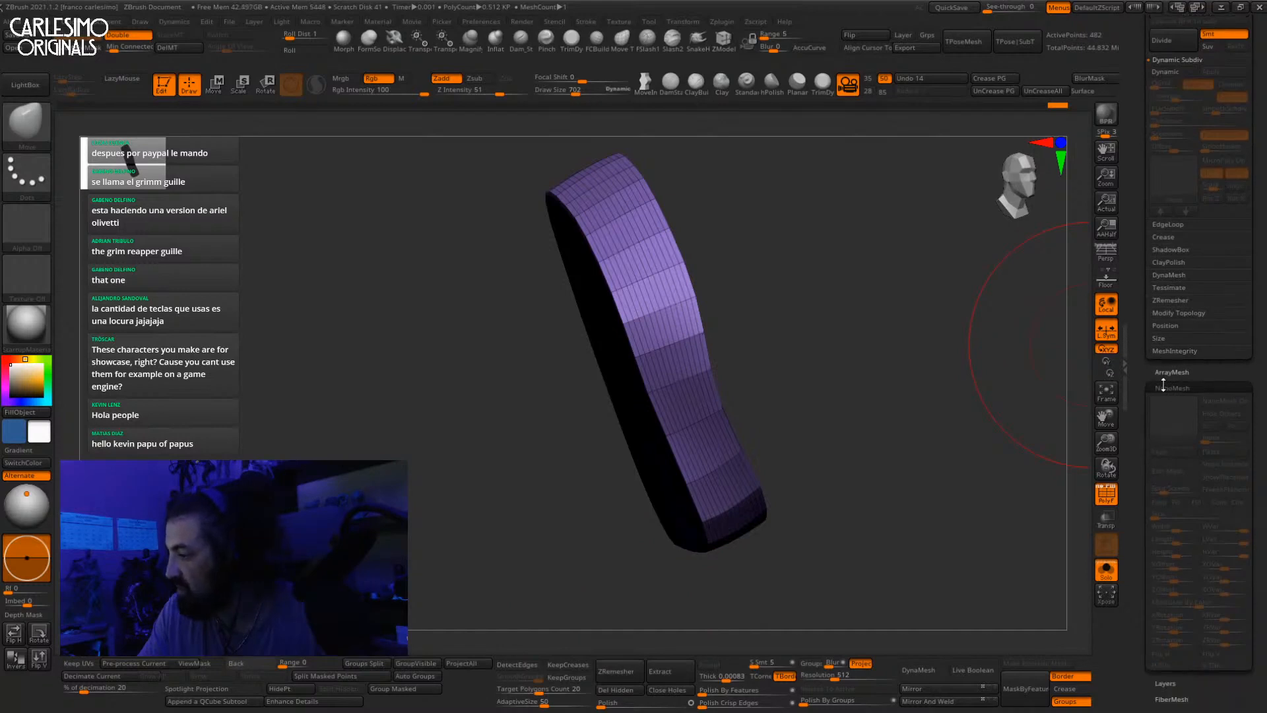
{"action": "left_click_drag", "start_coordinate": [1142, 419], "coordinate": [1140, 290]}
{"action": "scroll", "coordinate": [1158, 401], "scroll_direction": "down", "scroll_amount": 3}
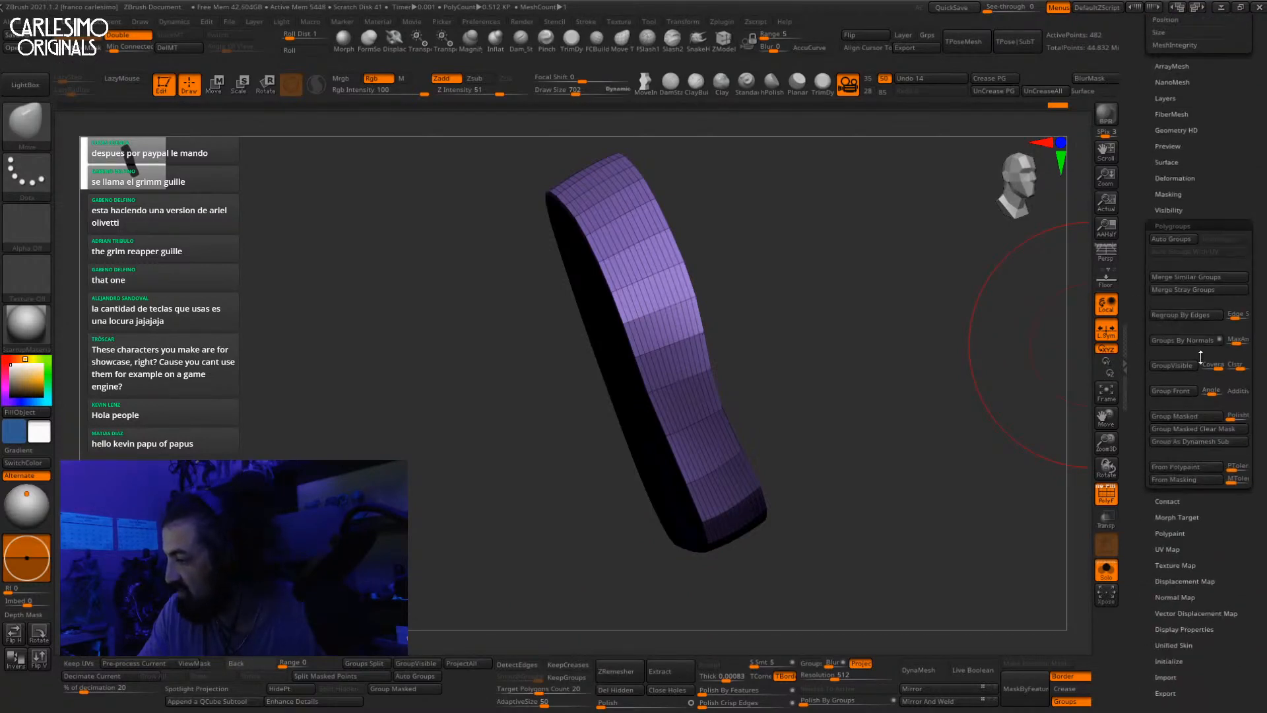
{"action": "left_click", "coordinate": [1194, 363]}
{"action": "left_click_drag", "start_coordinate": [923, 368], "coordinate": [748, 436]}
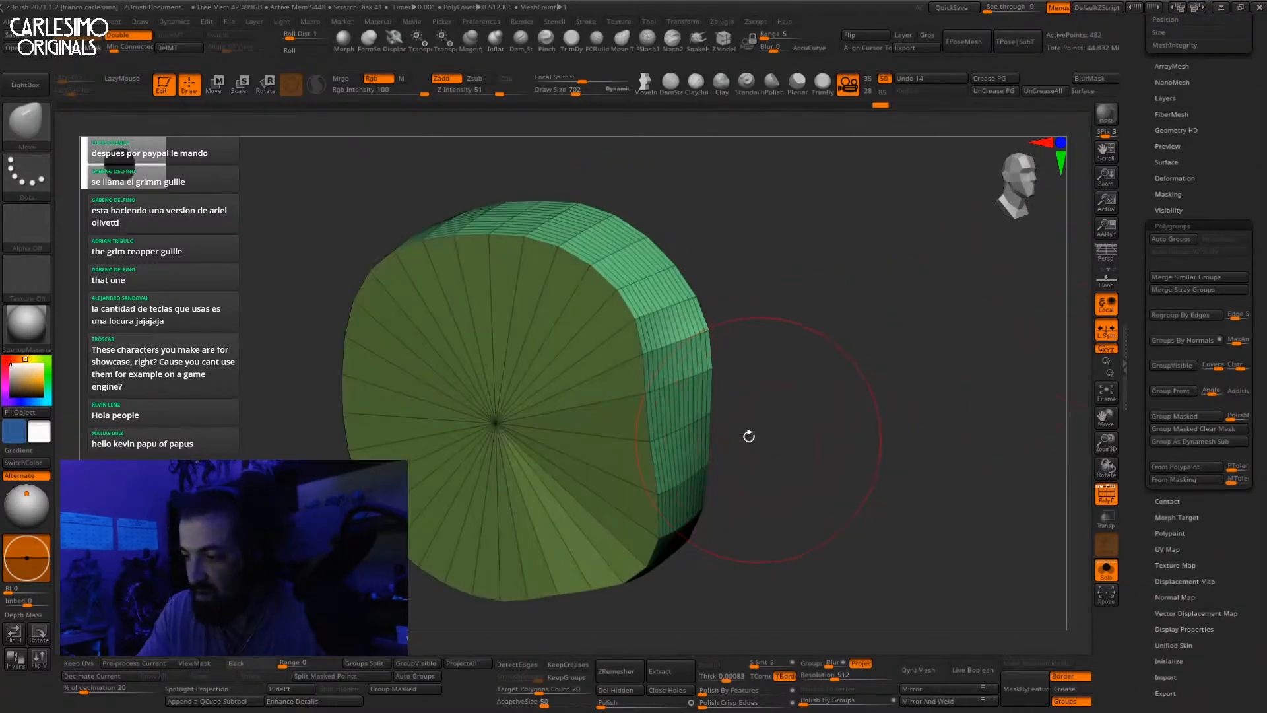
{"action": "left_click_drag", "start_coordinate": [719, 481], "coordinate": [758, 537]}
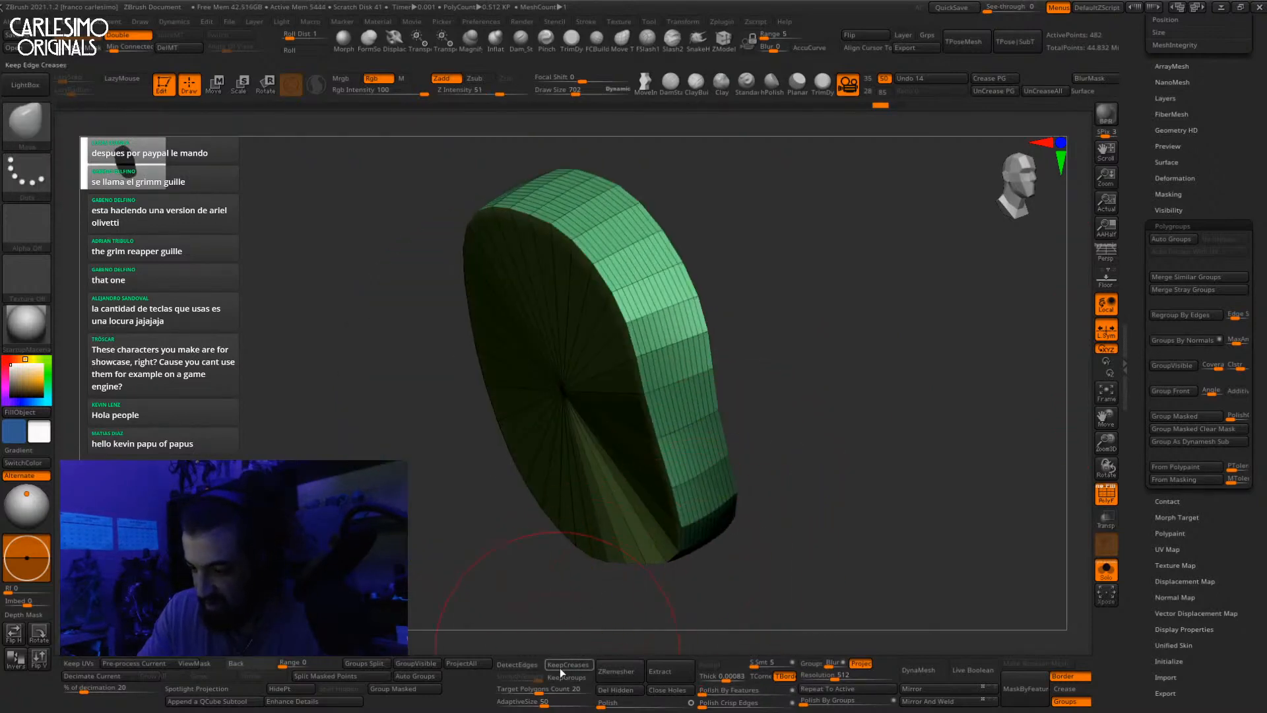
Step: ZRemesh the disc with Detect Edges and Keep Groups on and adaptive size 15, and apply Polish By Features
{"action": "left_click", "coordinate": [506, 677]}
{"action": "left_click", "coordinate": [515, 689]}
{"action": "left_click", "coordinate": [513, 702]}
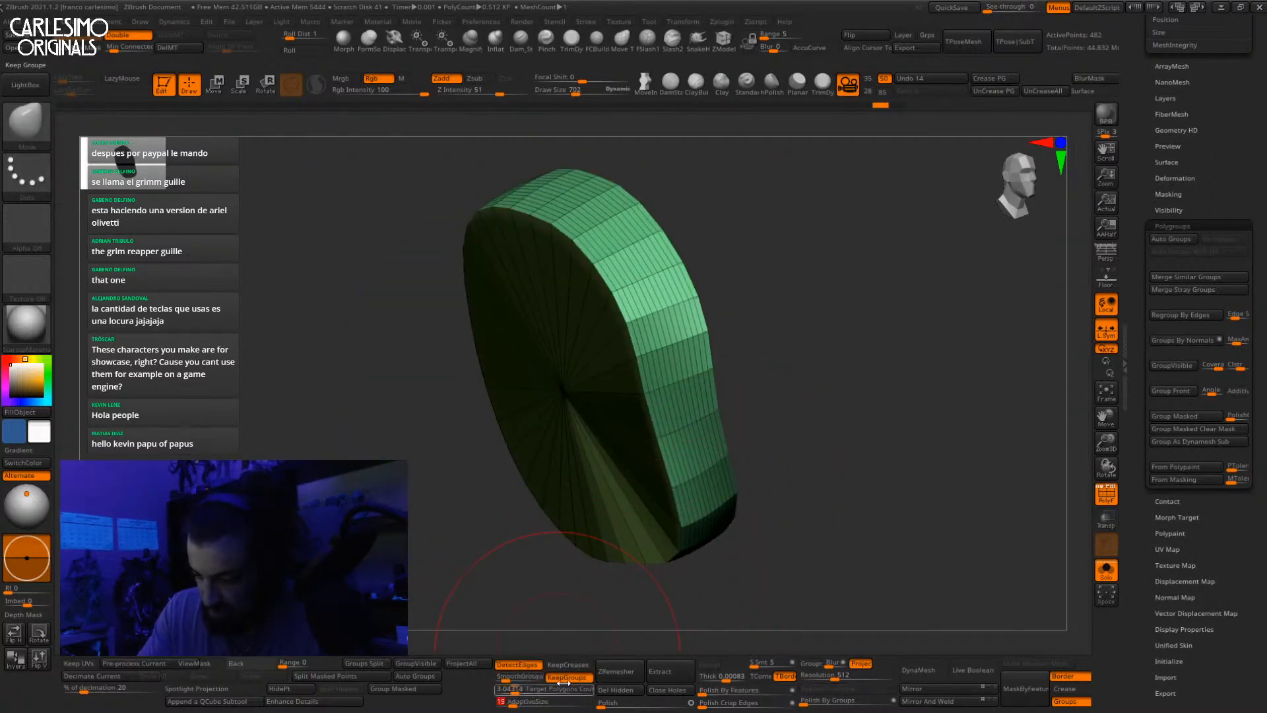
{"action": "left_click", "coordinate": [730, 690]}
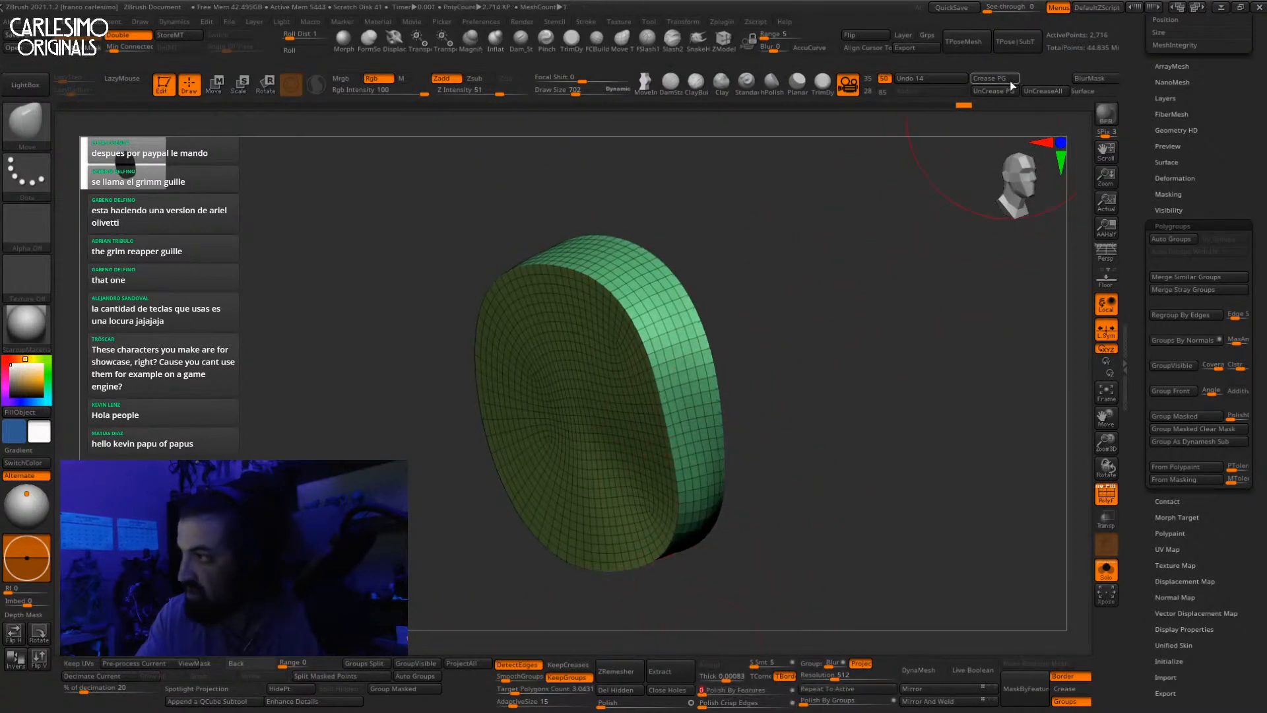
{"action": "left_click_drag", "start_coordinate": [751, 696], "coordinate": [754, 693]}
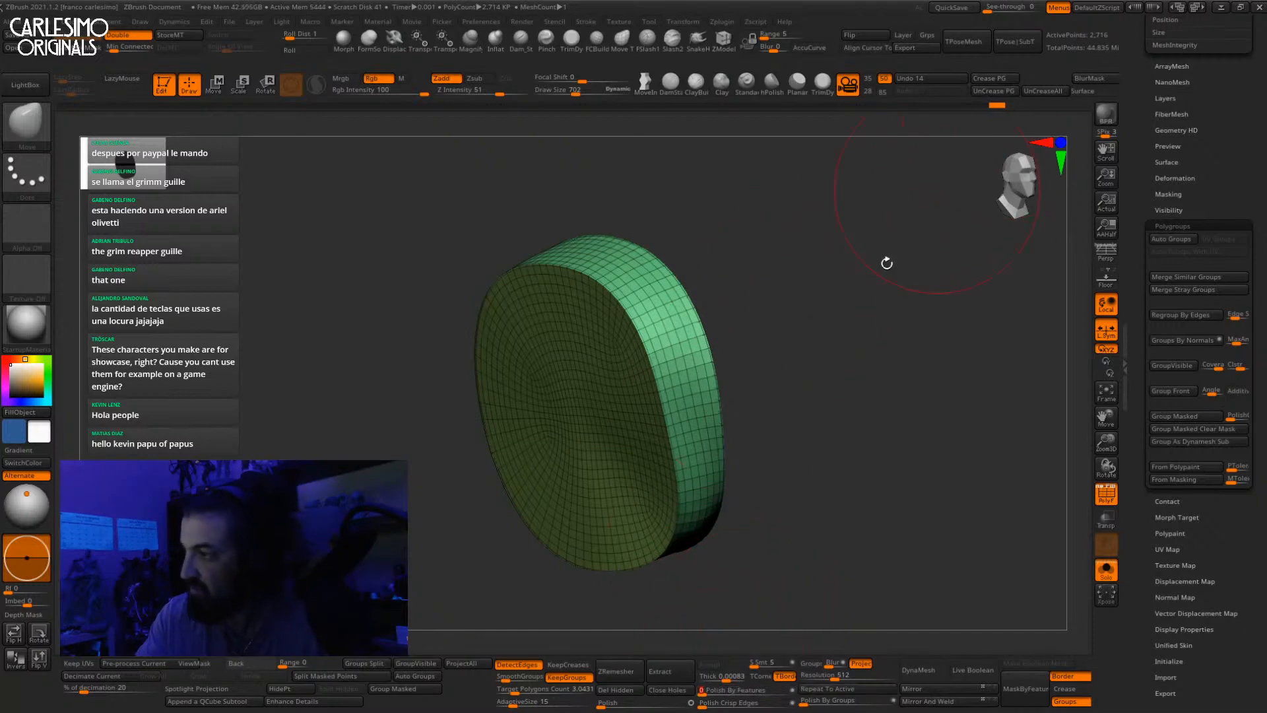
Step: Narrow the disc's rim toward the armpit with the Pinch brush, checking it against the body
{"action": "key", "text": "shift+f"}
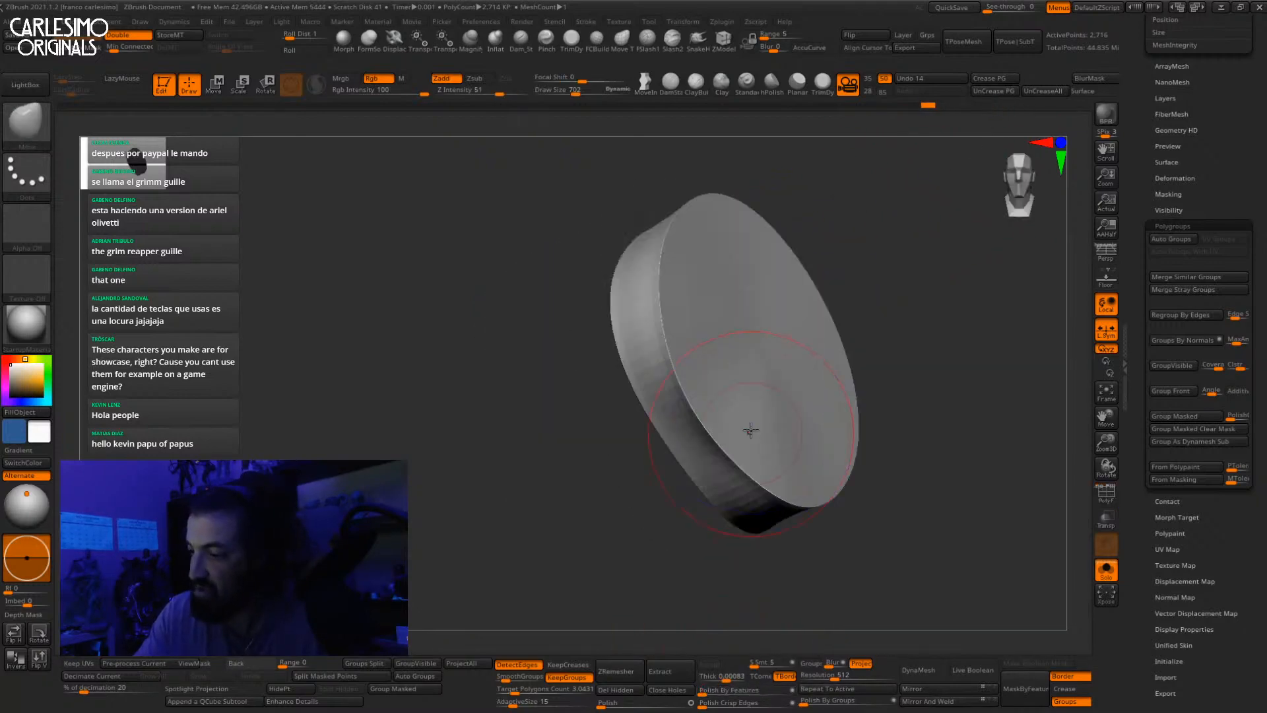
{"action": "key", "text": "shift+s"}
{"action": "mouse_move", "coordinate": [709, 385]}
{"action": "right_mouse_down"}
{"action": "mouse_move", "coordinate": [663, 532]}
{"action": "mouse_move", "coordinate": [634, 533]}
{"action": "mouse_move", "coordinate": [635, 409]}
{"action": "right_mouse_up"}
{"action": "left_click", "coordinate": [547, 41]}
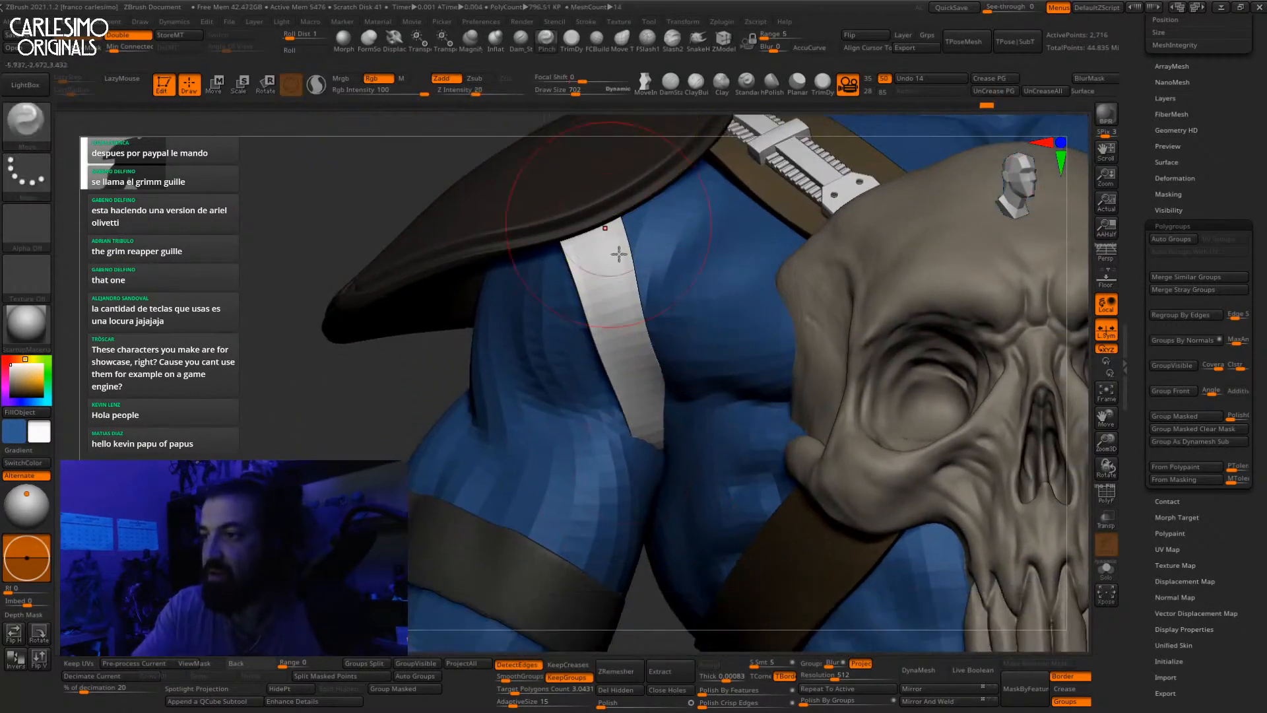
{"action": "key", "text": "shift+s"}
{"action": "right_click_drag", "start_coordinate": [667, 495], "coordinate": [676, 519]}
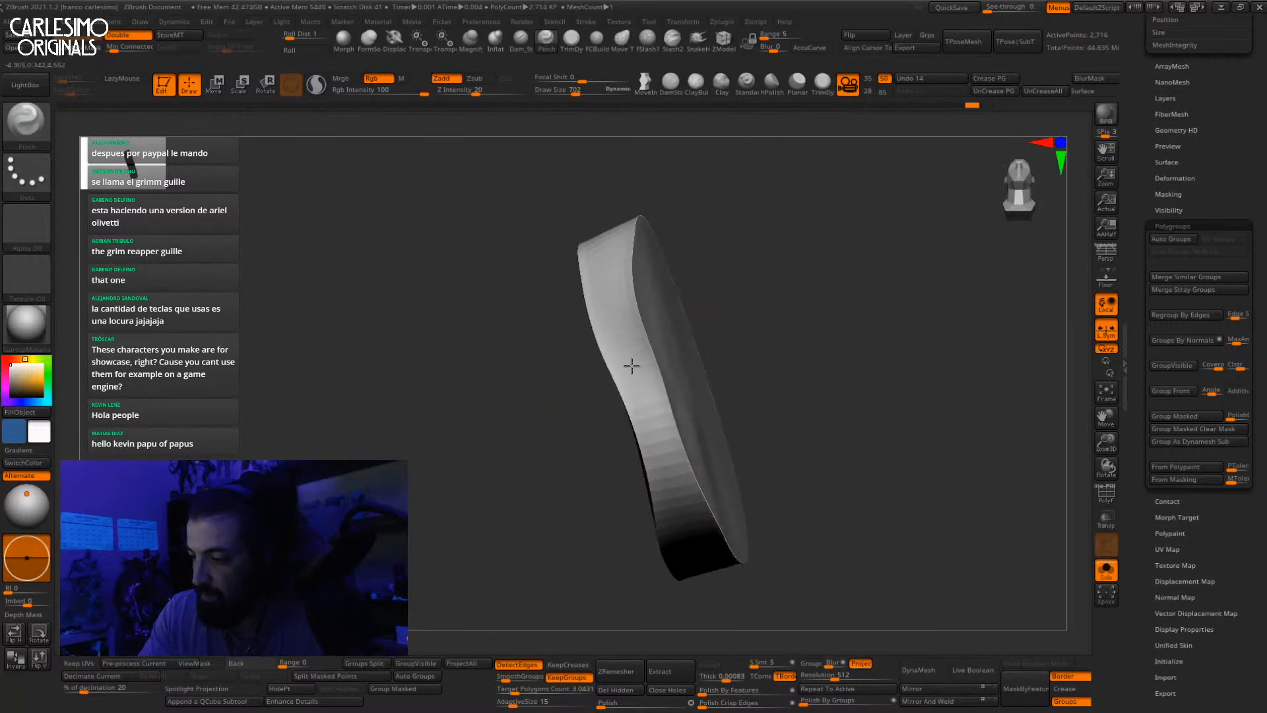
{"action": "mouse_move", "coordinate": [632, 366]}
{"action": "right_mouse_down"}
{"action": "mouse_move", "coordinate": [646, 414]}
{"action": "mouse_move", "coordinate": [635, 362]}
{"action": "right_mouse_up"}
{"action": "key", "text": "shift+s"}
{"action": "mouse_move", "coordinate": [619, 316]}
{"action": "right_mouse_down"}
{"action": "mouse_move", "coordinate": [651, 278]}
{"action": "mouse_move", "coordinate": [640, 334]}
{"action": "mouse_move", "coordinate": [610, 335]}
{"action": "mouse_move", "coordinate": [659, 346]}
{"action": "mouse_move", "coordinate": [658, 306]}
{"action": "right_mouse_up"}
Step: Activate the Move brush and bring the body subtool up to a higher subdivision level
{"action": "key", "text": "b"}
{"action": "key", "text": "m"}
{"action": "key", "text": "v"}
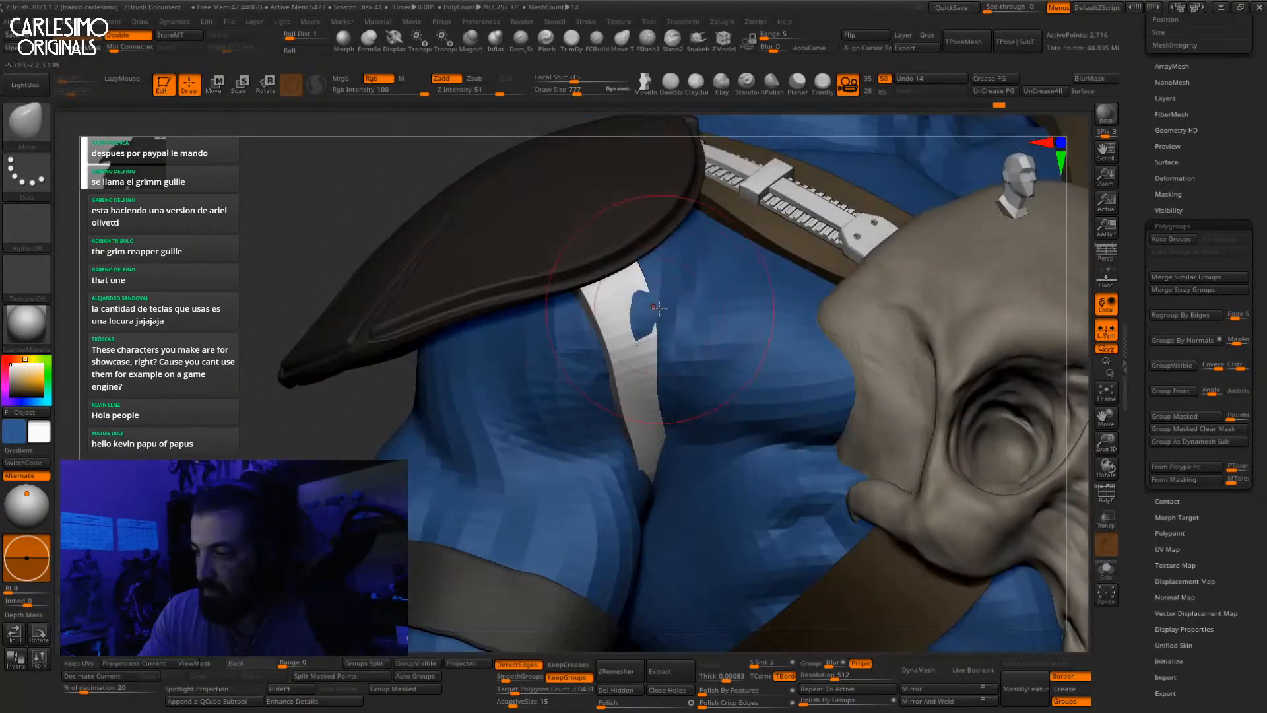
{"action": "left_click", "coordinate": [692, 282], "text": "alt"}
{"action": "key", "text": "shift+s"}
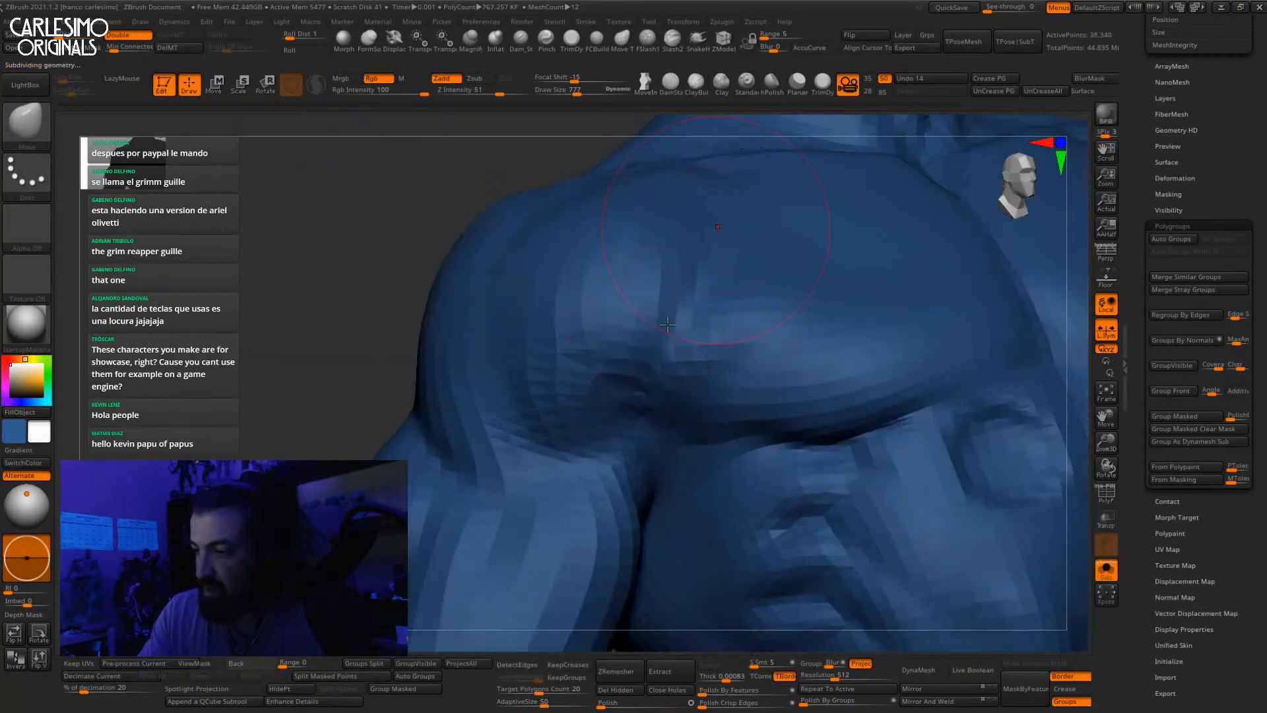
{"action": "key", "text": "shift+s"}
Step: Reselect the disc and adjust its rim at the back of the shoulder with the Move brush
{"action": "left_click", "coordinate": [645, 338], "text": "alt"}
{"action": "key", "text": "space"}
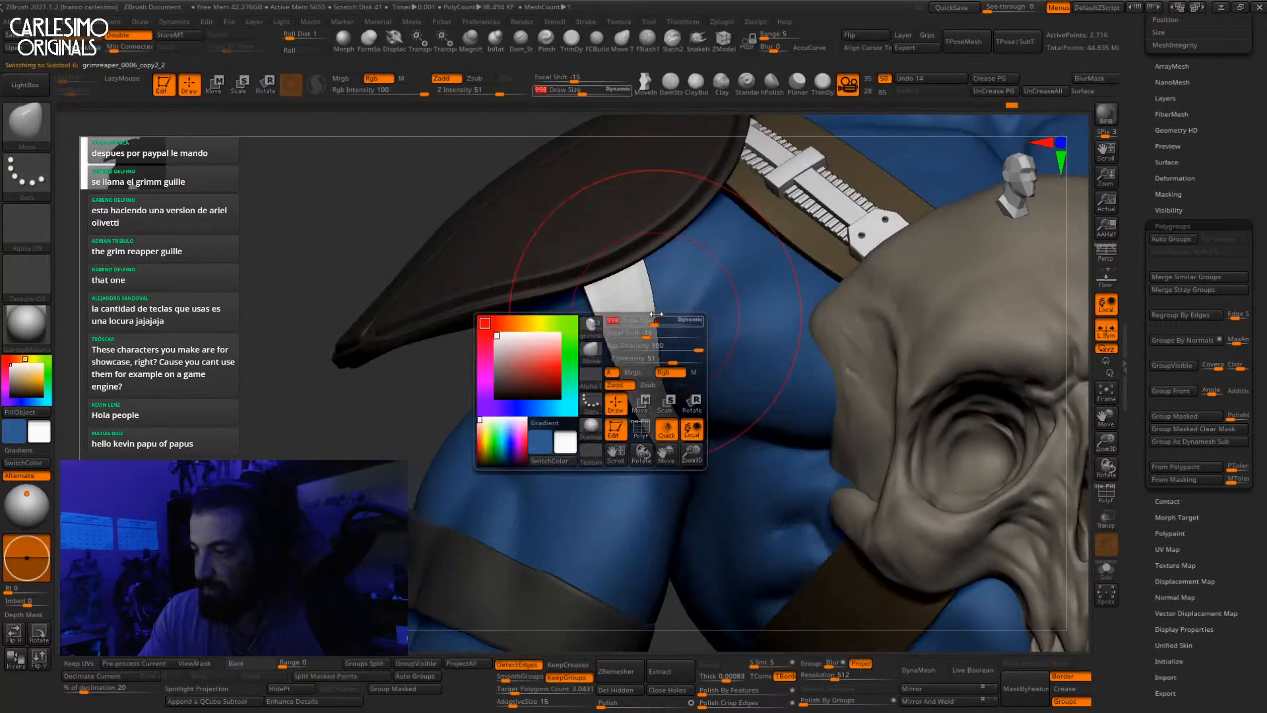
{"action": "right_click_drag", "start_coordinate": [656, 314], "coordinate": [560, 472]}
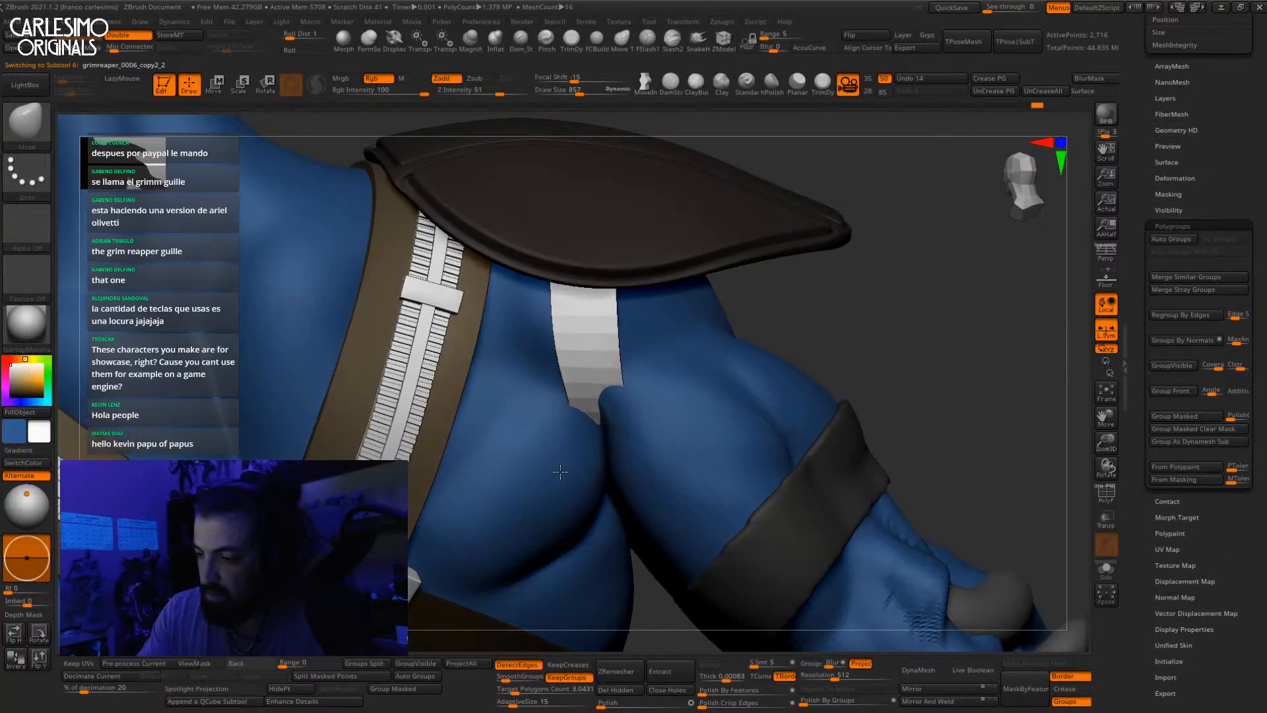
{"action": "key", "text": "space"}
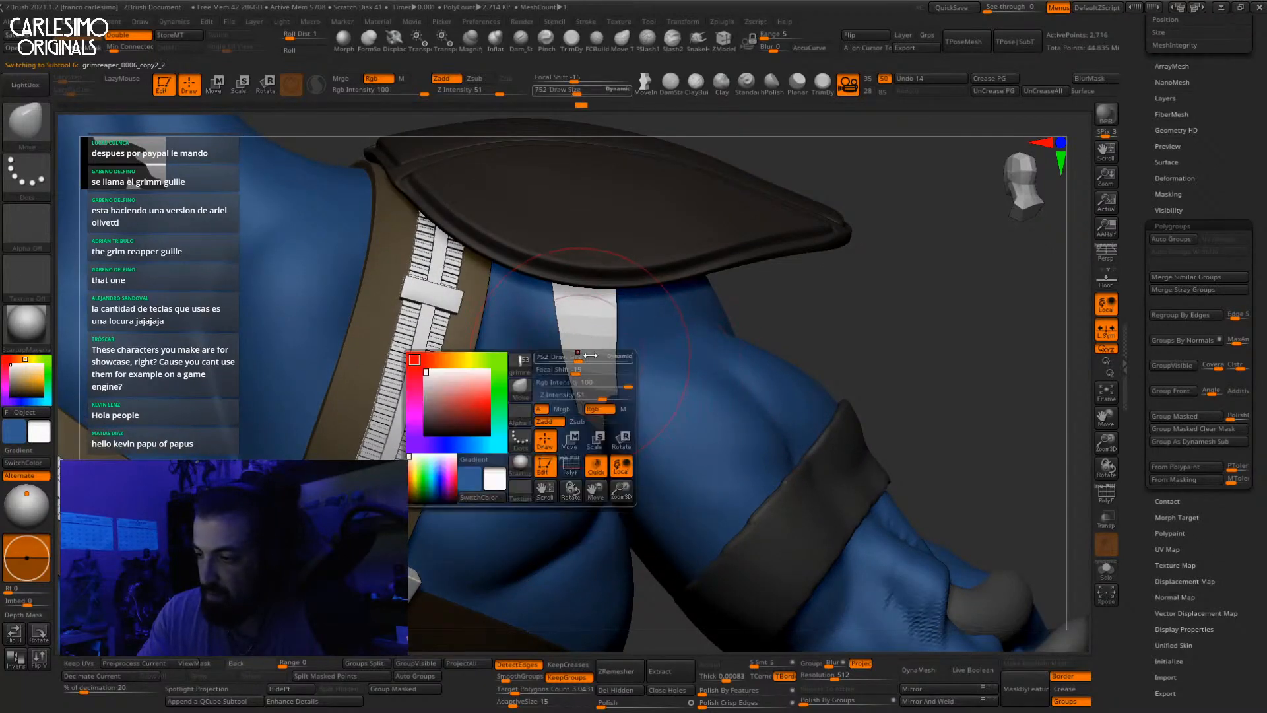
{"action": "mouse_move", "coordinate": [565, 364]}
{"action": "right_mouse_down"}
{"action": "mouse_move", "coordinate": [658, 429]}
{"action": "mouse_move", "coordinate": [639, 411]}
{"action": "mouse_move", "coordinate": [604, 439]}
{"action": "mouse_move", "coordinate": [605, 484]}
{"action": "right_mouse_up"}
Step: Pinch the back of the isolated disc's rim narrower and check it against the body
{"action": "key", "text": "alt+s"}
{"action": "left_click", "coordinate": [546, 41]}
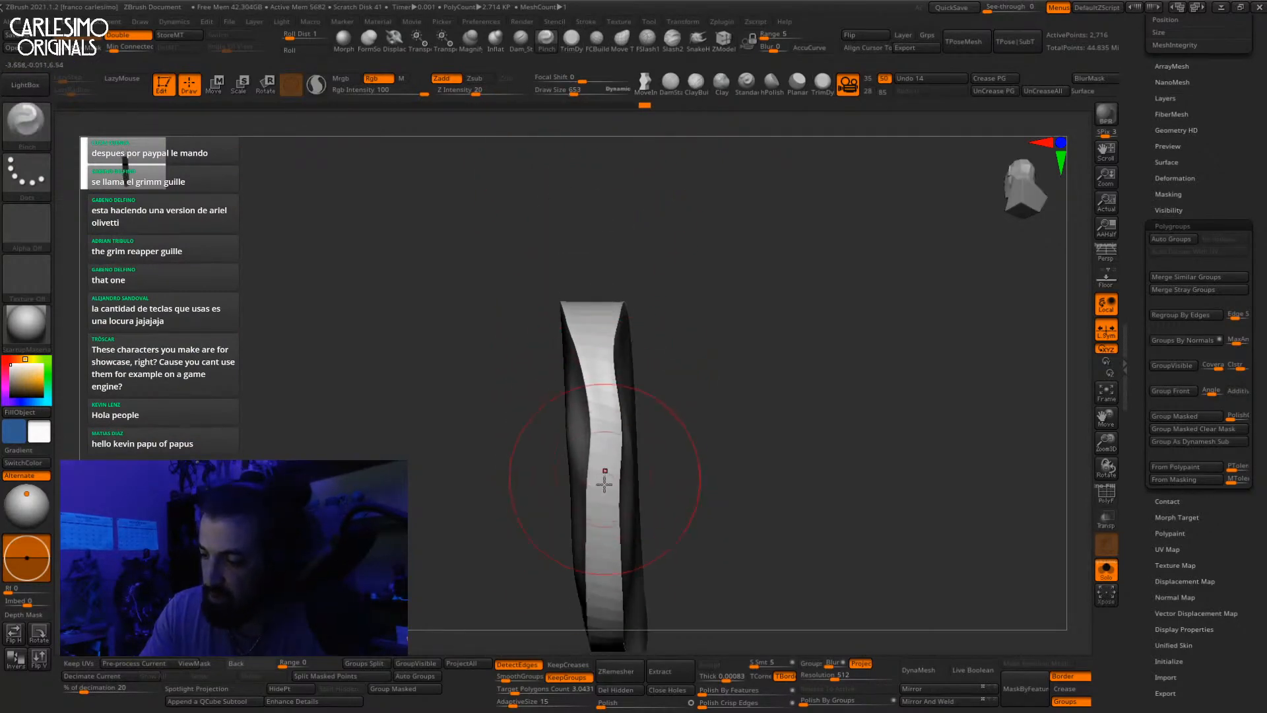
{"action": "left_click_drag", "start_coordinate": [599, 414], "coordinate": [599, 444]}
{"action": "mouse_move", "coordinate": [599, 443]}
{"action": "right_mouse_down"}
{"action": "mouse_move", "coordinate": [614, 386]}
{"action": "mouse_move", "coordinate": [604, 389]}
{"action": "mouse_move", "coordinate": [628, 367]}
{"action": "mouse_move", "coordinate": [626, 390]}
{"action": "right_mouse_up"}
{"action": "key", "text": "alt+s"}
{"action": "key", "text": "alt+s"}
{"action": "key", "text": "alt+s"}
Step: Reshape the rim behind the shoulder with the Move brush so it tapers toward the armpit
{"action": "key", "text": "b"}
{"action": "key", "text": "m"}
{"action": "key", "text": "v"}
{"action": "key", "text": "space"}
{"action": "left_click_drag", "start_coordinate": [626, 375], "coordinate": [634, 363]}
{"action": "right_click_drag", "start_coordinate": [634, 364], "coordinate": [627, 395]}
{"action": "left_click_drag", "start_coordinate": [625, 401], "coordinate": [636, 411]}
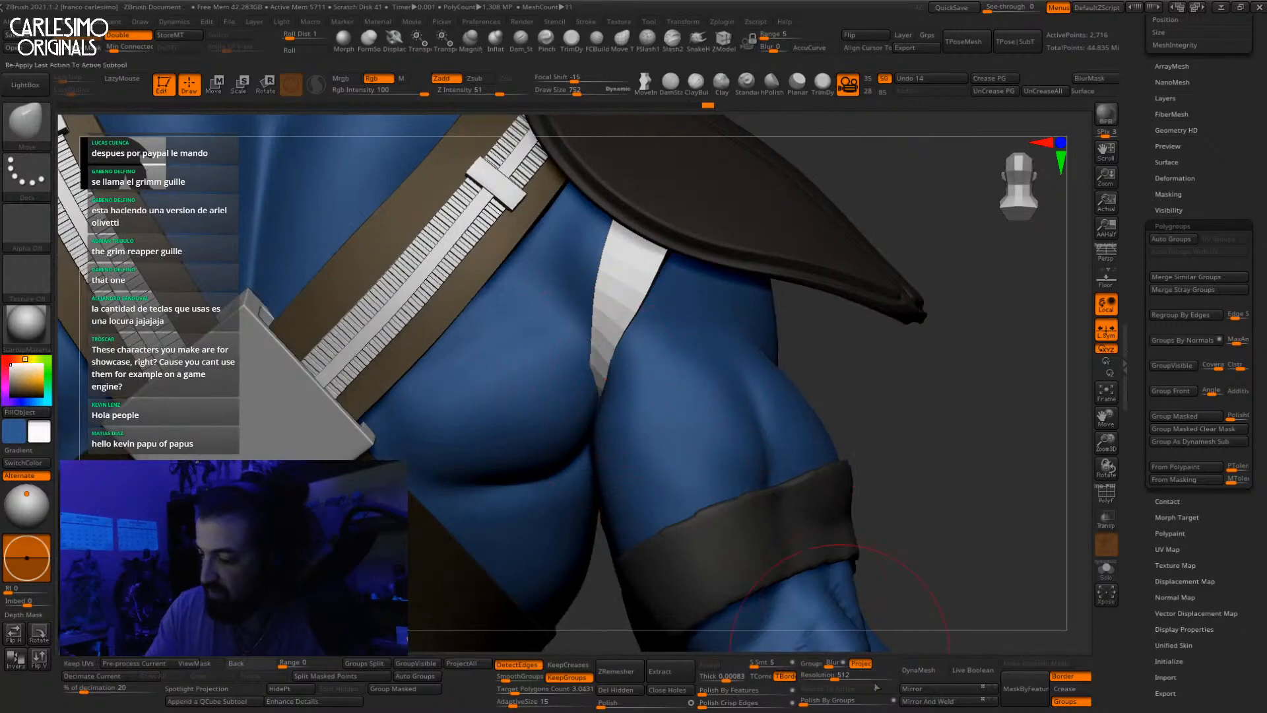
Step: Preview the boolean cut at the shoulder with Live Boolean and switch the preview off again
{"action": "left_click", "coordinate": [970, 667]}
{"action": "mouse_move", "coordinate": [660, 471]}
{"action": "right_mouse_down"}
{"action": "mouse_move", "coordinate": [666, 495]}
{"action": "mouse_move", "coordinate": [681, 340]}
{"action": "mouse_move", "coordinate": [620, 378]}
{"action": "mouse_move", "coordinate": [704, 359]}
{"action": "mouse_move", "coordinate": [603, 399]}
{"action": "mouse_move", "coordinate": [617, 410]}
{"action": "mouse_move", "coordinate": [609, 442]}
{"action": "right_mouse_up"}
{"action": "key", "text": "alt+s"}
{"action": "key", "text": "alt+s"}
{"action": "key", "text": "alt+s"}
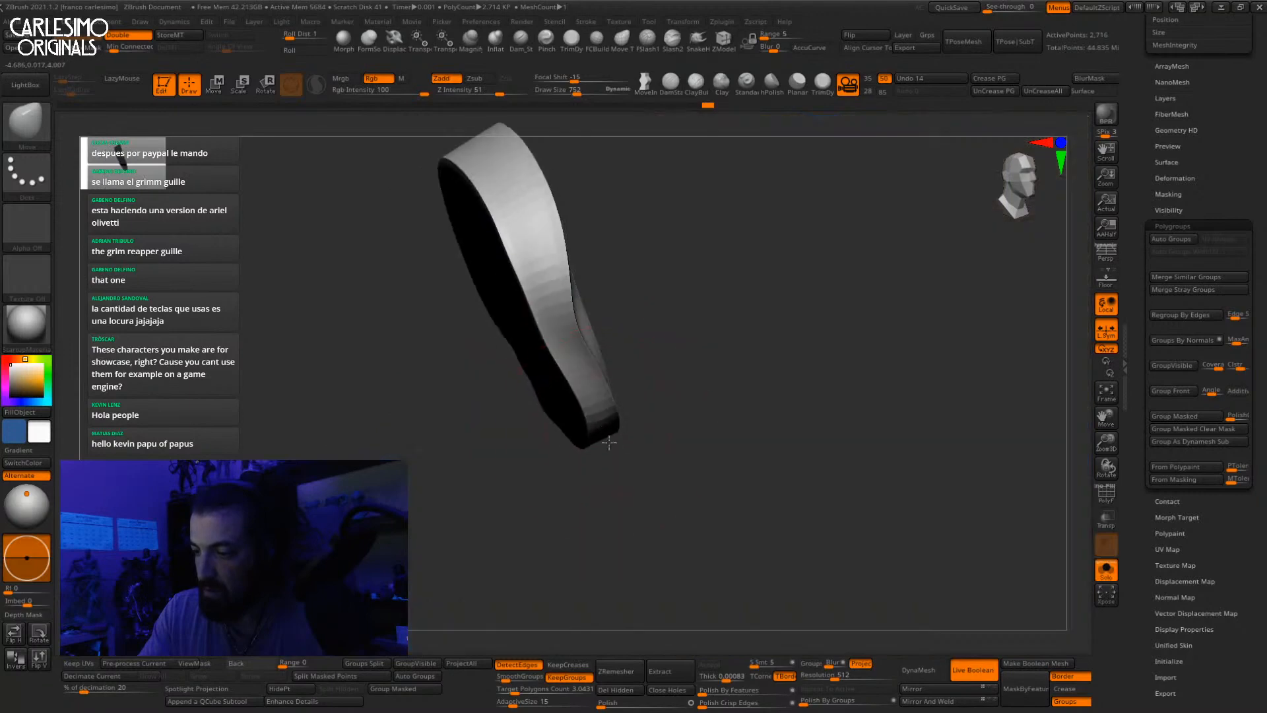
{"action": "left_click", "coordinate": [961, 666]}
{"action": "key", "text": "alt+s"}
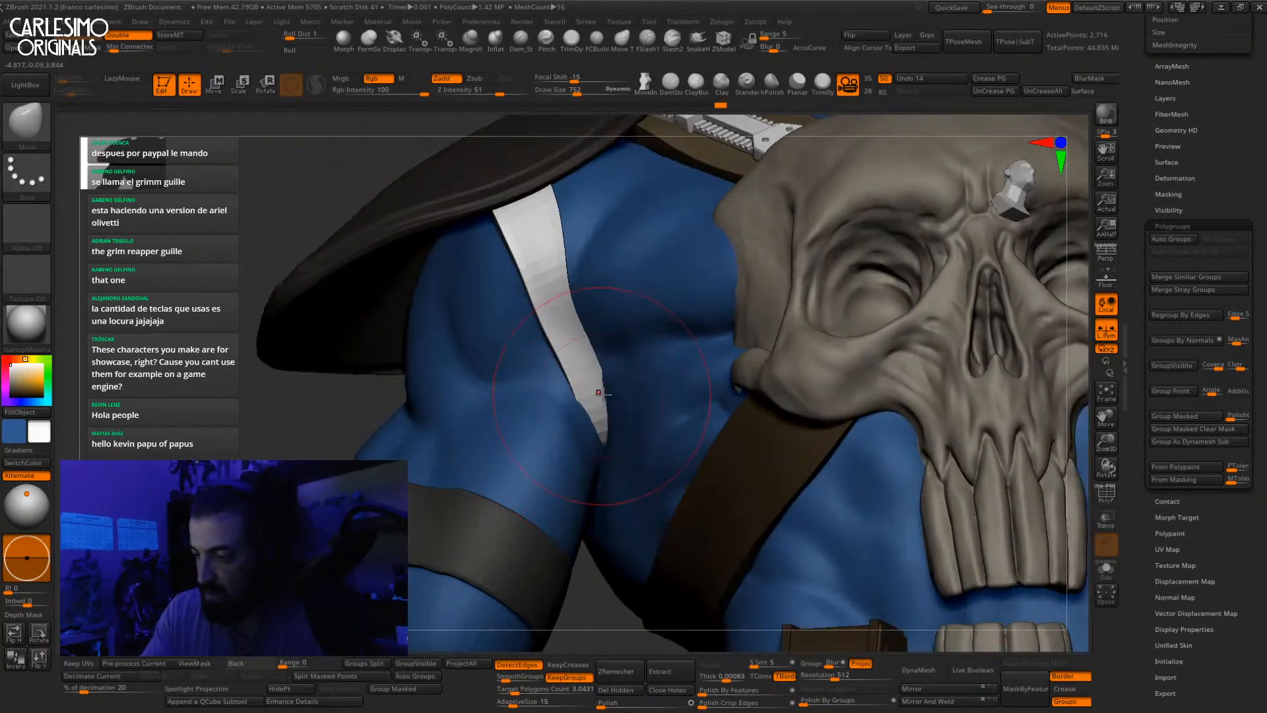
Step: Pinch the front of the disc's rim narrower toward the armpit
{"action": "left_click", "coordinate": [548, 41]}
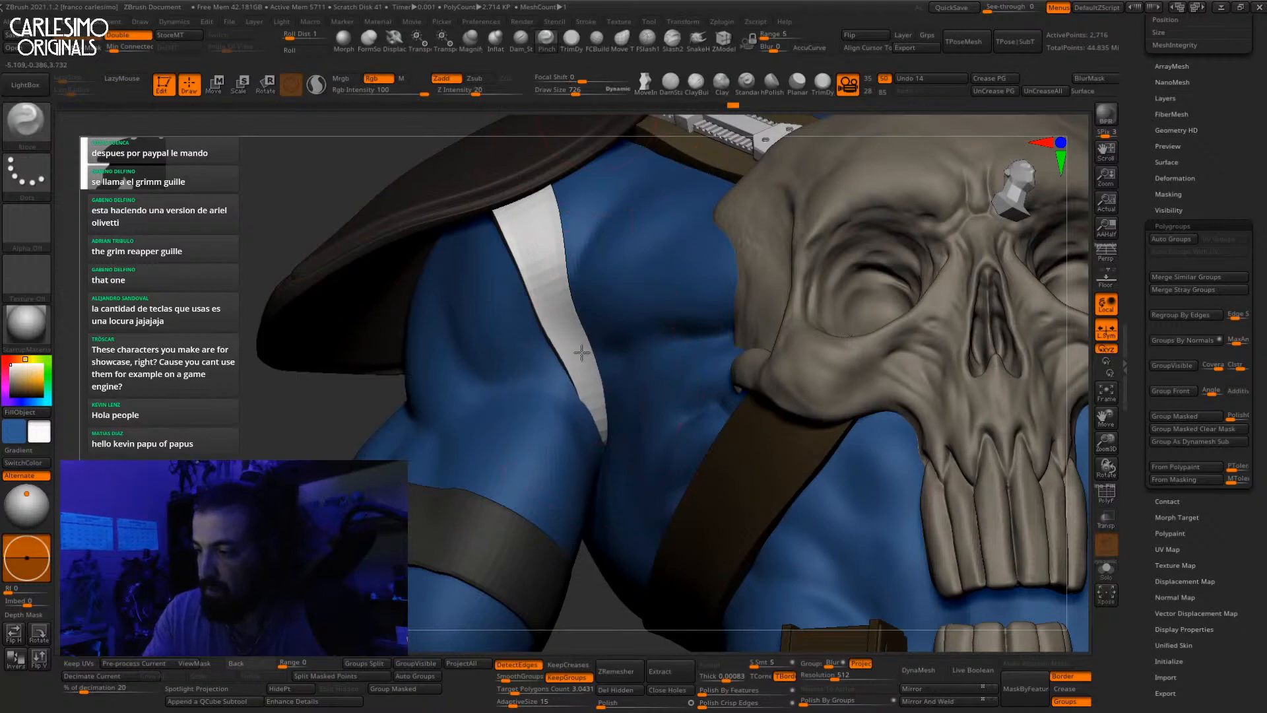
{"action": "right_click_drag", "start_coordinate": [602, 411], "coordinate": [620, 482]}
{"action": "key", "text": "alt+s"}
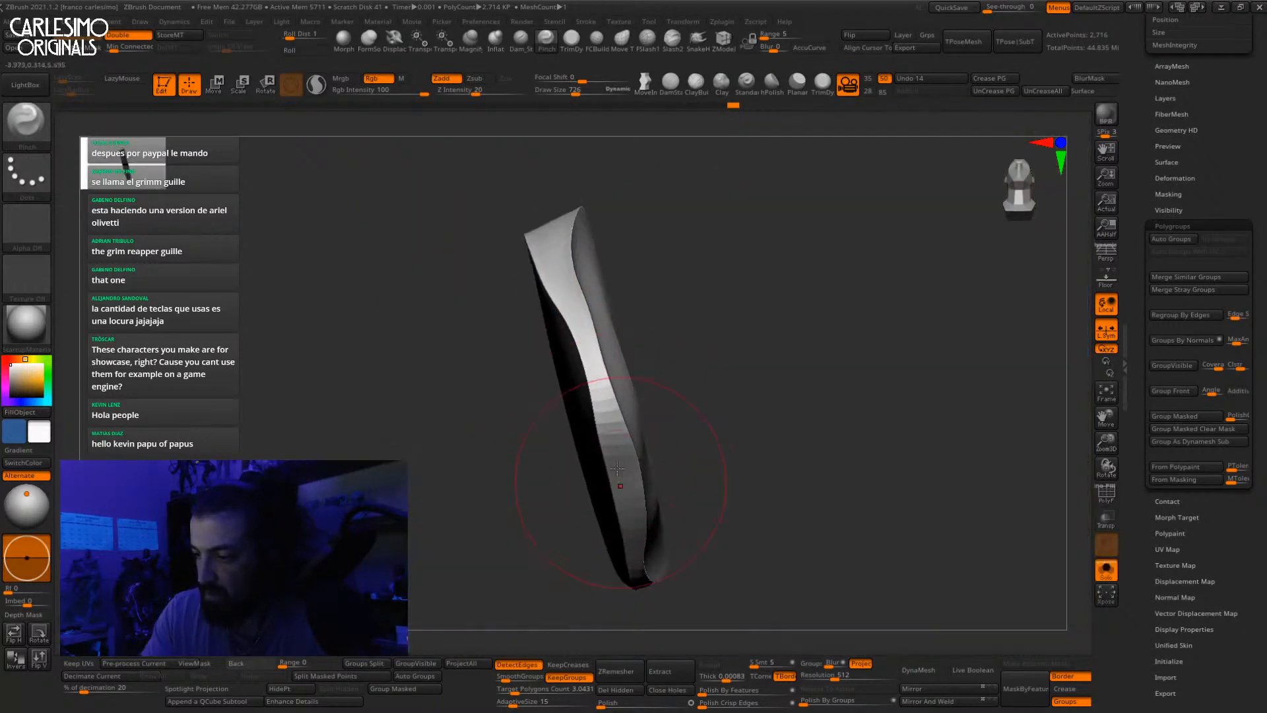
{"action": "mouse_move", "coordinate": [605, 421]}
{"action": "right_mouse_down"}
{"action": "mouse_move", "coordinate": [647, 493]}
{"action": "mouse_move", "coordinate": [637, 500]}
{"action": "mouse_move", "coordinate": [600, 451]}
{"action": "right_mouse_up"}
Step: Show only one flat face of the disc, smooth out its surface, and unhide the rest
{"action": "left_click", "coordinate": [631, 459], "text": "ctrl+shift"}
{"action": "right_click", "coordinate": [636, 462]}
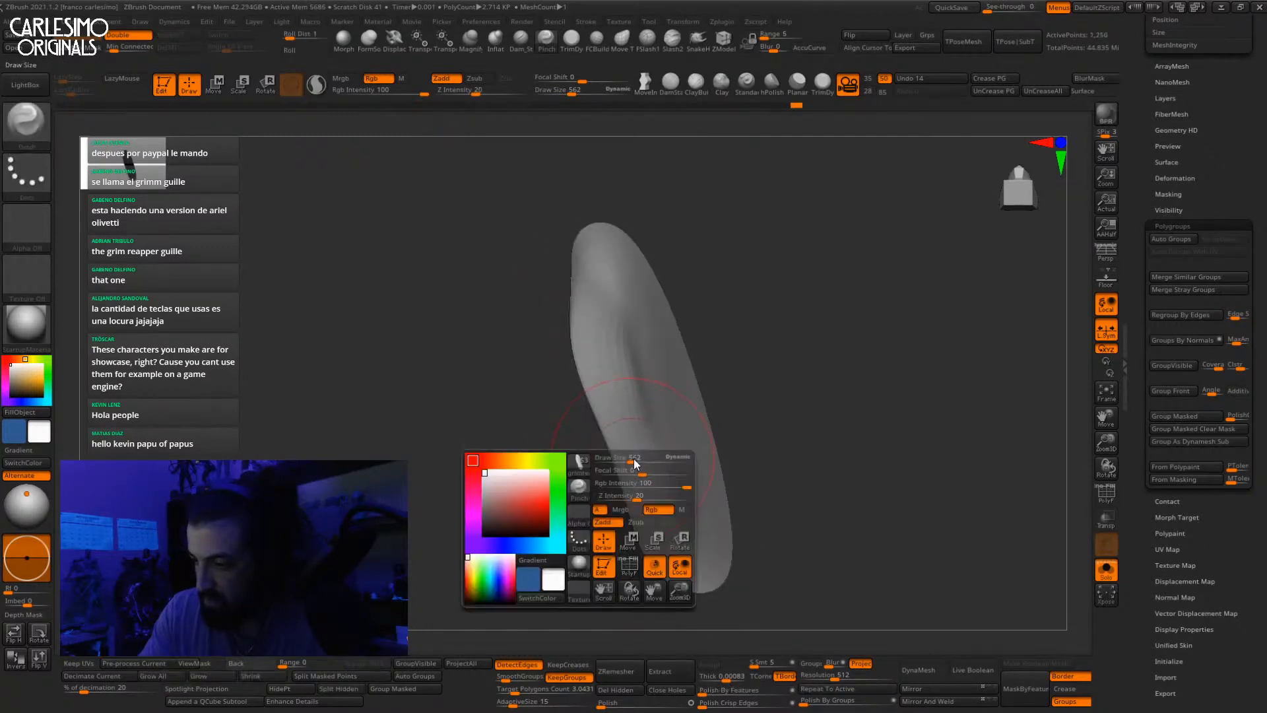
{"action": "left_click_drag", "start_coordinate": [635, 459], "coordinate": [621, 390], "text": "shift"}
{"action": "right_click_drag", "start_coordinate": [680, 472], "coordinate": [638, 449]}
{"action": "mouse_move", "coordinate": [639, 450]}
{"action": "left_mouse_down", "text": "shift"}
{"action": "mouse_move", "coordinate": [620, 368]}
{"action": "mouse_move", "coordinate": [582, 423]}
{"action": "left_mouse_up", "text": "shift"}
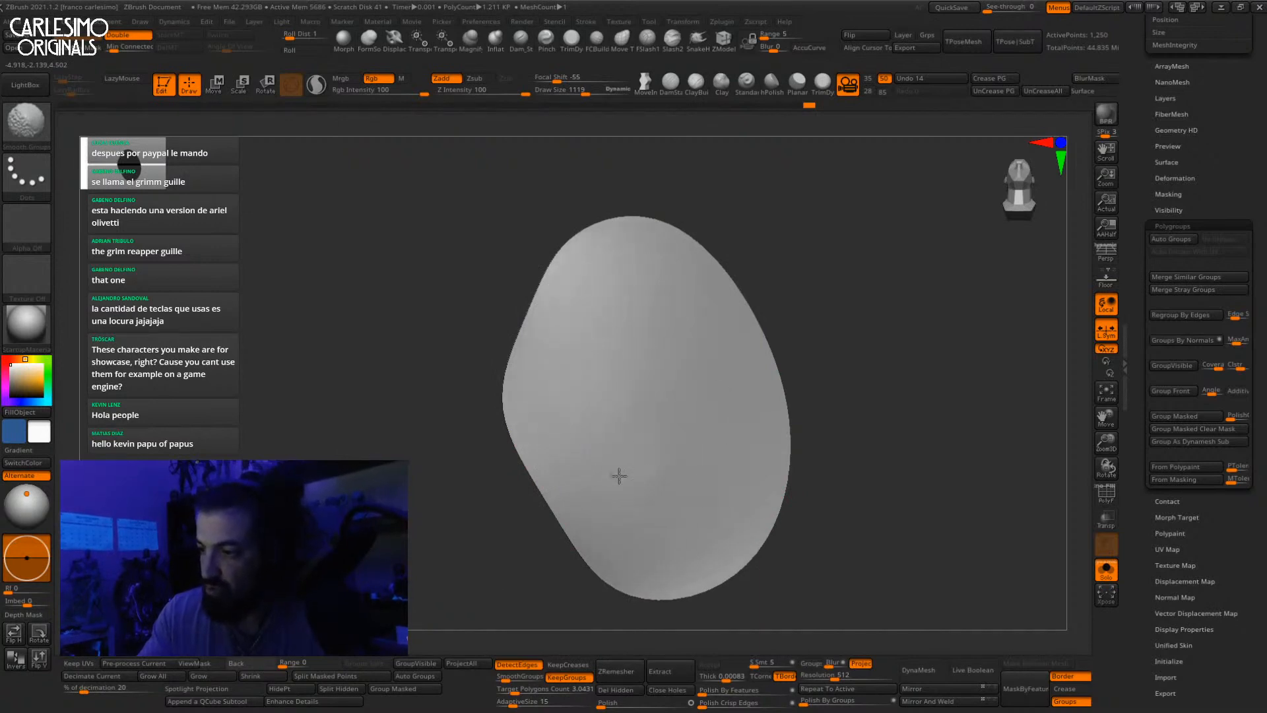
{"action": "left_click_drag", "start_coordinate": [702, 334], "coordinate": [716, 322], "text": "shift"}
{"action": "left_click", "coordinate": [792, 284], "text": "ctrl+shift"}
Step: Isolate the opposite flat face of the disc, smooth it out, and unhide the whole disc
{"action": "mouse_move", "coordinate": [795, 285]}
{"action": "right_mouse_down"}
{"action": "mouse_move", "coordinate": [829, 294]}
{"action": "mouse_move", "coordinate": [686, 383]}
{"action": "right_mouse_up"}
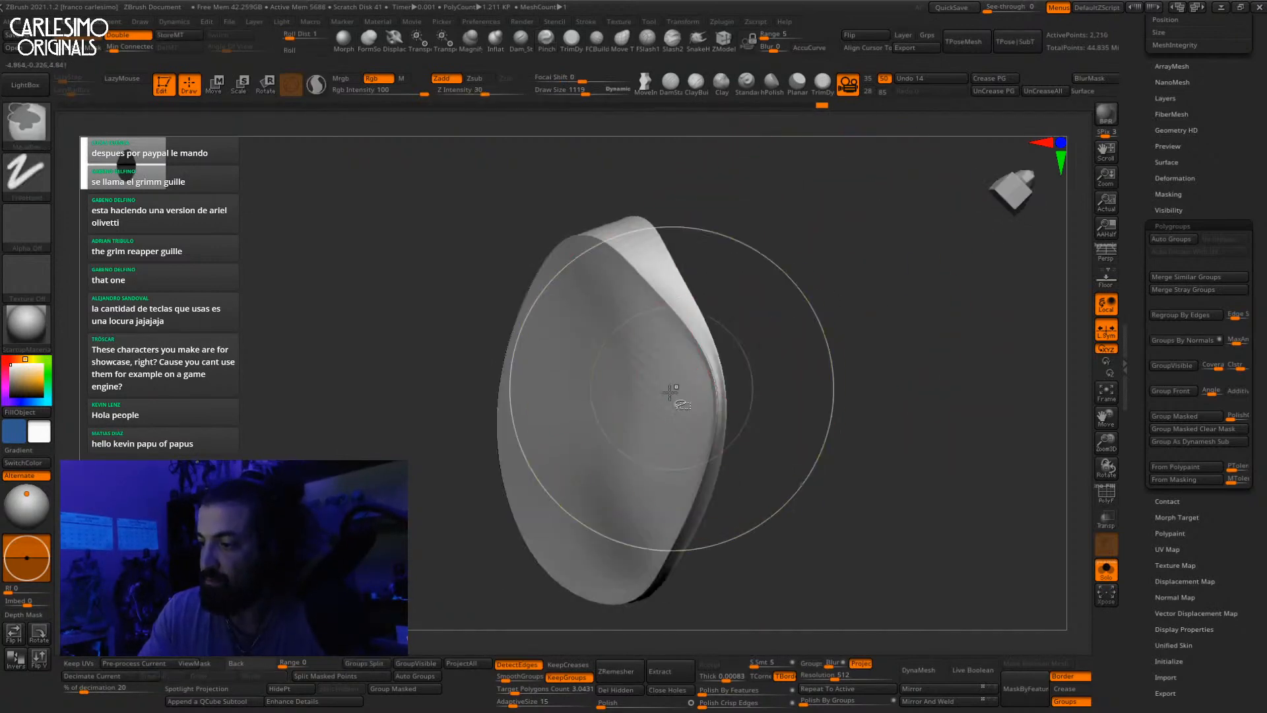
{"action": "left_click", "coordinate": [672, 392], "text": "ctrl+shift"}
{"action": "left_click_drag", "start_coordinate": [660, 413], "coordinate": [616, 477], "text": "shift"}
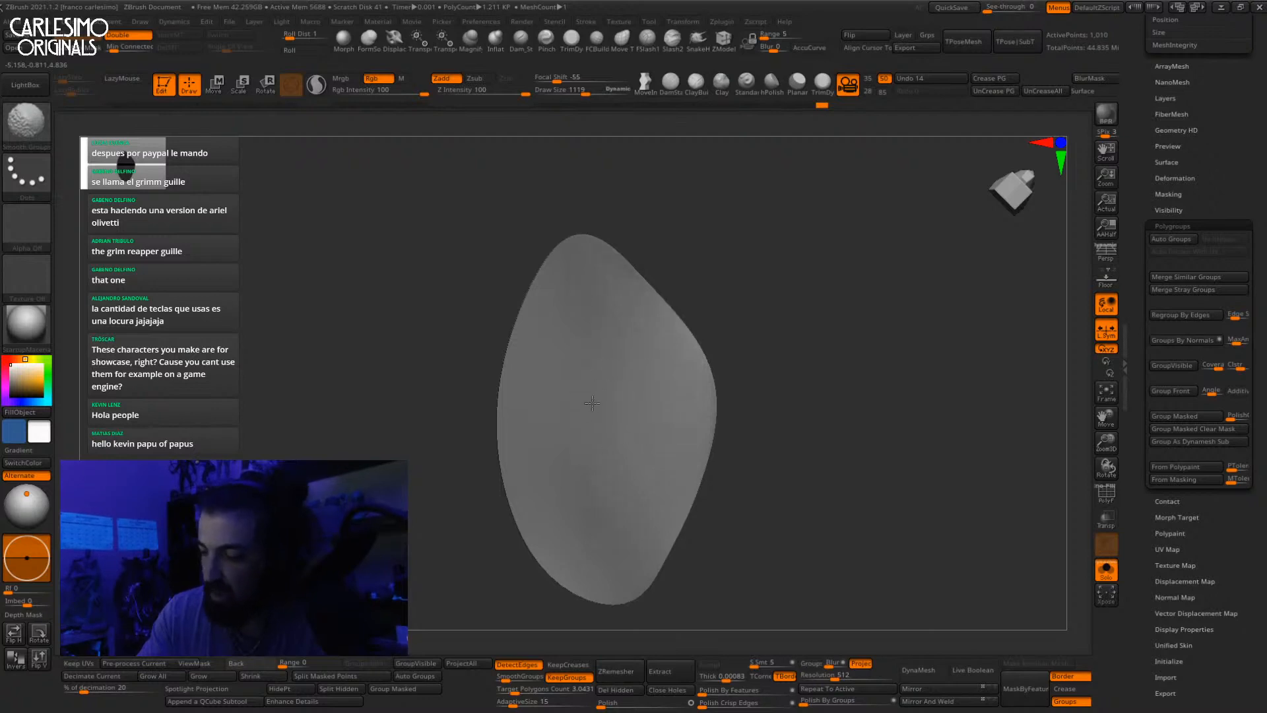
{"action": "left_click_drag", "start_coordinate": [641, 314], "coordinate": [662, 305], "text": "shift"}
{"action": "left_click", "coordinate": [815, 274], "text": "ctrl+shift"}
Step: Give the disc's isolated flat face another smoothing pass and show the full mesh
{"action": "right_click_drag", "start_coordinate": [769, 303], "coordinate": [665, 389]}
{"action": "left_click", "coordinate": [663, 390], "text": "ctrl+shift"}
{"action": "mouse_move", "coordinate": [662, 388]}
{"action": "left_mouse_down", "text": "shift"}
{"action": "mouse_move", "coordinate": [660, 375]}
{"action": "mouse_move", "coordinate": [664, 426]}
{"action": "left_mouse_up", "text": "shift"}
{"action": "left_click", "coordinate": [746, 315], "text": "ctrl+shift"}
Step: Smooth the complete disc along its rim, apply Polish By Features, and bring back the other subtools
{"action": "right_click_drag", "start_coordinate": [749, 317], "coordinate": [729, 389]}
{"action": "left_click_drag", "start_coordinate": [663, 396], "coordinate": [669, 465], "text": "shift"}
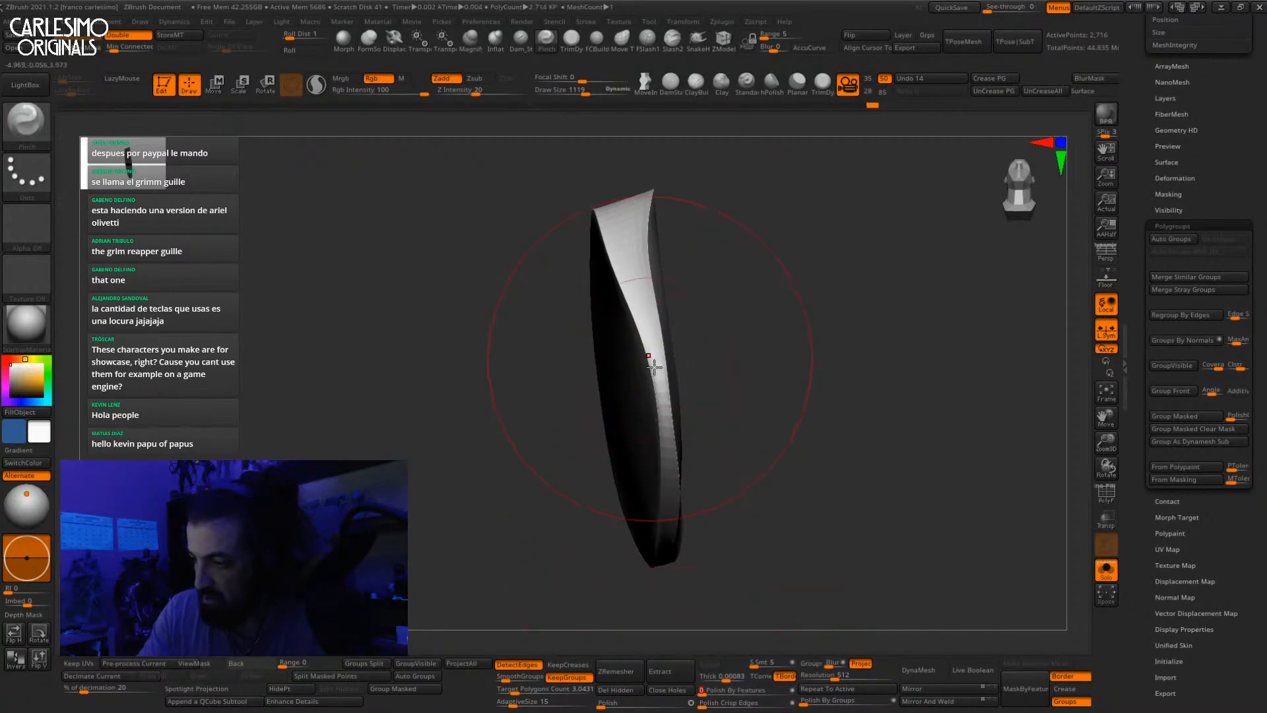
{"action": "left_click", "coordinate": [727, 691]}
{"action": "mouse_move", "coordinate": [729, 515]}
{"action": "right_mouse_down"}
{"action": "mouse_move", "coordinate": [638, 302]}
{"action": "mouse_move", "coordinate": [642, 369]}
{"action": "right_mouse_up"}
{"action": "key", "text": "shift+s"}
{"action": "key", "text": "shift+f"}
Step: Push the disc's rim with the Move brush to close the gap where the body shows through at the front
{"action": "key", "text": "b"}
{"action": "key", "text": "m"}
{"action": "key", "text": "v"}
{"action": "key", "text": "shift+f"}
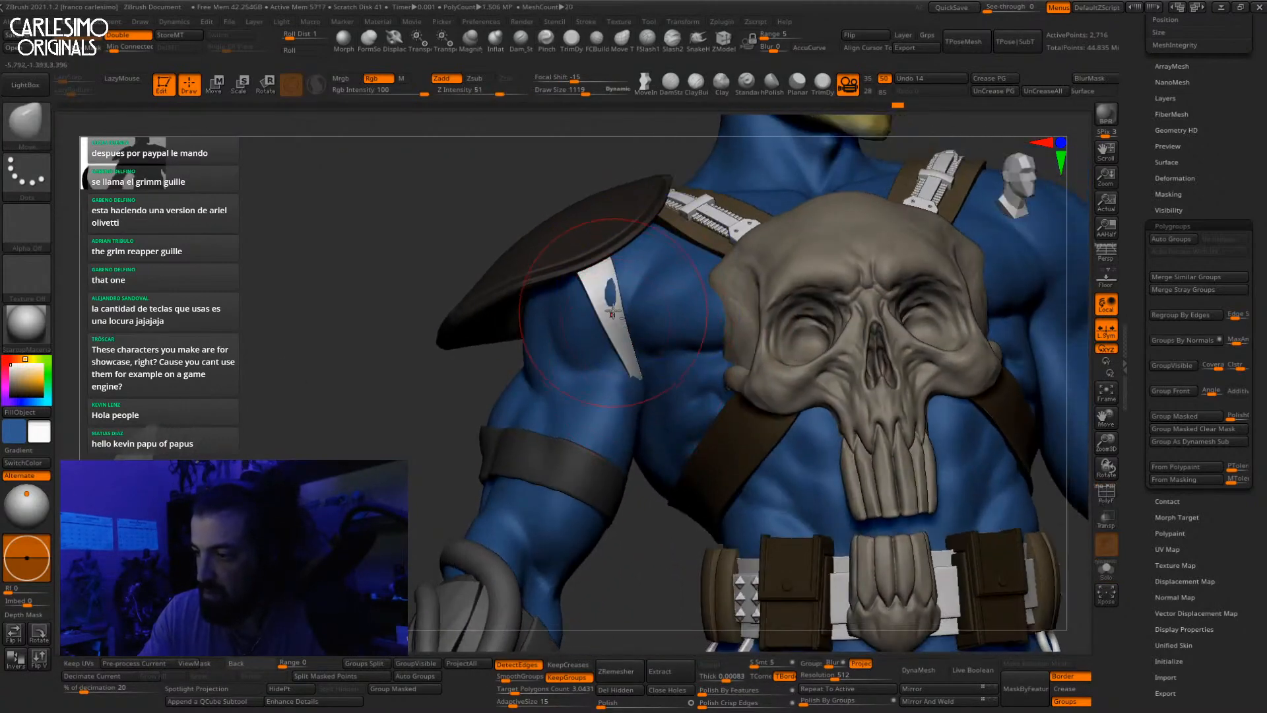
{"action": "left_click_drag", "start_coordinate": [612, 312], "coordinate": [608, 334]}
{"action": "right_click", "coordinate": [607, 336]}
{"action": "right_click", "coordinate": [589, 361]}
{"action": "mouse_move", "coordinate": [700, 362]}
{"action": "right_mouse_down"}
{"action": "mouse_move", "coordinate": [640, 375]}
{"action": "mouse_move", "coordinate": [636, 396]}
{"action": "right_mouse_up"}
Step: Refine the rim's narrow end at the front of the armpit with the Pinch and Move brushes
{"action": "key", "text": "b"}
{"action": "key", "text": "p"}
{"action": "key", "text": "i"}
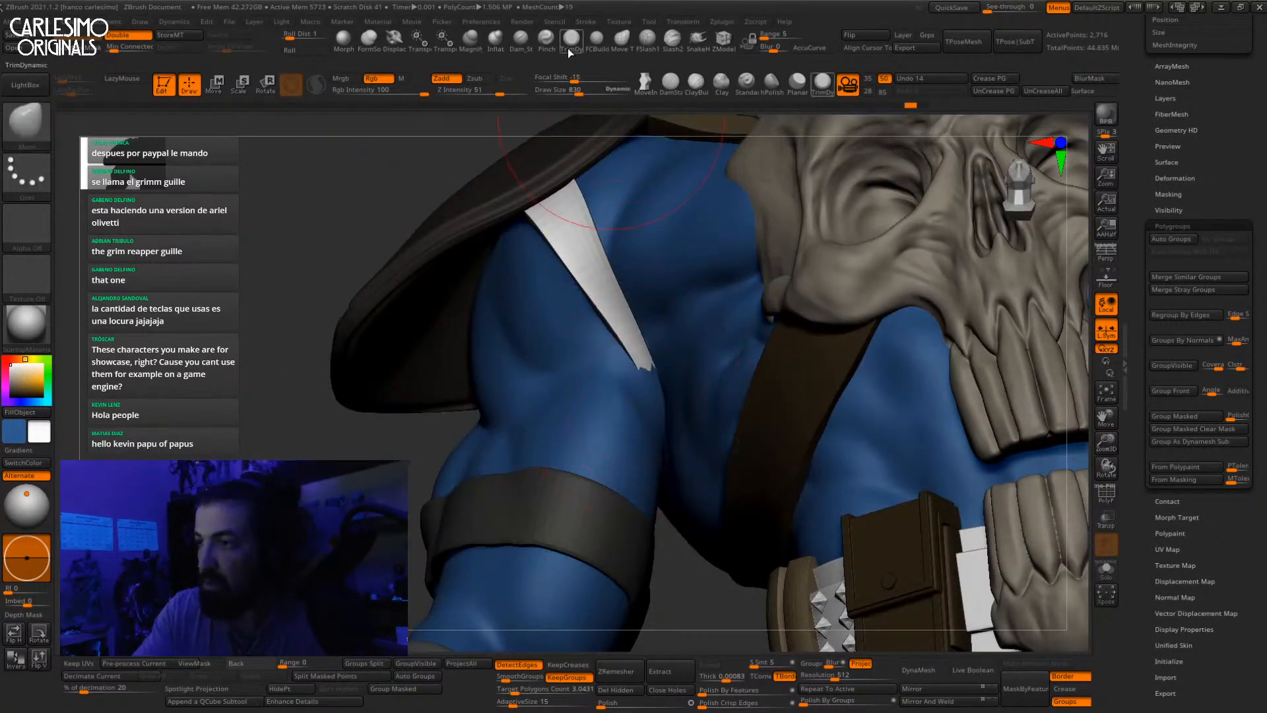
{"action": "key", "text": "b"}
{"action": "key", "text": "m"}
{"action": "key", "text": "v"}
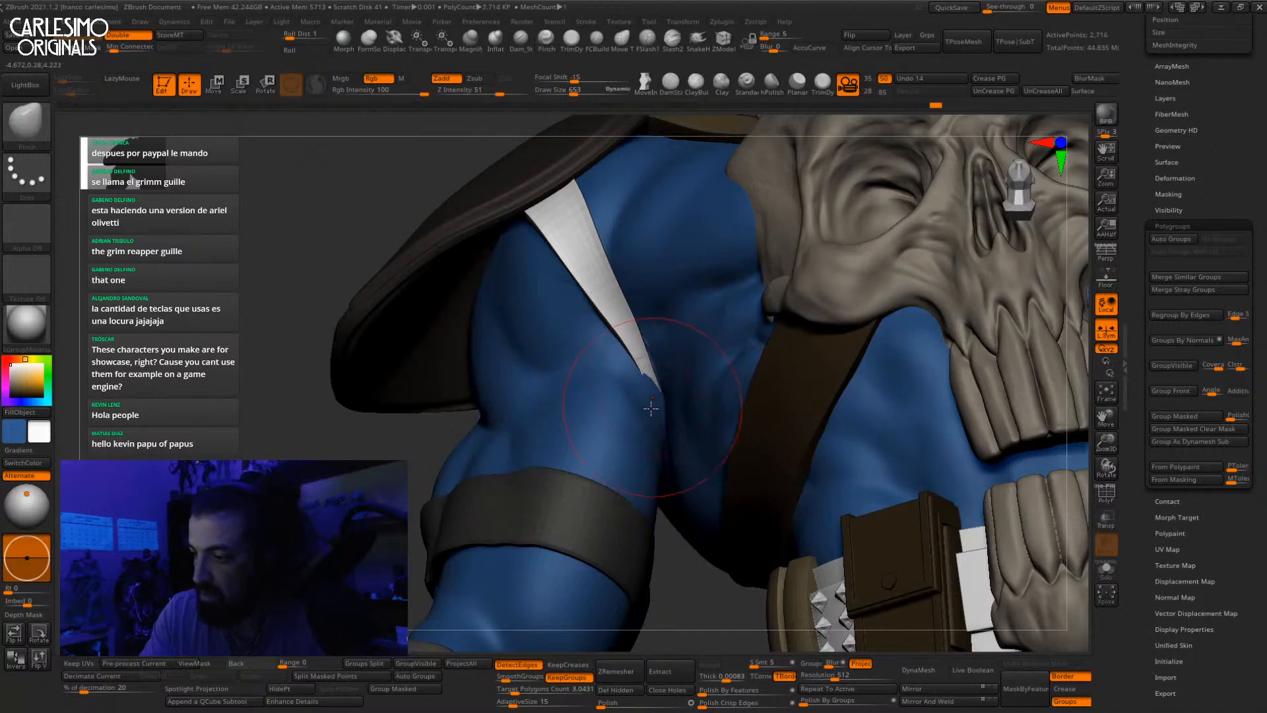
{"action": "mouse_move", "coordinate": [665, 437]}
{"action": "right_mouse_down"}
{"action": "mouse_move", "coordinate": [635, 335]}
{"action": "mouse_move", "coordinate": [643, 368]}
{"action": "mouse_move", "coordinate": [661, 361]}
{"action": "mouse_move", "coordinate": [650, 367]}
{"action": "right_mouse_up"}
Step: Extend the rim's lower tip into the armpit with the Move brush
{"action": "left_click_drag", "start_coordinate": [650, 376], "coordinate": [657, 371]}
{"action": "mouse_move", "coordinate": [657, 370]}
{"action": "right_mouse_down", "text": "shift"}
{"action": "mouse_move", "coordinate": [639, 367]}
{"action": "mouse_move", "coordinate": [641, 317]}
{"action": "mouse_move", "coordinate": [680, 360]}
{"action": "mouse_move", "coordinate": [636, 332]}
{"action": "mouse_move", "coordinate": [580, 335]}
{"action": "mouse_move", "coordinate": [580, 357]}
{"action": "right_mouse_up", "text": "shift"}
{"action": "key", "text": "b"}
{"action": "key", "text": "m"}
{"action": "key", "text": "v"}
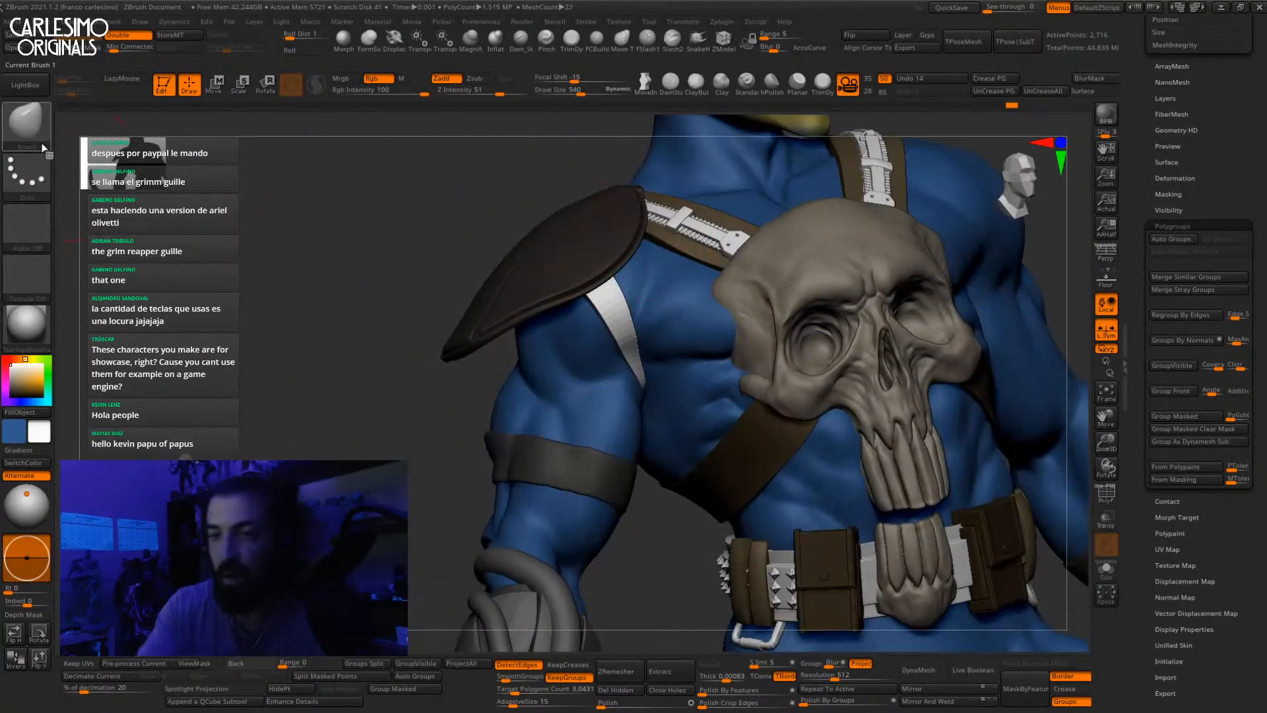
Step: Select the shoulder armour subtool and move it directly below extract1 in the subtool list
{"action": "left_click", "coordinate": [26, 127]}
{"action": "left_click", "coordinate": [710, 480]}
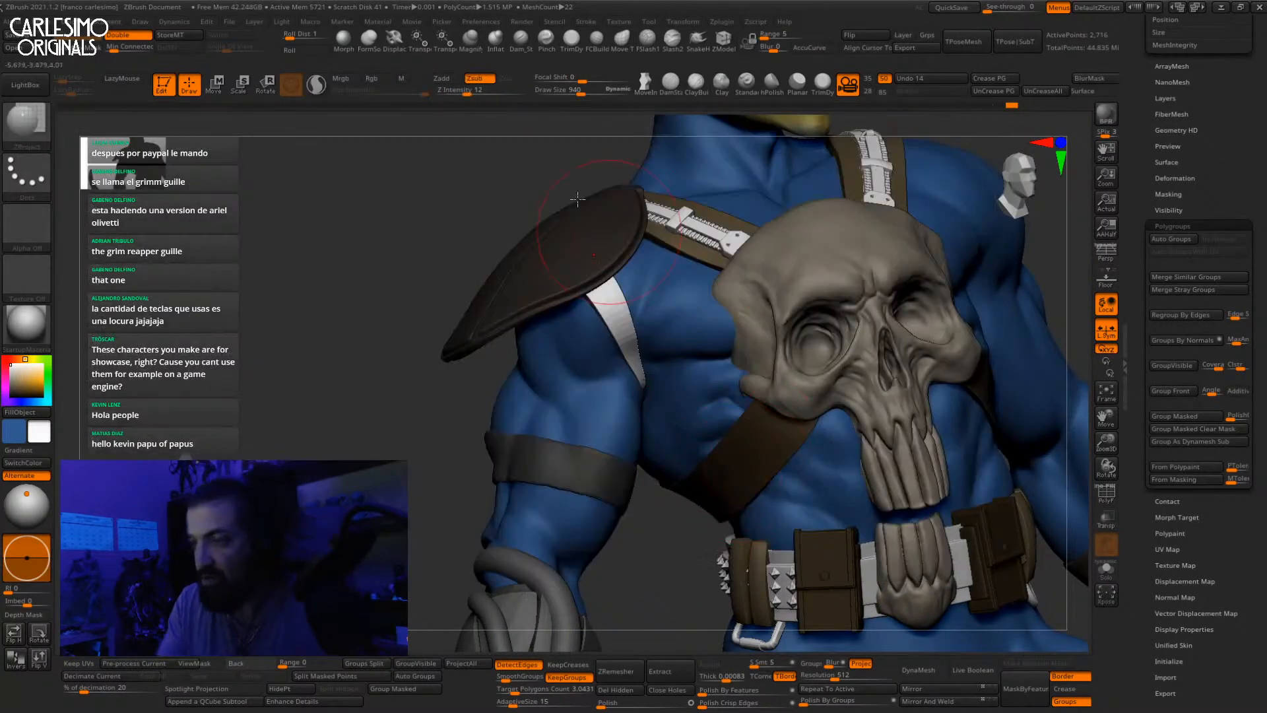
{"action": "right_click_drag", "start_coordinate": [634, 163], "coordinate": [633, 298]}
{"action": "scroll", "coordinate": [1181, 264], "scroll_direction": "up", "scroll_amount": 10}
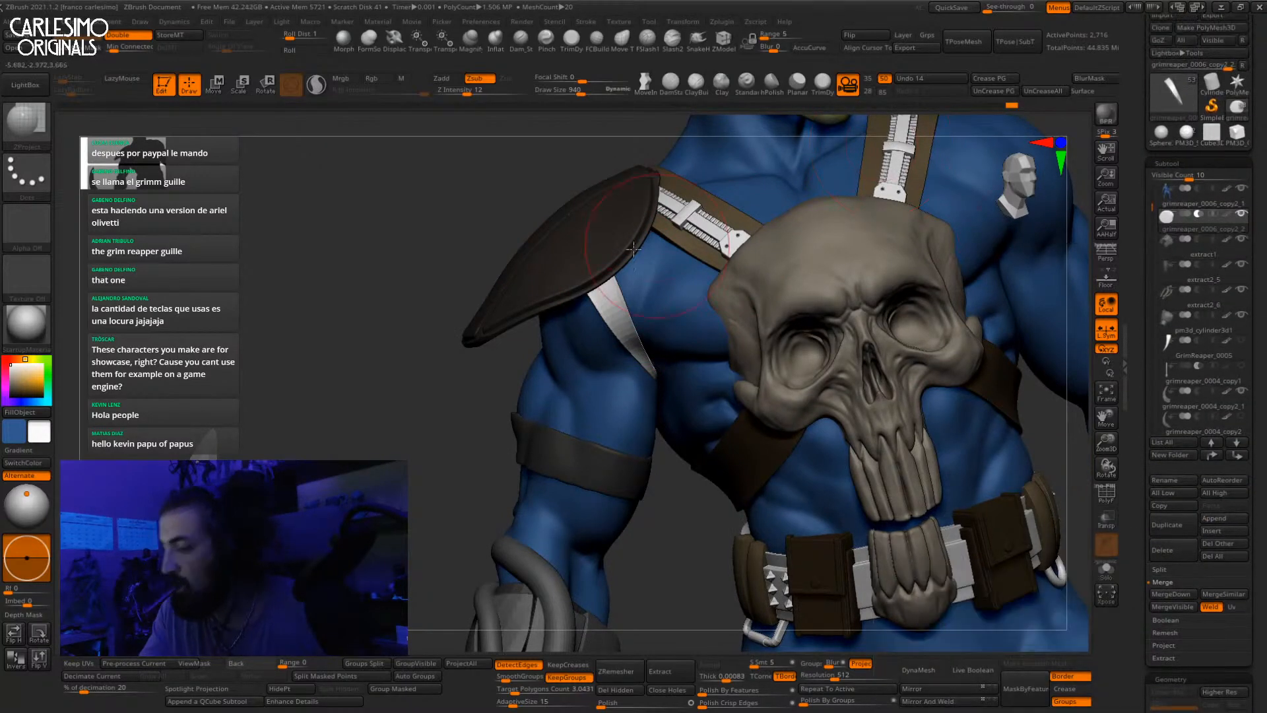
{"action": "left_click", "coordinate": [600, 250], "text": "alt"}
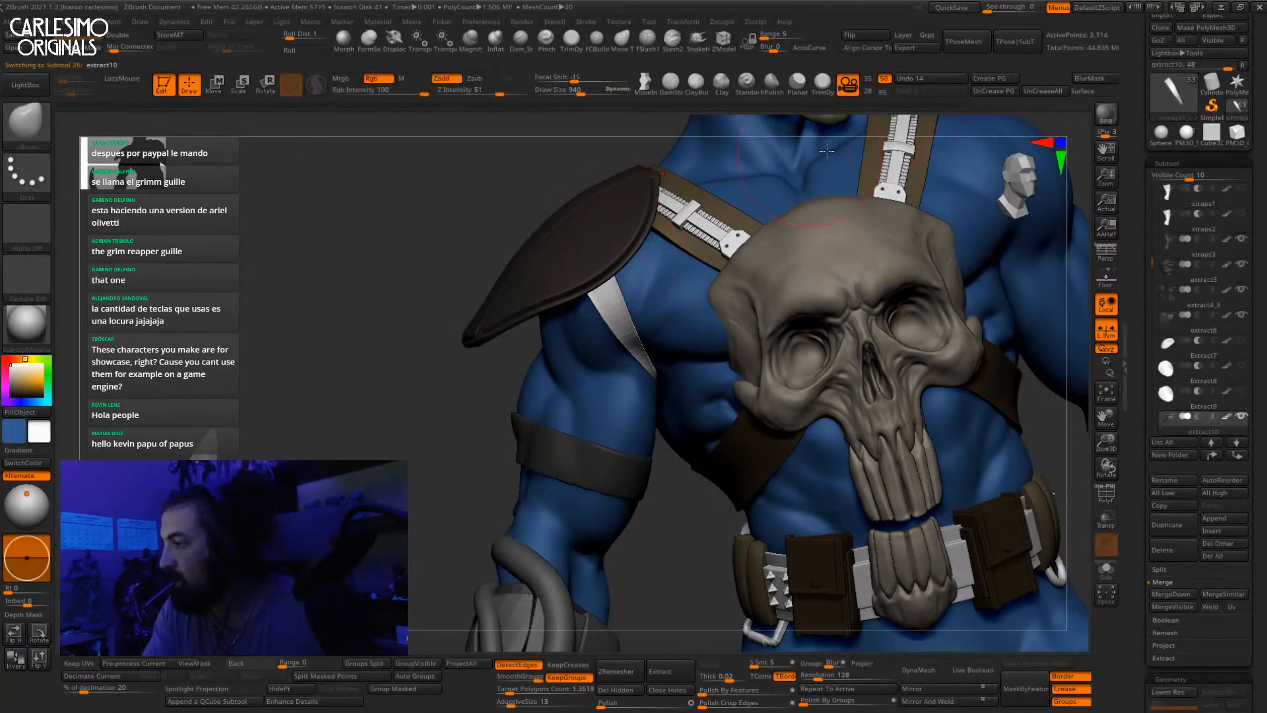
{"action": "left_click", "coordinate": [1217, 455], "text": "shift"}
{"action": "left_click", "coordinate": [1238, 455]}
{"action": "left_click", "coordinate": [1238, 455]}
{"action": "left_click", "coordinate": [1238, 456]}
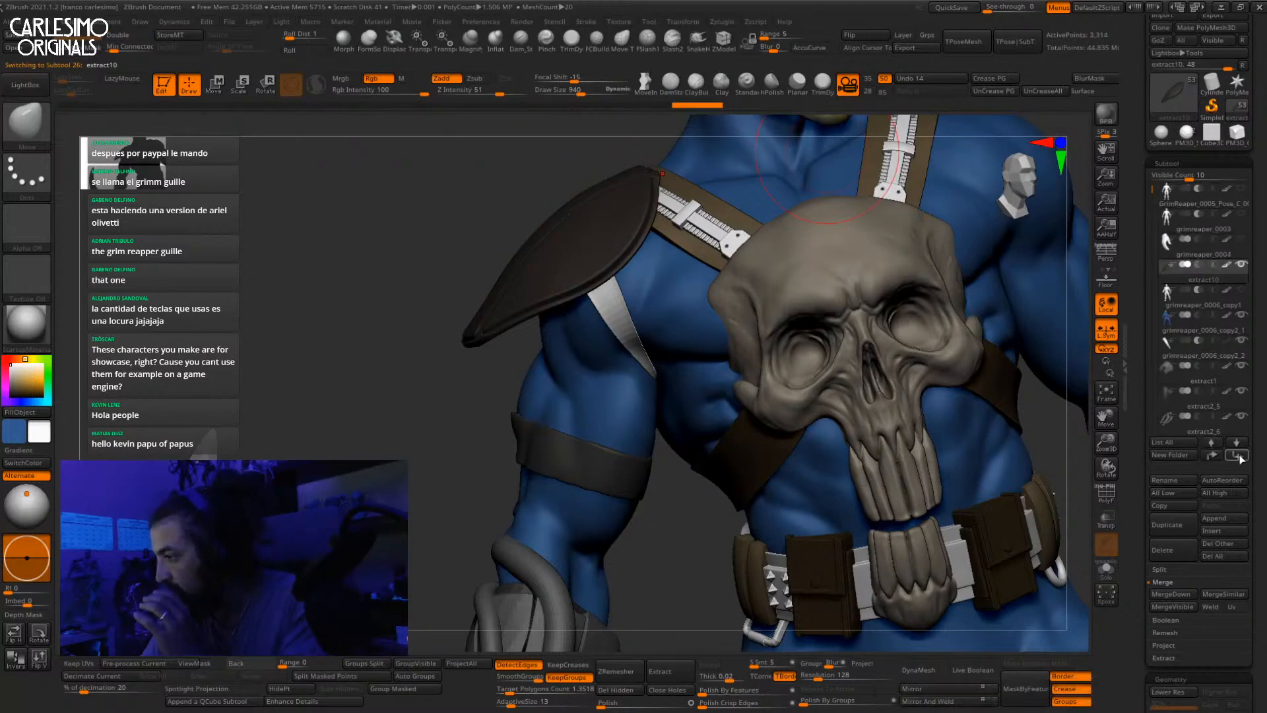
{"action": "left_click", "coordinate": [1238, 455]}
{"action": "left_click", "coordinate": [1238, 455]}
{"action": "left_click", "coordinate": [1238, 455]}
{"action": "left_click", "coordinate": [1238, 455]}
Step: Hide the shoulder armour, reselect the boolean disc, and work on its front band with the ZProject brush
{"action": "mouse_move", "coordinate": [1245, 372]}
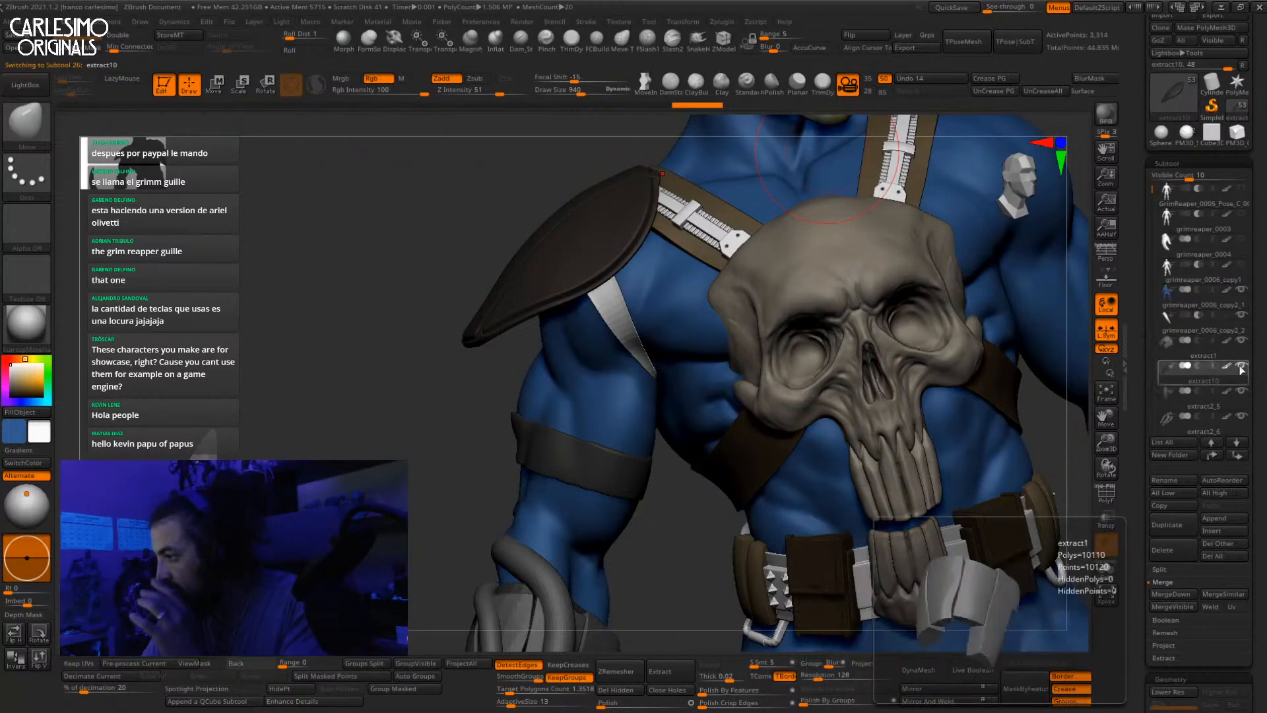
{"action": "left_click", "coordinate": [1226, 331]}
{"action": "left_click_drag", "start_coordinate": [613, 165], "coordinate": [629, 264], "text": "alt"}
{"action": "key", "text": "b"}
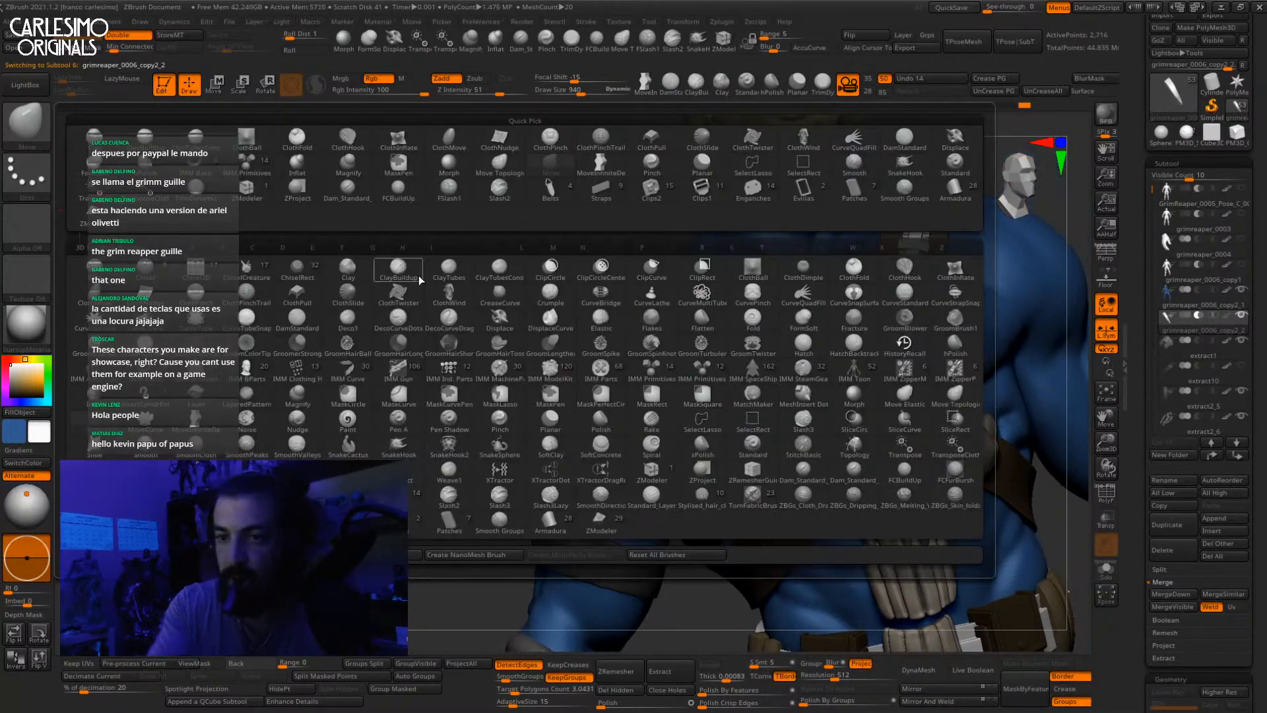
{"action": "left_click", "coordinate": [703, 471]}
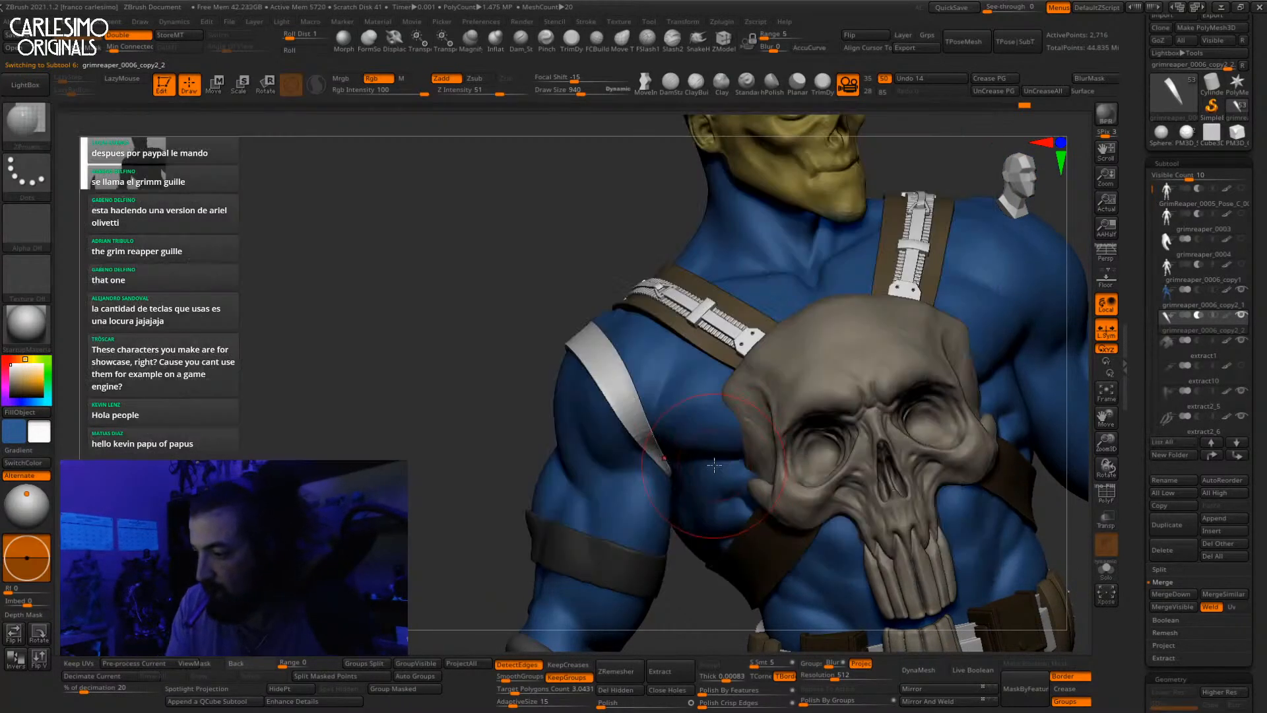
{"action": "mouse_move", "coordinate": [650, 422]}
{"action": "right_mouse_down"}
{"action": "mouse_move", "coordinate": [611, 372]}
{"action": "mouse_move", "coordinate": [633, 413]}
{"action": "right_mouse_up"}
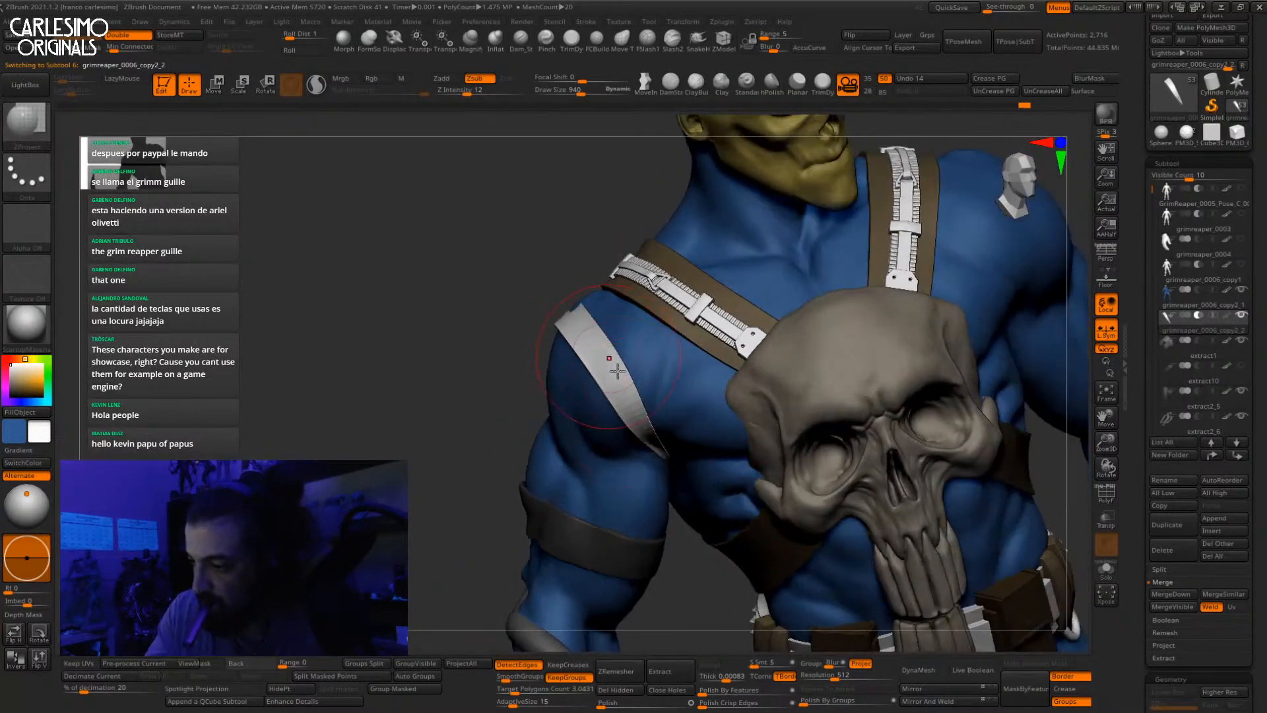
{"action": "right_click_drag", "start_coordinate": [617, 371], "coordinate": [536, 266]}
Step: Refine the disc's band over the top and back of the shoulder with the Move and ZProject brushes
{"action": "key", "text": "b"}
{"action": "key", "text": "m"}
{"action": "key", "text": "v"}
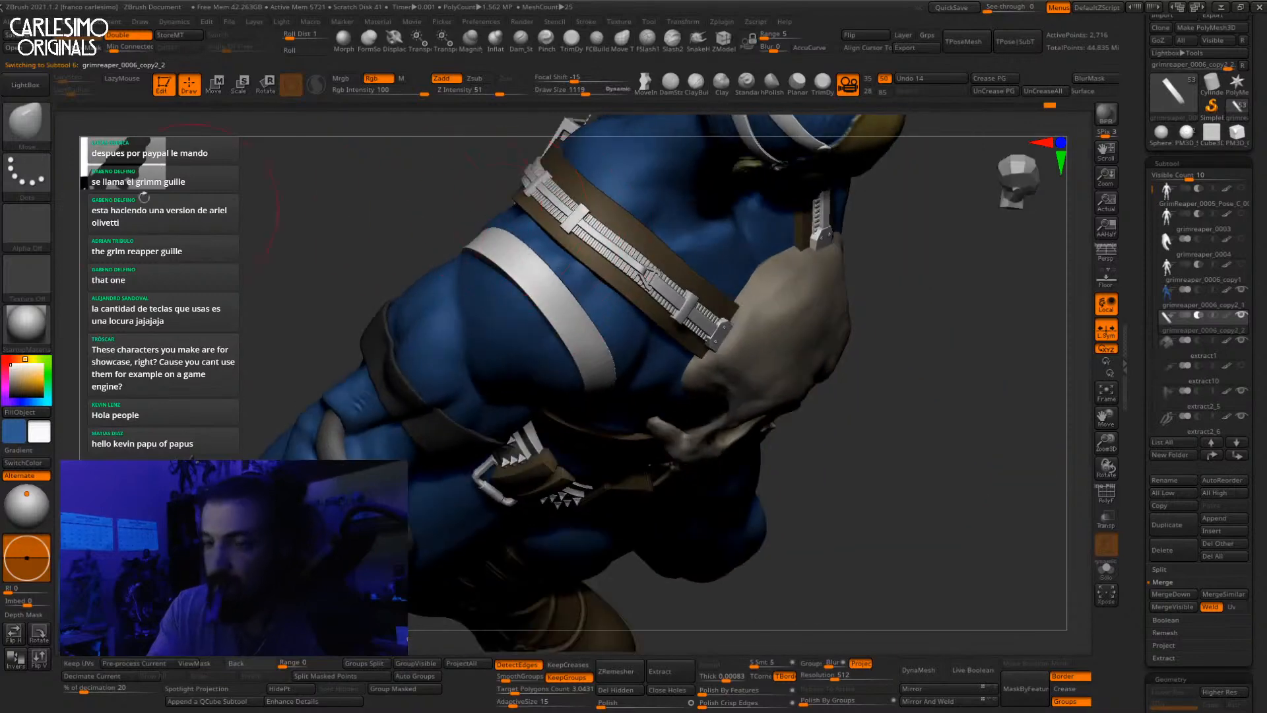
{"action": "key", "text": "b"}
{"action": "left_click", "coordinate": [768, 476]}
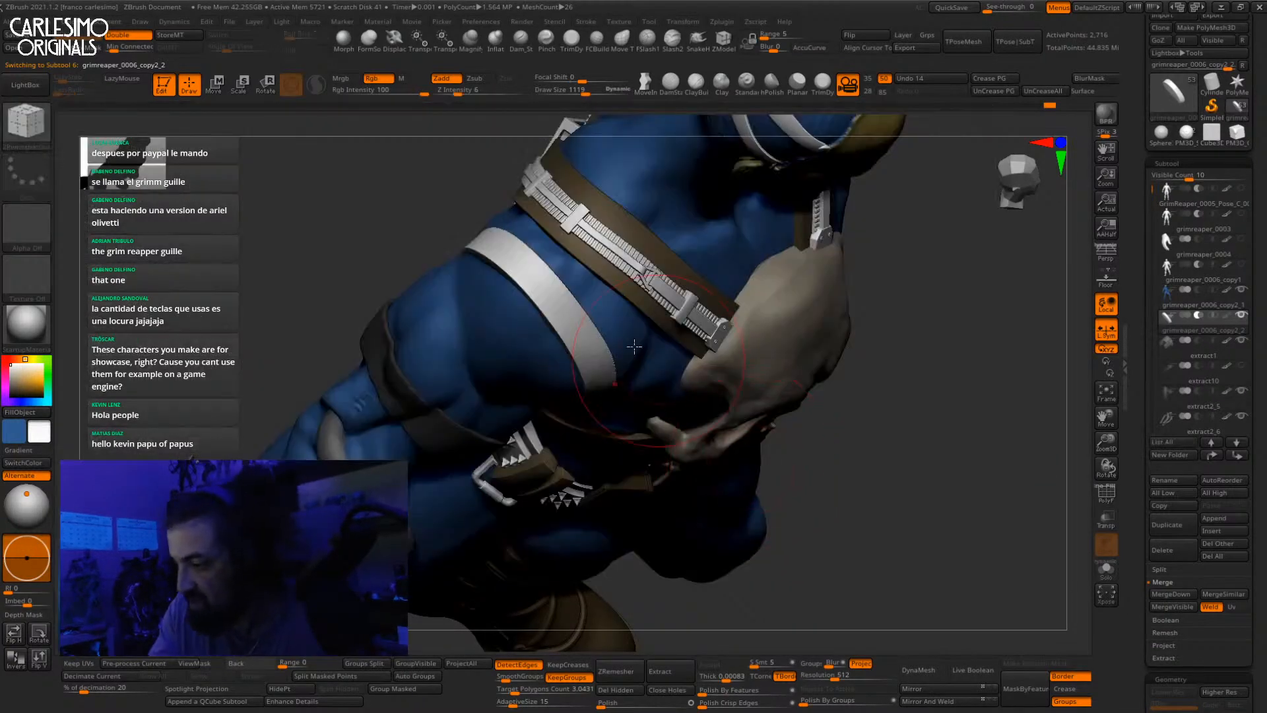
{"action": "key", "text": "b"}
{"action": "left_click", "coordinate": [694, 480]}
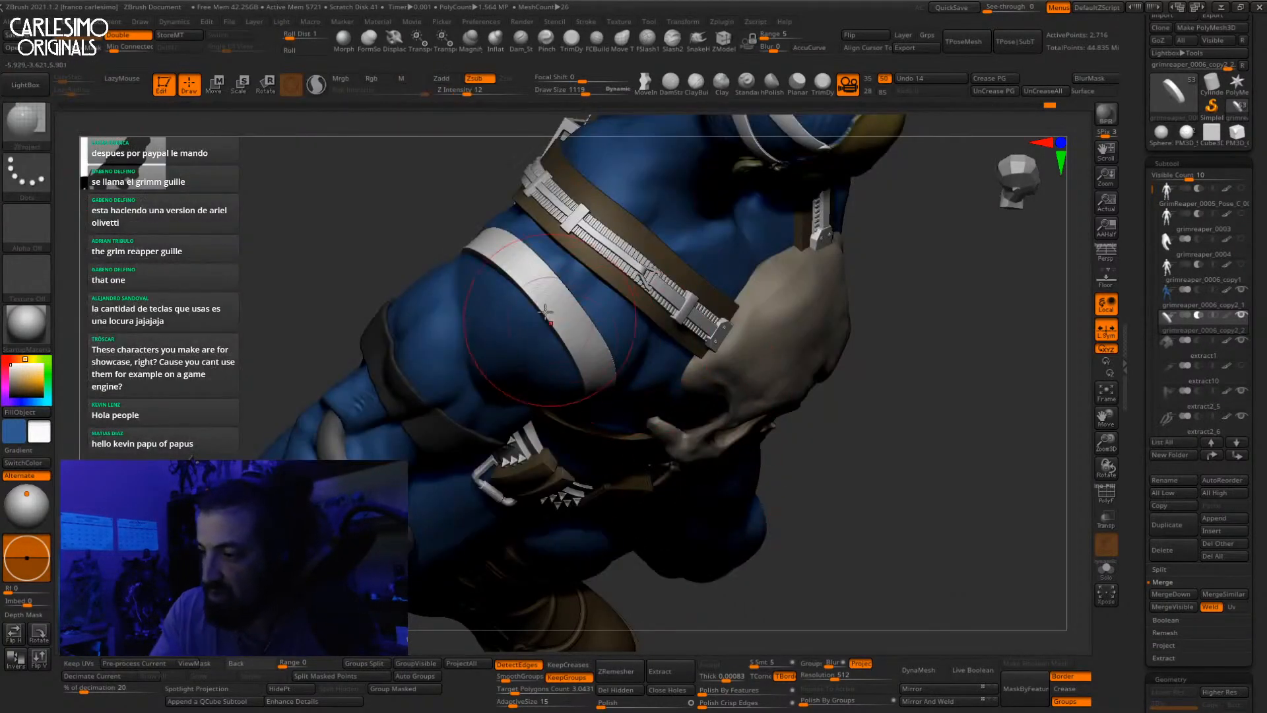
{"action": "mouse_move", "coordinate": [545, 311]}
{"action": "right_mouse_down"}
{"action": "mouse_move", "coordinate": [519, 325]}
{"action": "mouse_move", "coordinate": [461, 320]}
{"action": "right_mouse_up"}
{"action": "key", "text": "b"}
{"action": "key", "text": "m"}
{"action": "key", "text": "v"}
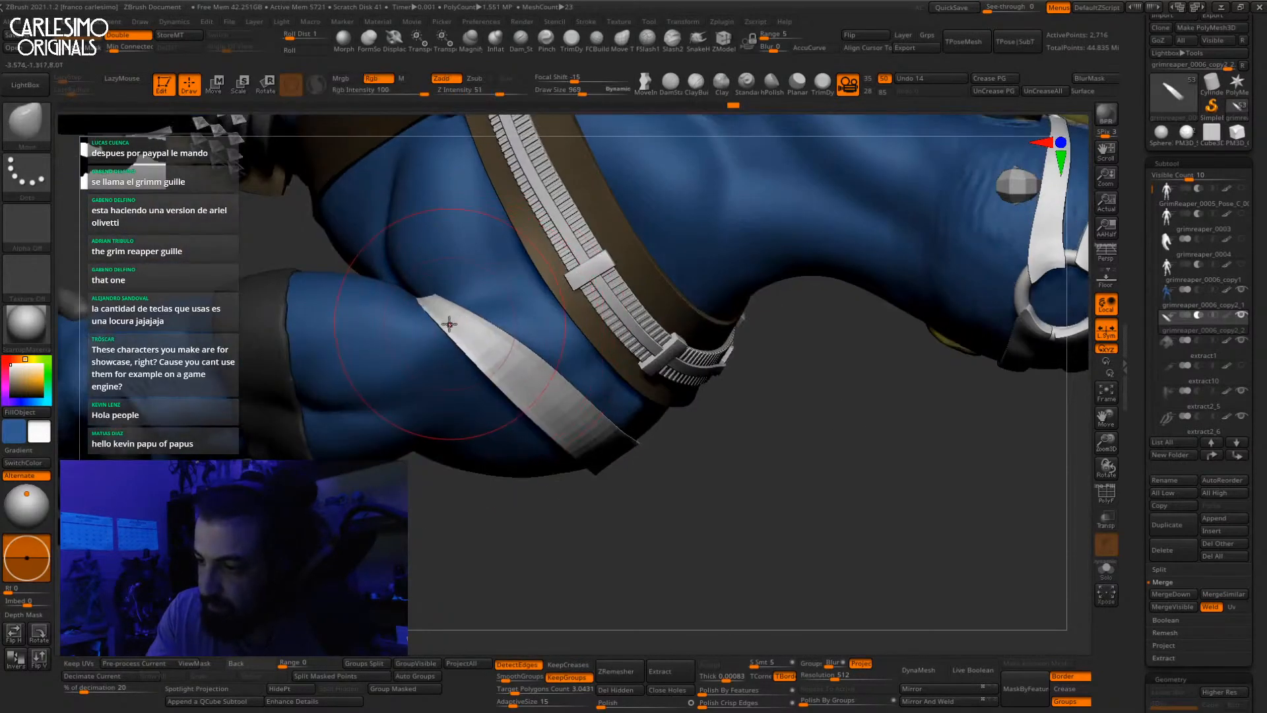
Step: Isolate the disc's flat face, smooth it, and bring back the whole disc and the other subtools
{"action": "key", "text": "b"}
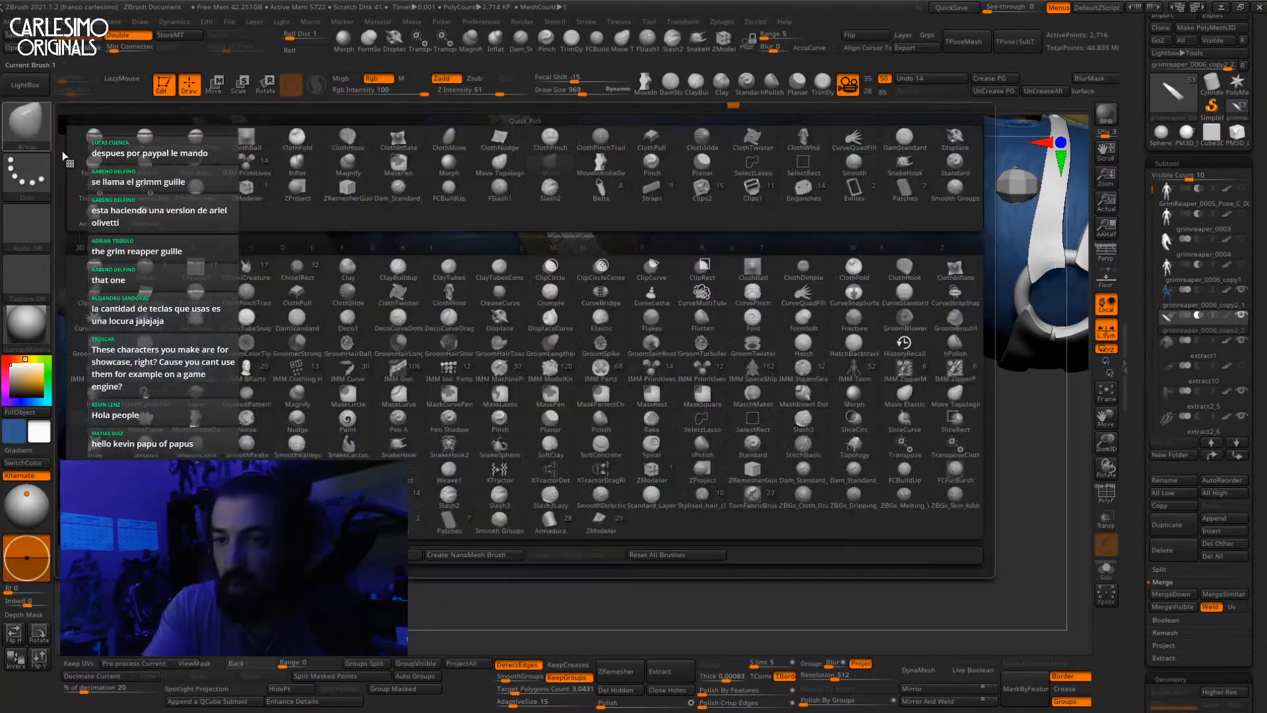
{"action": "left_click", "coordinate": [769, 487]}
{"action": "mouse_move", "coordinate": [480, 353]}
{"action": "right_mouse_down"}
{"action": "mouse_move", "coordinate": [566, 402]}
{"action": "mouse_move", "coordinate": [452, 433]}
{"action": "mouse_move", "coordinate": [412, 423]}
{"action": "mouse_move", "coordinate": [640, 305]}
{"action": "mouse_move", "coordinate": [664, 309]}
{"action": "mouse_move", "coordinate": [672, 346]}
{"action": "mouse_move", "coordinate": [691, 330]}
{"action": "mouse_move", "coordinate": [662, 320]}
{"action": "mouse_move", "coordinate": [664, 382]}
{"action": "right_mouse_up"}
{"action": "key", "text": "alt+s"}
{"action": "left_click", "coordinate": [662, 319], "text": "ctrl+shift"}
{"action": "left_click_drag", "start_coordinate": [660, 396], "coordinate": [636, 293], "text": "shift"}
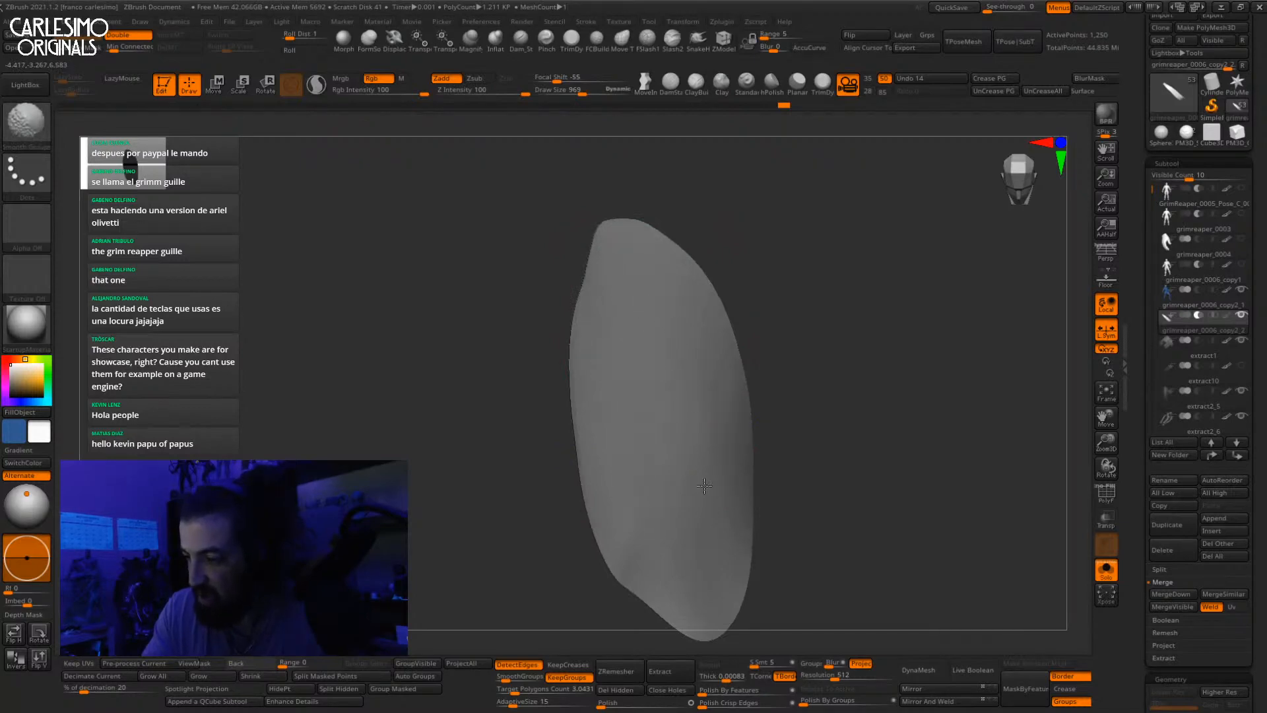
{"action": "right_click_drag", "start_coordinate": [705, 486], "coordinate": [789, 277], "text": "ctrl"}
{"action": "left_click", "coordinate": [789, 278], "text": "ctrl+shift"}
{"action": "key", "text": "alt+s"}
Step: Preview the disc's cut between the arm and torso with Live Boolean, including in Solo view
{"action": "right_click_drag", "start_coordinate": [719, 339], "coordinate": [910, 653]}
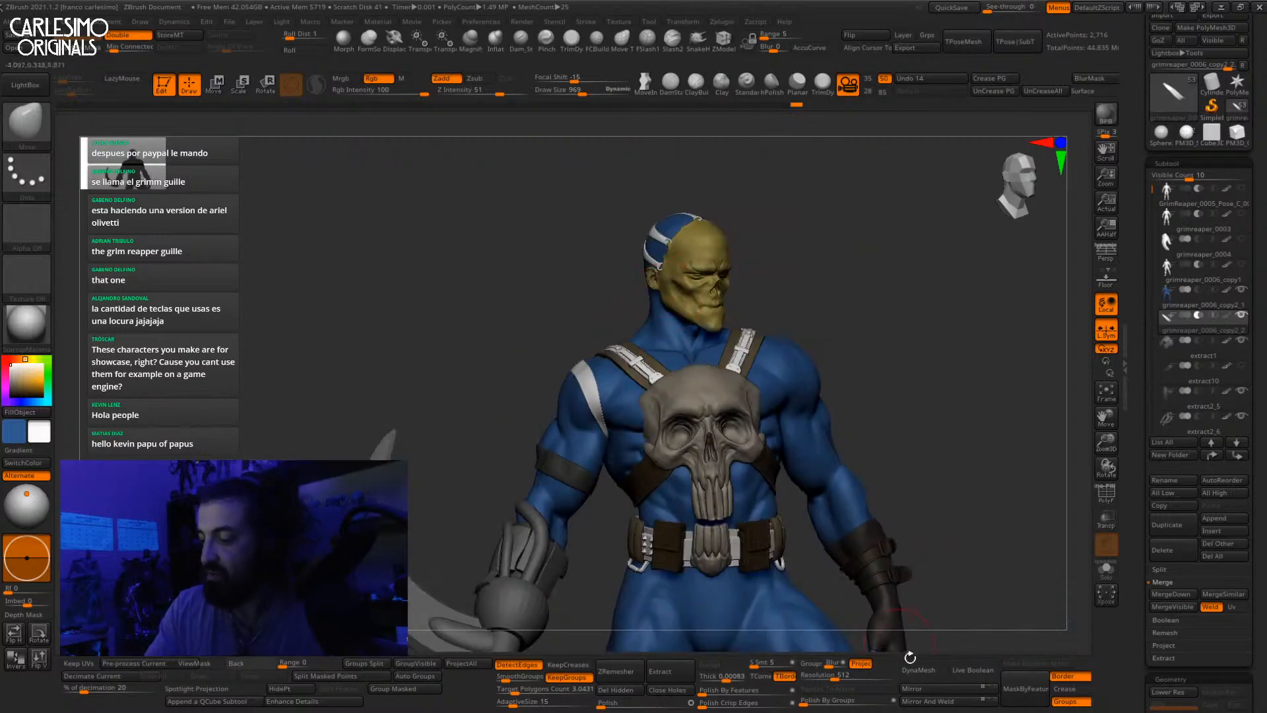
{"action": "left_click", "coordinate": [972, 670]}
{"action": "right_click_drag", "start_coordinate": [613, 375], "coordinate": [614, 419]}
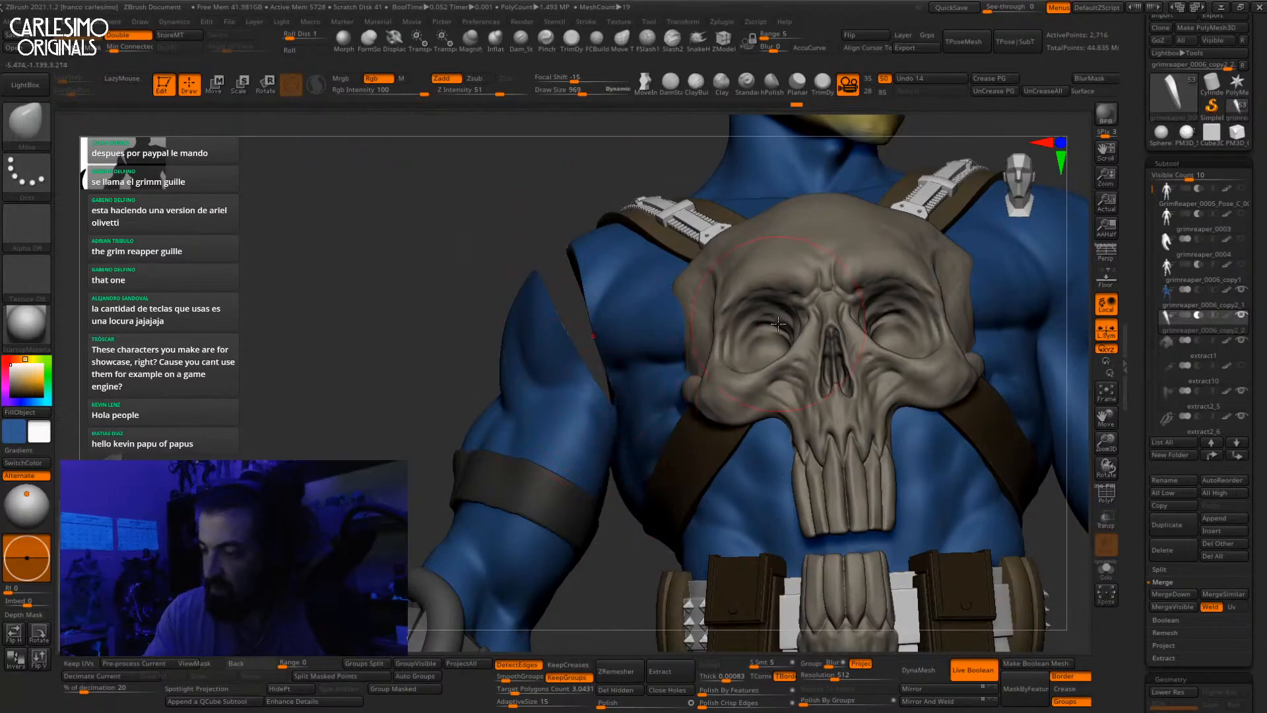
{"action": "left_click", "coordinate": [1106, 570]}
{"action": "mouse_move", "coordinate": [593, 379]}
{"action": "right_mouse_down"}
{"action": "mouse_move", "coordinate": [637, 330]}
{"action": "mouse_move", "coordinate": [653, 337]}
{"action": "mouse_move", "coordinate": [581, 365]}
{"action": "mouse_move", "coordinate": [574, 401]}
{"action": "mouse_move", "coordinate": [555, 394]}
{"action": "mouse_move", "coordinate": [568, 363]}
{"action": "mouse_move", "coordinate": [590, 329]}
{"action": "mouse_move", "coordinate": [626, 330]}
{"action": "mouse_move", "coordinate": [604, 366]}
{"action": "mouse_move", "coordinate": [604, 430]}
{"action": "mouse_move", "coordinate": [605, 415]}
{"action": "right_mouse_up"}
{"action": "key", "text": "alt+s"}
{"action": "left_click", "coordinate": [972, 669]}
Step: Isolate the body, then carve and smooth the crease between upper arm and chest with the FSlash1 brush
{"action": "key", "text": "space"}
{"action": "left_click", "coordinate": [601, 410], "text": "alt"}
{"action": "key", "text": "alt+s"}
{"action": "left_click", "coordinate": [646, 42]}
{"action": "key", "text": "space"}
{"action": "left_click", "coordinate": [614, 428]}
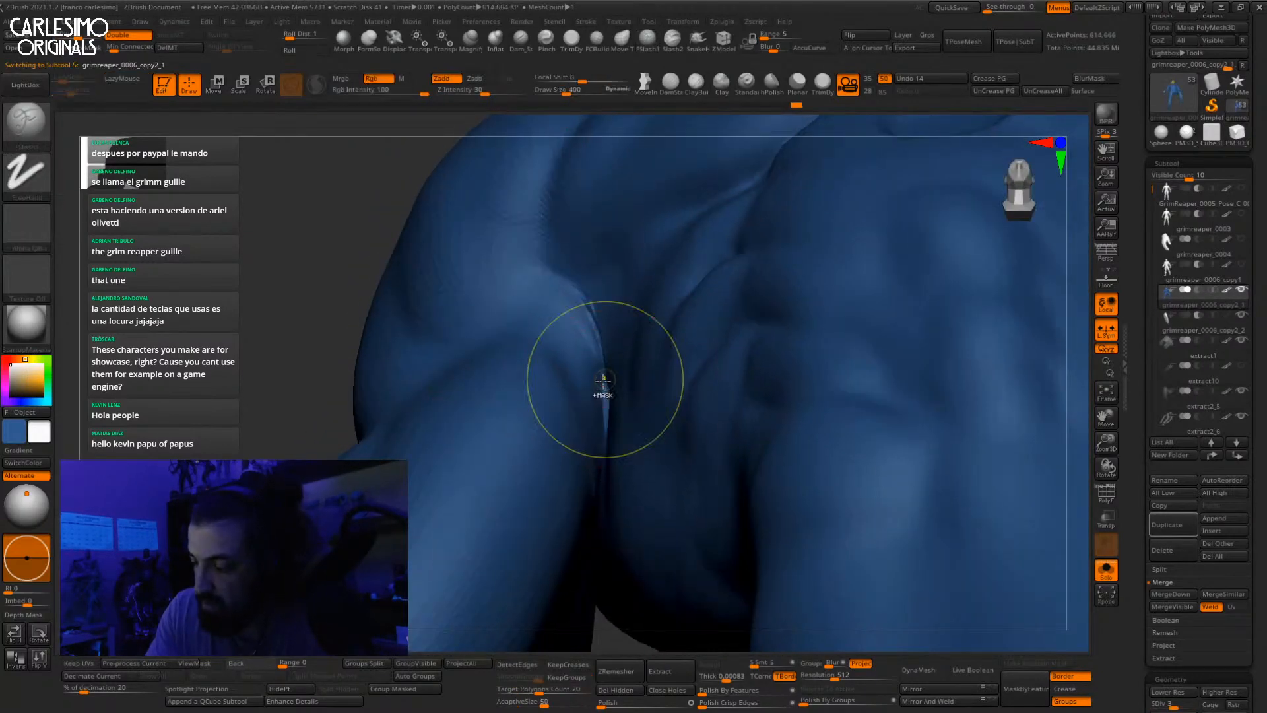
{"action": "mouse_move", "coordinate": [603, 380]}
{"action": "left_mouse_down", "text": "shift"}
{"action": "mouse_move", "coordinate": [593, 315]}
{"action": "mouse_move", "coordinate": [599, 342]}
{"action": "left_mouse_up", "text": "shift"}
{"action": "key", "text": "space"}
{"action": "left_click", "coordinate": [605, 431]}
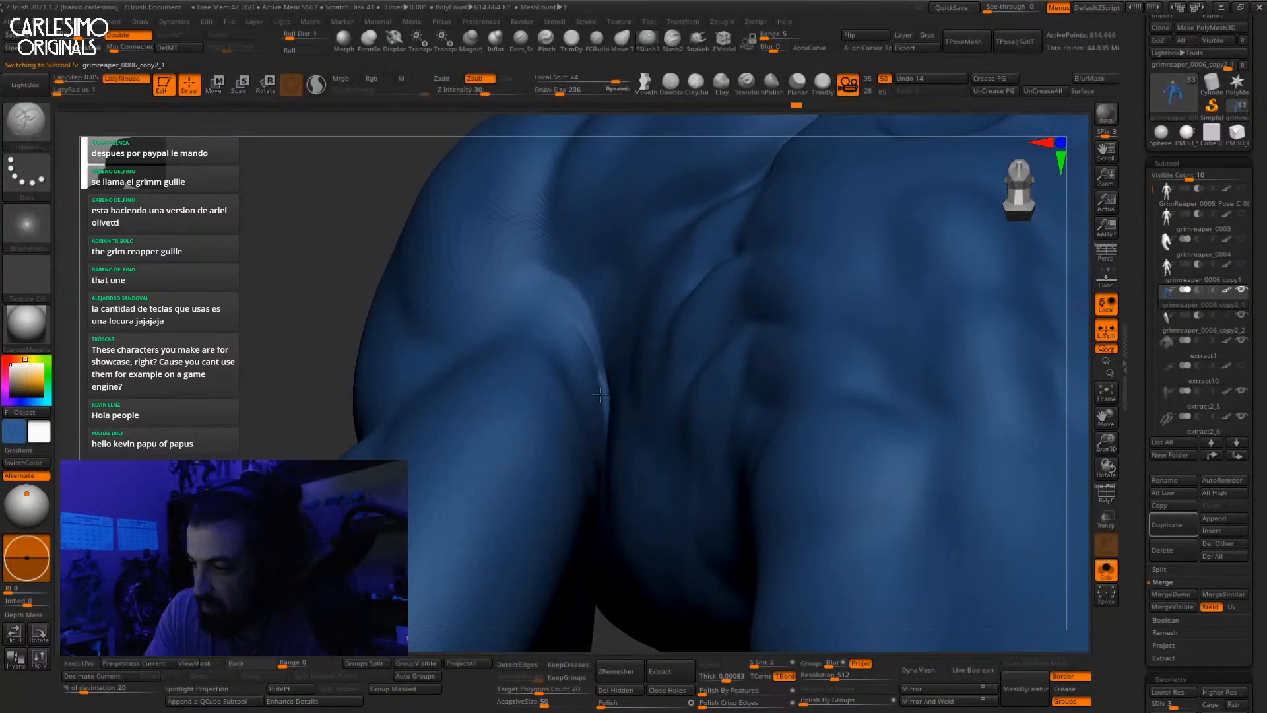
{"action": "mouse_move", "coordinate": [605, 395]}
{"action": "left_mouse_down"}
{"action": "mouse_move", "coordinate": [602, 431]}
{"action": "mouse_move", "coordinate": [595, 394]}
{"action": "left_mouse_up"}
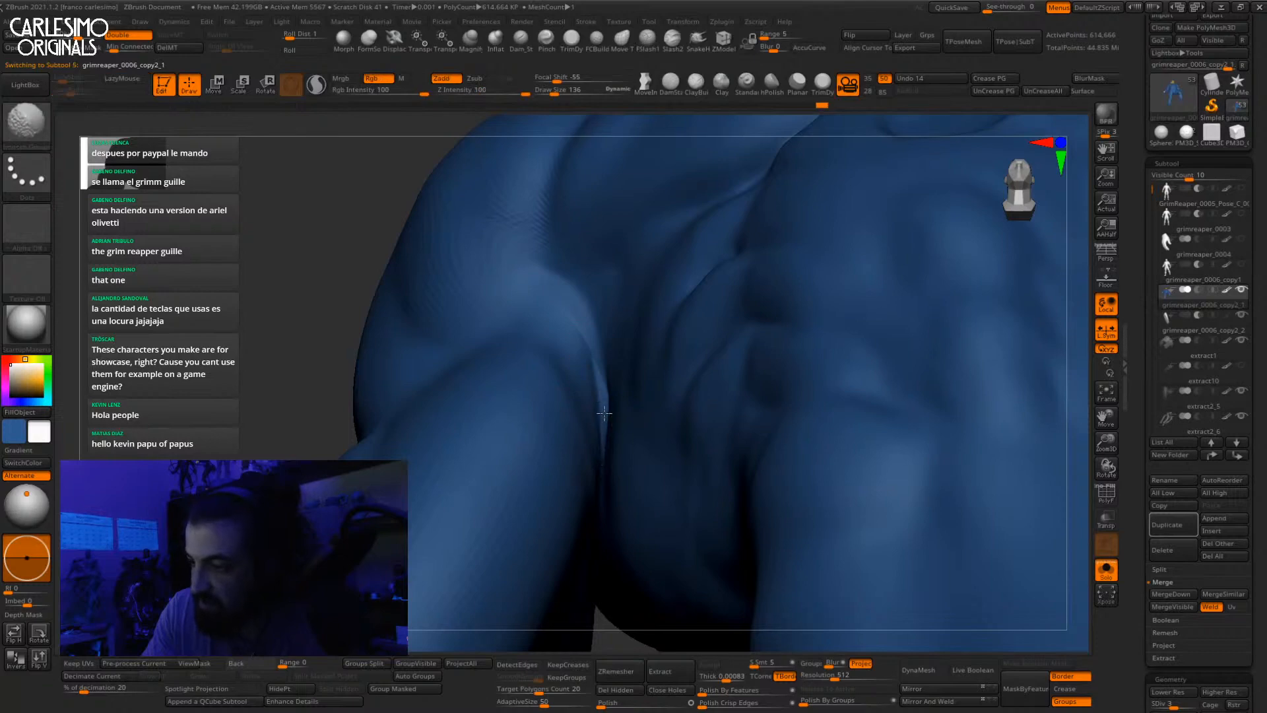
{"action": "mouse_move", "coordinate": [605, 413]}
{"action": "left_mouse_down", "text": "shift"}
{"action": "mouse_move", "coordinate": [600, 383]}
{"action": "mouse_move", "coordinate": [605, 467]}
{"action": "left_mouse_up", "text": "shift"}
Step: Extend the carved crease down into the armpit's underside, bringing the other subtools back into view
{"action": "mouse_move", "coordinate": [607, 467]}
{"action": "right_mouse_down"}
{"action": "mouse_move", "coordinate": [628, 392]}
{"action": "mouse_move", "coordinate": [608, 249]}
{"action": "mouse_move", "coordinate": [609, 361]}
{"action": "right_mouse_up"}
{"action": "left_click_drag", "start_coordinate": [576, 401], "coordinate": [568, 480], "text": "shift"}
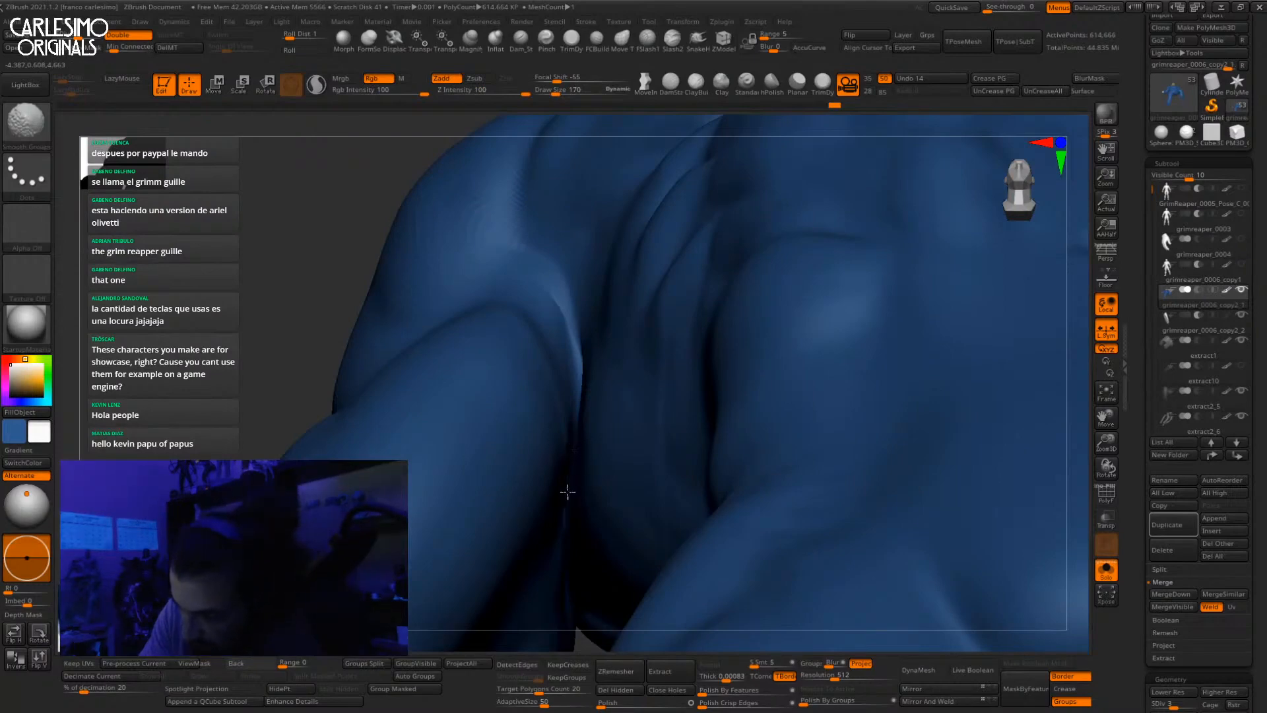
{"action": "mouse_move", "coordinate": [569, 489]}
{"action": "right_mouse_down"}
{"action": "mouse_move", "coordinate": [586, 398]}
{"action": "mouse_move", "coordinate": [572, 355]}
{"action": "right_mouse_up"}
{"action": "key", "text": "alt+s"}
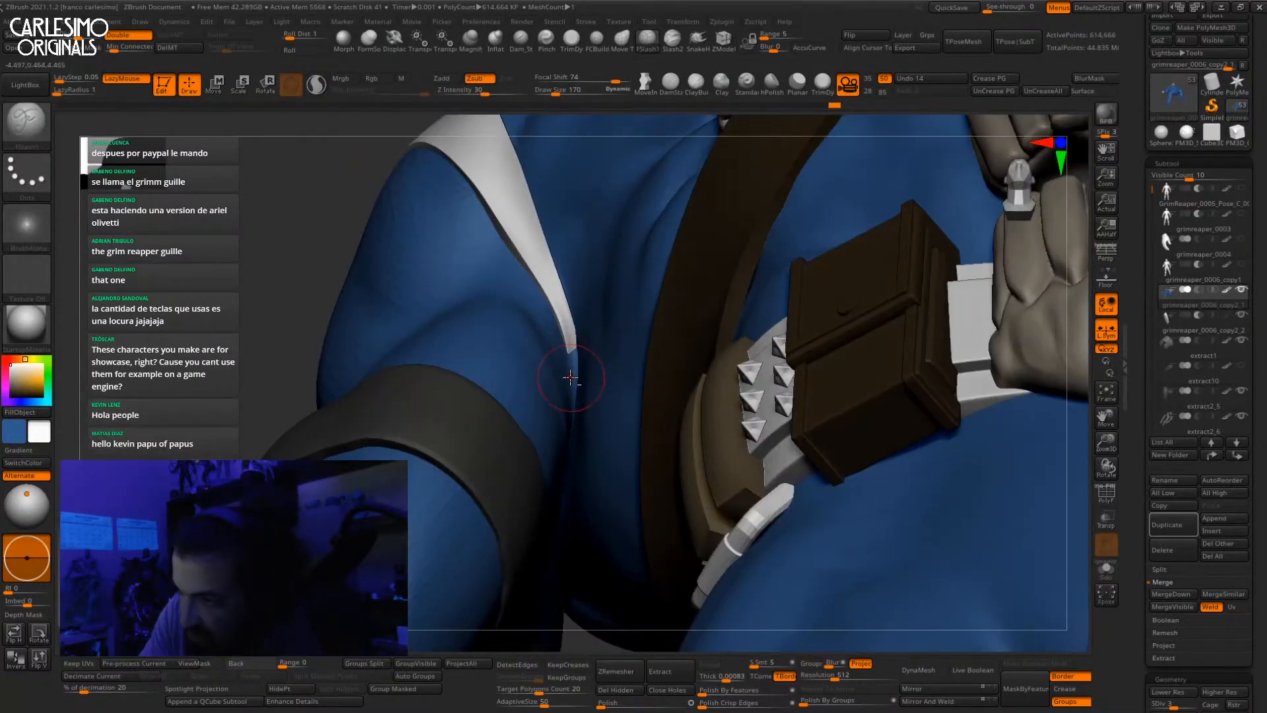
{"action": "left_click_drag", "start_coordinate": [570, 377], "coordinate": [567, 463]}
{"action": "right_click_drag", "start_coordinate": [566, 443], "coordinate": [569, 370]}
{"action": "left_click_drag", "start_coordinate": [573, 411], "coordinate": [565, 490]}
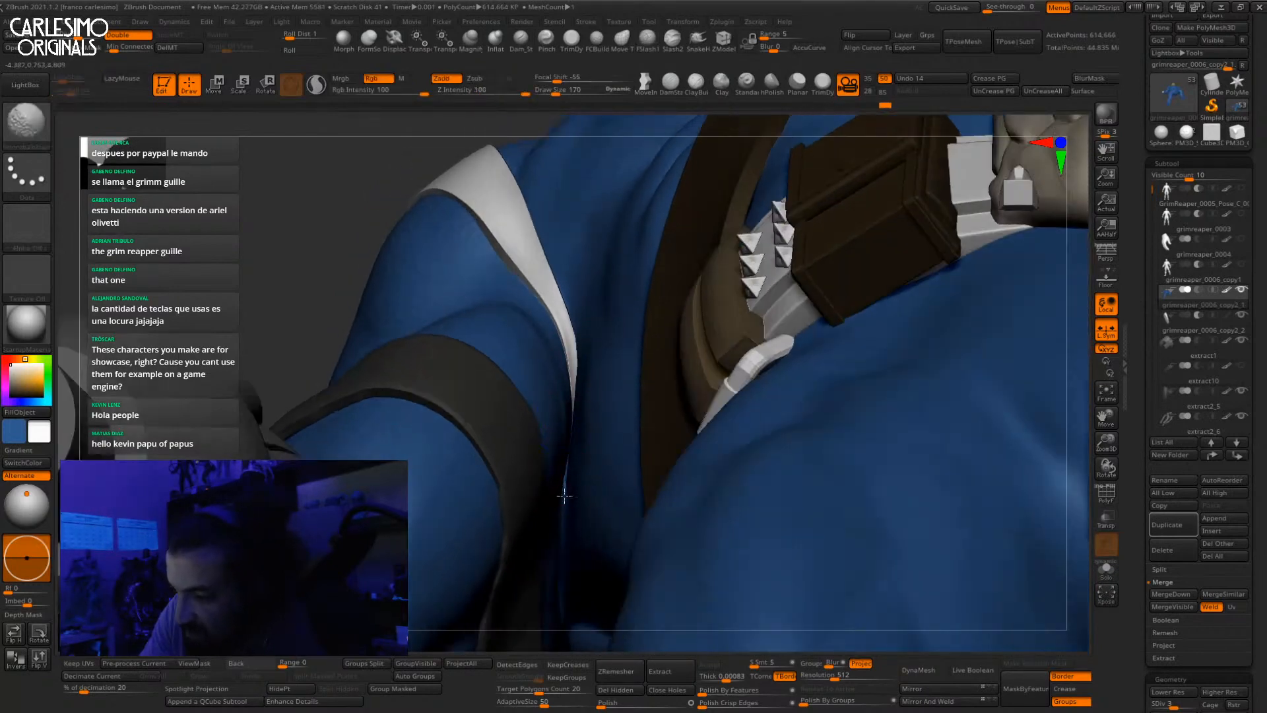
{"action": "mouse_move", "coordinate": [571, 517]}
{"action": "right_mouse_down"}
{"action": "mouse_move", "coordinate": [574, 363]}
{"action": "mouse_move", "coordinate": [579, 478]}
{"action": "right_mouse_up"}
{"action": "left_click_drag", "start_coordinate": [579, 478], "coordinate": [572, 452]}
{"action": "right_click_drag", "start_coordinate": [576, 511], "coordinate": [570, 459]}
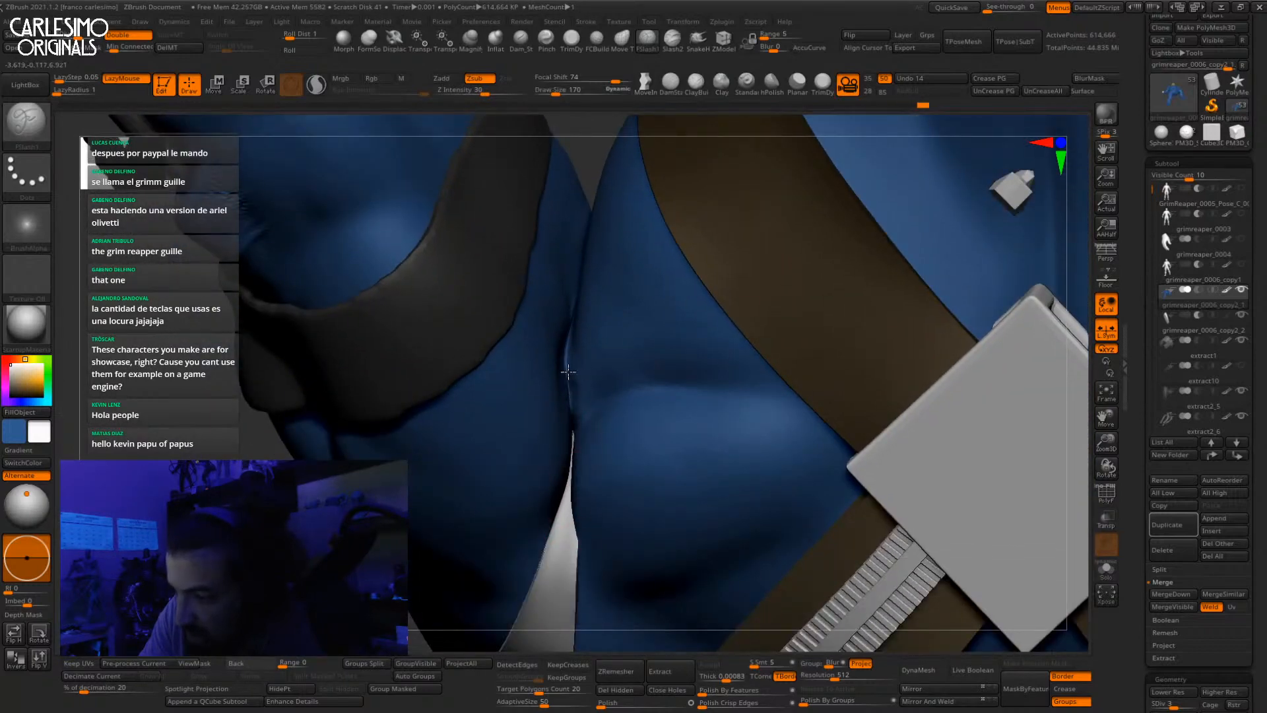
Step: Deepen and smooth the narrow crease where the upper arm meets the torso beneath the armpit
{"action": "right_click_drag", "start_coordinate": [569, 372], "coordinate": [565, 432]}
{"action": "left_click_drag", "start_coordinate": [568, 410], "coordinate": [573, 559], "text": "shift"}
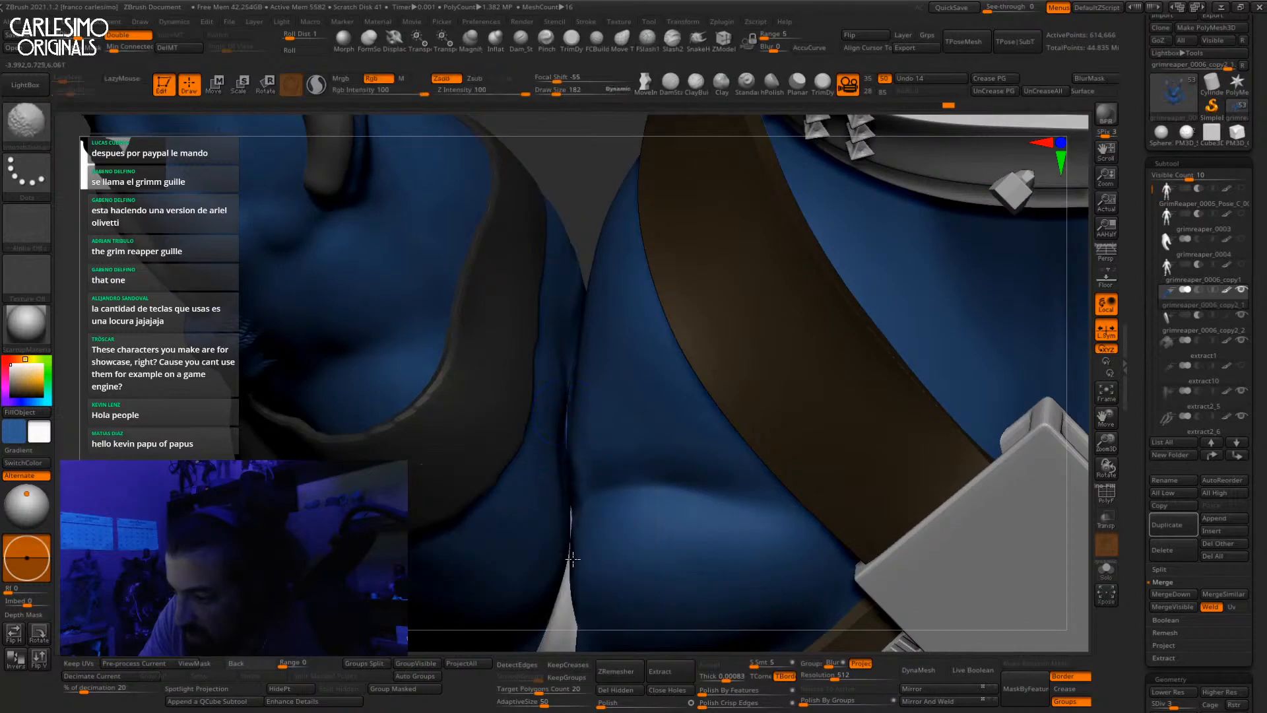
{"action": "left_click_drag", "start_coordinate": [566, 413], "coordinate": [571, 499]}
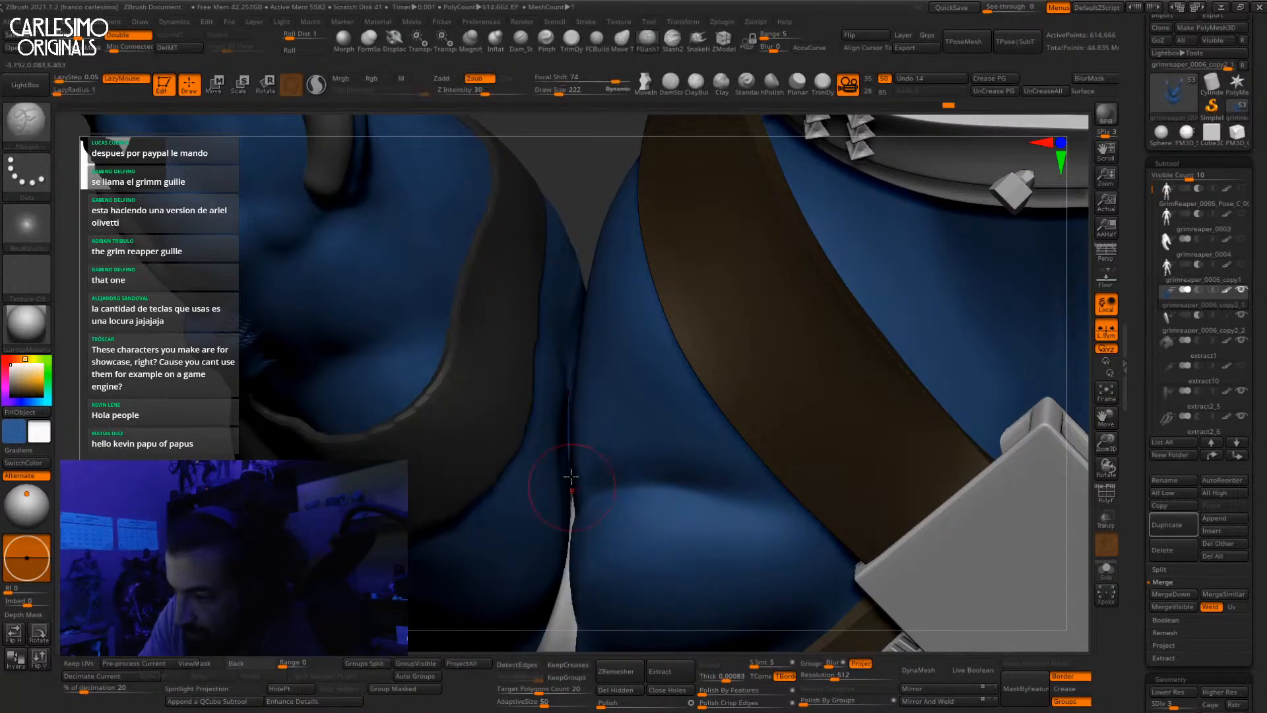
{"action": "left_click_drag", "start_coordinate": [566, 415], "coordinate": [573, 509], "text": "shift"}
{"action": "left_click_drag", "start_coordinate": [572, 553], "coordinate": [569, 466], "text": "shift"}
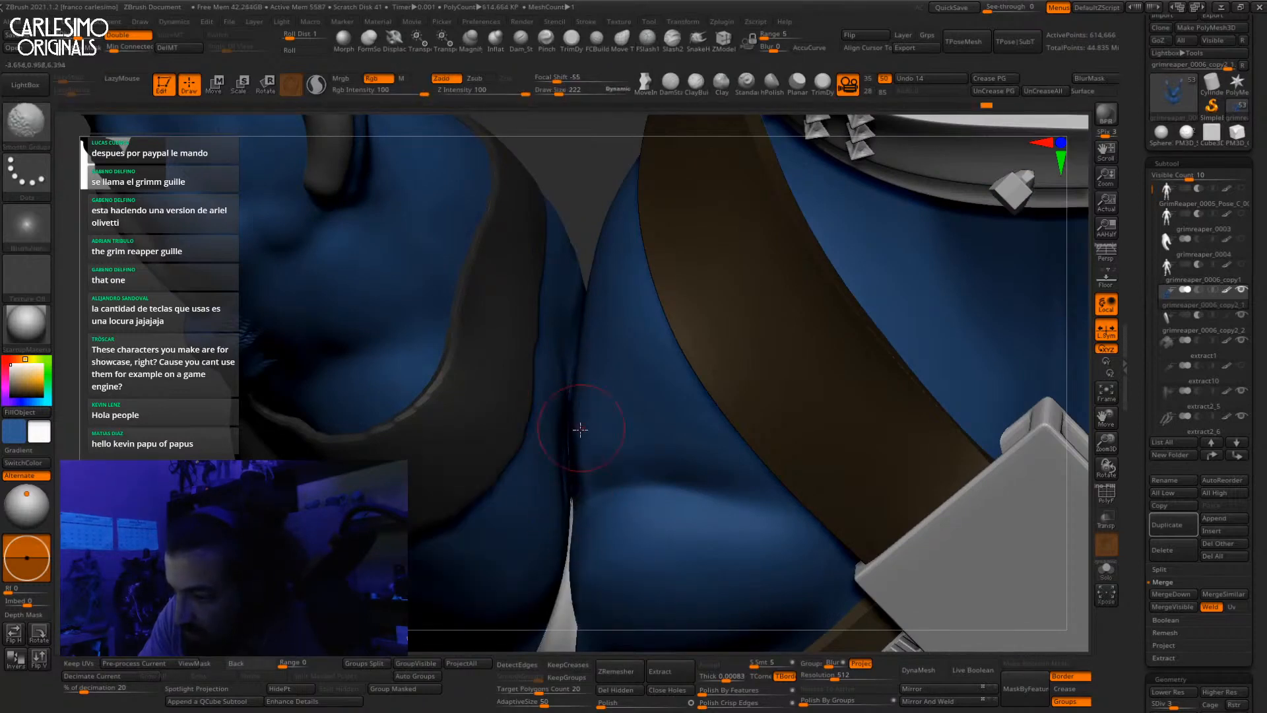
{"action": "mouse_move", "coordinate": [572, 435]}
{"action": "right_mouse_down"}
{"action": "mouse_move", "coordinate": [574, 504]}
{"action": "mouse_move", "coordinate": [584, 376]}
{"action": "right_mouse_up"}
{"action": "left_click_drag", "start_coordinate": [586, 347], "coordinate": [577, 436]}
{"action": "mouse_move", "coordinate": [578, 429]}
{"action": "right_mouse_down"}
{"action": "mouse_move", "coordinate": [585, 367]}
{"action": "mouse_move", "coordinate": [578, 423]}
{"action": "right_mouse_up"}
{"action": "left_click_drag", "start_coordinate": [583, 390], "coordinate": [579, 429]}
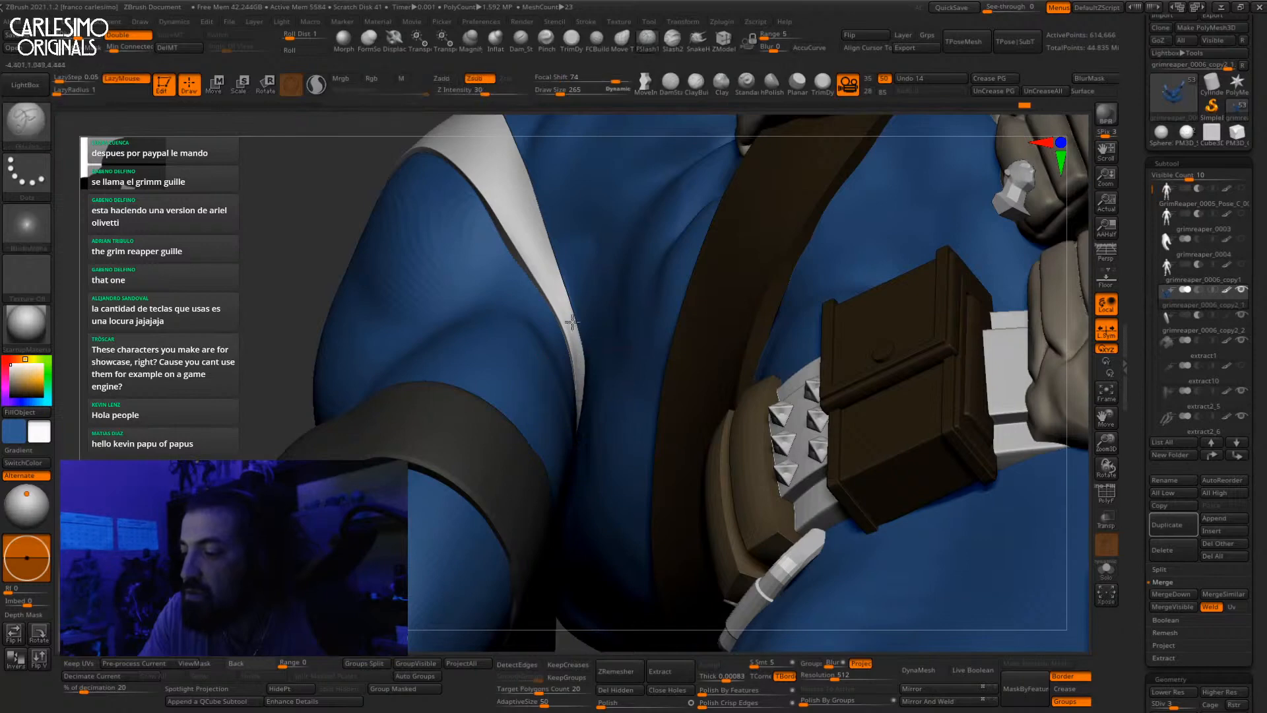
Step: Select the boolean disc and push its narrow lower front end into the armpit with the Move brush
{"action": "mouse_move", "coordinate": [583, 409]}
{"action": "right_mouse_down", "text": "ctrl"}
{"action": "mouse_move", "coordinate": [587, 323]}
{"action": "mouse_move", "coordinate": [591, 388]}
{"action": "mouse_move", "coordinate": [599, 336]}
{"action": "mouse_move", "coordinate": [625, 438]}
{"action": "mouse_move", "coordinate": [626, 388]}
{"action": "mouse_move", "coordinate": [620, 433]}
{"action": "mouse_move", "coordinate": [594, 390]}
{"action": "mouse_move", "coordinate": [624, 399]}
{"action": "mouse_move", "coordinate": [577, 429]}
{"action": "mouse_move", "coordinate": [592, 433]}
{"action": "mouse_move", "coordinate": [588, 418]}
{"action": "right_mouse_up", "text": "ctrl"}
{"action": "left_click", "coordinate": [597, 395], "text": "alt"}
{"action": "key", "text": "b"}
{"action": "key", "text": "m"}
{"action": "key", "text": "v"}
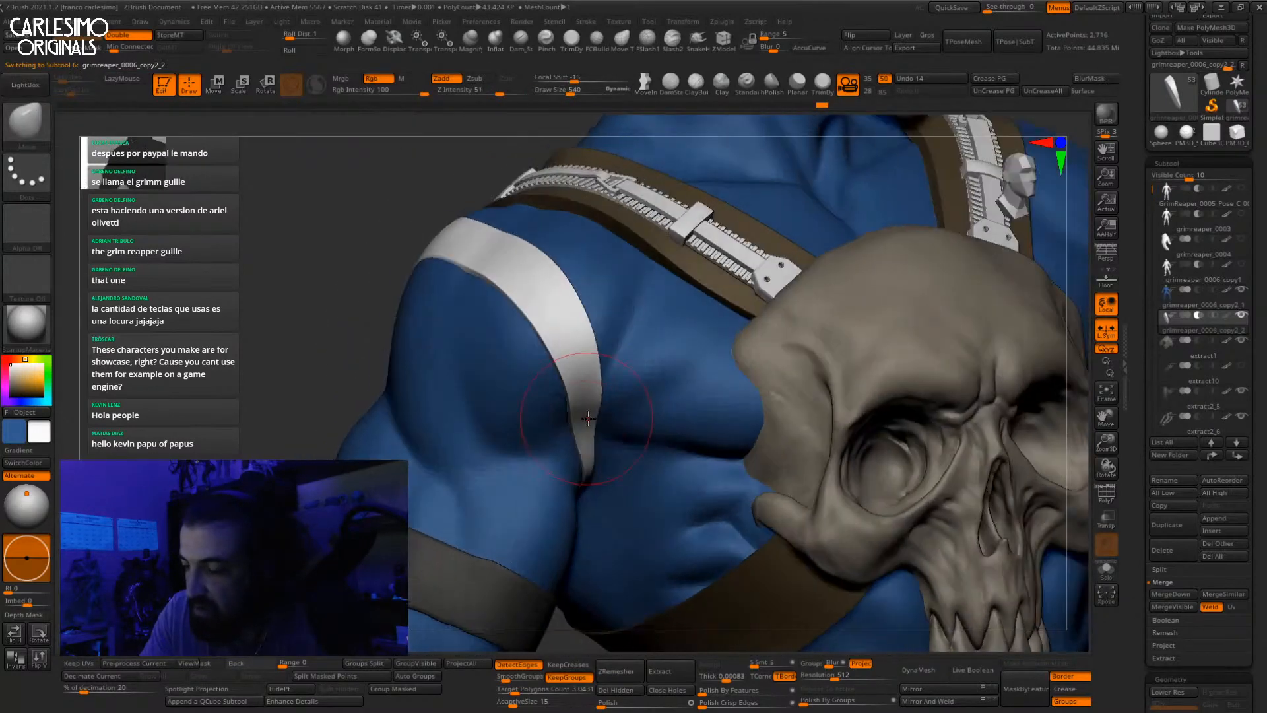
{"action": "left_click_drag", "start_coordinate": [588, 417], "coordinate": [573, 399]}
{"action": "mouse_move", "coordinate": [574, 398]}
{"action": "right_mouse_down", "text": "ctrl"}
{"action": "mouse_move", "coordinate": [593, 370]}
{"action": "mouse_move", "coordinate": [619, 366]}
{"action": "mouse_move", "coordinate": [627, 298]}
{"action": "right_mouse_up", "text": "ctrl"}
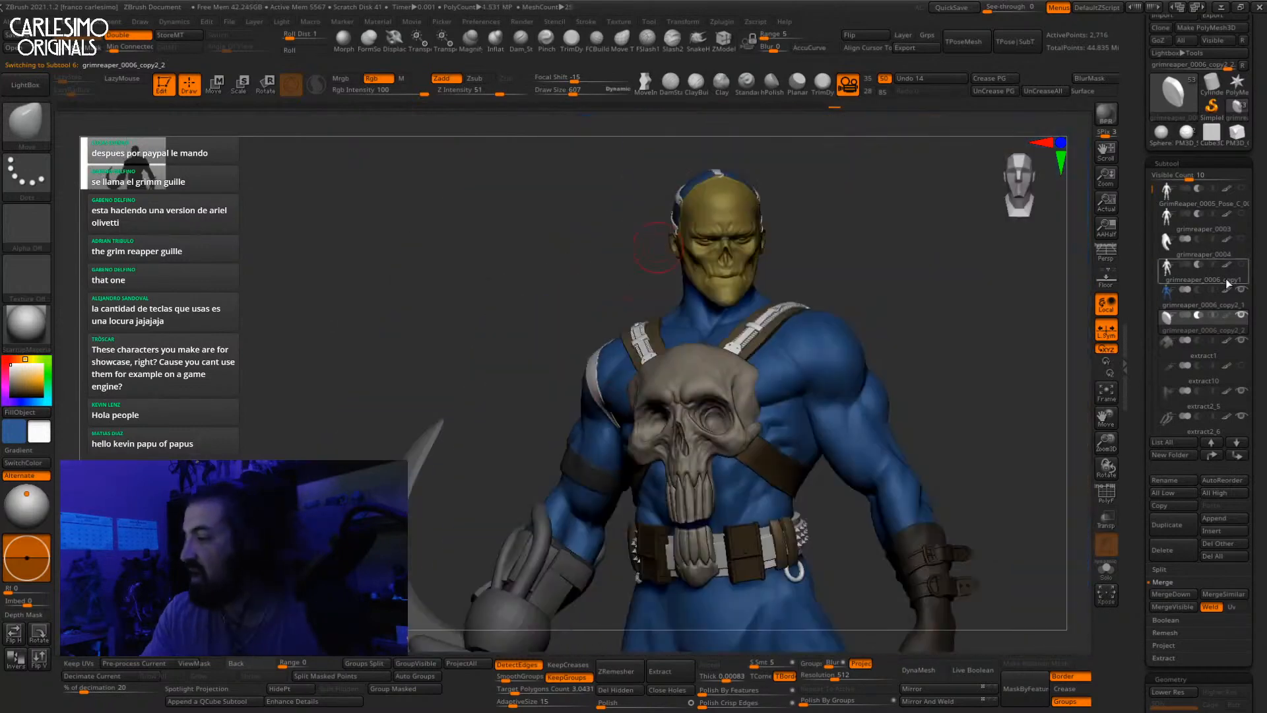
Step: Show the shoulder armour, fill the disc with dark brown, and reset the active colour to white
{"action": "left_click", "coordinate": [1240, 367]}
{"action": "right_click_drag", "start_coordinate": [593, 395], "coordinate": [636, 399]}
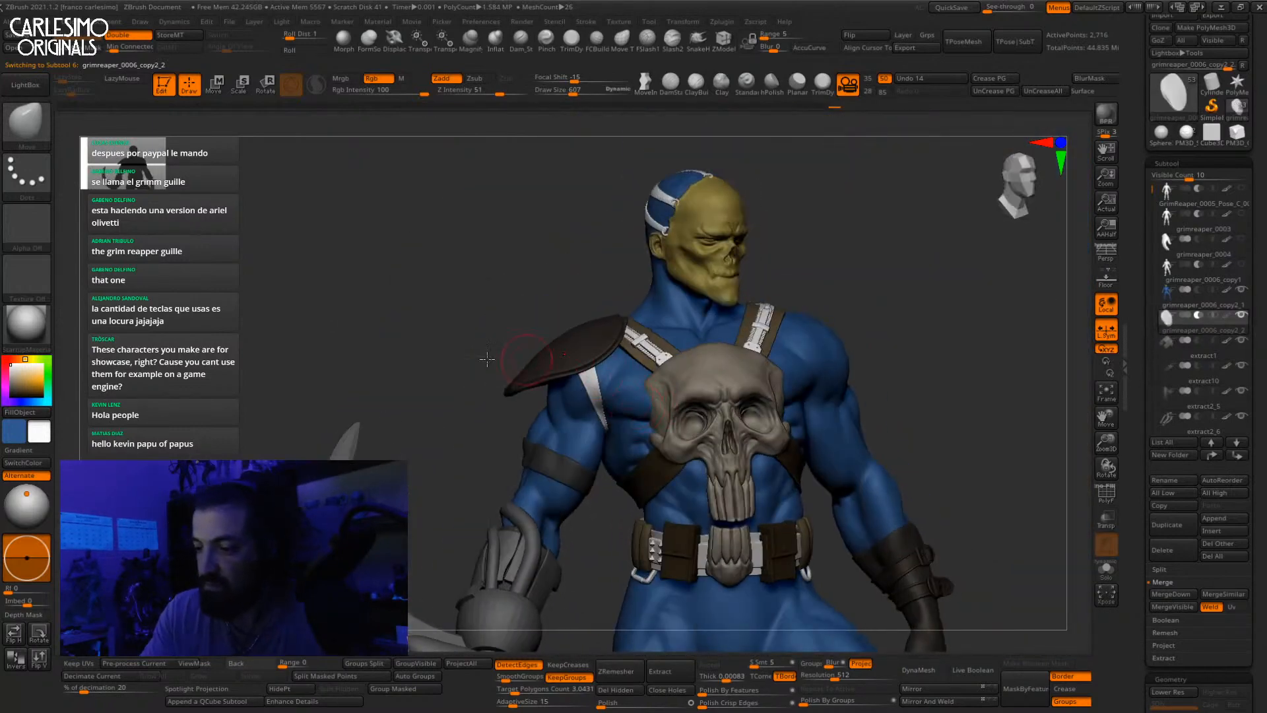
{"action": "left_click", "coordinate": [34, 394]}
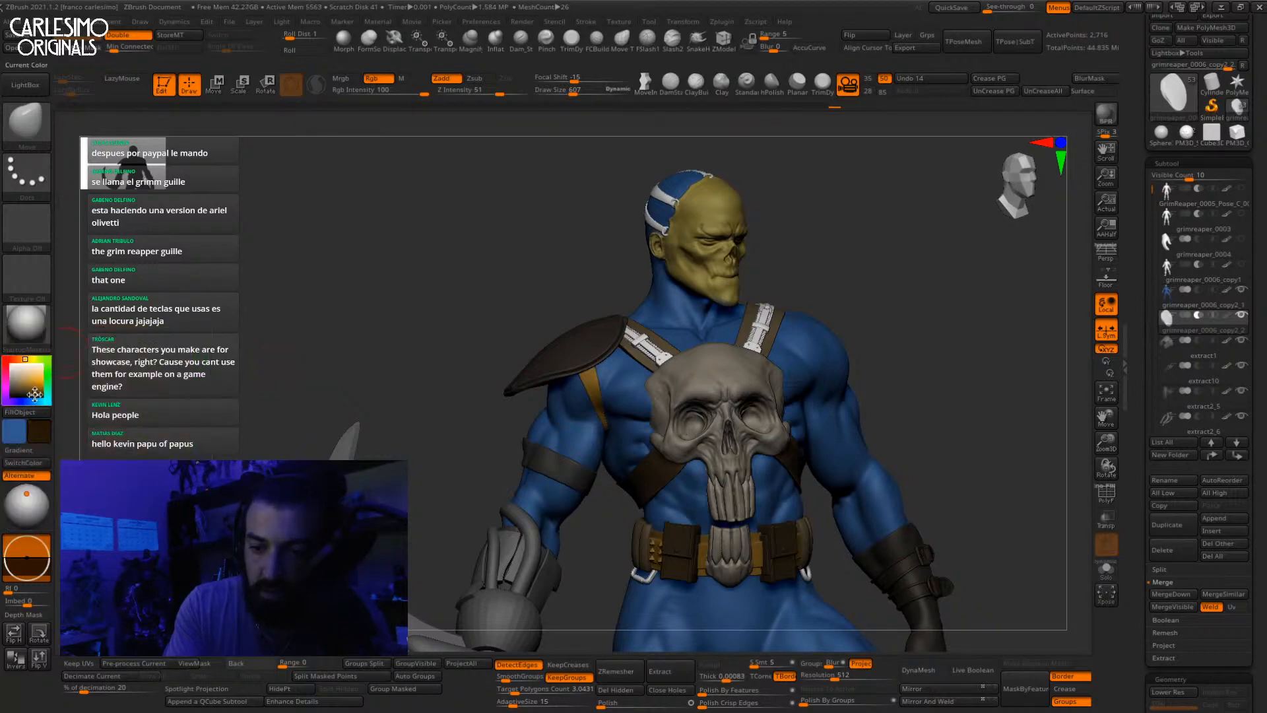
{"action": "left_click", "coordinate": [26, 412]}
{"action": "left_click_drag", "start_coordinate": [31, 392], "coordinate": [16, 352]}
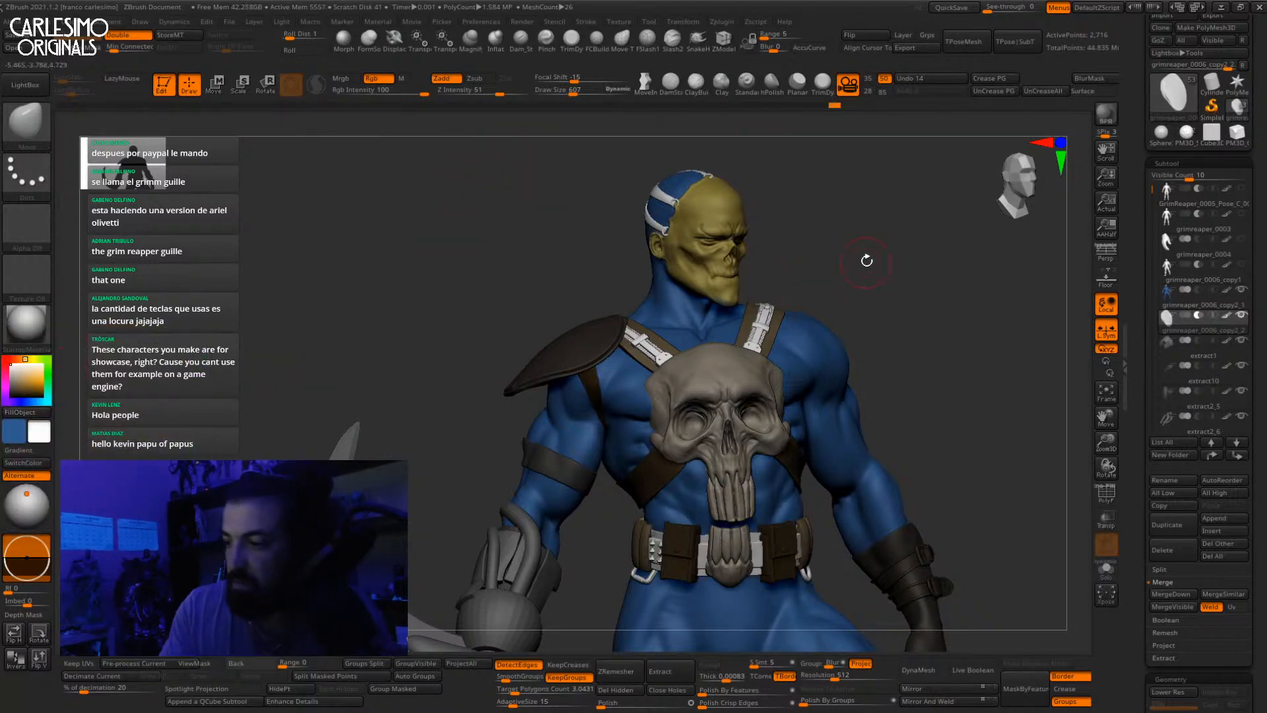
Step: Nudge the brown disc's front edge below the shoulder armour with a larger Move brush
{"action": "left_click_drag", "start_coordinate": [867, 261], "coordinate": [918, 369]}
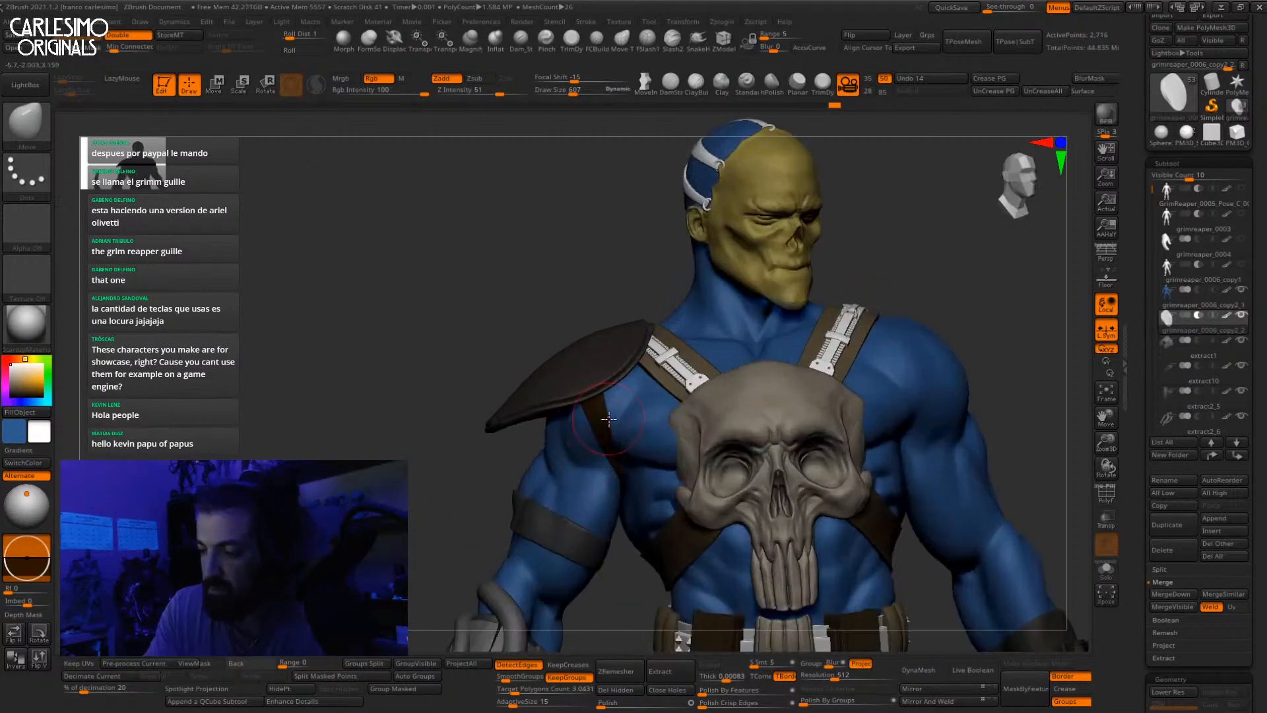
{"action": "right_click_drag", "start_coordinate": [604, 420], "coordinate": [625, 427]}
{"action": "key", "text": "space"}
{"action": "left_click_drag", "start_coordinate": [614, 432], "coordinate": [625, 433]}
{"action": "key", "text": "space"}
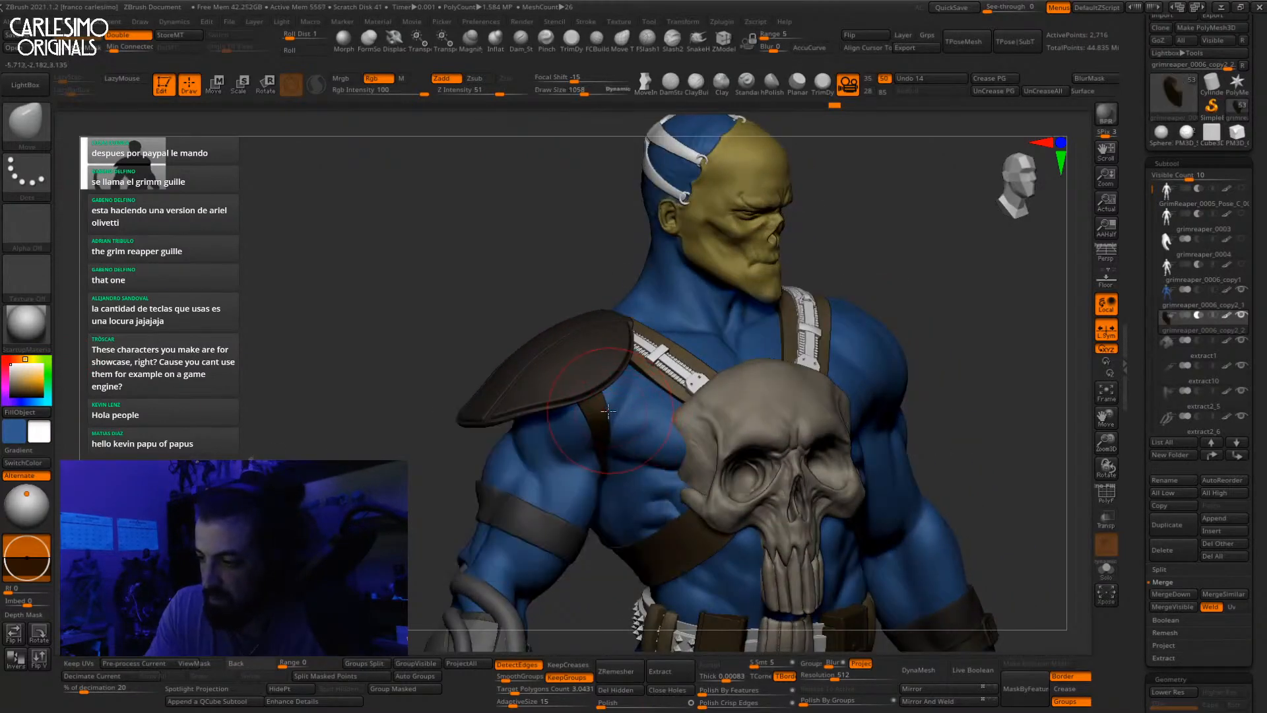
Step: Select the shoulder armour and adjust its placement on the shoulder with the transform gizmo
{"action": "mouse_move", "coordinate": [646, 412]}
{"action": "right_mouse_down"}
{"action": "mouse_move", "coordinate": [610, 367]}
{"action": "mouse_move", "coordinate": [679, 367]}
{"action": "right_mouse_up"}
{"action": "left_click", "coordinate": [611, 366], "text": "alt"}
{"action": "key", "text": "w"}
{"action": "left_click_drag", "start_coordinate": [651, 311], "coordinate": [668, 350]}
{"action": "right_click_drag", "start_coordinate": [665, 349], "coordinate": [662, 342]}
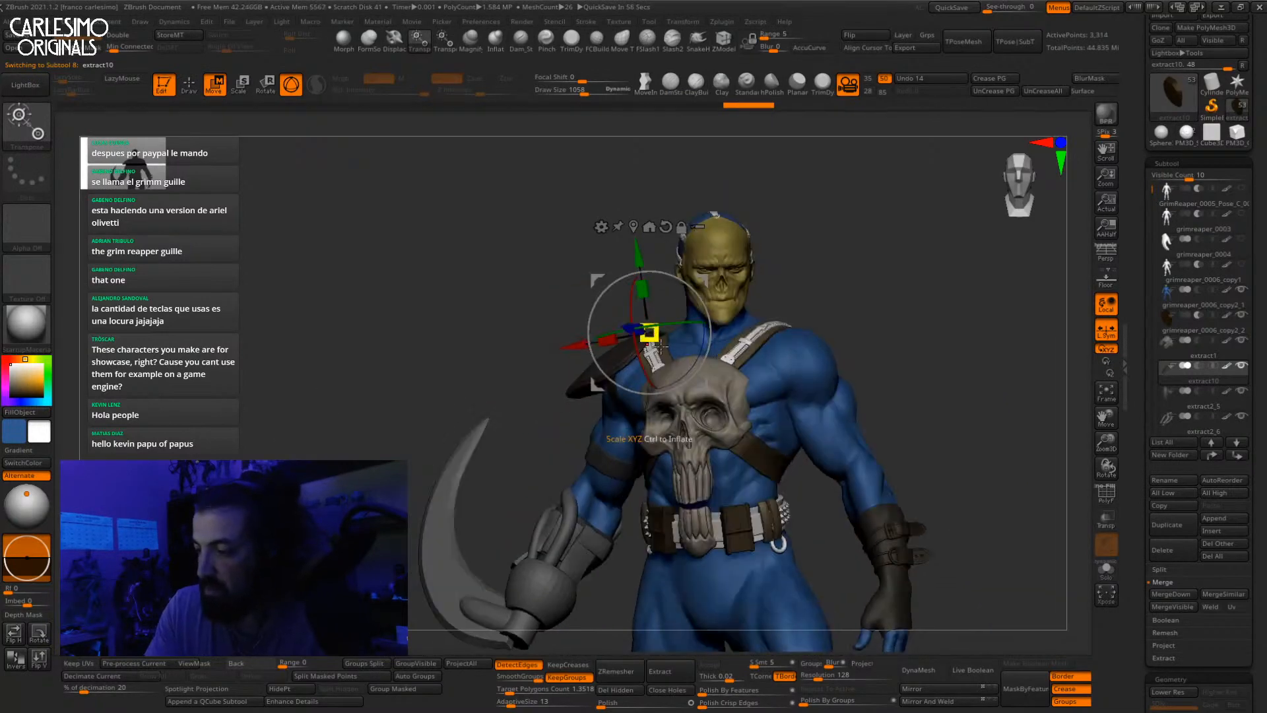
{"action": "key", "text": "q"}
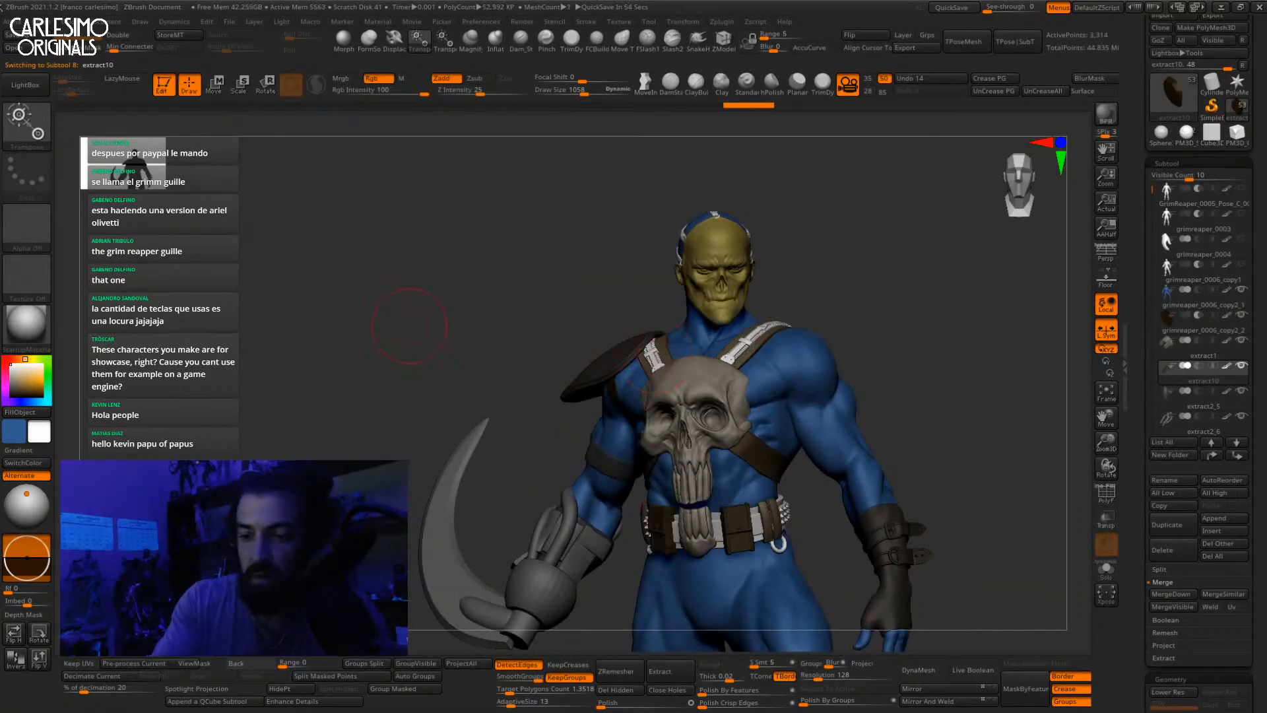
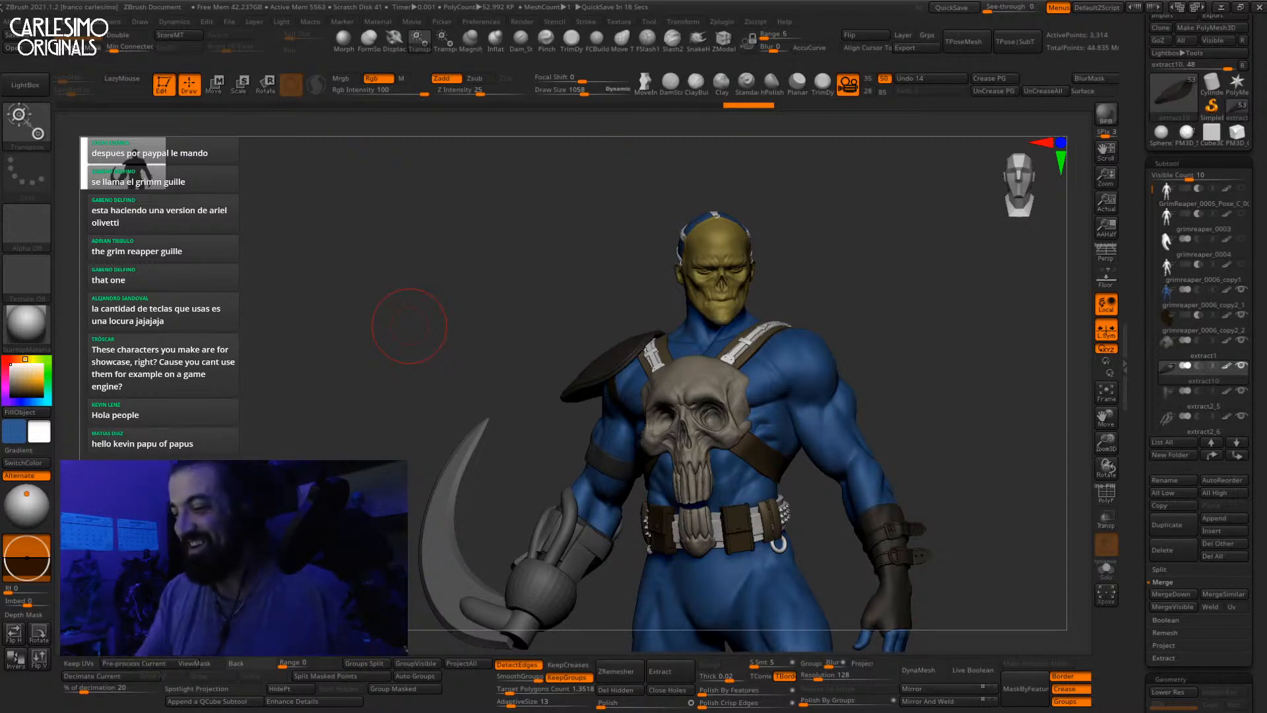
Step: Select the blue body and set up the Standard brush with colour painting off and a small soft dot alpha
{"action": "left_click_drag", "start_coordinate": [941, 334], "coordinate": [862, 355], "text": "alt"}
{"action": "key", "text": "shift+s"}
{"action": "mouse_move", "coordinate": [899, 488]}
{"action": "left_mouse_down", "text": "alt"}
{"action": "mouse_move", "coordinate": [891, 461]}
{"action": "mouse_move", "coordinate": [918, 432]}
{"action": "left_mouse_up", "text": "alt"}
{"action": "key", "text": "shift+s"}
{"action": "key", "text": "b"}
{"action": "key", "text": "m"}
{"action": "key", "text": "v"}
{"action": "left_click", "coordinate": [664, 364], "text": "alt"}
{"action": "left_click_drag", "start_coordinate": [779, 409], "coordinate": [786, 478], "text": "alt"}
{"action": "left_click", "coordinate": [746, 84]}
{"action": "left_click", "coordinate": [385, 80]}
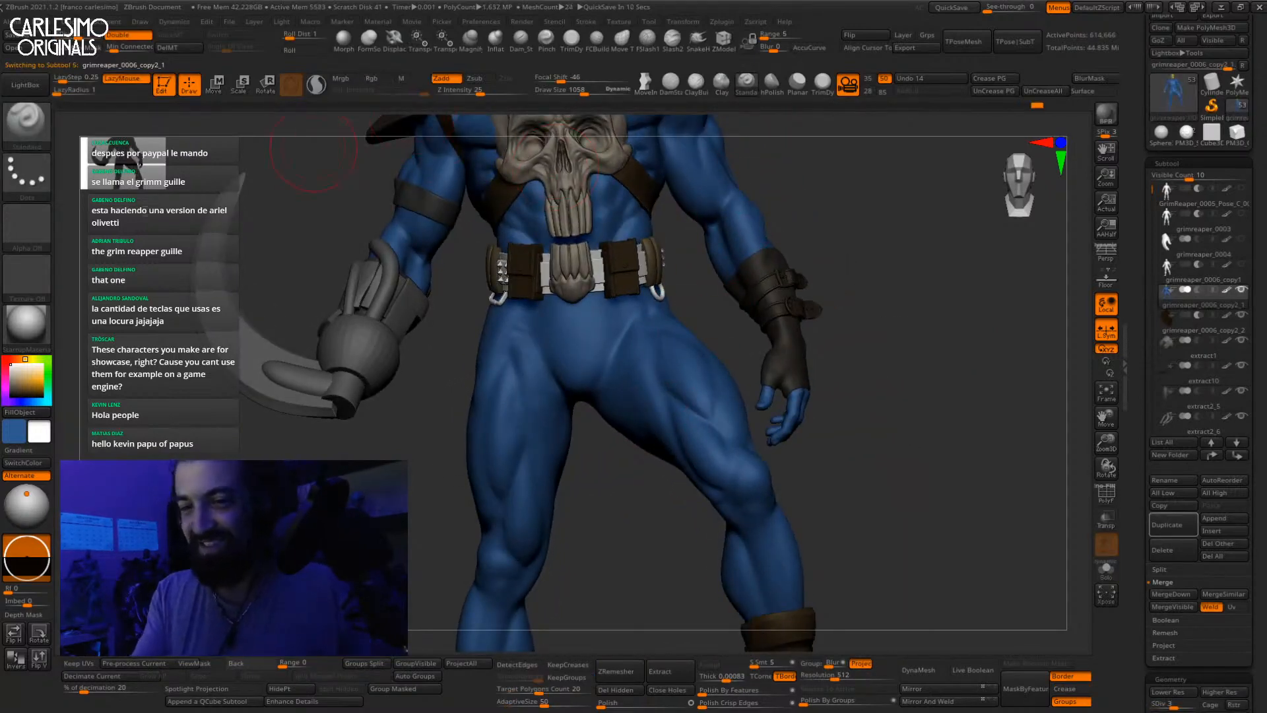
{"action": "left_click", "coordinate": [27, 226]}
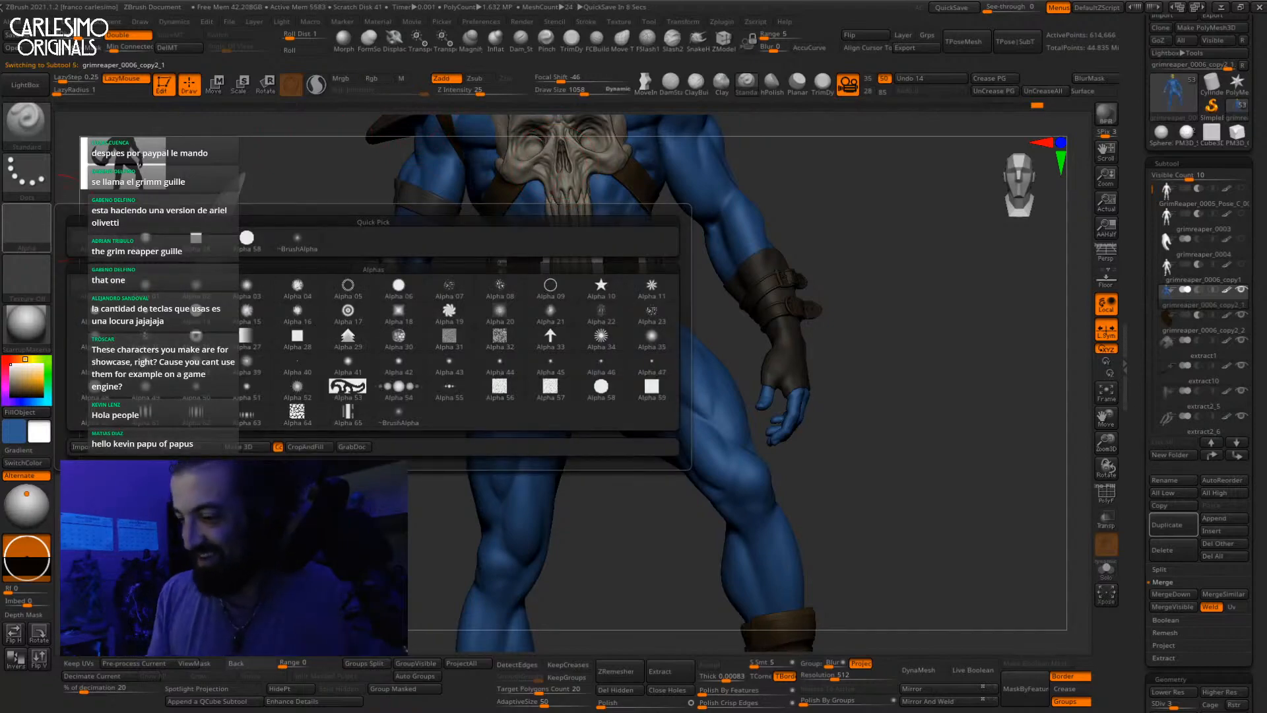
{"action": "left_click", "coordinate": [546, 322]}
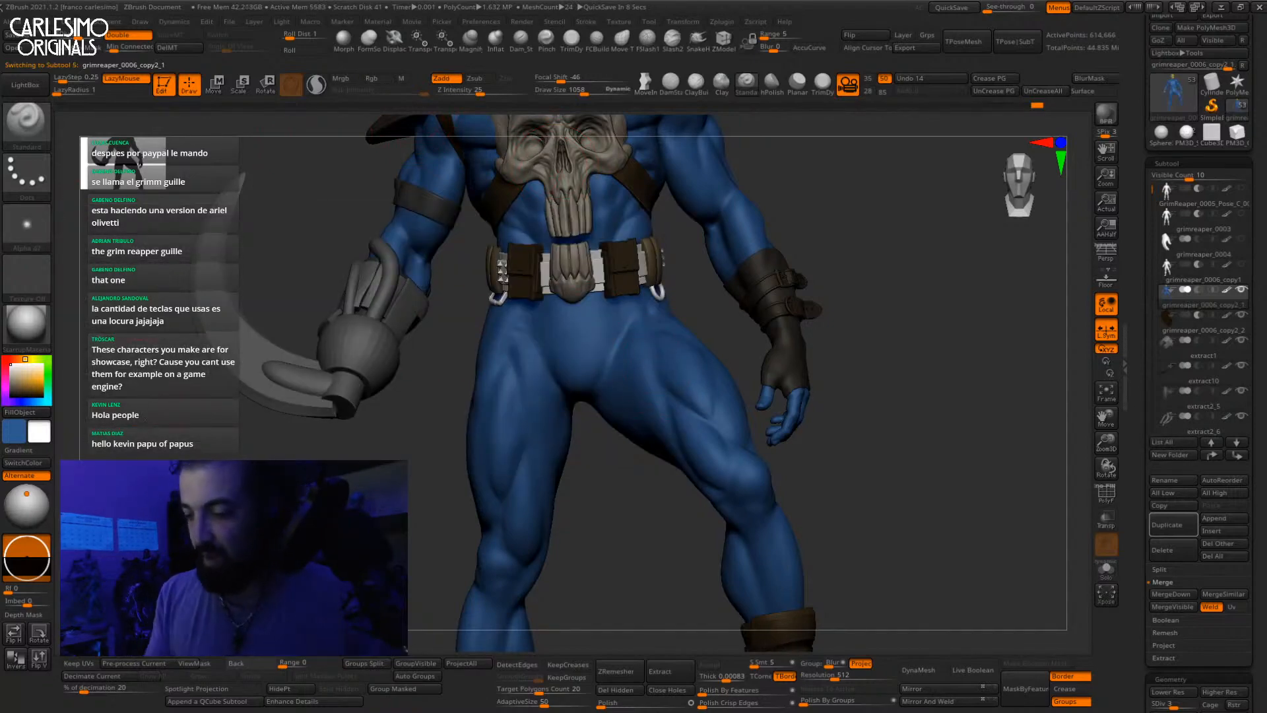
Step: Sculpt diagonal fabric folds along the groin crease of the character's left leg with the Standard brush at draw size 702
{"action": "left_click_drag", "start_coordinate": [604, 472], "coordinate": [593, 535], "text": "alt"}
{"action": "key", "text": "space"}
{"action": "left_click_drag", "start_coordinate": [594, 371], "coordinate": [600, 349]}
{"action": "key", "text": "bracketleft"}
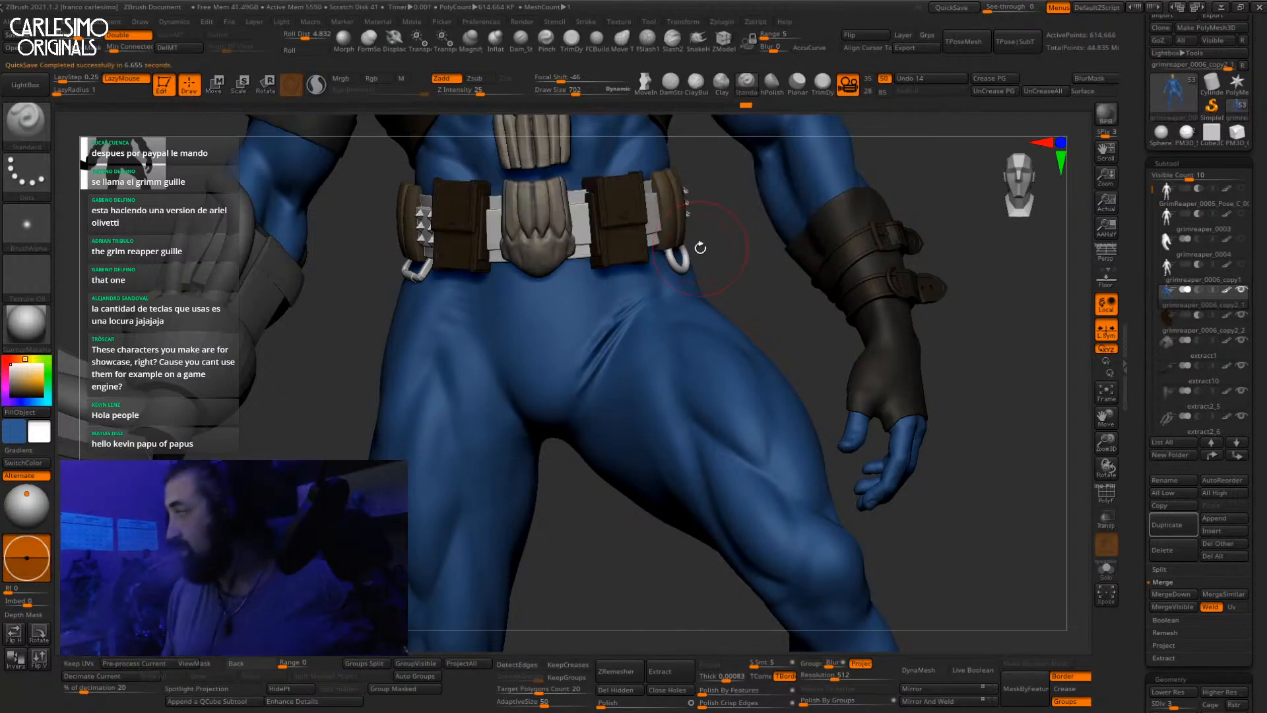
{"action": "right_click_drag", "start_coordinate": [597, 337], "coordinate": [619, 319]}
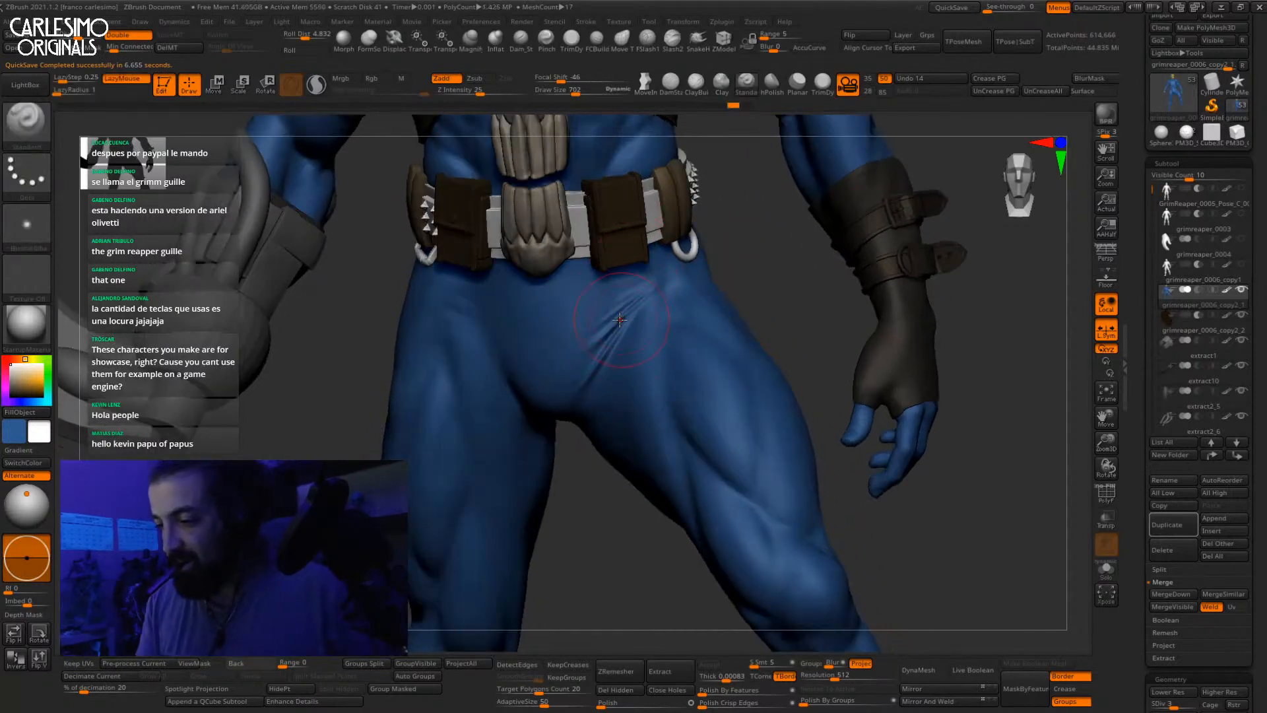
{"action": "mouse_move", "coordinate": [641, 284]}
{"action": "left_mouse_down"}
{"action": "mouse_move", "coordinate": [605, 299]}
{"action": "mouse_move", "coordinate": [608, 289]}
{"action": "left_mouse_up"}
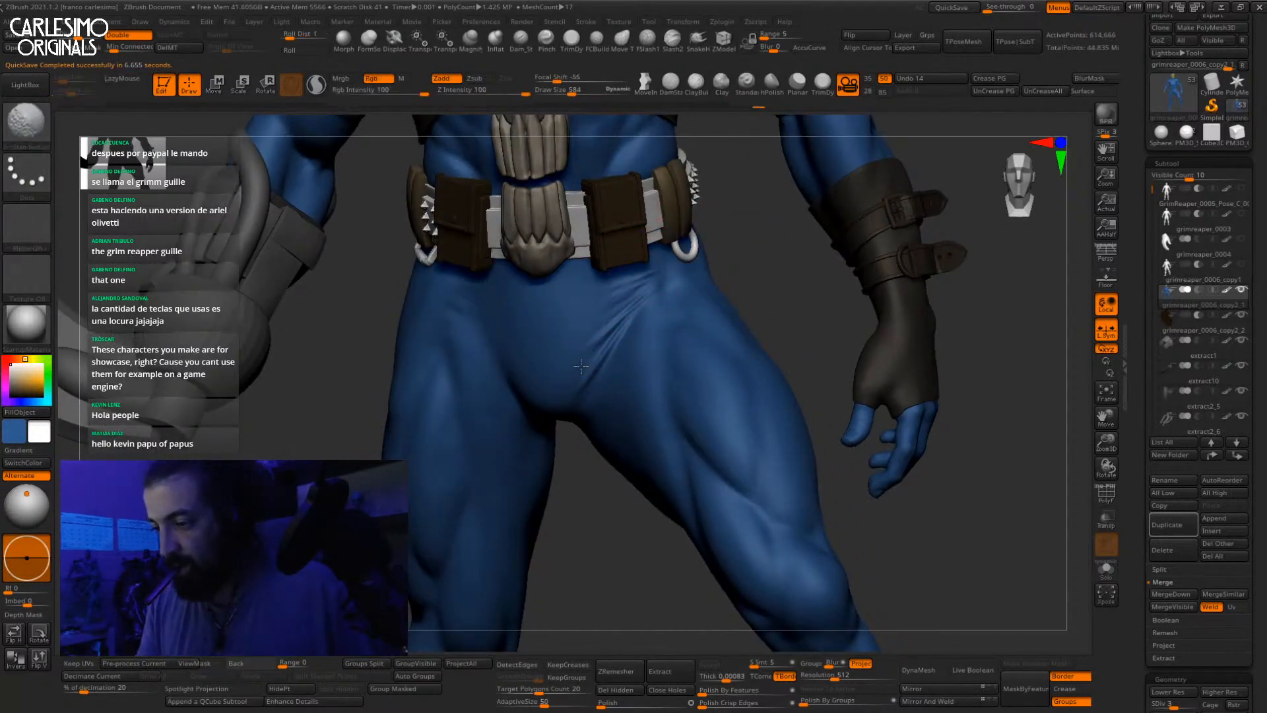
Step: Add short fabric wrinkles on the character's right hip below the belt pouch at draw size 584, and soften them
{"action": "right_click_drag", "start_coordinate": [576, 363], "coordinate": [610, 359]}
{"action": "left_click_drag", "start_coordinate": [438, 302], "coordinate": [502, 334]}
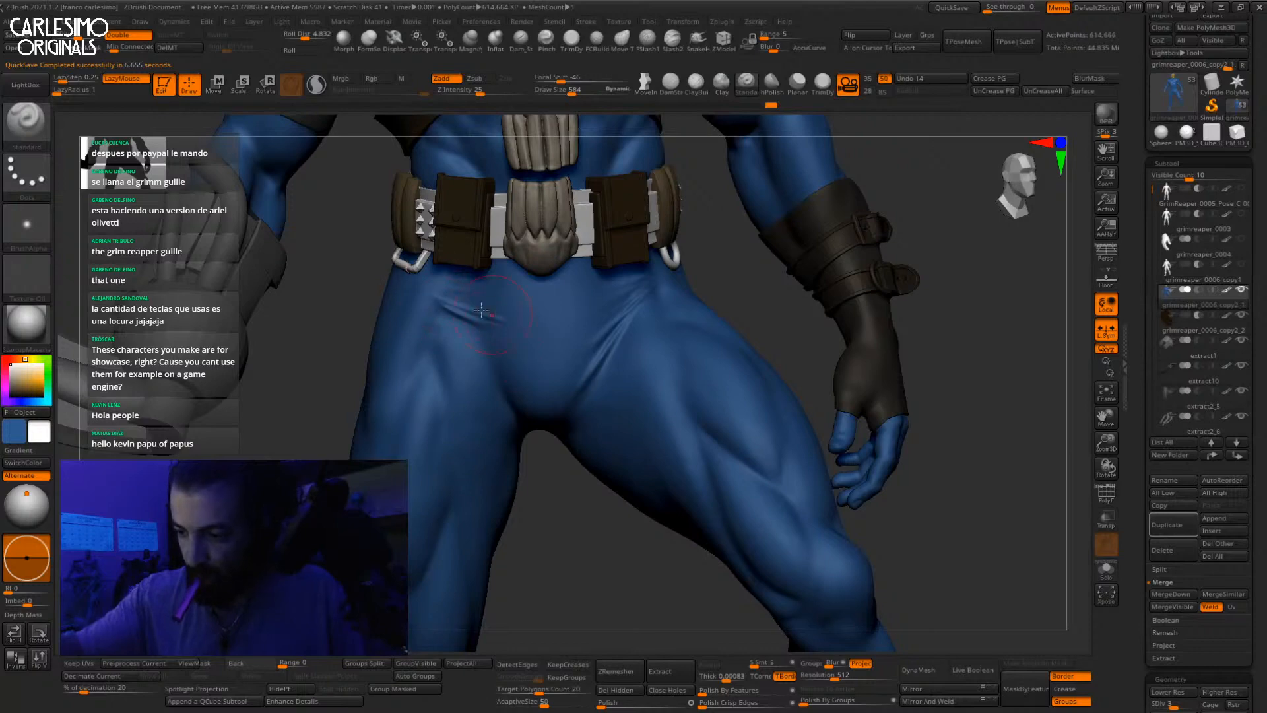
{"action": "left_click_drag", "start_coordinate": [437, 290], "coordinate": [514, 314]}
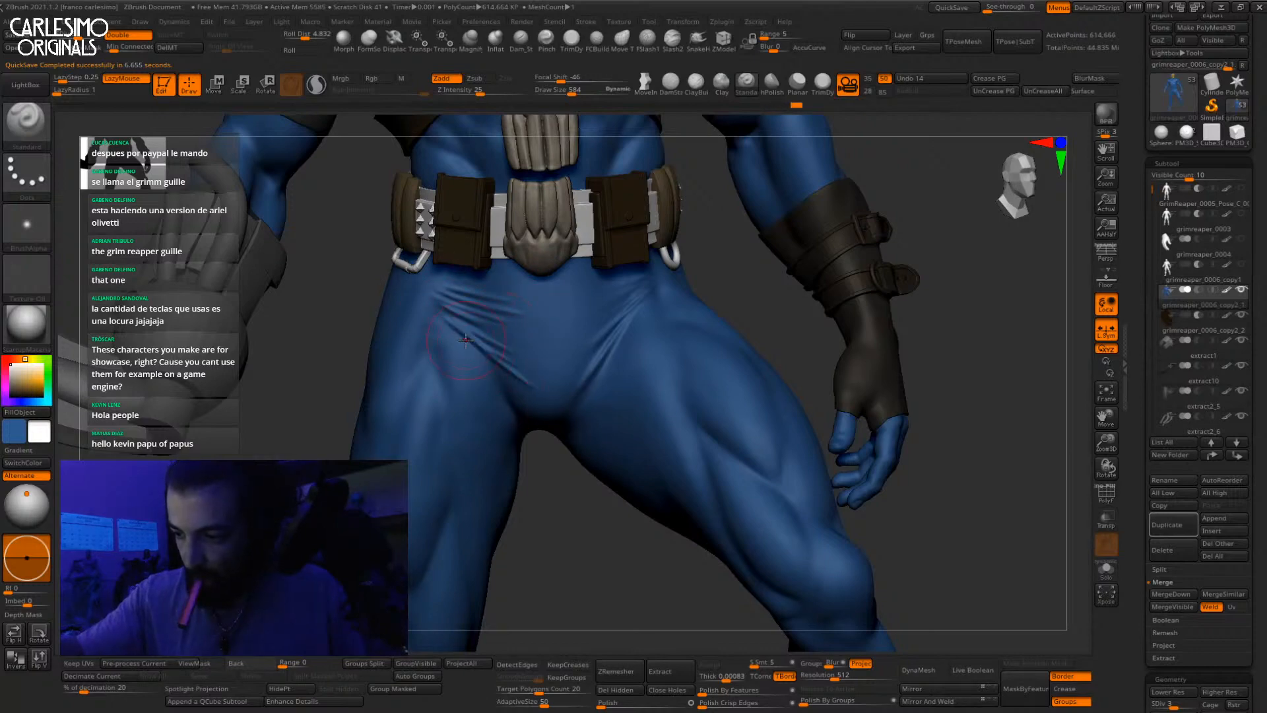
{"action": "key", "text": "shift"}
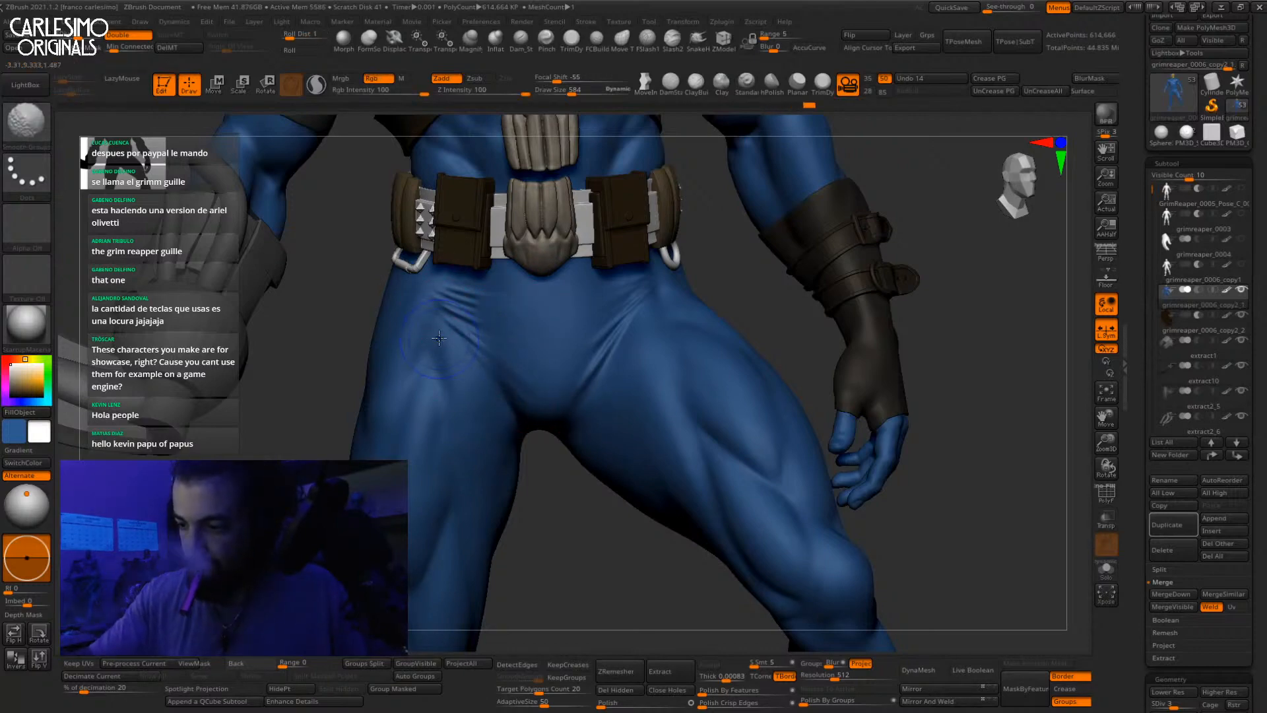
Step: Define the muscle lines on the inside of the character's left thigh with the DamStandard brush at intensity 13
{"action": "mouse_move", "coordinate": [510, 409]}
{"action": "right_mouse_down"}
{"action": "mouse_move", "coordinate": [555, 210]}
{"action": "mouse_move", "coordinate": [619, 228]}
{"action": "right_mouse_up"}
{"action": "key", "text": "b"}
{"action": "key", "text": "d"}
{"action": "key", "text": "s"}
{"action": "right_click_drag", "start_coordinate": [597, 340], "coordinate": [509, 330], "text": "ctrl"}
{"action": "key", "text": "space"}
{"action": "left_click_drag", "start_coordinate": [562, 258], "coordinate": [575, 258]}
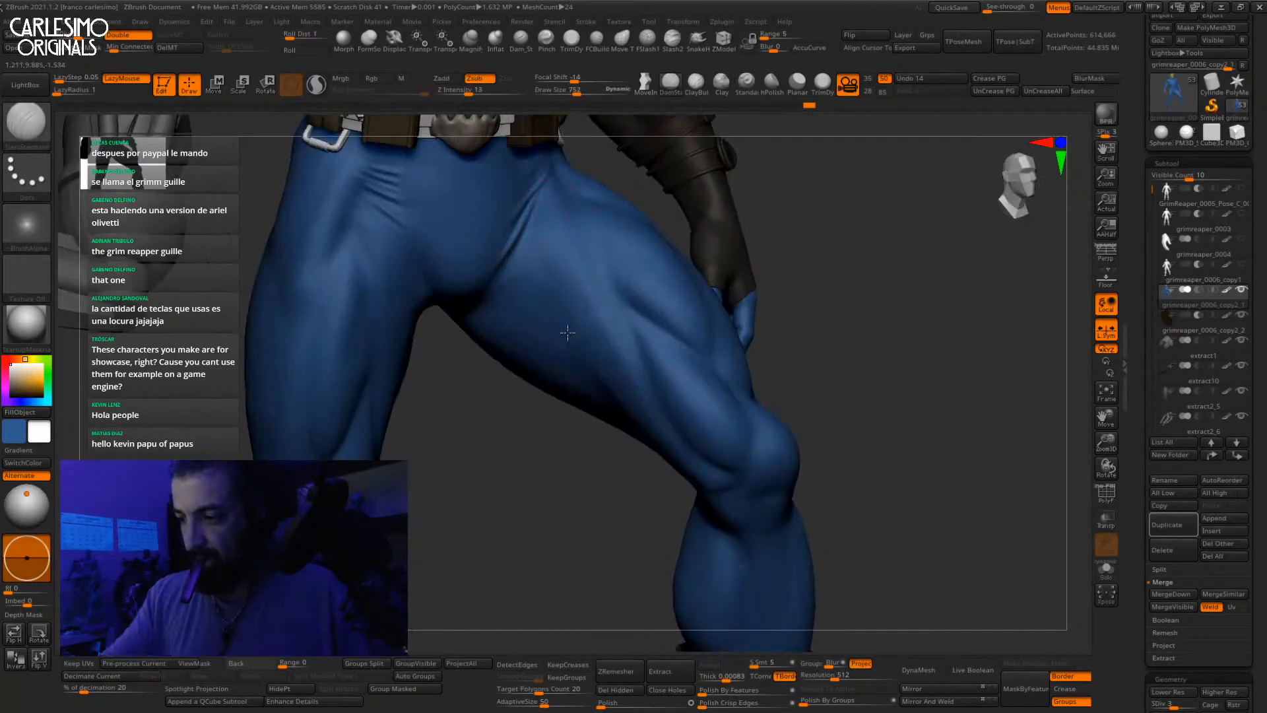
{"action": "right_click_drag", "start_coordinate": [619, 414], "coordinate": [550, 267]}
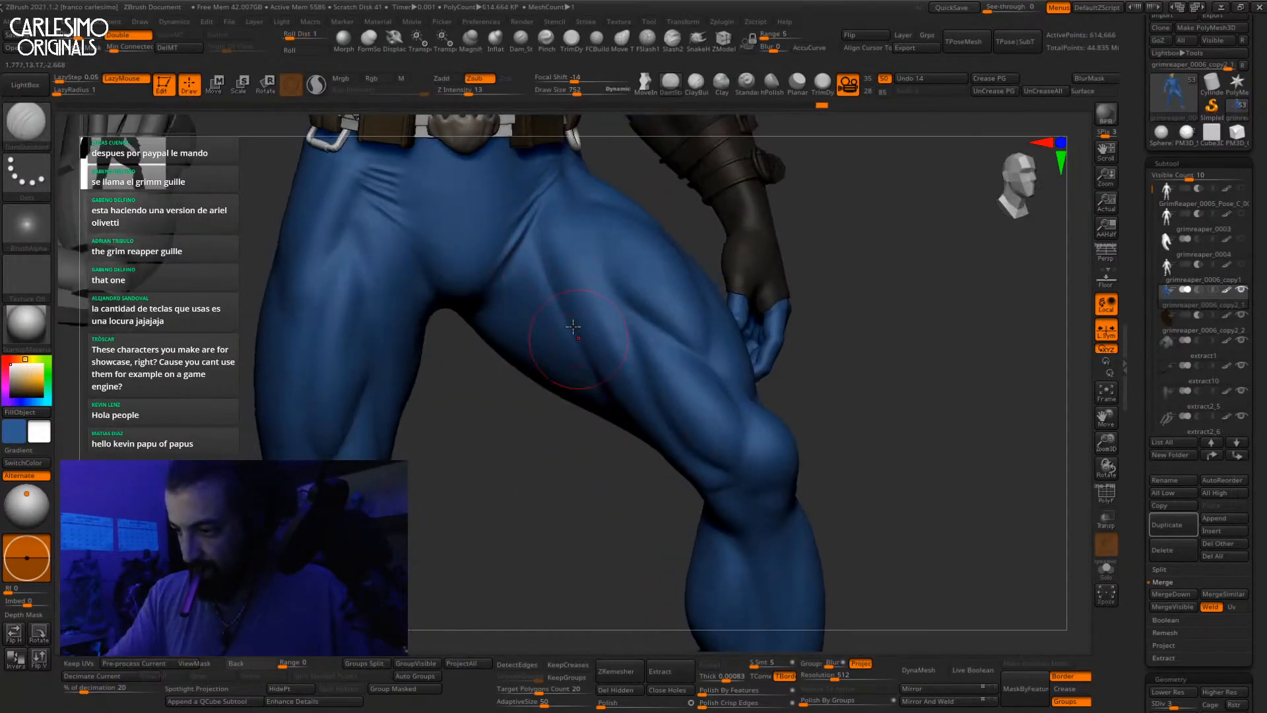
Step: Build up the inner muscles of the left thigh with Clay Tubes at intensity 16 and draw size 562
{"action": "right_click_drag", "start_coordinate": [573, 326], "coordinate": [584, 326]}
{"action": "key", "text": "b"}
{"action": "key", "text": "c"}
{"action": "key", "text": "t"}
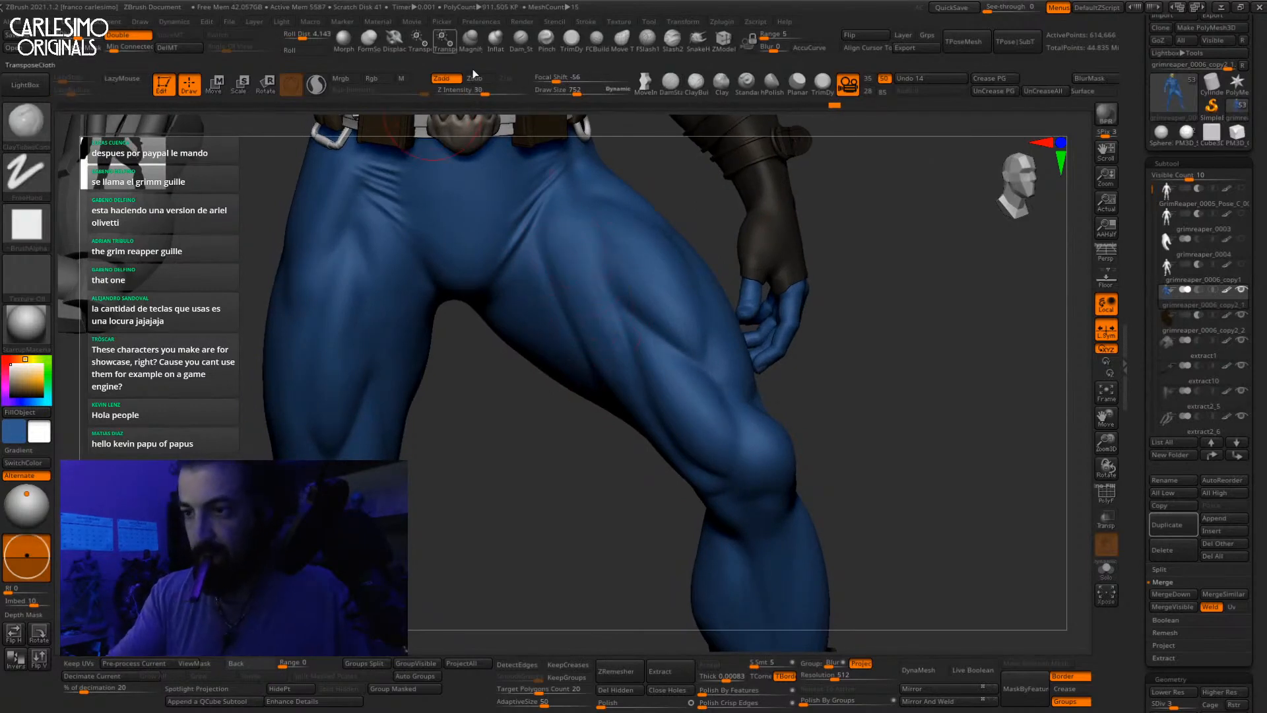
{"action": "left_click", "coordinate": [471, 92]}
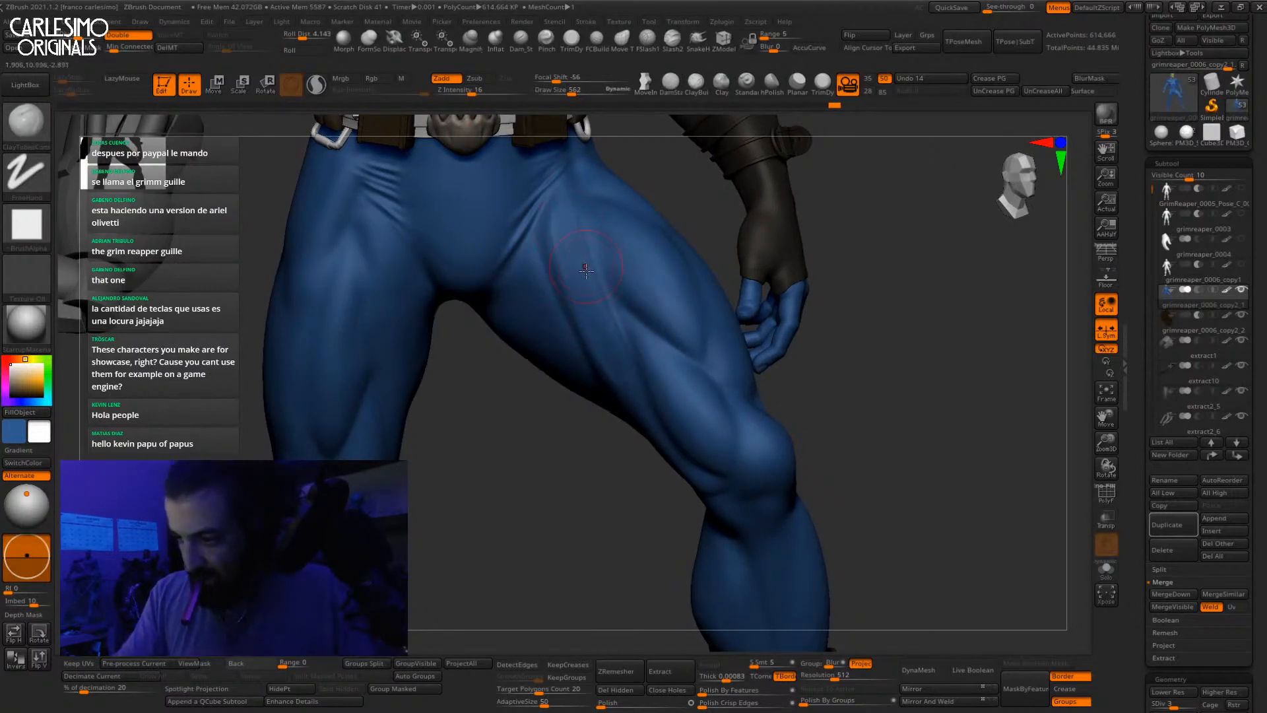
{"action": "left_click_drag", "start_coordinate": [608, 336], "coordinate": [628, 377]}
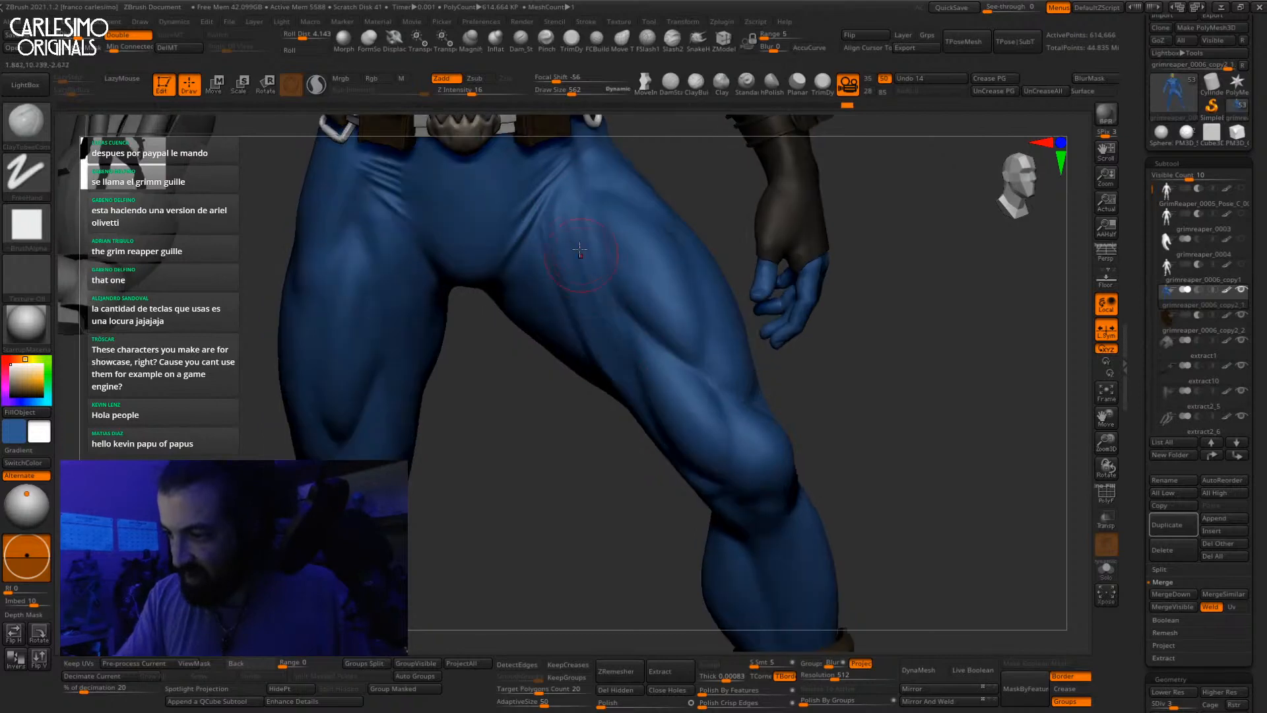
{"action": "right_click_drag", "start_coordinate": [627, 377], "coordinate": [639, 376]}
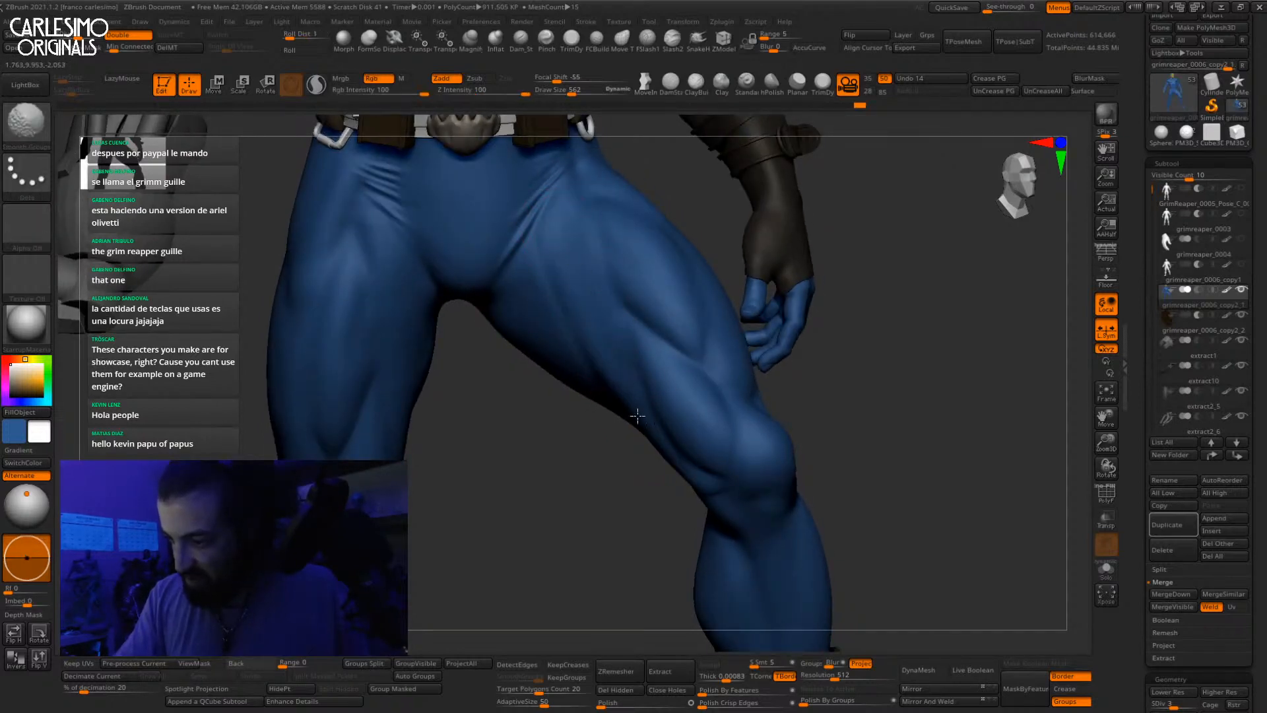
Step: Add volume along the underside of the left thigh at draw size 519 and smooth it toward the crotch
{"action": "mouse_move", "coordinate": [587, 338]}
{"action": "right_mouse_down"}
{"action": "mouse_move", "coordinate": [524, 305]}
{"action": "mouse_move", "coordinate": [497, 322]}
{"action": "right_mouse_up"}
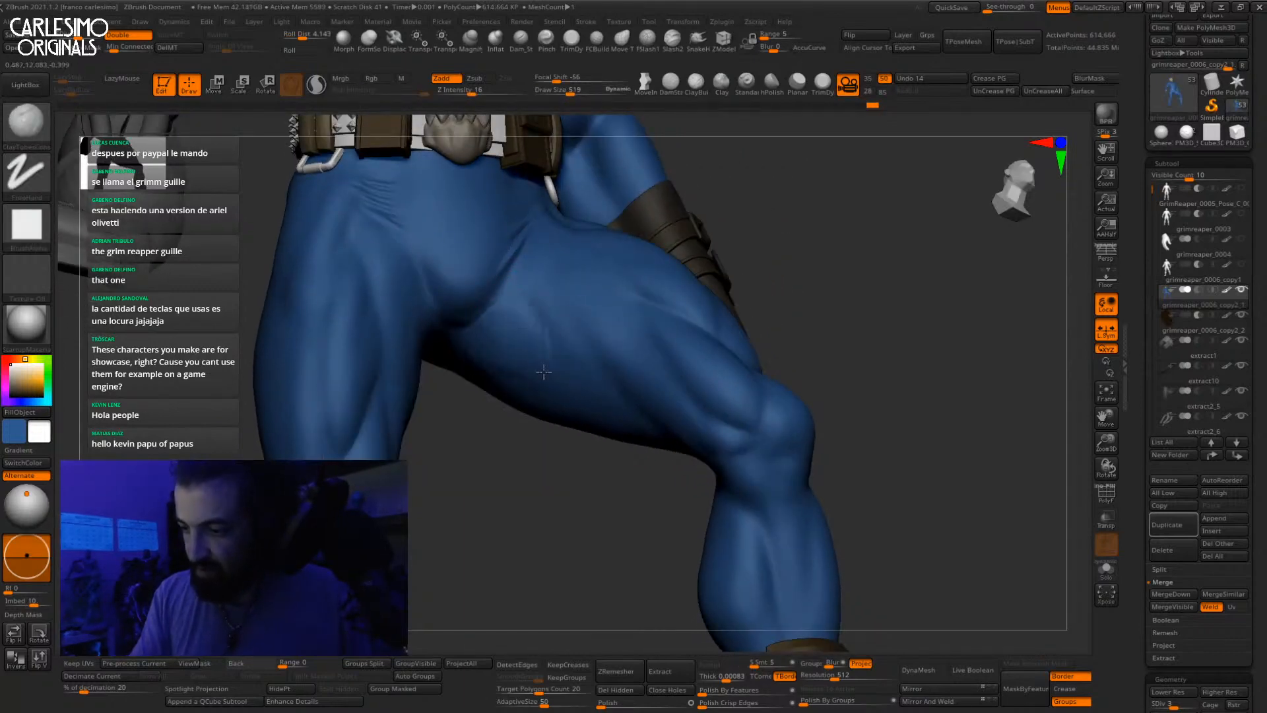
{"action": "mouse_move", "coordinate": [544, 372]}
{"action": "right_mouse_down"}
{"action": "mouse_move", "coordinate": [539, 332]}
{"action": "mouse_move", "coordinate": [497, 297]}
{"action": "mouse_move", "coordinate": [555, 270]}
{"action": "right_mouse_up"}
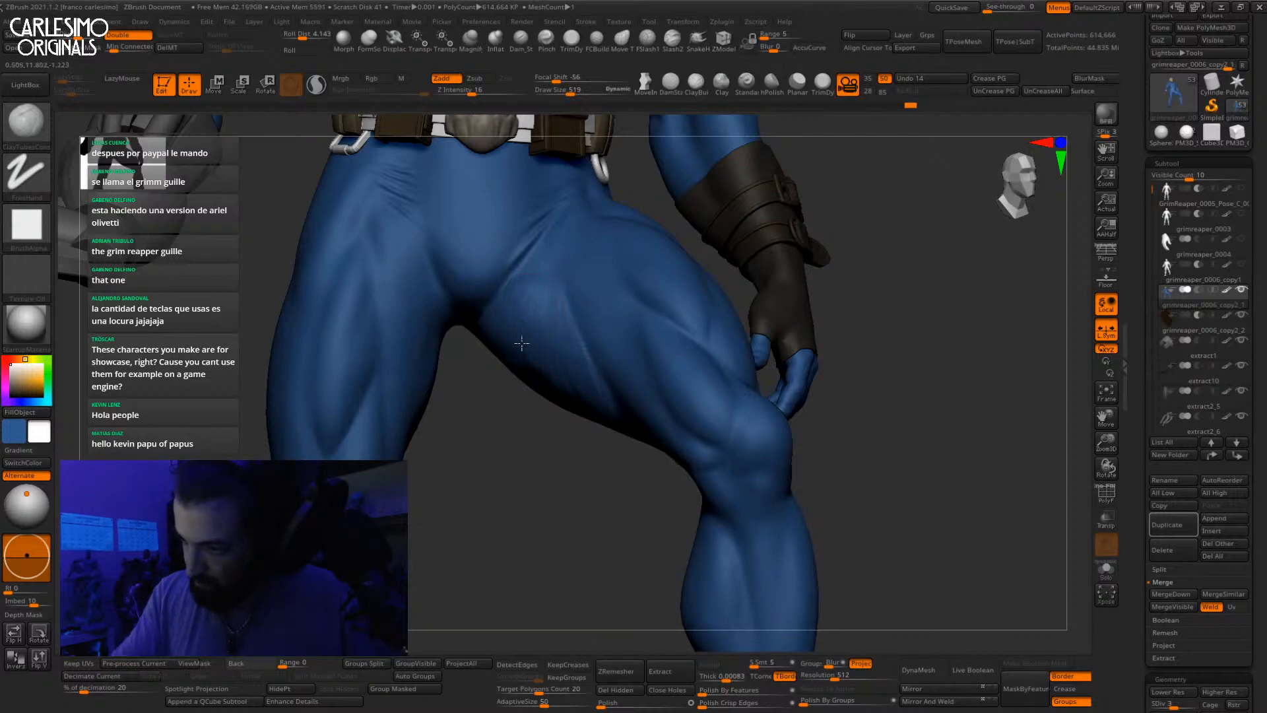
{"action": "left_click_drag", "start_coordinate": [627, 427], "coordinate": [605, 392]}
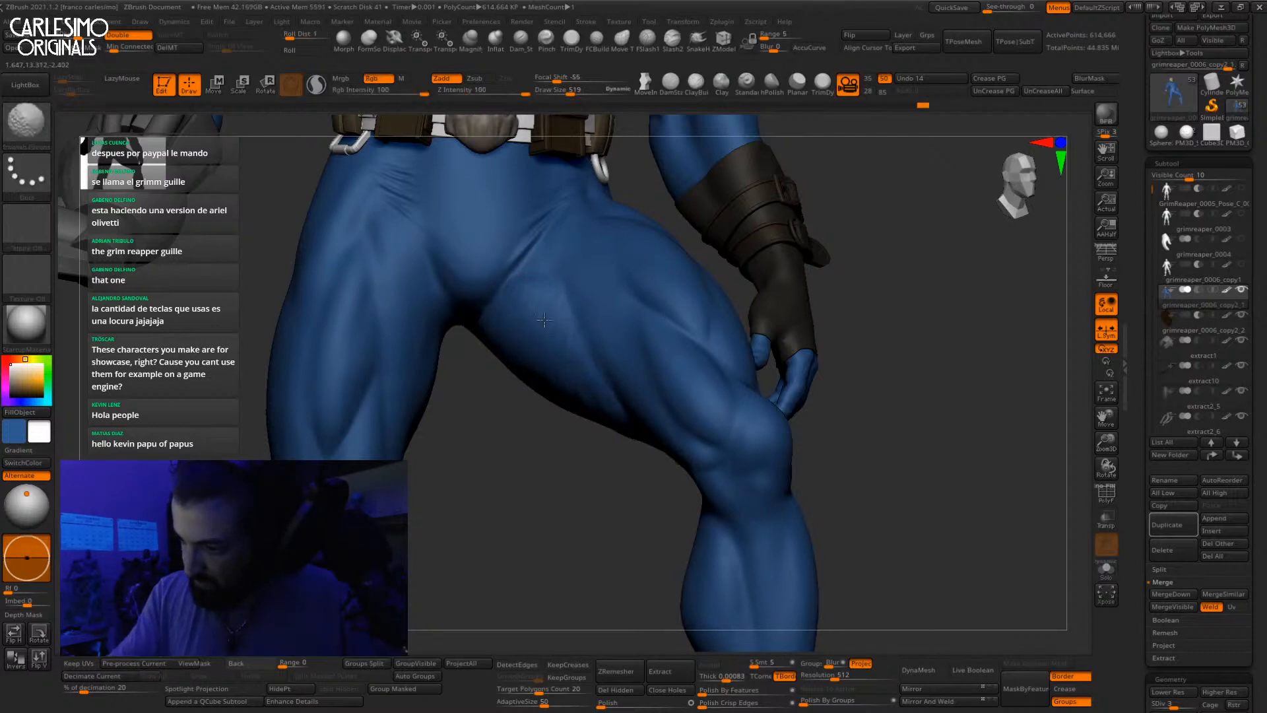
{"action": "left_click_drag", "start_coordinate": [497, 315], "coordinate": [499, 310], "text": "shift"}
{"action": "mouse_move", "coordinate": [499, 310]}
{"action": "right_mouse_down"}
{"action": "mouse_move", "coordinate": [547, 317]}
{"action": "mouse_move", "coordinate": [634, 284]}
{"action": "mouse_move", "coordinate": [726, 435]}
{"action": "mouse_move", "coordinate": [630, 364]}
{"action": "right_mouse_up"}
{"action": "left_click_drag", "start_coordinate": [630, 394], "coordinate": [626, 361], "text": "shift"}
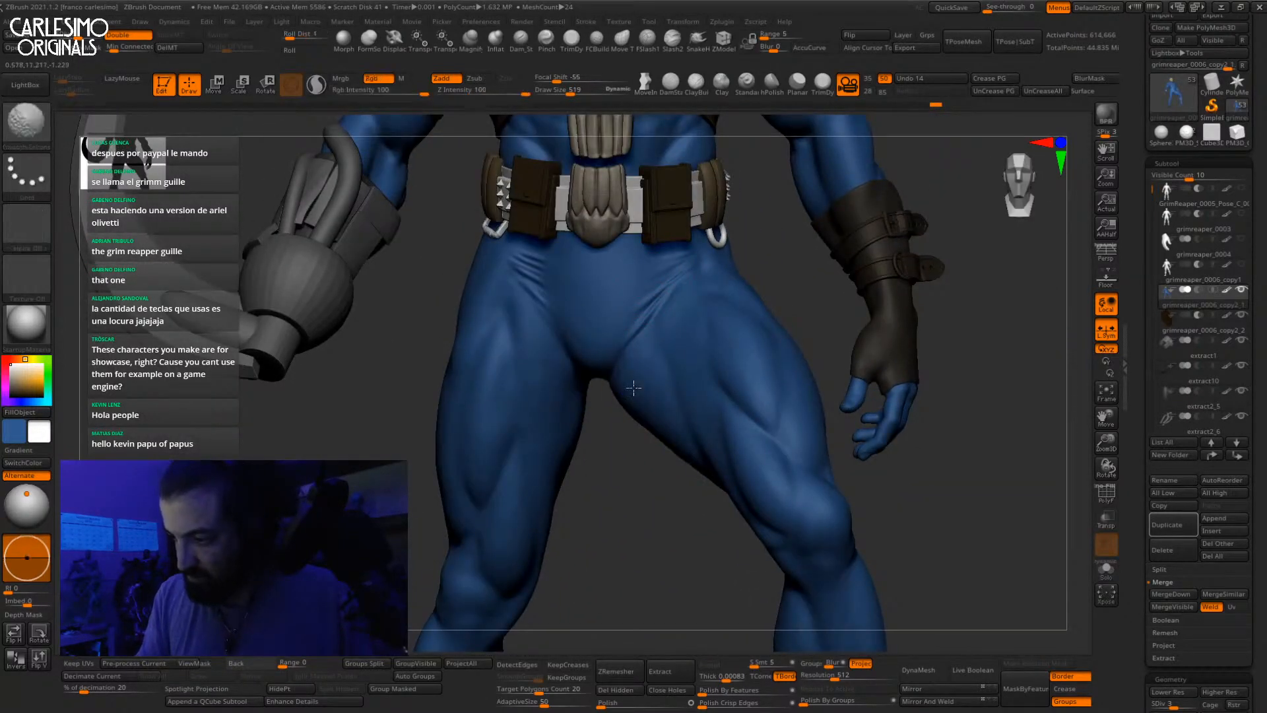
Step: Reshape the crotch contour where the left thigh begins with the Move brush
{"action": "mouse_move", "coordinate": [609, 387]}
{"action": "right_mouse_down"}
{"action": "mouse_move", "coordinate": [633, 396]}
{"action": "mouse_move", "coordinate": [607, 396]}
{"action": "mouse_move", "coordinate": [624, 391]}
{"action": "right_mouse_up"}
{"action": "key", "text": "b"}
{"action": "key", "text": "m"}
{"action": "key", "text": "v"}
{"action": "key", "text": "space"}
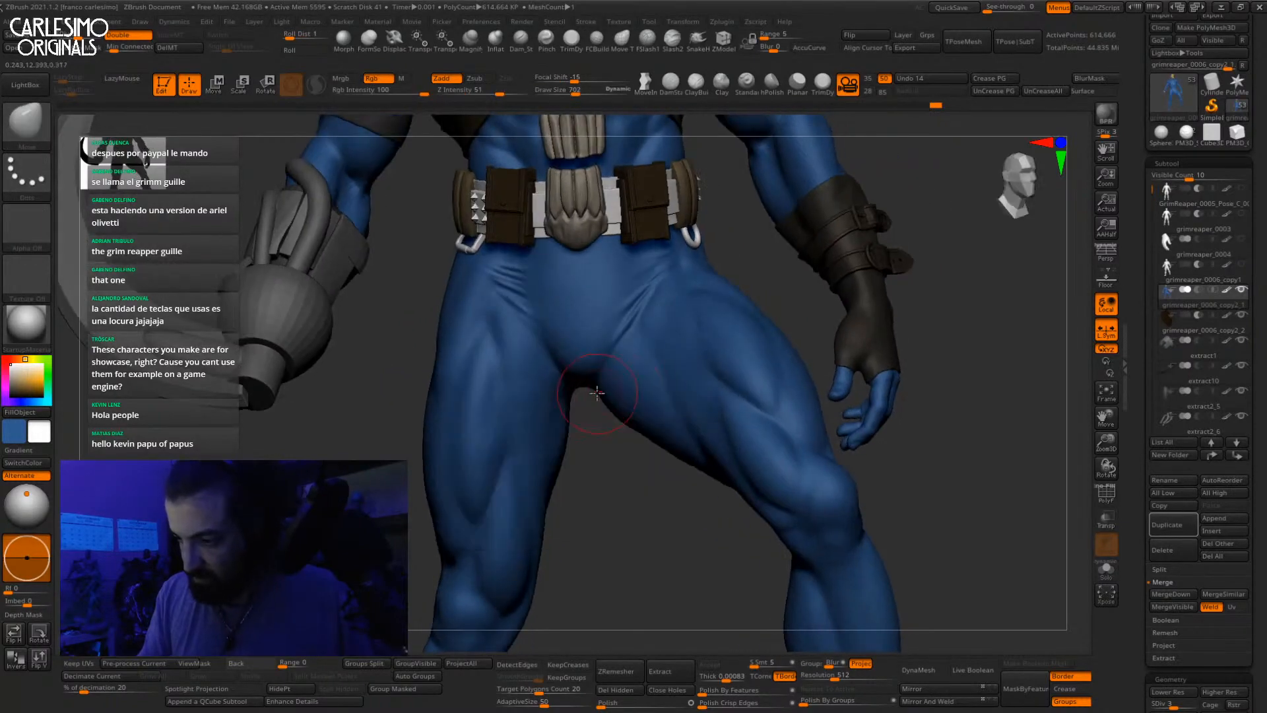
{"action": "key", "text": "space"}
{"action": "left_click_drag", "start_coordinate": [595, 389], "coordinate": [606, 390]}
Step: Refine the upper inner left thigh beside the crotch with the DamStandard and Clay Tubes brushes at draw size 677
{"action": "mouse_move", "coordinate": [605, 390]}
{"action": "right_mouse_down", "text": "ctrl"}
{"action": "mouse_move", "coordinate": [739, 521]}
{"action": "mouse_move", "coordinate": [662, 412]}
{"action": "mouse_move", "coordinate": [690, 541]}
{"action": "mouse_move", "coordinate": [681, 522]}
{"action": "right_mouse_up", "text": "ctrl"}
{"action": "key", "text": "b"}
{"action": "key", "text": "d"}
{"action": "key", "text": "s"}
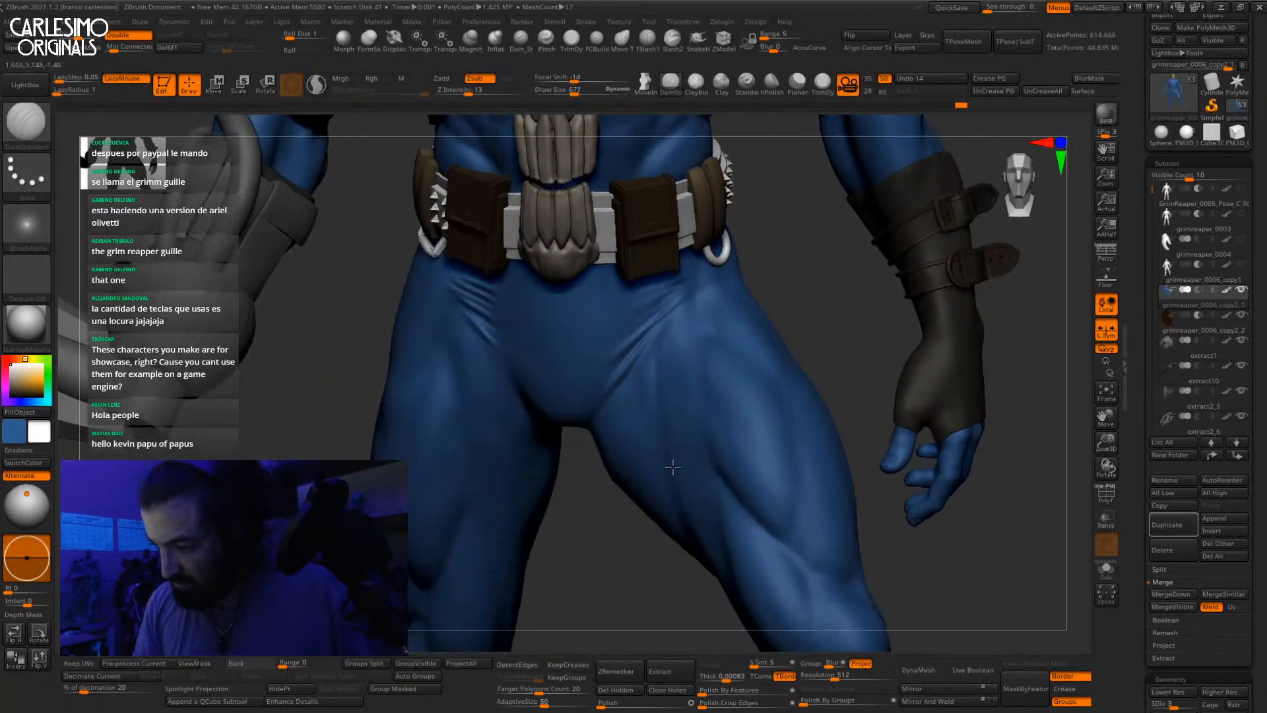
{"action": "key", "text": "b"}
{"action": "key", "text": "c"}
{"action": "key", "text": "t"}
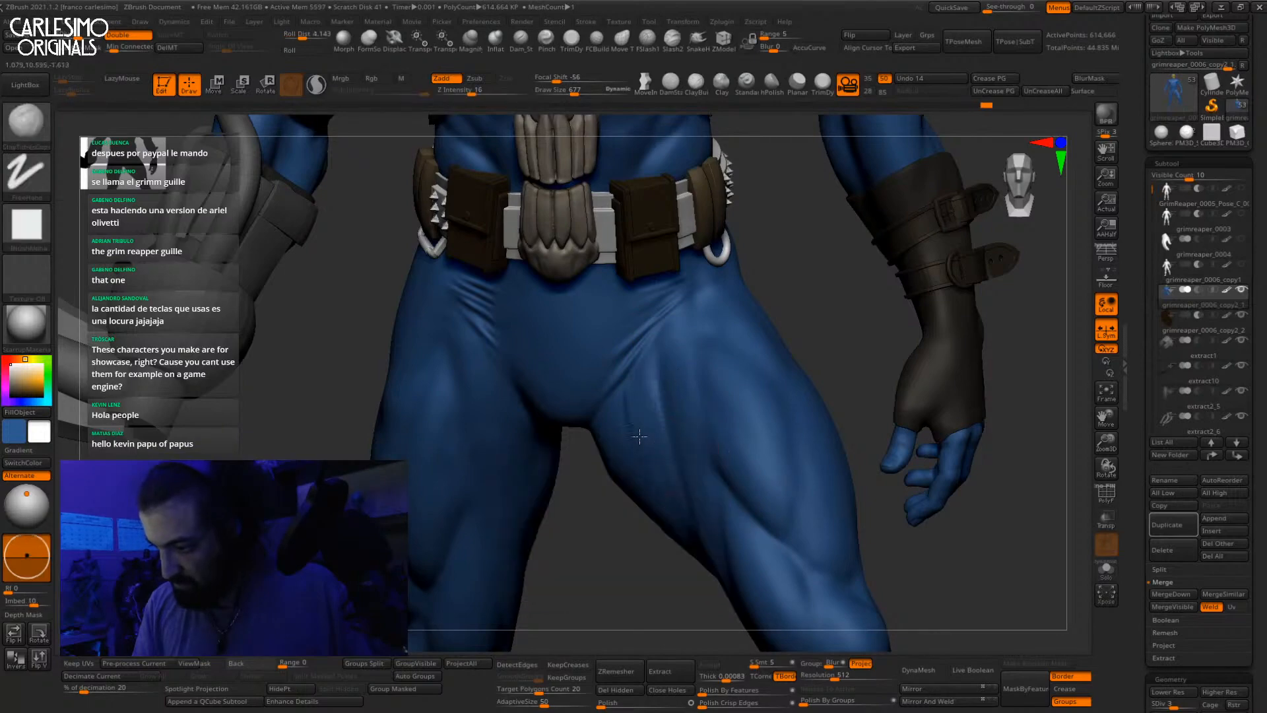
{"action": "key", "text": "b"}
{"action": "key", "text": "d"}
{"action": "key", "text": "r"}
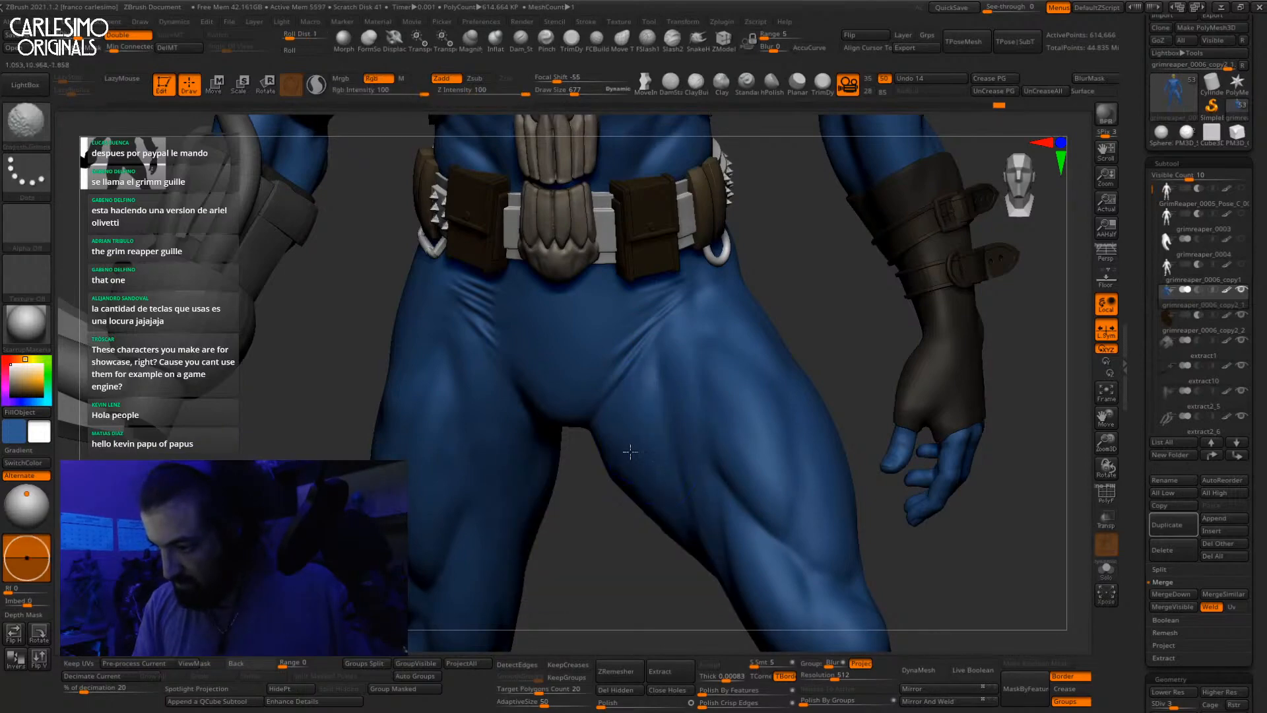
Step: Adjust the shape of the left thigh and knee with the Move brush at draw size 803
{"action": "key", "text": "f"}
{"action": "key", "text": "b"}
{"action": "key", "text": "c"}
{"action": "key", "text": "t"}
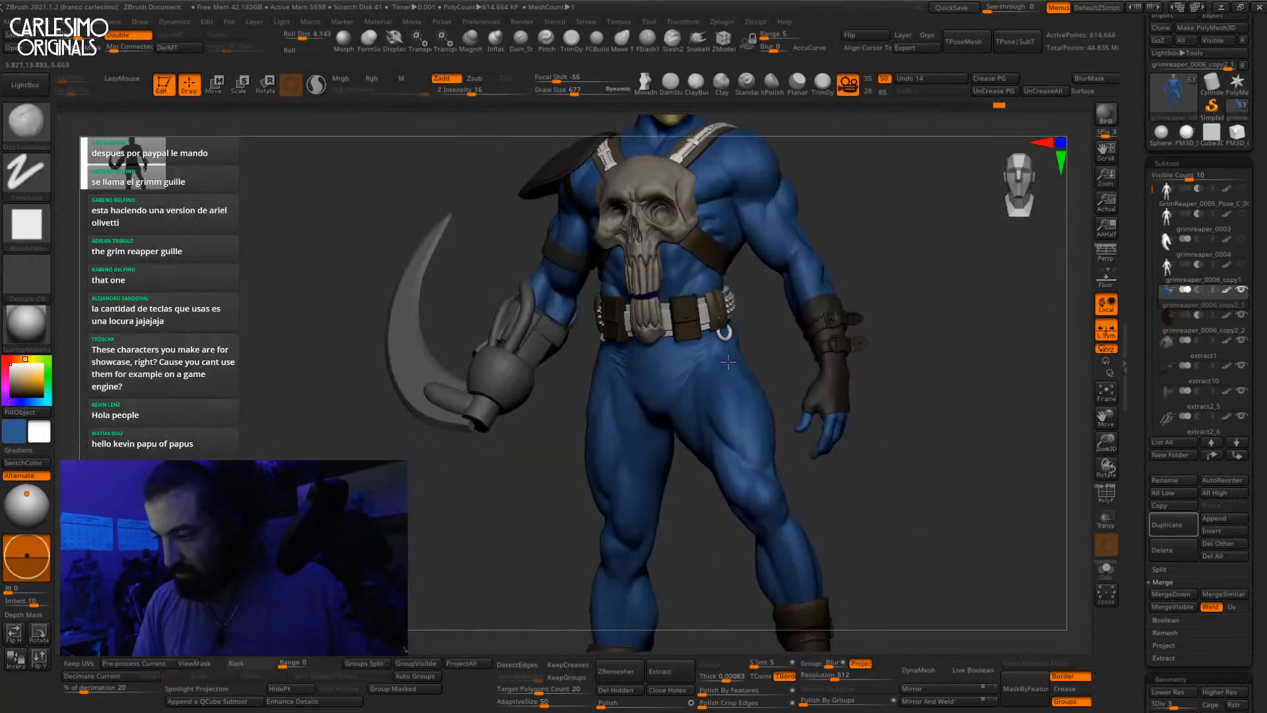
{"action": "mouse_move", "coordinate": [859, 374]}
{"action": "left_mouse_down"}
{"action": "mouse_move", "coordinate": [897, 370]}
{"action": "mouse_move", "coordinate": [835, 501]}
{"action": "mouse_move", "coordinate": [770, 414]}
{"action": "mouse_move", "coordinate": [795, 456]}
{"action": "mouse_move", "coordinate": [770, 429]}
{"action": "left_mouse_up"}
{"action": "key", "text": "b"}
{"action": "key", "text": "m"}
{"action": "key", "text": "v"}
{"action": "key", "text": "s"}
{"action": "key", "text": "s"}
{"action": "mouse_move", "coordinate": [852, 409]}
{"action": "left_mouse_down"}
{"action": "mouse_move", "coordinate": [779, 419]}
{"action": "mouse_move", "coordinate": [759, 476]}
{"action": "left_mouse_up"}
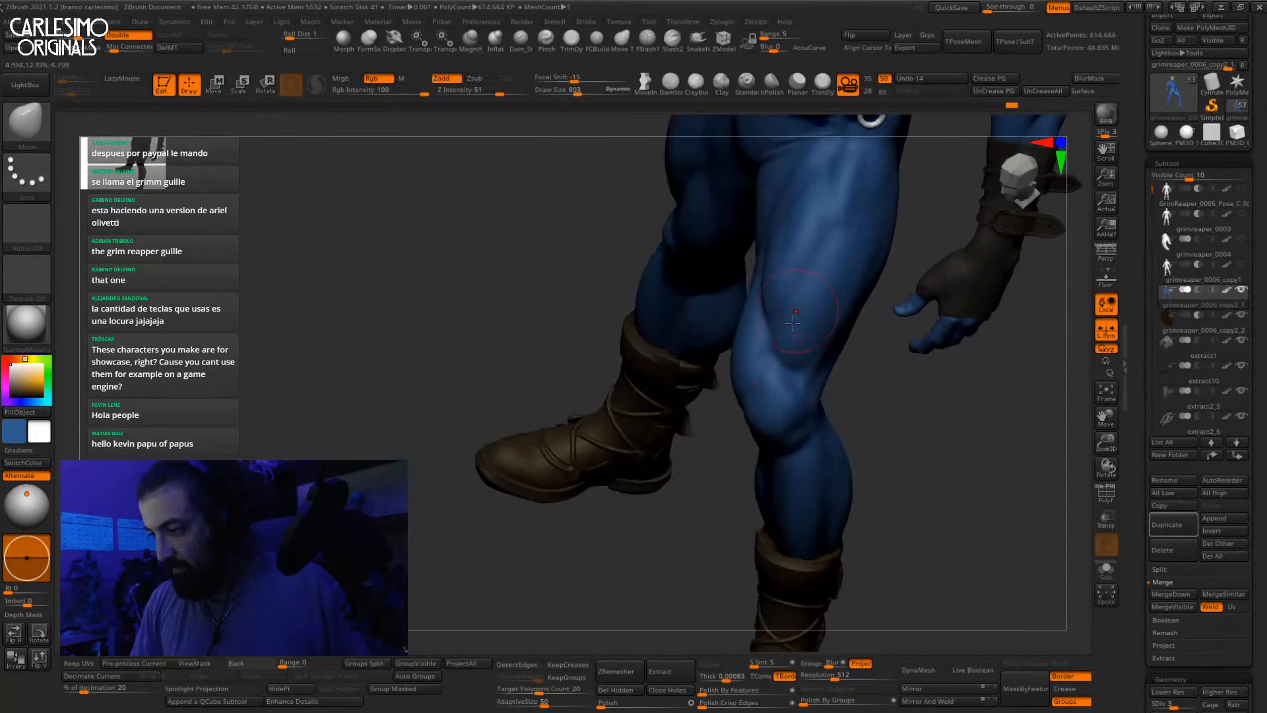
Step: Sculpt the lower left thigh above the knee with the Clay brush, undo the unwanted stroke, and smooth the area
{"action": "key", "text": "b"}
{"action": "key", "text": "c"}
{"action": "key", "text": "t"}
{"action": "key", "text": "b"}
{"action": "key", "text": "c"}
{"action": "key", "text": "l"}
{"action": "mouse_move", "coordinate": [851, 422]}
{"action": "left_mouse_down"}
{"action": "mouse_move", "coordinate": [848, 369]}
{"action": "mouse_move", "coordinate": [809, 335]}
{"action": "mouse_move", "coordinate": [823, 351]}
{"action": "mouse_move", "coordinate": [881, 350]}
{"action": "left_mouse_up"}
{"action": "mouse_move", "coordinate": [881, 350]}
{"action": "left_mouse_down", "text": "alt"}
{"action": "mouse_move", "coordinate": [818, 409]}
{"action": "mouse_move", "coordinate": [757, 412]}
{"action": "mouse_move", "coordinate": [848, 422]}
{"action": "left_mouse_up", "text": "alt"}
{"action": "right_click_drag", "start_coordinate": [712, 417], "coordinate": [710, 372], "text": "ctrl"}
{"action": "key", "text": "ctrl+z"}
{"action": "key", "text": "1"}
{"action": "left_click_drag", "start_coordinate": [719, 386], "coordinate": [712, 377], "text": "shift"}
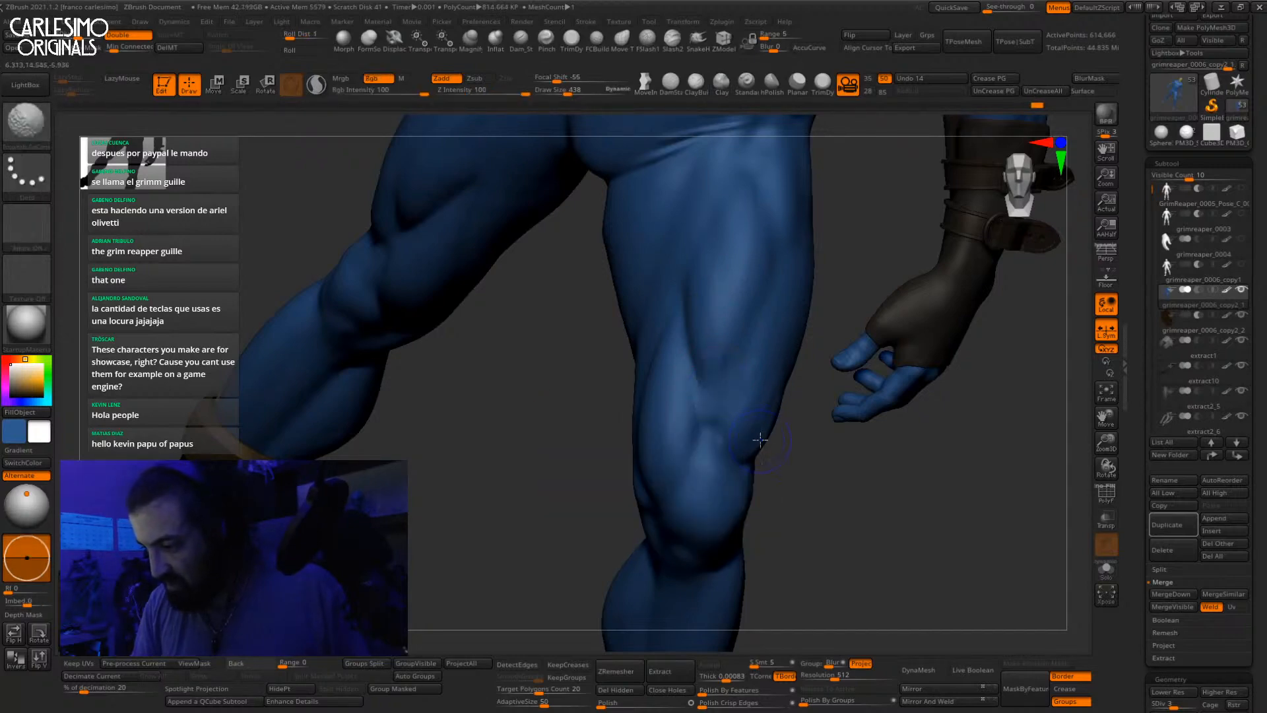
Step: Build up and smooth the outer left thigh muscle above the knee with the Clay brush at intensity 50 and draw size 677
{"action": "mouse_move", "coordinate": [760, 441]}
{"action": "right_mouse_down"}
{"action": "mouse_move", "coordinate": [778, 402]}
{"action": "mouse_move", "coordinate": [810, 398]}
{"action": "right_mouse_up"}
{"action": "key", "text": "2"}
{"action": "right_click", "coordinate": [781, 399]}
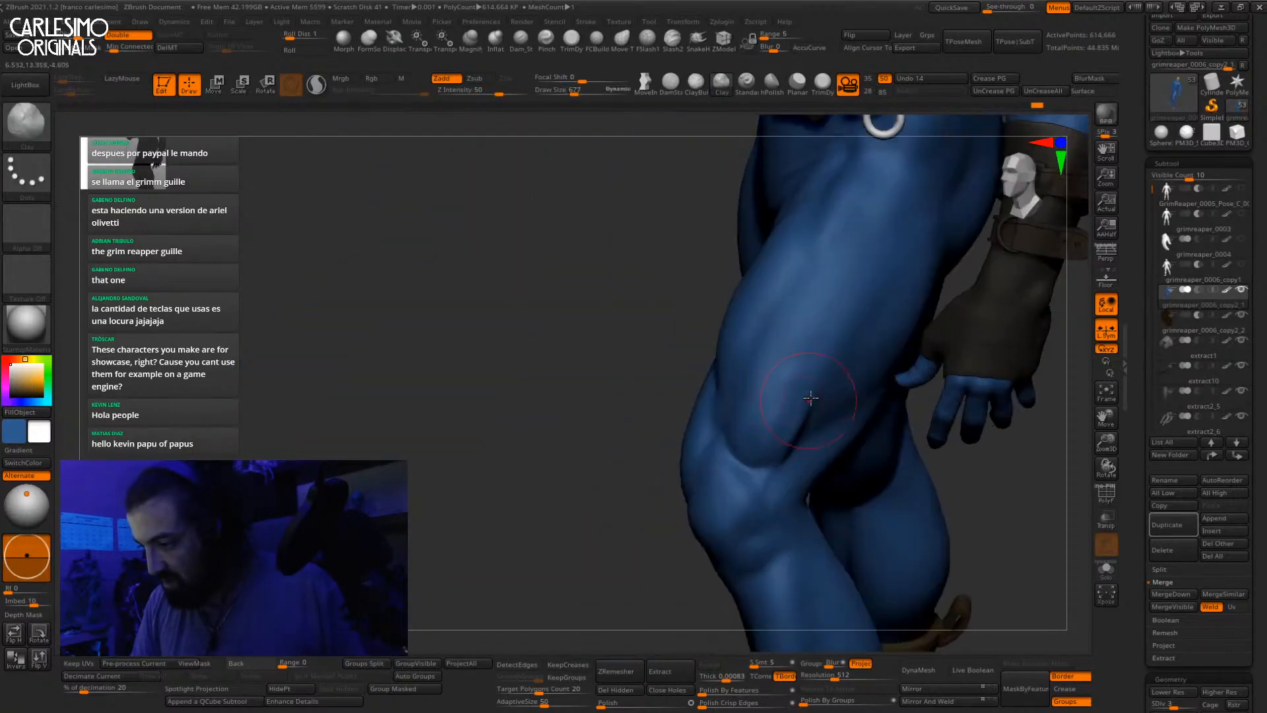
{"action": "key", "text": "3"}
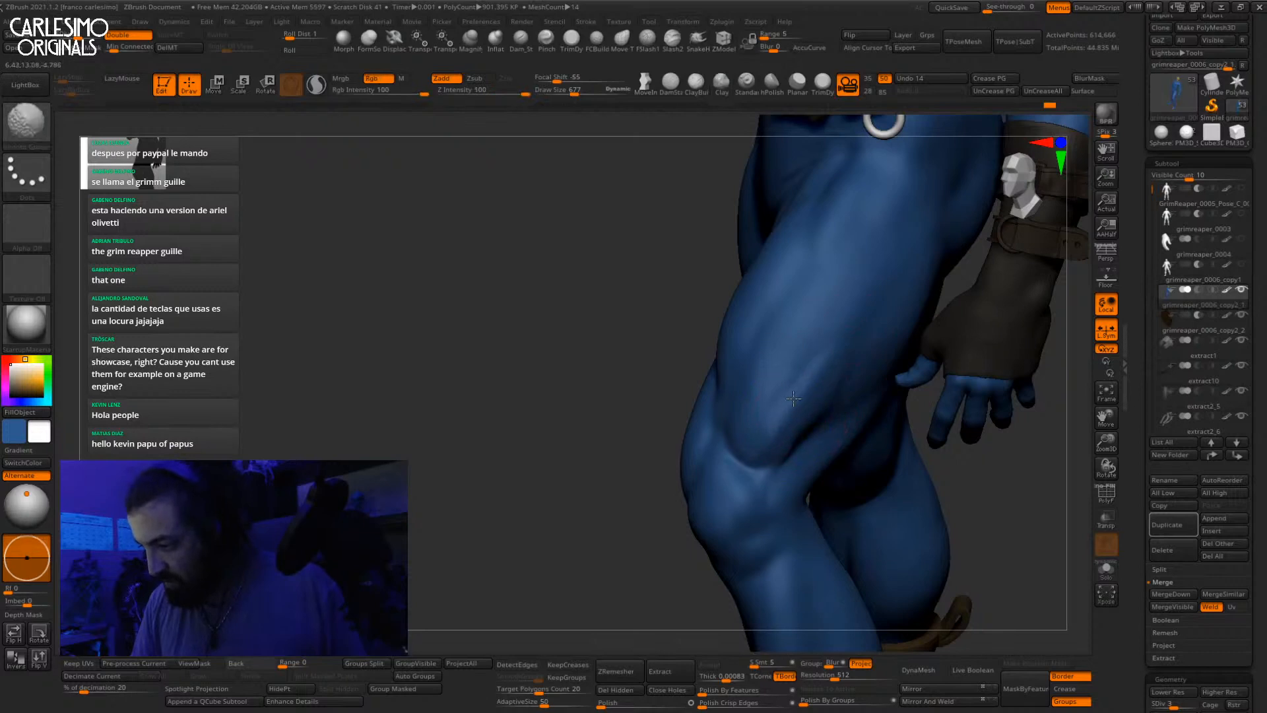
{"action": "key", "text": "2"}
{"action": "right_click_drag", "start_coordinate": [788, 406], "coordinate": [740, 430]}
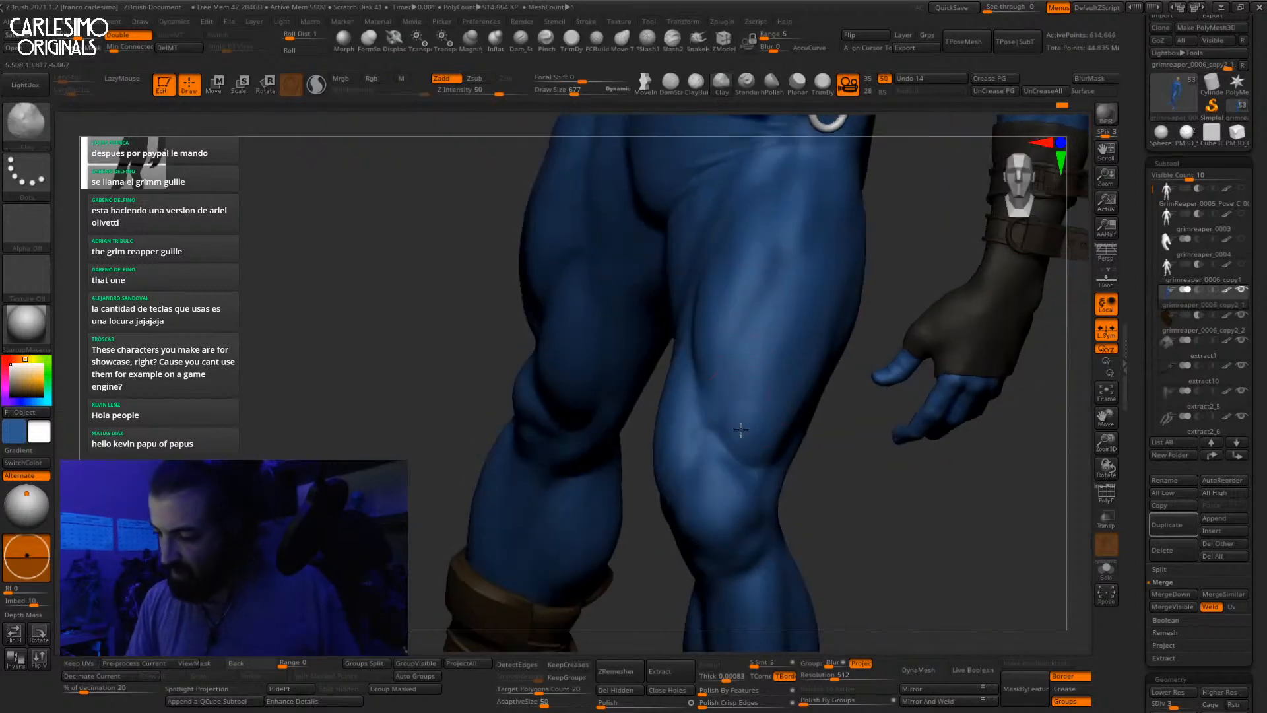
{"action": "key", "text": "3"}
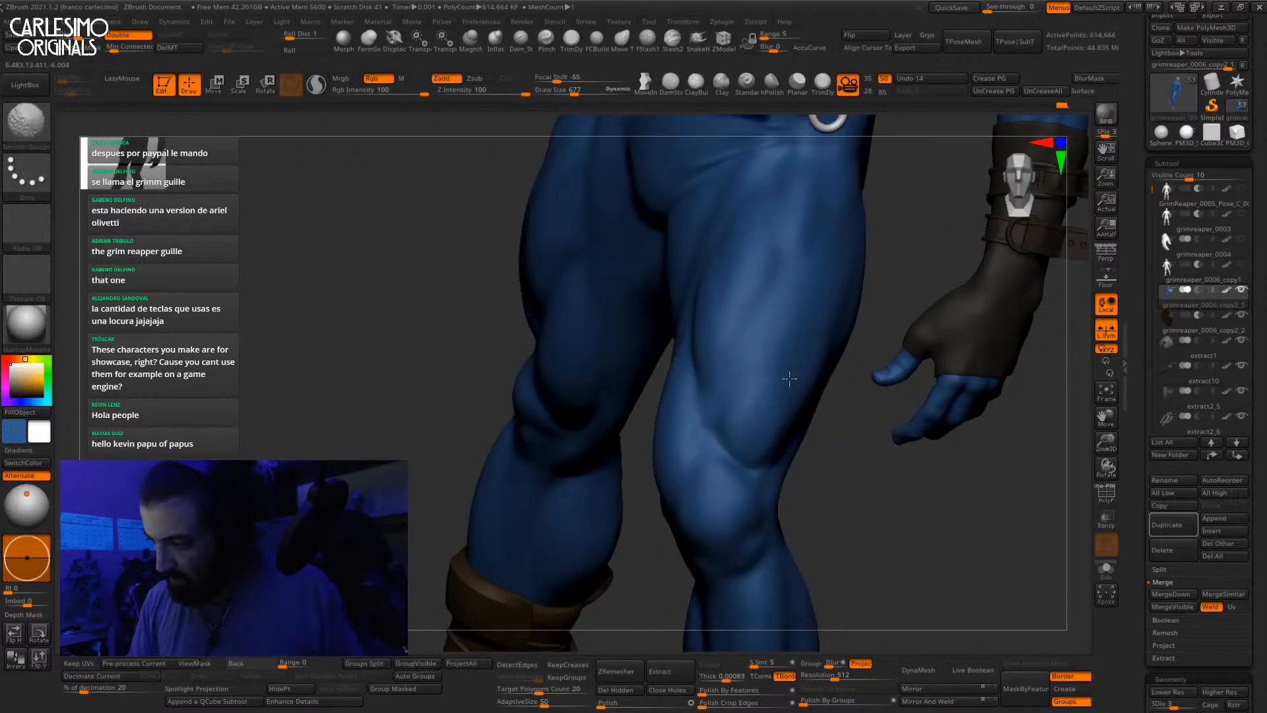
Step: Build up and smooth the left thigh muscle above the knee with the Clay brush at draw size 400
{"action": "key", "text": "space"}
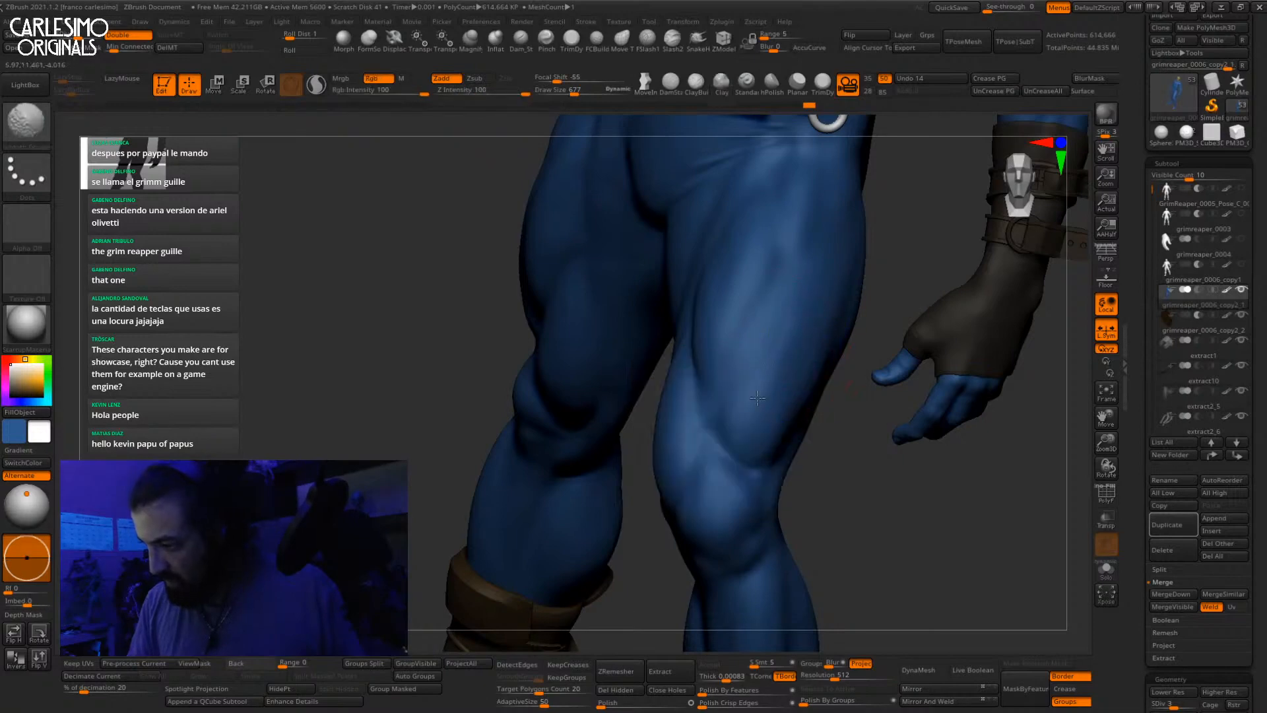
{"action": "key", "text": "2"}
{"action": "right_click_drag", "start_coordinate": [746, 398], "coordinate": [726, 390]}
{"action": "key", "text": "space"}
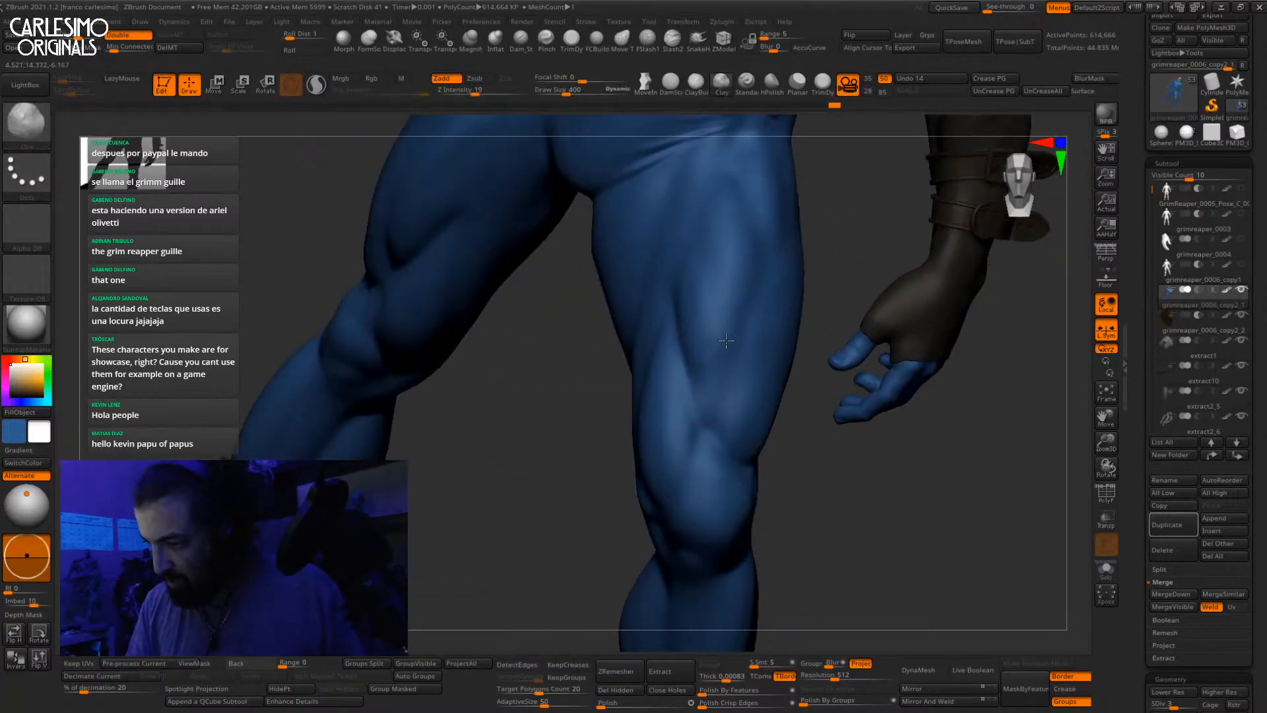
{"action": "right_click_drag", "start_coordinate": [726, 340], "coordinate": [717, 394]}
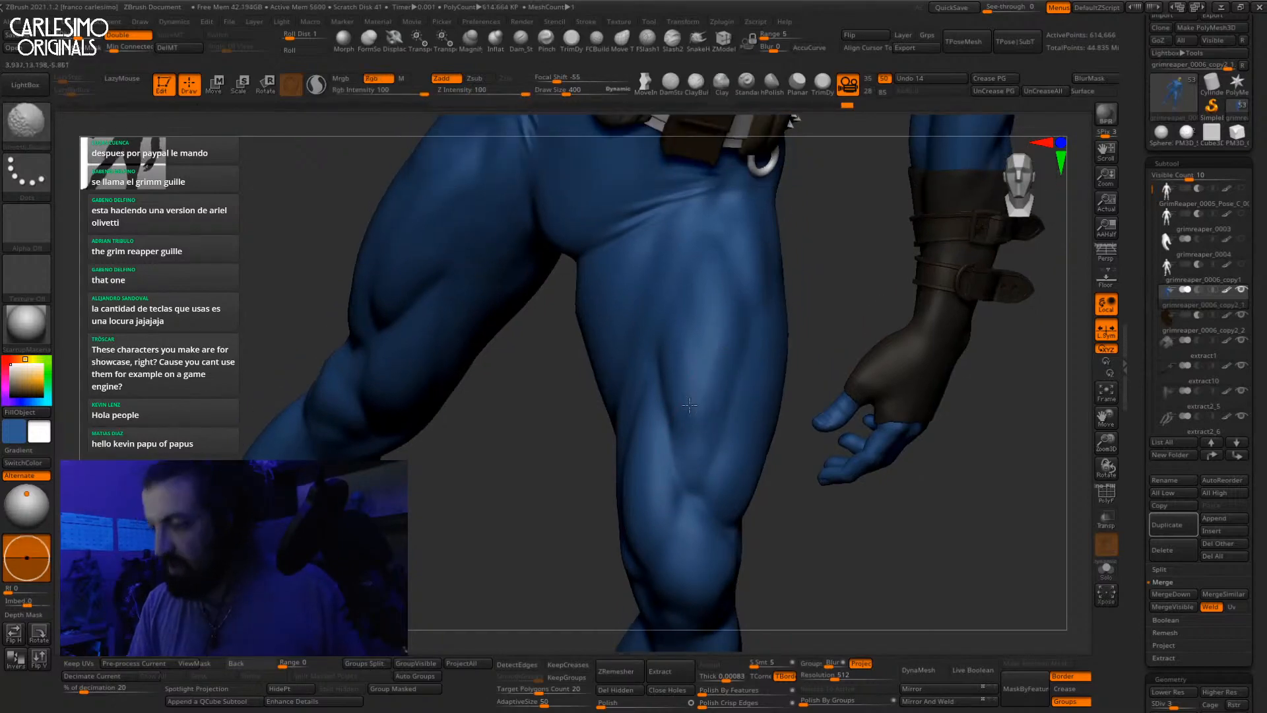
{"action": "right_click_drag", "start_coordinate": [711, 386], "coordinate": [737, 328]}
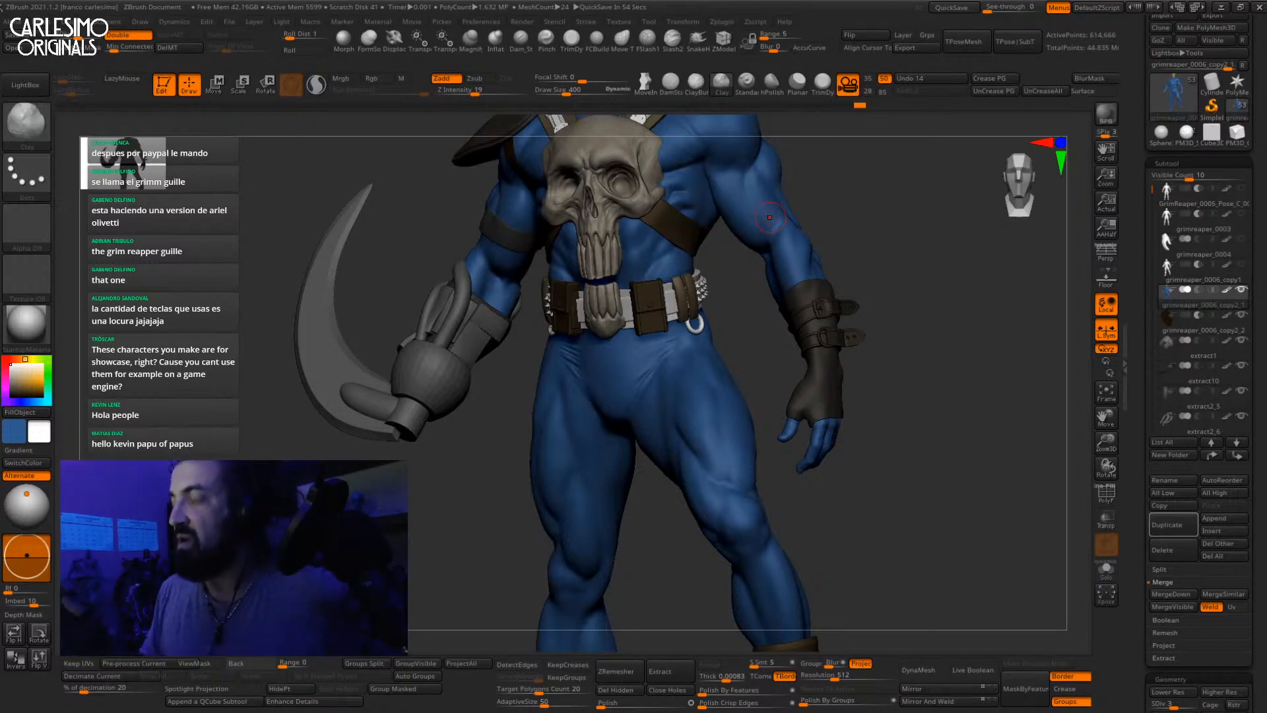
Step: Sculpt and smooth the front of the lower left thigh above the kneecap with the Clay Tubes brush at intensity 16 and draw size 400
{"action": "right_click_drag", "start_coordinate": [714, 450], "coordinate": [715, 470], "text": "ctrl"}
{"action": "key", "text": "b"}
{"action": "key", "text": "c"}
{"action": "key", "text": "t"}
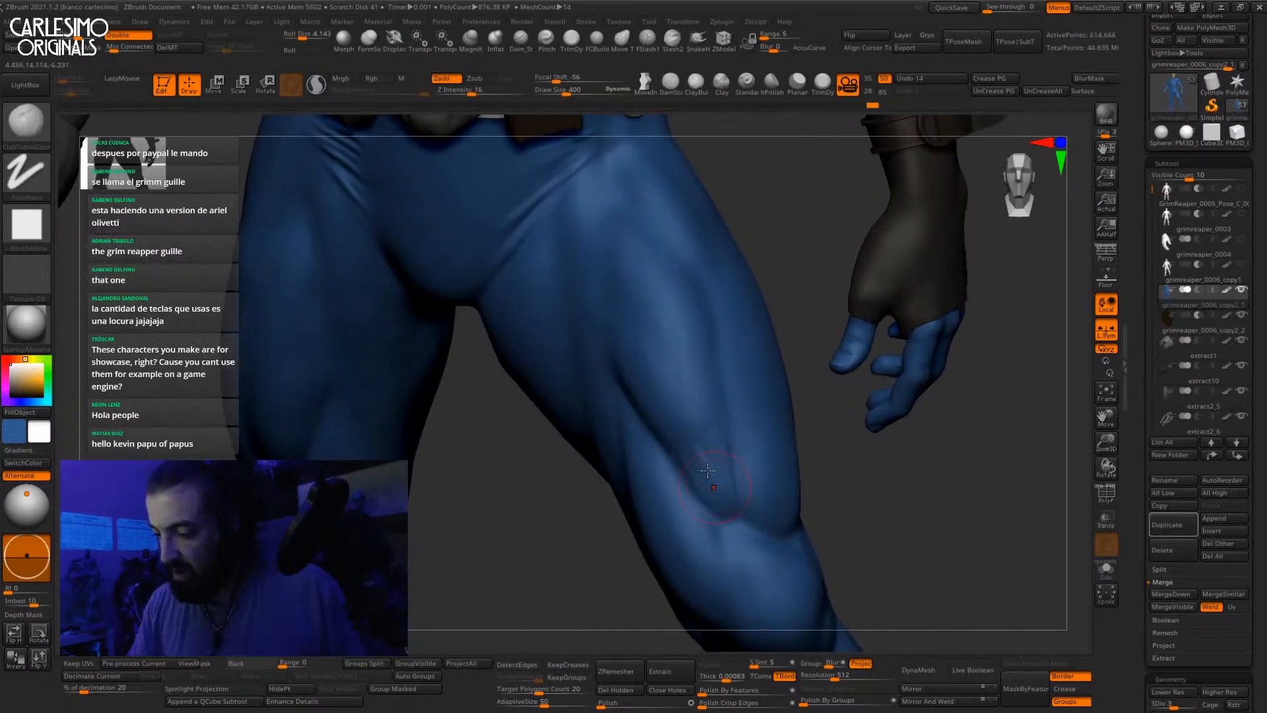
{"action": "key", "text": "shift"}
{"action": "right_click_drag", "start_coordinate": [720, 492], "coordinate": [686, 377]}
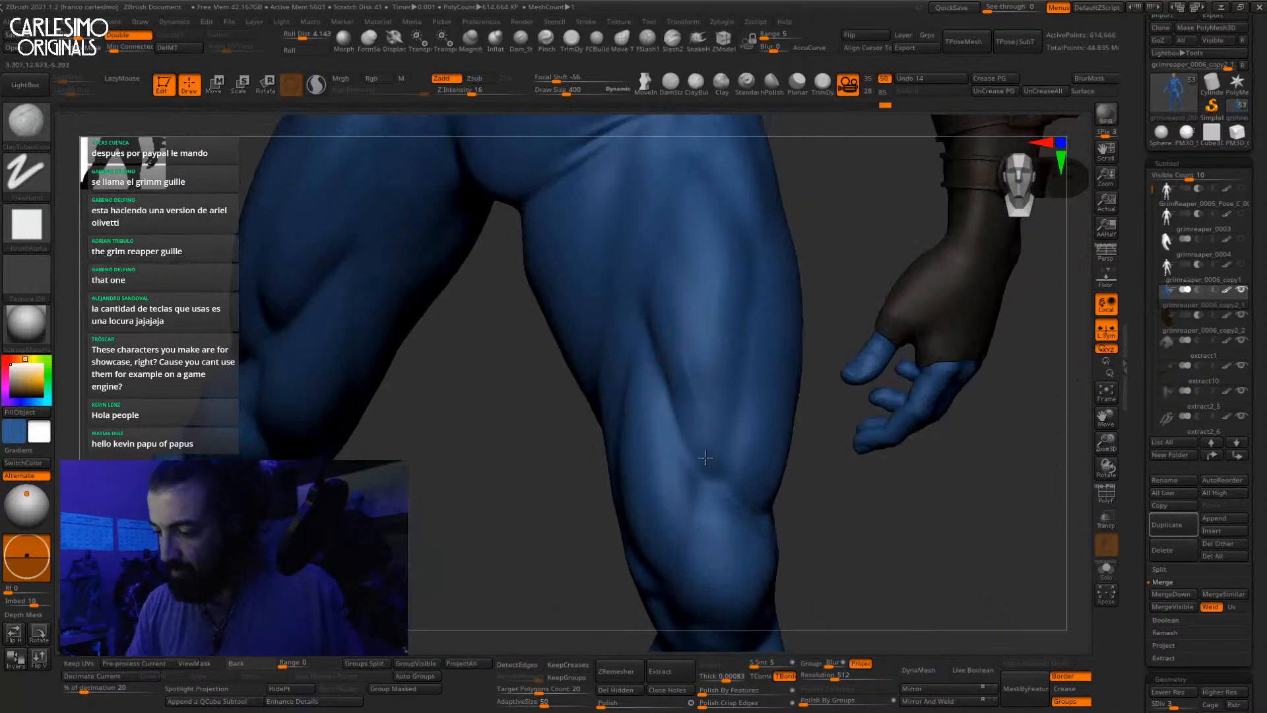
{"action": "key", "text": "shift"}
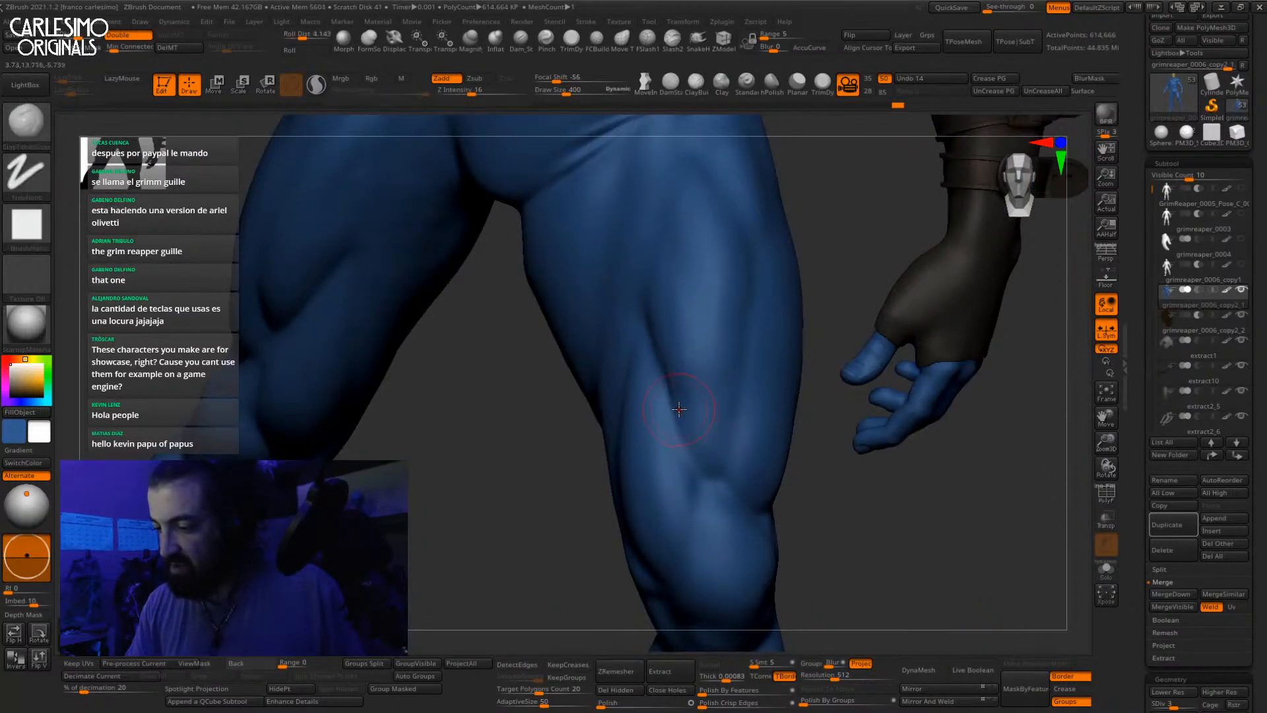
Step: Carve the muscle separation lines above the left knee with the DamStandard brush at intensity 13 and draw size 400
{"action": "key", "text": "b"}
{"action": "key", "text": "d"}
{"action": "key", "text": "s"}
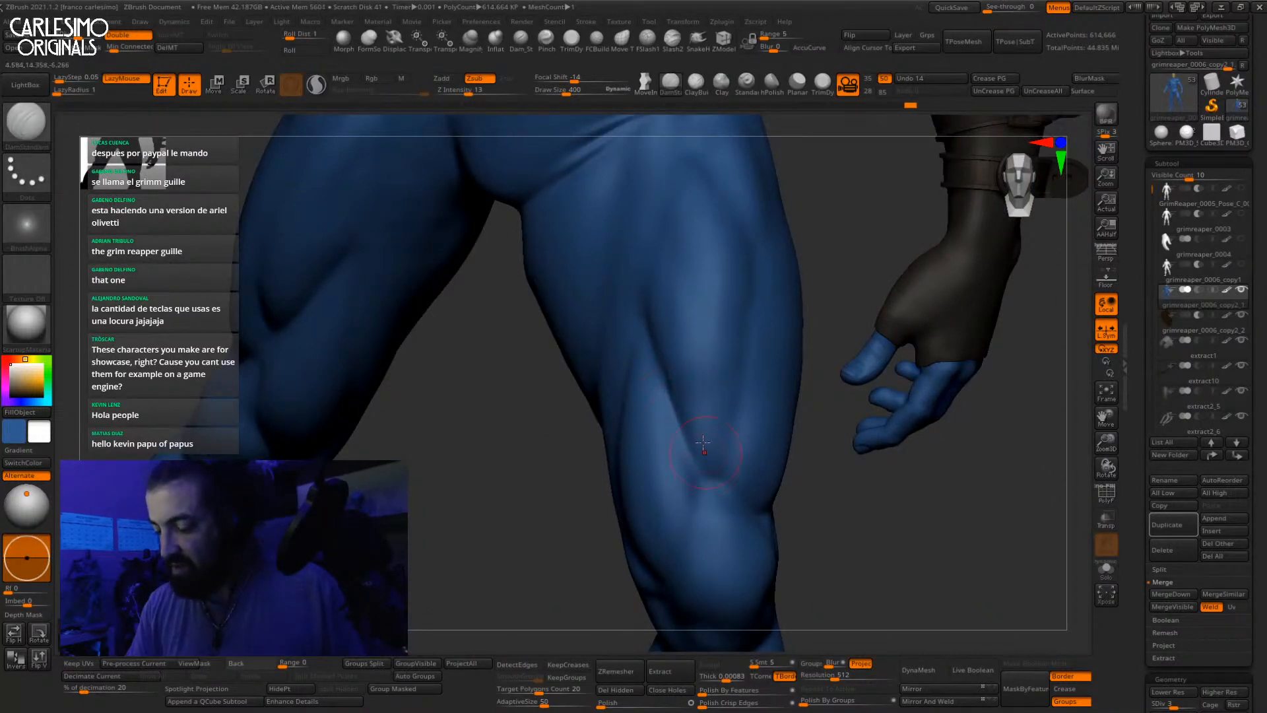
{"action": "right_click_drag", "start_coordinate": [703, 444], "coordinate": [717, 471]}
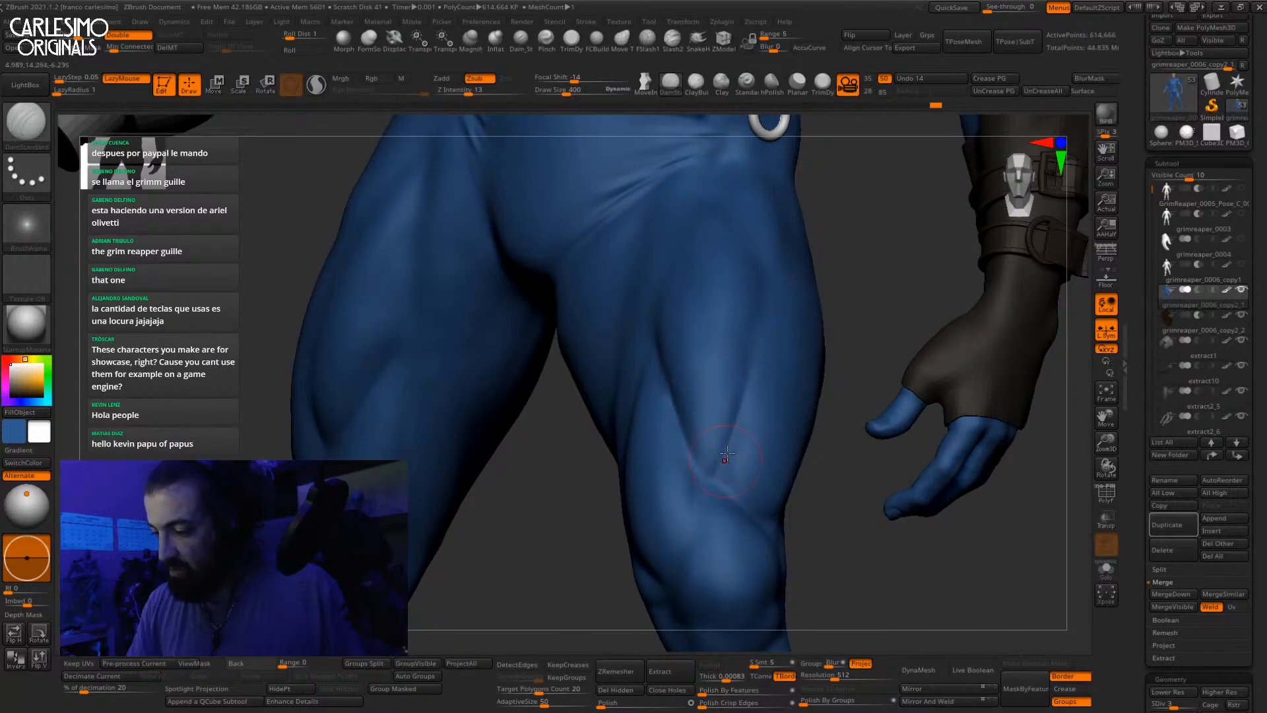
{"action": "right_click_drag", "start_coordinate": [742, 425], "coordinate": [720, 468]}
{"action": "right_click_drag", "start_coordinate": [745, 386], "coordinate": [759, 369]}
{"action": "right_click_drag", "start_coordinate": [759, 370], "coordinate": [743, 389], "text": "ctrl"}
Step: Blend the carved muscle lines on the left thigh using the Clay Tubes brush and smoothing
{"action": "key", "text": "b"}
{"action": "key", "text": "c"}
{"action": "key", "text": "t"}
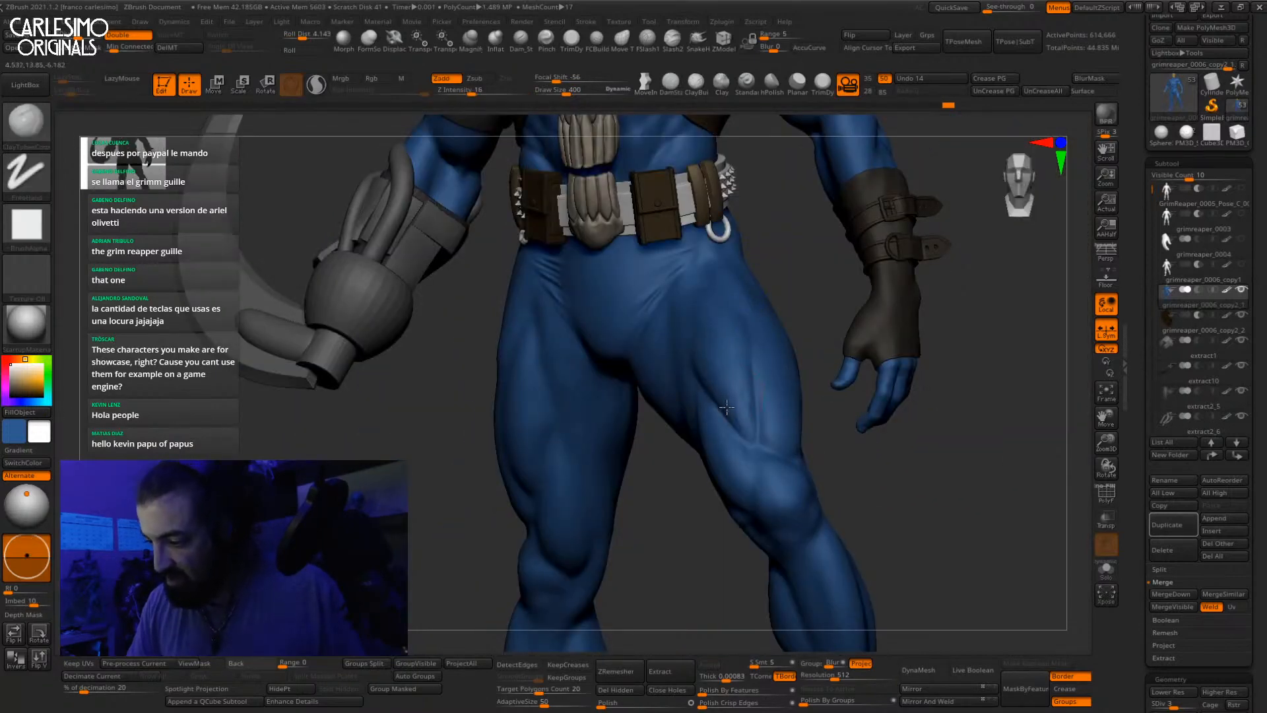
{"action": "left_click_drag", "start_coordinate": [727, 407], "coordinate": [734, 404], "text": "shift"}
{"action": "right_click_drag", "start_coordinate": [734, 404], "coordinate": [751, 428]}
Step: Review the full figure and its silhouette with the thumbnail enlarged to 427, and reduce the thumbnail size to 263
{"action": "key", "text": "f"}
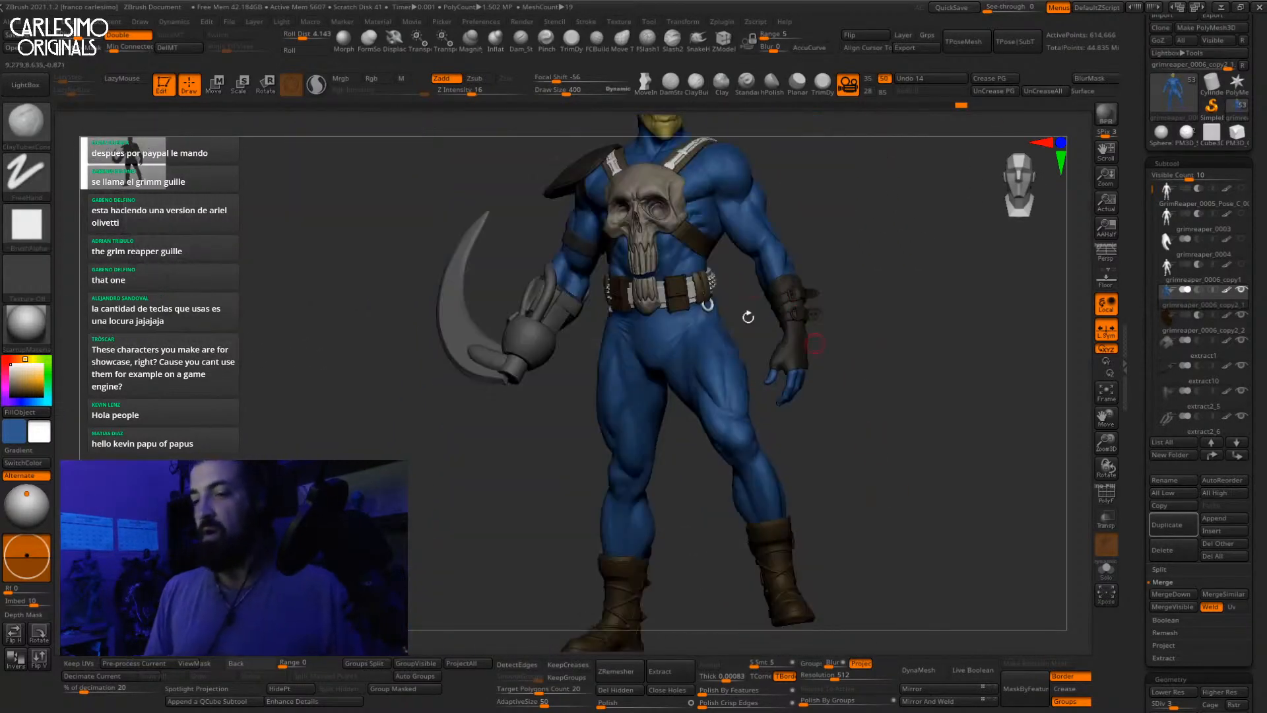
{"action": "left_click_drag", "start_coordinate": [162, 185], "coordinate": [351, 338]}
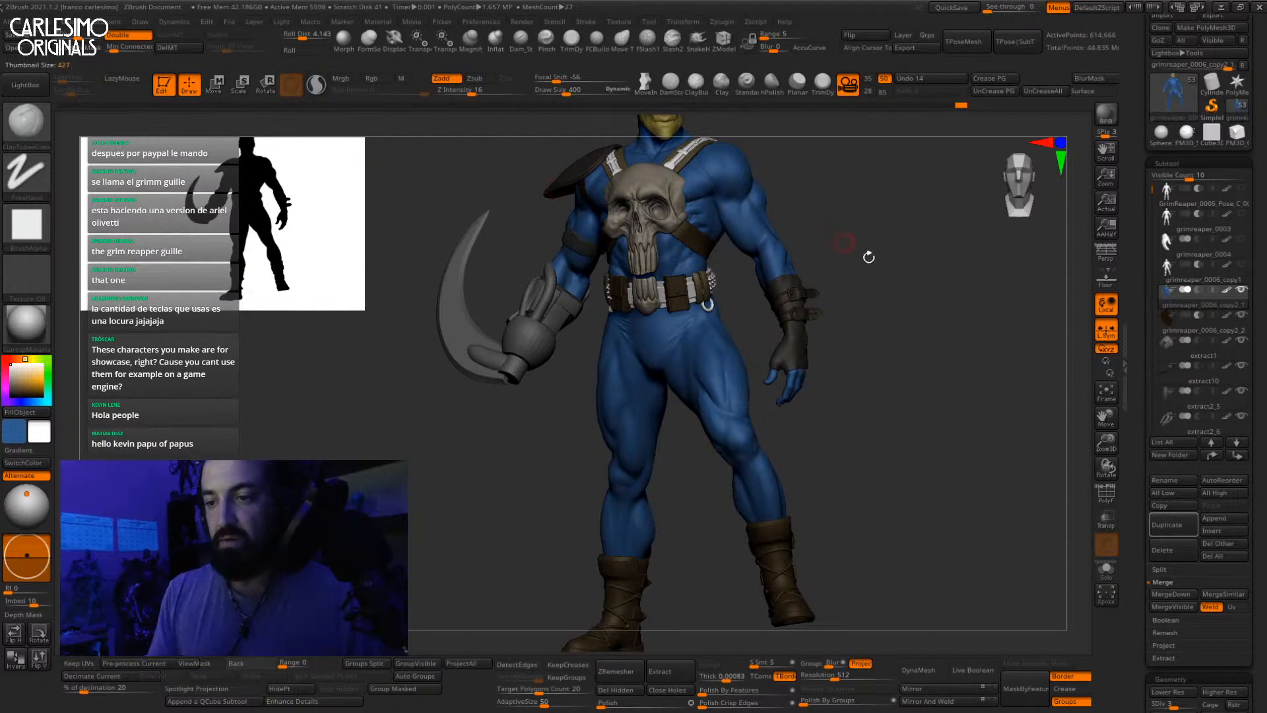
{"action": "right_click_drag", "start_coordinate": [907, 389], "coordinate": [923, 396]}
{"action": "right_click_drag", "start_coordinate": [924, 396], "coordinate": [948, 475], "text": "alt"}
{"action": "right_click_drag", "start_coordinate": [947, 476], "coordinate": [944, 429], "text": "ctrl"}
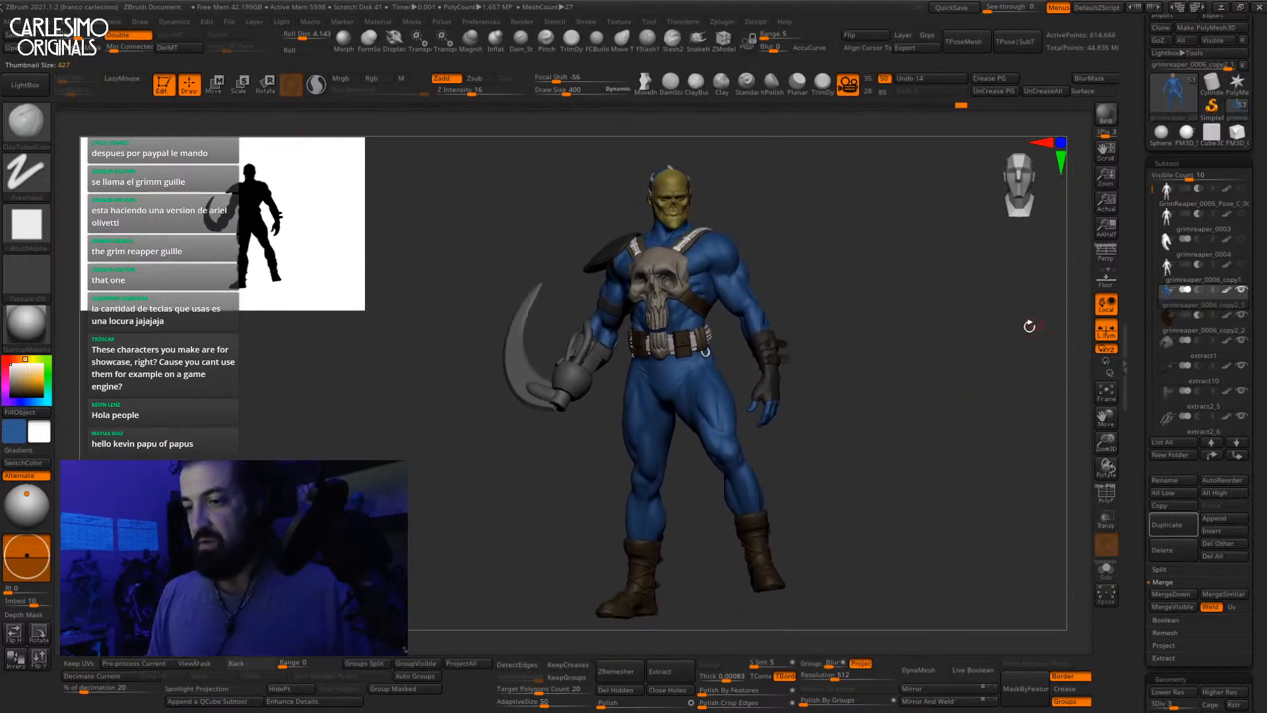
{"action": "right_click_drag", "start_coordinate": [1029, 326], "coordinate": [967, 472]}
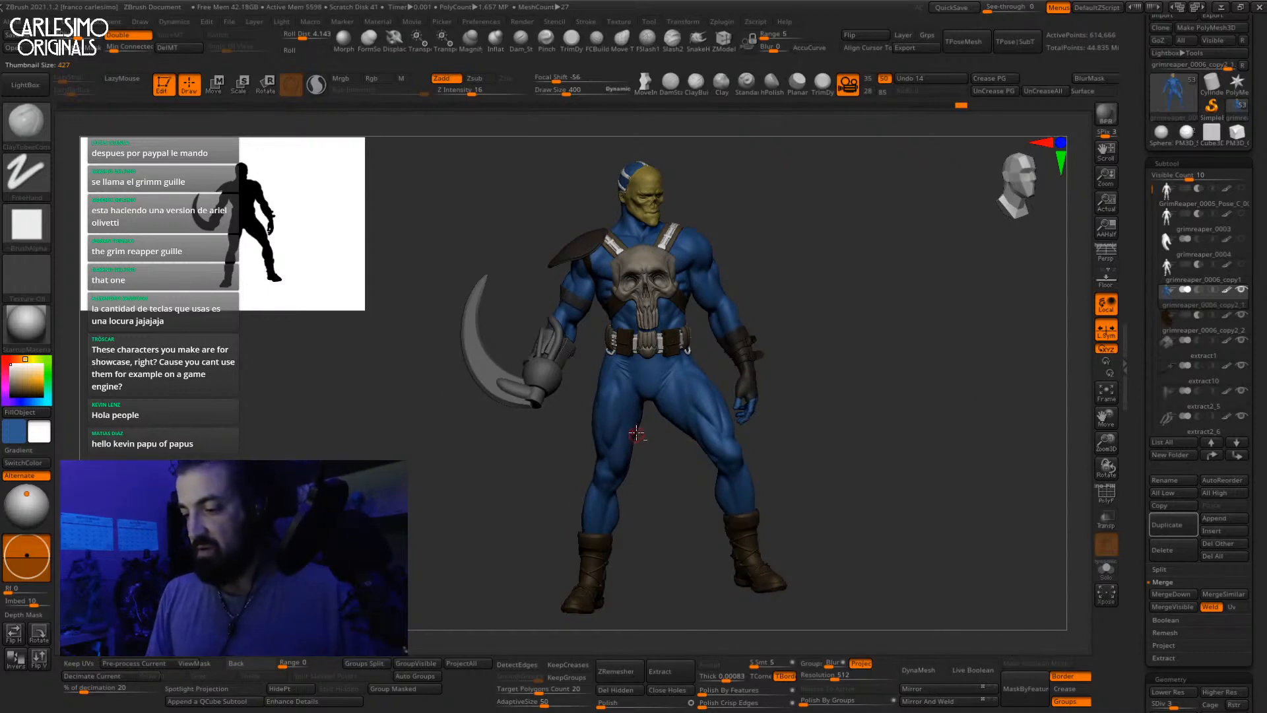
{"action": "left_click_drag", "start_coordinate": [319, 281], "coordinate": [228, 308]}
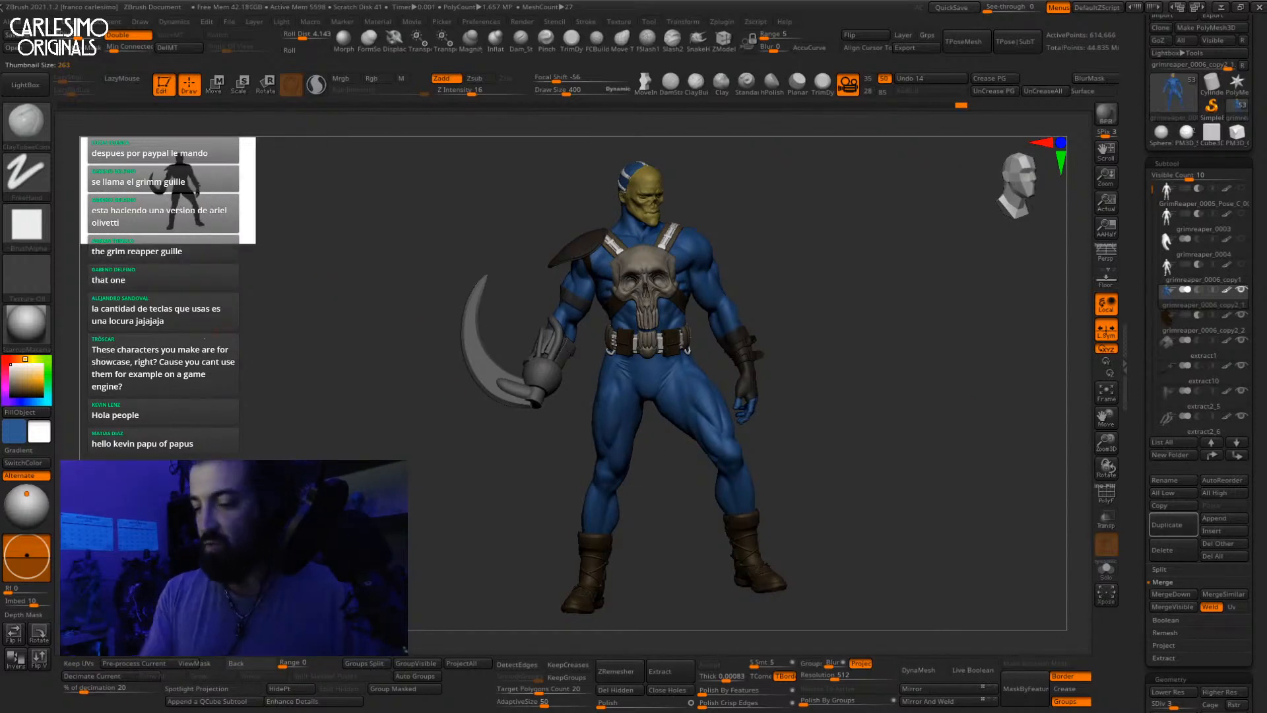
Step: Build up and smooth the inner right thigh below the crotch with the ClayBuildup brush at intensity 20
{"action": "right_click_drag", "start_coordinate": [647, 450], "coordinate": [647, 484], "text": "ctrl"}
{"action": "mouse_move", "coordinate": [642, 423]}
{"action": "right_mouse_down"}
{"action": "mouse_move", "coordinate": [639, 458]}
{"action": "mouse_move", "coordinate": [657, 360]}
{"action": "mouse_move", "coordinate": [651, 417]}
{"action": "right_mouse_up"}
{"action": "key", "text": "b"}
{"action": "key", "text": "c"}
{"action": "key", "text": "b"}
{"action": "right_click_drag", "start_coordinate": [653, 369], "coordinate": [638, 376]}
{"action": "right_click_drag", "start_coordinate": [628, 426], "coordinate": [650, 353]}
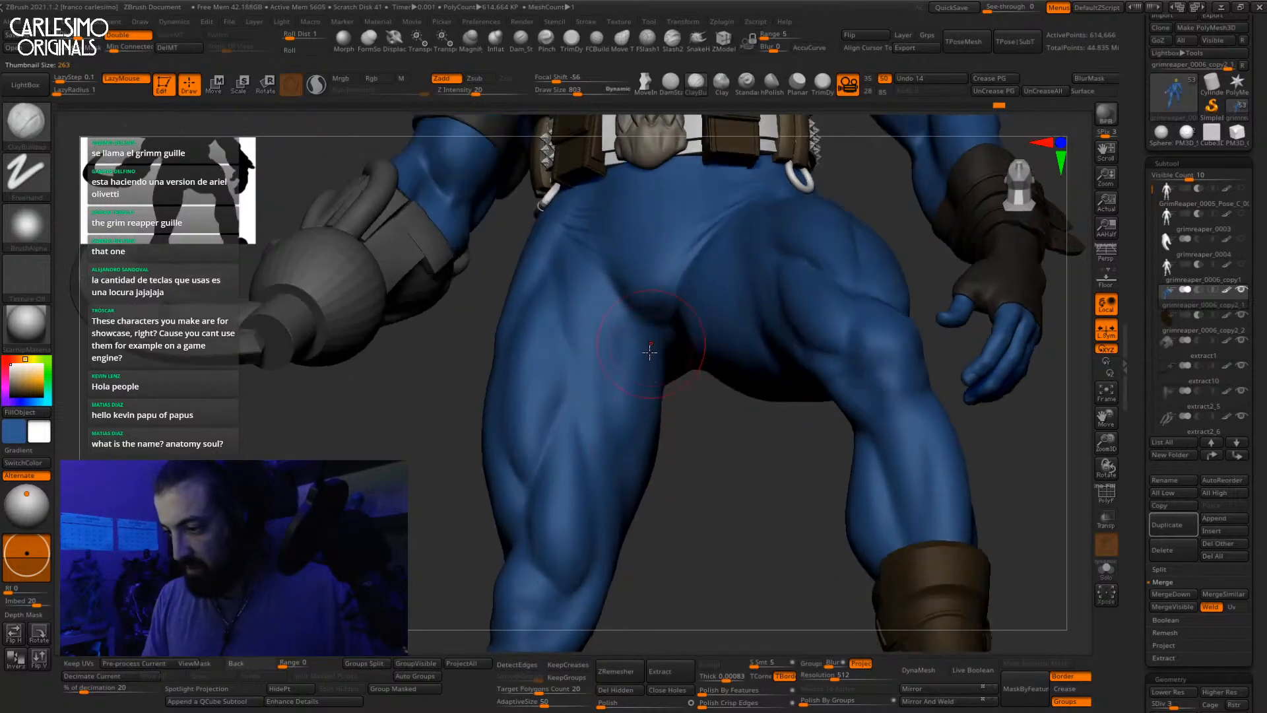
{"action": "right_click_drag", "start_coordinate": [649, 407], "coordinate": [650, 441]}
{"action": "right_click_drag", "start_coordinate": [638, 489], "coordinate": [675, 424]}
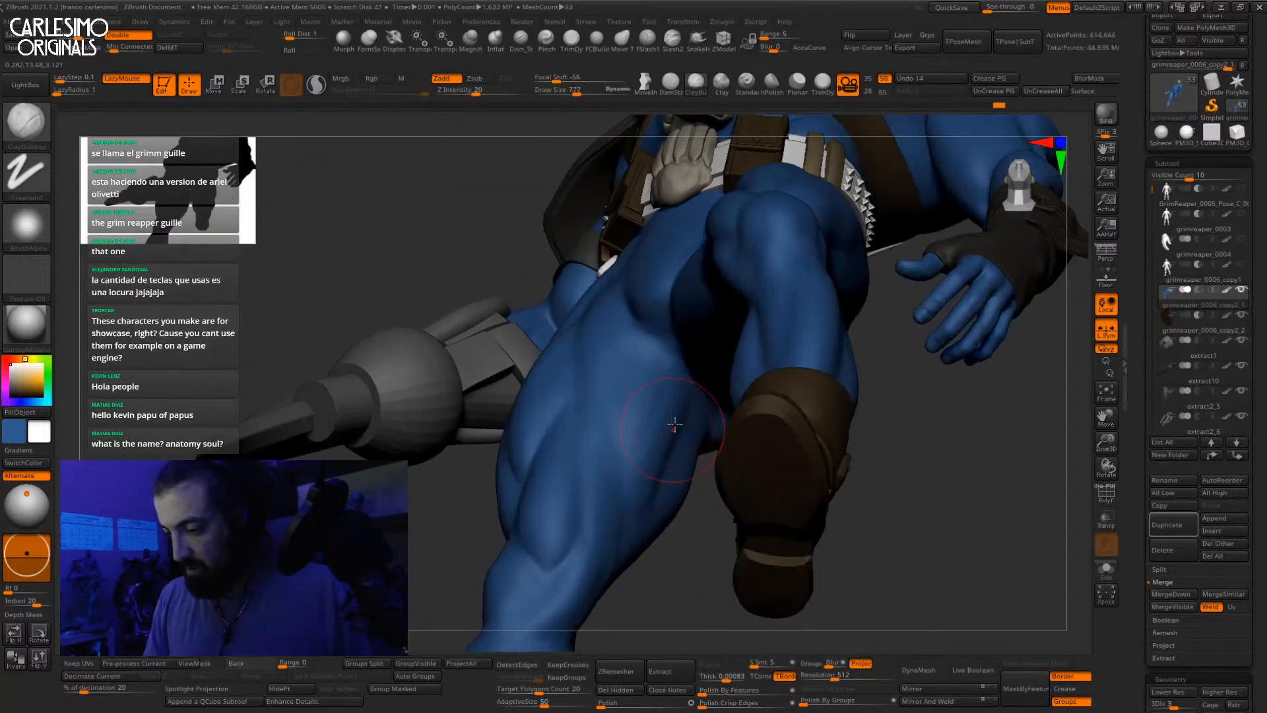
{"action": "key", "text": "shift"}
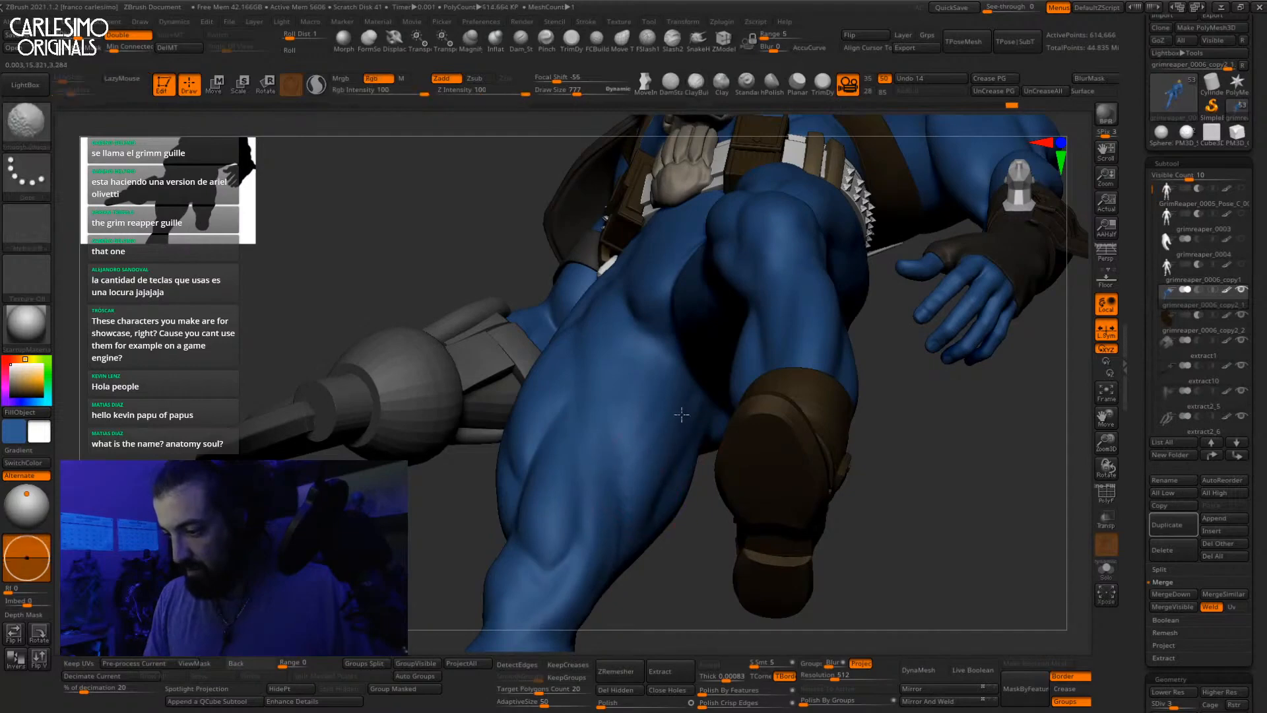
{"action": "mouse_move", "coordinate": [654, 488]}
{"action": "right_mouse_down"}
{"action": "mouse_move", "coordinate": [645, 425]}
{"action": "mouse_move", "coordinate": [610, 370]}
{"action": "right_mouse_up"}
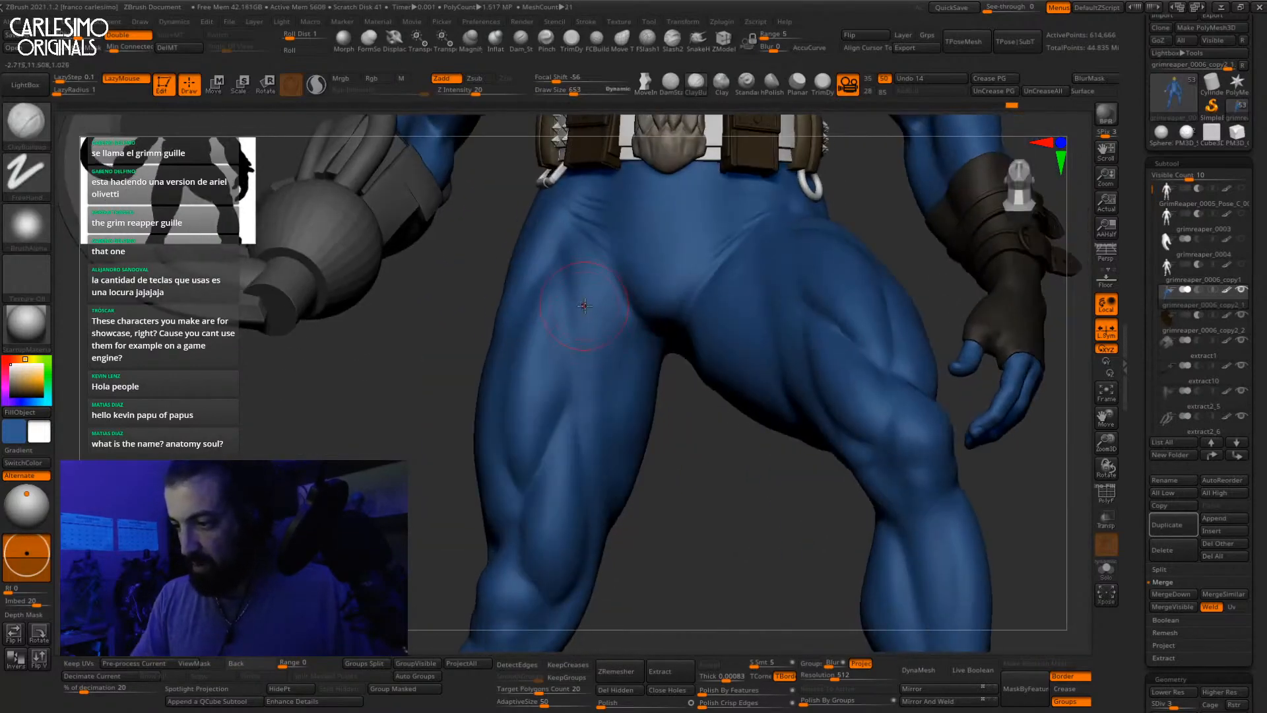
Step: Shape and smooth the front and inner right thigh muscles with the Clay Tubes brush at intensity 16 and draw size 653
{"action": "key", "text": "shift"}
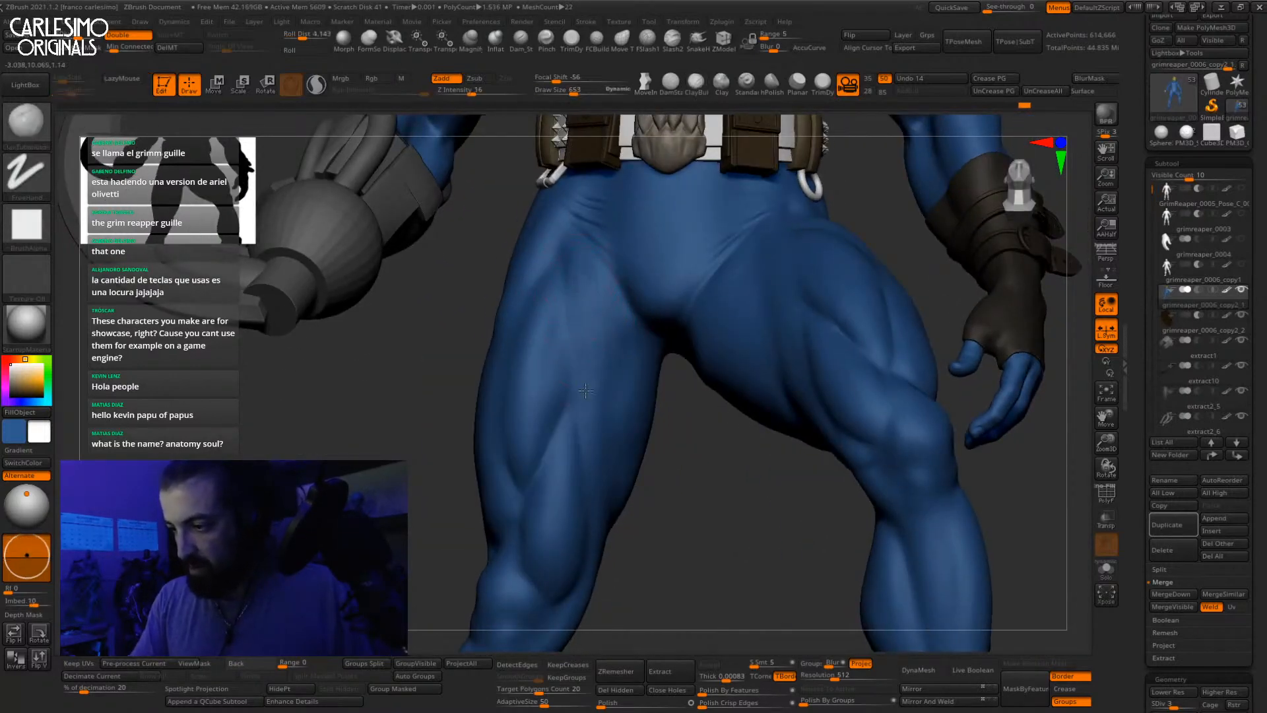
{"action": "key", "text": "shift"}
{"action": "right_click_drag", "start_coordinate": [595, 441], "coordinate": [586, 314]}
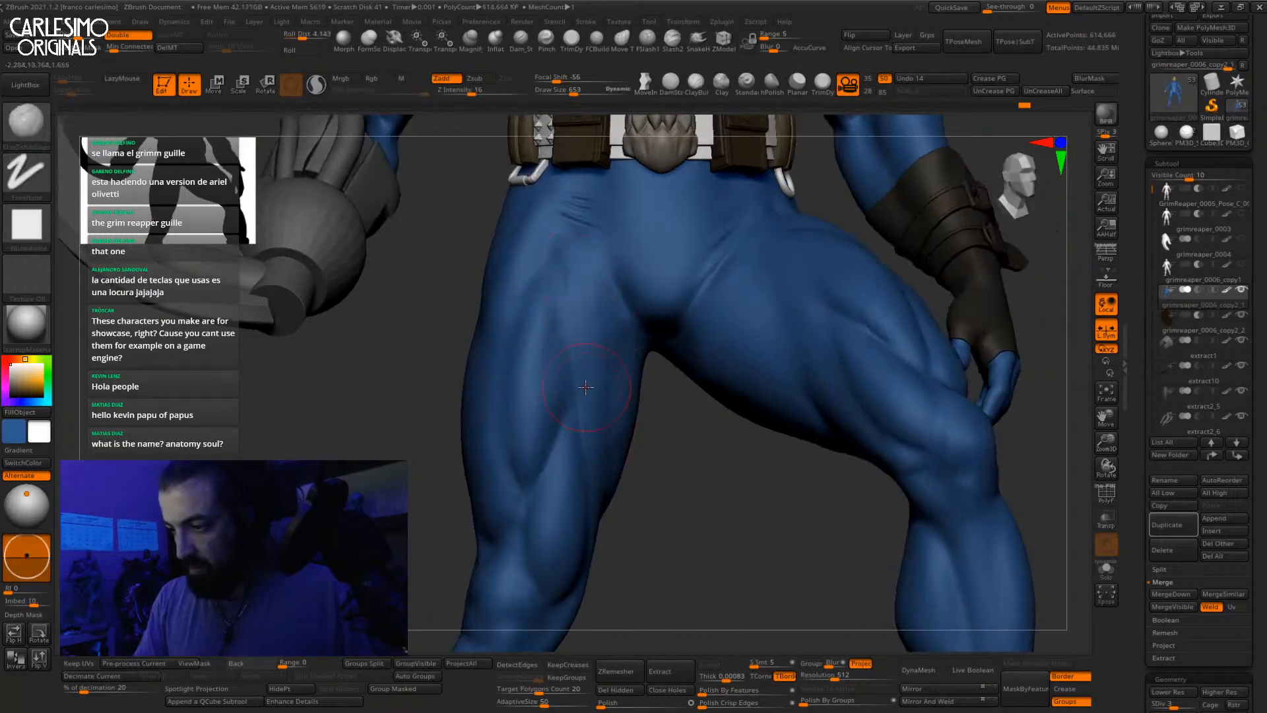
{"action": "right_click_drag", "start_coordinate": [586, 386], "coordinate": [596, 302]}
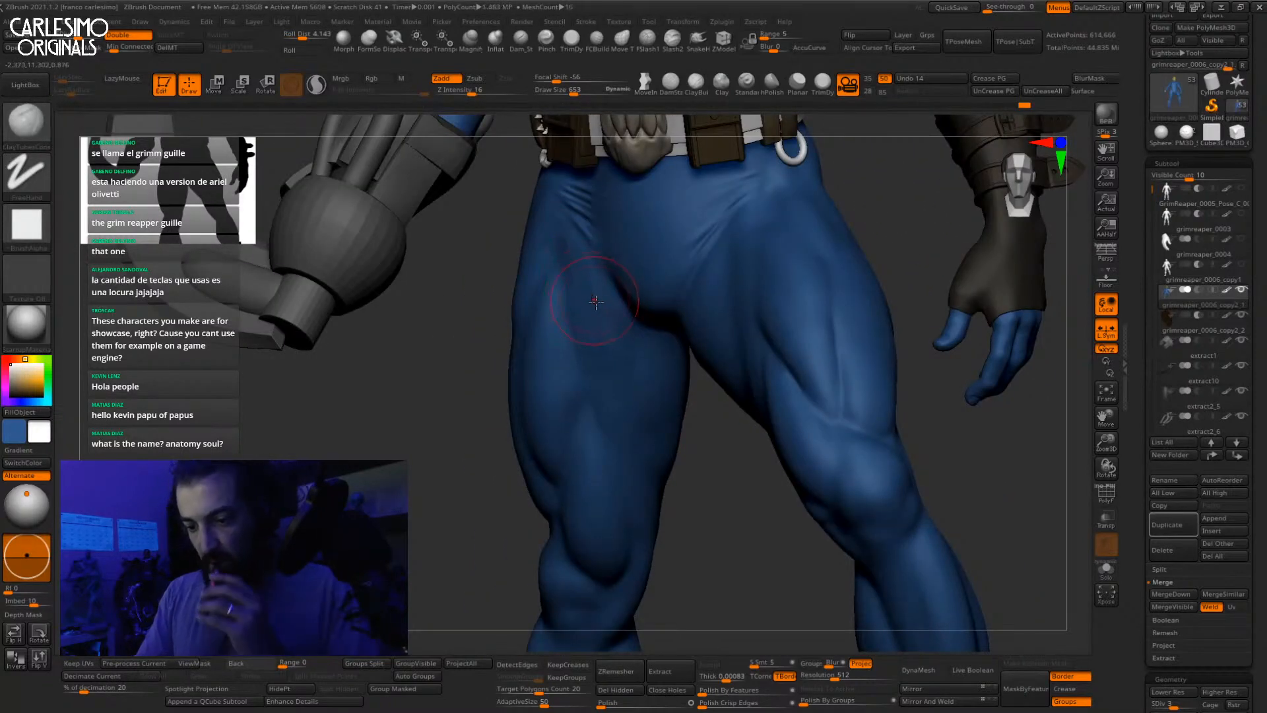
{"action": "right_click_drag", "start_coordinate": [599, 358], "coordinate": [596, 288]}
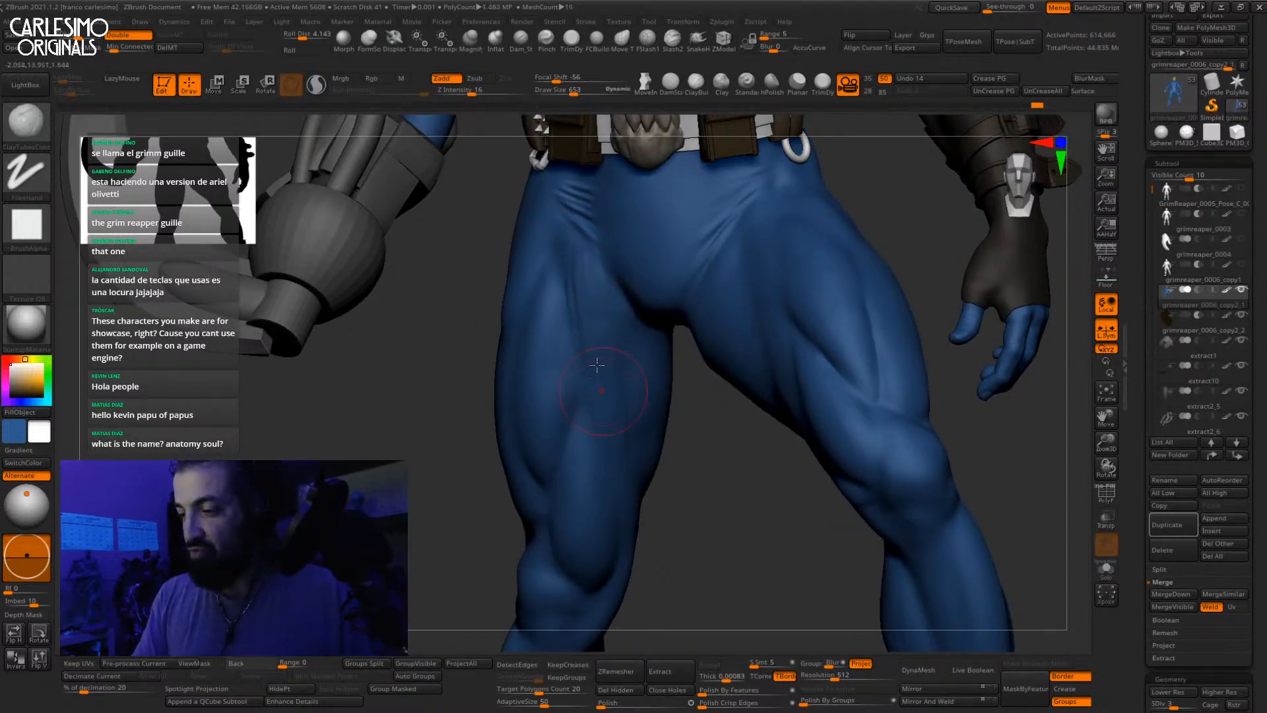
{"action": "key", "text": "shift"}
{"action": "right_click_drag", "start_coordinate": [612, 398], "coordinate": [623, 345]}
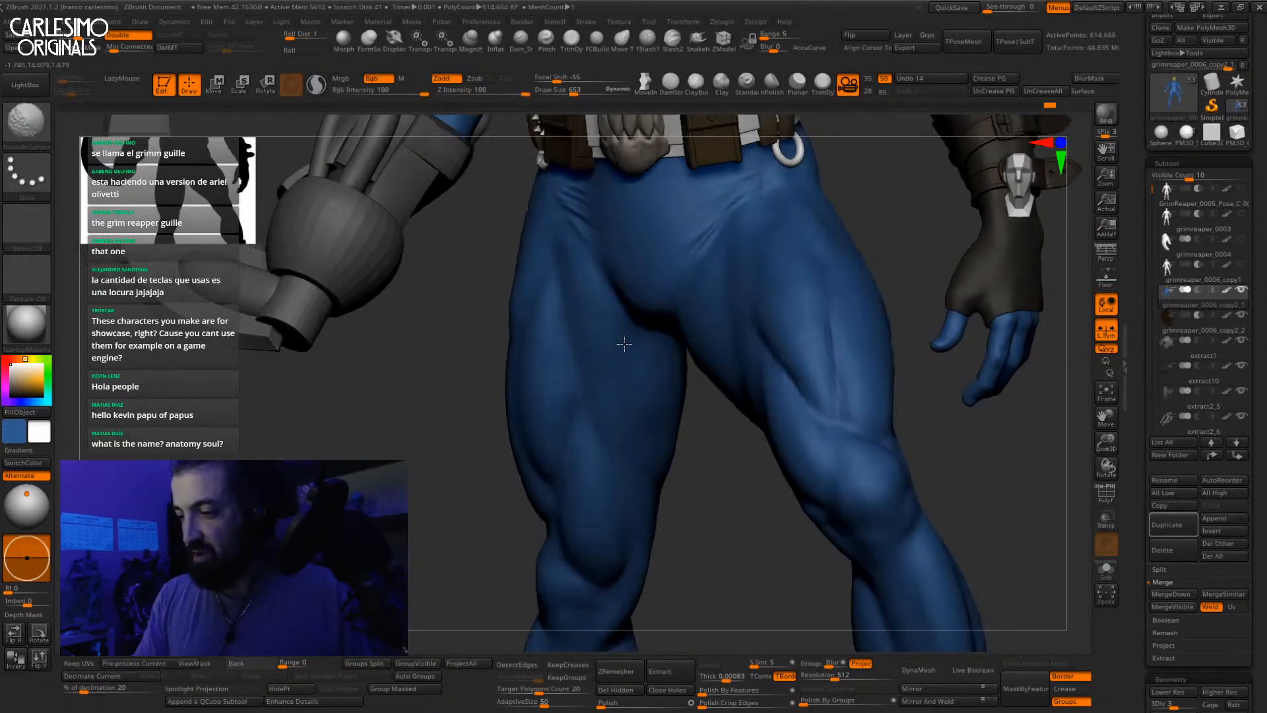
{"action": "key", "text": "shift"}
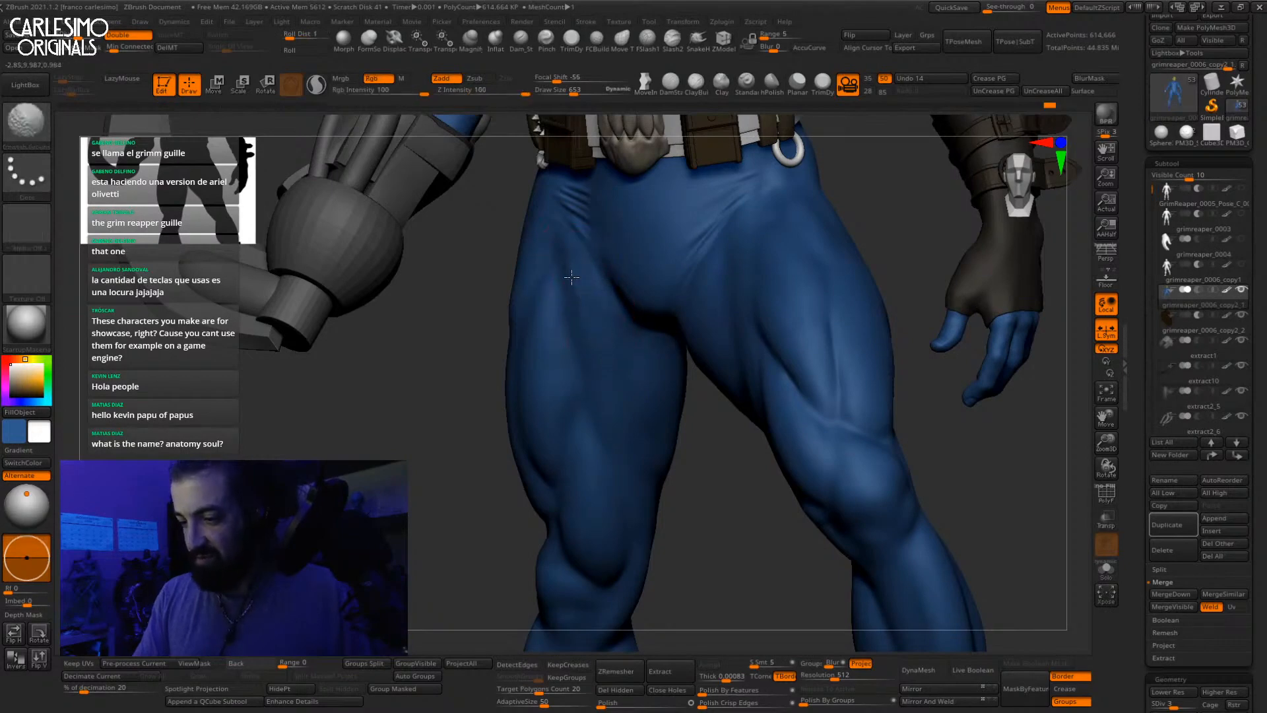
Step: Sculpt the muscle separation on the upper front of the right thigh with the Clay Tubes brush at draw size 653
{"action": "right_click_drag", "start_coordinate": [572, 277], "coordinate": [574, 346], "text": "ctrl"}
{"action": "right_click_drag", "start_coordinate": [574, 346], "coordinate": [605, 352]}
{"action": "right_click_drag", "start_coordinate": [574, 261], "coordinate": [552, 365], "text": "alt"}
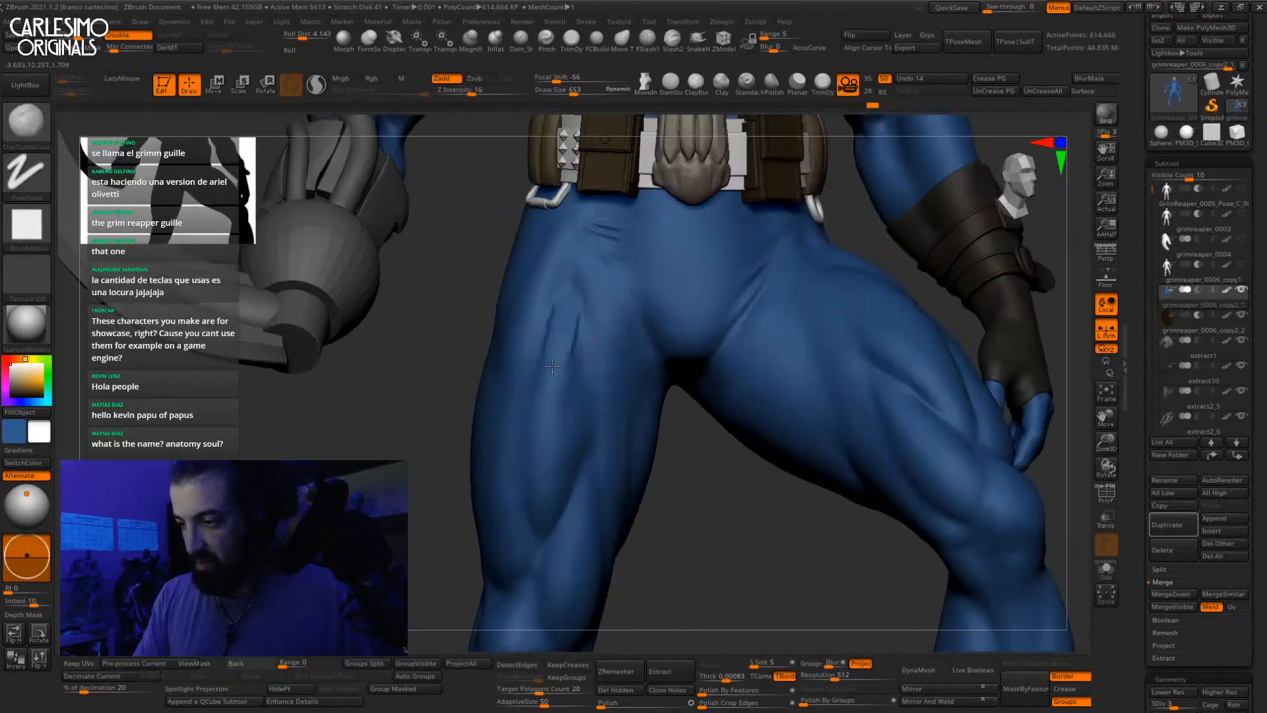
{"action": "mouse_move", "coordinate": [560, 323]}
{"action": "left_mouse_down"}
{"action": "mouse_move", "coordinate": [561, 385]}
{"action": "mouse_move", "coordinate": [568, 338]}
{"action": "left_mouse_up"}
{"action": "mouse_move", "coordinate": [568, 338]}
{"action": "right_mouse_down"}
{"action": "mouse_move", "coordinate": [571, 316]}
{"action": "mouse_move", "coordinate": [579, 343]}
{"action": "right_mouse_up"}
Step: Refine and smooth the upper front right thigh muscles with the Clay Tubes brush at draw size 540
{"action": "key", "text": "space"}
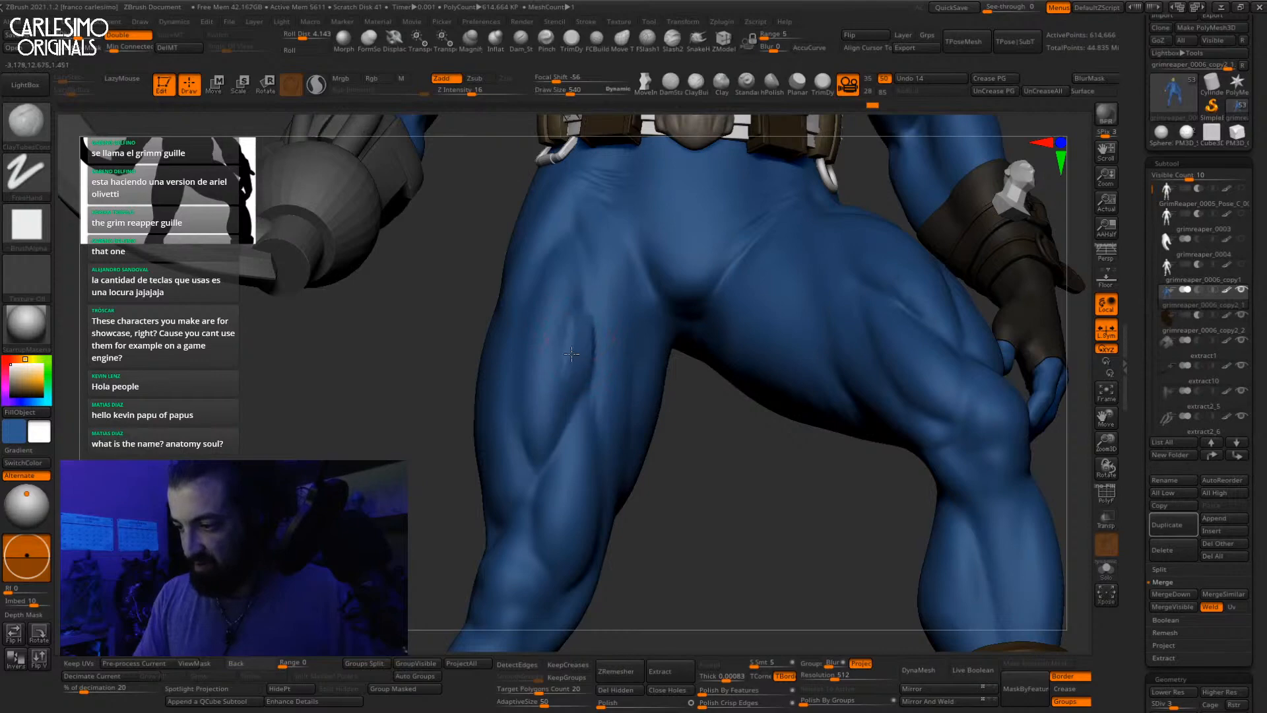
{"action": "key", "text": "shift"}
{"action": "right_click_drag", "start_coordinate": [582, 307], "coordinate": [543, 357]}
{"action": "key", "text": "shift"}
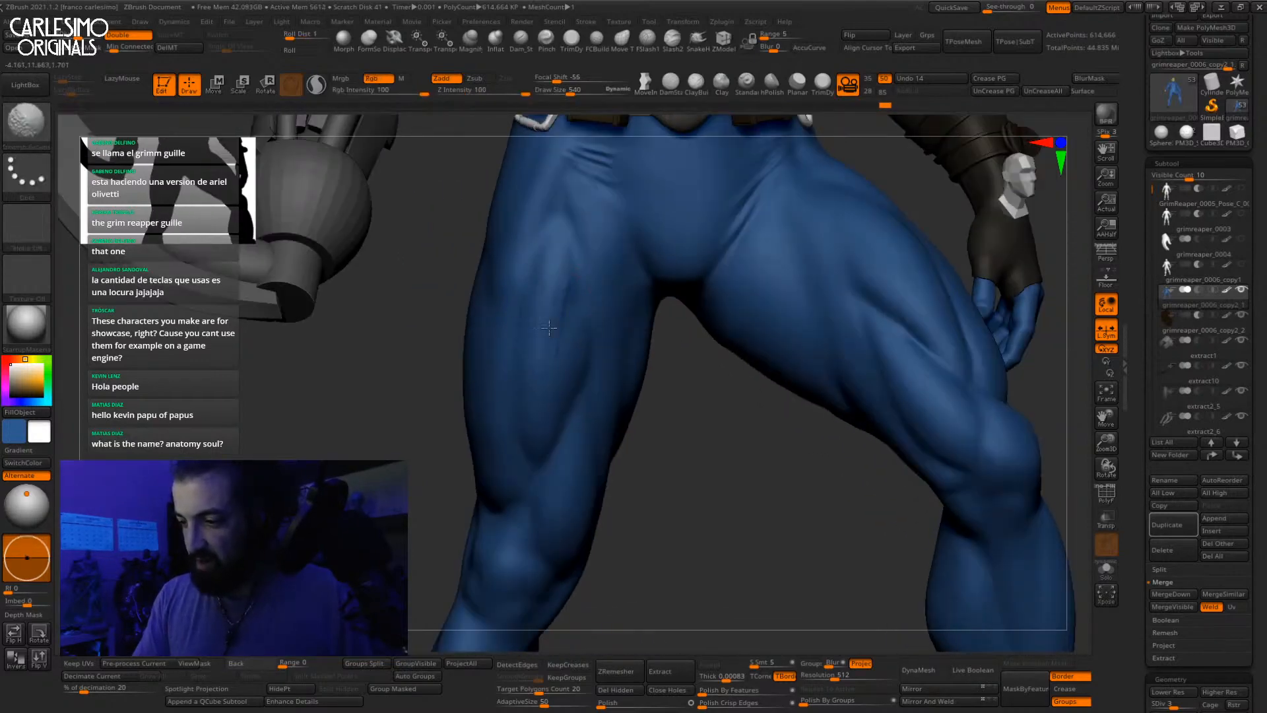
{"action": "mouse_move", "coordinate": [546, 297]}
{"action": "right_mouse_down"}
{"action": "mouse_move", "coordinate": [575, 330]}
{"action": "mouse_move", "coordinate": [569, 291]}
{"action": "mouse_move", "coordinate": [551, 294]}
{"action": "mouse_move", "coordinate": [551, 322]}
{"action": "right_mouse_up"}
{"action": "left_click_drag", "start_coordinate": [550, 323], "coordinate": [560, 285]}
{"action": "key", "text": "shift"}
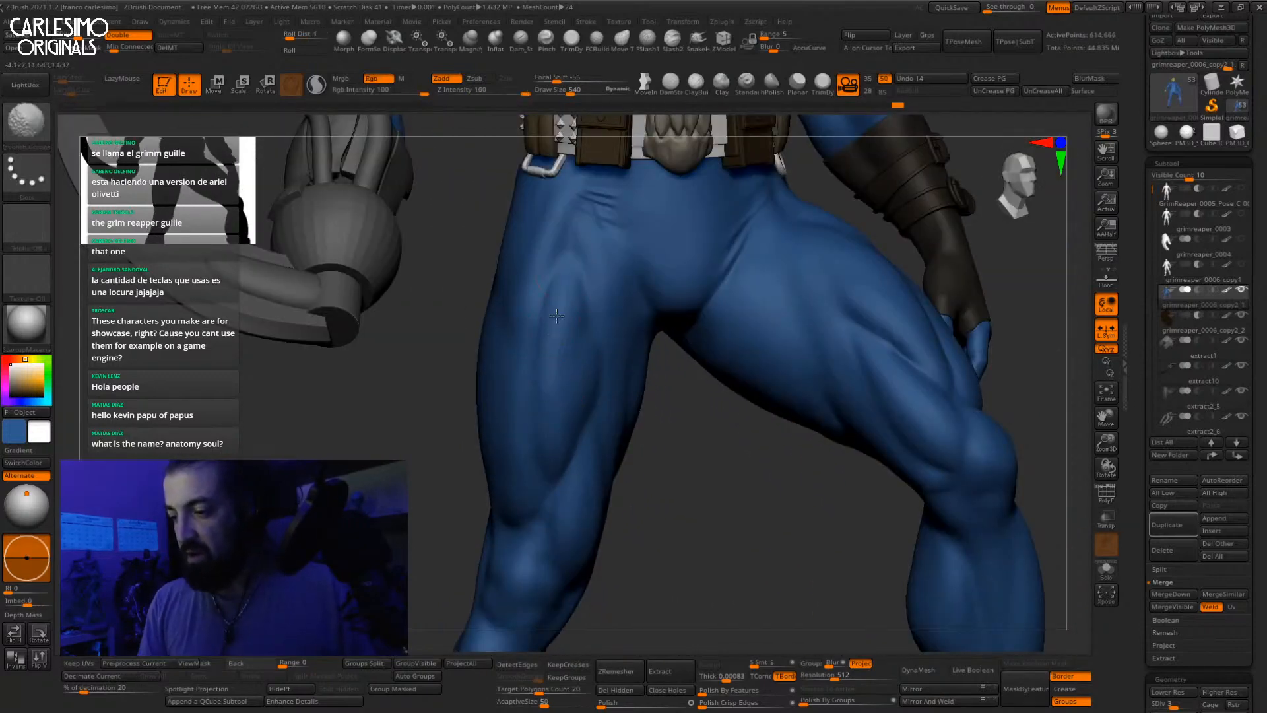
Step: Soften the upper inner left thigh beside the crotch with the Clay Tubes brush and smoothing at draw size 884
{"action": "mouse_move", "coordinate": [588, 362]}
{"action": "right_mouse_down"}
{"action": "mouse_move", "coordinate": [558, 360]}
{"action": "mouse_move", "coordinate": [608, 350]}
{"action": "right_mouse_up"}
{"action": "right_click_drag", "start_coordinate": [608, 350], "coordinate": [615, 313], "text": "ctrl"}
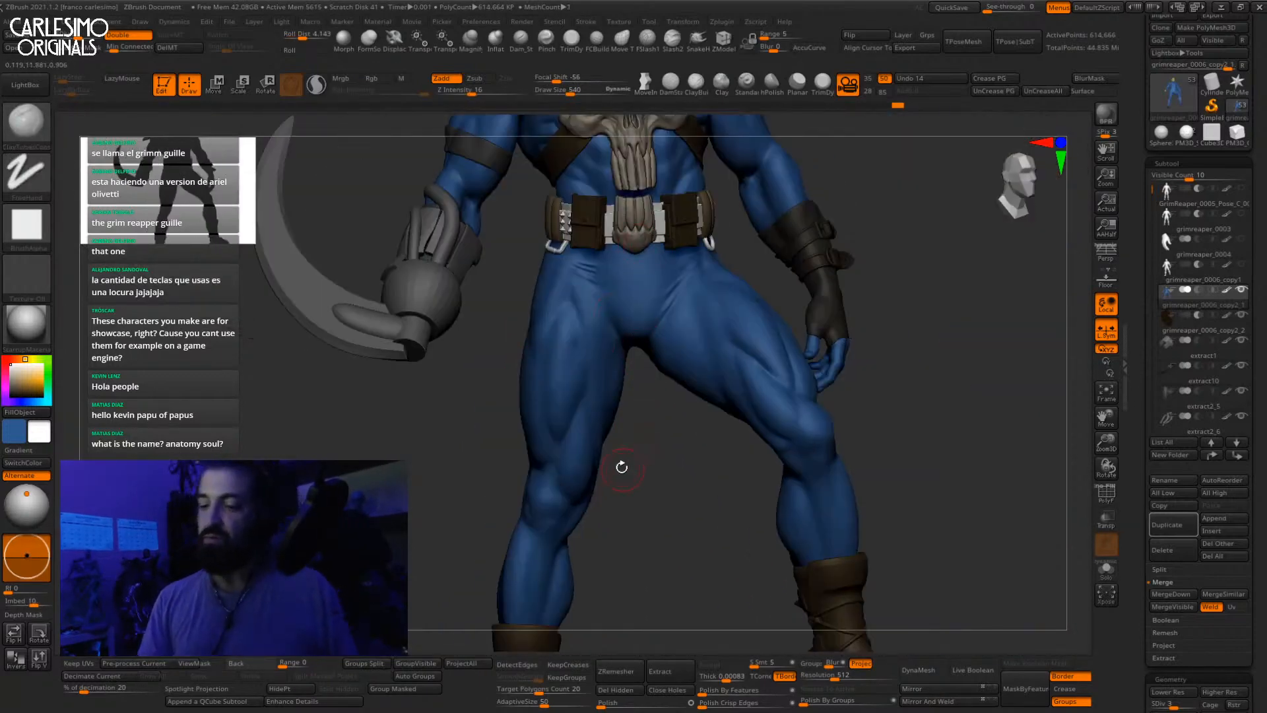
{"action": "right_click_drag", "start_coordinate": [622, 502], "coordinate": [636, 423], "text": "alt"}
{"action": "mouse_move", "coordinate": [621, 291]}
{"action": "right_mouse_down", "text": "ctrl"}
{"action": "mouse_move", "coordinate": [632, 326]}
{"action": "mouse_move", "coordinate": [674, 294]}
{"action": "right_mouse_up", "text": "ctrl"}
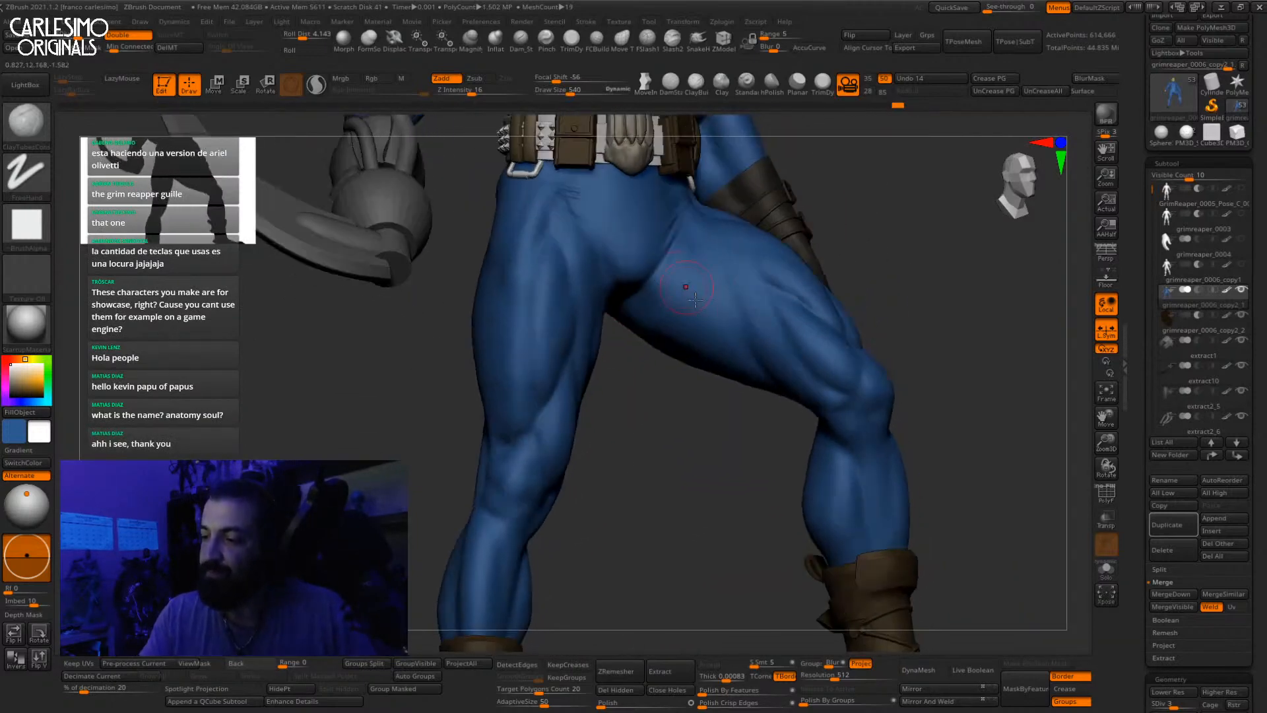
{"action": "key", "text": "space"}
{"action": "left_click_drag", "start_coordinate": [681, 338], "coordinate": [689, 338]}
{"action": "right_click_drag", "start_coordinate": [673, 345], "coordinate": [665, 320]}
{"action": "key", "text": "space"}
{"action": "left_click_drag", "start_coordinate": [658, 311], "coordinate": [680, 338]}
{"action": "key", "text": "shift"}
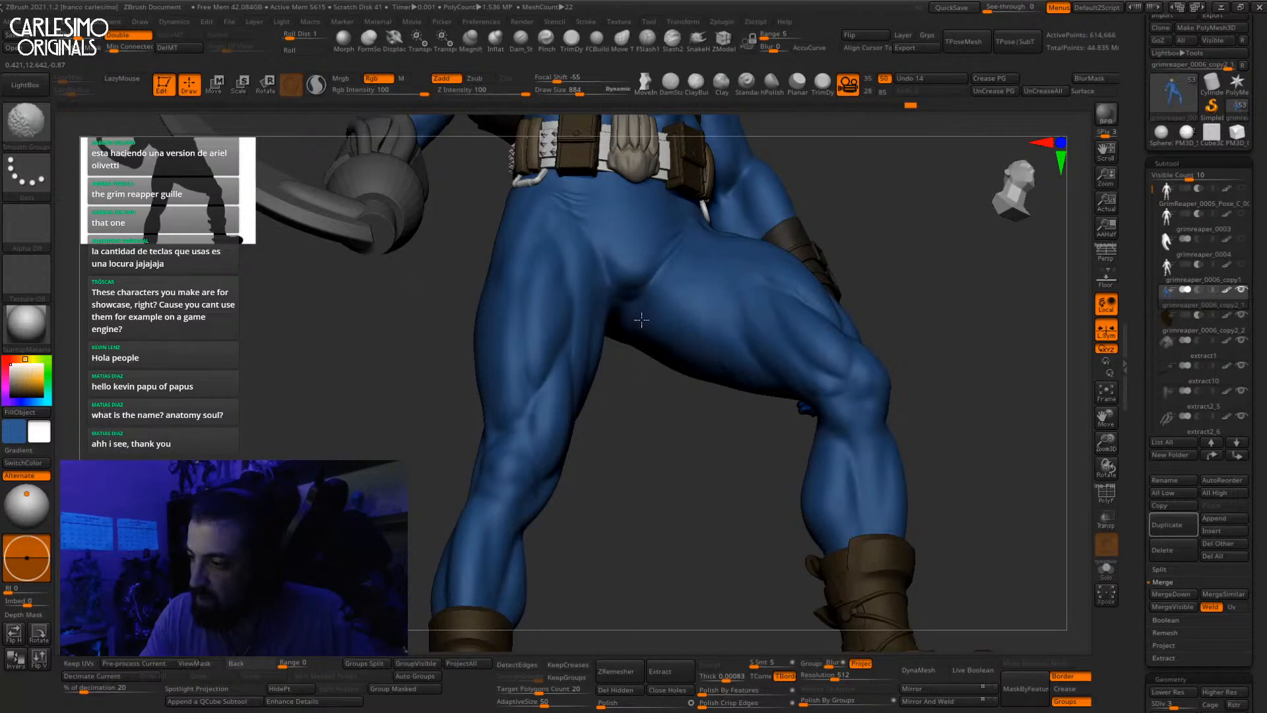
{"action": "mouse_move", "coordinate": [641, 320]}
{"action": "right_mouse_down"}
{"action": "mouse_move", "coordinate": [701, 419]}
{"action": "mouse_move", "coordinate": [622, 345]}
{"action": "mouse_move", "coordinate": [730, 317]}
{"action": "mouse_move", "coordinate": [614, 290]}
{"action": "mouse_move", "coordinate": [649, 376]}
{"action": "mouse_move", "coordinate": [691, 378]}
{"action": "mouse_move", "coordinate": [690, 448]}
{"action": "mouse_move", "coordinate": [738, 370]}
{"action": "mouse_move", "coordinate": [725, 428]}
{"action": "mouse_move", "coordinate": [730, 374]}
{"action": "mouse_move", "coordinate": [733, 390]}
{"action": "mouse_move", "coordinate": [758, 394]}
{"action": "right_mouse_up"}
Step: Adjust the outer contours of the calves and right thigh with the Move brush at draw sizes 969 and 1182
{"action": "key", "text": "b"}
{"action": "key", "text": "m"}
{"action": "key", "text": "v"}
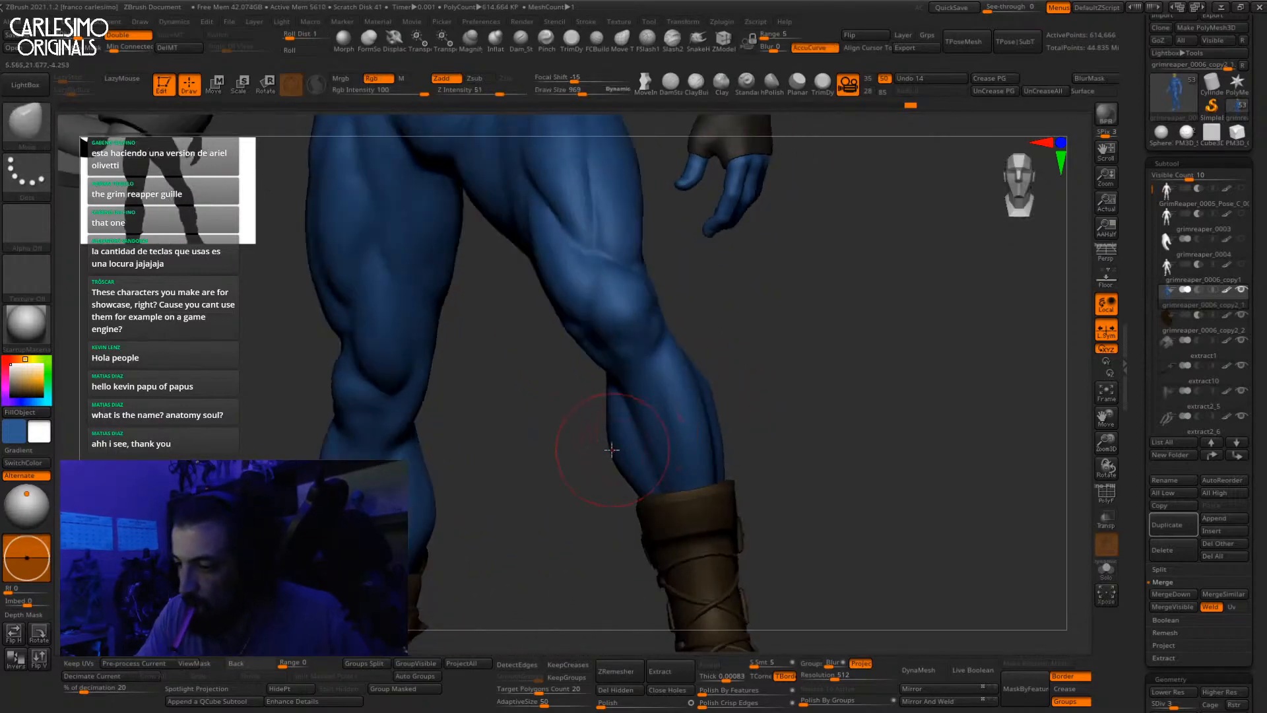
{"action": "right_click_drag", "start_coordinate": [606, 437], "coordinate": [693, 396]}
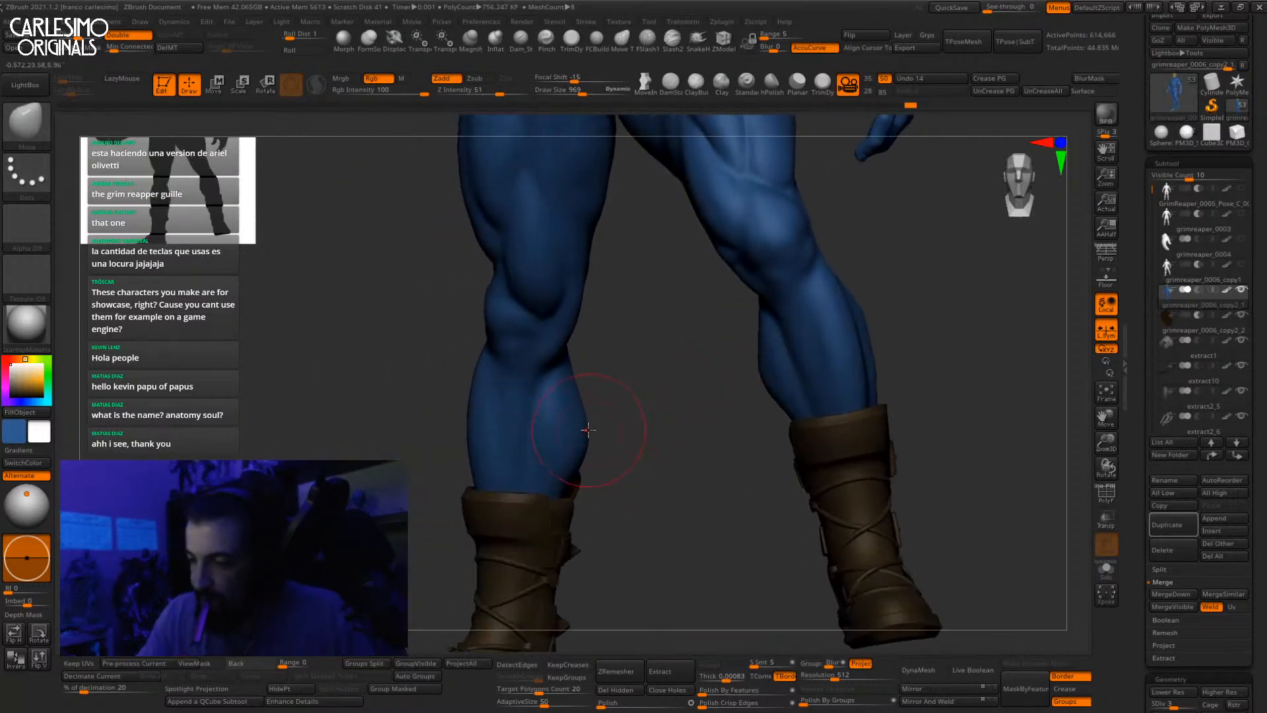
{"action": "mouse_move", "coordinate": [608, 396]}
{"action": "right_mouse_down"}
{"action": "mouse_move", "coordinate": [608, 425]}
{"action": "mouse_move", "coordinate": [567, 412]}
{"action": "right_mouse_up"}
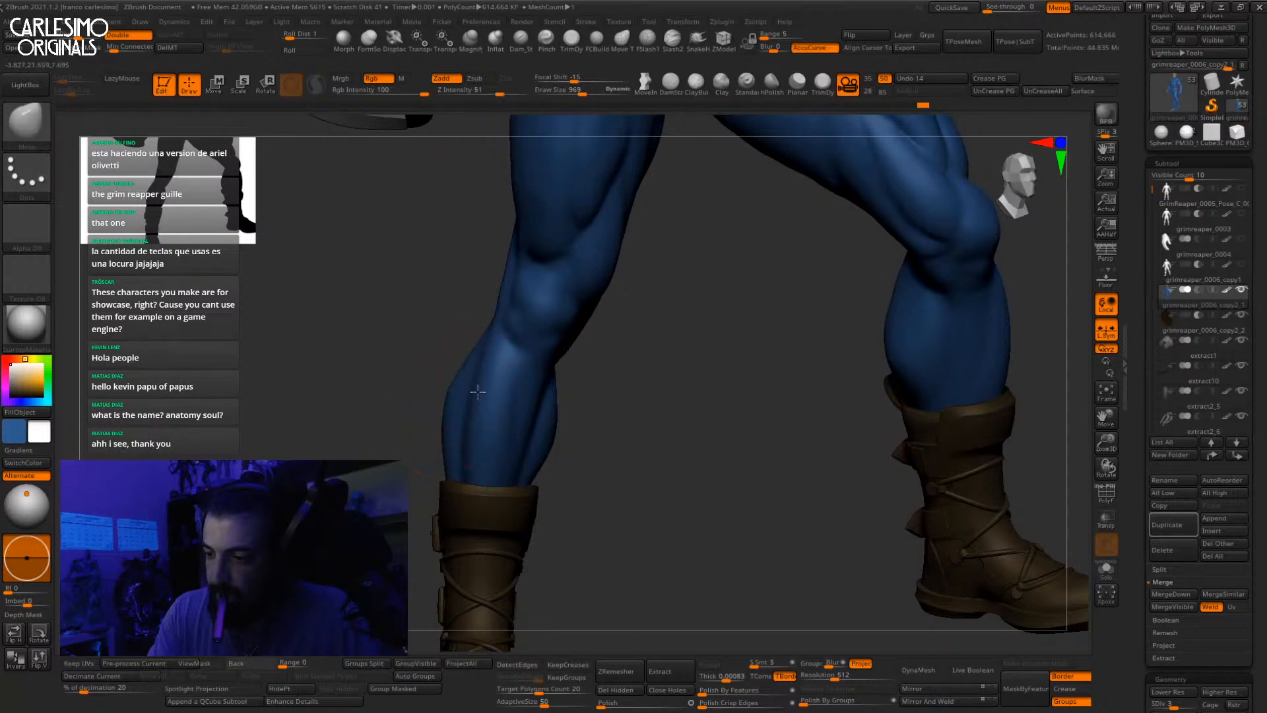
{"action": "right_click_drag", "start_coordinate": [450, 391], "coordinate": [498, 362]}
{"action": "key", "text": "space"}
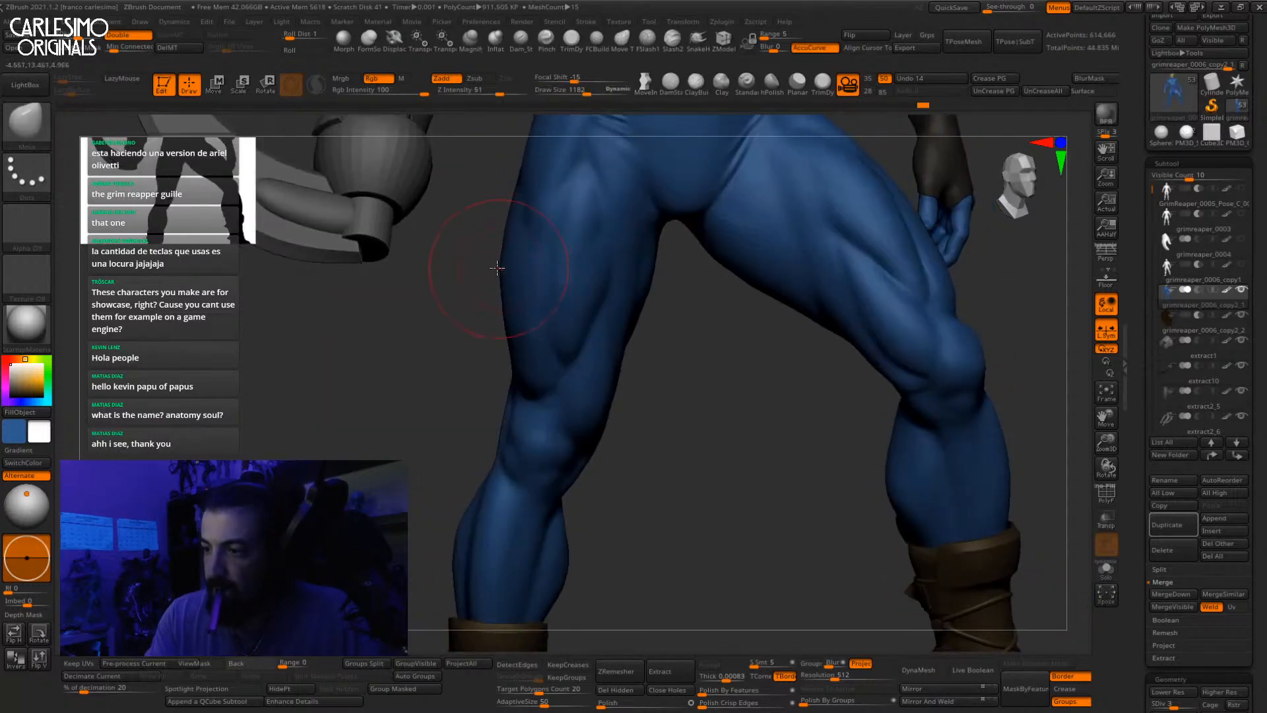
{"action": "mouse_move", "coordinate": [541, 274]}
{"action": "right_mouse_down"}
{"action": "mouse_move", "coordinate": [561, 300]}
{"action": "mouse_move", "coordinate": [545, 334]}
{"action": "mouse_move", "coordinate": [529, 294]}
{"action": "mouse_move", "coordinate": [646, 298]}
{"action": "mouse_move", "coordinate": [626, 254]}
{"action": "mouse_move", "coordinate": [559, 369]}
{"action": "right_mouse_up"}
Step: Build up and smooth the lower right buttock with the Clay Tubes brush at intensity 16 and draw size 1058
{"action": "key", "text": "1"}
{"action": "key", "text": "space"}
{"action": "left_click_drag", "start_coordinate": [624, 317], "coordinate": [617, 317]}
{"action": "left_click_drag", "start_coordinate": [630, 305], "coordinate": [615, 294]}
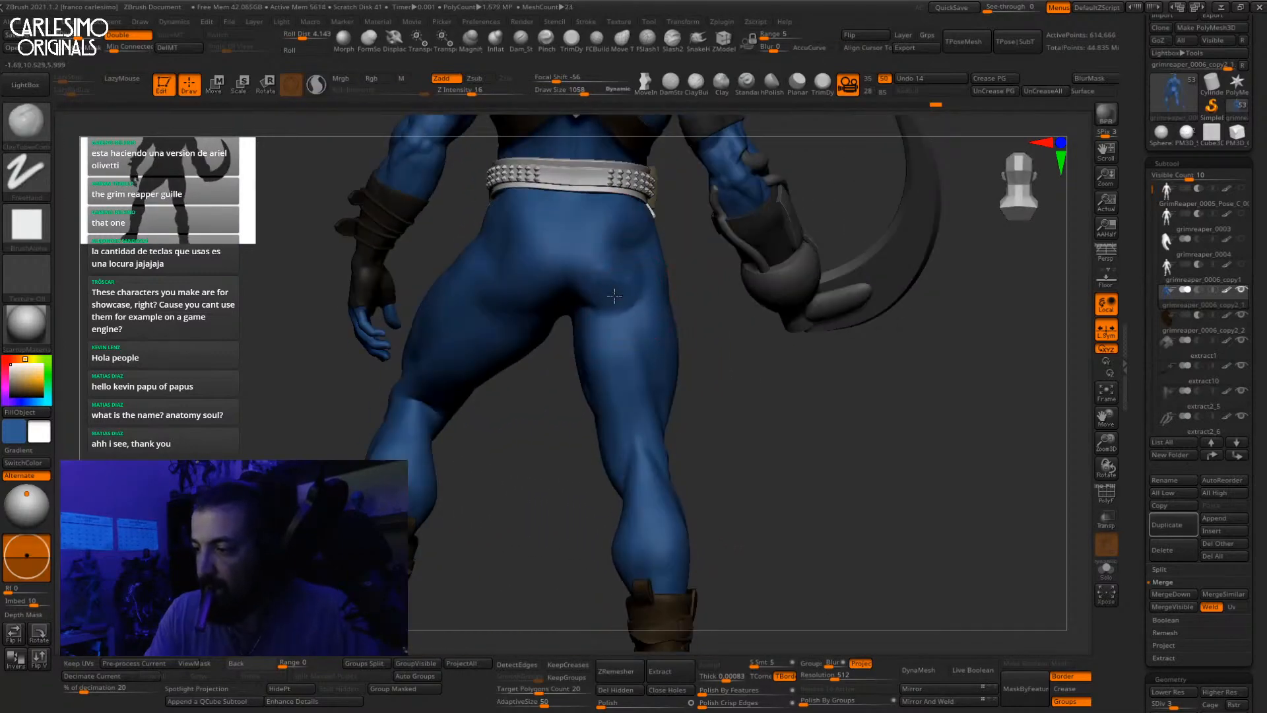
{"action": "key", "text": "shift"}
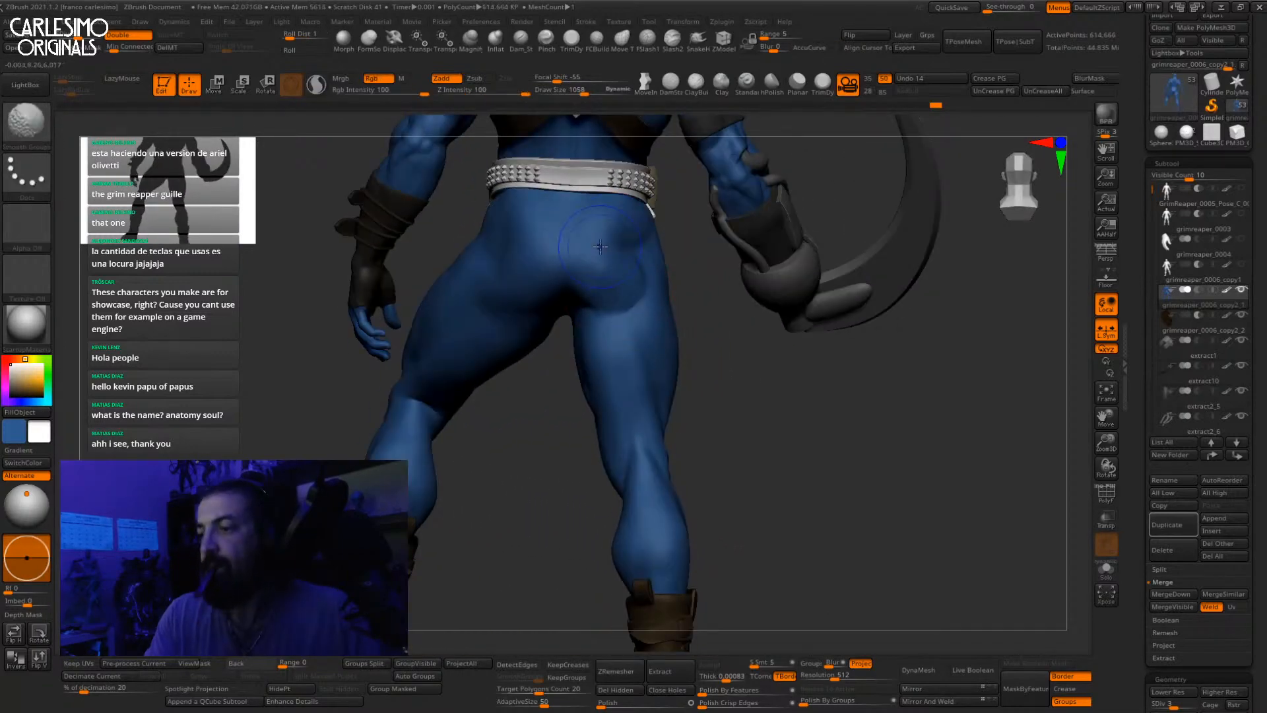
{"action": "right_click_drag", "start_coordinate": [620, 263], "coordinate": [594, 264]}
Step: Make the purple hood subtool grimreaper_0006_copy2 visible and select it
{"action": "mouse_move", "coordinate": [594, 330]}
{"action": "right_mouse_down"}
{"action": "mouse_move", "coordinate": [710, 350]}
{"action": "mouse_move", "coordinate": [795, 260]}
{"action": "mouse_move", "coordinate": [872, 255]}
{"action": "mouse_move", "coordinate": [877, 280]}
{"action": "mouse_move", "coordinate": [886, 254]}
{"action": "right_mouse_up"}
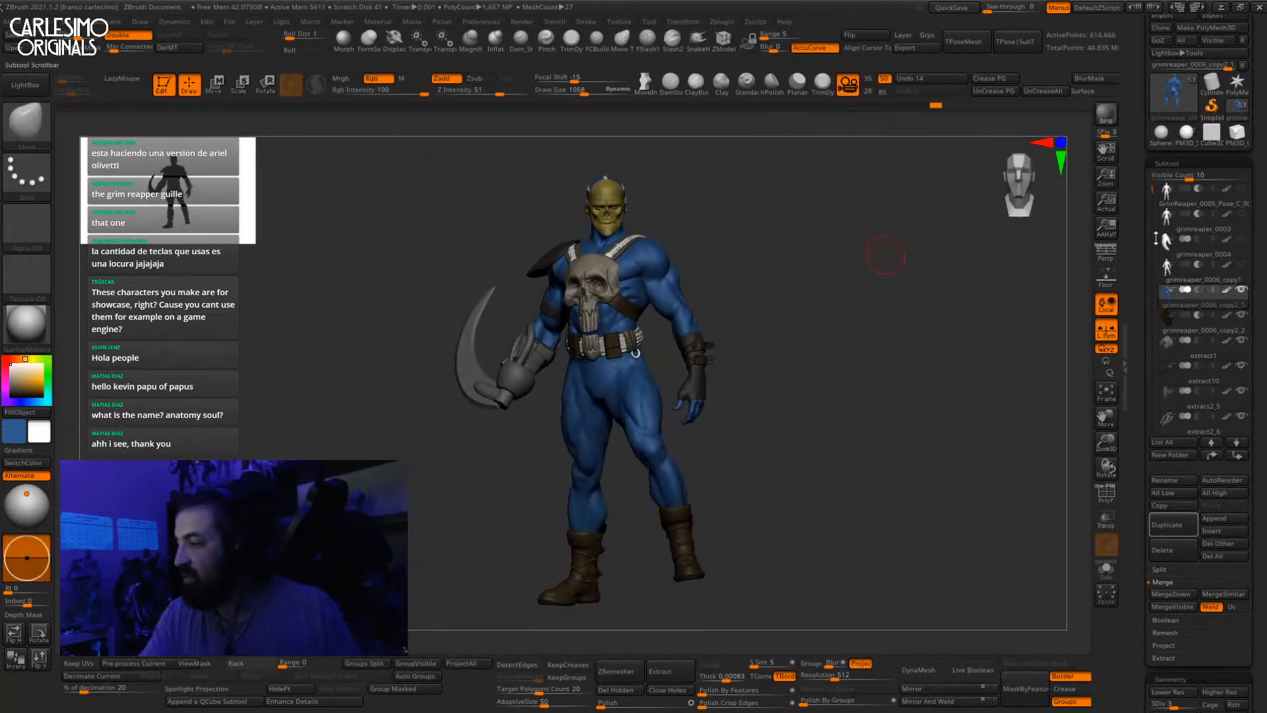
{"action": "left_click_drag", "start_coordinate": [1152, 197], "coordinate": [1152, 374]}
{"action": "left_click", "coordinate": [1241, 391]}
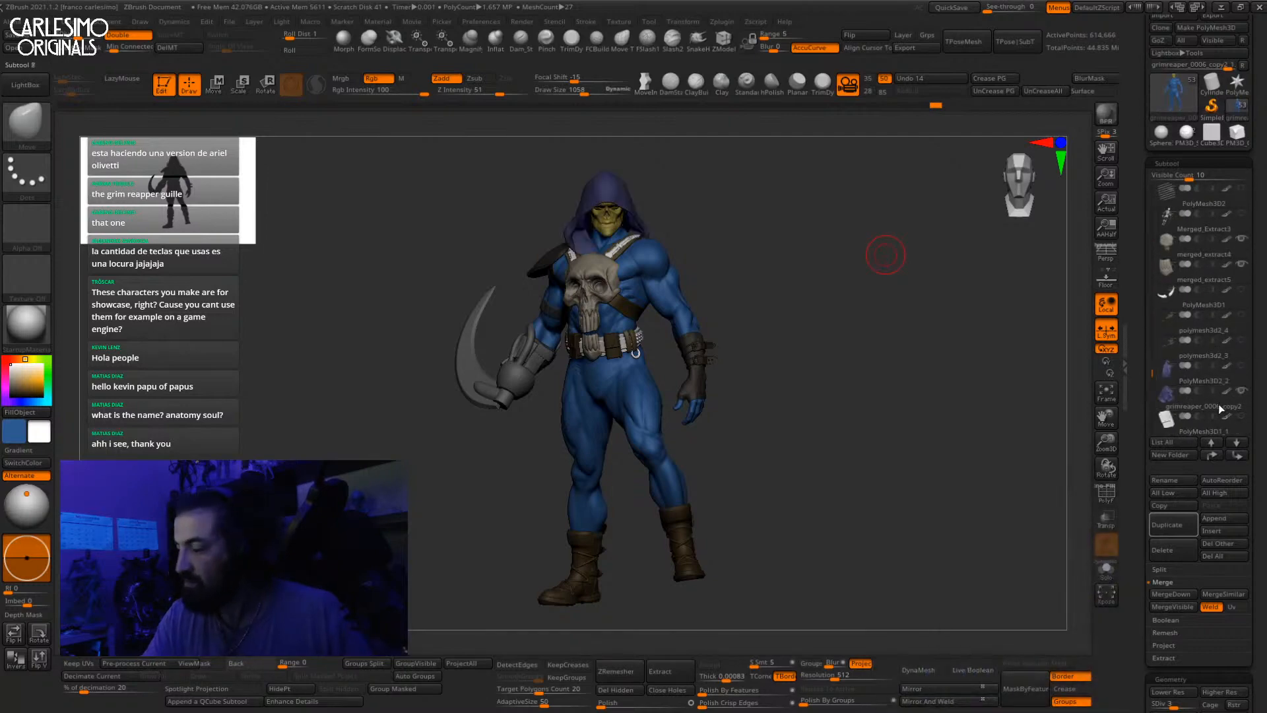
{"action": "left_click", "coordinate": [1219, 409]}
Step: Pull the hood's front edge down over the left shoulder strap with the Move brush at draw size 2072
{"action": "mouse_move", "coordinate": [581, 254]}
{"action": "right_mouse_down", "text": "alt"}
{"action": "mouse_move", "coordinate": [620, 314]}
{"action": "mouse_move", "coordinate": [610, 377]}
{"action": "right_mouse_up", "text": "alt"}
{"action": "key", "text": "s"}
{"action": "left_click_drag", "start_coordinate": [610, 377], "coordinate": [623, 378]}
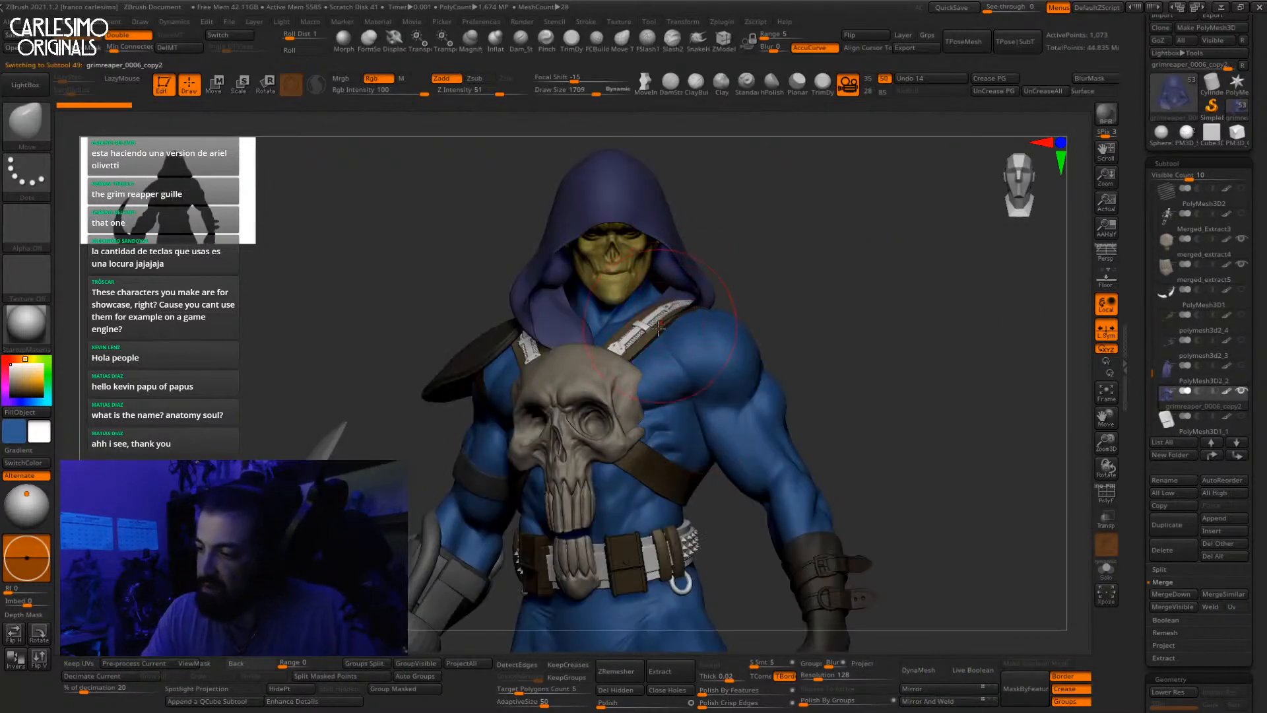
{"action": "right_click_drag", "start_coordinate": [642, 327], "coordinate": [650, 370], "text": "ctrl"}
{"action": "key", "text": "bracketright"}
{"action": "key", "text": "bracketright"}
{"action": "left_click_drag", "start_coordinate": [667, 290], "coordinate": [615, 357]}
{"action": "right_click_drag", "start_coordinate": [615, 356], "coordinate": [561, 350]}
{"action": "left_click_drag", "start_coordinate": [676, 290], "coordinate": [654, 307]}
{"action": "right_click_drag", "start_coordinate": [633, 306], "coordinate": [686, 297]}
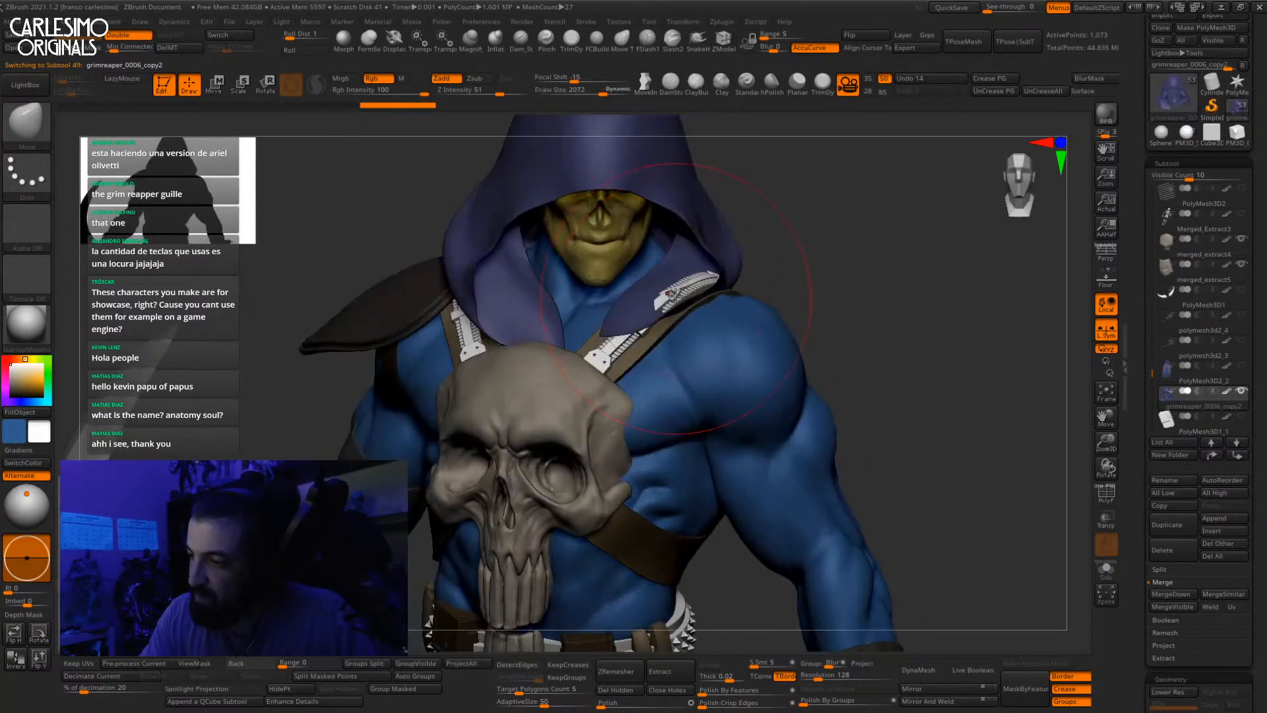
{"action": "mouse_move", "coordinate": [686, 297]}
{"action": "left_mouse_down", "text": "alt"}
{"action": "mouse_move", "coordinate": [696, 285]}
{"action": "mouse_move", "coordinate": [680, 284]}
{"action": "left_mouse_up", "text": "alt"}
{"action": "left_click_drag", "start_coordinate": [610, 332], "coordinate": [574, 366]}
Step: Shape the hood's front drape and rear lower edge with the Move brush at draw size 1381
{"action": "key", "text": "space"}
{"action": "mouse_move", "coordinate": [574, 365]}
{"action": "right_mouse_down", "text": "ctrl"}
{"action": "mouse_move", "coordinate": [795, 314]}
{"action": "mouse_move", "coordinate": [813, 332]}
{"action": "mouse_move", "coordinate": [574, 311]}
{"action": "right_mouse_up", "text": "ctrl"}
{"action": "right_click_drag", "start_coordinate": [806, 283], "coordinate": [798, 326], "text": "ctrl"}
{"action": "key", "text": "space"}
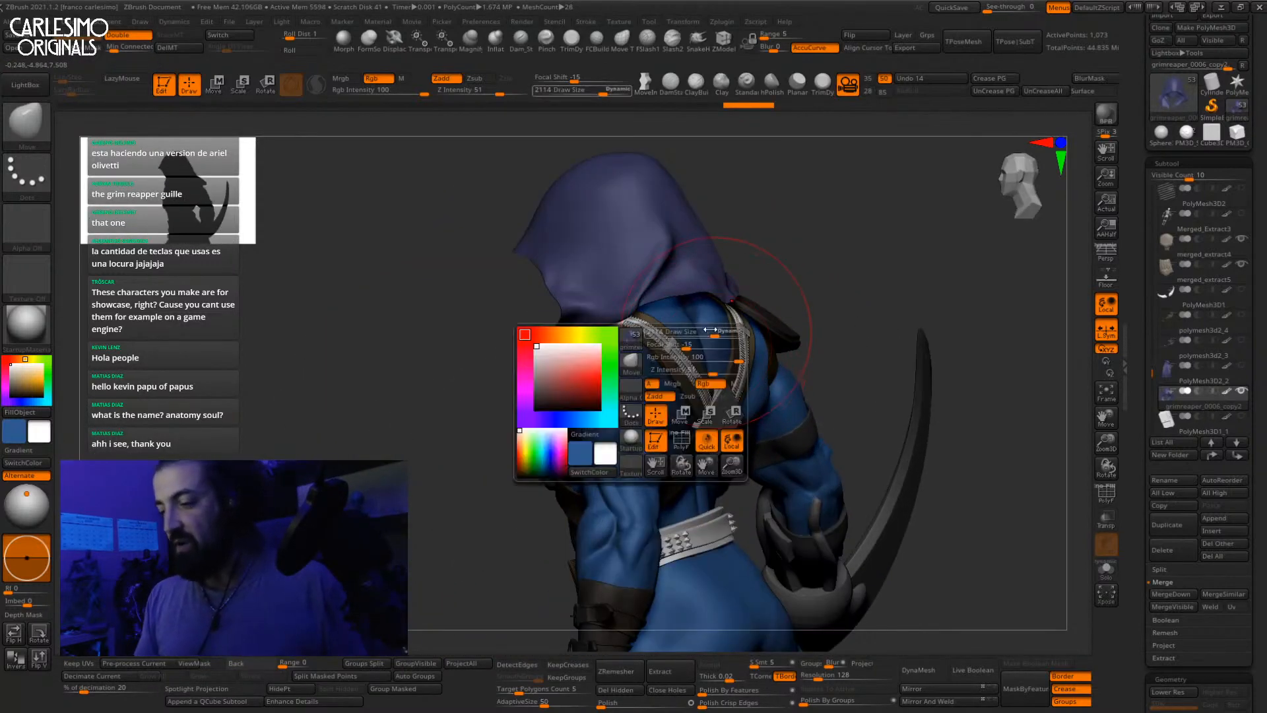
{"action": "left_click_drag", "start_coordinate": [693, 356], "coordinate": [686, 356]}
{"action": "mouse_move", "coordinate": [720, 303]}
{"action": "right_mouse_down"}
{"action": "mouse_move", "coordinate": [675, 292]}
{"action": "mouse_move", "coordinate": [717, 339]}
{"action": "mouse_move", "coordinate": [659, 340]}
{"action": "mouse_move", "coordinate": [817, 320]}
{"action": "mouse_move", "coordinate": [821, 337]}
{"action": "mouse_move", "coordinate": [804, 324]}
{"action": "mouse_move", "coordinate": [772, 337]}
{"action": "right_mouse_up"}
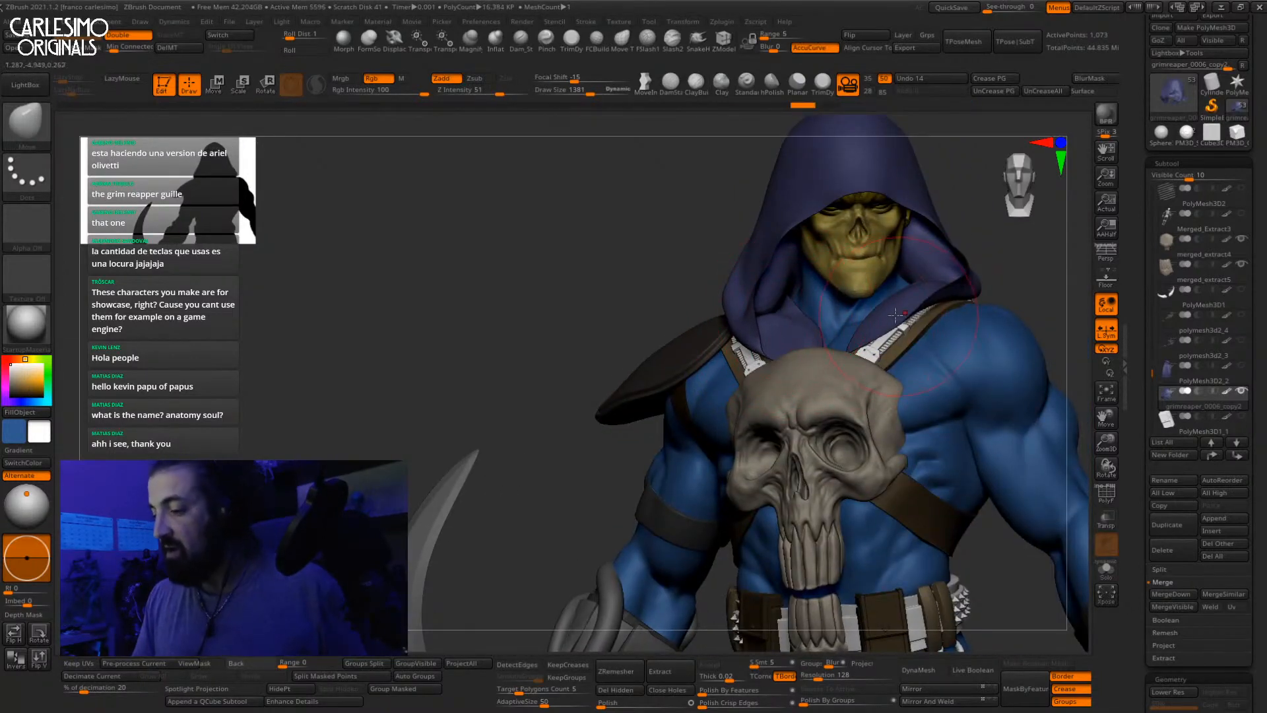
{"action": "mouse_move", "coordinate": [896, 314]}
{"action": "right_mouse_down", "text": "ctrl"}
{"action": "mouse_move", "coordinate": [893, 343]}
{"action": "mouse_move", "coordinate": [929, 381]}
{"action": "mouse_move", "coordinate": [925, 260]}
{"action": "mouse_move", "coordinate": [839, 308]}
{"action": "right_mouse_up", "text": "ctrl"}
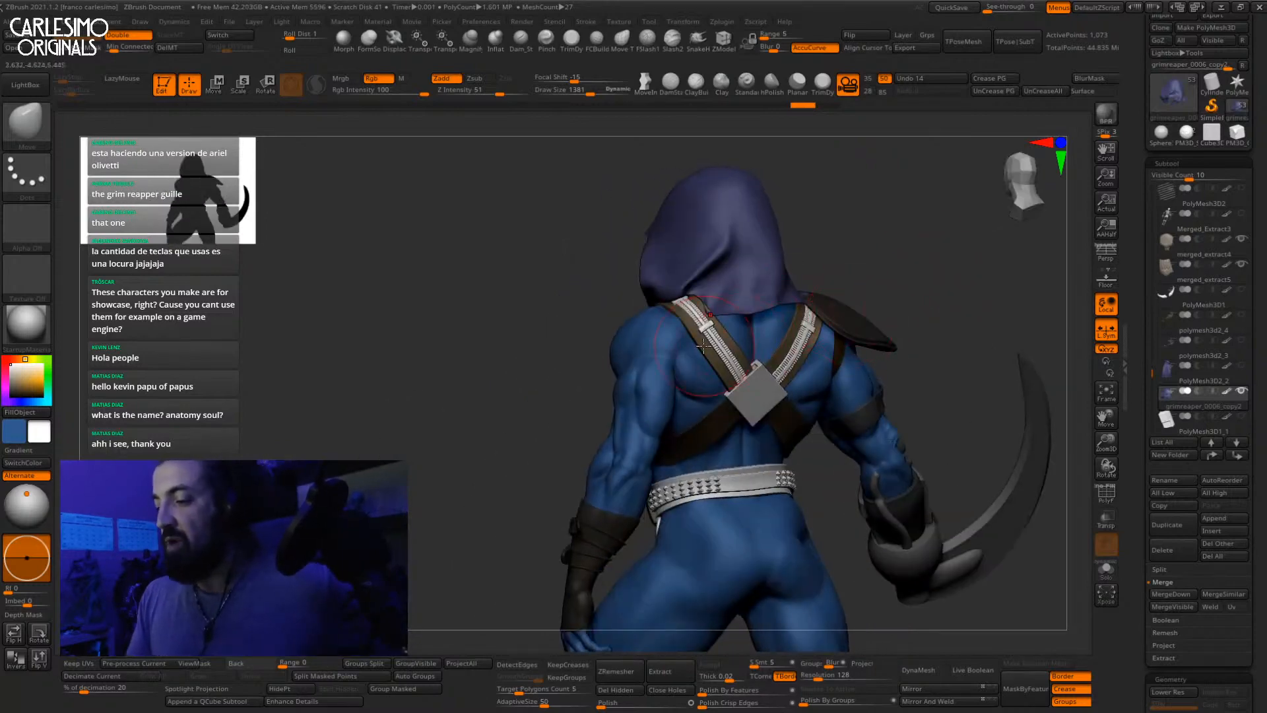
{"action": "right_click_drag", "start_coordinate": [703, 346], "coordinate": [699, 326]}
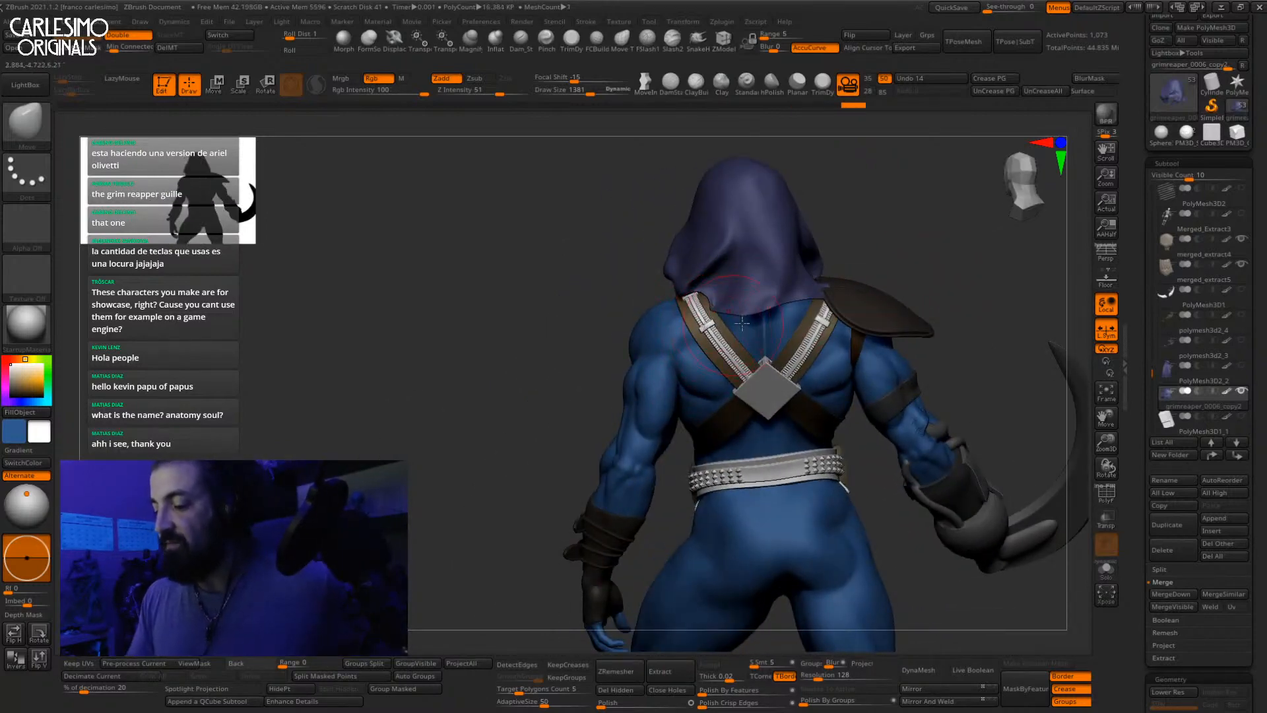
{"action": "mouse_move", "coordinate": [820, 319]}
{"action": "right_mouse_down"}
{"action": "mouse_move", "coordinate": [844, 311]}
{"action": "mouse_move", "coordinate": [826, 302]}
{"action": "mouse_move", "coordinate": [782, 374]}
{"action": "right_mouse_up"}
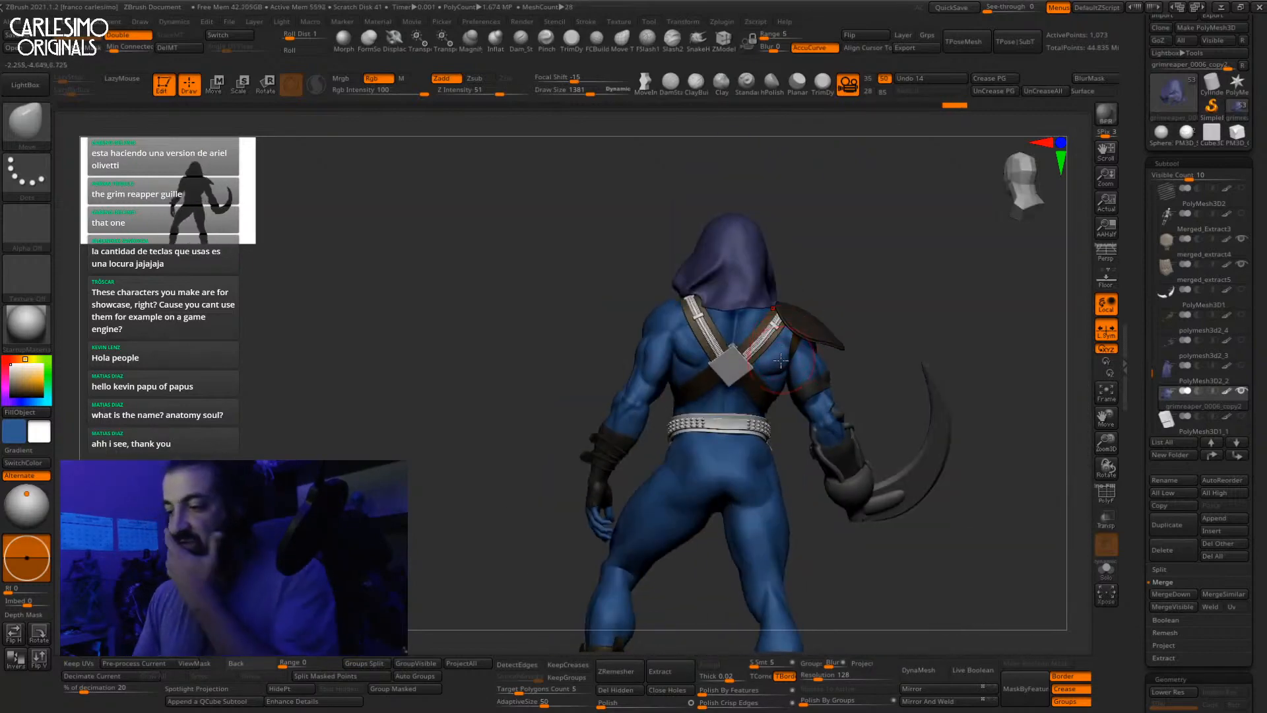
Step: Show the purple cape subtool PolyMesh3D2_2 and fit its shoulder drape around the hood with the Move brush at draw size 3158
{"action": "left_click_drag", "start_coordinate": [1137, 378], "coordinate": [1140, 397]}
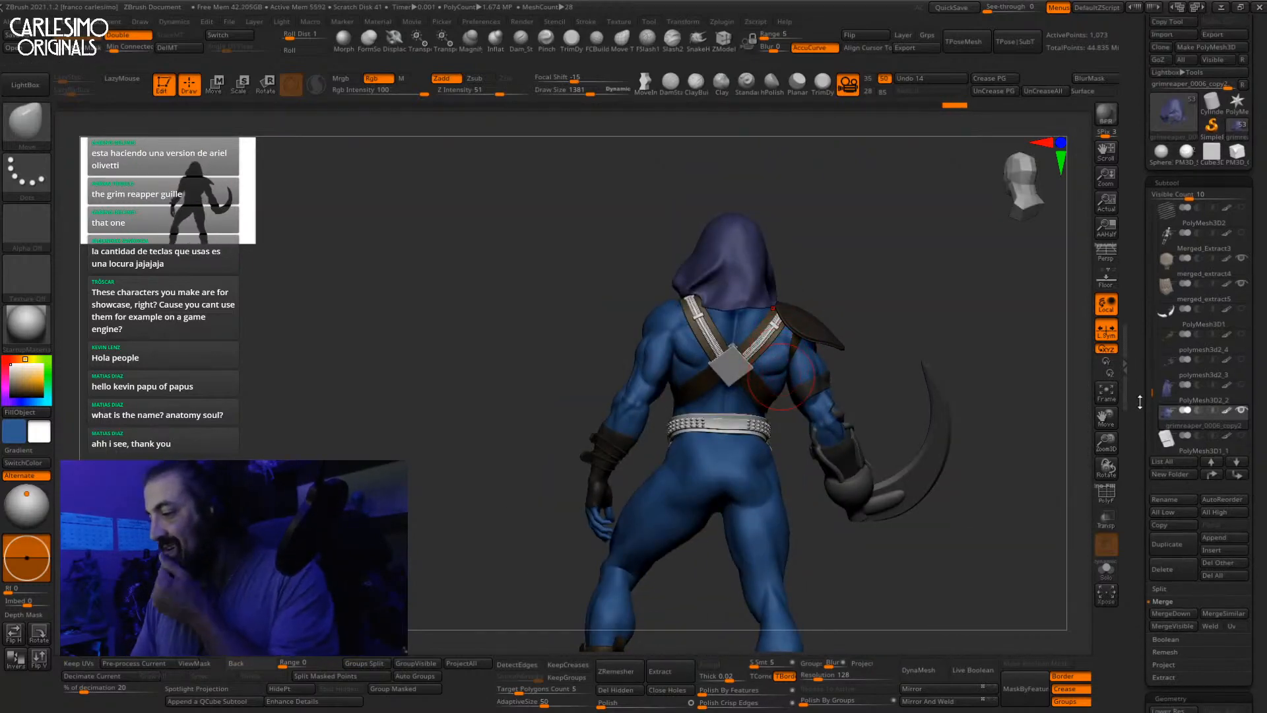
{"action": "left_click", "coordinate": [1229, 399]}
{"action": "key", "text": "s"}
{"action": "left_click_drag", "start_coordinate": [778, 301], "coordinate": [796, 301]}
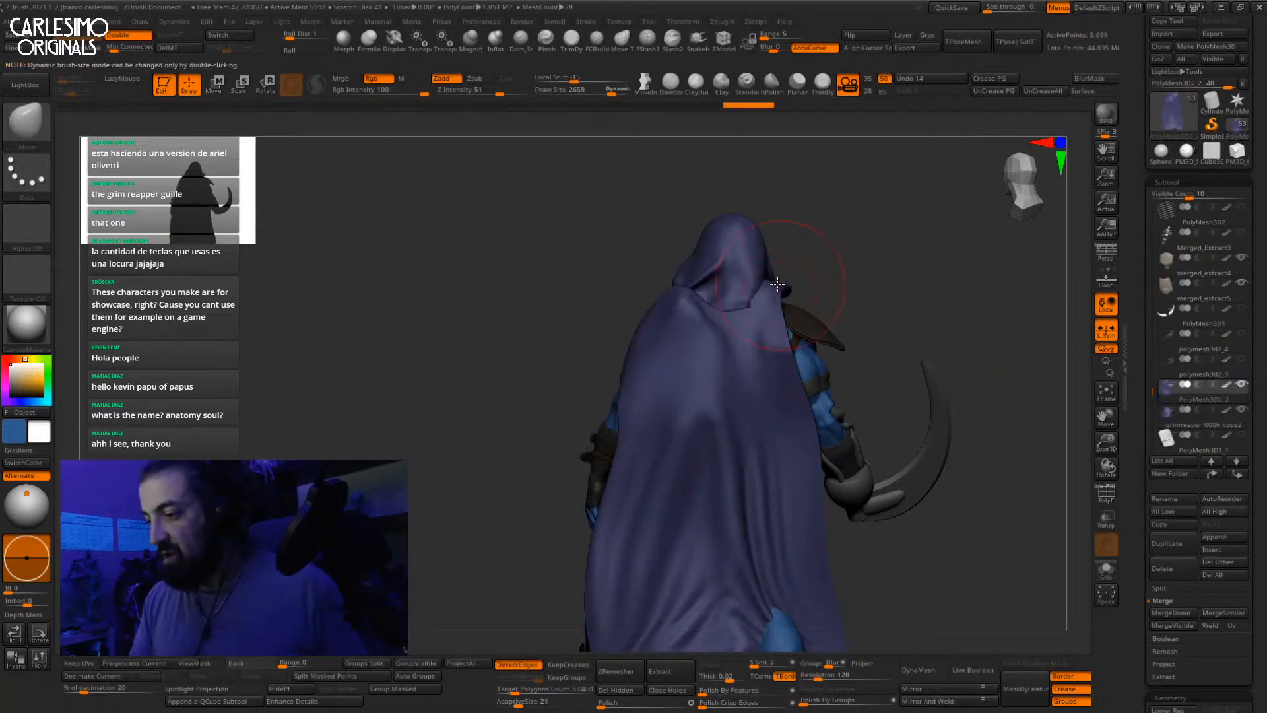
{"action": "mouse_move", "coordinate": [773, 301]}
{"action": "right_mouse_down"}
{"action": "mouse_move", "coordinate": [796, 277]}
{"action": "mouse_move", "coordinate": [726, 307]}
{"action": "mouse_move", "coordinate": [692, 300]}
{"action": "mouse_move", "coordinate": [681, 322]}
{"action": "right_mouse_up"}
{"action": "mouse_move", "coordinate": [672, 328]}
{"action": "right_mouse_down"}
{"action": "mouse_move", "coordinate": [716, 321]}
{"action": "mouse_move", "coordinate": [702, 325]}
{"action": "right_mouse_up"}
{"action": "right_click_drag", "start_coordinate": [619, 340], "coordinate": [653, 334]}
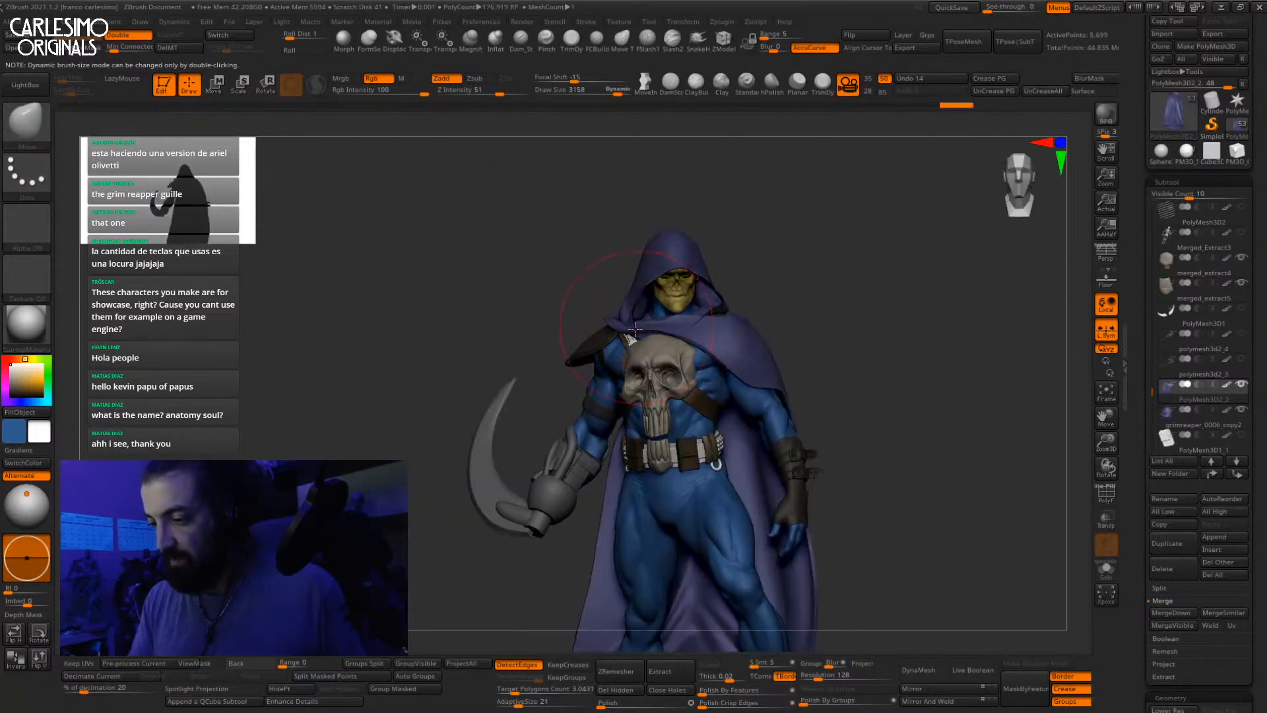
{"action": "right_click", "coordinate": [734, 349]}
{"action": "mouse_move", "coordinate": [752, 330]}
{"action": "right_mouse_down", "text": "ctrl"}
{"action": "mouse_move", "coordinate": [789, 263]}
{"action": "mouse_move", "coordinate": [867, 330]}
{"action": "right_mouse_up", "text": "ctrl"}
Step: Turn on perspective and frame the whole caped figure from the front
{"action": "right_click_drag", "start_coordinate": [697, 283], "coordinate": [976, 602]}
{"action": "key", "text": "p"}
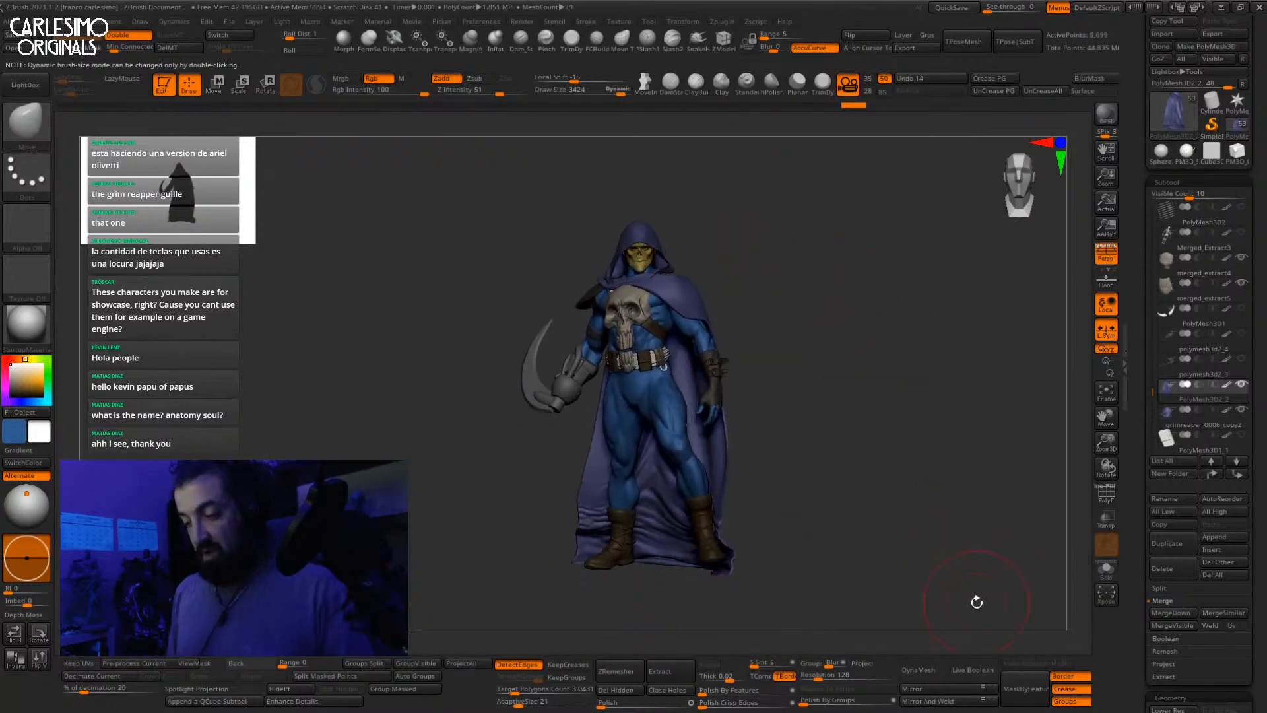
{"action": "mouse_move", "coordinate": [955, 450]}
{"action": "right_mouse_down"}
{"action": "mouse_move", "coordinate": [973, 495]}
{"action": "mouse_move", "coordinate": [952, 469]}
{"action": "right_mouse_up"}
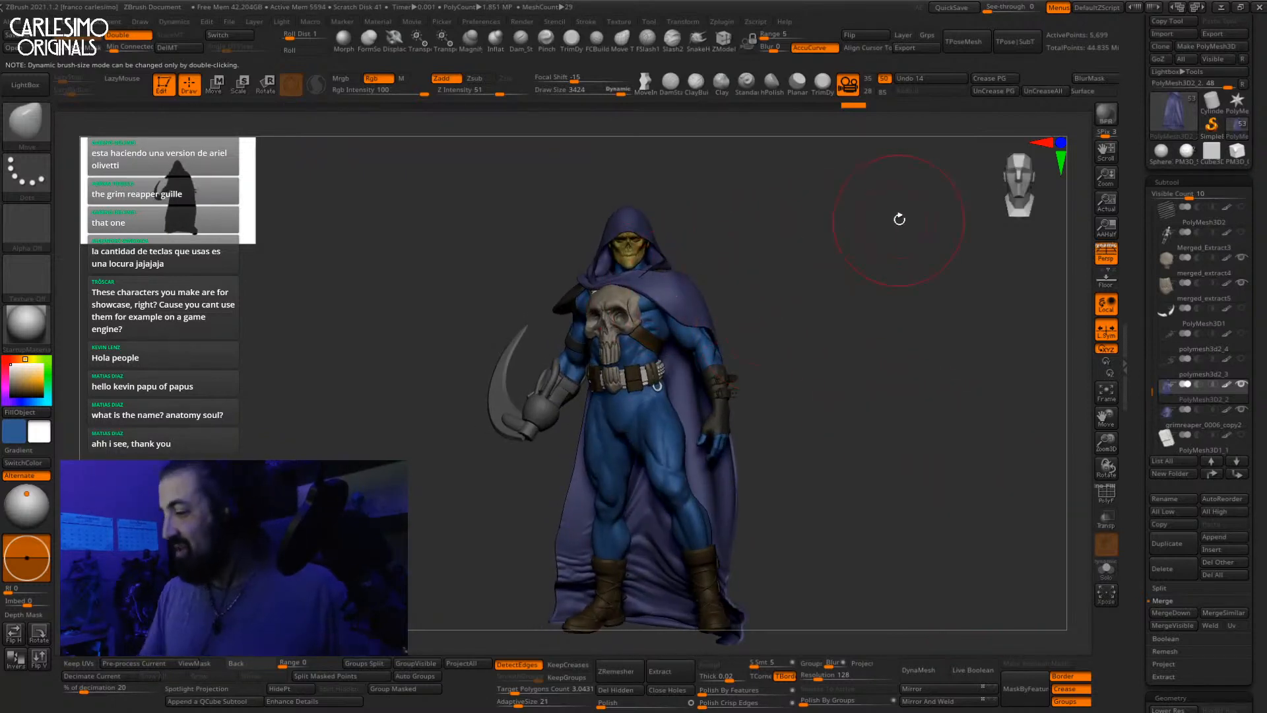
Step: Select the body subtool at the face, isolate it and check its polygon wireframe
{"action": "mouse_move", "coordinate": [840, 334]}
{"action": "right_mouse_down", "text": "ctrl"}
{"action": "mouse_move", "coordinate": [650, 314]}
{"action": "mouse_move", "coordinate": [679, 298]}
{"action": "right_mouse_up", "text": "ctrl"}
{"action": "left_click", "coordinate": [679, 298], "text": "alt"}
{"action": "key", "text": "space"}
{"action": "left_click_drag", "start_coordinate": [678, 299], "coordinate": [662, 303]}
{"action": "right_click_drag", "start_coordinate": [662, 303], "coordinate": [671, 323], "text": "ctrl"}
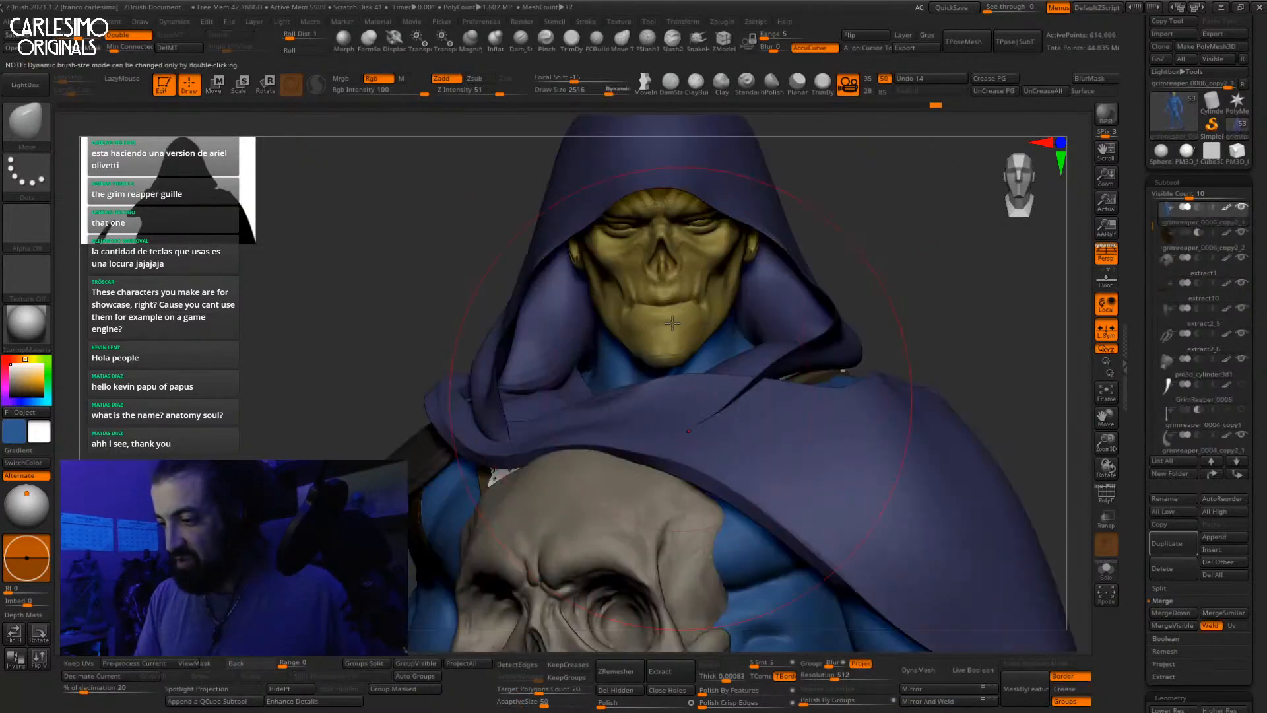
{"action": "key", "text": "space"}
{"action": "left_click_drag", "start_coordinate": [672, 322], "coordinate": [661, 324]}
{"action": "mouse_move", "coordinate": [673, 317]}
{"action": "right_mouse_down", "text": "ctrl"}
{"action": "mouse_move", "coordinate": [700, 376]}
{"action": "mouse_move", "coordinate": [730, 335]}
{"action": "right_mouse_up", "text": "ctrl"}
{"action": "key", "text": "ctrl+shift+s"}
{"action": "key", "text": "shift+f"}
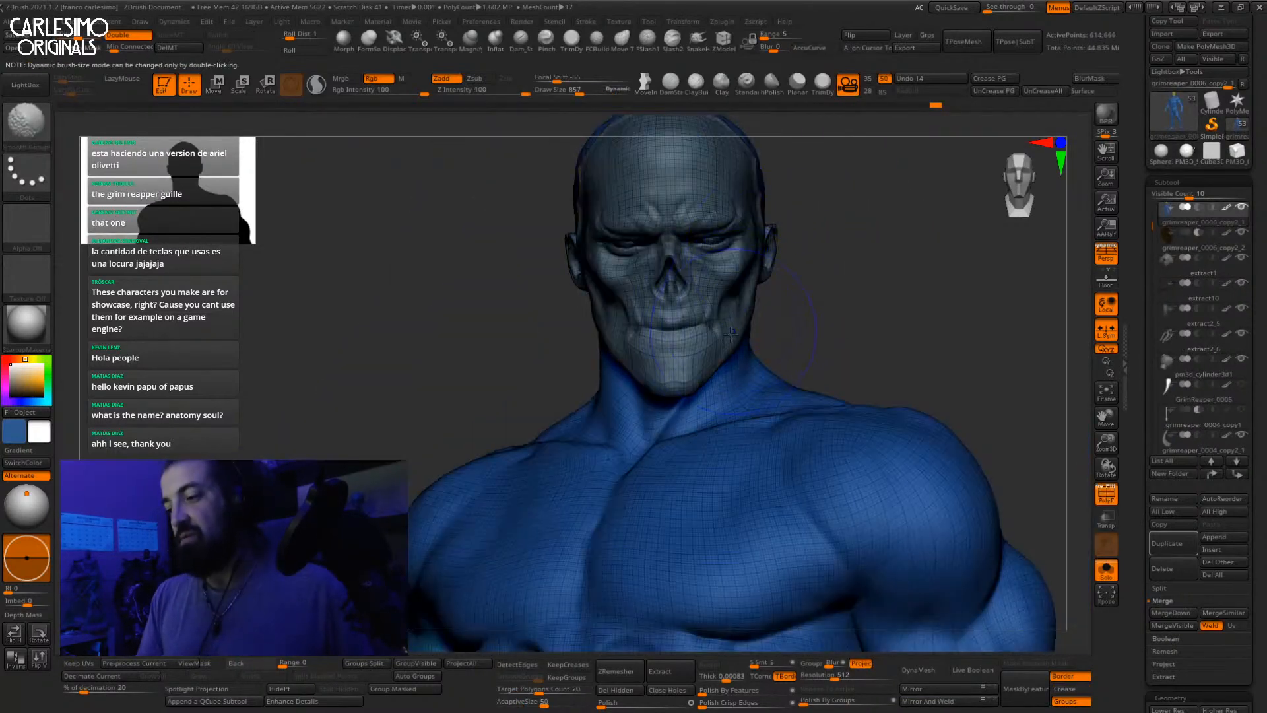
{"action": "key", "text": "shift+f"}
Step: Subdivide the isolated body mesh to a higher level and switch to the DamStandard brush
{"action": "key", "text": "b"}
{"action": "key", "text": "m"}
{"action": "key", "text": "v"}
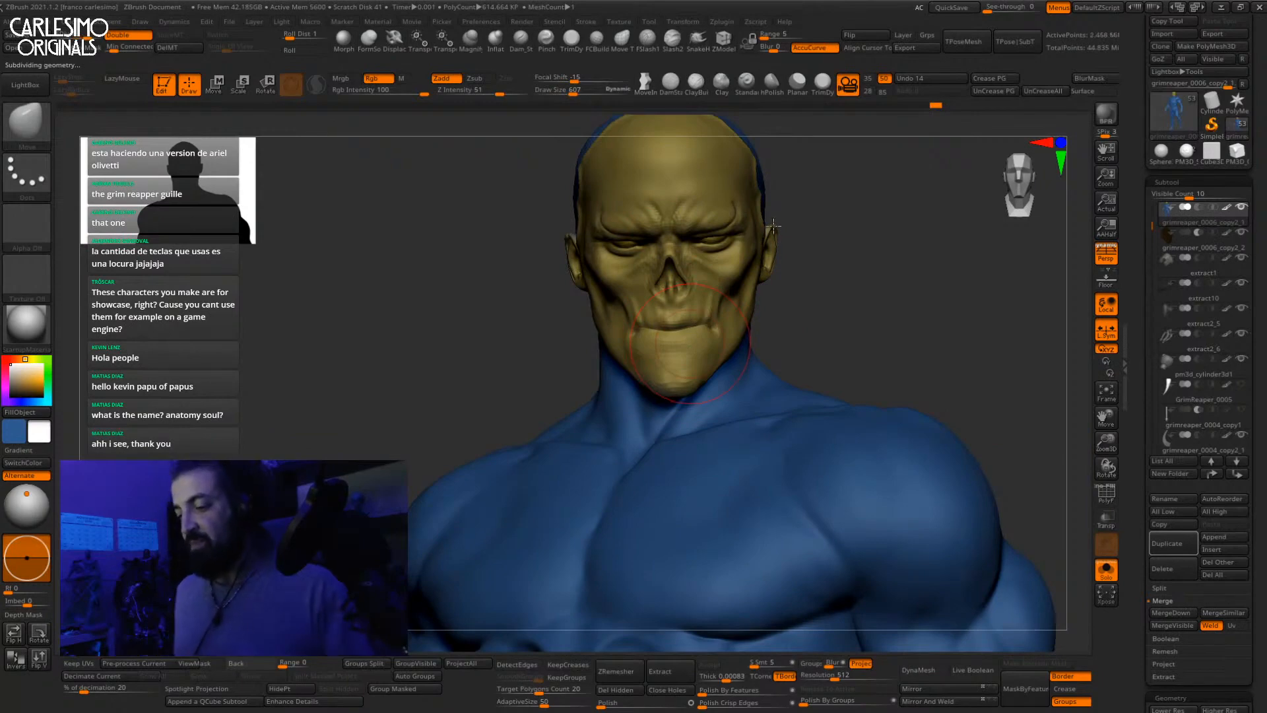
{"action": "key", "text": "b"}
{"action": "key", "text": "d"}
{"action": "key", "text": "s"}
{"action": "key", "text": "d"}
Step: Carve a curved crease below the lower lip with the DamStandard brush at intensity 13 and draw size 115
{"action": "right_click_drag", "start_coordinate": [674, 297], "coordinate": [673, 351], "text": "ctrl"}
{"action": "key", "text": "space"}
{"action": "left_click_drag", "start_coordinate": [673, 351], "coordinate": [664, 353]}
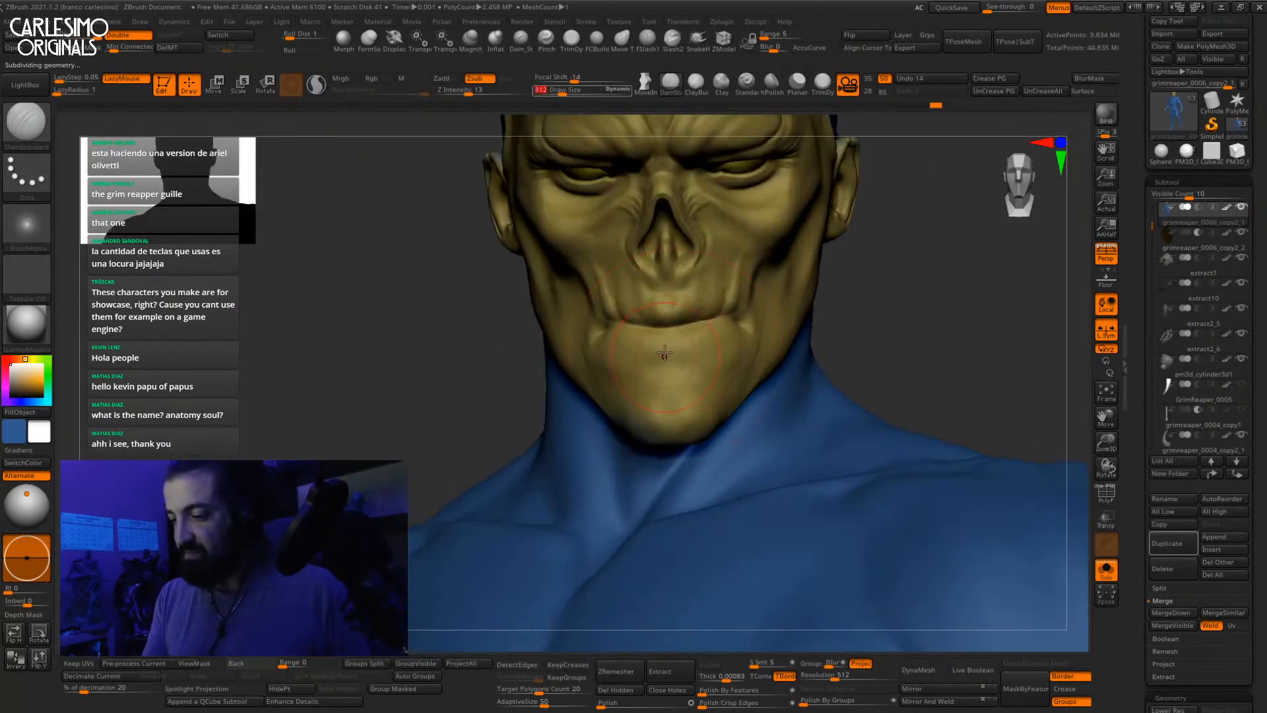
{"action": "mouse_move", "coordinate": [665, 353]}
{"action": "right_mouse_down", "text": "alt"}
{"action": "mouse_move", "coordinate": [708, 316]}
{"action": "mouse_move", "coordinate": [724, 326]}
{"action": "right_mouse_up", "text": "alt"}
{"action": "key", "text": "space"}
{"action": "left_click_drag", "start_coordinate": [724, 326], "coordinate": [713, 326]}
{"action": "key", "text": "space"}
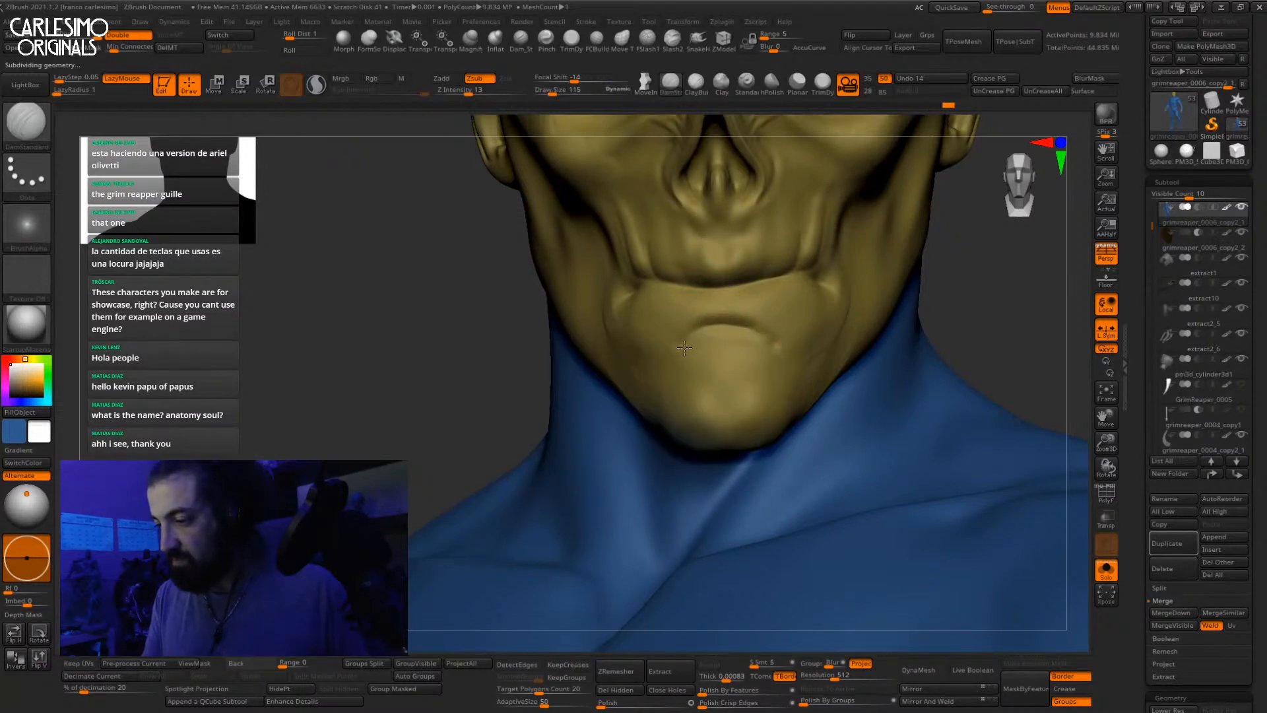
Step: Extend and deepen the chin crease toward the mouth corners with the DamStandard brush at draw size 115
{"action": "key", "text": "b"}
{"action": "key", "text": "c"}
{"action": "key", "text": "t"}
{"action": "right_click_drag", "start_coordinate": [715, 335], "coordinate": [619, 324]}
{"action": "key", "text": "b"}
{"action": "key", "text": "d"}
{"action": "key", "text": "s"}
{"action": "left_click_drag", "start_coordinate": [560, 334], "coordinate": [650, 326]}
{"action": "right_click_drag", "start_coordinate": [693, 330], "coordinate": [627, 327]}
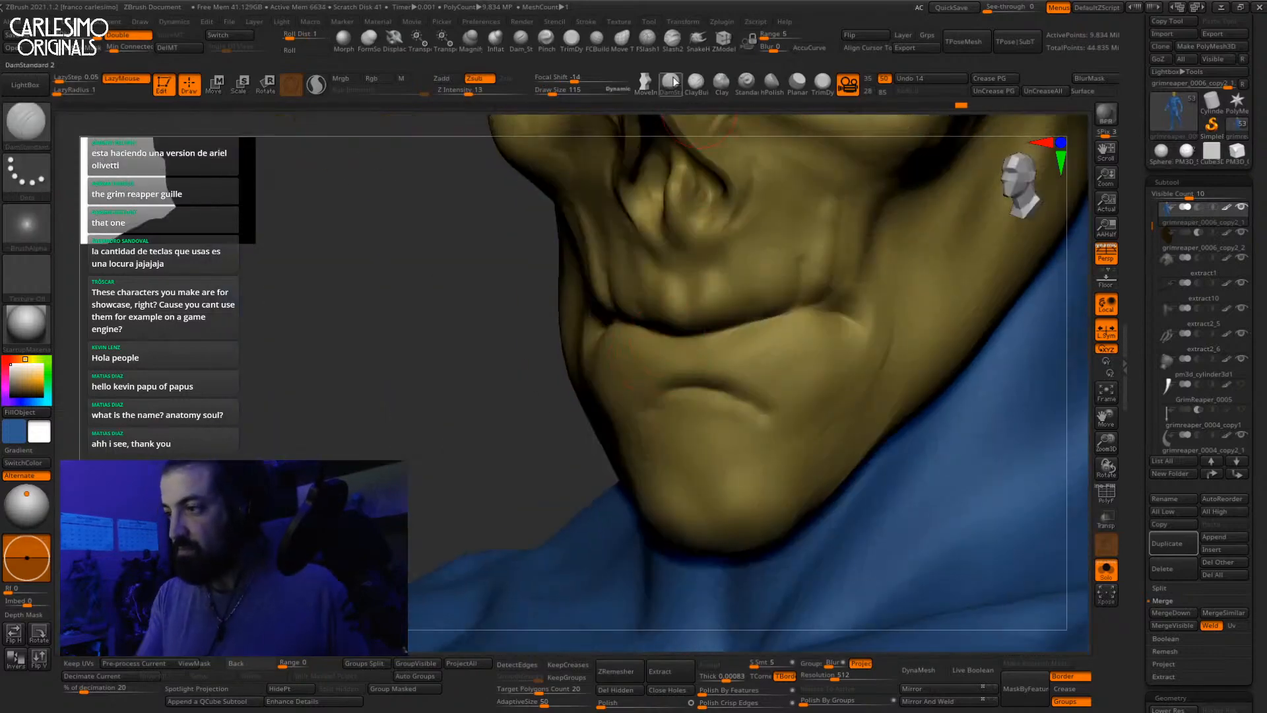
Step: Cut a sharper line between the lips with the Slash2 brush at intensity 30 and draw size 115
{"action": "left_click", "coordinate": [672, 42]}
{"action": "left_click", "coordinate": [653, 44]}
{"action": "right_click_drag", "start_coordinate": [762, 338], "coordinate": [741, 334]}
{"action": "left_click_drag", "start_coordinate": [745, 328], "coordinate": [832, 303]}
{"action": "mouse_move", "coordinate": [707, 334]}
{"action": "right_mouse_down"}
{"action": "mouse_move", "coordinate": [753, 328]}
{"action": "mouse_move", "coordinate": [709, 334]}
{"action": "right_mouse_up"}
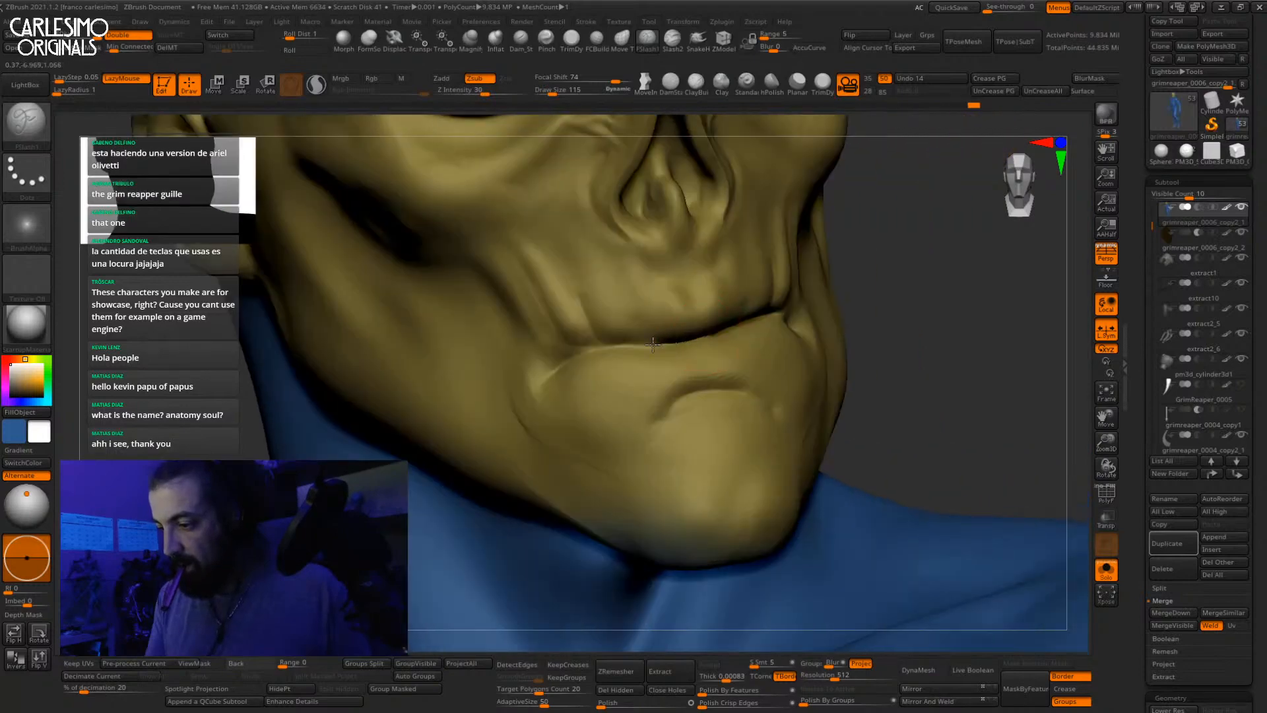
{"action": "right_click_drag", "start_coordinate": [611, 351], "coordinate": [571, 348]}
{"action": "mouse_move", "coordinate": [726, 340]}
{"action": "right_mouse_down"}
{"action": "mouse_move", "coordinate": [689, 343]}
{"action": "mouse_move", "coordinate": [734, 334]}
{"action": "right_mouse_up"}
Step: Add volume to the lower lip and its left corner with the Clay Tubes brush at intensity 16 and draw size 115
{"action": "key", "text": "1"}
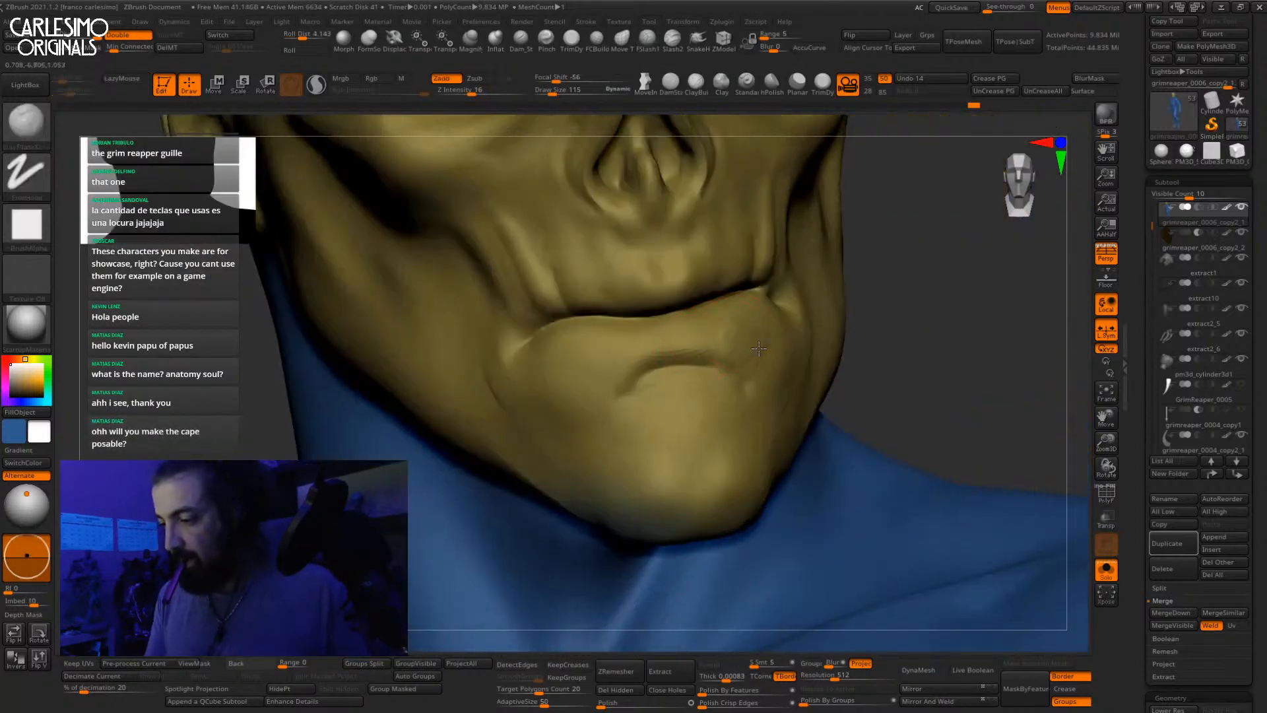
{"action": "left_click_drag", "start_coordinate": [759, 348], "coordinate": [759, 377]}
{"action": "mouse_move", "coordinate": [764, 370]}
{"action": "right_mouse_down", "text": "ctrl"}
{"action": "mouse_move", "coordinate": [765, 342]}
{"action": "mouse_move", "coordinate": [742, 343]}
{"action": "right_mouse_up", "text": "ctrl"}
{"action": "left_click_drag", "start_coordinate": [748, 355], "coordinate": [750, 342]}
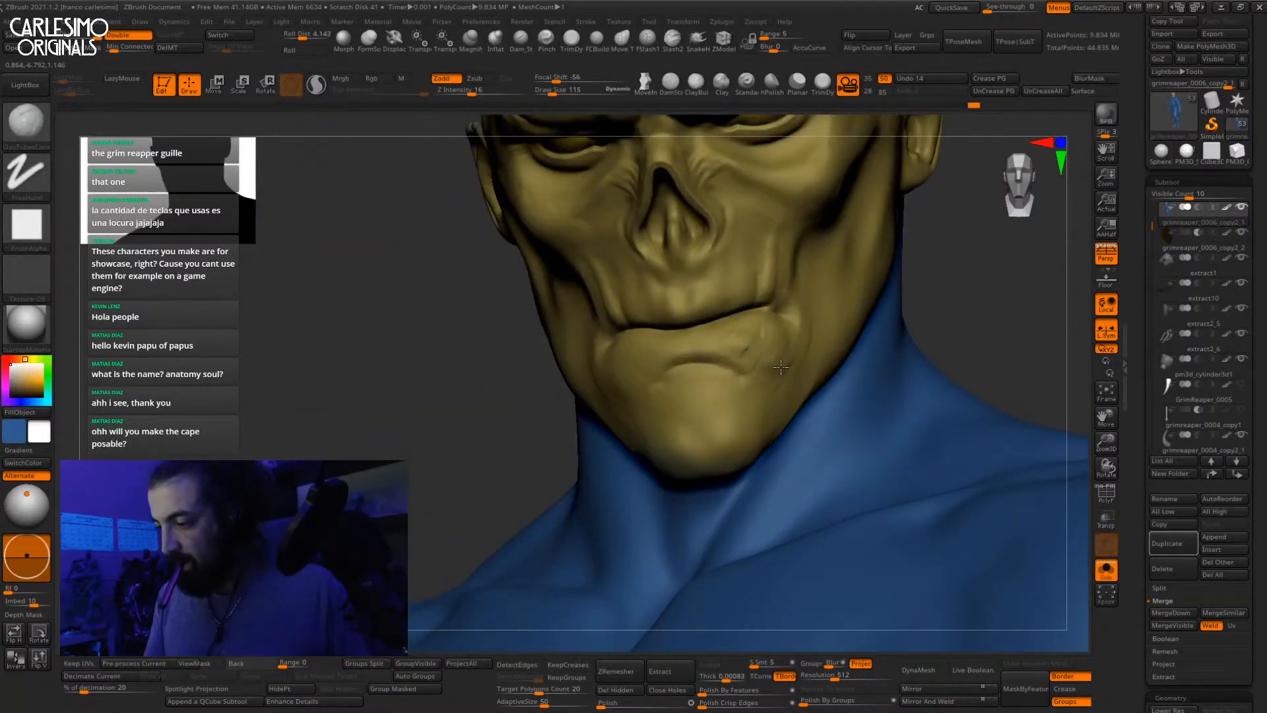
{"action": "right_click_drag", "start_coordinate": [748, 341], "coordinate": [678, 338]}
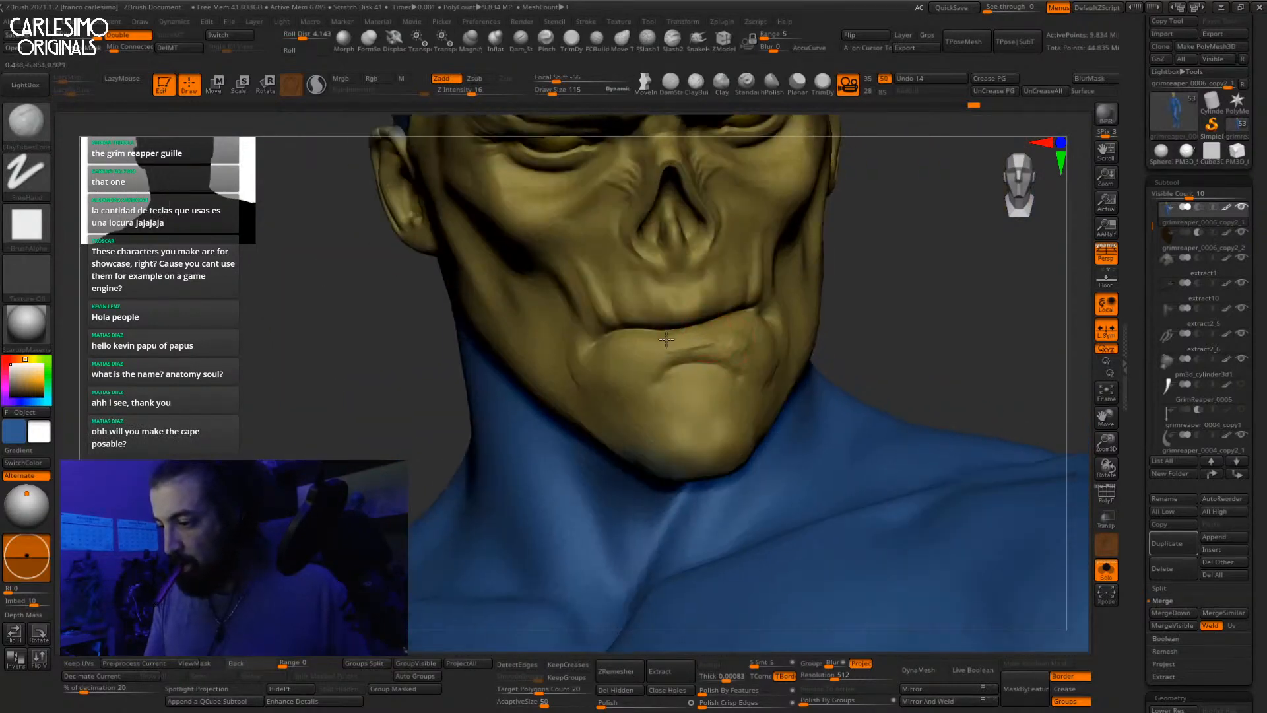
{"action": "left_click_drag", "start_coordinate": [667, 339], "coordinate": [660, 344]}
{"action": "right_click_drag", "start_coordinate": [665, 343], "coordinate": [652, 344]}
{"action": "right_click", "coordinate": [657, 396]}
Step: Reposition the mouth line and lower lip with the Move brush at draw size 296, checking the whole head
{"action": "key", "text": "2"}
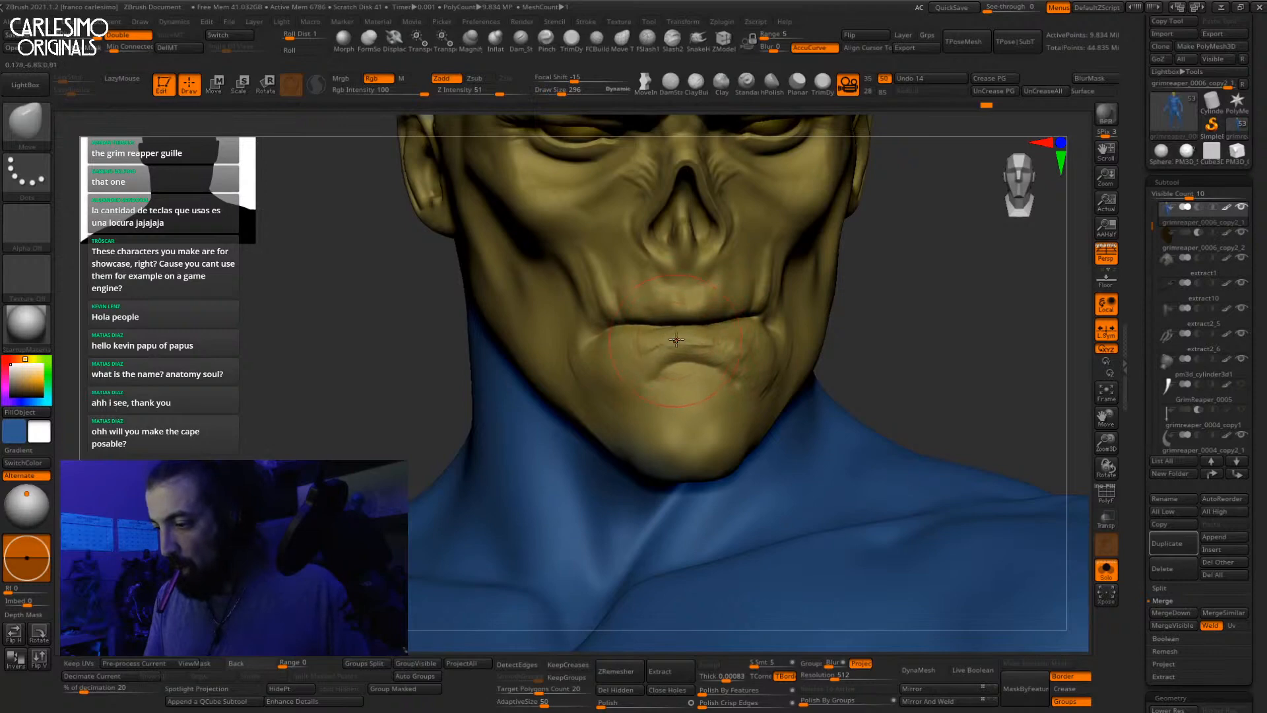
{"action": "key", "text": "s"}
{"action": "left_click_drag", "start_coordinate": [677, 340], "coordinate": [683, 339]}
{"action": "right_click_drag", "start_coordinate": [689, 343], "coordinate": [780, 326]}
{"action": "key", "text": "["}
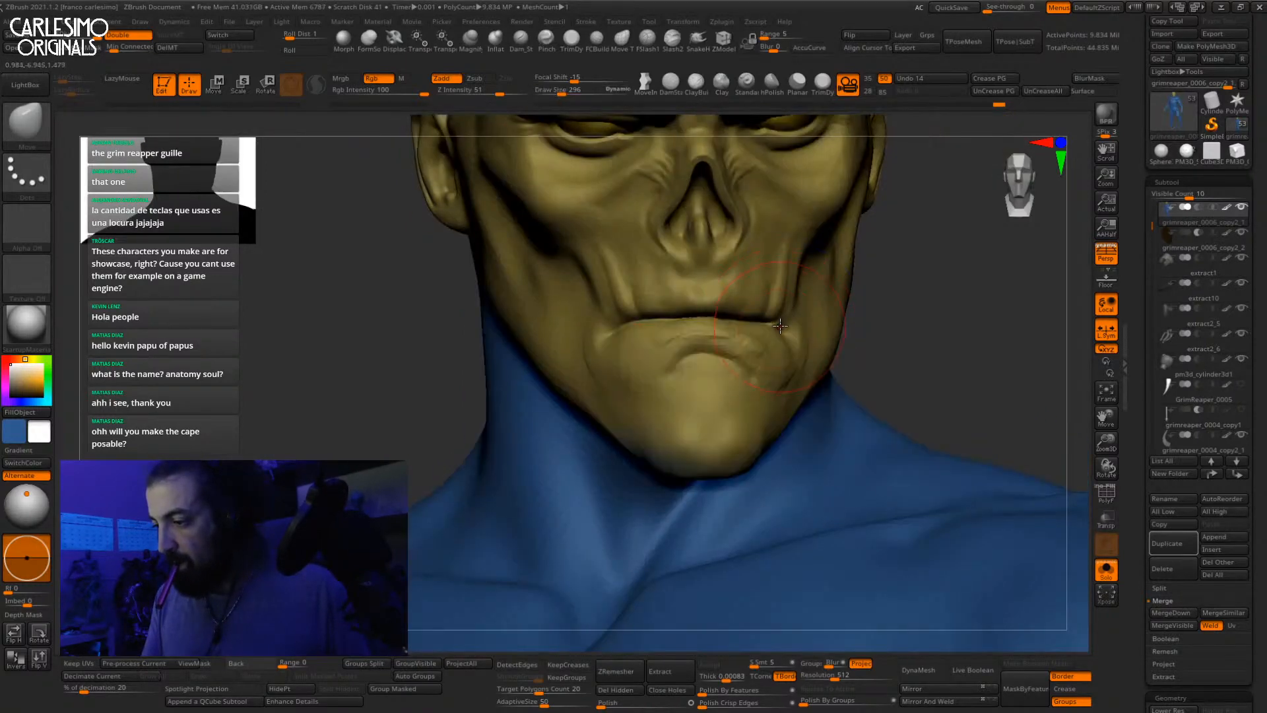
{"action": "right_click_drag", "start_coordinate": [642, 320], "coordinate": [813, 272], "text": "alt"}
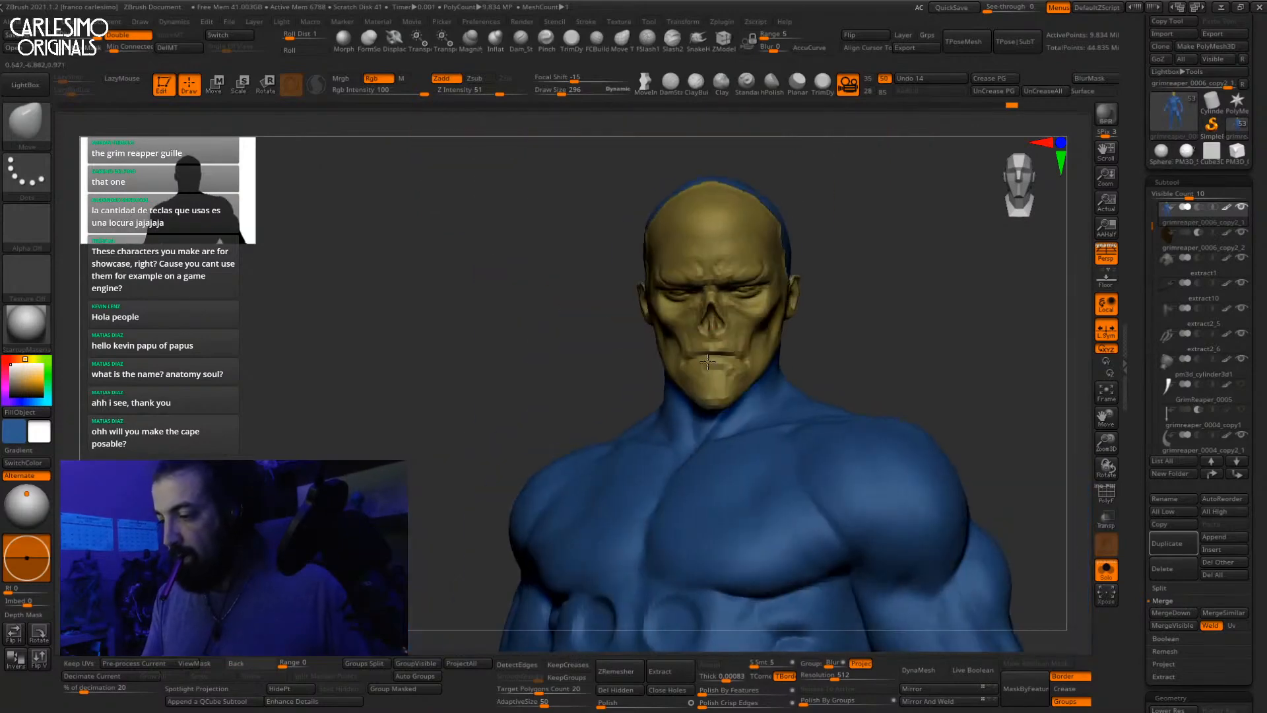
{"action": "key", "text": "alt+s"}
{"action": "mouse_move", "coordinate": [760, 398]}
{"action": "right_mouse_down", "text": "alt"}
{"action": "mouse_move", "coordinate": [753, 383]}
{"action": "mouse_move", "coordinate": [772, 377]}
{"action": "mouse_move", "coordinate": [719, 423]}
{"action": "mouse_move", "coordinate": [686, 426]}
{"action": "right_mouse_up", "text": "alt"}
{"action": "key", "text": "alt+s"}
{"action": "right_click_drag", "start_coordinate": [687, 426], "coordinate": [732, 488], "text": "alt"}
Step: Build up the upper lip and mouth corners with the Clay Tubes brush at intensity 16 and draw sizes 105 to 125
{"action": "key", "text": "b"}
{"action": "key", "text": "c"}
{"action": "key", "text": "t"}
{"action": "key", "text": "["}
{"action": "key", "text": "space"}
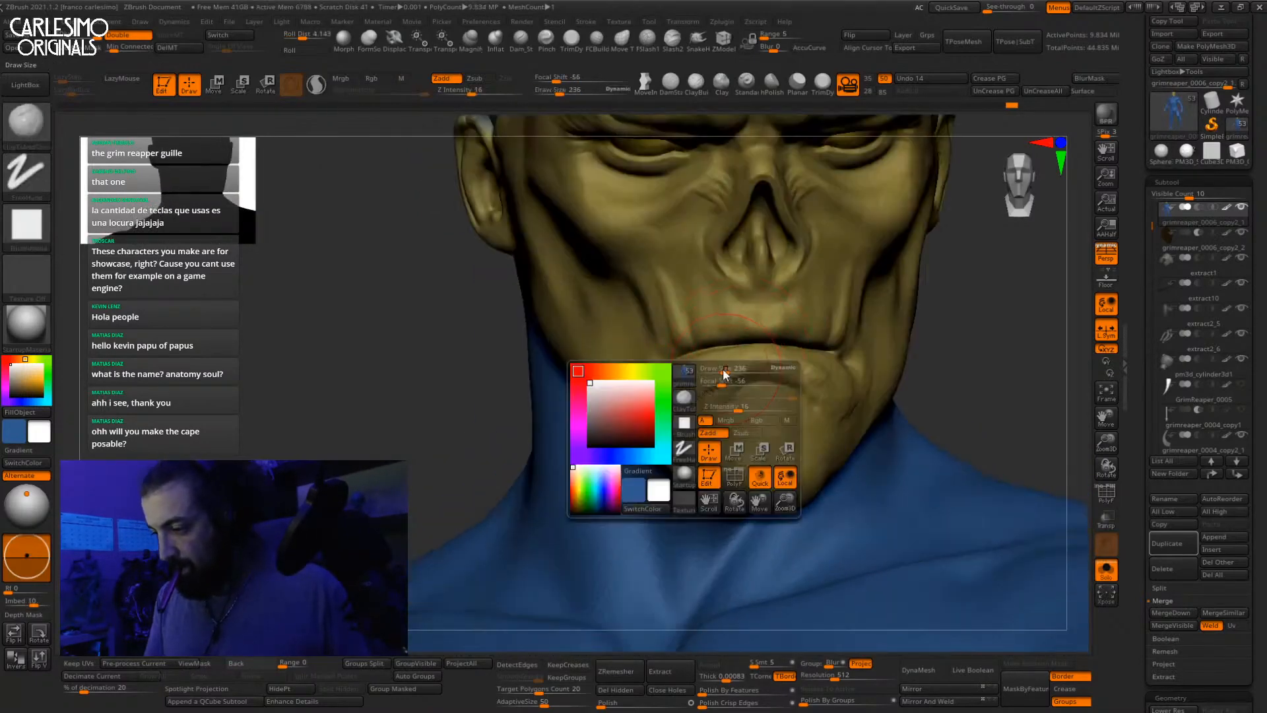
{"action": "mouse_move", "coordinate": [759, 363]}
{"action": "right_mouse_down"}
{"action": "mouse_move", "coordinate": [809, 357]}
{"action": "mouse_move", "coordinate": [687, 291]}
{"action": "right_mouse_up"}
{"action": "key", "text": "b"}
{"action": "key", "text": "c"}
{"action": "key", "text": "b"}
{"action": "key", "text": "b"}
{"action": "key", "text": "c"}
{"action": "key", "text": "t"}
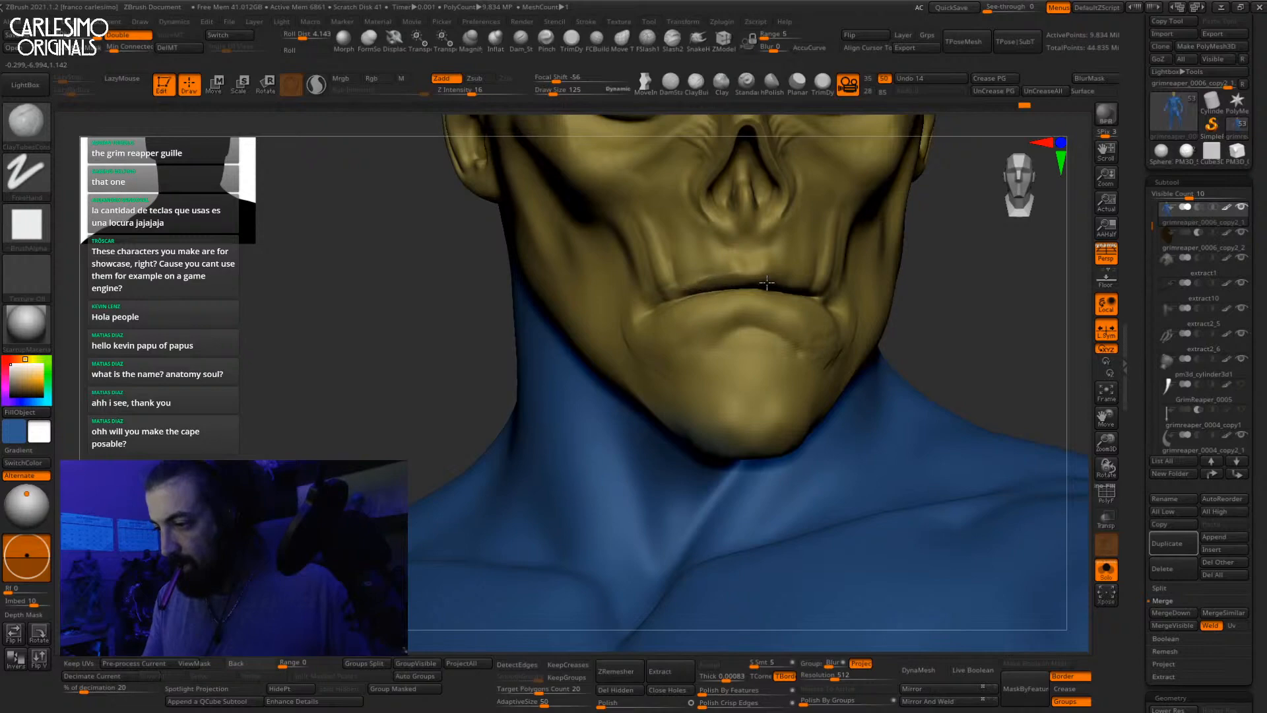
{"action": "mouse_move", "coordinate": [767, 283]}
{"action": "right_mouse_down"}
{"action": "mouse_move", "coordinate": [799, 276]}
{"action": "mouse_move", "coordinate": [752, 323]}
{"action": "right_mouse_up"}
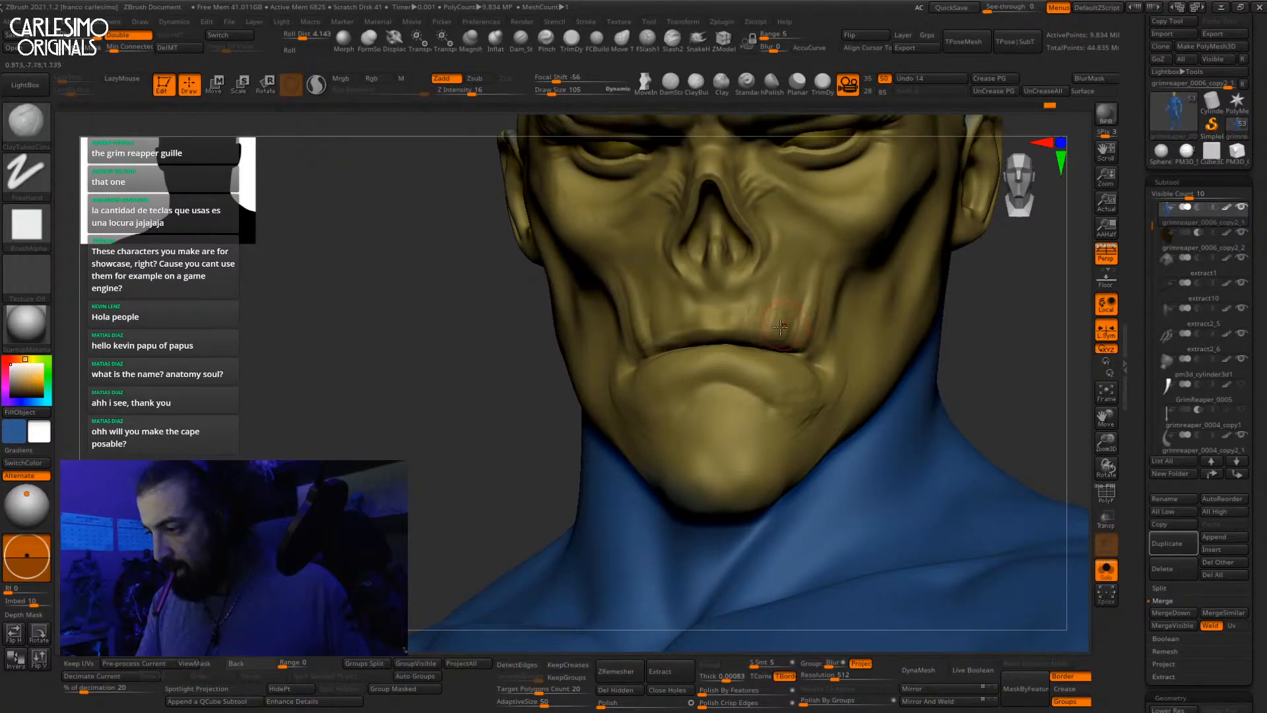
{"action": "right_click_drag", "start_coordinate": [781, 326], "coordinate": [756, 316]}
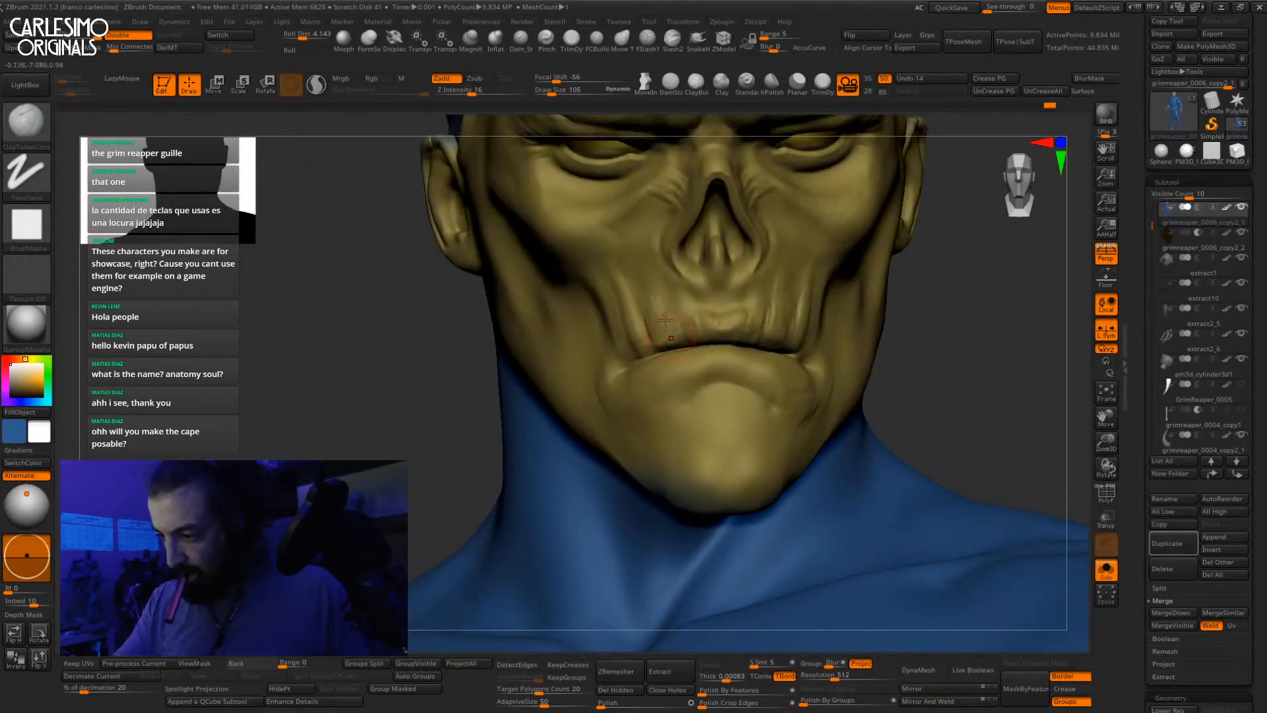
Step: Show the other subtools around the body and hide the cape covering the shoulders
{"action": "key", "text": "ctrl+shift+s"}
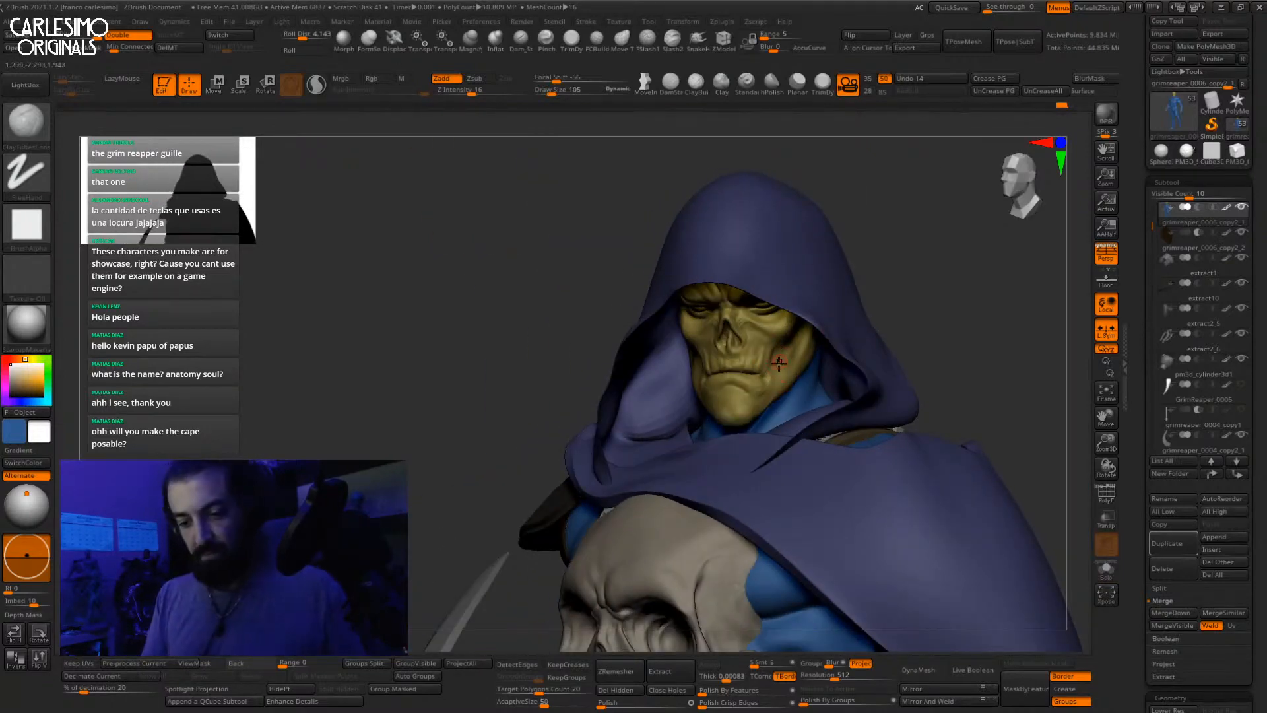
{"action": "mouse_move", "coordinate": [778, 362]}
{"action": "right_mouse_down", "text": "alt"}
{"action": "mouse_move", "coordinate": [733, 375]}
{"action": "mouse_move", "coordinate": [732, 403]}
{"action": "mouse_move", "coordinate": [771, 363]}
{"action": "right_mouse_up", "text": "alt"}
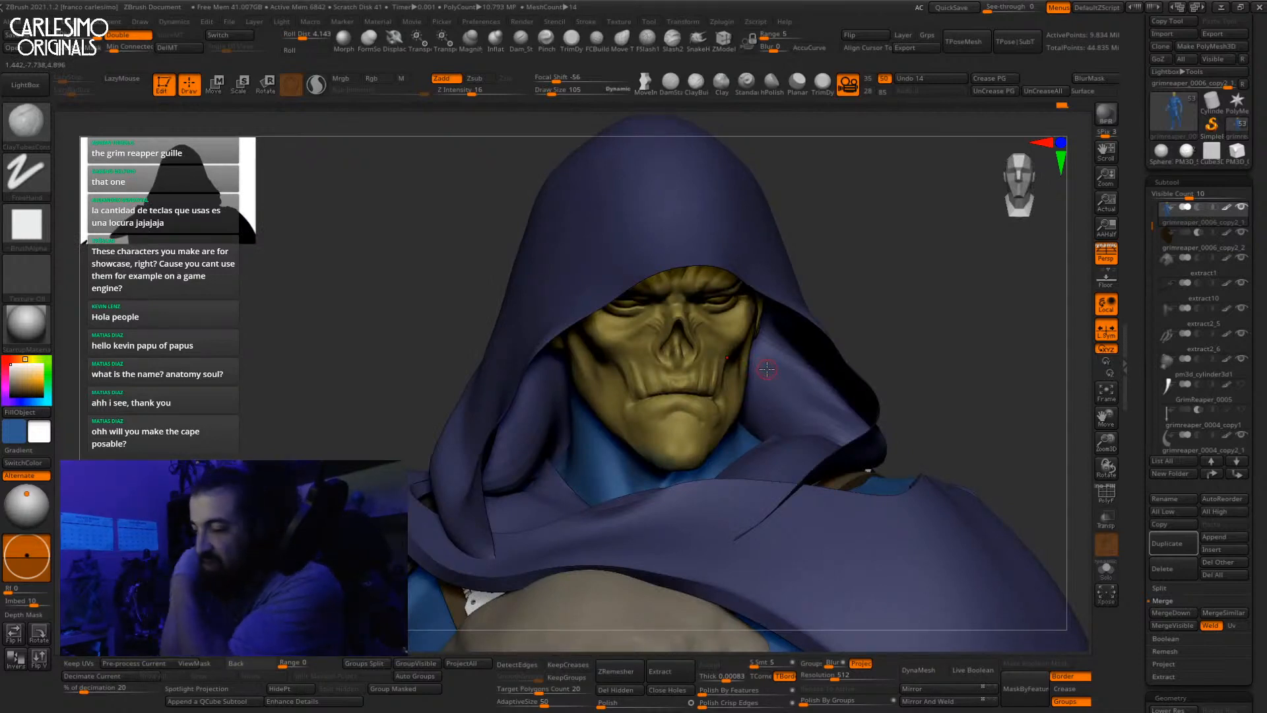
{"action": "left_click_drag", "start_coordinate": [1151, 224], "coordinate": [1151, 402]}
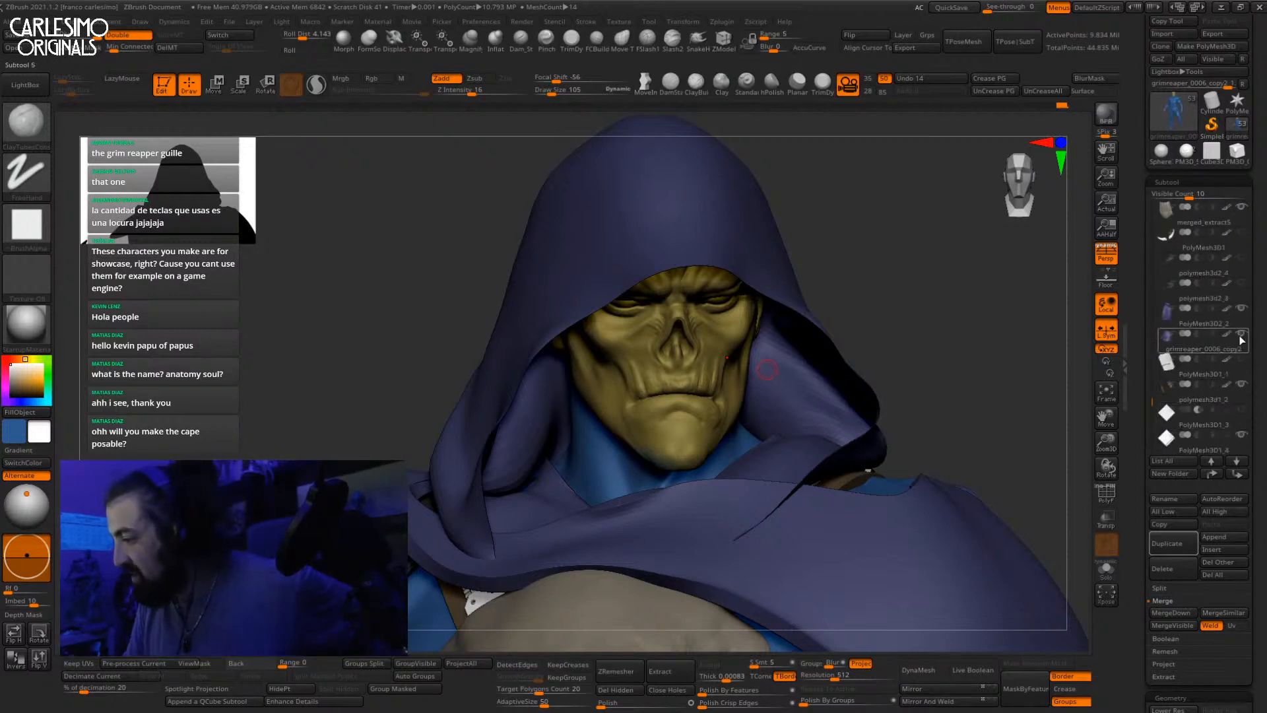
{"action": "left_click", "coordinate": [1241, 336]}
{"action": "left_click", "coordinate": [1241, 336]}
{"action": "left_click", "coordinate": [1242, 311]}
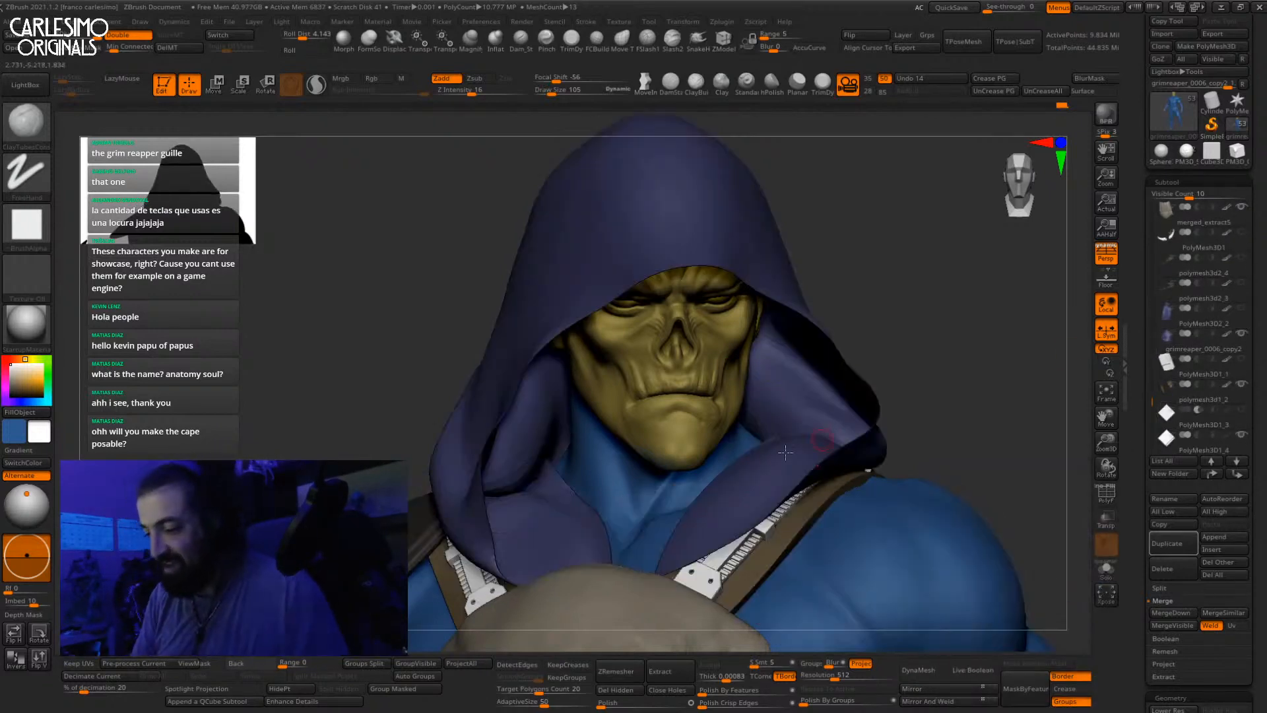
Step: Isolate the body, then sculpt and smooth the temple beside the character's left eye with Clay Tubes at intensity 8 and draw size 312
{"action": "key", "text": "alt+s"}
{"action": "right_click_drag", "start_coordinate": [695, 422], "coordinate": [739, 412]}
{"action": "right_click_drag", "start_coordinate": [739, 413], "coordinate": [703, 359], "text": "ctrl"}
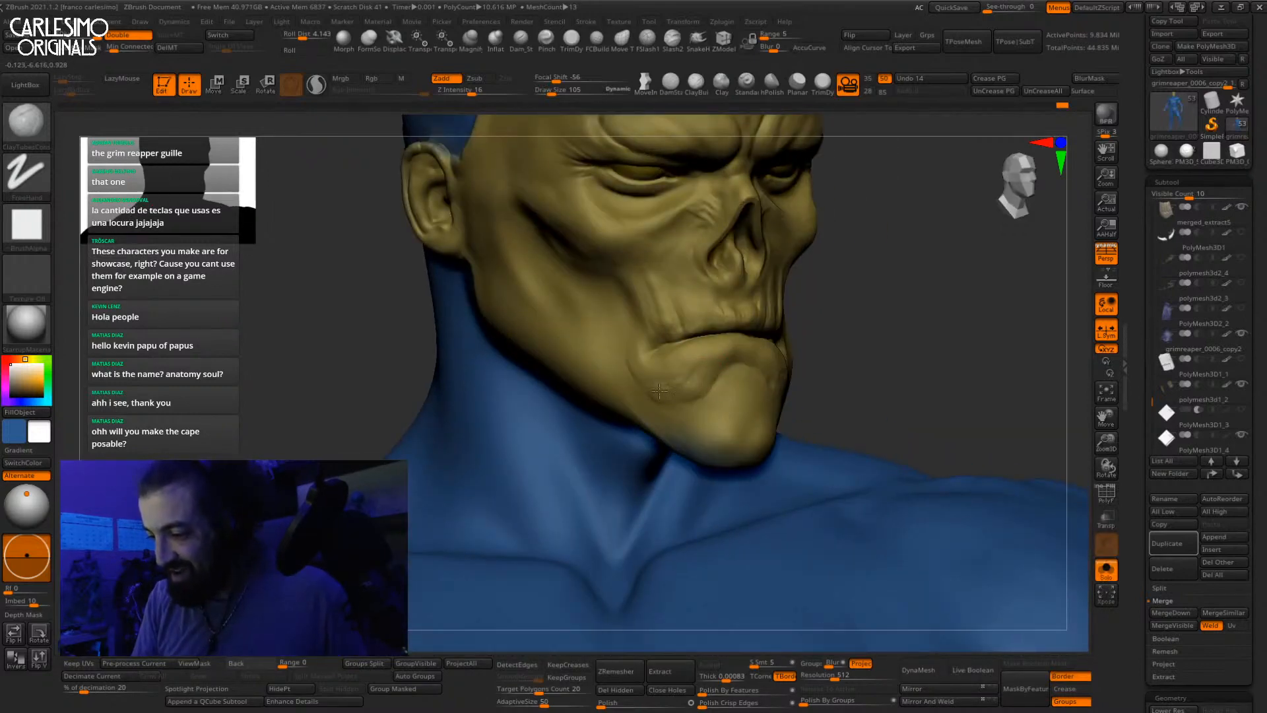
{"action": "mouse_move", "coordinate": [659, 390]}
{"action": "right_mouse_down"}
{"action": "mouse_move", "coordinate": [642, 422]}
{"action": "mouse_move", "coordinate": [665, 403]}
{"action": "mouse_move", "coordinate": [660, 325]}
{"action": "mouse_move", "coordinate": [881, 309]}
{"action": "mouse_move", "coordinate": [881, 333]}
{"action": "mouse_move", "coordinate": [662, 350]}
{"action": "mouse_move", "coordinate": [647, 314]}
{"action": "mouse_move", "coordinate": [675, 302]}
{"action": "mouse_move", "coordinate": [784, 318]}
{"action": "right_mouse_up"}
{"action": "right_click", "coordinate": [669, 441]}
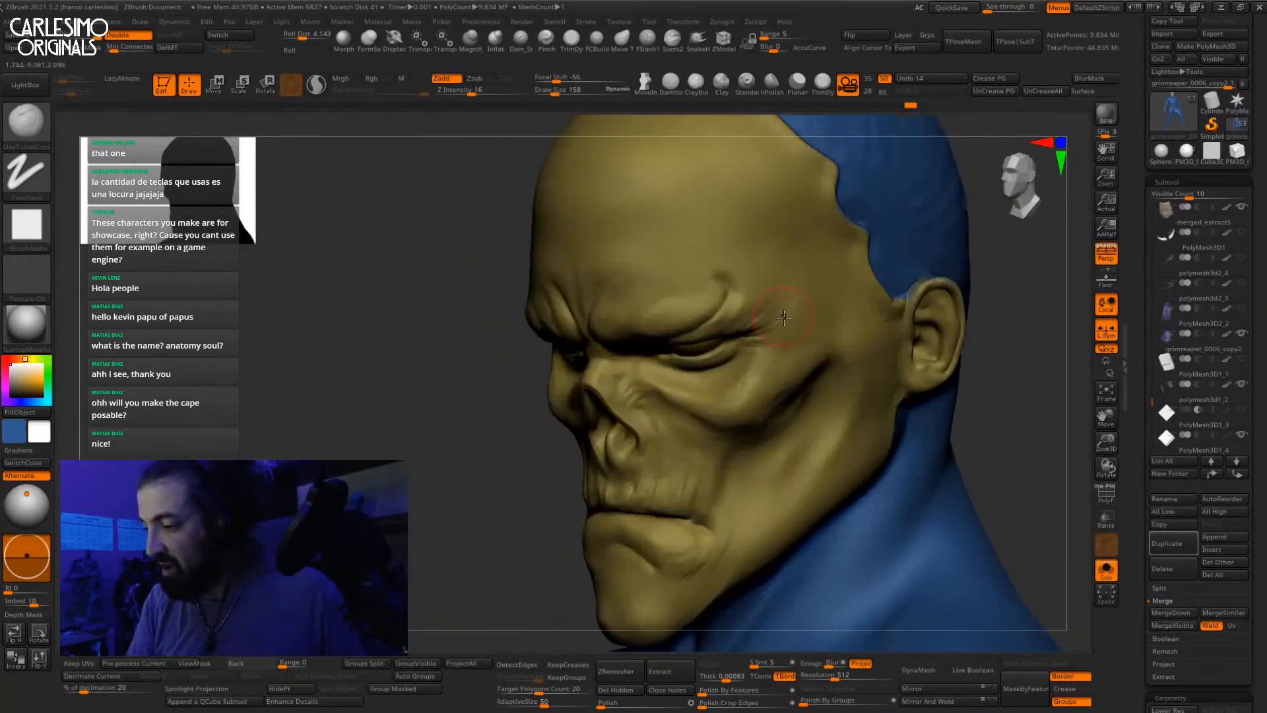
{"action": "left_click", "coordinate": [461, 91]}
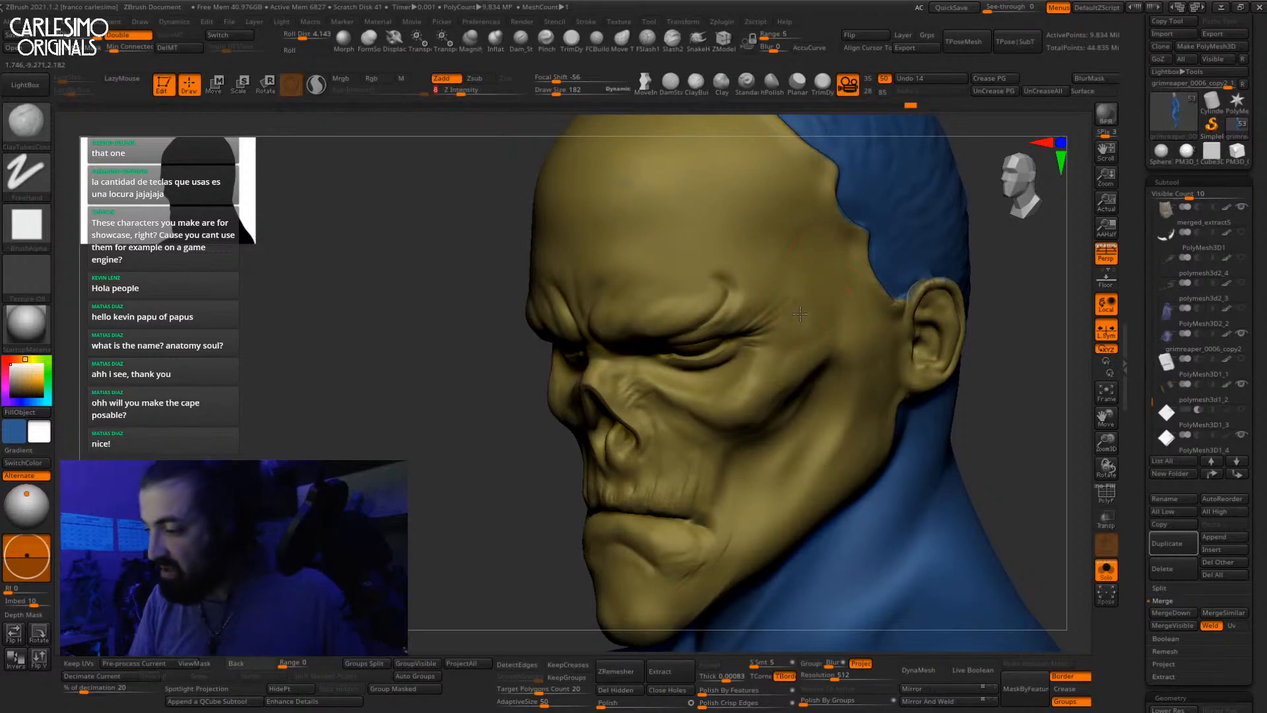
{"action": "key", "text": "bracketright"}
{"action": "key", "text": "bracketright"}
{"action": "key", "text": "bracketright"}
{"action": "key", "text": "bracketright"}
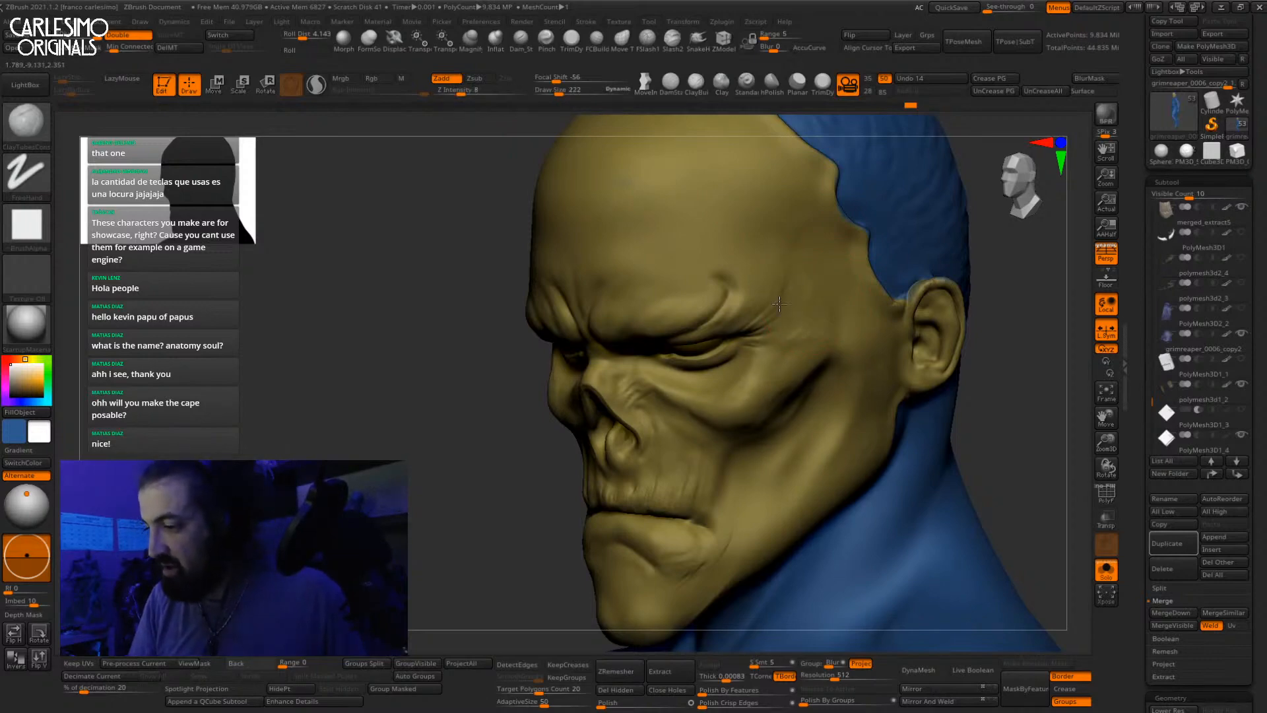
{"action": "mouse_move", "coordinate": [779, 303]}
{"action": "right_mouse_down"}
{"action": "mouse_move", "coordinate": [700, 323]}
{"action": "mouse_move", "coordinate": [777, 346]}
{"action": "right_mouse_up"}
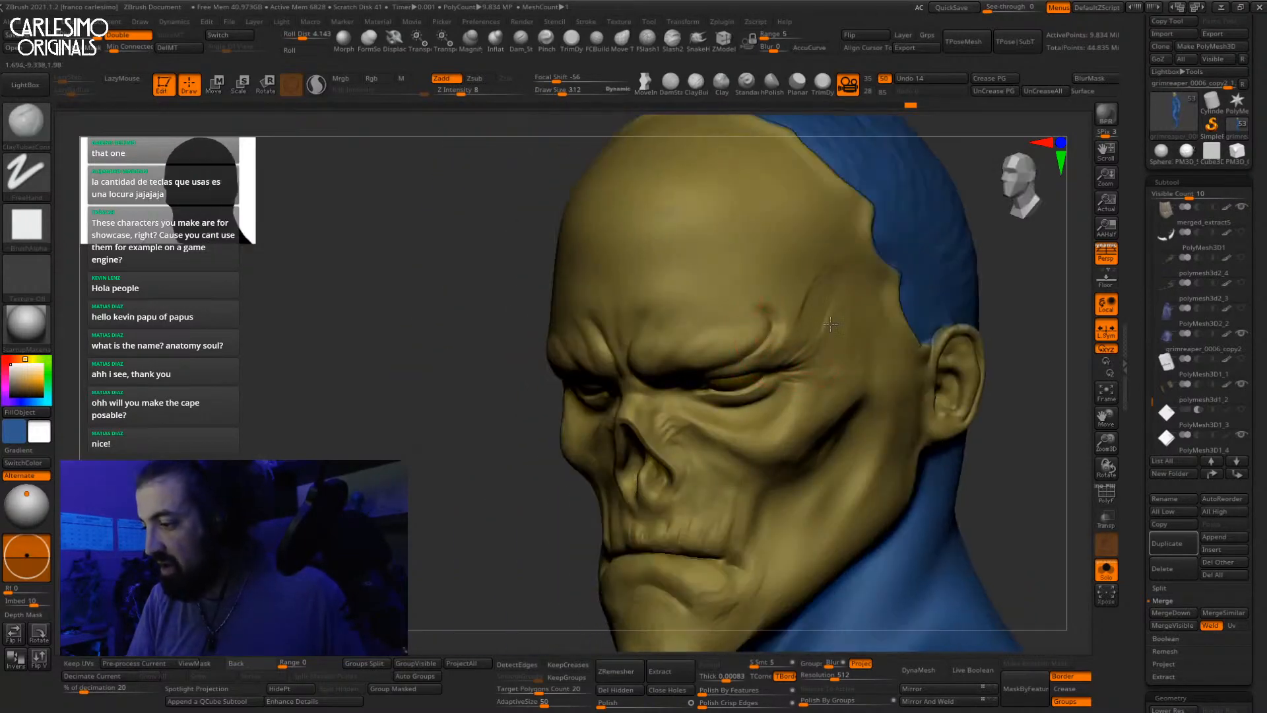
{"action": "key", "text": "shift"}
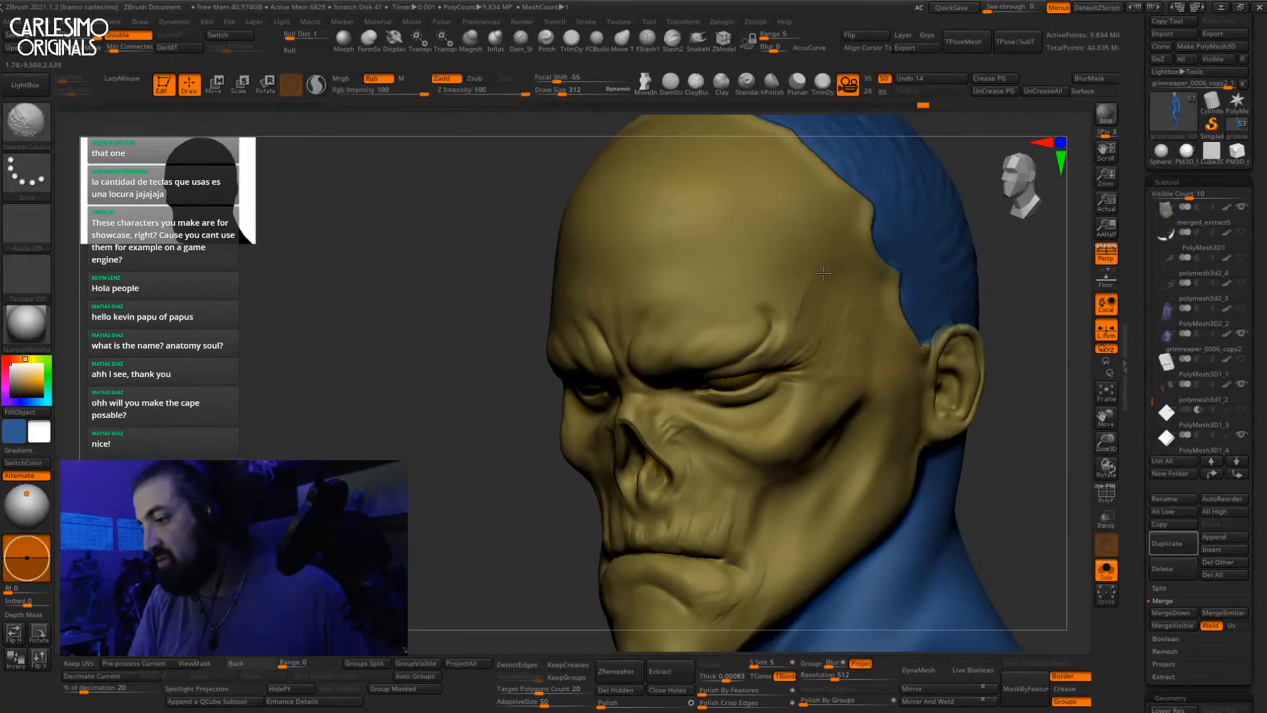
Step: Shape and smooth the temple on the character's right side with Clay Tubes at intensity 8 and draw size 312
{"action": "right_click_drag", "start_coordinate": [823, 273], "coordinate": [582, 307]}
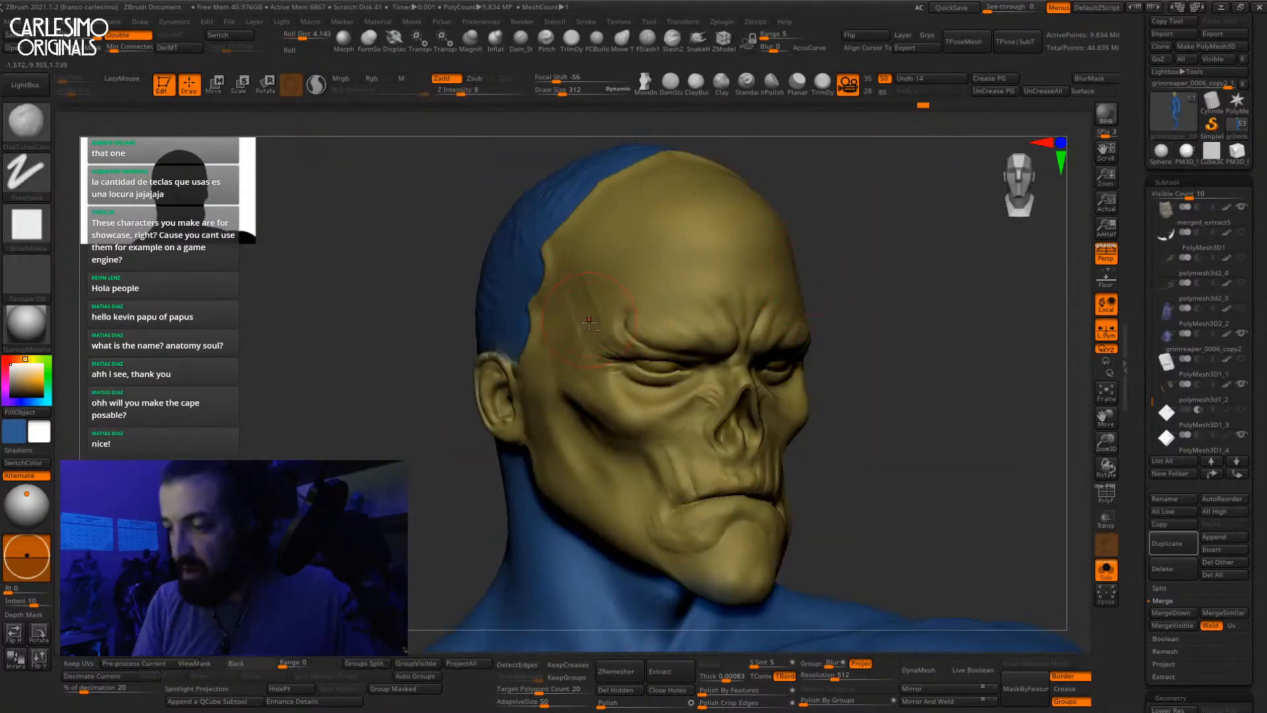
{"action": "key", "text": "shift"}
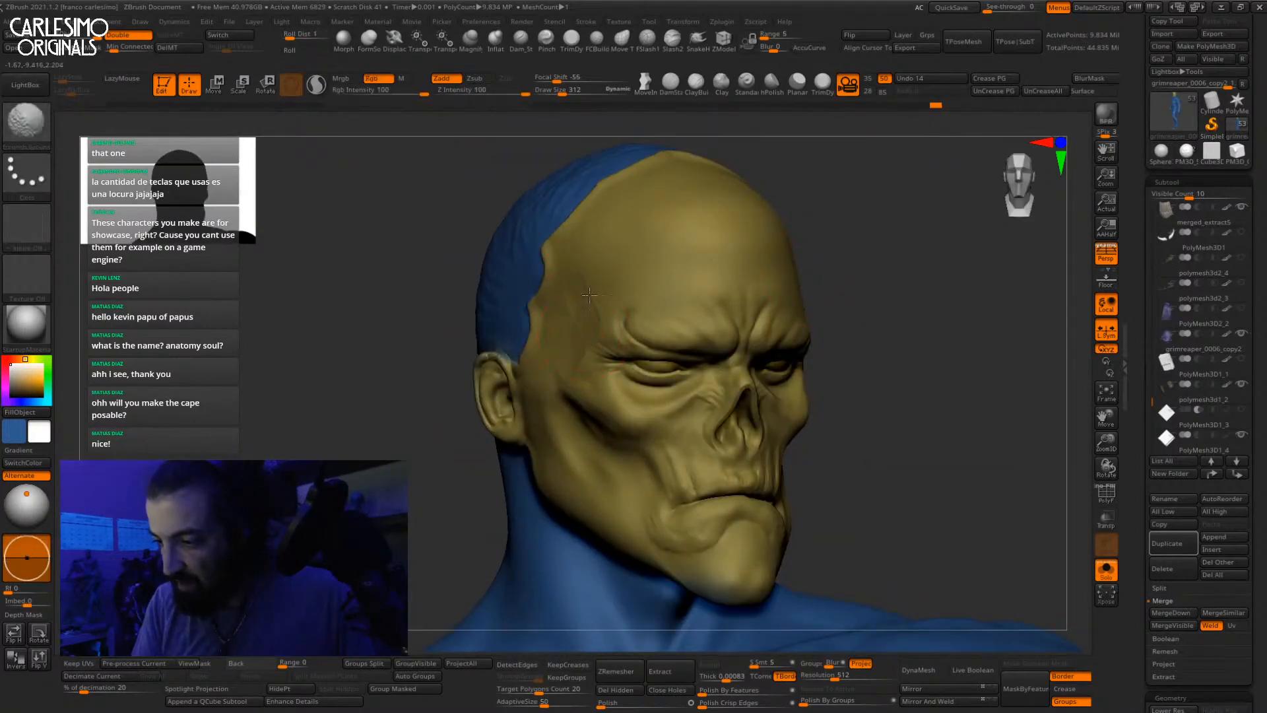
{"action": "mouse_move", "coordinate": [573, 295]}
{"action": "right_mouse_down"}
{"action": "mouse_move", "coordinate": [700, 297]}
{"action": "mouse_move", "coordinate": [761, 212]}
{"action": "mouse_move", "coordinate": [812, 336]}
{"action": "mouse_move", "coordinate": [833, 270]}
{"action": "mouse_move", "coordinate": [798, 275]}
{"action": "mouse_move", "coordinate": [840, 291]}
{"action": "mouse_move", "coordinate": [814, 306]}
{"action": "mouse_move", "coordinate": [842, 319]}
{"action": "mouse_move", "coordinate": [829, 297]}
{"action": "mouse_move", "coordinate": [727, 278]}
{"action": "mouse_move", "coordinate": [719, 369]}
{"action": "right_mouse_up"}
Step: Show the full figure again and nudge the area under the left eye with the Move brush at draw size 182
{"action": "key", "text": "ctrl+shift+s"}
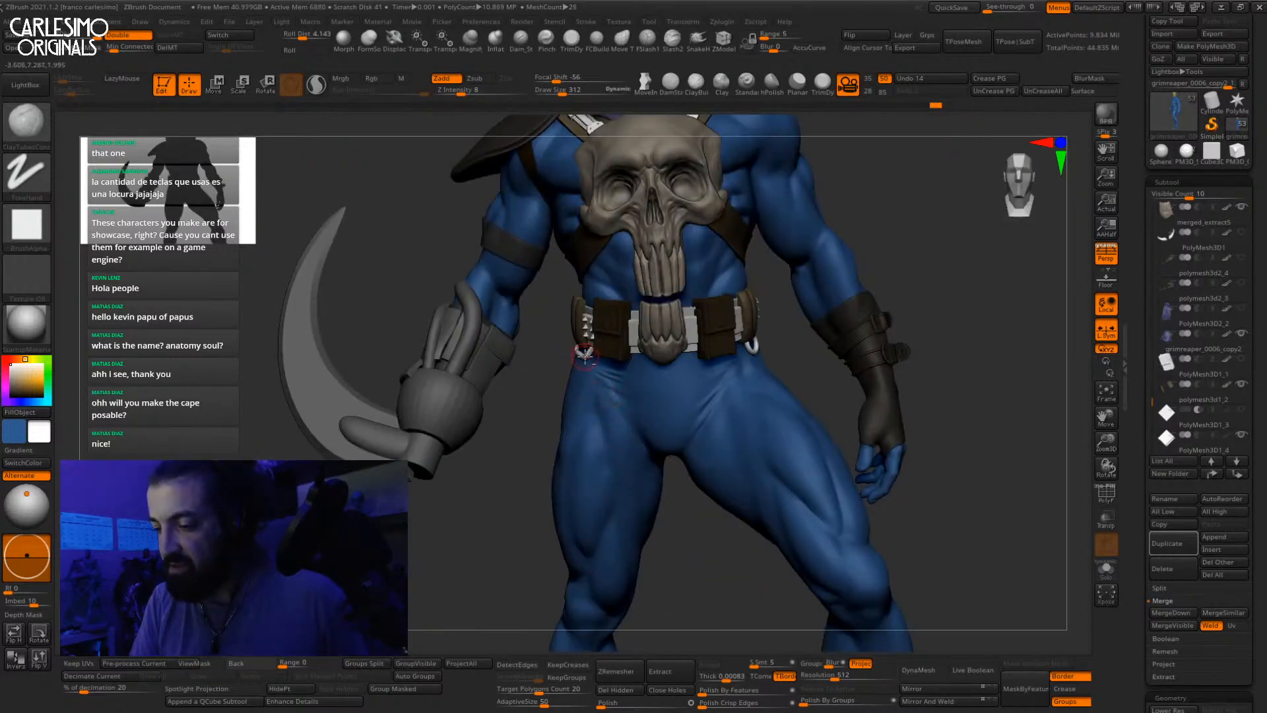
{"action": "right_click_drag", "start_coordinate": [585, 354], "coordinate": [603, 435], "text": "ctrl"}
{"action": "right_click_drag", "start_coordinate": [806, 403], "coordinate": [778, 320], "text": "ctrl"}
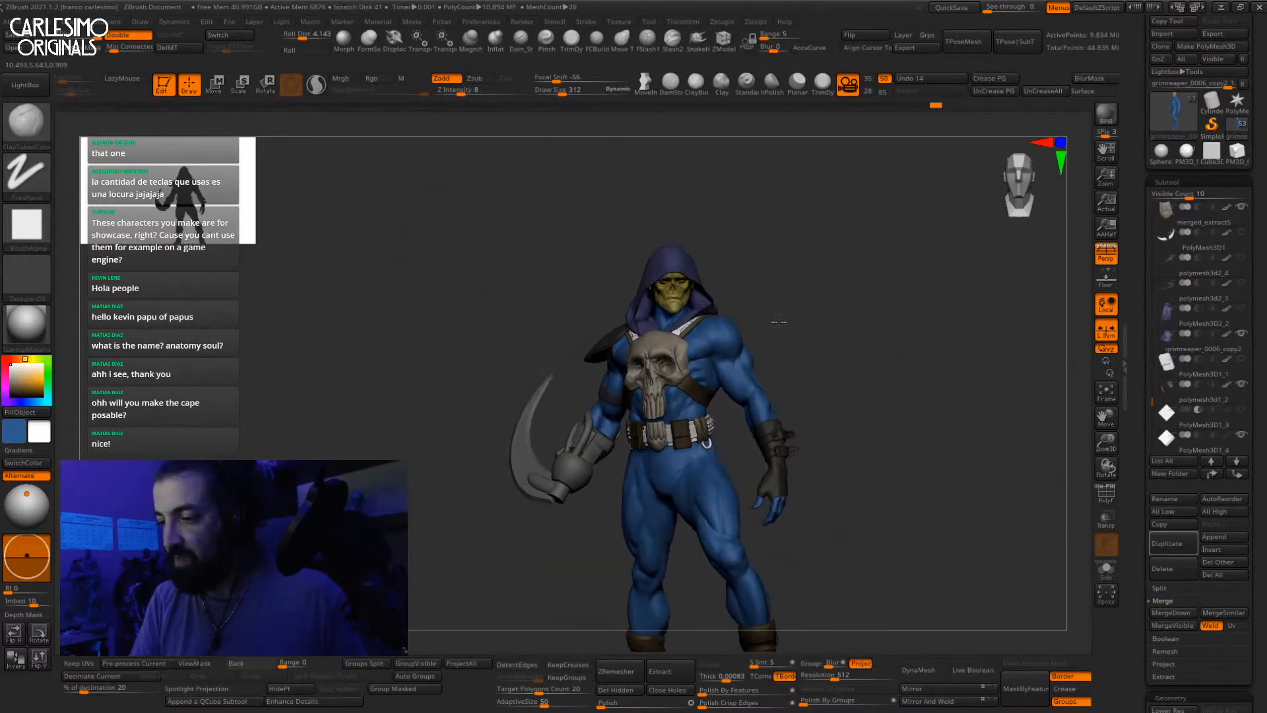
{"action": "right_click_drag", "start_coordinate": [721, 277], "coordinate": [713, 455], "text": "ctrl"}
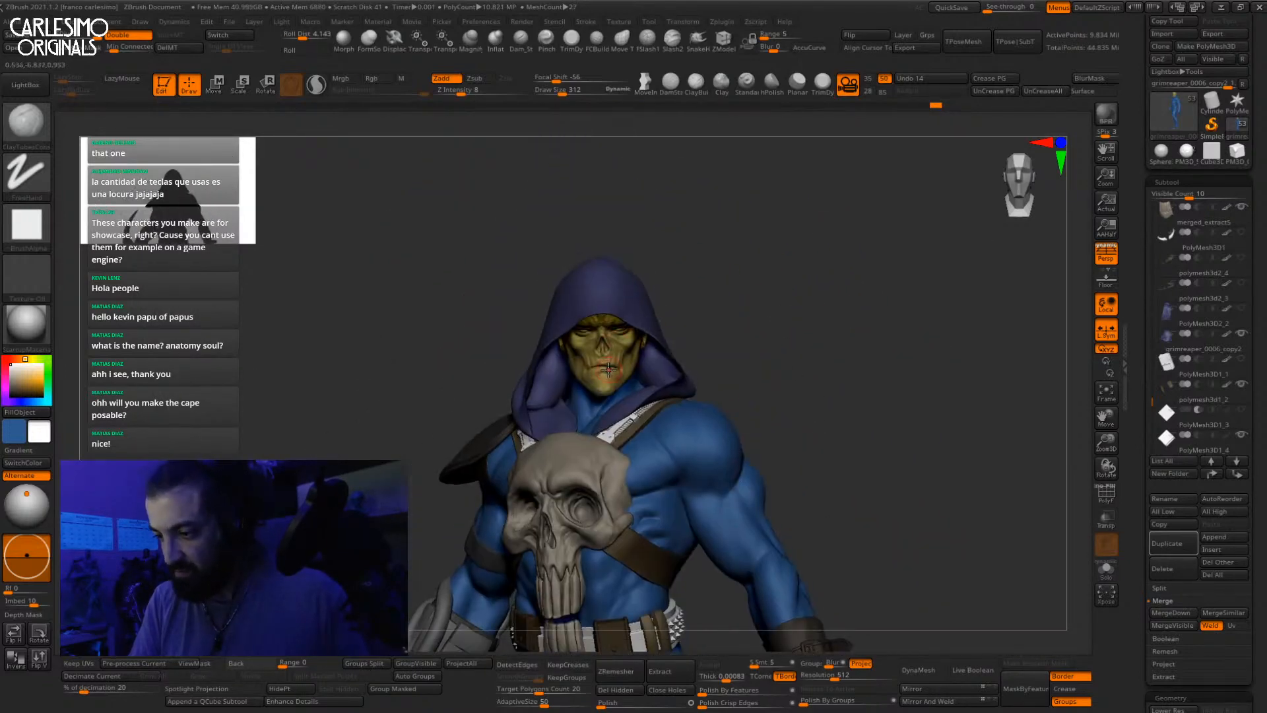
{"action": "right_click_drag", "start_coordinate": [608, 370], "coordinate": [597, 492], "text": "ctrl"}
{"action": "key", "text": "b"}
{"action": "key", "text": "m"}
{"action": "key", "text": "v"}
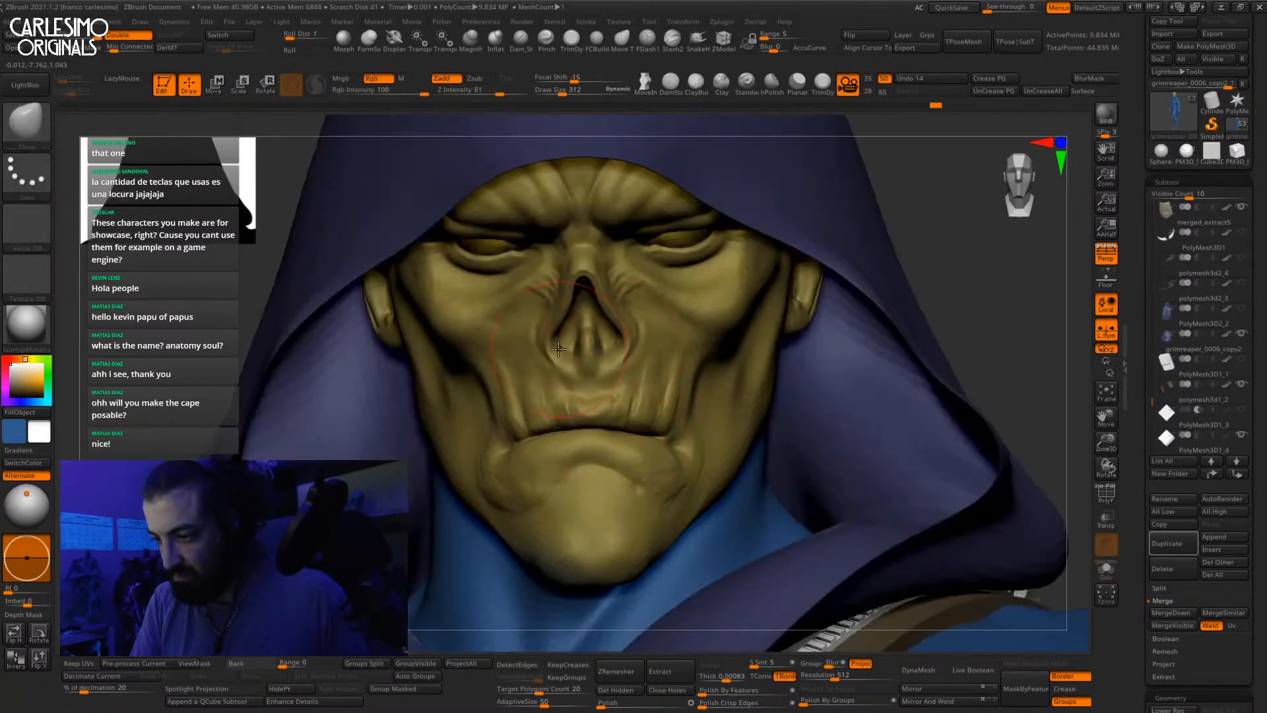
{"action": "right_click_drag", "start_coordinate": [567, 347], "coordinate": [620, 408], "text": "alt"}
{"action": "key", "text": "["}
{"action": "left_click_drag", "start_coordinate": [720, 334], "coordinate": [710, 328]}
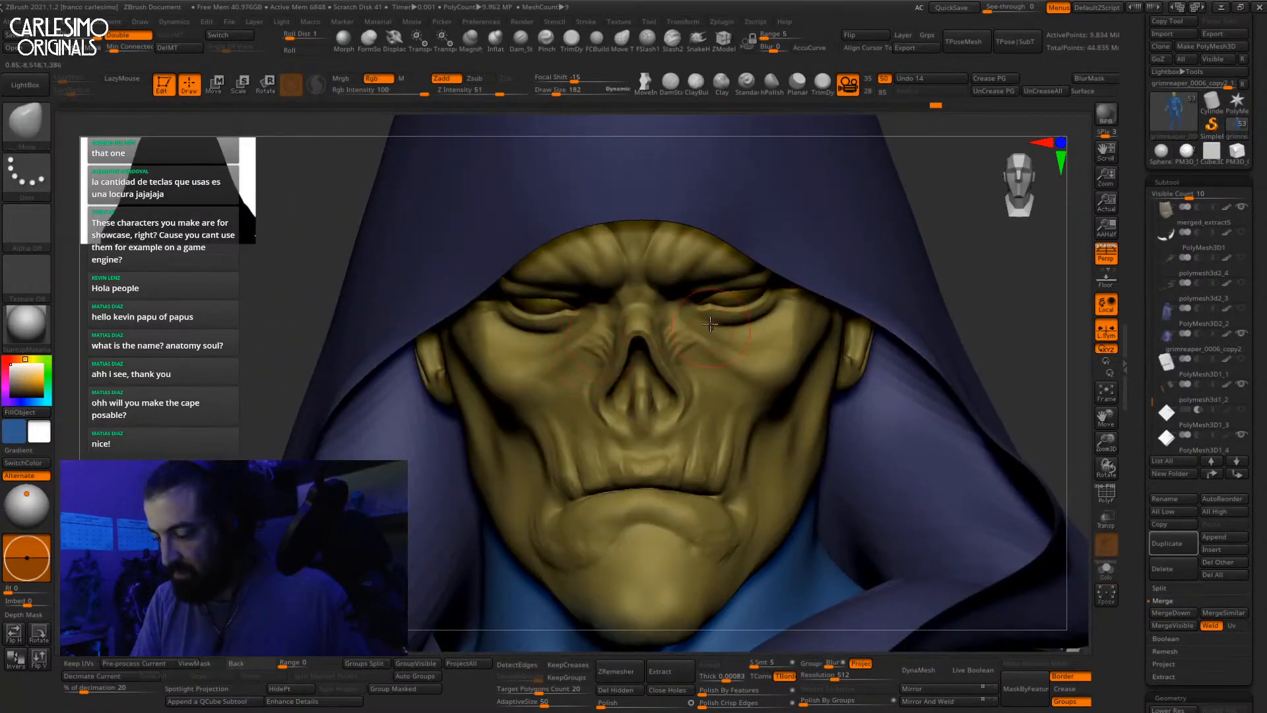
Step: Isolate the body and sculpt a frown wrinkle above the inner left brow with a ZBGs brush in Zadd mode at intensity 29 and draw size 79
{"action": "key", "text": "b"}
{"action": "key", "text": "d"}
{"action": "key", "text": "s"}
{"action": "key", "text": "shift+alt+s"}
{"action": "right_click_drag", "start_coordinate": [709, 325], "coordinate": [704, 419], "text": "alt"}
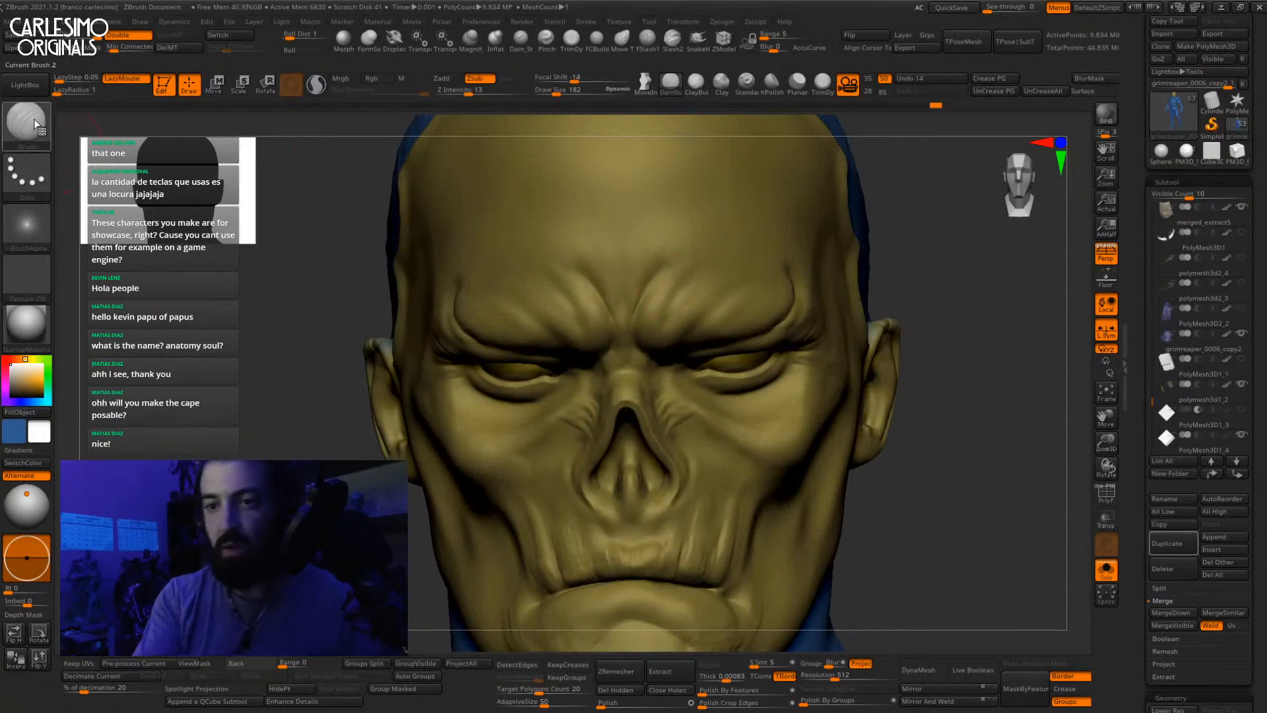
{"action": "key", "text": "b"}
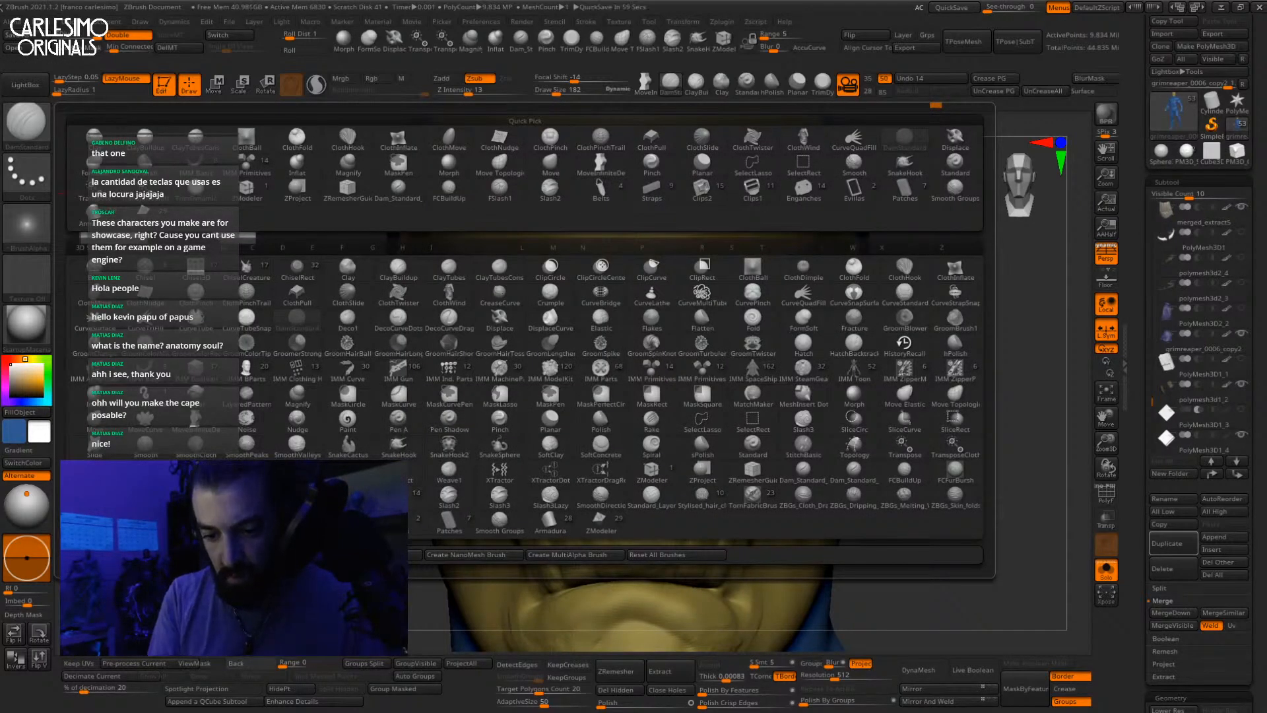
{"action": "left_click", "coordinate": [94, 520]}
{"action": "left_click", "coordinate": [446, 78]}
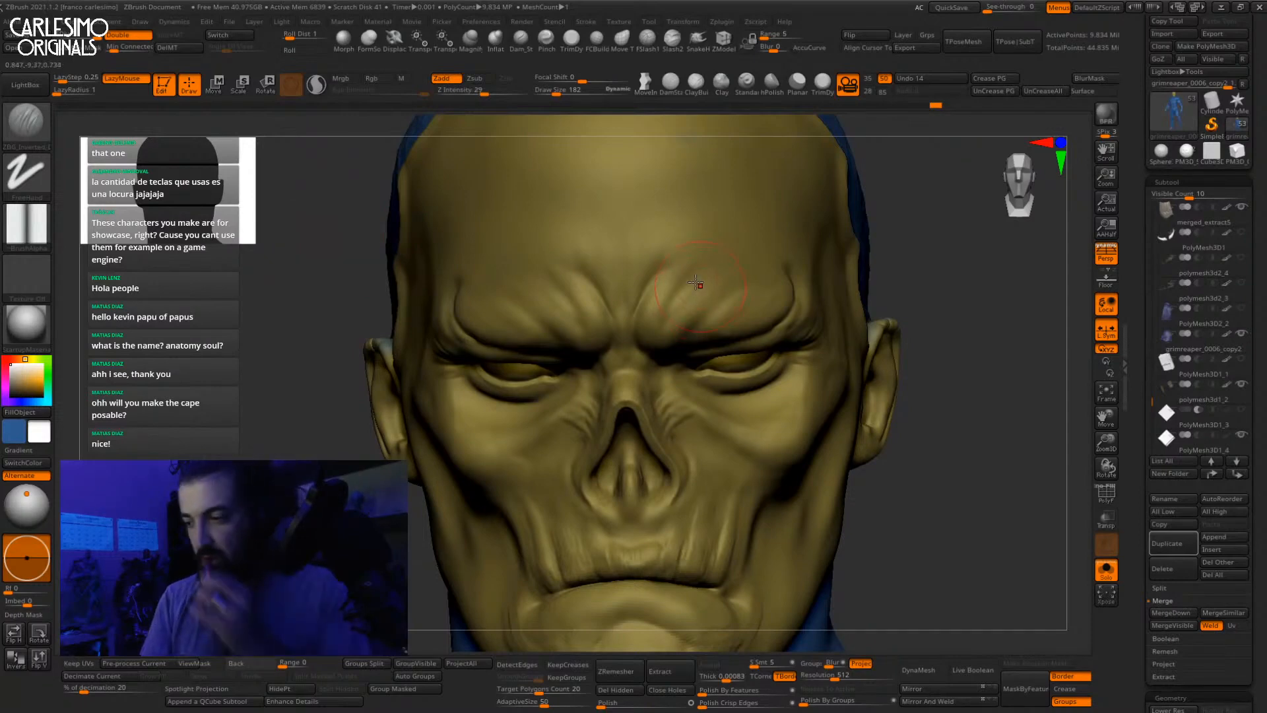
{"action": "left_click_drag", "start_coordinate": [676, 246], "coordinate": [634, 314]}
{"action": "key", "text": "["}
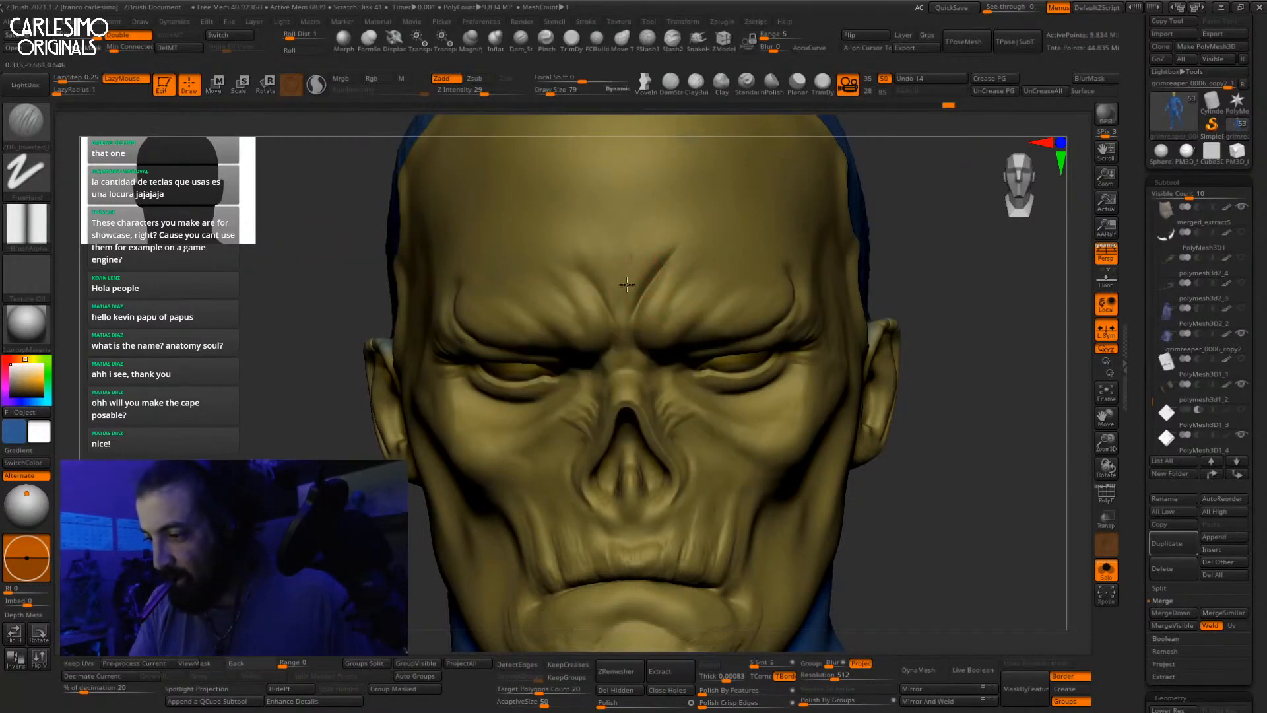
{"action": "right_click_drag", "start_coordinate": [627, 284], "coordinate": [638, 318]}
{"action": "left_click_drag", "start_coordinate": [630, 341], "coordinate": [632, 309], "text": "shift"}
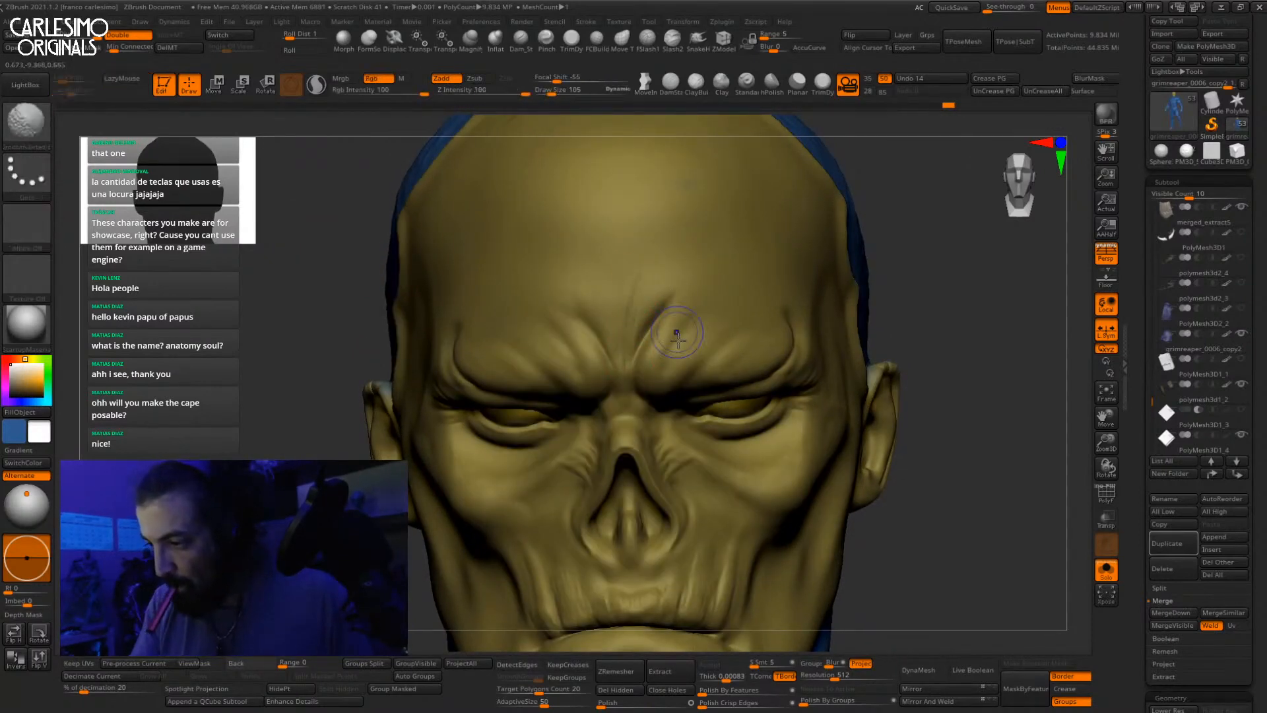
Step: Sharpen the folds at the inner brows and inner eye corners with the same brush at intensity 29, reducing its draw size from 87 to 56
{"action": "mouse_move", "coordinate": [677, 340]}
{"action": "right_mouse_down"}
{"action": "mouse_move", "coordinate": [659, 297]}
{"action": "mouse_move", "coordinate": [627, 328]}
{"action": "mouse_move", "coordinate": [552, 356]}
{"action": "right_mouse_up"}
{"action": "key", "text": "space"}
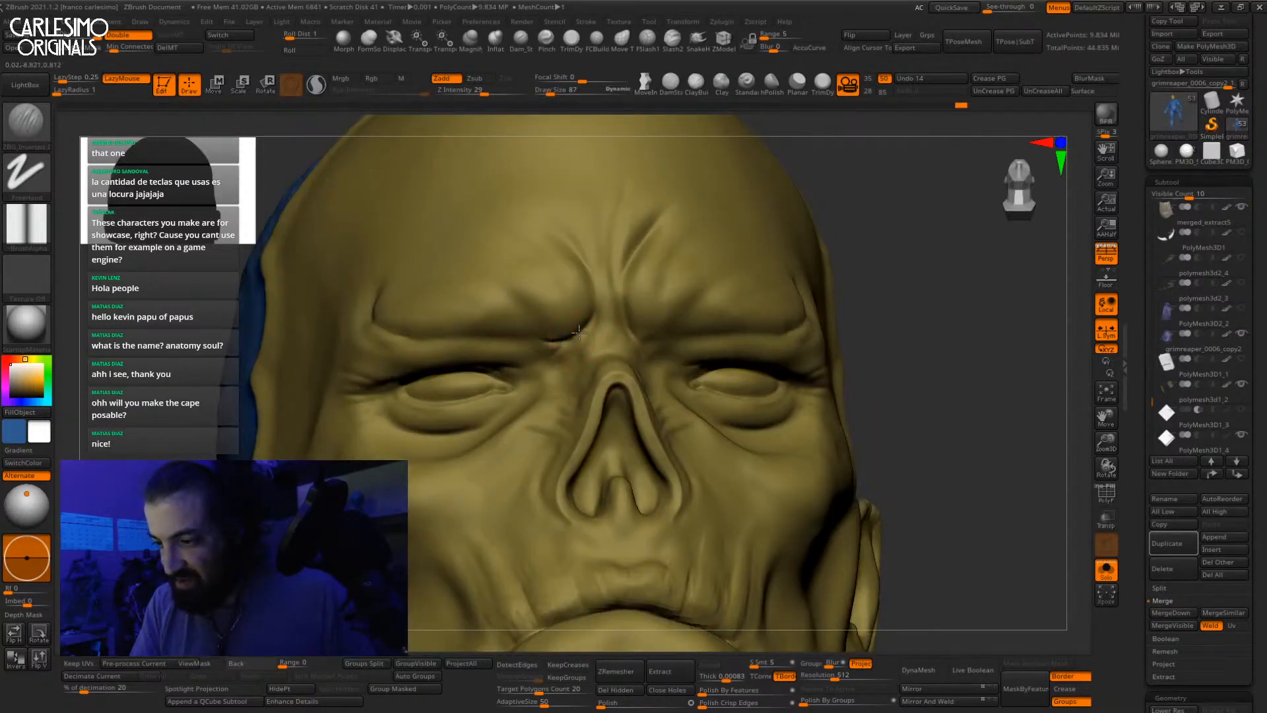
{"action": "mouse_move", "coordinate": [642, 336]}
{"action": "right_mouse_down"}
{"action": "mouse_move", "coordinate": [560, 357]}
{"action": "mouse_move", "coordinate": [589, 367]}
{"action": "mouse_move", "coordinate": [621, 330]}
{"action": "mouse_move", "coordinate": [573, 318]}
{"action": "mouse_move", "coordinate": [650, 335]}
{"action": "right_mouse_up"}
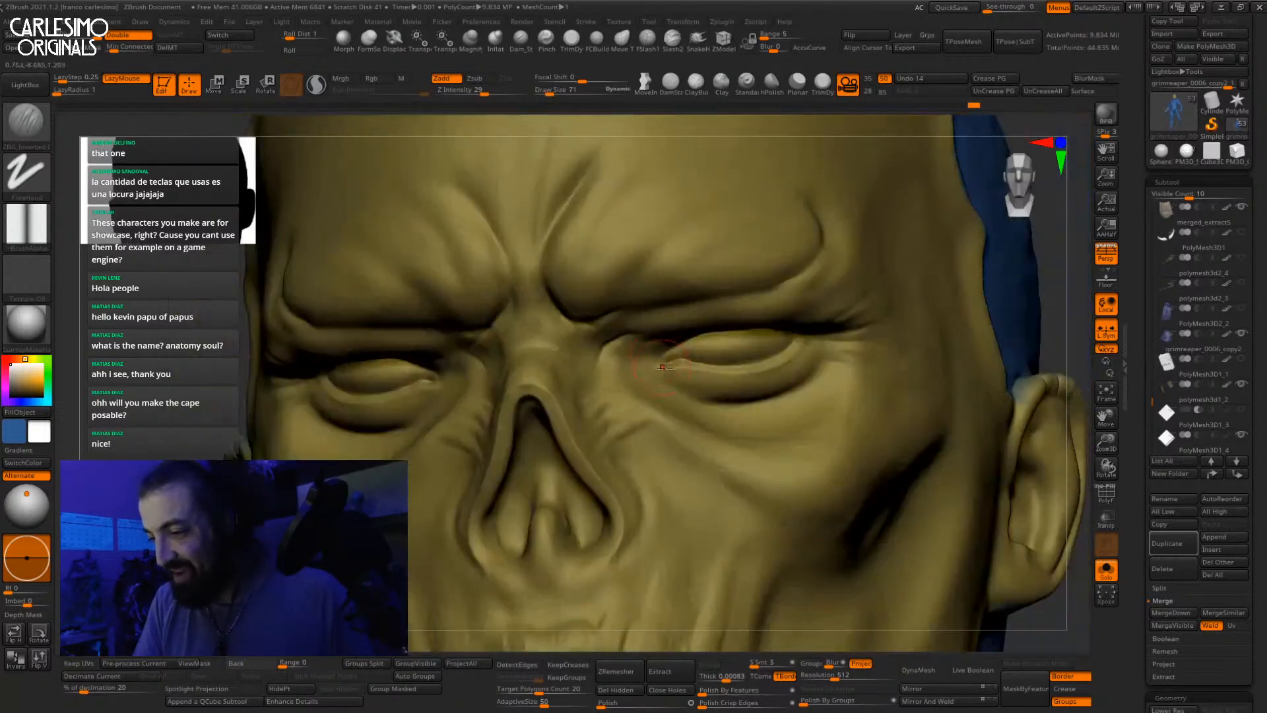
{"action": "mouse_move", "coordinate": [742, 330]}
{"action": "right_mouse_down"}
{"action": "mouse_move", "coordinate": [680, 272]}
{"action": "mouse_move", "coordinate": [673, 290]}
{"action": "mouse_move", "coordinate": [693, 285]}
{"action": "mouse_move", "coordinate": [640, 338]}
{"action": "mouse_move", "coordinate": [677, 294]}
{"action": "mouse_move", "coordinate": [730, 277]}
{"action": "right_mouse_up"}
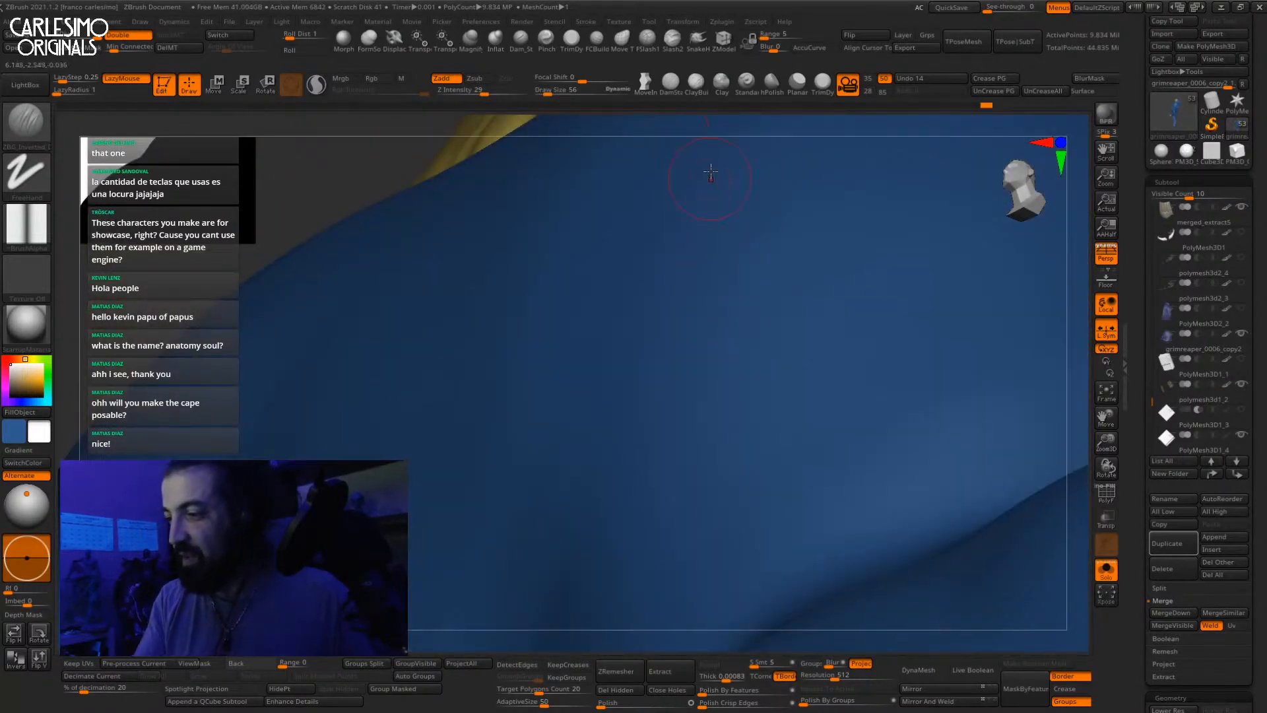
Step: Hide the body mesh below the shoulders so only the head and shoulders remain visible
{"action": "key", "text": "f"}
{"action": "right_click_drag", "start_coordinate": [708, 199], "coordinate": [679, 422]}
{"action": "left_click_drag", "start_coordinate": [673, 255], "coordinate": [509, 424], "text": "ctrl+shift"}
{"action": "key", "text": "f"}
{"action": "right_click_drag", "start_coordinate": [608, 543], "coordinate": [624, 413]}
{"action": "right_click_drag", "start_coordinate": [623, 414], "coordinate": [633, 462]}
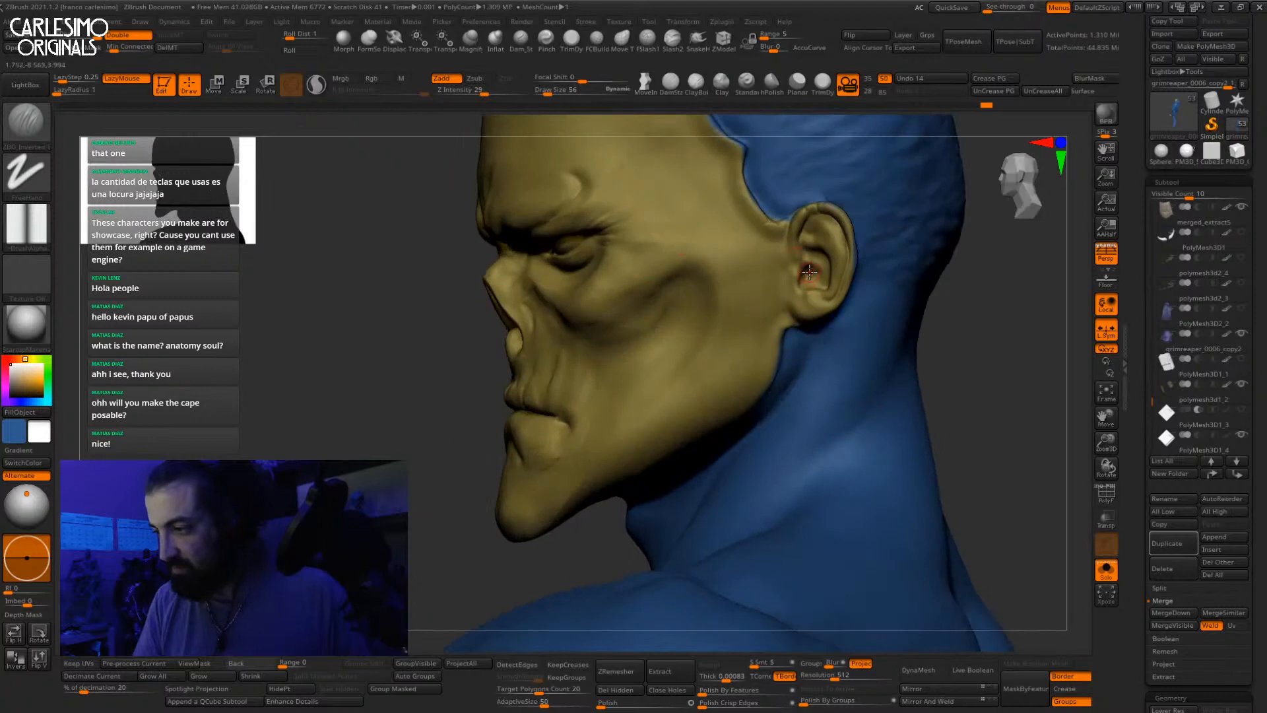
Step: Adjust the overall shape of the head with the Move brush at intensity 51 and draw size 363
{"action": "key", "text": "b"}
{"action": "key", "text": "m"}
{"action": "key", "text": "v"}
{"action": "key", "text": "space"}
{"action": "mouse_move", "coordinate": [809, 272]}
{"action": "right_mouse_down"}
{"action": "mouse_move", "coordinate": [797, 323]}
{"action": "mouse_move", "coordinate": [737, 361]}
{"action": "right_mouse_up"}
{"action": "key", "text": "space"}
{"action": "left_click_drag", "start_coordinate": [746, 335], "coordinate": [738, 347]}
{"action": "right_click_drag", "start_coordinate": [738, 347], "coordinate": [803, 283]}
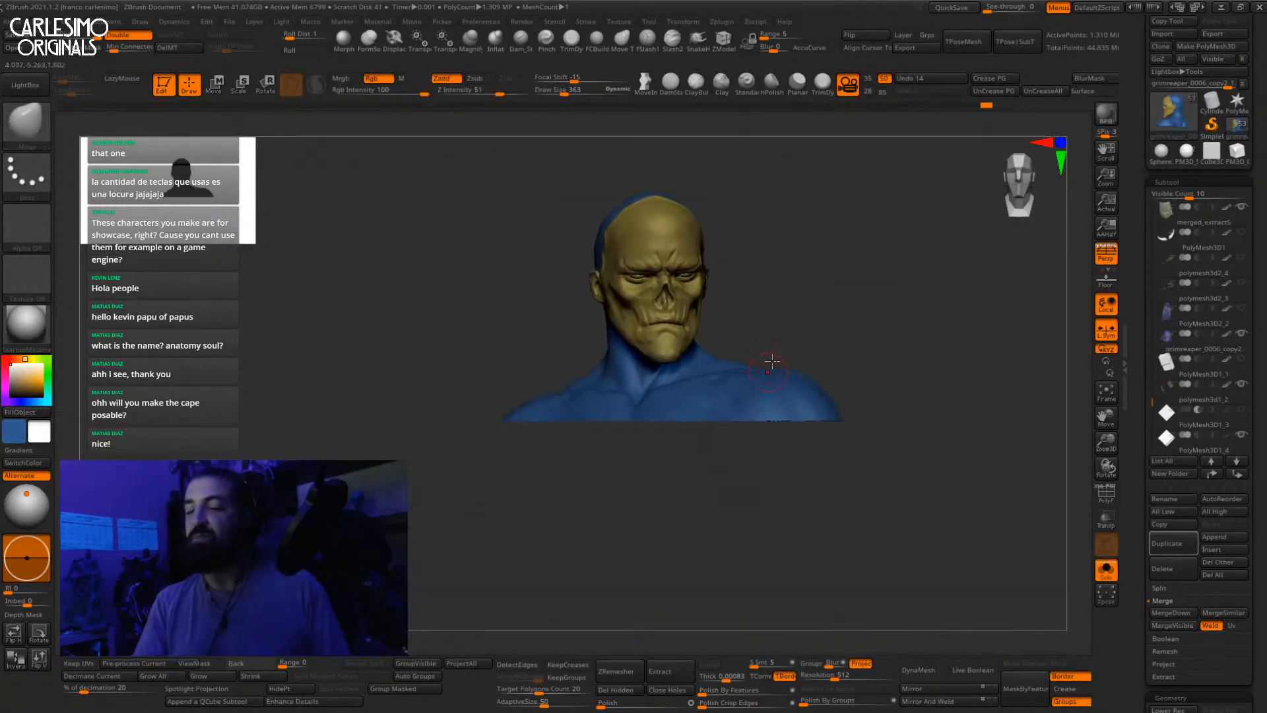
Step: Restore the full body and other subtools, then hide the hood and display the cape as the active subtool
{"action": "key", "text": "alt+s"}
{"action": "key", "text": "alt+s"}
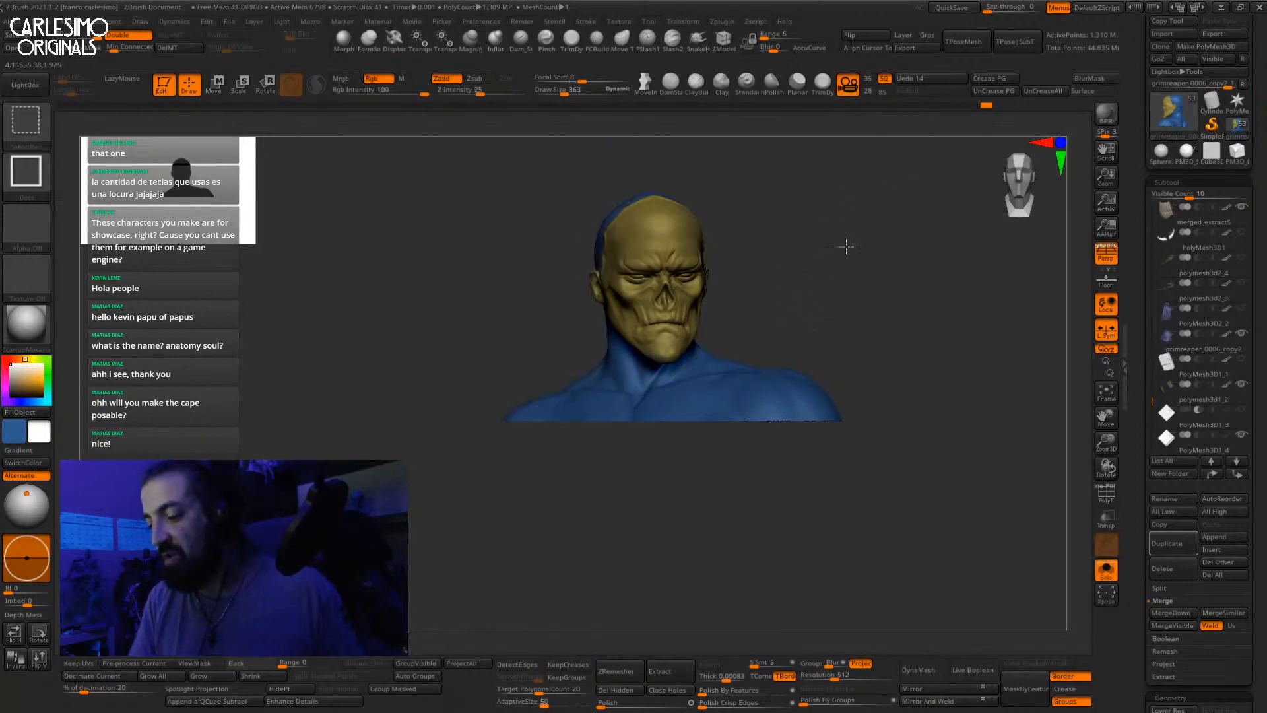
{"action": "key", "text": "alt+s"}
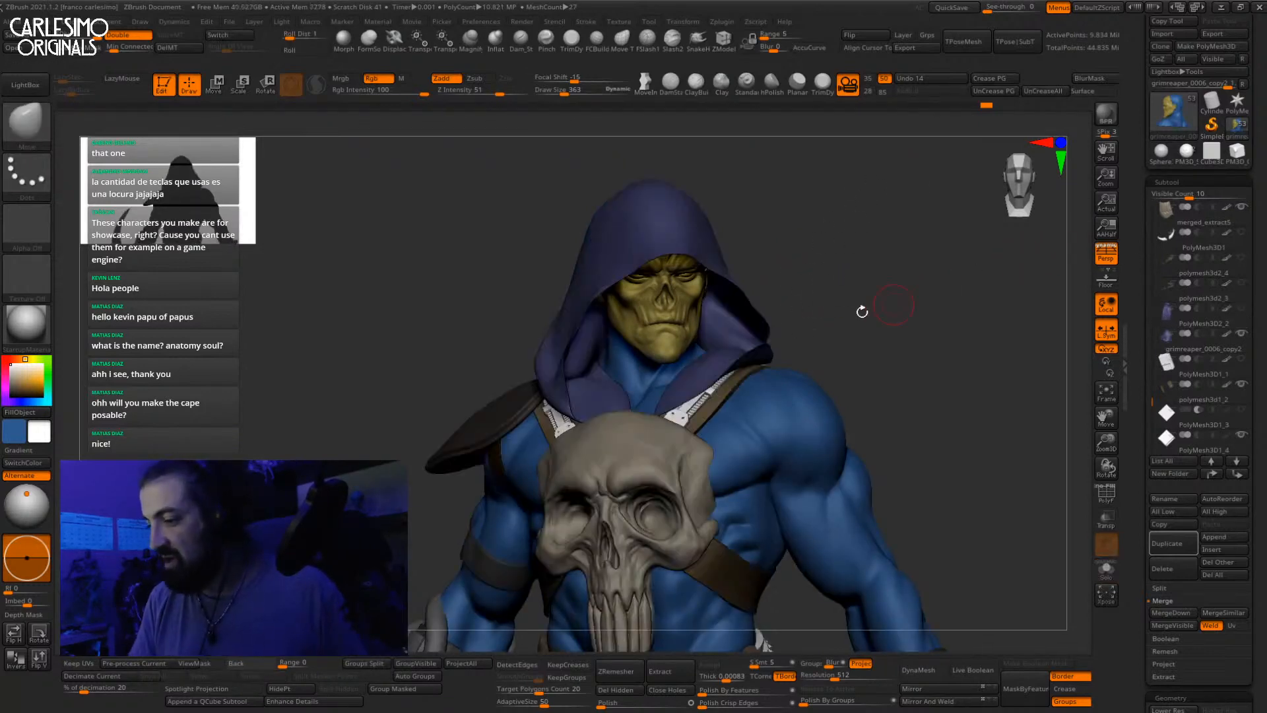
{"action": "left_click", "coordinate": [731, 346], "text": "alt"}
{"action": "left_click", "coordinate": [1212, 323]}
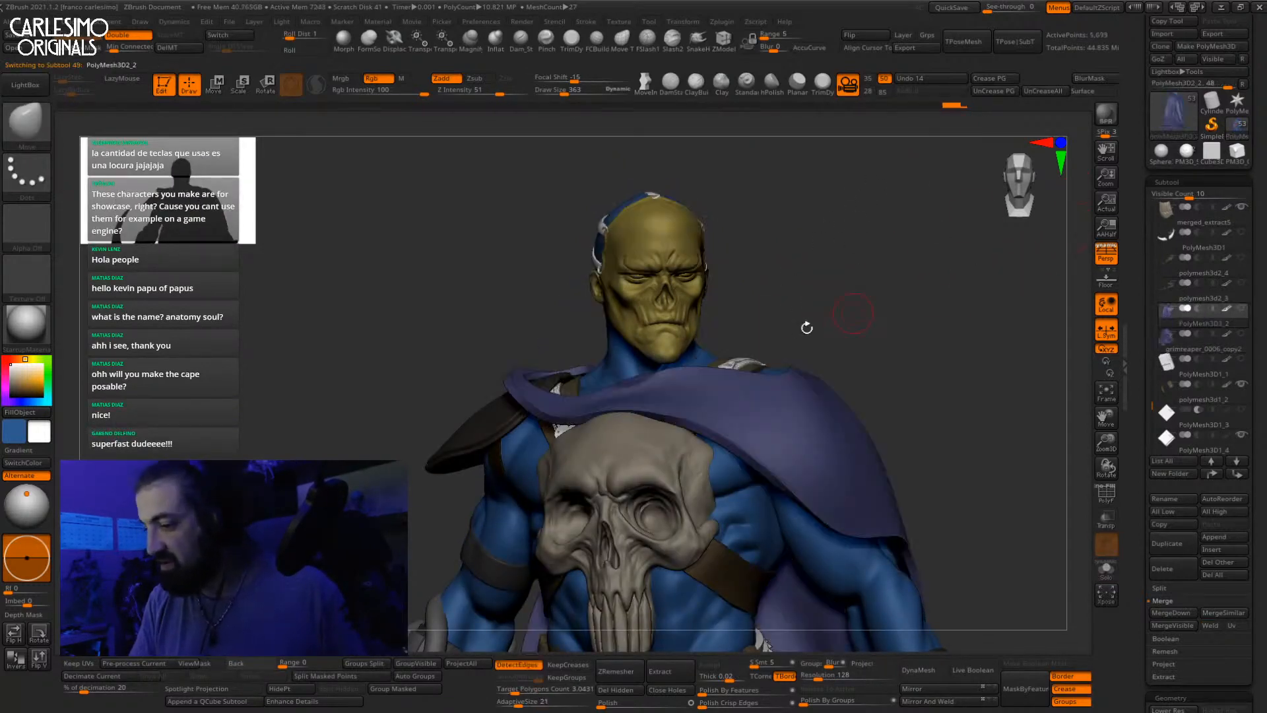
Step: Hide the cape and make the character's body mesh the active subtool
{"action": "mouse_move", "coordinate": [704, 351]}
{"action": "right_mouse_down"}
{"action": "mouse_move", "coordinate": [660, 432]}
{"action": "mouse_move", "coordinate": [606, 424]}
{"action": "mouse_move", "coordinate": [550, 389]}
{"action": "mouse_move", "coordinate": [625, 464]}
{"action": "right_mouse_up"}
{"action": "key", "text": "space"}
{"action": "left_click", "coordinate": [553, 388]}
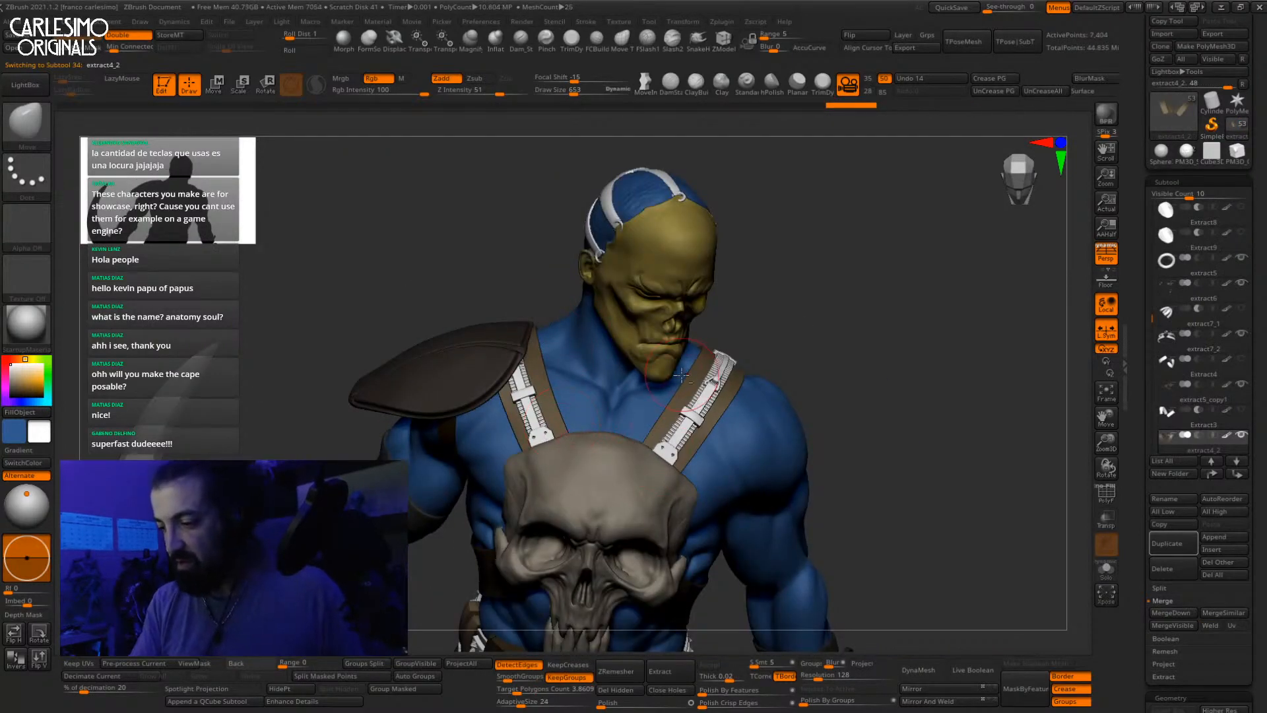
{"action": "right_click_drag", "start_coordinate": [689, 352], "coordinate": [730, 318]}
{"action": "left_click_drag", "start_coordinate": [730, 317], "coordinate": [664, 396], "text": "ctrl"}
Step: Mask the head and neck of the body mesh with the MaskLasso brush
{"action": "key", "text": "b"}
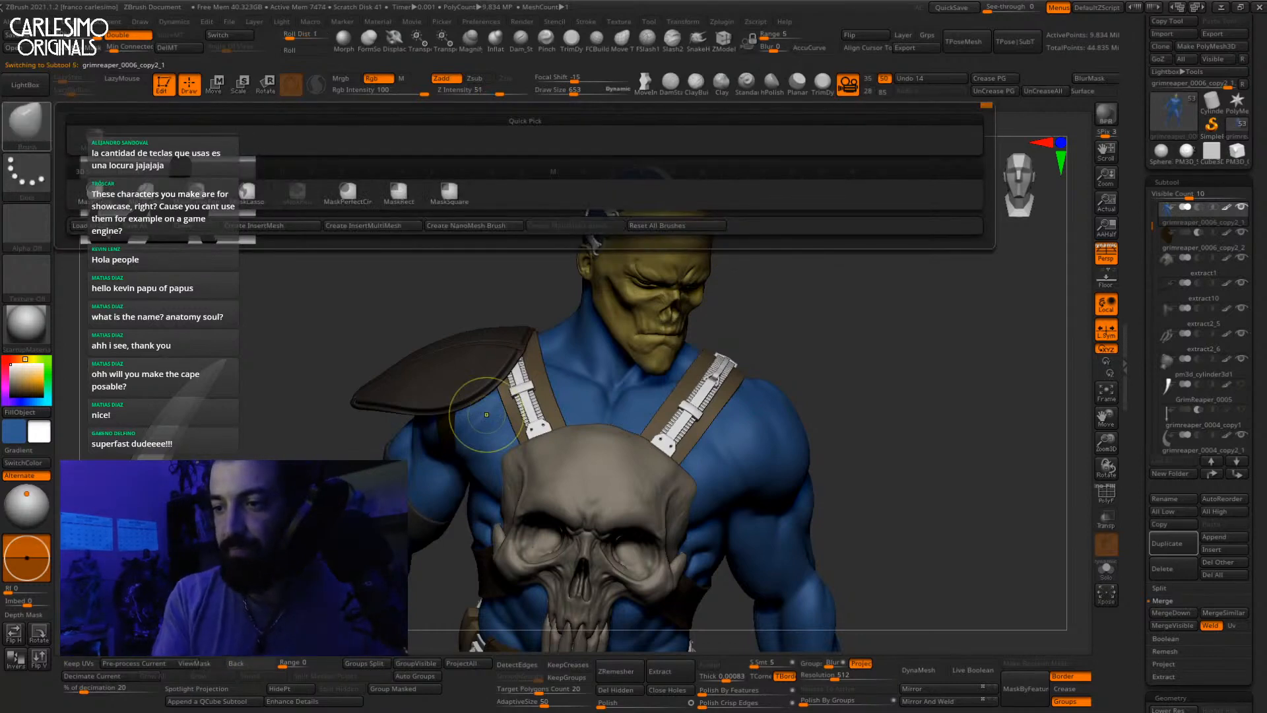
{"action": "left_click", "coordinate": [248, 192]}
{"action": "left_click", "coordinate": [215, 225]}
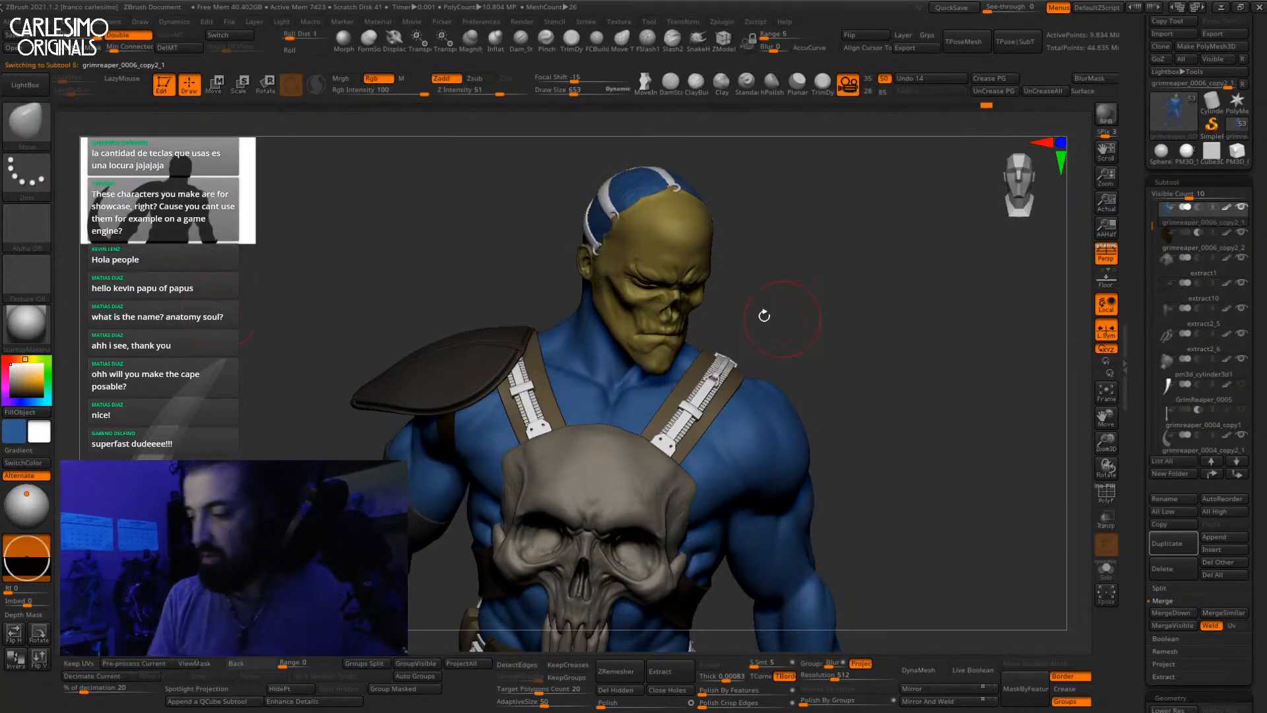
{"action": "key", "text": "ctrl"}
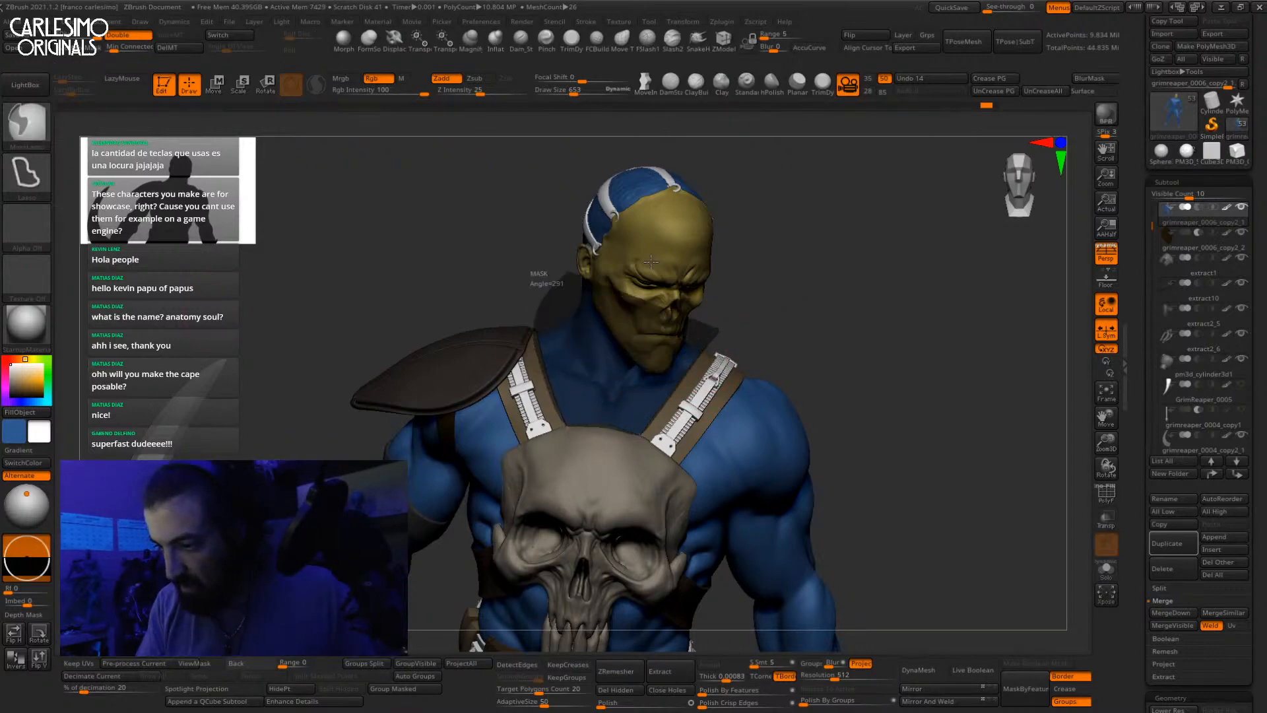
{"action": "mouse_move", "coordinate": [735, 334]}
{"action": "right_mouse_down"}
{"action": "mouse_move", "coordinate": [721, 319]}
{"action": "mouse_move", "coordinate": [791, 314]}
{"action": "mouse_move", "coordinate": [718, 284]}
{"action": "mouse_move", "coordinate": [706, 300]}
{"action": "mouse_move", "coordinate": [736, 291]}
{"action": "mouse_move", "coordinate": [855, 352]}
{"action": "mouse_move", "coordinate": [797, 248]}
{"action": "right_mouse_up"}
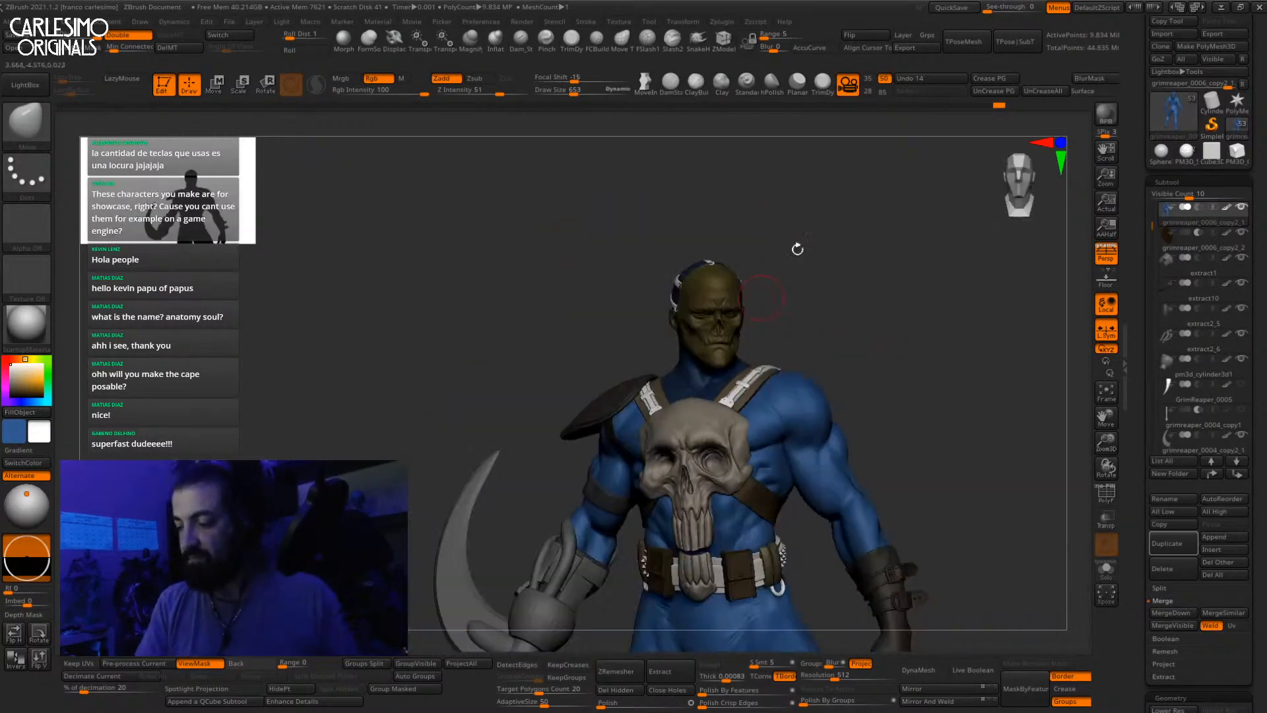
Step: Check the masked neck and shoulders from the front and back, and clear the mask
{"action": "key", "text": "w"}
{"action": "key", "text": "alt+q"}
{"action": "mouse_move", "coordinate": [846, 349]}
{"action": "right_mouse_down", "text": "alt"}
{"action": "mouse_move", "coordinate": [793, 289]}
{"action": "mouse_move", "coordinate": [808, 422]}
{"action": "right_mouse_up", "text": "alt"}
{"action": "key", "text": "alt+q"}
{"action": "key", "text": "q"}
{"action": "mouse_move", "coordinate": [740, 297]}
{"action": "right_mouse_down"}
{"action": "mouse_move", "coordinate": [711, 376]}
{"action": "mouse_move", "coordinate": [715, 419]}
{"action": "mouse_move", "coordinate": [783, 249]}
{"action": "mouse_move", "coordinate": [744, 286]}
{"action": "mouse_move", "coordinate": [731, 326]}
{"action": "right_mouse_up"}
{"action": "key", "text": "w"}
{"action": "key", "text": "q"}
{"action": "right_click_drag", "start_coordinate": [764, 278], "coordinate": [769, 297]}
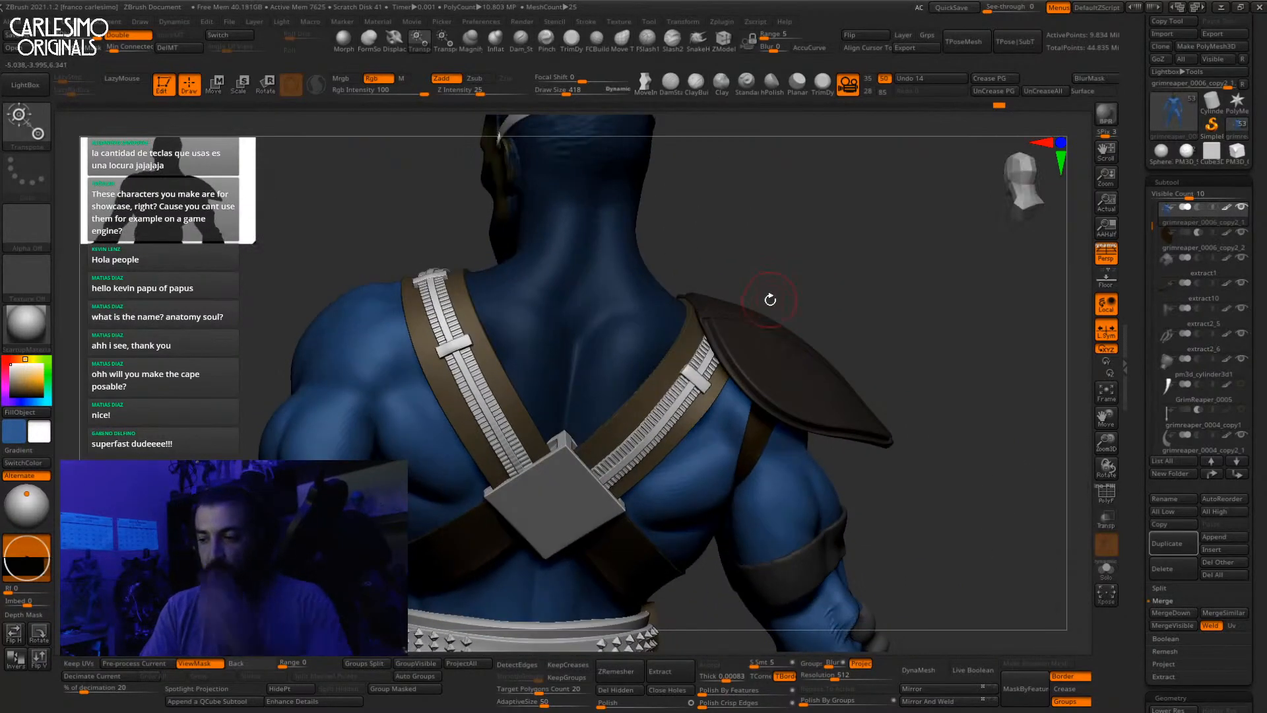
{"action": "left_click_drag", "start_coordinate": [806, 272], "coordinate": [815, 290], "text": "ctrl"}
Step: Inspect the body mesh and then the brown chest strap in isolation from behind, making the strap the active subtool
{"action": "key", "text": "w"}
{"action": "key", "text": "alt+q"}
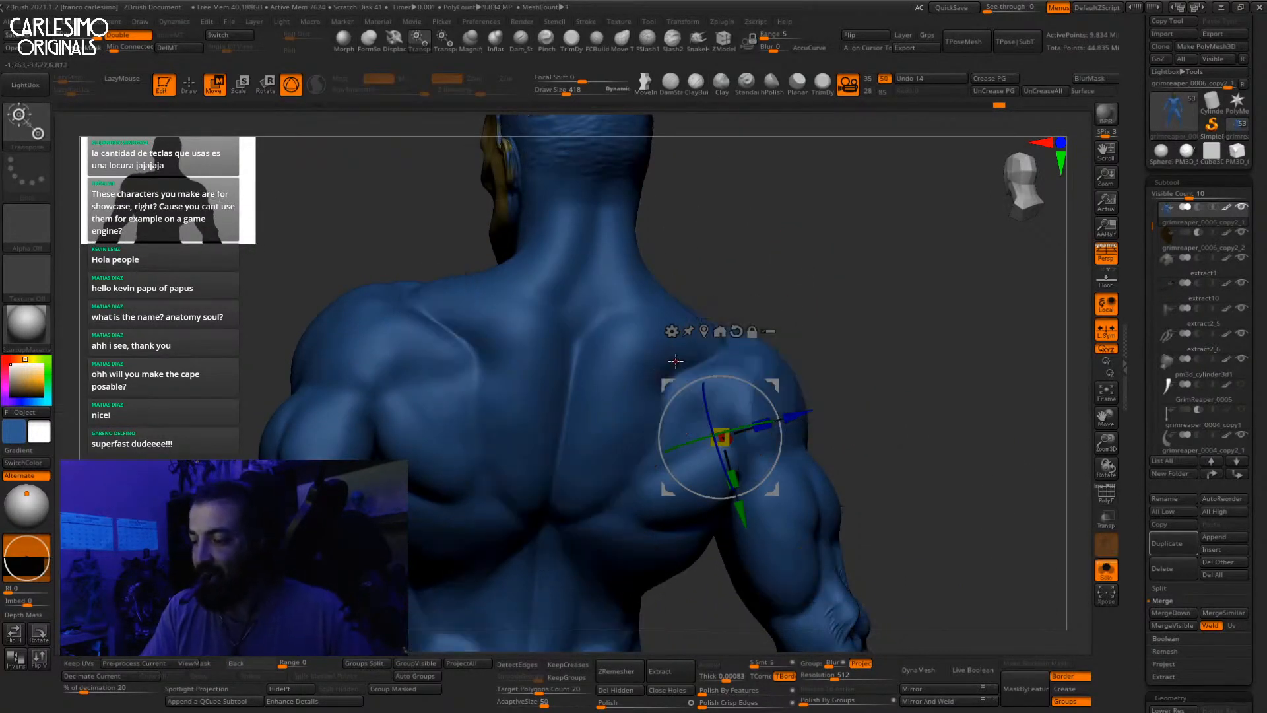
{"action": "key", "text": "alt+q"}
{"action": "left_click", "coordinate": [677, 357], "text": "alt"}
{"action": "key", "text": "alt+q"}
{"action": "key", "text": "q"}
{"action": "mouse_move", "coordinate": [677, 358]}
{"action": "right_mouse_down"}
{"action": "mouse_move", "coordinate": [660, 323]}
{"action": "mouse_move", "coordinate": [679, 342]}
{"action": "right_mouse_up"}
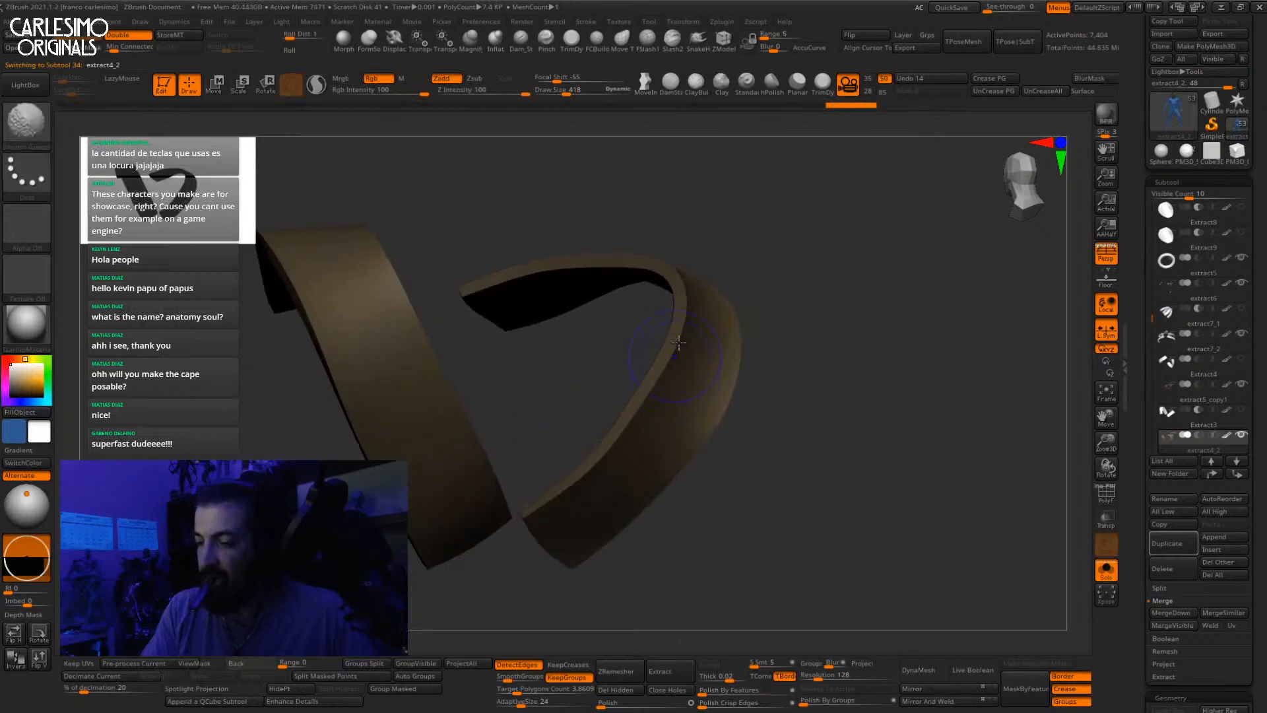
{"action": "key", "text": "w"}
{"action": "key", "text": "alt+q"}
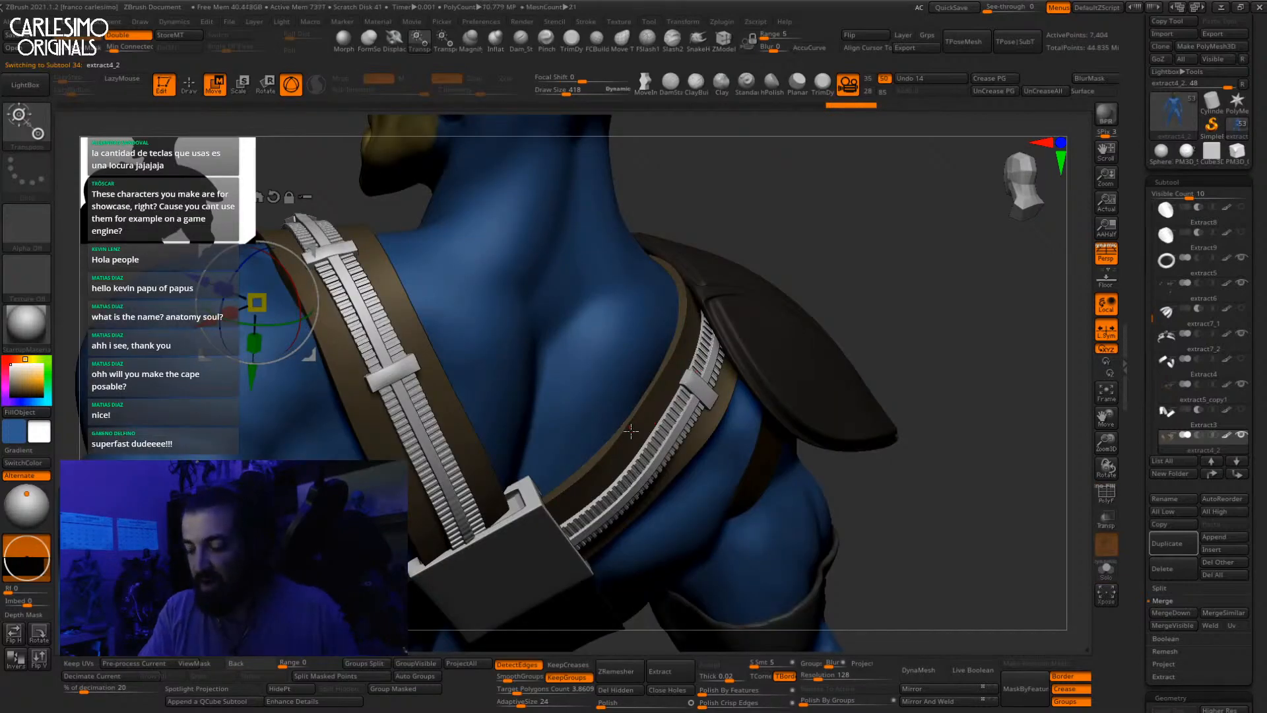
Step: Examine the strap's wireframe across the upper back with the other subtools shown
{"action": "key", "text": "q"}
{"action": "key", "text": "alt+q"}
{"action": "mouse_move", "coordinate": [634, 404]}
{"action": "right_mouse_down"}
{"action": "mouse_move", "coordinate": [674, 416]}
{"action": "mouse_move", "coordinate": [687, 370]}
{"action": "mouse_move", "coordinate": [649, 362]}
{"action": "mouse_move", "coordinate": [685, 378]}
{"action": "mouse_move", "coordinate": [724, 354]}
{"action": "mouse_move", "coordinate": [726, 321]}
{"action": "right_mouse_up"}
{"action": "key", "text": "shift+f"}
{"action": "key", "text": "w"}
{"action": "key", "text": "alt+q"}
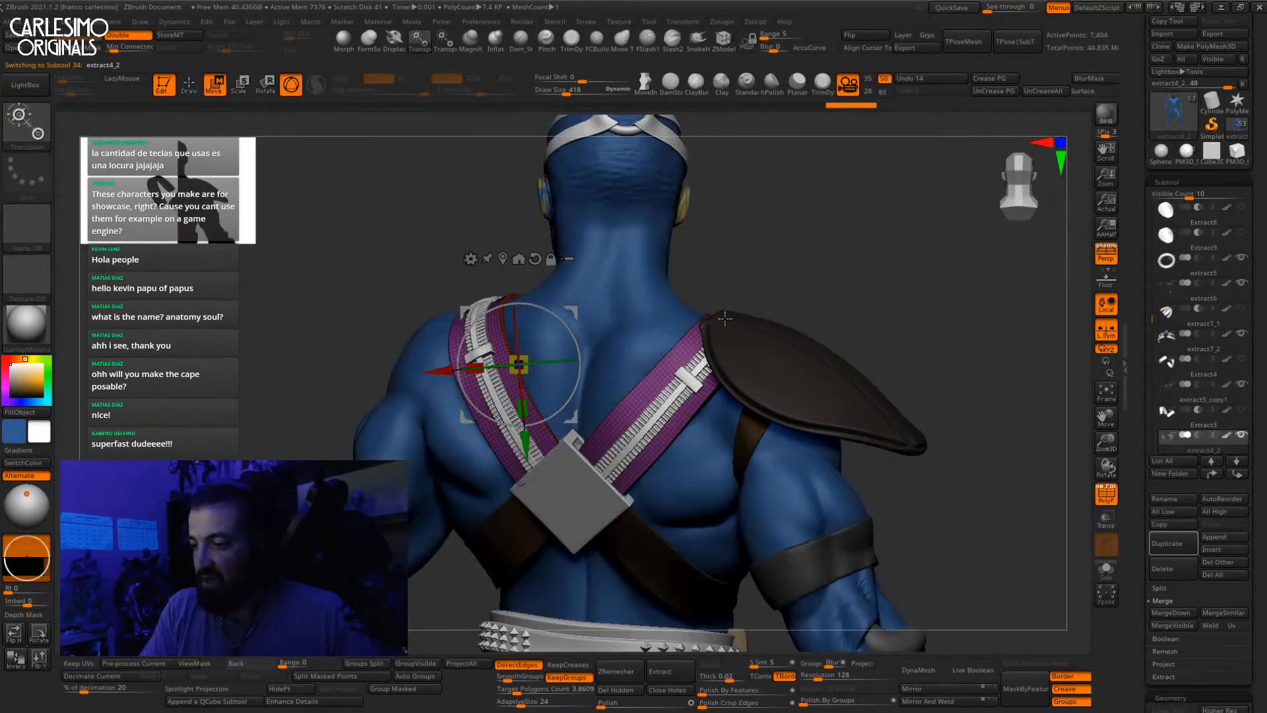
{"action": "key", "text": "q"}
{"action": "key", "text": "shift+f"}
{"action": "right_click_drag", "start_coordinate": [662, 386], "coordinate": [716, 379]}
Step: Make the body mesh active and work on the back of the ear with the Inflate brush at intensity 10 and draw size 346
{"action": "right_click_drag", "start_coordinate": [712, 337], "coordinate": [706, 264], "text": "ctrl"}
{"action": "key", "text": "space"}
{"action": "right_click_drag", "start_coordinate": [706, 263], "coordinate": [716, 198], "text": "shift"}
{"action": "right_click_drag", "start_coordinate": [581, 412], "coordinate": [630, 426]}
{"action": "right_click_drag", "start_coordinate": [631, 297], "coordinate": [677, 373], "text": "alt"}
{"action": "left_click", "coordinate": [659, 372], "text": "alt"}
{"action": "mouse_move", "coordinate": [757, 178]}
{"action": "right_mouse_down", "text": "ctrl"}
{"action": "mouse_move", "coordinate": [763, 218]}
{"action": "mouse_move", "coordinate": [696, 283]}
{"action": "mouse_move", "coordinate": [644, 261]}
{"action": "mouse_move", "coordinate": [640, 291]}
{"action": "mouse_move", "coordinate": [587, 337]}
{"action": "mouse_move", "coordinate": [597, 376]}
{"action": "mouse_move", "coordinate": [599, 325]}
{"action": "mouse_move", "coordinate": [576, 342]}
{"action": "mouse_move", "coordinate": [629, 297]}
{"action": "mouse_move", "coordinate": [660, 366]}
{"action": "mouse_move", "coordinate": [561, 376]}
{"action": "mouse_move", "coordinate": [573, 443]}
{"action": "mouse_move", "coordinate": [610, 306]}
{"action": "right_mouse_up", "text": "ctrl"}
{"action": "left_click", "coordinate": [745, 93]}
{"action": "key", "text": "space"}
{"action": "left_click", "coordinate": [596, 373]}
{"action": "key", "text": "1"}
{"action": "key", "text": "2"}
{"action": "key", "text": "space"}
{"action": "left_click", "coordinate": [598, 331]}
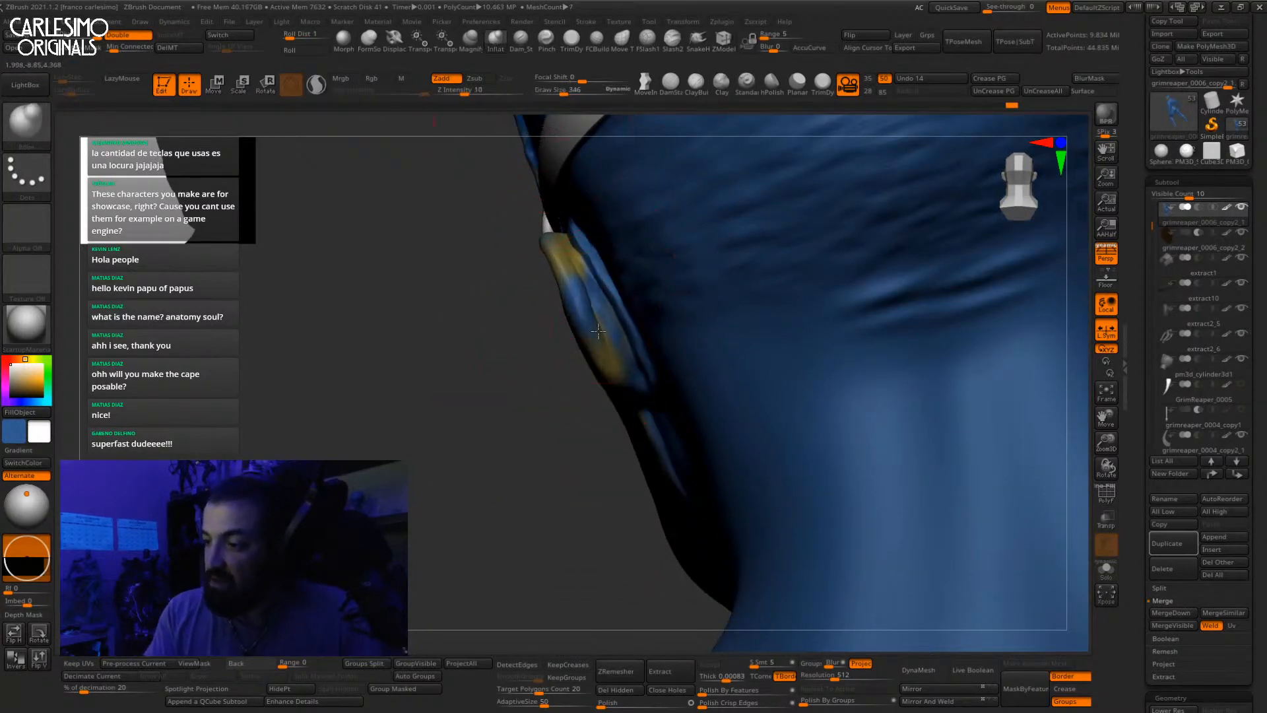
Step: Smooth the back of the ear and thicken its rim with the Inflate brush, reducing the draw size from 182 to 105
{"action": "left_click_drag", "start_coordinate": [587, 314], "coordinate": [581, 284], "text": "shift"}
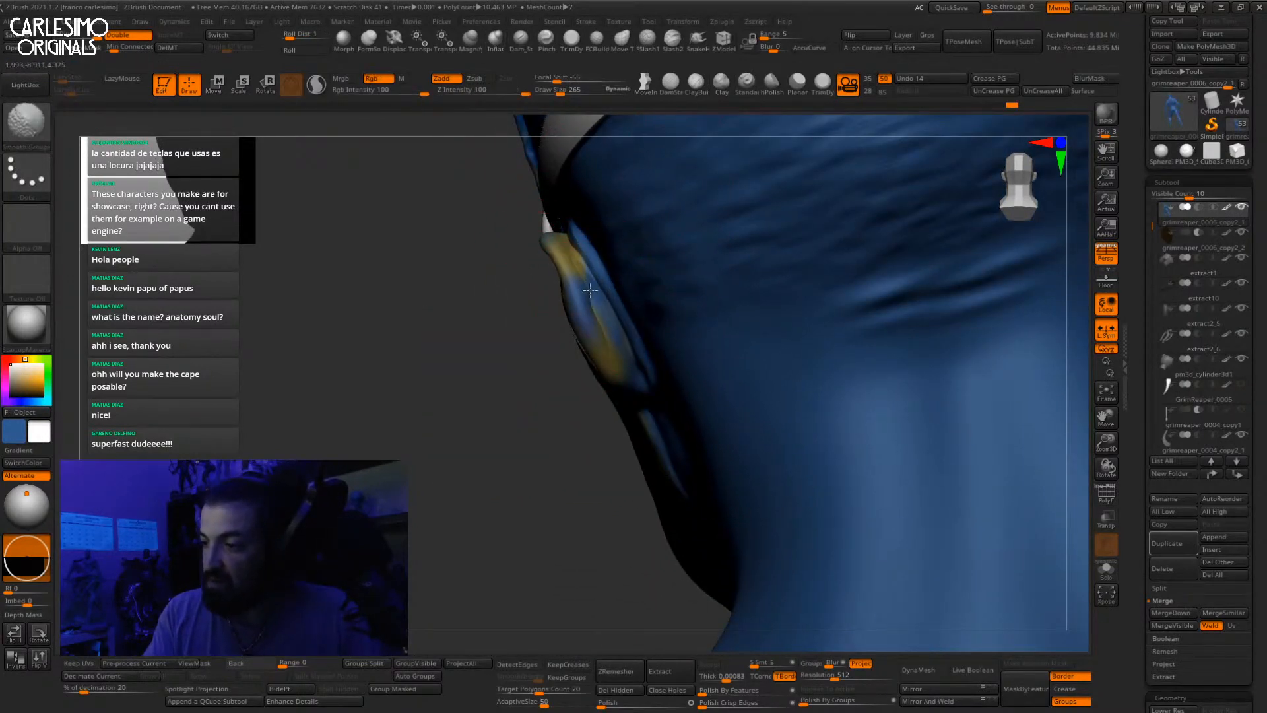
{"action": "right_click_drag", "start_coordinate": [584, 289], "coordinate": [653, 288]}
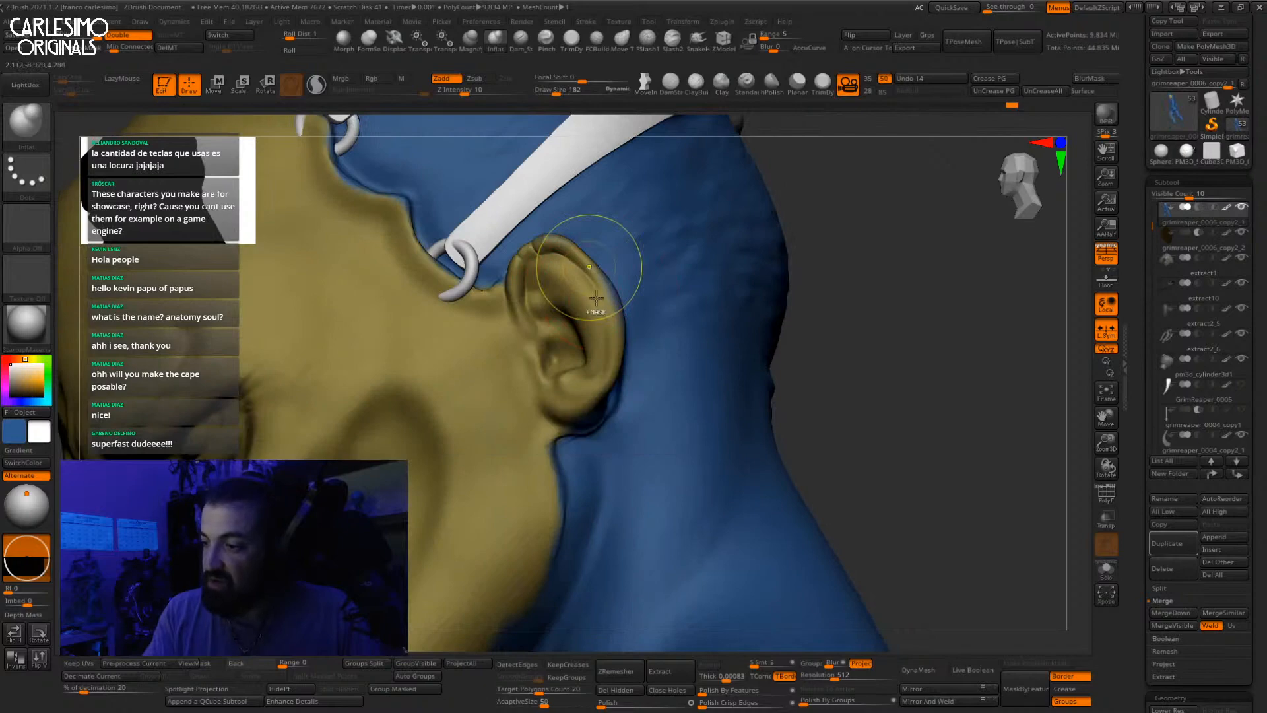
{"action": "mouse_move", "coordinate": [551, 245]}
{"action": "right_mouse_down"}
{"action": "mouse_move", "coordinate": [546, 288]}
{"action": "mouse_move", "coordinate": [546, 271]}
{"action": "right_mouse_up"}
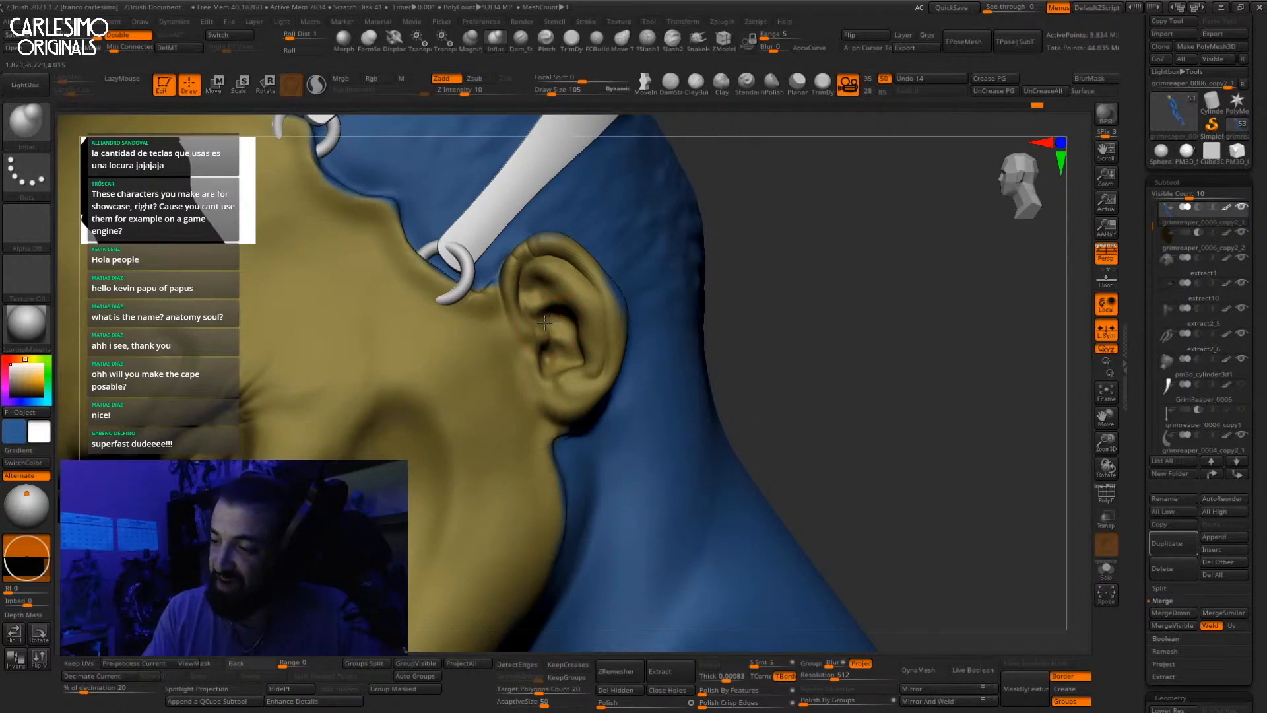
{"action": "mouse_move", "coordinate": [548, 302]}
{"action": "right_mouse_down"}
{"action": "mouse_move", "coordinate": [556, 336]}
{"action": "mouse_move", "coordinate": [564, 305]}
{"action": "mouse_move", "coordinate": [628, 233]}
{"action": "mouse_move", "coordinate": [713, 284]}
{"action": "mouse_move", "coordinate": [660, 310]}
{"action": "mouse_move", "coordinate": [631, 353]}
{"action": "mouse_move", "coordinate": [639, 281]}
{"action": "mouse_move", "coordinate": [632, 355]}
{"action": "right_mouse_up"}
Step: Adjust the shape of the ear with the Move brush at intensity 51
{"action": "key", "text": "b"}
{"action": "key", "text": "c"}
{"action": "key", "text": "b"}
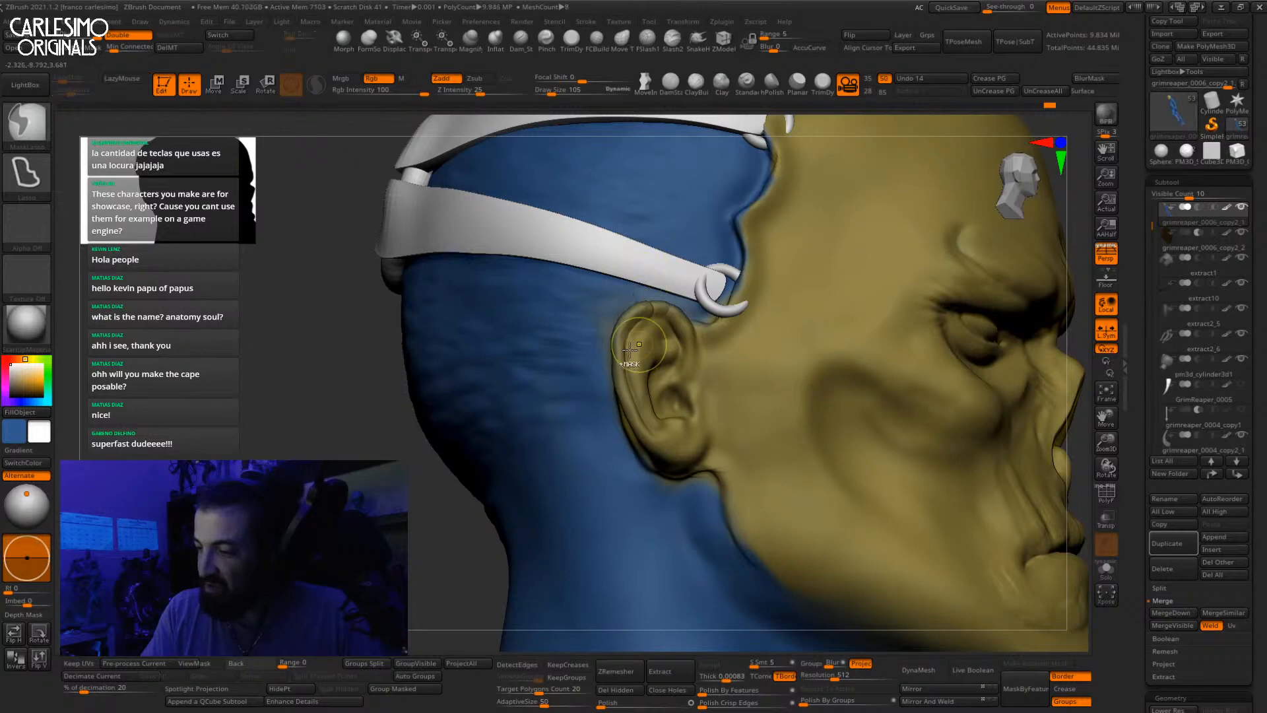
{"action": "key", "text": "space"}
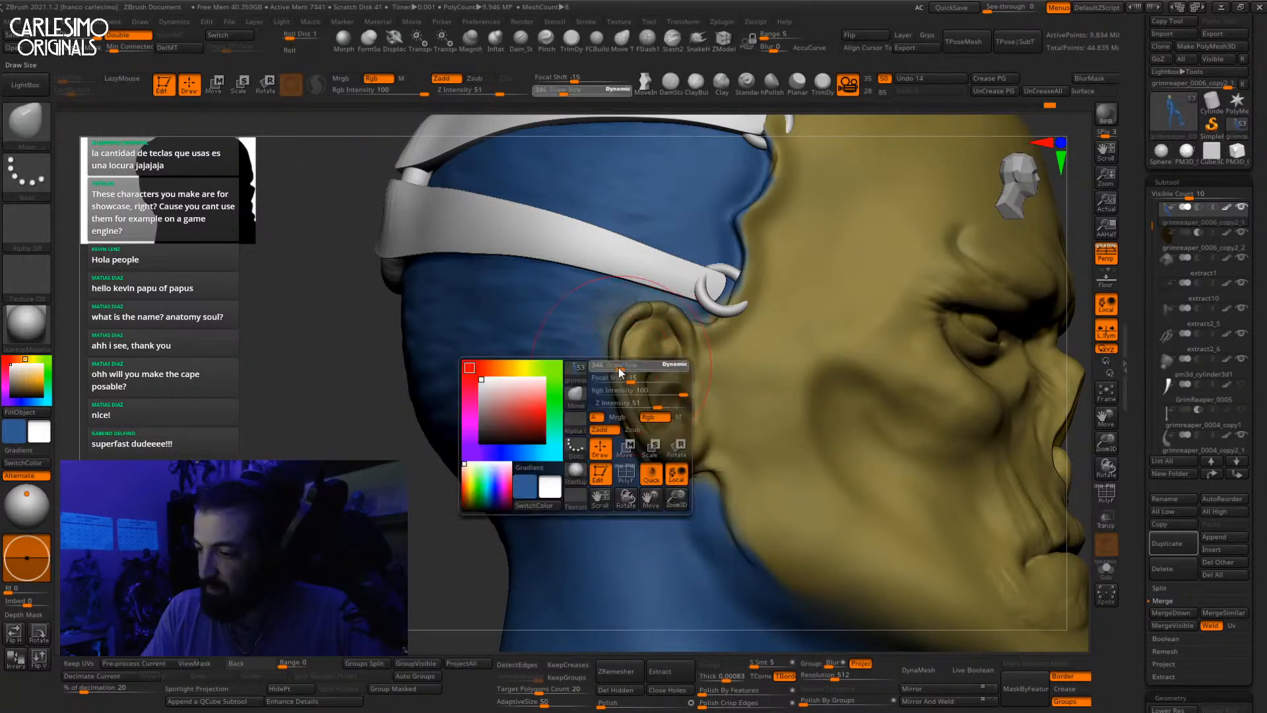
{"action": "mouse_move", "coordinate": [635, 355]}
{"action": "right_mouse_down"}
{"action": "mouse_move", "coordinate": [663, 350]}
{"action": "mouse_move", "coordinate": [595, 295]}
{"action": "right_mouse_up"}
Step: Define the inner ear folds with the ClayBuildup brush at intensity 20, using draw sizes 105 and 79
{"action": "key", "text": "2"}
{"action": "key", "text": "space"}
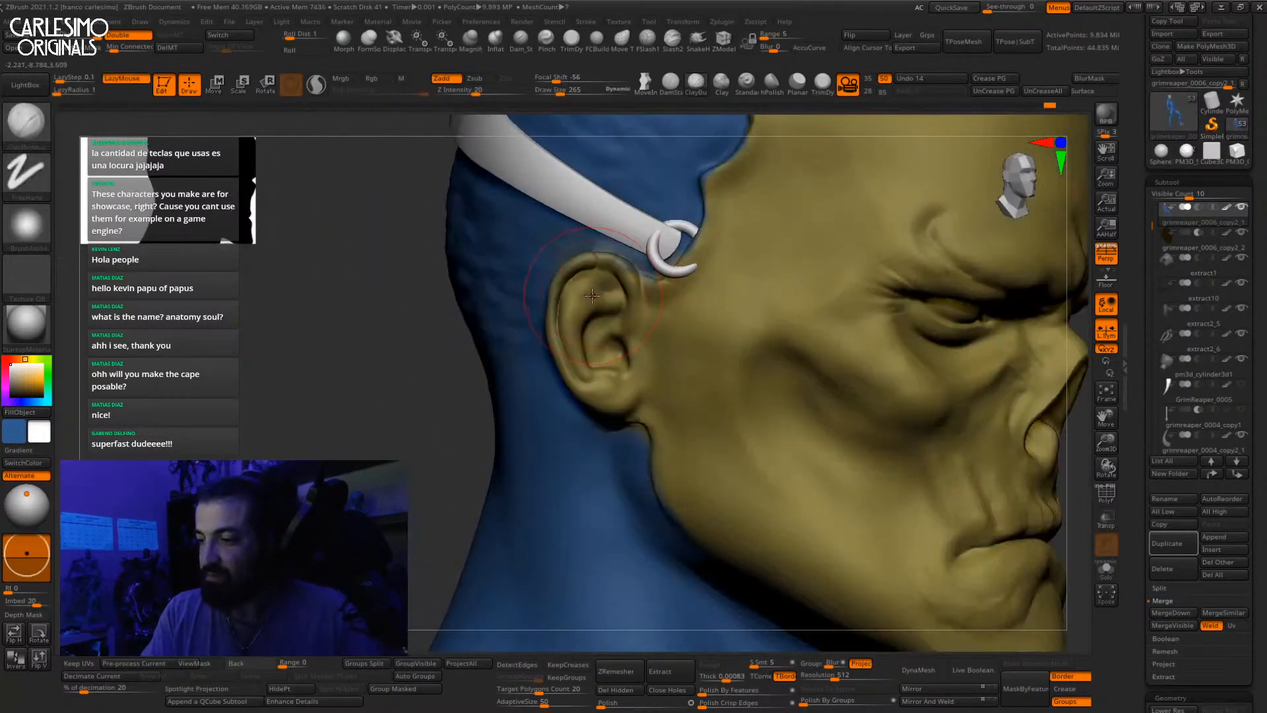
{"action": "key", "text": "space"}
{"action": "key", "text": "space"}
{"action": "mouse_move", "coordinate": [597, 304]}
{"action": "left_mouse_down"}
{"action": "mouse_move", "coordinate": [617, 303]}
{"action": "mouse_move", "coordinate": [580, 311]}
{"action": "left_mouse_up"}
{"action": "key", "text": "space"}
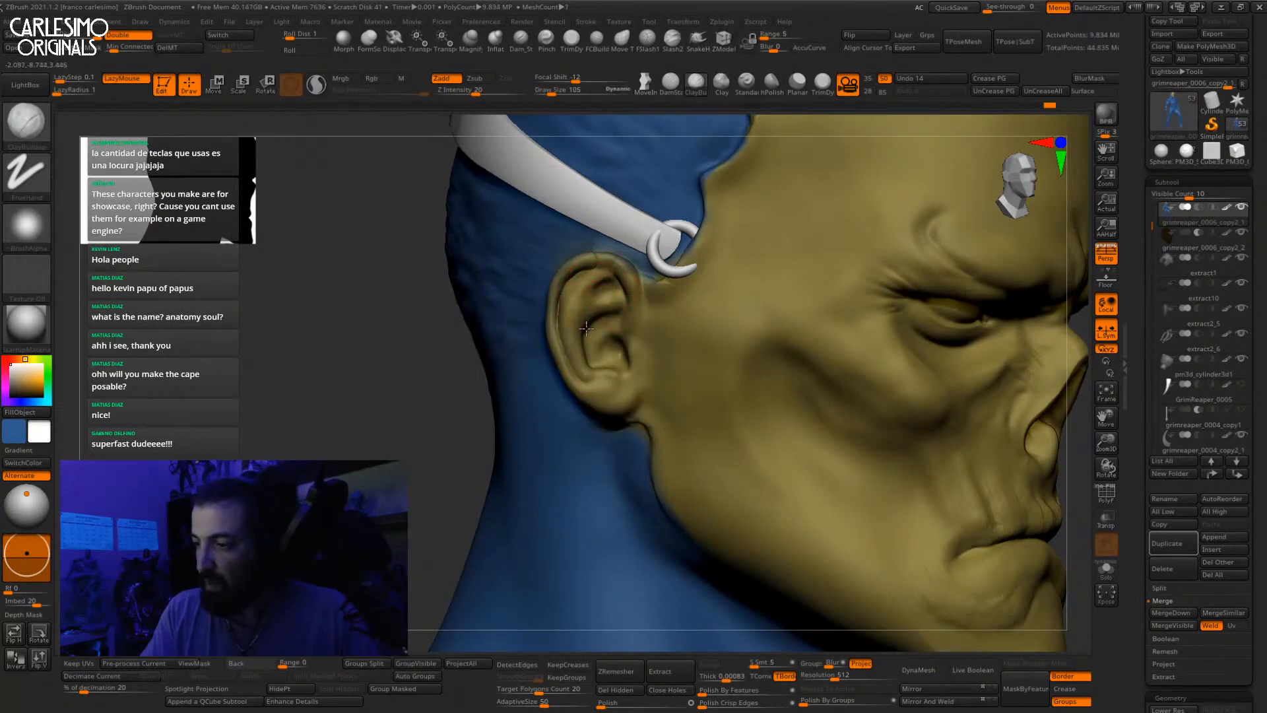
{"action": "right_click_drag", "start_coordinate": [576, 351], "coordinate": [627, 323]}
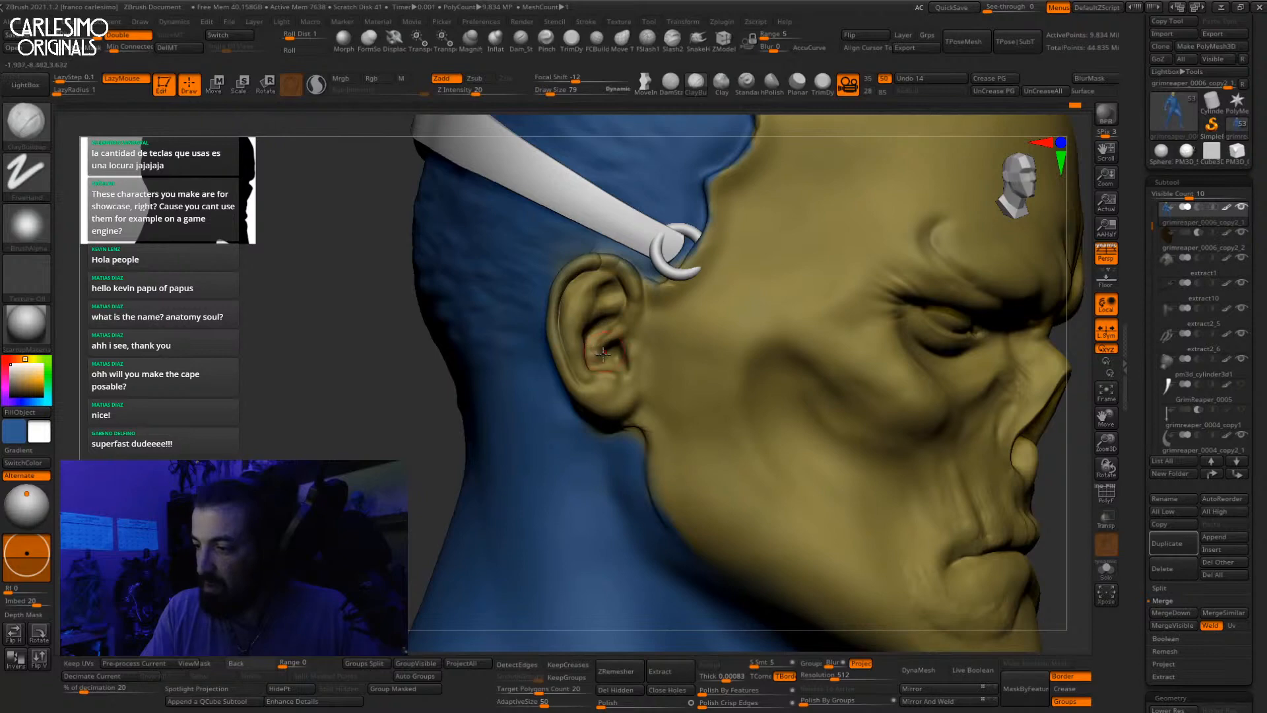
{"action": "right_click_drag", "start_coordinate": [616, 367], "coordinate": [585, 284]}
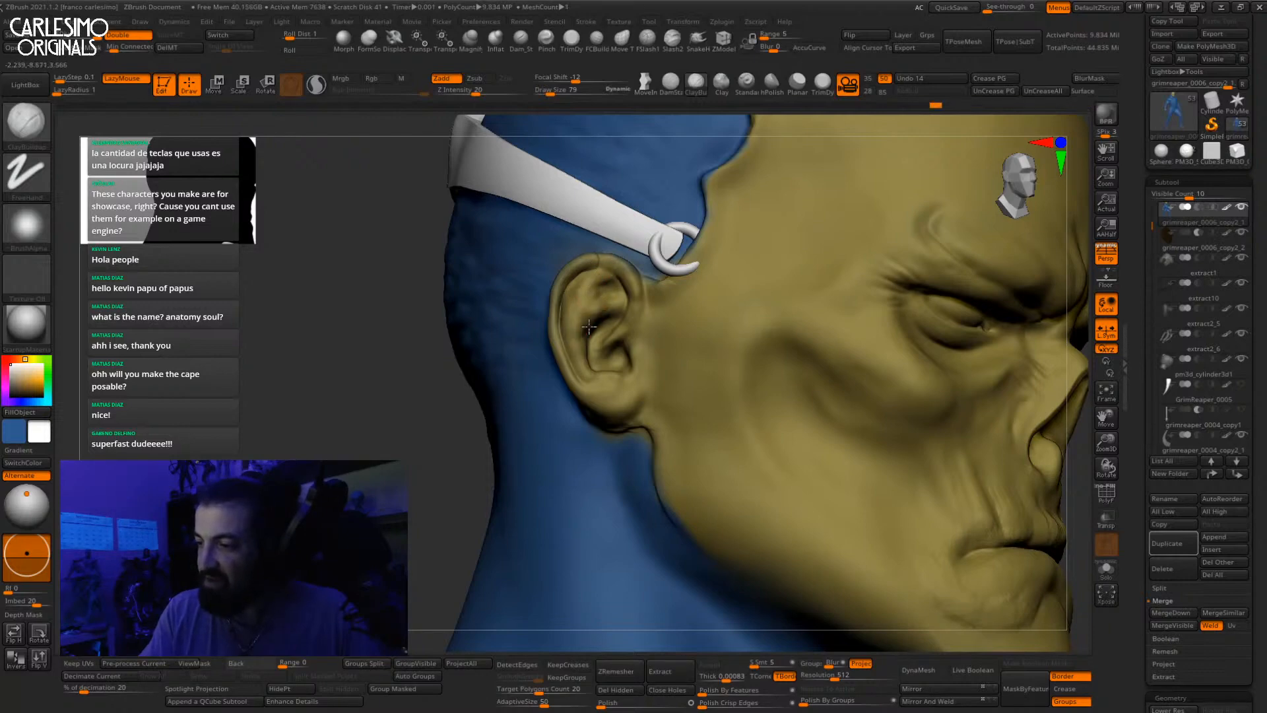
Step: Refine the inner corner of the eye with the ClayBuildup brush at intensity 20, using draw sizes 23 and 43
{"action": "right_click_drag", "start_coordinate": [614, 310], "coordinate": [717, 293]}
{"action": "right_click_drag", "start_coordinate": [848, 317], "coordinate": [798, 260], "text": "alt"}
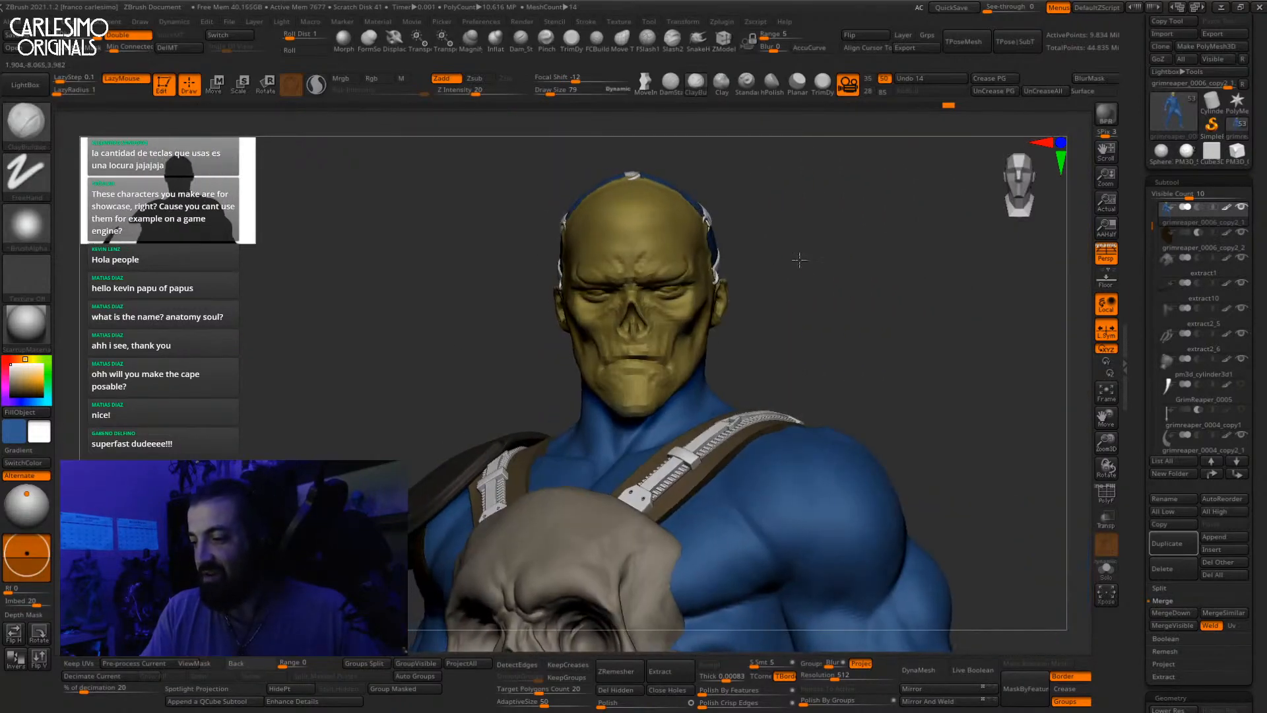
{"action": "key", "text": "alt+s"}
{"action": "key", "text": "alt+s"}
{"action": "right_click_drag", "start_coordinate": [706, 304], "coordinate": [746, 370], "text": "ctrl"}
{"action": "mouse_move", "coordinate": [745, 369]}
{"action": "right_mouse_down"}
{"action": "mouse_move", "coordinate": [678, 282]}
{"action": "mouse_move", "coordinate": [680, 333]}
{"action": "mouse_move", "coordinate": [703, 310]}
{"action": "mouse_move", "coordinate": [690, 383]}
{"action": "right_mouse_up"}
{"action": "key", "text": "["}
{"action": "key", "text": "["}
{"action": "key", "text": "["}
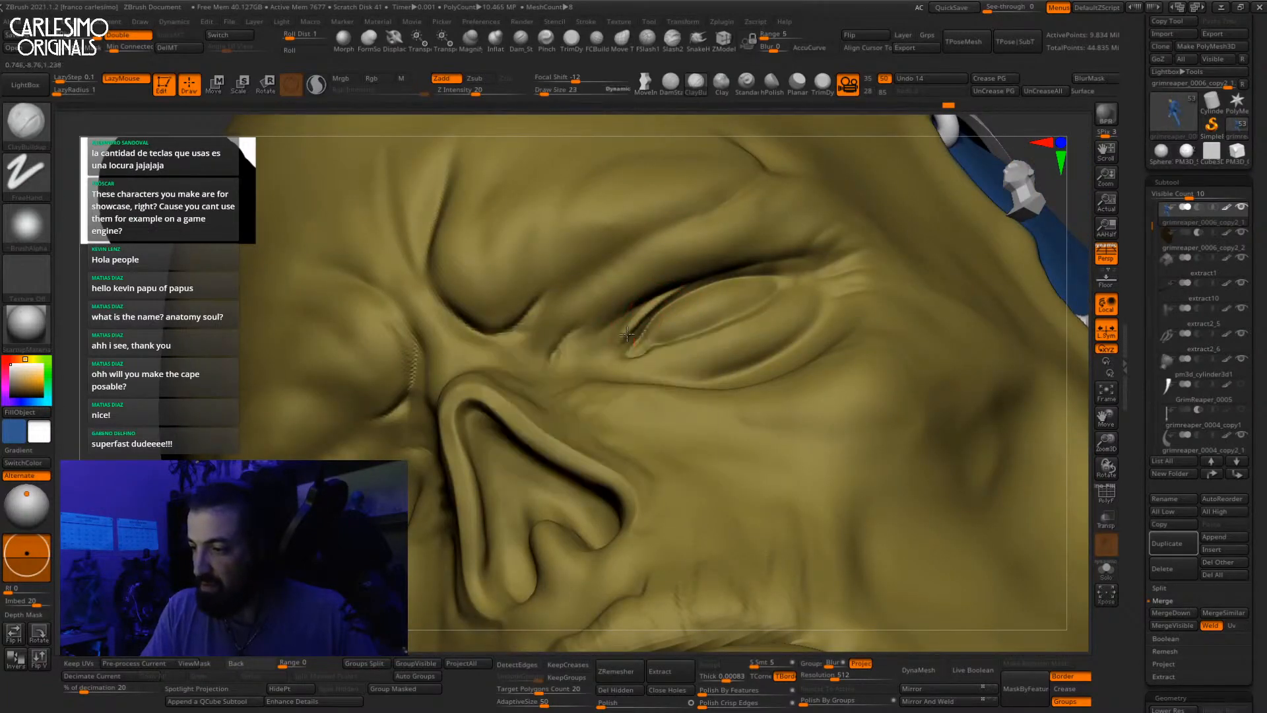
{"action": "mouse_move", "coordinate": [628, 334]}
{"action": "right_mouse_down"}
{"action": "mouse_move", "coordinate": [651, 302]}
{"action": "mouse_move", "coordinate": [633, 335]}
{"action": "right_mouse_up"}
{"action": "key", "text": "]"}
{"action": "key", "text": "]"}
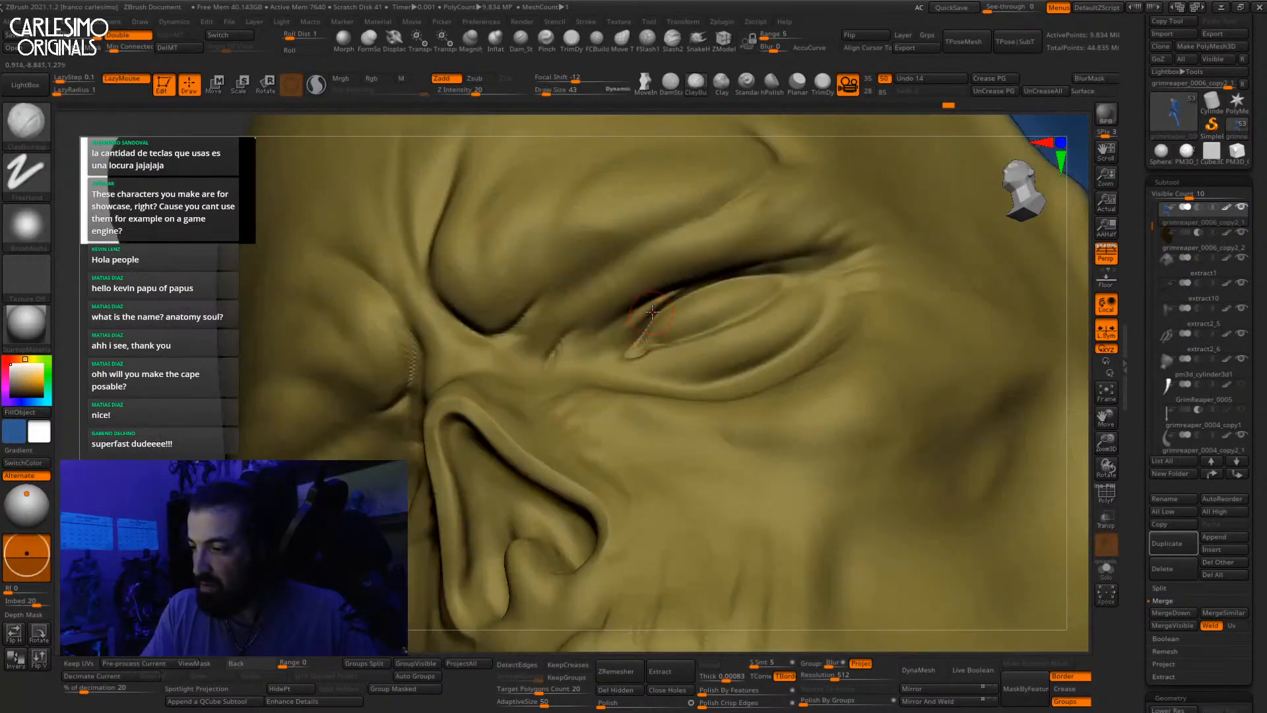
Step: Switch to the Move brush and review the head and shoulders from the front
{"action": "mouse_move", "coordinate": [648, 293]}
{"action": "right_mouse_down", "text": "ctrl"}
{"action": "mouse_move", "coordinate": [650, 254]}
{"action": "mouse_move", "coordinate": [709, 373]}
{"action": "mouse_move", "coordinate": [710, 277]}
{"action": "right_mouse_up", "text": "ctrl"}
{"action": "key", "text": "b"}
{"action": "key", "text": "m"}
{"action": "key", "text": "v"}
{"action": "right_click_drag", "start_coordinate": [821, 363], "coordinate": [827, 302], "text": "alt"}
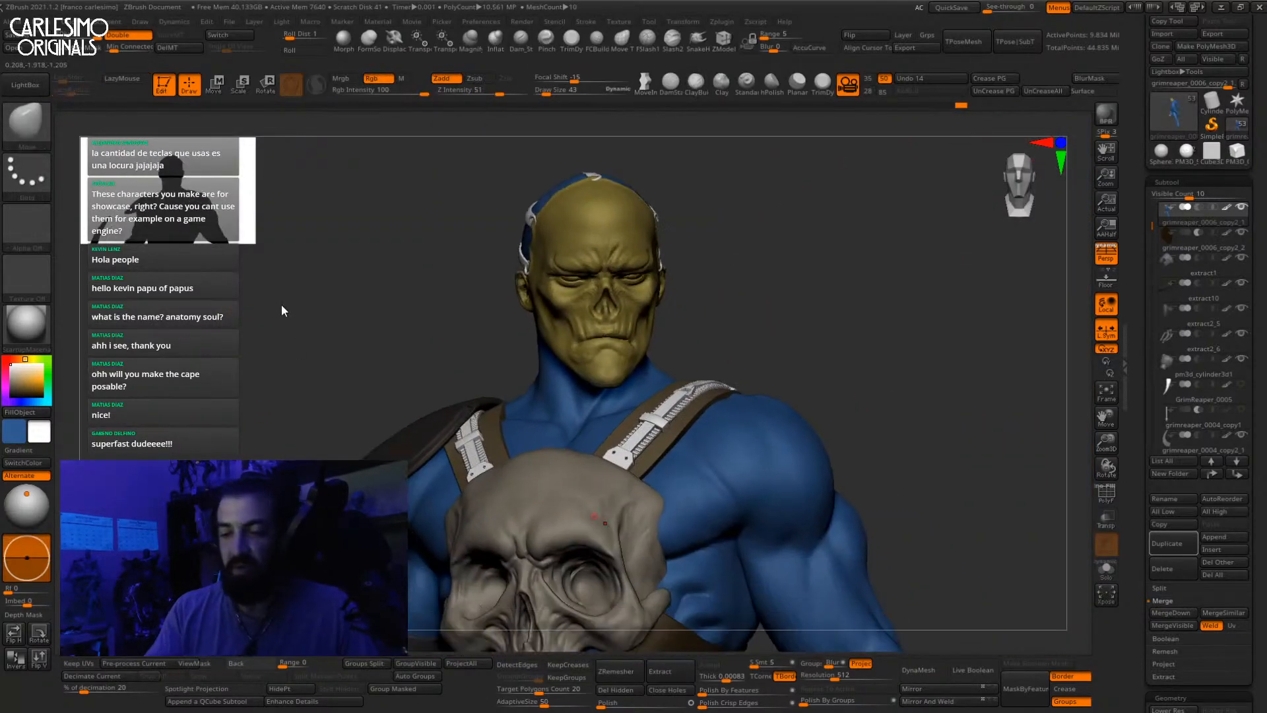
Step: Add eyes with the Append Eyes macro and shift the eye sphere sideways by about 0.78
{"action": "mouse_move", "coordinate": [320, 25]}
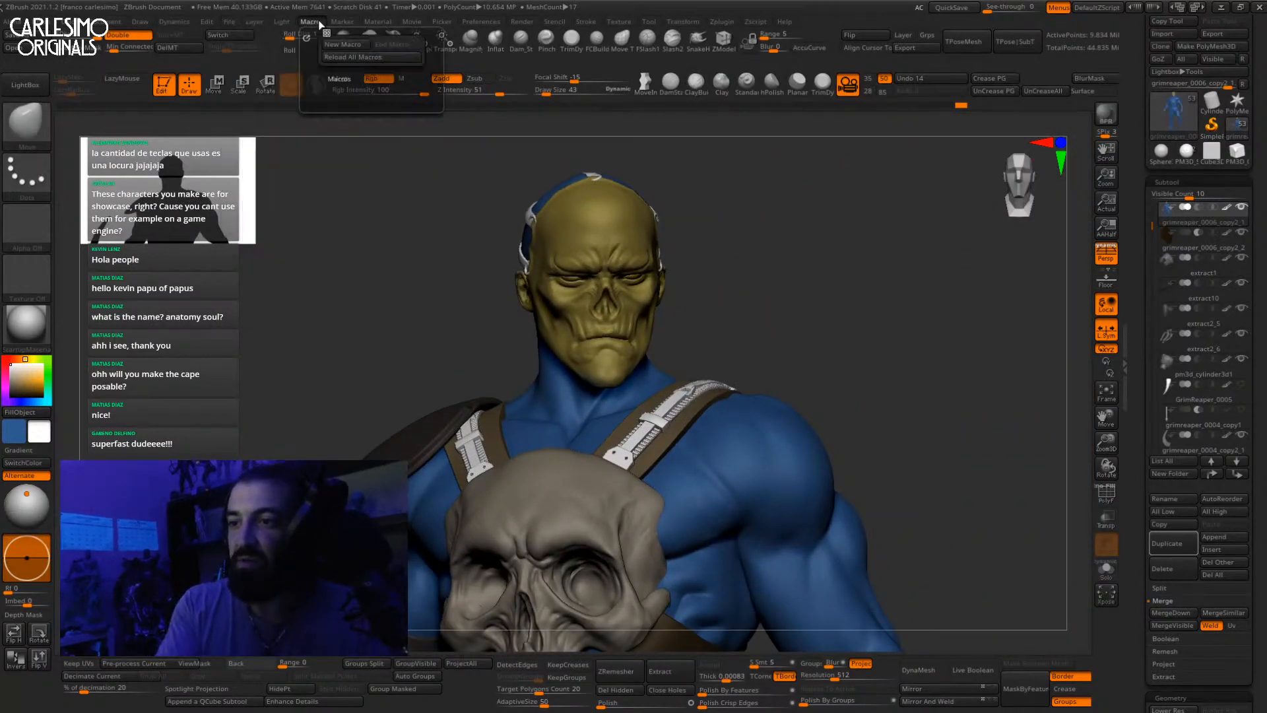
{"action": "left_click", "coordinate": [339, 78]}
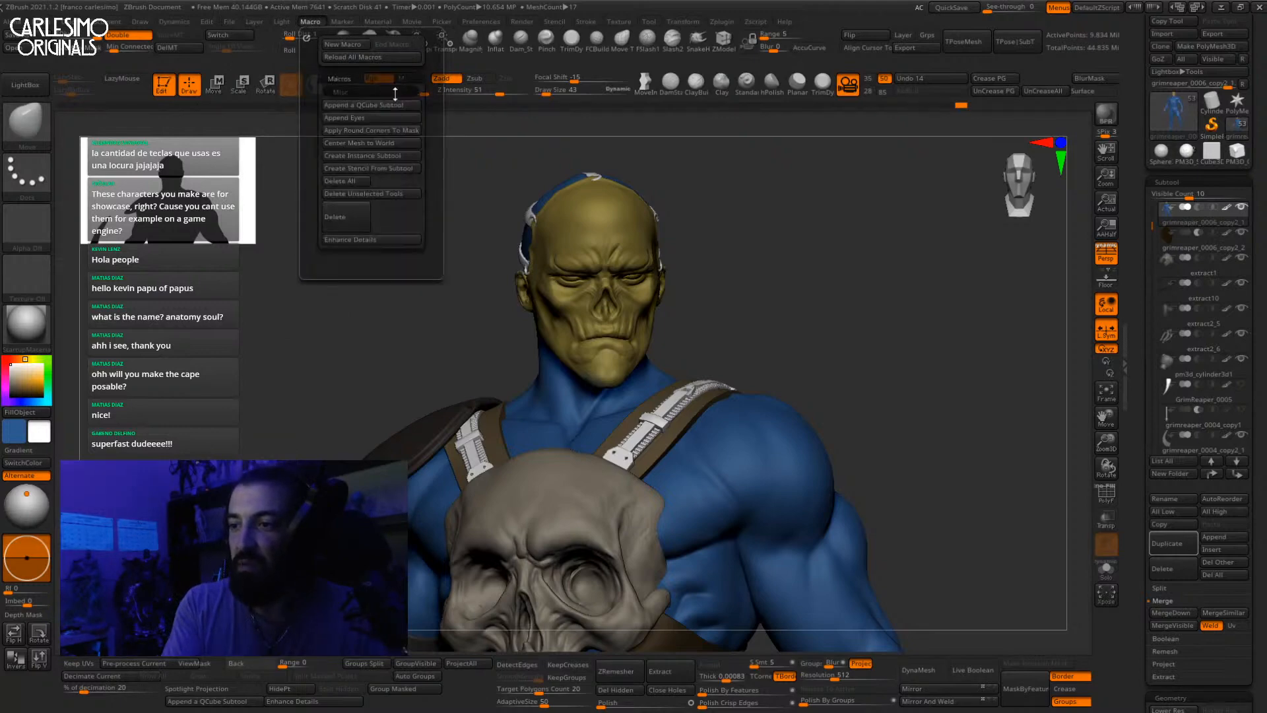
{"action": "left_click", "coordinate": [374, 120]}
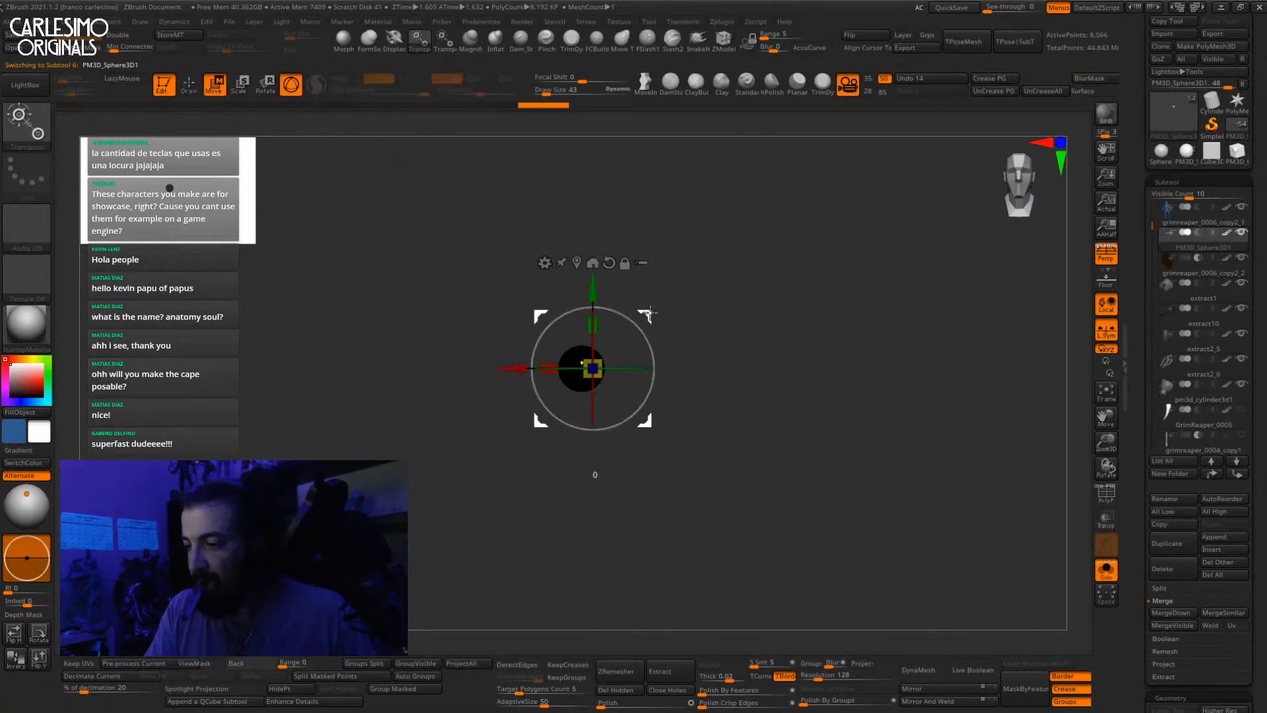
{"action": "left_click_drag", "start_coordinate": [649, 314], "coordinate": [720, 305]}
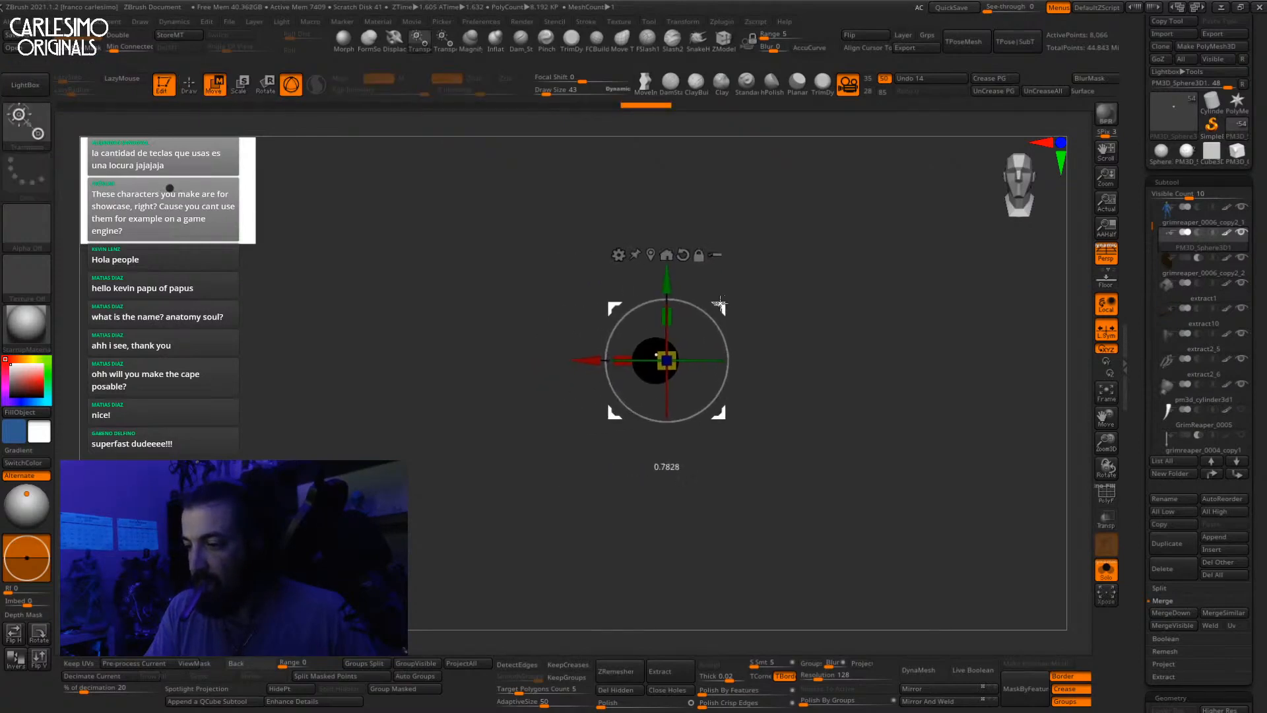
Step: Frame the isolated eye sphere and examine its surface and wireframe up close
{"action": "key", "text": "q"}
{"action": "mouse_move", "coordinate": [1199, 247]}
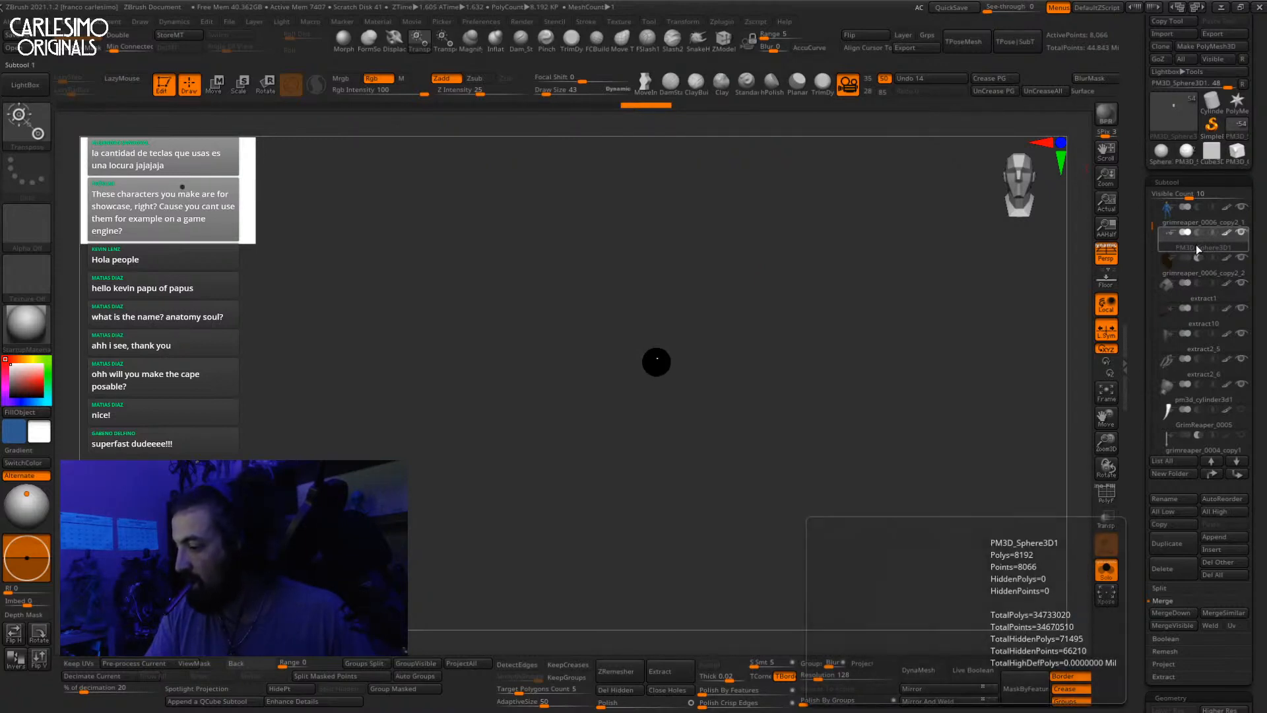
{"action": "key", "text": "f"}
{"action": "key", "text": "shift+f"}
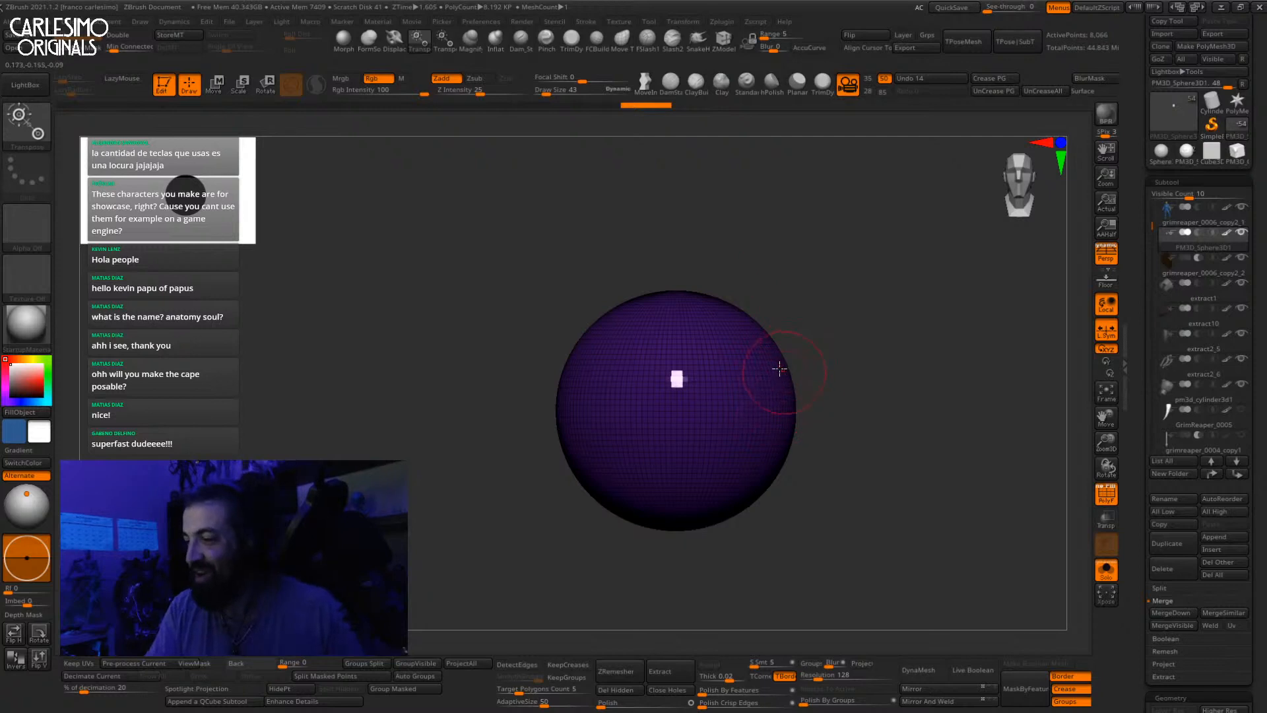
{"action": "key", "text": "f"}
{"action": "key", "text": "w"}
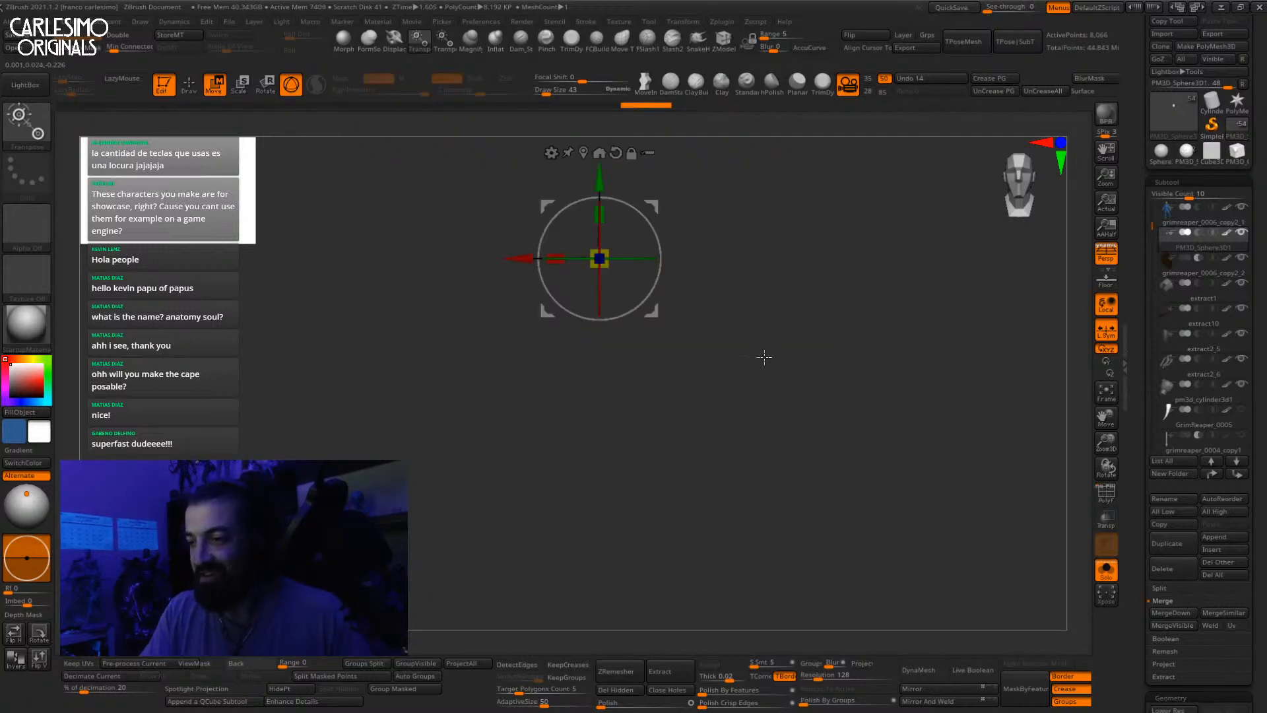
{"action": "key", "text": "f"}
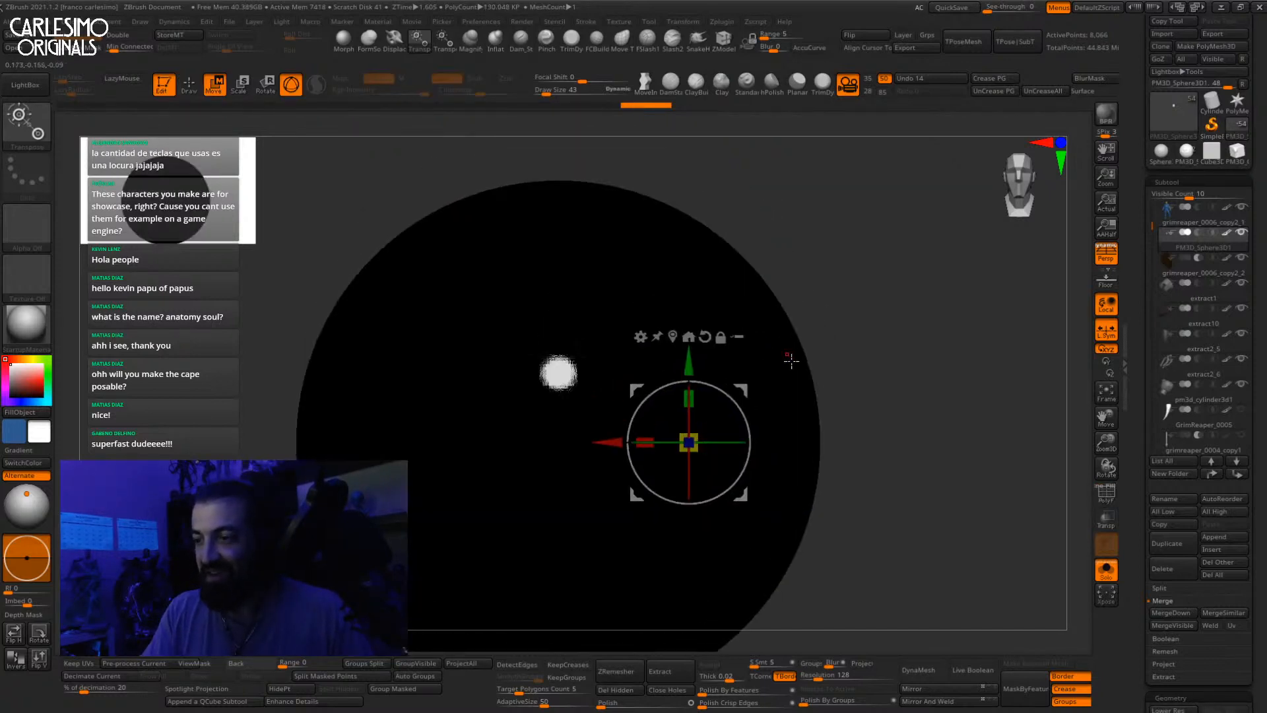
{"action": "key", "text": "q"}
{"action": "left_click_drag", "start_coordinate": [814, 361], "coordinate": [840, 232], "text": "alt"}
Step: Reposition the isolated eye sphere upward and slightly sideways with the transform gizmo
{"action": "key", "text": "shift+f"}
{"action": "key", "text": "w"}
{"action": "left_click_drag", "start_coordinate": [792, 486], "coordinate": [783, 282], "text": "alt"}
{"action": "key", "text": "alt+s"}
{"action": "left_click_drag", "start_coordinate": [770, 442], "coordinate": [774, 492], "text": "alt"}
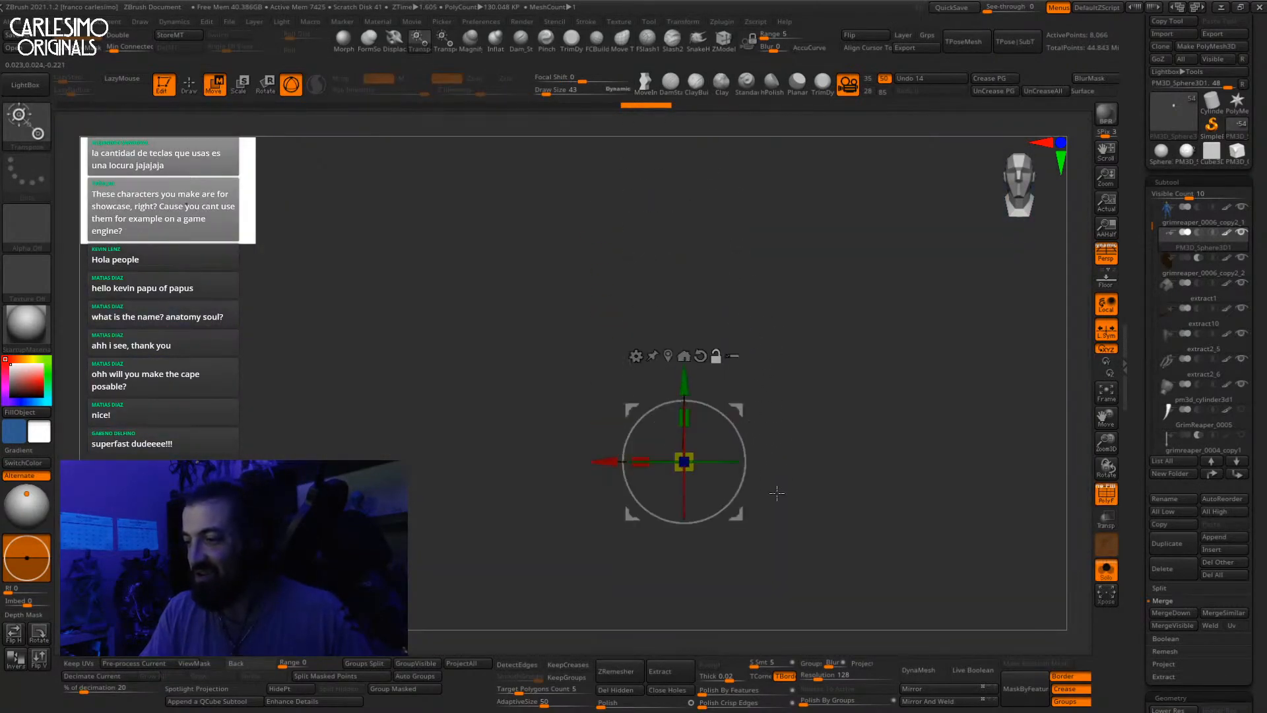
{"action": "left_click_drag", "start_coordinate": [740, 409], "coordinate": [678, 283]}
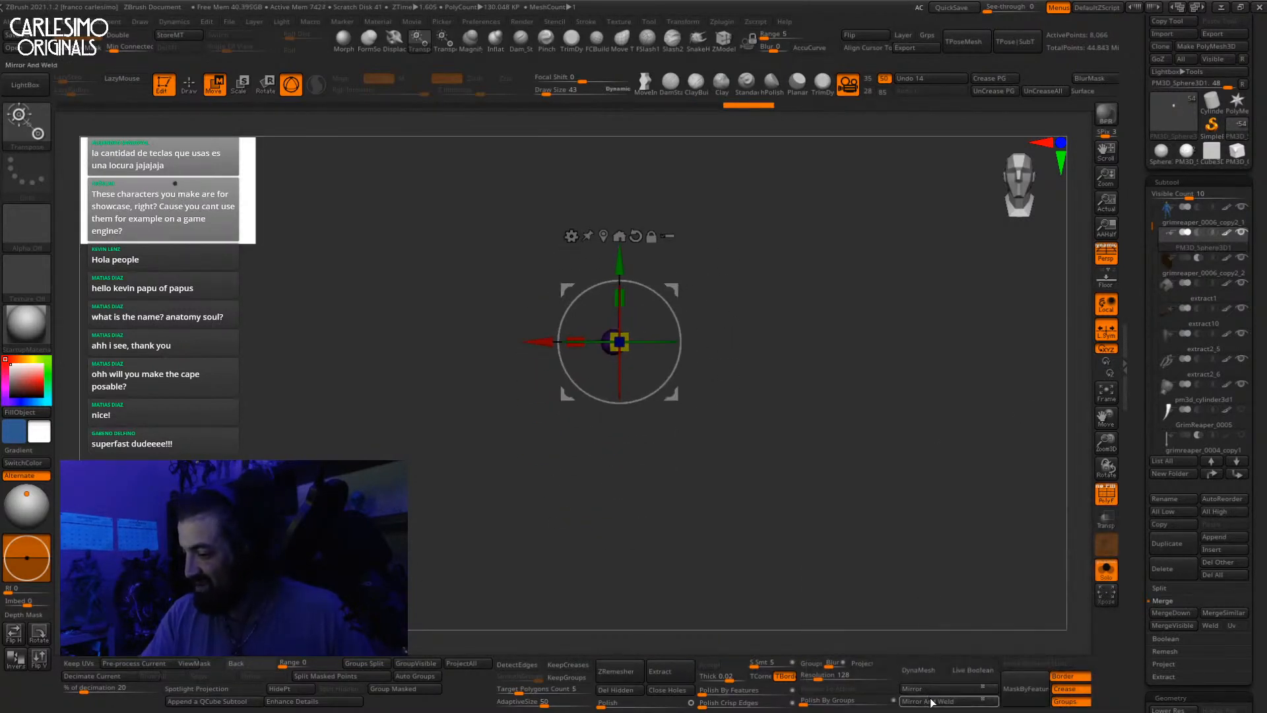
Step: Choose a dark red colour and fill the isolated eye sphere with it
{"action": "left_click", "coordinate": [32, 357]}
{"action": "left_click", "coordinate": [18, 358]}
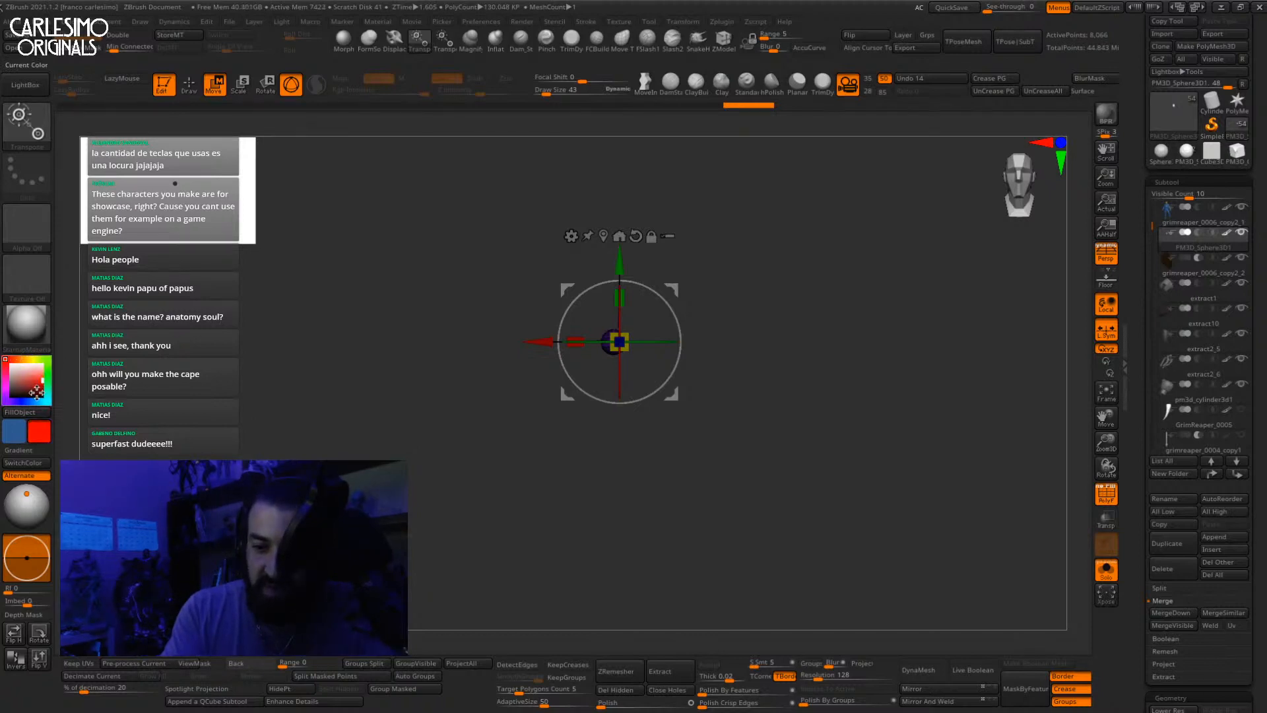
{"action": "left_click", "coordinate": [746, 86]}
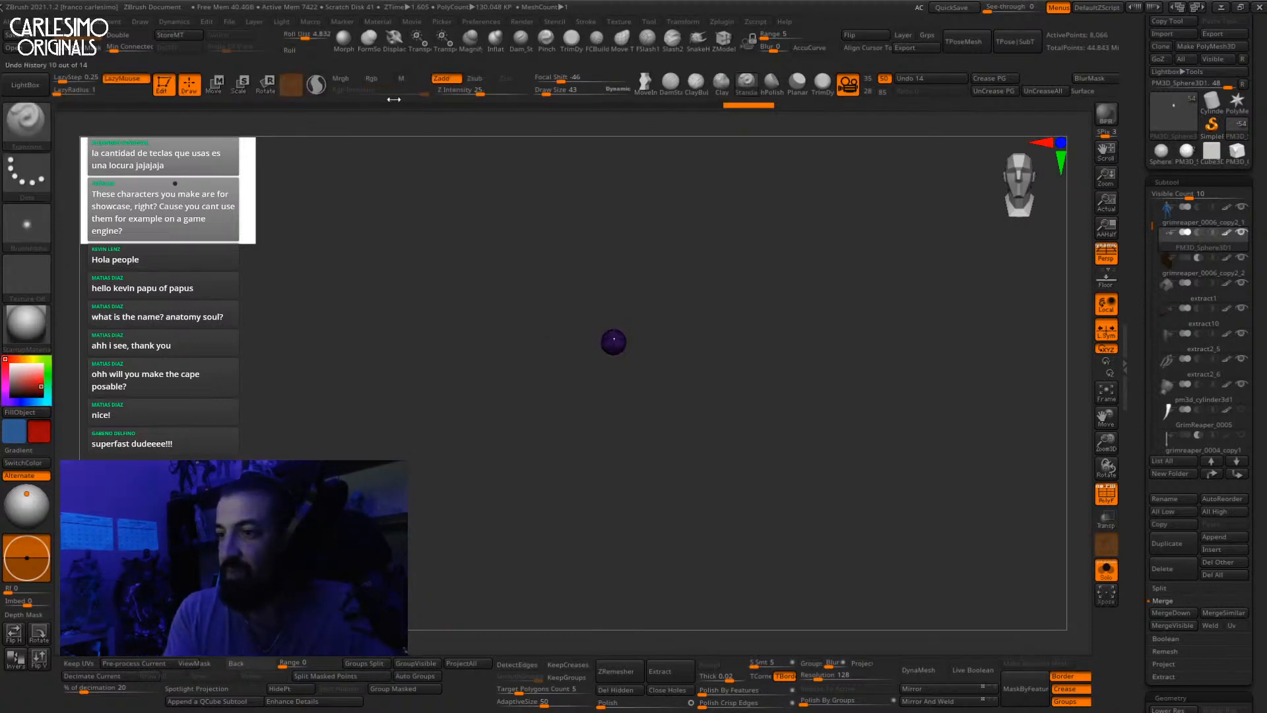
{"action": "left_click", "coordinate": [33, 411]}
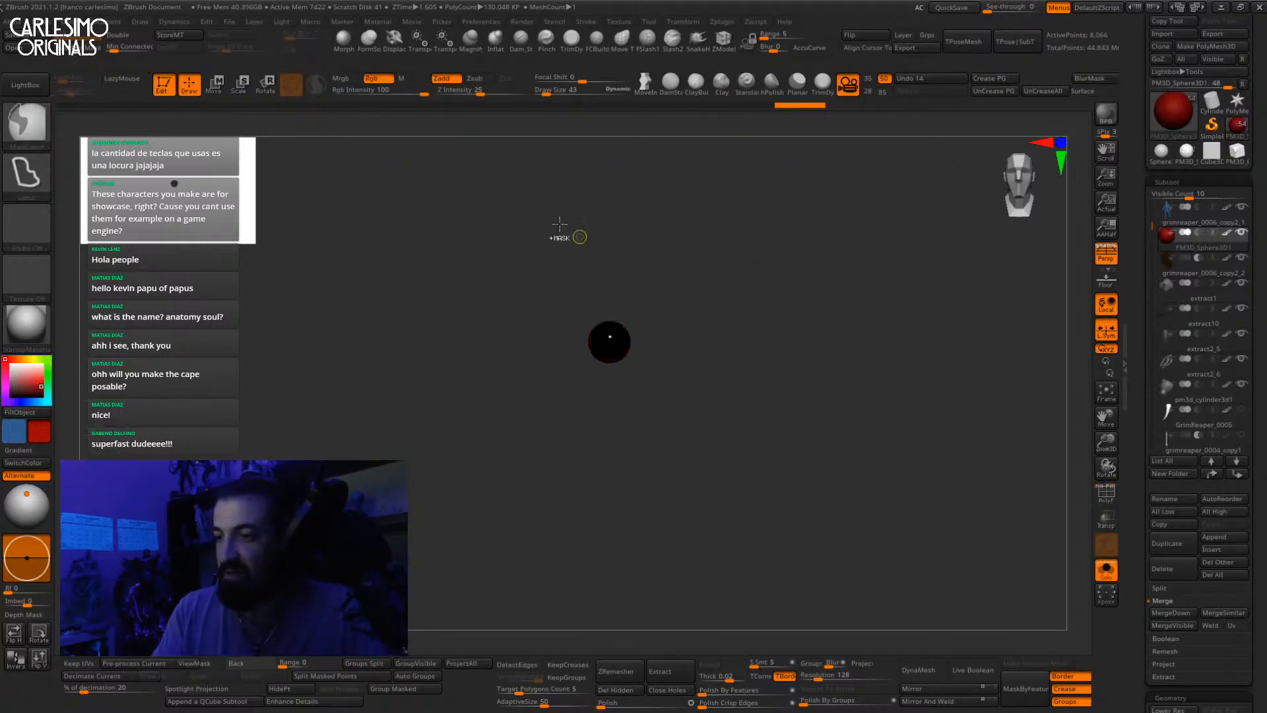
{"action": "key", "text": "ctrl+z"}
{"action": "left_click", "coordinate": [39, 415]}
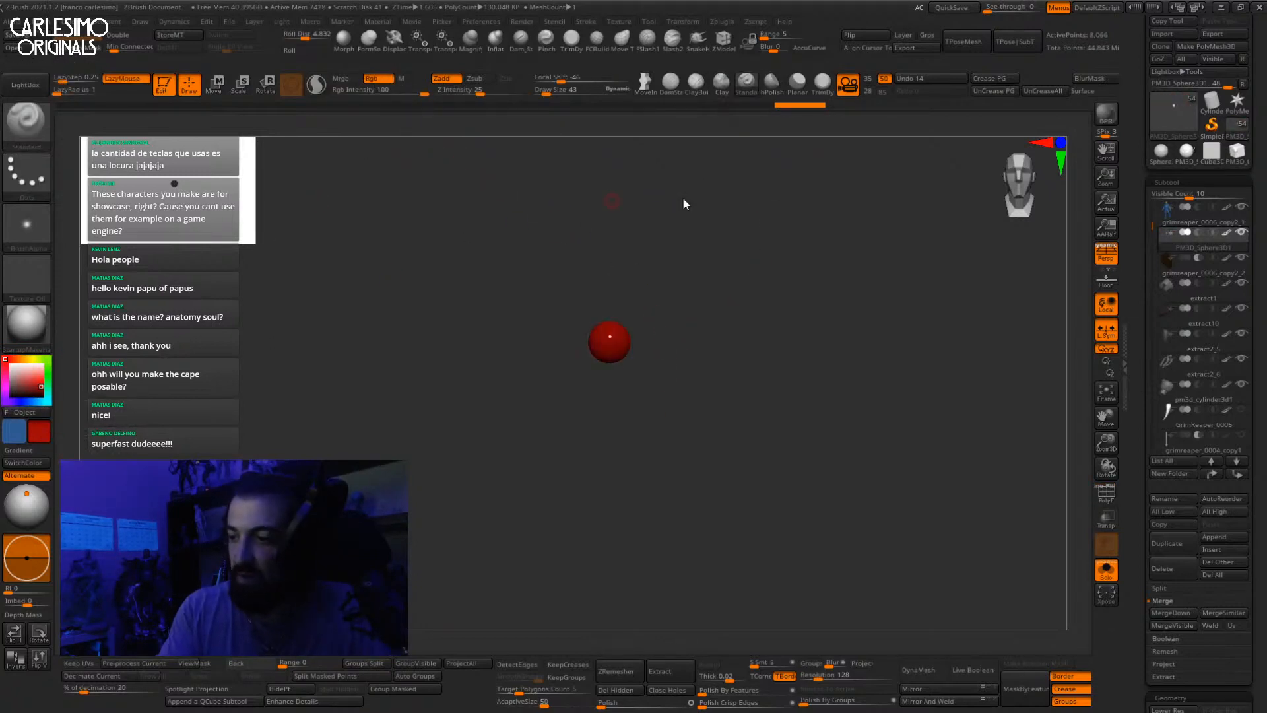
Step: Turn off local symmetry and mirror the red eye sphere across the head to make a second eye
{"action": "key", "text": "alt+s"}
{"action": "key", "text": "w"}
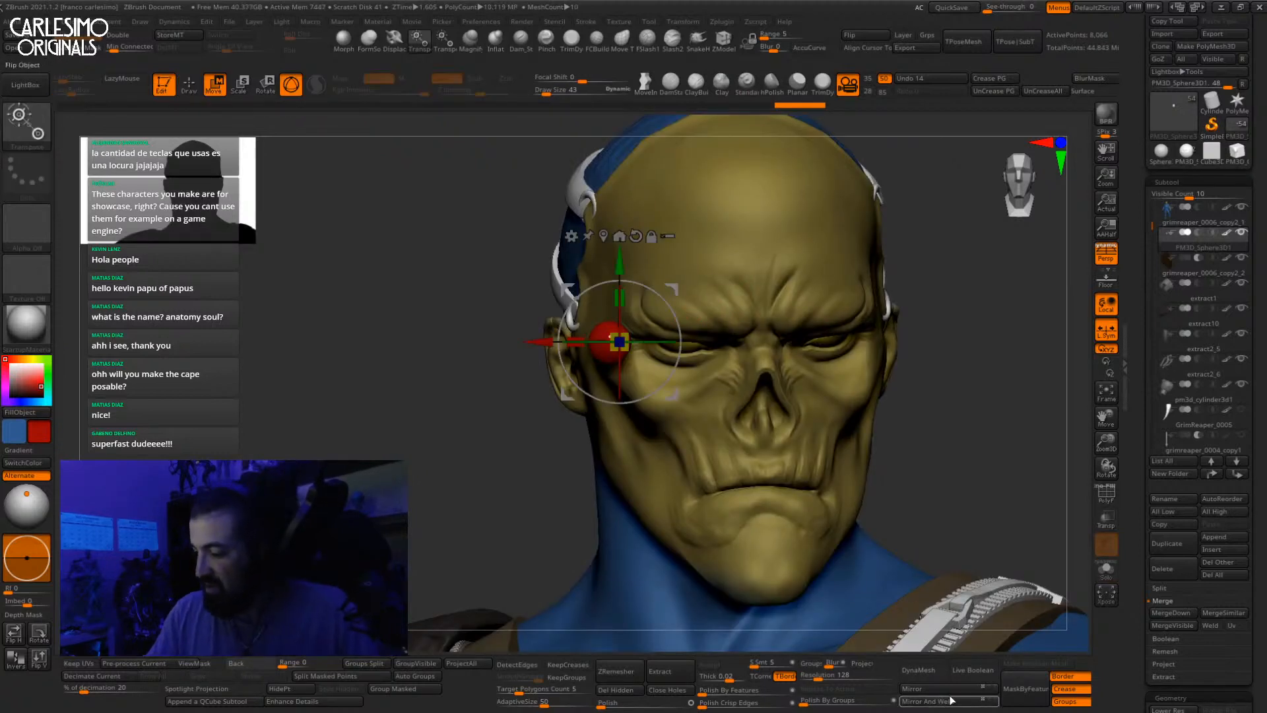
{"action": "key", "text": "alt+s"}
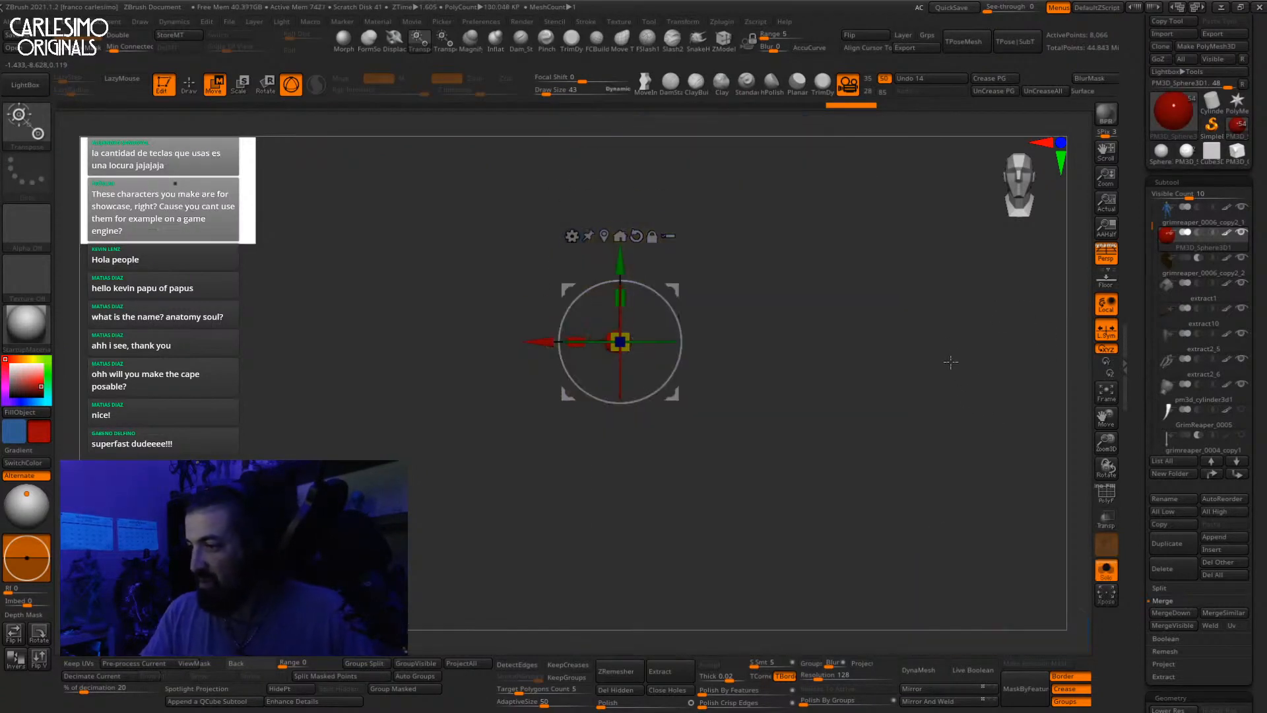
{"action": "left_click_drag", "start_coordinate": [986, 385], "coordinate": [939, 401]}
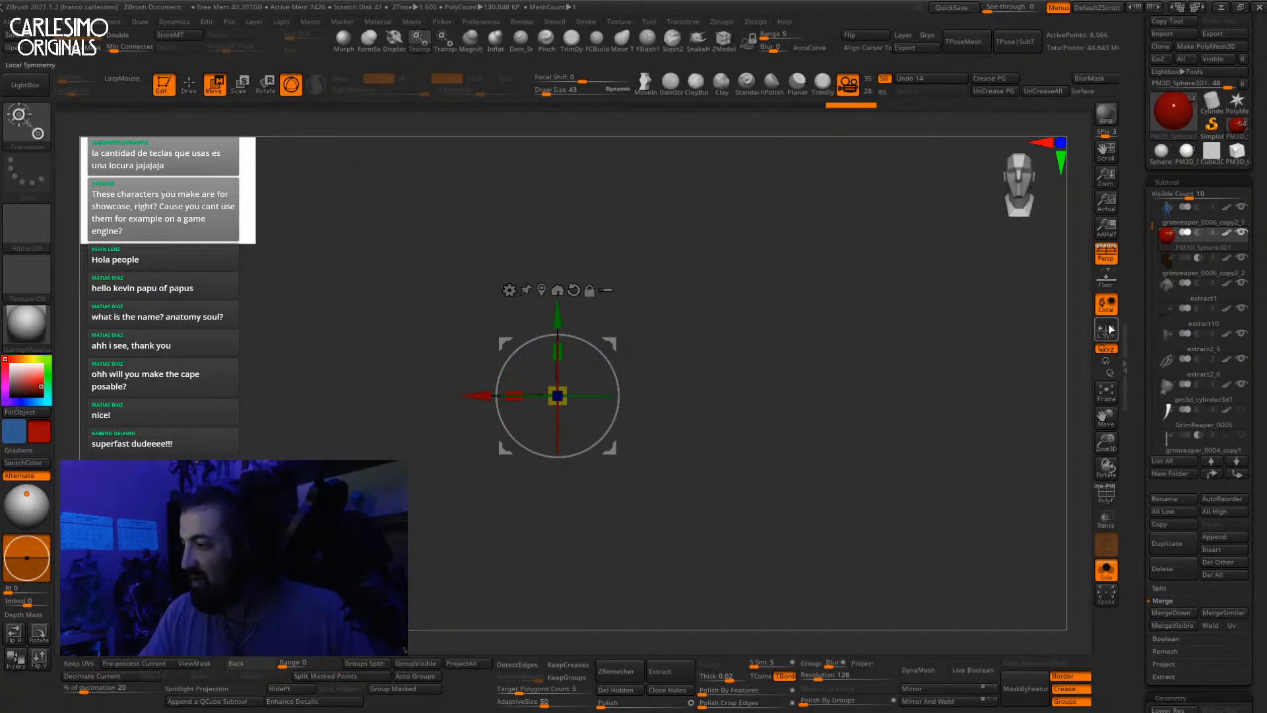
{"action": "key", "text": "f"}
{"action": "key", "text": "f"}
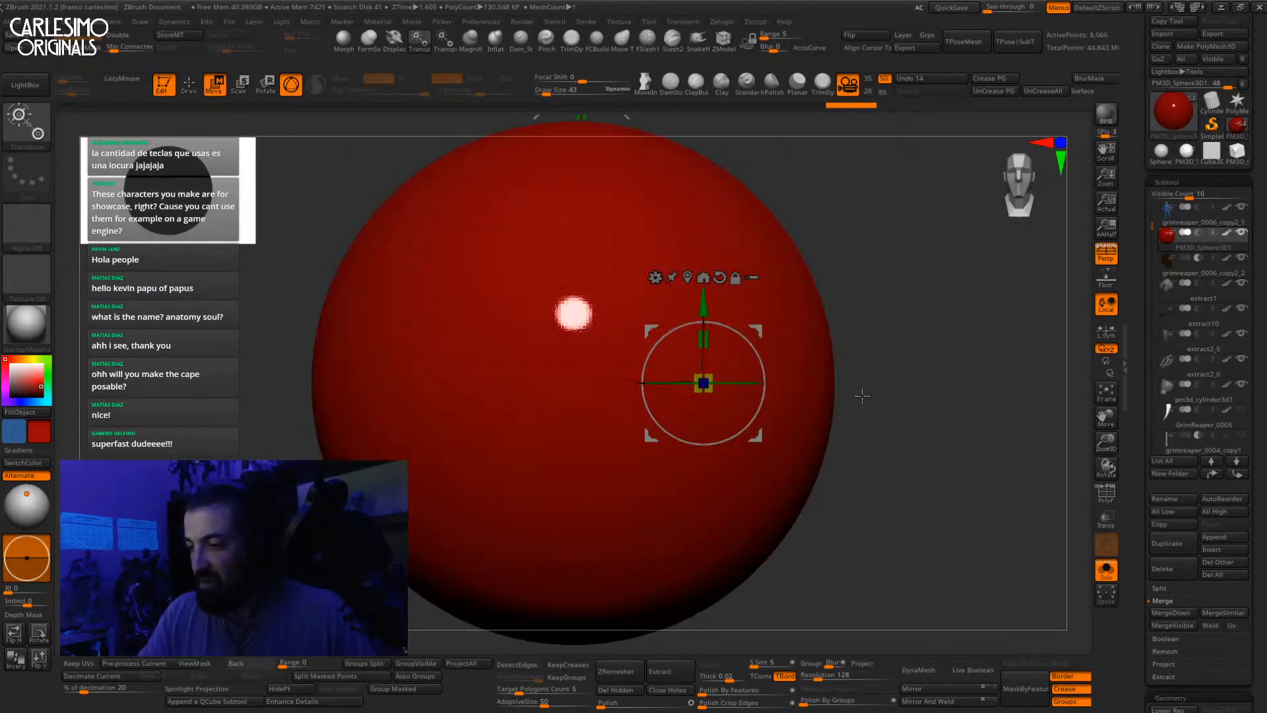
{"action": "key", "text": "shift+f"}
{"action": "left_click_drag", "start_coordinate": [860, 395], "coordinate": [854, 359], "text": "alt"}
{"action": "left_click", "coordinate": [925, 690]}
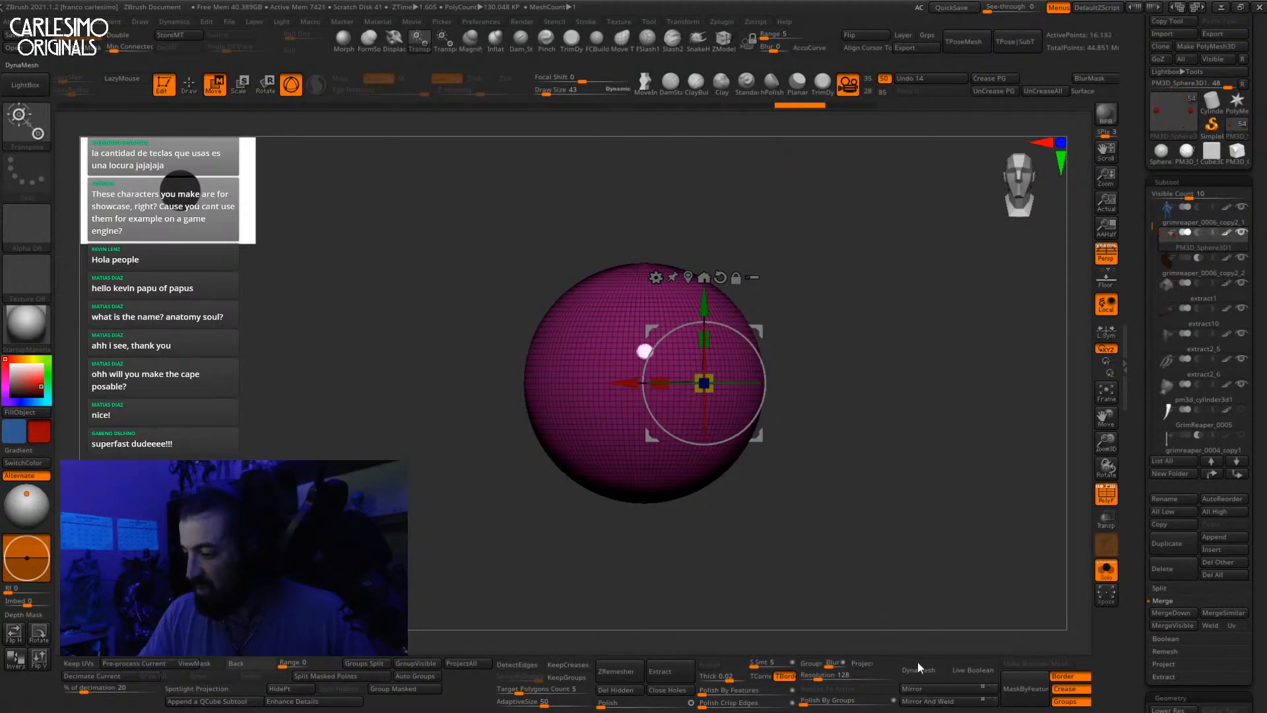
{"action": "left_click", "coordinate": [911, 689]}
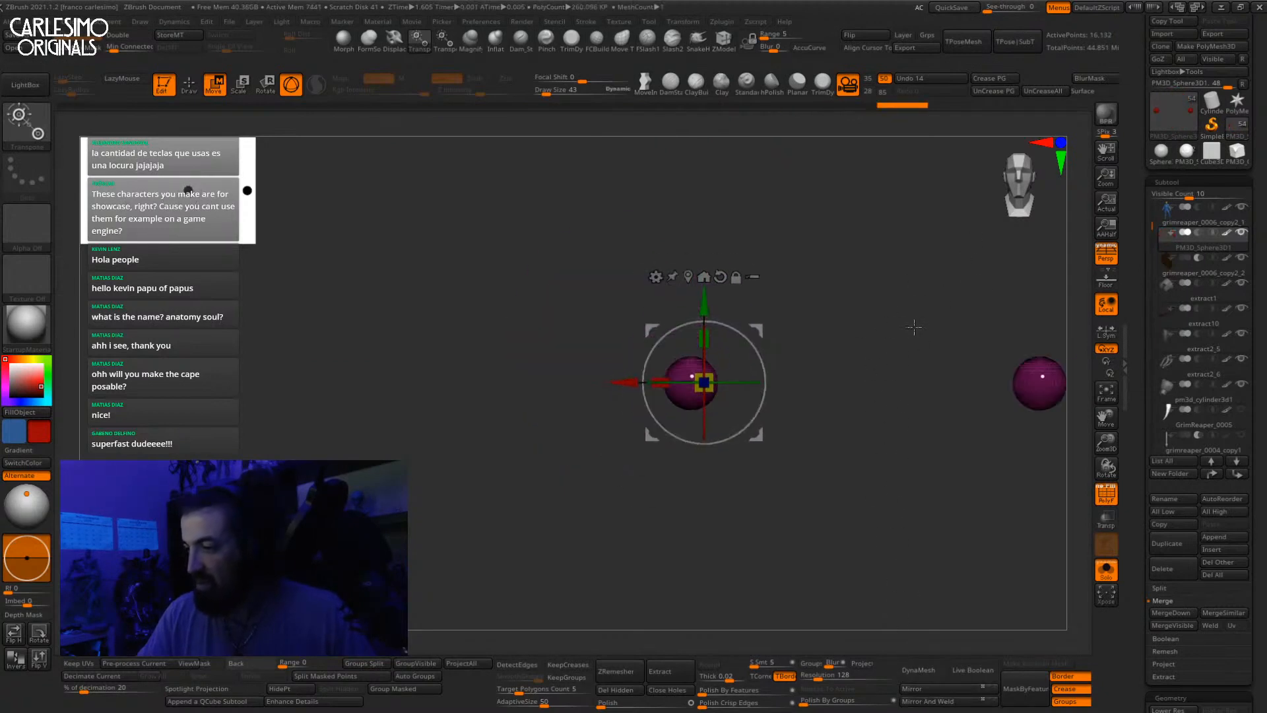
Step: Bring the whole head back into view and move both eye spheres inward toward the eye sockets
{"action": "left_click_drag", "start_coordinate": [914, 327], "coordinate": [864, 405], "text": "alt"}
{"action": "left_click", "coordinate": [900, 395]}
{"action": "key", "text": "shift+s"}
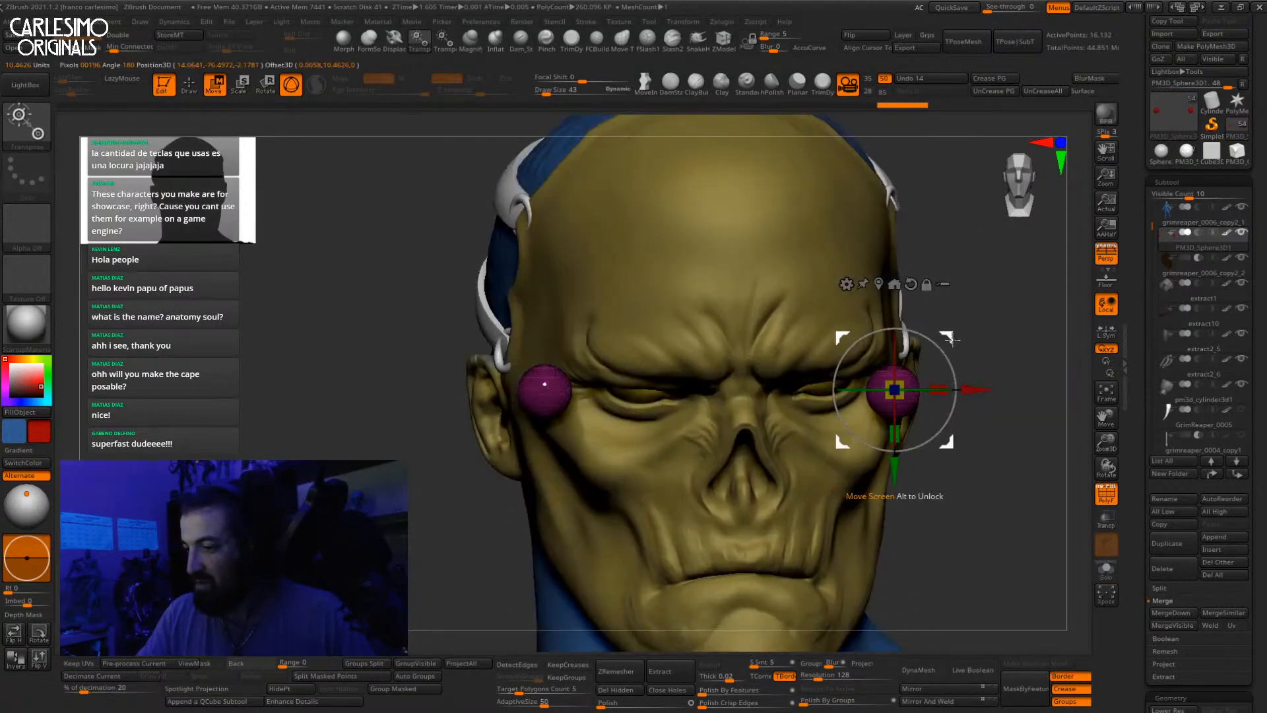
{"action": "left_click_drag", "start_coordinate": [945, 402], "coordinate": [874, 398]}
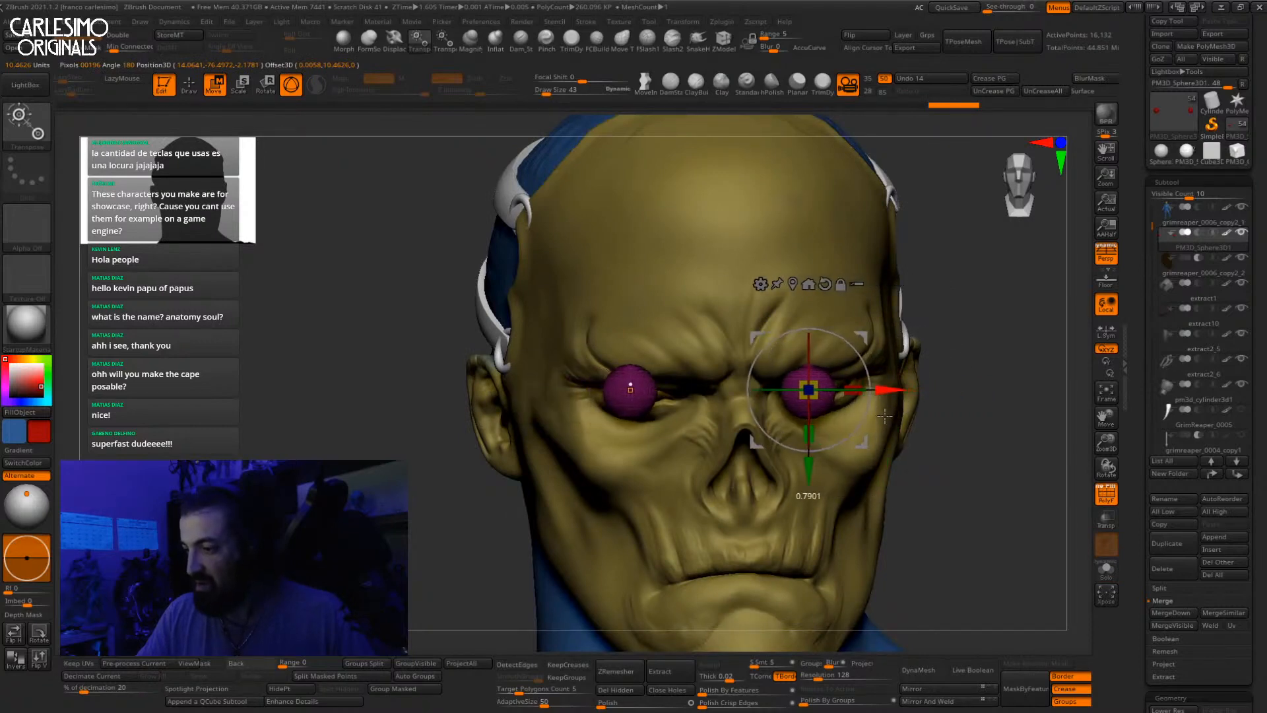
{"action": "right_click_drag", "start_coordinate": [870, 396], "coordinate": [804, 356]}
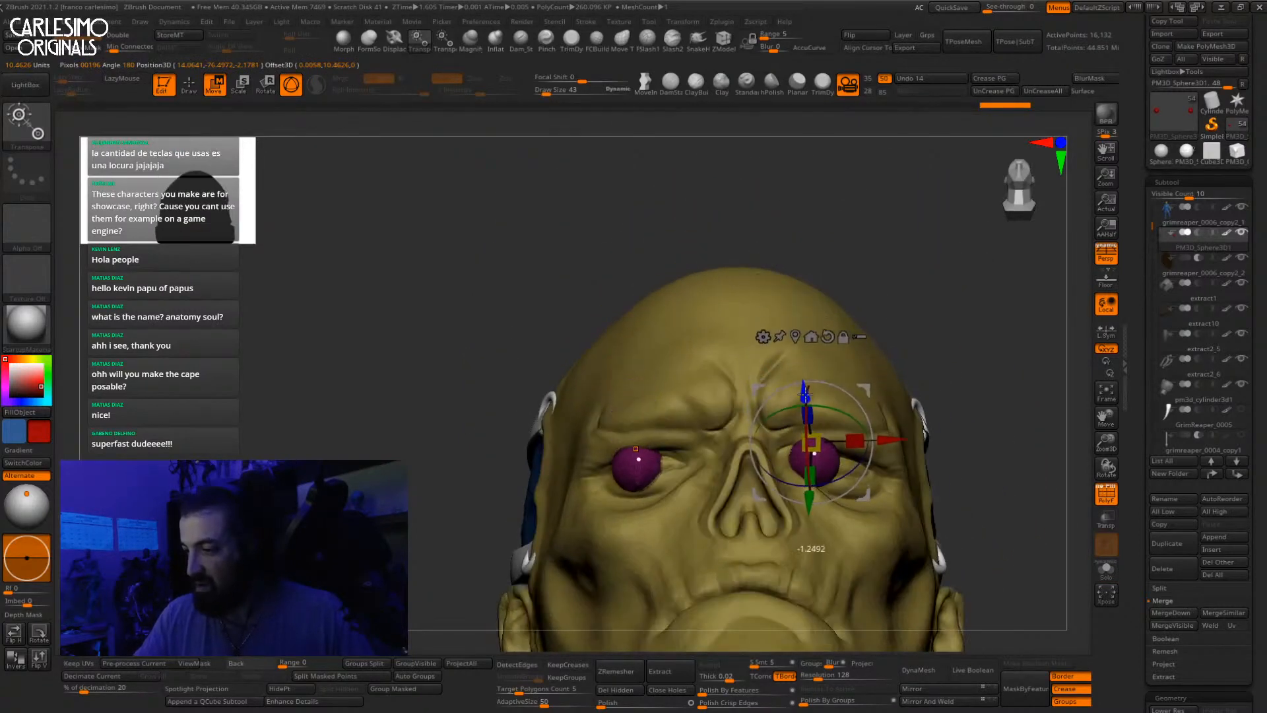
{"action": "left_click_drag", "start_coordinate": [796, 464], "coordinate": [802, 465]}
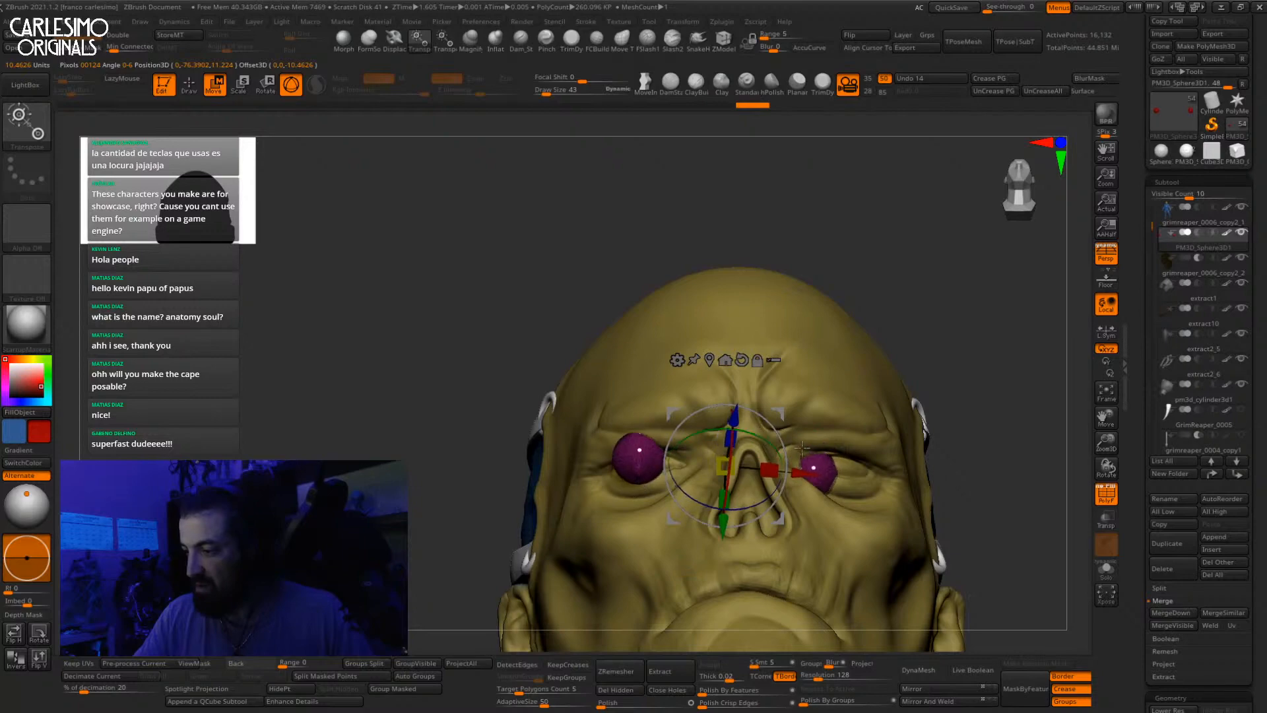
Step: Seat both eye spheres in their sockets behind the eyelids and turn off the polyframe display
{"action": "right_click_drag", "start_coordinate": [802, 465], "coordinate": [825, 487]}
{"action": "left_click_drag", "start_coordinate": [825, 487], "coordinate": [826, 487]}
{"action": "left_click_drag", "start_coordinate": [796, 449], "coordinate": [793, 446]}
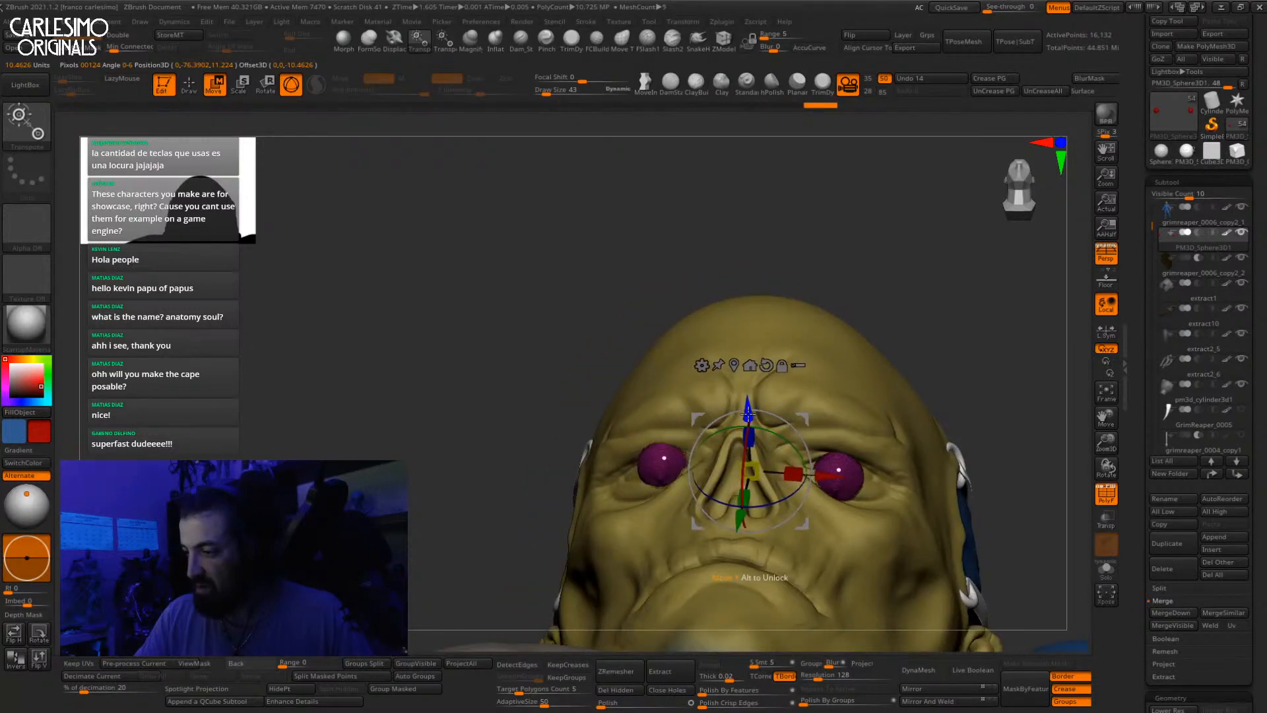
{"action": "right_click_drag", "start_coordinate": [748, 414], "coordinate": [824, 451]}
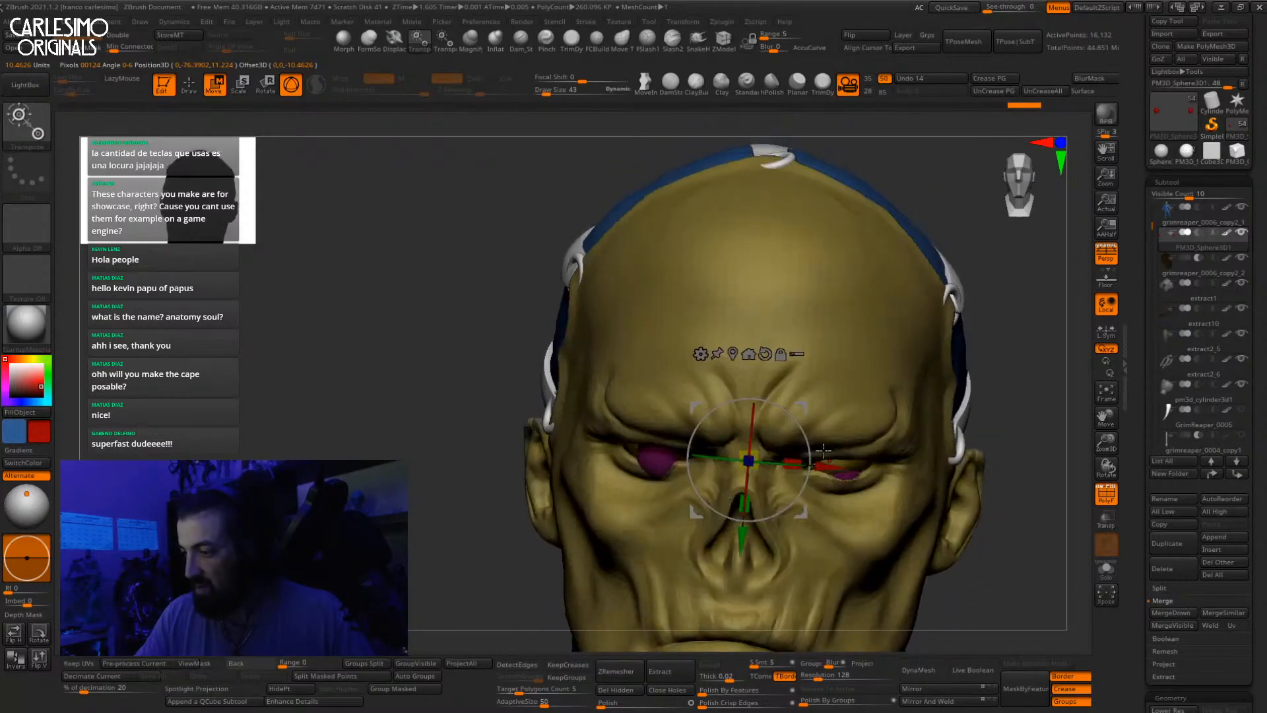
{"action": "right_click_drag", "start_coordinate": [872, 390], "coordinate": [789, 367]}
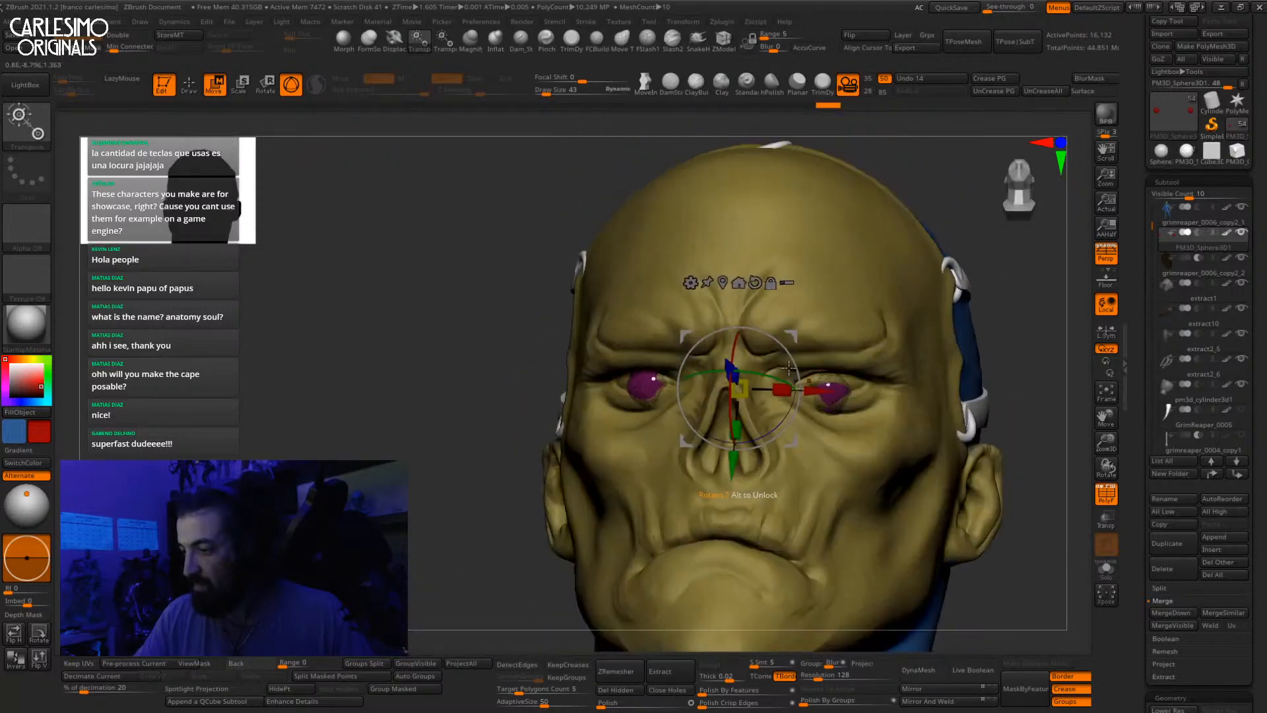
{"action": "right_click_drag", "start_coordinate": [763, 428], "coordinate": [735, 456]}
{"action": "key", "text": "shift+f"}
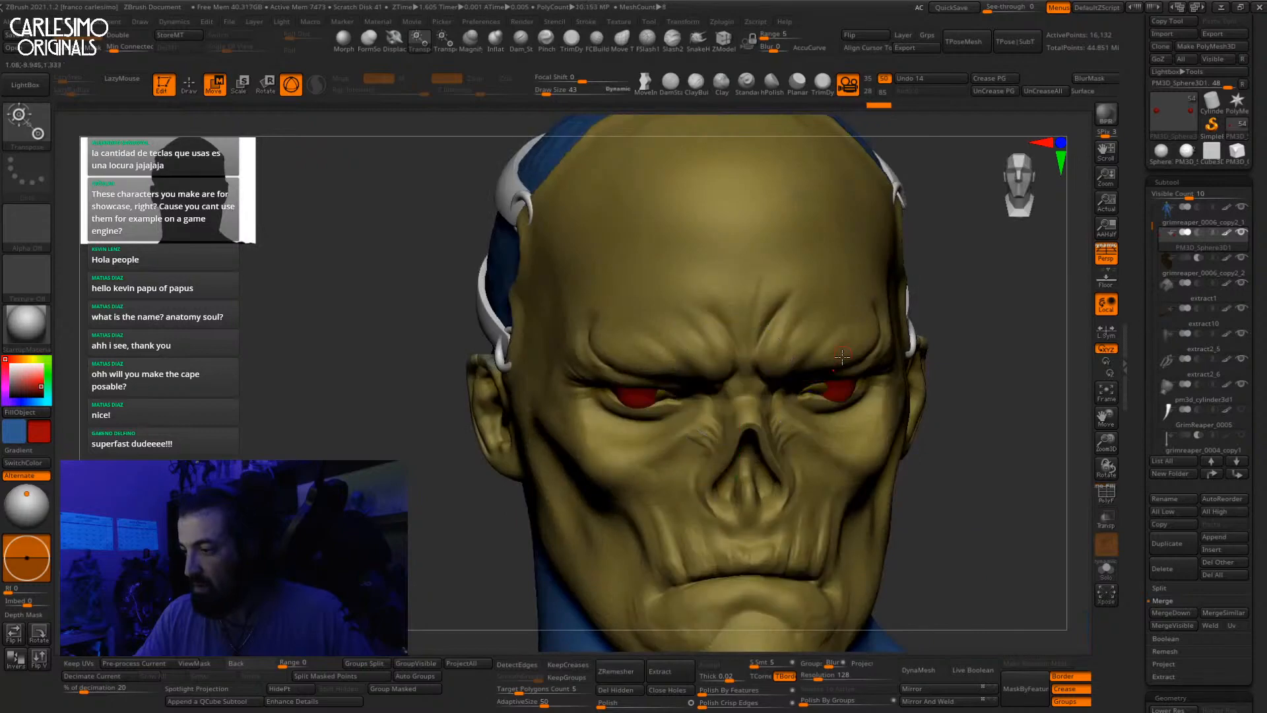
Step: Fine-tune the placement of the red eyes with the transform gizmo, checking the face from several angles
{"action": "key", "text": "q"}
{"action": "mouse_move", "coordinate": [838, 462]}
{"action": "right_mouse_down"}
{"action": "mouse_move", "coordinate": [844, 317]}
{"action": "mouse_move", "coordinate": [908, 381]}
{"action": "mouse_move", "coordinate": [908, 416]}
{"action": "right_mouse_up"}
{"action": "key", "text": "w"}
{"action": "right_click_drag", "start_coordinate": [908, 330], "coordinate": [897, 396], "text": "ctrl"}
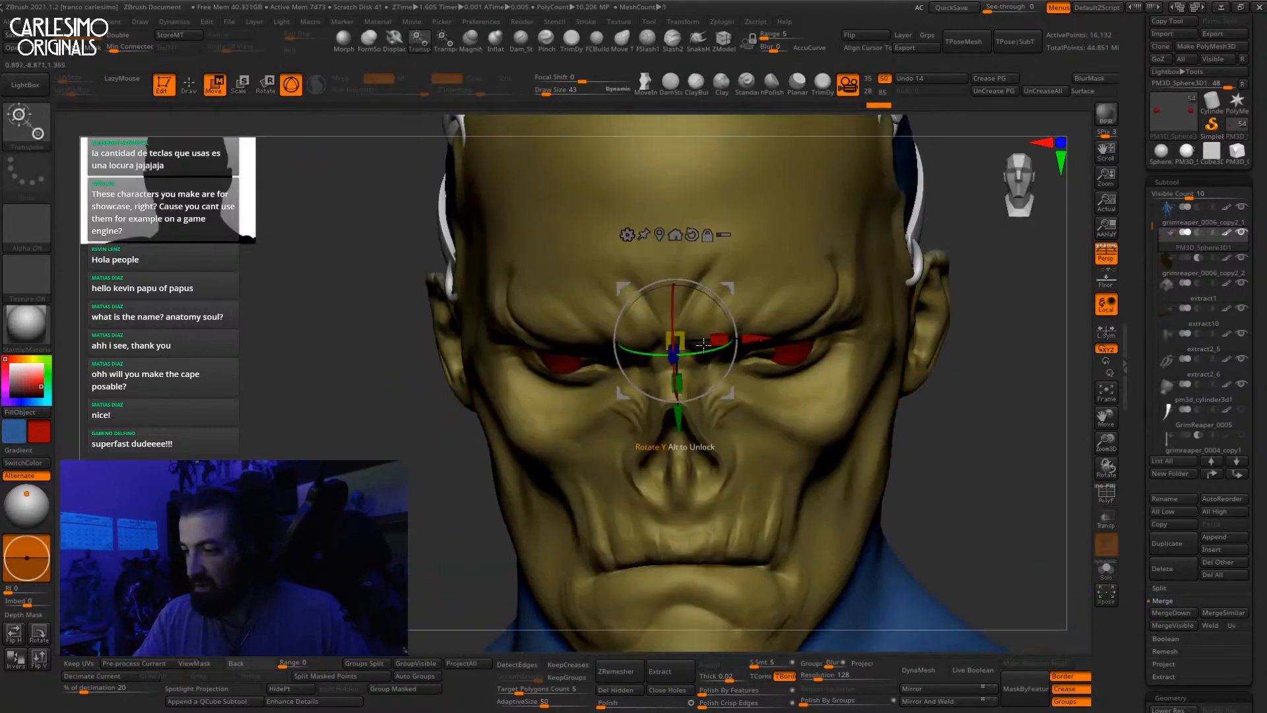
{"action": "left_click_drag", "start_coordinate": [688, 336], "coordinate": [689, 370]}
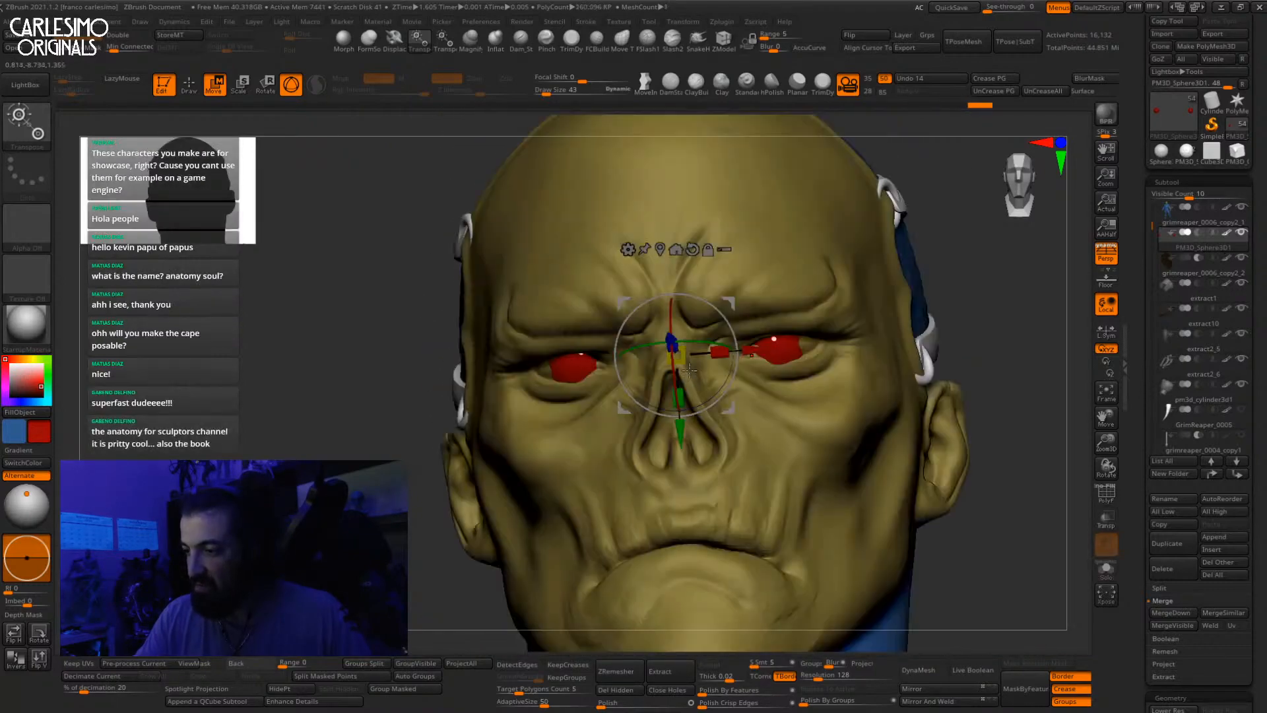
{"action": "mouse_move", "coordinate": [695, 378]}
{"action": "right_mouse_down"}
{"action": "mouse_move", "coordinate": [709, 389]}
{"action": "mouse_move", "coordinate": [700, 383]}
{"action": "right_mouse_up"}
{"action": "key", "text": "q"}
{"action": "mouse_move", "coordinate": [832, 396]}
{"action": "right_mouse_down", "text": "ctrl"}
{"action": "mouse_move", "coordinate": [915, 355]}
{"action": "mouse_move", "coordinate": [885, 311]}
{"action": "mouse_move", "coordinate": [939, 311]}
{"action": "mouse_move", "coordinate": [961, 332]}
{"action": "mouse_move", "coordinate": [855, 412]}
{"action": "mouse_move", "coordinate": [843, 285]}
{"action": "right_mouse_up", "text": "ctrl"}
{"action": "right_click_drag", "start_coordinate": [856, 330], "coordinate": [705, 356], "text": "ctrl"}
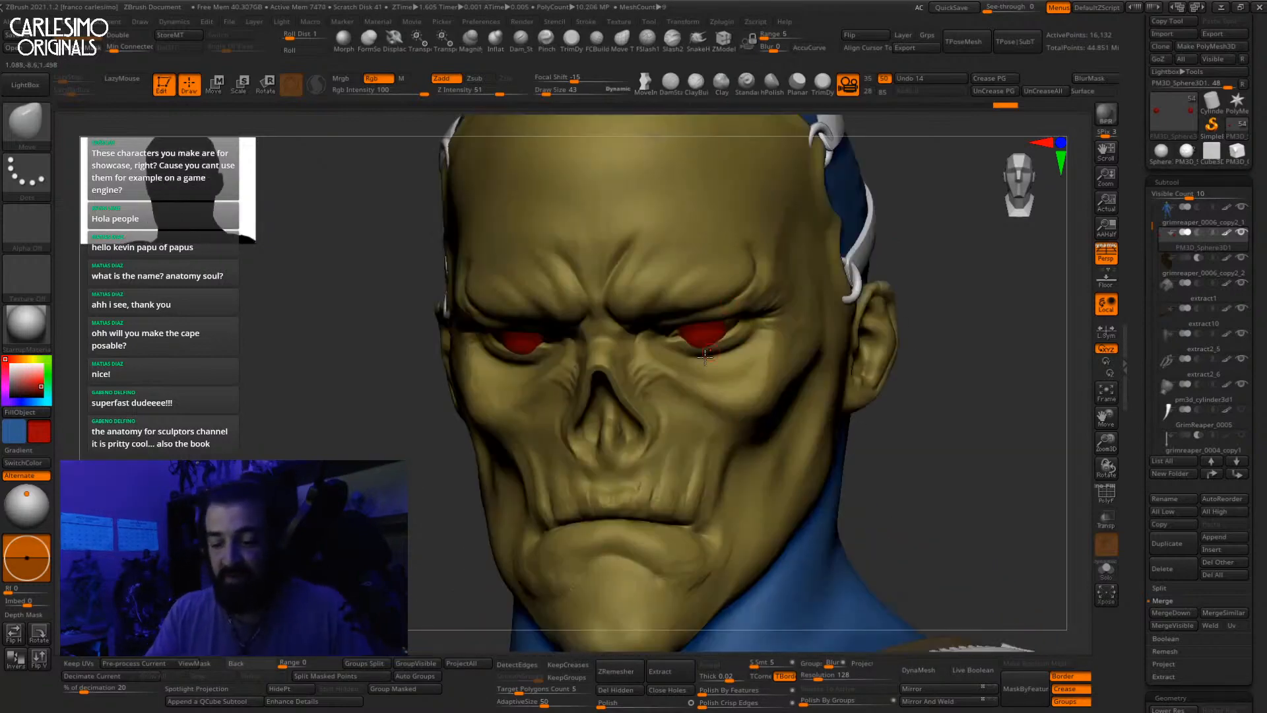
Step: Select the head mesh and refine the eyelid beneath the red eye with the ClayBuildup and ClayTubes brushes
{"action": "left_click", "coordinate": [709, 433], "text": "alt"}
{"action": "key", "text": "b"}
{"action": "key", "text": "c"}
{"action": "key", "text": "b"}
{"action": "mouse_move", "coordinate": [709, 434]}
{"action": "right_mouse_down", "text": "ctrl"}
{"action": "mouse_move", "coordinate": [710, 361]}
{"action": "mouse_move", "coordinate": [689, 326]}
{"action": "mouse_move", "coordinate": [680, 396]}
{"action": "right_mouse_up", "text": "ctrl"}
{"action": "key", "text": "space"}
{"action": "left_click_drag", "start_coordinate": [674, 351], "coordinate": [680, 351]}
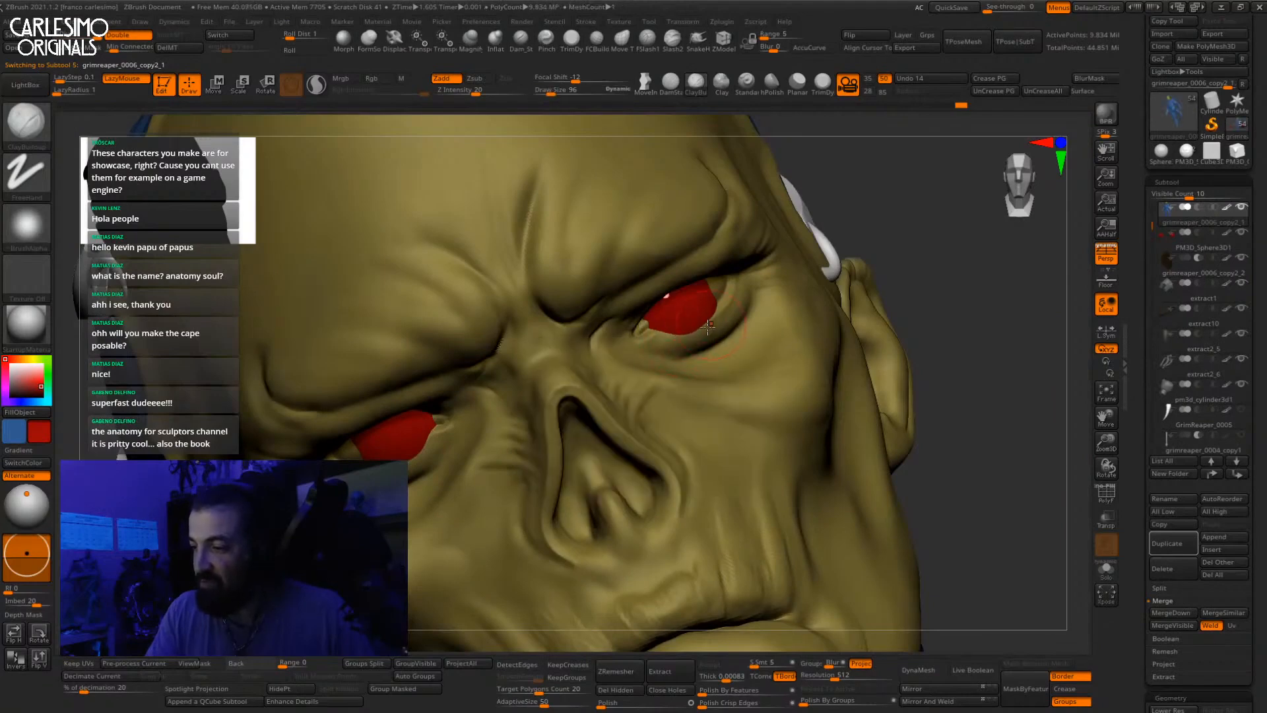
{"action": "key", "text": "ctrl"}
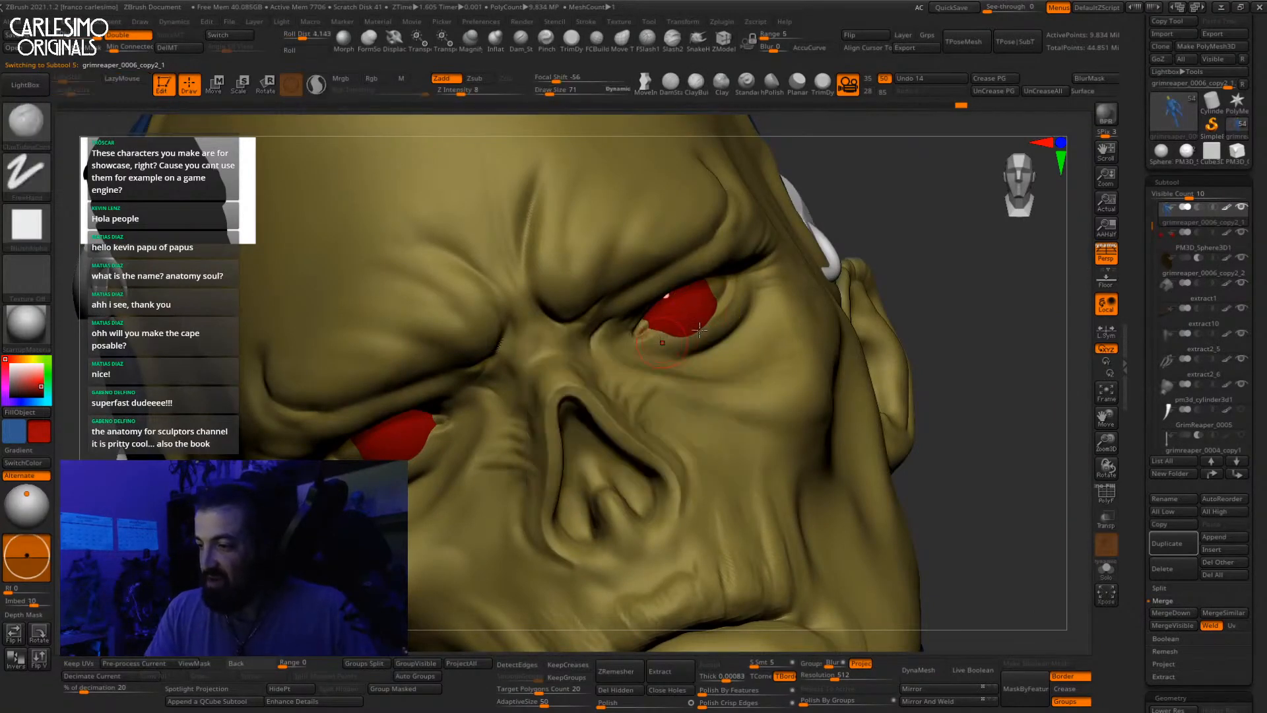
{"action": "right_click_drag", "start_coordinate": [716, 322], "coordinate": [671, 344]}
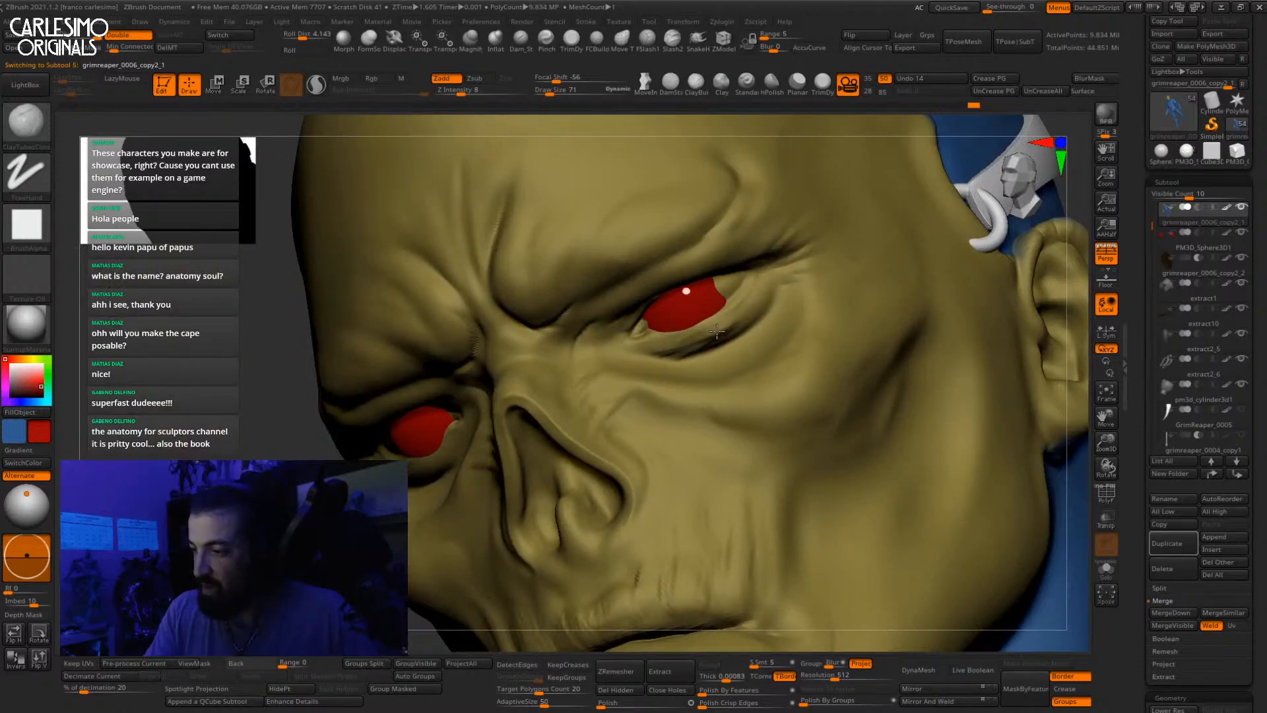
{"action": "mouse_move", "coordinate": [734, 315]}
{"action": "right_mouse_down"}
{"action": "mouse_move", "coordinate": [725, 288]}
{"action": "mouse_move", "coordinate": [741, 283]}
{"action": "mouse_move", "coordinate": [779, 353]}
{"action": "mouse_move", "coordinate": [806, 244]}
{"action": "right_mouse_up"}
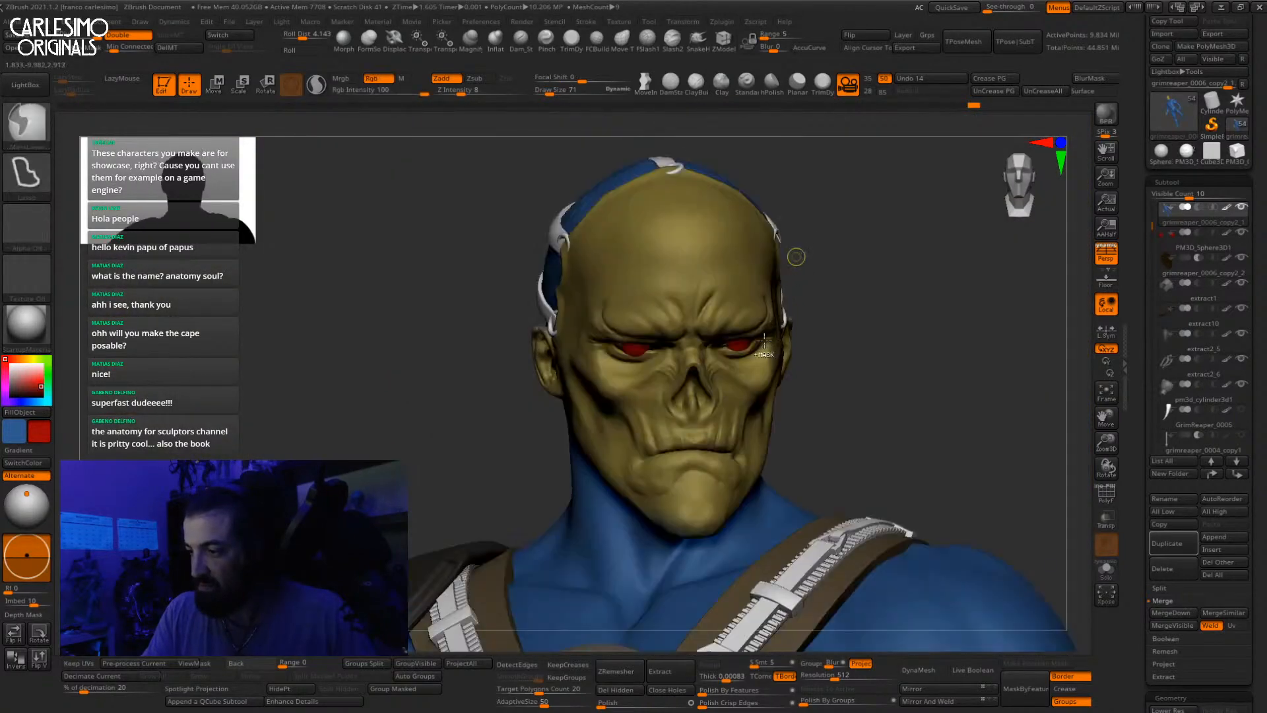
{"action": "right_click_drag", "start_coordinate": [828, 212], "coordinate": [769, 470], "text": "ctrl"}
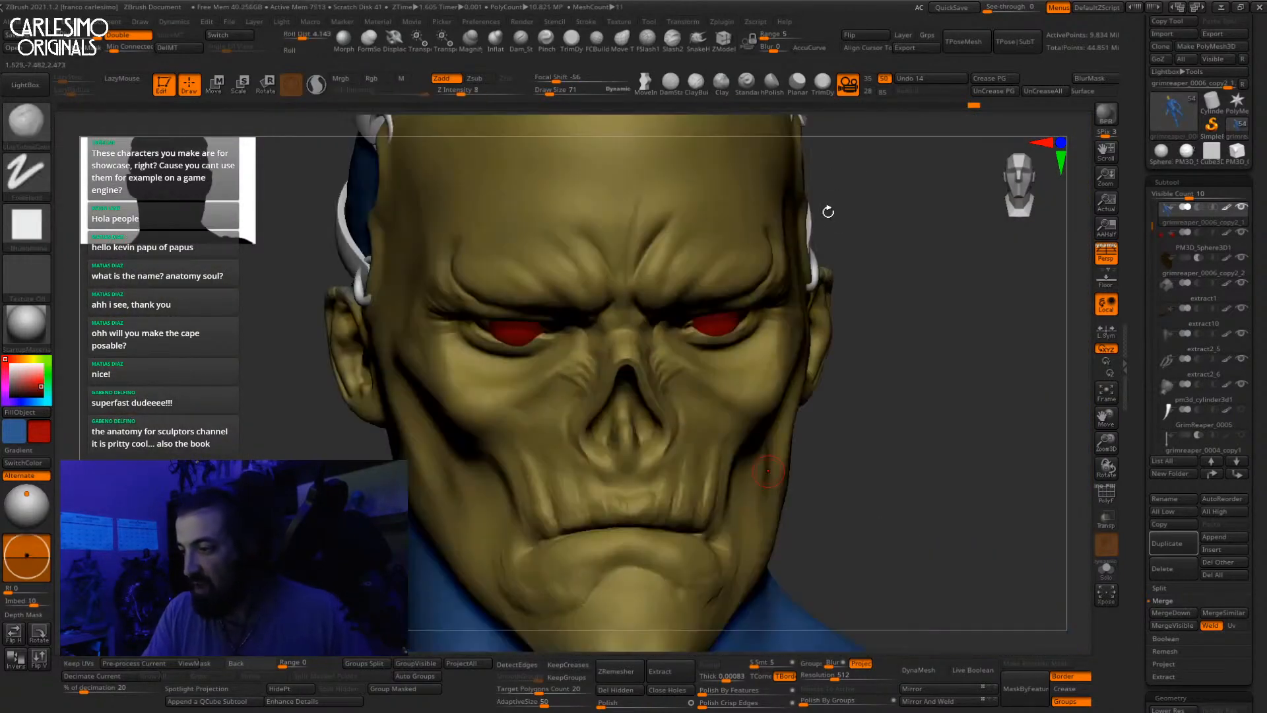
{"action": "mouse_move", "coordinate": [773, 345]}
{"action": "right_mouse_down"}
{"action": "mouse_move", "coordinate": [730, 362]}
{"action": "mouse_move", "coordinate": [695, 401]}
{"action": "right_mouse_up"}
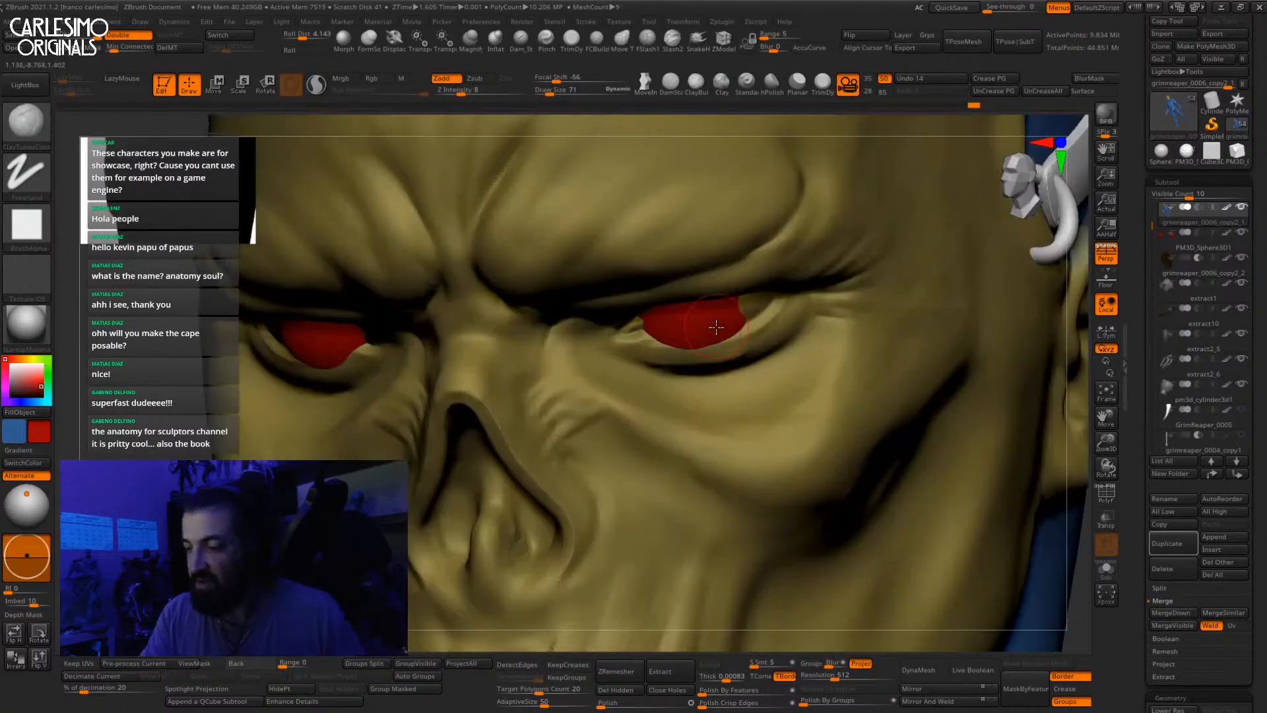
Step: Select the eye spheres and nudge their depth within the sockets so they fit against the eyelids
{"action": "key", "text": "w"}
{"action": "left_click", "coordinate": [697, 327], "text": "alt"}
{"action": "key", "text": "alt+s"}
{"action": "right_click_drag", "start_coordinate": [710, 359], "coordinate": [703, 330], "text": "ctrl"}
{"action": "right_click_drag", "start_coordinate": [703, 330], "coordinate": [768, 339]}
{"action": "key", "text": "alt+s"}
{"action": "right_click_drag", "start_coordinate": [650, 376], "coordinate": [615, 358]}
{"action": "left_click_drag", "start_coordinate": [630, 343], "coordinate": [630, 349]}
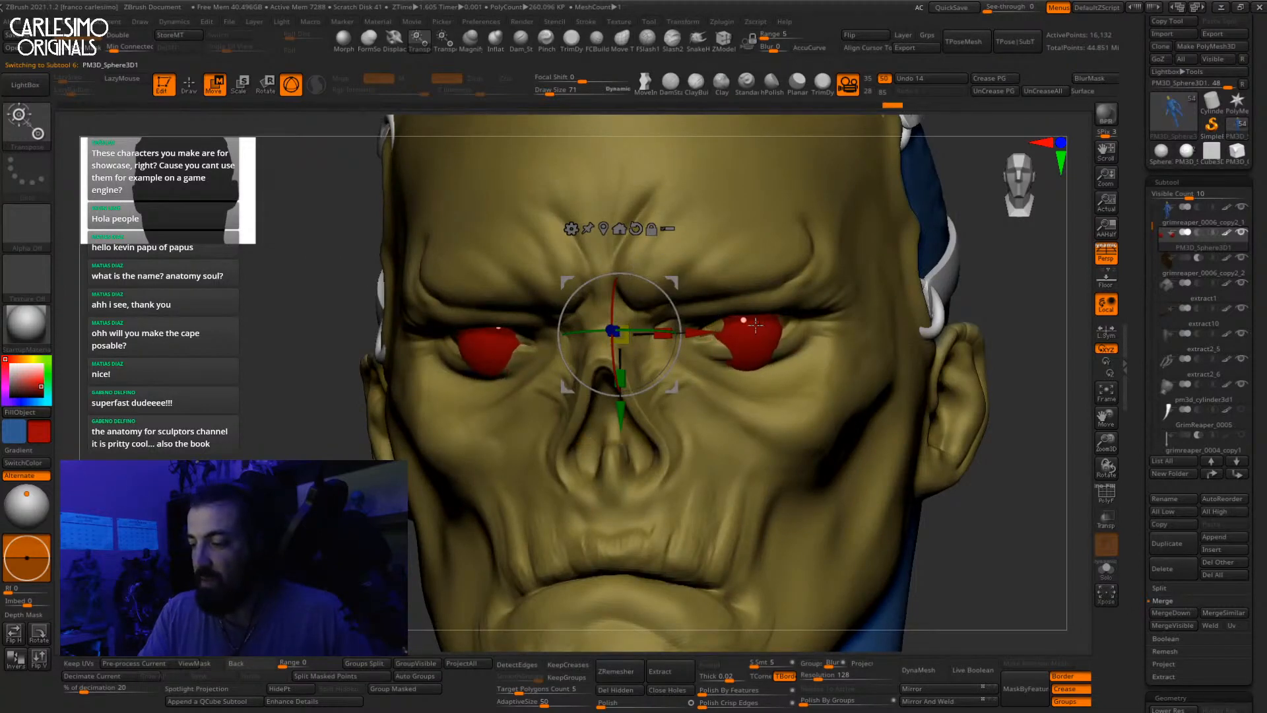
{"action": "mouse_move", "coordinate": [756, 324]}
{"action": "right_mouse_down"}
{"action": "mouse_move", "coordinate": [688, 398]}
{"action": "mouse_move", "coordinate": [577, 365]}
{"action": "right_mouse_up"}
{"action": "key", "text": "q"}
{"action": "key", "text": "w"}
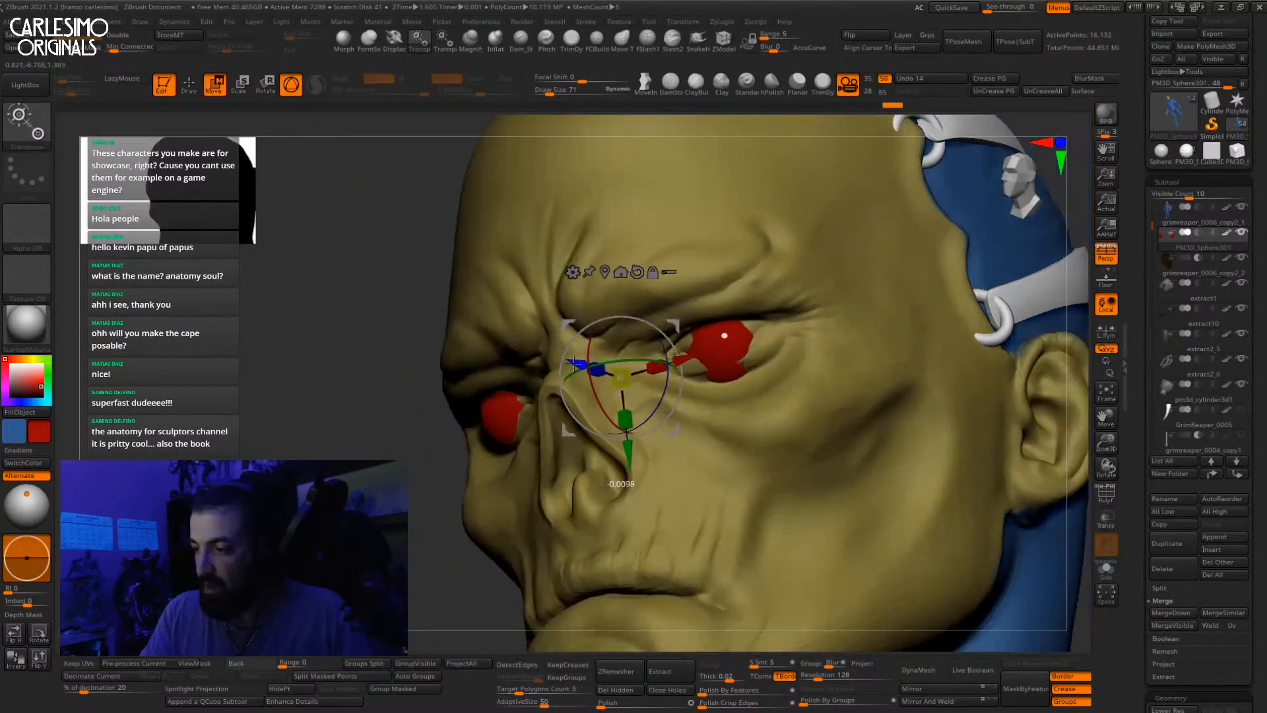
{"action": "left_click_drag", "start_coordinate": [573, 363], "coordinate": [581, 365]}
{"action": "key", "text": "q"}
Step: Select the head mesh and push the lower eyelids up against both eyes with a Move brush of size 182
{"action": "mouse_move", "coordinate": [716, 350]}
{"action": "right_mouse_down"}
{"action": "mouse_move", "coordinate": [756, 350]}
{"action": "mouse_move", "coordinate": [752, 379]}
{"action": "right_mouse_up"}
{"action": "left_click", "coordinate": [756, 351], "text": "alt"}
{"action": "key", "text": "space"}
{"action": "left_click_drag", "start_coordinate": [734, 378], "coordinate": [736, 379]}
{"action": "key", "text": "space"}
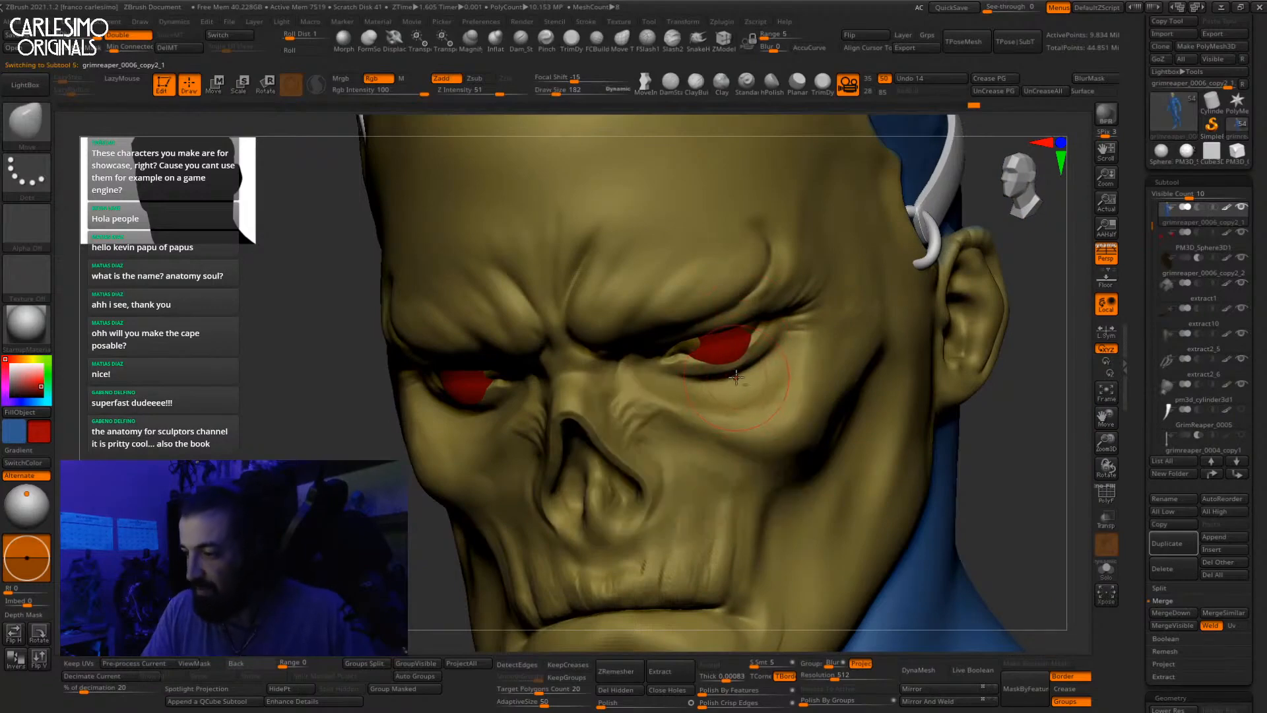
{"action": "right_click_drag", "start_coordinate": [737, 378], "coordinate": [584, 396]}
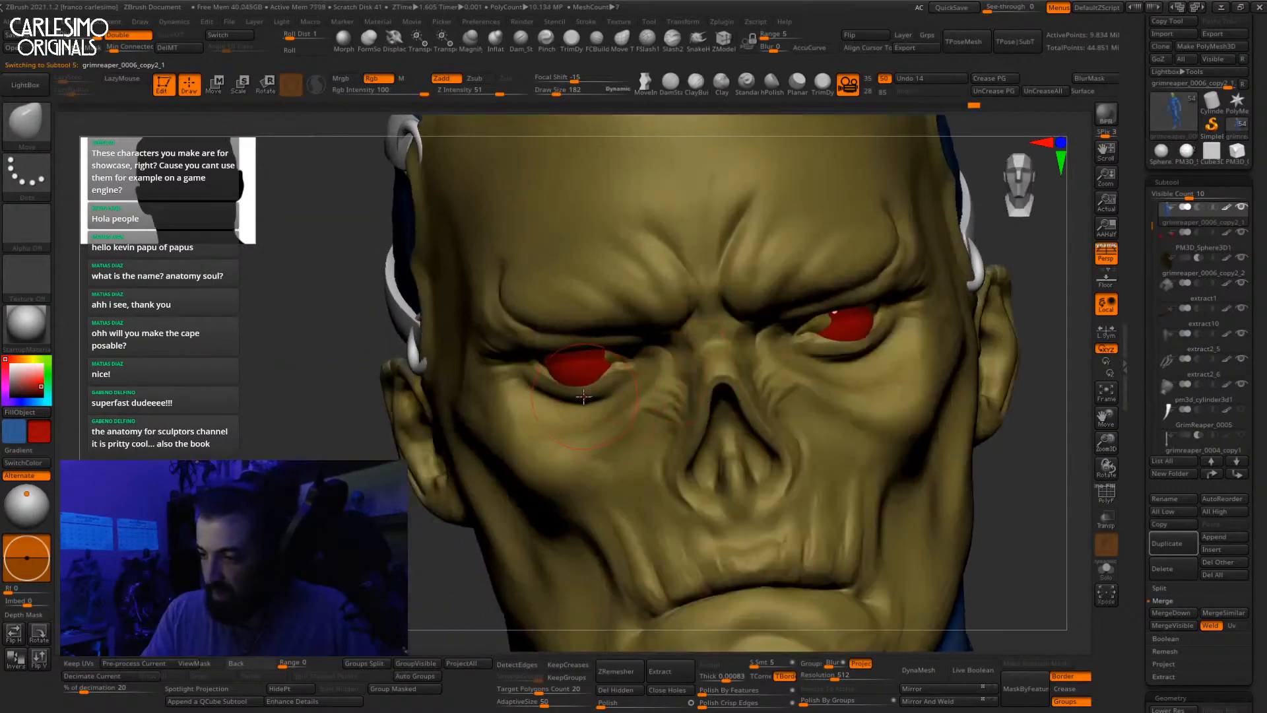
{"action": "mouse_move", "coordinate": [581, 389]}
{"action": "left_mouse_down"}
{"action": "mouse_move", "coordinate": [588, 379]}
{"action": "mouse_move", "coordinate": [571, 383]}
{"action": "left_mouse_up"}
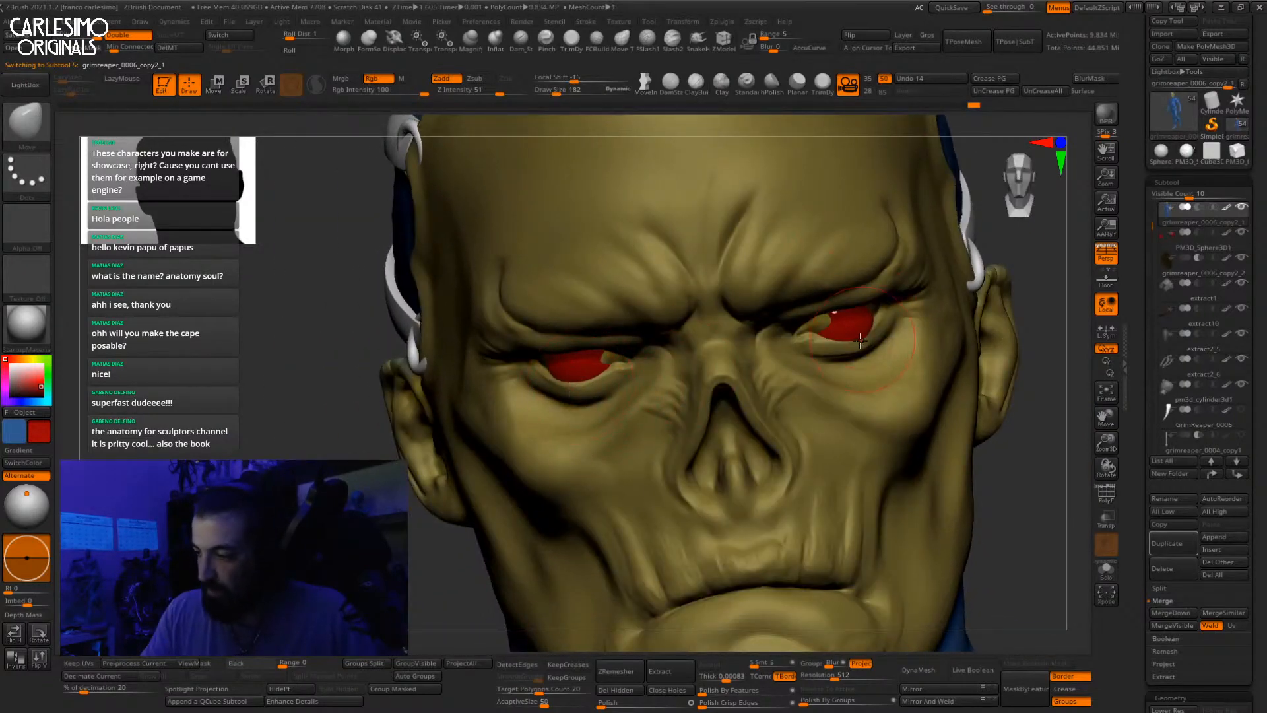
{"action": "left_click_drag", "start_coordinate": [849, 345], "coordinate": [847, 336]}
Step: Refine the inner eye corners with a ClayBuildup brush of size 37
{"action": "mouse_move", "coordinate": [908, 341]}
{"action": "right_mouse_down"}
{"action": "mouse_move", "coordinate": [843, 339]}
{"action": "mouse_move", "coordinate": [823, 324]}
{"action": "right_mouse_up"}
{"action": "key", "text": "b"}
{"action": "key", "text": "c"}
{"action": "key", "text": "b"}
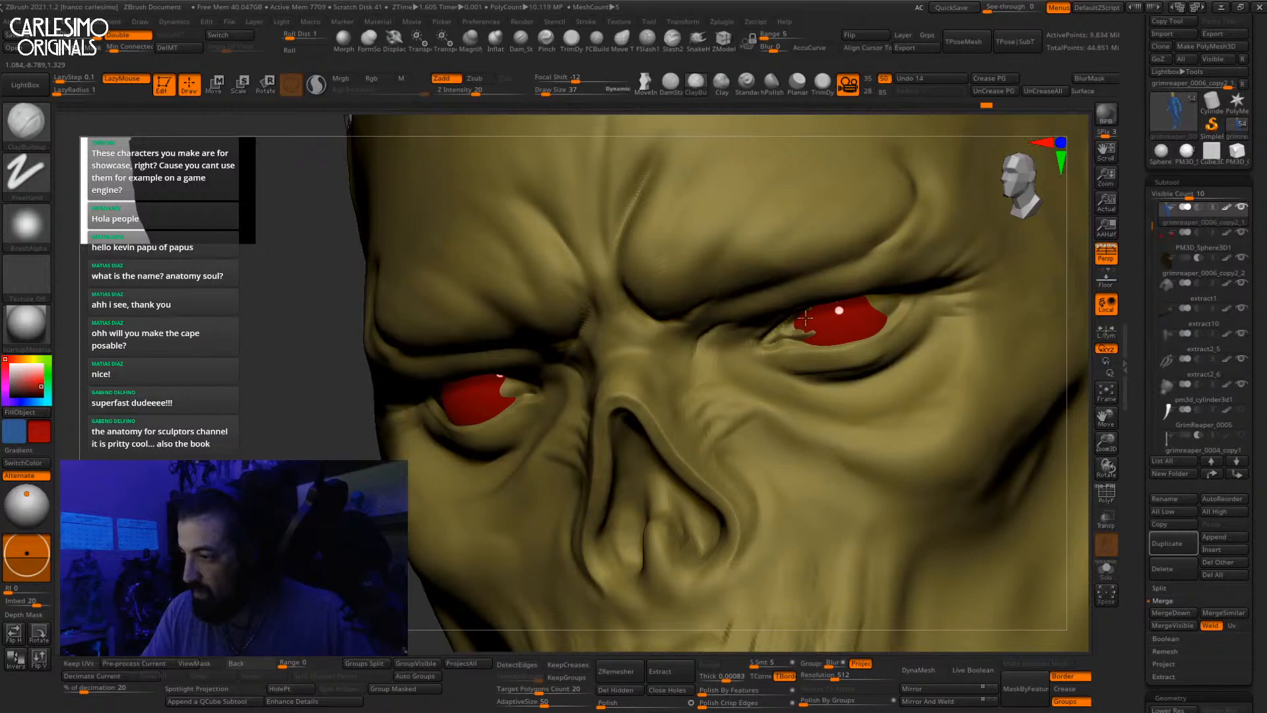
{"action": "mouse_move", "coordinate": [789, 328]}
{"action": "right_mouse_down"}
{"action": "mouse_move", "coordinate": [876, 311]}
{"action": "mouse_move", "coordinate": [837, 328]}
{"action": "right_mouse_up"}
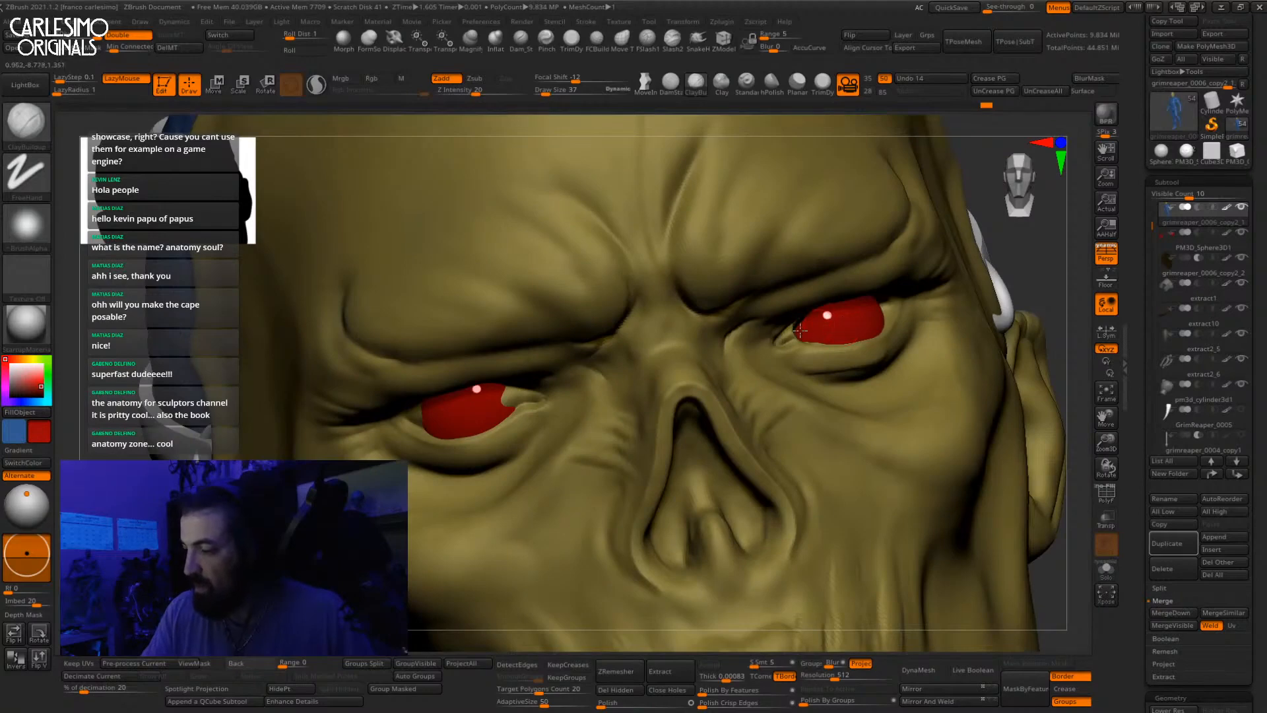
{"action": "mouse_move", "coordinate": [509, 396]}
{"action": "right_mouse_down"}
{"action": "mouse_move", "coordinate": [551, 388]}
{"action": "mouse_move", "coordinate": [456, 413]}
{"action": "mouse_move", "coordinate": [576, 396]}
{"action": "right_mouse_up"}
Step: Switch to the ClayTubes brush and review the face, head and upper body from the front
{"action": "right_click_drag", "start_coordinate": [828, 439], "coordinate": [834, 370], "text": "alt"}
{"action": "right_click_drag", "start_coordinate": [825, 514], "coordinate": [891, 313], "text": "alt"}
{"action": "right_click_drag", "start_coordinate": [726, 426], "coordinate": [782, 488], "text": "alt"}
{"action": "right_click_drag", "start_coordinate": [782, 369], "coordinate": [772, 481], "text": "ctrl"}
{"action": "mouse_move", "coordinate": [759, 330]}
{"action": "right_mouse_down", "text": "ctrl"}
{"action": "mouse_move", "coordinate": [755, 369]}
{"action": "mouse_move", "coordinate": [750, 328]}
{"action": "mouse_move", "coordinate": [770, 310]}
{"action": "mouse_move", "coordinate": [749, 365]}
{"action": "mouse_move", "coordinate": [739, 254]}
{"action": "mouse_move", "coordinate": [759, 171]}
{"action": "right_mouse_up", "text": "ctrl"}
{"action": "key", "text": "b"}
{"action": "key", "text": "c"}
{"action": "key", "text": "t"}
{"action": "right_click_drag", "start_coordinate": [944, 328], "coordinate": [945, 232]}
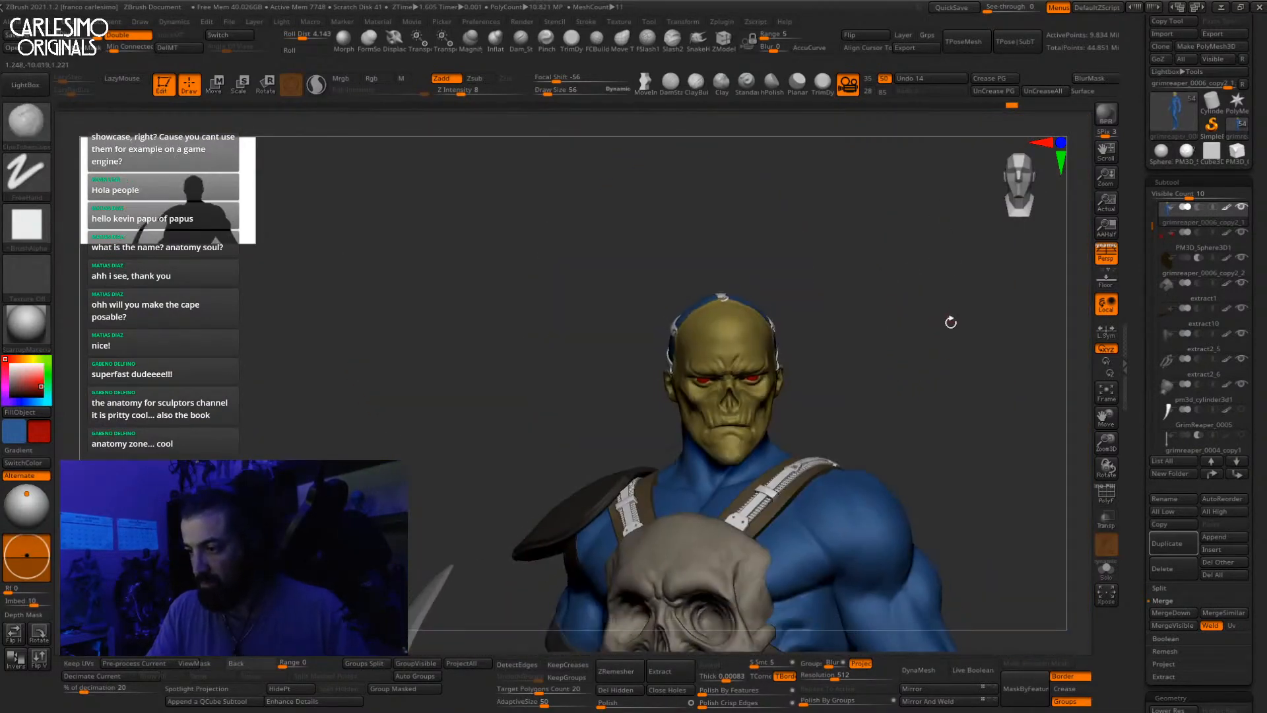
Step: Turn off perspective and select the eye spheres with a Move brush of size 208
{"action": "left_click", "coordinate": [1106, 256]}
{"action": "right_click_drag", "start_coordinate": [994, 359], "coordinate": [897, 434]}
{"action": "mouse_move", "coordinate": [706, 284]}
{"action": "right_mouse_down", "text": "ctrl"}
{"action": "mouse_move", "coordinate": [695, 339]}
{"action": "mouse_move", "coordinate": [719, 343]}
{"action": "mouse_move", "coordinate": [742, 374]}
{"action": "right_mouse_up", "text": "ctrl"}
{"action": "left_click", "coordinate": [695, 313], "text": "alt"}
{"action": "key", "text": "b"}
{"action": "key", "text": "m"}
{"action": "key", "text": "v"}
{"action": "key", "text": "space"}
{"action": "left_click_drag", "start_coordinate": [734, 380], "coordinate": [737, 381]}
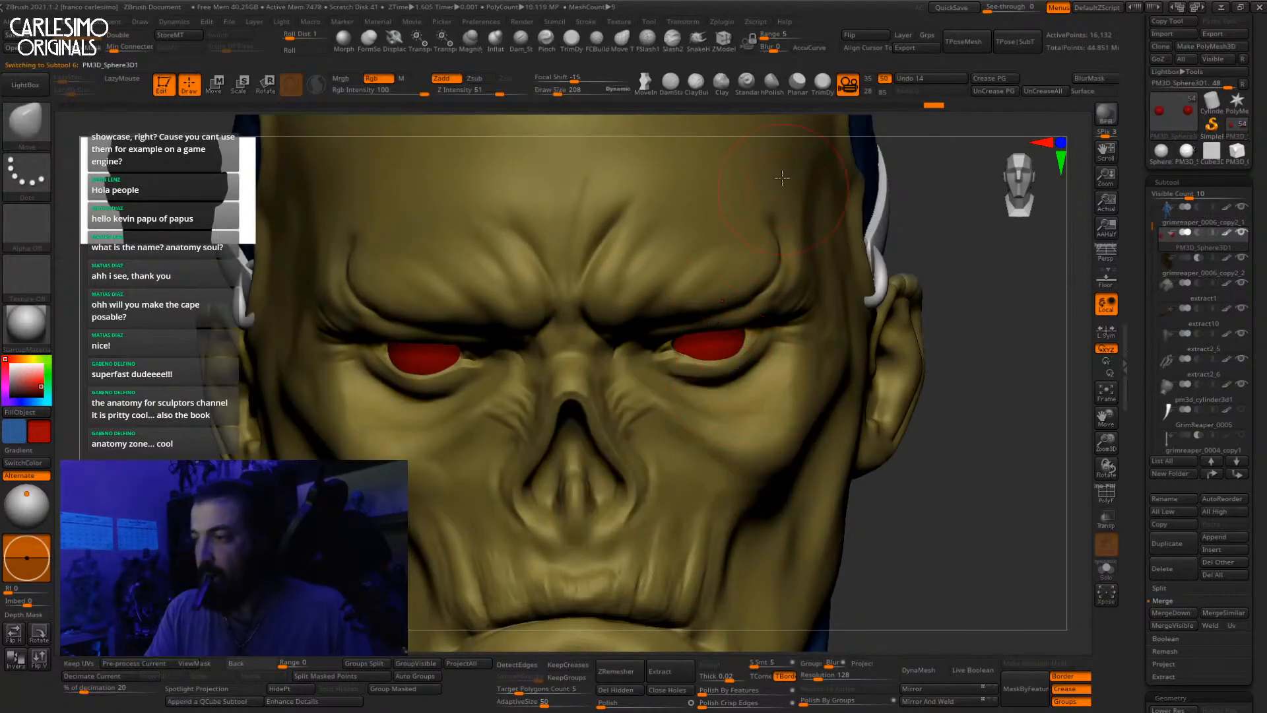
Step: Set up the Standard brush for colour-only painting, with Zadd and LazyMouse off and no alpha
{"action": "left_click", "coordinate": [747, 83]}
{"action": "left_click", "coordinate": [442, 78]}
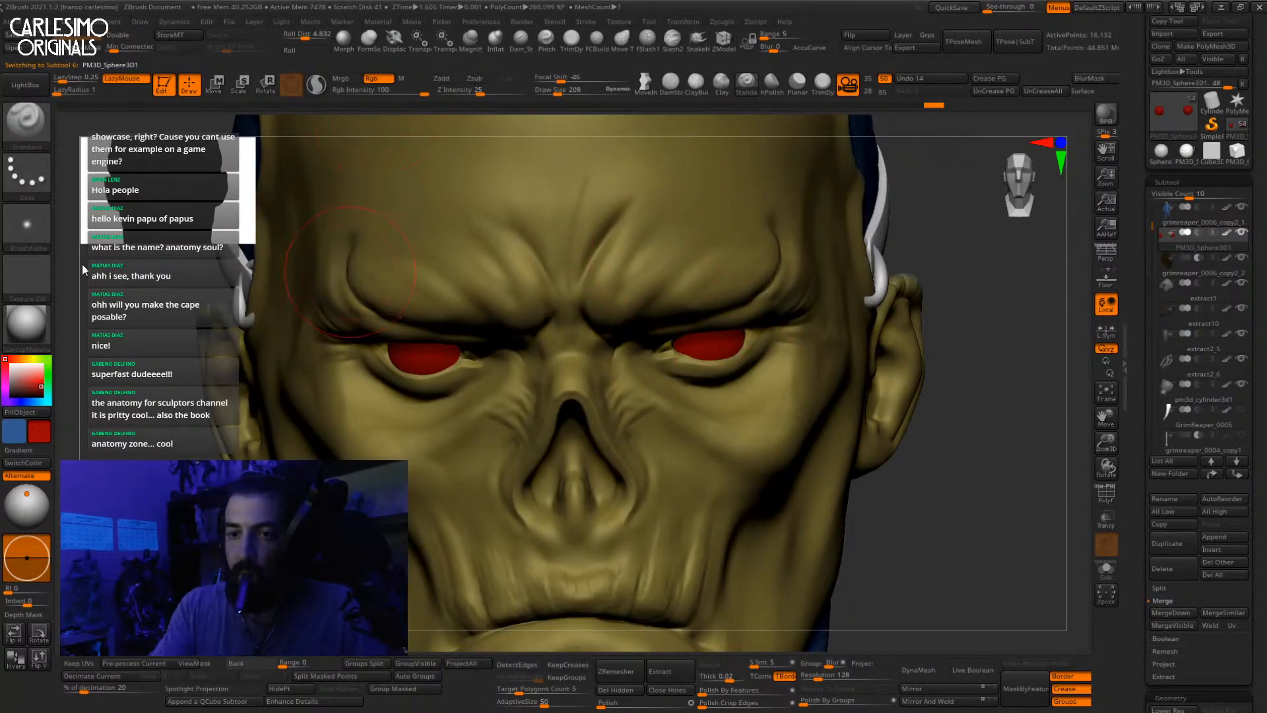
{"action": "left_click", "coordinate": [125, 78]}
{"action": "left_click", "coordinate": [26, 225]}
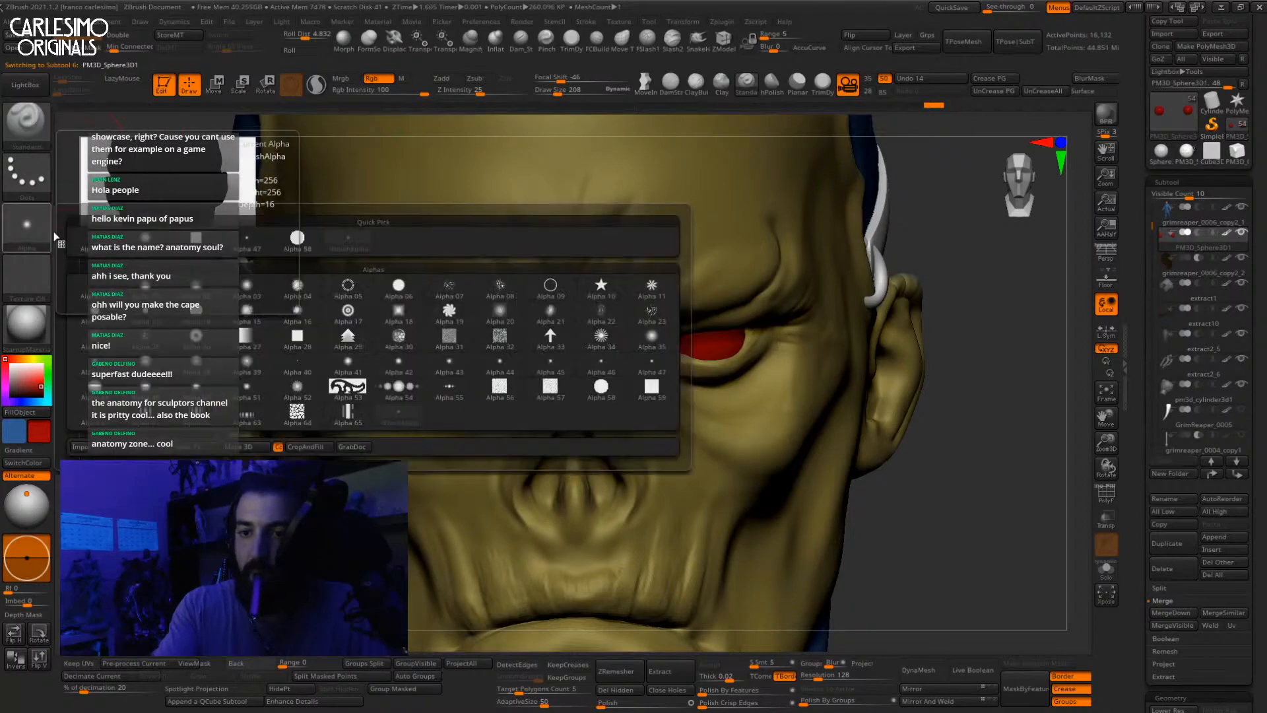
{"action": "left_click", "coordinate": [89, 239]}
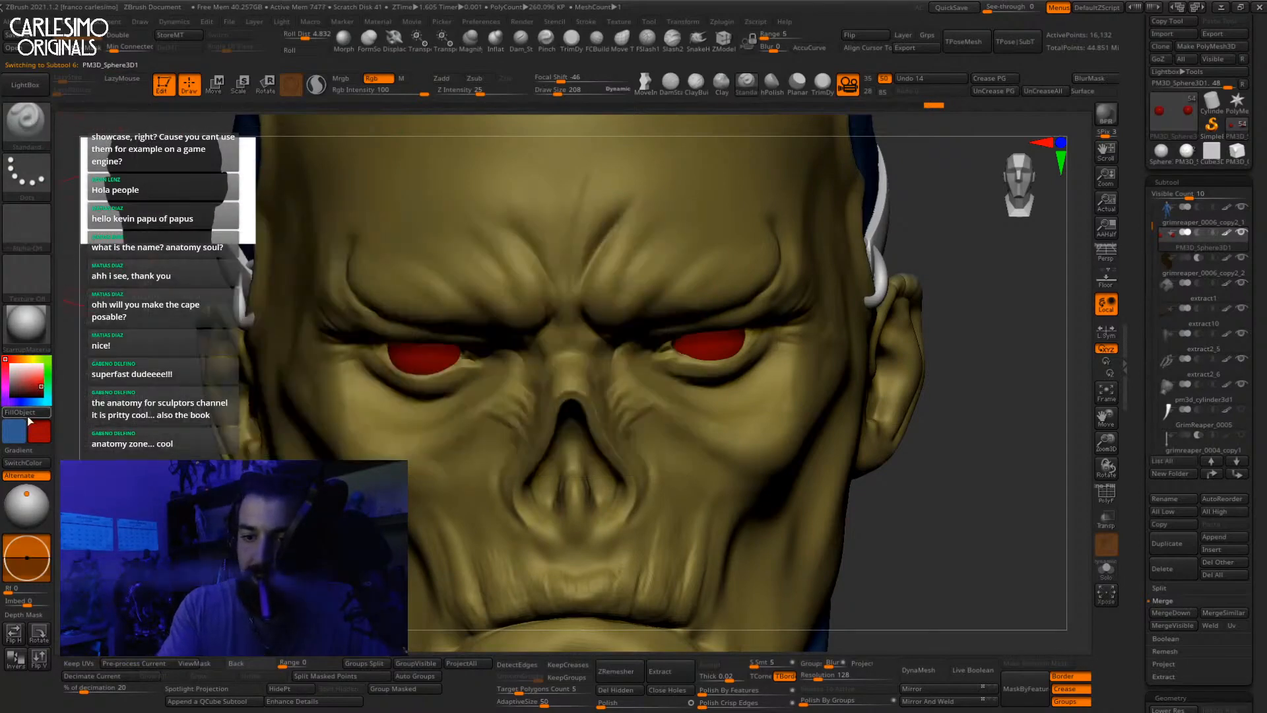
Step: Choose an orange colour and paint it over both eyes
{"action": "left_click", "coordinate": [30, 358]}
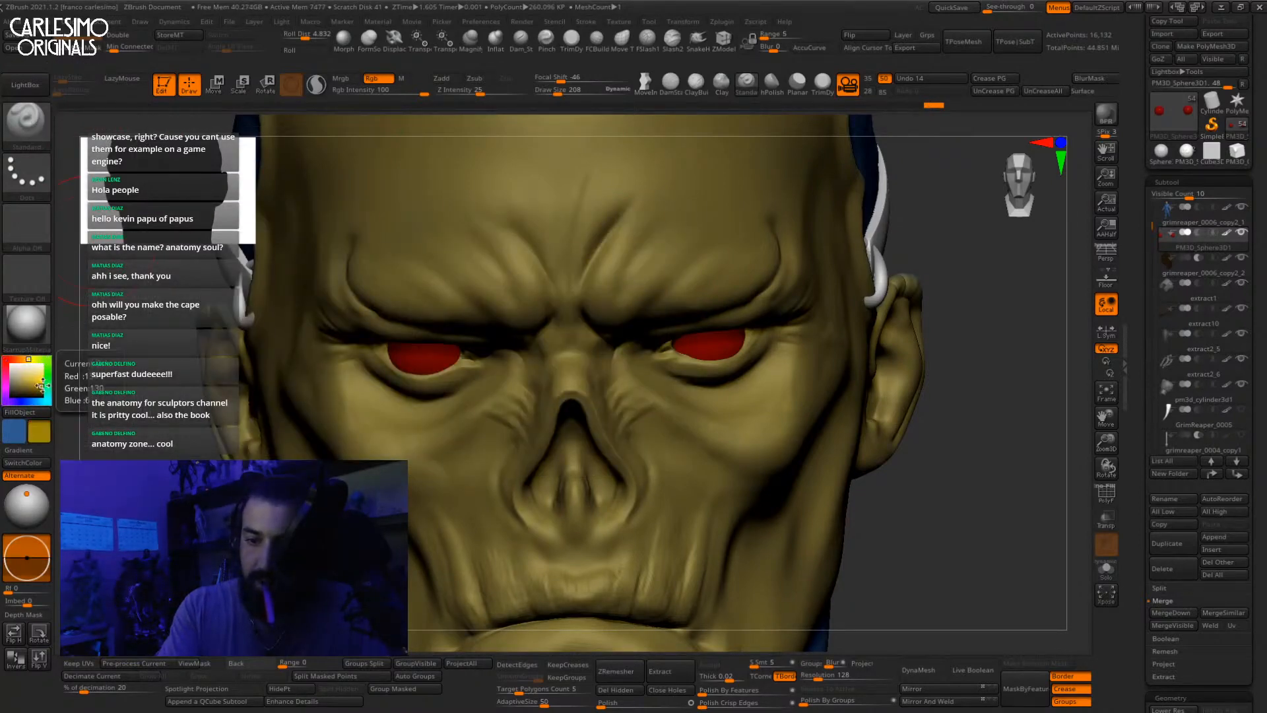
{"action": "left_click", "coordinate": [42, 385]}
{"action": "left_click", "coordinate": [23, 359]}
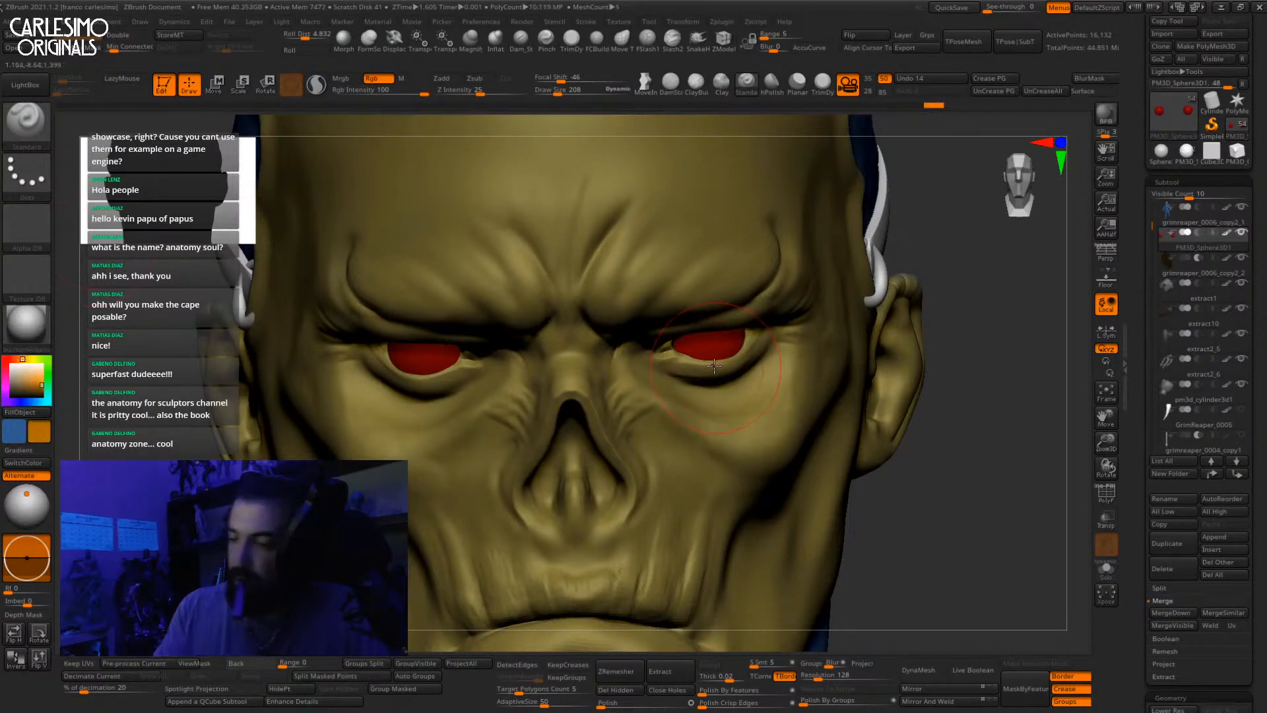
{"action": "right_click", "coordinate": [657, 436]}
{"action": "left_click_drag", "start_coordinate": [697, 343], "coordinate": [746, 336]}
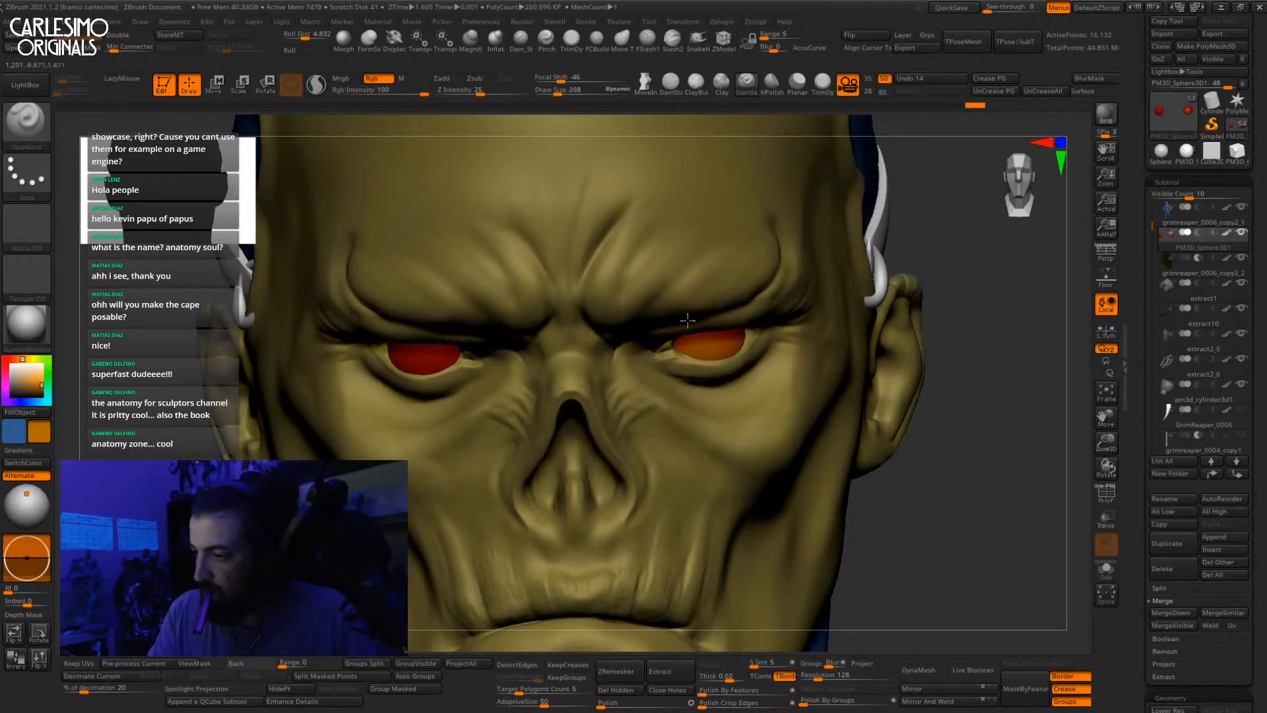
{"action": "right_click_drag", "start_coordinate": [693, 324], "coordinate": [828, 287], "text": "alt"}
{"action": "mouse_move", "coordinate": [539, 322]}
{"action": "left_mouse_down"}
{"action": "mouse_move", "coordinate": [569, 318]}
{"action": "mouse_move", "coordinate": [582, 332]}
{"action": "left_mouse_up"}
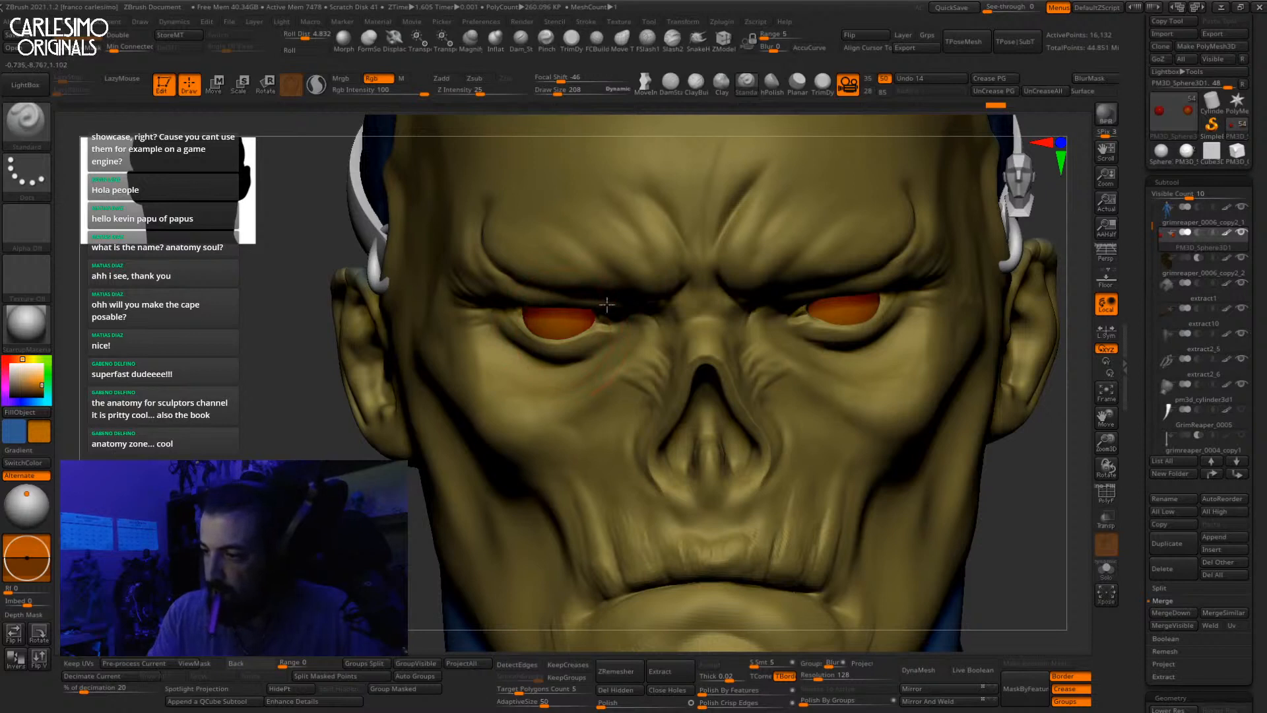
Step: Choose black as the second colour and paint dark pupils on both eyes with brush sizes of 136 and 147
{"action": "left_click", "coordinate": [26, 450]}
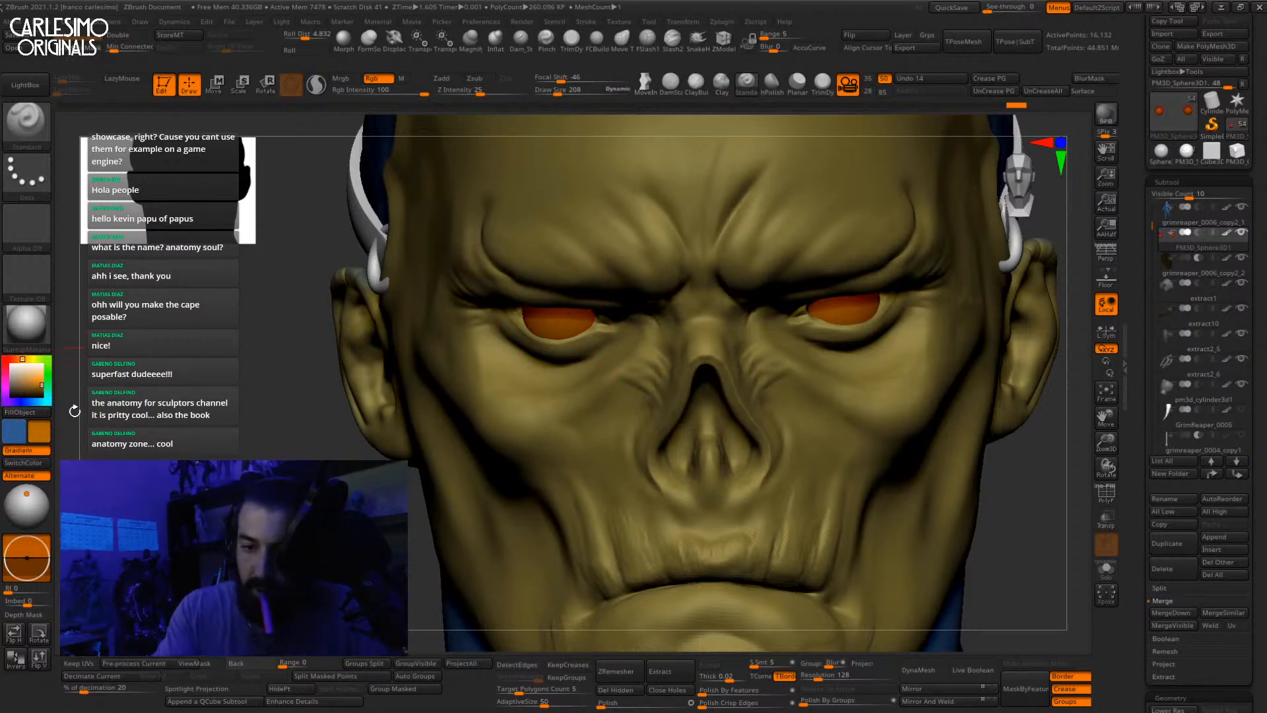
{"action": "left_click", "coordinate": [19, 427]}
{"action": "left_click", "coordinate": [23, 512]}
{"action": "left_click", "coordinate": [26, 450]}
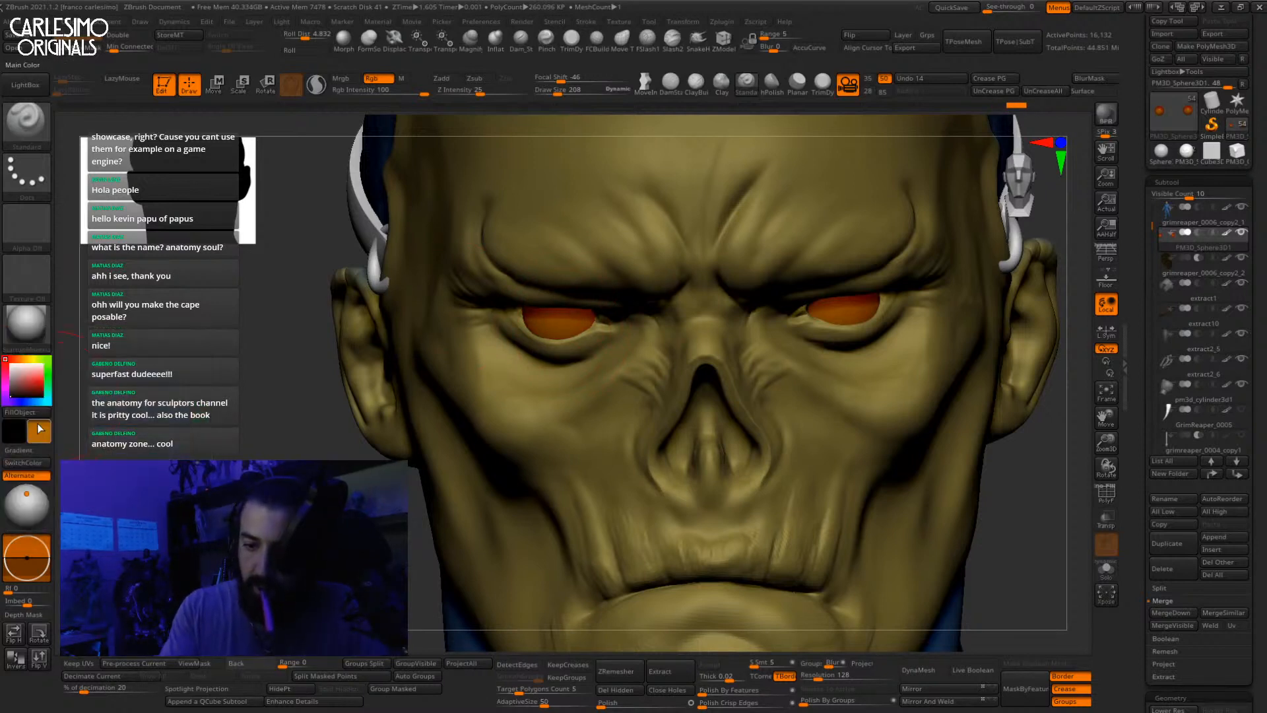
{"action": "key", "text": "["}
{"action": "left_click_drag", "start_coordinate": [557, 320], "coordinate": [561, 320]}
{"action": "key", "text": "]"}
{"action": "key", "text": "]"}
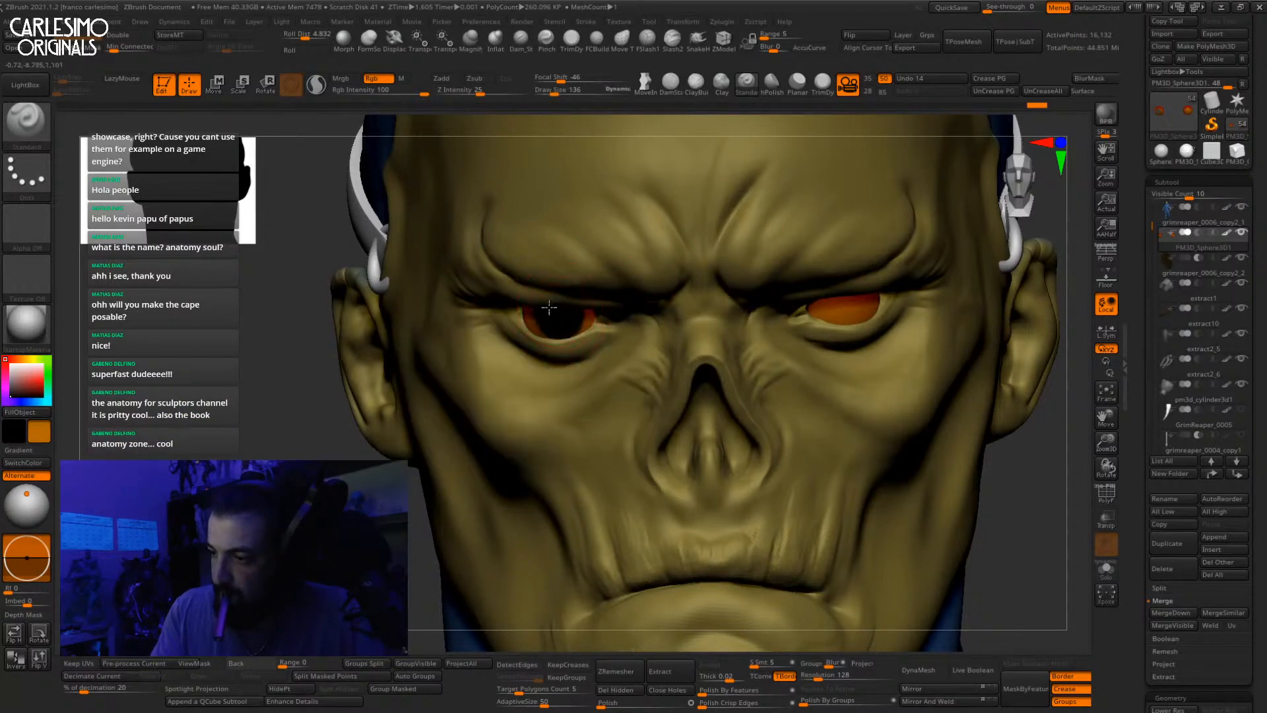
{"action": "key", "text": "]"}
{"action": "left_click_drag", "start_coordinate": [844, 305], "coordinate": [849, 302]}
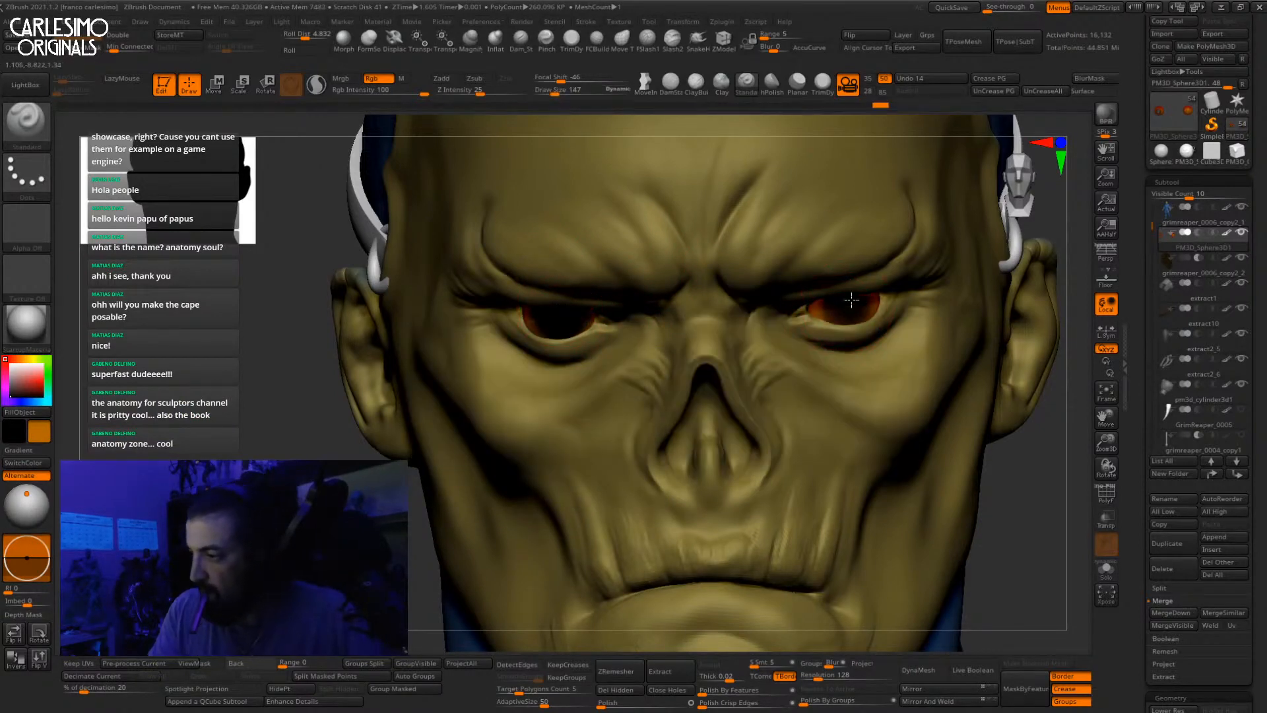
Step: Switch to the Move brush, select the head mesh and check it in isolation and from the front
{"action": "mouse_move", "coordinate": [835, 291]}
{"action": "right_mouse_down"}
{"action": "mouse_move", "coordinate": [861, 218]}
{"action": "mouse_move", "coordinate": [857, 391]}
{"action": "mouse_move", "coordinate": [888, 337]}
{"action": "mouse_move", "coordinate": [880, 244]}
{"action": "mouse_move", "coordinate": [857, 346]}
{"action": "mouse_move", "coordinate": [857, 492]}
{"action": "mouse_move", "coordinate": [843, 276]}
{"action": "mouse_move", "coordinate": [858, 285]}
{"action": "mouse_move", "coordinate": [856, 396]}
{"action": "right_mouse_up"}
{"action": "key", "text": "b"}
{"action": "key", "text": "m"}
{"action": "key", "text": "v"}
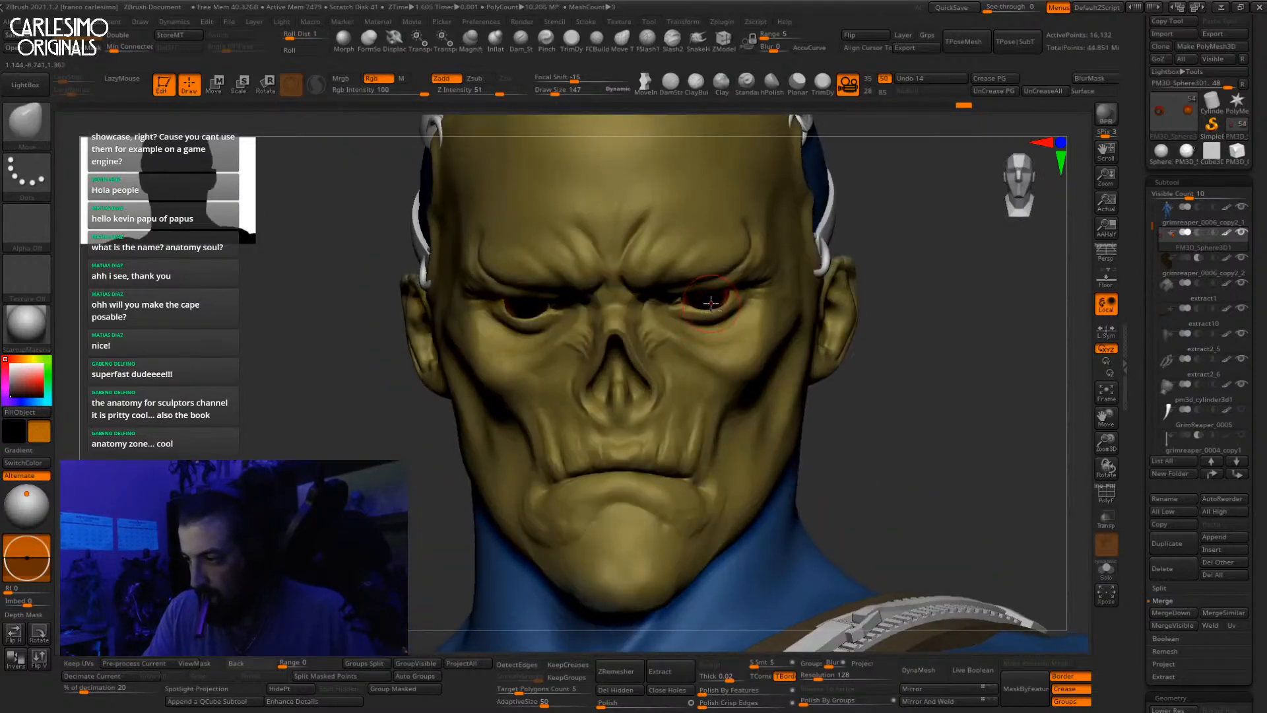
{"action": "right_click_drag", "start_coordinate": [711, 302], "coordinate": [720, 349], "text": "ctrl"}
{"action": "left_click", "coordinate": [717, 327], "text": "alt"}
{"action": "left_click", "coordinate": [1106, 569]}
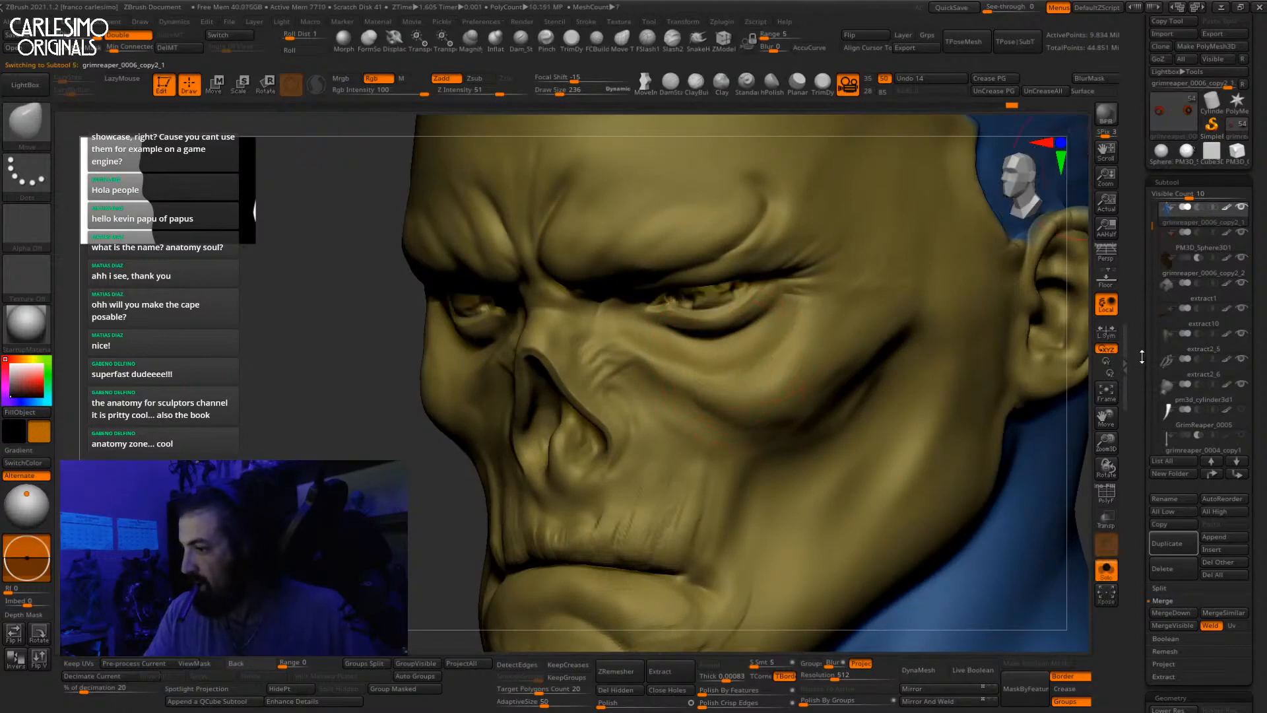
{"action": "left_click_drag", "start_coordinate": [1142, 357], "coordinate": [1151, 311]}
{"action": "right_click_drag", "start_coordinate": [904, 369], "coordinate": [963, 422]}
{"action": "right_click_drag", "start_coordinate": [963, 422], "coordinate": [877, 356], "text": "ctrl"}
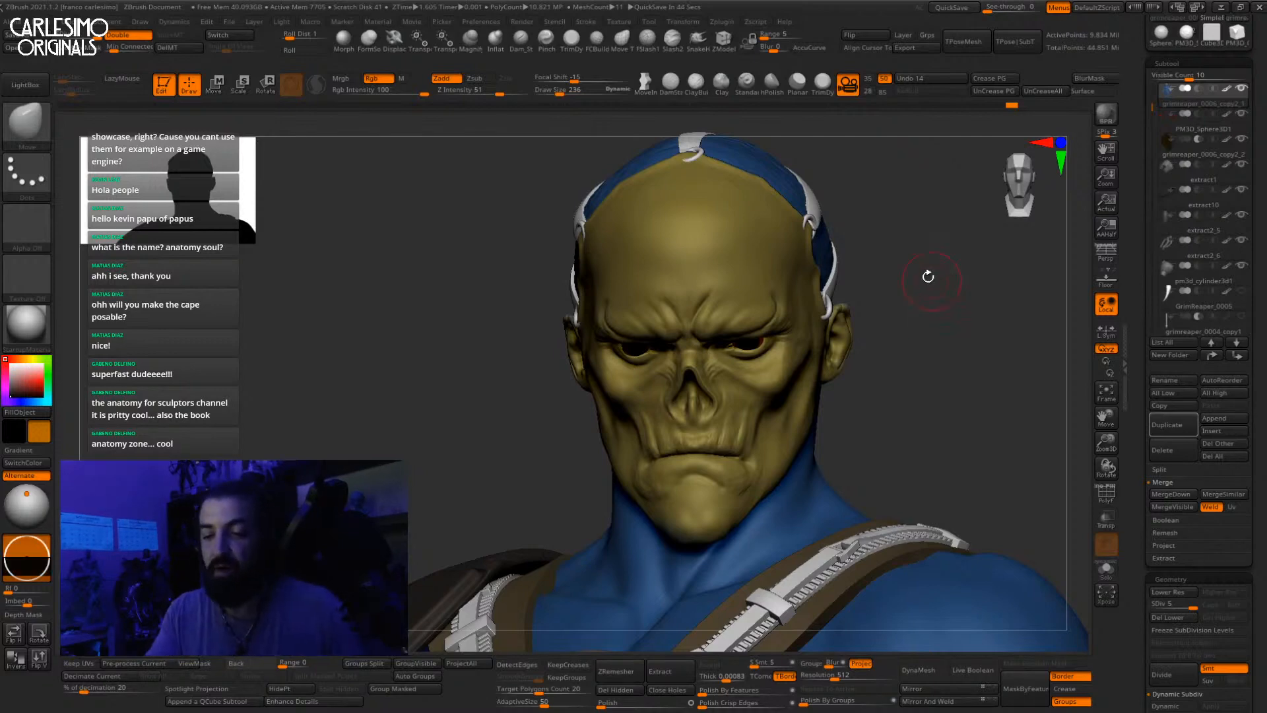
{"action": "right_click_drag", "start_coordinate": [779, 363], "coordinate": [753, 381]}
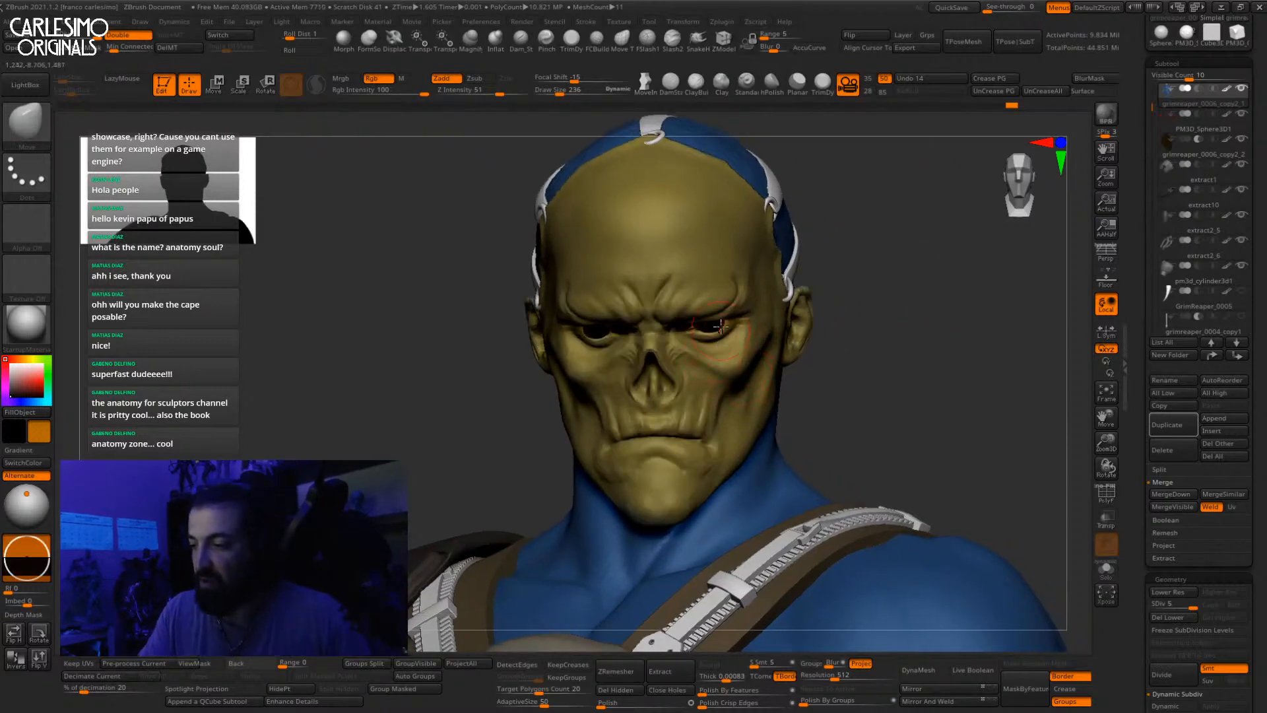
Step: Touch up and smooth the lower eyelid close to the eye on the head mesh
{"action": "right_click_drag", "start_coordinate": [721, 327], "coordinate": [744, 280], "text": "ctrl"}
{"action": "mouse_move", "coordinate": [728, 357]}
{"action": "right_mouse_down"}
{"action": "mouse_move", "coordinate": [723, 370]}
{"action": "mouse_move", "coordinate": [699, 346]}
{"action": "mouse_move", "coordinate": [719, 336]}
{"action": "mouse_move", "coordinate": [701, 360]}
{"action": "right_mouse_up"}
{"action": "key", "text": "1"}
{"action": "right_click", "coordinate": [698, 346]}
{"action": "mouse_move", "coordinate": [701, 362]}
{"action": "left_mouse_down", "text": "shift"}
{"action": "mouse_move", "coordinate": [647, 361]}
{"action": "mouse_move", "coordinate": [628, 330]}
{"action": "left_mouse_up", "text": "shift"}
{"action": "key", "text": "2"}
{"action": "right_click", "coordinate": [645, 341]}
{"action": "left_click", "coordinate": [641, 351]}
{"action": "key", "text": "ctrl"}
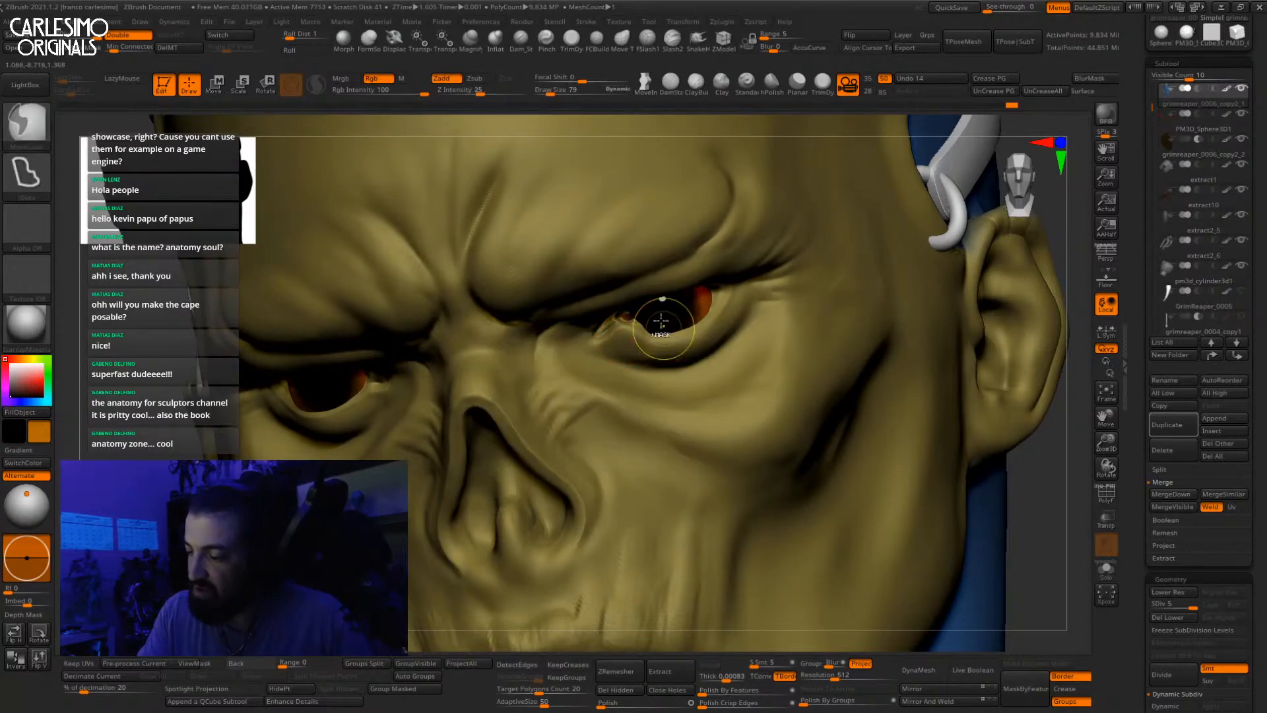
Step: Undo the last eyelid change and refine the lower lid edge with a DamStandard brush of size 63
{"action": "key", "text": "ctrl+z"}
{"action": "key", "text": "1"}
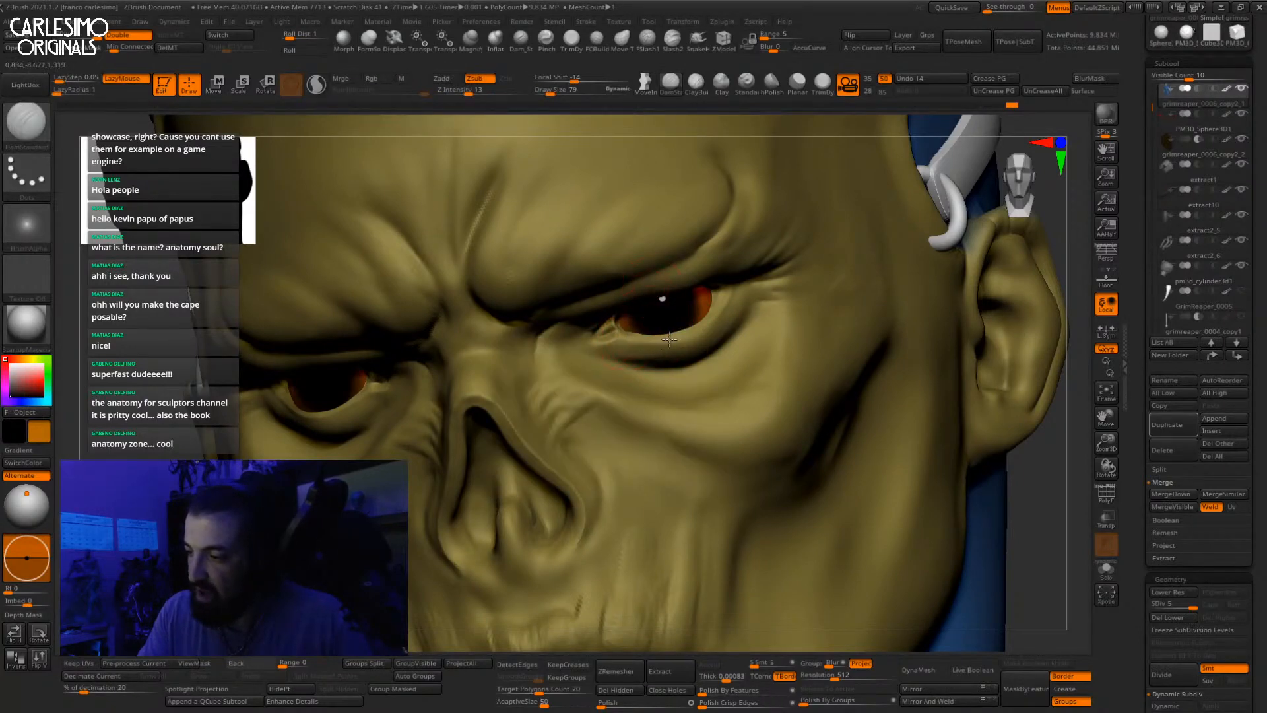
{"action": "key", "text": "bracketleft"}
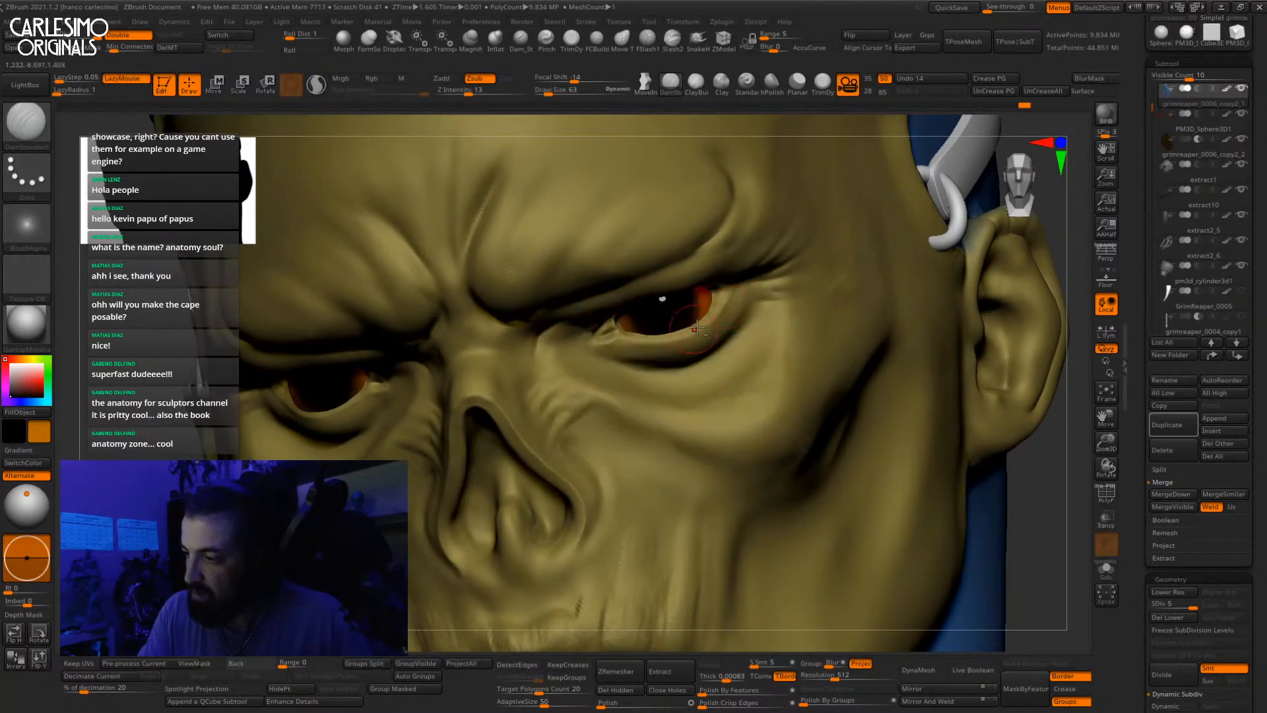
{"action": "mouse_move", "coordinate": [714, 306]}
{"action": "right_mouse_down"}
{"action": "mouse_move", "coordinate": [725, 301]}
{"action": "mouse_move", "coordinate": [690, 371]}
{"action": "right_mouse_up"}
{"action": "right_click", "coordinate": [690, 371]}
{"action": "key", "text": "shift"}
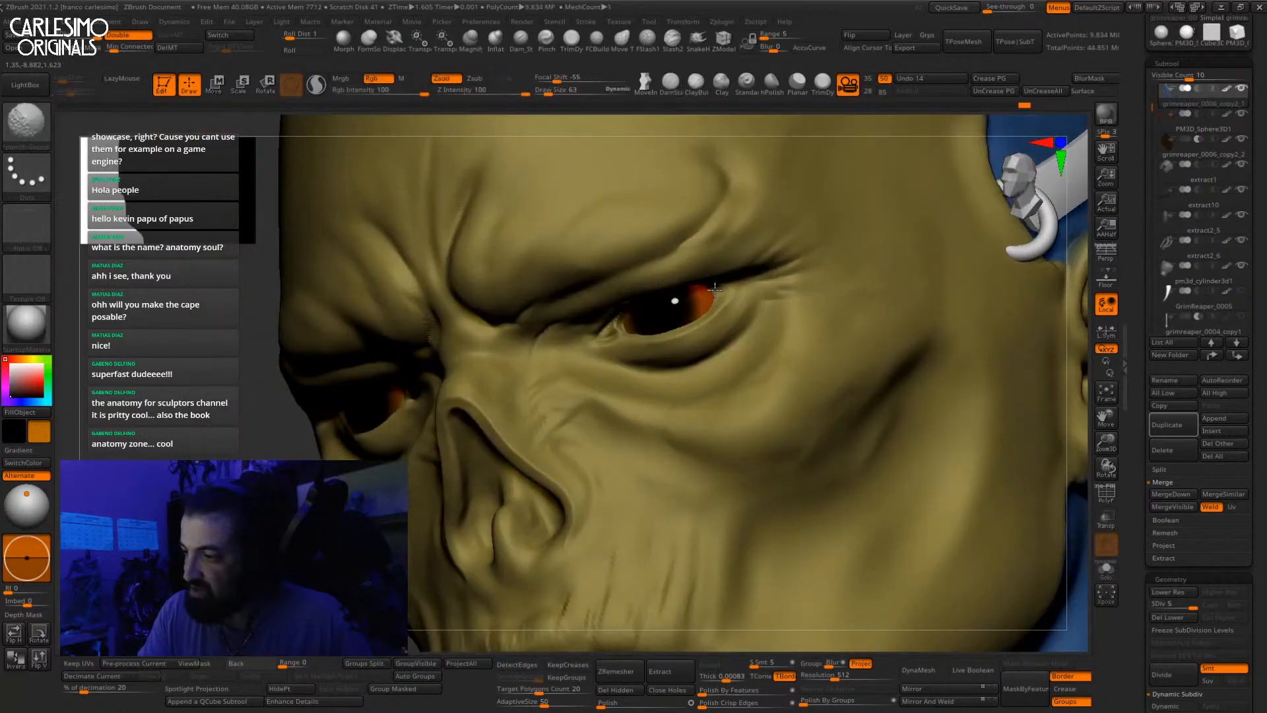
Step: Nudge the lower eyelid near the inner corner of the opposite eye with the Move brush
{"action": "mouse_move", "coordinate": [714, 289]}
{"action": "right_mouse_down"}
{"action": "mouse_move", "coordinate": [727, 299]}
{"action": "mouse_move", "coordinate": [654, 334]}
{"action": "mouse_move", "coordinate": [673, 331]}
{"action": "right_mouse_up"}
{"action": "right_click_drag", "start_coordinate": [521, 338], "coordinate": [693, 337], "text": "alt"}
{"action": "key", "text": "b"}
{"action": "key", "text": "m"}
{"action": "key", "text": "v"}
{"action": "left_click_drag", "start_coordinate": [629, 346], "coordinate": [631, 342]}
{"action": "mouse_move", "coordinate": [633, 339]}
{"action": "right_mouse_down"}
{"action": "mouse_move", "coordinate": [590, 334]}
{"action": "mouse_move", "coordinate": [630, 322]}
{"action": "mouse_move", "coordinate": [617, 324]}
{"action": "right_mouse_up"}
{"action": "key", "text": "space"}
{"action": "left_click_drag", "start_coordinate": [631, 337], "coordinate": [622, 337]}
Step: Switch to the DamStandard brush and isolate the head mesh around the inner eye corner
{"action": "key", "text": "b"}
{"action": "key", "text": "d"}
{"action": "key", "text": "s"}
{"action": "right_click_drag", "start_coordinate": [627, 319], "coordinate": [643, 317]}
{"action": "key", "text": "alt+s"}
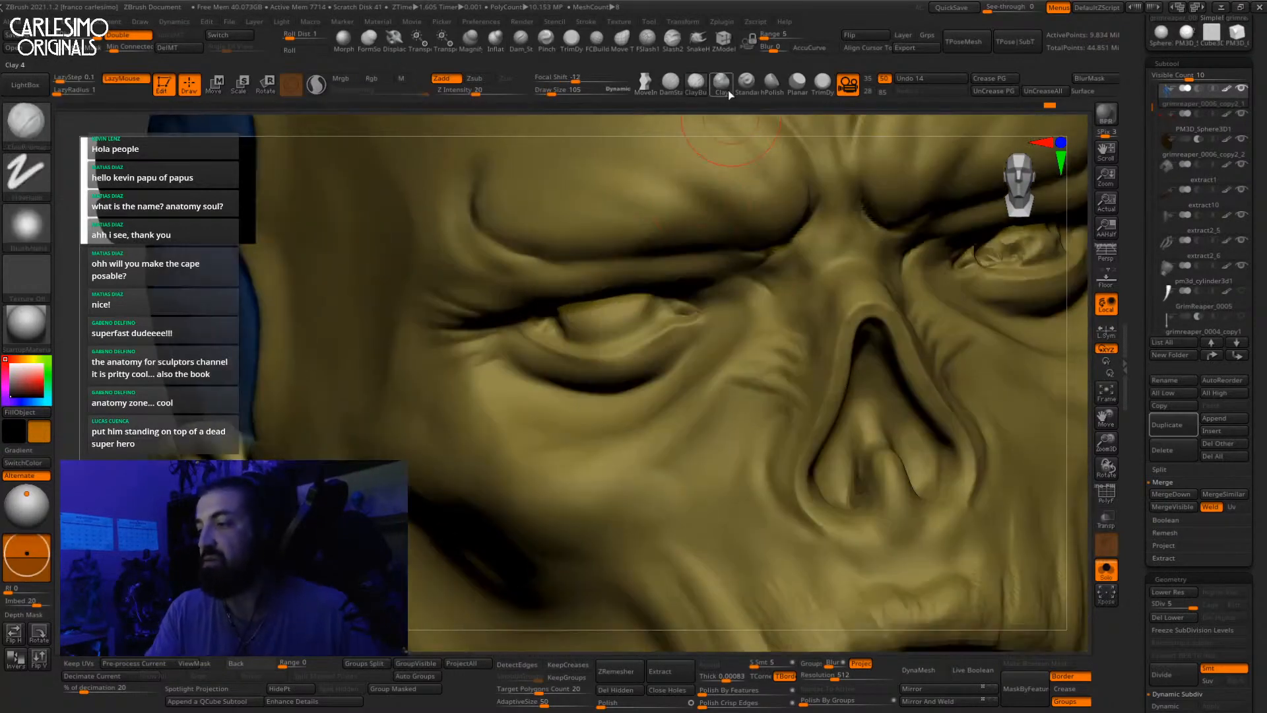
Step: Build up the inner eye corner with a Clay brush of size 71
{"action": "left_click", "coordinate": [726, 88]}
{"action": "key", "text": "space"}
{"action": "left_click_drag", "start_coordinate": [636, 315], "coordinate": [627, 315]}
{"action": "right_click_drag", "start_coordinate": [634, 338], "coordinate": [642, 322]}
{"action": "key", "text": "space"}
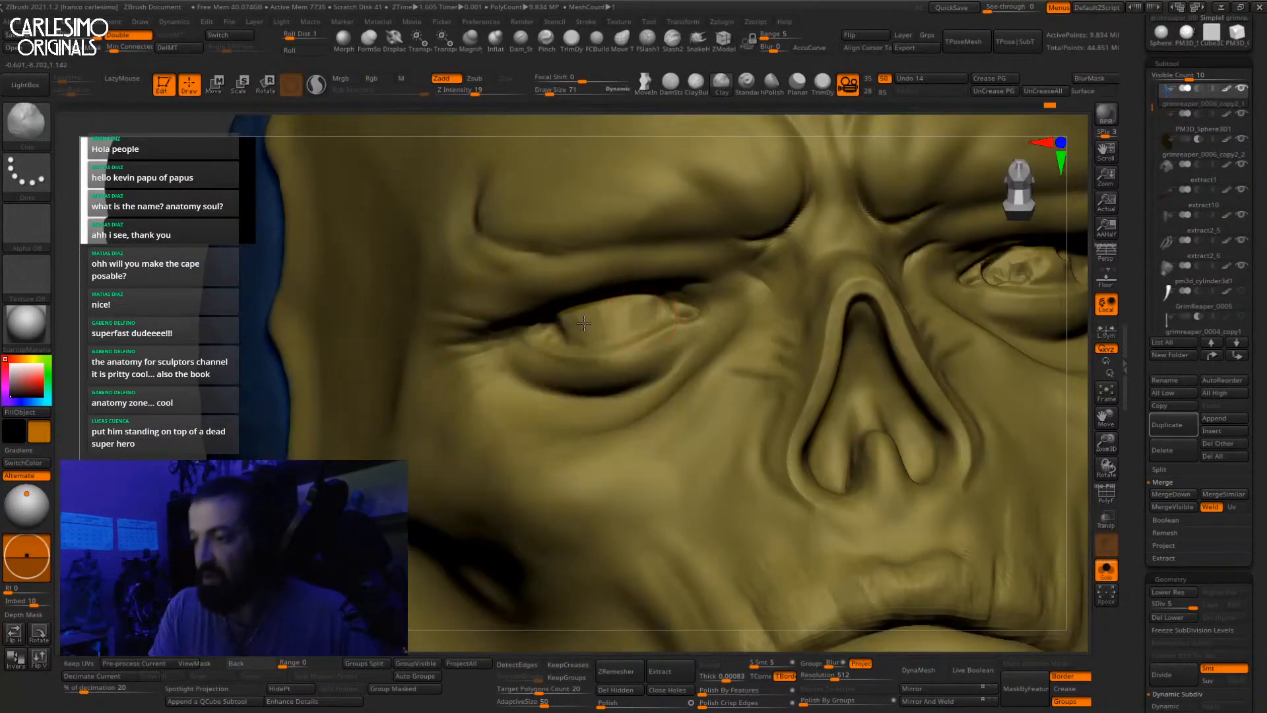
Step: Smooth the surfaces inside both eye sockets with the eyeballs hidden, reducing the draw size to 50
{"action": "key", "text": "shift"}
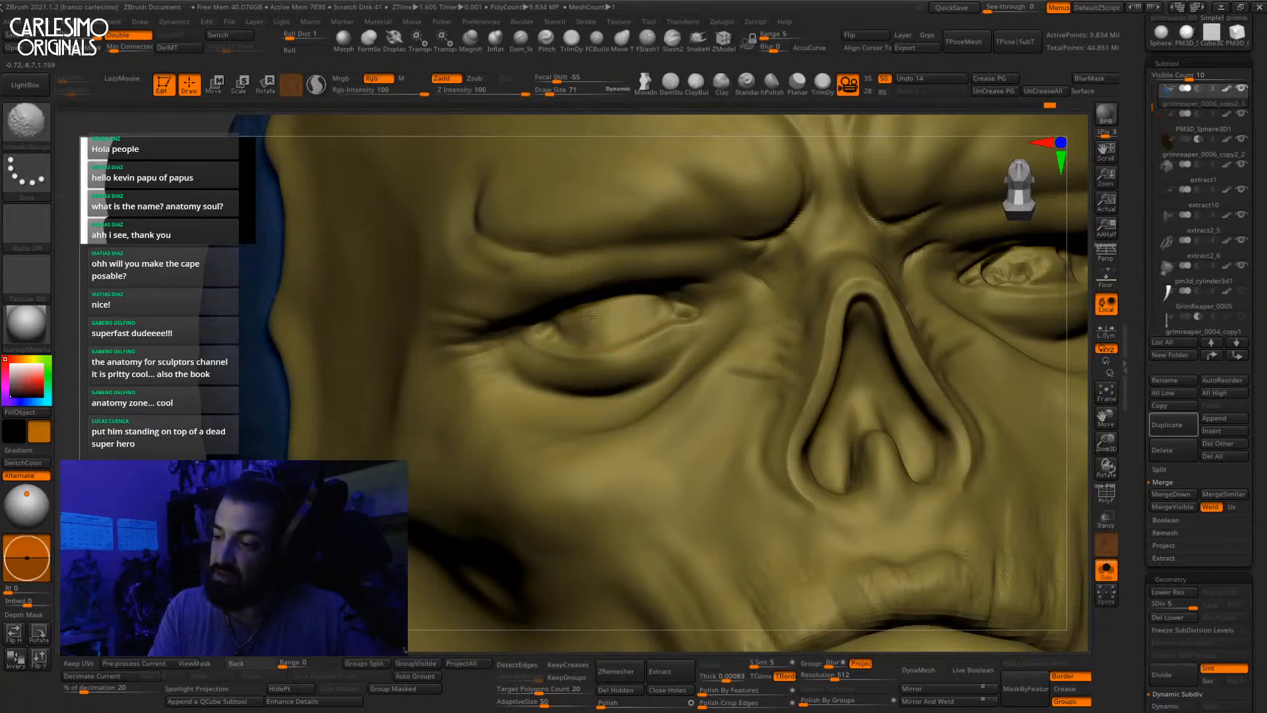
{"action": "right_click_drag", "start_coordinate": [649, 312], "coordinate": [722, 308]}
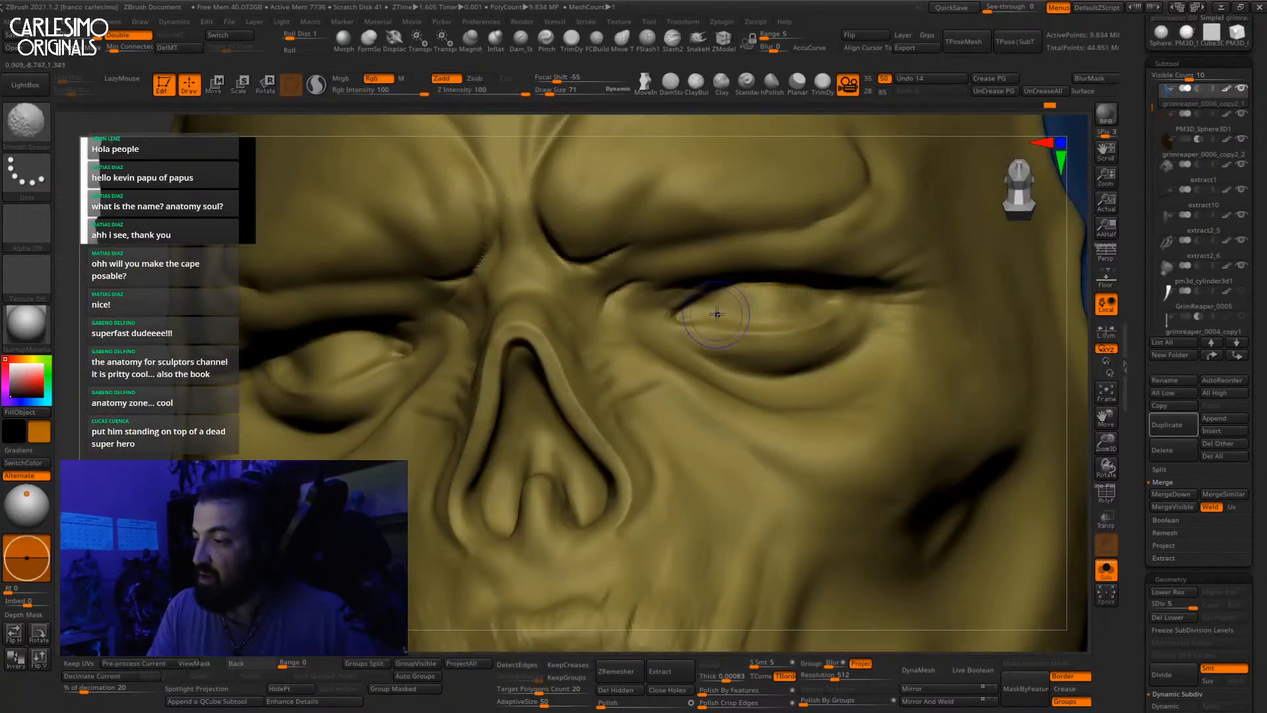
{"action": "key", "text": "space"}
{"action": "left_click", "coordinate": [720, 308]}
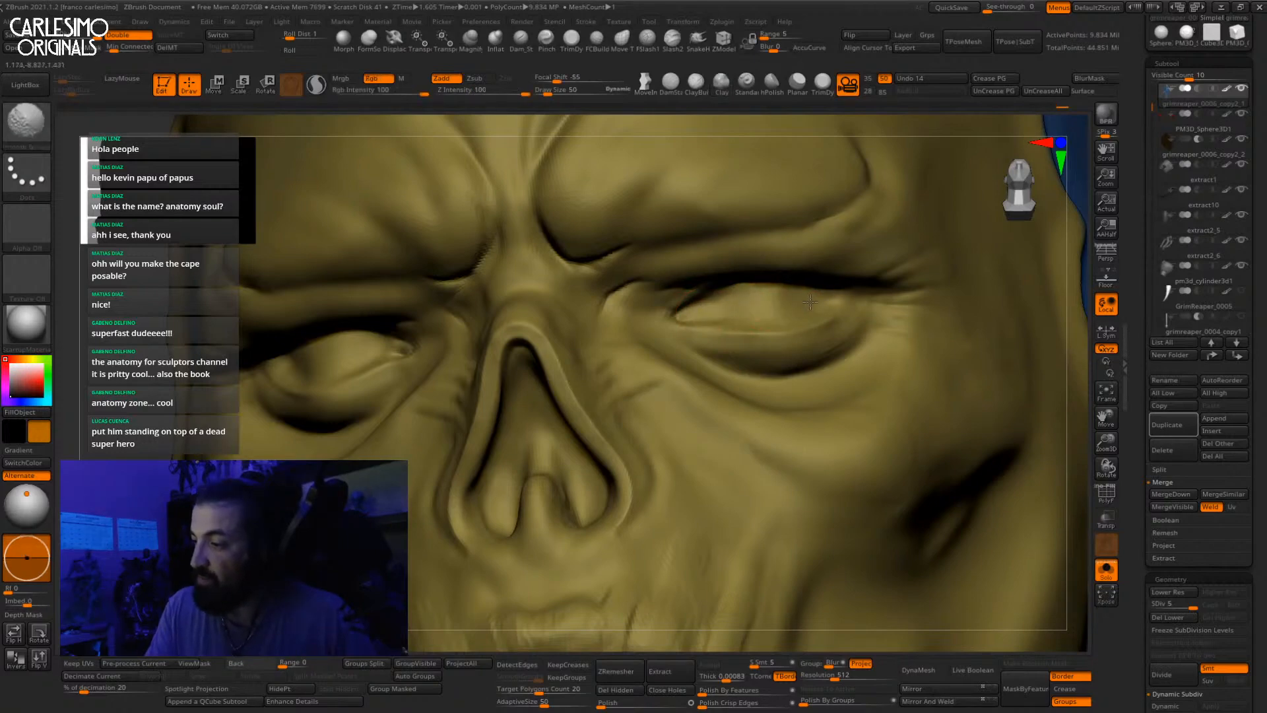
{"action": "right_click_drag", "start_coordinate": [785, 299], "coordinate": [812, 363], "text": "ctrl"}
{"action": "right_click_drag", "start_coordinate": [660, 310], "coordinate": [778, 274], "text": "alt"}
{"action": "right_click_drag", "start_coordinate": [629, 334], "coordinate": [634, 386], "text": "ctrl"}
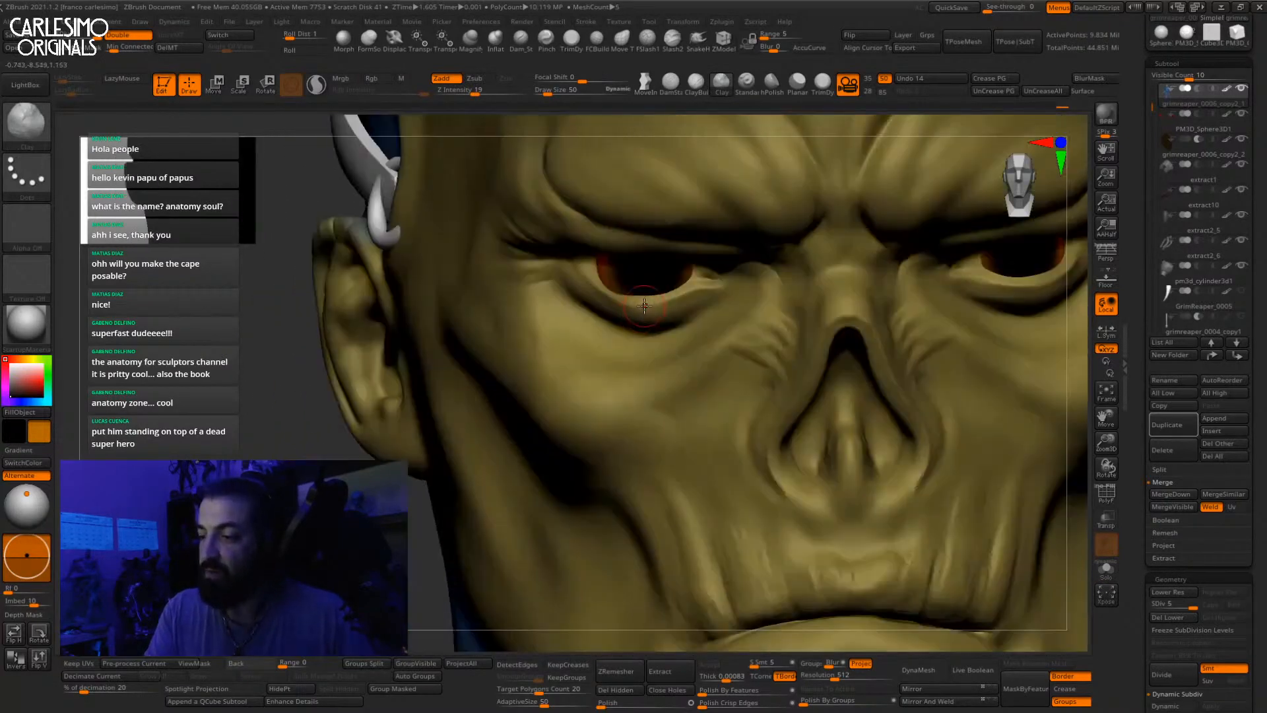
Step: Sculpt the bag below the character's right eye with ClayTubes at draw size 79, and smooth the lower eyelid
{"action": "right_click_drag", "start_coordinate": [634, 304], "coordinate": [636, 373], "text": "alt"}
{"action": "mouse_move", "coordinate": [637, 330]}
{"action": "right_mouse_down"}
{"action": "mouse_move", "coordinate": [759, 337]}
{"action": "mouse_move", "coordinate": [622, 357]}
{"action": "right_mouse_up"}
{"action": "key", "text": "3"}
{"action": "left_click_drag", "start_coordinate": [601, 332], "coordinate": [621, 362]}
{"action": "mouse_move", "coordinate": [620, 361]}
{"action": "right_mouse_down"}
{"action": "mouse_move", "coordinate": [600, 359]}
{"action": "mouse_move", "coordinate": [579, 432]}
{"action": "right_mouse_up"}
{"action": "key", "text": "space"}
{"action": "left_click_drag", "start_coordinate": [603, 361], "coordinate": [607, 361]}
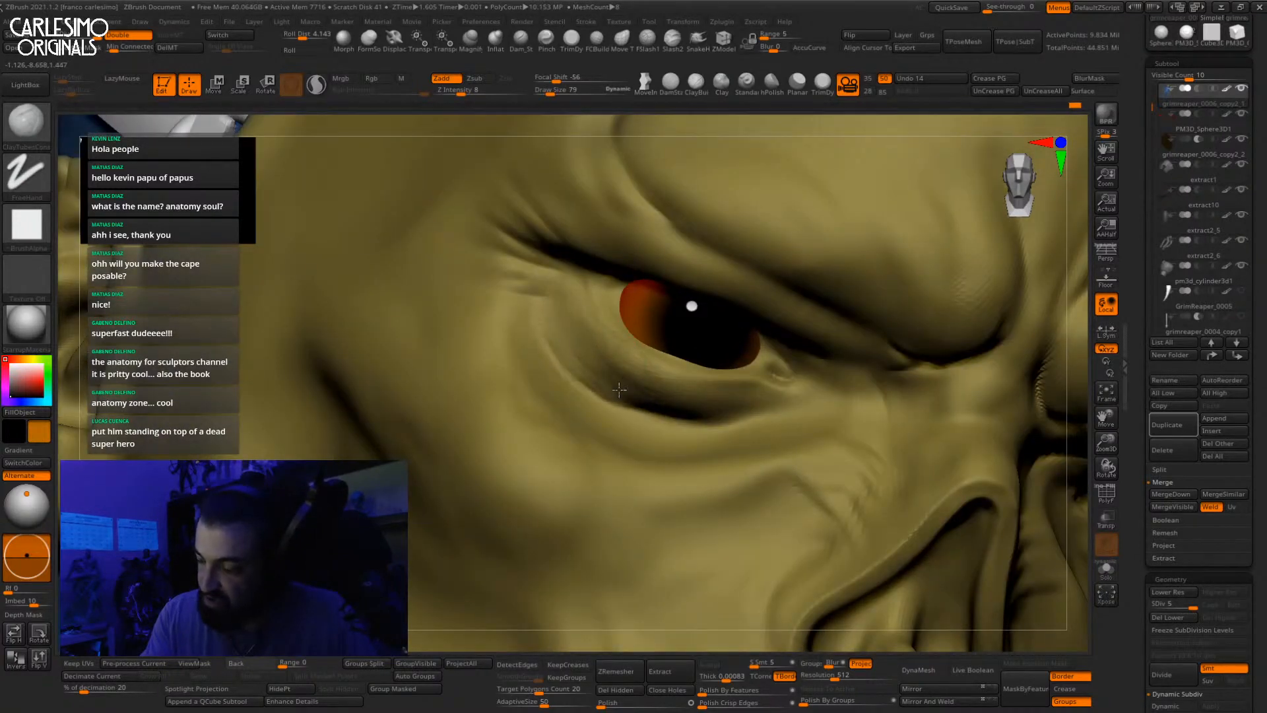
{"action": "right_click_drag", "start_coordinate": [585, 380], "coordinate": [574, 359]}
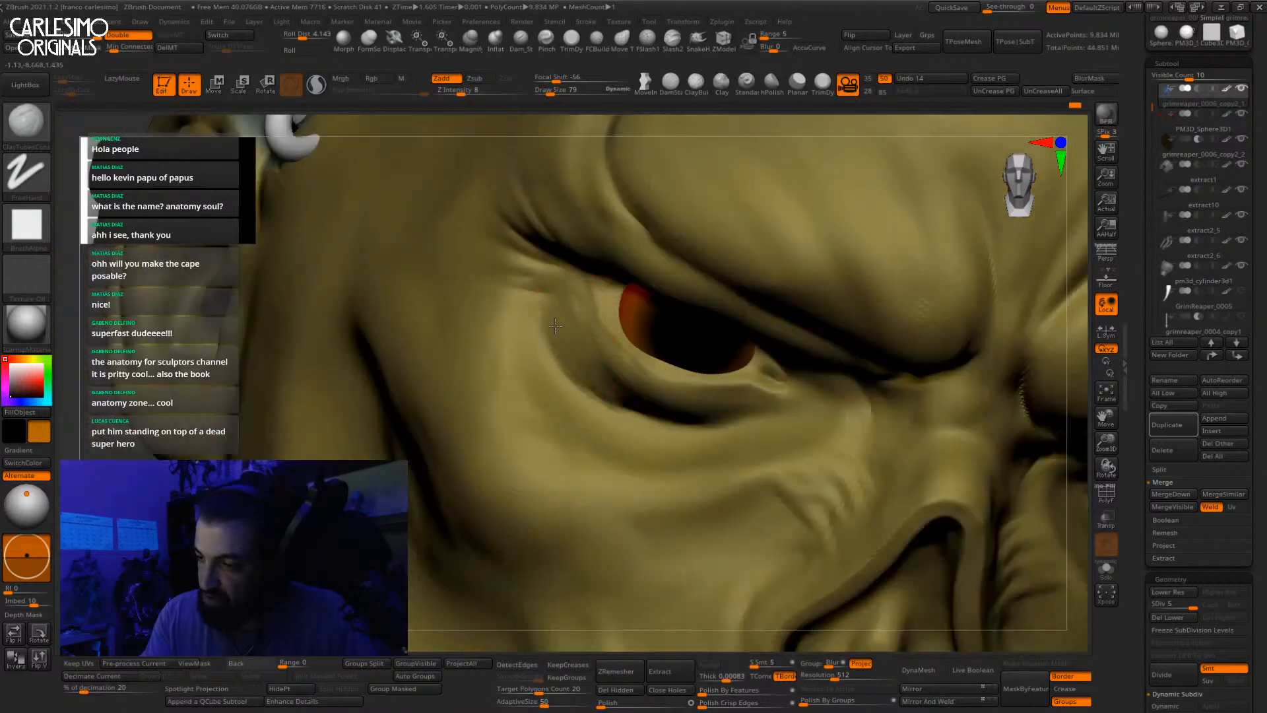
{"action": "mouse_move", "coordinate": [632, 388]}
{"action": "right_mouse_down"}
{"action": "mouse_move", "coordinate": [617, 333]}
{"action": "mouse_move", "coordinate": [741, 350]}
{"action": "mouse_move", "coordinate": [713, 285]}
{"action": "mouse_move", "coordinate": [734, 271]}
{"action": "mouse_move", "coordinate": [738, 282]}
{"action": "mouse_move", "coordinate": [681, 316]}
{"action": "right_mouse_up"}
{"action": "left_click_drag", "start_coordinate": [679, 320], "coordinate": [736, 281], "text": "shift"}
{"action": "right_click_drag", "start_coordinate": [726, 283], "coordinate": [749, 276]}
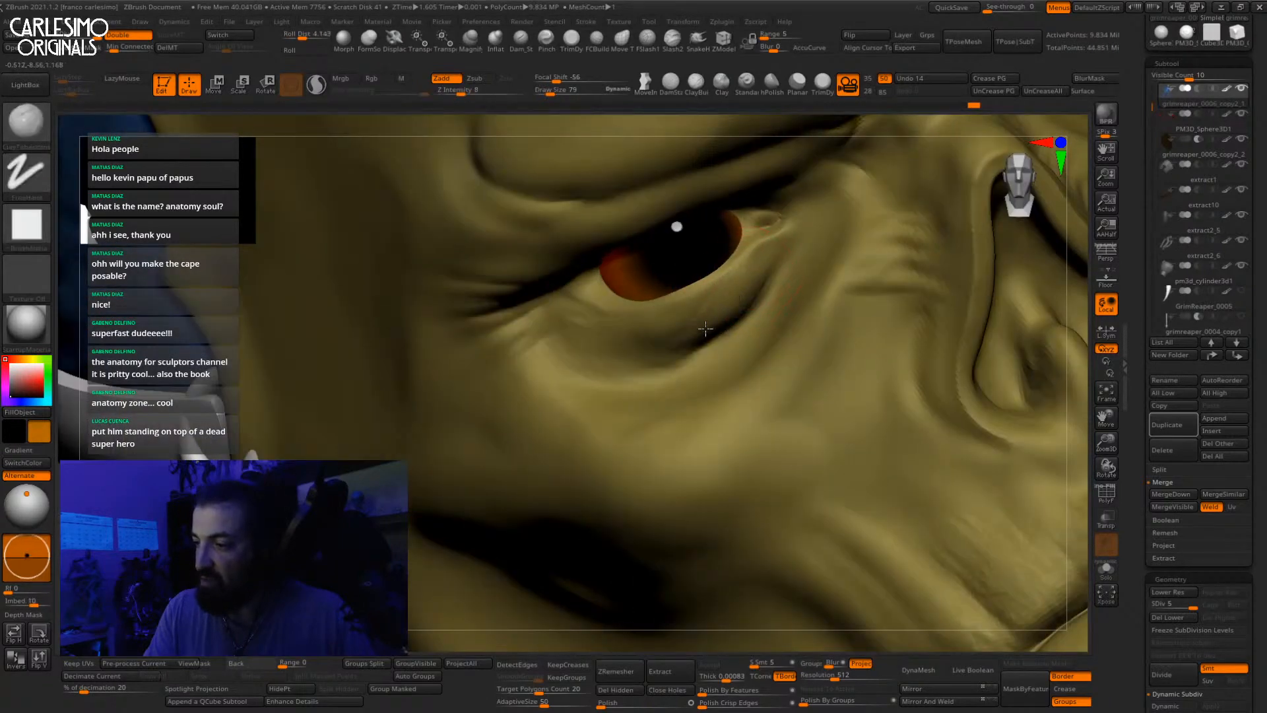
Step: Define the outer corner of the right eye with the DamStandard and ClayBuildup brushes
{"action": "mouse_move", "coordinate": [683, 348]}
{"action": "right_mouse_down"}
{"action": "mouse_move", "coordinate": [687, 310]}
{"action": "mouse_move", "coordinate": [660, 290]}
{"action": "mouse_move", "coordinate": [625, 318]}
{"action": "mouse_move", "coordinate": [592, 271]}
{"action": "mouse_move", "coordinate": [590, 304]}
{"action": "mouse_move", "coordinate": [566, 297]}
{"action": "right_mouse_up"}
{"action": "key", "text": "b"}
{"action": "key", "text": "d"}
{"action": "key", "text": "s"}
{"action": "left_click", "coordinate": [646, 41]}
{"action": "key", "text": "b"}
{"action": "key", "text": "c"}
{"action": "key", "text": "b"}
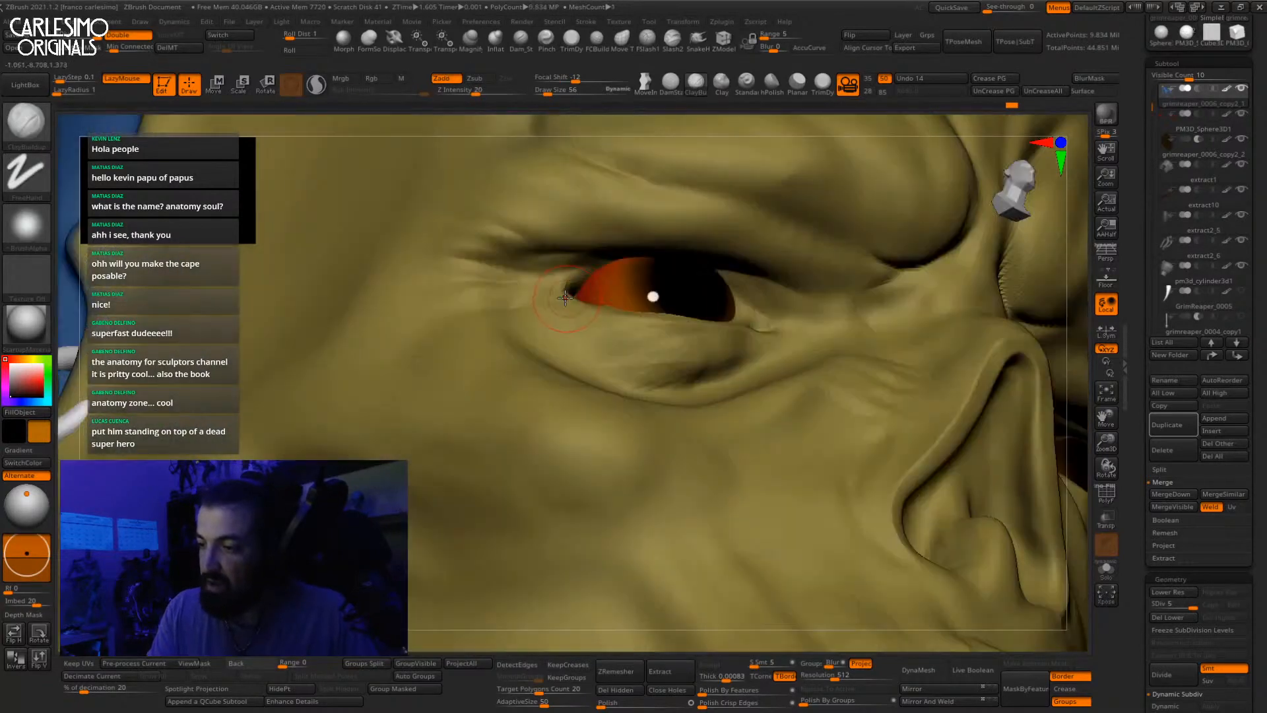
{"action": "mouse_move", "coordinate": [627, 266]}
{"action": "right_mouse_down", "text": "ctrl"}
{"action": "mouse_move", "coordinate": [650, 339]}
{"action": "mouse_move", "coordinate": [682, 262]}
{"action": "mouse_move", "coordinate": [710, 365]}
{"action": "mouse_move", "coordinate": [687, 300]}
{"action": "mouse_move", "coordinate": [576, 360]}
{"action": "mouse_move", "coordinate": [590, 282]}
{"action": "right_mouse_up", "text": "ctrl"}
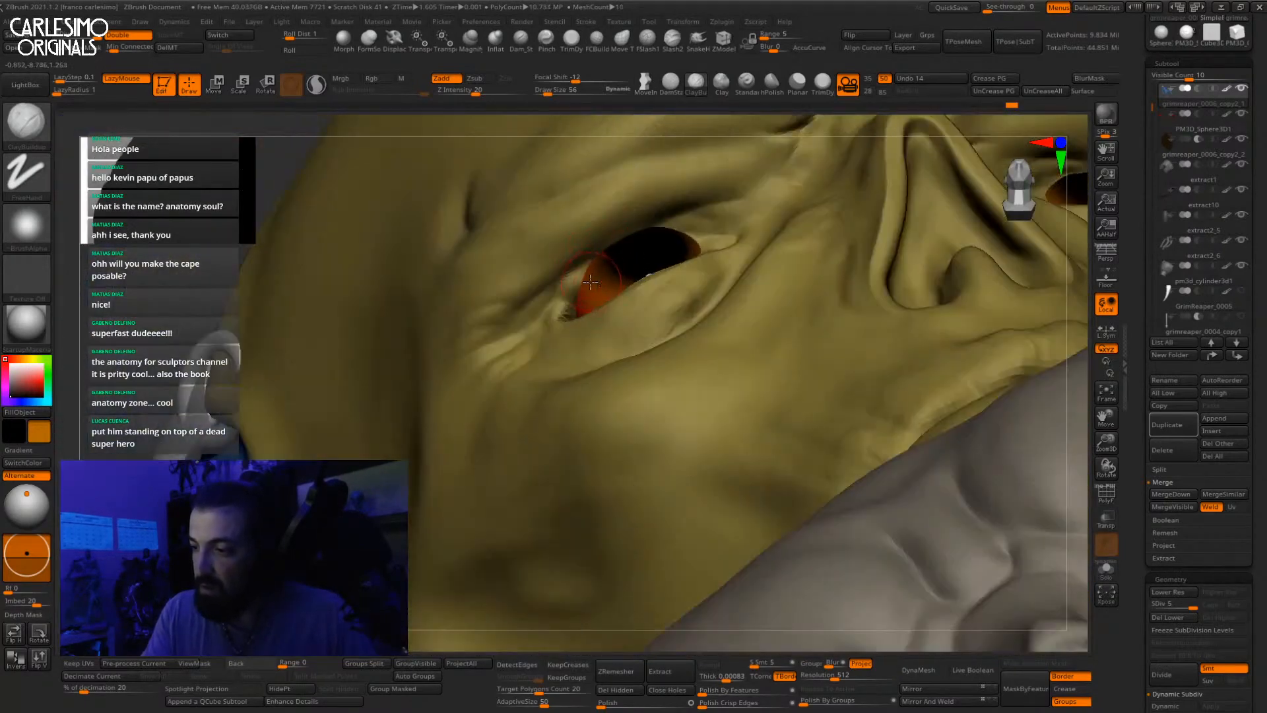
Step: Build up the right eye's upper eyelid rim toward the outer corner with FCBuildup, isolating the head as needed, and smooth it
{"action": "left_click", "coordinate": [594, 45]}
{"action": "key", "text": "space"}
{"action": "key", "text": "alt+s"}
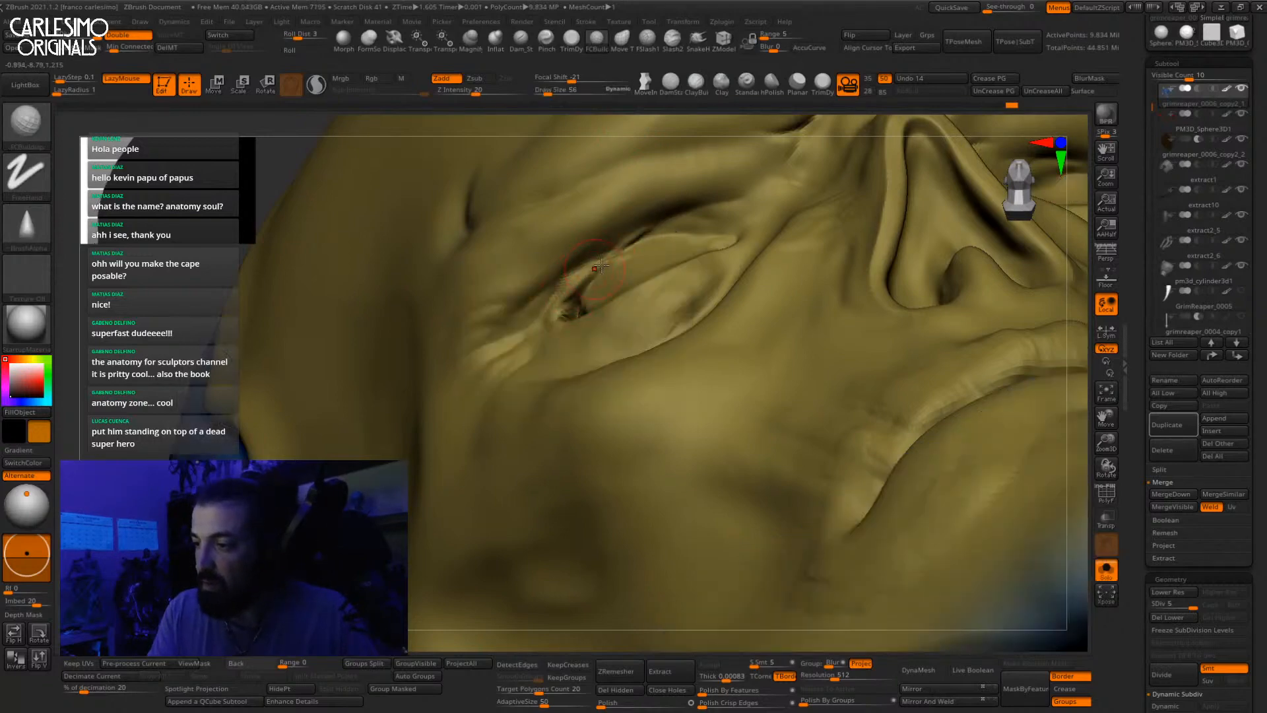
{"action": "left_click_drag", "start_coordinate": [602, 265], "coordinate": [623, 254]}
{"action": "key", "text": "alt+s"}
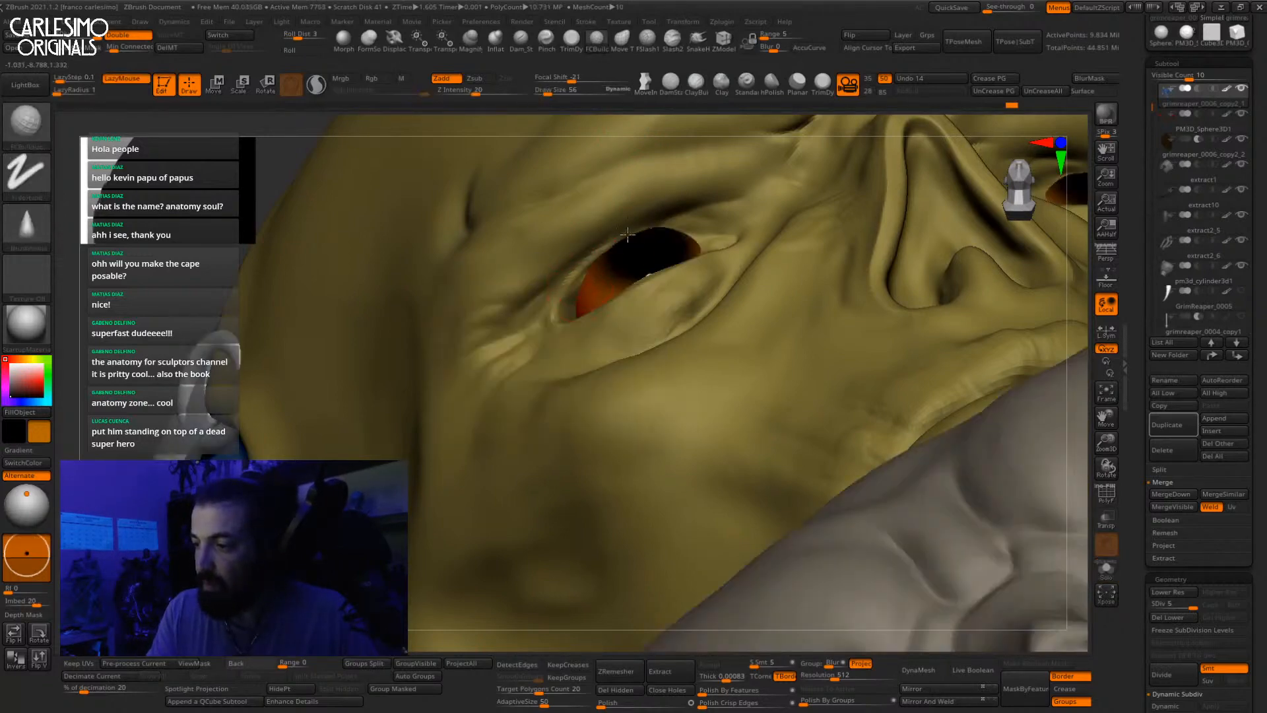
{"action": "right_click_drag", "start_coordinate": [678, 224], "coordinate": [621, 315]}
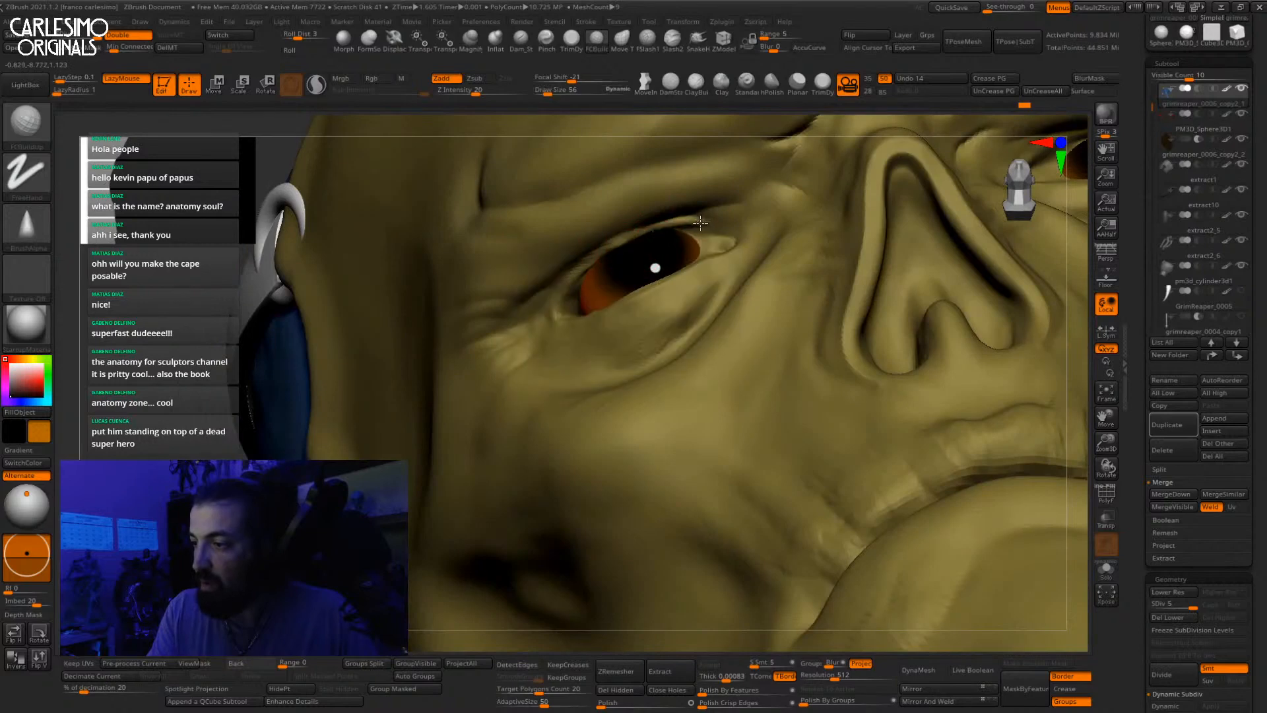
{"action": "right_click_drag", "start_coordinate": [592, 269], "coordinate": [621, 246]}
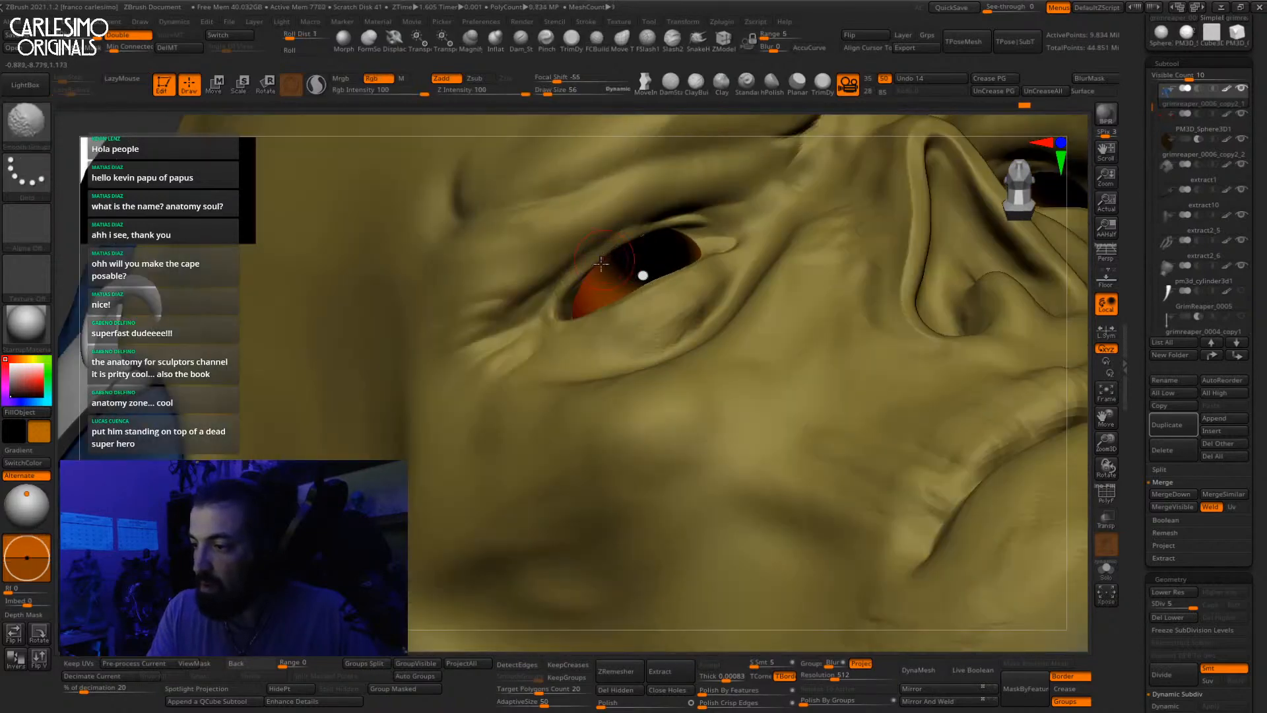
{"action": "left_click_drag", "start_coordinate": [620, 245], "coordinate": [551, 304]}
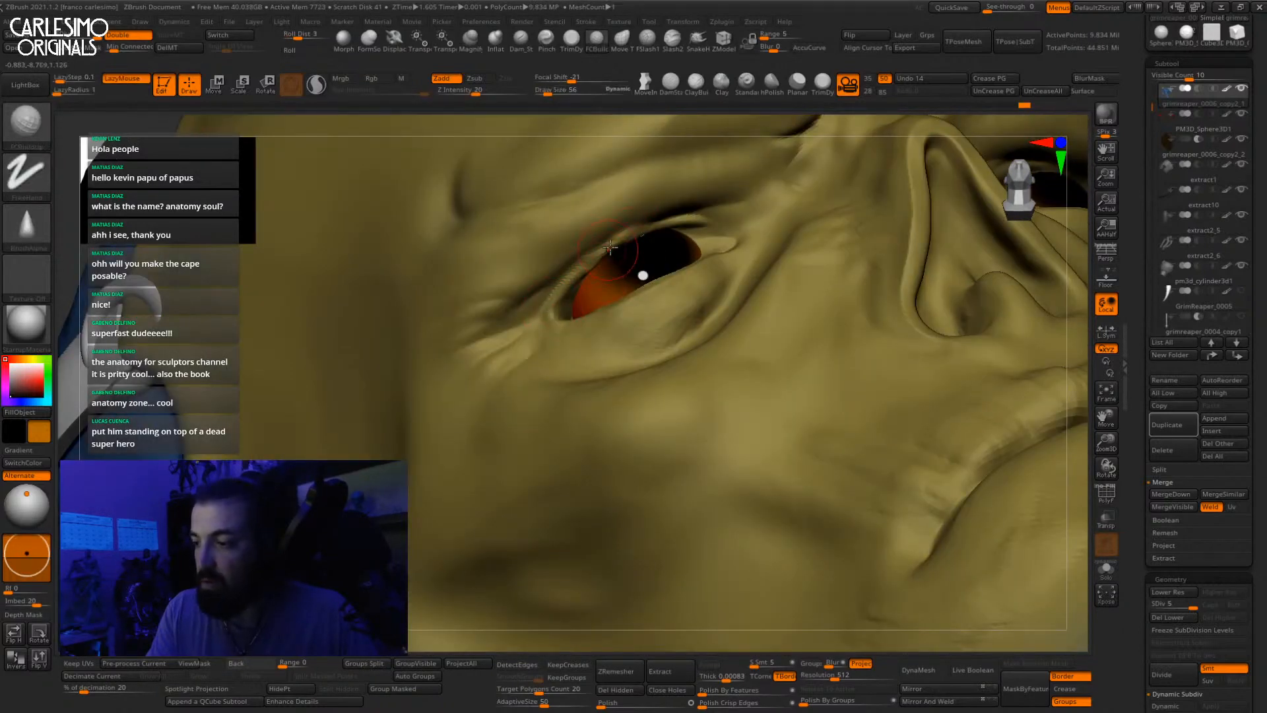
{"action": "key", "text": "shift"}
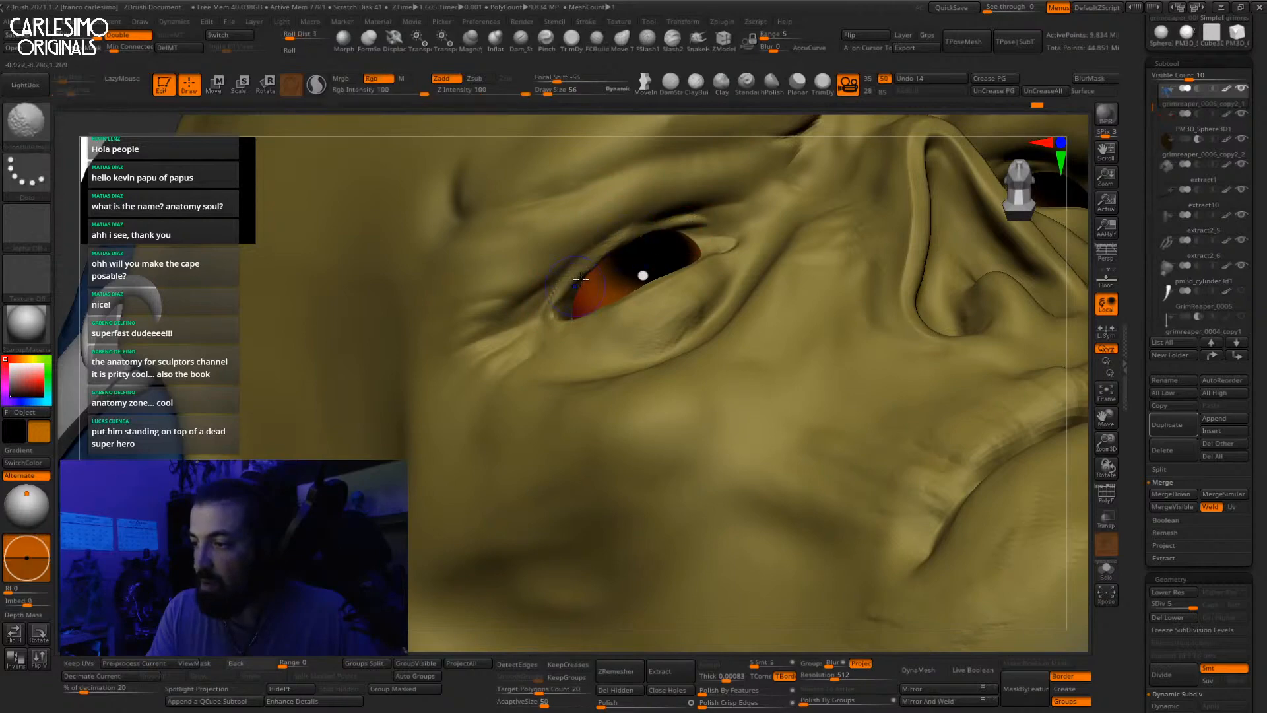
{"action": "mouse_move", "coordinate": [640, 231]}
{"action": "right_mouse_down", "text": "ctrl"}
{"action": "mouse_move", "coordinate": [650, 330]}
{"action": "mouse_move", "coordinate": [620, 303]}
{"action": "mouse_move", "coordinate": [731, 305]}
{"action": "right_mouse_up", "text": "ctrl"}
{"action": "right_click_drag", "start_coordinate": [594, 330], "coordinate": [599, 300], "text": "ctrl"}
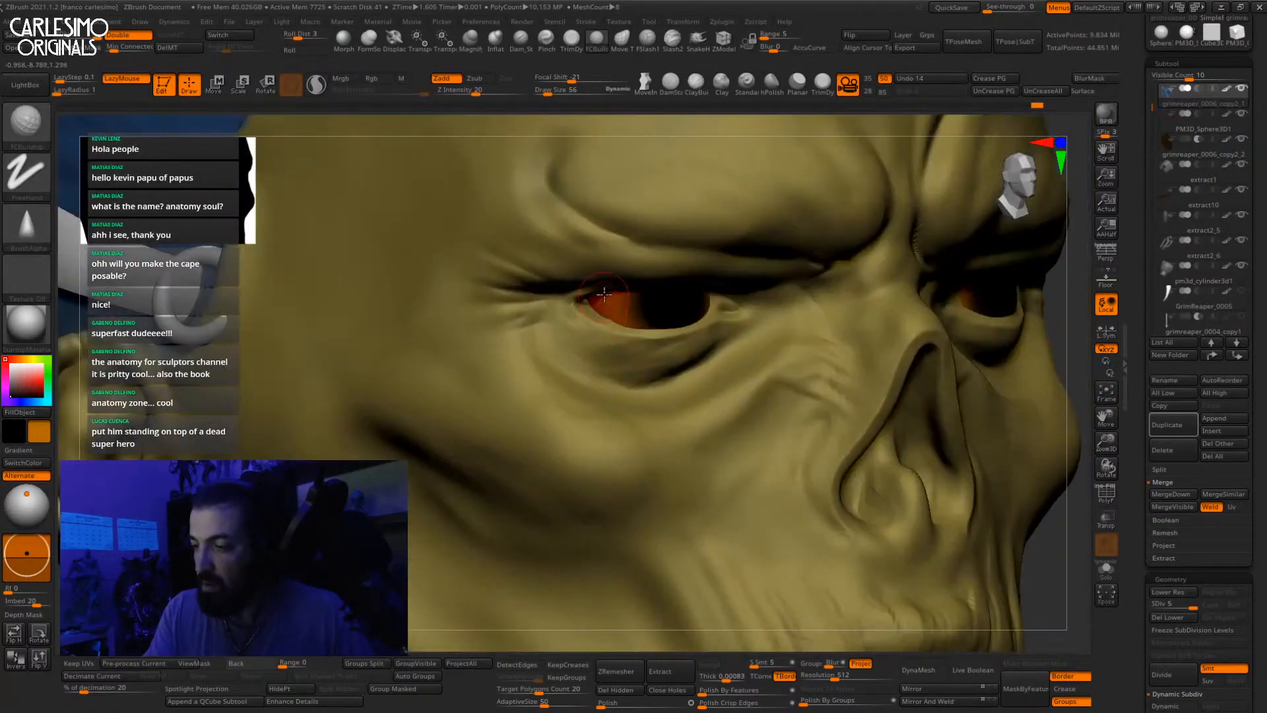
Step: Thicken the outer part of the right eye's upper eyelid using the Inflate brush with a larger draw size
{"action": "left_click", "coordinate": [496, 41]}
{"action": "key", "text": "]"}
{"action": "left_click_drag", "start_coordinate": [599, 300], "coordinate": [642, 295]}
{"action": "mouse_move", "coordinate": [692, 297]}
{"action": "right_mouse_down"}
{"action": "mouse_move", "coordinate": [640, 295]}
{"action": "mouse_move", "coordinate": [775, 248]}
{"action": "mouse_move", "coordinate": [778, 277]}
{"action": "mouse_move", "coordinate": [746, 281]}
{"action": "mouse_move", "coordinate": [835, 267]}
{"action": "mouse_move", "coordinate": [826, 274]}
{"action": "right_mouse_up"}
Step: Build up the skin at the left eye's outer corner with FCBuildup, and reduce the draw size to 56
{"action": "left_click", "coordinate": [597, 41]}
{"action": "key", "text": "["}
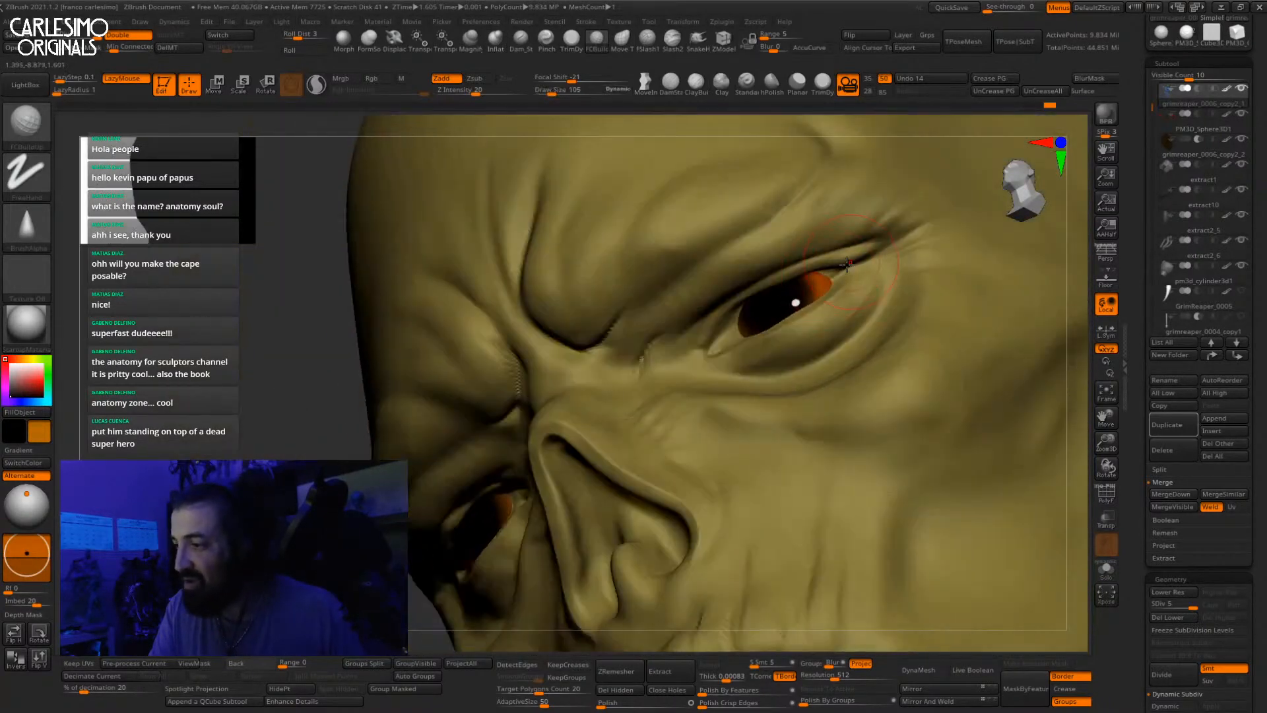
{"action": "mouse_move", "coordinate": [848, 265]}
{"action": "left_mouse_down"}
{"action": "mouse_move", "coordinate": [879, 245]}
{"action": "mouse_move", "coordinate": [861, 264]}
{"action": "left_mouse_up"}
{"action": "key", "text": "space"}
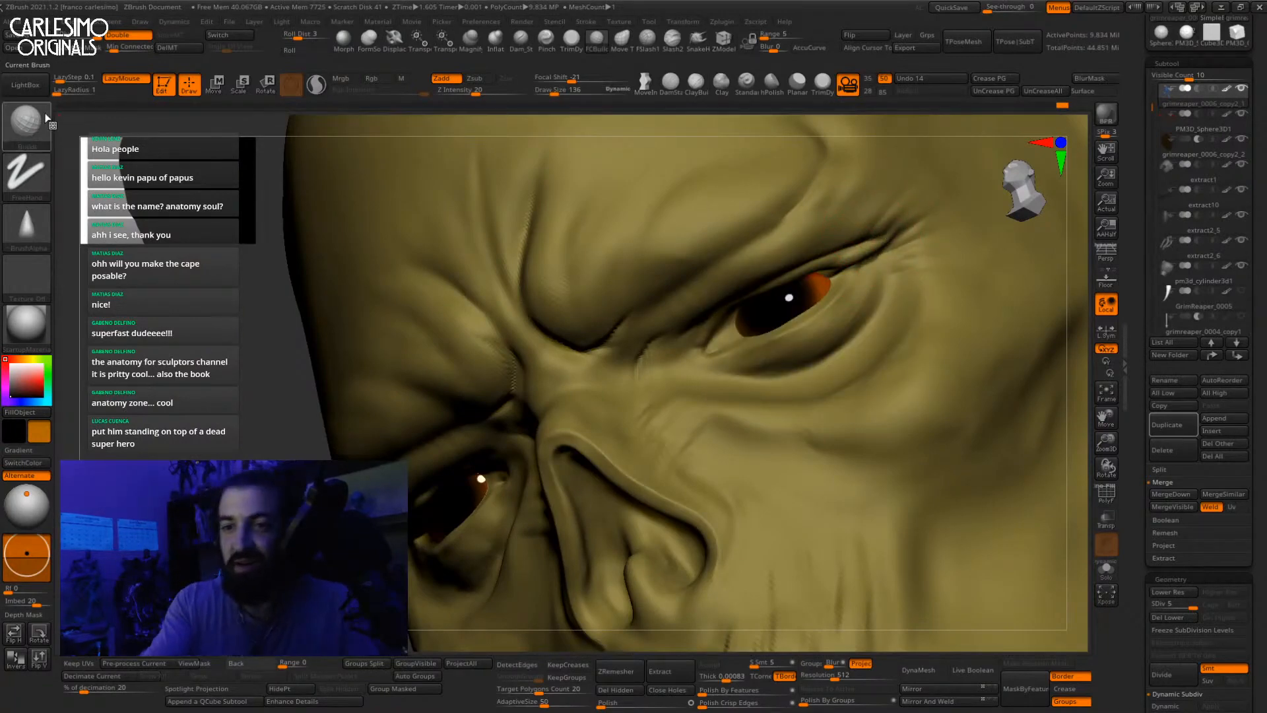
{"action": "key", "text": "space"}
{"action": "right_click_drag", "start_coordinate": [846, 310], "coordinate": [834, 313]}
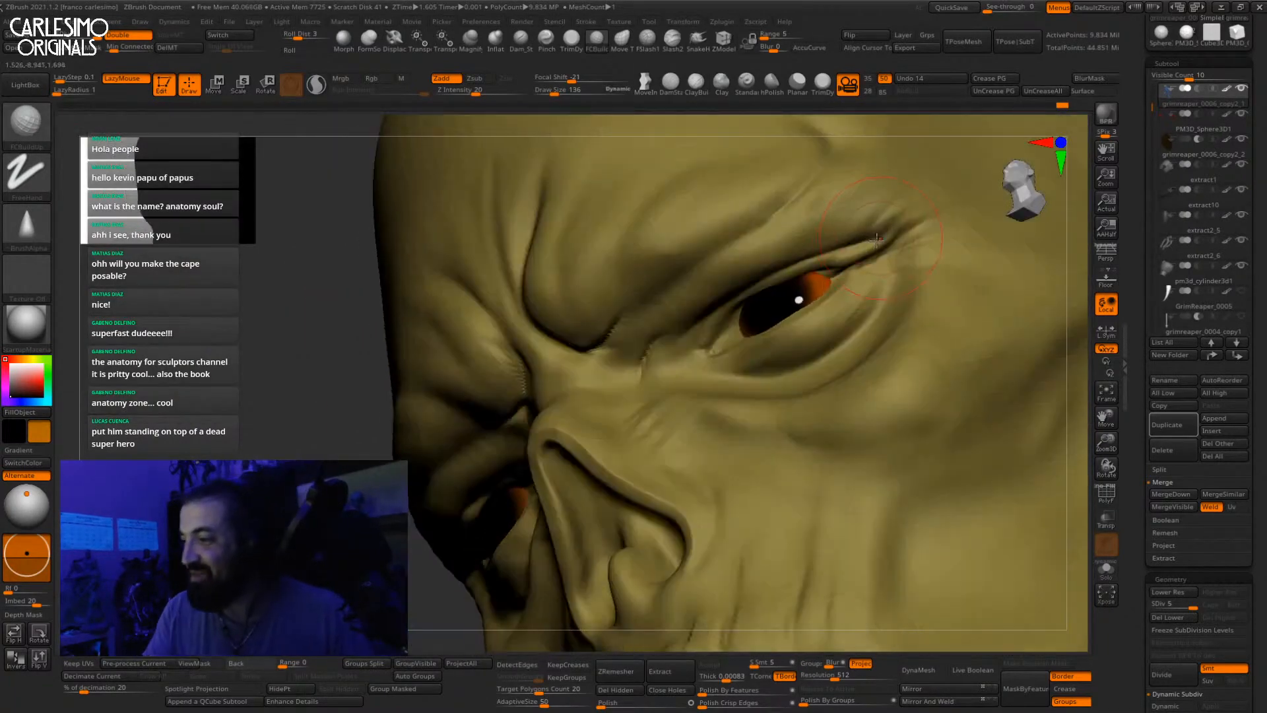
{"action": "key", "text": "space"}
{"action": "left_click_drag", "start_coordinate": [835, 313], "coordinate": [830, 313]}
Step: Shape the left eye's upper eyelid rim with FCBuildup strokes and smooth the fold above it
{"action": "right_click_drag", "start_coordinate": [864, 258], "coordinate": [752, 297]}
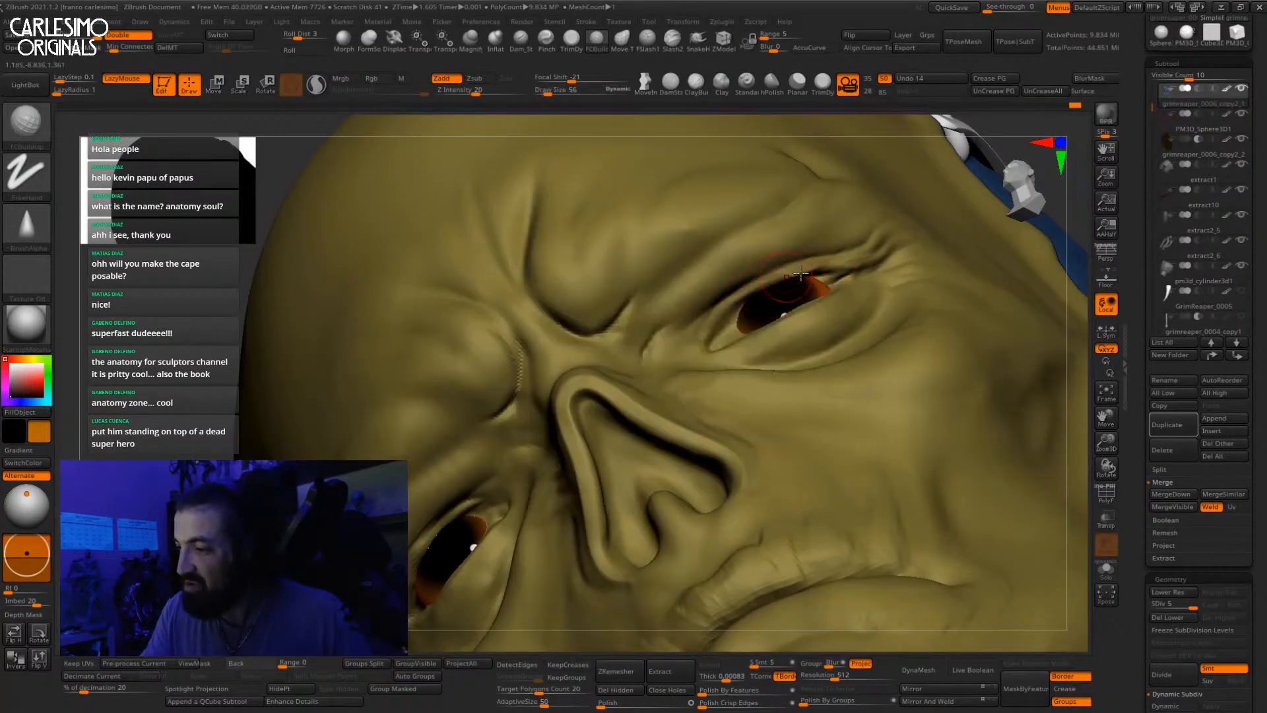
{"action": "right_click_drag", "start_coordinate": [830, 272], "coordinate": [811, 276]}
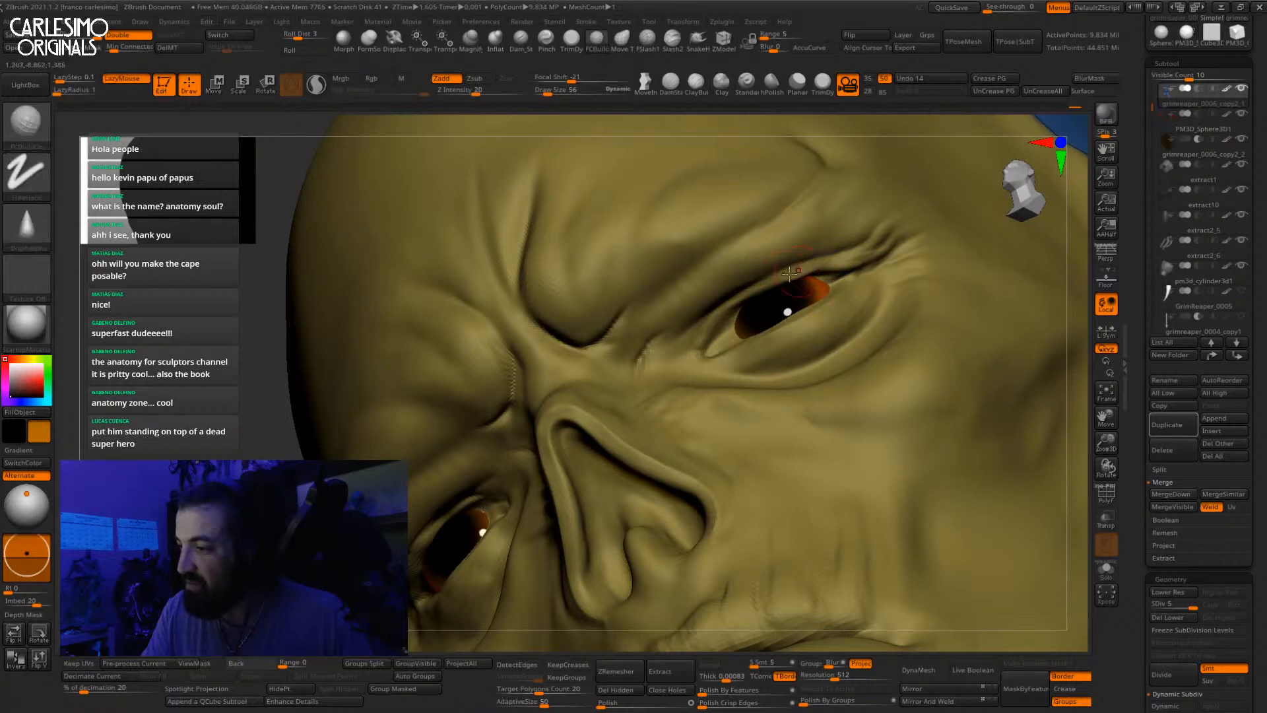
{"action": "key", "text": "shift"}
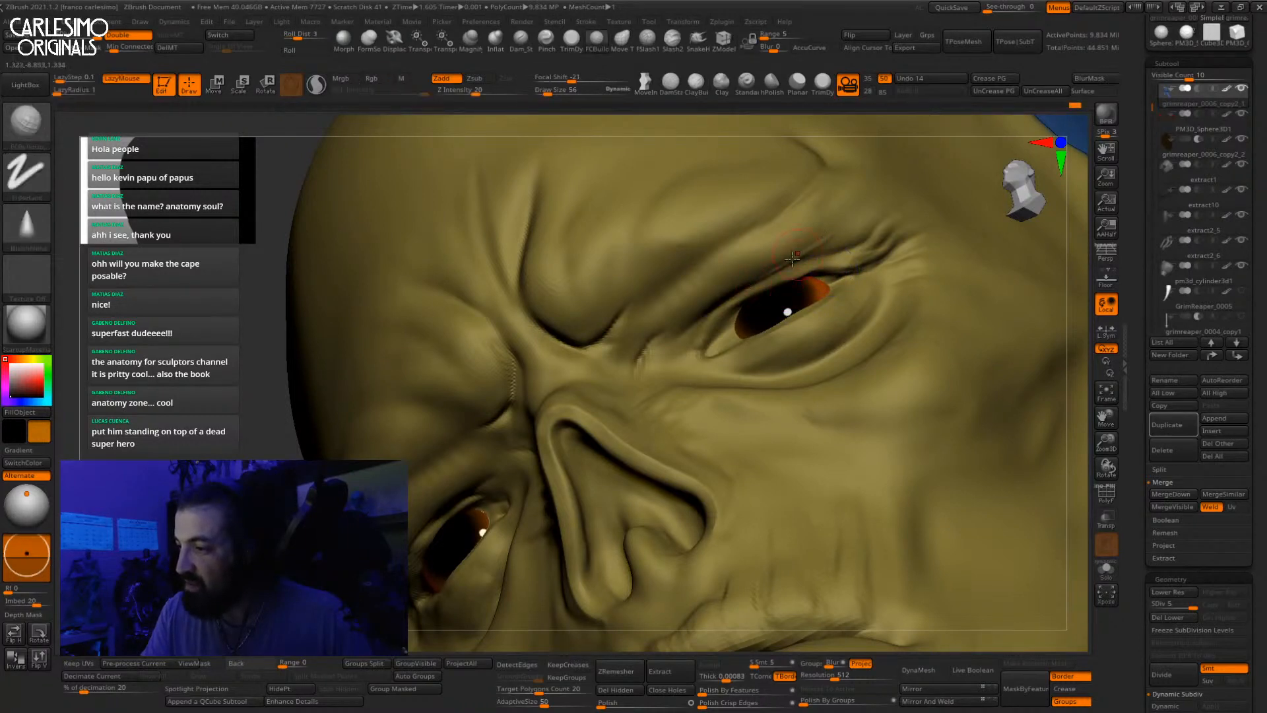
{"action": "key", "text": "shift"}
{"action": "mouse_move", "coordinate": [754, 275]}
{"action": "left_mouse_down", "text": "shift"}
{"action": "mouse_move", "coordinate": [835, 257]}
{"action": "mouse_move", "coordinate": [816, 259]}
{"action": "left_mouse_up", "text": "shift"}
Step: Refine the crease at the left eye's outer corner with DamStandard and ClayBuildup, and soften the strokes
{"action": "key", "text": "b"}
{"action": "key", "text": "d"}
{"action": "key", "text": "s"}
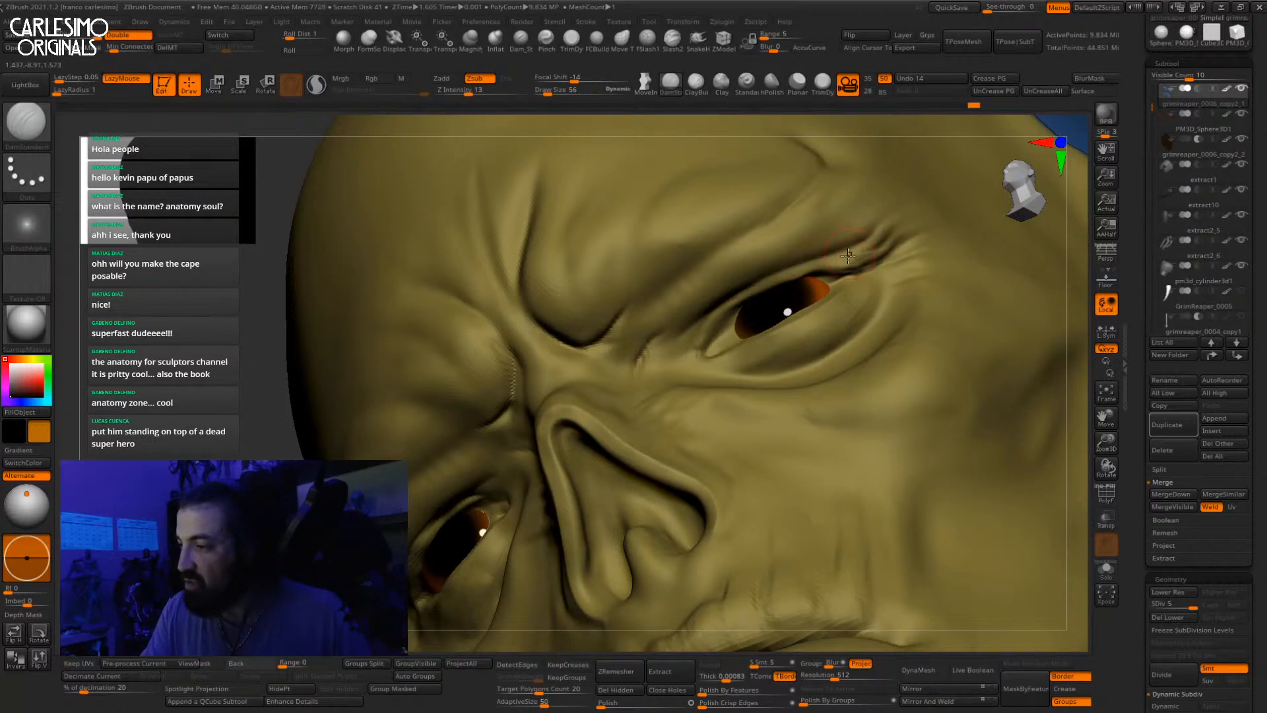
{"action": "key", "text": "b"}
{"action": "key", "text": "c"}
{"action": "key", "text": "b"}
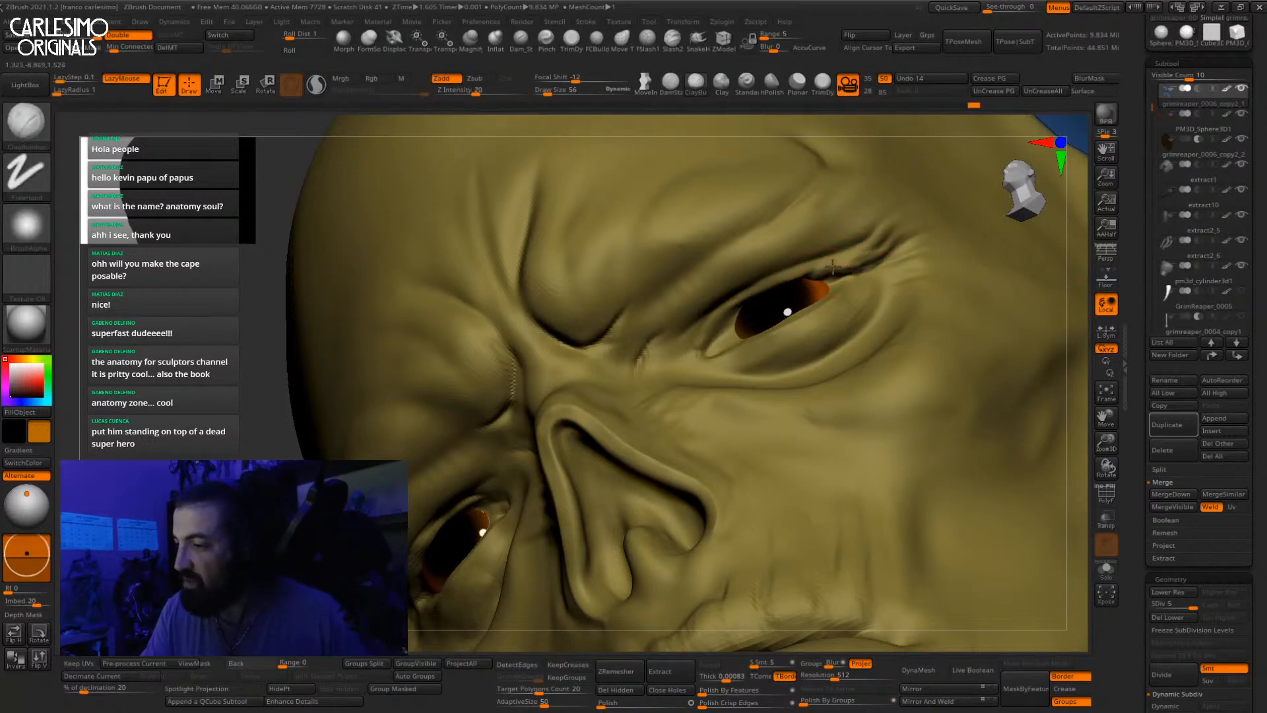
{"action": "key", "text": "shift"}
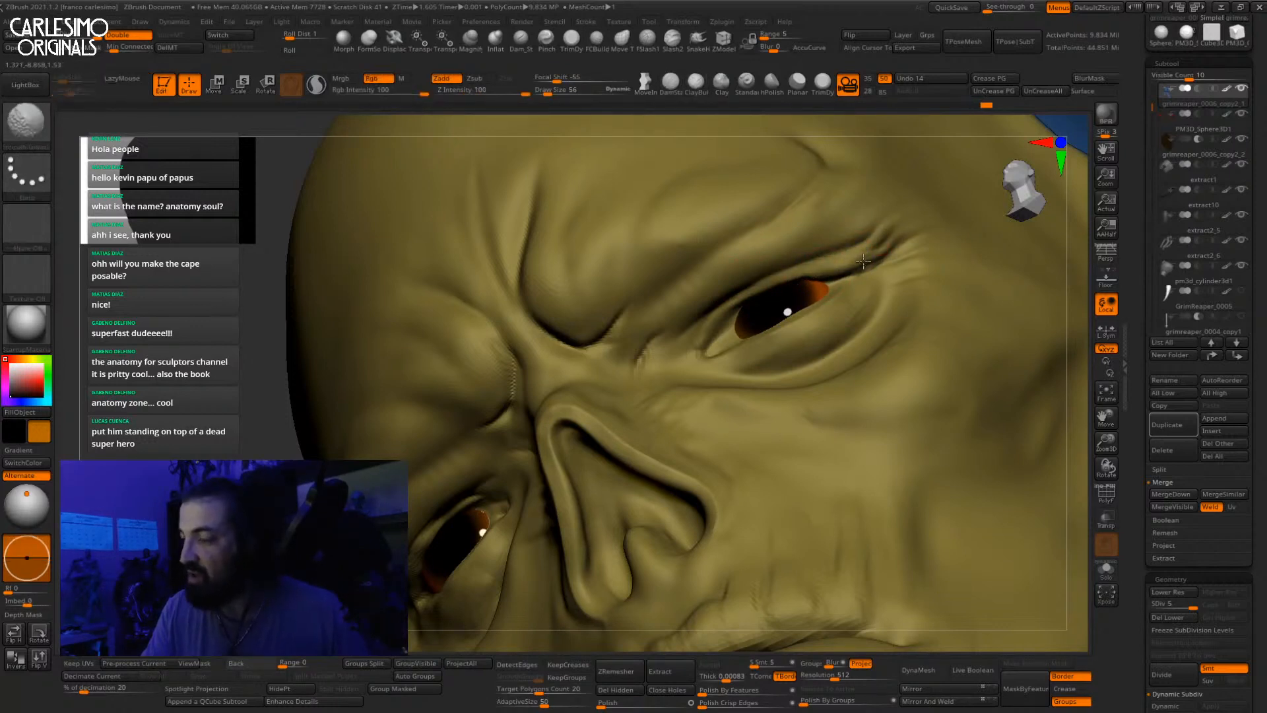
{"action": "mouse_move", "coordinate": [863, 261]}
{"action": "right_mouse_down"}
{"action": "mouse_move", "coordinate": [908, 195]}
{"action": "mouse_move", "coordinate": [875, 256]}
{"action": "mouse_move", "coordinate": [827, 227]}
{"action": "mouse_move", "coordinate": [676, 364]}
{"action": "right_mouse_up"}
{"action": "key", "text": "shift"}
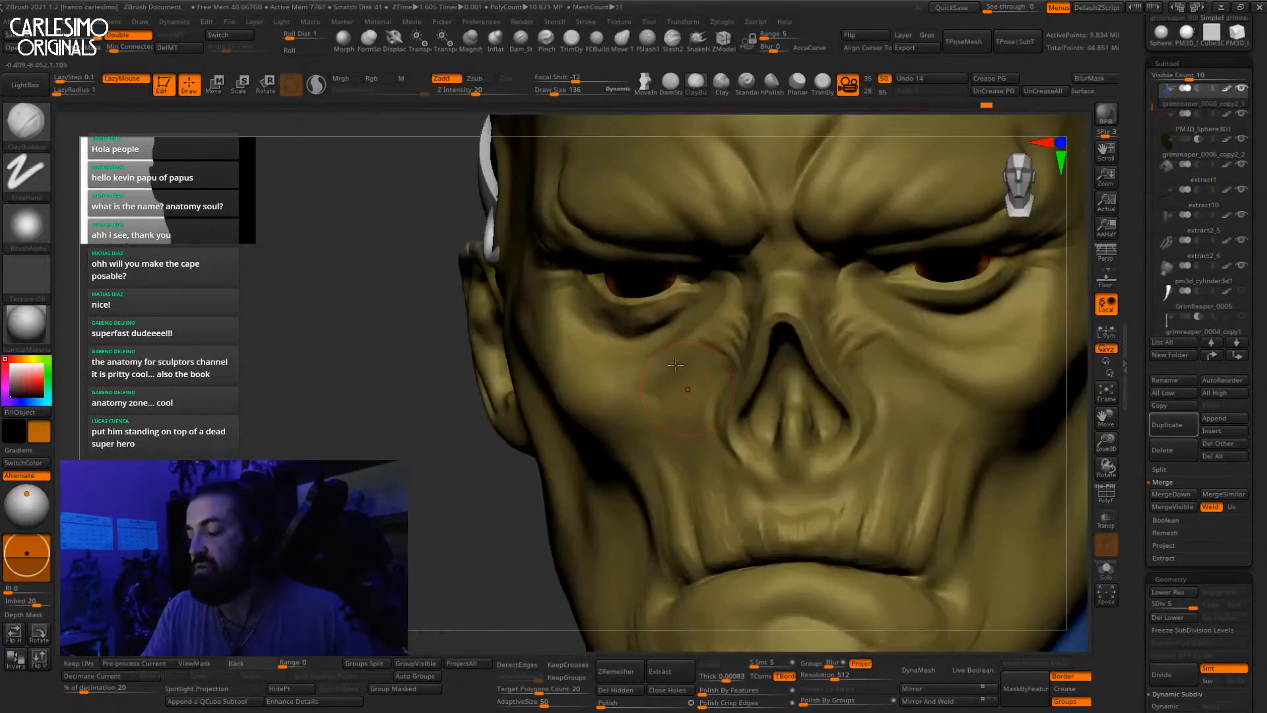
Step: Reshape the eyelids at the right eye's outer corner with the Move brush, adjusting the draw size between strokes
{"action": "right_click_drag", "start_coordinate": [627, 320], "coordinate": [693, 344]}
{"action": "key", "text": "b"}
{"action": "key", "text": "m"}
{"action": "key", "text": "v"}
{"action": "key", "text": "space"}
{"action": "left_click_drag", "start_coordinate": [628, 347], "coordinate": [621, 347]}
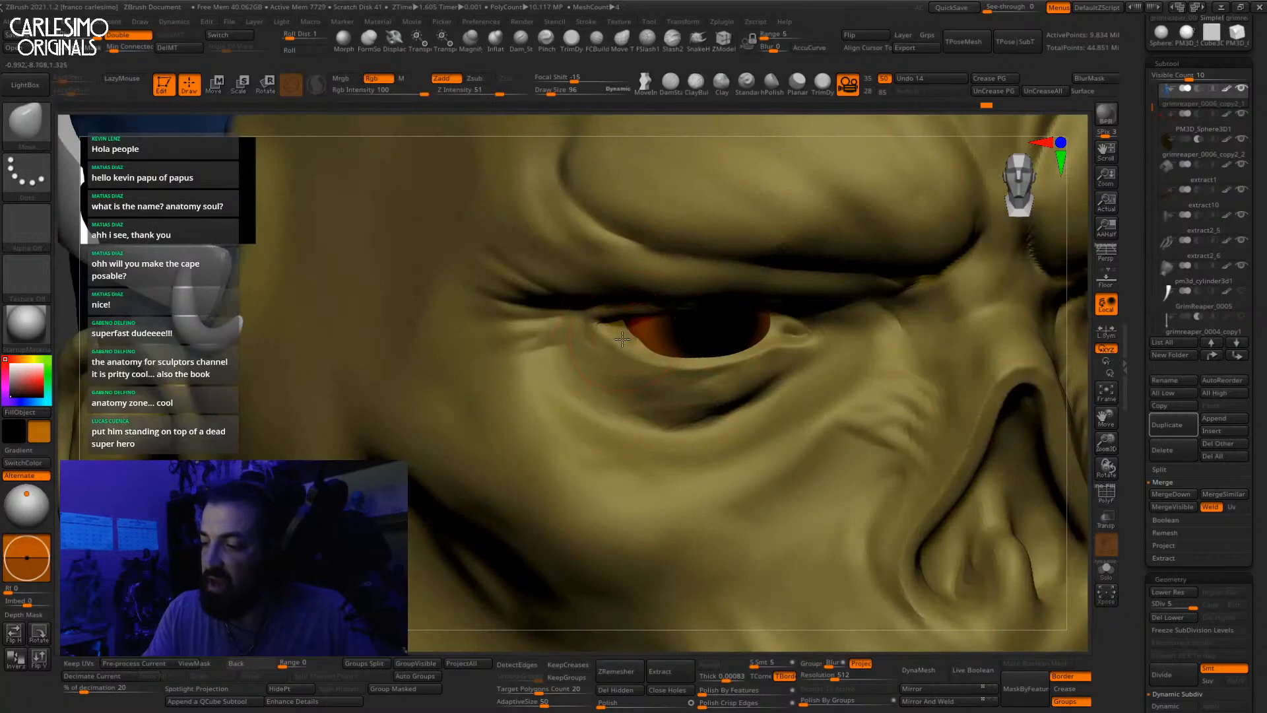
{"action": "right_click_drag", "start_coordinate": [624, 347], "coordinate": [599, 346]}
{"action": "key", "text": "space"}
{"action": "left_click_drag", "start_coordinate": [594, 329], "coordinate": [584, 328]}
{"action": "mouse_move", "coordinate": [590, 335]}
{"action": "right_mouse_down"}
{"action": "mouse_move", "coordinate": [613, 375]}
{"action": "mouse_move", "coordinate": [604, 405]}
{"action": "right_mouse_up"}
{"action": "key", "text": "space"}
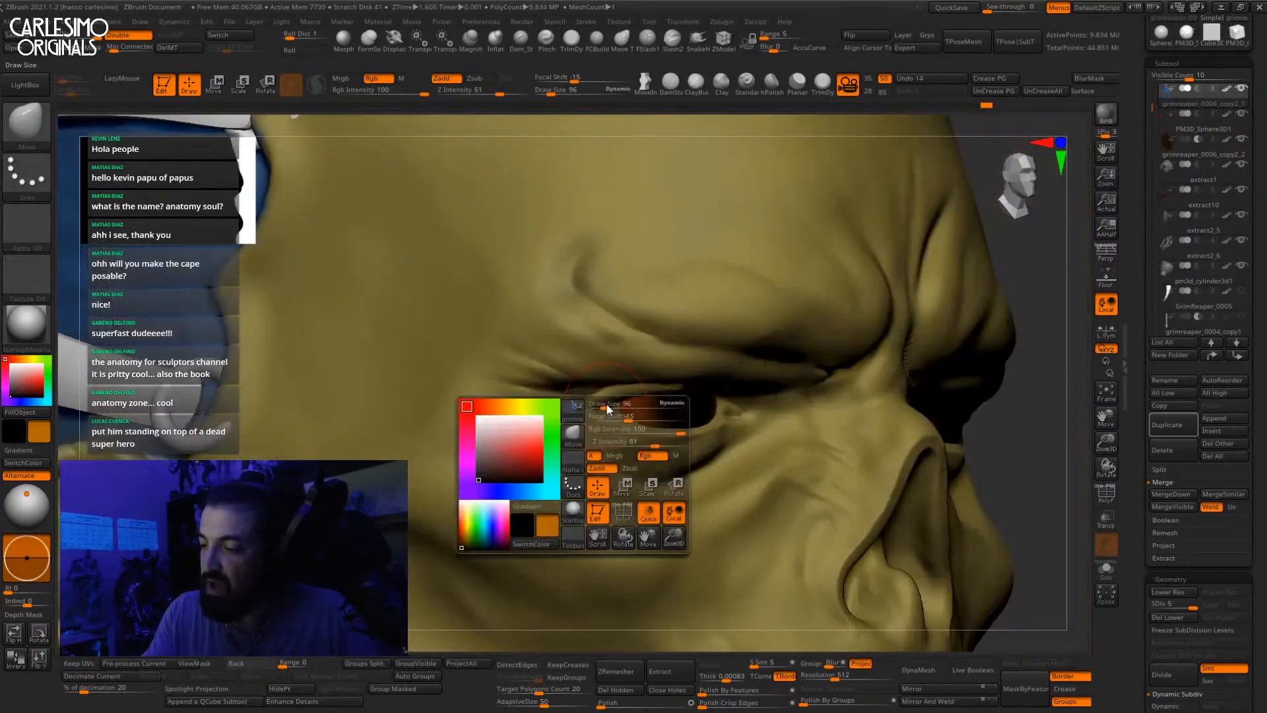
{"action": "left_click_drag", "start_coordinate": [604, 405], "coordinate": [608, 404]}
{"action": "right_click_drag", "start_coordinate": [599, 370], "coordinate": [587, 351]}
{"action": "mouse_move", "coordinate": [587, 351]}
{"action": "right_mouse_down", "text": "ctrl"}
{"action": "mouse_move", "coordinate": [587, 330]}
{"action": "mouse_move", "coordinate": [574, 394]}
{"action": "mouse_move", "coordinate": [544, 386]}
{"action": "right_mouse_up", "text": "ctrl"}
Step: Sculpt crow's-feet wrinkles radiating from the right eye's outer corner with ClayBuildup and FCBuildup at draw size 87
{"action": "key", "text": "b"}
{"action": "key", "text": "c"}
{"action": "key", "text": "b"}
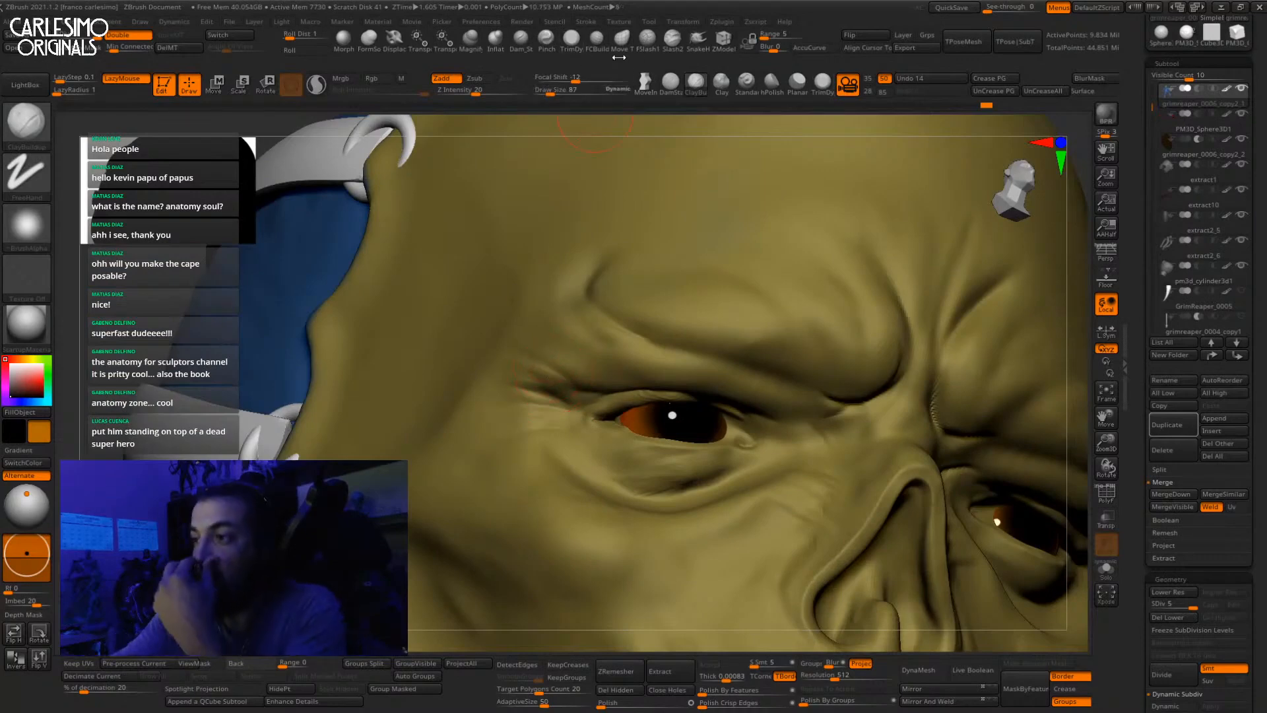
{"action": "left_click", "coordinate": [596, 41]}
{"action": "left_click_drag", "start_coordinate": [555, 378], "coordinate": [579, 402]}
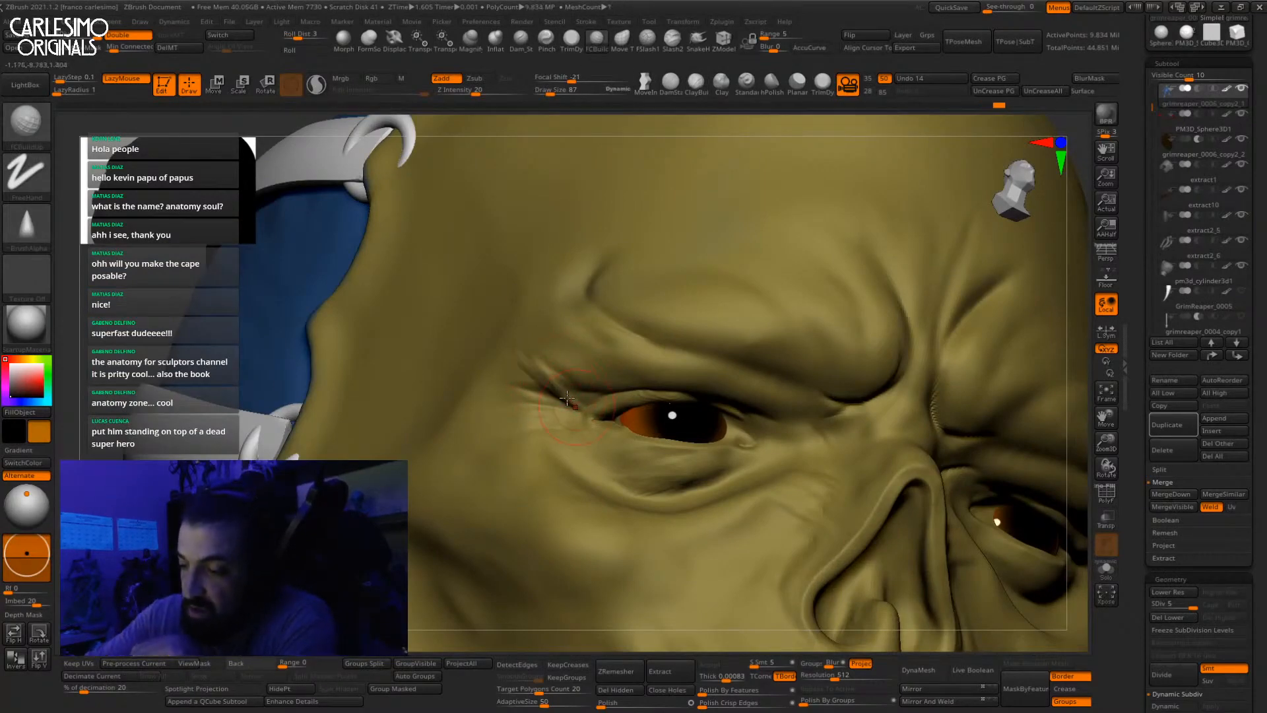
{"action": "right_click_drag", "start_coordinate": [515, 353], "coordinate": [540, 362]}
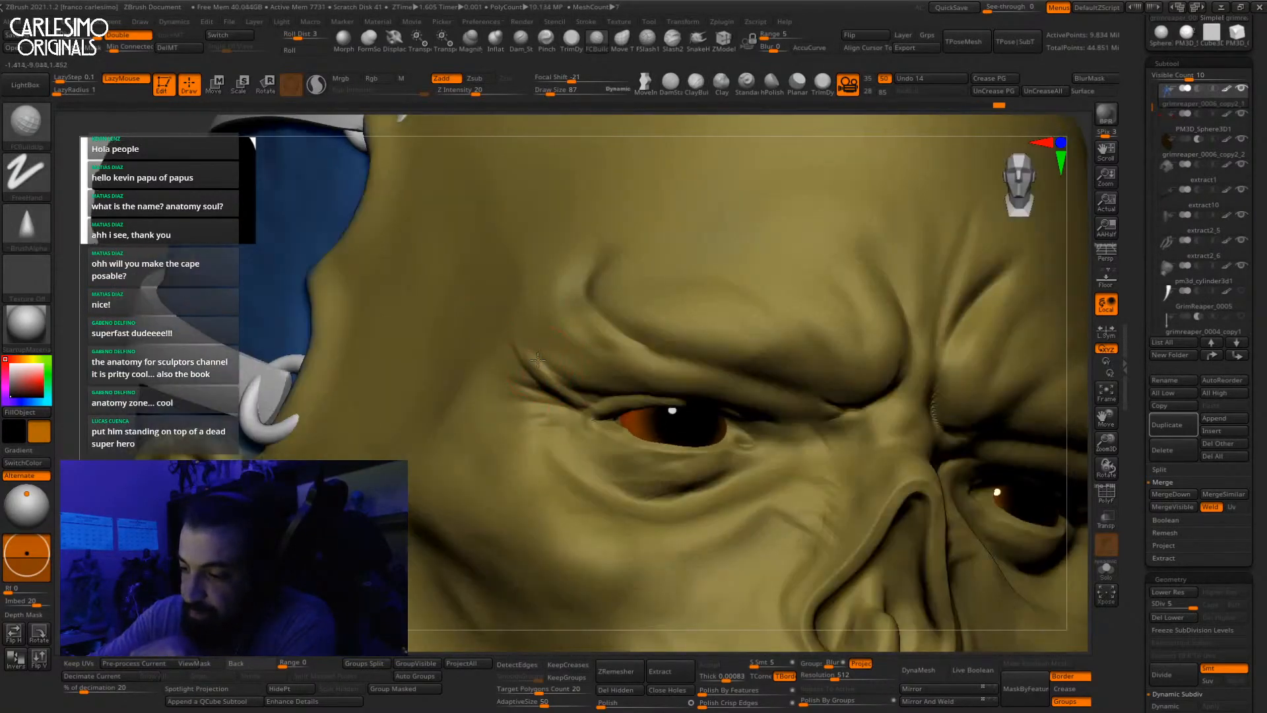
{"action": "left_click_drag", "start_coordinate": [575, 380], "coordinate": [585, 392]}
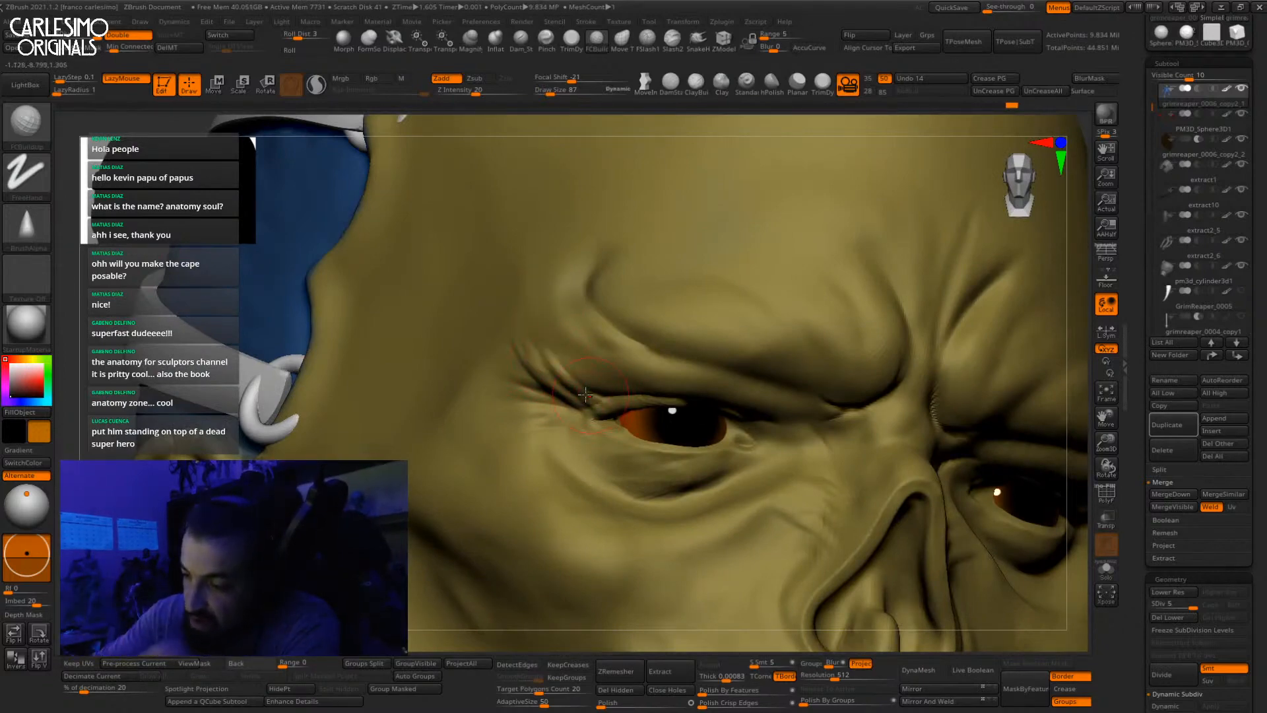
{"action": "left_click_drag", "start_coordinate": [528, 376], "coordinate": [573, 404]}
Step: Smooth the outer ends of the right eye's crow's feet into the temple
{"action": "right_click_drag", "start_coordinate": [576, 398], "coordinate": [502, 391]}
{"action": "left_click_drag", "start_coordinate": [491, 379], "coordinate": [501, 349], "text": "shift"}
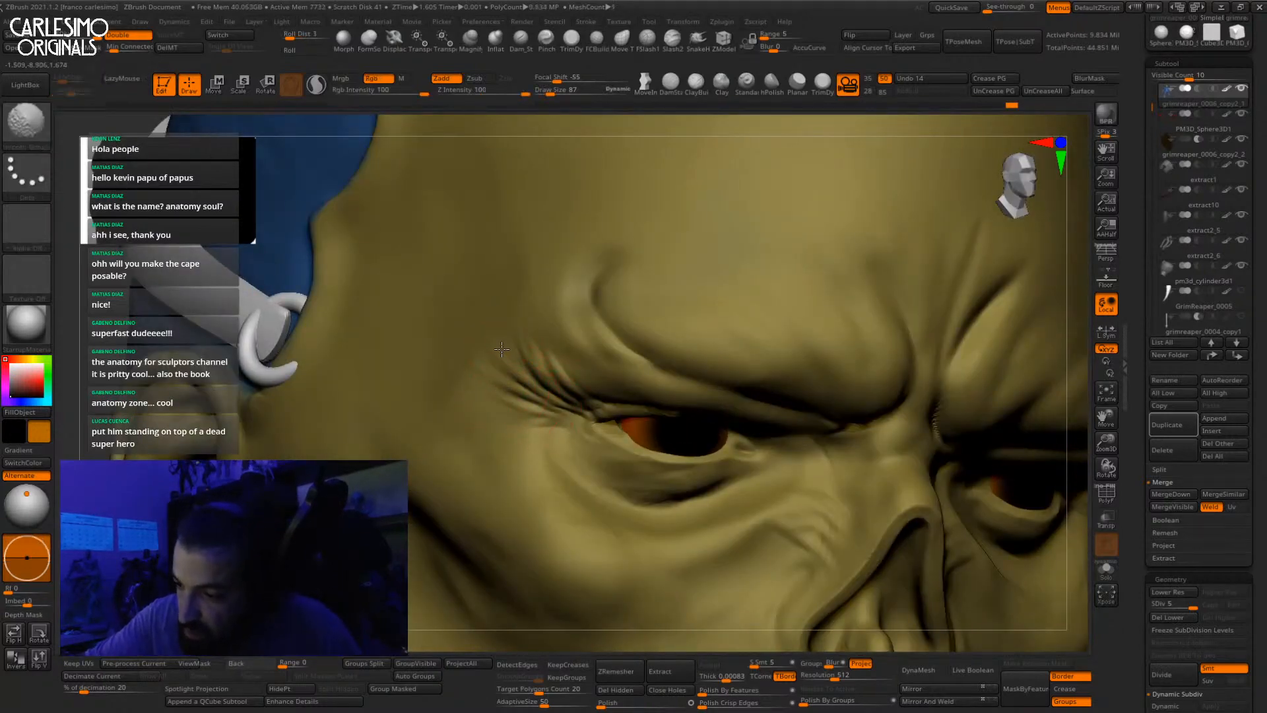
{"action": "right_click_drag", "start_coordinate": [479, 334], "coordinate": [436, 155], "text": "ctrl"}
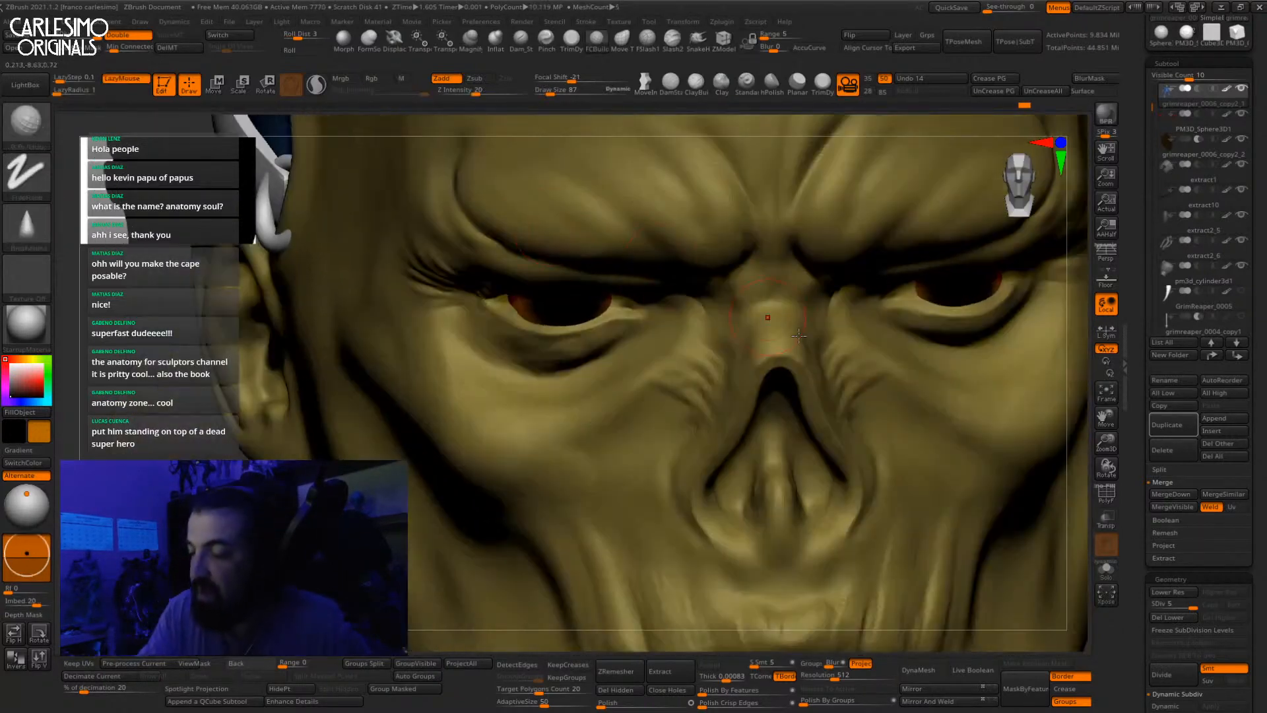
Step: Sculpt matching crow's-feet wrinkles radiating from the left eye's outer corner with FCBuildup
{"action": "right_click_drag", "start_coordinate": [798, 336], "coordinate": [693, 323]}
{"action": "mouse_move", "coordinate": [1030, 310]}
{"action": "right_mouse_down", "text": "alt"}
{"action": "mouse_move", "coordinate": [749, 306]}
{"action": "mouse_move", "coordinate": [818, 284]}
{"action": "right_mouse_up", "text": "alt"}
{"action": "mouse_move", "coordinate": [764, 232]}
{"action": "left_mouse_down"}
{"action": "mouse_move", "coordinate": [791, 198]}
{"action": "mouse_move", "coordinate": [773, 200]}
{"action": "left_mouse_up"}
{"action": "left_click_drag", "start_coordinate": [755, 249], "coordinate": [821, 201]}
{"action": "right_click_drag", "start_coordinate": [768, 256], "coordinate": [734, 251]}
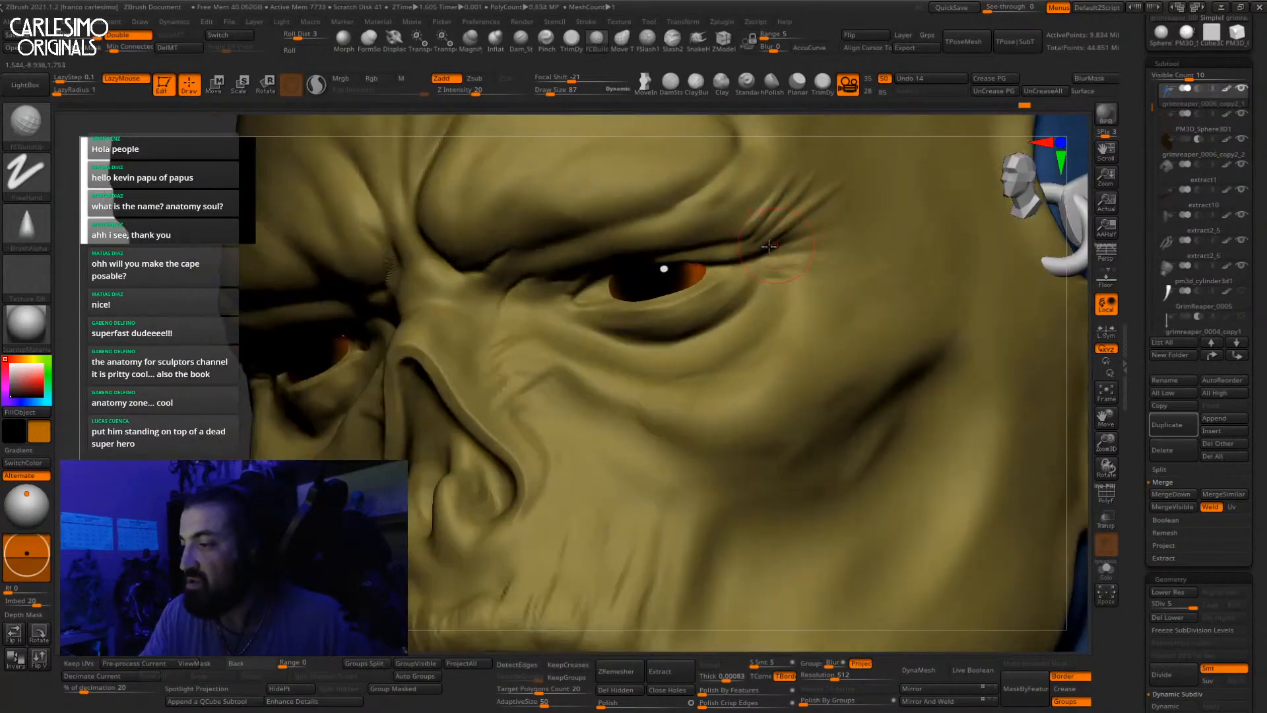
Step: Add another crow's-foot wrinkle at the left eye's outer corner with FCBuildup and blend it by smoothing
{"action": "mouse_move", "coordinate": [759, 250]}
{"action": "left_mouse_down"}
{"action": "mouse_move", "coordinate": [829, 216]}
{"action": "mouse_move", "coordinate": [834, 230]}
{"action": "mouse_move", "coordinate": [765, 218]}
{"action": "mouse_move", "coordinate": [815, 253]}
{"action": "left_mouse_up"}
{"action": "key", "text": "shift"}
{"action": "right_click_drag", "start_coordinate": [815, 257], "coordinate": [904, 270]}
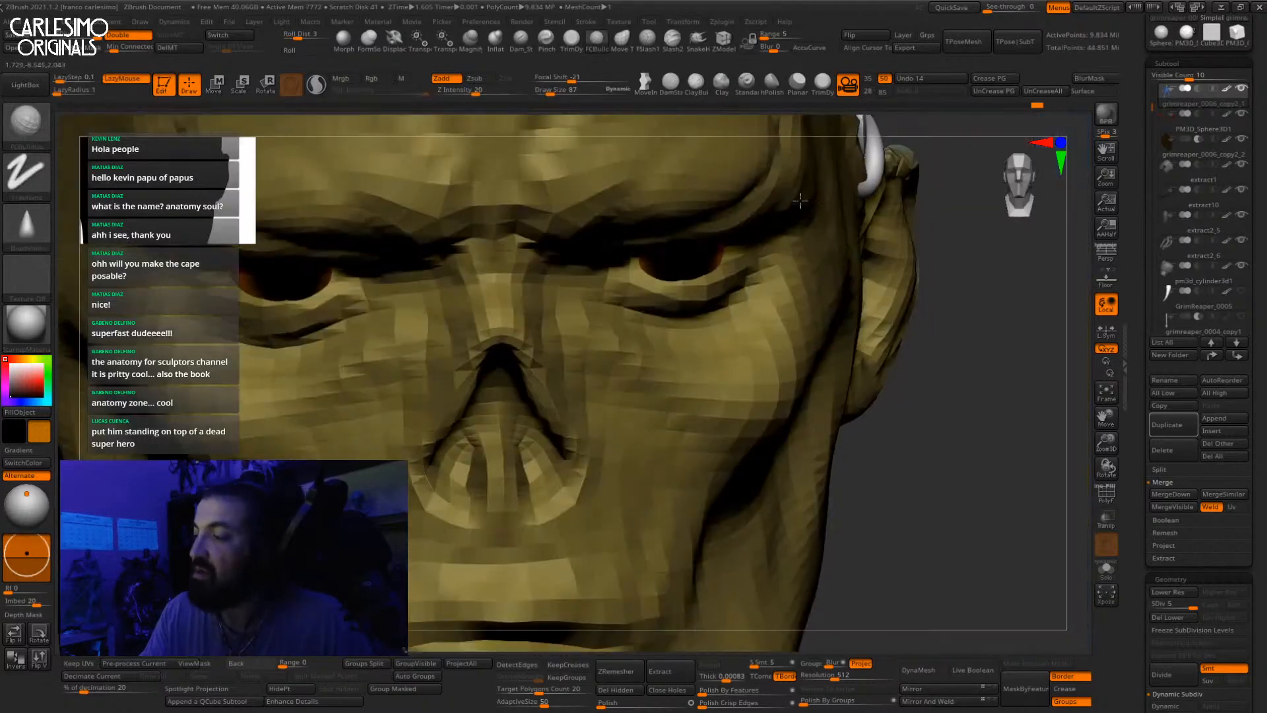
{"action": "mouse_move", "coordinate": [904, 323]}
{"action": "right_mouse_down", "text": "ctrl"}
{"action": "mouse_move", "coordinate": [908, 283]}
{"action": "mouse_move", "coordinate": [930, 271]}
{"action": "mouse_move", "coordinate": [877, 289]}
{"action": "right_mouse_up", "text": "ctrl"}
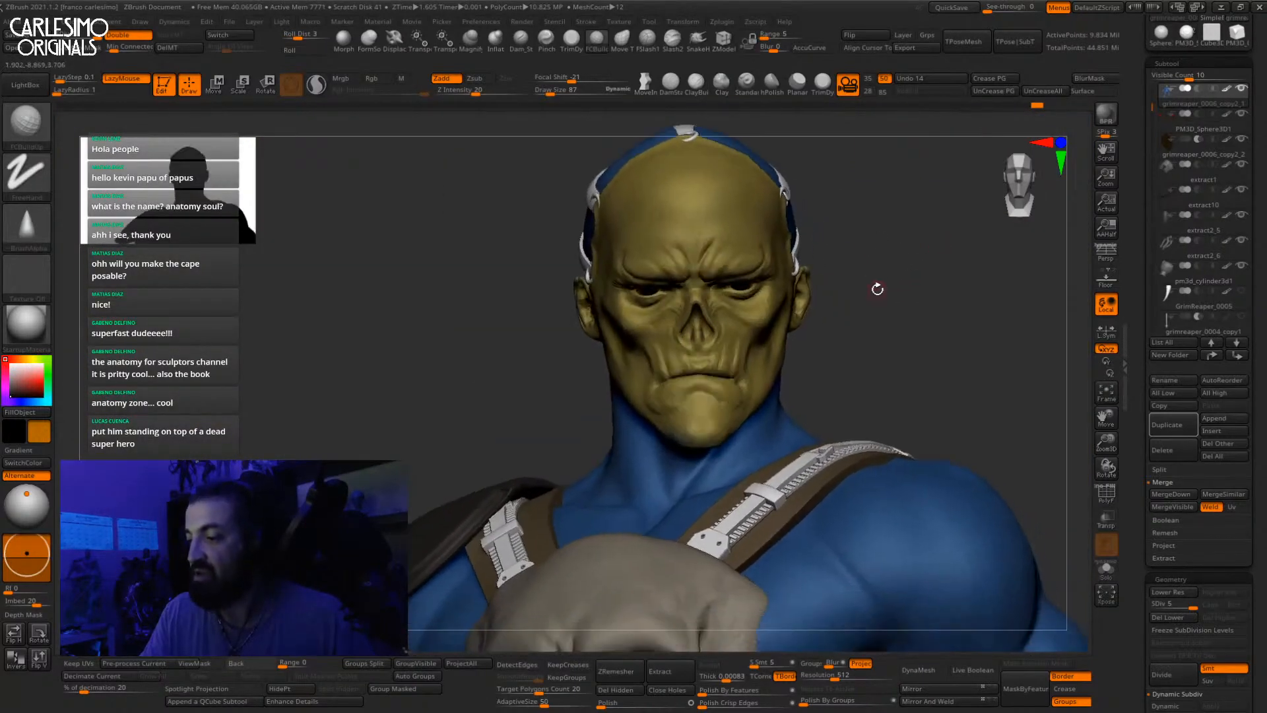
Step: Try sculpting fine wrinkles across the right eye's bag with FCBuildup, reducing the draw size to 56 and smoothing the strokes
{"action": "right_click_drag", "start_coordinate": [662, 289], "coordinate": [658, 363], "text": "ctrl"}
{"action": "right_click_drag", "start_coordinate": [657, 363], "coordinate": [594, 330]}
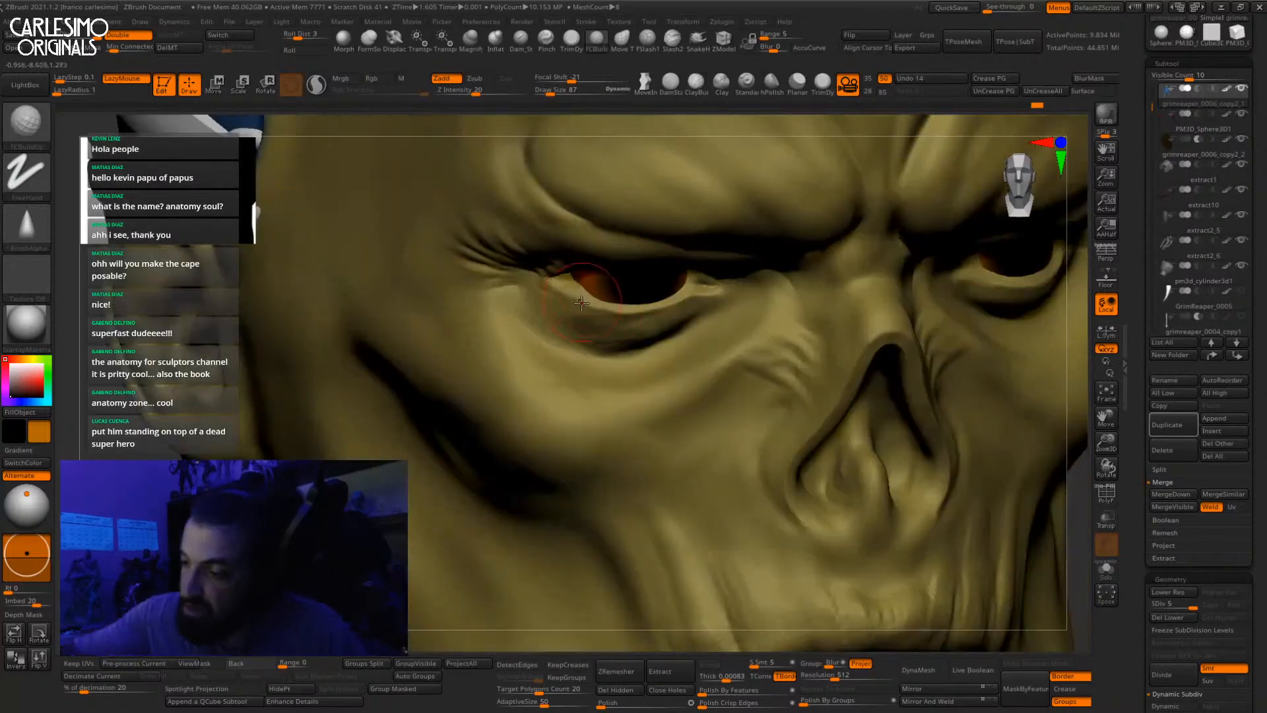
{"action": "mouse_move", "coordinate": [589, 305]}
{"action": "left_mouse_down"}
{"action": "mouse_move", "coordinate": [628, 317]}
{"action": "mouse_move", "coordinate": [553, 300]}
{"action": "mouse_move", "coordinate": [677, 311]}
{"action": "left_mouse_up"}
{"action": "key", "text": "space"}
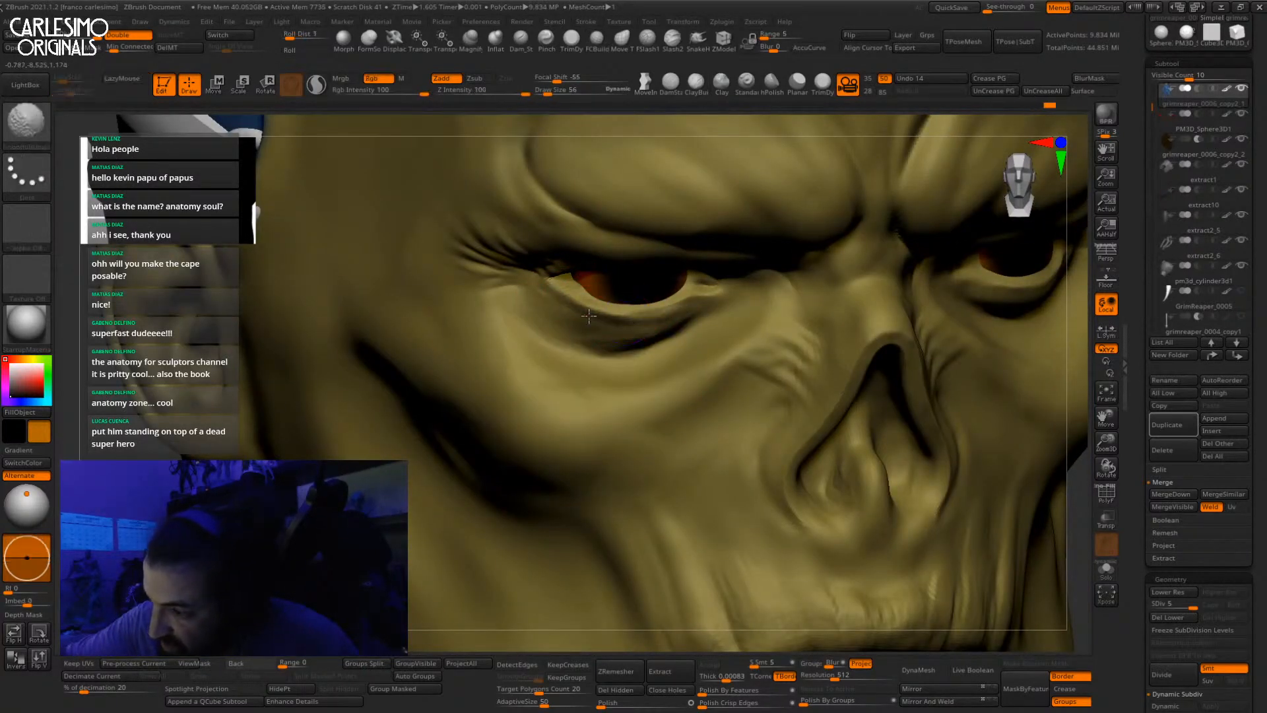
{"action": "left_click_drag", "start_coordinate": [589, 316], "coordinate": [595, 324], "text": "shift"}
{"action": "key", "text": "shift"}
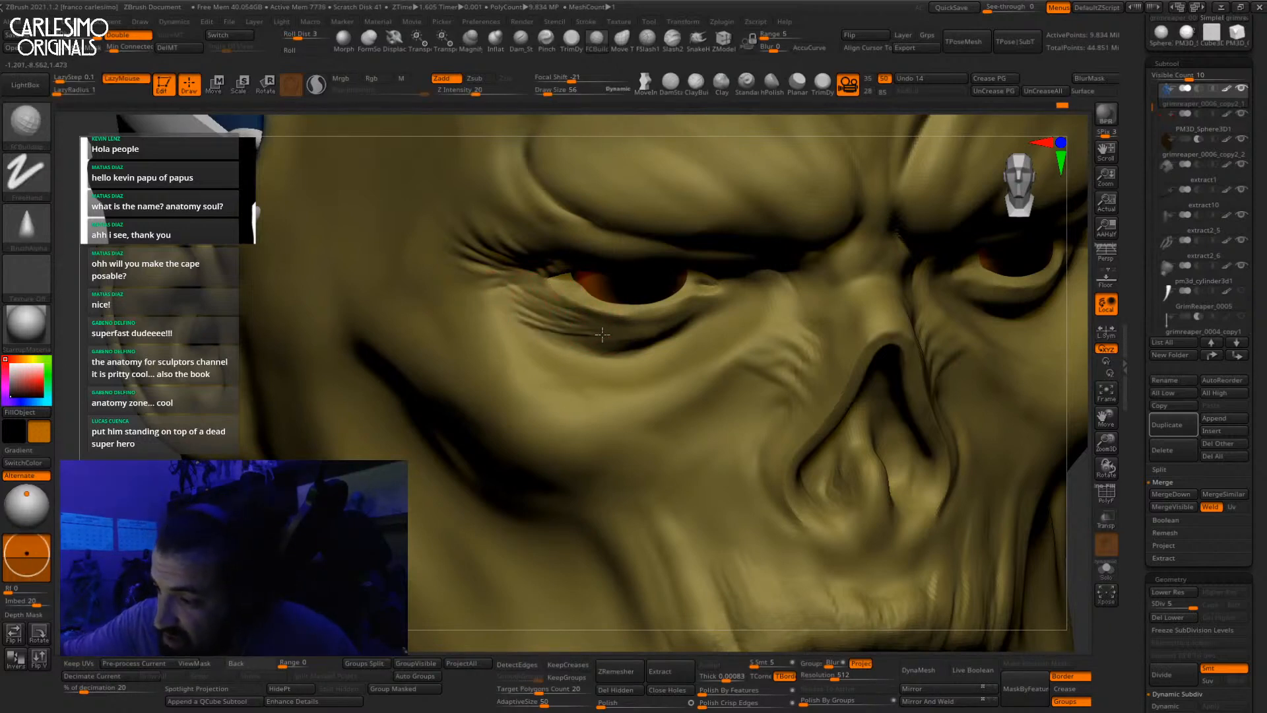
{"action": "key", "text": "shift"}
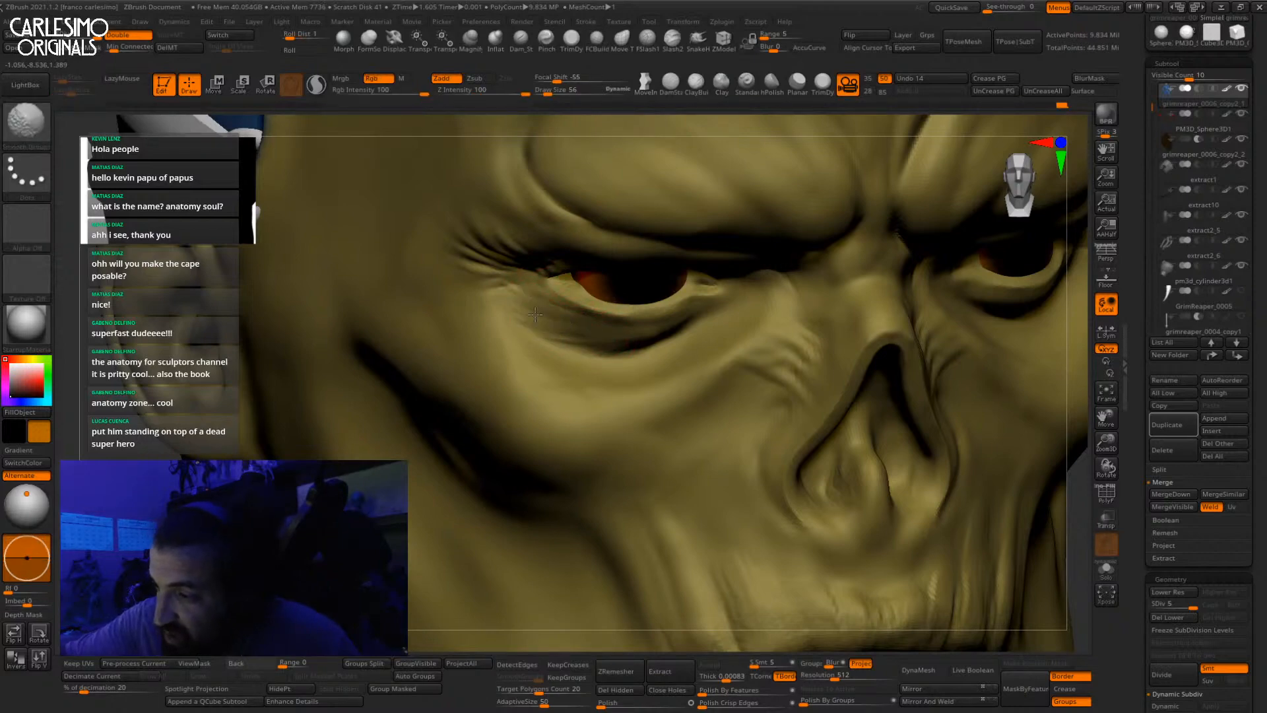
{"action": "left_click_drag", "start_coordinate": [535, 314], "coordinate": [561, 328], "text": "shift"}
{"action": "mouse_move", "coordinate": [594, 323]}
{"action": "right_mouse_down"}
{"action": "mouse_move", "coordinate": [561, 317]}
{"action": "mouse_move", "coordinate": [476, 257]}
{"action": "mouse_move", "coordinate": [572, 262]}
{"action": "right_mouse_up"}
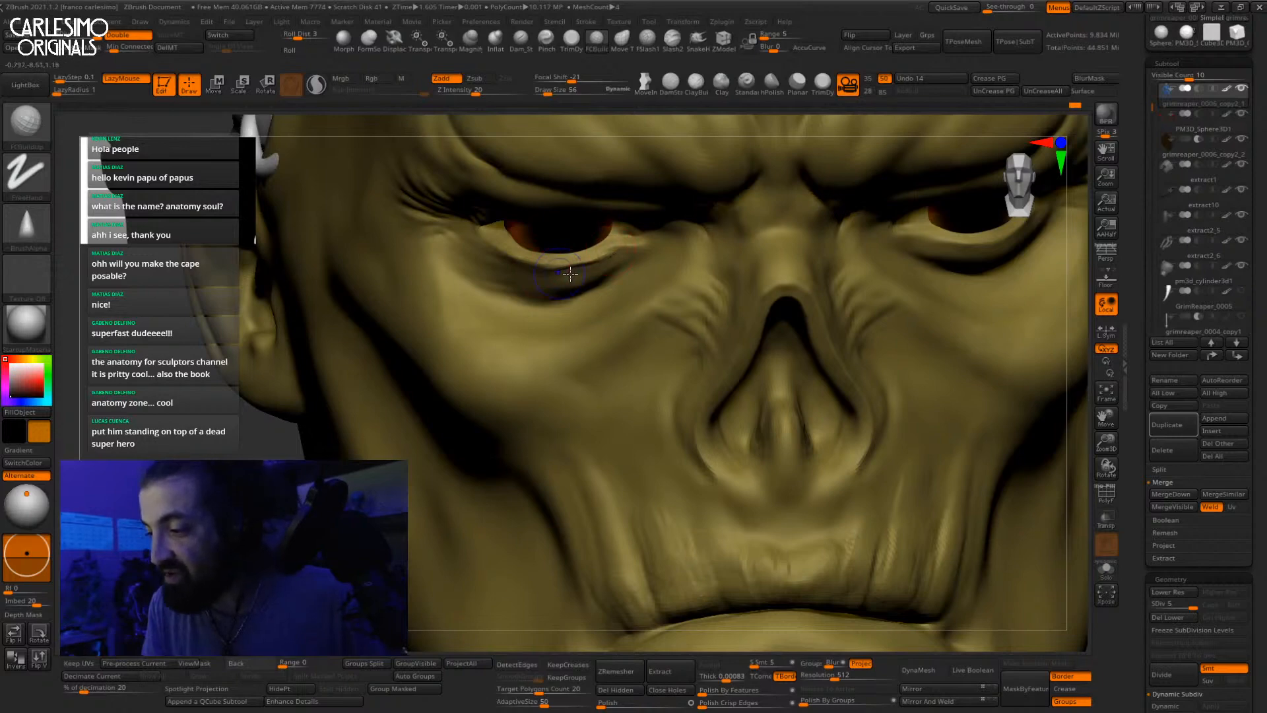
{"action": "left_click_drag", "start_coordinate": [570, 273], "coordinate": [592, 267], "text": "shift"}
Step: Sculpt fine wrinkles under the left eye's outer corner with FCBuildup at draw size 56 and soften their outer ends
{"action": "mouse_move", "coordinate": [989, 270]}
{"action": "right_mouse_down"}
{"action": "mouse_move", "coordinate": [950, 259]}
{"action": "mouse_move", "coordinate": [770, 282]}
{"action": "mouse_move", "coordinate": [789, 264]}
{"action": "right_mouse_up"}
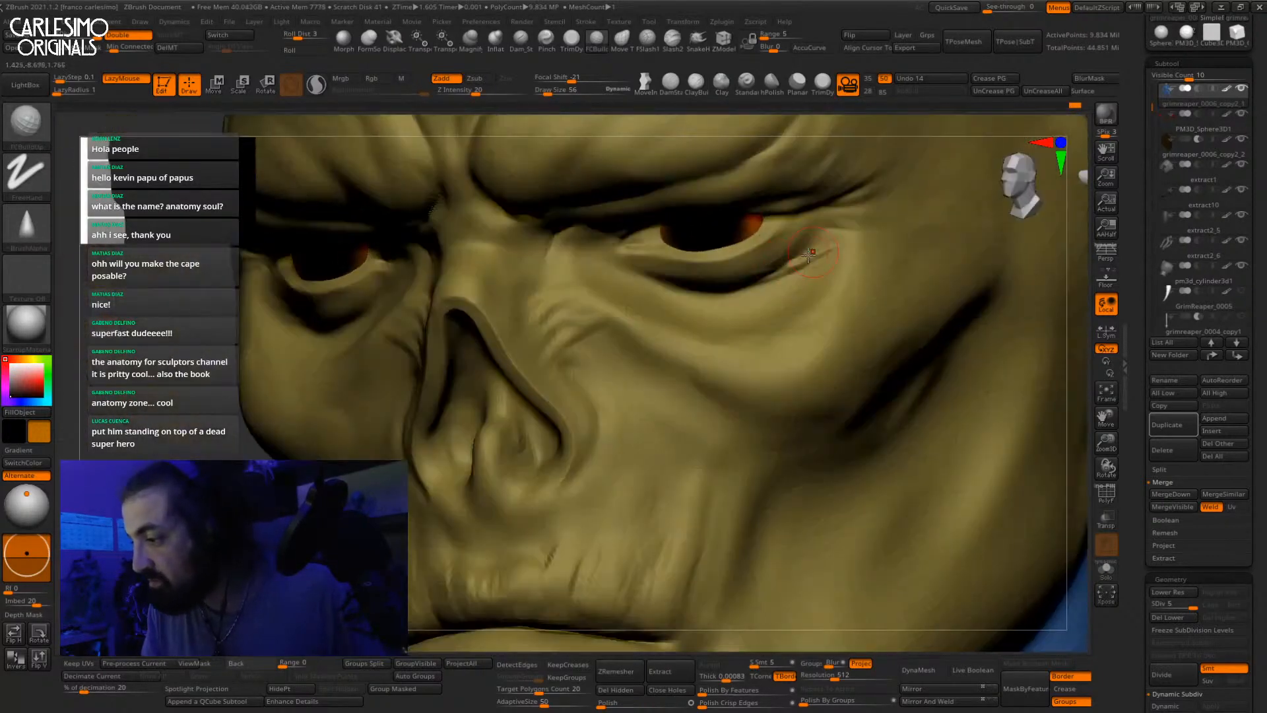
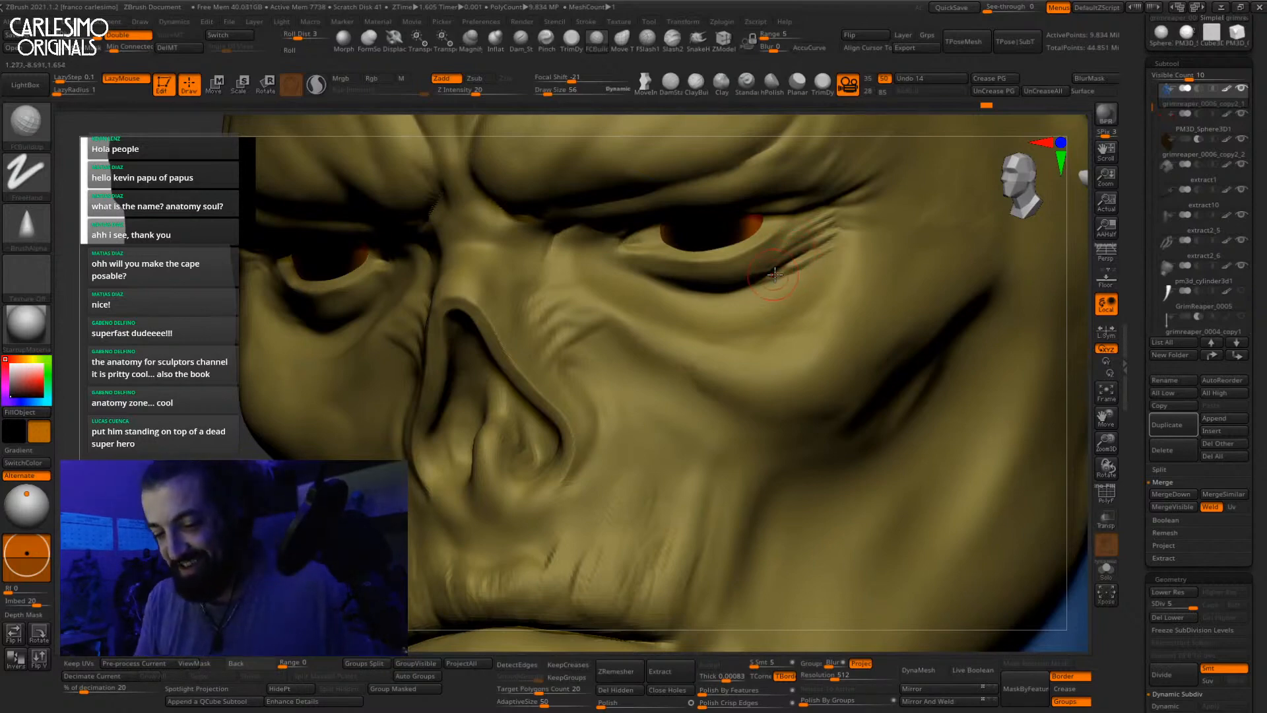
{"action": "right_click_drag", "start_coordinate": [794, 270], "coordinate": [787, 261], "text": "shift"}
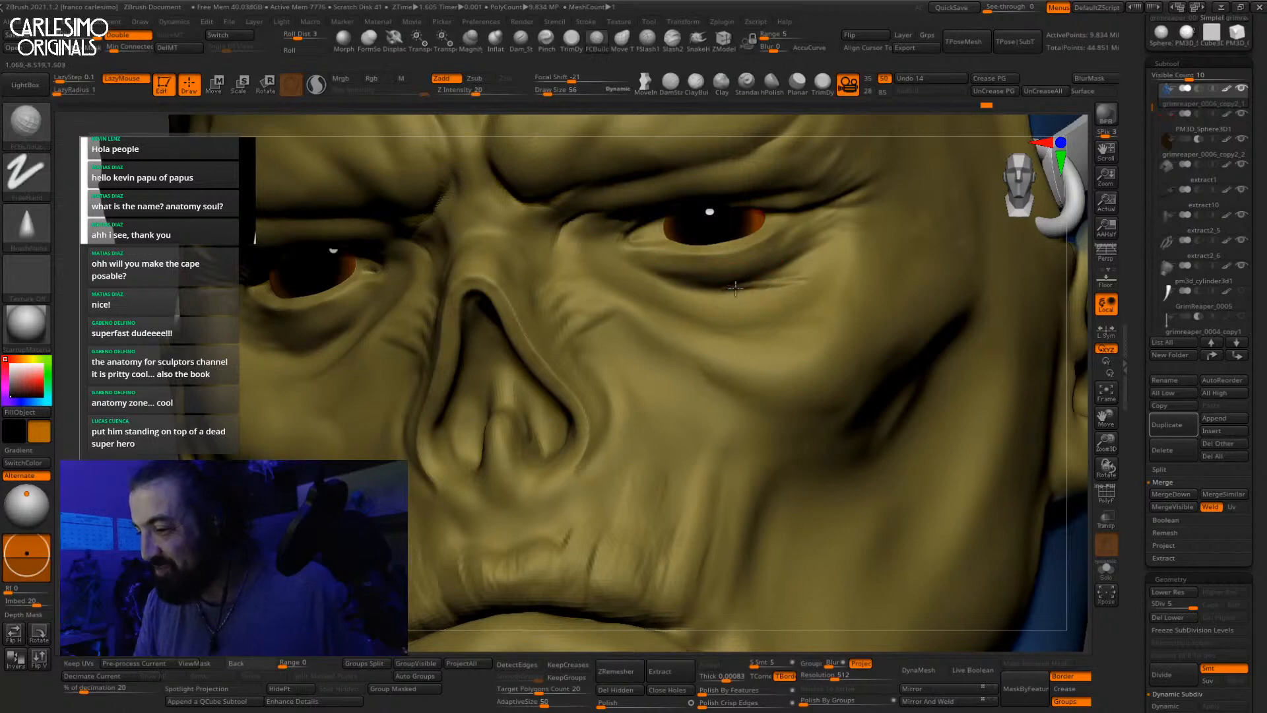
{"action": "mouse_move", "coordinate": [735, 287]}
{"action": "left_mouse_down"}
{"action": "mouse_move", "coordinate": [709, 288]}
{"action": "mouse_move", "coordinate": [805, 285]}
{"action": "left_mouse_up"}
{"action": "right_click_drag", "start_coordinate": [782, 287], "coordinate": [742, 280]}
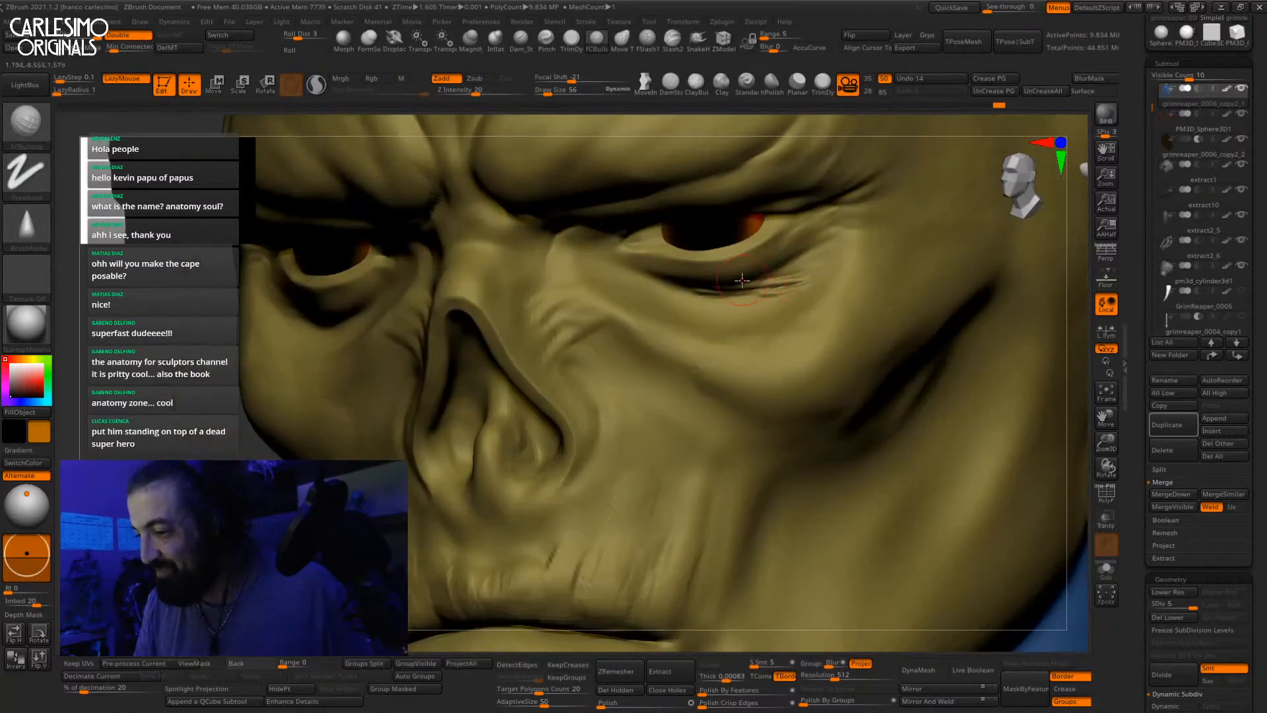
{"action": "key", "text": "shift"}
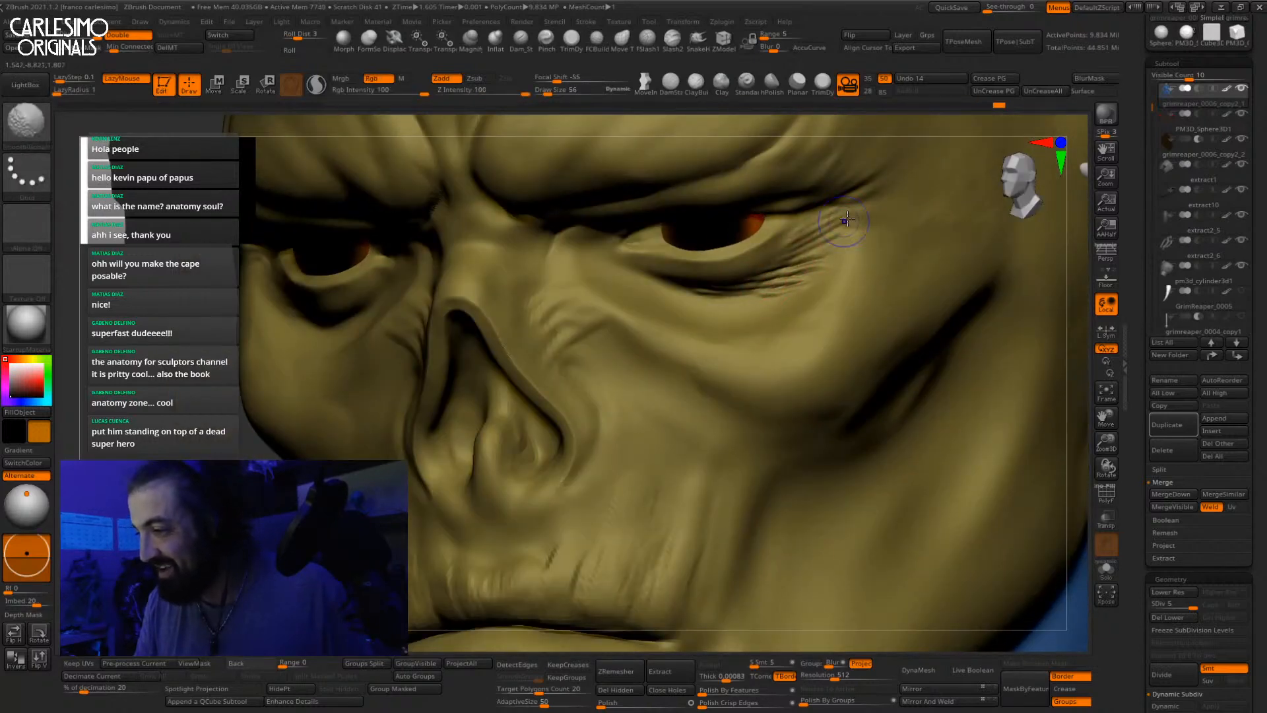
Step: Extend the wrinkles across the left eye's bag towards the nose with FCBuildup at draw size 71, smoothing as needed
{"action": "mouse_move", "coordinate": [782, 269]}
{"action": "right_mouse_down", "text": "ctrl"}
{"action": "mouse_move", "coordinate": [867, 240]}
{"action": "mouse_move", "coordinate": [819, 333]}
{"action": "mouse_move", "coordinate": [694, 353]}
{"action": "mouse_move", "coordinate": [705, 326]}
{"action": "mouse_move", "coordinate": [759, 337]}
{"action": "mouse_move", "coordinate": [726, 344]}
{"action": "mouse_move", "coordinate": [728, 330]}
{"action": "right_mouse_up", "text": "ctrl"}
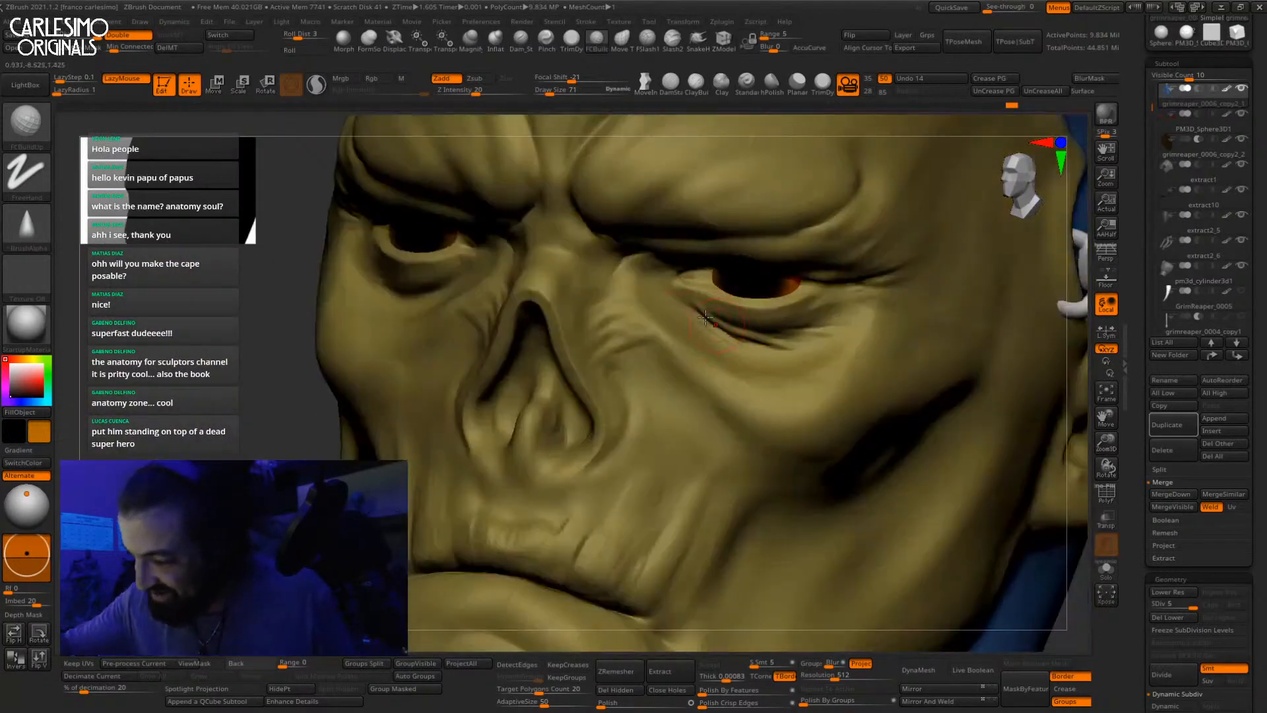
{"action": "left_click_drag", "start_coordinate": [706, 318], "coordinate": [779, 354]}
{"action": "mouse_move", "coordinate": [716, 332]}
{"action": "right_mouse_down"}
{"action": "mouse_move", "coordinate": [766, 327]}
{"action": "mouse_move", "coordinate": [758, 284]}
{"action": "mouse_move", "coordinate": [741, 375]}
{"action": "mouse_move", "coordinate": [708, 370]}
{"action": "mouse_move", "coordinate": [781, 369]}
{"action": "right_mouse_up"}
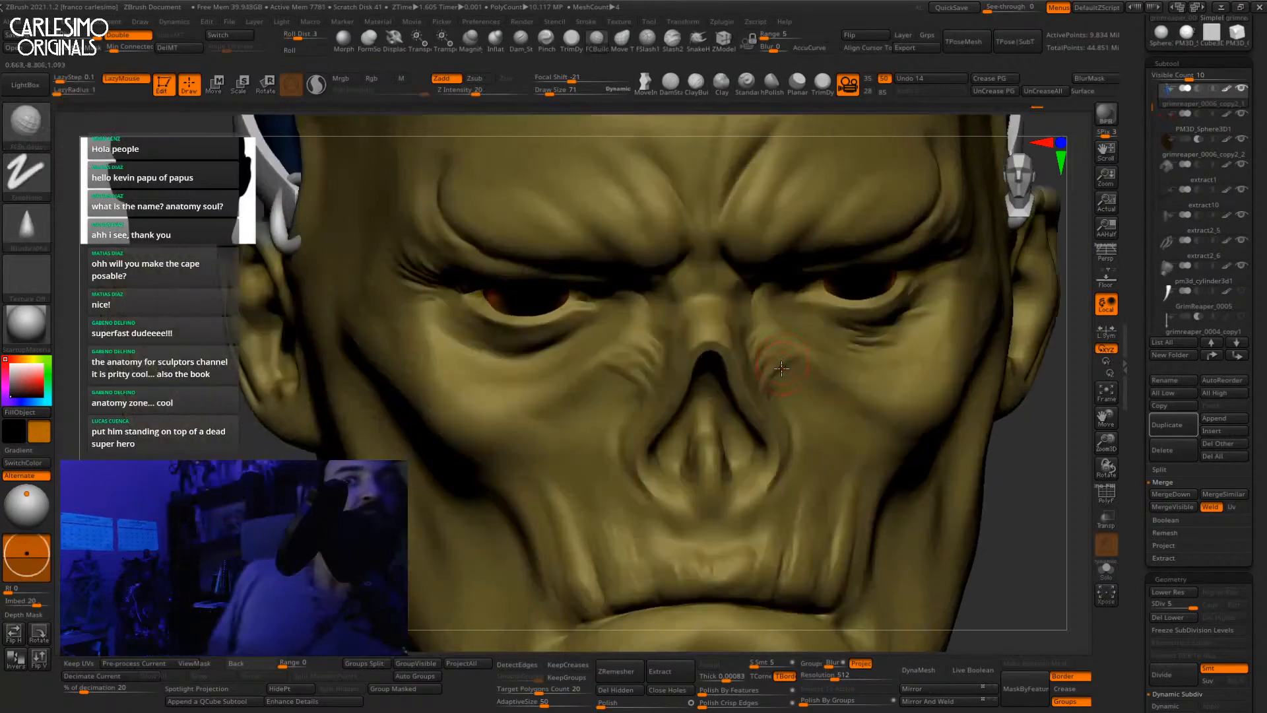
{"action": "mouse_move", "coordinate": [574, 332]}
{"action": "right_mouse_down"}
{"action": "mouse_move", "coordinate": [594, 338]}
{"action": "mouse_move", "coordinate": [577, 326]}
{"action": "right_mouse_up"}
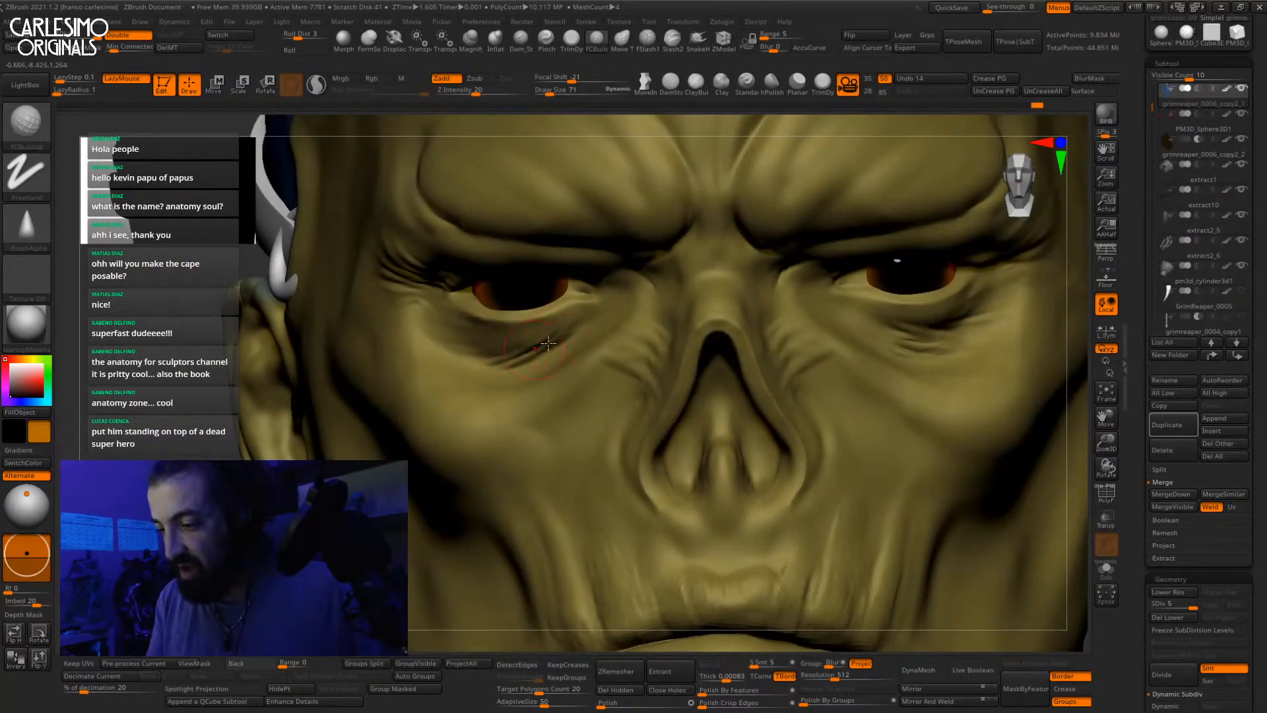
{"action": "key", "text": "shift"}
{"action": "mouse_move", "coordinate": [493, 347]}
{"action": "right_mouse_down"}
{"action": "mouse_move", "coordinate": [914, 327]}
{"action": "mouse_move", "coordinate": [842, 322]}
{"action": "right_mouse_up"}
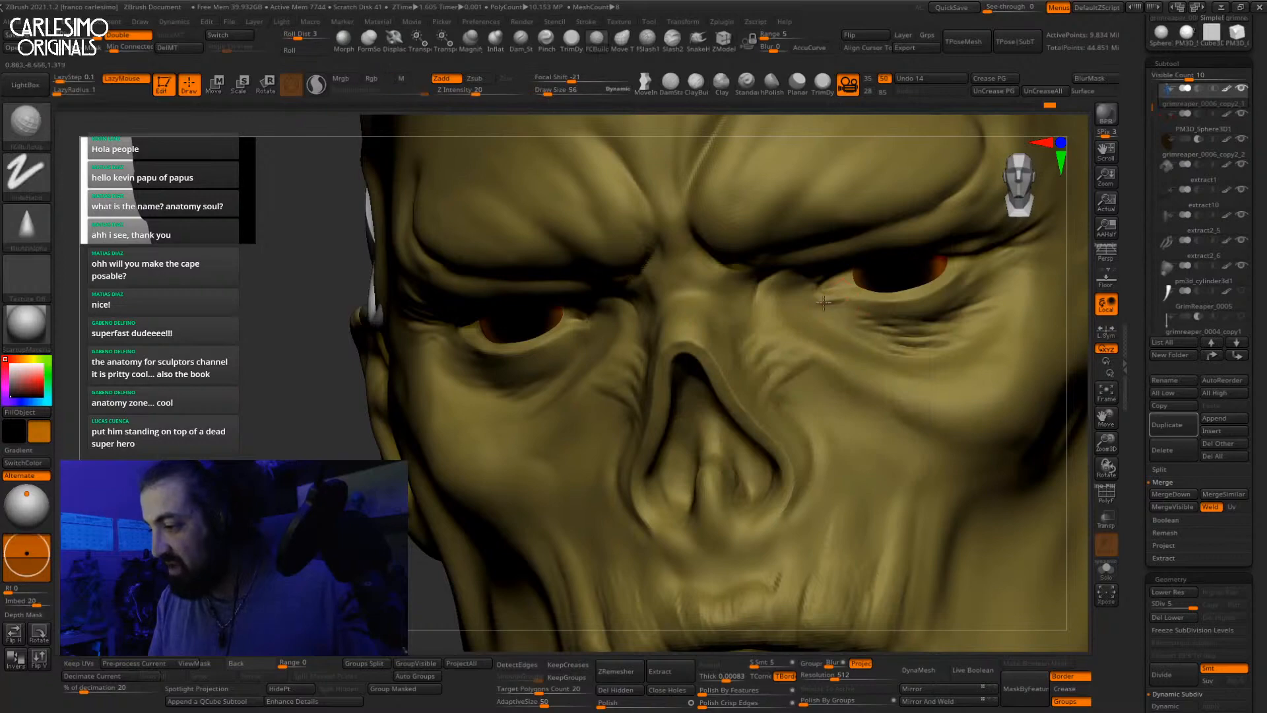
Step: Adjust the left eye's inner corner with the Move Topological brush and reselect the head subtool
{"action": "mouse_move", "coordinate": [839, 320]}
{"action": "right_mouse_down"}
{"action": "mouse_move", "coordinate": [871, 254]}
{"action": "mouse_move", "coordinate": [851, 262]}
{"action": "mouse_move", "coordinate": [863, 244]}
{"action": "mouse_move", "coordinate": [850, 223]}
{"action": "mouse_move", "coordinate": [875, 289]}
{"action": "mouse_move", "coordinate": [841, 293]}
{"action": "mouse_move", "coordinate": [818, 264]}
{"action": "mouse_move", "coordinate": [803, 323]}
{"action": "mouse_move", "coordinate": [815, 377]}
{"action": "mouse_move", "coordinate": [807, 323]}
{"action": "mouse_move", "coordinate": [795, 353]}
{"action": "right_mouse_up"}
{"action": "left_click", "coordinate": [621, 41]}
{"action": "right_click_drag", "start_coordinate": [789, 271], "coordinate": [779, 254]}
{"action": "key", "text": "space"}
{"action": "left_click_drag", "start_coordinate": [780, 282], "coordinate": [764, 282]}
{"action": "mouse_move", "coordinate": [770, 284]}
{"action": "right_mouse_down"}
{"action": "mouse_move", "coordinate": [764, 220]}
{"action": "mouse_move", "coordinate": [775, 316]}
{"action": "mouse_move", "coordinate": [763, 313]}
{"action": "right_mouse_up"}
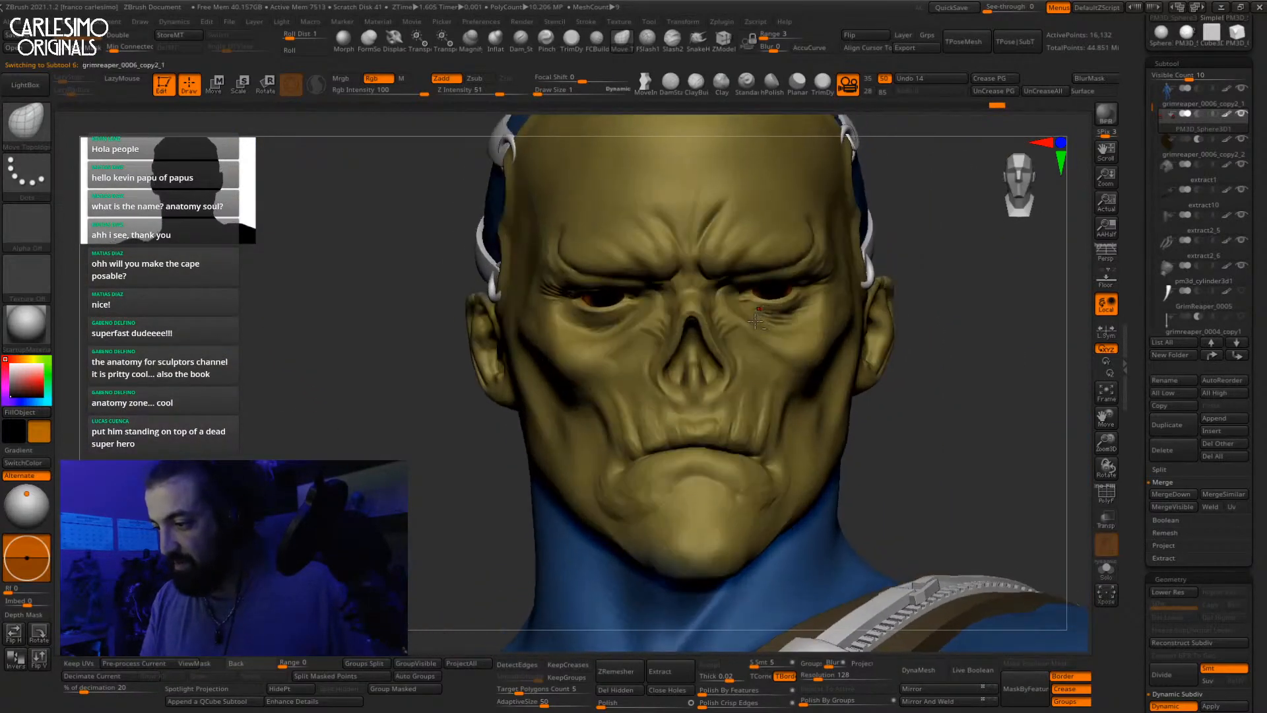
{"action": "left_click", "coordinate": [751, 310], "text": "alt"}
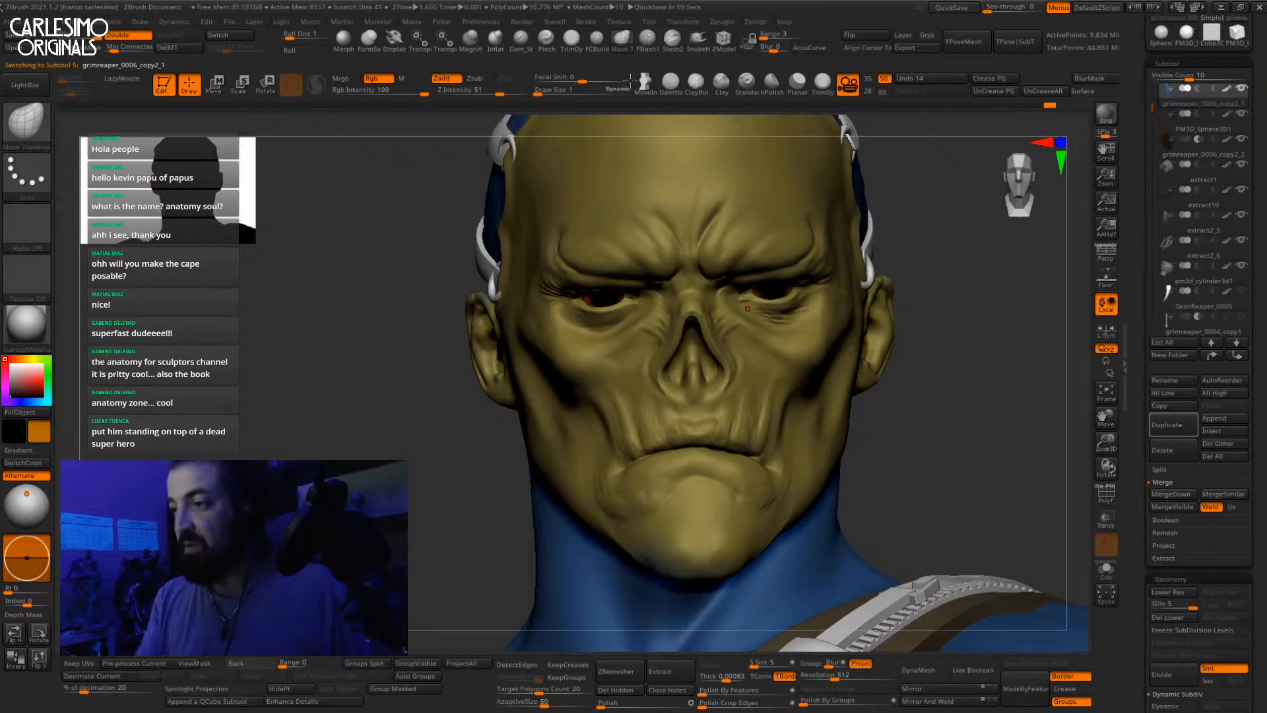
Step: Sculpt and smooth the tear-duct fold at the left eye's inner corner with FCBuildup at draw size 43
{"action": "right_click_drag", "start_coordinate": [746, 298], "coordinate": [749, 370], "text": "ctrl"}
{"action": "left_click", "coordinate": [592, 45]}
{"action": "mouse_move", "coordinate": [764, 309]}
{"action": "right_mouse_down"}
{"action": "mouse_move", "coordinate": [746, 297]}
{"action": "mouse_move", "coordinate": [770, 247]}
{"action": "mouse_move", "coordinate": [700, 296]}
{"action": "right_mouse_up"}
{"action": "key", "text": "space"}
{"action": "left_click_drag", "start_coordinate": [737, 277], "coordinate": [730, 281]}
{"action": "key", "text": "space"}
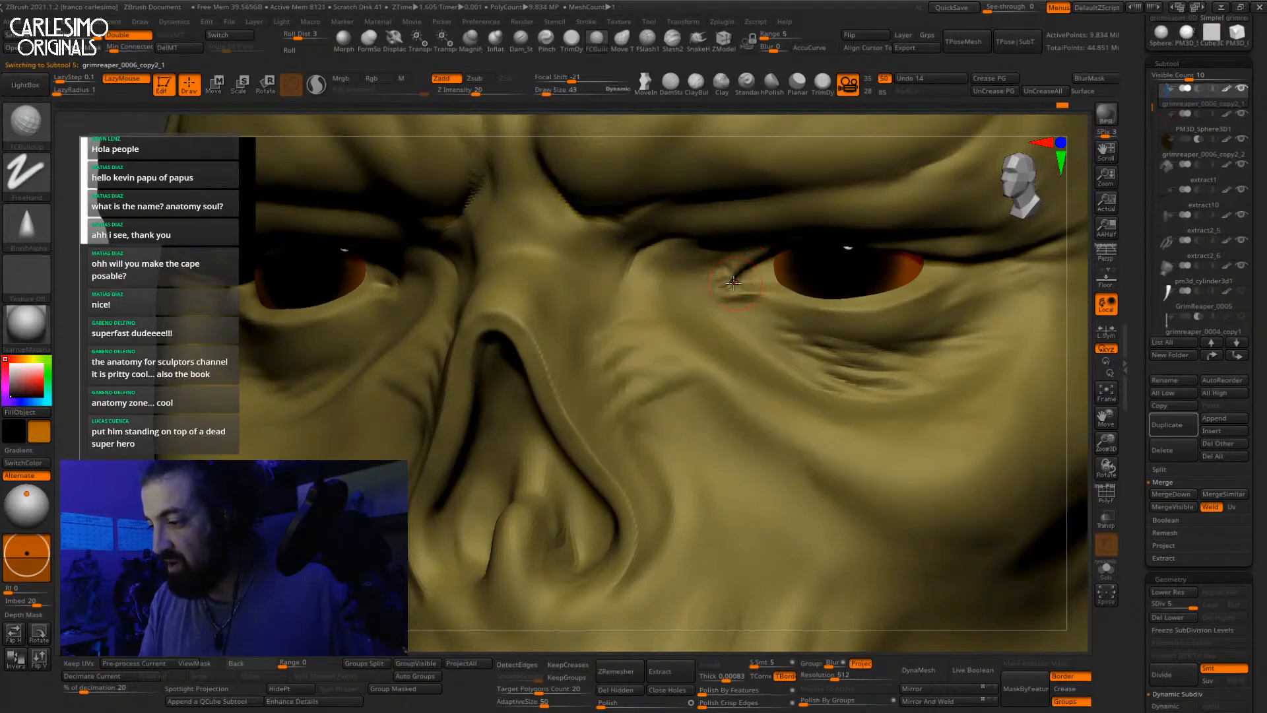
{"action": "mouse_move", "coordinate": [733, 283]}
{"action": "right_mouse_down"}
{"action": "mouse_move", "coordinate": [749, 291]}
{"action": "mouse_move", "coordinate": [738, 283]}
{"action": "right_mouse_up"}
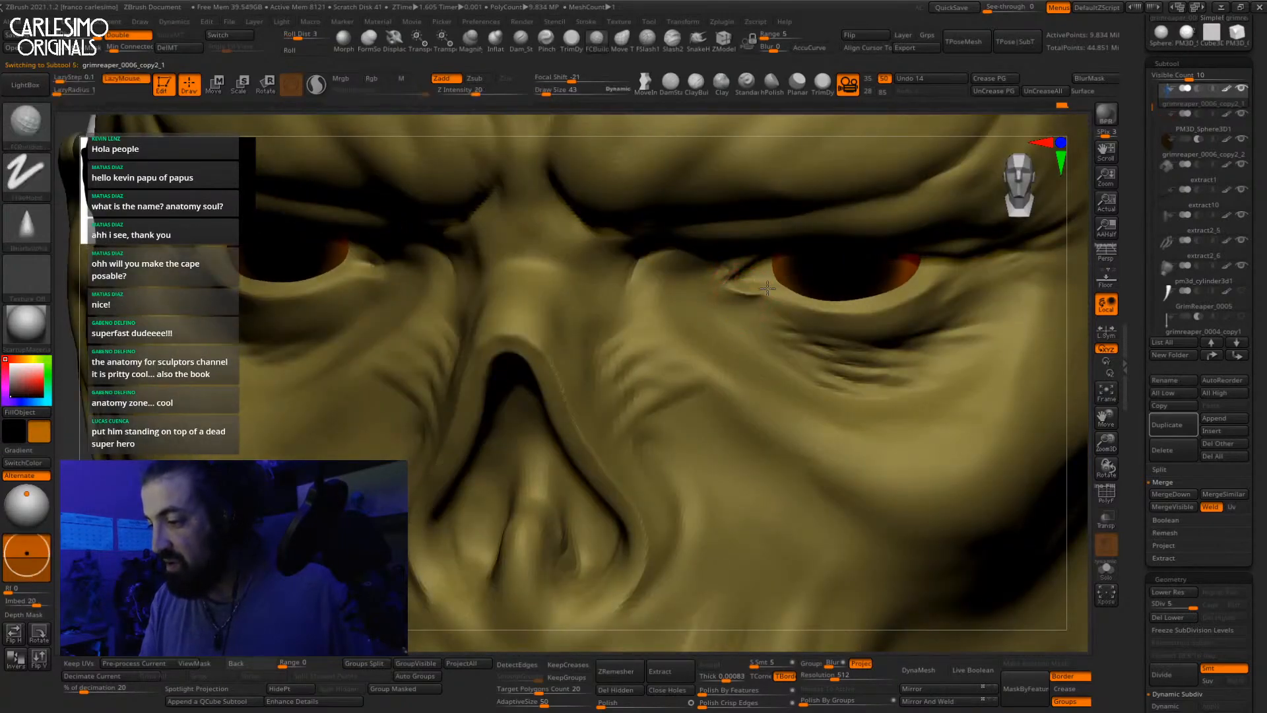
{"action": "left_click_drag", "start_coordinate": [767, 290], "coordinate": [741, 291], "text": "shift"}
Step: Build up the skin around the left eye's inner corner with ClayBuildup at draw size 43
{"action": "key", "text": "b"}
{"action": "key", "text": "c"}
{"action": "key", "text": "b"}
{"action": "mouse_move", "coordinate": [755, 274]}
{"action": "right_mouse_down"}
{"action": "mouse_move", "coordinate": [741, 267]}
{"action": "mouse_move", "coordinate": [756, 290]}
{"action": "mouse_move", "coordinate": [897, 283]}
{"action": "right_mouse_up"}
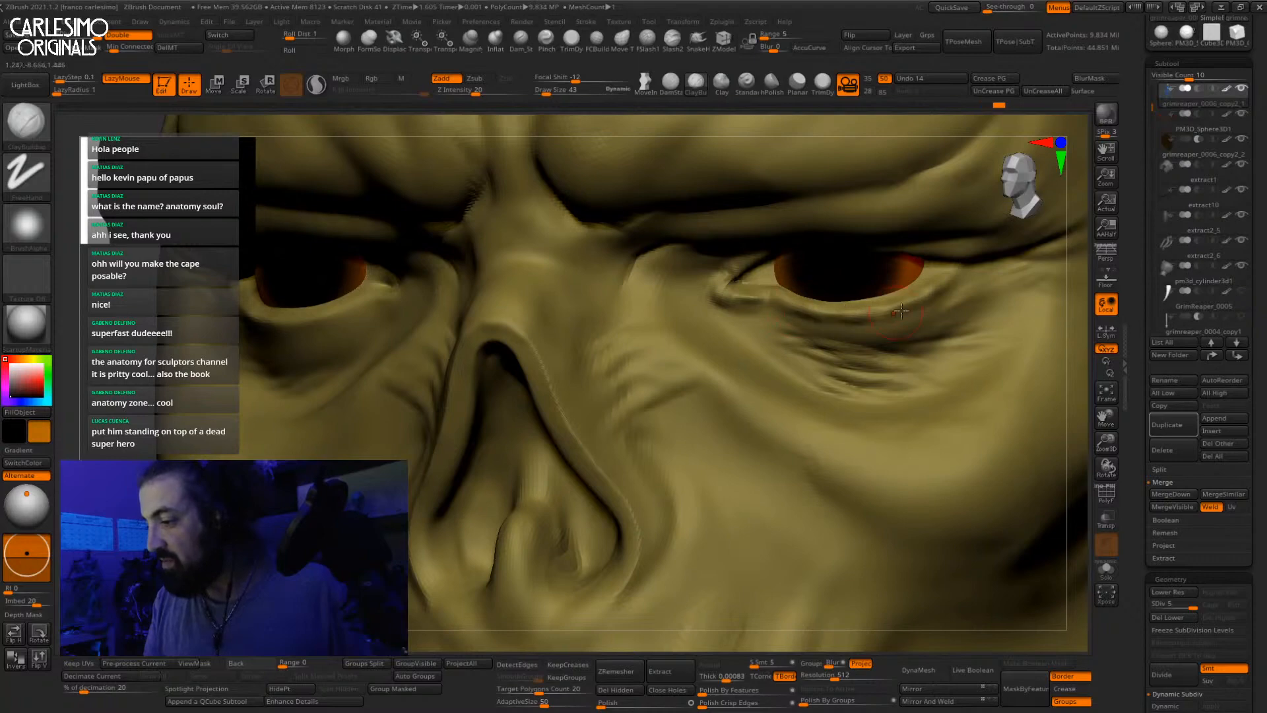
Step: Dock the Stroke palette in the tool tray with the Zplugin palette collapsed
{"action": "left_click_drag", "start_coordinate": [1140, 203], "coordinate": [1139, 382]}
{"action": "left_click_drag", "start_coordinate": [1139, 297], "coordinate": [1141, 332]}
{"action": "left_click", "coordinate": [1163, 25]}
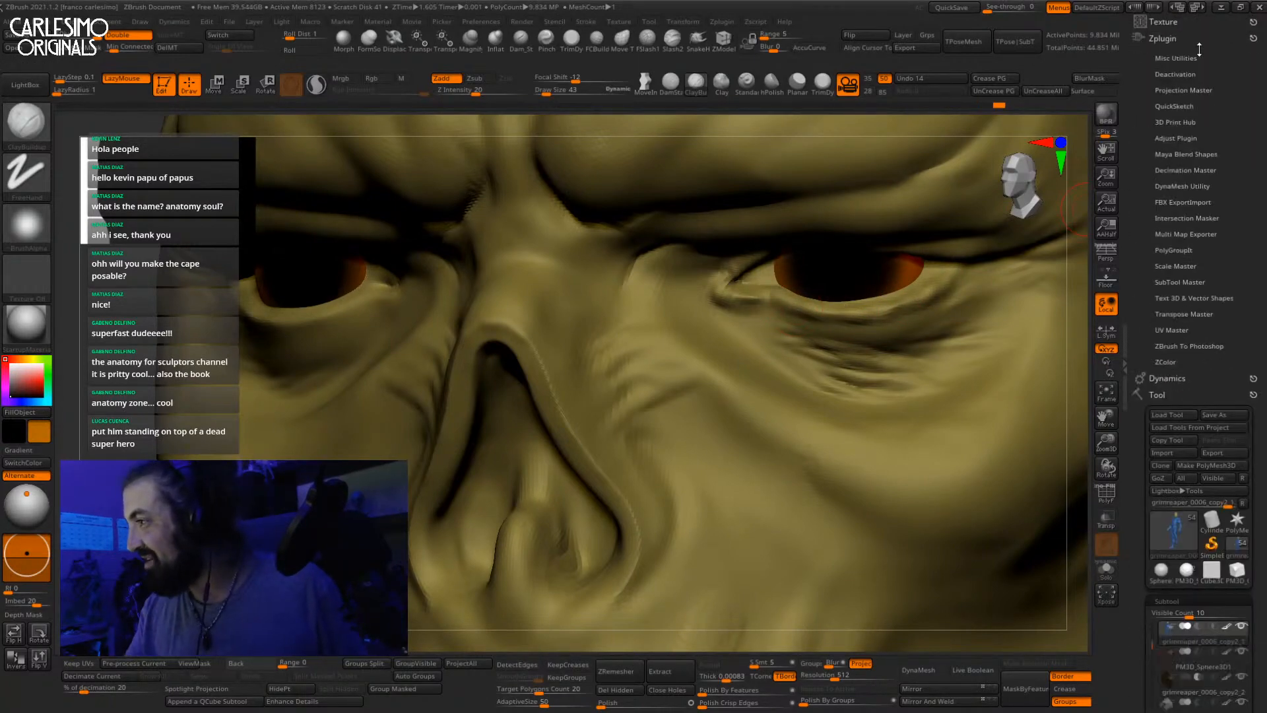
{"action": "left_click", "coordinate": [1162, 37]}
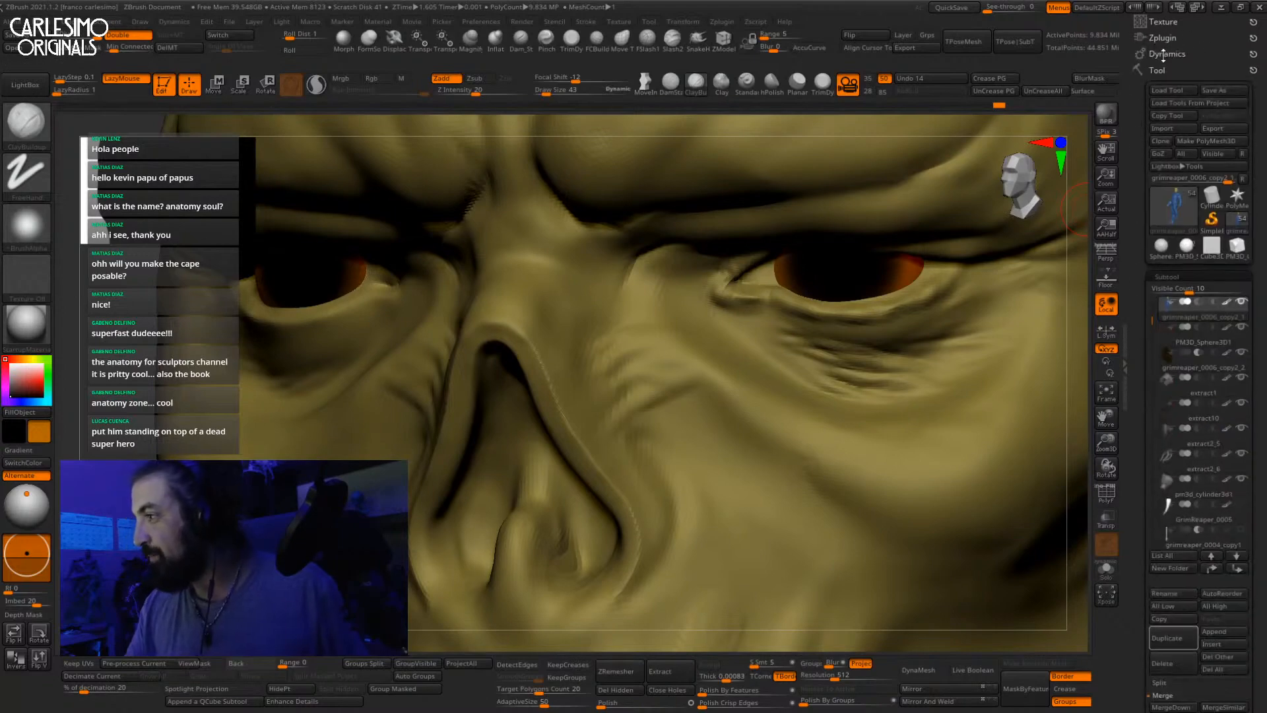
{"action": "left_click", "coordinate": [590, 22]}
{"action": "left_click_drag", "start_coordinate": [580, 39], "coordinate": [1131, 49]}
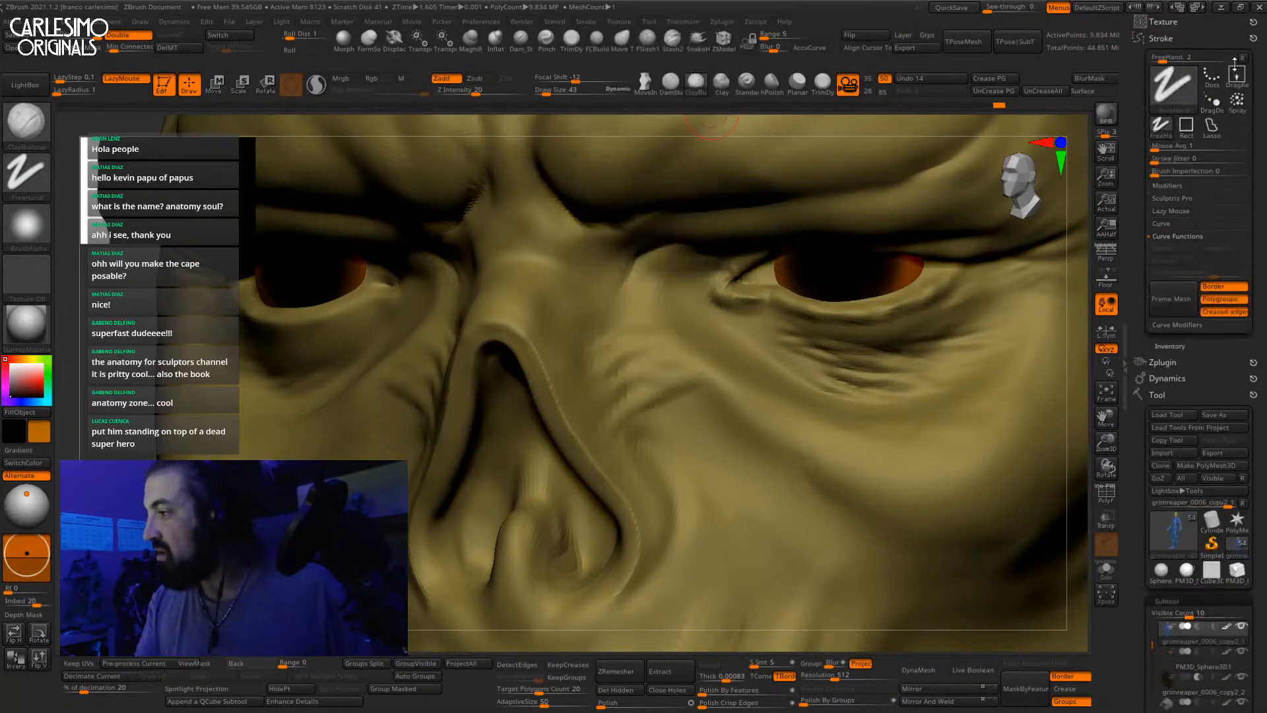
Step: Try a diagonal stroke down the forehead with ClayBuildup and again with the Standard brush at draw size 43, undoing each
{"action": "mouse_move", "coordinate": [759, 269]}
{"action": "right_mouse_down"}
{"action": "mouse_move", "coordinate": [749, 204]}
{"action": "mouse_move", "coordinate": [786, 208]}
{"action": "mouse_move", "coordinate": [741, 249]}
{"action": "mouse_move", "coordinate": [698, 322]}
{"action": "right_mouse_up"}
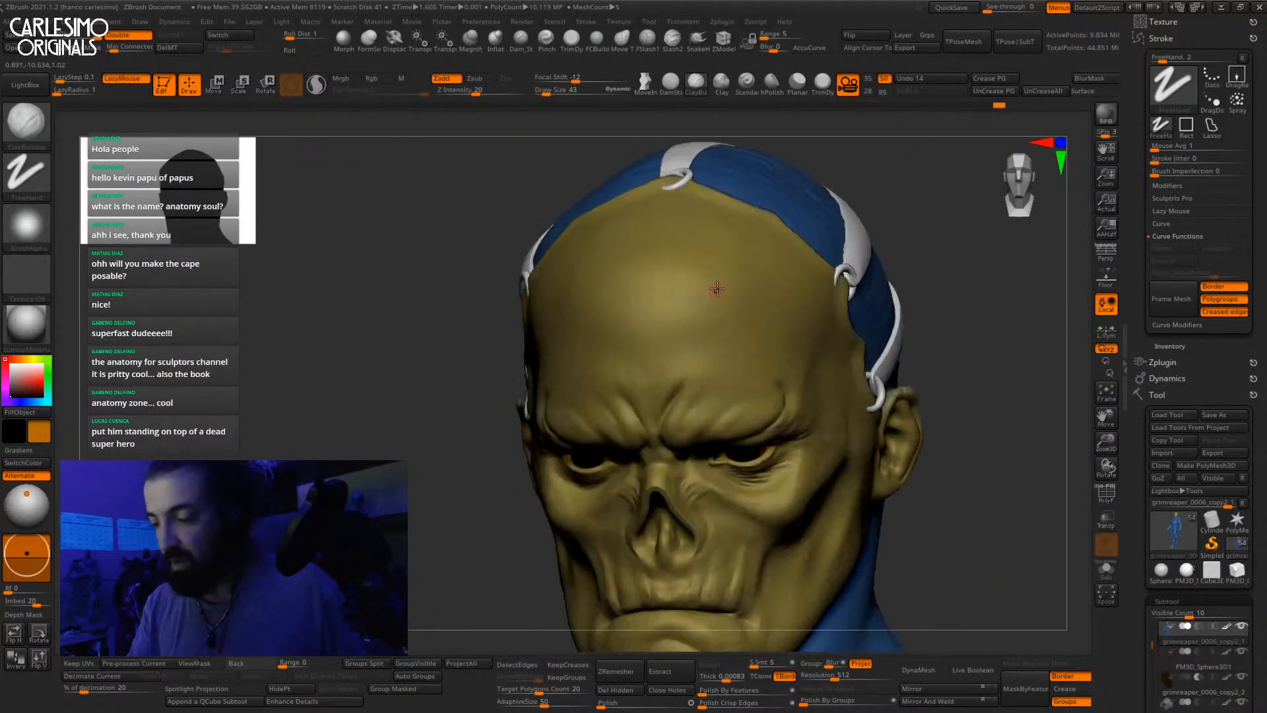
{"action": "left_click_drag", "start_coordinate": [730, 256], "coordinate": [683, 382]}
{"action": "key", "text": "ctrl+z"}
{"action": "left_click", "coordinate": [746, 82]}
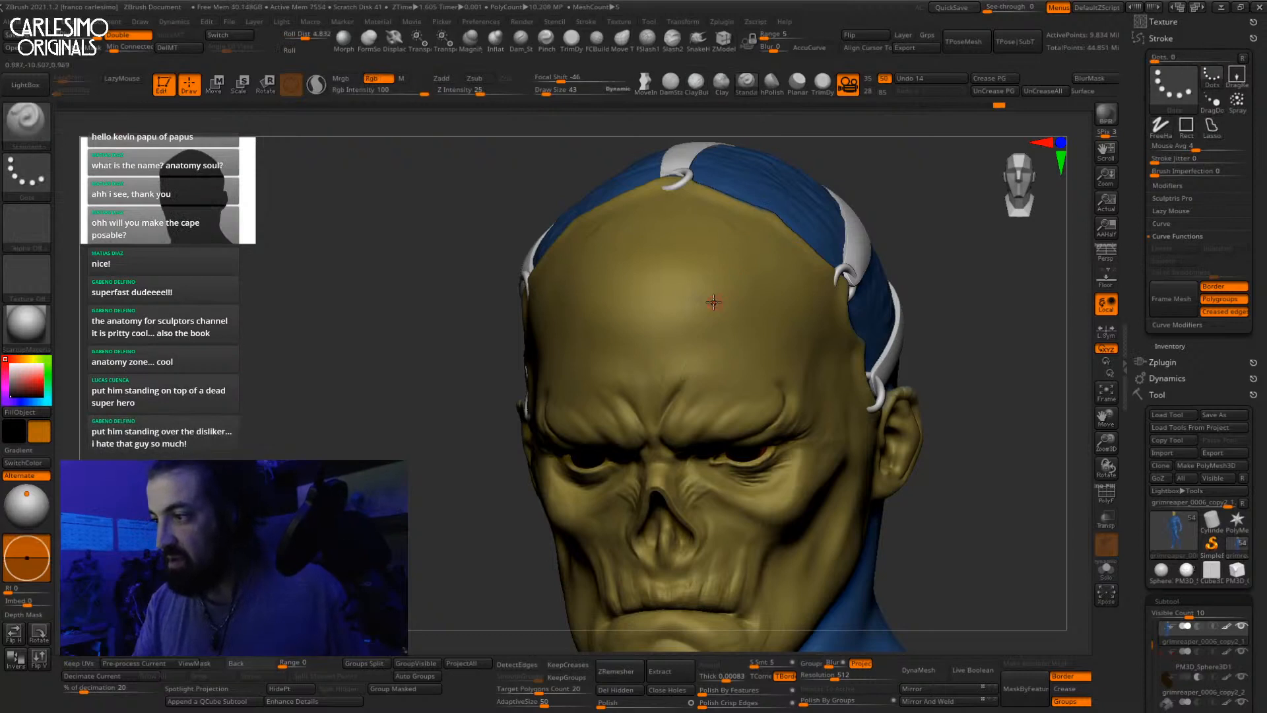
{"action": "right_click_drag", "start_coordinate": [713, 302], "coordinate": [717, 333], "text": "ctrl"}
{"action": "left_click_drag", "start_coordinate": [730, 249], "coordinate": [661, 388]}
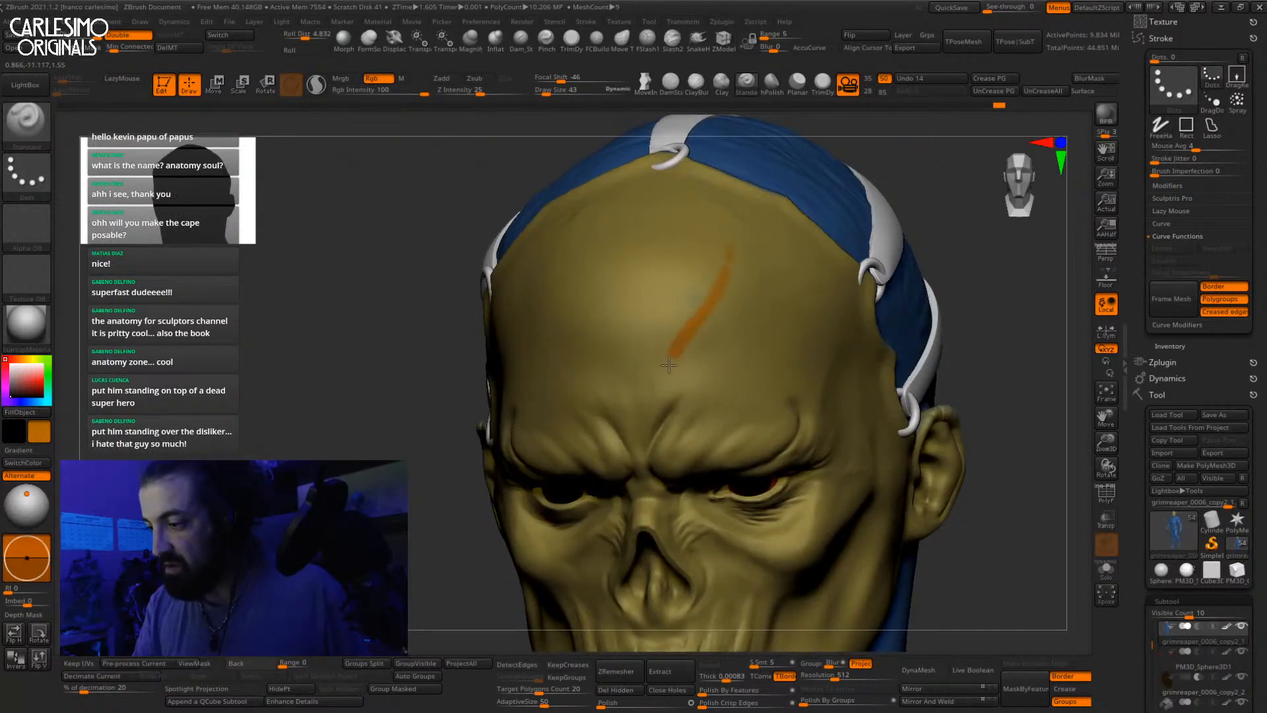
{"action": "key", "text": "ctrl+z"}
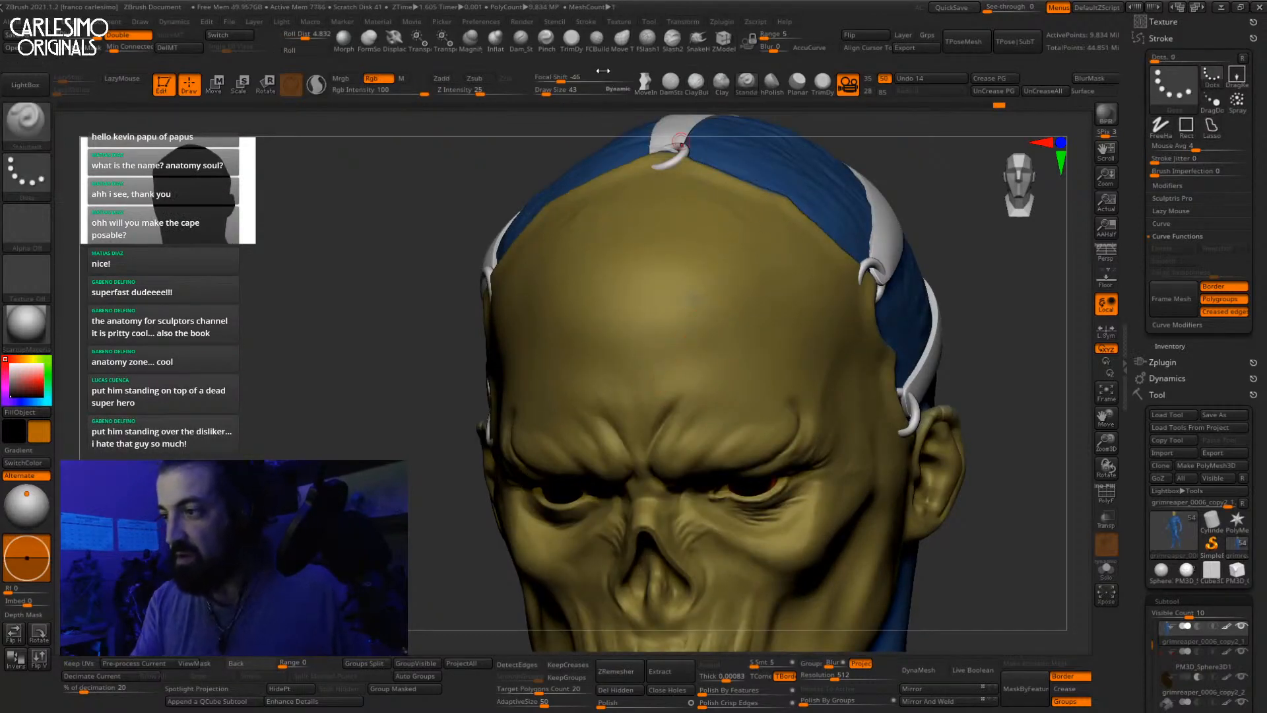
Step: Try sculpting a thin curved vein down the forehead with FCBuildup at draw size 71
{"action": "left_click", "coordinate": [597, 41]}
{"action": "left_click_drag", "start_coordinate": [739, 239], "coordinate": [660, 381]}
{"action": "key", "text": "ctrl"}
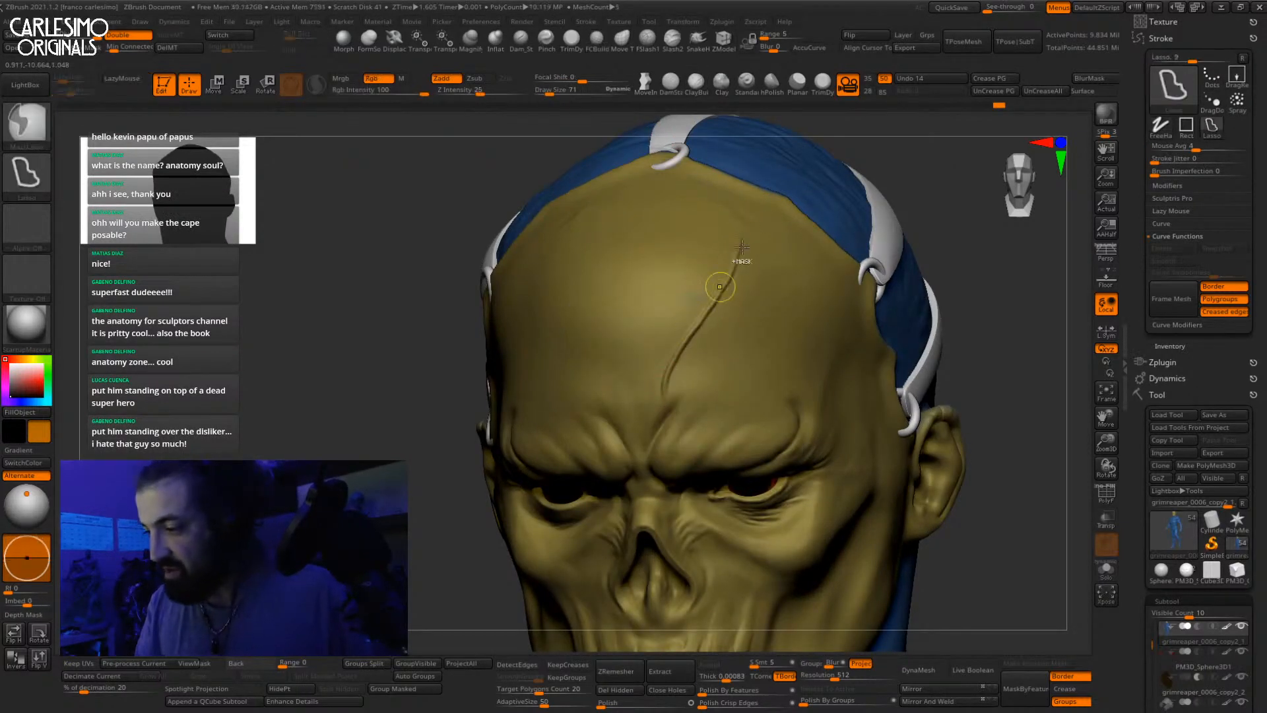
Step: Assign Alpha 44 to the Standard brush and test it with one forehead stroke, undoing the stroke
{"action": "left_click", "coordinate": [26, 225]}
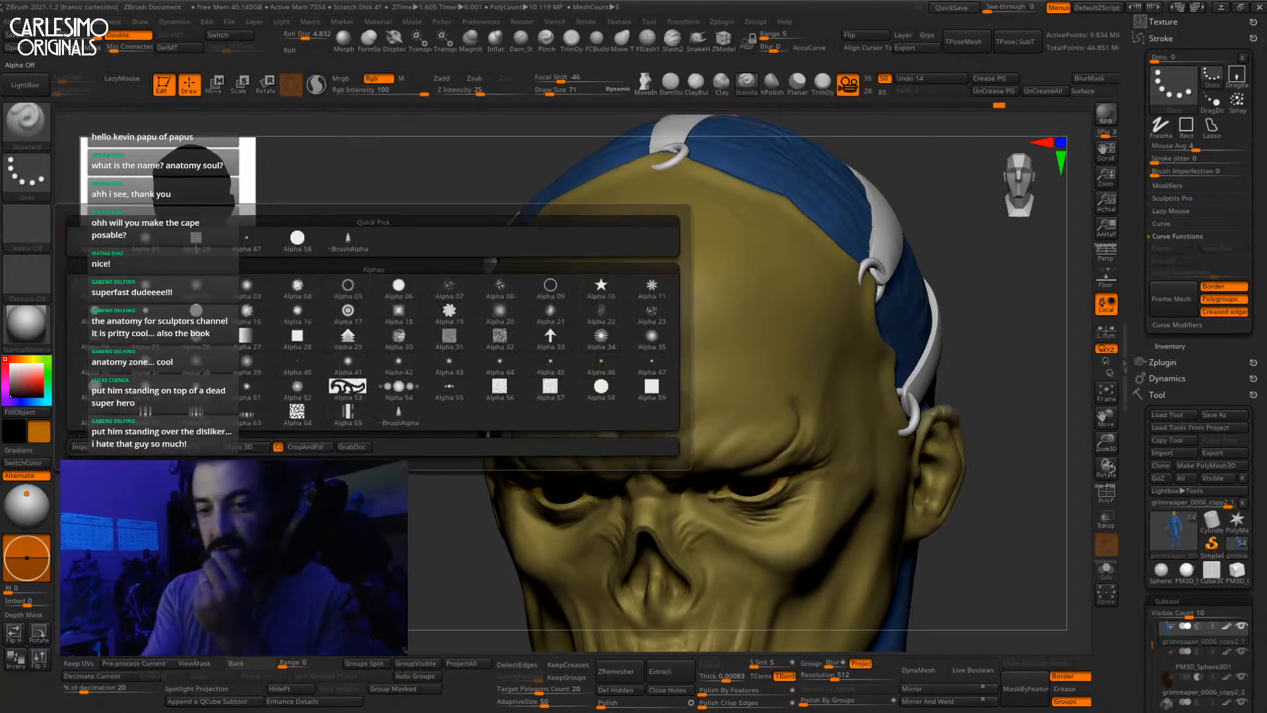
{"action": "left_click", "coordinate": [500, 363]}
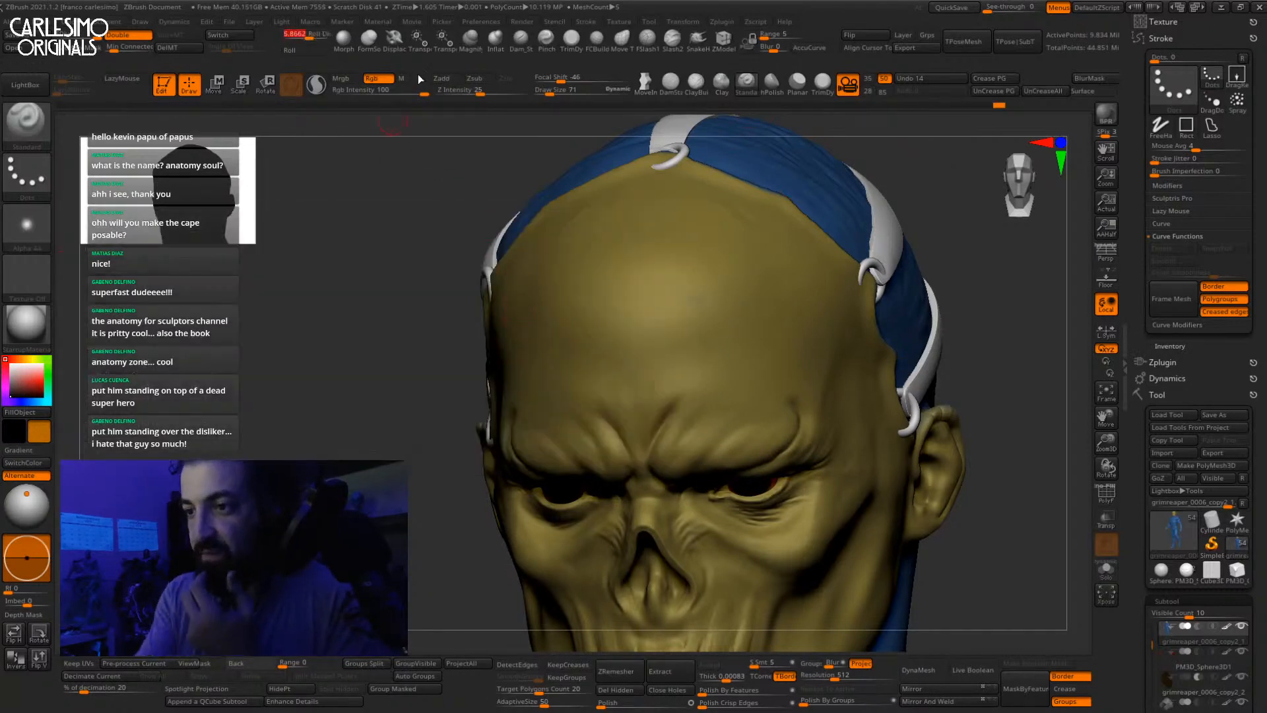
{"action": "left_click_drag", "start_coordinate": [729, 253], "coordinate": [676, 354]}
{"action": "key", "text": "ctrl+z"}
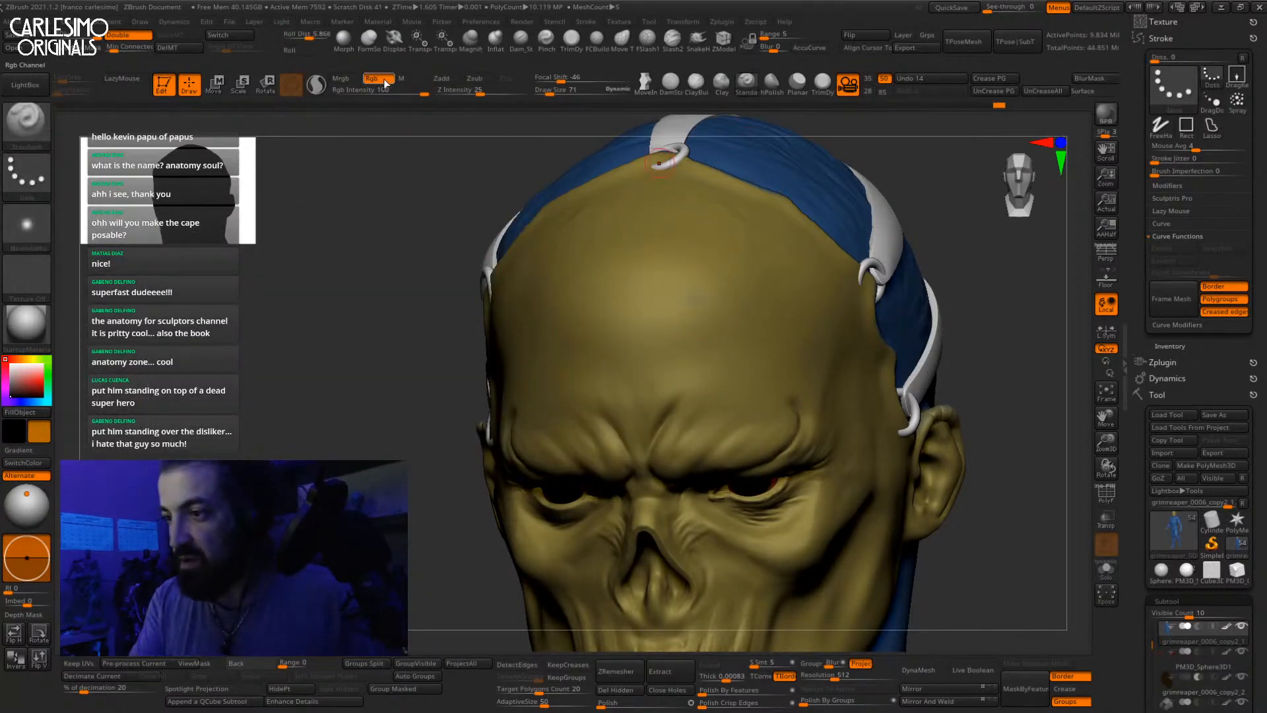
Step: Enable Rgb and Zadd for the Standard brush, choose a dark muted red as painting colour and set Rgb Intensity to 8
{"action": "left_click", "coordinate": [383, 79]}
{"action": "left_click", "coordinate": [445, 79]}
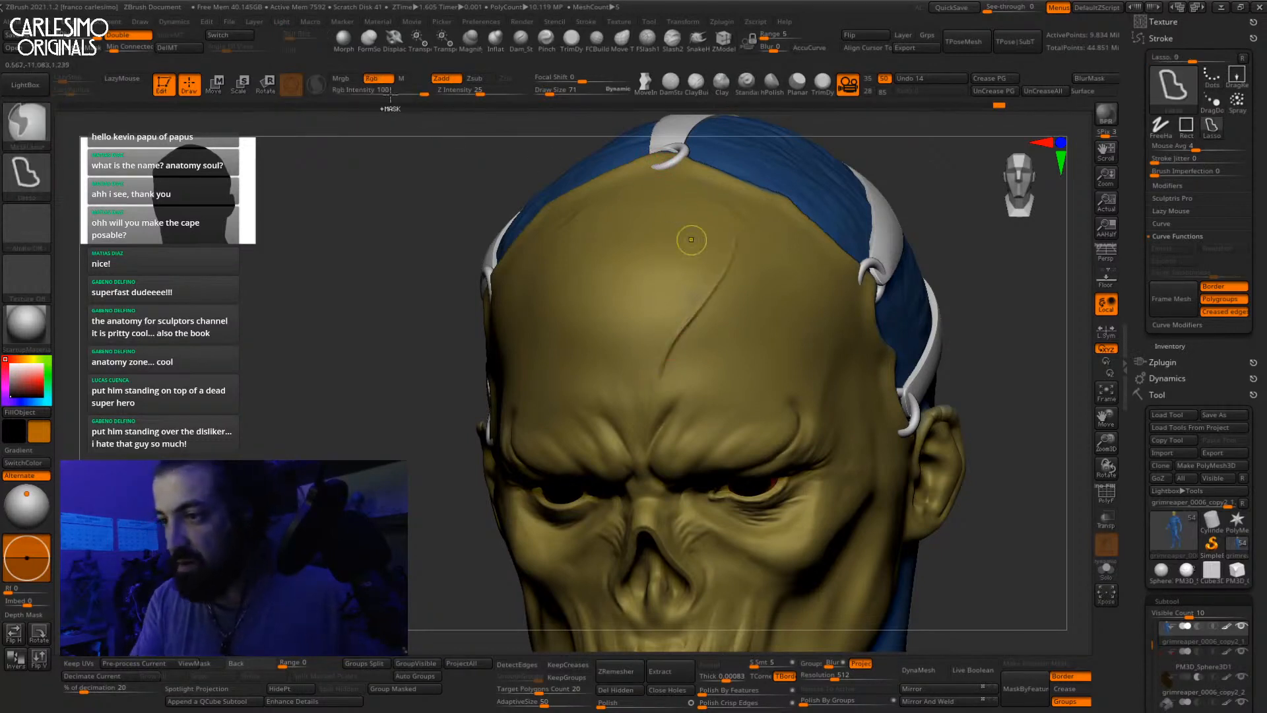
{"action": "left_click", "coordinate": [383, 79]}
{"action": "left_click", "coordinate": [18, 387]}
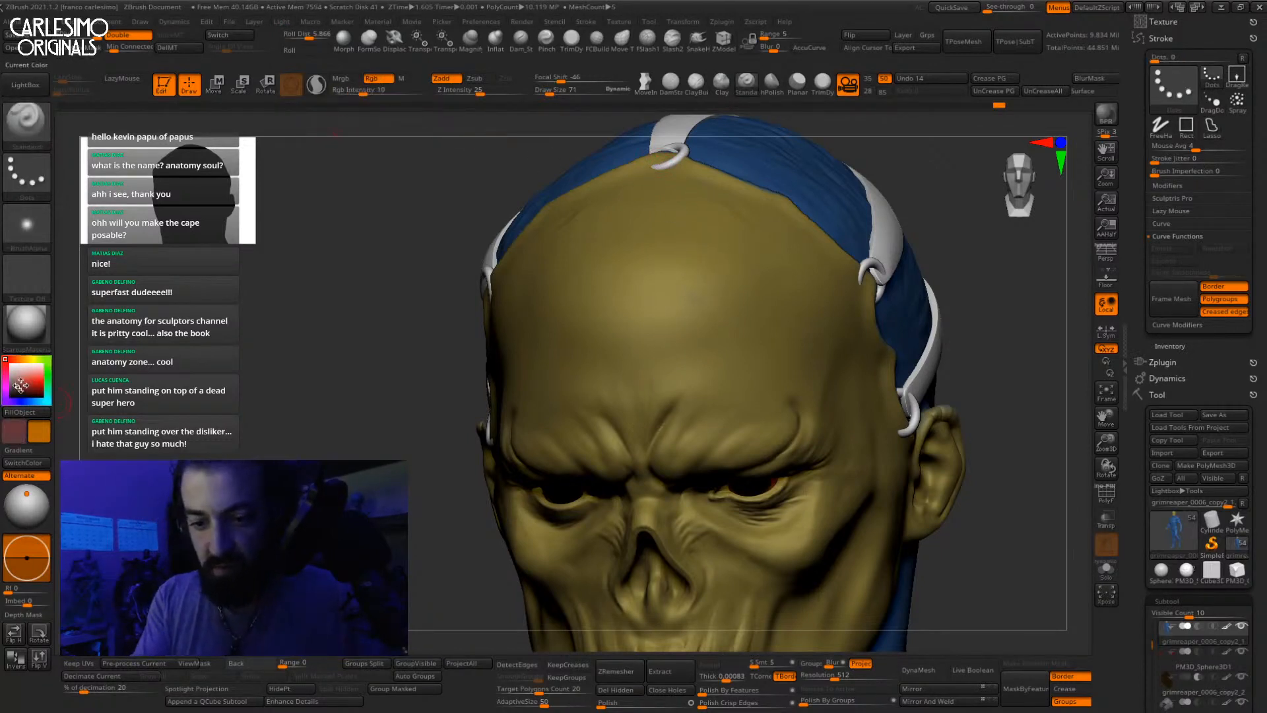
{"action": "left_click", "coordinate": [23, 433]}
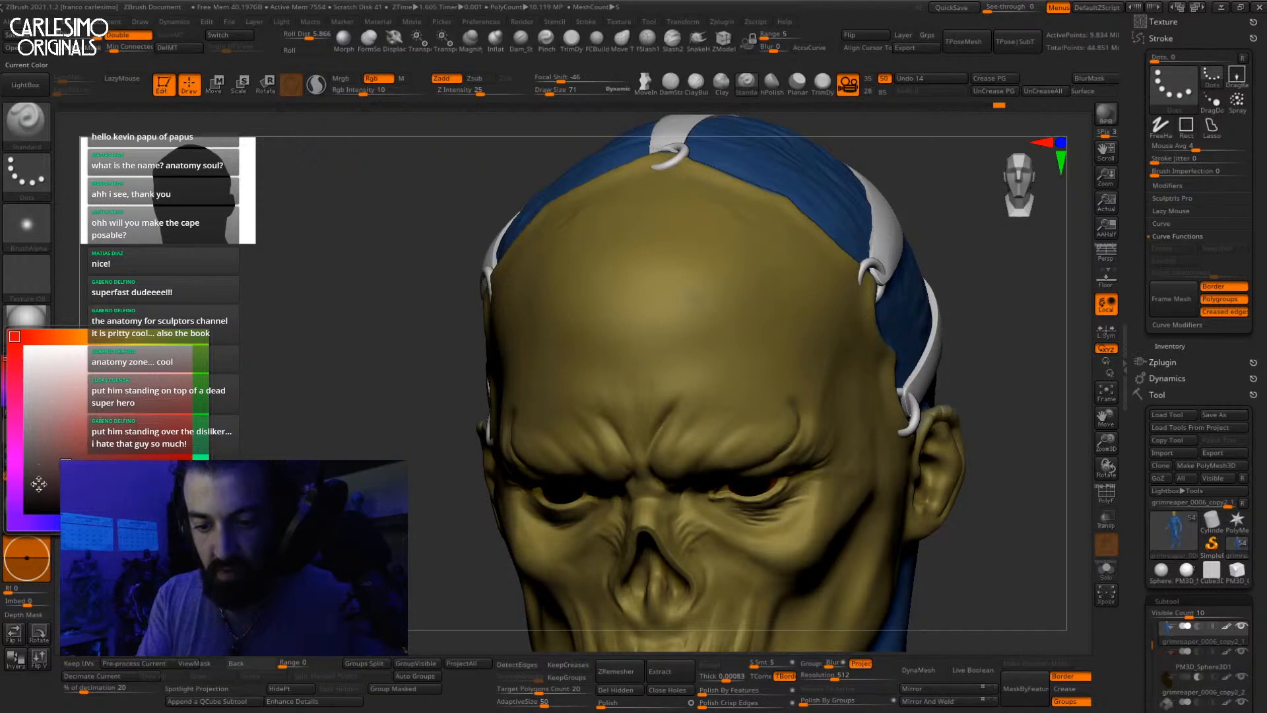
{"action": "left_click", "coordinate": [62, 458]}
{"action": "left_click", "coordinate": [361, 91]}
Step: Try a short coloured vein stroke on the forehead at draw size 115, undoing it
{"action": "key", "text": "space"}
{"action": "left_click", "coordinate": [736, 270]}
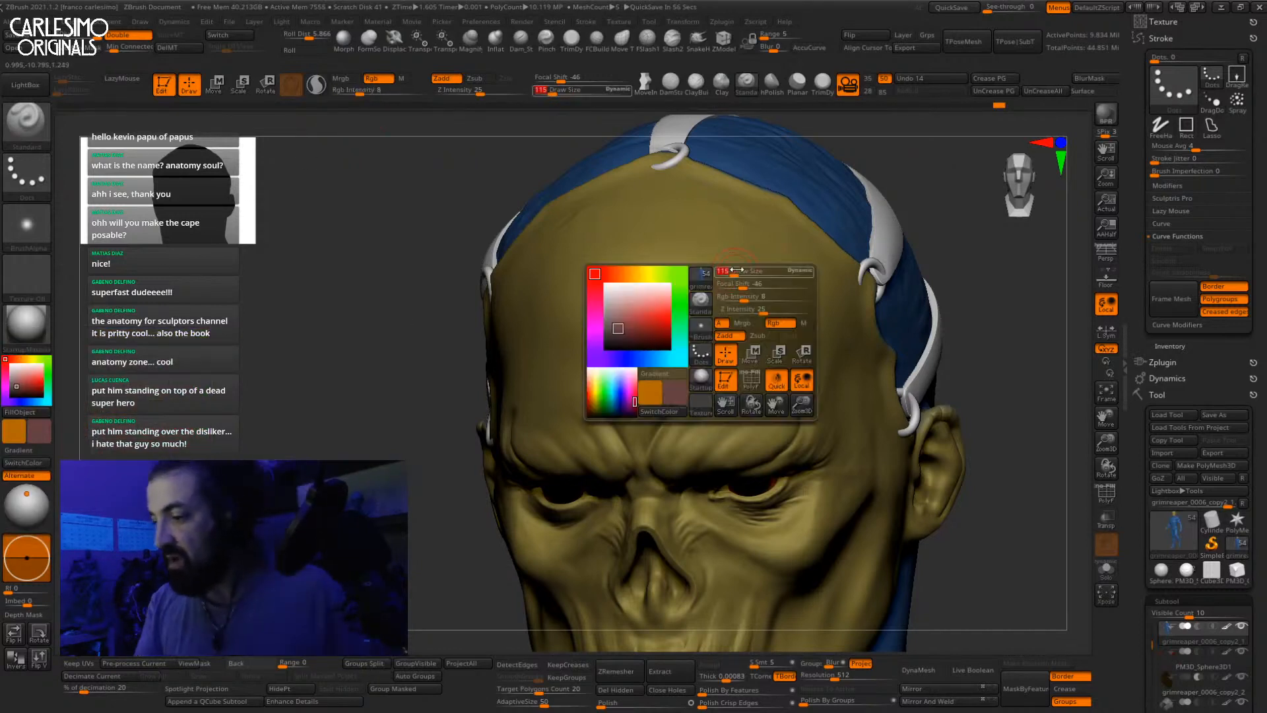
{"action": "left_click_drag", "start_coordinate": [747, 233], "coordinate": [726, 282]}
{"action": "key", "text": "ctrl+z"}
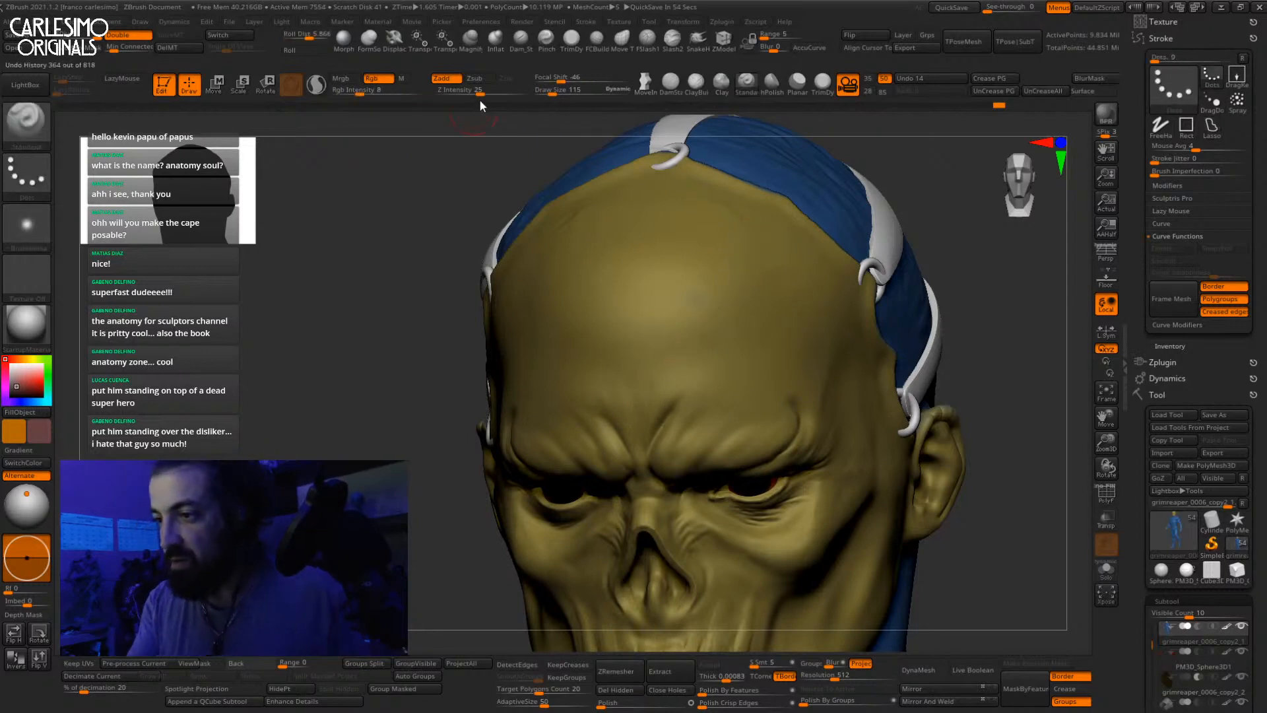
Step: Try a diagonal vein down the forehead with Z Intensity 10 and draw size 96, undoing the stroke
{"action": "left_click", "coordinate": [465, 91]}
{"action": "key", "text": "space"}
{"action": "left_click", "coordinate": [713, 298]}
{"action": "left_click_drag", "start_coordinate": [728, 276], "coordinate": [669, 384]}
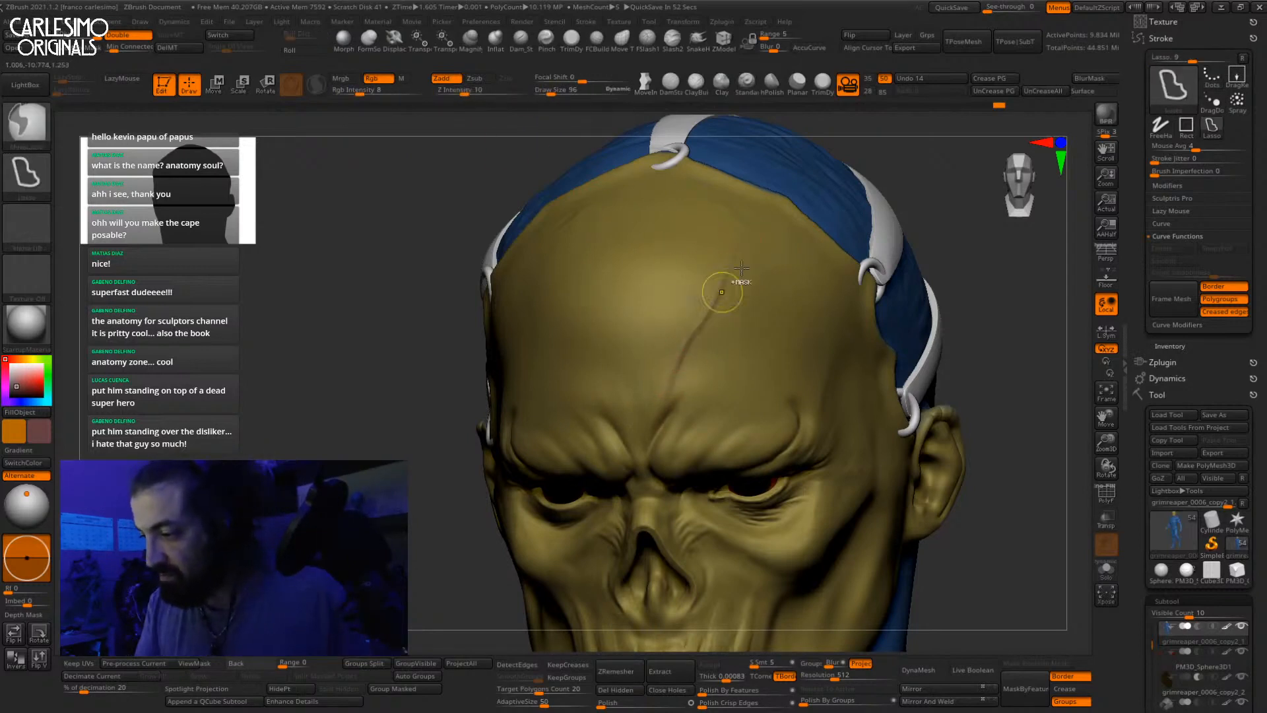
{"action": "key", "text": "ctrl+z"}
Step: Try jittered vein strokes on the forehead with Z Intensity 8 and Stroke Jitter 0.25373, undoing them
{"action": "left_click_drag", "start_coordinate": [471, 94], "coordinate": [469, 95]}
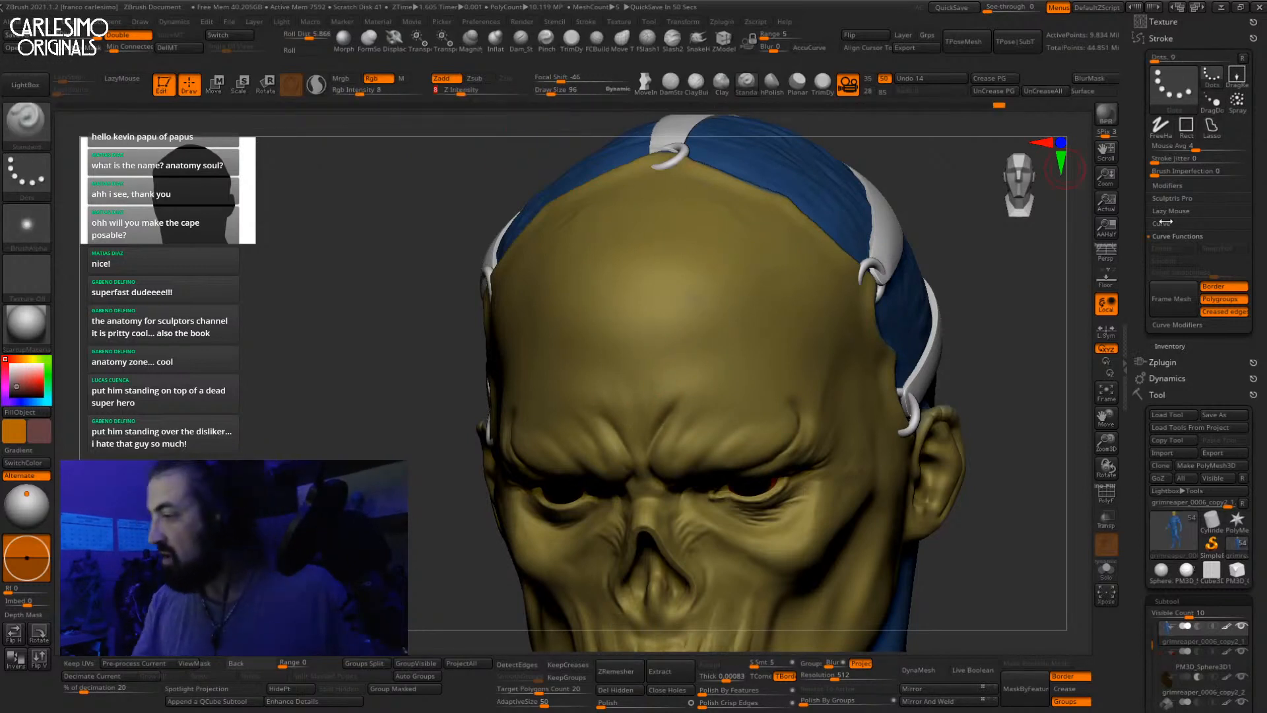
{"action": "left_click", "coordinate": [1168, 183]}
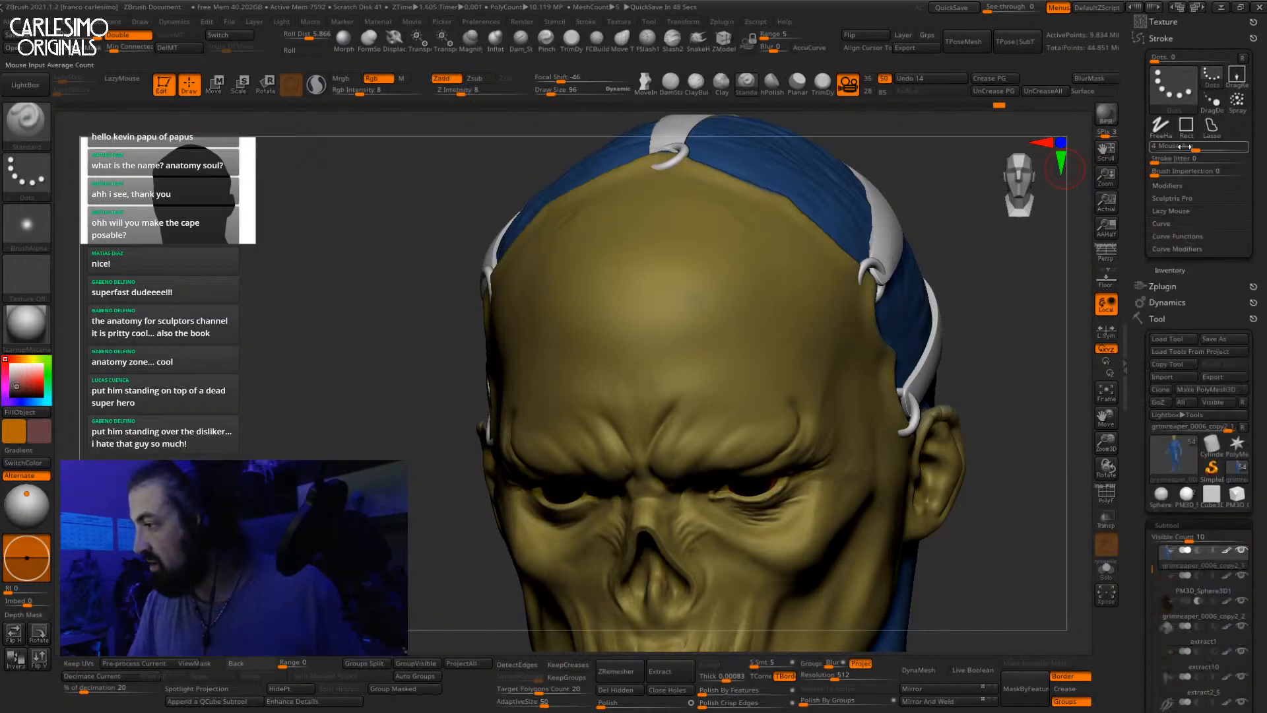
{"action": "left_click_drag", "start_coordinate": [1174, 161], "coordinate": [1179, 162]}
{"action": "right_click_drag", "start_coordinate": [745, 240], "coordinate": [713, 289]}
{"action": "key", "text": "]"}
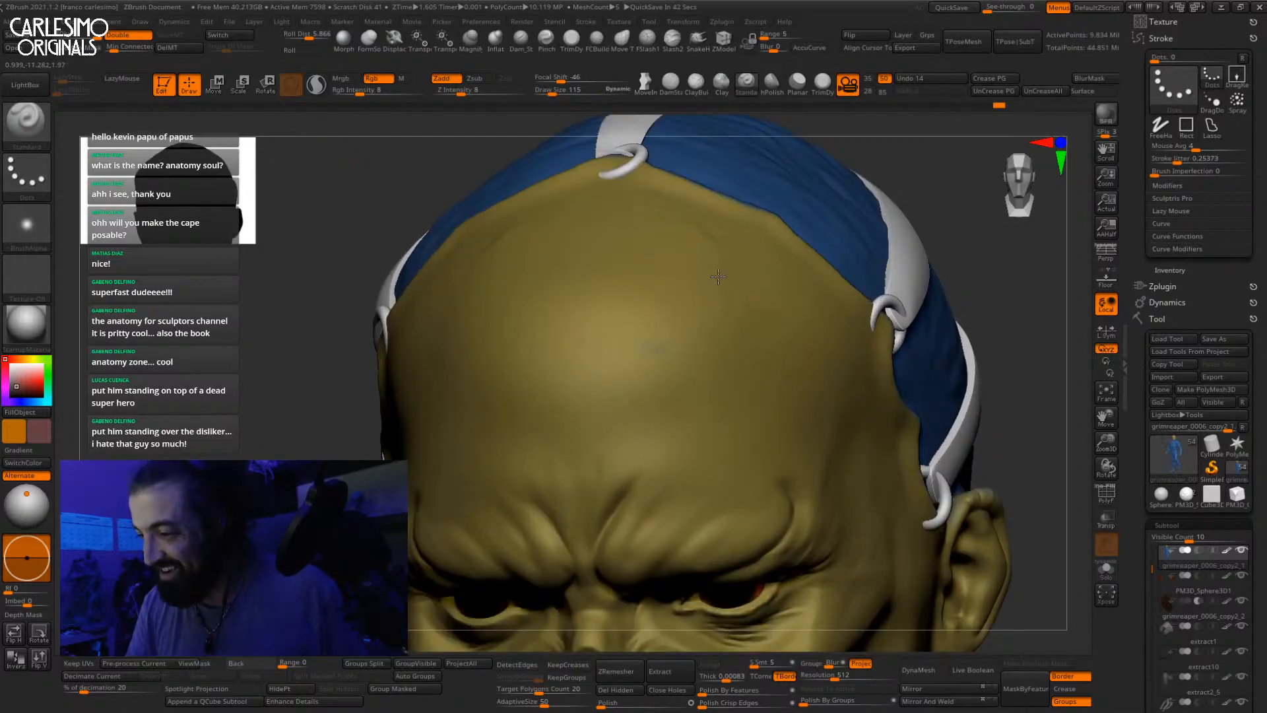
{"action": "key", "text": "ctrl"}
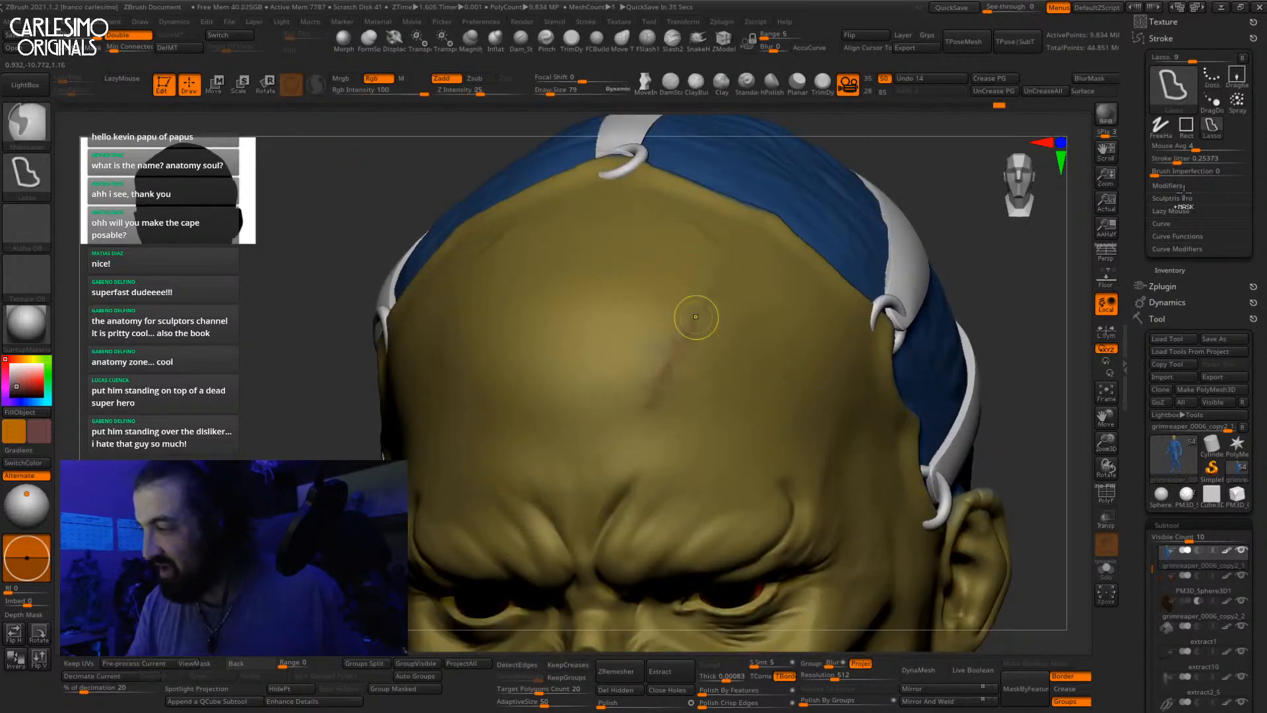
Step: Try a forehead vein with Z Intensity 16, Stroke Jitter 0.10447 and draw size 79, undoing the stroke
{"action": "left_click_drag", "start_coordinate": [502, 93], "coordinate": [491, 95]}
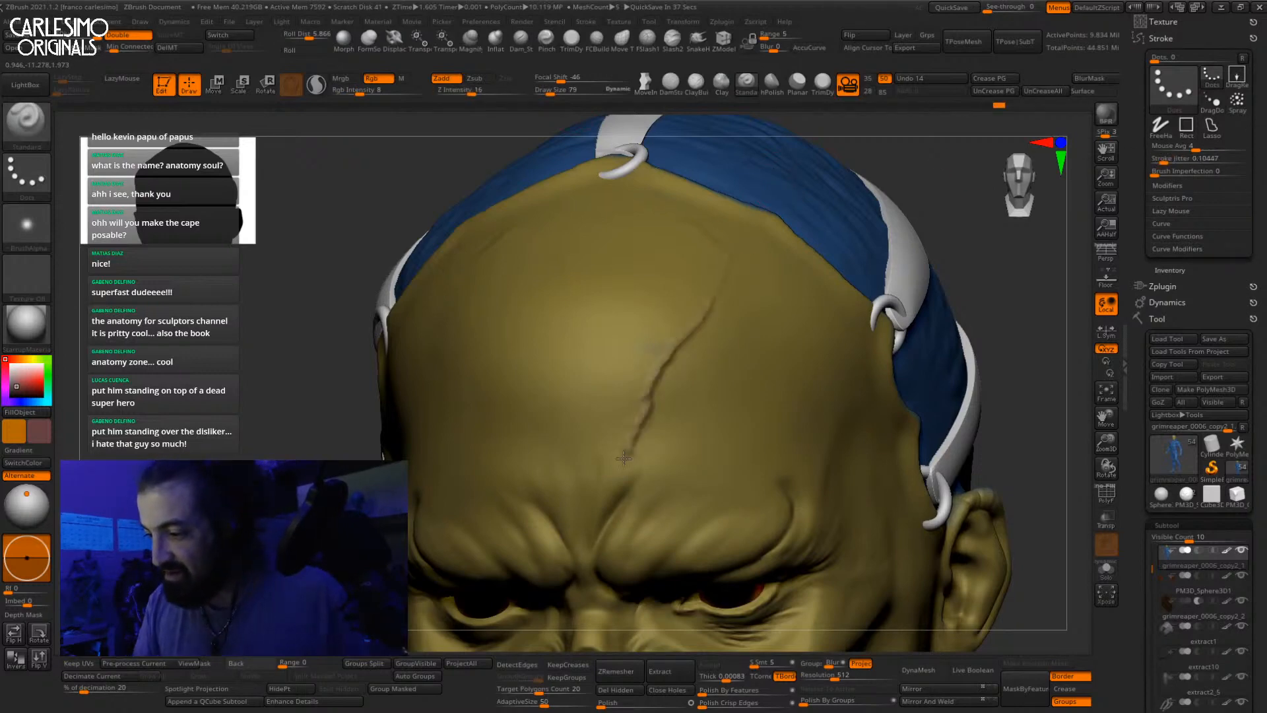
{"action": "mouse_move", "coordinate": [698, 384]}
{"action": "right_mouse_down", "text": "ctrl"}
{"action": "mouse_move", "coordinate": [730, 363]}
{"action": "mouse_move", "coordinate": [694, 274]}
{"action": "mouse_move", "coordinate": [717, 308]}
{"action": "right_mouse_up", "text": "ctrl"}
{"action": "key", "text": "ctrl+z"}
Step: Try diagonal vein strokes across the side of the forehead at draw size 125, undoing each
{"action": "right_click", "coordinate": [720, 307]}
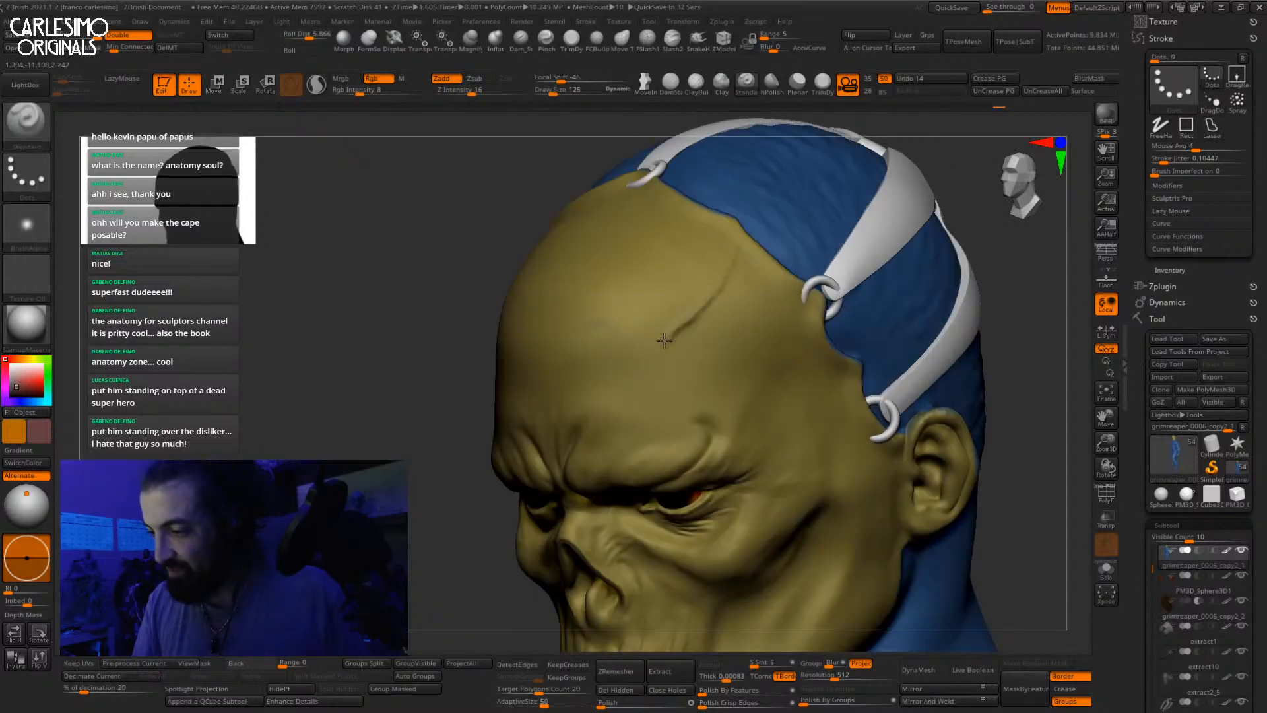
{"action": "right_click_drag", "start_coordinate": [791, 245], "coordinate": [832, 330]}
{"action": "right_click_drag", "start_coordinate": [831, 330], "coordinate": [746, 376], "text": "ctrl"}
{"action": "right_click_drag", "start_coordinate": [746, 376], "coordinate": [646, 305]}
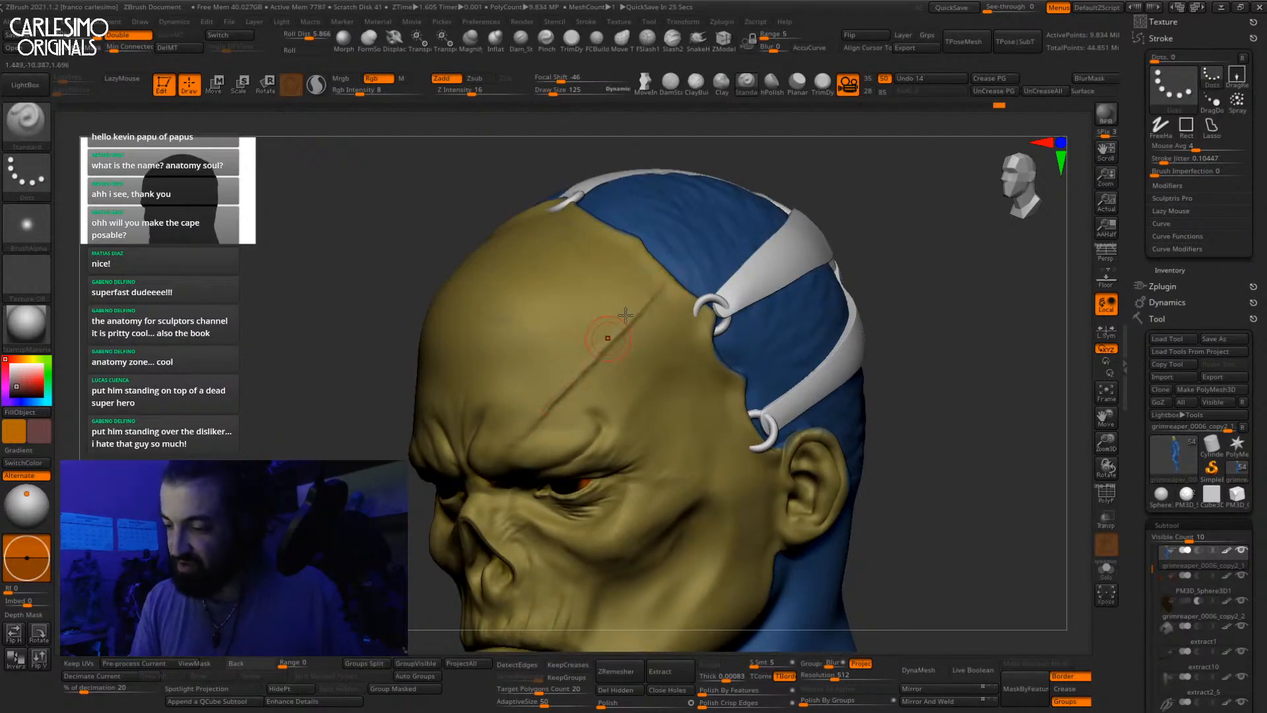
{"action": "key", "text": "ctrl+z"}
Step: Raise Stroke Jitter to 0.24626 and try diagonal veins from the temple to the brow, undoing each stroke
{"action": "left_click", "coordinate": [1176, 161]}
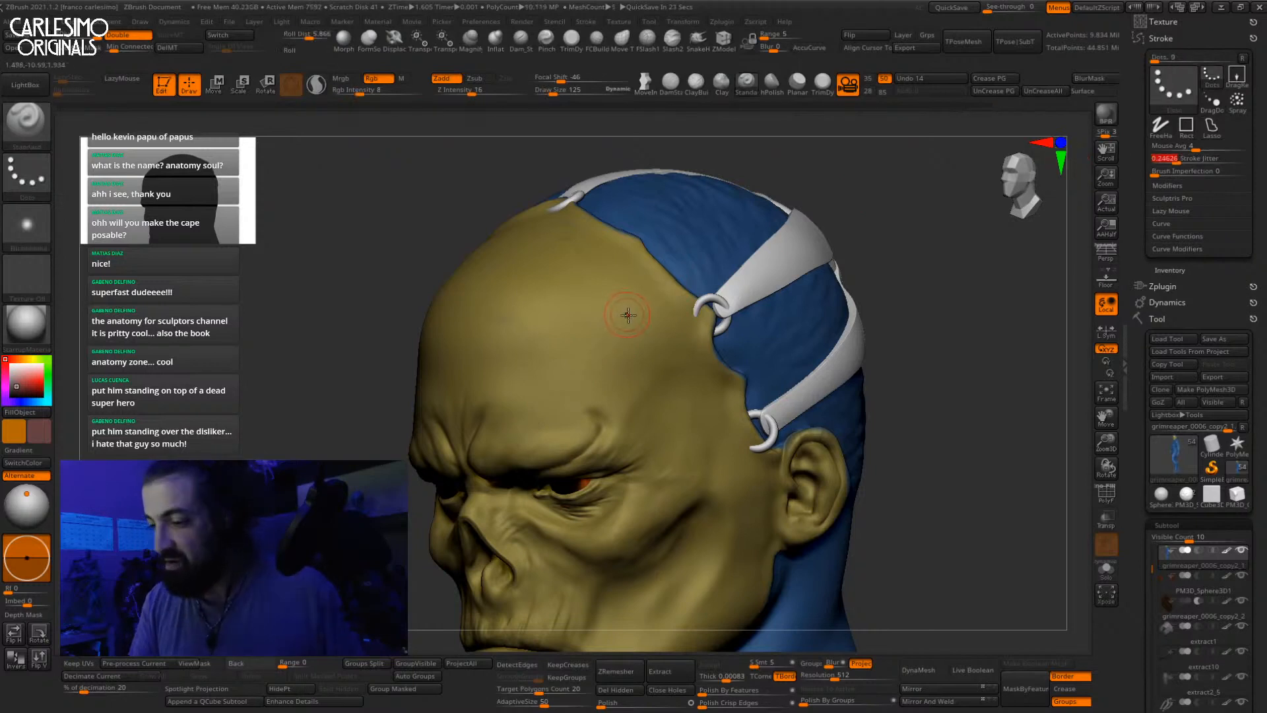
{"action": "left_click_drag", "start_coordinate": [658, 280], "coordinate": [496, 458]}
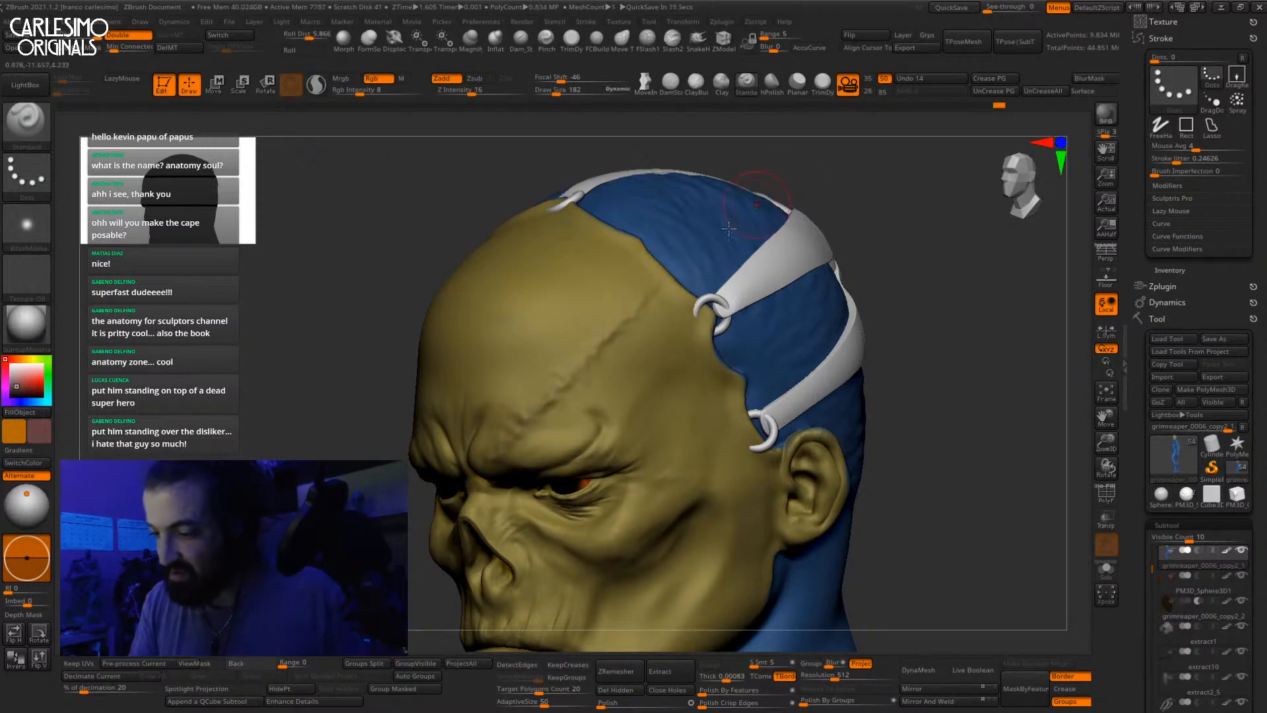
{"action": "key", "text": "ctrl"}
{"action": "key", "text": "ctrl+z"}
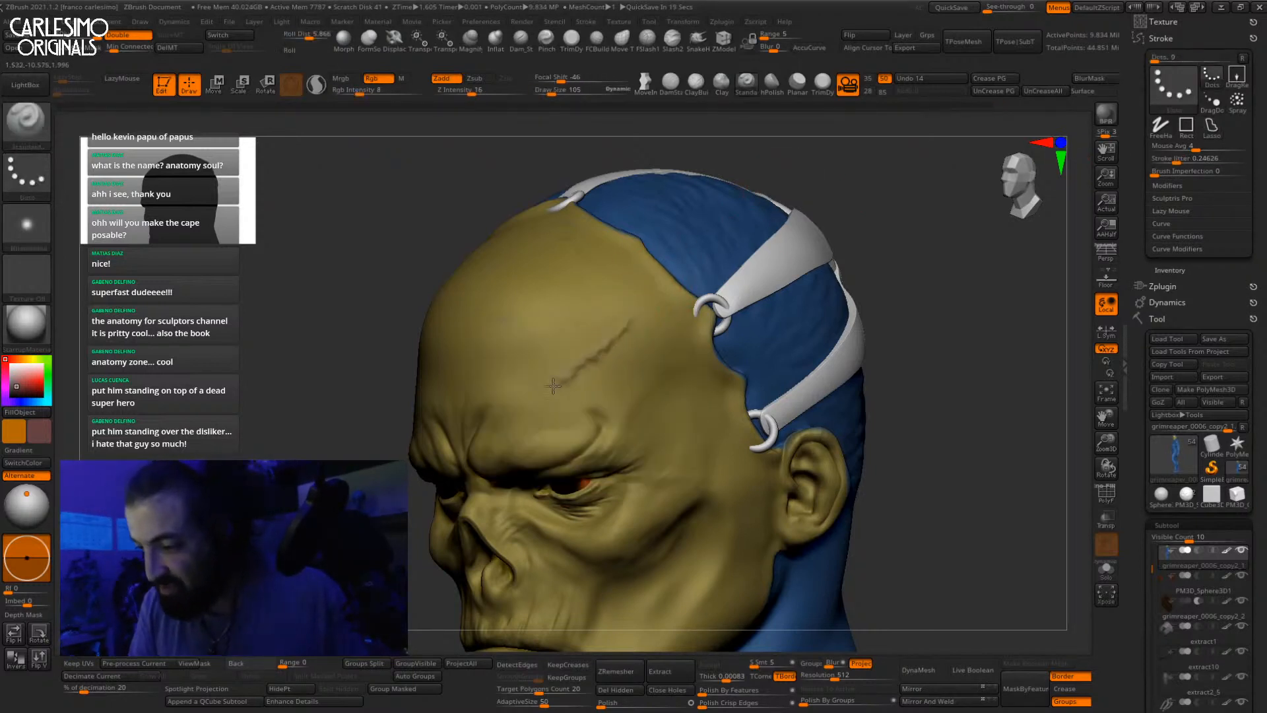
{"action": "mouse_move", "coordinate": [573, 390]}
{"action": "right_mouse_down"}
{"action": "mouse_move", "coordinate": [660, 396]}
{"action": "mouse_move", "coordinate": [608, 383]}
{"action": "mouse_move", "coordinate": [682, 317]}
{"action": "right_mouse_up"}
{"action": "key", "text": "ctrl+z"}
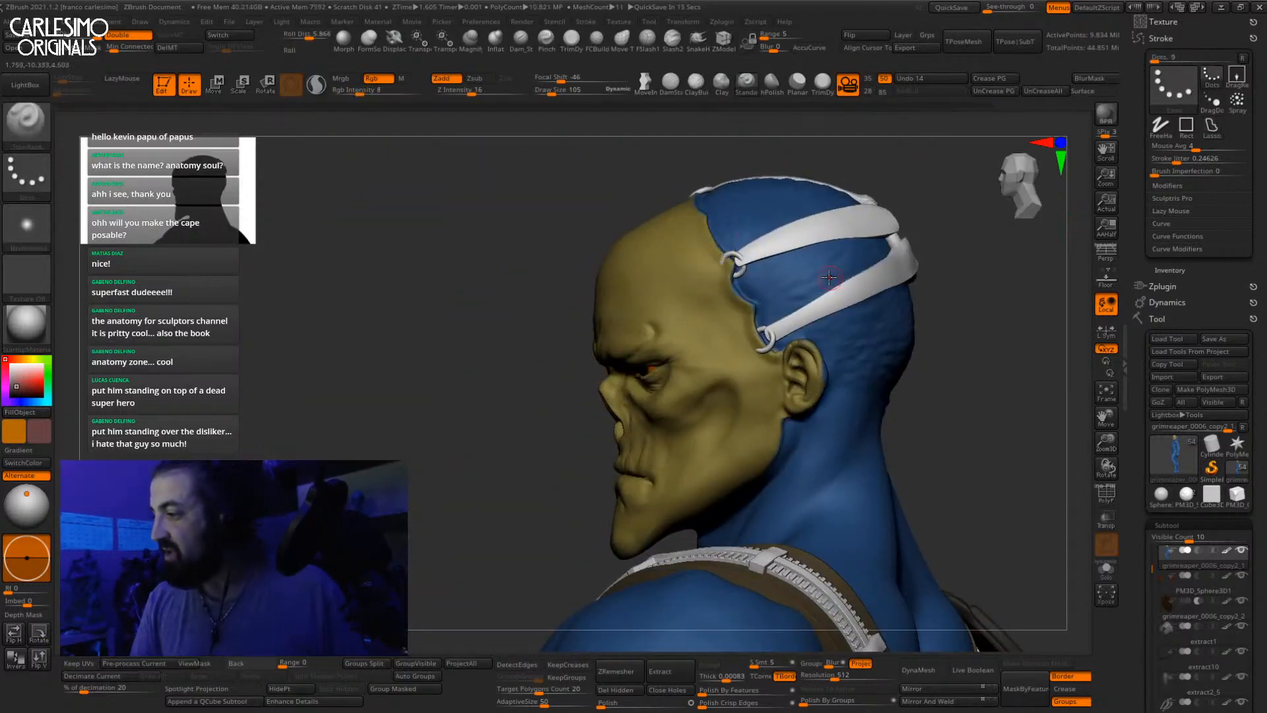
{"action": "right_click_drag", "start_coordinate": [830, 277], "coordinate": [818, 310], "text": "ctrl"}
{"action": "left_click", "coordinate": [726, 91]}
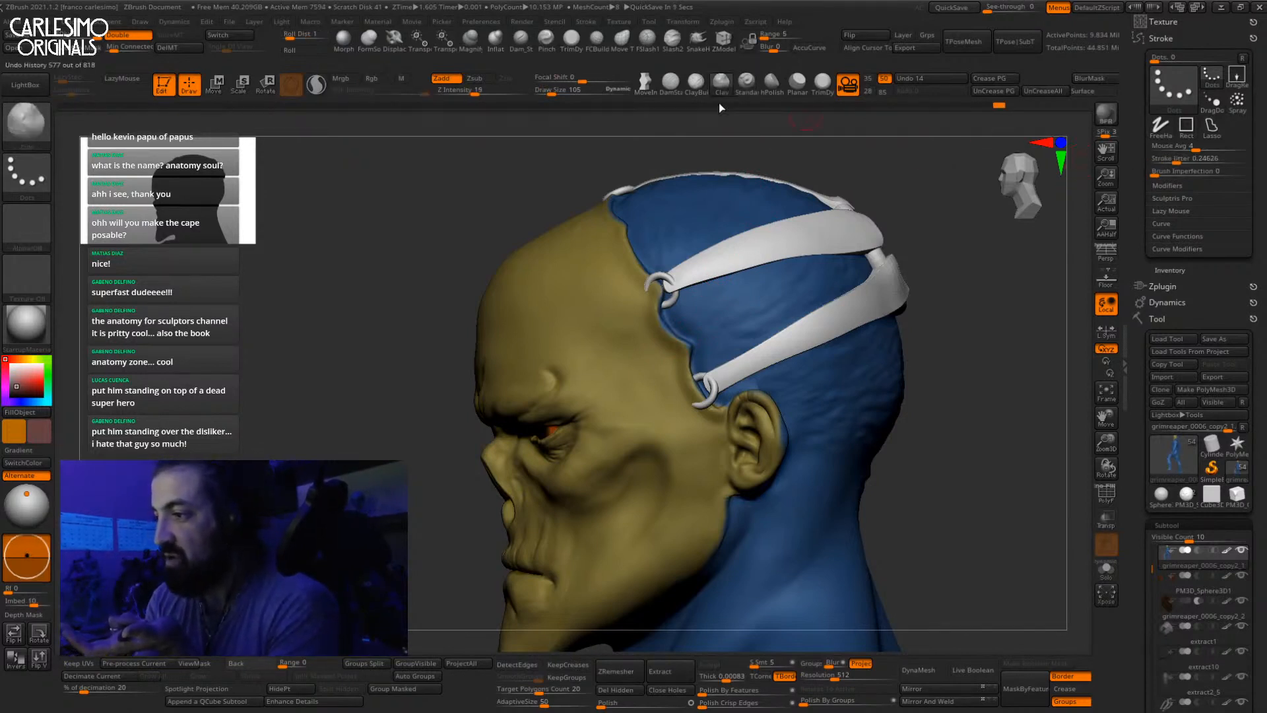
{"action": "key", "text": "ctrl"}
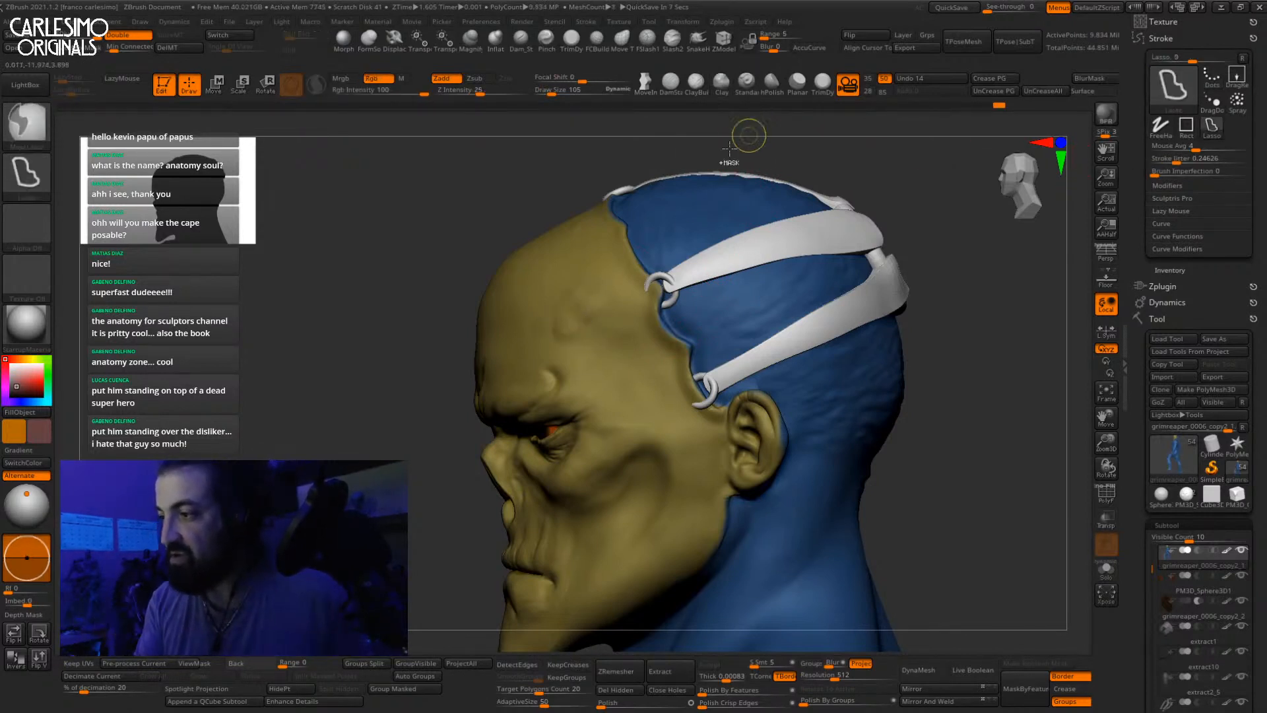
{"action": "left_click", "coordinate": [745, 90]}
Step: Set Stroke Jitter to 0.20149 and try large vein strokes on the forehead at draw size 280, undoing them
{"action": "left_click_drag", "start_coordinate": [1176, 161], "coordinate": [1153, 161]}
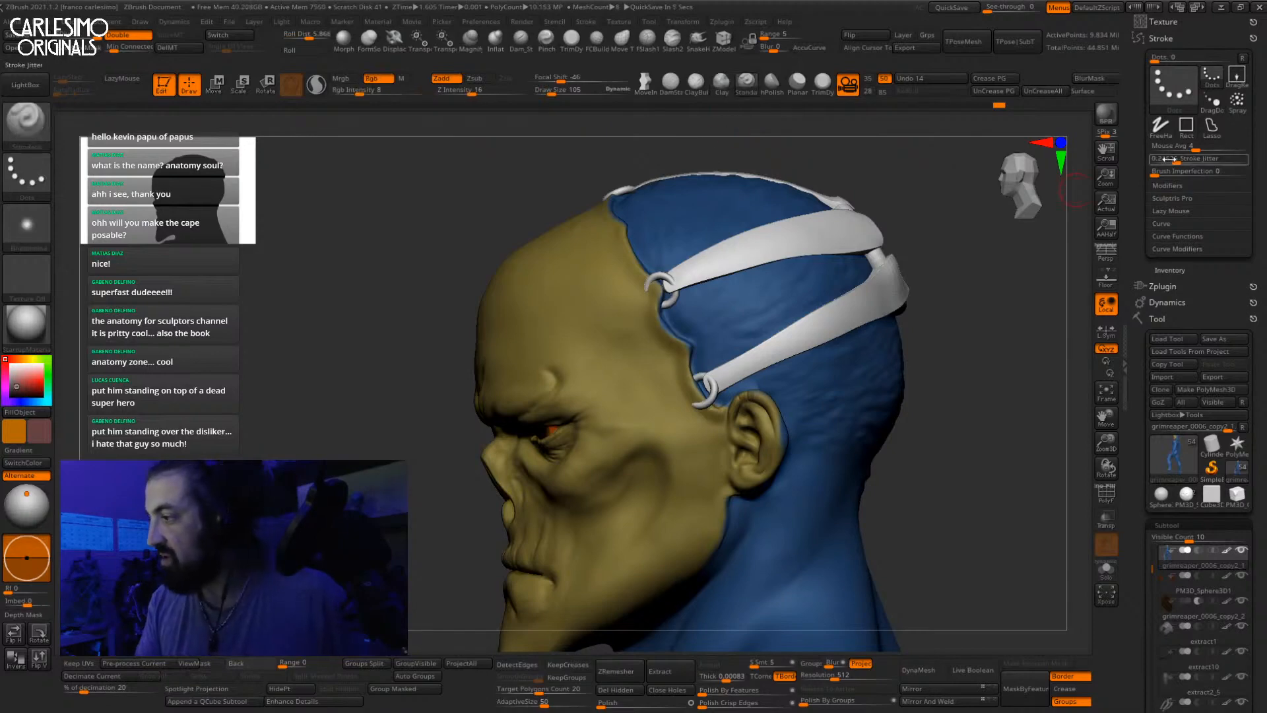
{"action": "right_click_drag", "start_coordinate": [571, 309], "coordinate": [913, 205]}
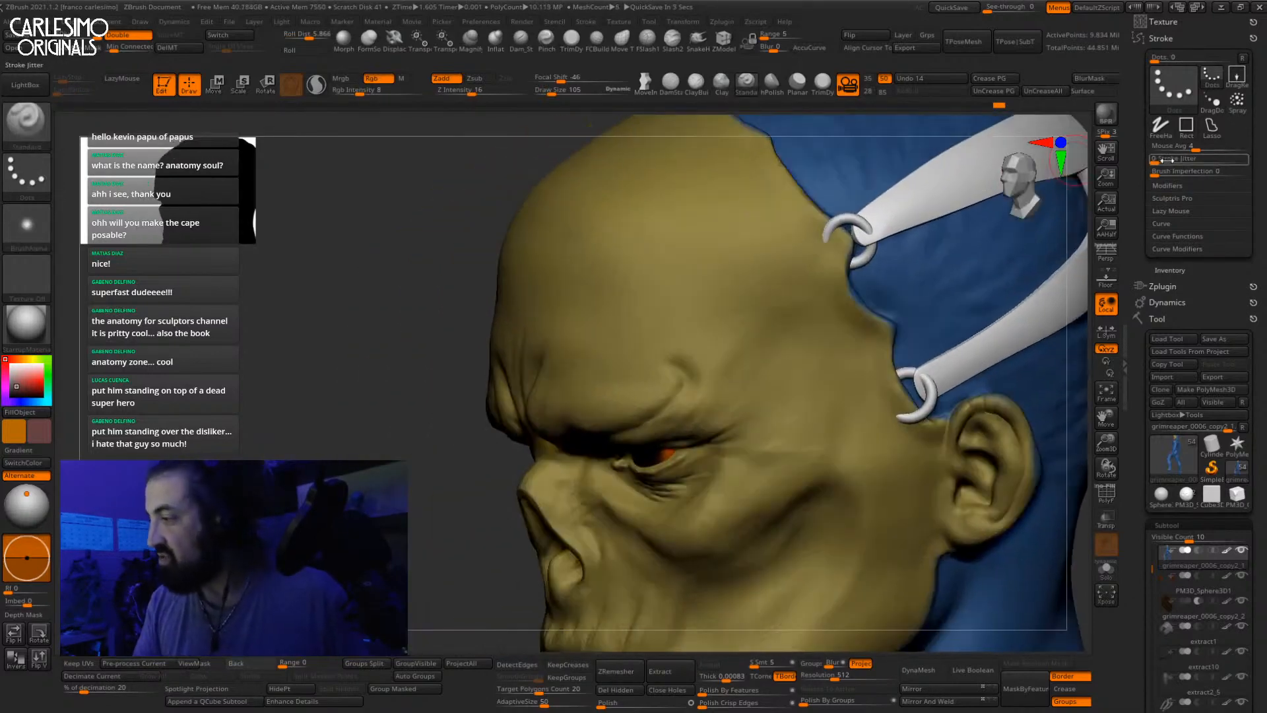
{"action": "left_click_drag", "start_coordinate": [1156, 161], "coordinate": [1172, 161]}
{"action": "left_click_drag", "start_coordinate": [751, 215], "coordinate": [599, 340]}
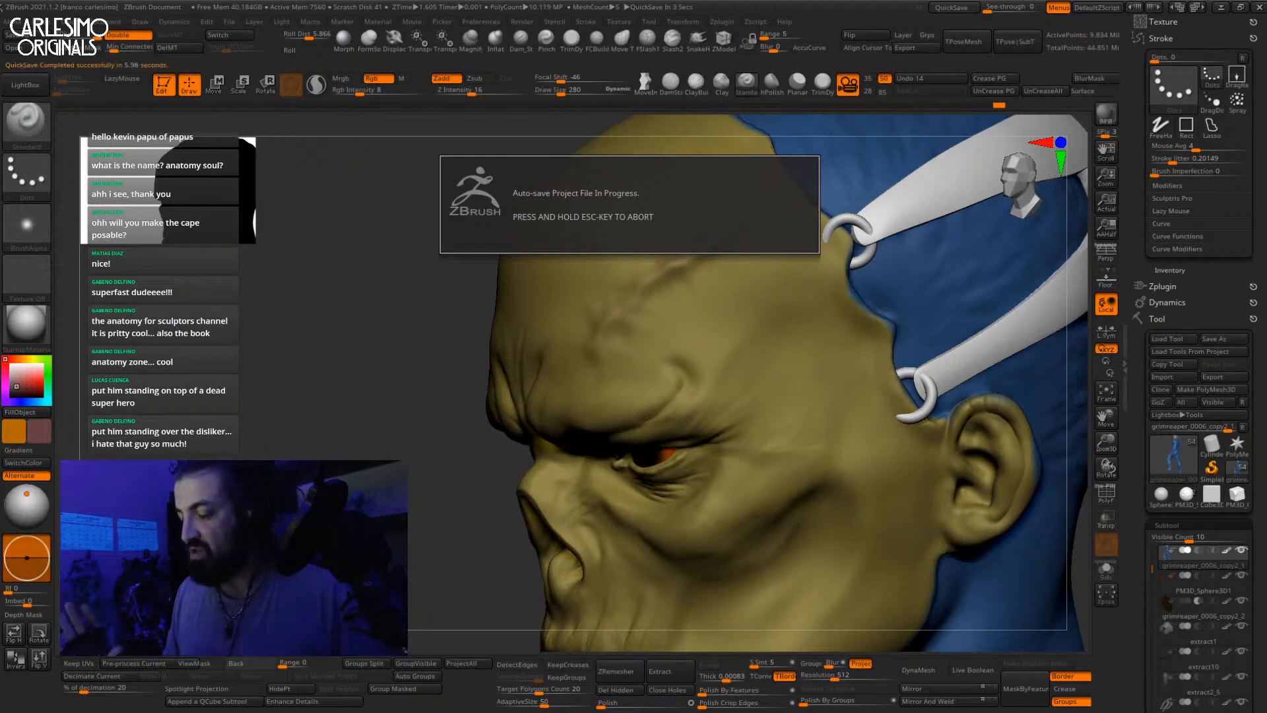
{"action": "left_click_drag", "start_coordinate": [436, 198], "coordinate": [594, 251]}
{"action": "mouse_move", "coordinate": [685, 269]}
{"action": "right_mouse_down"}
{"action": "mouse_move", "coordinate": [687, 282]}
{"action": "mouse_move", "coordinate": [716, 256]}
{"action": "right_mouse_up"}
Step: Remove the brush's alpha and try a forehead stroke at draw size 79, undoing it
{"action": "left_click", "coordinate": [32, 229]}
{"action": "left_click", "coordinate": [79, 236]}
{"action": "key", "text": "space"}
{"action": "key", "text": "space"}
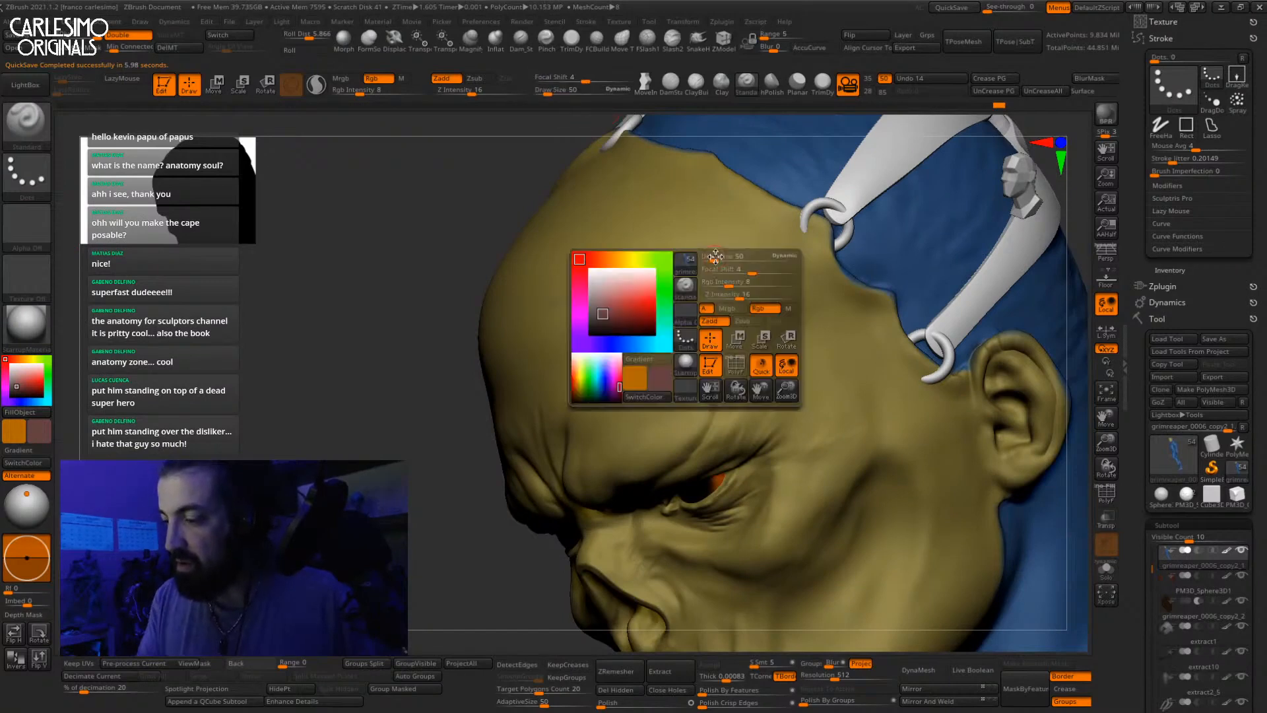
{"action": "left_click_drag", "start_coordinate": [716, 256], "coordinate": [721, 255]}
{"action": "left_click_drag", "start_coordinate": [712, 259], "coordinate": [641, 362]}
{"action": "key", "text": "ctrl+z"}
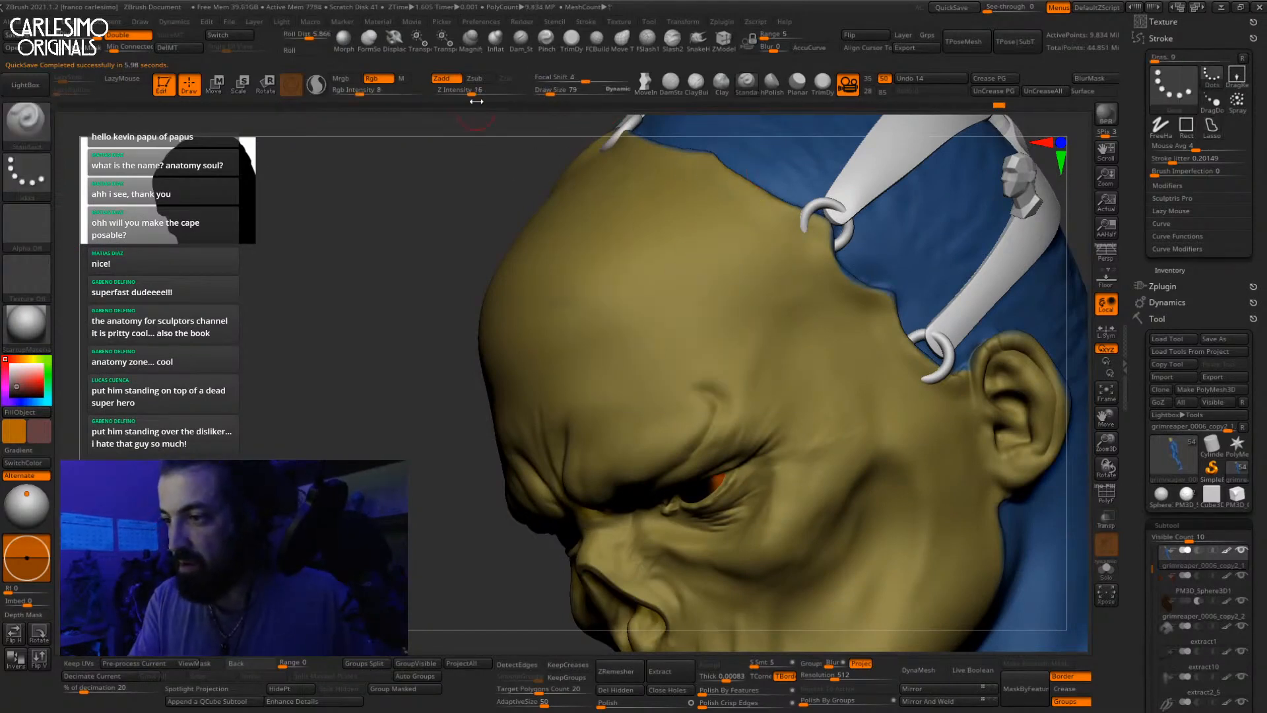
Step: Try a forehead vein with Z Intensity 25, Focal Shift -44, draw size 50 and Stroke Jitter 0.28358, undoing it
{"action": "left_click", "coordinate": [480, 91]}
{"action": "left_click", "coordinate": [561, 79]}
{"action": "left_click", "coordinate": [561, 91]}
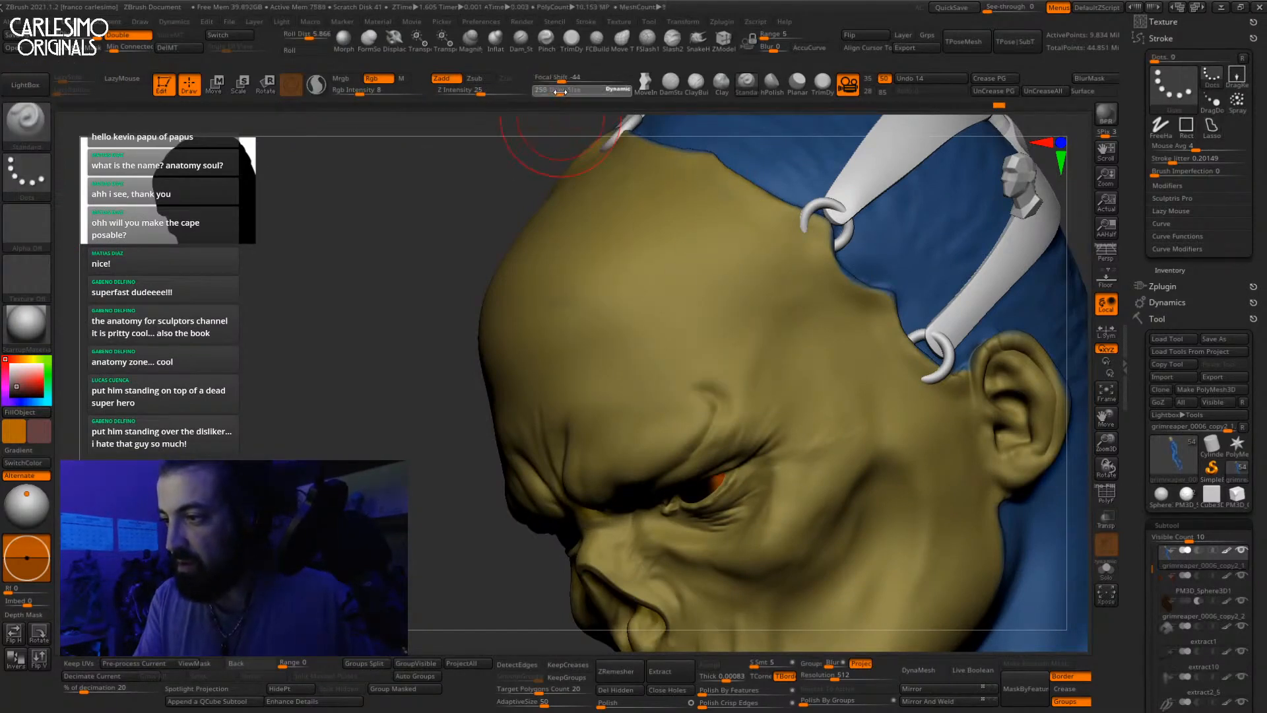
{"action": "left_click_drag", "start_coordinate": [560, 92], "coordinate": [548, 93]}
{"action": "key", "text": "space"}
{"action": "left_click", "coordinate": [1179, 161]}
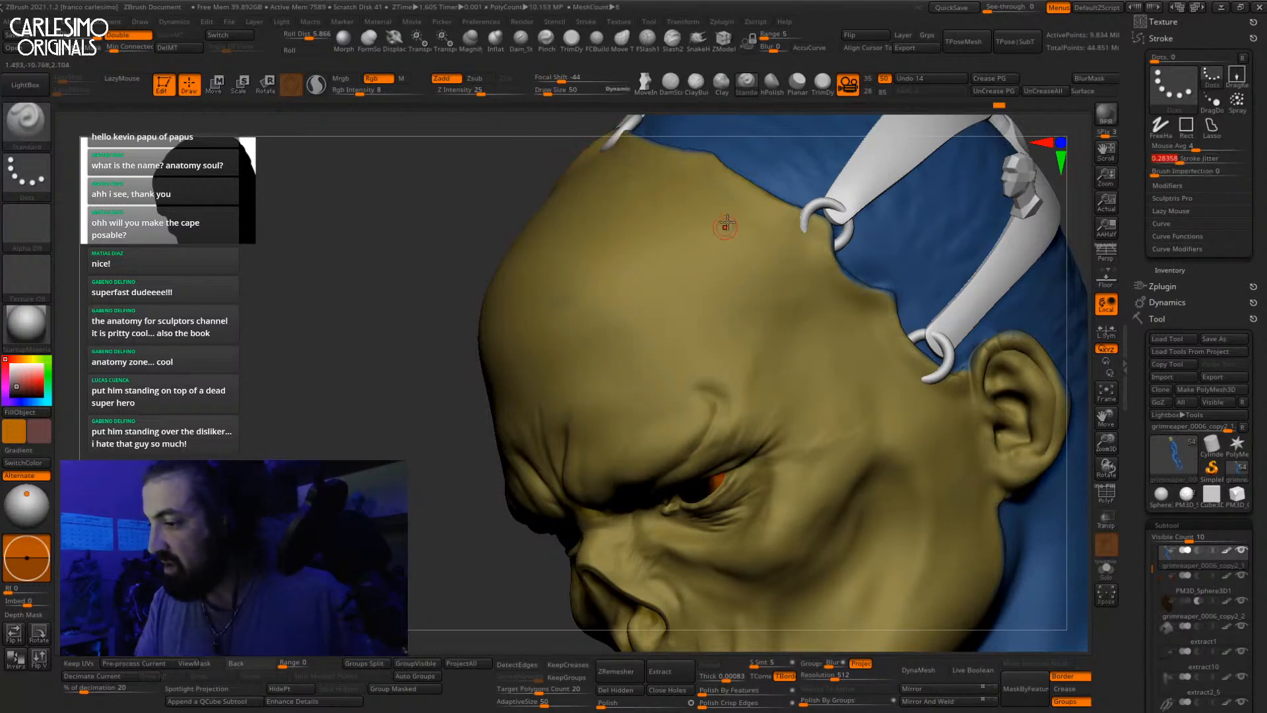
{"action": "left_click_drag", "start_coordinate": [725, 226], "coordinate": [621, 403]}
{"action": "key", "text": "ctrl"}
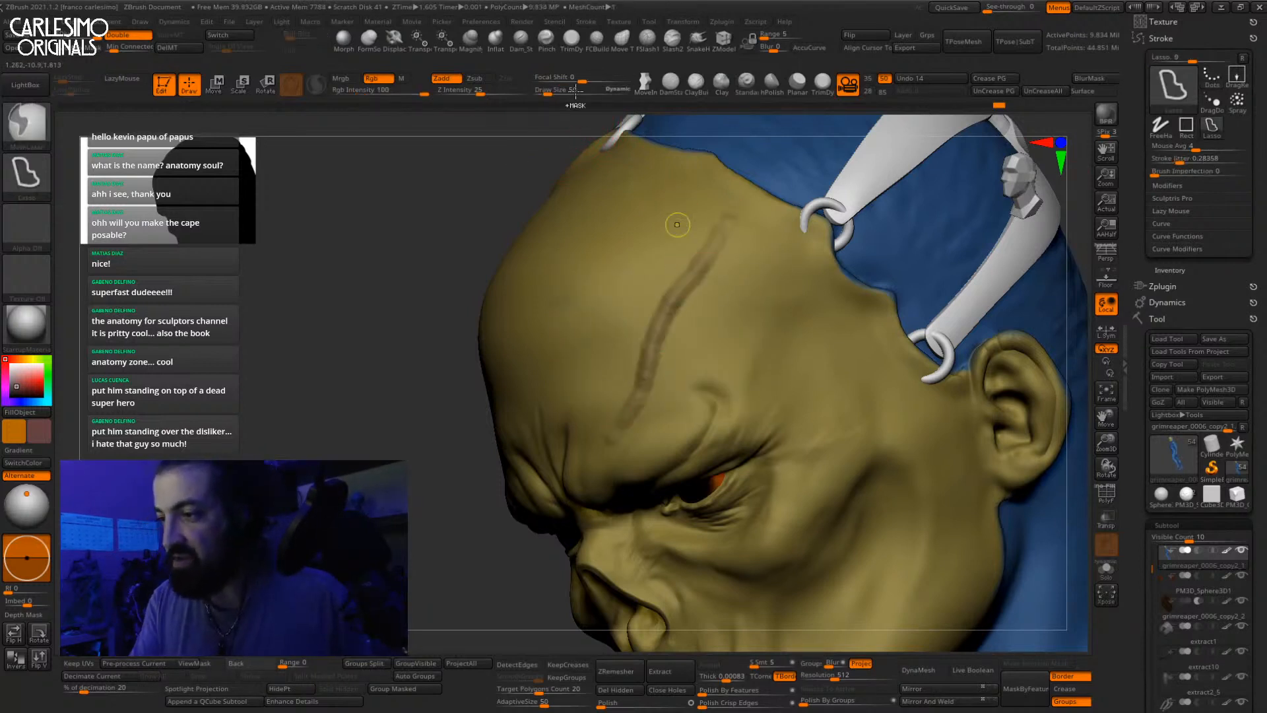
{"action": "key", "text": "ctrl+z"}
Step: Try a thinner vein down the forehead with Focal Shift 22, undoing the stroke
{"action": "left_click_drag", "start_coordinate": [702, 213], "coordinate": [619, 417]}
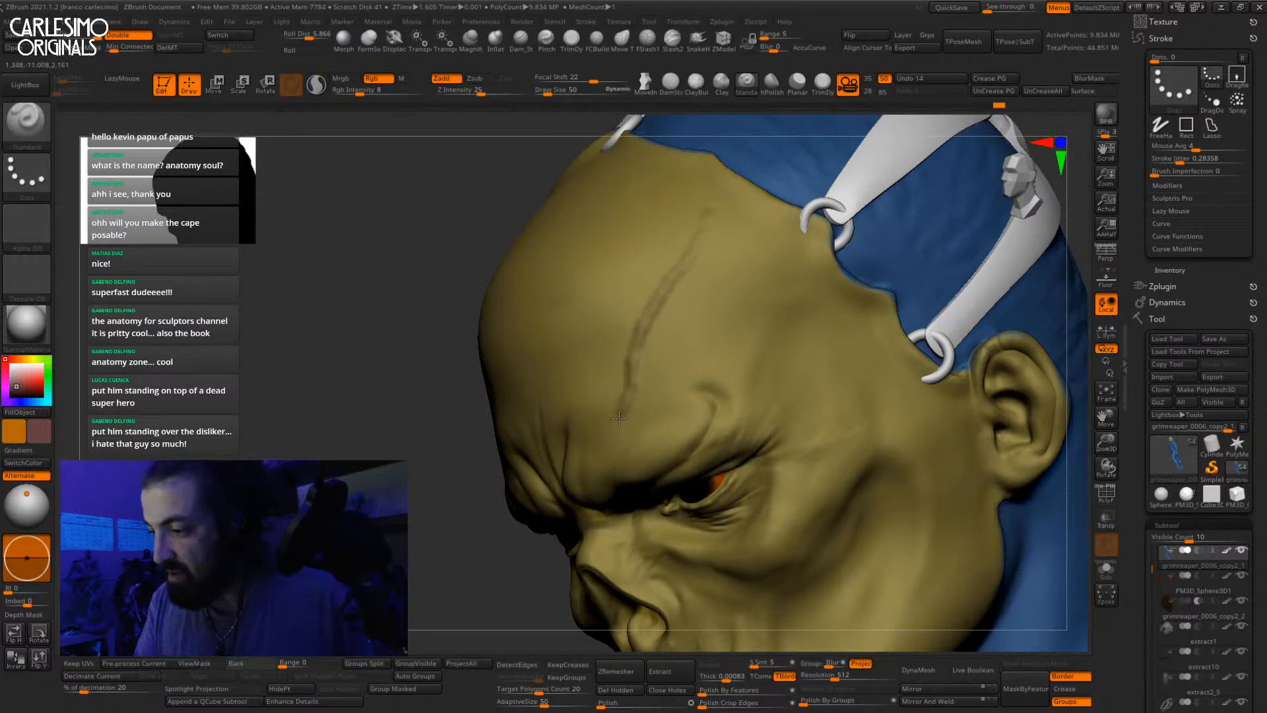
{"action": "key", "text": "ctrl+z"}
{"action": "key", "text": "ctrl+z"}
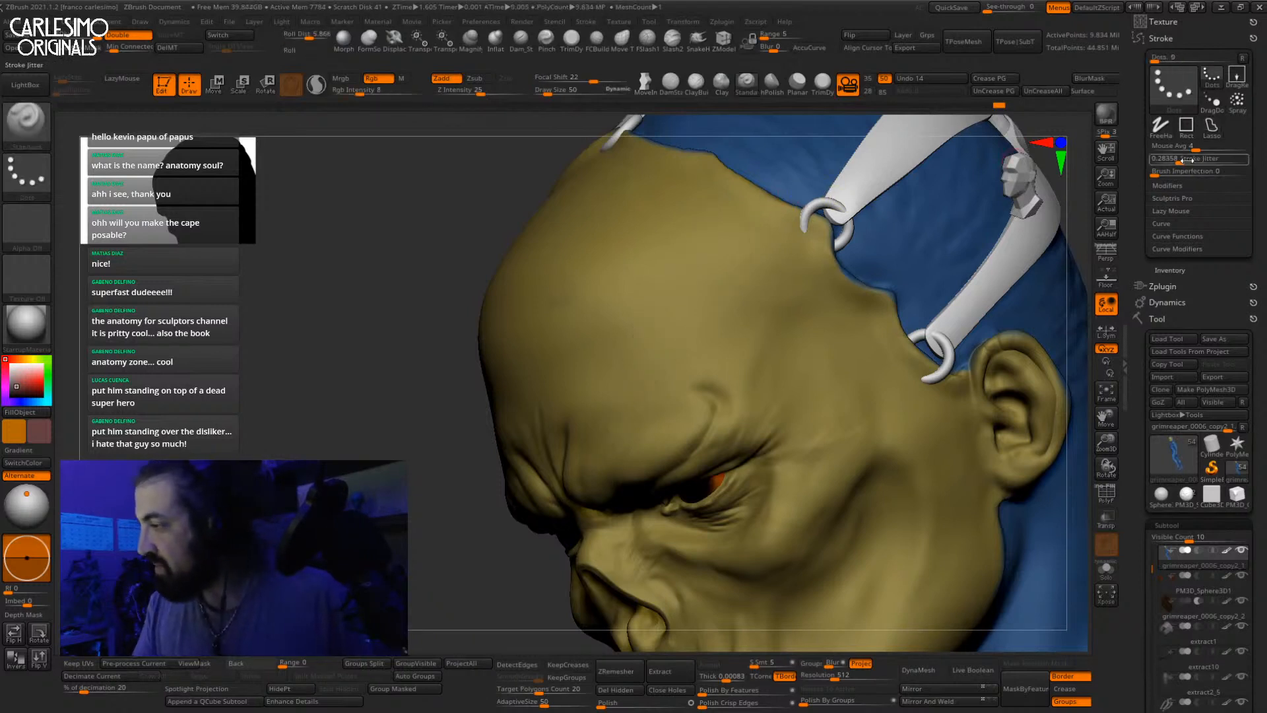
Step: Set Stroke Jitter to 0.64925 and test it with one vein stroke down the forehead, undoing the stroke
{"action": "left_click", "coordinate": [1212, 162]}
{"action": "left_click_drag", "start_coordinate": [633, 332], "coordinate": [598, 428]}
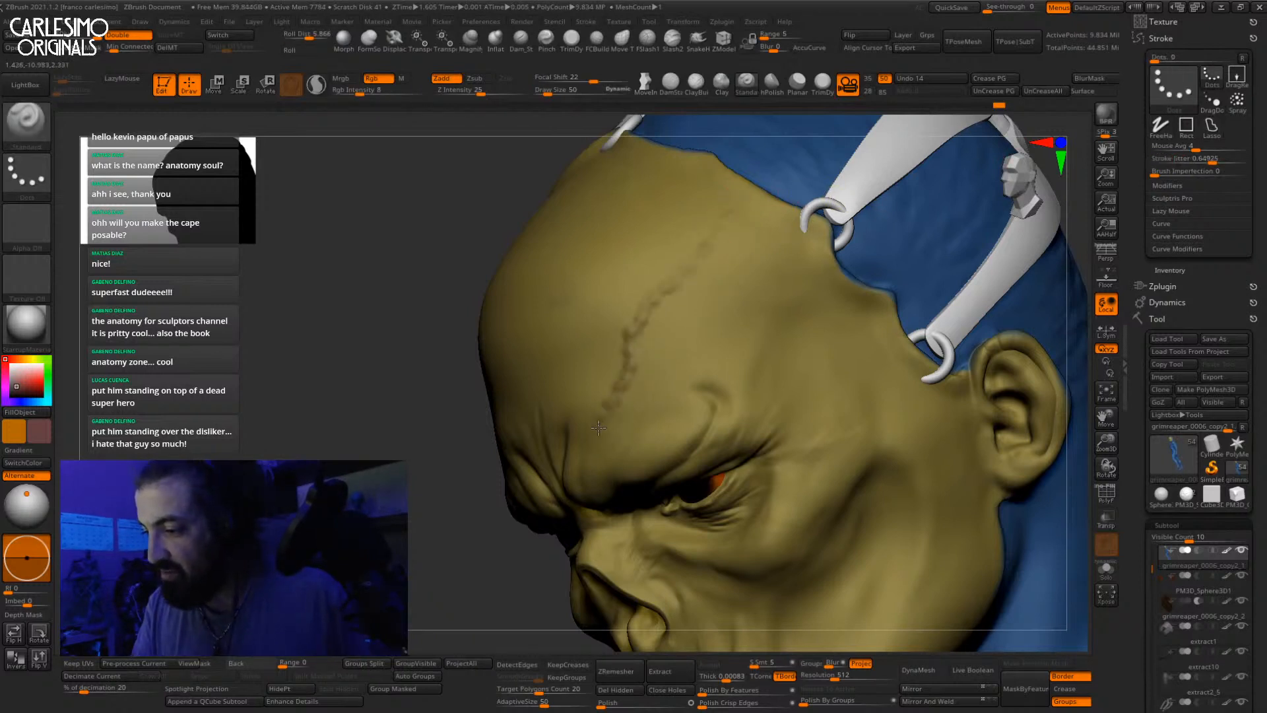
{"action": "key", "text": "ctrl+z"}
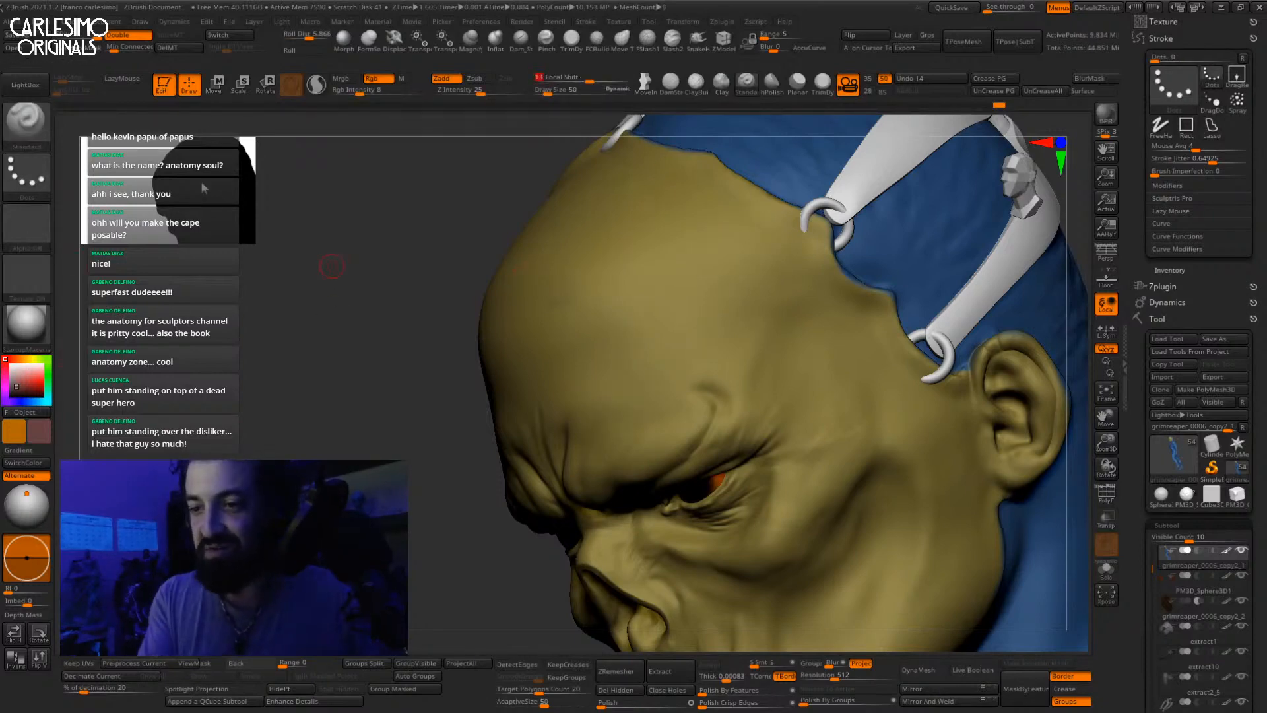
Step: Assign a soft round alpha to the brush with Focal Shift 13 and test it at draw size 87, undoing the stroke
{"action": "left_click", "coordinate": [26, 228]}
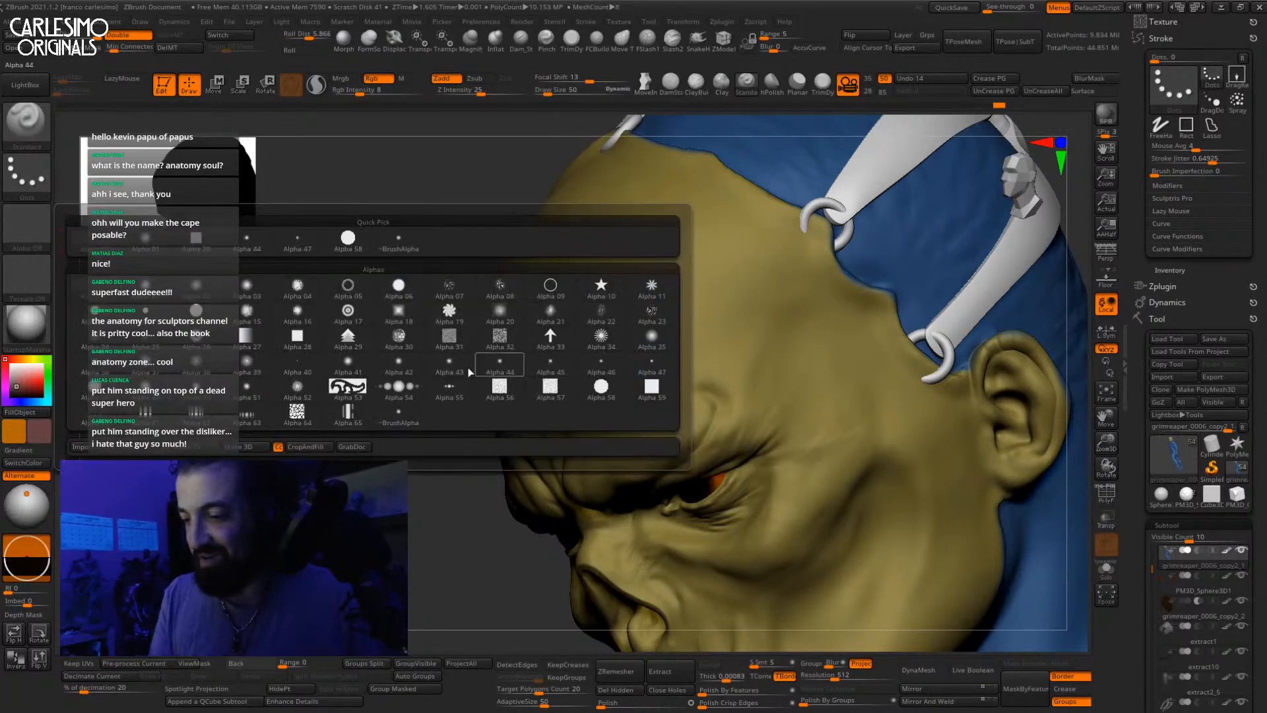
{"action": "left_click", "coordinate": [135, 243]}
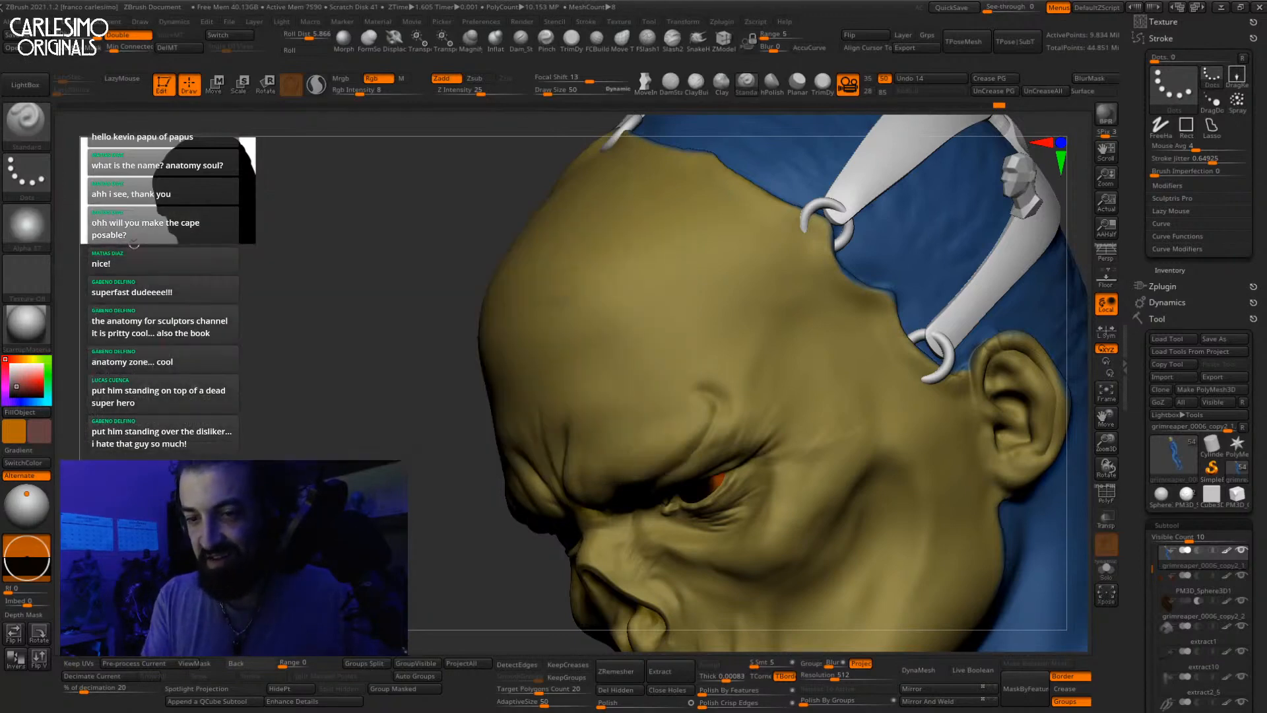
{"action": "key", "text": "space"}
{"action": "left_click_drag", "start_coordinate": [705, 265], "coordinate": [661, 342]}
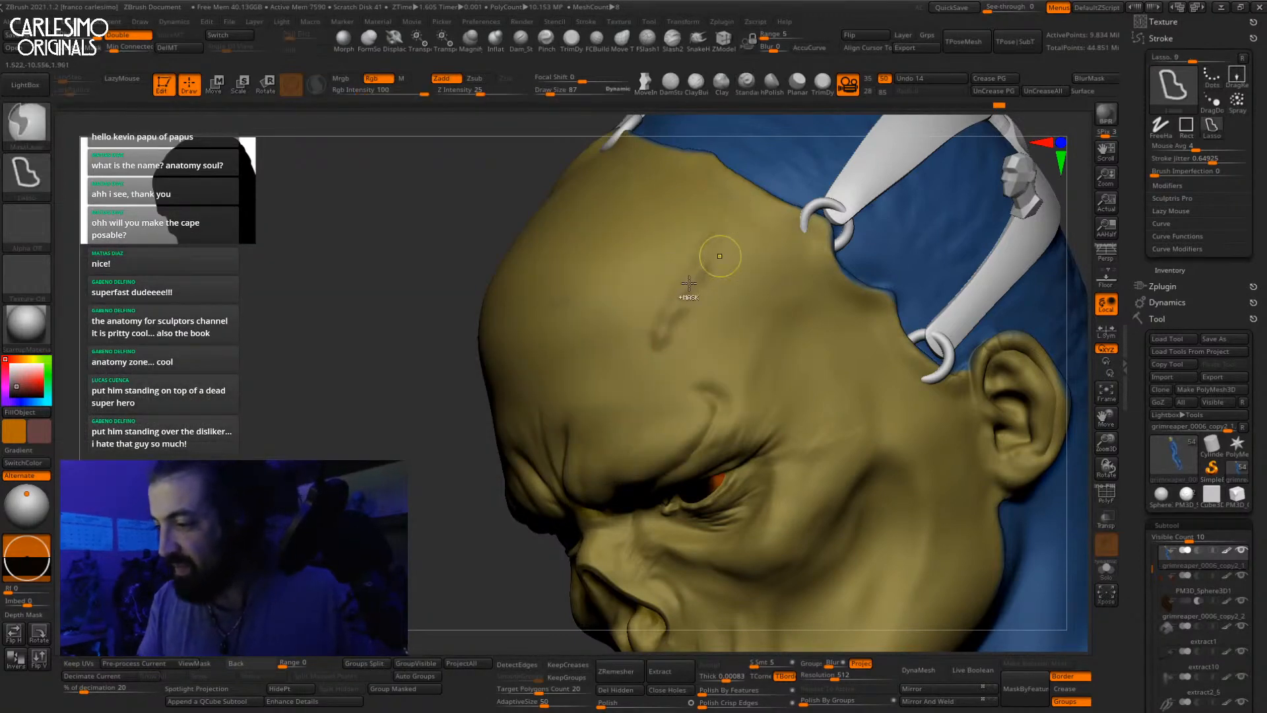
{"action": "key", "text": "ctrl+z"}
Step: Try vein strokes across the forehead with the Standard brush at draw size 56 and Z Intensity 27
{"action": "left_click_drag", "start_coordinate": [551, 92], "coordinate": [547, 92]}
{"action": "left_click", "coordinate": [483, 91]}
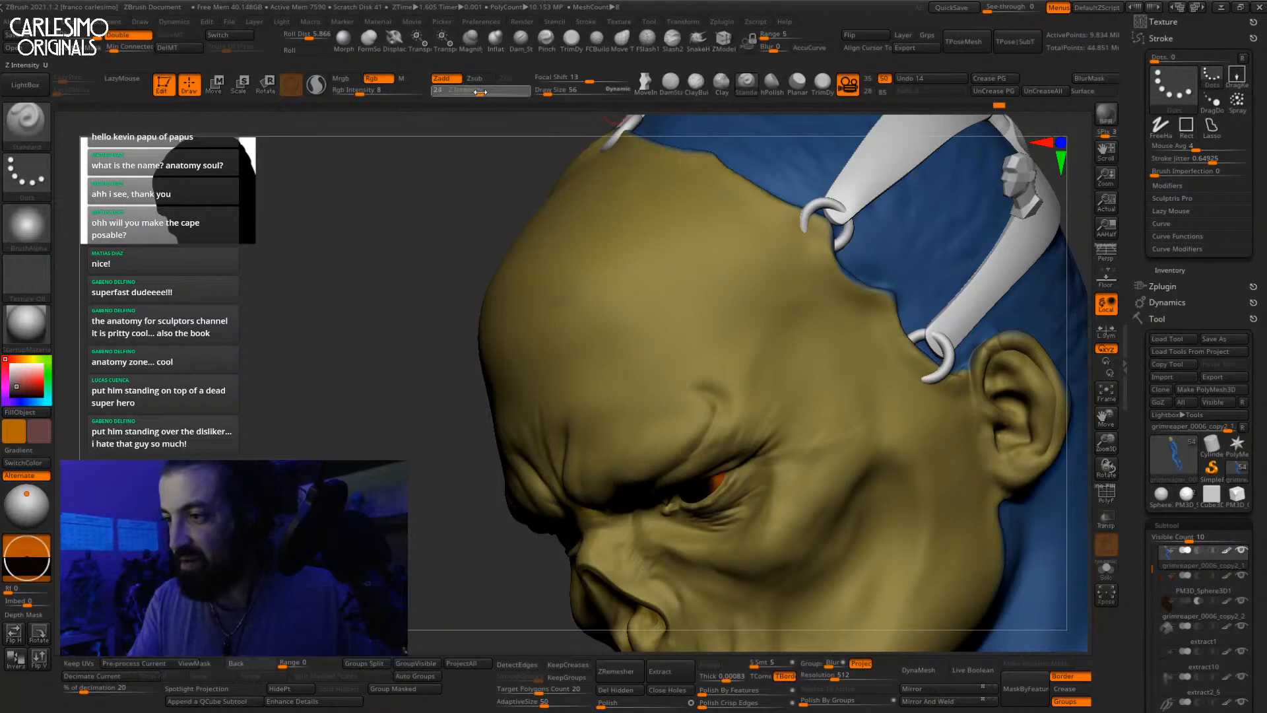
{"action": "mouse_move", "coordinate": [713, 249]}
{"action": "left_mouse_down"}
{"action": "mouse_move", "coordinate": [606, 404]}
{"action": "mouse_move", "coordinate": [584, 476]}
{"action": "left_mouse_up"}
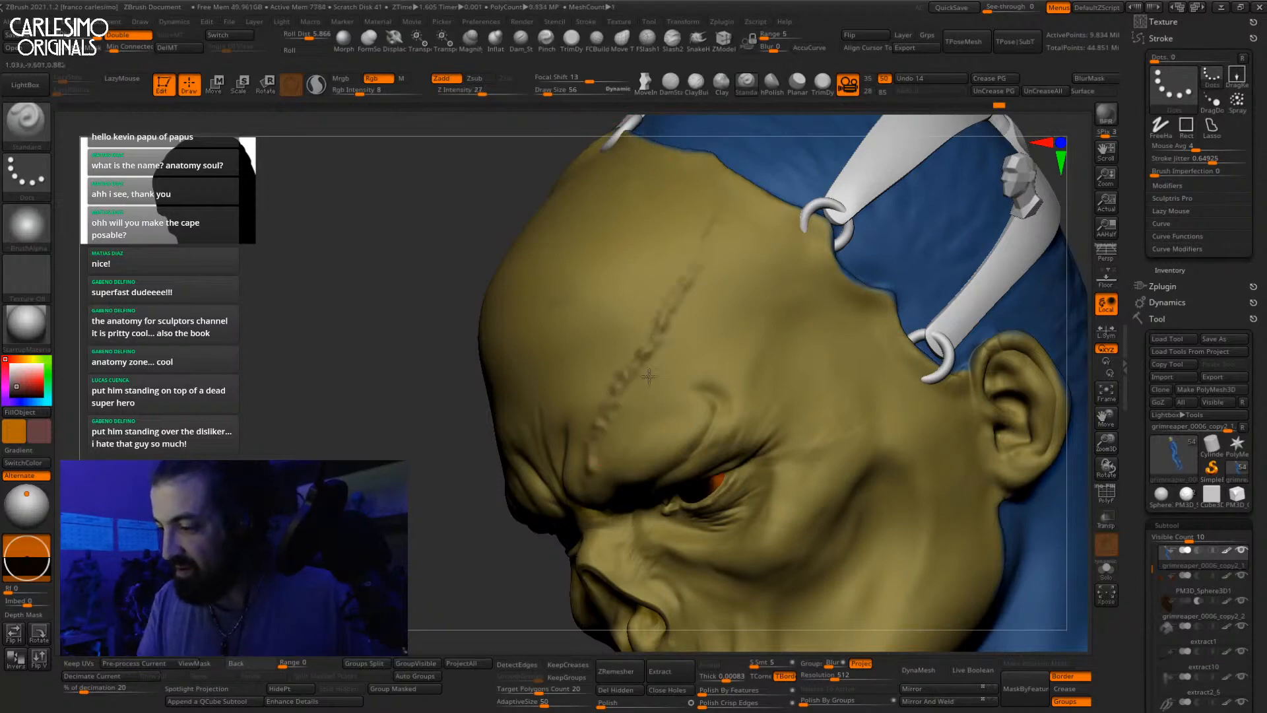
{"action": "mouse_move", "coordinate": [585, 477]}
{"action": "right_mouse_down"}
{"action": "mouse_move", "coordinate": [693, 294]}
{"action": "mouse_move", "coordinate": [626, 266]}
{"action": "right_mouse_up"}
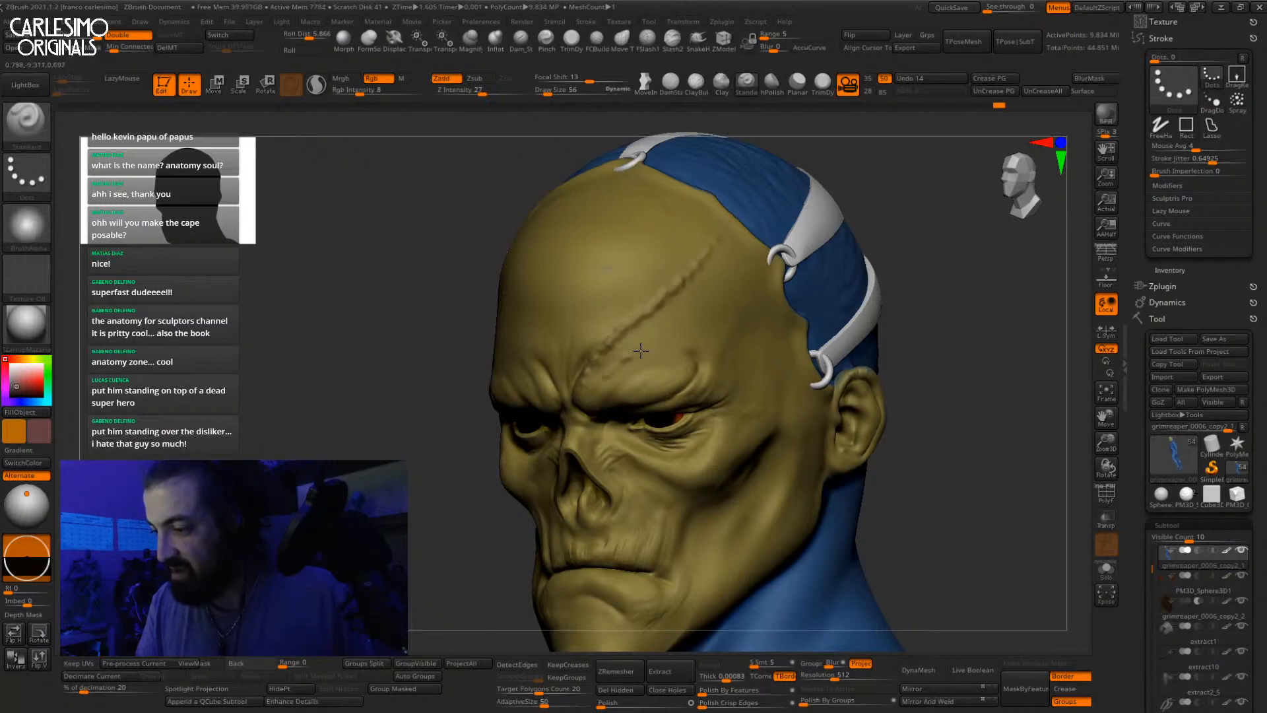
{"action": "right_click_drag", "start_coordinate": [731, 305], "coordinate": [699, 303]}
{"action": "right_click_drag", "start_coordinate": [700, 302], "coordinate": [719, 283], "text": "ctrl"}
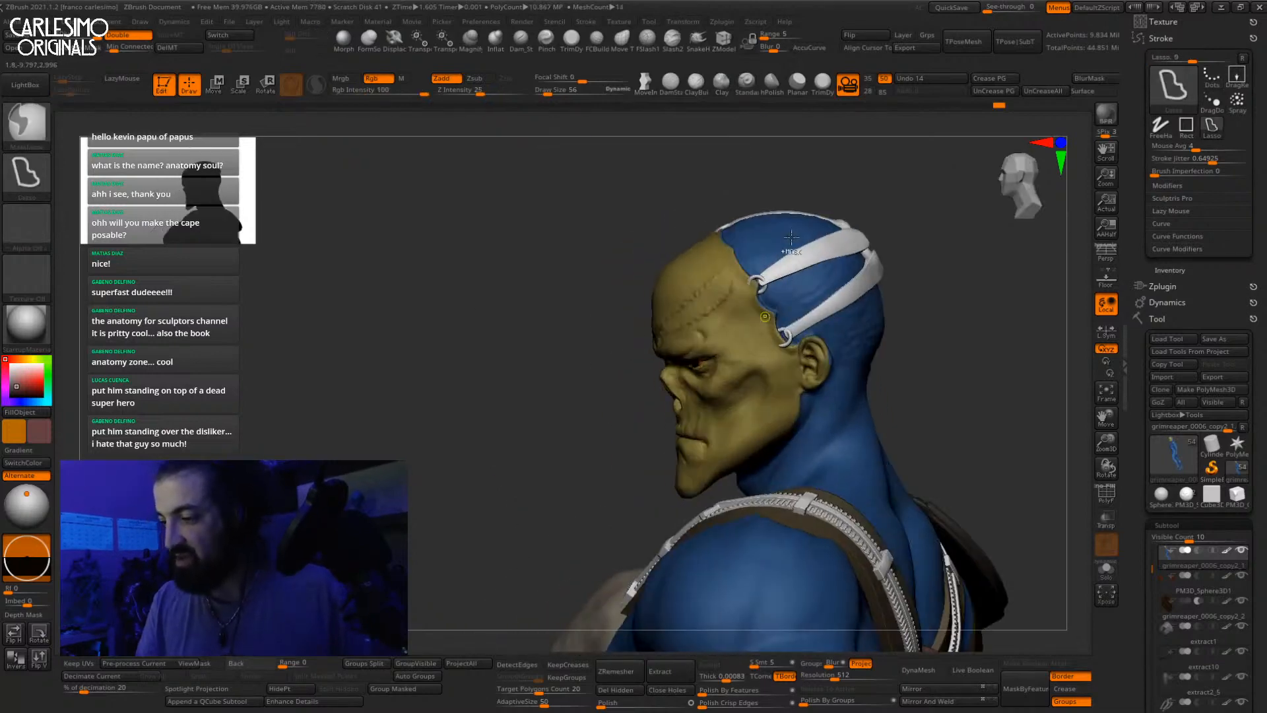
{"action": "mouse_move", "coordinate": [756, 323]}
{"action": "right_mouse_down"}
{"action": "mouse_move", "coordinate": [700, 306]}
{"action": "mouse_move", "coordinate": [644, 353]}
{"action": "mouse_move", "coordinate": [634, 399]}
{"action": "right_mouse_up"}
Step: Replace the Standard brush's soft round alpha with a smaller soft dot alpha
{"action": "left_click", "coordinate": [43, 232]}
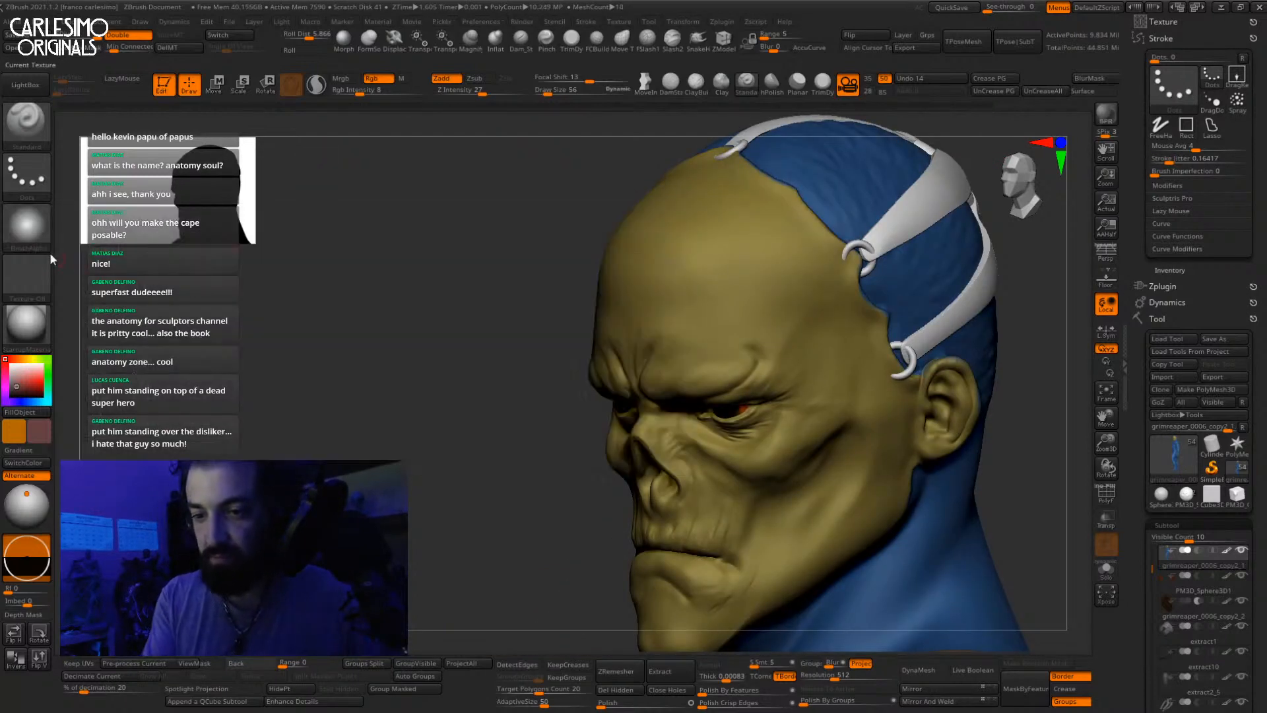
{"action": "left_click", "coordinate": [43, 241]}
{"action": "left_click", "coordinate": [551, 361]}
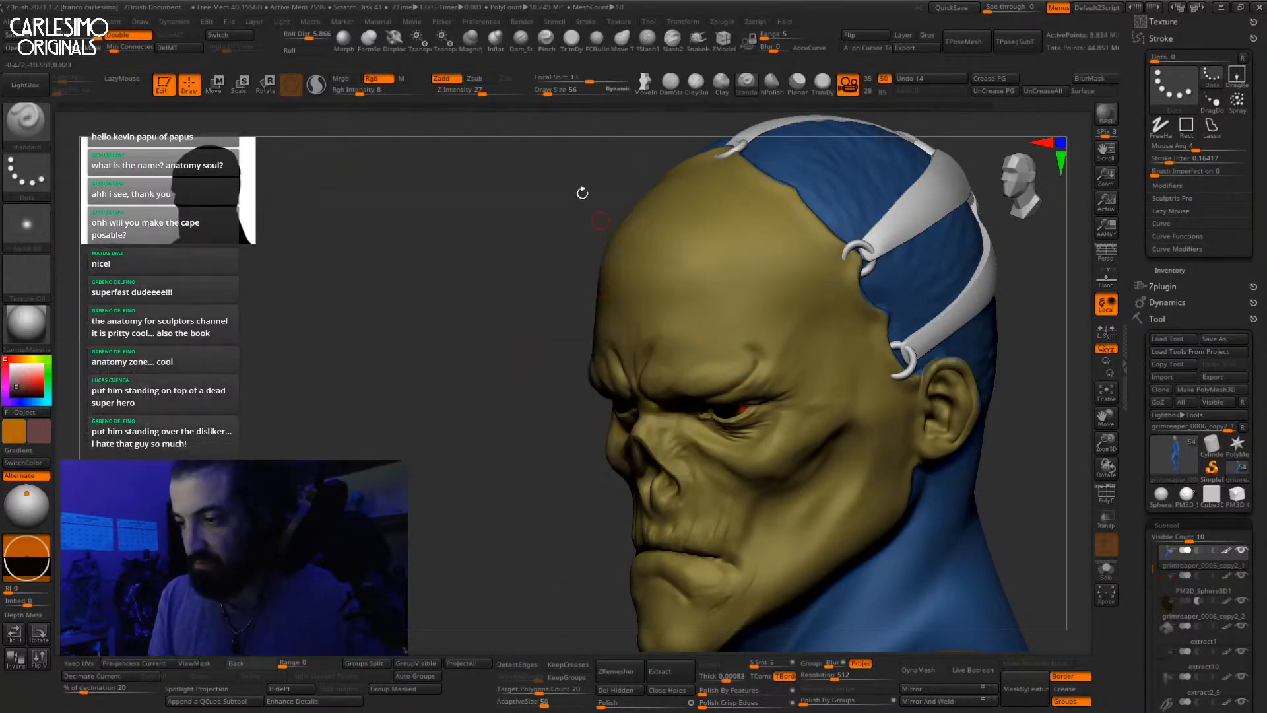
Step: Try the Displace brush with a soft round alpha at draw size 87 on the forehead, undoing the stroke
{"action": "left_click", "coordinate": [394, 40]}
{"action": "left_click", "coordinate": [26, 224]}
{"action": "left_click", "coordinate": [209, 356]}
{"action": "key", "text": "space"}
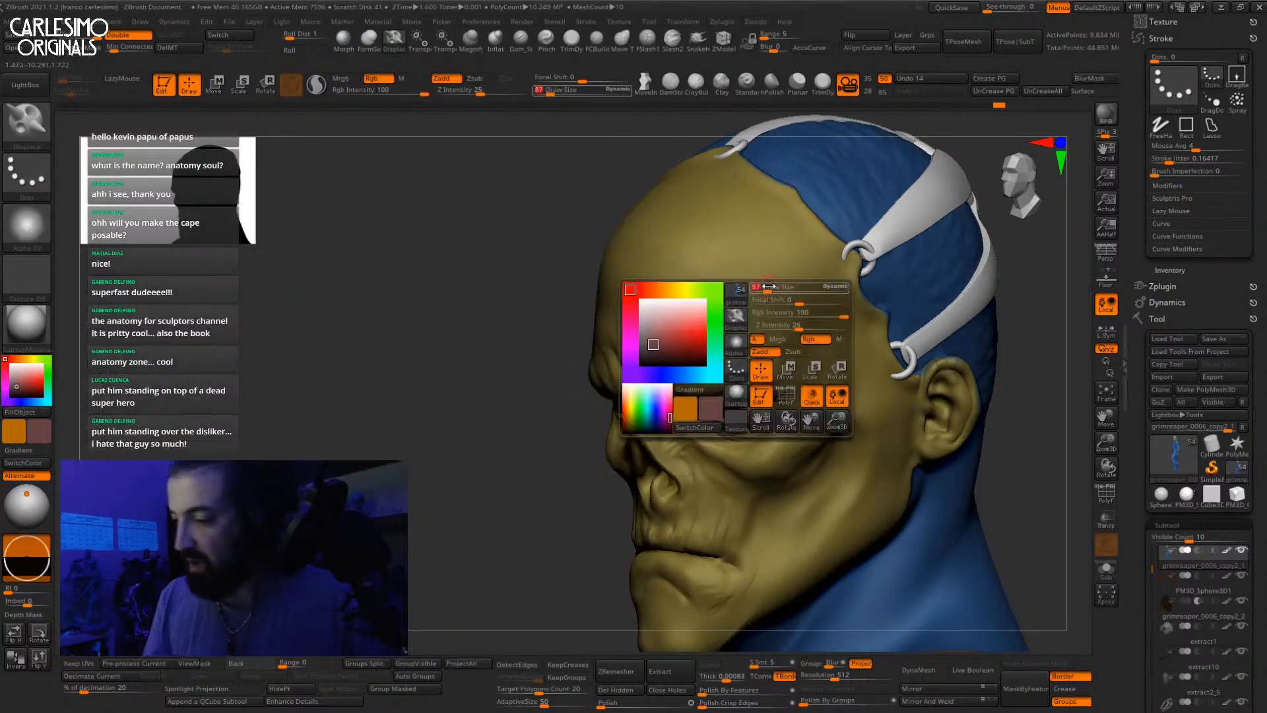
{"action": "left_click_drag", "start_coordinate": [798, 248], "coordinate": [706, 330]}
{"action": "key", "text": "ctrl+z"}
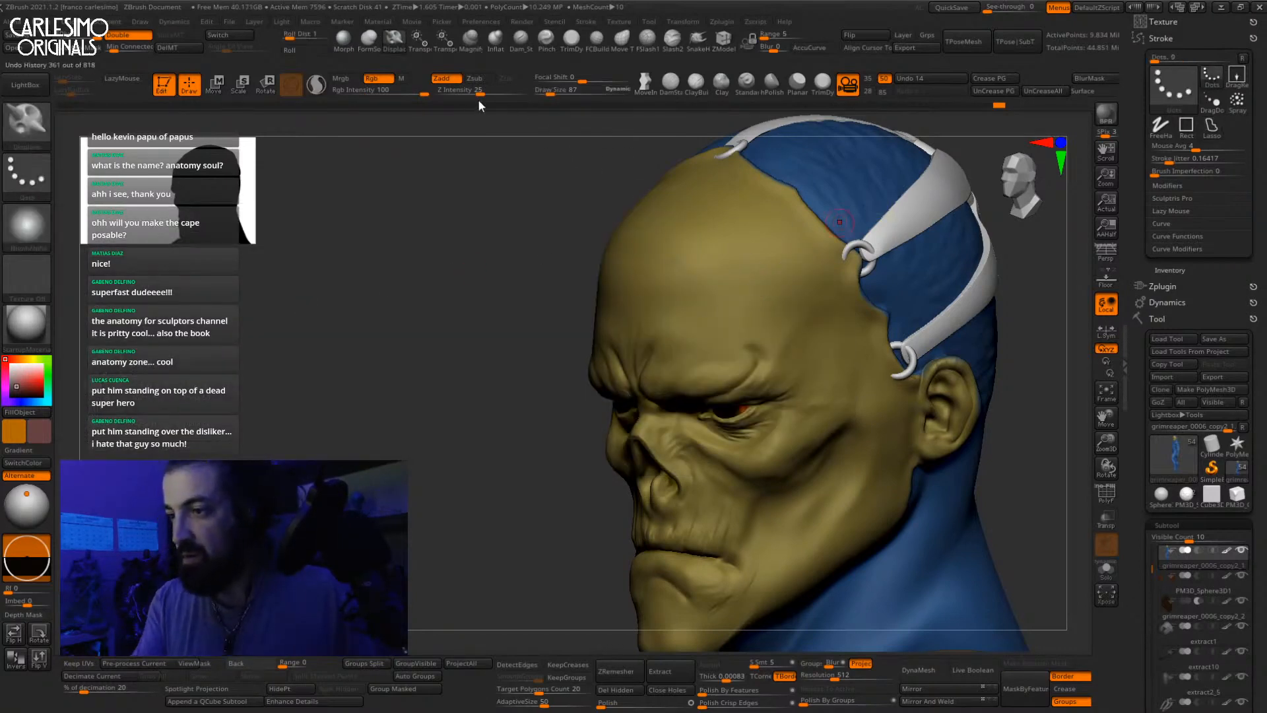
Step: Try forehead veins with the Displace brush at Stroke Jitter 0.24626 and Rgb Intensity 14, undoing the strokes
{"action": "left_click", "coordinate": [1176, 160]}
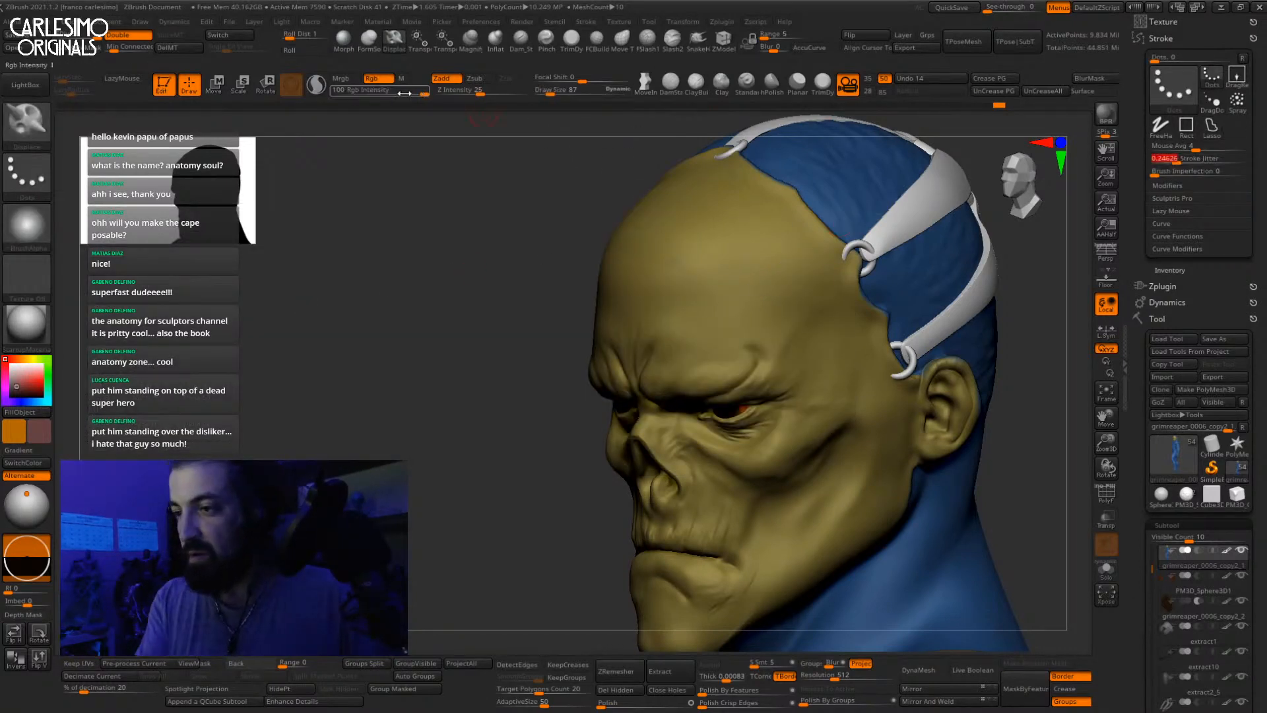
{"action": "left_click_drag", "start_coordinate": [404, 93], "coordinate": [368, 93]}
{"action": "left_click_drag", "start_coordinate": [791, 242], "coordinate": [725, 285]}
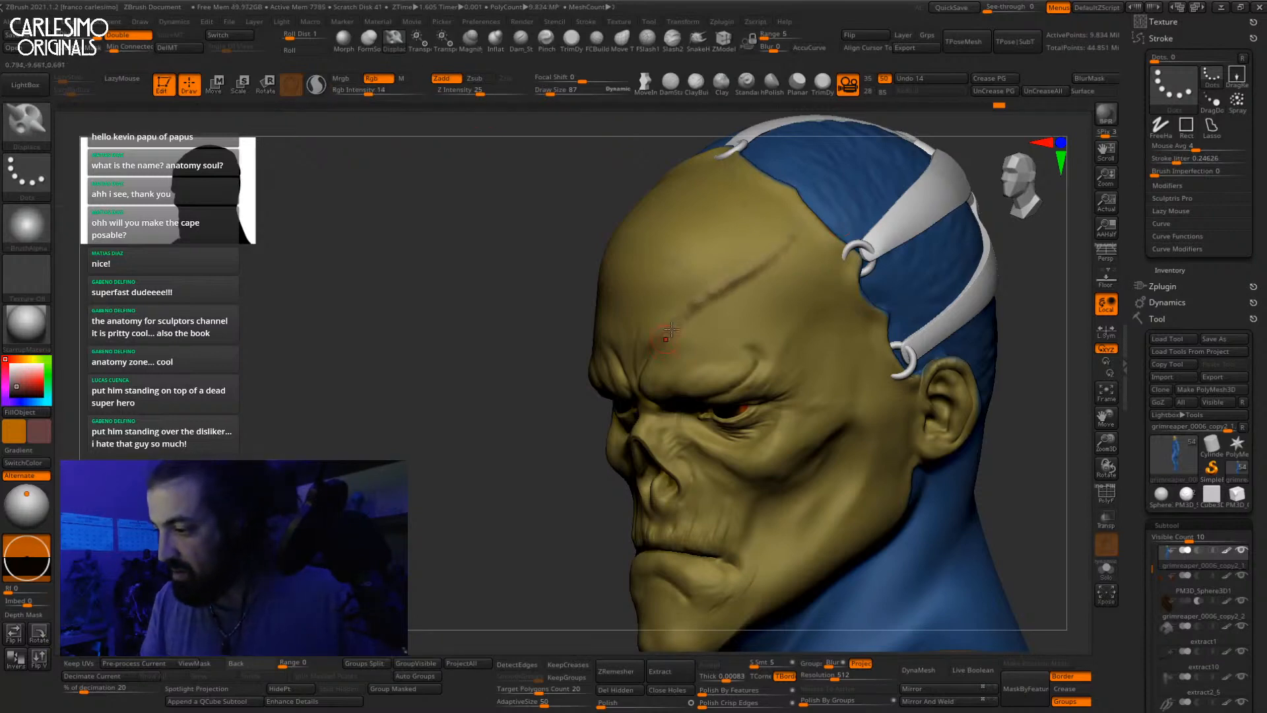
{"action": "right_click_drag", "start_coordinate": [672, 330], "coordinate": [735, 275]}
{"action": "key", "text": "ctrl+z"}
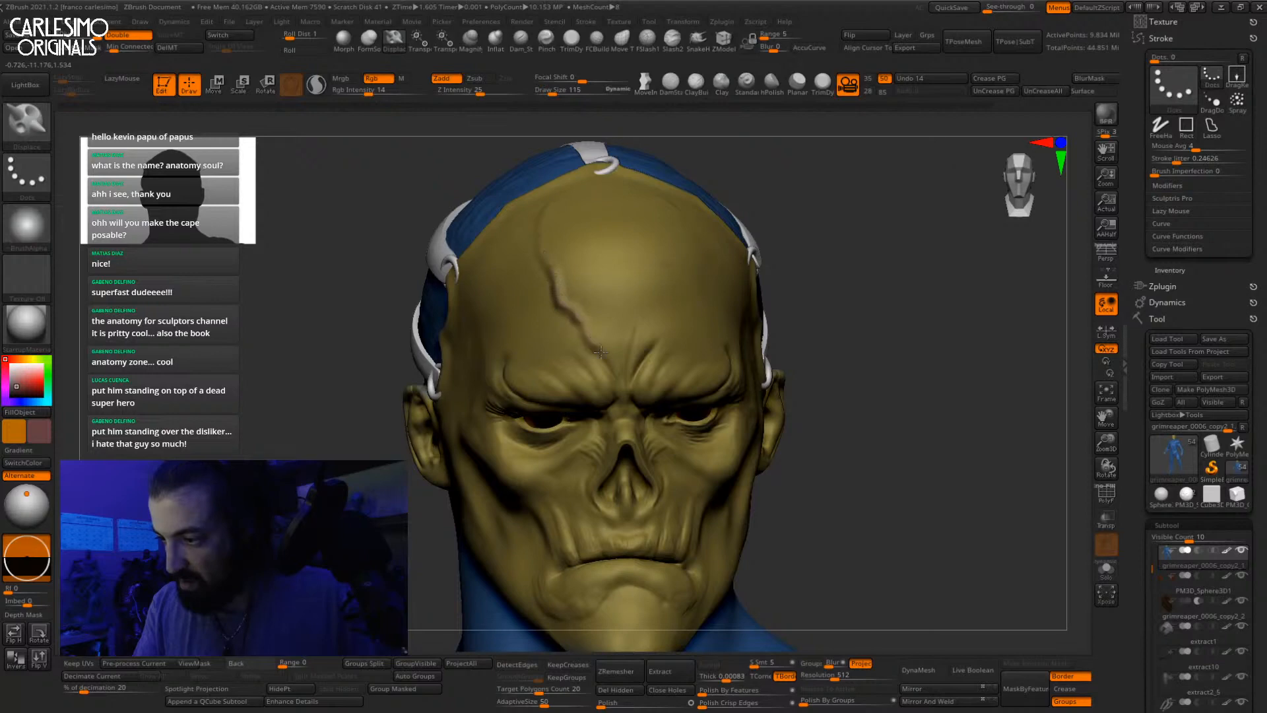
{"action": "mouse_move", "coordinate": [601, 353]}
{"action": "right_mouse_down", "text": "ctrl"}
{"action": "mouse_move", "coordinate": [621, 324]}
{"action": "mouse_move", "coordinate": [695, 339]}
{"action": "mouse_move", "coordinate": [792, 285]}
{"action": "mouse_move", "coordinate": [767, 291]}
{"action": "mouse_move", "coordinate": [749, 277]}
{"action": "mouse_move", "coordinate": [699, 330]}
{"action": "right_mouse_up", "text": "ctrl"}
{"action": "key", "text": "ctrl+z"}
{"action": "key", "text": "ctrl+z"}
{"action": "mouse_move", "coordinate": [700, 330]}
{"action": "right_mouse_down"}
{"action": "mouse_move", "coordinate": [662, 357]}
{"action": "mouse_move", "coordinate": [646, 395]}
{"action": "right_mouse_up"}
Step: Turn off Rgb for the Displace brush, and set ClayBuildup to Stroke Jitter 0 and draw size 147 for the face
{"action": "left_click", "coordinate": [379, 79]}
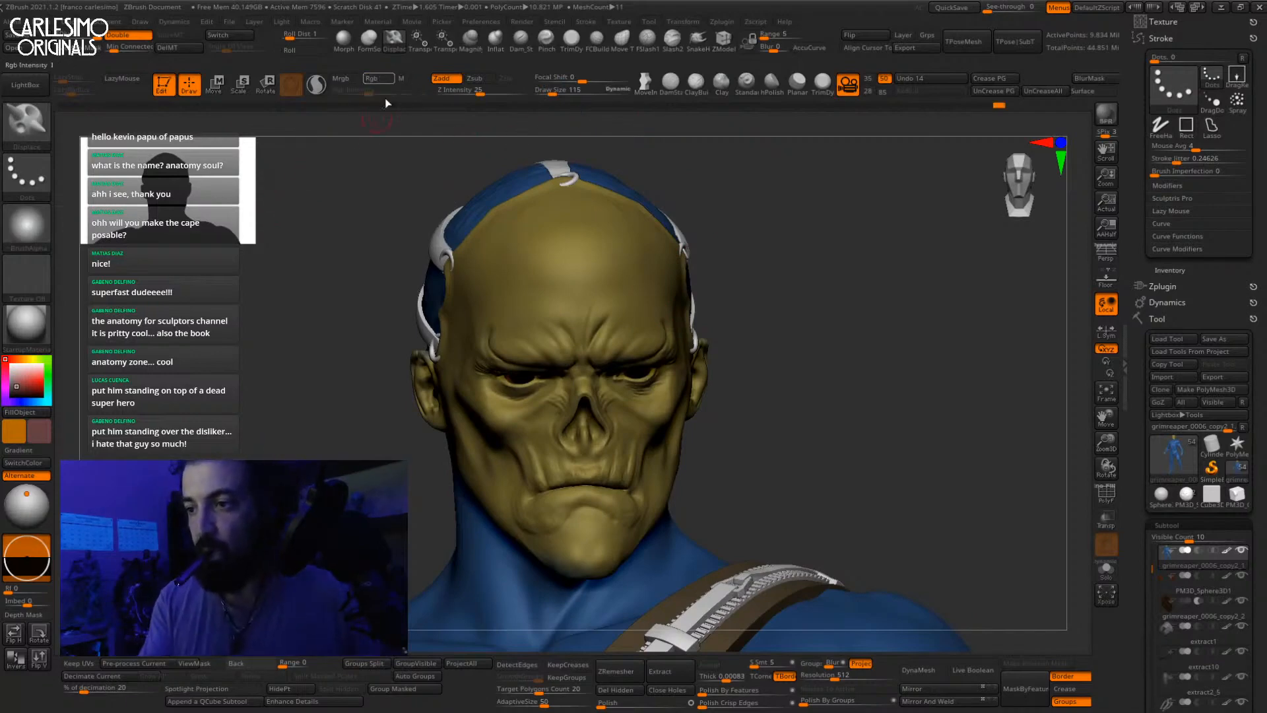
{"action": "left_click", "coordinate": [698, 89]}
{"action": "left_click_drag", "start_coordinate": [1176, 161], "coordinate": [1148, 162]}
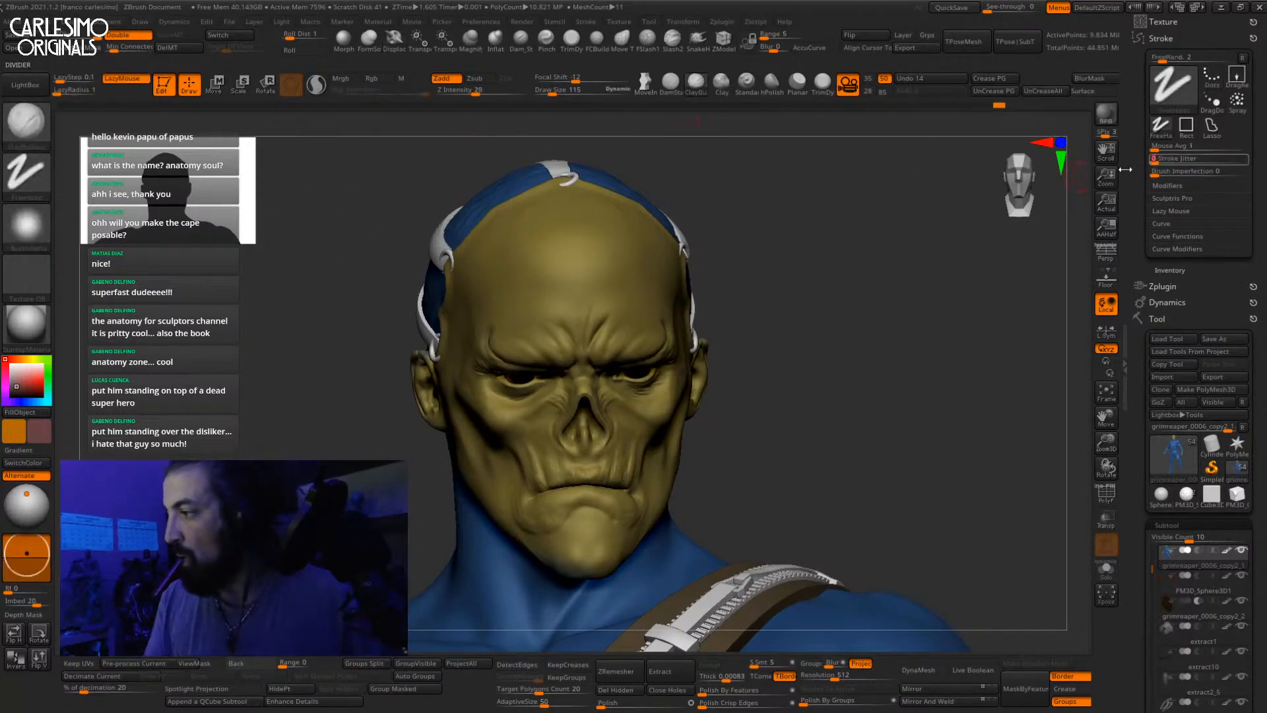
{"action": "mouse_move", "coordinate": [924, 290]}
{"action": "left_mouse_down"}
{"action": "mouse_move", "coordinate": [884, 270]}
{"action": "mouse_move", "coordinate": [871, 343]}
{"action": "mouse_move", "coordinate": [911, 363]}
{"action": "left_mouse_up"}
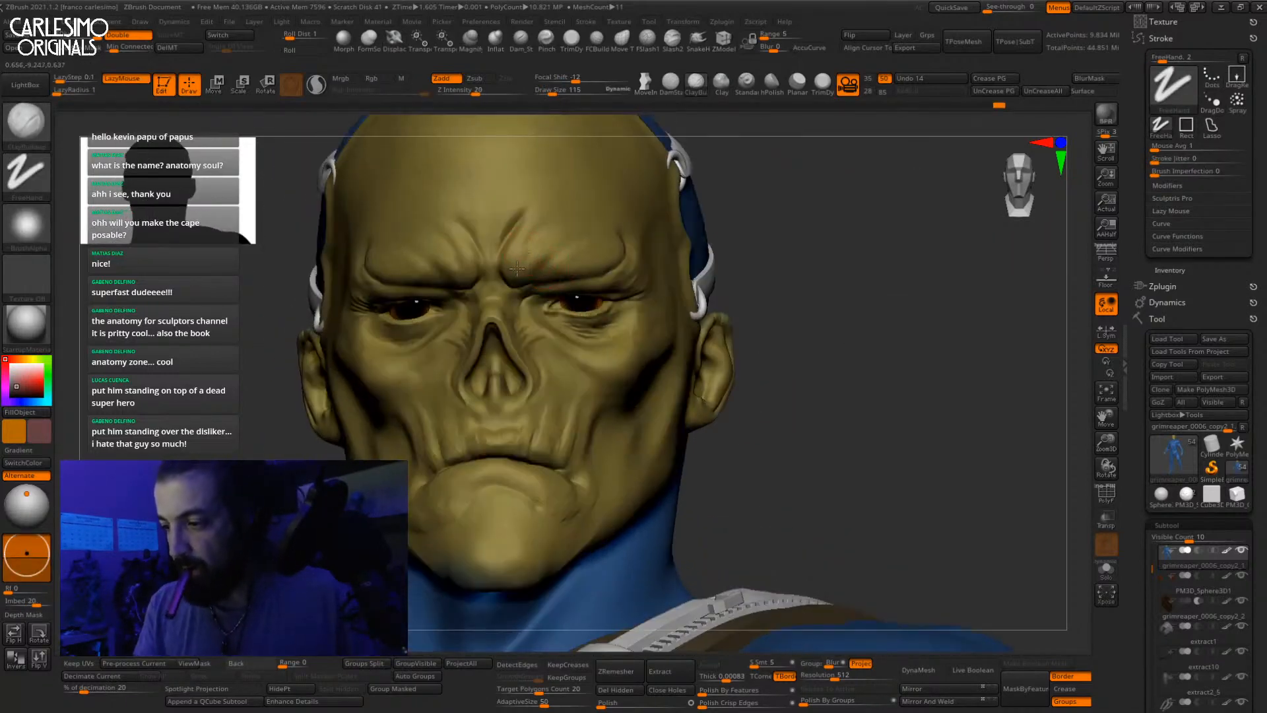
{"action": "right_click_drag", "start_coordinate": [523, 283], "coordinate": [544, 317]}
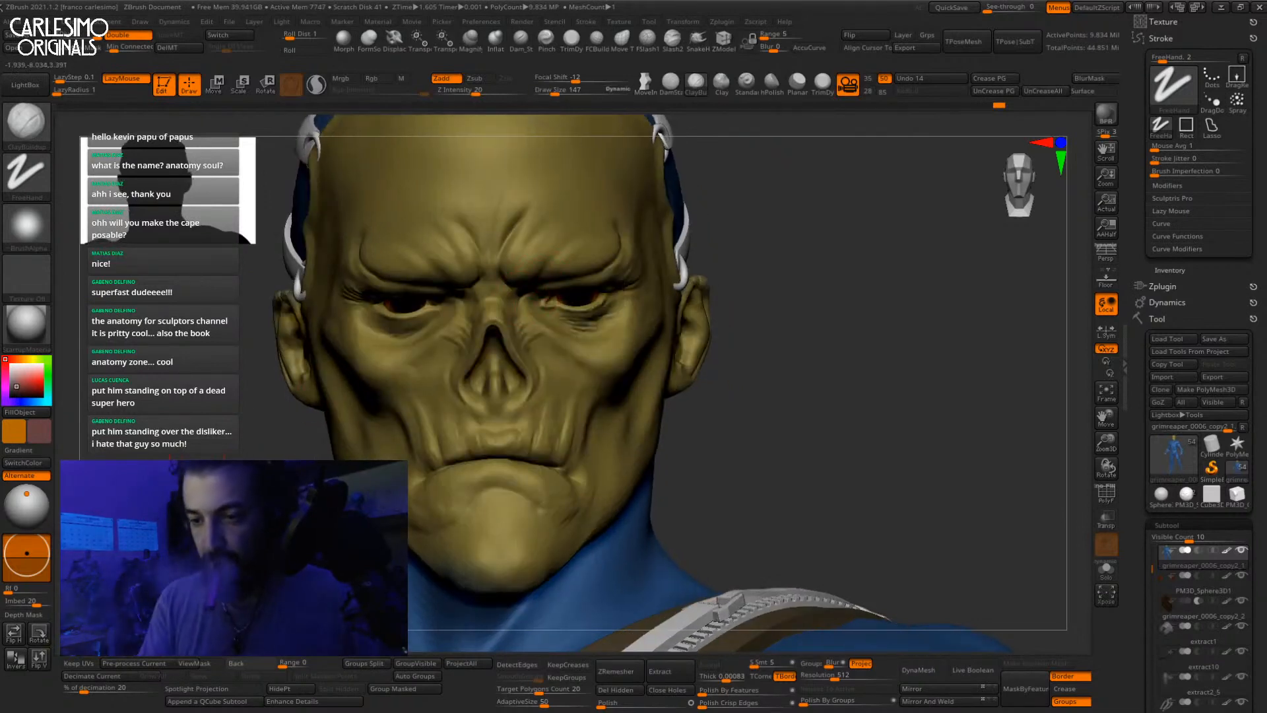
Step: Bring up the Spotlight references, examine the comic panel's skull-faced villain, and place the panel at small size beside the head
{"action": "key", "text": "shift+z"}
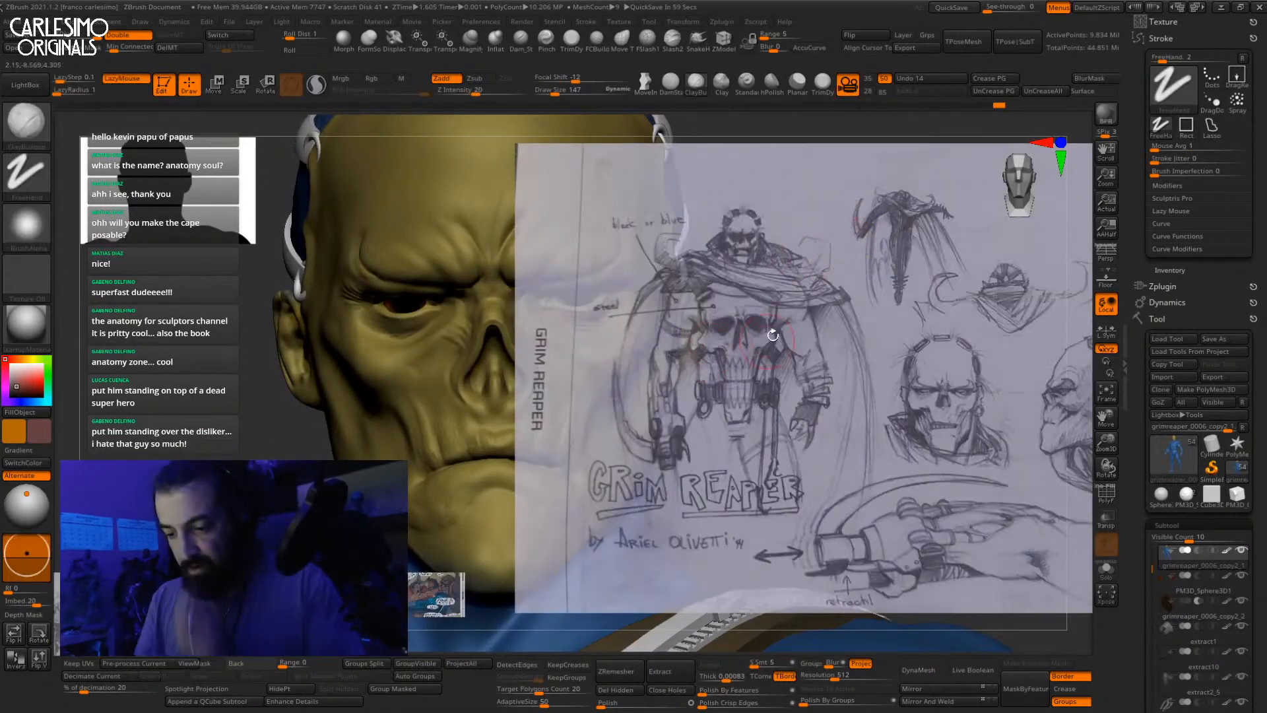
{"action": "key", "text": "z"}
{"action": "left_click_drag", "start_coordinate": [436, 594], "coordinate": [874, 283]}
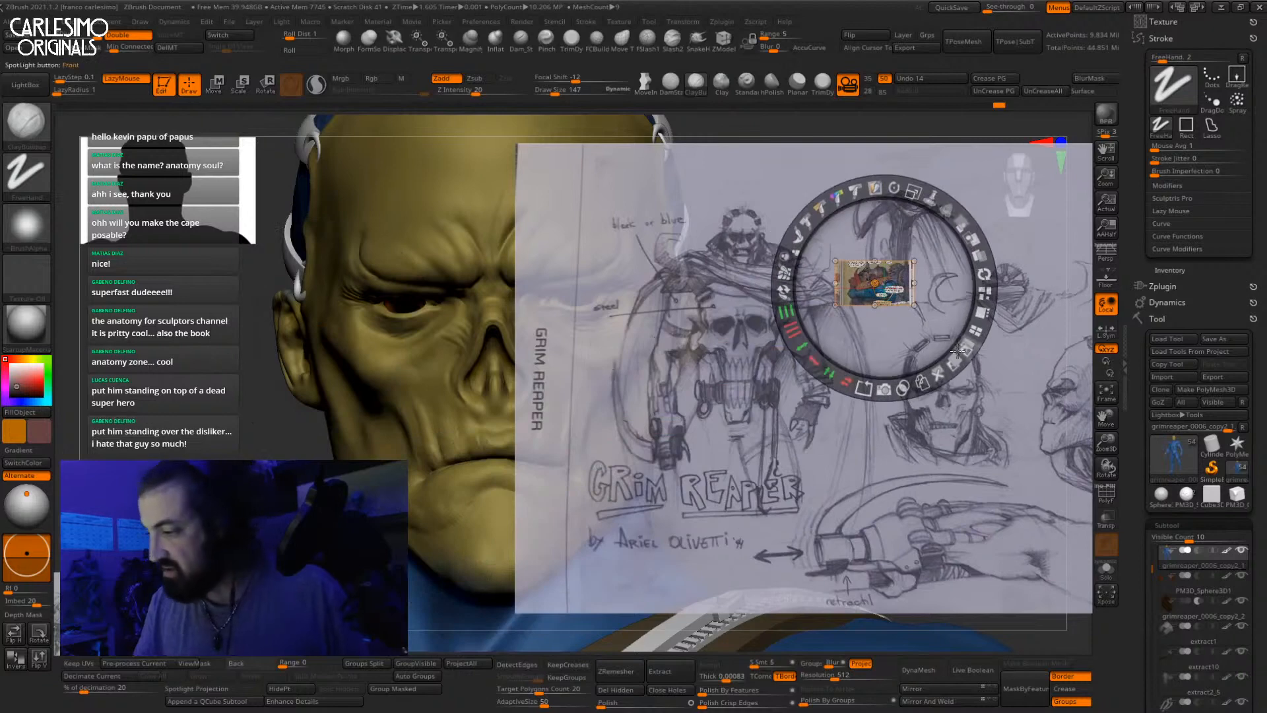
{"action": "left_click", "coordinate": [982, 312]}
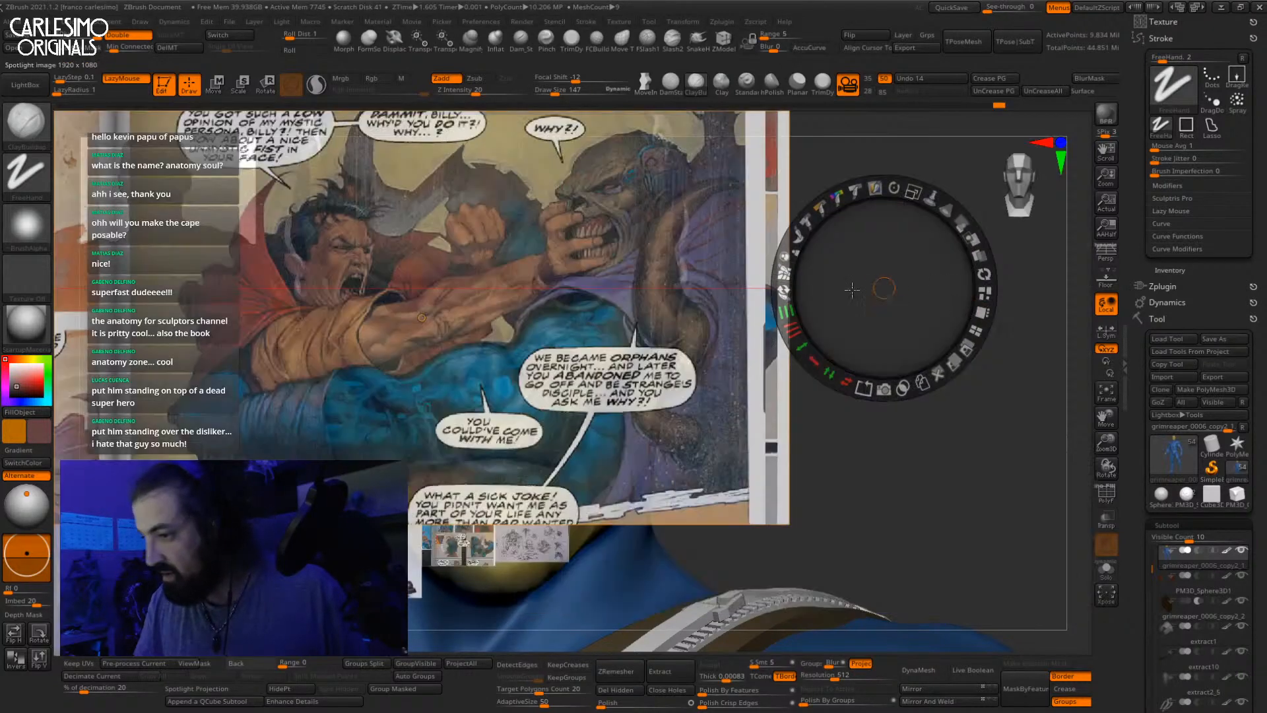
{"action": "left_click_drag", "start_coordinate": [629, 214], "coordinate": [689, 247]}
{"action": "left_click_drag", "start_coordinate": [719, 151], "coordinate": [707, 150]}
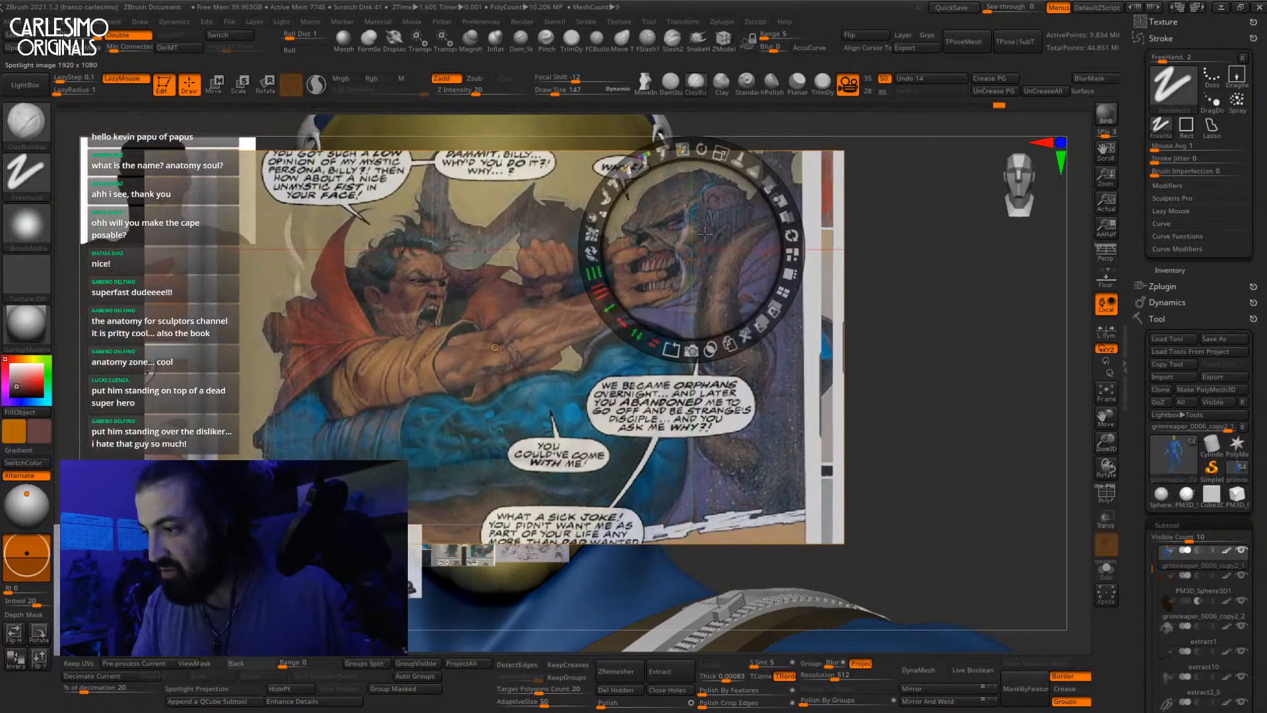
{"action": "left_click_drag", "start_coordinate": [711, 219], "coordinate": [946, 271]}
{"action": "mouse_move", "coordinate": [951, 205]}
{"action": "left_mouse_down"}
{"action": "mouse_move", "coordinate": [914, 210]}
{"action": "mouse_move", "coordinate": [969, 242]}
{"action": "mouse_move", "coordinate": [871, 202]}
{"action": "mouse_move", "coordinate": [820, 215]}
{"action": "mouse_move", "coordinate": [868, 216]}
{"action": "left_mouse_up"}
{"action": "key", "text": "z"}
Step: Select the eyeballs subtool and paint them dark red with the Standard brush, Zadd off and Rgb Intensity 100
{"action": "left_click", "coordinate": [663, 299], "text": "alt"}
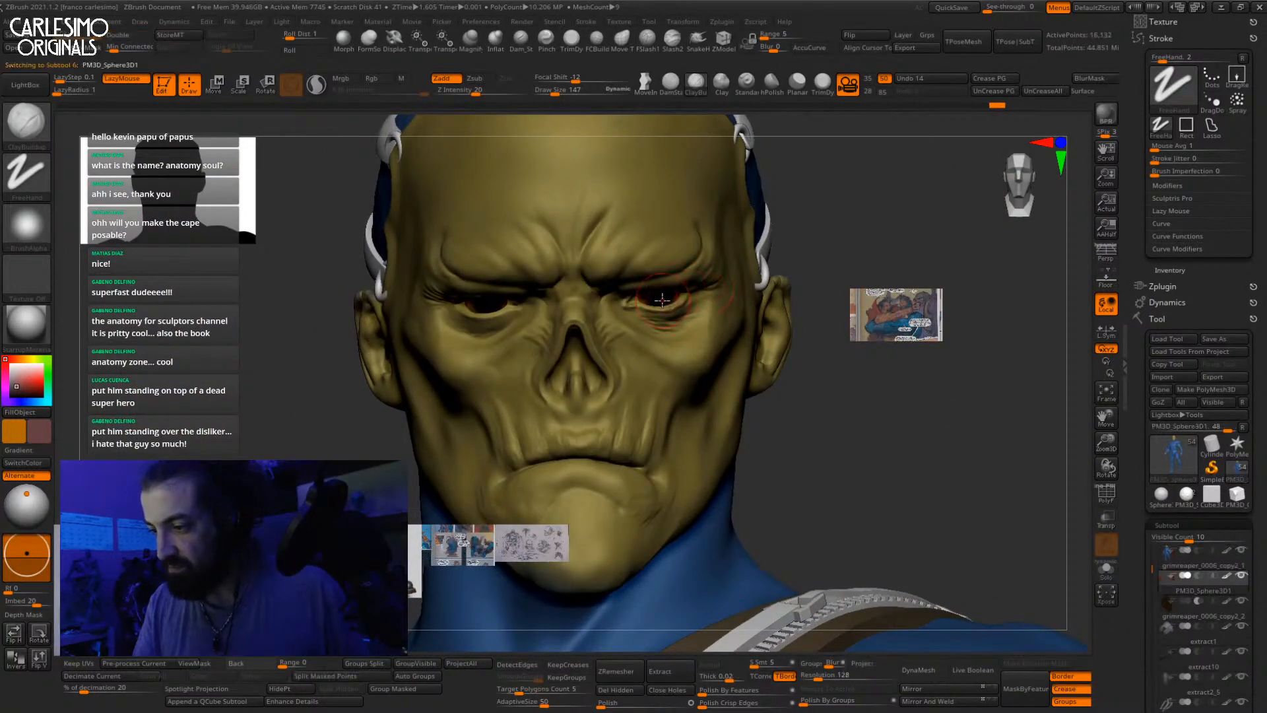
{"action": "left_click", "coordinate": [746, 83]}
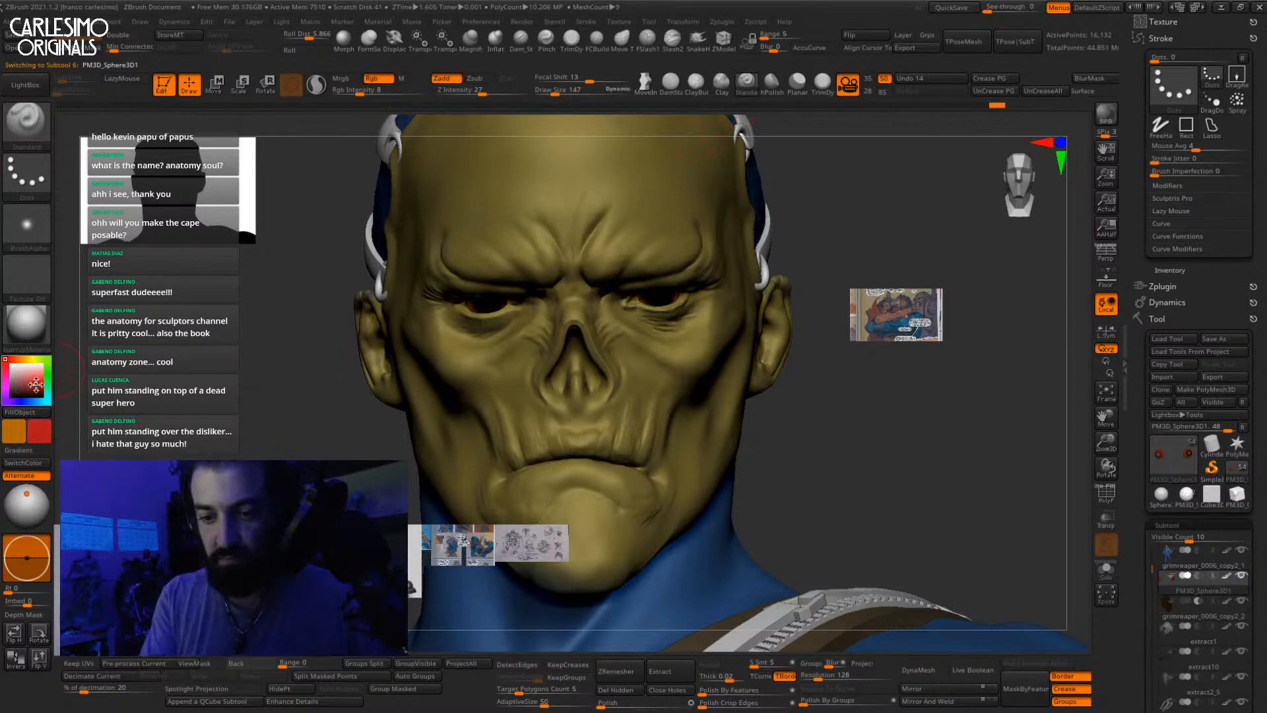
{"action": "left_click", "coordinate": [442, 79]}
{"action": "left_click", "coordinate": [426, 92]}
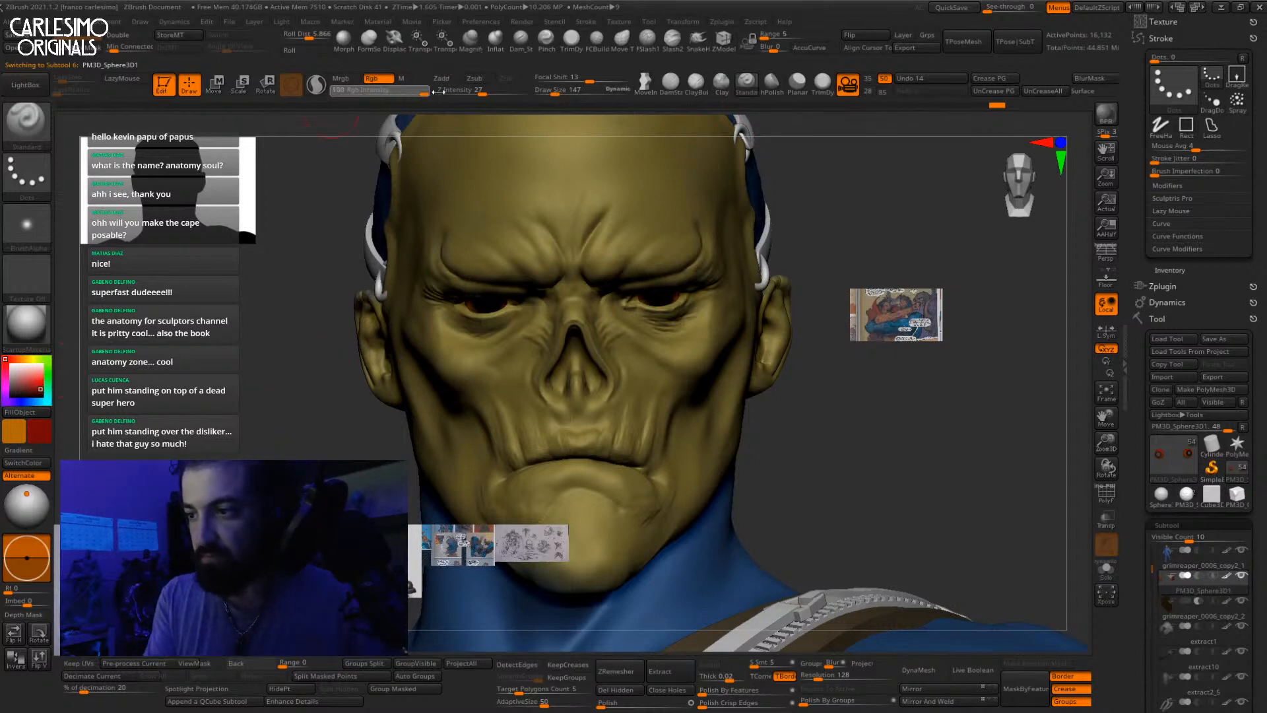
{"action": "left_click_drag", "start_coordinate": [662, 282], "coordinate": [659, 294]}
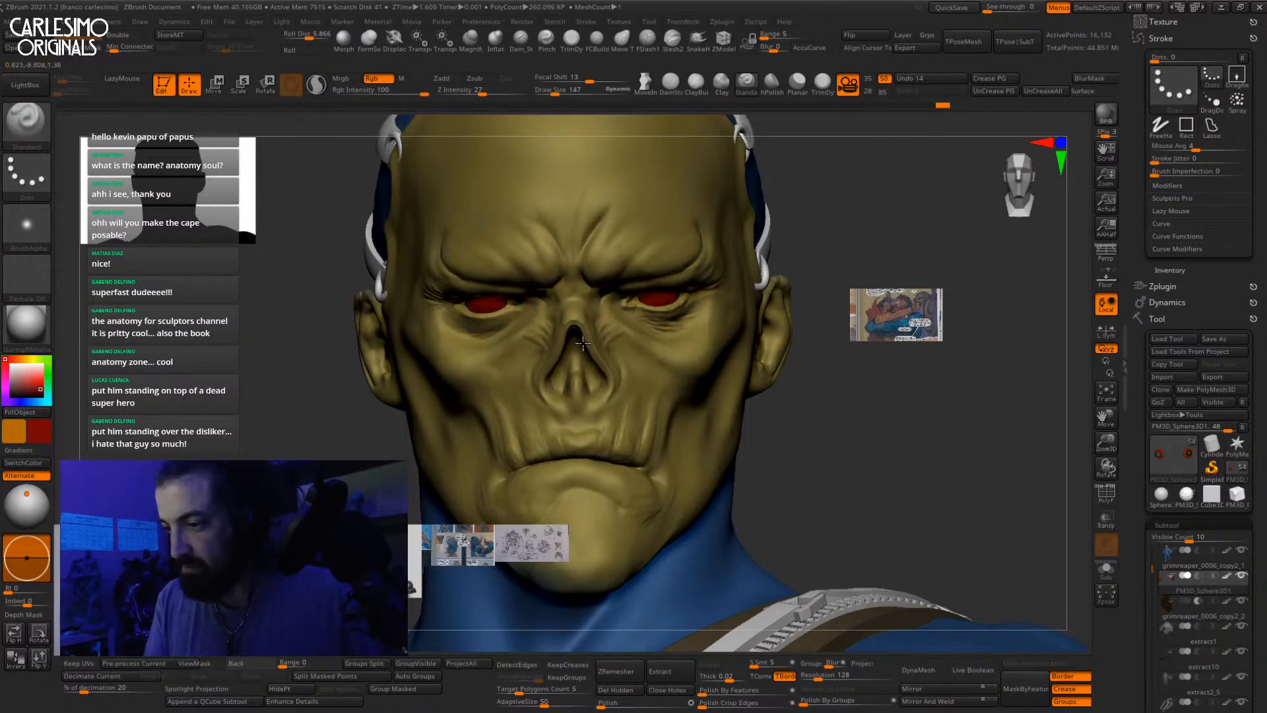
{"action": "left_click_drag", "start_coordinate": [824, 396], "coordinate": [811, 455], "text": "alt"}
Step: Turn off the Standard brush's alpha and add black as the second paint colour
{"action": "left_click", "coordinate": [27, 227]}
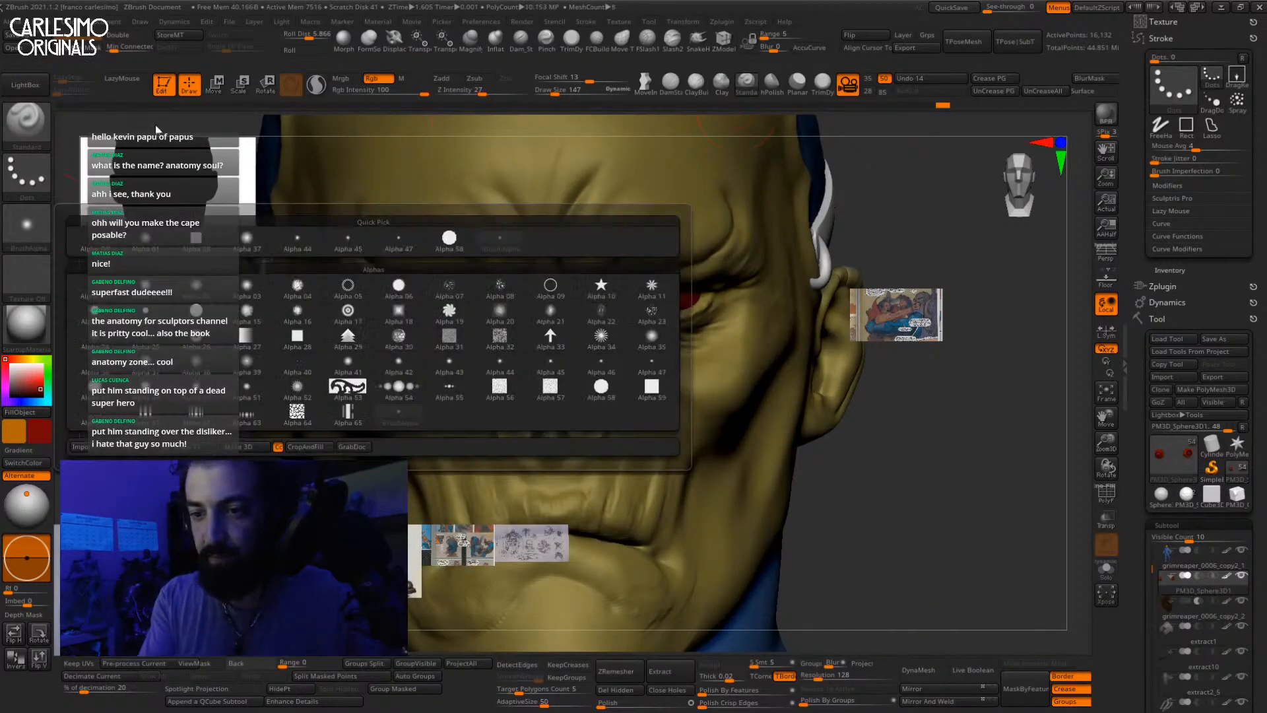
{"action": "left_click", "coordinate": [130, 236]}
{"action": "left_click", "coordinate": [48, 225]}
{"action": "left_click", "coordinate": [95, 238]}
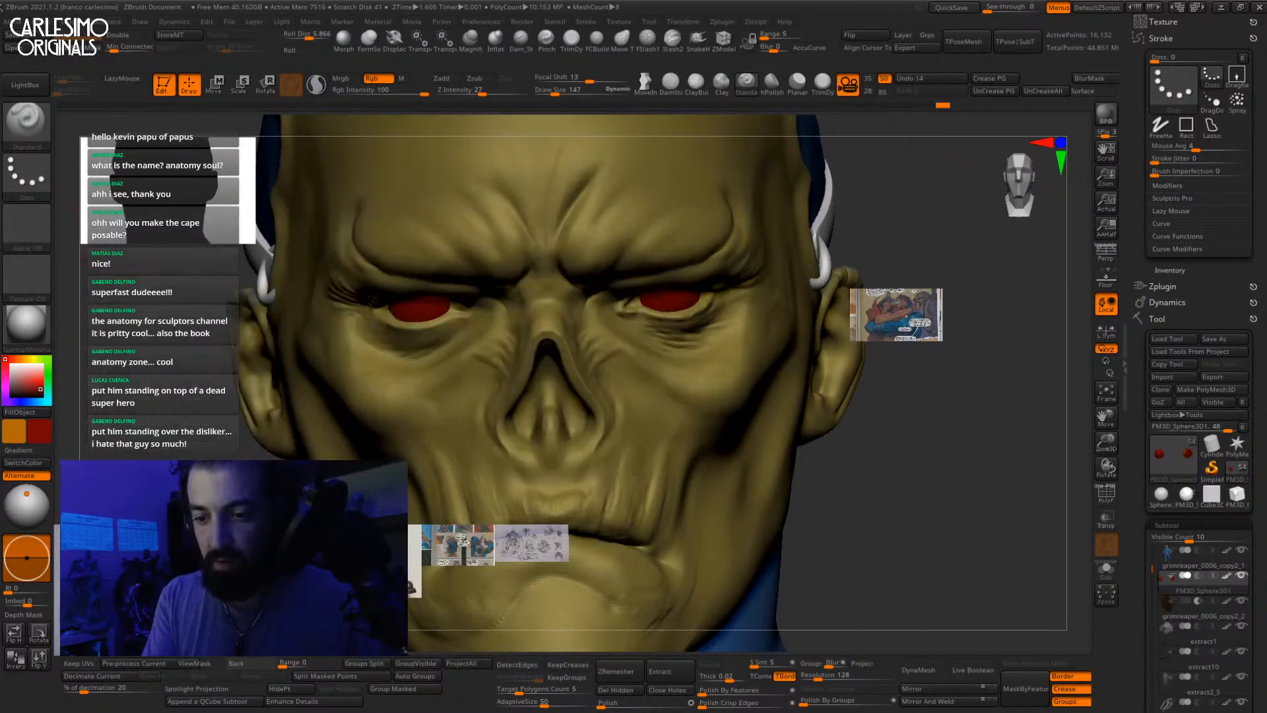
{"action": "mouse_move", "coordinate": [33, 390]}
{"action": "left_mouse_down"}
{"action": "mouse_move", "coordinate": [59, 424]}
{"action": "mouse_move", "coordinate": [29, 485]}
{"action": "left_mouse_up"}
Step: Touch up the paint on both eyeballs at draw size 125
{"action": "right_click_drag", "start_coordinate": [653, 299], "coordinate": [608, 385], "text": "ctrl"}
{"action": "key", "text": "space"}
{"action": "left_click_drag", "start_coordinate": [644, 311], "coordinate": [642, 311]}
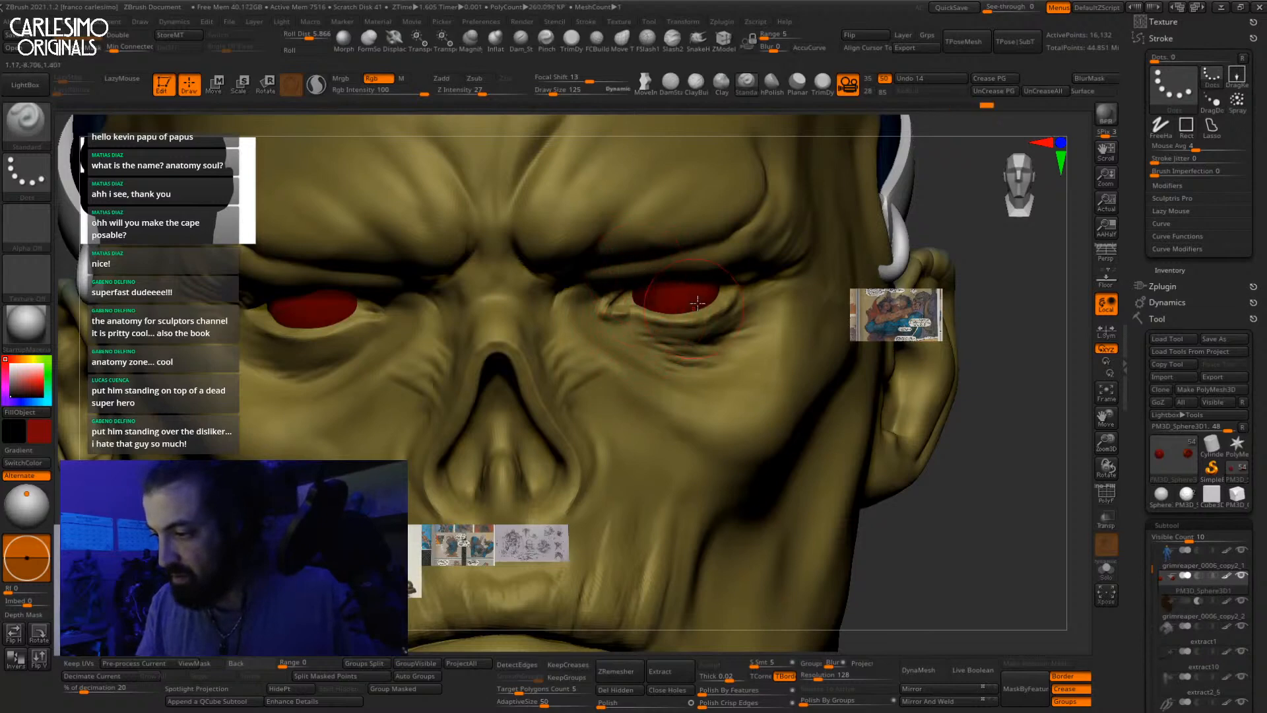
{"action": "right_click_drag", "start_coordinate": [638, 267], "coordinate": [544, 248], "text": "ctrl"}
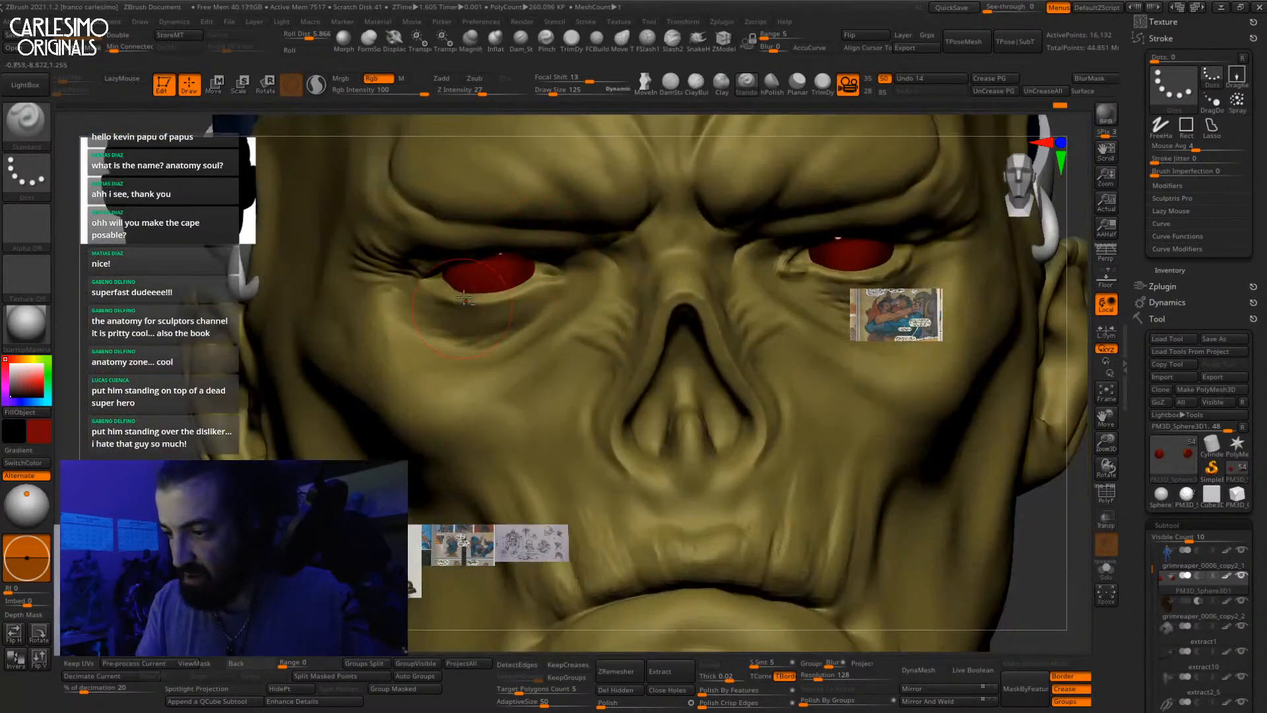
{"action": "right_click_drag", "start_coordinate": [462, 302], "coordinate": [497, 264]}
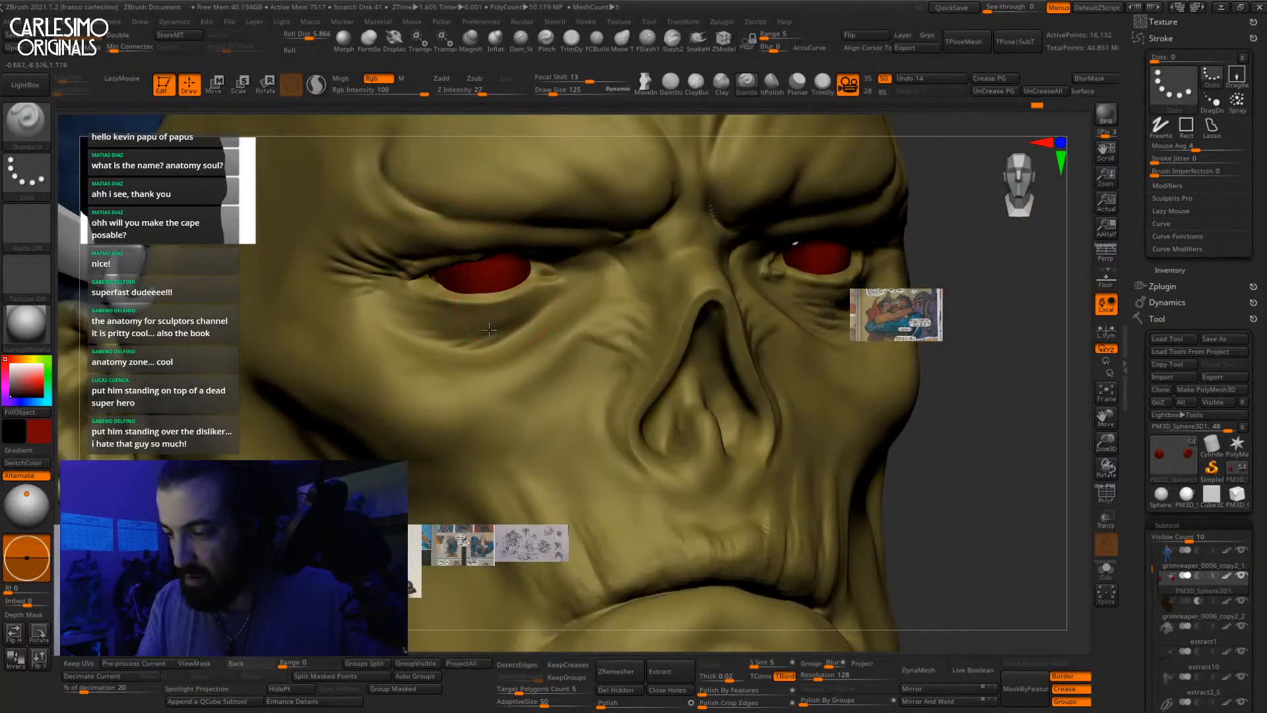
{"action": "right_click_drag", "start_coordinate": [489, 330], "coordinate": [456, 322]}
{"action": "right_click_drag", "start_coordinate": [792, 168], "coordinate": [739, 181], "text": "ctrl"}
Step: Select the head subtool and set the Standard brush to the Color Spray stroke
{"action": "left_click", "coordinate": [701, 303], "text": "alt"}
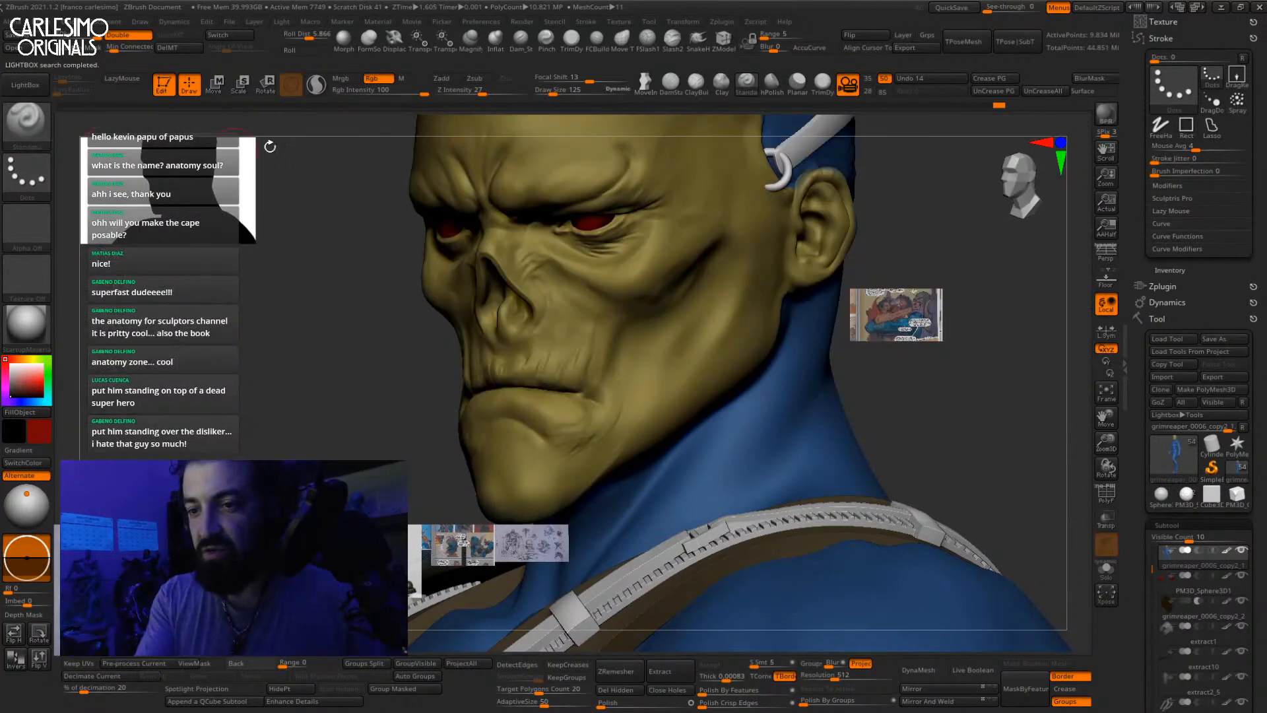
{"action": "left_click", "coordinate": [747, 84]}
{"action": "left_click", "coordinate": [27, 177]}
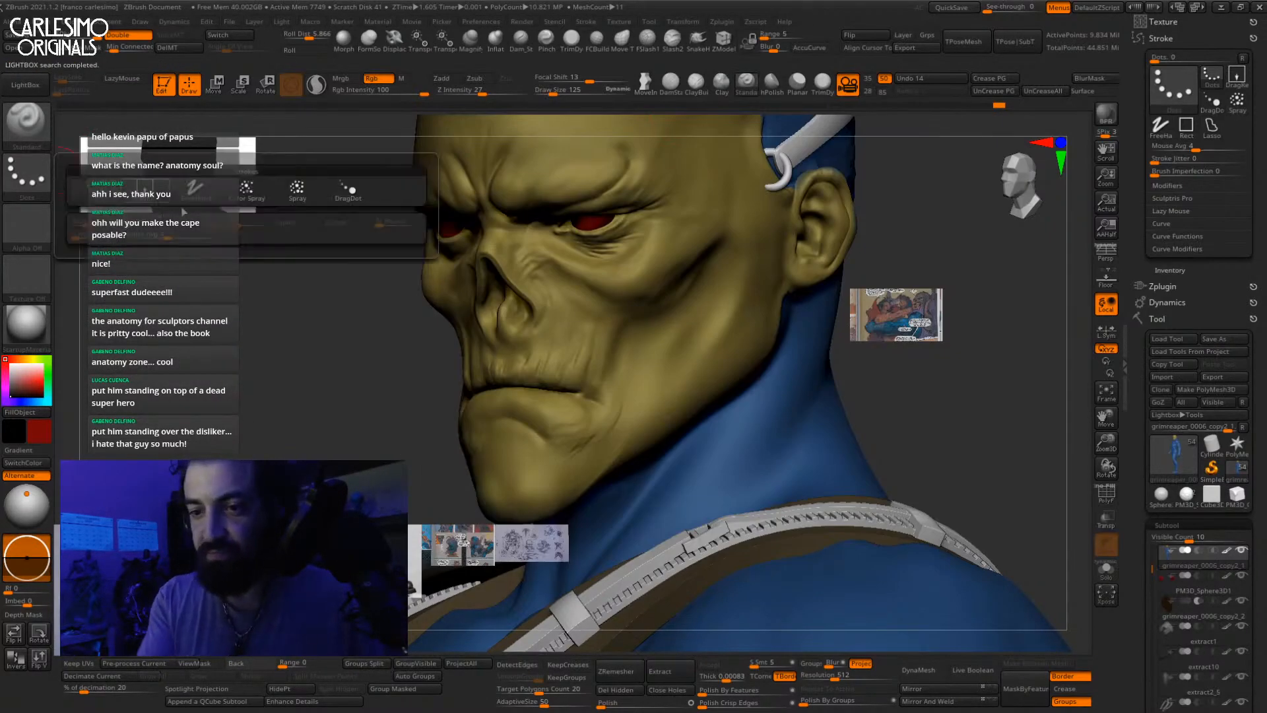
{"action": "left_click", "coordinate": [246, 189]}
Step: Give the Color Spray brush Alpha 39, a Focal Shift of -67 and an Rf value of 41
{"action": "left_click", "coordinate": [27, 227]}
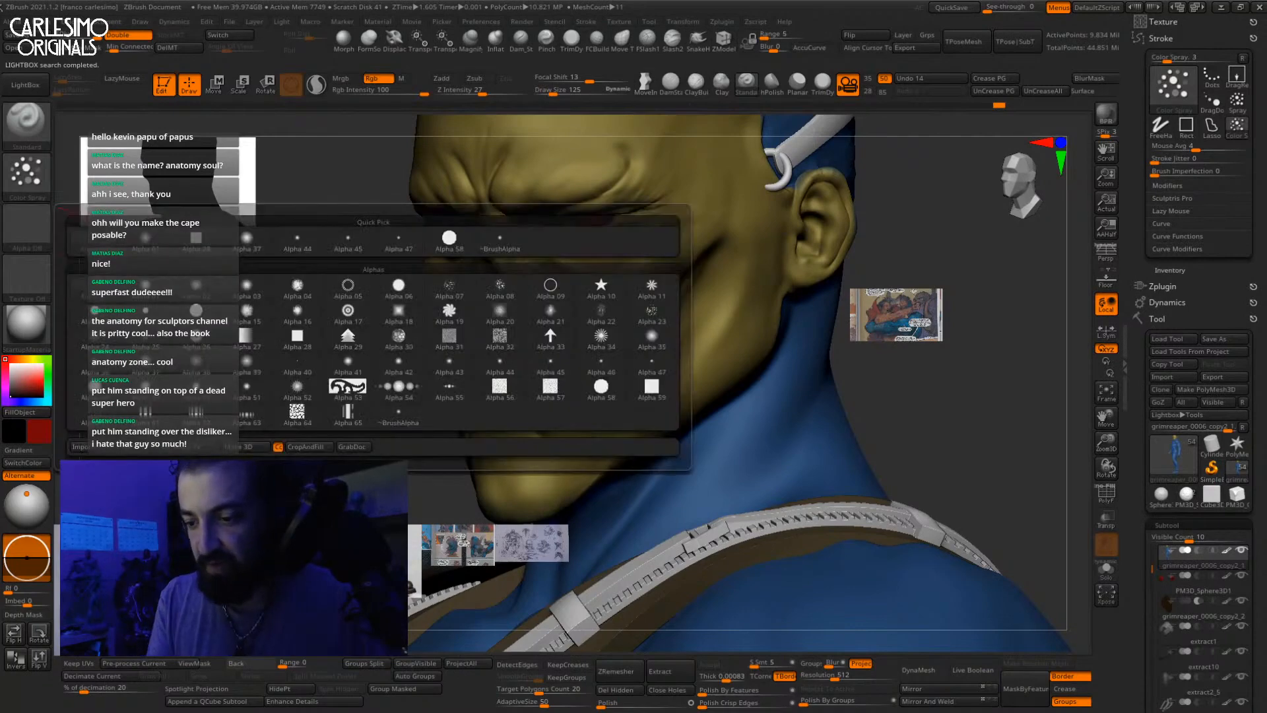
{"action": "left_click", "coordinate": [399, 241]}
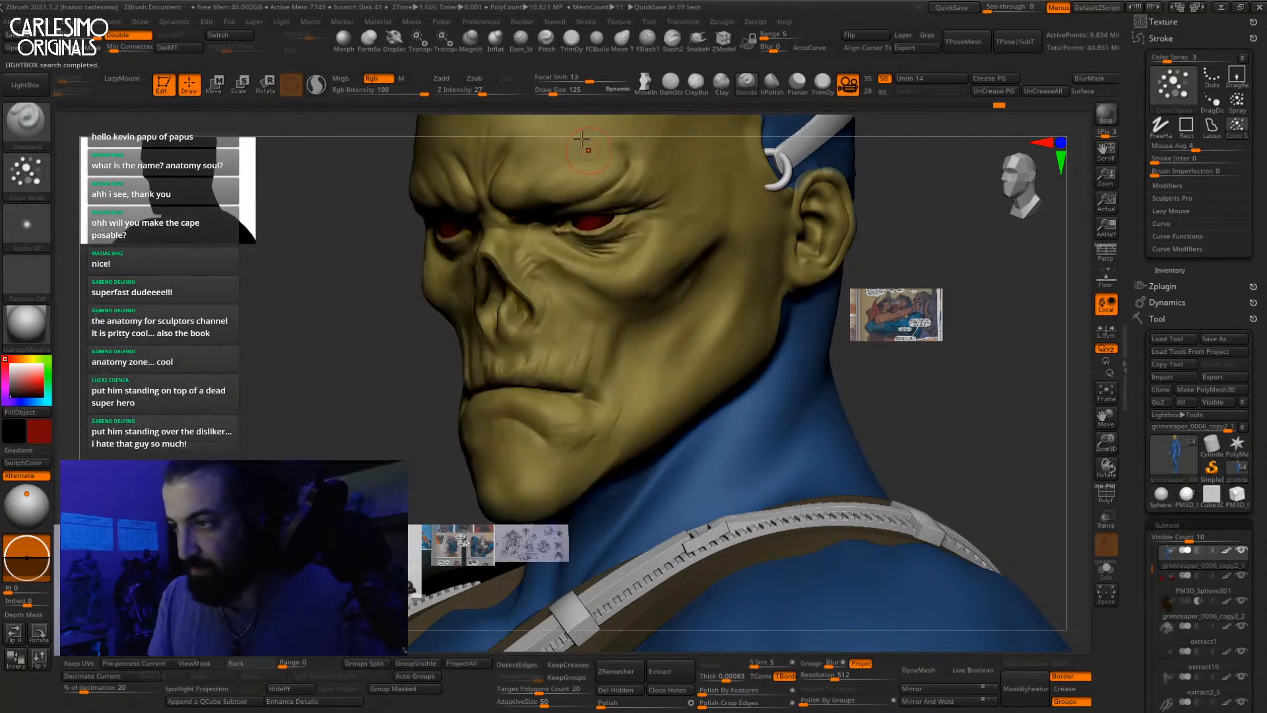
{"action": "left_click_drag", "start_coordinate": [579, 80], "coordinate": [551, 79]}
{"action": "left_click", "coordinate": [26, 227]}
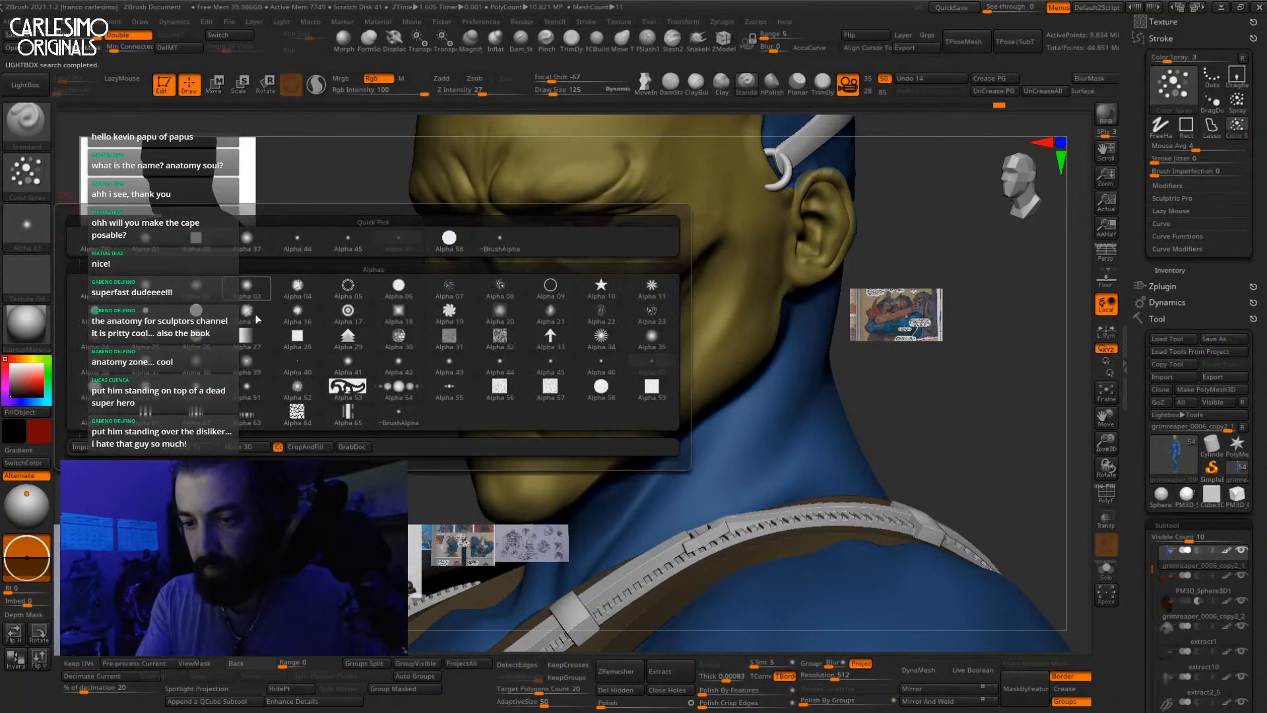
{"action": "left_click", "coordinate": [247, 364]}
{"action": "left_click_drag", "start_coordinate": [24, 593], "coordinate": [33, 593]}
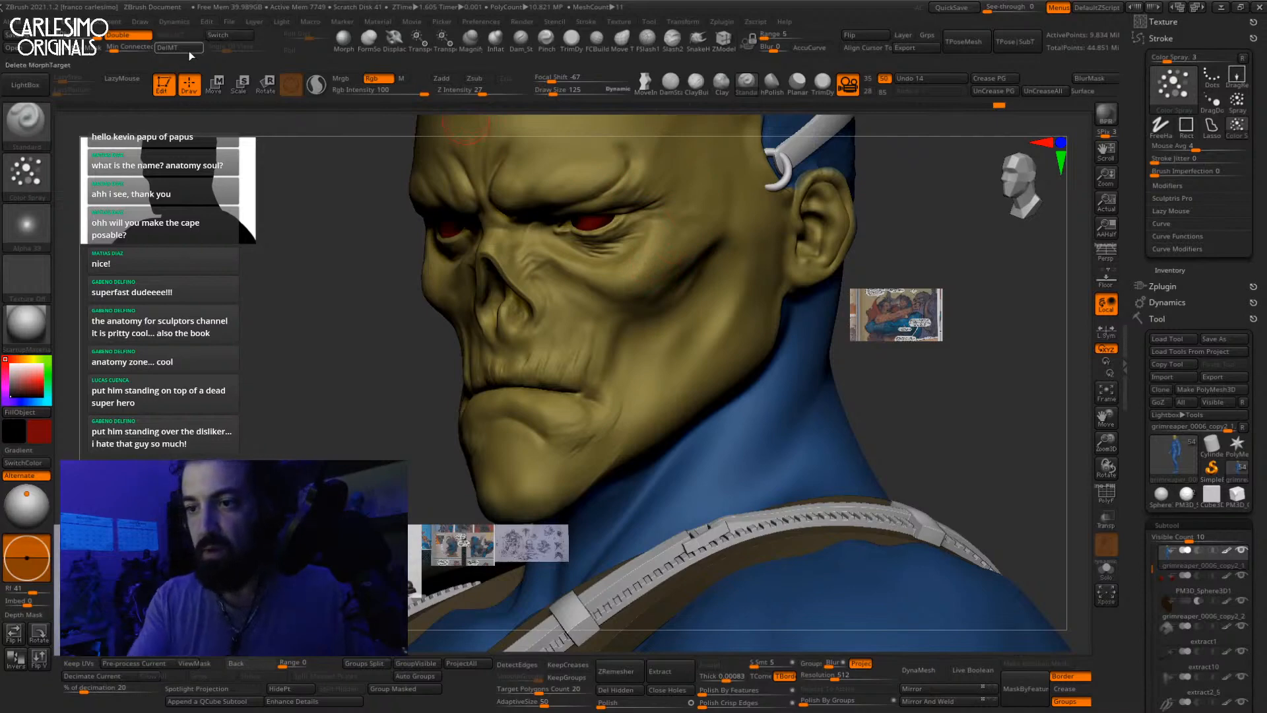
Step: Try spraying dark red and black colour variation onto the cheekbone, and undo the stroke
{"action": "mouse_move", "coordinate": [685, 267]}
{"action": "right_mouse_down", "text": "alt"}
{"action": "mouse_move", "coordinate": [668, 301]}
{"action": "mouse_move", "coordinate": [656, 279]}
{"action": "right_mouse_up", "text": "alt"}
{"action": "left_click_drag", "start_coordinate": [627, 290], "coordinate": [659, 274]}
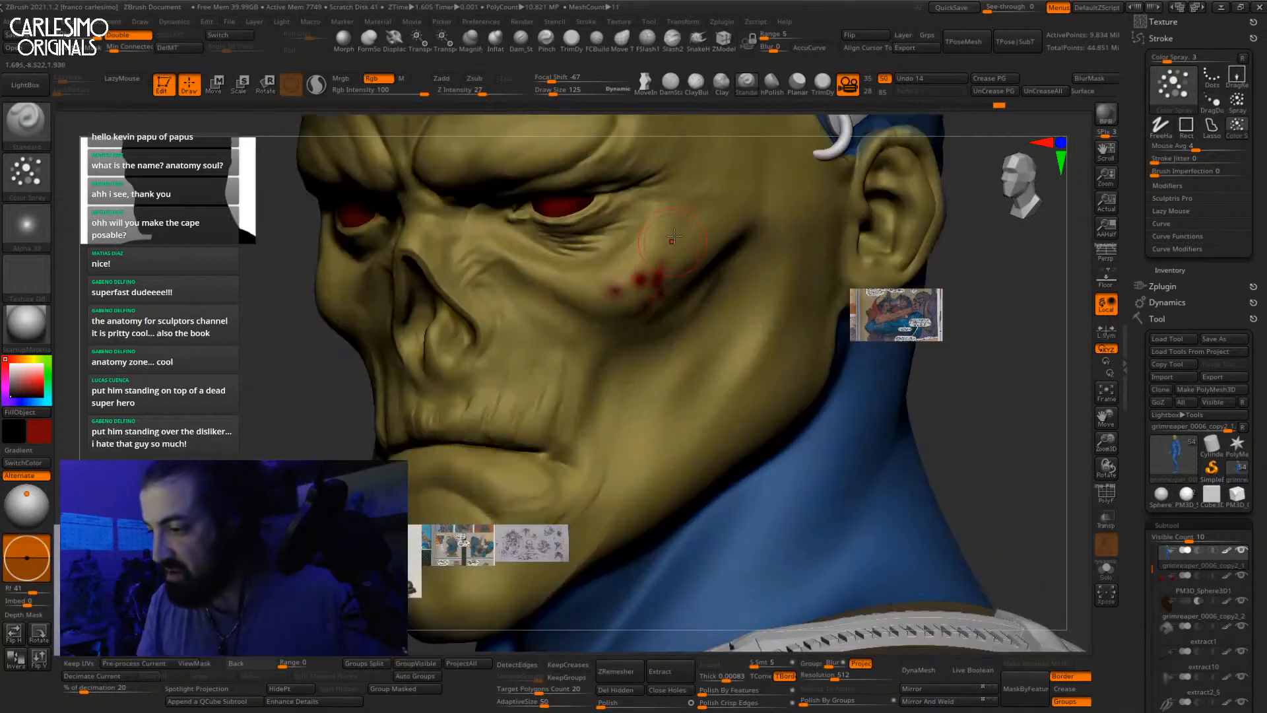
{"action": "key", "text": "ctrl+z"}
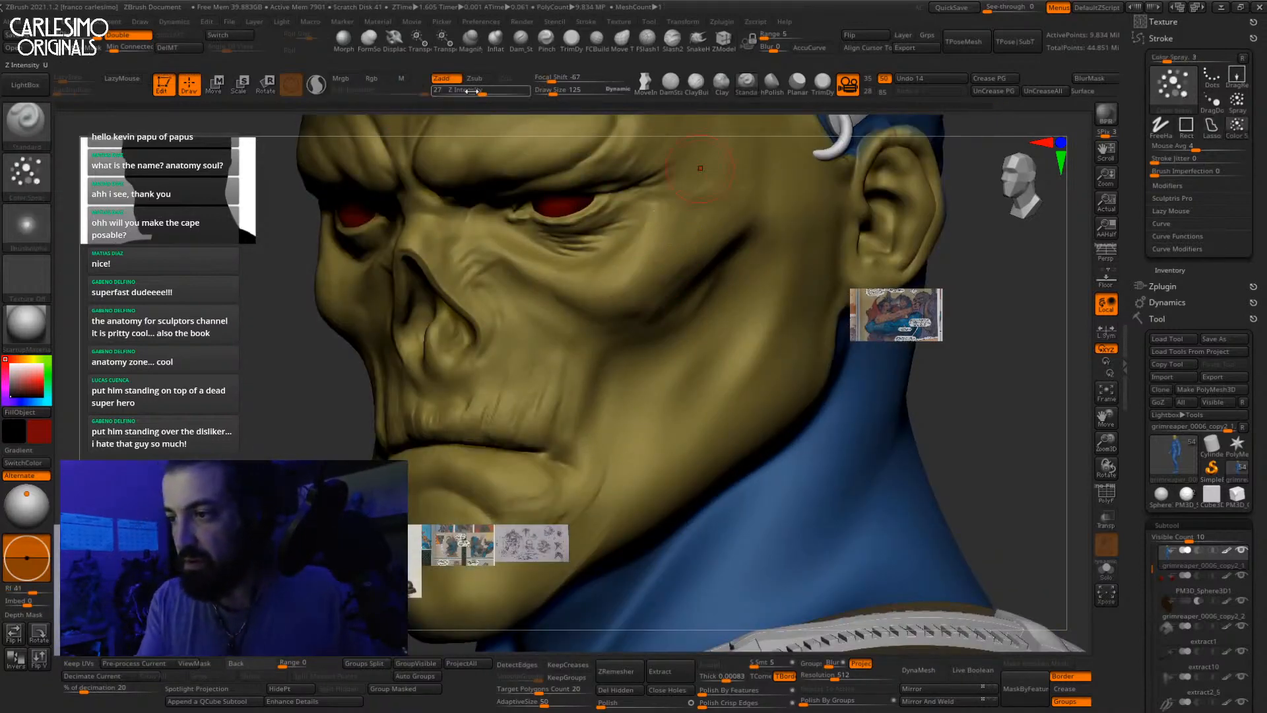
Step: Set the spray brush to carve with Rgb off, Zsub and Surface on, draw size 96 and Z Intensity 12, testing it on the cheekbone
{"action": "key", "text": "bracketleft"}
{"action": "key", "text": "bracketleft"}
{"action": "left_click_drag", "start_coordinate": [645, 275], "coordinate": [666, 250]}
{"action": "left_click", "coordinate": [475, 90]}
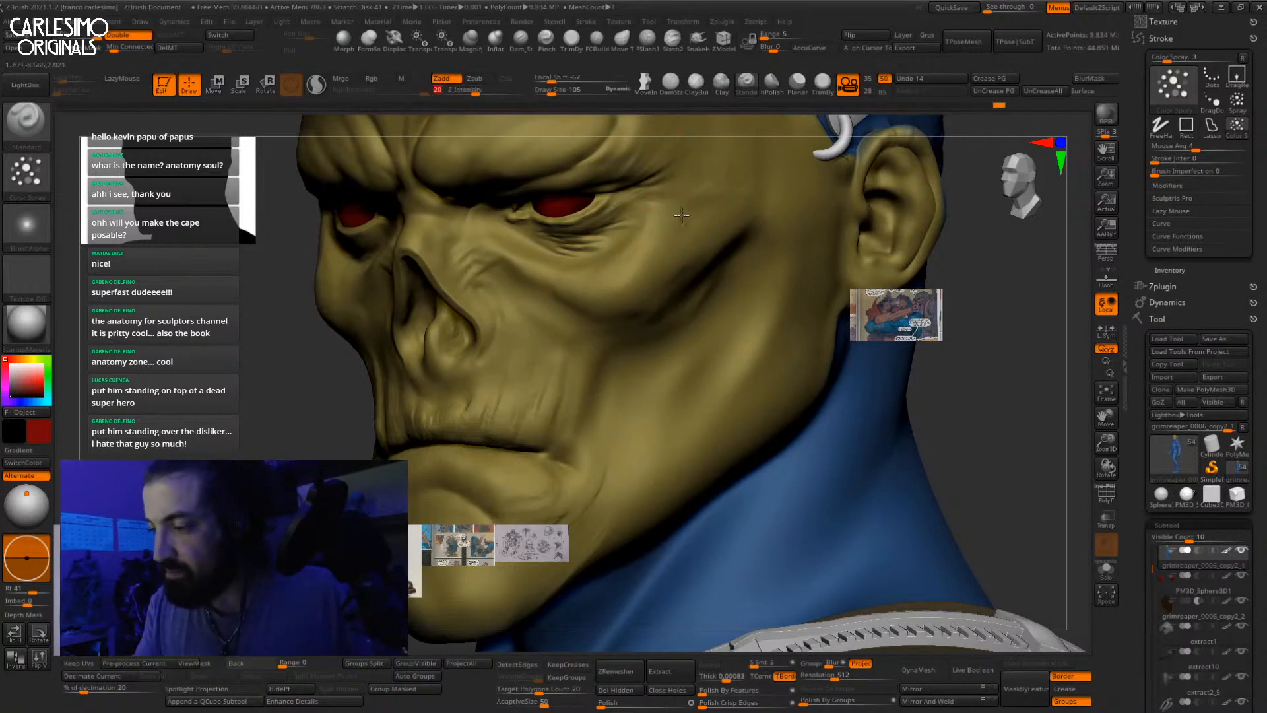
{"action": "left_click", "coordinate": [1103, 93]}
{"action": "left_click", "coordinate": [487, 82]}
{"action": "left_click_drag", "start_coordinate": [666, 250], "coordinate": [648, 279], "text": "shift"}
{"action": "key", "text": "bracketleft"}
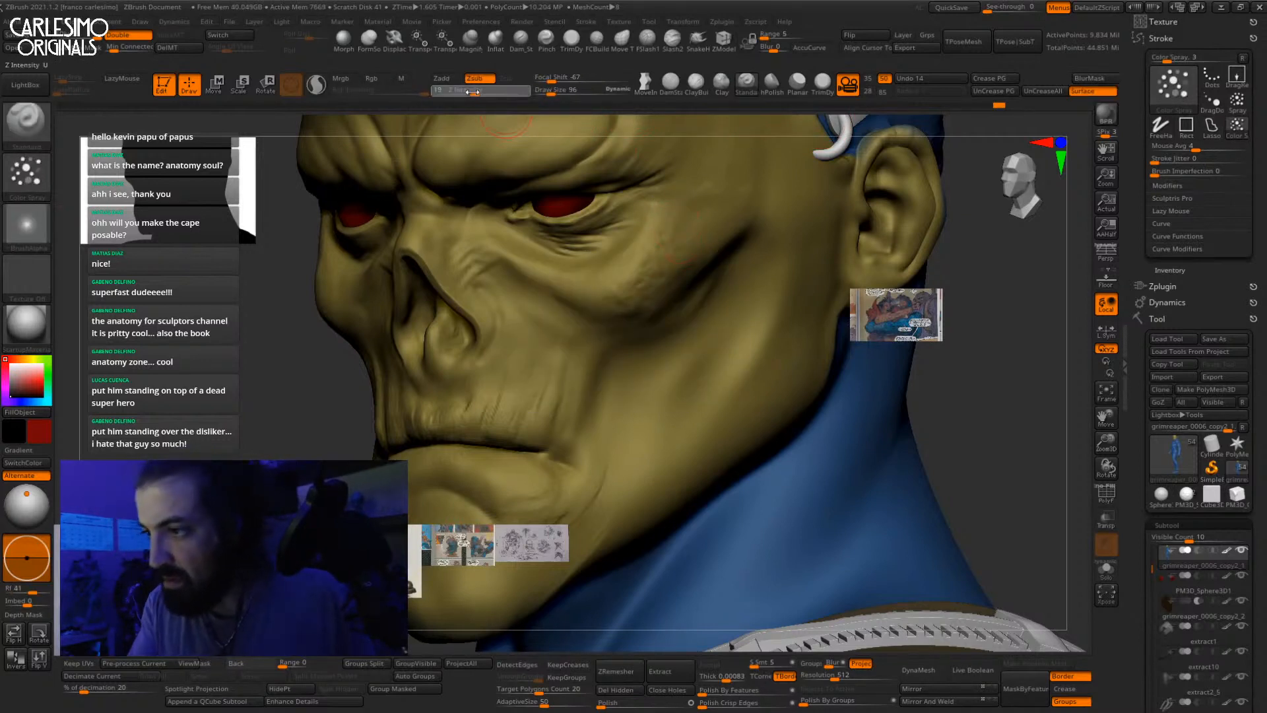
{"action": "left_click_drag", "start_coordinate": [475, 90], "coordinate": [467, 90]}
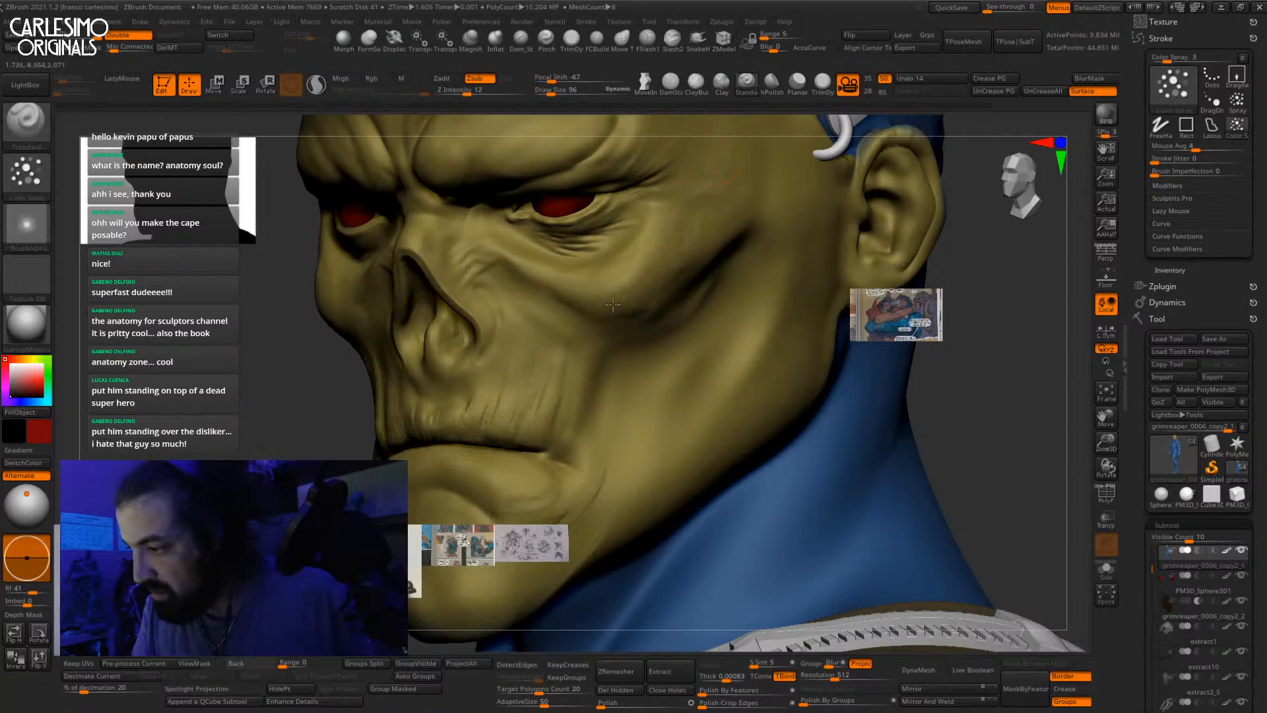
Step: Spray pitted skin texture over the cheek and jaw with Stroke Jitter at 0.48507 and Brush Imperfection at 0.5597
{"action": "left_click_drag", "start_coordinate": [1174, 159], "coordinate": [1196, 159]}
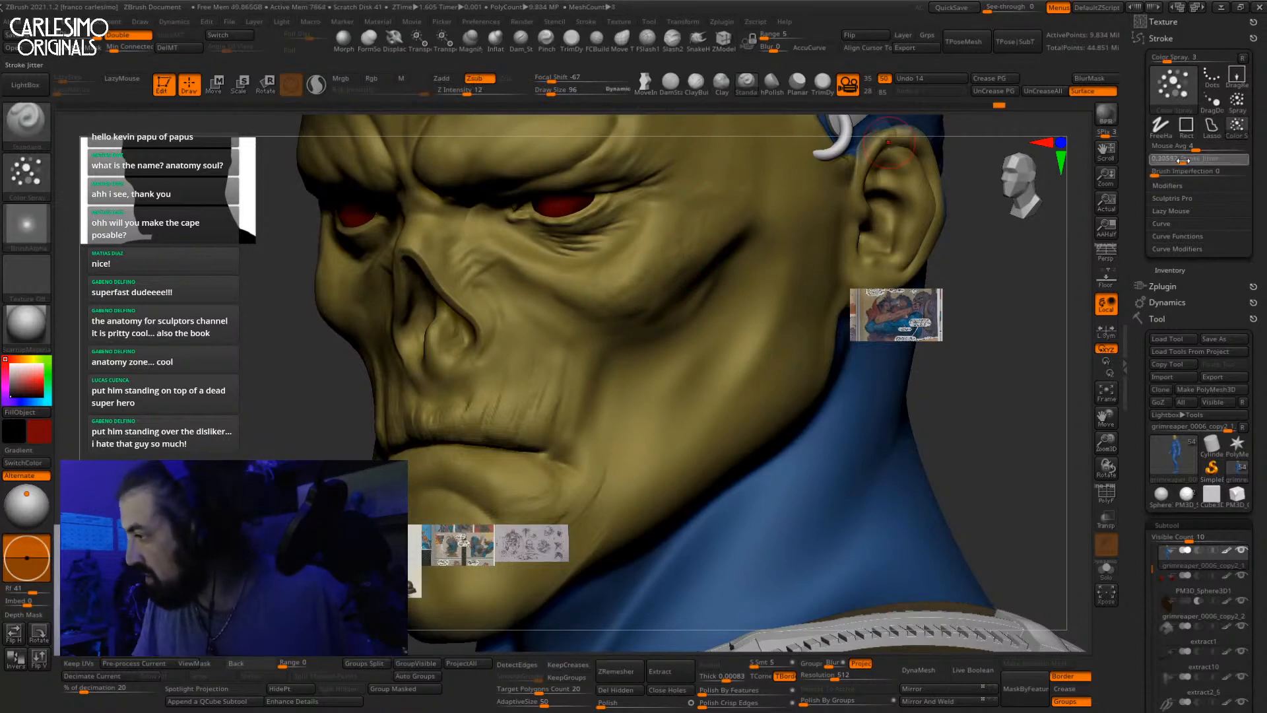
{"action": "right_click_drag", "start_coordinate": [687, 412], "coordinate": [617, 409]}
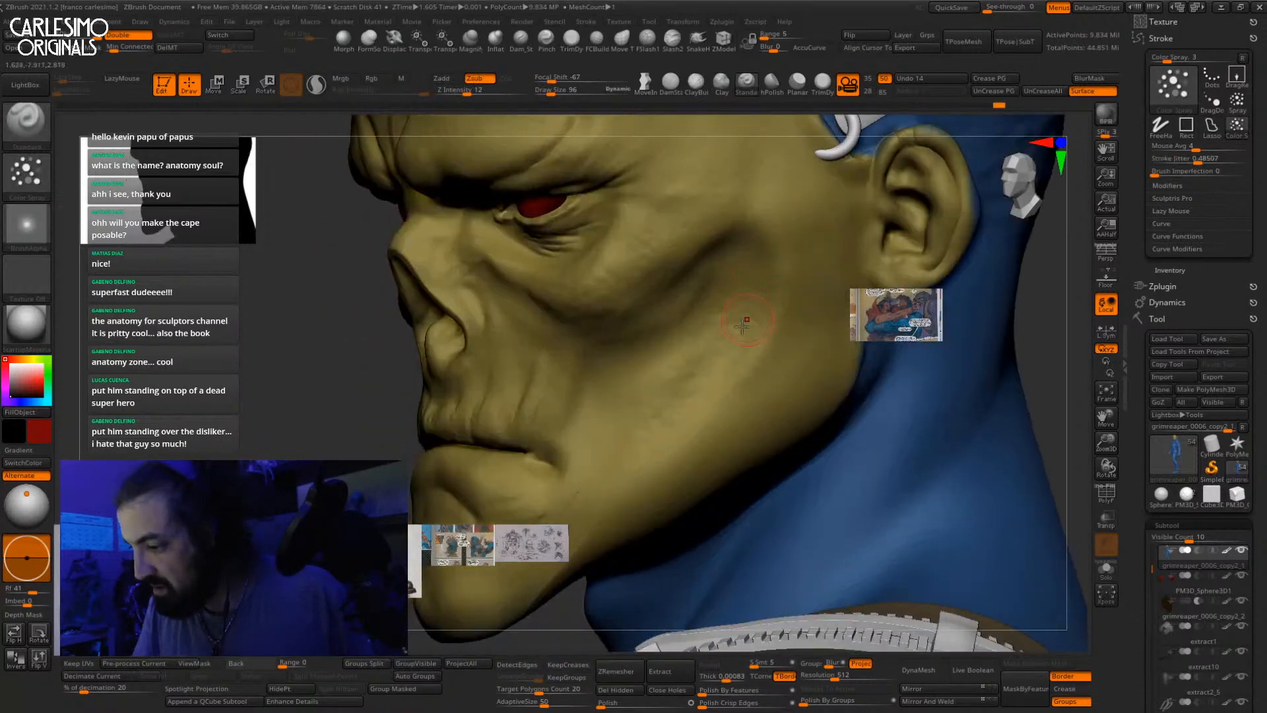
{"action": "left_click_drag", "start_coordinate": [1154, 172], "coordinate": [1204, 171]}
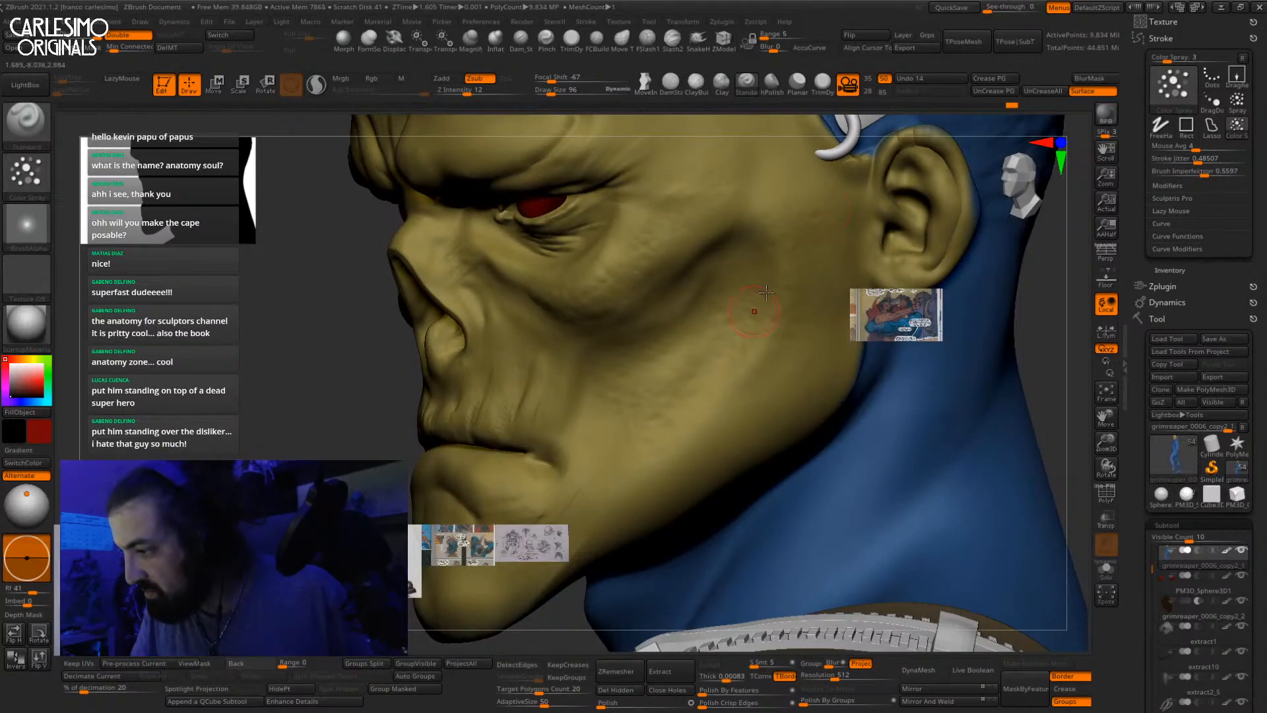
{"action": "right_click_drag", "start_coordinate": [766, 292], "coordinate": [751, 336]}
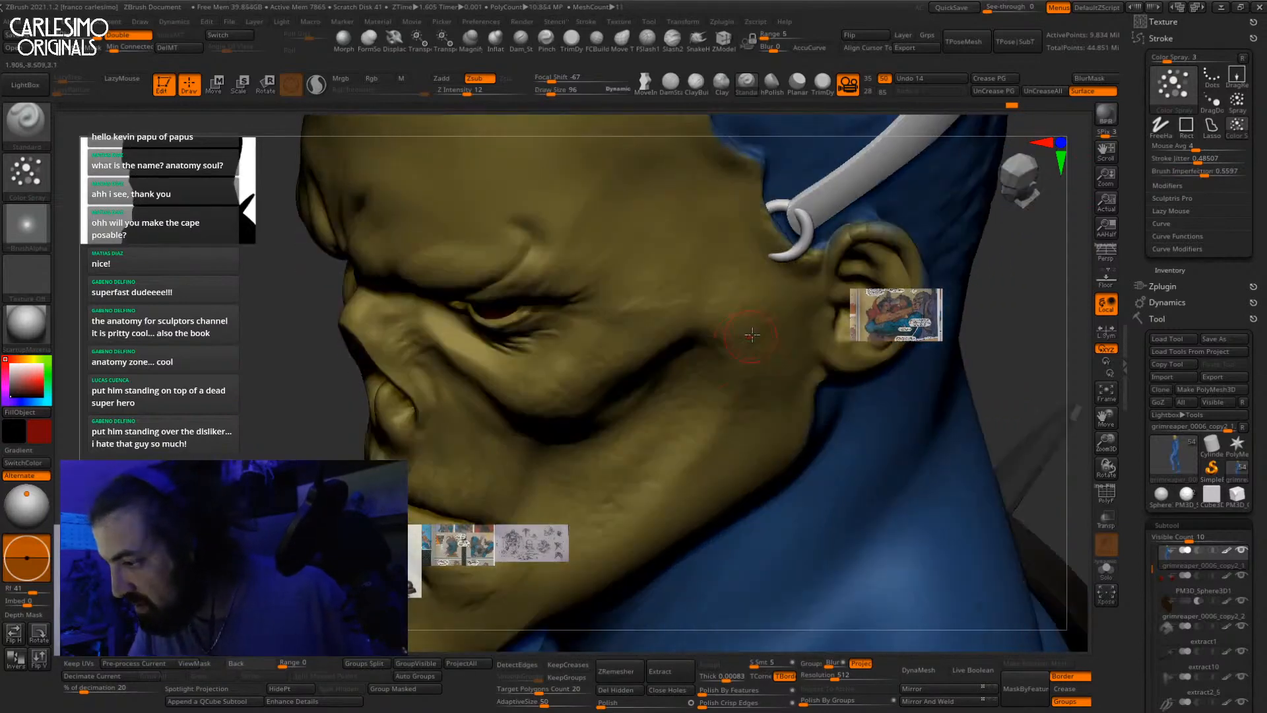
Step: Reset Stroke Jitter and Brush Imperfection to 0, and spray skin texture over the temple, cheek and brow
{"action": "mouse_move", "coordinate": [1205, 173]}
{"action": "left_mouse_down"}
{"action": "mouse_move", "coordinate": [1144, 174]}
{"action": "mouse_move", "coordinate": [1149, 160]}
{"action": "left_mouse_up"}
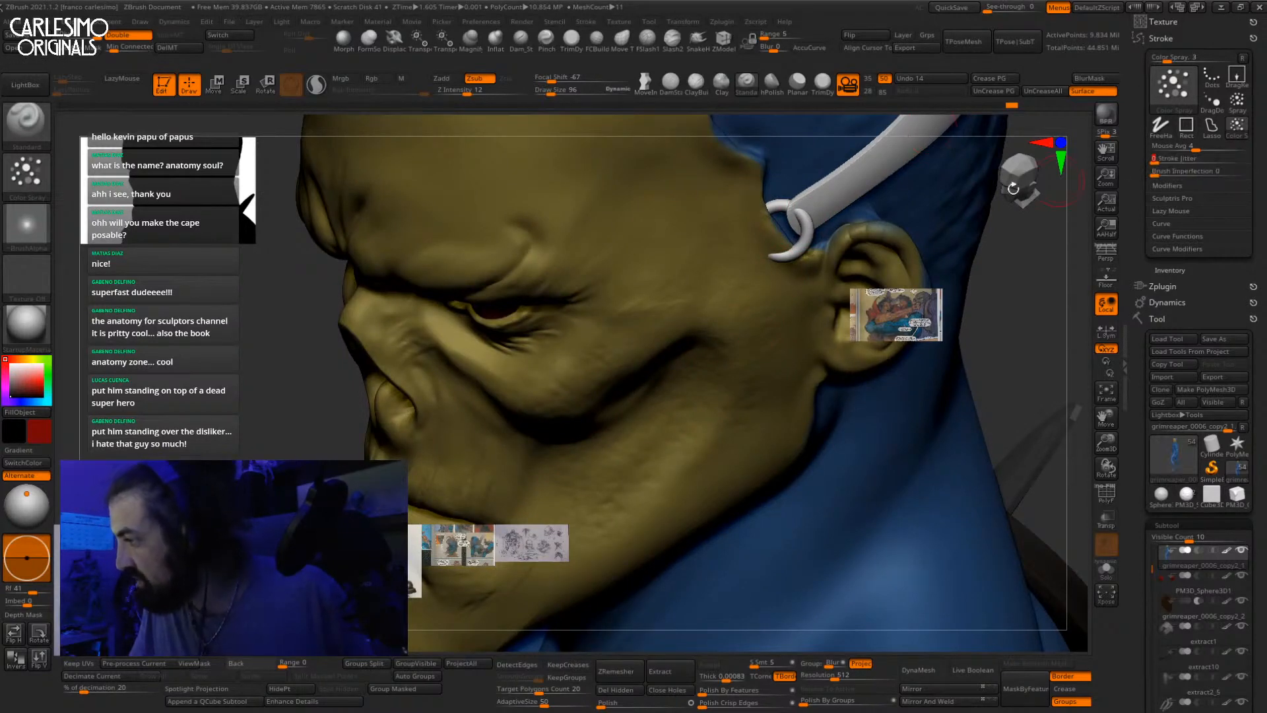
{"action": "right_click_drag", "start_coordinate": [652, 266], "coordinate": [678, 320], "text": "alt"}
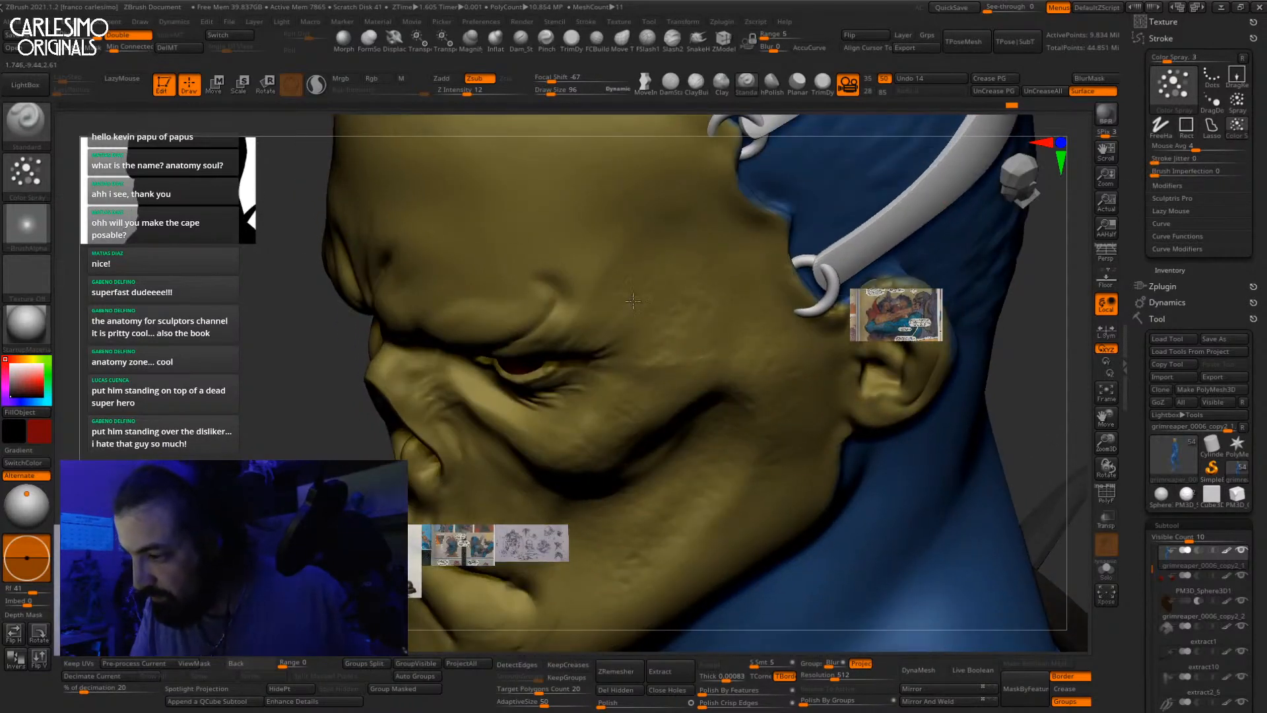
{"action": "right_click_drag", "start_coordinate": [631, 360], "coordinate": [673, 254]}
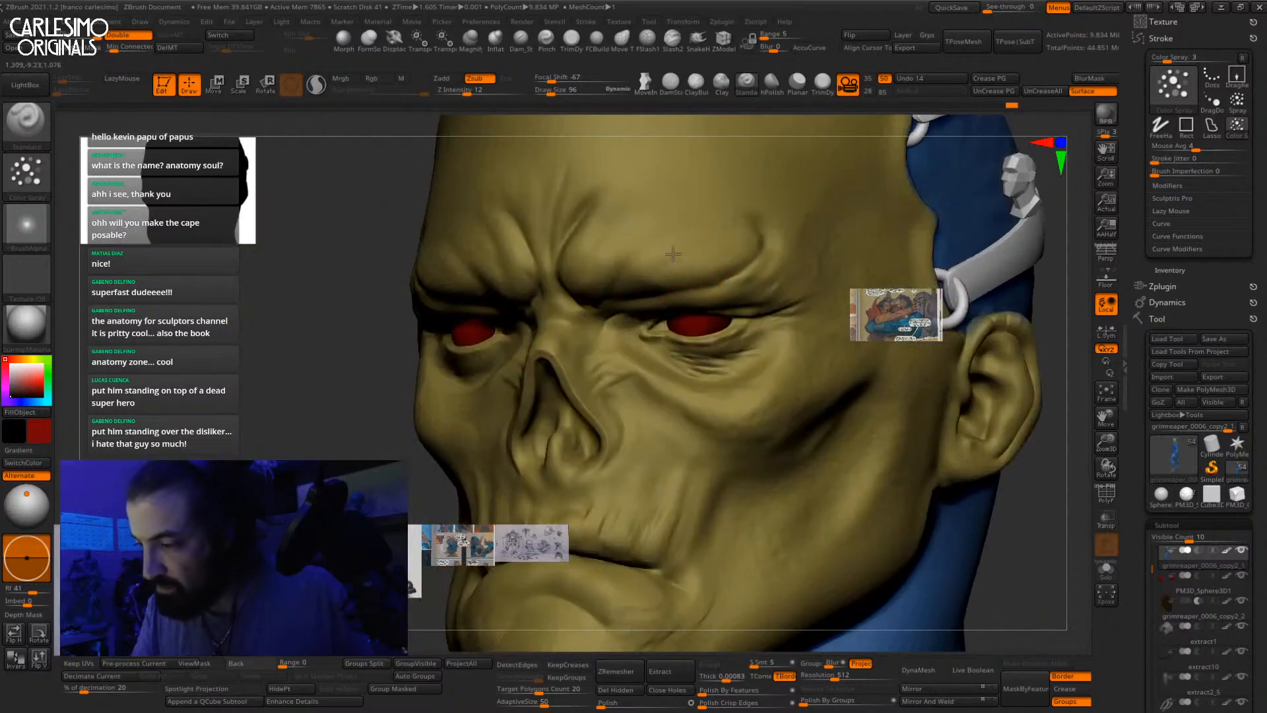
{"action": "right_click_drag", "start_coordinate": [751, 249], "coordinate": [660, 272]}
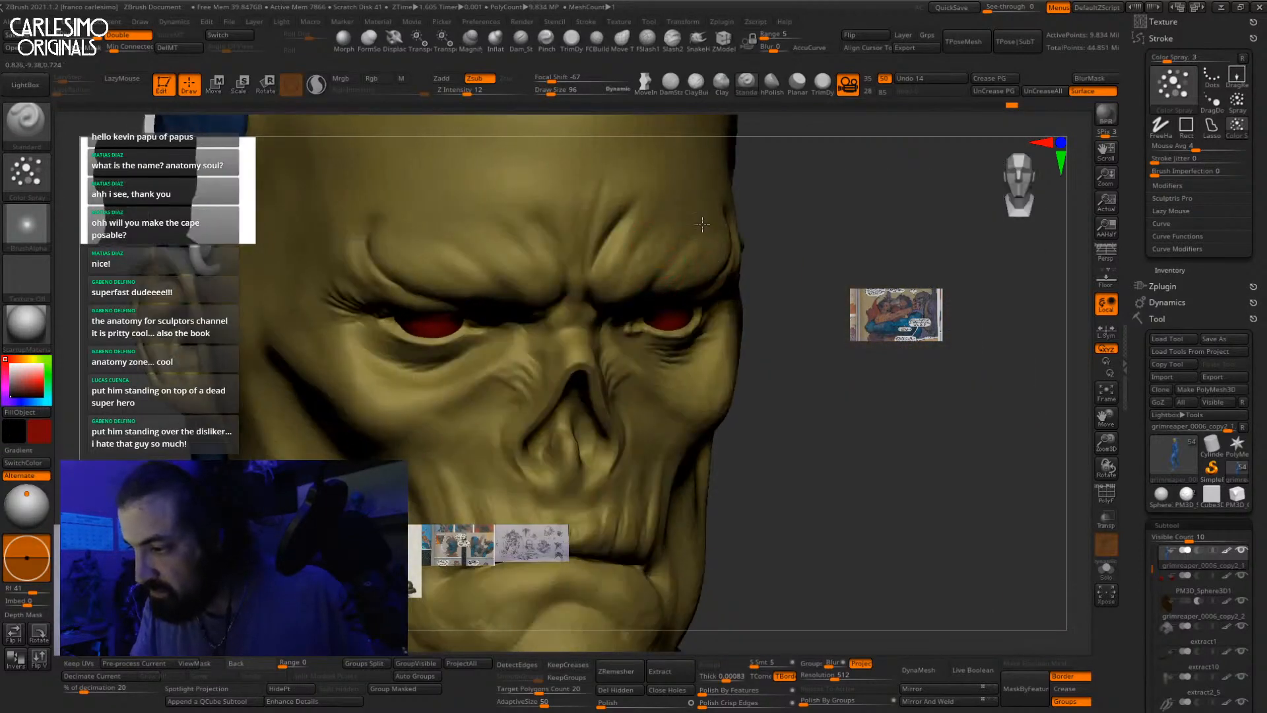
{"action": "right_click_drag", "start_coordinate": [702, 224], "coordinate": [689, 297]}
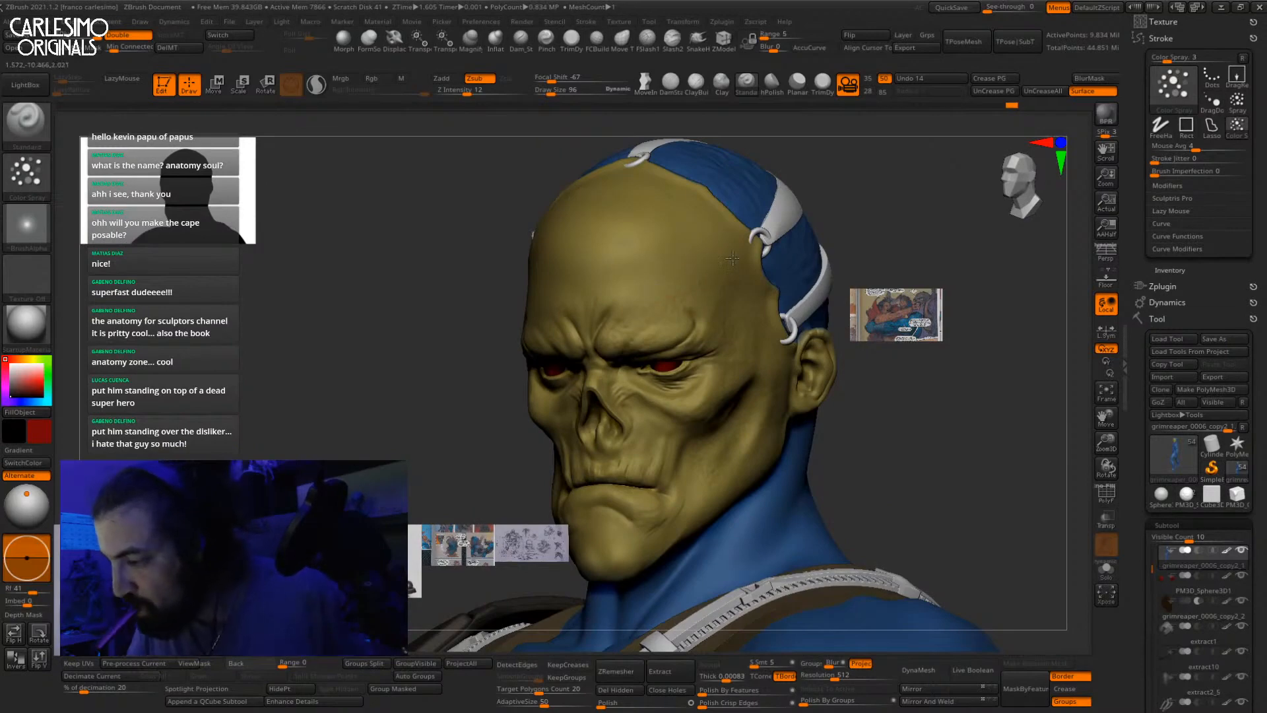
Step: Spray fine Zsub skin texture across the whole forehead, working round both sides of the skull
{"action": "right_click_drag", "start_coordinate": [626, 261], "coordinate": [612, 322]}
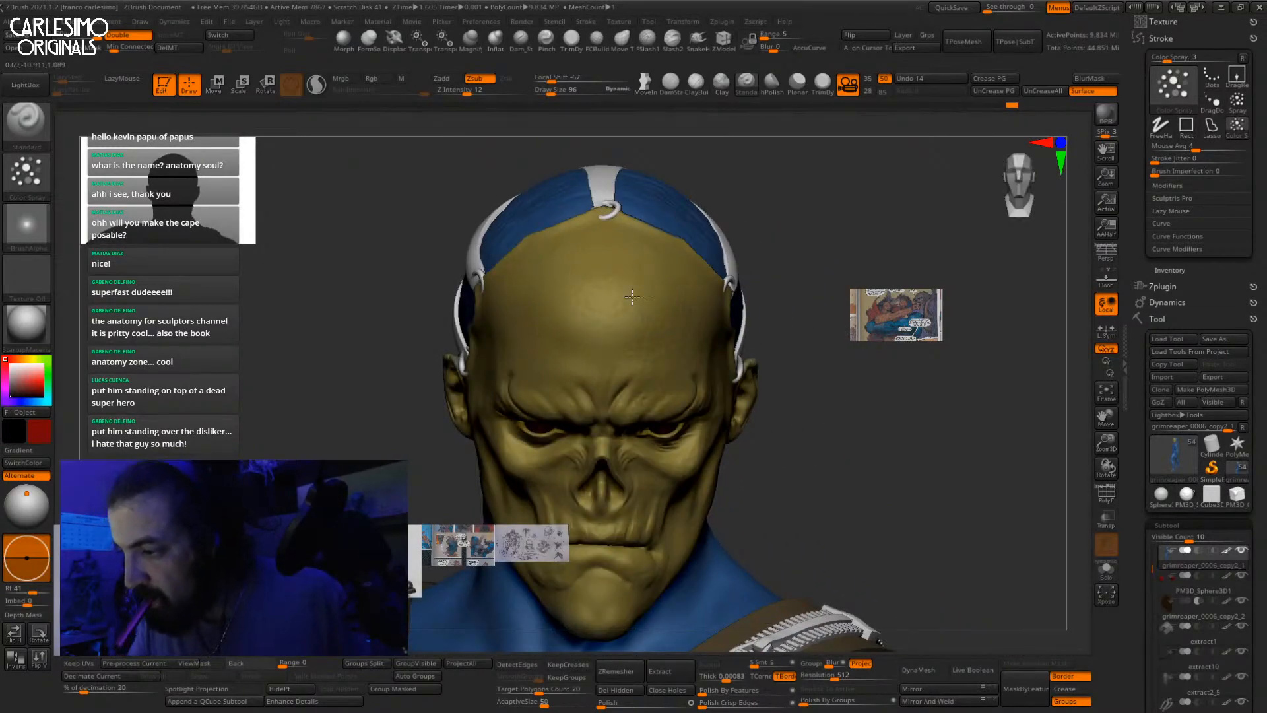
{"action": "right_click_drag", "start_coordinate": [582, 300], "coordinate": [500, 303]}
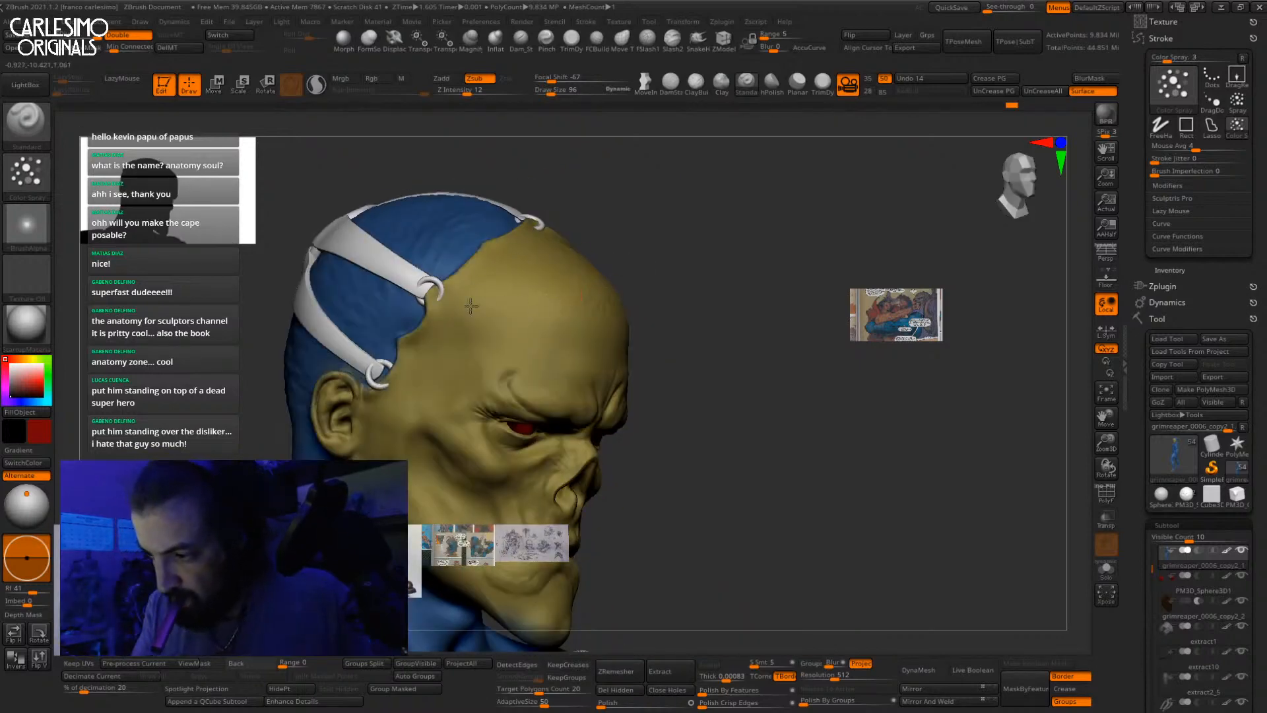
{"action": "right_click_drag", "start_coordinate": [452, 362], "coordinate": [534, 336]}
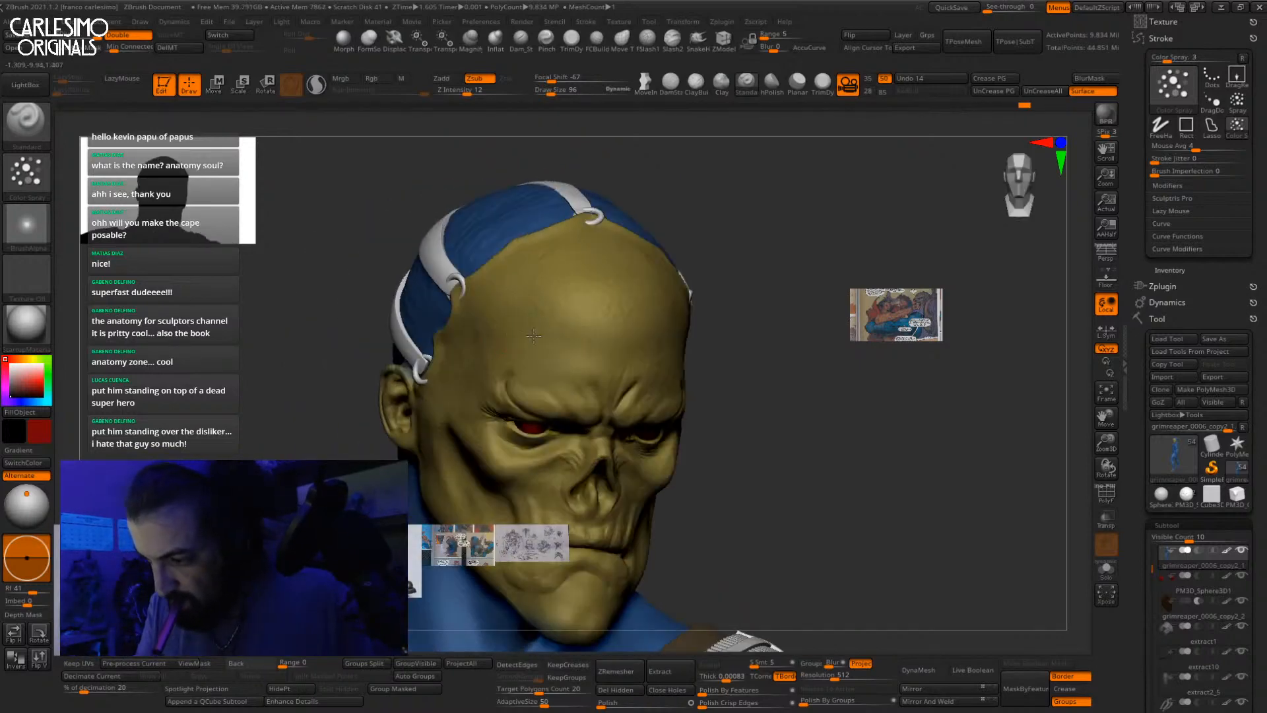
{"action": "right_click_drag", "start_coordinate": [584, 381], "coordinate": [615, 336]}
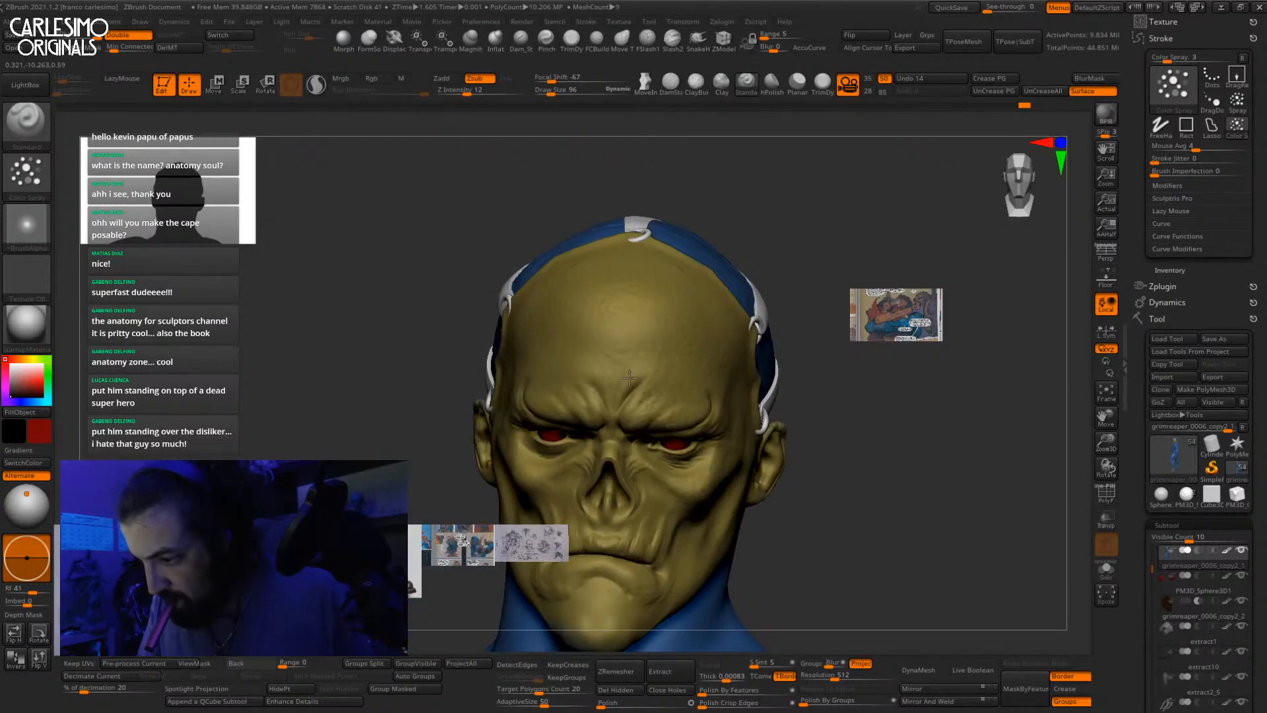
{"action": "mouse_move", "coordinate": [574, 340]}
{"action": "right_mouse_down"}
{"action": "mouse_move", "coordinate": [588, 297]}
{"action": "mouse_move", "coordinate": [615, 300]}
{"action": "right_mouse_up"}
{"action": "right_click_drag", "start_coordinate": [615, 301], "coordinate": [623, 341], "text": "ctrl"}
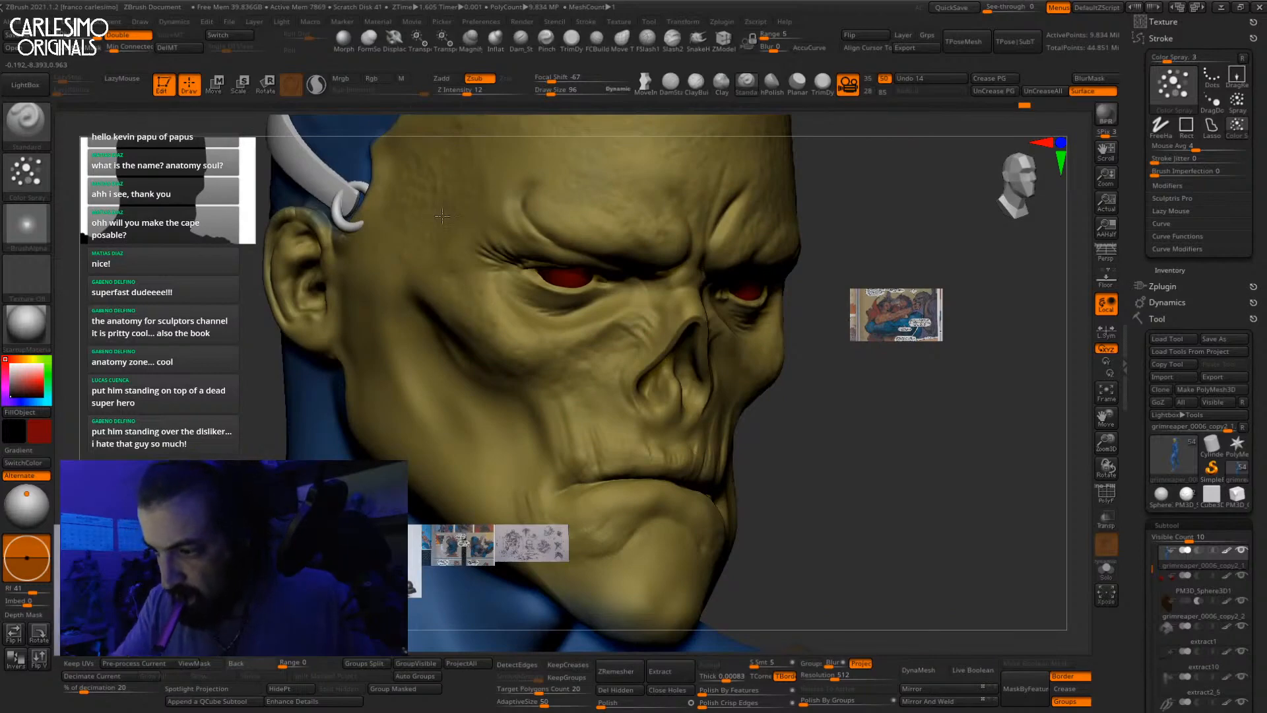
Step: Continue the sprayed skin texture over the other temple, the cheeks, the jawline and the chin
{"action": "right_click_drag", "start_coordinate": [442, 215], "coordinate": [517, 236]}
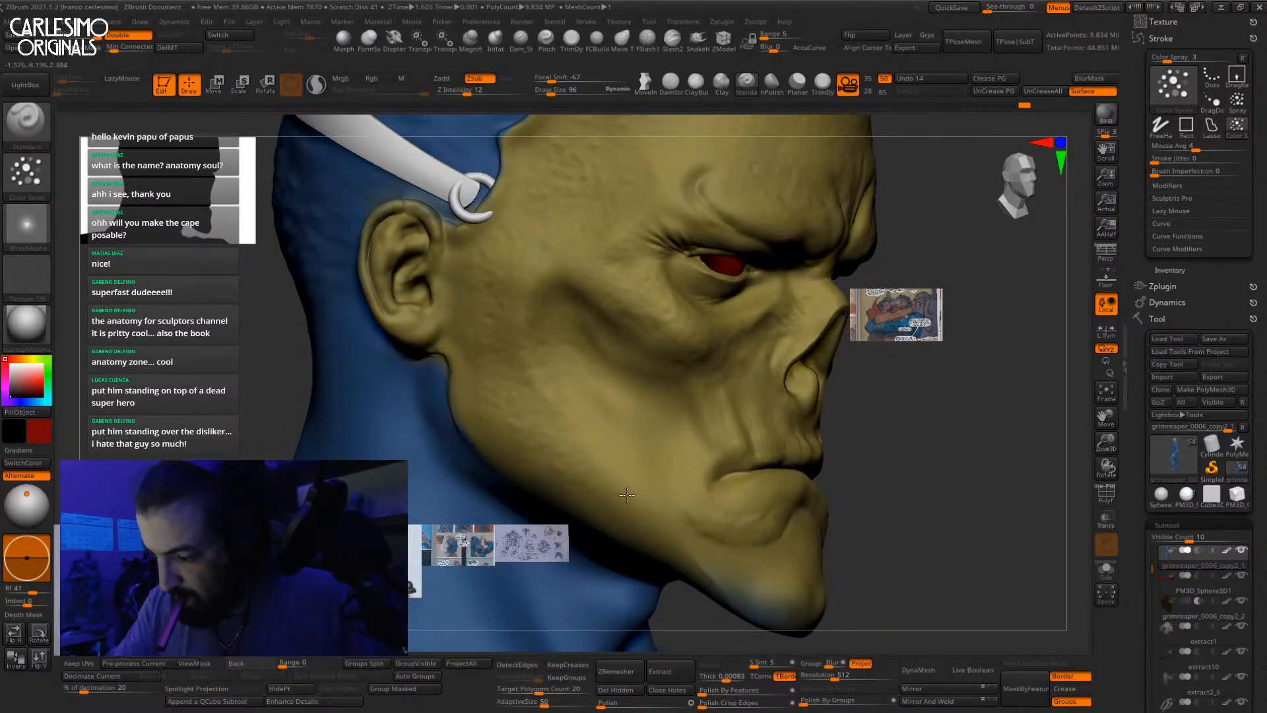
{"action": "right_click_drag", "start_coordinate": [685, 495], "coordinate": [643, 383], "text": "alt"}
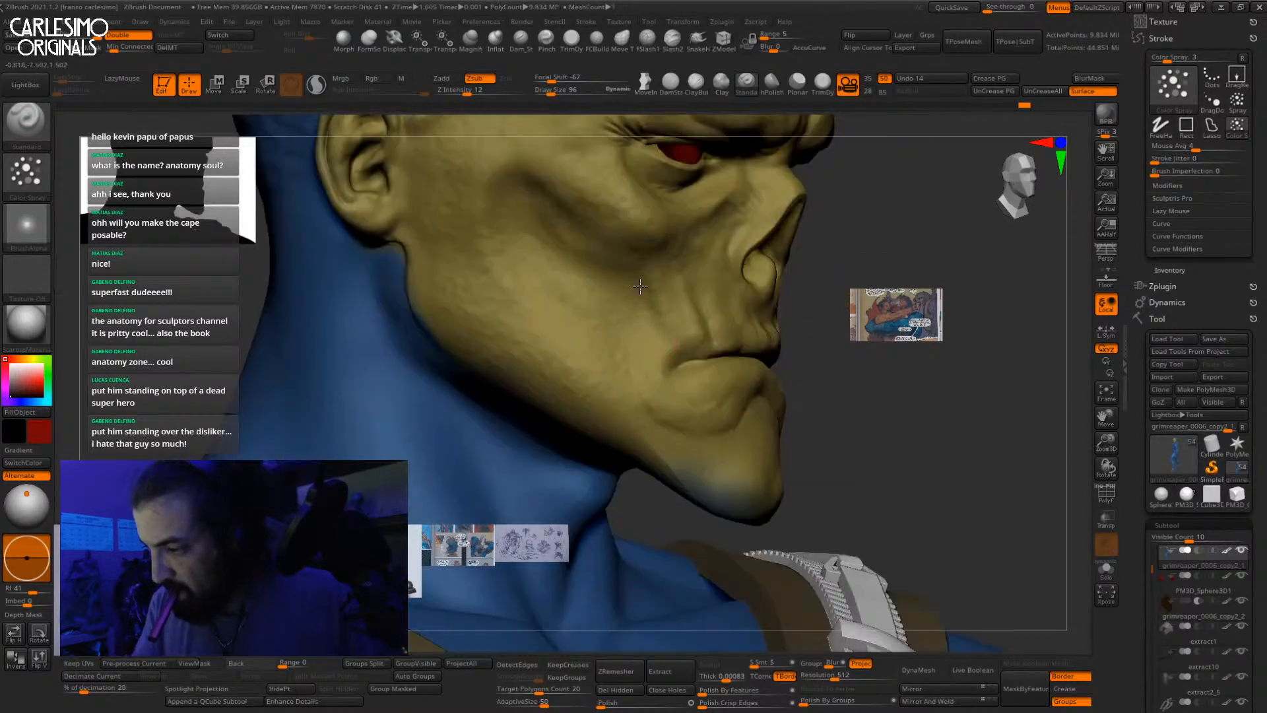
{"action": "right_click_drag", "start_coordinate": [717, 489], "coordinate": [676, 373], "text": "alt"}
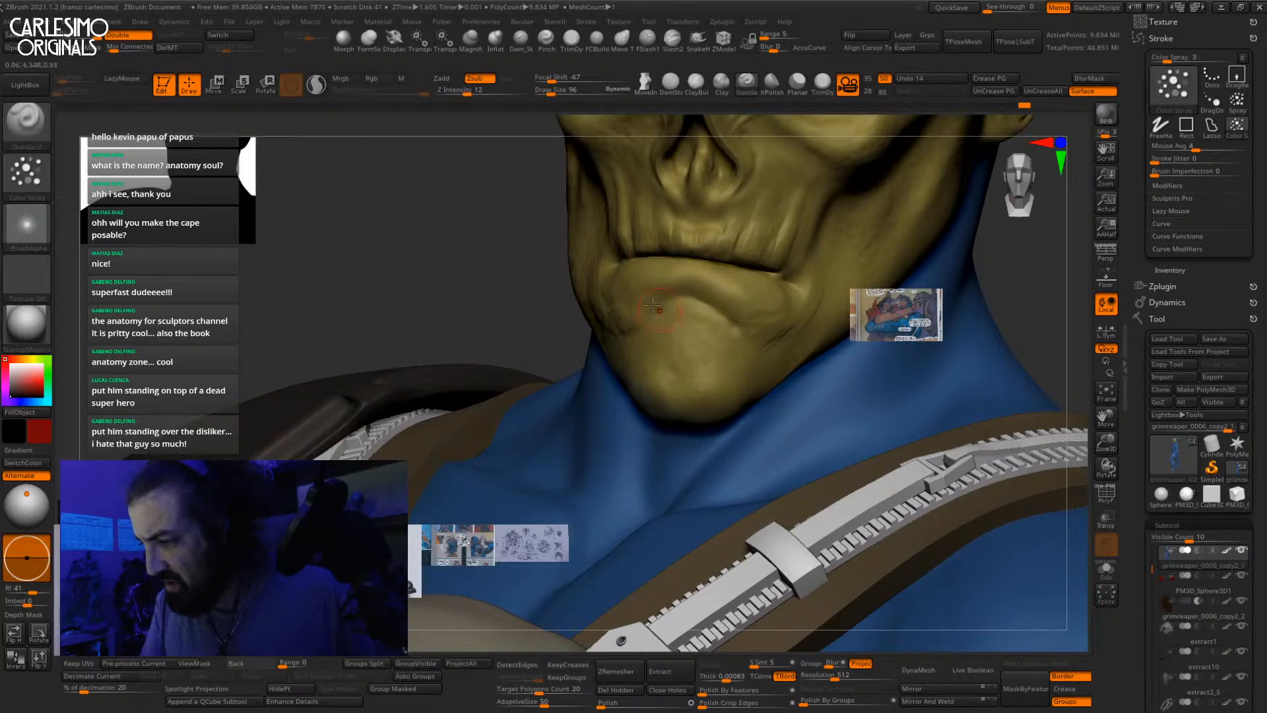
{"action": "right_click_drag", "start_coordinate": [680, 388], "coordinate": [495, 414]}
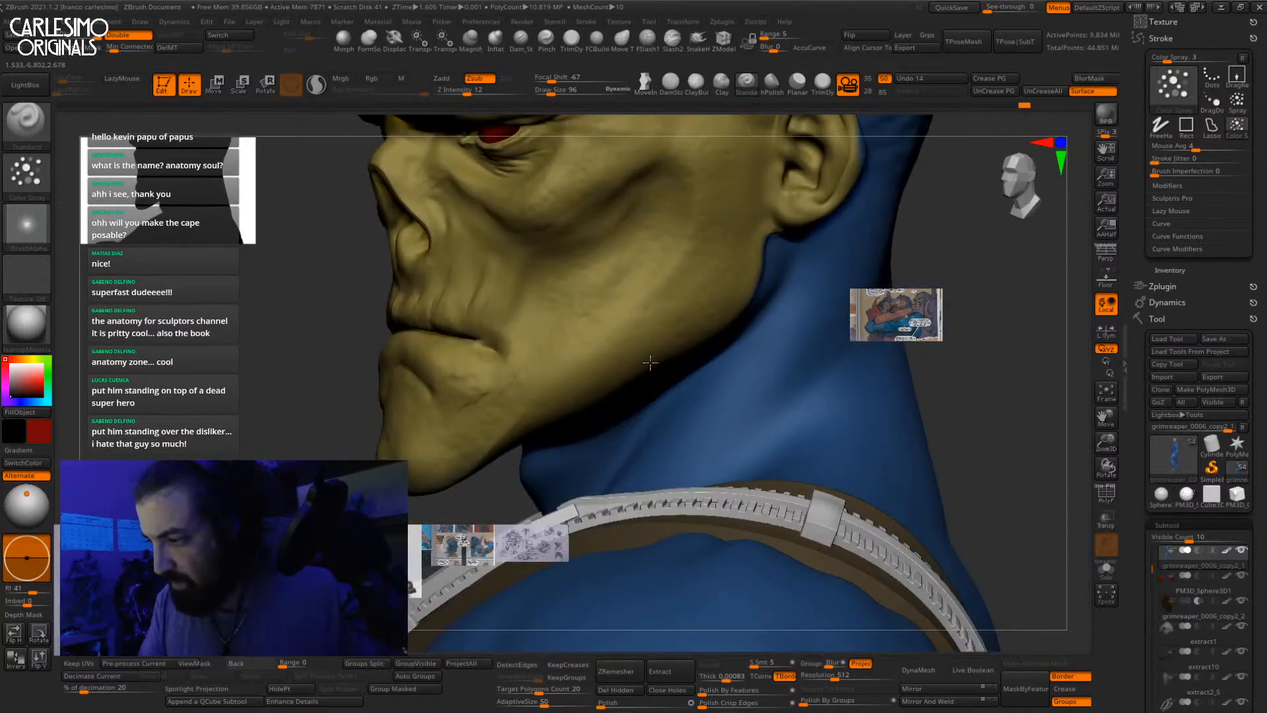
{"action": "right_click_drag", "start_coordinate": [650, 363], "coordinate": [649, 277], "text": "alt"}
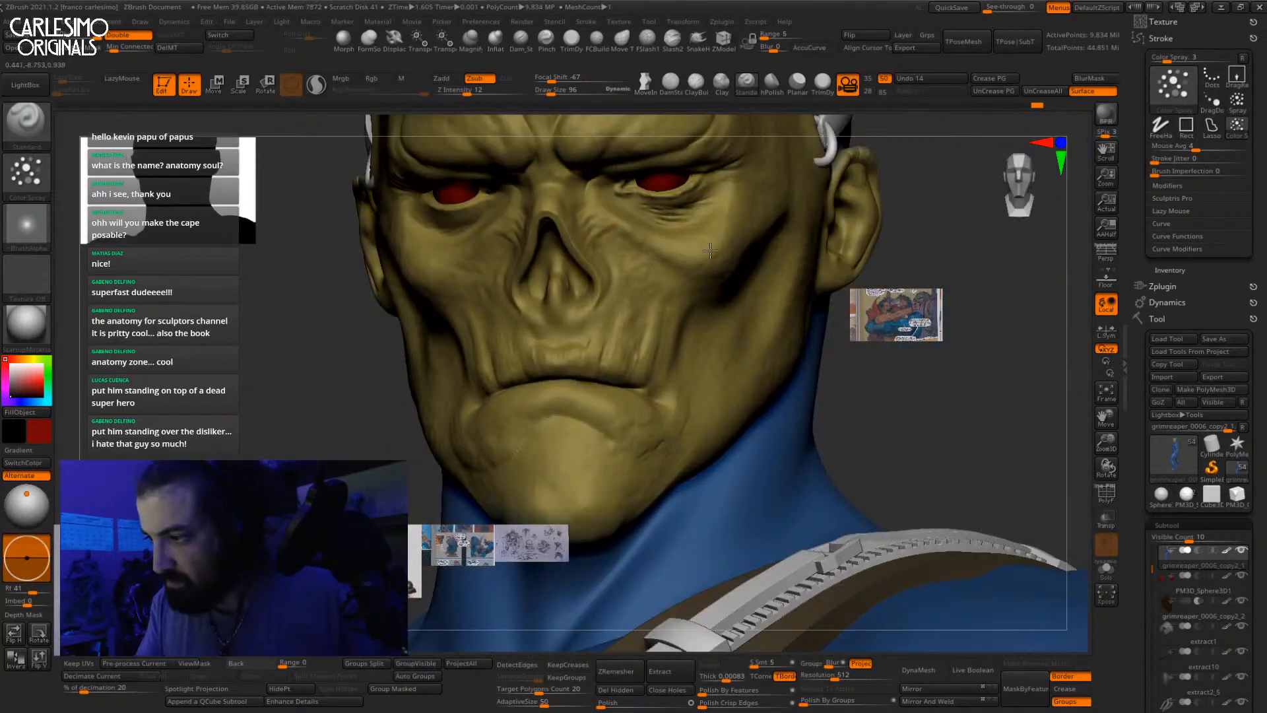
{"action": "right_click_drag", "start_coordinate": [654, 321], "coordinate": [817, 241], "text": "ctrl"}
{"action": "mouse_move", "coordinate": [811, 283]}
{"action": "right_mouse_down", "text": "ctrl"}
{"action": "mouse_move", "coordinate": [811, 227]}
{"action": "mouse_move", "coordinate": [770, 310]}
{"action": "right_mouse_up", "text": "ctrl"}
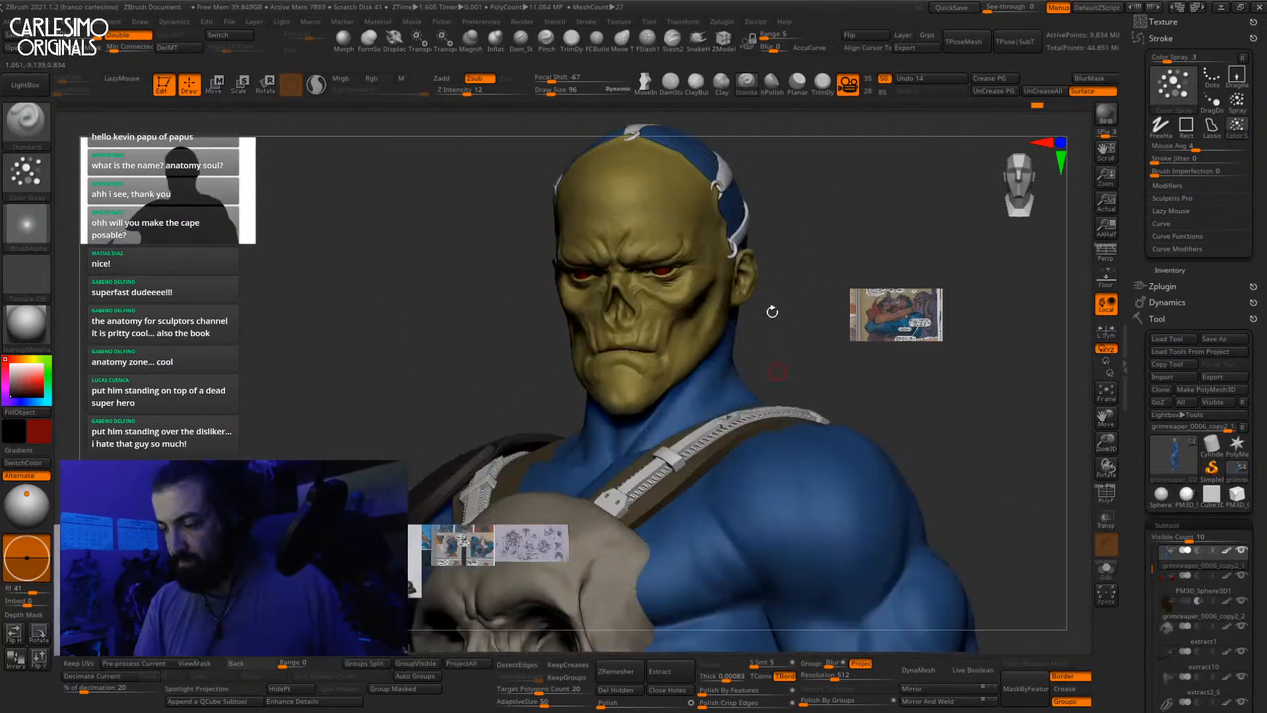
Step: Select the DamStandard brush and hide the reference images overlaid on the canvas
{"action": "key", "text": "b"}
{"action": "key", "text": "d"}
{"action": "key", "text": "s"}
{"action": "right_click_drag", "start_coordinate": [656, 347], "coordinate": [658, 389], "text": "ctrl"}
{"action": "right_click_drag", "start_coordinate": [658, 389], "coordinate": [672, 278]}
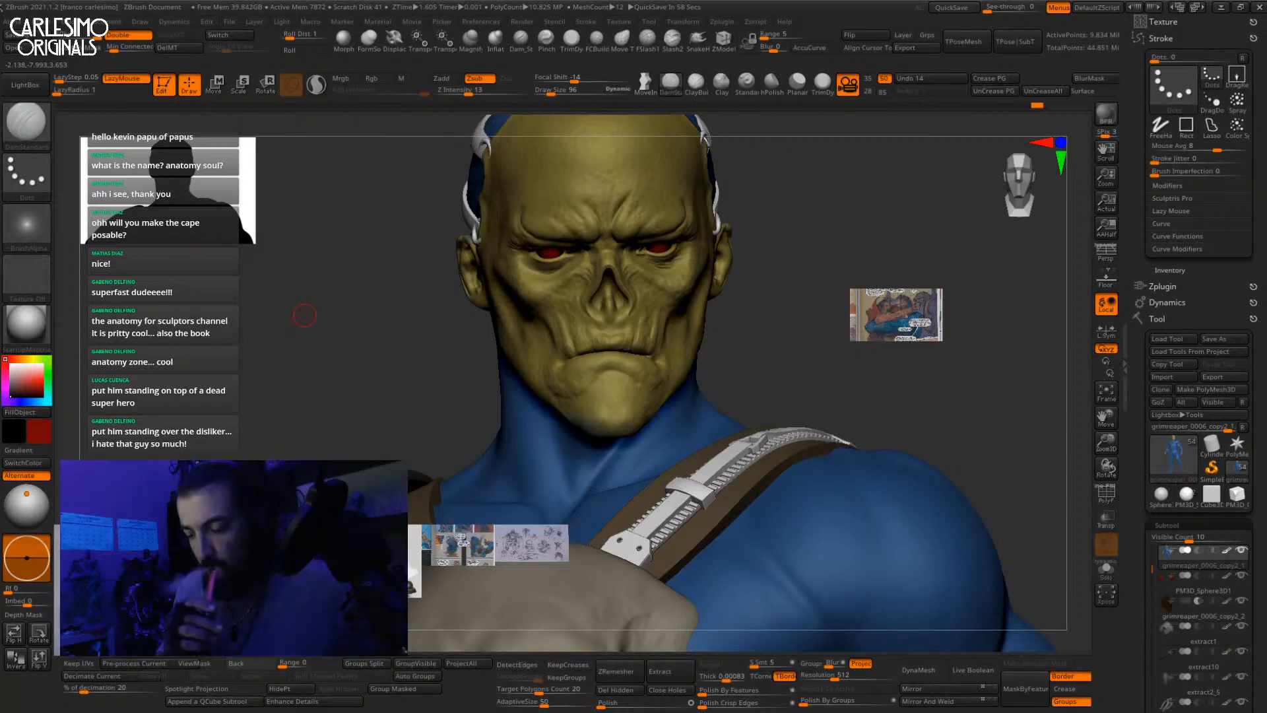
{"action": "key", "text": "shift+z"}
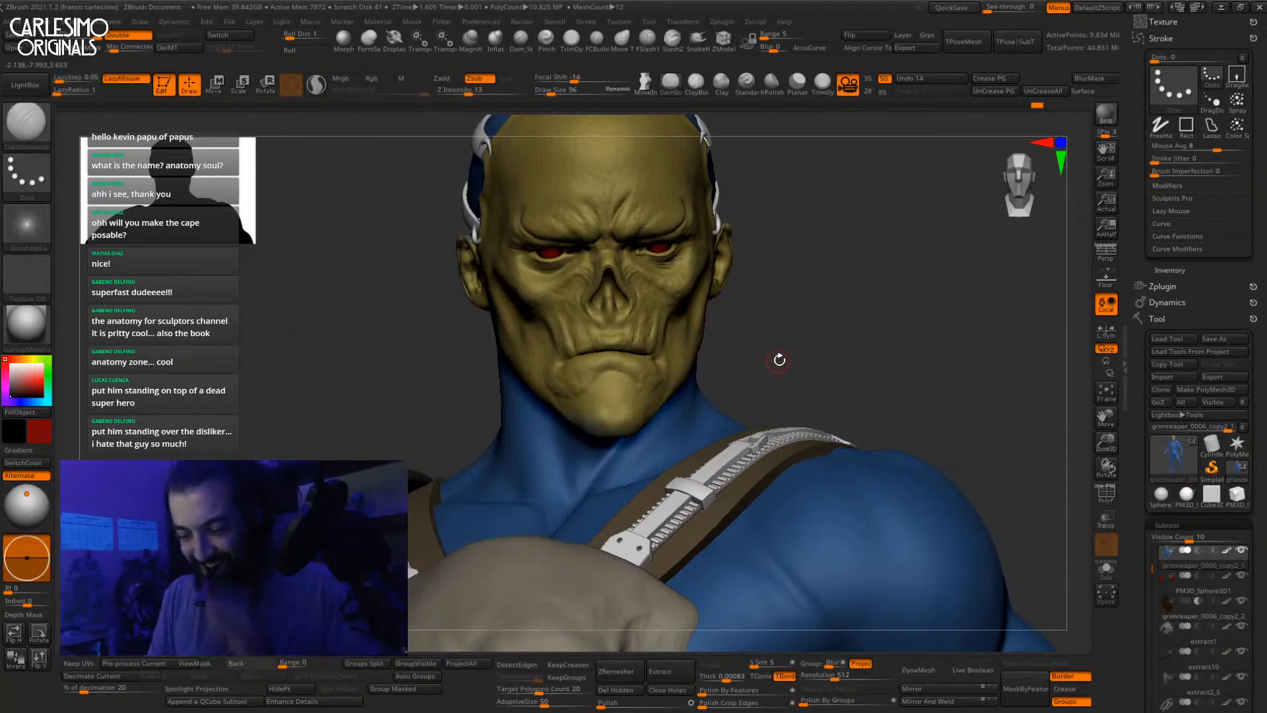
{"action": "right_click_drag", "start_coordinate": [802, 345], "coordinate": [852, 289]}
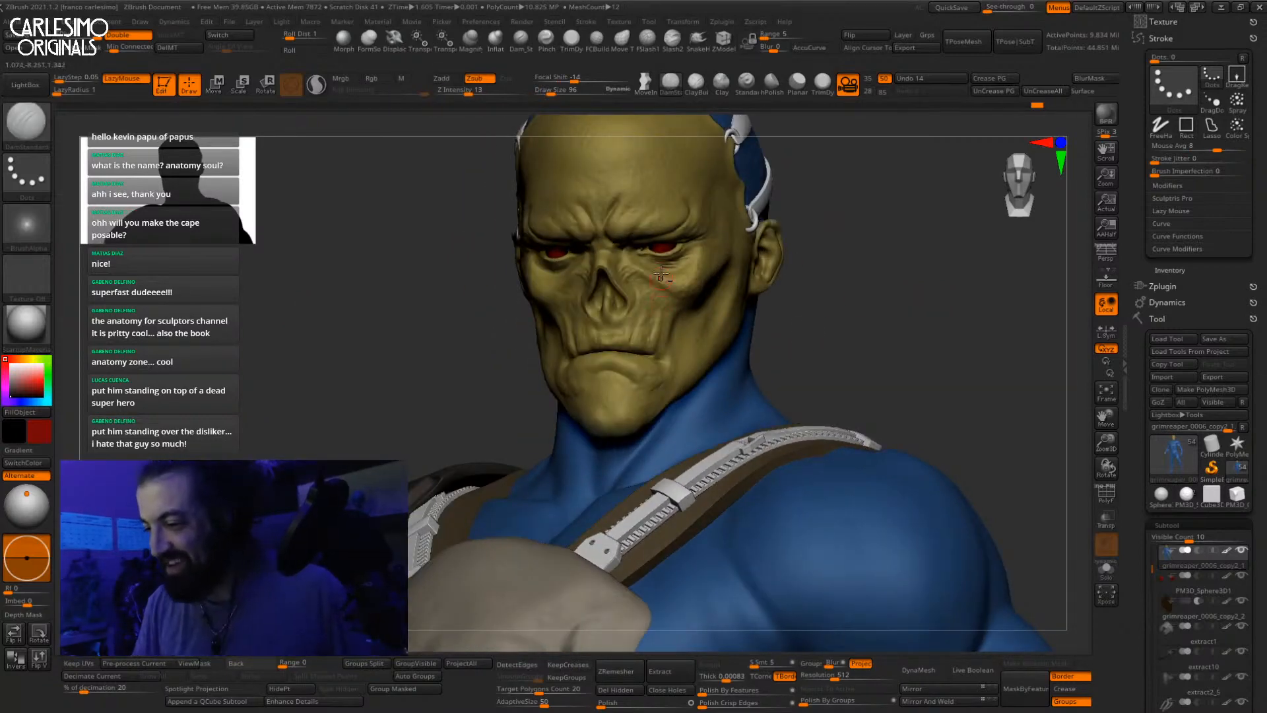
{"action": "right_click_drag", "start_coordinate": [660, 272], "coordinate": [719, 195], "text": "ctrl"}
{"action": "left_click", "coordinate": [520, 42]}
{"action": "right_click_drag", "start_coordinate": [663, 297], "coordinate": [648, 331], "text": "ctrl"}
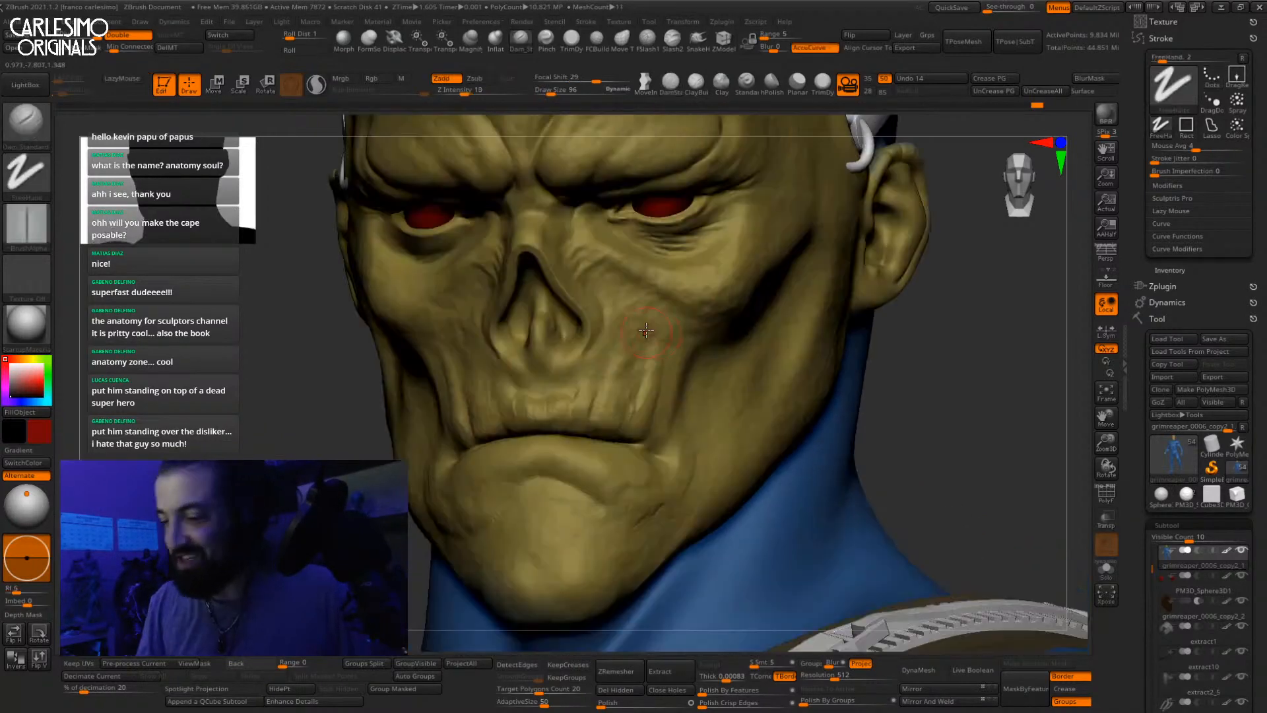
{"action": "key", "text": "bracketright"}
{"action": "key", "text": "bracketright"}
{"action": "right_click_drag", "start_coordinate": [628, 279], "coordinate": [721, 165]}
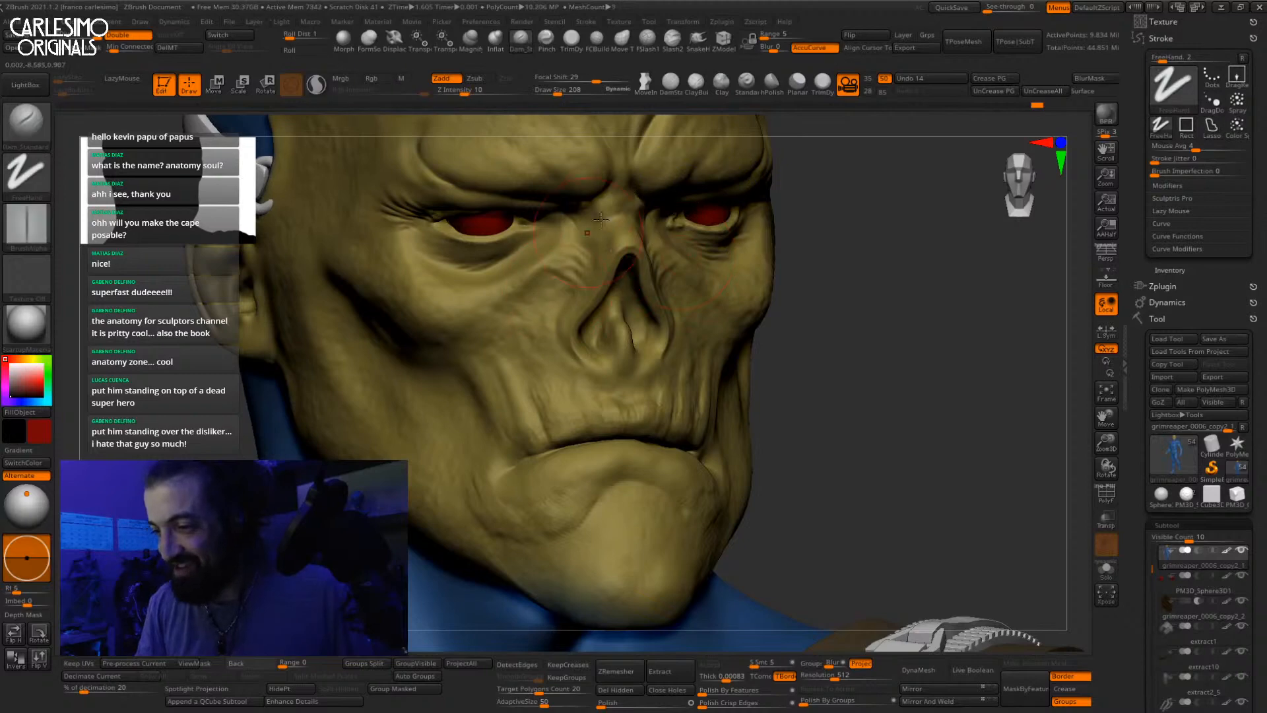
Step: Build up the rim of the lower eyelid towards its outer corner with the ClayBuildup brush at a very small draw size
{"action": "left_click", "coordinate": [697, 88]}
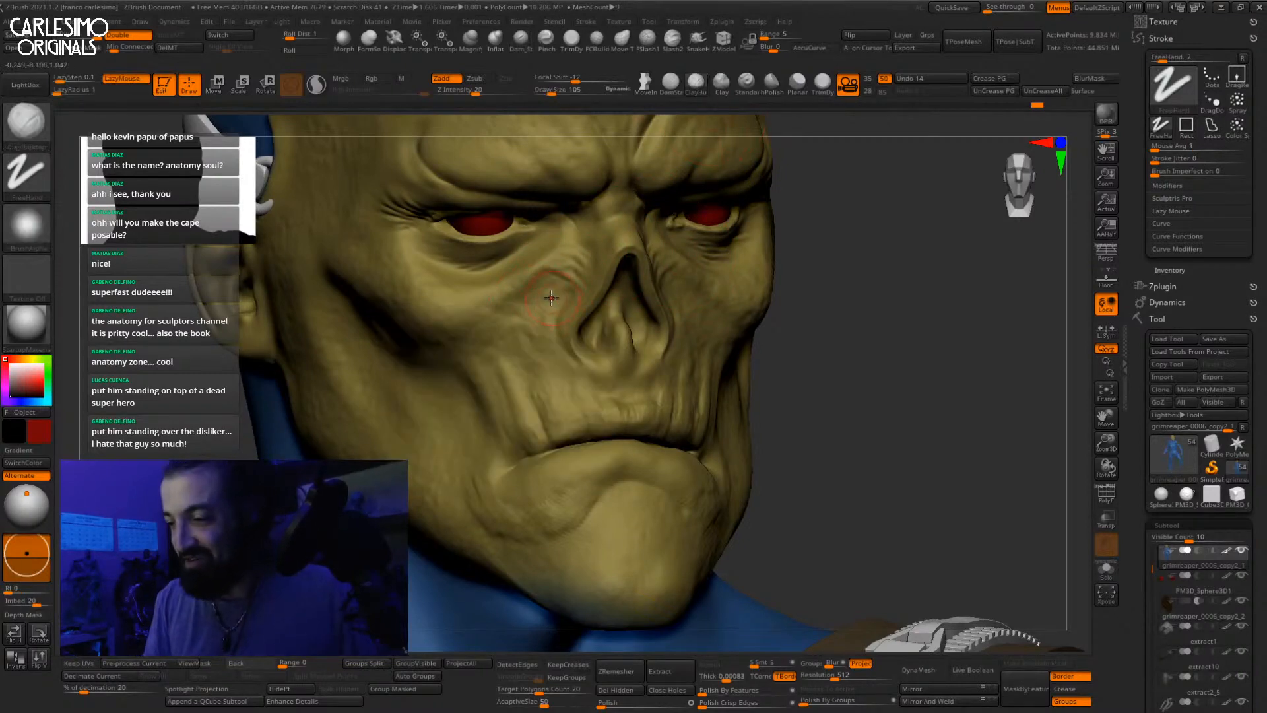
{"action": "right_click_drag", "start_coordinate": [553, 291], "coordinate": [686, 305]}
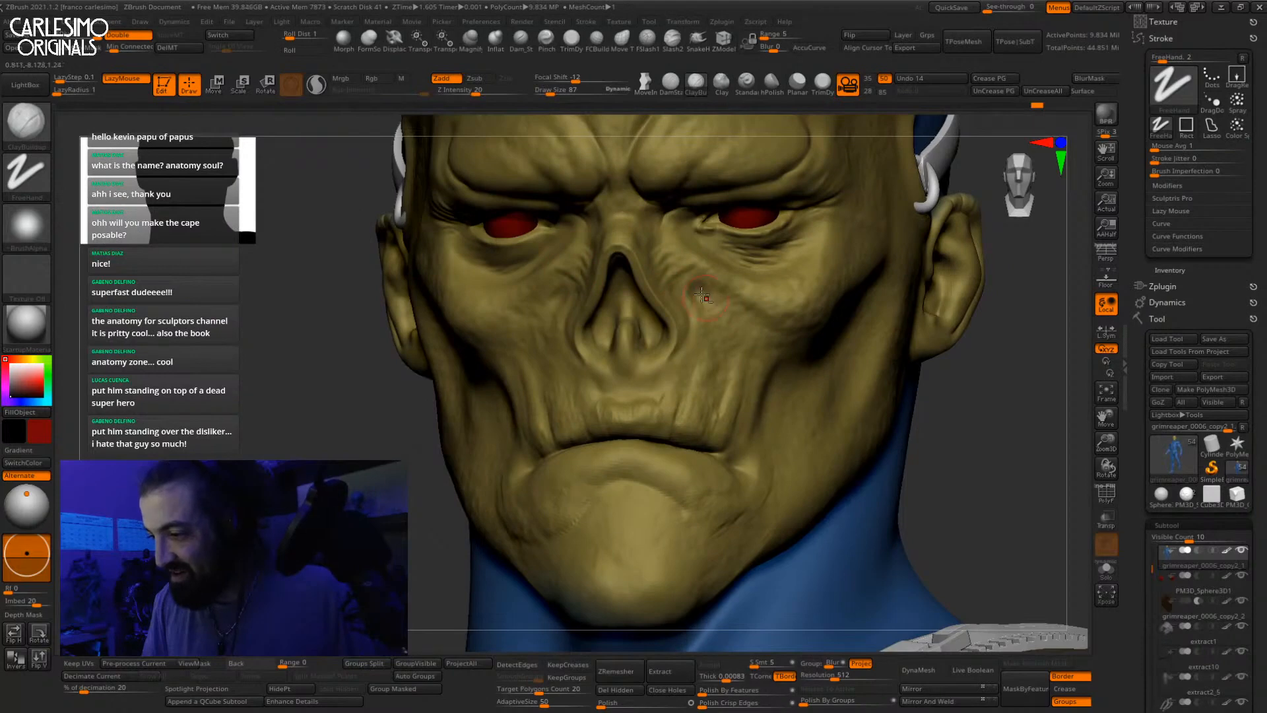
{"action": "mouse_move", "coordinate": [699, 300]}
{"action": "right_mouse_down"}
{"action": "mouse_move", "coordinate": [566, 293]}
{"action": "mouse_move", "coordinate": [548, 321]}
{"action": "mouse_move", "coordinate": [695, 265]}
{"action": "mouse_move", "coordinate": [499, 278]}
{"action": "mouse_move", "coordinate": [542, 266]}
{"action": "right_mouse_up"}
{"action": "left_click_drag", "start_coordinate": [551, 260], "coordinate": [561, 256]}
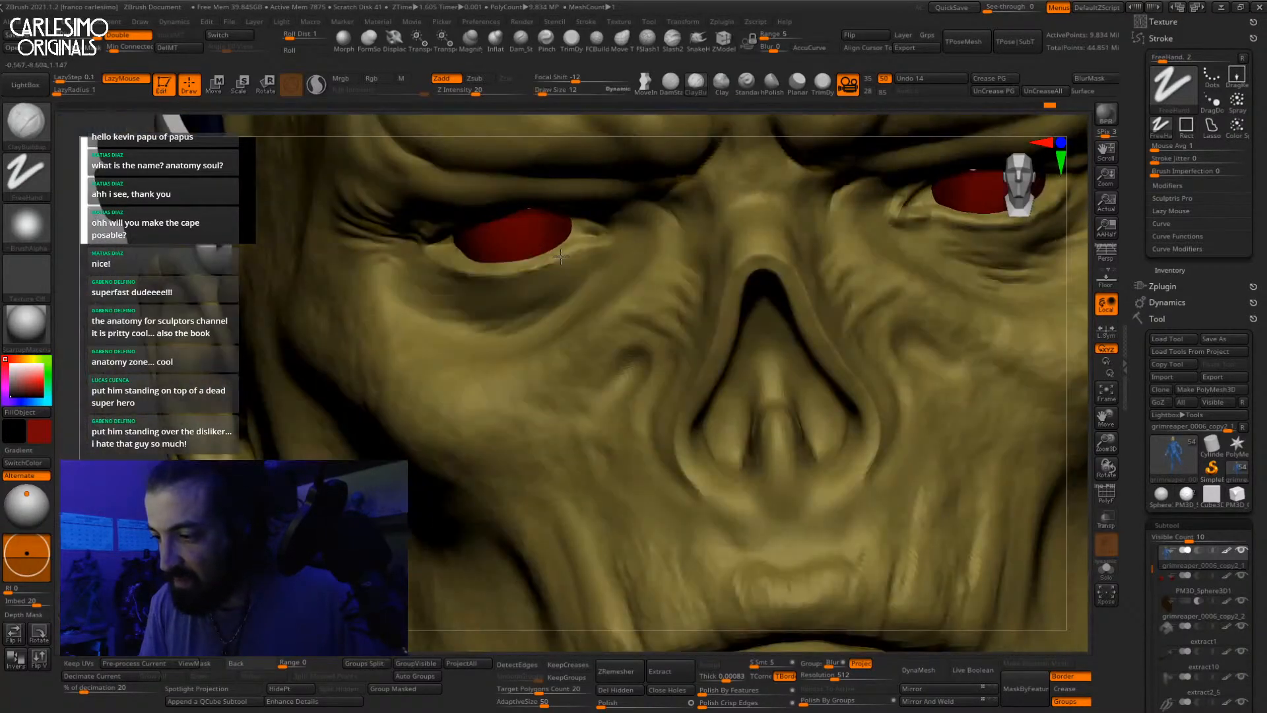
{"action": "right_click_drag", "start_coordinate": [582, 246], "coordinate": [526, 270]}
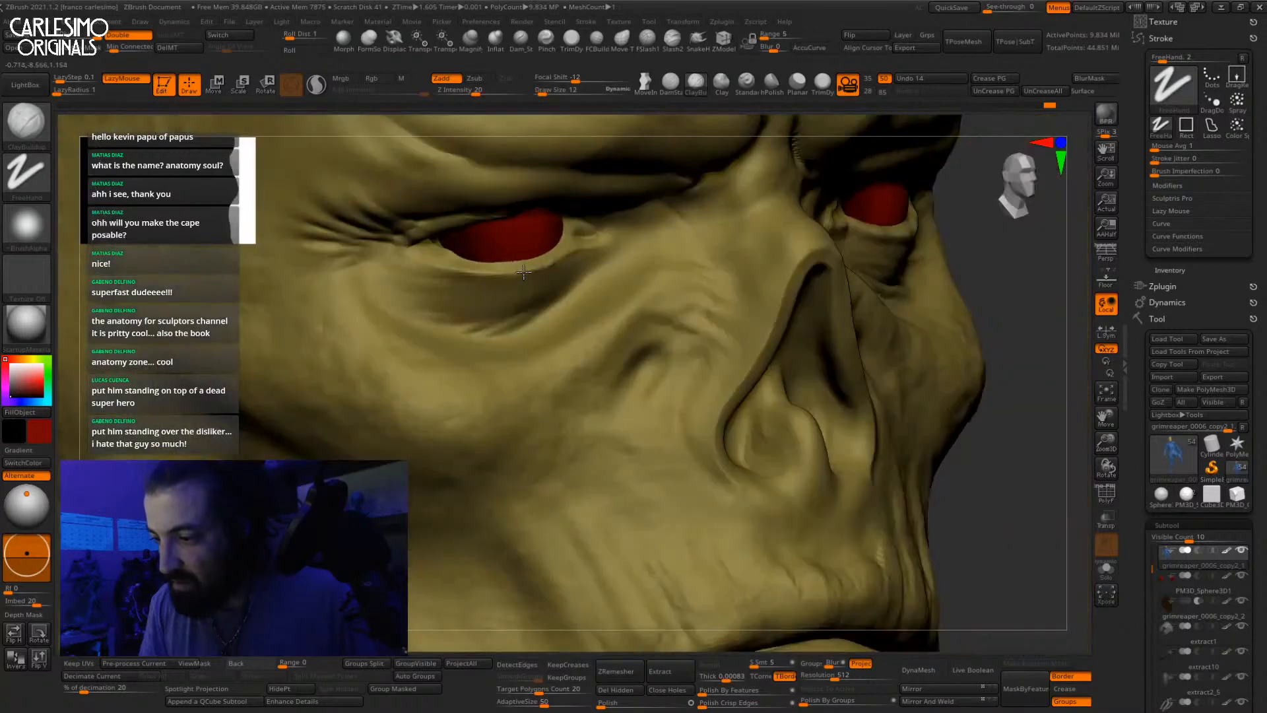
{"action": "left_click_drag", "start_coordinate": [524, 273], "coordinate": [488, 269]}
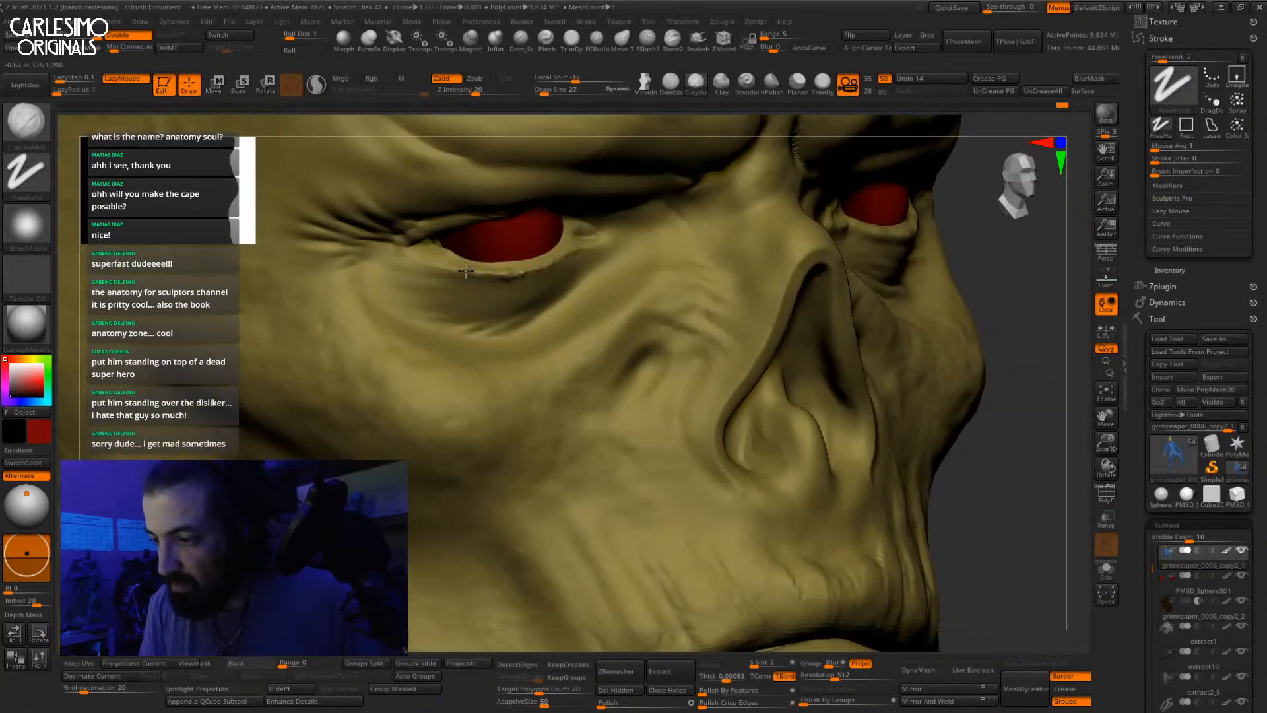
{"action": "mouse_move", "coordinate": [422, 258]}
{"action": "right_mouse_down"}
{"action": "mouse_move", "coordinate": [409, 249]}
{"action": "mouse_move", "coordinate": [432, 228]}
{"action": "mouse_move", "coordinate": [400, 258]}
{"action": "right_mouse_up"}
{"action": "key", "text": "space"}
{"action": "left_click_drag", "start_coordinate": [412, 263], "coordinate": [418, 262]}
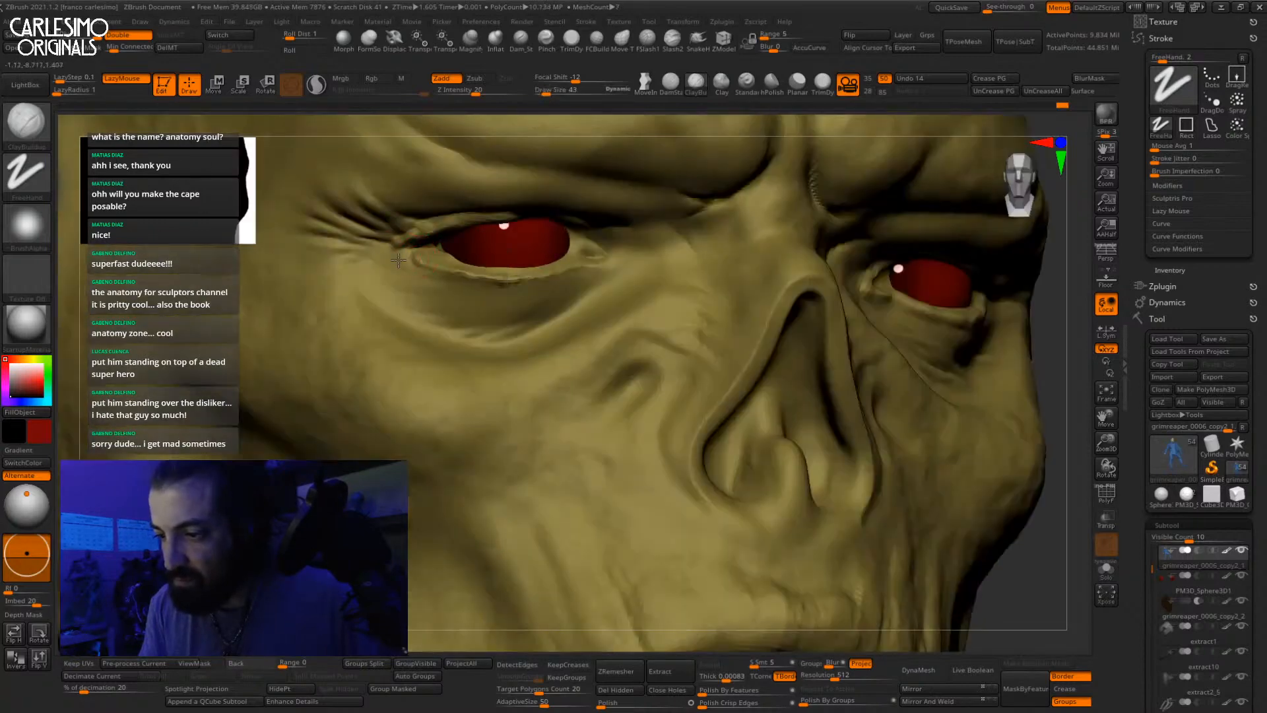
Step: Add fine folds to the bag beneath the same eye and shape its inner corner with the ClayBuildup brush at Draw Size 43
{"action": "mouse_move", "coordinate": [419, 272]}
{"action": "right_mouse_down"}
{"action": "mouse_move", "coordinate": [409, 261]}
{"action": "mouse_move", "coordinate": [459, 206]}
{"action": "right_mouse_up"}
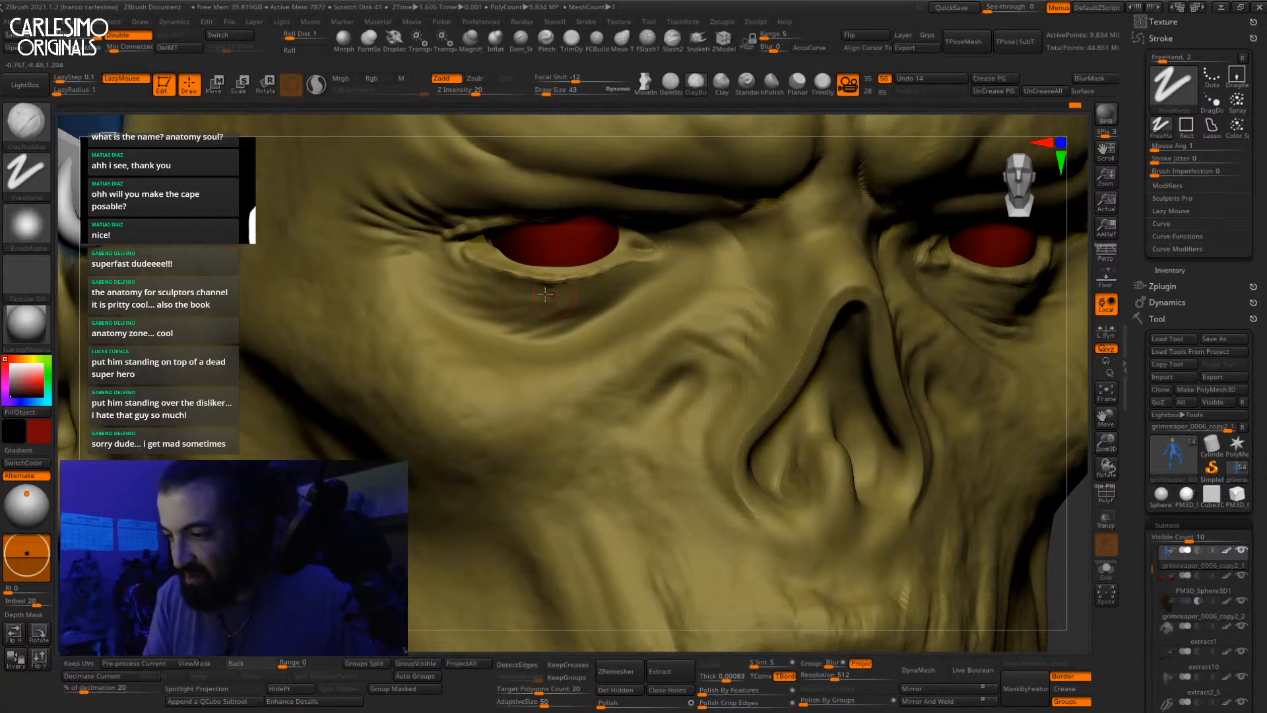
{"action": "right_click_drag", "start_coordinate": [539, 303], "coordinate": [545, 318]}
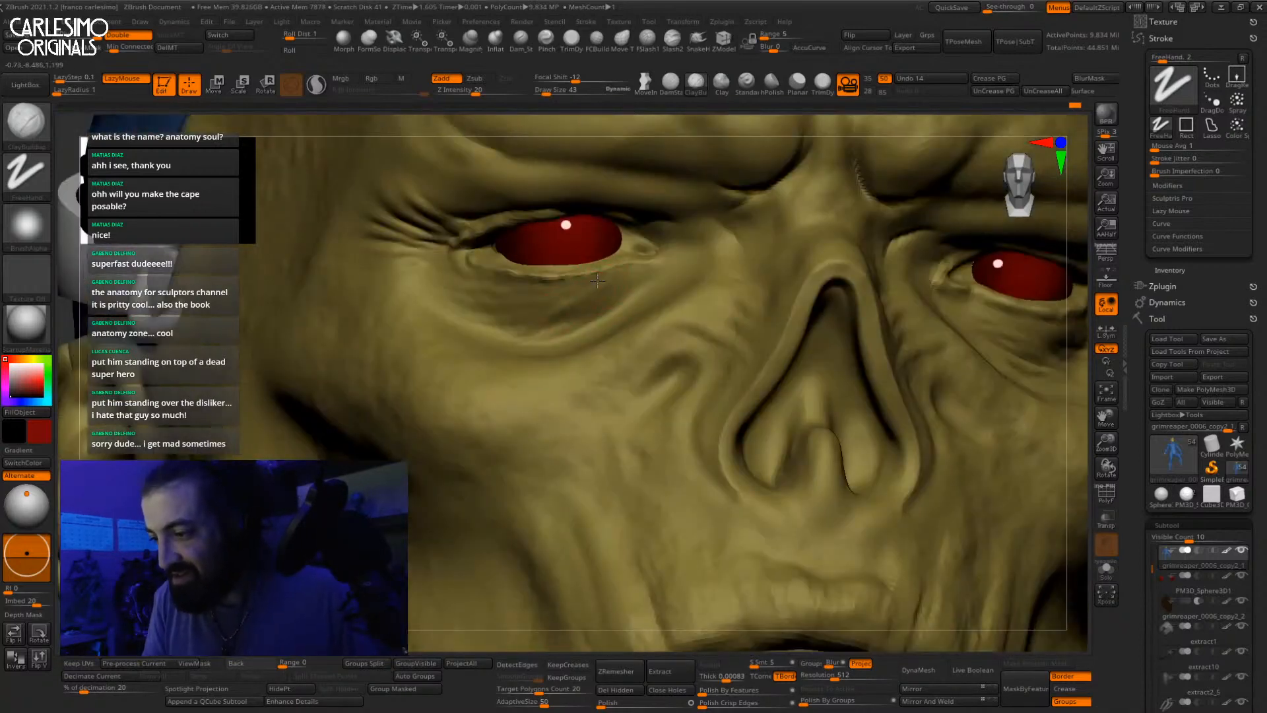
{"action": "right_click_drag", "start_coordinate": [629, 279], "coordinate": [578, 327]}
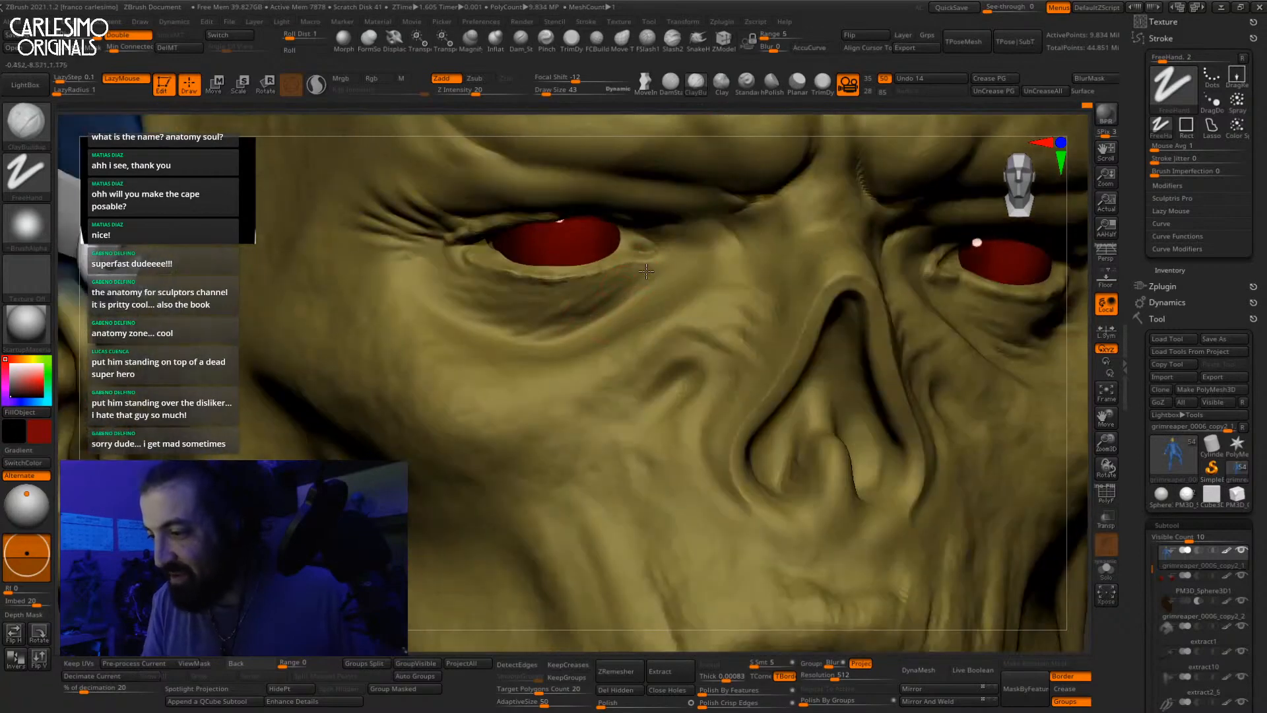
{"action": "mouse_move", "coordinate": [660, 254]}
{"action": "right_mouse_down"}
{"action": "mouse_move", "coordinate": [667, 215]}
{"action": "mouse_move", "coordinate": [658, 230]}
{"action": "right_mouse_up"}
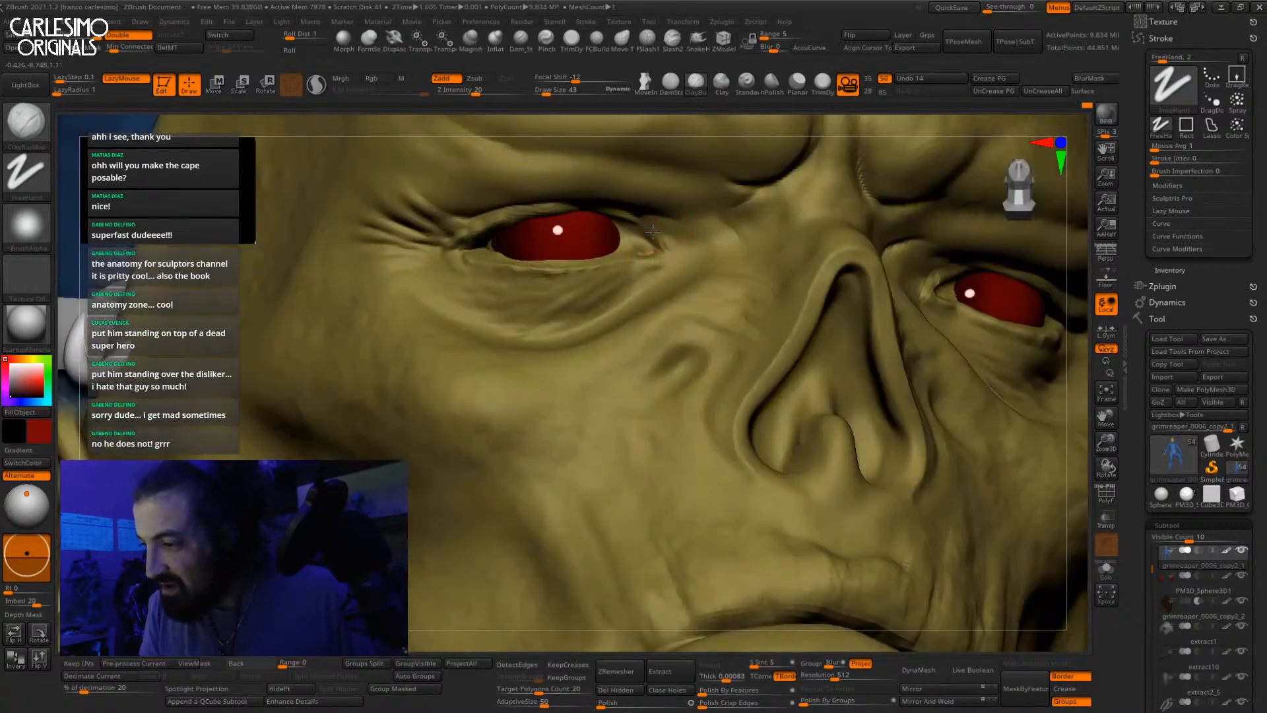
{"action": "left_click_drag", "start_coordinate": [660, 252], "coordinate": [669, 259]}
Step: Refine the creases around the other eye and brow with the DamStandard brush
{"action": "mouse_move", "coordinate": [986, 277]}
{"action": "right_mouse_down", "text": "alt"}
{"action": "mouse_move", "coordinate": [743, 306]}
{"action": "mouse_move", "coordinate": [756, 295]}
{"action": "right_mouse_up", "text": "alt"}
{"action": "key", "text": "b"}
{"action": "key", "text": "d"}
{"action": "key", "text": "s"}
{"action": "key", "text": "space"}
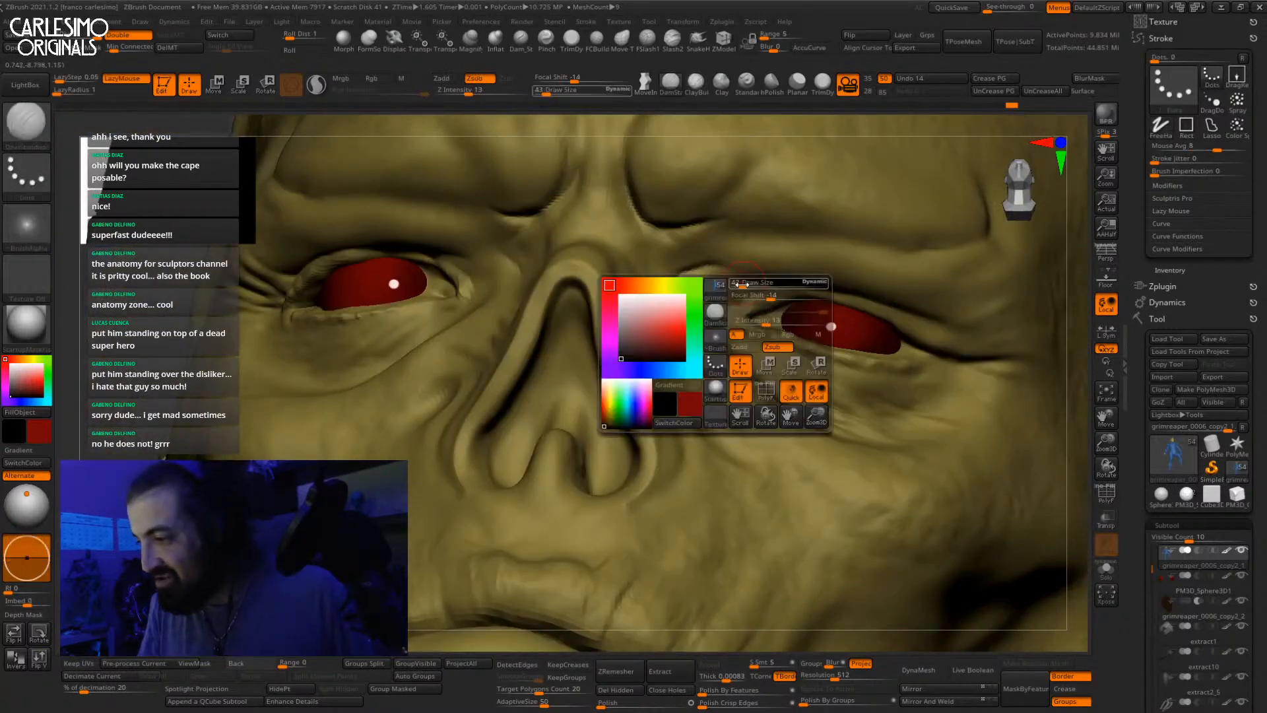
{"action": "mouse_move", "coordinate": [725, 312]}
{"action": "right_mouse_down"}
{"action": "mouse_move", "coordinate": [527, 241]}
{"action": "mouse_move", "coordinate": [594, 230]}
{"action": "right_mouse_up"}
{"action": "key", "text": "2"}
{"action": "left_click_drag", "start_coordinate": [640, 213], "coordinate": [620, 220]}
Step: Carve horizontal wrinkles across the lower forehead above the brows with the Dam_Standard brush at Draw Size 477
{"action": "mouse_move", "coordinate": [774, 216]}
{"action": "right_mouse_down"}
{"action": "mouse_move", "coordinate": [806, 256]}
{"action": "mouse_move", "coordinate": [806, 311]}
{"action": "mouse_move", "coordinate": [802, 285]}
{"action": "mouse_move", "coordinate": [873, 293]}
{"action": "mouse_move", "coordinate": [786, 325]}
{"action": "mouse_move", "coordinate": [744, 255]}
{"action": "mouse_move", "coordinate": [723, 370]}
{"action": "right_mouse_up"}
{"action": "key", "text": "space"}
{"action": "left_click_drag", "start_coordinate": [727, 316], "coordinate": [773, 285]}
{"action": "left_click", "coordinate": [519, 41]}
{"action": "key", "text": "space"}
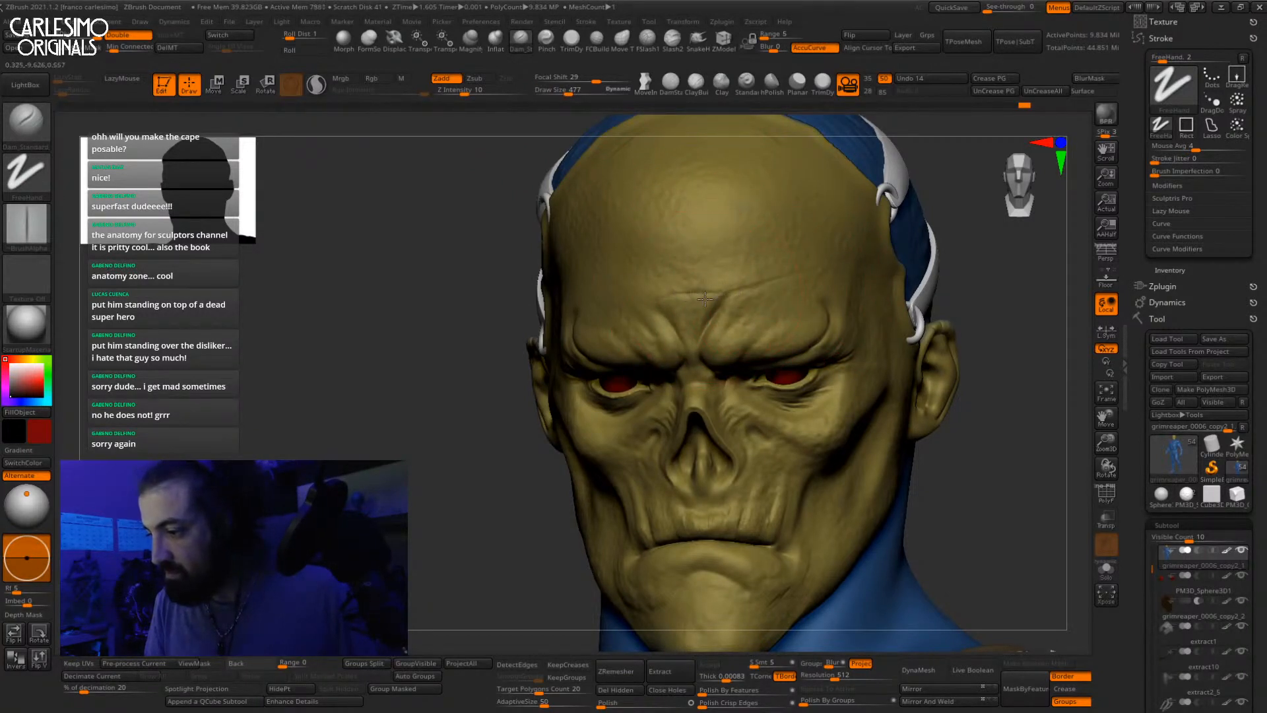
{"action": "mouse_move", "coordinate": [693, 320]}
{"action": "left_mouse_down"}
{"action": "mouse_move", "coordinate": [629, 292]}
{"action": "mouse_move", "coordinate": [769, 268]}
{"action": "left_mouse_up"}
{"action": "right_click_drag", "start_coordinate": [724, 206], "coordinate": [720, 290], "text": "ctrl"}
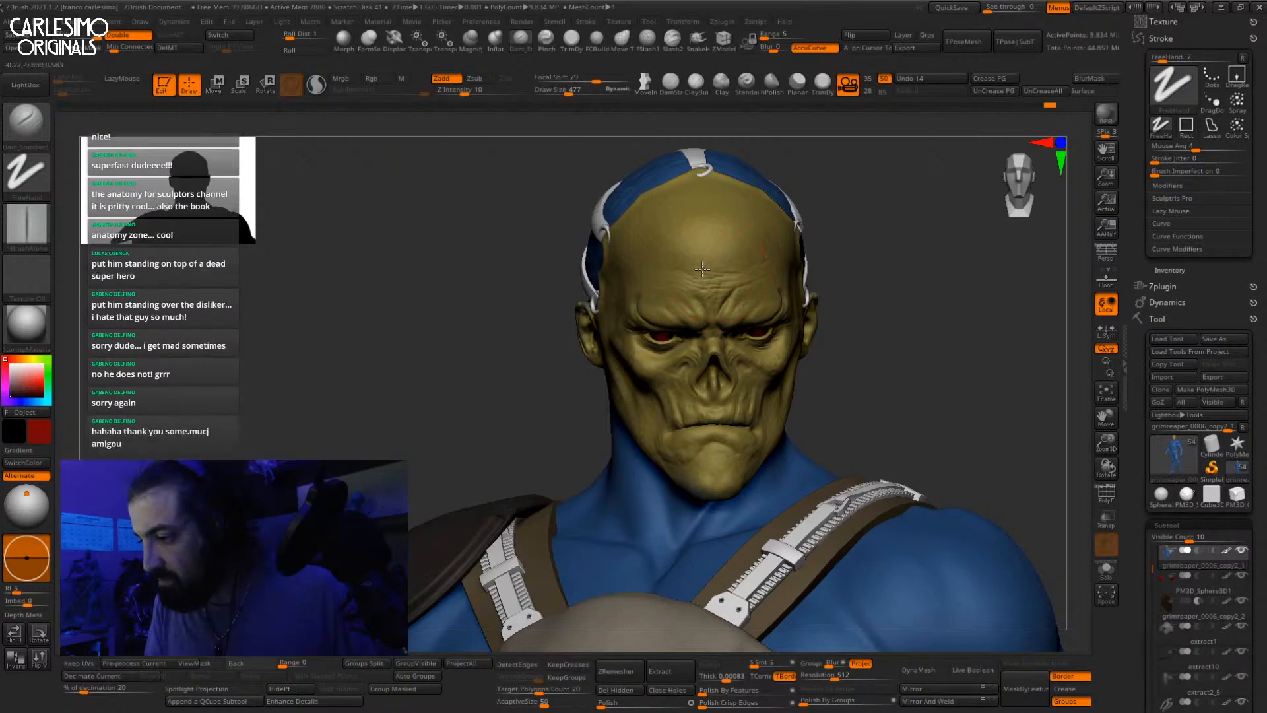
{"action": "right_click_drag", "start_coordinate": [808, 264], "coordinate": [764, 259]}
{"action": "left_click_drag", "start_coordinate": [764, 259], "coordinate": [719, 265]}
{"action": "right_click_drag", "start_coordinate": [719, 264], "coordinate": [762, 288], "text": "ctrl"}
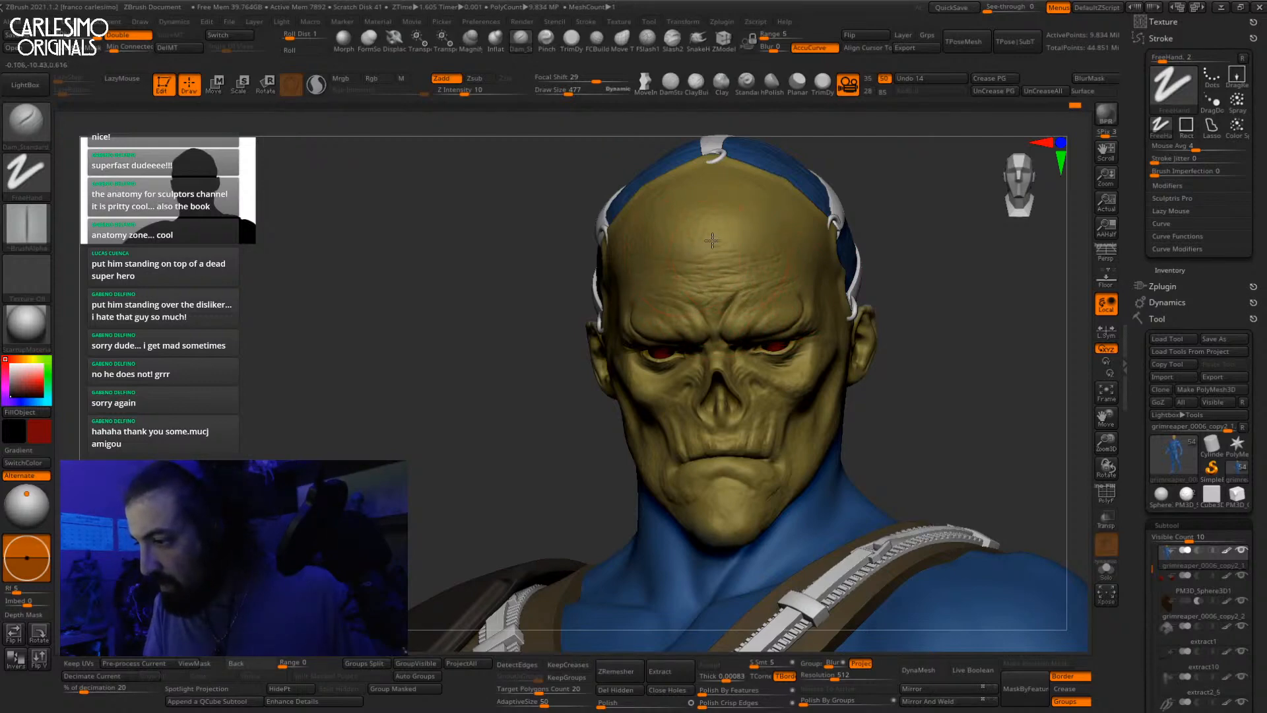
Step: Fill out the area below the corner of the mouth with the Clay brush at Draw Size 125
{"action": "left_click_drag", "start_coordinate": [887, 330], "coordinate": [831, 309], "text": "alt"}
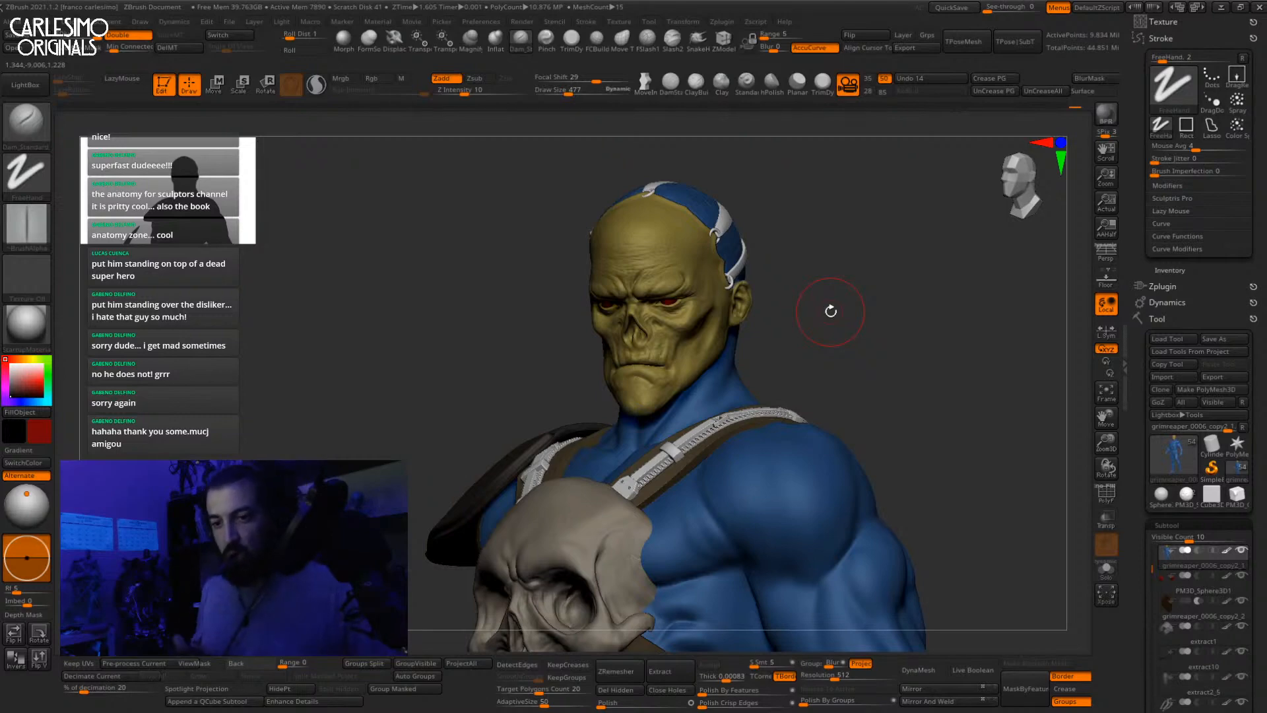
{"action": "left_click_drag", "start_coordinate": [823, 291], "coordinate": [785, 409]}
{"action": "right_click_drag", "start_coordinate": [701, 368], "coordinate": [691, 337], "text": "alt"}
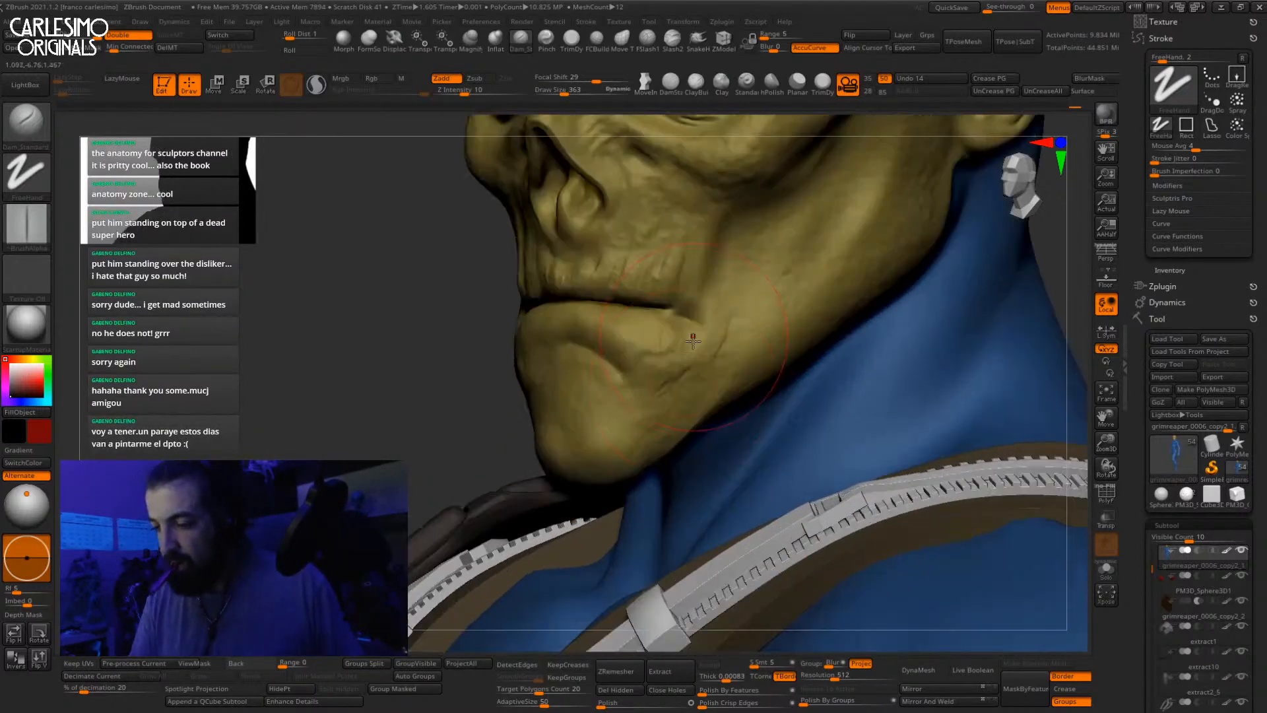
{"action": "key", "text": "b"}
{"action": "key", "text": "c"}
{"action": "key", "text": "l"}
{"action": "key", "text": "space"}
{"action": "left_click_drag", "start_coordinate": [686, 365], "coordinate": [668, 366]}
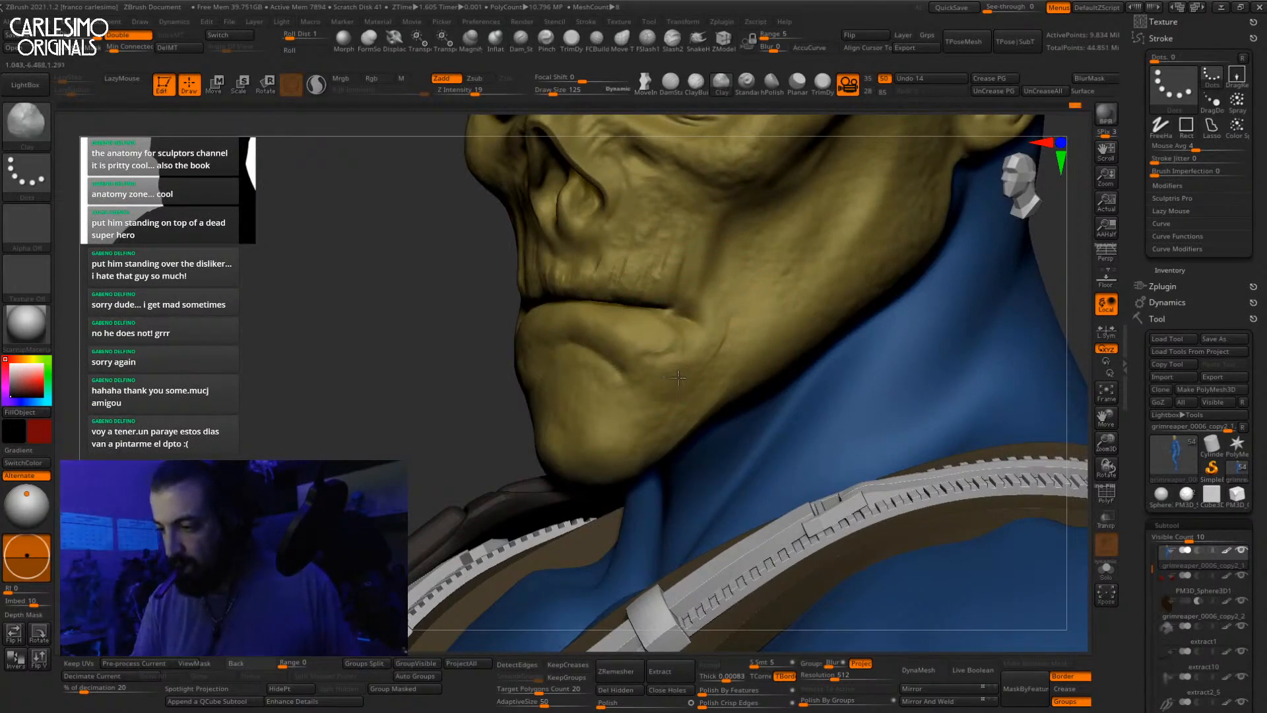
Step: Model the fold between the mouth corner and the chin with the ClayTubes brush at Z Intensity 8, enlarging it to Draw Size 136
{"action": "key", "text": "b"}
{"action": "key", "text": "c"}
{"action": "key", "text": "t"}
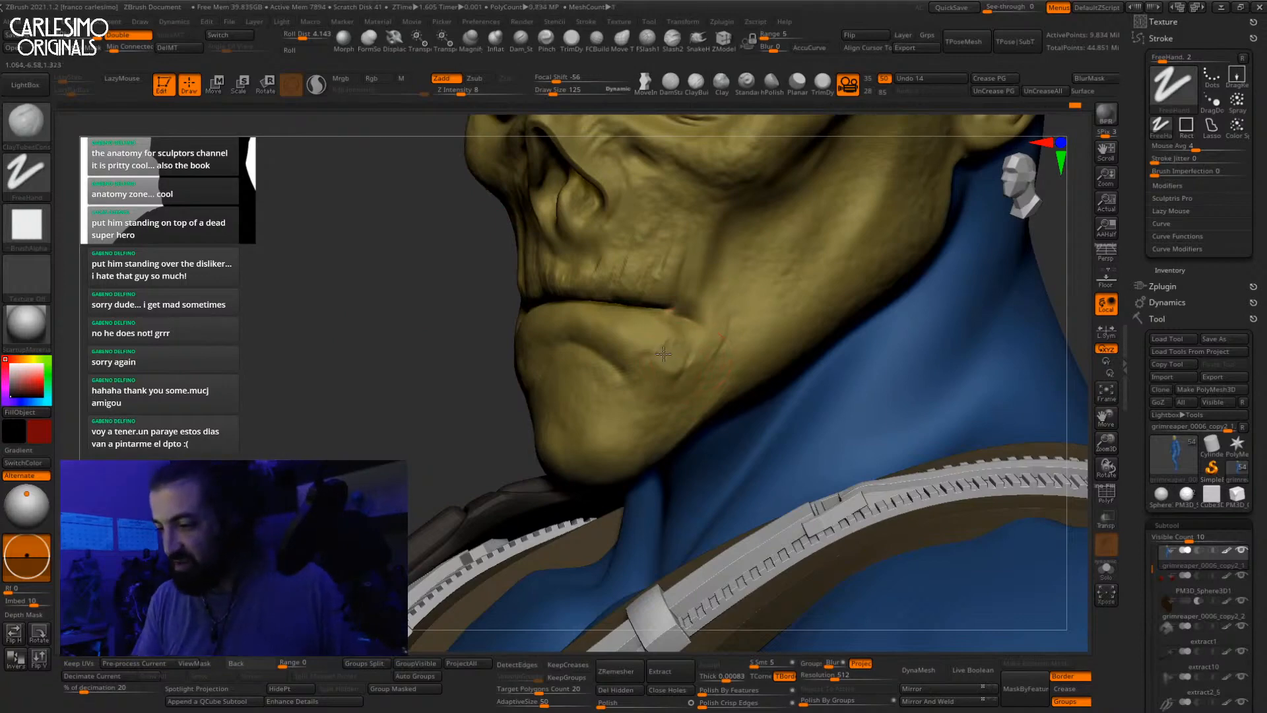
{"action": "mouse_move", "coordinate": [673, 369]}
{"action": "right_mouse_down"}
{"action": "mouse_move", "coordinate": [677, 342]}
{"action": "mouse_move", "coordinate": [675, 382]}
{"action": "mouse_move", "coordinate": [662, 362]}
{"action": "right_mouse_up"}
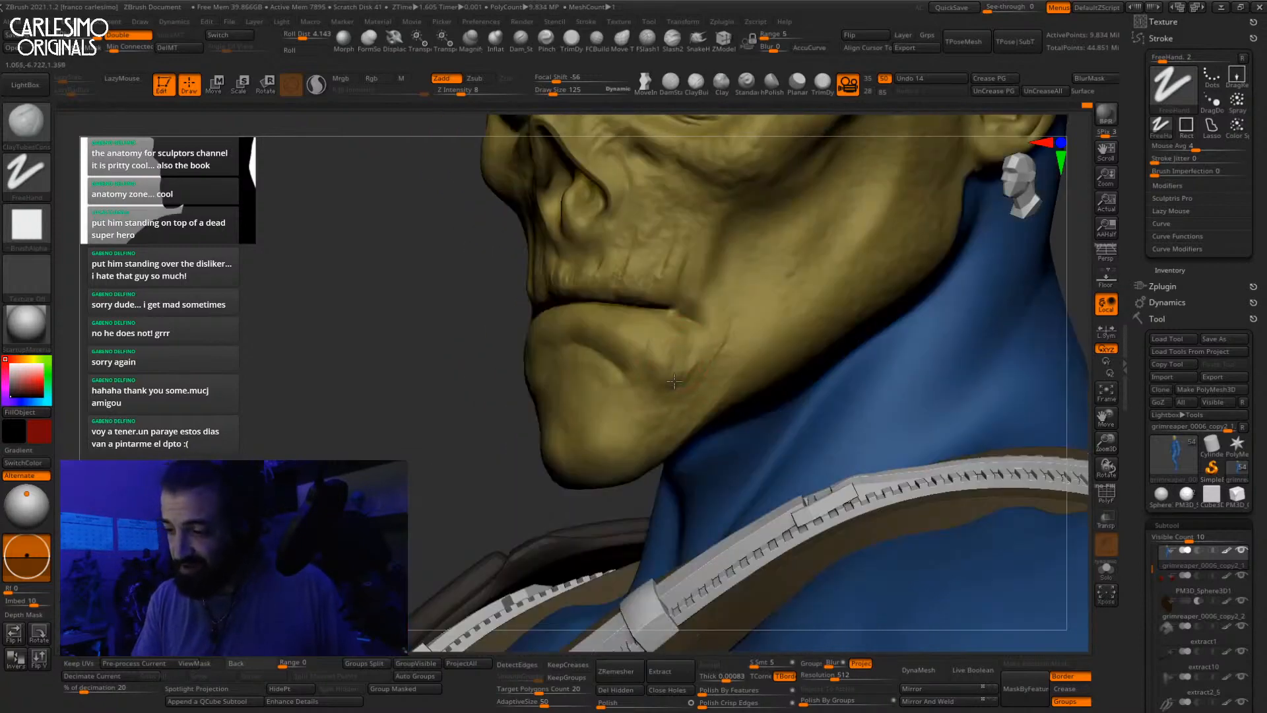
{"action": "right_click_drag", "start_coordinate": [700, 309], "coordinate": [678, 339]}
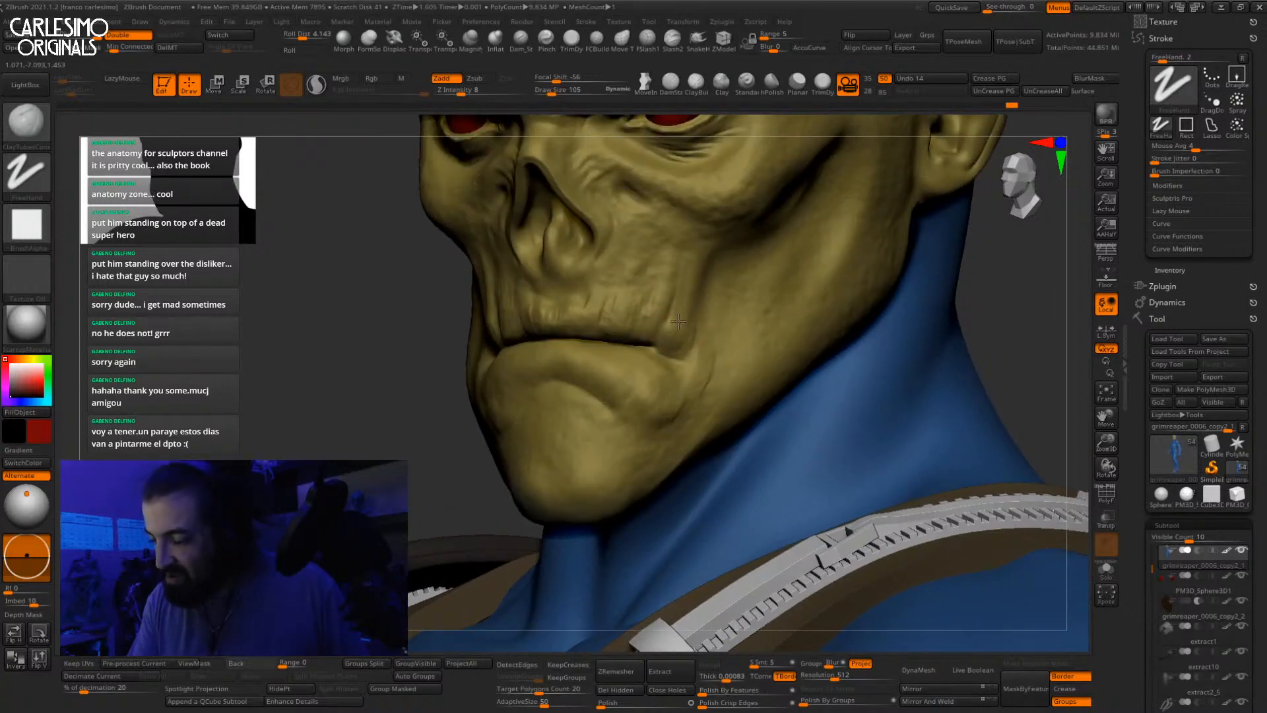
{"action": "right_click_drag", "start_coordinate": [669, 351], "coordinate": [654, 381]}
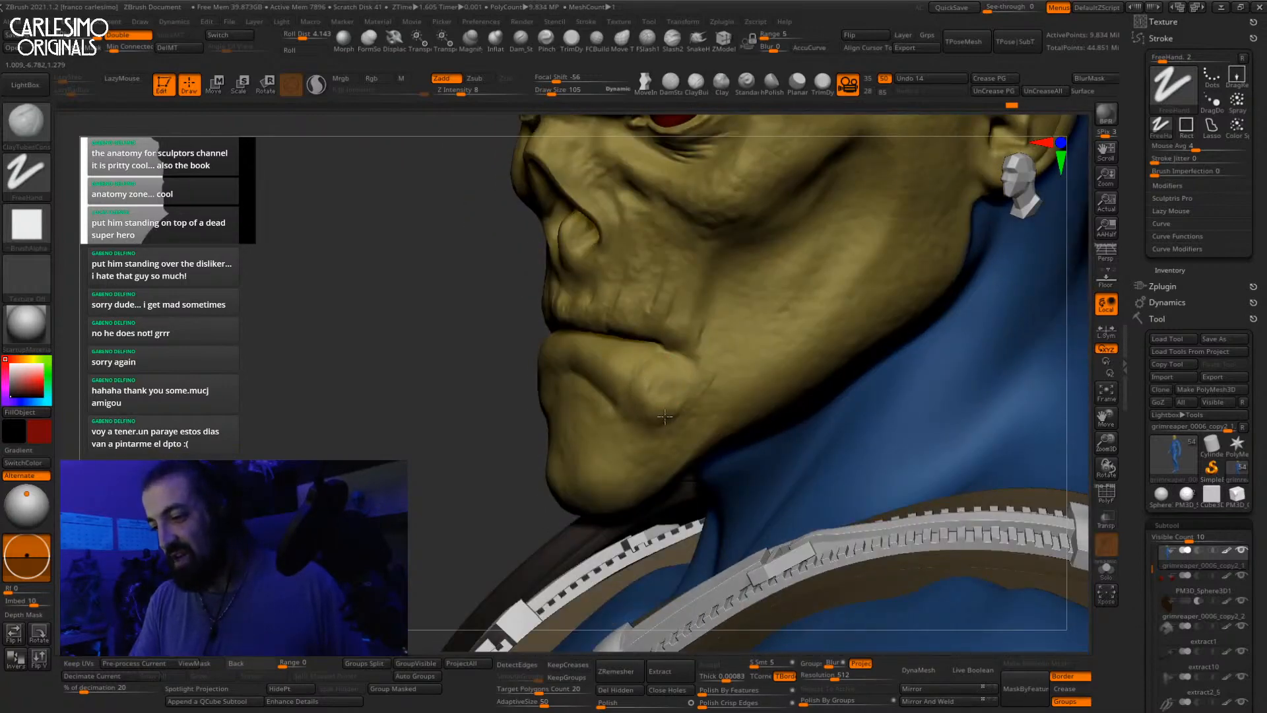
{"action": "right_click_drag", "start_coordinate": [674, 408], "coordinate": [673, 397]}
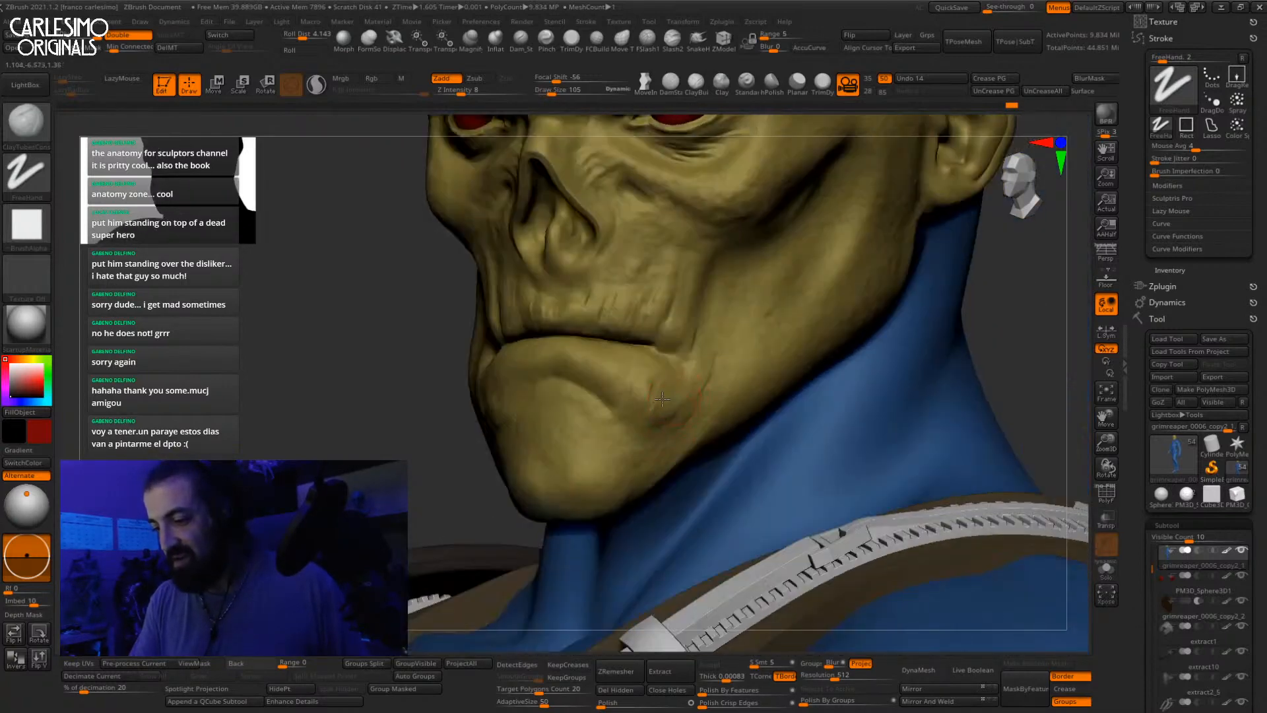
{"action": "key", "text": "bracketright"}
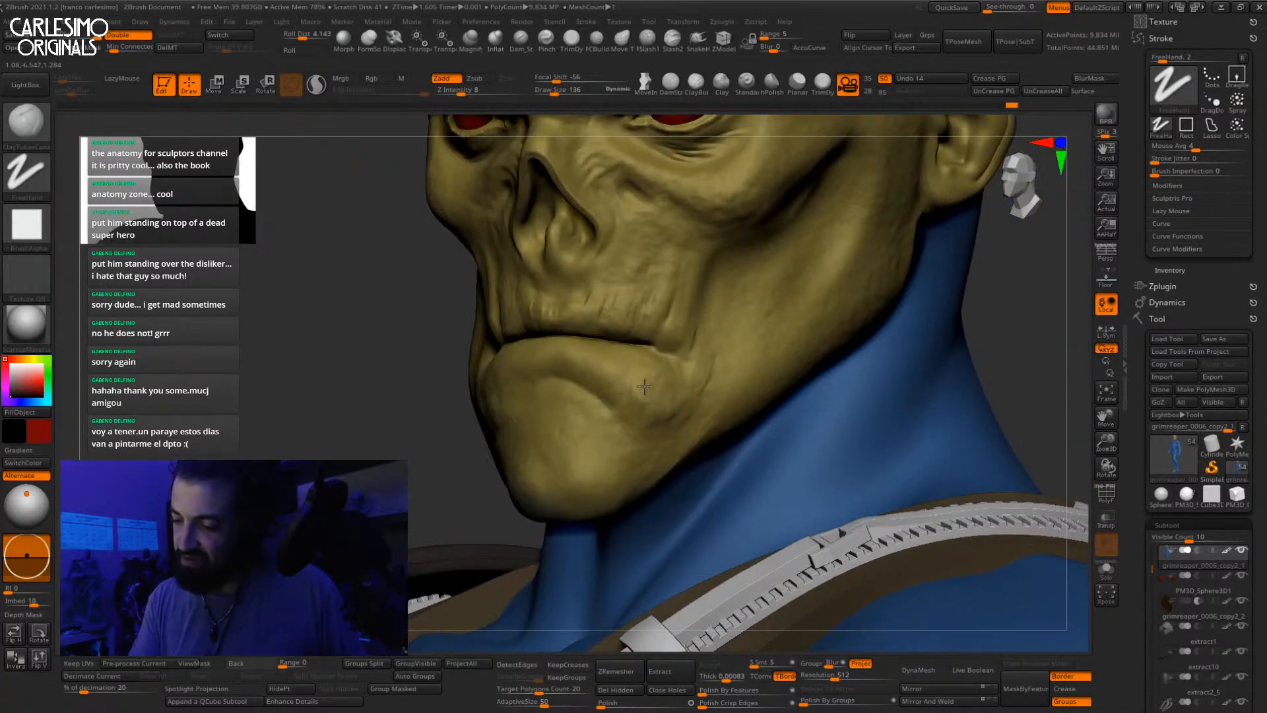
{"action": "right_click_drag", "start_coordinate": [644, 394], "coordinate": [650, 400]}
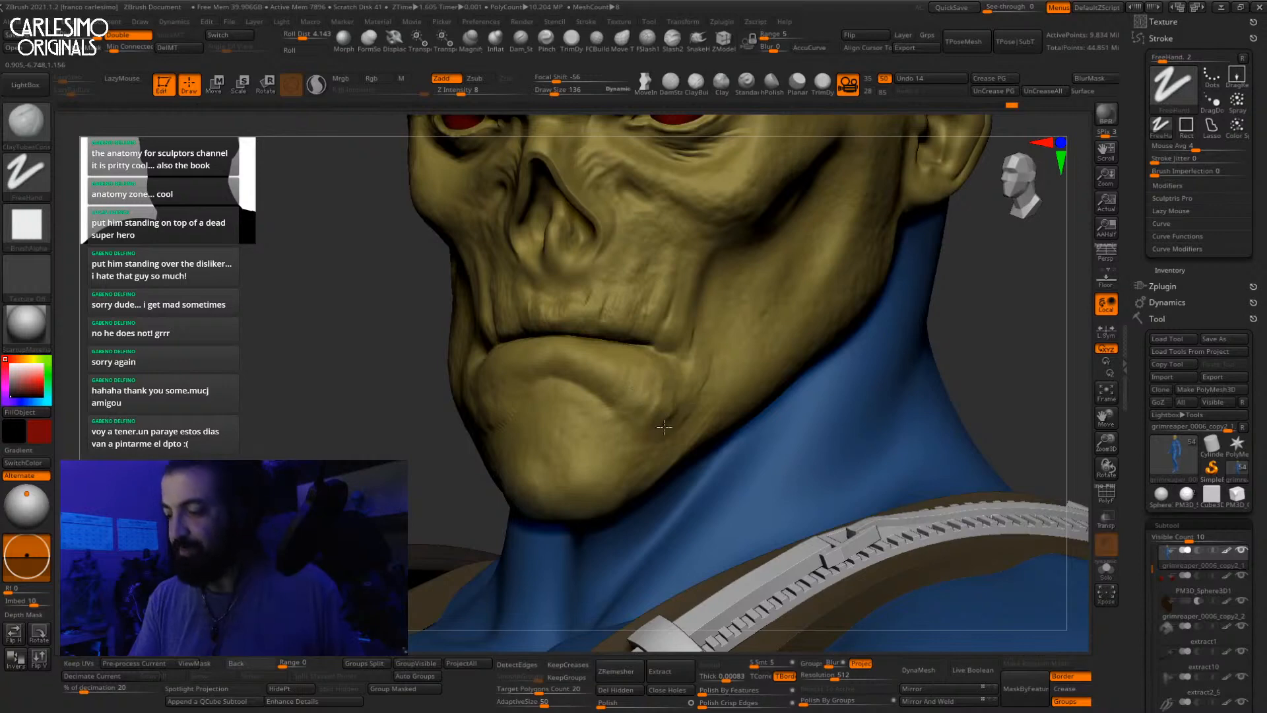
Step: Carry the ClayTubes modelling around both mouth corners and into the adjoining cheeks
{"action": "right_click_drag", "start_coordinate": [655, 416], "coordinate": [609, 342]}
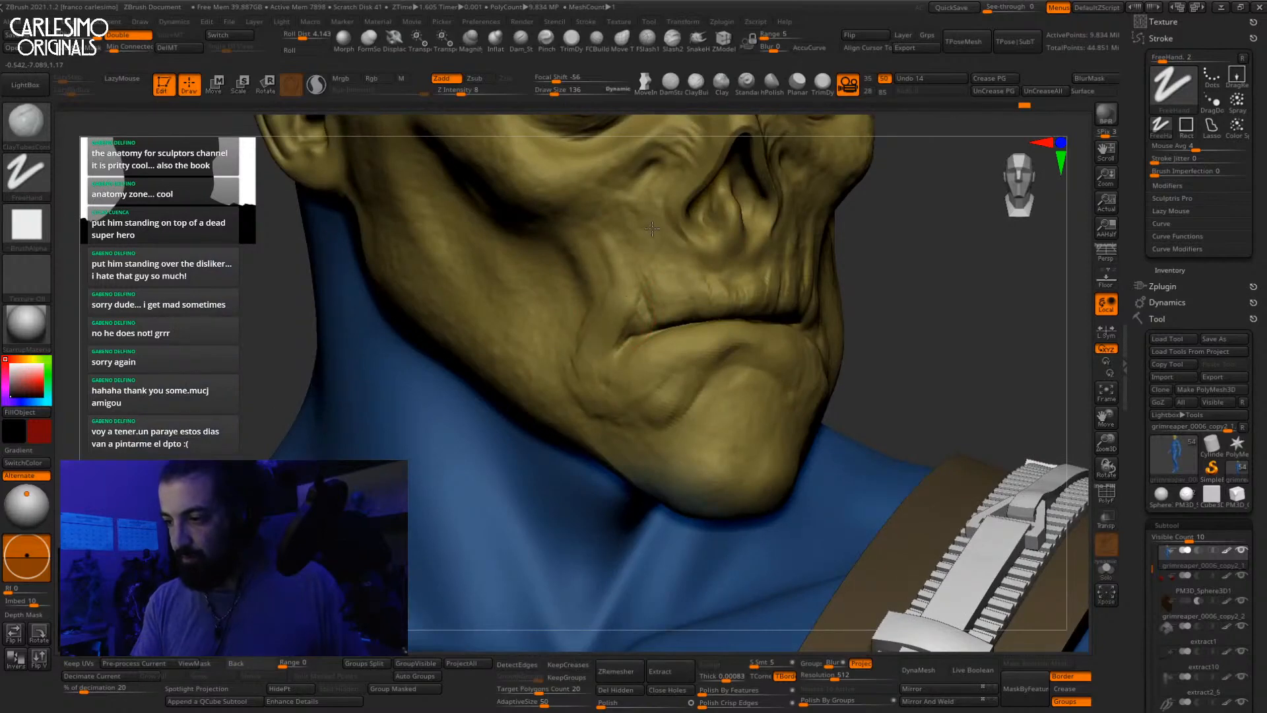
{"action": "right_click_drag", "start_coordinate": [608, 288], "coordinate": [829, 274]}
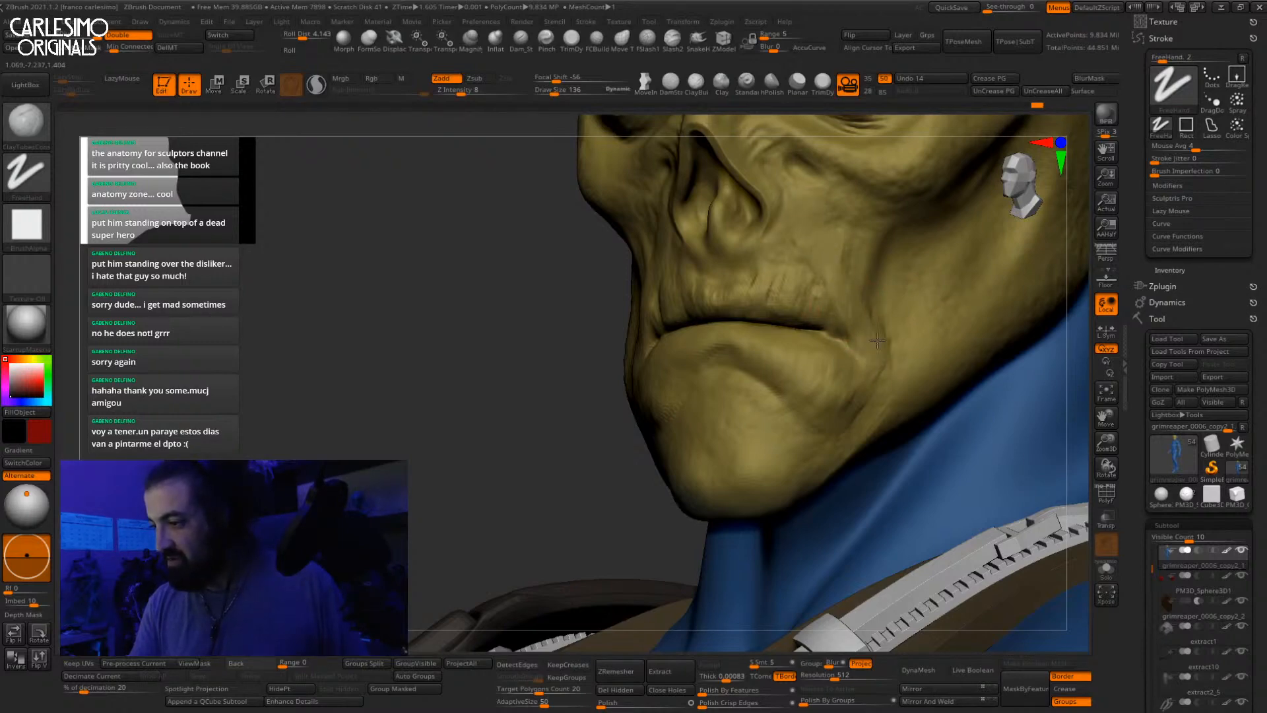
{"action": "right_click_drag", "start_coordinate": [858, 350], "coordinate": [857, 328]}
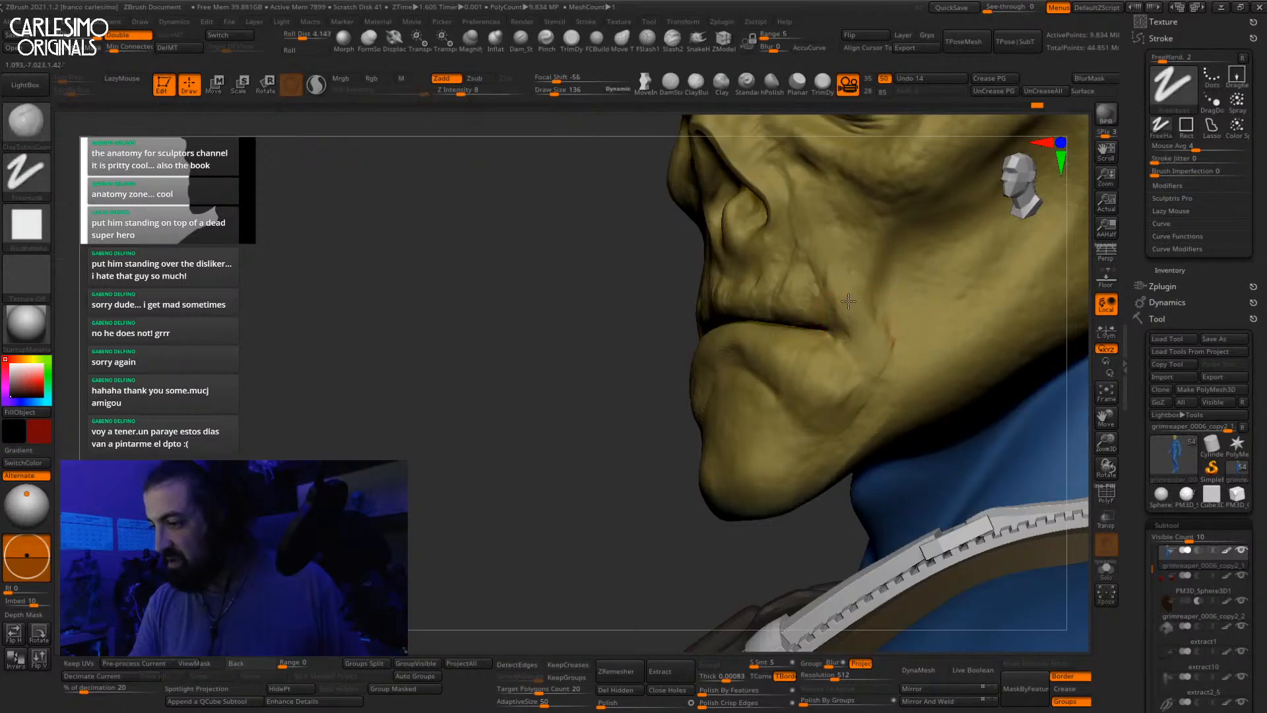
{"action": "mouse_move", "coordinate": [840, 269]}
{"action": "right_mouse_down"}
{"action": "mouse_move", "coordinate": [875, 298]}
{"action": "mouse_move", "coordinate": [831, 353]}
{"action": "mouse_move", "coordinate": [925, 314]}
{"action": "mouse_move", "coordinate": [913, 246]}
{"action": "mouse_move", "coordinate": [924, 284]}
{"action": "right_mouse_up"}
Step: Adjust the shape of the lower lip with the Move brush at Draw Size 136
{"action": "right_click_drag", "start_coordinate": [792, 317], "coordinate": [769, 455], "text": "ctrl"}
{"action": "key", "text": "b"}
{"action": "key", "text": "m"}
{"action": "key", "text": "v"}
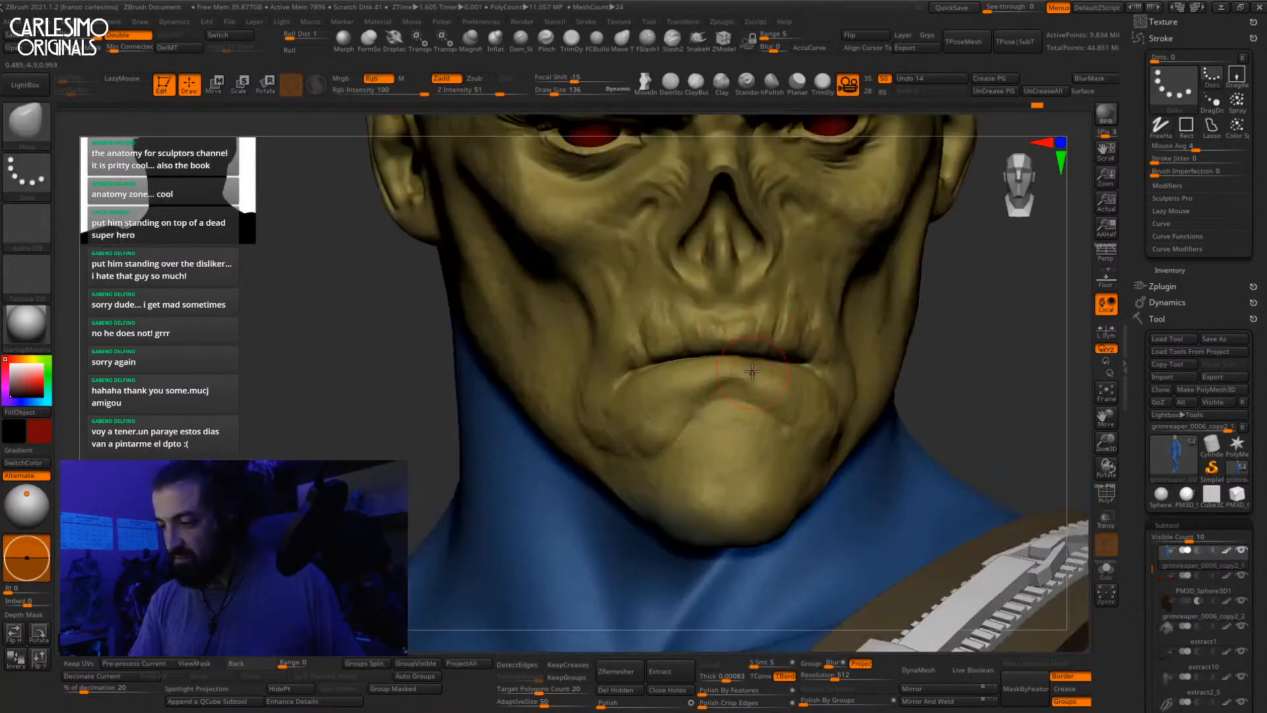
{"action": "left_click_drag", "start_coordinate": [764, 364], "coordinate": [766, 371]}
Step: Swell the forms around the upper lip with the Inflat brush, enlarging the brush and working from both sides
{"action": "mouse_move", "coordinate": [765, 371]}
{"action": "right_mouse_down"}
{"action": "mouse_move", "coordinate": [685, 366]}
{"action": "mouse_move", "coordinate": [685, 307]}
{"action": "right_mouse_up"}
{"action": "key", "text": "b"}
{"action": "key", "text": "i"}
{"action": "key", "text": "n"}
{"action": "mouse_move", "coordinate": [685, 308]}
{"action": "left_mouse_down"}
{"action": "mouse_move", "coordinate": [733, 299]}
{"action": "mouse_move", "coordinate": [831, 317]}
{"action": "left_mouse_up"}
{"action": "key", "text": "]"}
{"action": "mouse_move", "coordinate": [670, 306]}
{"action": "right_mouse_down"}
{"action": "mouse_move", "coordinate": [711, 357]}
{"action": "mouse_move", "coordinate": [833, 277]}
{"action": "mouse_move", "coordinate": [799, 266]}
{"action": "right_mouse_up"}
Step: Reshape the inner brow with the Move brush at Draw Size 195 and check the face with perspective toggled
{"action": "mouse_move", "coordinate": [761, 373]}
{"action": "right_mouse_down", "text": "ctrl"}
{"action": "mouse_move", "coordinate": [781, 343]}
{"action": "mouse_move", "coordinate": [721, 335]}
{"action": "right_mouse_up", "text": "ctrl"}
{"action": "right_click_drag", "start_coordinate": [699, 226], "coordinate": [590, 313], "text": "ctrl"}
{"action": "key", "text": "b"}
{"action": "key", "text": "m"}
{"action": "key", "text": "v"}
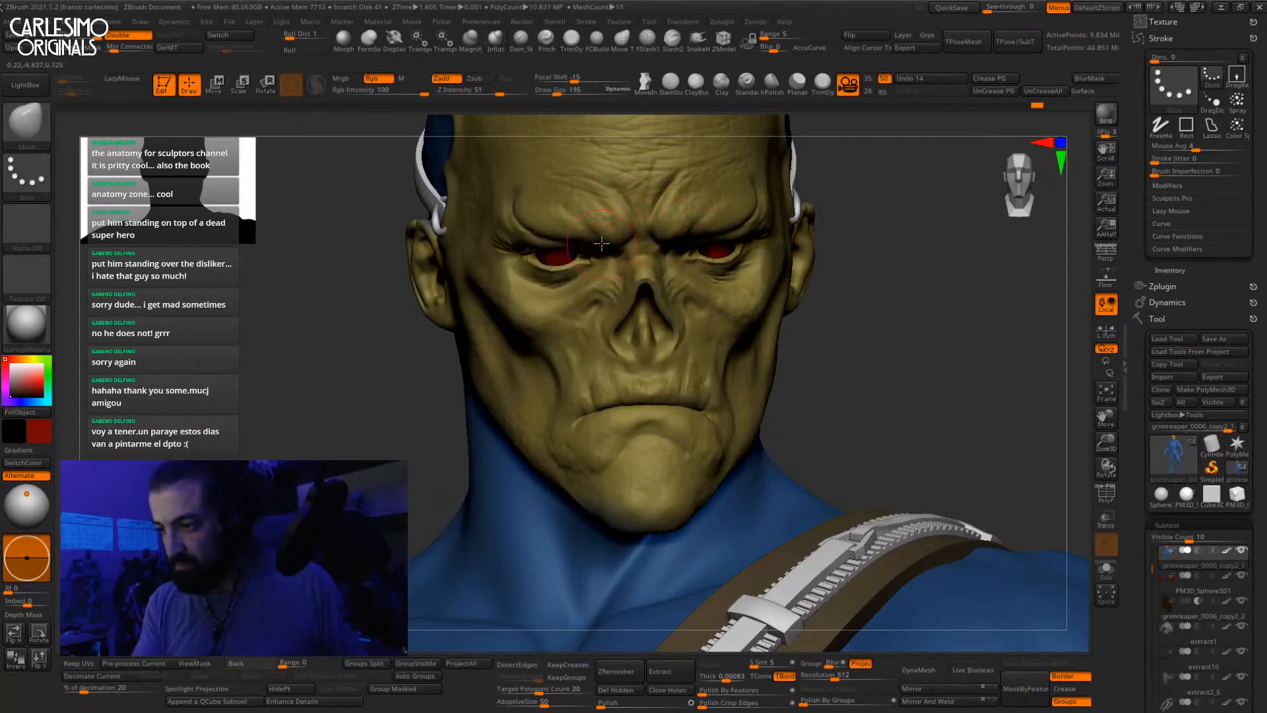
{"action": "left_click_drag", "start_coordinate": [673, 241], "coordinate": [672, 245]}
{"action": "key", "text": "p"}
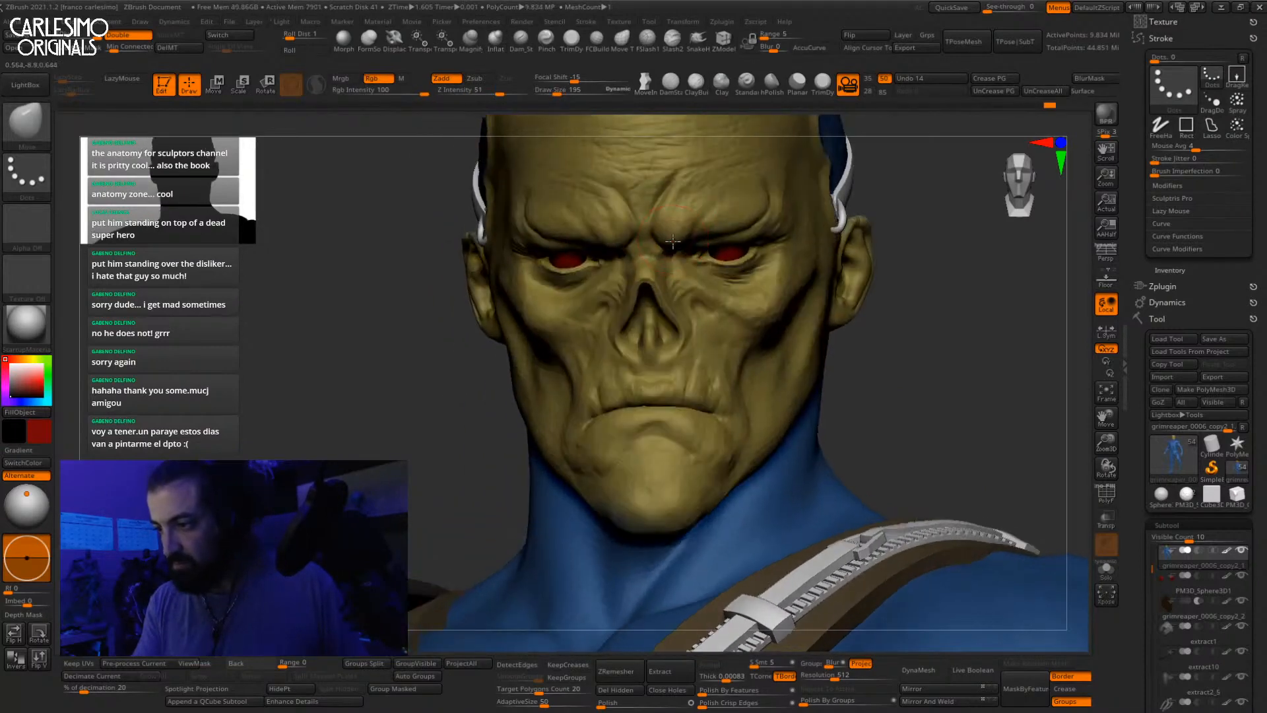
{"action": "key", "text": "p"}
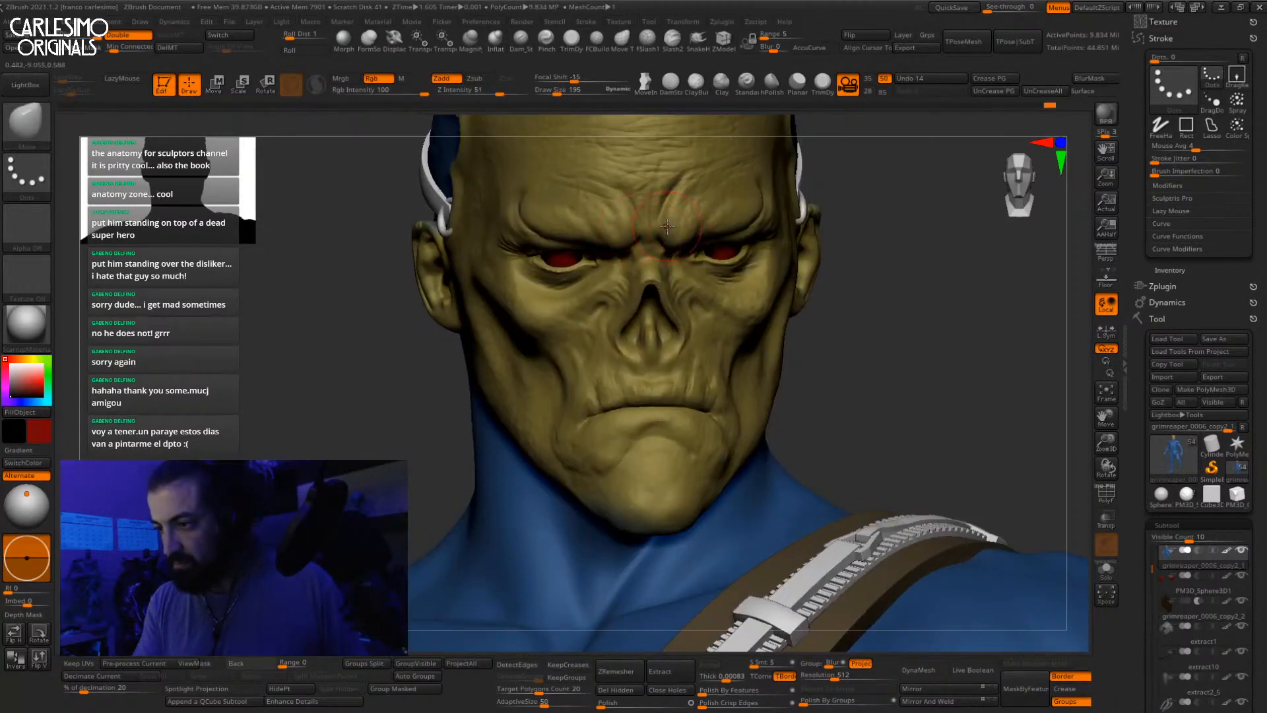
{"action": "right_click_drag", "start_coordinate": [667, 227], "coordinate": [650, 264], "text": "alt"}
{"action": "mouse_move", "coordinate": [917, 264]}
{"action": "right_mouse_down"}
{"action": "mouse_move", "coordinate": [849, 259]}
{"action": "mouse_move", "coordinate": [927, 267]}
{"action": "mouse_move", "coordinate": [928, 337]}
{"action": "right_mouse_up"}
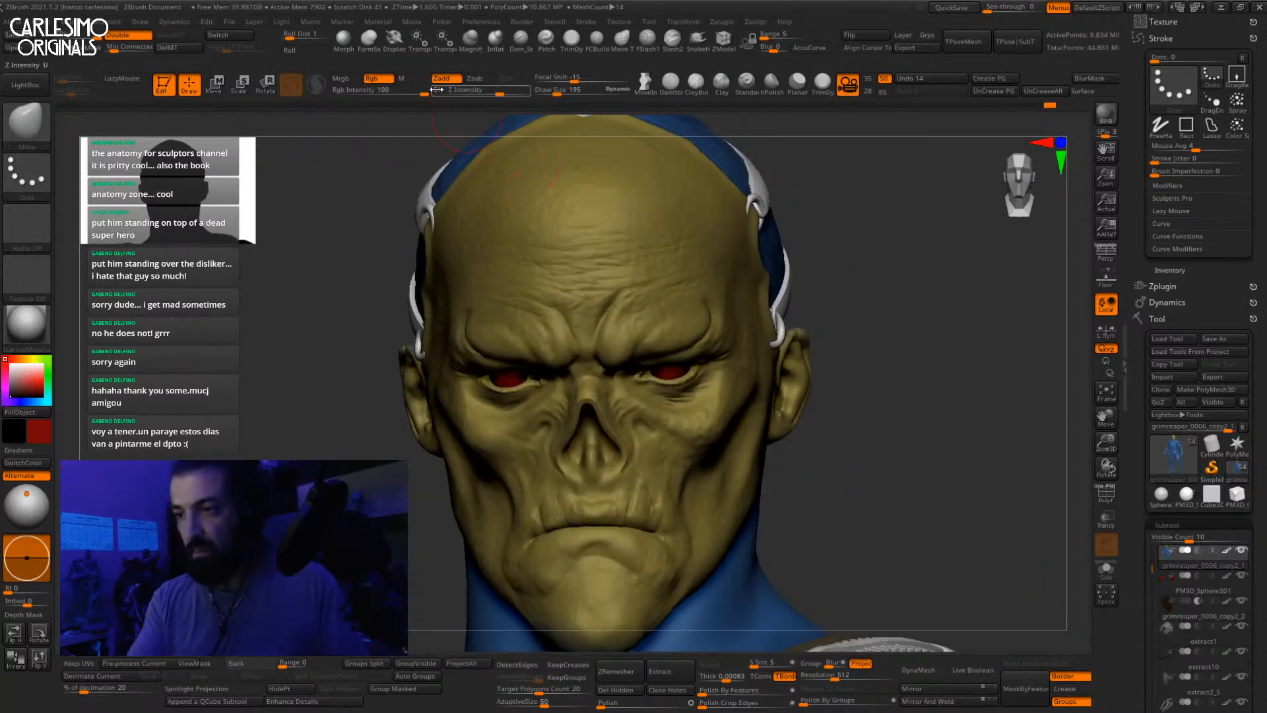
Step: Refine the frown folds of the inner brow at Z Intensity 29, reducing the brush to Draw Size 125
{"action": "left_click", "coordinate": [53, 137]}
{"action": "left_click", "coordinate": [651, 189]}
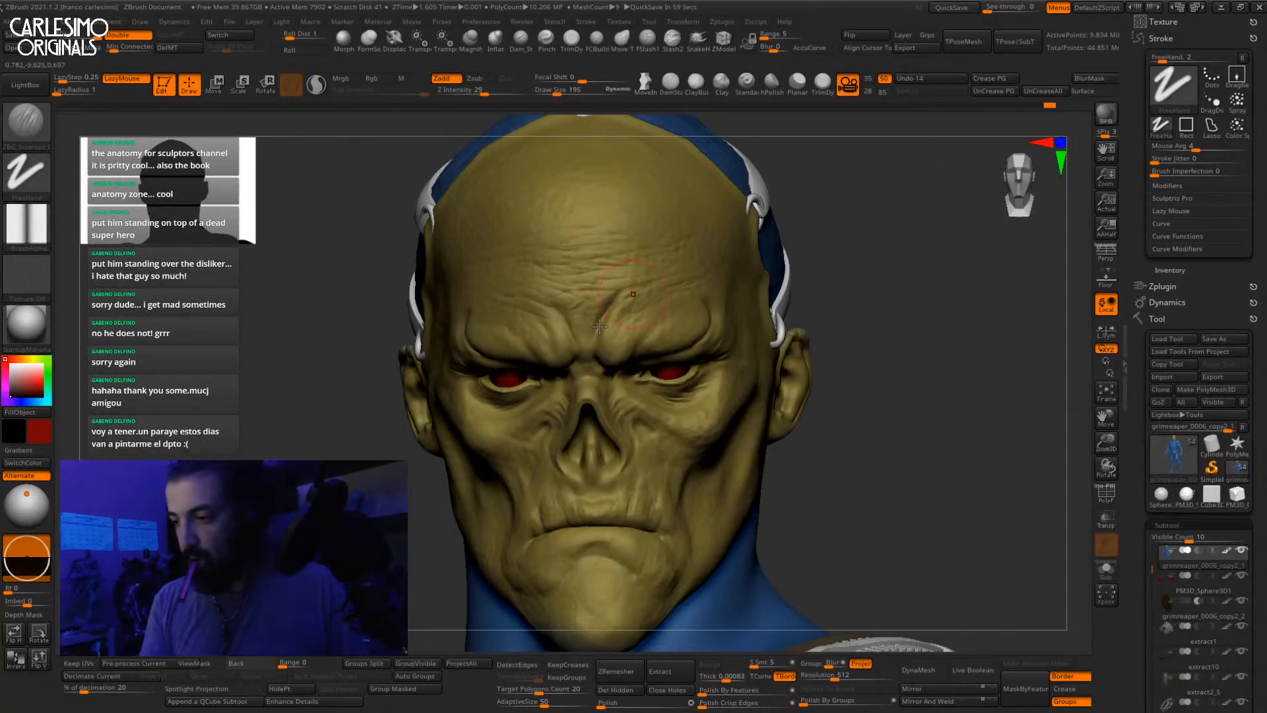
{"action": "right_click_drag", "start_coordinate": [587, 341], "coordinate": [585, 383], "text": "ctrl"}
{"action": "key", "text": "s"}
{"action": "left_click_drag", "start_coordinate": [561, 318], "coordinate": [543, 311]}
{"action": "key", "text": "s"}
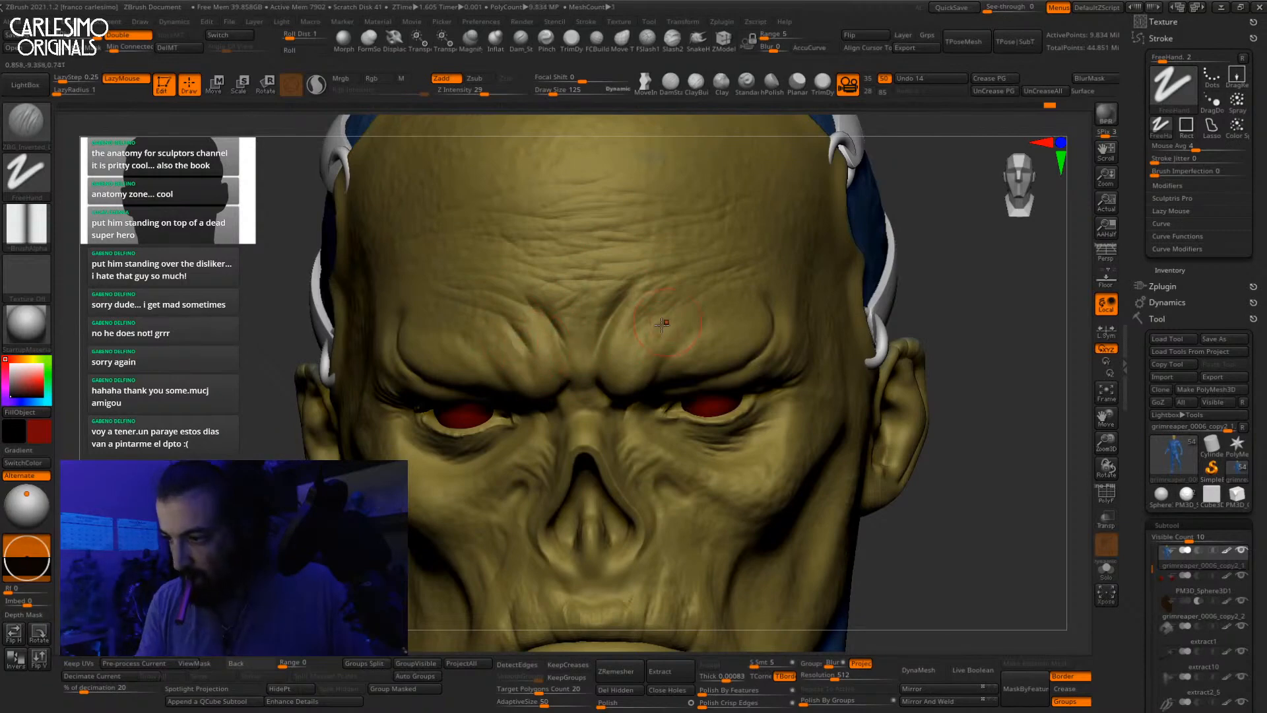
{"action": "mouse_move", "coordinate": [643, 325]}
{"action": "right_mouse_down", "text": "ctrl"}
{"action": "mouse_move", "coordinate": [650, 221]}
{"action": "mouse_move", "coordinate": [669, 198]}
{"action": "mouse_move", "coordinate": [693, 257]}
{"action": "right_mouse_up", "text": "ctrl"}
Step: Soften and fill the forms between the brows with the FormSoft brush at Draw Size 125 and Z Intensity 3
{"action": "left_click", "coordinate": [746, 82]}
{"action": "right_click_drag", "start_coordinate": [599, 206], "coordinate": [604, 249], "text": "ctrl"}
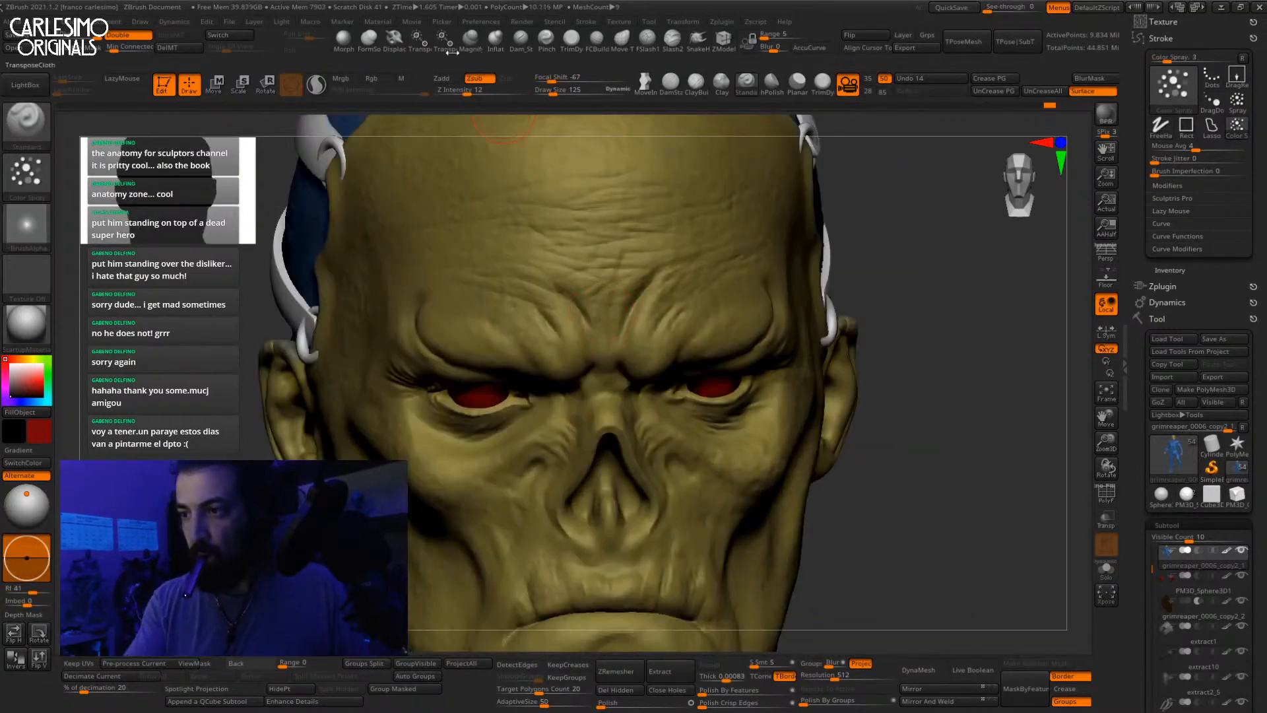
{"action": "left_click", "coordinate": [369, 39]}
{"action": "right_click_drag", "start_coordinate": [607, 332], "coordinate": [607, 343]}
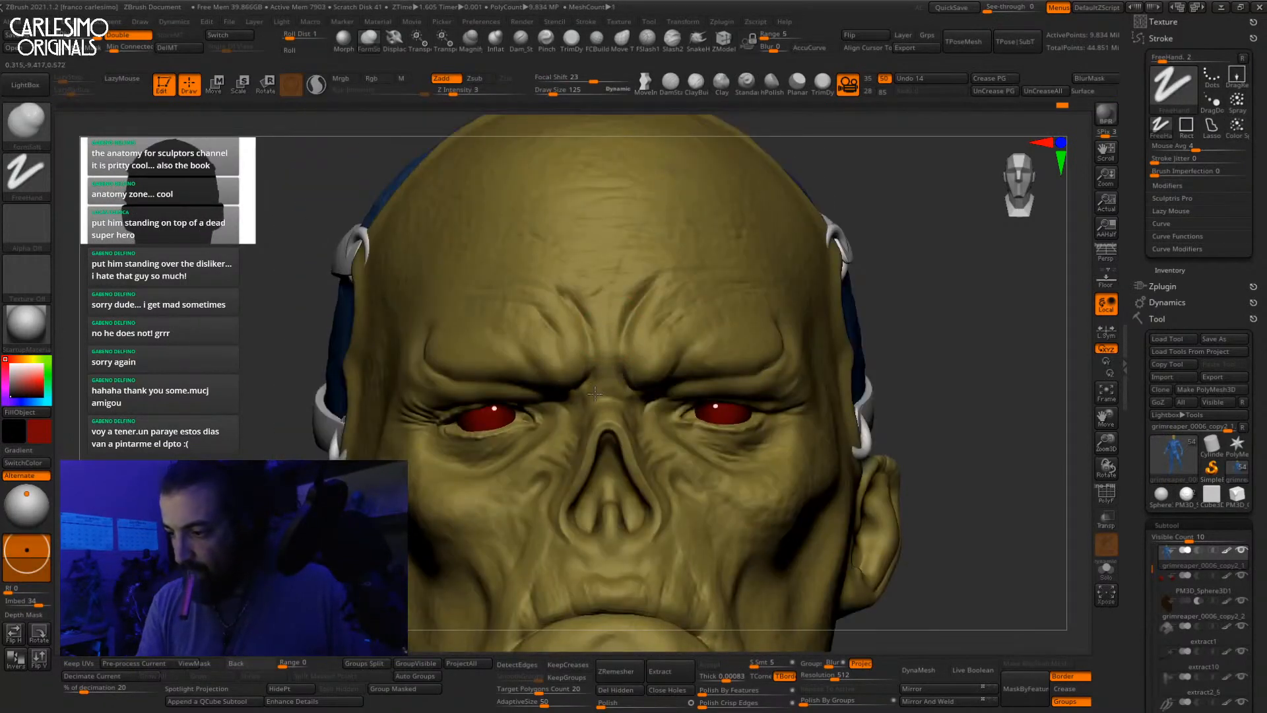
{"action": "mouse_move", "coordinate": [620, 363]}
{"action": "right_mouse_down"}
{"action": "mouse_move", "coordinate": [609, 384]}
{"action": "mouse_move", "coordinate": [670, 330]}
{"action": "right_mouse_up"}
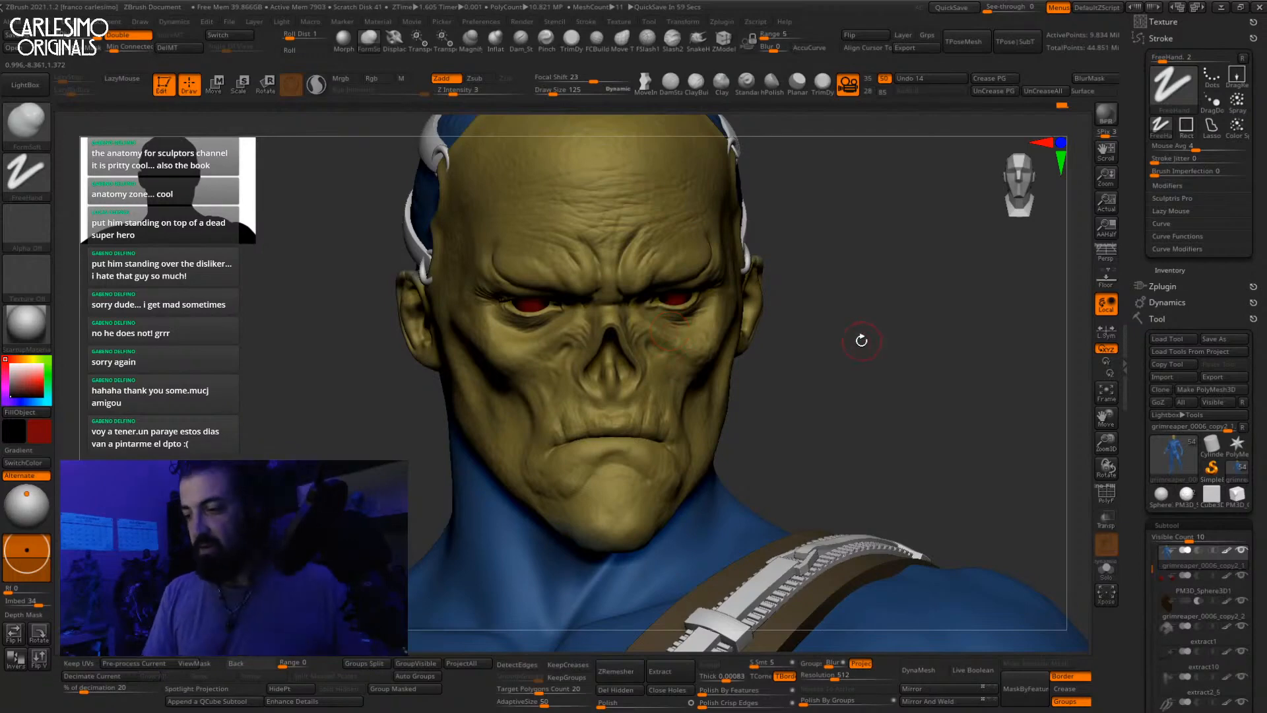
{"action": "right_click_drag", "start_coordinate": [851, 327], "coordinate": [628, 234]}
{"action": "scroll", "coordinate": [625, 301], "scroll_direction": "up", "scroll_amount": 2}
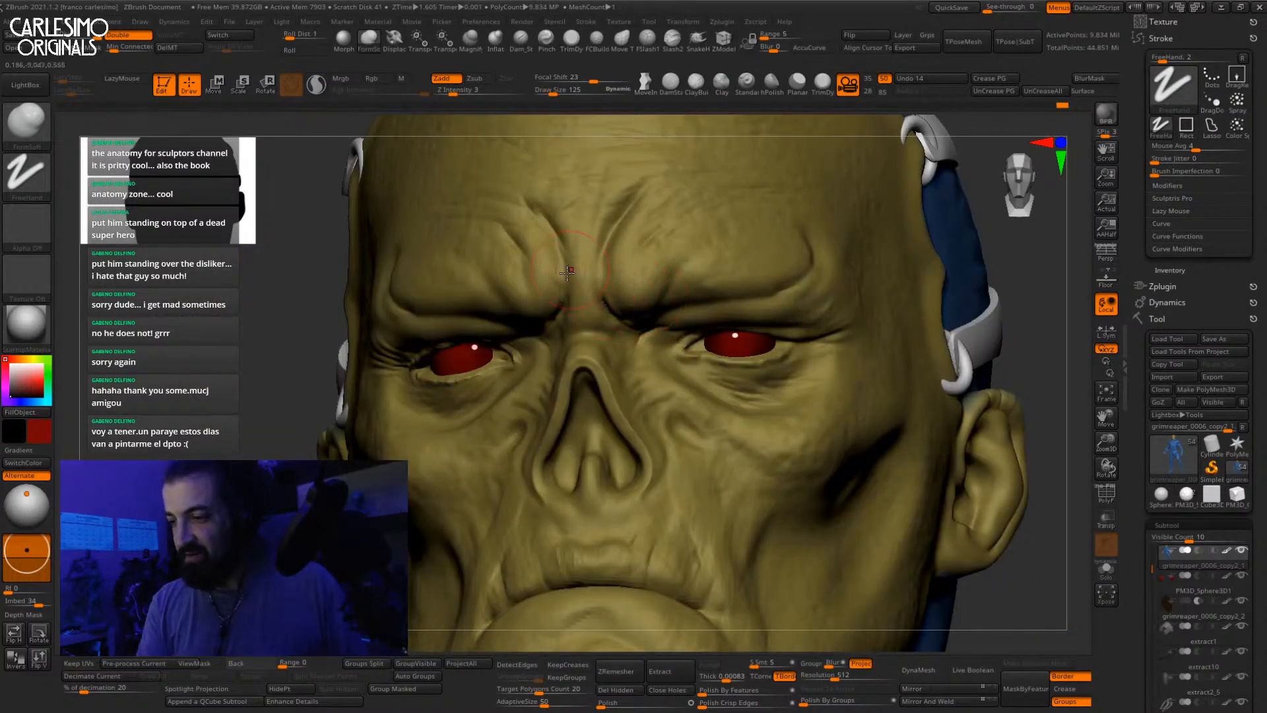
{"action": "mouse_move", "coordinate": [546, 308]}
{"action": "right_mouse_down", "text": "alt"}
{"action": "mouse_move", "coordinate": [628, 302]}
{"action": "mouse_move", "coordinate": [597, 325]}
{"action": "mouse_move", "coordinate": [631, 322]}
{"action": "right_mouse_up", "text": "alt"}
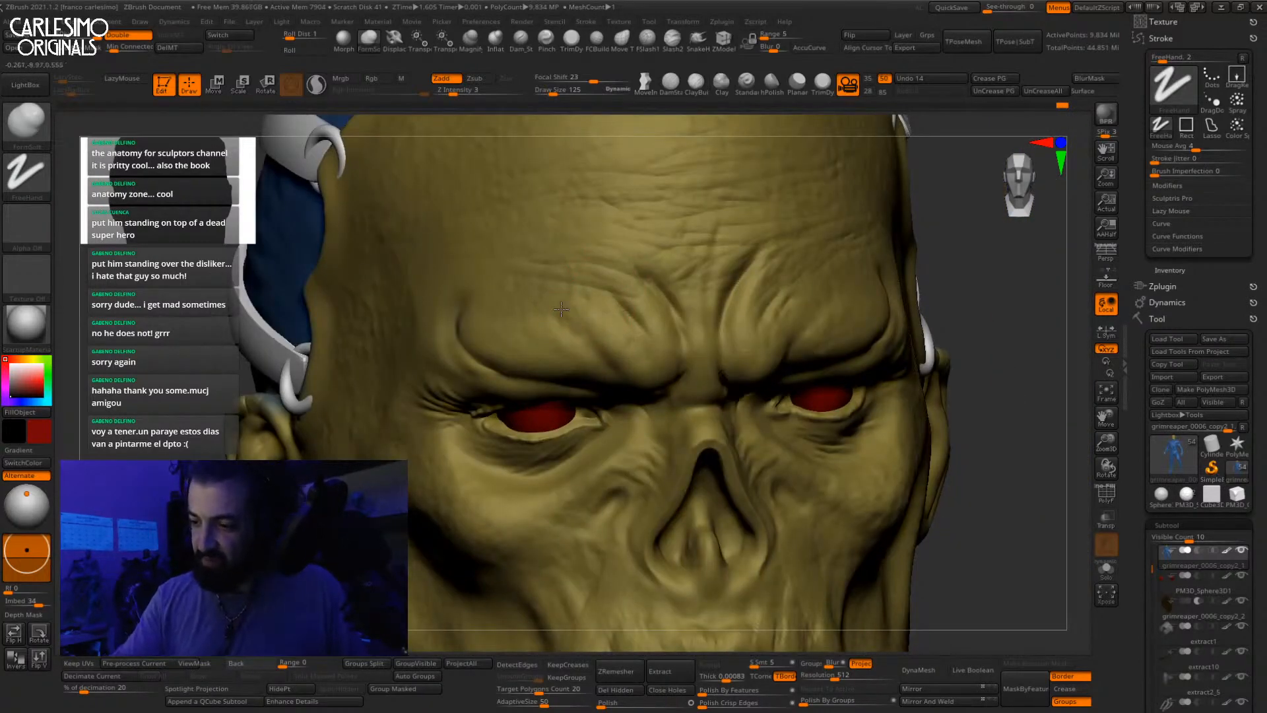
Step: Model the outer brow ridges on both sides with FormSoft, using Draw Sizes 115 and 158
{"action": "mouse_move", "coordinate": [508, 332]}
{"action": "right_mouse_down"}
{"action": "mouse_move", "coordinate": [549, 332]}
{"action": "mouse_move", "coordinate": [518, 331]}
{"action": "mouse_move", "coordinate": [529, 331]}
{"action": "right_mouse_up"}
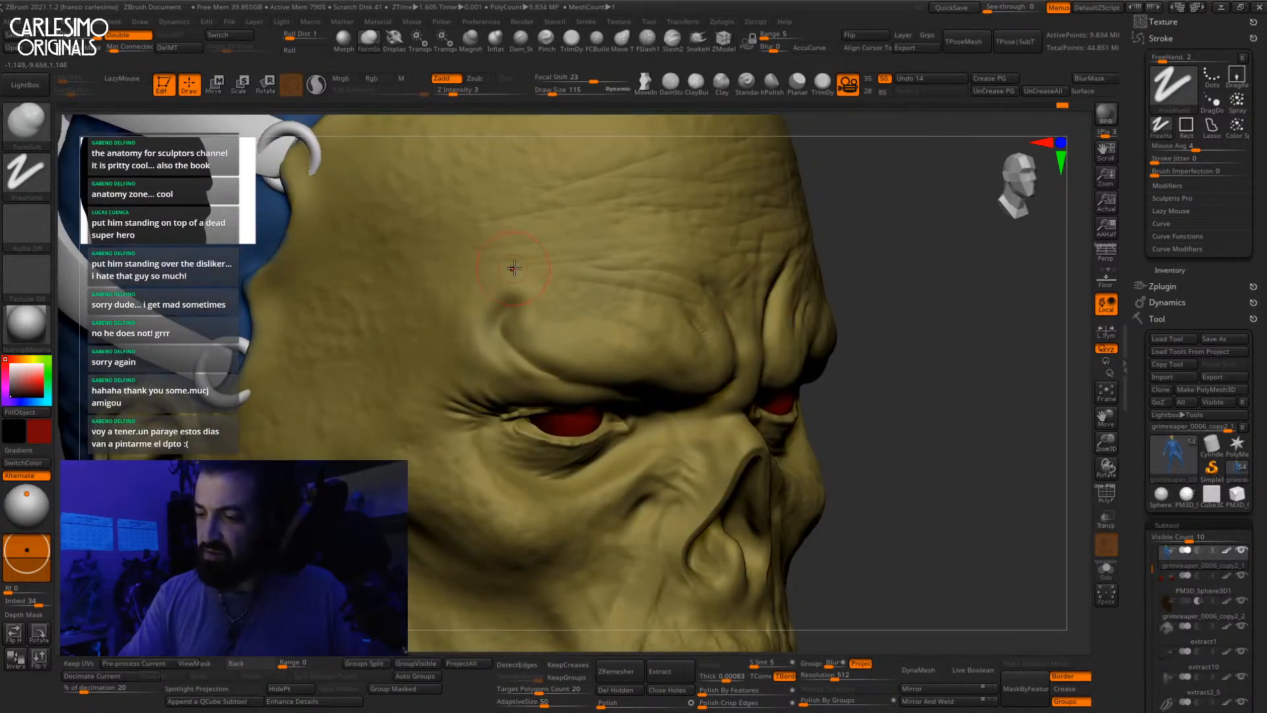
{"action": "right_click_drag", "start_coordinate": [514, 268], "coordinate": [537, 283]}
{"action": "mouse_move", "coordinate": [475, 328]}
{"action": "right_mouse_down"}
{"action": "mouse_move", "coordinate": [492, 329]}
{"action": "mouse_move", "coordinate": [457, 324]}
{"action": "mouse_move", "coordinate": [462, 284]}
{"action": "right_mouse_up"}
{"action": "right_click_drag", "start_coordinate": [694, 294], "coordinate": [661, 309], "text": "ctrl"}
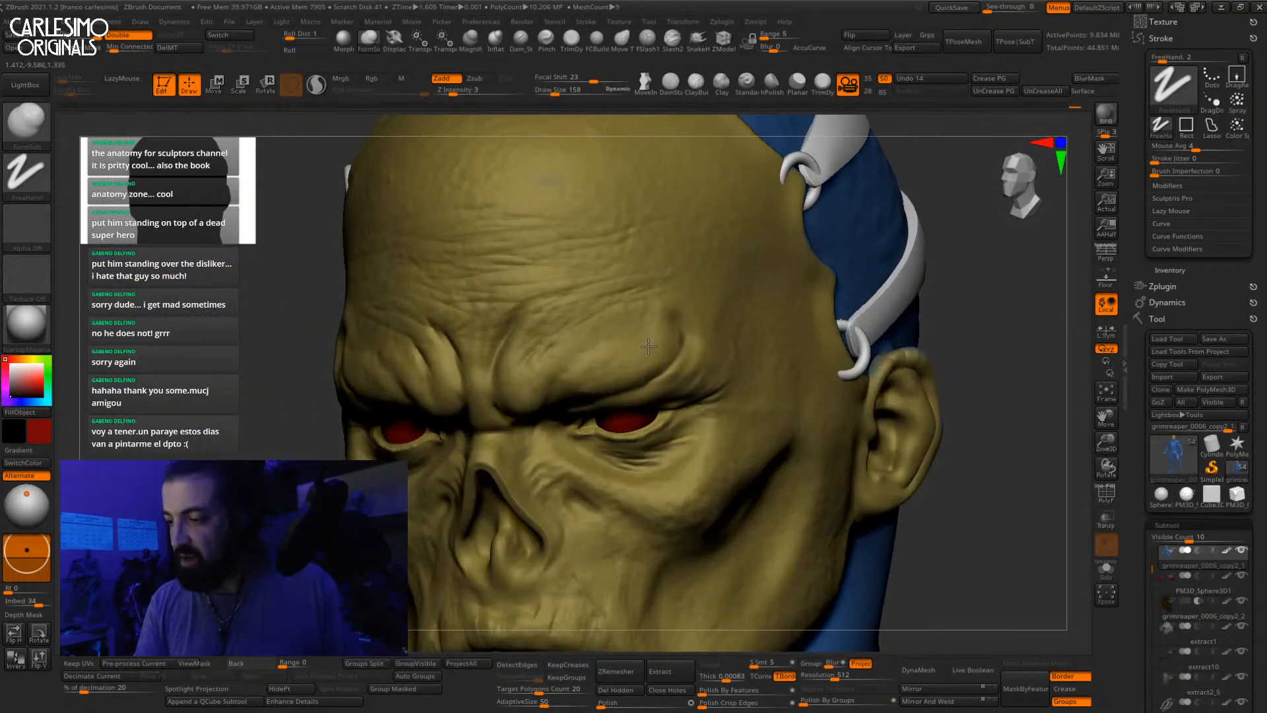
{"action": "right_click_drag", "start_coordinate": [611, 351], "coordinate": [660, 323]}
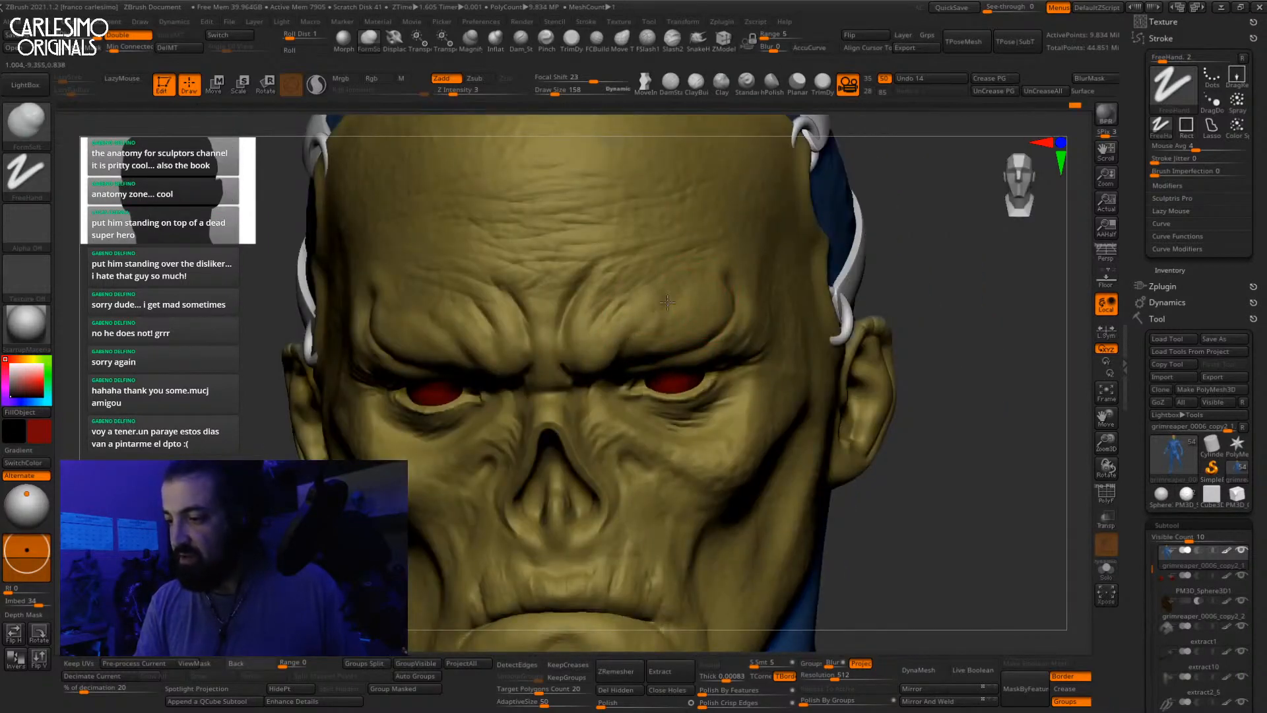
{"action": "right_click_drag", "start_coordinate": [702, 271], "coordinate": [685, 282]}
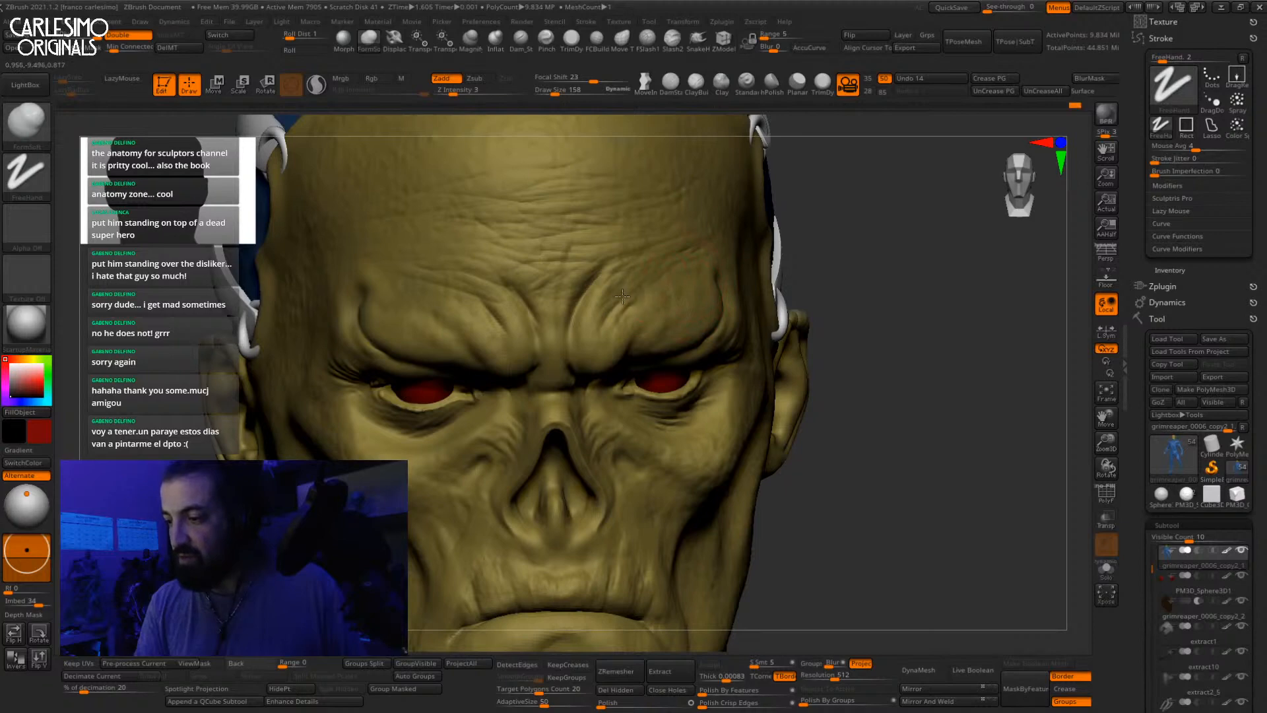
{"action": "right_click_drag", "start_coordinate": [601, 328], "coordinate": [610, 333]}
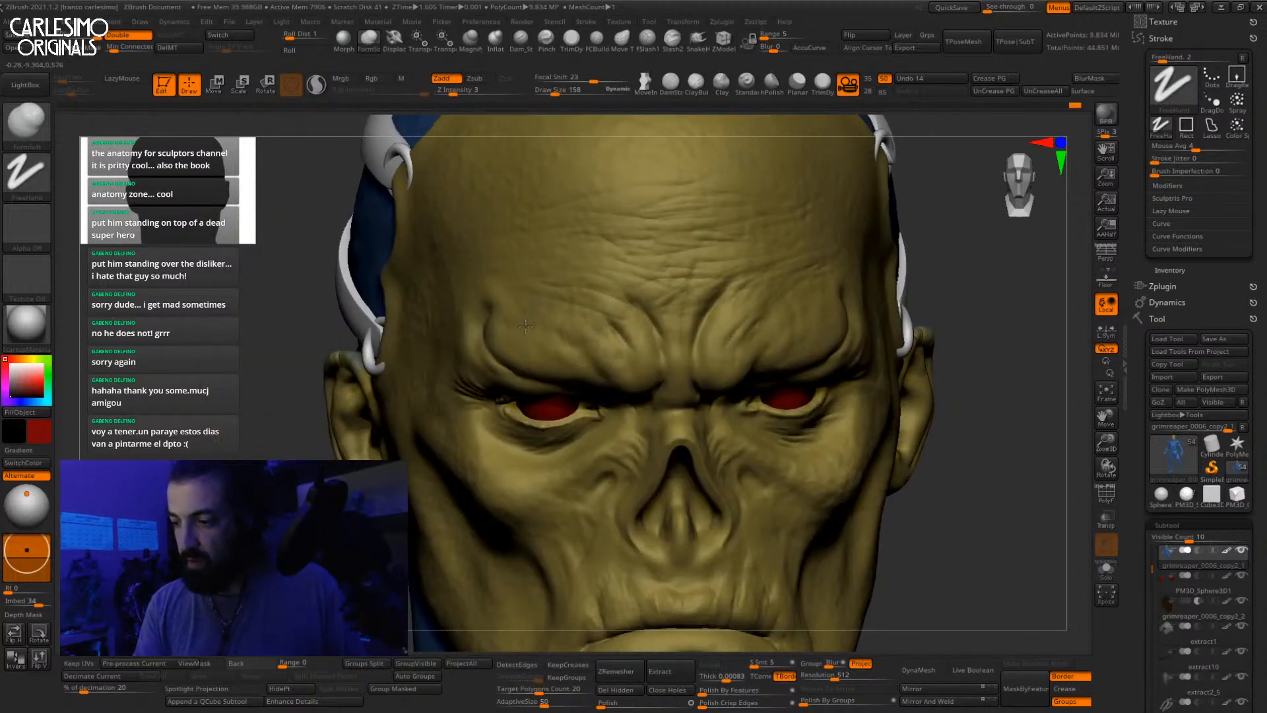
Step: Build up the forehead sides and temples with FormSoft, enlarging the brush to Draw Size 400
{"action": "mouse_move", "coordinate": [520, 340]}
{"action": "right_mouse_down"}
{"action": "mouse_move", "coordinate": [531, 310]}
{"action": "mouse_move", "coordinate": [621, 306]}
{"action": "right_mouse_up"}
{"action": "right_click_drag", "start_coordinate": [620, 307], "coordinate": [613, 284], "text": "ctrl"}
{"action": "key", "text": "space"}
{"action": "left_click_drag", "start_coordinate": [530, 312], "coordinate": [525, 313]}
{"action": "right_click_drag", "start_coordinate": [524, 312], "coordinate": [449, 315]}
{"action": "key", "text": "space"}
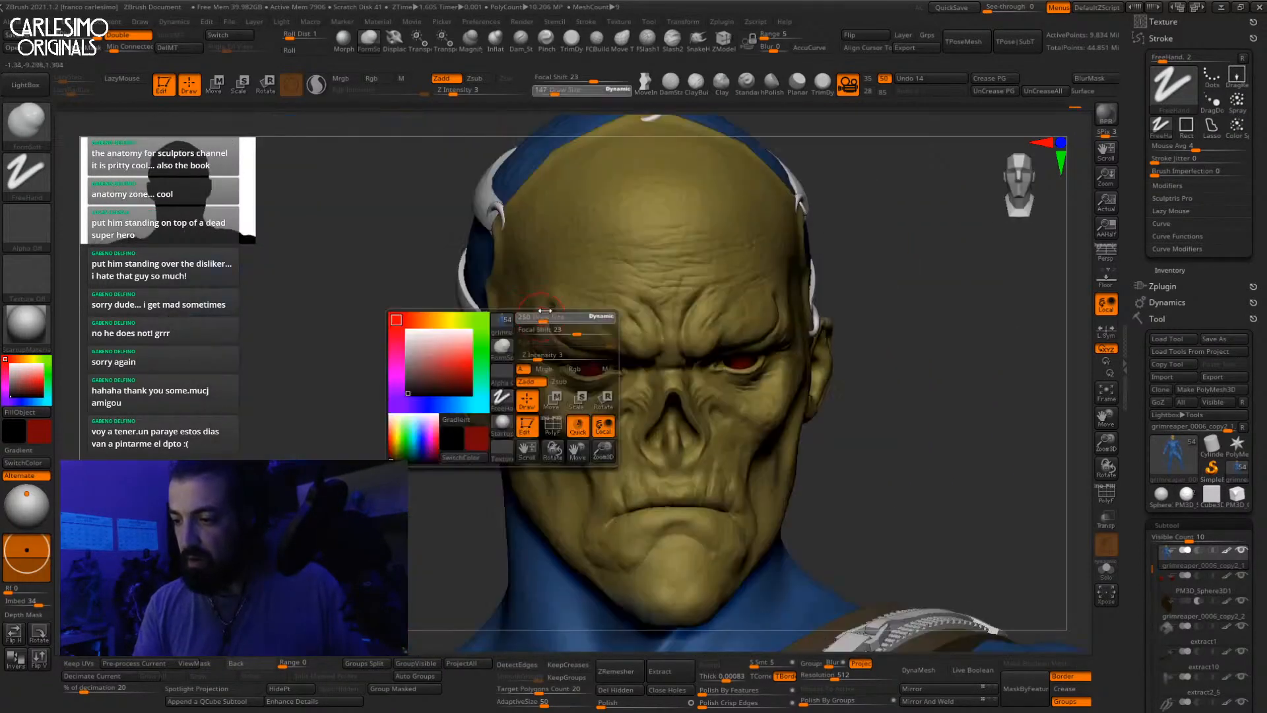
{"action": "left_click_drag", "start_coordinate": [530, 313], "coordinate": [552, 313]}
{"action": "mouse_move", "coordinate": [584, 282]}
{"action": "right_mouse_down"}
{"action": "mouse_move", "coordinate": [796, 288]}
{"action": "mouse_move", "coordinate": [865, 267]}
{"action": "mouse_move", "coordinate": [818, 282]}
{"action": "right_mouse_up"}
{"action": "key", "text": "space"}
{"action": "left_click_drag", "start_coordinate": [818, 283], "coordinate": [826, 282]}
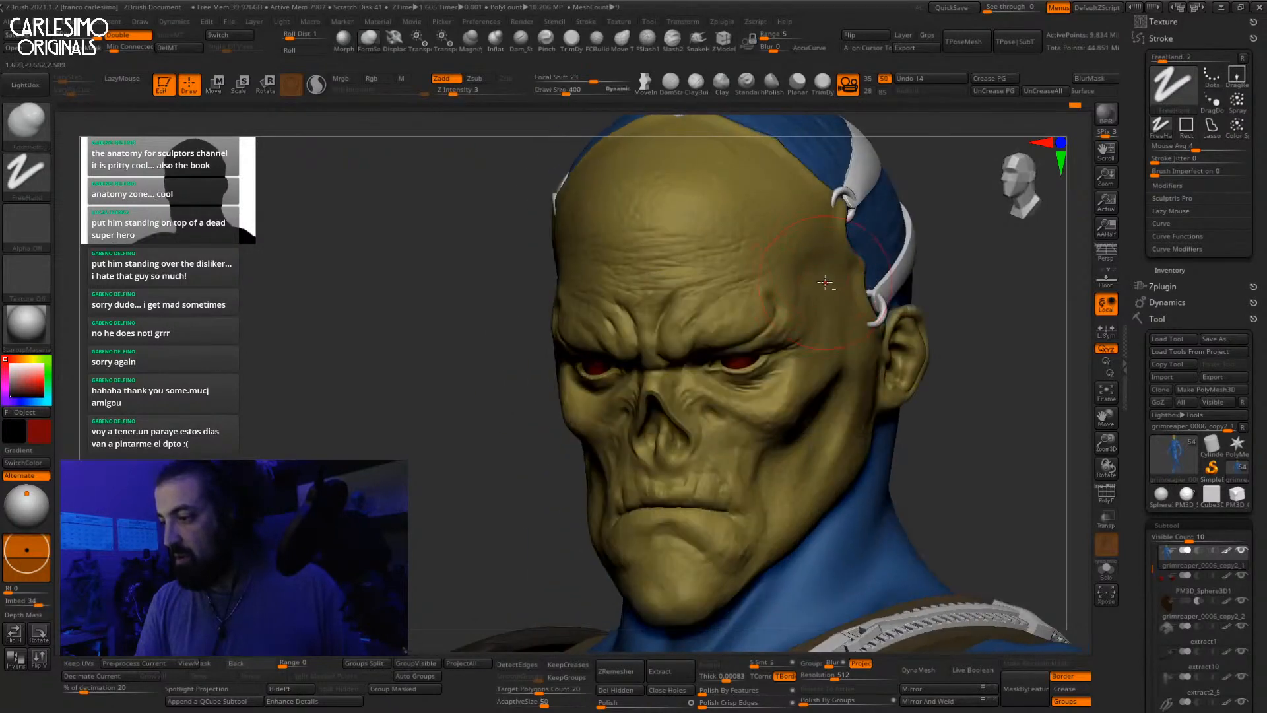
{"action": "mouse_move", "coordinate": [825, 281]}
{"action": "right_mouse_down"}
{"action": "mouse_move", "coordinate": [828, 292]}
{"action": "mouse_move", "coordinate": [789, 270]}
{"action": "mouse_move", "coordinate": [860, 269]}
{"action": "mouse_move", "coordinate": [857, 305]}
{"action": "mouse_move", "coordinate": [846, 288]}
{"action": "mouse_move", "coordinate": [864, 269]}
{"action": "mouse_move", "coordinate": [860, 283]}
{"action": "mouse_move", "coordinate": [914, 282]}
{"action": "right_mouse_up"}
Step: Check the whole figure, then turn on perspective and examine the head against the upper body
{"action": "key", "text": "shift+alt+s"}
{"action": "key", "text": "shift+alt+s"}
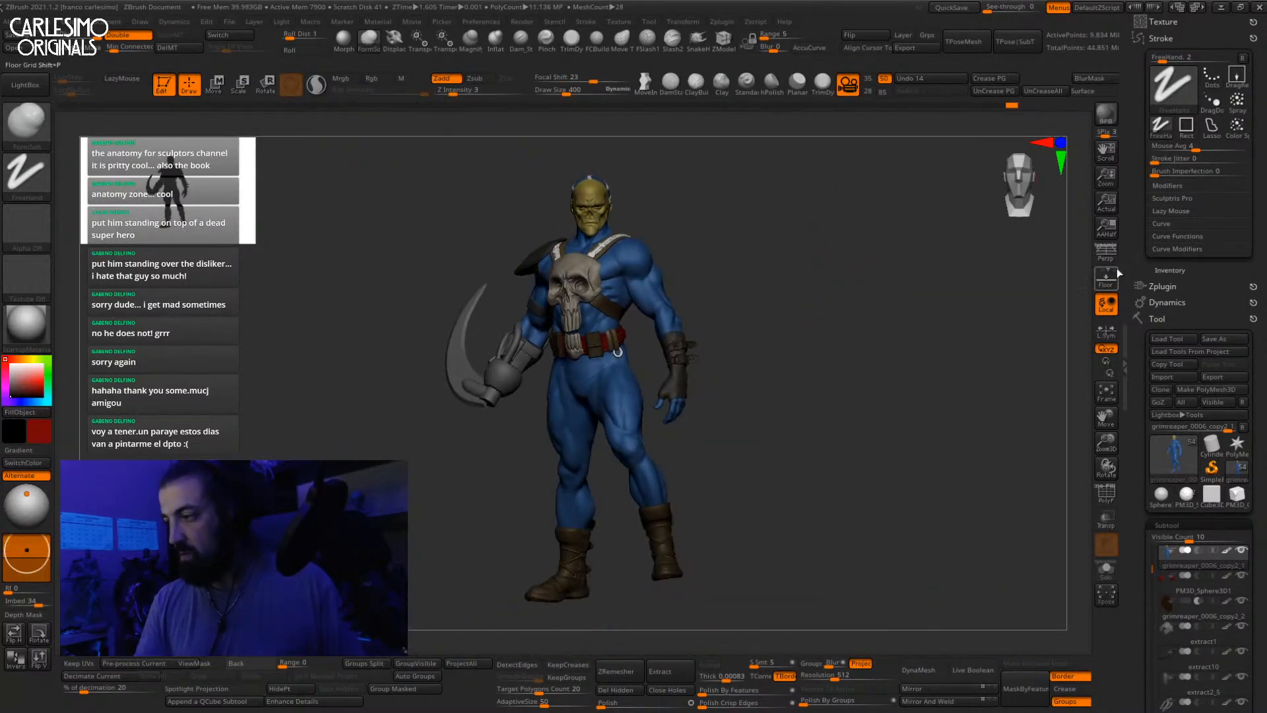
{"action": "left_click", "coordinate": [1107, 254]}
{"action": "right_click_drag", "start_coordinate": [1004, 301], "coordinate": [1015, 538], "text": "ctrl"}
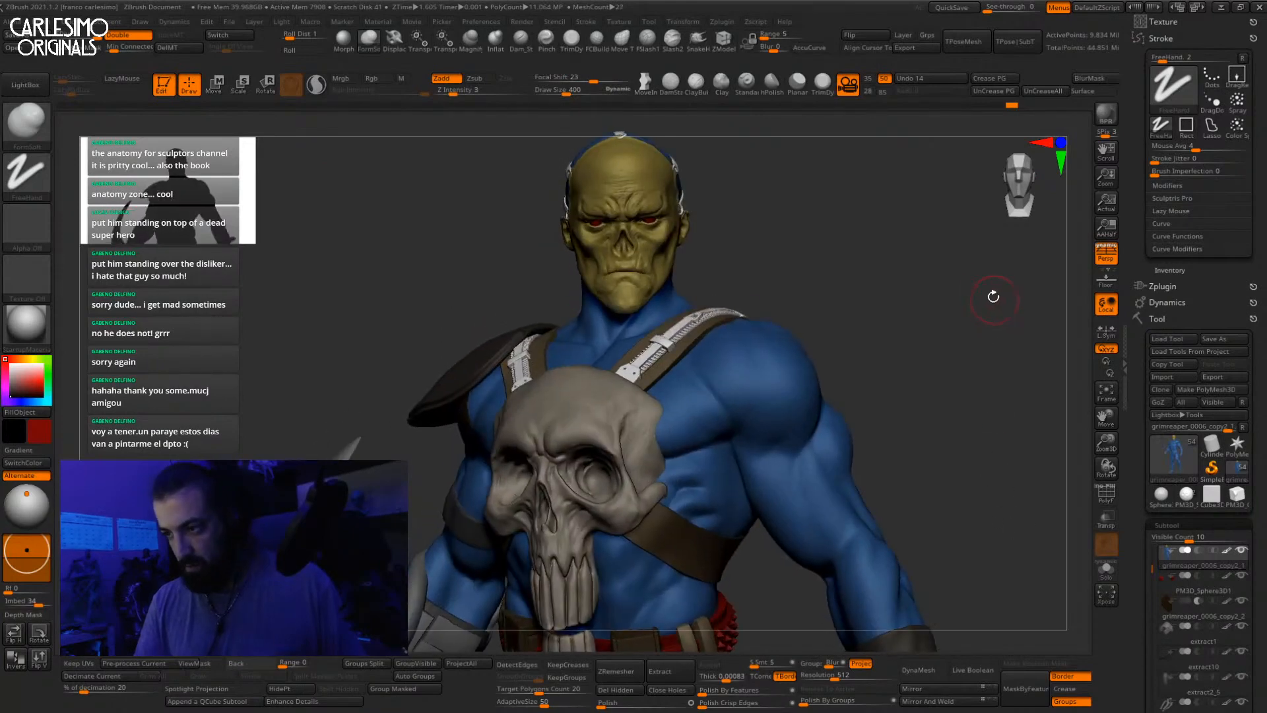
{"action": "right_click_drag", "start_coordinate": [993, 294], "coordinate": [1040, 306], "text": "alt"}
{"action": "right_click_drag", "start_coordinate": [996, 414], "coordinate": [1000, 469]}
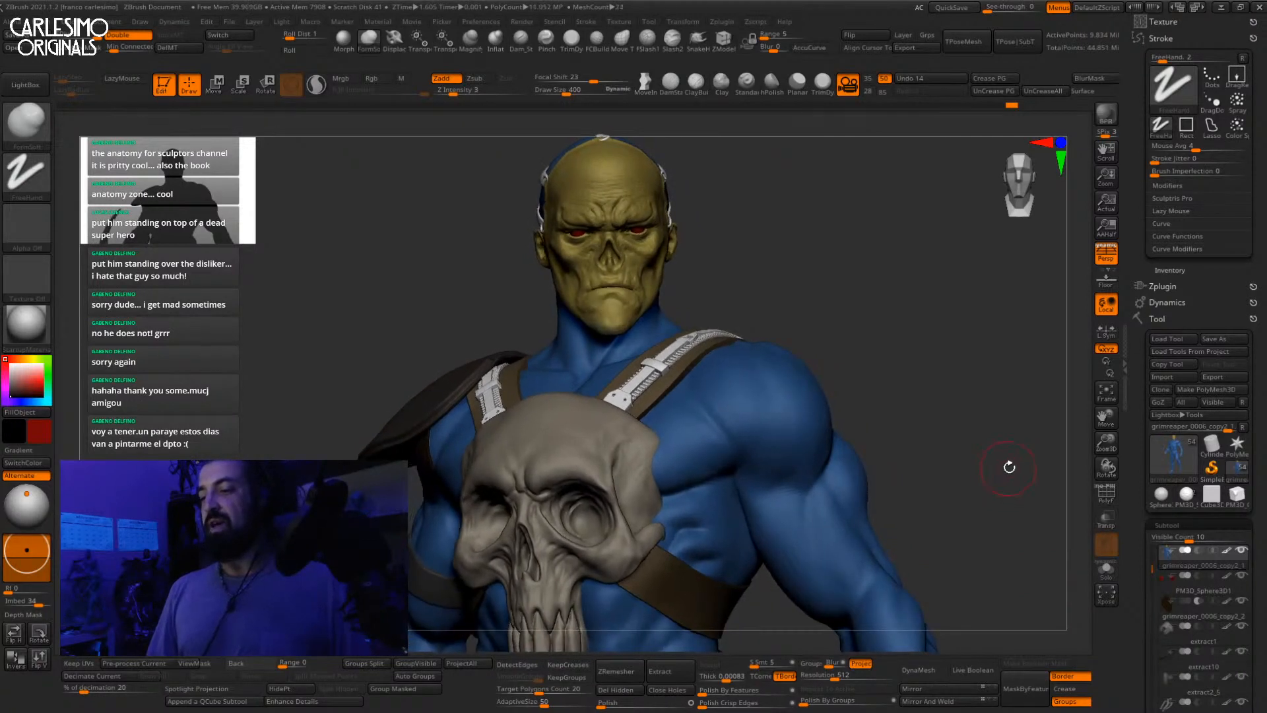
Step: Show the Spotlight references, tile them unified, and place the enlarged Grim Reaper sketch beside the head
{"action": "key", "text": "alt+Tab"}
{"action": "key", "text": "z"}
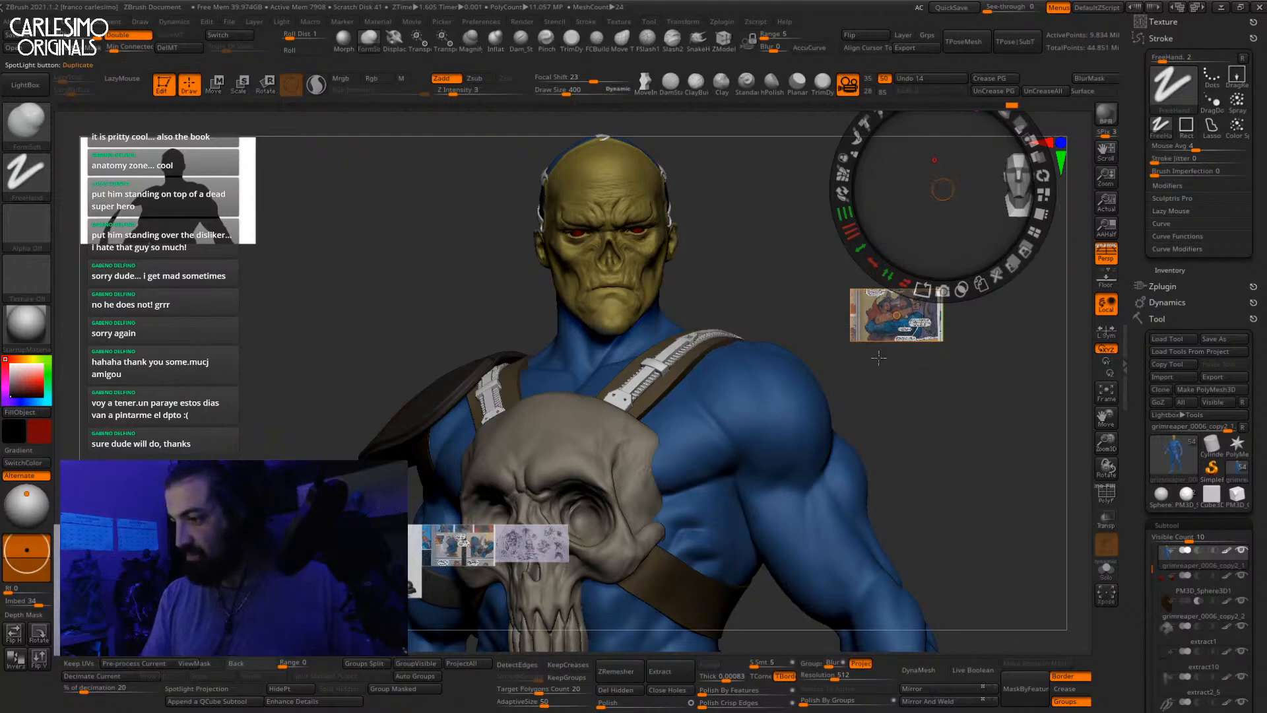
{"action": "left_click", "coordinate": [1036, 228]}
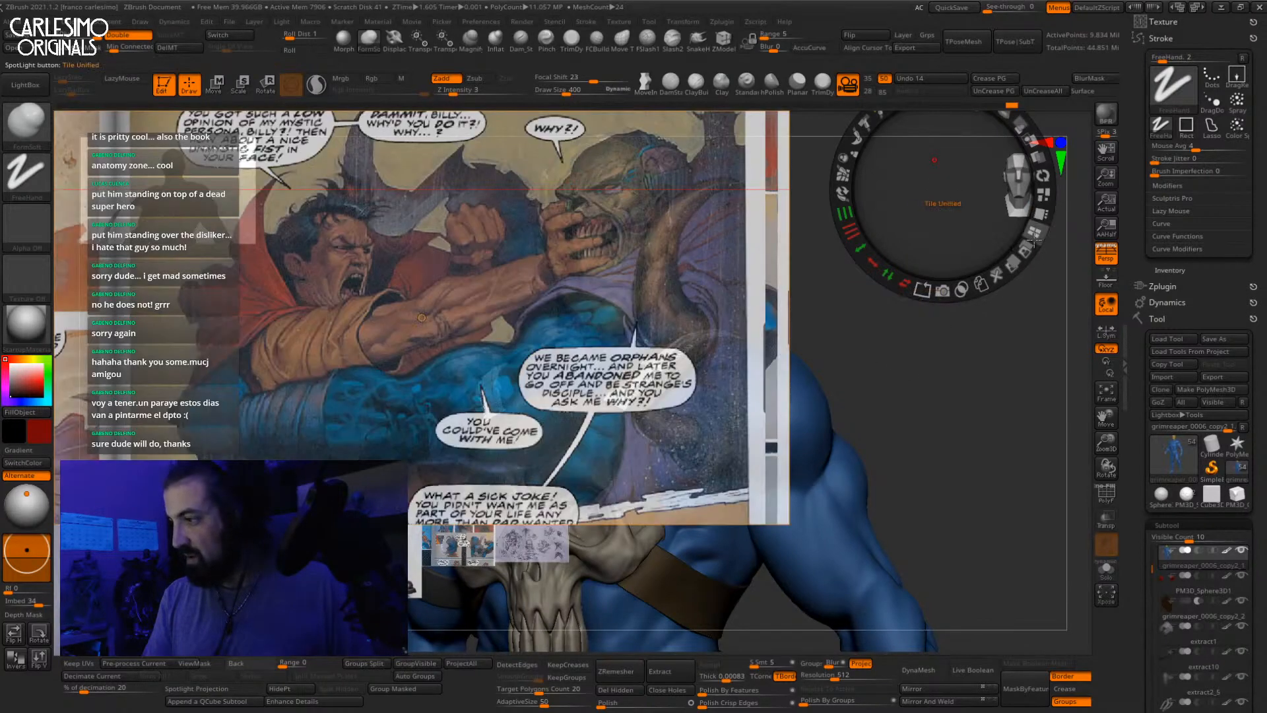
{"action": "left_click", "coordinate": [1037, 233]}
{"action": "left_click_drag", "start_coordinate": [359, 315], "coordinate": [323, 498]}
{"action": "left_click_drag", "start_coordinate": [289, 433], "coordinate": [923, 322]}
{"action": "mouse_move", "coordinate": [952, 226]}
{"action": "left_mouse_down"}
{"action": "mouse_move", "coordinate": [953, 418]}
{"action": "mouse_move", "coordinate": [885, 415]}
{"action": "mouse_move", "coordinate": [992, 394]}
{"action": "mouse_move", "coordinate": [841, 267]}
{"action": "left_mouse_up"}
{"action": "mouse_move", "coordinate": [633, 359]}
{"action": "left_mouse_down"}
{"action": "mouse_move", "coordinate": [871, 360]}
{"action": "mouse_move", "coordinate": [987, 325]}
{"action": "mouse_move", "coordinate": [1013, 272]}
{"action": "left_mouse_up"}
{"action": "key", "text": "z"}
{"action": "left_click_drag", "start_coordinate": [848, 399], "coordinate": [700, 440], "text": "alt"}
{"action": "left_click_drag", "start_coordinate": [767, 477], "coordinate": [740, 474]}
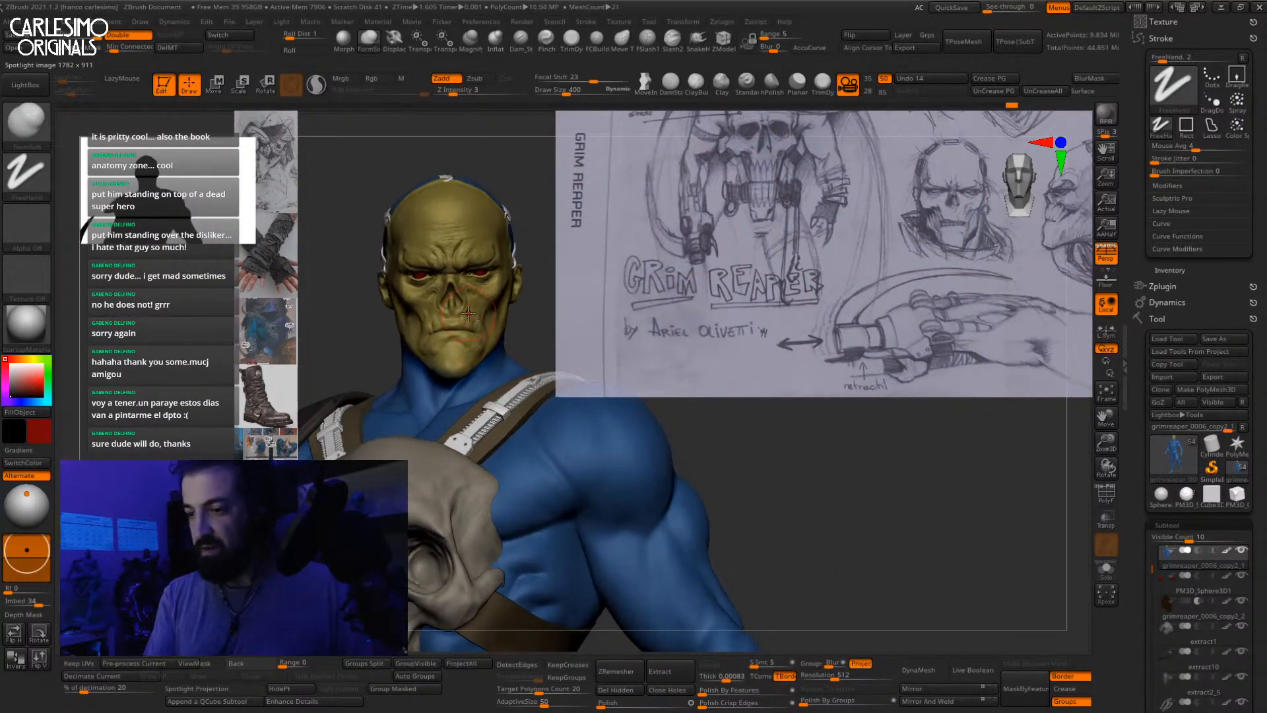
Step: Reshape the nose cavity and surrounding forms with the Move brush at Draw Sizes 236 and 195
{"action": "mouse_move", "coordinate": [468, 313]}
{"action": "right_mouse_down", "text": "ctrl"}
{"action": "mouse_move", "coordinate": [461, 324]}
{"action": "mouse_move", "coordinate": [448, 309]}
{"action": "right_mouse_up", "text": "ctrl"}
{"action": "key", "text": "space"}
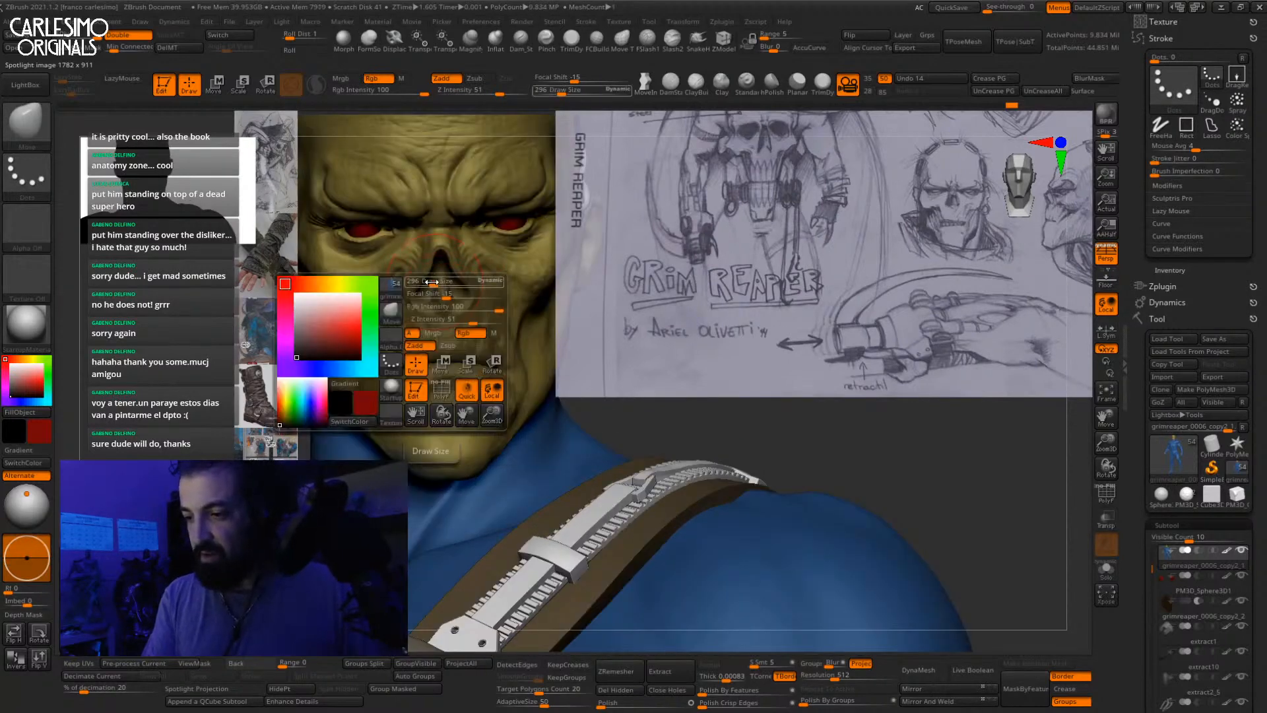
{"action": "left_click_drag", "start_coordinate": [441, 310], "coordinate": [437, 308]}
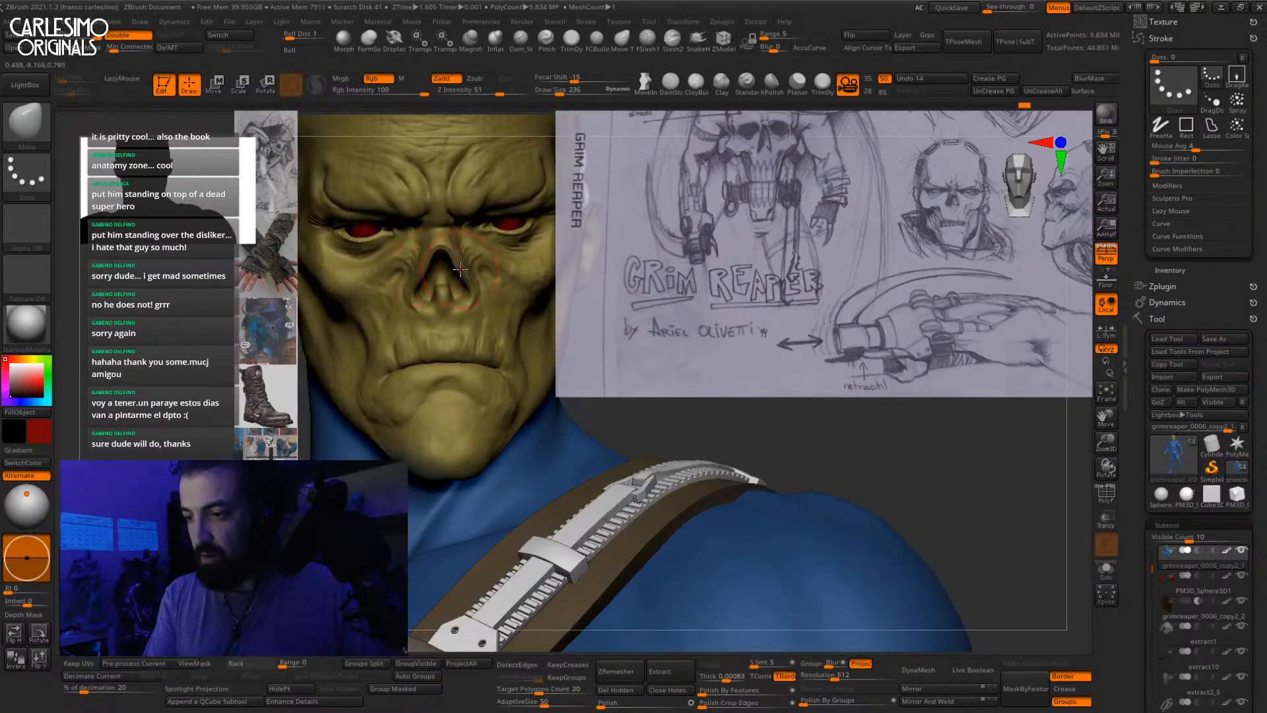
{"action": "key", "text": "space"}
{"action": "mouse_move", "coordinate": [460, 271]}
{"action": "left_mouse_down"}
{"action": "mouse_move", "coordinate": [468, 289]}
{"action": "mouse_move", "coordinate": [427, 279]}
{"action": "left_mouse_up"}
{"action": "key", "text": "space"}
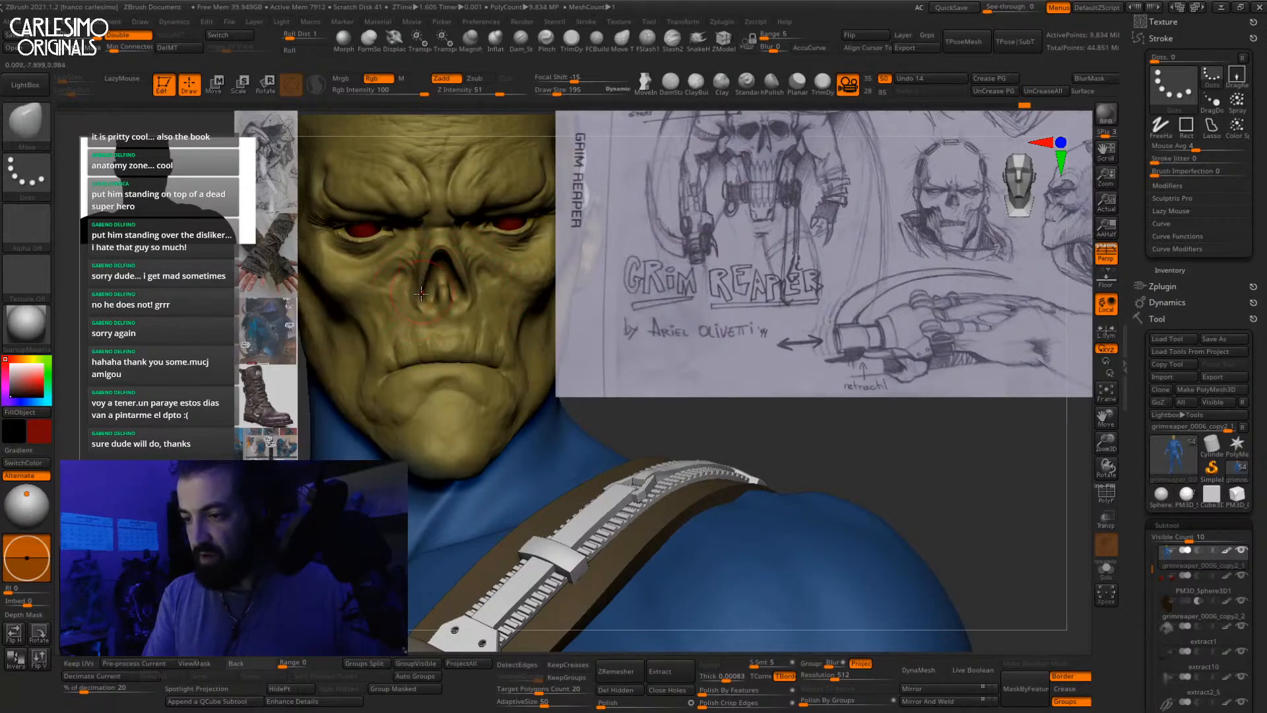
{"action": "right_click_drag", "start_coordinate": [426, 269], "coordinate": [522, 251]}
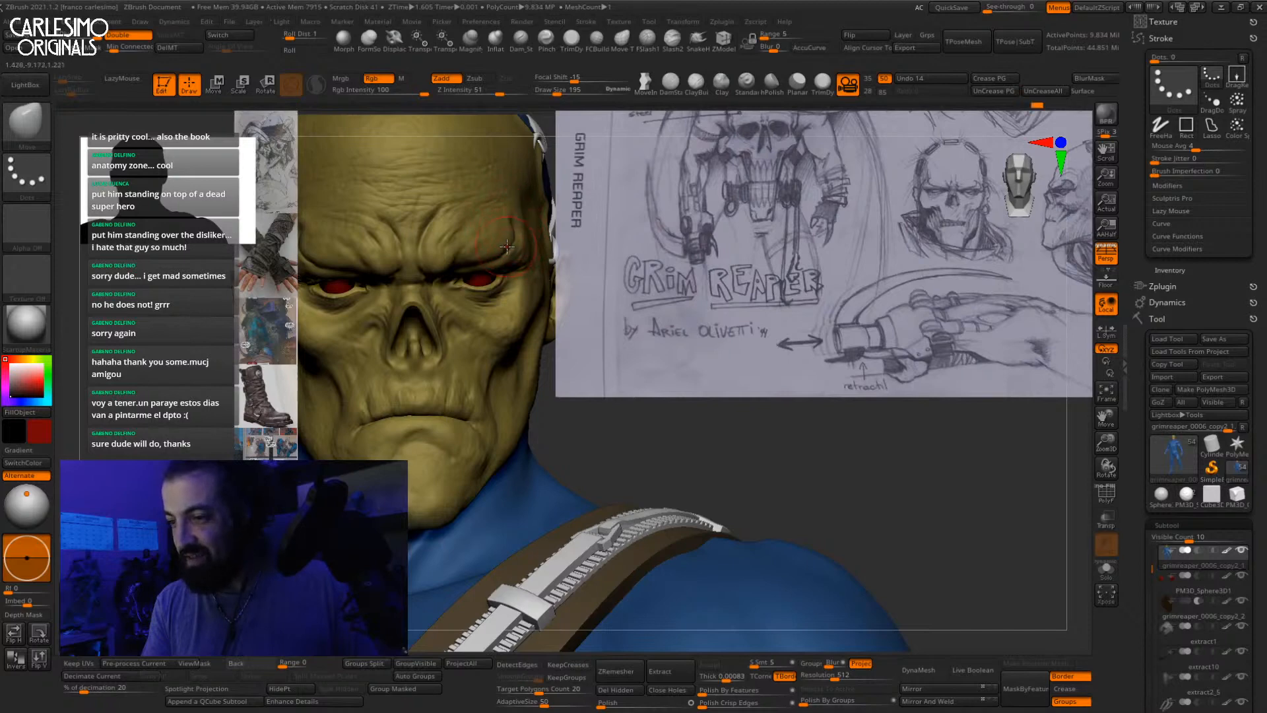
Step: Adjust the lower cheeks and jaw with the Move brush, enlarging it to Draw Size 329
{"action": "right_click_drag", "start_coordinate": [512, 243], "coordinate": [503, 316]}
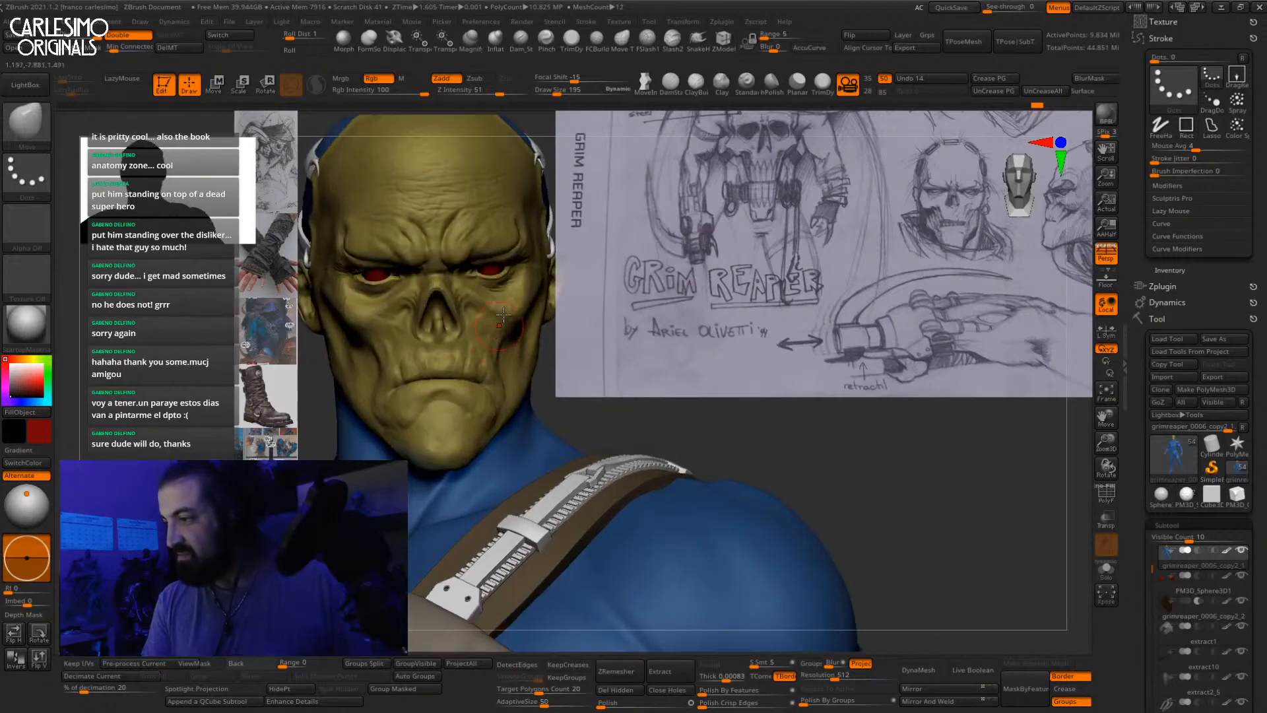
{"action": "right_click_drag", "start_coordinate": [496, 415], "coordinate": [482, 401]}
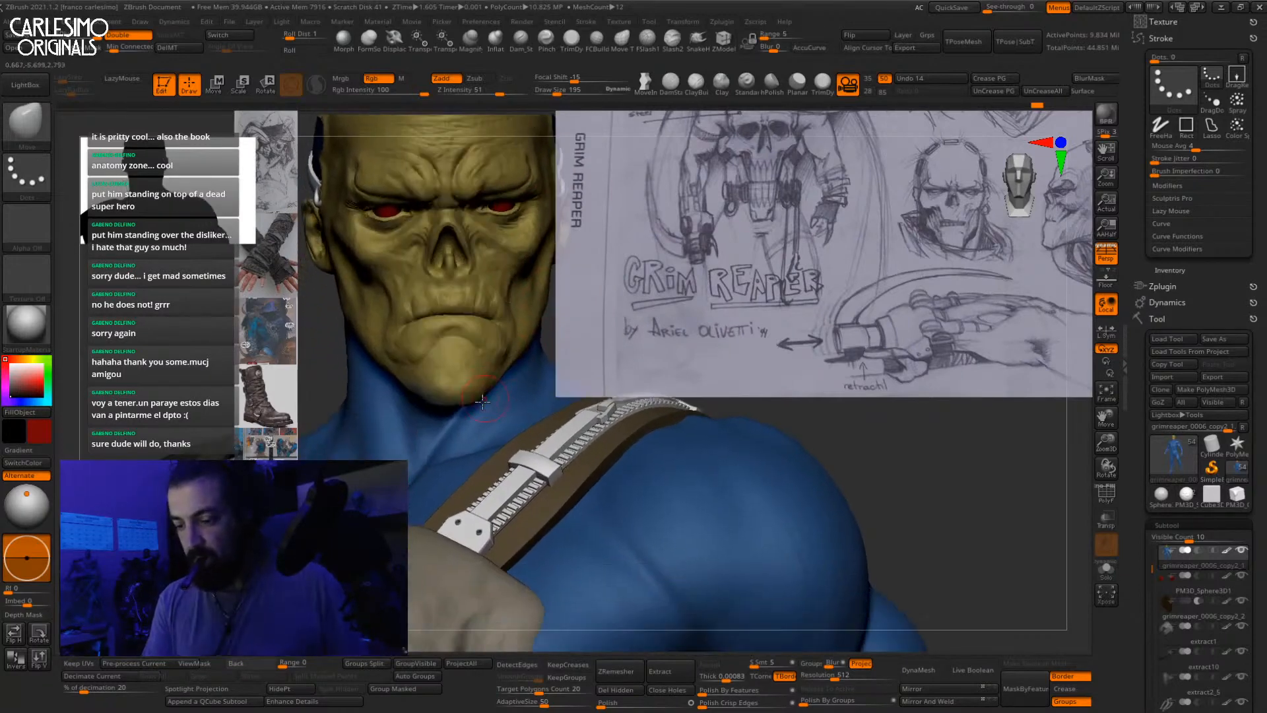
{"action": "key", "text": "space"}
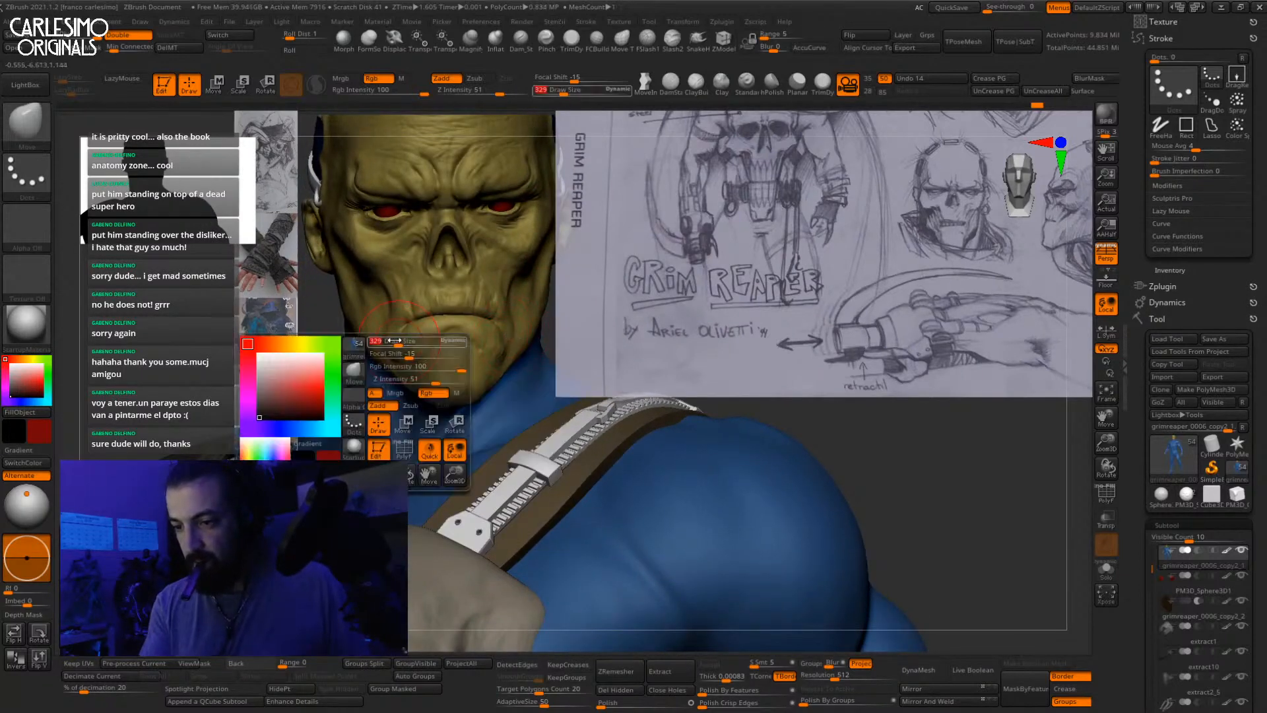
{"action": "left_click_drag", "start_coordinate": [382, 338], "coordinate": [388, 336]}
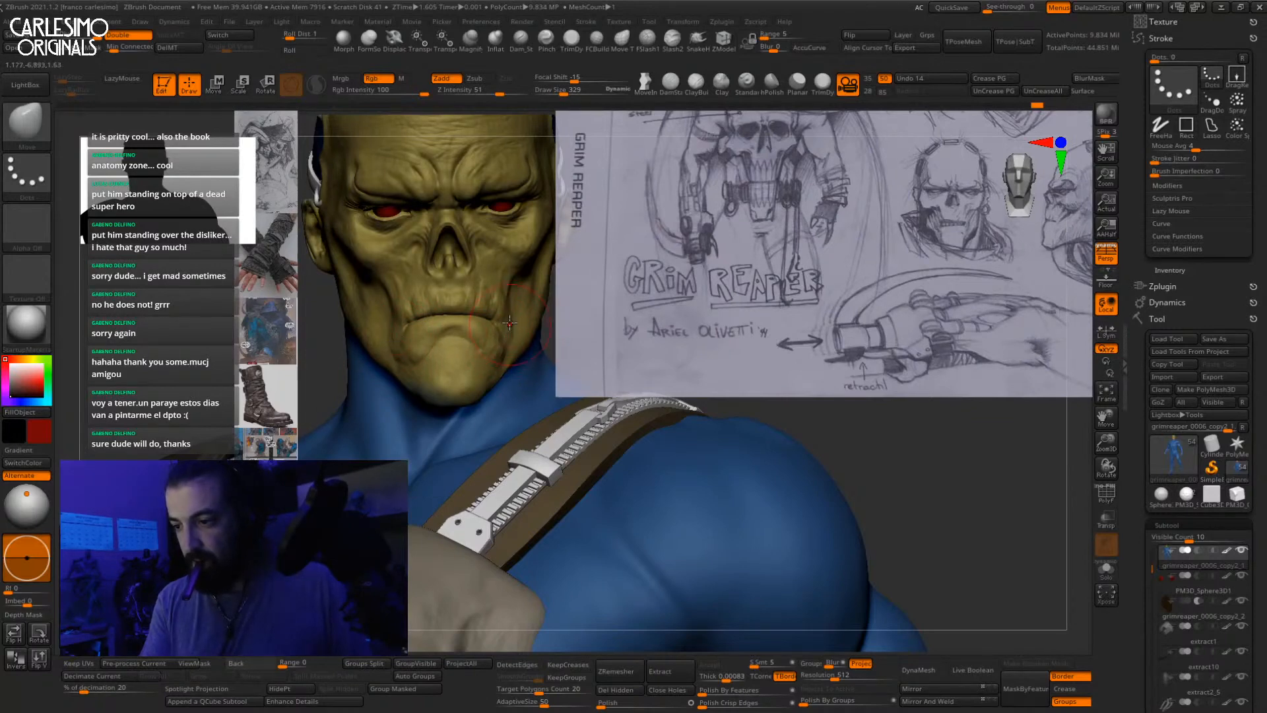
{"action": "mouse_move", "coordinate": [506, 343]}
{"action": "right_mouse_down"}
{"action": "mouse_move", "coordinate": [420, 394]}
{"action": "mouse_move", "coordinate": [467, 359]}
{"action": "mouse_move", "coordinate": [464, 338]}
{"action": "mouse_move", "coordinate": [430, 349]}
{"action": "mouse_move", "coordinate": [472, 349]}
{"action": "mouse_move", "coordinate": [474, 370]}
{"action": "mouse_move", "coordinate": [482, 346]}
{"action": "mouse_move", "coordinate": [505, 379]}
{"action": "mouse_move", "coordinate": [473, 357]}
{"action": "mouse_move", "coordinate": [479, 328]}
{"action": "mouse_move", "coordinate": [383, 403]}
{"action": "right_mouse_up"}
Step: Model the jaw and lower cheek with the ClayTubes brush at Draw Size 170 and Z Intensity 4
{"action": "key", "text": "2"}
{"action": "key", "text": "space"}
{"action": "left_click", "coordinate": [475, 391]}
{"action": "key", "text": "["}
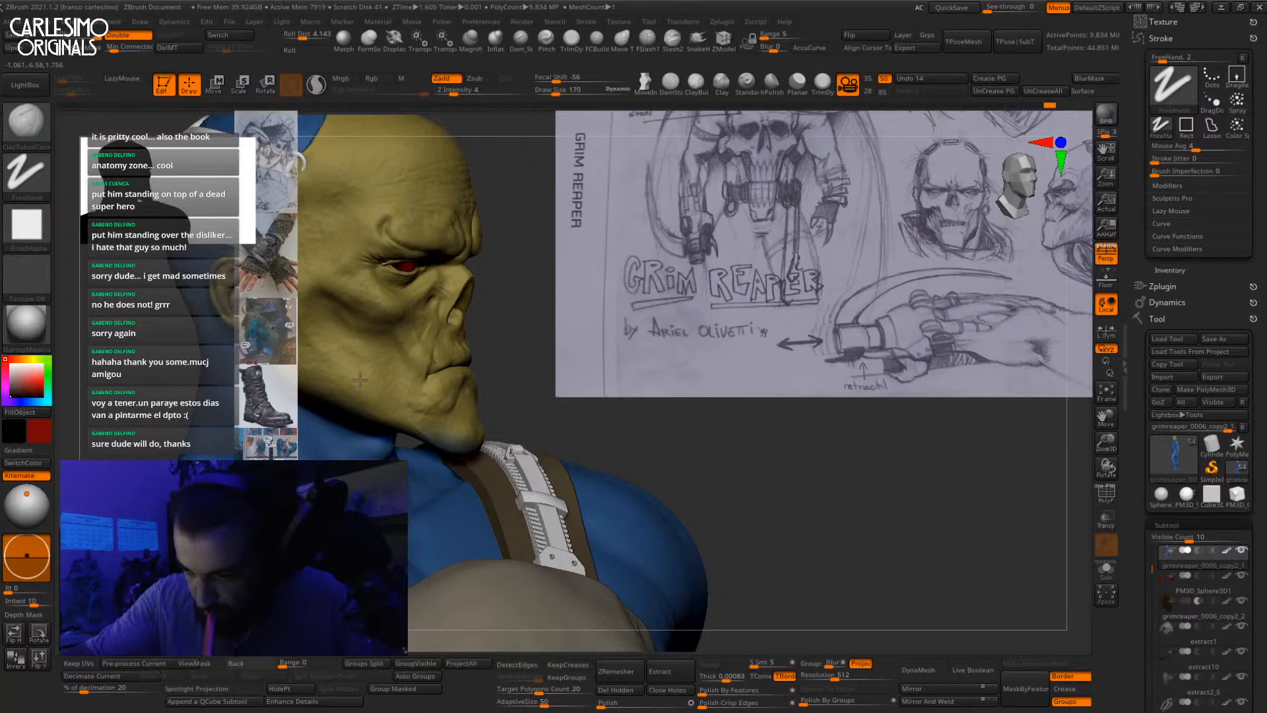
{"action": "right_click_drag", "start_coordinate": [386, 397], "coordinate": [386, 395]}
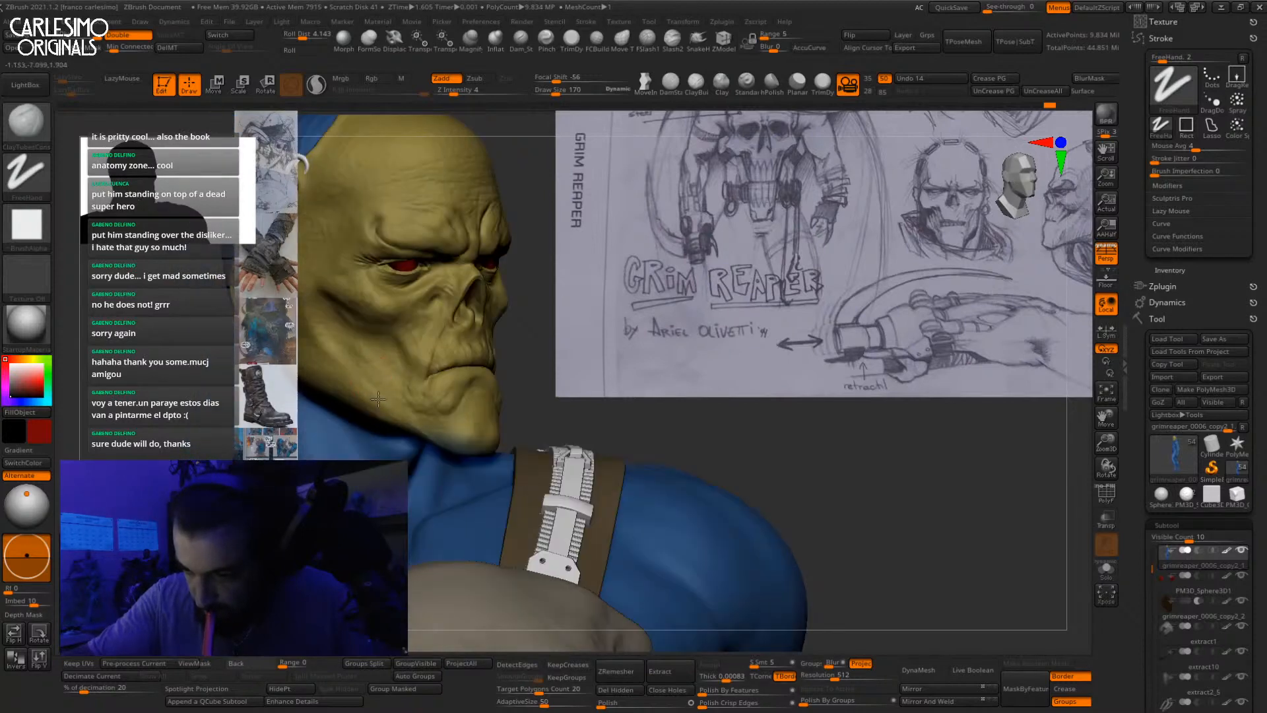
{"action": "mouse_move", "coordinate": [368, 391]}
{"action": "right_mouse_down"}
{"action": "mouse_move", "coordinate": [383, 421]}
{"action": "mouse_move", "coordinate": [367, 403]}
{"action": "mouse_move", "coordinate": [396, 381]}
{"action": "mouse_move", "coordinate": [488, 402]}
{"action": "mouse_move", "coordinate": [493, 374]}
{"action": "mouse_move", "coordinate": [495, 447]}
{"action": "right_mouse_up"}
Step: Refine the jaw and cheek outline with the Move brush at Draw Sizes 296 to 381, comparing with the sketch
{"action": "key", "text": "b"}
{"action": "key", "text": "m"}
{"action": "key", "text": "v"}
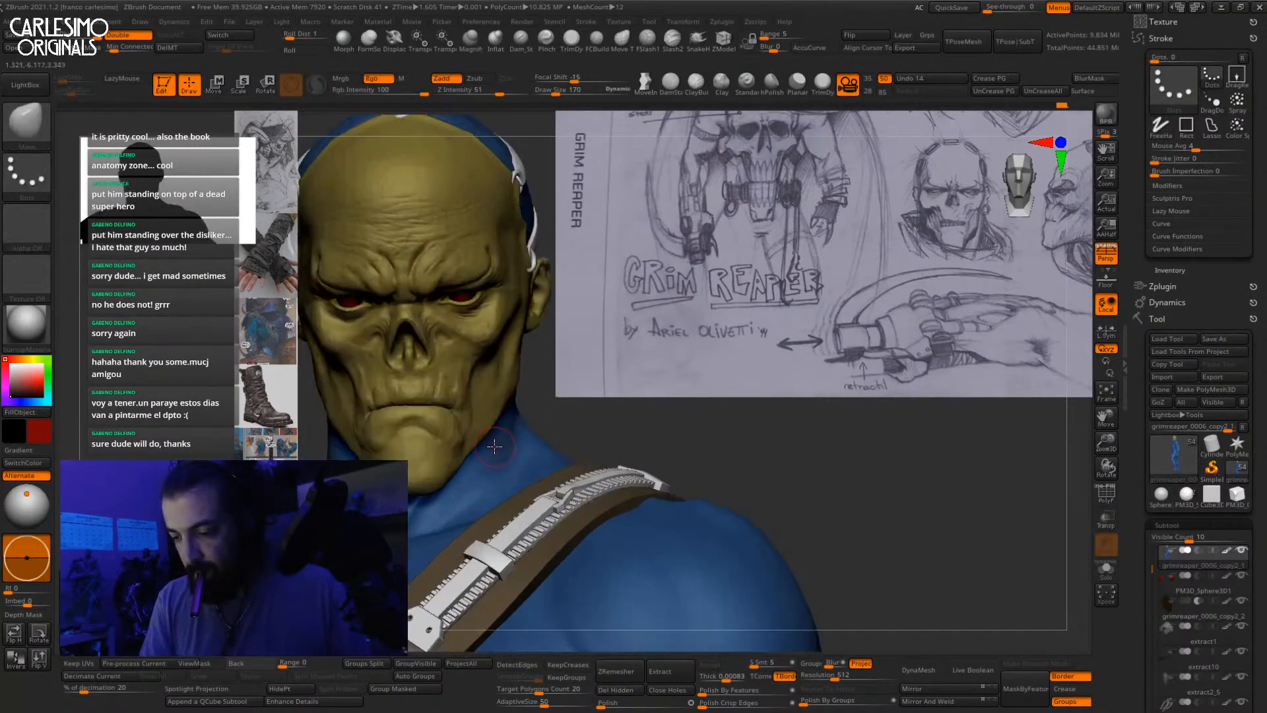
{"action": "key", "text": "s"}
{"action": "left_click_drag", "start_coordinate": [485, 432], "coordinate": [490, 434]}
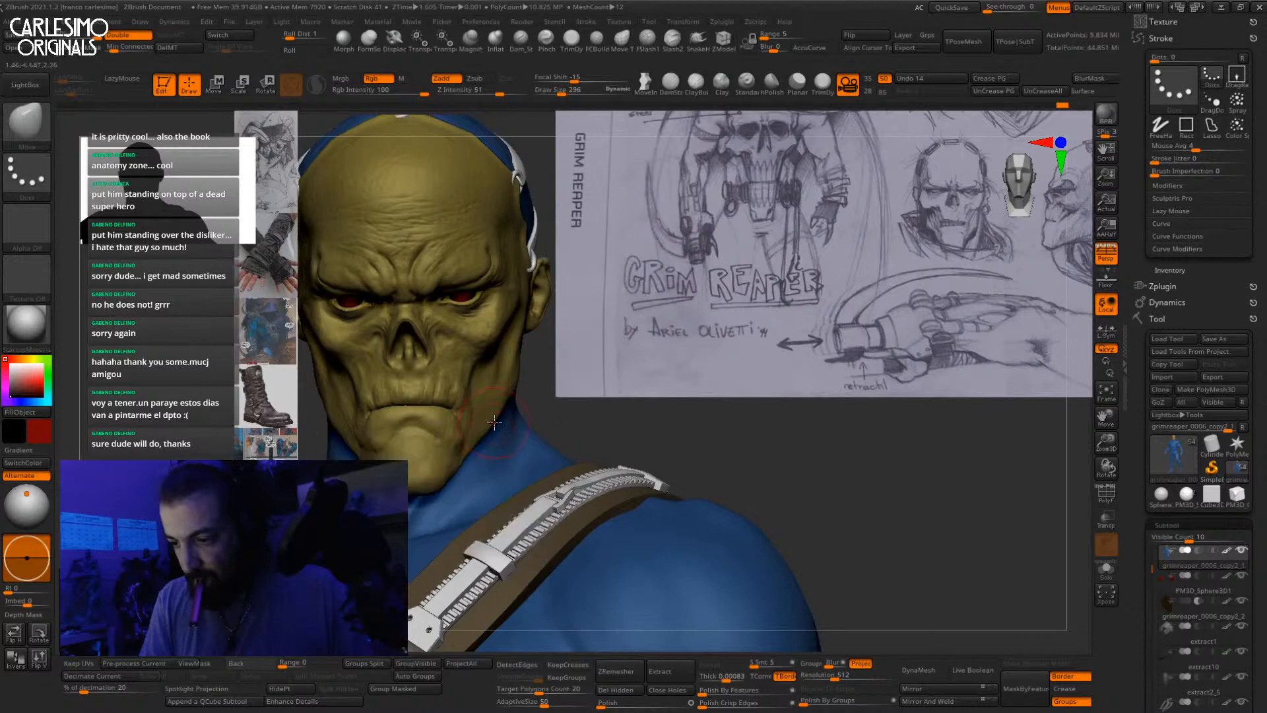
{"action": "right_click_drag", "start_coordinate": [494, 422], "coordinate": [537, 404]}
{"action": "mouse_move", "coordinate": [537, 404]}
{"action": "right_mouse_down", "text": "ctrl"}
{"action": "mouse_move", "coordinate": [548, 339]}
{"action": "mouse_move", "coordinate": [552, 407]}
{"action": "right_mouse_up", "text": "ctrl"}
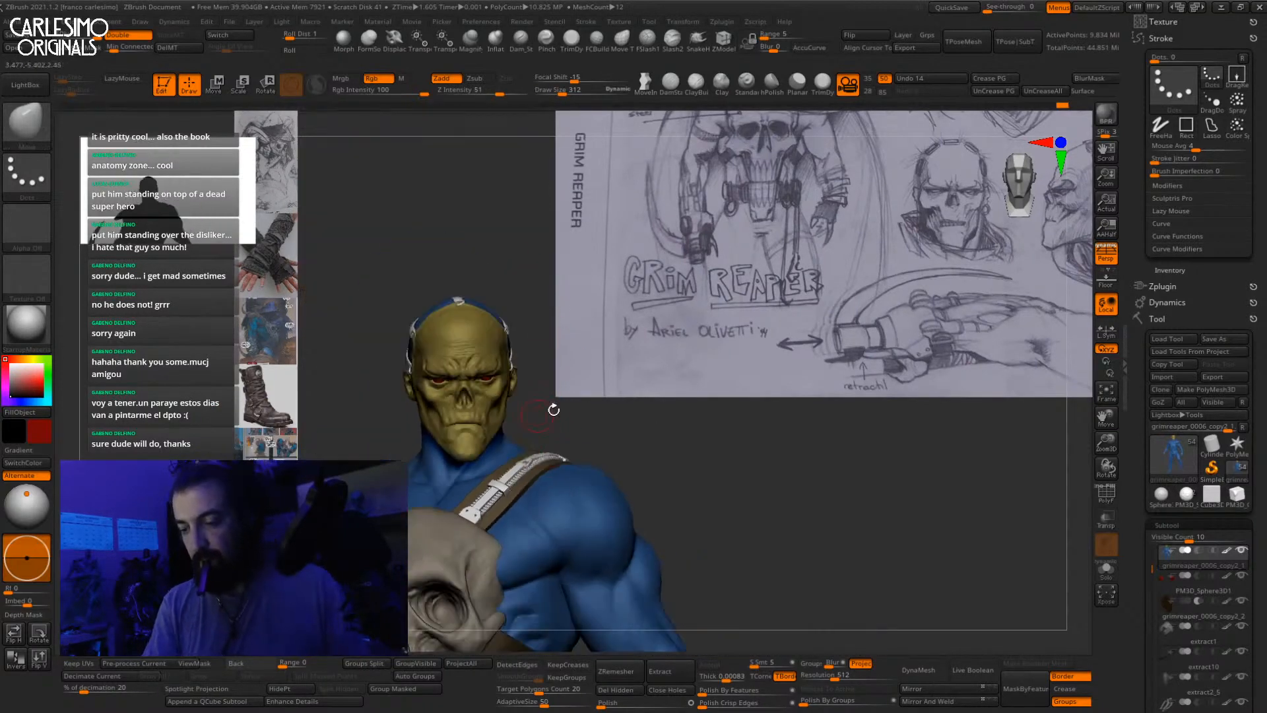
{"action": "right_click_drag", "start_coordinate": [750, 462], "coordinate": [750, 476], "text": "ctrl"}
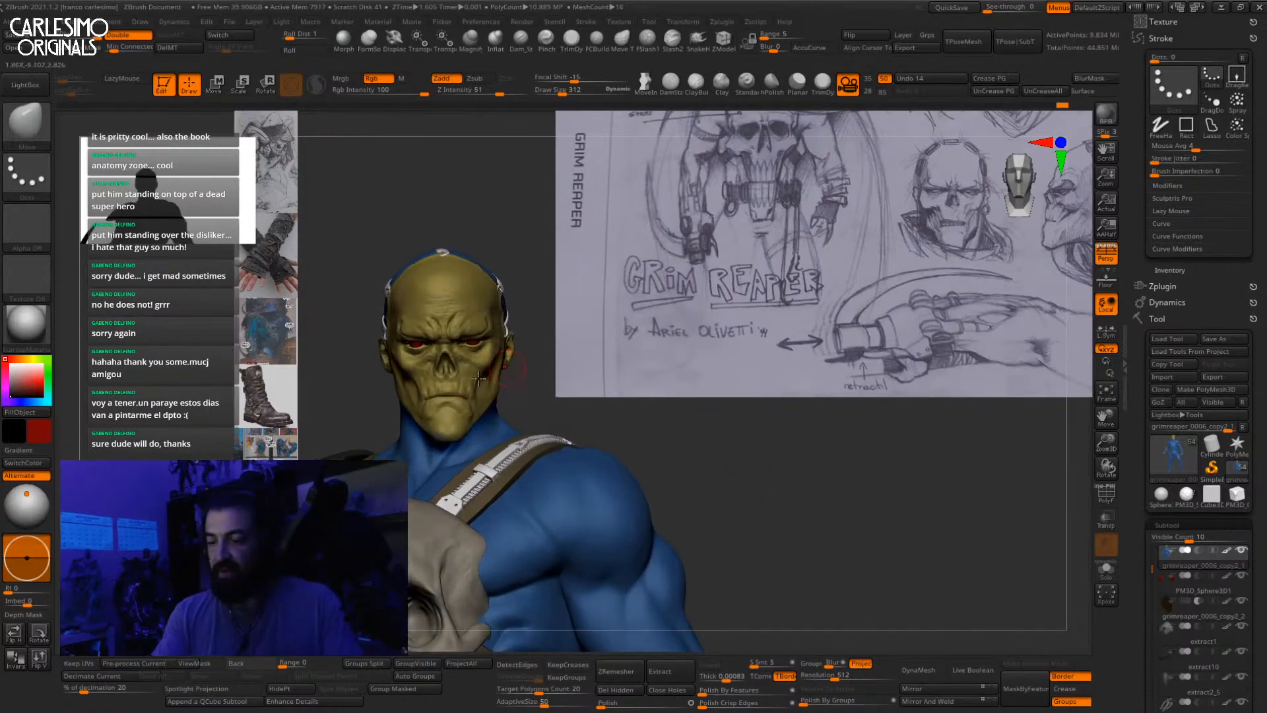
{"action": "right_click_drag", "start_coordinate": [410, 382], "coordinate": [521, 378], "text": "alt"}
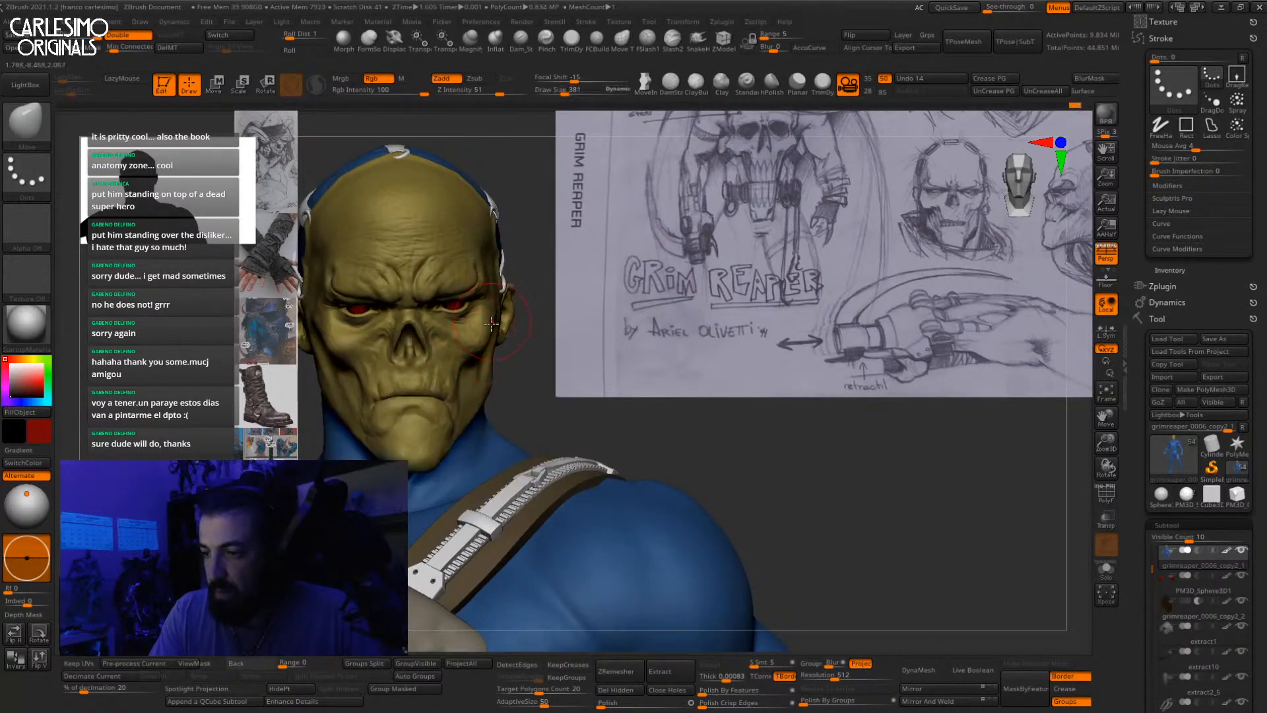
Step: Examine the head from the front, three-quarter, profile and low angles against the profile drawing on the reference sketch
{"action": "right_click_drag", "start_coordinate": [491, 324], "coordinate": [504, 354], "text": "alt"}
{"action": "key", "text": "space"}
{"action": "left_click_drag", "start_coordinate": [496, 362], "coordinate": [504, 362]}
{"action": "key", "text": "space"}
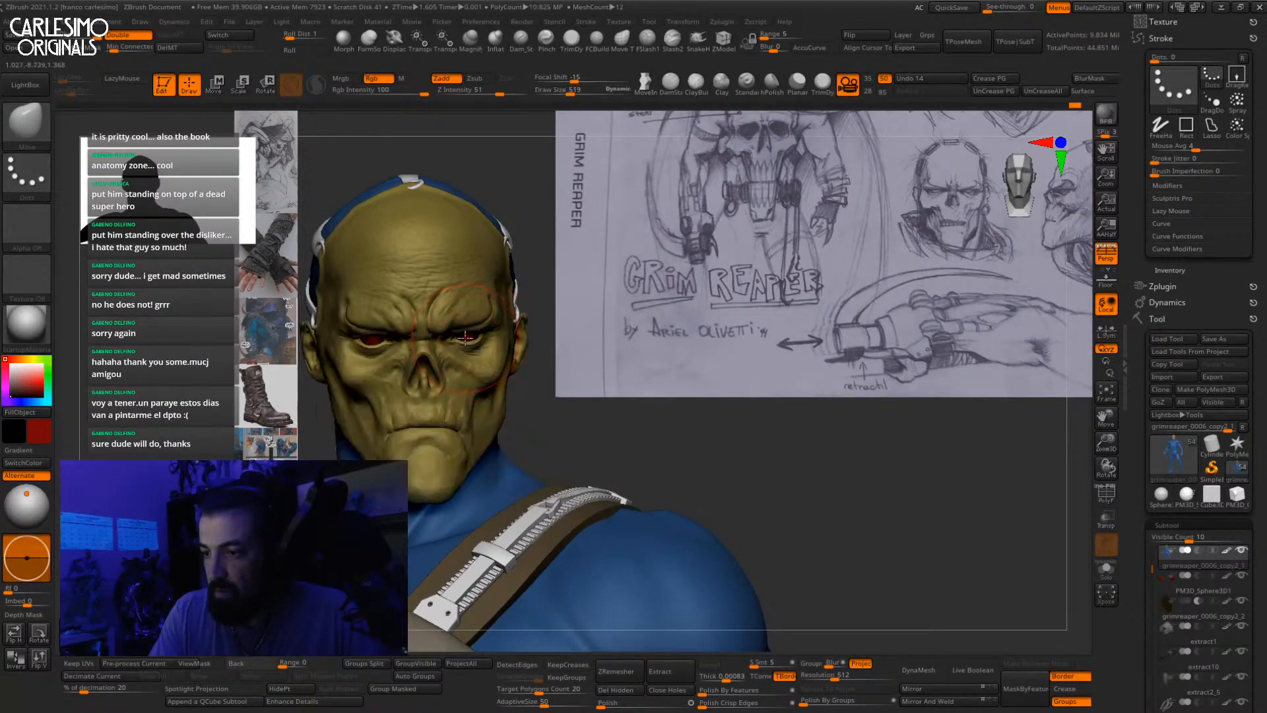
{"action": "right_click_drag", "start_coordinate": [505, 367], "coordinate": [526, 398]}
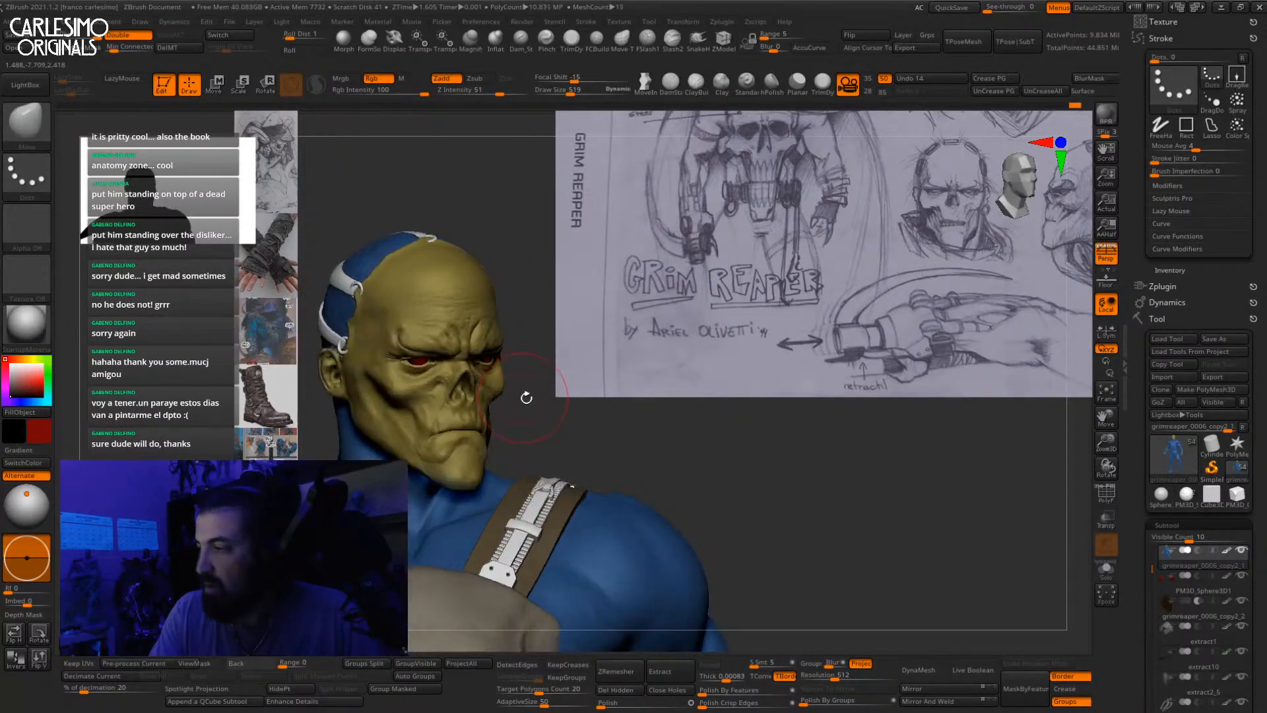
{"action": "key", "text": "z"}
{"action": "mouse_move", "coordinate": [1014, 300]}
{"action": "left_mouse_down"}
{"action": "mouse_move", "coordinate": [974, 304]}
{"action": "mouse_move", "coordinate": [909, 274]}
{"action": "left_mouse_up"}
{"action": "key", "text": "z"}
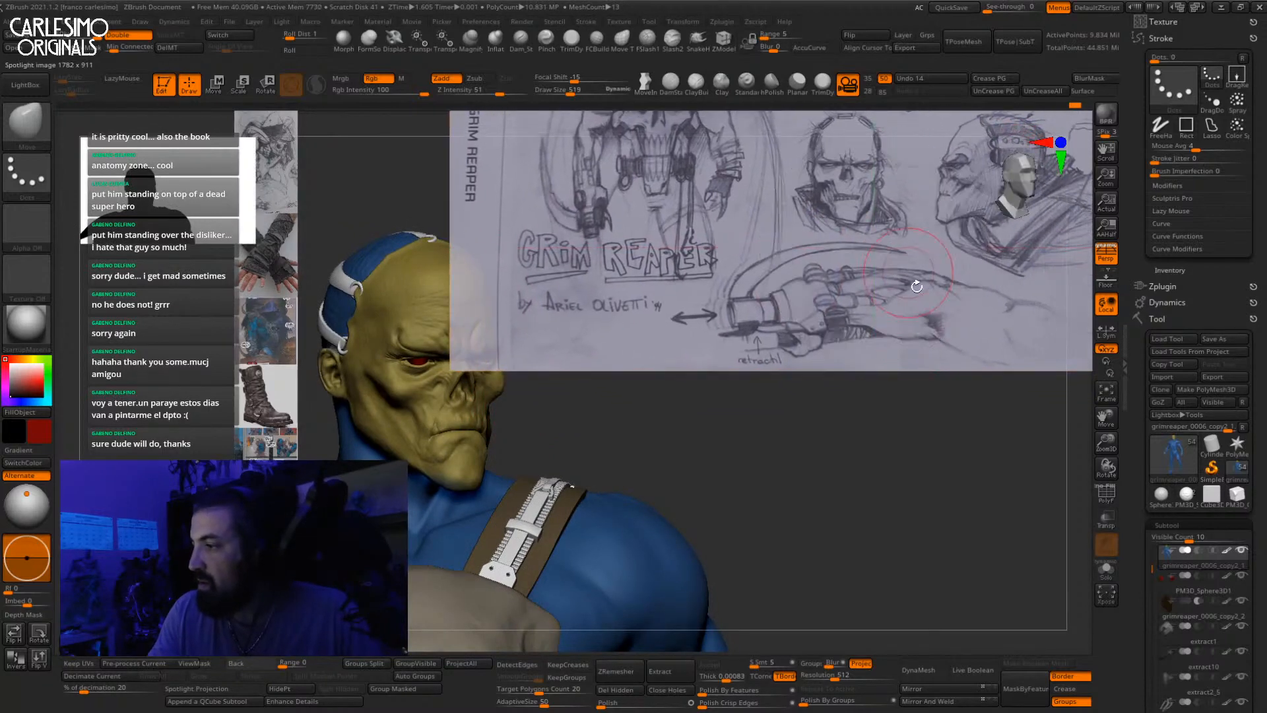
{"action": "mouse_move", "coordinate": [917, 397]}
{"action": "right_mouse_down"}
{"action": "mouse_move", "coordinate": [835, 409]}
{"action": "mouse_move", "coordinate": [754, 459]}
{"action": "right_mouse_up"}
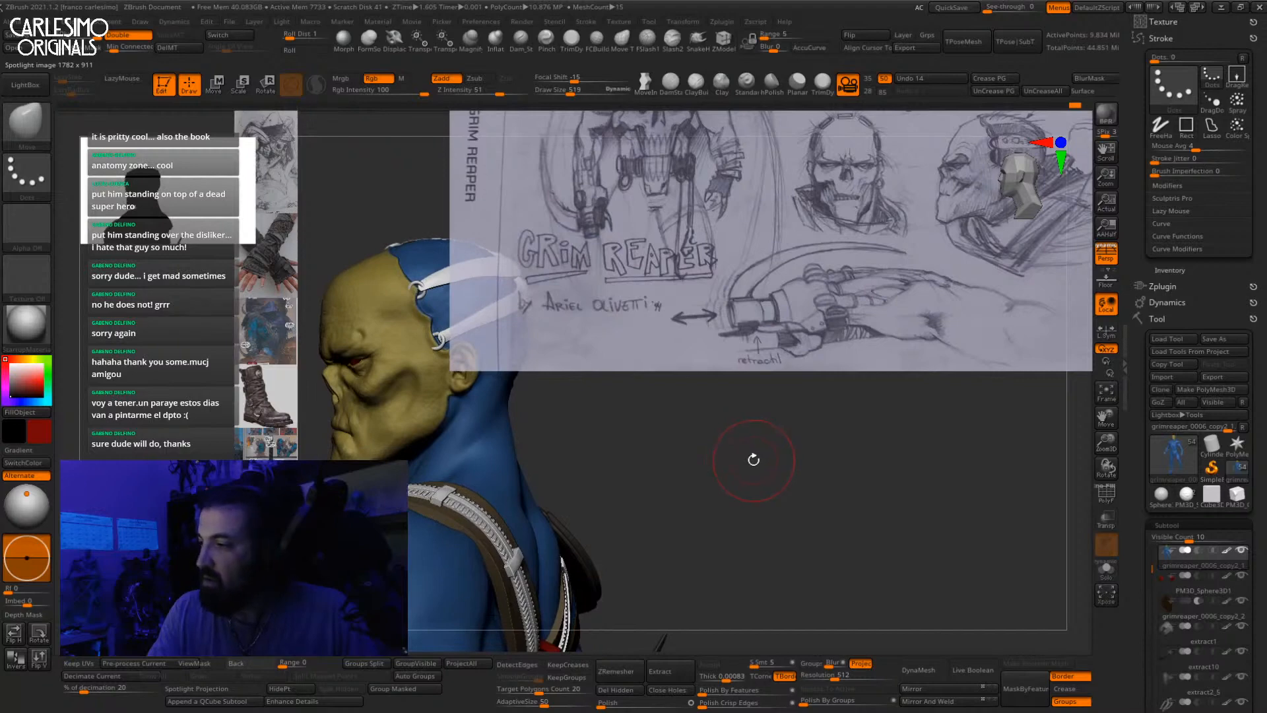
{"action": "right_click_drag", "start_coordinate": [616, 375], "coordinate": [650, 388]}
{"action": "key", "text": "shift+z"}
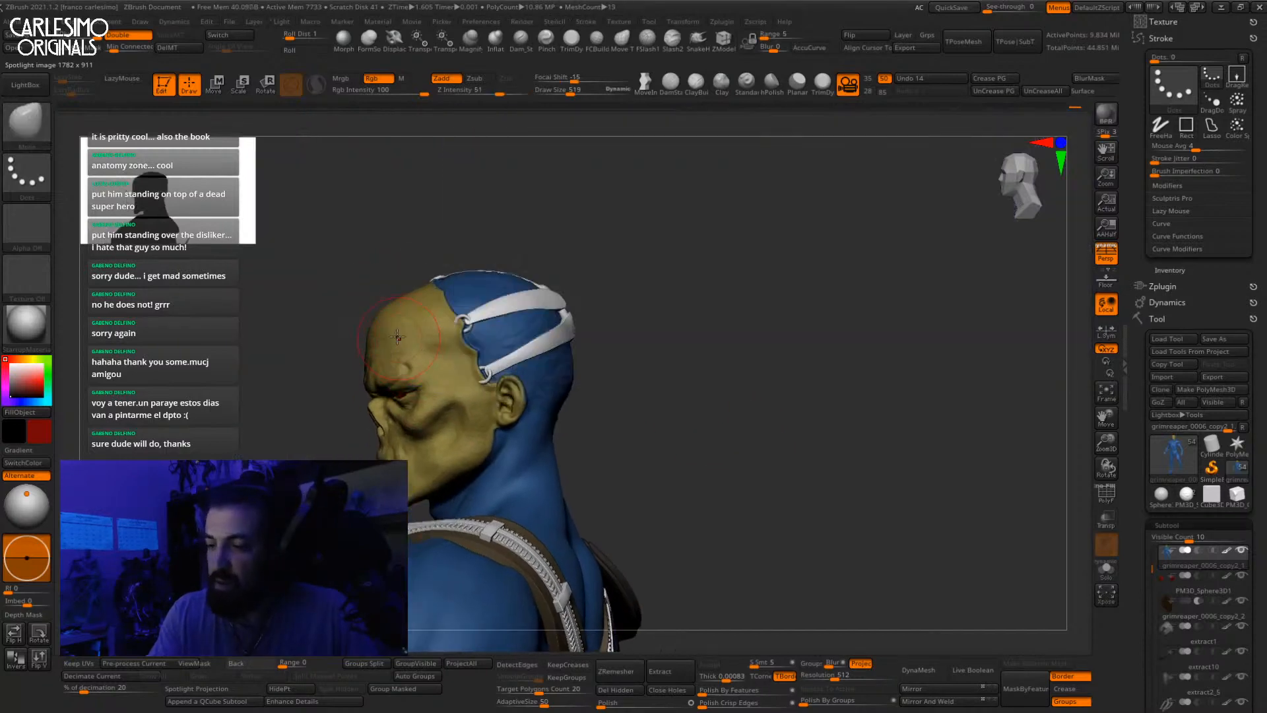
{"action": "mouse_move", "coordinate": [343, 338]}
{"action": "right_mouse_down"}
{"action": "mouse_move", "coordinate": [396, 330]}
{"action": "mouse_move", "coordinate": [393, 342]}
{"action": "right_mouse_up"}
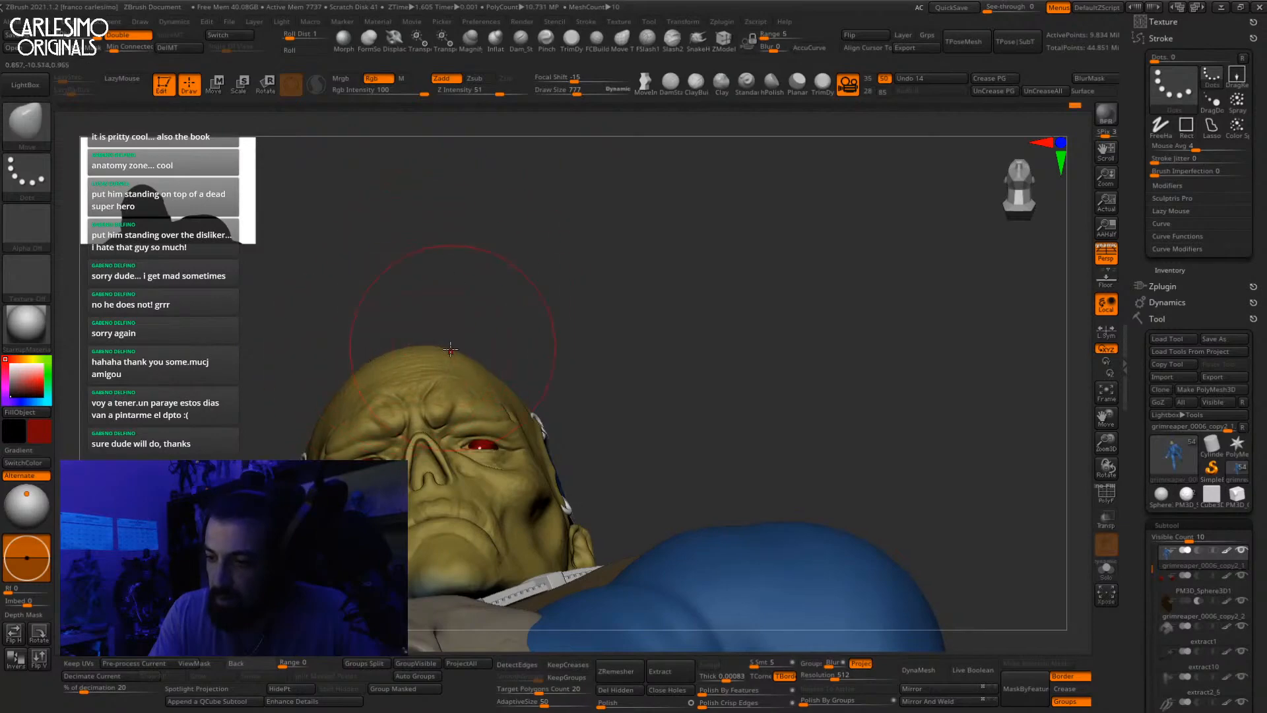
{"action": "right_click_drag", "start_coordinate": [448, 346], "coordinate": [623, 293]}
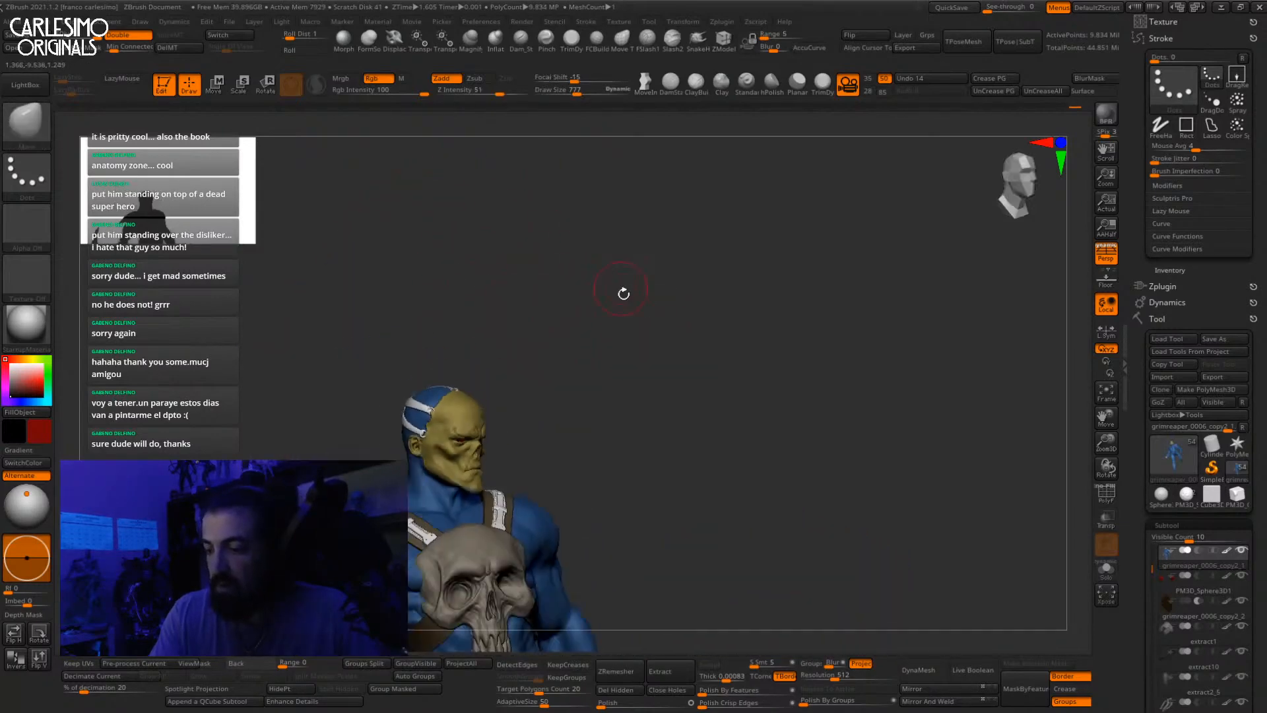
Step: Show the hood subtool grimreaper_0006_copy2 on the figure
{"action": "key", "text": "alt+shift+s"}
{"action": "right_click_drag", "start_coordinate": [774, 284], "coordinate": [823, 218], "text": "shift"}
{"action": "key", "text": "alt+shift+s"}
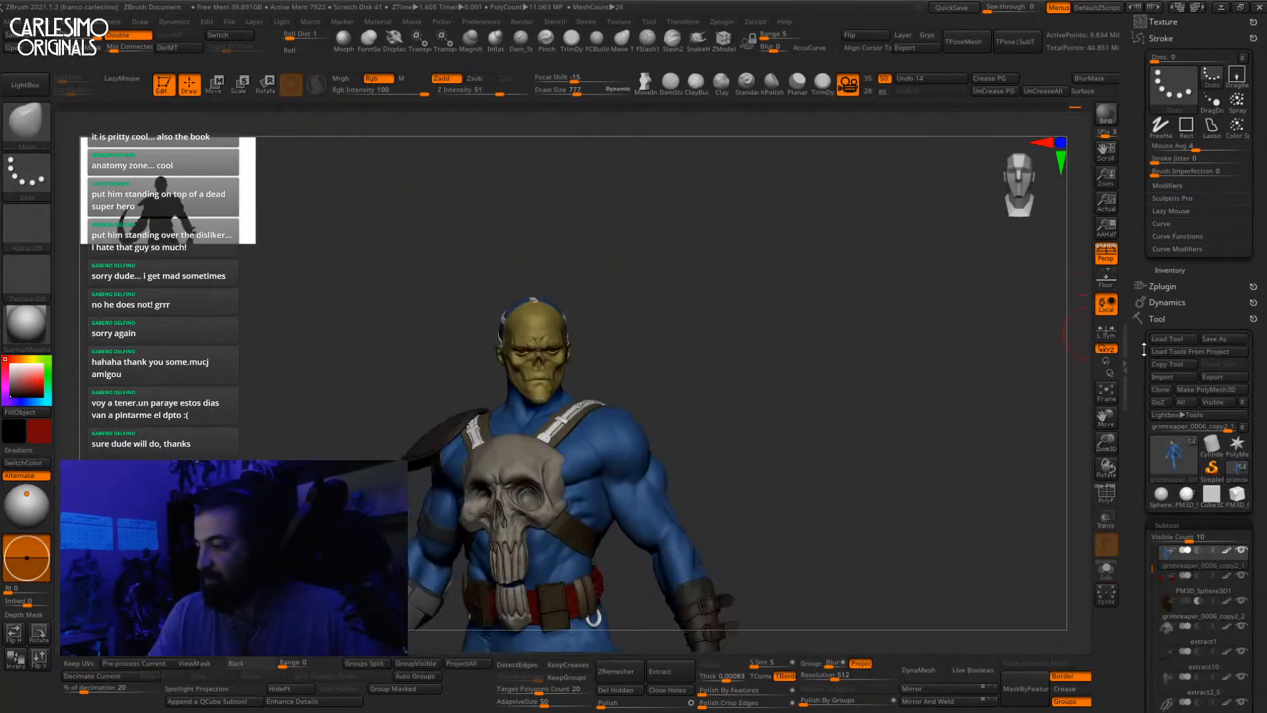
{"action": "left_click_drag", "start_coordinate": [1143, 350], "coordinate": [1143, 264]}
{"action": "left_click_drag", "start_coordinate": [1140, 372], "coordinate": [1141, 423]}
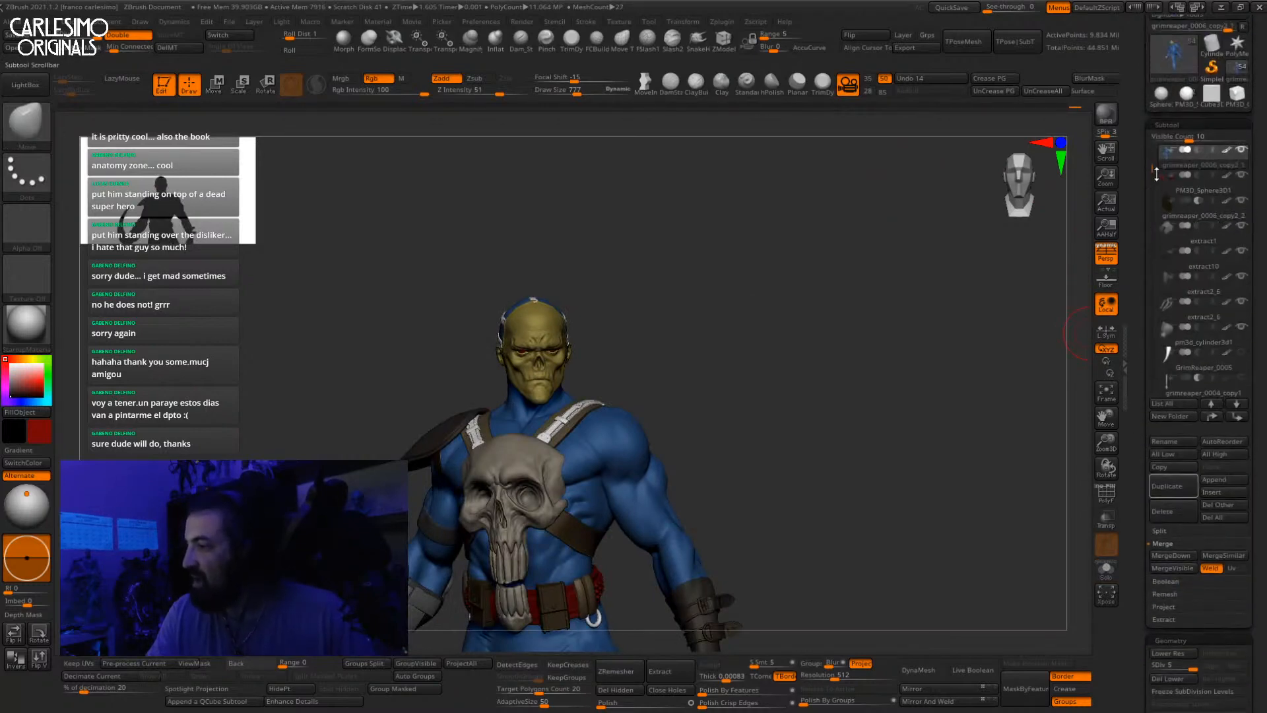
{"action": "mouse_move", "coordinate": [1156, 174]}
{"action": "left_mouse_down"}
{"action": "mouse_move", "coordinate": [1156, 284]}
{"action": "mouse_move", "coordinate": [1203, 328]}
{"action": "left_mouse_up"}
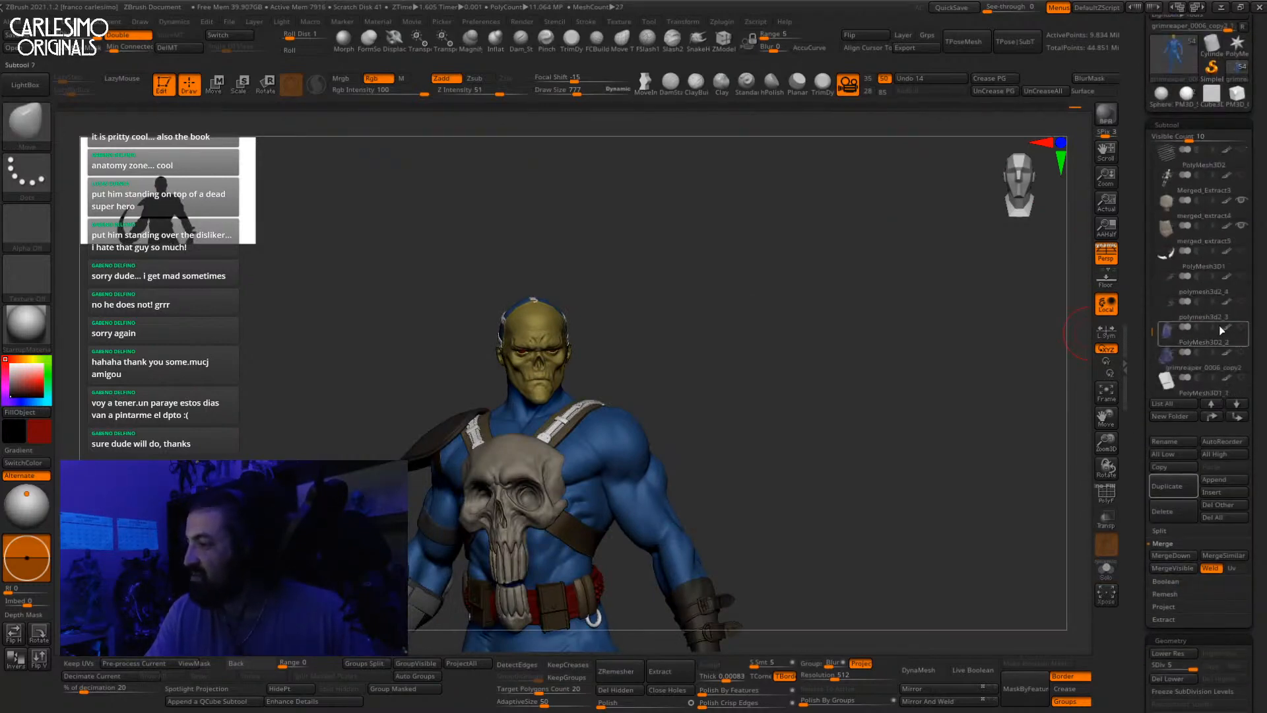
{"action": "left_click", "coordinate": [1241, 354]}
Step: Reposition the reference sheet in Spotlight to compare the hooded figure with the sketched hooded profile
{"action": "left_click_drag", "start_coordinate": [852, 350], "coordinate": [854, 255]}
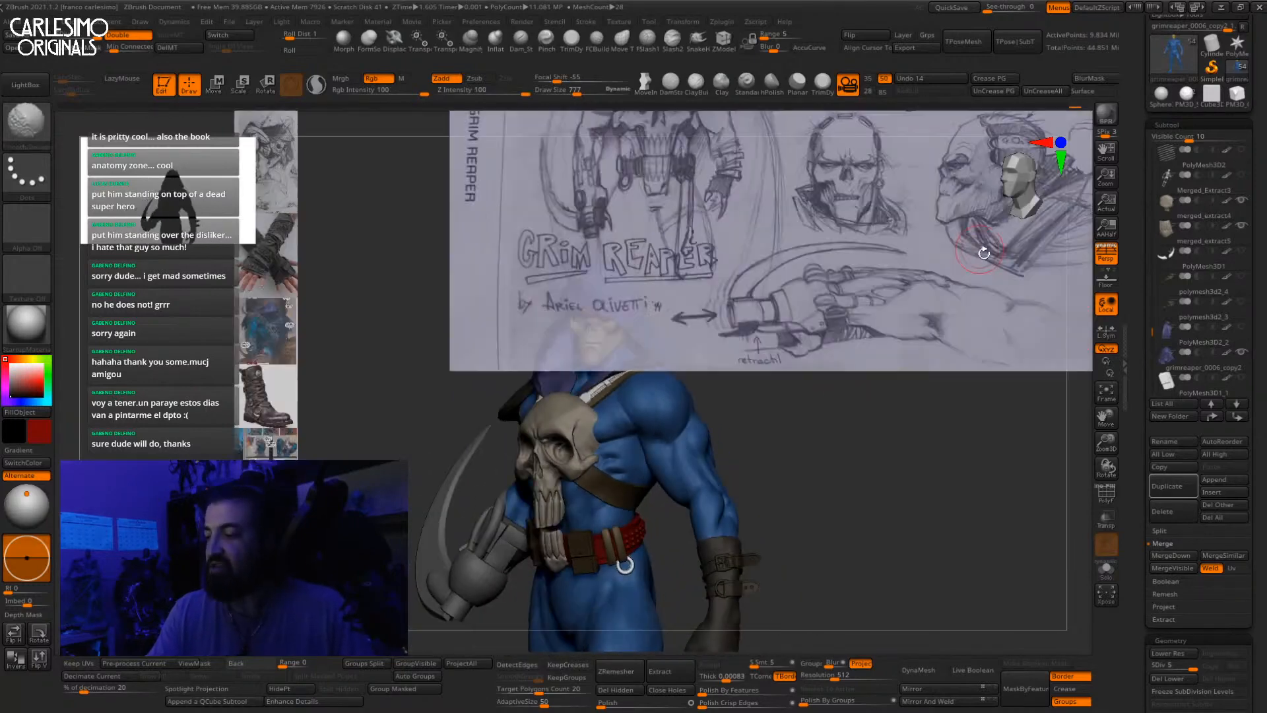
{"action": "left_click_drag", "start_coordinate": [960, 302], "coordinate": [874, 259]}
{"action": "key", "text": "z"}
{"action": "left_click_drag", "start_coordinate": [981, 271], "coordinate": [754, 317]}
{"action": "key", "text": "z"}
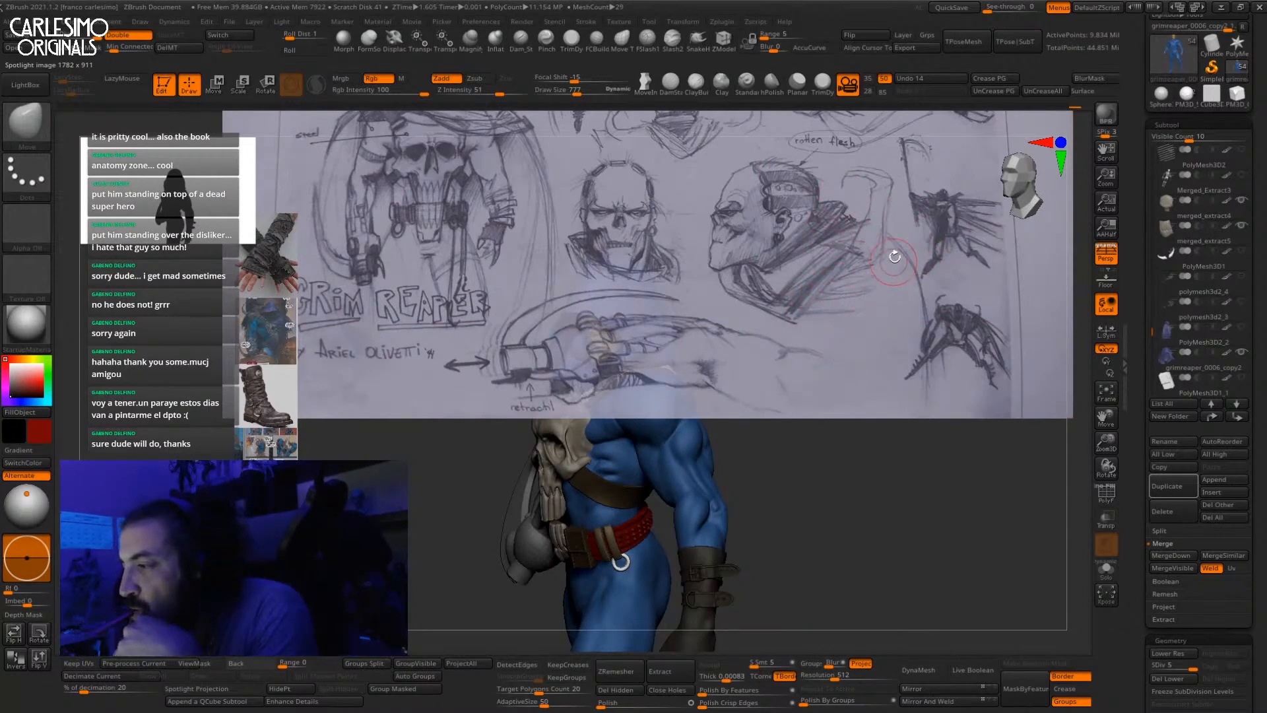
Step: Shrink the whole reference sheet, place it beside the hooded figure for comparison, and hide it again
{"action": "key", "text": "z"}
{"action": "left_click_drag", "start_coordinate": [874, 242], "coordinate": [857, 407]}
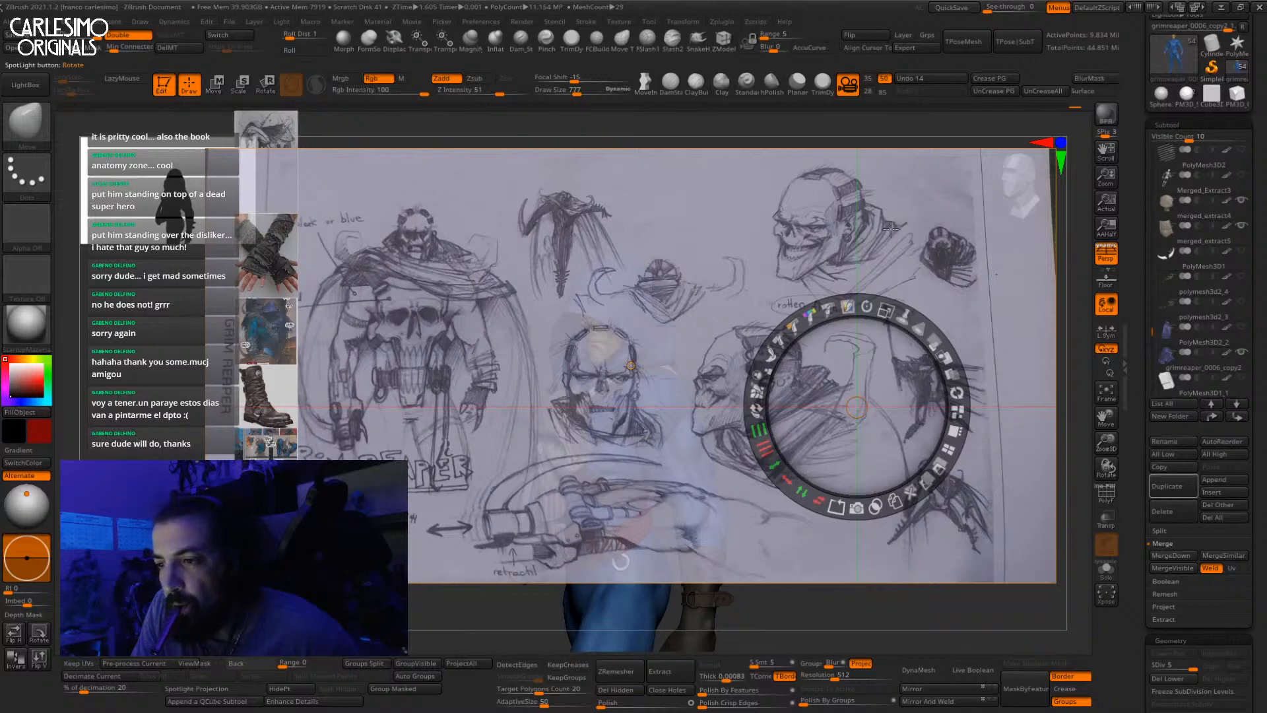
{"action": "left_click_drag", "start_coordinate": [884, 309], "coordinate": [795, 335]}
{"action": "left_click_drag", "start_coordinate": [845, 389], "coordinate": [912, 197]}
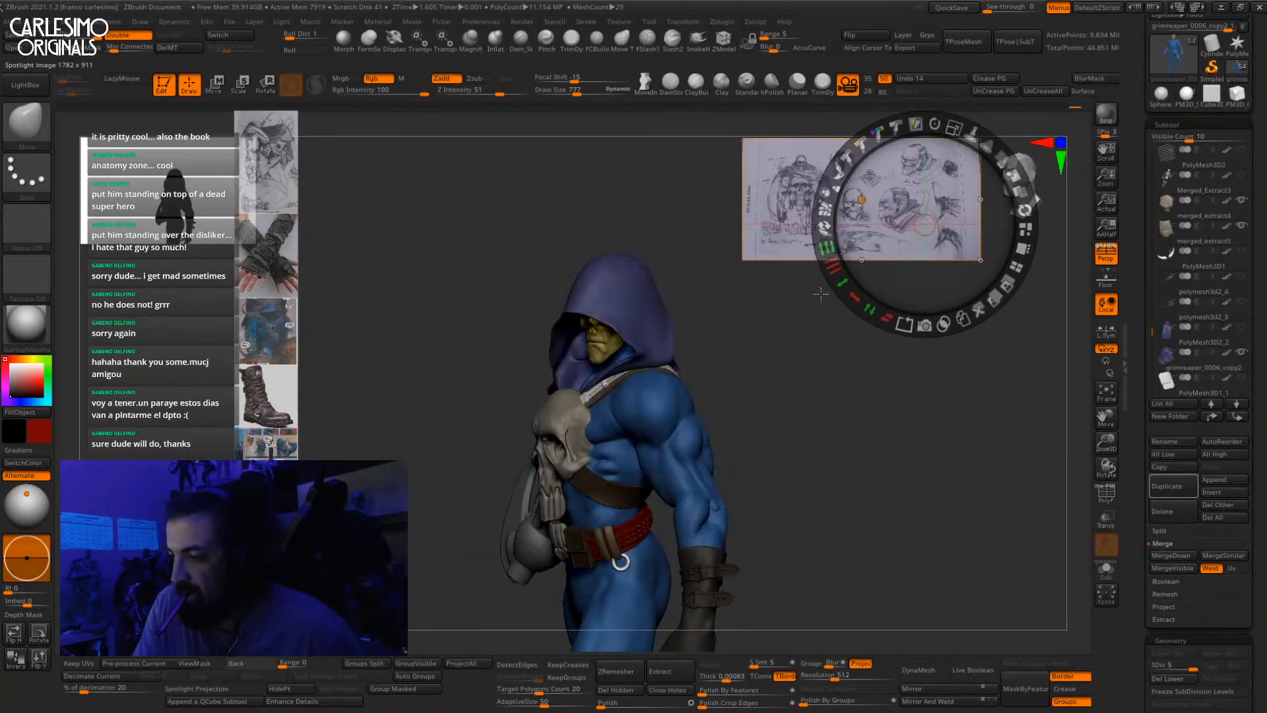
{"action": "key", "text": "z"}
{"action": "left_click_drag", "start_coordinate": [709, 351], "coordinate": [766, 353]}
{"action": "key", "text": "shift+z"}
{"action": "mouse_move", "coordinate": [851, 350]}
{"action": "left_mouse_down"}
{"action": "mouse_move", "coordinate": [894, 291]}
{"action": "mouse_move", "coordinate": [924, 168]}
{"action": "left_mouse_up"}
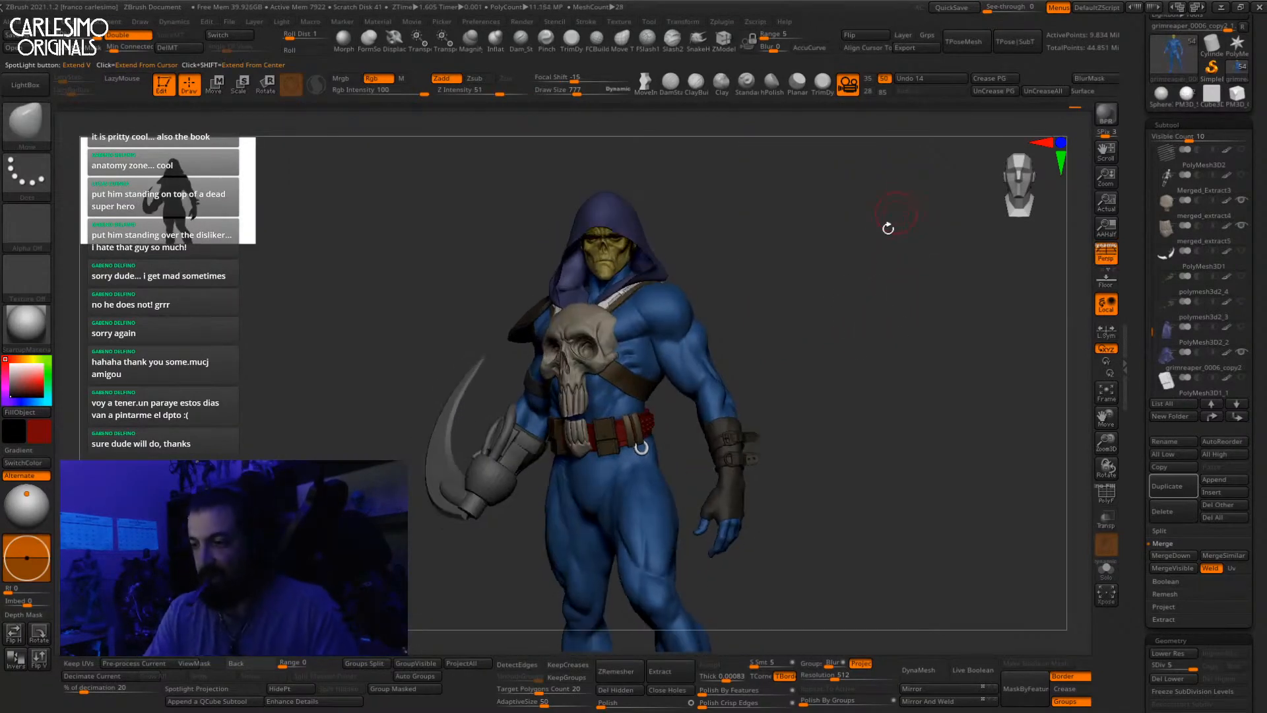
Step: Select and solo the shoulder strap subtool extract4_4, isolate the ribbed band over the figure's left shoulder and fill it with dark brown
{"action": "mouse_move", "coordinate": [609, 291]}
{"action": "right_mouse_down", "text": "ctrl"}
{"action": "mouse_move", "coordinate": [632, 303]}
{"action": "mouse_move", "coordinate": [632, 288]}
{"action": "right_mouse_up", "text": "ctrl"}
{"action": "left_click", "coordinate": [620, 304], "text": "alt"}
{"action": "key", "text": "alt+s"}
{"action": "key", "text": "f"}
{"action": "left_click", "coordinate": [626, 326], "text": "ctrl+shift"}
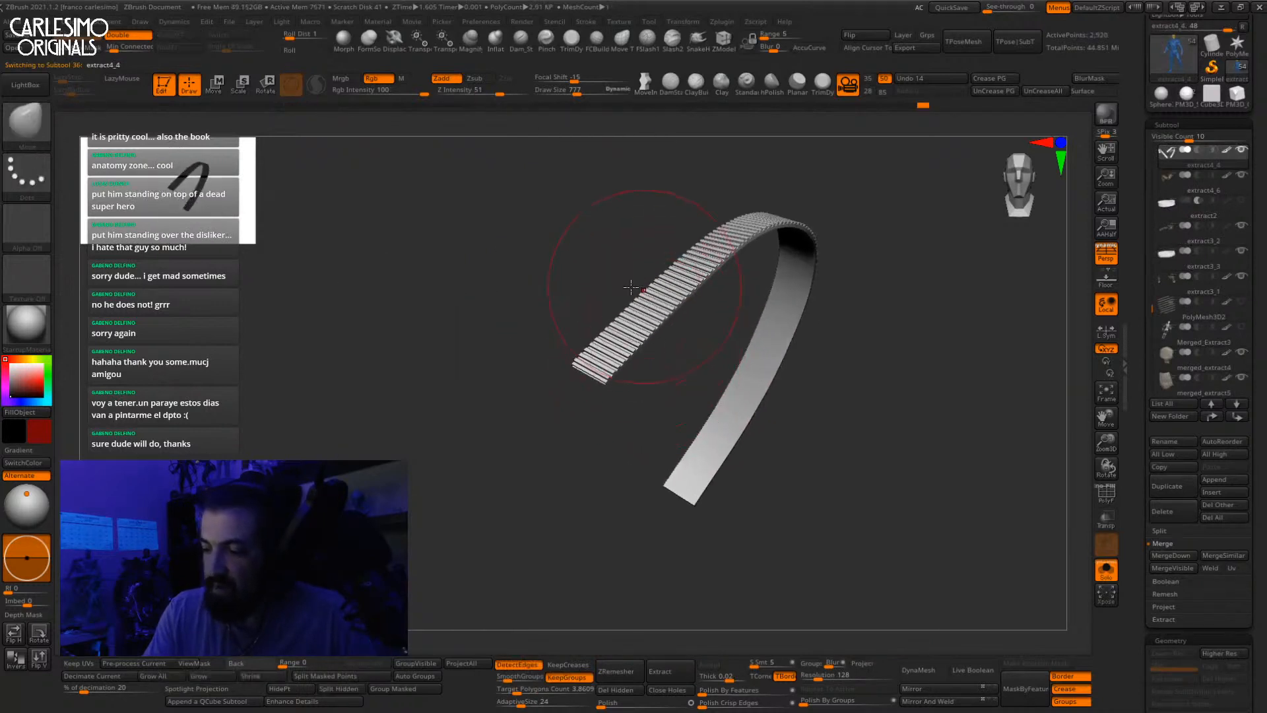
{"action": "left_click", "coordinate": [178, 678]}
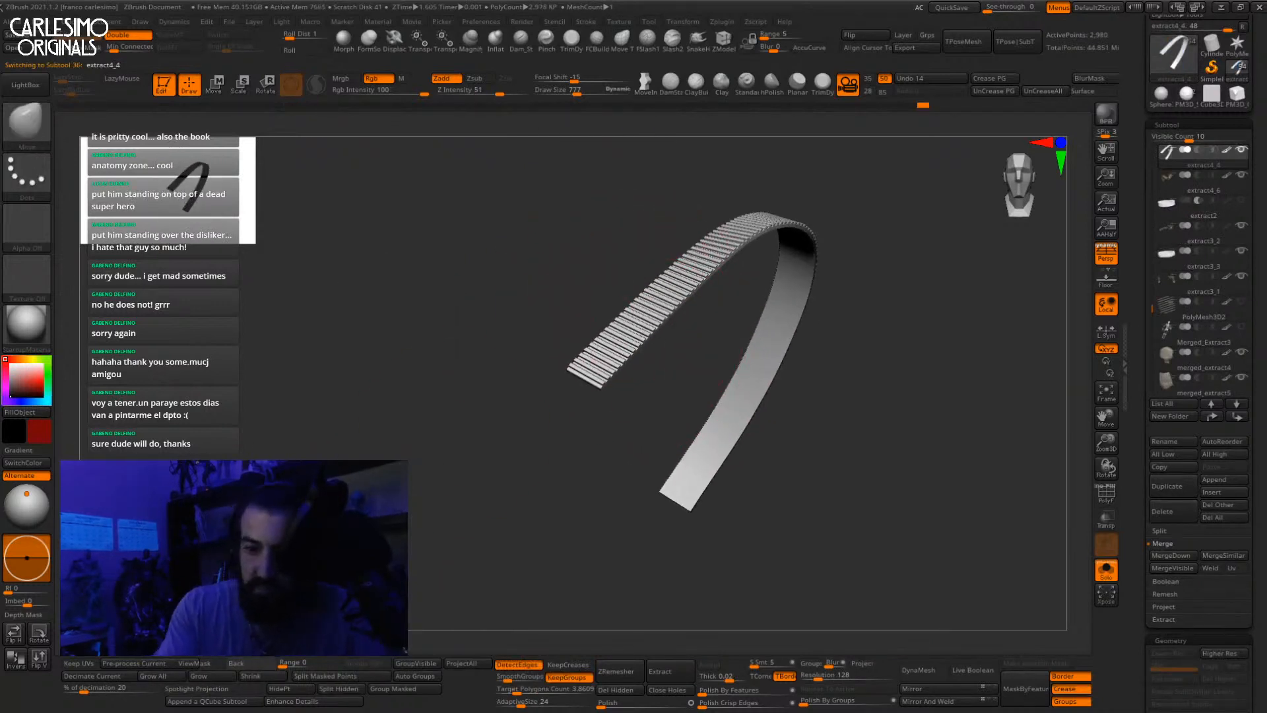
{"action": "left_click", "coordinate": [45, 390]}
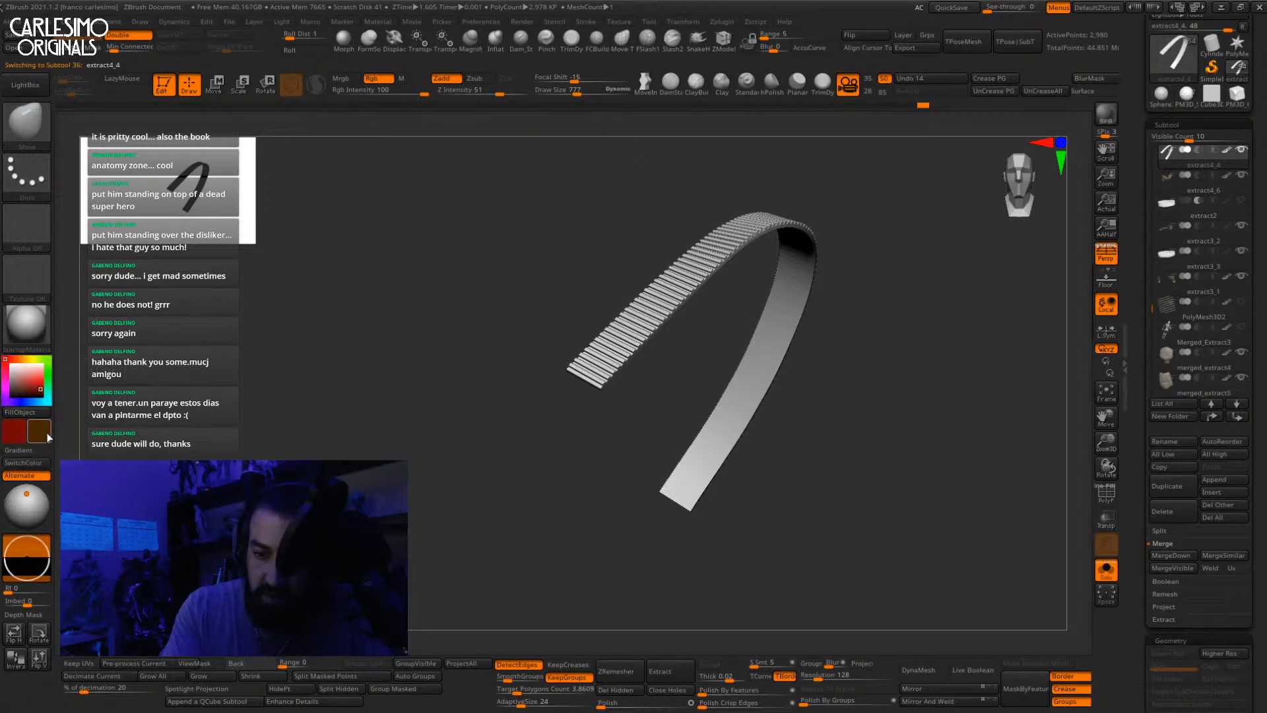
{"action": "left_click", "coordinate": [20, 412]}
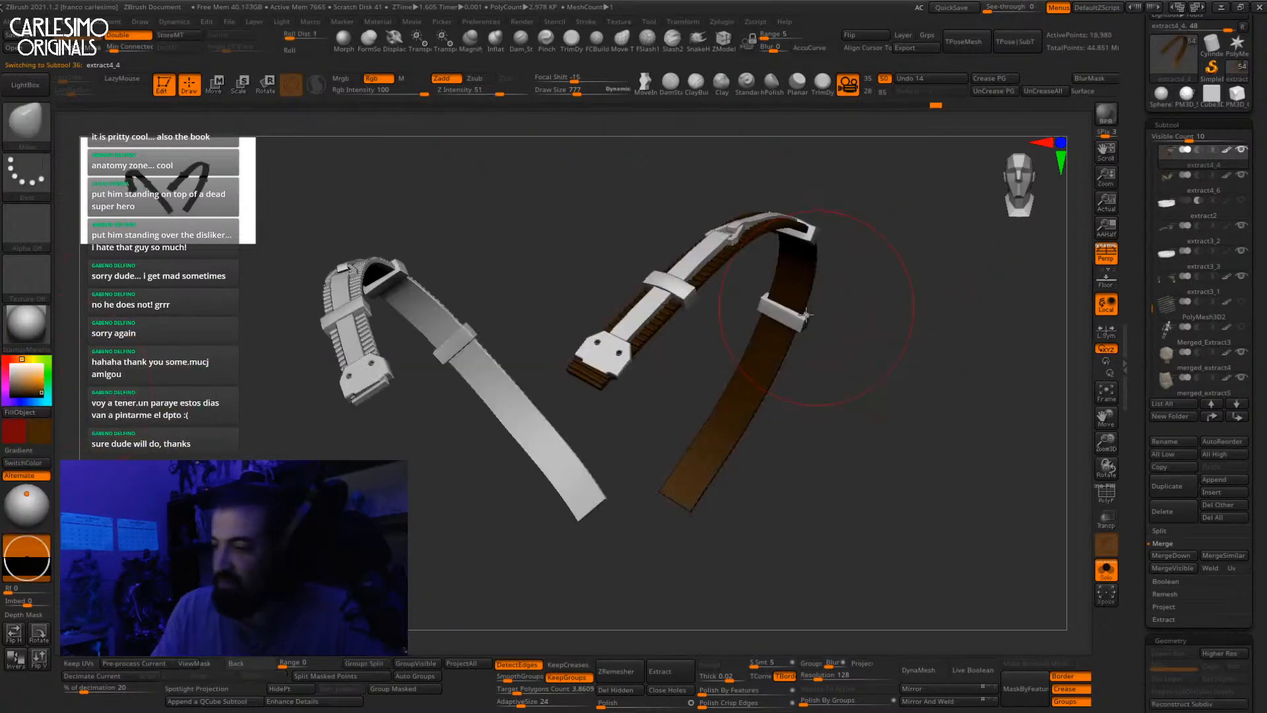
Step: Isolate the ribbed band of the strap over the figure's right shoulder and fill it with the same dark brown
{"action": "right_click_drag", "start_coordinate": [806, 316], "coordinate": [803, 289], "text": "ctrl"}
{"action": "left_click", "coordinate": [567, 336], "text": "ctrl+shift"}
{"action": "right_click_drag", "start_coordinate": [569, 335], "coordinate": [575, 365], "text": "ctrl"}
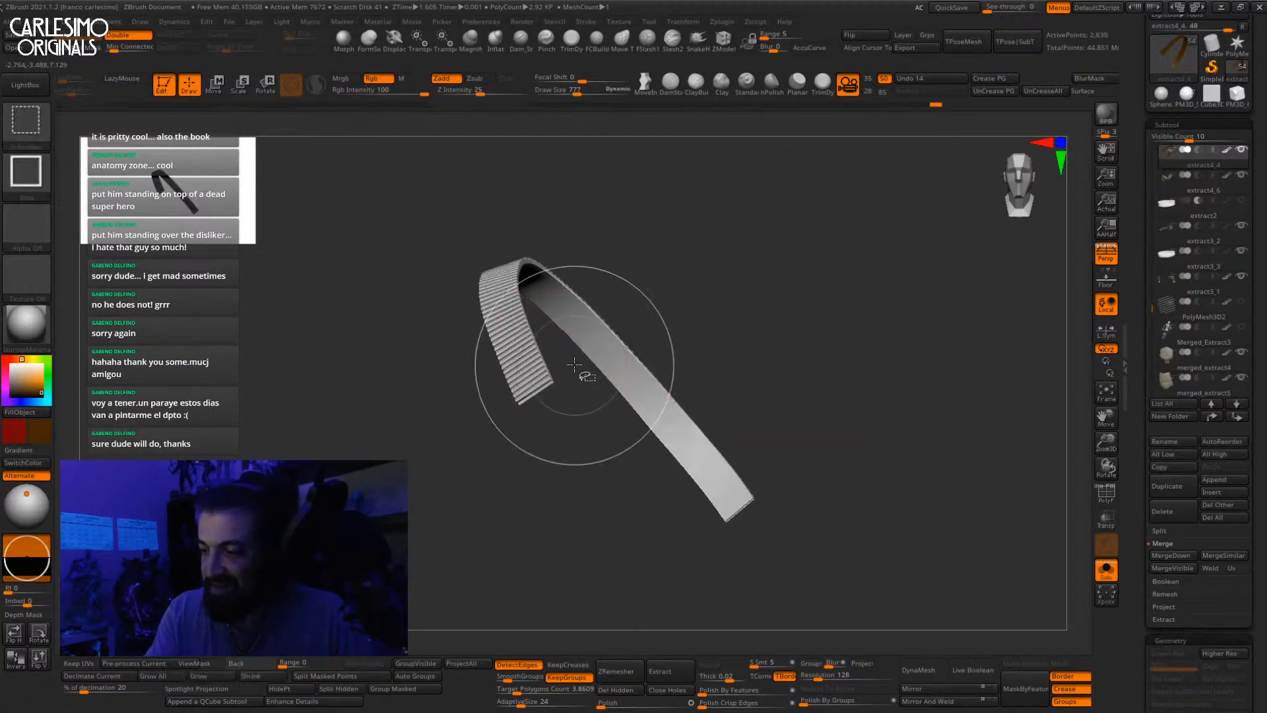
{"action": "left_click", "coordinate": [575, 365], "text": "ctrl+shift"}
{"action": "left_click", "coordinate": [38, 414]}
{"action": "left_click", "coordinate": [702, 206], "text": "ctrl+shift"}
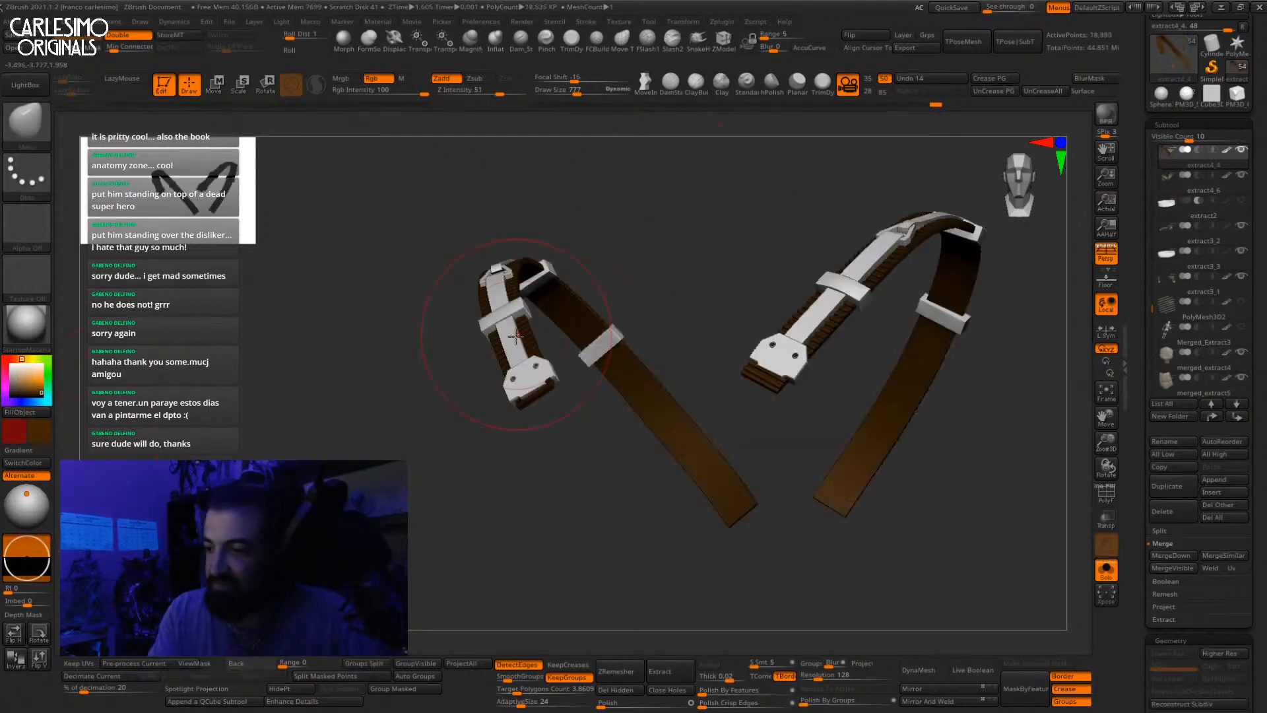
Step: Isolate the centre strip on the figure's right shoulder strap and fill it with olive green
{"action": "left_click", "coordinate": [514, 337], "text": "ctrl+shift"}
{"action": "left_click", "coordinate": [30, 360]}
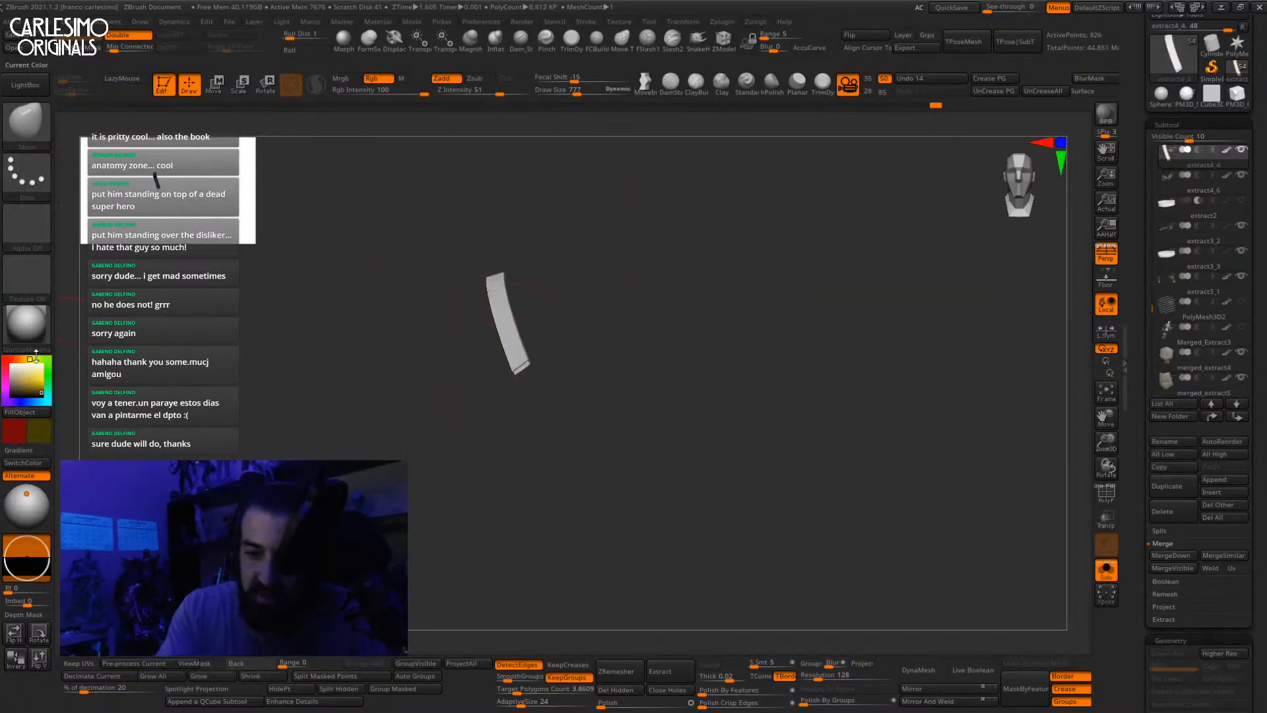
{"action": "left_click", "coordinate": [18, 359]}
{"action": "left_click", "coordinate": [38, 360]}
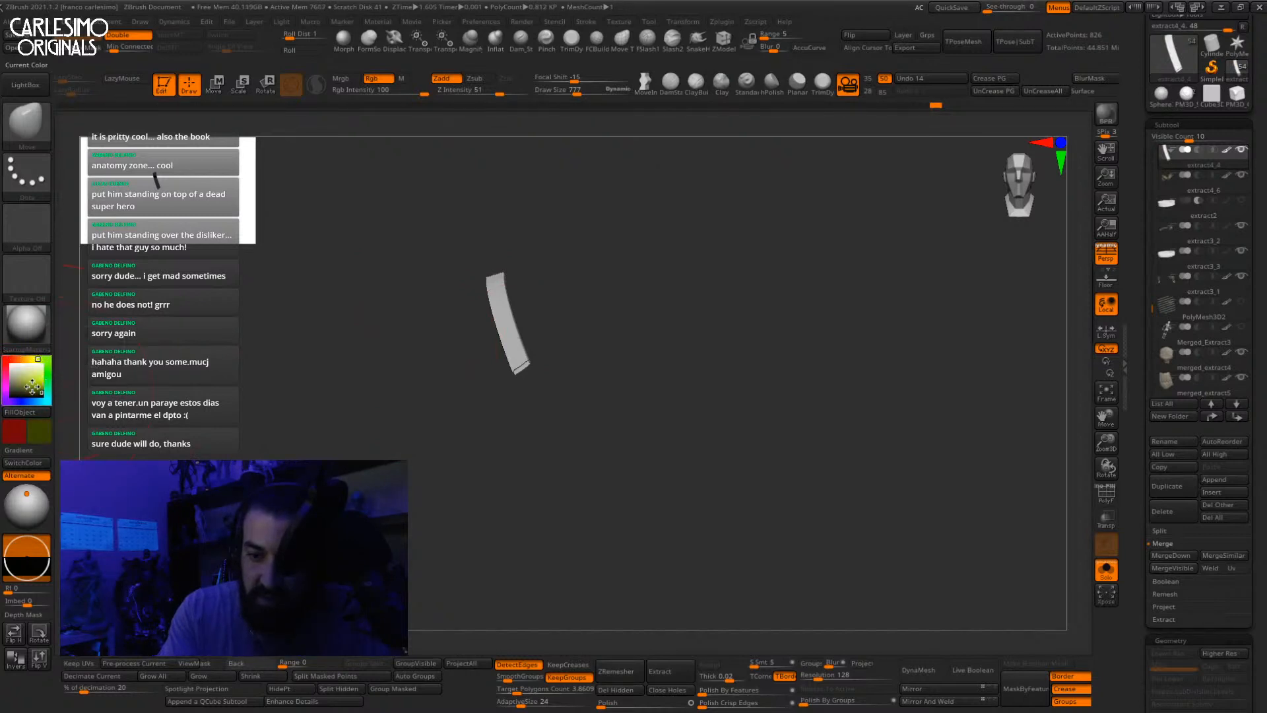
{"action": "left_click", "coordinate": [40, 412]}
{"action": "left_click", "coordinate": [580, 252], "text": "ctrl+shift"}
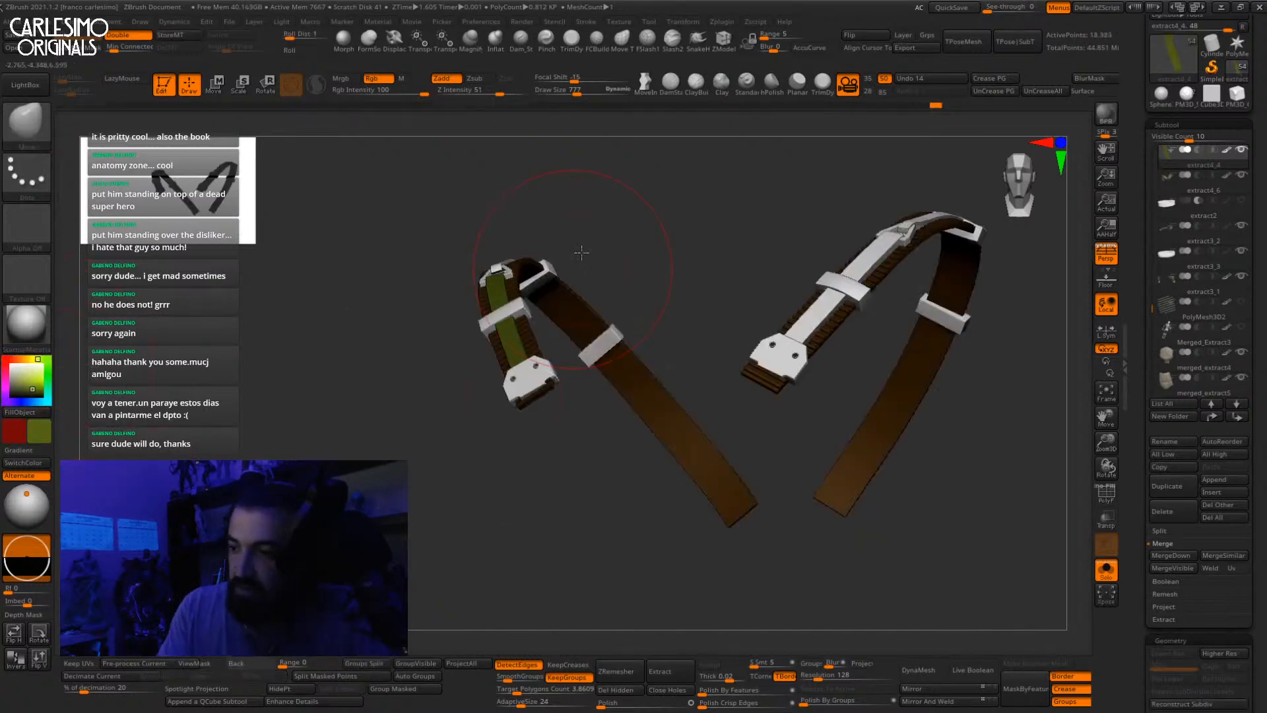
Step: Fill the centre strip of the figure's left shoulder strap with the same olive green and show the whole figure
{"action": "left_click", "coordinate": [829, 302], "text": "ctrl+shift"}
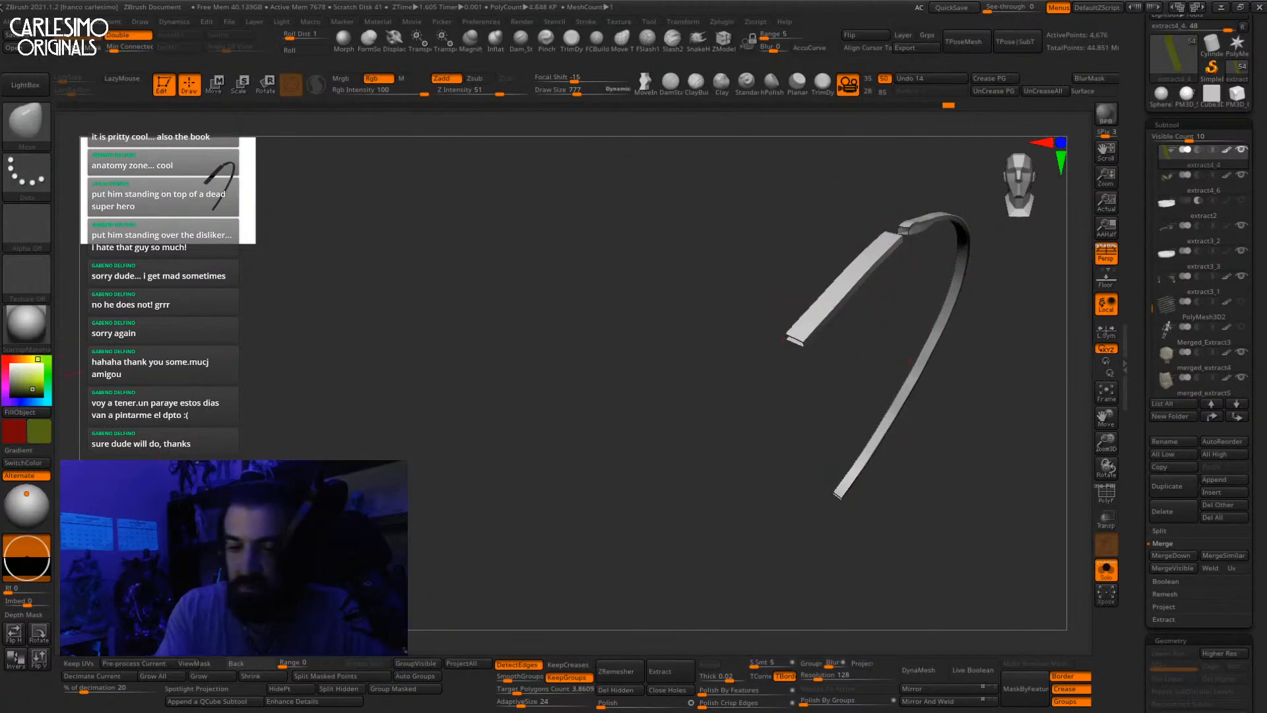
{"action": "left_click", "coordinate": [38, 411]}
{"action": "left_click", "coordinate": [435, 303], "text": "ctrl+shift"}
{"action": "left_click", "coordinate": [1106, 571]}
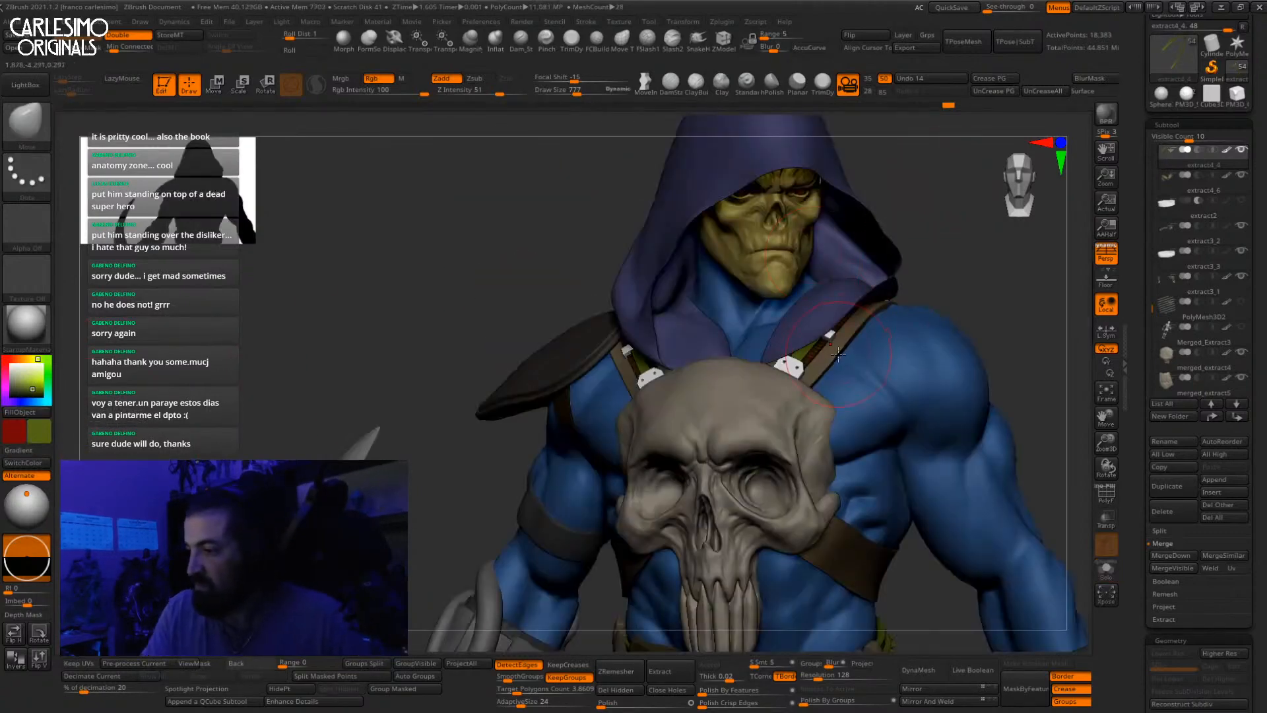
Step: Sample a grey-brown from the figure's leather strap and fill the isolated keeper loops on both shoulder straps with it
{"action": "key", "text": "shift+s"}
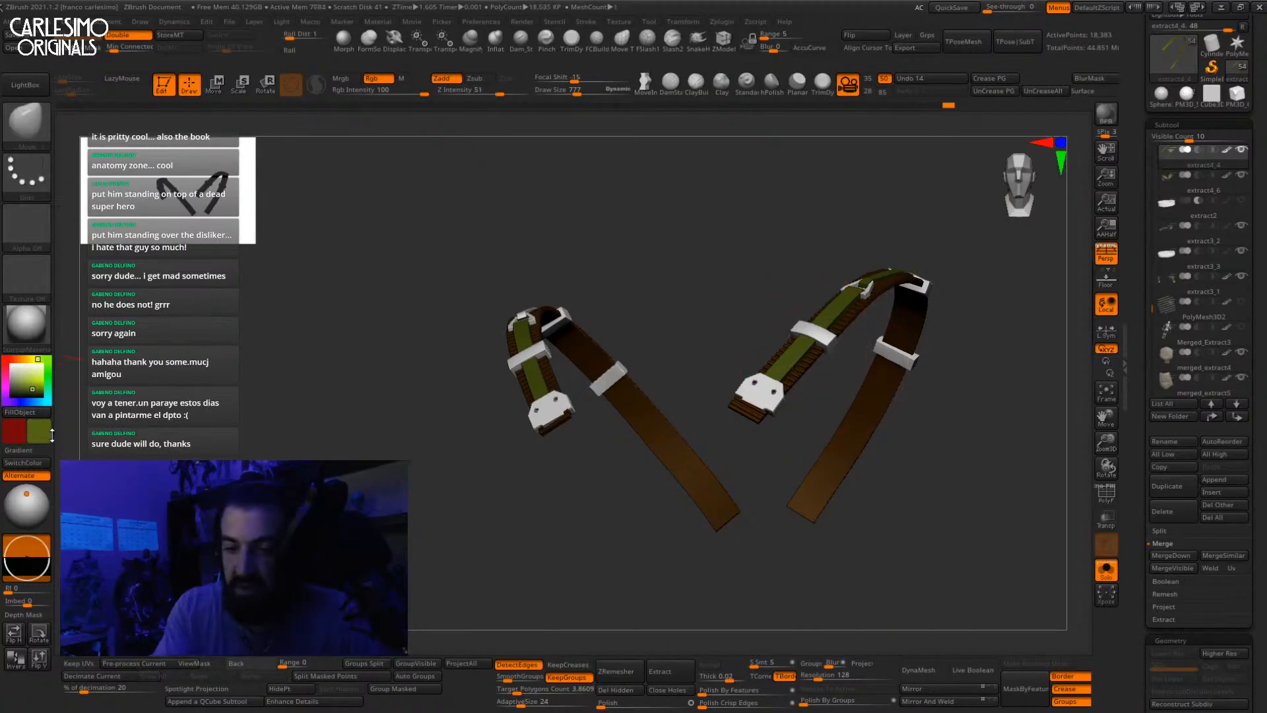
{"action": "key", "text": "shift+s"}
{"action": "left_click_drag", "start_coordinate": [41, 433], "coordinate": [819, 374]}
{"action": "key", "text": "shift+s"}
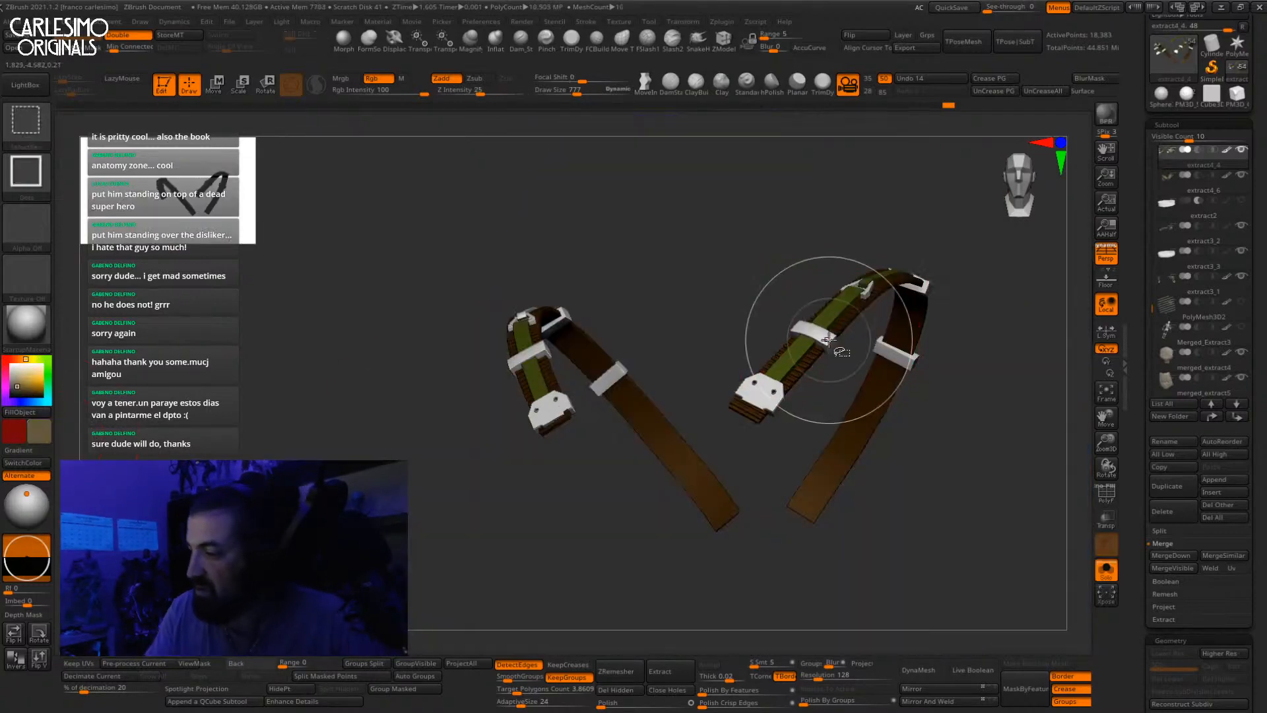
{"action": "left_click", "coordinate": [828, 340], "text": "ctrl+shift"}
{"action": "key", "text": "ctrl+a"}
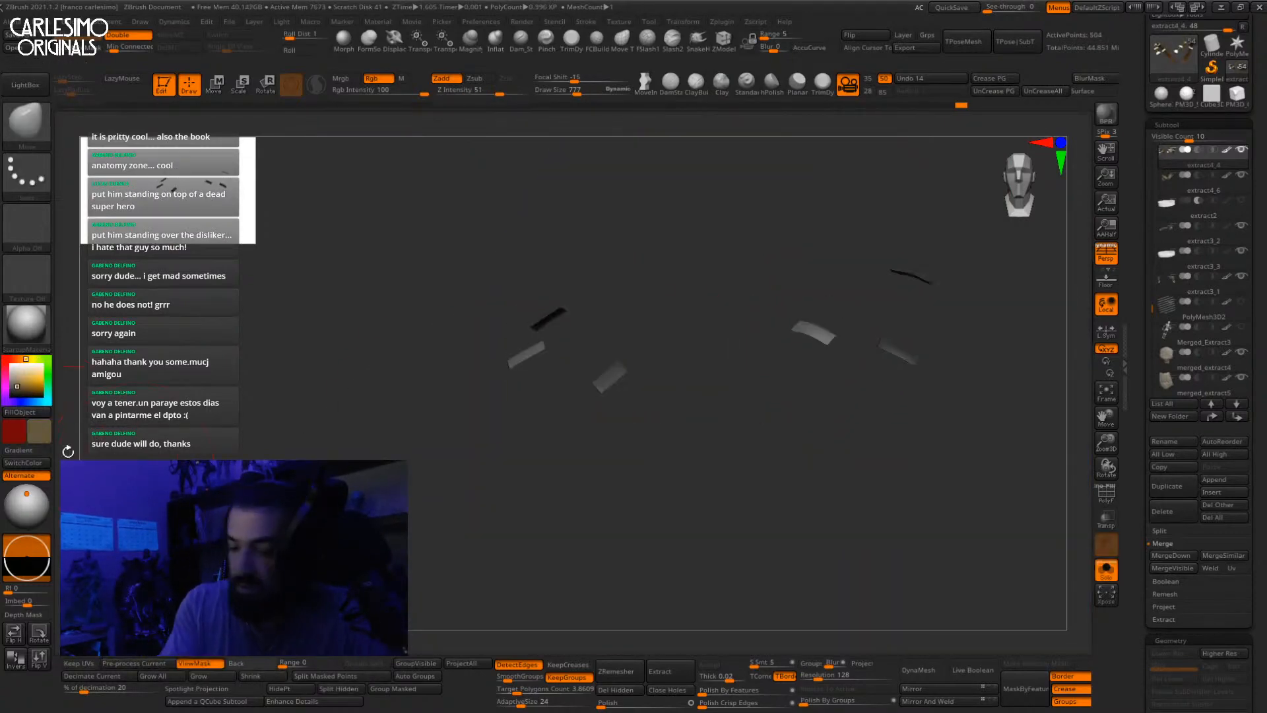
{"action": "key", "text": "ctrl+z"}
{"action": "key", "text": "ctrl+shift+a"}
{"action": "left_click", "coordinate": [774, 394], "text": "ctrl+shift"}
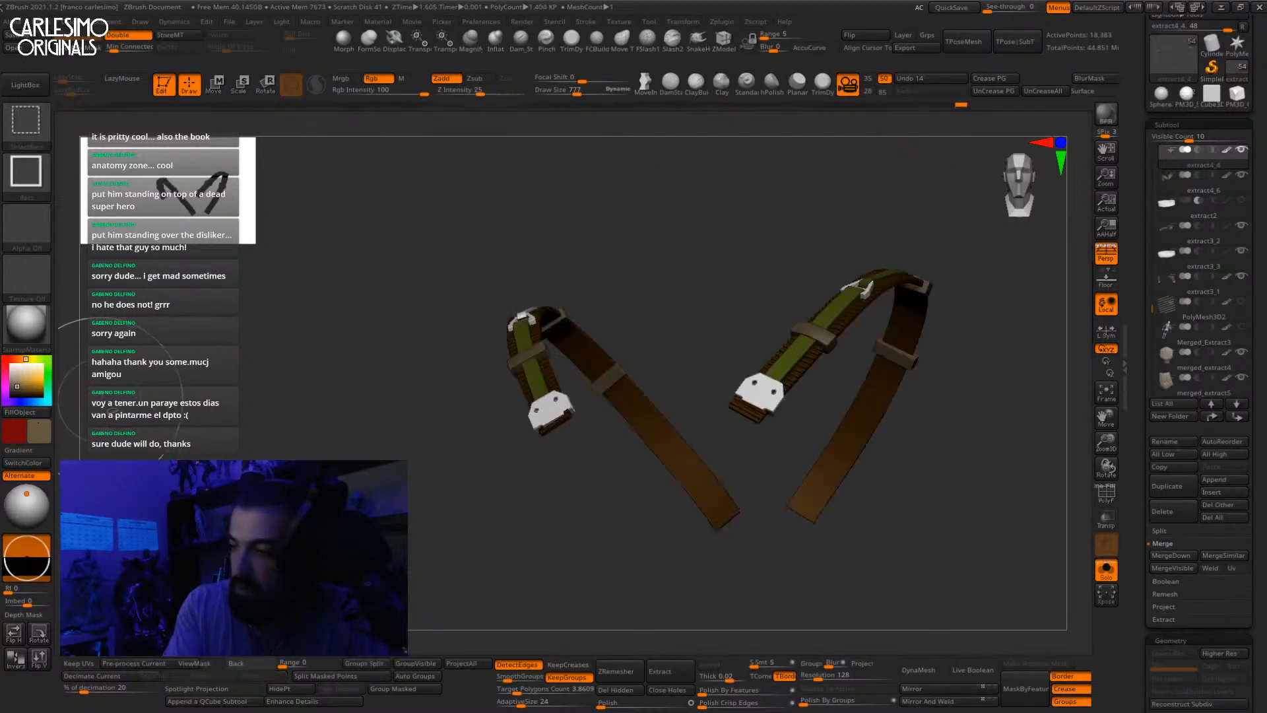
Step: Fill the riveted end plates of both straps and the small buckle on the figure's left strap with dark grey
{"action": "key", "text": "shift+s"}
{"action": "key", "text": "shift+s"}
{"action": "left_click", "coordinate": [774, 394], "text": "ctrl+shift"}
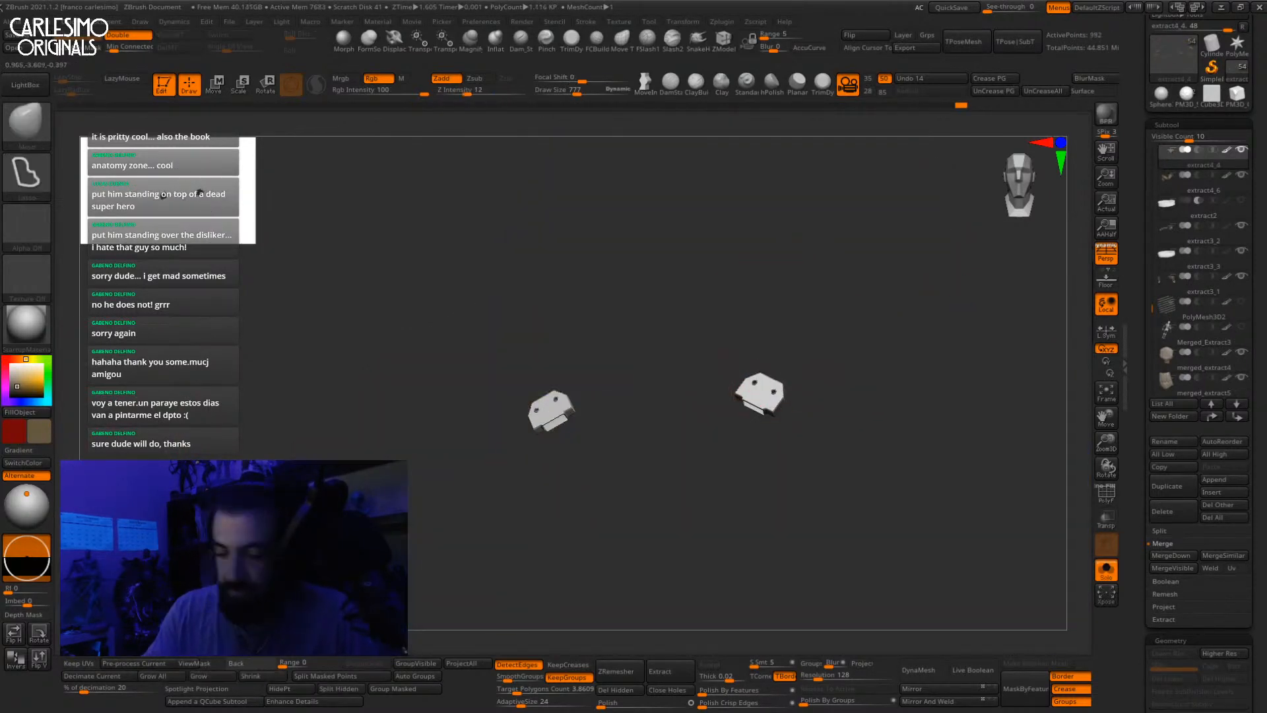
{"action": "left_click", "coordinate": [10, 378]}
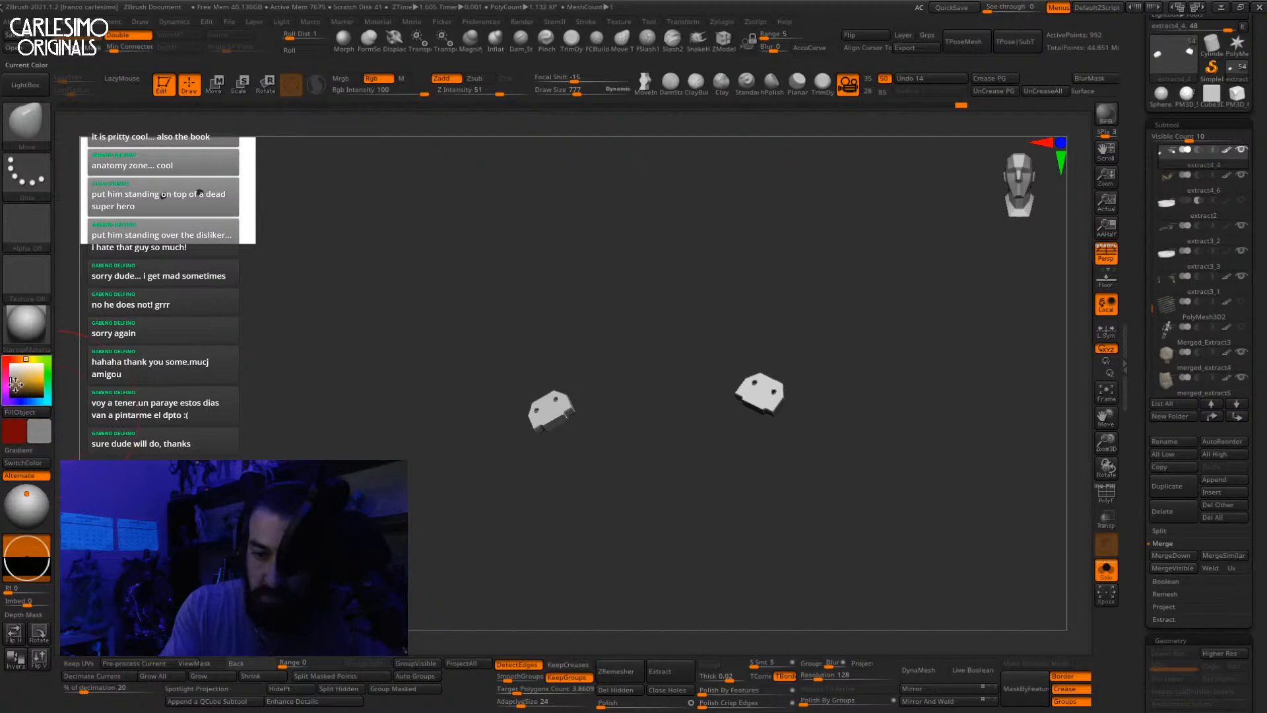
{"action": "left_click", "coordinate": [433, 311], "text": "ctrl+shift"}
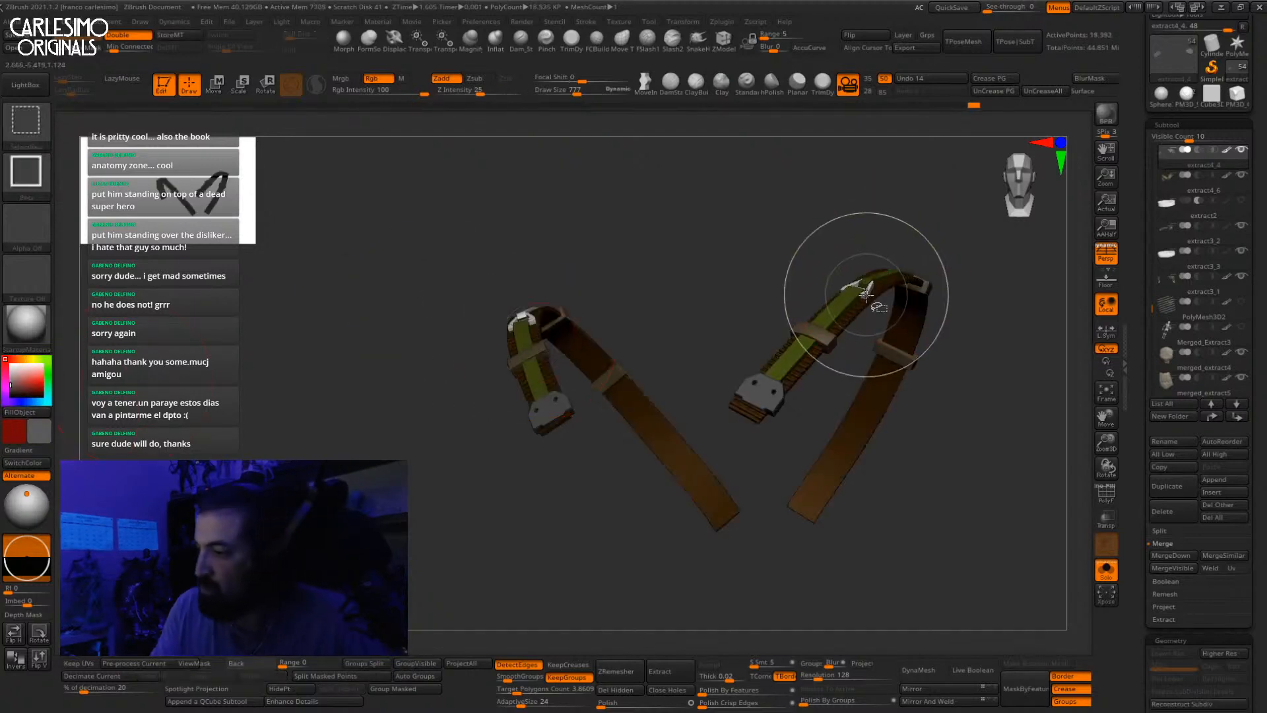
{"action": "left_click", "coordinate": [866, 290], "text": "ctrl+shift"}
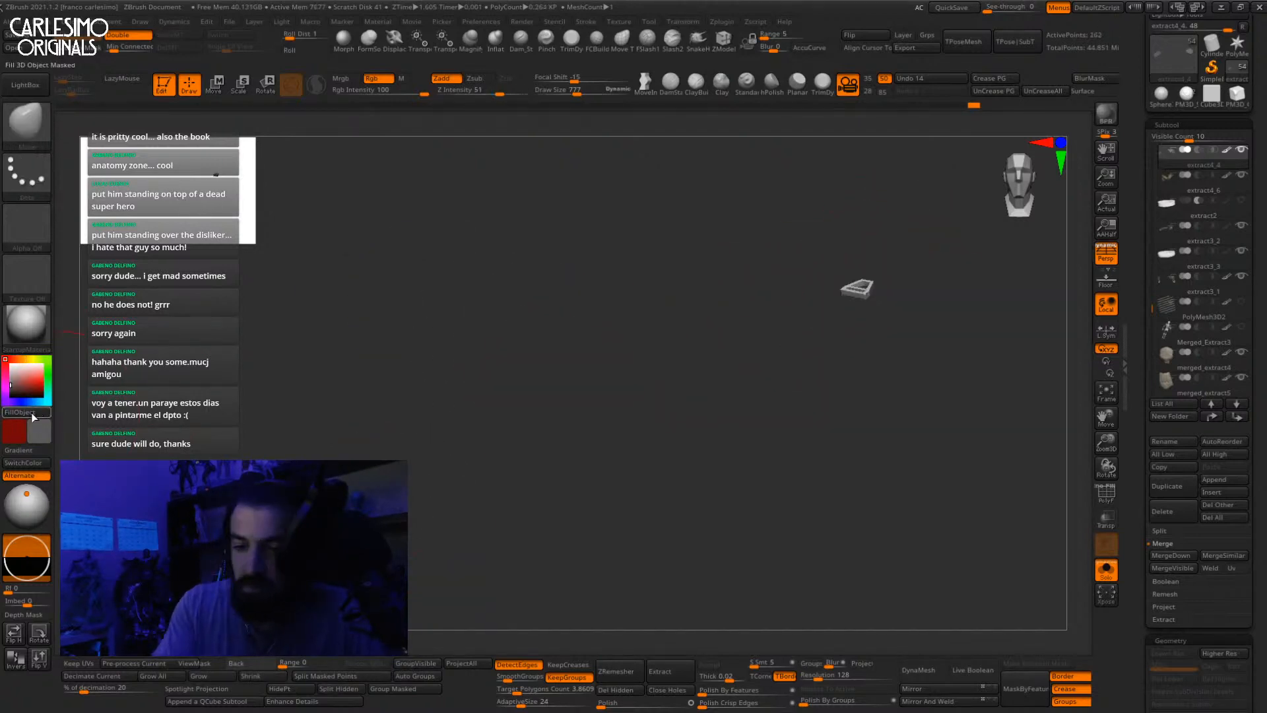
{"action": "left_click", "coordinate": [620, 512], "text": "ctrl+shift"}
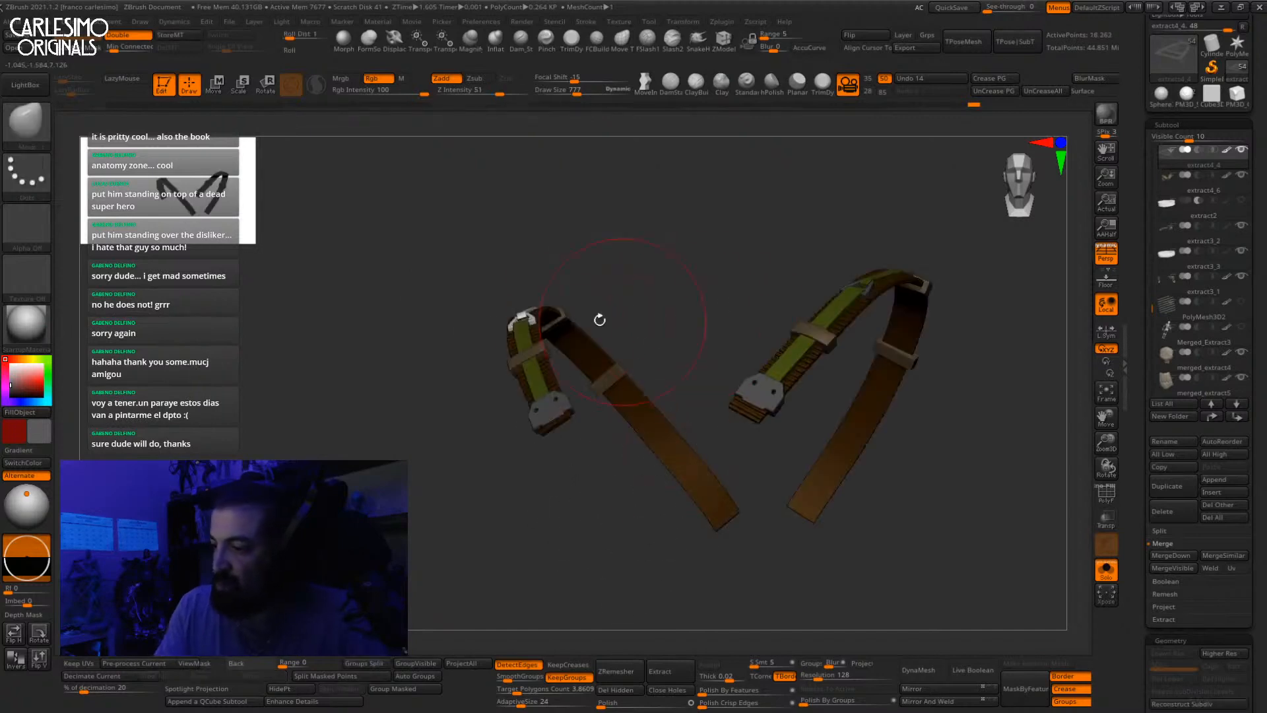
Step: Isolate the unpainted buckle at the top of the figure's right shoulder strap and fill it with dark grey
{"action": "left_click", "coordinate": [533, 319], "text": "ctrl+shift"}
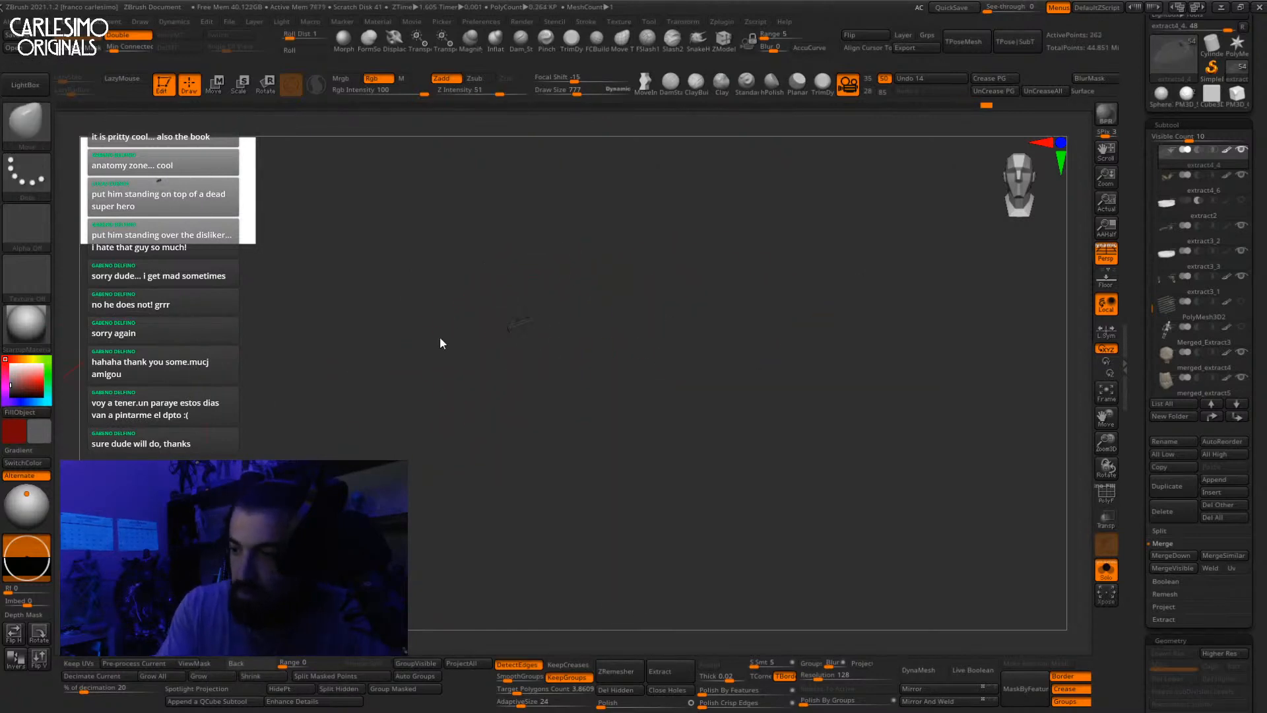
{"action": "left_click", "coordinate": [591, 457], "text": "ctrl+shift"}
{"action": "left_click_drag", "start_coordinate": [561, 280], "coordinate": [584, 426]}
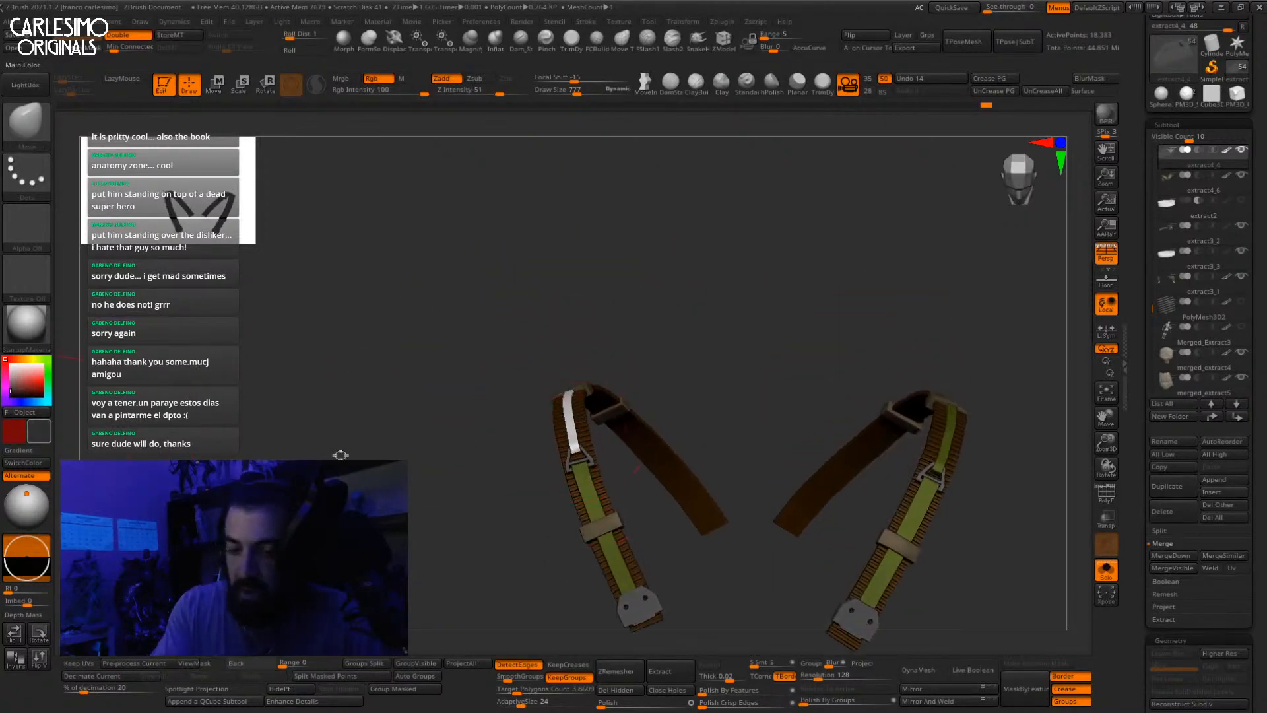
Step: Sample the olive green and fill the remaining white strip of the figure's right shoulder strap with it, then show the whole figure
{"action": "key", "text": "c"}
{"action": "left_click", "coordinate": [575, 441], "text": "ctrl+shift"}
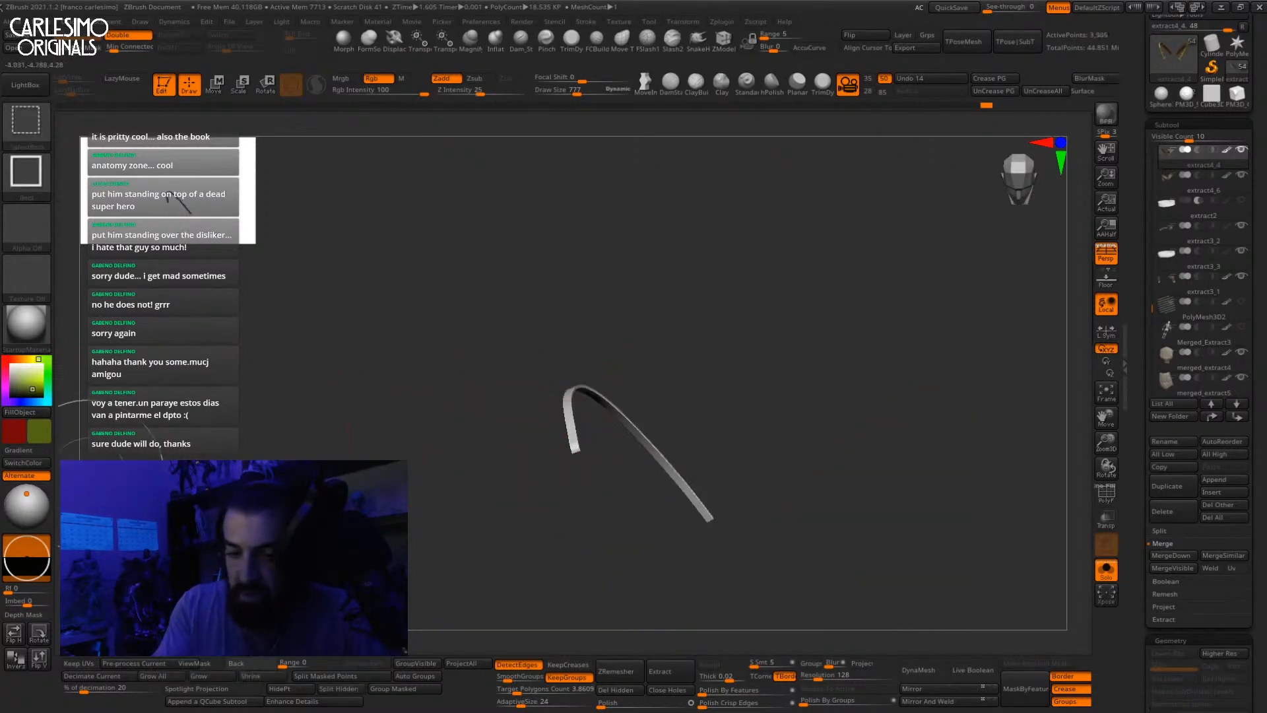
{"action": "left_click", "coordinate": [23, 412]}
{"action": "left_click", "coordinate": [622, 246], "text": "ctrl+shift"}
{"action": "key", "text": "alt+s"}
{"action": "key", "text": "alt+s"}
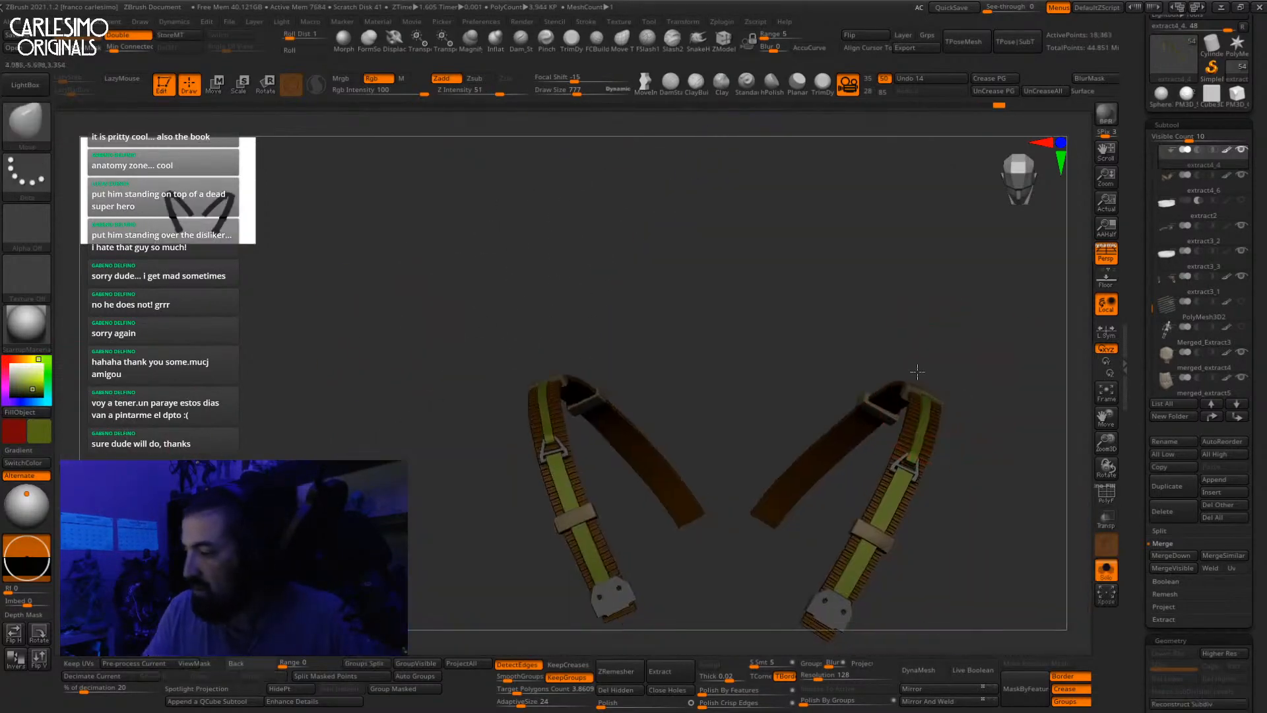
{"action": "left_click_drag", "start_coordinate": [917, 371], "coordinate": [739, 409]}
{"action": "key", "text": "alt+s"}
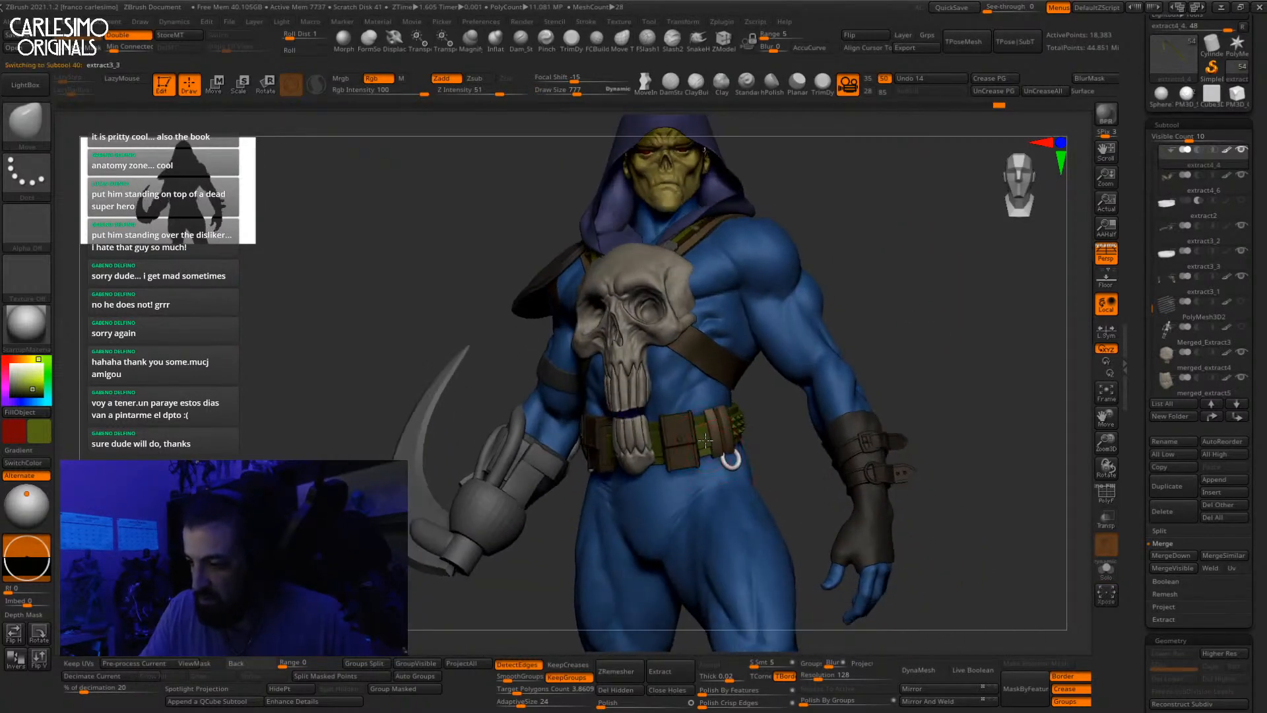
Step: Isolate the middle band of the green belt and fill it with dark yellowish brown
{"action": "left_click", "coordinate": [706, 440], "text": "alt"}
{"action": "key", "text": "alt+s"}
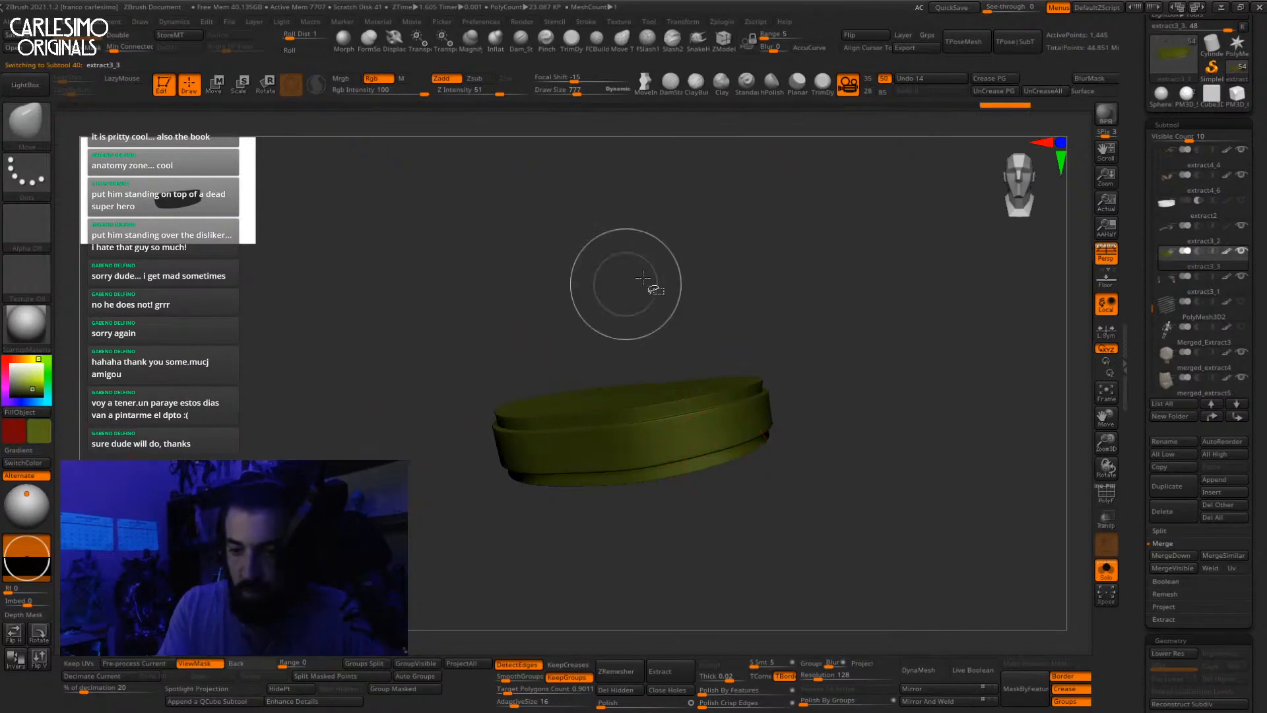
{"action": "left_click", "coordinate": [677, 436], "text": "ctrl+shift"}
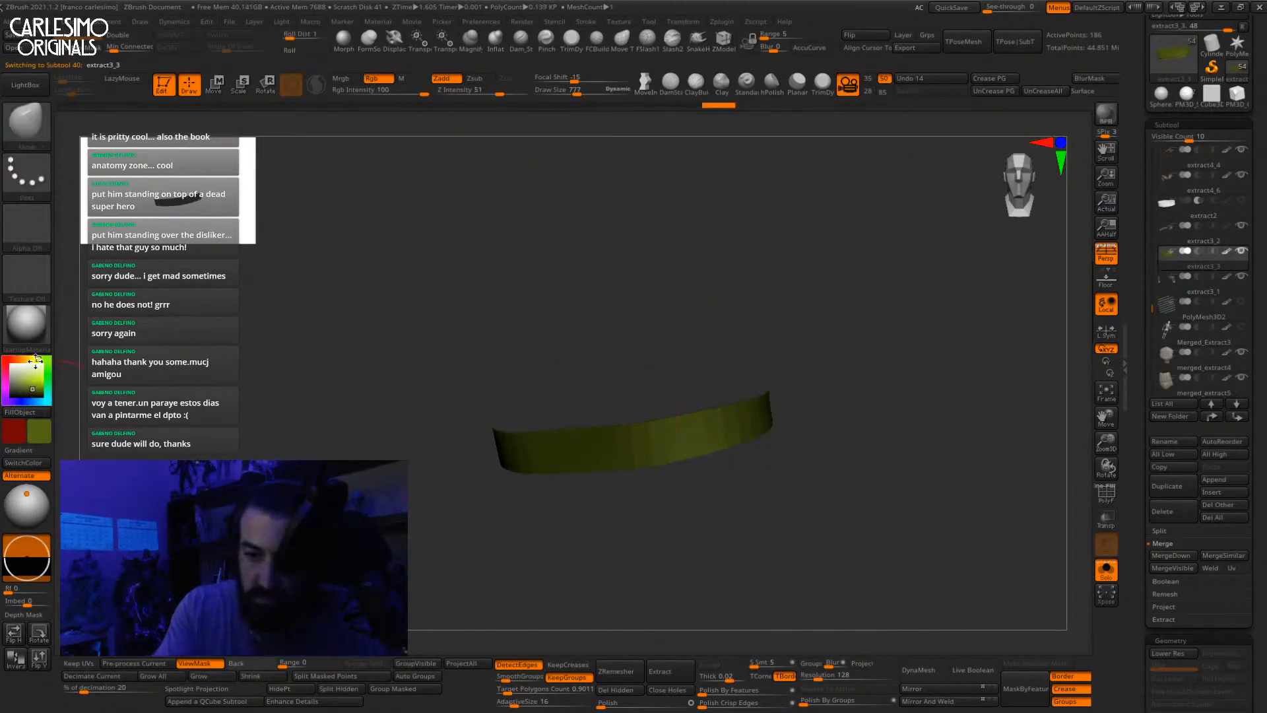
{"action": "left_click", "coordinate": [806, 314], "text": "ctrl+shift"}
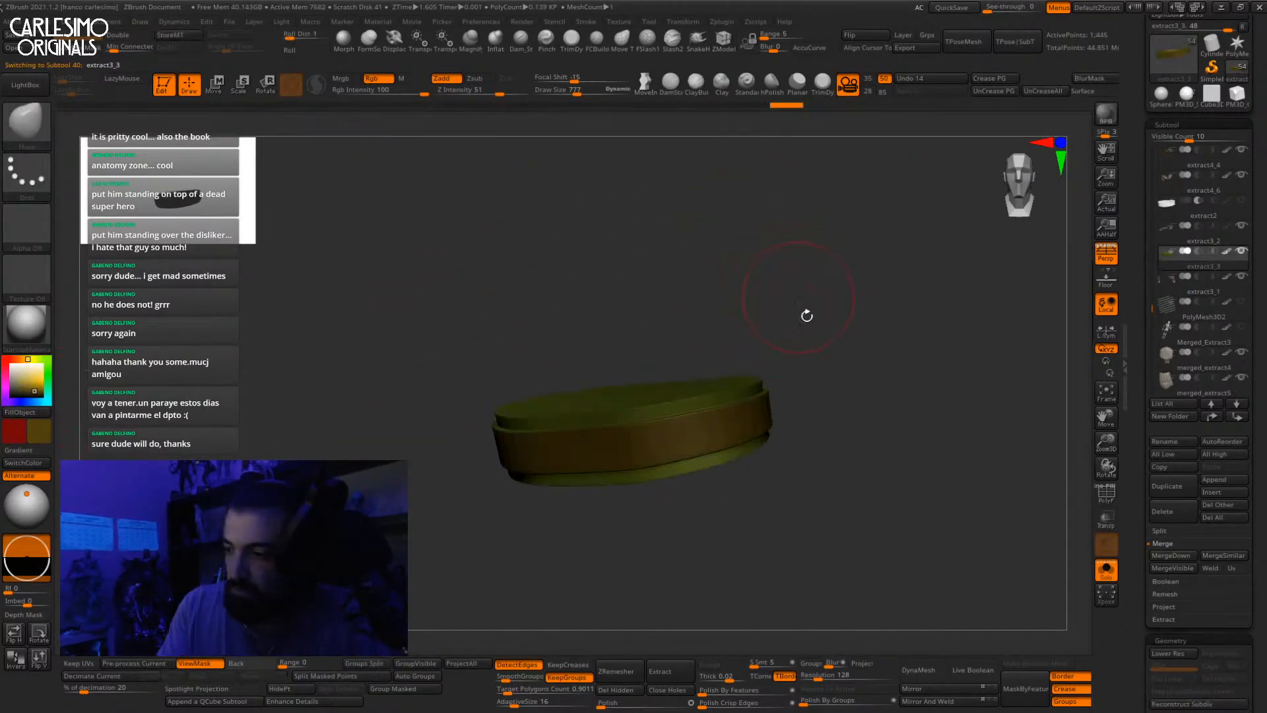
{"action": "left_click_drag", "start_coordinate": [806, 314], "coordinate": [874, 190]}
{"action": "key", "text": "alt+s"}
Step: Fill the pyramid studs on the belt with neutral grey and compare them with the rest of the figure
{"action": "left_click_drag", "start_coordinate": [885, 264], "coordinate": [802, 409]}
{"action": "left_click", "coordinate": [717, 409], "text": "alt"}
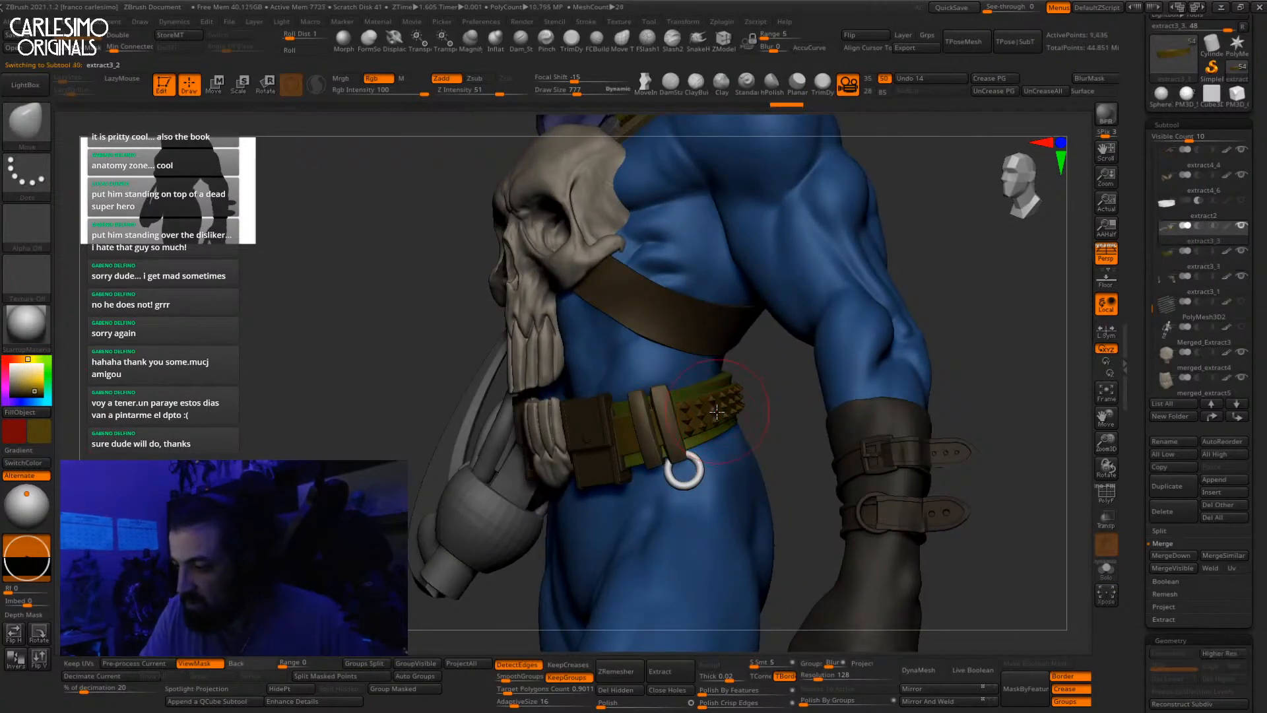
{"action": "key", "text": "alt+s"}
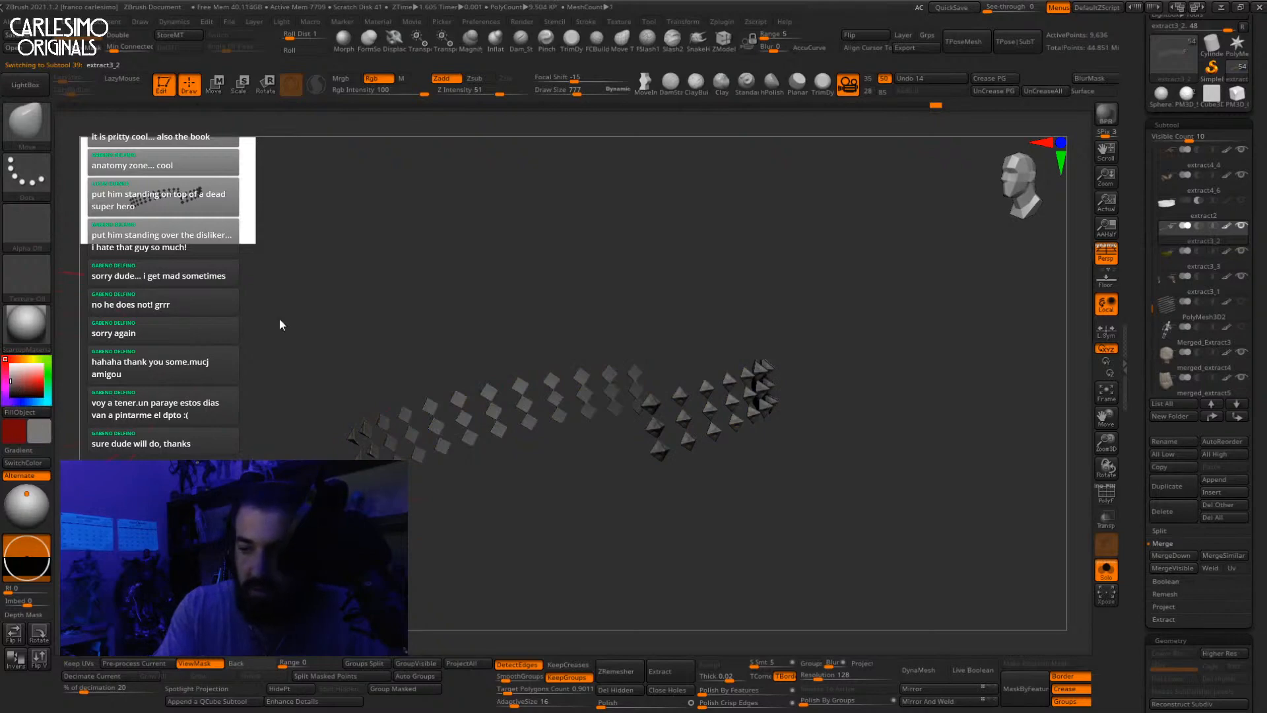
{"action": "key", "text": "alt+s"}
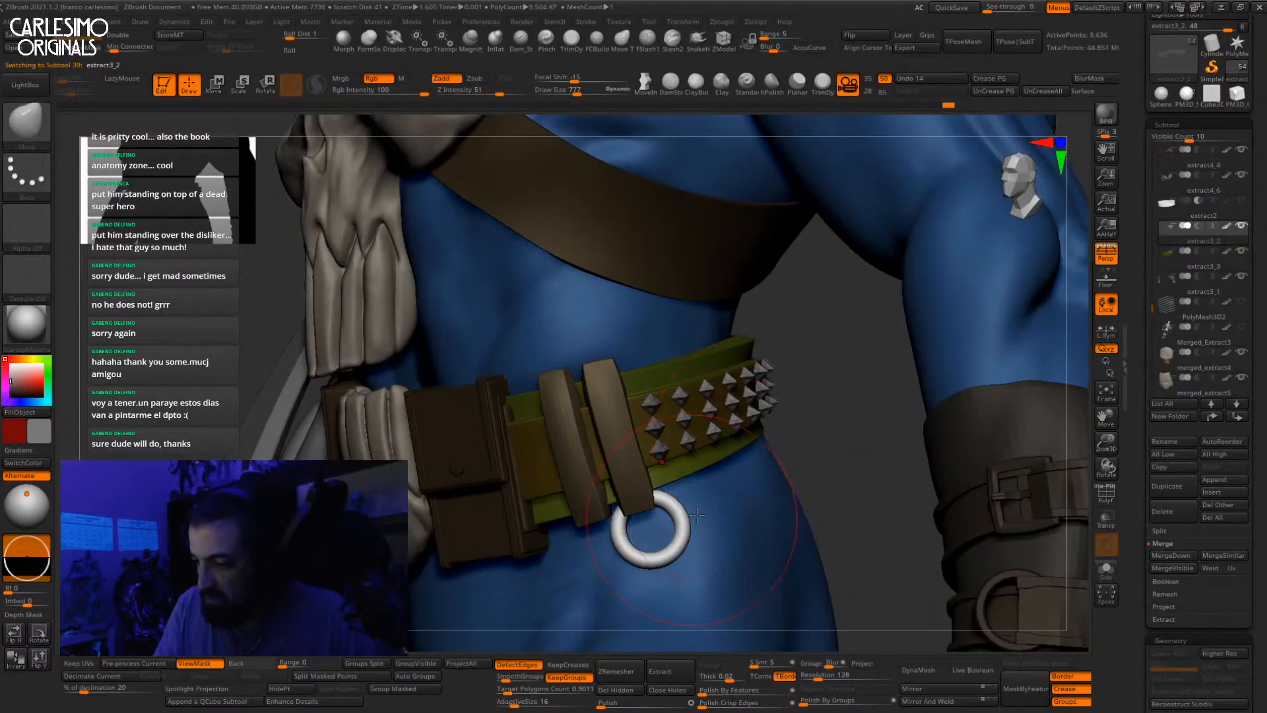
{"action": "key", "text": "alt+s"}
{"action": "key", "text": "alt+s"}
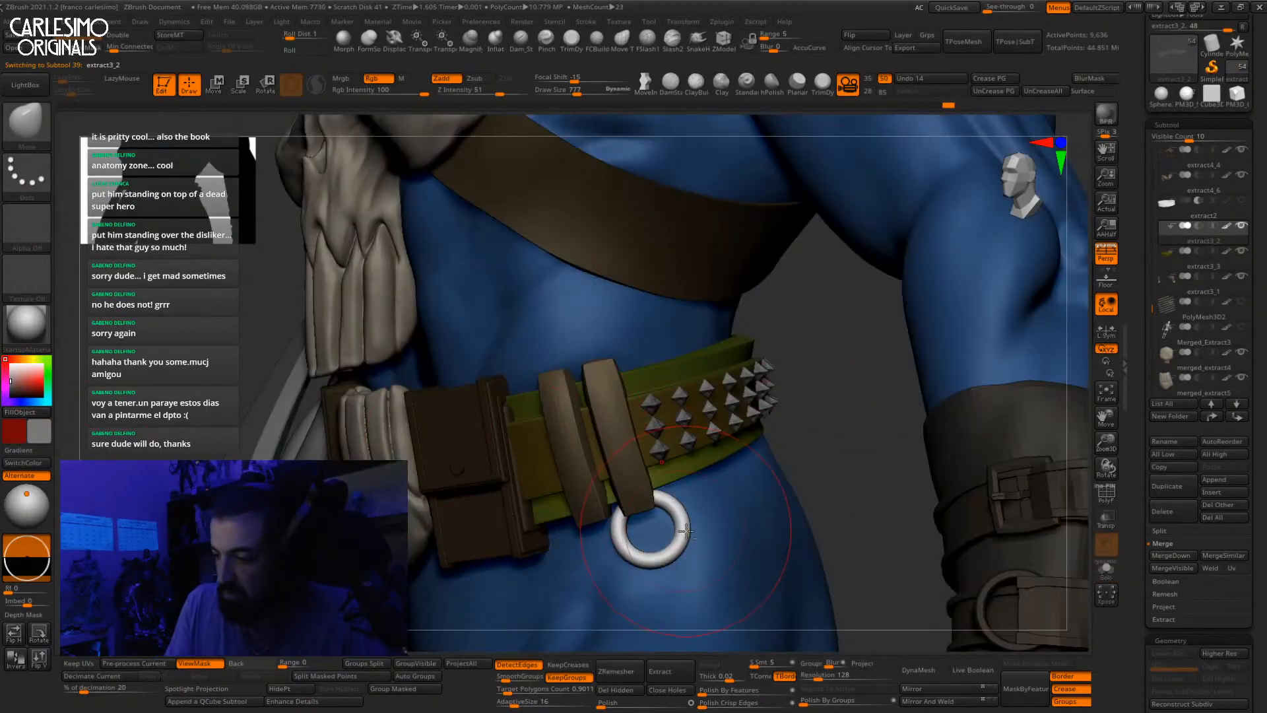
Step: Hide both metal rings of the belt loops and split them off into a separate subtool
{"action": "left_click", "coordinate": [686, 530], "text": "alt"}
{"action": "key", "text": "alt+s"}
{"action": "left_click", "coordinate": [686, 536], "text": "ctrl+shift"}
{"action": "left_click_drag", "start_coordinate": [695, 526], "coordinate": [750, 454], "text": "alt"}
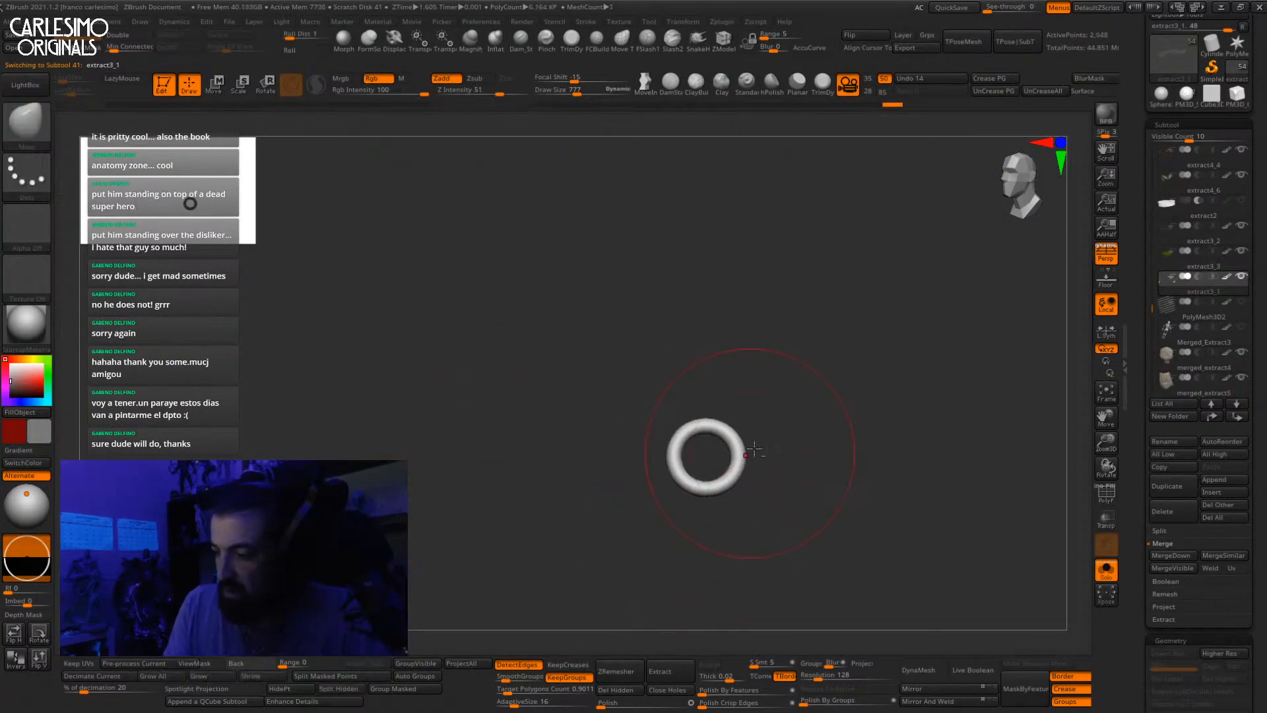
{"action": "left_click", "coordinate": [738, 467], "text": "ctrl+shift"}
{"action": "left_click", "coordinate": [490, 462], "text": "ctrl+shift"}
{"action": "left_click", "coordinate": [504, 454], "text": "ctrl+shift"}
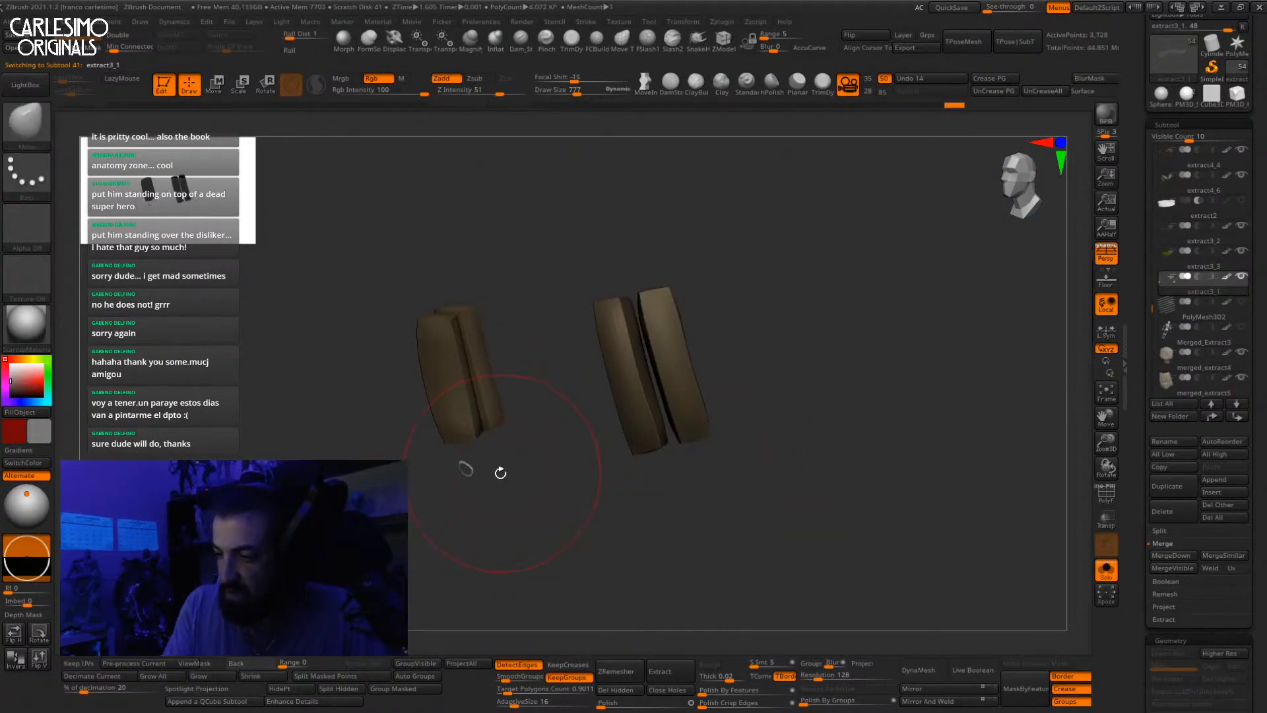
{"action": "left_click", "coordinate": [480, 470], "text": "ctrl+shift"}
{"action": "left_click_drag", "start_coordinate": [489, 485], "coordinate": [503, 577]}
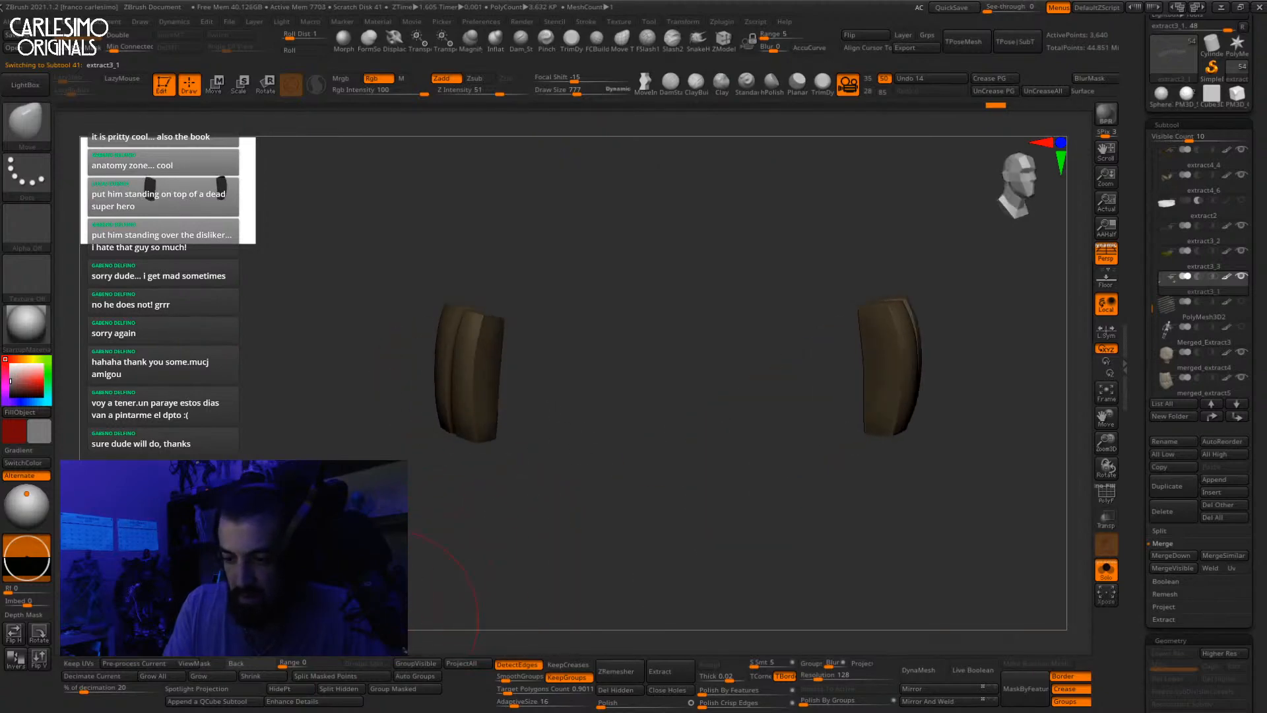
{"action": "left_click", "coordinate": [352, 691]}
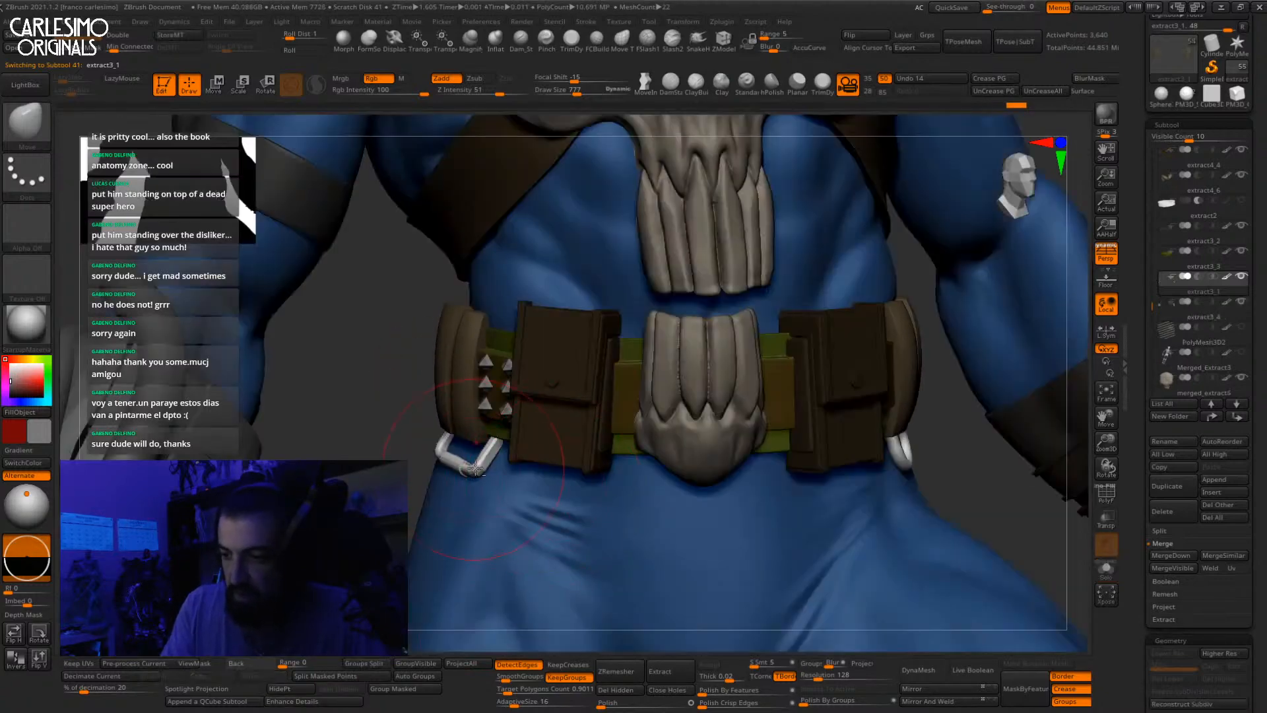
Step: Fill the split-off belt rings with dark grey and show the whole figure
{"action": "key", "text": "alt+s"}
{"action": "left_click", "coordinate": [33, 414]}
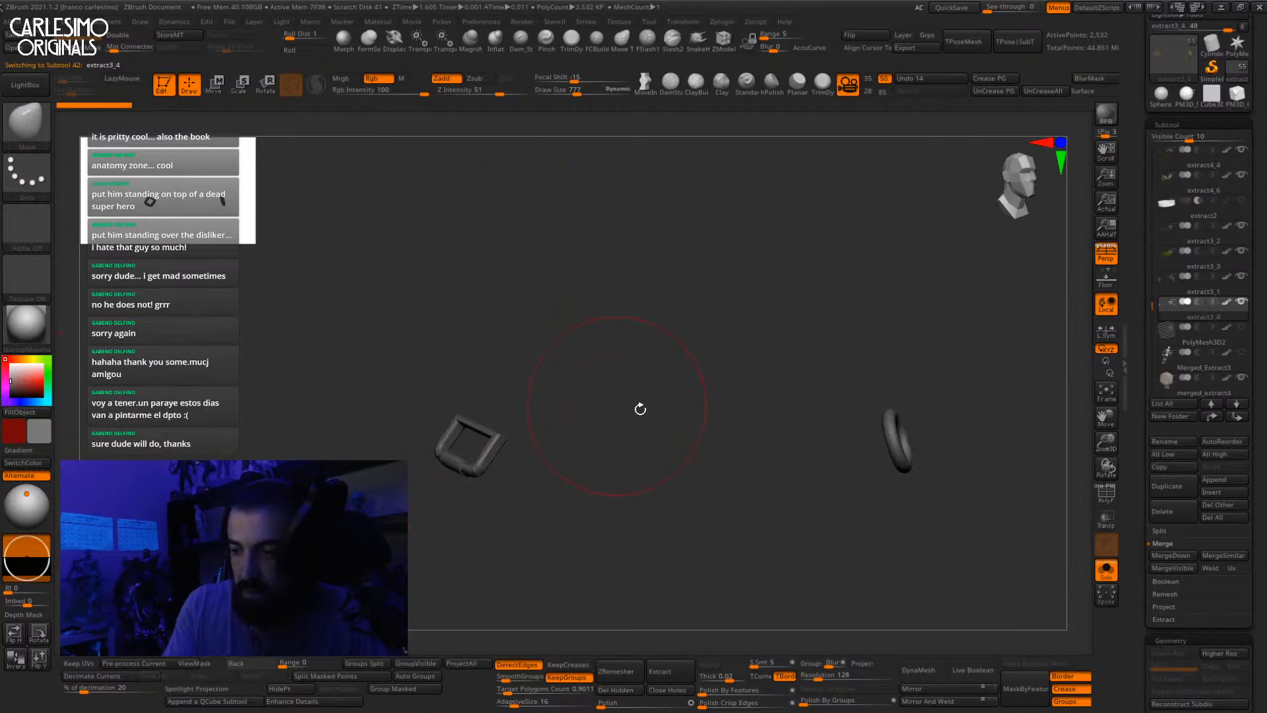
{"action": "key", "text": "alt+s"}
{"action": "left_click_drag", "start_coordinate": [917, 396], "coordinate": [777, 221]}
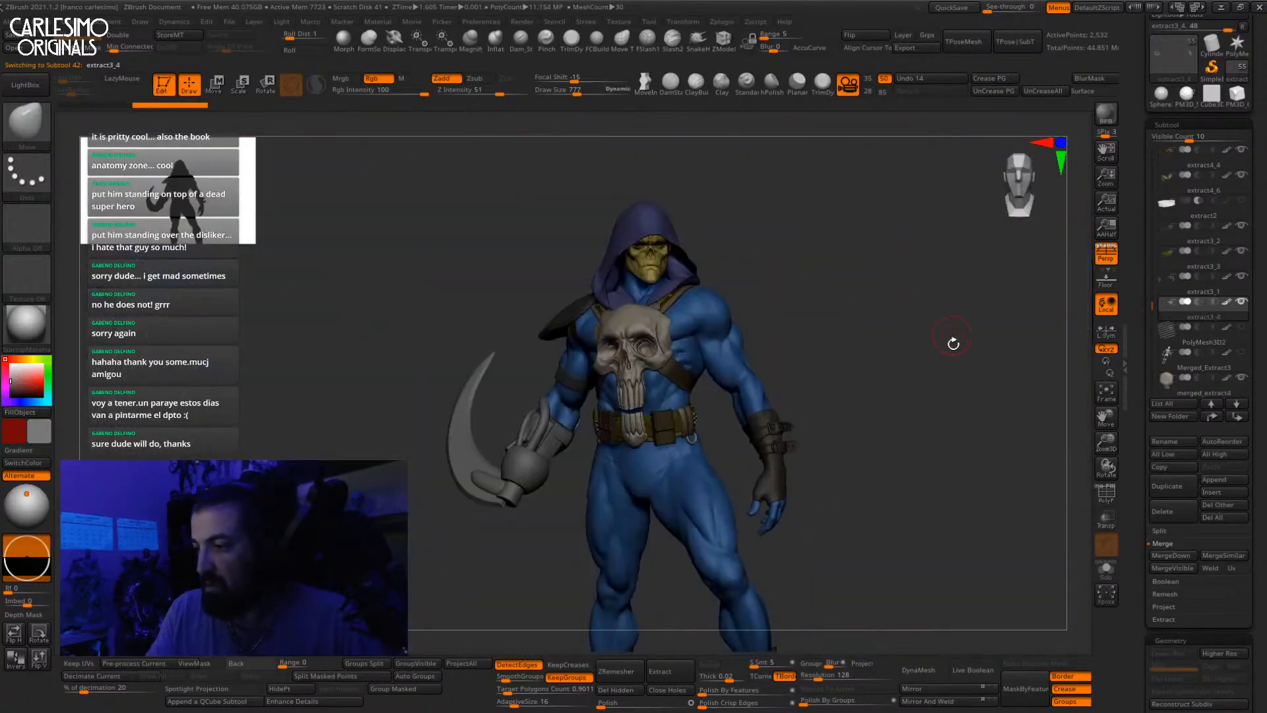
Step: Turn on the visibility of the purple cape's subtool (PolyMesh3D2_2) and view the figure from the front
{"action": "left_click_drag", "start_coordinate": [953, 343], "coordinate": [956, 309], "text": "alt"}
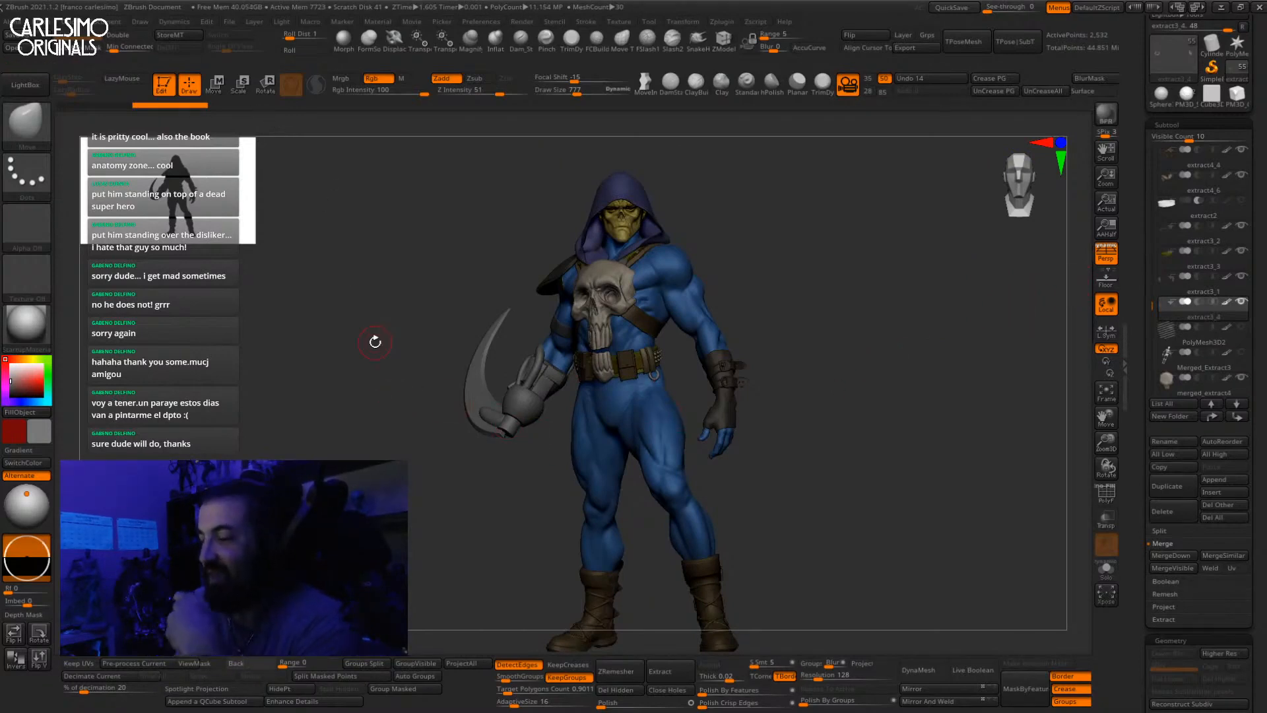
{"action": "left_click_drag", "start_coordinate": [870, 310], "coordinate": [911, 280]}
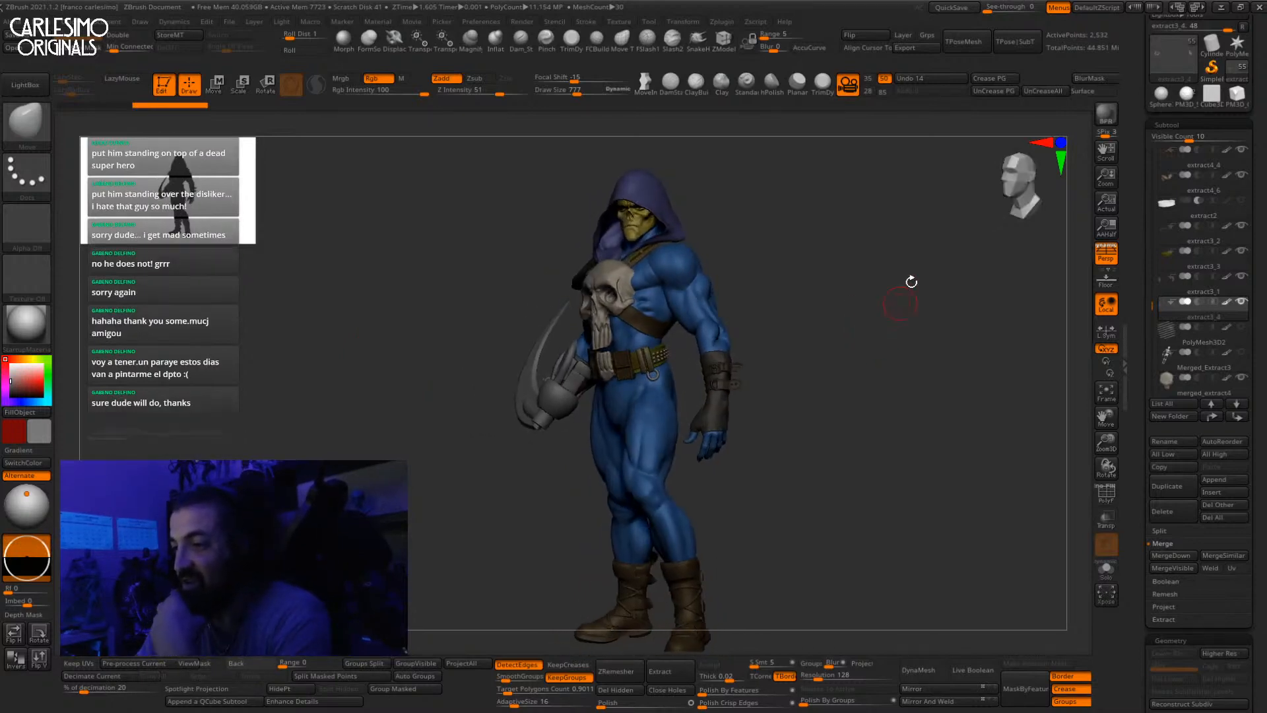
{"action": "scroll", "coordinate": [1148, 325], "scroll_direction": "up", "scroll_amount": 3}
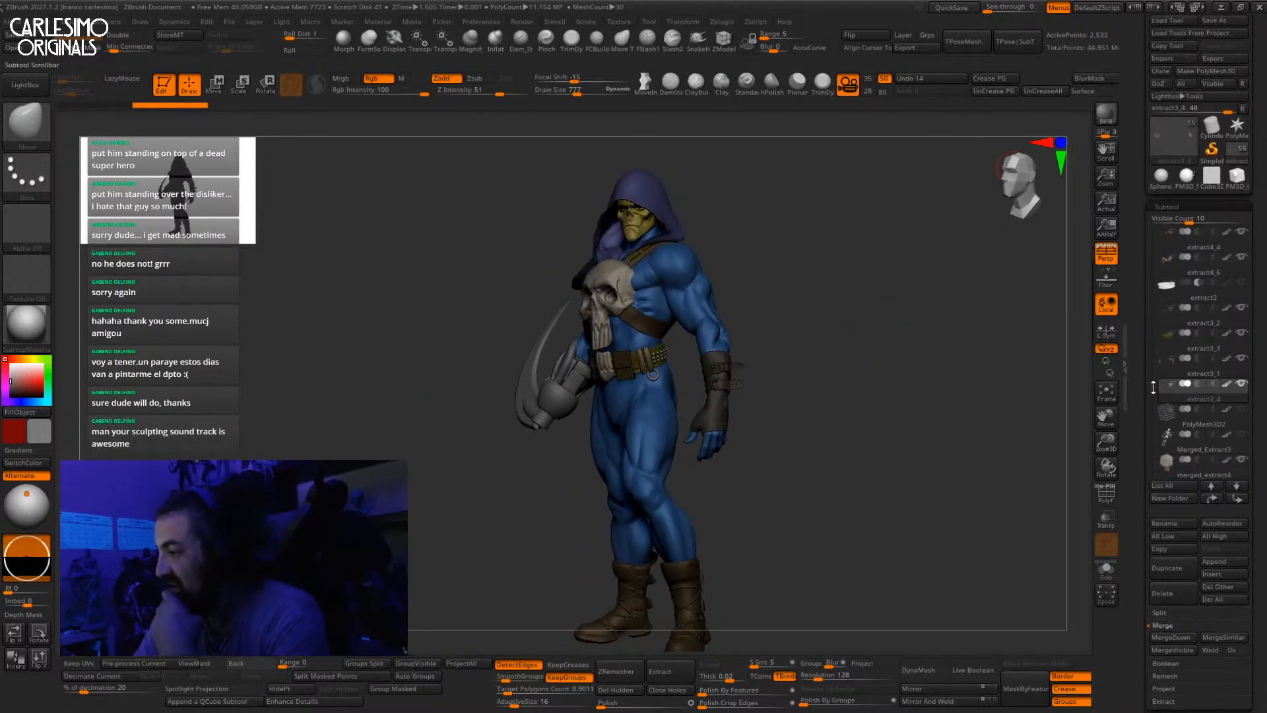
{"action": "left_click_drag", "start_coordinate": [1153, 387], "coordinate": [1151, 433]}
{"action": "left_click_drag", "start_coordinate": [981, 299], "coordinate": [1027, 295]}
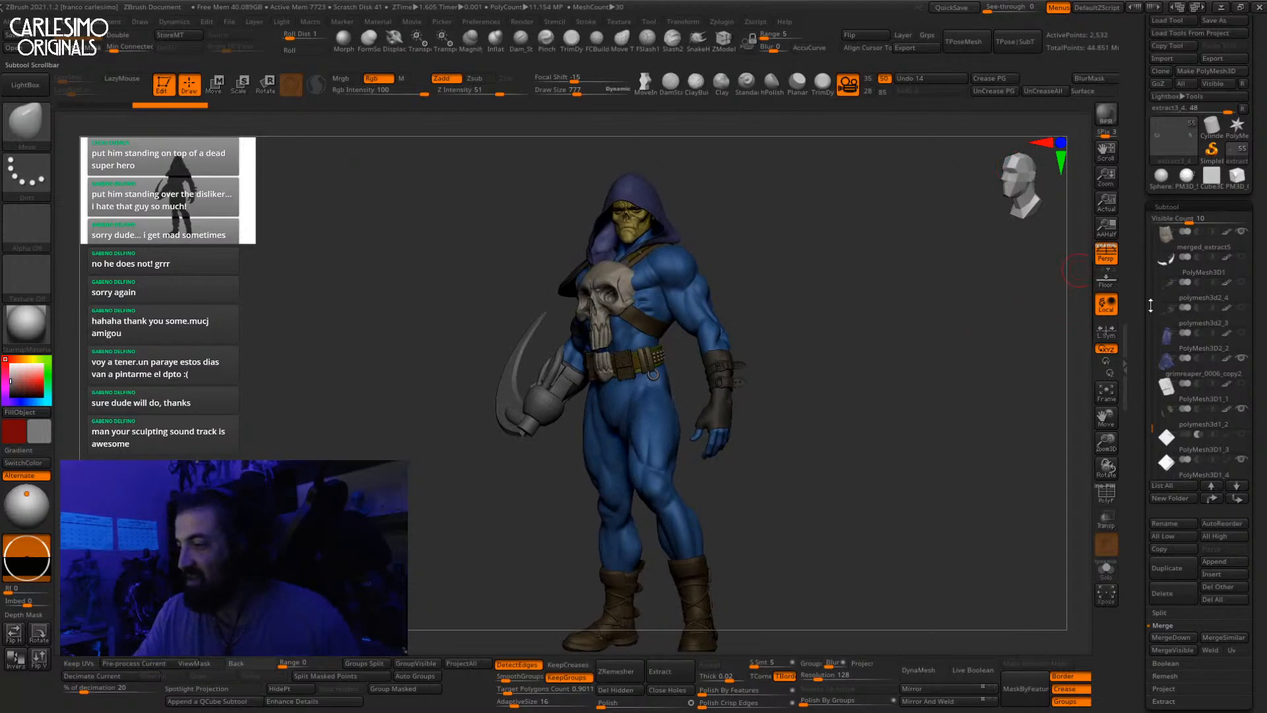
{"action": "left_click", "coordinate": [1242, 332]}
{"action": "mouse_move", "coordinate": [971, 350]}
{"action": "left_mouse_down"}
{"action": "mouse_move", "coordinate": [981, 368]}
{"action": "mouse_move", "coordinate": [982, 278]}
{"action": "mouse_move", "coordinate": [976, 334]}
{"action": "mouse_move", "coordinate": [989, 300]}
{"action": "left_mouse_up"}
{"action": "key", "text": "p"}
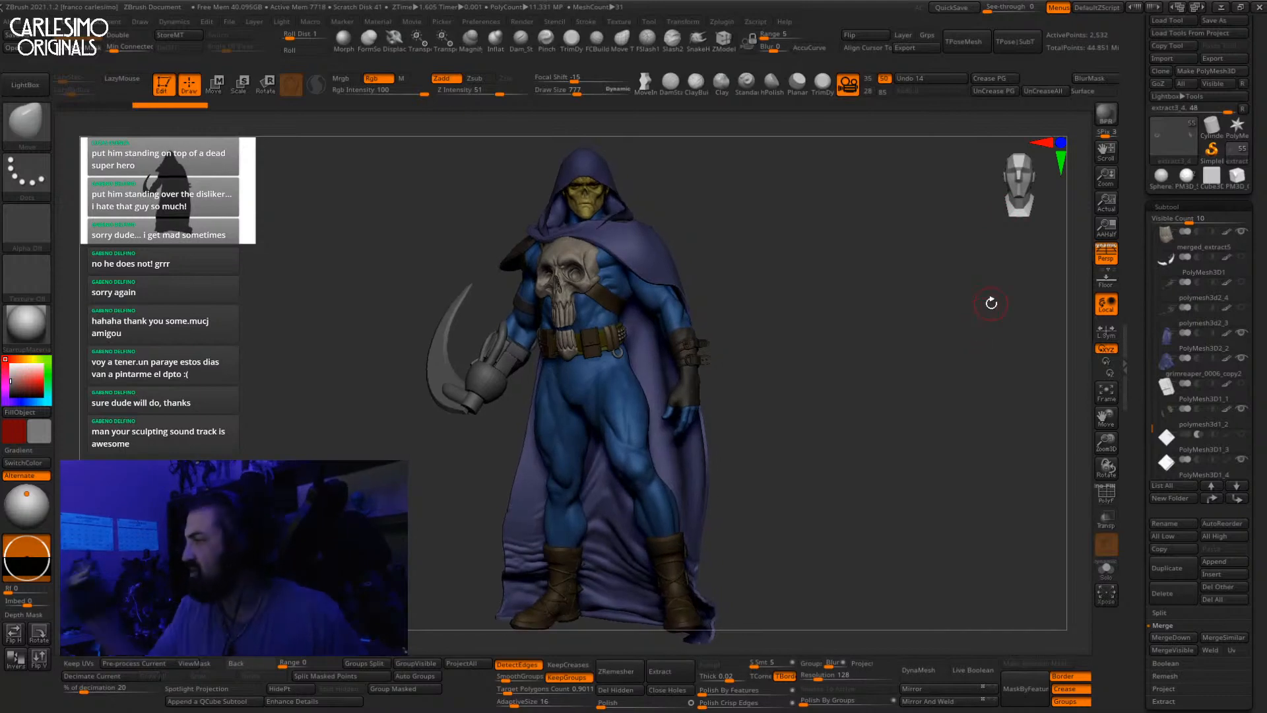
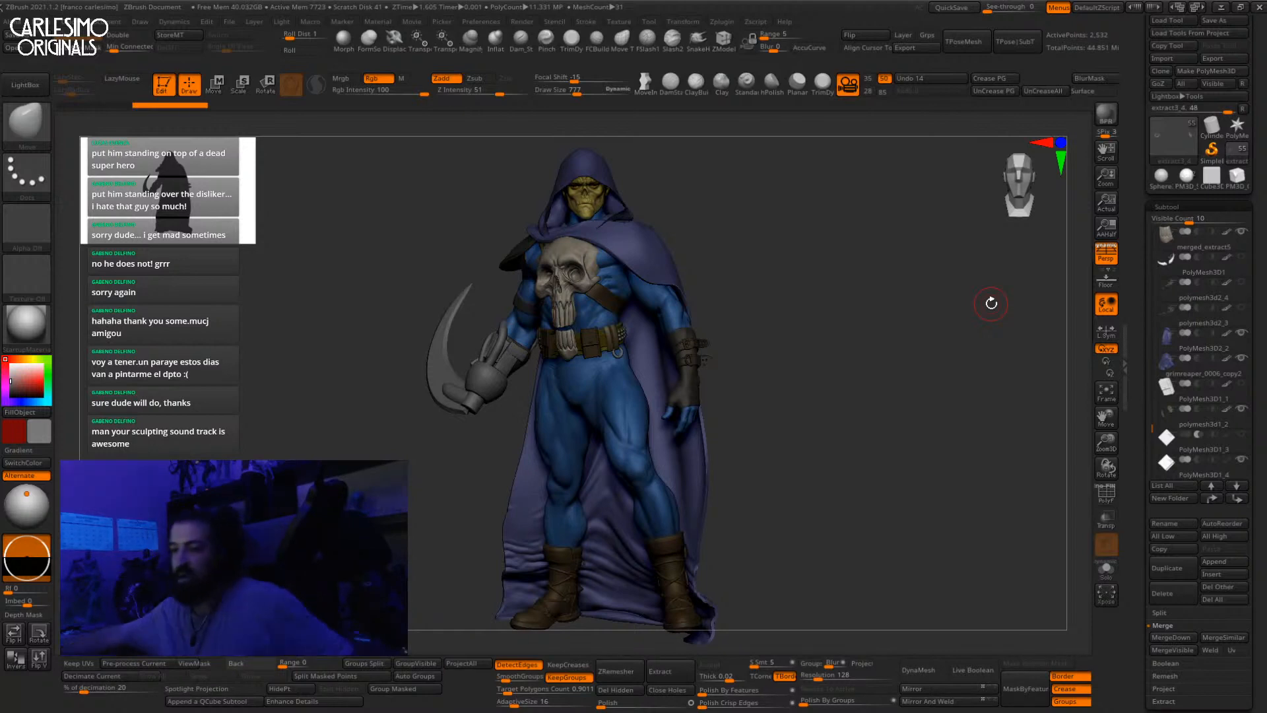
{"action": "mouse_move", "coordinate": [864, 360]}
{"action": "left_mouse_down"}
{"action": "mouse_move", "coordinate": [872, 382]}
{"action": "mouse_move", "coordinate": [843, 328]}
{"action": "mouse_move", "coordinate": [890, 381]}
{"action": "mouse_move", "coordinate": [1043, 357]}
{"action": "mouse_move", "coordinate": [997, 367]}
{"action": "mouse_move", "coordinate": [1010, 370]}
{"action": "mouse_move", "coordinate": [1057, 302]}
{"action": "left_mouse_up"}
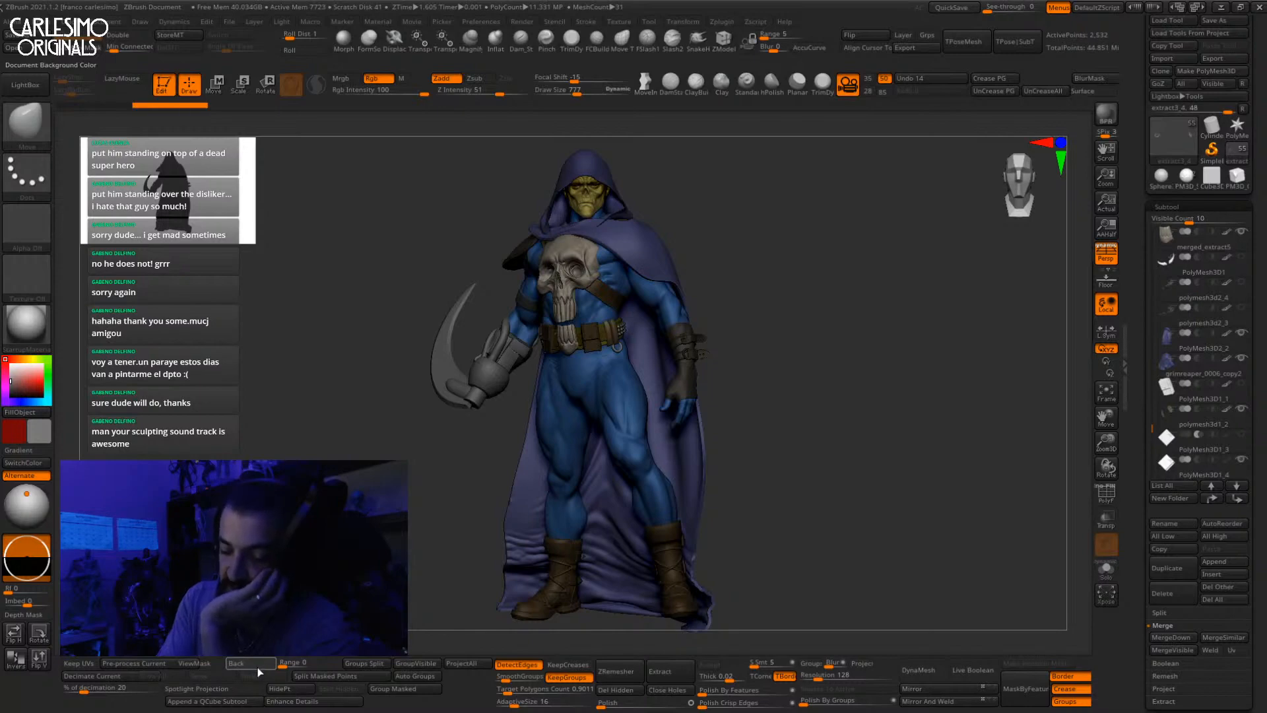
Step: Set the document background to near-black and look through the render settings
{"action": "left_click_drag", "start_coordinate": [258, 669], "coordinate": [12, 399]}
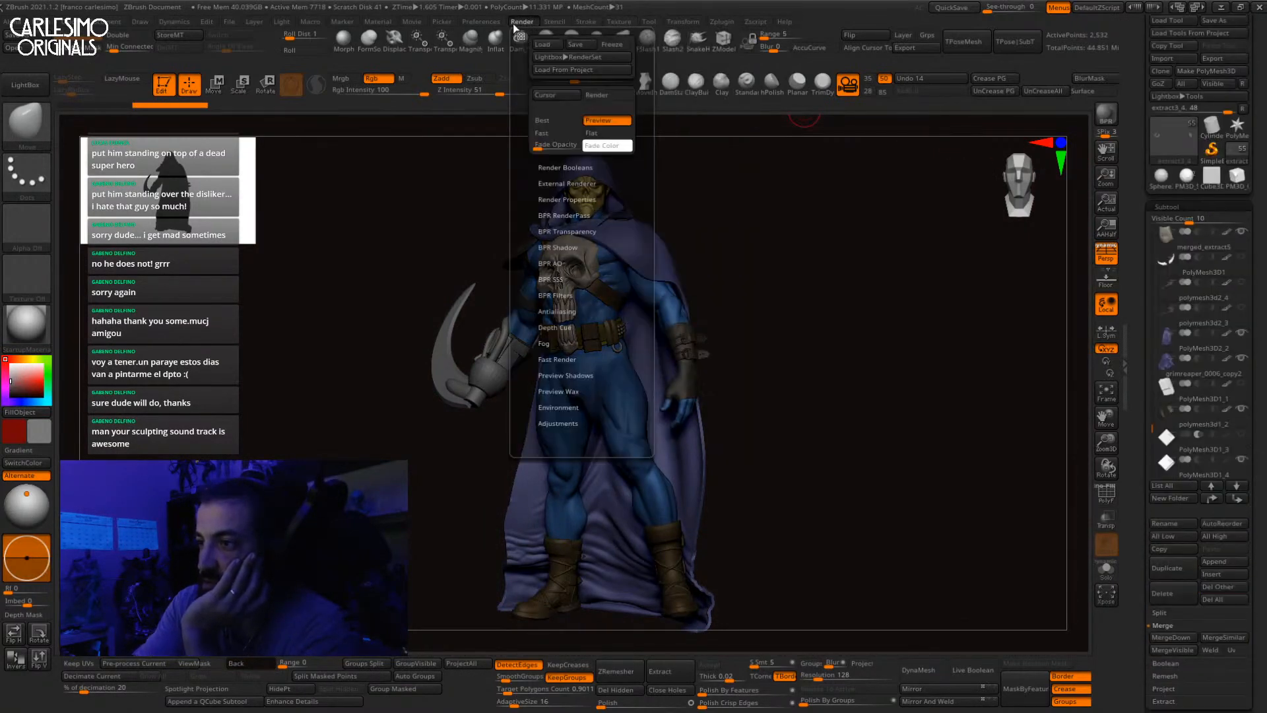
{"action": "mouse_move", "coordinate": [493, 26]}
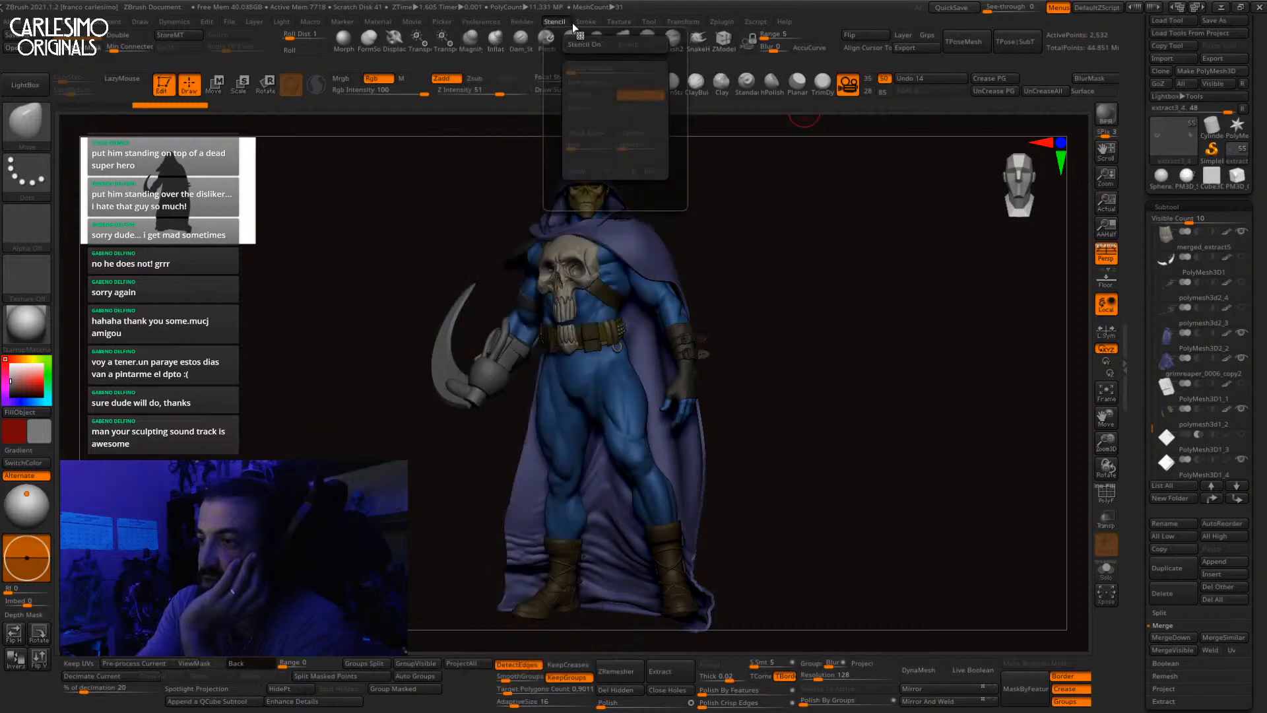
{"action": "mouse_move", "coordinate": [652, 21]}
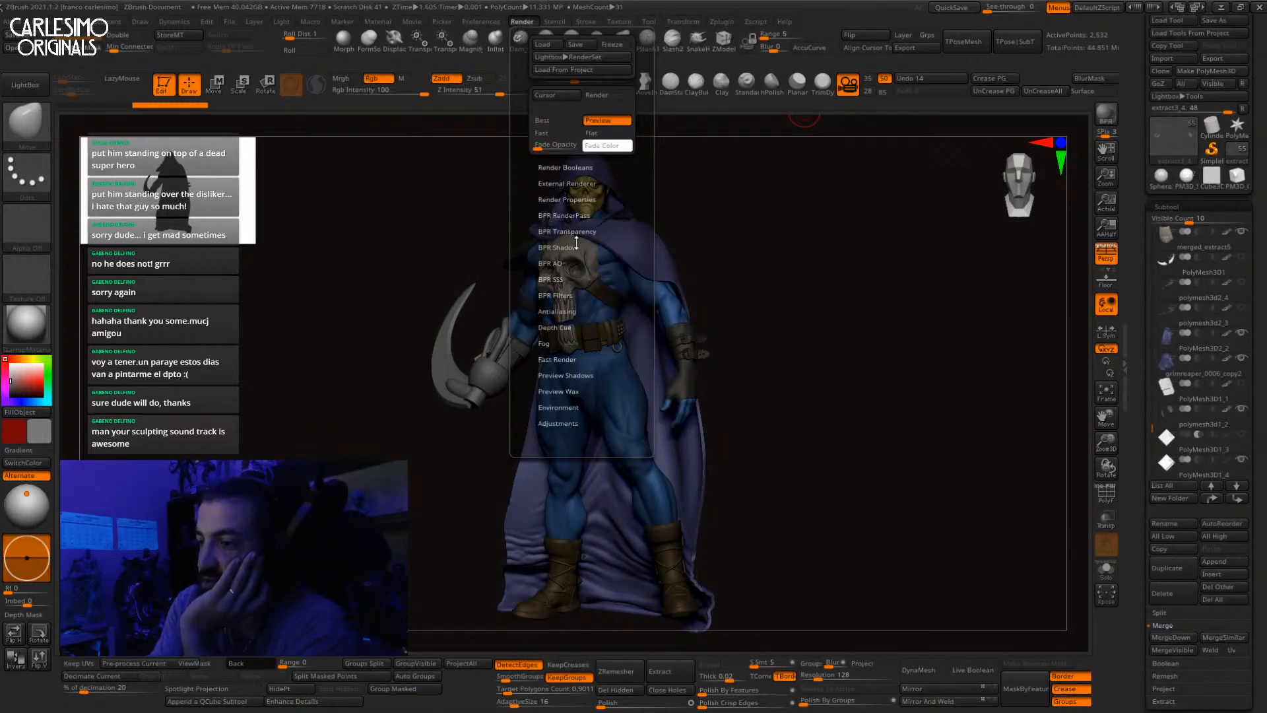
{"action": "left_click", "coordinate": [576, 245]}
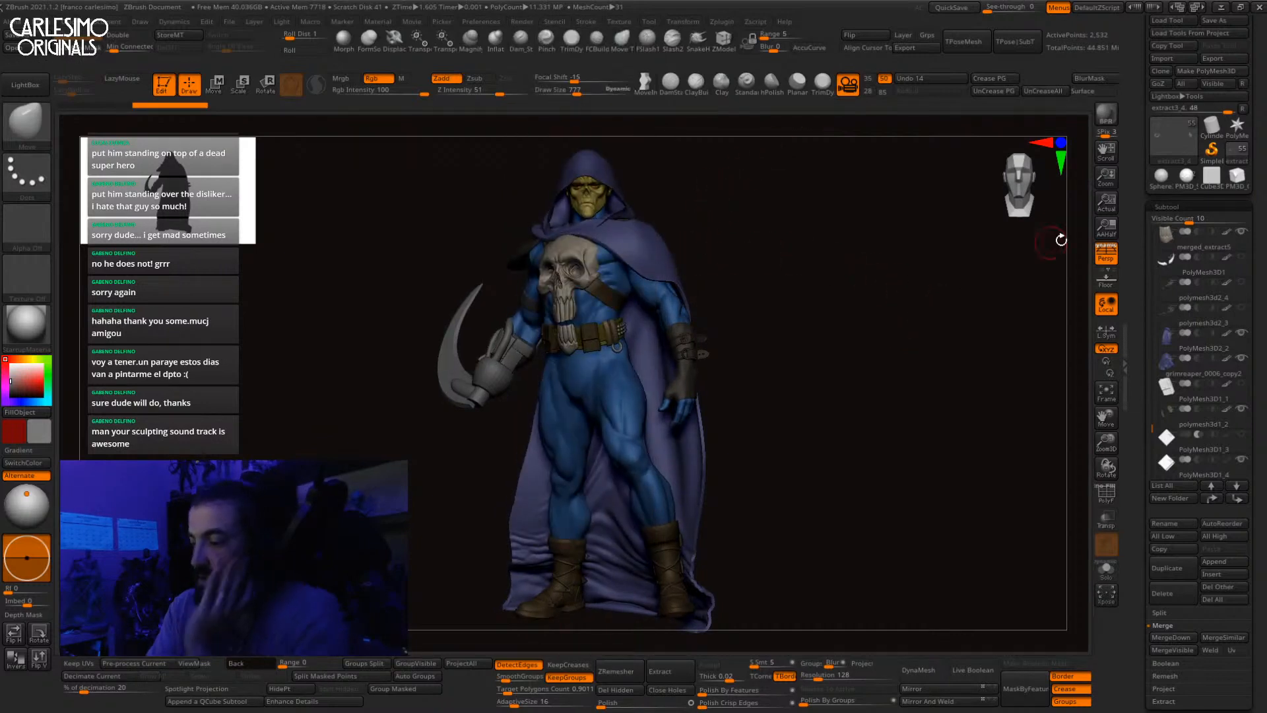
Step: Compare the figure at the 28 mm and 35 mm camera focal lengths and keep 35 mm
{"action": "mouse_move", "coordinate": [1060, 239]}
{"action": "left_mouse_down"}
{"action": "mouse_move", "coordinate": [927, 285]}
{"action": "mouse_move", "coordinate": [938, 306]}
{"action": "left_mouse_up"}
{"action": "left_click", "coordinate": [871, 92]}
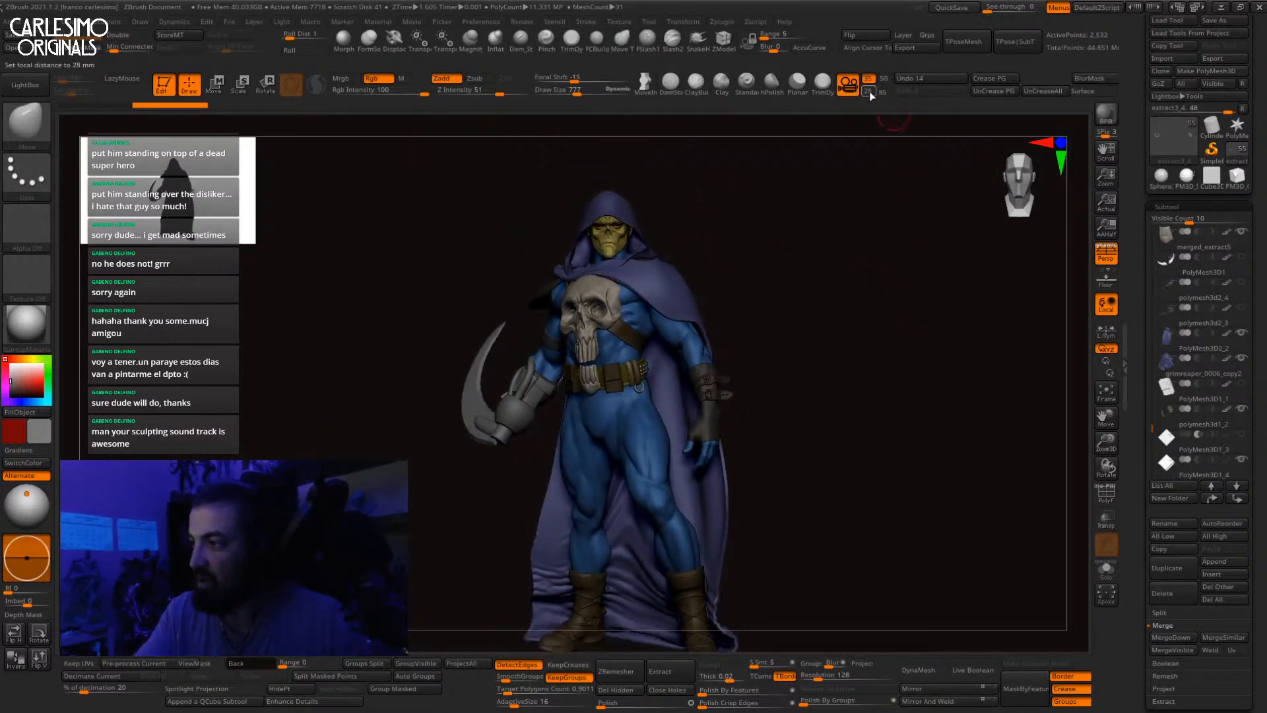
{"action": "left_click_drag", "start_coordinate": [876, 250], "coordinate": [893, 124], "text": "alt"}
{"action": "left_click", "coordinate": [867, 78]}
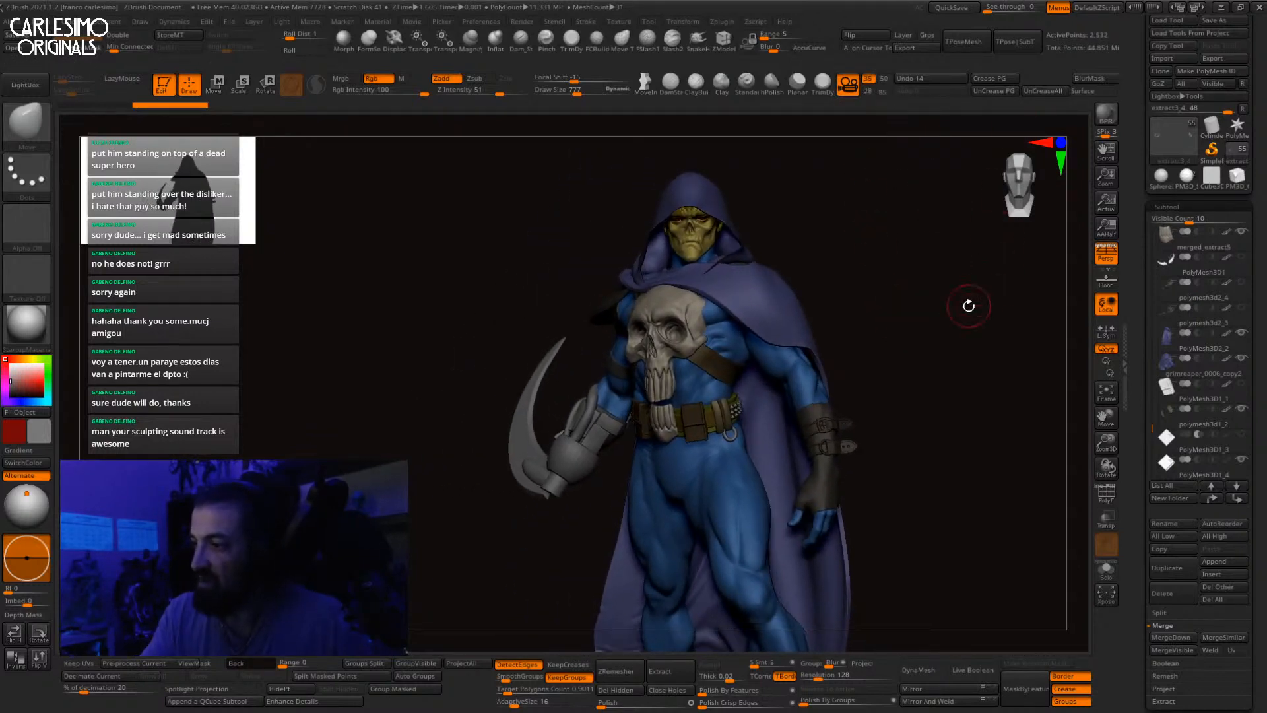
Step: Show the figure in three-quarter view with the document reduced on the canvas, and select the blue body's subtool
{"action": "mouse_move", "coordinate": [968, 305]}
{"action": "left_mouse_down"}
{"action": "mouse_move", "coordinate": [996, 326]}
{"action": "mouse_move", "coordinate": [987, 334]}
{"action": "mouse_move", "coordinate": [1032, 311]}
{"action": "mouse_move", "coordinate": [800, 261]}
{"action": "left_mouse_up"}
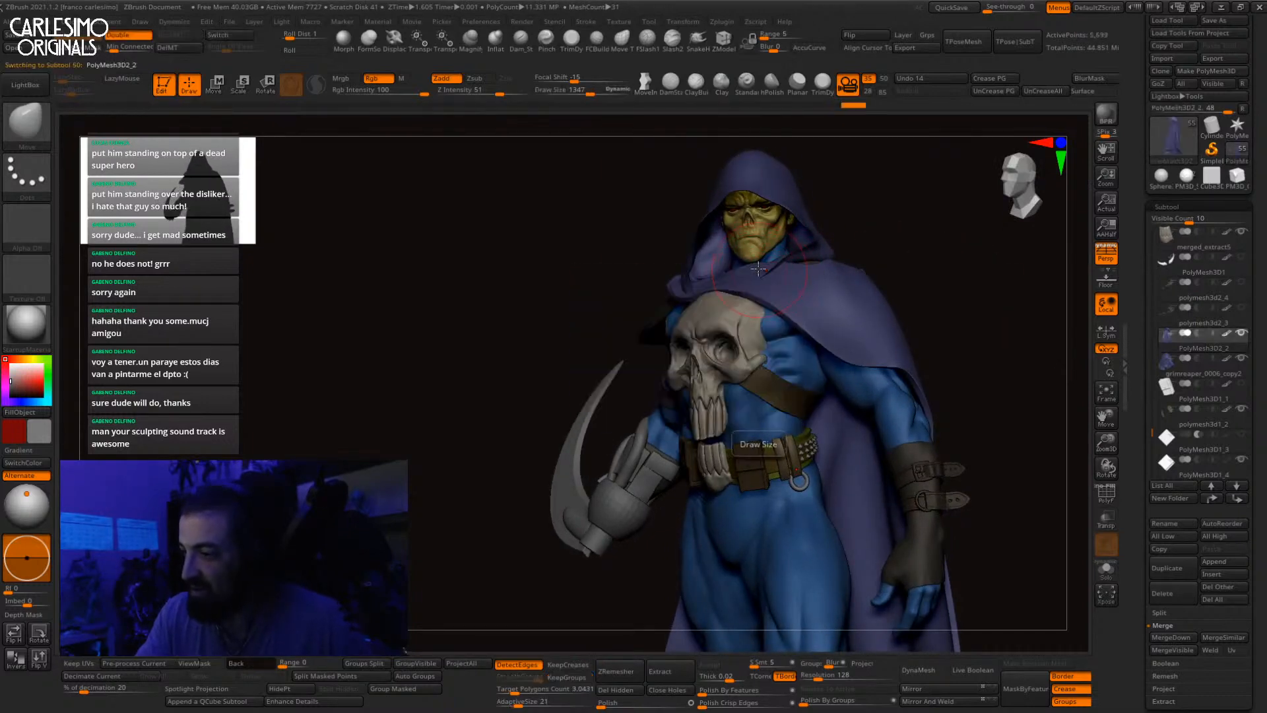
{"action": "key", "text": "space"}
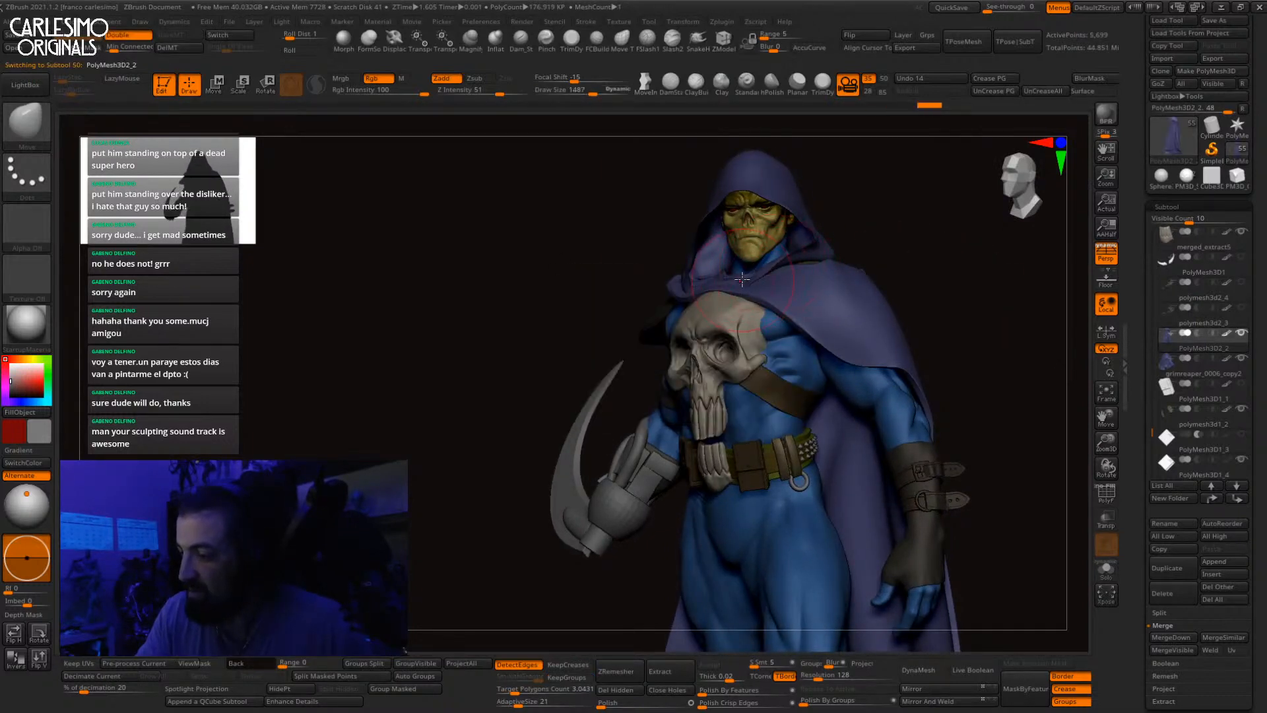
{"action": "left_click", "coordinate": [756, 278], "text": "alt"}
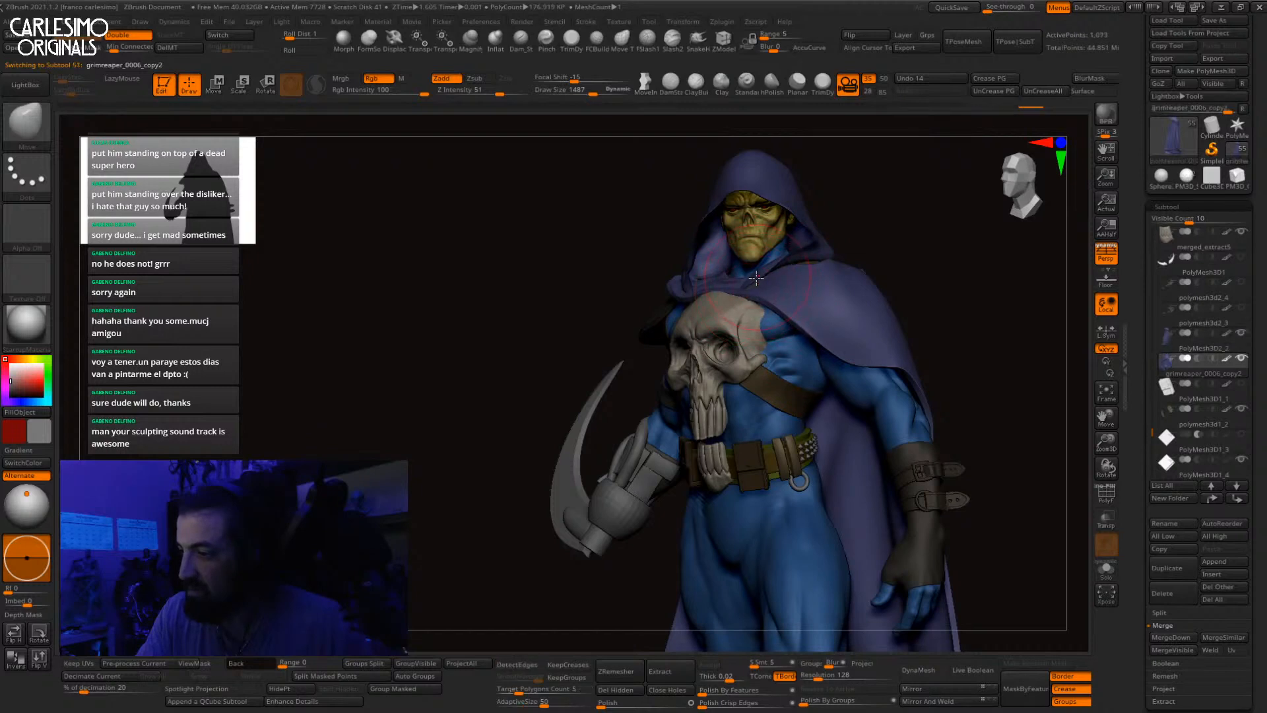
{"action": "mouse_move", "coordinate": [990, 297]}
{"action": "left_mouse_down"}
{"action": "mouse_move", "coordinate": [982, 312]}
{"action": "mouse_move", "coordinate": [995, 317]}
{"action": "left_mouse_up"}
{"action": "left_click_drag", "start_coordinate": [1106, 177], "coordinate": [1108, 140]}
{"action": "left_click_drag", "start_coordinate": [992, 306], "coordinate": [968, 340]}
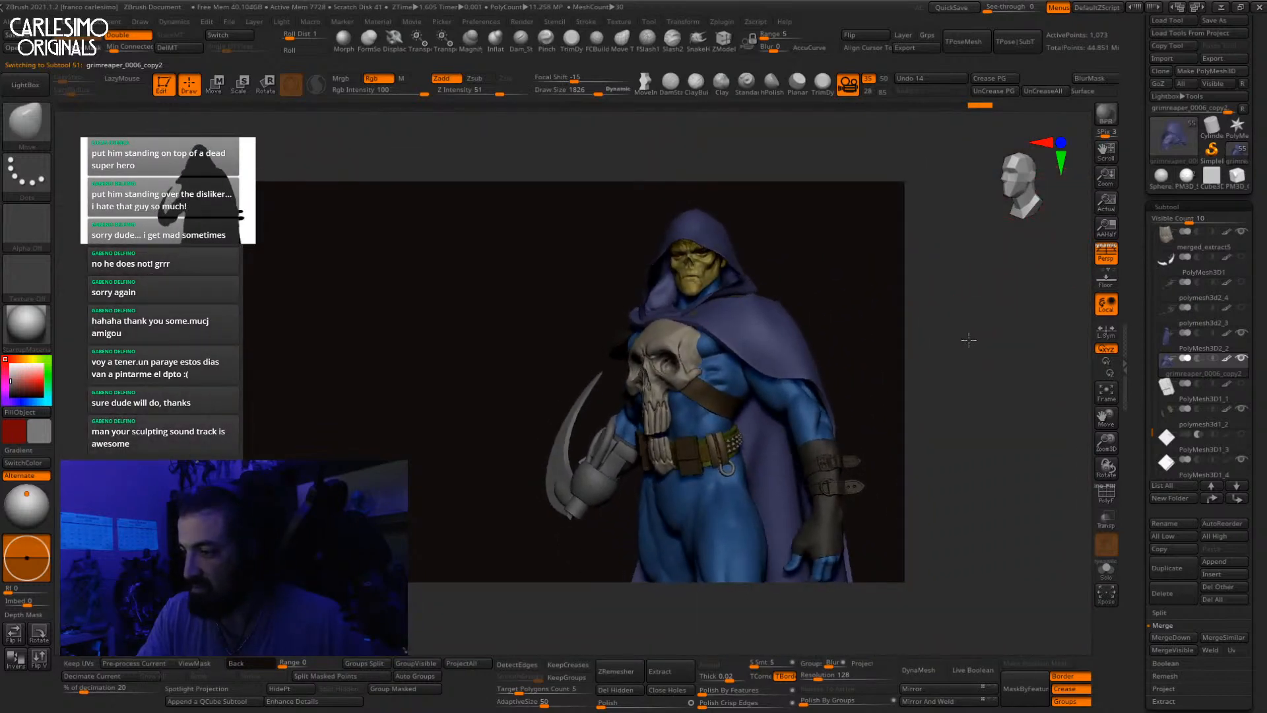
{"action": "left_click", "coordinate": [708, 419], "text": "alt"}
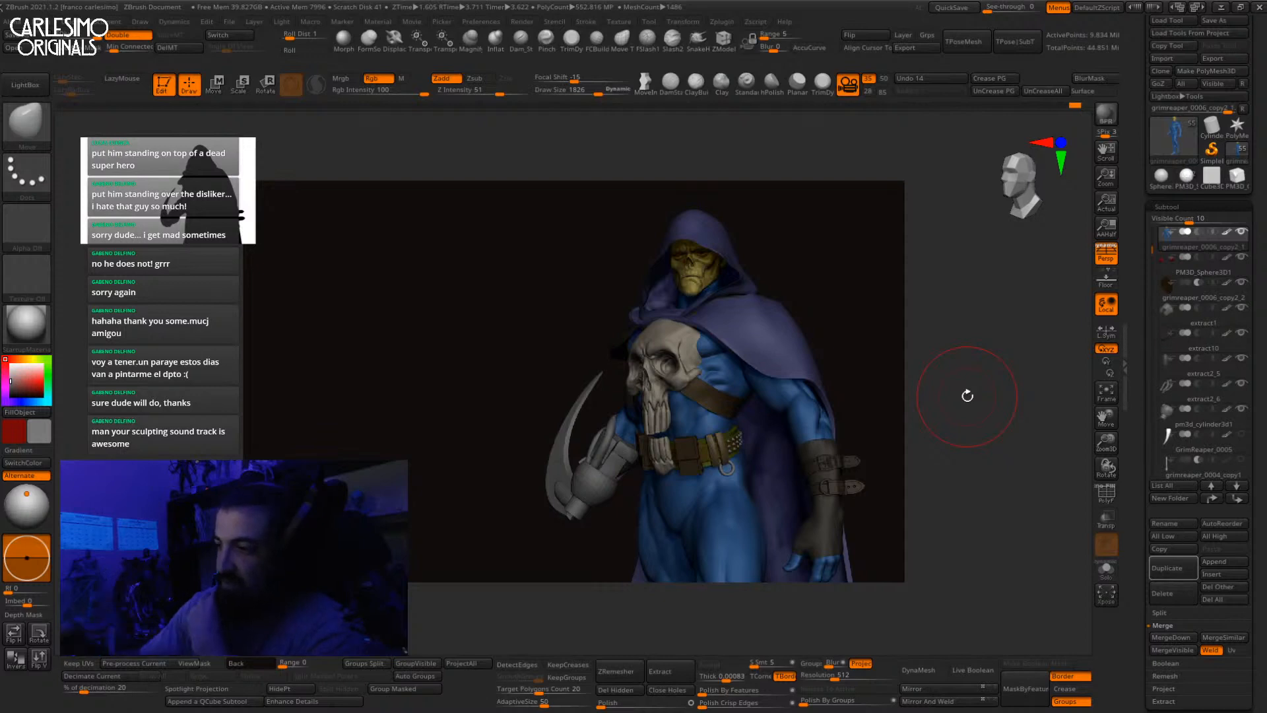
Step: Dock the Light settings in the side tray, switch off the first light and switch on a second one
{"action": "left_click", "coordinate": [522, 21]}
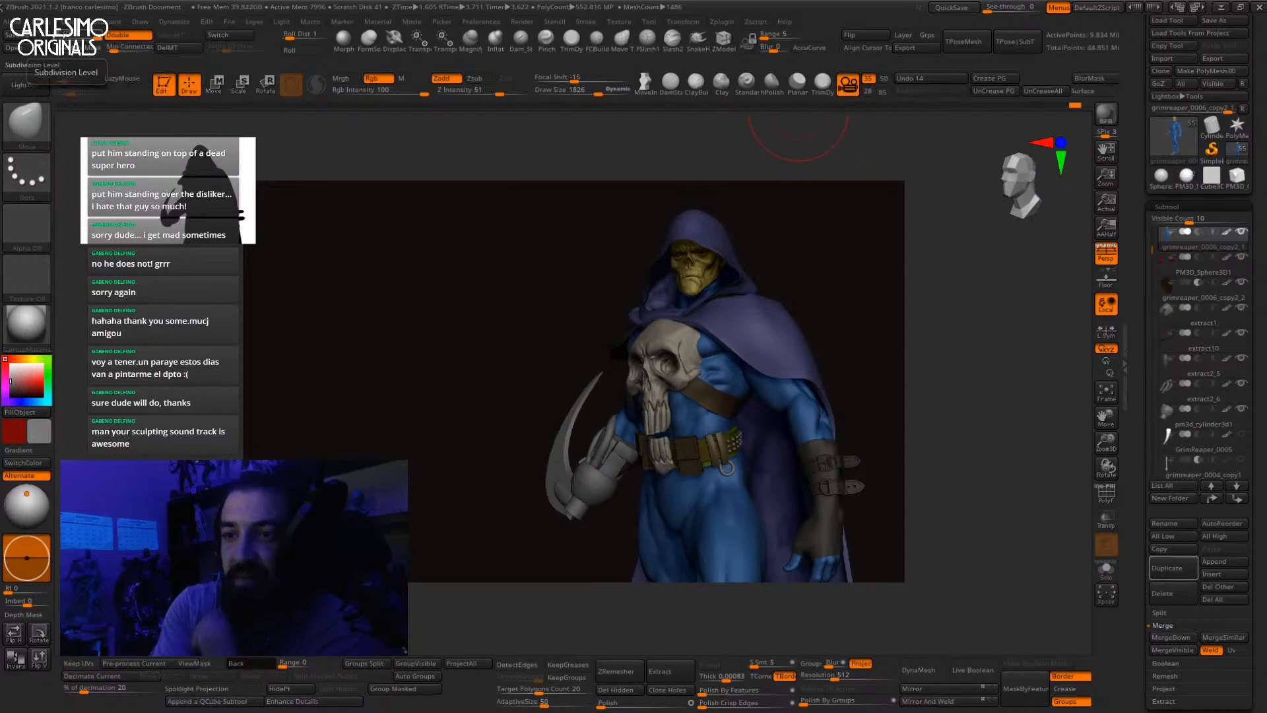
{"action": "left_click", "coordinate": [283, 22]}
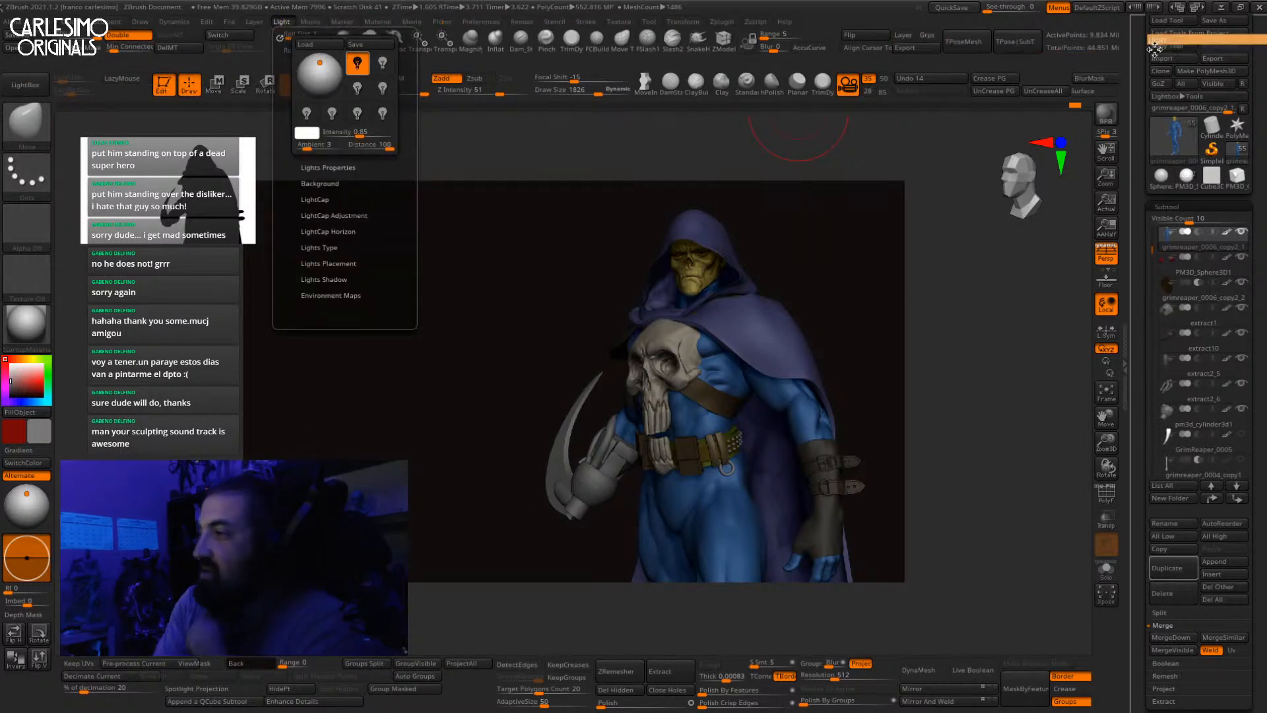
{"action": "left_click_drag", "start_coordinate": [1155, 48], "coordinate": [1156, 48]}
{"action": "left_click", "coordinate": [1238, 149]}
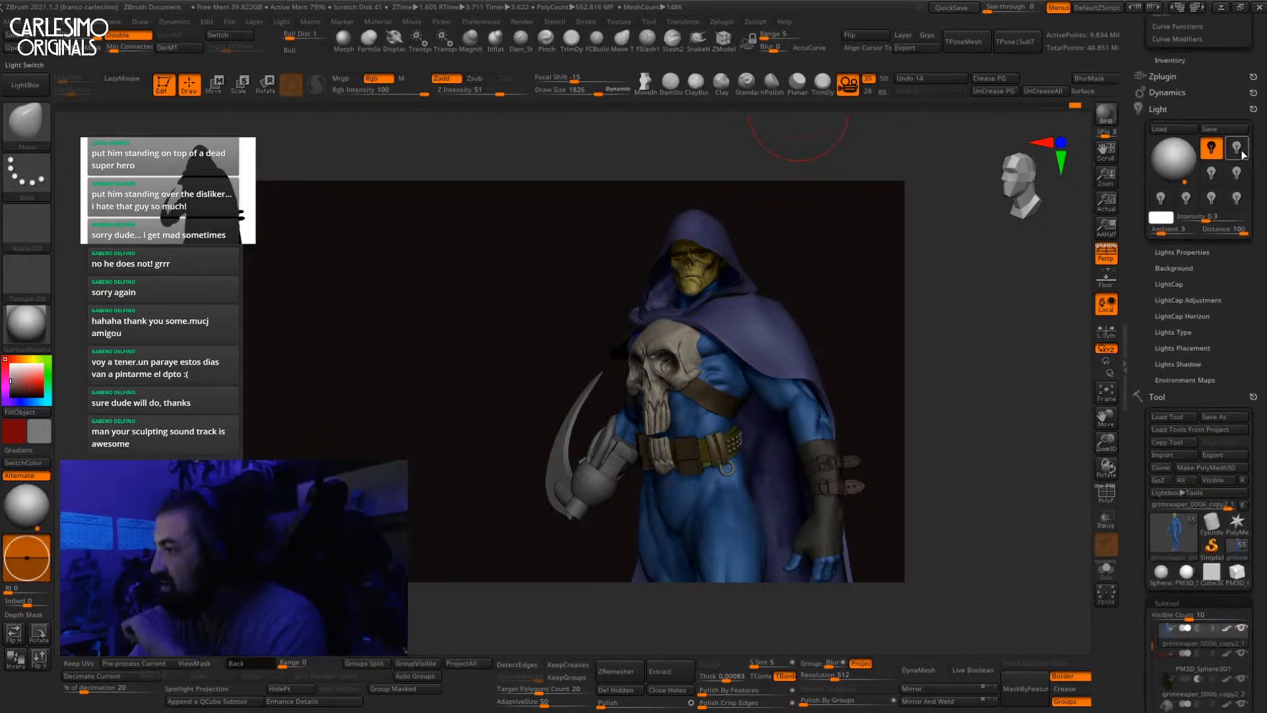
{"action": "left_click", "coordinate": [1232, 152]}
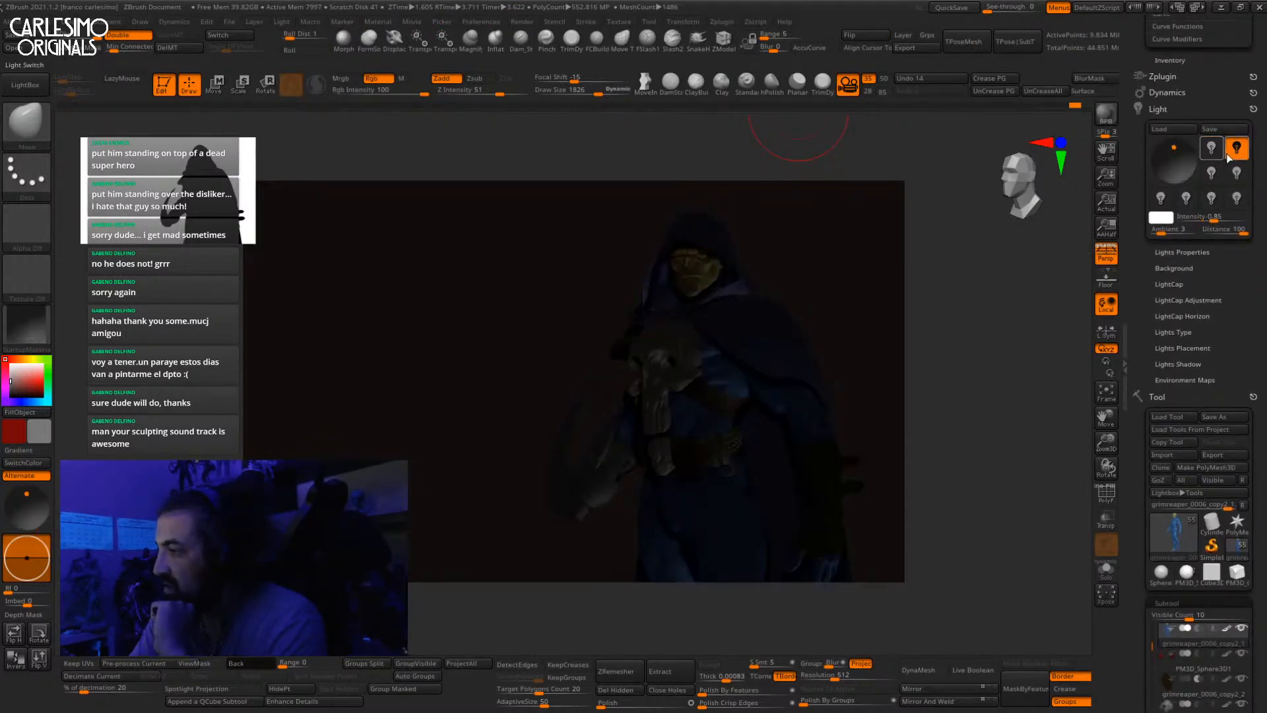
{"action": "left_click", "coordinate": [1233, 153]}
Step: Move the second light to the side behind the figure and raise its intensity above 0.3
{"action": "left_click_drag", "start_coordinate": [1175, 148], "coordinate": [1186, 163]}
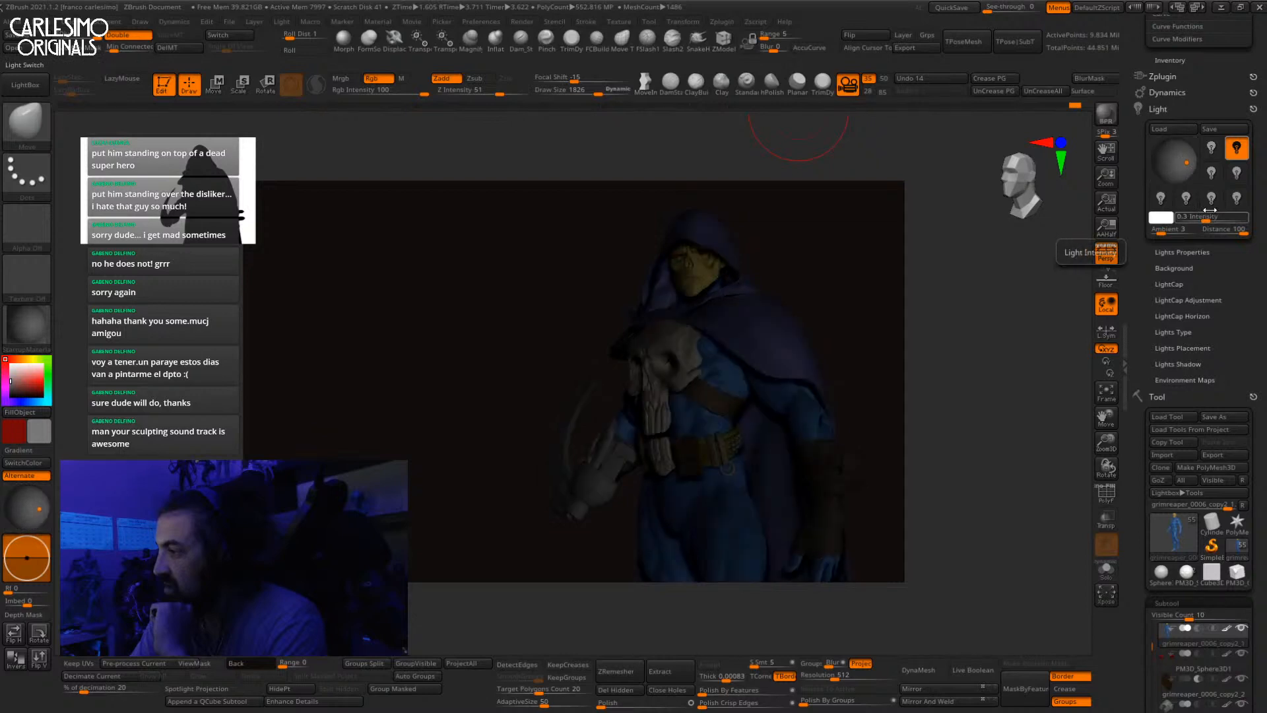
{"action": "left_click", "coordinate": [1188, 162]}
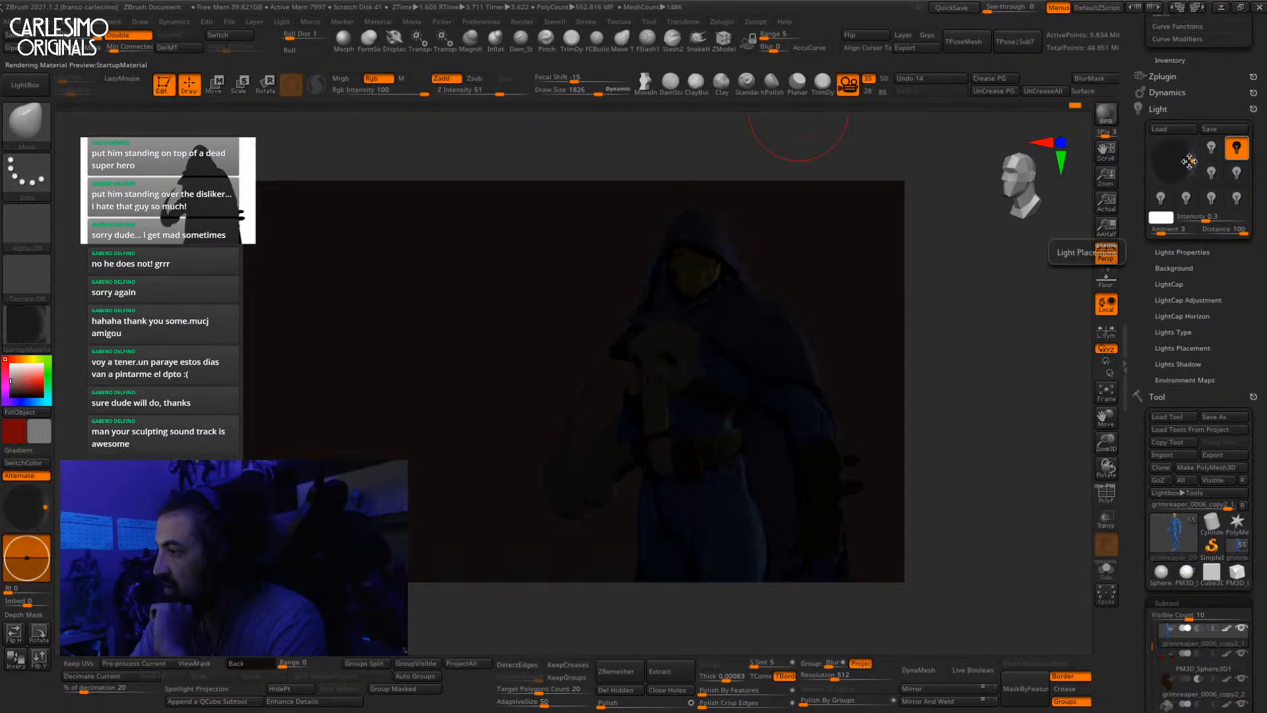
{"action": "left_click_drag", "start_coordinate": [1205, 218], "coordinate": [1213, 219]}
Step: Colour the rear light a strong red and raise its intensity to about 3.73
{"action": "left_click", "coordinate": [1161, 217]}
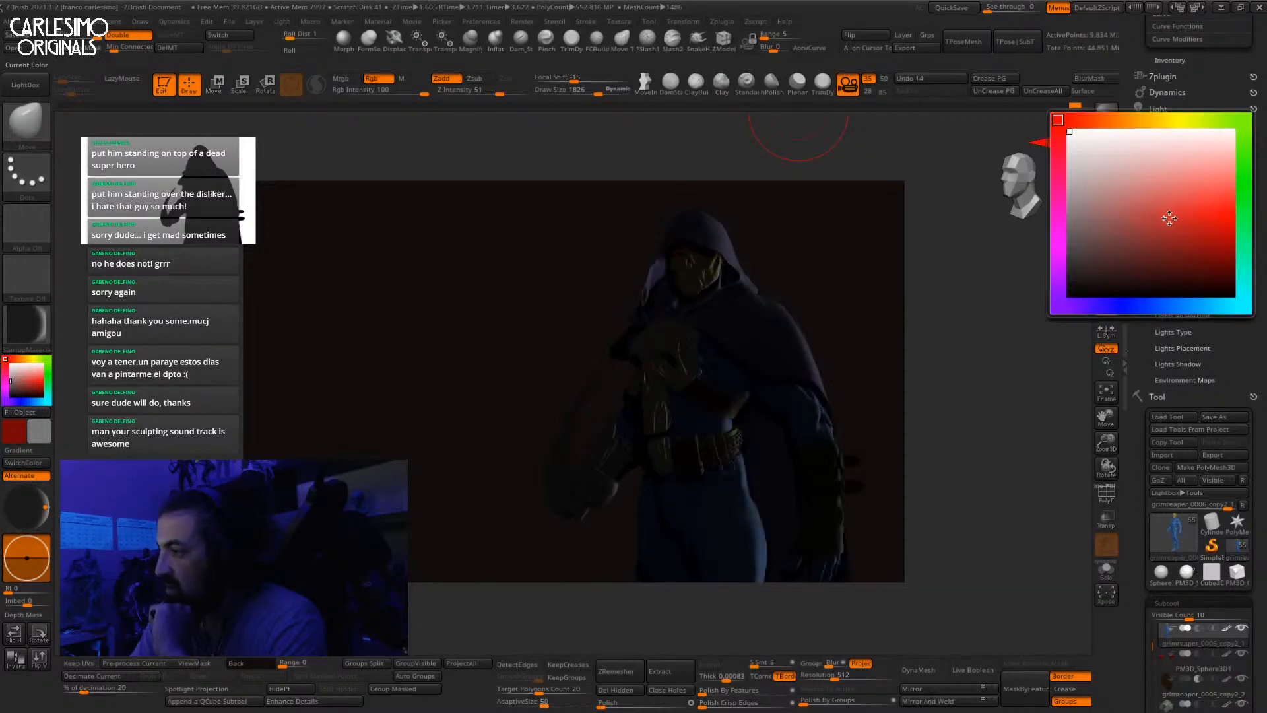
{"action": "left_click", "coordinate": [1228, 226]}
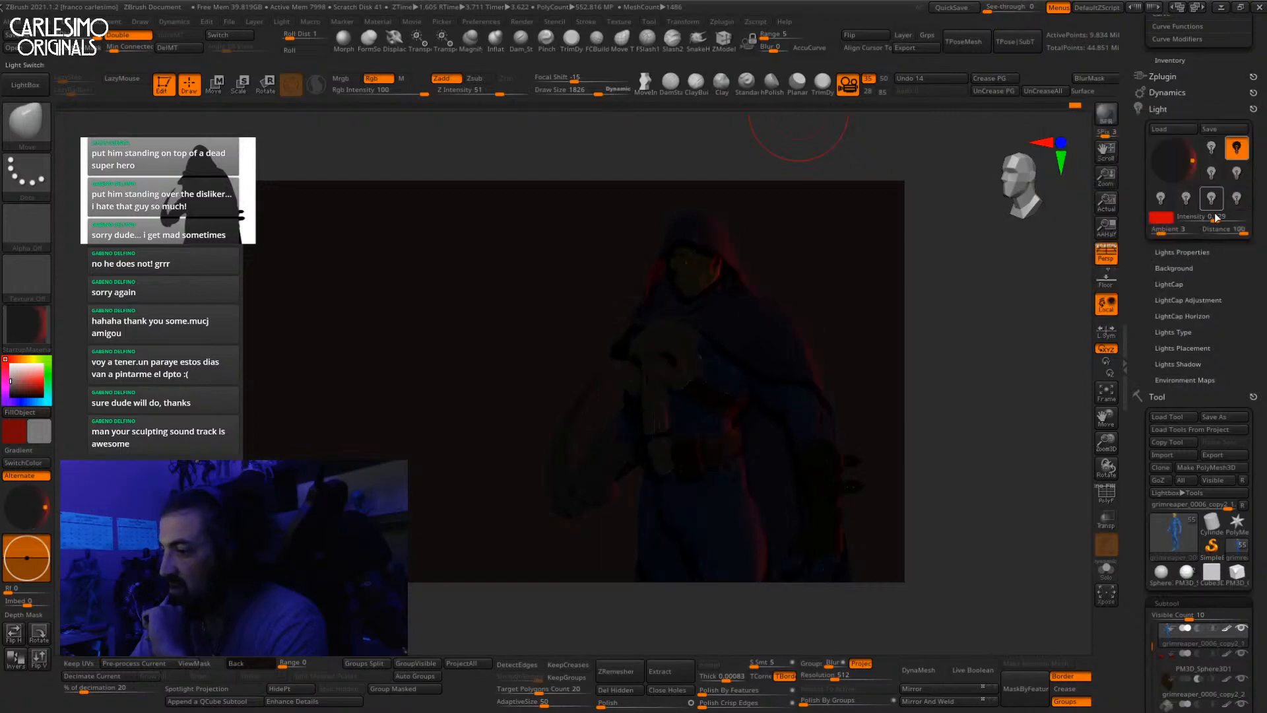
{"action": "left_click", "coordinate": [1168, 217]}
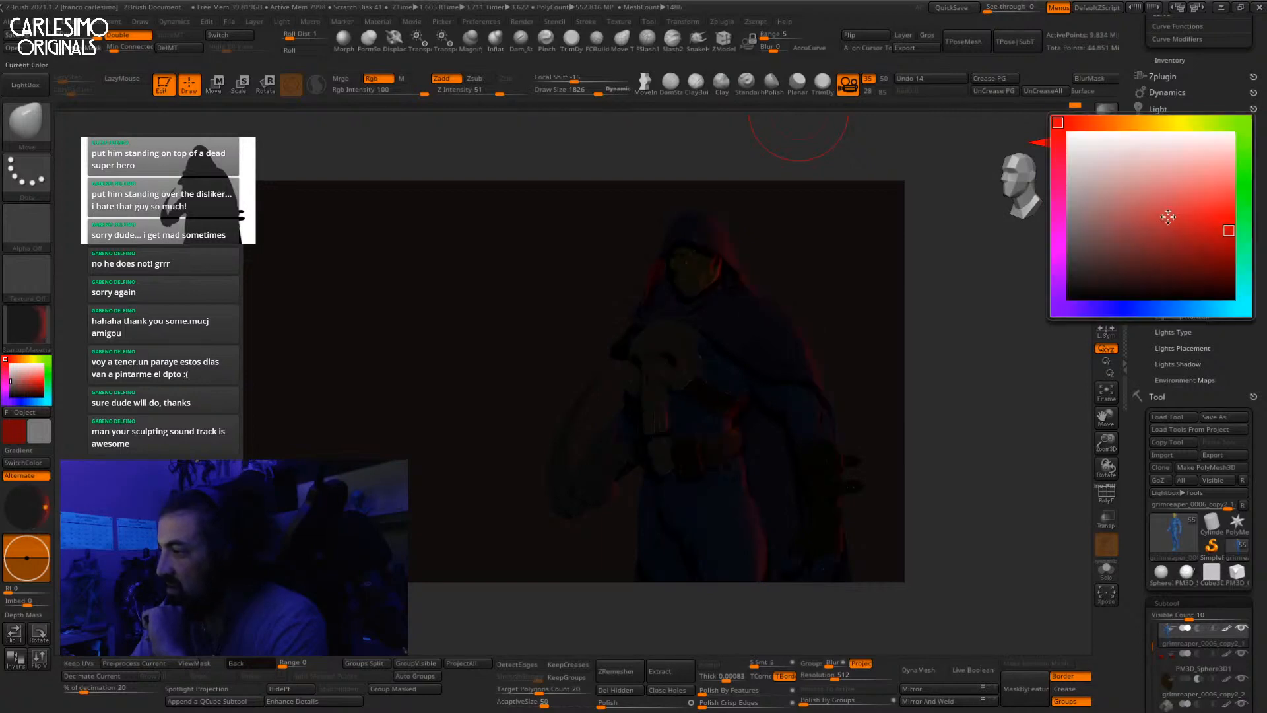
{"action": "left_click", "coordinate": [1222, 225]}
{"action": "left_click_drag", "start_coordinate": [1213, 219], "coordinate": [1233, 219]}
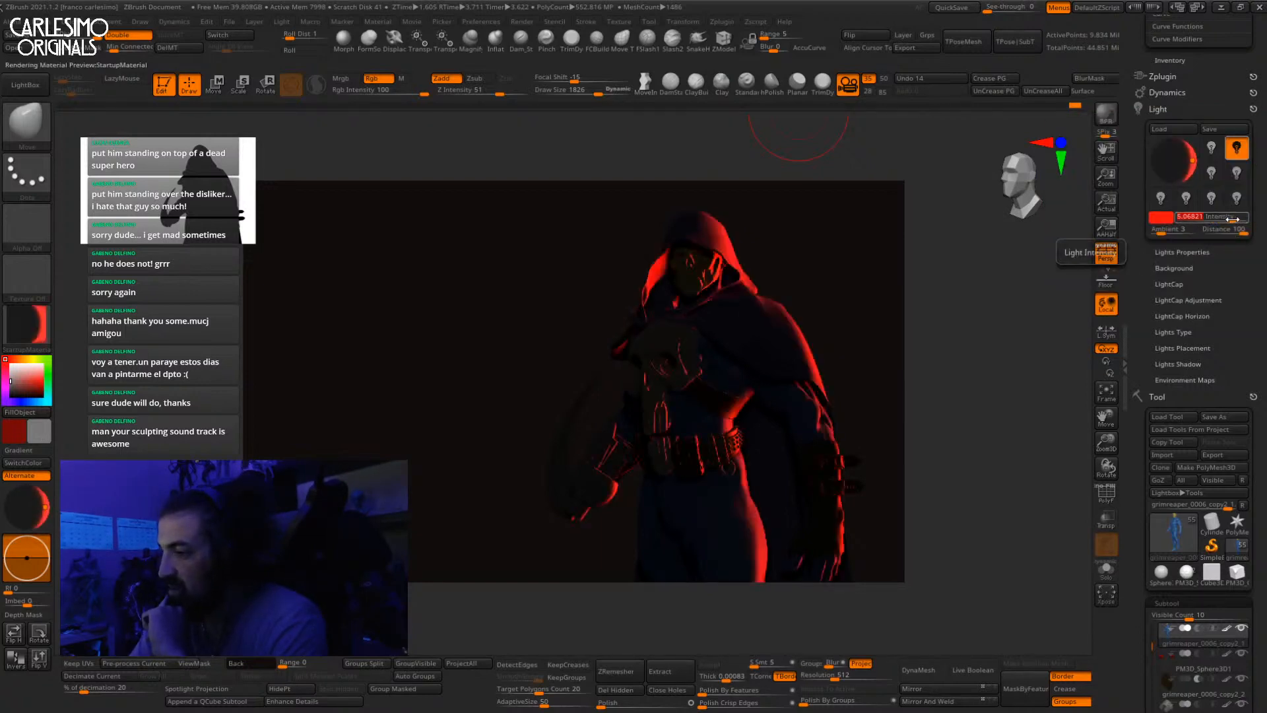
Step: Switch the white first light back on for a BPR render and lower the BPR shadow angle
{"action": "left_click", "coordinate": [1213, 150]}
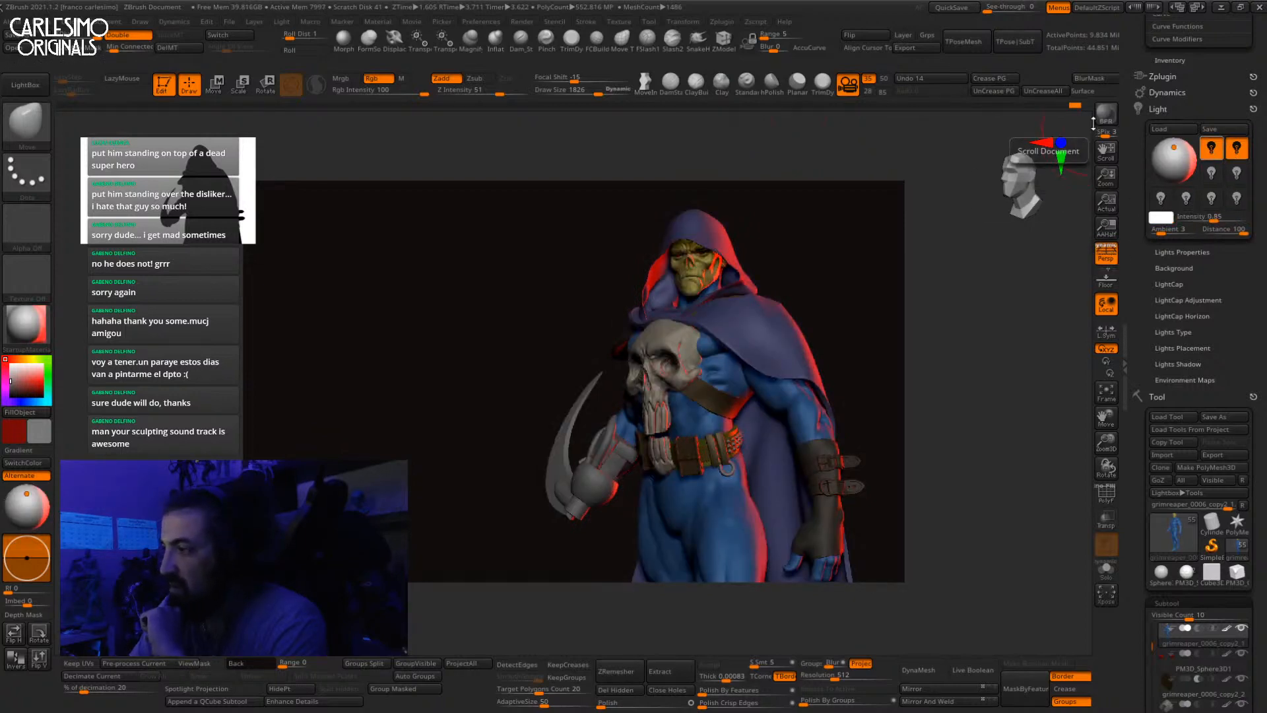
{"action": "key", "text": "shift+r"}
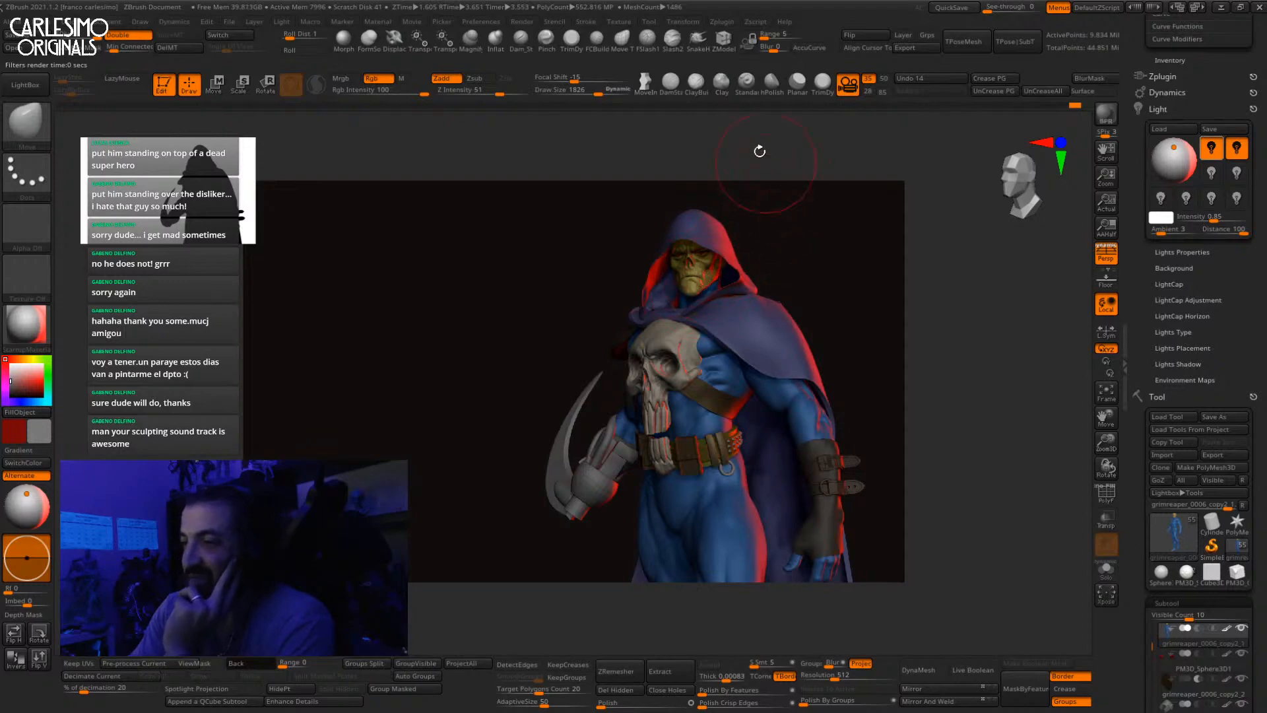
{"action": "left_click", "coordinate": [649, 23]}
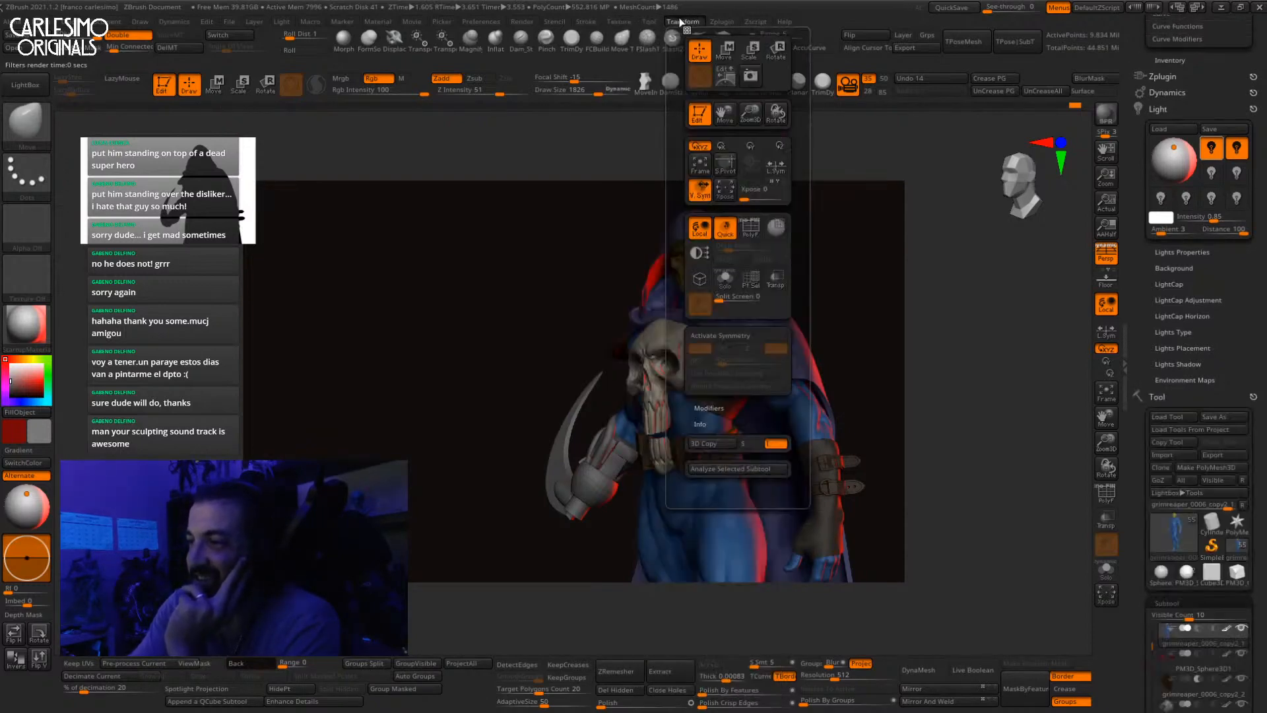
{"action": "mouse_move", "coordinate": [720, 23]}
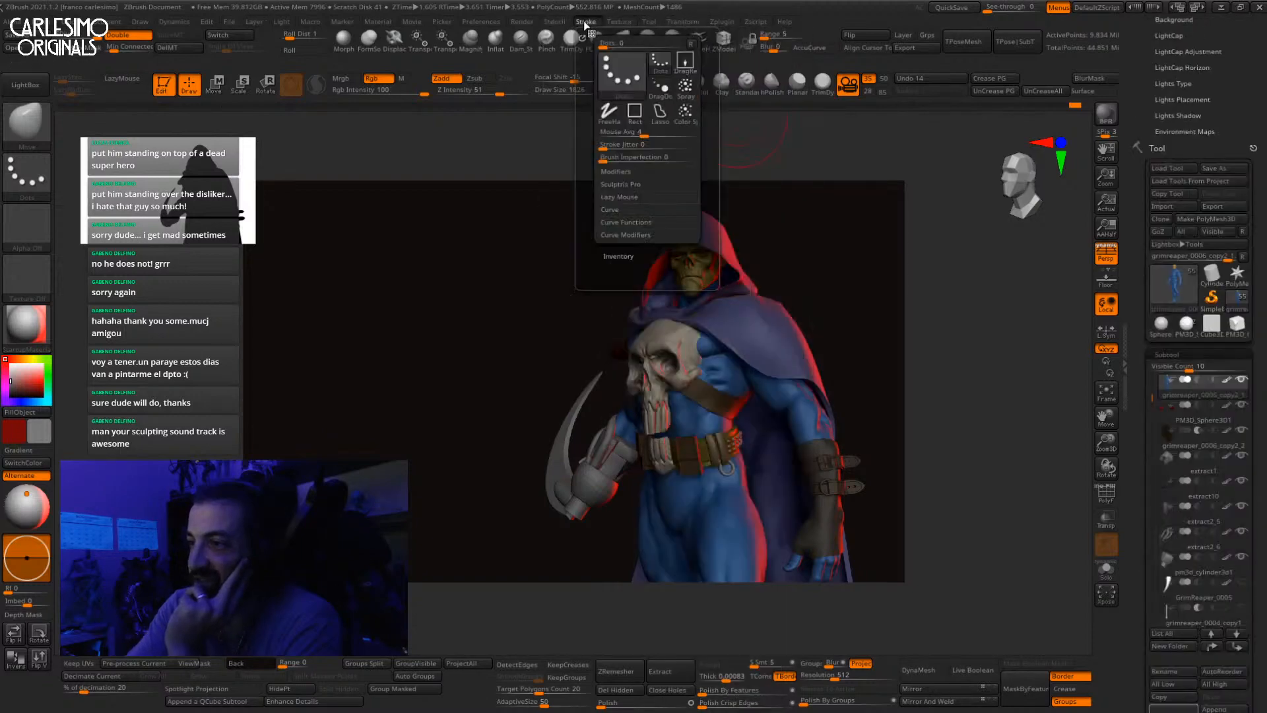
{"action": "mouse_move", "coordinate": [525, 25]}
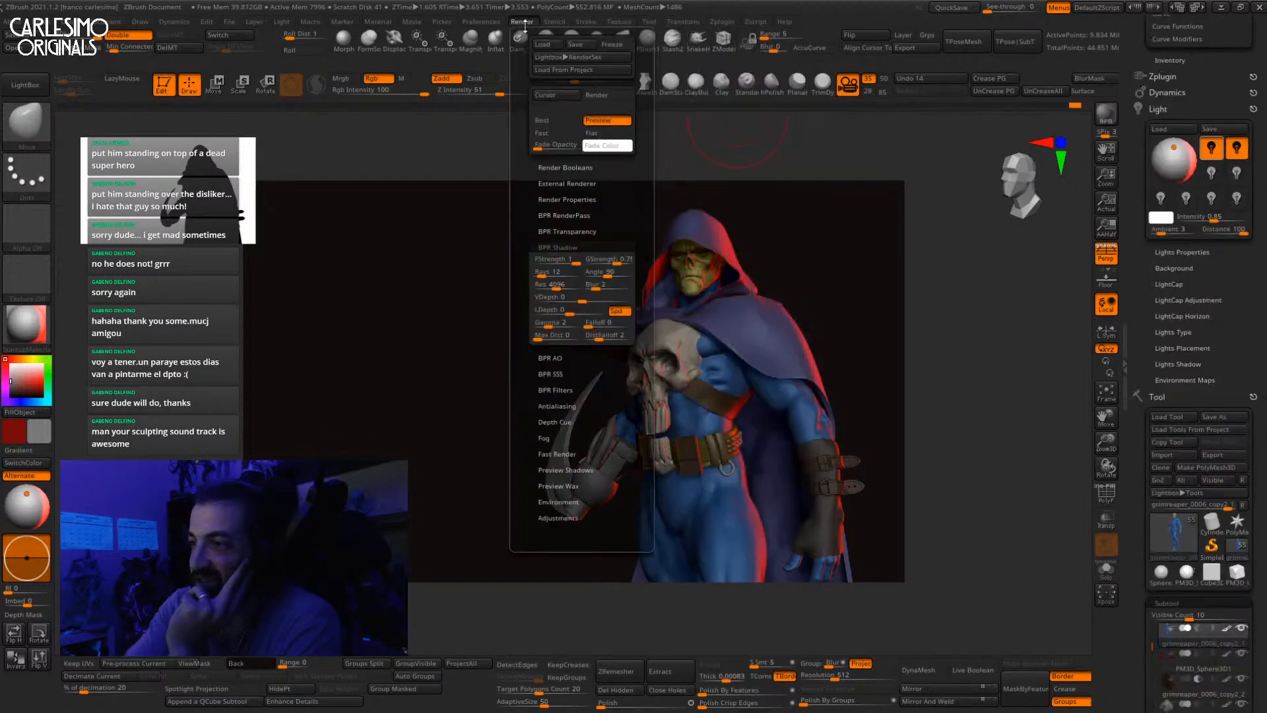
{"action": "left_click_drag", "start_coordinate": [607, 274], "coordinate": [609, 274]}
{"action": "left_click", "coordinate": [597, 272]}
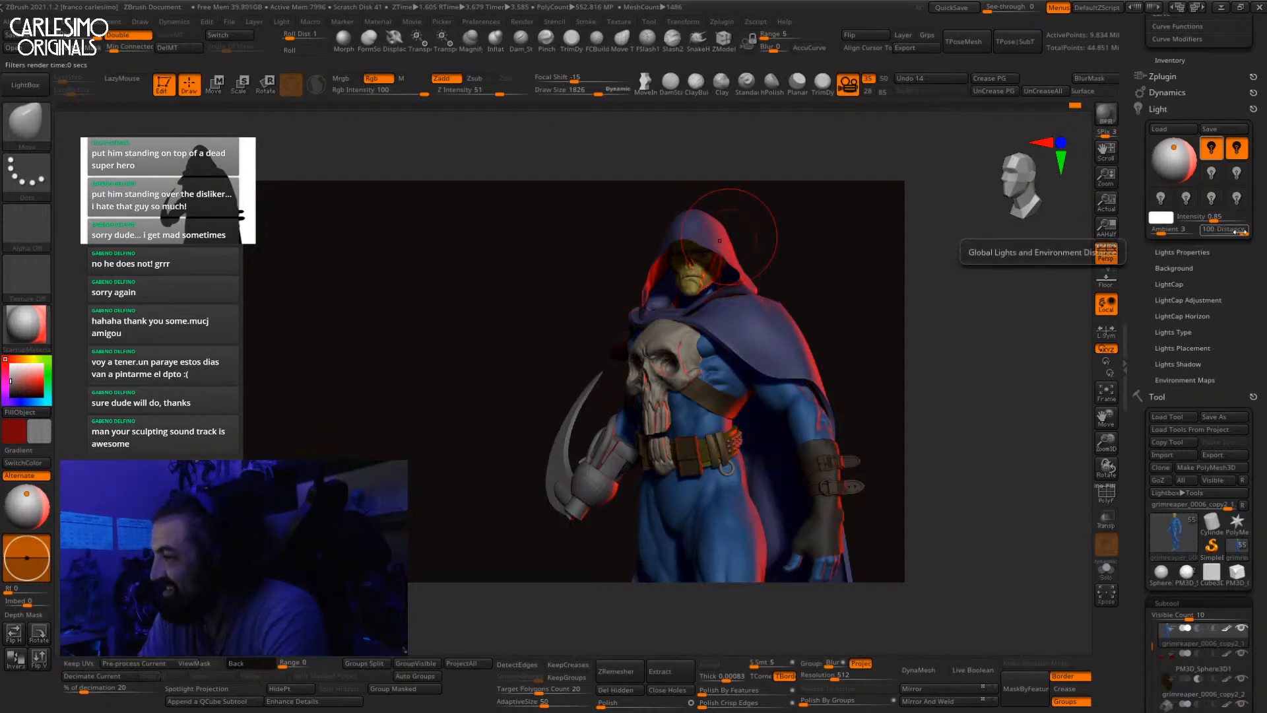
Step: Set the global ambient light intensity to 0
{"action": "left_click_drag", "start_coordinate": [1226, 229], "coordinate": [1252, 232]}
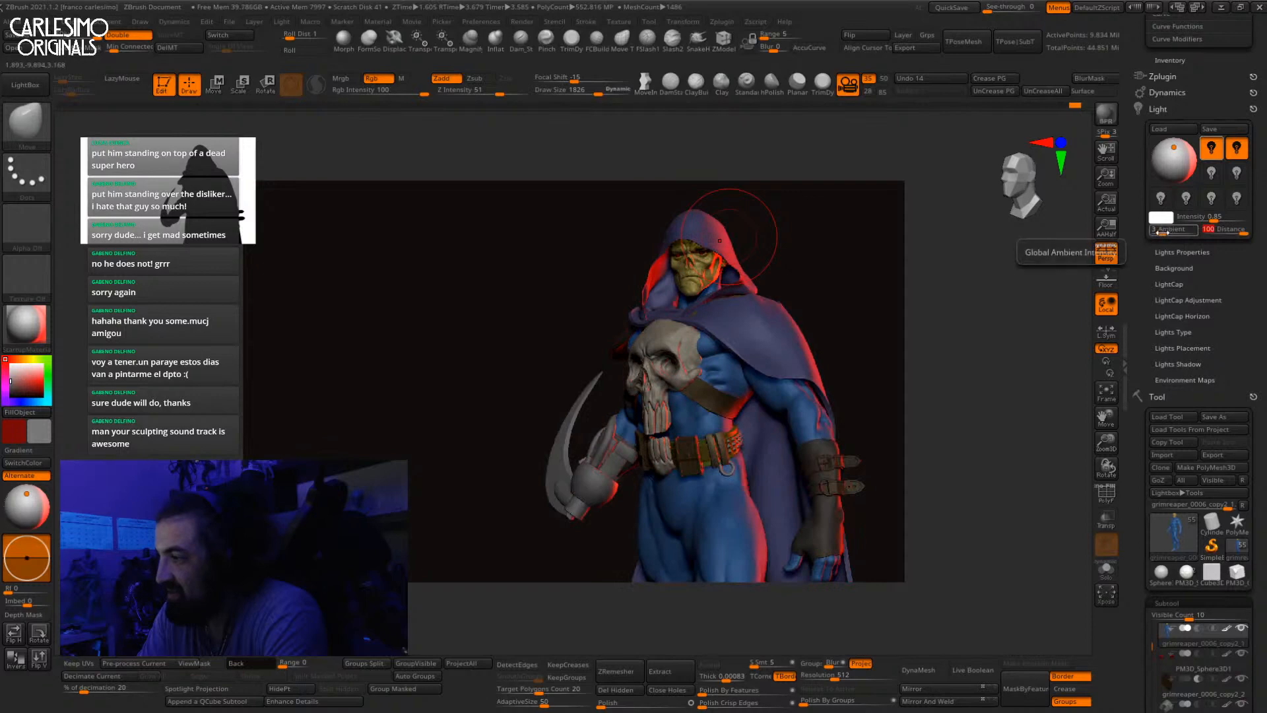
{"action": "left_click_drag", "start_coordinate": [1162, 232], "coordinate": [1159, 232]}
{"action": "left_click", "coordinate": [1154, 235]}
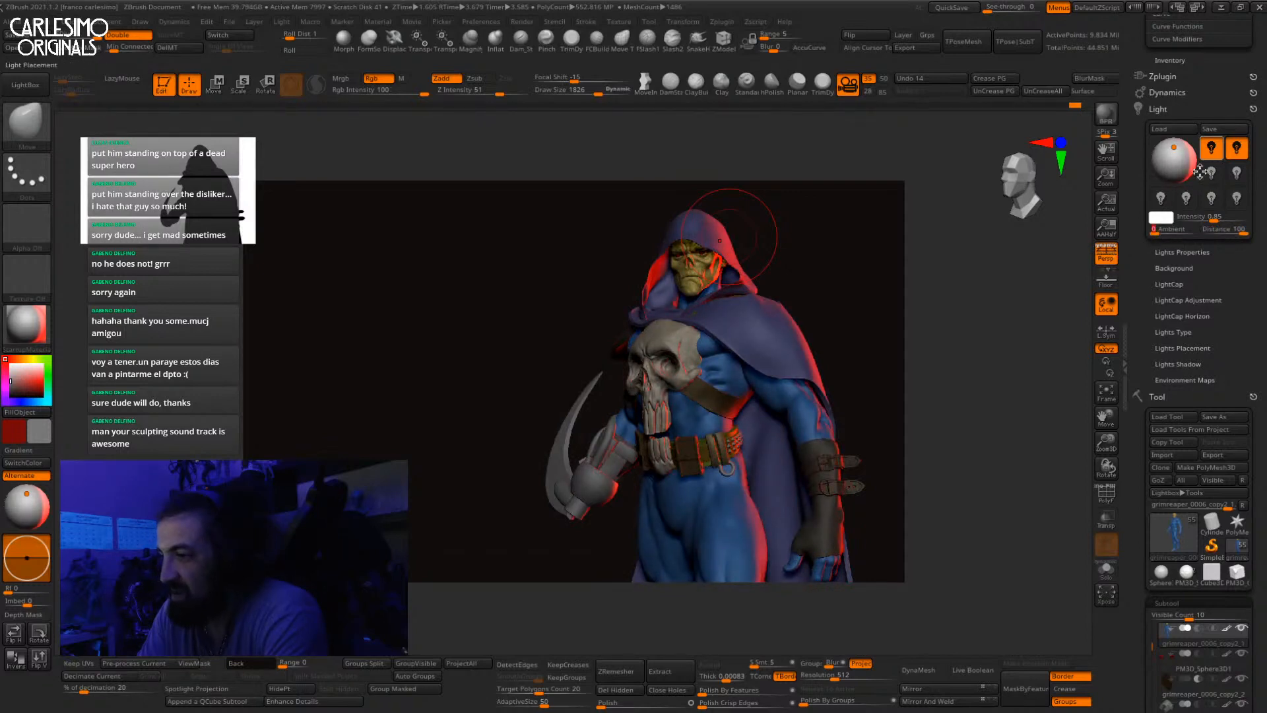
{"action": "left_click", "coordinate": [1236, 151]}
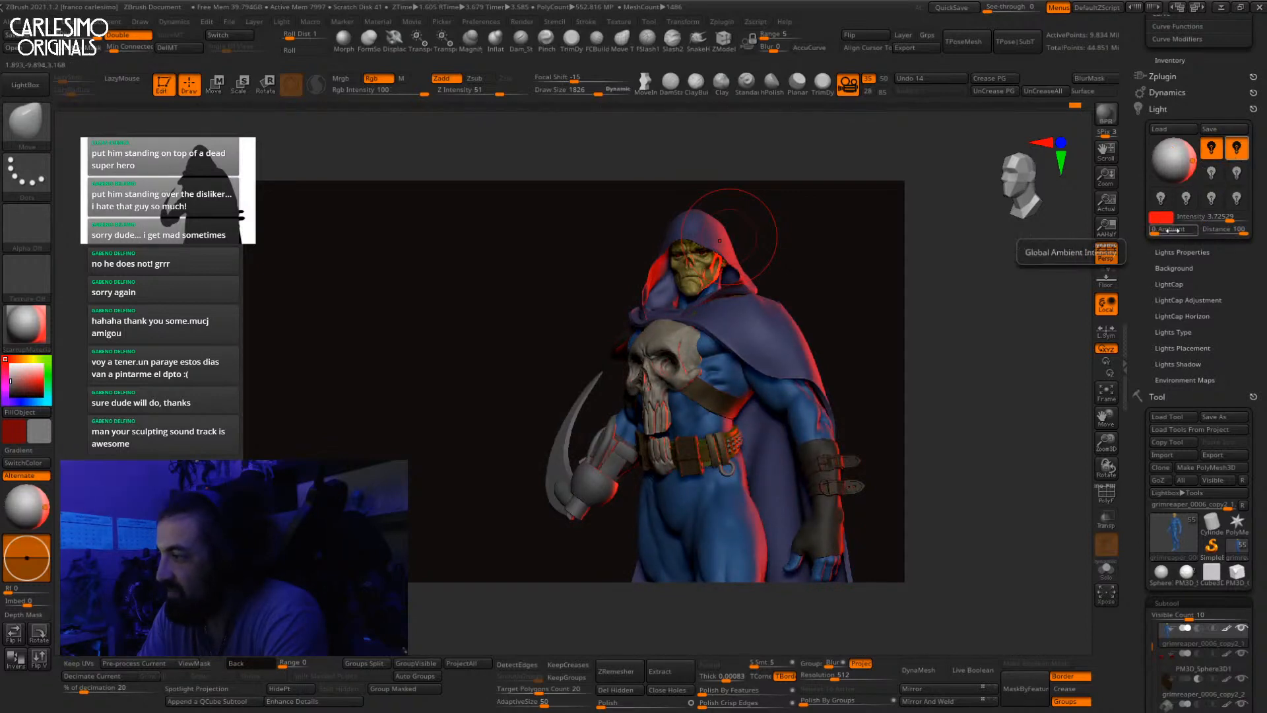
Step: Reposition the white and red lights around the figure and check the placements with BPR renders
{"action": "left_click", "coordinate": [1212, 154]}
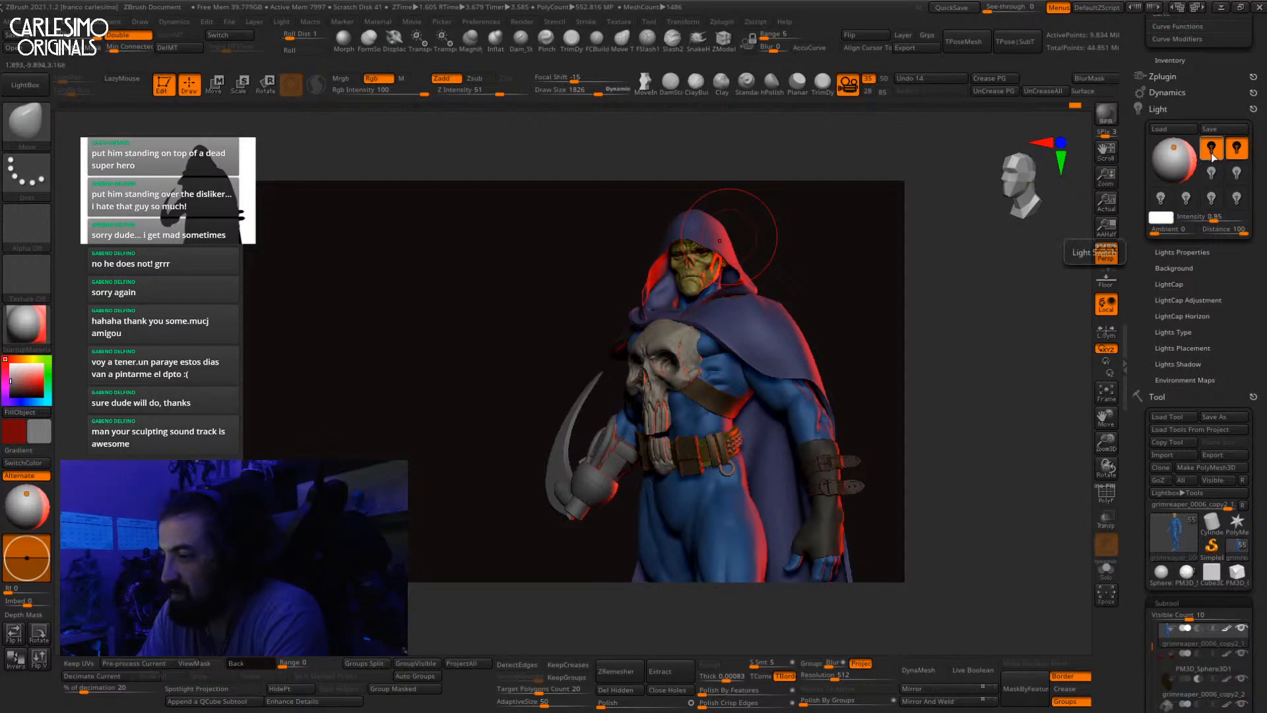
{"action": "mouse_move", "coordinate": [1179, 160]}
{"action": "left_mouse_down"}
{"action": "mouse_move", "coordinate": [1174, 143]}
{"action": "mouse_move", "coordinate": [1186, 159]}
{"action": "left_mouse_up"}
{"action": "left_click", "coordinate": [1240, 151]}
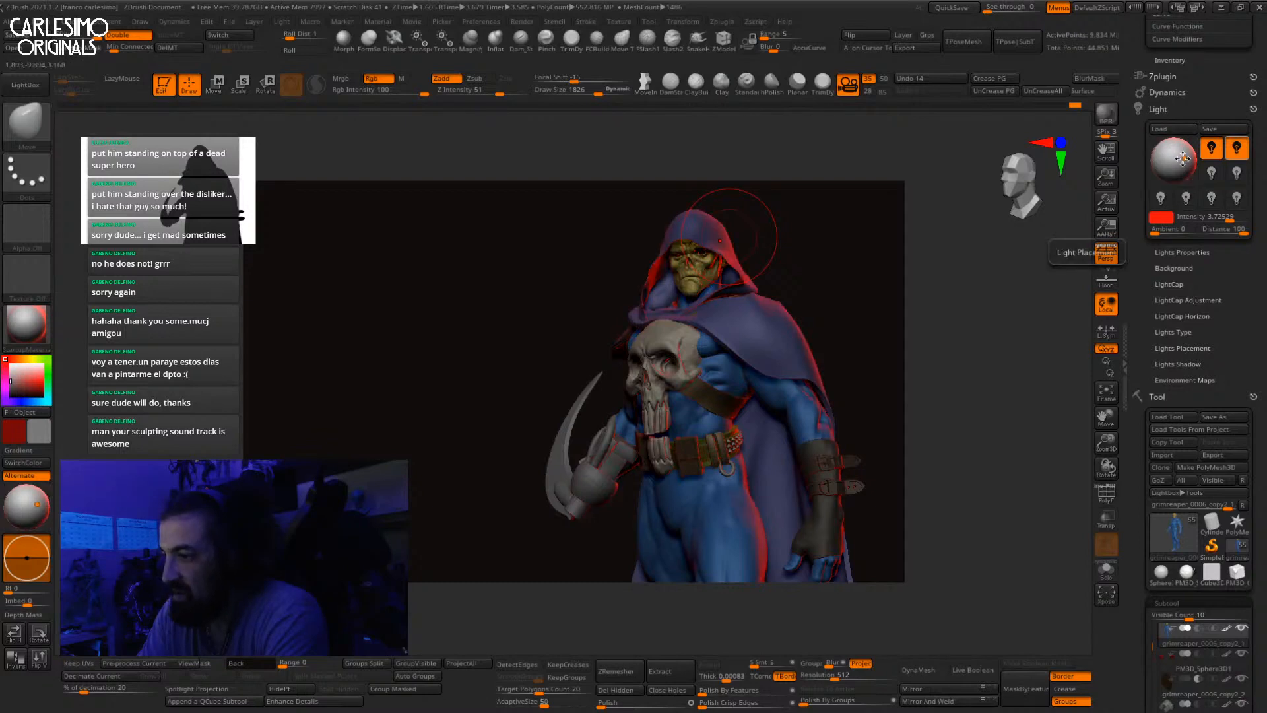
{"action": "left_click_drag", "start_coordinate": [1184, 159], "coordinate": [1186, 156]}
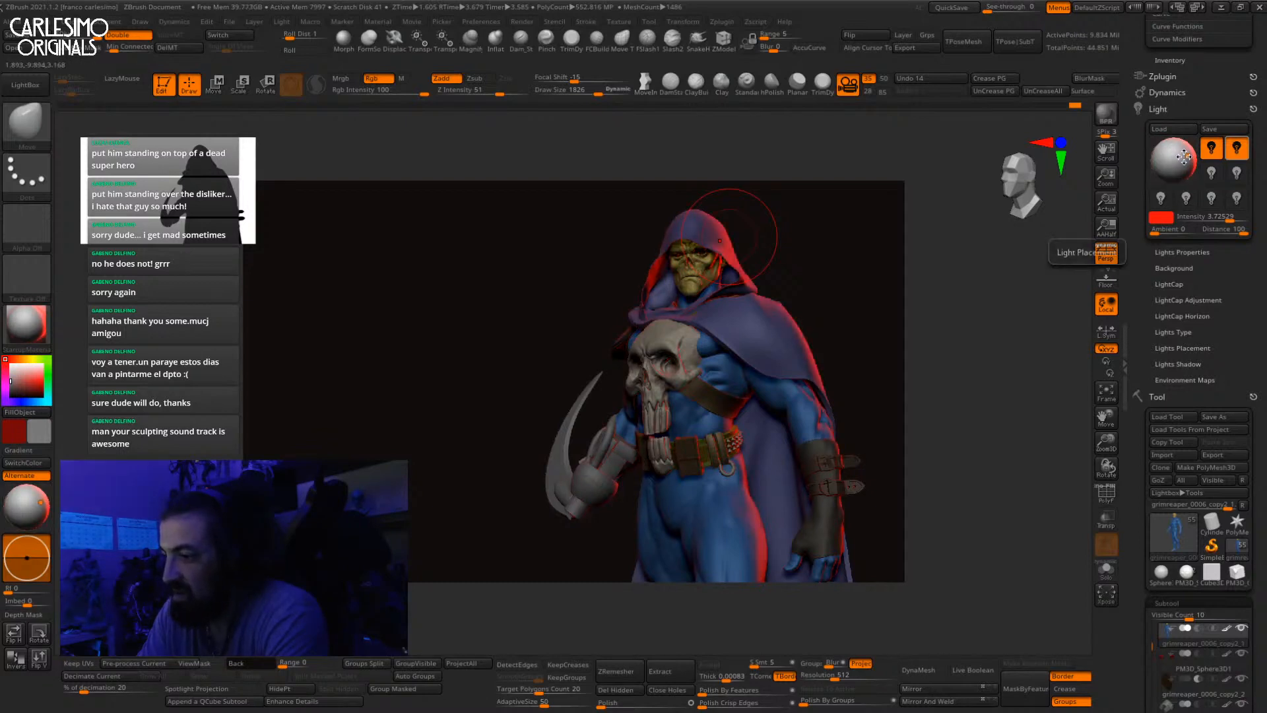
{"action": "left_click", "coordinate": [1107, 115]}
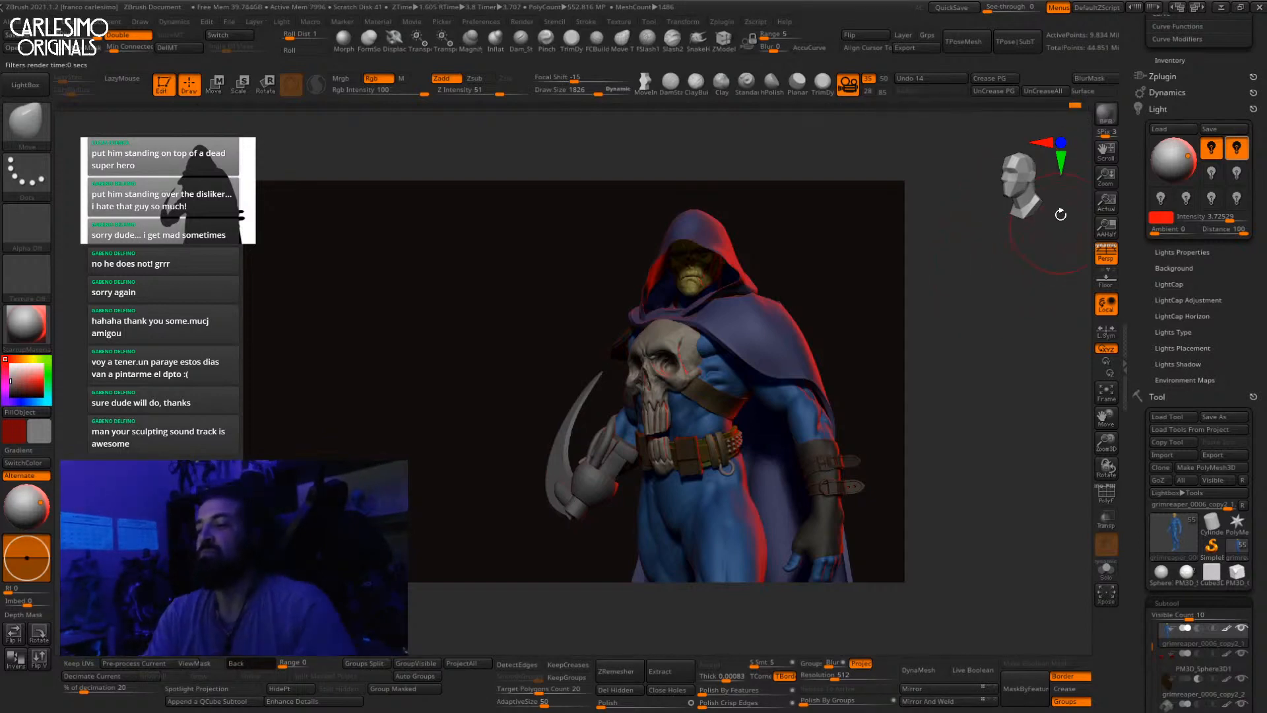
{"action": "left_click", "coordinate": [1166, 153]}
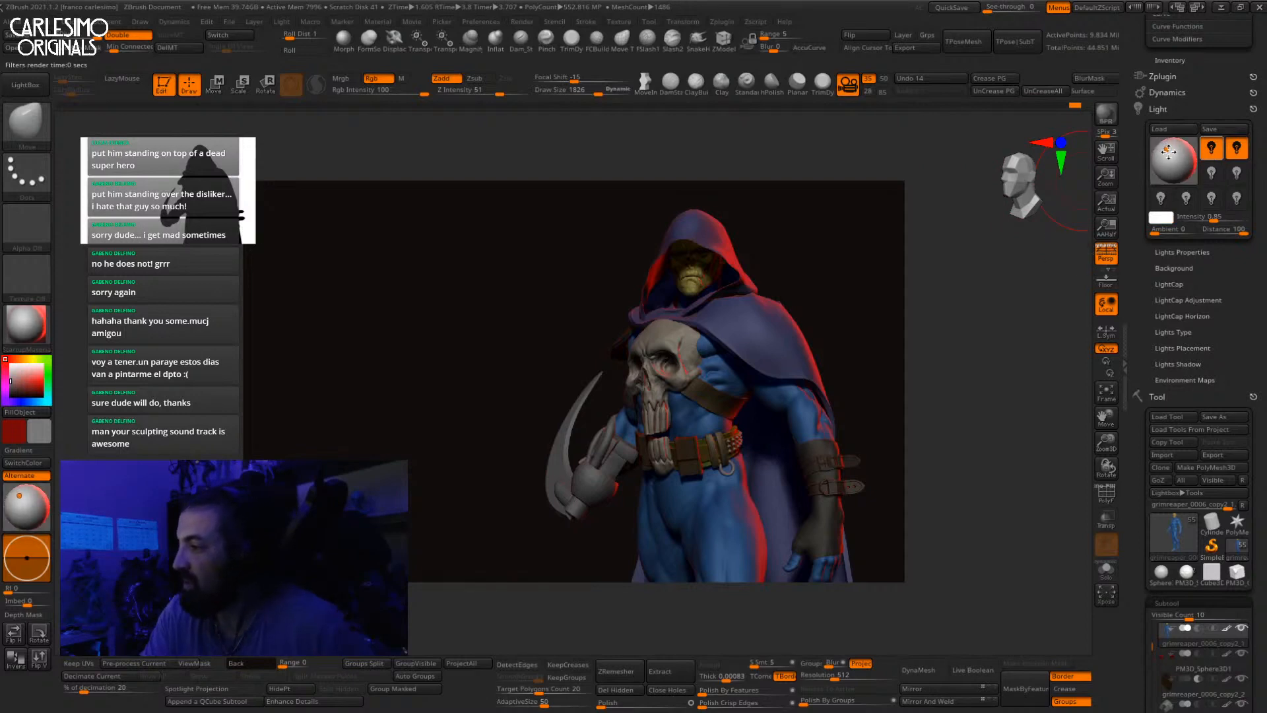
{"action": "left_click", "coordinate": [1106, 114]}
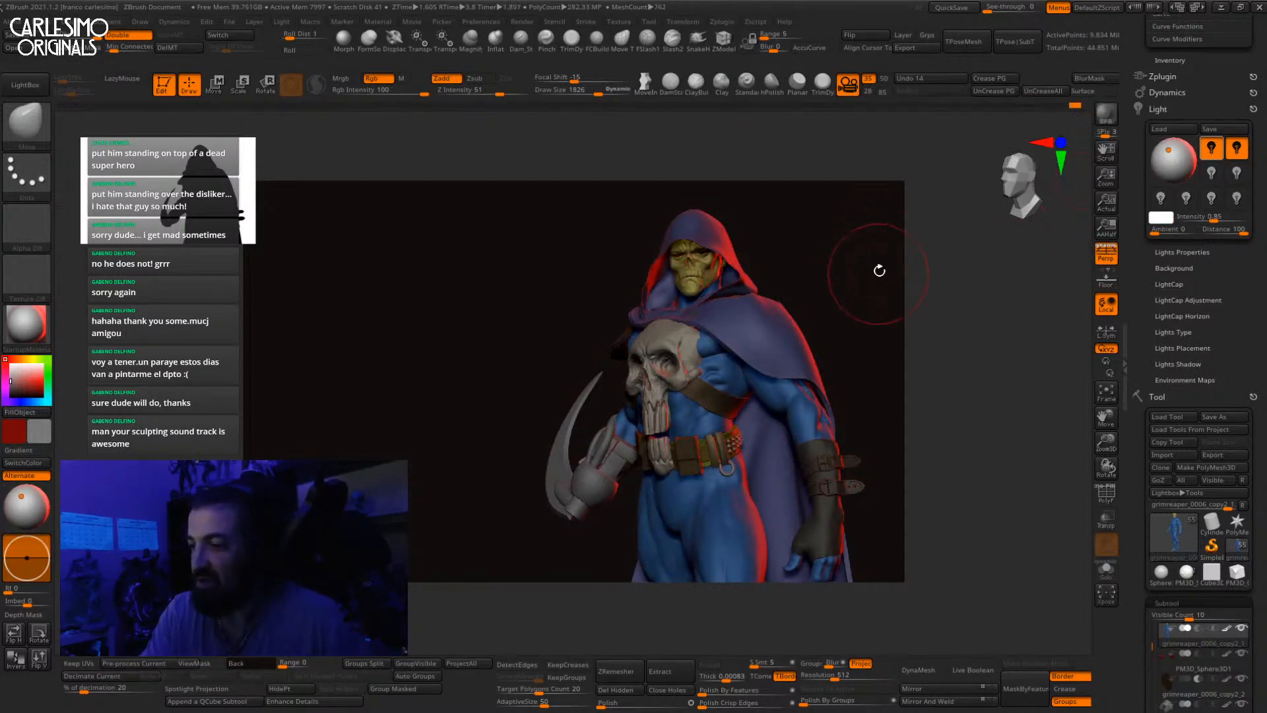
Step: Select the purple cape's subtool and examine the lit hood, cape and torso from several angles
{"action": "left_click_drag", "start_coordinate": [880, 270], "coordinate": [895, 291], "text": "alt"}
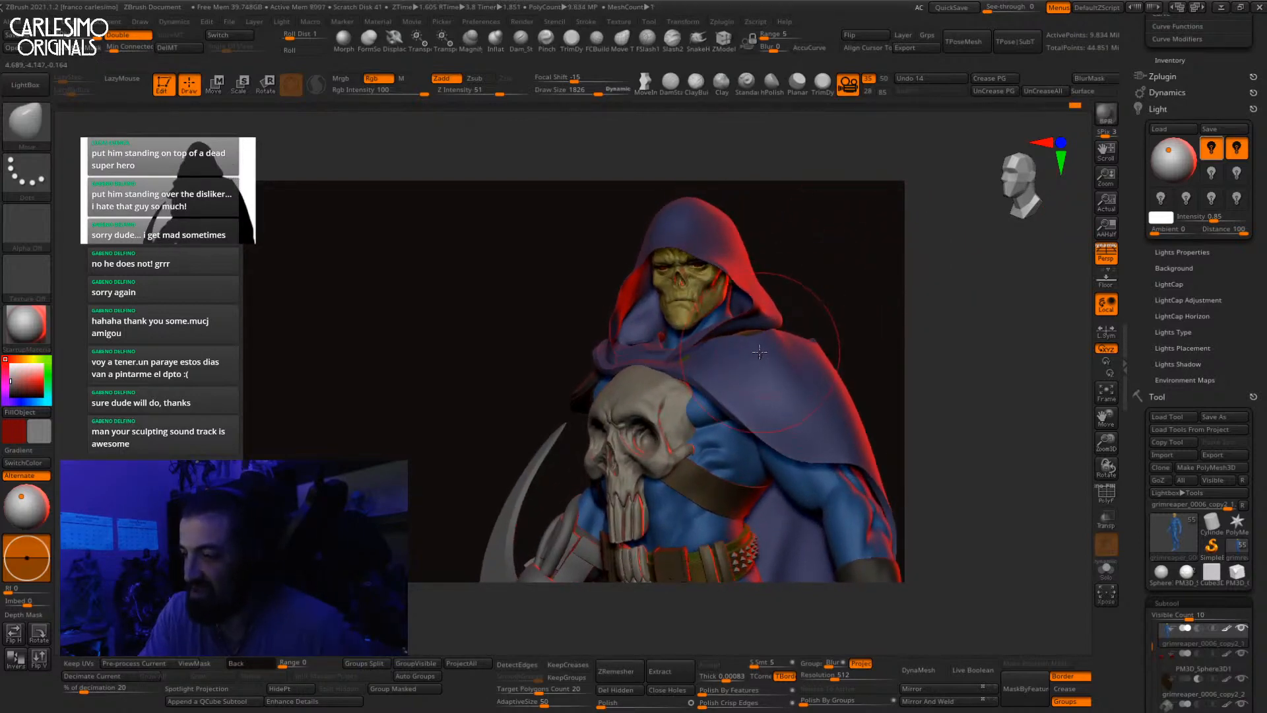
{"action": "left_click", "coordinate": [712, 367], "text": "alt"}
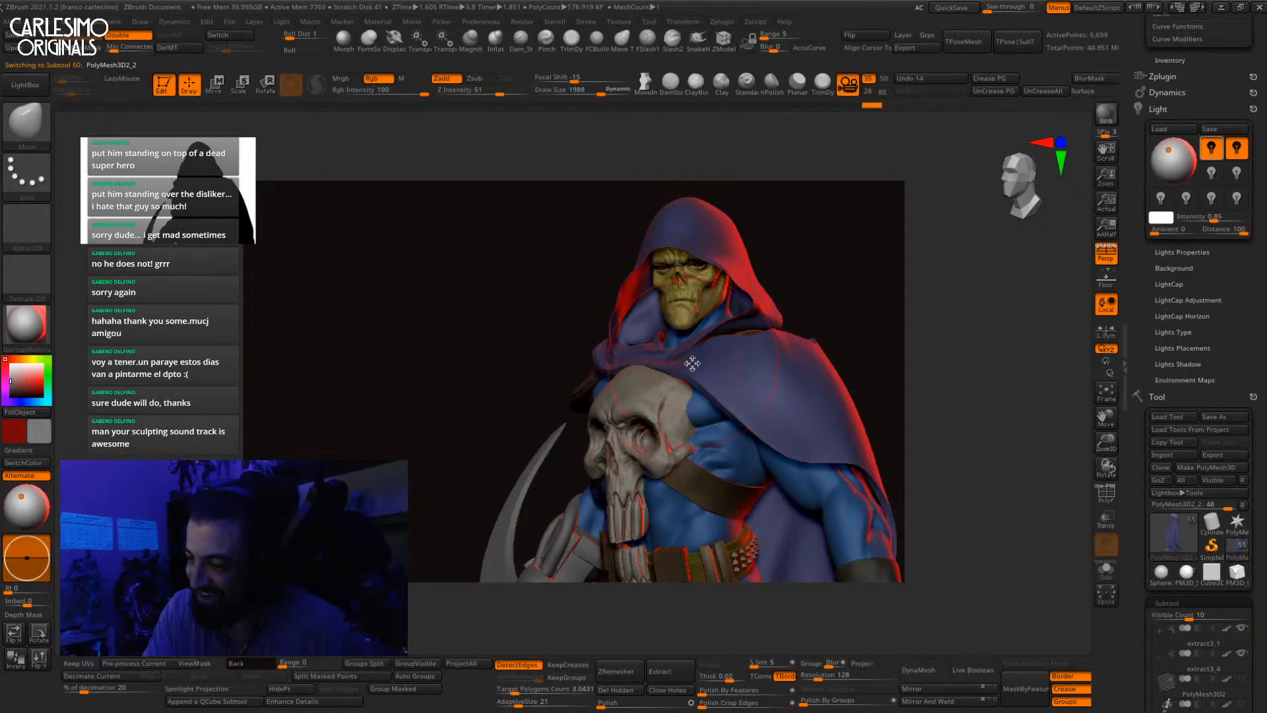
{"action": "right_click_drag", "start_coordinate": [689, 381], "coordinate": [710, 322]}
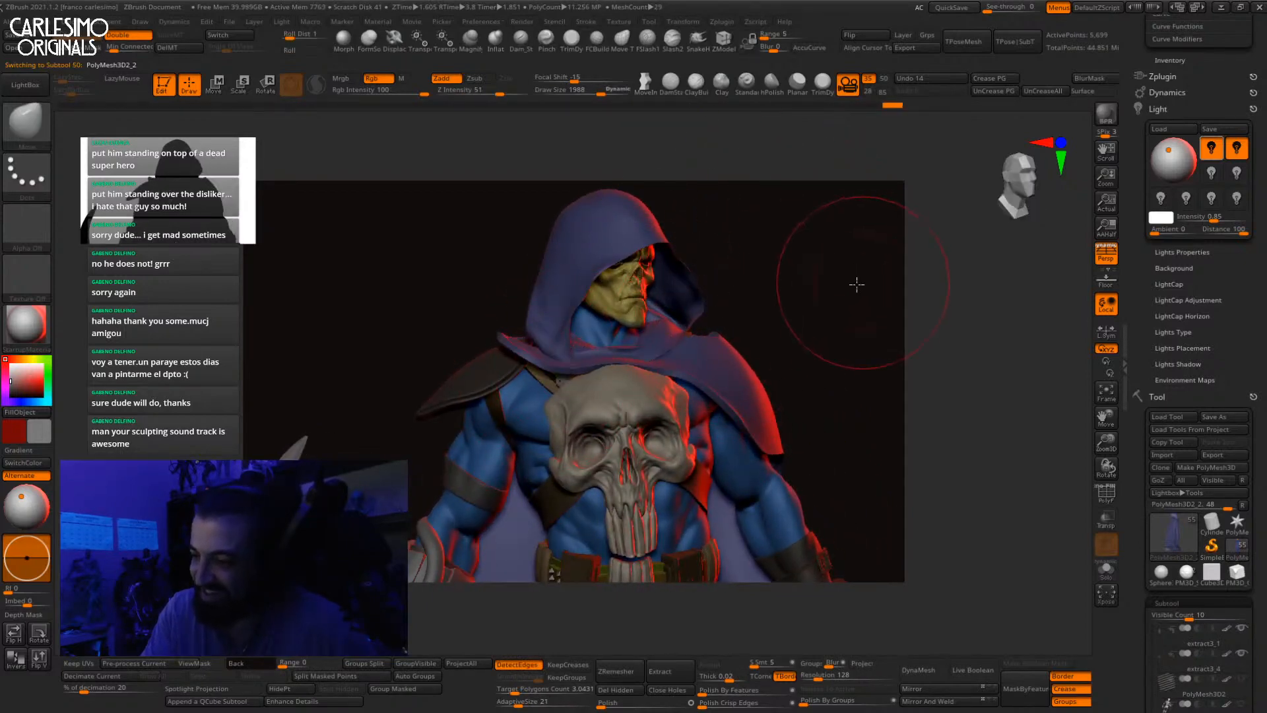
{"action": "right_click_drag", "start_coordinate": [854, 283], "coordinate": [835, 356]}
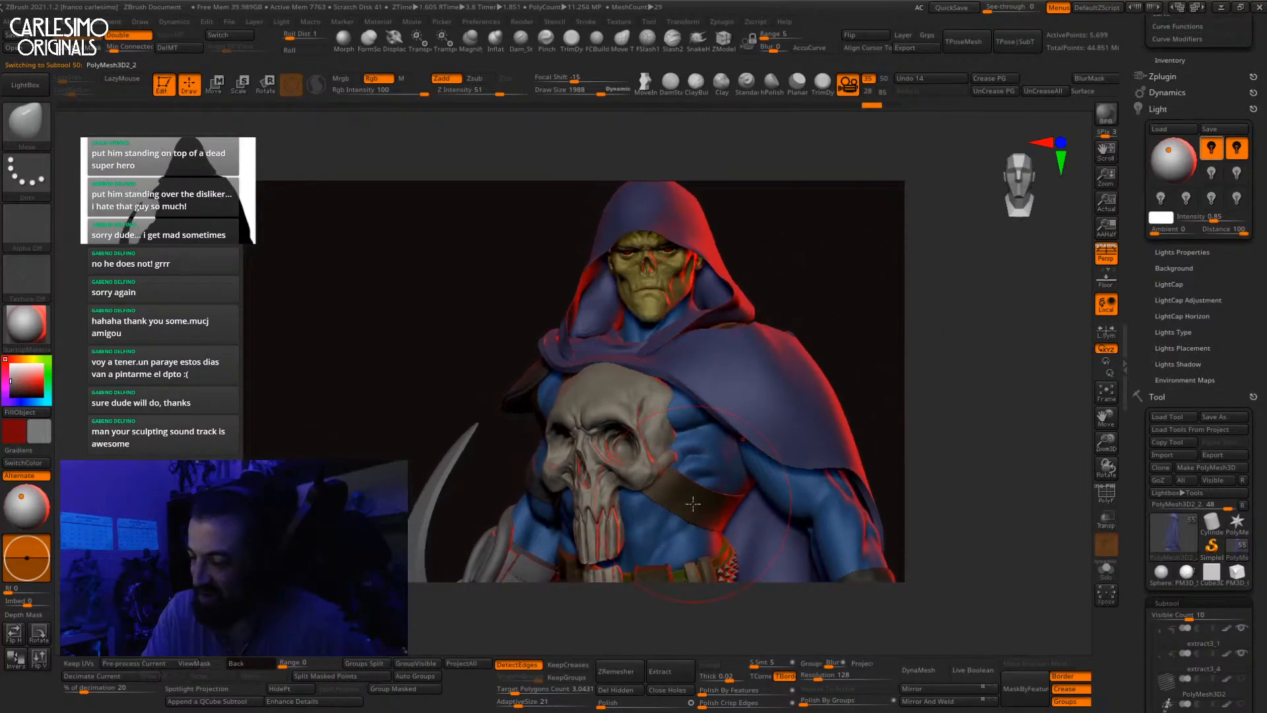
{"action": "mouse_move", "coordinate": [693, 500]}
{"action": "right_mouse_down"}
{"action": "mouse_move", "coordinate": [872, 284]}
{"action": "mouse_move", "coordinate": [869, 319]}
{"action": "mouse_move", "coordinate": [870, 299]}
{"action": "right_mouse_up"}
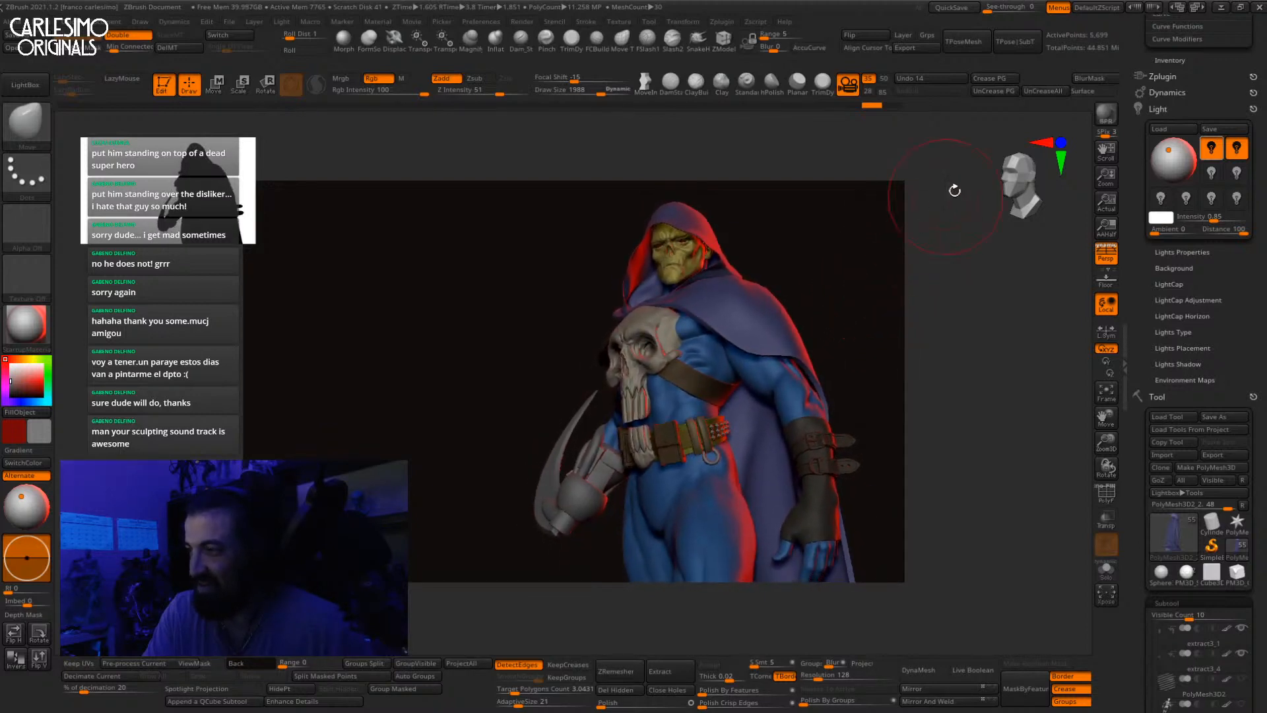
Step: Render a BPR preview and try a yellow colour for the second light
{"action": "left_click", "coordinate": [1106, 116]}
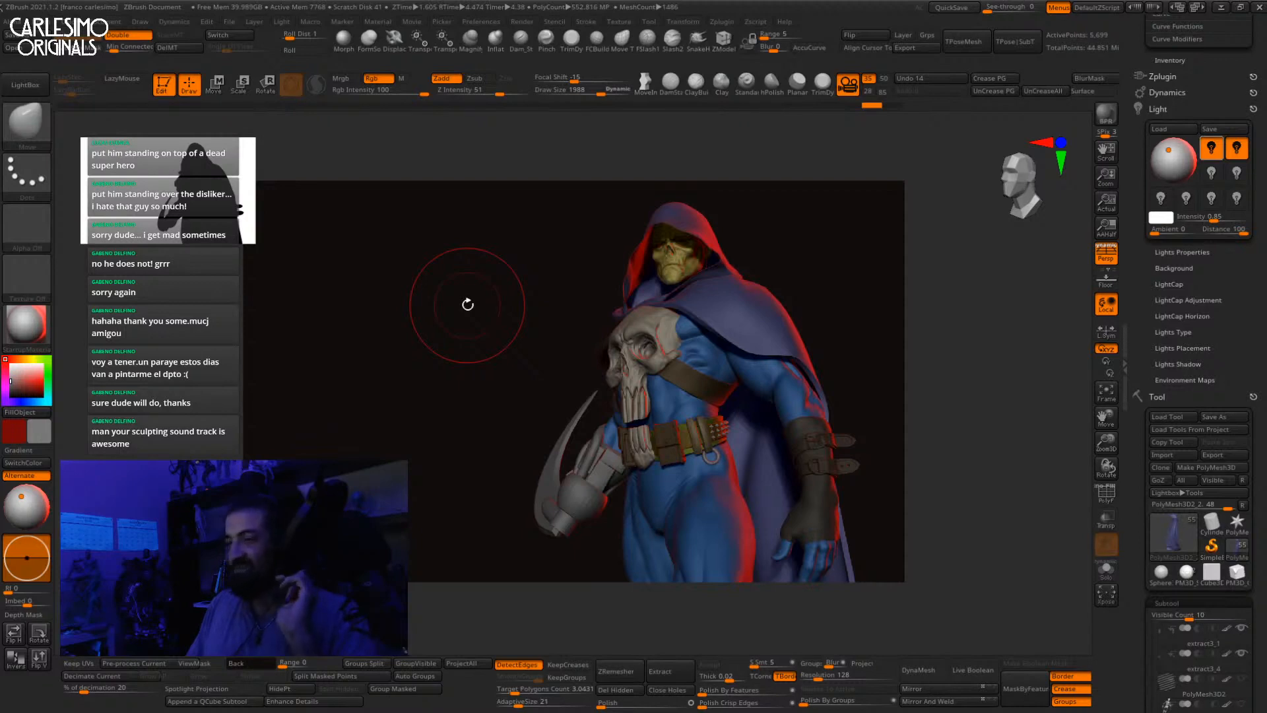
{"action": "left_click", "coordinate": [1237, 148]}
{"action": "left_click_drag", "start_coordinate": [1160, 226], "coordinate": [1185, 125]}
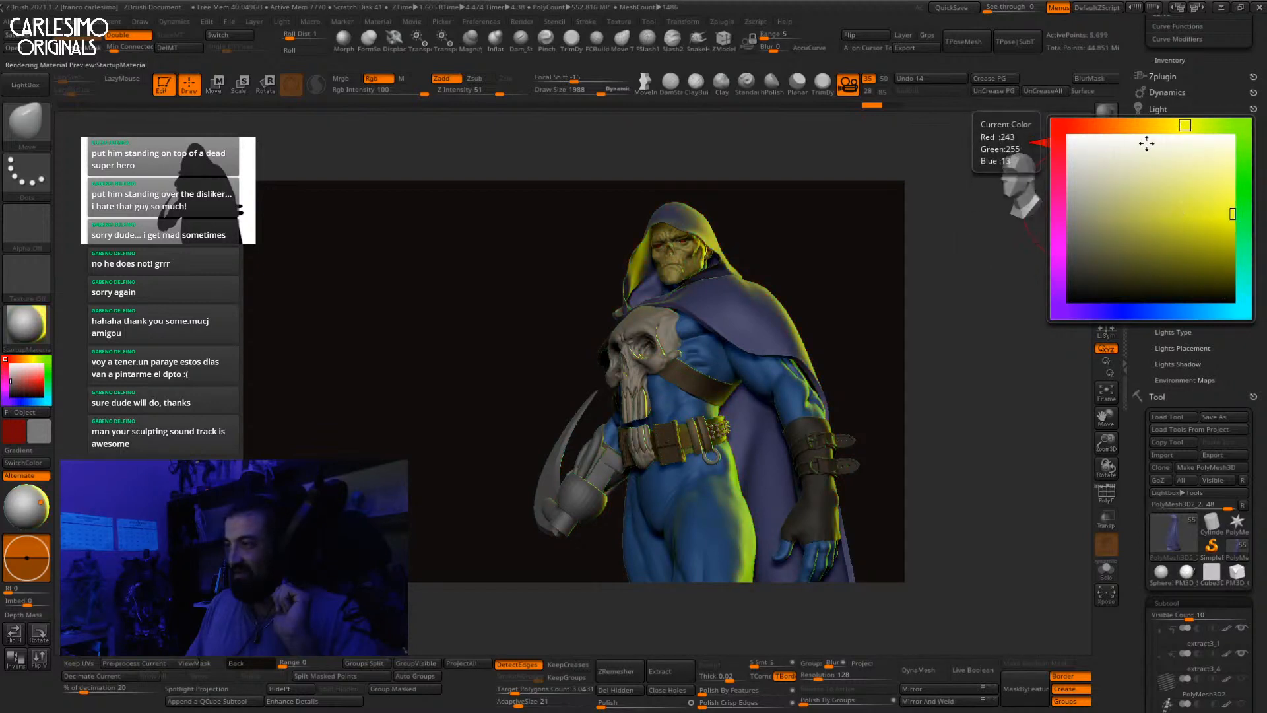
{"action": "left_click_drag", "start_coordinate": [1182, 123], "coordinate": [1161, 249]}
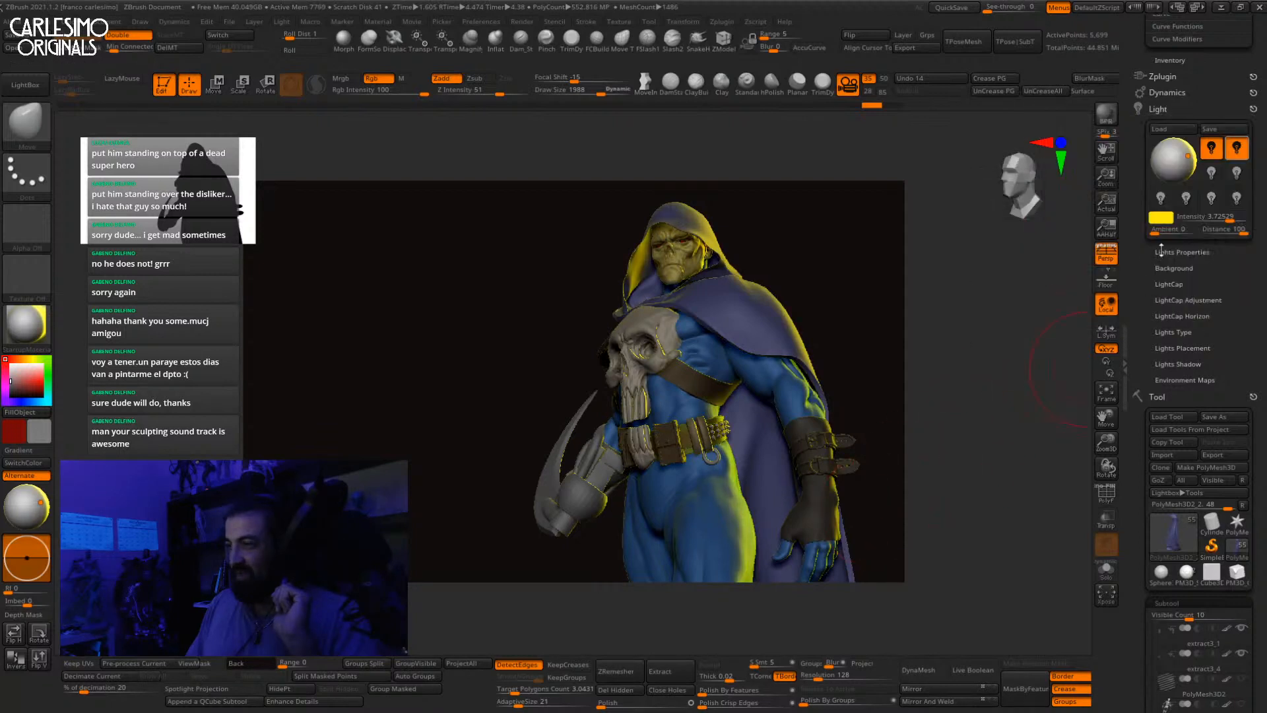
Step: Reposition the yellow light so it rims the side of the hood, cape and legs
{"action": "left_click", "coordinate": [1187, 160]}
{"action": "left_click", "coordinate": [1188, 163]}
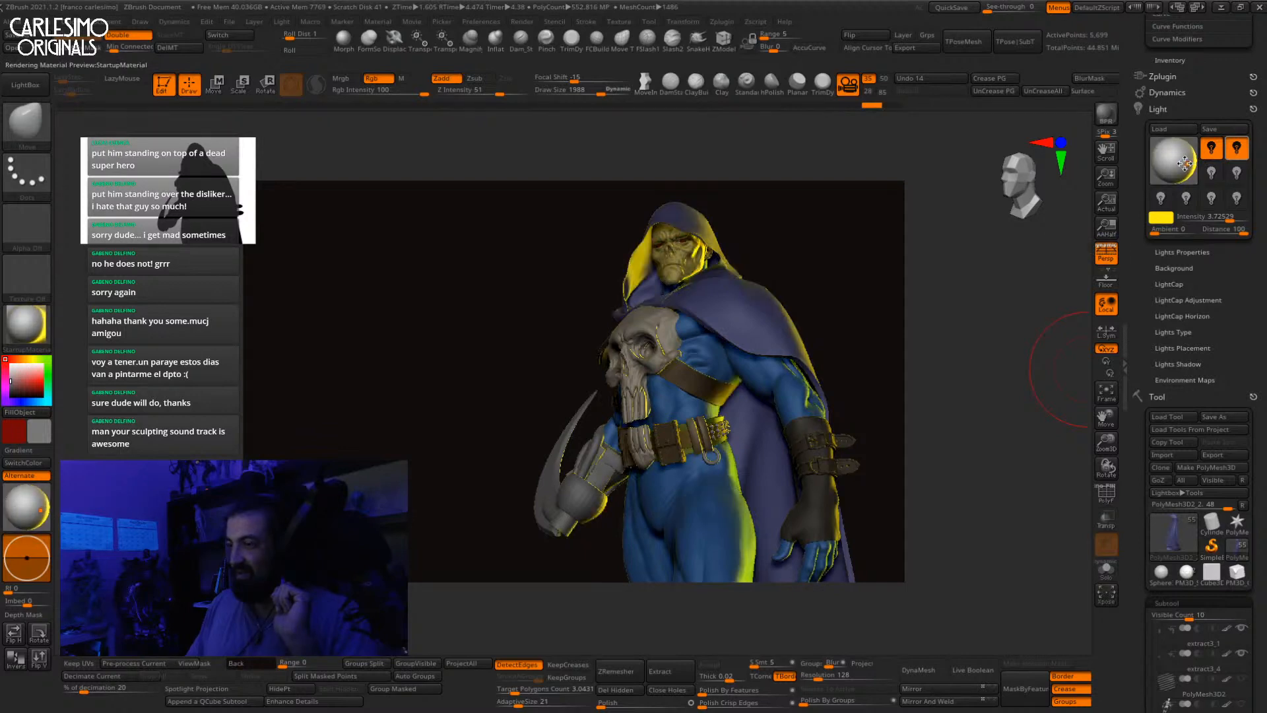
{"action": "left_click", "coordinate": [1189, 164]}
{"action": "left_click_drag", "start_coordinate": [1189, 163], "coordinate": [1182, 160]}
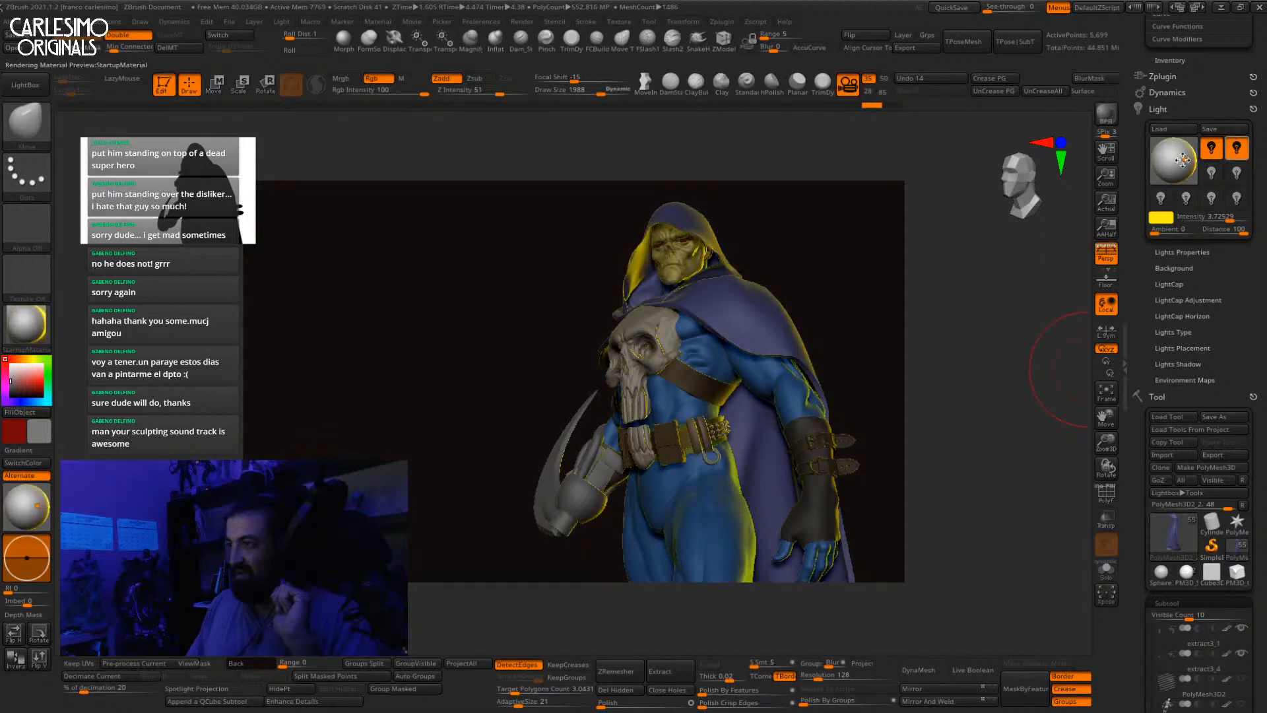
{"action": "left_click", "coordinate": [1182, 160]}
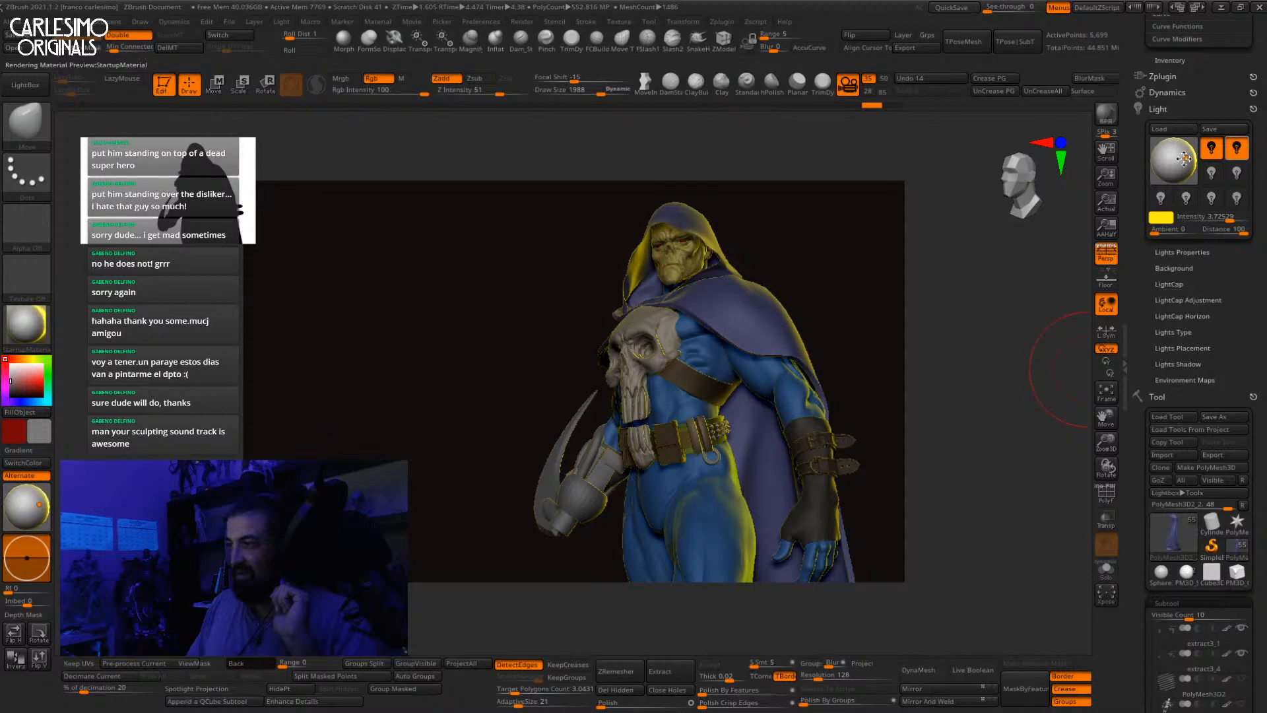
Step: Turn off double-sided display for the hood and select the purple cape's subtool
{"action": "left_click", "coordinate": [689, 219], "text": "alt"}
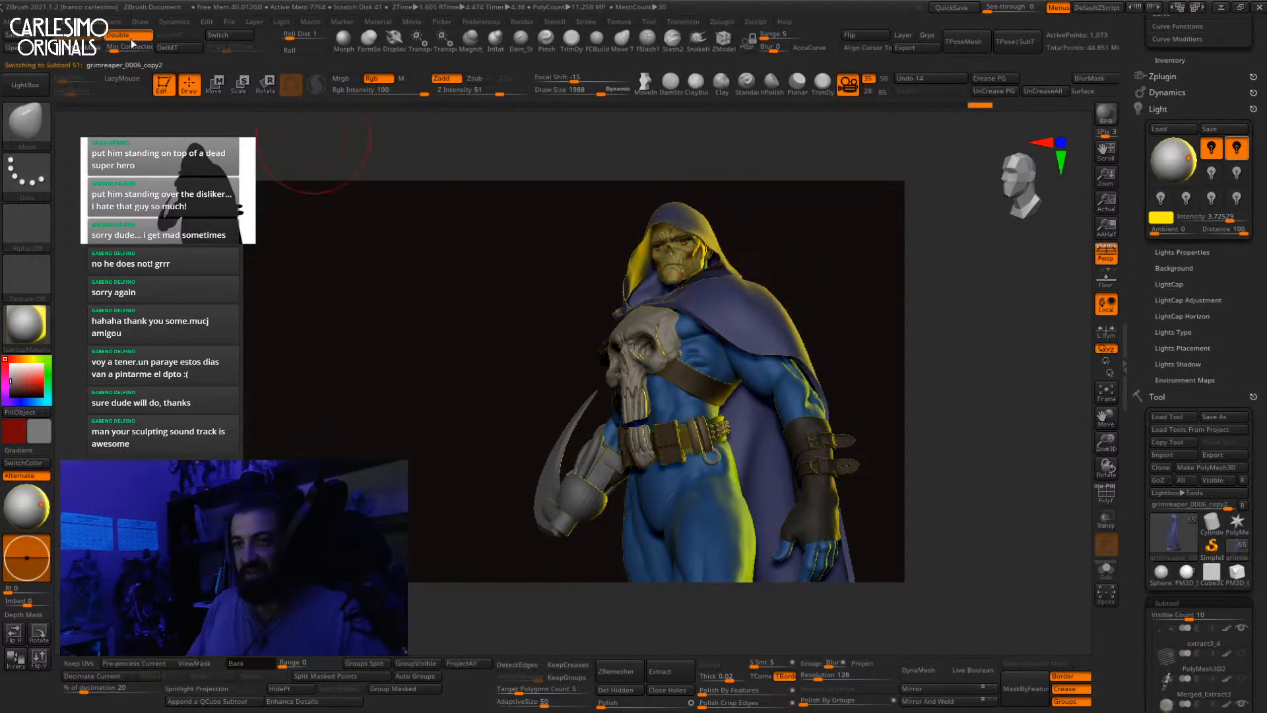
{"action": "left_click", "coordinate": [126, 37]}
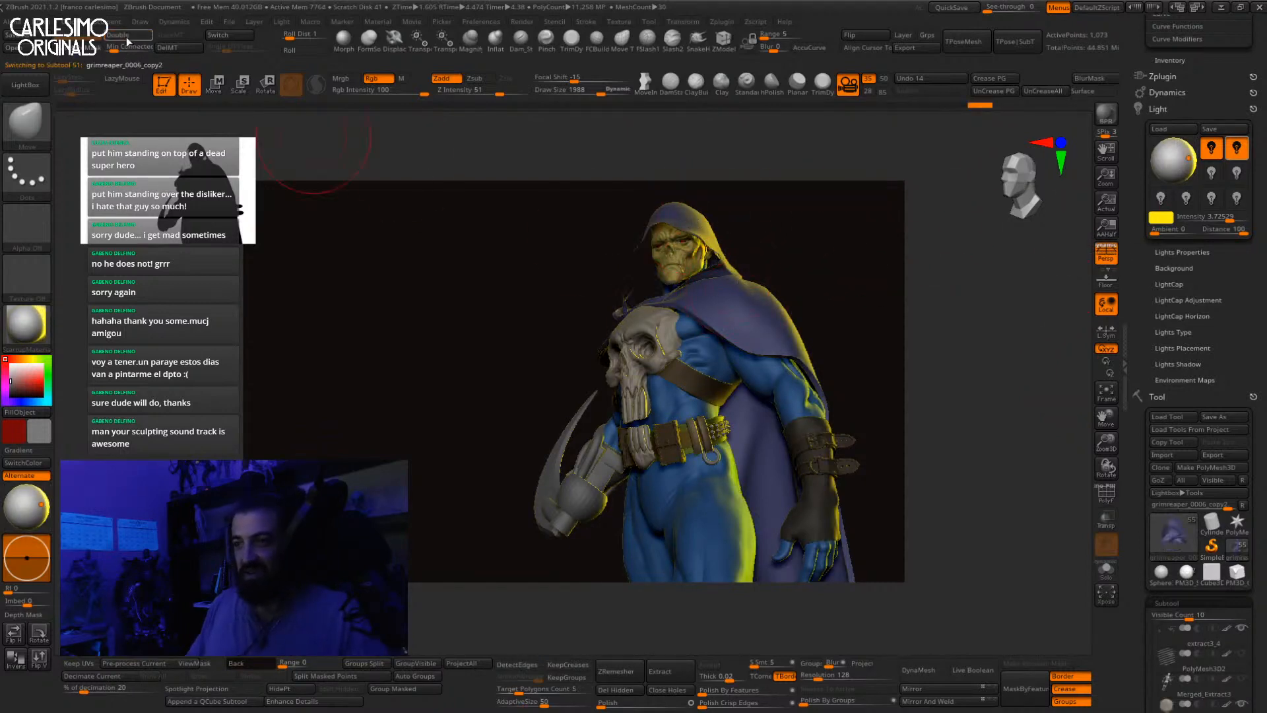
{"action": "left_click", "coordinate": [774, 486], "text": "alt"}
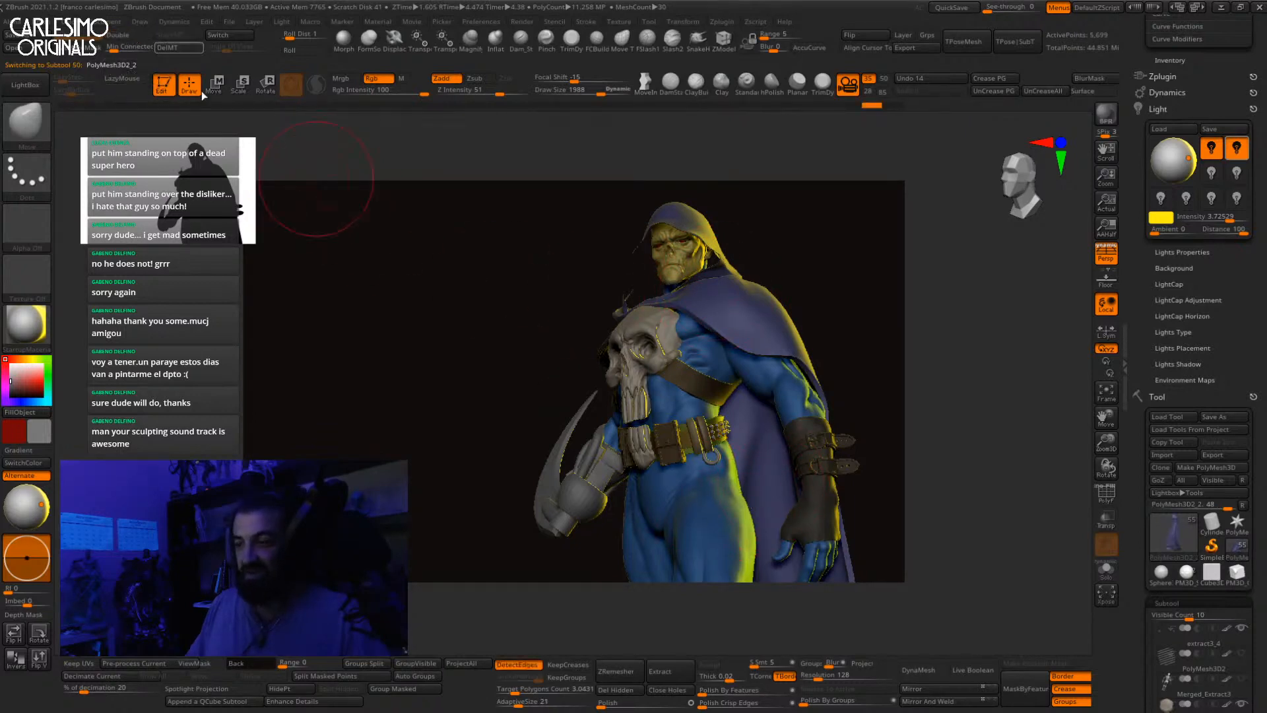
Step: Render a BPR preview and set the rim light's colour back to red
{"action": "left_click", "coordinate": [1106, 116]}
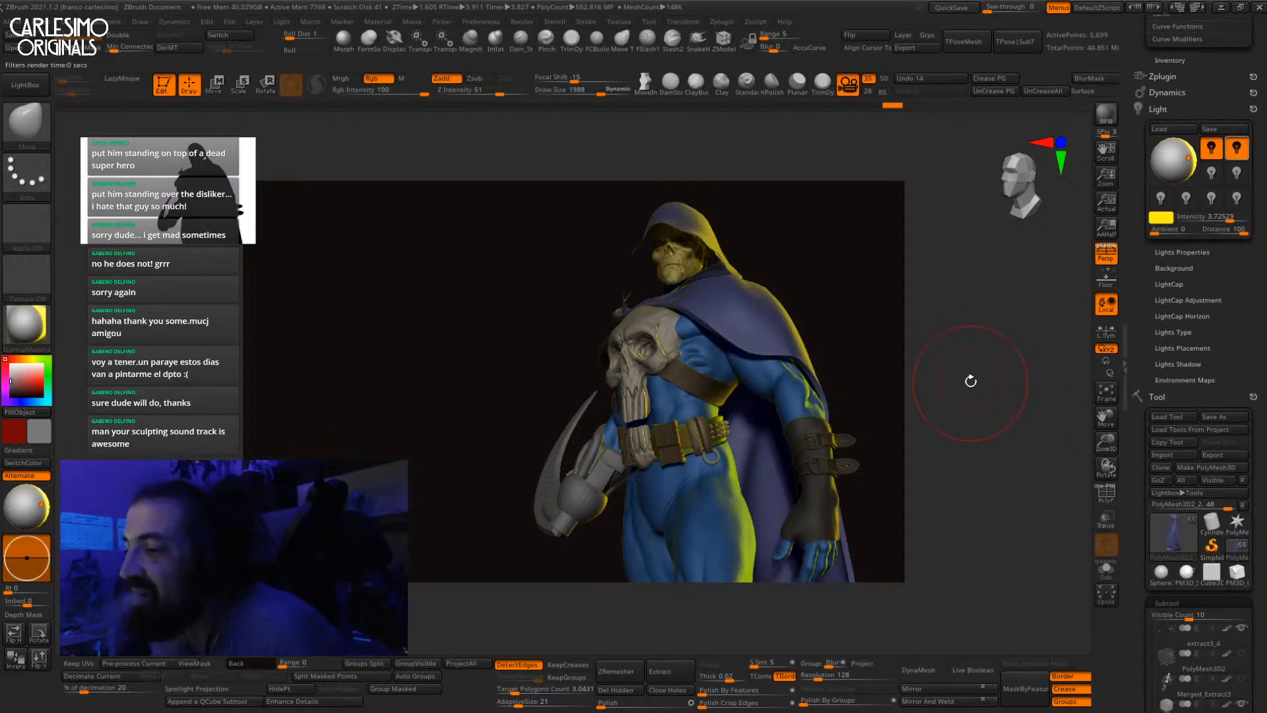
{"action": "left_click", "coordinate": [1166, 219]}
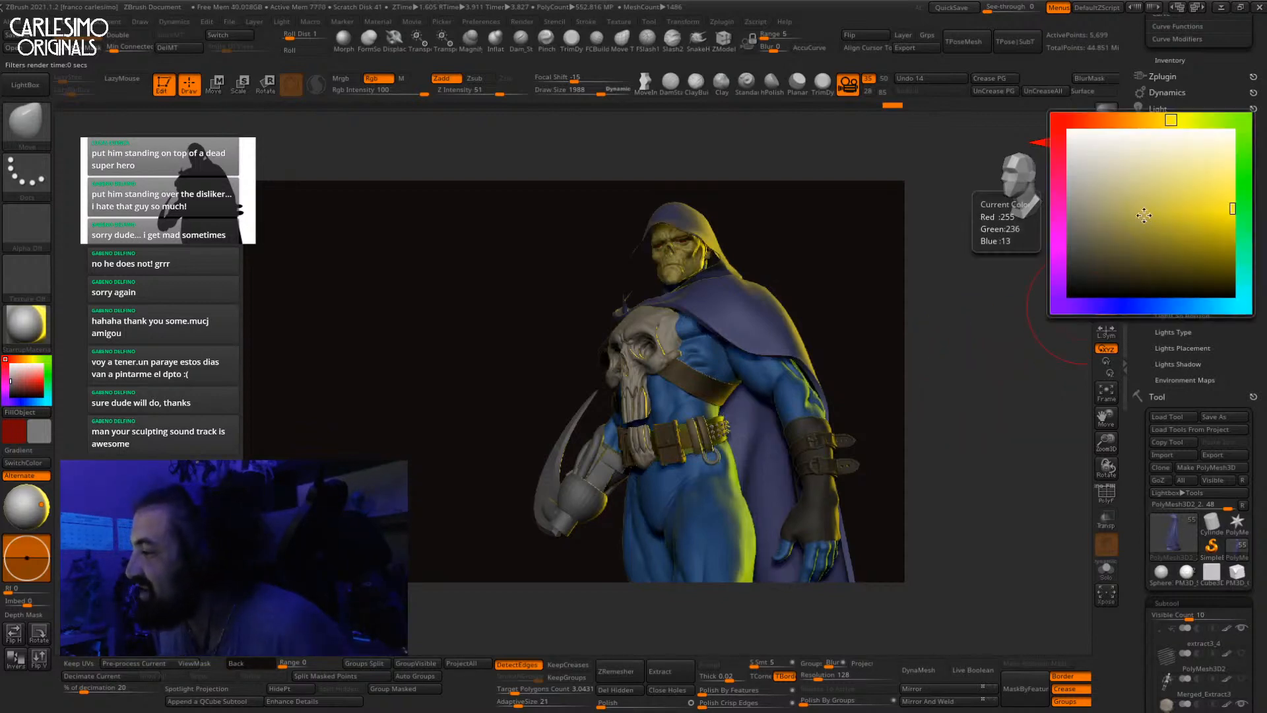
{"action": "left_click", "coordinate": [1062, 124]}
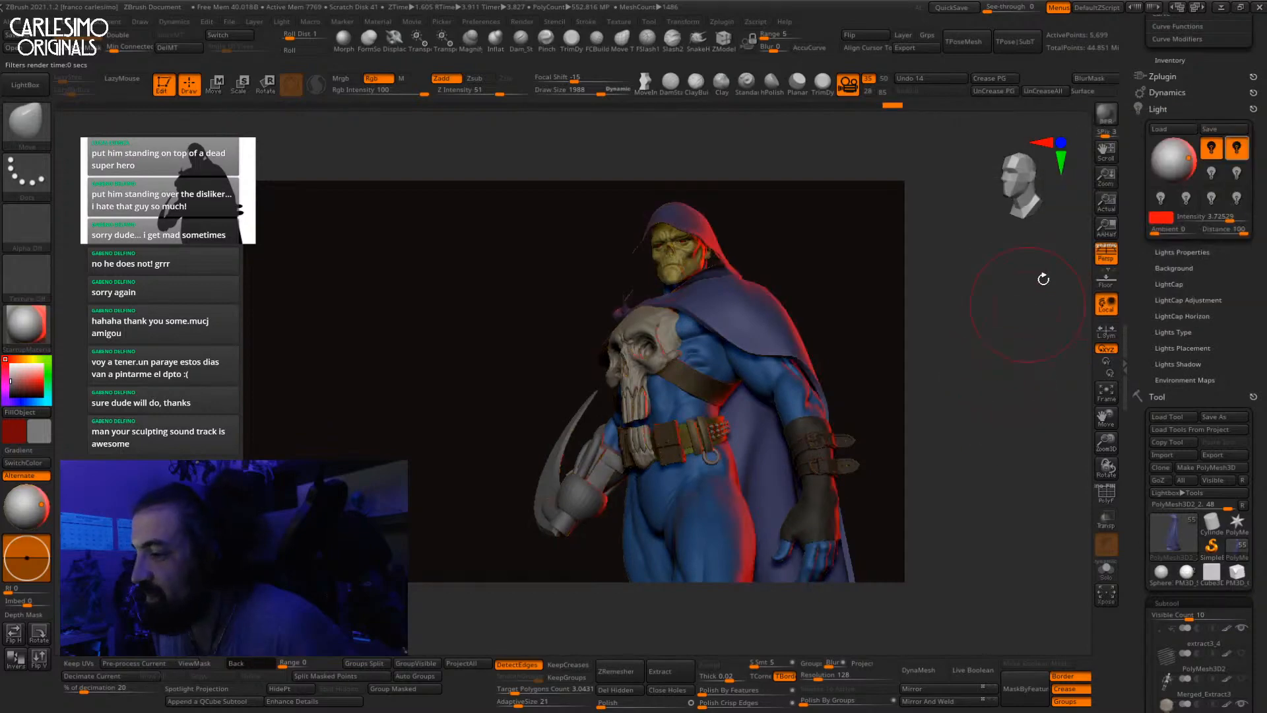
Step: Reduce the purple cape's Dynamic Subdiv thickness to 0.00002
{"action": "scroll", "coordinate": [1118, 119], "scroll_direction": "down", "scroll_amount": 10}
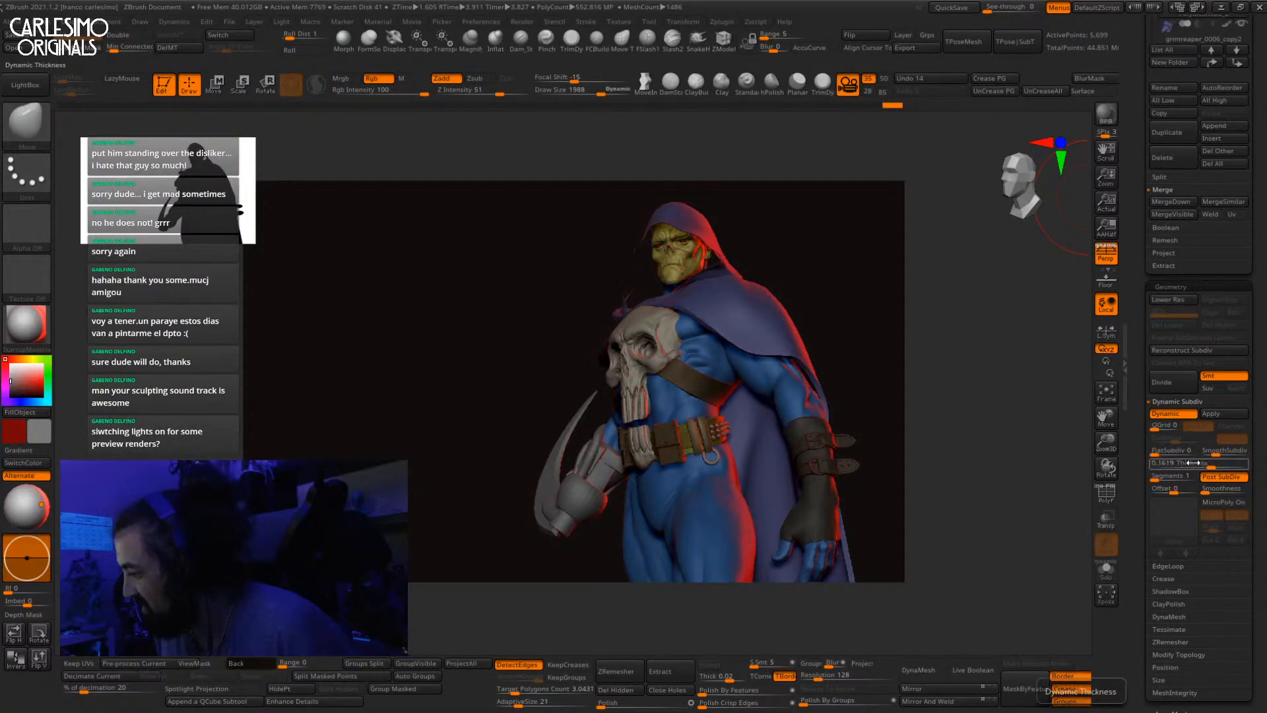
{"action": "mouse_move", "coordinate": [1193, 463]}
{"action": "left_mouse_down"}
{"action": "mouse_move", "coordinate": [1175, 464]}
{"action": "mouse_move", "coordinate": [1203, 465]}
{"action": "left_mouse_up"}
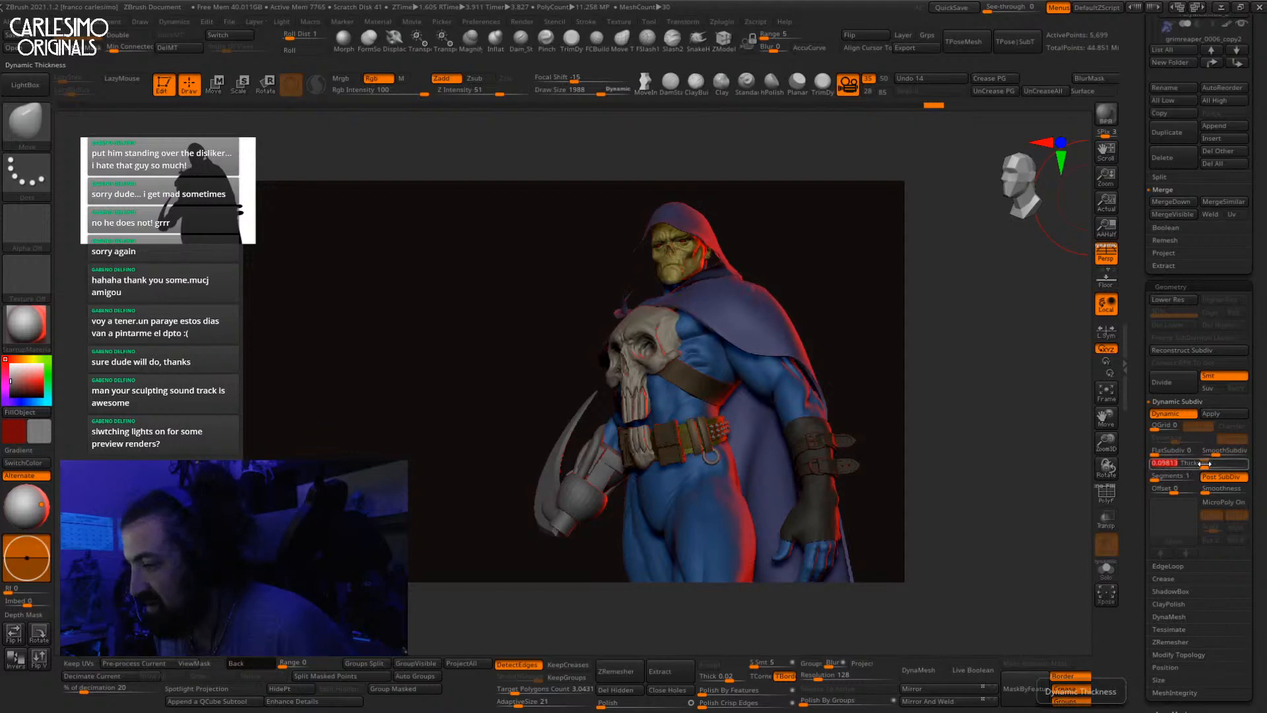
{"action": "left_click", "coordinate": [1166, 413]}
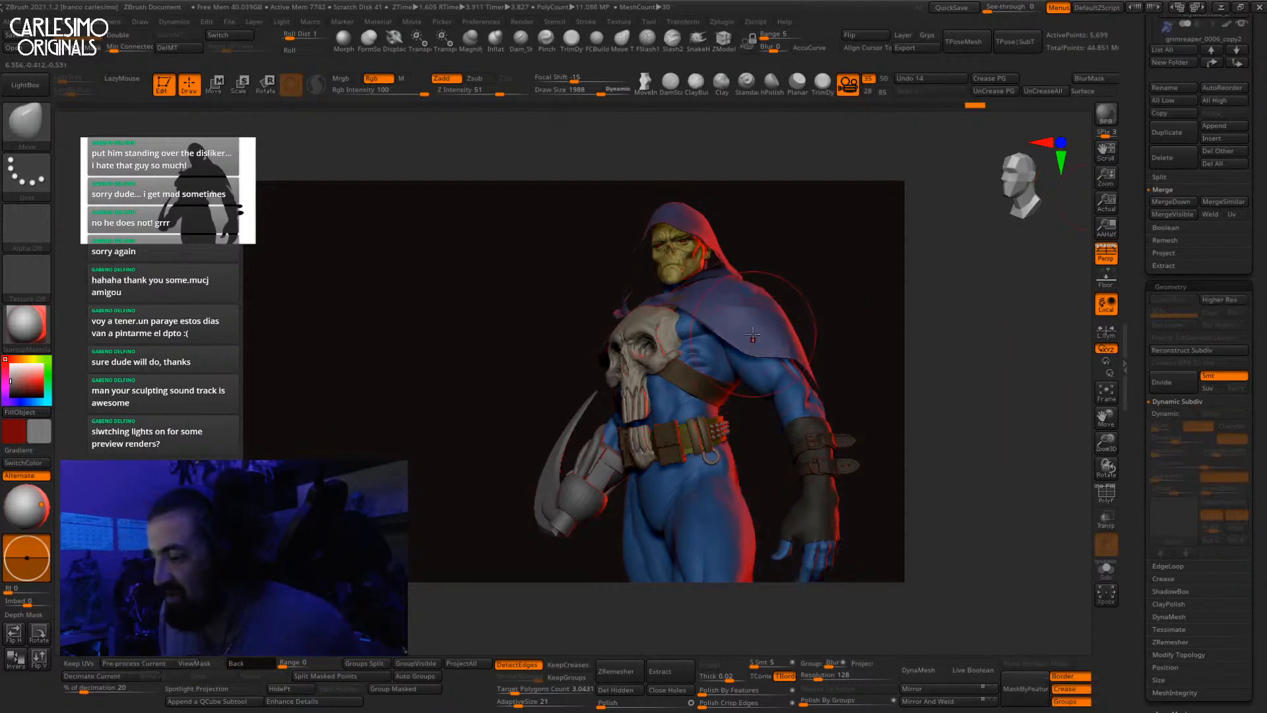
{"action": "left_click", "coordinate": [1165, 413]}
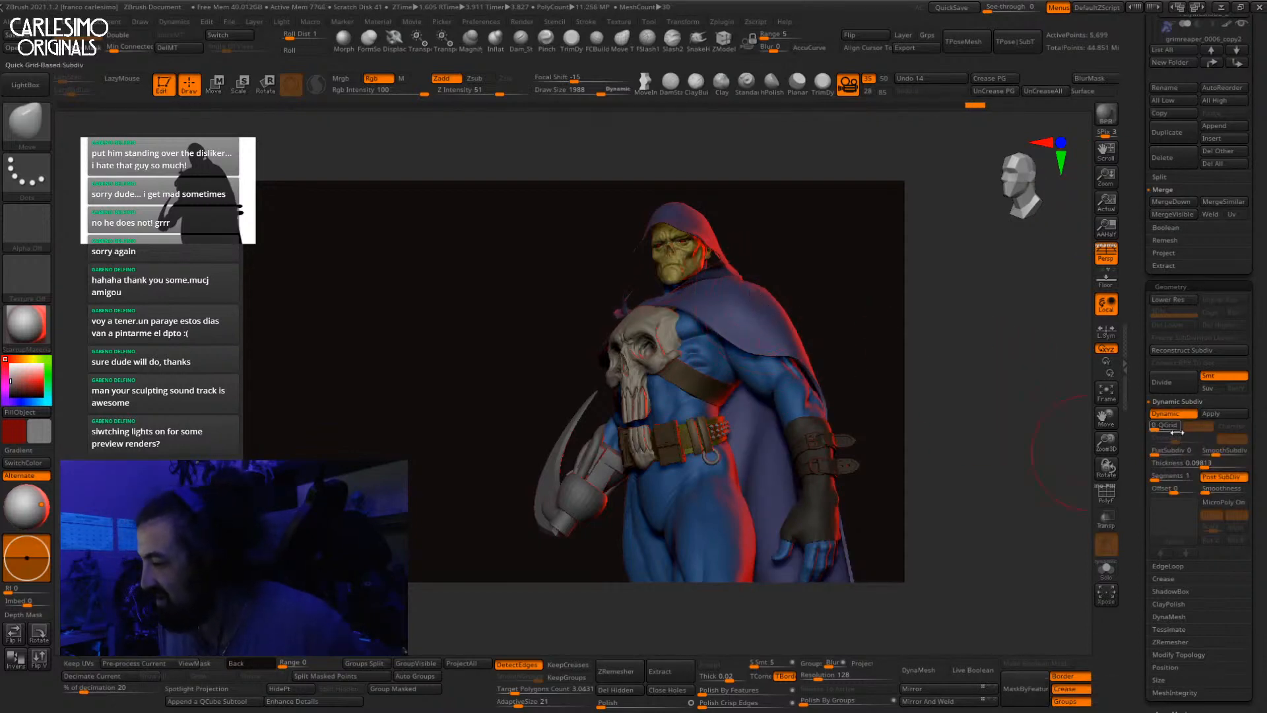
{"action": "left_click_drag", "start_coordinate": [1167, 463], "coordinate": [1140, 466]}
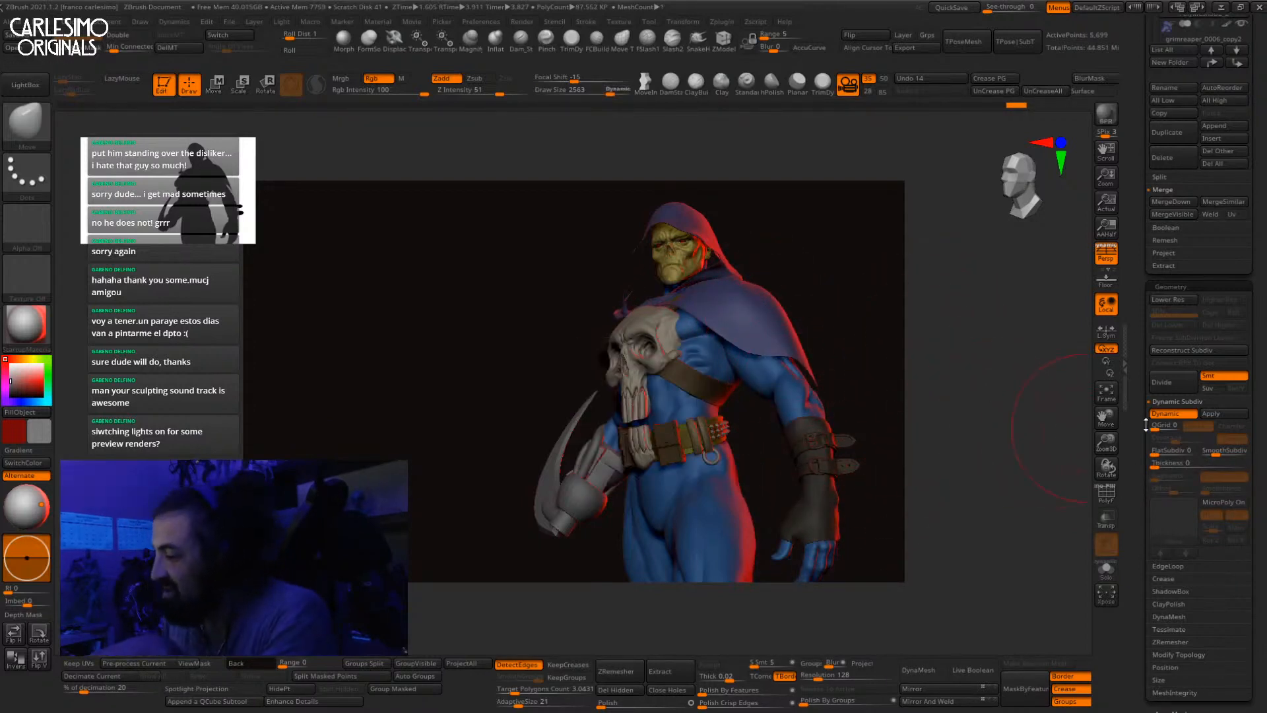
{"action": "left_click", "coordinate": [1160, 465]}
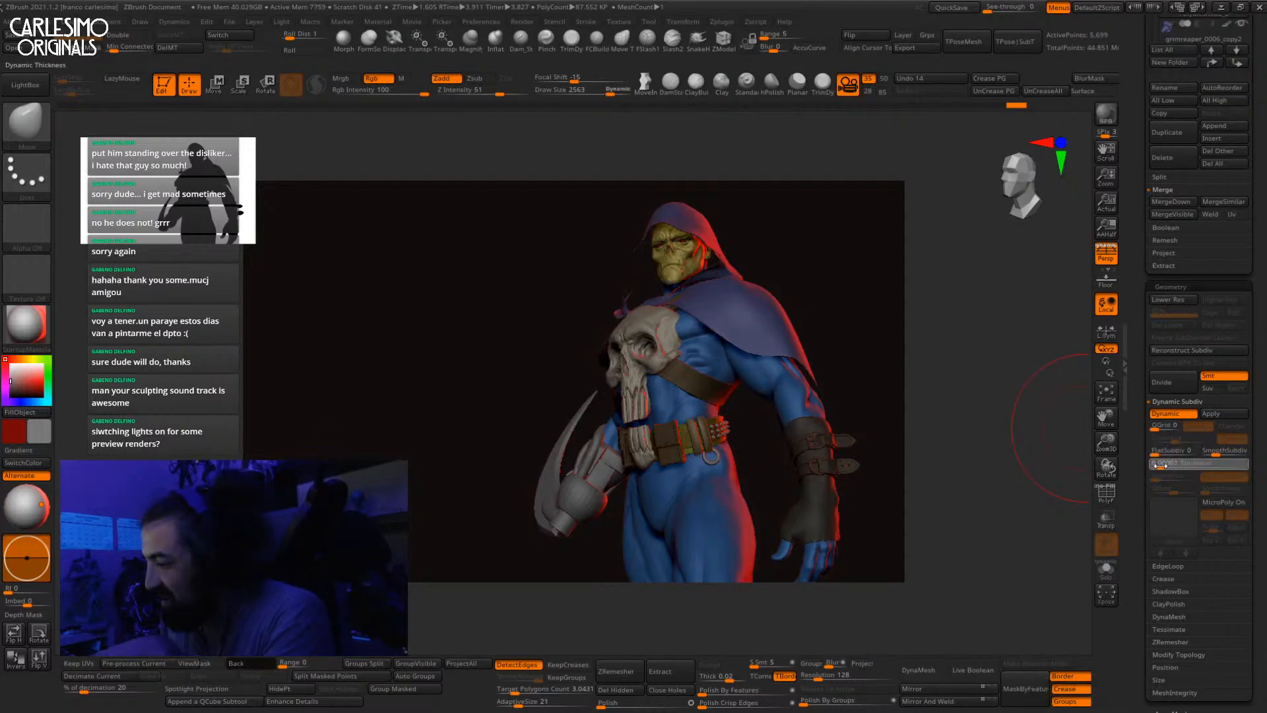
Step: Set the hood subtool's Dynamic Subdiv thickness to 0.00004 and check it with a BPR render
{"action": "scroll", "coordinate": [1136, 324], "scroll_direction": "up", "scroll_amount": 5}
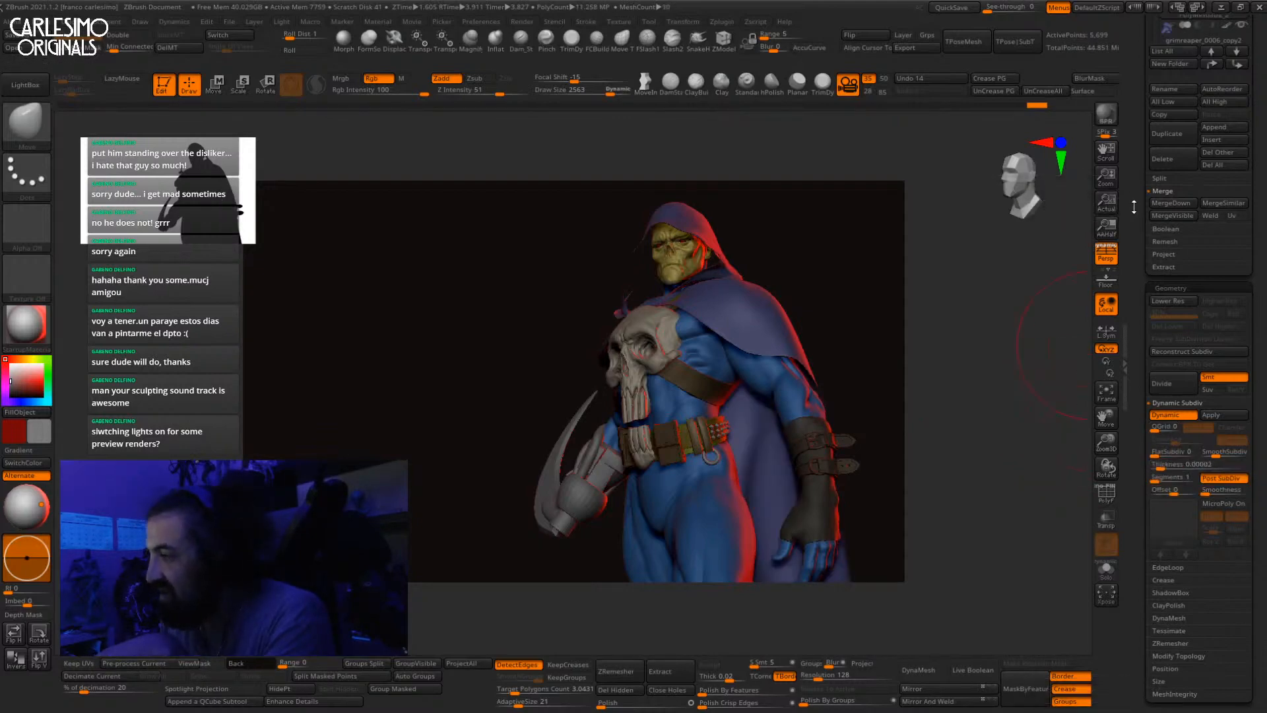
{"action": "scroll", "coordinate": [1136, 323], "scroll_direction": "down", "scroll_amount": 5}
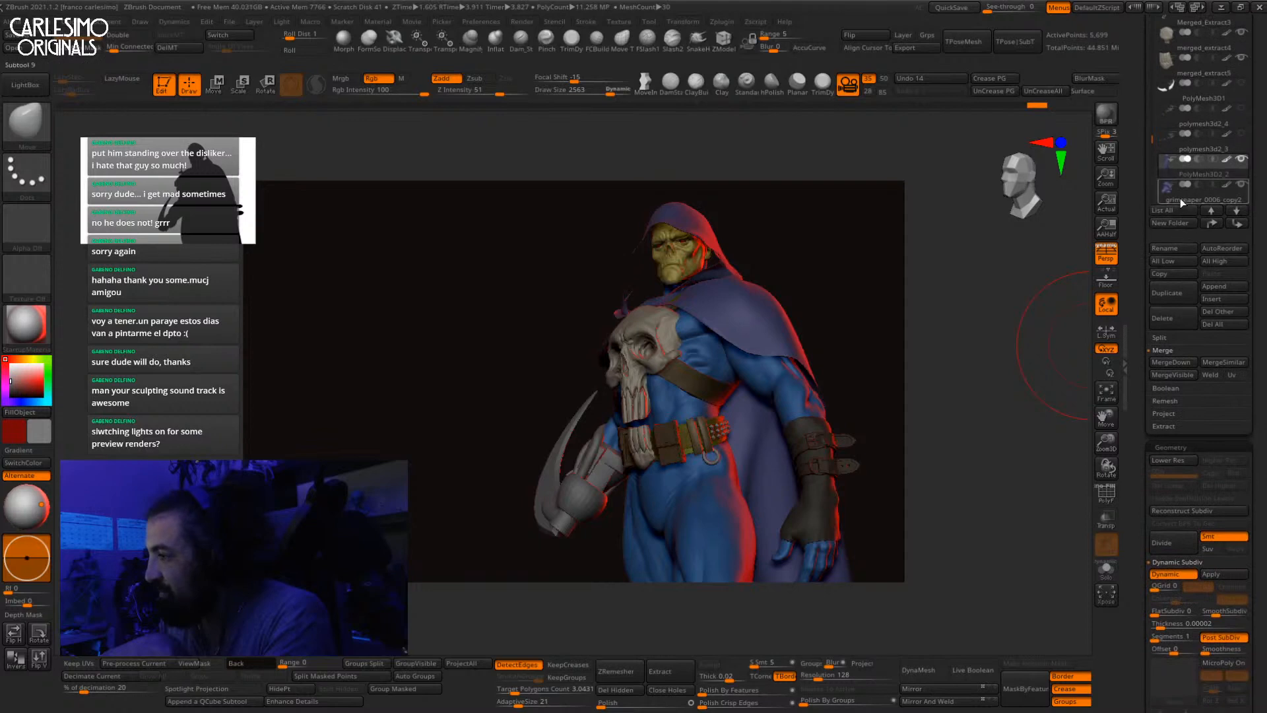
{"action": "left_click", "coordinate": [1180, 195]}
{"action": "scroll", "coordinate": [1162, 396], "scroll_direction": "down", "scroll_amount": 3}
{"action": "left_click_drag", "start_coordinate": [1152, 508], "coordinate": [1162, 508]}
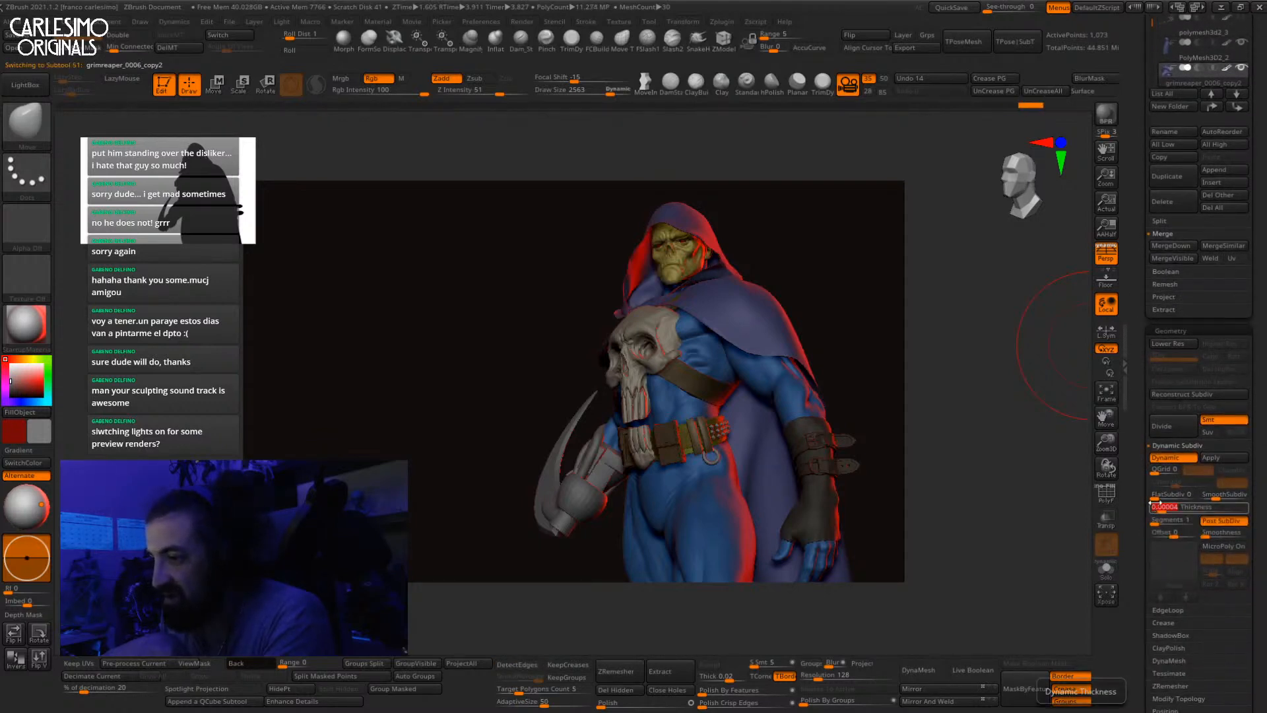
{"action": "scroll", "coordinate": [1151, 462], "scroll_direction": "up", "scroll_amount": 12}
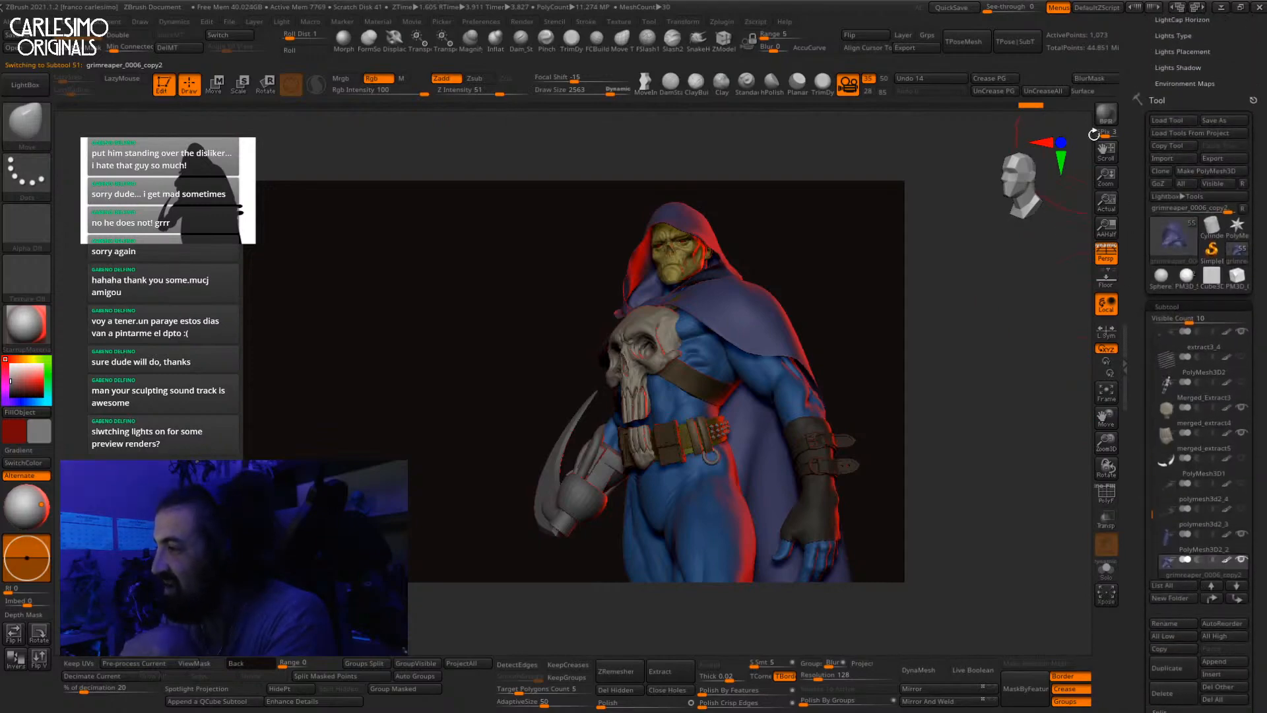
{"action": "left_click", "coordinate": [1106, 116]}
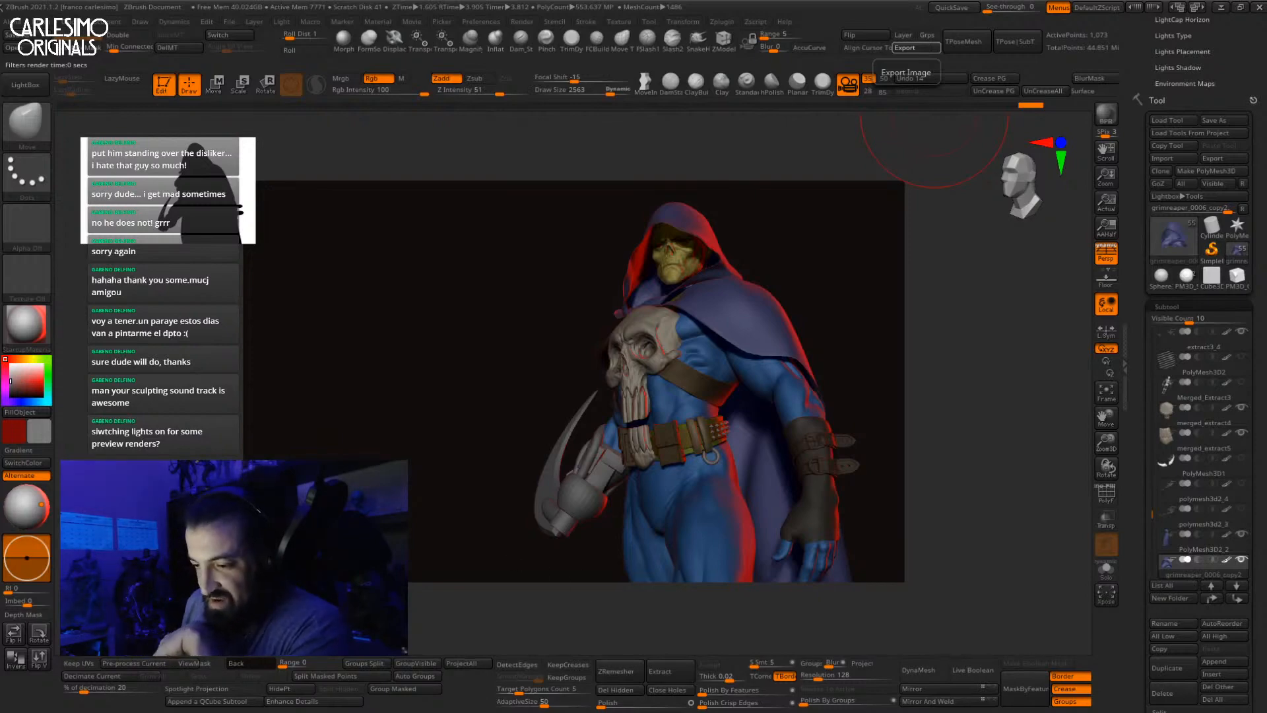
Step: Frame the whole figure from the front and set the camera's focal length to 50
{"action": "left_click", "coordinate": [848, 83]}
{"action": "key", "text": "Escape"}
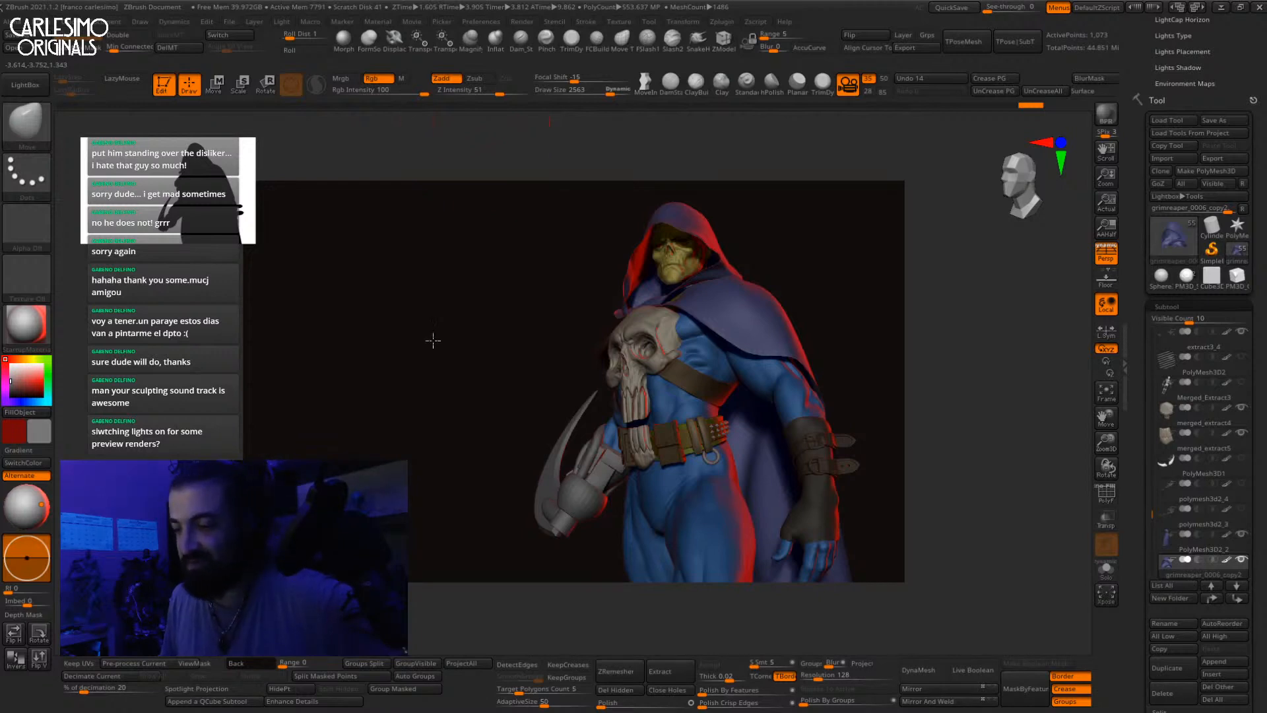
{"action": "mouse_move", "coordinate": [854, 269]}
{"action": "left_mouse_down"}
{"action": "mouse_move", "coordinate": [883, 277]}
{"action": "mouse_move", "coordinate": [803, 311]}
{"action": "mouse_move", "coordinate": [832, 271]}
{"action": "mouse_move", "coordinate": [813, 294]}
{"action": "mouse_move", "coordinate": [849, 311]}
{"action": "mouse_move", "coordinate": [758, 303]}
{"action": "mouse_move", "coordinate": [759, 277]}
{"action": "left_mouse_up"}
{"action": "left_click", "coordinate": [884, 78]}
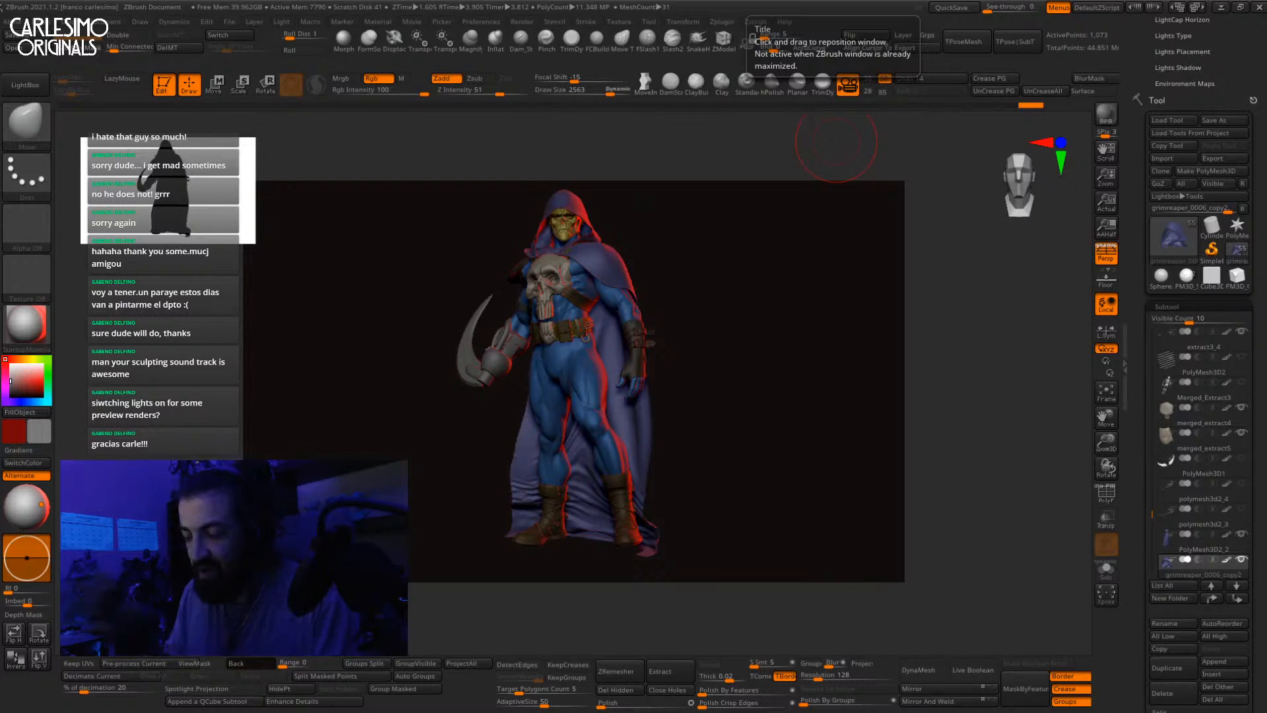
{"action": "left_click_drag", "start_coordinate": [814, 317], "coordinate": [779, 299]}
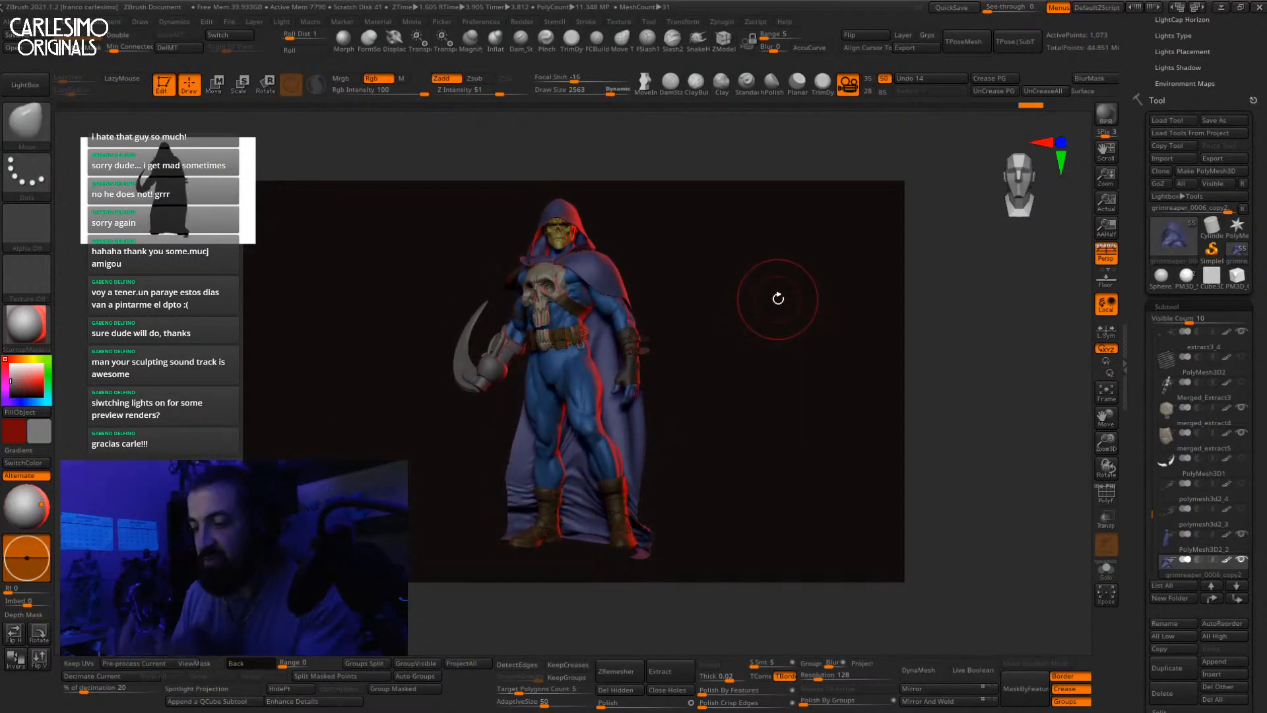